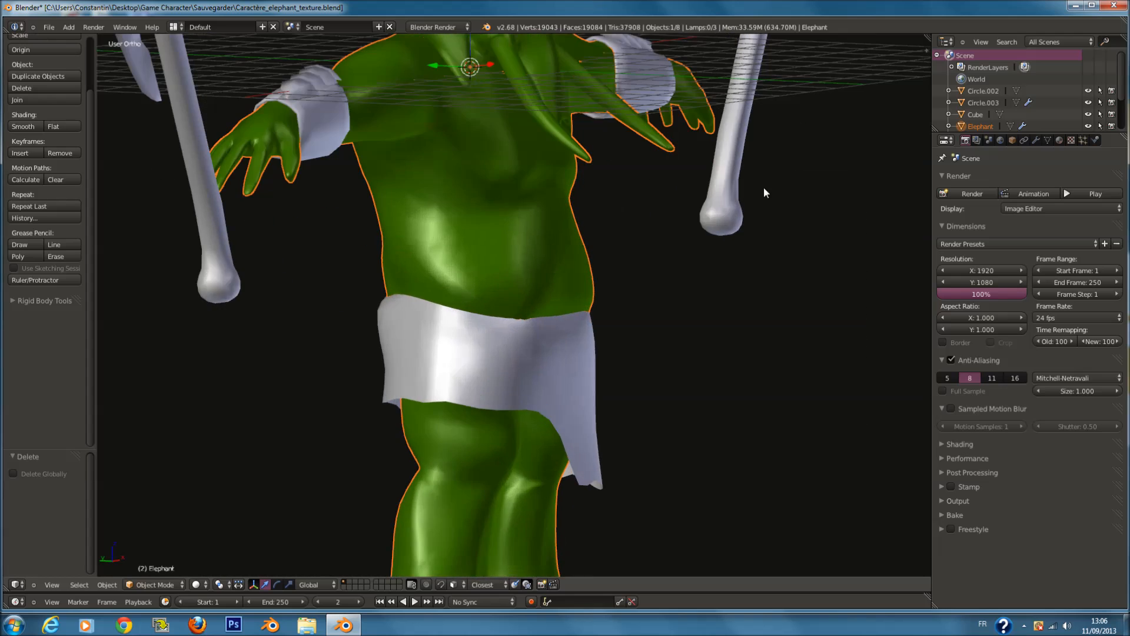
Step: Switch the viewport shading to show the character's textures and start the Screencast Keys display
scroll(585, 240, "down", 2)
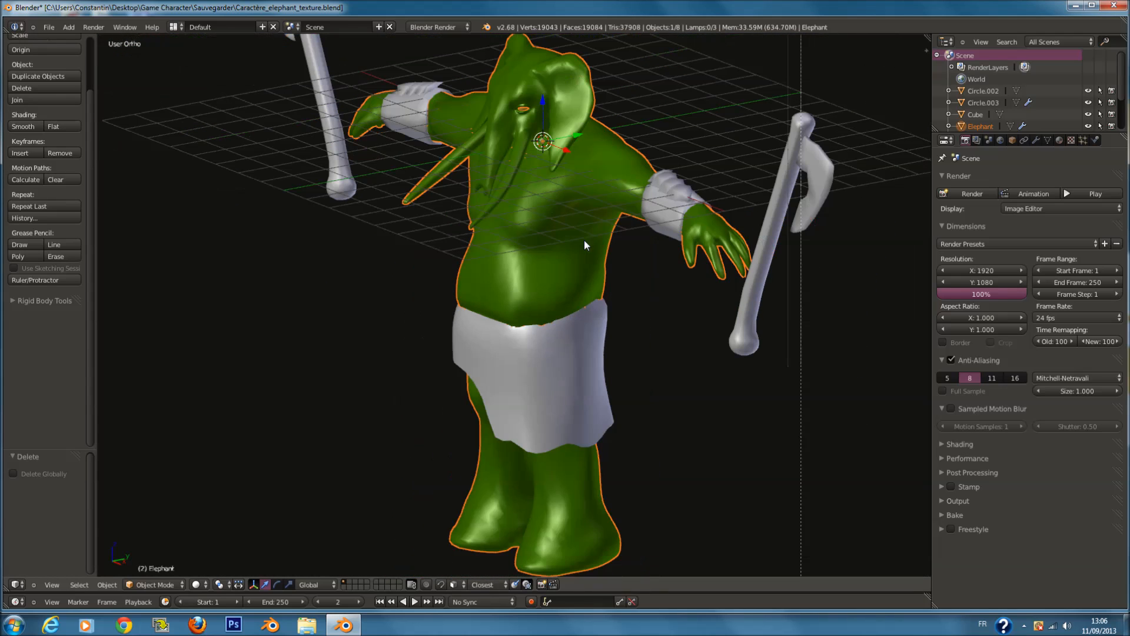
left_click(197, 585)
left_click(224, 534)
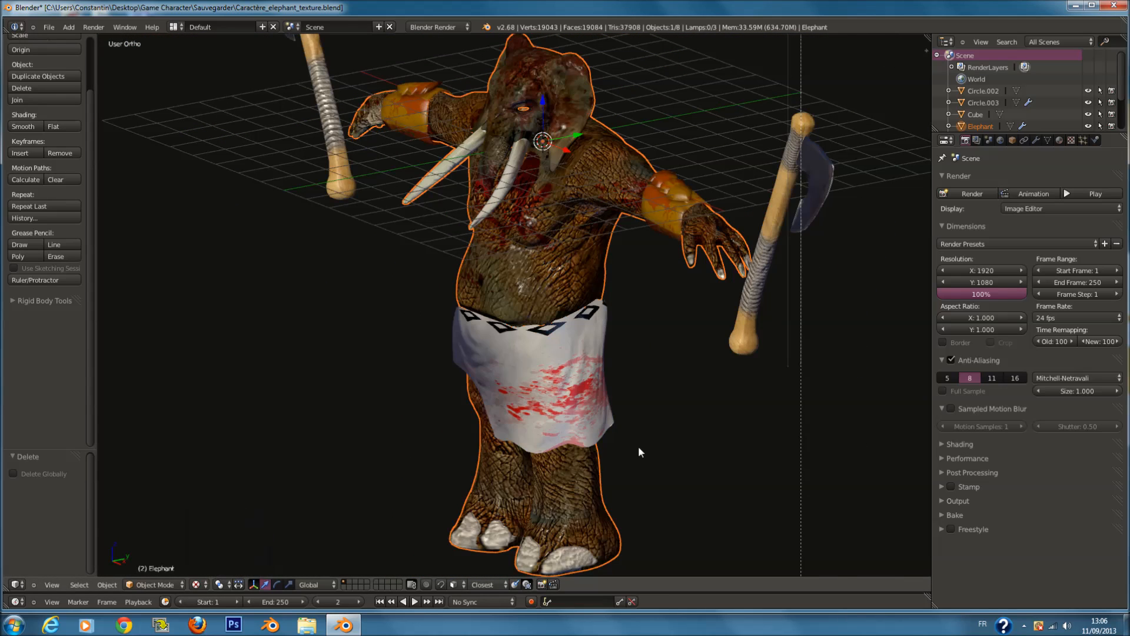
key("n")
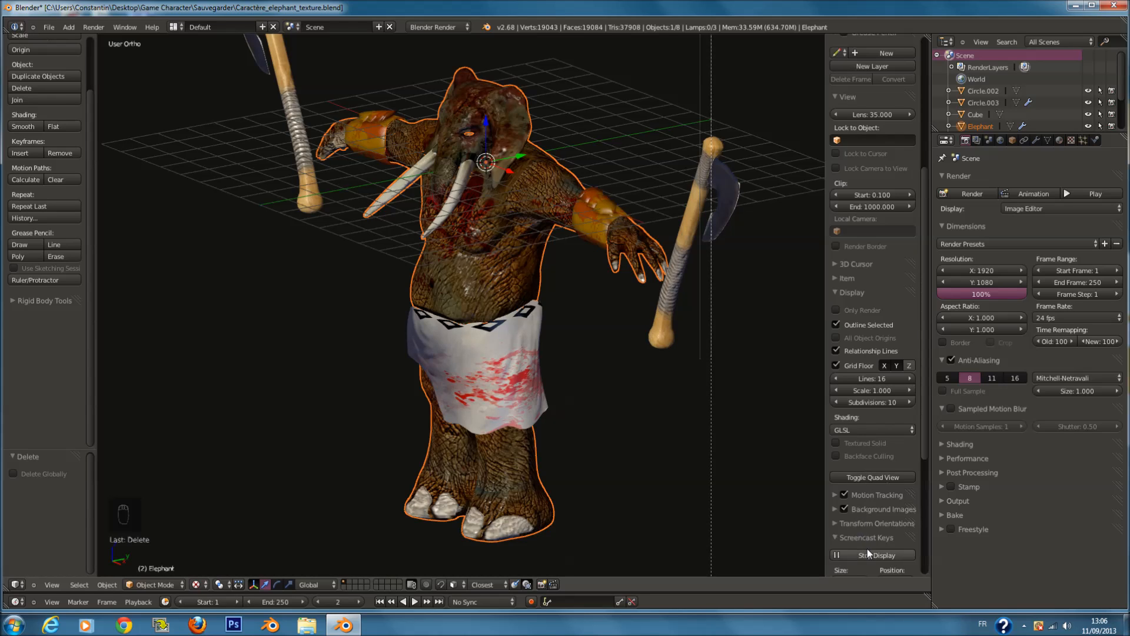
key("n")
middle_click_drag(709, 441, 878, 105)
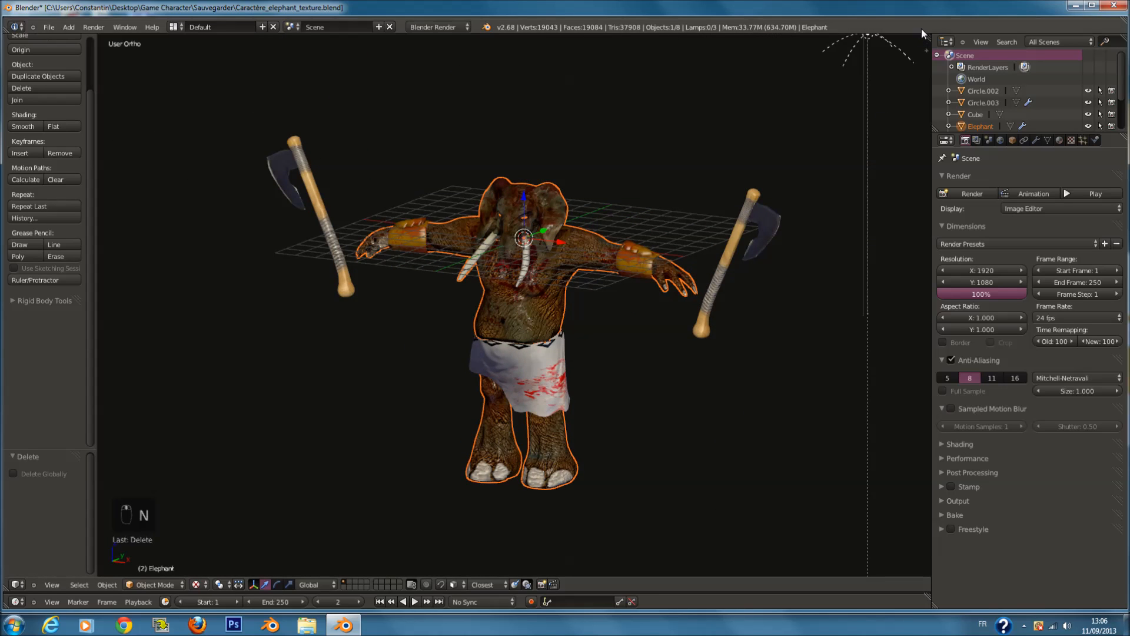
Step: Split the 3D view in two, turn the new area into a Node Editor for material nodes, and show the elephant's material properties
left_click_drag(926, 39, 493, 125)
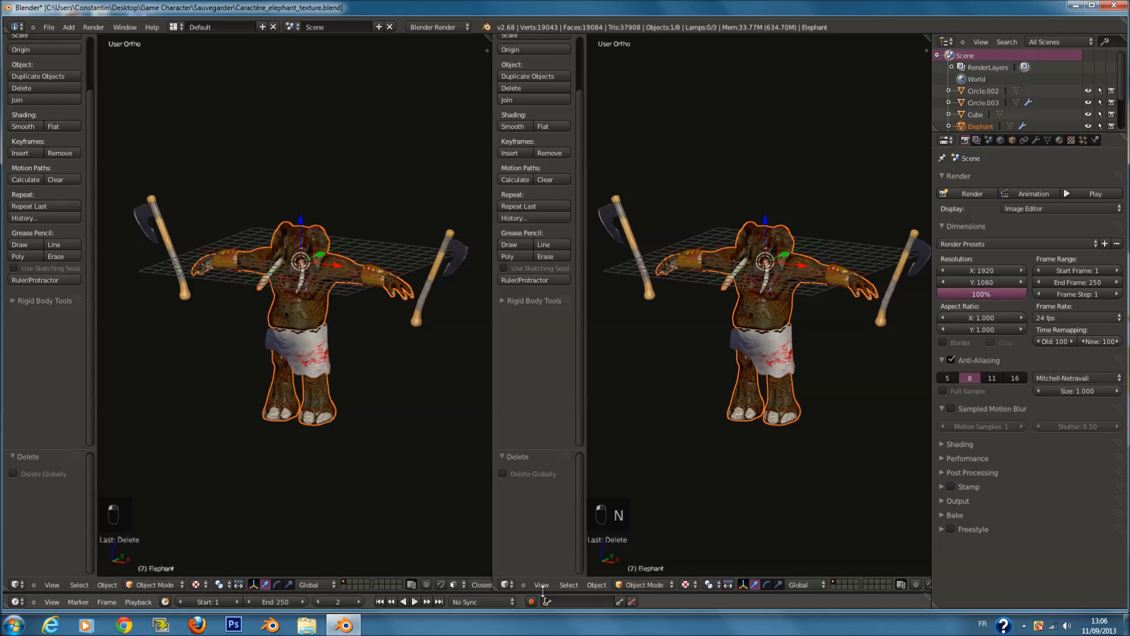
left_click(505, 585)
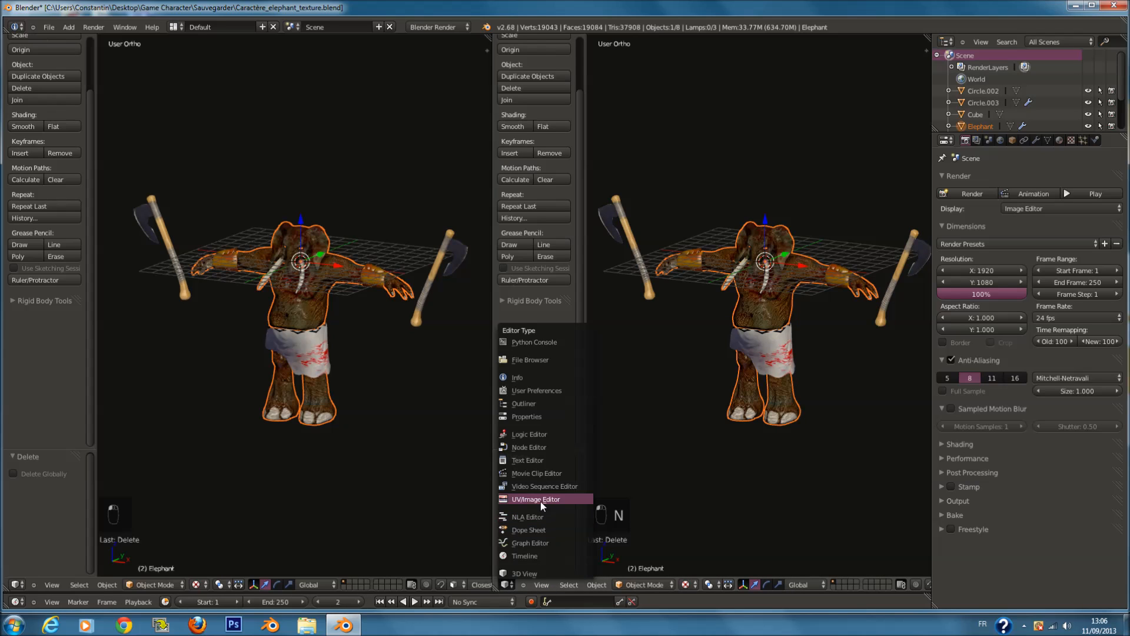
left_click(536, 448)
key("n")
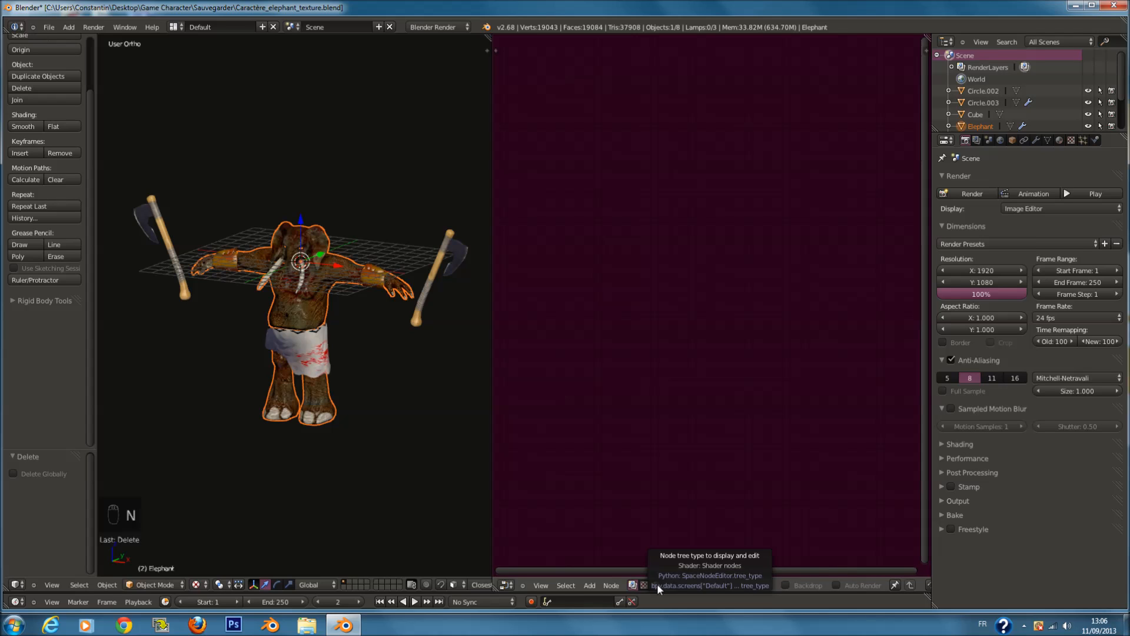
left_click(657, 584)
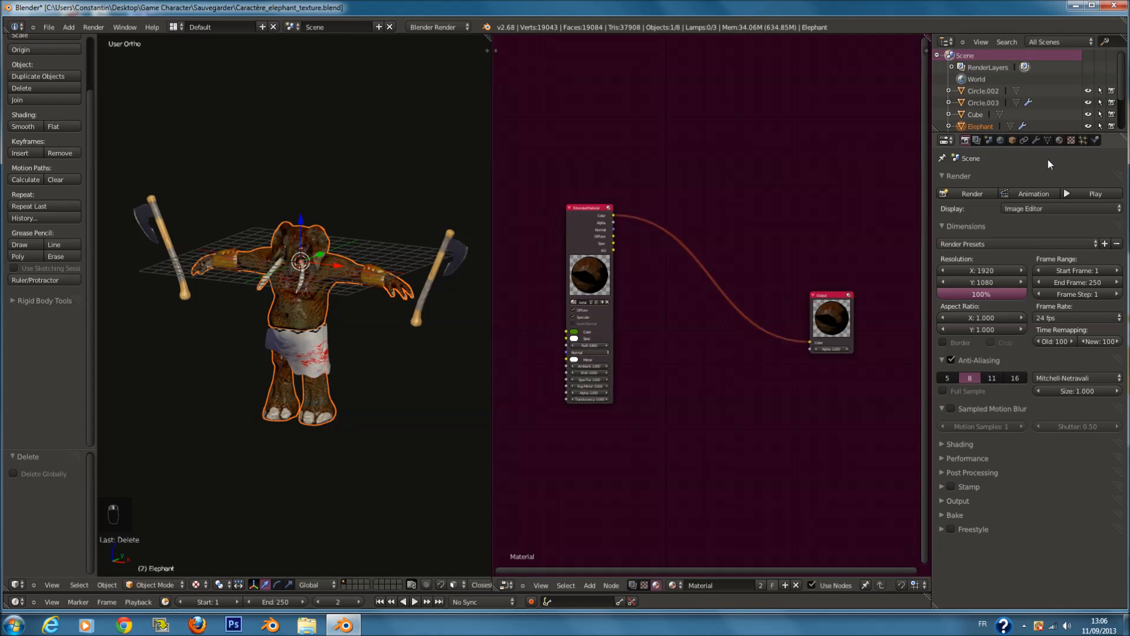
left_click(1060, 140)
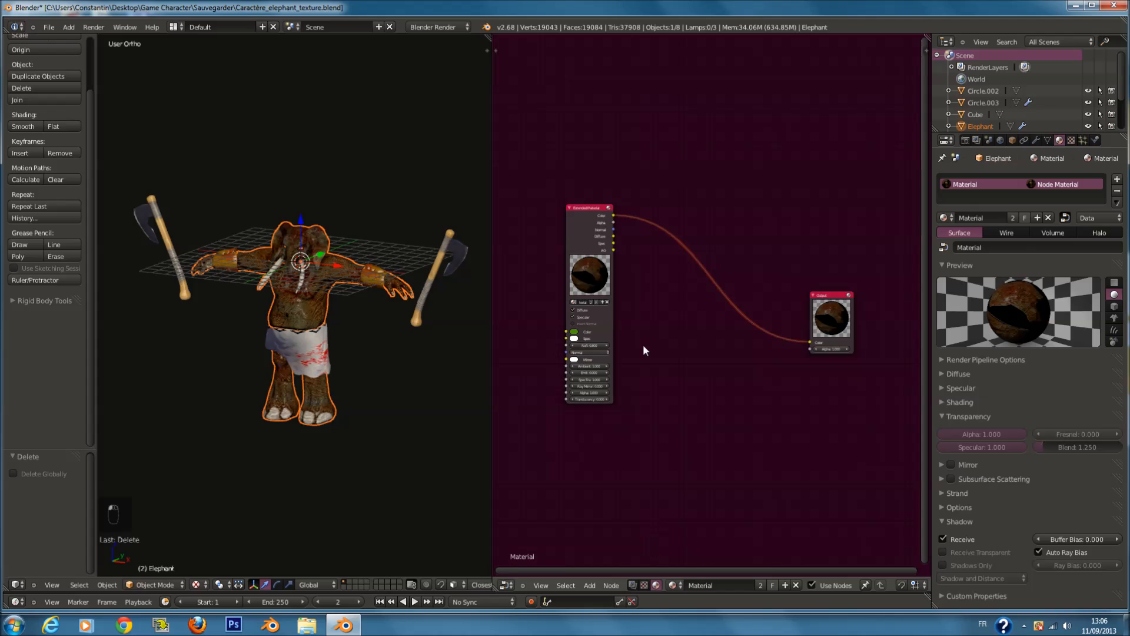
Step: Delete the existing material input node and add an Extended Material node in its place
left_click(567, 273)
key("x")
key("shift+a")
mouse_move(619, 351)
left_click(677, 355)
key("x")
key("shift+a")
mouse_move(611, 317)
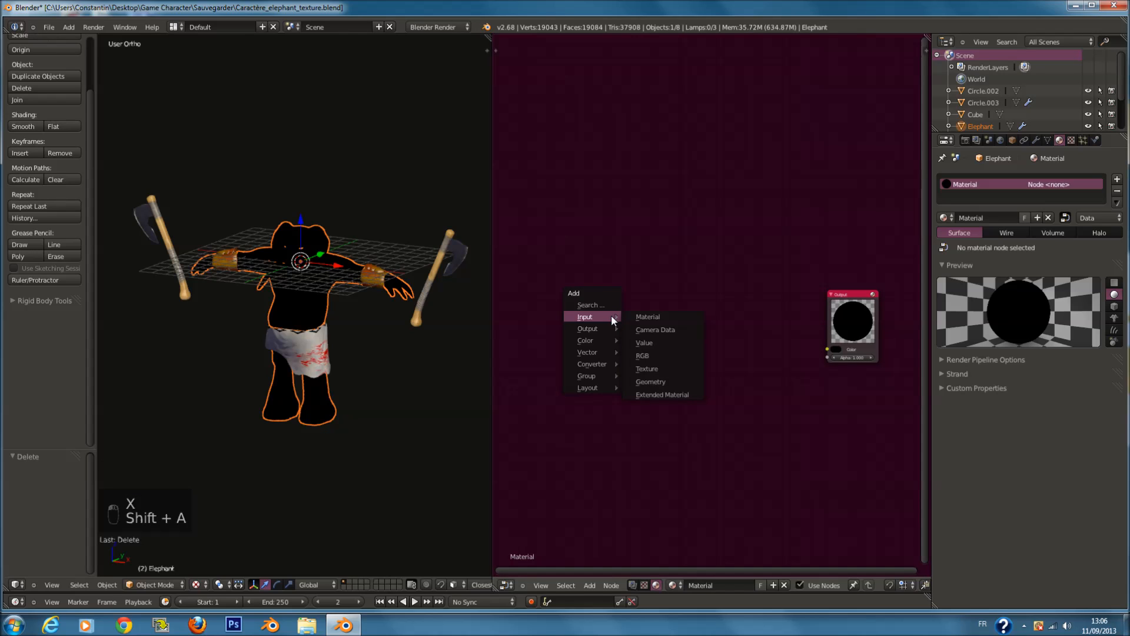
left_click(684, 395)
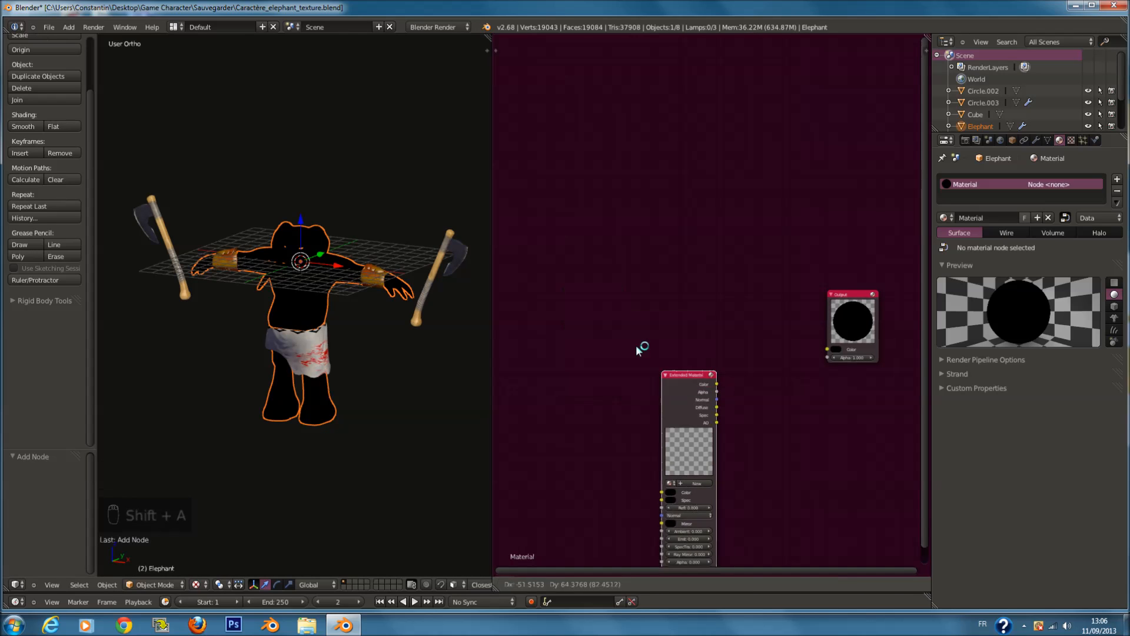
left_click(576, 265)
Step: Link the Extended Material node's Color output to the Output node's Color and reposition the Extended Material node
left_click_drag(605, 268, 828, 349)
middle_click_drag(572, 303, 658, 301)
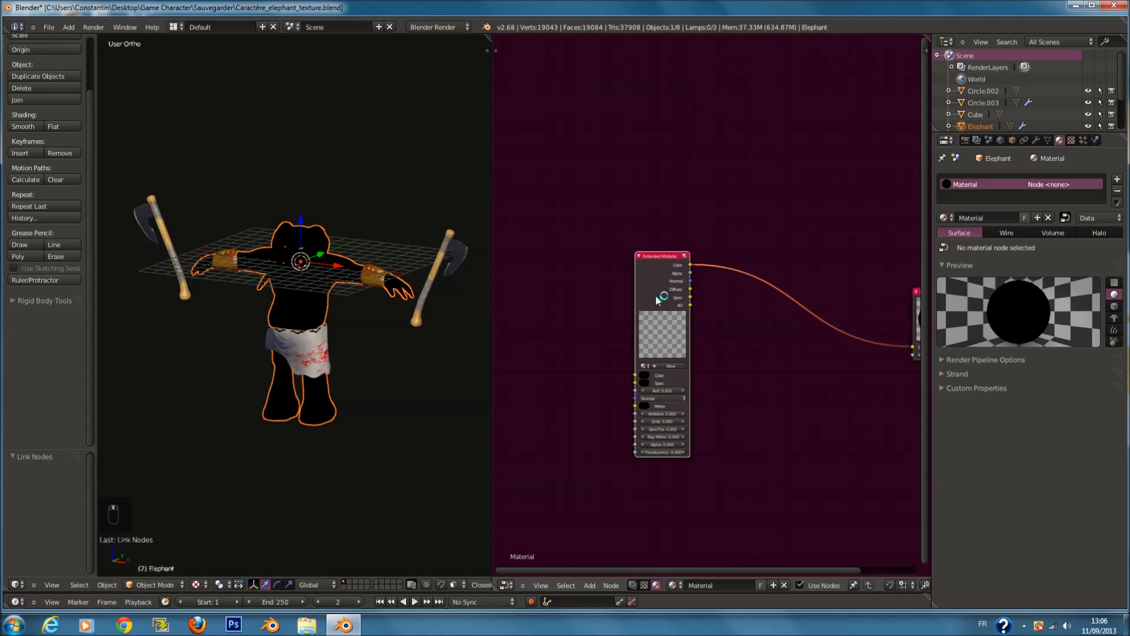
left_click_drag(658, 300, 537, 260)
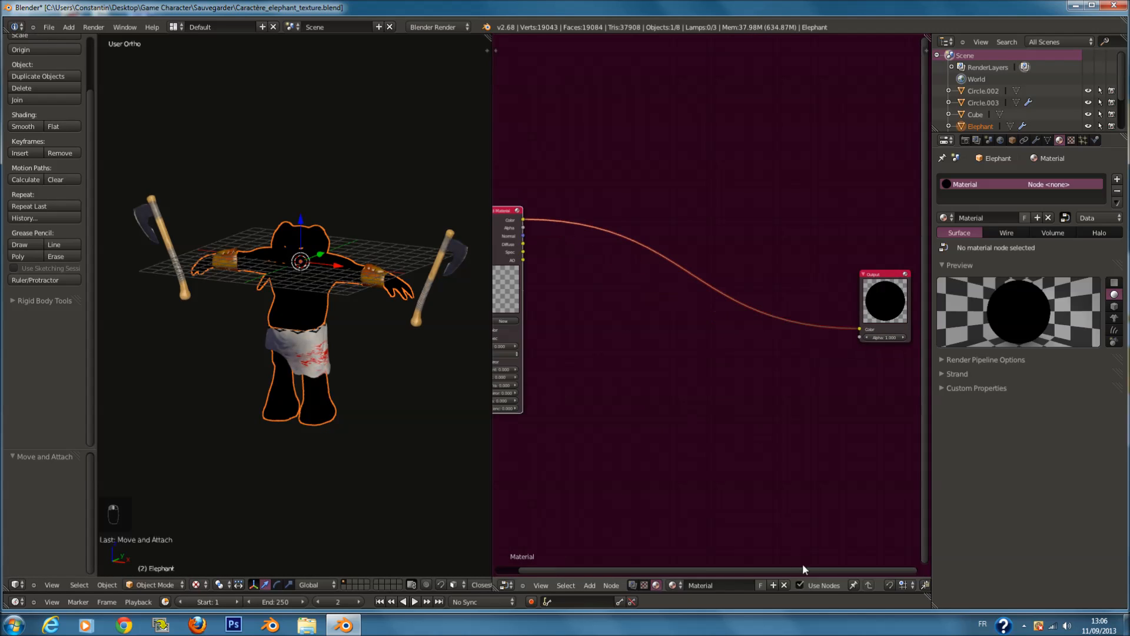
left_click(800, 585)
left_click(800, 584)
Step: Assign the existing material named Material to the Extended Material node
middle_click_drag(703, 295, 712, 297)
left_click(906, 295)
scroll(612, 322, "down", 1)
middle_click_drag(593, 323, 615, 327)
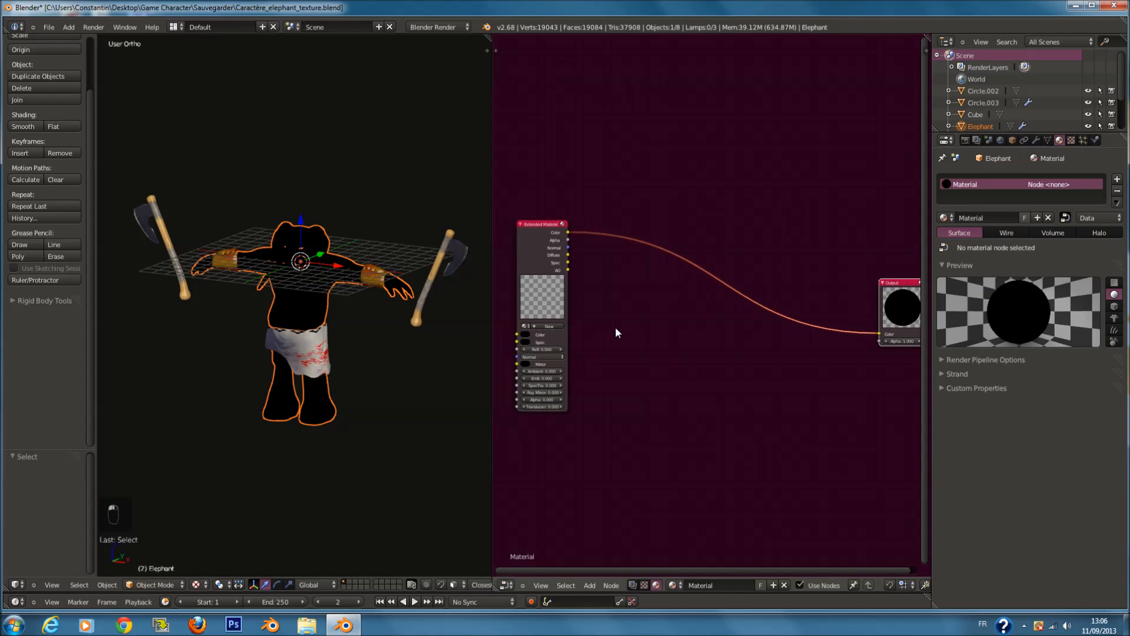
left_click(527, 326)
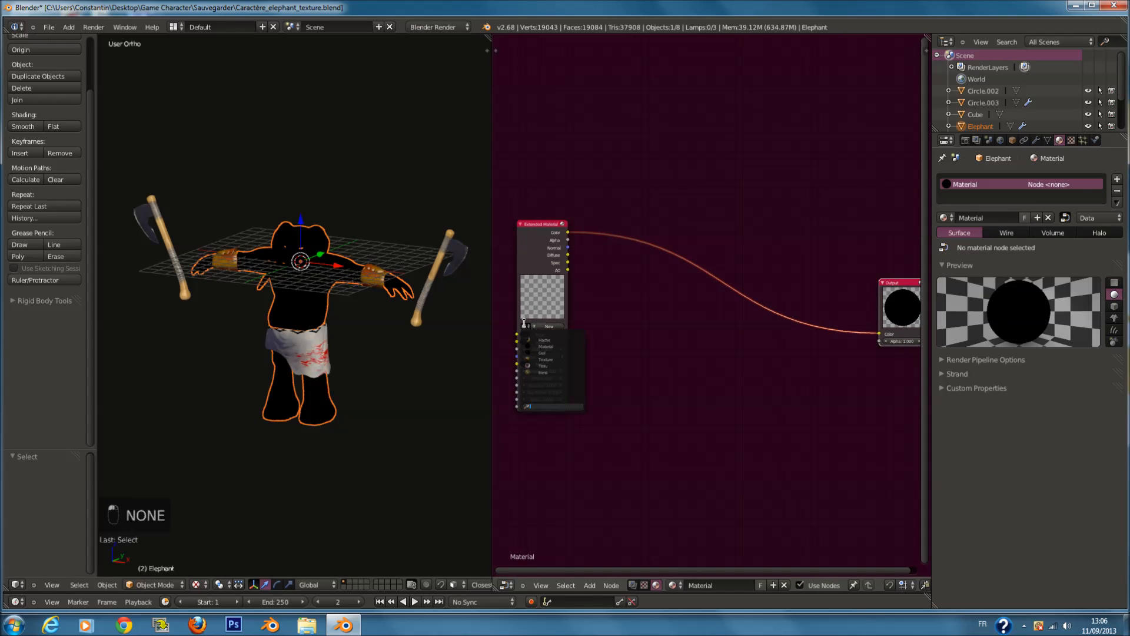
left_click(558, 343)
Step: Deselect all objects so the elephant can be viewed up close without its selection outline
scroll(655, 298, "up", 2)
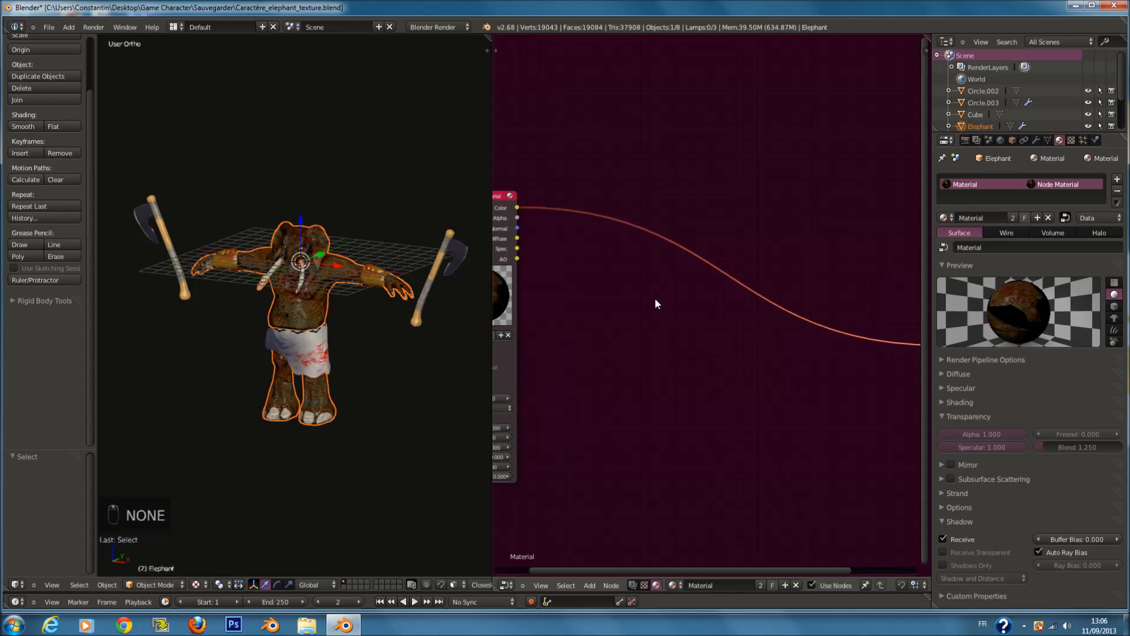
scroll(347, 314, "up", 5)
scroll(348, 312, "up", 2)
scroll(389, 206, "down", 2)
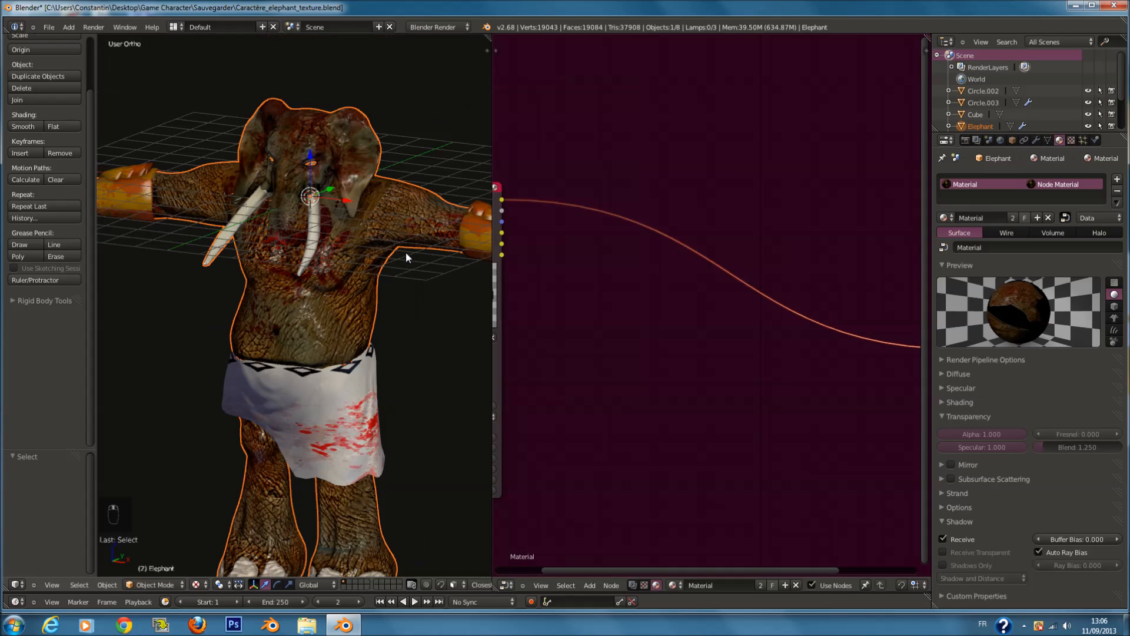
scroll(400, 254, "up", 2, "ctrl")
key("a")
scroll(402, 290, "down", 2)
scroll(649, 341, "down", 4)
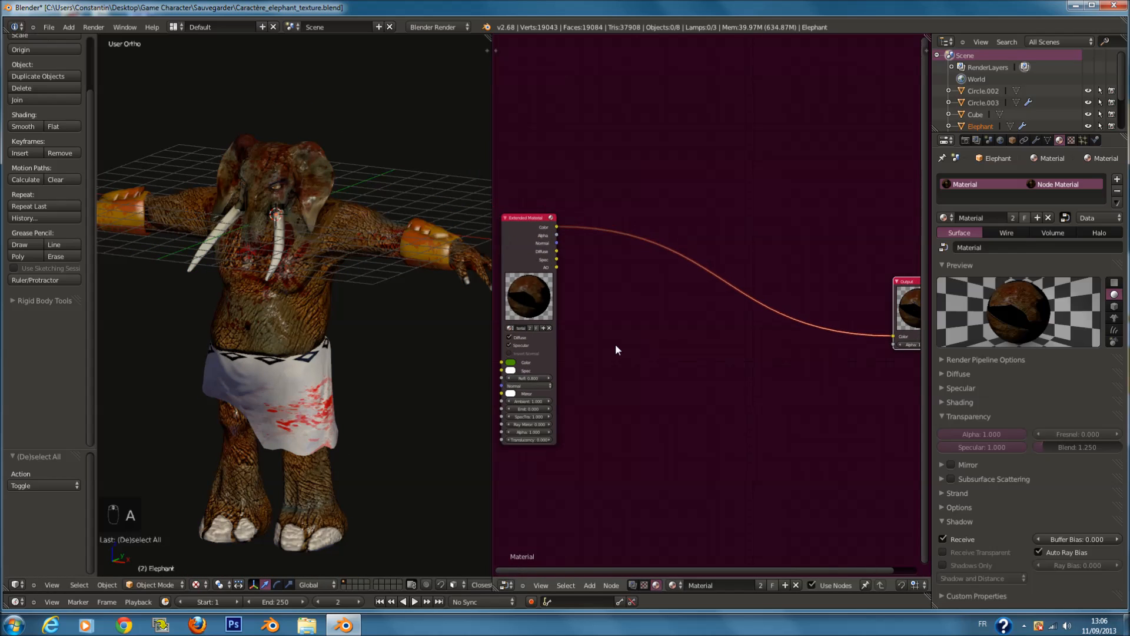
Step: Add a Normal vector node between the Extended Material and Output nodes
scroll(585, 281, "up", 1)
middle_click_drag(586, 281, 621, 281)
middle_click_drag(671, 347, 638, 339)
scroll(637, 338, "down", 1)
key("shift+a")
middle_click_drag(332, 433, 366, 427)
key("shift+a")
mouse_move(679, 423)
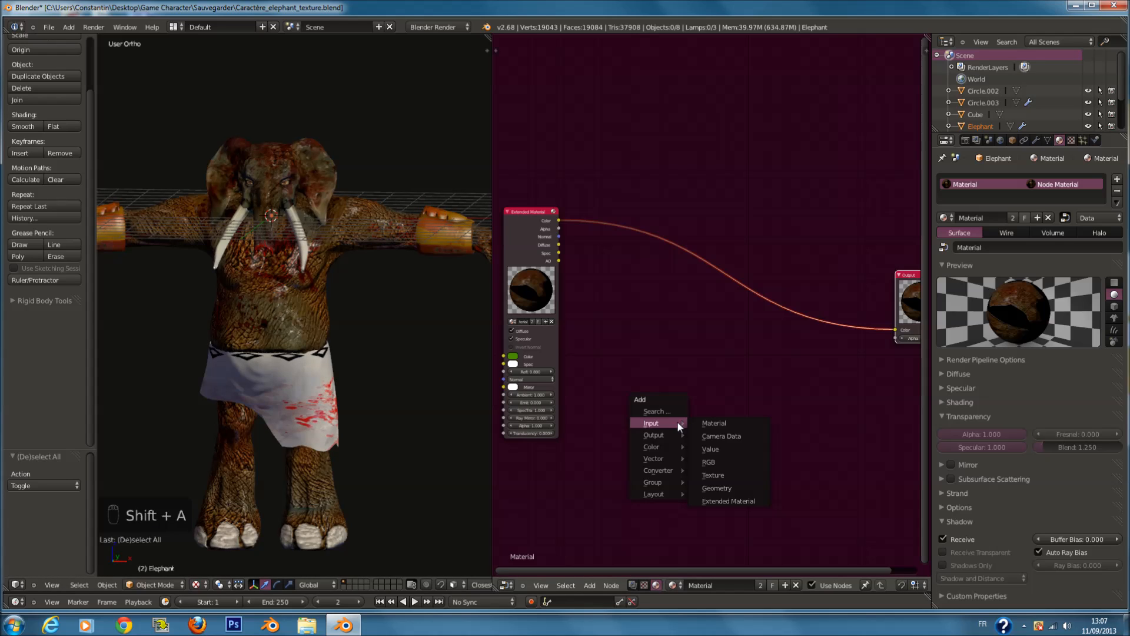
mouse_move(657, 449)
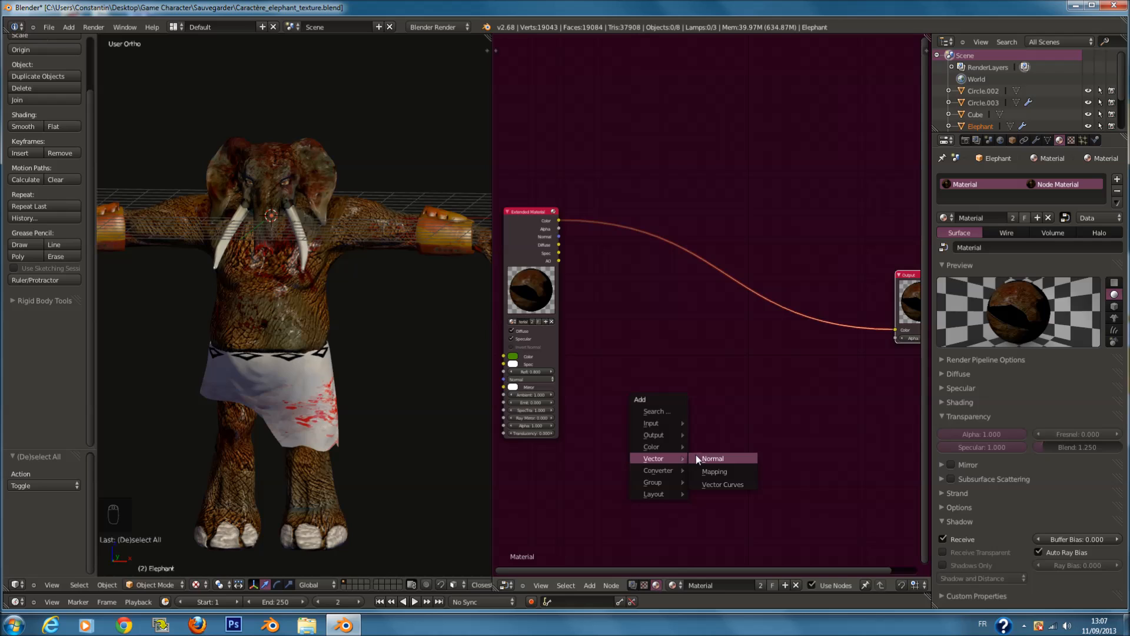
left_click(696, 454)
left_click(610, 262)
Step: Try linking the Extended Material's AO output to the Normal node and the Normal node's Normal output to the Output's Color
scroll(581, 283, "up", 2)
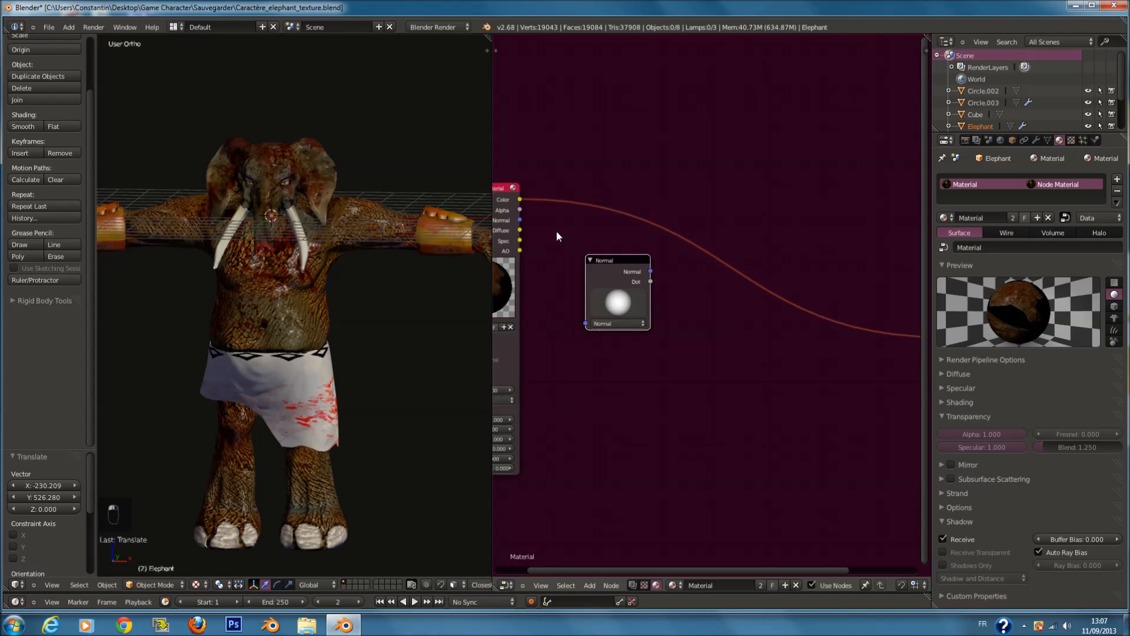
left_click_drag(560, 268, 623, 349)
middle_click_drag(737, 340, 651, 302)
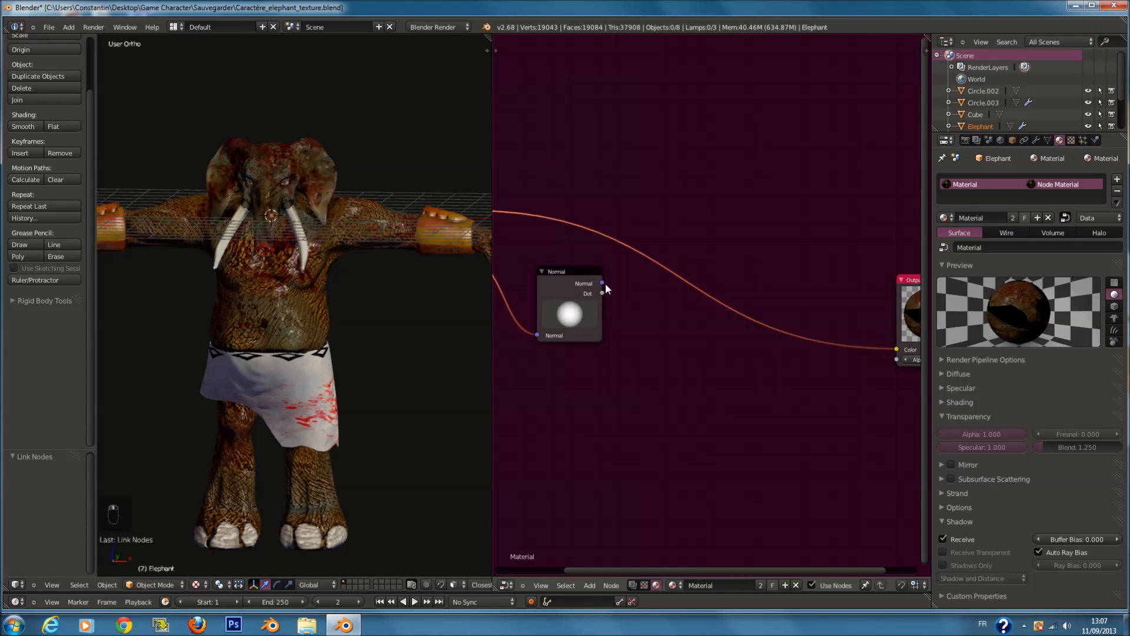
left_click_drag(603, 283, 902, 349)
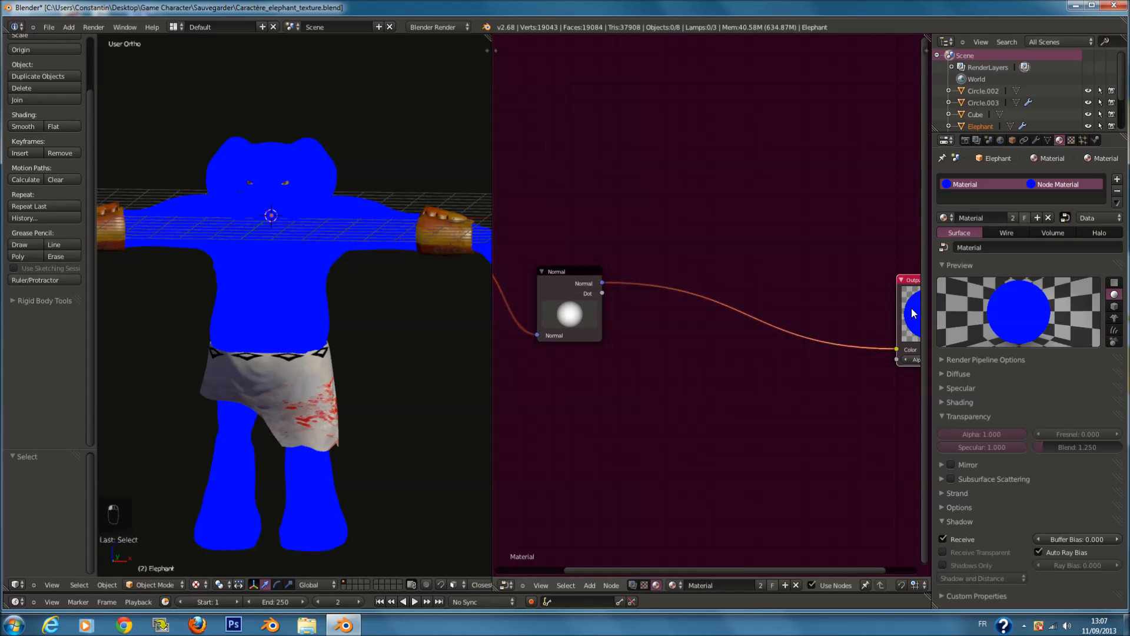
Step: Move the Output node closer, feed the Normal node's Dot output into its Color, and inspect the elephant's shading
left_click_drag(914, 306, 764, 274)
left_click_drag(602, 293, 856, 288)
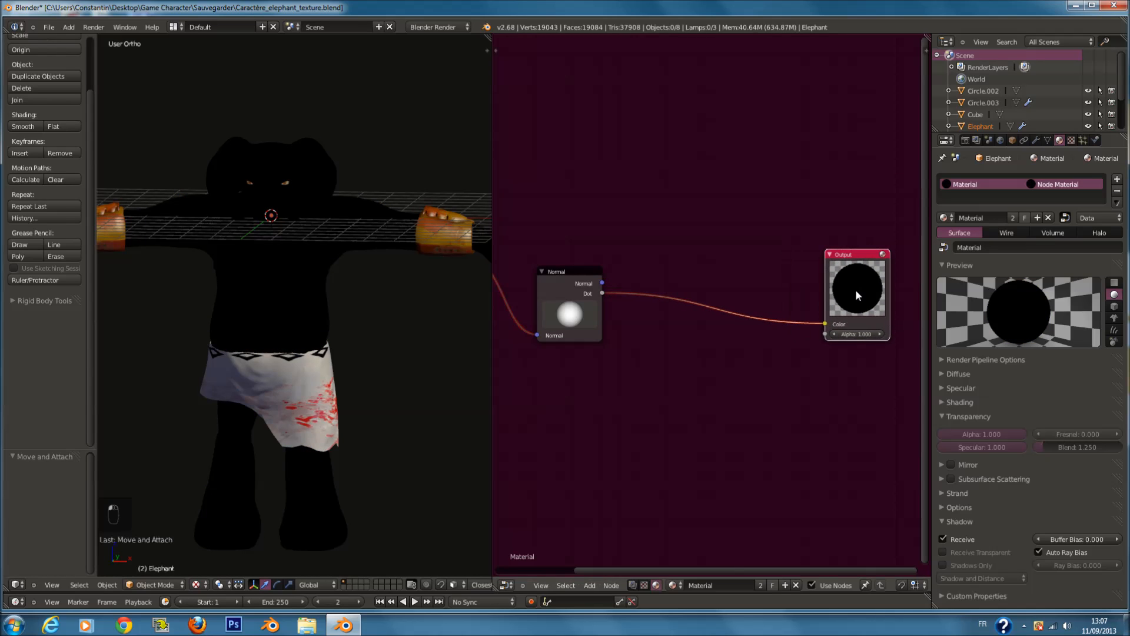
middle_click_drag(377, 321, 303, 332)
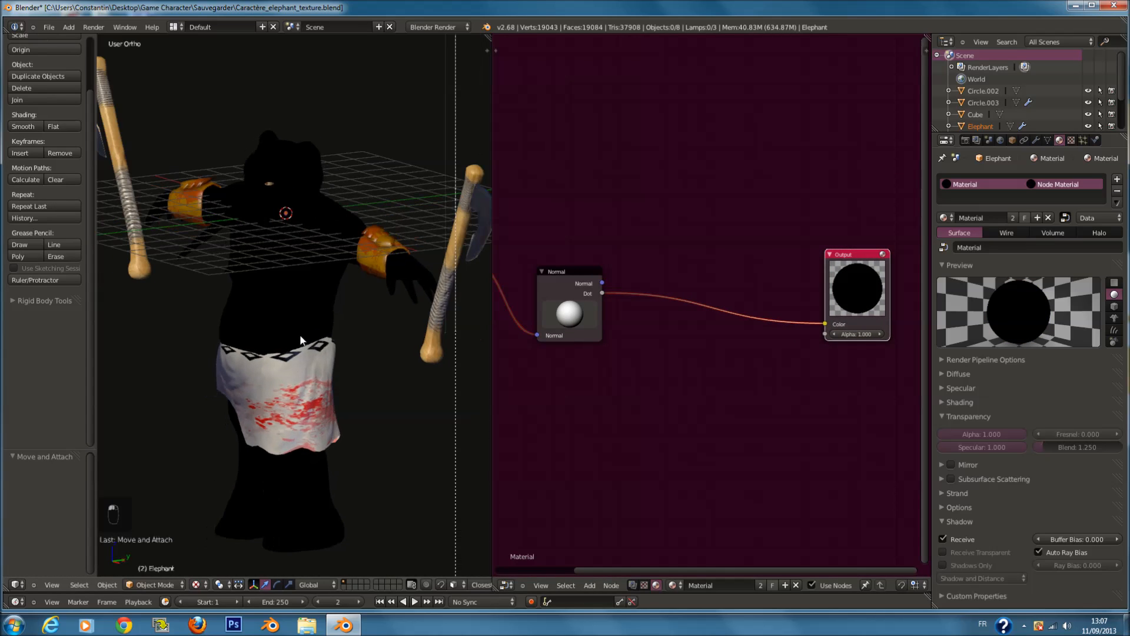
middle_click_drag(318, 318, 377, 288)
middle_click_drag(651, 321, 706, 339)
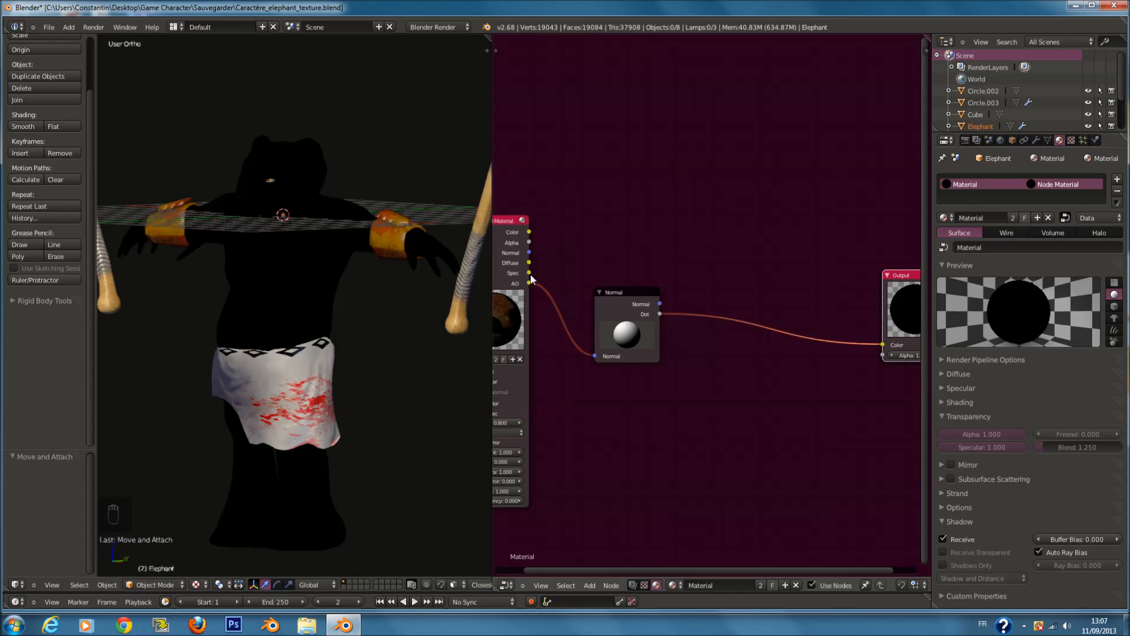
Step: Link the Extended Material's Normal output to the Normal node's input and the Normal node's Dot output to the Output's Color
left_click_drag(530, 253, 595, 355)
left_click_drag(661, 303, 882, 343)
scroll(349, 284, "up", 1)
left_click_drag(660, 314, 882, 344)
middle_click_drag(405, 308, 382, 293)
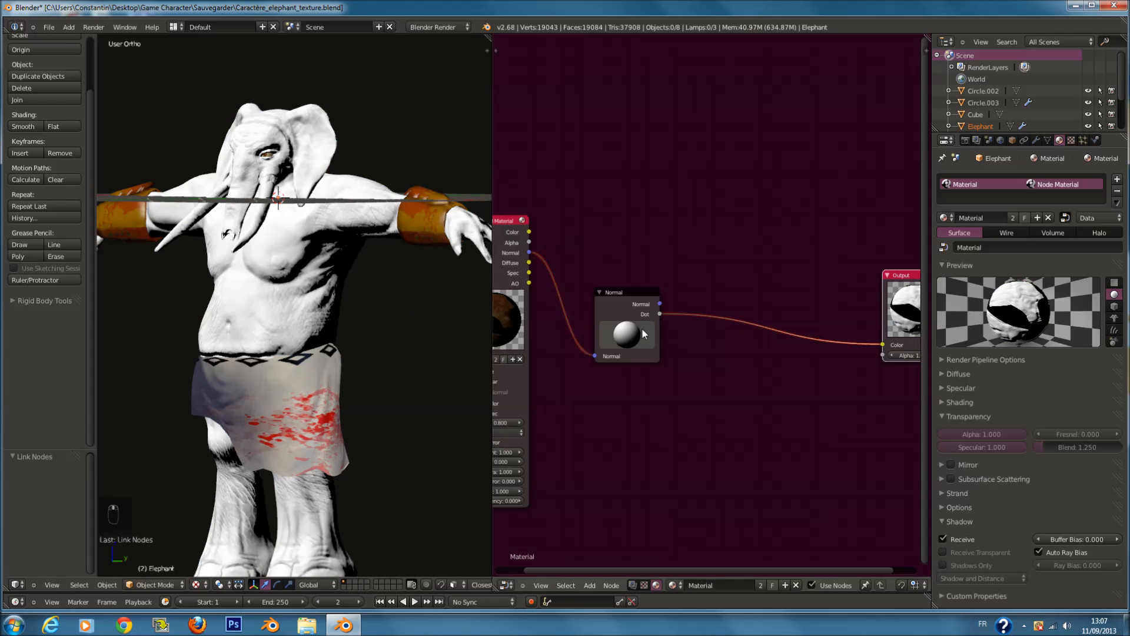
Step: Rotate the Normal node's direction sphere upward so only its upper part stays lit, and check the elephant's shading
left_click_drag(628, 332, 630, 315)
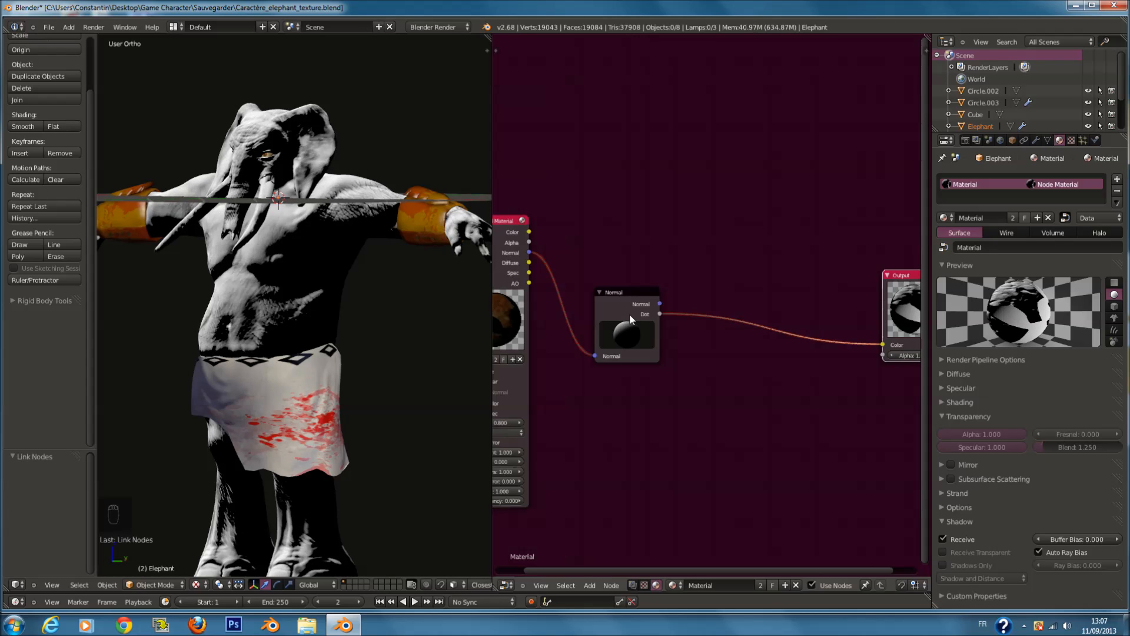
scroll(215, 322, "down", 2)
middle_click_drag(214, 323, 191, 317)
scroll(191, 318, "up", 2)
Step: Duplicate the Normal node below the first one and link the Extended Material's Normal output to the copy
left_click(618, 323)
key("shift+d")
left_click(619, 411)
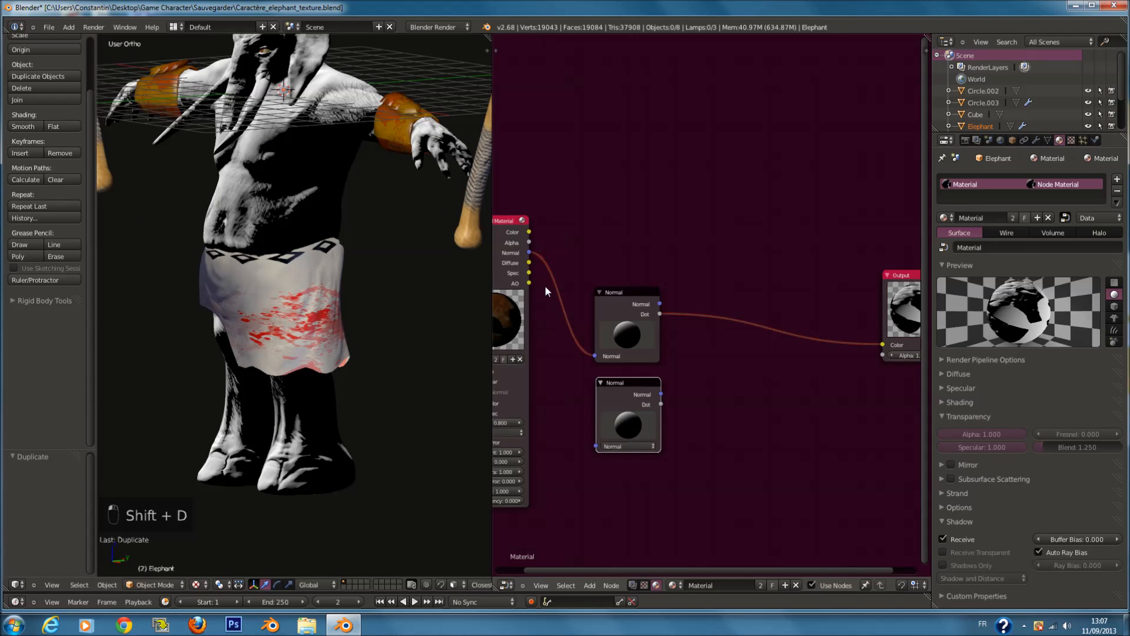
left_click_drag(530, 254, 596, 446)
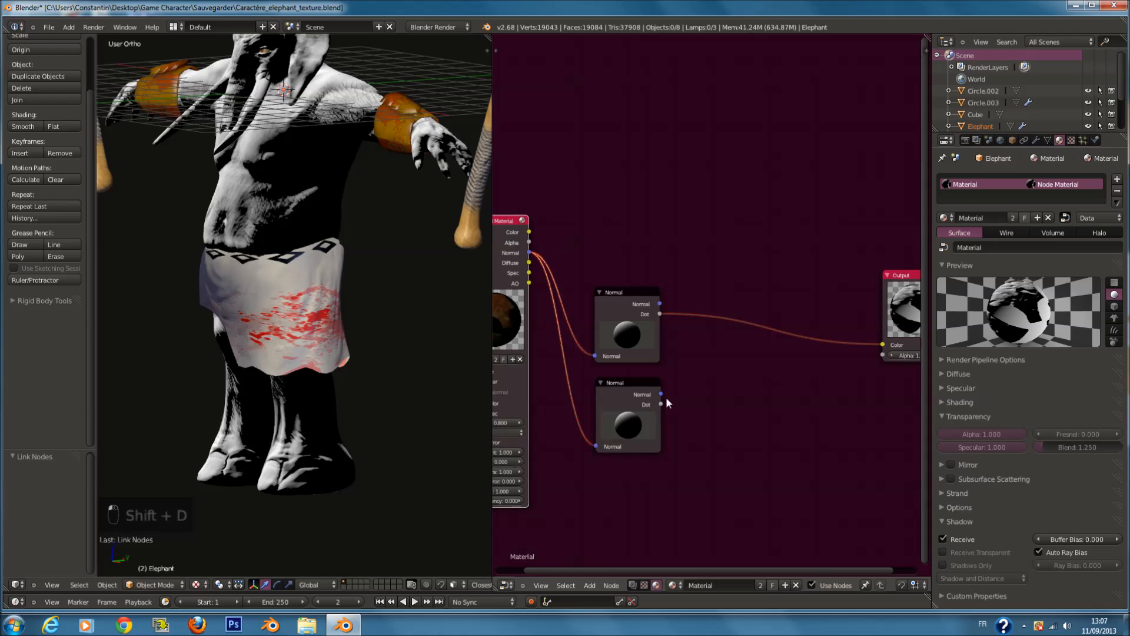
Step: Feed the duplicated Normal node's Dot output into the Output's Color and rotate the copy's direction sphere to be lit from below
left_click_drag(661, 405, 883, 345)
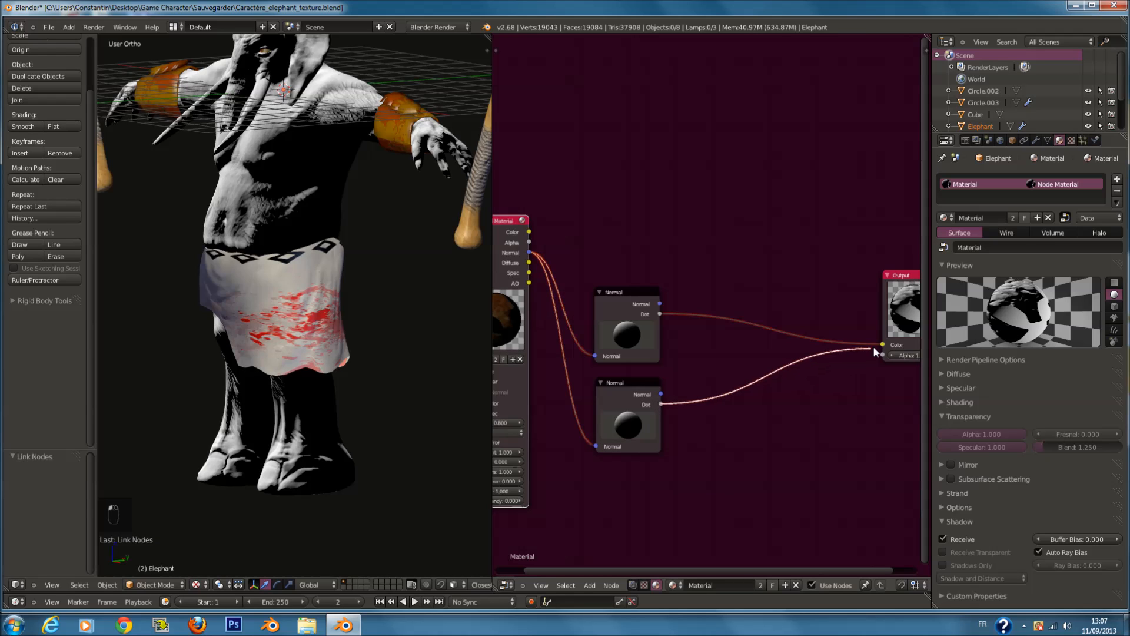
mouse_move(658, 449)
left_mouse_down()
mouse_move(677, 491)
mouse_move(633, 439)
mouse_move(605, 440)
left_mouse_up()
left_click_drag(625, 382, 623, 375)
Step: Relink the Extended Material's Color output to the Output's Color and move the Output node up
key("a")
key("a")
left_click_drag(529, 232, 896, 232)
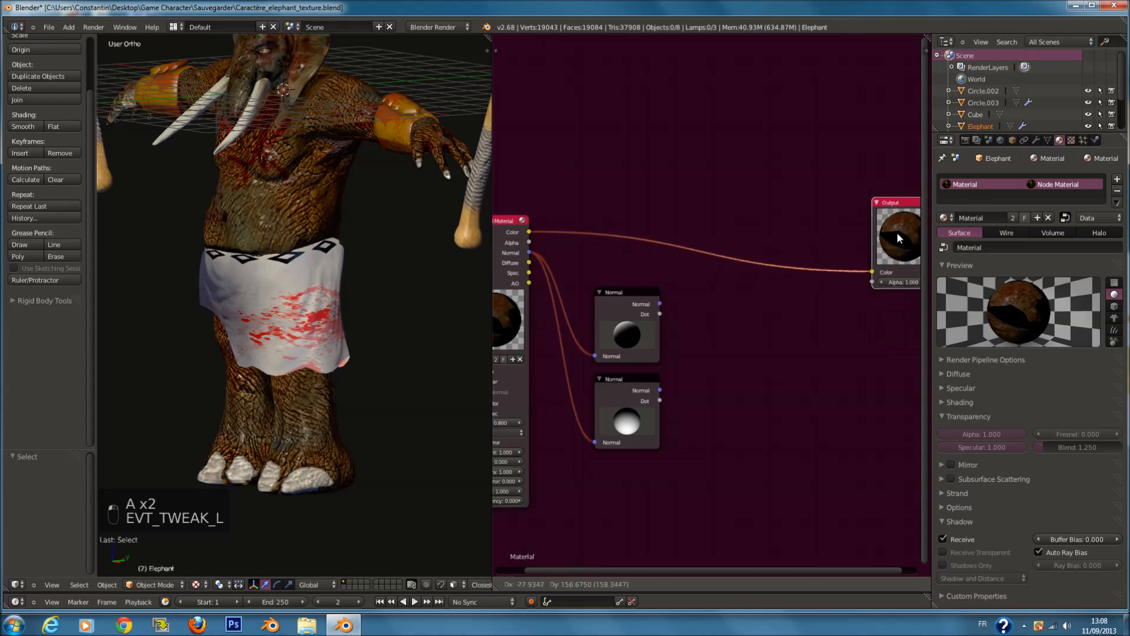
Step: Add a Mix color node and insert it on the link between the Extended Material and Output nodes
scroll(693, 312, "up", 1)
key("shift+a")
mouse_move(691, 316)
left_click(730, 303)
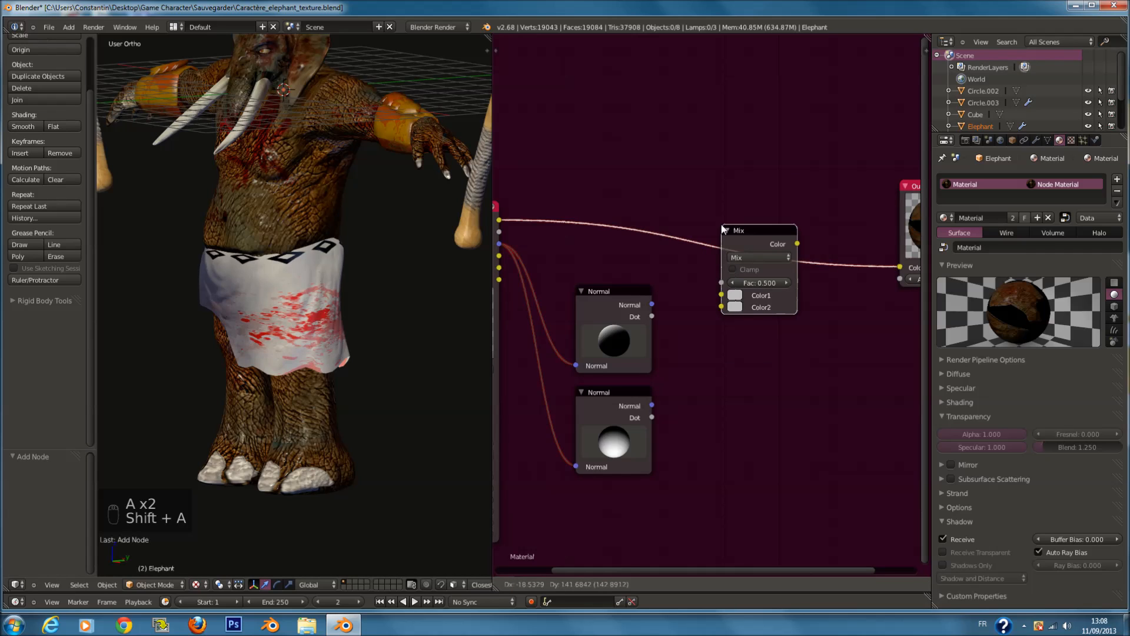
left_click(723, 230)
Step: Connect the upper Normal node's Dot output to the Mix node's Color2 input and move that link to the Fac input
left_click_drag(651, 316, 723, 308)
scroll(241, 215, "down", 3)
middle_click_drag(235, 209, 235, 283, "shift")
scroll(353, 306, "up", 4)
mouse_move(394, 318)
middle_mouse_down()
mouse_move(446, 300)
mouse_move(505, 312)
mouse_move(472, 276)
mouse_move(362, 304)
mouse_move(448, 330)
mouse_move(361, 328)
mouse_move(400, 326)
middle_mouse_up()
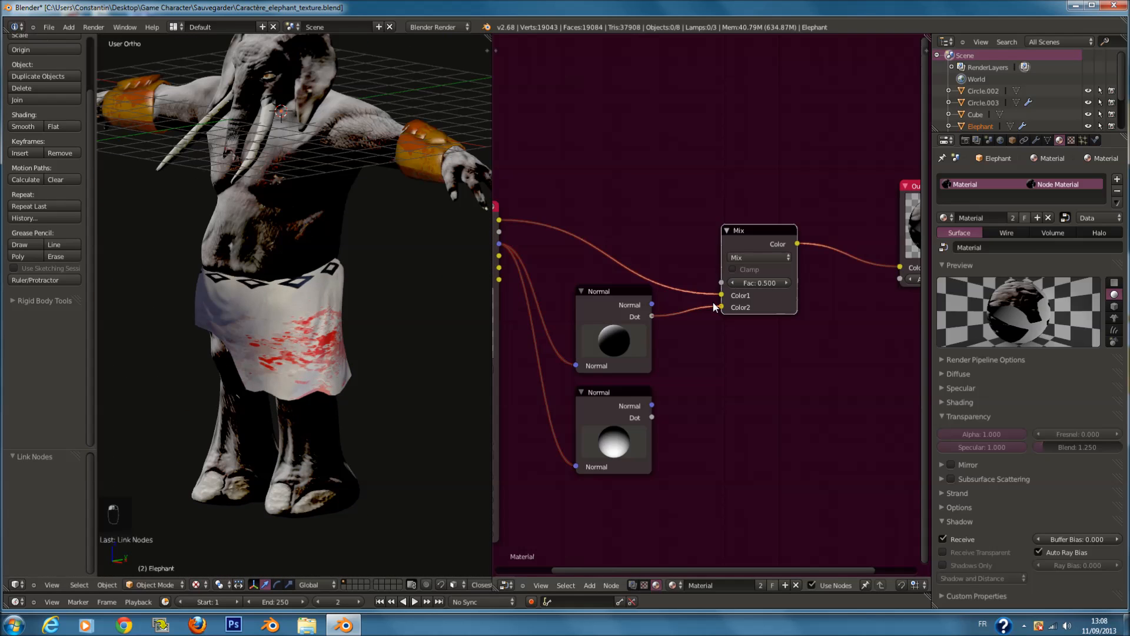
left_click_drag(714, 306, 722, 283)
scroll(462, 243, "up", 3, "shift")
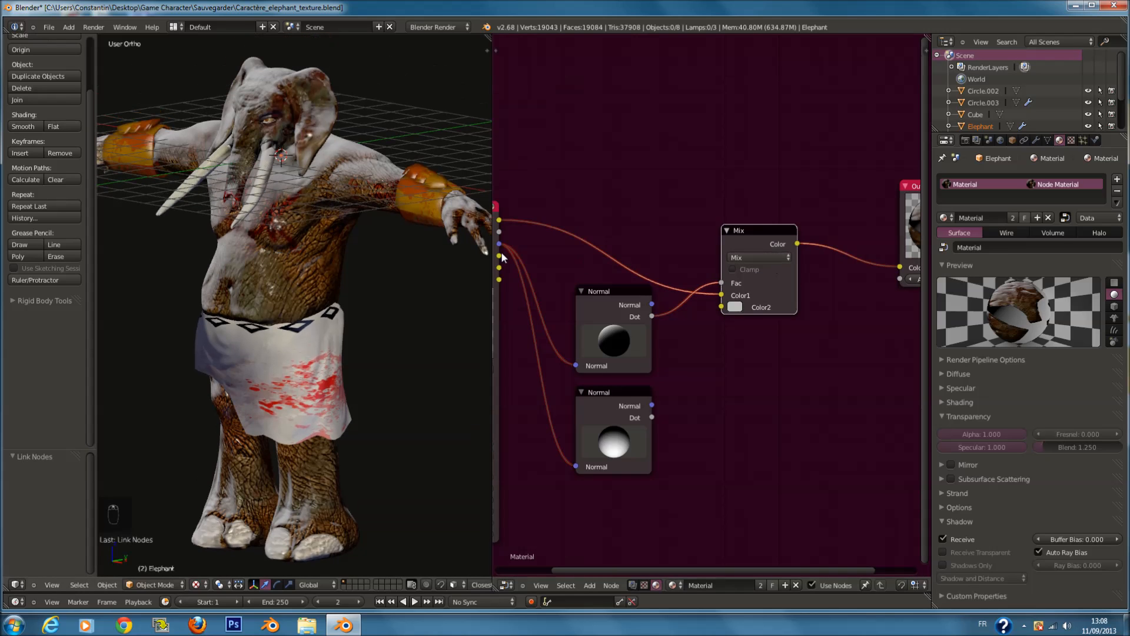
Step: Set the Mix node's blend mode to Multiply
left_click(765, 256)
left_click(758, 222)
middle_click_drag(316, 291, 281, 291)
scroll(518, 229, "down", 1)
Step: Compare the elephant's shading with and without the Multiply node by feeding the Output directly from the Extended Material's Color, then restoring the Multiply link
left_click_drag(516, 226, 904, 267)
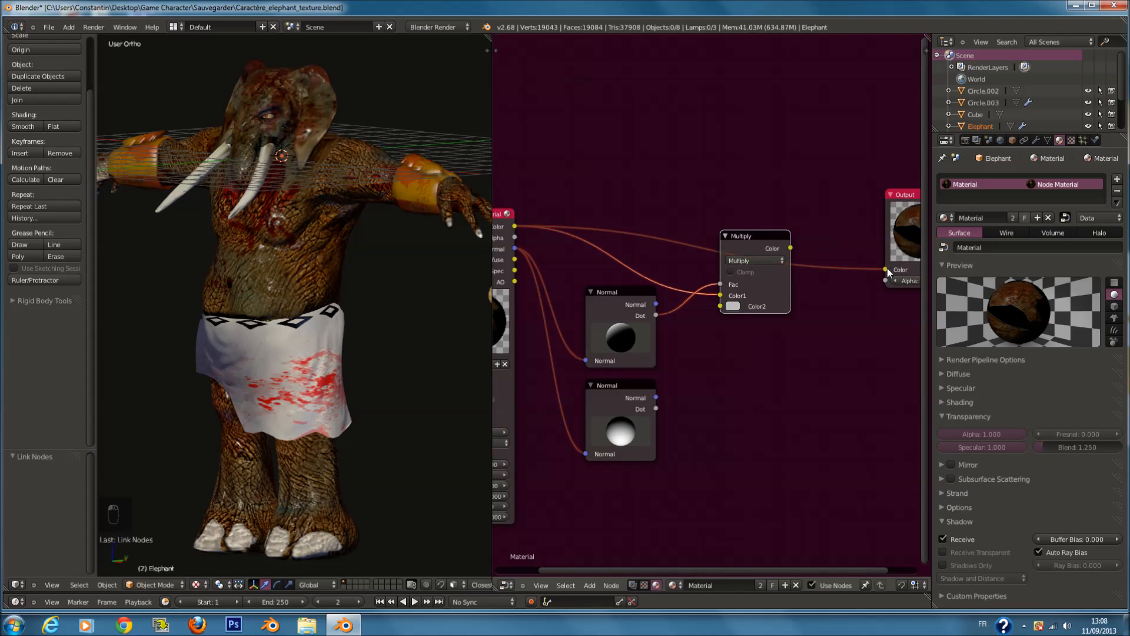
left_click_drag(791, 248, 886, 270)
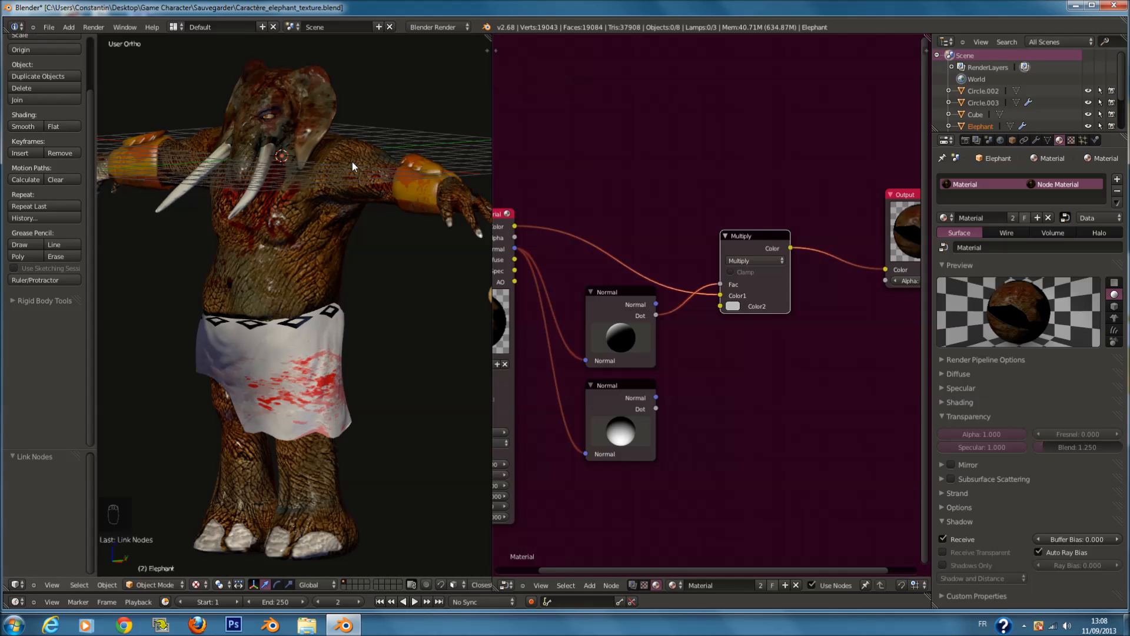
left_click_drag(515, 226, 887, 261)
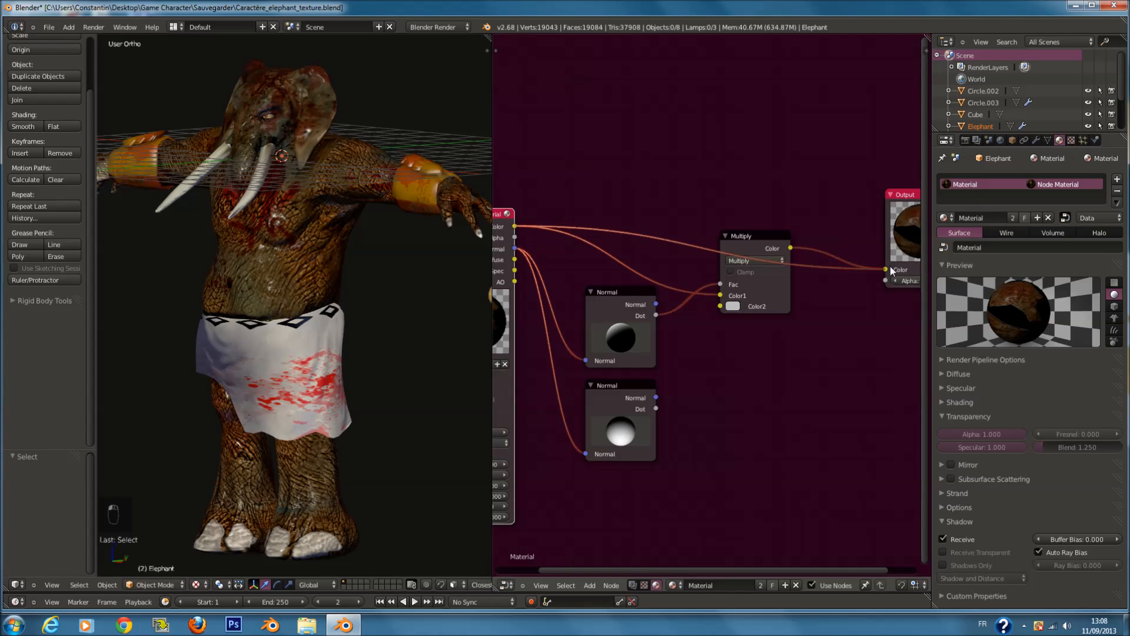
mouse_move(629, 336)
left_mouse_down()
mouse_move(626, 314)
mouse_move(632, 333)
left_mouse_up()
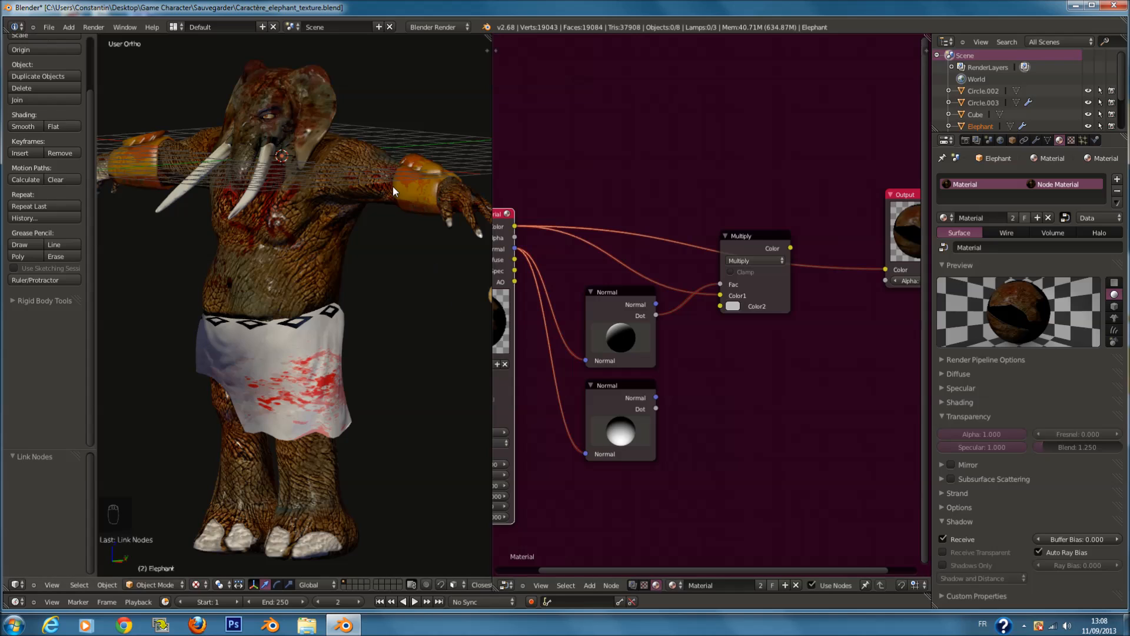
left_click(775, 256)
left_click_drag(791, 248, 885, 269)
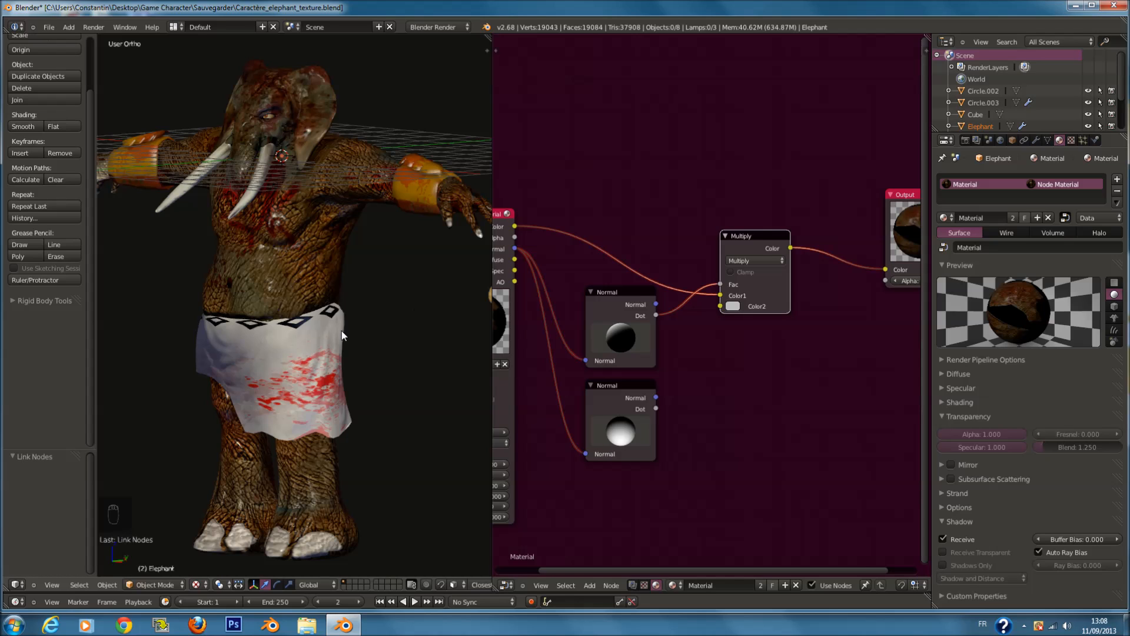
Step: Duplicate the Multiply node, insert the copy before the Output, and connect the lower Normal node's Dot output to its Fac input
left_click_drag(737, 249, 708, 242)
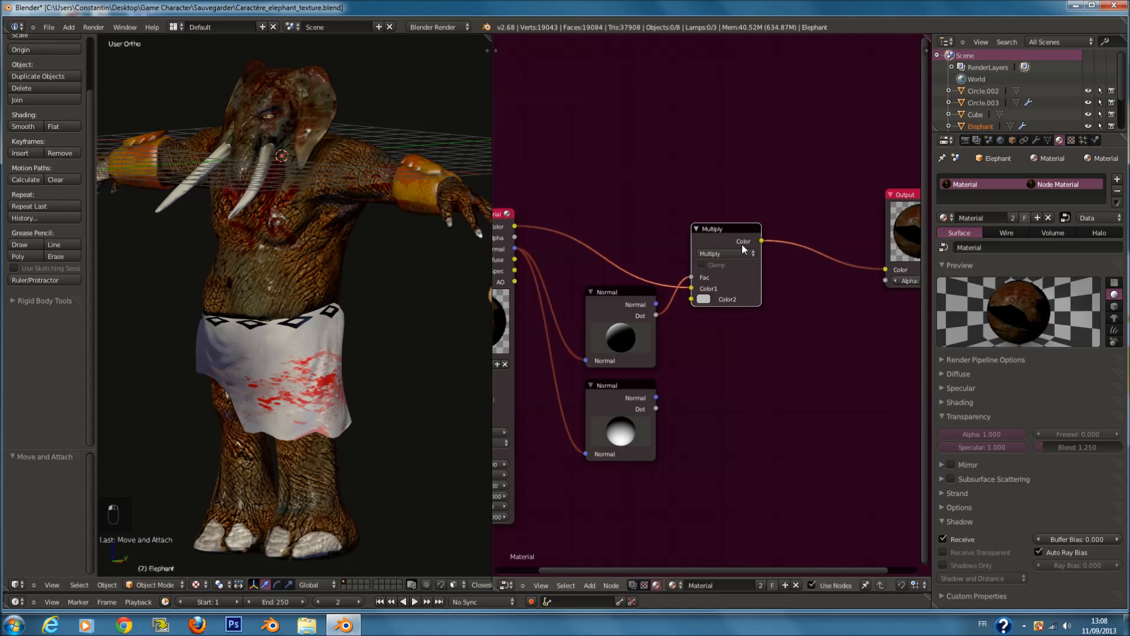
key("shift+d")
left_click(801, 257)
left_click_drag(656, 409, 788, 291)
middle_click_drag(804, 242, 741, 216)
left_click_drag(848, 192, 942, 237)
left_click_drag(769, 236, 815, 267)
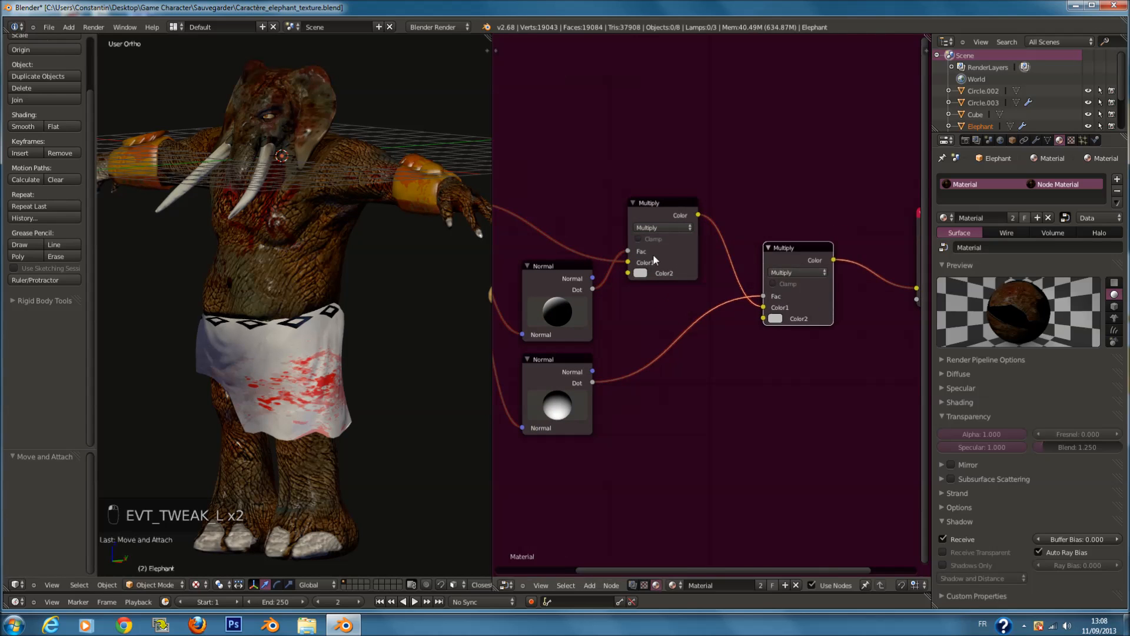
Step: Set the first Multiply node's Color2 to purple
scroll(652, 253, "up", 4)
middle_click_drag(653, 253, 678, 288)
left_click_drag(679, 288, 696, 298)
scroll(695, 298, "up", 2)
left_click(667, 335)
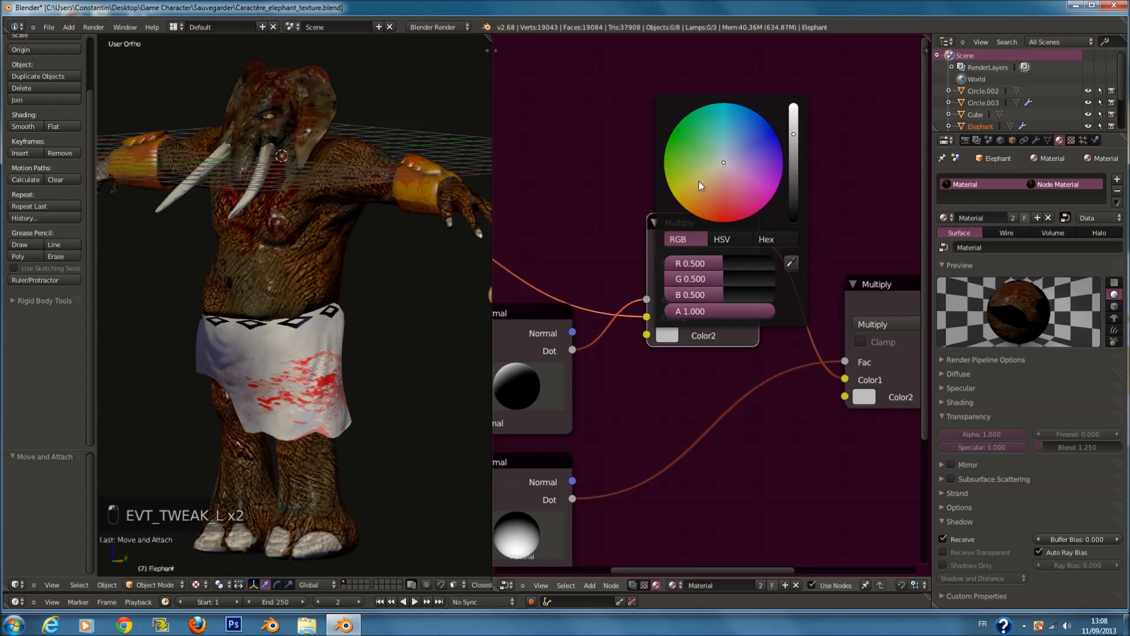
mouse_move(698, 181)
left_mouse_down()
mouse_move(677, 221)
mouse_move(739, 340)
mouse_move(759, 353)
mouse_move(695, 354)
mouse_move(590, 292)
mouse_move(746, 377)
mouse_move(790, 373)
mouse_move(532, 398)
mouse_move(459, 302)
mouse_move(555, 18)
mouse_move(761, 23)
mouse_move(853, 167)
mouse_move(864, 260)
mouse_move(687, 437)
mouse_move(578, 425)
mouse_move(434, 348)
mouse_move(390, 295)
mouse_move(302, 7)
mouse_move(327, 160)
mouse_move(333, 144)
left_mouse_up()
left_click_drag(334, 201, 616, 340)
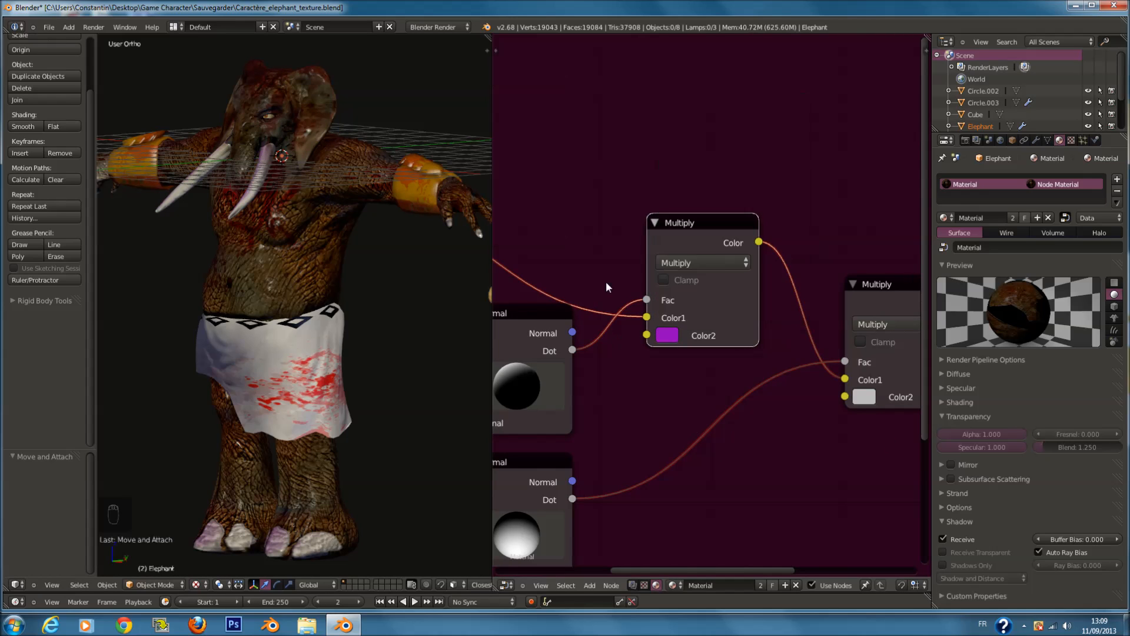
Step: Preview the upper Normal node's Dot on the Output, rotate its direction sphere, and reconnect the second Multiply node to the Output's Color
scroll(616, 339, "down", 2)
middle_click_drag(617, 339, 542, 320)
left_click_drag(535, 310, 862, 311)
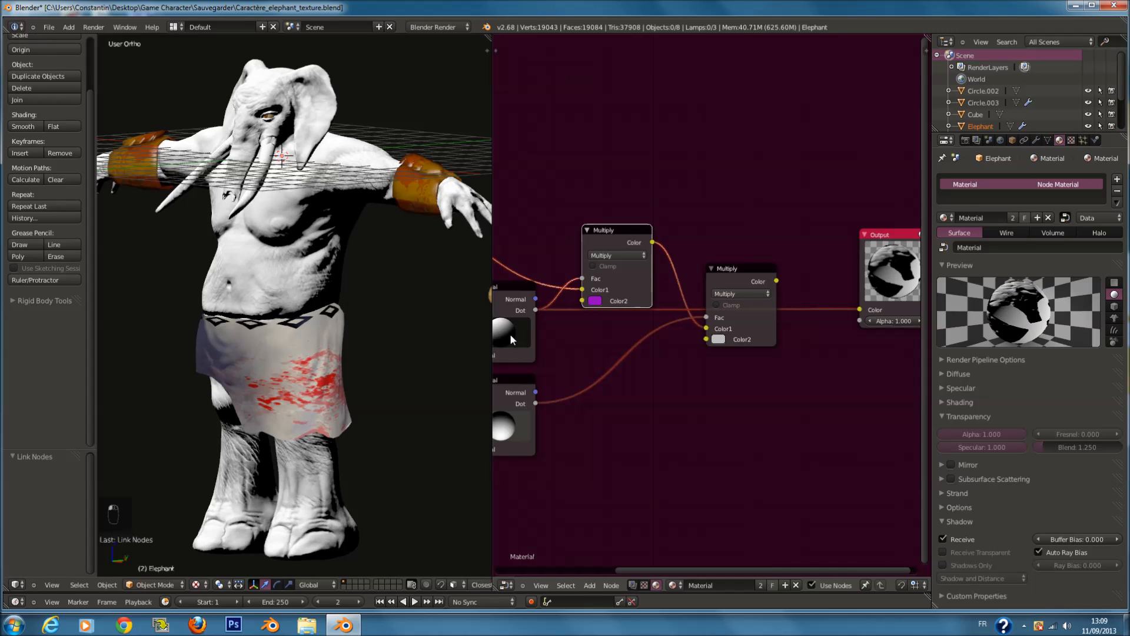
left_click_drag(507, 333, 507, 329)
middle_click_drag(540, 332, 570, 338)
left_click_drag(807, 287, 888, 317)
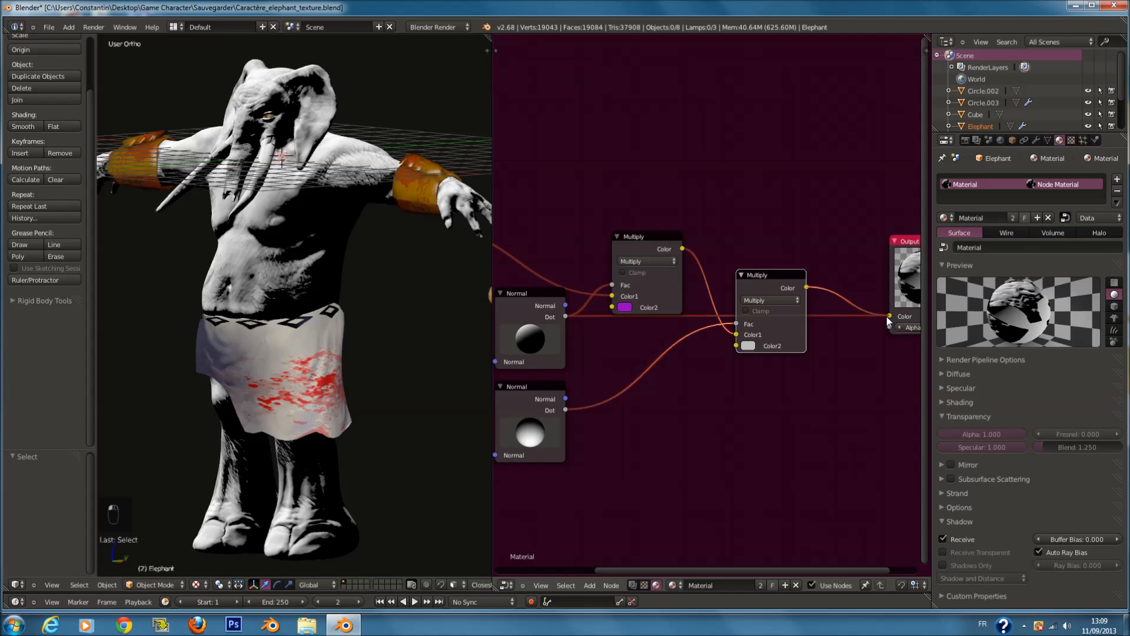
Step: Set the first Multiply node's Color2 to muted blue (R 0.350, G 0.425, B 0.500) and tint the second Multiply's Color2 warm beige
left_click(624, 306)
mouse_move(656, 215)
left_mouse_down()
mouse_move(676, 206)
mouse_move(664, 217)
mouse_move(660, 210)
mouse_move(686, 180)
mouse_move(683, 160)
left_mouse_up()
left_click_drag(680, 195, 666, 189)
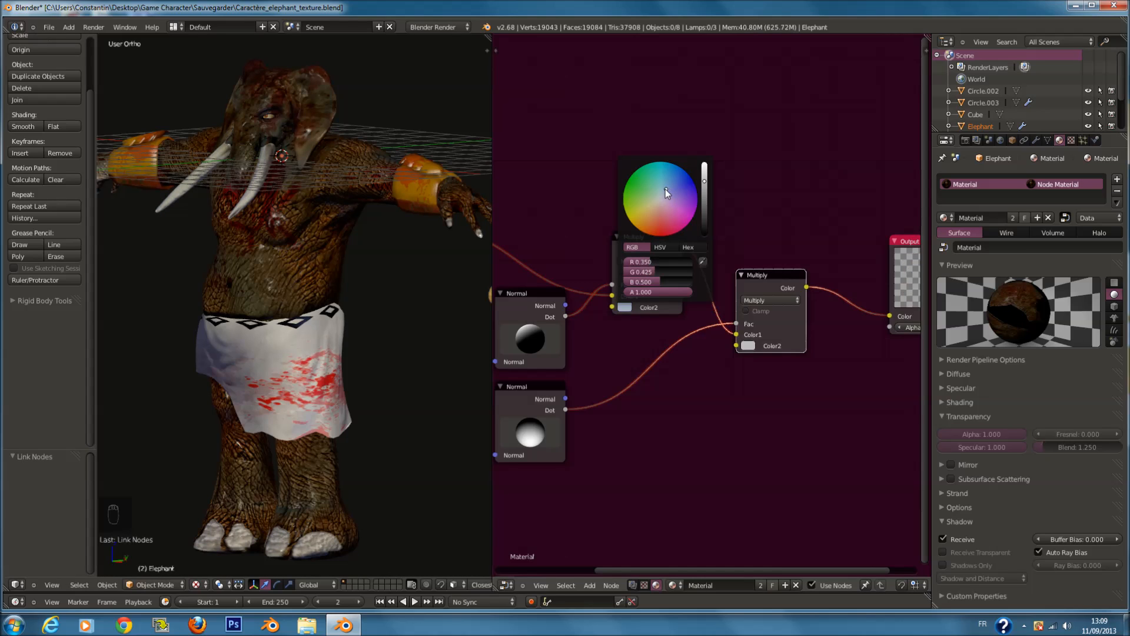
left_click(748, 345)
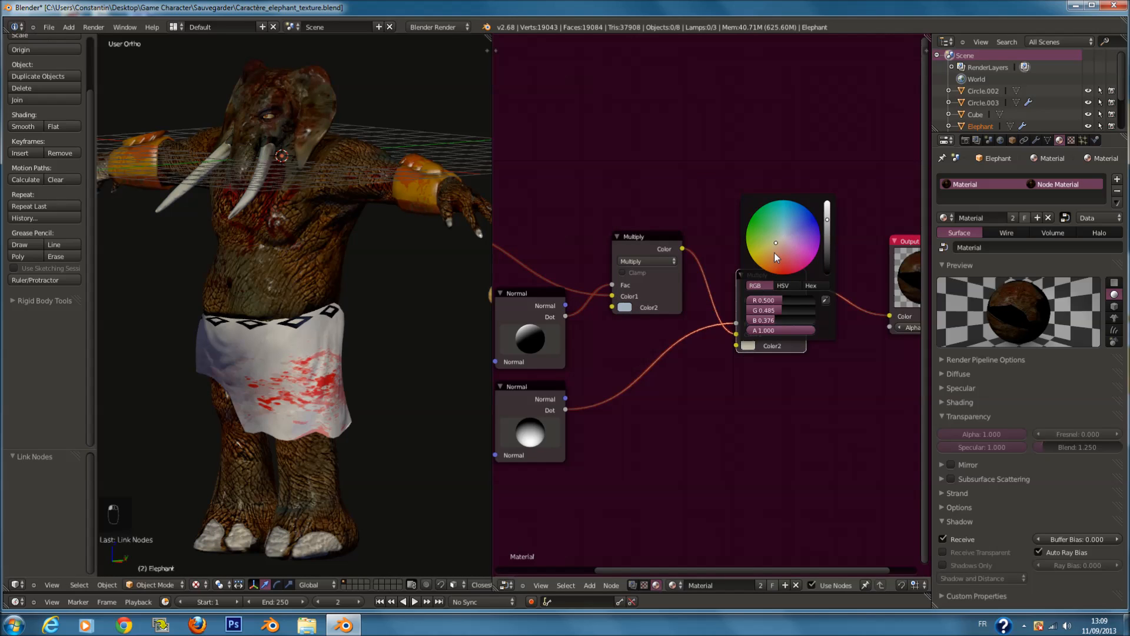
Step: Examine the blue and beige tinted shading on the whole elephant from the front and review the node chain
middle_click_drag(177, 255, 360, 274)
key("a")
key("a")
key("a")
key("a")
key("a")
scroll(748, 334, "down", 7)
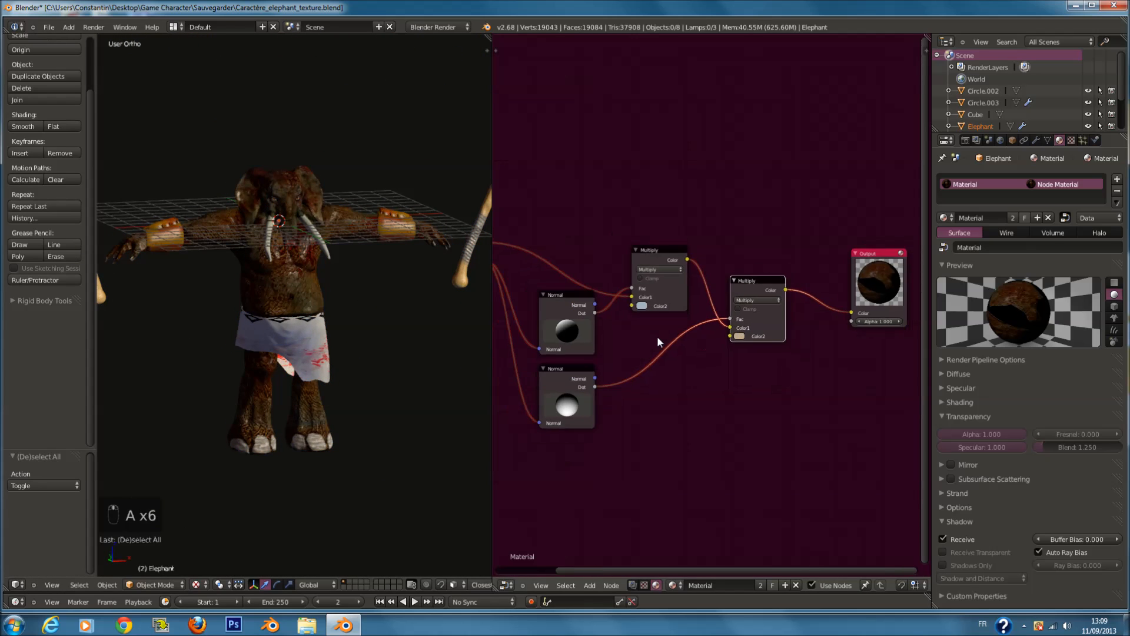
scroll(623, 306, "up", 3)
scroll(596, 286, "down", 2)
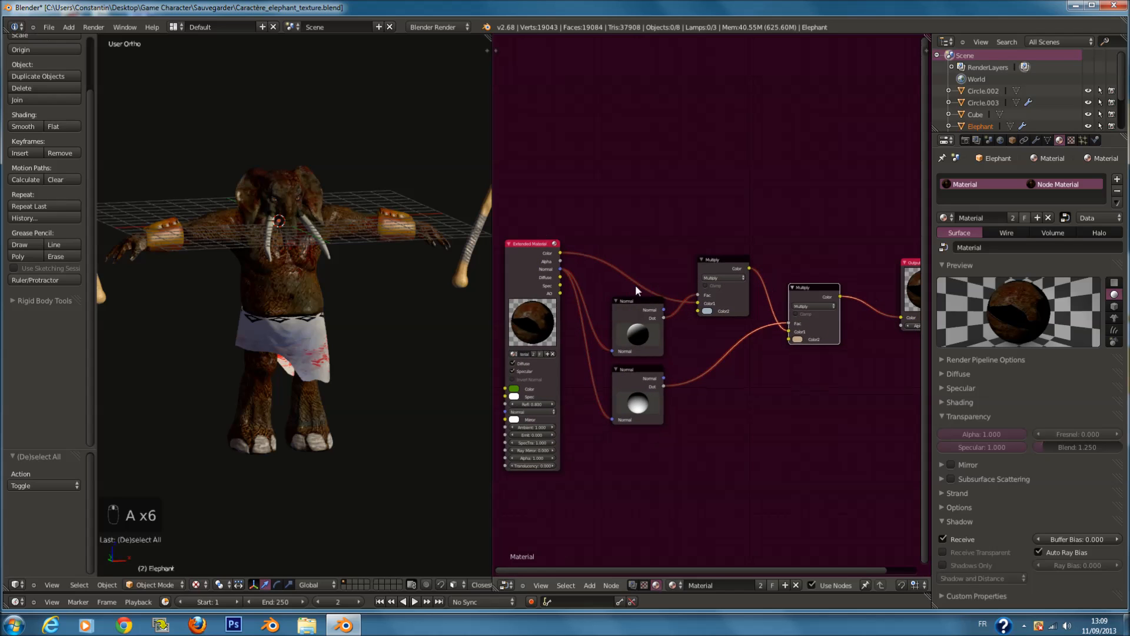
Step: Preview the Extended Material's Diffuse, AO and Alpha outputs on the Output's Color, then restore the second Multiply node's link
left_click_drag(572, 280, 892, 315)
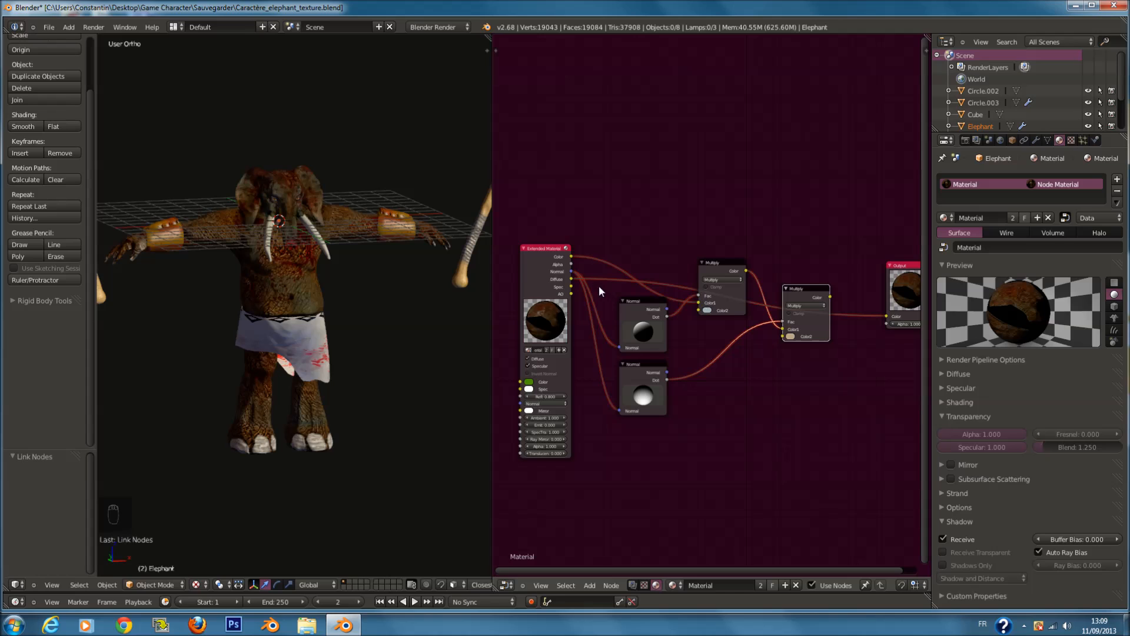
left_click_drag(715, 306, 709, 310)
left_click_drag(571, 293, 888, 318)
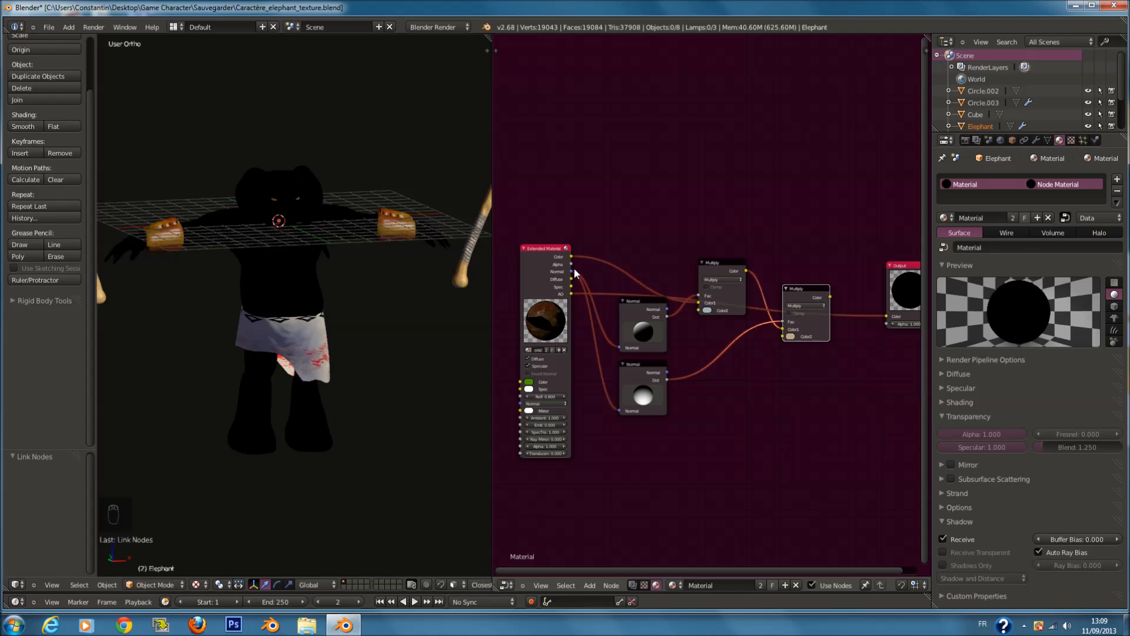
left_click_drag(574, 266, 887, 315)
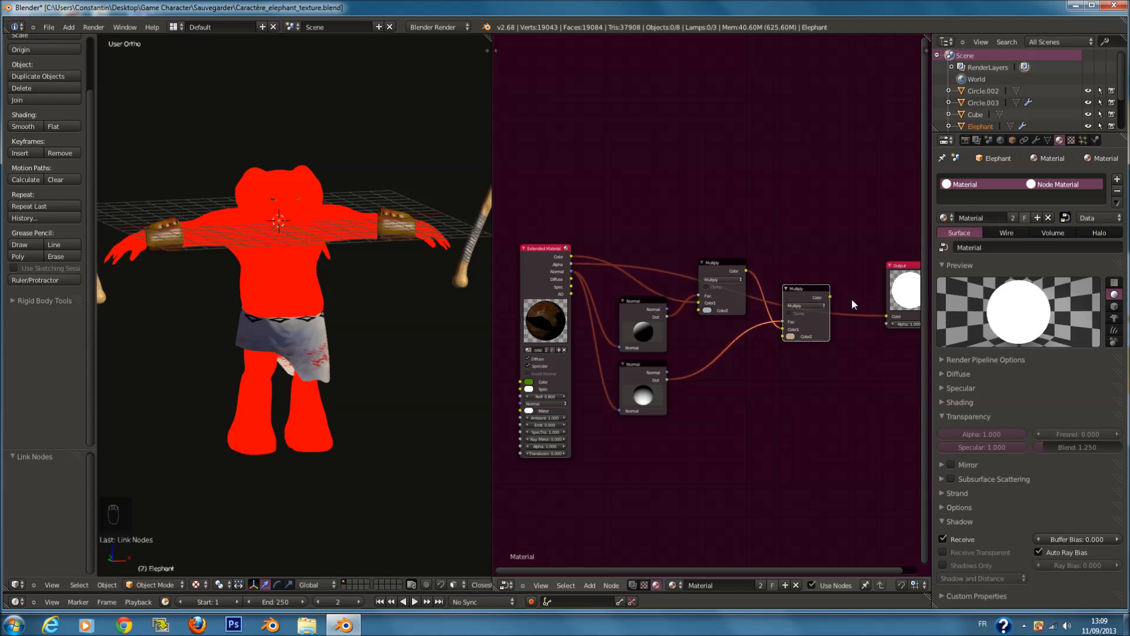
left_click_drag(831, 297, 890, 320)
middle_click_drag(711, 373, 765, 356)
middle_click_drag(843, 314, 770, 304)
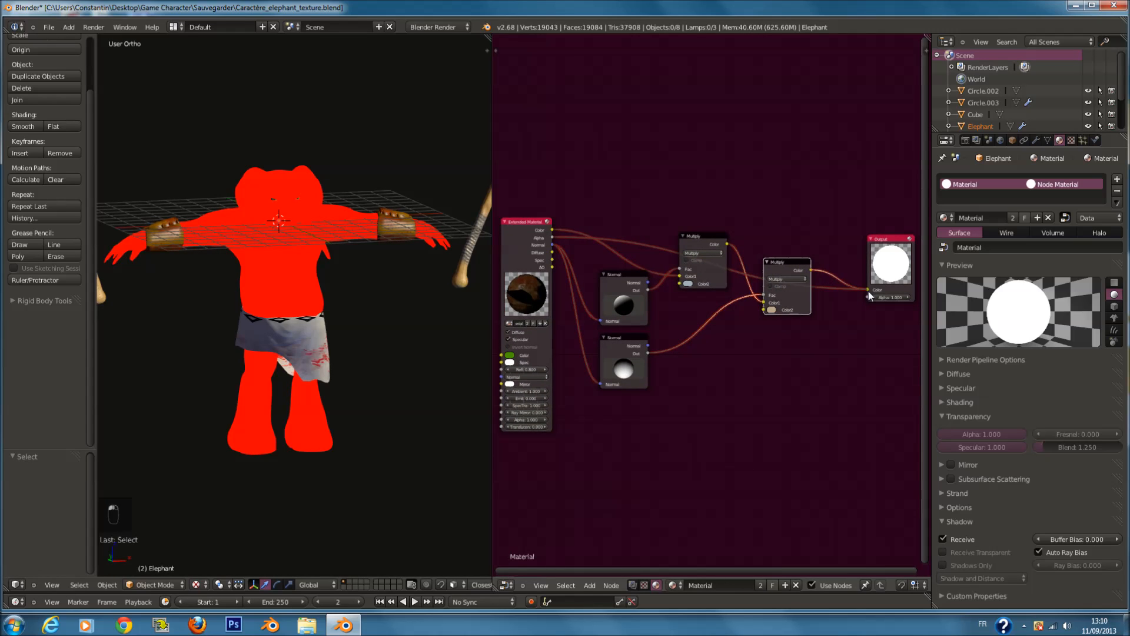
left_click_drag(868, 290, 868, 290)
Step: Check the Extended Material node's Normal input values and set its Mirror color to very pale blue (R 0.876, G 0.995, B 1.000)
scroll(630, 373, "up", 4)
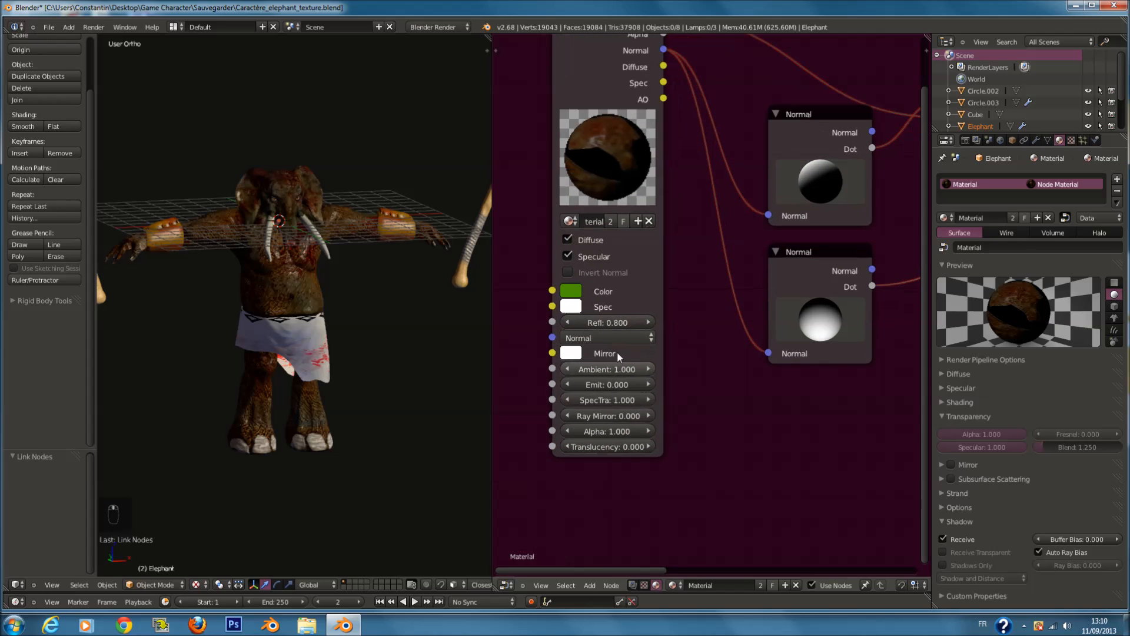
scroll(649, 412, "up", 4)
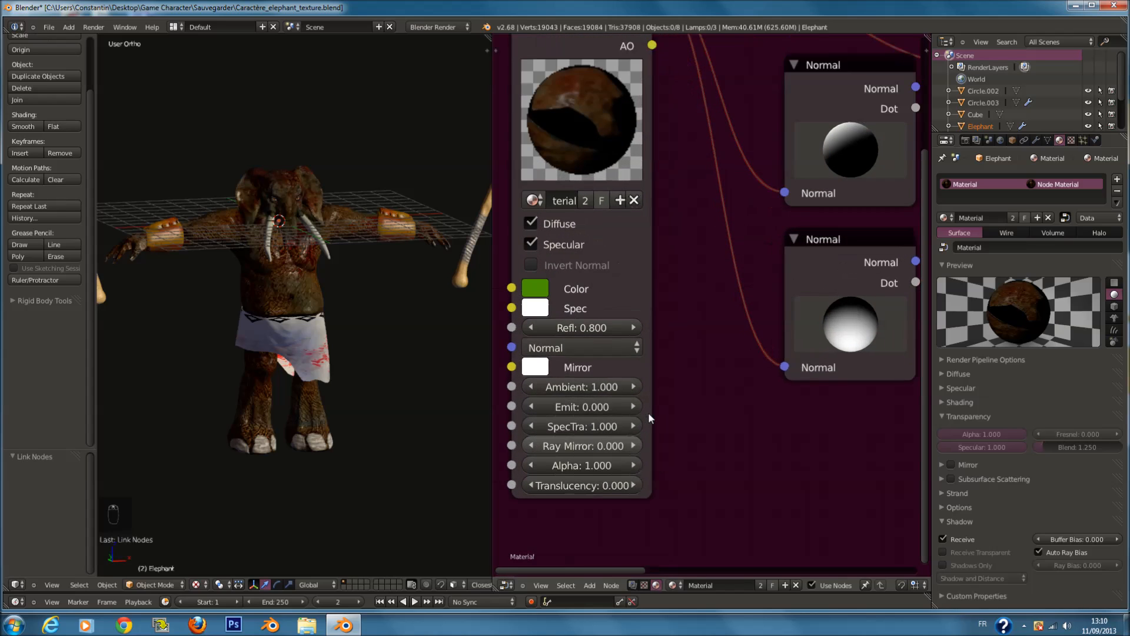
middle_click_drag(559, 464, 753, 344)
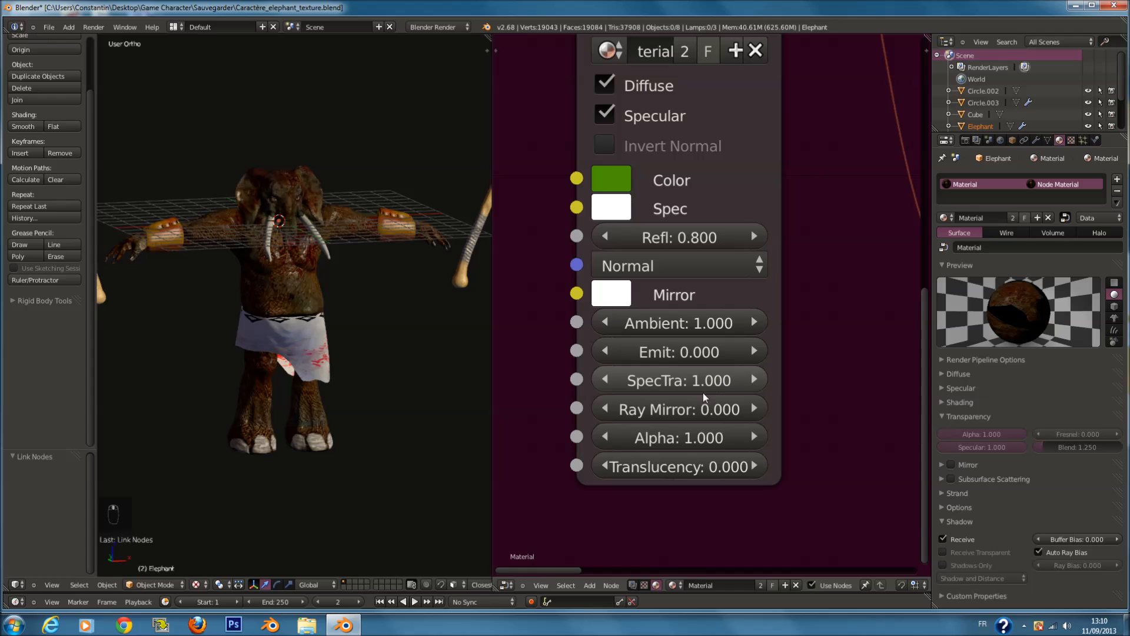
scroll(691, 415, "down", 2)
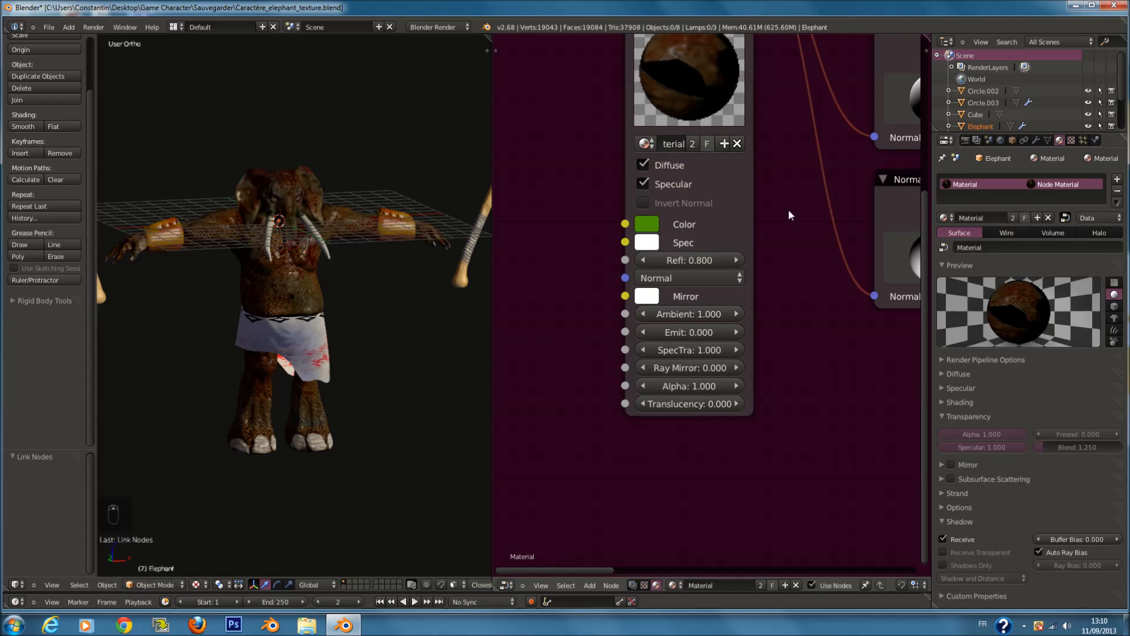
left_click(702, 279)
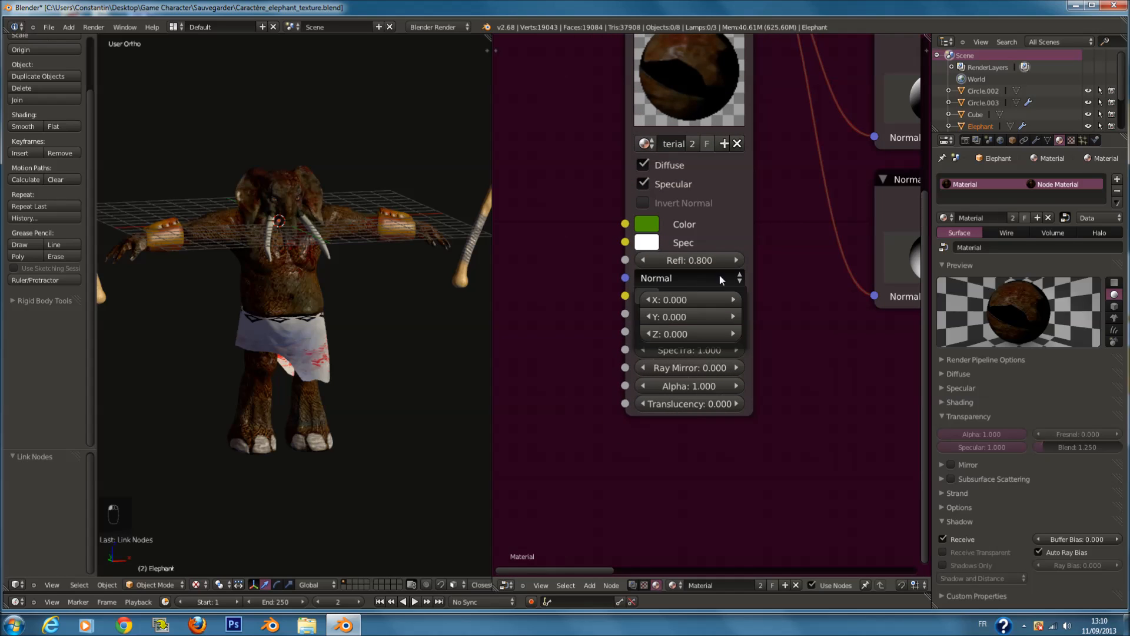
scroll(817, 294, "down", 7)
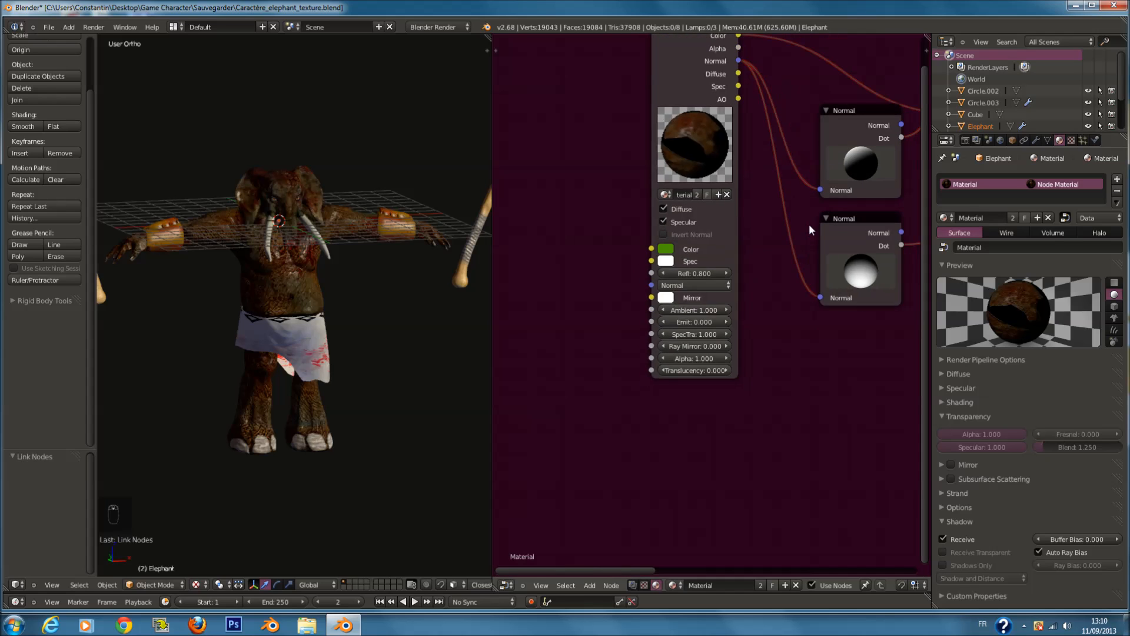
scroll(778, 209, "up", 5)
scroll(781, 219, "up", 1)
left_click(652, 296)
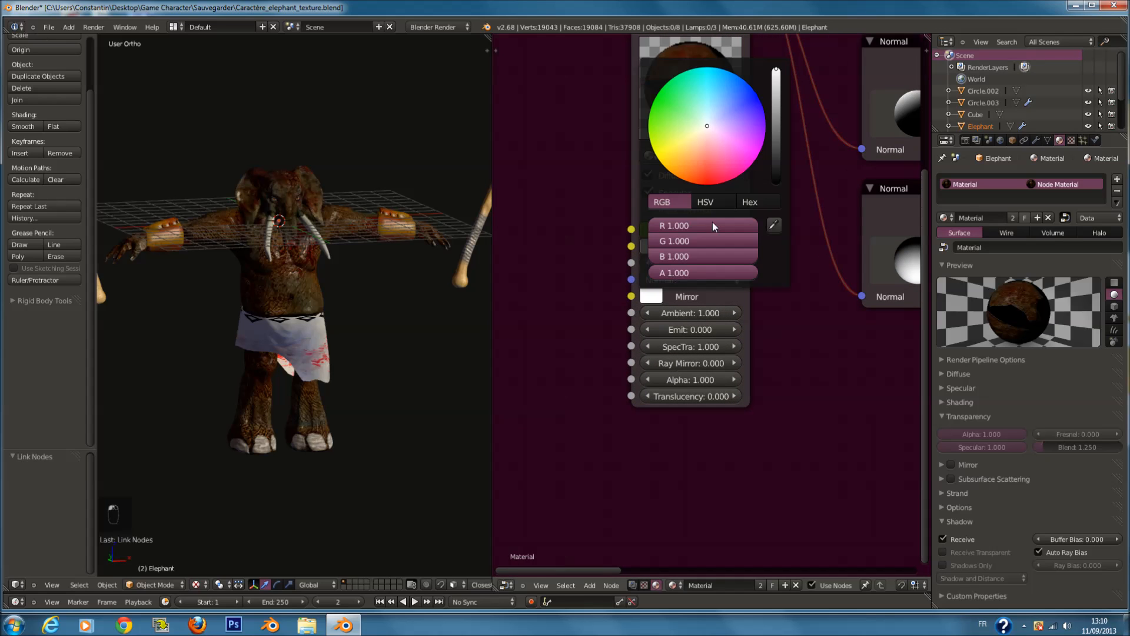
left_click_drag(700, 174, 707, 125)
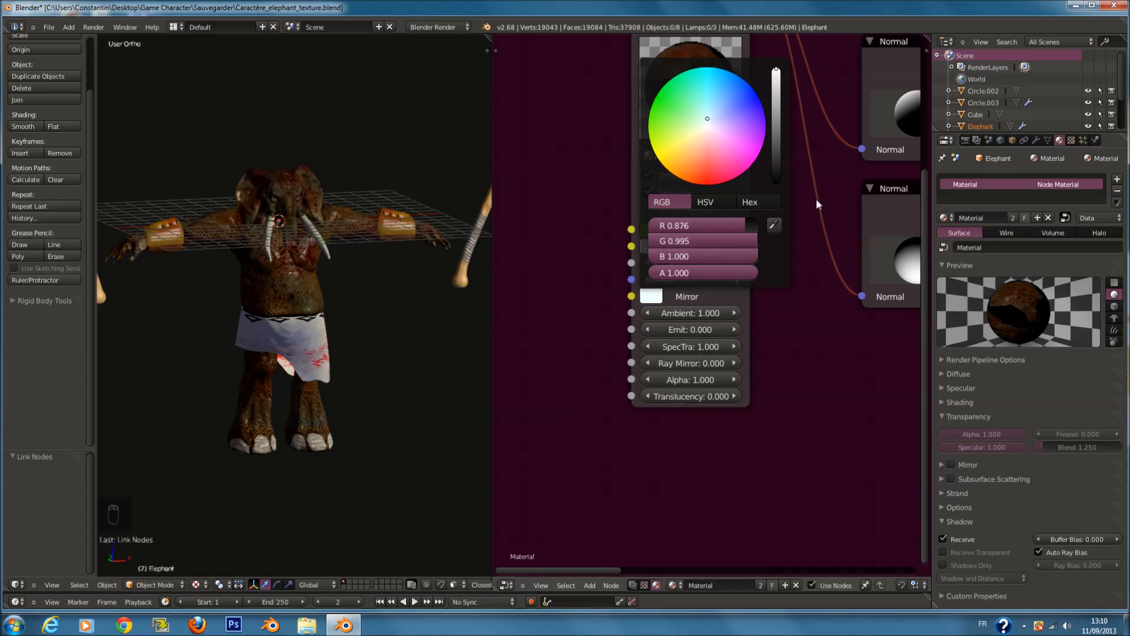
Step: Move the Output node farther away from the second Multiply node, down and to the right in the node graph
scroll(832, 223, "down", 2)
scroll(832, 223, "down", 1)
middle_click_drag(839, 223, 638, 274)
scroll(638, 273, "down", 6)
scroll(782, 251, "up", 1)
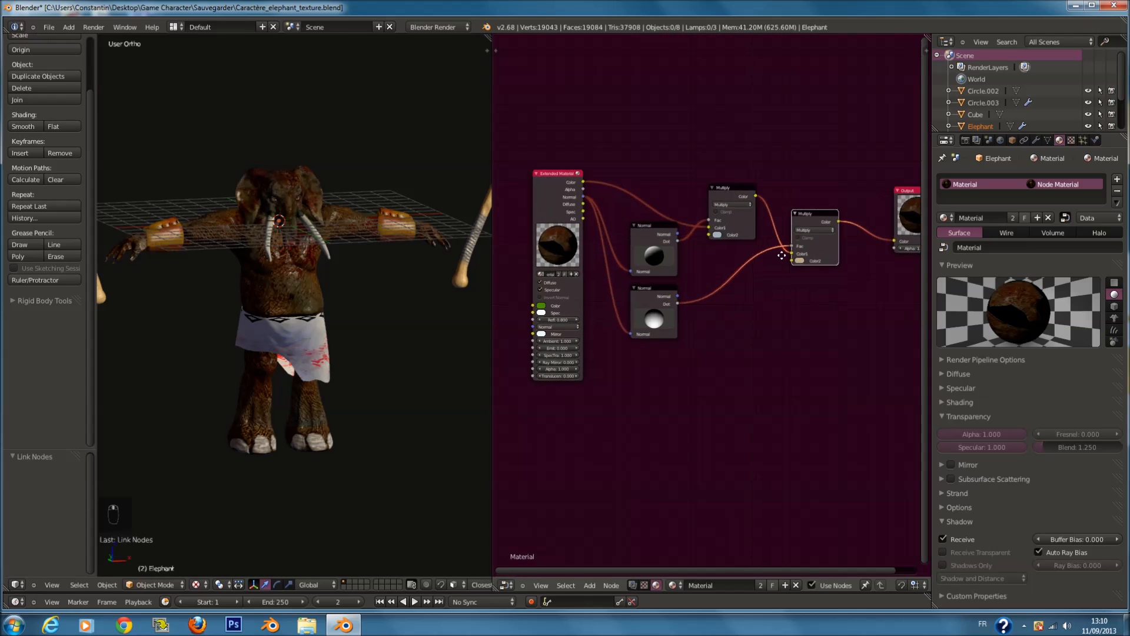
middle_click_drag(780, 250, 700, 254)
left_click_drag(845, 217, 941, 335)
Step: Rearrange the two Normal nodes and two Multiply nodes into a compact group beside the Extended Material node
scroll(566, 236, "up", 2)
middle_click_drag(567, 235, 593, 255)
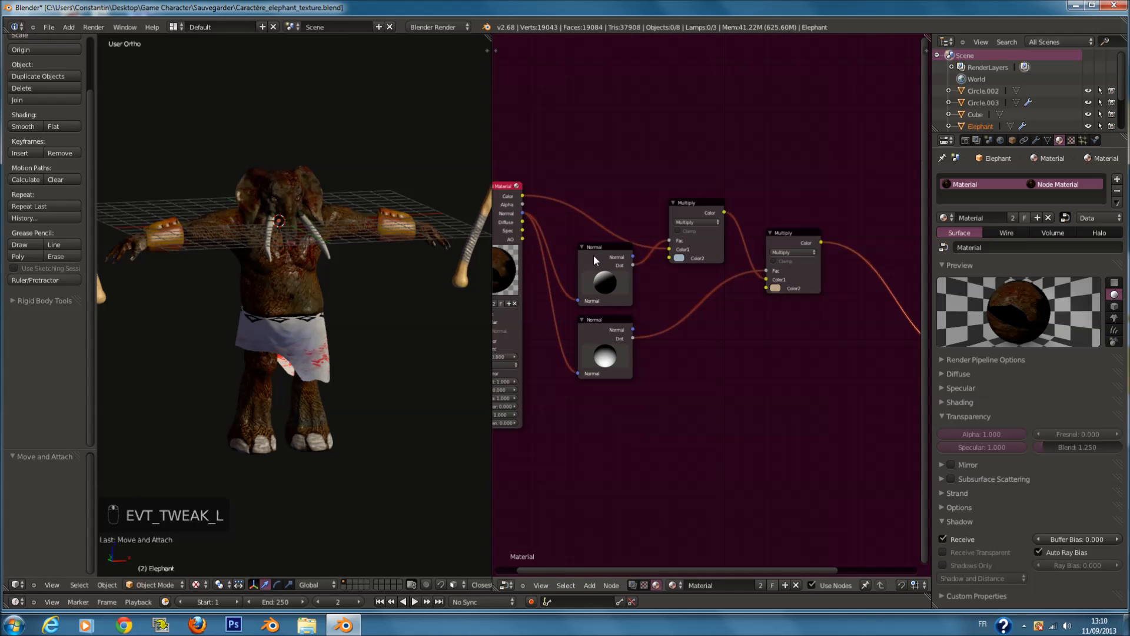
left_click_drag(593, 256, 571, 243)
mouse_move(603, 321)
left_mouse_down()
mouse_move(575, 312)
mouse_move(584, 310)
left_mouse_up()
left_click_drag(691, 207, 658, 189)
left_click_drag(789, 253, 747, 260)
left_click_drag(677, 194, 653, 248)
left_click_drag(733, 253, 709, 301)
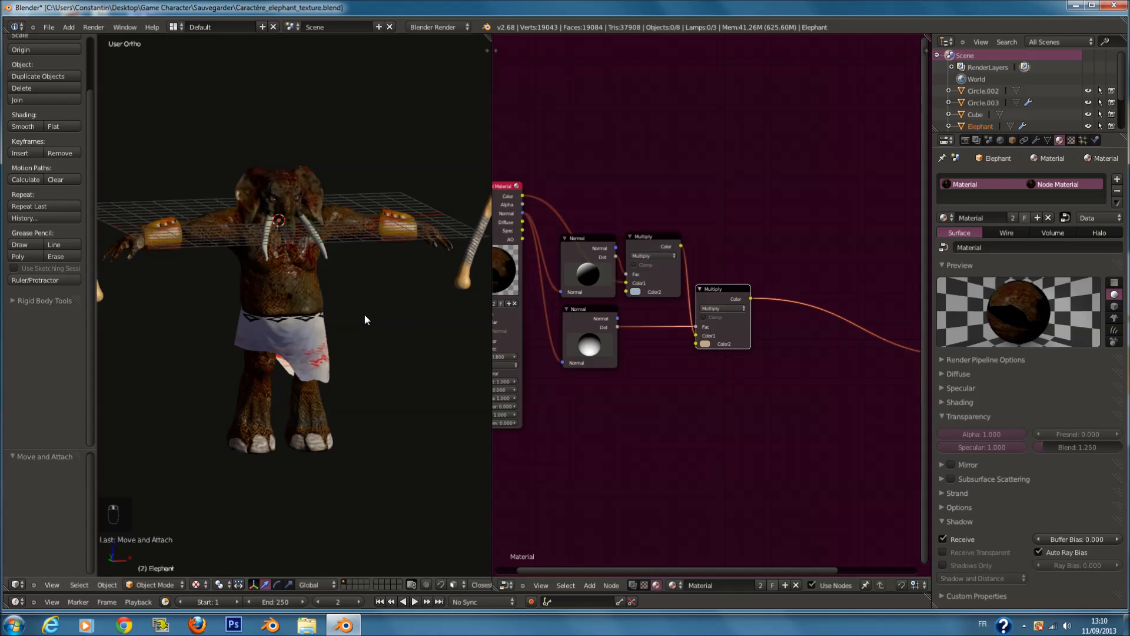
Step: Select the elephant's body mesh and switch it to Vertex Paint mode
key("a")
scroll(389, 166, "up", 4)
key("a")
middle_click_drag(396, 159, 394, 196, "shift")
scroll(406, 259, "up", 2)
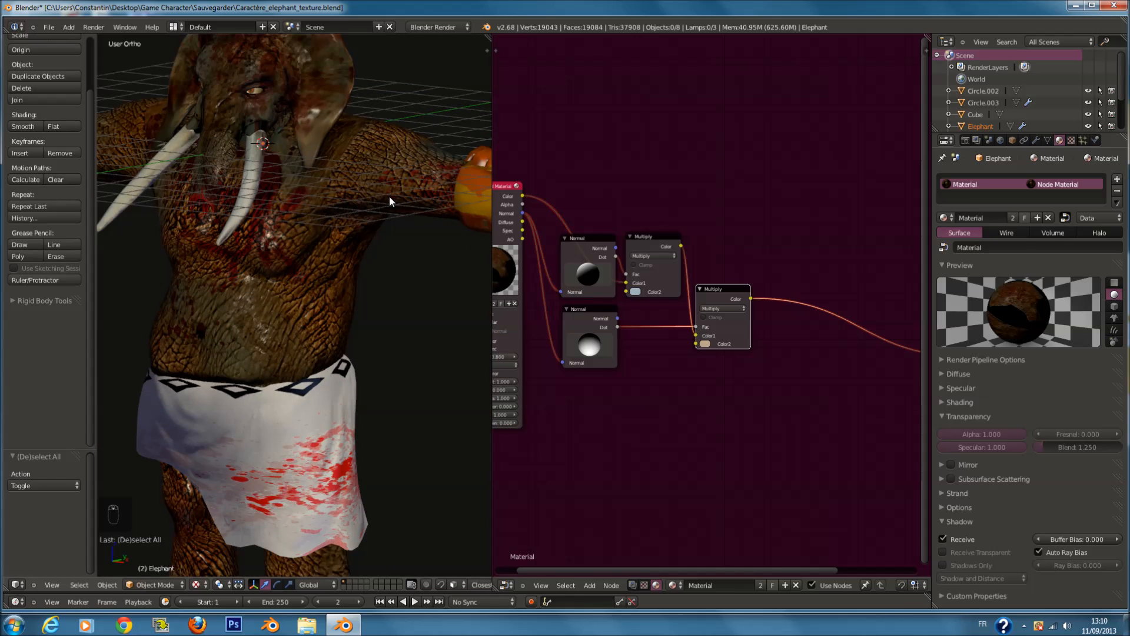
right_click(387, 208)
scroll(388, 208, "down", 2)
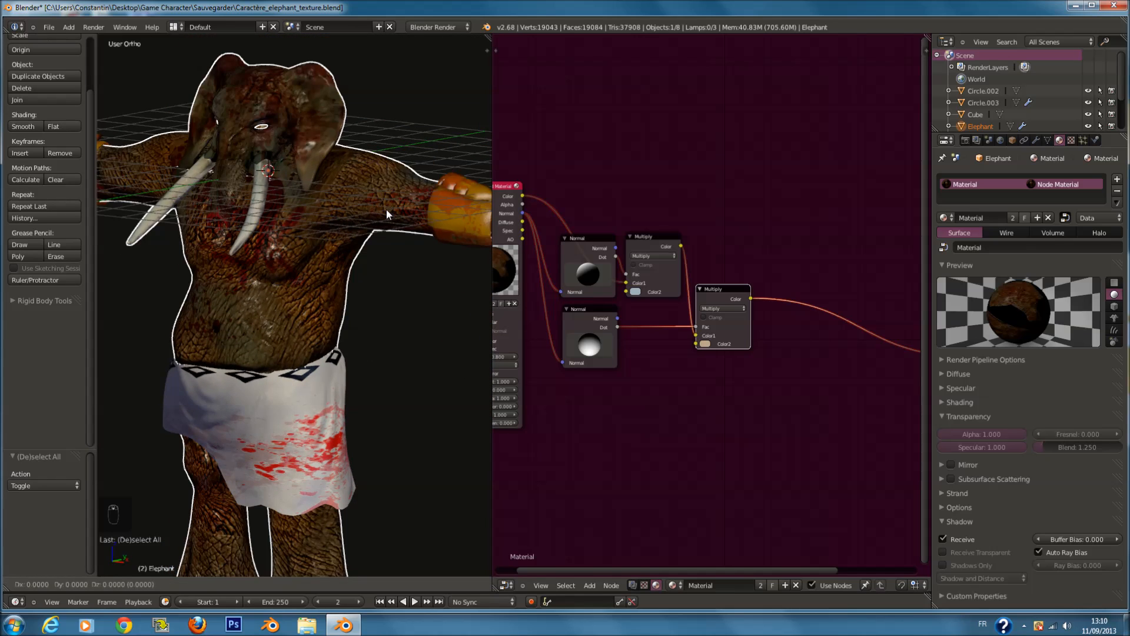
key("g")
left_click(375, 277)
scroll(355, 369, "down", 3)
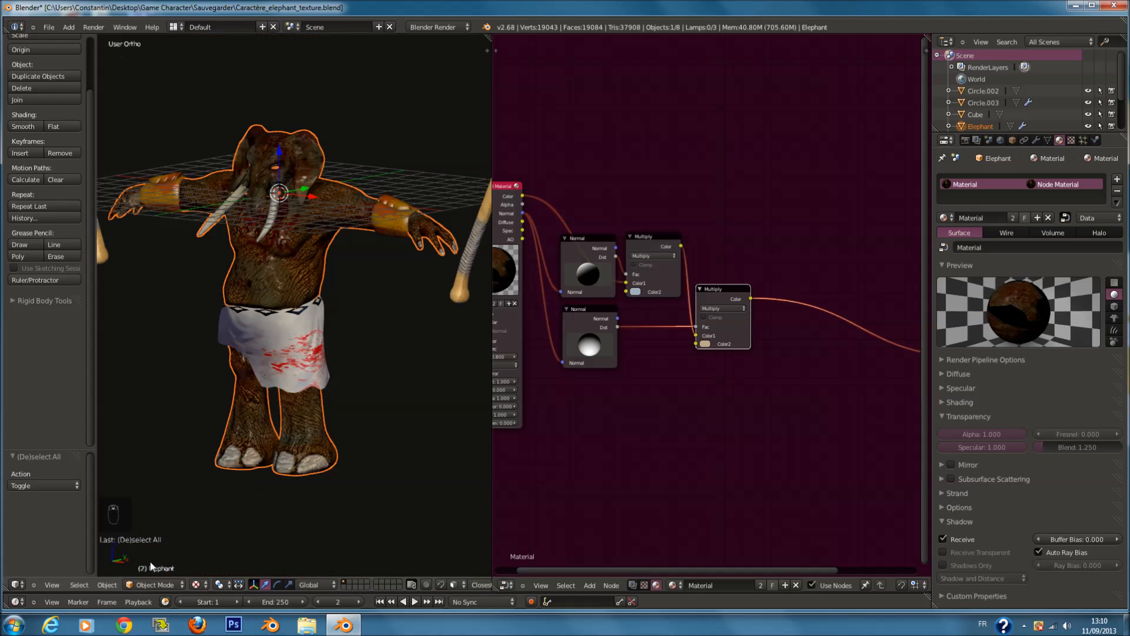
left_click(157, 585)
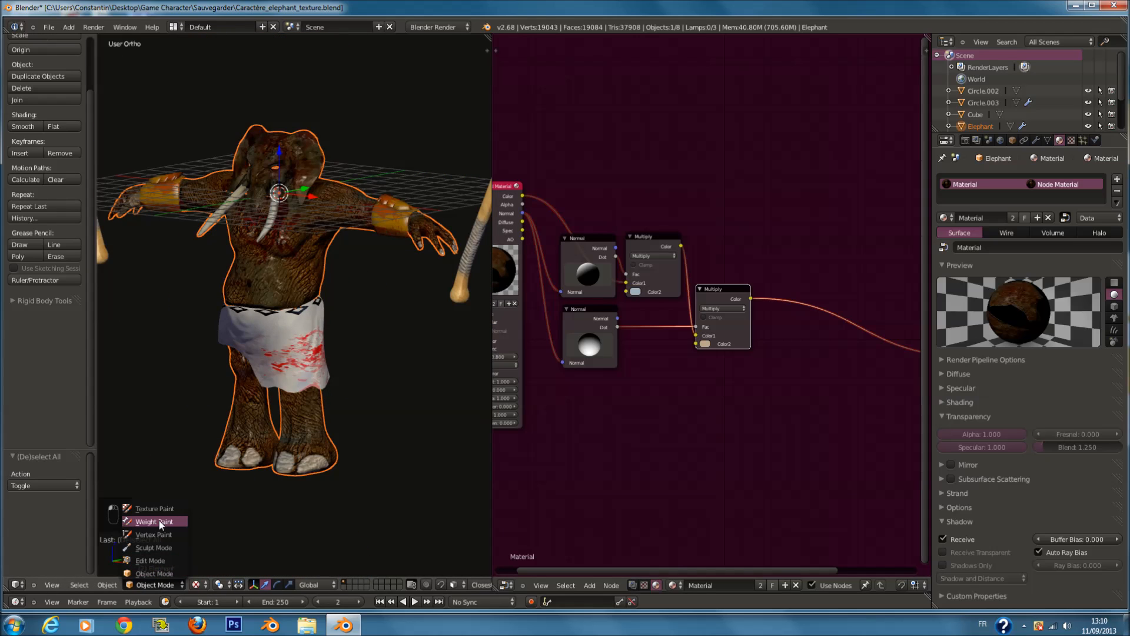
key("Return")
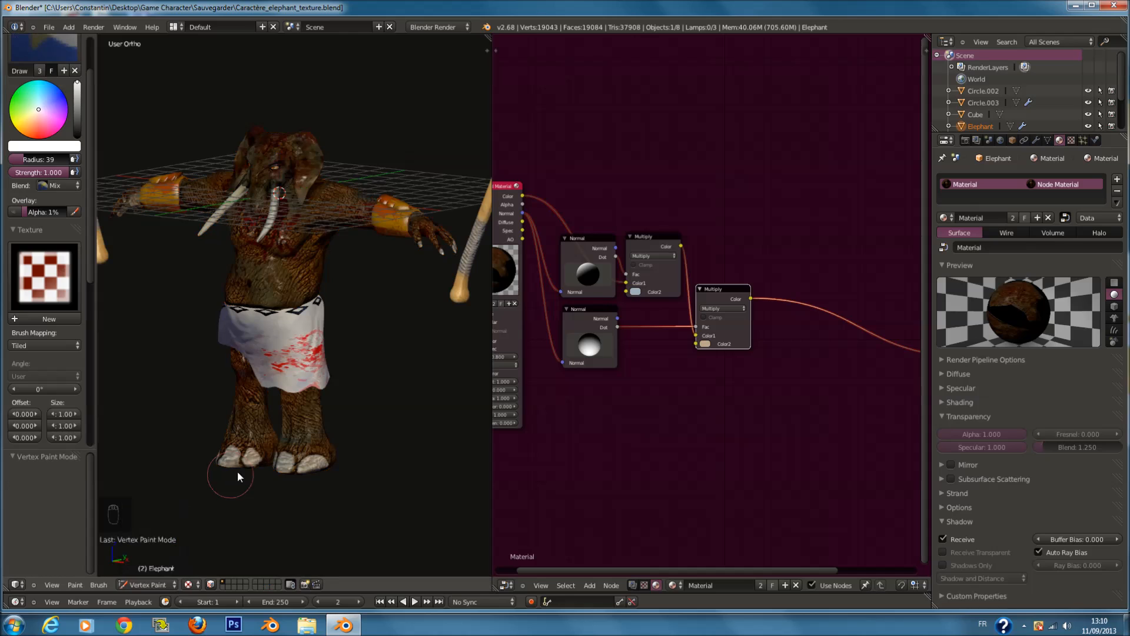
Step: Show the viewport in solid shading and fill the elephant body's vertex colors with white
left_click(191, 585)
left_click(203, 556)
left_click(75, 585)
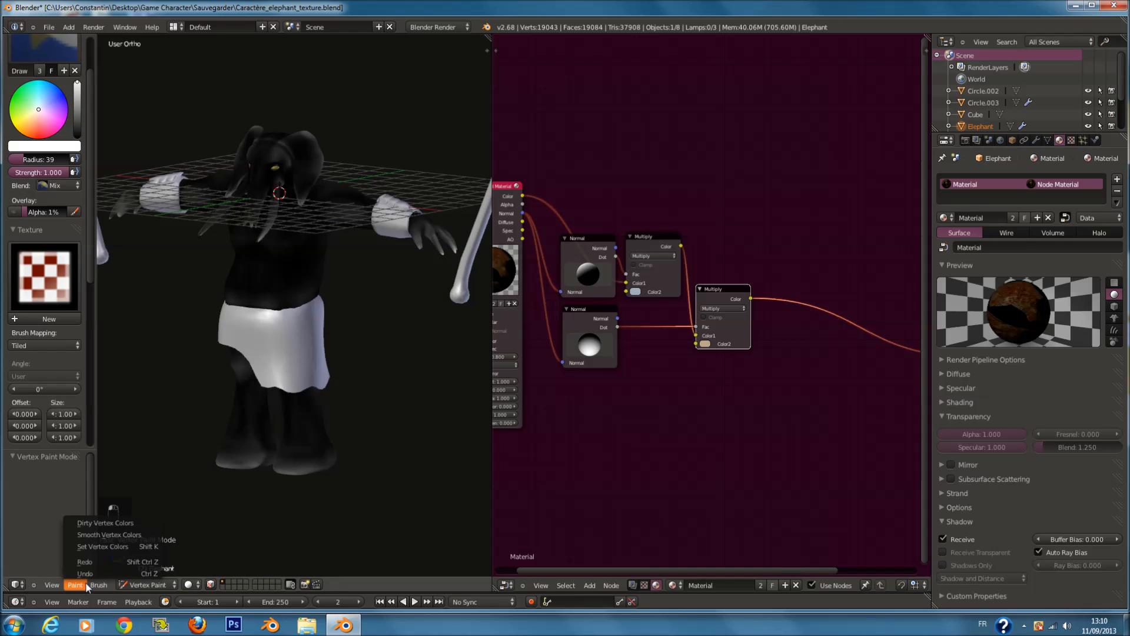
left_click(103, 547)
scroll(241, 433, "up", 4, "shift")
scroll(241, 433, "up", 1)
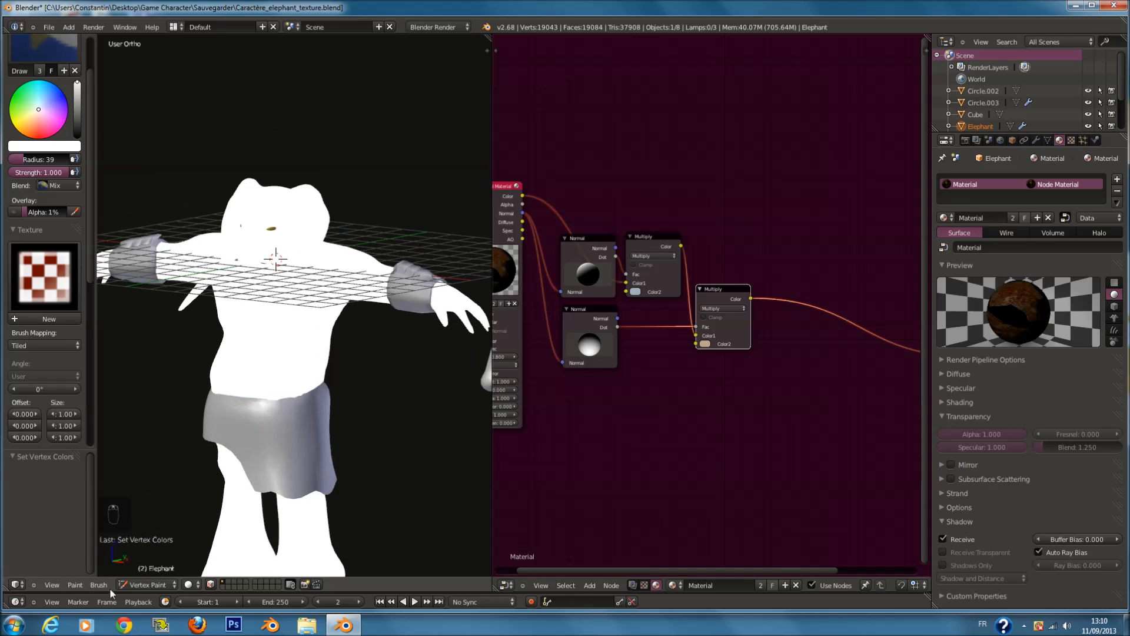
Step: Apply Dirty Vertex Colors to the elephant's body with 5 blur iterations
left_click(81, 585)
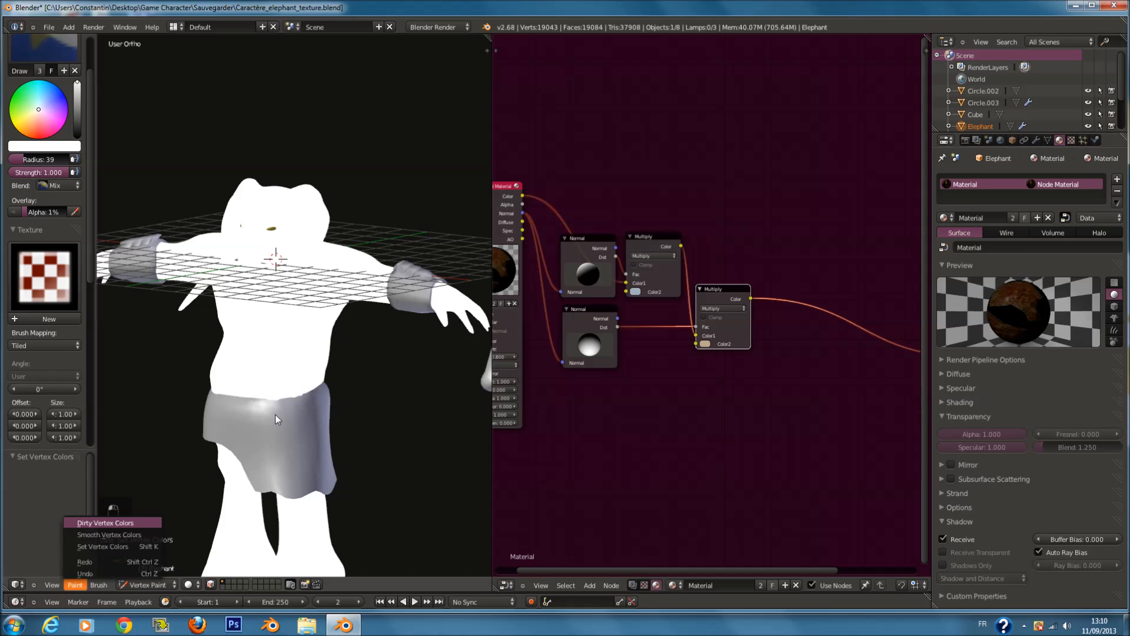
scroll(291, 338, "down", 3)
mouse_move(292, 333)
middle_mouse_down()
mouse_move(415, 322)
mouse_move(300, 340)
middle_mouse_up()
scroll(288, 344, "up", 1)
left_click_drag(49, 511, 211, 495)
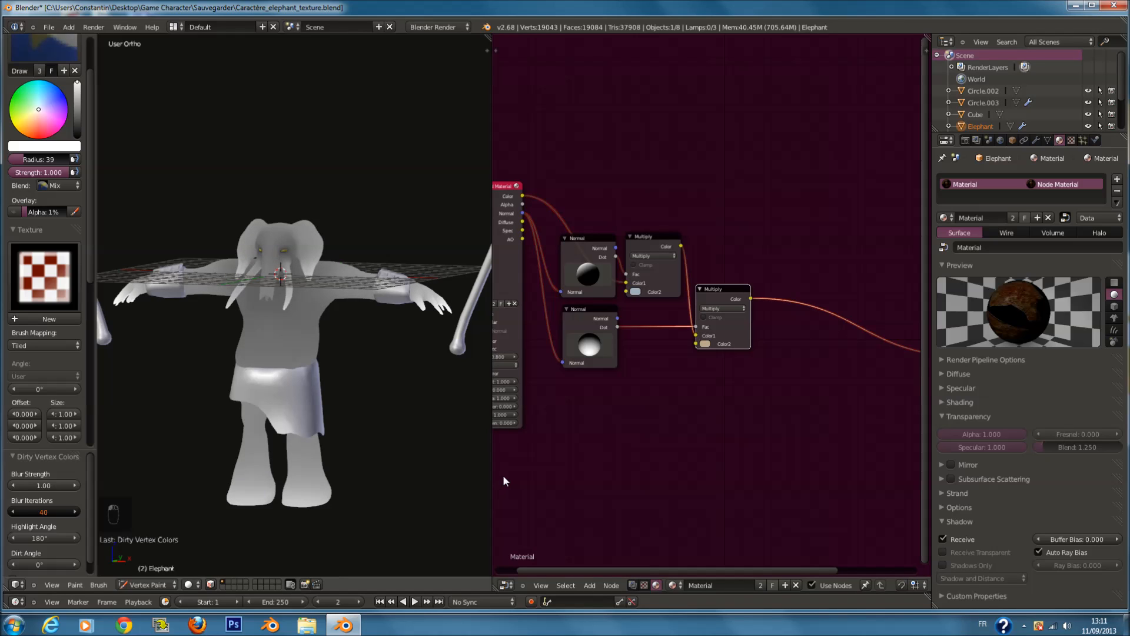
left_click_drag(92, 521, 83, 516)
left_click(75, 513)
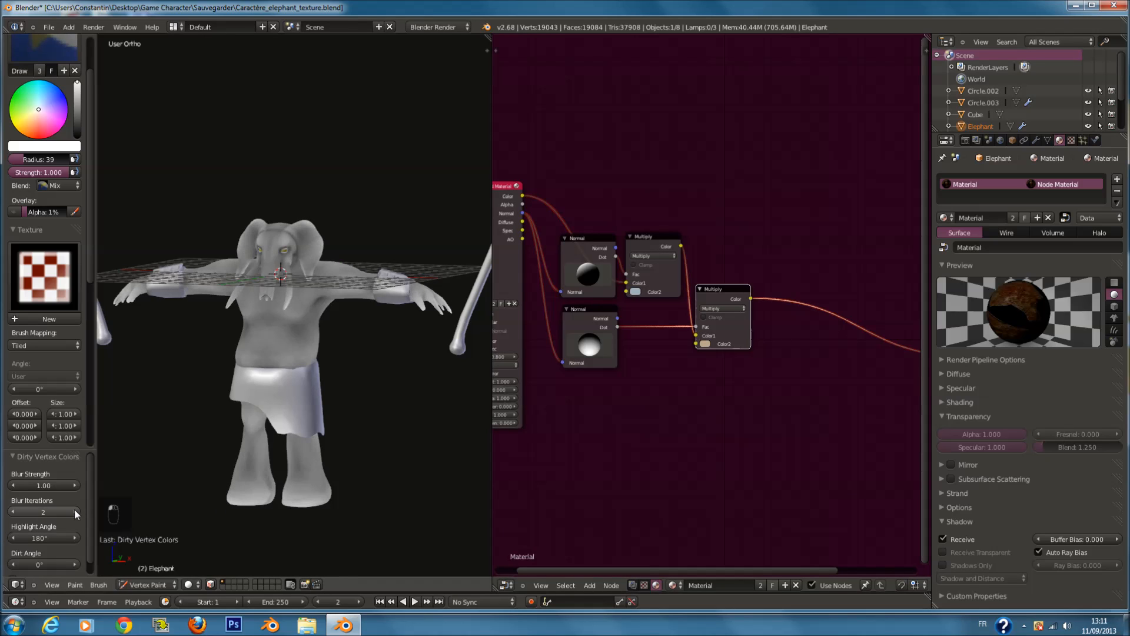
left_click(75, 514)
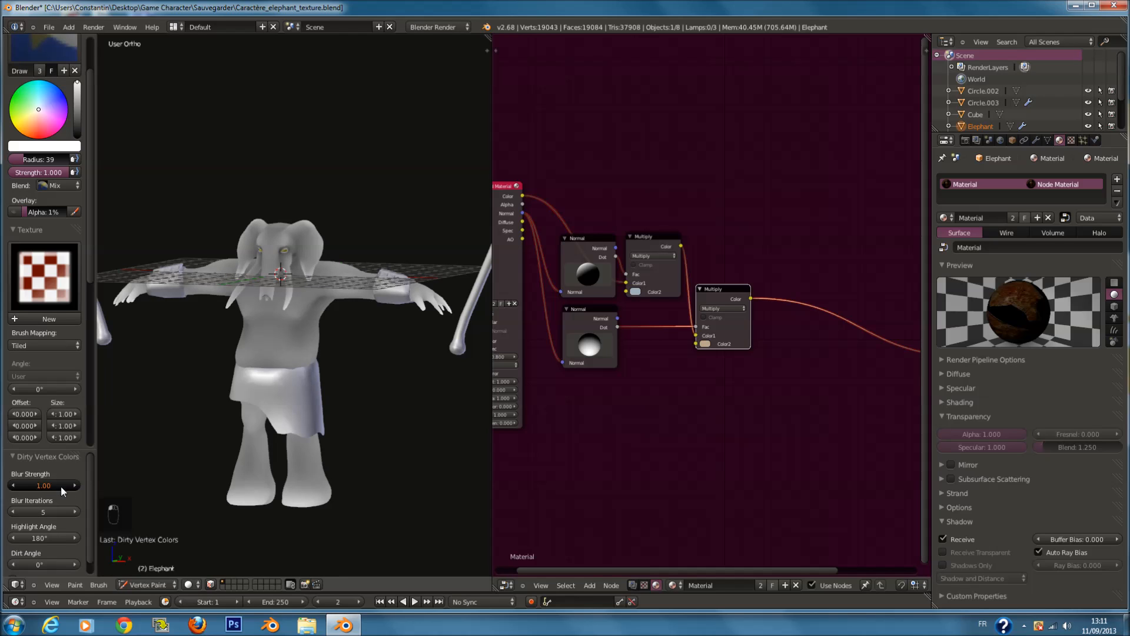
Step: Try a Blur Strength of 0.01 for the dirty vertex colors and set it back to 1.00
left_click_drag(44, 486, 1, 490)
scroll(250, 414, "up", 4)
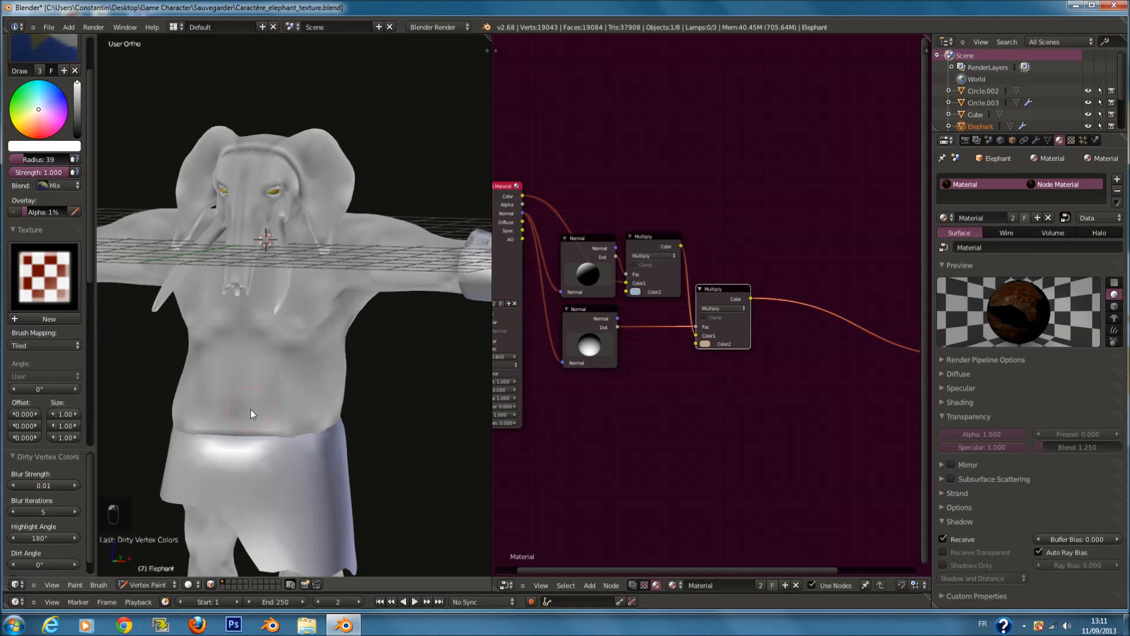
type("0")
key("Return")
key("Return")
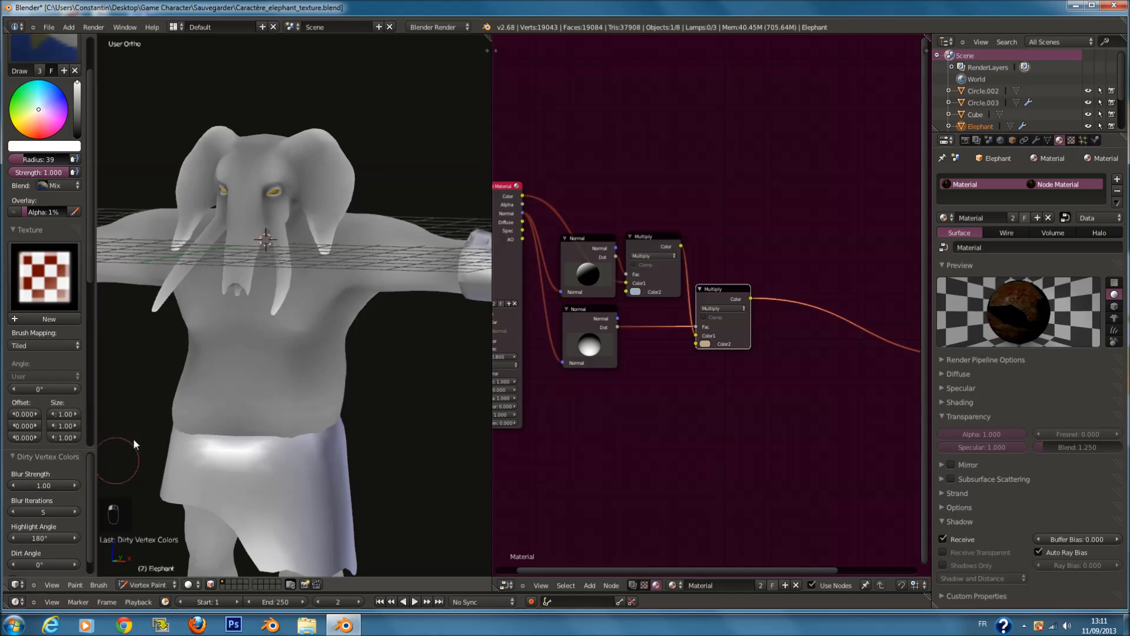
Step: Set the Dirt Angle of the dirty vertex colors to 96.48°
scroll(112, 462, "down", 2)
left_click_drag(61, 554, 94, 554)
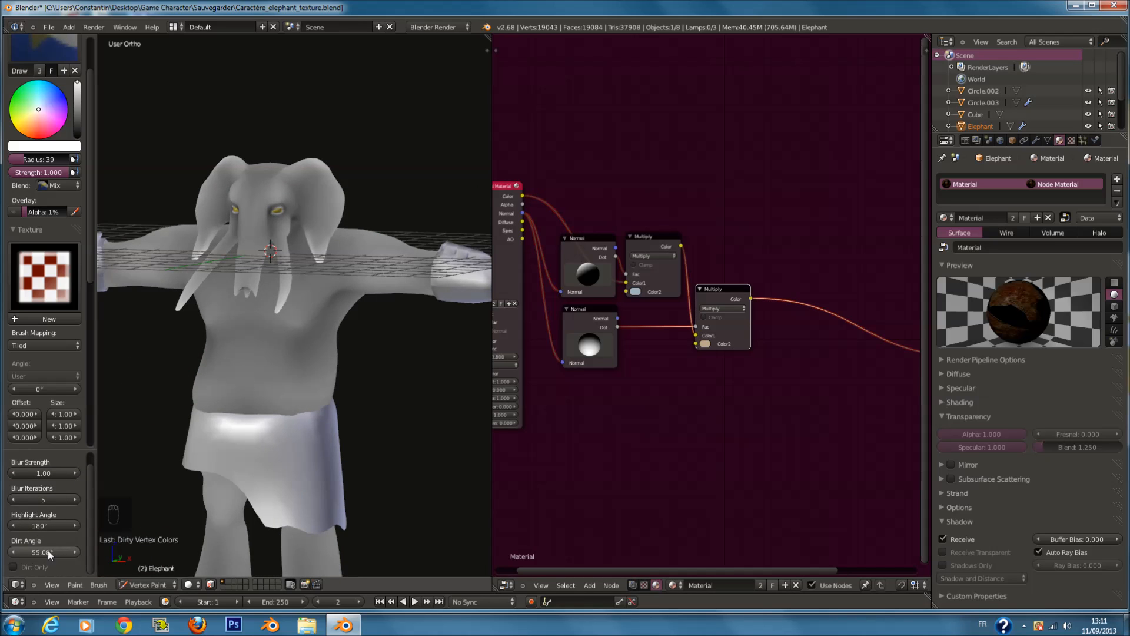
left_click_drag(235, 551, 245, 552)
left_click_drag(175, 568, 138, 569)
scroll(226, 448, "down", 3)
scroll(236, 442, "down", 6, "shift")
middle_click_drag(250, 432, 274, 420)
scroll(274, 420, "up", 1)
scroll(266, 437, "down", 5, "shift")
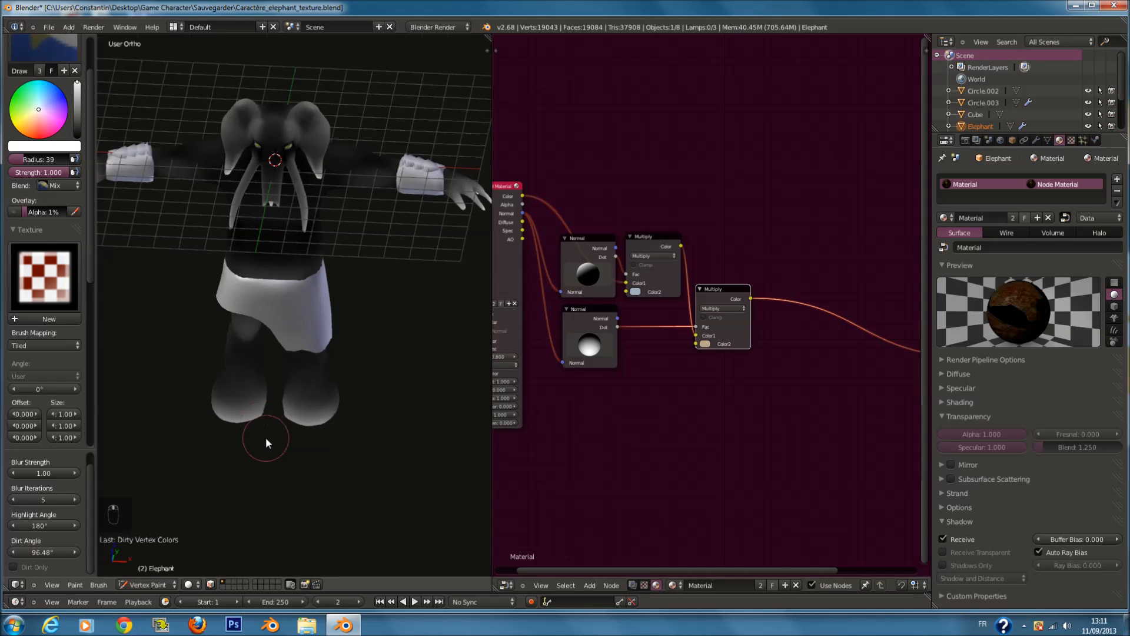
Step: Set the vertex paint brush to a dark grey with a radius of 83, undoing the test strokes on the foot
scroll(152, 294, "up", 3)
left_click_drag(76, 115, 77, 141)
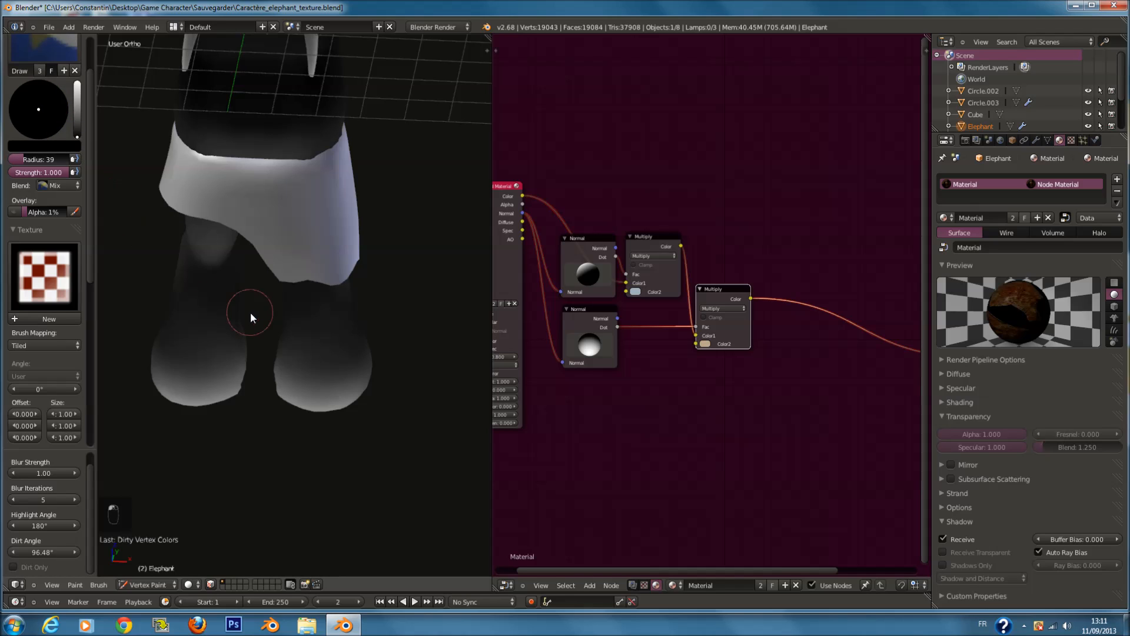
key("f")
left_click(292, 372)
key("ctrl+z")
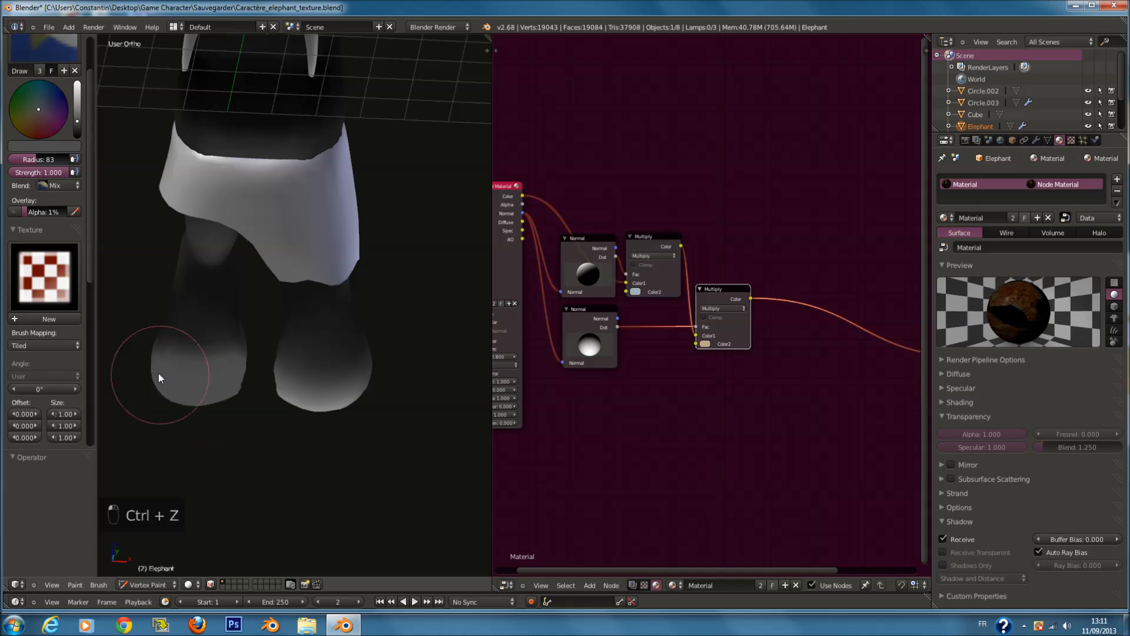
key("ctrl+z")
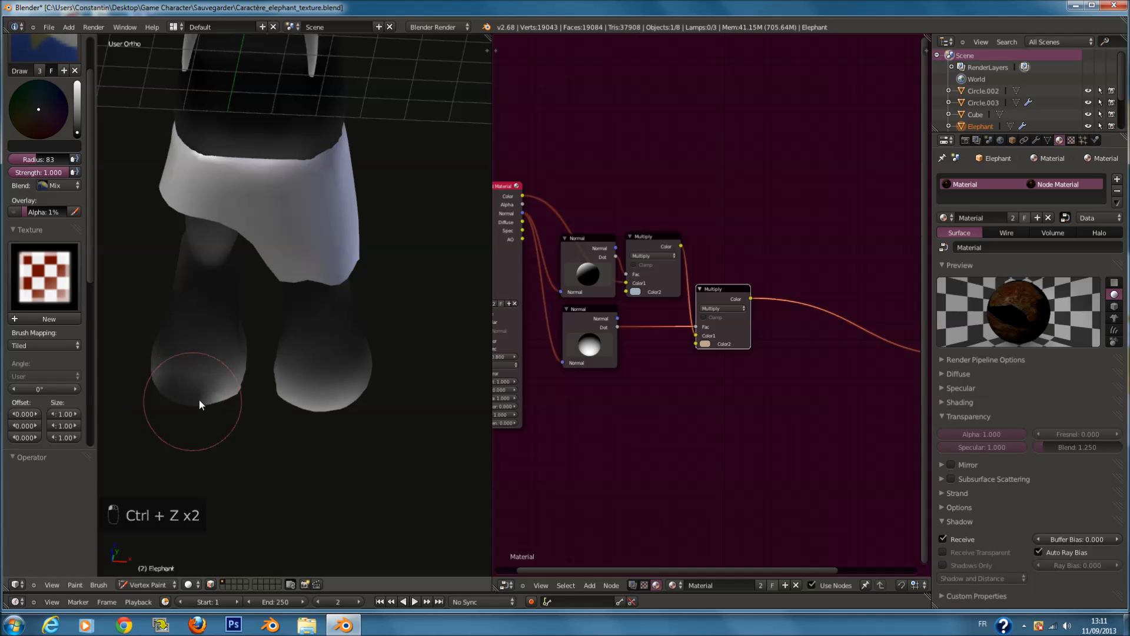
Step: Paint both of the elephant's feet dark grey from the front, side and back
left_click_drag(173, 377, 318, 377)
middle_click_drag(281, 398, 300, 440)
left_click_drag(300, 442, 270, 414)
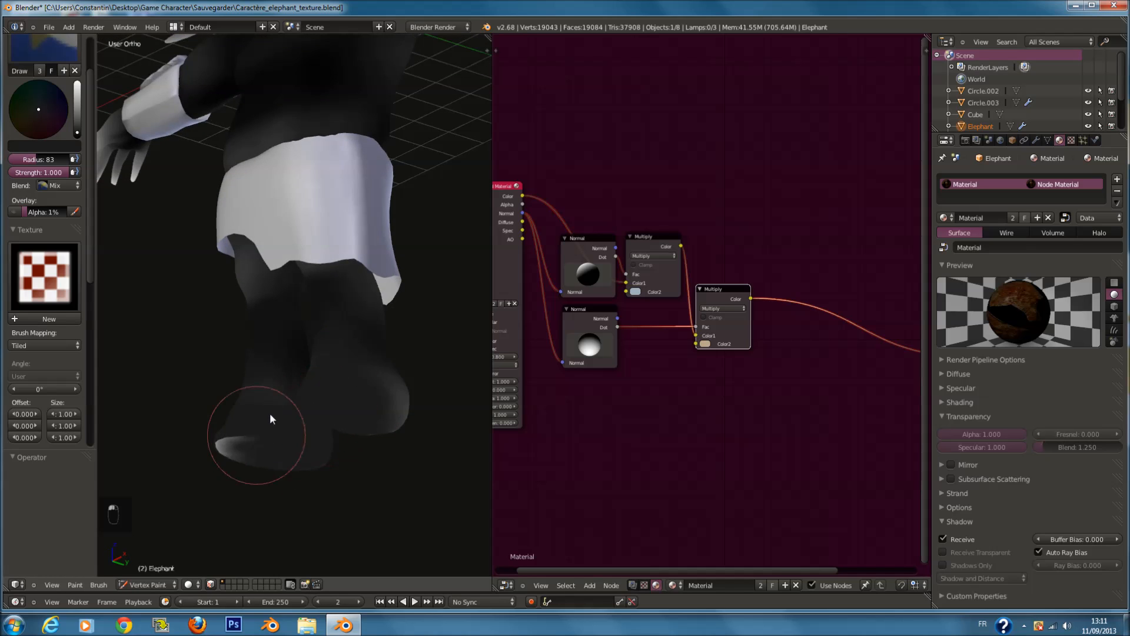
middle_click_drag(269, 413, 310, 431)
middle_click_drag(235, 416, 373, 449)
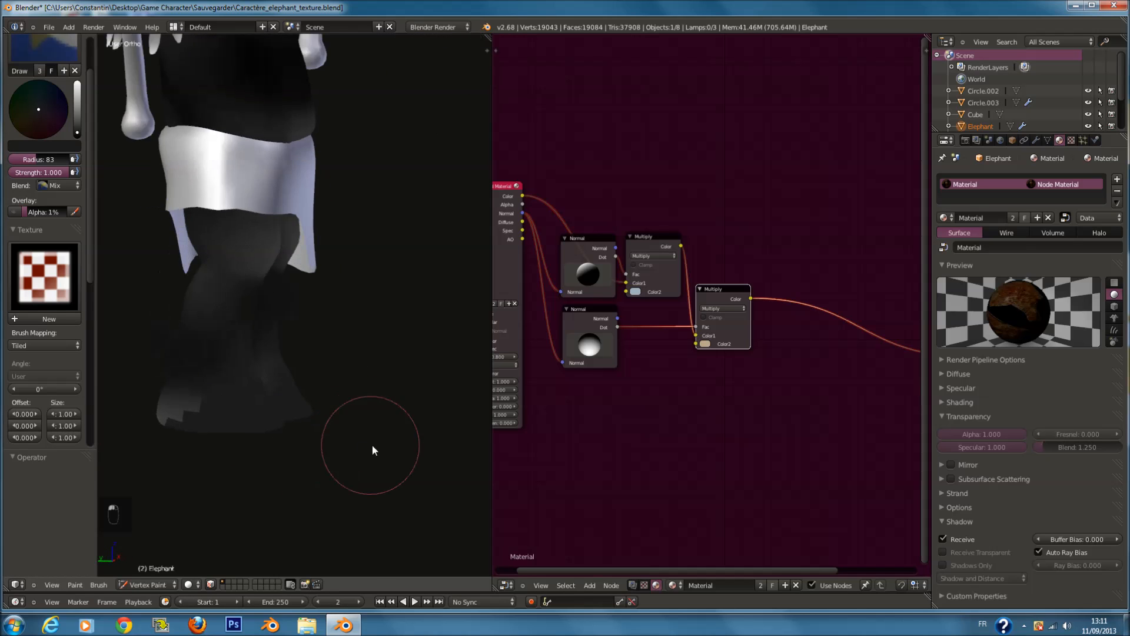
middle_click_drag(169, 411, 310, 432)
middle_click_drag(189, 415, 307, 454)
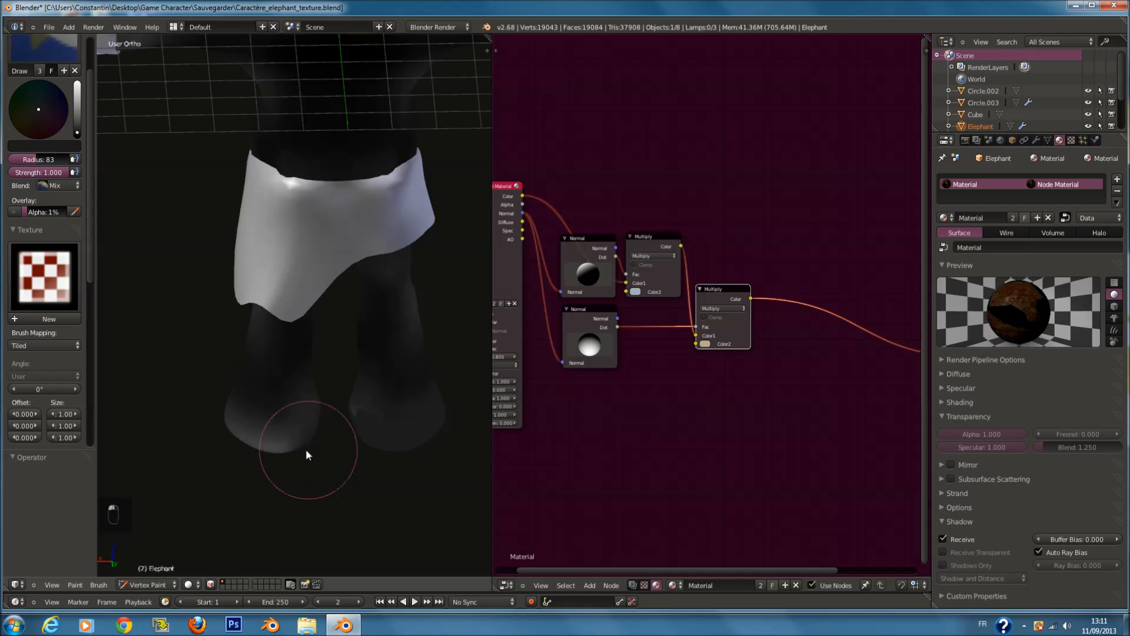
Step: Darken light areas of the elephant's upper body with dark grey strokes, resizing the brush along the way and finishing with radius 56
scroll(296, 397, "down", 2)
middle_click_drag(306, 226, 412, 297, "shift")
scroll(341, 260, "up", 5)
middle_click_drag(343, 173, 318, 344, "shift")
left_click_drag(318, 344, 370, 369)
scroll(370, 368, "up", 3)
key("f")
left_click(391, 364)
mouse_move(390, 364)
middle_mouse_down()
mouse_move(353, 363)
mouse_move(341, 380)
mouse_move(324, 379)
mouse_move(307, 355)
middle_mouse_up()
middle_click_drag(163, 357, 176, 235)
key("f")
left_click(245, 372)
middle_click_drag(246, 372, 252, 328)
mouse_move(252, 329)
left_mouse_down()
mouse_move(231, 317)
mouse_move(299, 326)
mouse_move(337, 270)
left_mouse_up()
mouse_move(337, 270)
middle_mouse_down()
mouse_move(362, 393)
mouse_move(374, 389)
middle_mouse_up()
key("f")
left_click(362, 387)
mouse_move(210, 410)
middle_mouse_down()
mouse_move(340, 357)
mouse_move(374, 380)
mouse_move(447, 201)
mouse_move(482, 240)
mouse_move(469, 353)
middle_mouse_up()
scroll(497, 318, "up", 1)
key("f")
left_click(442, 353)
left_click_drag(441, 354, 290, 372)
mouse_move(290, 371)
middle_mouse_down()
mouse_move(260, 421)
mouse_move(256, 473)
middle_mouse_up()
key("f")
left_click(287, 502)
mouse_move(289, 508)
middle_mouse_down()
mouse_move(287, 435)
mouse_move(507, 487)
mouse_move(273, 467)
mouse_move(222, 479)
mouse_move(313, 506)
mouse_move(320, 528)
mouse_move(230, 511)
mouse_move(264, 517)
mouse_move(246, 502)
mouse_move(202, 524)
middle_mouse_up()
key("f")
left_click(212, 508)
middle_click_drag(366, 500, 387, 309)
Step: Paint dark grey over the elephant's head with the brush radius enlarged to 75 and 100
scroll(386, 310, "up", 8)
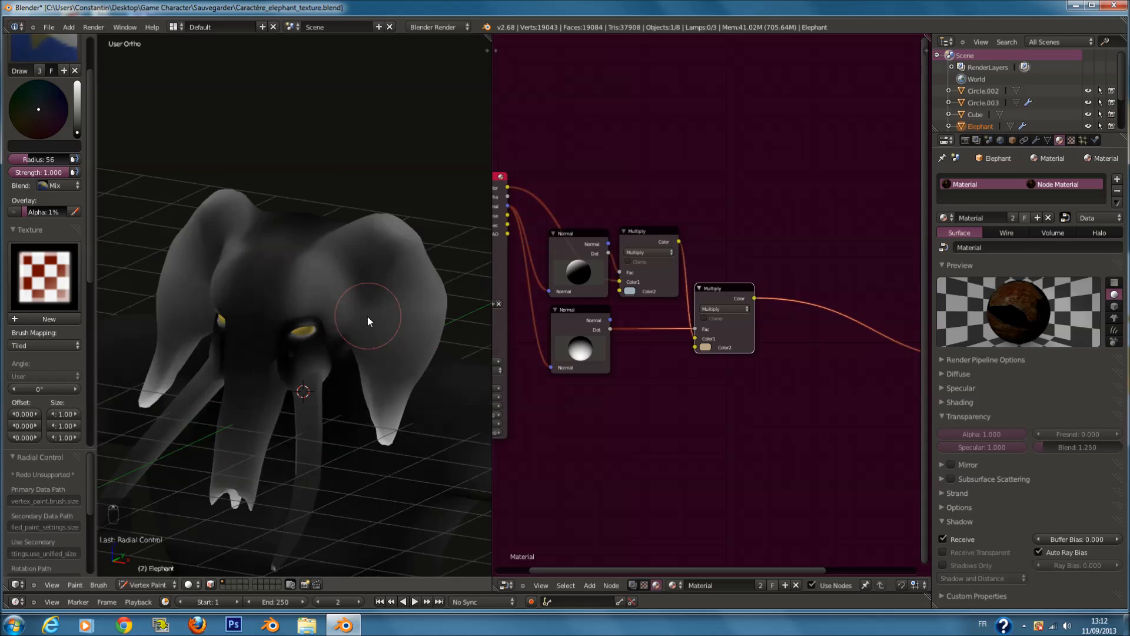
scroll(291, 313, "down", 4)
key("f")
left_click(221, 416)
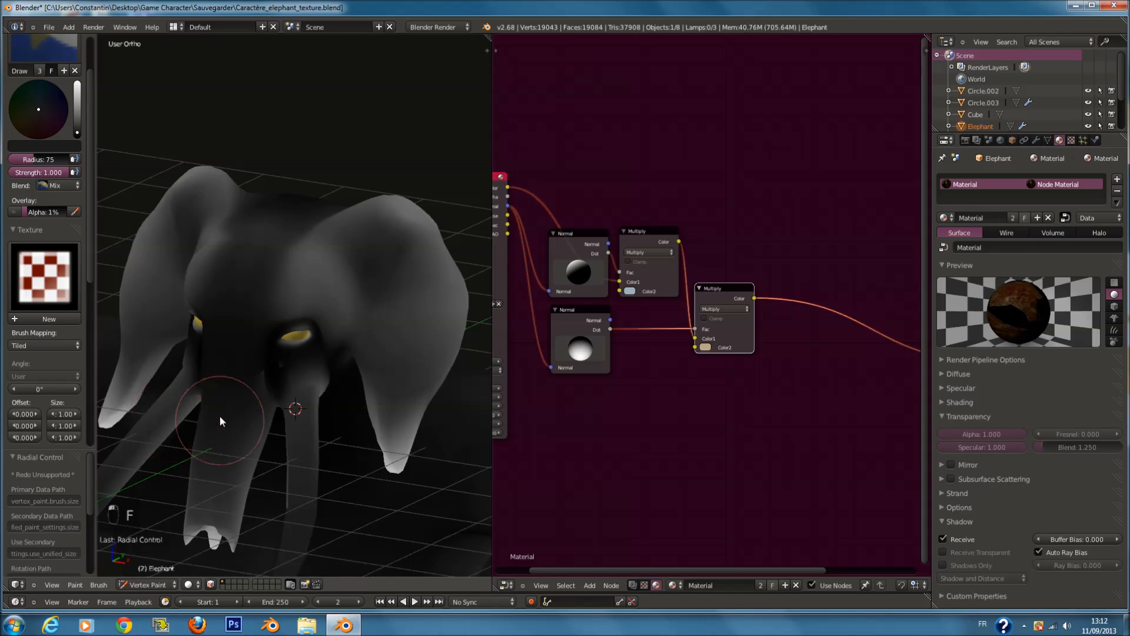
middle_click_drag(239, 235, 290, 253)
key("f")
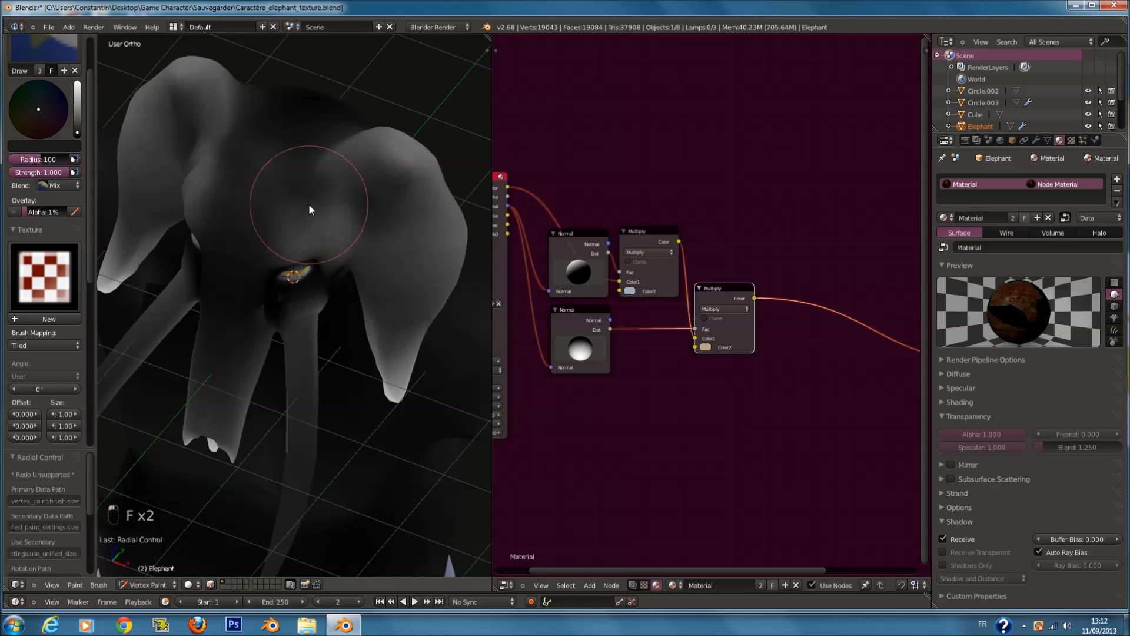
left_click(308, 203)
middle_click_drag(224, 111, 394, 192)
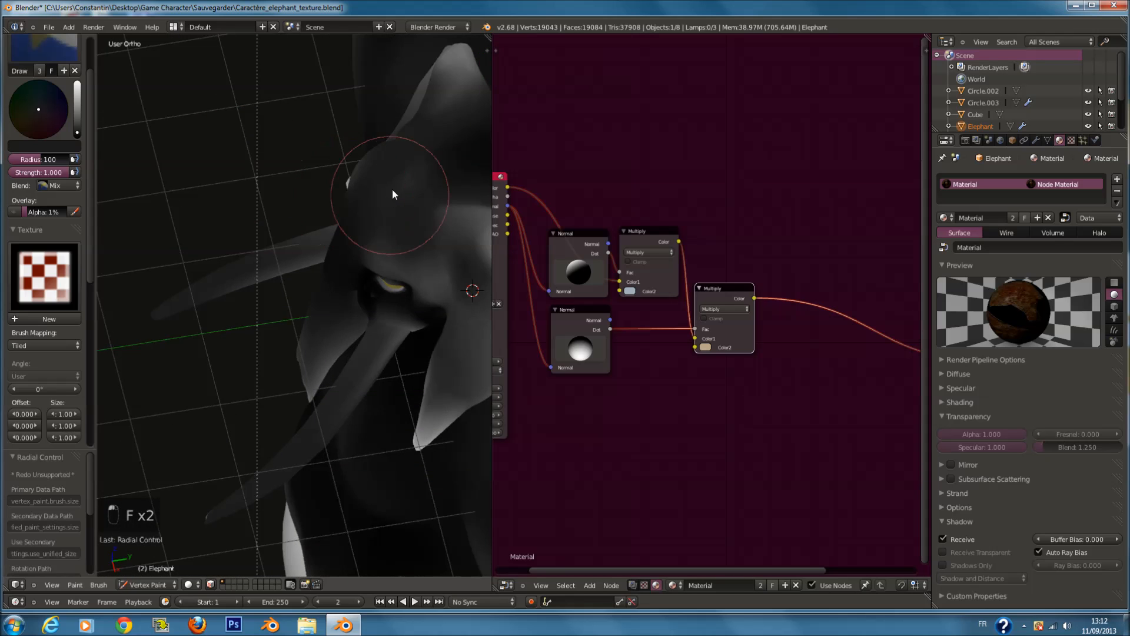
middle_click_drag(449, 235, 350, 235)
scroll(436, 362, "down", 4)
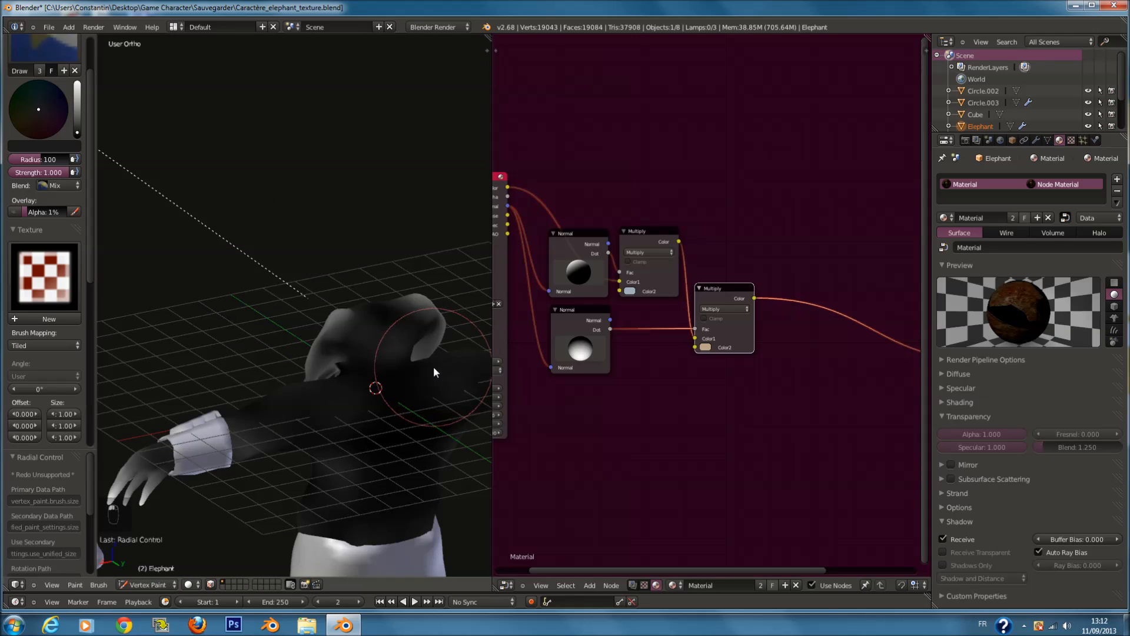
Step: Return the elephant to Object Mode and save the blend file
key("ctrl+s")
left_click(143, 585)
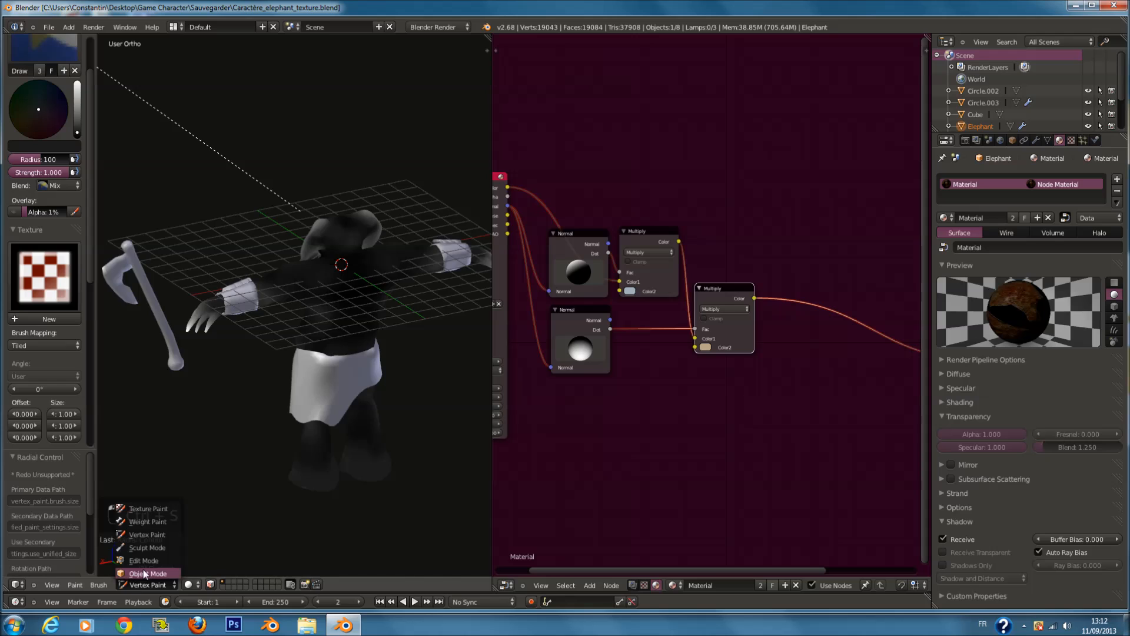
left_click(145, 573)
middle_click_drag(294, 419, 380, 390)
key("ctrl+s")
Step: Deselect everything, add a Geometry node below the Extended Material node and save the file
scroll(601, 394, "down", 2)
middle_click_drag(602, 394, 602, 328)
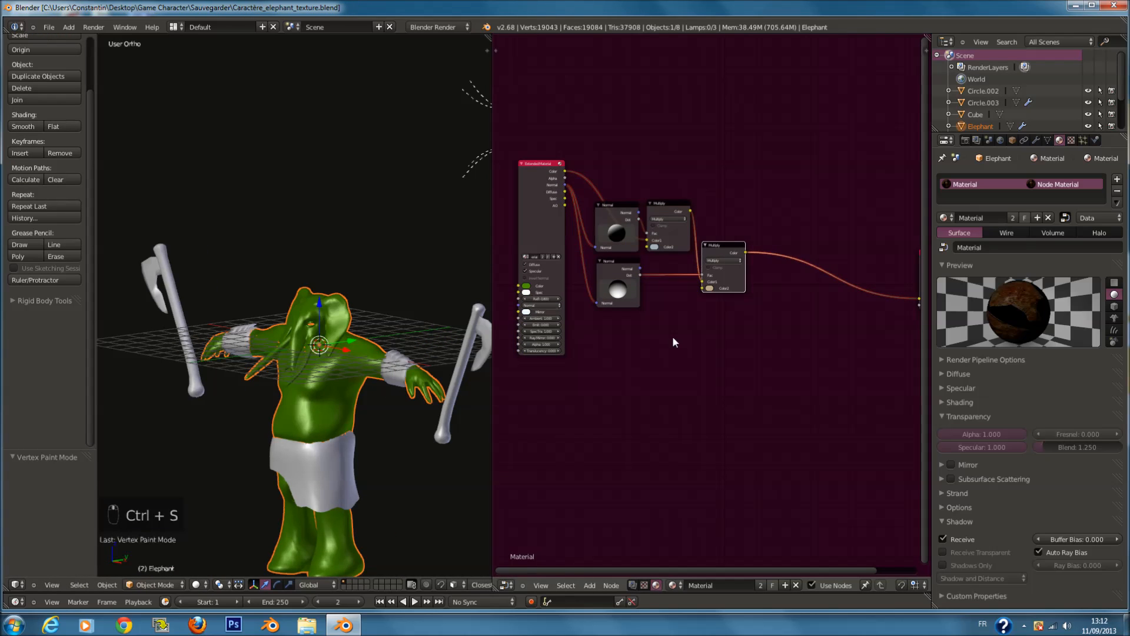
key("a")
key("a")
key("a")
key("a")
key("a")
key("a")
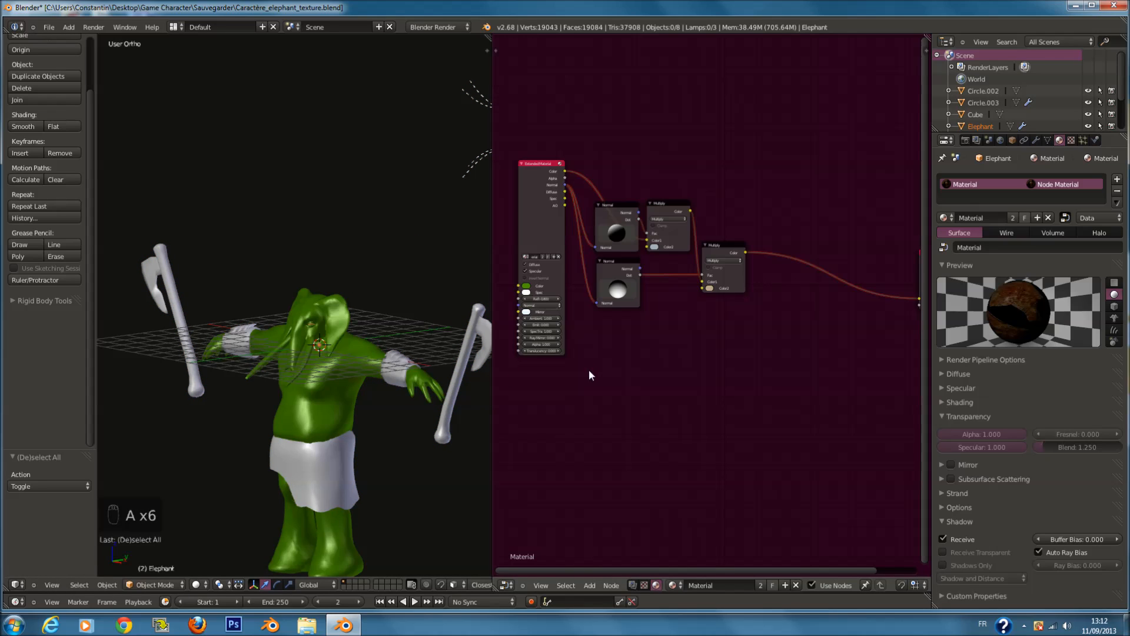
key("shift+a")
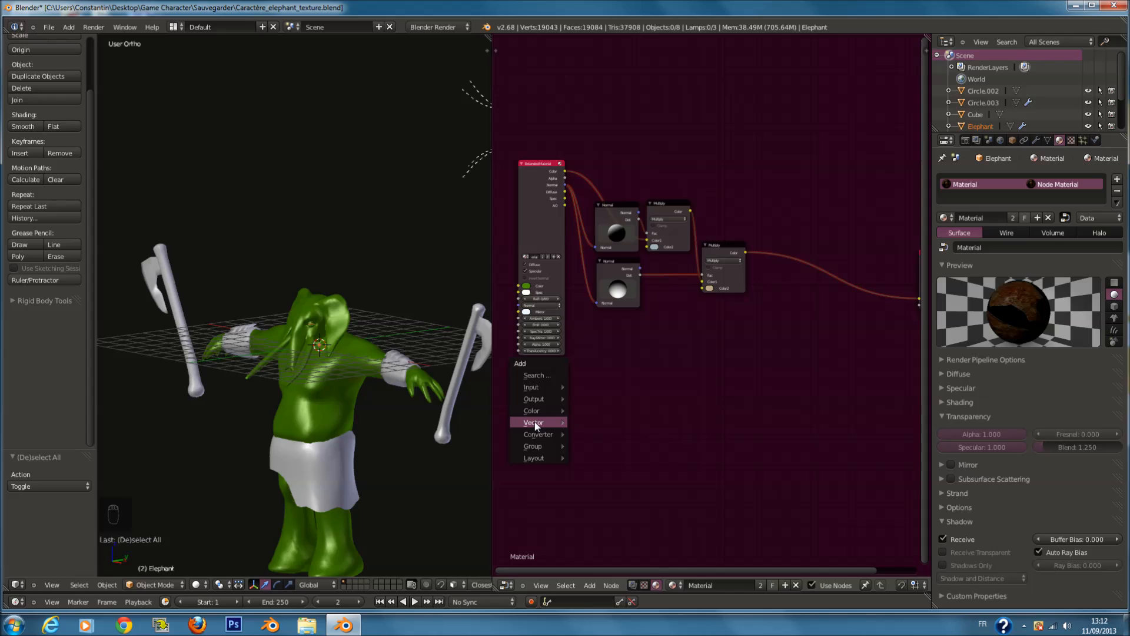
mouse_move(538, 412)
mouse_move(538, 389)
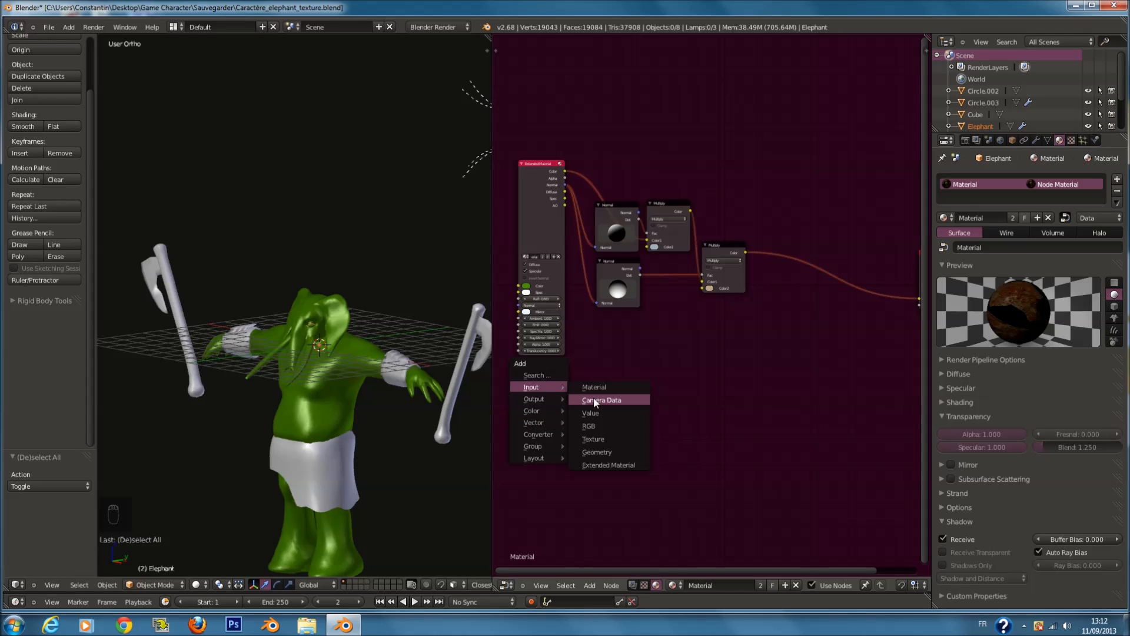
left_click(614, 451)
left_click(626, 418)
key("ctrl+s")
key("F10")
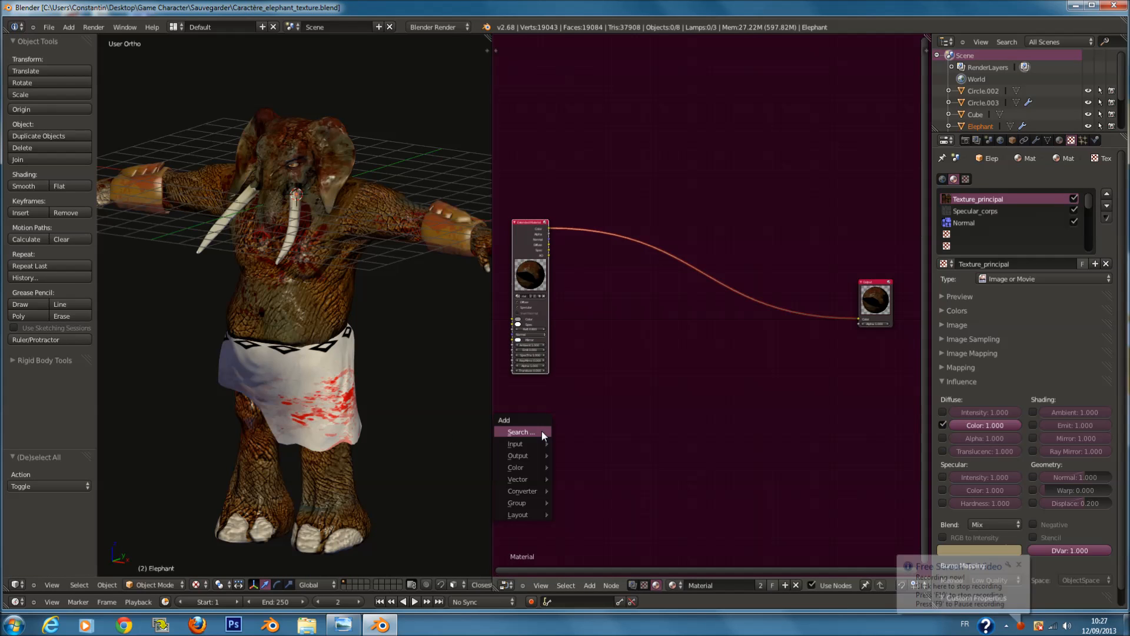
Step: Place a Geometry node directly under the Extended Material node
mouse_move(536, 444)
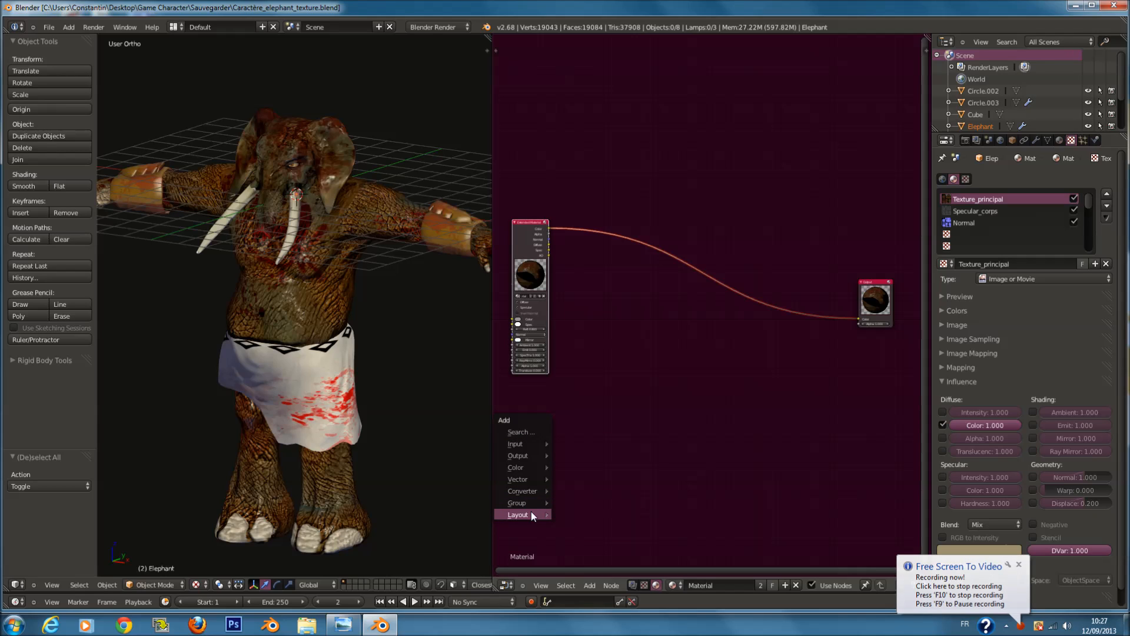
mouse_move(529, 479)
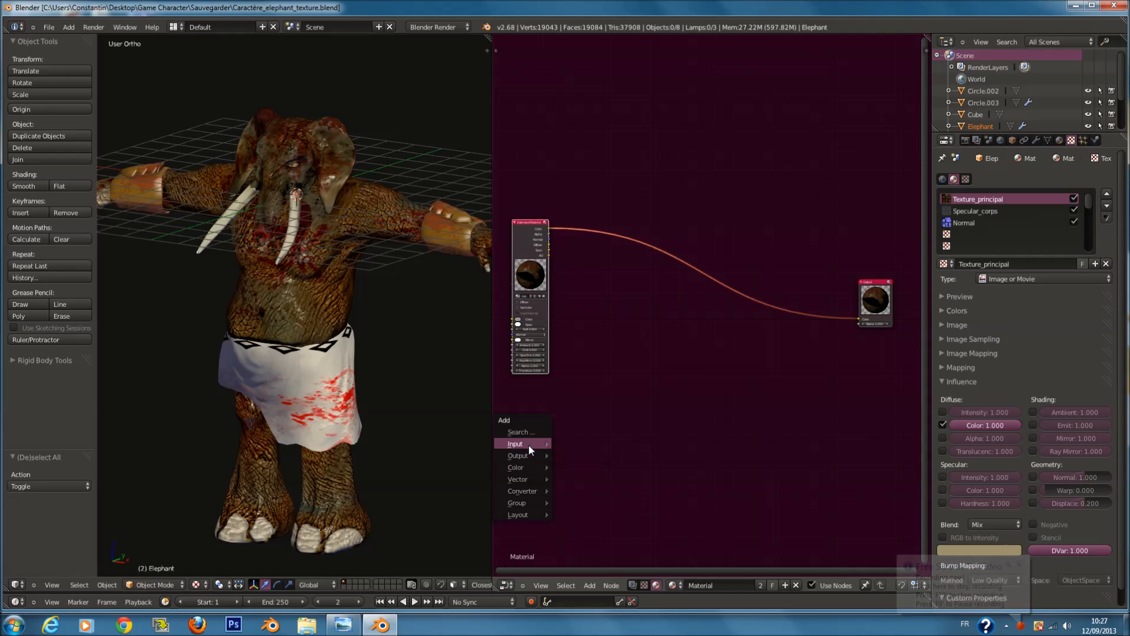
left_click(605, 504)
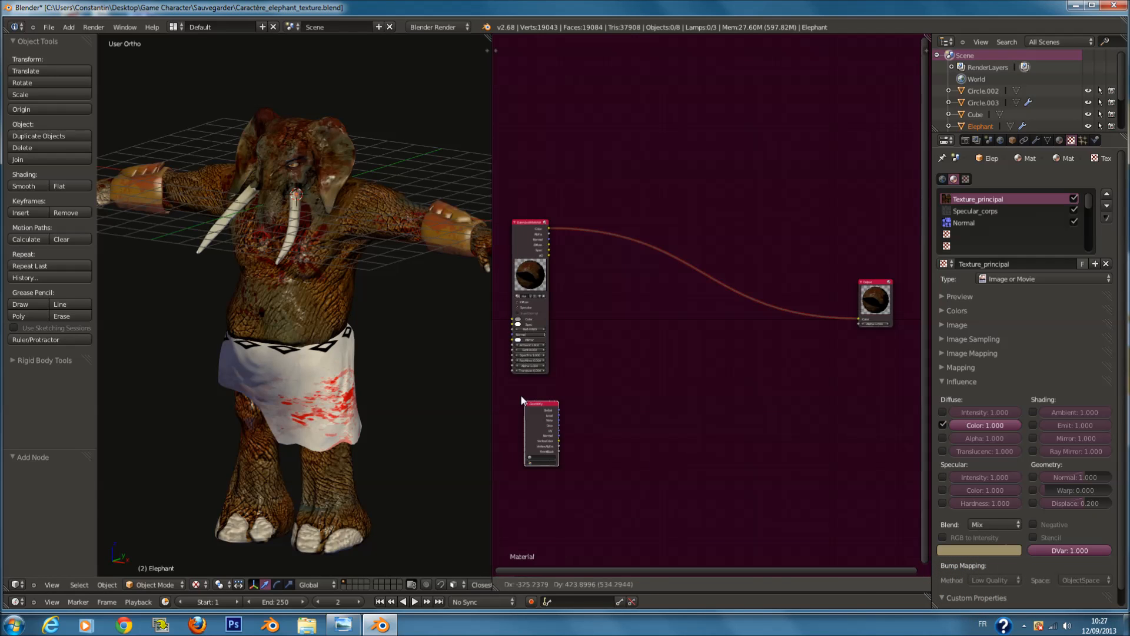
left_click(514, 389)
scroll(576, 407, "up", 1)
middle_click_drag(577, 407, 586, 387)
Step: Preview the Geometry node's Vertex Color through the Output node's Color input, and reconnect the Extended Material's Color in its place
left_click_drag(561, 416, 892, 294)
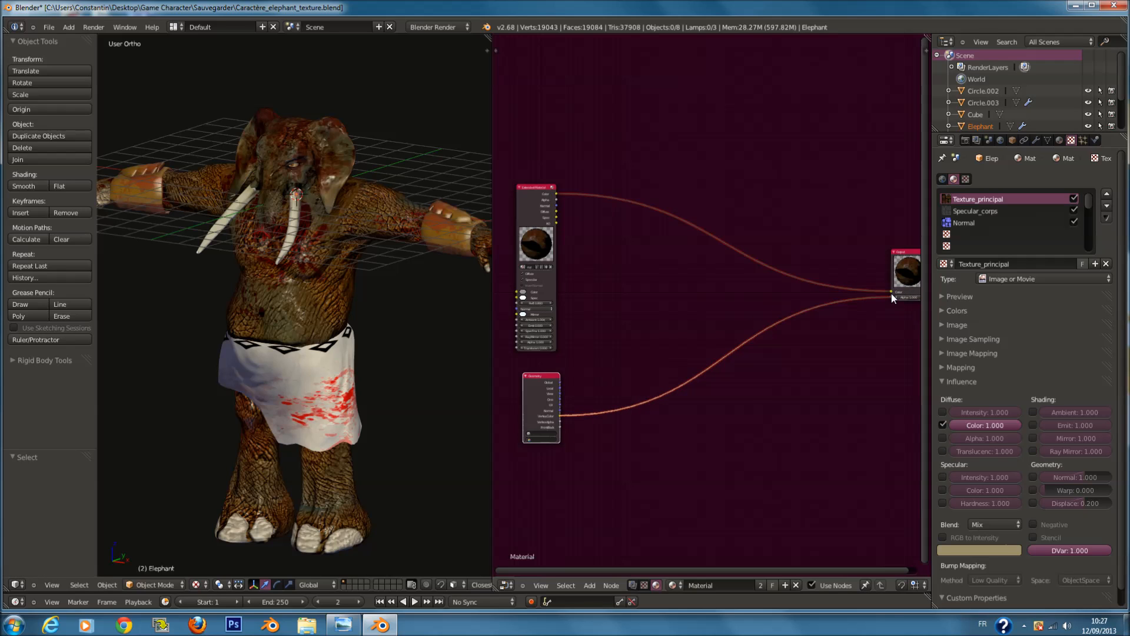
middle_click_drag(451, 250, 414, 229)
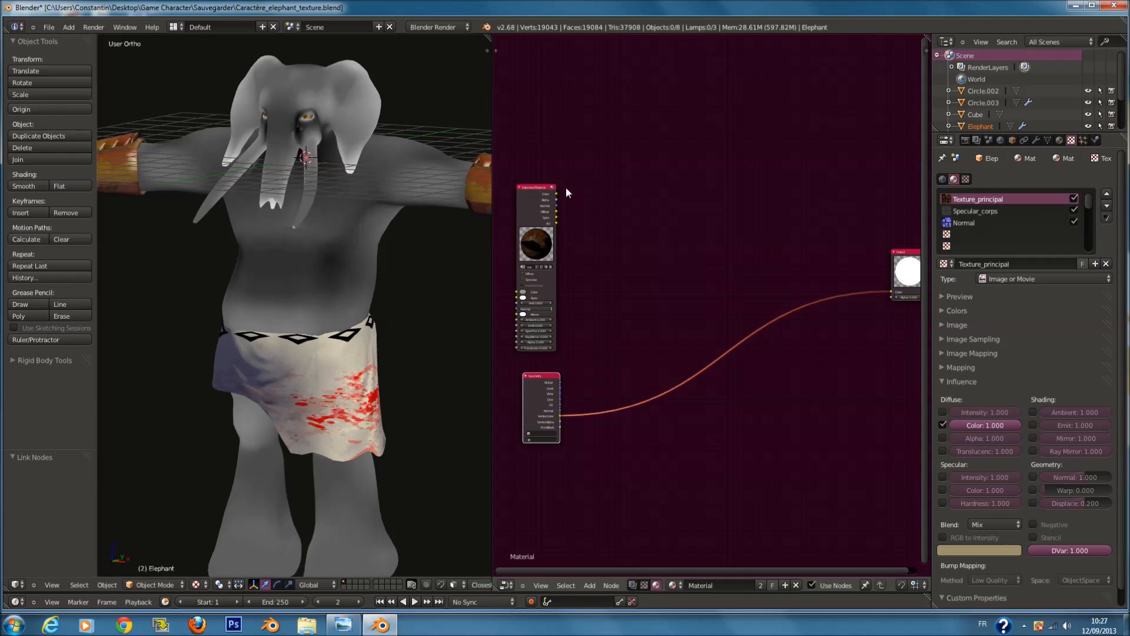
left_click_drag(557, 192, 892, 291)
scroll(592, 281, "up", 2)
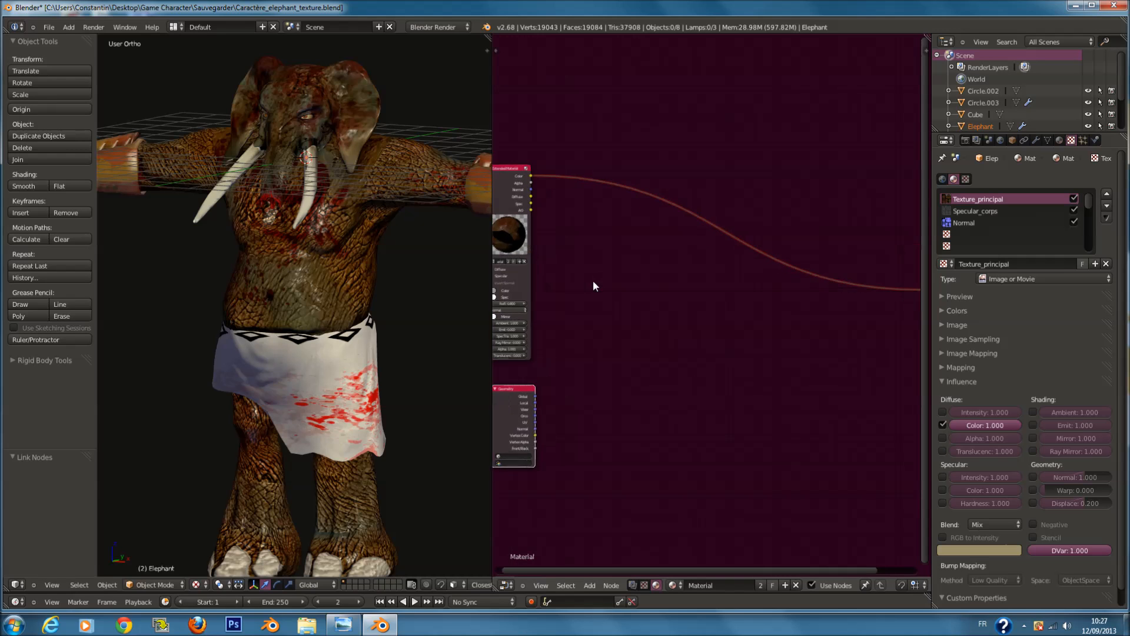
middle_click_drag(362, 280, 369, 312)
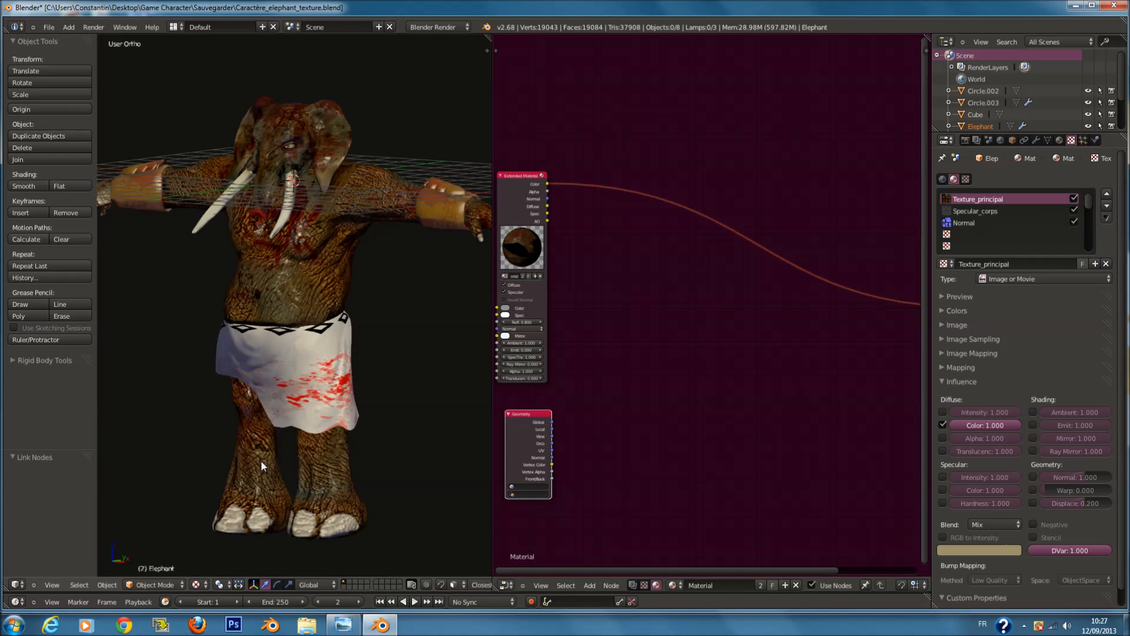
Step: Add a Normal node beside the Extended Material node and feed it from the Extended Material's Normal output
scroll(664, 312, "up", 1)
key("shift+a")
mouse_move(663, 310)
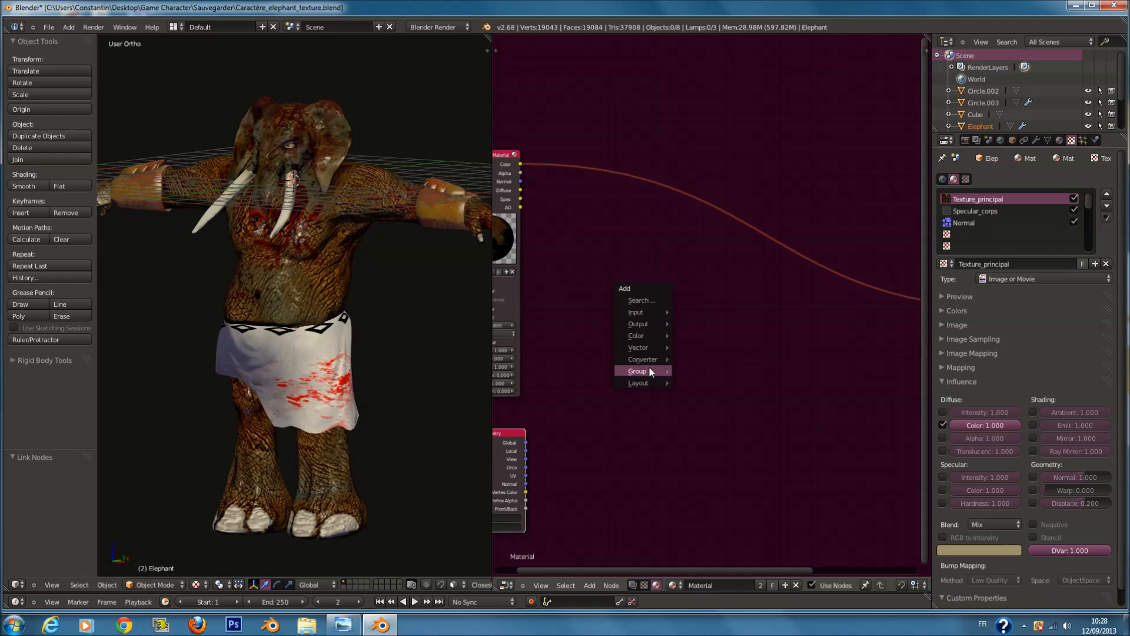
mouse_move(640, 347)
left_click(698, 357)
left_click(614, 229)
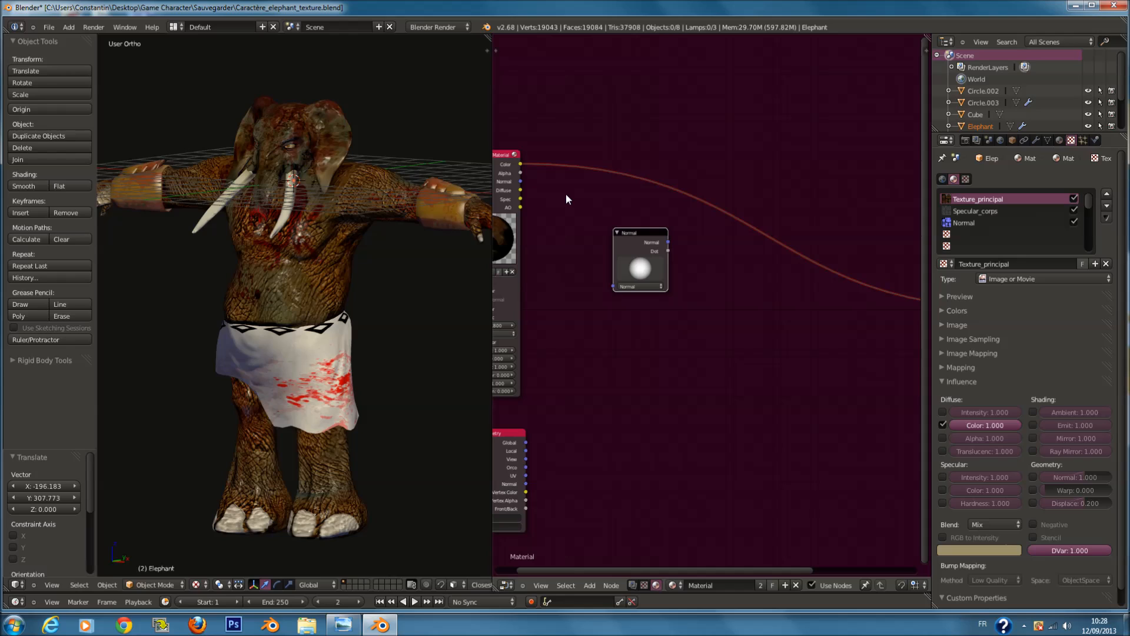
left_click_drag(521, 181, 613, 286)
Step: Insert a MixRGB node on the Color link to the Output node and connect the Normal node's Dot to its Fac
key("shift+a")
mouse_move(784, 318)
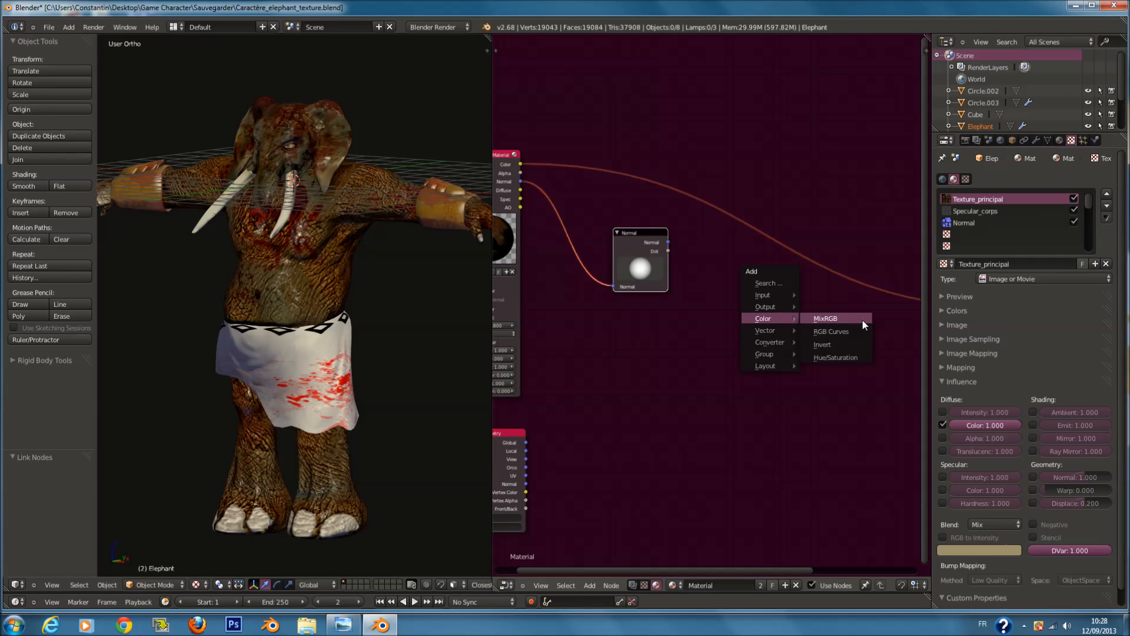
left_click(862, 319)
left_click(719, 180)
key("shift+a")
mouse_move(719, 265)
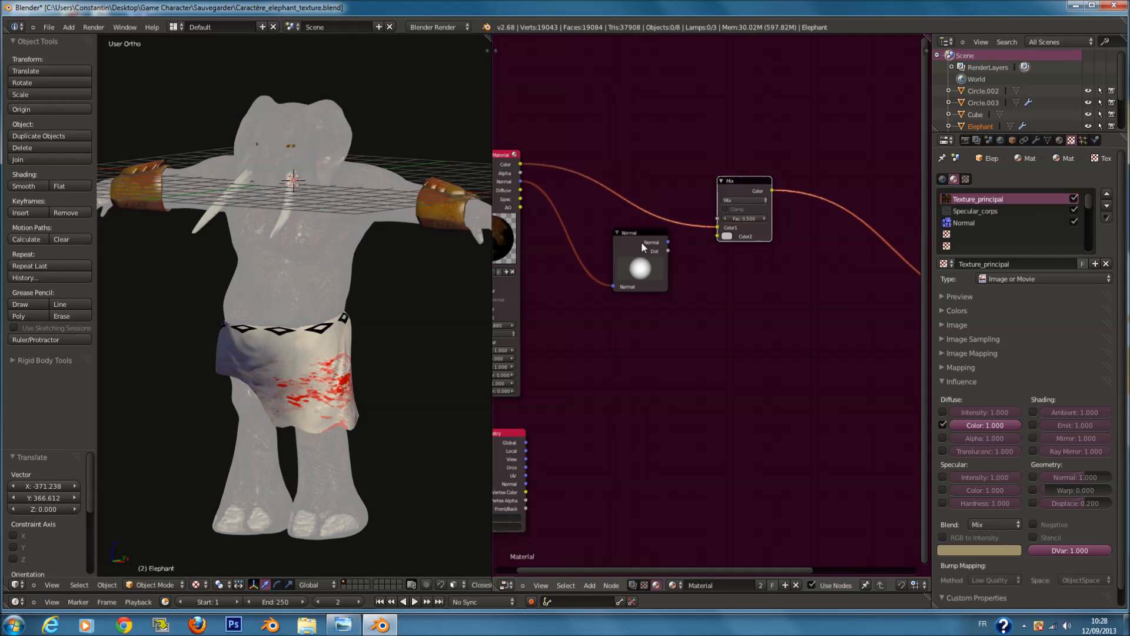
left_click_drag(668, 251, 725, 220)
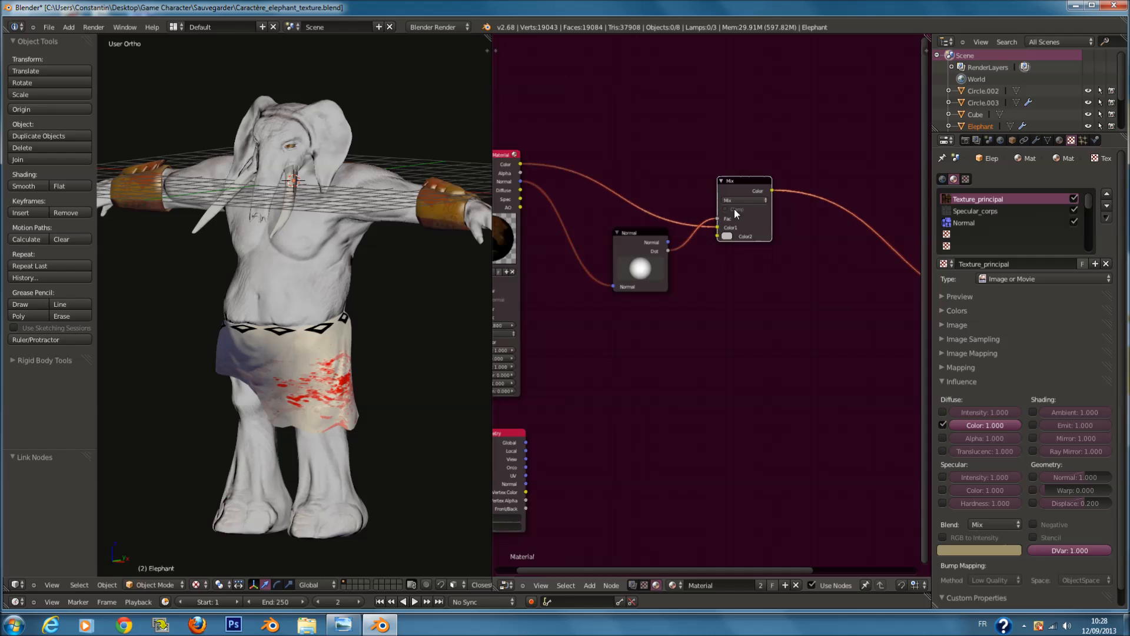
Step: Set the Mix node's blend type to Multiply
scroll(734, 209, "up", 1)
mouse_move(380, 276)
middle_mouse_down()
mouse_move(338, 279)
mouse_move(371, 278)
middle_mouse_up()
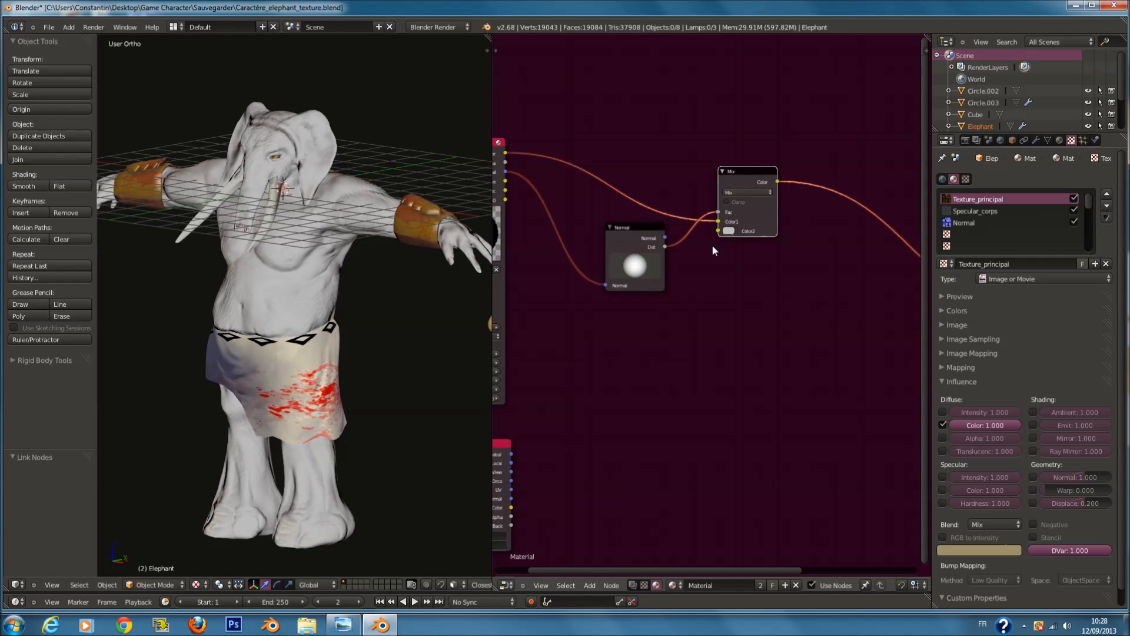
left_click(728, 231)
mouse_move(766, 151)
left_mouse_down()
mouse_move(723, 186)
mouse_move(761, 139)
left_mouse_up()
scroll(457, 256, "up", 4)
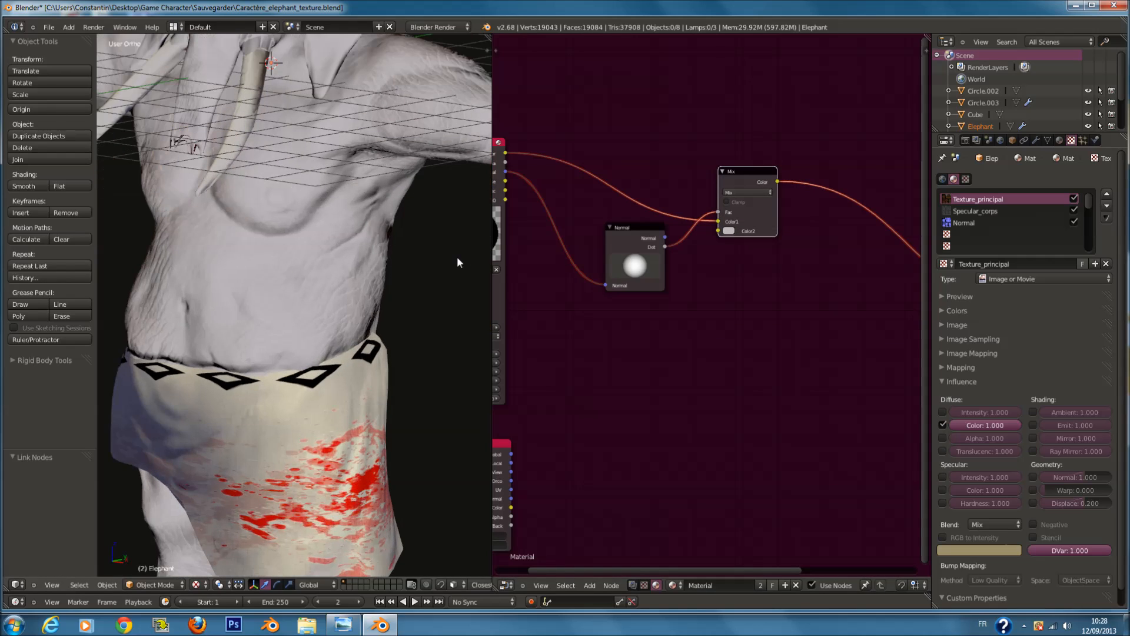
left_click(740, 193)
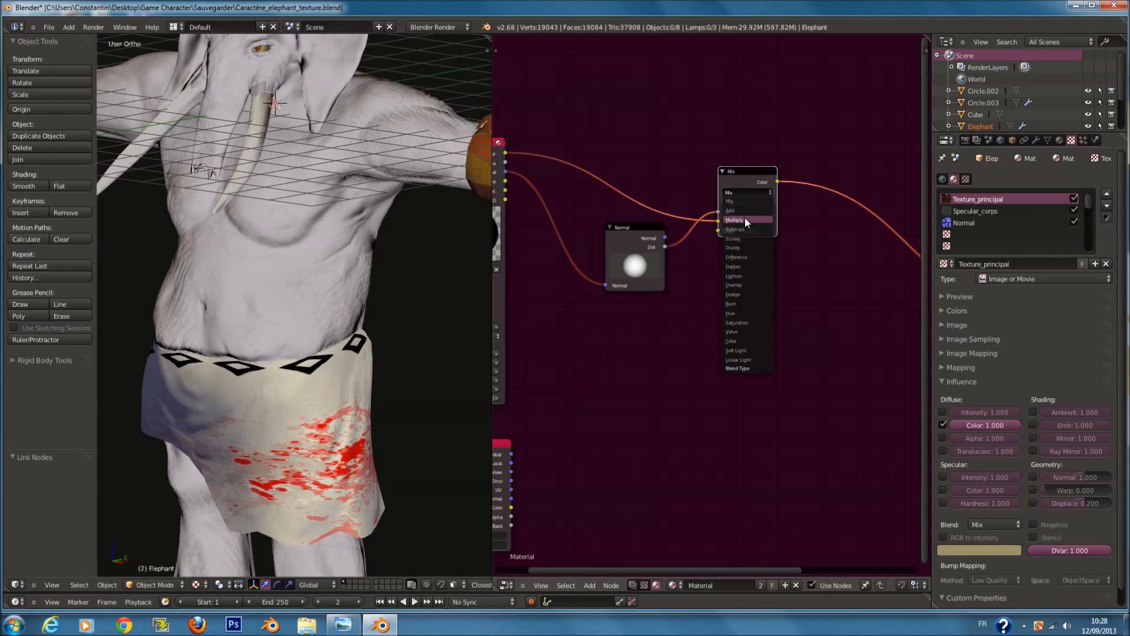
left_click(744, 219)
Step: Set the Multiply node's Color2 to a light blue tint
middle_click_drag(730, 193, 716, 341)
left_click(720, 347)
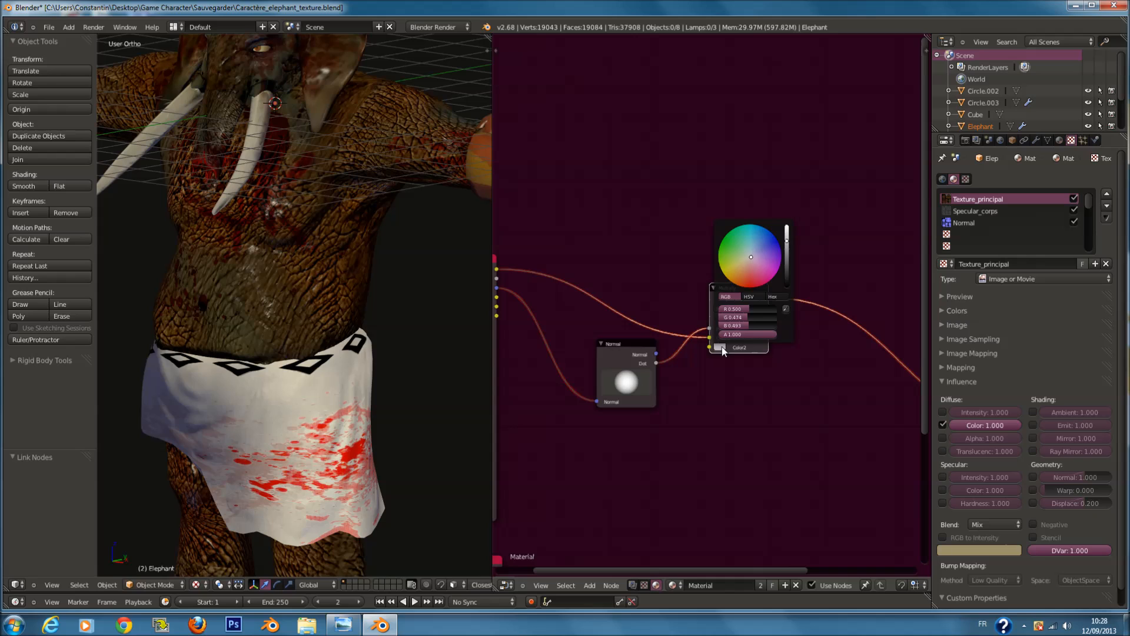
left_click_drag(740, 273, 738, 291)
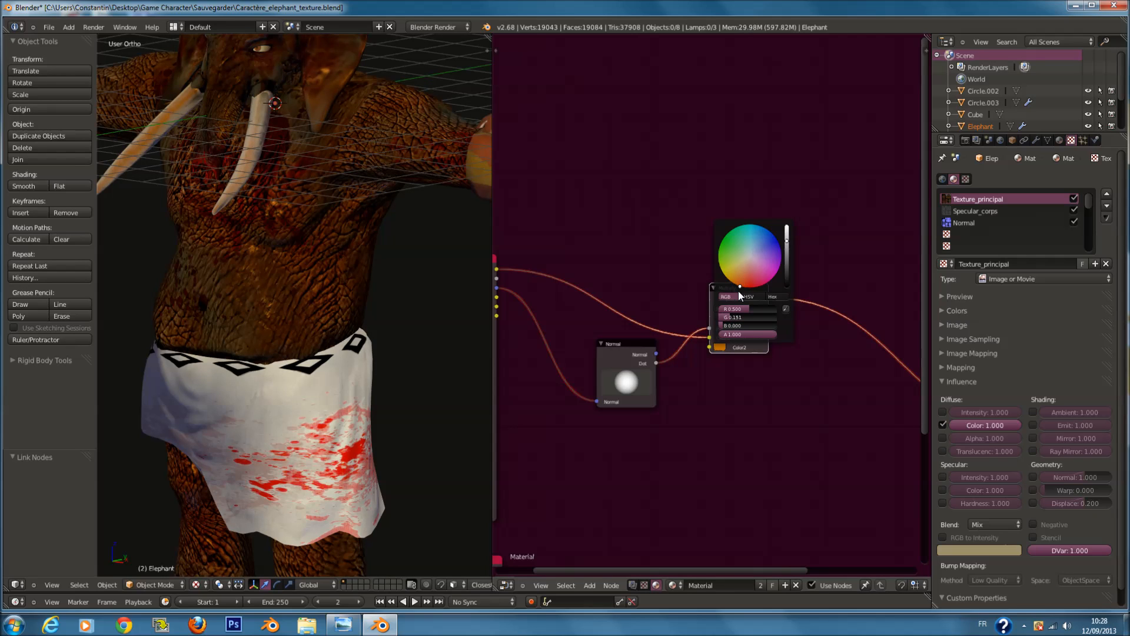
left_click_drag(740, 282, 750, 254)
scroll(304, 253, "down", 3)
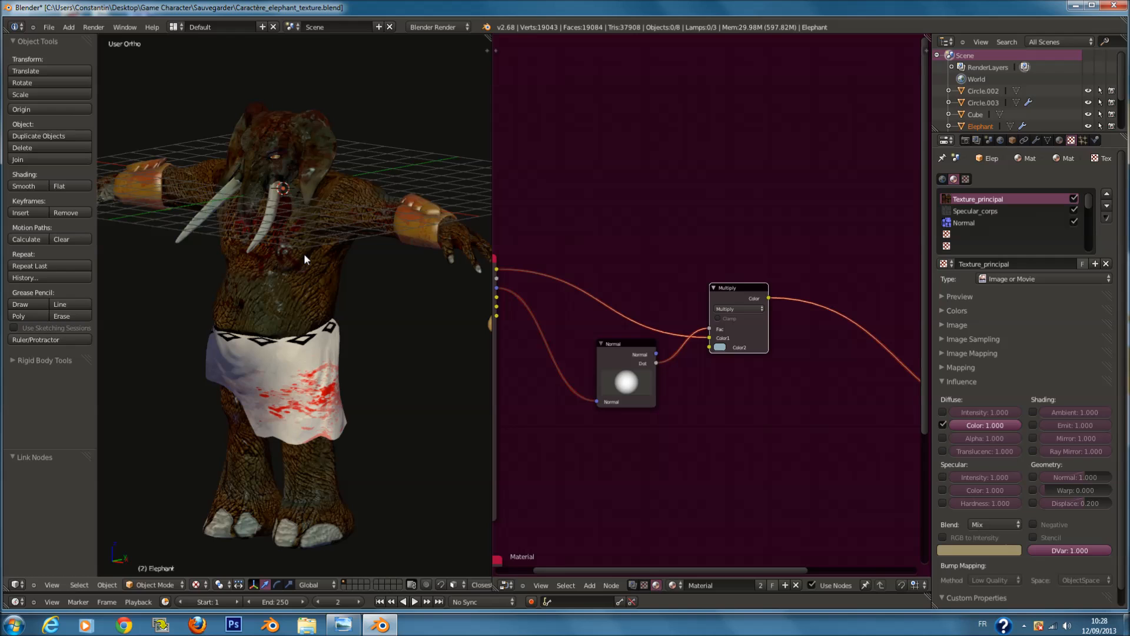
scroll(304, 253, "up", 1)
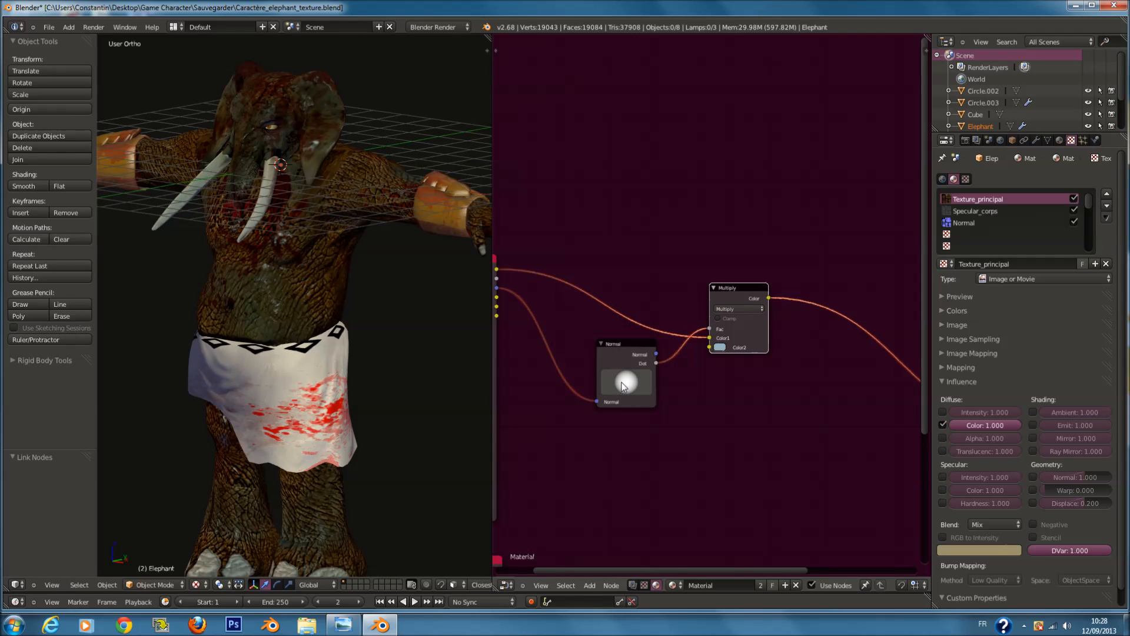
Step: Turn the Normal node's direction sphere sideways to redirect the blue tint on the elephant
mouse_move(630, 386)
left_mouse_down()
mouse_move(594, 333)
mouse_move(602, 345)
mouse_move(531, 361)
left_mouse_up()
scroll(415, 383, "down", 2)
middle_click_drag(407, 385, 371, 235)
scroll(613, 412, "up", 1)
scroll(393, 339, "up", 2)
scroll(770, 364, "down", 1)
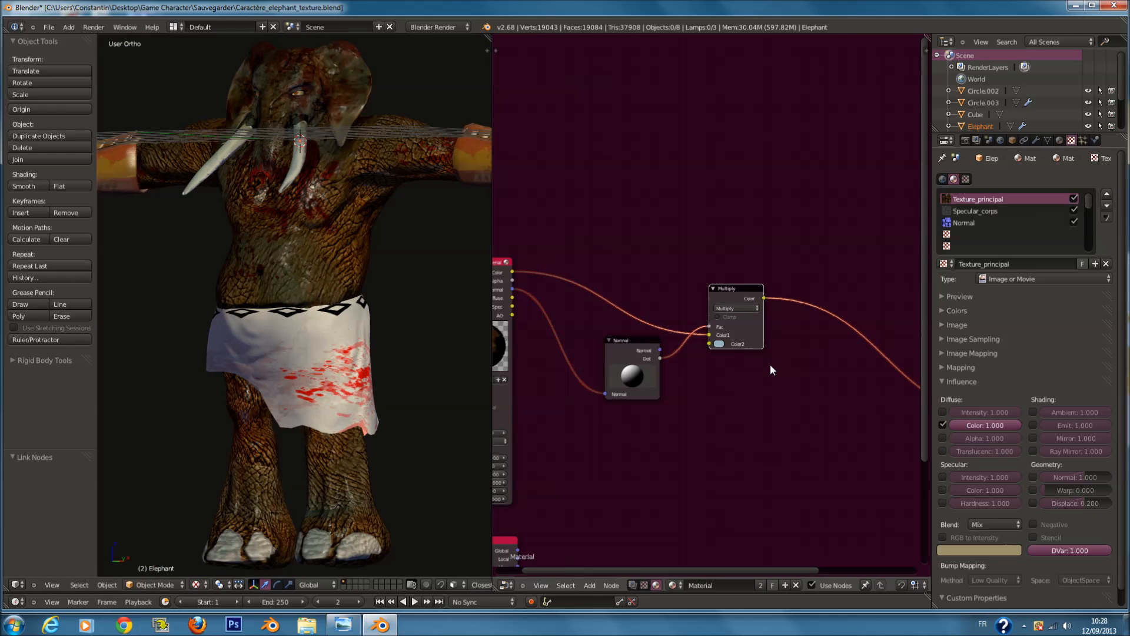
Step: Examine the directional blue tint on the elephant's body from near and far
middle_click_drag(585, 327, 597, 327)
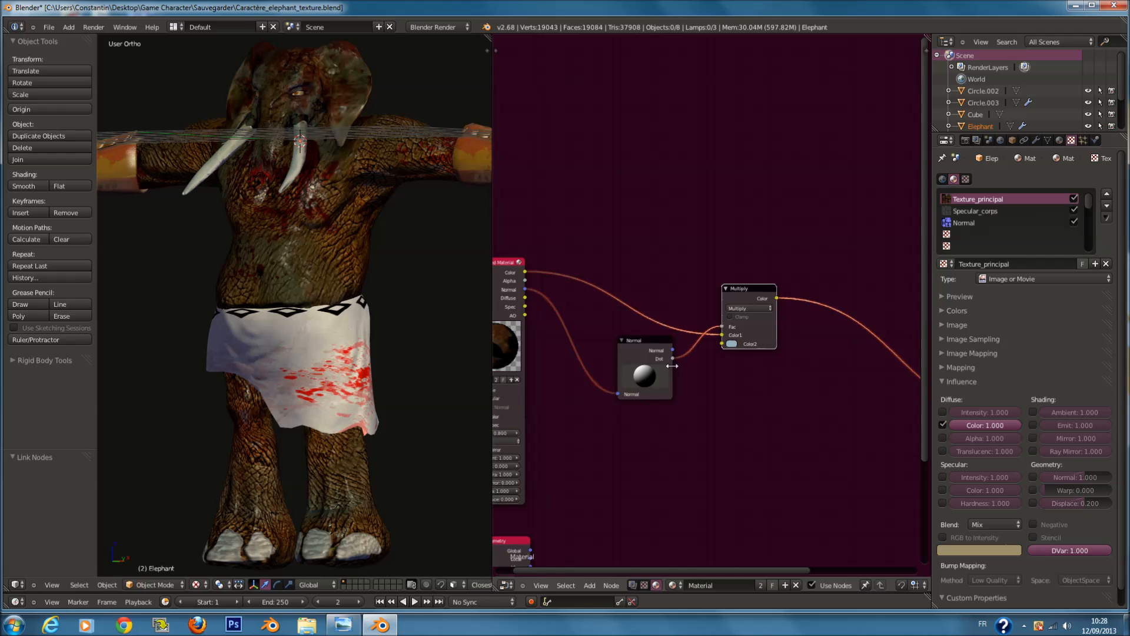
middle_click_drag(345, 233, 329, 237)
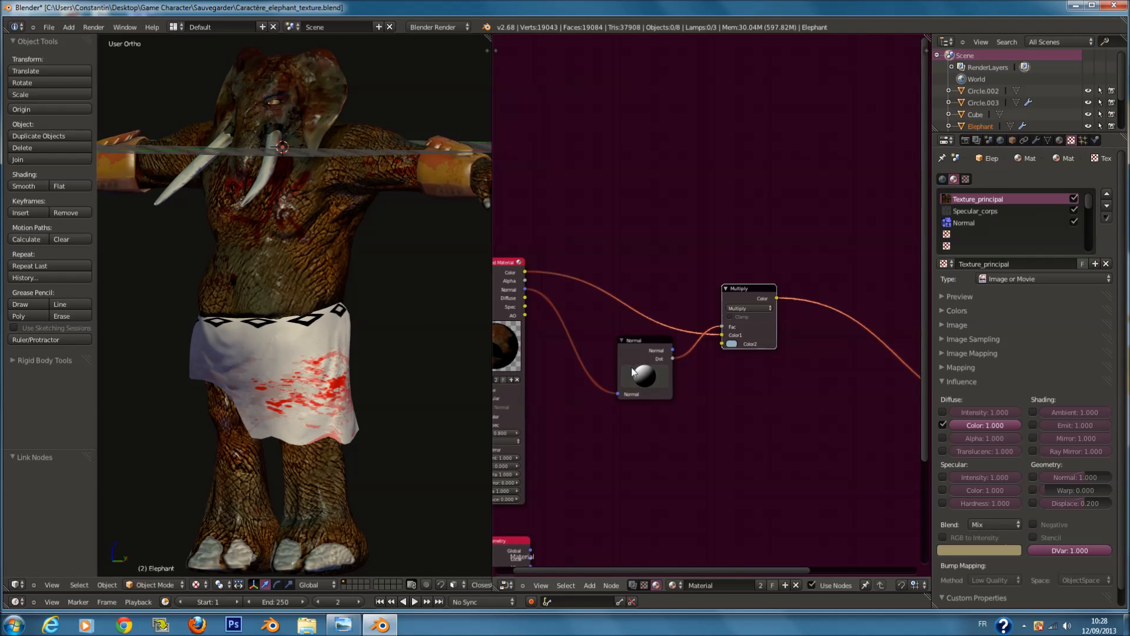
scroll(313, 271, "down", 4)
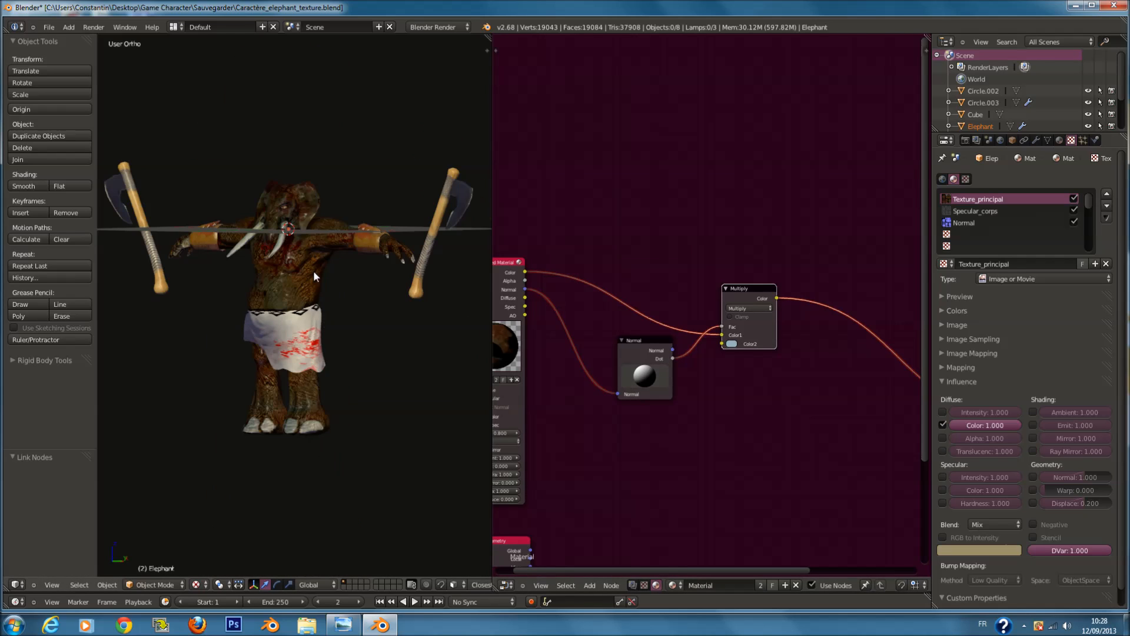
scroll(417, 299, "up", 2)
scroll(754, 354, "up", 1)
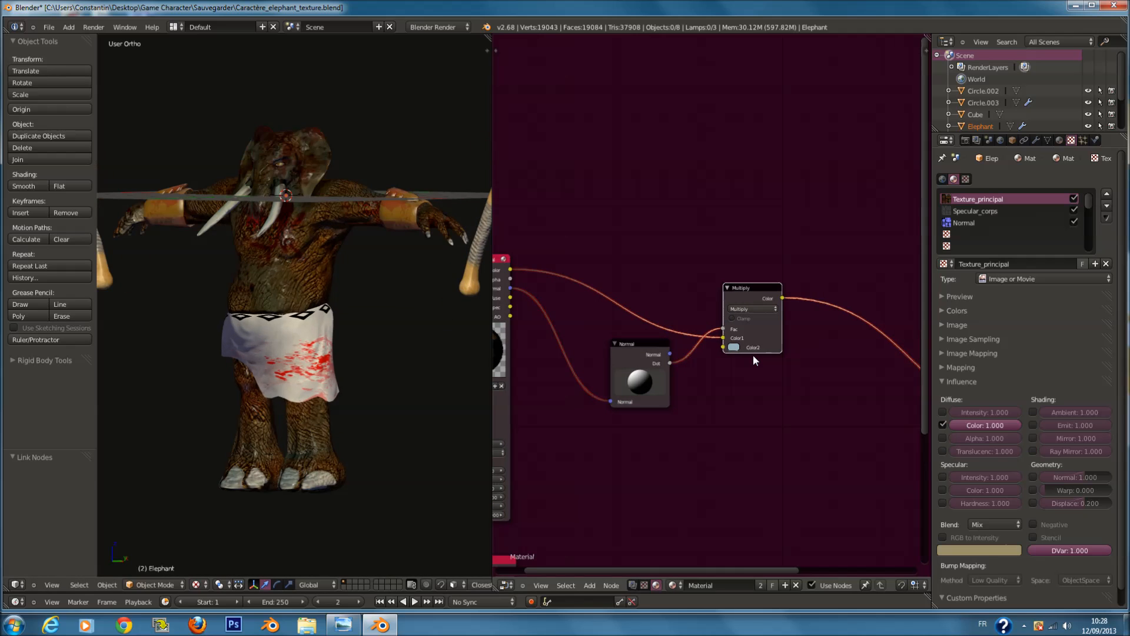
scroll(373, 310, "up", 5)
scroll(301, 206, "up", 1)
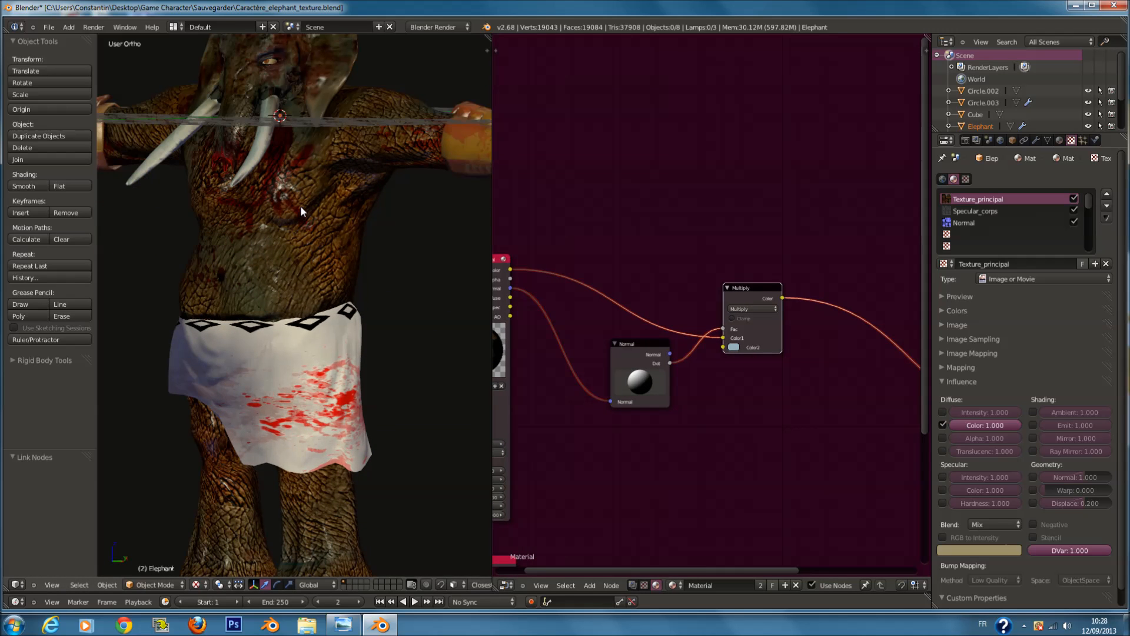
scroll(318, 185, "up", 1)
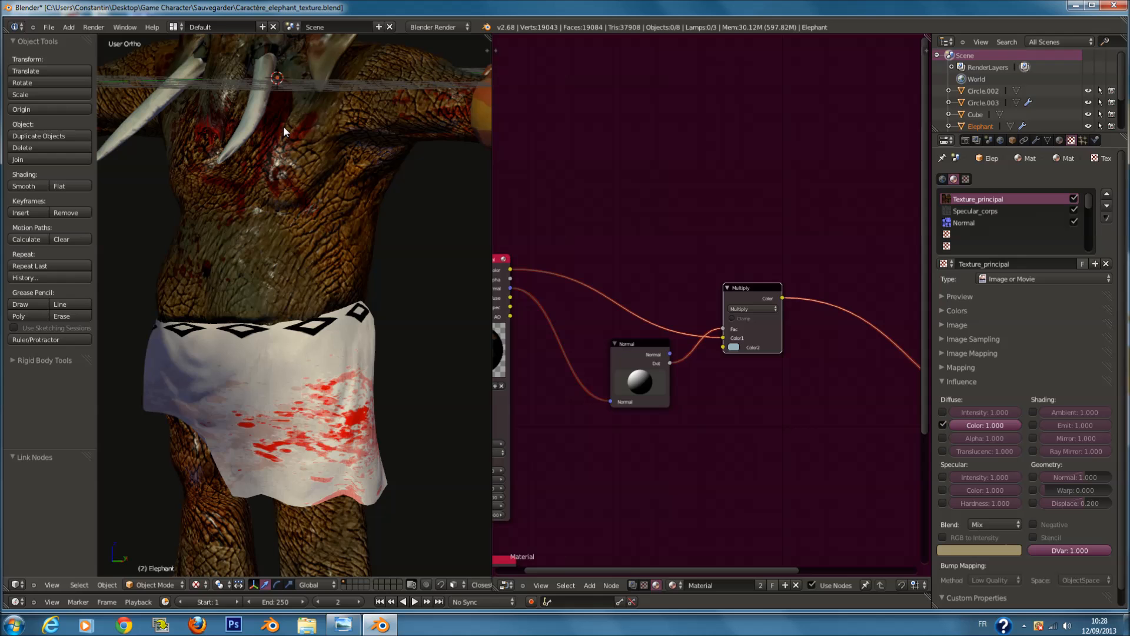
scroll(288, 144, "down", 4)
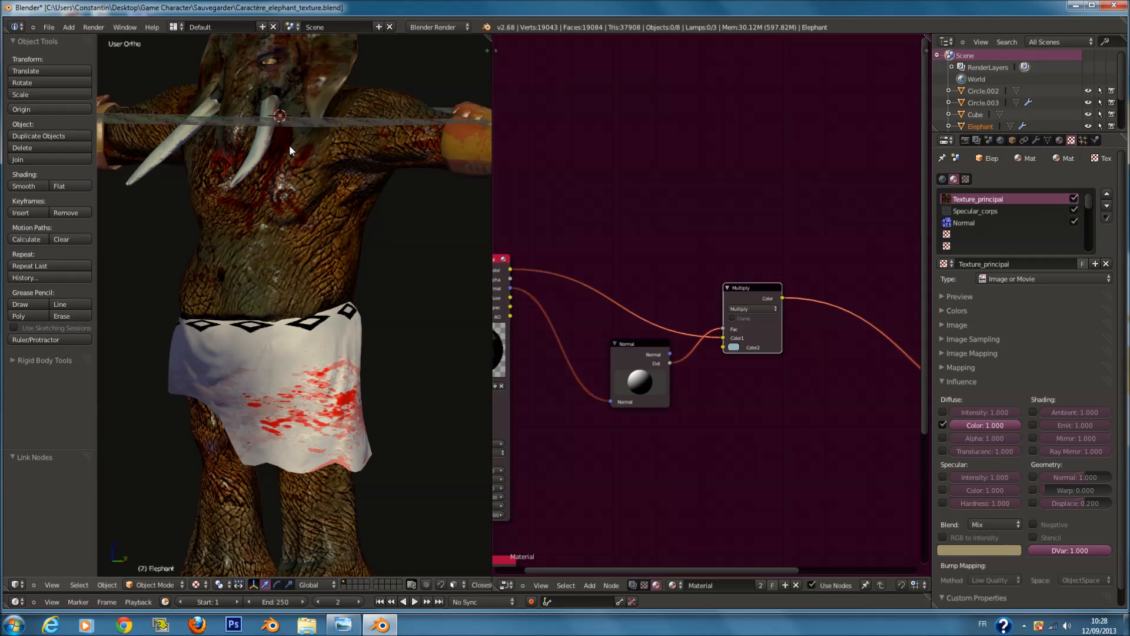
scroll(335, 194, "up", 3)
scroll(521, 271, "down", 3)
Step: Move the Output node closer to the Multiply node
middle_click_drag(537, 272, 503, 257)
scroll(796, 289, "down", 1)
scroll(907, 337, "up", 1)
key("g")
left_click(884, 327)
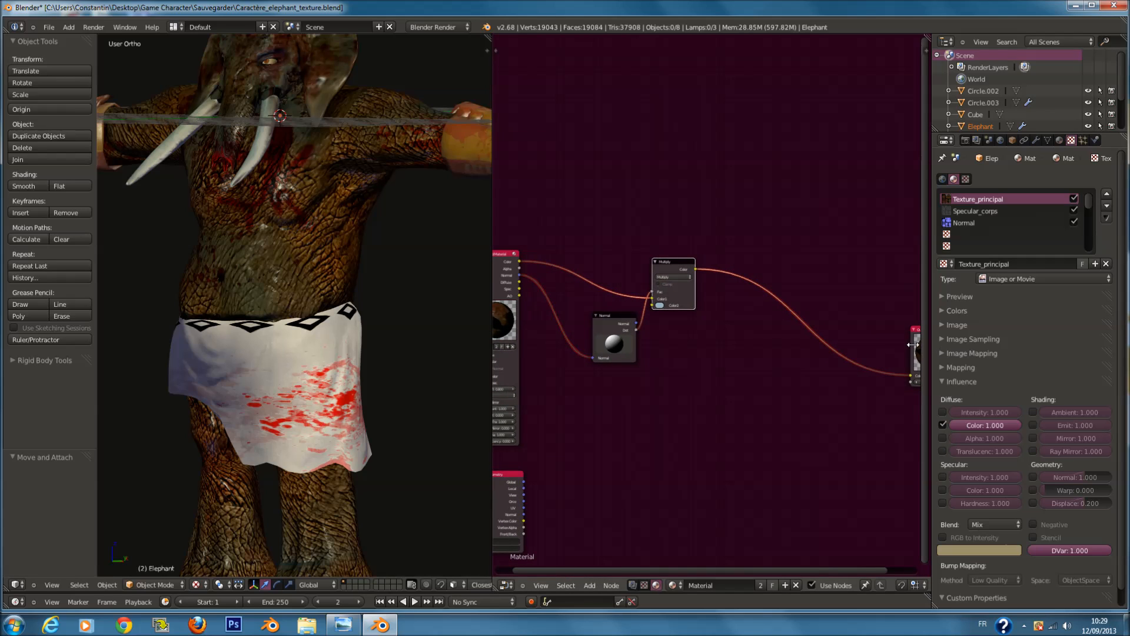
middle_click_drag(918, 344, 904, 342)
left_click_drag(904, 341, 796, 288)
scroll(695, 253, "up", 2)
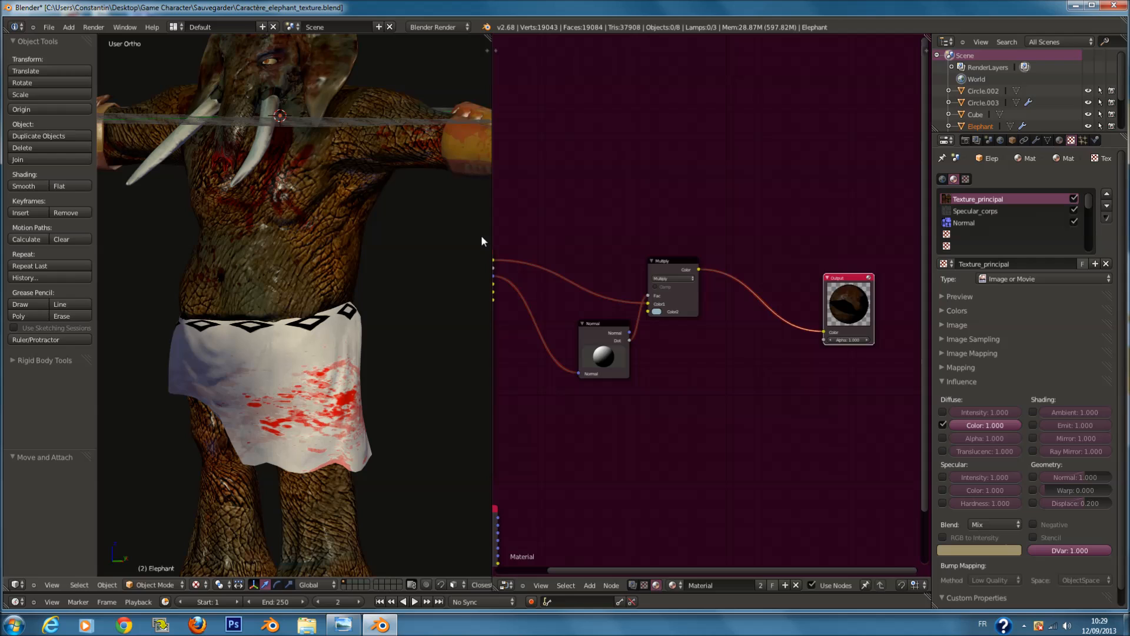
Step: Preview the Extended Material's Color directly through the Output node, and reconnect the Multiply node's Color in its place
middle_click_drag(494, 259, 500, 266)
left_click_drag(504, 266, 835, 339)
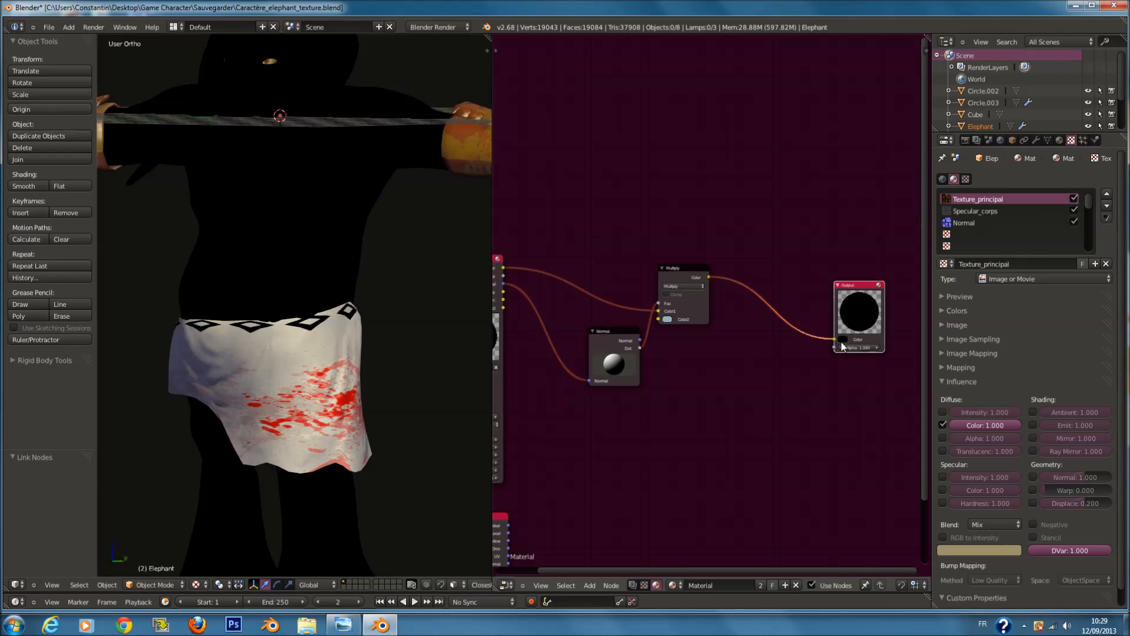
scroll(377, 425, "down", 1)
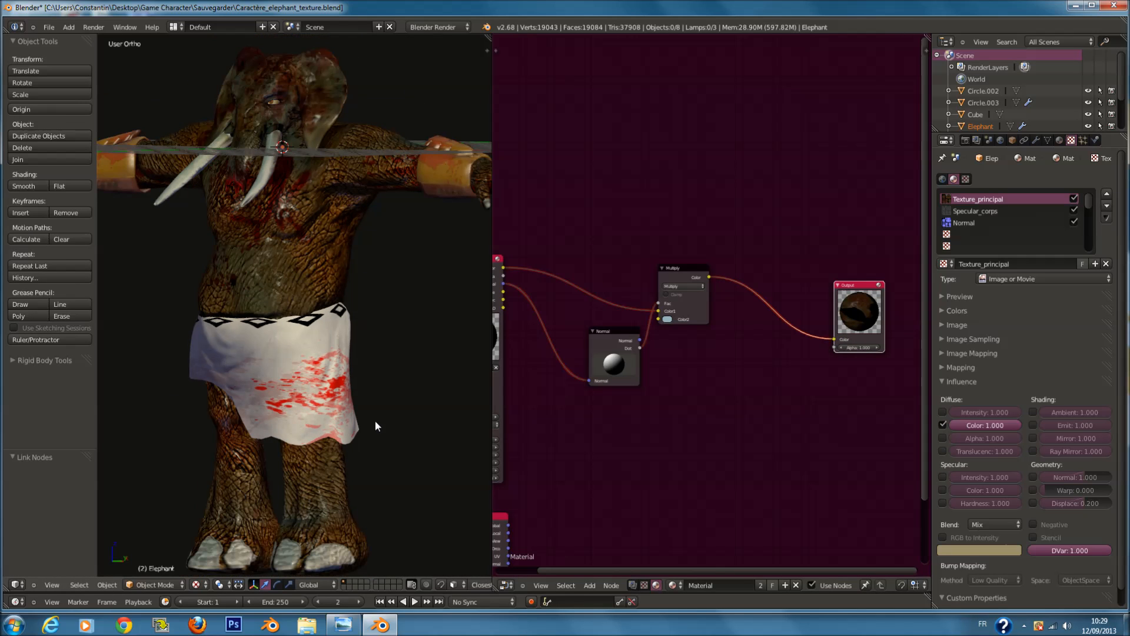
Step: Duplicate the Normal node below the original and connect the Extended Material's Normal output to the copy
middle_click_drag(646, 298, 671, 295)
right_click(620, 343)
key("shift+d")
left_click(624, 409)
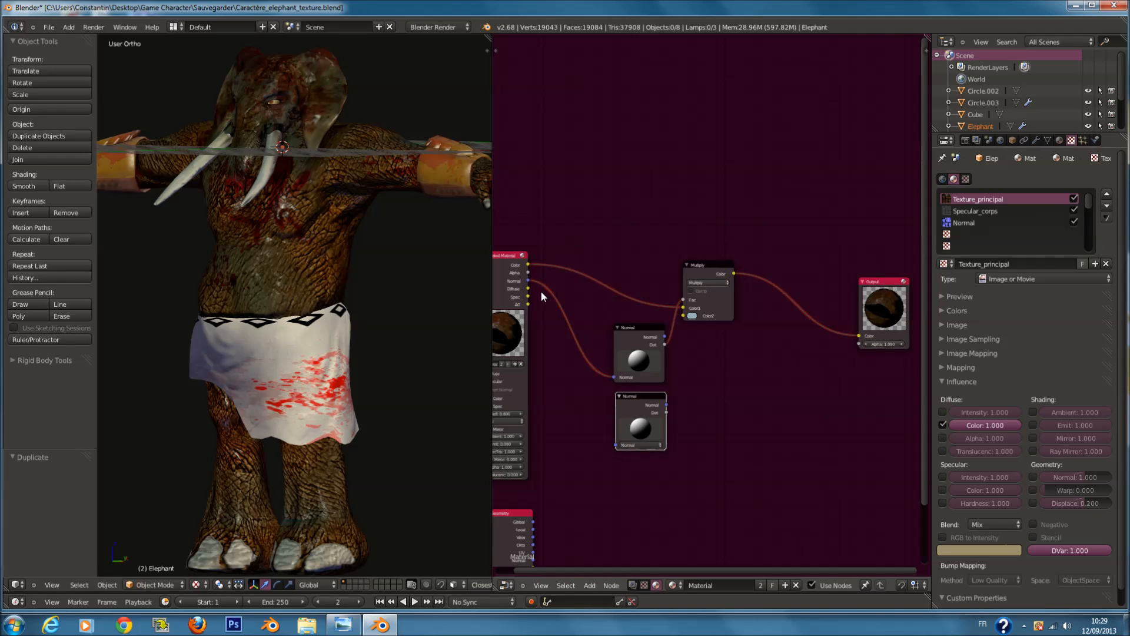
left_click_drag(528, 281, 619, 447)
middle_click_drag(664, 440, 671, 392)
scroll(671, 392, "up", 1)
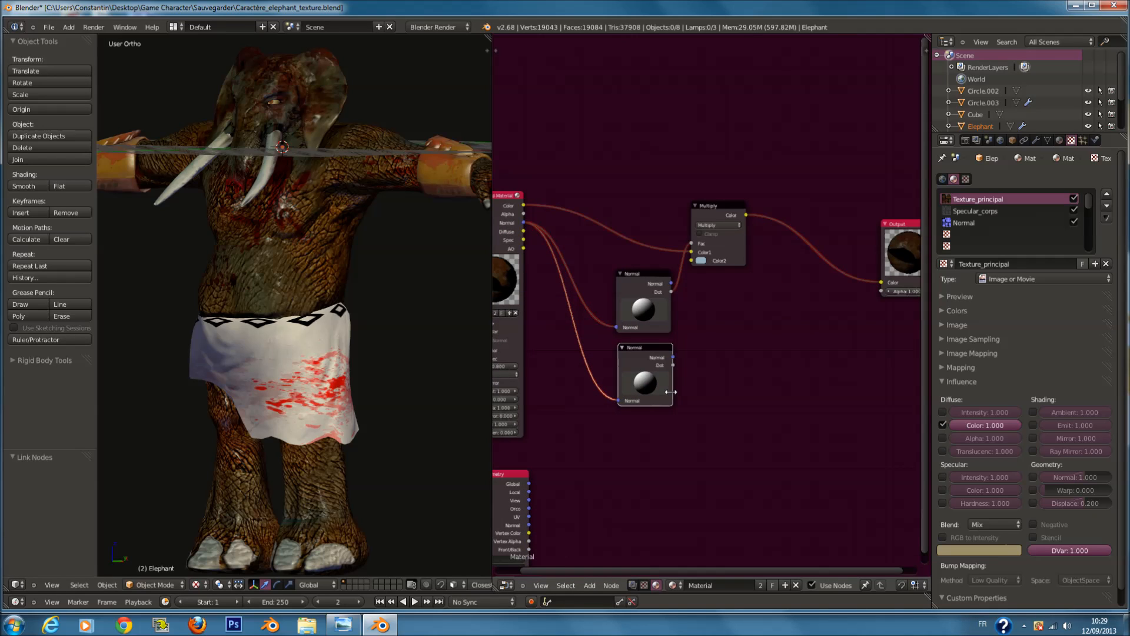
Step: Preview the second Normal node's Dot through the Output's Color input and turn its direction sphere downward
left_click_drag(673, 365, 883, 282)
scroll(670, 377, "up", 1)
mouse_move(634, 390)
left_mouse_down()
mouse_move(657, 405)
mouse_move(627, 412)
mouse_move(636, 449)
left_mouse_up()
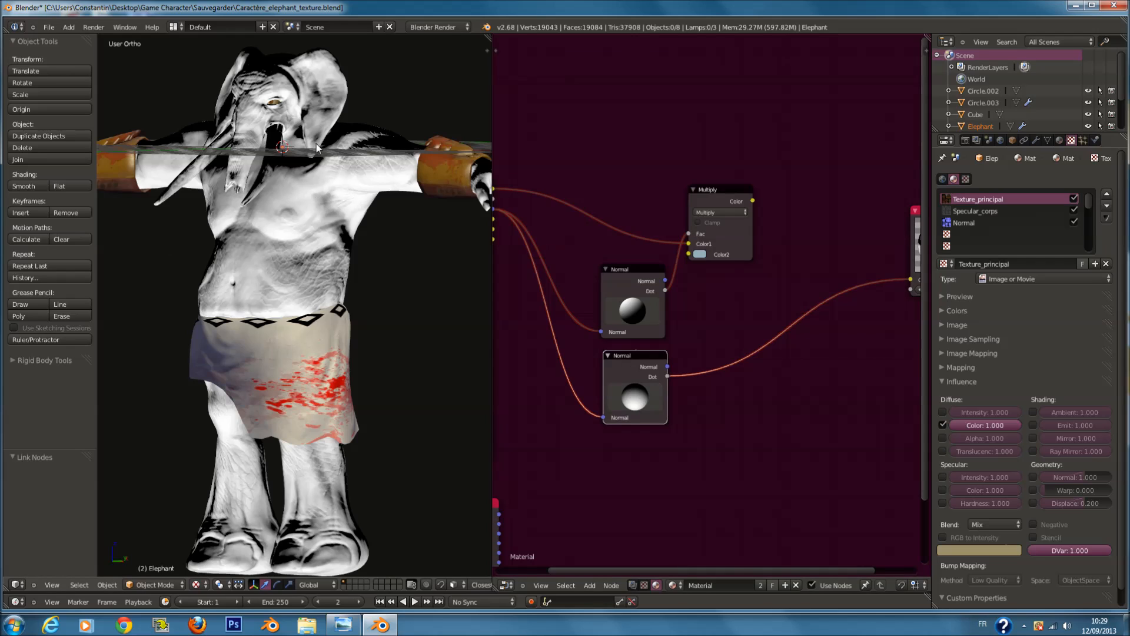
scroll(706, 305, "down", 1)
scroll(334, 341, "up", 1)
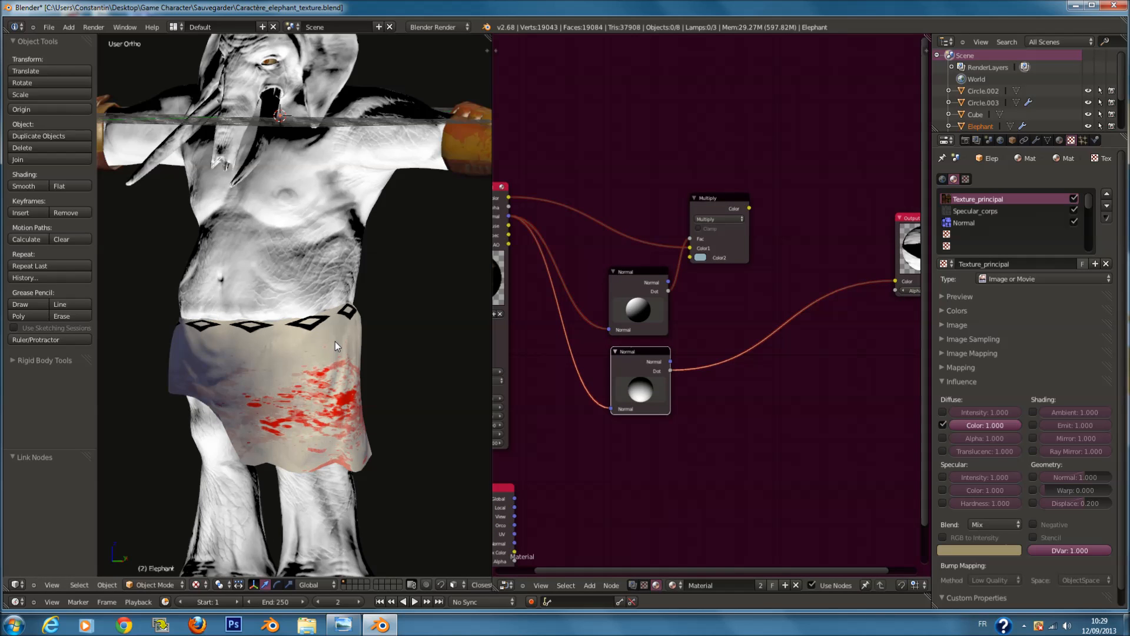
scroll(334, 341, "down", 1)
left_click_drag(642, 390, 640, 389)
Step: Duplicate the Multiply node before the Output, feeding its Fac from the second Normal's Dot and its Color1 from the first Multiply
left_click(732, 205)
key("shift+d")
left_click(822, 243)
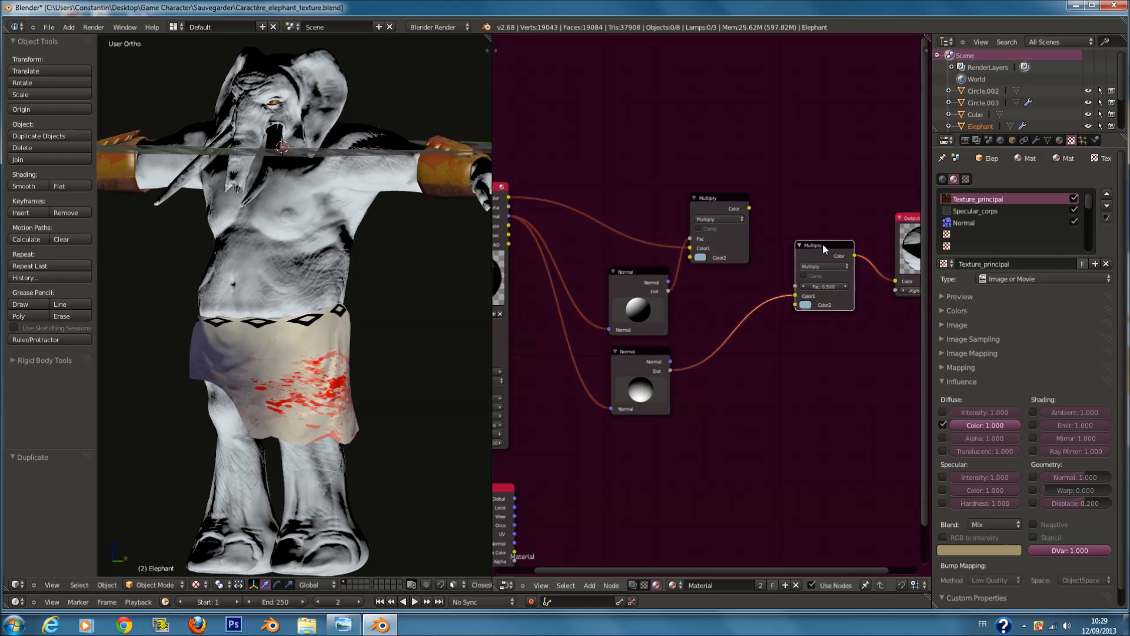
left_click_drag(796, 295, 793, 288)
left_click_drag(748, 209, 796, 295)
Step: Set the second Multiply node's Color2 to a pale orange tint and check the shading on the elephant
left_click(805, 304)
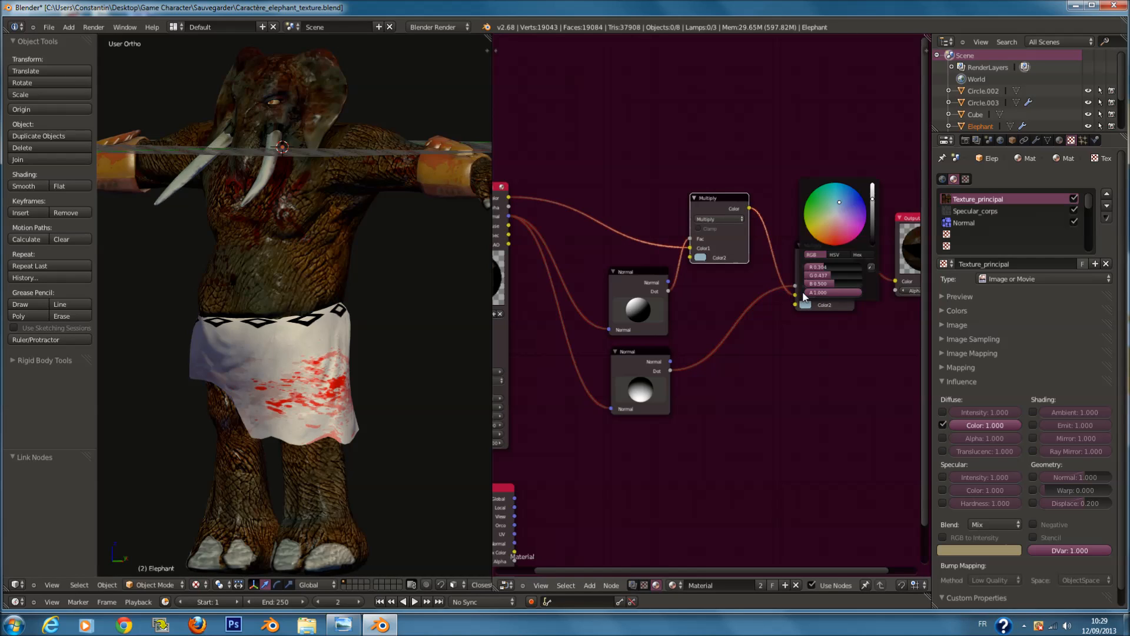
left_click(829, 233)
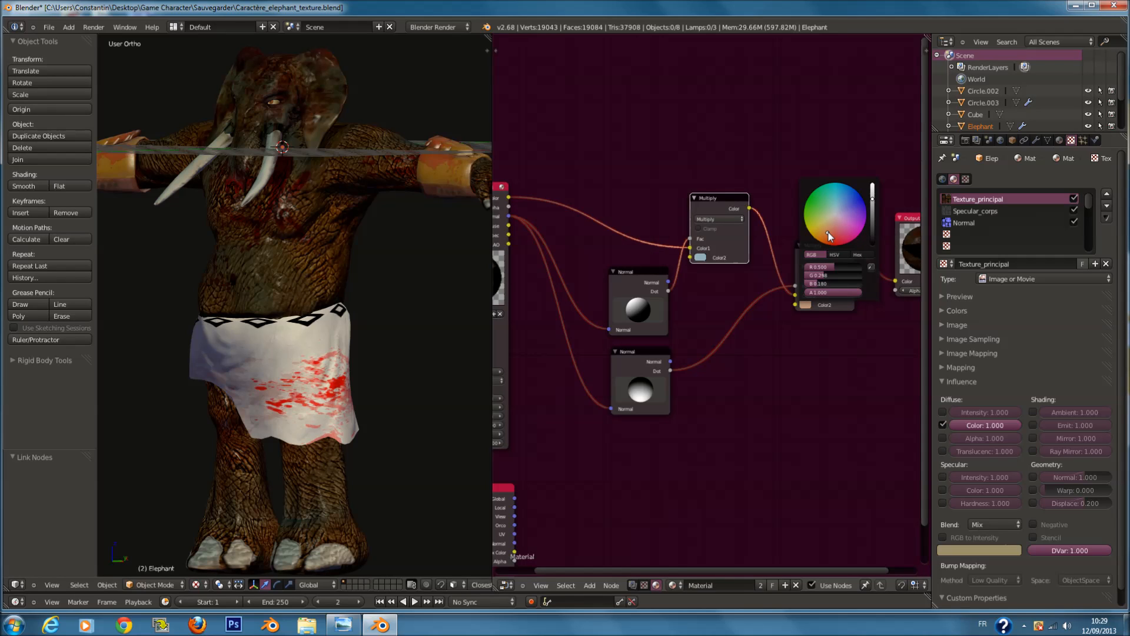
mouse_move(829, 229)
left_mouse_down()
mouse_move(833, 207)
mouse_move(831, 232)
left_mouse_up()
scroll(612, 290, "down", 4)
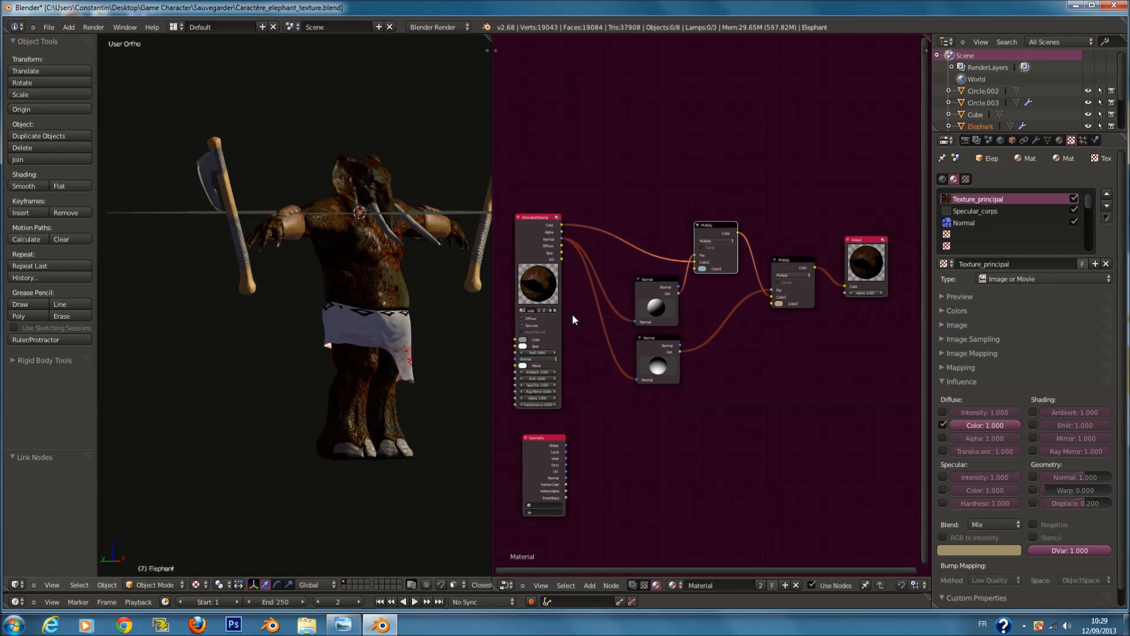
mouse_move(459, 313)
middle_mouse_down()
mouse_move(234, 312)
mouse_move(447, 317)
middle_mouse_up()
scroll(711, 273, "up", 2)
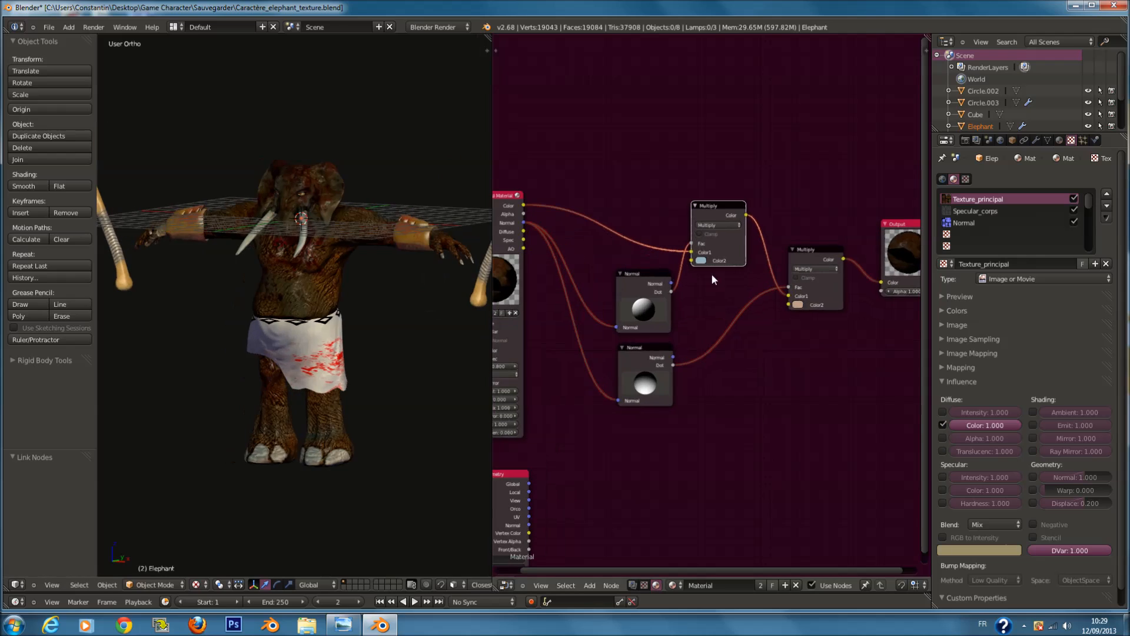
Step: Move both Normal nodes and both Multiply nodes closer to the Extended Material node
left_click(646, 281)
left_click(647, 349, "shift")
key("g")
left_click(647, 342)
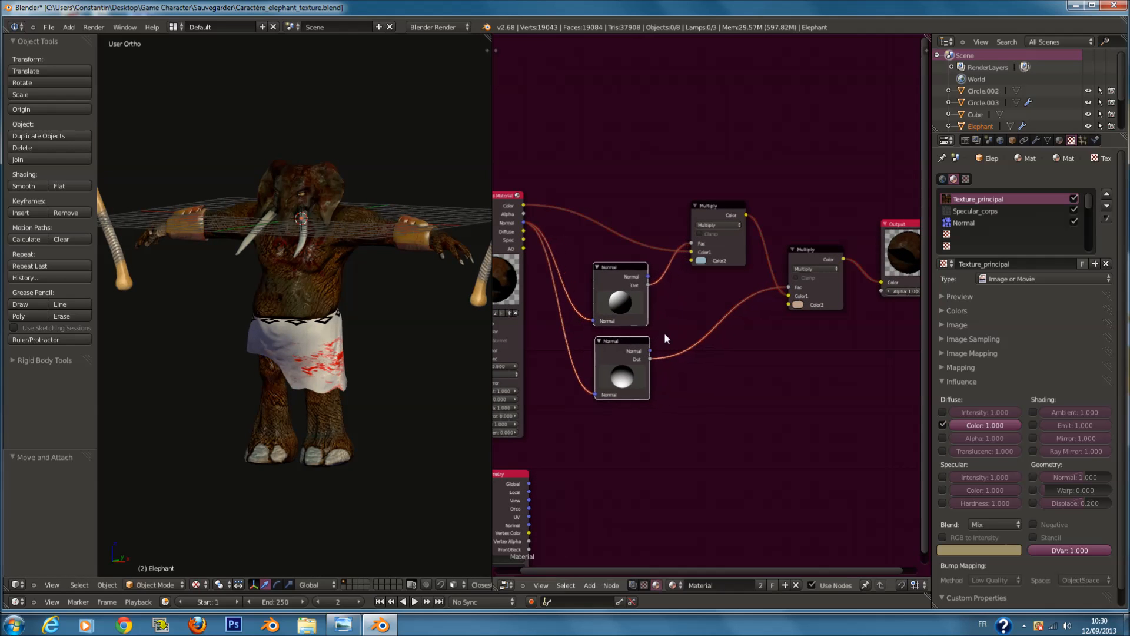
left_click_drag(721, 209, 708, 214)
left_click_drag(808, 256, 770, 255)
Step: Move the Output node farther away from the second Multiply node and lower in the node graph
scroll(747, 281, "down", 3)
scroll(747, 280, "up", 1)
middle_click_drag(746, 281, 659, 256)
left_click_drag(810, 258, 917, 379)
middle_click_drag(703, 393, 776, 348)
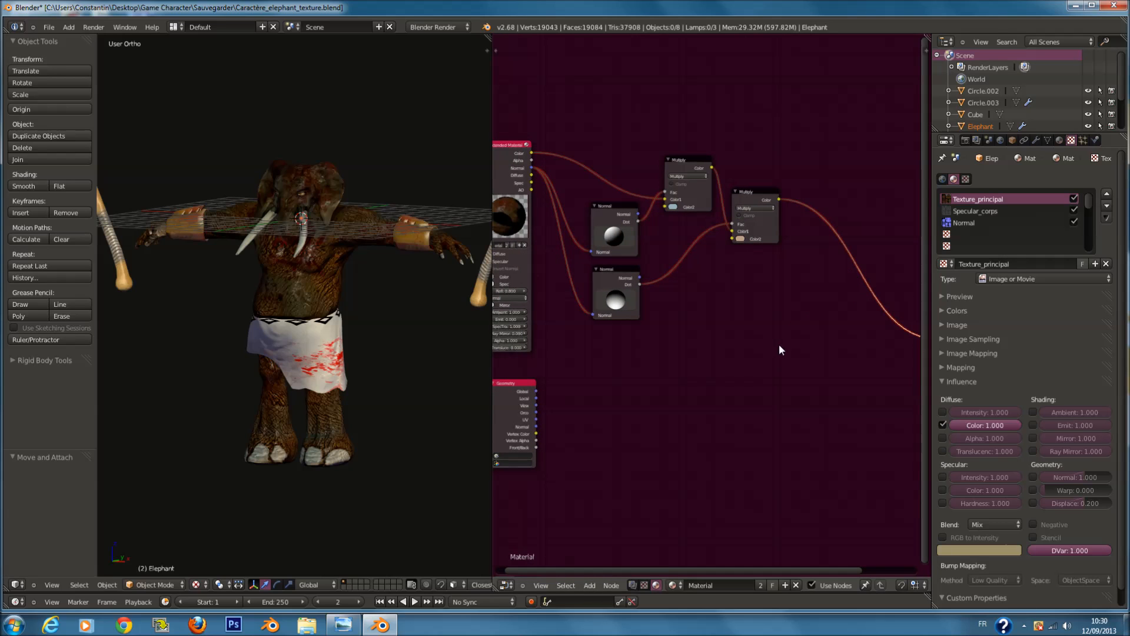
Step: Connect the Geometry node's Vertex Color output to the Color input of the Output node
scroll(616, 414, "down", 1)
scroll(611, 415, "up", 2)
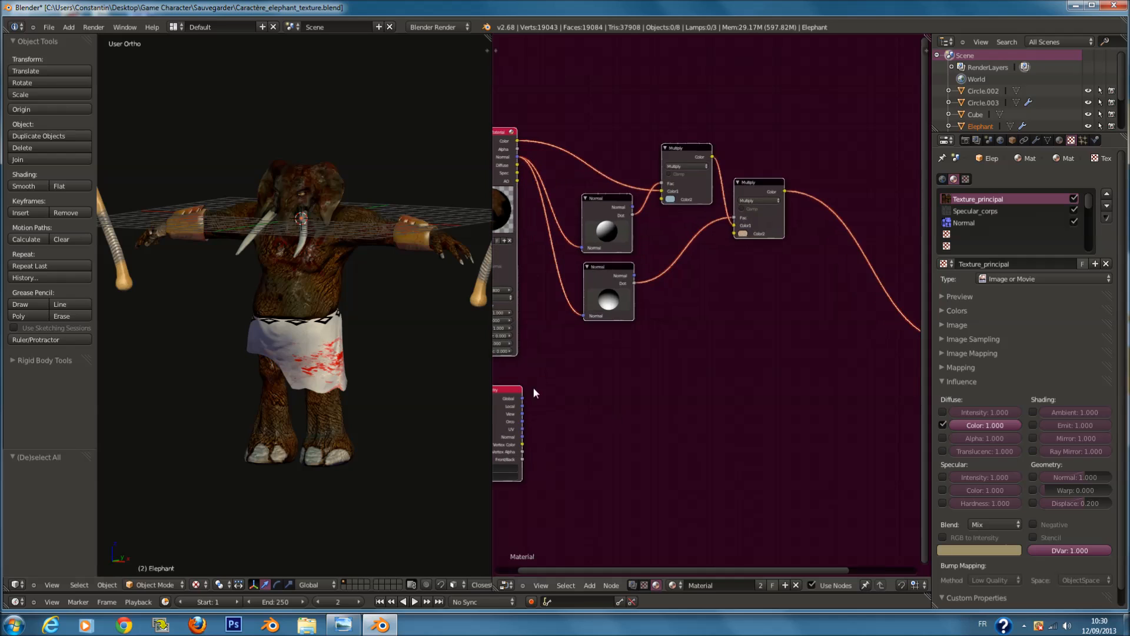
scroll(349, 140, "up", 2)
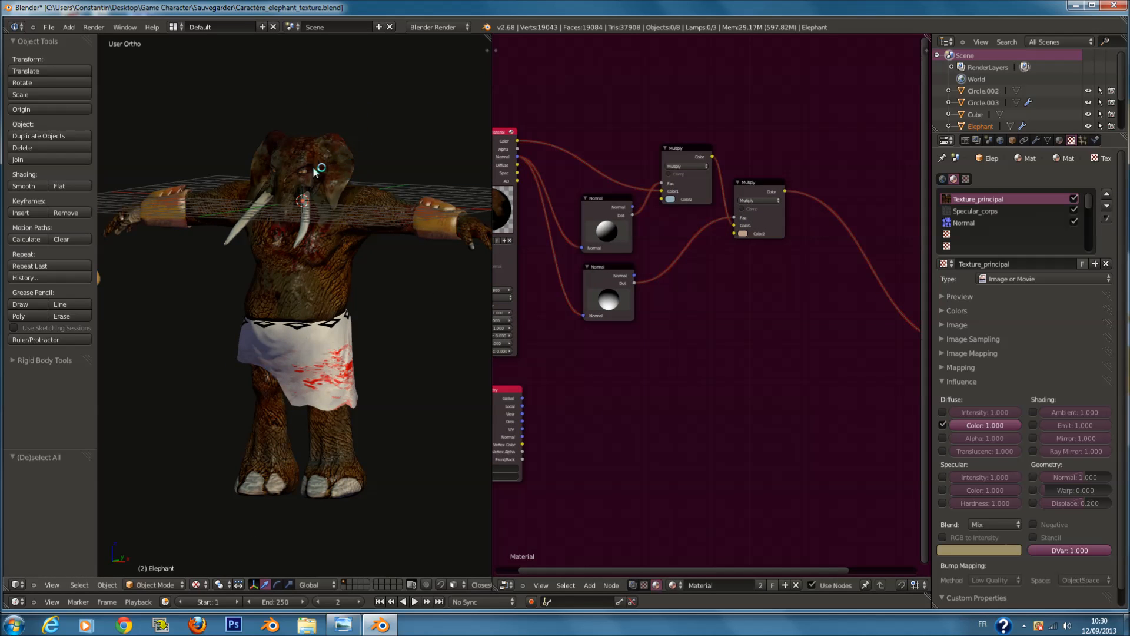
scroll(321, 141, "up", 2)
scroll(279, 160, "down", 2)
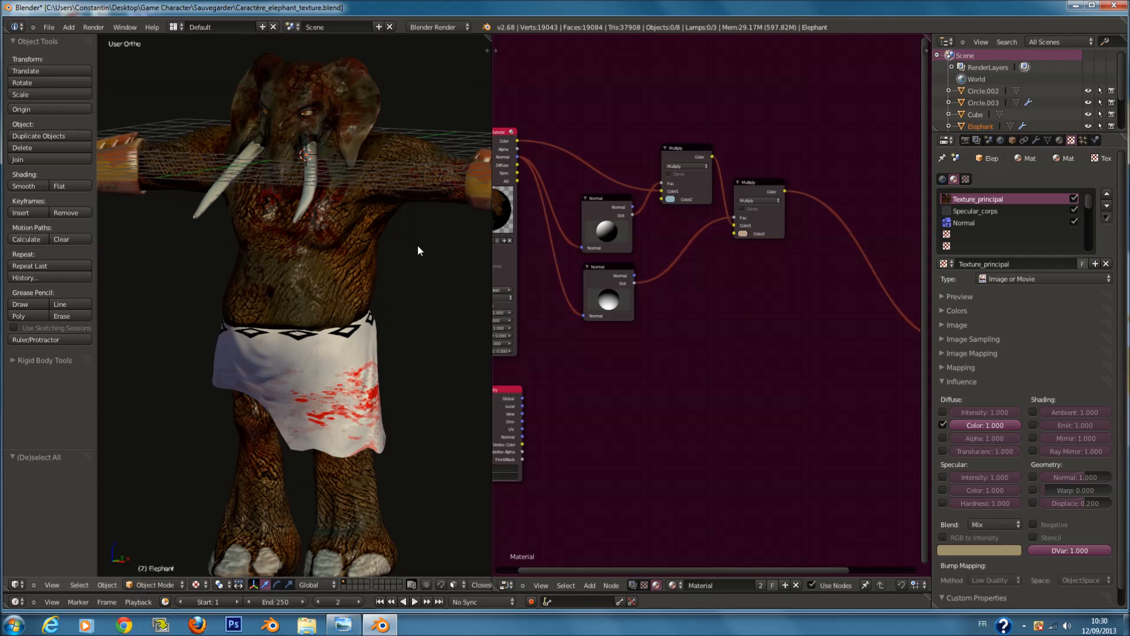
scroll(553, 425, "down", 3)
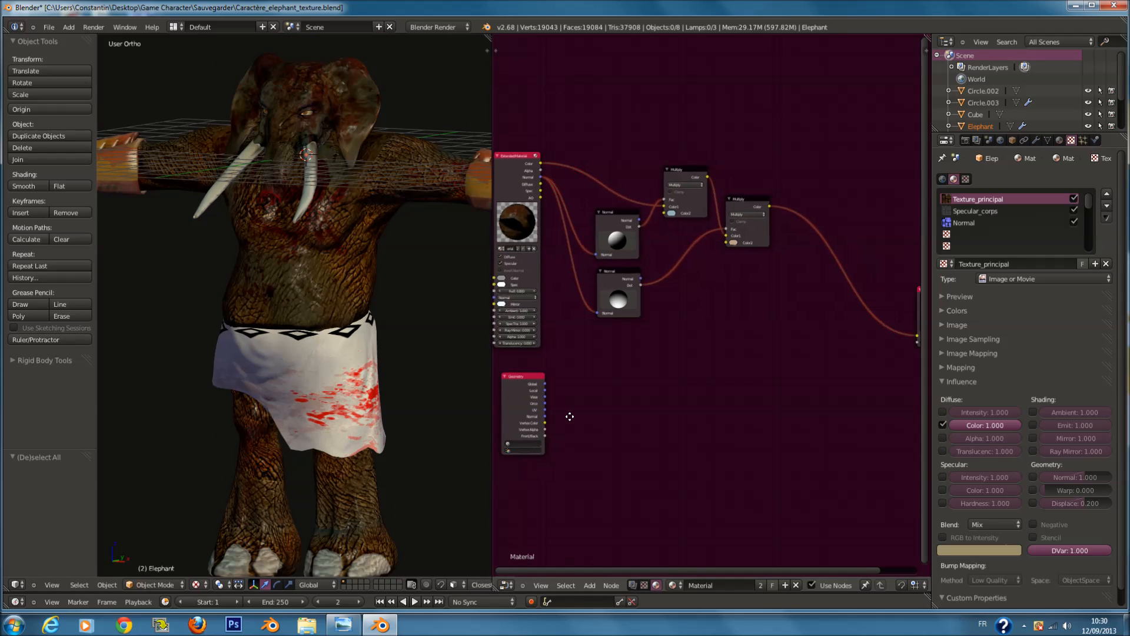
left_click_drag(519, 423, 891, 335)
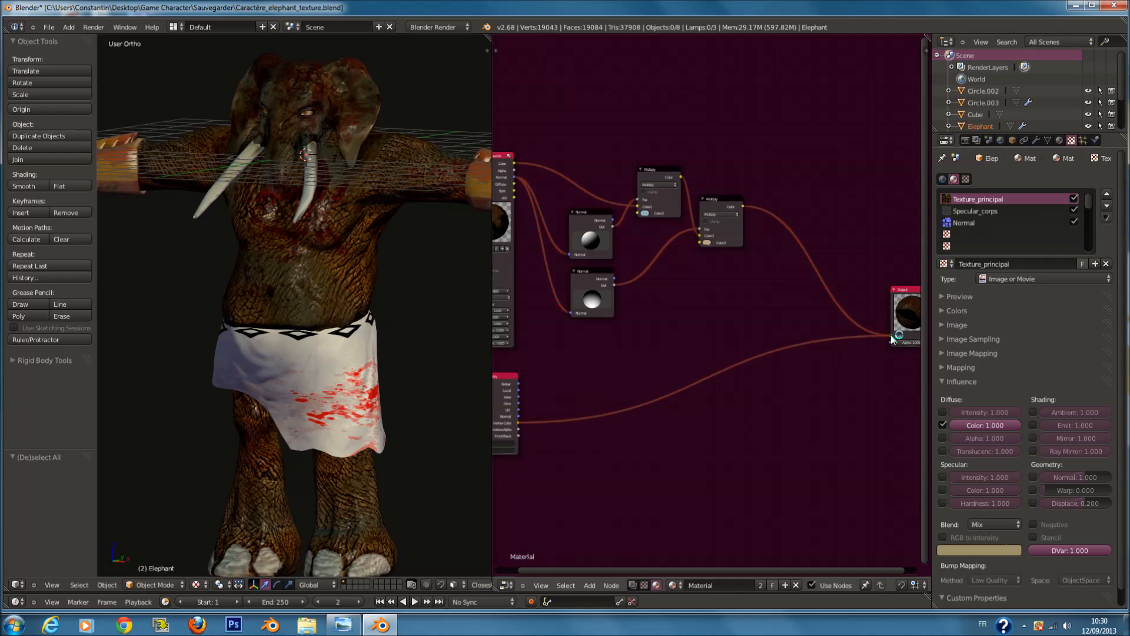
Step: Insert a ColorRamp node into the link between the Geometry and Output nodes and place it beside the Geometry node
scroll(674, 385, "up", 1)
middle_click_drag(677, 374, 716, 354)
scroll(714, 355, "up", 1)
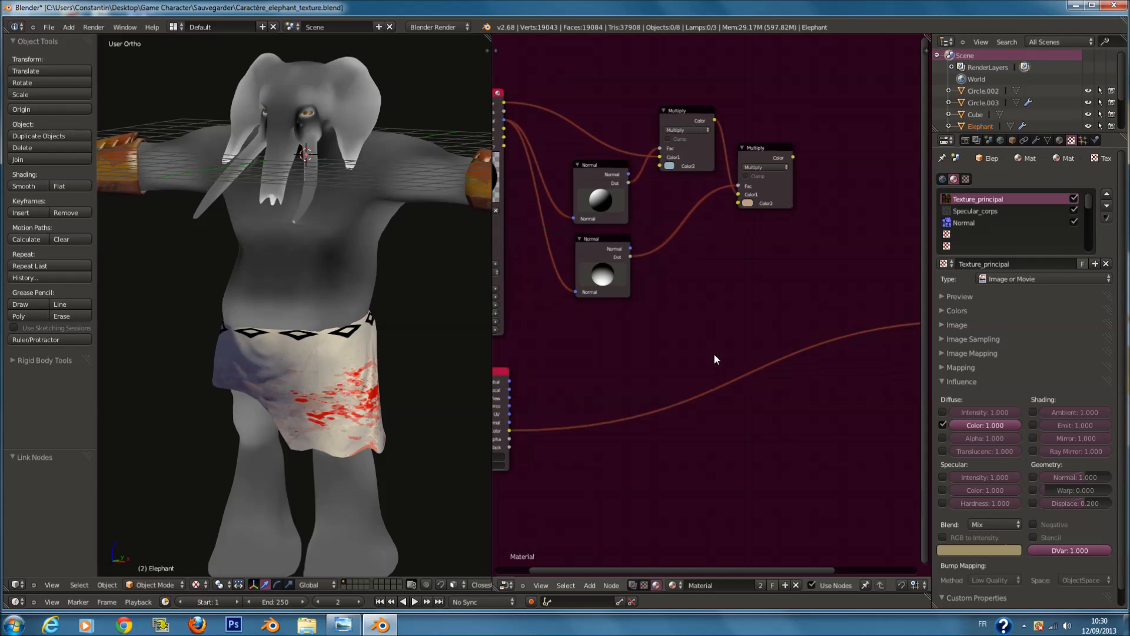
key("shift+a")
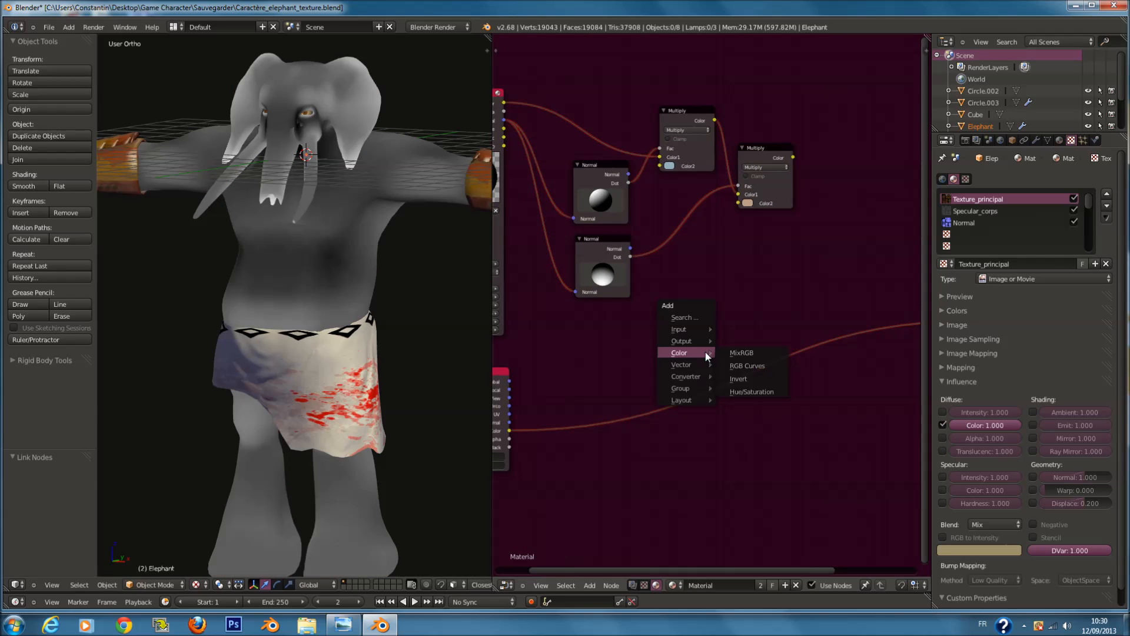
mouse_move(695, 378)
left_click(766, 376)
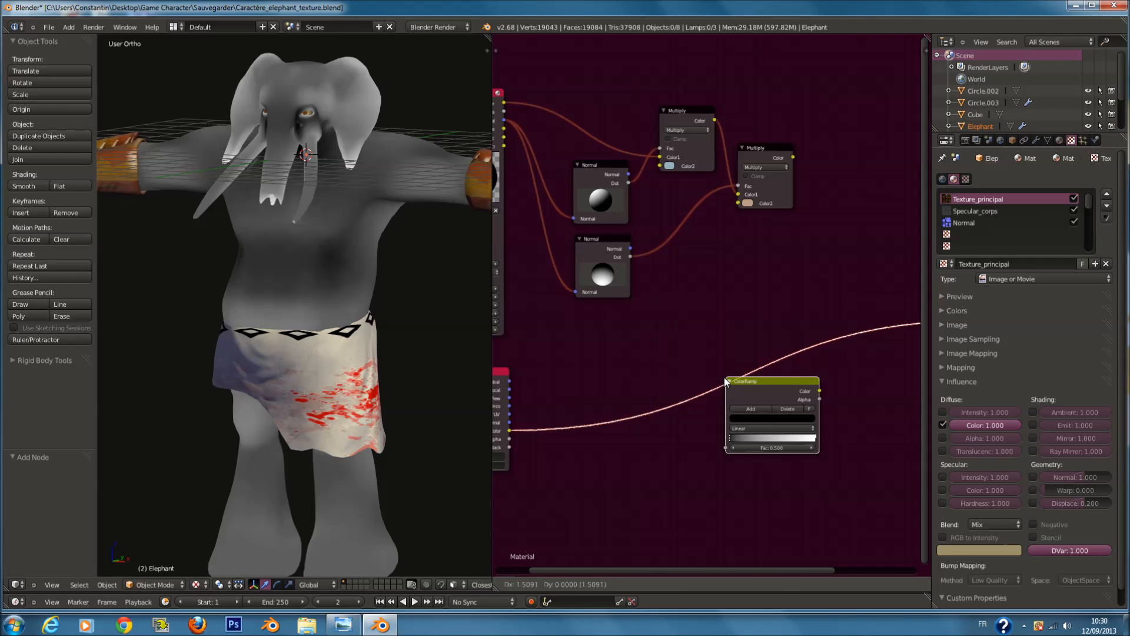
left_click(661, 373)
left_click_drag(661, 369, 614, 356)
scroll(690, 316, "down", 1)
middle_click_drag(691, 316, 694, 336)
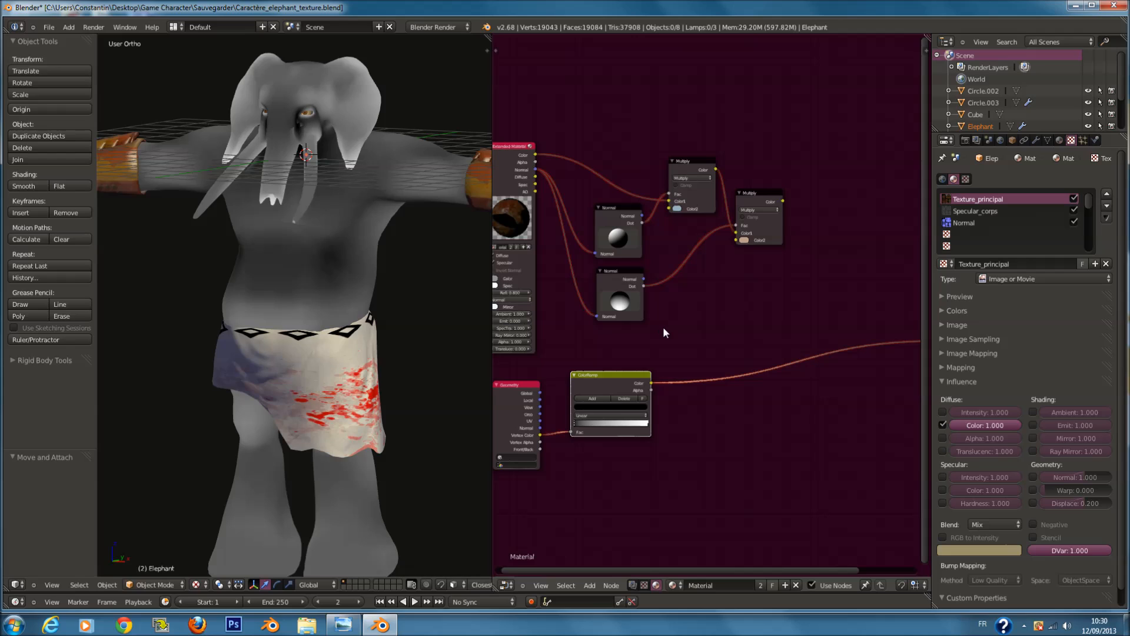
Step: Insert a MixRGB node between the ColorRamp and Output, with the second Multiply feeding Color1 and the ColorRamp feeding Color2
scroll(691, 309, "up", 1)
key("shift+a")
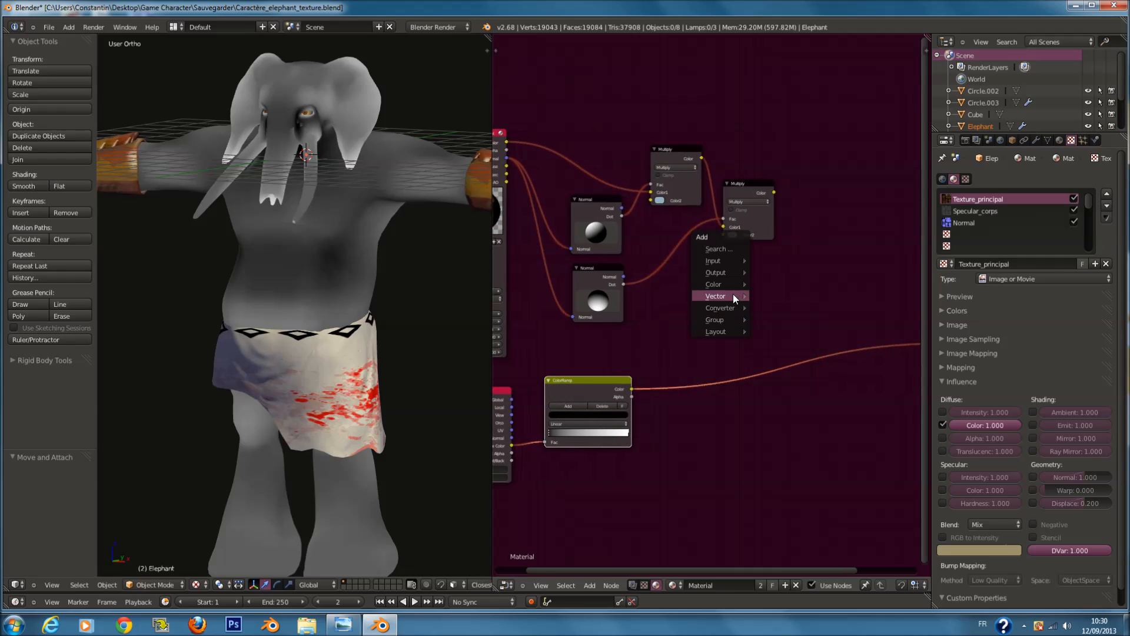
mouse_move(729, 285)
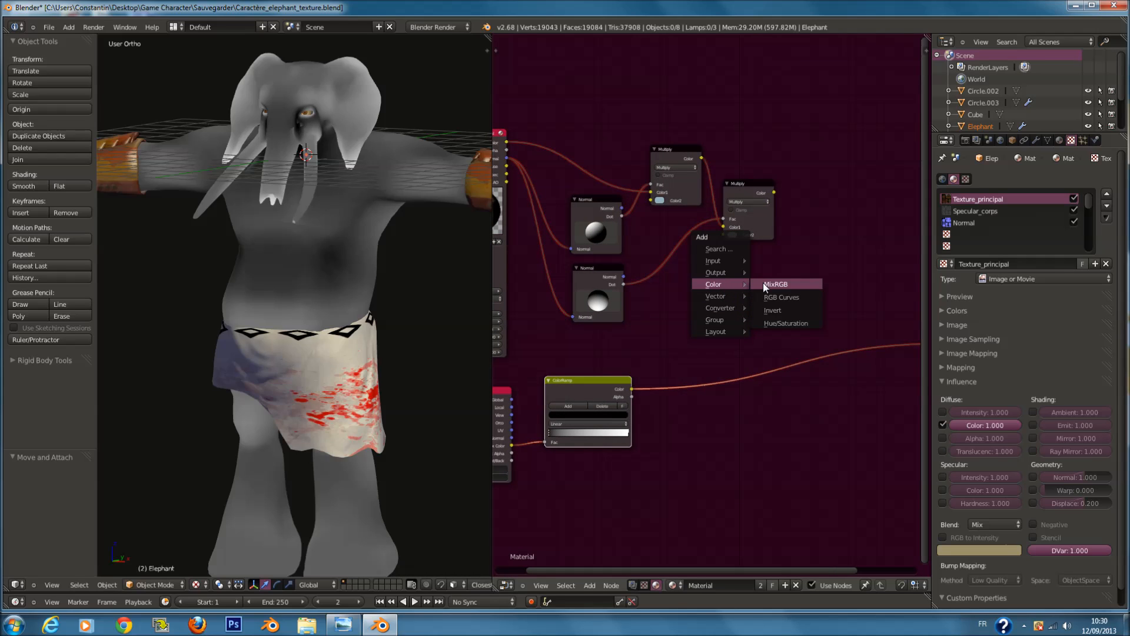
left_click(765, 285)
left_click(739, 347)
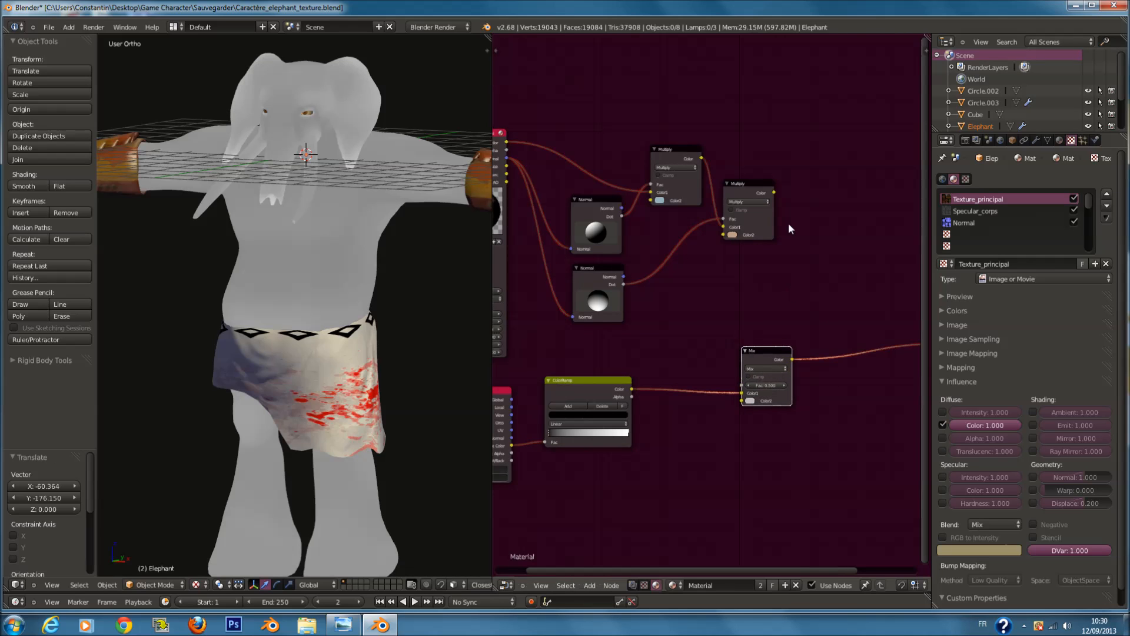
left_click_drag(774, 193, 742, 393)
left_click_drag(778, 359, 851, 328)
middle_click_drag(798, 335, 743, 345)
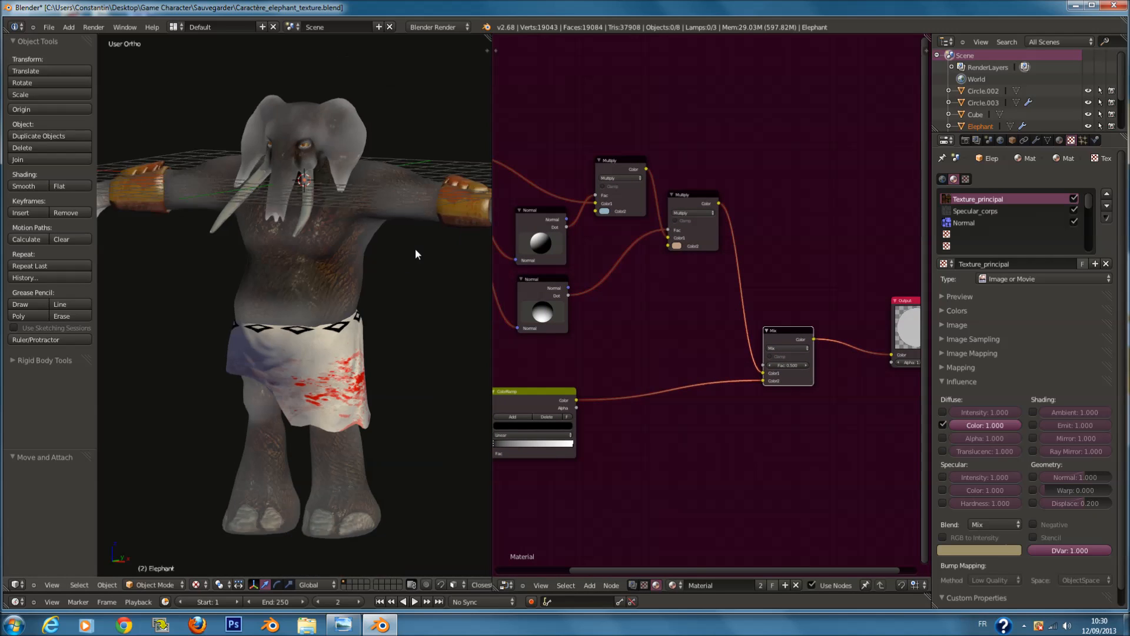
Step: Reconnect the ColorRamp's Color to the Mix node's Fac and set the Mix node's Color2 to a bright orange-red
middle_click_drag(556, 453, 569, 453)
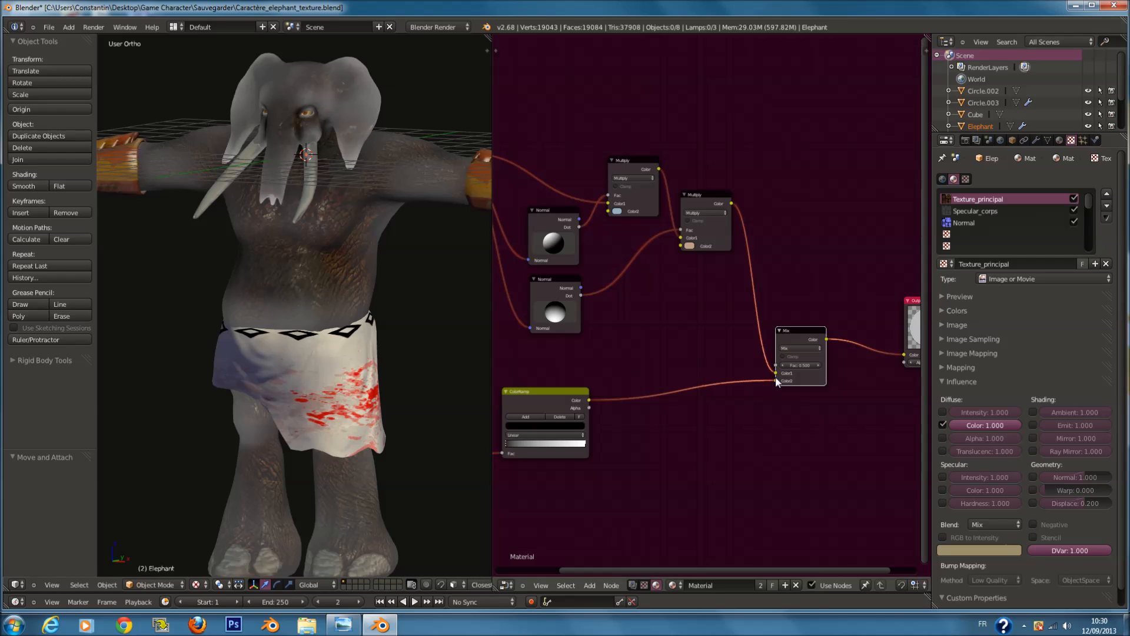
left_click_drag(777, 380, 776, 373)
scroll(777, 373, "up", 1)
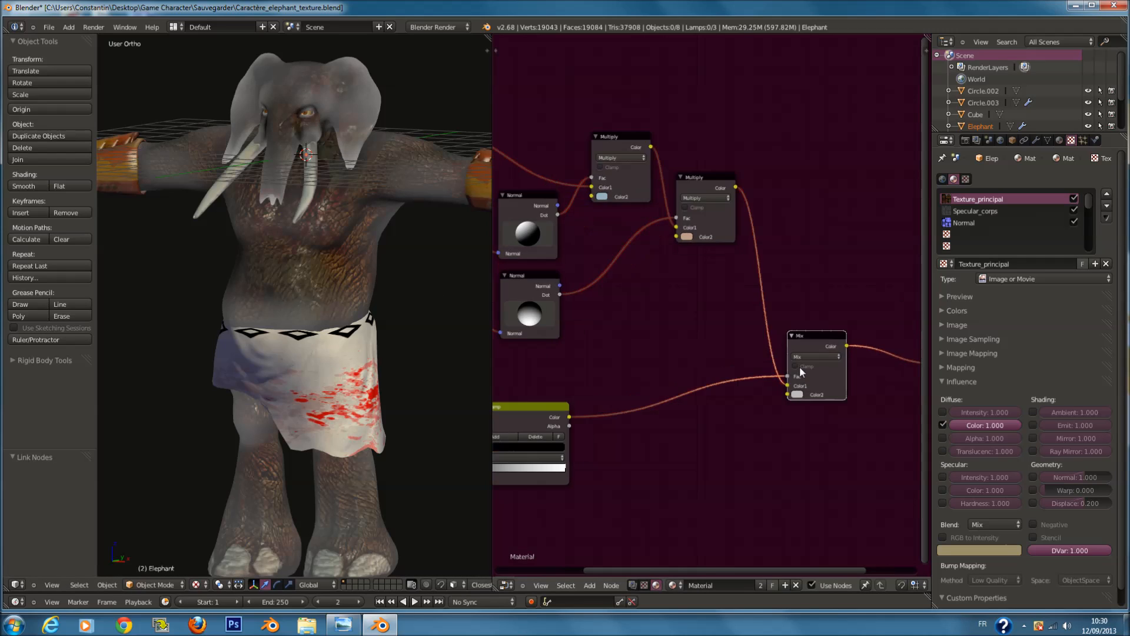
left_click(801, 394)
left_click(821, 331)
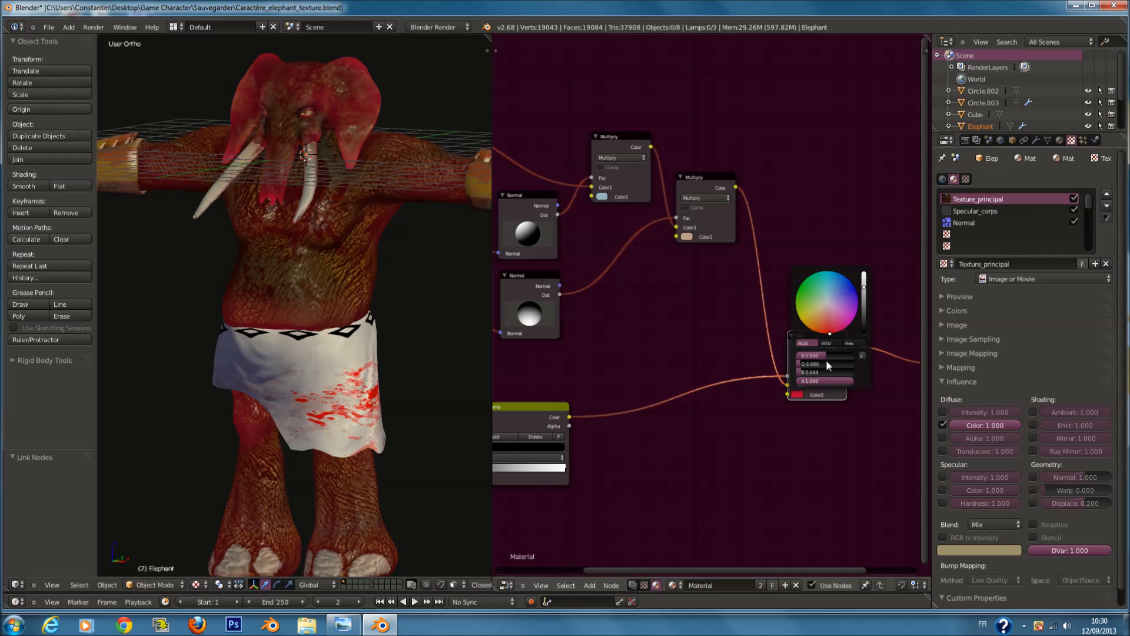
mouse_move(864, 303)
left_mouse_down()
mouse_move(861, 323)
mouse_move(866, 288)
left_mouse_up()
Step: Add a middle stop to the ColorRamp and set its last stop to black
middle_click_drag(645, 381, 718, 333)
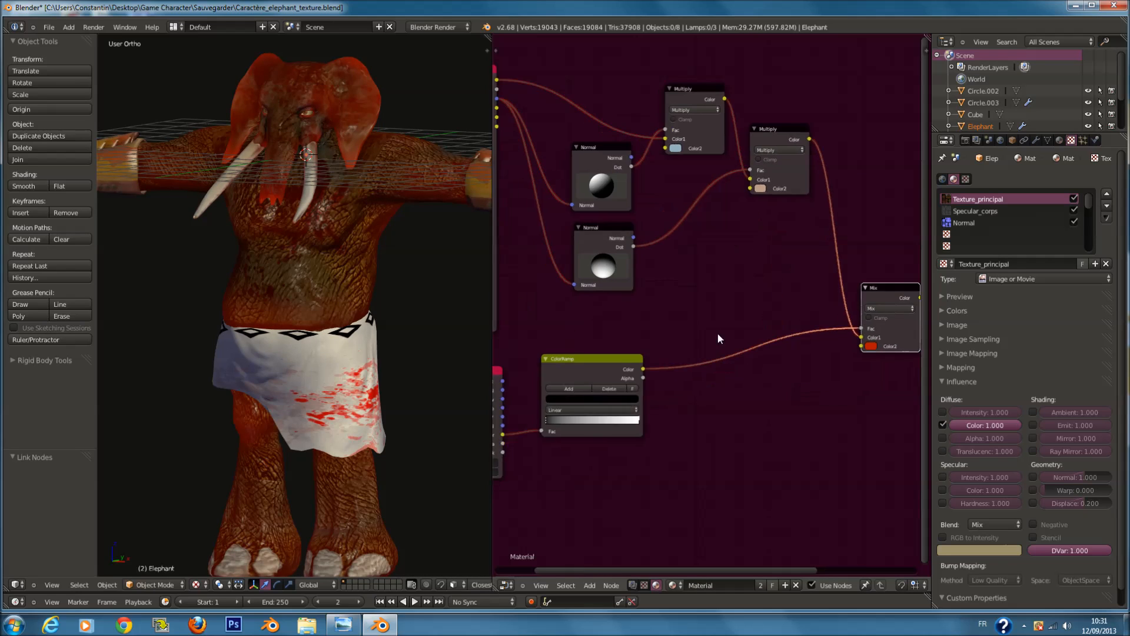
scroll(624, 380, "up", 1)
middle_click_drag(624, 398, 659, 383)
scroll(651, 391, "down", 1)
scroll(650, 392, "up", 1)
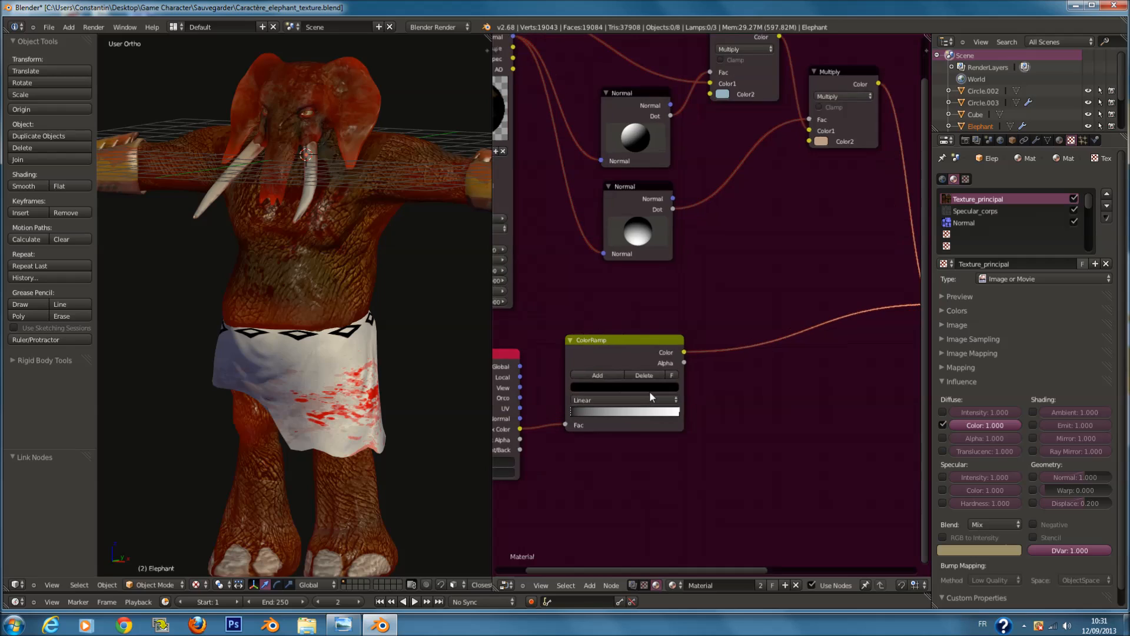
left_click(600, 376)
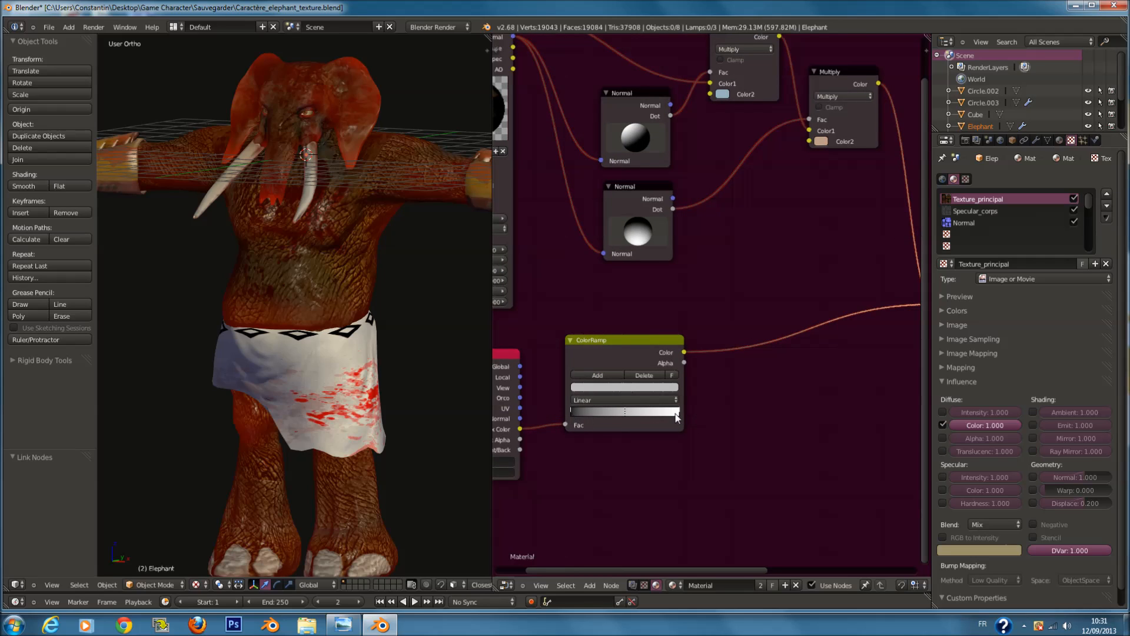
left_click(670, 388)
left_click_drag(656, 284, 658, 326)
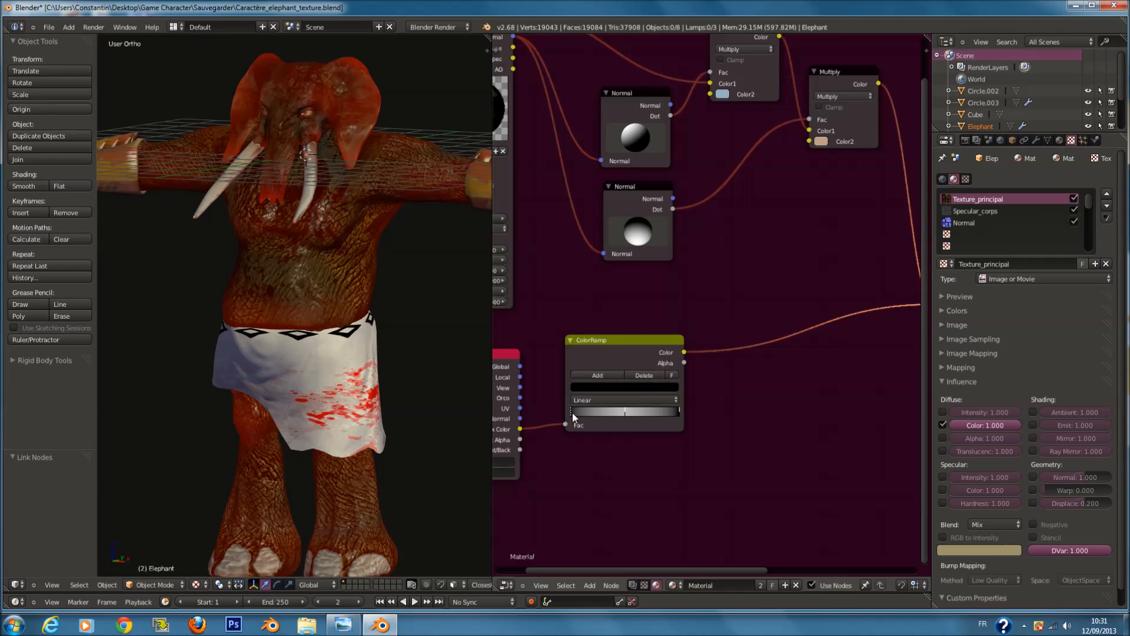
Step: Set the ColorRamp's middle stop to black and its last stop to a grey of 0.193 in R, G and B
left_click(622, 412)
left_click(638, 387)
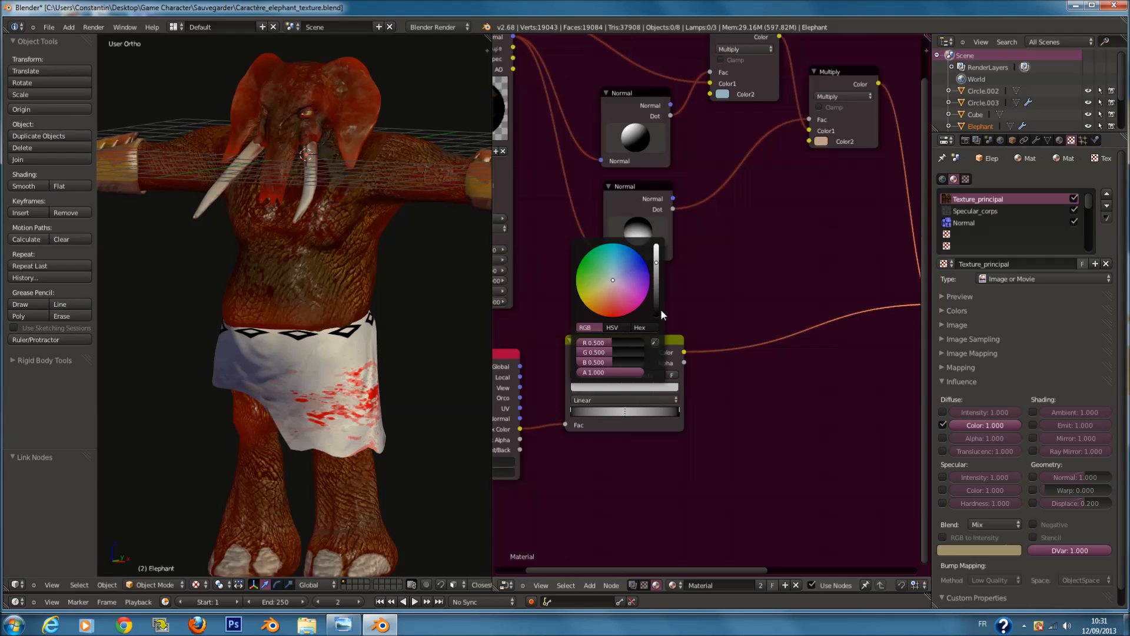
left_click_drag(659, 308, 660, 325)
left_click(678, 413)
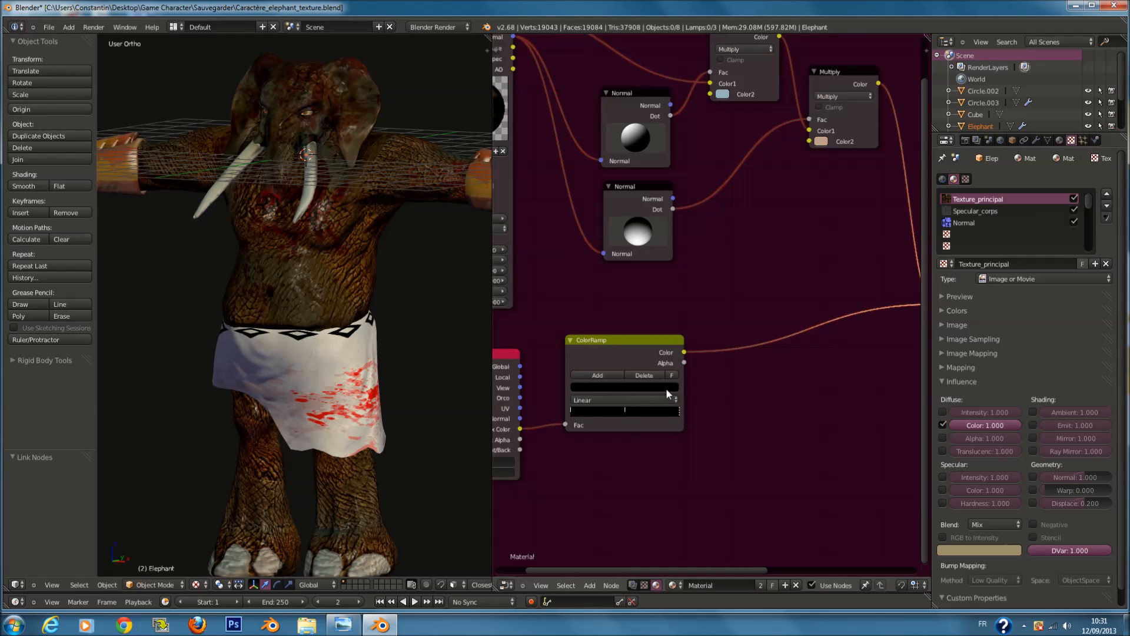
left_click(665, 387)
left_click(657, 286)
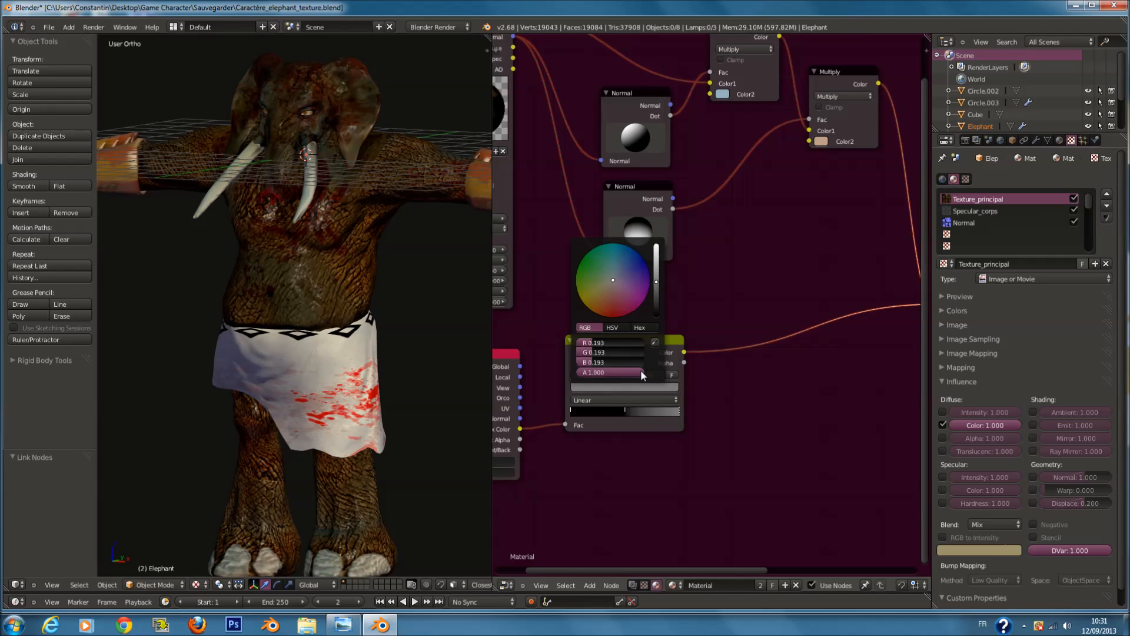
Step: Lighten the ColorRamp's middle stop to a dark grey and shift it most of the way toward the last stop
left_click(627, 412)
left_click(628, 385)
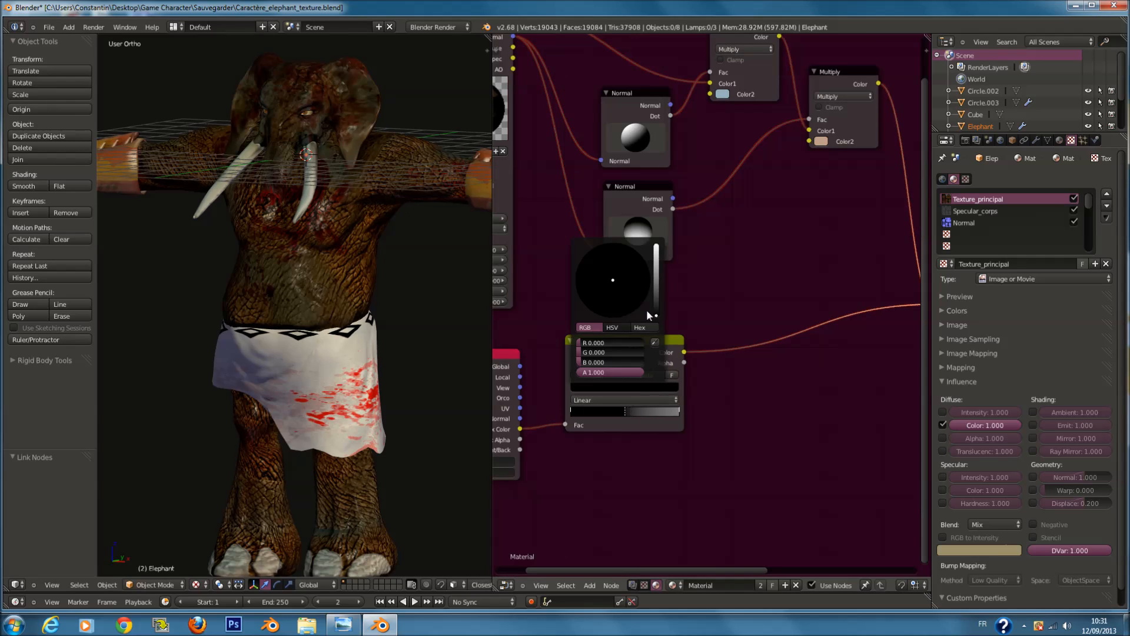
left_click(658, 294)
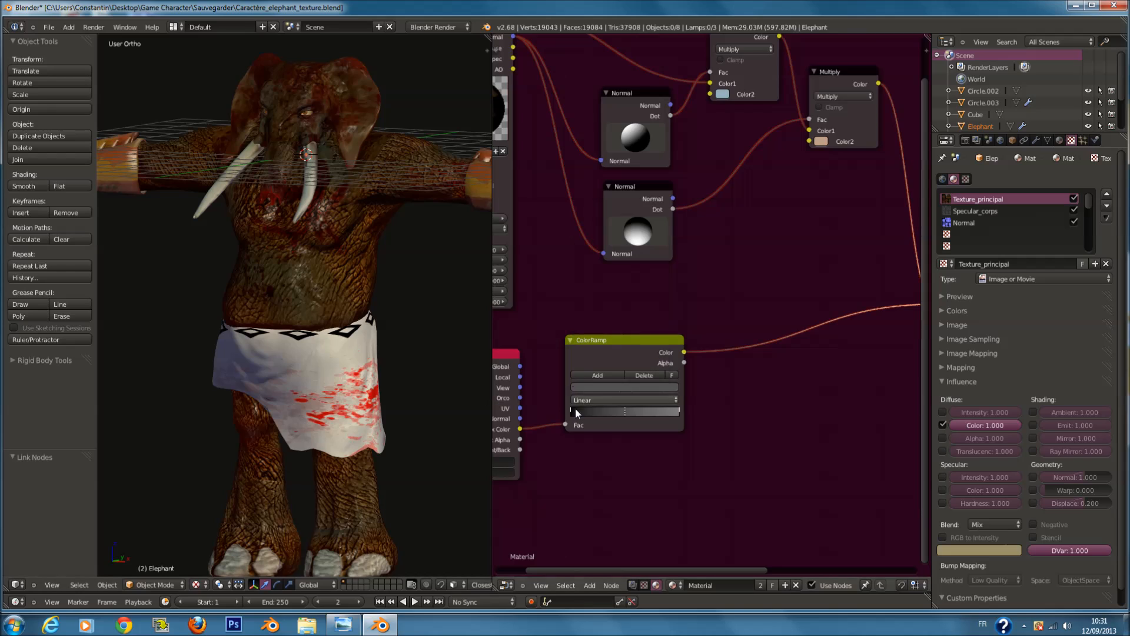
scroll(576, 400, "up", 1)
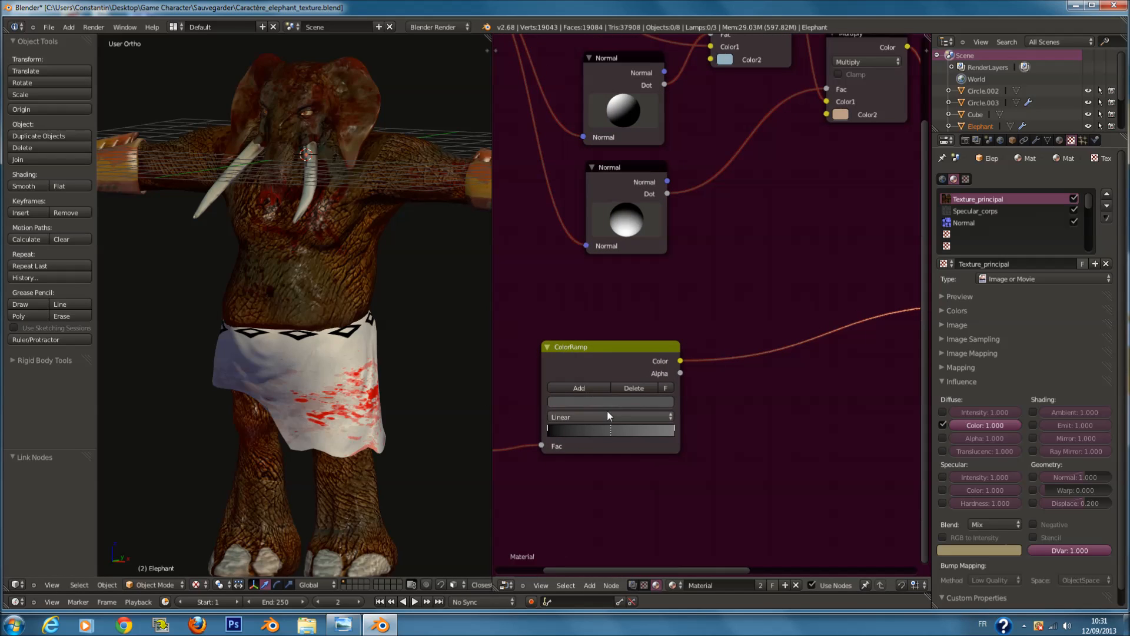
left_click_drag(611, 430, 649, 432)
Step: Examine the vertex-color shading on the elephant from several angles, both close up and from afar
middle_click_drag(489, 343, 402, 294)
scroll(354, 270, "up", 2)
scroll(297, 260, "down", 6)
scroll(296, 257, "down", 3)
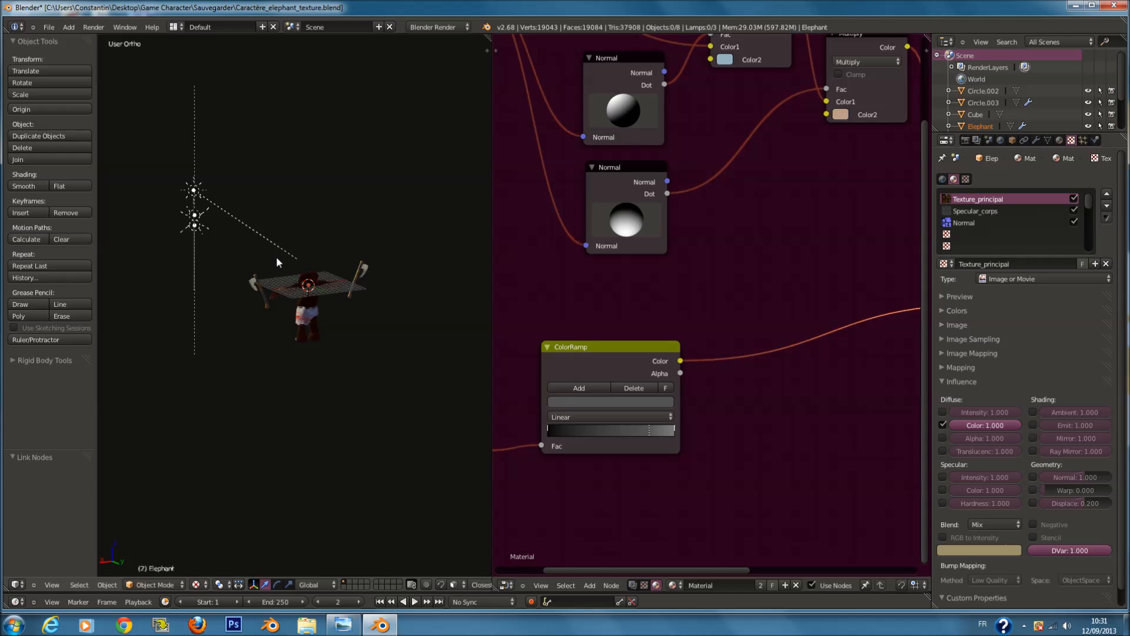
scroll(294, 261, "up", 10)
middle_click_drag(289, 215, 494, 204)
middle_click_drag(396, 229, 308, 130)
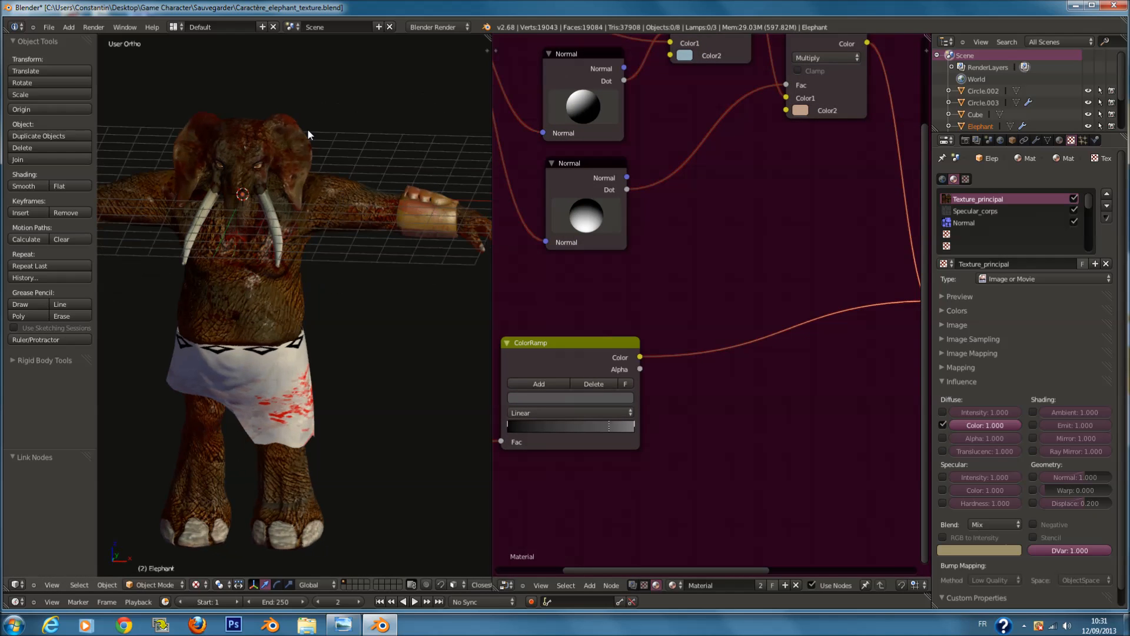
middle_click_drag(330, 230, 204, 83)
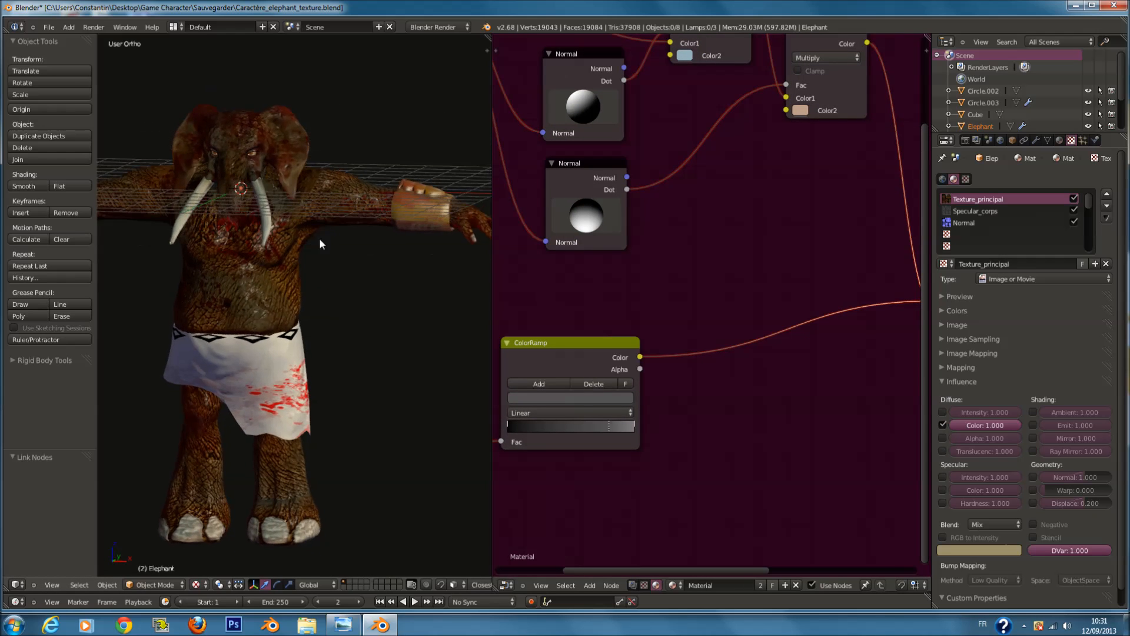
scroll(384, 221, "up", 3)
middle_click_drag(383, 221, 359, 250)
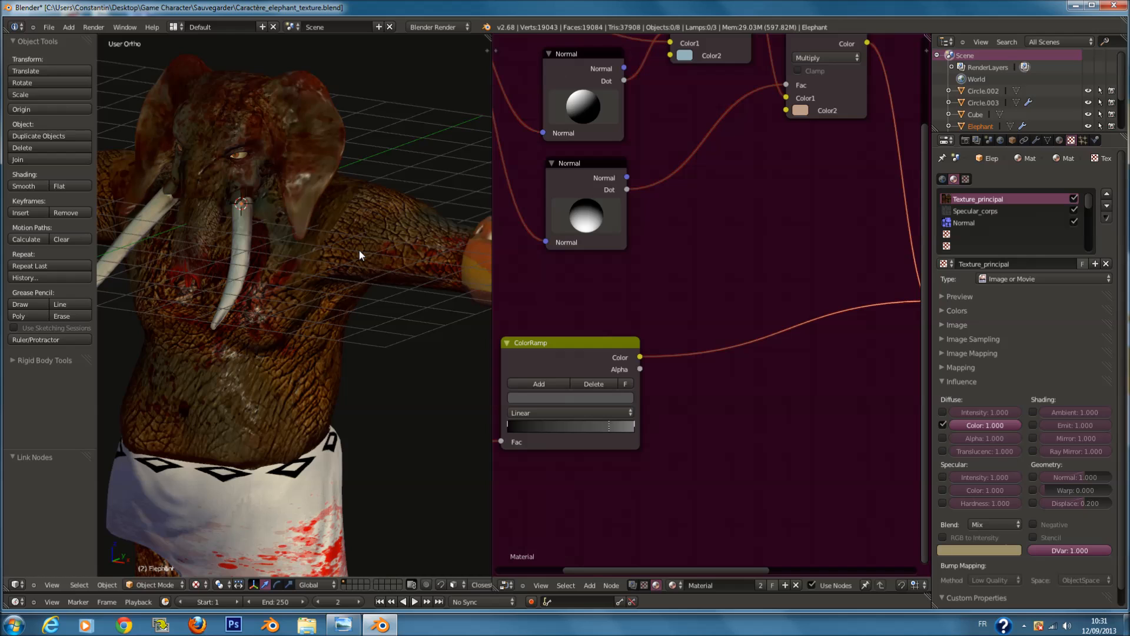
scroll(365, 252, "down", 4)
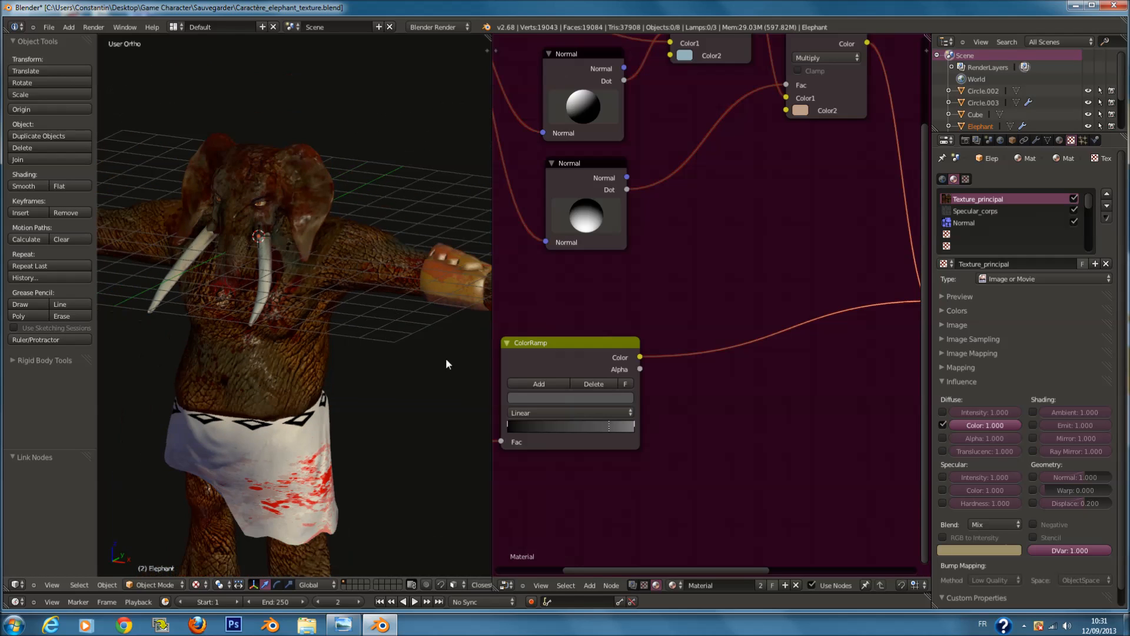
Step: Add another stop to the ColorRamp between the black and dark grey stops and set it to a very dark grey
left_click(533, 386)
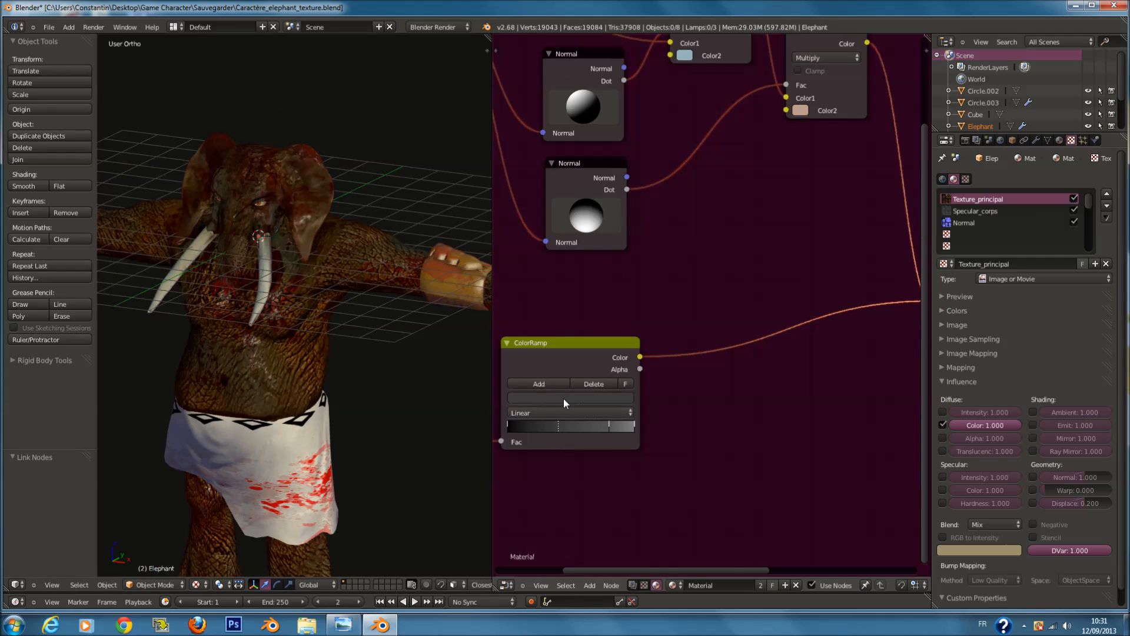
left_click(563, 398)
left_click(568, 398)
left_click(569, 398)
left_click(577, 398)
left_click(607, 306)
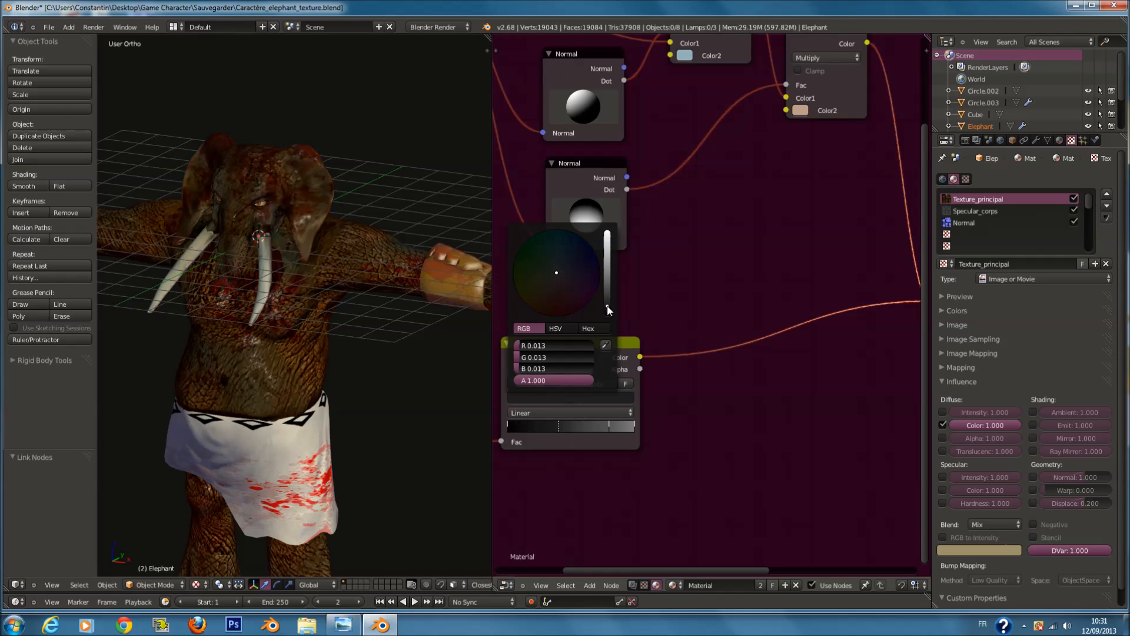
Step: Shift the new very dark grey stop closer to the ColorRamp's black end and check the shading on the elephant's back
middle_click_drag(419, 328, 304, 279)
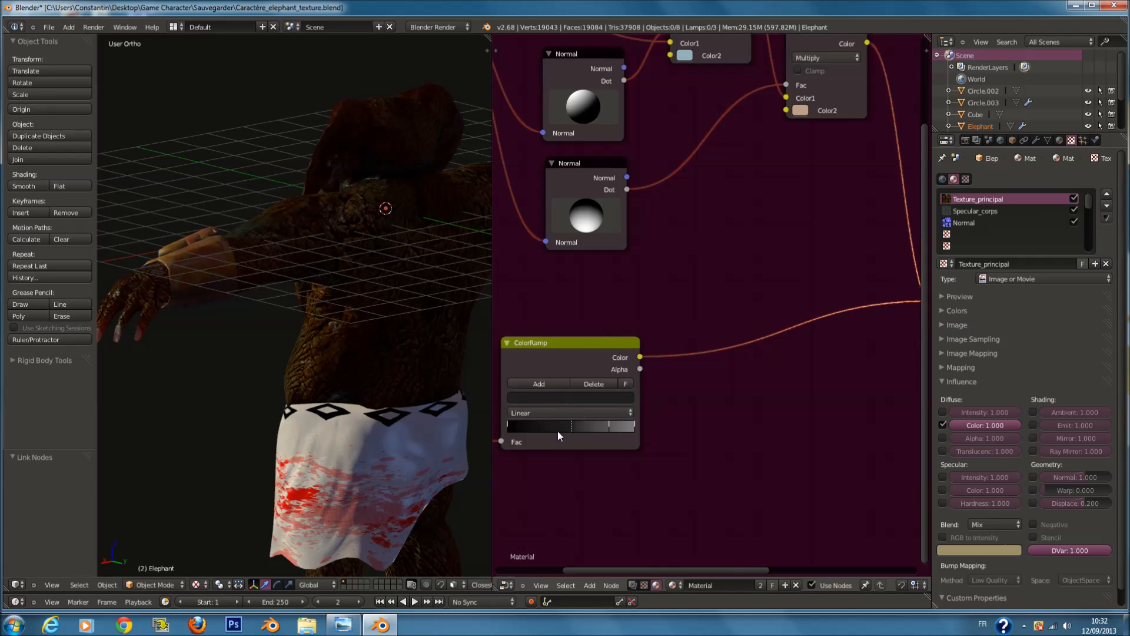
left_click_drag(536, 430, 534, 430)
scroll(433, 448, "down", 3)
mouse_move(432, 448)
middle_mouse_down()
mouse_move(398, 426)
mouse_move(434, 432)
middle_mouse_up()
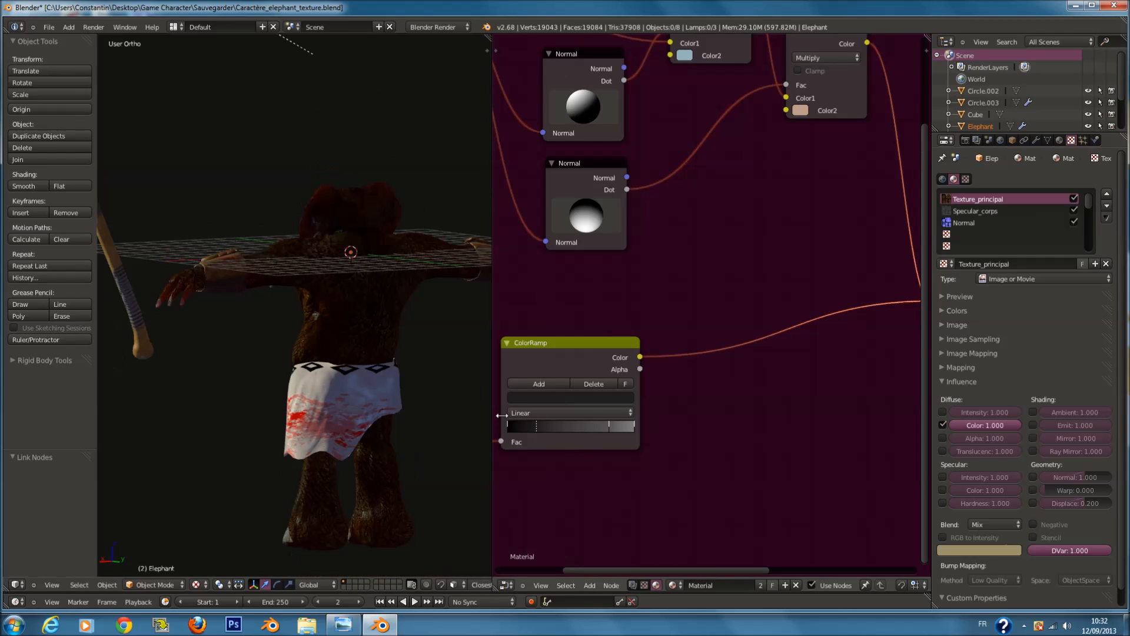
Step: Move the ColorRamp's black stop inward and position the very dark grey stop about a third of the way along
left_click_drag(537, 429, 568, 431)
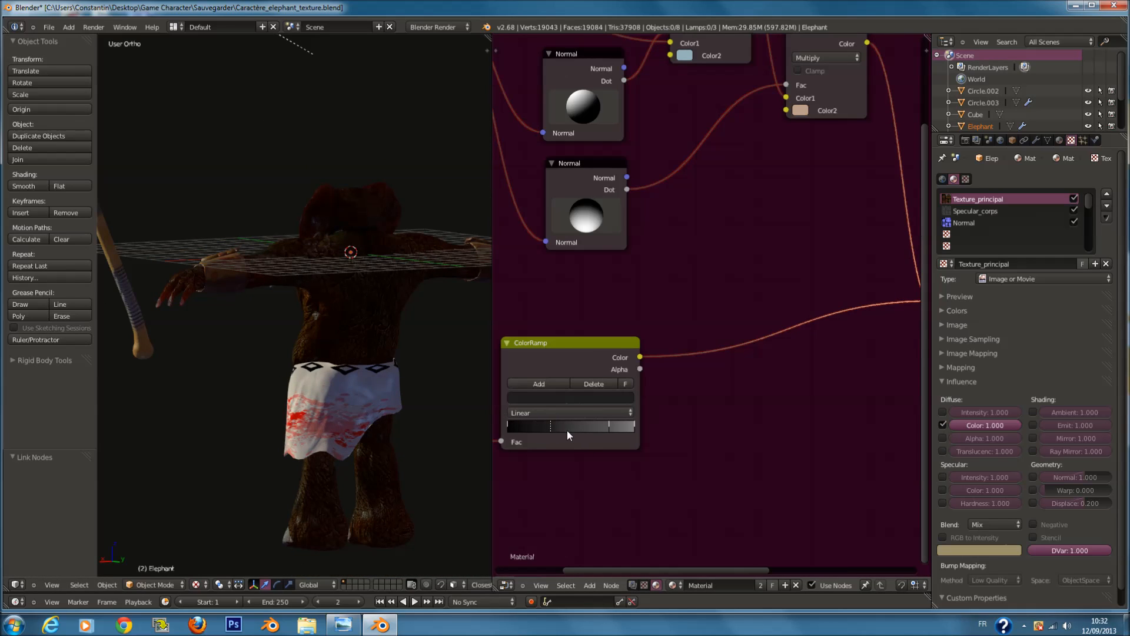
left_click(516, 429)
left_click_drag(526, 431, 548, 423)
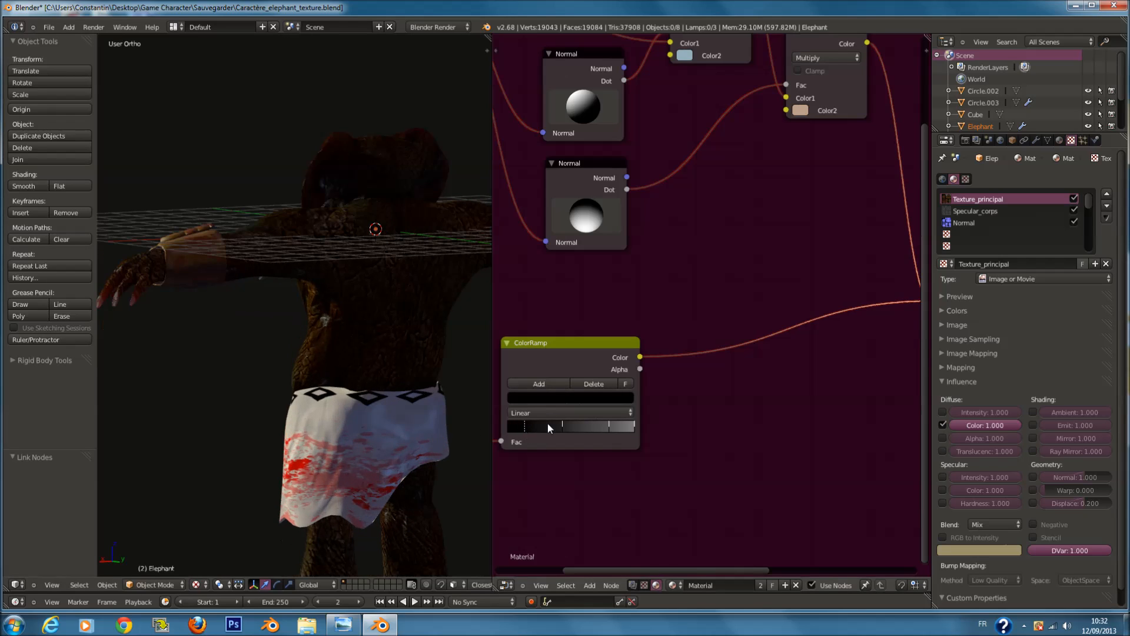
left_click(559, 426)
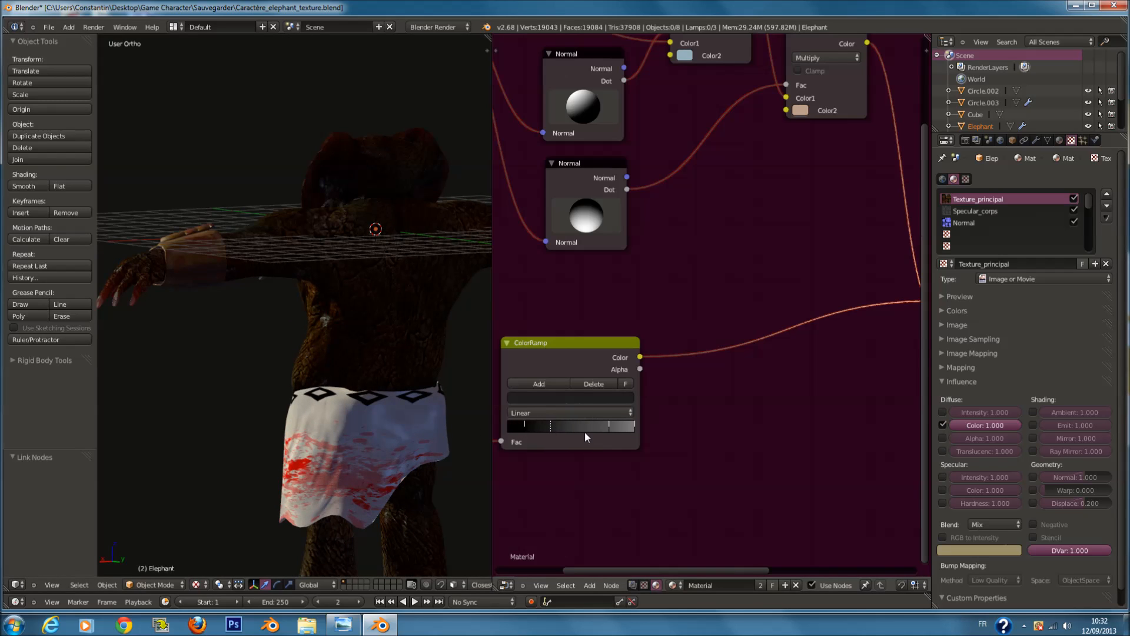
Step: Darken the ColorRamp's dark grey stop, adjust its position short of the last stop, and check the elephant's back
left_click_drag(610, 424, 598, 425)
left_click(607, 395)
left_click(607, 297)
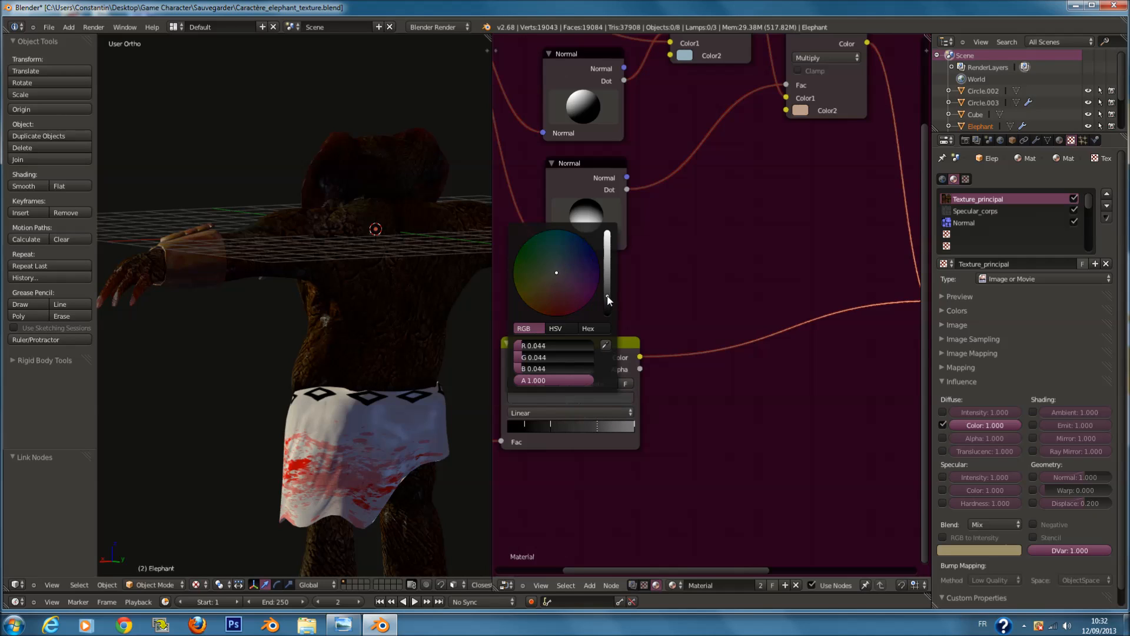
left_click(607, 302)
middle_click_drag(382, 258, 443, 355)
scroll(591, 433, "up", 1)
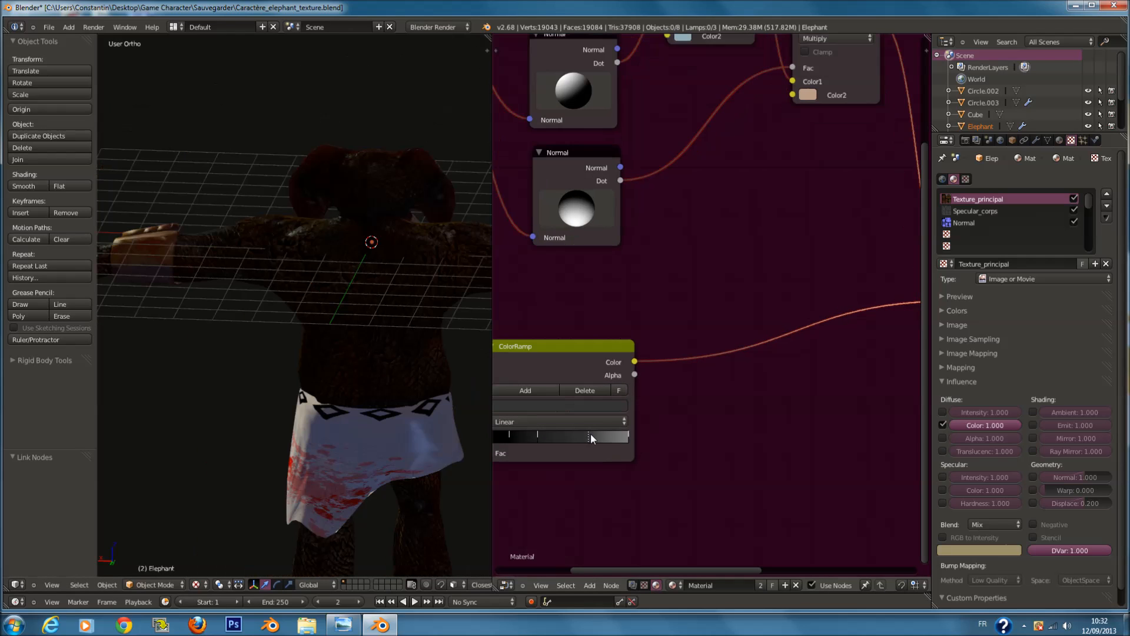
left_click_drag(602, 435, 599, 436)
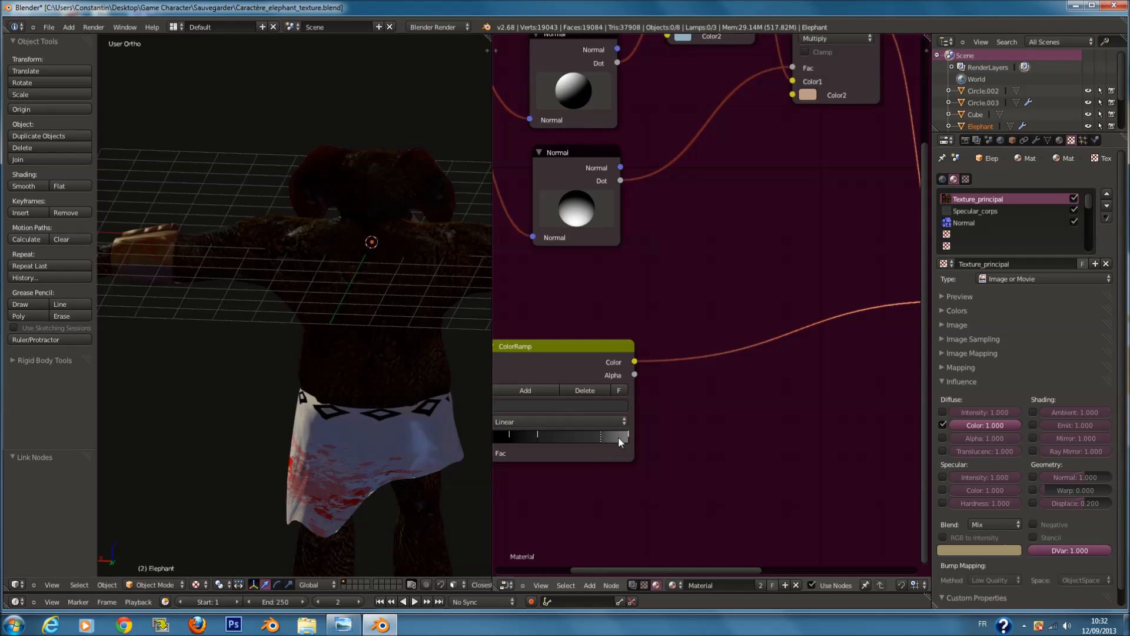
Step: Set the ColorRamp's last stop to a darker grey
left_click(626, 437)
left_click(559, 405)
left_click(598, 289)
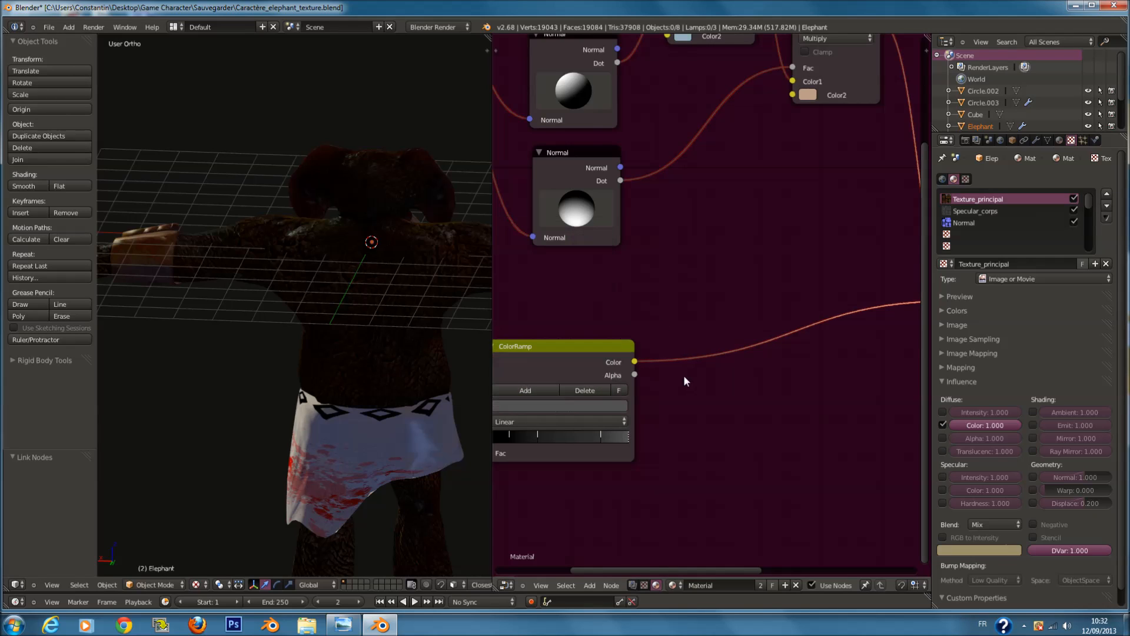
Step: Respace the ColorRamp's inner stops, with black near the start, very dark grey before the middle and dark grey just past it
left_click_drag(546, 434, 612, 435)
middle_click_drag(614, 435, 649, 427)
middle_click_drag(334, 352, 387, 378)
left_click(539, 429)
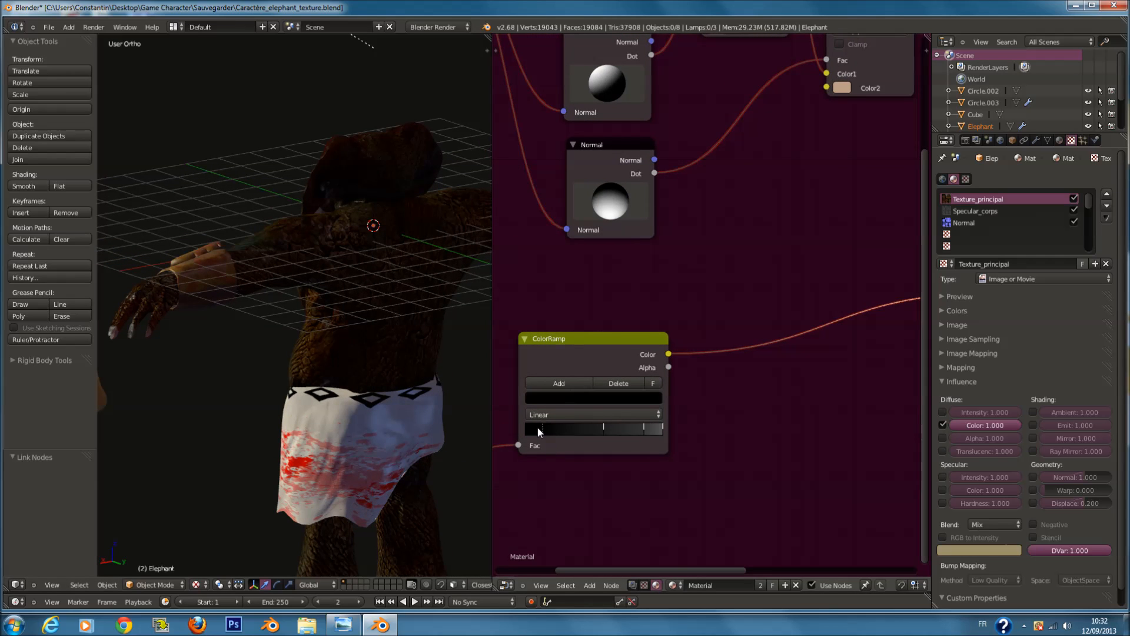
left_click_drag(552, 430, 588, 436)
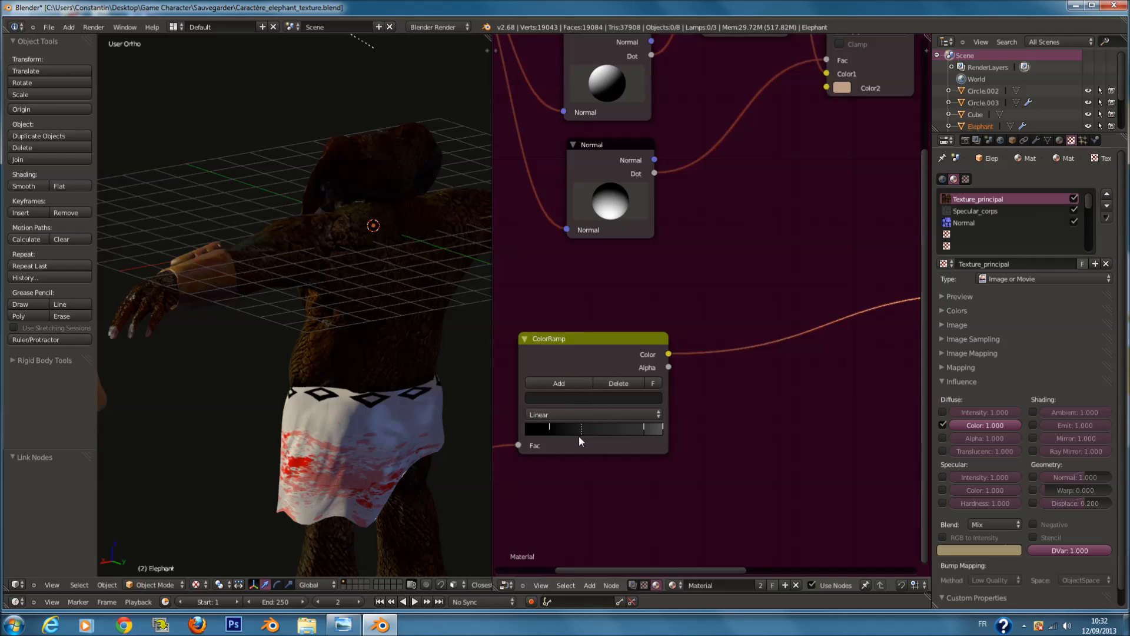
left_click_drag(645, 432, 608, 433)
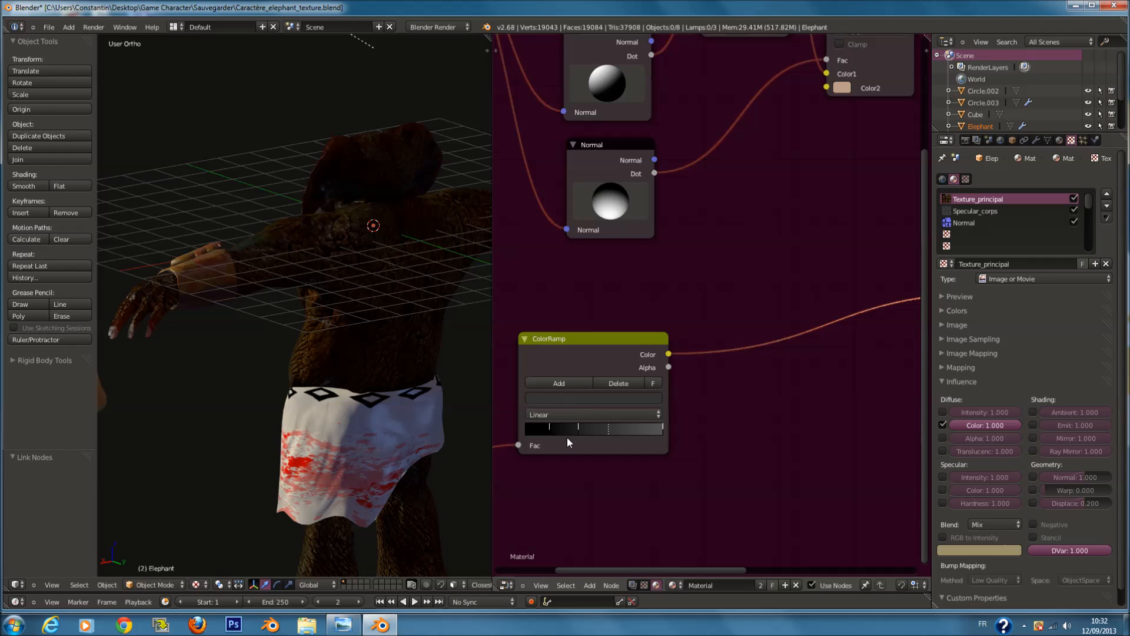
left_click_drag(548, 428, 538, 428)
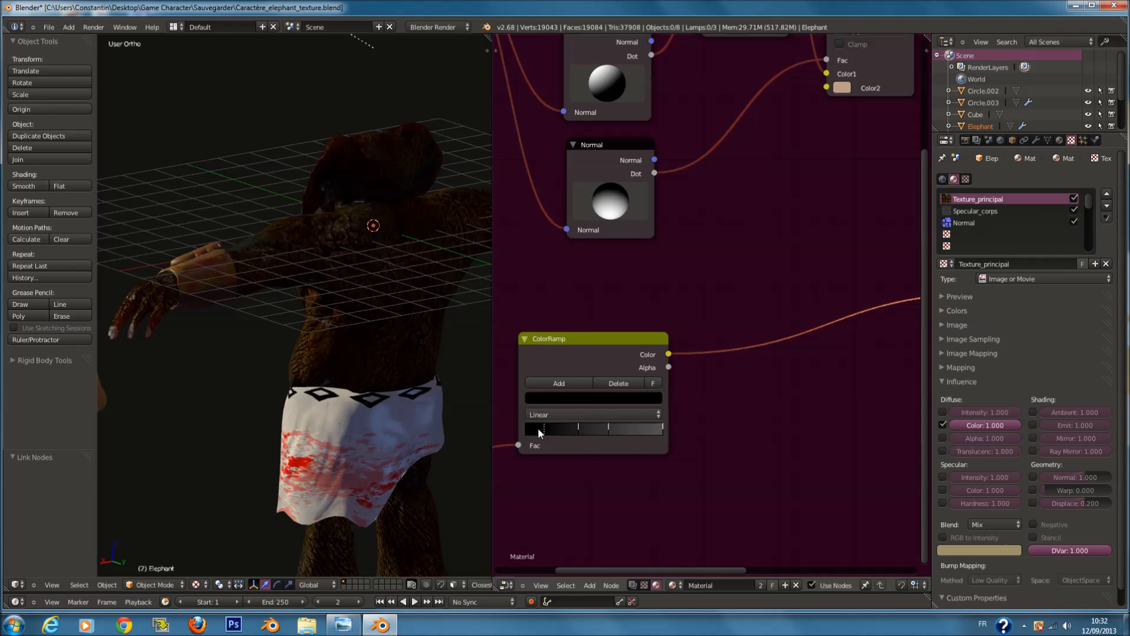
Step: Fine-tune the positions of the very dark grey and dark grey stops around the ColorRamp's middle, checking the elephant's skin close up
middle_click_drag(482, 436, 462, 428)
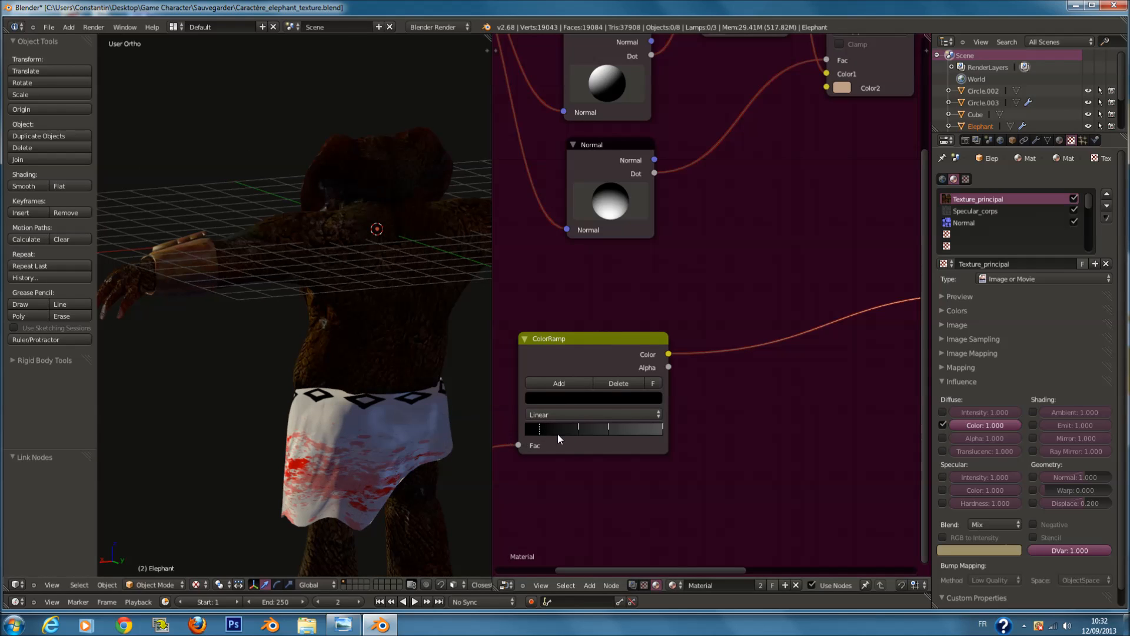
left_click_drag(578, 430, 557, 431)
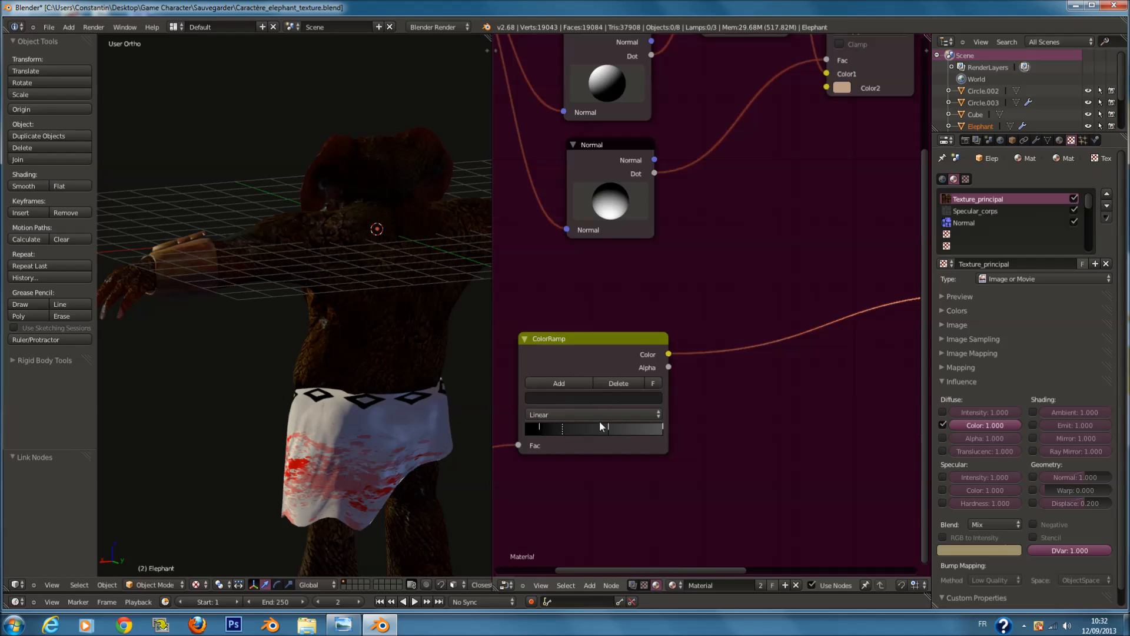
left_click(610, 398)
left_click_drag(608, 427, 604, 429)
middle_click_drag(462, 405, 335, 298)
scroll(334, 298, "up", 7)
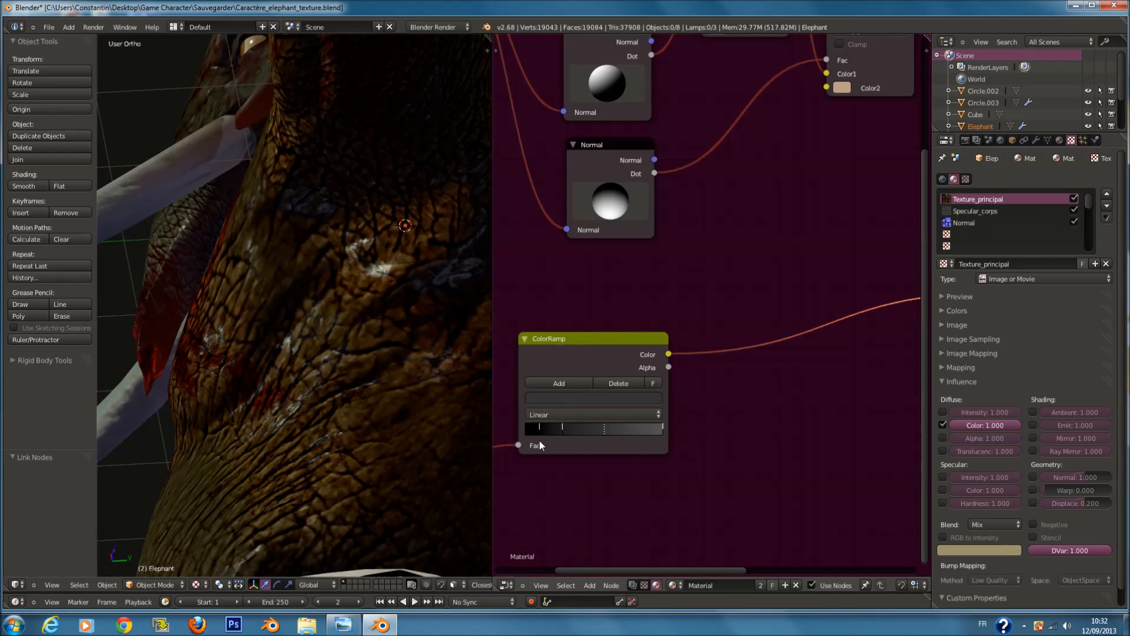
left_click_drag(561, 428, 566, 429)
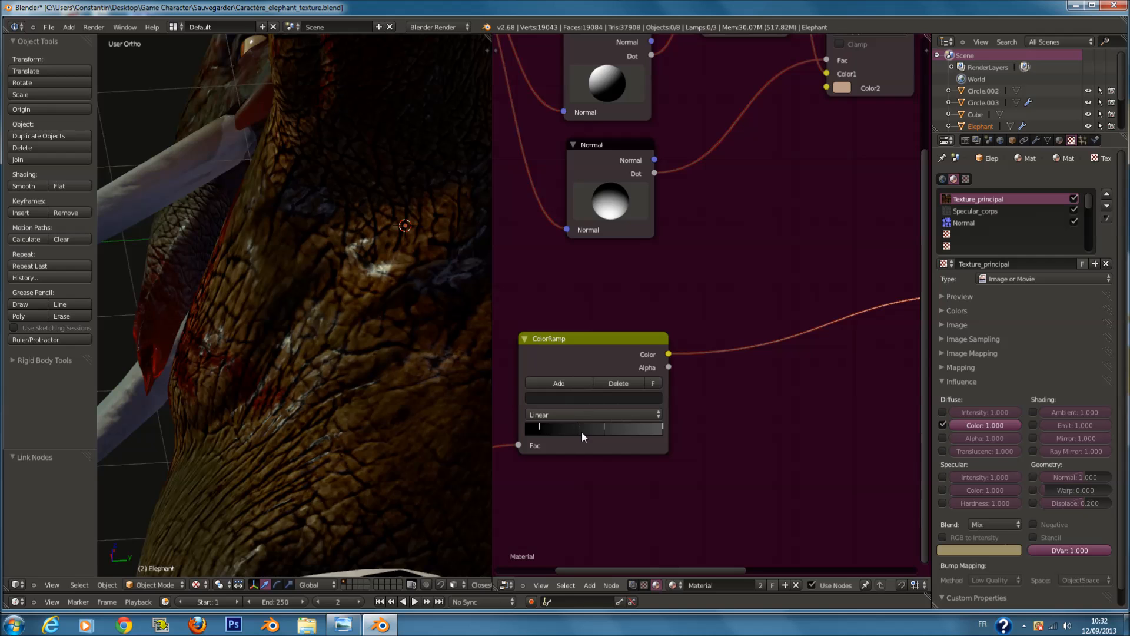
Step: Examine the elephant's shading from the front with everything deselected, and reselect the elephant
scroll(312, 338, "down", 6)
key("a")
mouse_move(313, 338)
middle_mouse_down()
mouse_move(355, 366)
mouse_move(381, 343)
mouse_move(327, 338)
middle_mouse_up()
key("a")
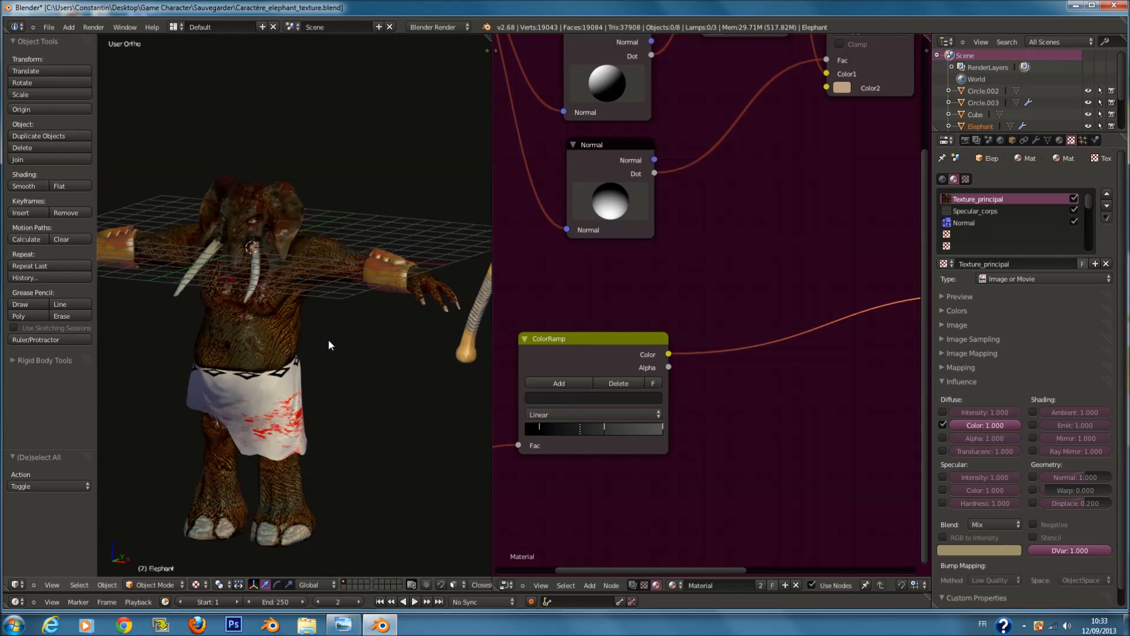
scroll(337, 259, "up", 3)
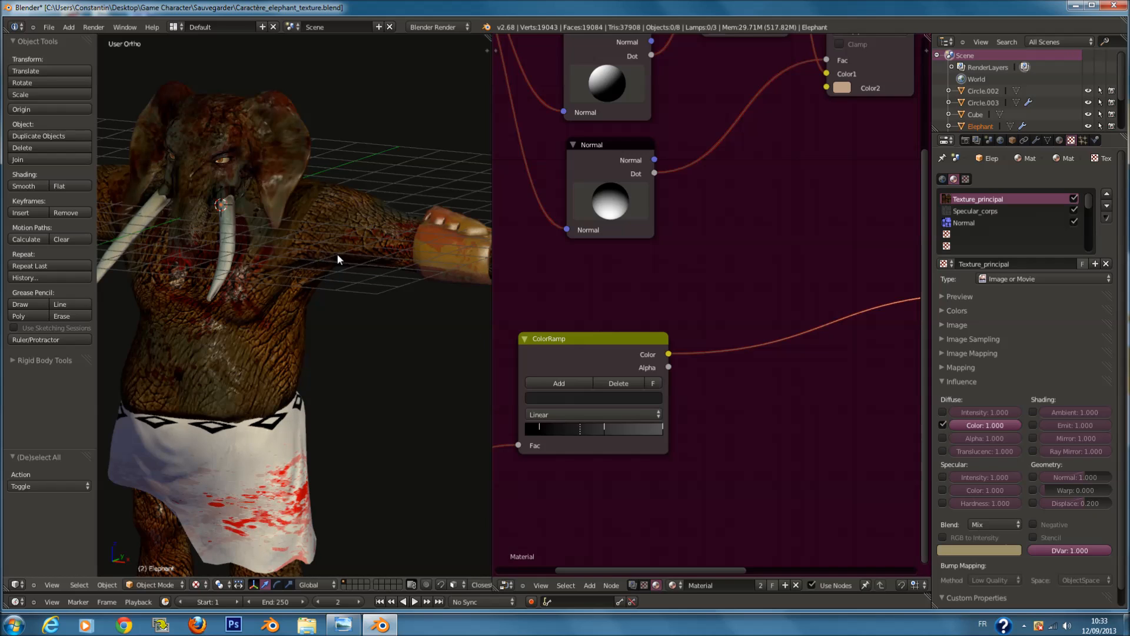
right_click(376, 239)
scroll(324, 302, "down", 1)
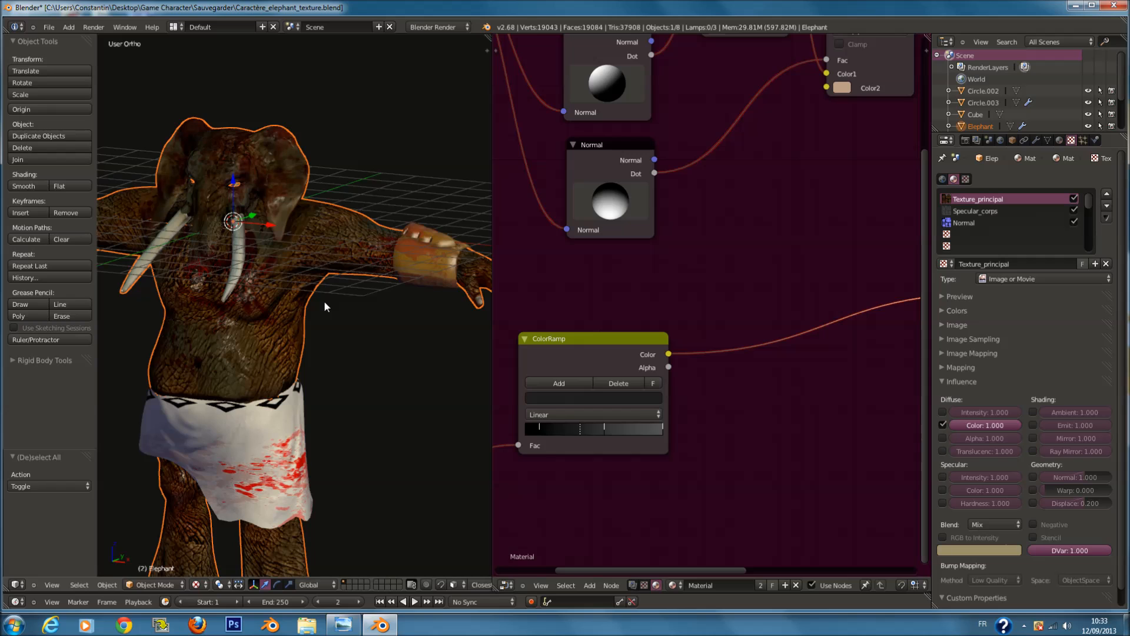
scroll(388, 315, "down", 2)
scroll(586, 343, "down", 3)
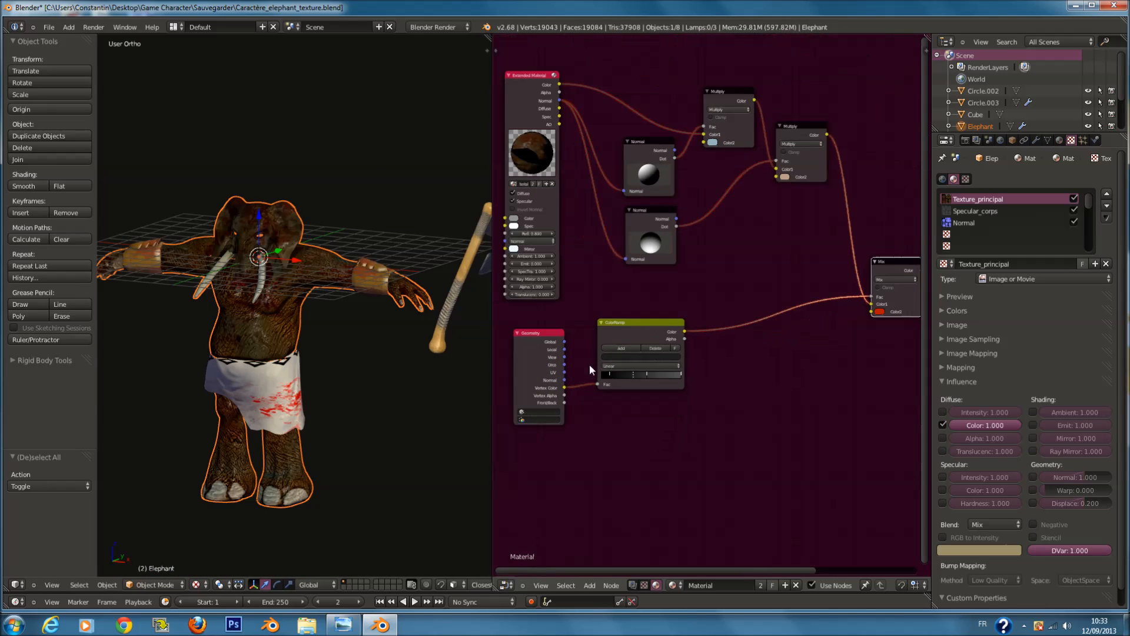
Step: Duplicate the Geometry and ColorRamp nodes and place each copy below its original
middle_click_drag(598, 315, 606, 300)
scroll(596, 309, "up", 1)
left_click(531, 346)
key("shift+d")
left_click(543, 539)
scroll(604, 387, "up", 1)
middle_click_drag(606, 389, 615, 331)
left_click(627, 249)
key("shift+d")
left_click(635, 389)
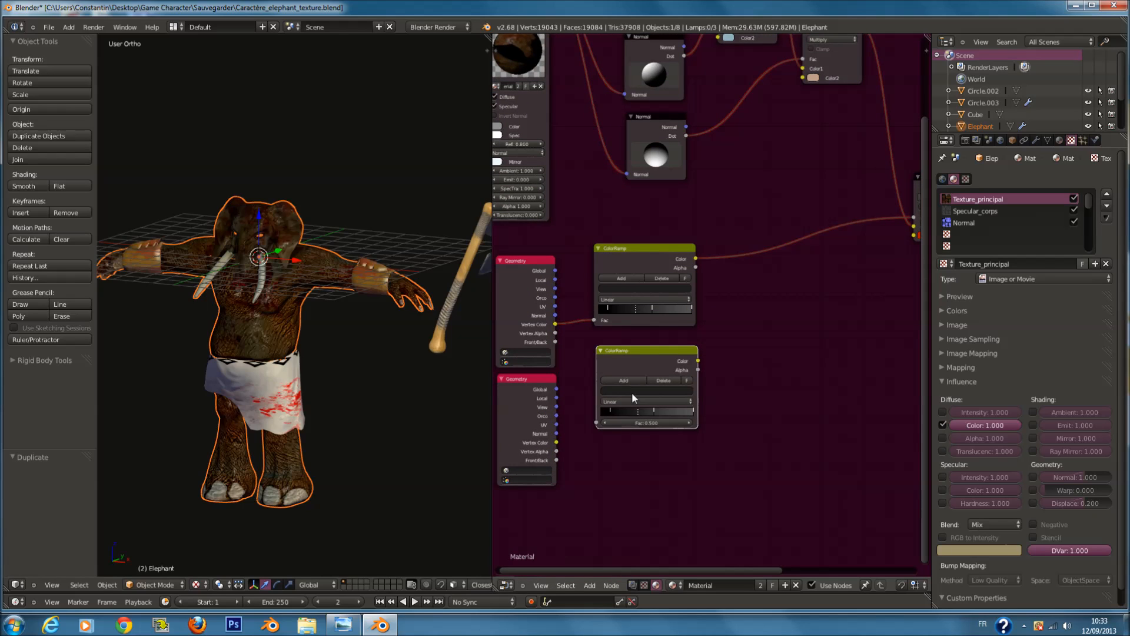
Step: Reduce the duplicate ColorRamp to two stops with one near the middle, and feed it the duplicate Geometry node's Vertex Color
left_click(691, 381)
left_click(673, 381)
left_click(672, 381)
left_click(672, 381)
left_click_drag(685, 411, 644, 412)
left_click_drag(556, 442, 596, 422)
Step: Duplicate the Mix node and place the copy below the original
middle_click_drag(725, 374, 563, 426)
left_click_drag(780, 238, 779, 238)
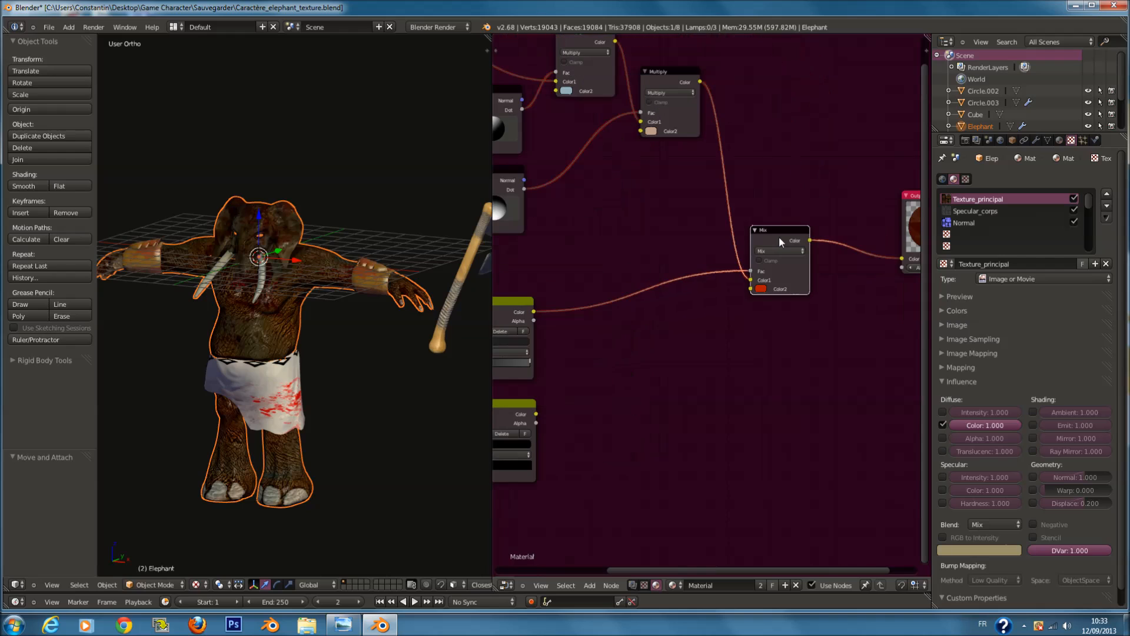
key("shift+d")
left_click(801, 338)
middle_click_drag(785, 254, 659, 264)
Step: Link the original Mix to the duplicate's Color1 and the lower ColorRamp to its Fac, giving the duplicate a yellow Color2
left_click_drag(714, 250, 648, 395)
left_click_drag(679, 346, 698, 347)
middle_click_drag(524, 411, 606, 404)
left_click_drag(522, 417, 749, 381)
left_click(758, 397)
mouse_move(775, 320)
left_mouse_down()
mouse_move(736, 314)
mouse_move(737, 352)
mouse_move(778, 334)
mouse_move(776, 318)
mouse_move(766, 325)
left_mouse_up()
Step: Set the lower ColorRamp's middle stop to white
middle_click_drag(641, 329, 805, 287)
left_click(614, 395)
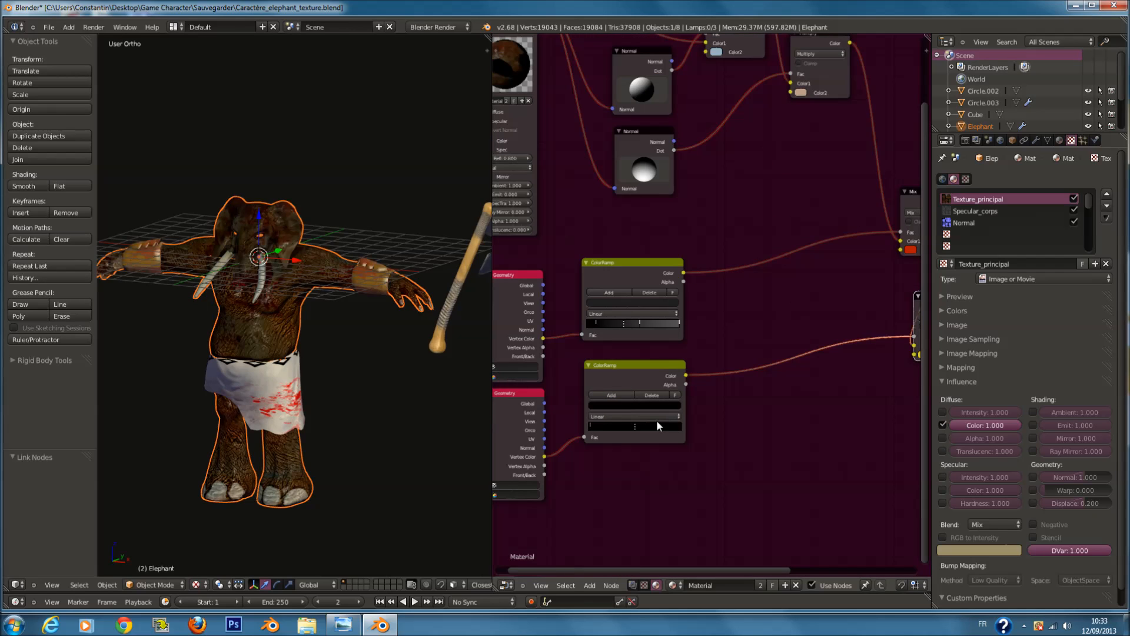
left_click(650, 407)
left_click_drag(664, 322, 662, 285)
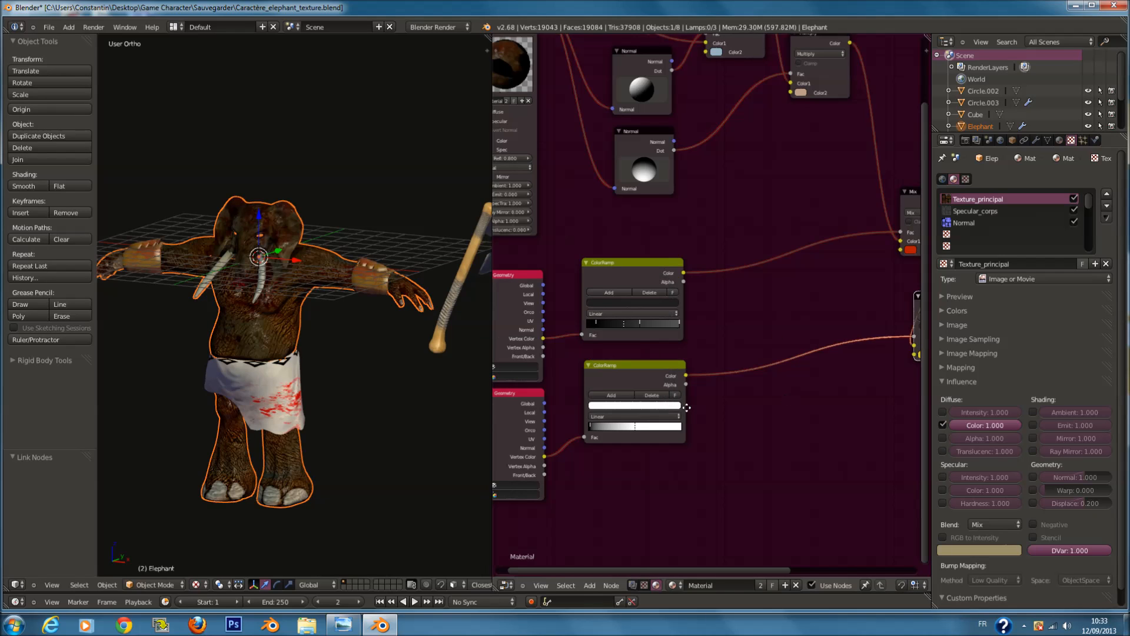
Step: Change the duplicate Mix node's Color2 to orange and connect its Color to the Output node
middle_click_drag(686, 408, 596, 429)
left_click(833, 375)
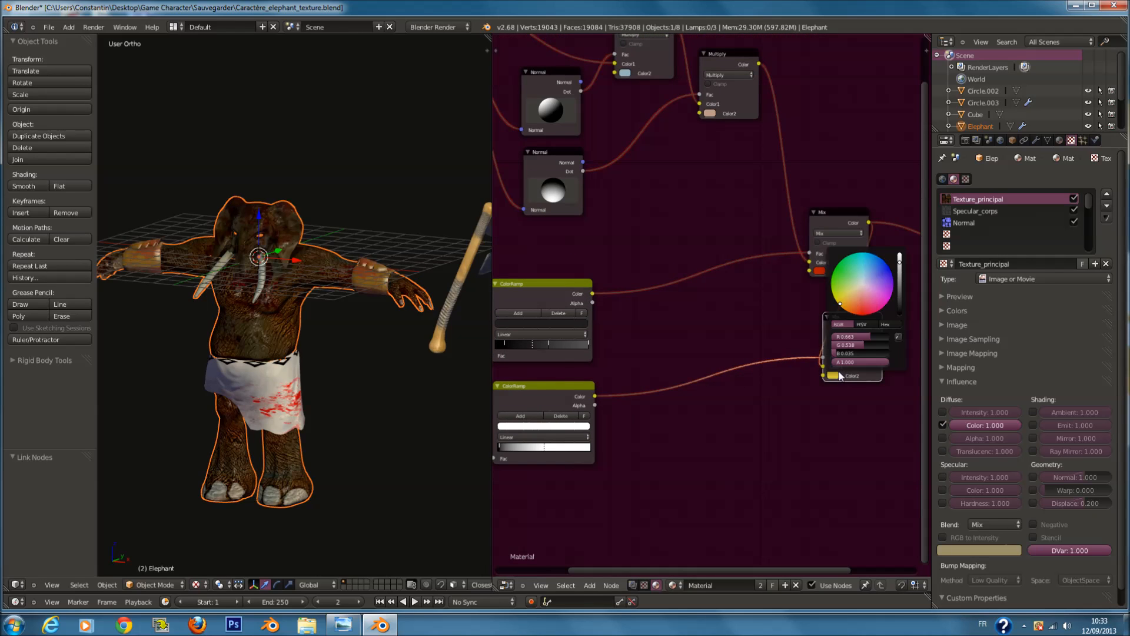
left_click(855, 314)
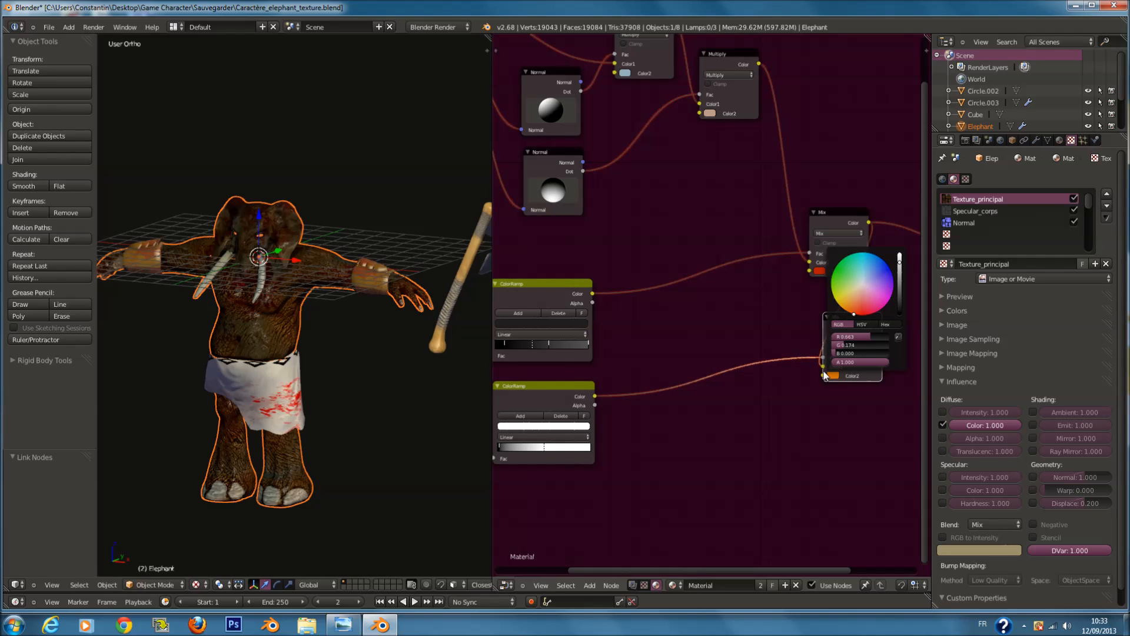
middle_click_drag(847, 316, 758, 358)
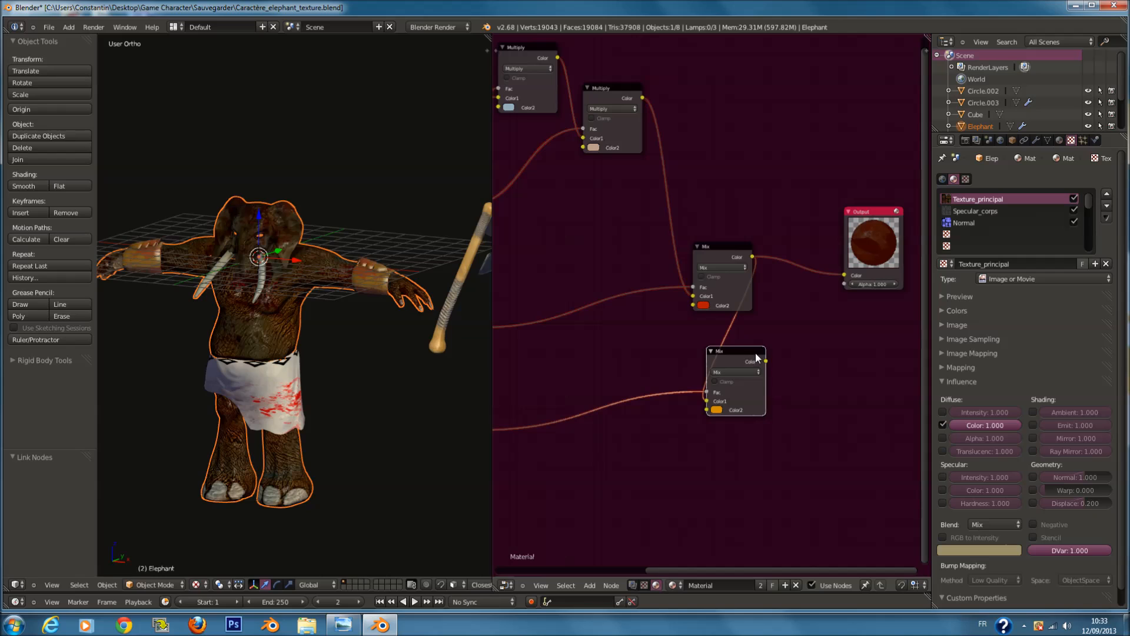
left_click_drag(765, 361, 845, 275)
left_click_drag(868, 256, 875, 263)
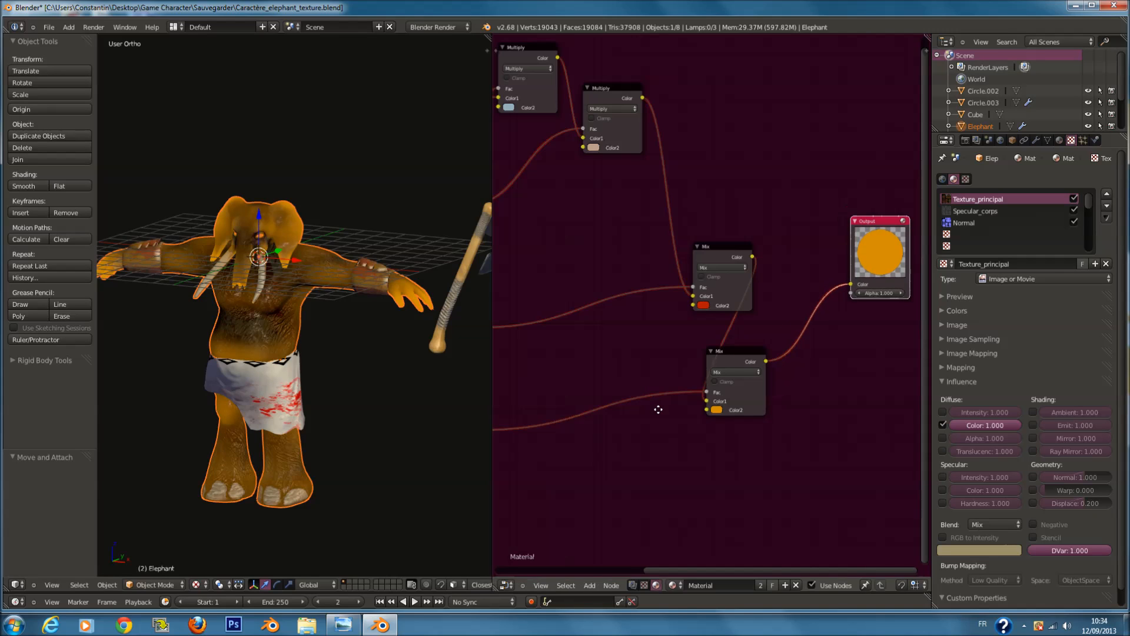
Step: Set the lower Mix node's Color2 to a muted yellow with RGB 0.663, 0.567, 0.095
middle_click_drag(659, 408, 714, 401)
scroll(715, 401, "up", 1)
left_click(776, 403)
mouse_move(792, 317)
left_mouse_down()
mouse_move(780, 324)
mouse_move(794, 336)
mouse_move(788, 324)
left_mouse_up()
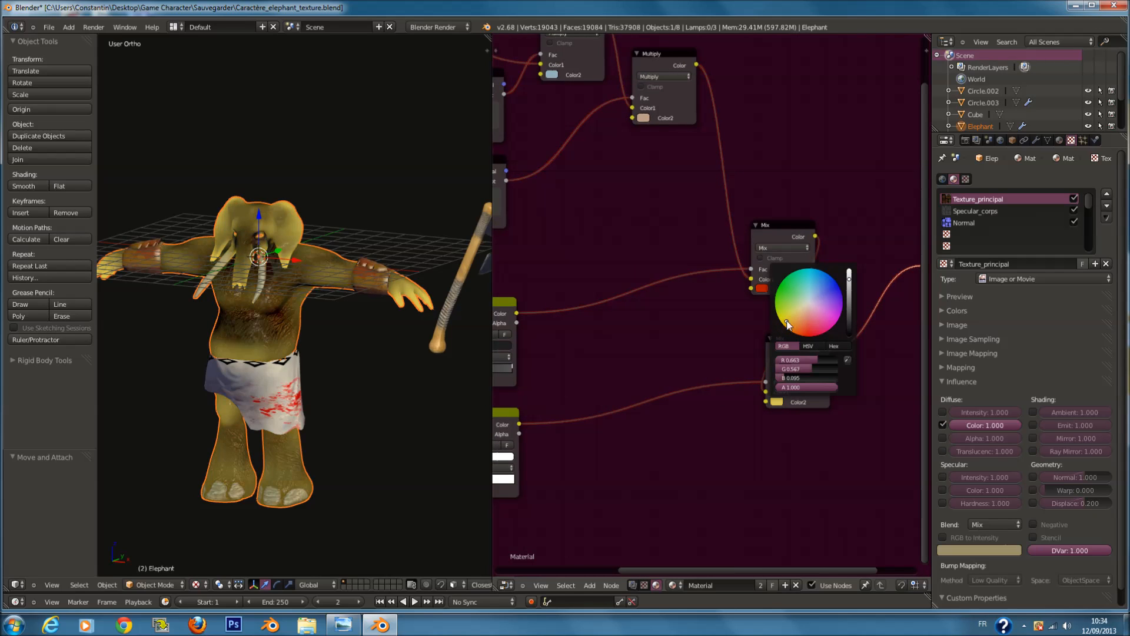
Step: Shift the lower ColorRamp's white stop almost to its end and its black stop slightly inward
middle_click_drag(632, 397, 732, 345)
key("a")
key("a")
middle_click_drag(594, 370, 645, 357)
scroll(646, 357, "up", 1)
scroll(644, 356, "up", 1)
scroll(648, 340, "down", 2)
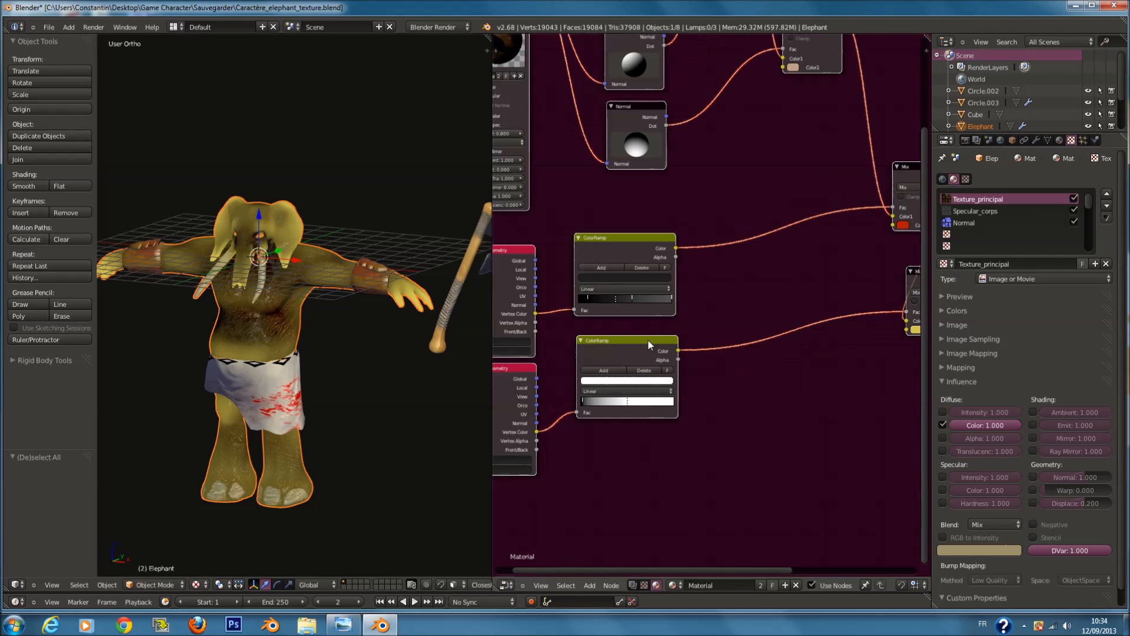
scroll(646, 343, "up", 1)
left_click_drag(607, 437, 657, 436)
left_click_drag(550, 428, 565, 430)
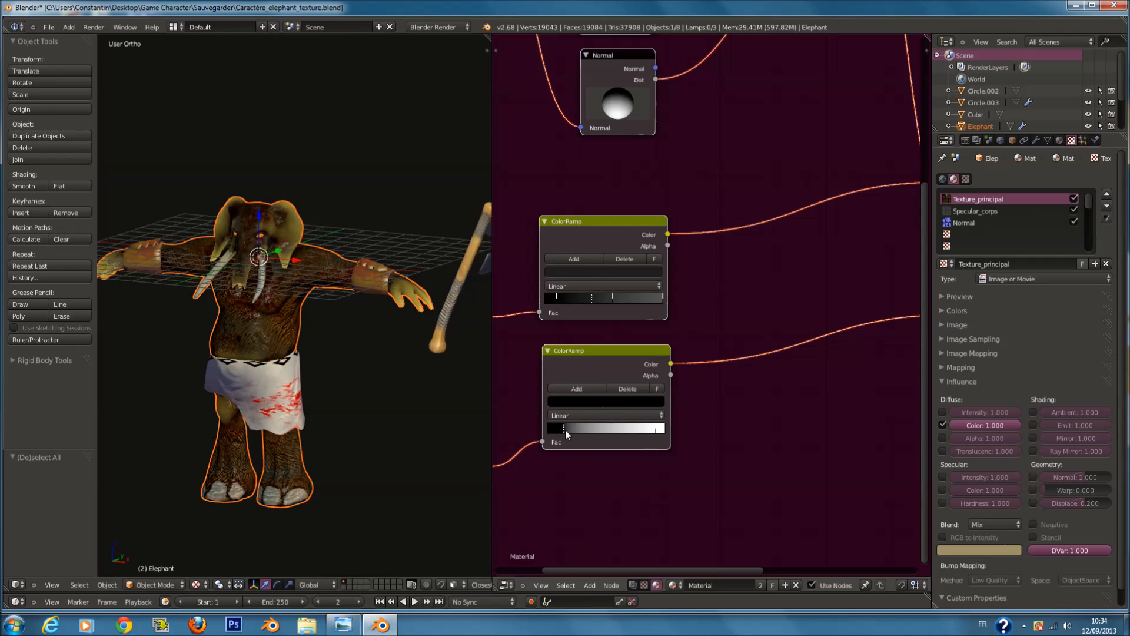
Step: Add a dark grey stop of RGB 0.046 to the lower ColorRamp and make its first stop a very dark grey
left_click(576, 387)
left_click(635, 403)
left_click_drag(638, 288, 640, 310)
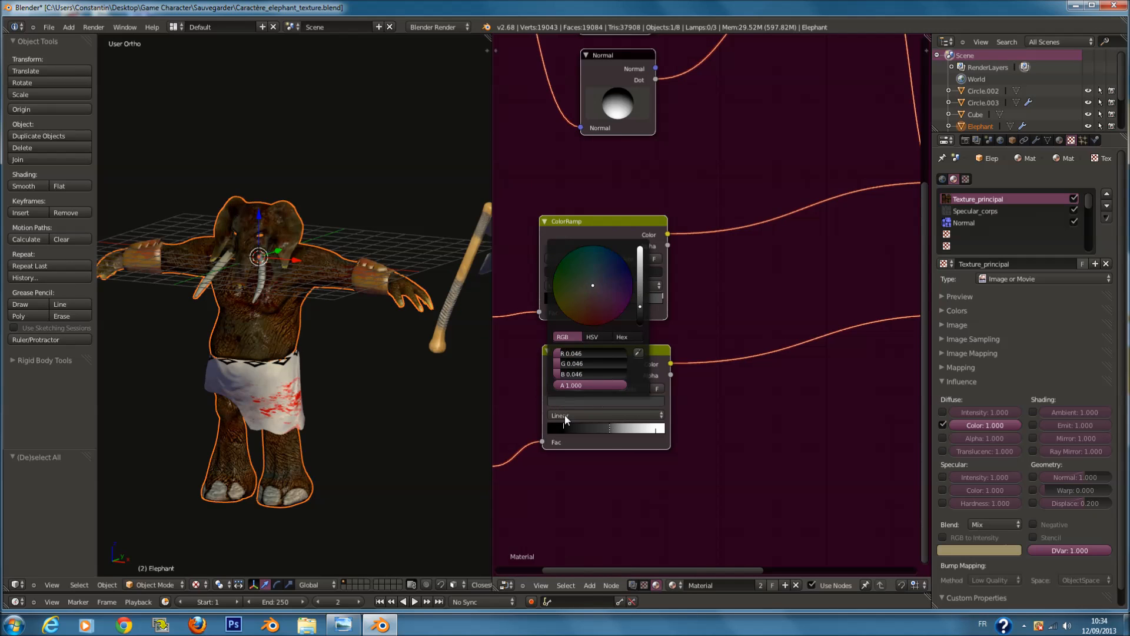
left_click(563, 428)
left_click(602, 400)
left_click(641, 320)
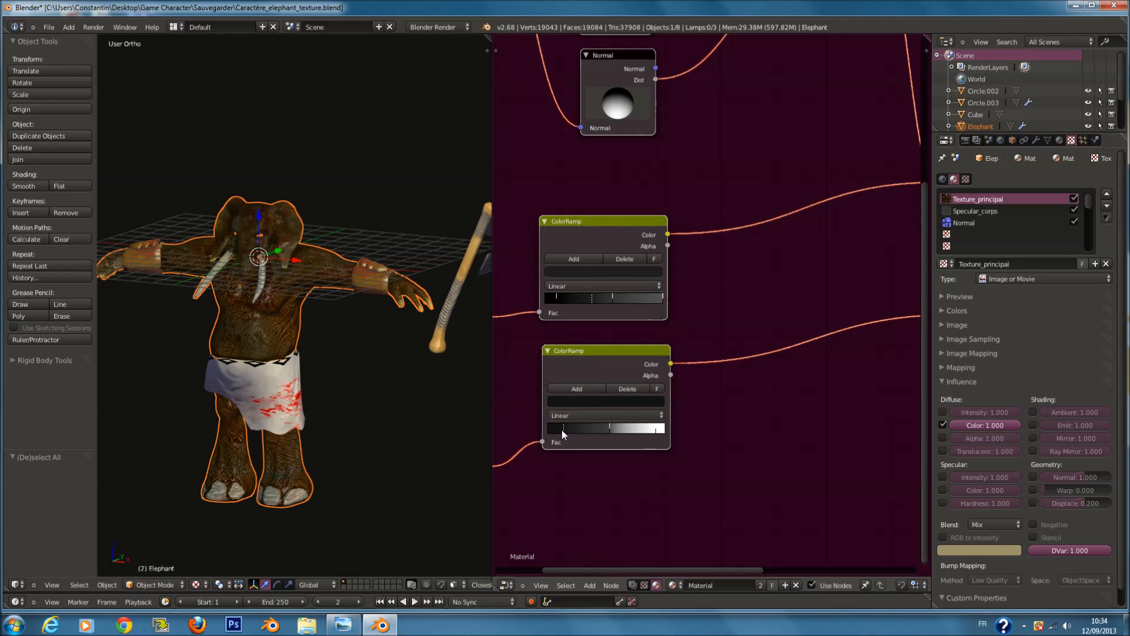
Step: Set the lower ColorRamp's last stop to black and shift the dark grey middle stop close to it
left_click(656, 429)
left_click(606, 401)
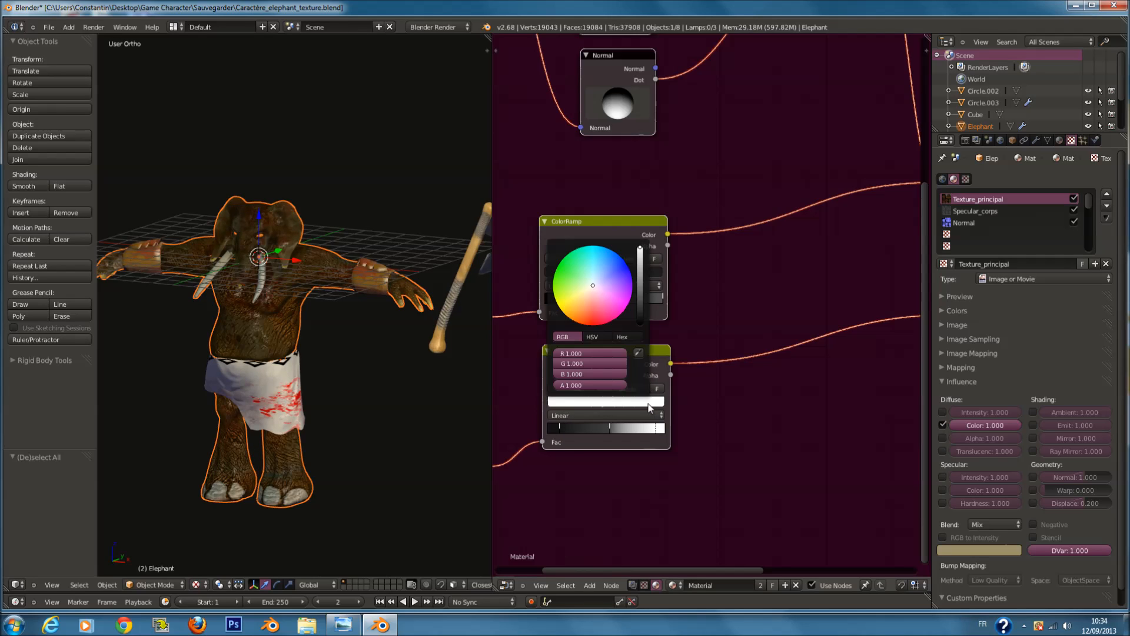
left_click(639, 296)
left_click_drag(641, 308, 660, 354)
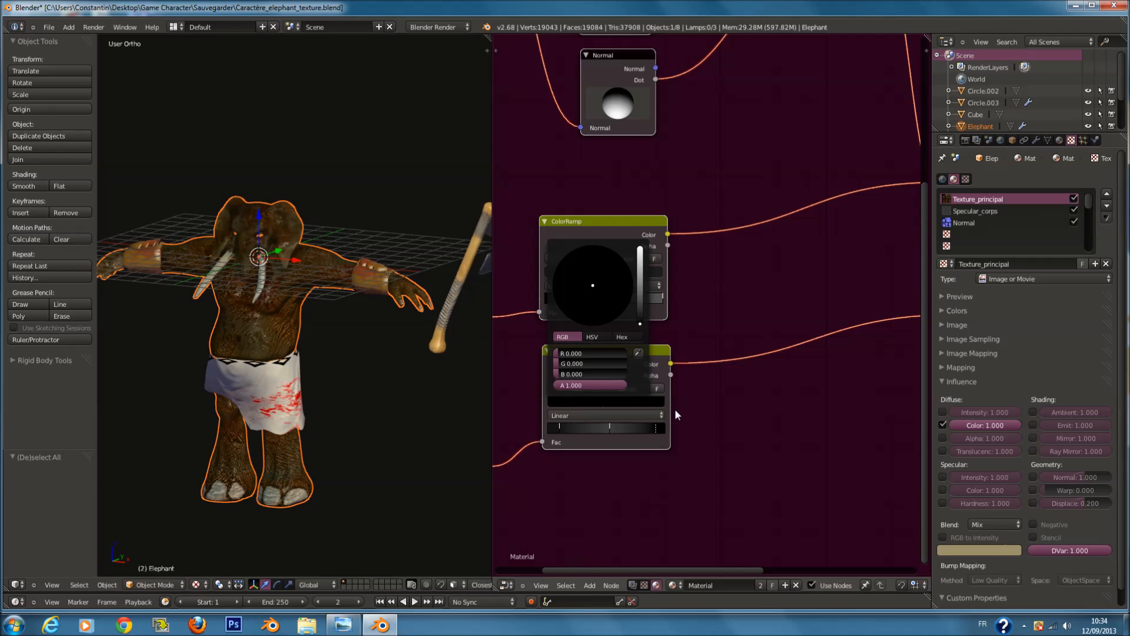
left_click(609, 430)
left_click_drag(610, 432, 649, 440)
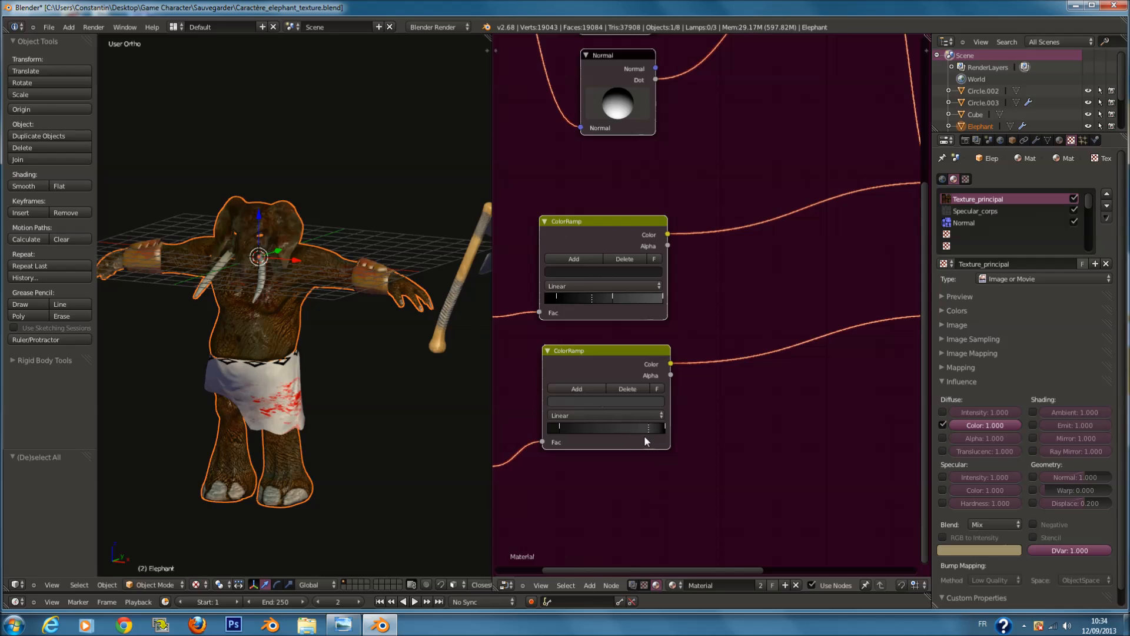
Step: Add a stop near the middle of the lower ColorRamp and set its colour to a near-black RGB 0.007
left_click(592, 390)
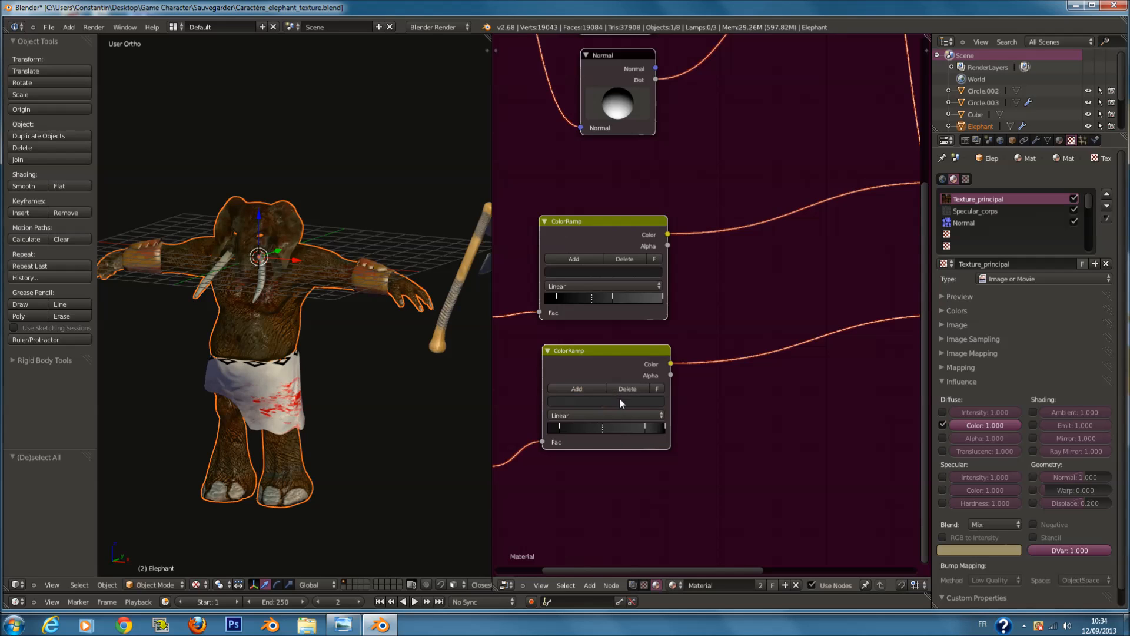
left_click(620, 400)
left_click_drag(641, 312, 641, 318)
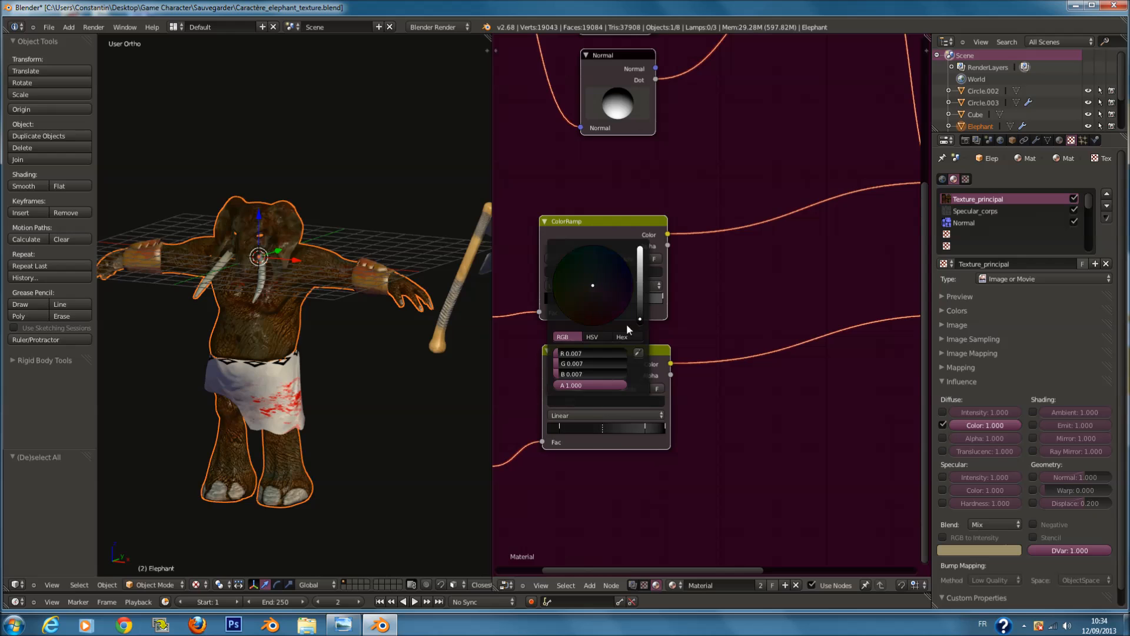
scroll(282, 288, "up", 4)
middle_click_drag(282, 289, 508, 384)
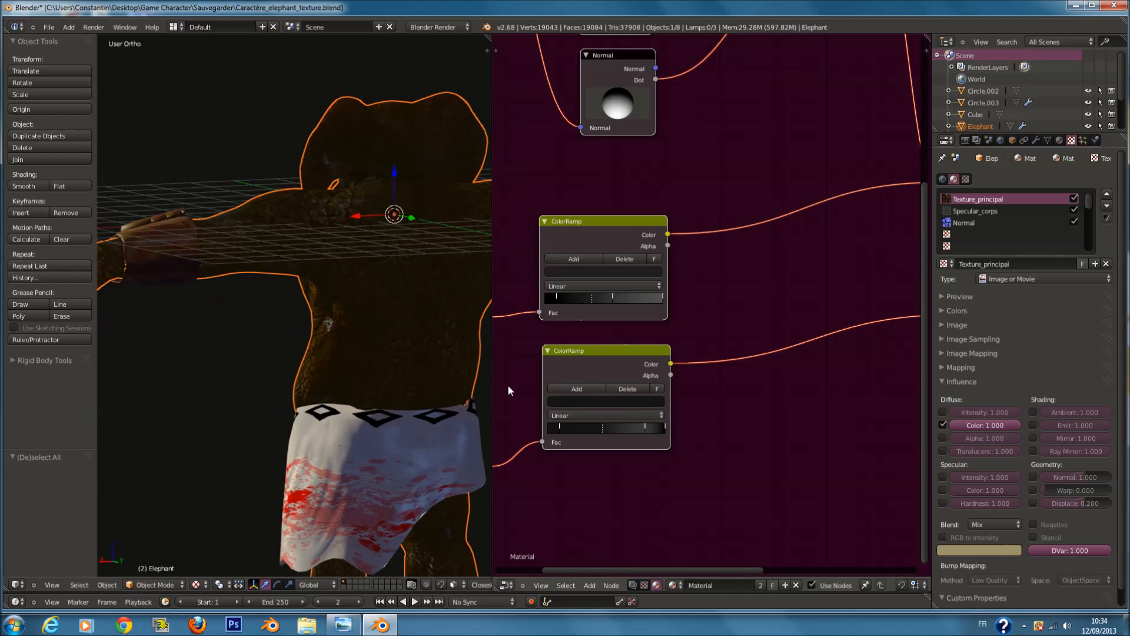
Step: Move the lower ColorRamp's first stop to the very start of the ramp and set it to black, RGB 0.000
scroll(530, 409, "up", 1)
left_click(603, 408)
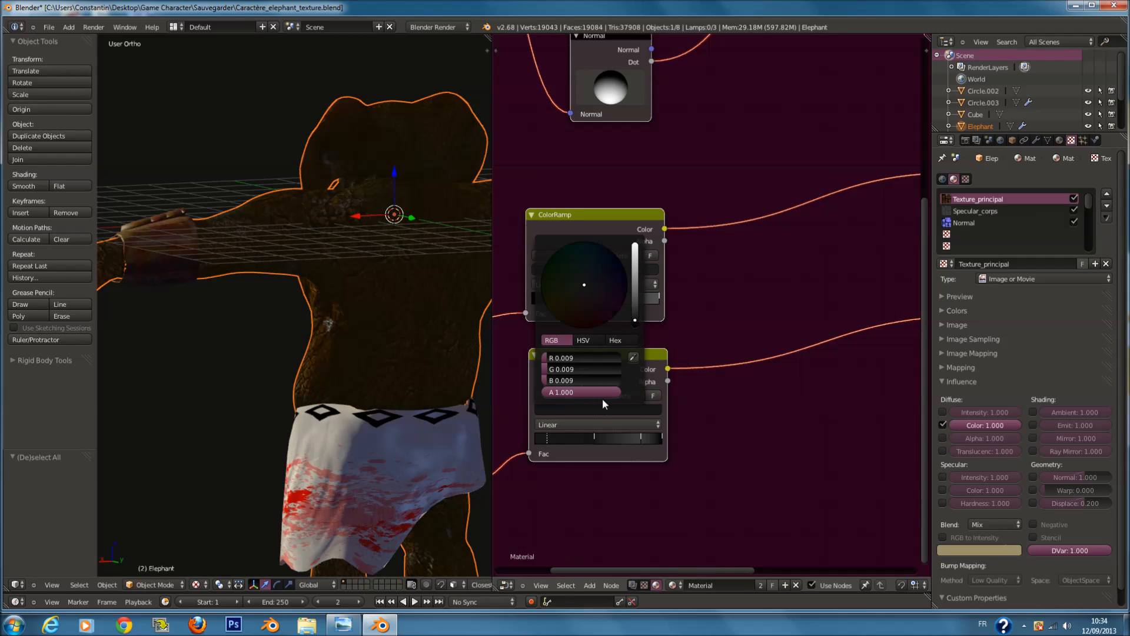
left_click(542, 439)
left_click_drag(539, 443, 507, 443)
left_click(597, 410)
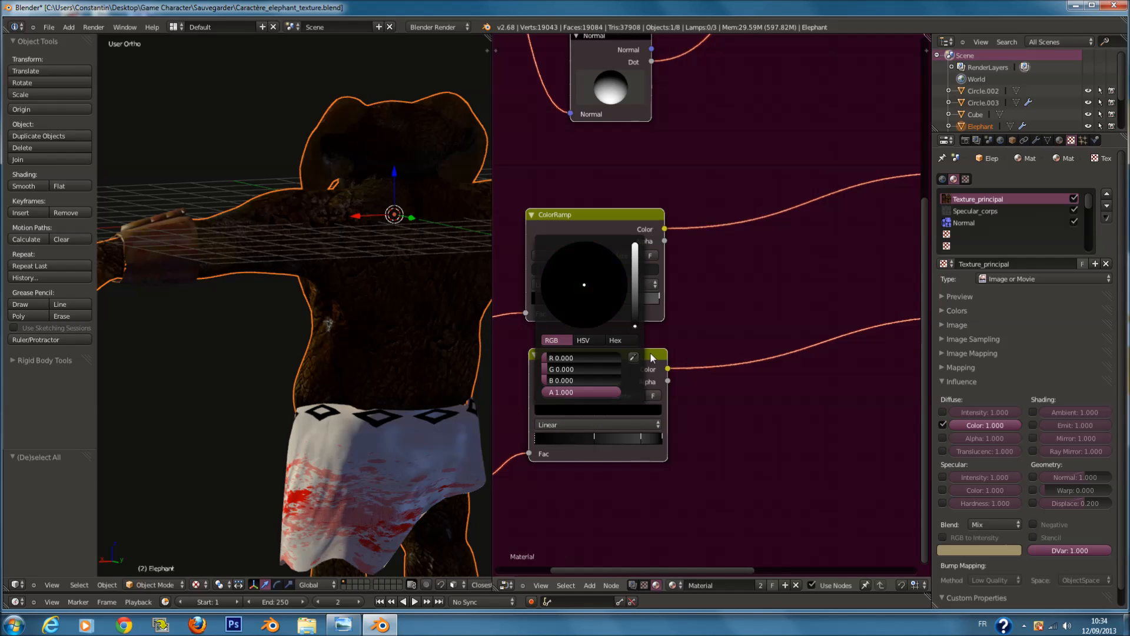
Step: Shift both middle stops of the lower ColorRamp slightly toward its start
left_click(595, 440)
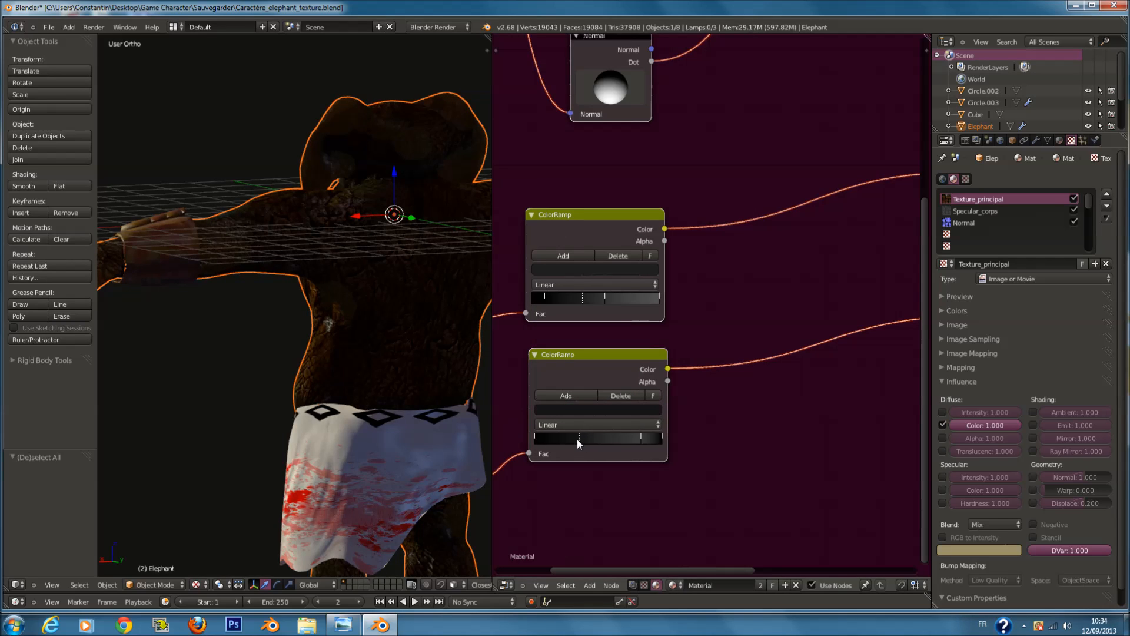
left_click_drag(638, 440, 620, 440)
middle_click_drag(412, 335, 462, 371)
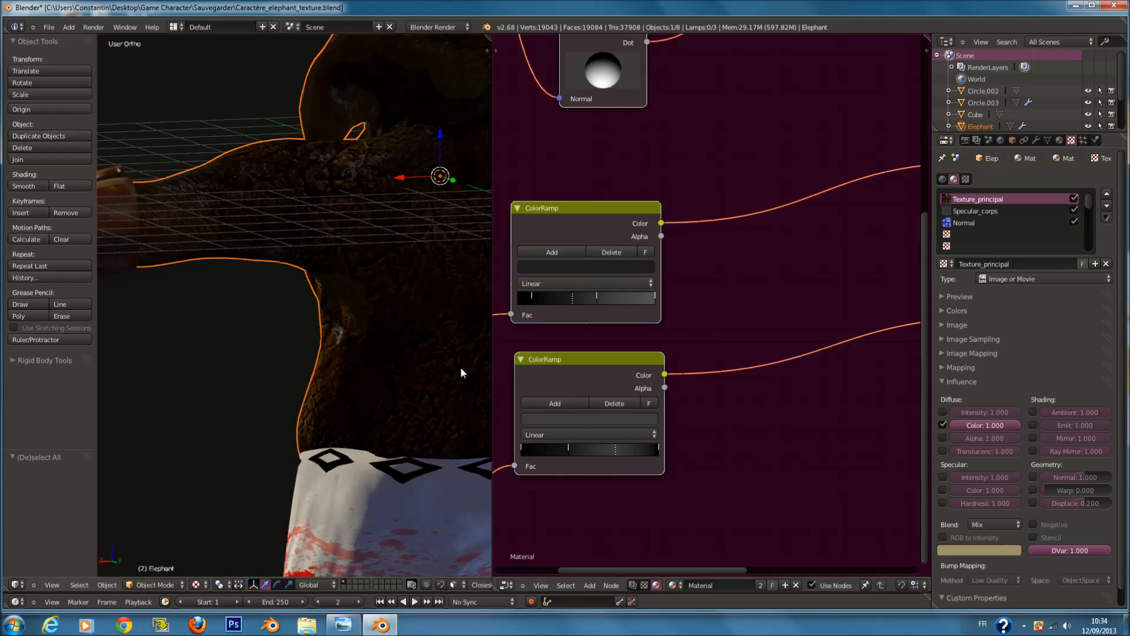
Step: Add another stop to the lower ColorRamp, just after its first stop
left_click(569, 449)
left_click(521, 450)
left_click(548, 404)
left_click_drag(536, 451, 546, 454)
Step: Brighten the lower ColorRamp's first stop to a near-black RGB 0.005
left_click(522, 452)
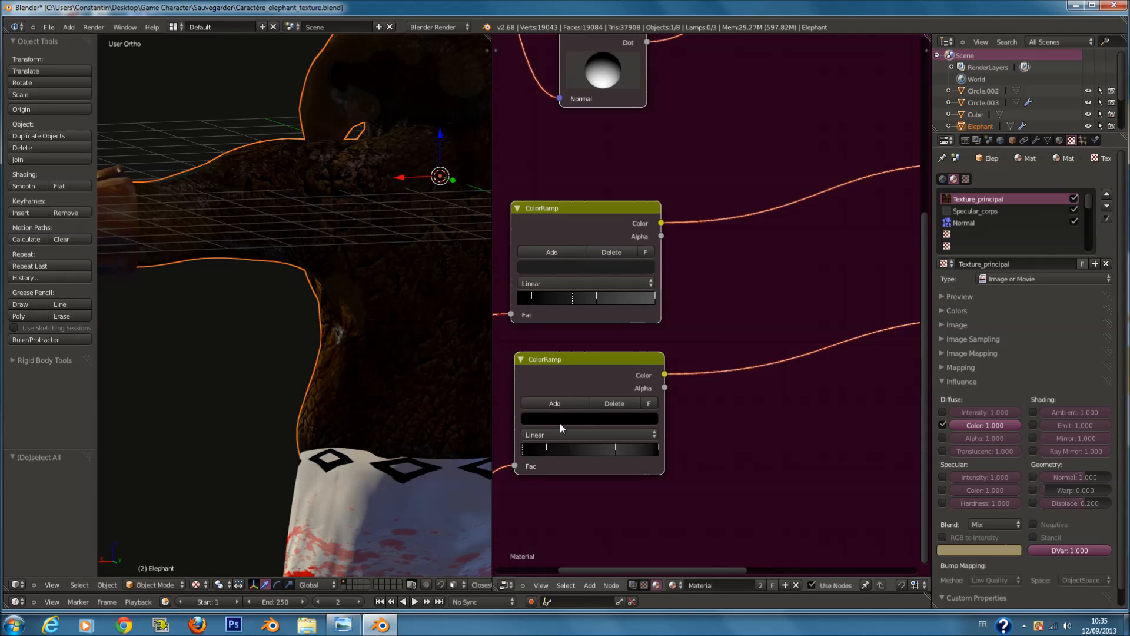
left_click(560, 423)
left_click(629, 326)
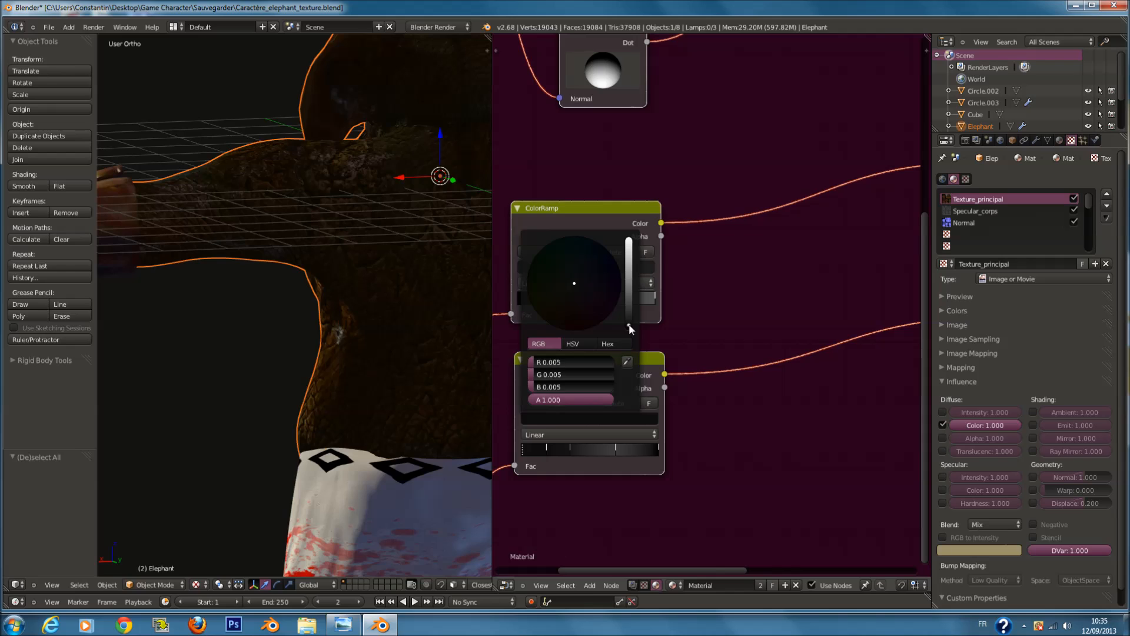
scroll(394, 393, "down", 2)
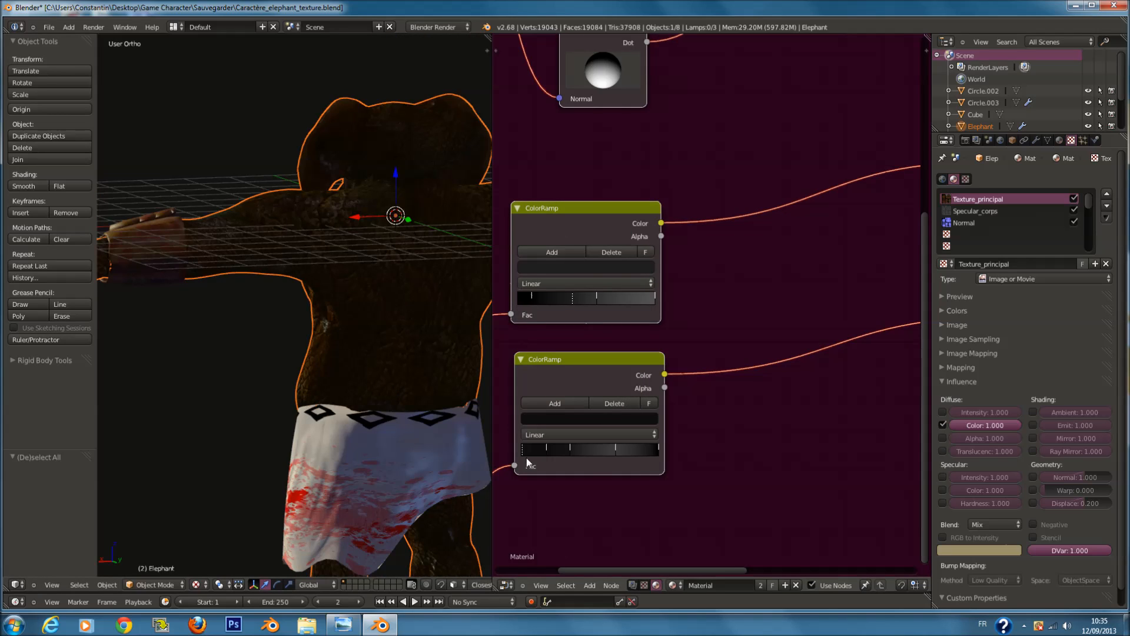
Step: Nudge the lower ColorRamp's second stop toward the start and its third stop slightly toward the end
left_click_drag(544, 448, 541, 448)
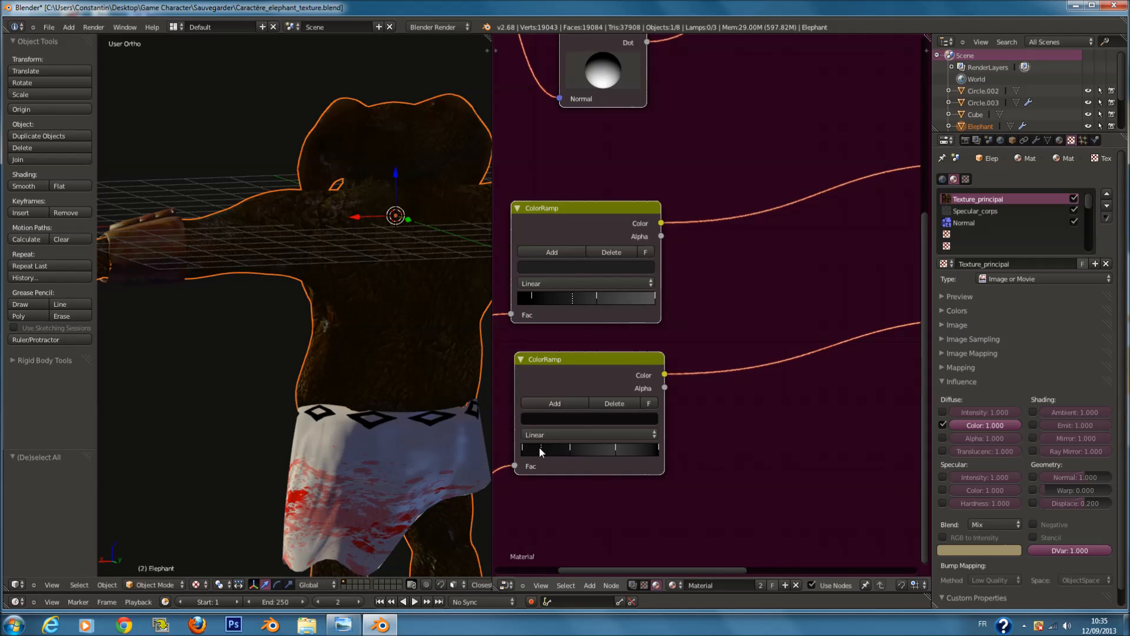
left_click(570, 450)
left_click_drag(593, 456, 575, 454)
Step: Deselect the elephant and save the blend file over the existing one
scroll(350, 449, "down", 3)
middle_click_drag(330, 434, 281, 345)
key("a")
scroll(321, 397, "up", 2)
key("ctrl+s")
key("Return")
scroll(315, 389, "up", 4)
scroll(313, 348, "down", 2)
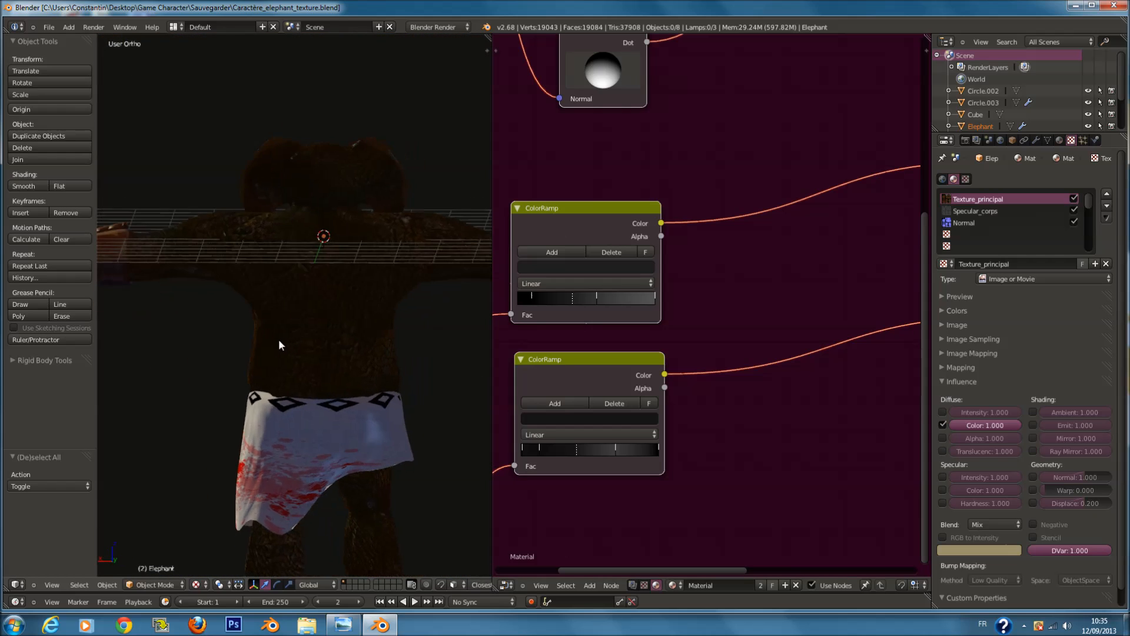
scroll(238, 334, "down", 3)
Step: Move the Output node farther away from the two Mix nodes
scroll(801, 288, "down", 4)
middle_click_drag(794, 285, 692, 348)
key("a")
key("a")
key("a")
middle_click_drag(785, 318, 653, 339)
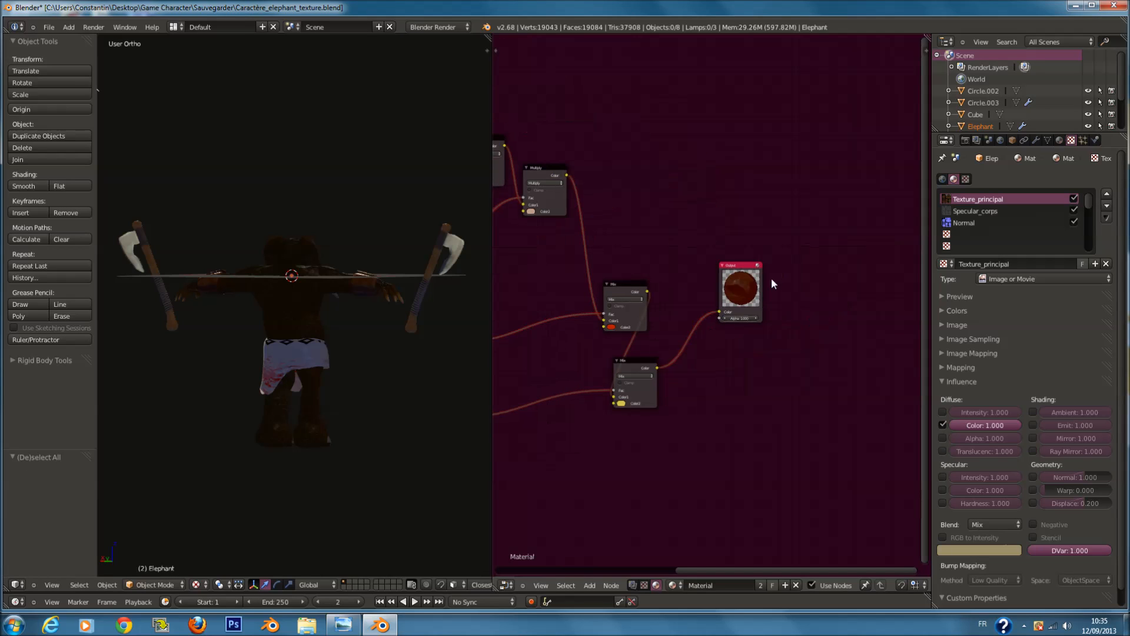
key("g")
left_click(883, 296)
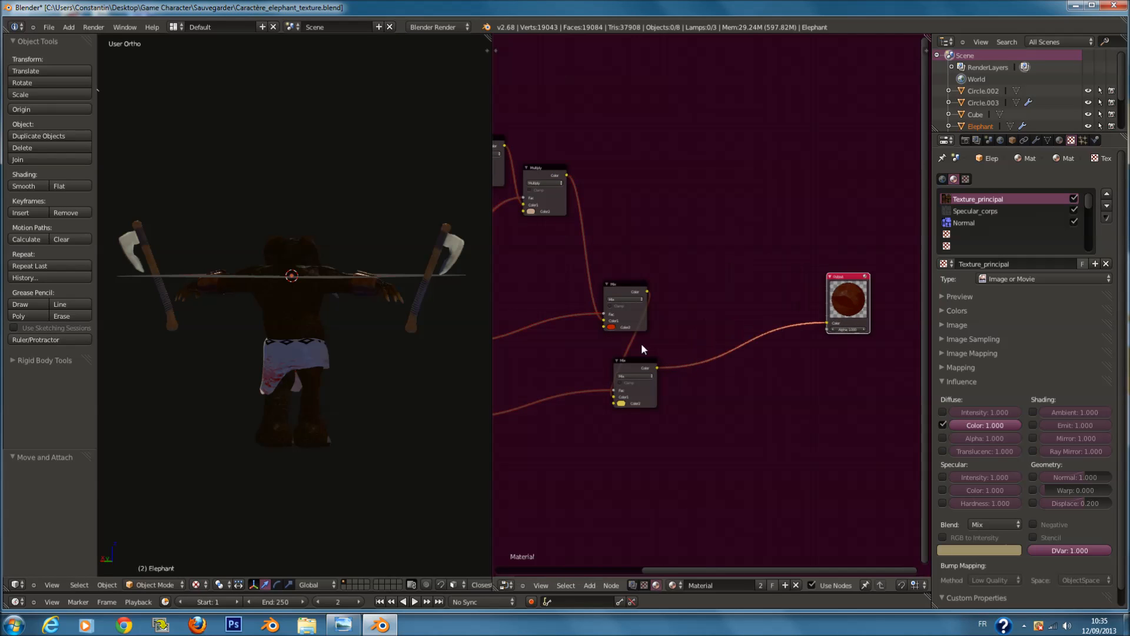
Step: Shift the upper ColorRamp's dark grey second stop much closer to its black first stop
scroll(249, 349, "up", 4)
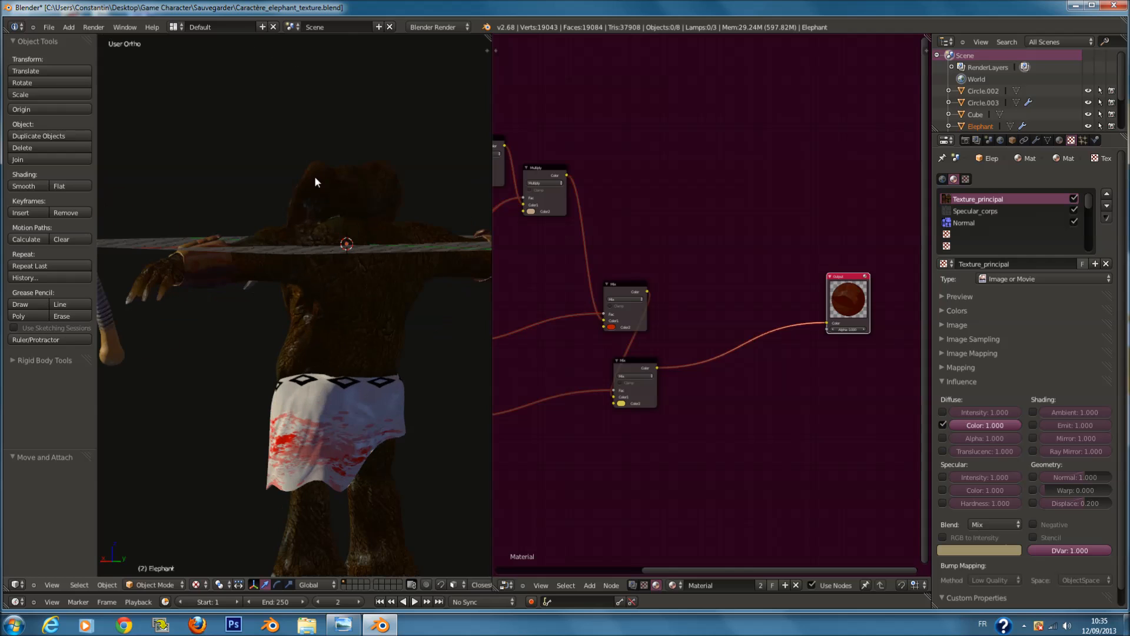
middle_click_drag(305, 191, 288, 247)
scroll(282, 255, "up", 4)
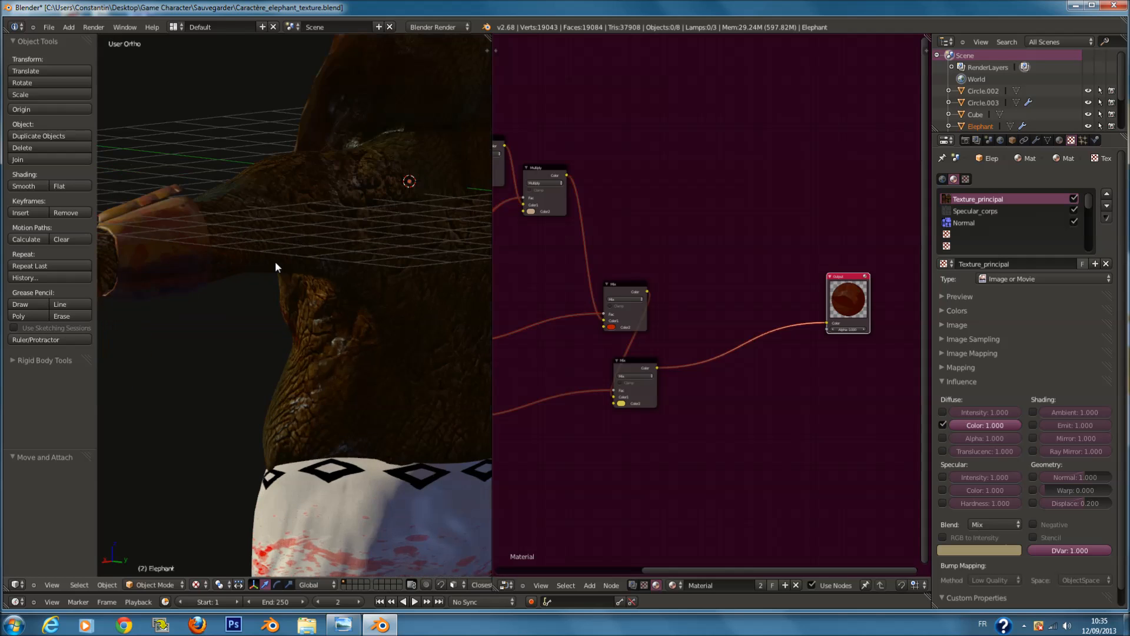
middle_click_drag(183, 259, 276, 281, "shift")
scroll(295, 297, "up", 4)
scroll(769, 404, "up", 6)
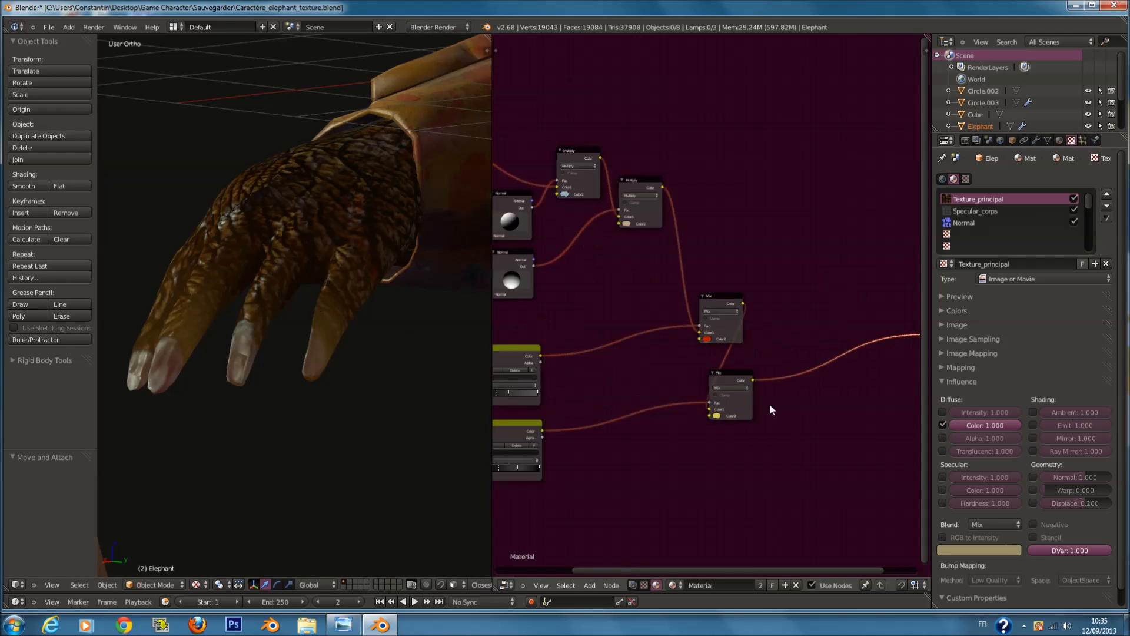
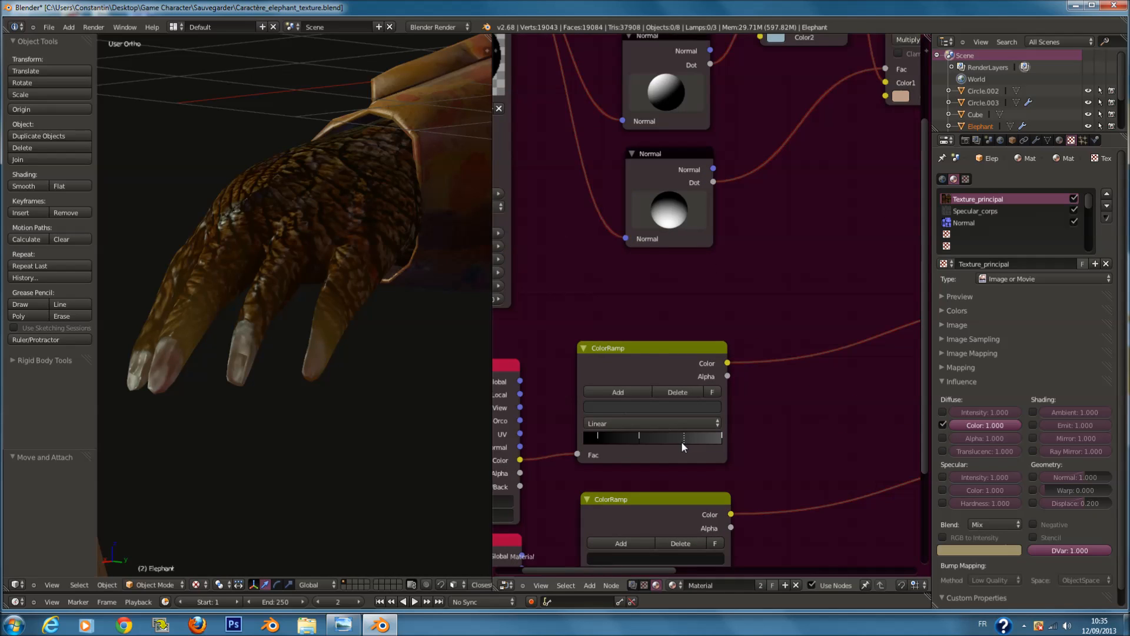
left_click(640, 436)
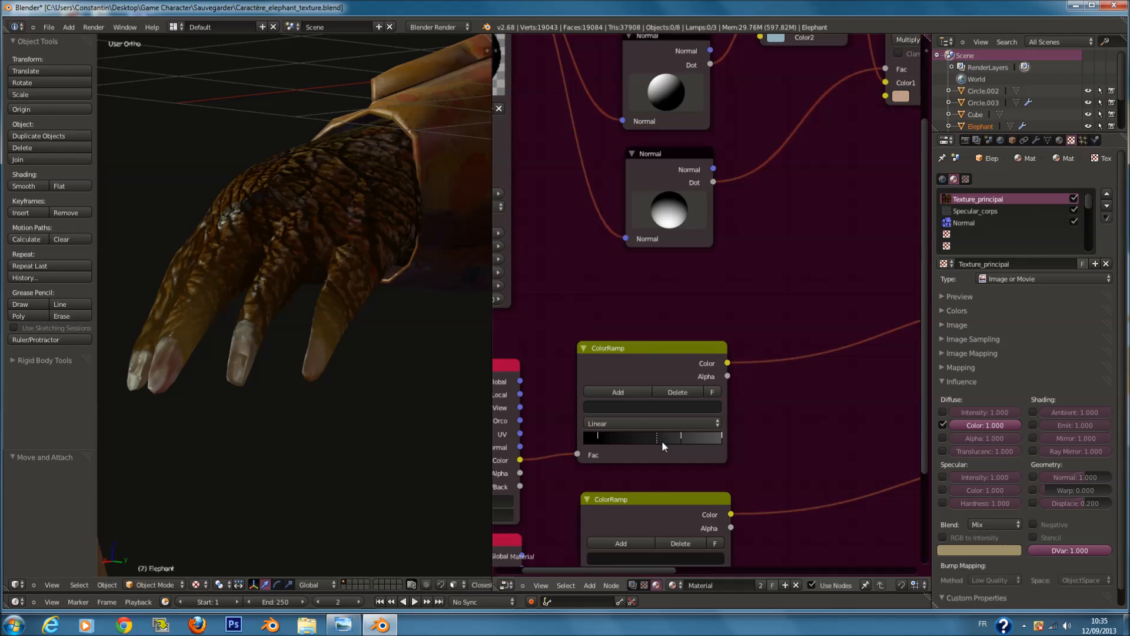
left_click_drag(673, 442, 631, 442)
scroll(348, 310, "down", 7)
middle_click_drag(349, 310, 416, 335)
scroll(416, 335, "up", 2)
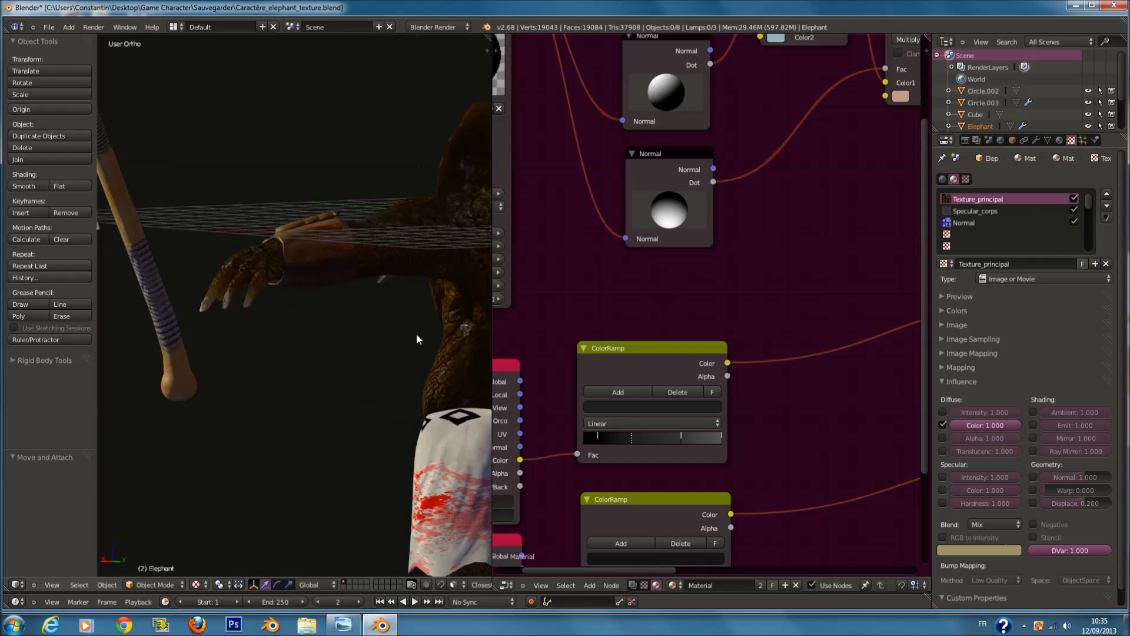
left_click_drag(627, 443, 623, 441)
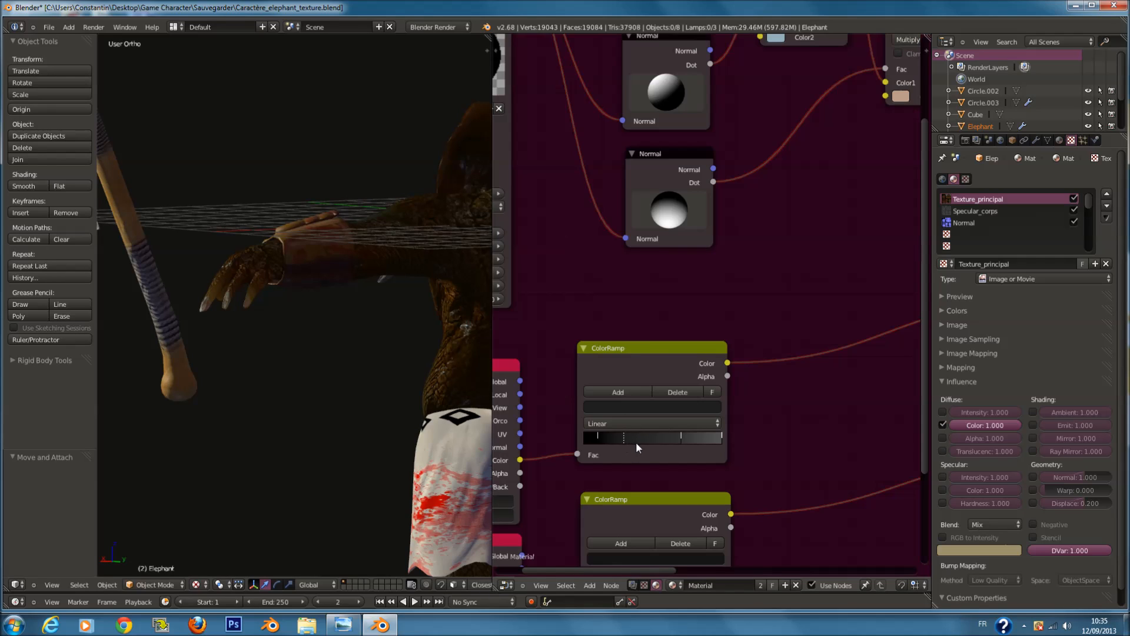
Step: Move the upper ColorRamp's black stop slightly inward and place the dark grey second stop just behind it
left_click(599, 436)
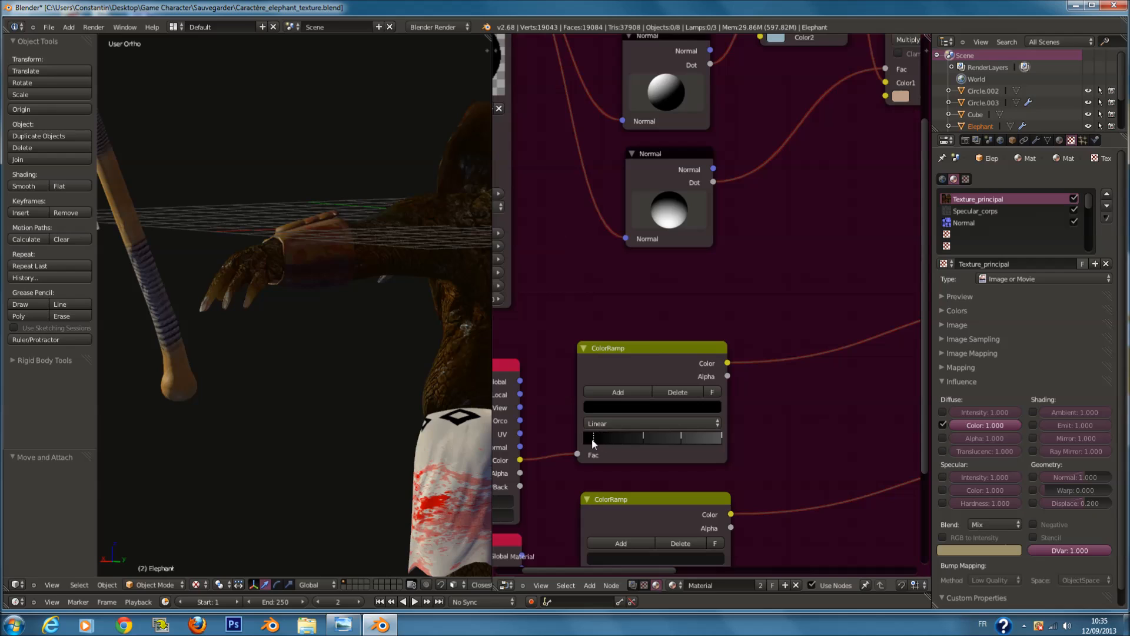
mouse_move(596, 443)
left_mouse_down()
mouse_move(622, 441)
mouse_move(606, 437)
left_mouse_up()
left_click(641, 436)
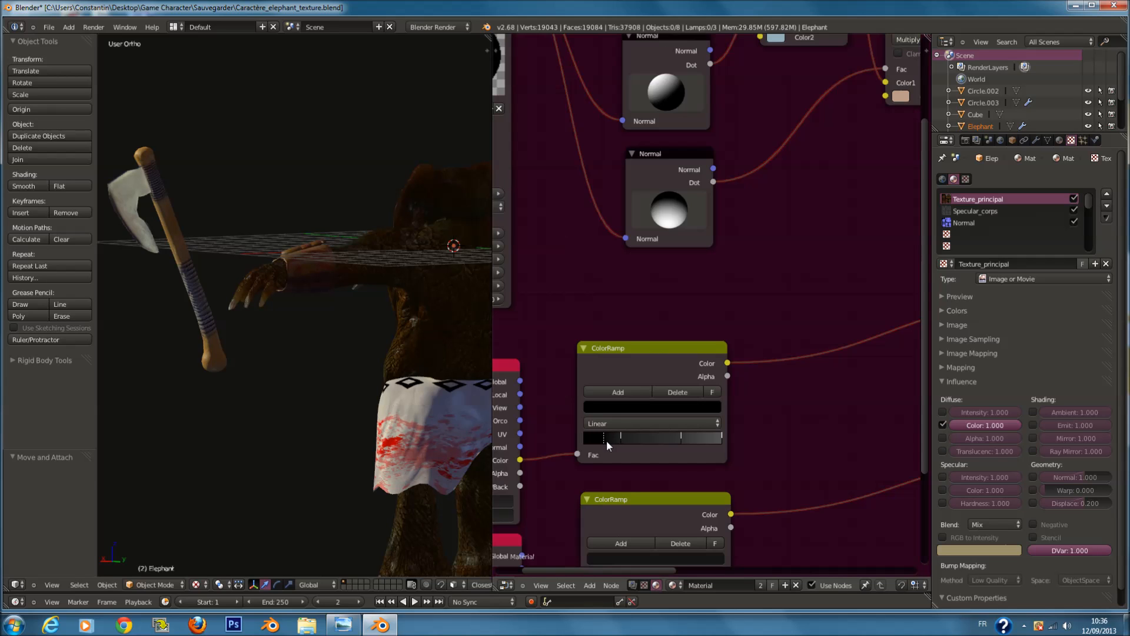
Step: Examine the shaded elephant from several sides and review the complete material node tree
scroll(332, 319, "down", 1)
middle_click_drag(332, 320, 483, 353)
key("a")
middle_click_drag(388, 347, 414, 324)
key("a")
scroll(415, 323, "down", 4)
scroll(779, 341, "down", 9)
middle_click_drag(727, 343, 662, 344)
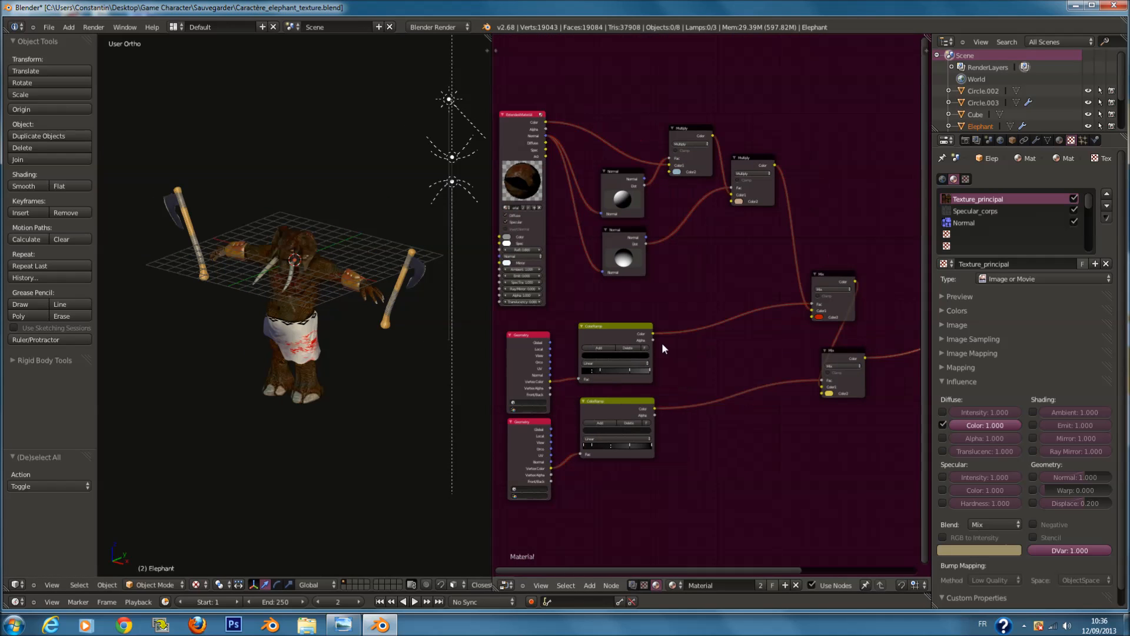
scroll(757, 325, "up", 1)
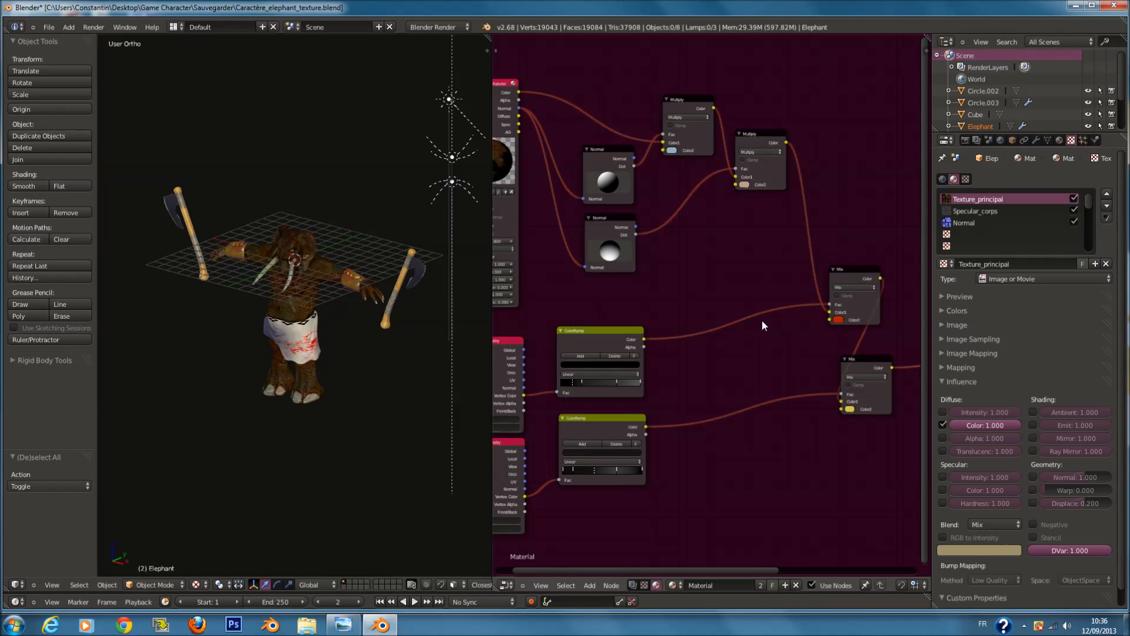
scroll(762, 322, "down", 2)
middle_click_drag(759, 322, 681, 313)
scroll(681, 312, "up", 2)
left_click_drag(779, 348, 769, 334)
scroll(803, 304, "down", 5)
Step: Pull the Output node still farther out to leave more room after the Mix nodes
key("a")
key("a")
middle_click_drag(803, 304, 718, 323)
scroll(719, 323, "up", 1)
left_click(831, 320)
left_click_drag(837, 295, 861, 294)
middle_click_drag(595, 264, 660, 282)
scroll(659, 281, "down", 1)
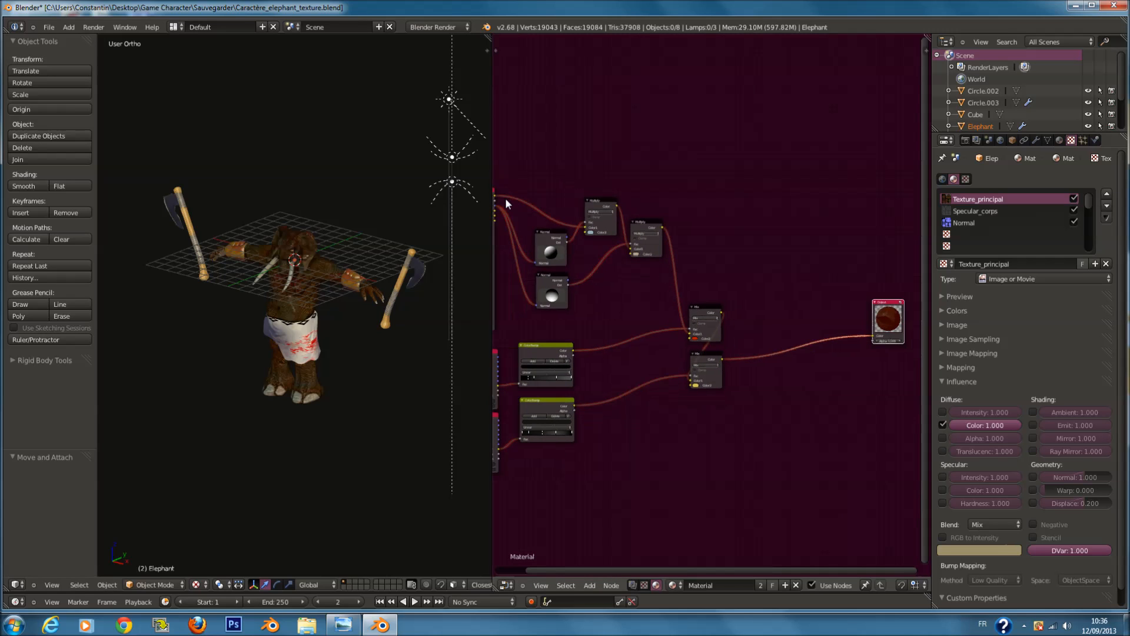
Step: Link the extended material's Color output directly to the Output node to compare the elephant without the tints and mixes
left_click_drag(497, 197, 873, 337)
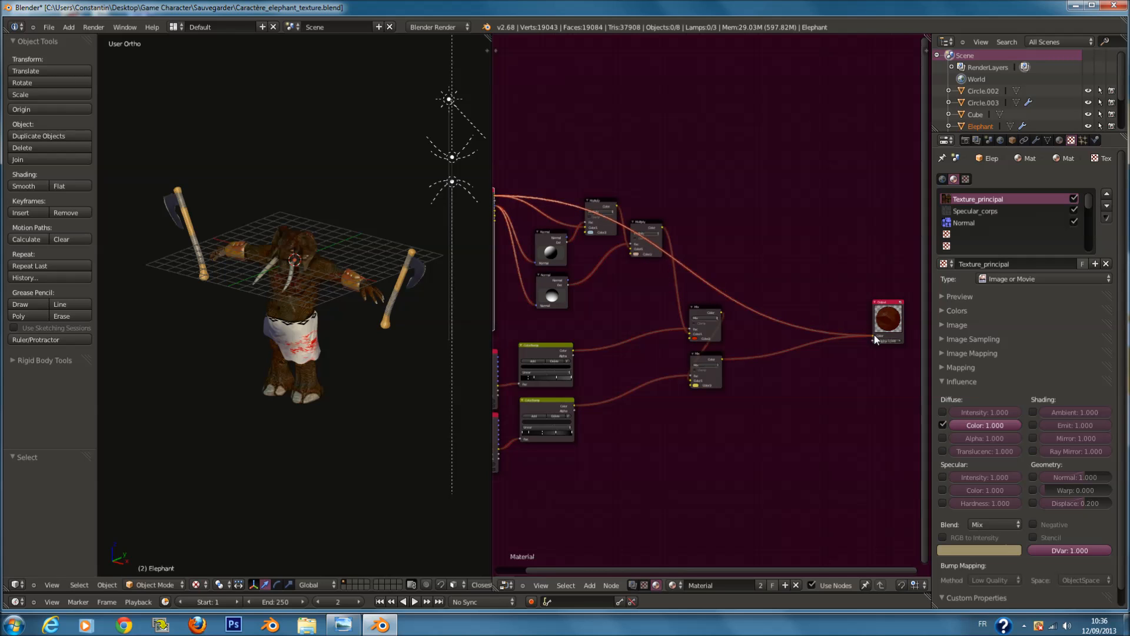
scroll(764, 369, "up", 1)
scroll(230, 242, "up", 3)
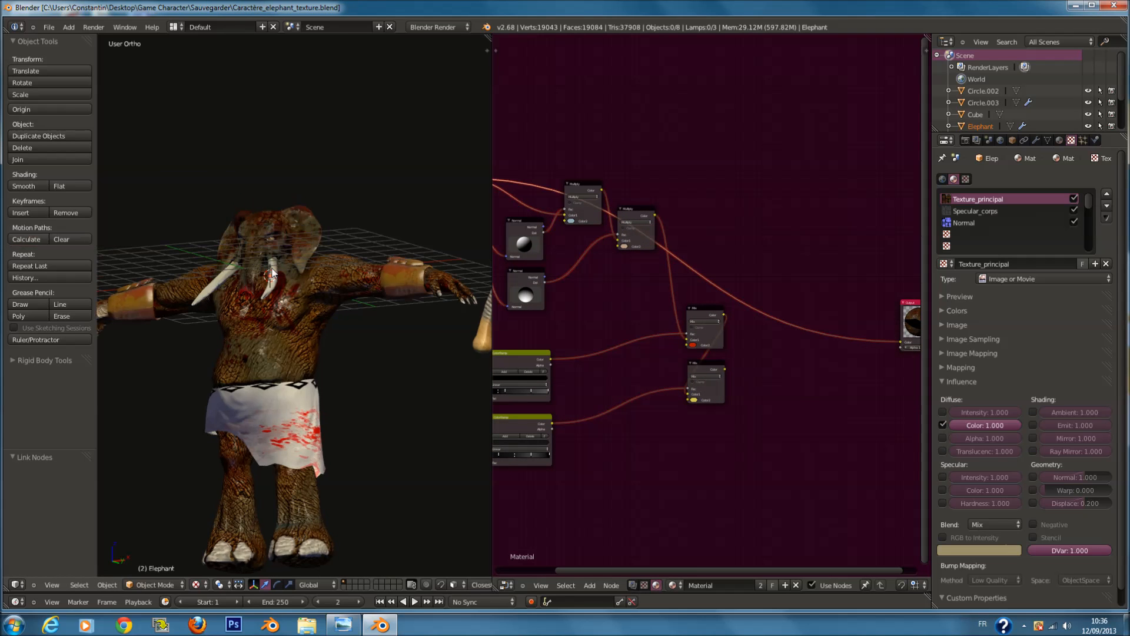
scroll(451, 329, "up", 1)
scroll(451, 329, "down", 3)
scroll(541, 330, "down", 3)
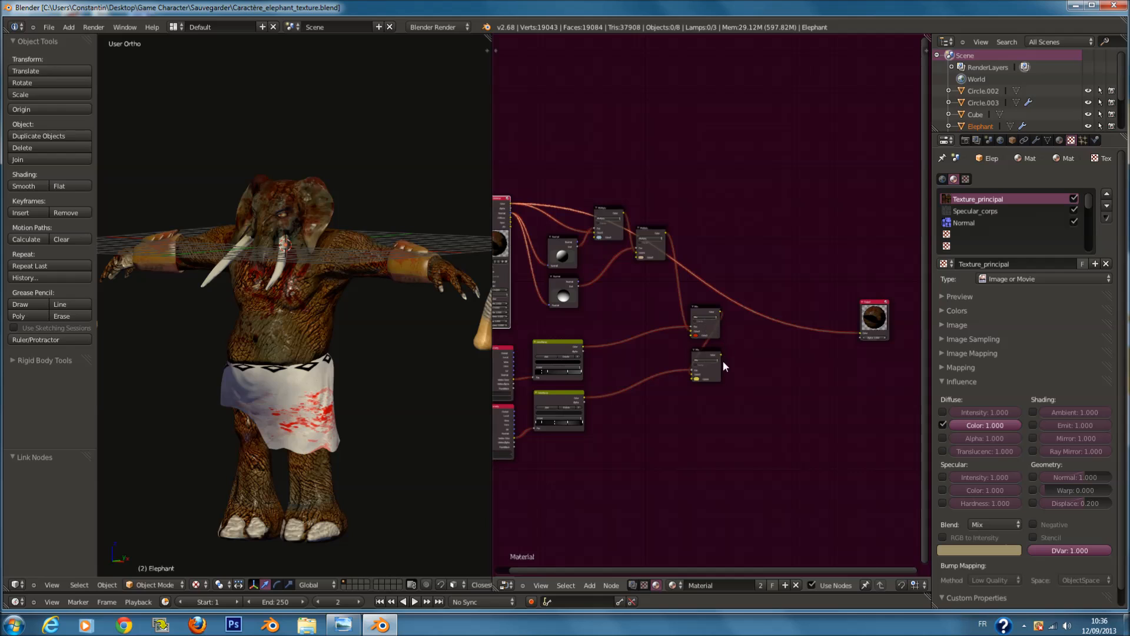
Step: Reconnect the lower Mix node's Color output to the Output node and save the file over the existing one
left_click_drag(721, 355, 858, 333)
mouse_move(401, 321)
middle_mouse_down()
mouse_move(343, 330)
mouse_move(414, 325)
middle_mouse_up()
scroll(344, 331, "down", 1)
key("ctrl+s")
left_click(343, 332)
scroll(733, 316, "up", 1)
scroll(736, 319, "up", 1)
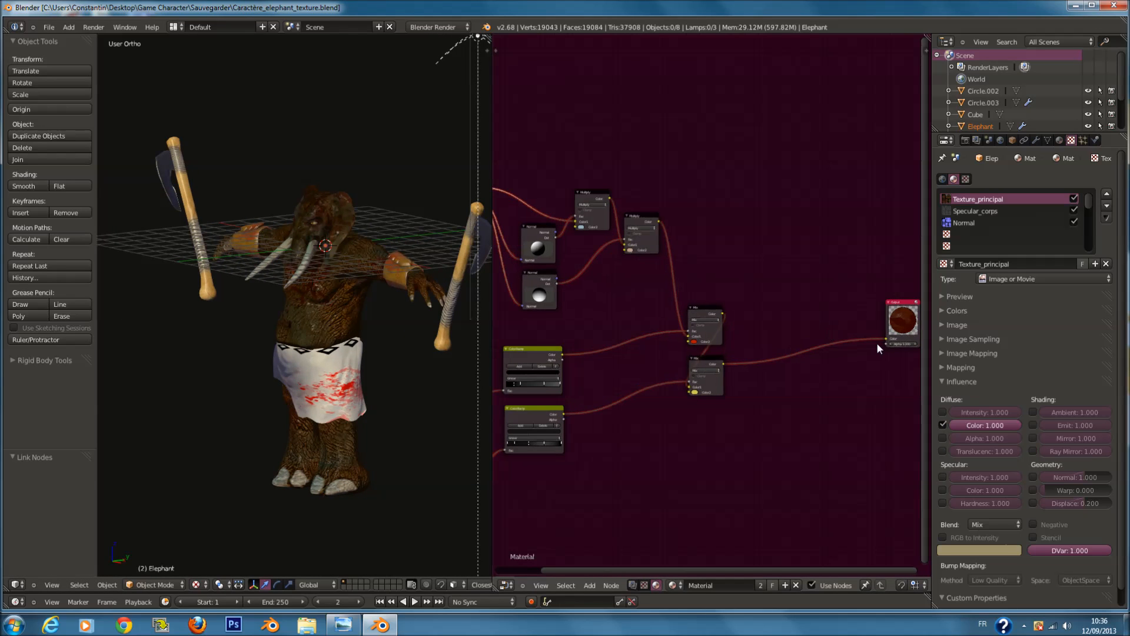
Step: Disconnect the lower Mix node from the Output node and link the extended material's Color output to it instead
left_click_drag(884, 339, 807, 334)
scroll(685, 300, "down", 3)
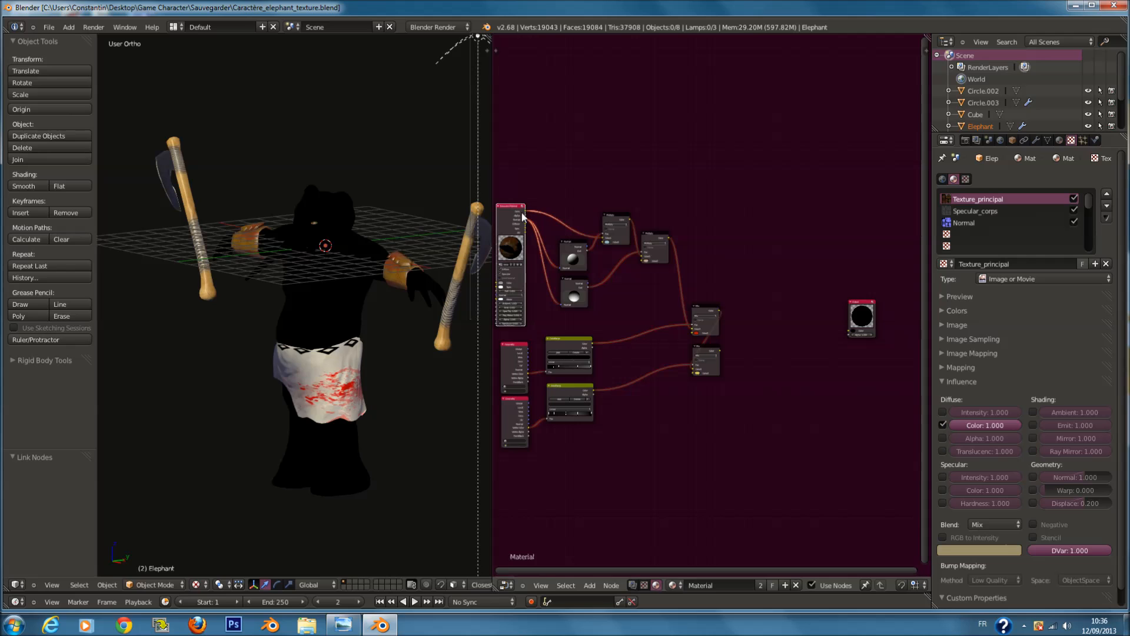
left_click_drag(524, 211, 902, 343)
scroll(786, 355, "up", 3)
Step: Add a Separate RGB node below the lower Mix node, inserted between the extended material and the Output node
key("a")
middle_click_drag(767, 373, 728, 346)
scroll(733, 366, "up", 2)
key("shift+a")
mouse_move(742, 370)
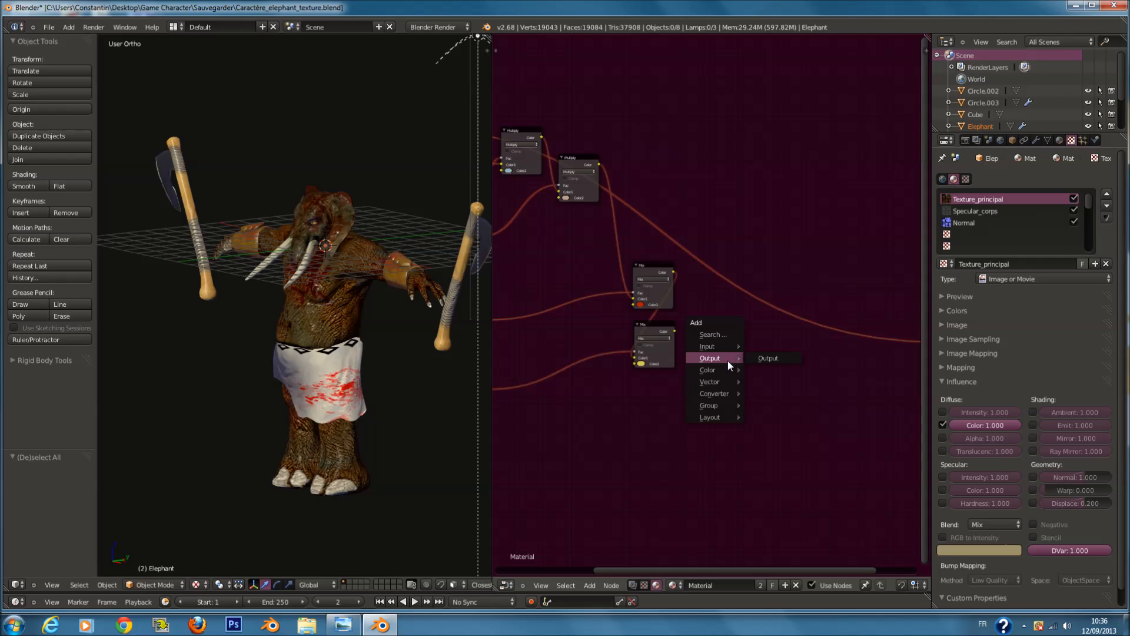
mouse_move(716, 394)
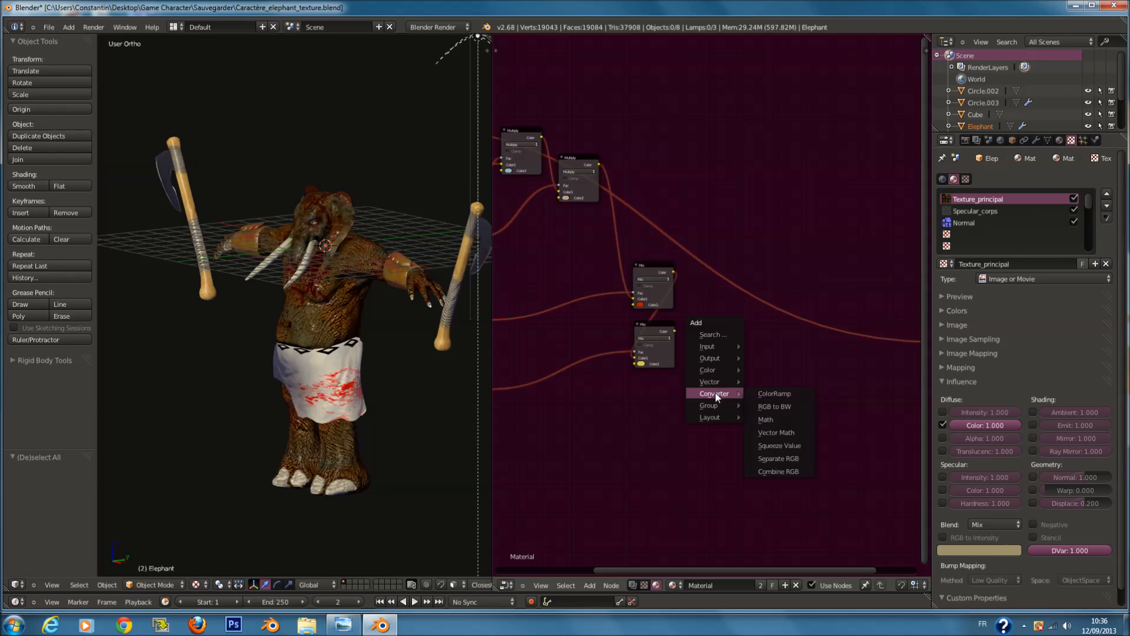
left_click(777, 458)
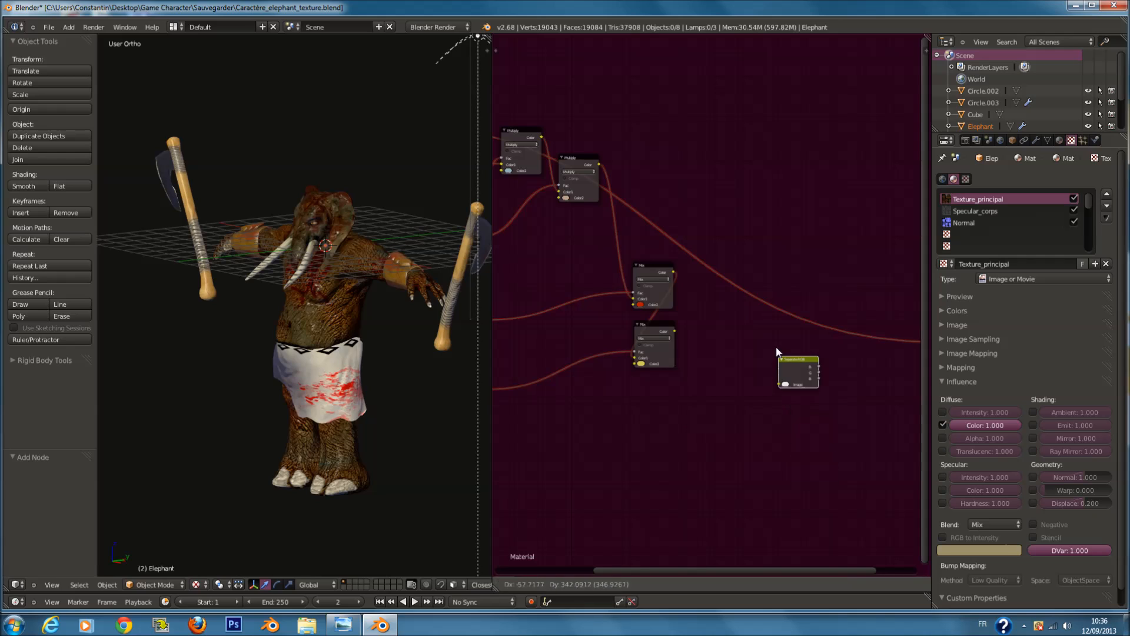
left_click(663, 444)
Step: Add a Combine RGB node between the Separate RGB and Output nodes, and link the separated R, G and B channels into it
key("shift+a")
mouse_move(679, 447)
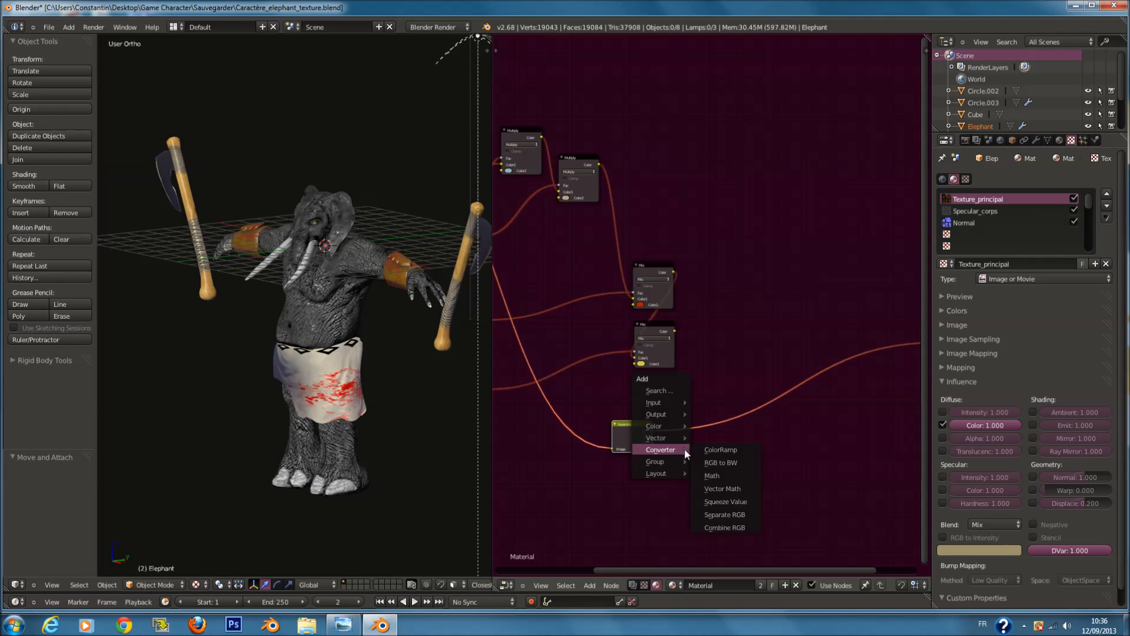
left_click(741, 526)
left_click(748, 445)
left_click_drag(649, 448, 766, 442)
scroll(704, 443, "up", 1)
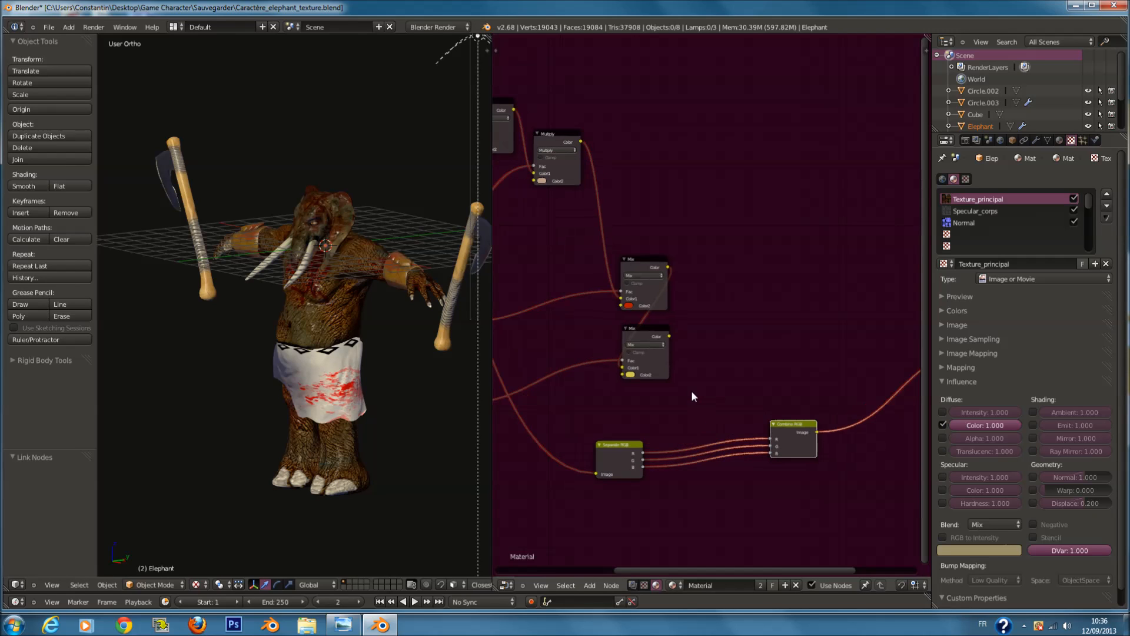
Step: Add a collapsed ColorRamp node on the R channel link between the Separate RGB and Combine RGB nodes
key("a")
key("shift+a")
mouse_move(683, 375)
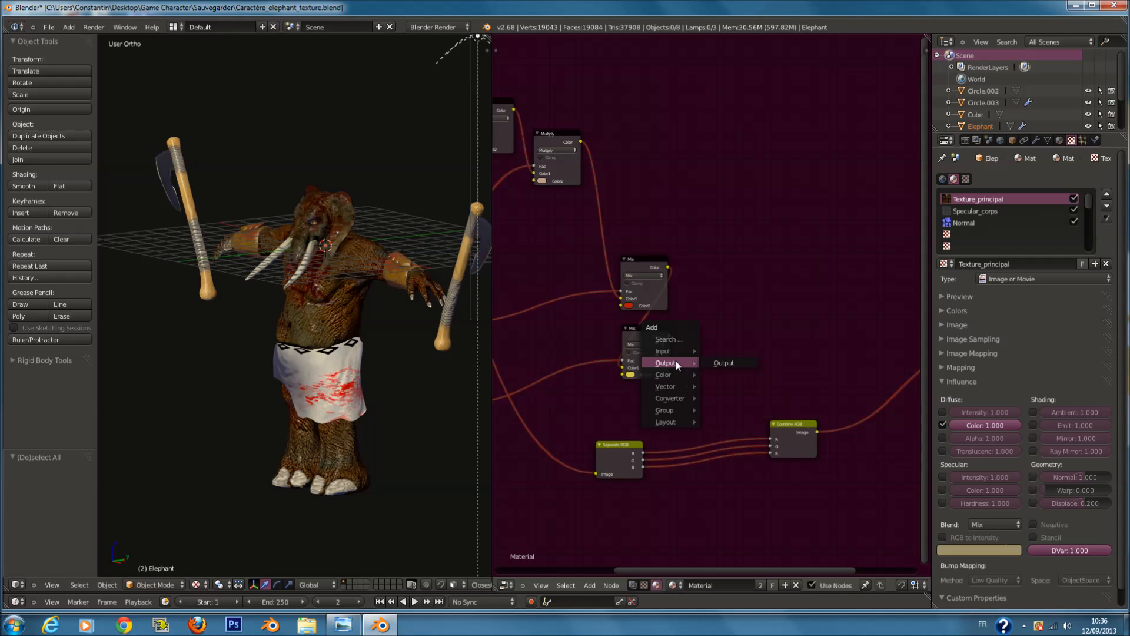
mouse_move(671, 399)
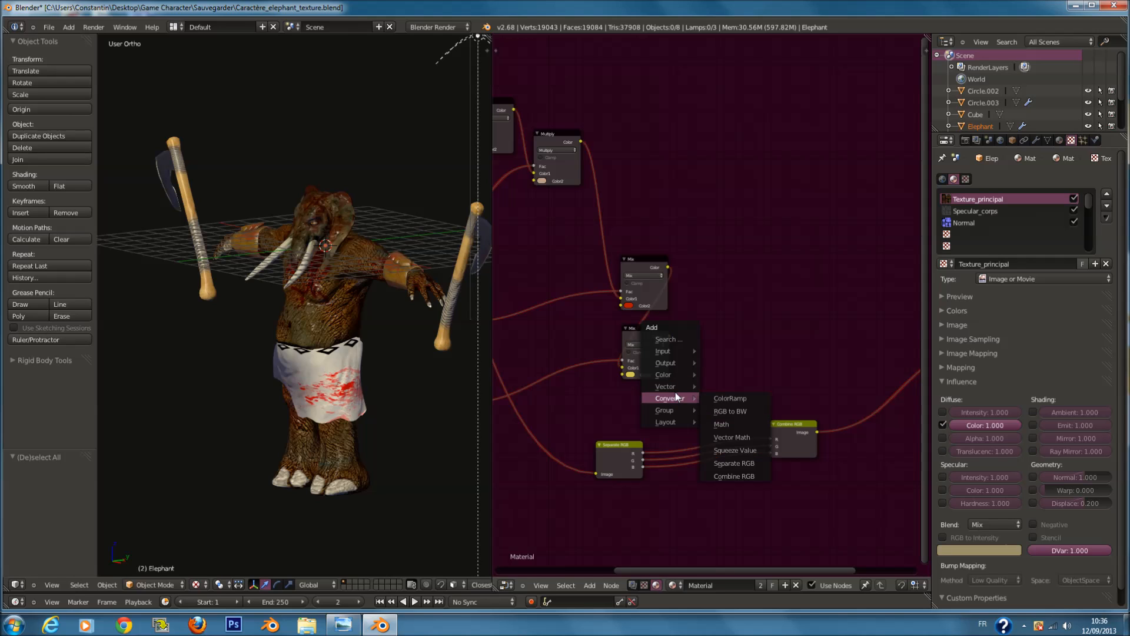
left_click(716, 395)
left_click(674, 400)
left_click(679, 404)
left_click_drag(688, 406, 698, 447)
Step: Duplicate the collapsed ColorRamp twice and insert the copies into the G and B channel links
middle_click_drag(700, 428, 695, 375)
key("shift+d")
left_click(695, 392)
left_click_drag(683, 377, 683, 340)
key("shift+d")
left_click(690, 374)
Step: Set the B channel ColorRamp's interpolation to Ease and collapse the node again
left_click(680, 392)
key("h")
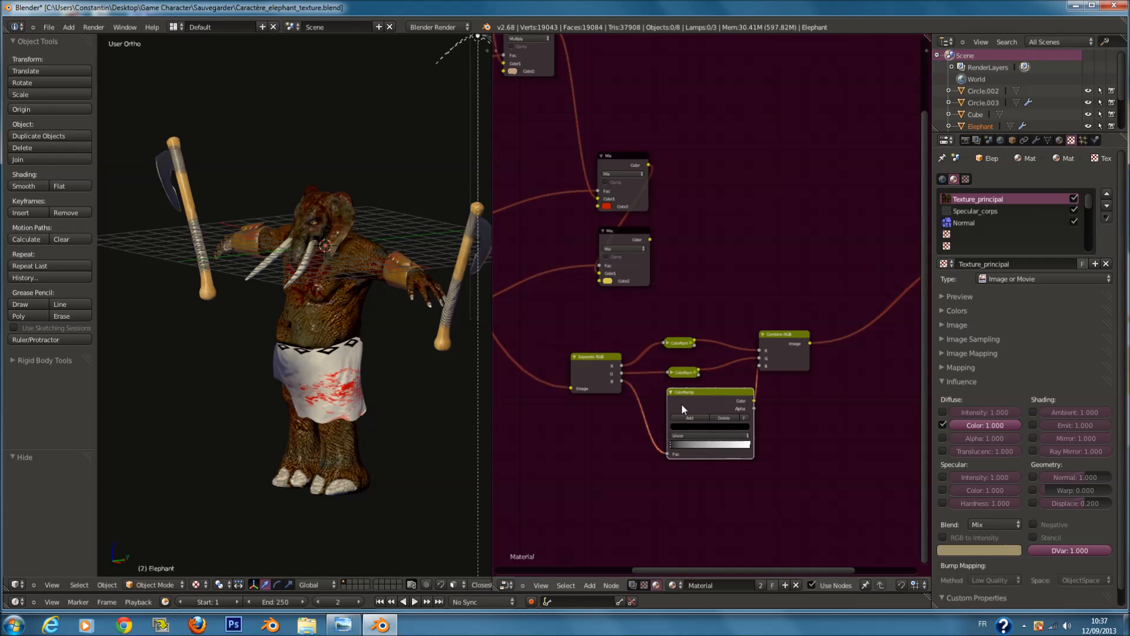
left_click(690, 434)
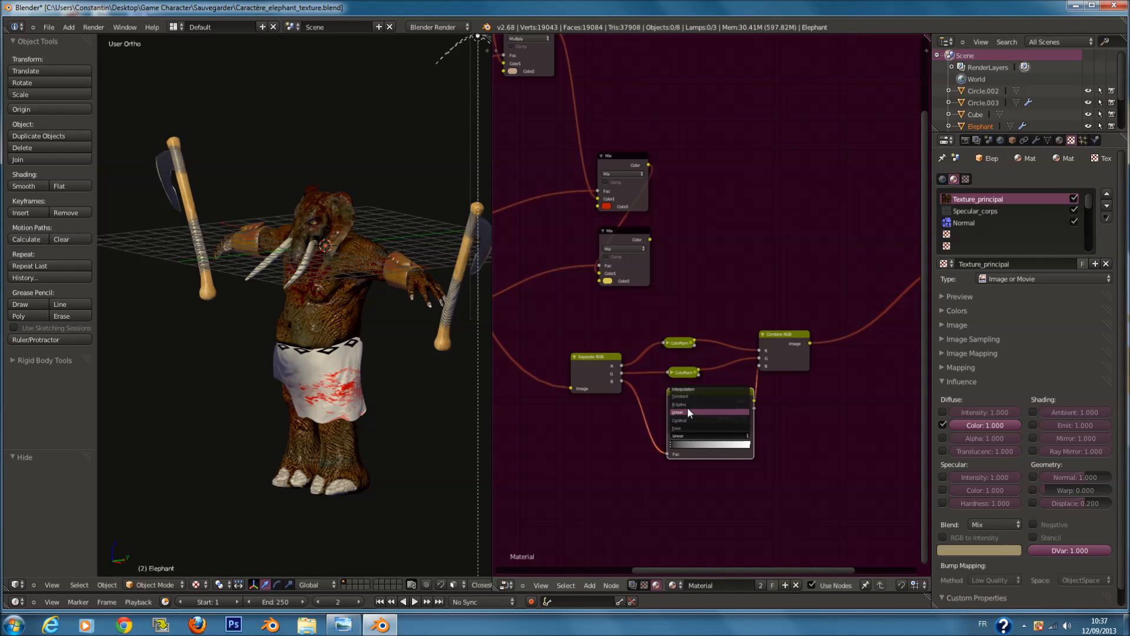
left_click(696, 431)
left_click(671, 387)
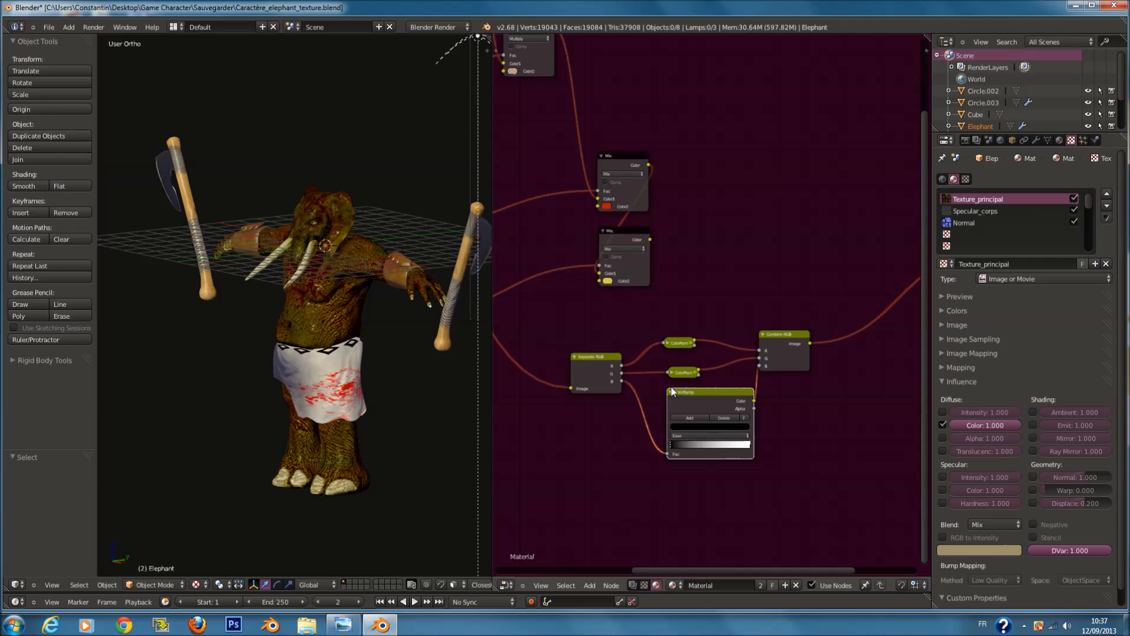
key("h")
Step: Set the G channel ColorRamp's interpolation to Ease and collapse the node again
left_click(676, 377)
key("h")
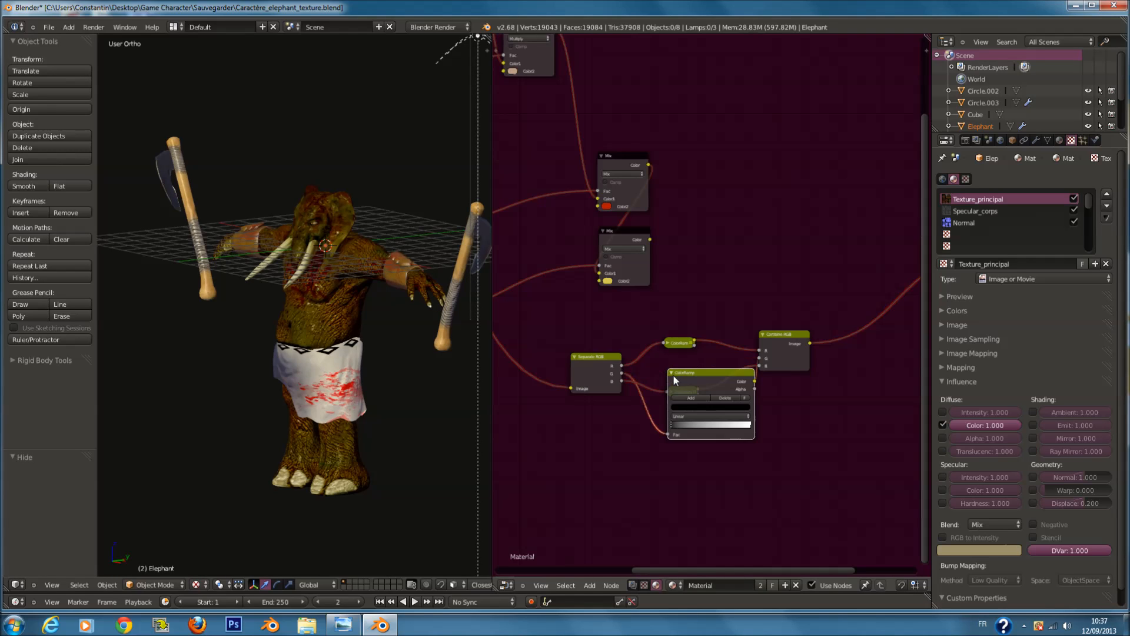
left_click(688, 415)
left_click(690, 408)
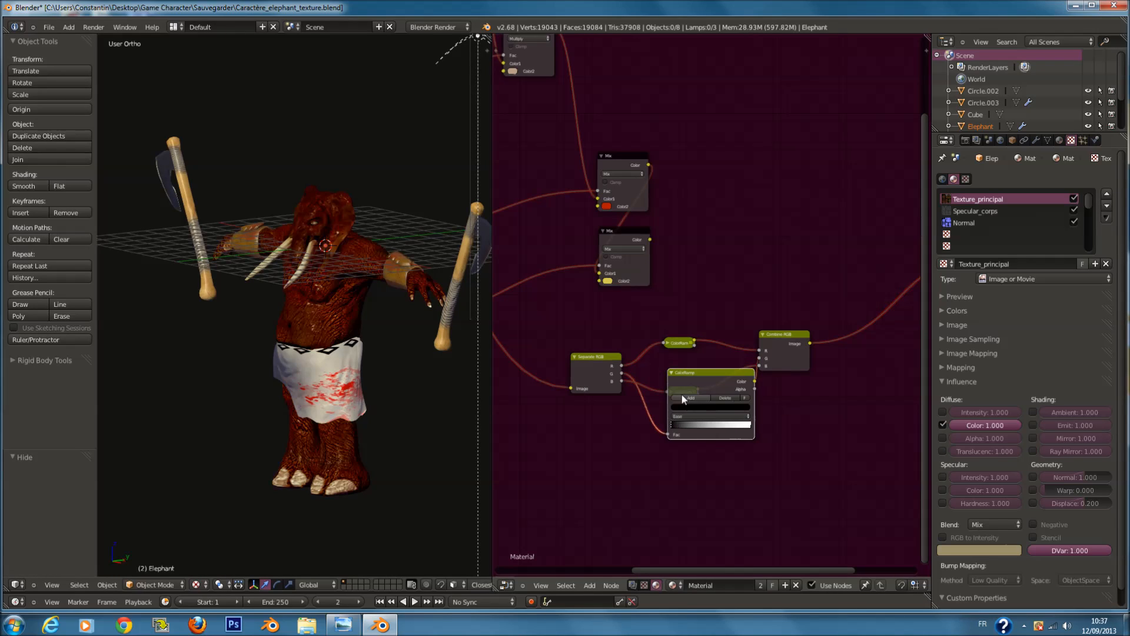
key("h")
Step: Set the R channel ColorRamp's interpolation to Ease and collapse the node again
left_click(667, 343)
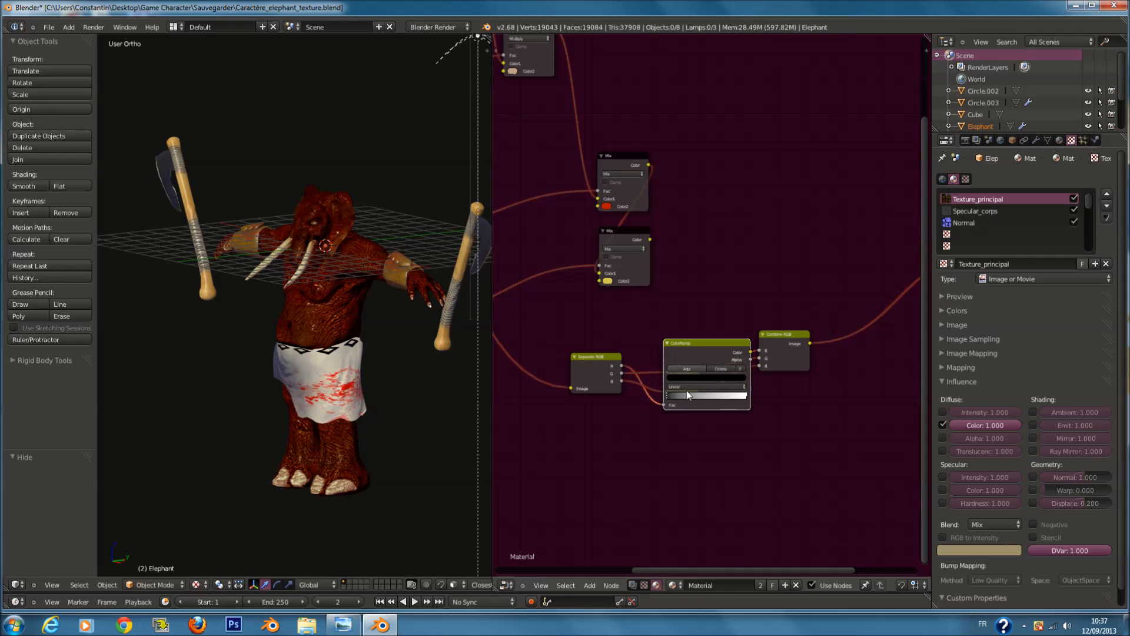
left_click(685, 386)
left_click(685, 379)
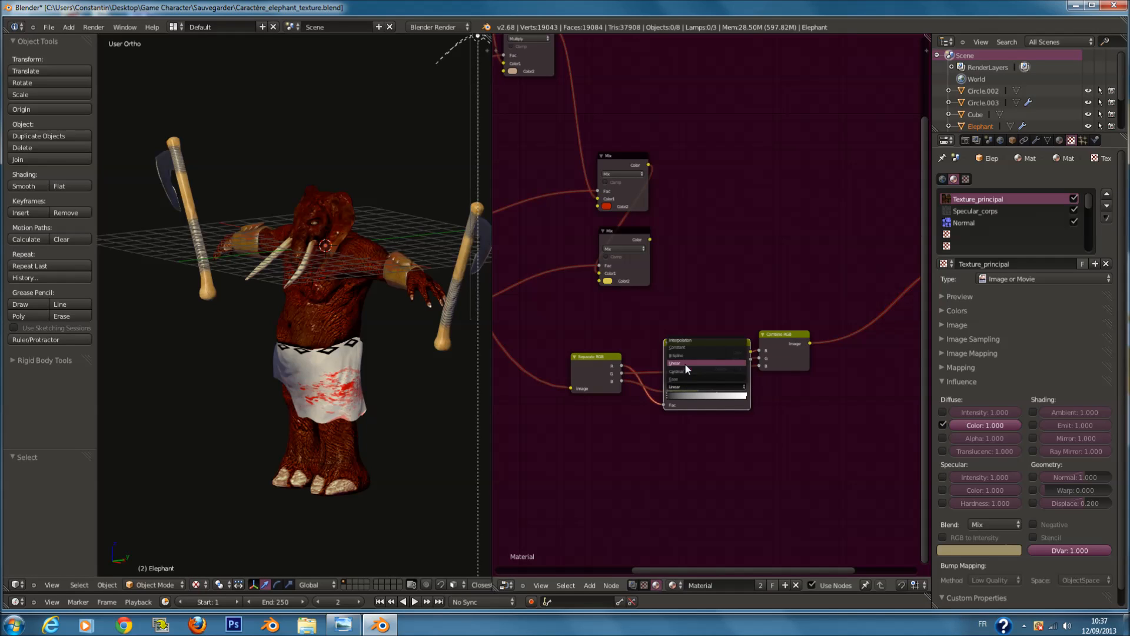
left_click(668, 344)
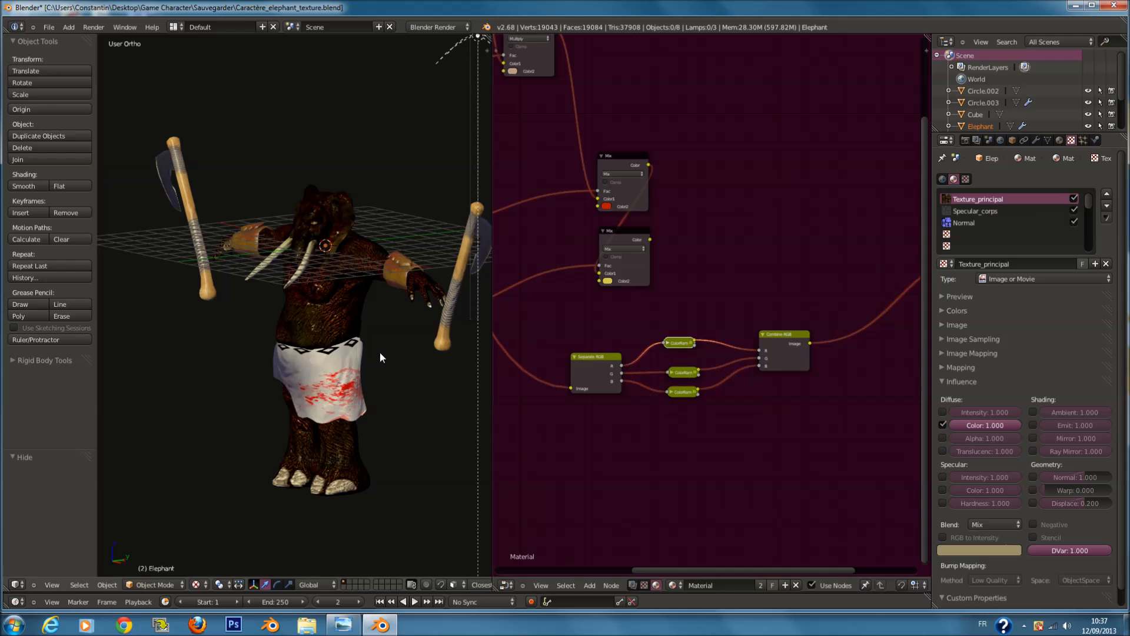
Step: Inspect the elephant's shading up close with the eased channel ramps and save the file over the existing one
middle_click_drag(380, 352, 419, 335)
scroll(358, 294, "up", 6)
key("a")
key("a")
scroll(358, 292, "down", 3)
key("ctrl+s")
scroll(779, 355, "down", 7)
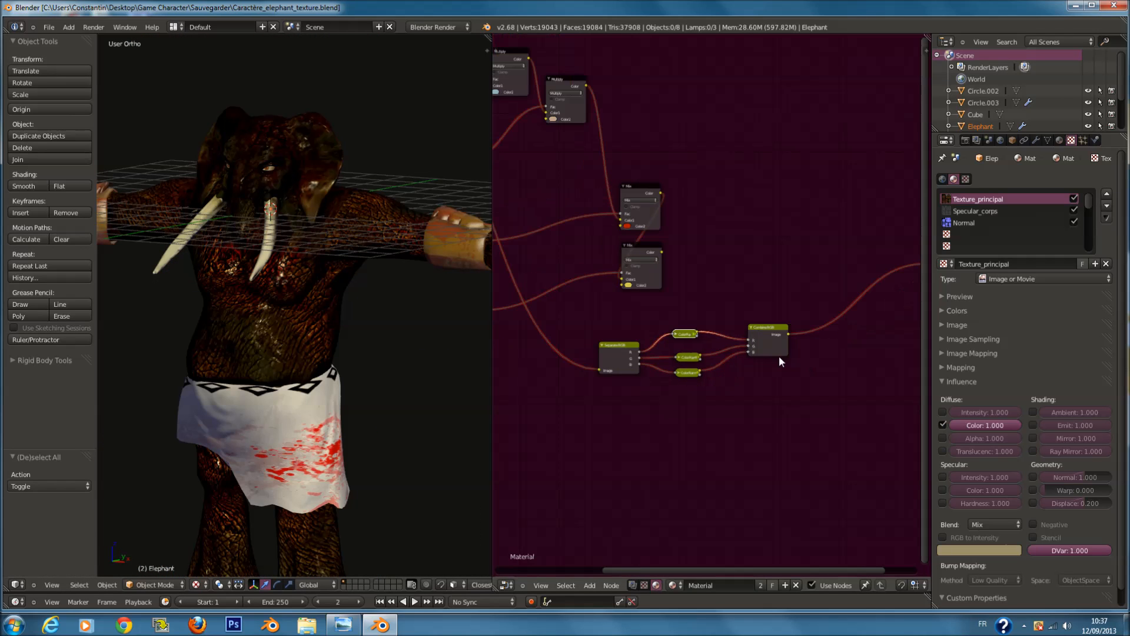
Step: Duplicate the R channel ColorRamp below the others, link the Separate RGB node's R output to its Fac, and expand it
scroll(783, 289, "up", 4)
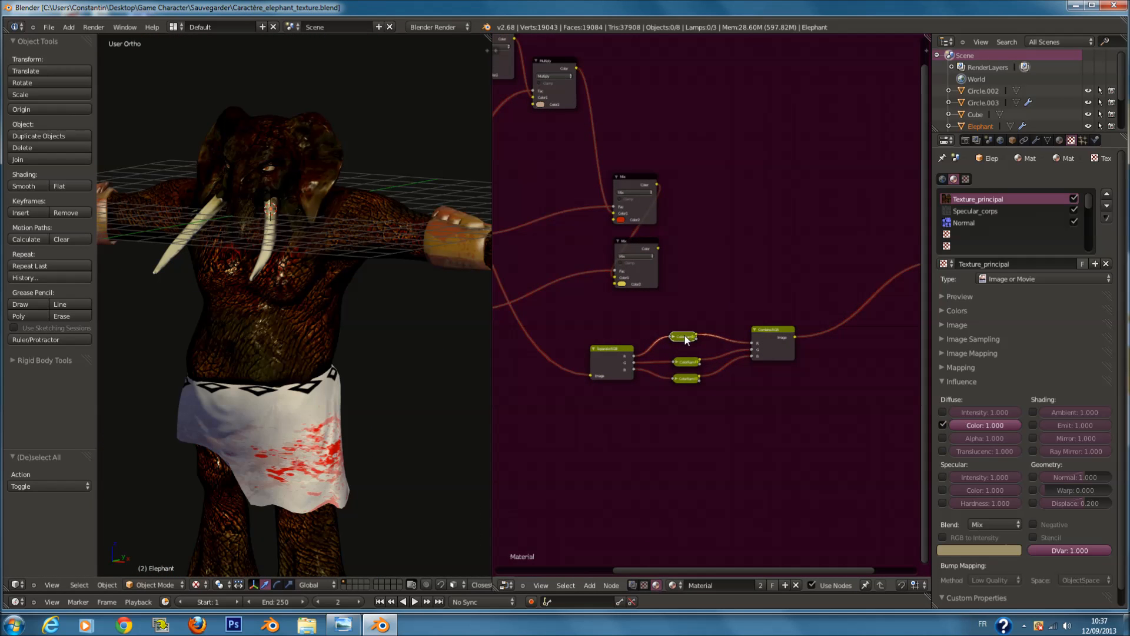
key("shift+d")
left_click(727, 419)
scroll(648, 371, "up", 1)
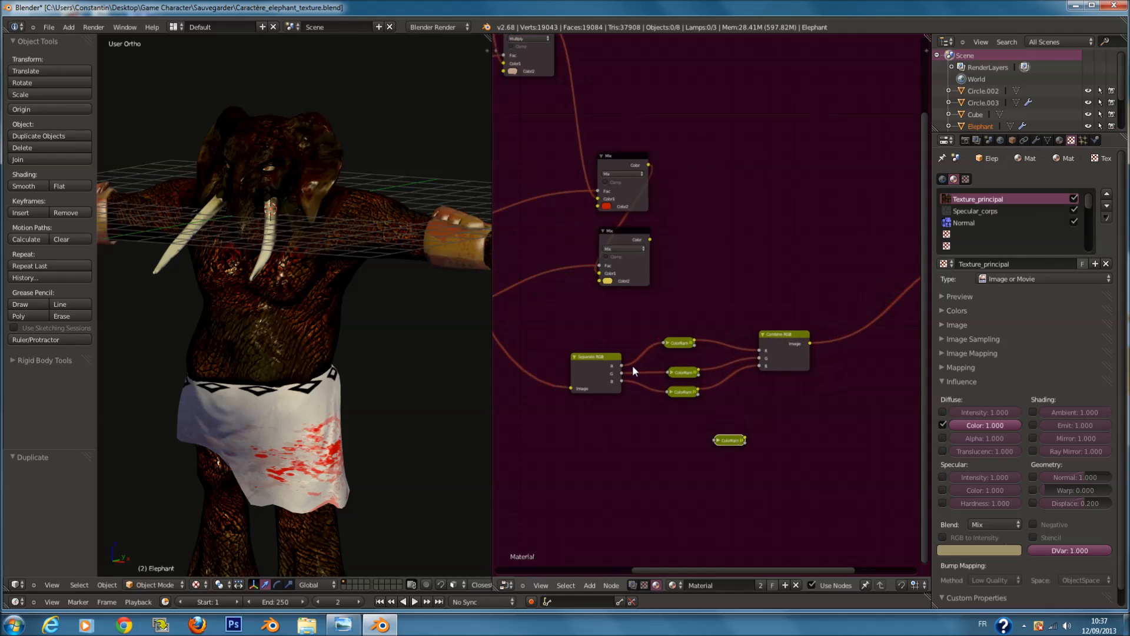
left_click_drag(622, 365, 716, 440)
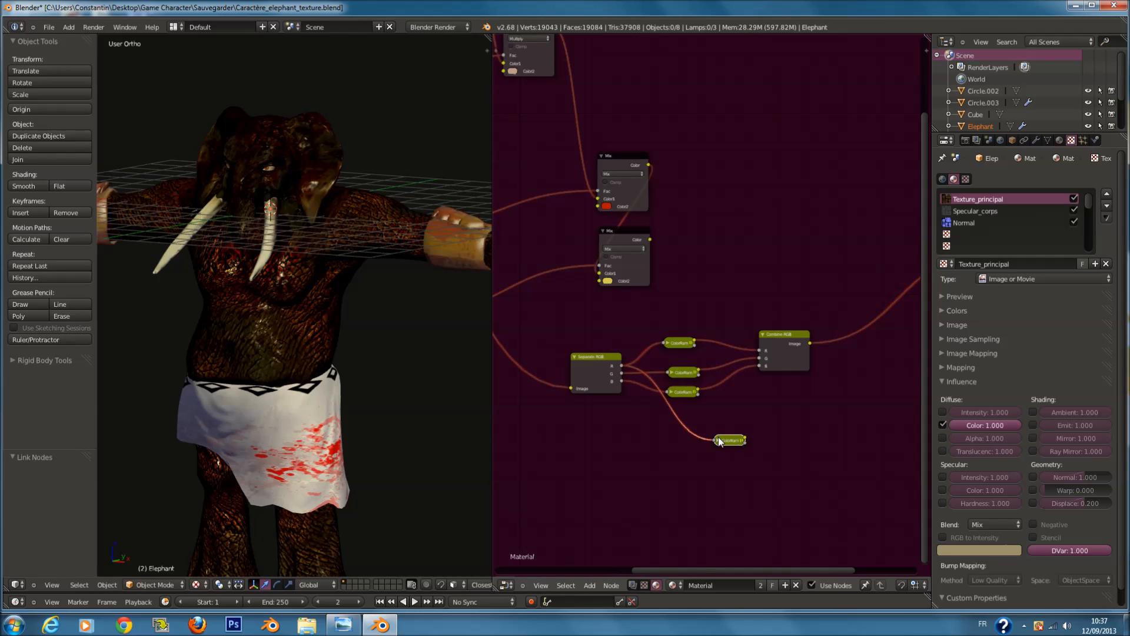
middle_click_drag(718, 437, 709, 383)
left_click(709, 384)
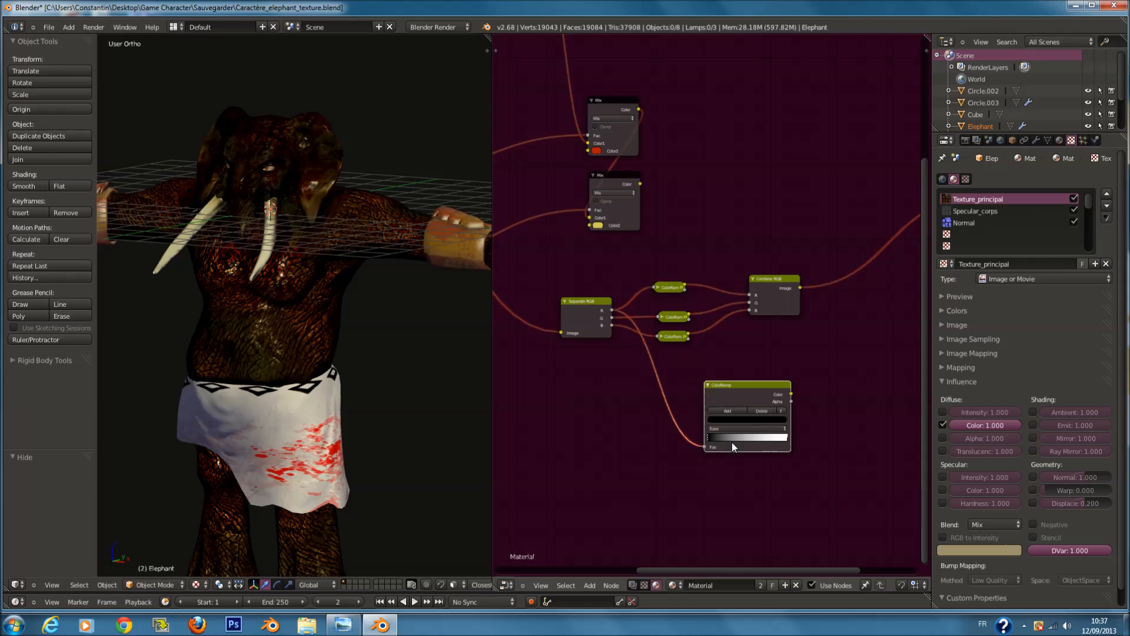
Step: Move the lower ColorRamp's dark and light stops inward and tint the light stop pale blue
scroll(714, 442, "up", 1)
left_click_drag(716, 461, 730, 463)
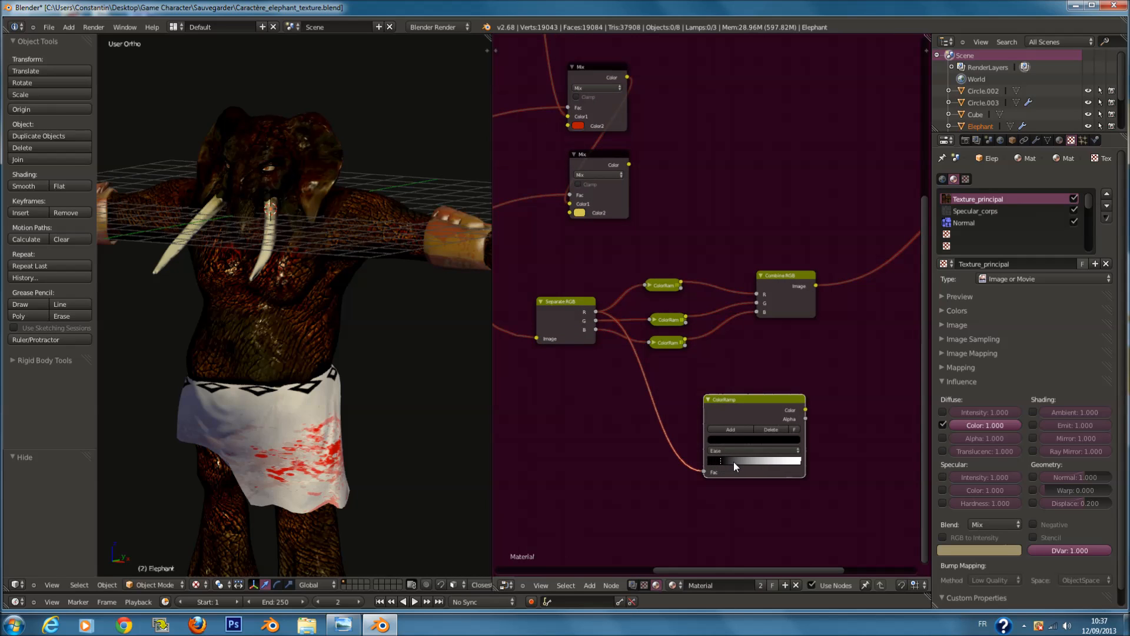
left_click_drag(800, 462, 790, 462)
left_click(786, 443)
left_click(750, 346)
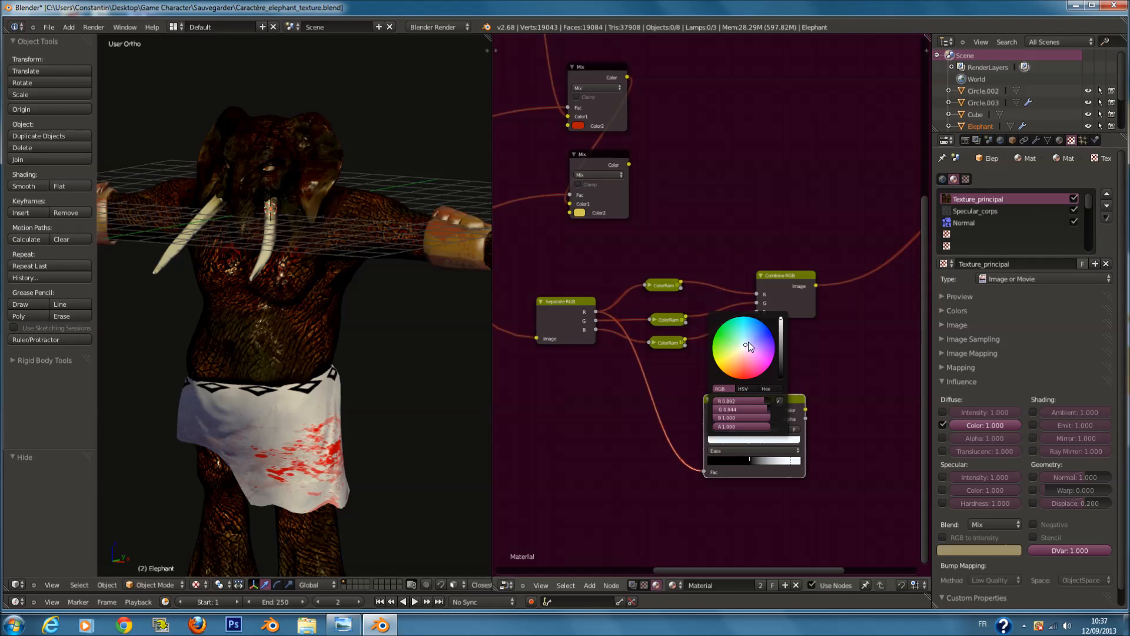
mouse_move(750, 339)
left_mouse_down()
mouse_move(756, 330)
mouse_move(751, 351)
mouse_move(750, 340)
left_mouse_up()
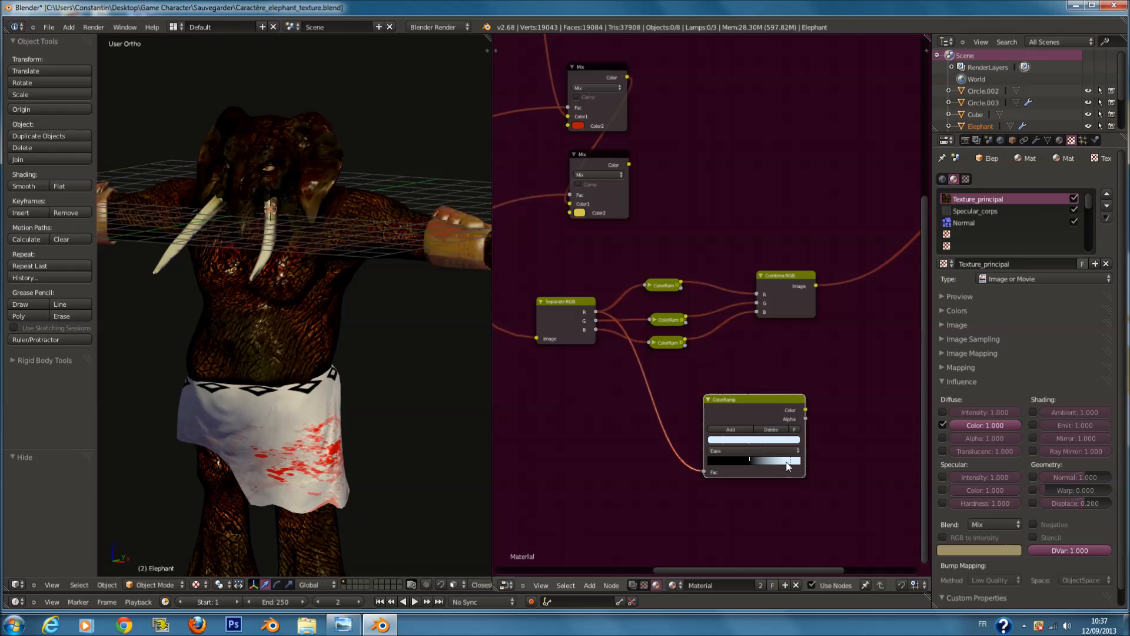
left_click(749, 461)
mouse_move(700, 472)
left_mouse_down()
mouse_move(690, 473)
mouse_move(717, 469)
mouse_move(699, 473)
left_mouse_up()
Step: Insert a MixRGB node after the Combine RGB node and link the lower ColorRamp's Color output to its Color2 input
middle_click_drag(715, 472, 648, 497)
key("shift+a")
mouse_move(769, 325)
left_click(812, 326)
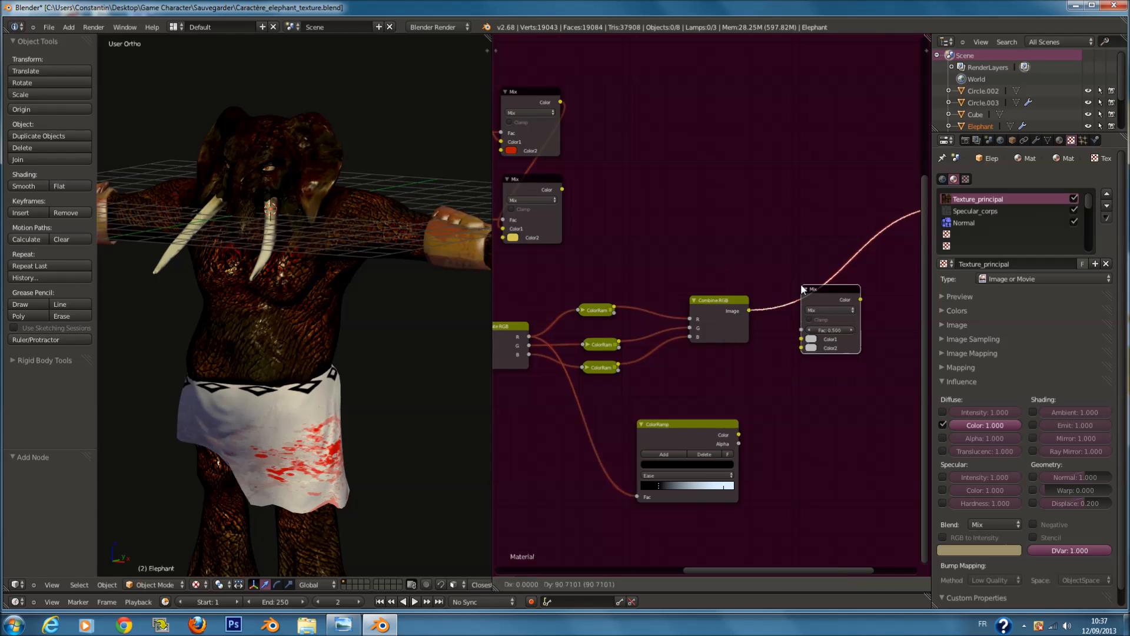
left_click(803, 327)
left_click_drag(739, 435, 799, 347)
Step: Set the new Mix node's blend mode to Screen and its Fac to 0.1
left_click(822, 310)
left_click(826, 264)
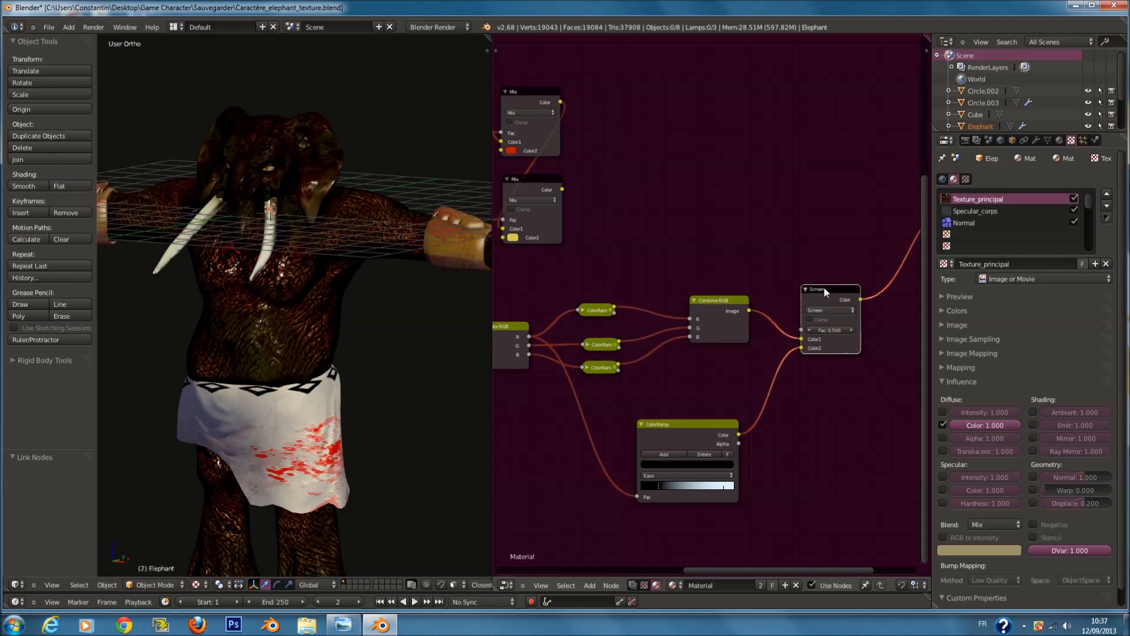
left_click(828, 331)
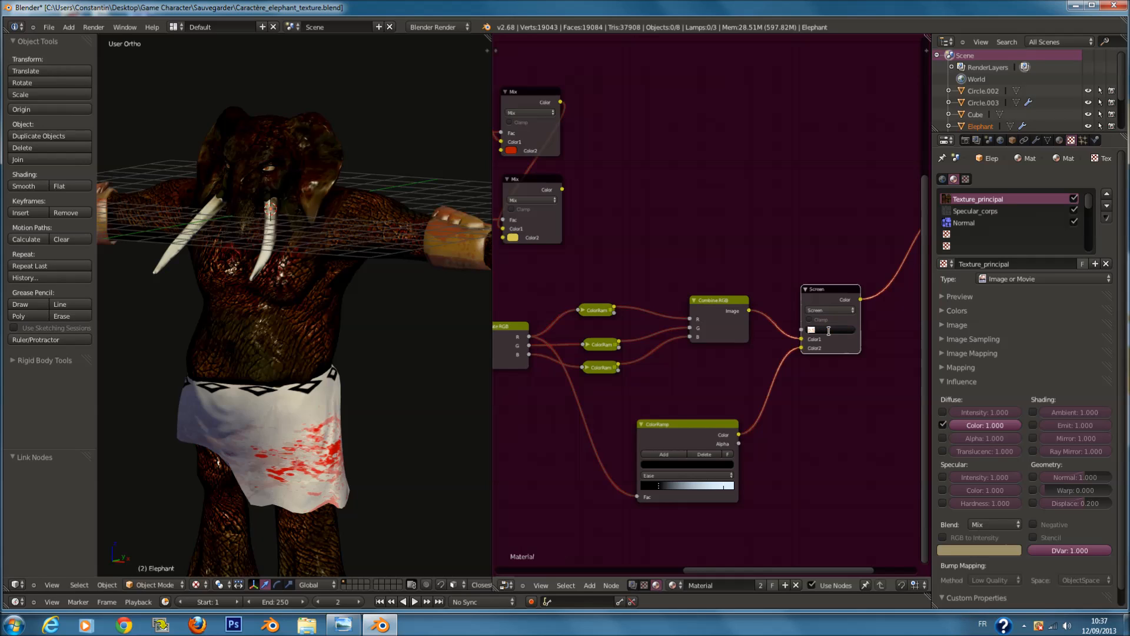
type("0.1")
key("Return")
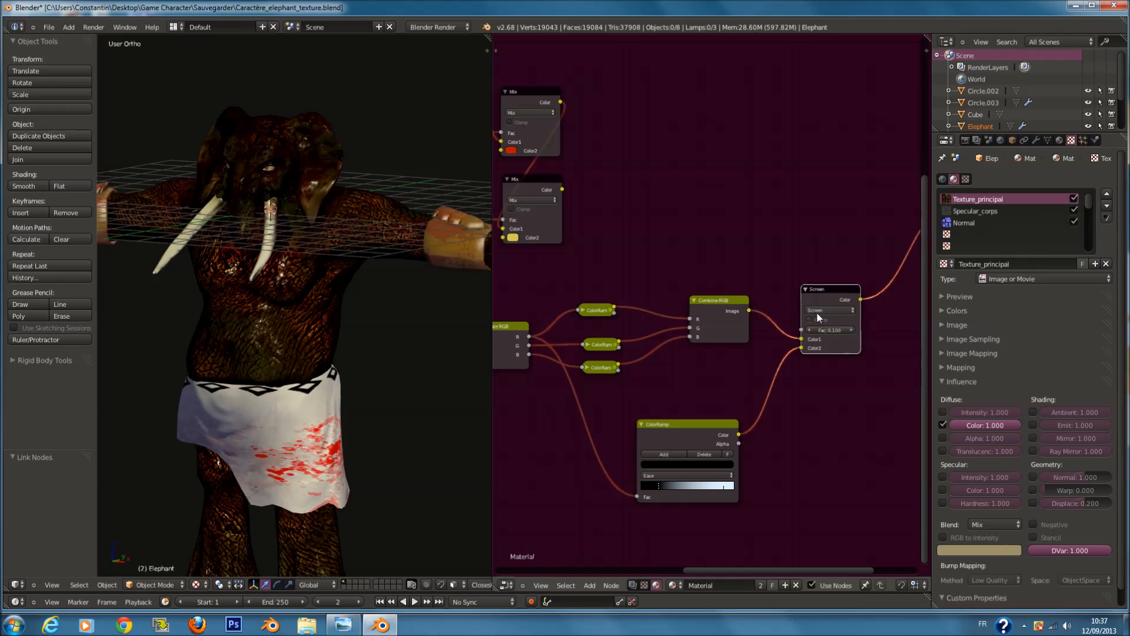
Step: Reposition the lower ColorRamp's dark stop to about a third of the way along the gradient
scroll(832, 316, "down", 1)
scroll(347, 327, "down", 1)
scroll(348, 331, "down", 1)
scroll(724, 441, "down", 1)
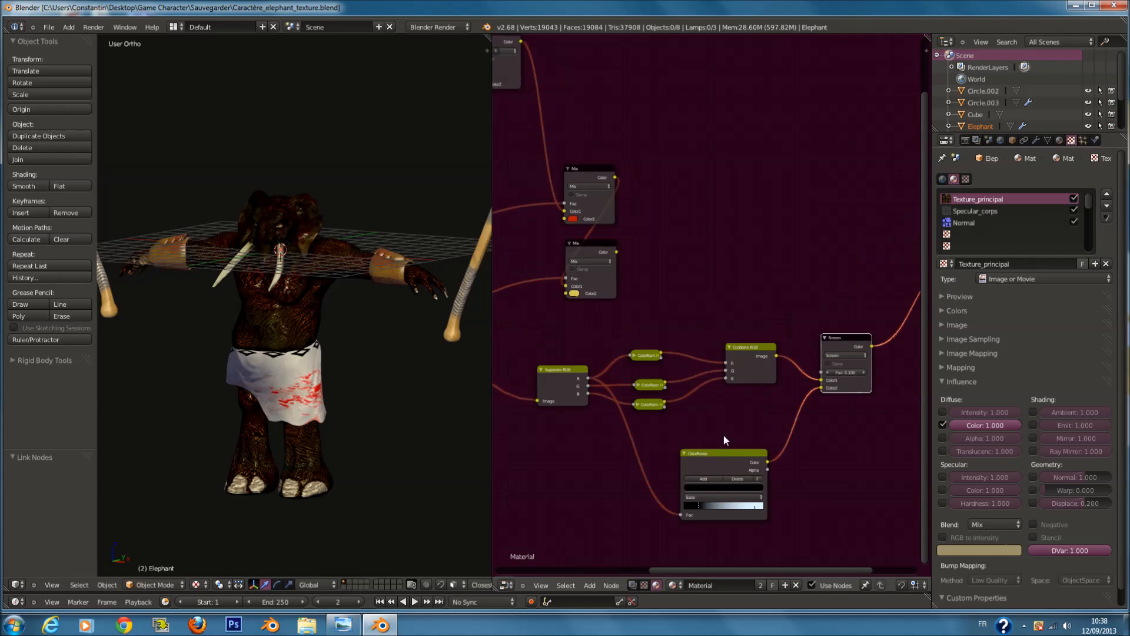
left_click_drag(722, 512, 683, 515)
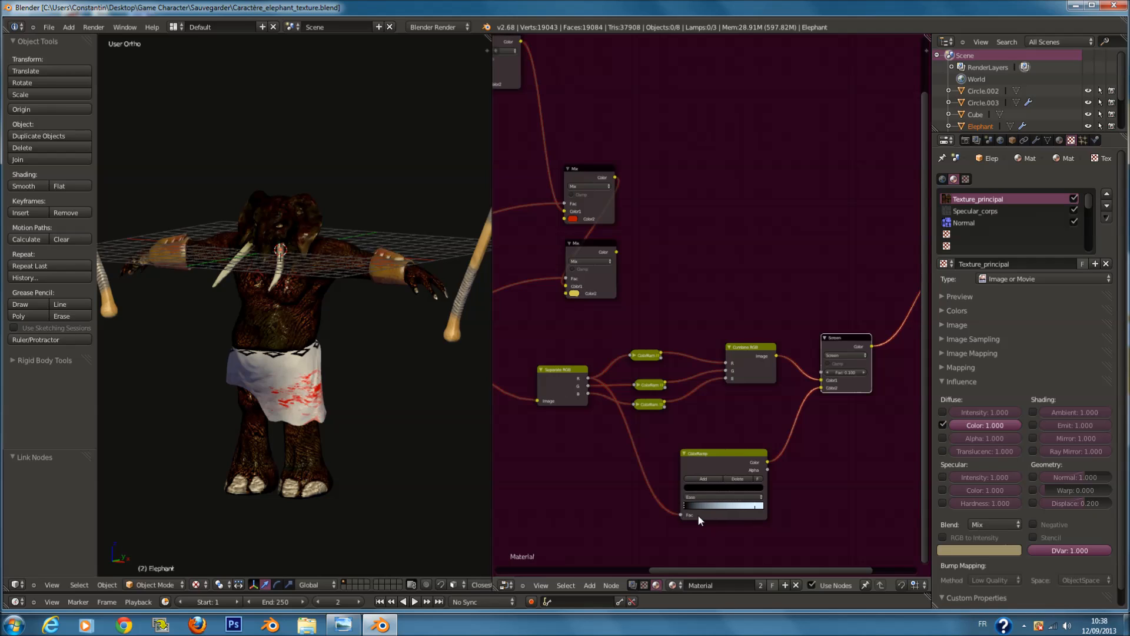
mouse_move(715, 520)
left_mouse_down()
mouse_move(728, 513)
mouse_move(709, 506)
left_mouse_up()
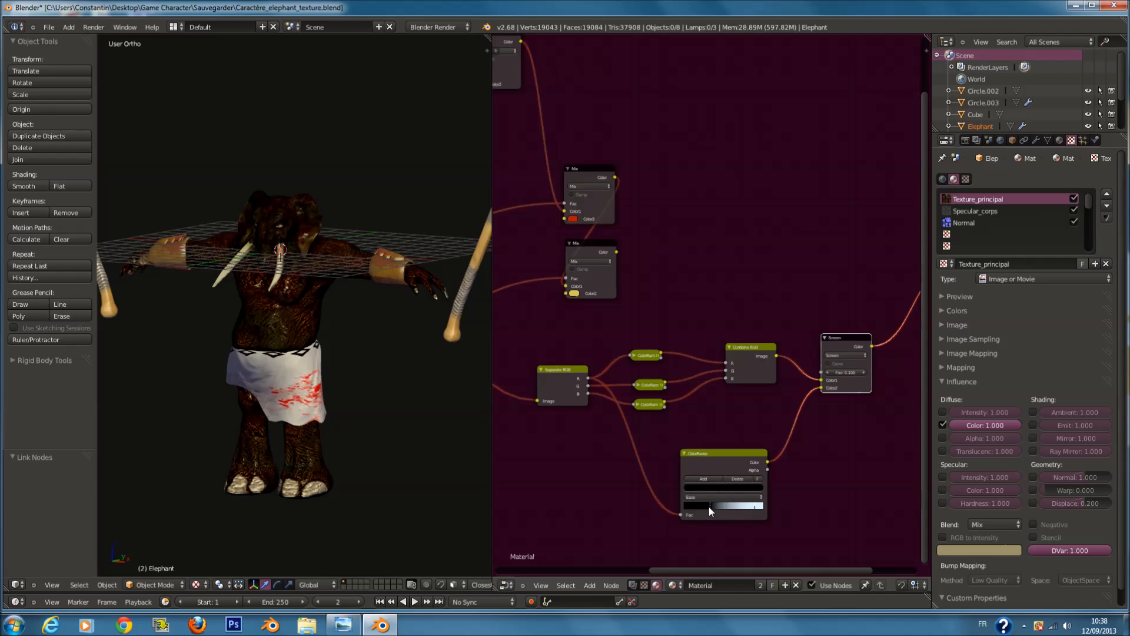
Step: Move the Output node farther from the Screen node to make room for another node
scroll(787, 365, "down", 3)
scroll(786, 341, "up", 2)
key("a")
scroll(765, 304, "down", 3)
middle_click_drag(703, 281, 632, 347)
left_click_drag(831, 325, 891, 335)
Step: Insert a MixRGB node between the Screen and Output nodes, and link the lower Mix node's Color output to its Color1 input
scroll(783, 323, "up", 2)
middle_click_drag(743, 307, 797, 255)
scroll(760, 289, "down", 1)
key("a")
key("shift+a")
key("shift+a")
mouse_move(693, 285)
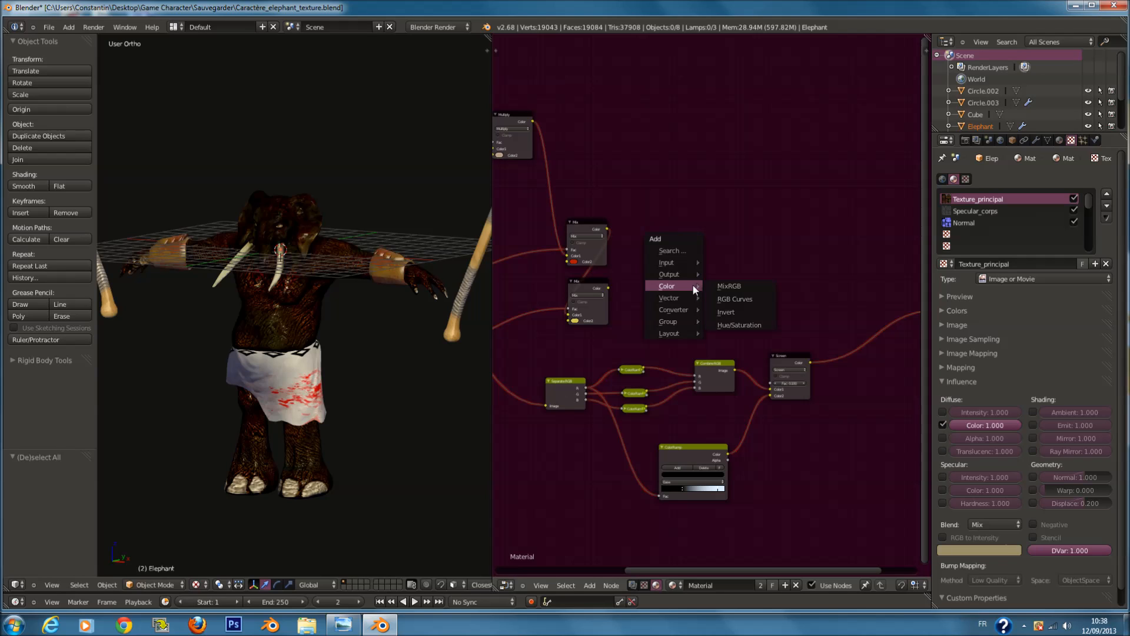
left_click(751, 284)
left_click(883, 307)
left_click_drag(610, 287, 863, 332)
left_click(1075, 8)
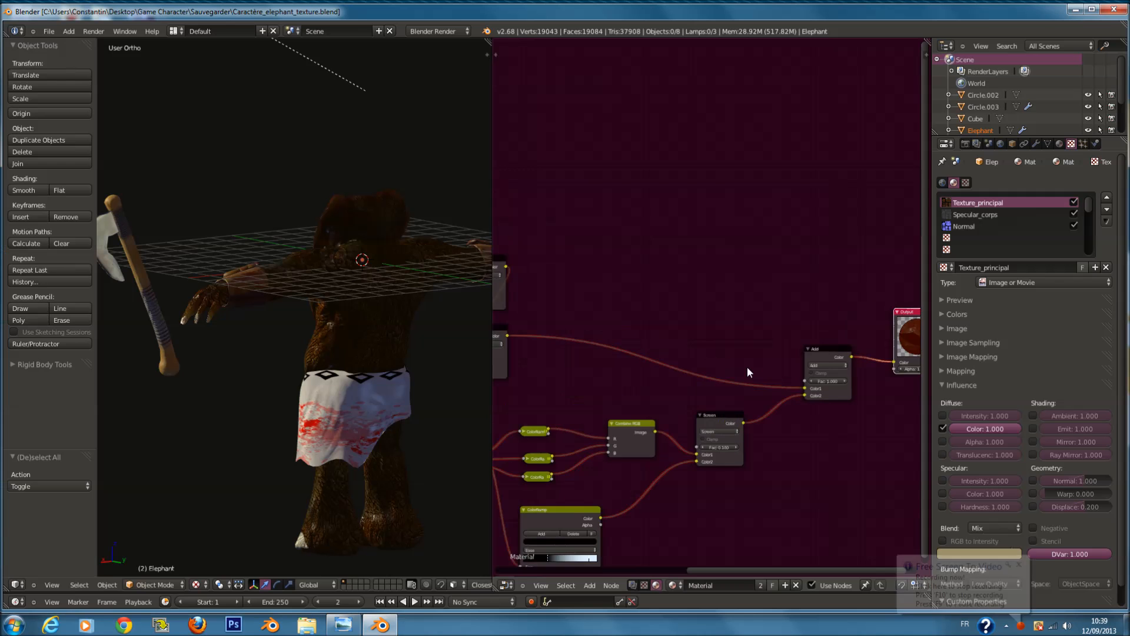
Step: Duplicate the Output node, place the copy above the extended material node, and link the material's Color output to it
middle_click_drag(328, 326, 440, 341)
left_click(899, 315)
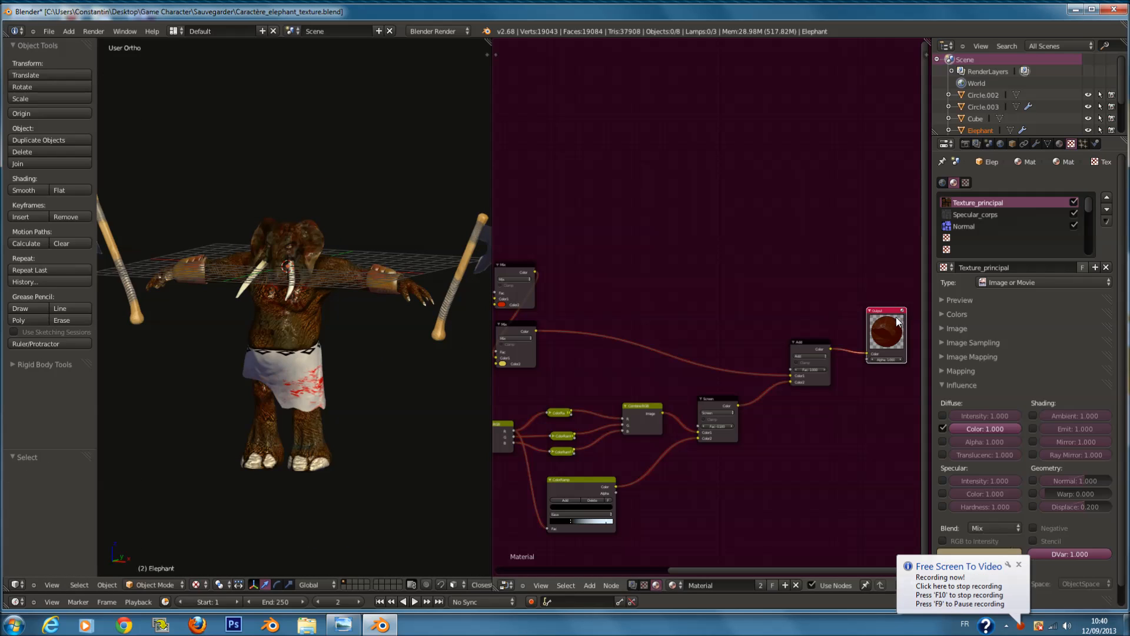
key("shift+d")
left_click(510, 148)
middle_click_drag(584, 182, 742, 222)
scroll(651, 279, "down", 4)
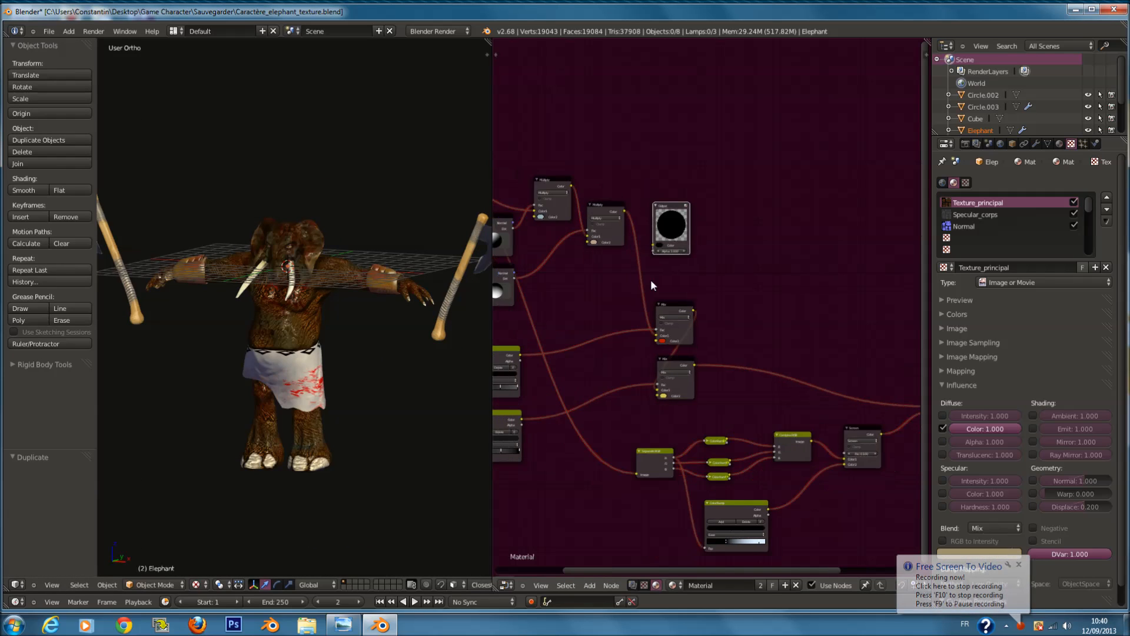
middle_click_drag(526, 207, 573, 268)
left_click_drag(729, 291, 579, 195)
left_click_drag(535, 263, 607, 214)
Step: Compare the elephant under the duplicate and original outputs from several angles, making the original Output node active again
scroll(284, 295, "up", 3)
middle_click_drag(284, 295, 144, 268)
middle_click_drag(296, 245, 309, 202)
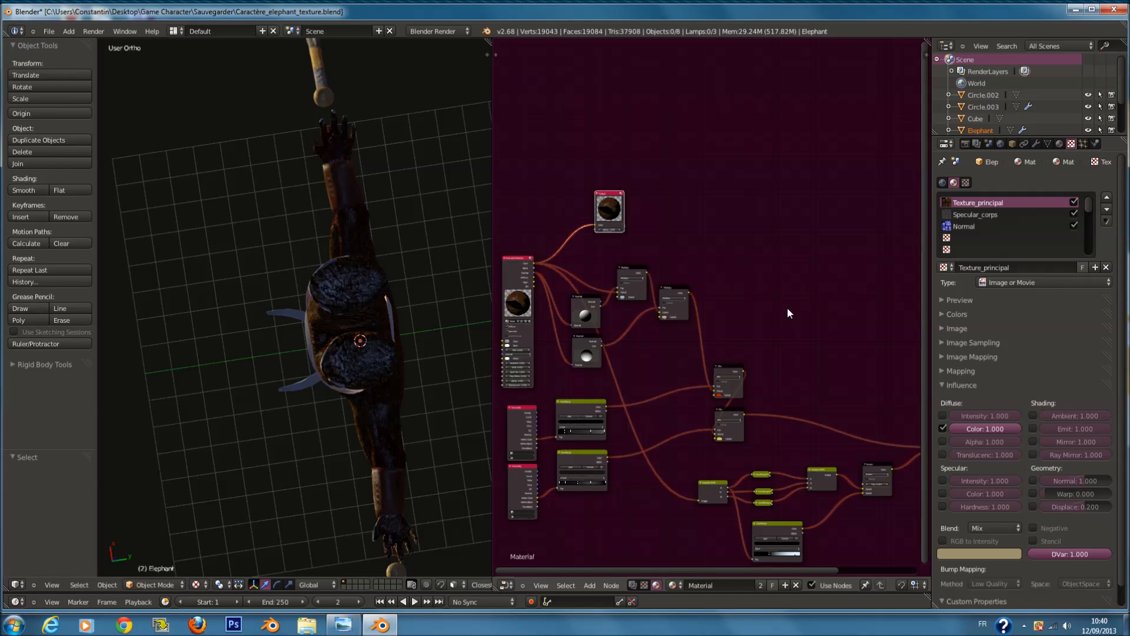
scroll(788, 310, "down", 1)
middle_click_drag(788, 310, 648, 309)
middle_click_drag(829, 376, 742, 368)
left_click(746, 398)
middle_click_drag(372, 192, 501, 212)
scroll(442, 244, "up", 3)
middle_click_drag(441, 244, 476, 274)
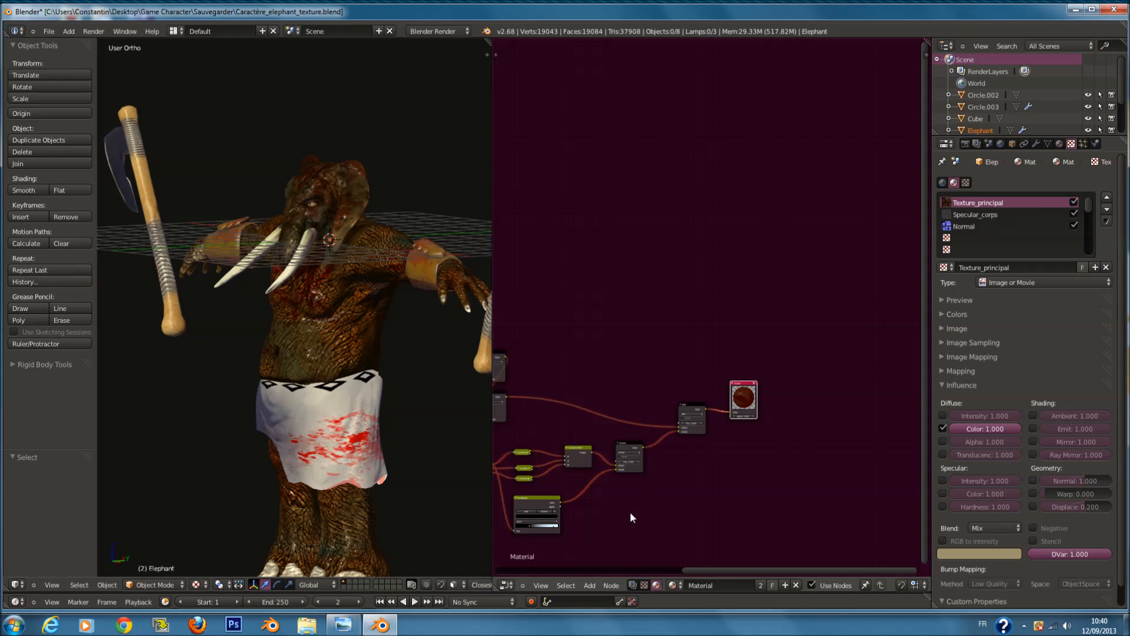
scroll(673, 476, "up", 2)
middle_click_drag(673, 471, 758, 421)
scroll(698, 450, "up", 2)
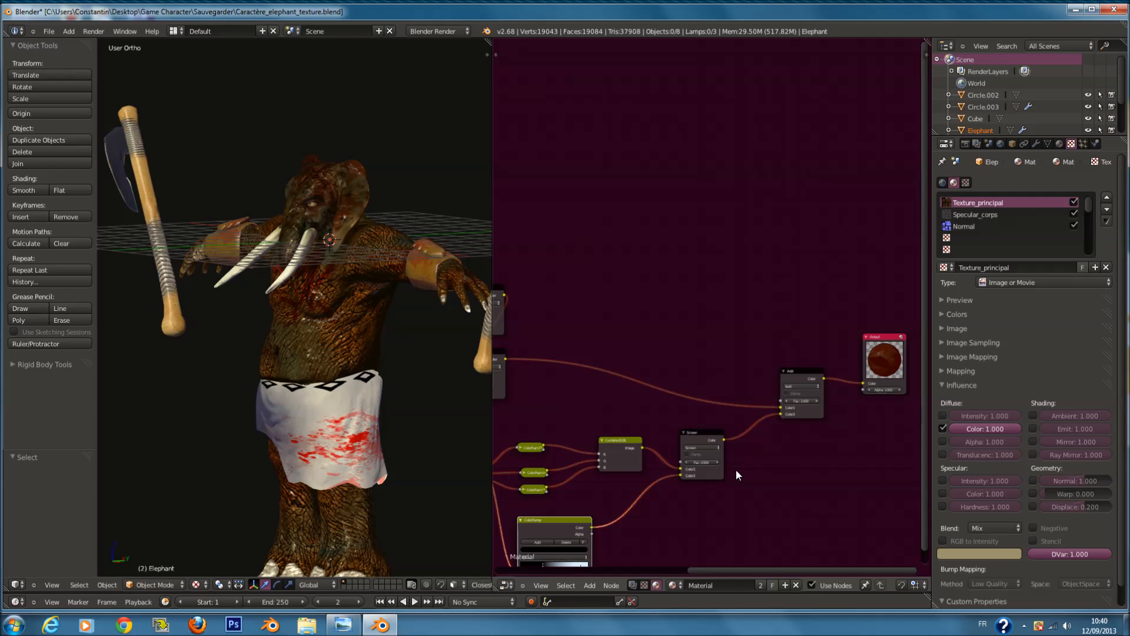
middle_click_drag(736, 470, 776, 345)
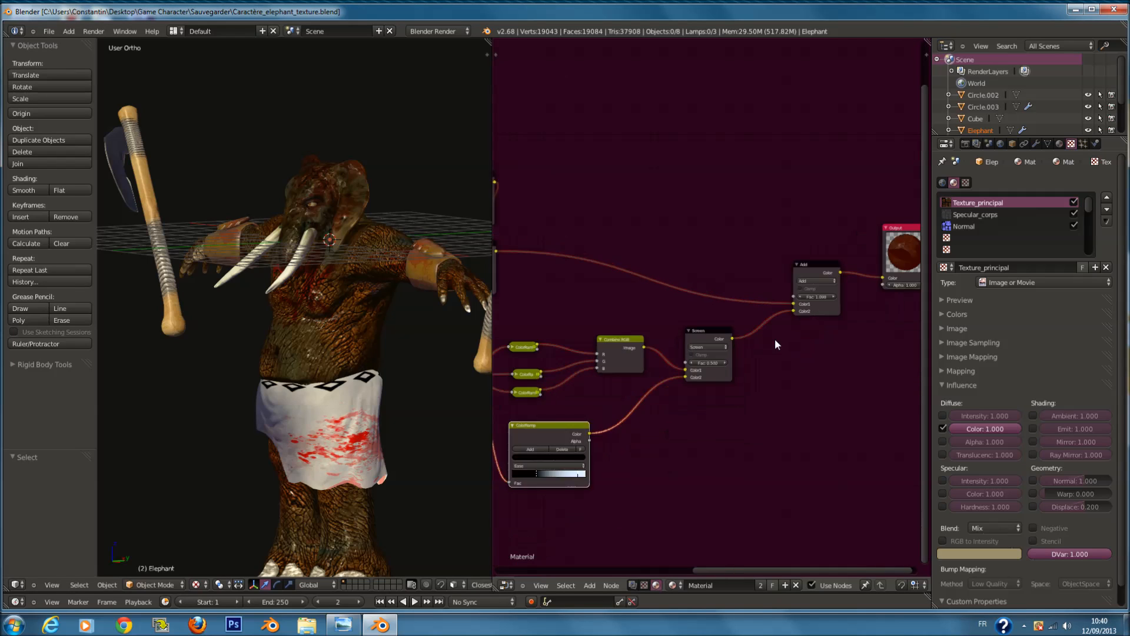
Step: Link the lower Screen node's Color output directly to the Output node and try a different factor before resetting it to 0.5
scroll(760, 340, "down", 1)
left_click_drag(731, 337, 875, 280)
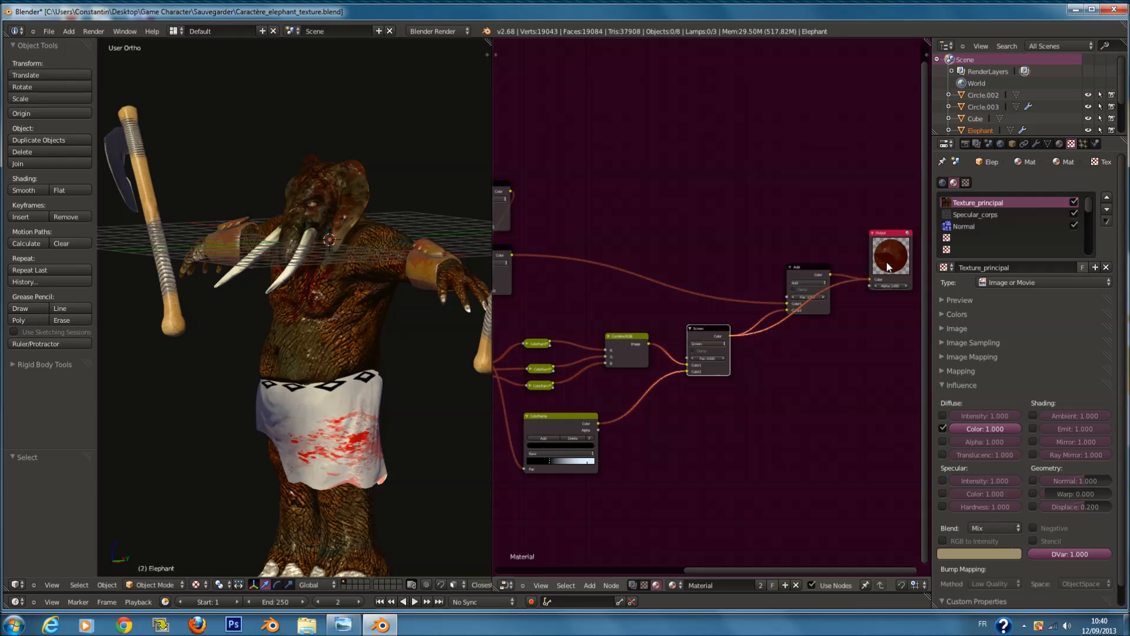
scroll(768, 371, "up", 2)
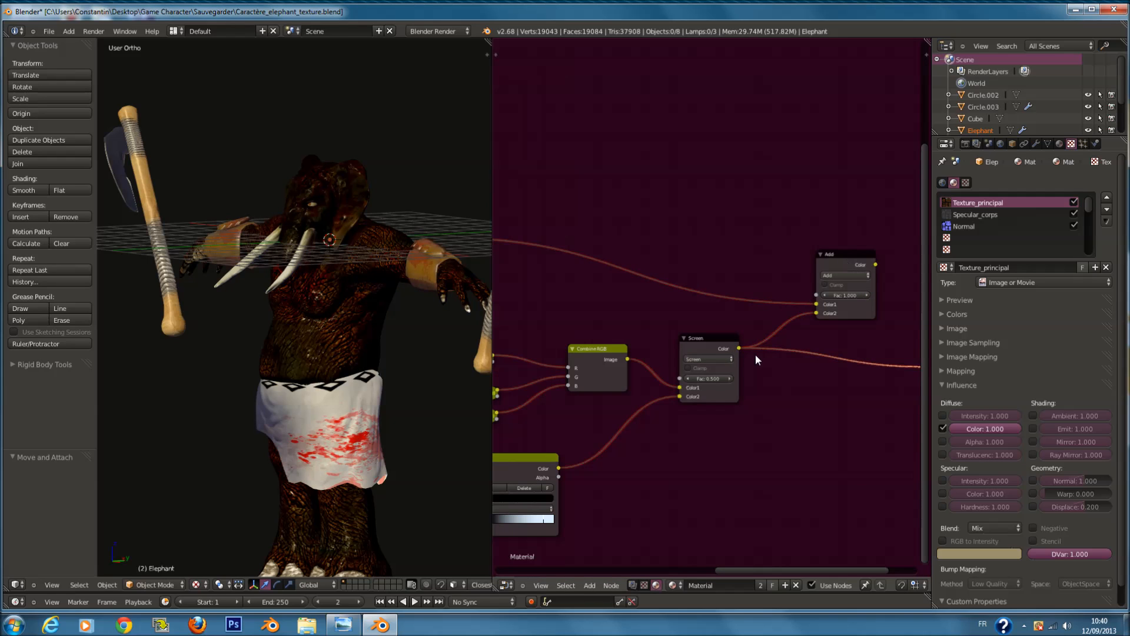
left_click_drag(713, 380, 581, 379)
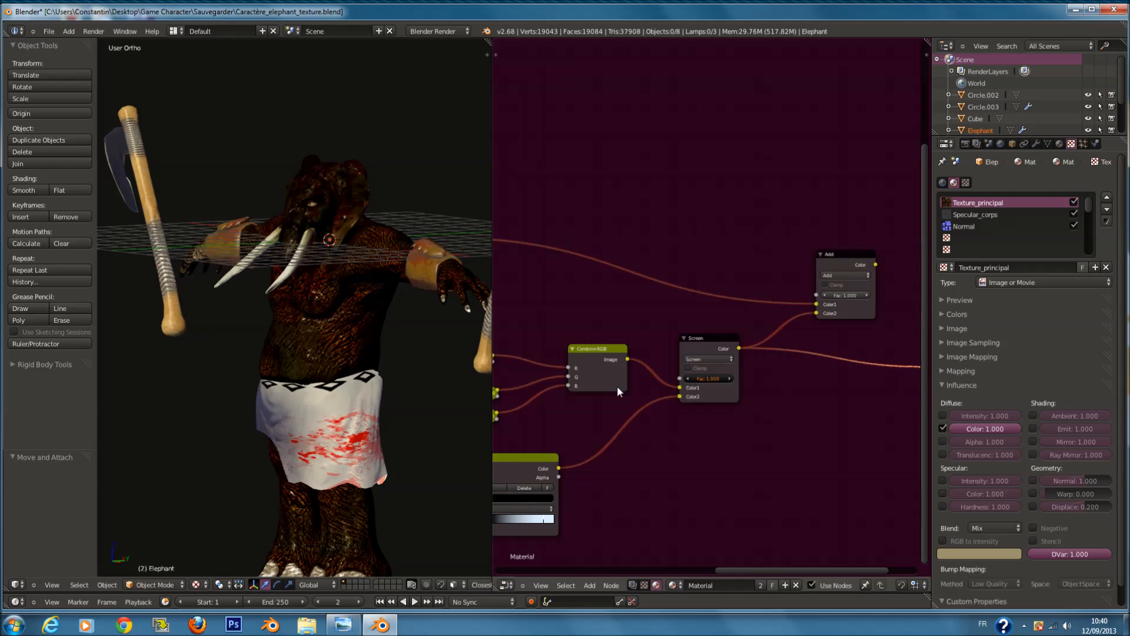
type("5")
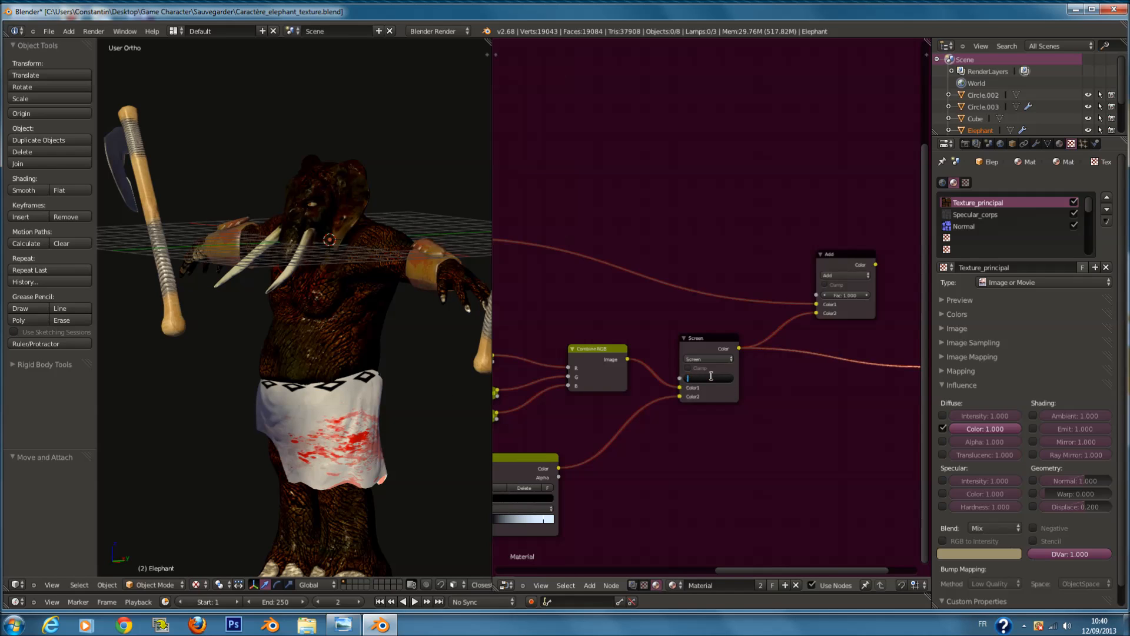
Step: Try the Add, Mix and Multiply blend types on the lower mix node, and return it to Screen
left_click(711, 361)
left_click(701, 343)
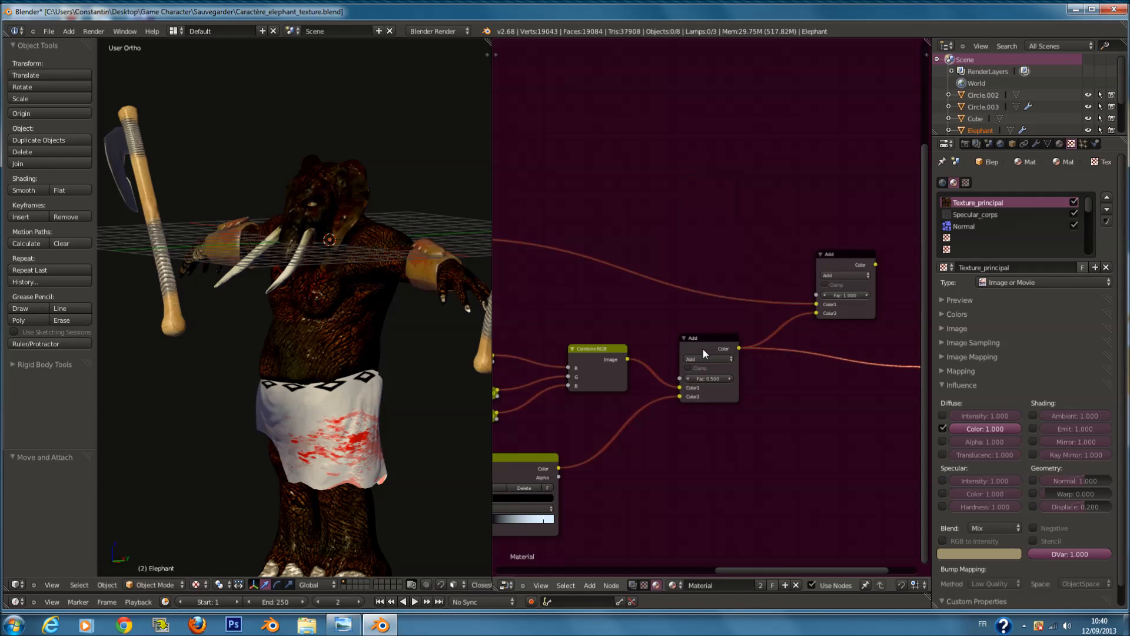
left_click(705, 356)
left_click(705, 351)
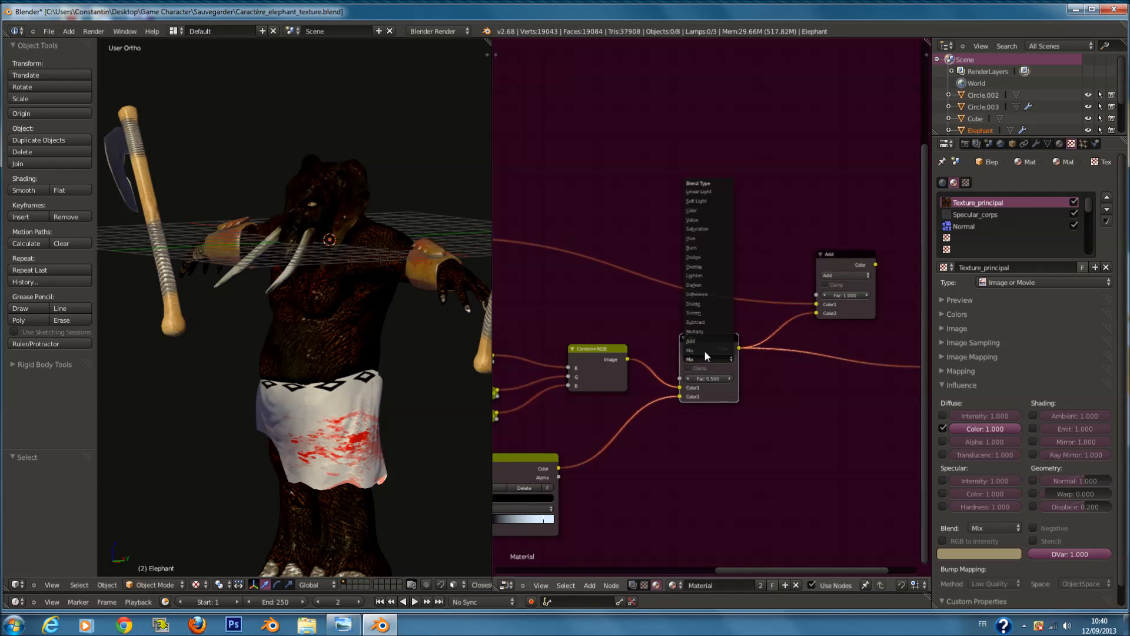
left_click(703, 332)
left_click(706, 357)
left_click(702, 313)
Step: Link the upper Add node's Color output back to the Output node's Color input
middle_click_drag(869, 277, 790, 303)
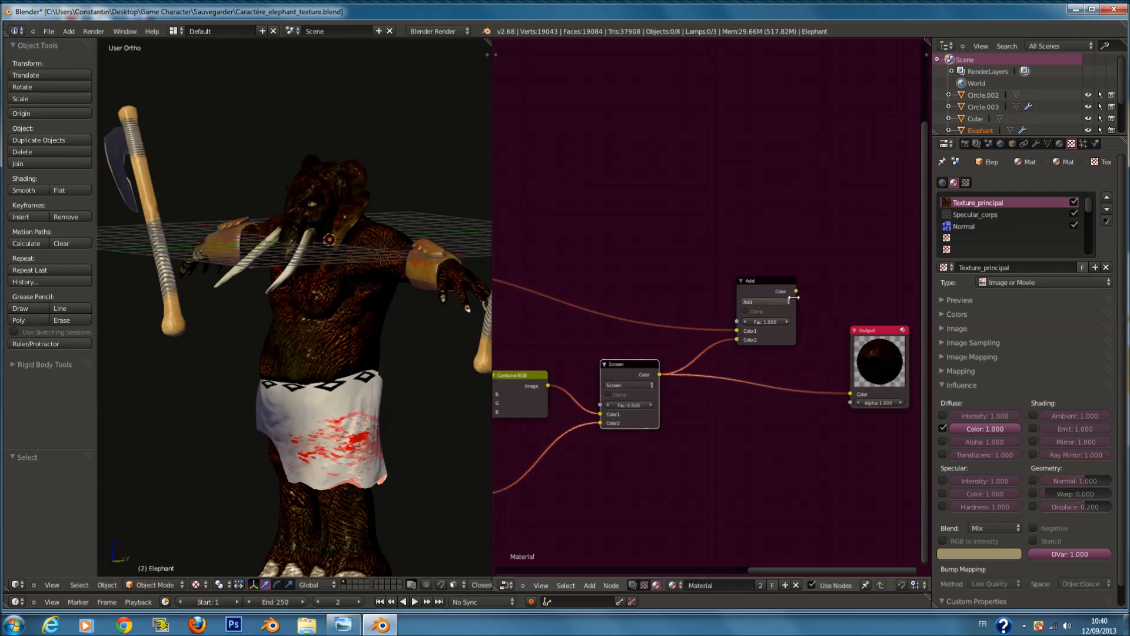
left_click_drag(792, 293, 850, 394)
Step: Try the Darken and Dodge blend types on the final mix node, check the elephant, and save the file
left_click(764, 302)
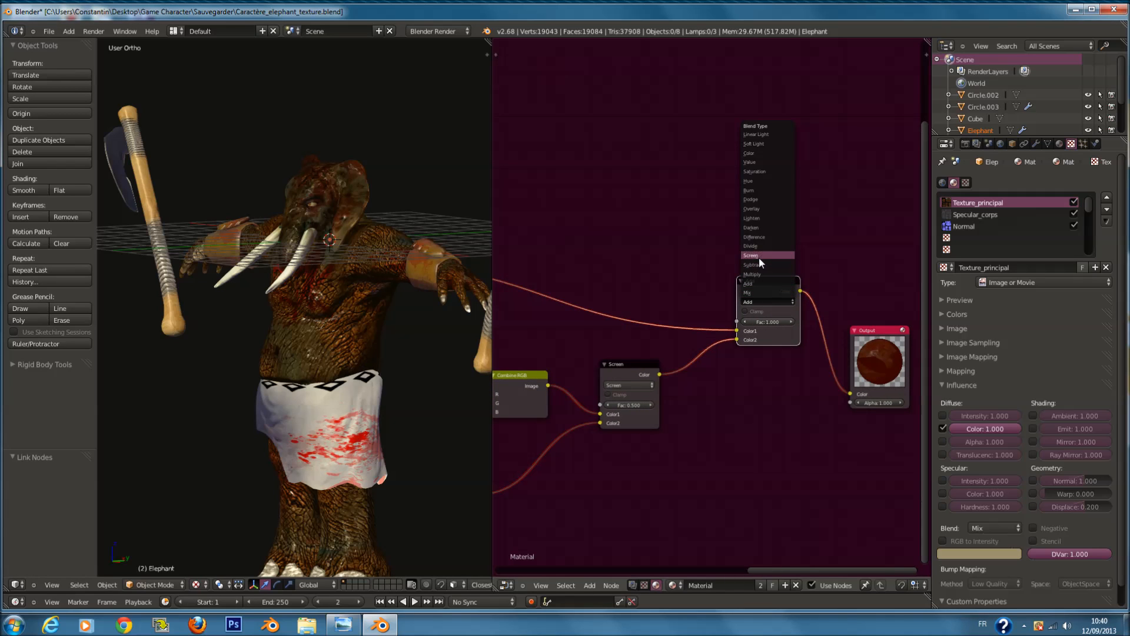
left_click(768, 302)
left_click(760, 227)
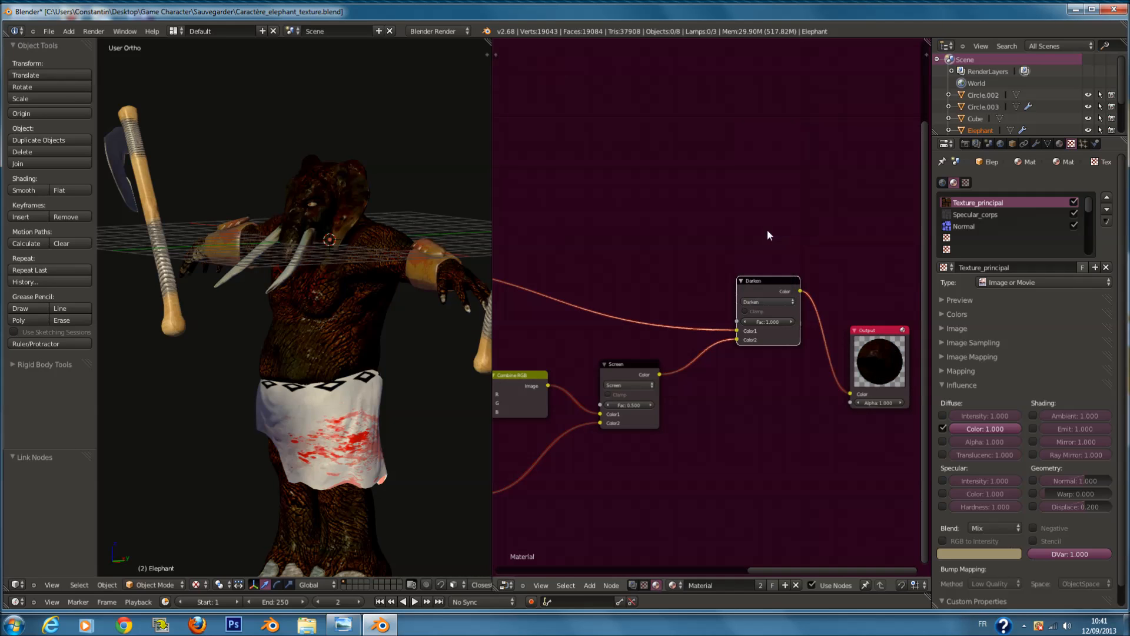
left_click(768, 301)
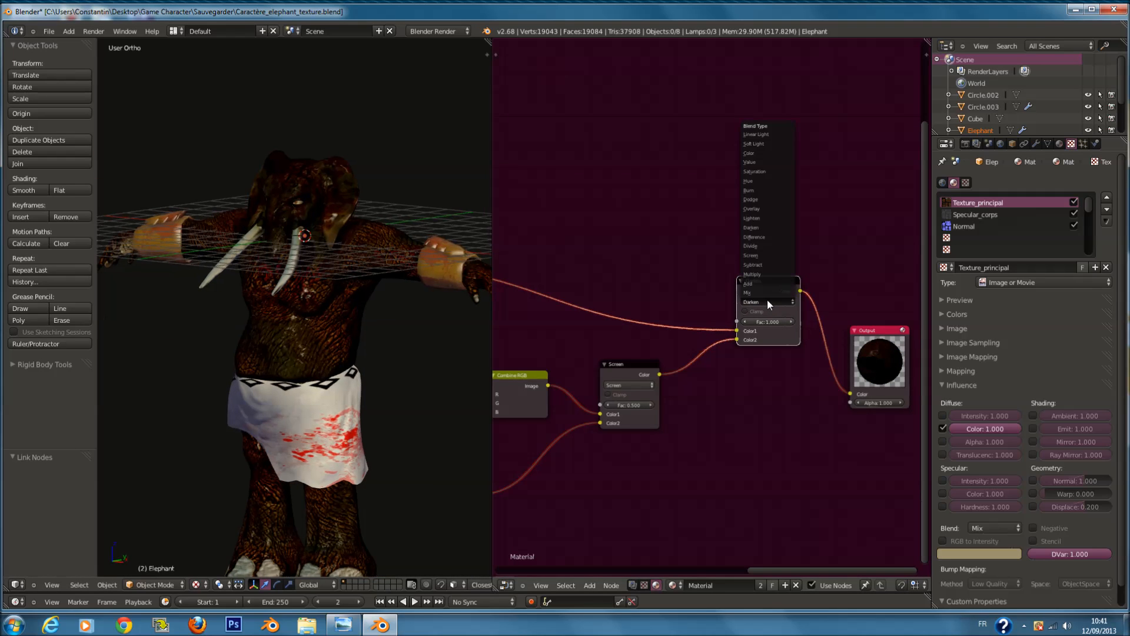
left_click(777, 198)
middle_click_drag(312, 283, 645, 444)
key("ctrl+s")
left_click(299, 281)
scroll(653, 445, "up", 1)
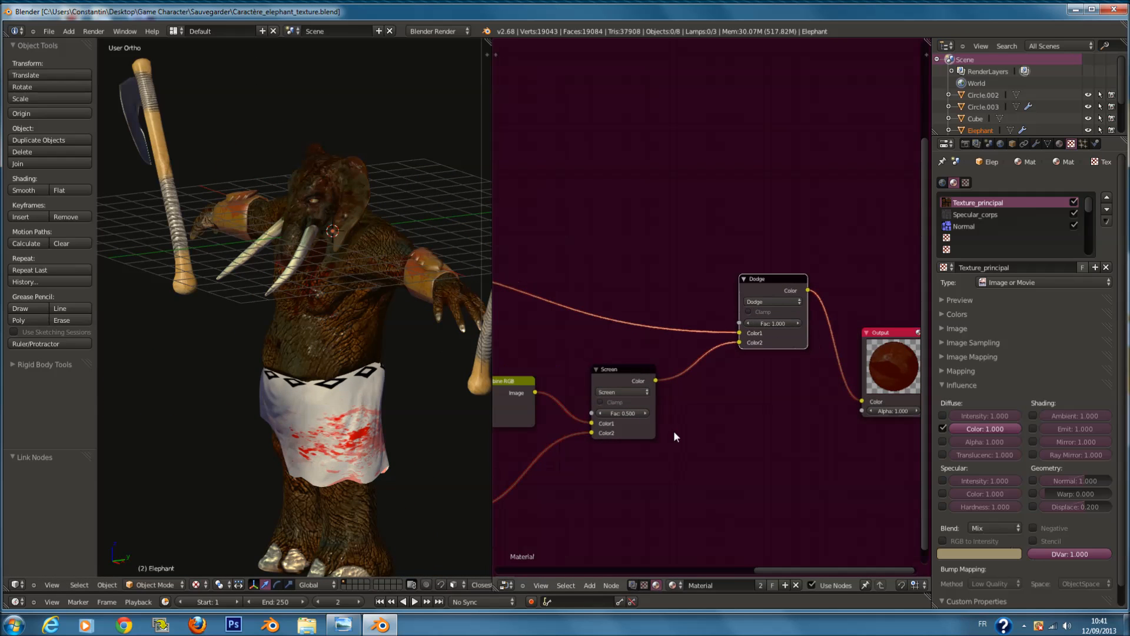
Step: Try the Burn and Color blend types on the final mix node, inspect the elephant up close, and save the file
left_click(780, 302)
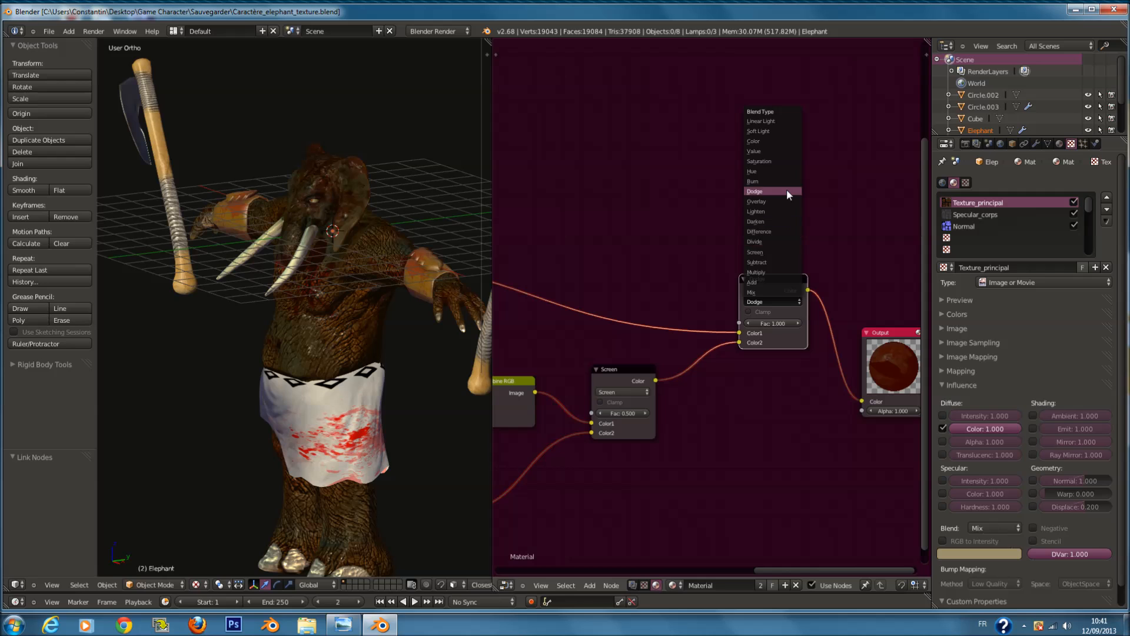
left_click(780, 180)
left_click(769, 301)
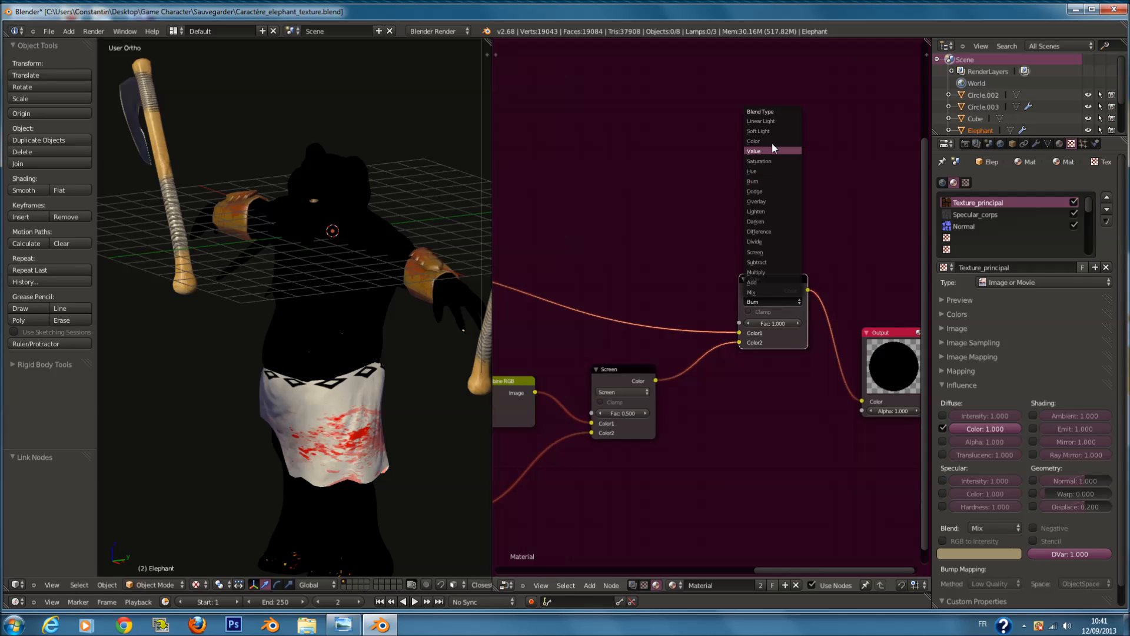
left_click(772, 141)
mouse_move(337, 323)
middle_mouse_down()
mouse_move(358, 322)
mouse_move(329, 334)
mouse_move(151, 310)
mouse_move(121, 355)
mouse_move(133, 362)
mouse_move(125, 325)
mouse_move(179, 246)
mouse_move(270, 202)
mouse_move(349, 266)
mouse_move(316, 323)
middle_mouse_up()
scroll(359, 322, "up", 2)
key("ctrl+s")
key("Return")
scroll(355, 327, "down", 2)
scroll(353, 328, "down", 8, "shift")
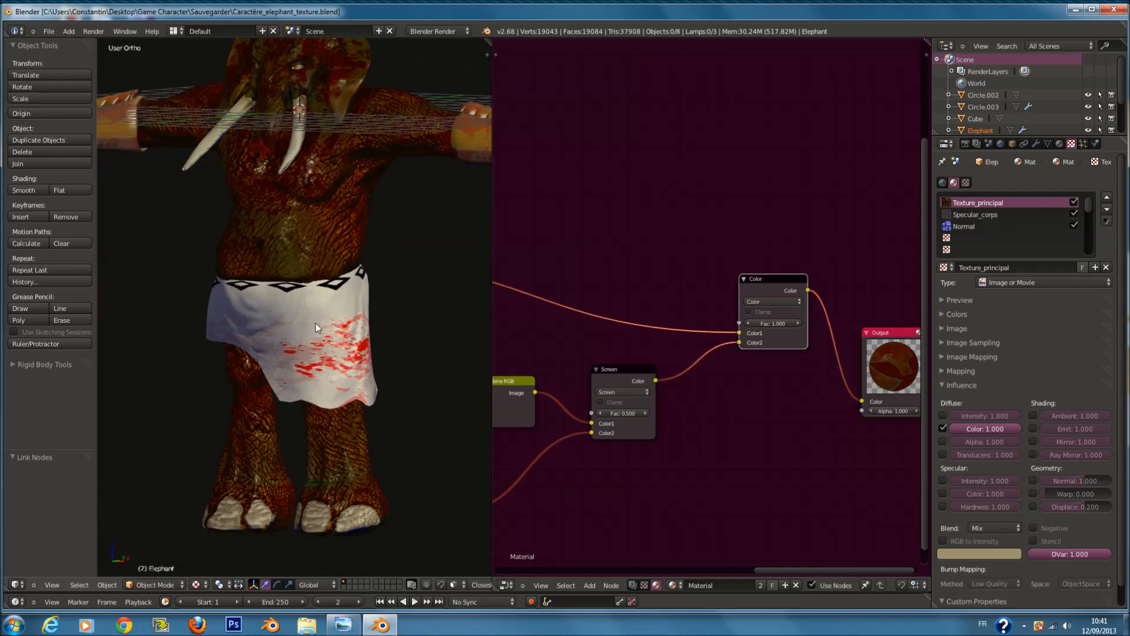
Step: Set the final mix node's blend type back to Add and save the file over the existing one
left_click(789, 301)
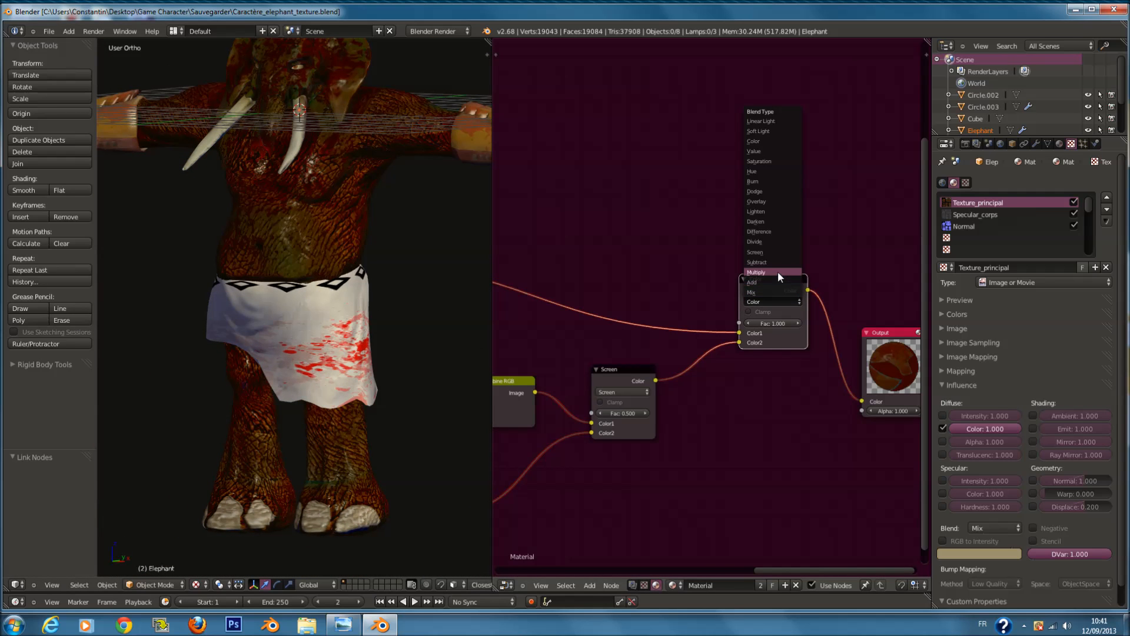
left_click(776, 282)
scroll(206, 298, "down", 3)
scroll(333, 298, "up", 2)
key("a")
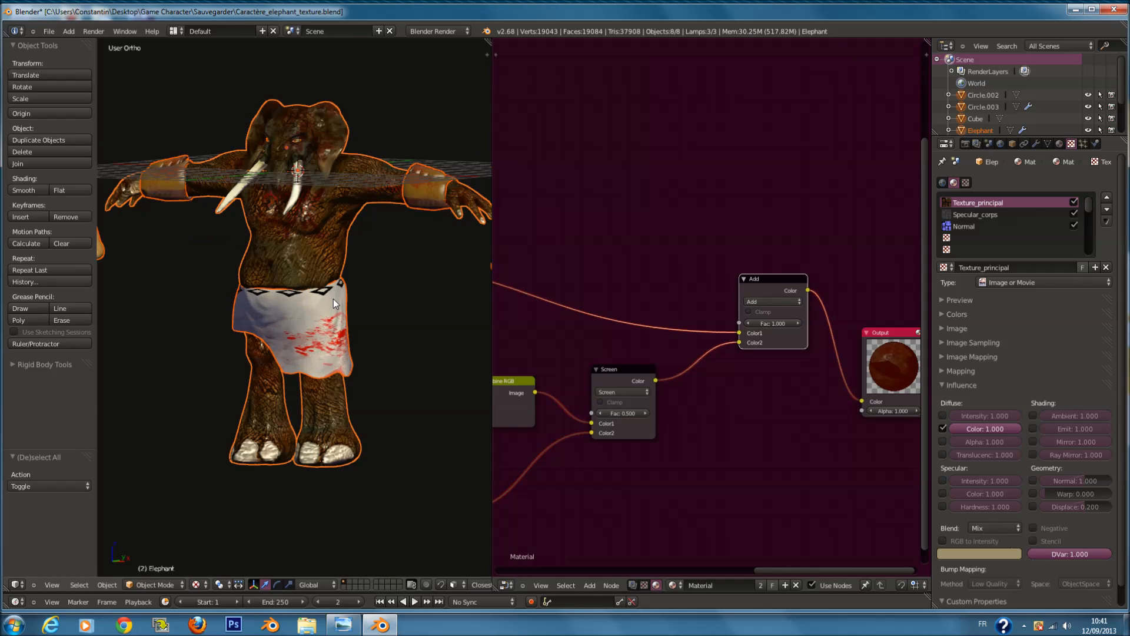
key("a")
key("ctrl+s")
left_click(371, 303)
middle_click_drag(371, 304, 363, 304)
middle_click_drag(384, 258, 308, 317, "shift")
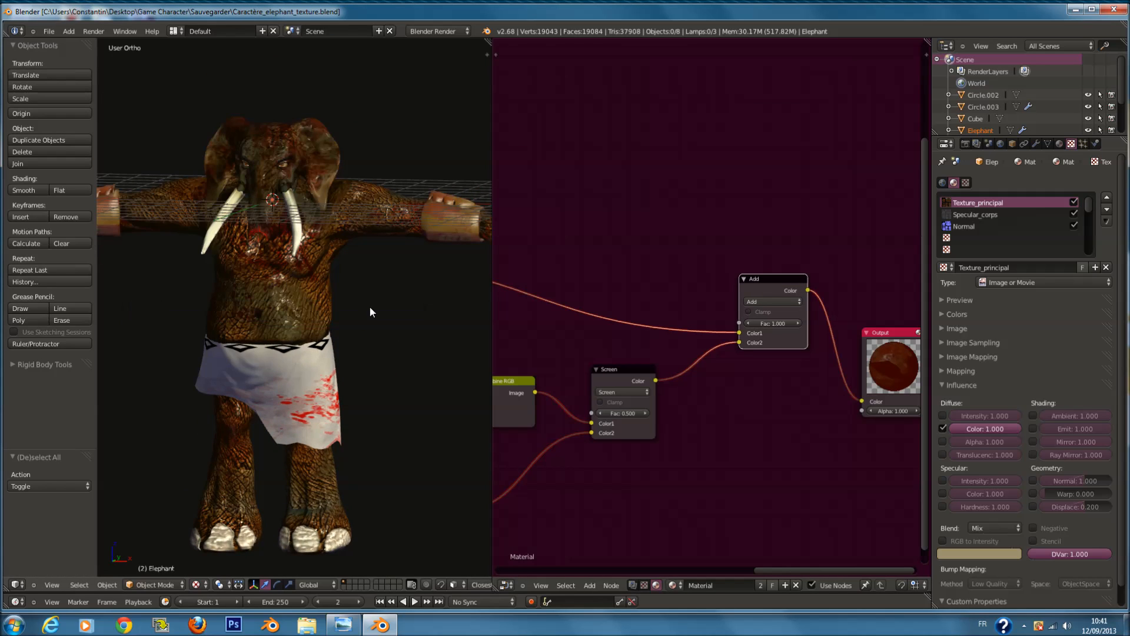
Step: Check the whole elephant from farther away with nothing selected, and save the file again
scroll(370, 303, "down", 2)
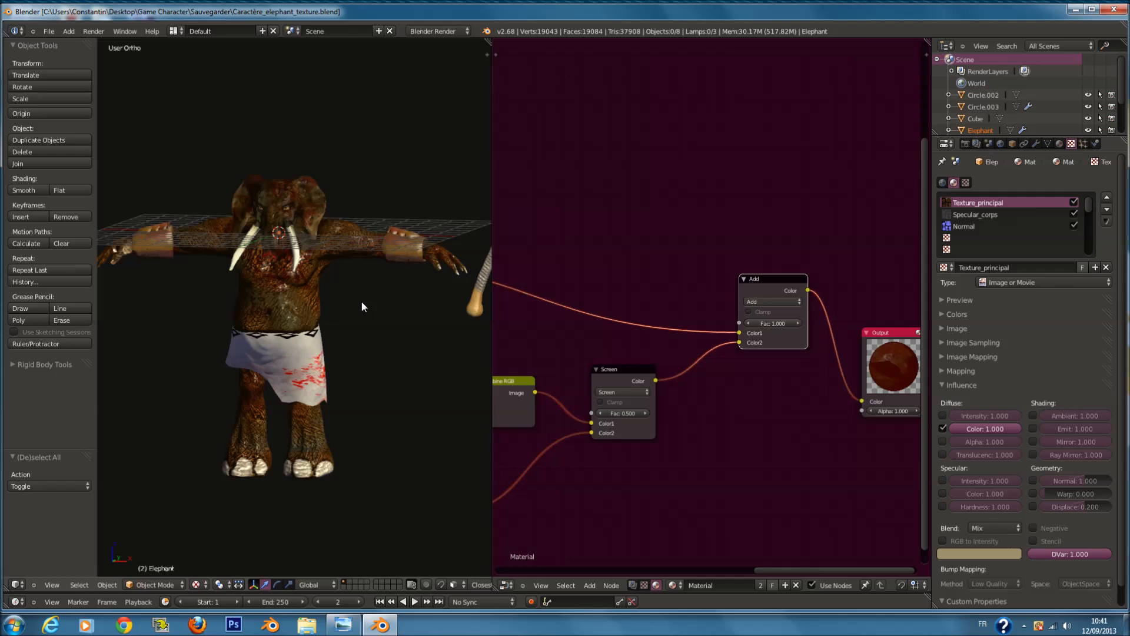
scroll(365, 296, "up", 2)
scroll(365, 296, "down", 2)
key("a")
key("a")
scroll(364, 296, "down", 1)
key("ctrl+s")
left_click(365, 295)
Step: Switch to Windows Photo Viewer, browse forward from the ep4 render to ep2, and return to Blender
key("alt+Tab")
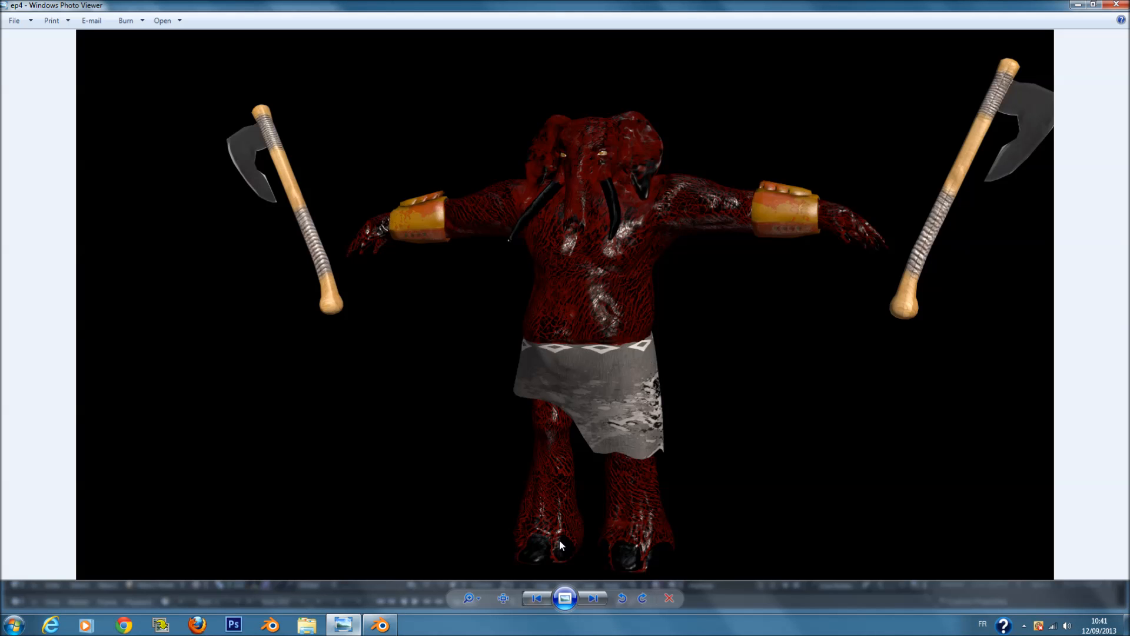
left_click(594, 598)
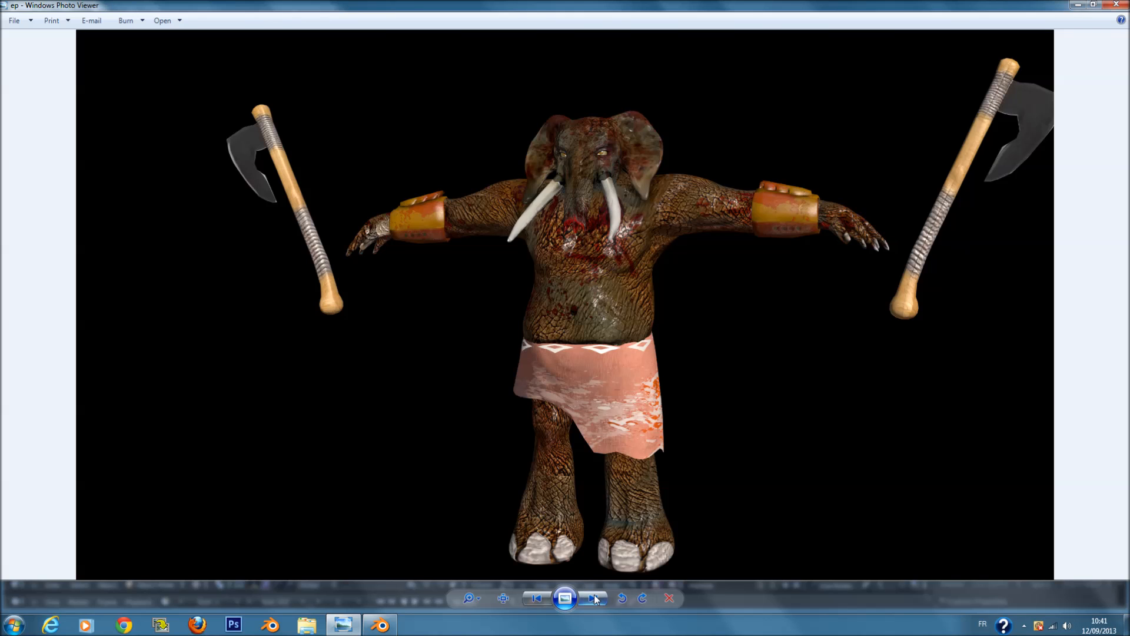
left_click(595, 598)
left_click(594, 598)
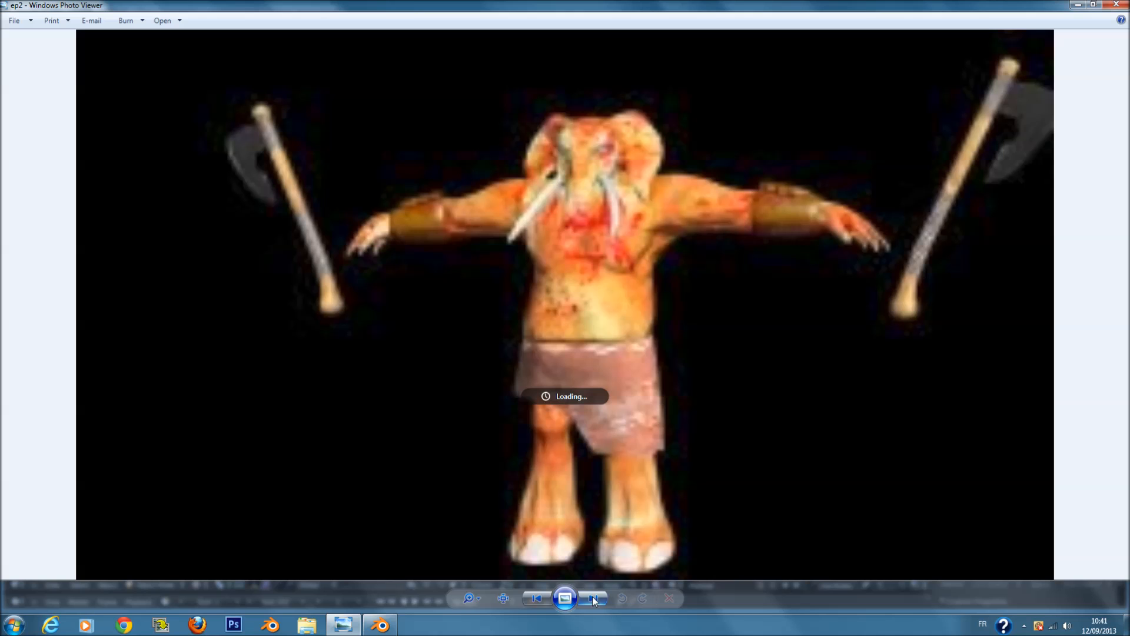
left_click(380, 624)
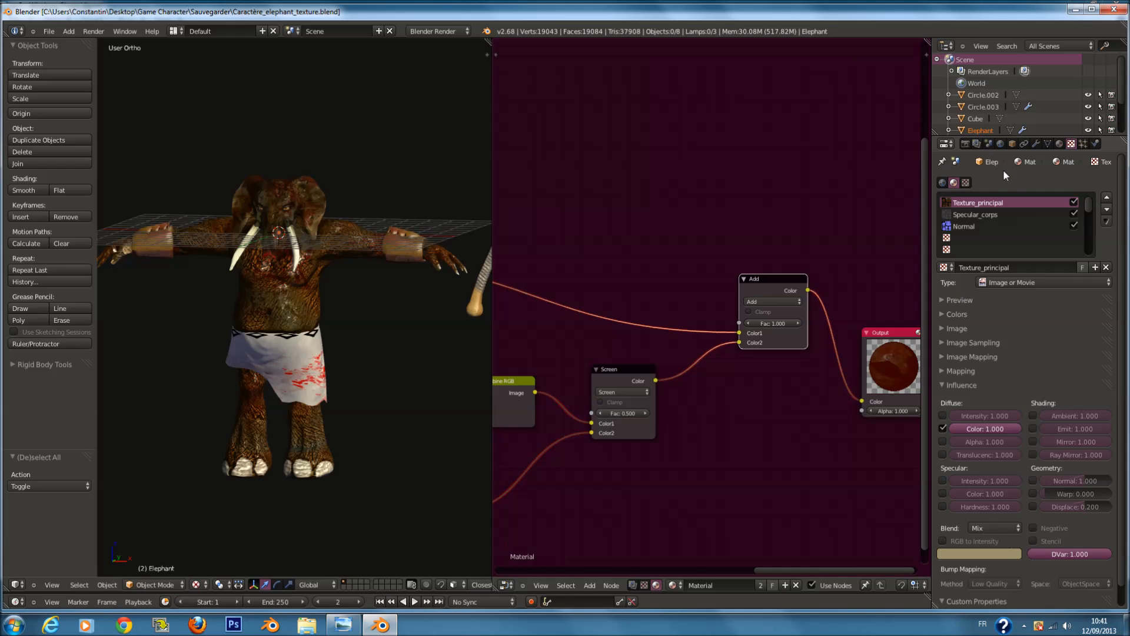
scroll(1012, 501, "down", 1)
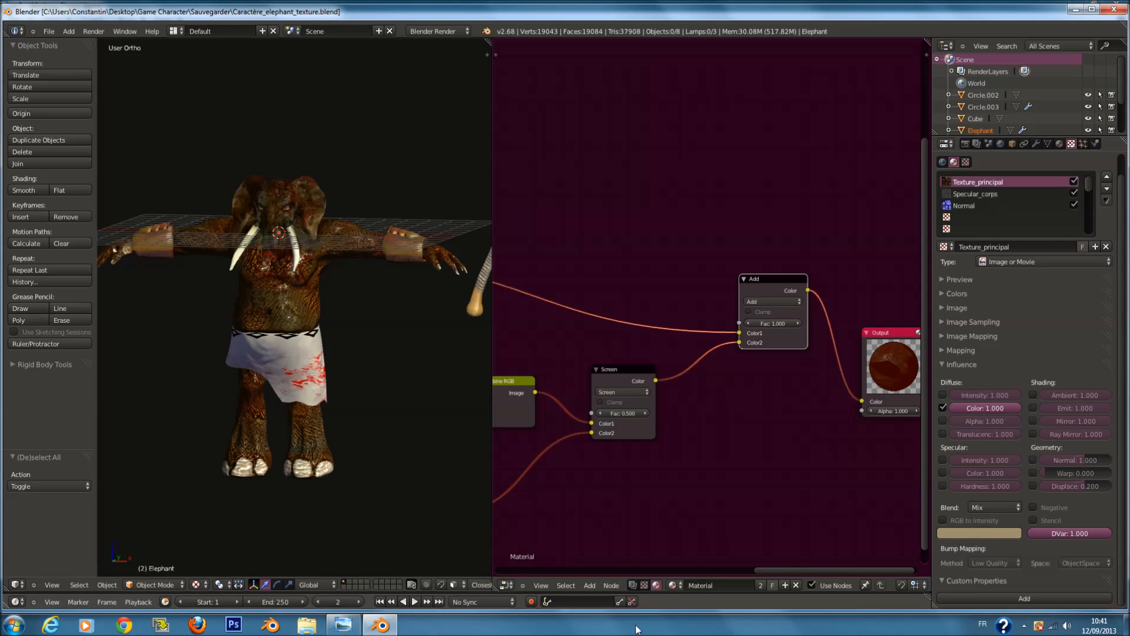
Step: Switch to Windows Photo Viewer again, compare the ep2 and ep3 renders, and examine ep2's skin colours up close
left_click(343, 624)
scroll(524, 341, "up", 4)
scroll(582, 442, "down", 4)
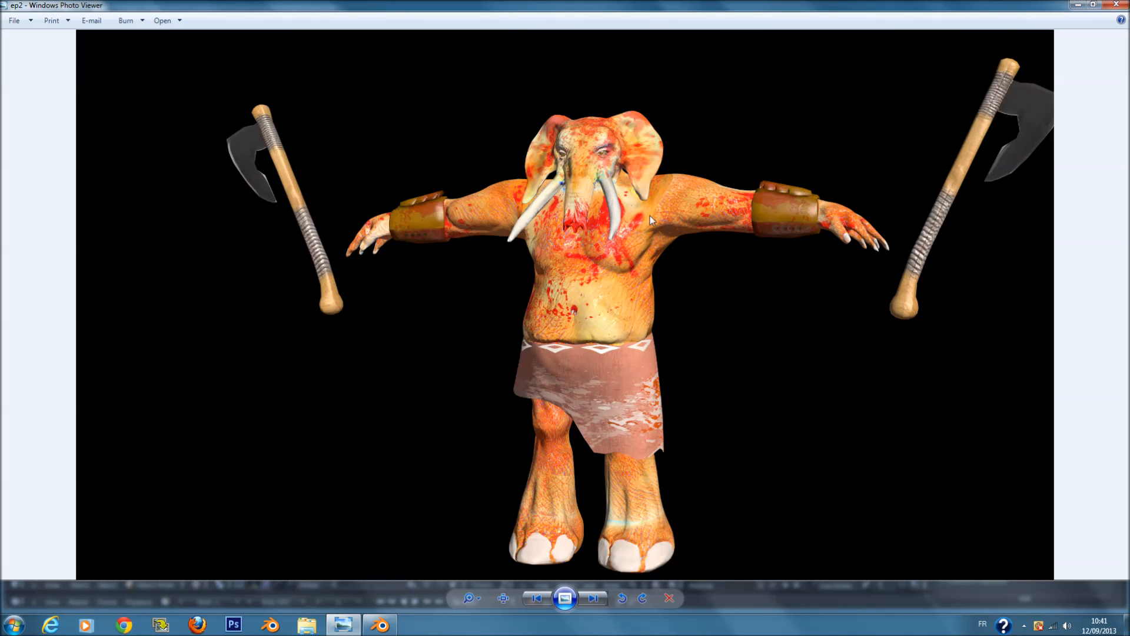
scroll(656, 212, "up", 2)
scroll(648, 217, "down", 2)
left_click(590, 599)
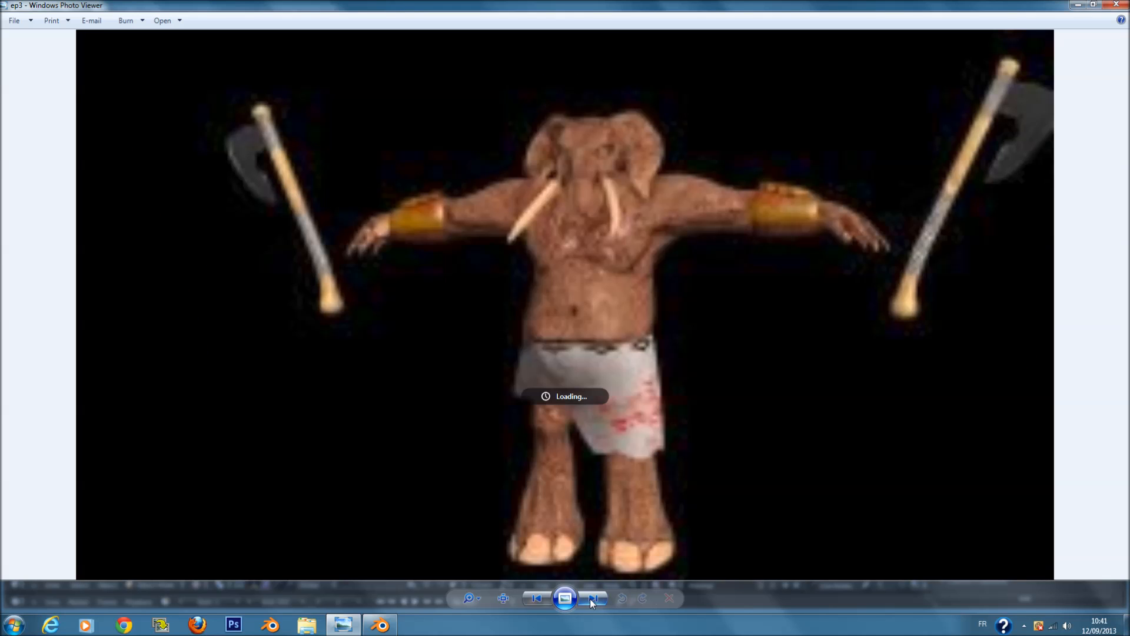
left_click(537, 598)
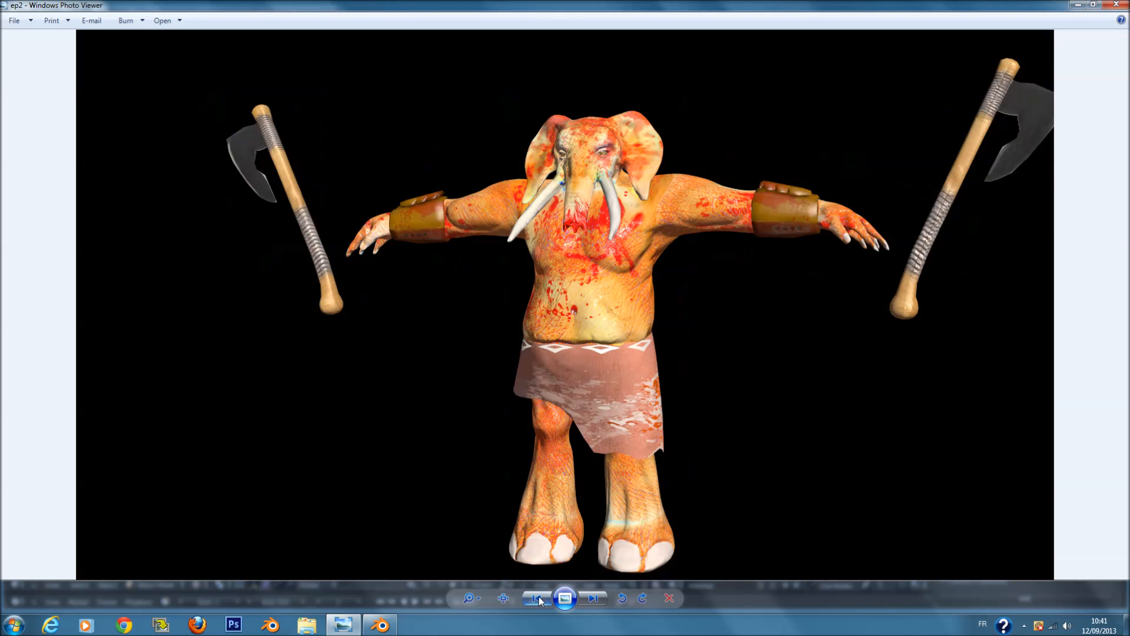
scroll(612, 244, "up", 3)
scroll(634, 265, "down", 2)
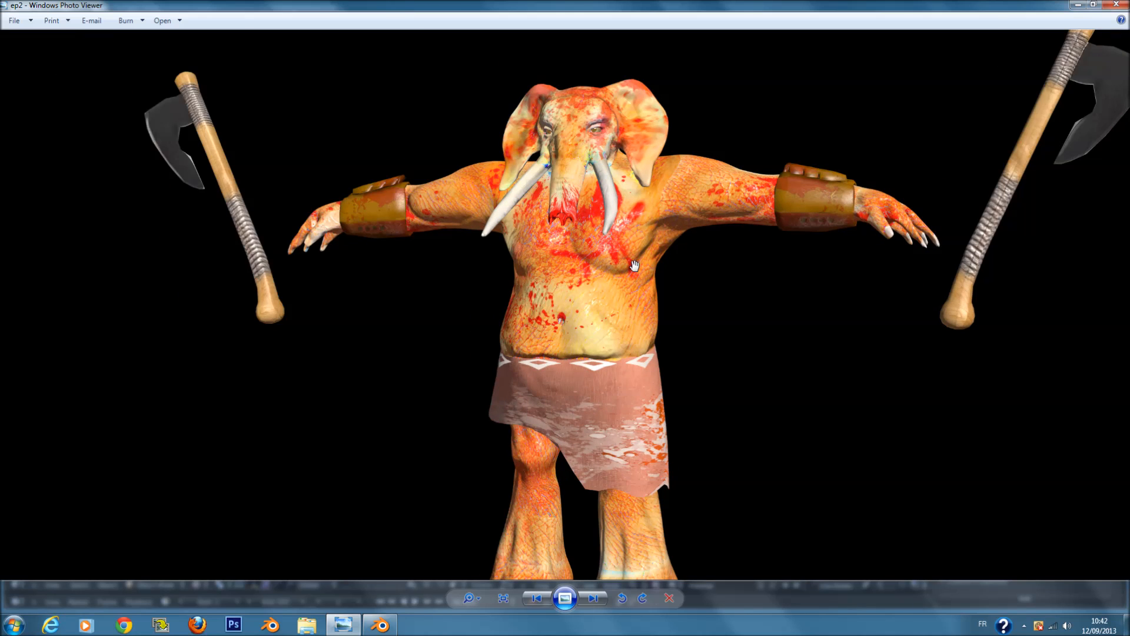
scroll(634, 265, "down", 2)
Step: Browse back through the elephant render variants to ep1 and close the image viewer
left_click(542, 600)
left_click(541, 599)
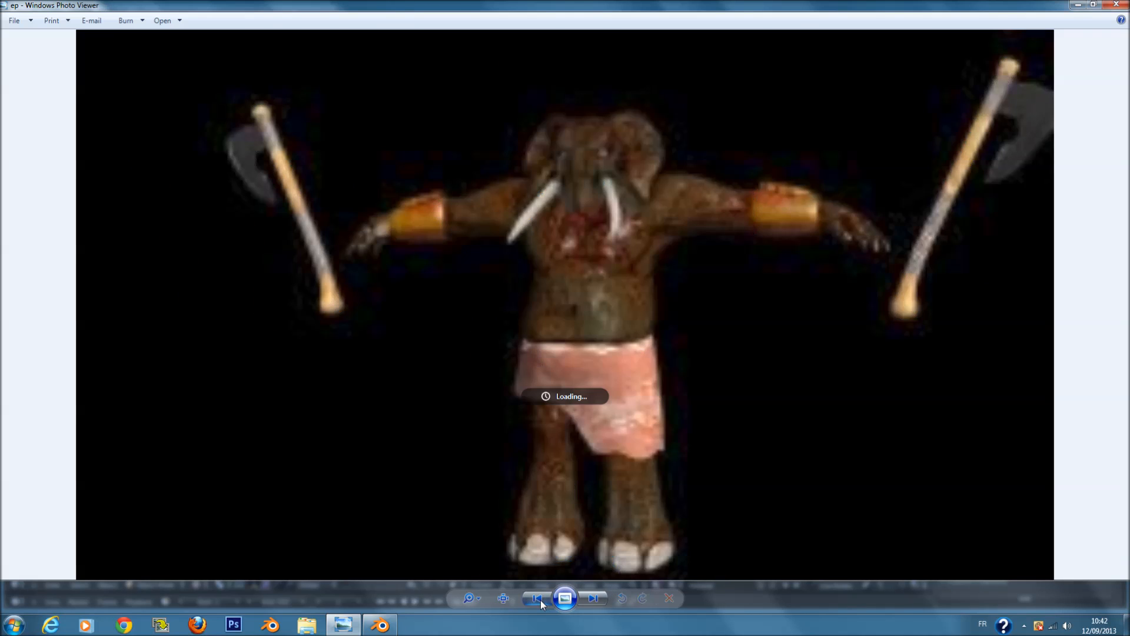
left_click(540, 599)
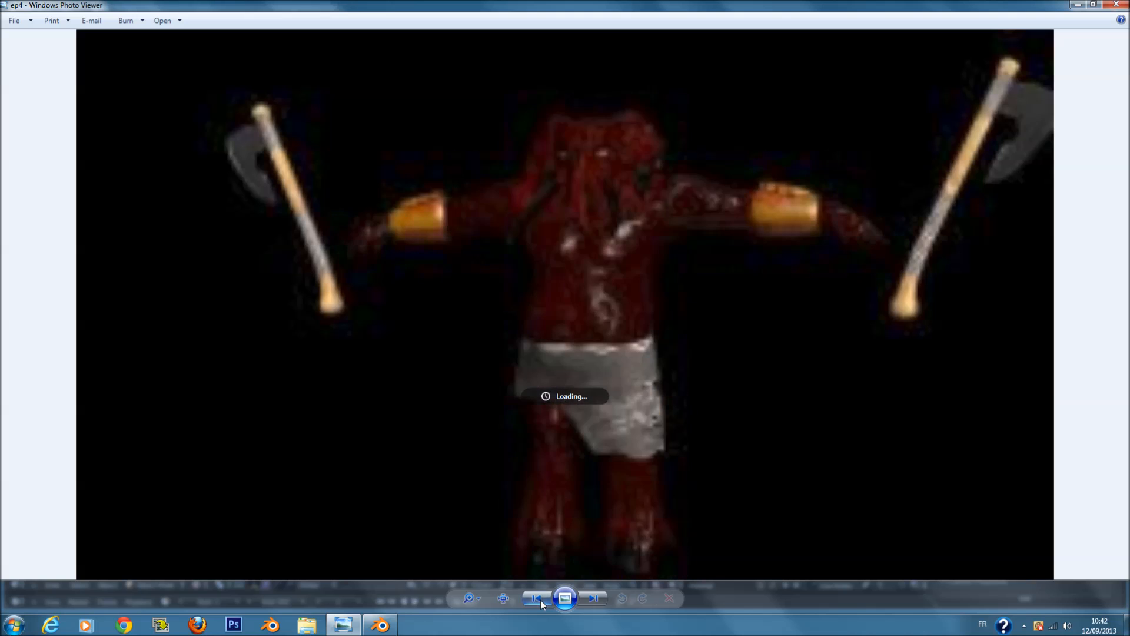
left_click(536, 599)
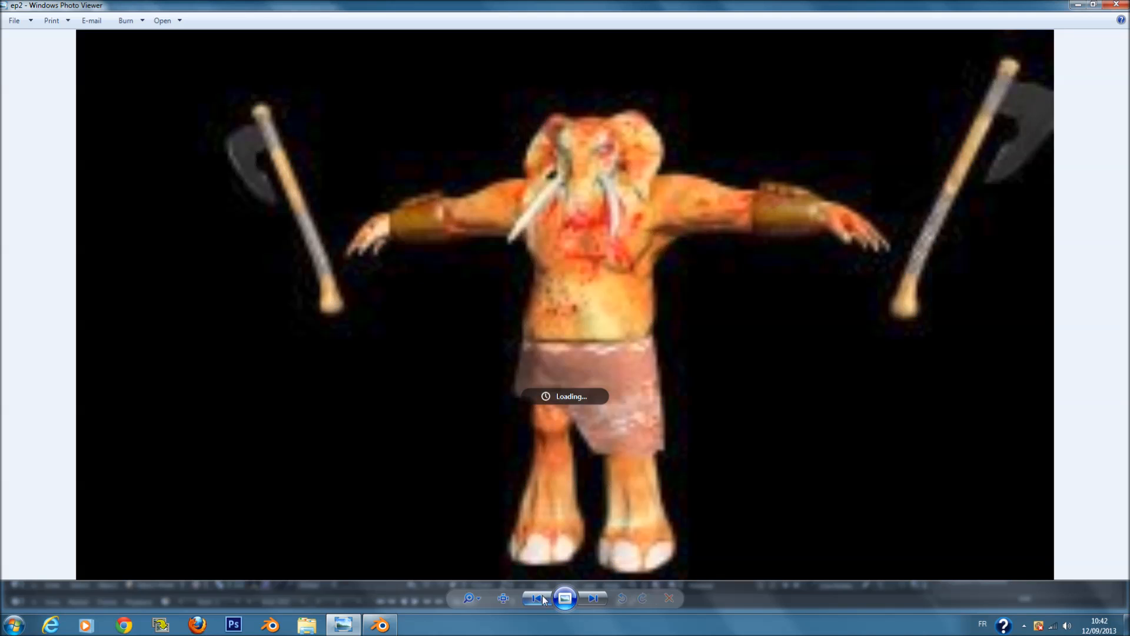
left_click(536, 599)
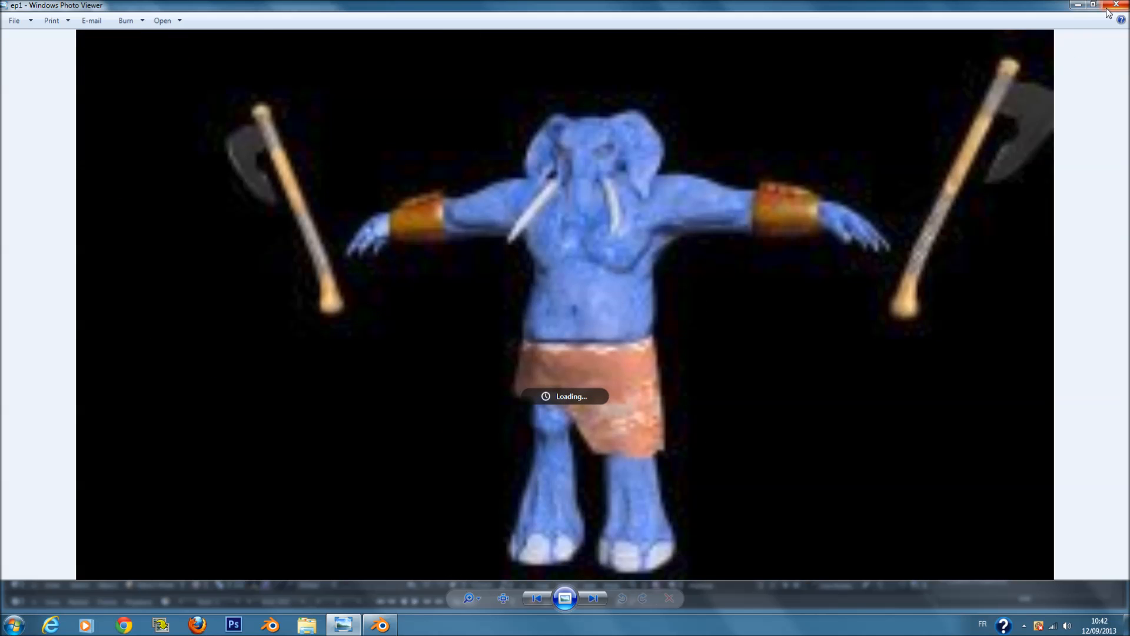
left_click(1107, 9)
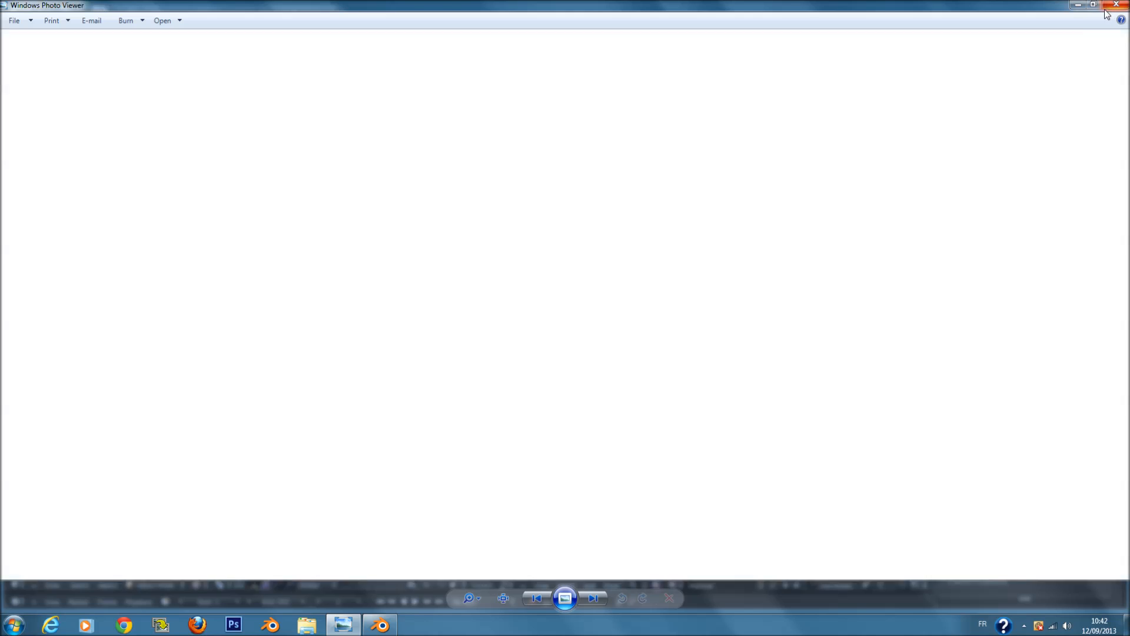
Step: Examine the finished elephant material in the 3D view from several angles and distances
scroll(343, 308, "down", 2)
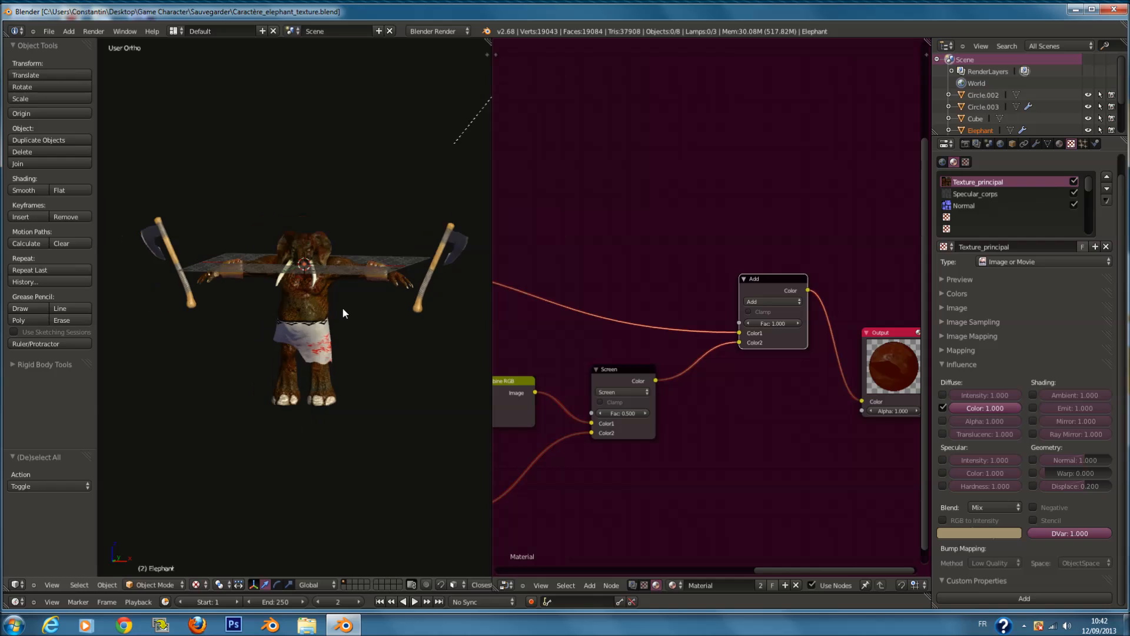
key("a")
scroll(343, 308, "up", 3)
key("a")
middle_click_drag(343, 309, 281, 316)
middle_click_drag(203, 328, 365, 251)
scroll(365, 251, "up", 1)
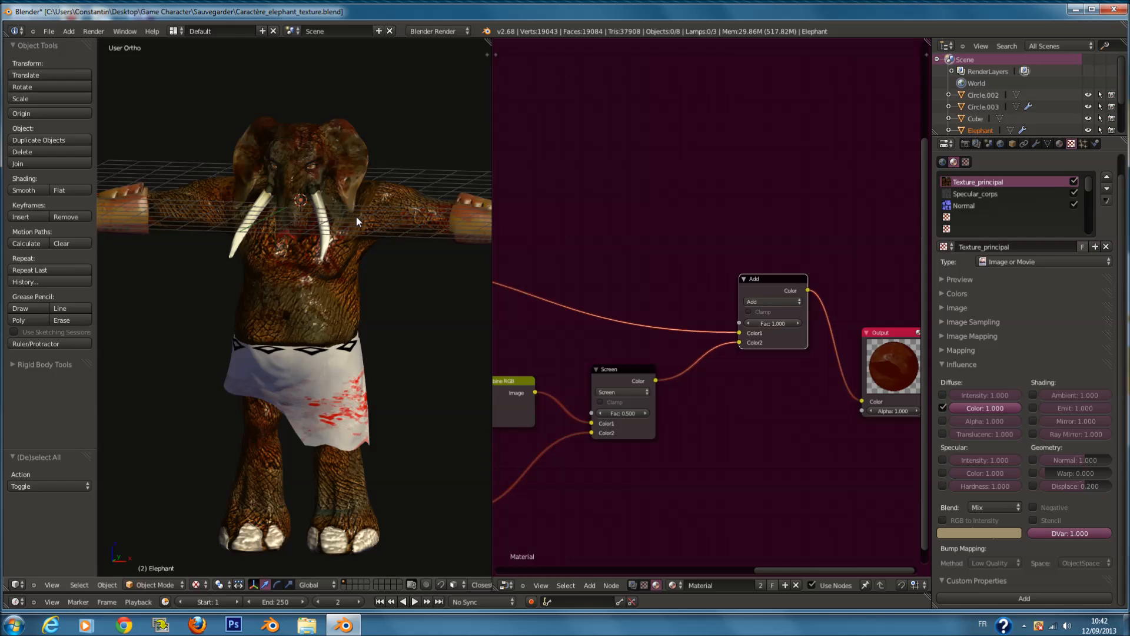
scroll(361, 224, "down", 1)
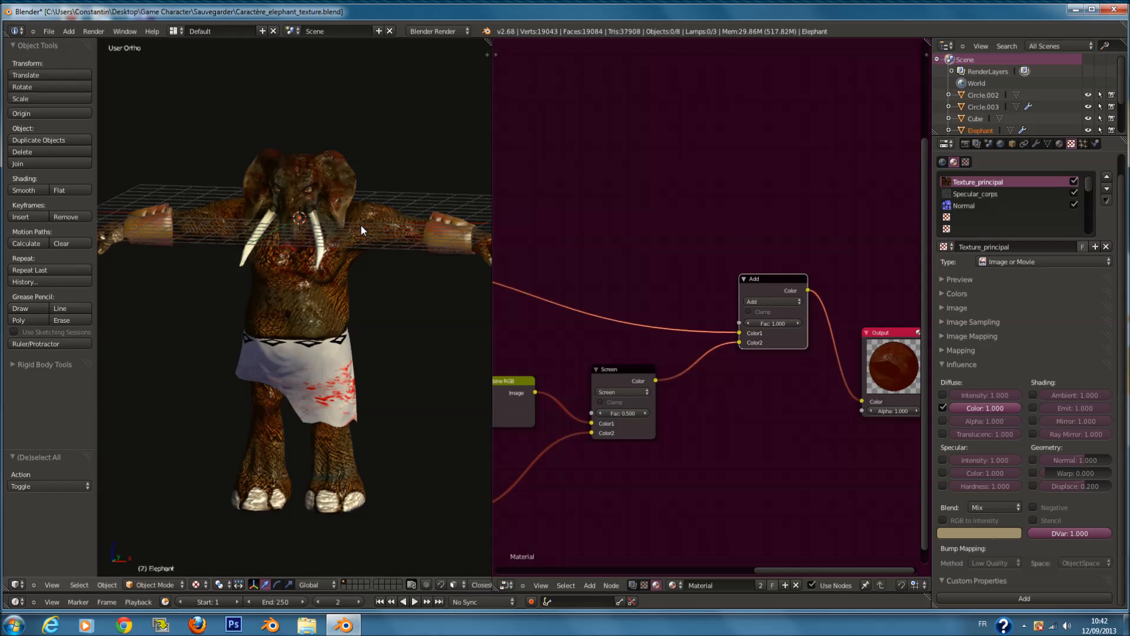
Step: Save the elephant scene over its existing blend file and minimize the window
scroll(361, 225, "up", 1)
key("a")
key("a")
scroll(408, 225, "down", 1)
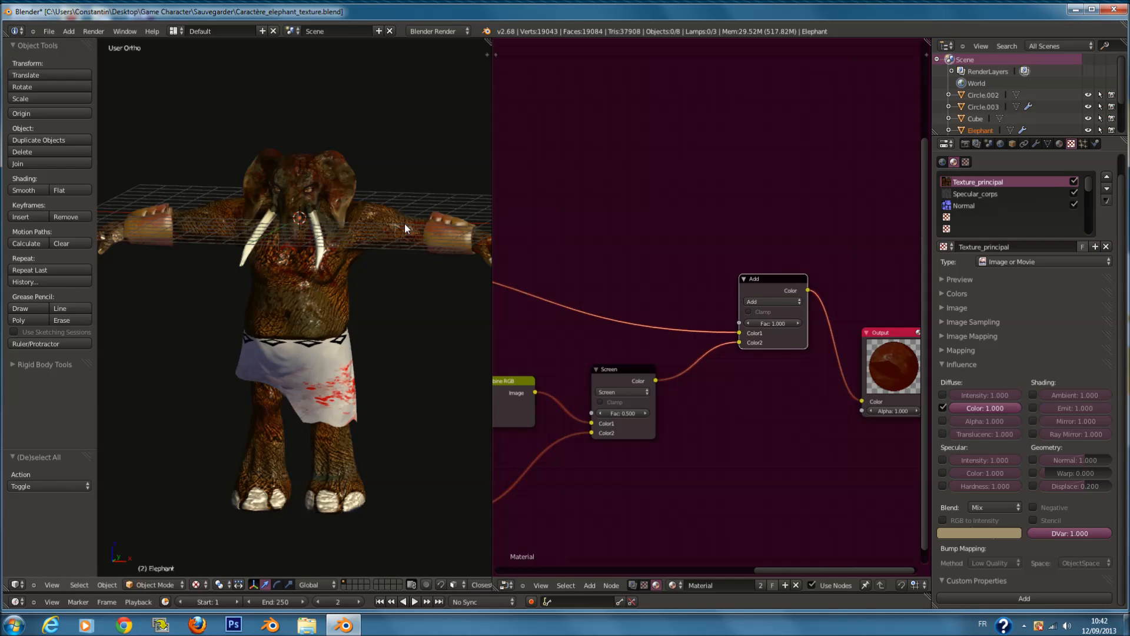
key("ctrl+s")
key("Return")
key("a")
key("a")
key("ctrl+s")
key("Return")
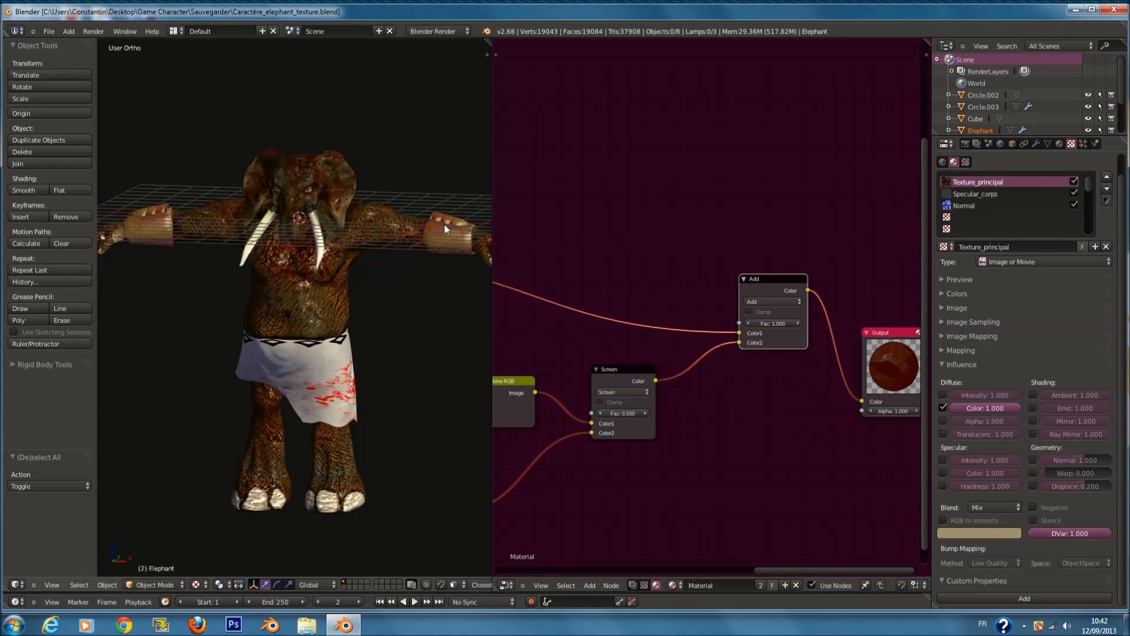
left_click(1074, 10)
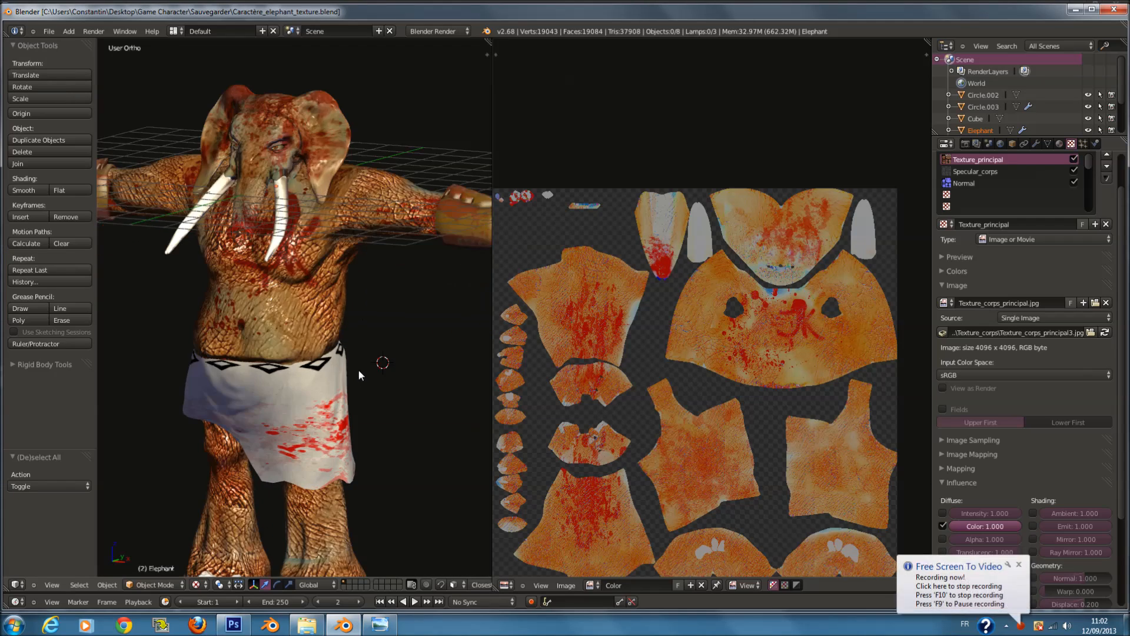
Step: View the retextured elephant from another angle, save the scene over its existing file and dismiss the recorder notification
middle_click_drag(358, 370, 330, 347)
key("ctrl+s")
left_click(316, 330)
scroll(671, 375, "down", 1)
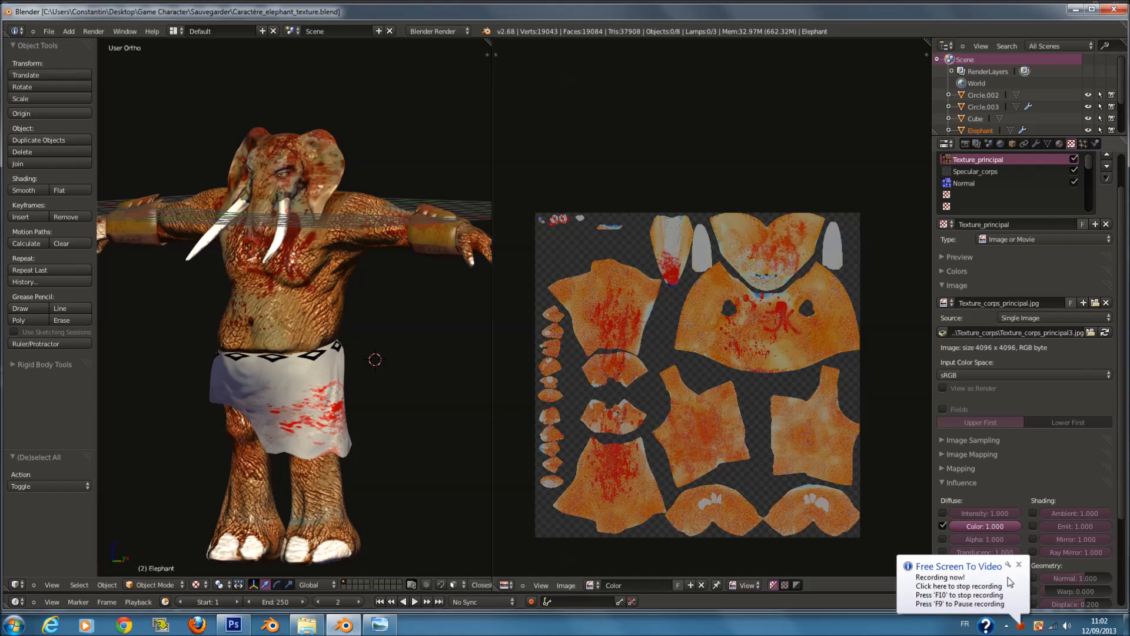
left_click(1022, 562)
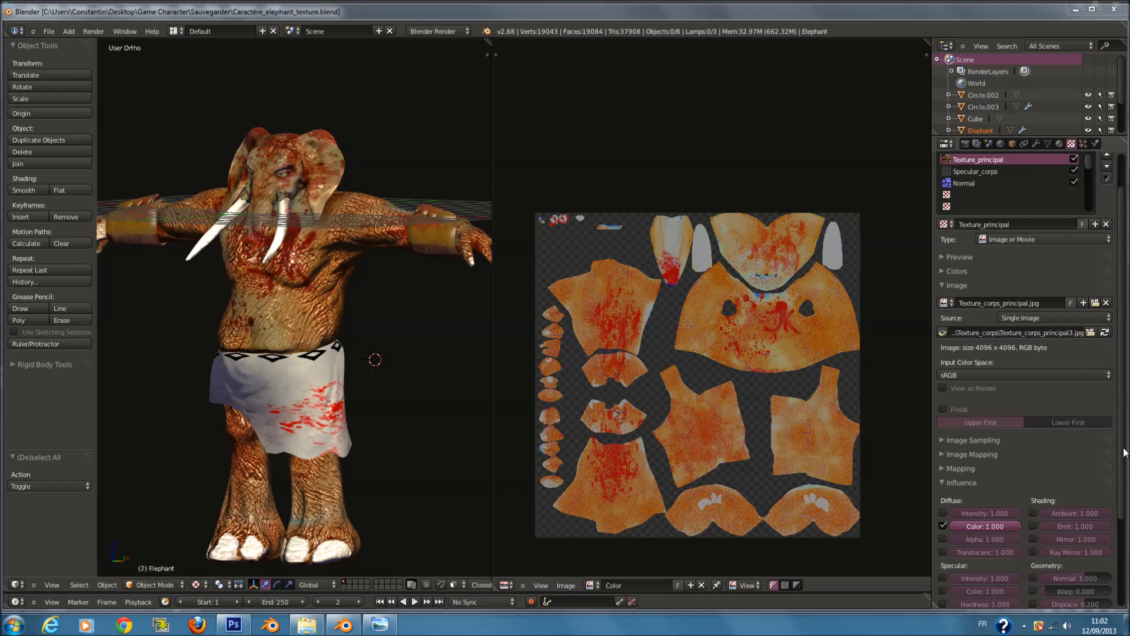
Step: Briefly enter Edit Mode to examine the elephant's UV layout over the colour texture, and return to Object Mode
scroll(1124, 500, "down", 2)
scroll(1124, 500, "down", 3)
key("Tab")
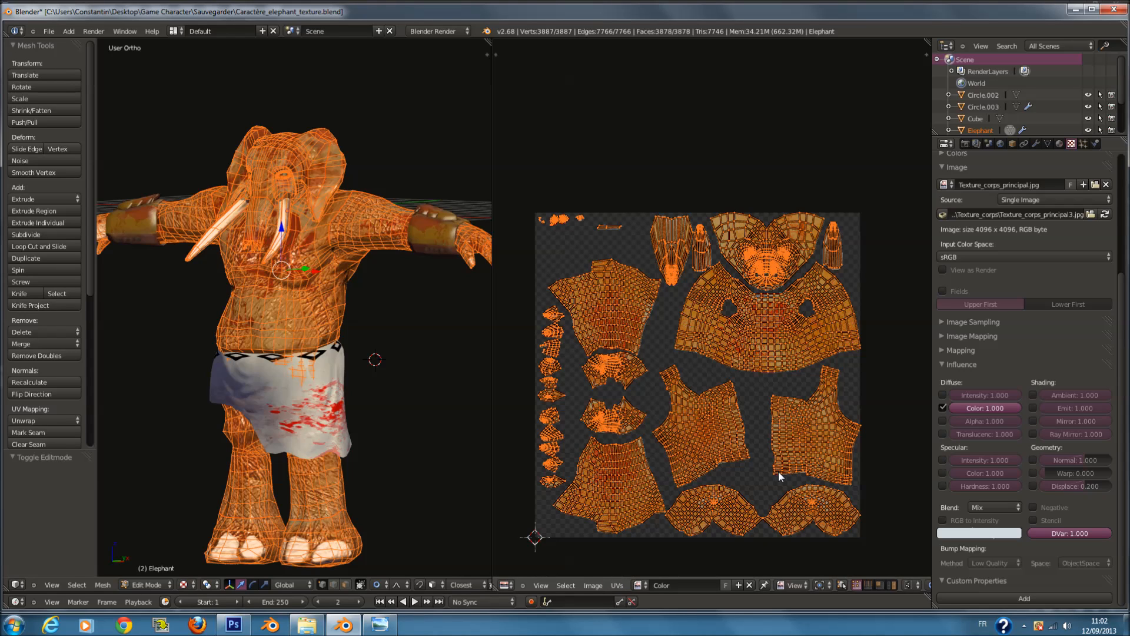
key("Tab")
Step: Try the Color blend type for the Texture_principal influence and set it back to Mix
left_click(977, 507)
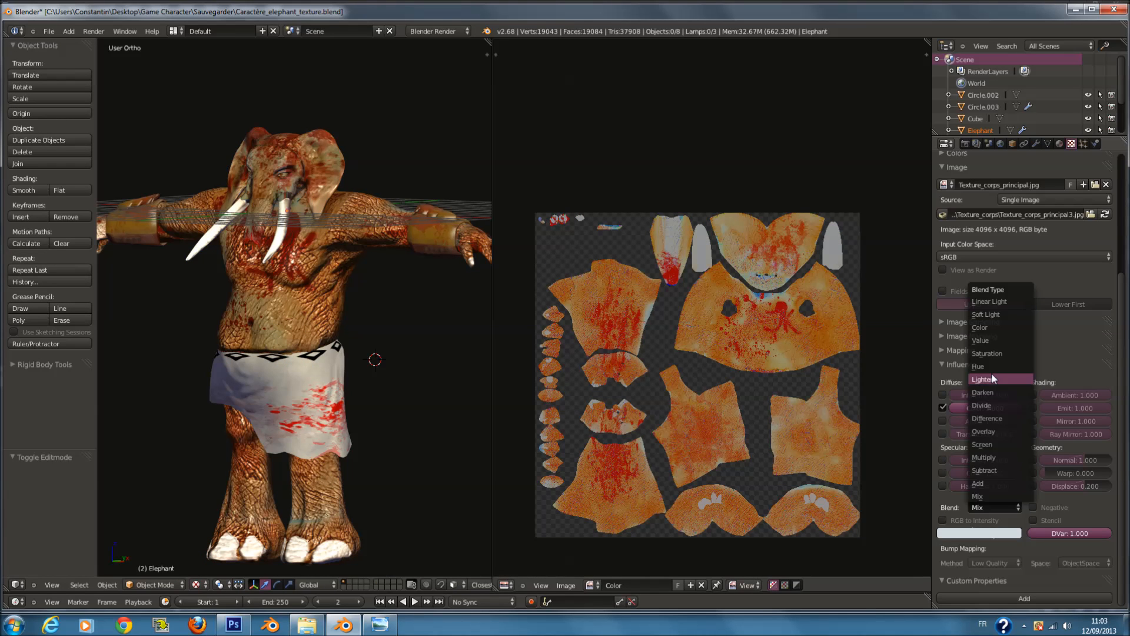
left_click(999, 331)
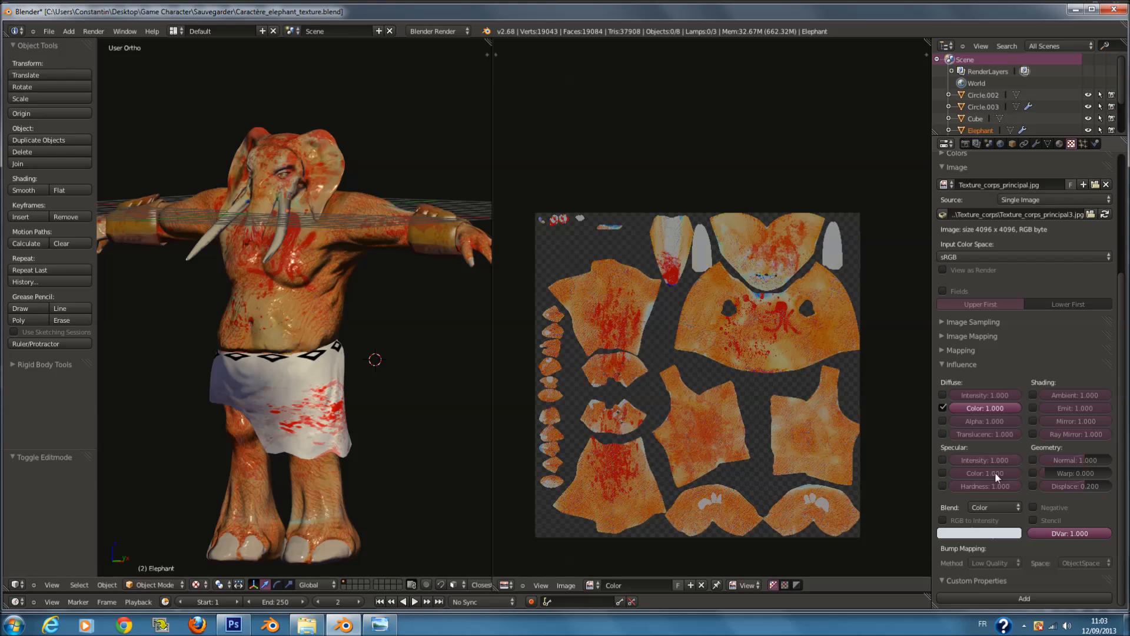
left_click(1001, 509)
left_click(991, 498)
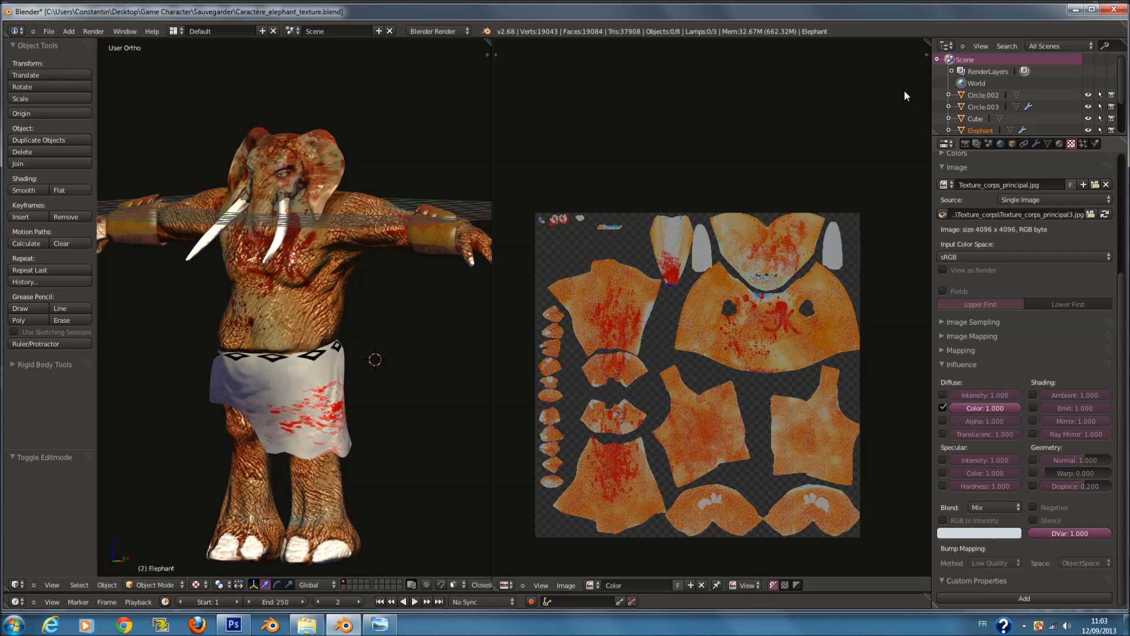
Step: Look over the render and bake settings, and bring up the elephant's material settings
left_click(965, 144)
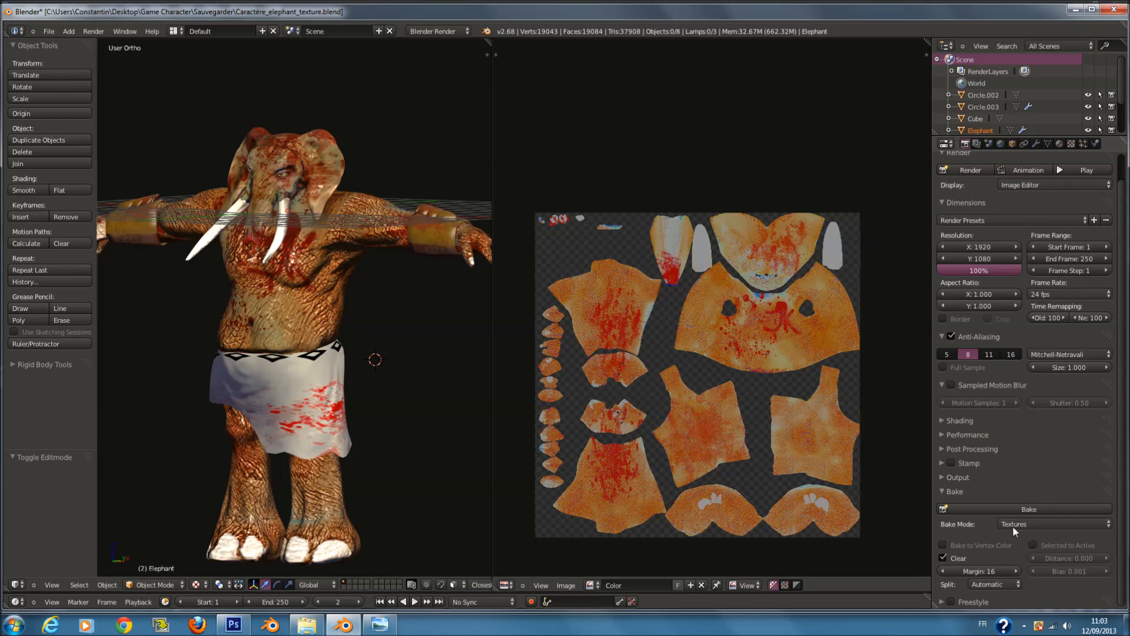
scroll(730, 323, "up", 4)
scroll(728, 312, "down", 3)
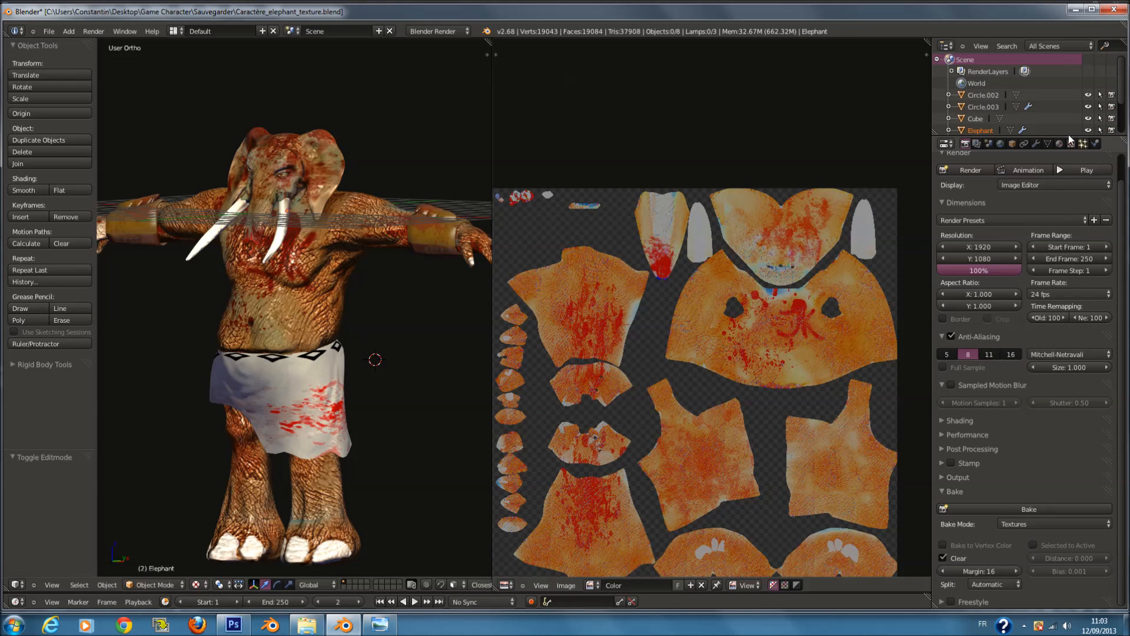
left_click(1060, 145)
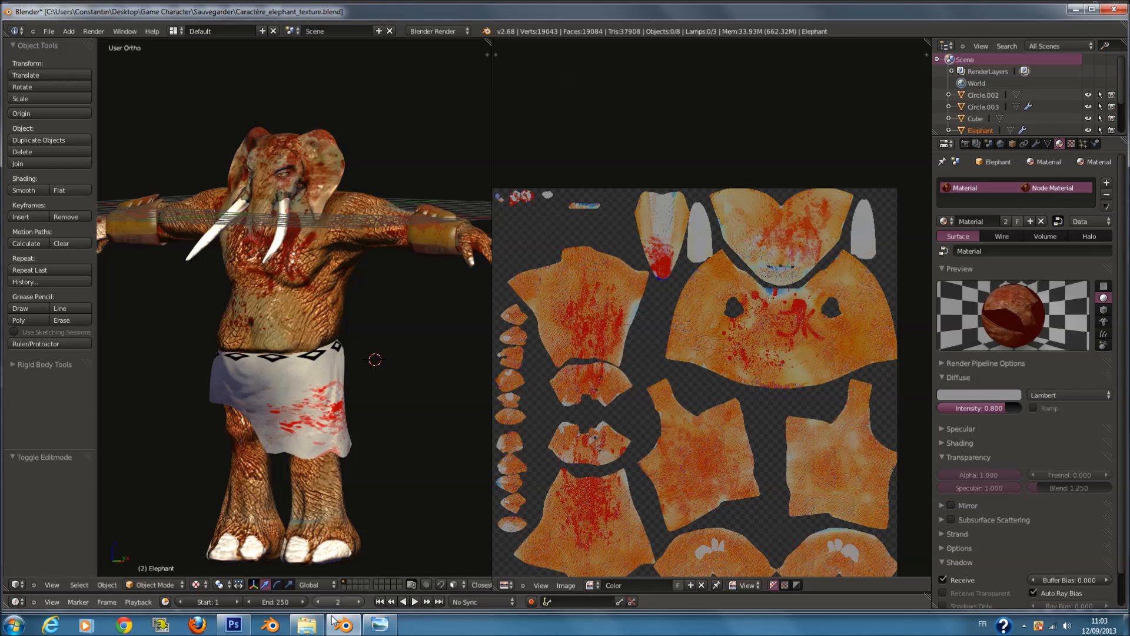
Step: Switch to Photoshop and hide every layer of the body texture except Background
left_click(225, 630)
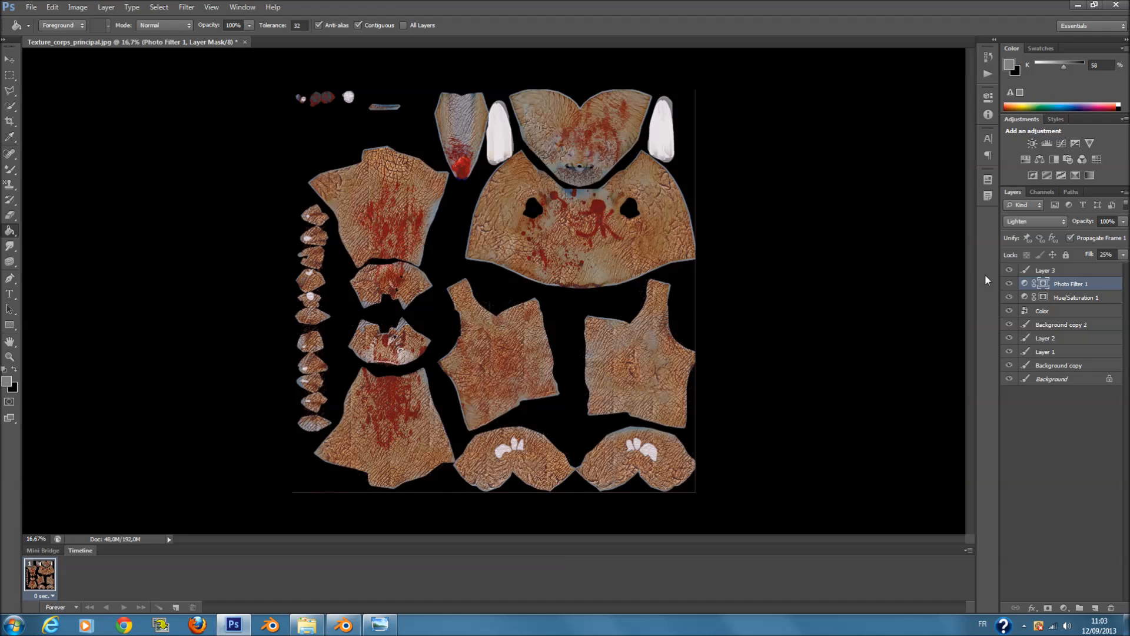
left_click_drag(1009, 270, 1012, 383)
left_click(1011, 380)
left_click(1009, 380)
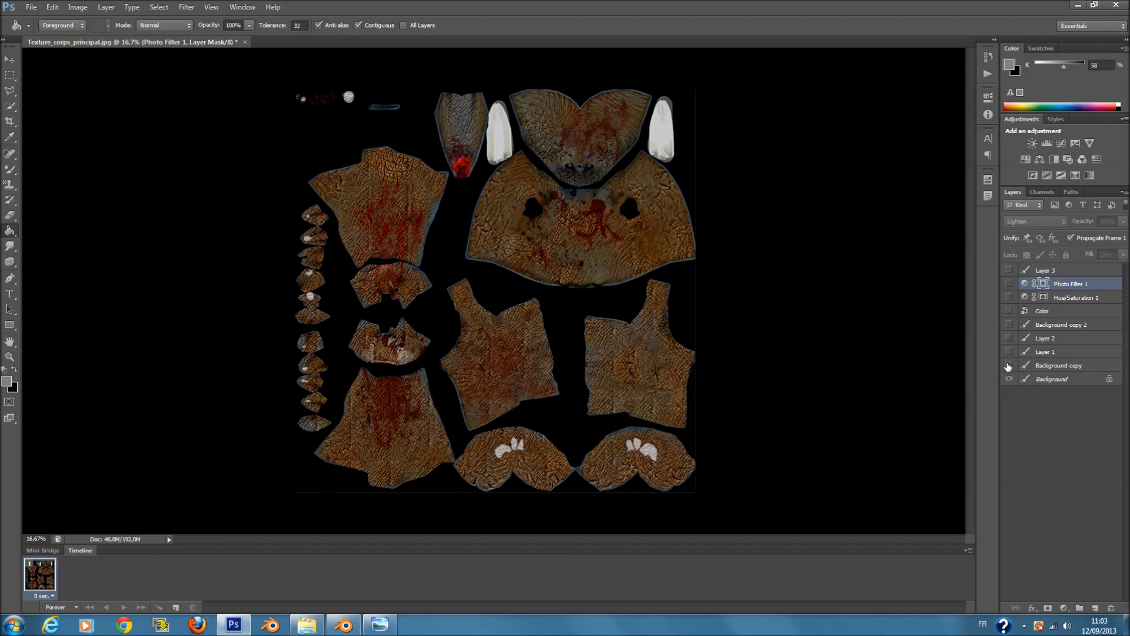
Step: Show the Background copy and Layer 1 layers in turn, selecting each to inspect its blend mode and fill
left_click(1009, 366)
left_click(1010, 366)
left_click(1010, 365)
left_click(1060, 365)
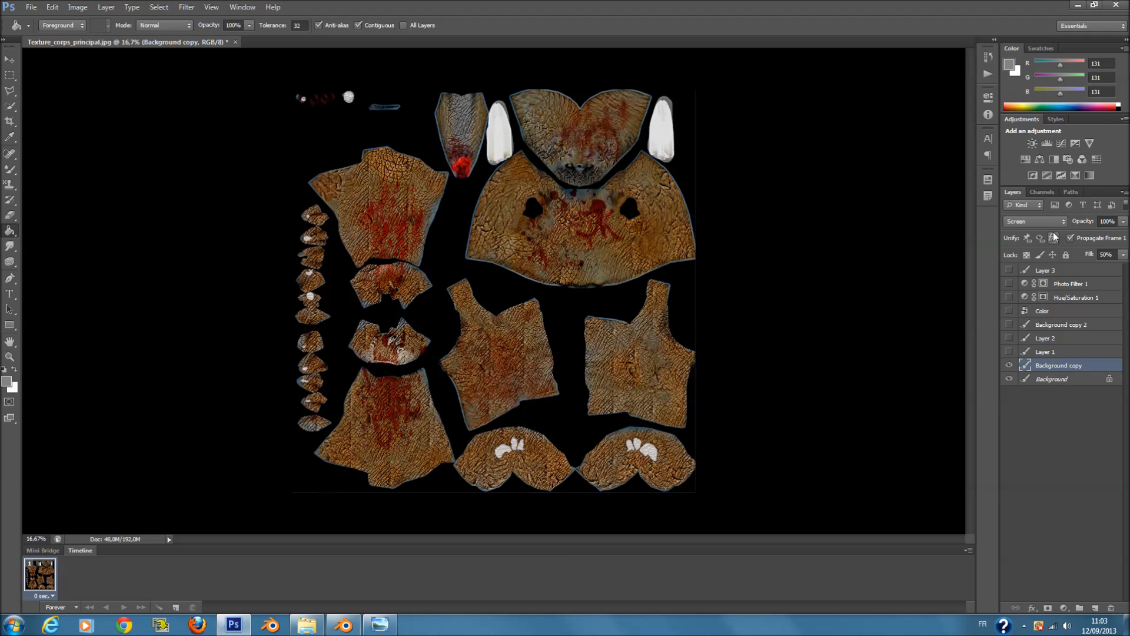
left_click(1009, 352)
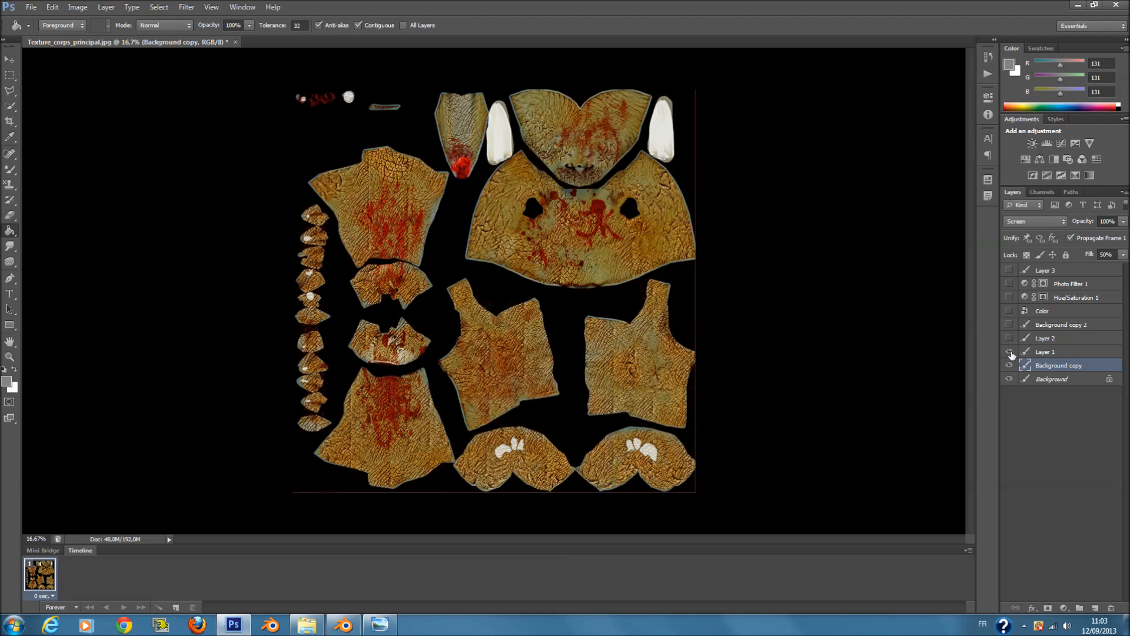
left_click(1047, 353)
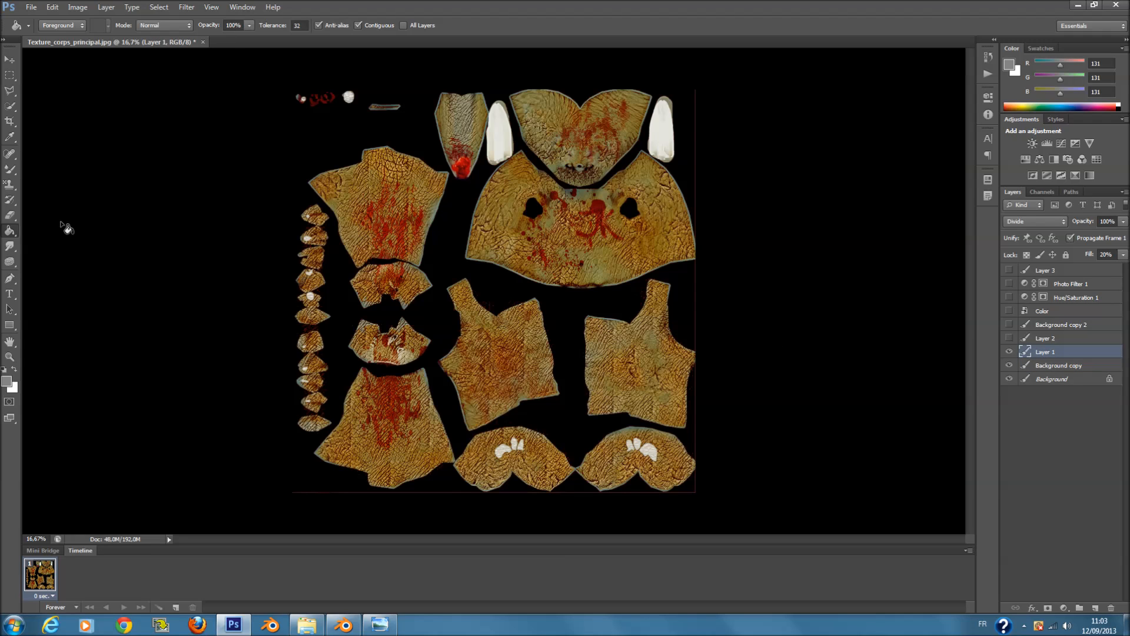
Step: Set the foreground colour to a pale orange-beige with RGB values 214, 174, 147
left_click(10, 383)
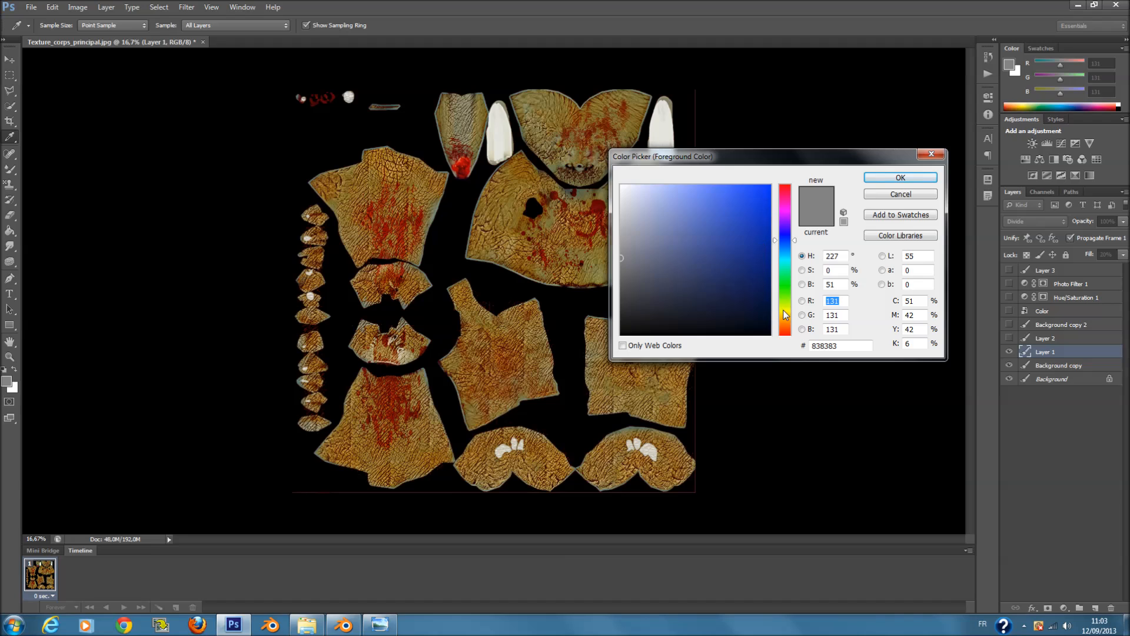
left_click(786, 311)
left_click(673, 213)
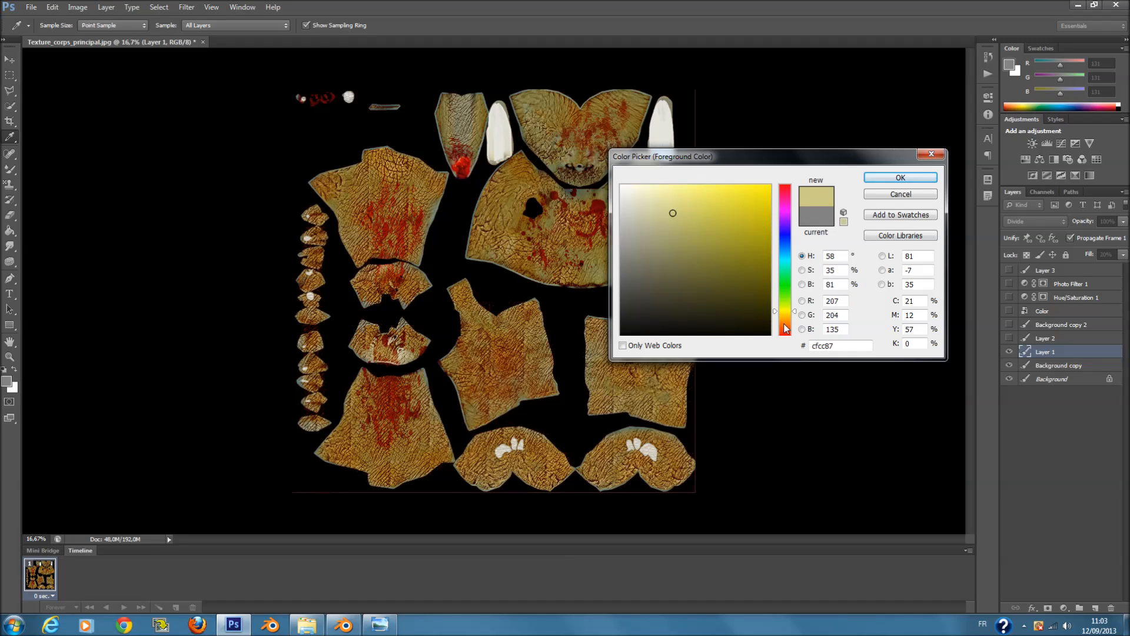
left_click(785, 325)
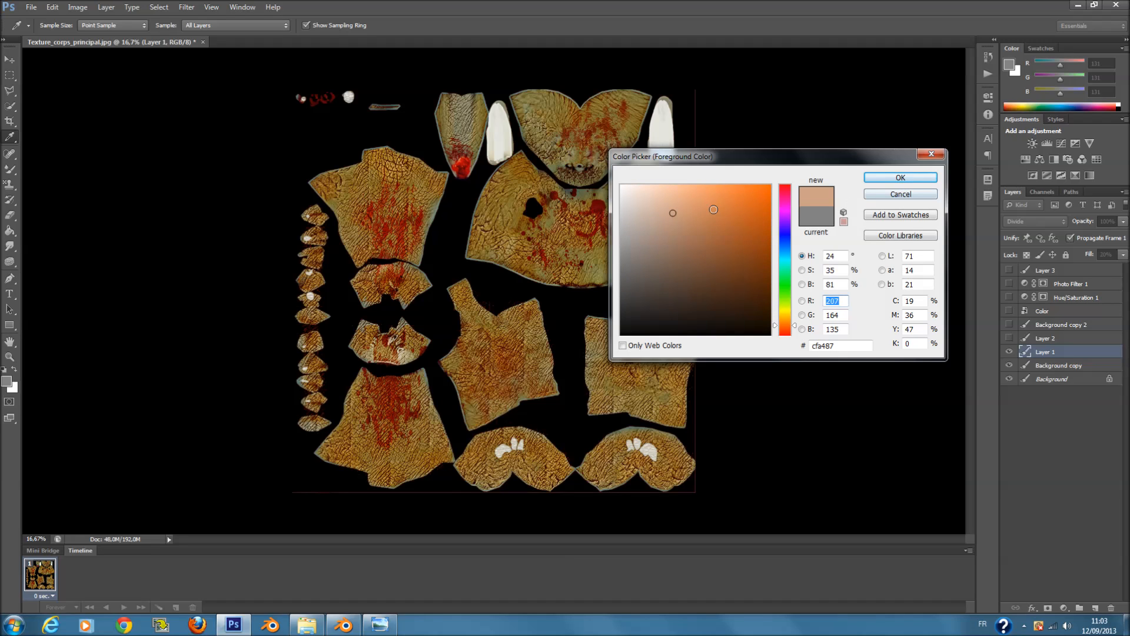
left_click(668, 208)
left_click(901, 178)
key("g")
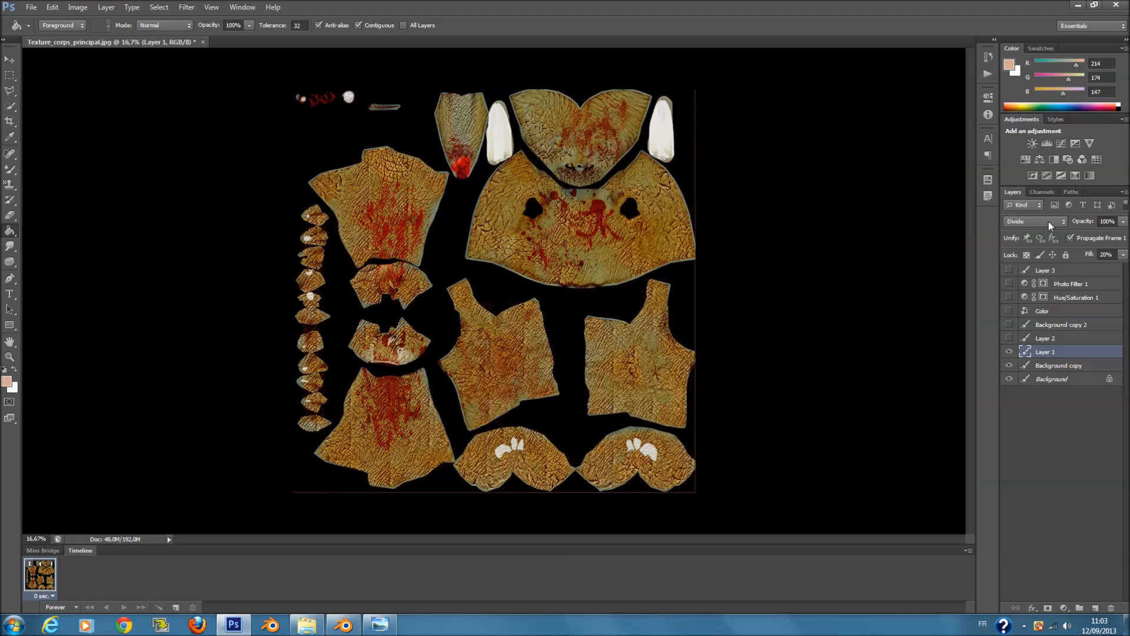
Step: Show and select Layer 2, toggling its visibility to compare the texture with and without it
left_click(1010, 338)
left_click(1042, 340)
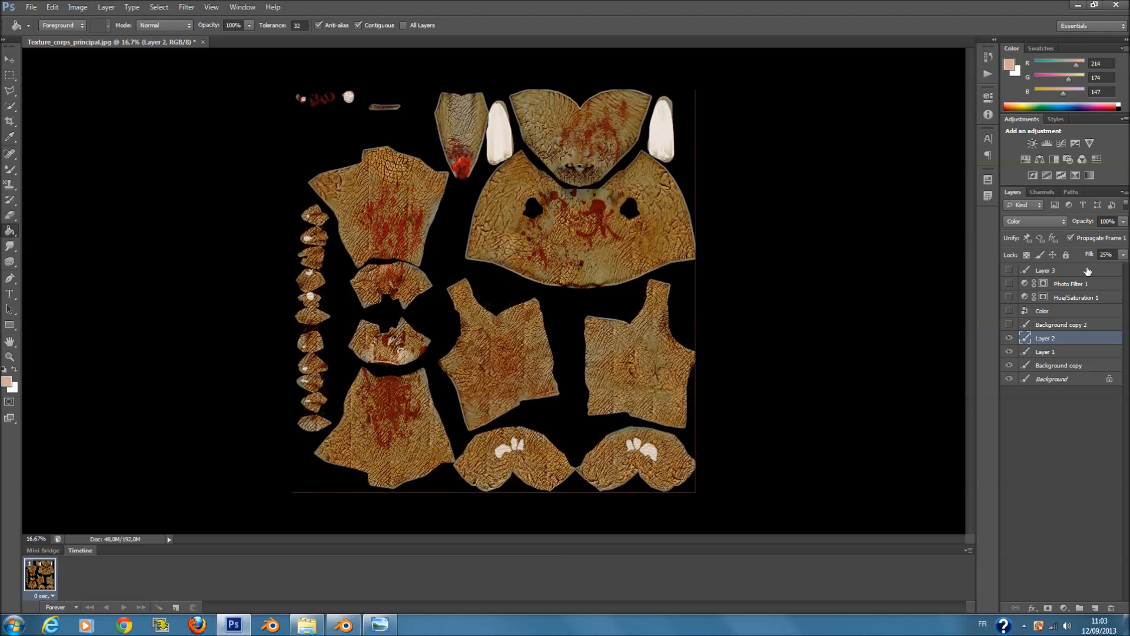
left_click(1010, 339)
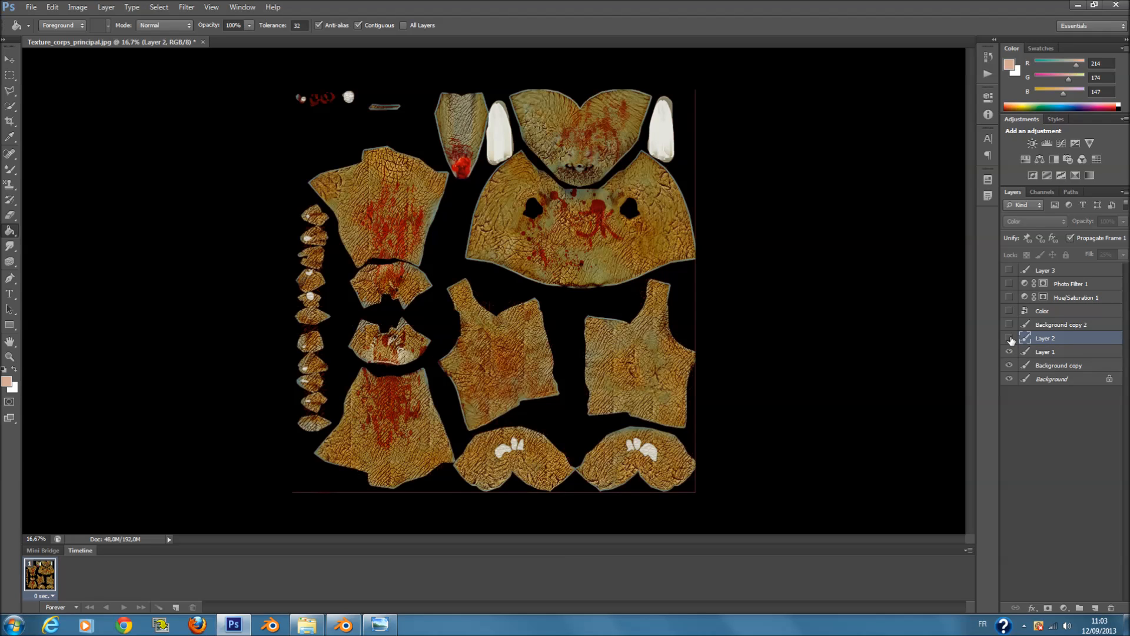
left_click(1010, 338)
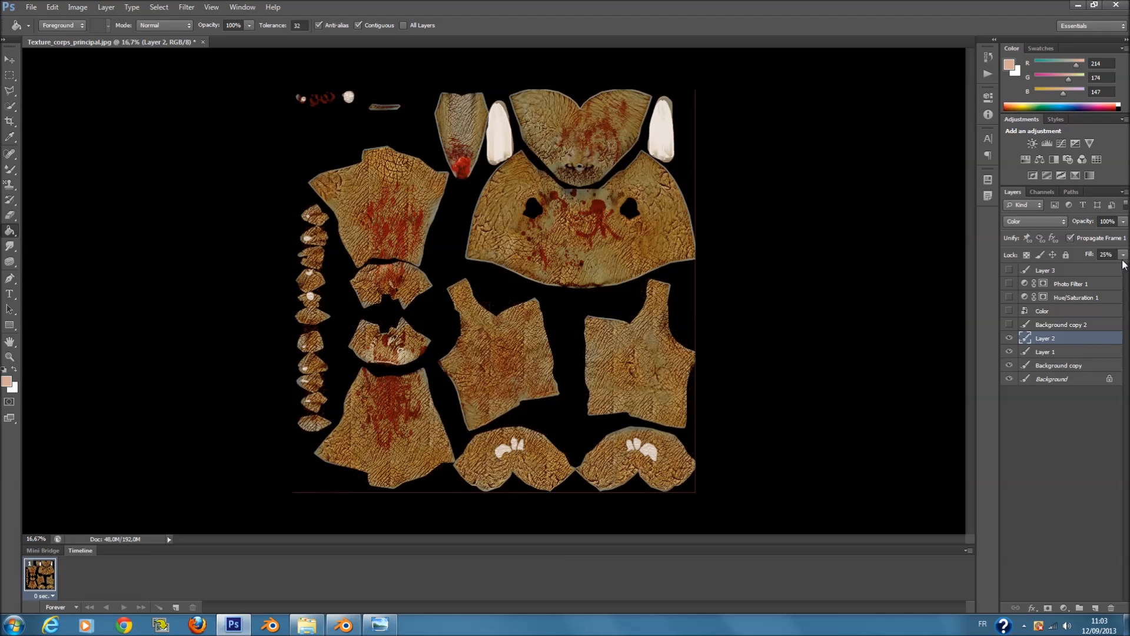
Step: Set the background colour to a saturated blue
left_click(14, 391)
left_click(786, 243)
left_click_drag(758, 233, 770, 234)
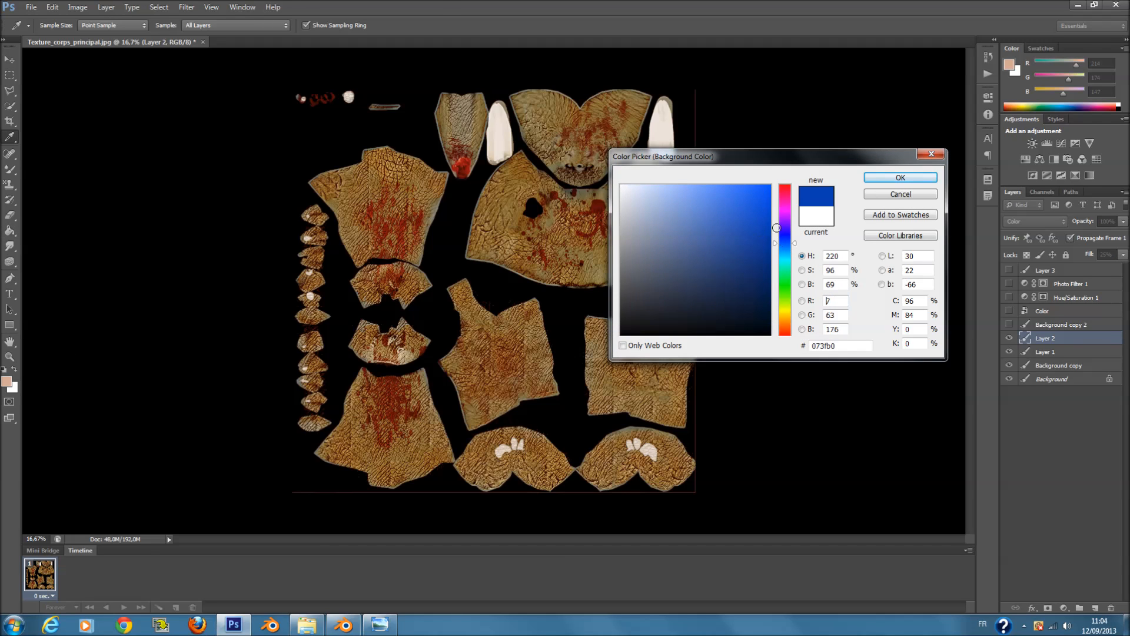
left_click(924, 184)
Step: Show the Background copy 2 and Color layers, selecting each to inspect its blend mode and fill
left_click(1063, 326)
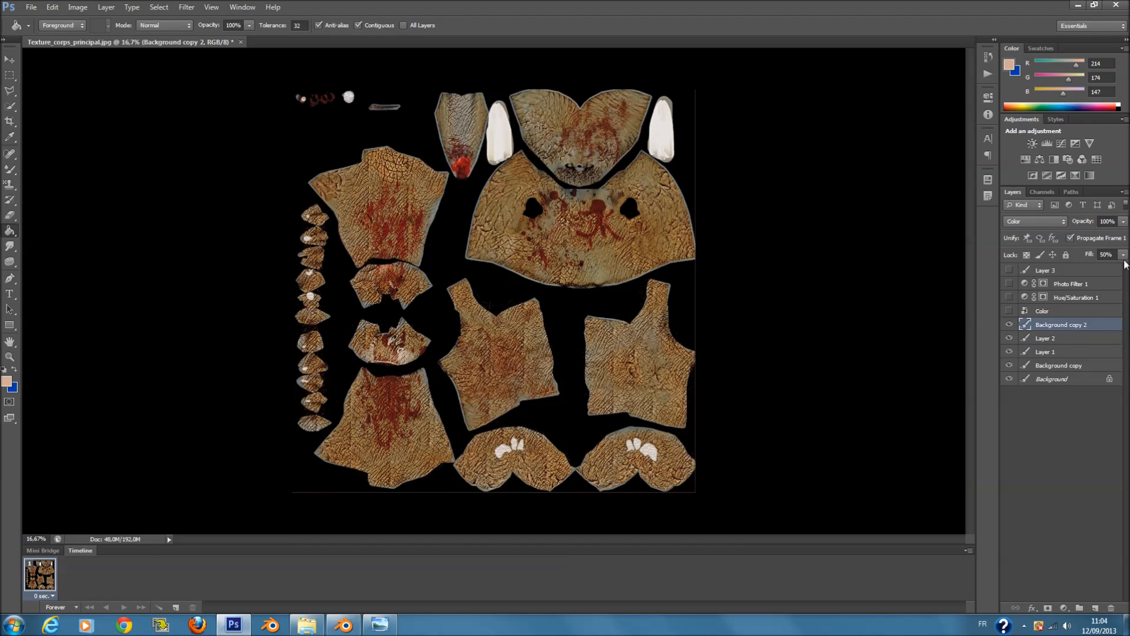
key("alt+bracketleft")
key("alt+bracketleft")
key("alt+bracketleft")
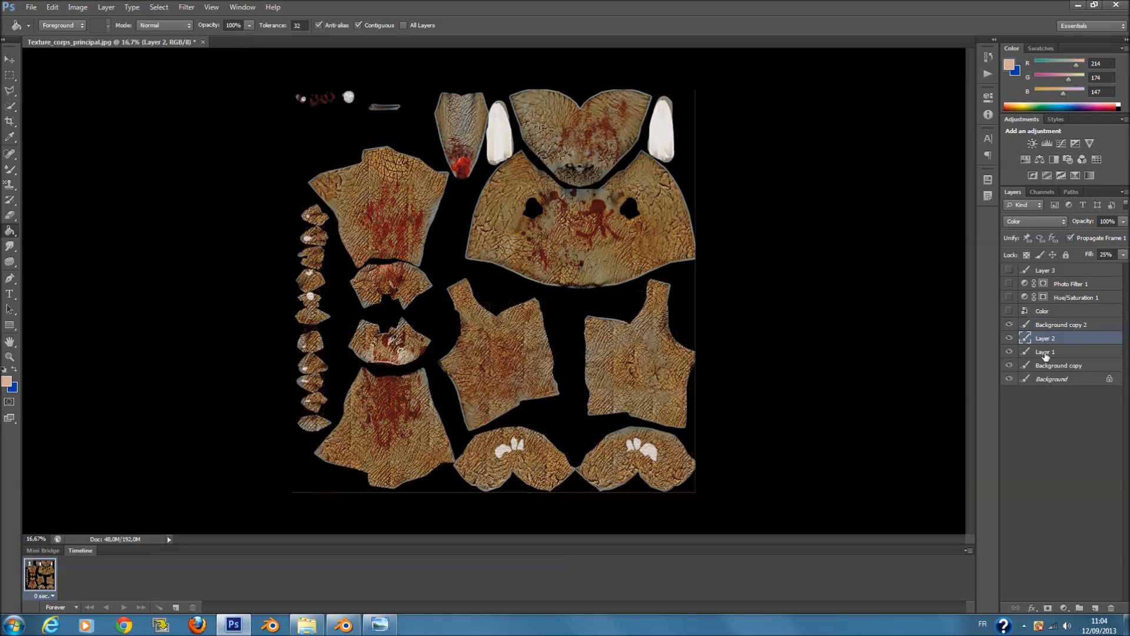
left_click(1042, 315)
left_click(1043, 325)
left_click(1010, 312)
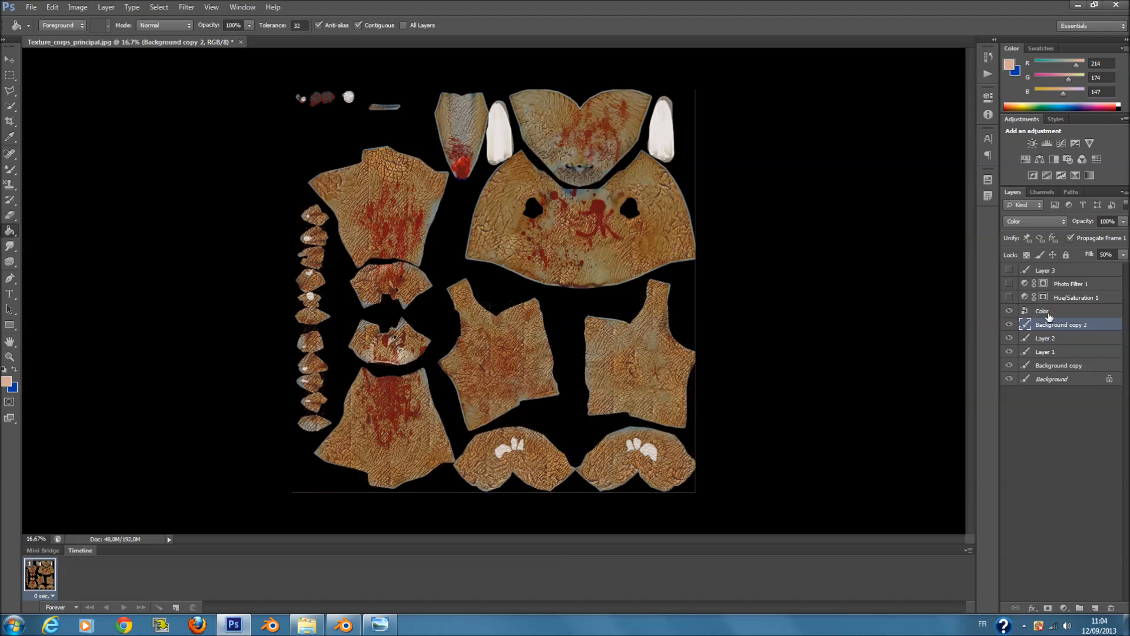
left_click(1049, 315)
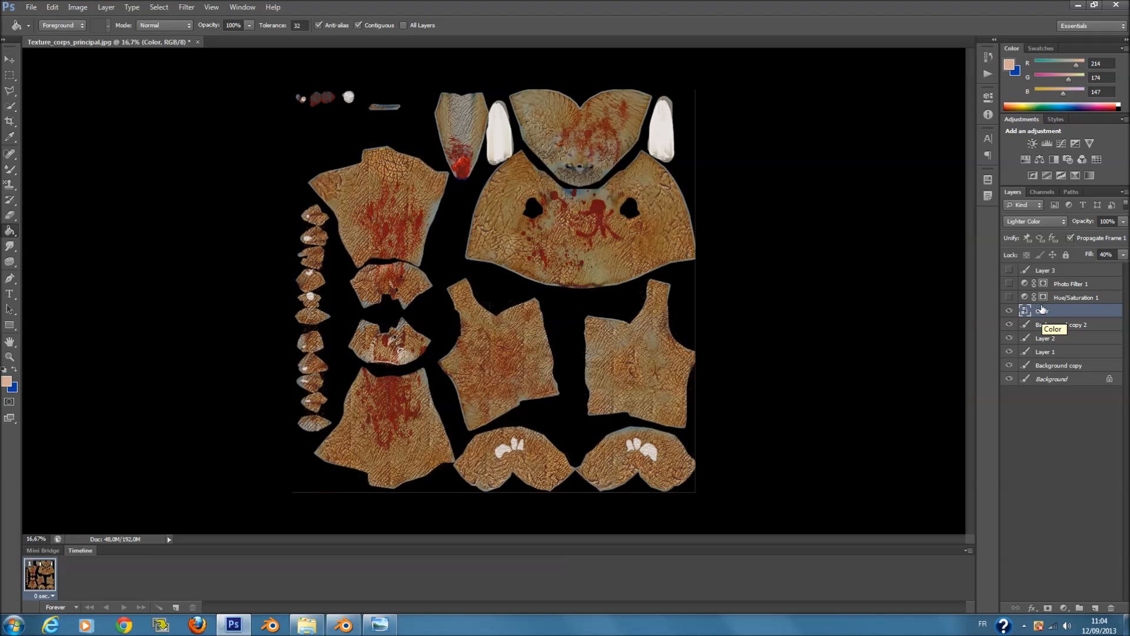
Step: Show and select the Hue/Saturation 1 adjustment layer, and check its Layer Style blending options without changing them
left_click(1010, 298)
left_click(1053, 298)
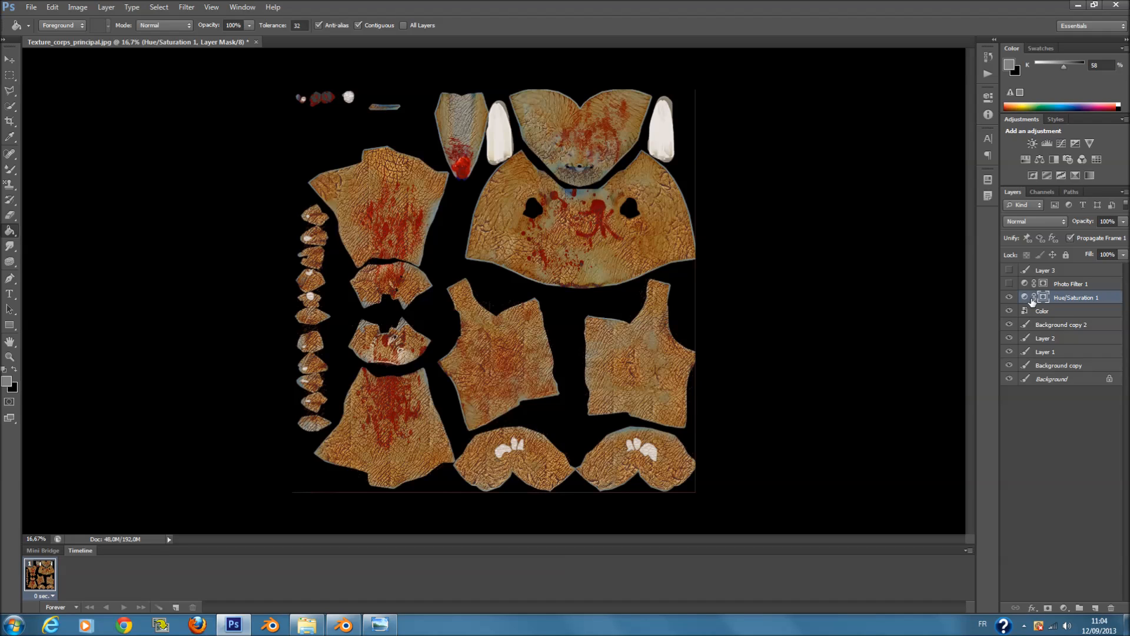
double_click(1078, 297)
key("Return")
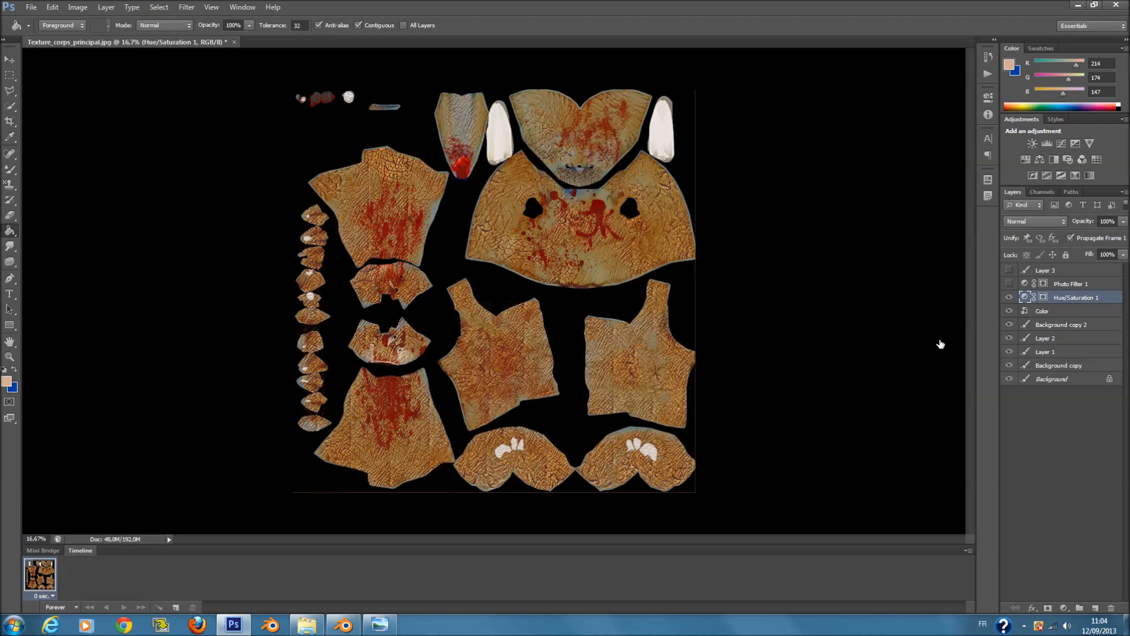
double_click(1002, 292)
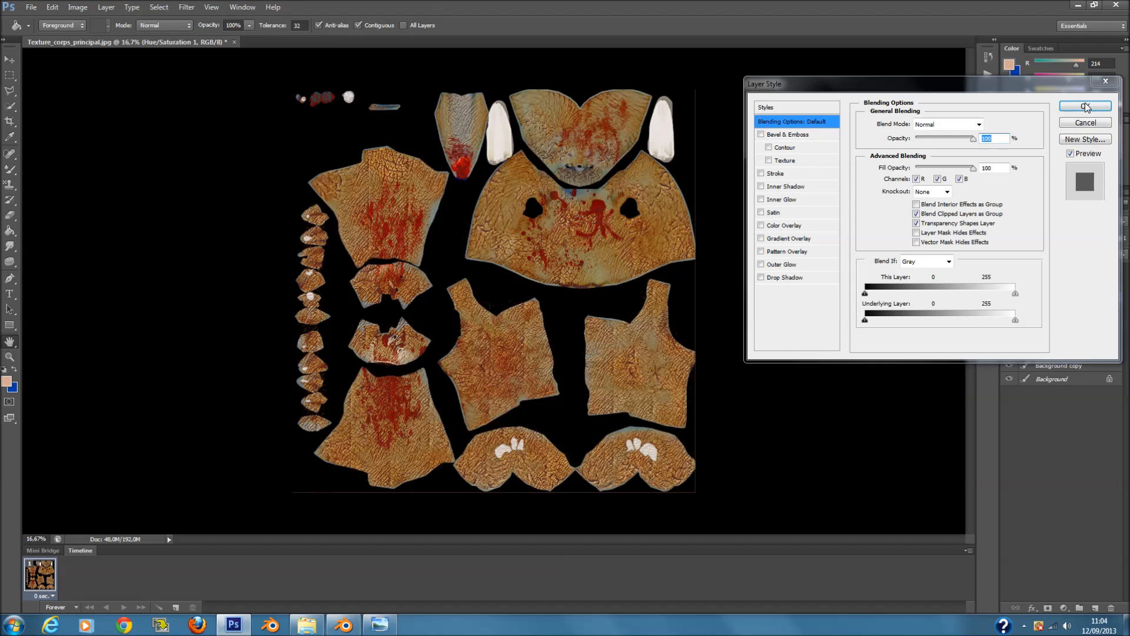
key("Escape")
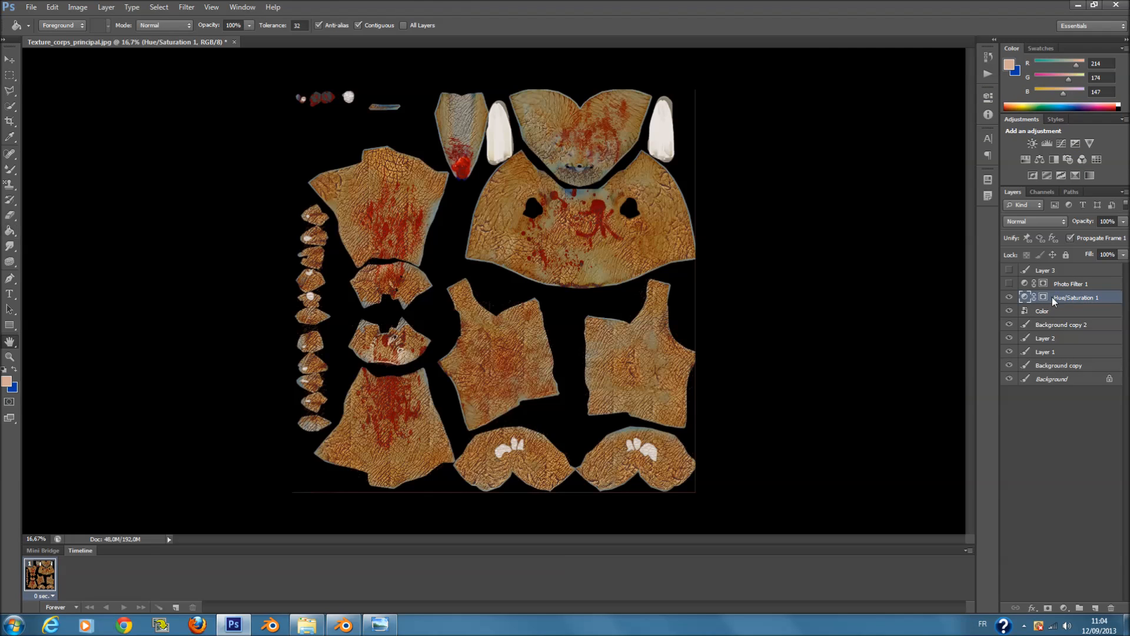
double_click(1053, 300)
left_click(1105, 81)
double_click(1039, 299)
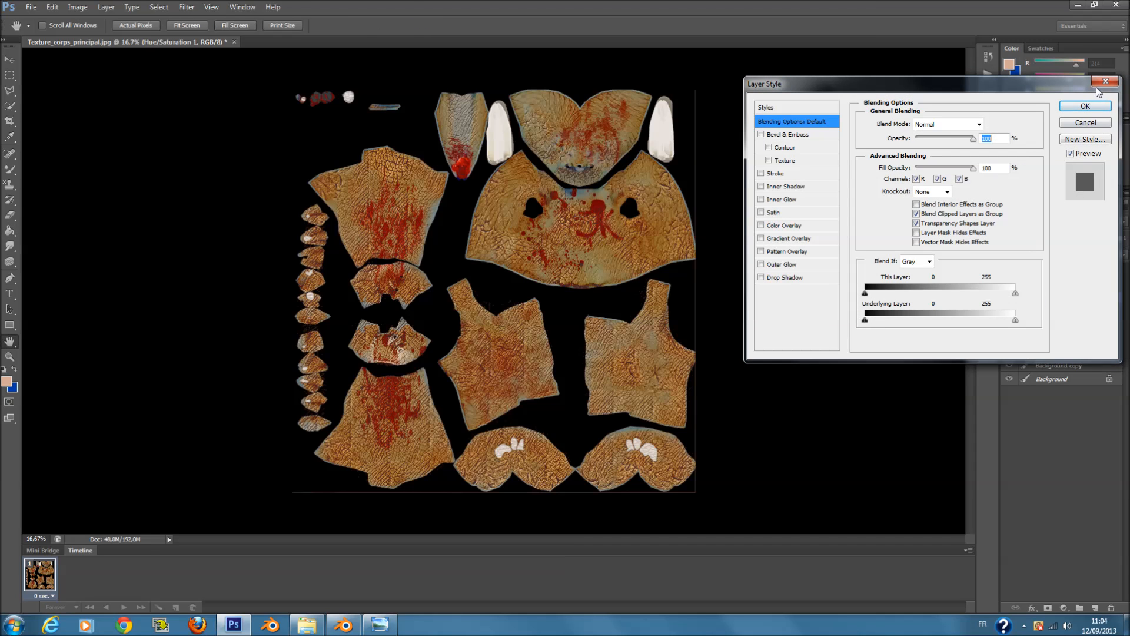
left_click(1105, 81)
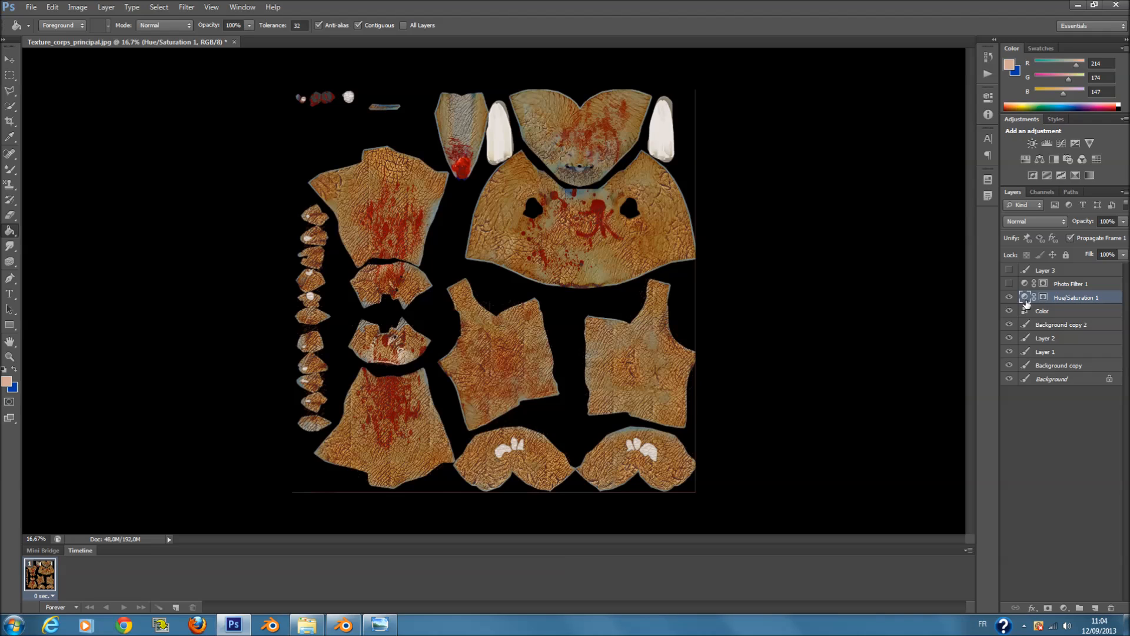
Step: Open the Hue/Saturation 1 adjustment and check its hue, saturation and lightness settings
double_click(1025, 298)
scroll(957, 186, "down", 1)
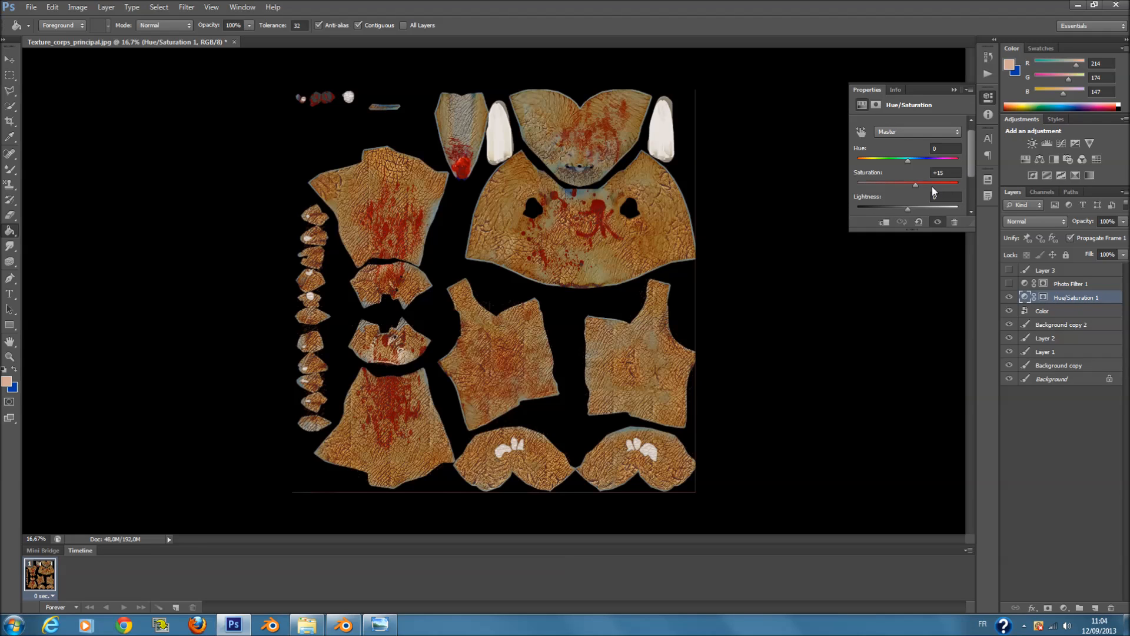
left_click(955, 89)
Step: Show the Photo Filter 1 and Layer 3 layers and check the photo filter's color
left_click(1010, 284)
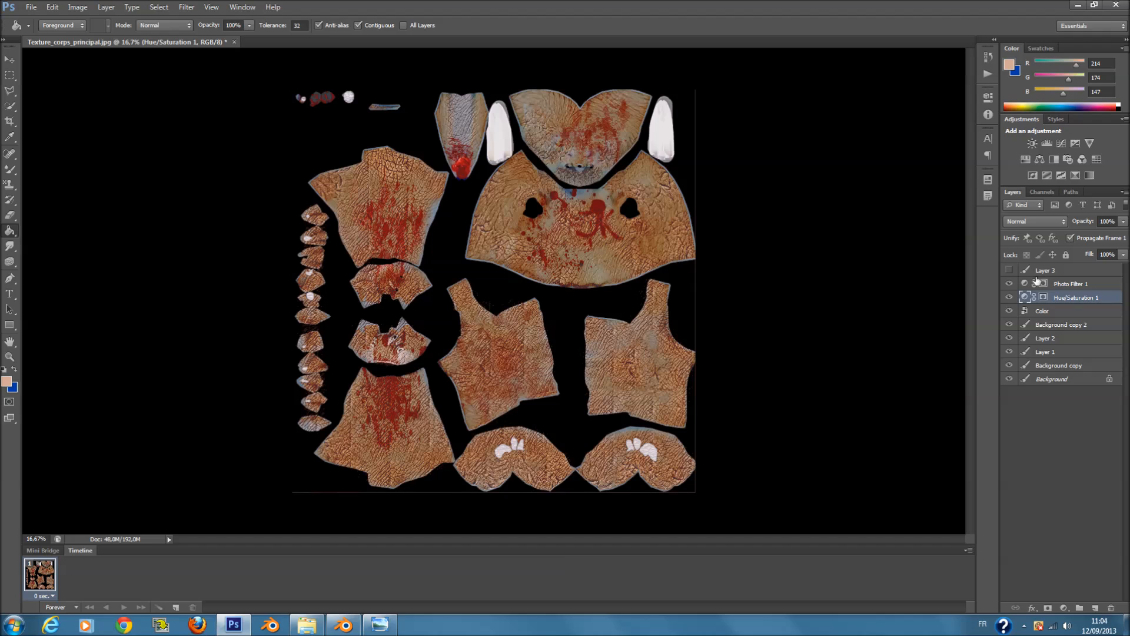
left_click(1059, 285)
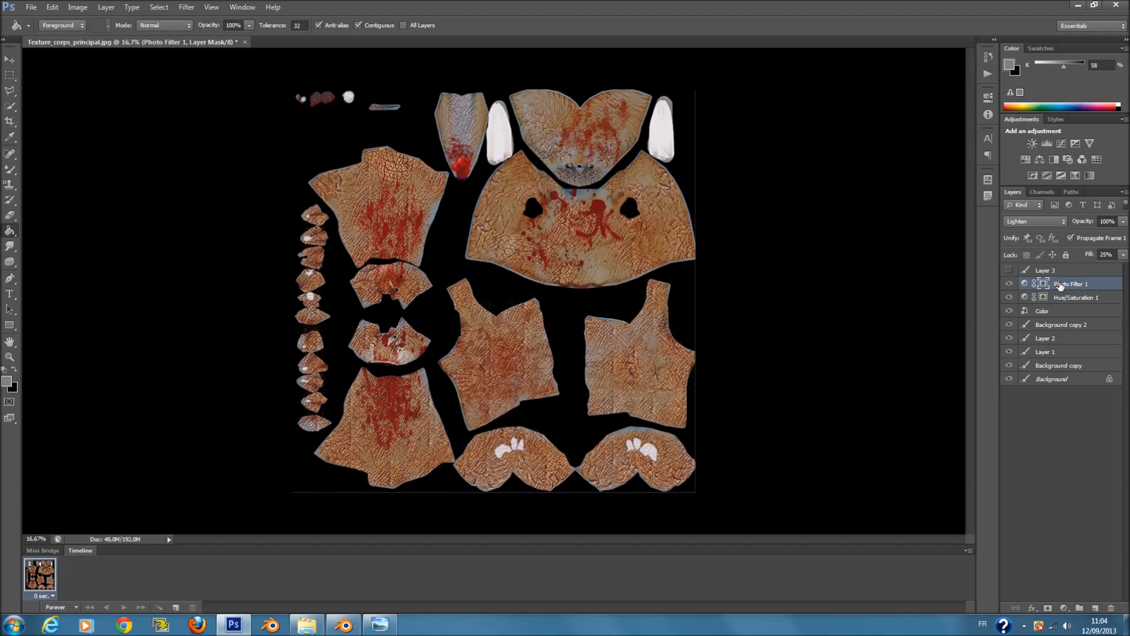
double_click(1026, 285)
left_click(895, 144)
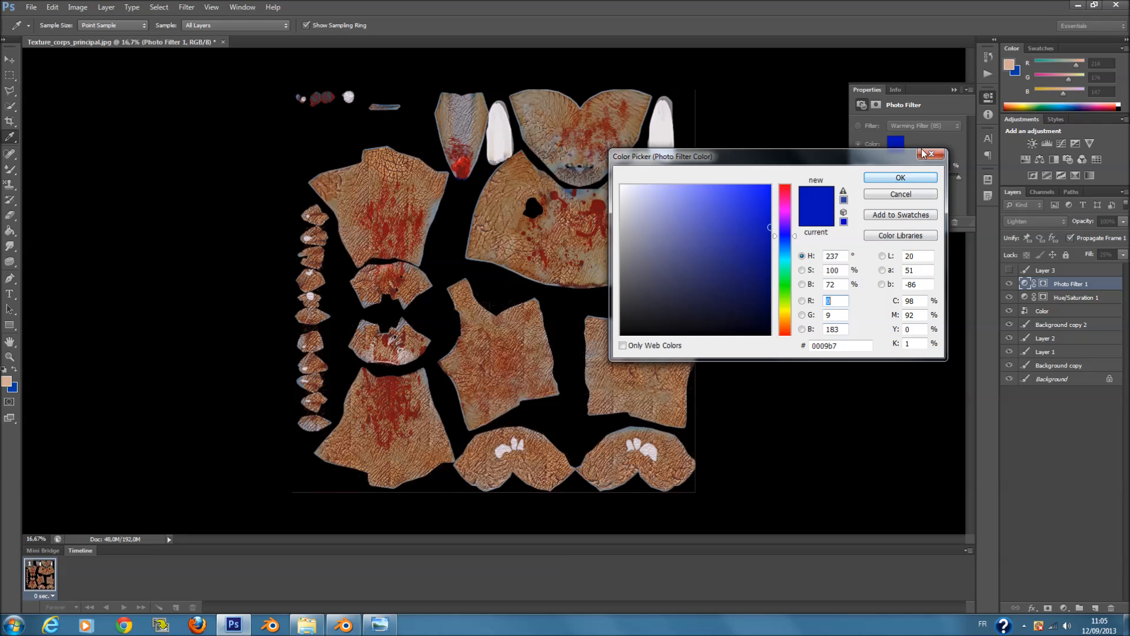
key("Return")
key("g")
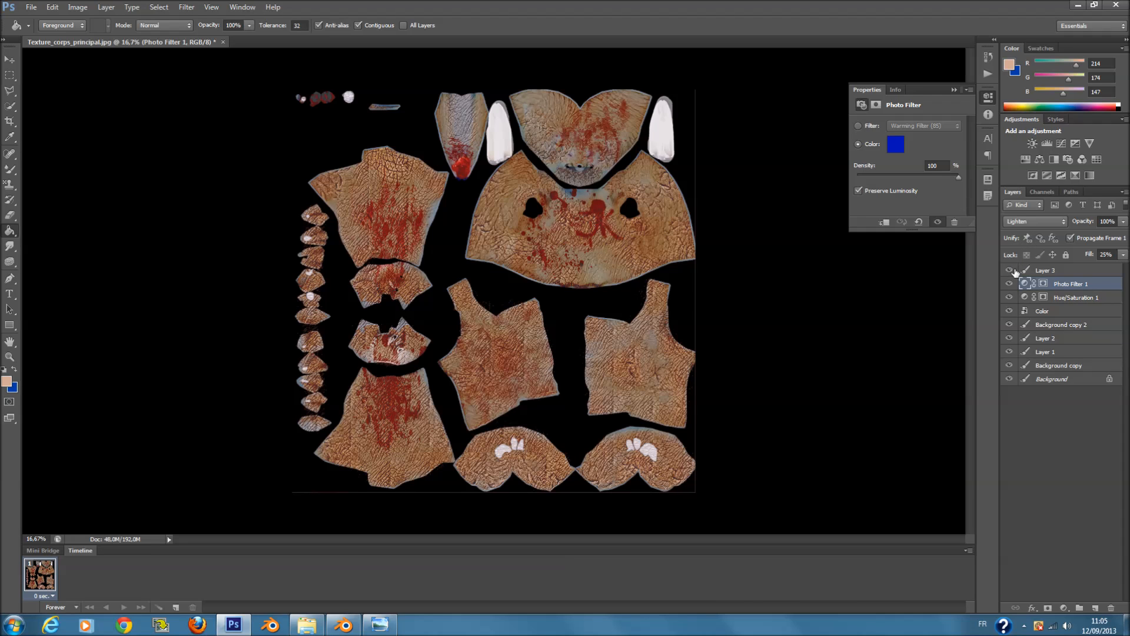
left_click(954, 89)
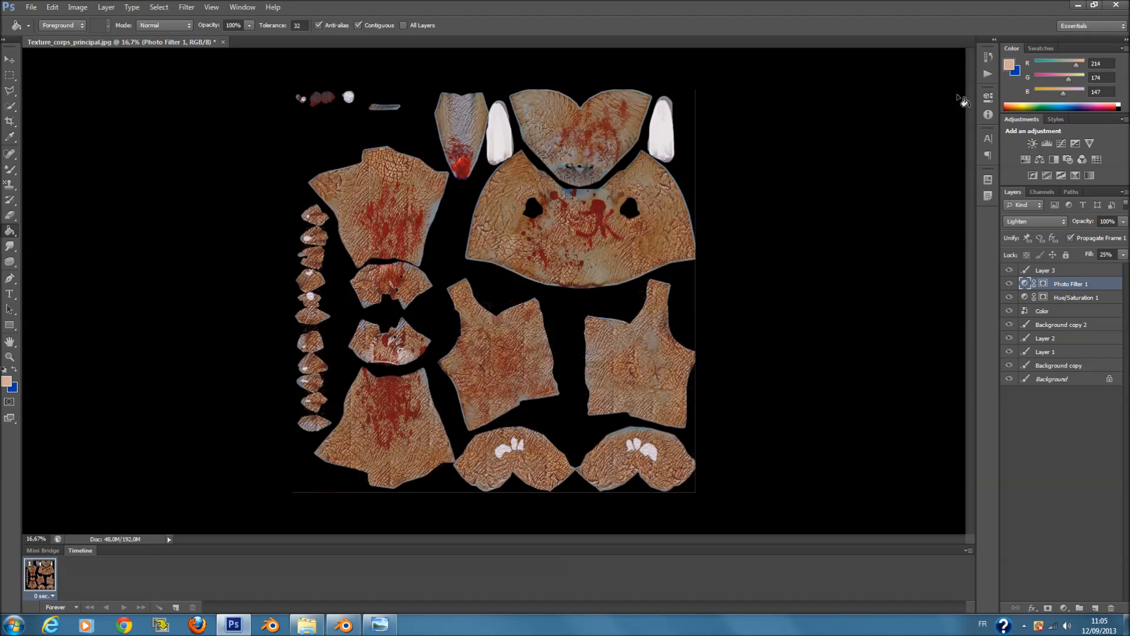
Step: Check the blend mode and fill settings of Layer 3 and clear the layer selection
left_click(1059, 270)
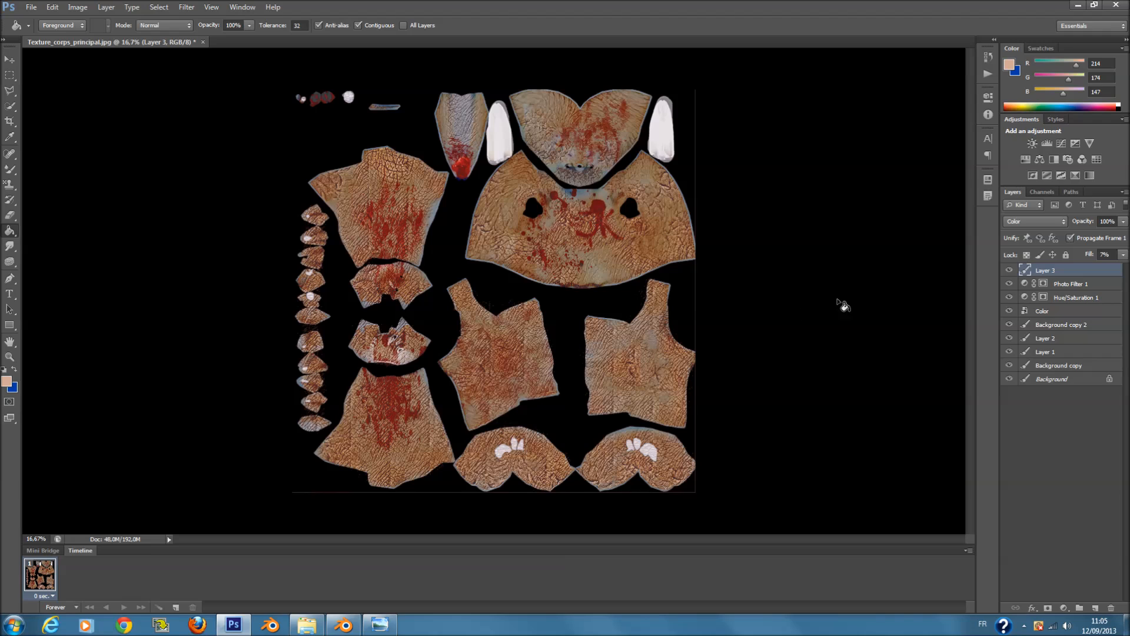
left_click(1036, 221)
left_click(1124, 255)
left_click(1124, 255)
mouse_move(1107, 269)
left_mouse_down()
mouse_move(1128, 272)
mouse_move(1120, 268)
left_mouse_up()
left_click(1087, 422)
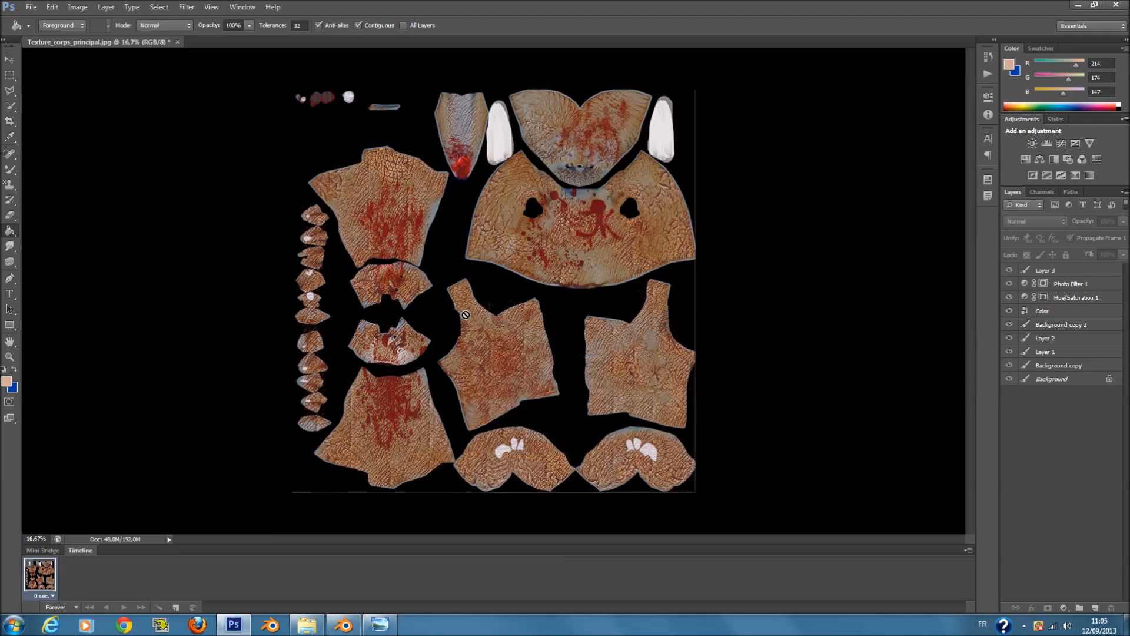
Step: Switch to Blender and save the textured elephant file
left_click(343, 624)
middle_click_drag(384, 338, 384, 308, "shift")
scroll(353, 342, "up", 2)
middle_click_drag(306, 380, 382, 292)
key("a")
key("a")
key("ctrl+s")
left_click(384, 291)
Step: Select the elephant and examine its textured body from behind and from other sides
mouse_move(424, 249)
middle_mouse_down()
mouse_move(335, 252)
mouse_move(407, 260)
middle_mouse_up()
right_click(406, 262)
scroll(406, 264, "down", 2)
scroll(331, 197, "up", 3)
scroll(316, 225, "down", 6)
scroll(281, 227, "down", 2)
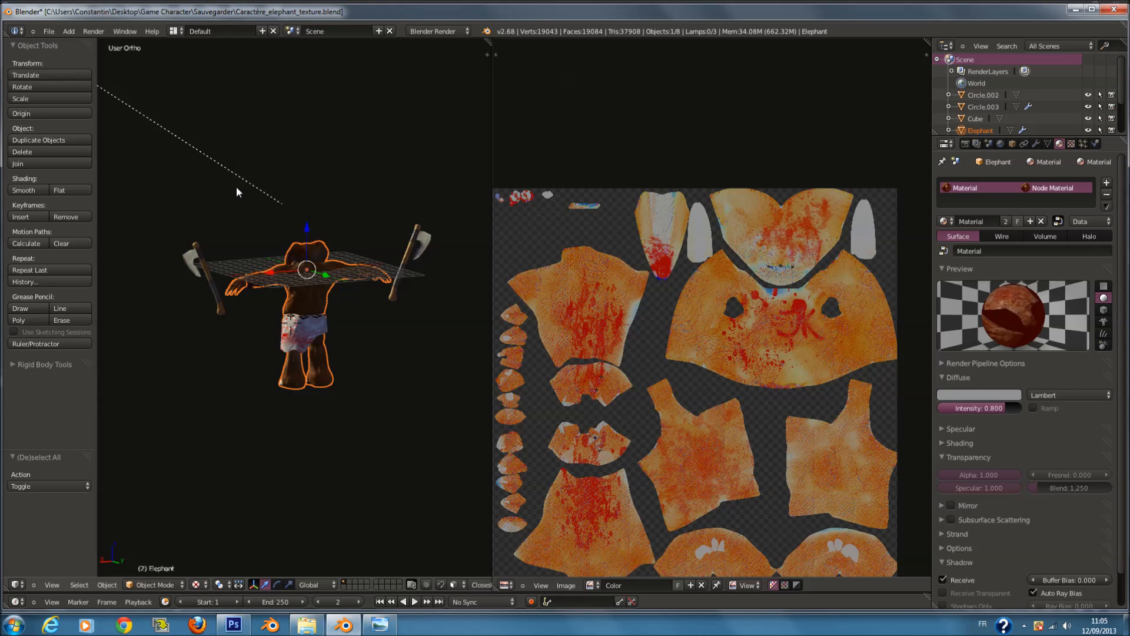
scroll(248, 211, "up", 5)
middle_click_drag(276, 265, 297, 287)
middle_click_drag(219, 308, 295, 313, "shift")
scroll(295, 314, "up", 2)
scroll(295, 330, "up", 6)
scroll(296, 342, "down", 1)
Step: Deselect everything and save the file, then reselect the elephant and save again
key("a")
key("ctrl+s")
left_click(296, 342)
scroll(333, 272, "down", 3)
middle_click_drag(333, 272, 348, 250)
right_click(348, 252)
scroll(348, 255, "down", 4)
key("ctrl+s")
Step: Select the Sun lamp above the elephant and set its energy to 1
middle_click_drag(339, 287, 478, 275)
scroll(421, 314, "up", 4)
scroll(422, 313, "down", 6)
middle_click_drag(418, 319, 414, 323)
scroll(429, 182, "down", 3)
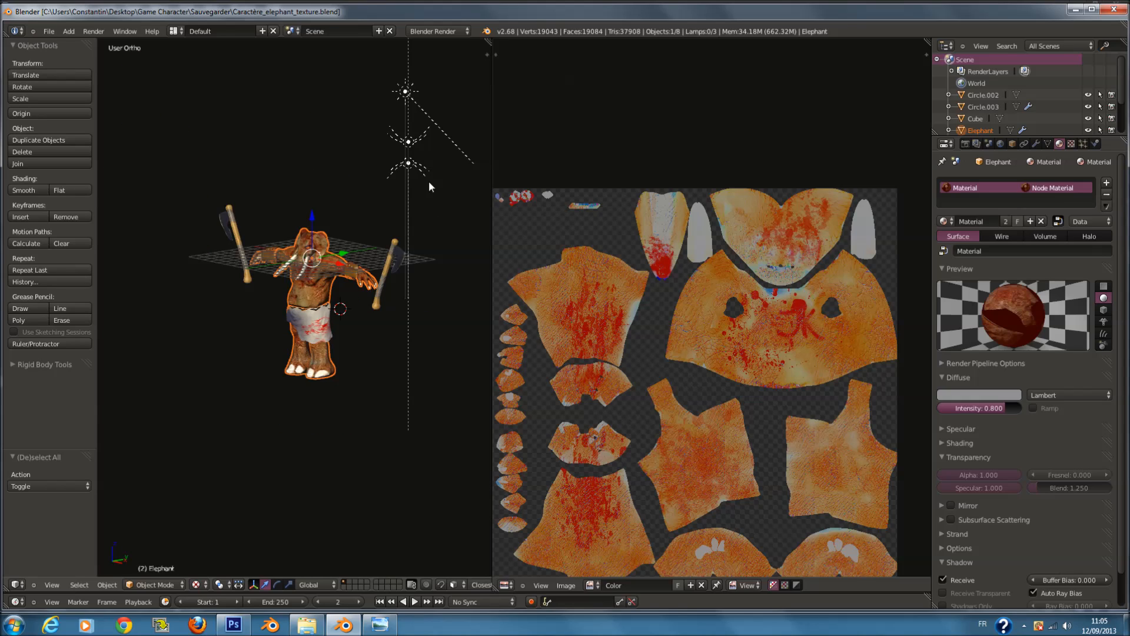
right_click(446, 119)
scroll(447, 119, "up", 2)
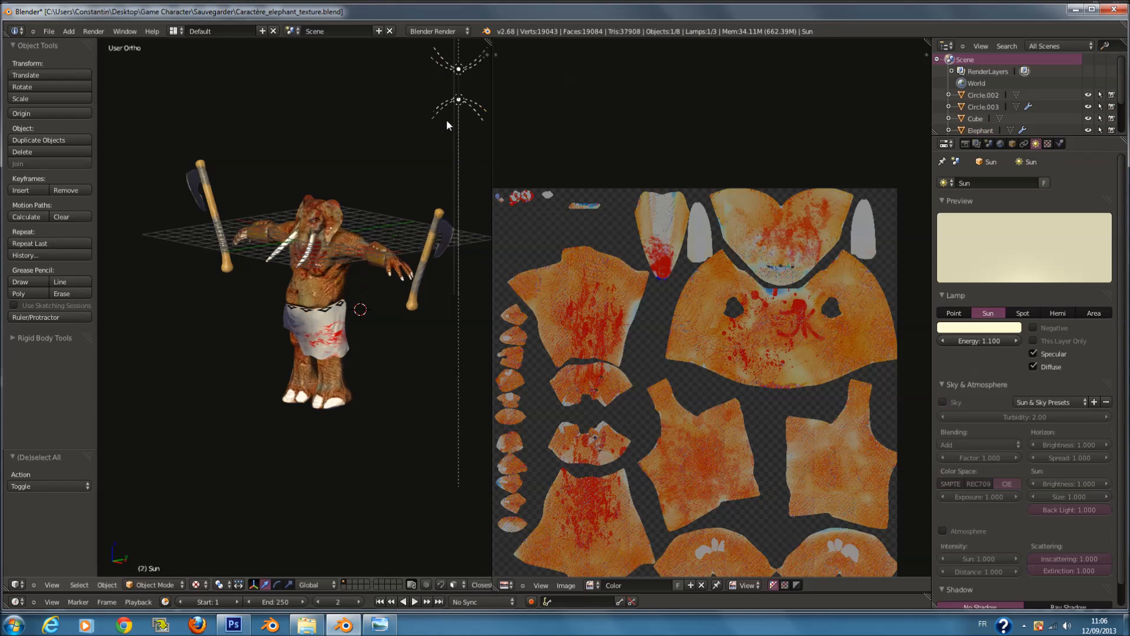
left_click(985, 341)
type("1")
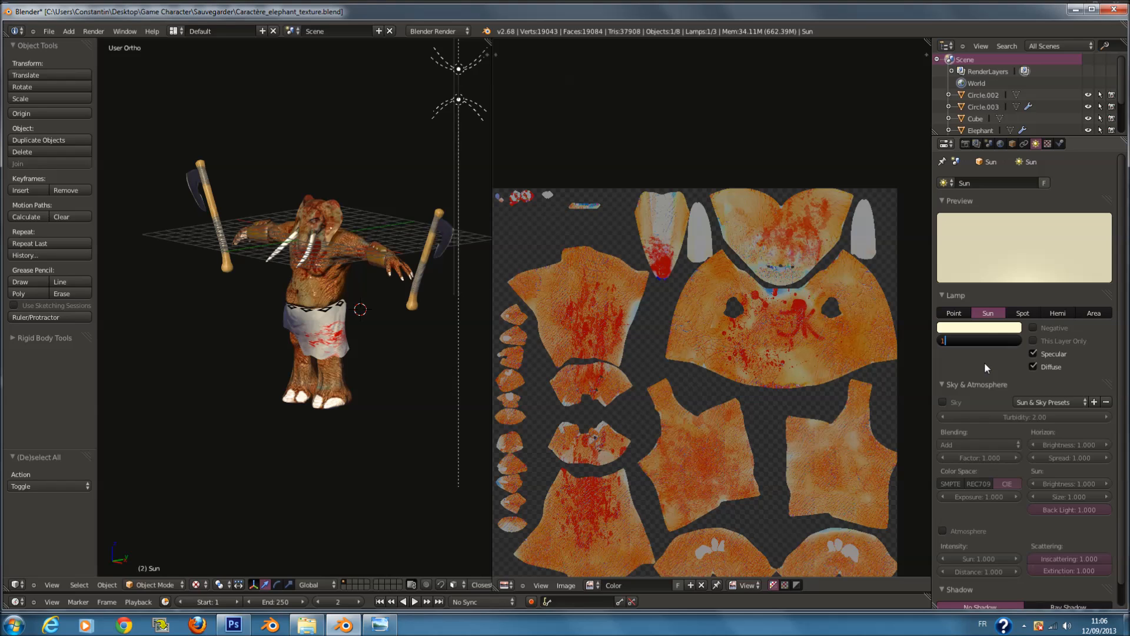
key("Return")
Step: Select the elephant and change the image editor area to the Node Editor showing its material
middle_click_drag(365, 288, 206, 271)
scroll(307, 251, "up", 3)
scroll(298, 224, "up", 3)
right_click(296, 220)
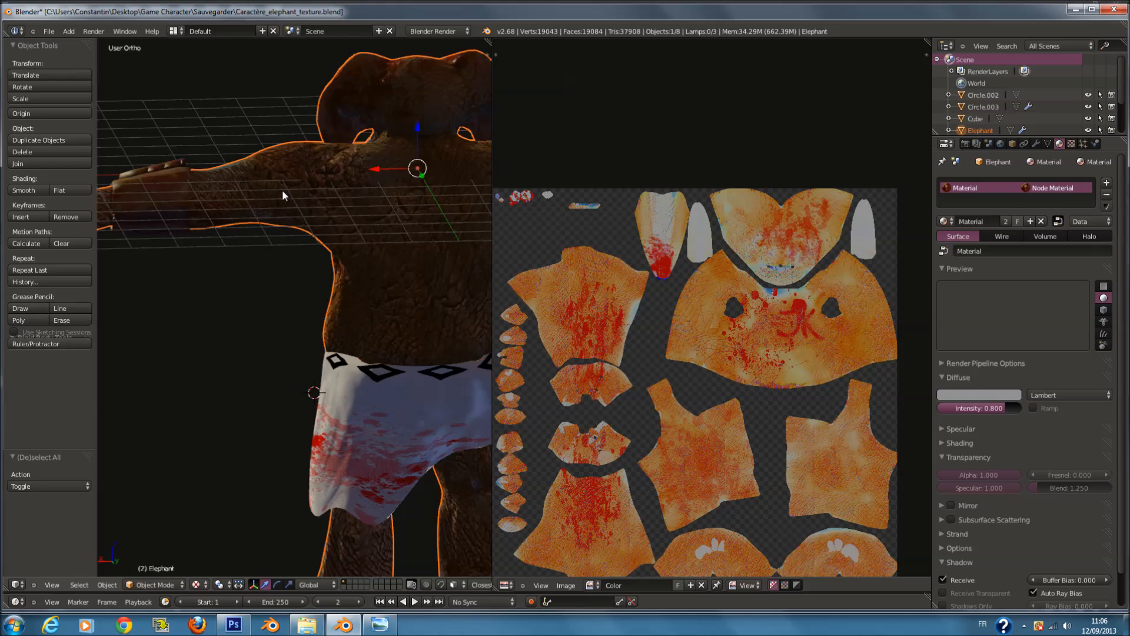
scroll(281, 189, "up", 1)
left_click(505, 585)
left_click(513, 575)
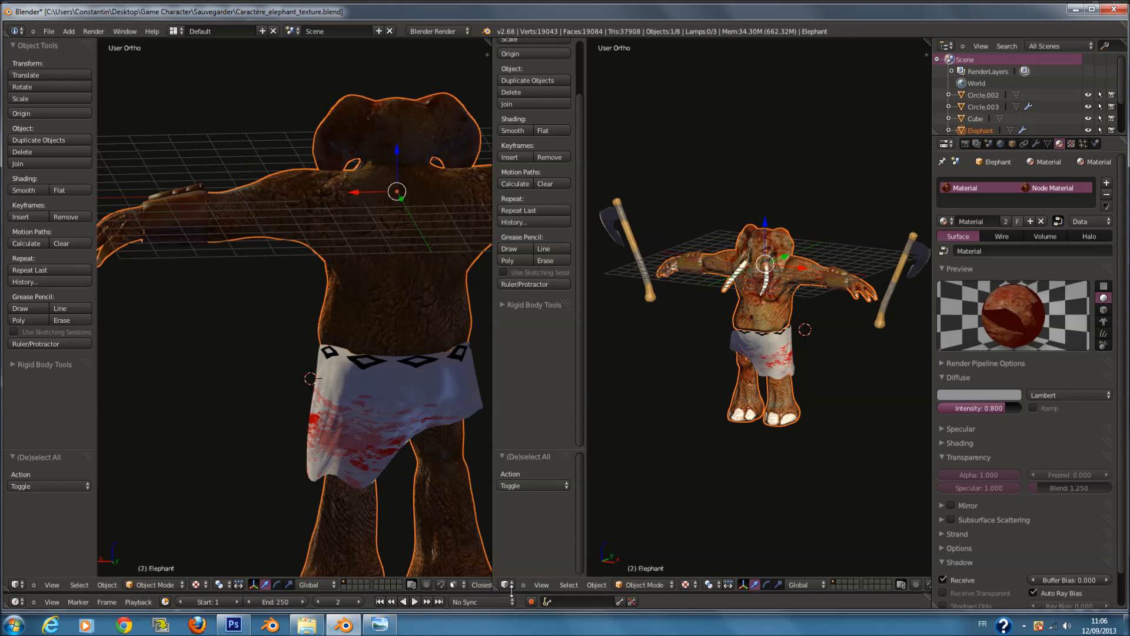
left_click(505, 585)
left_click(541, 449)
scroll(637, 382, "down", 2)
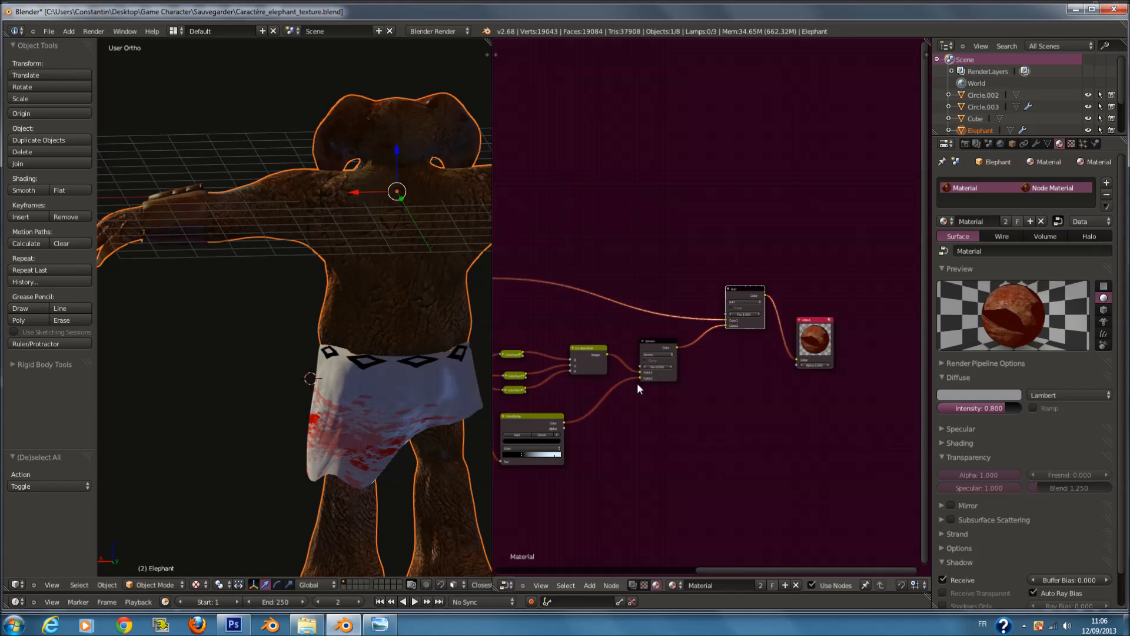
Step: Try a factor of 1 on the Screen node, then set it to 0.5
scroll(789, 344, "up", 5)
left_click(888, 347)
type("1")
key("Return")
left_click(883, 349)
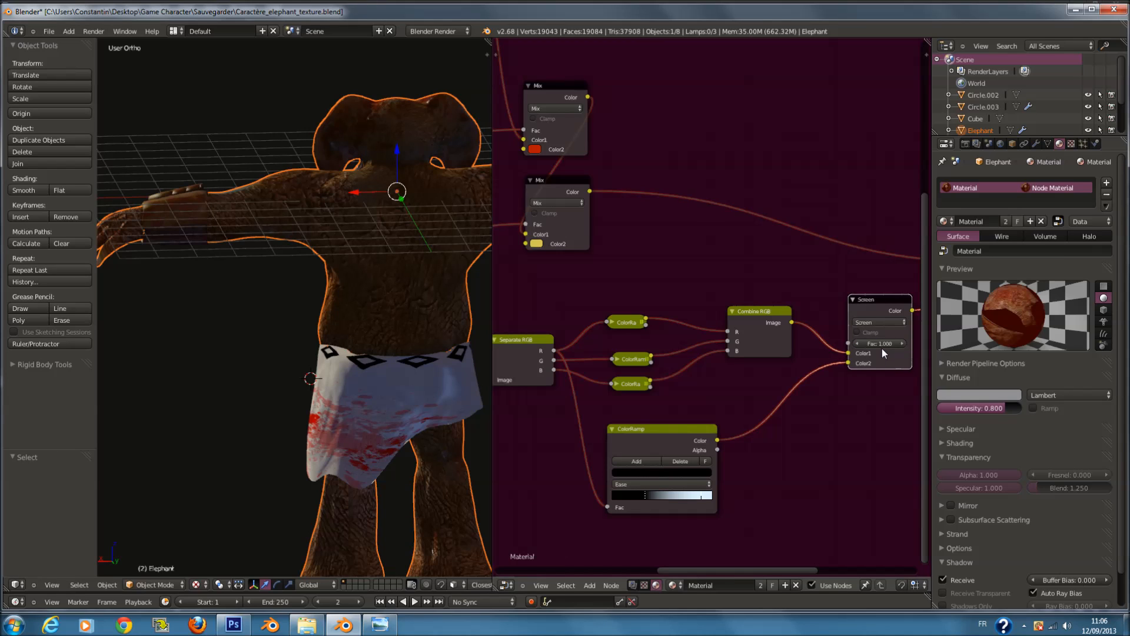
left_click(882, 346)
key("Return")
Step: Try linking the Screen node's color directly to the material Output, then reconnect the Add node's color to it
scroll(347, 320, "down", 1)
middle_click_drag(346, 320, 602, 336)
middle_click_drag(800, 311, 608, 318)
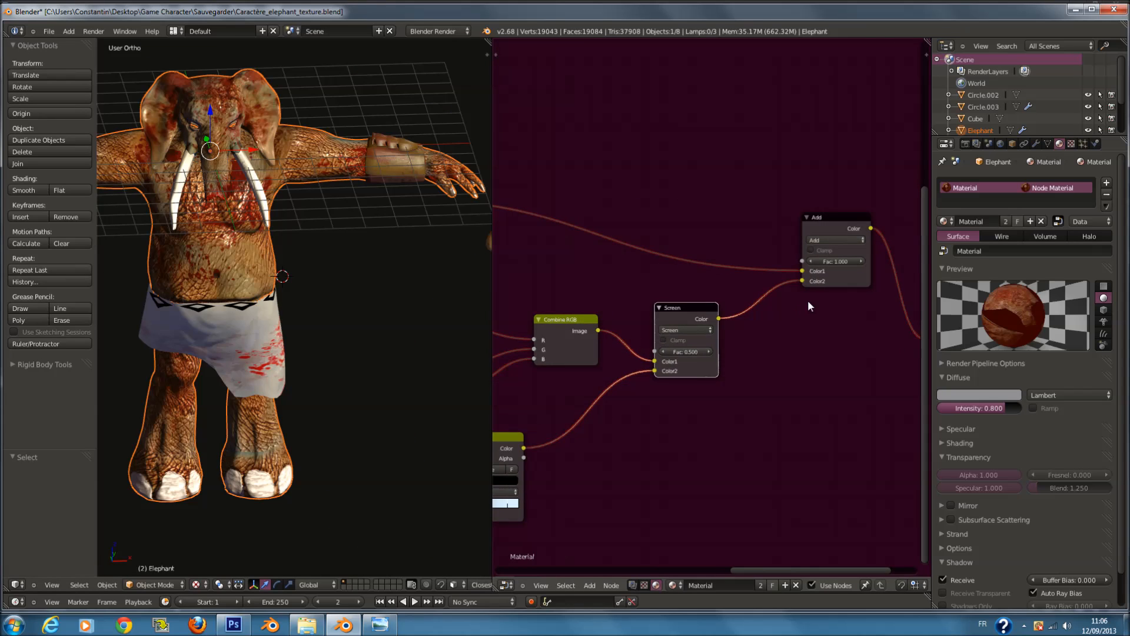
scroll(741, 306, "down", 2)
left_click_drag(718, 317, 895, 334)
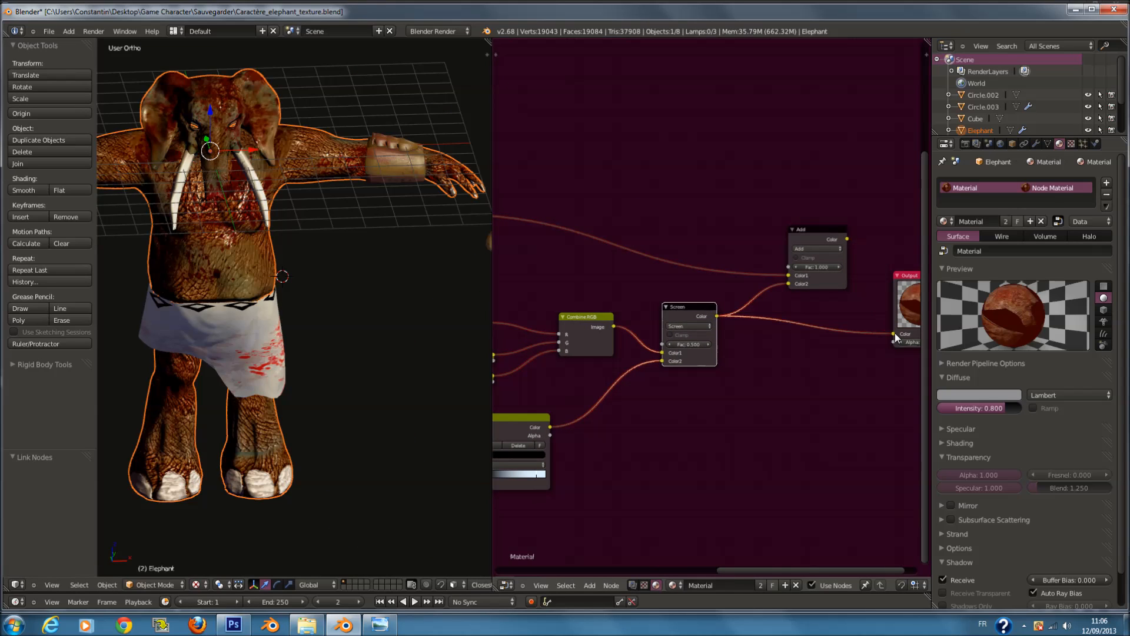
left_click_drag(847, 239, 854, 251)
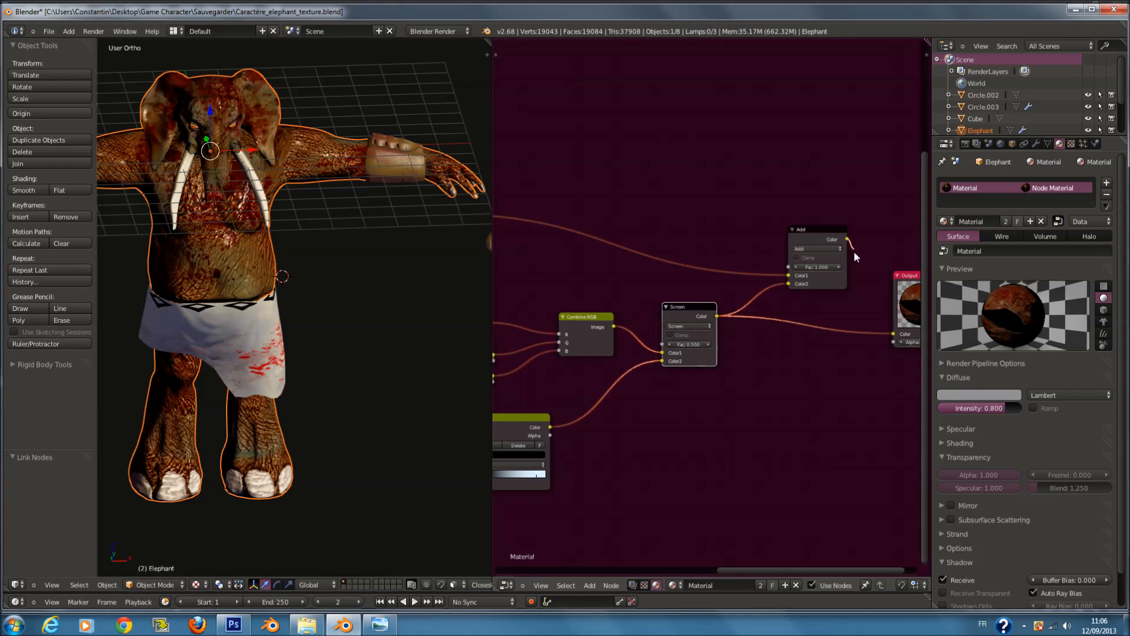
left_click_drag(878, 304, 895, 334)
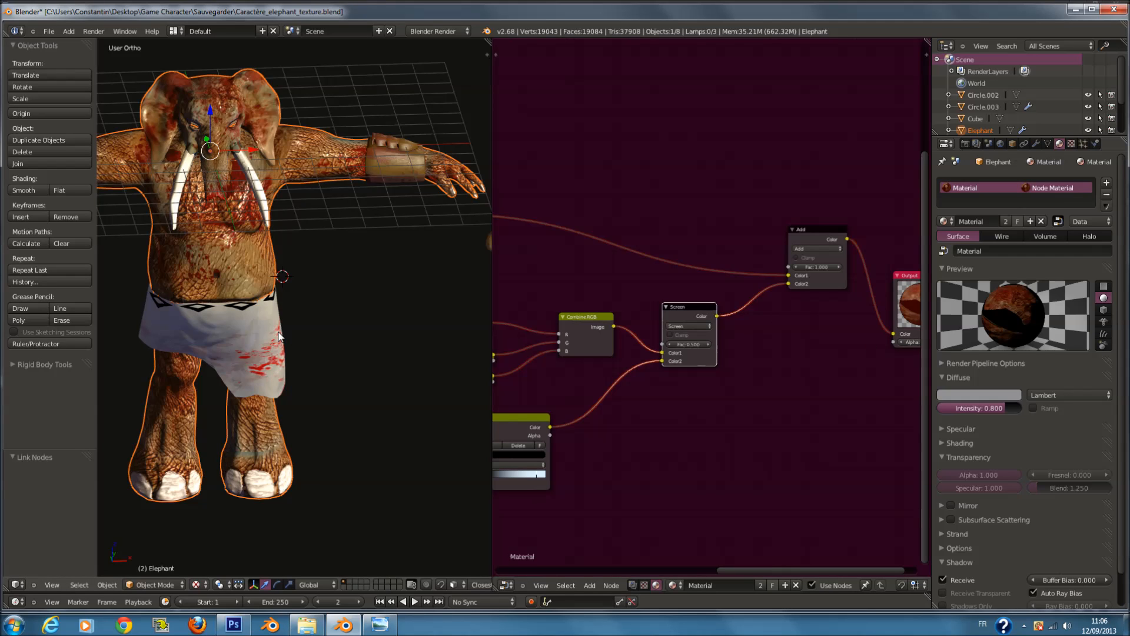
Step: Try factors of 0.4 and 0.5 on the Add node before the material Output
left_click(822, 267)
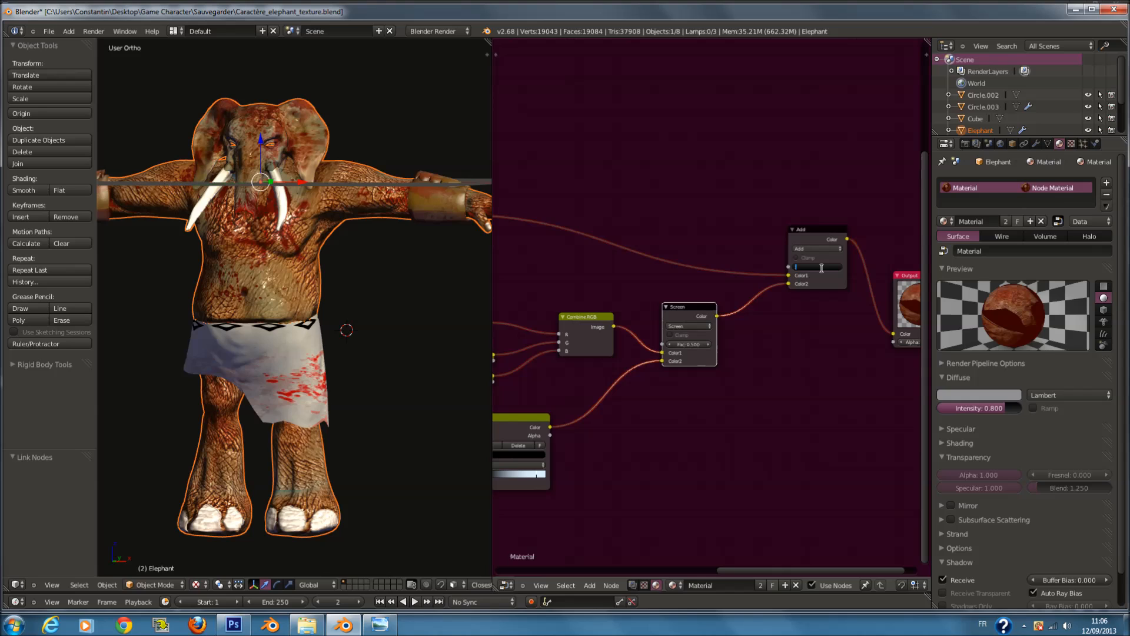
type(".4")
key("Return")
left_click(818, 249)
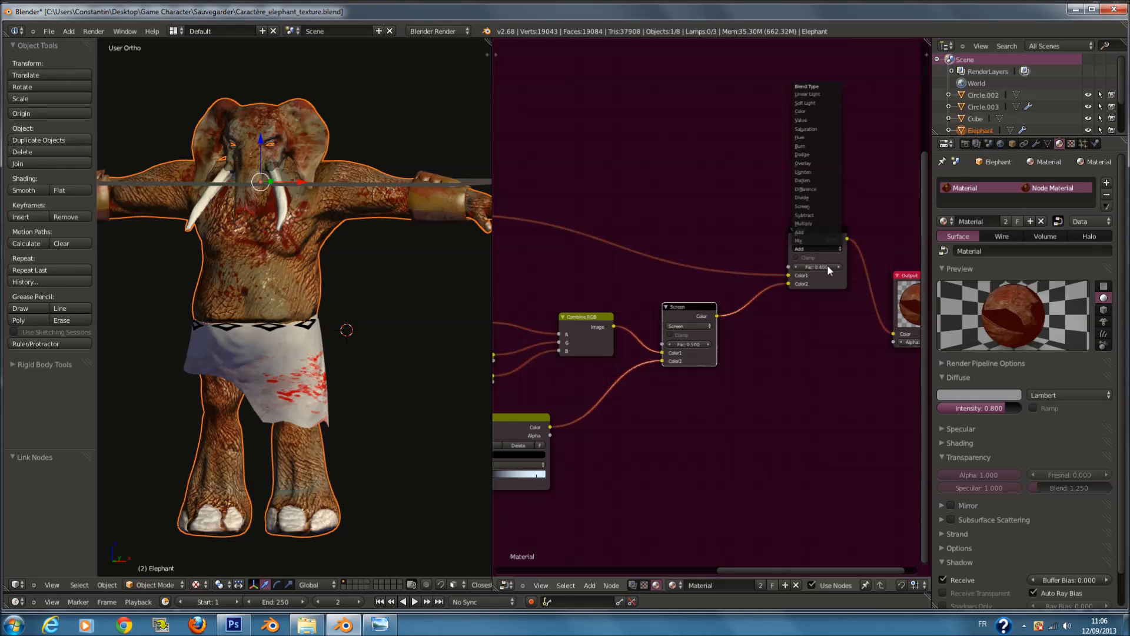
left_click_drag(812, 269, 708, 273)
left_click(819, 267)
type(".5")
key("Return")
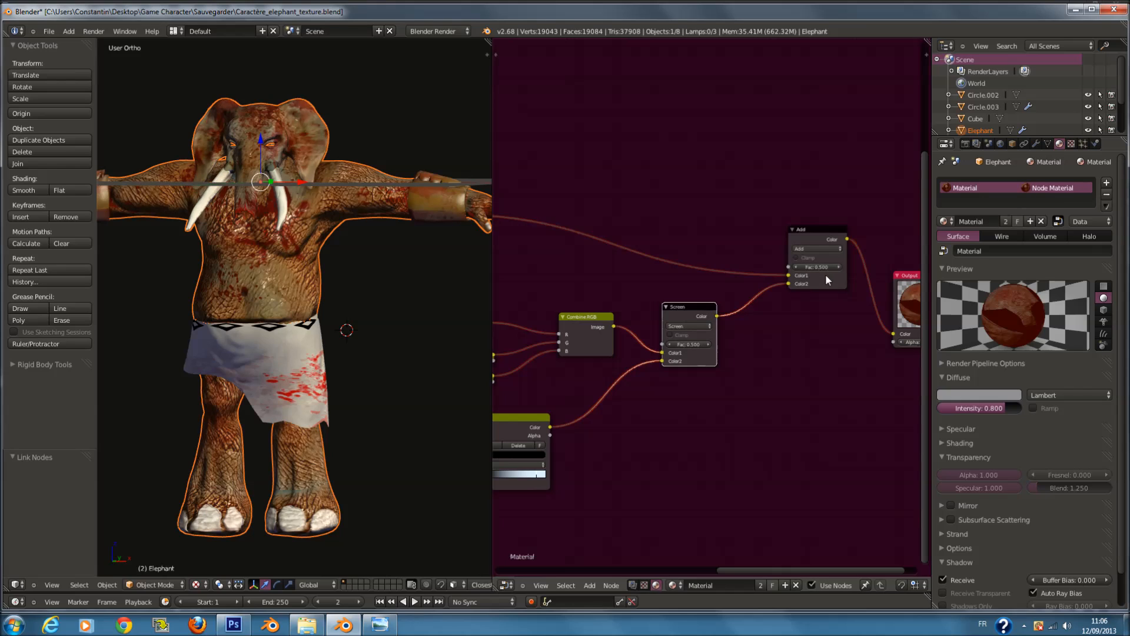
Step: Change the Add node's blend type to Mix and set its factor to 1
left_click(819, 247)
left_click(816, 239)
left_click(818, 267)
type("1")
key("Return")
middle_click_drag(405, 273, 211, 297)
scroll(211, 297, "up", 2)
scroll(632, 334, "down", 3)
mouse_move(334, 372)
middle_mouse_down()
mouse_move(502, 355)
mouse_move(352, 342)
mouse_move(331, 379)
mouse_move(339, 371)
middle_mouse_up()
Step: Set the factor of the Mix node before the Output to 0.5
left_click_drag(778, 279, 483, 281)
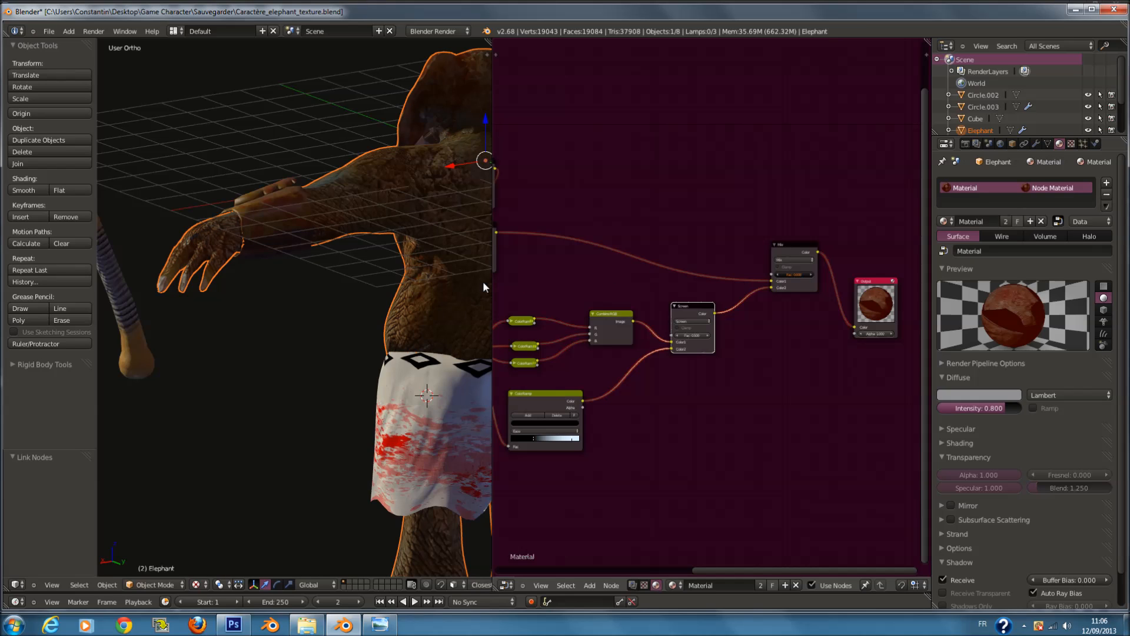
middle_click_drag(407, 296, 363, 300)
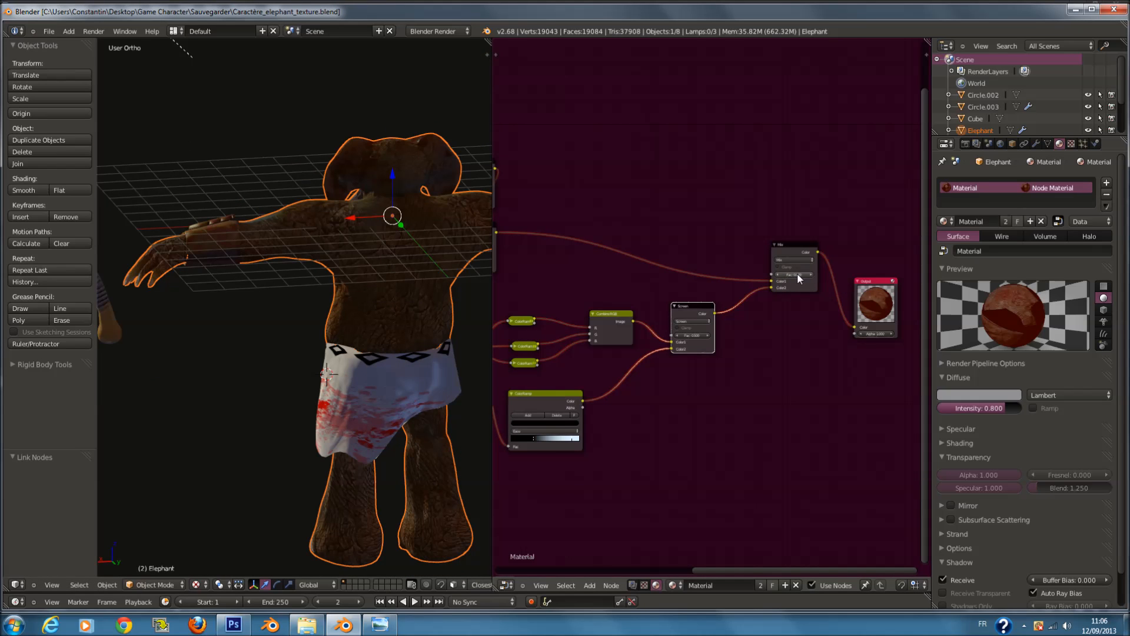
type(".5")
key("Return")
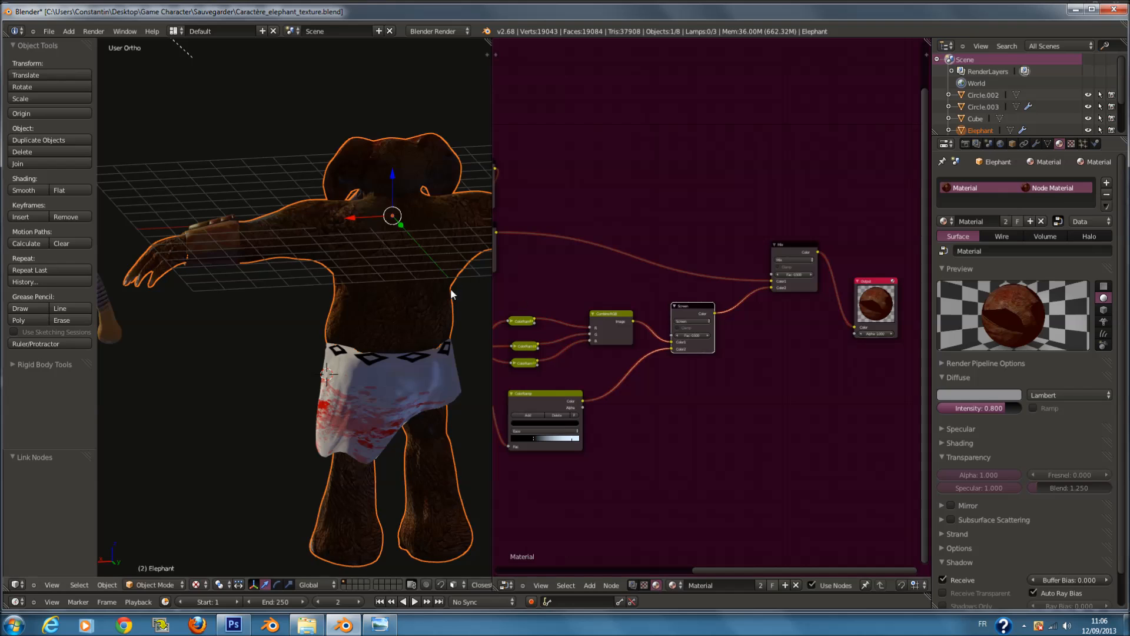
Step: Deselect the elephant and save the file over the existing one
scroll(357, 291, "up", 2)
mouse_move(357, 291)
middle_mouse_down()
mouse_move(433, 300)
mouse_move(361, 295)
middle_mouse_up()
key("a")
key("ctrl+s")
left_click(382, 293)
Step: Lower the factor of the Mix node before the Output by two small increments
scroll(383, 294, "down", 1)
left_click(779, 274)
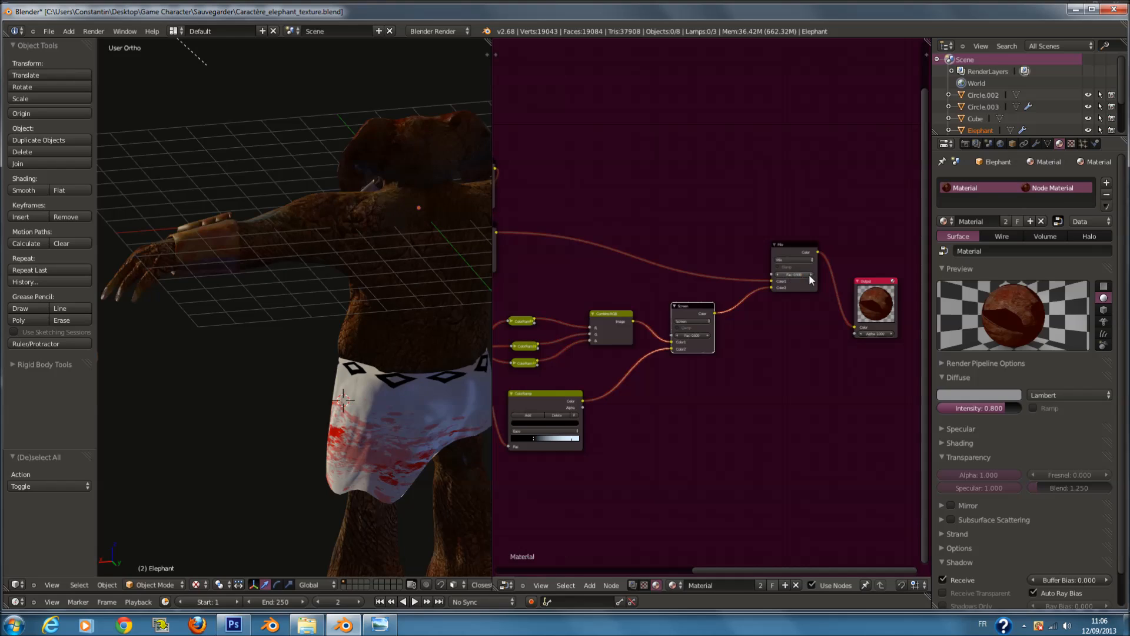
left_click(780, 274)
Step: Move the black and dark grey stops of the upper ColorRamp node closer to its black end
scroll(736, 310, "up", 2)
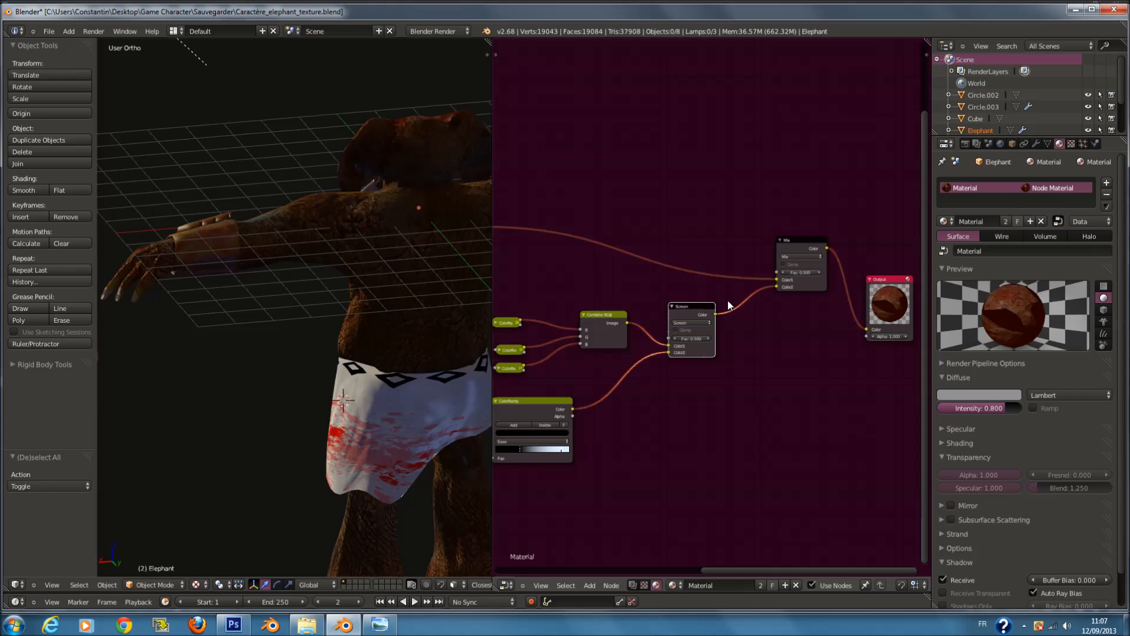
middle_click_drag(594, 318, 882, 355)
scroll(757, 298, "up", 3)
scroll(757, 298, "up", 5)
middle_click_drag(577, 277, 832, 335)
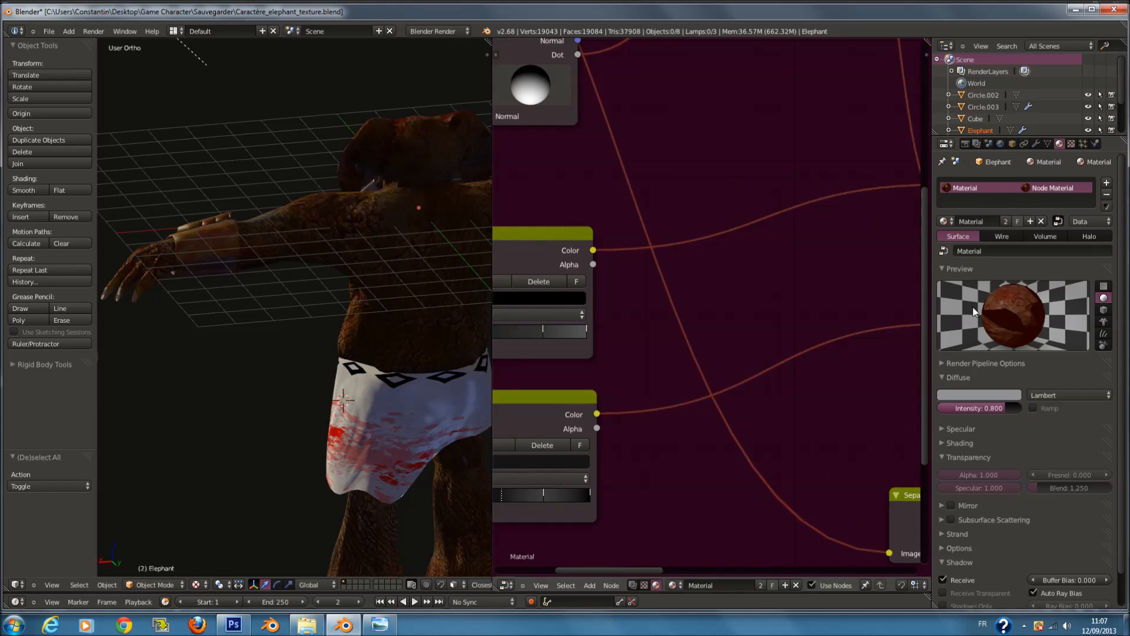
middle_click_drag(644, 330, 823, 325)
scroll(766, 298, "up", 2)
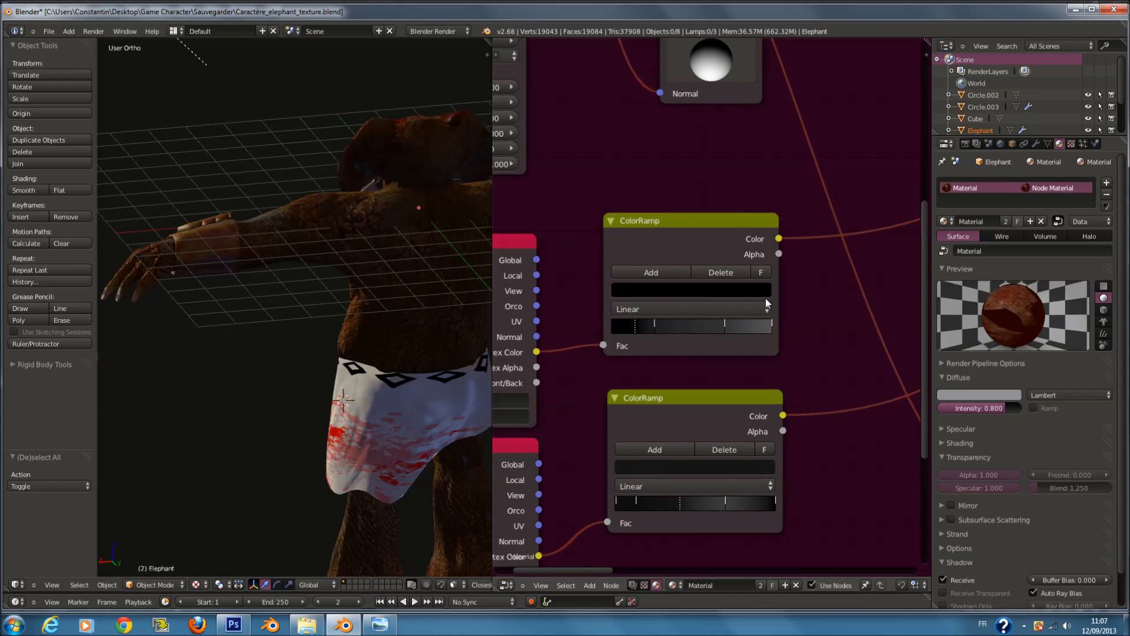
left_click_drag(652, 327, 660, 327)
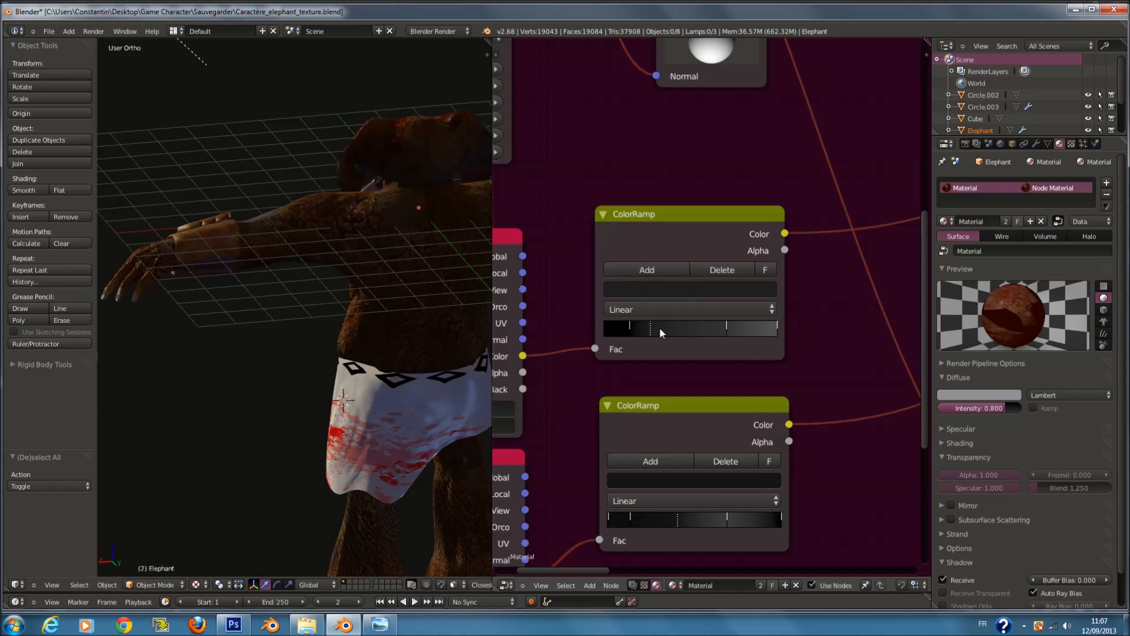
left_click(629, 331)
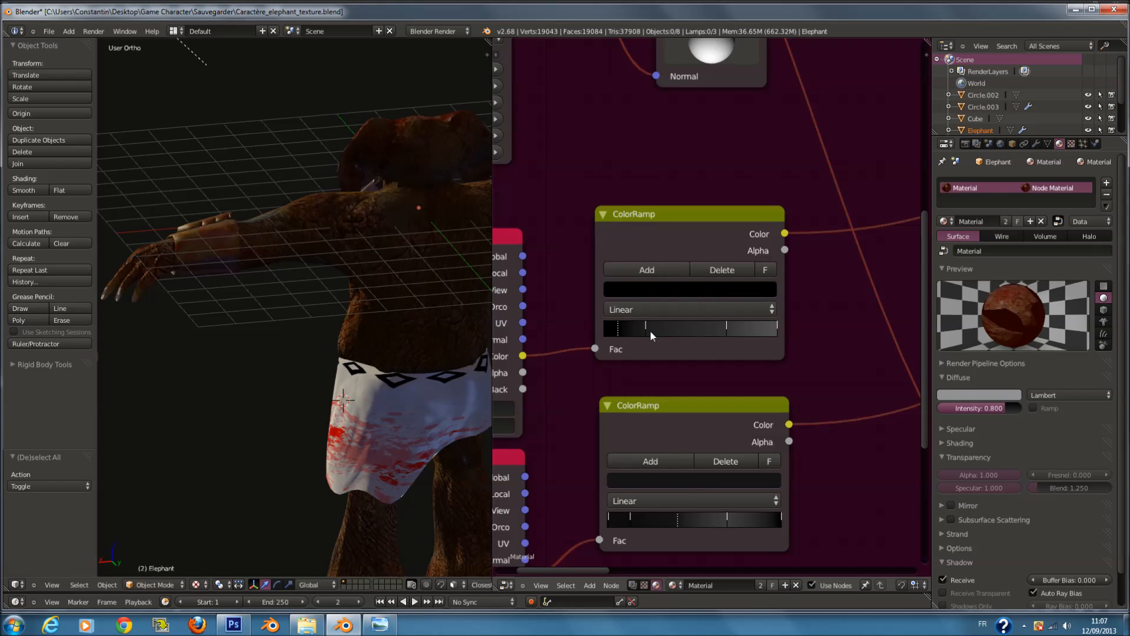
left_click(647, 328)
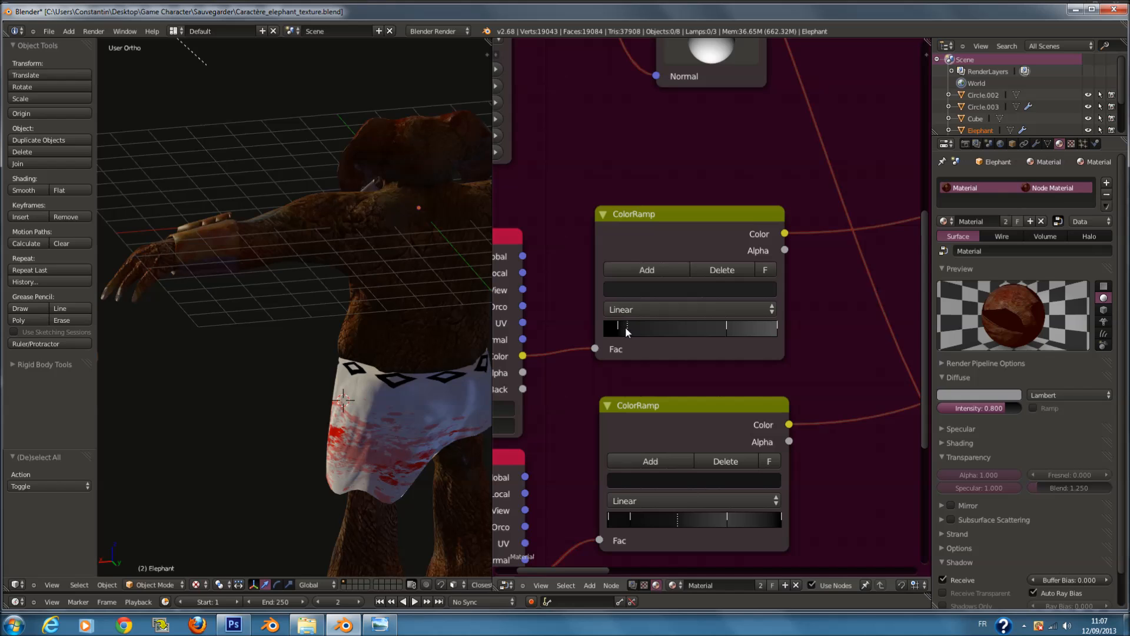
Step: Reposition the upper ColorRamp's black stop at its black end and adjust the neighbouring dark grey stop close beside it
middle_click_drag(311, 335, 606, 308)
left_click_drag(623, 323, 639, 329)
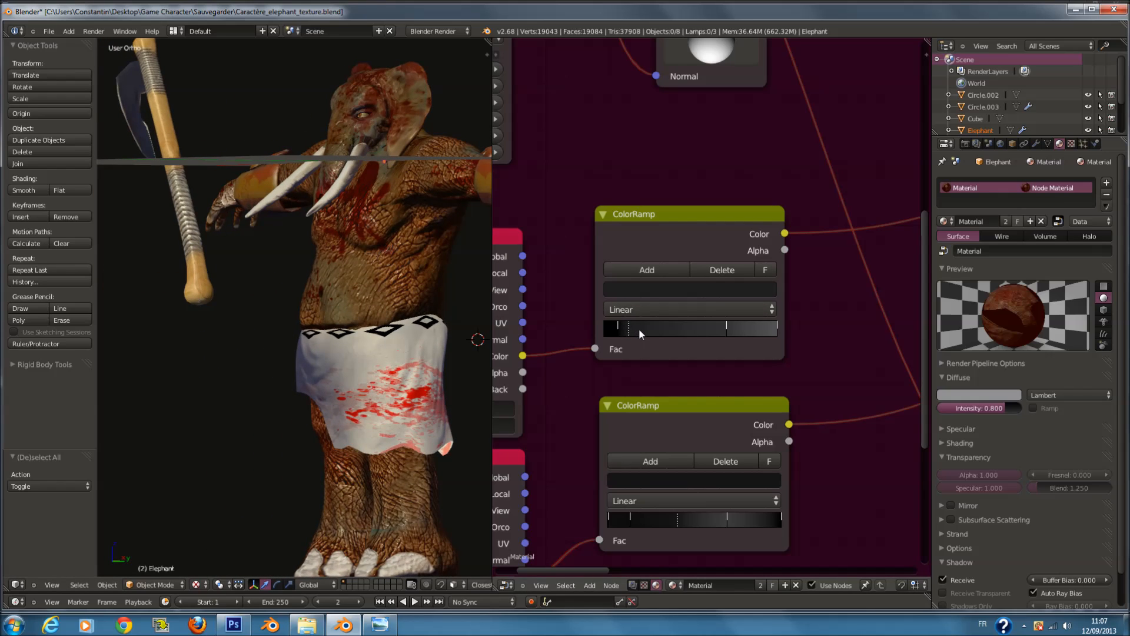
middle_click_drag(438, 288, 462, 305)
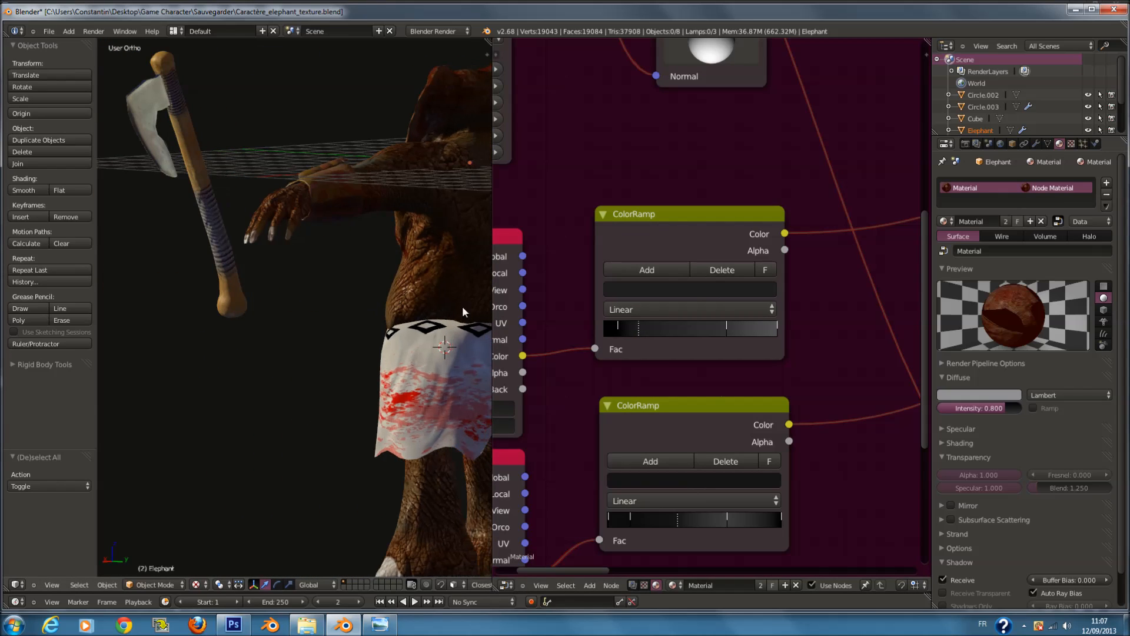
left_click(609, 328)
left_click_drag(635, 329, 630, 331)
Step: Shift the active middle stop of the lower ColorRamp closer to its black end and check the shading on the elephant's front
middle_click_drag(751, 522, 729, 458)
left_click_drag(674, 459, 652, 464)
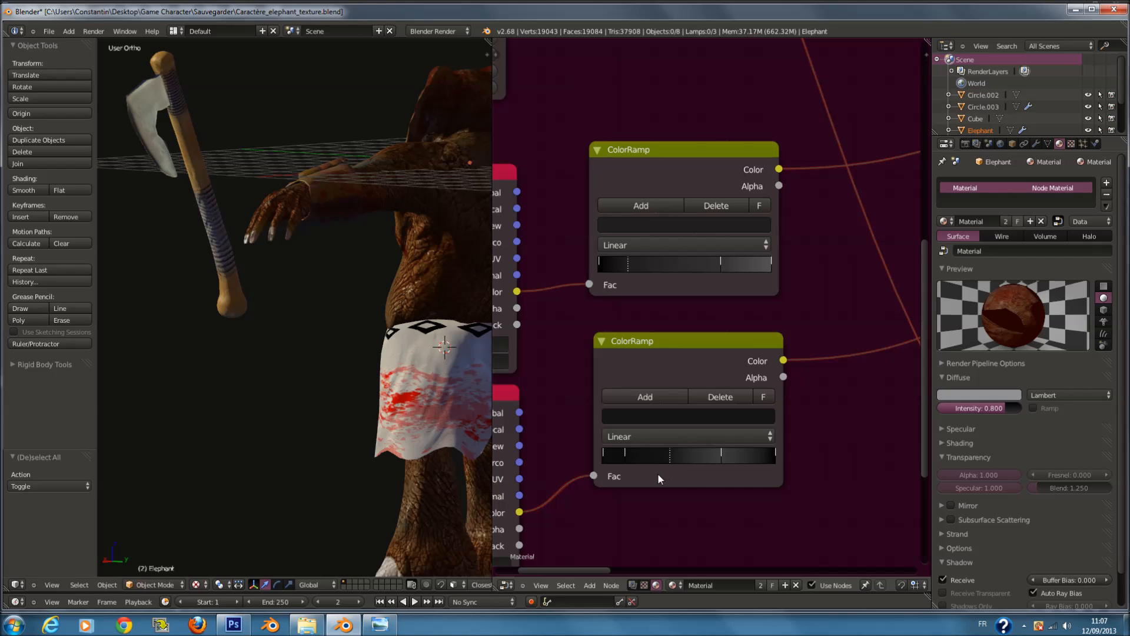
middle_click_drag(382, 329, 553, 347)
scroll(400, 348, "down", 4)
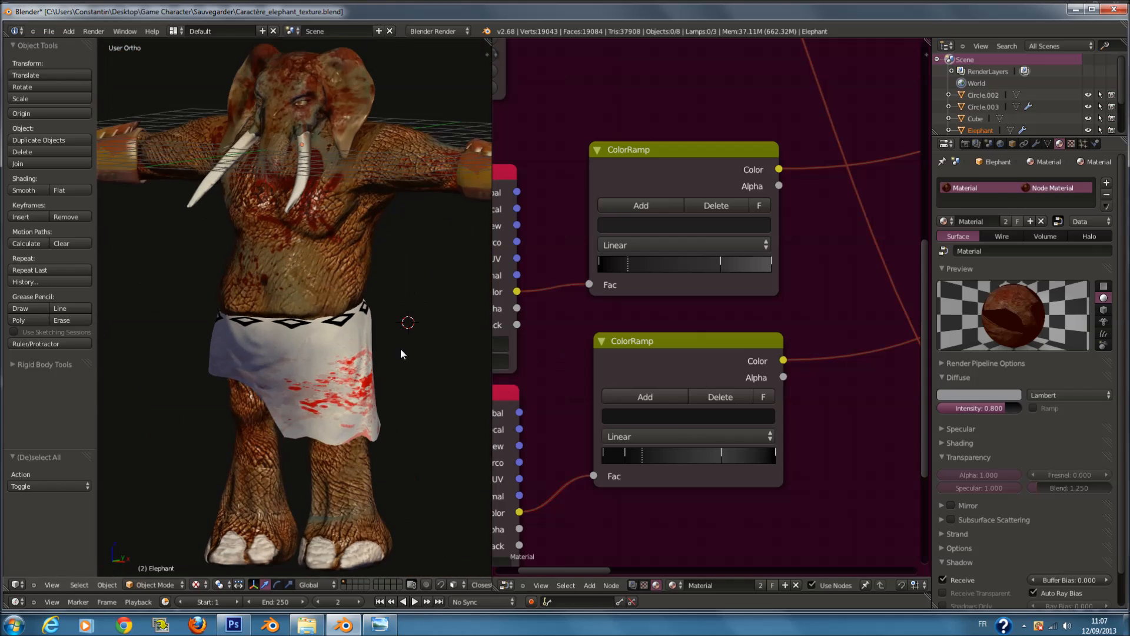
Step: Save the file over the existing one, and merge the node editor area into the 3D viewport, showing the front orthographic view
key("a")
key("ctrl+s")
left_click(408, 336)
left_click_drag(492, 46, 679, 251)
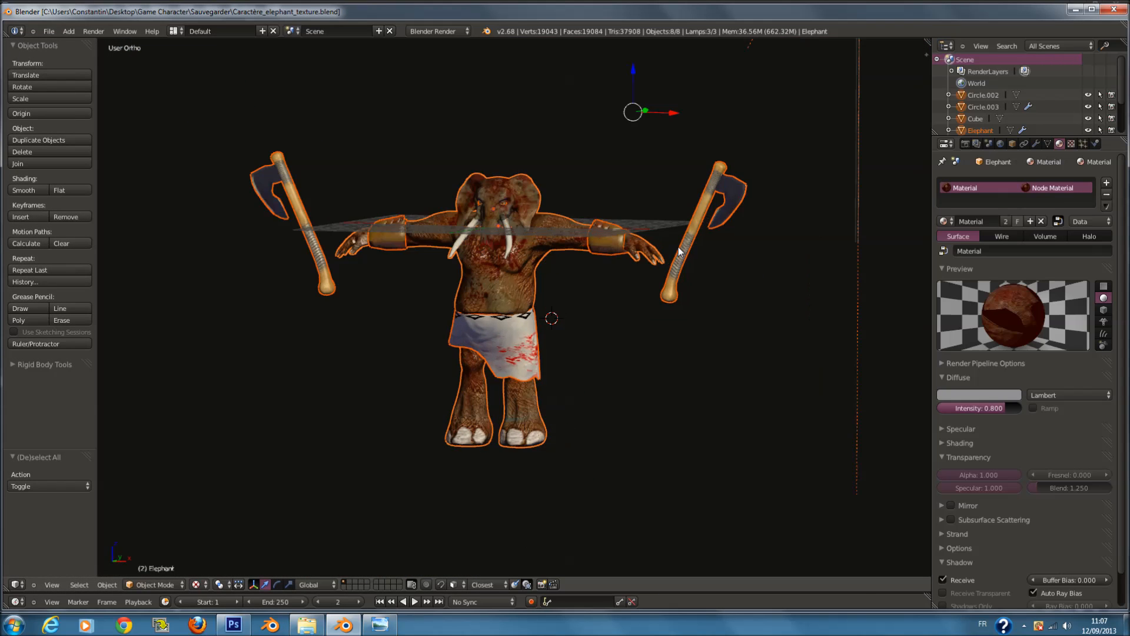
key("KP_1")
key("KP_5")
key("KP_5")
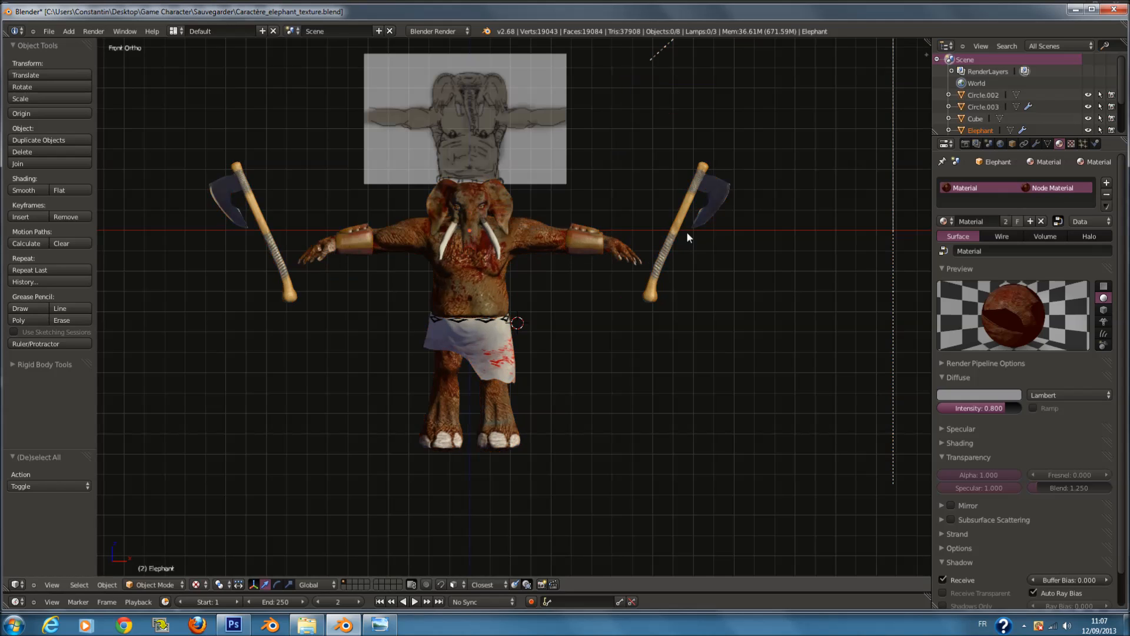
scroll(687, 232, "down", 3)
scroll(597, 287, "up", 2)
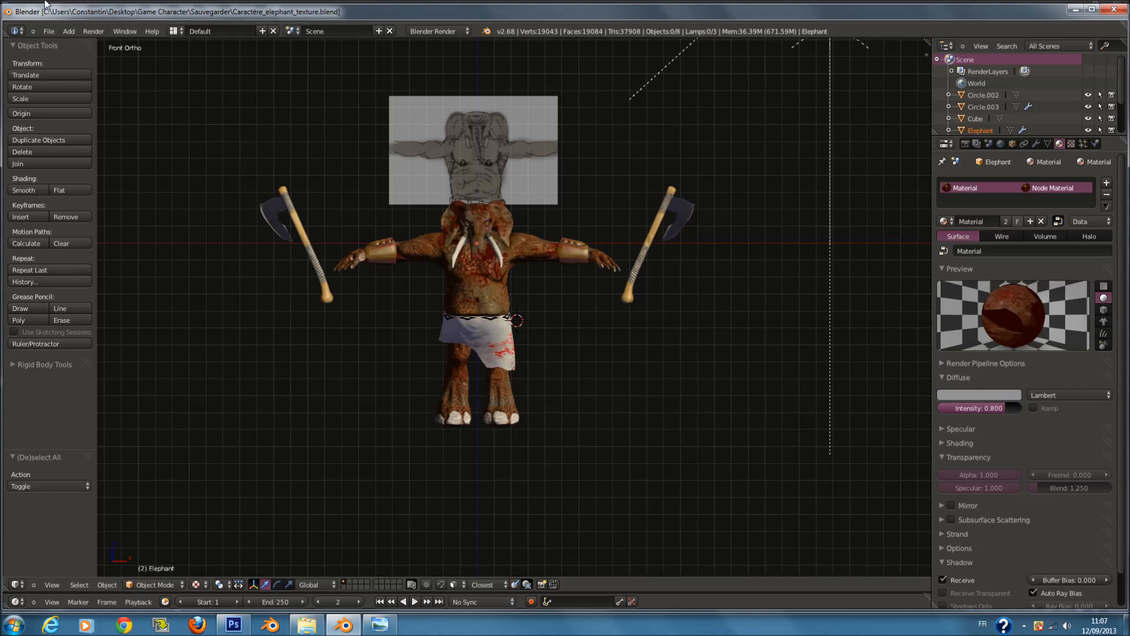
Step: Save the scene as a new file named Caractère_elephant_armature.blend
left_click(49, 33)
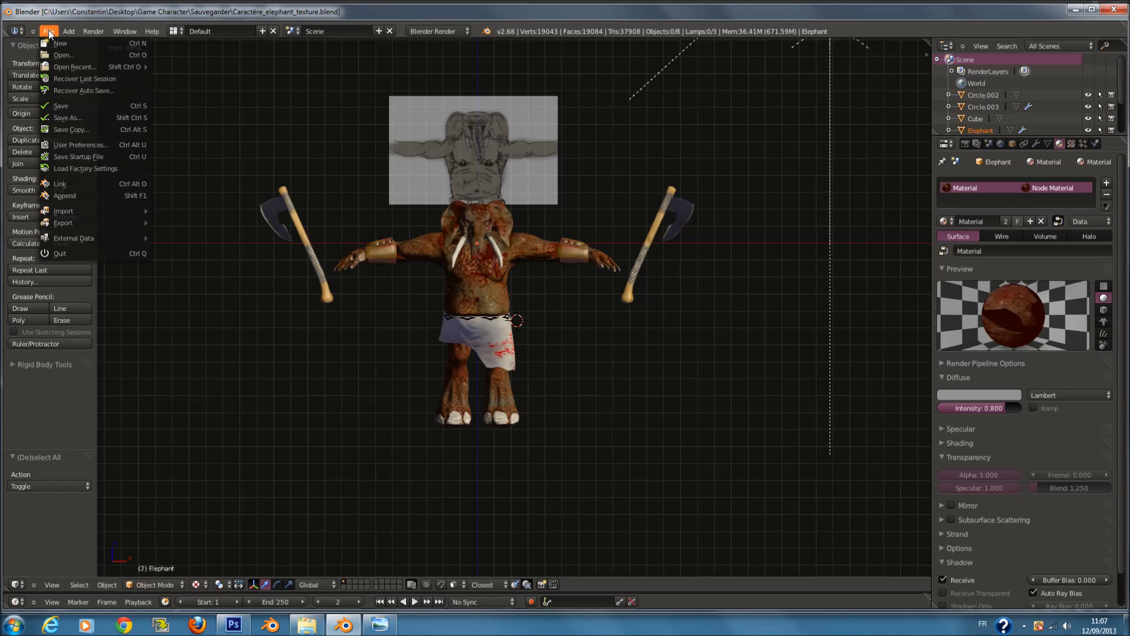
left_click(91, 116)
left_click(238, 72)
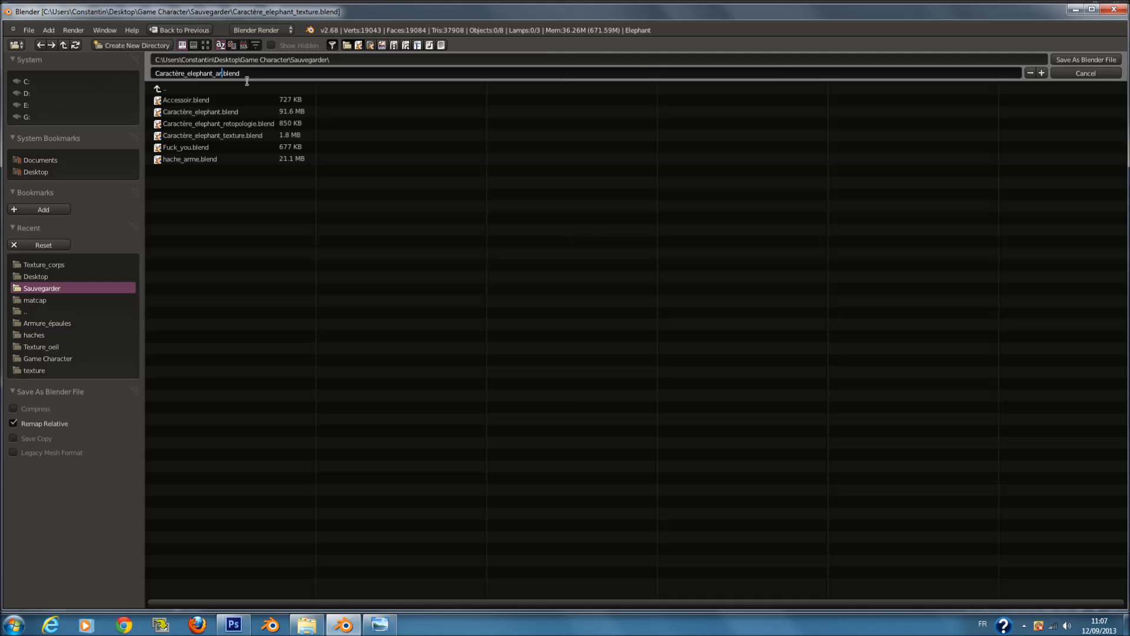
key("Return")
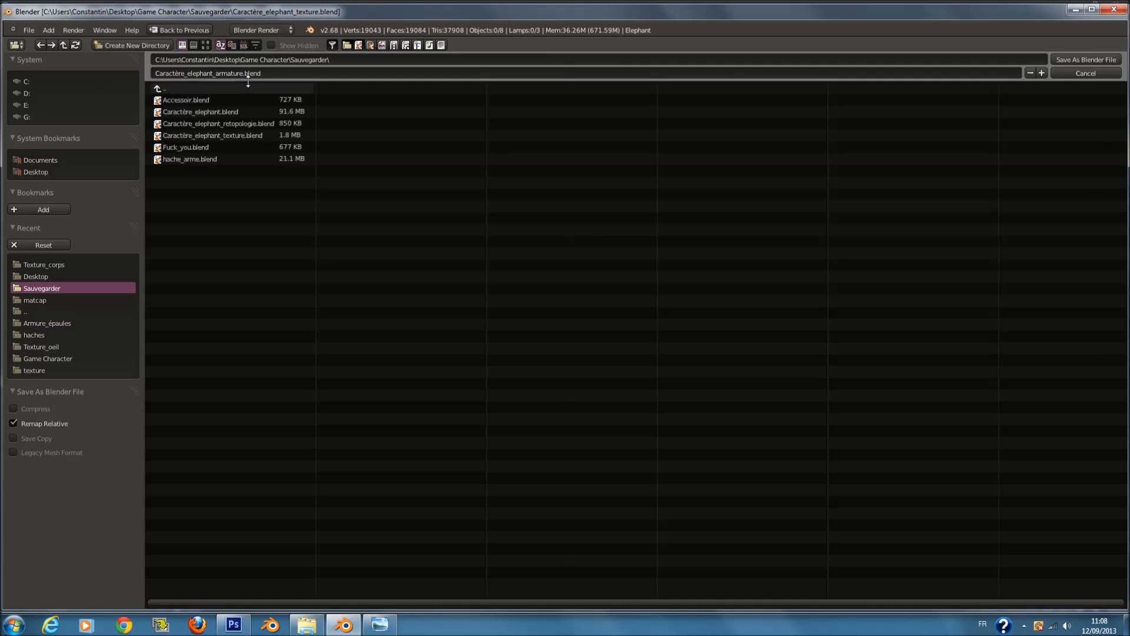
left_click(1094, 61)
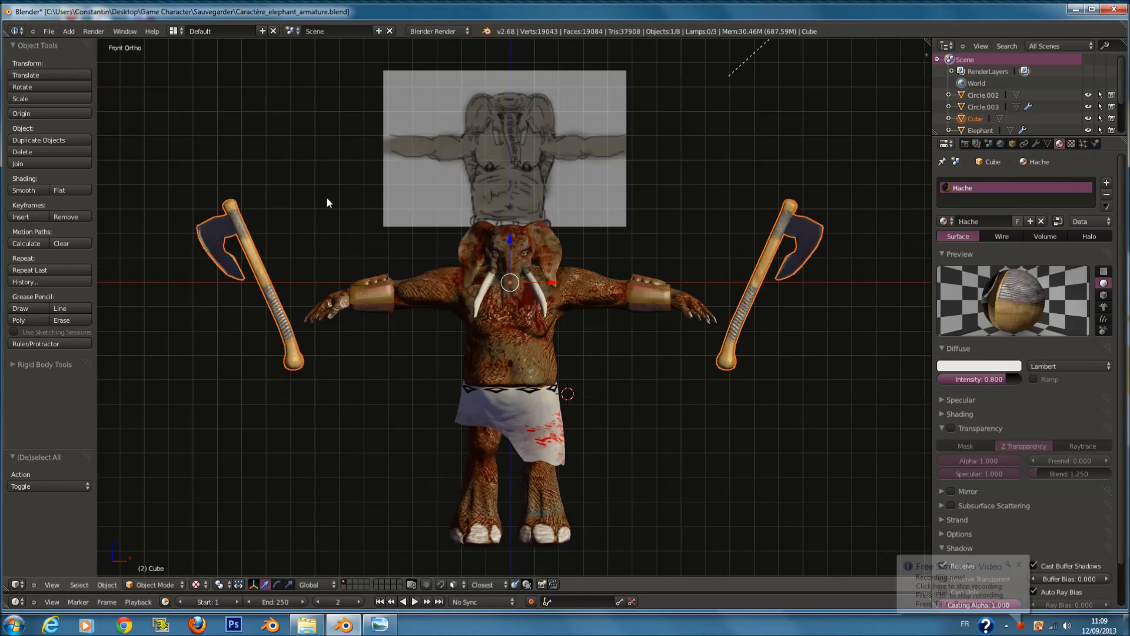
scroll(331, 203, "down", 2)
scroll(418, 283, "up", 1)
scroll(414, 291, "down", 3)
scroll(454, 274, "up", 5)
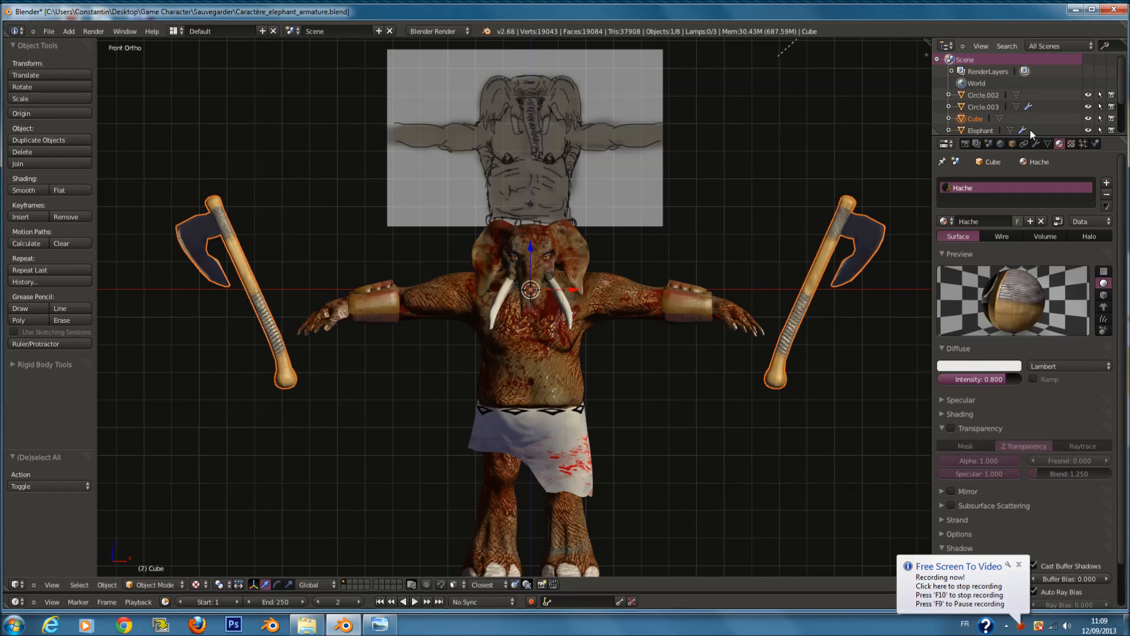
left_click(1025, 144)
Step: Separate the linked geometry of the axe beside the elephant's left hand into its own object
key("Tab")
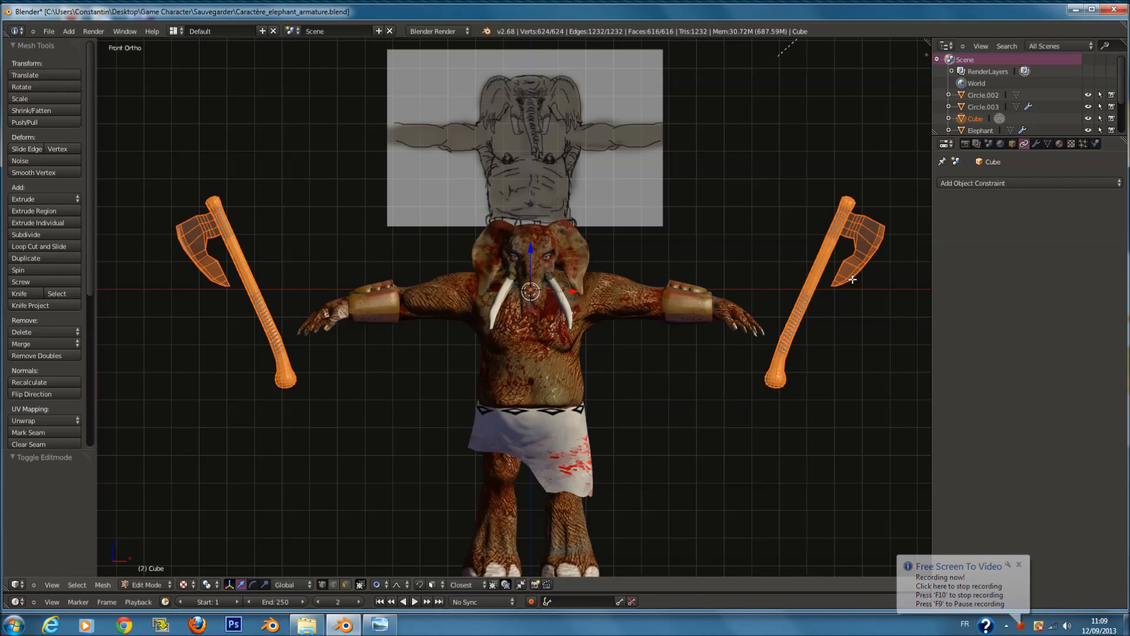
key("c")
scroll(871, 203, "down", 4)
left_click_drag(870, 203, 817, 361)
key("Escape")
right_click(855, 224)
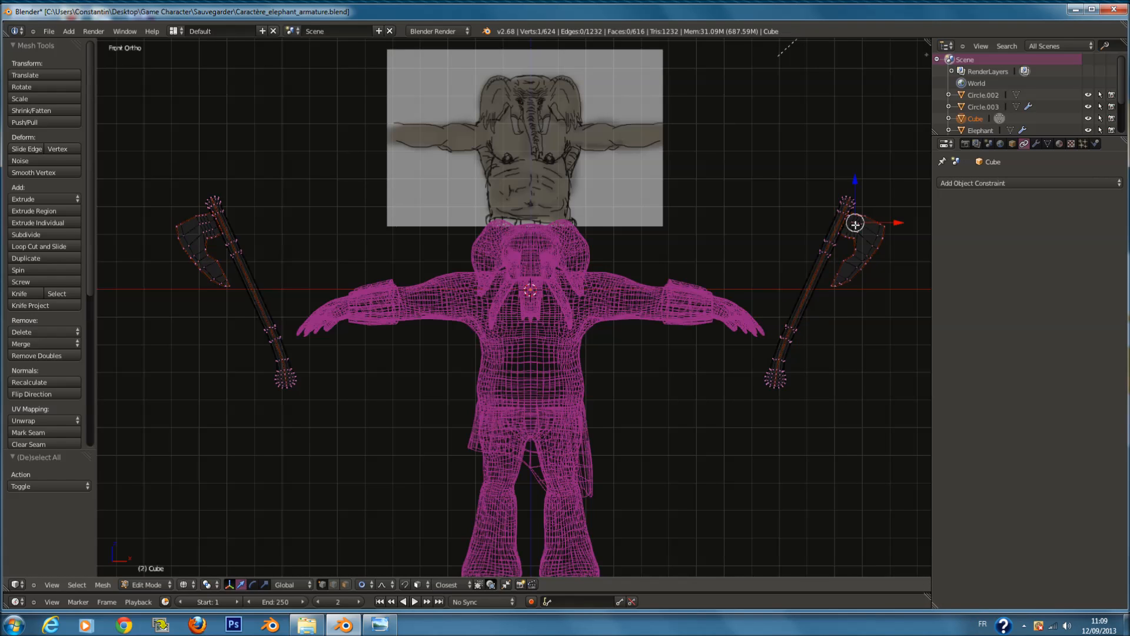
key("l")
key("l")
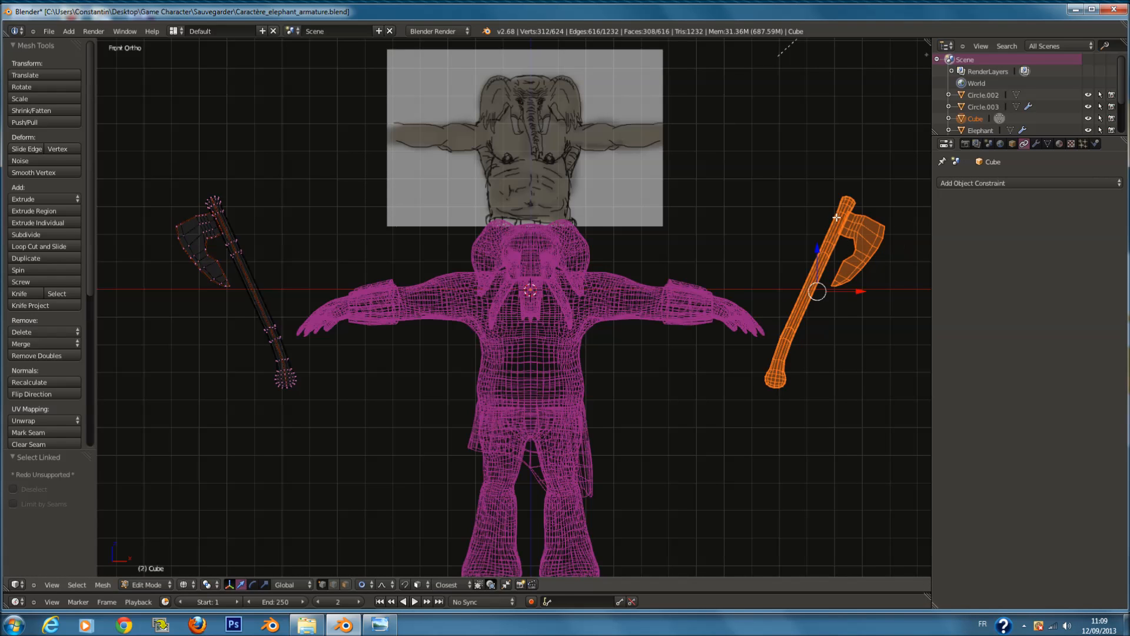
key("p")
left_click(837, 219)
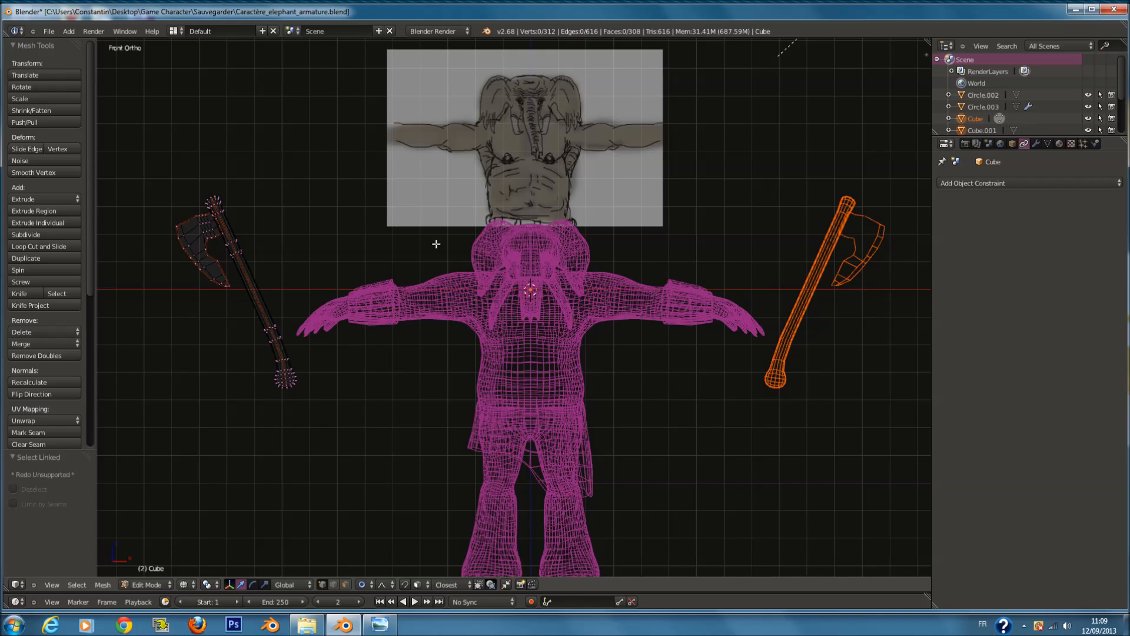
key("Tab")
Step: Set the origin of each of the two axes to its own geometry
right_click(838, 237)
left_click(52, 114)
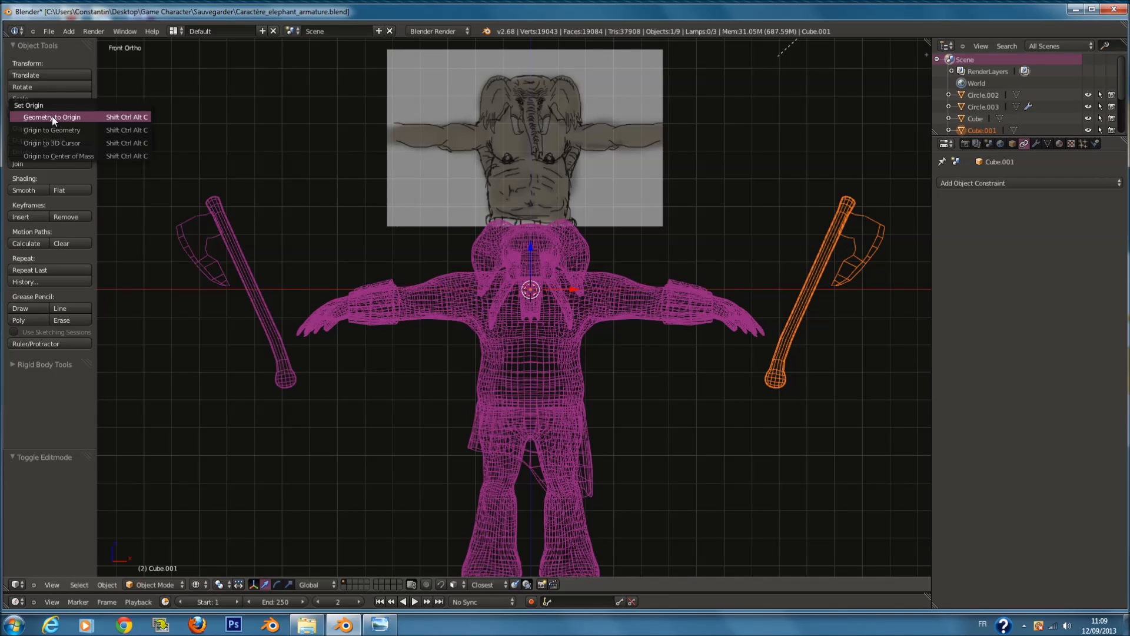
left_click(35, 130)
right_click(239, 277)
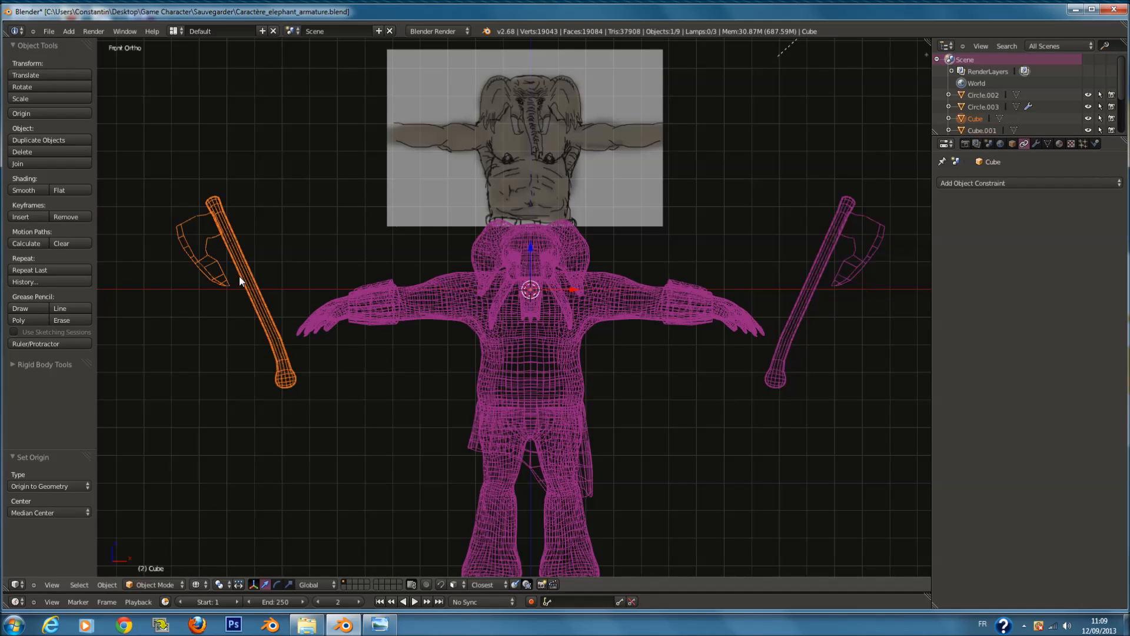
left_click(74, 115)
left_click(68, 114)
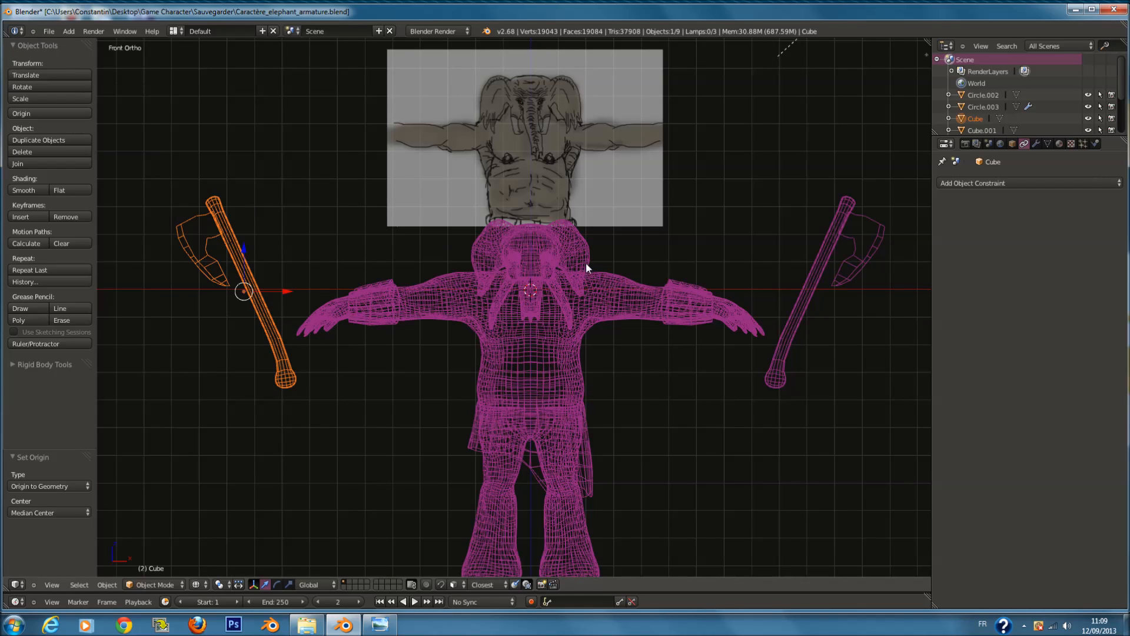
Step: Try to separate the elephant's left eye from the pair of eyes into its own object
scroll(567, 219, "up", 3)
right_click(570, 219)
right_click(570, 219)
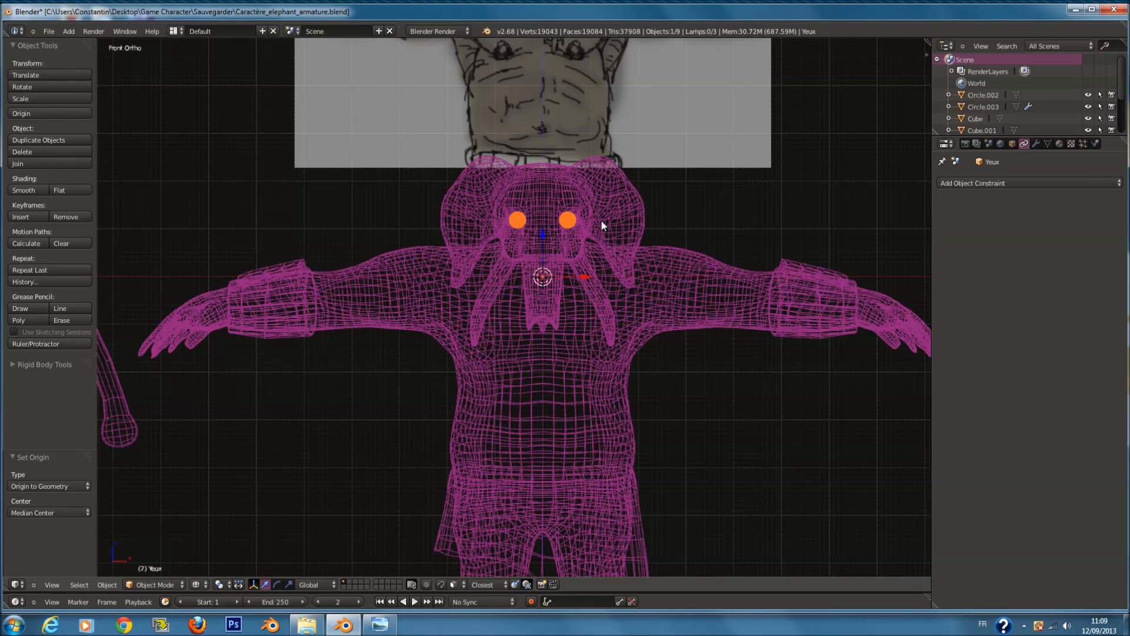
key("Tab")
scroll(601, 220, "up", 2)
key("a")
key("c")
left_click(623, 179)
right_click(623, 180)
key("p")
left_click(622, 180)
key("Tab")
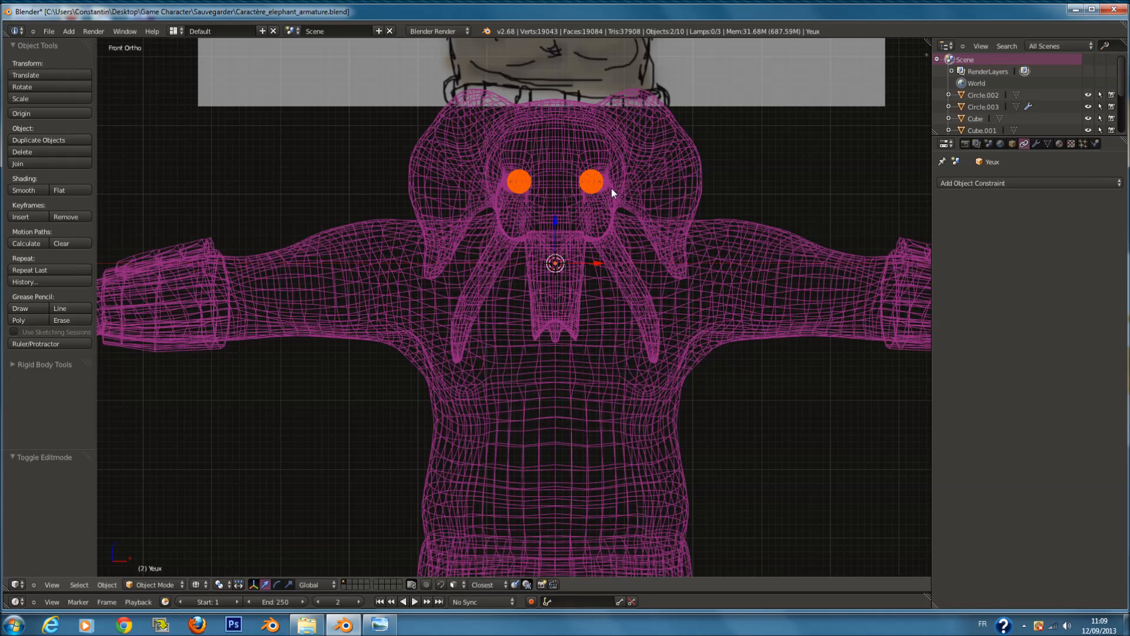
Step: Try to set the separated eye's origin to its geometry, and undo the origin change
right_click(599, 185)
key("Tab")
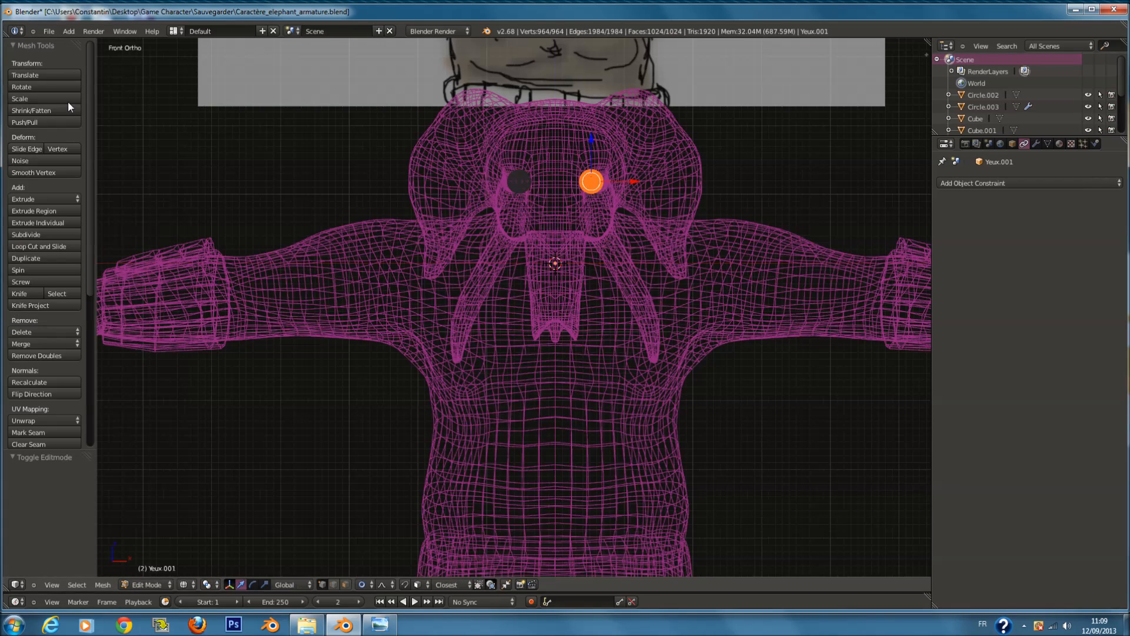
scroll(79, 166, "down", 2)
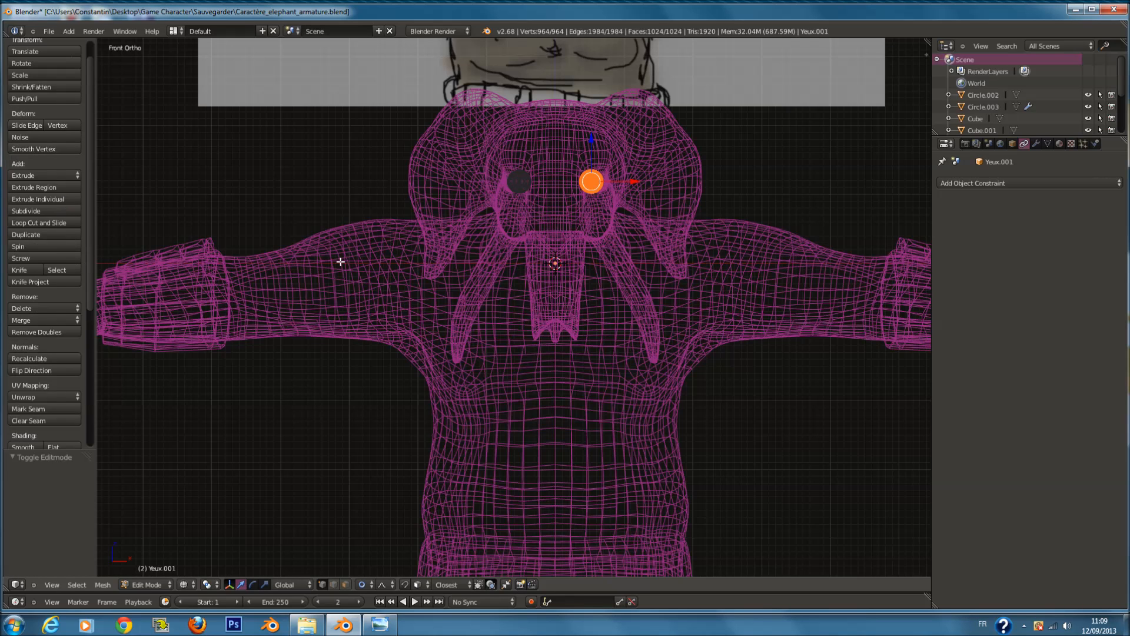
key("Tab")
scroll(524, 221, "down", 1)
left_click(47, 90)
left_click(47, 90)
key("ctrl+z")
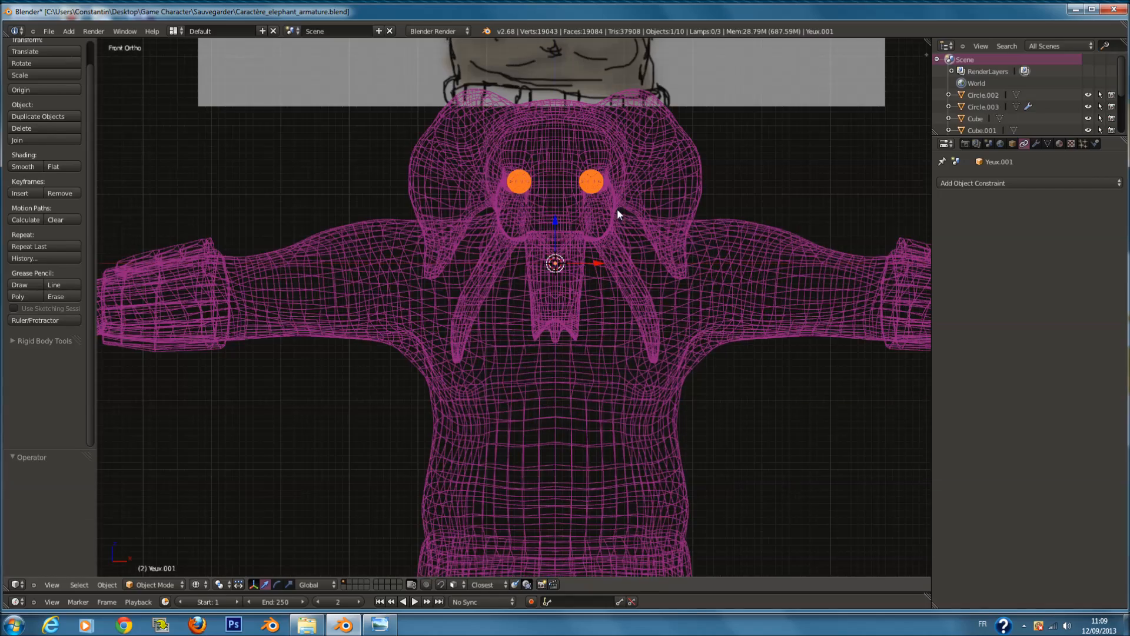
Step: Try once more to separate the selected eye mesh into a new object, and select that object
key("Tab")
scroll(615, 200, "up", 3)
key("p")
left_click(617, 189)
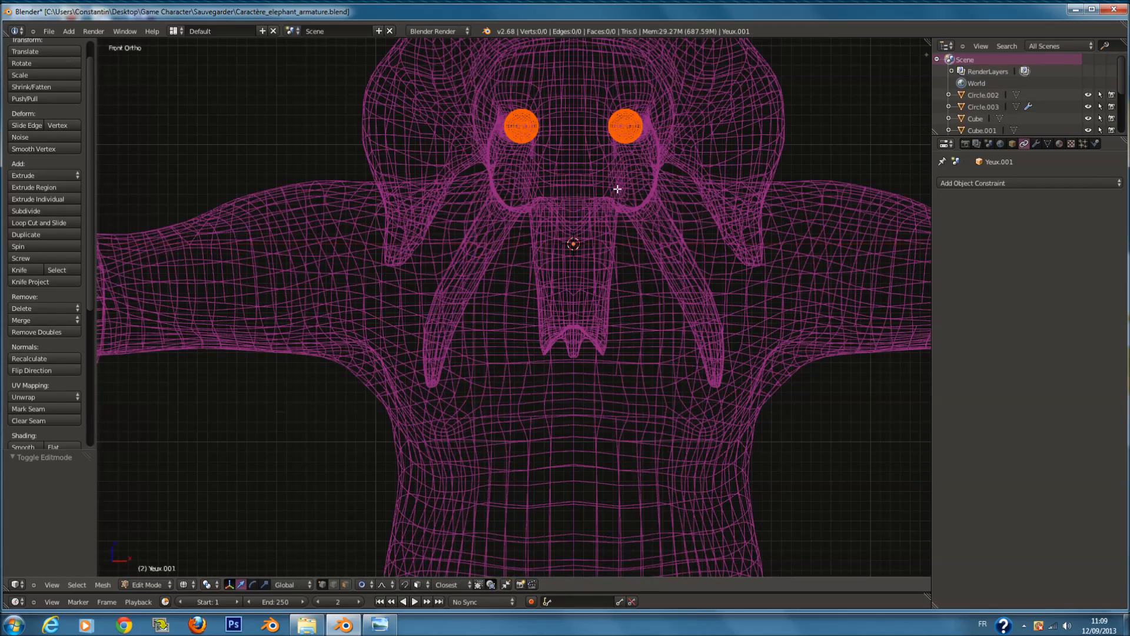
key("Tab")
right_click(636, 141)
right_click(636, 140)
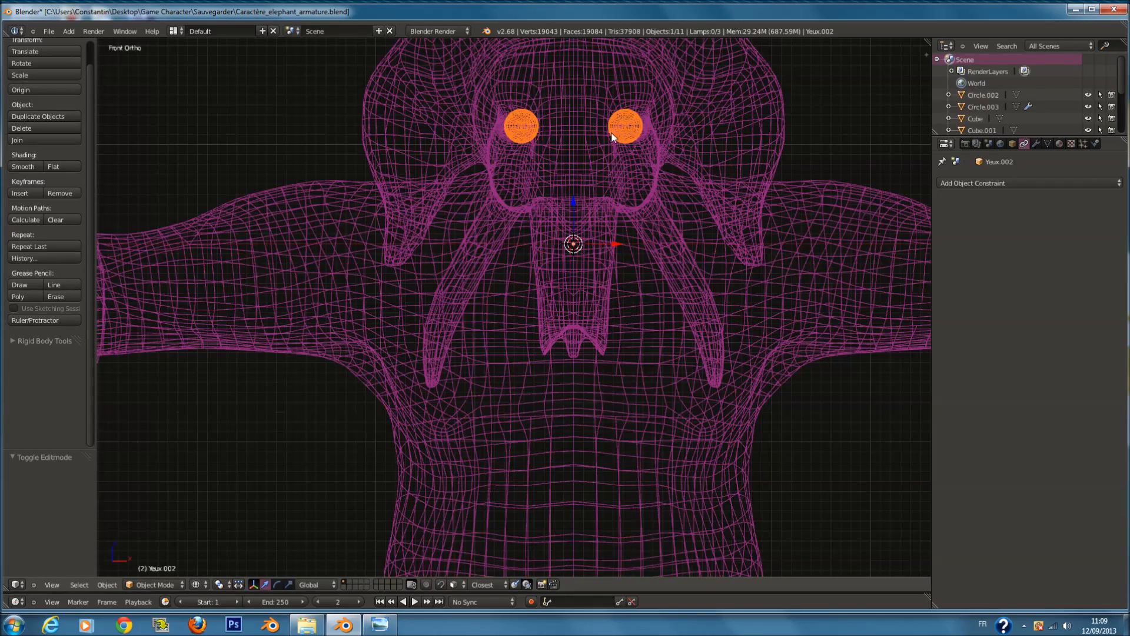
key("Tab")
key("a")
key("a")
key("a")
key("a")
key("a")
key("Tab")
key("Tab")
key("a")
key("Tab")
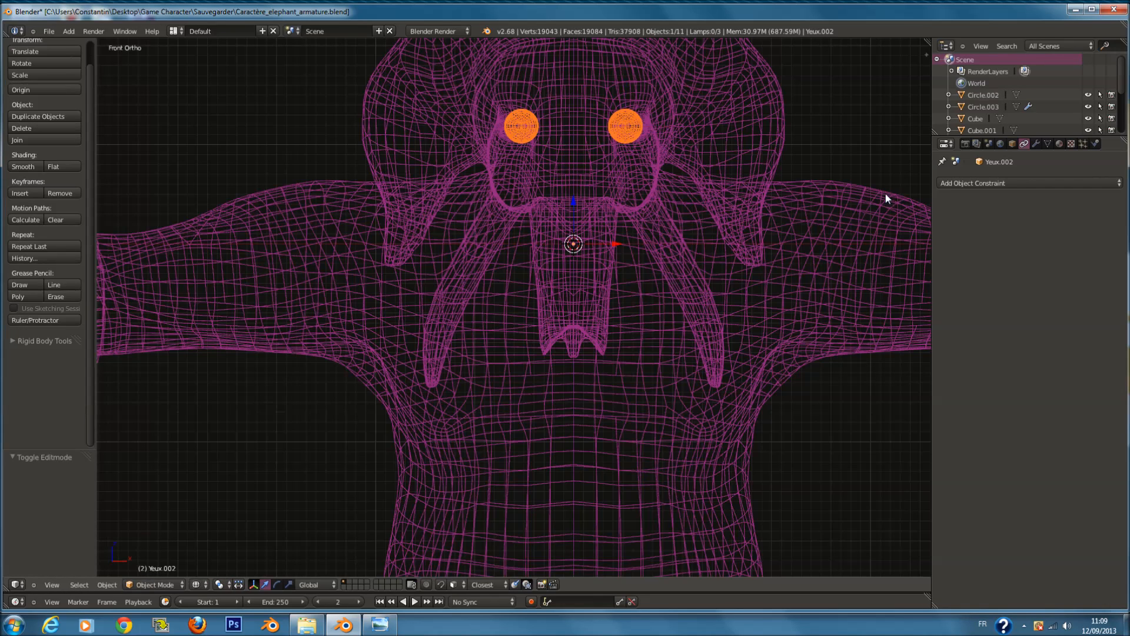
Step: Try to move the eye mesh in Edit Mode to test how the two eyes are linked
key("KP_Decimal")
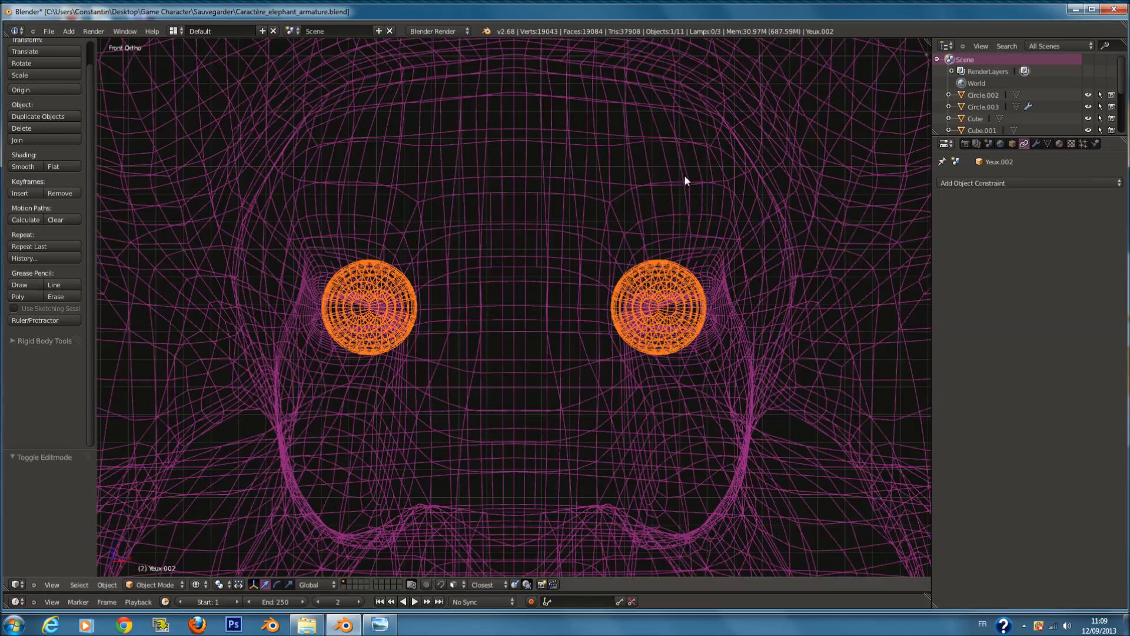
key("z")
scroll(593, 292, "down", 4)
key("Tab")
key("z")
scroll(592, 307, "up", 1)
key("g")
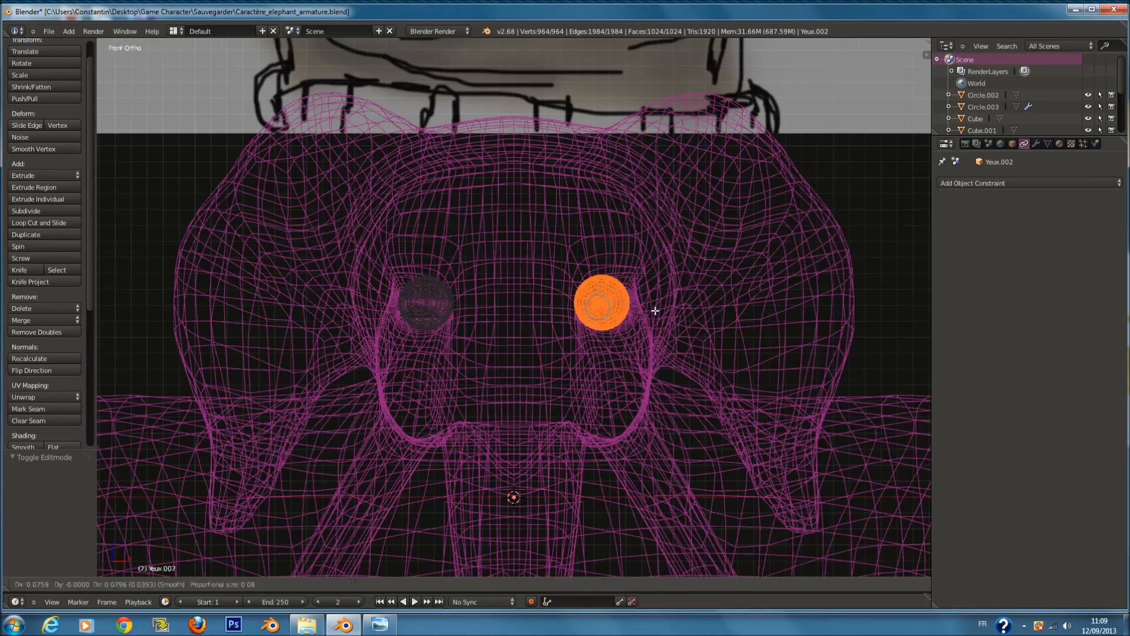
left_click(613, 347)
key("Tab")
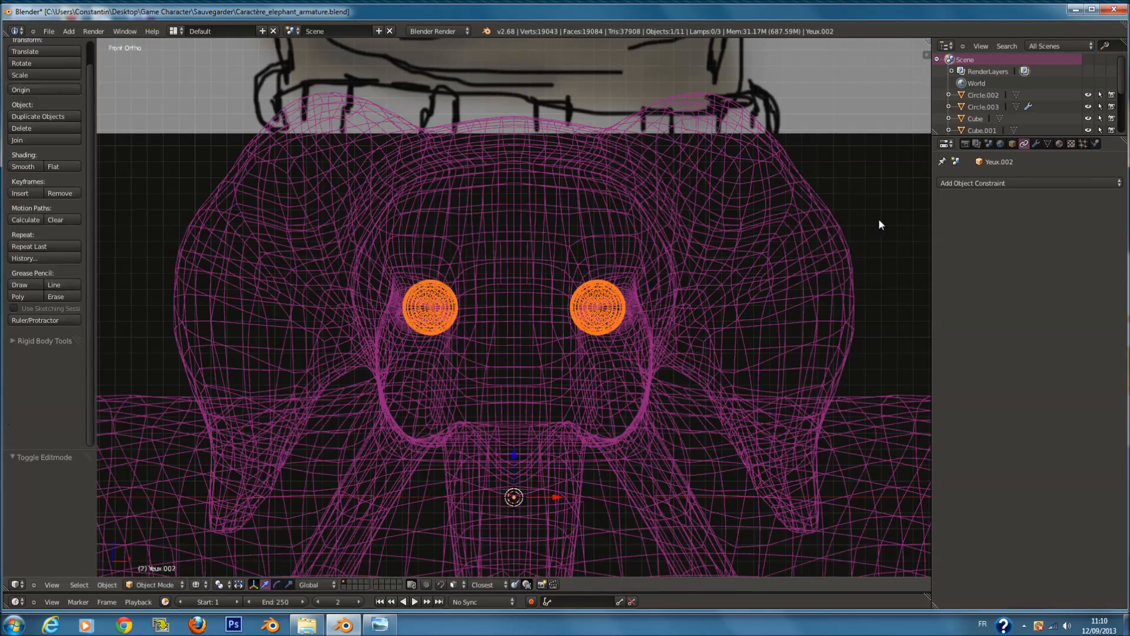
Step: Apply the Mirror modifier of the eyes object
left_click(1035, 144)
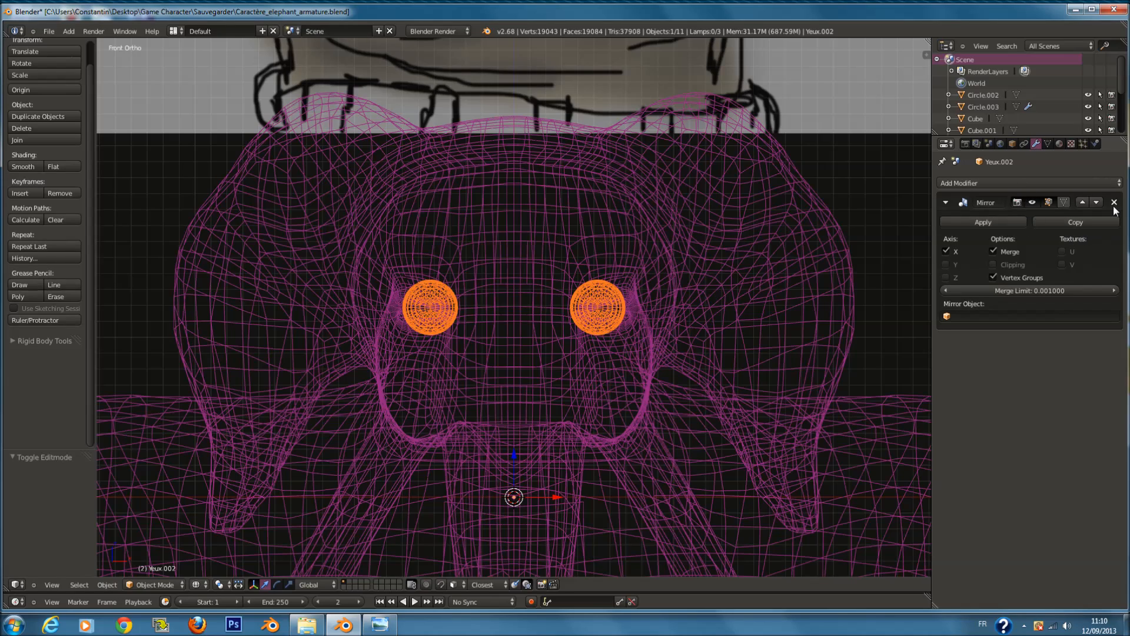
scroll(644, 285, "down", 1)
left_click(1010, 223)
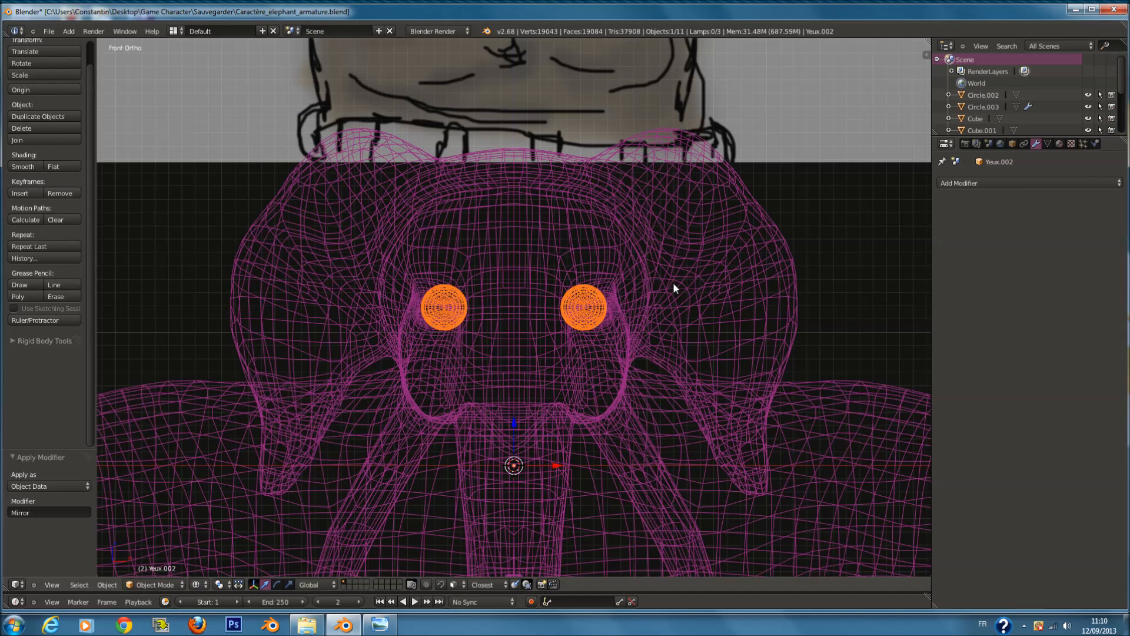
Step: Separate the elephant's left eye from the mirrored eye mesh into its own object
key("Tab")
scroll(622, 326, "up", 2)
key("a")
key("c")
left_click(612, 312)
right_click(612, 312)
key("p")
left_click(630, 287)
key("Tab")
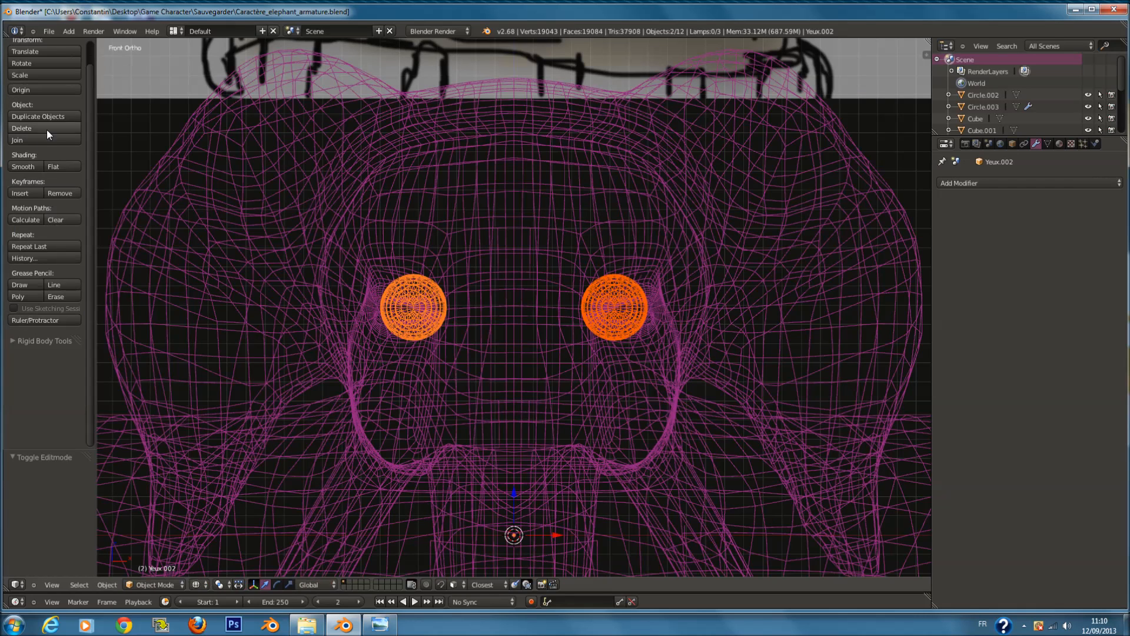
Step: Set the origins of both eyes to their own geometry, and check each eye by selecting it
left_click(48, 89)
left_click(48, 89)
right_click(411, 312)
right_click(413, 311)
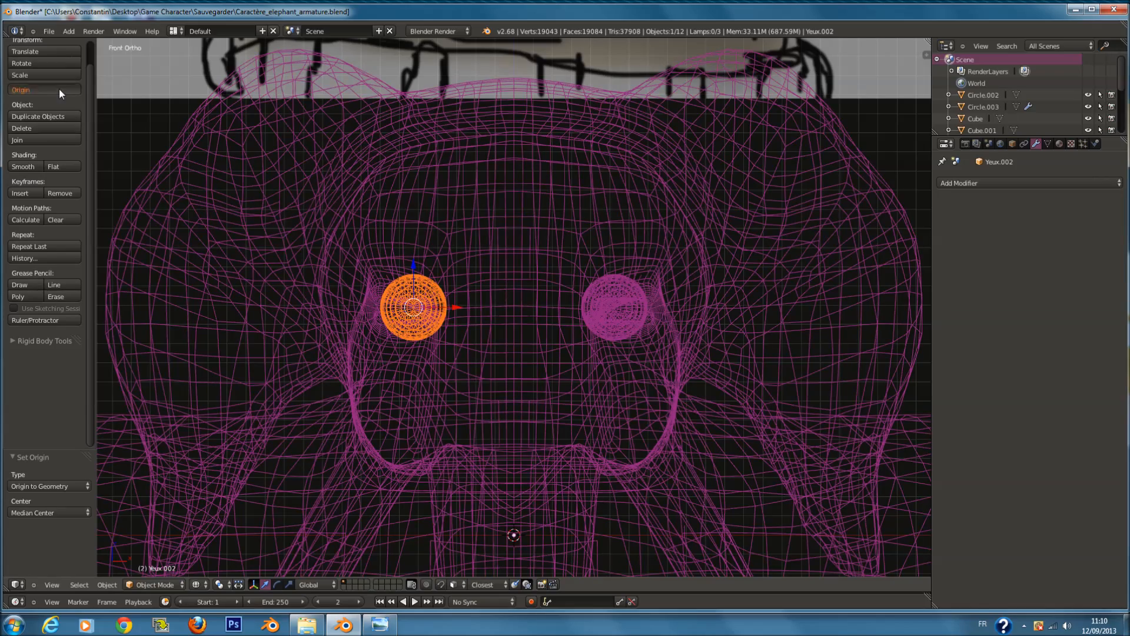
right_click(635, 309)
right_click(635, 310)
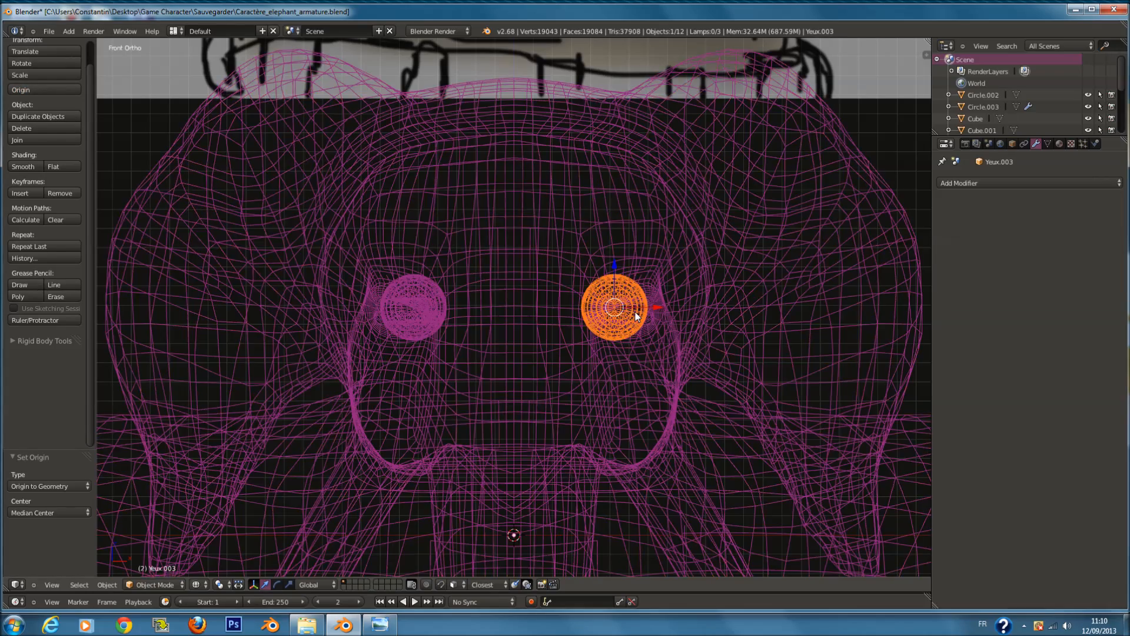
Step: Separate the bracelet on the elephant's left wrist from the paired bracelet mesh into its own object
scroll(588, 344, "down", 6)
right_click(598, 352)
scroll(578, 334, "down", 4, "shift")
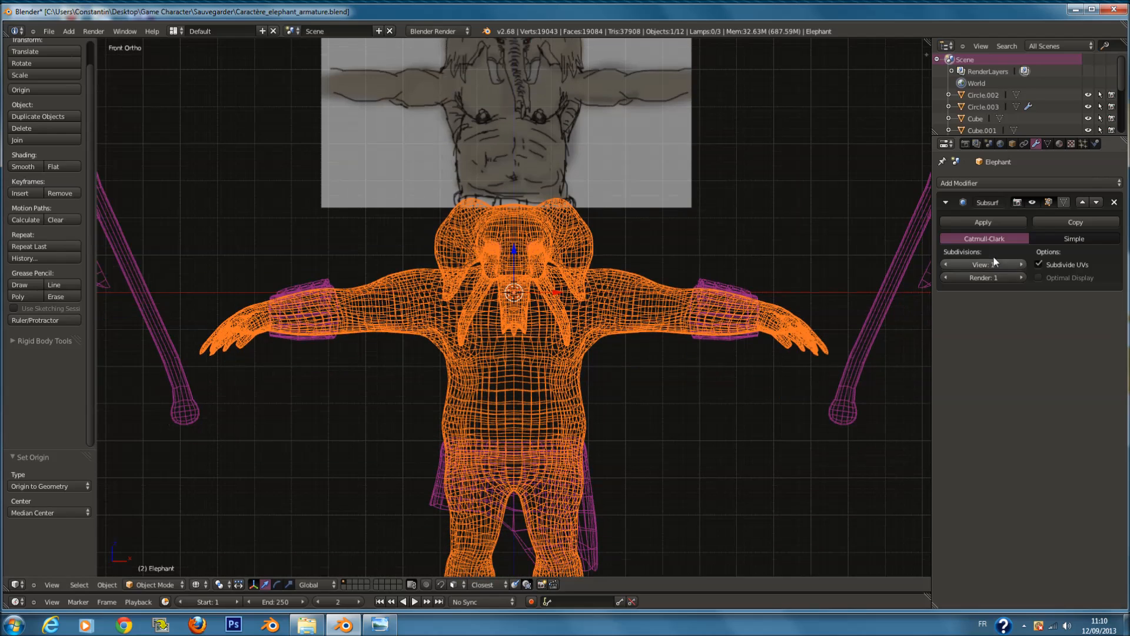
scroll(622, 334, "down", 1)
right_click(686, 285)
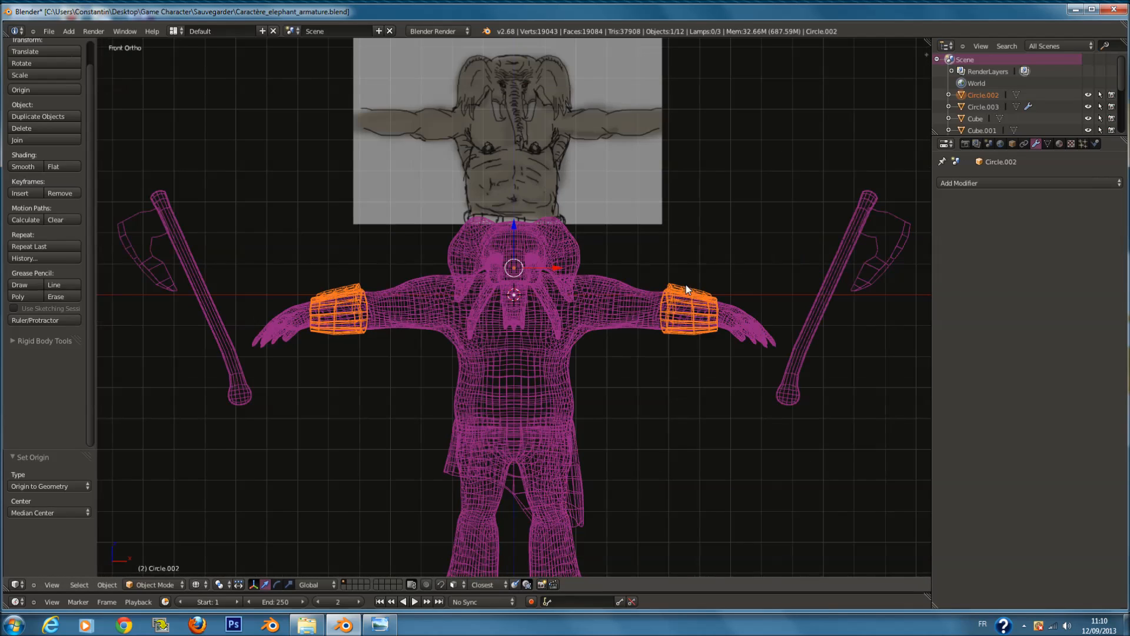
key("Tab")
key("a")
key("c")
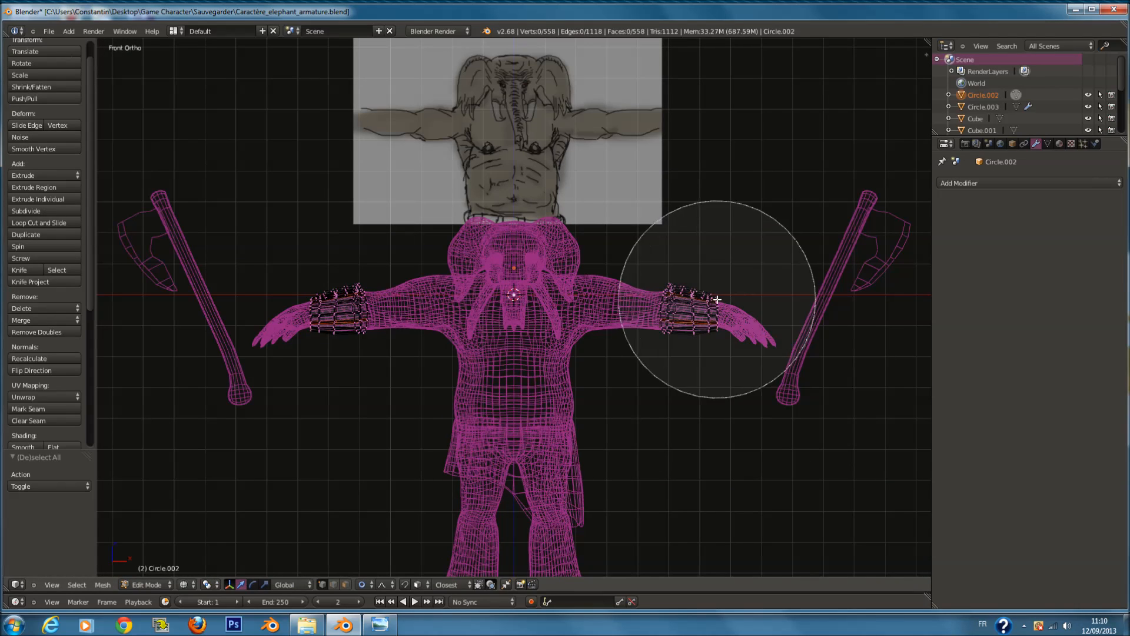
left_click(714, 303)
right_click(717, 299)
key("p")
left_click(717, 299)
key("Tab")
Step: Set the origin of the separated left-wrist bracelet to its geometry
right_click(700, 297)
left_click(38, 89)
left_click(38, 92)
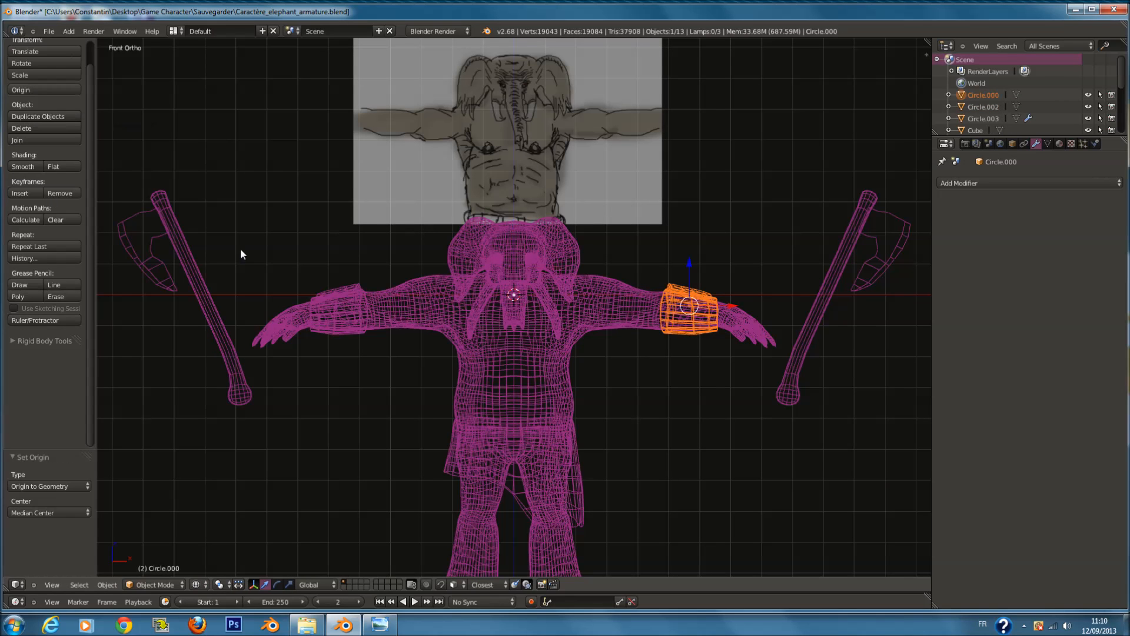
Step: Find the leftover empty Yeux object at the elephant's trunk and delete it
scroll(419, 298, "up", 6)
right_click(520, 270)
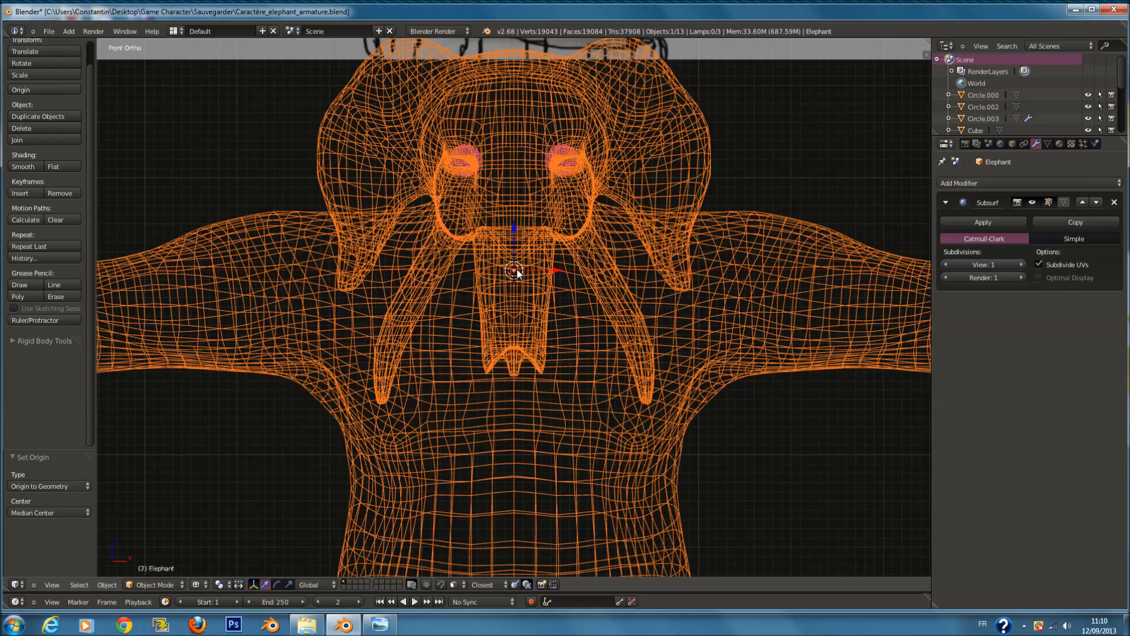
right_click(517, 269)
scroll(517, 270, "down", 4)
scroll(533, 290, "down", 2)
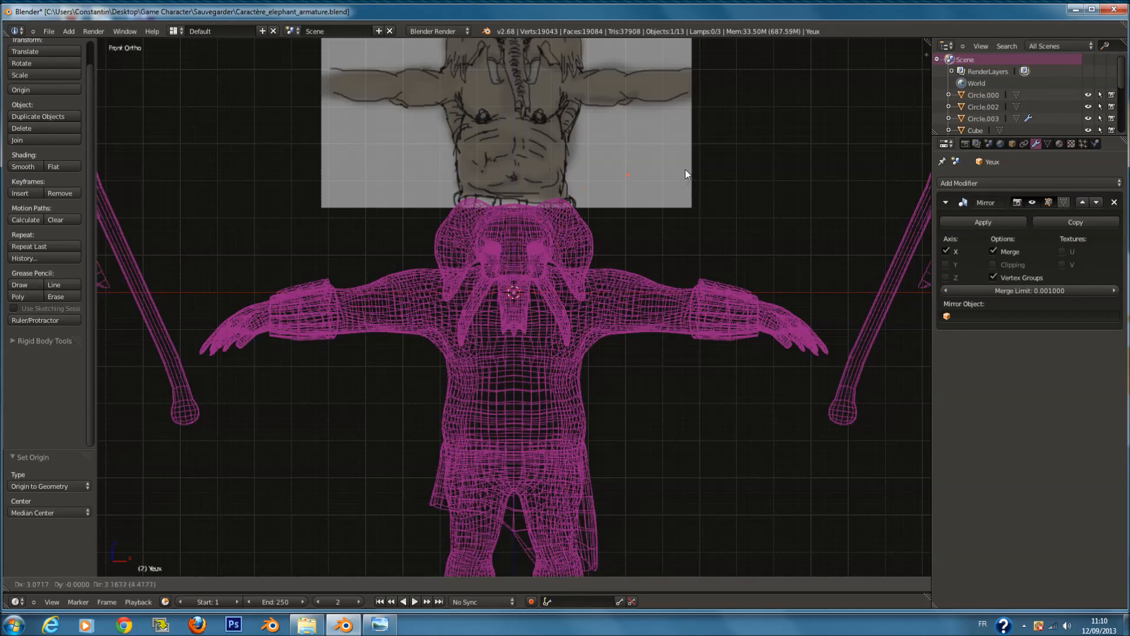
key("z")
scroll(659, 230, "down", 1)
key("z")
key("x")
left_click(652, 179)
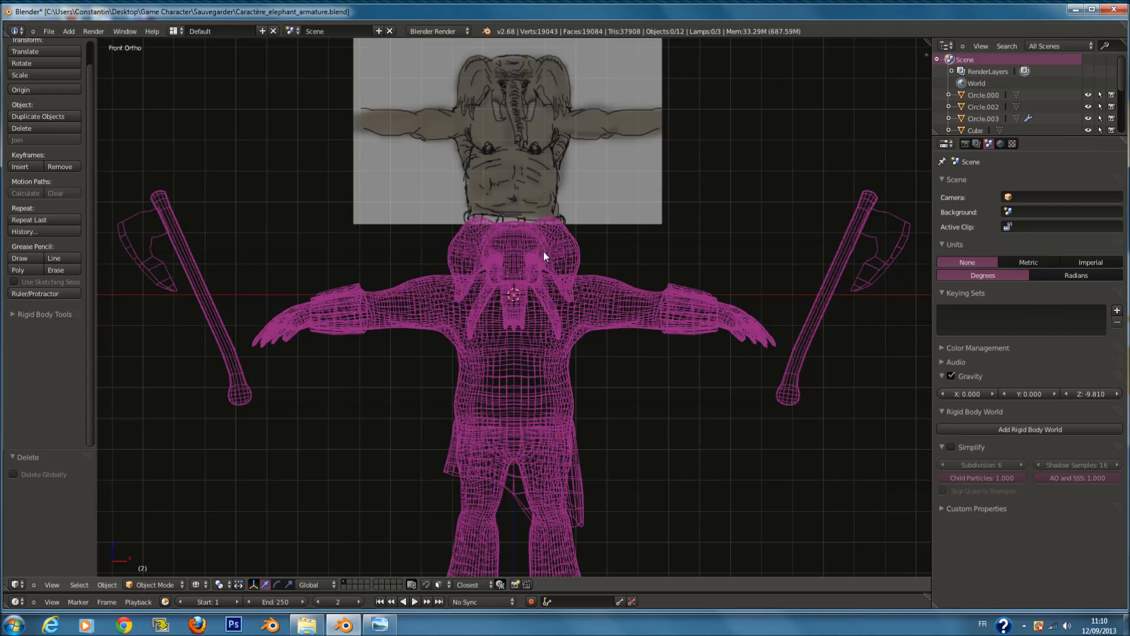
Step: Delete the second leftover empty eye object, Yeux.001, at the same spot
right_click(512, 302)
right_click(514, 300)
key("g")
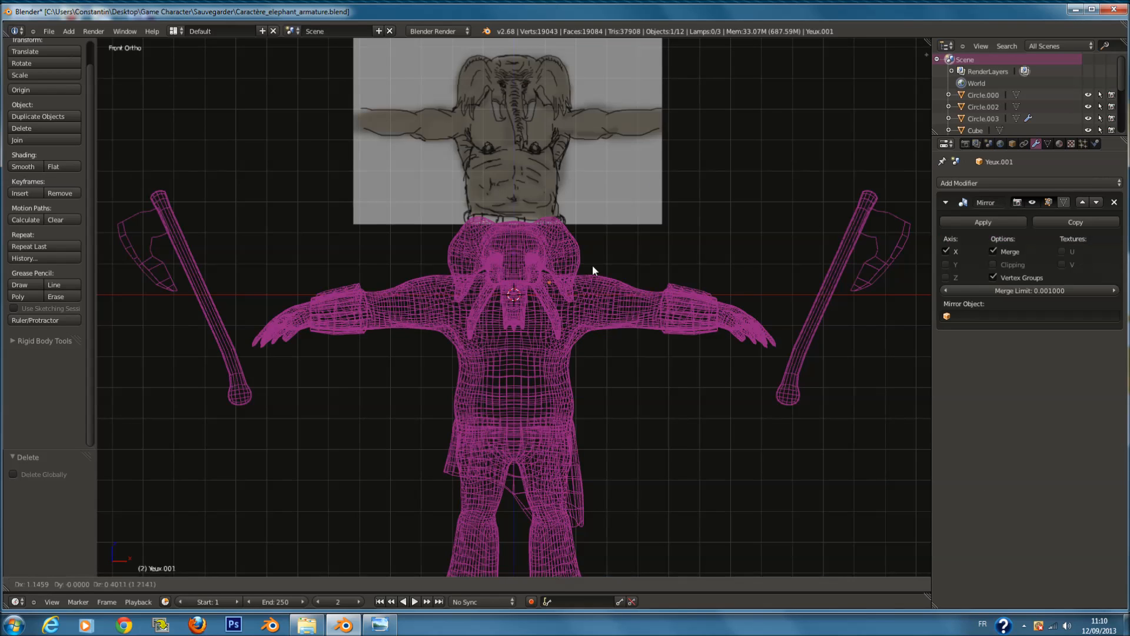
right_click(629, 224)
key("x")
left_click(628, 223)
Step: Check for further stray objects by selecting and test-moving the elephant body, and by selecting around the eyes
right_click(578, 314)
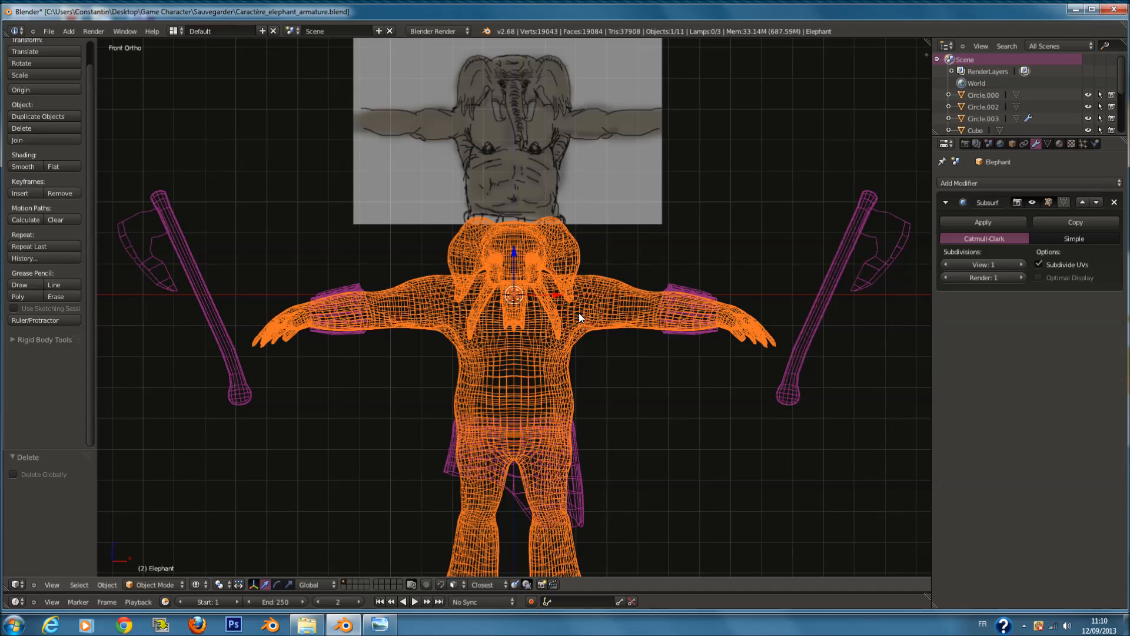
key("a")
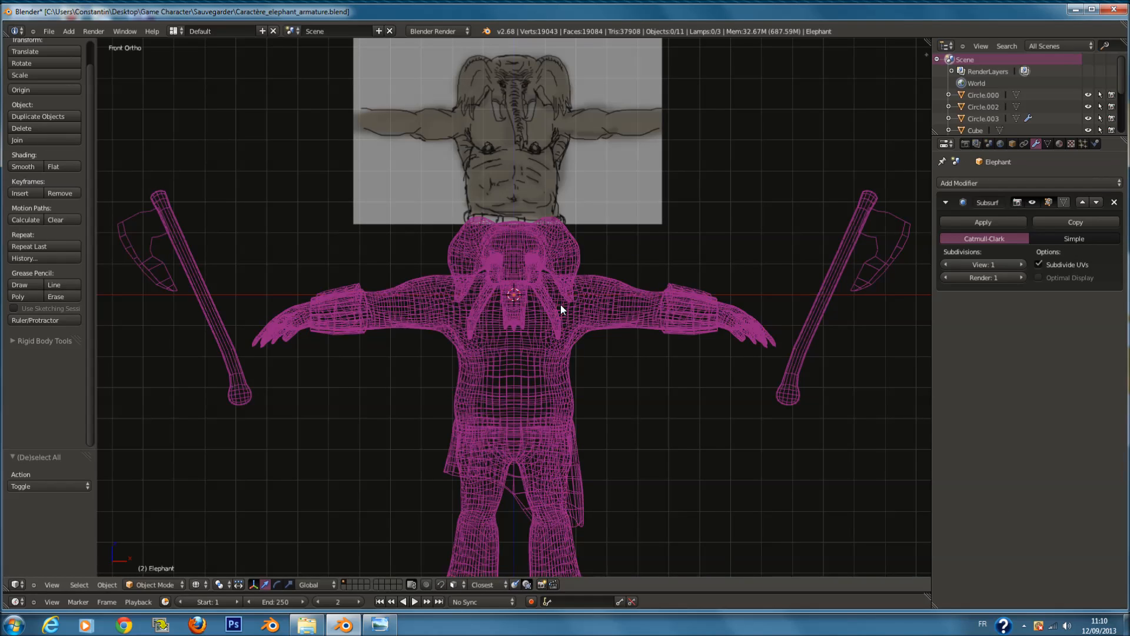
key("a")
key("g")
key("Escape")
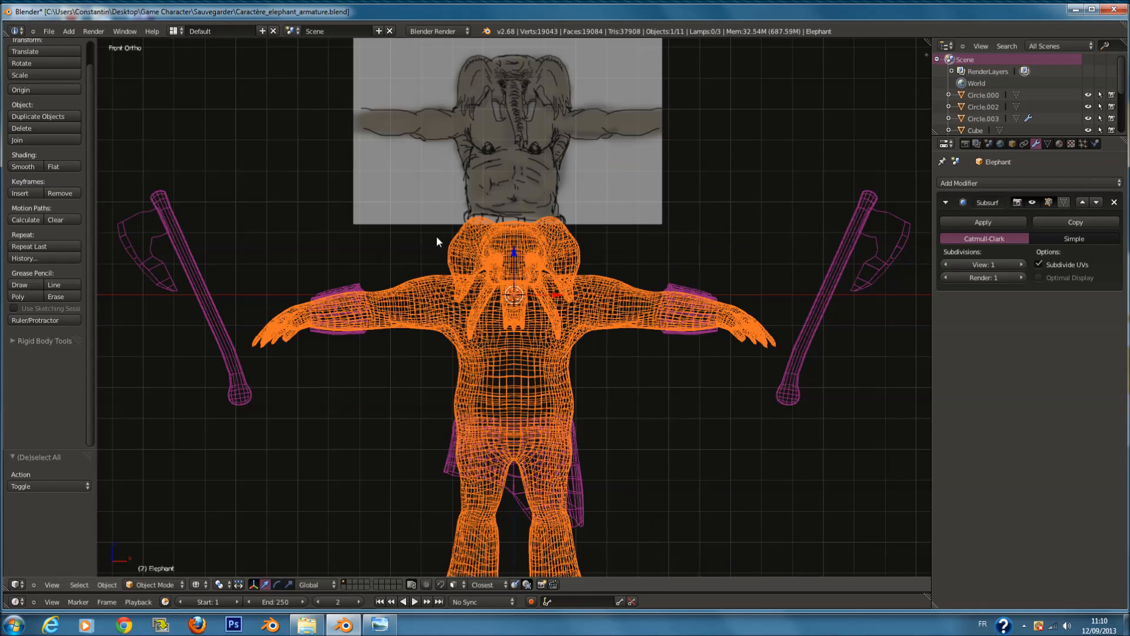
right_click(500, 263)
right_click(542, 259)
right_click(536, 261)
Step: Set the origin of the bracelet on the elephant's right wrist to its geometry, and check the other bracelet's origin
right_click(345, 288)
right_click(345, 285)
left_click(71, 91)
left_click(70, 93)
scroll(680, 349, "down", 1)
right_click(673, 316)
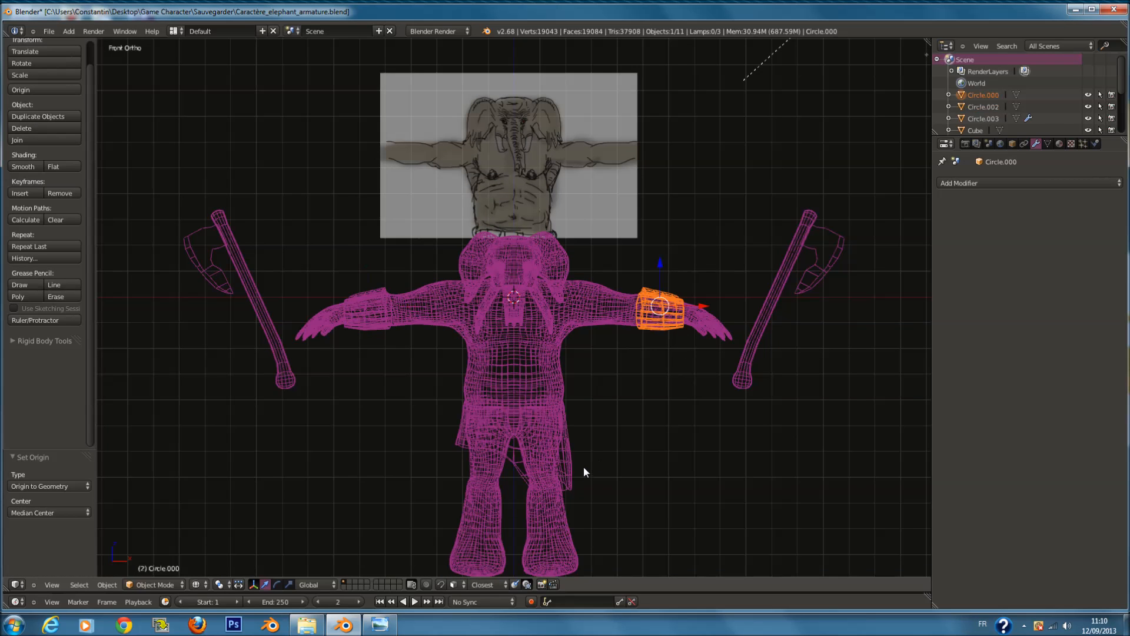
Step: Set the loincloth's origin to its geometry and check the whole character in solid shading
right_click(570, 457)
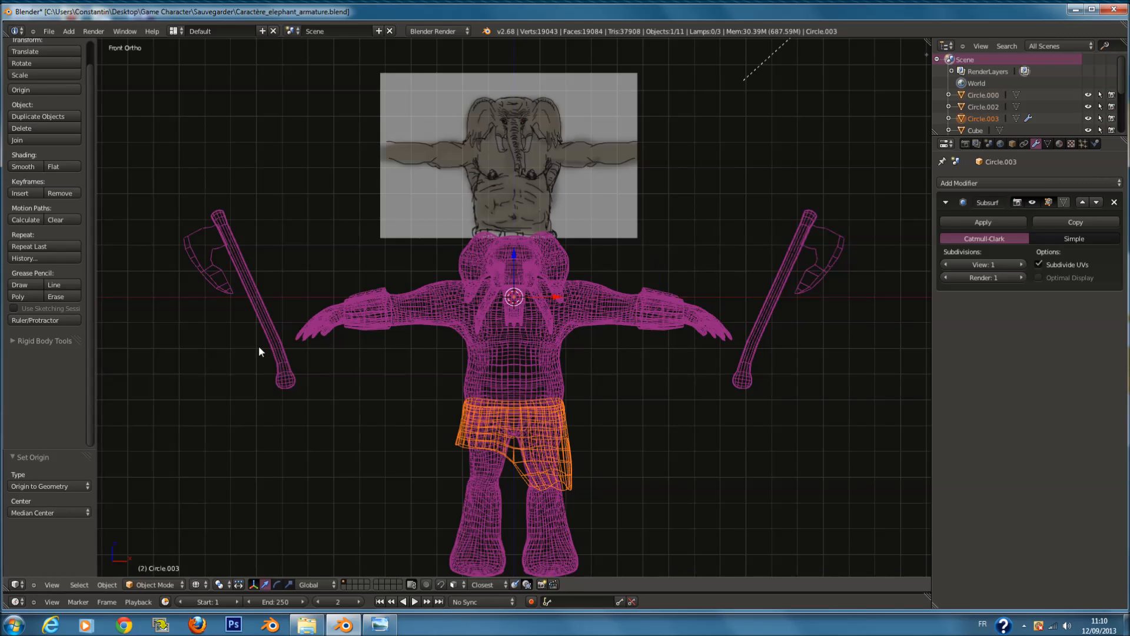
left_click(45, 91)
left_click(44, 91)
key("z")
scroll(578, 351, "down", 2)
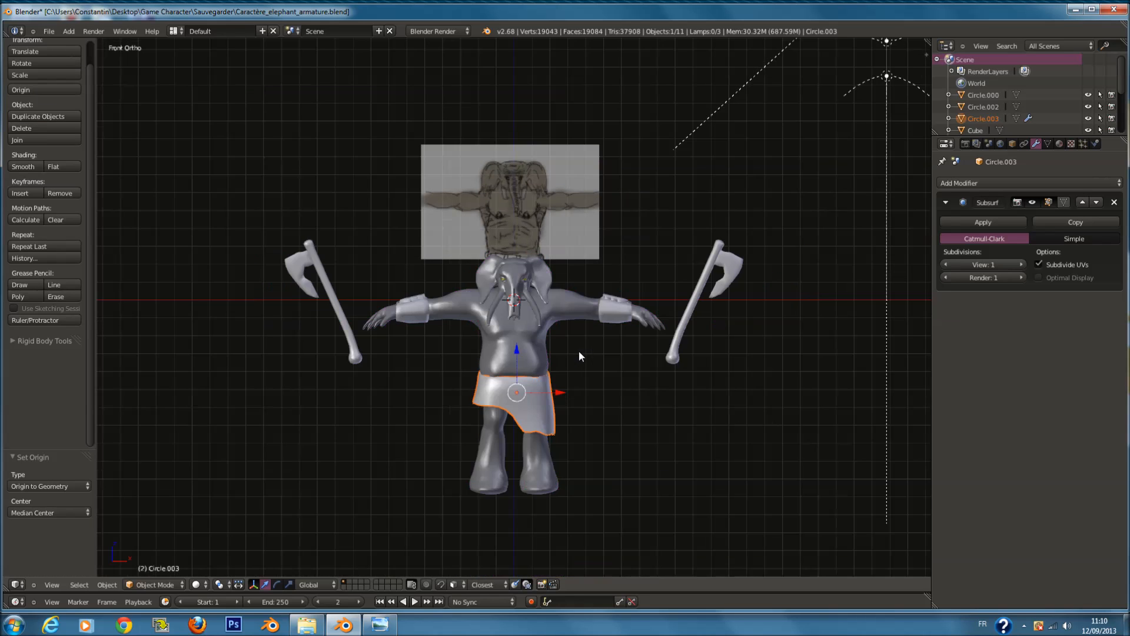
scroll(566, 359, "down", 4, "shift")
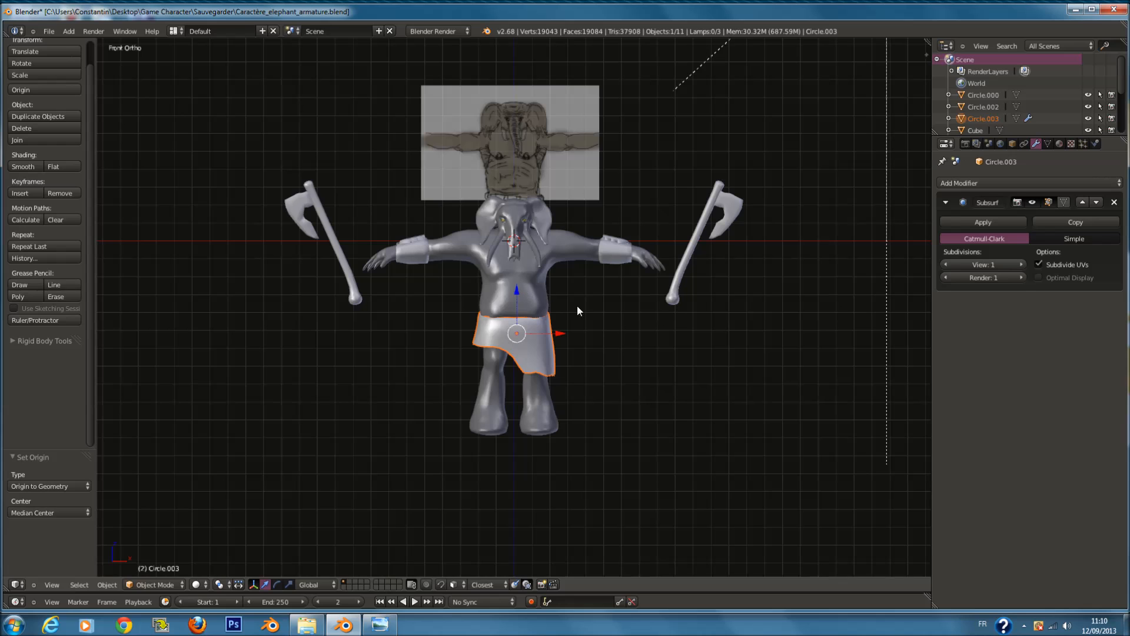
scroll(586, 356, "up", 3)
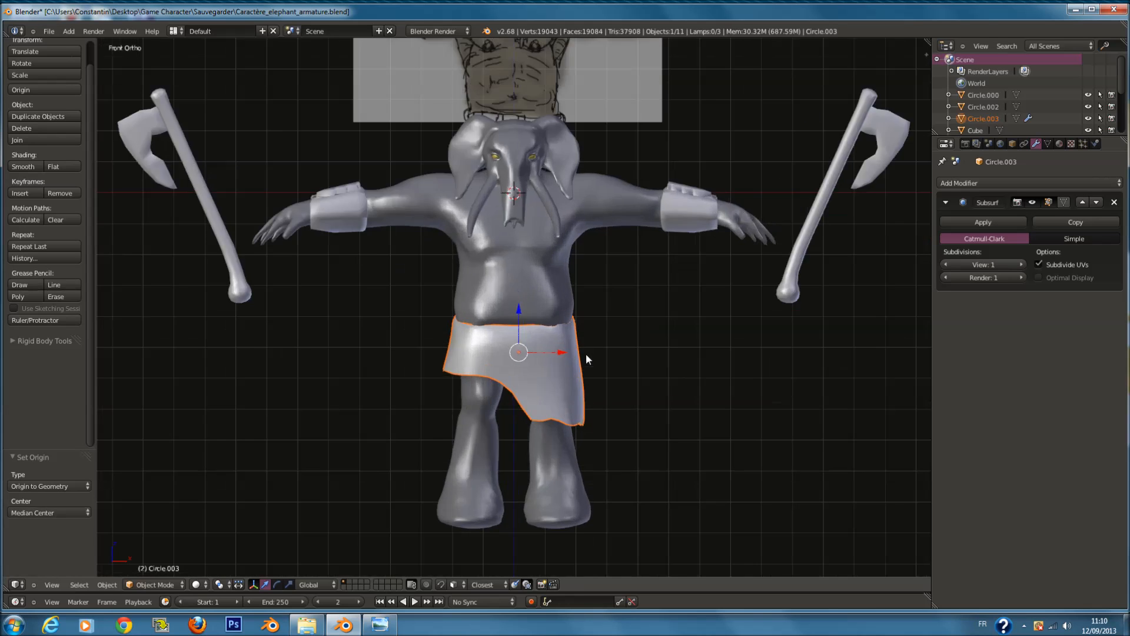
Step: Review the separate character parts in wireframe by selecting the loincloth, body and left-wrist bracelet
key("z")
right_click(675, 226)
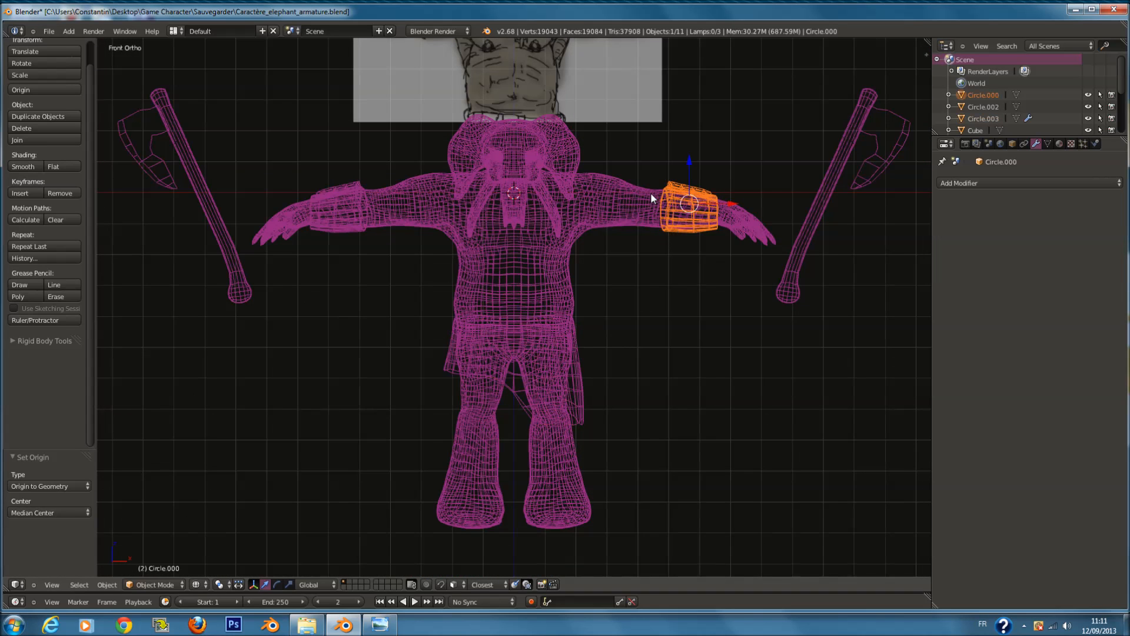
right_click(586, 418)
right_click(577, 457, "shift")
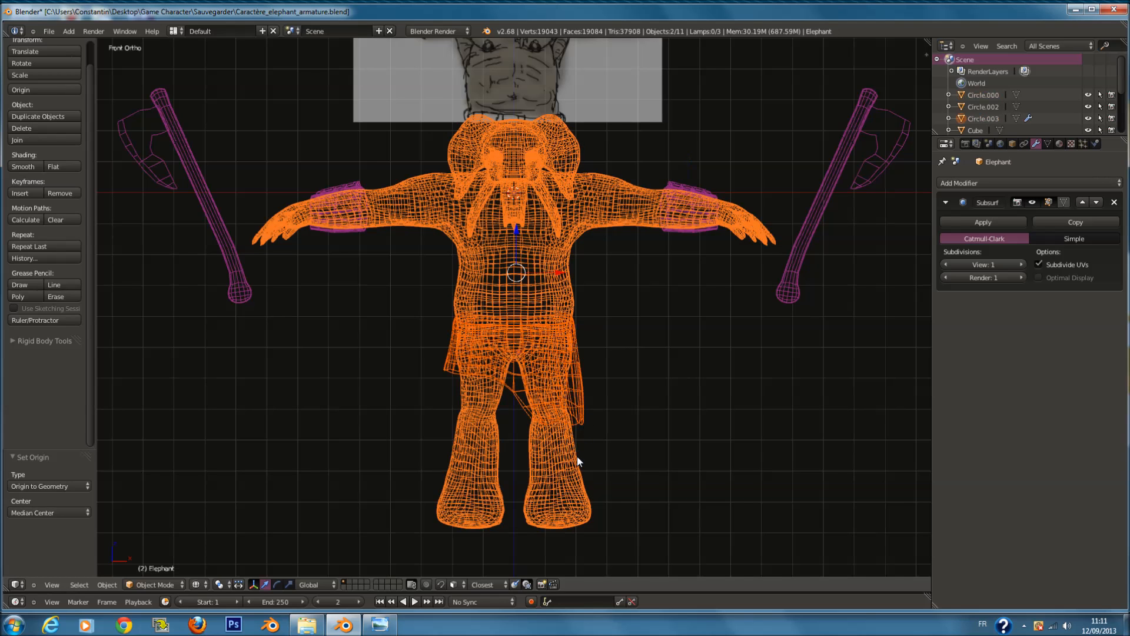
right_click(706, 186, "shift")
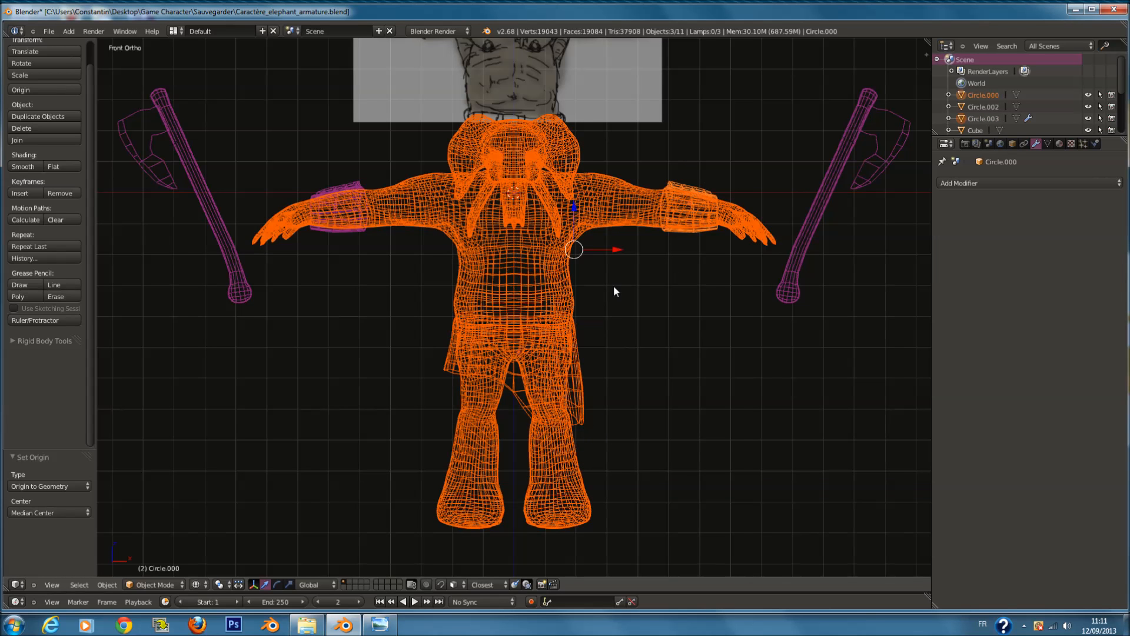
right_click(559, 274)
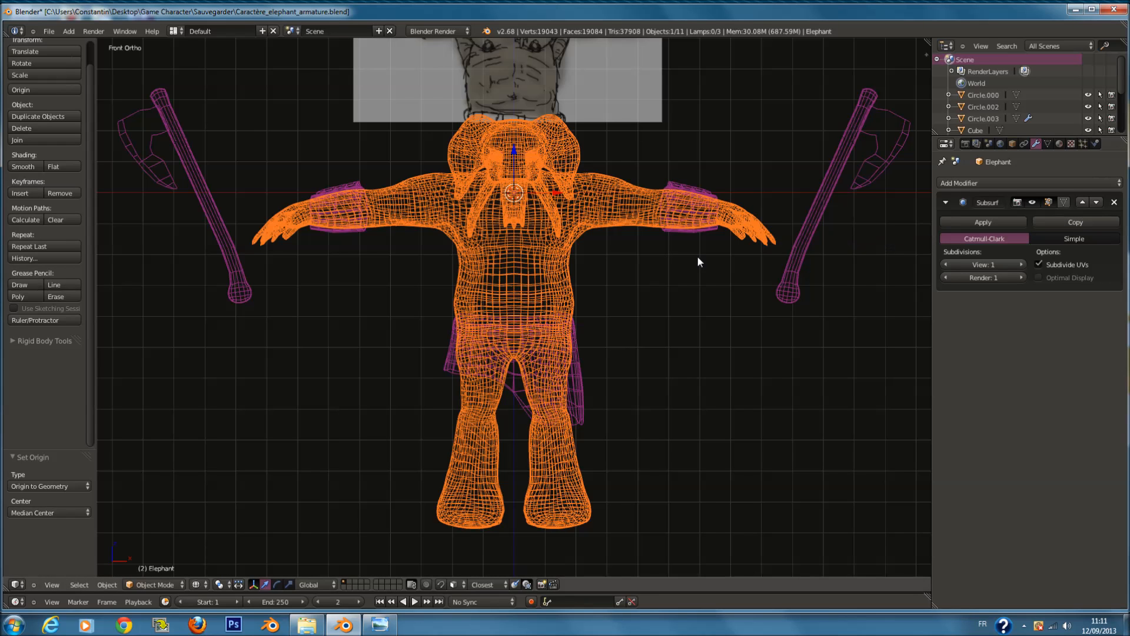
Step: Save the file, and apply the Subsurf modifiers of the elephant body and the loincloth
scroll(686, 268, "down", 1)
key("ctrl+s")
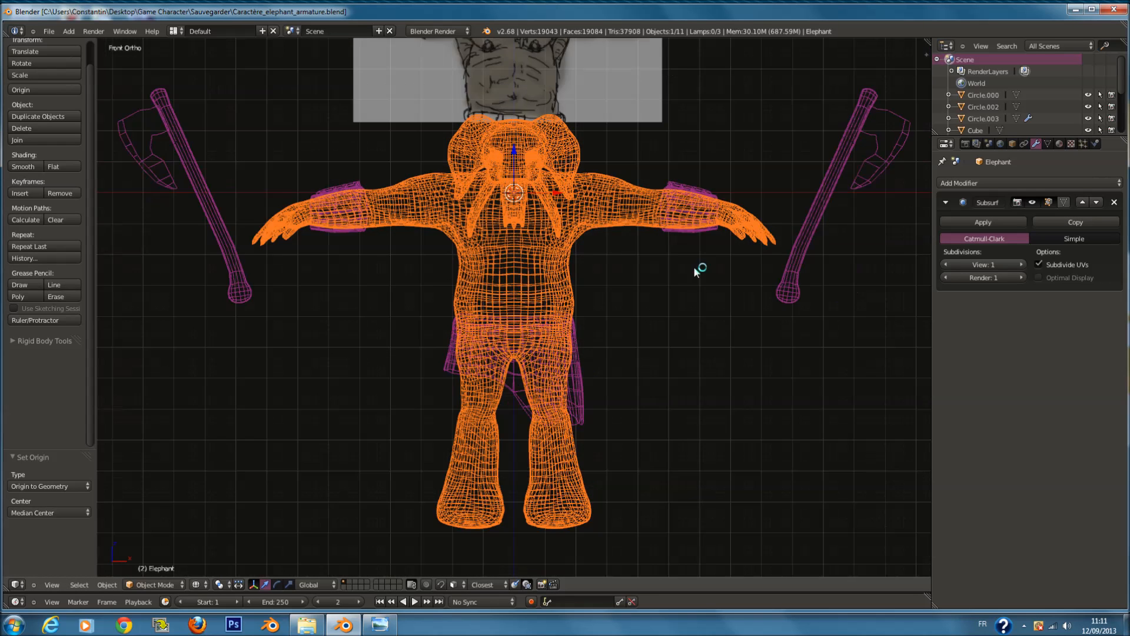
scroll(698, 273, "up", 1)
left_click(964, 221)
right_click(588, 384)
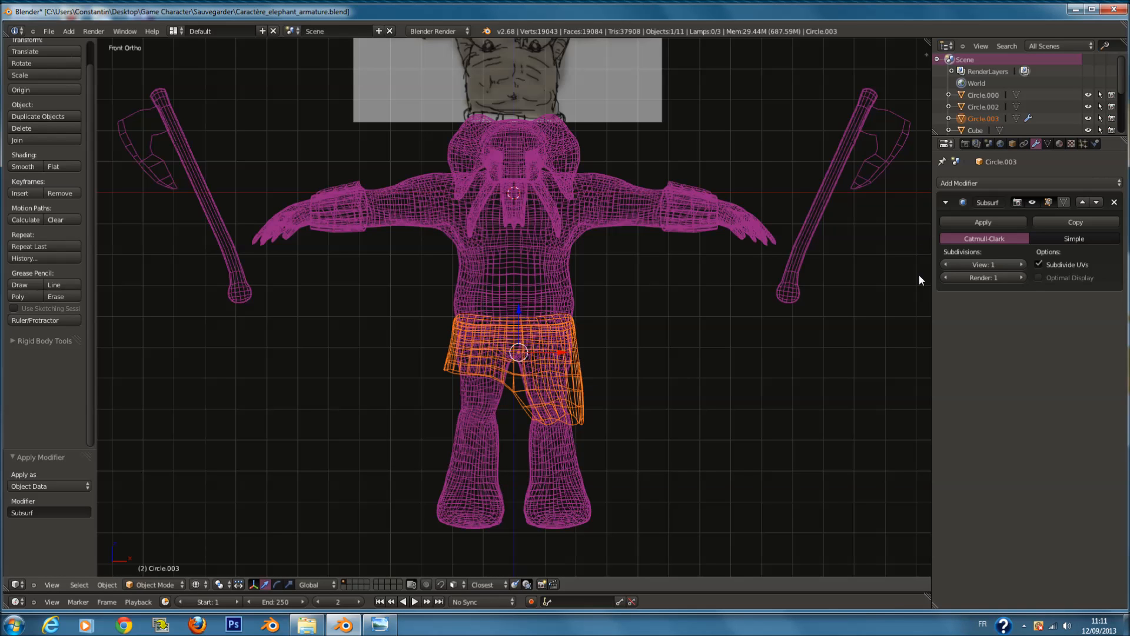
left_click(966, 221)
Step: Join the loincloth and both bracelets with the elephant body into a single object
right_click(548, 267, "shift")
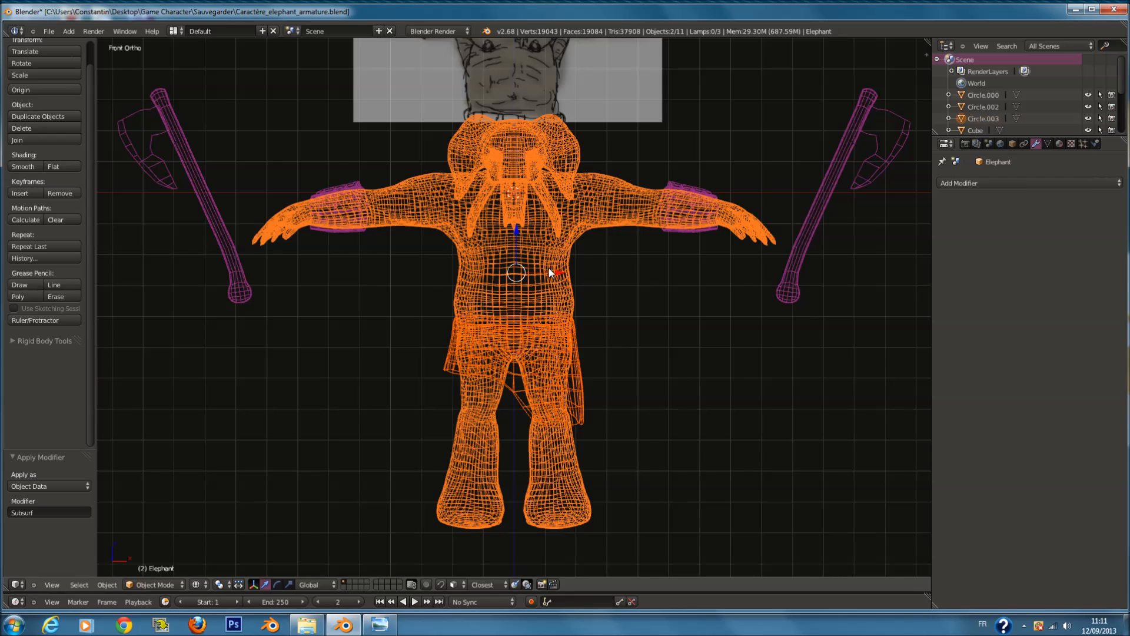
key("ctrl+j")
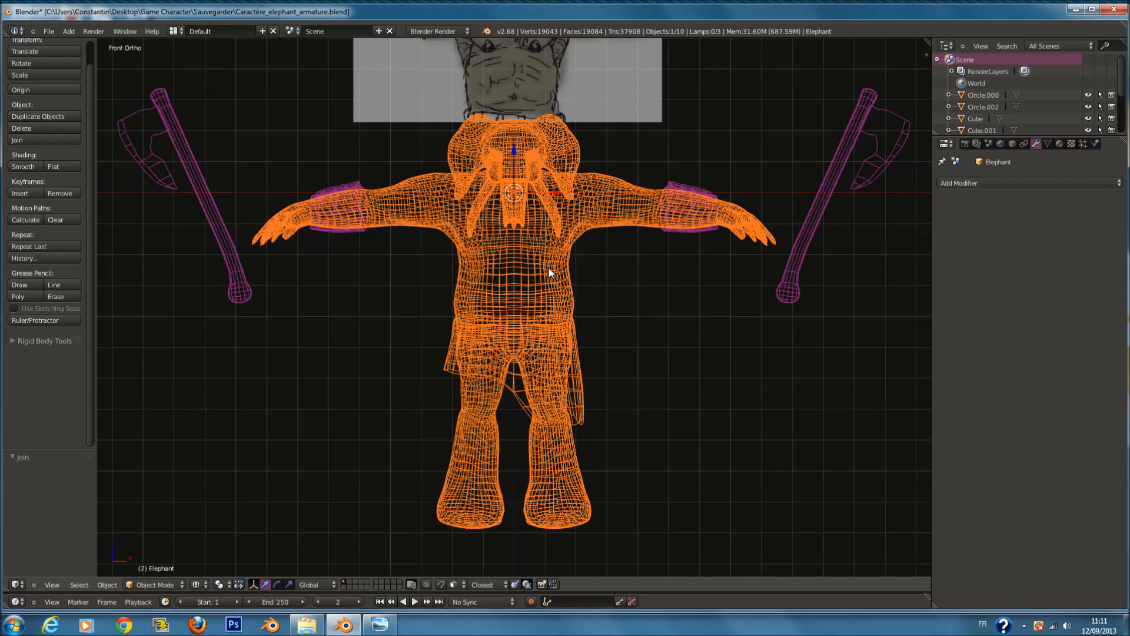
right_click(695, 186)
right_click(744, 221, "shift")
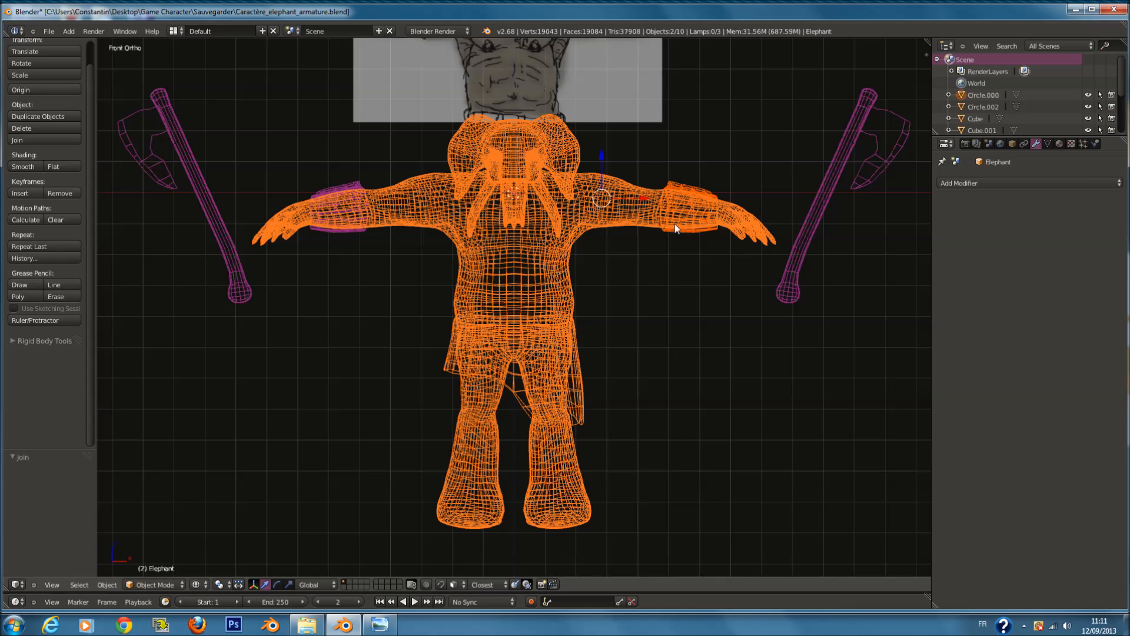
right_click(349, 186, "shift")
key("ctrl+j")
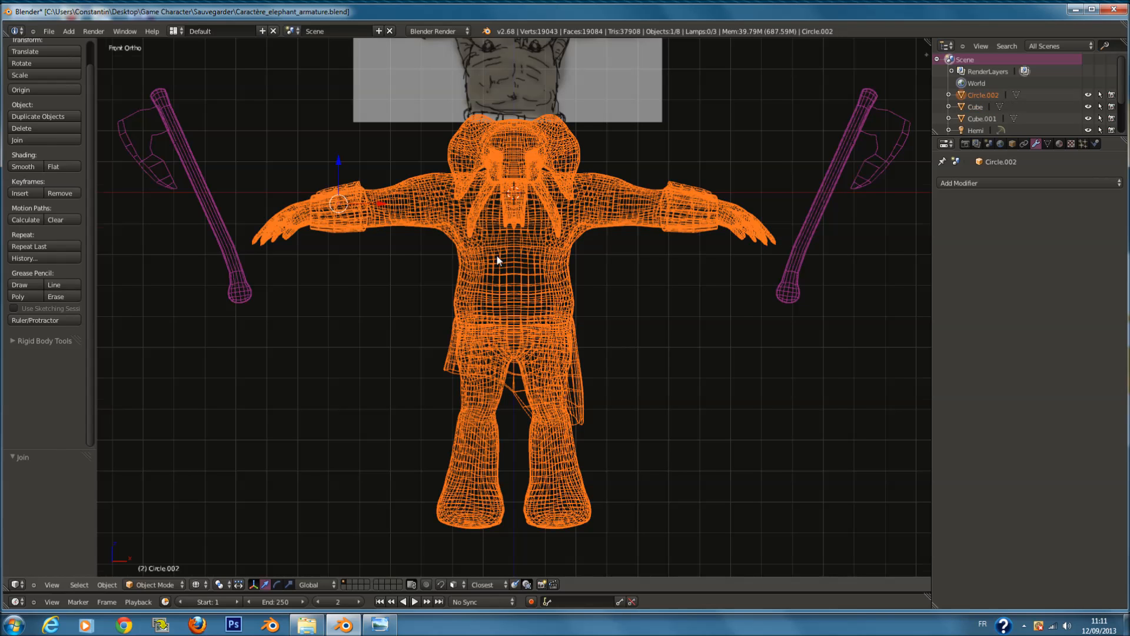
Step: Try moving the linked loincloth geometry of the joined mesh in Edit Mode, and review the character in Object Mode
key("Tab")
key("z")
scroll(582, 363, "up", 1)
key("a")
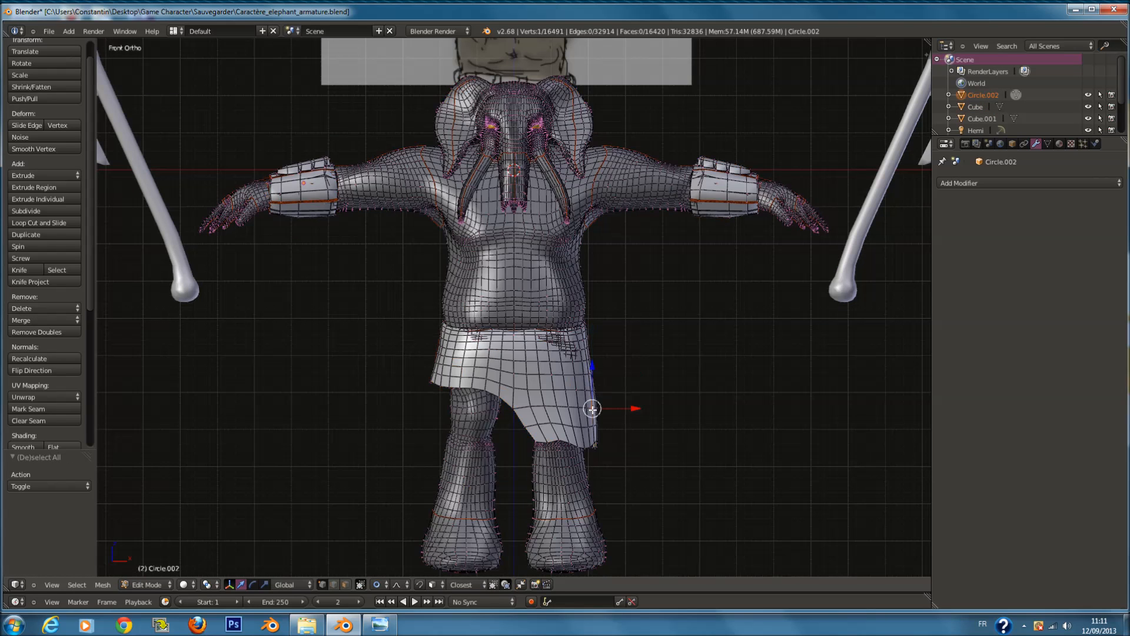
key("l")
scroll(611, 406, "down", 2)
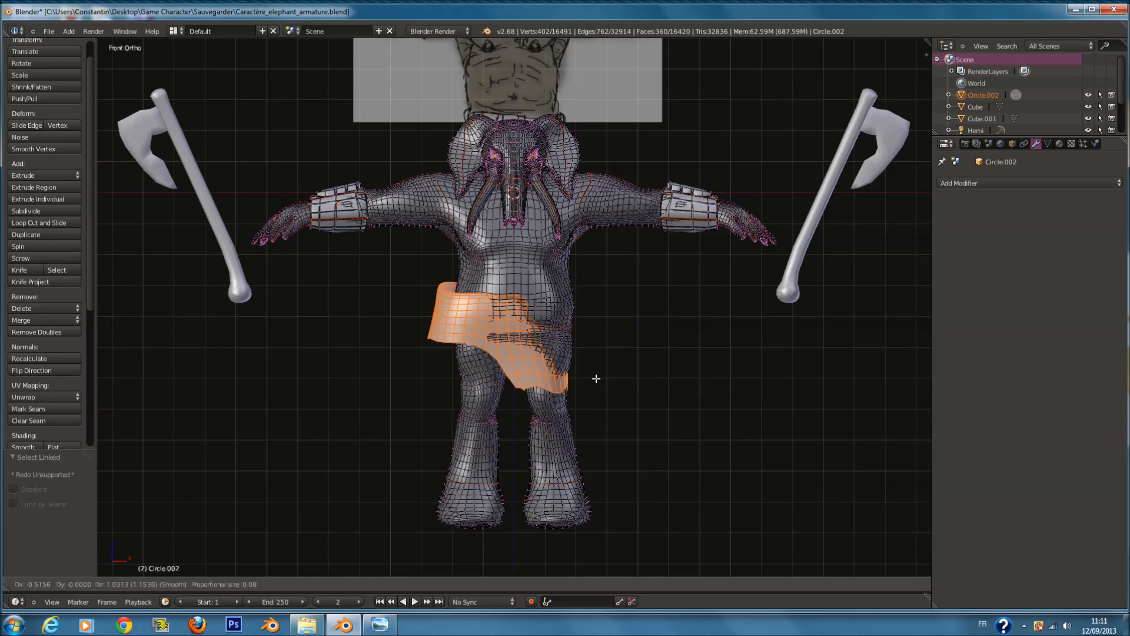
key("Tab")
scroll(620, 389, "up", 1)
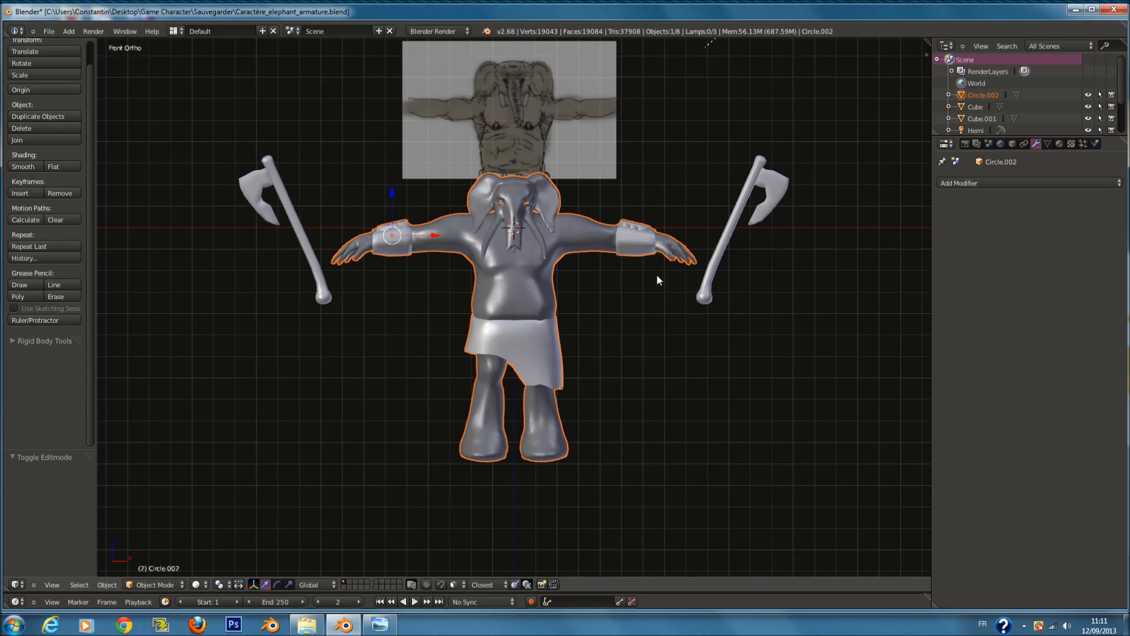
scroll(656, 274, "up", 3)
key("z")
key("z")
scroll(596, 283, "down", 3)
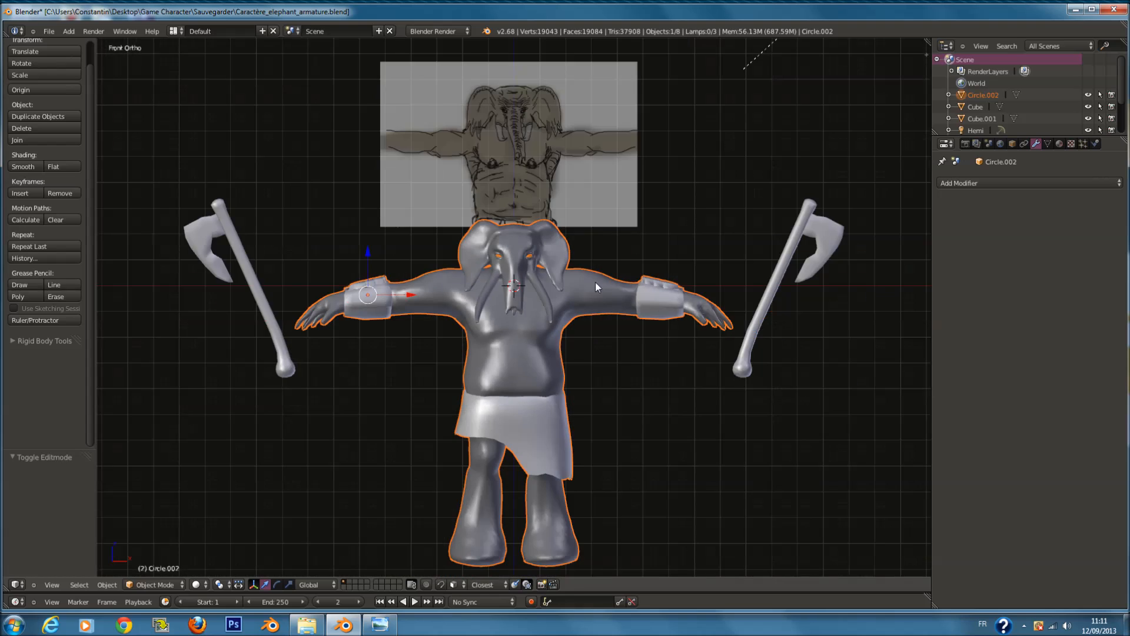
Step: Duplicate the joined character and delete the copy
scroll(600, 334, "down", 1)
key("shift+d")
right_click(699, 307)
key("x")
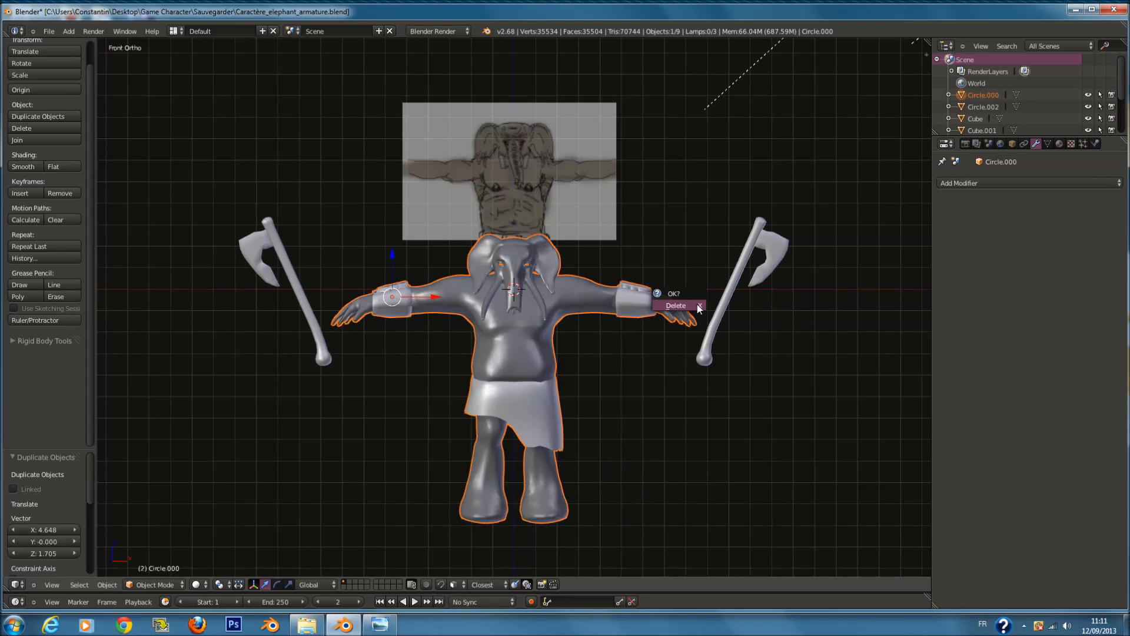
left_click(699, 307)
Step: Set the origin of the joined character to its geometry
key("Home")
right_click(474, 352)
middle_click_drag(474, 352, 509, 280, "shift")
scroll(324, 302, "up", 2)
left_click(41, 86)
left_click(111, 90)
scroll(486, 321, "down", 2)
scroll(530, 297, "up", 2)
scroll(535, 302, "up", 2)
middle_click_drag(606, 253, 625, 253, "shift")
scroll(386, 267, "up", 2)
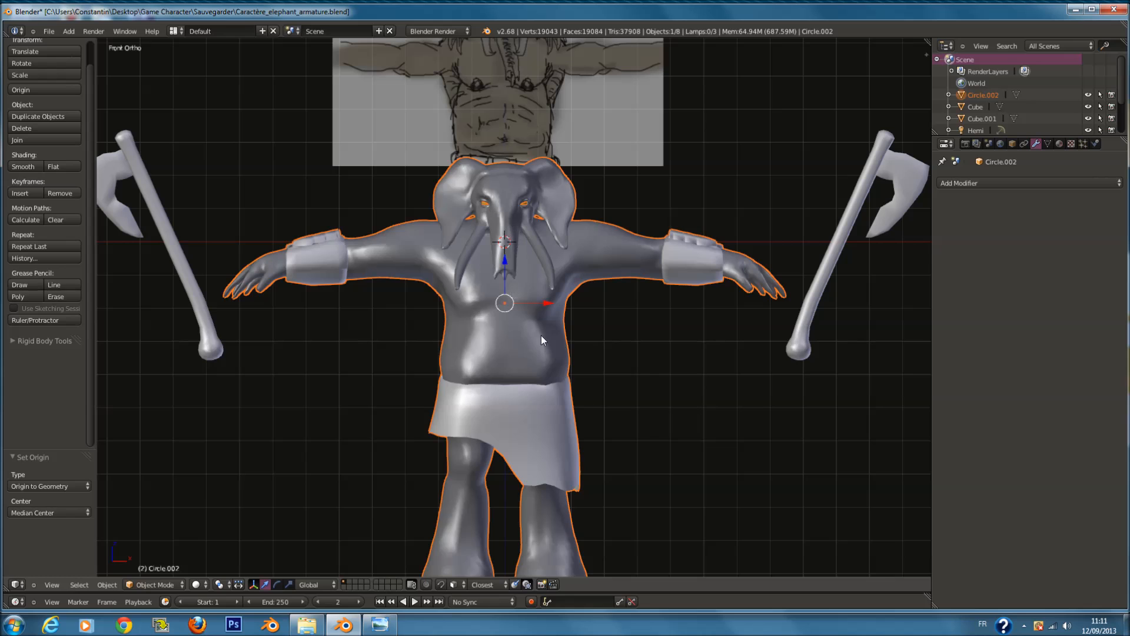
Step: Remove doubles across the character's entire mesh, and return to Object Mode
key("Tab")
key("a")
scroll(542, 359, "down", 3)
left_click(60, 330)
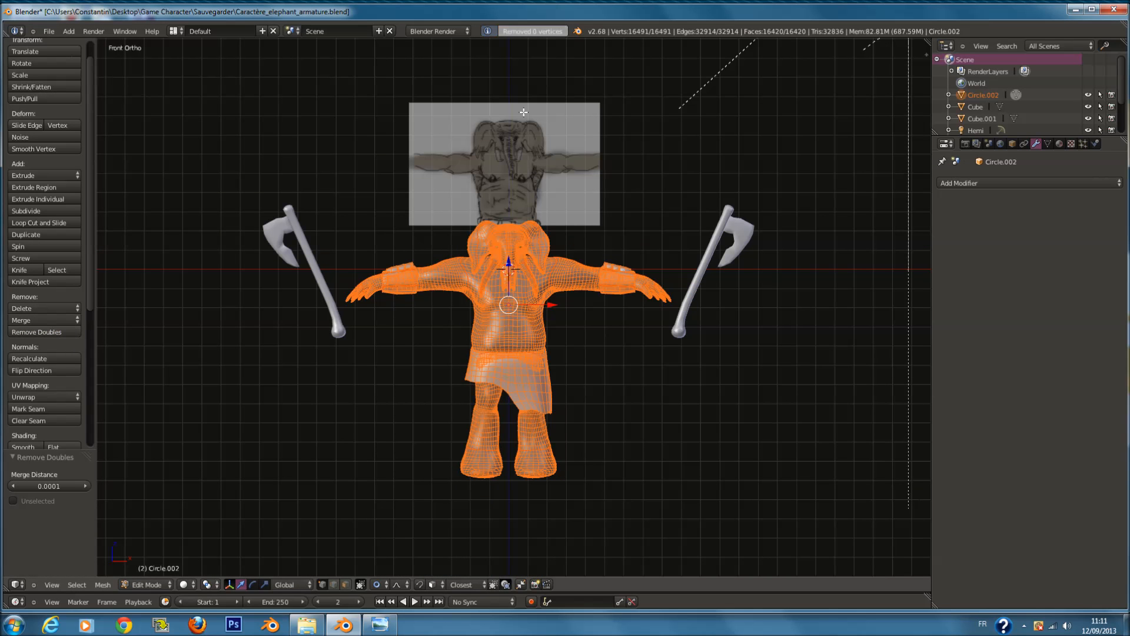
scroll(541, 362, "up", 4)
key("Tab")
Step: Add a single-bone armature and move it about 4.83 units down along Z to the character's hips
scroll(542, 362, "up", 1)
key("shift+a")
mouse_move(542, 368)
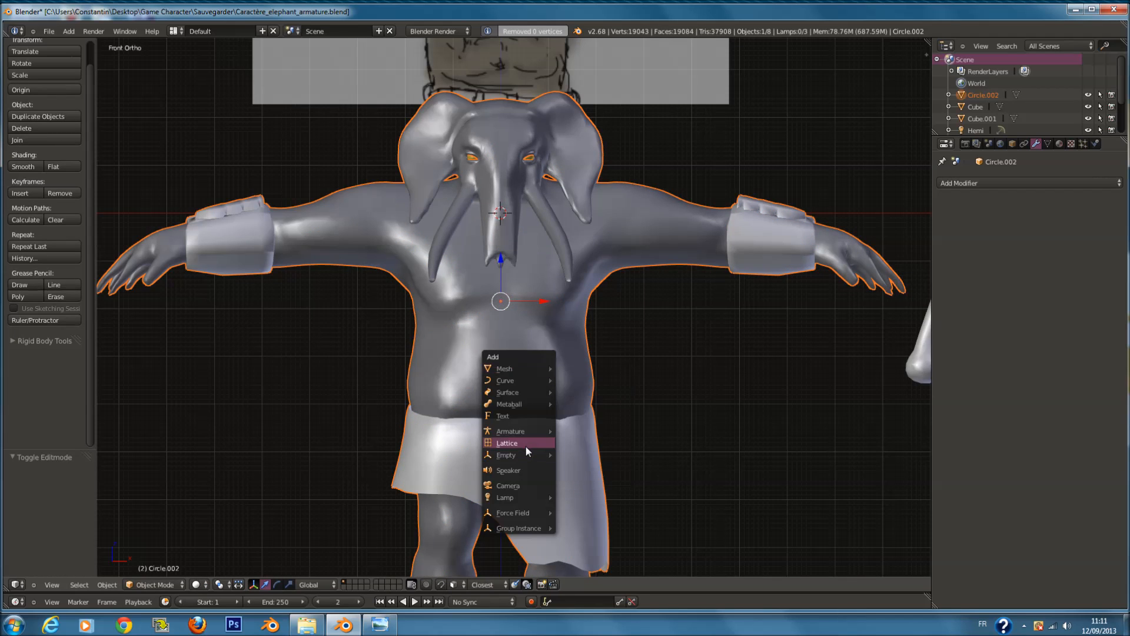
mouse_move(533, 430)
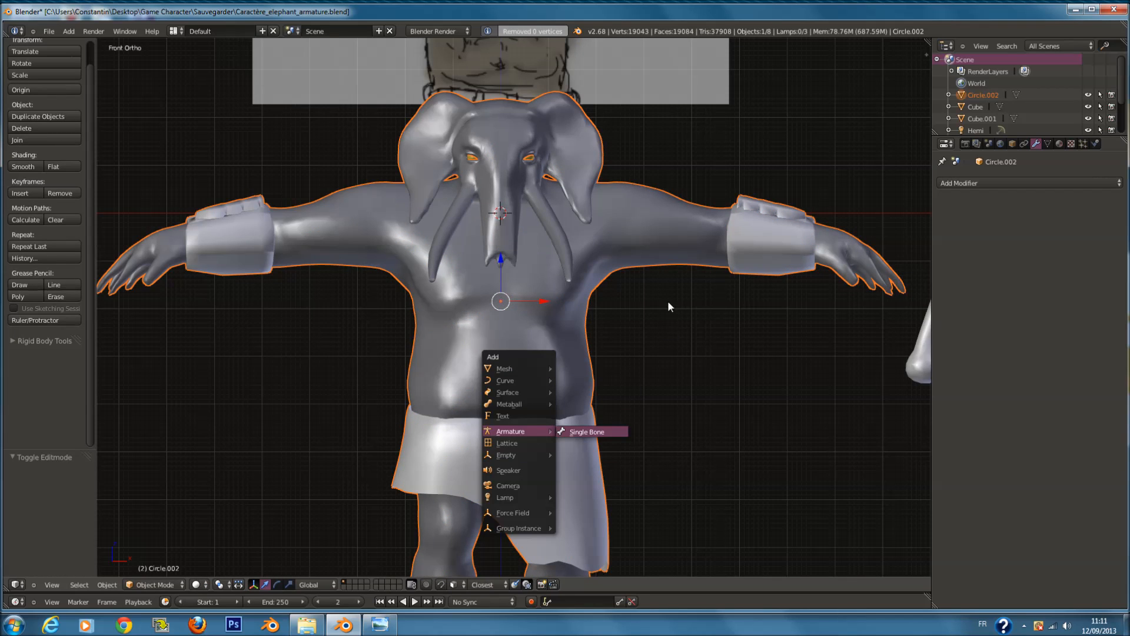
key("Return")
scroll(641, 262, "down", 2)
key("z")
key("g")
key("z")
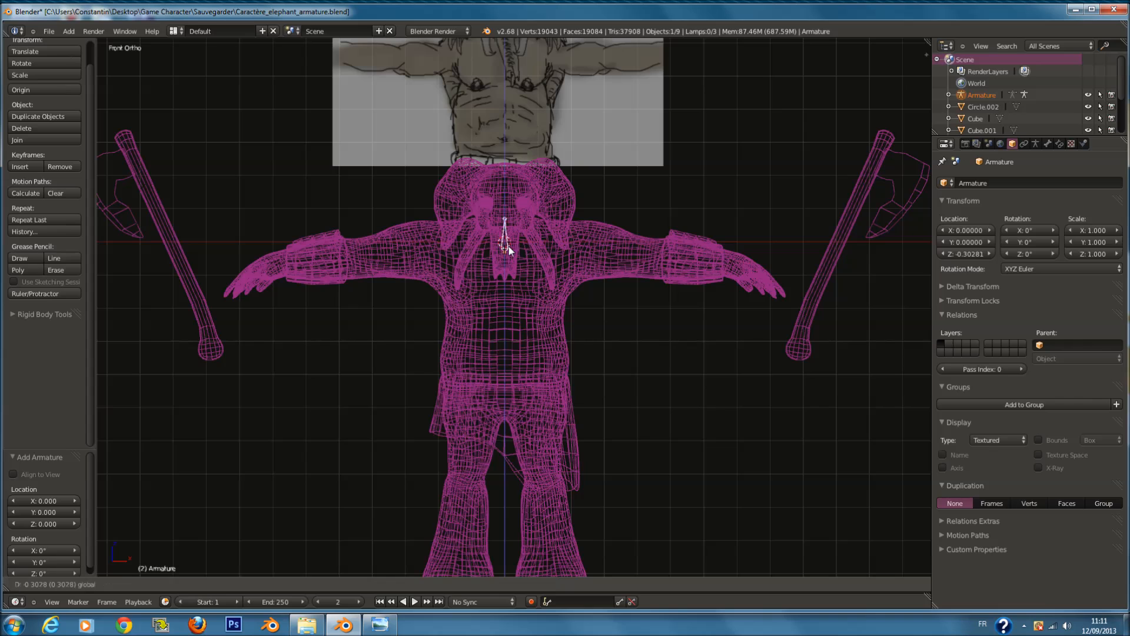
left_click(524, 358)
Step: Scale the armature up by about 6.85 so that its bone reaches from the hips to the head
key("s")
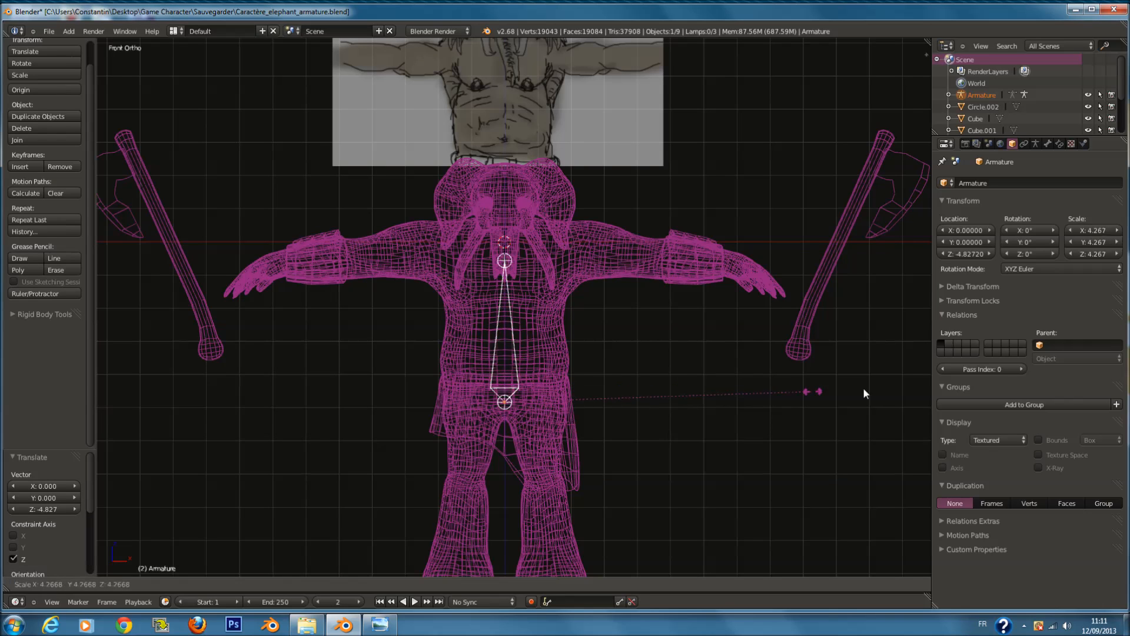
left_click(997, 355)
key("z")
middle_click_drag(616, 347, 552, 360)
key("z")
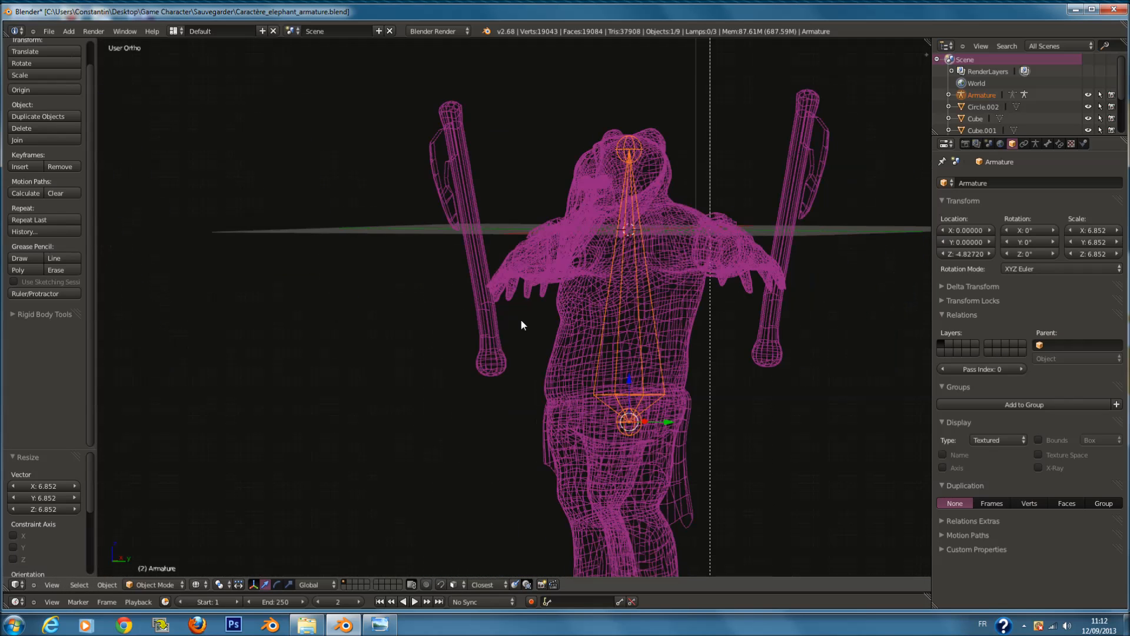
key("KP_3")
key("KP_1")
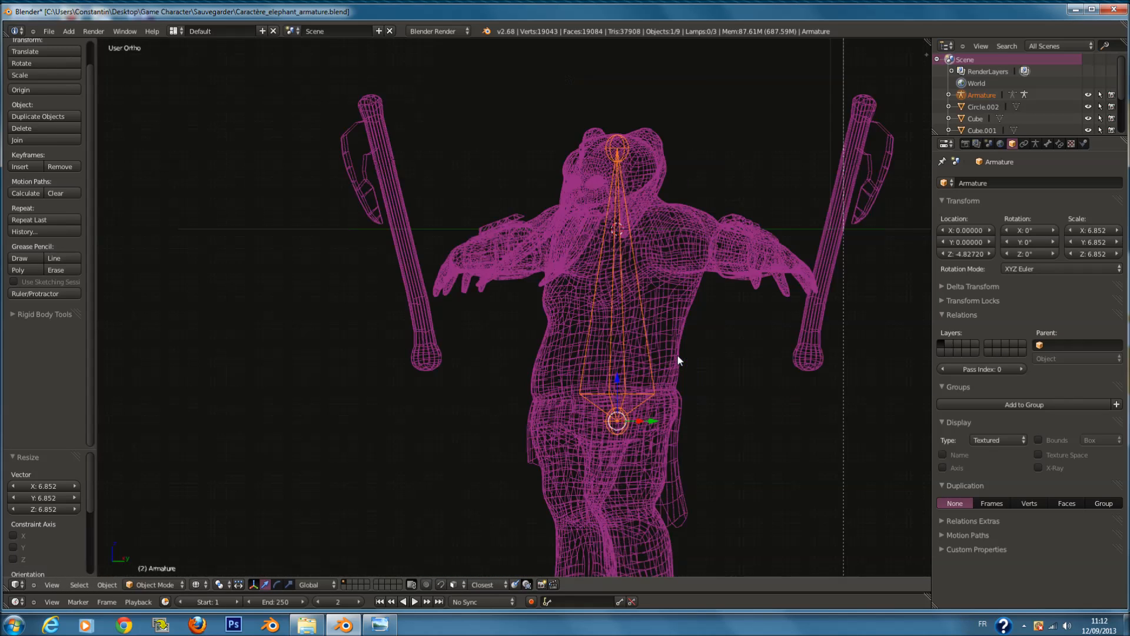
Step: Subdivide the armature's bone twice in Edit Mode to make a chain of four bones
key("Tab")
key("a")
key("w")
left_click(571, 243)
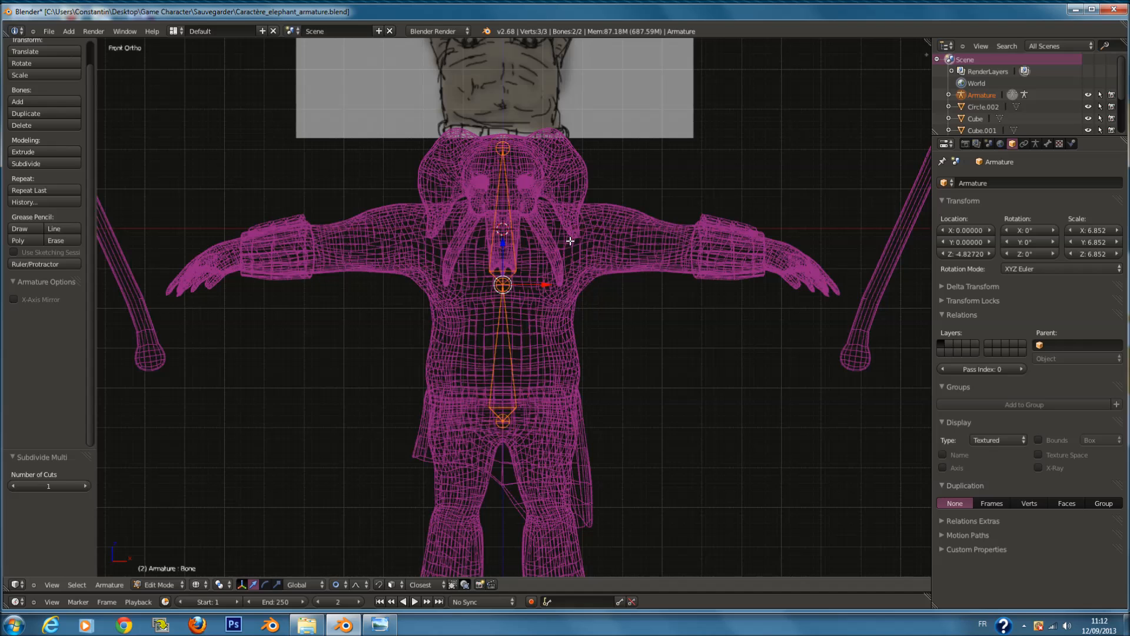
scroll(535, 236, "up", 2)
scroll(536, 236, "up", 2, "shift")
key("w")
left_click(532, 239)
Step: Select the head bone and move it up about 0.09 units along Z in the side view
right_click(506, 202)
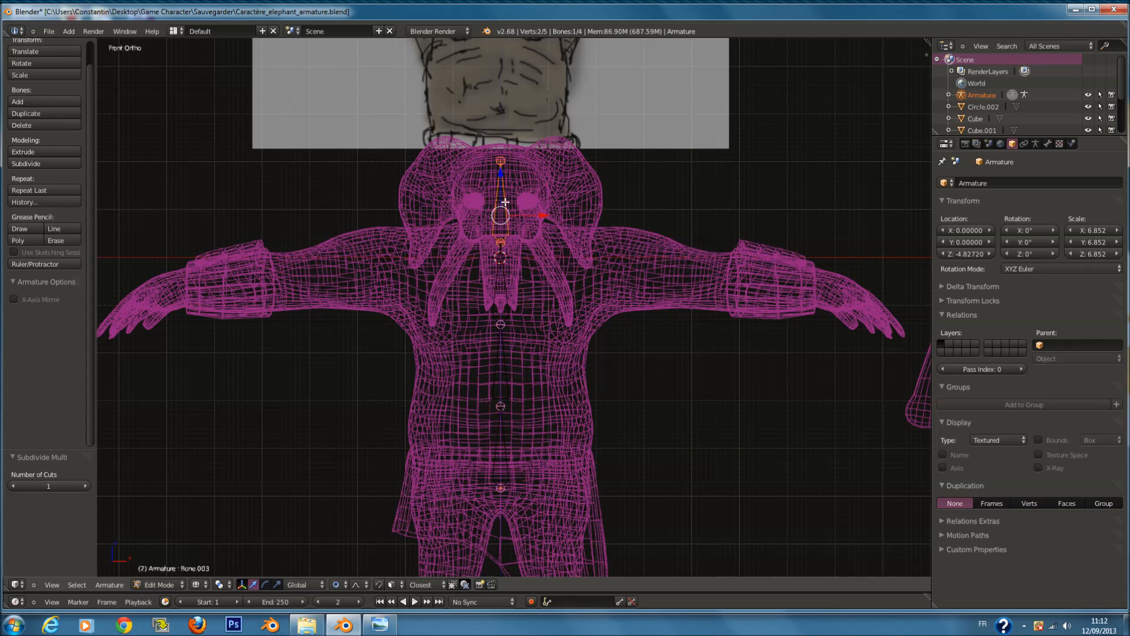
key("a")
key("a")
key("KP_3")
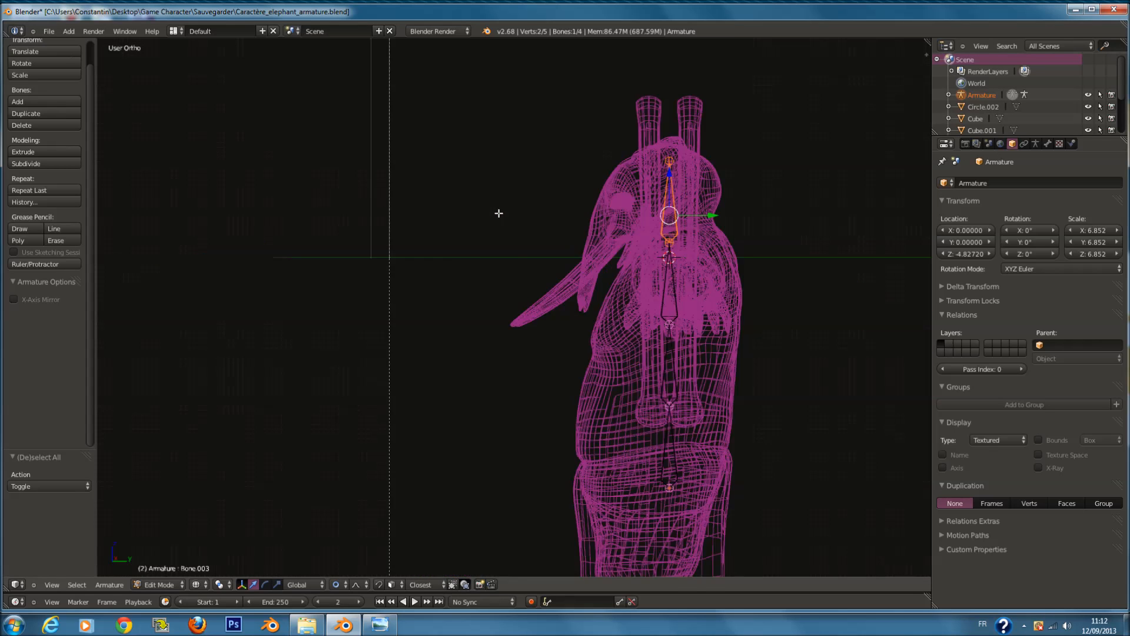
key("KP_Decimal")
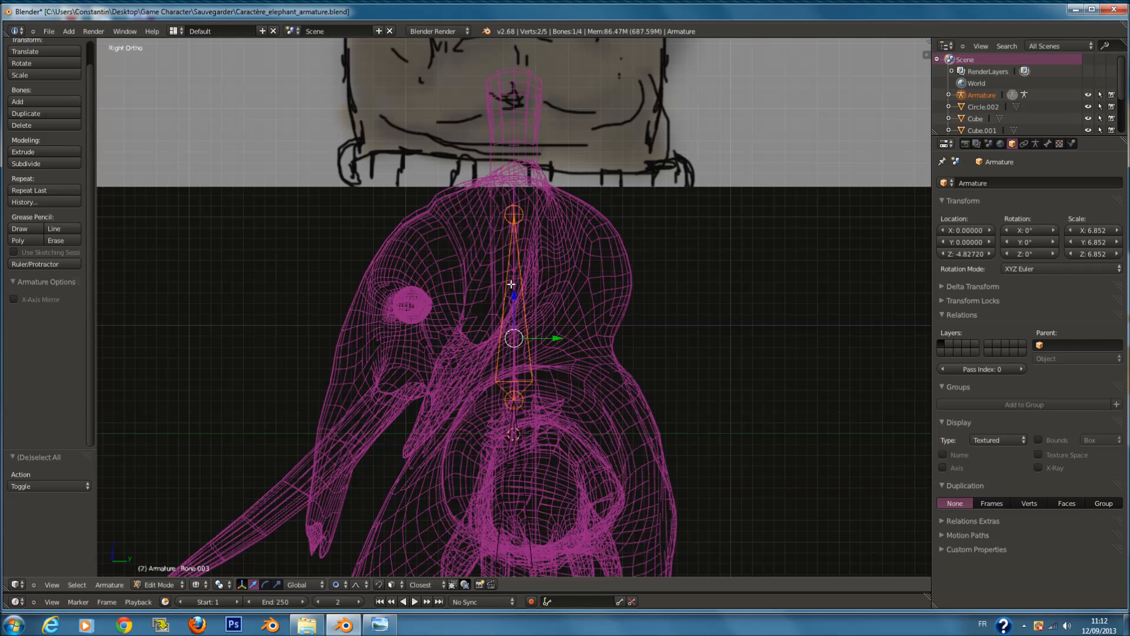
key("g")
key("z")
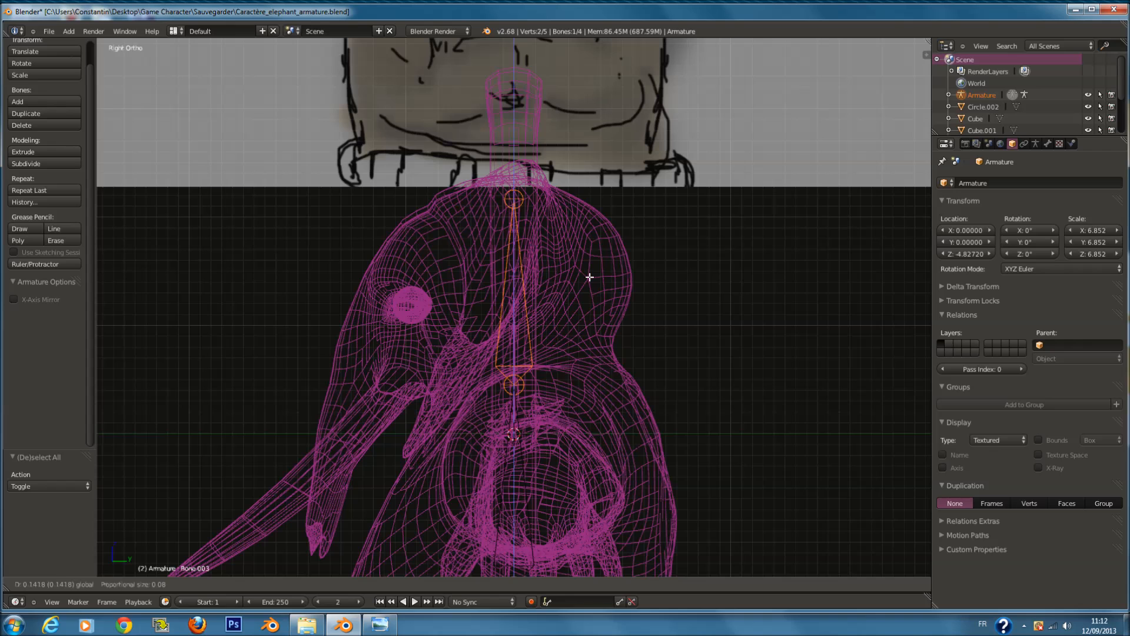
left_click(604, 285)
scroll(601, 288, "down", 1)
scroll(524, 347, "up", 1)
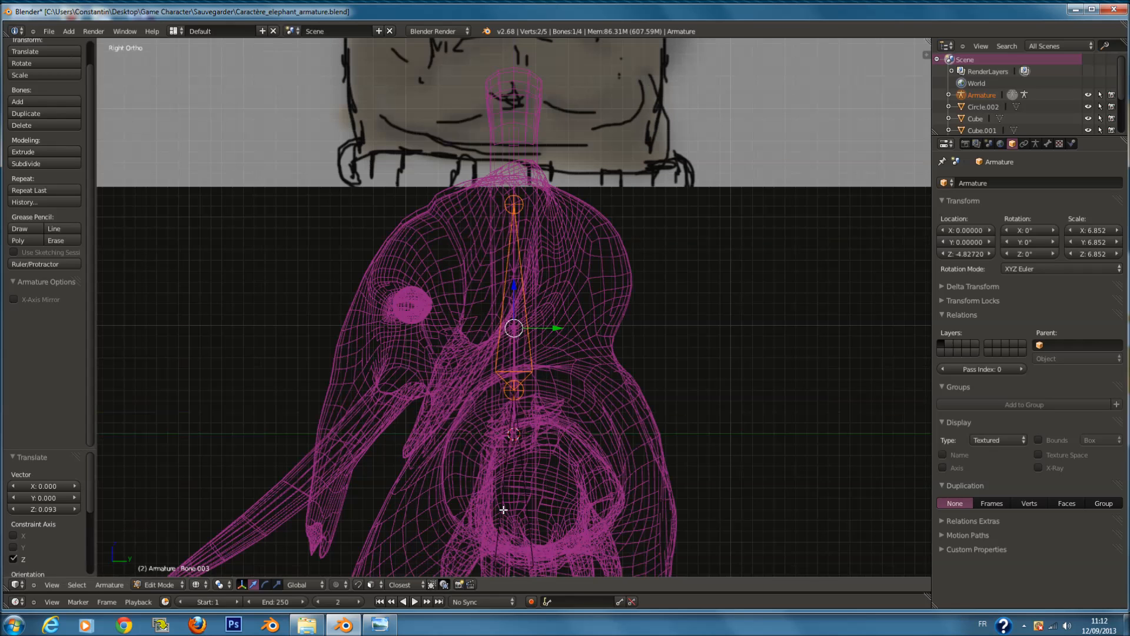
Step: Tilt the head bone forward toward the forehead and raise it about 0.28 units along Z
key("g")
right_click(547, 377)
mouse_move(515, 298)
left_mouse_down()
mouse_move(516, 283)
mouse_move(551, 312)
mouse_move(524, 330)
mouse_move(523, 302)
left_mouse_up()
key("r")
left_click(611, 279)
right_click(528, 373)
Step: Move the joint of the chest up along Z to the neck, just below the head bone
scroll(554, 425, "down", 4, "shift")
right_click(513, 525)
key("g")
key("z")
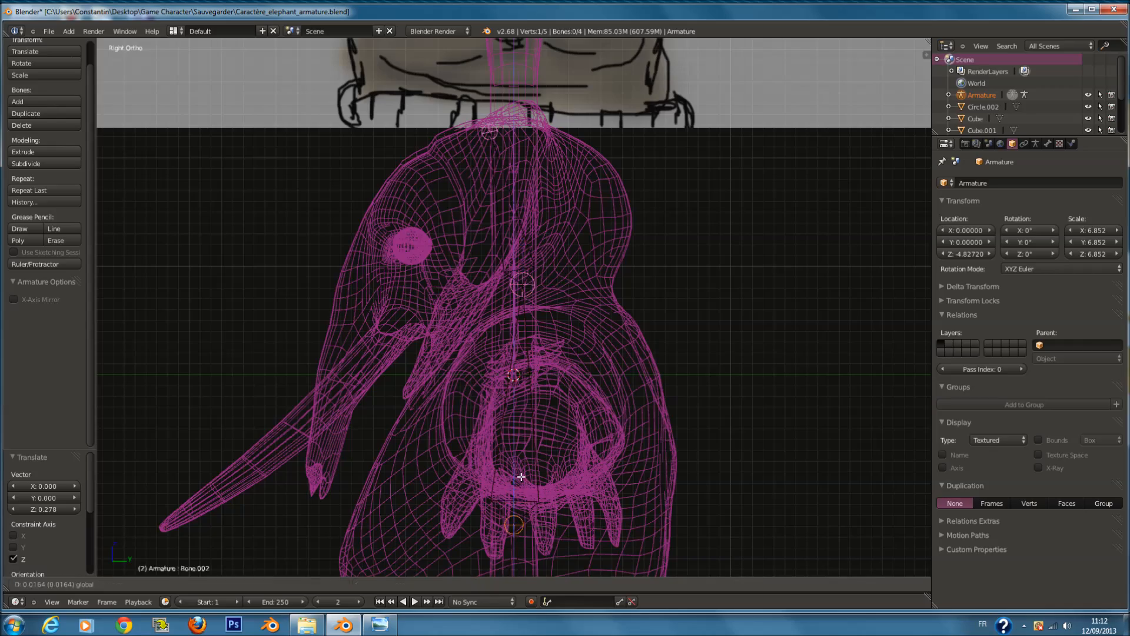
left_click(537, 307)
key("a")
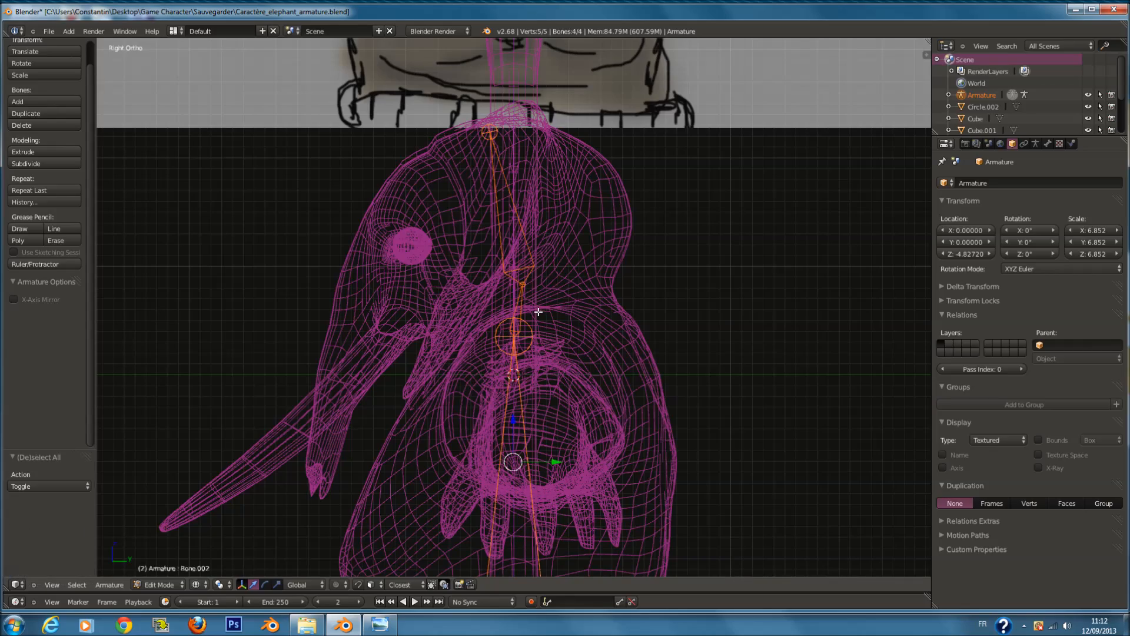
Step: Subdivide the long bone below the neck into two bones
key("KP_1")
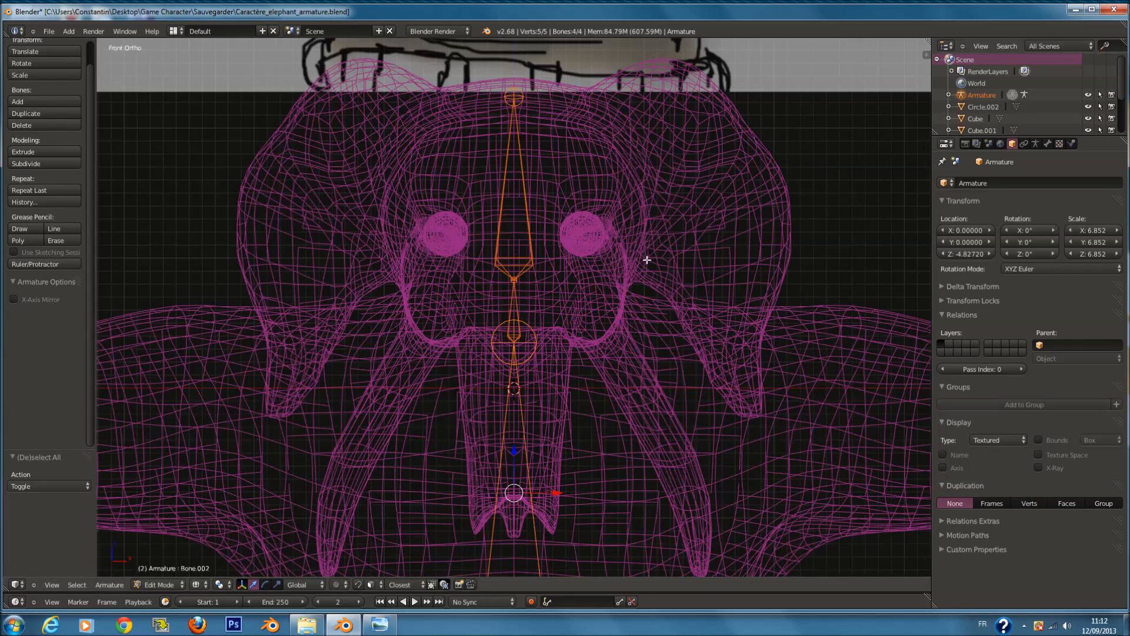
scroll(557, 377, "down", 2)
scroll(557, 378, "up", 2)
right_click(516, 413)
key("g")
left_click(526, 436)
right_click(537, 404)
key("w")
left_click(536, 404)
Step: Lower the chest joint about 0.14 units and raise the lower spine joint about 0.29 units along Z
right_click(515, 328)
left_click_drag(512, 287, 514, 296)
right_click(515, 468)
right_click(515, 458)
left_click_drag(515, 438, 515, 422)
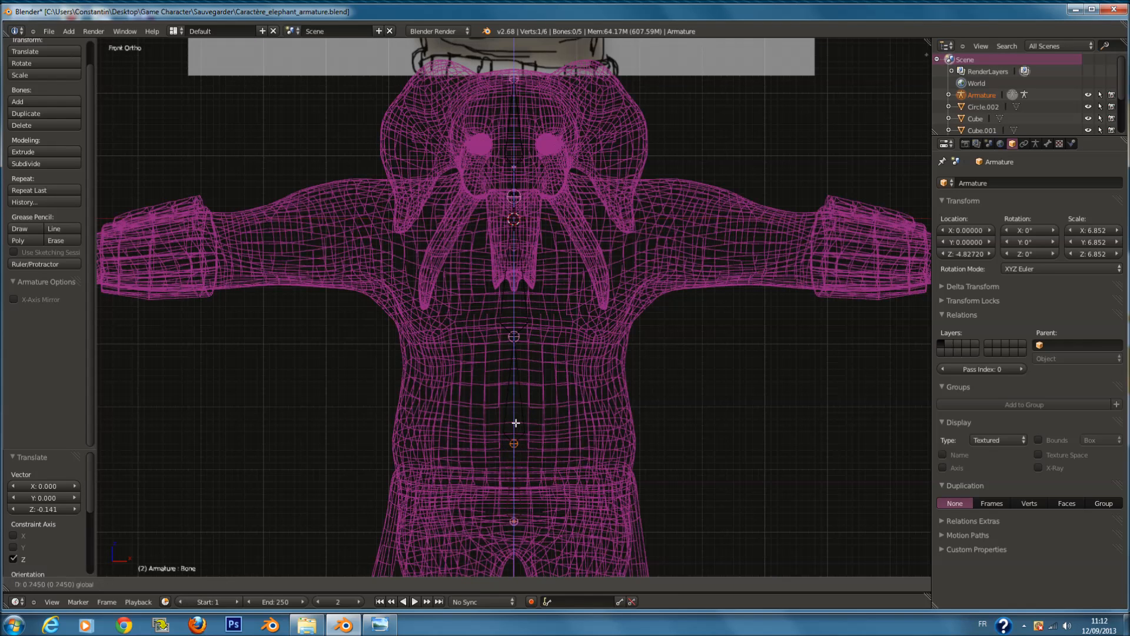
left_click(516, 423)
right_click(515, 522)
middle_click_drag(522, 533, 522, 476, "shift")
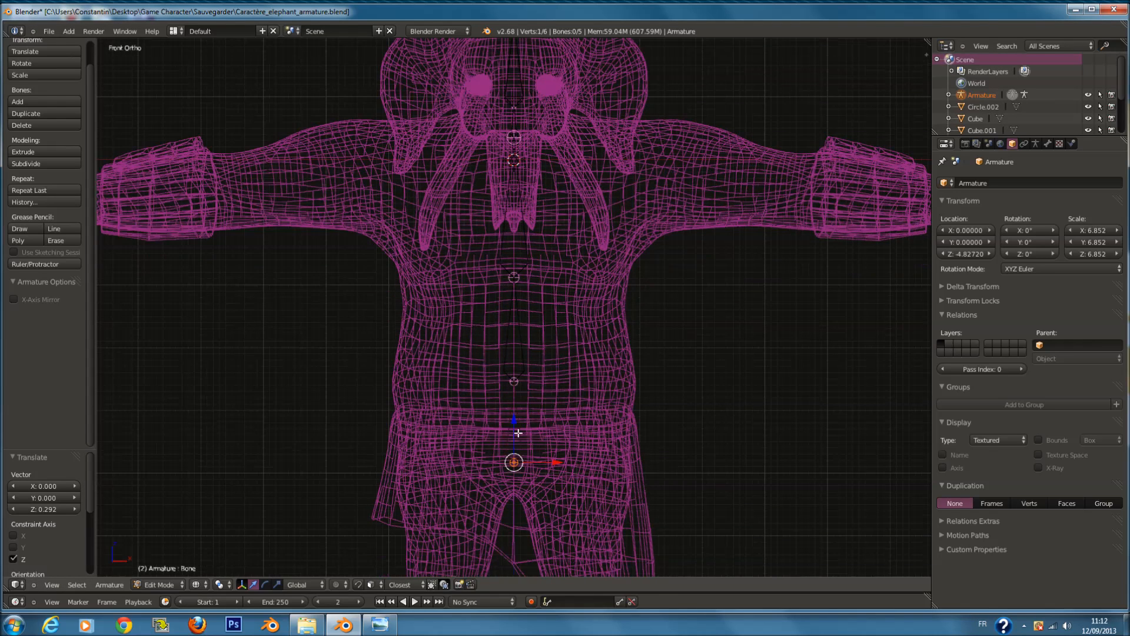
Step: Examine the whole spine bone chain against the character's mesh from the front and side
key("z")
key("a")
key("z")
scroll(605, 401, "down", 3)
scroll(608, 385, "down", 1)
middle_click_drag(608, 385, 454, 366)
key("KP_3")
key("KP_1")
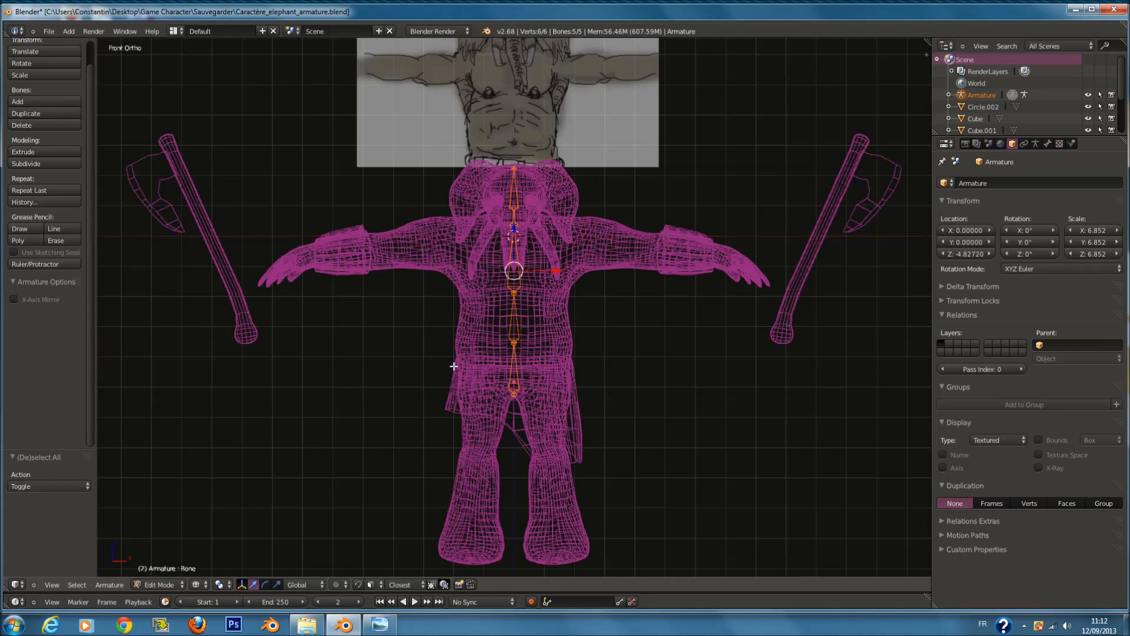
scroll(580, 256, "up", 2)
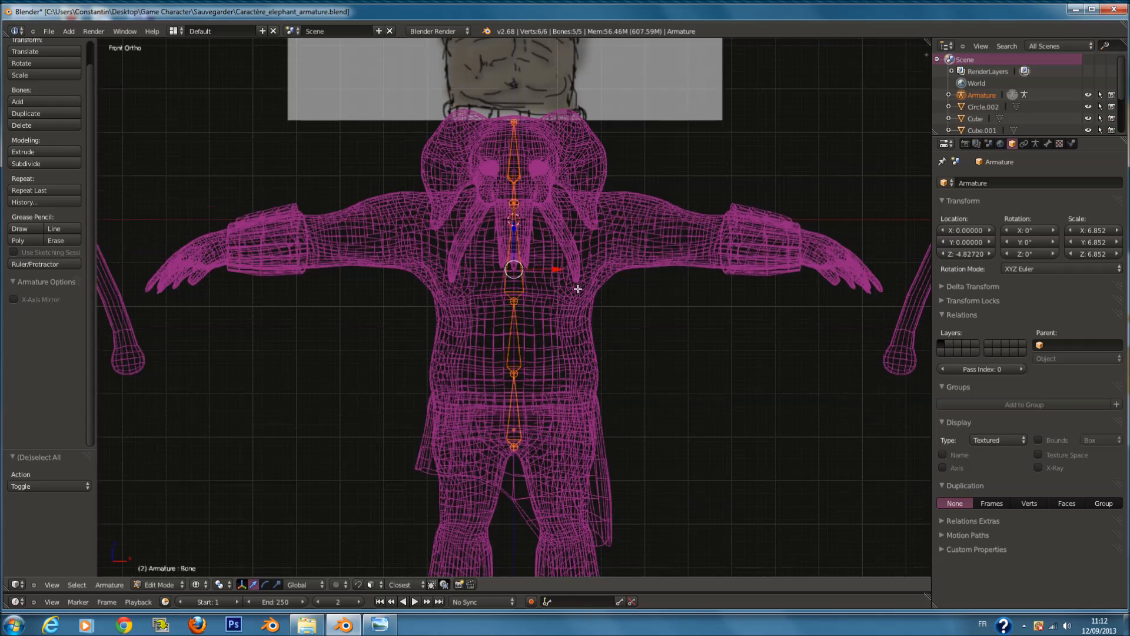
scroll(578, 282, "up", 2, "shift")
scroll(588, 263, "up", 2)
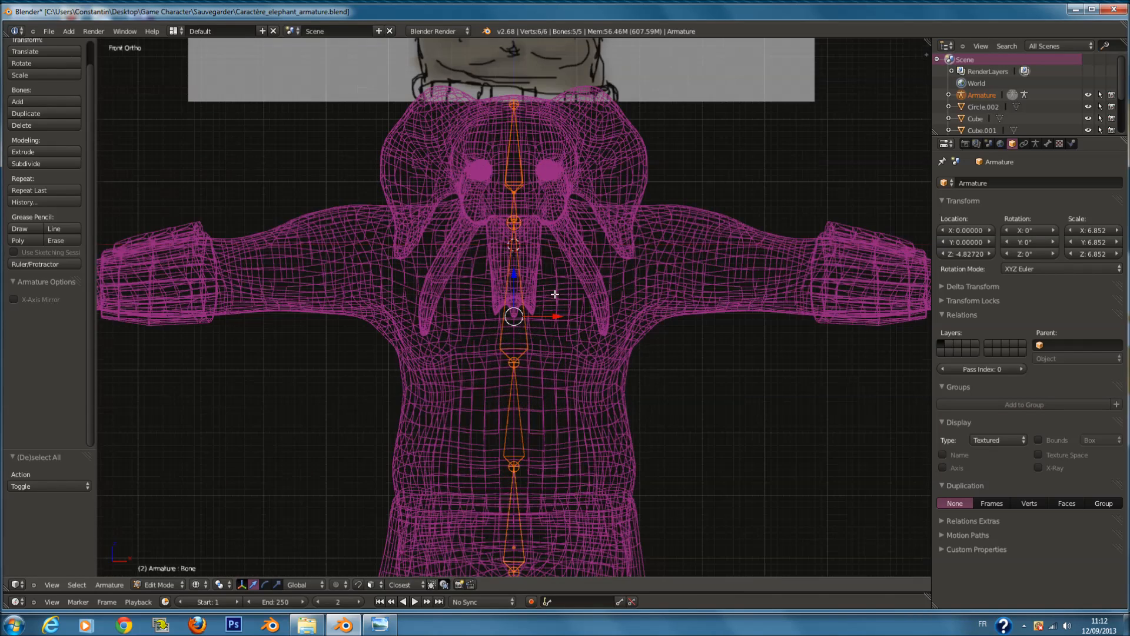
Step: Try adding a new bone at the 3D cursor in the neck, and undo it
key("a")
key("shift+a")
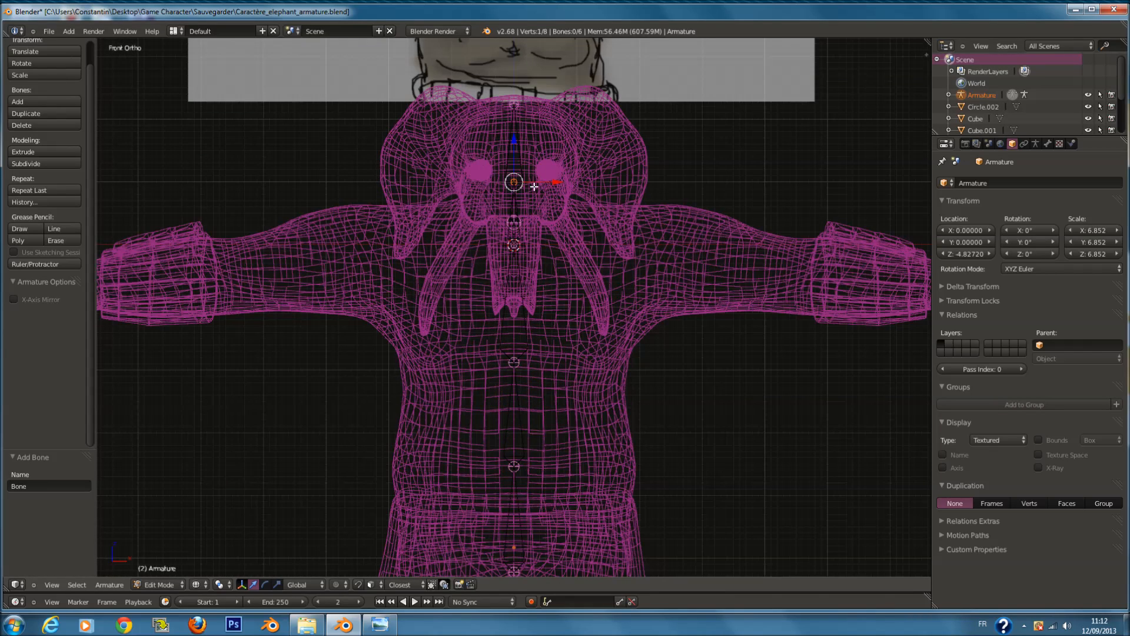
key("ctrl+z")
key("a")
key("a")
key("a")
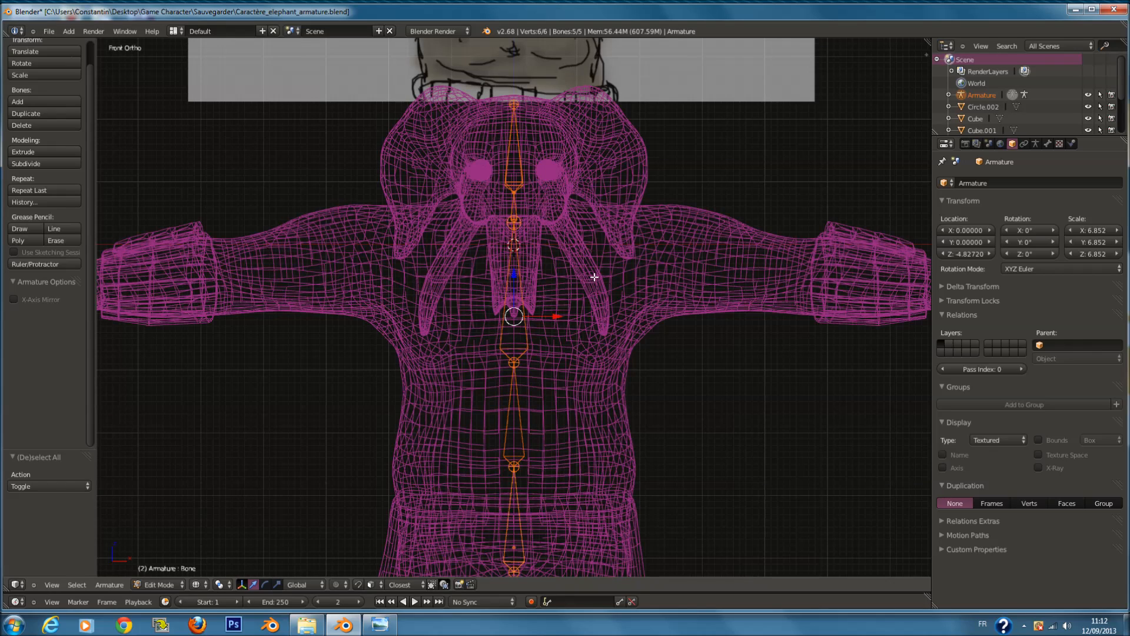
Step: Try recalculating the roll of all the spine bones to the Z axis, and undo it
scroll(594, 277, "down", 1)
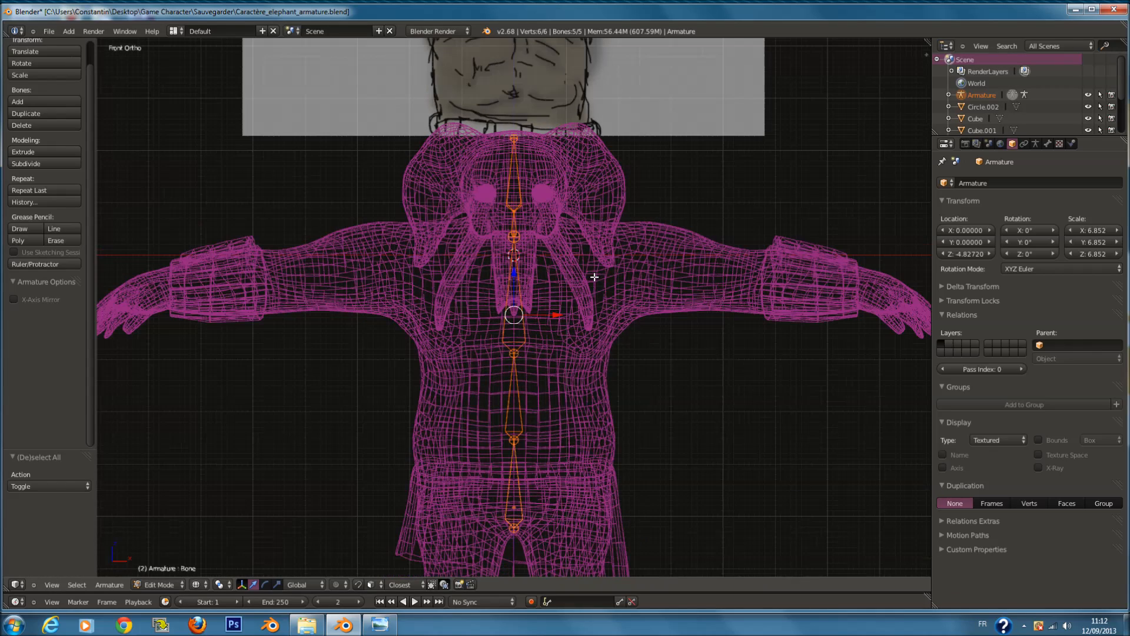
key("ctrl+n")
left_click(594, 277)
key("ctrl+n")
left_click(597, 289)
key("ctrl+n")
left_click(600, 310)
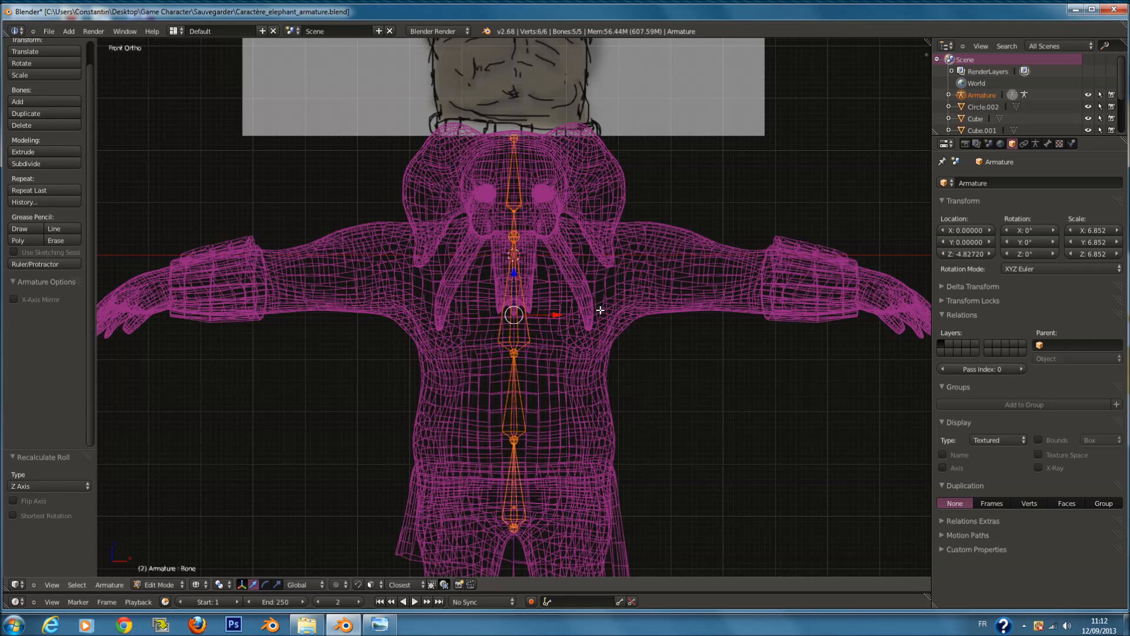
key("ctrl+z")
Step: Place the 3D cursor between the chest and the character's left shoulder, and add a new bone there
key("a")
scroll(598, 285, "up", 2)
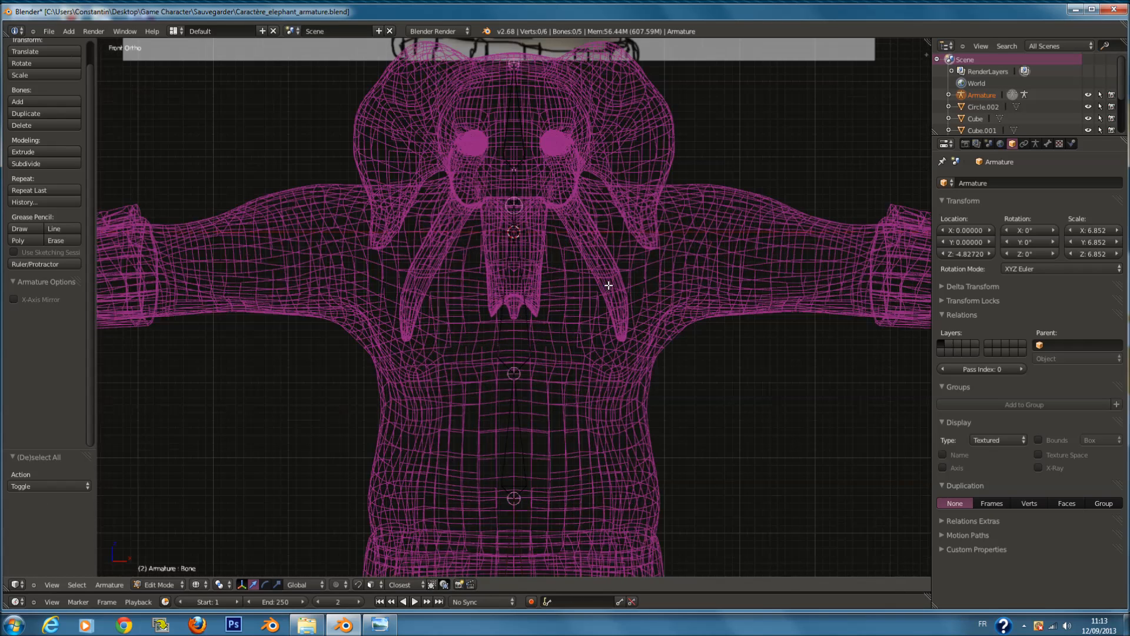
left_click(595, 281)
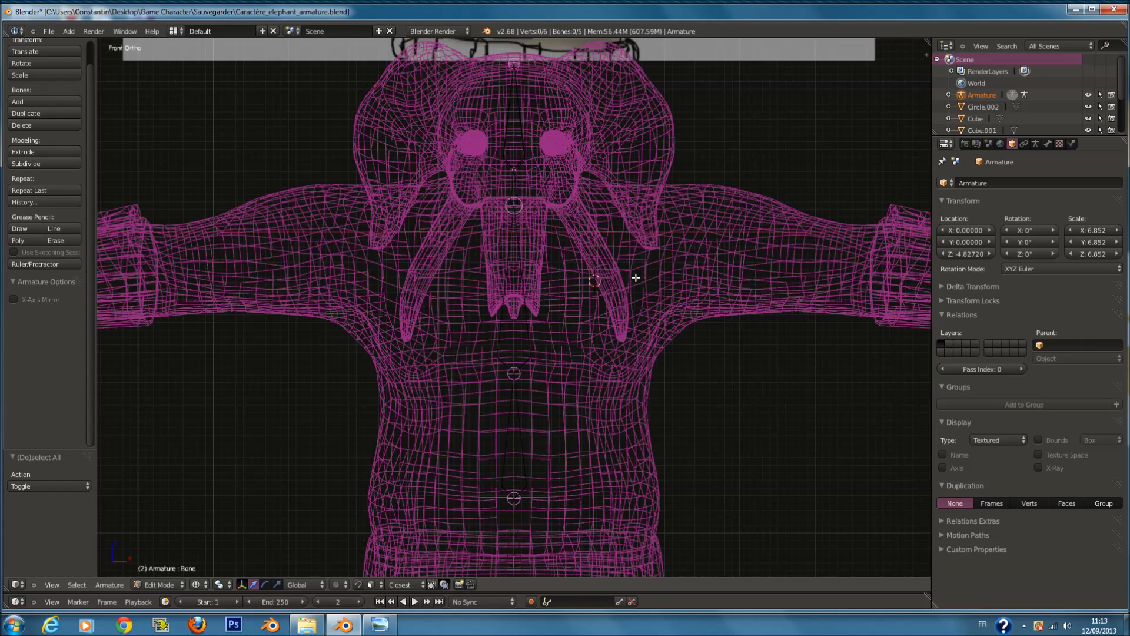
key("KP_3")
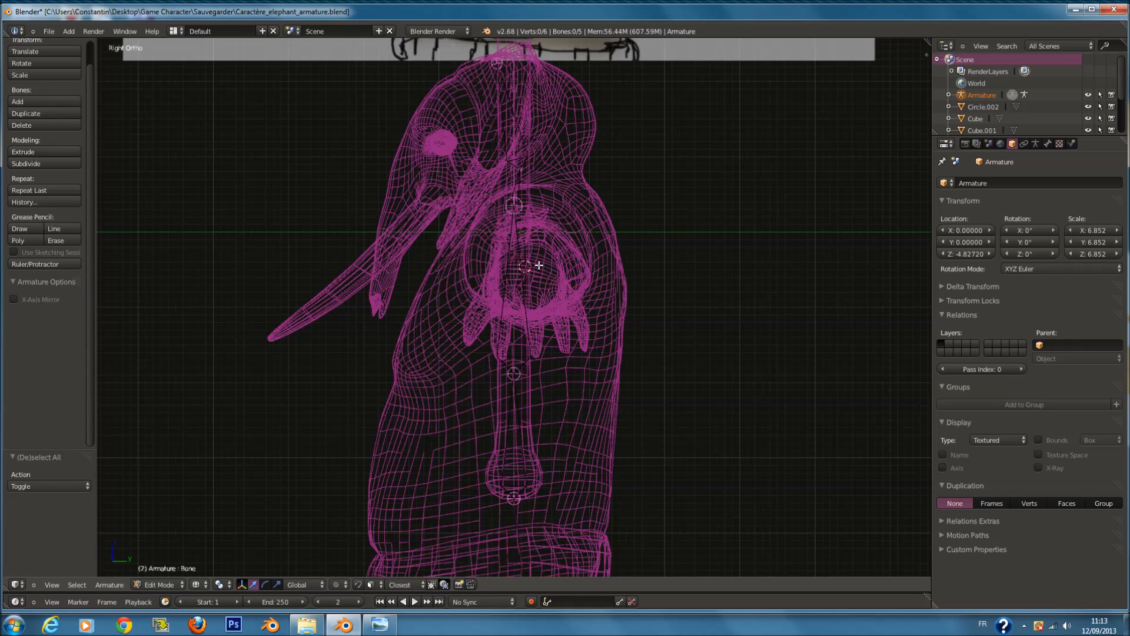
key("KP_1")
scroll(595, 273, "up", 3)
key("shift+a")
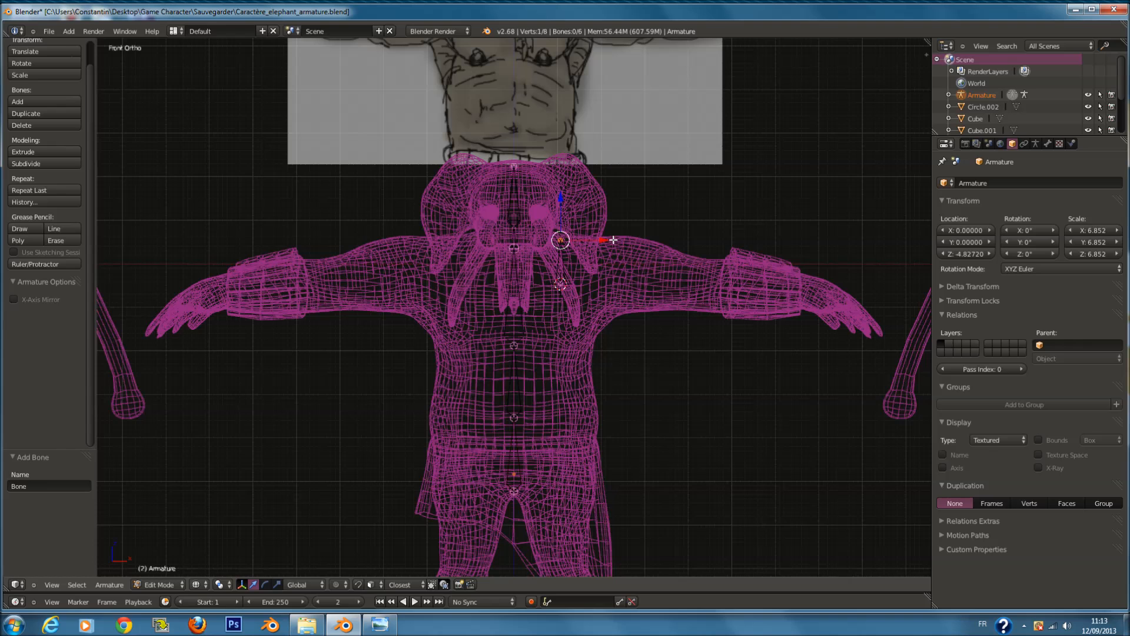
Step: Move the new bone's tip about 5.73 units along X toward the character's left hand
scroll(613, 242, "up", 1)
key("g")
key("x")
left_click(882, 303)
Step: Save the scene over the existing file Caractère_elephant_armature.blend
scroll(881, 303, "up", 5, "ctrl")
key("ctrl+s")
left_click(839, 300)
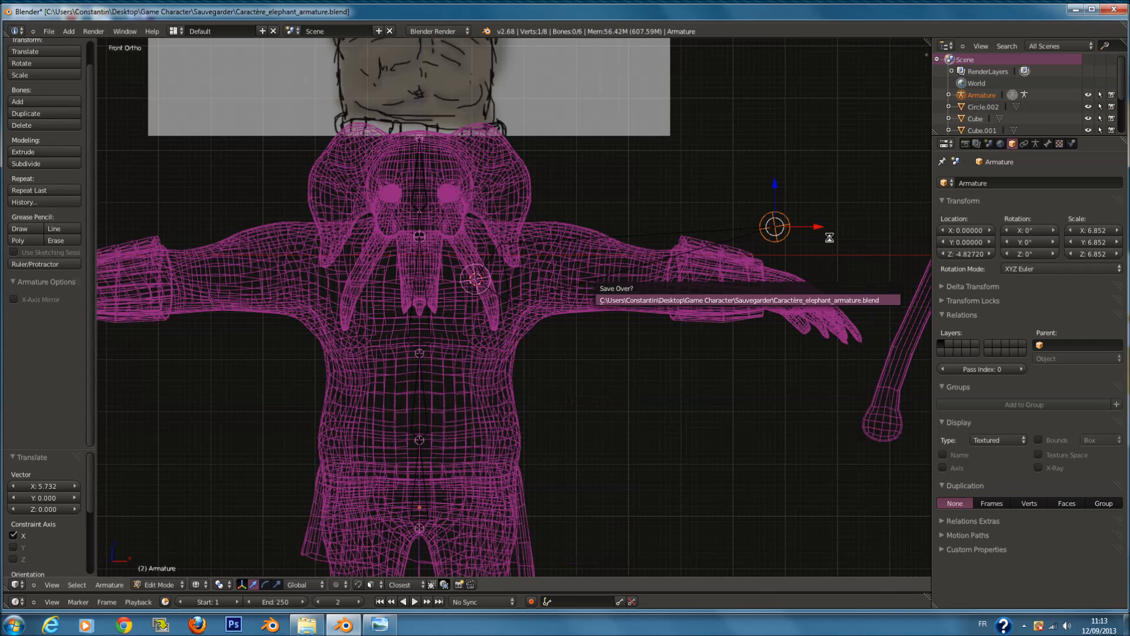
Step: Lower the new bone's tip about 1.16 units along Z and pull it back about 4.79 units along X to the shoulder
left_click_drag(777, 180, 774, 241)
right_click(681, 292)
key("w")
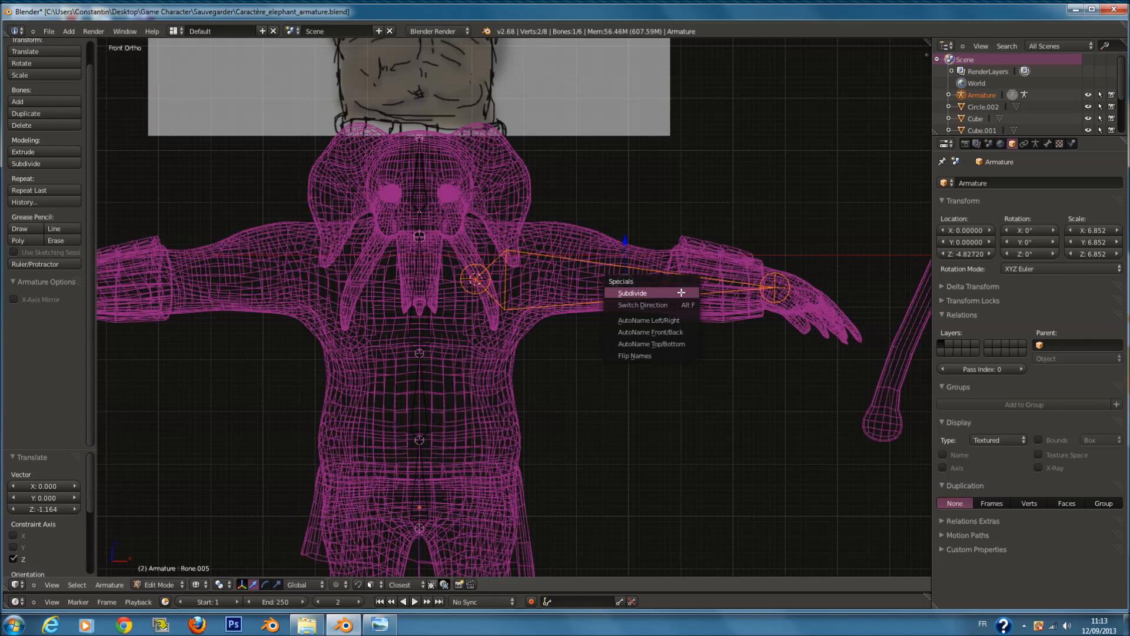
right_click(776, 287)
key("g")
key("x")
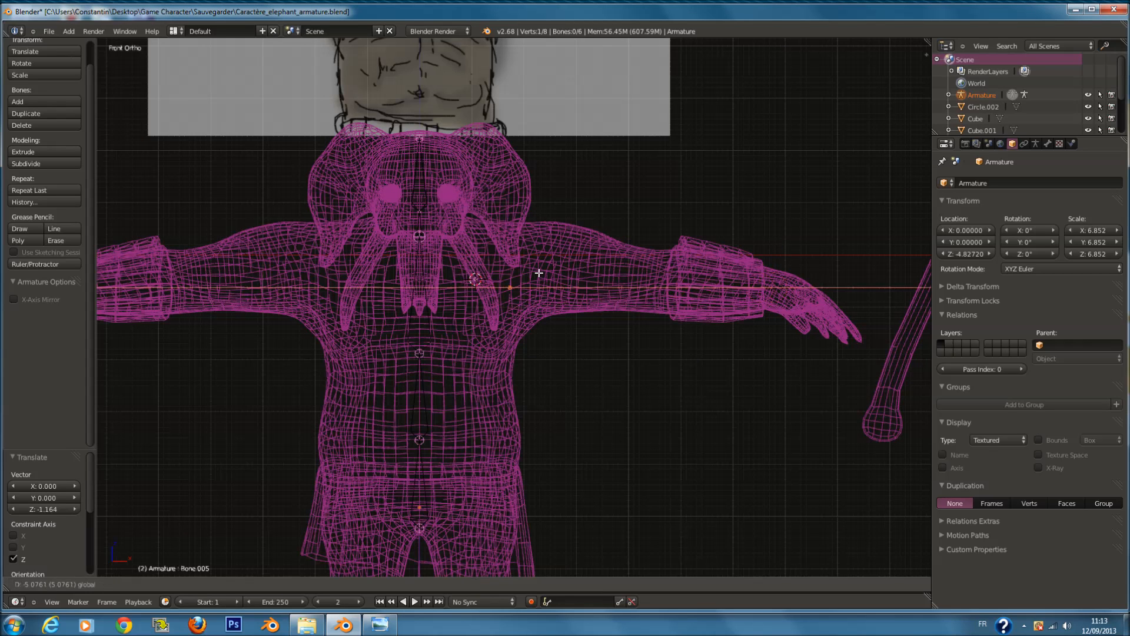
left_click(563, 283)
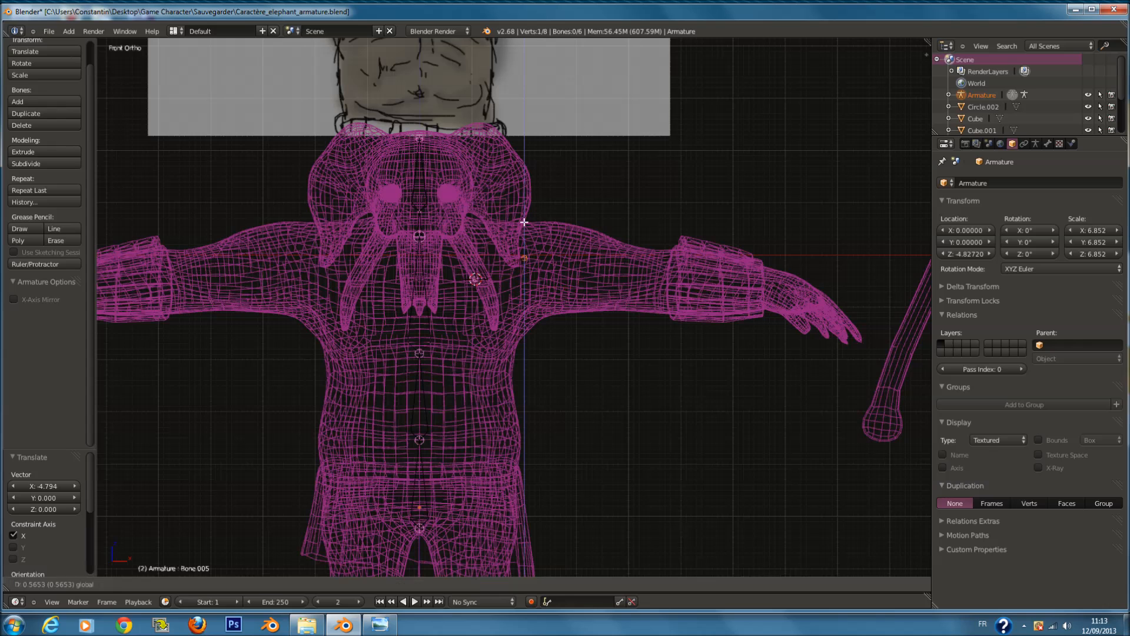
Step: Shift the shoulder bone about 0.43 units inward along X, and reposition its tip in the shoulder, lowering it about 0.26 units along Z
key("a")
right_click(509, 265)
key("g")
key("x")
left_click(517, 257)
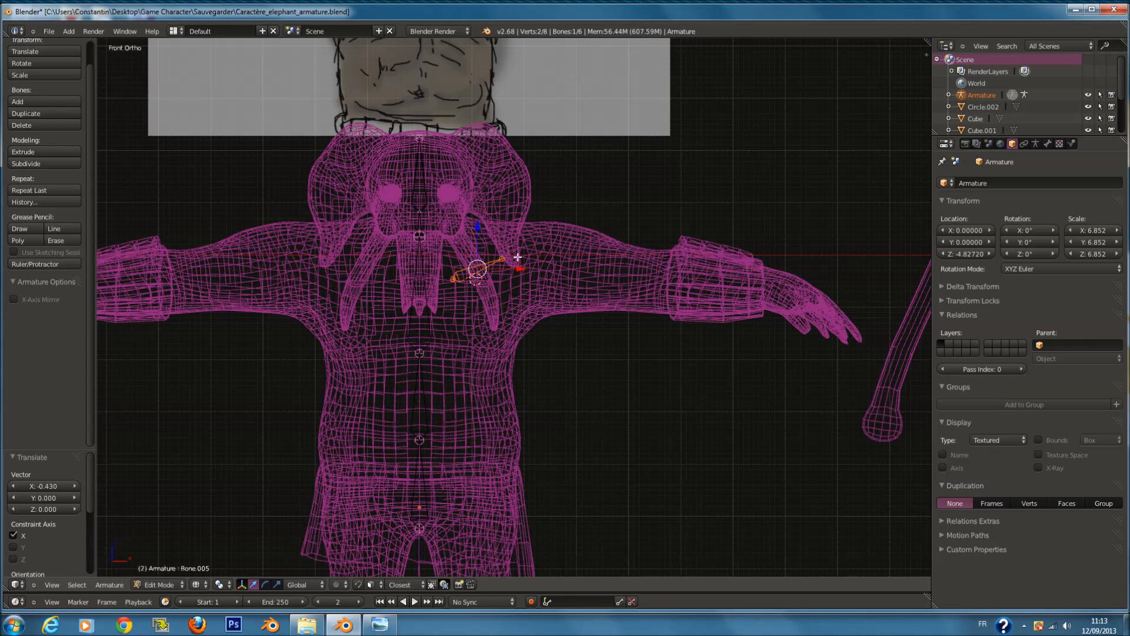
right_click(507, 259)
left_click_drag(516, 259, 534, 245)
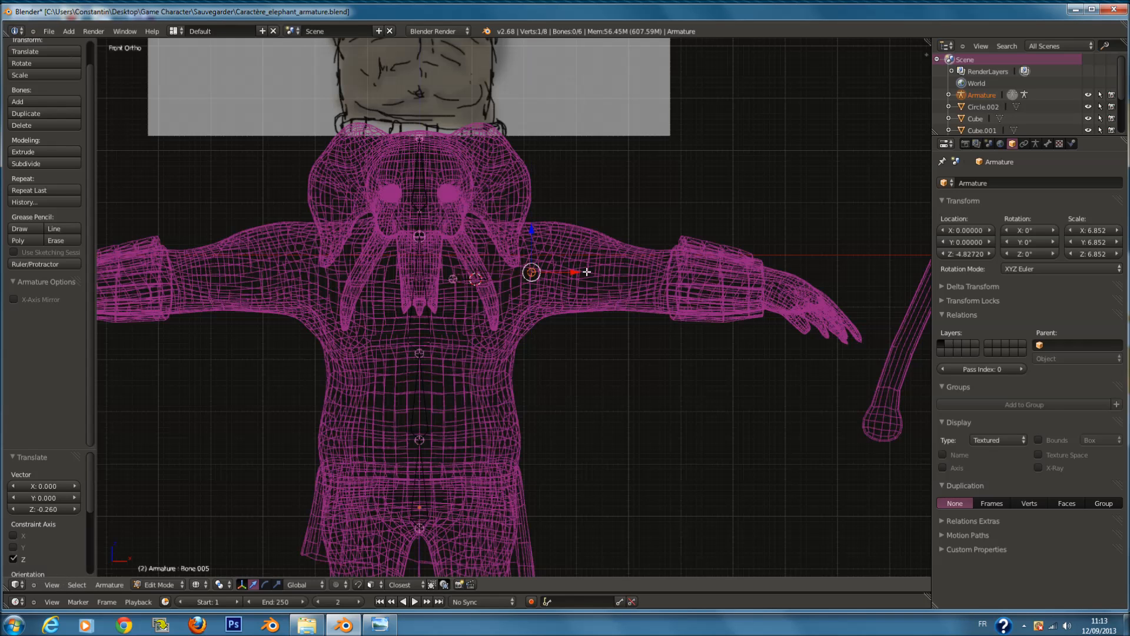
Step: Extrude an arm bone from the shoulder joint along X to the hand and lower its tip to fit the arm
key("e")
left_click(565, 268)
key("e")
key("x")
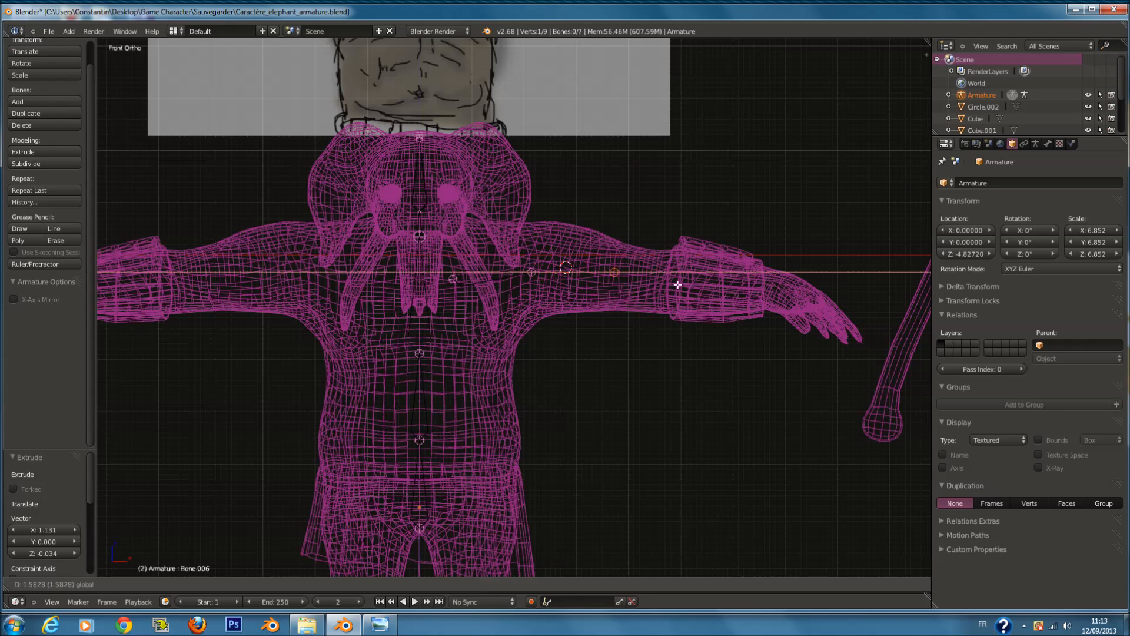
left_click(829, 299)
left_click_drag(784, 233, 784, 253)
Step: Subdivide the arm bone once and move the new elbow joint about 0.19 units along Y and -0.03 along X
right_click(702, 278)
key("w")
left_click(702, 285)
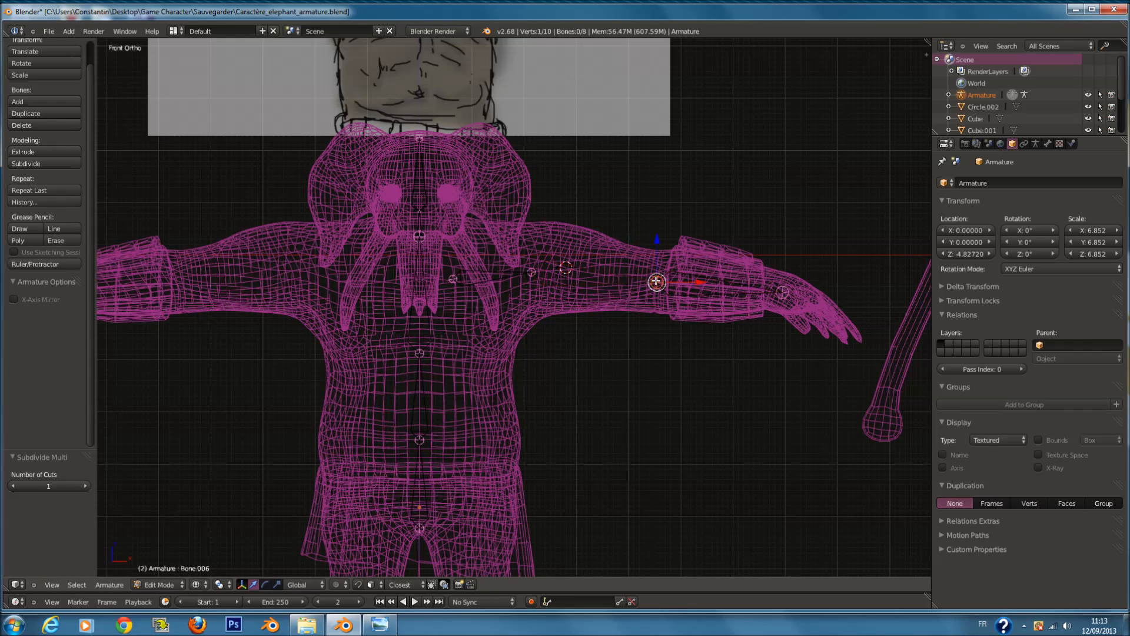
key("KP_7")
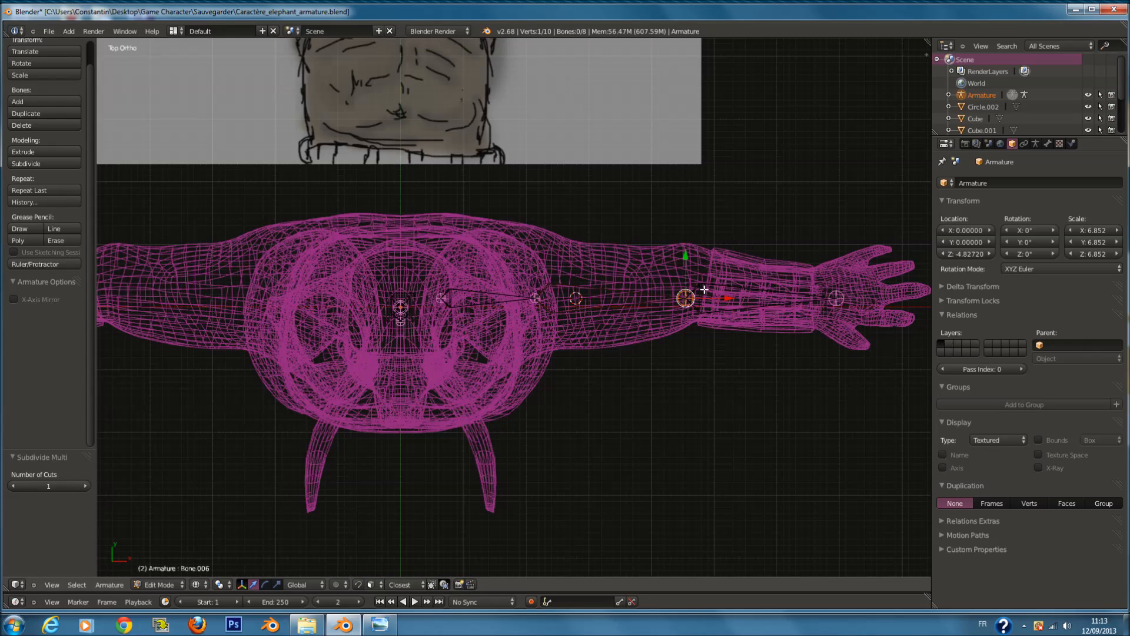
key("g")
left_click(704, 278)
key("KP_1")
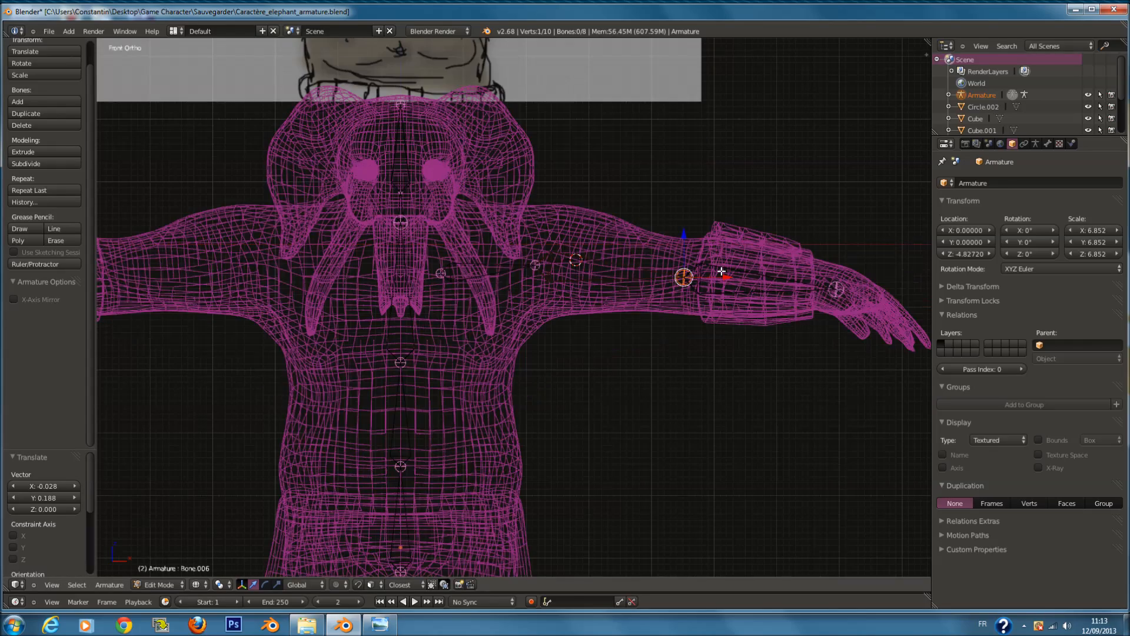
key("a")
scroll(647, 268, "up", 2)
middle_click_drag(589, 264, 532, 262, "shift")
scroll(482, 256, "up", 2)
right_click(476, 246)
scroll(527, 242, "up", 1)
key("r")
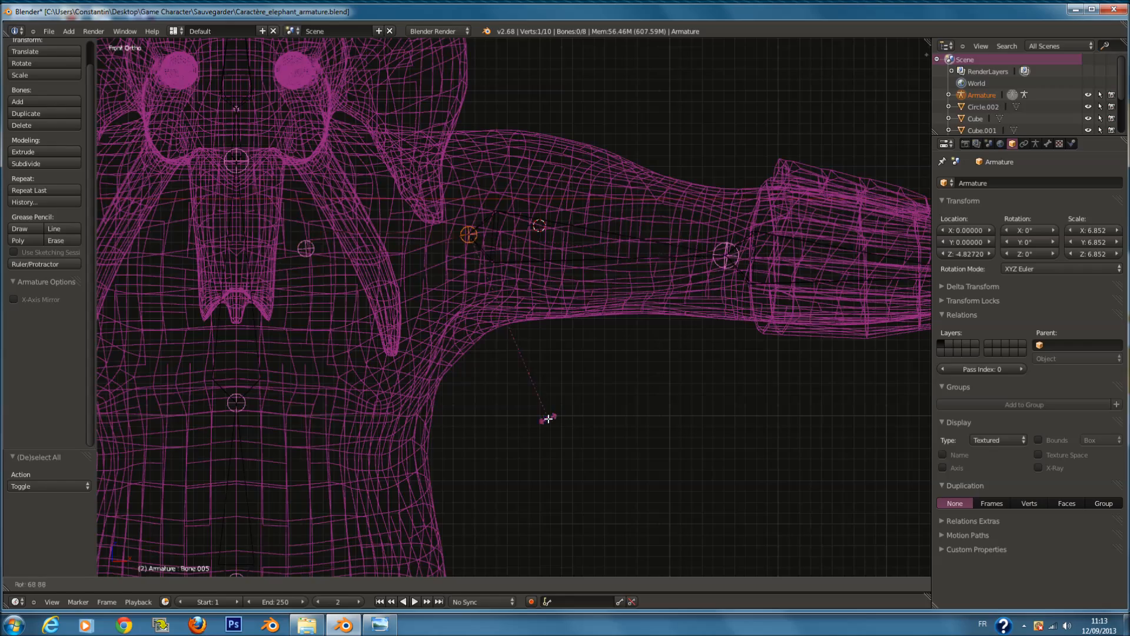
right_click(540, 374)
scroll(540, 373, "down", 2)
Step: Try rotating the upper arm bone about the shoulder in Pose Mode
left_click(160, 583)
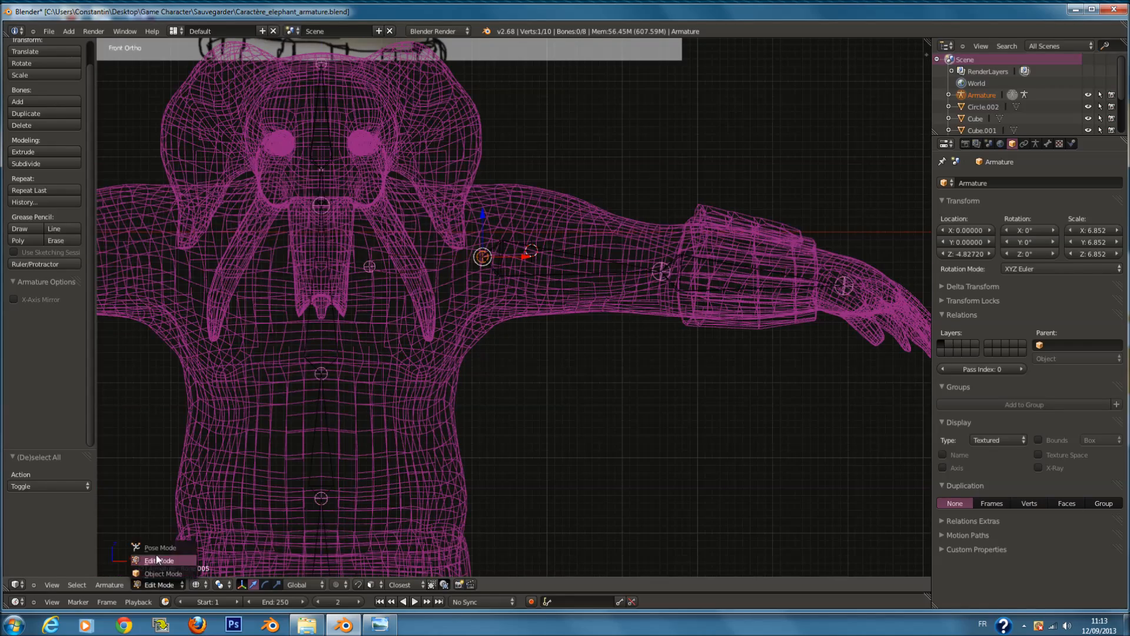
left_click(159, 561)
right_click(565, 270)
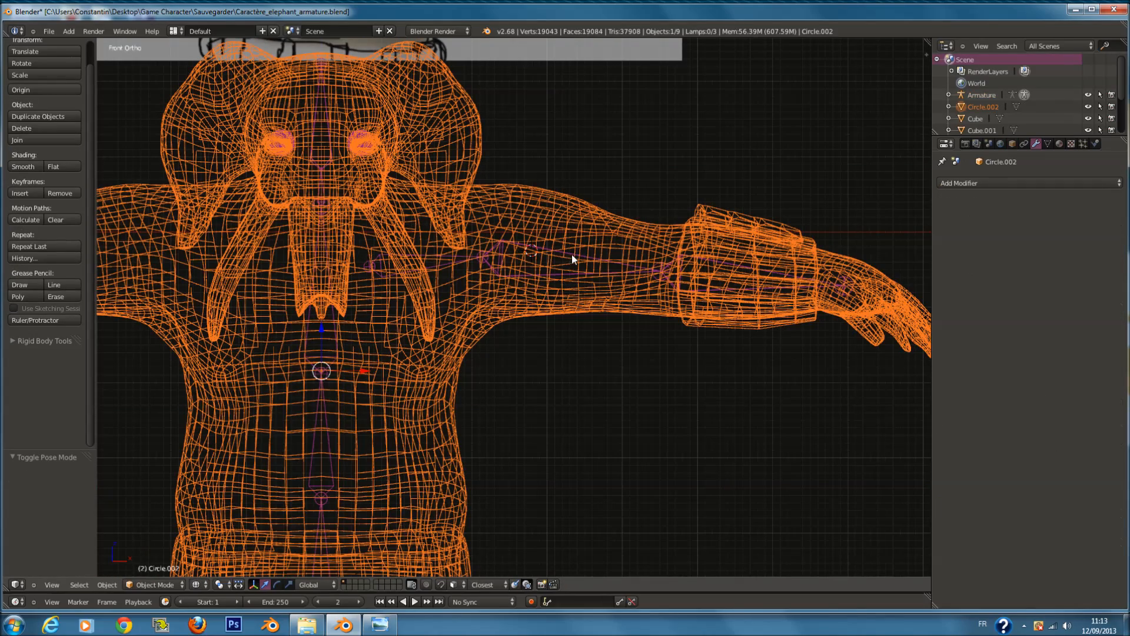
scroll(570, 256, "up", 3)
scroll(573, 253, "down", 2)
right_click(579, 250)
scroll(642, 246, "down", 2)
key("r")
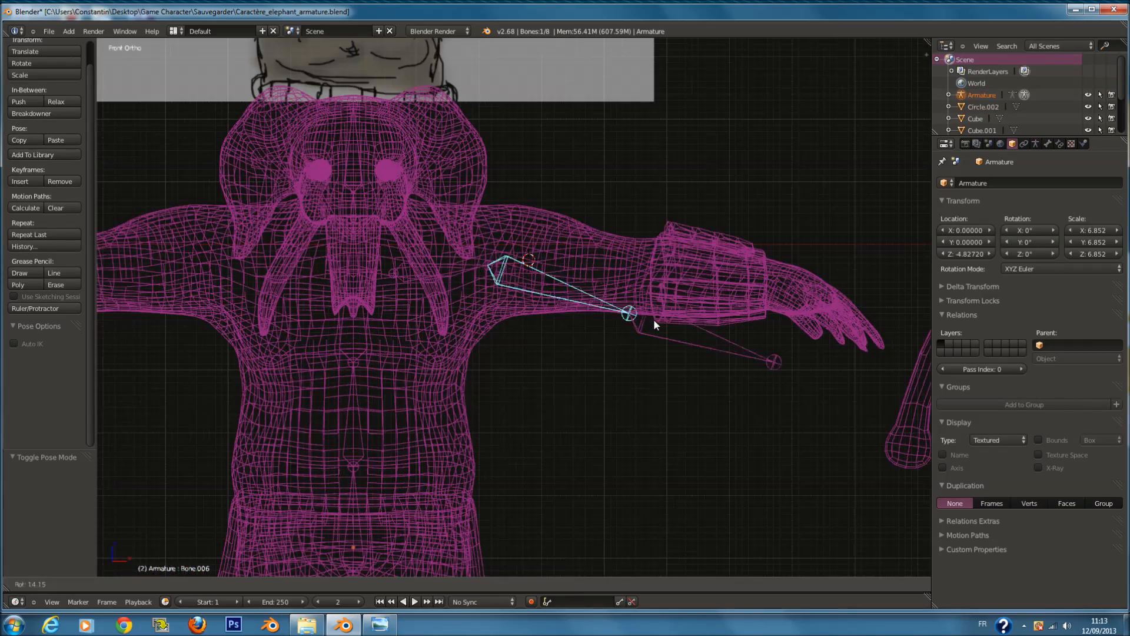
right_click(598, 297)
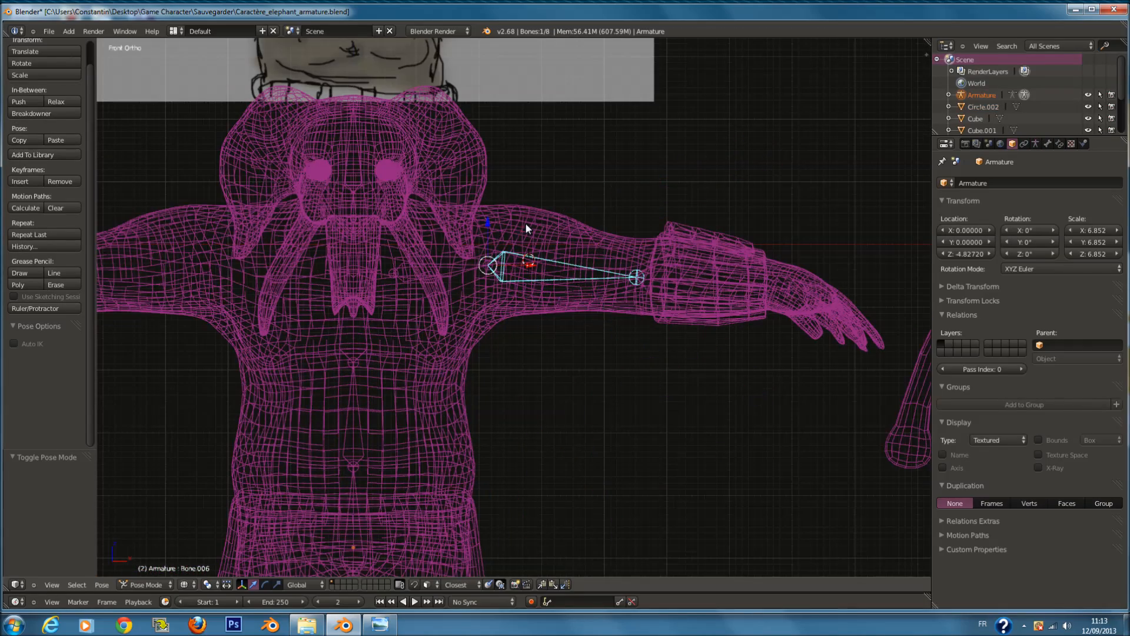
Step: Return to Edit Mode and reposition the shoulder joint, raising it about 0.22 units along Z with small corrections along X and Z
left_click(158, 585)
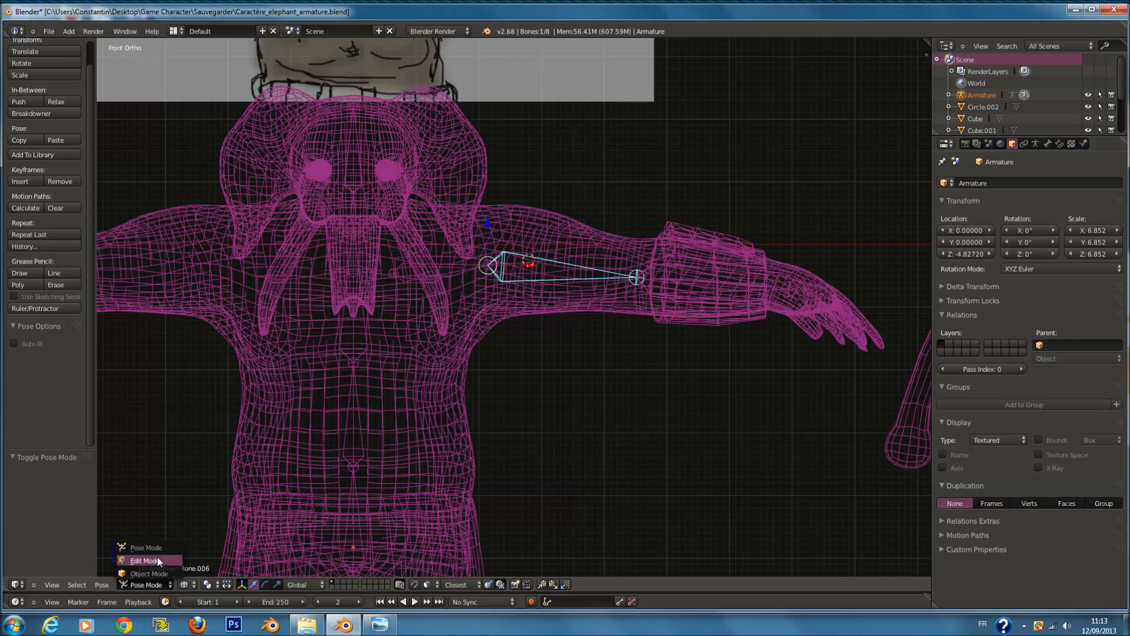
left_click(157, 557)
left_click(159, 584)
right_click(487, 275)
key("g")
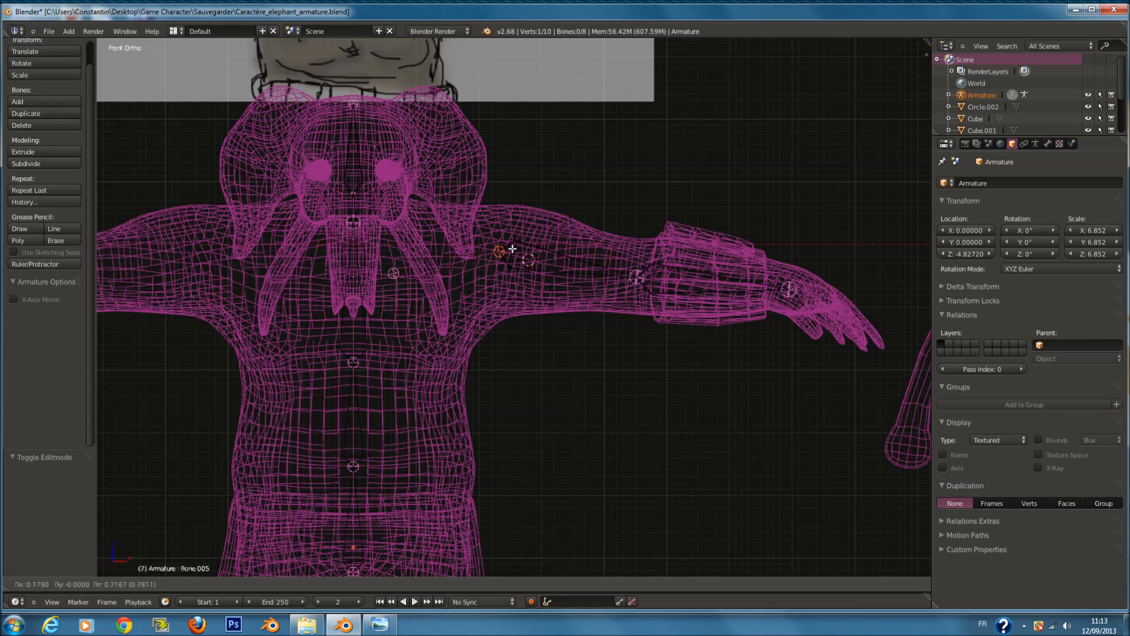
left_click(507, 249)
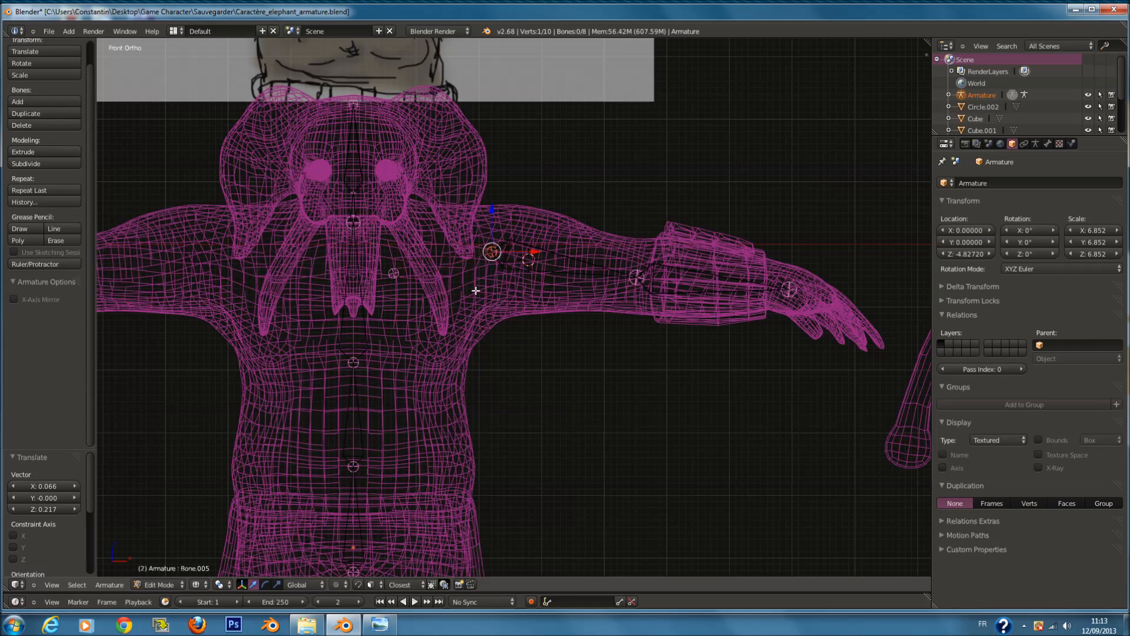
key("g")
left_click(528, 248)
key("g")
left_click(530, 262)
key("g")
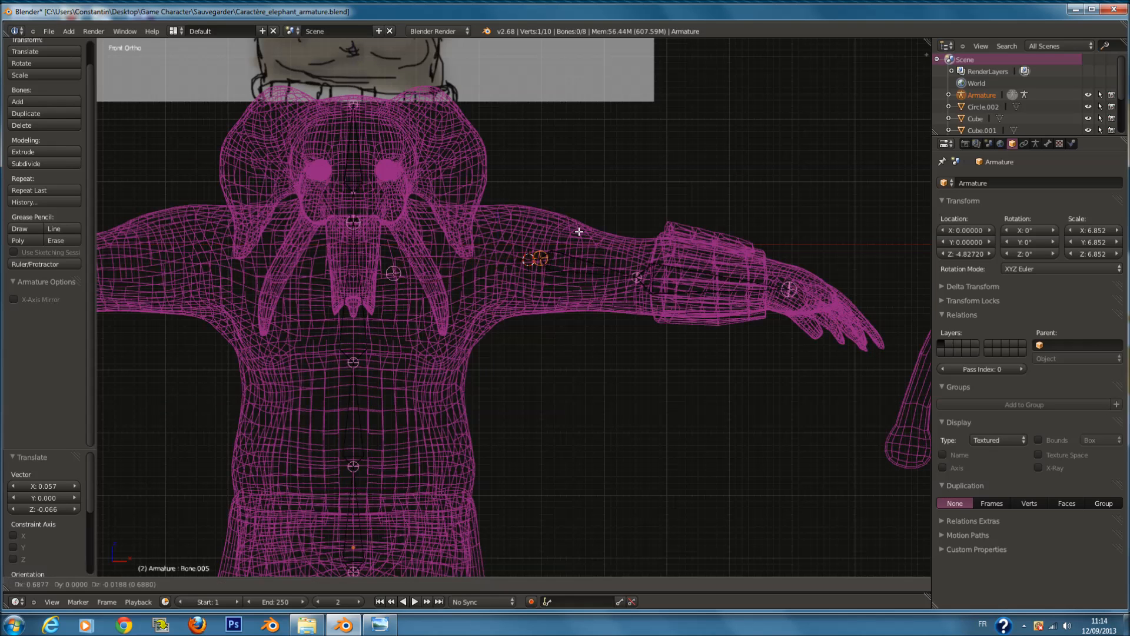
left_click(536, 231)
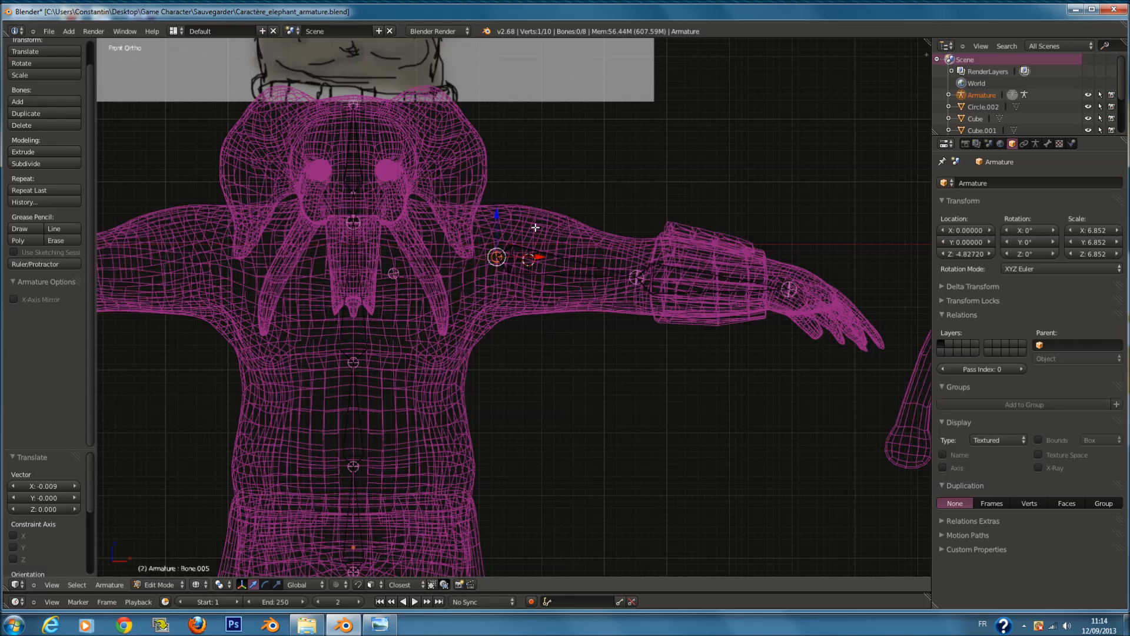
Step: Check the shoulder joint against the shaded mesh and nudge it slightly in the front view
key("z")
scroll(518, 222, "down", 1)
key("z")
middle_click_drag(501, 278, 408, 255)
key("z")
key("KP_1")
key("z")
scroll(409, 254, "up", 1)
key("g")
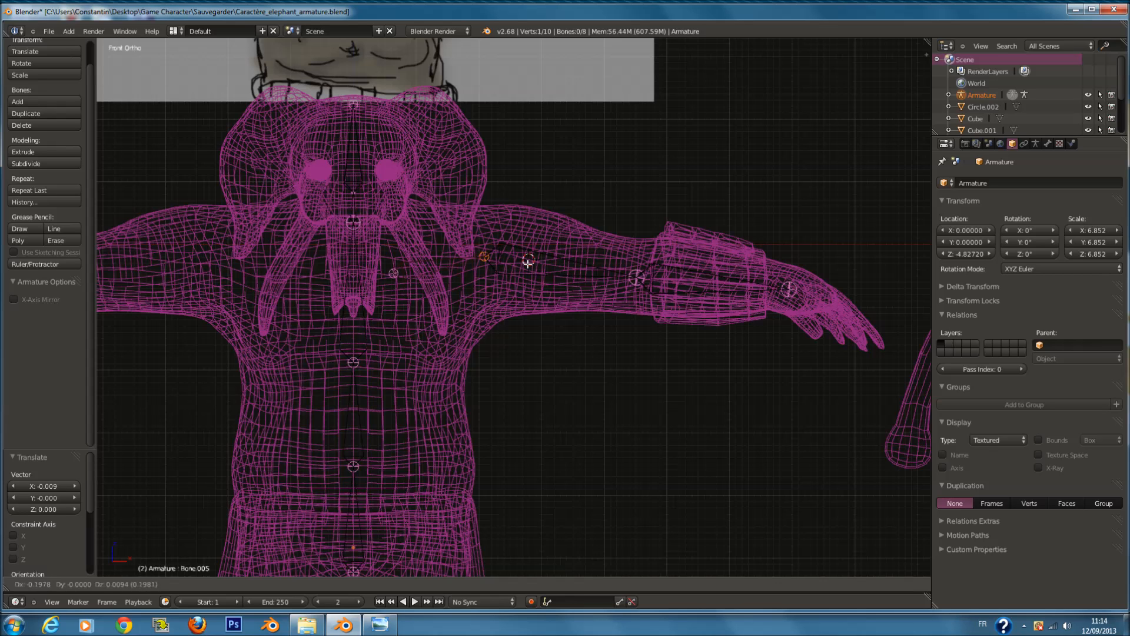
left_click(534, 265)
scroll(630, 265, "down", 1)
key("Tab")
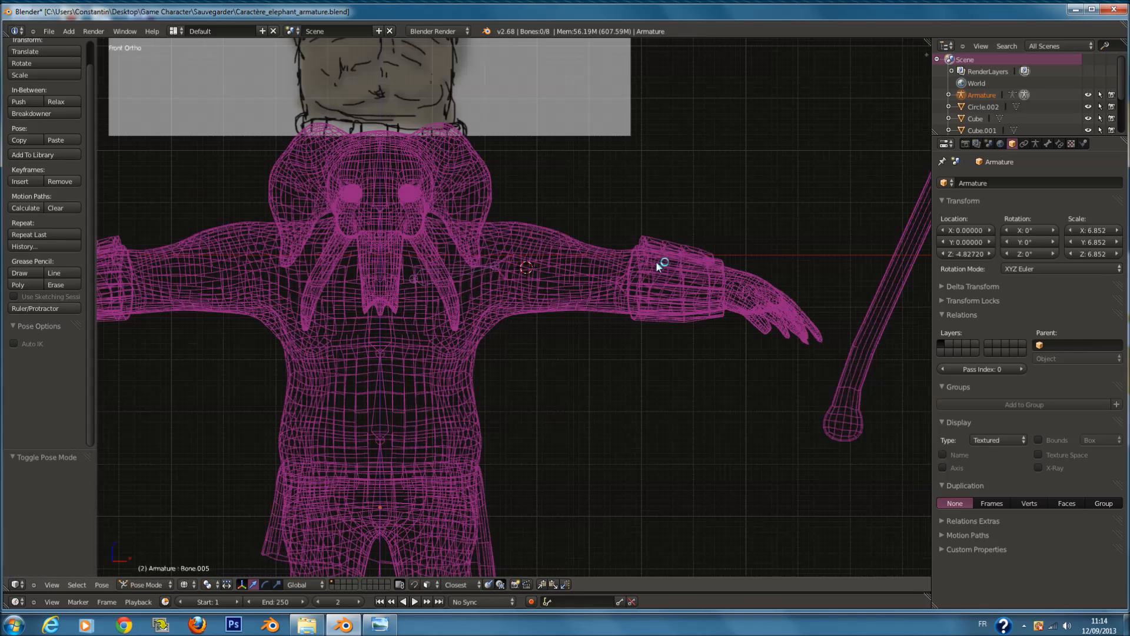
scroll(658, 270, "up", 5, "ctrl")
key("Tab")
Step: Subdivide the forearm bone once to create a separate hand bone
key("KP_7")
key("a")
key("a")
scroll(651, 286, "up", 1)
scroll(621, 280, "up", 4, "ctrl")
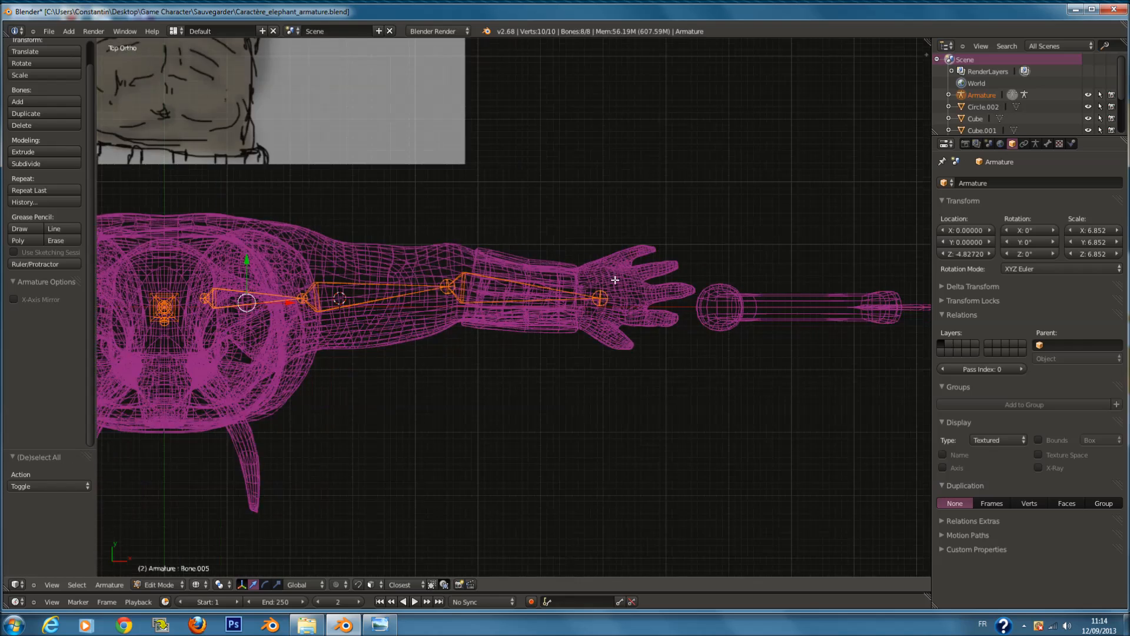
scroll(618, 280, "up", 4)
scroll(621, 299, "up", 5, "ctrl")
right_click(596, 293)
scroll(582, 294, "down", 2, "ctrl")
right_click(583, 294)
key("w")
left_click(597, 288)
Step: Move the new joint to the wrist, about 0.79 units along X plus 0.14 along X and -0.06 along Y
scroll(505, 276, "up", 1)
right_click(472, 269)
key("g")
key("x")
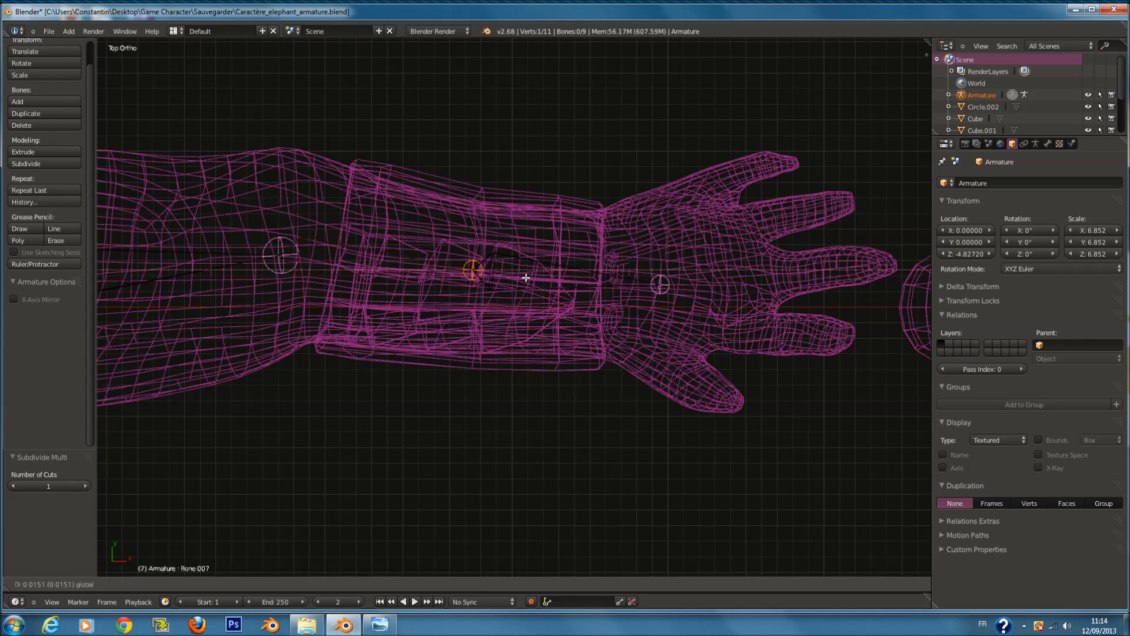
left_click(624, 286)
key("g")
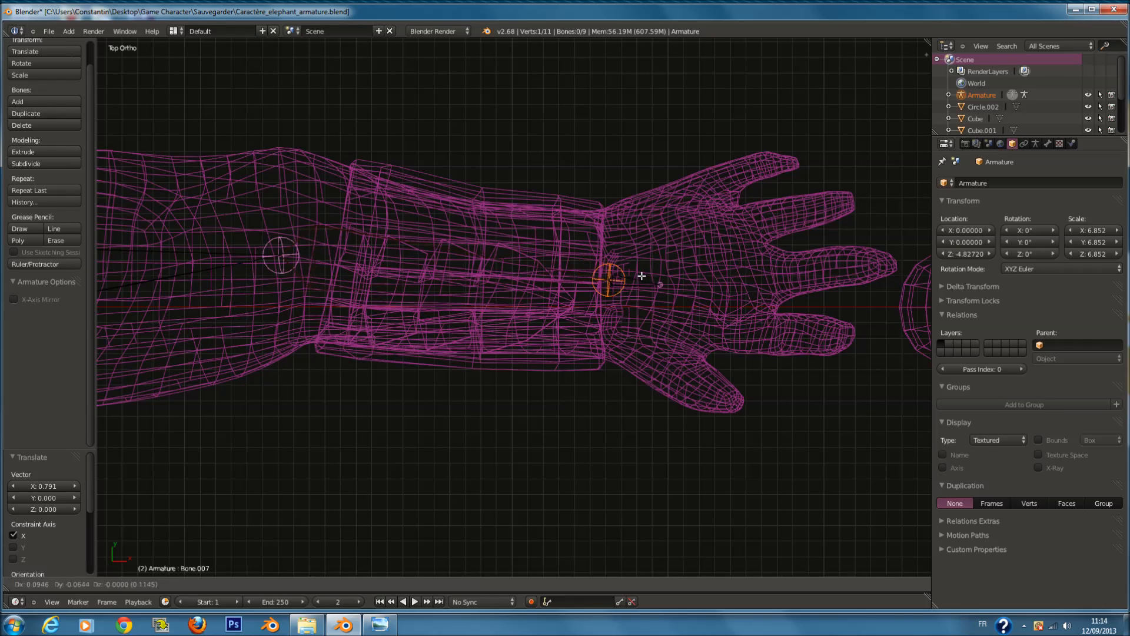
left_click(648, 274)
Step: Move the hand bone's tip about 0.65 units along X and 0.06 along Y, and pull it back slightly along X into the palm
right_click(574, 278)
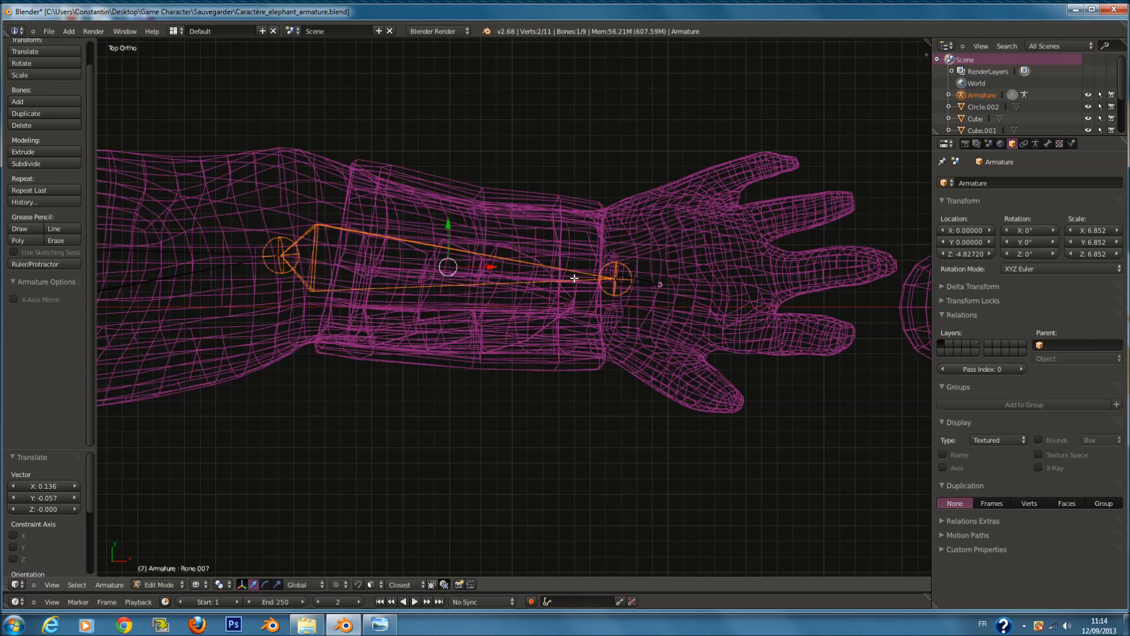
right_click(660, 285)
left_click_drag(702, 285, 743, 294)
key("y")
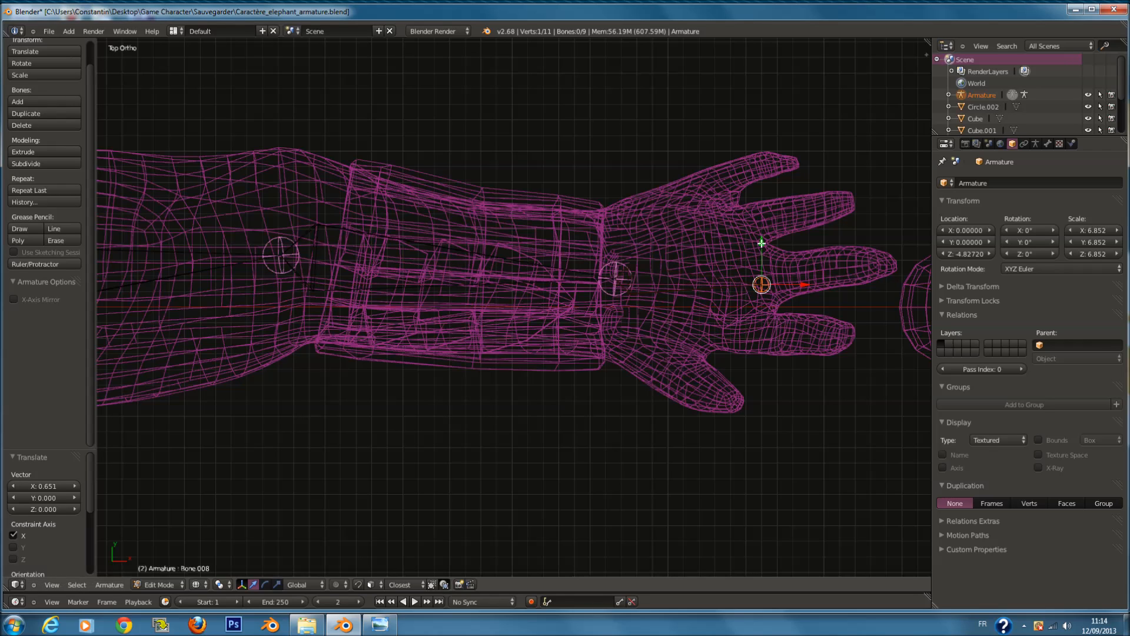
left_click(761, 257)
left_click_drag(795, 274, 789, 274)
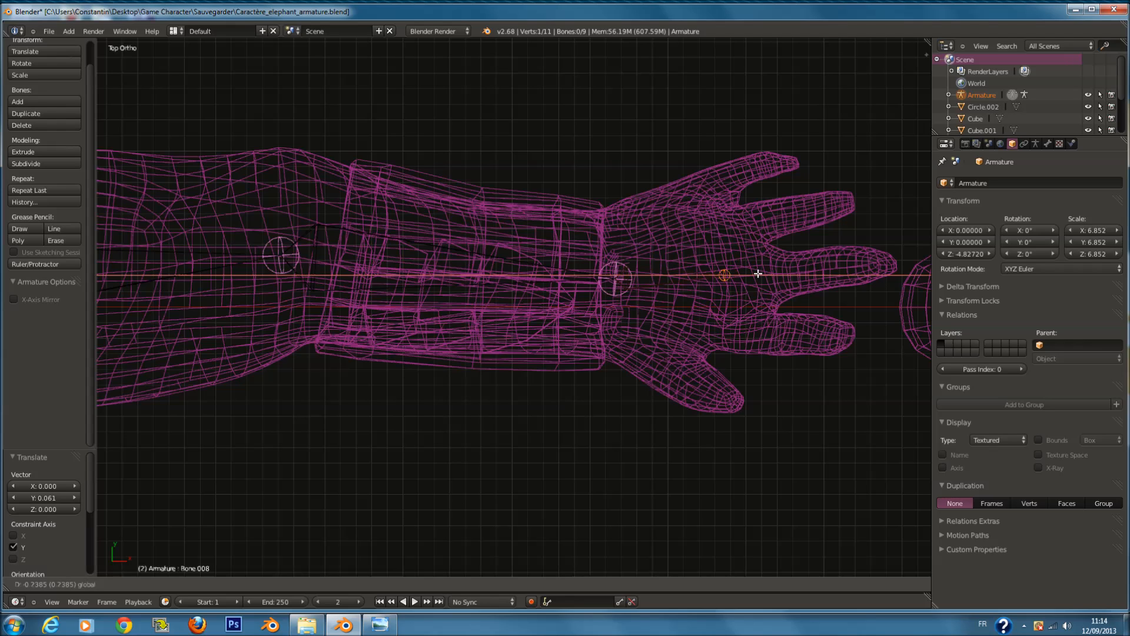
left_click(761, 275)
Step: Shift the wrist joint about 0.02 units along X and nudge the elbow joint slightly along X
key("a")
right_click(556, 279)
right_click(629, 281)
right_click(620, 277)
left_click_drag(640, 279, 643, 280)
right_click(434, 291)
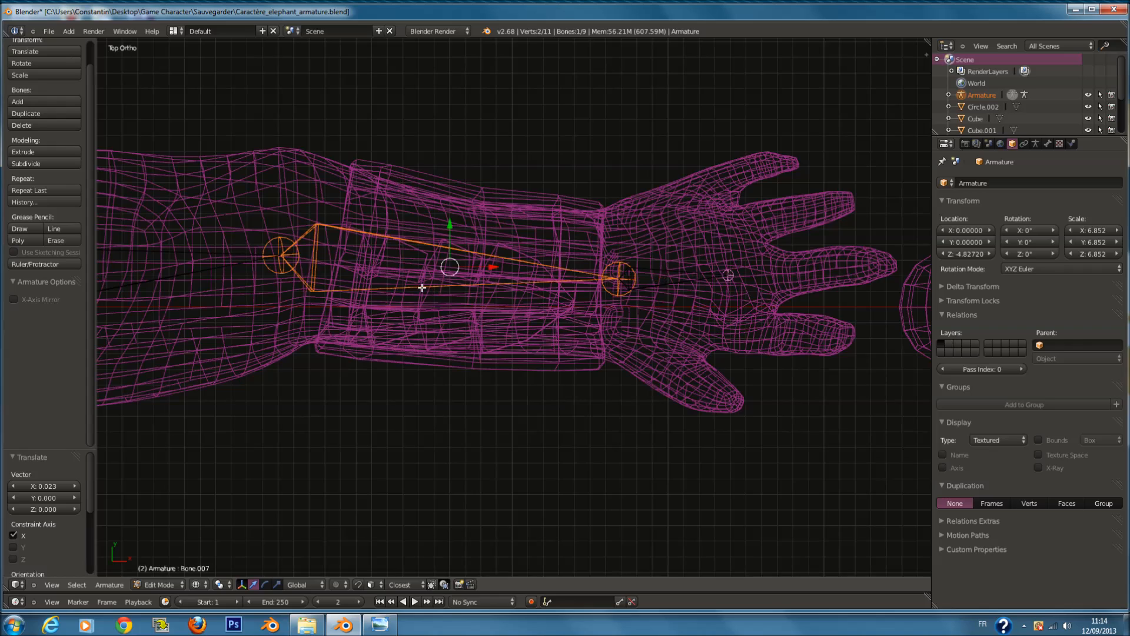
right_click(275, 254)
left_click_drag(324, 255, 328, 255)
Step: Place the 3D cursor at the base of the little finger and add a new bone there
key("a")
scroll(669, 253, "up", 5, "ctrl")
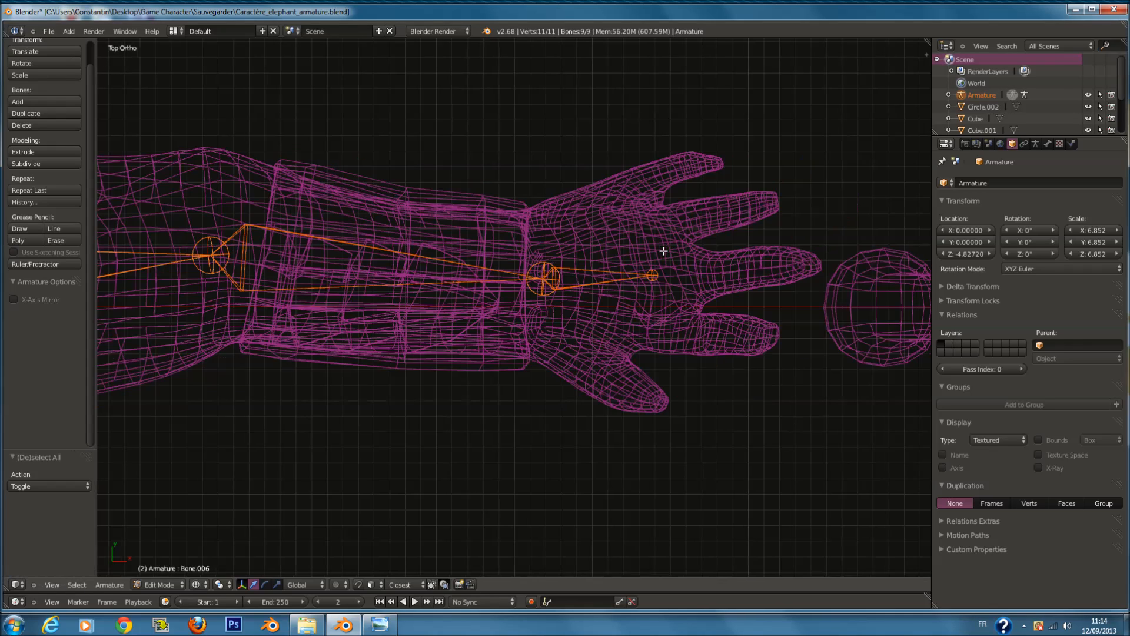
scroll(647, 265, "up", 2)
scroll(624, 250, "up", 2, "ctrl")
scroll(631, 239, "up", 1)
scroll(630, 239, "up", 3, "shift")
left_click(648, 162)
scroll(645, 200, "down", 1)
key("a")
scroll(631, 192, "down", 1)
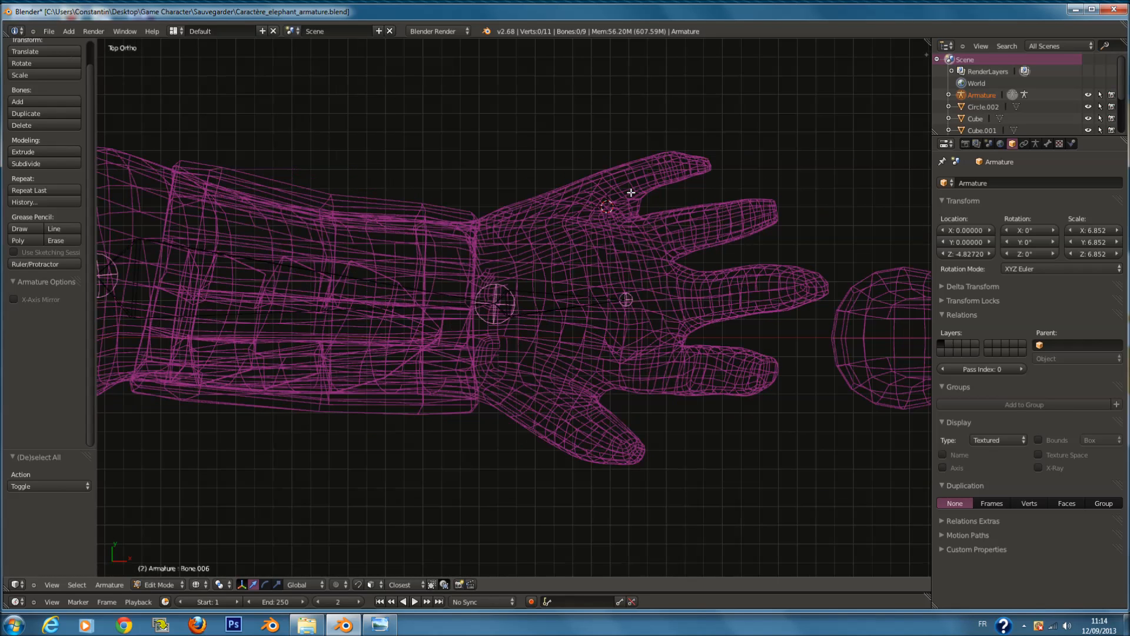
key("shift+a")
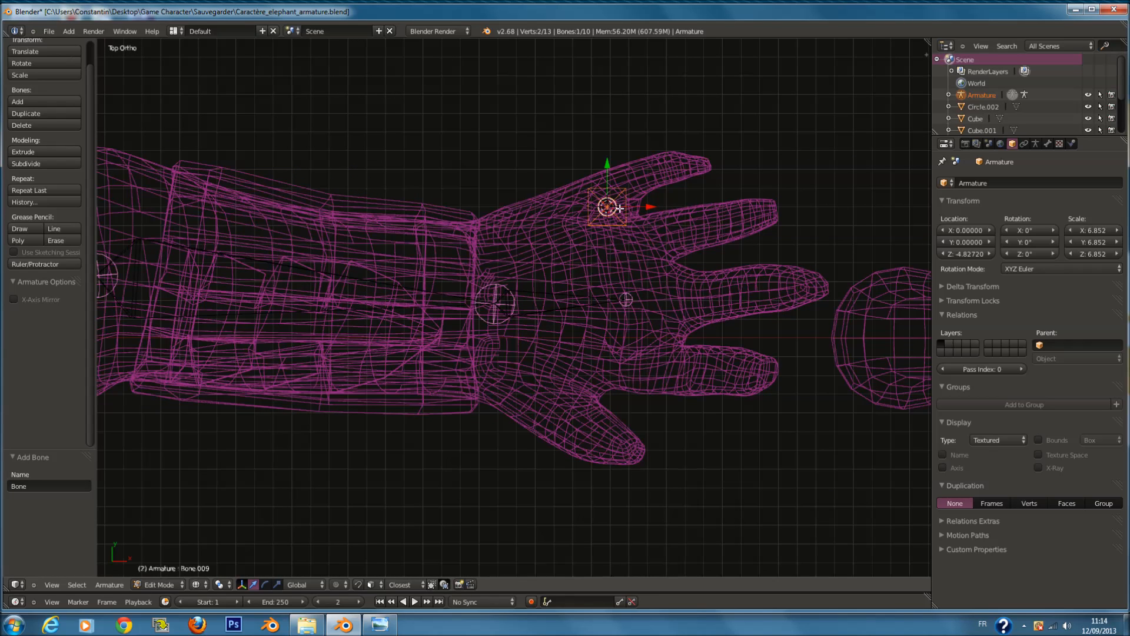
Step: Rotate the new bone 90° about X and 90° about Z
type("rx90")
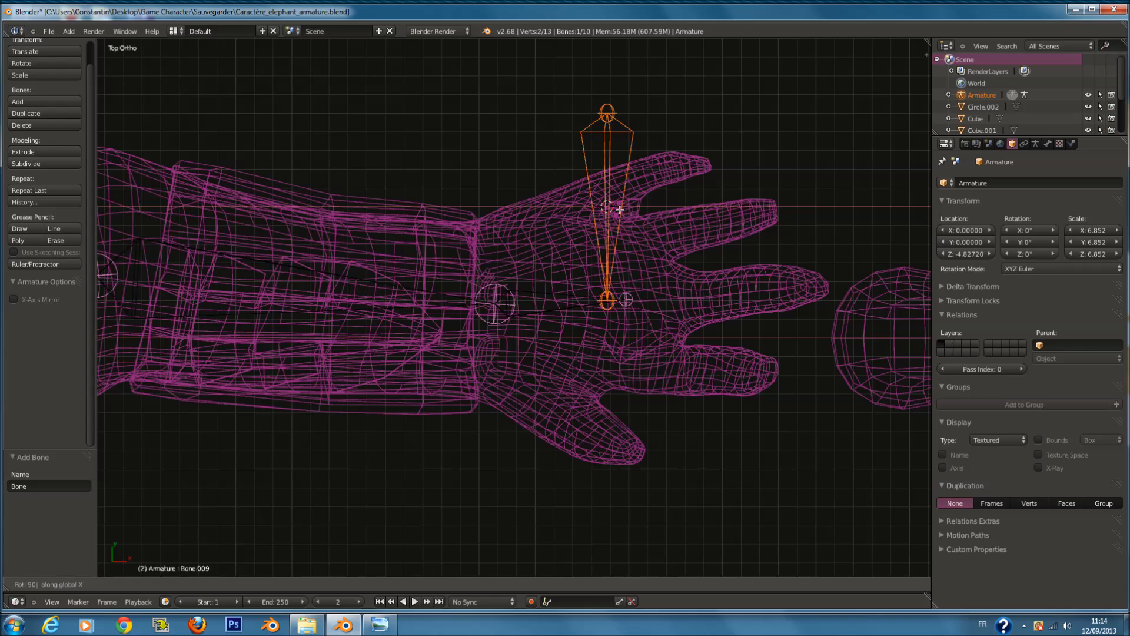
key("Return")
type("rz90")
key("Return")
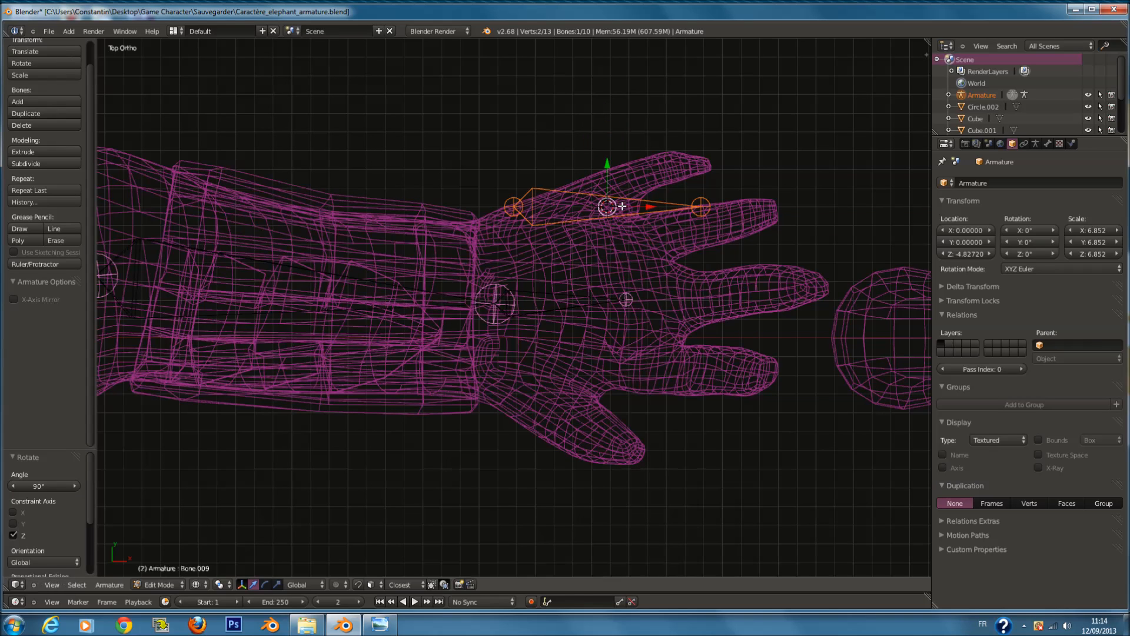
Step: Rotate and move the new bone to align with the little finger, and scale it to about 0.85
key("r")
left_click(735, 142)
key("g")
left_click(755, 128)
key("s")
left_click(746, 147)
Step: Lower the little finger bone about 1.21 units along Z into the hand
mouse_move(745, 147)
middle_mouse_down()
mouse_move(606, 144)
mouse_move(607, 104)
middle_mouse_up()
key("z")
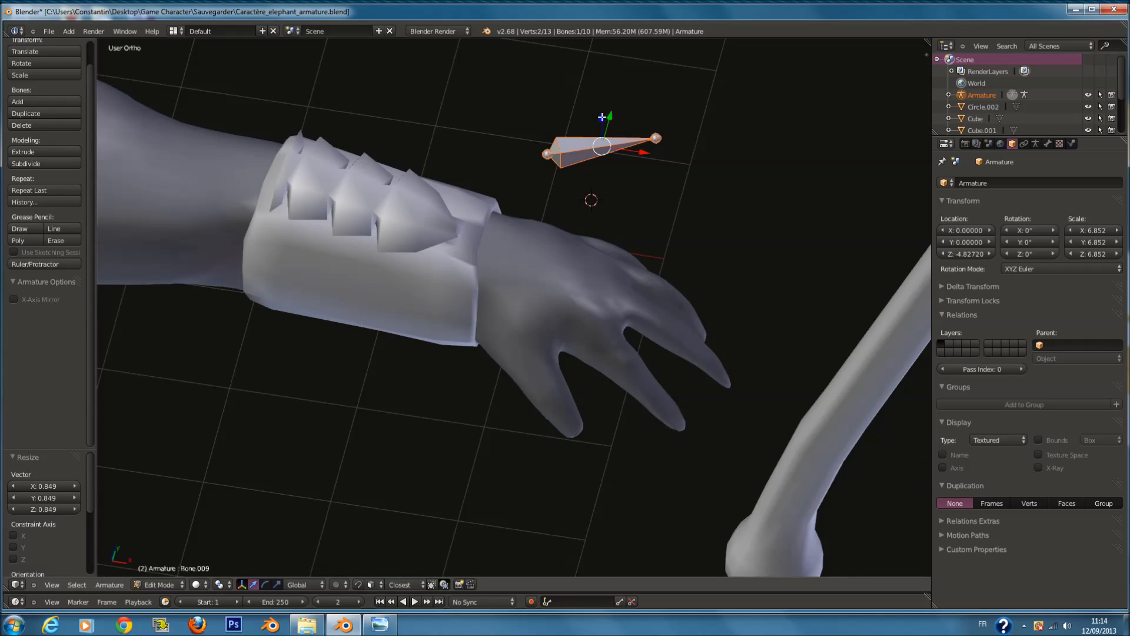
key("g")
key("z")
left_click(613, 219)
key("z")
key("KP_7")
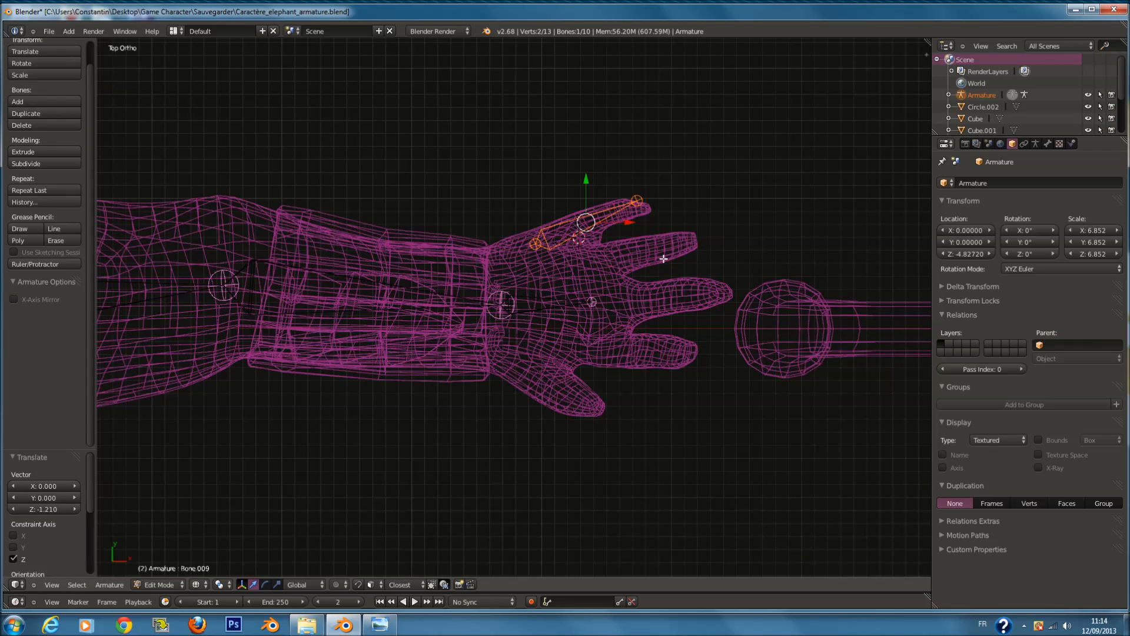
Step: Subdivide the little finger bone once
scroll(664, 258, "up", 1)
key("w")
left_click(686, 210)
scroll(713, 224, "up", 1)
Step: Duplicate the little finger bones onto the ring finger, and rotate, scale and move the copy to fit
key("g")
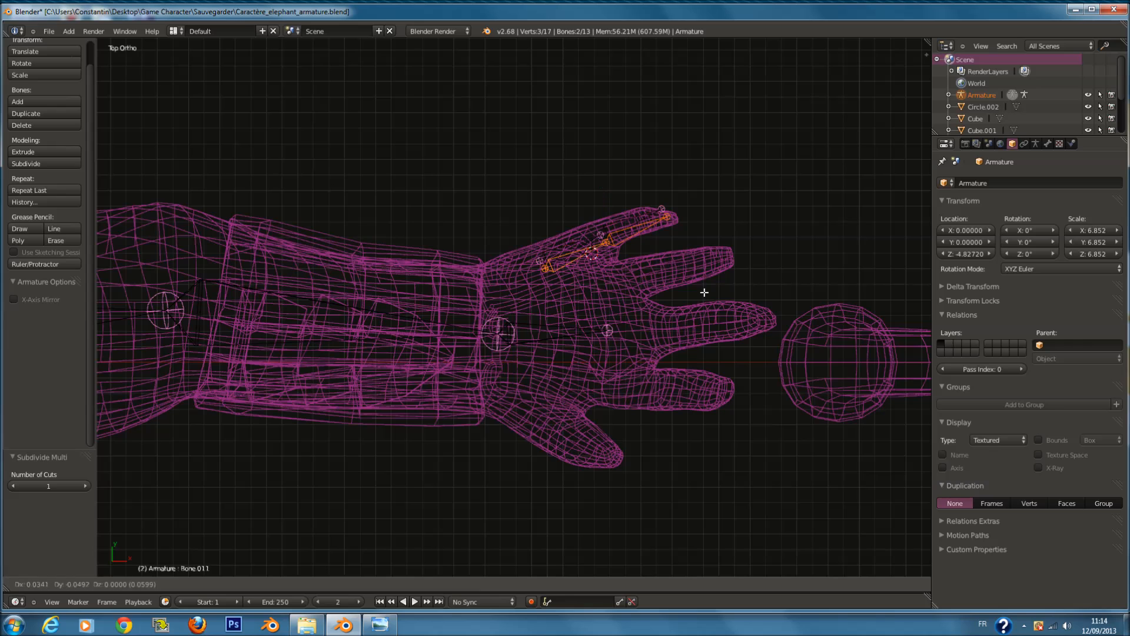
left_click(762, 306)
key("r")
left_click(761, 321)
key("g")
left_click(740, 333)
key("s")
left_click(778, 336)
key("g")
left_click(767, 344)
Step: Duplicate the linked ring finger bones about -0.67 units along Y onto the index finger, and rotate and move the copy to fit
right_click(587, 297)
right_click(570, 256)
right_click(650, 281)
key("l")
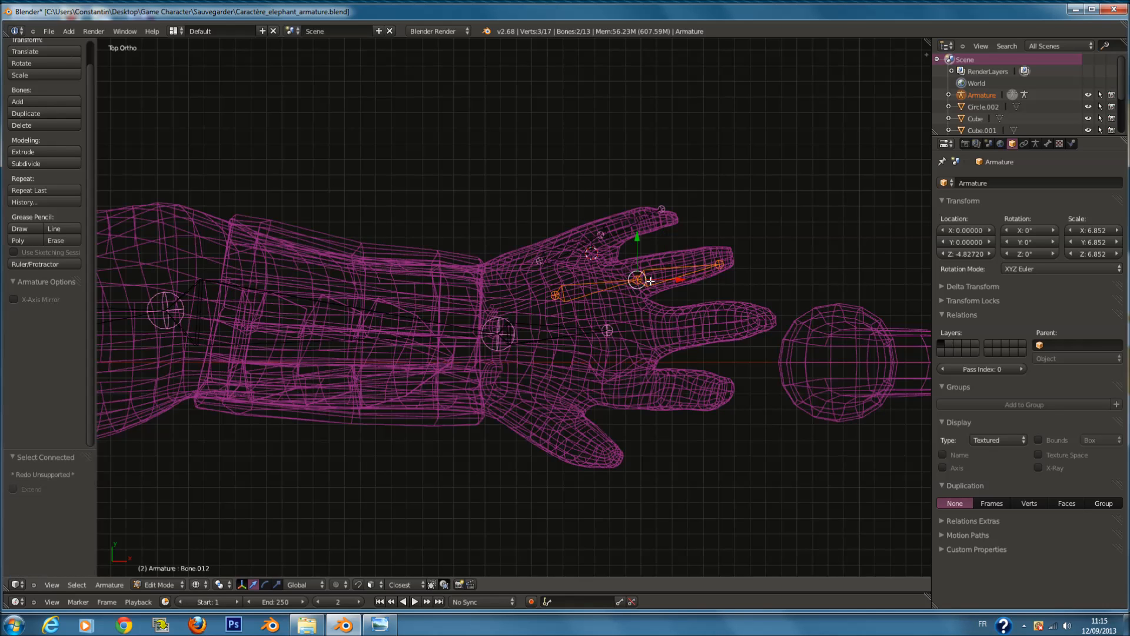
key("shift+d")
left_click(683, 377)
key("r")
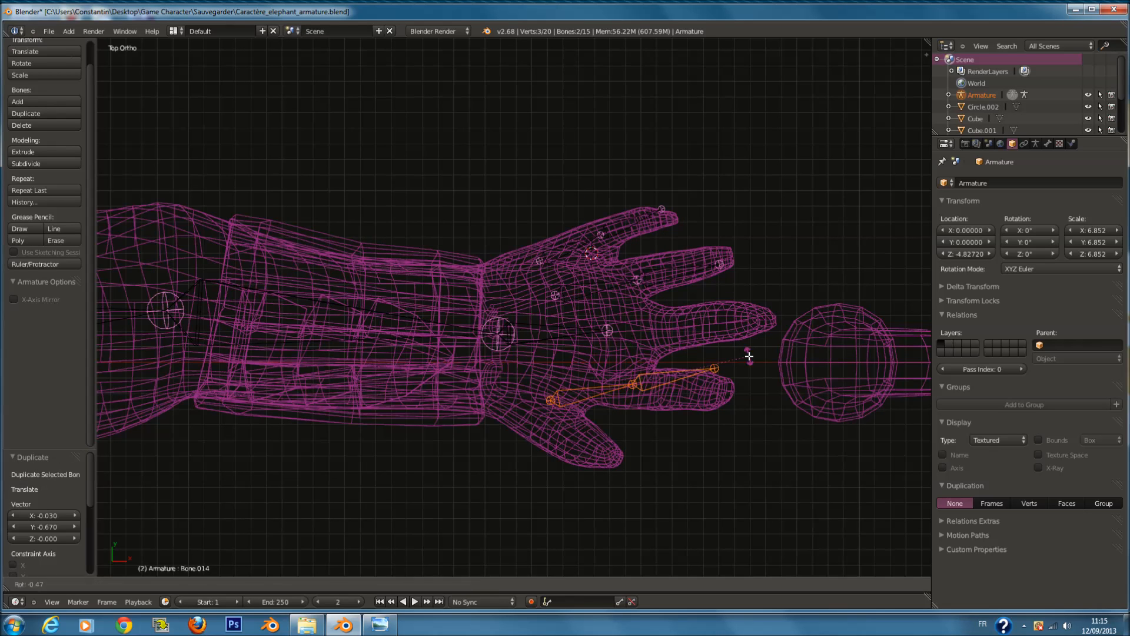
left_click(760, 386)
key("g")
left_click(770, 388)
Step: Duplicate the index finger bones onto the thumb, and rotate, scale and move the copy to fit in the top view
key("shift+d")
left_click(659, 430)
key("r")
left_click(646, 523)
key("s")
left_click(625, 492)
key("g")
left_click(639, 492)
middle_click_drag(638, 492, 663, 317)
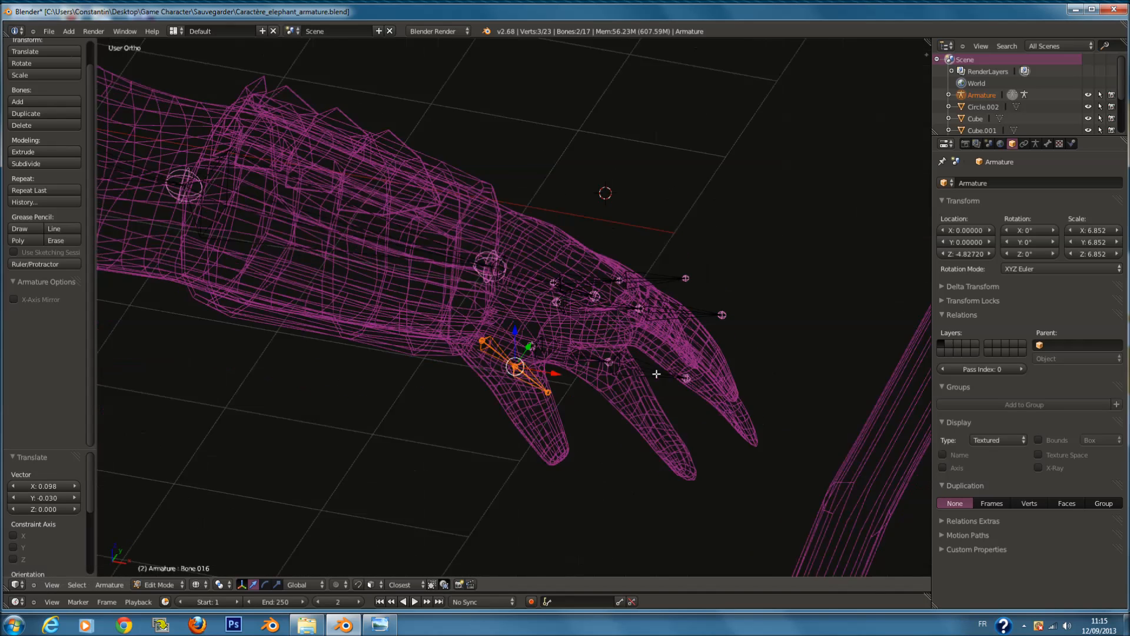
Step: Examine how the finger bones sit inside the hand mesh in both solid and wireframe display
key("z")
middle_click_drag(594, 365, 639, 363)
key("a")
key("a")
key("z")
scroll(646, 355, "up", 2)
scroll(647, 329, "up", 4, "ctrl")
scroll(652, 327, "up", 4)
key("a")
key("z")
scroll(644, 359, "down", 2)
Step: Lower the index fingertip joint about 0.66 units along Z to the end of the finger
middle_click_drag(646, 362, 592, 369)
right_click(547, 345)
key("z")
key("g")
key("z")
left_click(550, 425)
key("z")
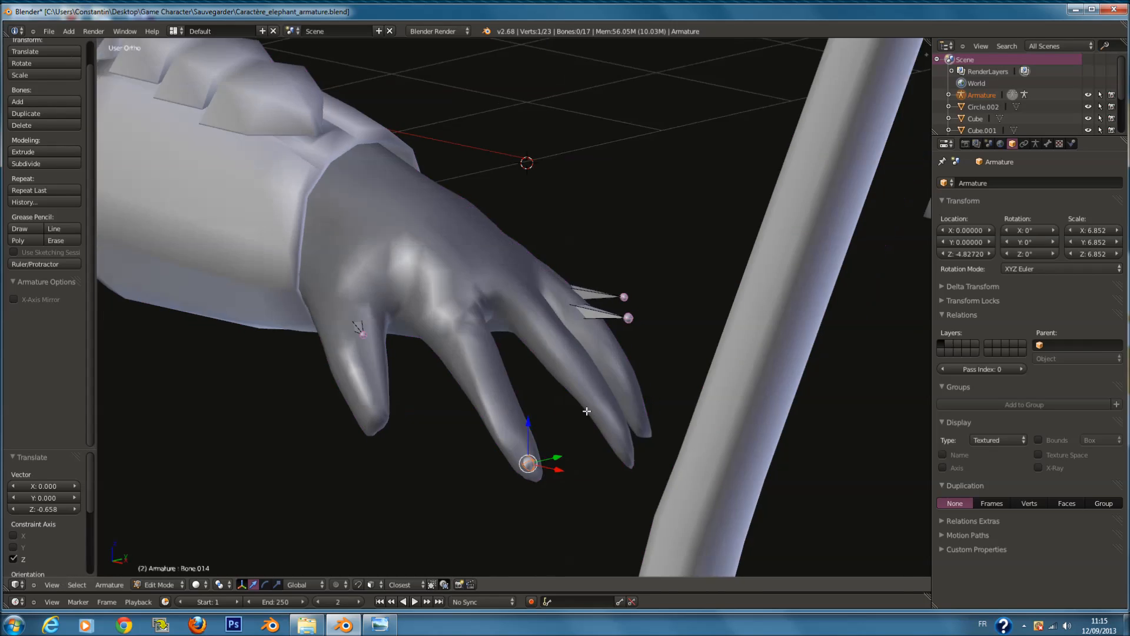
Step: Duplicate the linked ring finger bones onto the middle finger in the top view and rotate the copy about 8.7 degrees
middle_click_drag(551, 424, 570, 407)
key("z")
middle_click_drag(564, 313, 557, 391)
key("a")
right_click(577, 394)
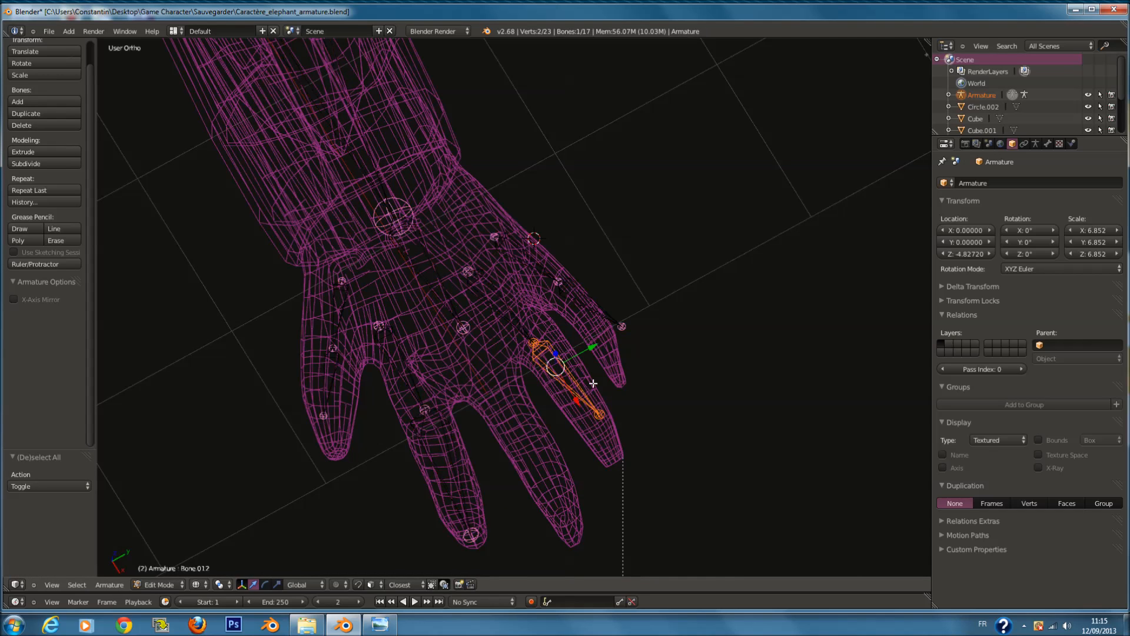
key("KP_7")
key("l")
key("g")
left_click(732, 358)
key("r")
left_click(734, 387)
Step: Lower the middle fingertip joint about 0.62 units along Z into the end of the finger
key("z")
mouse_move(734, 387)
middle_mouse_down()
mouse_move(705, 316)
mouse_move(711, 322)
middle_mouse_up()
right_click(711, 323)
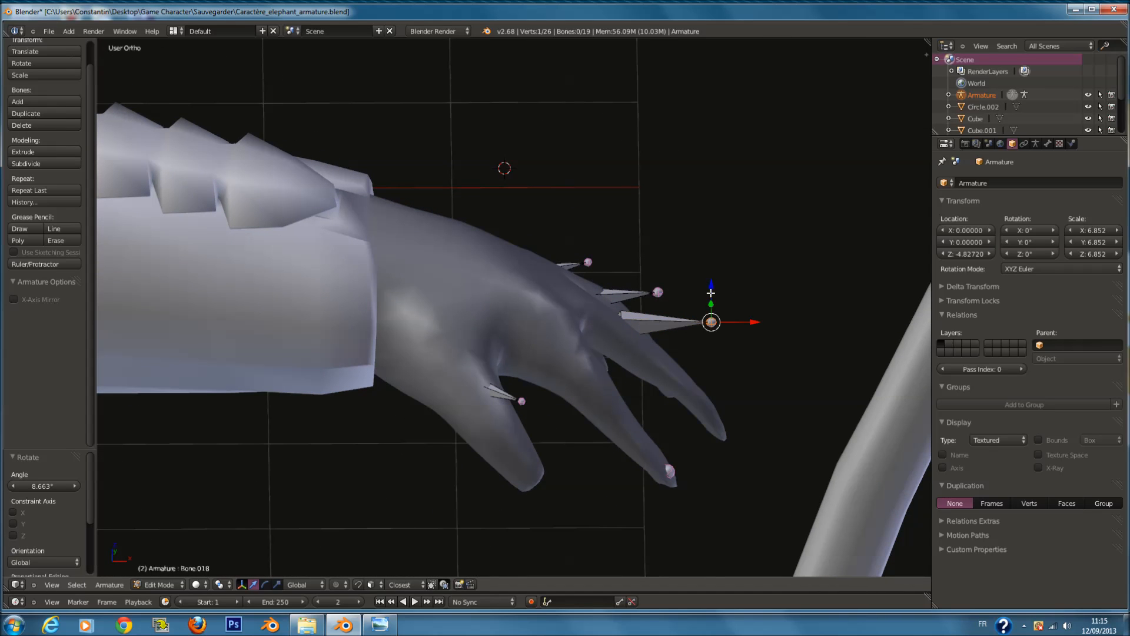
key("g")
key("z")
left_click(731, 389)
Step: Lower the thumb's tip joint along Z and shift it to the middle of the thumb's end
right_click(522, 401)
key("g")
key("z")
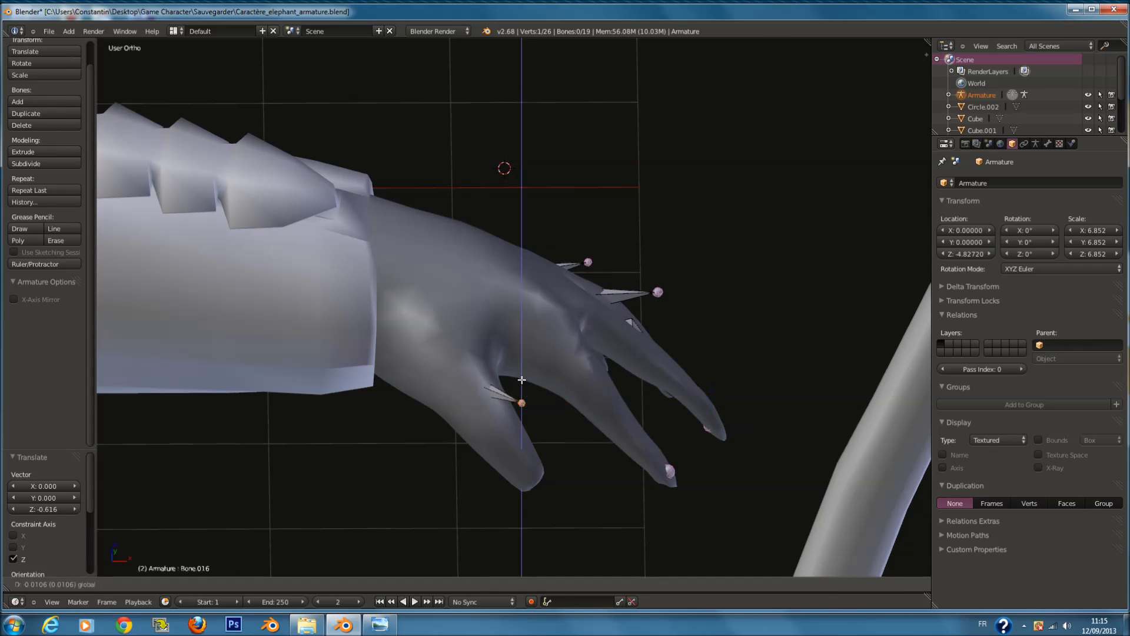
left_click(532, 429)
middle_click_drag(532, 428, 519, 511)
left_click_drag(477, 505, 487, 497)
Step: Fine-tune the index fingertip joint and nudge the middle fingertip joint about 0.006 units along Z
right_click(624, 512)
middle_click_drag(625, 491, 645, 398)
left_click_drag(646, 442, 646, 447)
middle_click_drag(646, 447, 639, 411)
right_click(695, 423)
key("z")
left_click_drag(701, 384, 701, 381)
key("z")
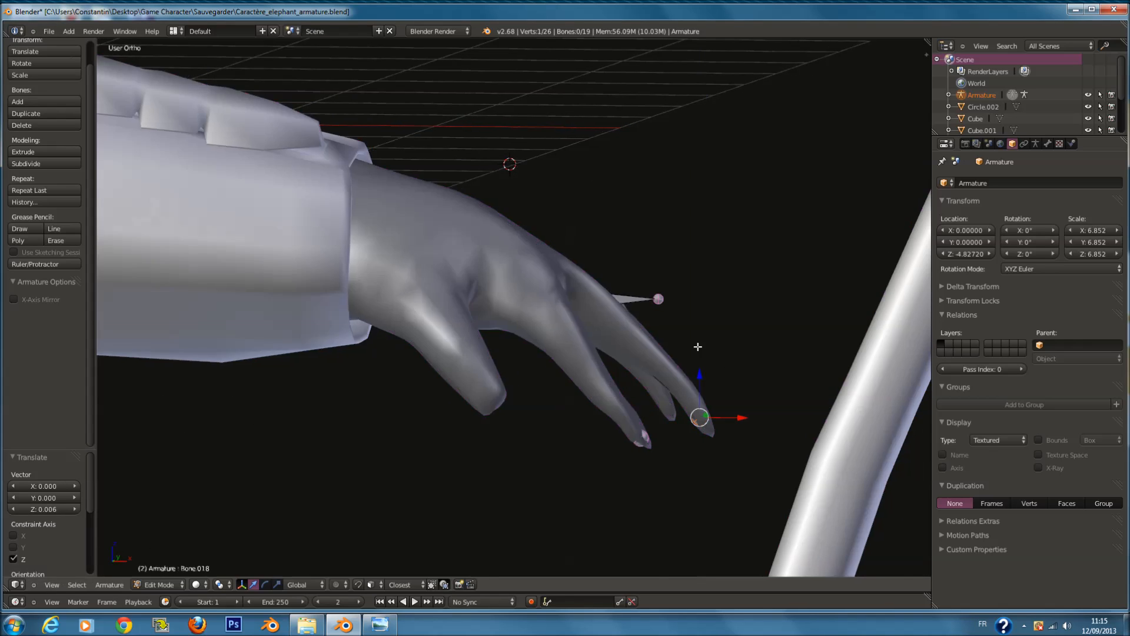
Step: Shift the middle finger's knuckle joint slightly and nudge a neighbouring fingertip joint to centre them in the mesh
middle_click_drag(698, 347, 659, 277)
key("z")
right_click(438, 347)
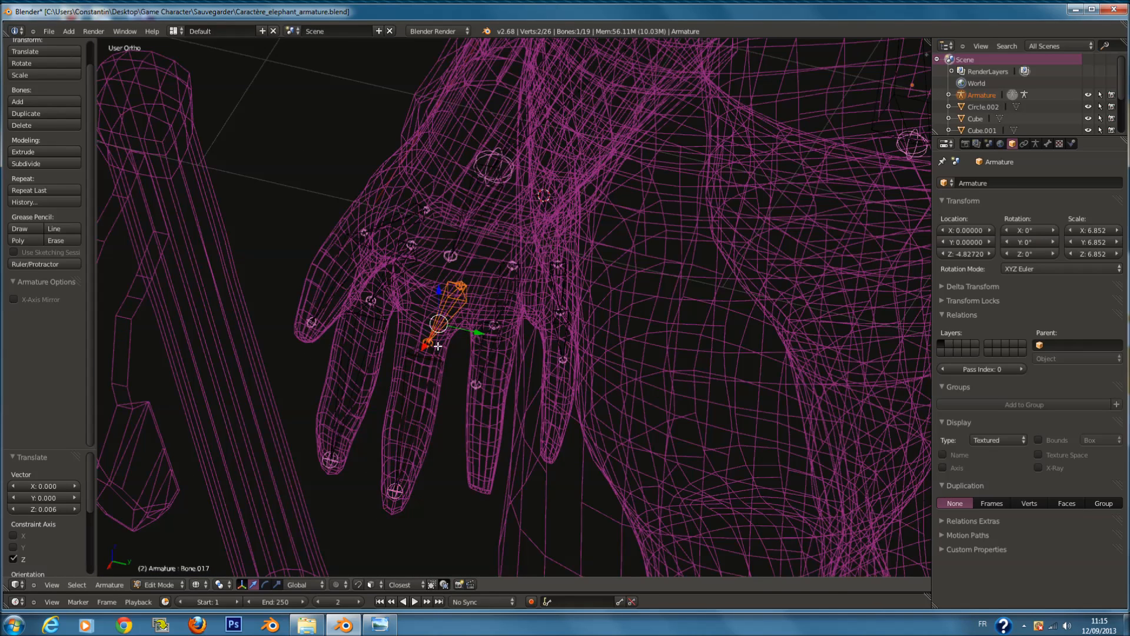
right_click(435, 357)
right_click(431, 348)
left_click_drag(451, 348, 447, 346)
key("z")
middle_click_drag(475, 396, 413, 415)
key("z")
right_click(379, 425)
left_click_drag(365, 431, 368, 430)
Step: Lower the ring fingertip joint along Z into the end of the ring finger
key("z")
right_click(482, 387)
key("z")
left_click_drag(482, 356, 488, 454)
key("z")
middle_click_drag(493, 455, 590, 457)
Step: Lower the little fingertip joint along Z and shift it about -0.063 units along Y into the fingertip
key("z")
right_click(643, 333)
middle_click_drag(639, 335, 591, 374)
left_click_drag(579, 372, 570, 454)
middle_click_drag(572, 454, 612, 456)
key("z")
left_click_drag(669, 487, 659, 483)
key("z")
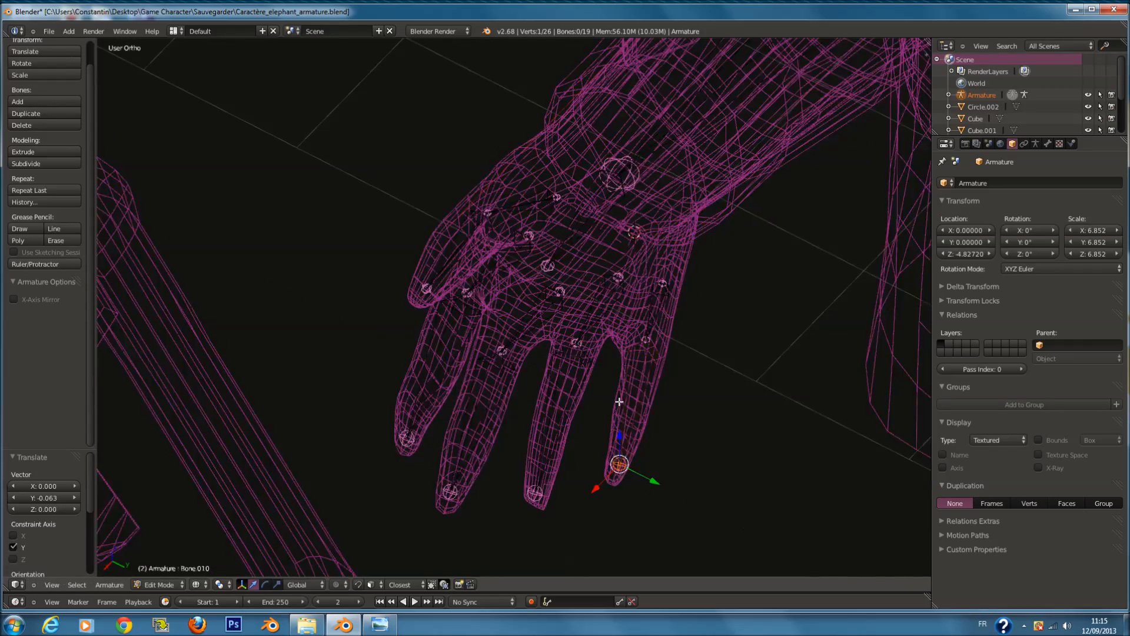
Step: Subdivide the thumb's end bone with one cut
middle_click_drag(619, 402, 676, 410)
key("a")
key("a")
scroll(676, 329, "up", 2)
middle_click_drag(676, 318, 562, 318)
right_click(344, 349)
key("w")
left_click(372, 365)
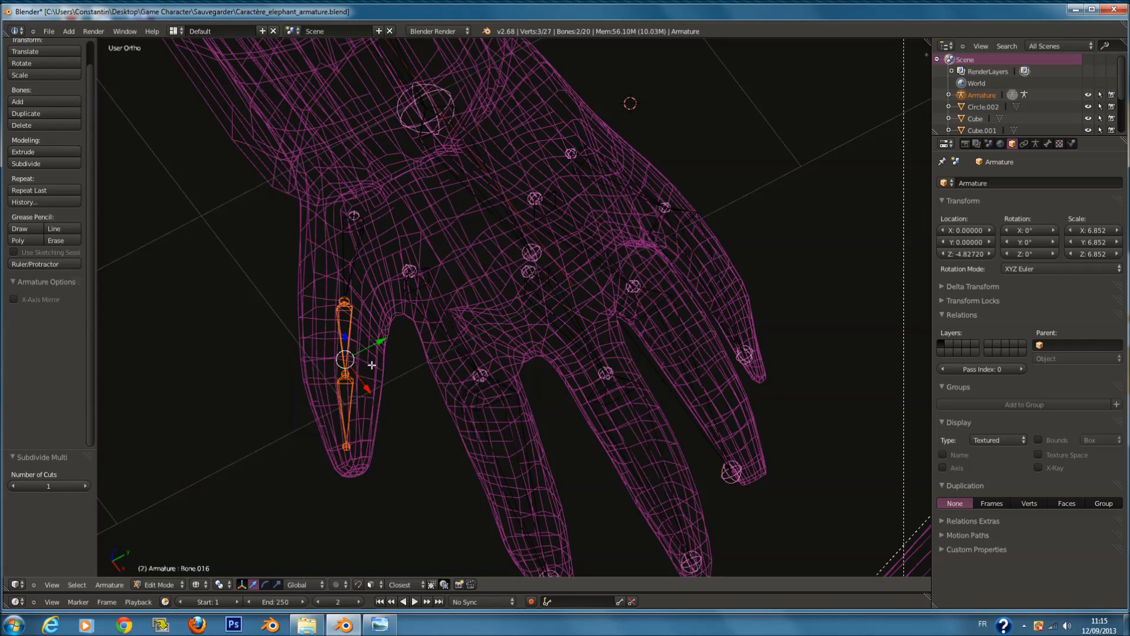
Step: Subdivide the end bones of the index, middle and ring fingers with one cut each
key("shift+d")
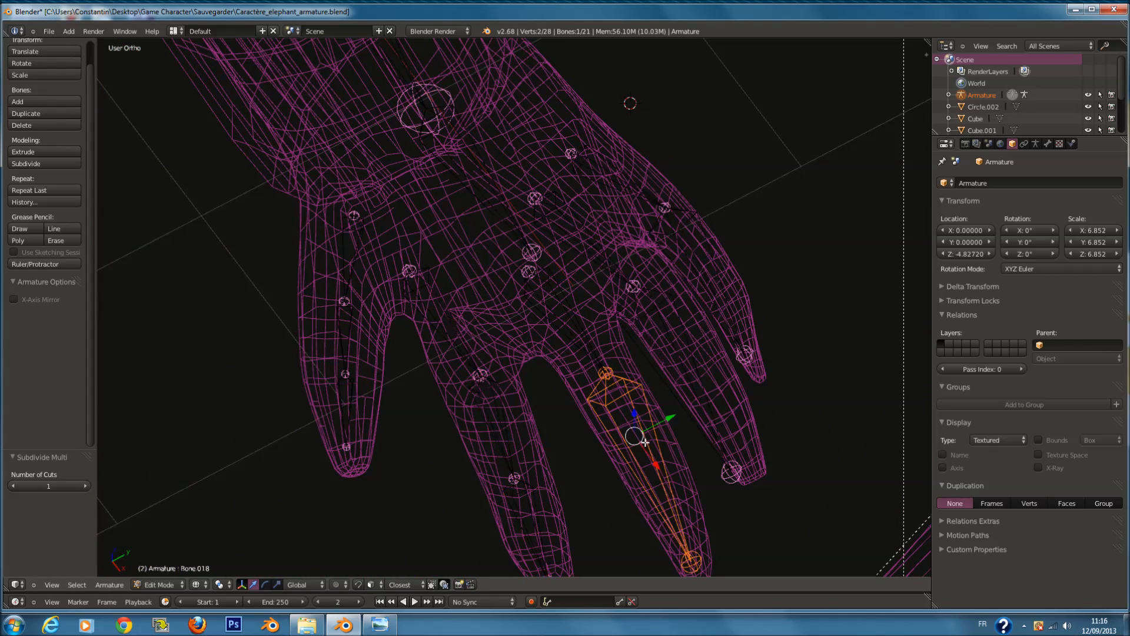
left_click(725, 400)
right_click(714, 397)
key("w")
left_click(715, 396)
middle_click_drag(715, 397, 601, 390)
right_click(673, 442)
key("a")
key("a")
scroll(630, 424, "down", 3)
scroll(629, 424, "up", 2)
Step: Shift the ring finger's two end bones slightly along Y to centre them in the finger
right_click(601, 391)
right_click(629, 438, "shift")
key("g")
key("y")
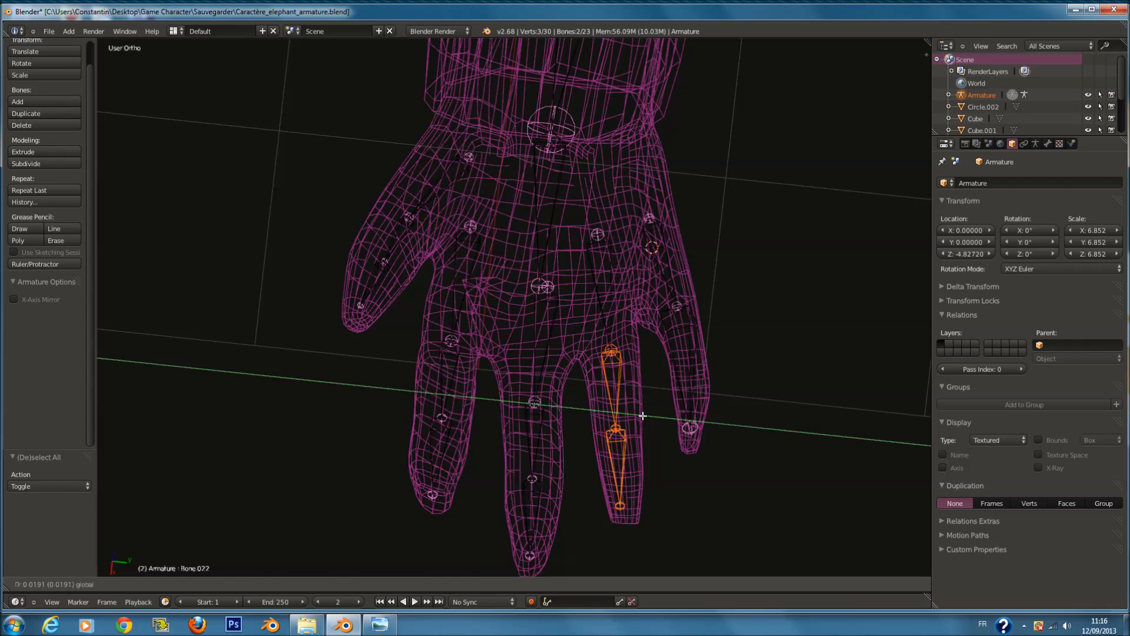
left_click(705, 366)
Step: Subdivide the little finger's end bone with one cut
right_click(704, 366)
key("w")
left_click(704, 371)
middle_click_drag(705, 371, 530, 414)
scroll(490, 340, "up", 2)
Step: Move the thumb's new middle joint about -0.042 units along Y
right_click(530, 415)
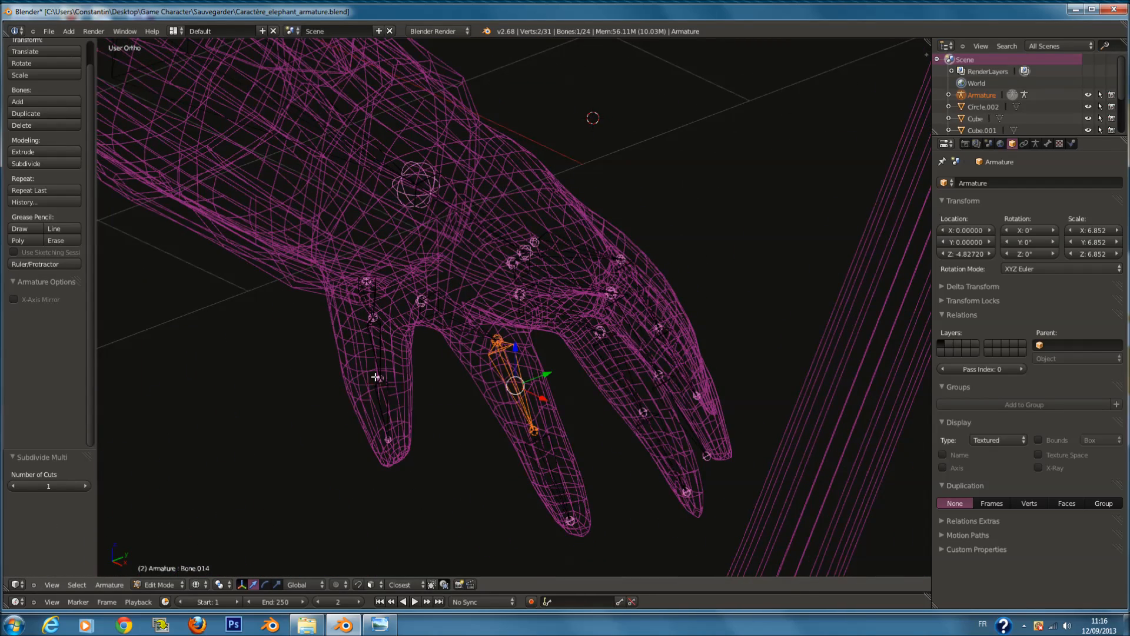
right_click(376, 377)
key("g")
key("y")
left_click(392, 368)
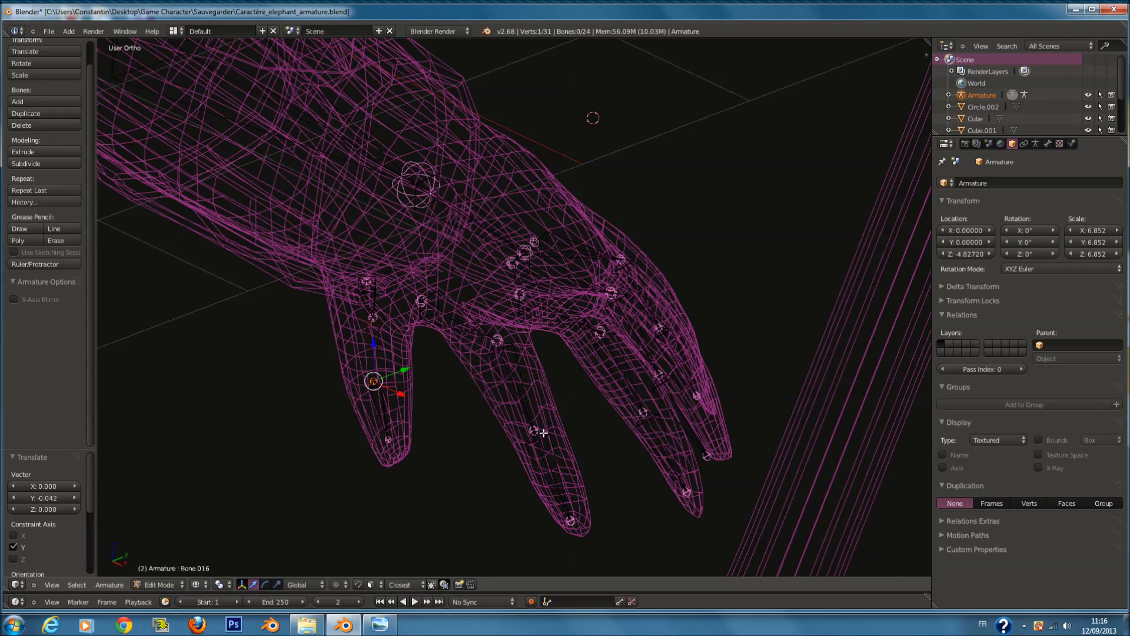
Step: Move the index finger's new middle joint about 0.039 units along X
right_click(544, 433)
middle_click_drag(544, 433, 573, 414)
right_click(573, 414)
left_click_drag(617, 418, 627, 419)
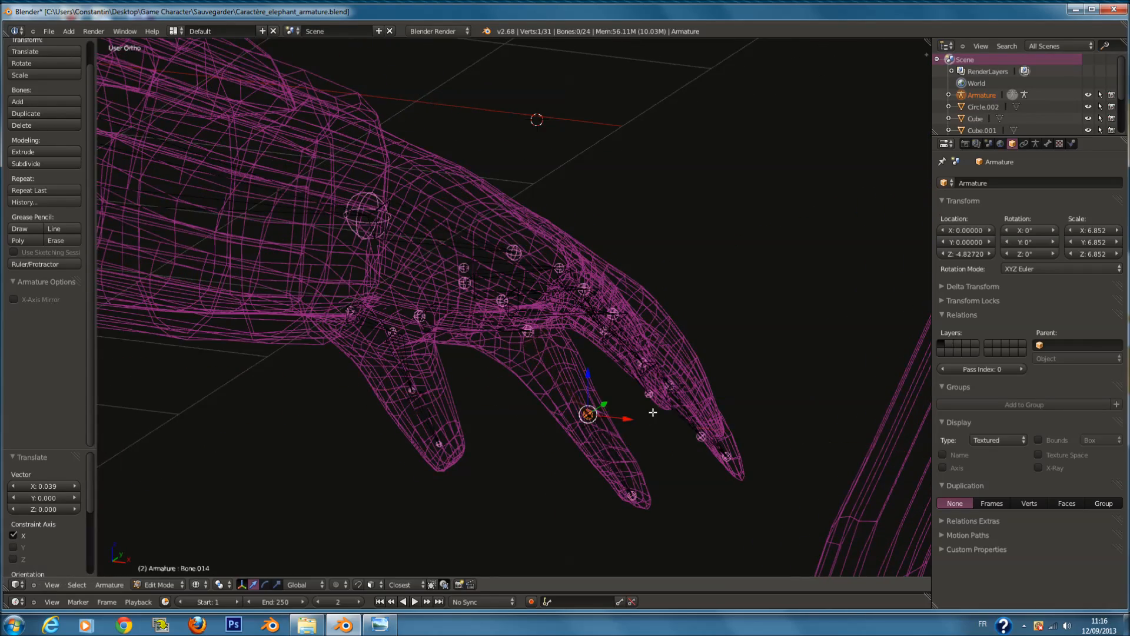
middle_click_drag(652, 411, 725, 371)
Step: Fine-tune the remaining finger joints so that the bones run through the centre of the finger mesh
key("z")
middle_click_drag(436, 471, 555, 401)
right_click(436, 442)
middle_click_drag(487, 436, 450, 453)
middle_click_drag(535, 428, 520, 428)
left_click_drag(524, 394, 540, 379, "ctrl")
middle_click_drag(507, 402, 620, 314)
left_click_drag(619, 285, 624, 284)
middle_click_drag(625, 286, 675, 207)
right_click(384, 449)
middle_click_drag(390, 464, 379, 490)
left_click_drag(437, 417, 379, 422)
middle_click_drag(383, 423, 478, 425)
right_click(593, 441)
Step: Leave Edit Mode and save the file, overwriting the existing Caractère_elephant_armature.blend
key("z")
scroll(563, 407, "down", 7)
key("Tab")
key("ctrl+s")
left_click(560, 391)
Step: Re-enter Edit Mode on the armature, select the four fingers' base joints in the palm and raise them slightly along Z
key("Tab")
scroll(575, 355, "up", 3)
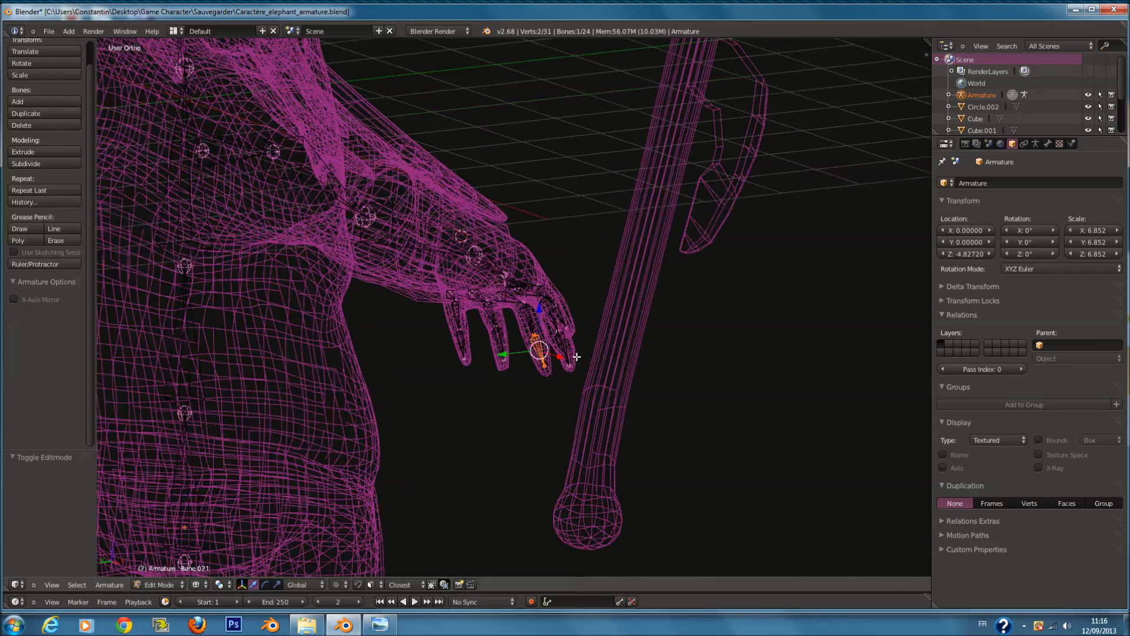
key("a")
key("a")
middle_click_drag(561, 370, 444, 312)
middle_click_drag(460, 134, 461, 235, "shift")
key("z")
mouse_move(484, 292)
middle_mouse_down()
mouse_move(467, 358)
mouse_move(475, 349)
middle_mouse_up()
key("z")
right_click(446, 367)
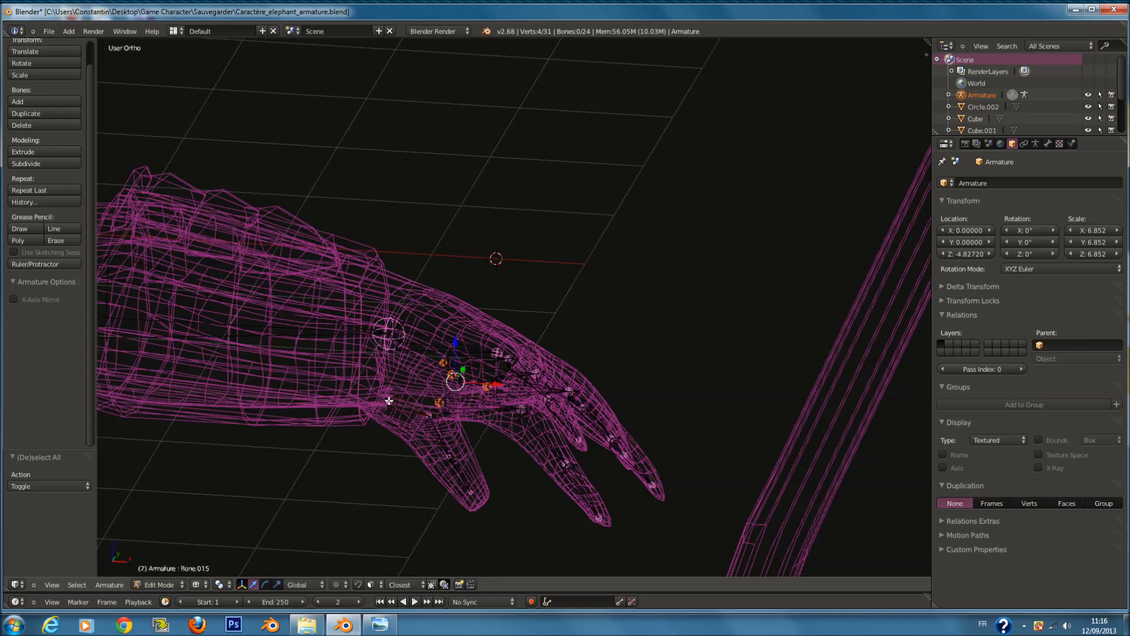
left_click_drag(443, 346, 452, 321)
middle_click_drag(455, 262, 417, 385)
key("z")
key("z")
Step: Select the five base finger and thumb bones plus the hand bone and parent them to the hand with Keep Offset
scroll(439, 296, "up", 2)
key("a")
key("a")
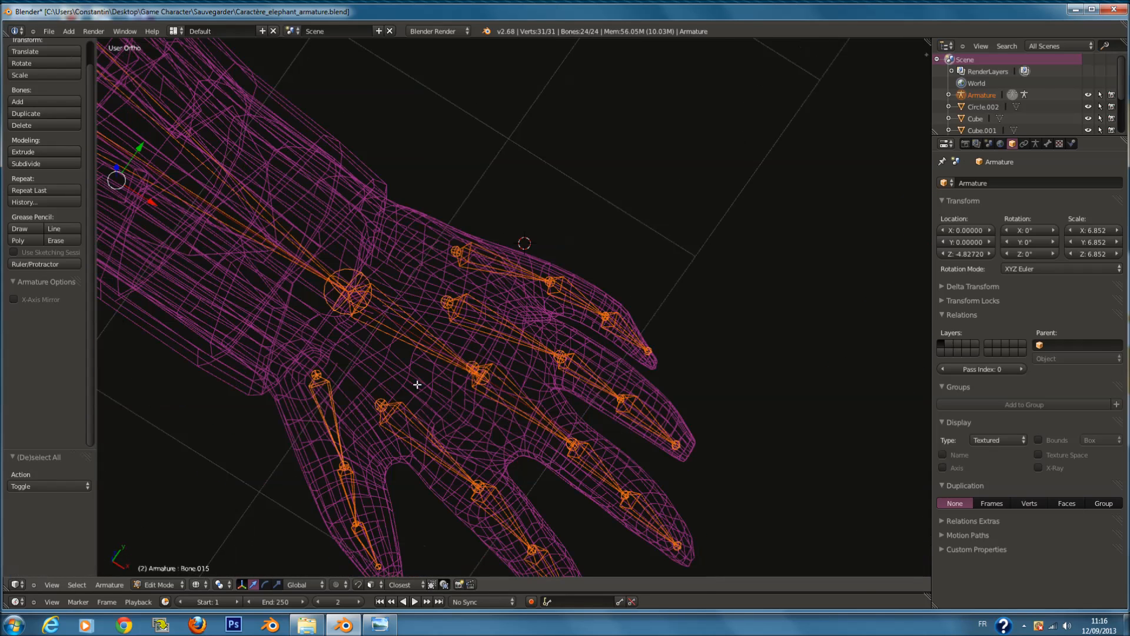
right_click(524, 396)
right_click(504, 329, "shift")
right_click(504, 268, "shift")
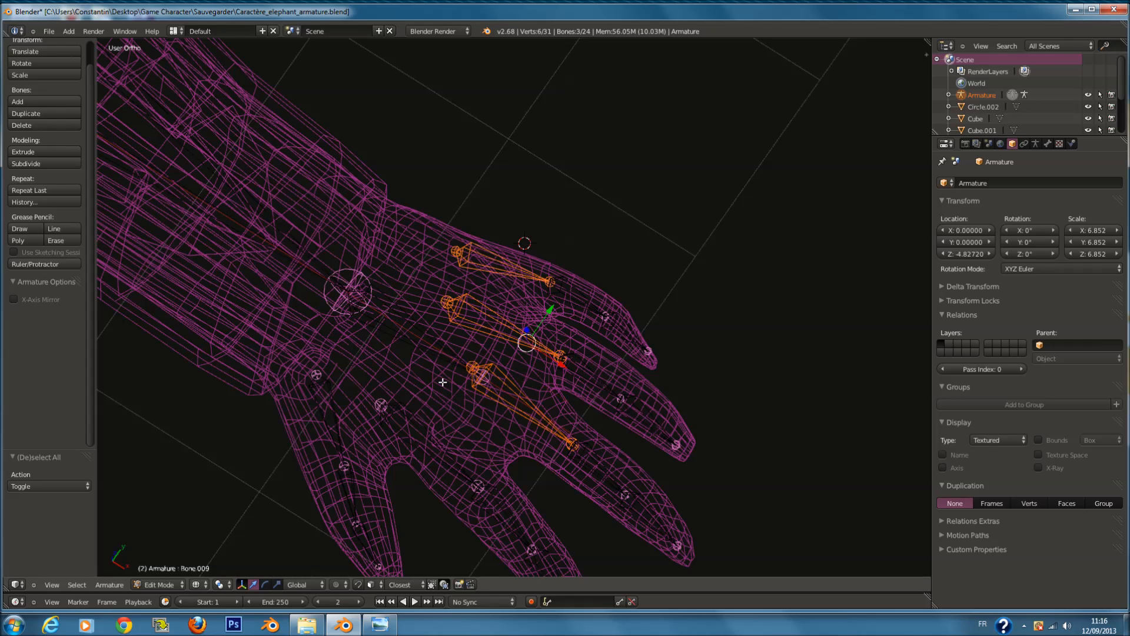
right_click(399, 419, "shift")
right_click(319, 394, "shift")
right_click(400, 341, "shift")
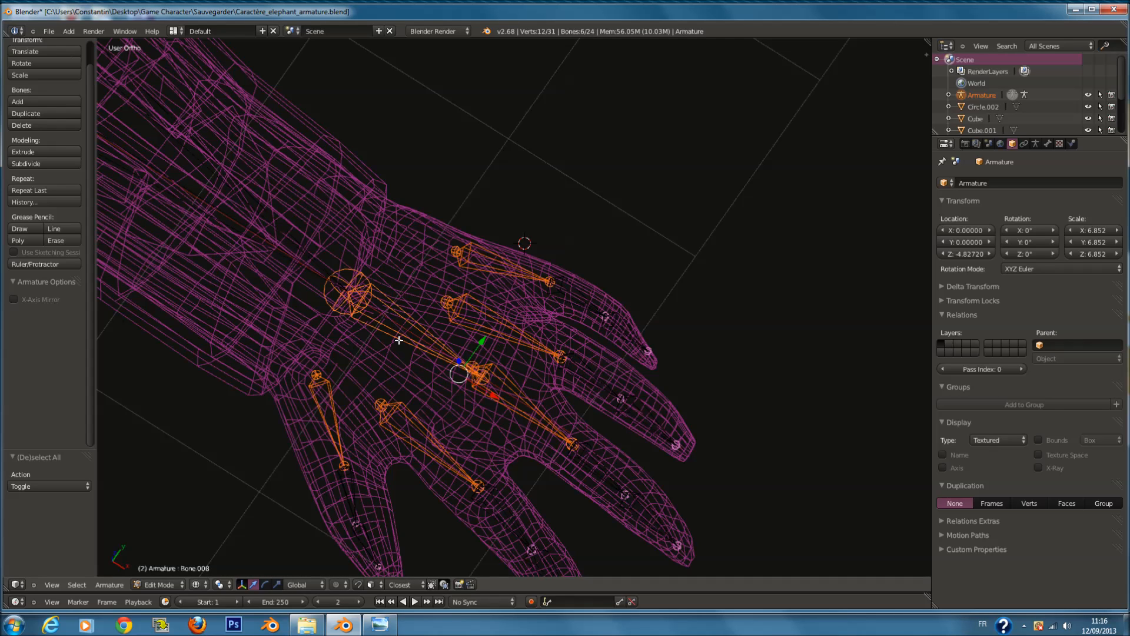
key("ctrl+p")
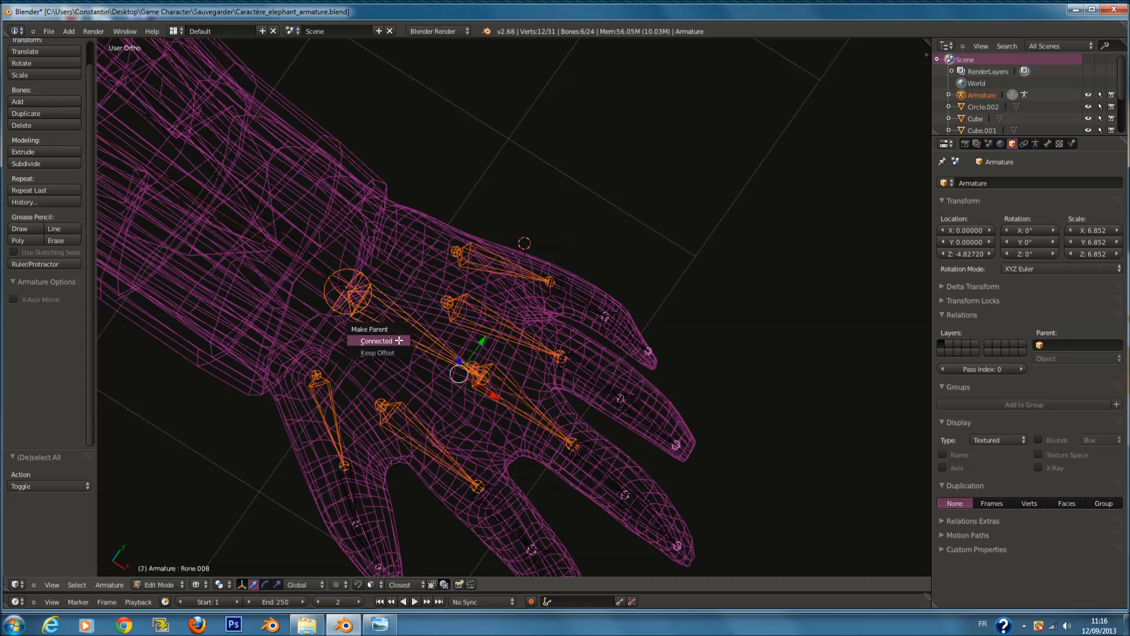
left_click(399, 349)
Step: Test-move the forearm and hand bones to check their parenting, cancelling each move
scroll(397, 344, "down", 2)
key("a")
right_click(331, 259)
right_click(424, 305, "shift")
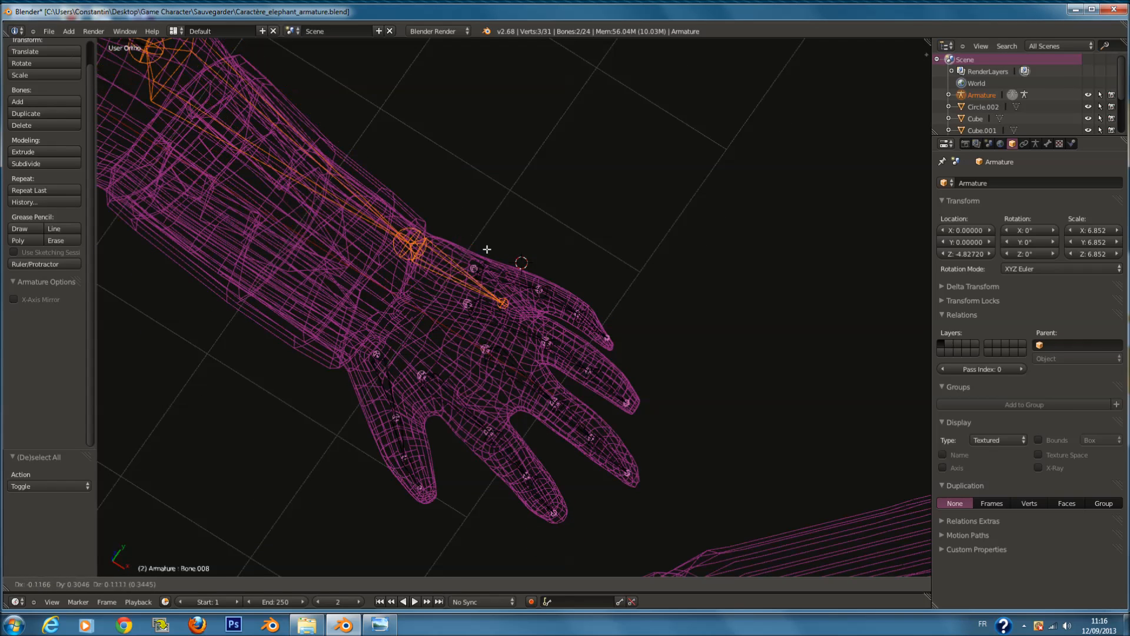
right_click(457, 321)
key("g")
right_click(484, 335)
right_click(361, 263)
key("g")
right_click(411, 247)
right_click(446, 323)
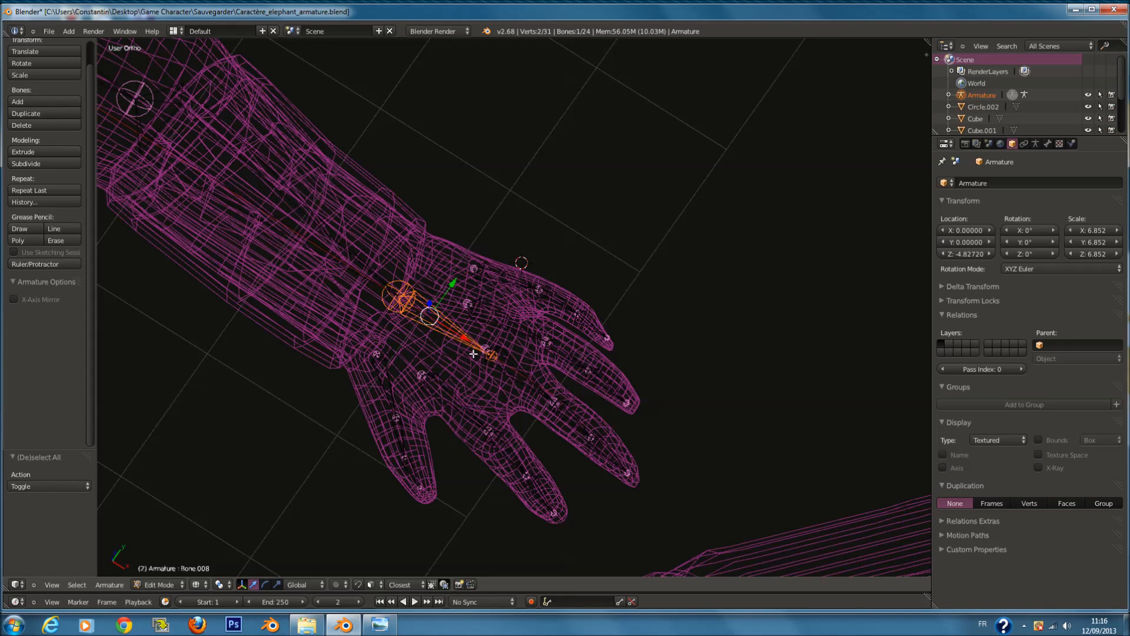
Step: Test-move the thumb's base bone, then the hand and forearm bones, cancelling each move
scroll(470, 352, "up", 1)
right_click(350, 402)
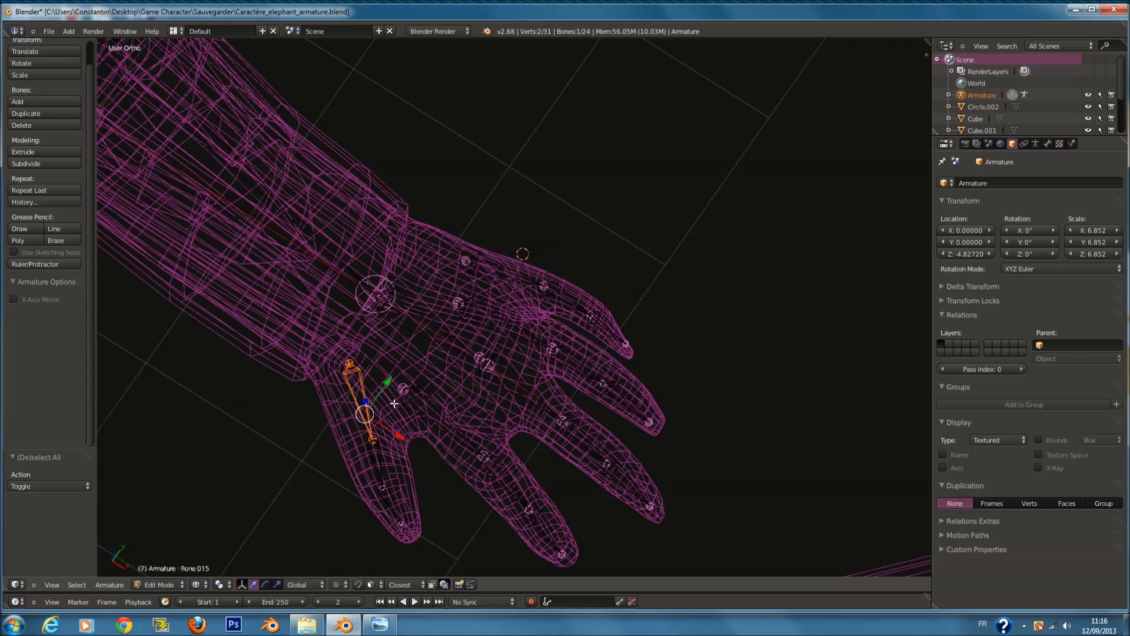
key("g")
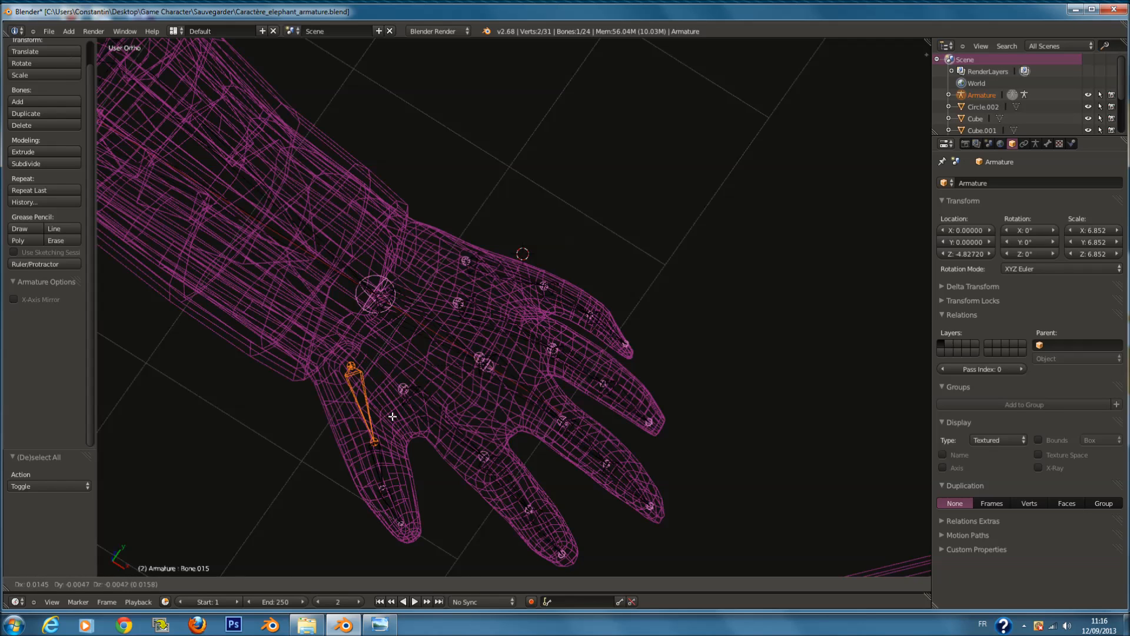
right_click(392, 415)
key("g")
right_click(381, 380)
key("g")
right_click(425, 337)
right_click(431, 338)
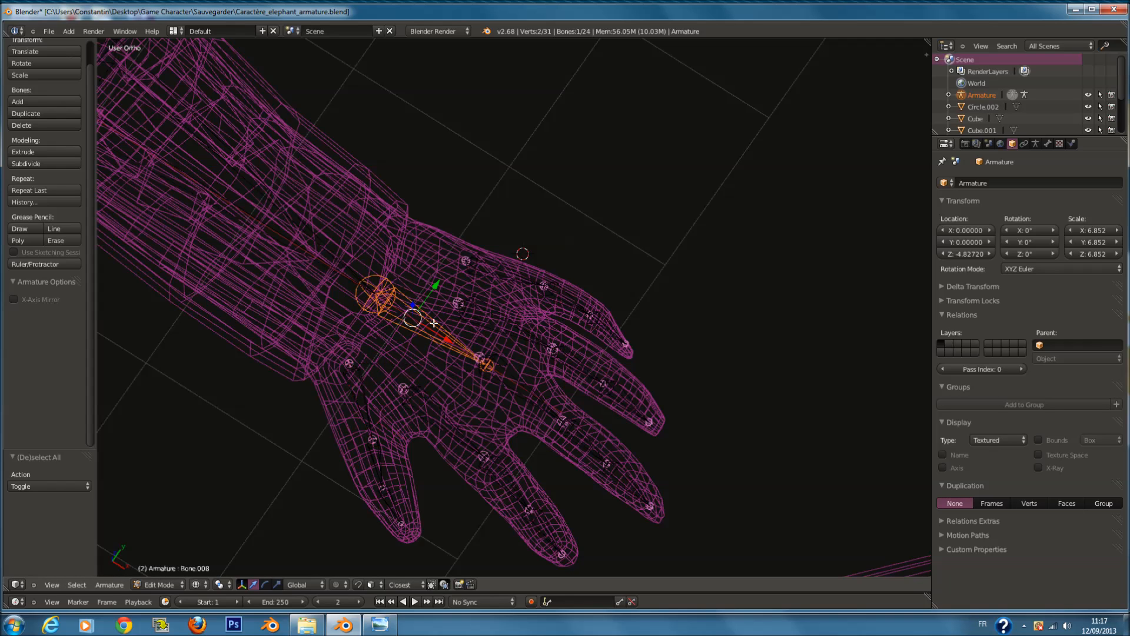
right_click(357, 383)
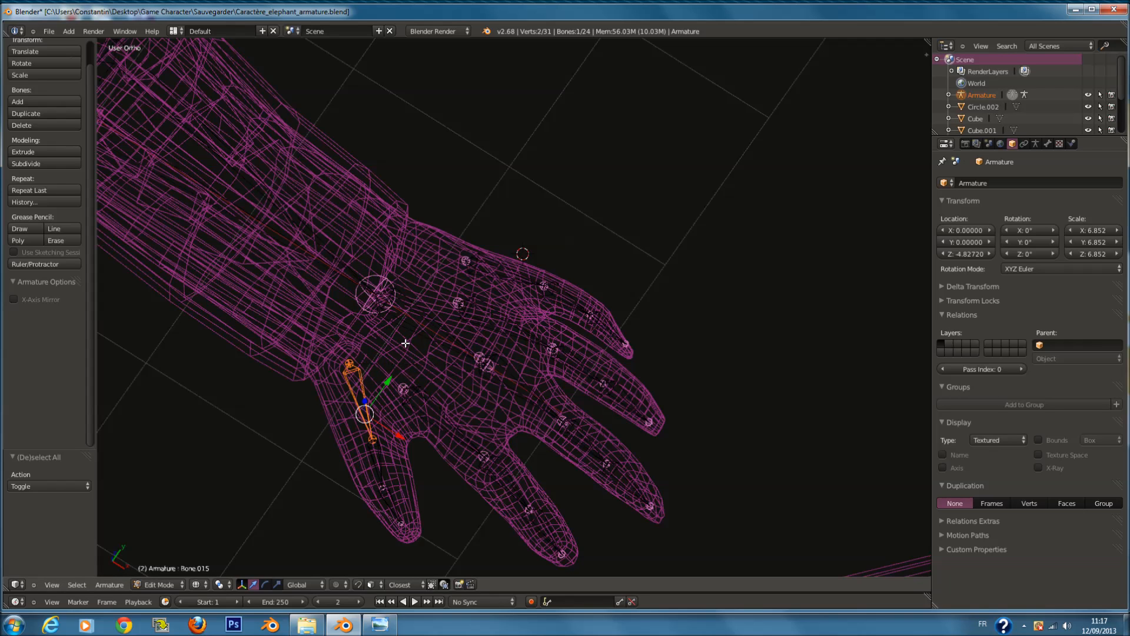
right_click(404, 345)
key("g")
right_click(406, 319)
right_click(318, 261)
key("g")
right_click(372, 268)
right_click(359, 374)
Step: View the hand from above and test the hand bone with cancelled rotations and a cancelled move
key("KP_7")
key("a")
key("a")
scroll(428, 323, "up", 1)
key("a")
scroll(412, 330, "down", 1)
middle_click_drag(443, 345, 462, 347, "shift")
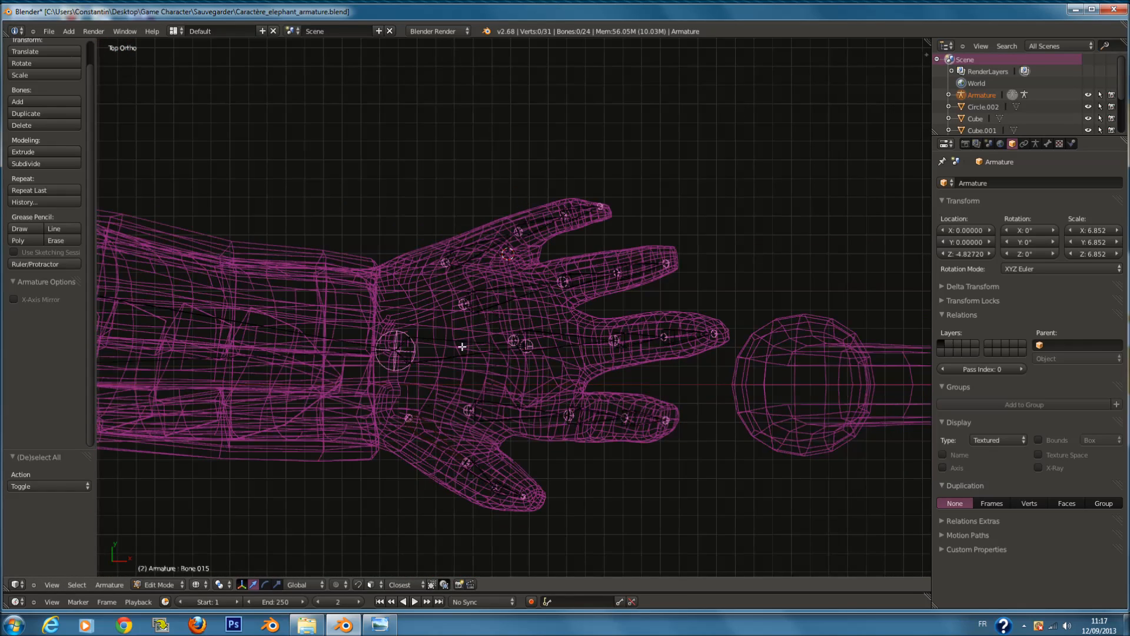
scroll(492, 365, "up", 1)
right_click(466, 356)
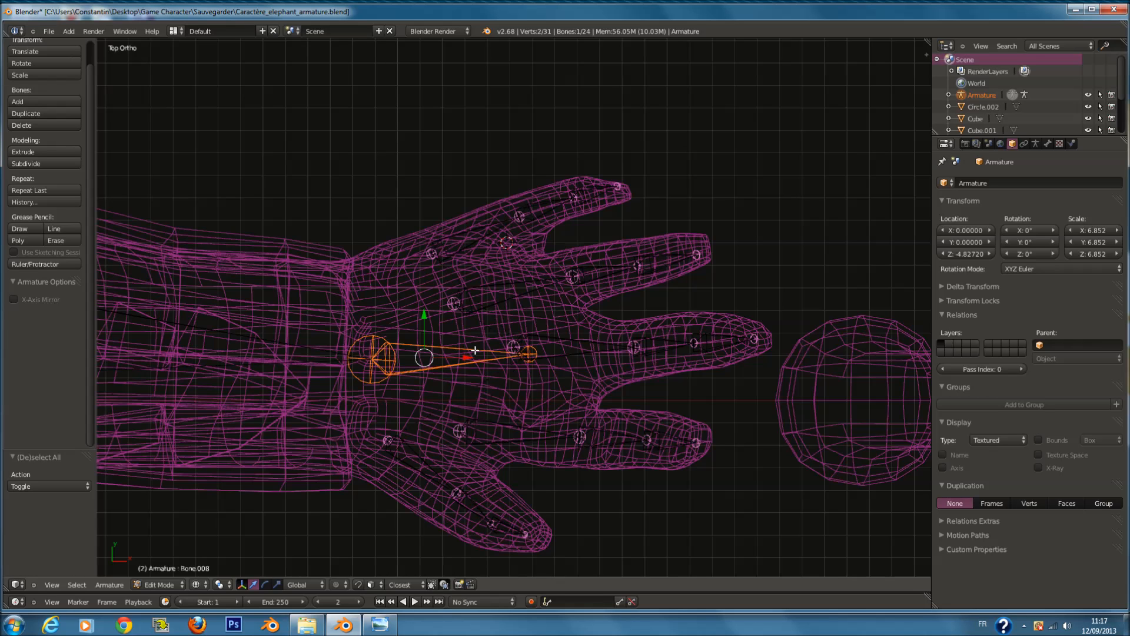
scroll(486, 331, "down", 1)
key("r")
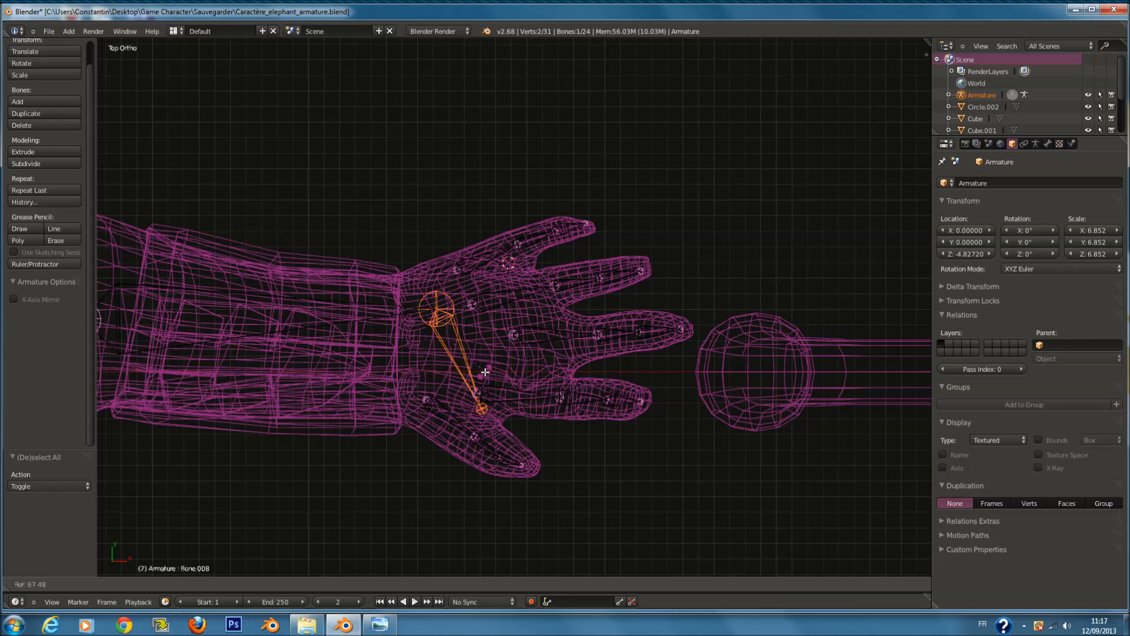
key("Escape")
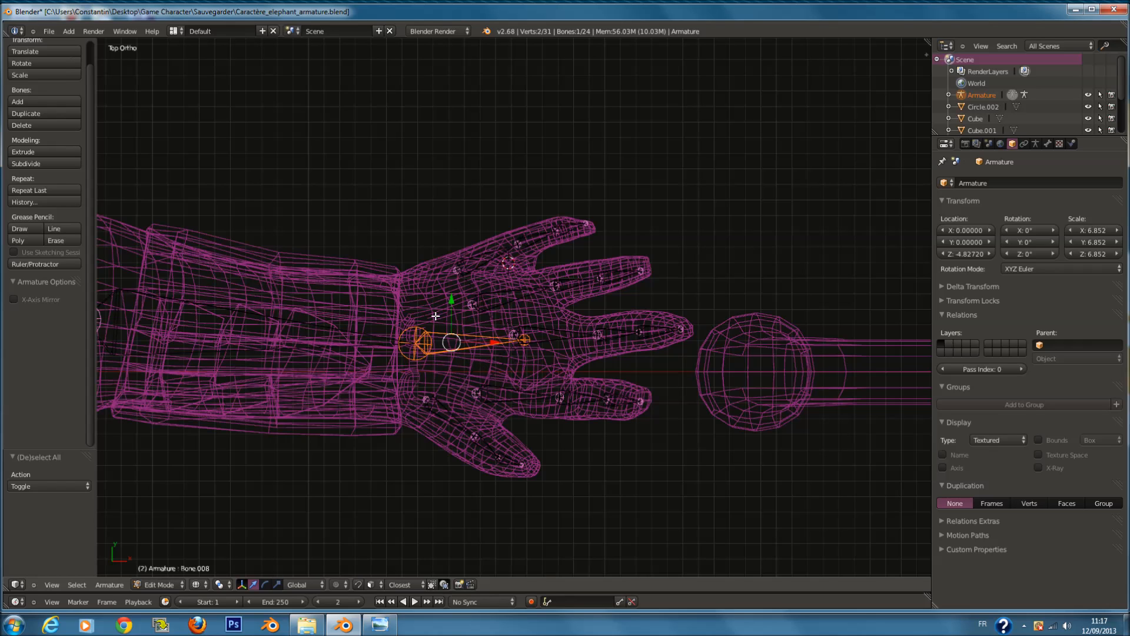
key("r")
key("Escape")
key("r")
key("Escape")
scroll(474, 286, "down", 2)
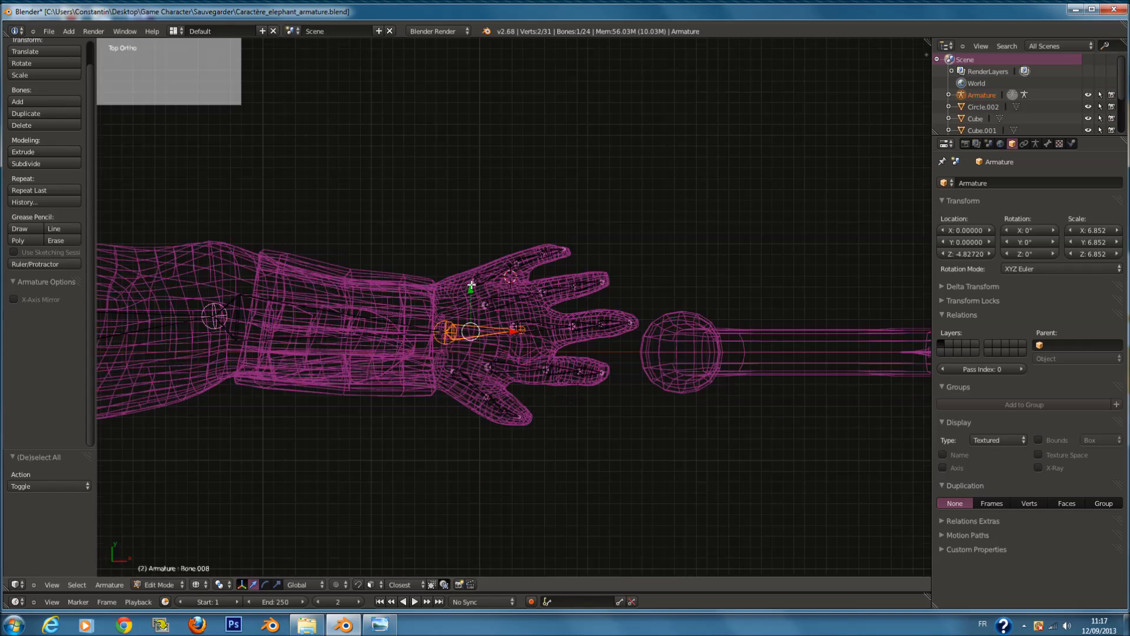
key("g")
key("Escape")
Step: Switch to Pose Mode and inspect all the armature's bones from the front
scroll(430, 488, "down", 4)
key("ctrl+Tab")
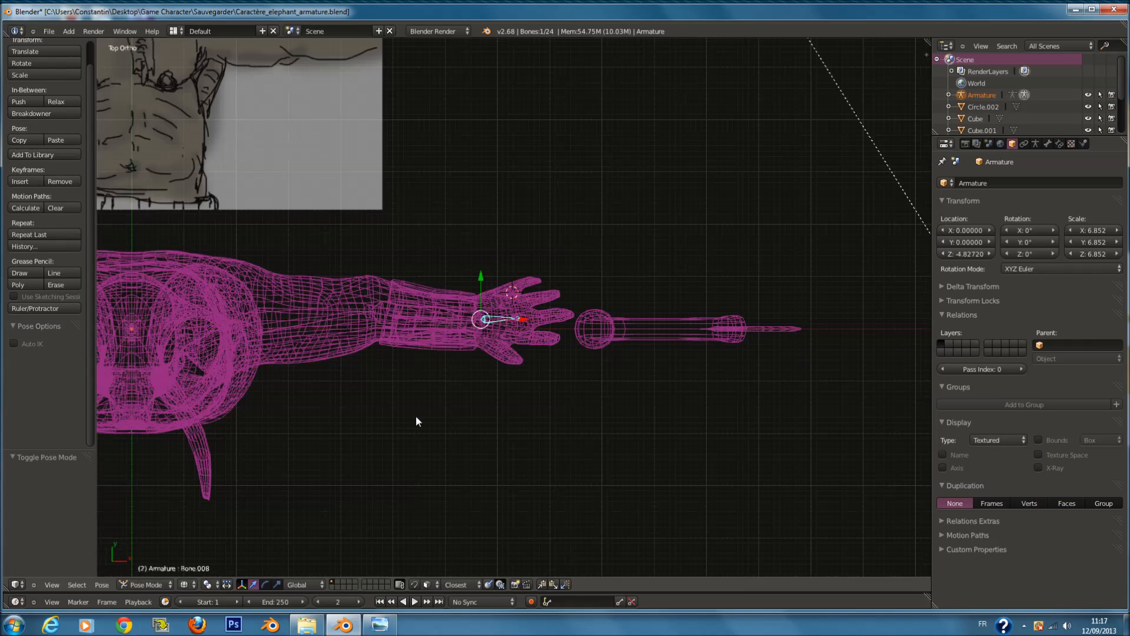
key("KP_1")
key("a")
scroll(415, 324, "down", 7, "ctrl")
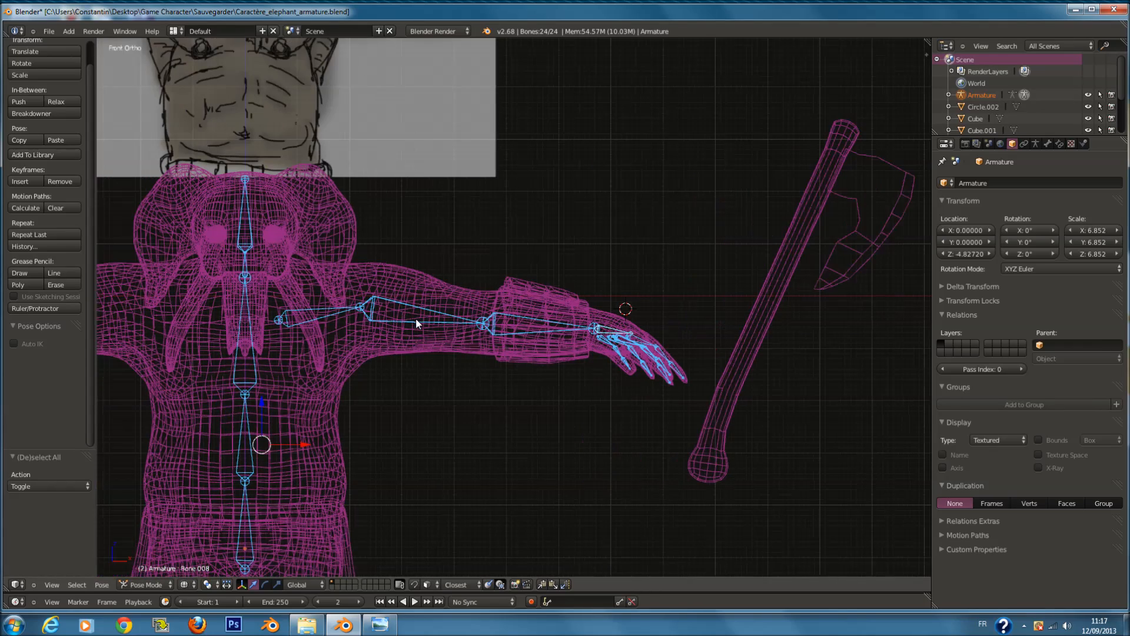
Step: In Edit Mode, parent the shoulder bone to the upper spine bone with Keep Offset
key("Tab")
scroll(375, 288, "down", 3, "ctrl")
scroll(376, 289, "up", 1)
key("a")
right_click(428, 322)
right_click(413, 316, "shift")
key("ctrl+p")
left_click(414, 318)
key("Tab")
scroll(483, 318, "up", 1)
scroll(489, 319, "down", 4)
key("Tab")
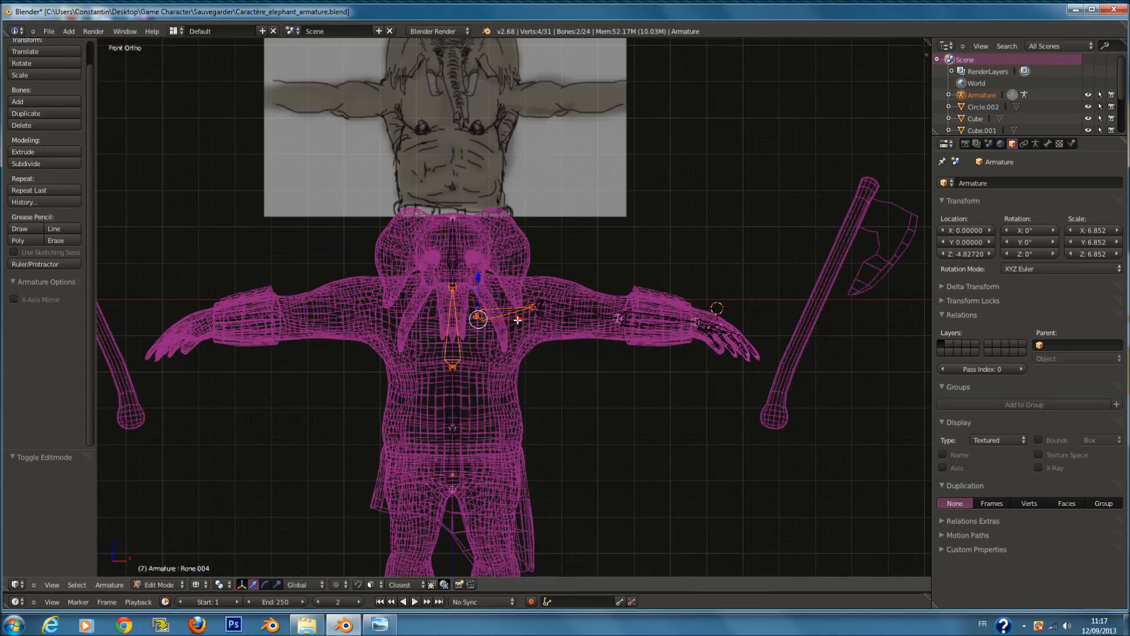
Step: Switch the armature to Object Mode and back to Edit Mode, and save over the existing file
key("ctrl+Tab")
left_click(150, 582)
left_click(149, 559)
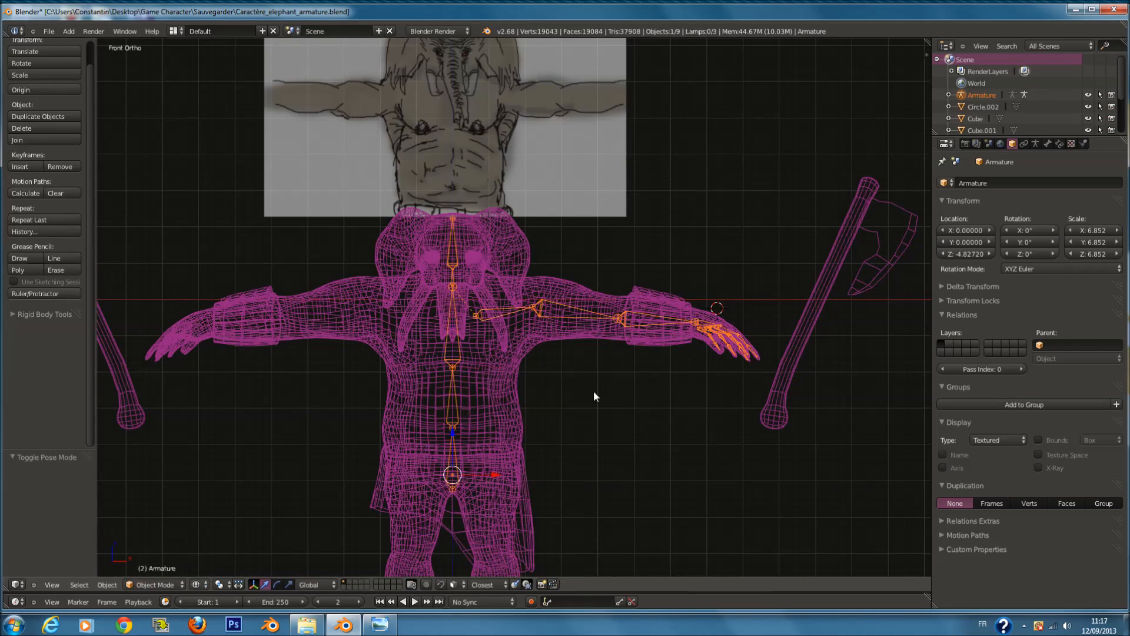
key("Tab")
scroll(612, 371, "up", 1)
key("ctrl+s")
left_click(616, 364)
scroll(588, 330, "up", 1)
scroll(611, 345, "down", 1)
key("a")
key("a")
scroll(611, 345, "up", 1)
scroll(589, 330, "down", 1)
key("a")
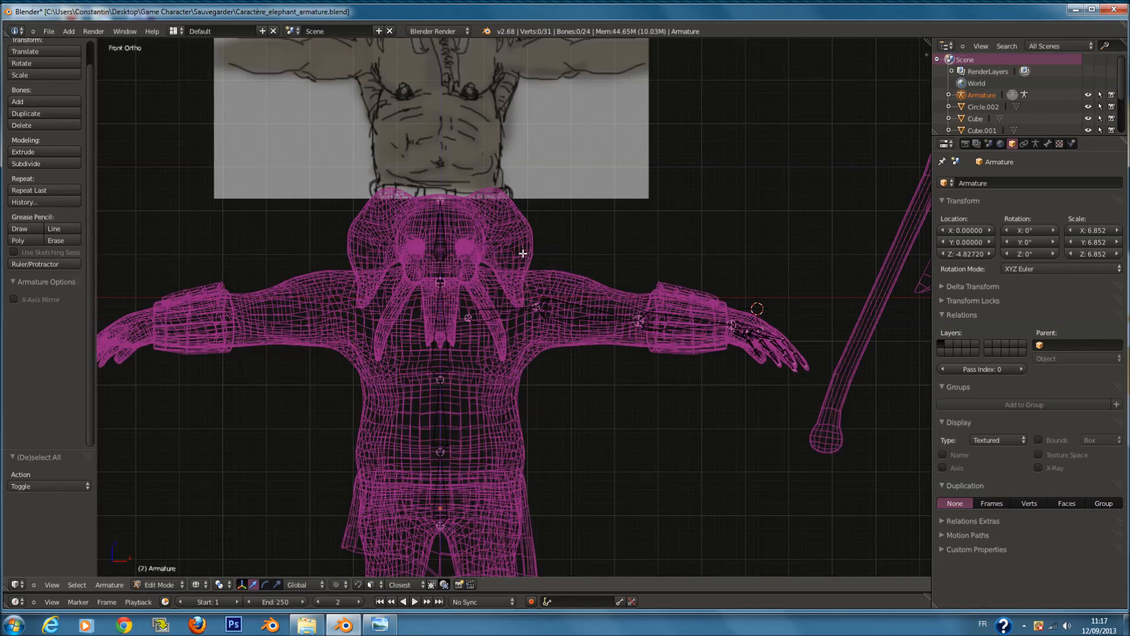
Step: Place the 3D cursor at the top of the leg on the rigged arm's side and add a new bone there
scroll(522, 253, "down", 2)
scroll(516, 330, "down", 7, "shift")
key("a")
scroll(496, 357, "up", 3)
key("a")
left_click(467, 369)
left_click(468, 356)
key("shift+a")
Step: Move the new bone's tip down into the foot, finishing with about 0.588 along X and -1.322 along Z
left_click_drag(469, 275, 515, 564)
scroll(511, 464, "down", 10, "shift")
key("g")
left_click(554, 513)
Step: In the side view, move the whole leg bone about -1.058 along Y and nudge it to centre it in the leg
key("KP_3")
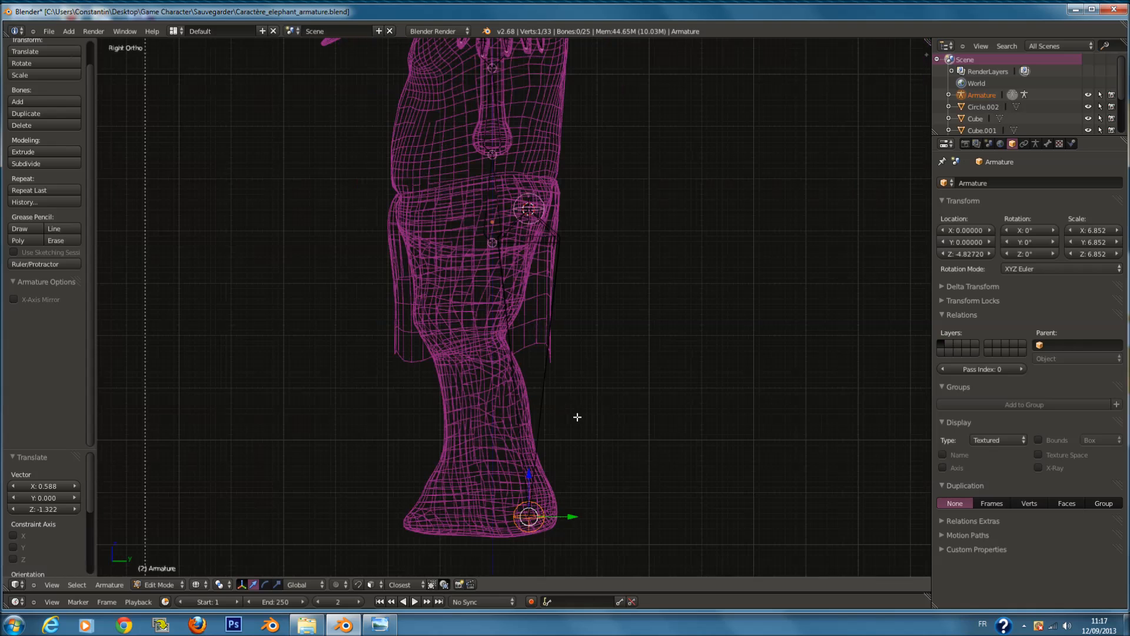
right_click(552, 327)
scroll(553, 328, "down", 6)
scroll(565, 352, "up", 4)
left_click_drag(560, 449, 523, 449)
scroll(528, 440, "down", 5, "shift")
scroll(529, 439, "down", 1, "shift")
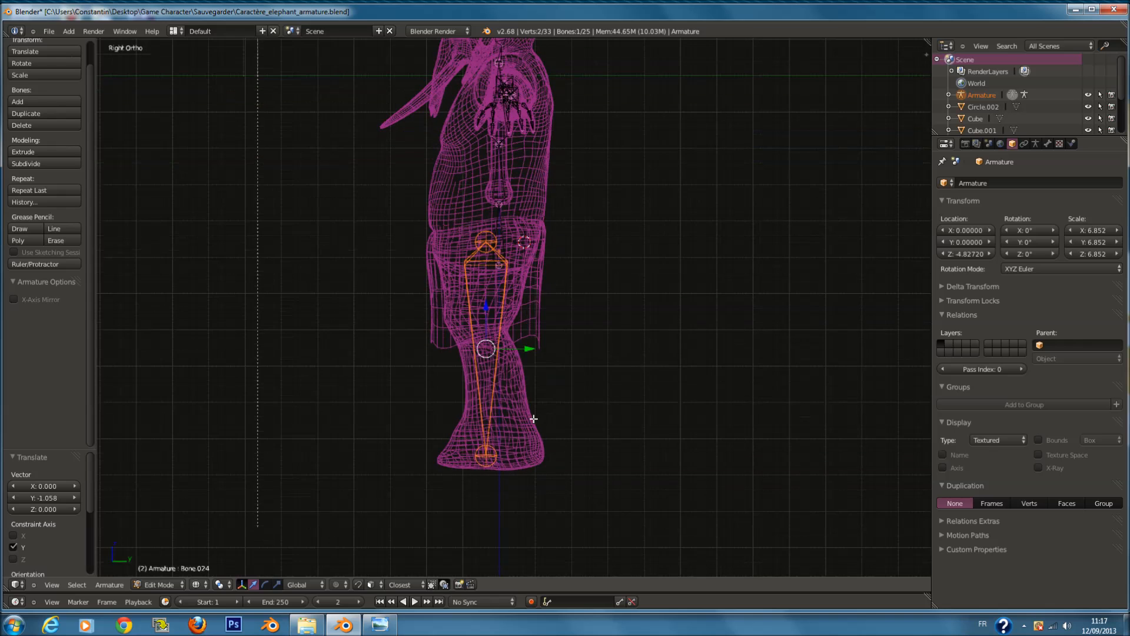
left_click_drag(537, 350, 545, 350)
Step: Subdivide the leg bone into thigh and shin, and move the shin's lower end about 0.972 along Y into the heel
scroll(498, 435, "up", 2)
key("w")
left_click(498, 437)
left_click(486, 521)
left_click_drag(520, 520, 549, 516)
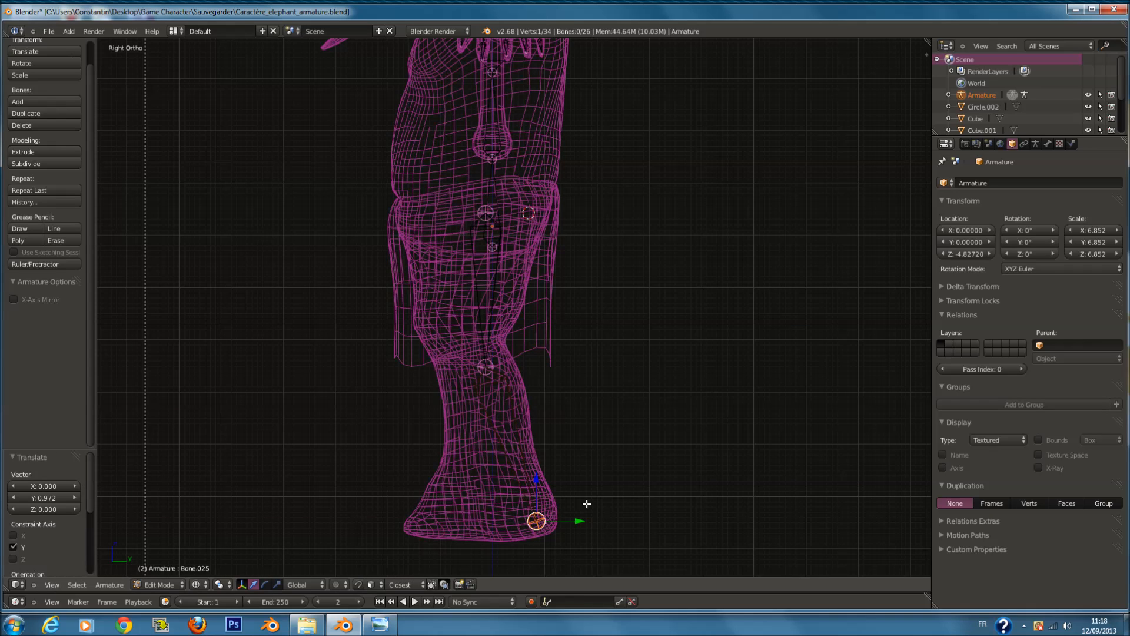
Step: Extrude a foot bone from the heel to the toes, about -1.548 along Y and -0.192 along Z
key("e")
left_click(540, 541)
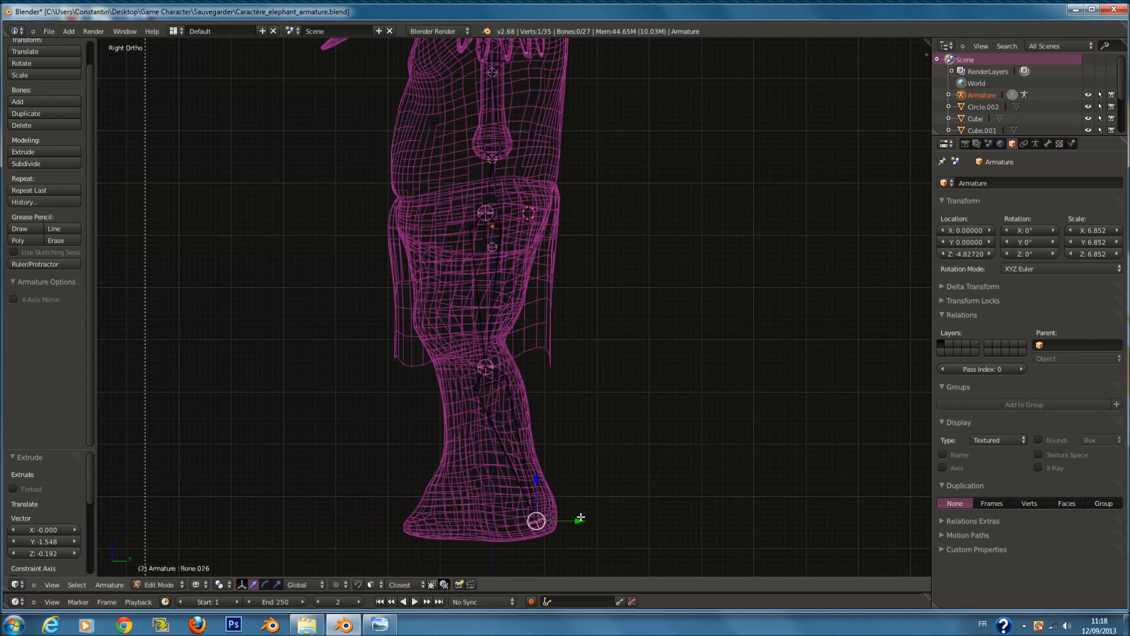
key("a")
key("a")
Step: Move the knee joint up and forward to the mesh's knee, finishing with about -0.283 along Y
right_click(496, 442)
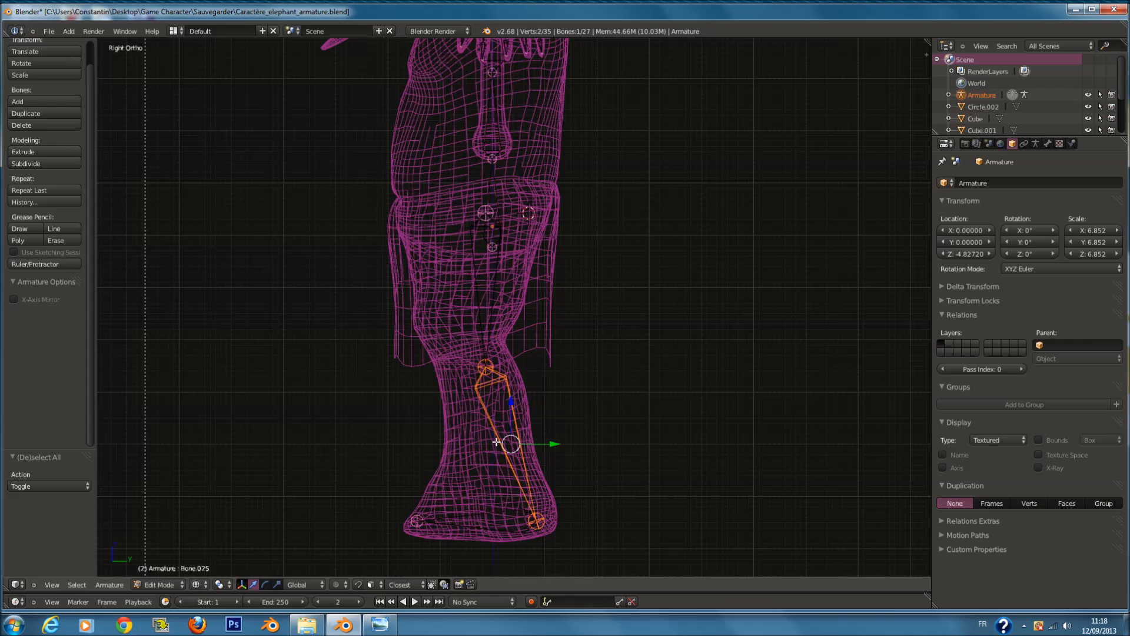
right_click(485, 366)
key("g")
key("y")
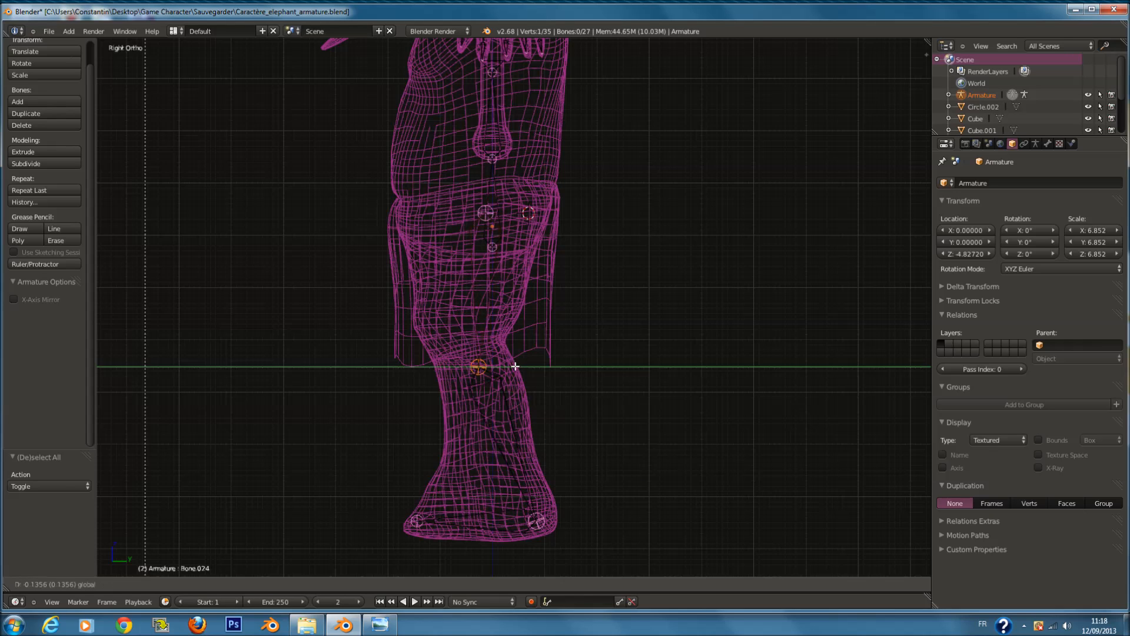
left_click_drag(507, 364, 475, 298)
left_click_drag(512, 331, 497, 325)
key("z")
Step: In the front view, raise the hip joint about 0.418 along Z, then shift it about 0.158 along X and -0.181 along Z
right_click(488, 218)
key("z")
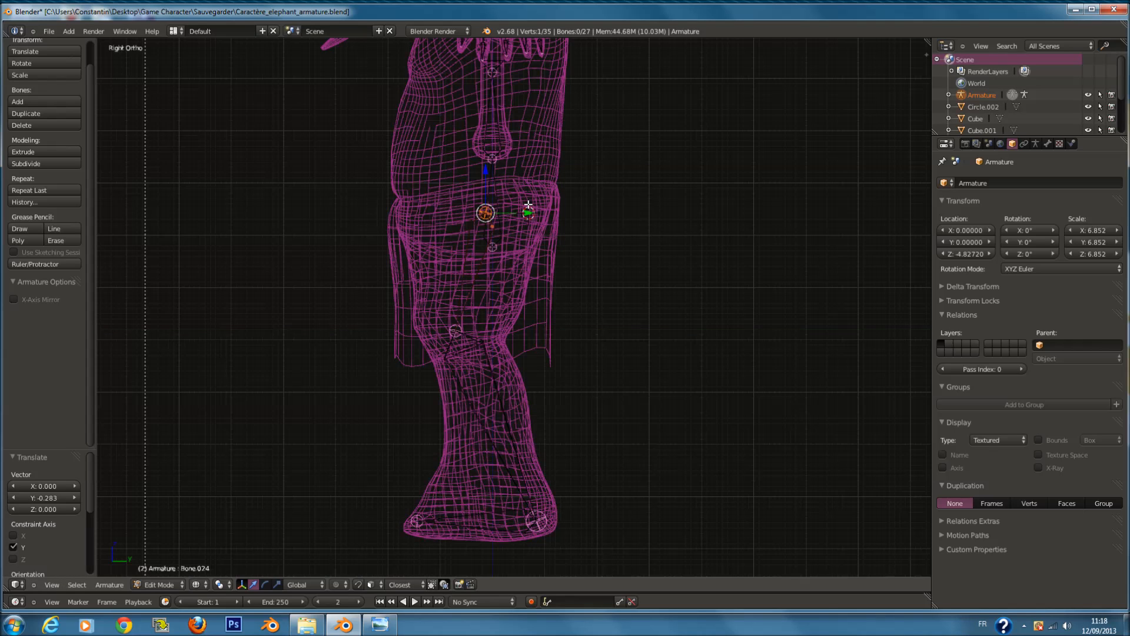
key("KP_1")
scroll(529, 204, "up", 4, "shift")
left_click_drag(468, 233, 468, 210)
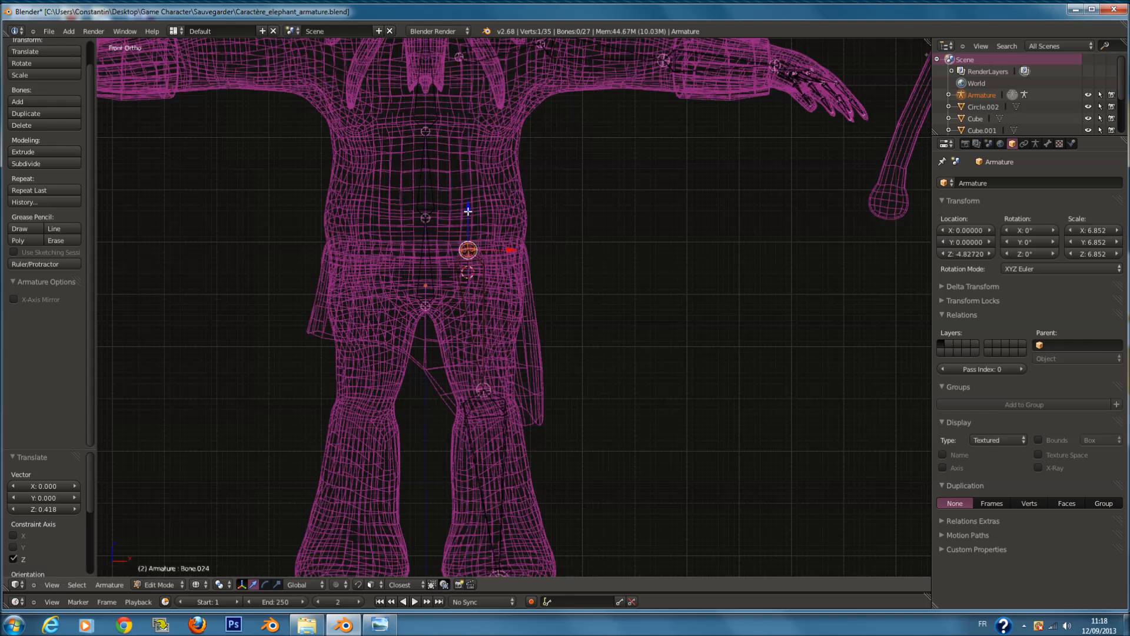
key("g")
left_click(512, 261)
scroll(507, 377, "down", 2)
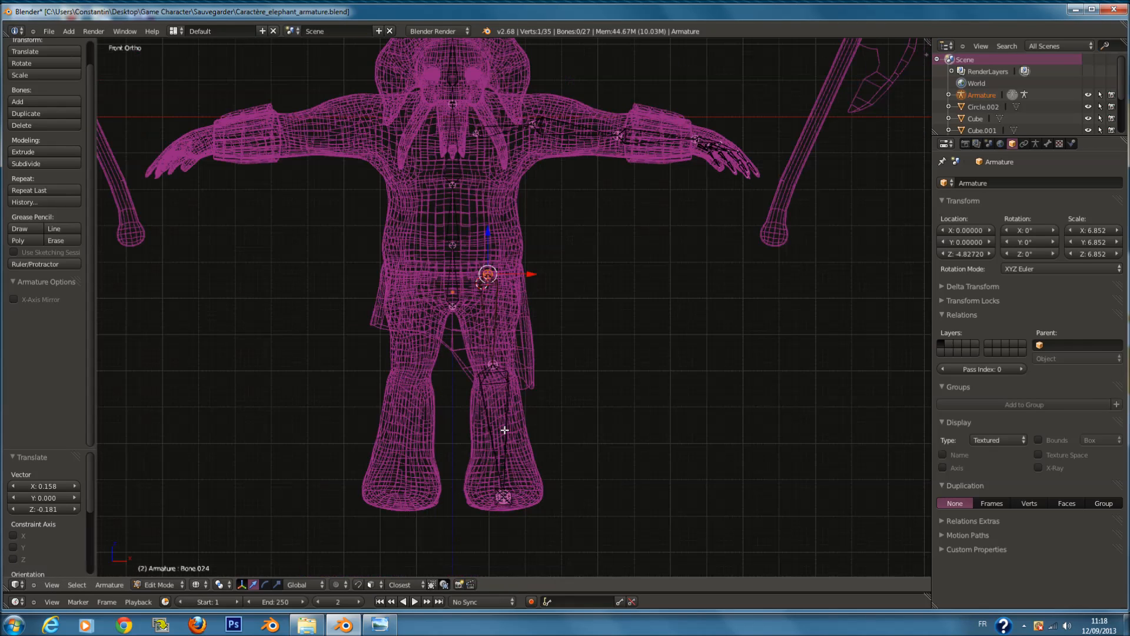
Step: Select the linked thigh, shin and foot bones and recalculate their roll with X Axis
right_click(508, 395)
right_click(504, 356, "shift")
right_click(490, 321)
right_click(504, 496)
right_click(492, 300)
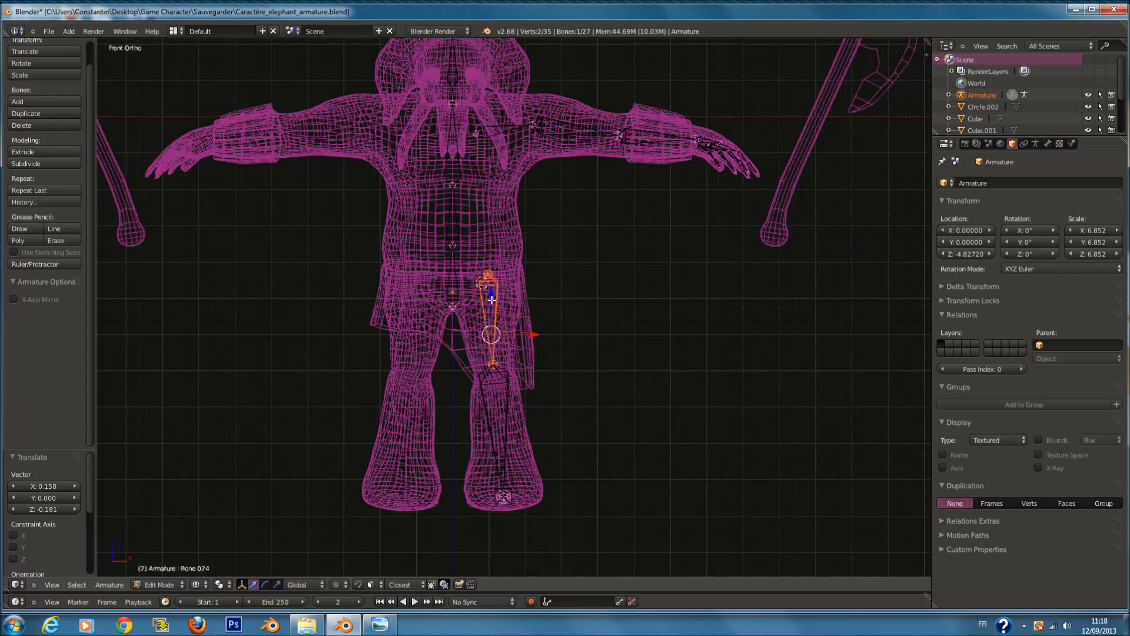
key("l")
key("ctrl+n")
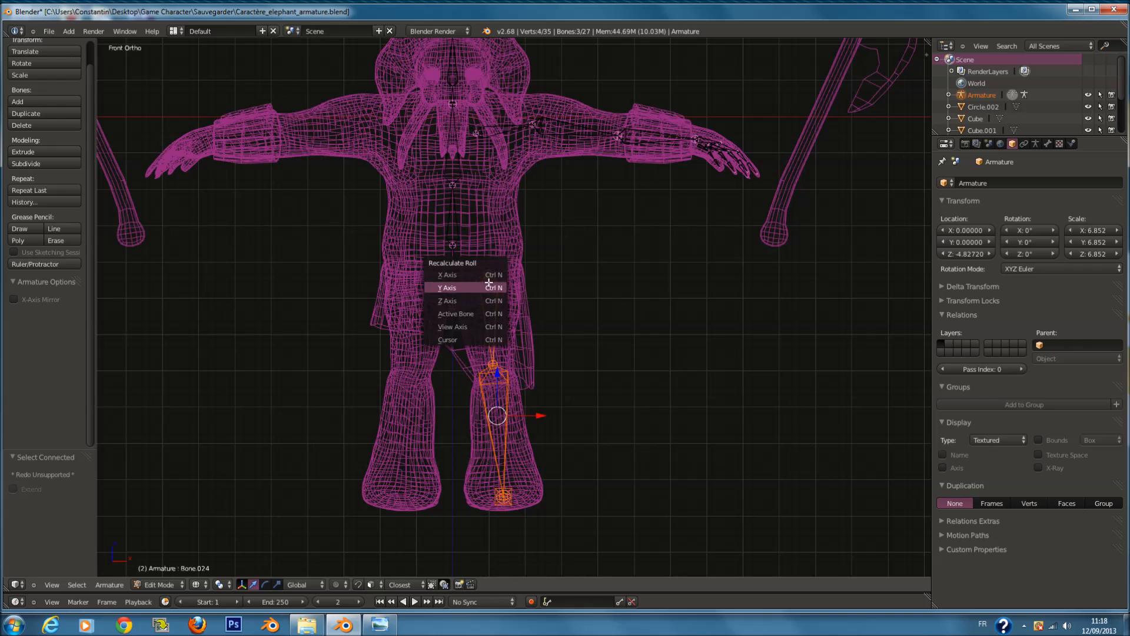
left_click(492, 271)
Step: Try the Y Axis and Z Axis roll recalculations on the leg bones and return to X Axis
key("ctrl+n")
left_click(512, 316)
key("ctrl+n")
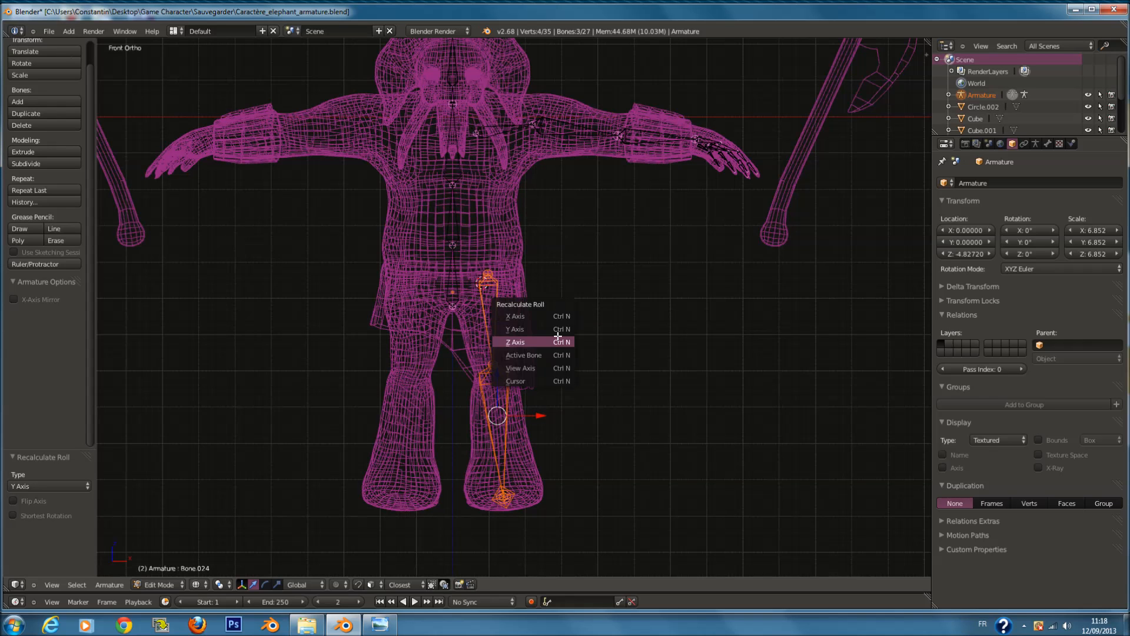
left_click(557, 341)
key("ctrl+n")
left_click(547, 305)
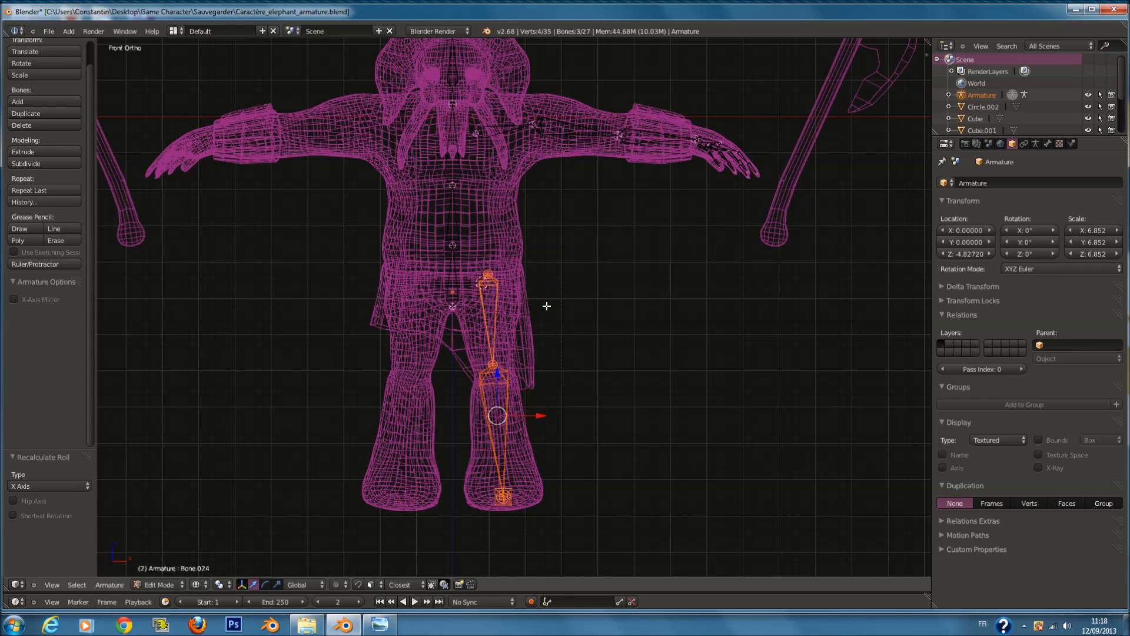
Step: Select all bones of the armature and try the roll recalculation options, finishing with Y Axis
right_click(544, 140)
scroll(563, 210, "down", 1)
key("a")
key("a")
key("ctrl+s")
key("ctrl+n")
left_click(588, 307)
key("ctrl+n")
left_click(608, 205)
key("ctrl+n")
left_click(608, 237)
key("ctrl+n")
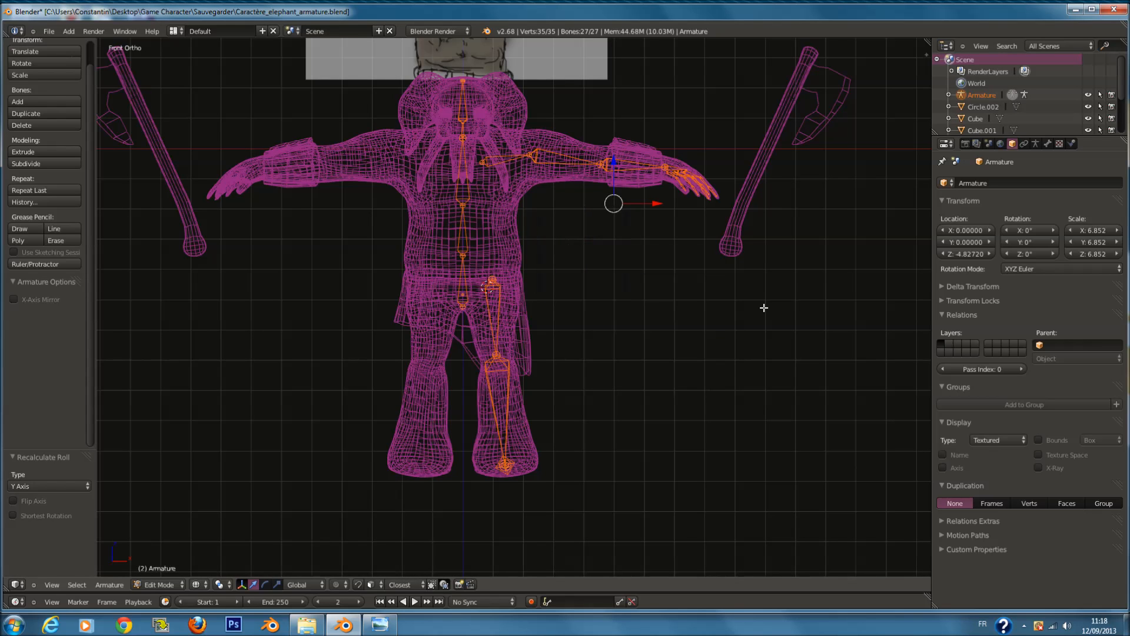
Step: In the side view, recalculate the roll of the foot bone alone, then select all bones to check the armature
key("KP_3")
right_click(498, 457)
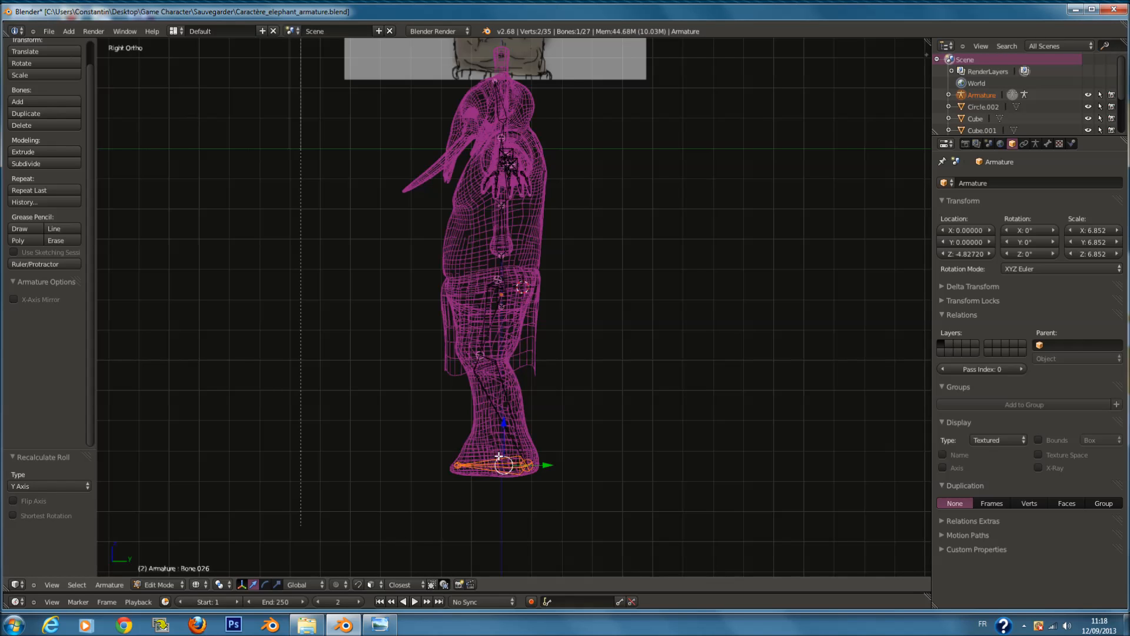
key("ctrl+n")
left_click(528, 446)
scroll(528, 223, "up", 1)
key("a")
key("a")
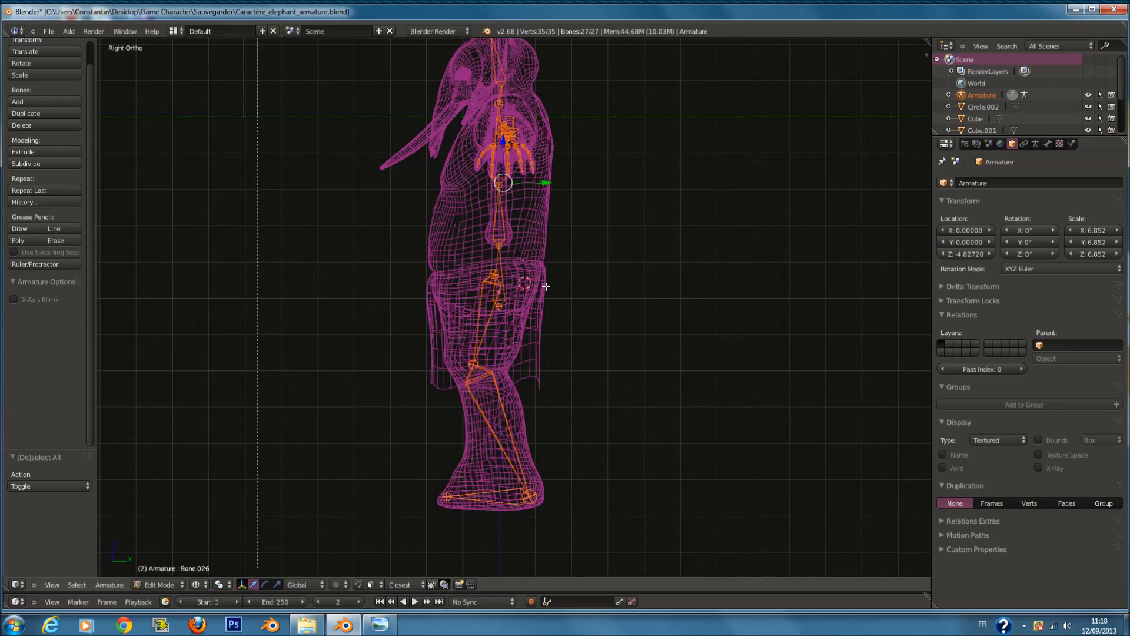
scroll(546, 298, "up", 3, "shift")
middle_click_drag(546, 297, 732, 235)
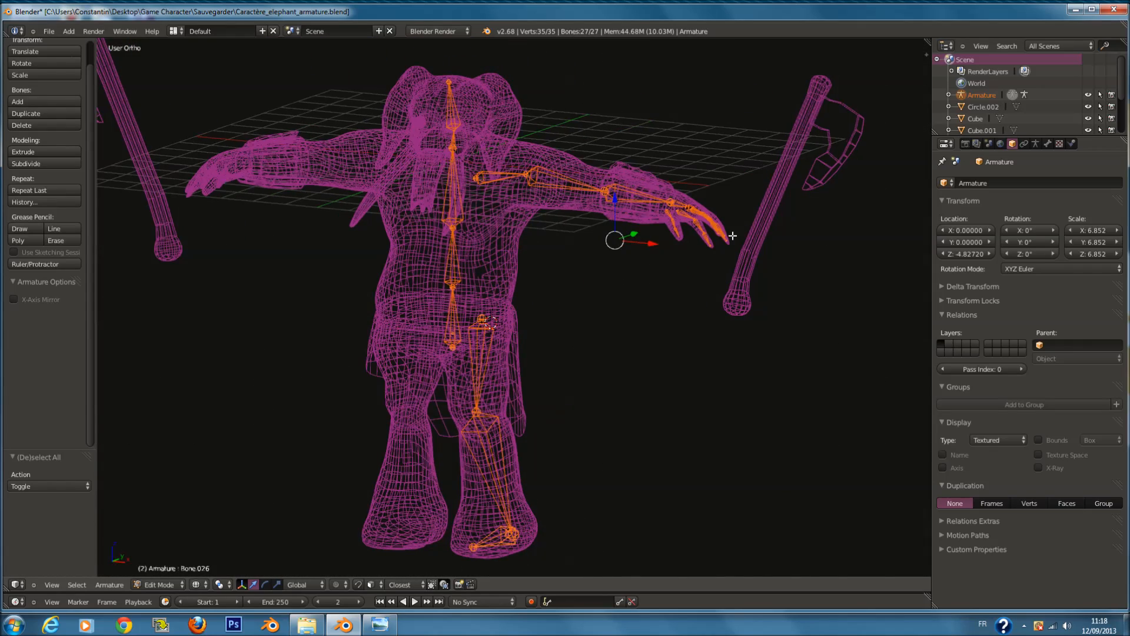
Step: Parent the thigh bone to the pelvis bone with Keep Offset
key("KP_1")
right_click(477, 352)
scroll(477, 352, "down", 1)
scroll(469, 347, "up", 2)
right_click(448, 337, "shift")
key("ctrl+p")
left_click(449, 334)
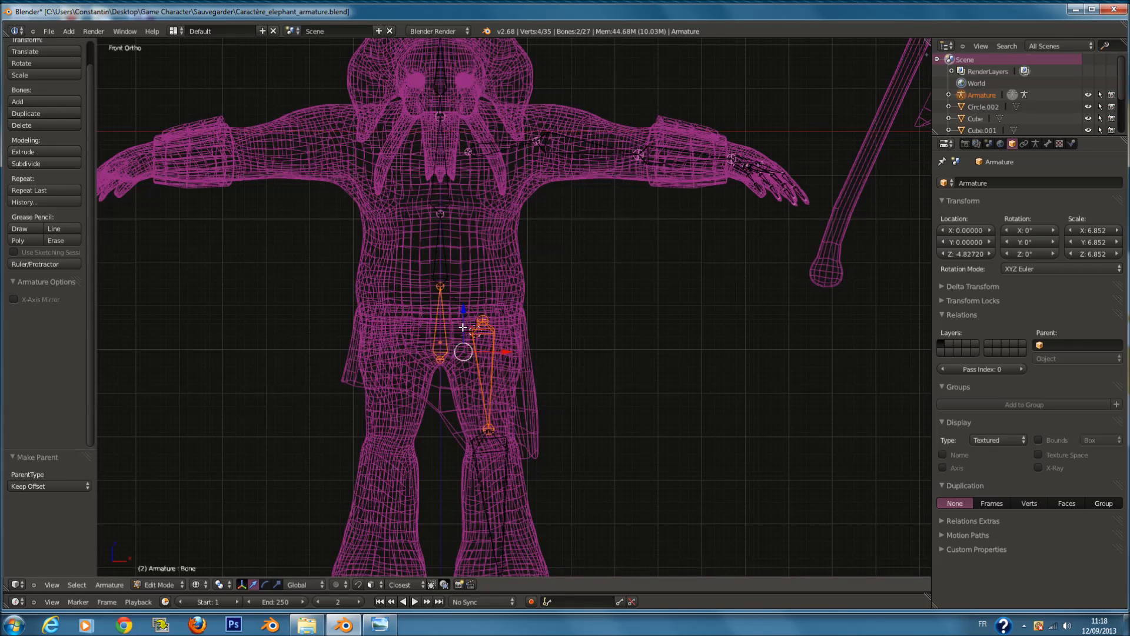
Step: Return to Object Mode and save over the existing Caractère_elephant_armature.blend file
scroll(501, 311, "down", 1)
key("Tab")
scroll(555, 239, "down", 2)
key("ctrl+s")
left_click(524, 272)
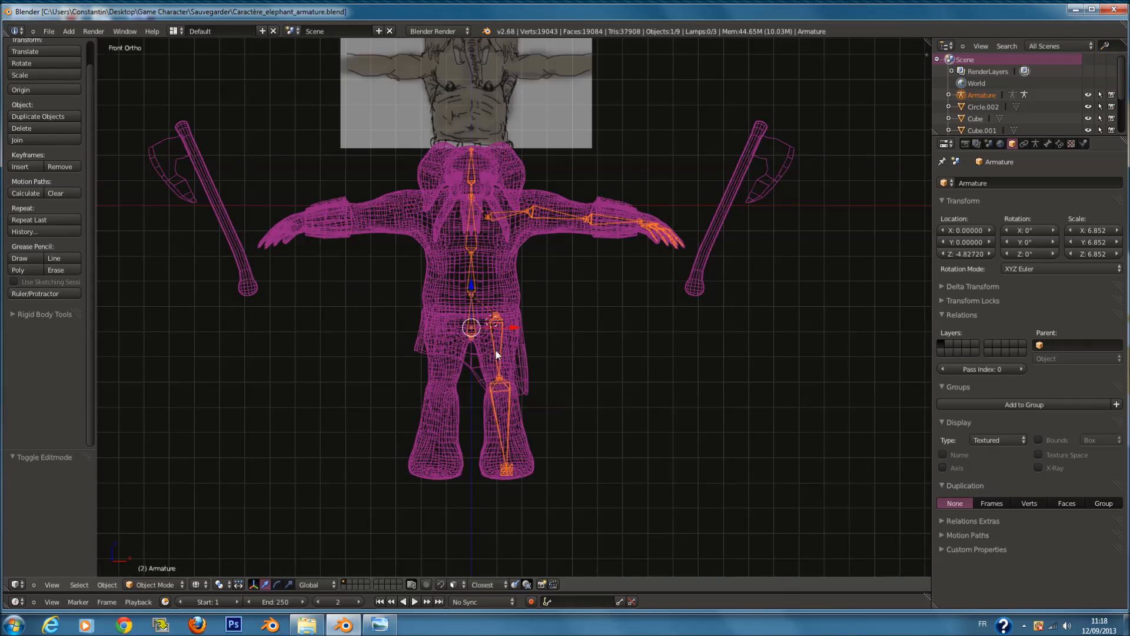
Step: Shift the knee joint about 0.137 along X in Edit Mode, then return to Object Mode
scroll(496, 353, "up", 1)
key("Tab")
right_click(496, 393)
left_click_drag(520, 394, 525, 390)
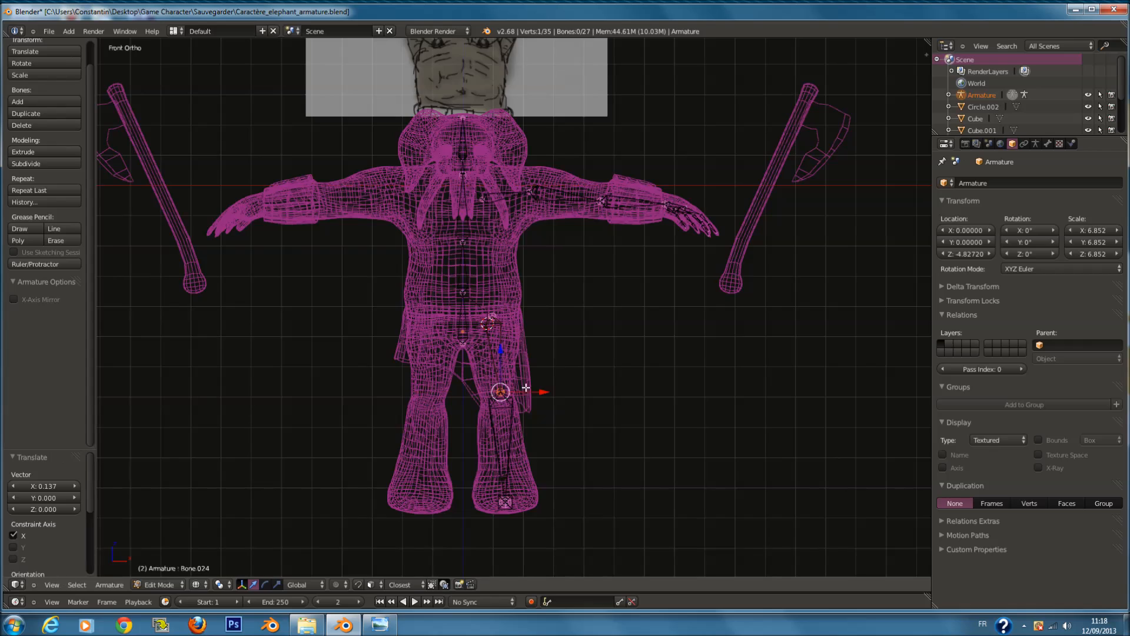
scroll(524, 342, "up", 4, "shift")
key("Tab")
scroll(522, 277, "down", 1)
scroll(520, 272, "down", 2, "ctrl")
middle_click_drag(521, 272, 474, 303)
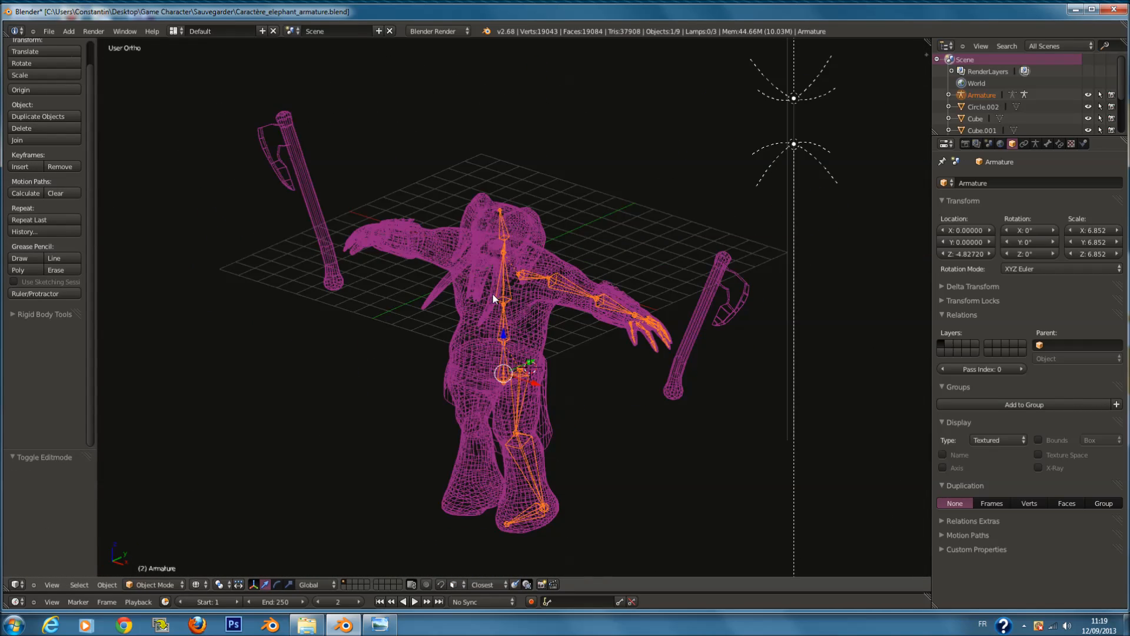
Step: Save the file with the adjusted knee joint, ending in Object Mode
key("KP_1")
scroll(530, 277, "up", 4)
key("Tab")
key("ctrl+s")
left_click(566, 201)
key("a")
key("Tab")
key("ctrl+s")
left_click(505, 327)
Step: Switch the armature to Pose Mode
left_click(177, 586)
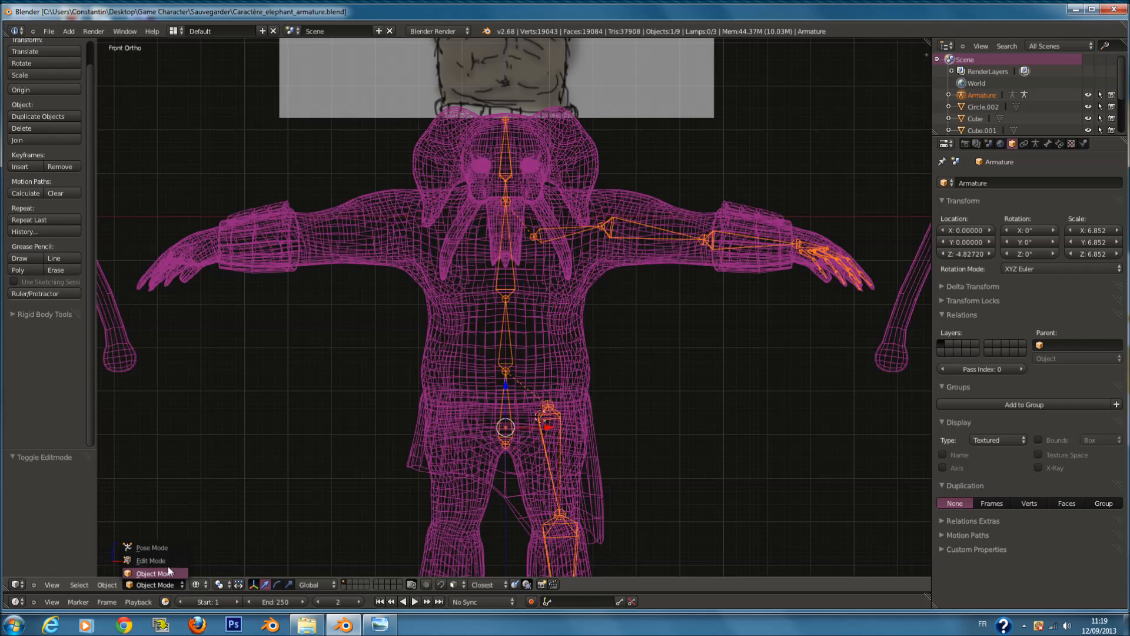
left_click(164, 561)
left_click(161, 585)
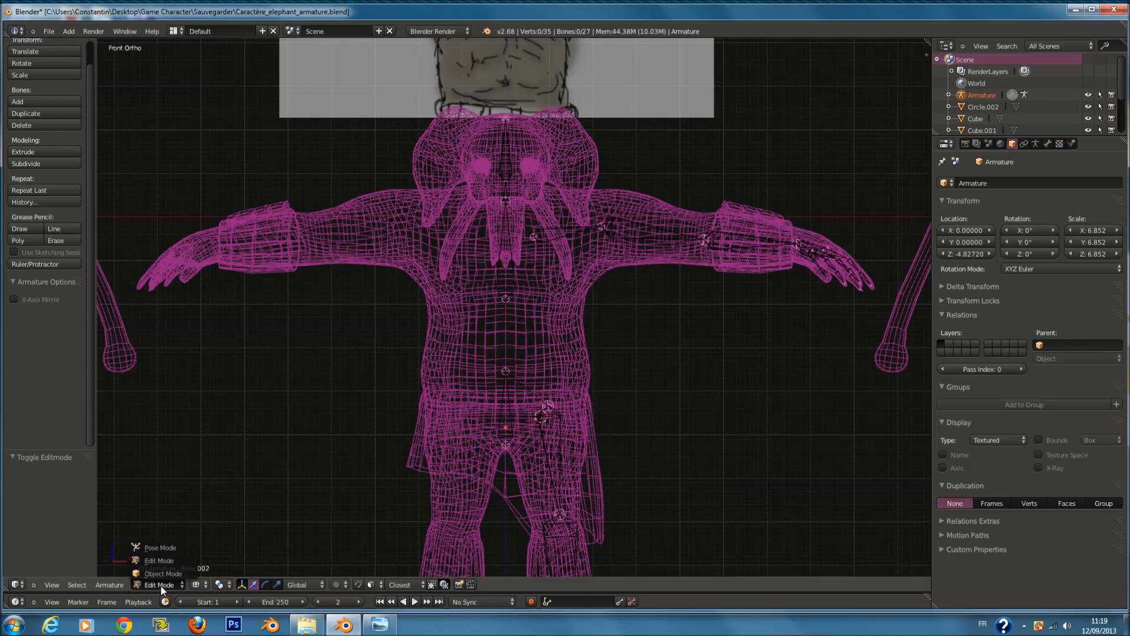
left_click(164, 549)
Step: Select the head bone and rename it as Tete
right_click(514, 209)
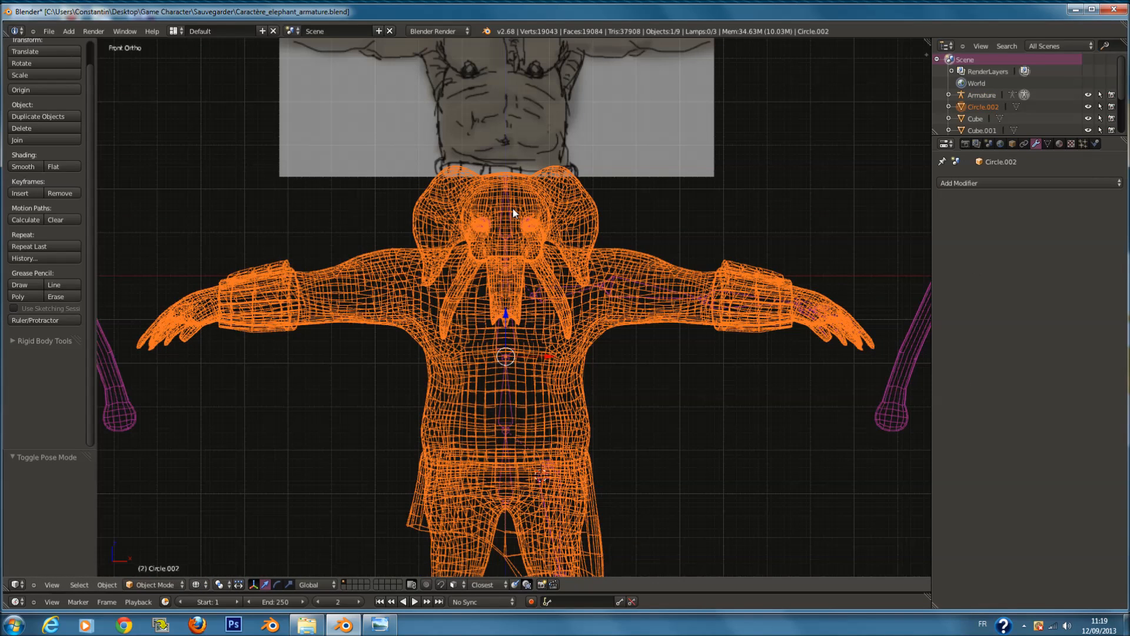
right_click(506, 209)
left_click(1048, 143)
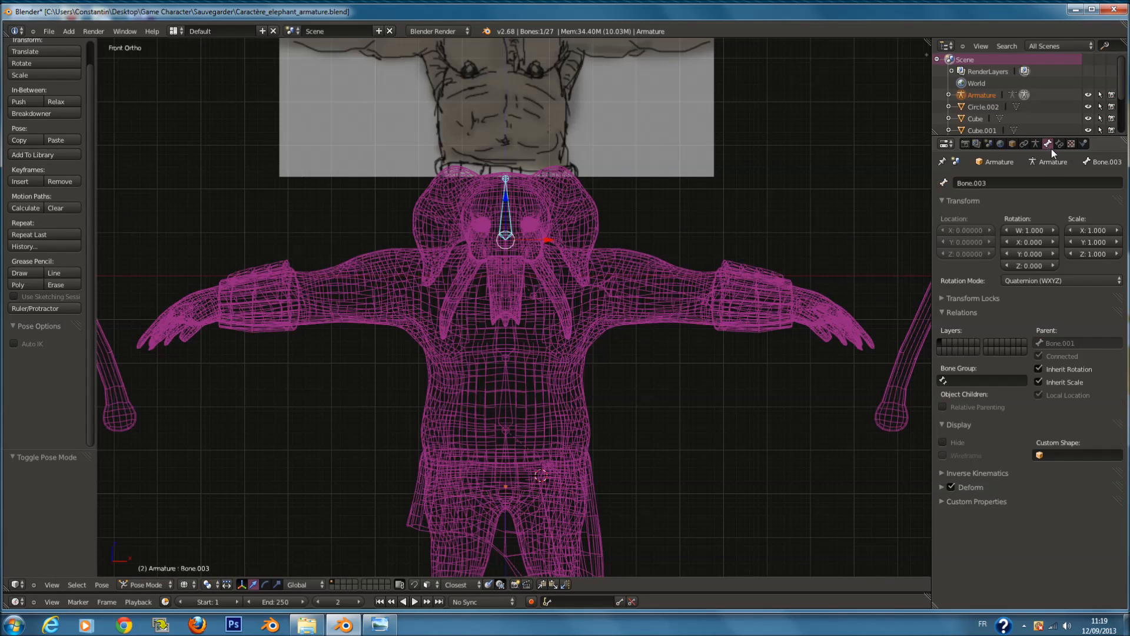
left_click(1024, 183)
type("T")
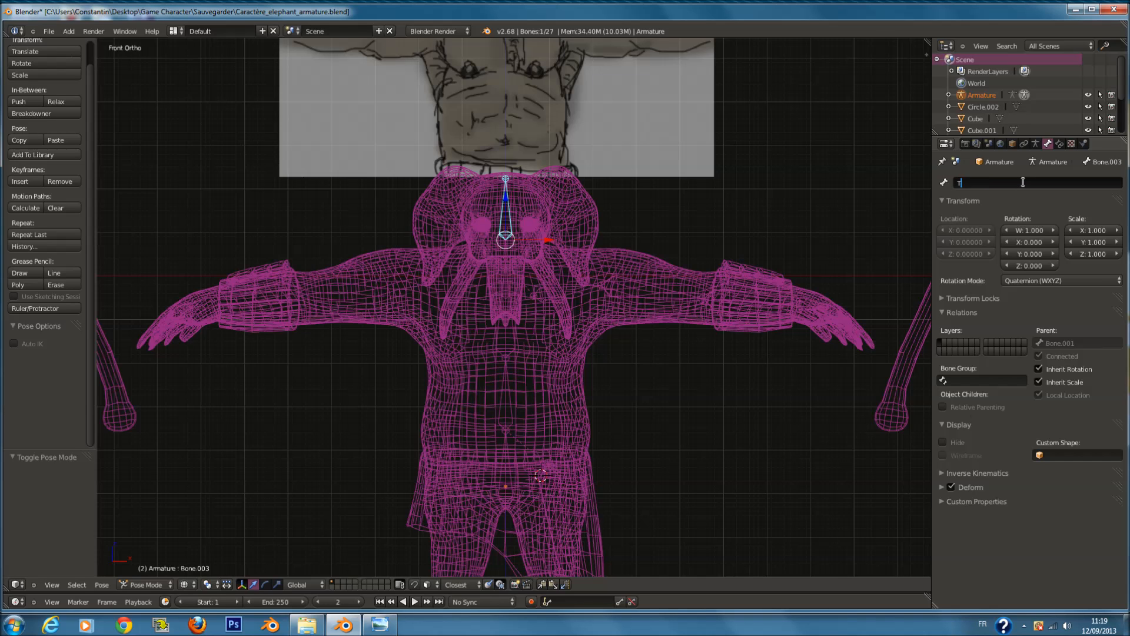
key("Return")
Step: Select the neck bone and rename it as Coup
key("a")
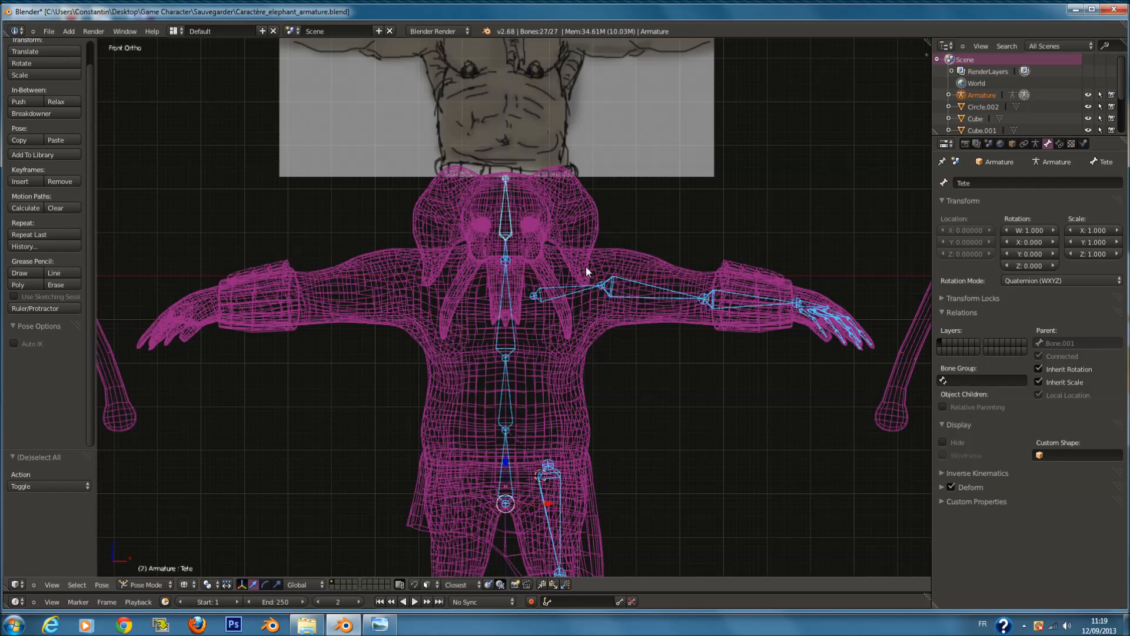
scroll(588, 268, "up", 3)
key("a")
right_click(504, 211)
left_click(1054, 183)
type("coup")
key("Return")
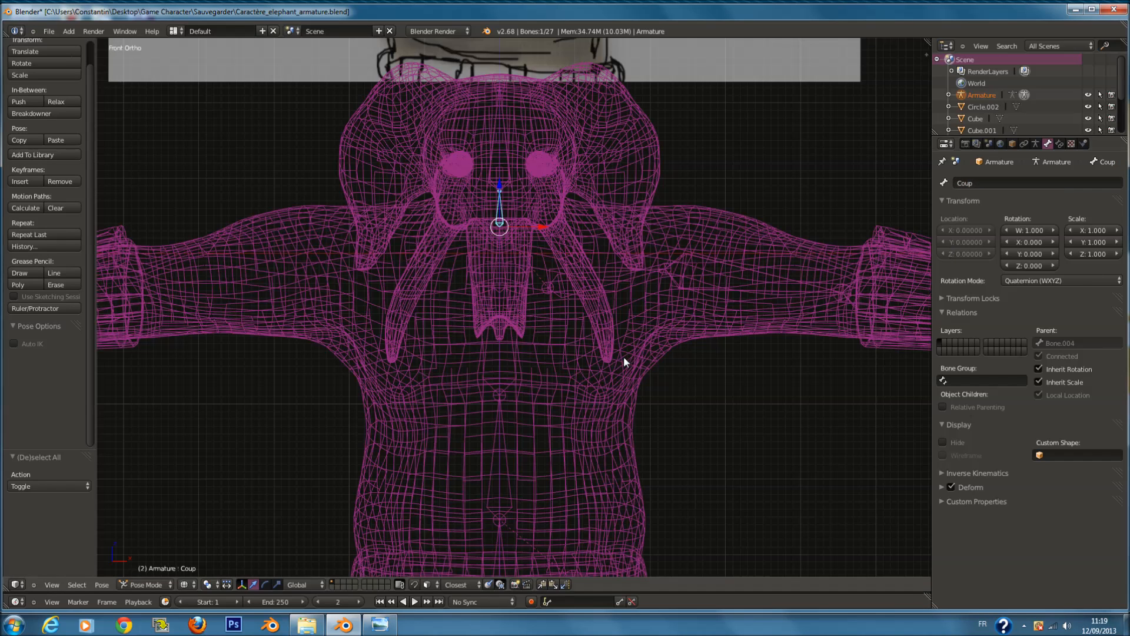
Step: Select the chest bone below the neck and rename it as Toraxe
right_click(514, 340)
scroll(588, 321, "down", 3)
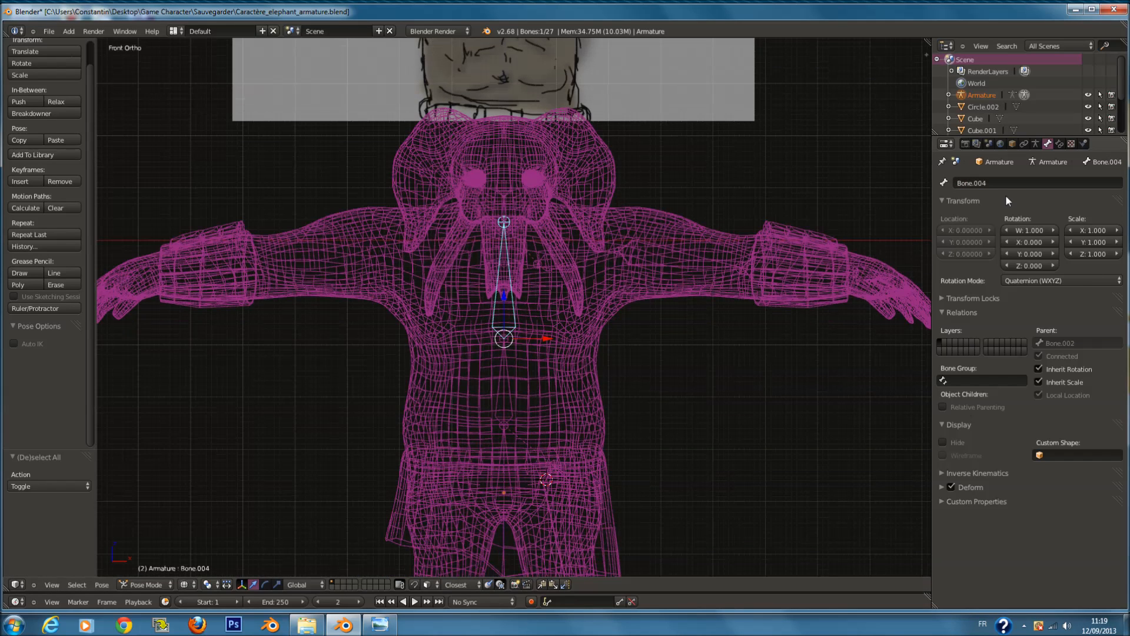
double_click(1001, 184)
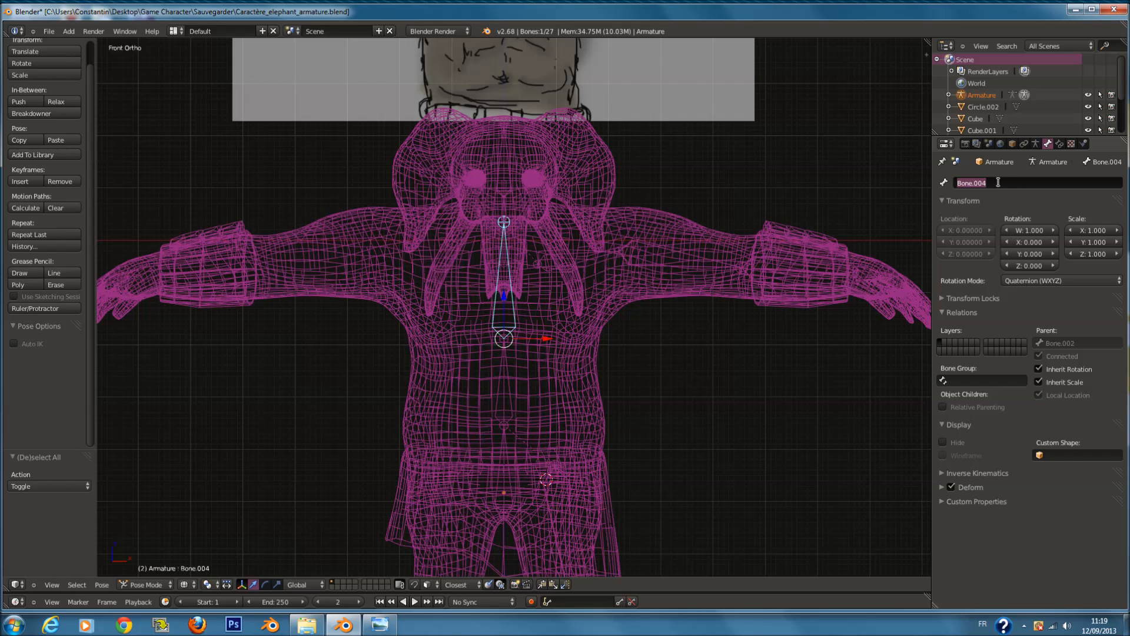
type("Toraxe")
key("Return")
scroll(318, 463, "down", 3, "shift")
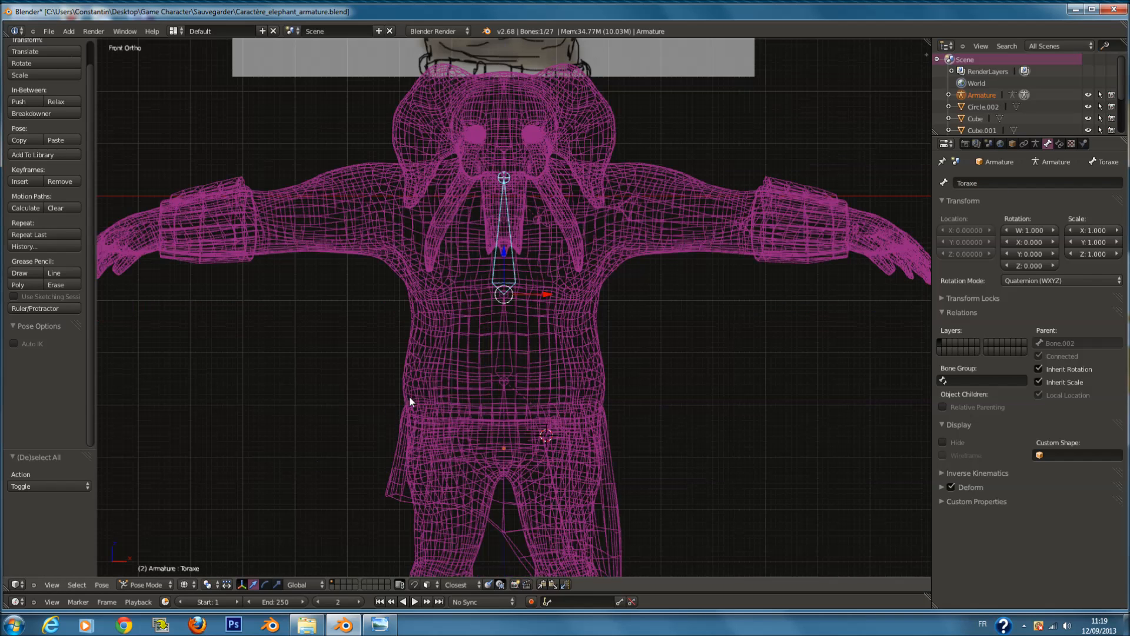
Step: Remove the final e from the chest bone's name and put it back
double_click(982, 183)
key("BackSpace")
key("Return")
left_click(977, 182)
left_click(981, 180)
type("e")
key("Return")
Step: Select the spine bone below the chest and rename it as Colone_vértébrale
scroll(610, 282, "down", 3, "shift")
right_click(510, 324)
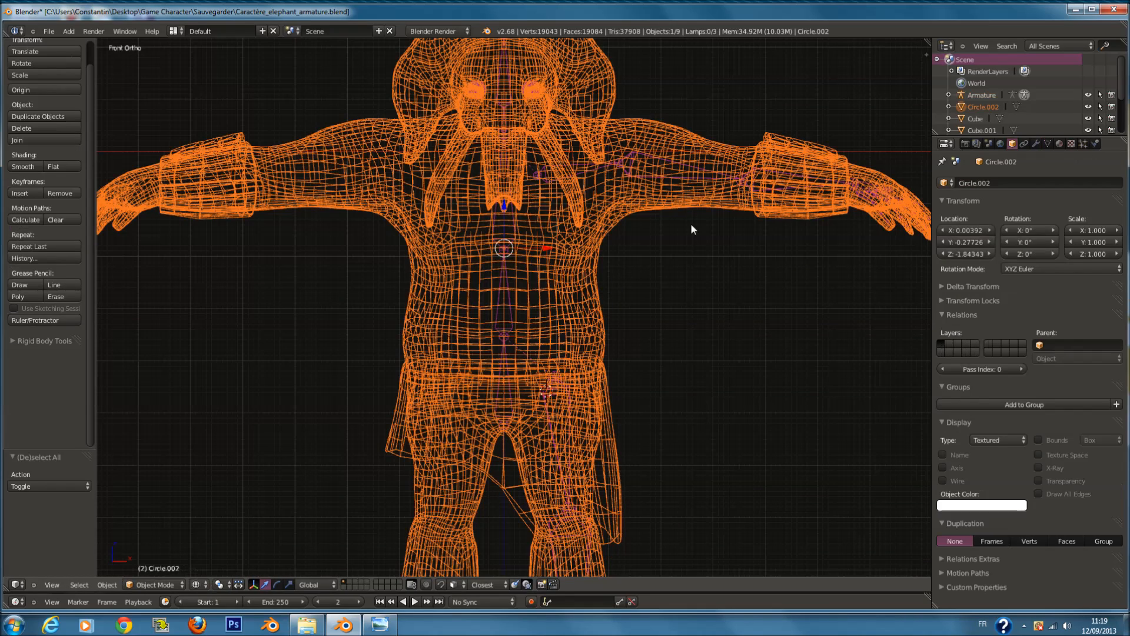
right_click(508, 282)
left_click(998, 182)
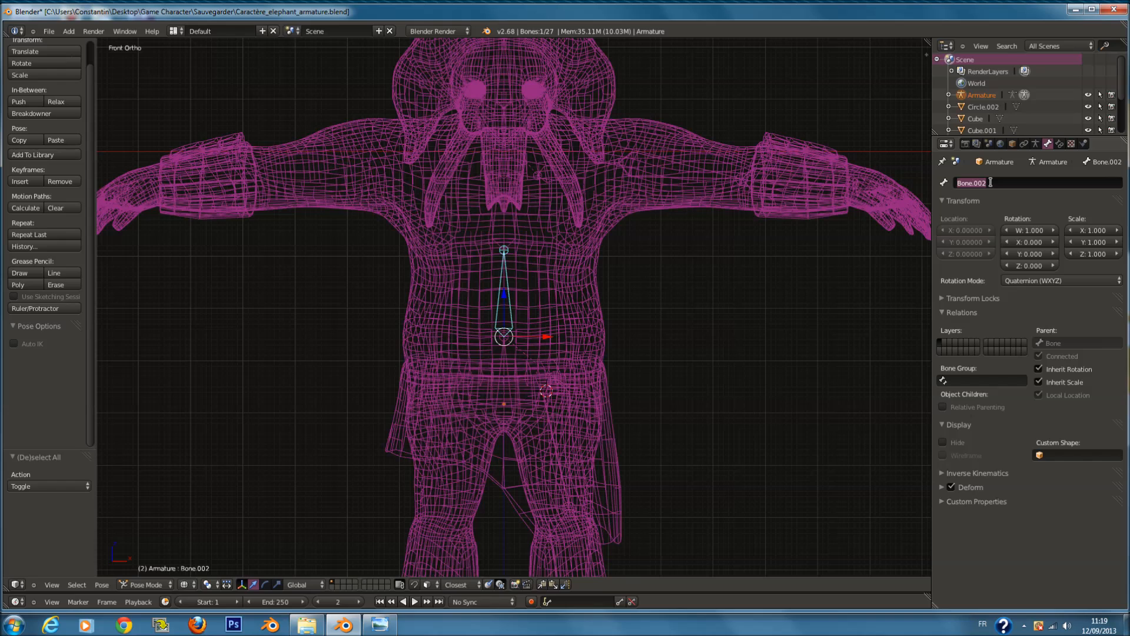
type("Colone_vértébrale")
key("Return")
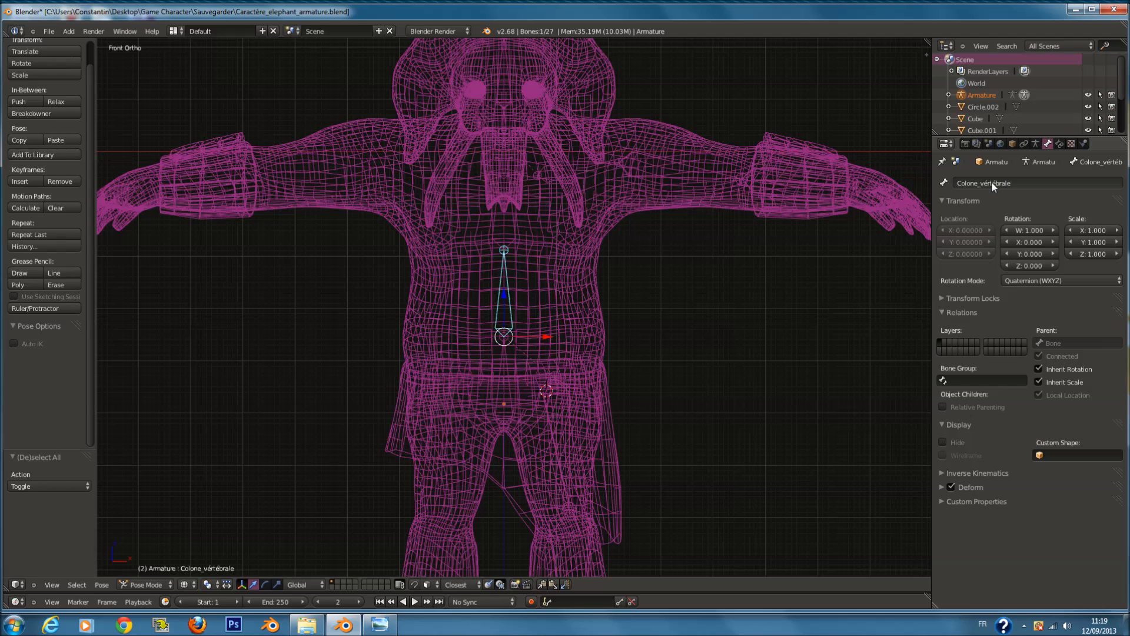
Step: Rename the pelvis bone at the base of the spine as Bassin
right_click(513, 381)
left_click(1064, 179)
type("Bassin")
key("Return")
key("a")
key("a")
Step: Select the shoulder bone and rename it as épaule.L
middle_click_drag(583, 133, 566, 238, "shift")
right_click(535, 257)
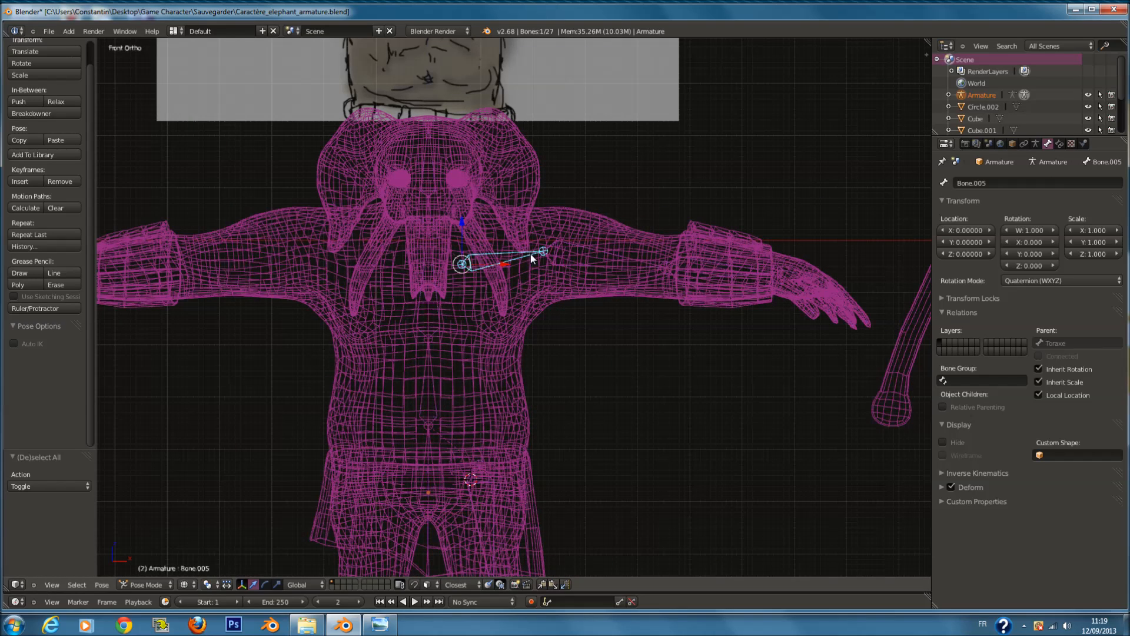
left_click(991, 181)
type("e.L")
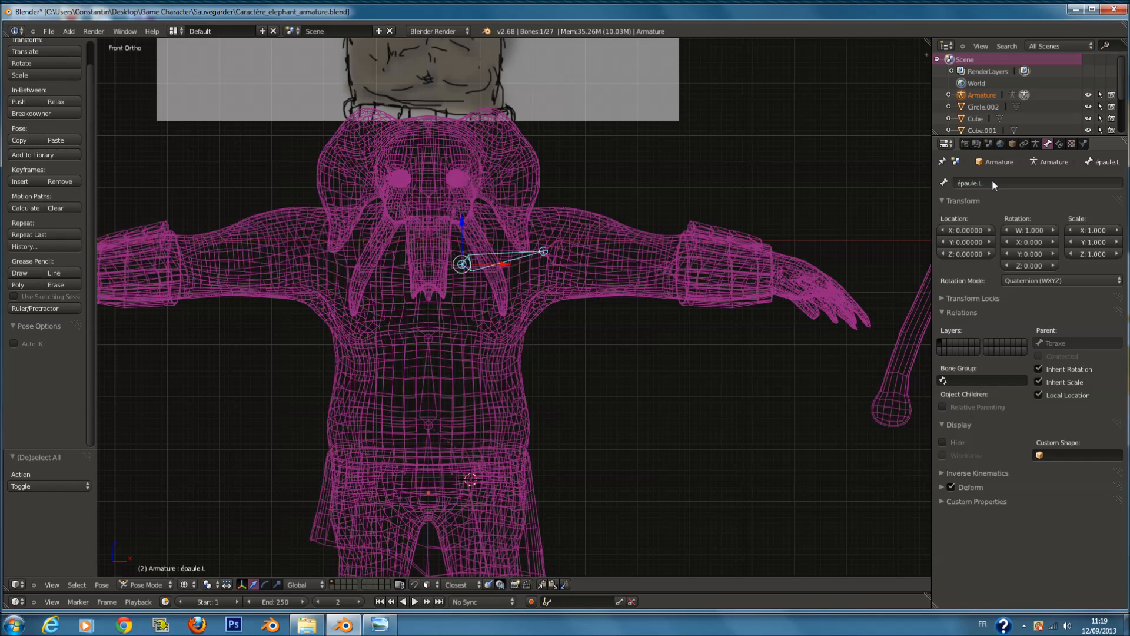
key("Return")
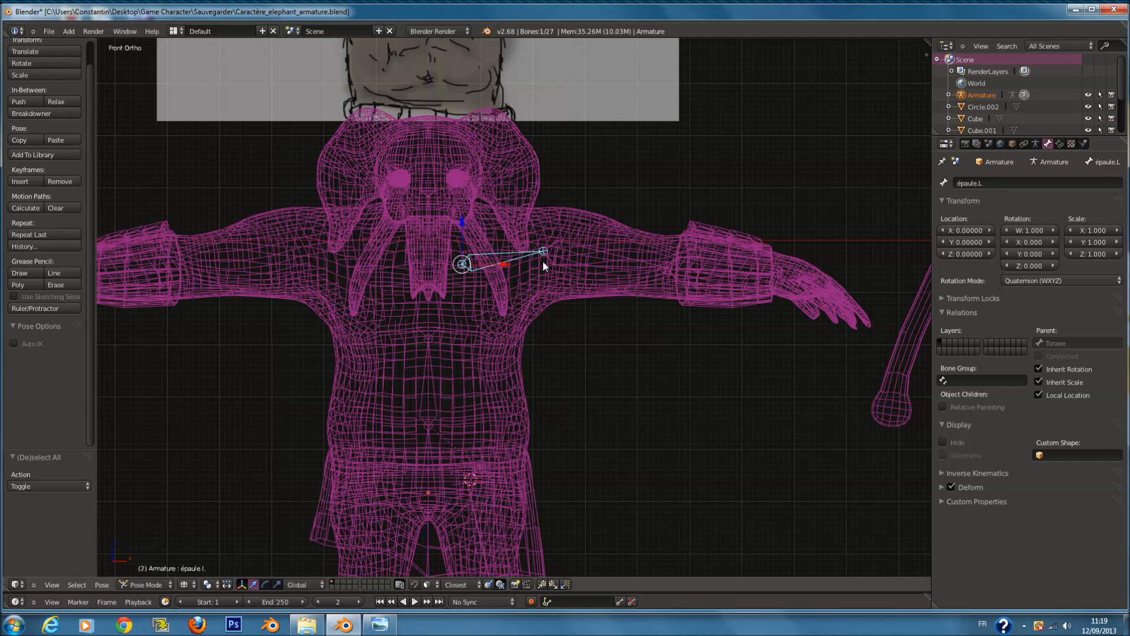
Step: Select the upper arm bone and rename it as Bras_supérieur.L
right_click(598, 257)
left_click(987, 180)
type("Br")
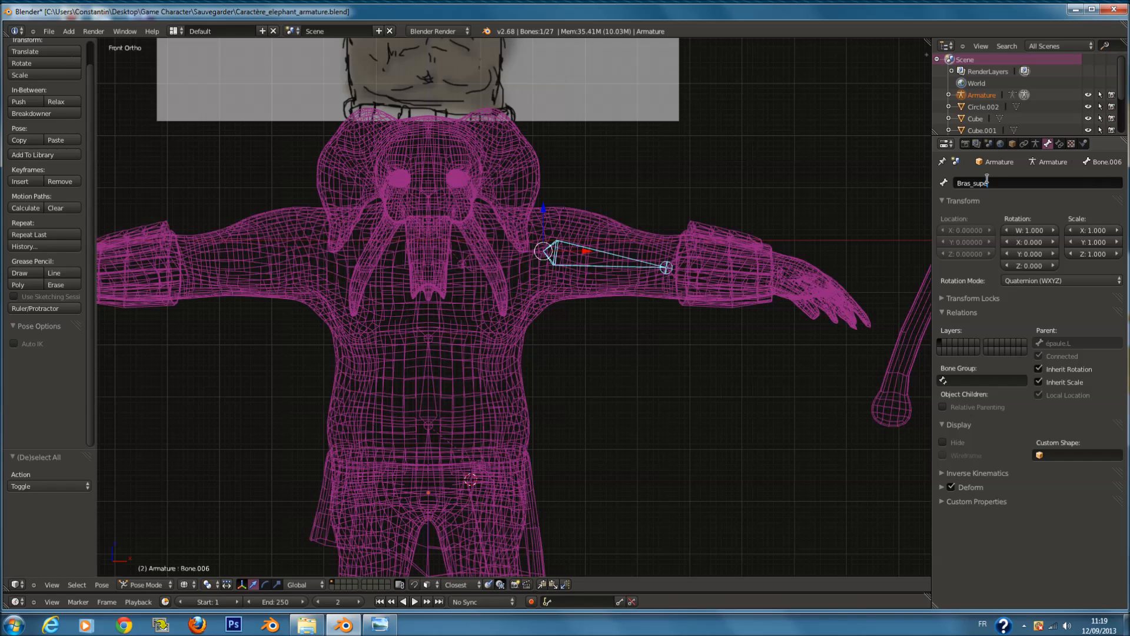
type("as_supérieur.L")
key("Return")
Step: Select the forearm bone and rename it as Bras_inférieur.L
right_click(752, 273)
left_click(1018, 184)
type("B")
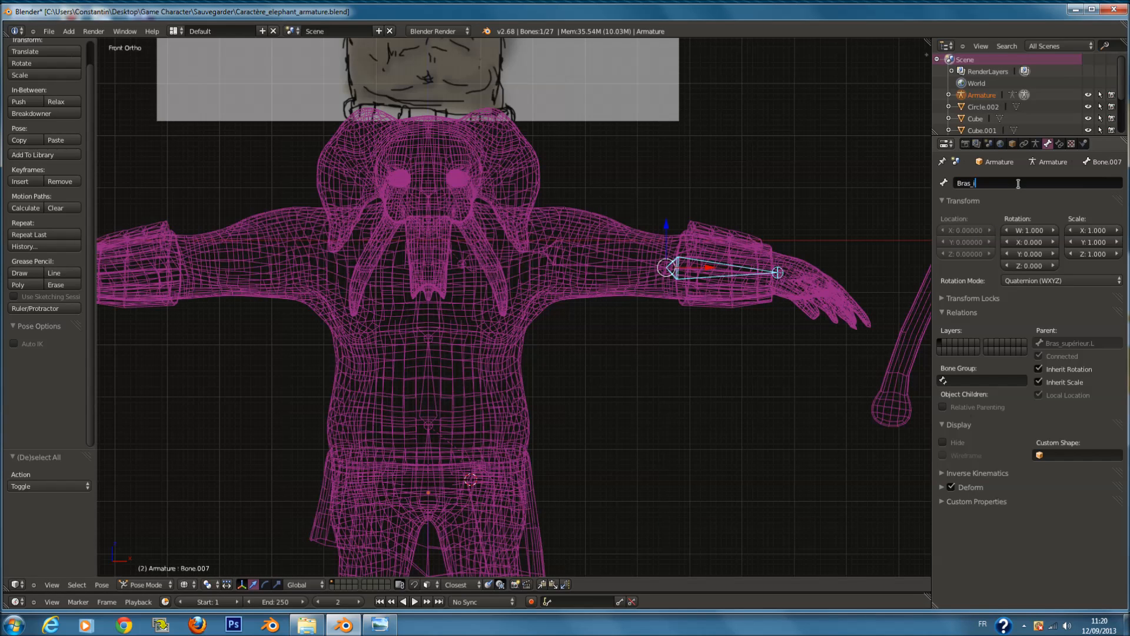
type("e")
key("BackSpace")
type("ieur.L")
key("Return")
Step: Select the hand bone at the wrist and rename it as Main.L
right_click(792, 274)
left_click(1046, 181)
type("Main")
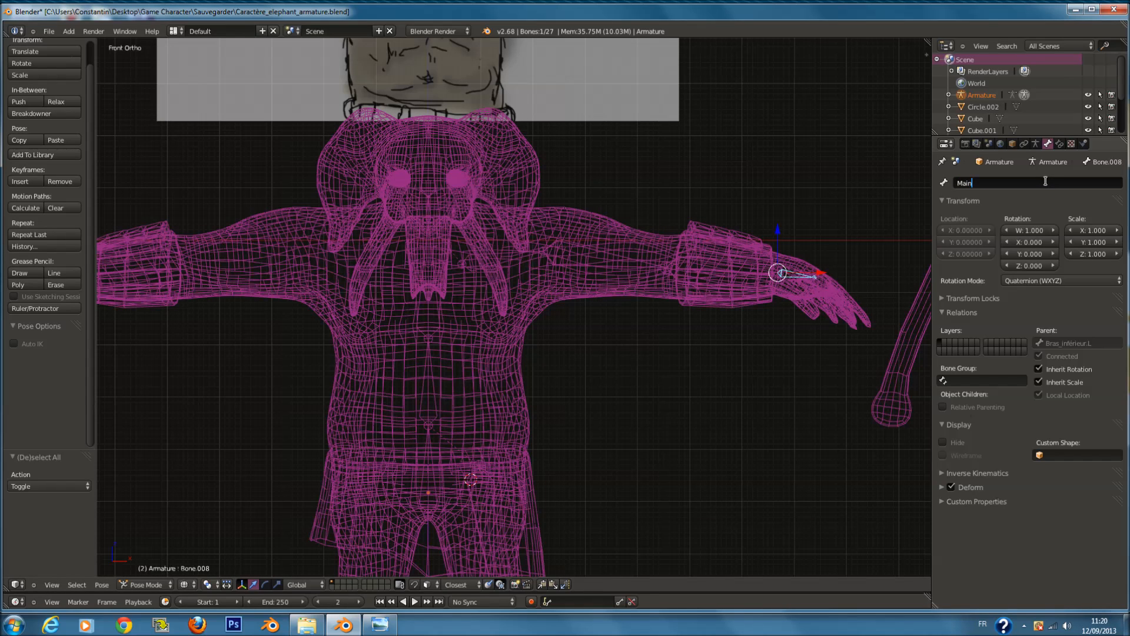
key("Return")
Step: Deselect all bones and save the renamed spine and arm bones over the existing file
key("a")
key("a")
scroll(619, 259, "down", 1)
key("ctrl+s")
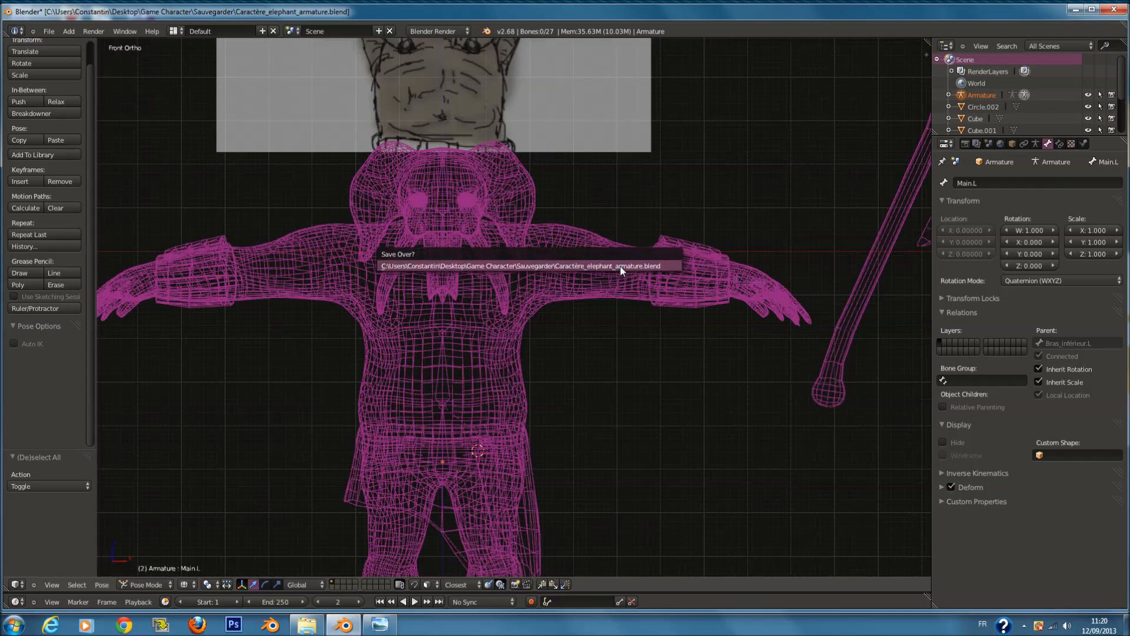
left_click(620, 263)
Step: Select the thigh bone and rename it as Jambe_supérieur.L
scroll(612, 274, "down", 1, "ctrl")
scroll(506, 391, "down", 4, "ctrl")
key("a")
right_click(514, 330)
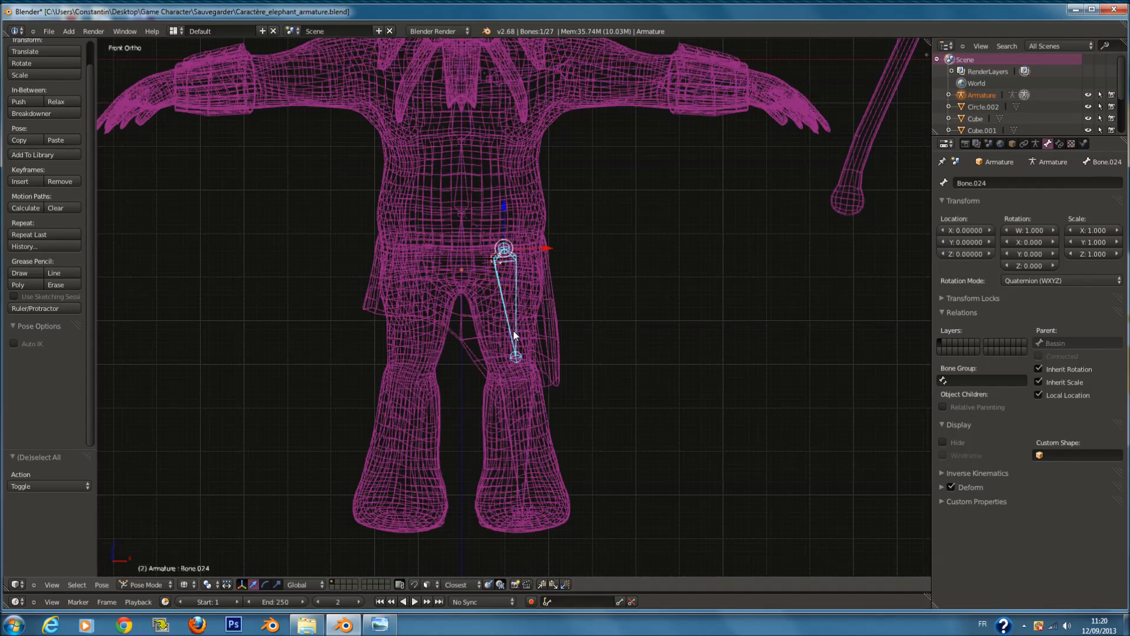
left_click(999, 184)
type("Jam")
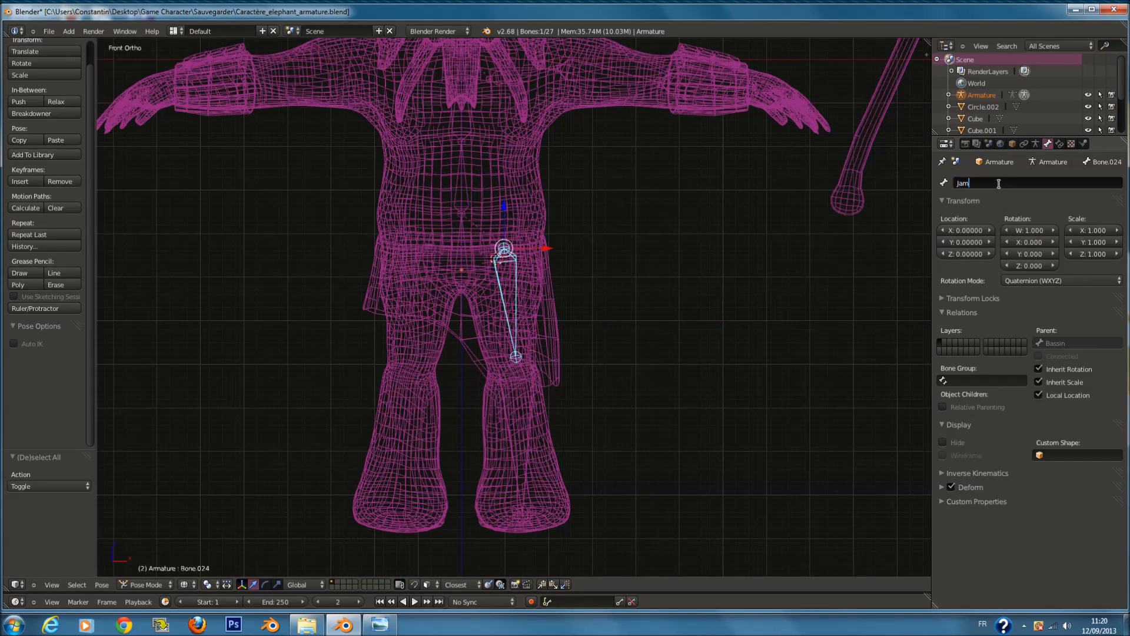
type("be_supérieur.L")
key("Return")
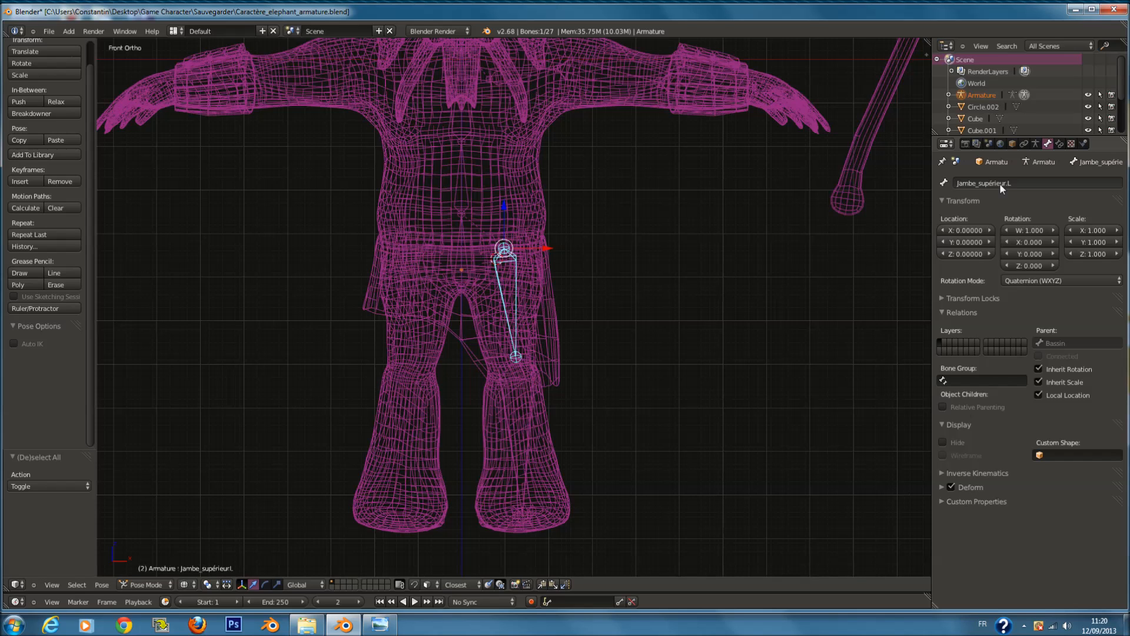
Step: Select the shin bone and rename it as Jambe_inférieur.L
right_click(525, 418)
right_click(525, 418)
left_click(975, 184)
type("Jambe")
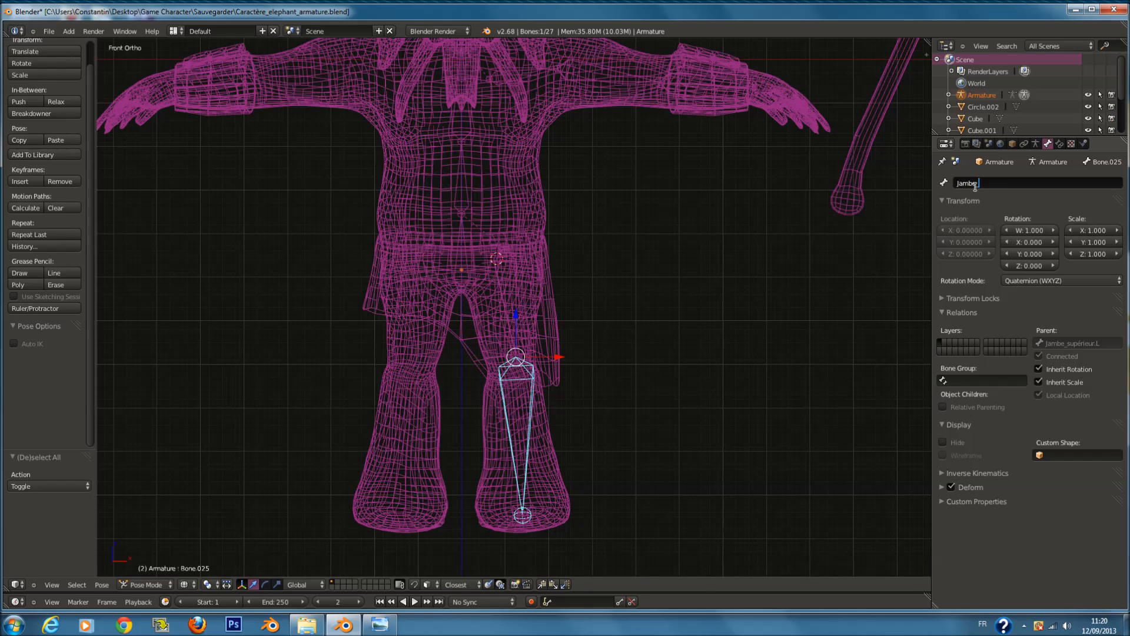
type(" inférieur.L")
key("Return")
Step: Select the foot bone and rename it as Pied.L
middle_click_drag(706, 446, 510, 513)
right_click(510, 513)
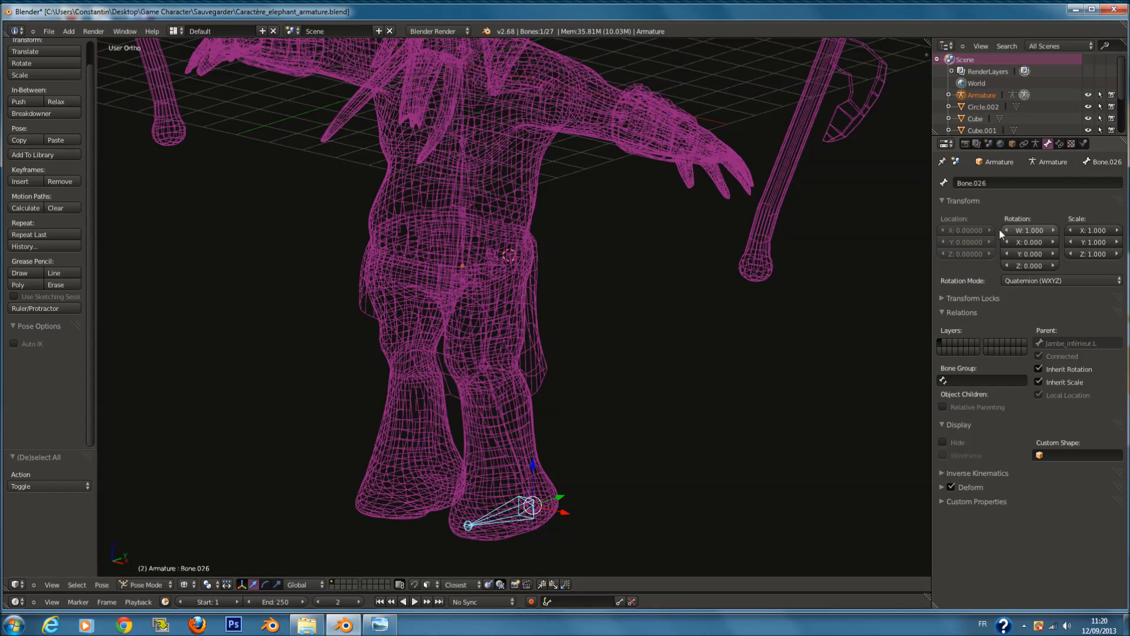
double_click(1002, 183)
type("Pieds")
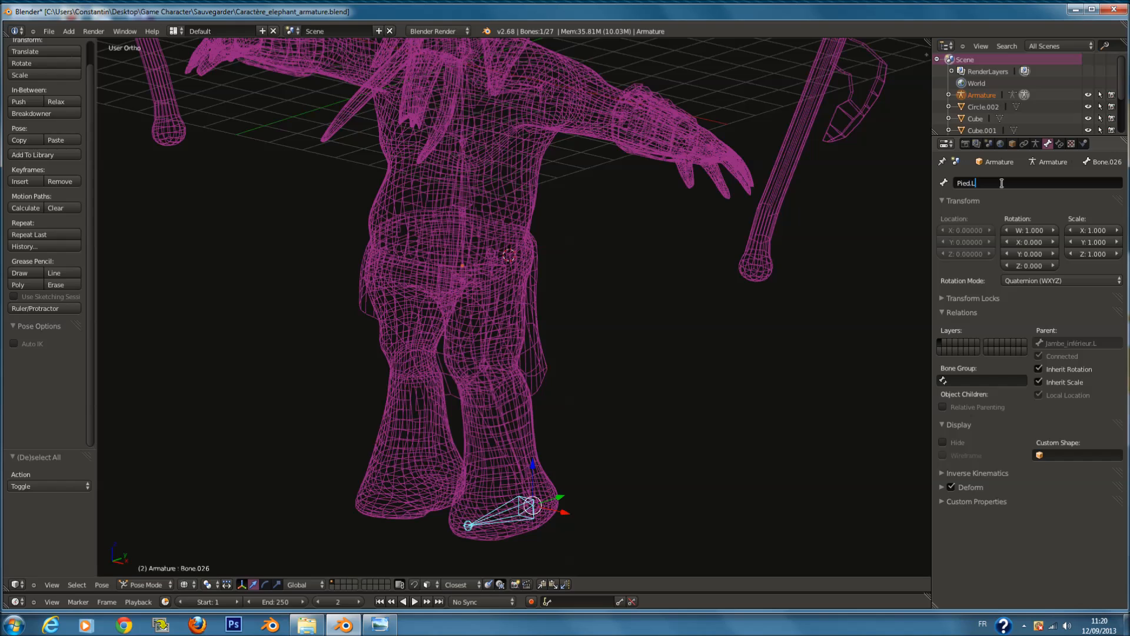
key("Return")
Step: Select all bones and examine the finger bones of the hand up close
key("a")
key("a")
middle_click_drag(789, 226, 550, 303, "shift")
scroll(602, 182, "up", 1)
middle_click_drag(487, 529, 478, 380, "shift")
scroll(492, 437, "down", 1)
scroll(478, 379, "up", 4)
scroll(479, 382, "down", 5, "ctrl")
scroll(480, 390, "up", 4)
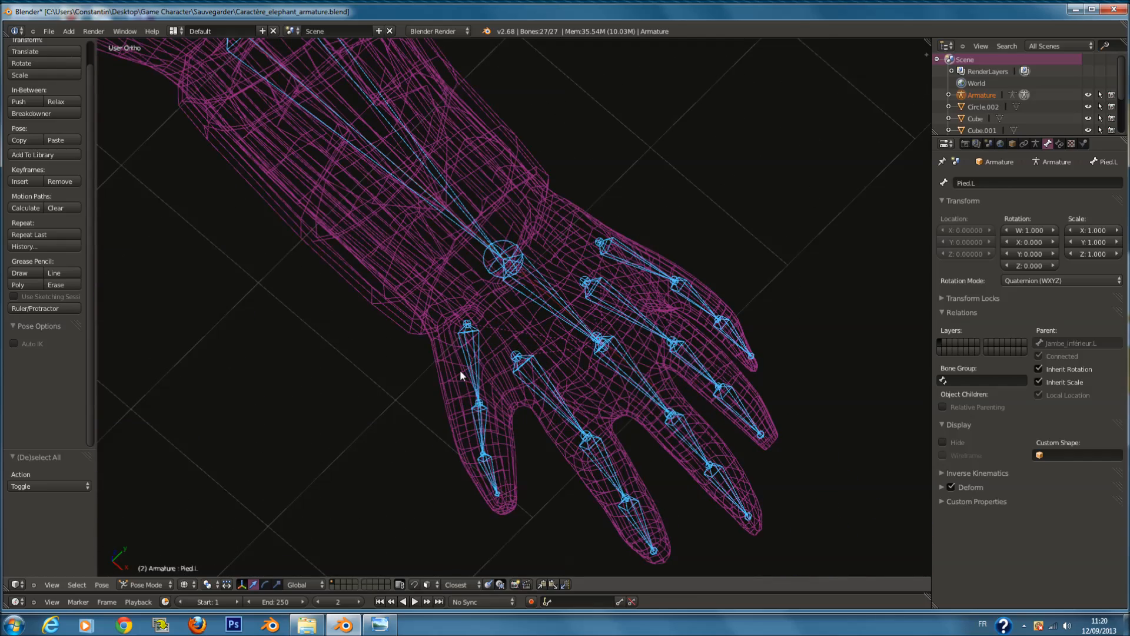
Step: Select the first bone of the thumb and rename it as D1.L
right_click(461, 371)
right_click(479, 360)
left_click(981, 183)
type("D1")
key("Return")
Step: Select the thumb's middle bone and rename it as D2.L
right_click(483, 436)
double_click(994, 183)
type("D2")
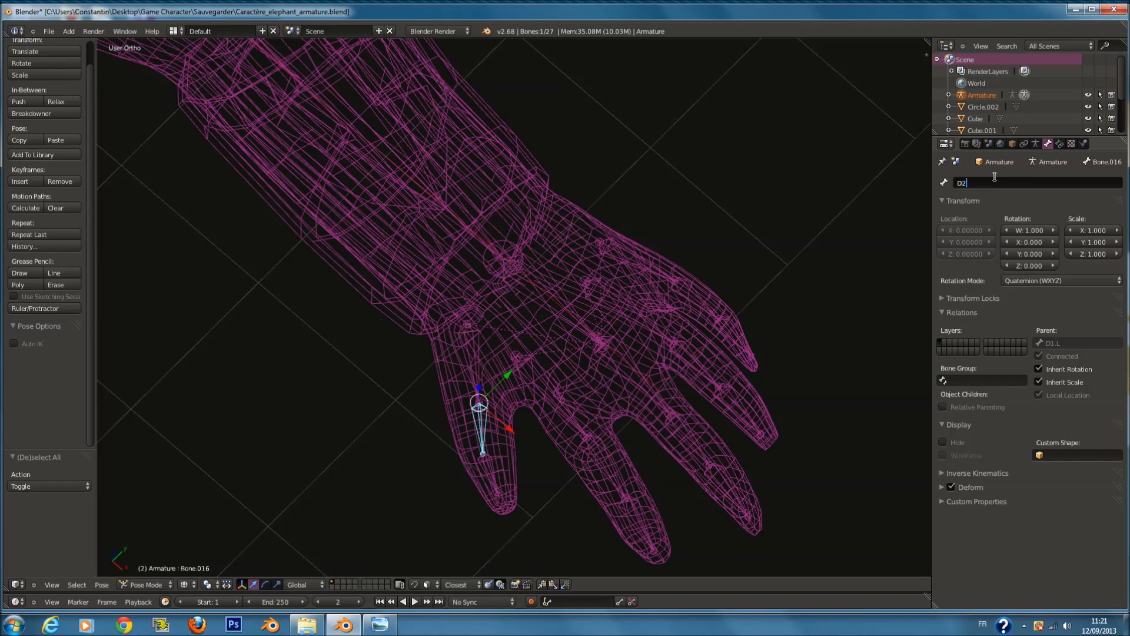
type(".L")
key("Return")
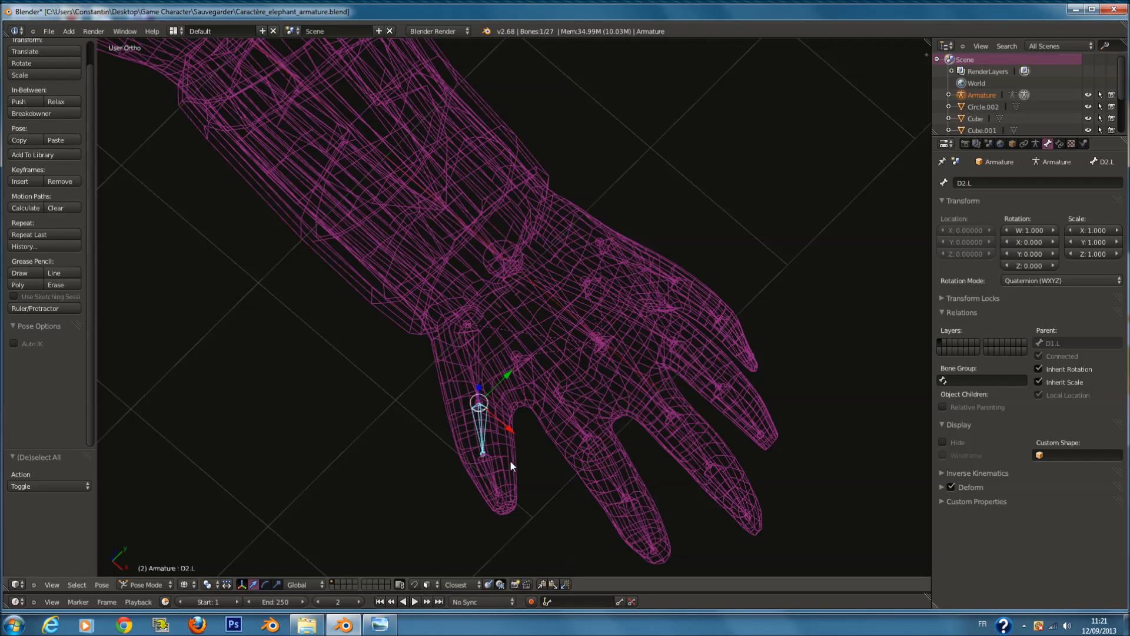
Step: Select the thumb's tip bone and rename it as D3.L
right_click(495, 464)
double_click(1008, 183)
type("D3.L")
key("Return")
Step: Select the palm bone of the finger next to the thumb and rename it as D1.1.L
key("a")
right_click(646, 537)
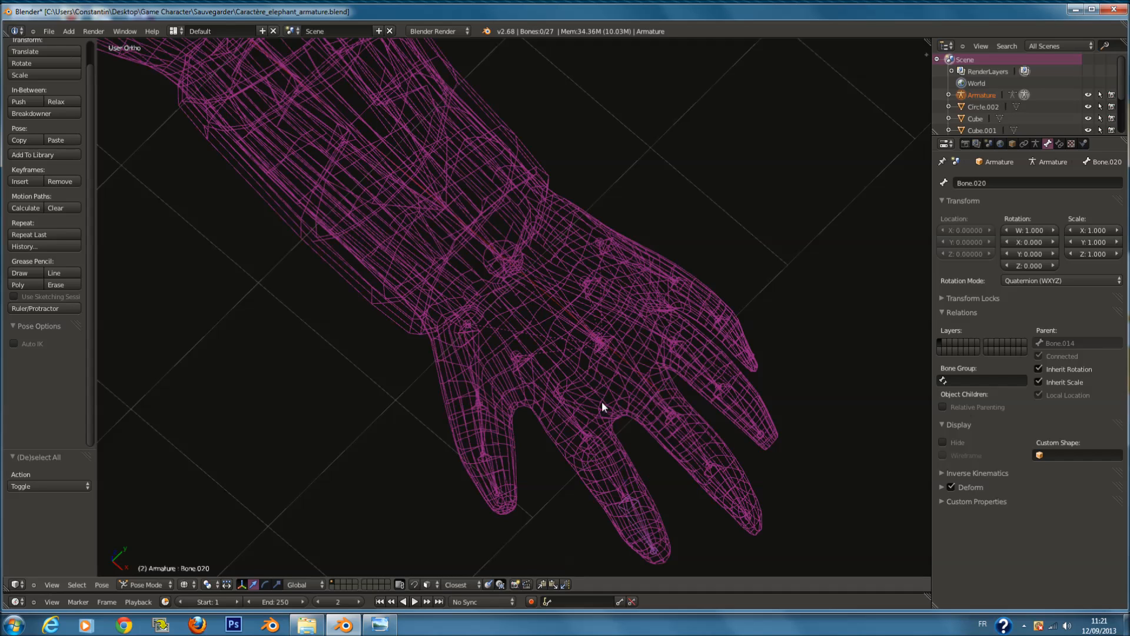
right_click(576, 433)
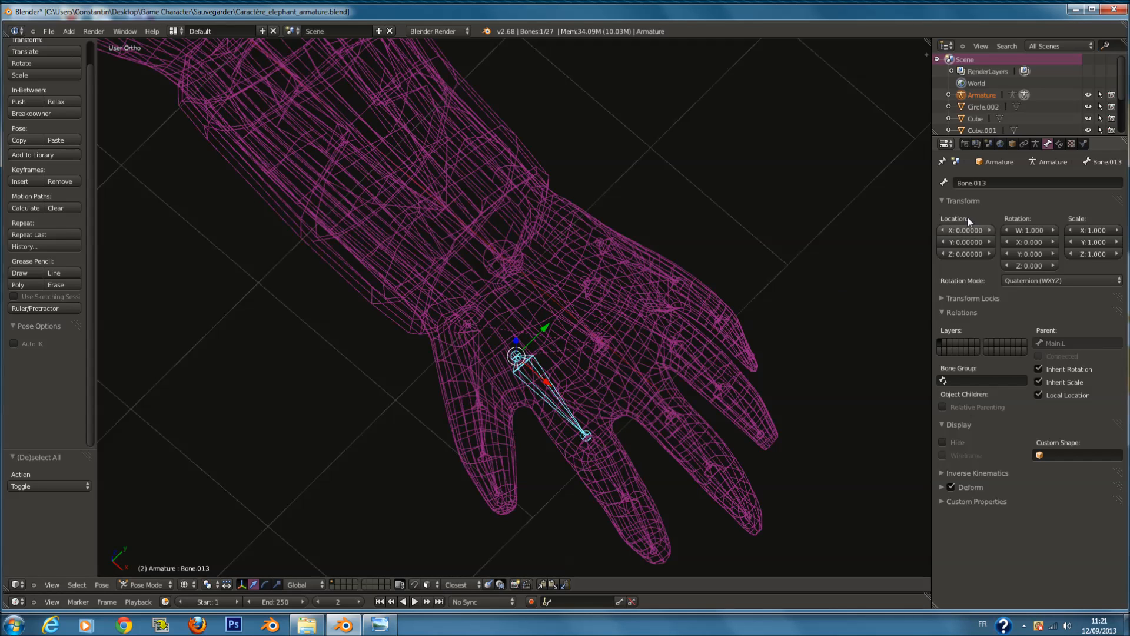
left_click(1009, 185)
type("D1.1.L")
key("Return")
Step: Select the middle bone of the finger next to the thumb and rename it as D1.2.L
right_click(597, 471)
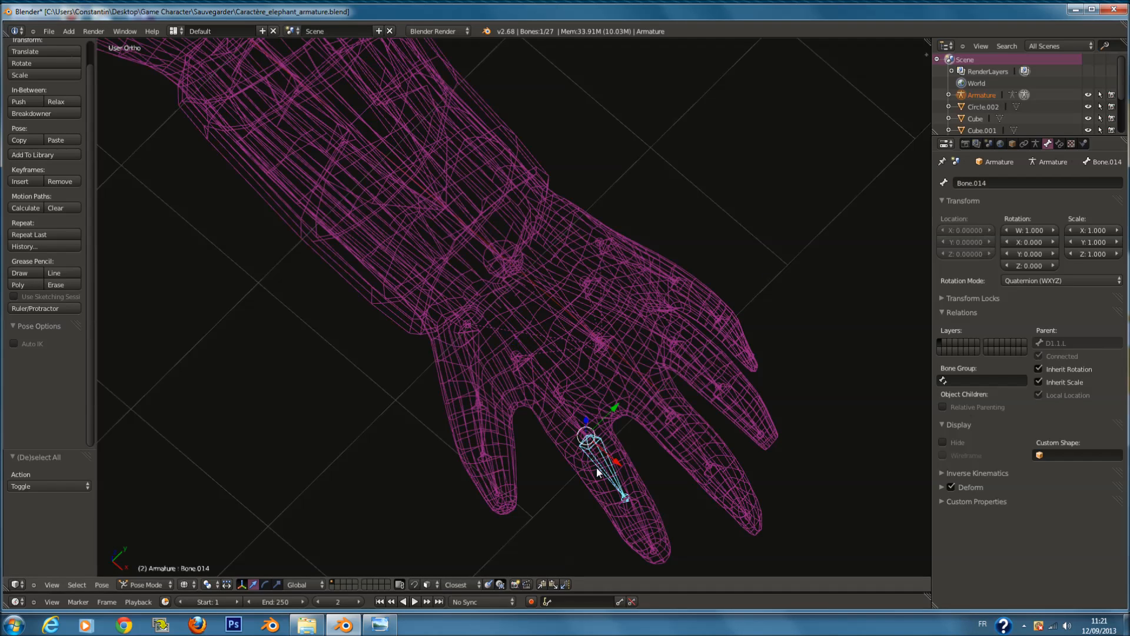
left_click(1010, 182)
type("D1.2")
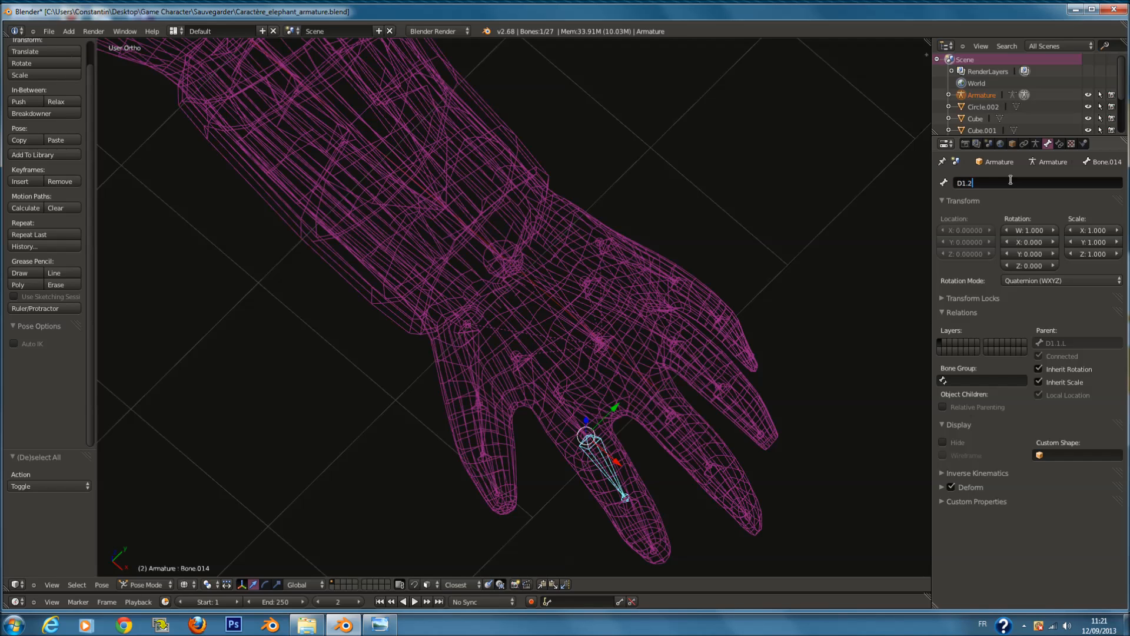
type(".L")
key("Return")
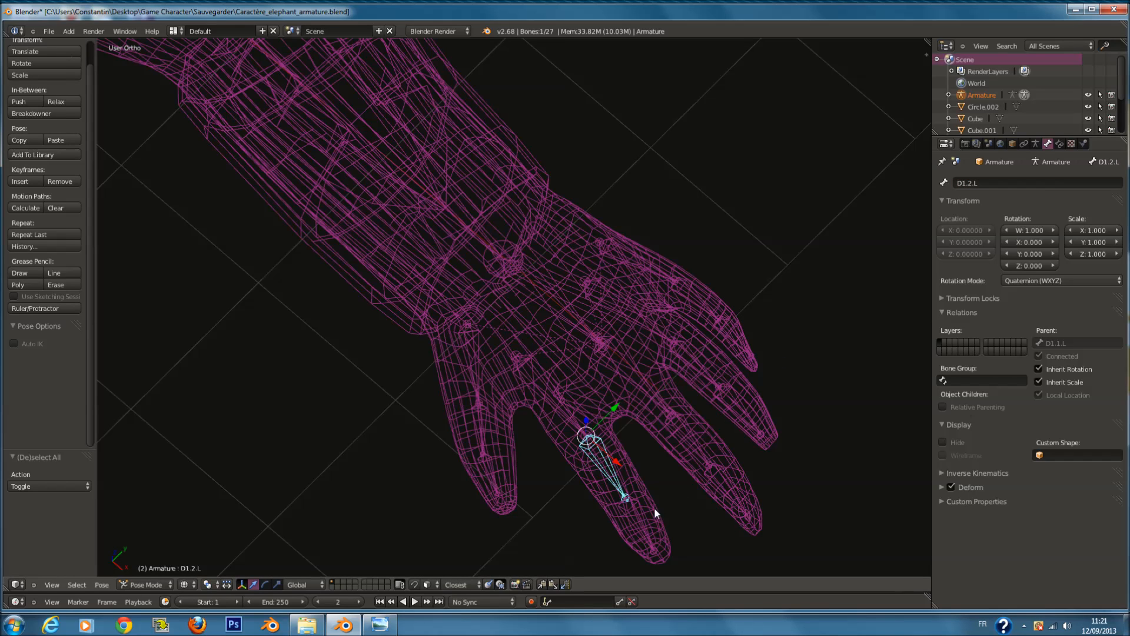
Step: Select the tip bone of the finger next to the thumb and rename it as D1.3.L
right_click(635, 505)
left_click(1019, 183)
type("D1.3.L")
key("Return")
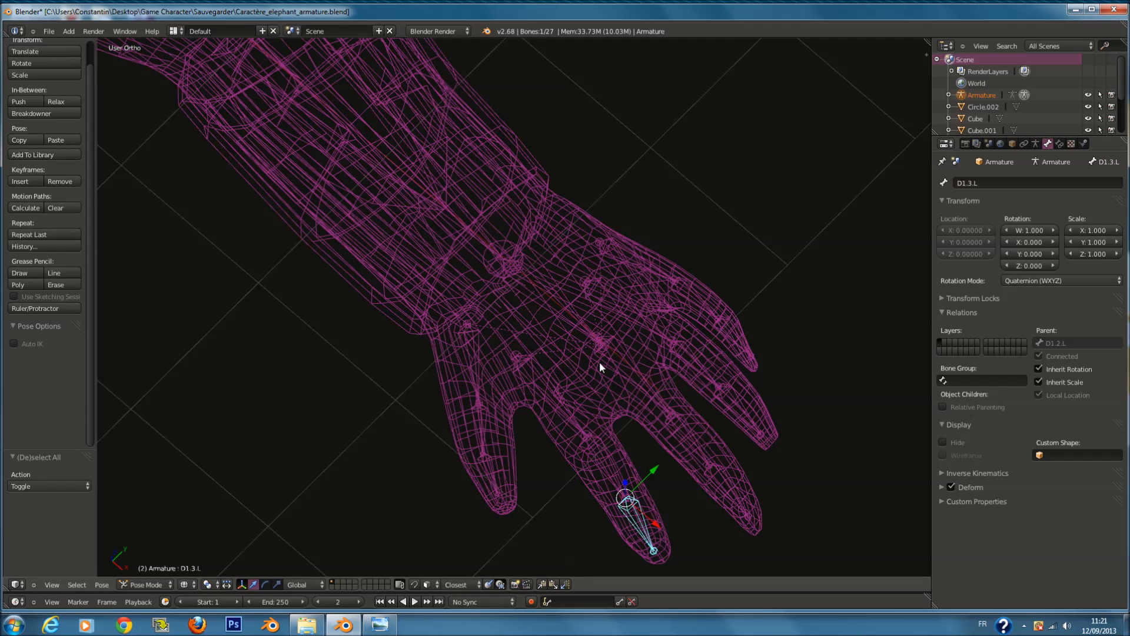
Step: Select the palm bone of the second finger after the thumb and rename it as D2.1.L
right_click(619, 352)
left_click(1029, 183)
type("D")
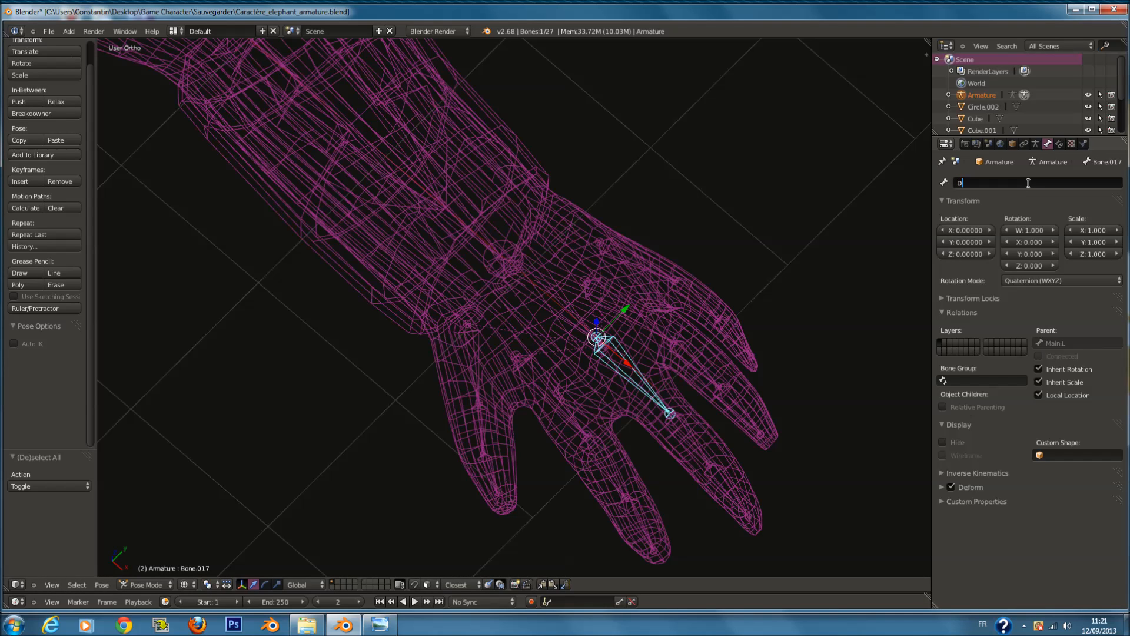
type("2.1.L")
key("Return")
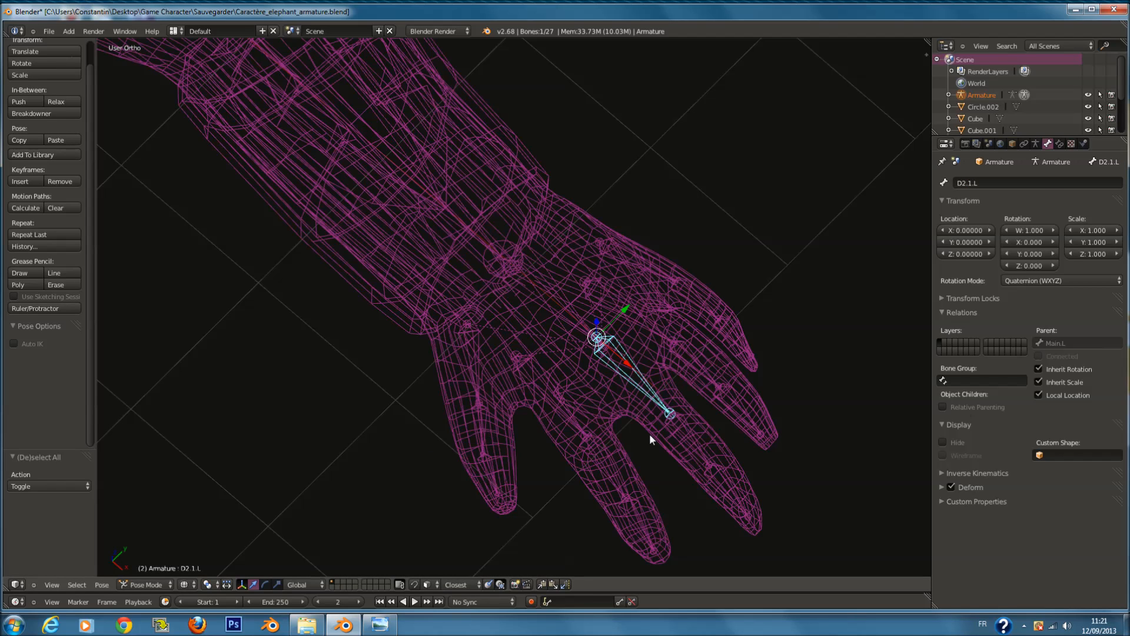
Step: Select the middle bone of the second finger after the thumb and rename it as D2.2.L
right_click(690, 436)
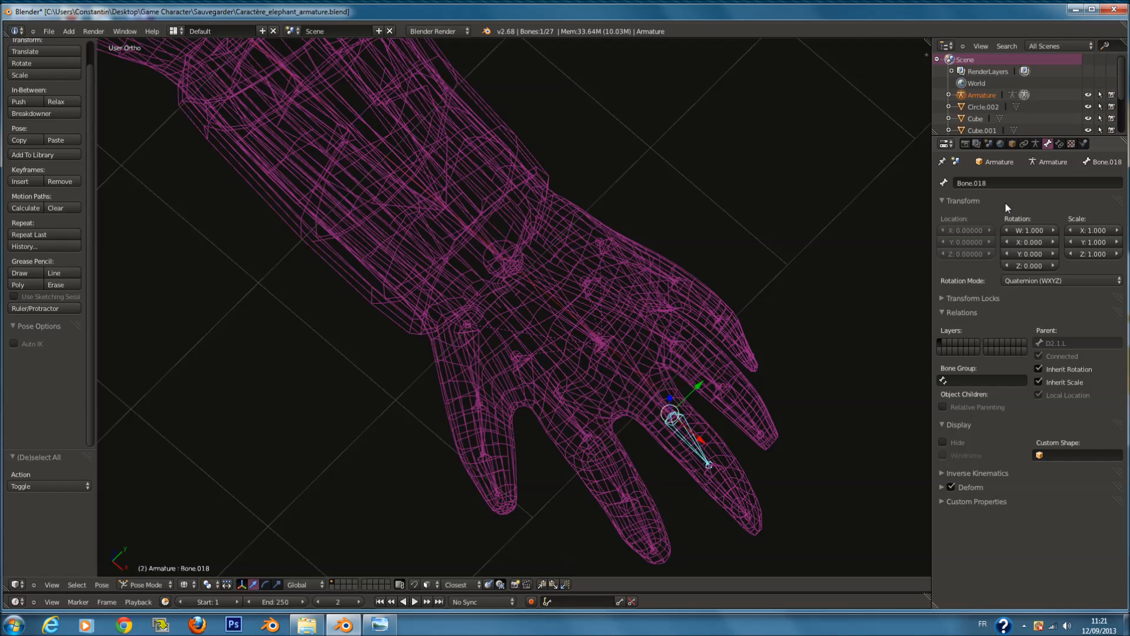
left_click(997, 182)
type("SD")
key("BackSpace")
key("BackSpace")
type("s2.22")
key("BackSpace")
key("BackSpace")
key("BackSpace")
key("BackSpace")
key("BackSpace")
type("D2.2.L")
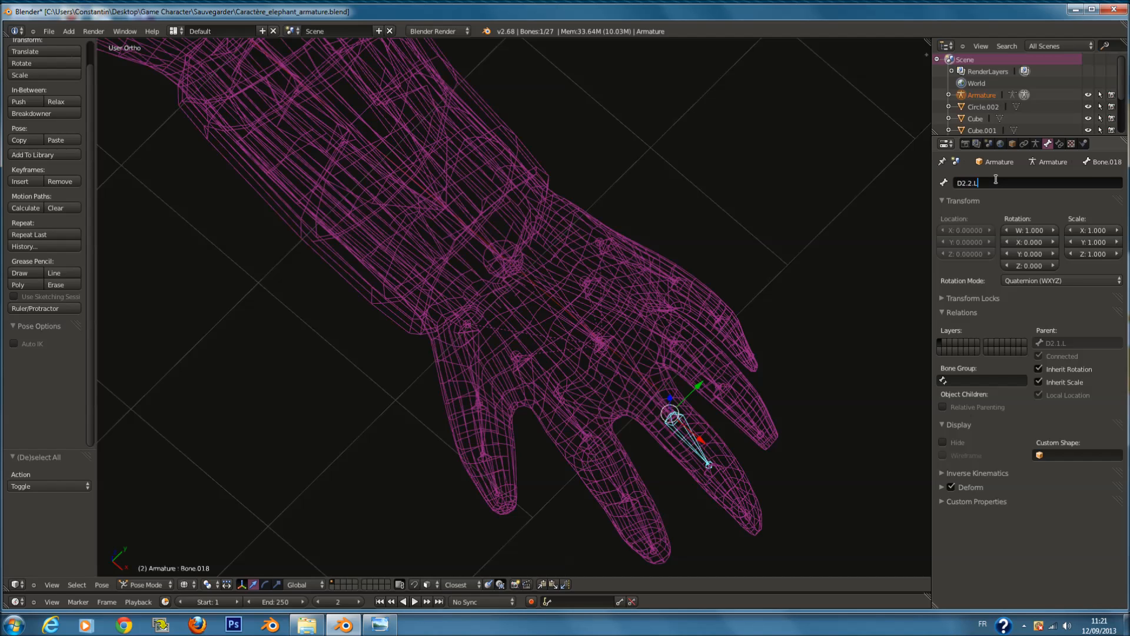
key("Return")
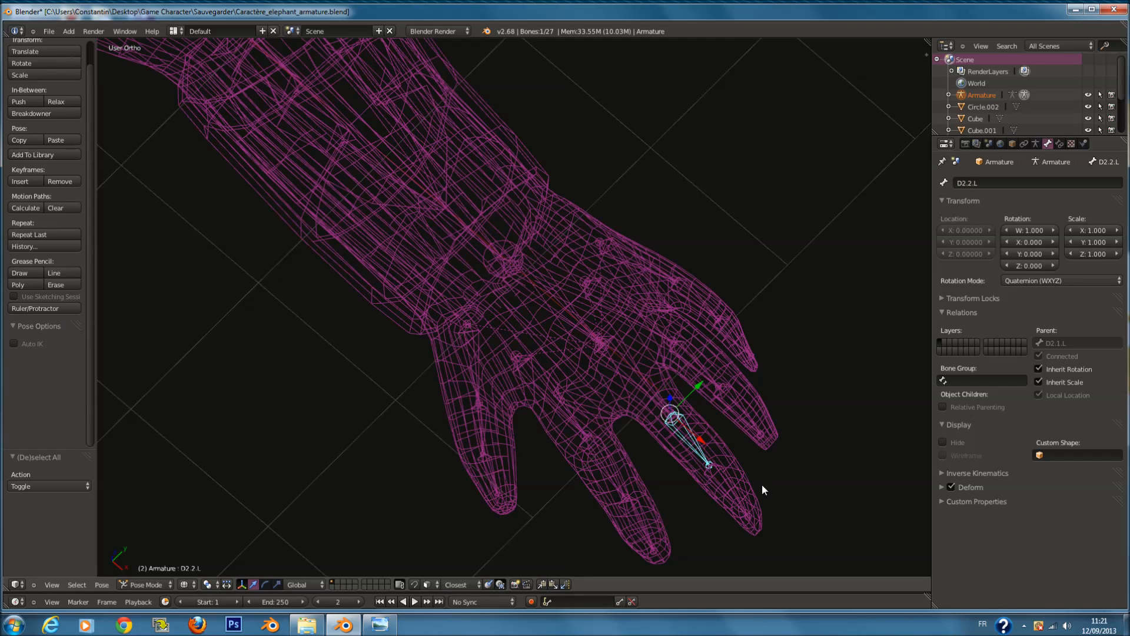
Step: Select the tip bone of the second finger after the thumb and rename it as D2.3.L
right_click(722, 493)
left_click(1008, 181)
type("D2.3.L")
key("Return")
Step: Select the palm bone of the third finger after the thumb and rename it as D3.1.L
key("a")
right_click(618, 314)
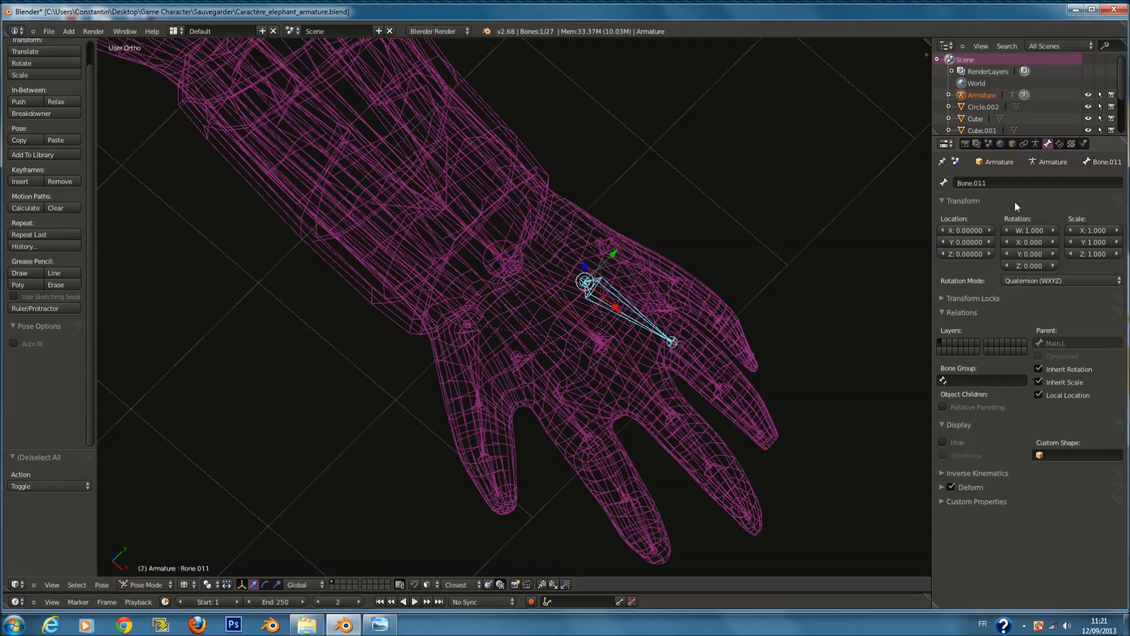
left_click(1004, 185)
type("D")
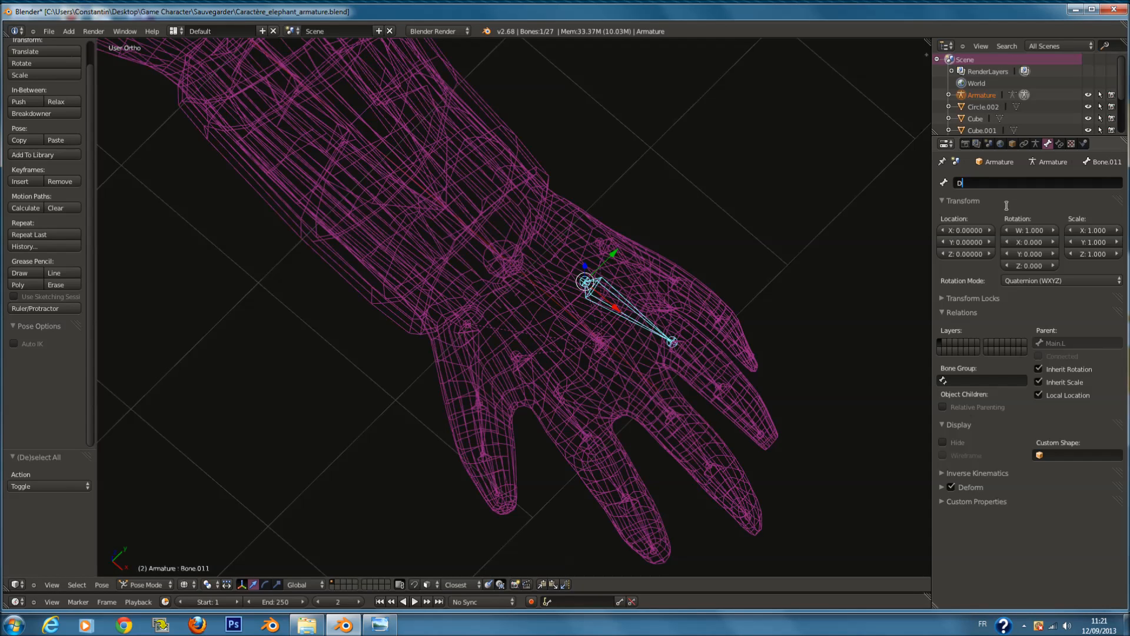
type("3.1.L")
key("Return")
Step: Select the middle bone of the third finger after the thumb and rename it as D3.2.L
right_click(687, 369)
right_click(702, 362)
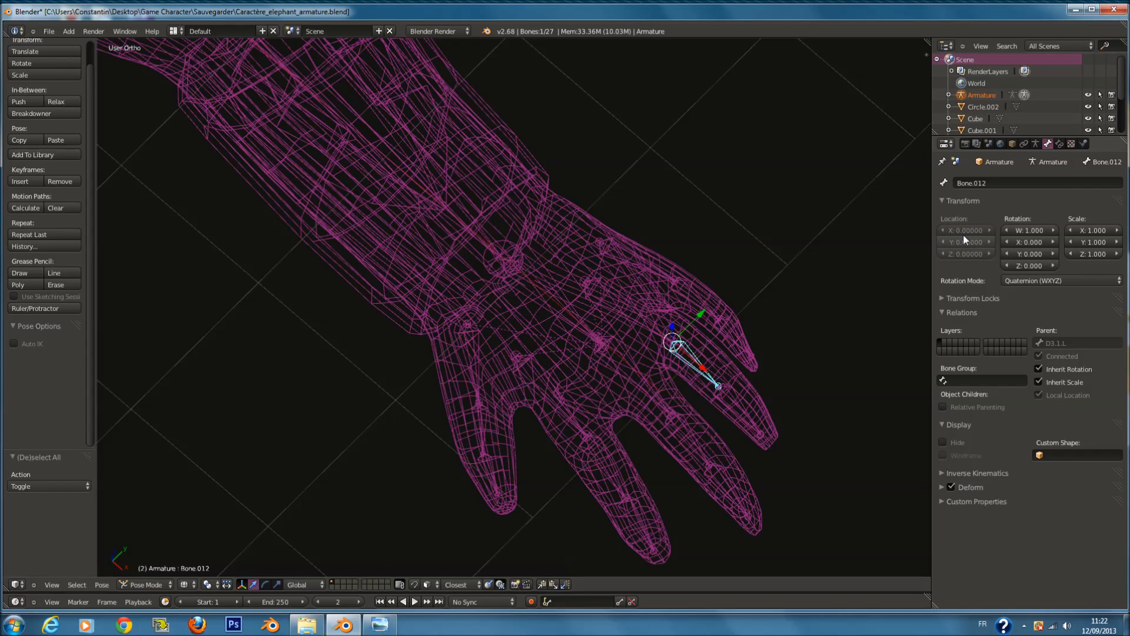
left_click(1005, 185)
type("D3.2.L")
key("Return")
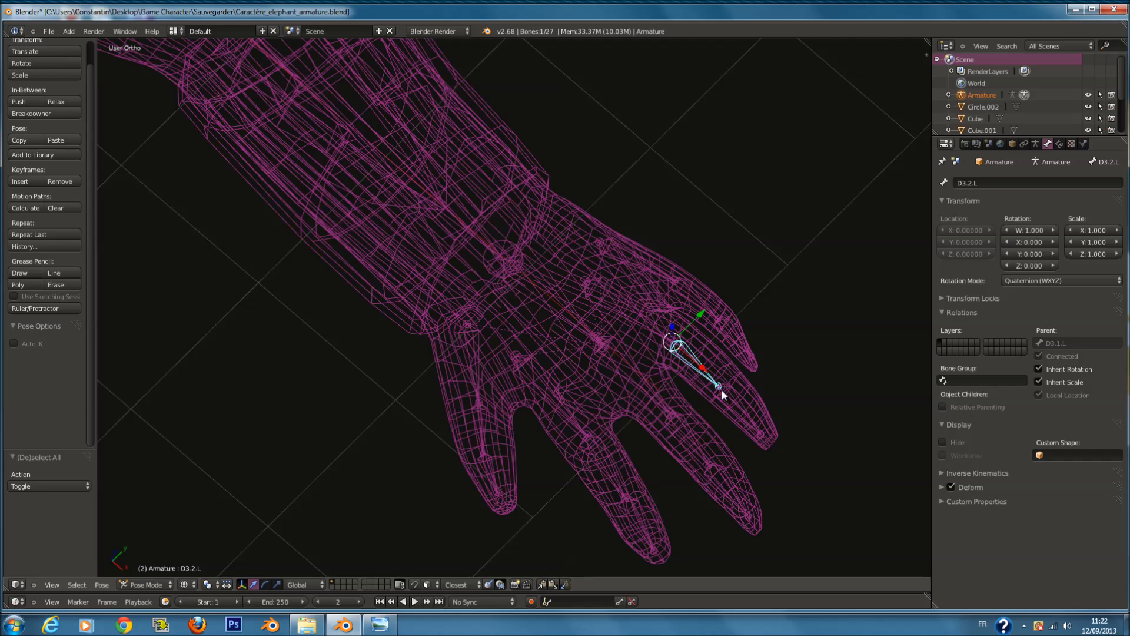
Step: Select the tip bone of the third finger after the thumb and rename it as D3.3.L
right_click(726, 394)
left_click(990, 183)
type("D3")
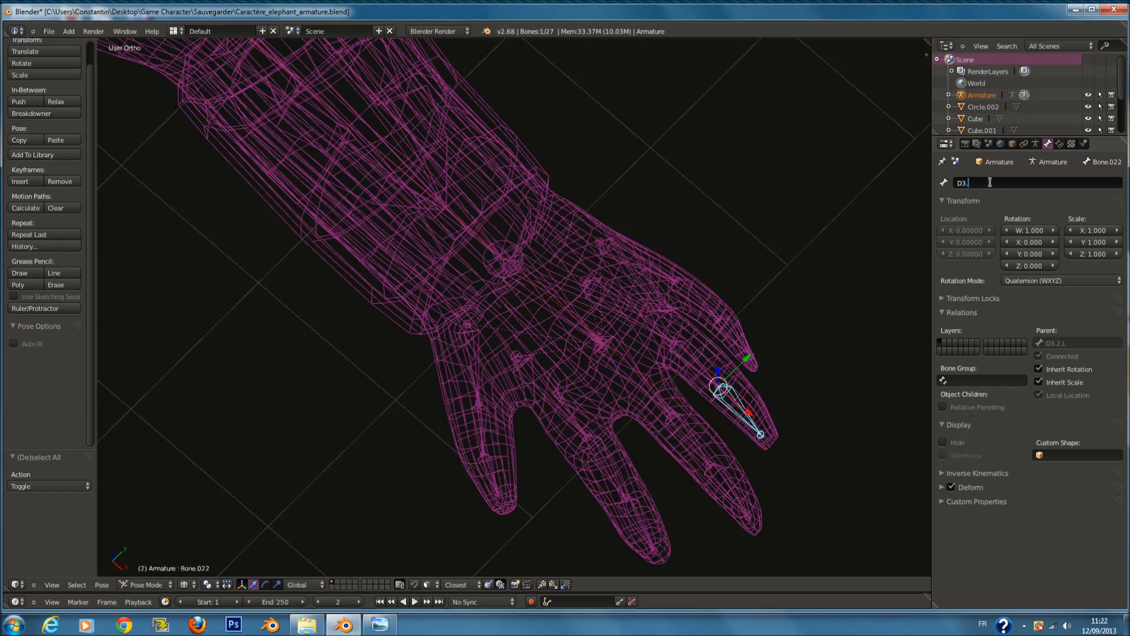
type(".3.L")
key("Return")
right_click(635, 263)
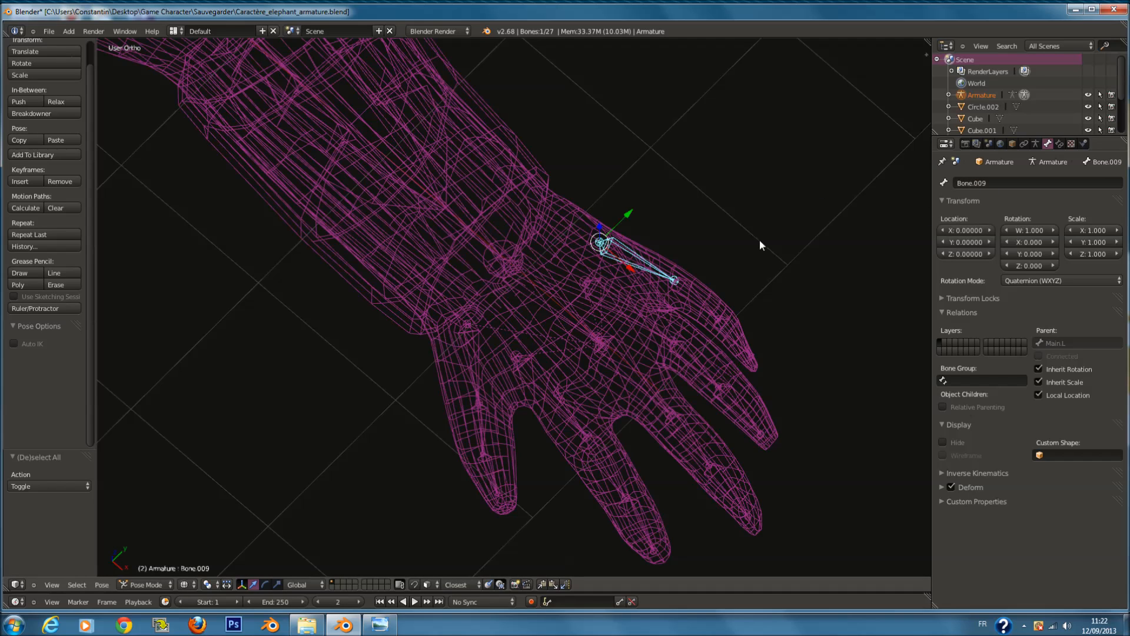
left_click(1011, 184)
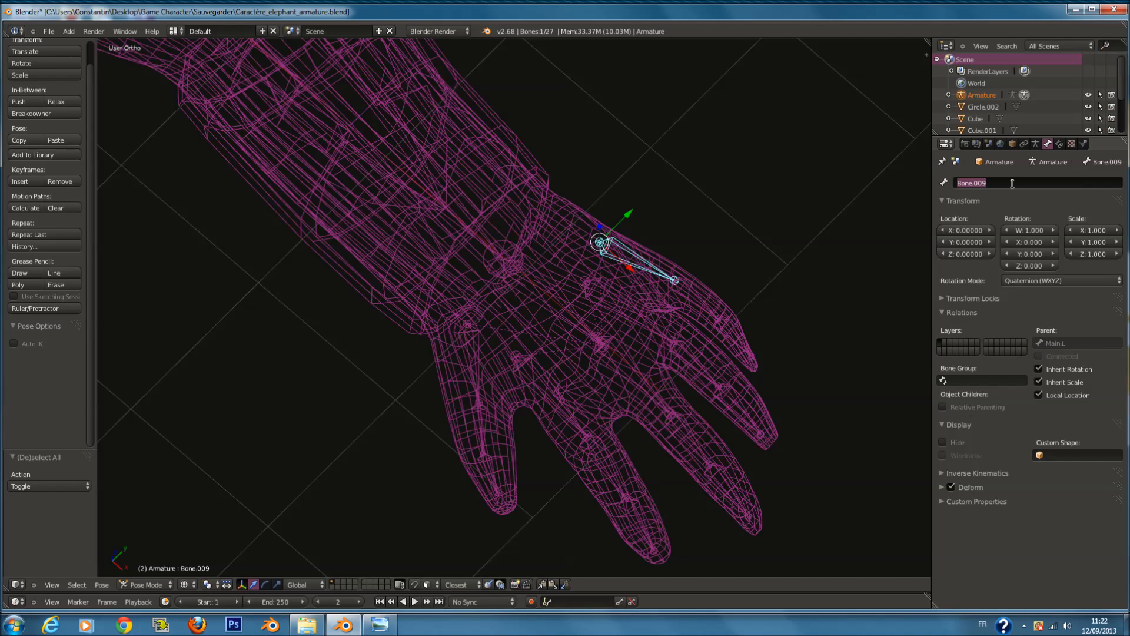
type("D")
key("Escape")
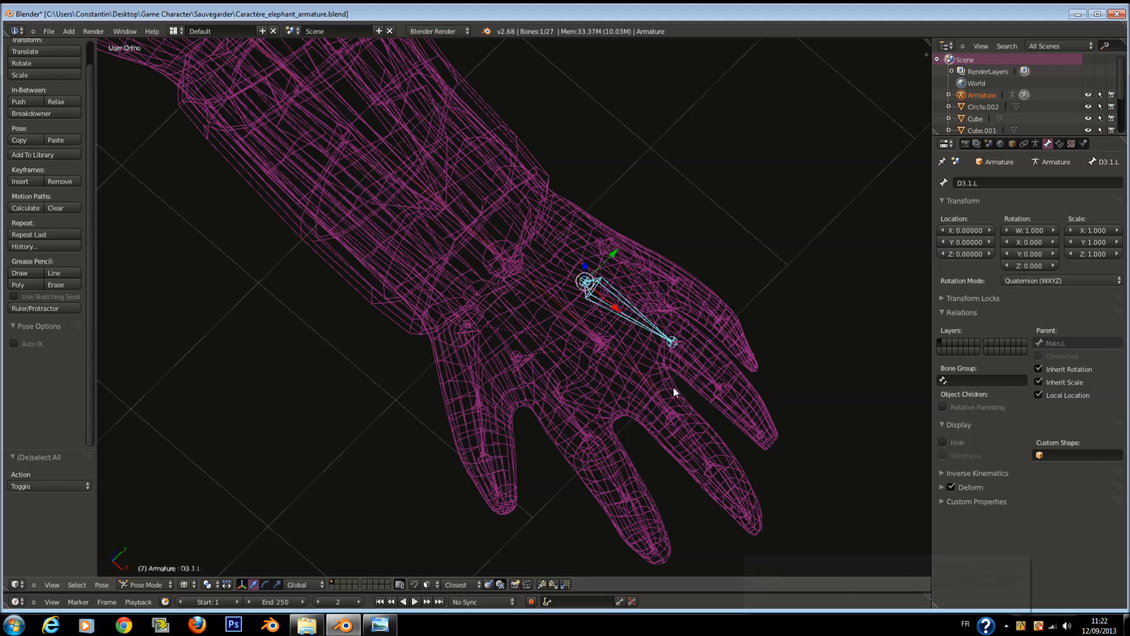
Step: Select the palm bone of the outermost finger and rename it as D4.1.L
right_click(638, 264)
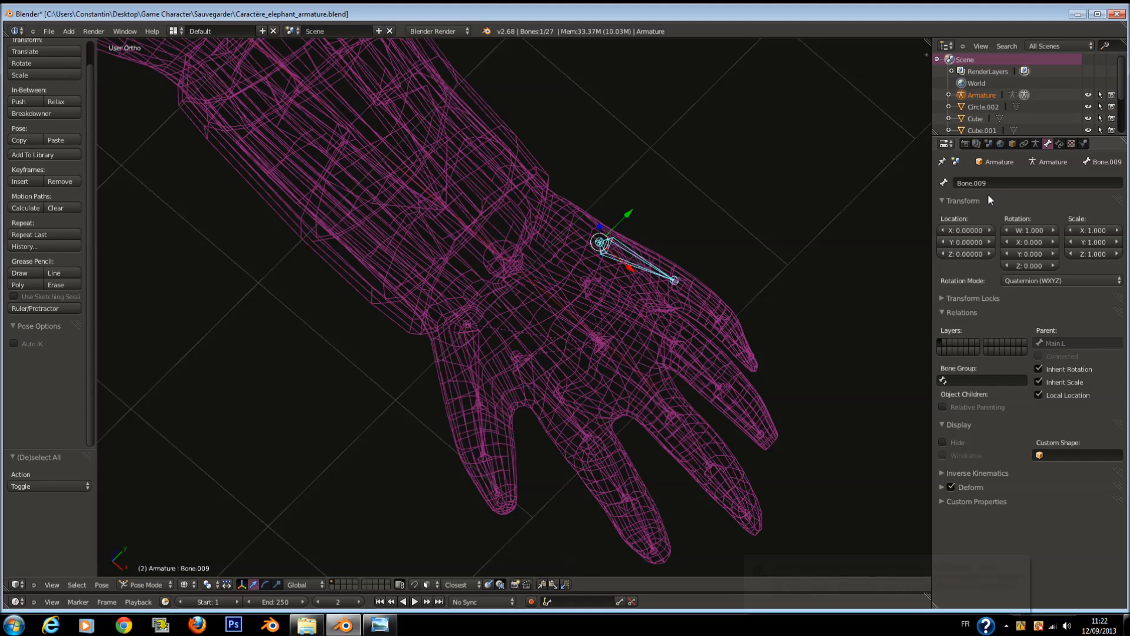
left_click(1001, 183)
type("D")
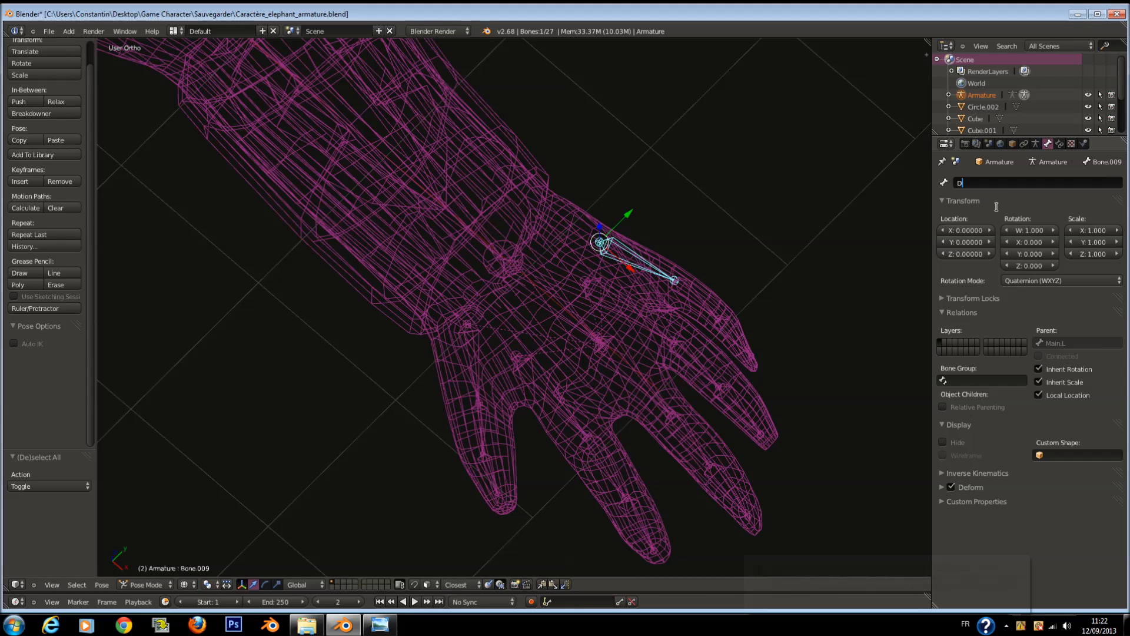
type("4.1.L")
key("Return")
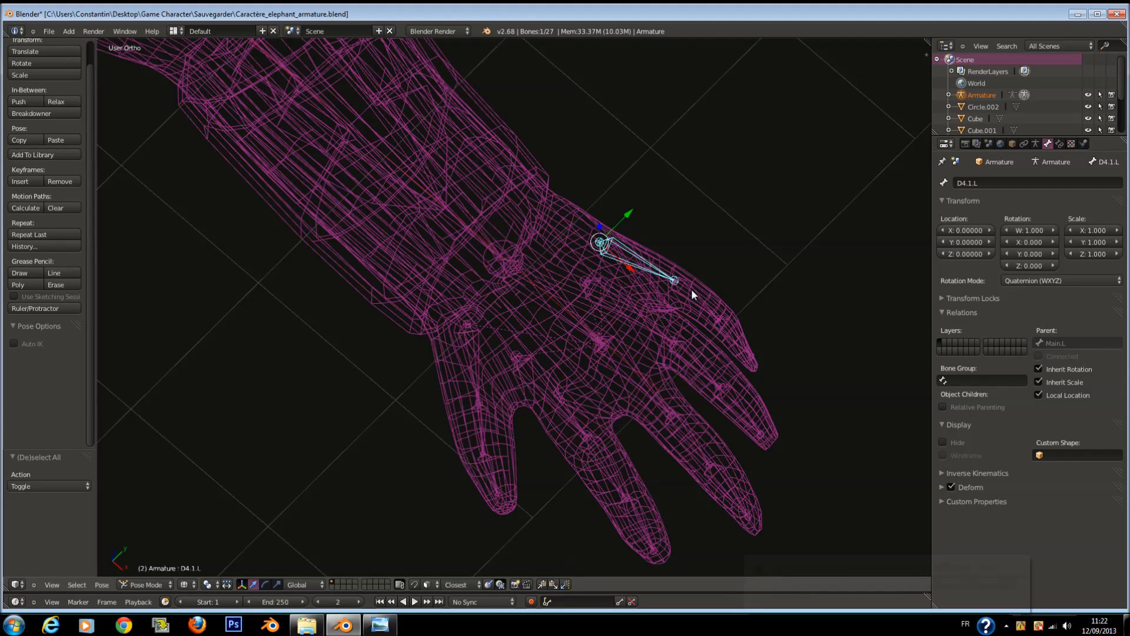
Step: Select the middle bone of the outermost finger and rename it as D4.2.L
right_click(695, 292)
left_click(1008, 183)
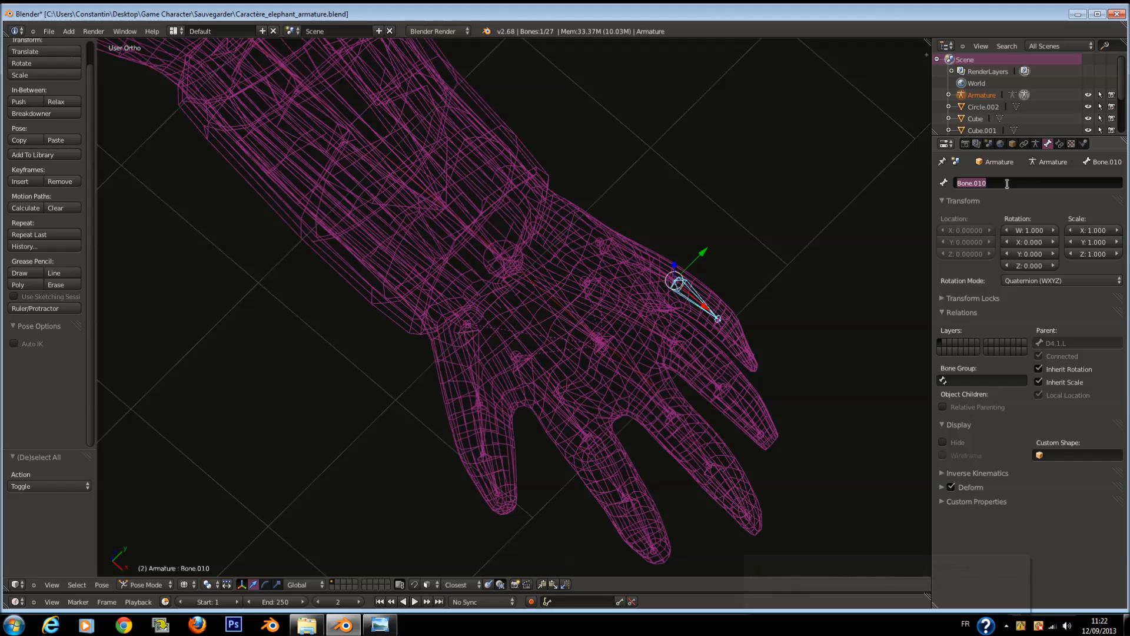
type("D4.2.L*")
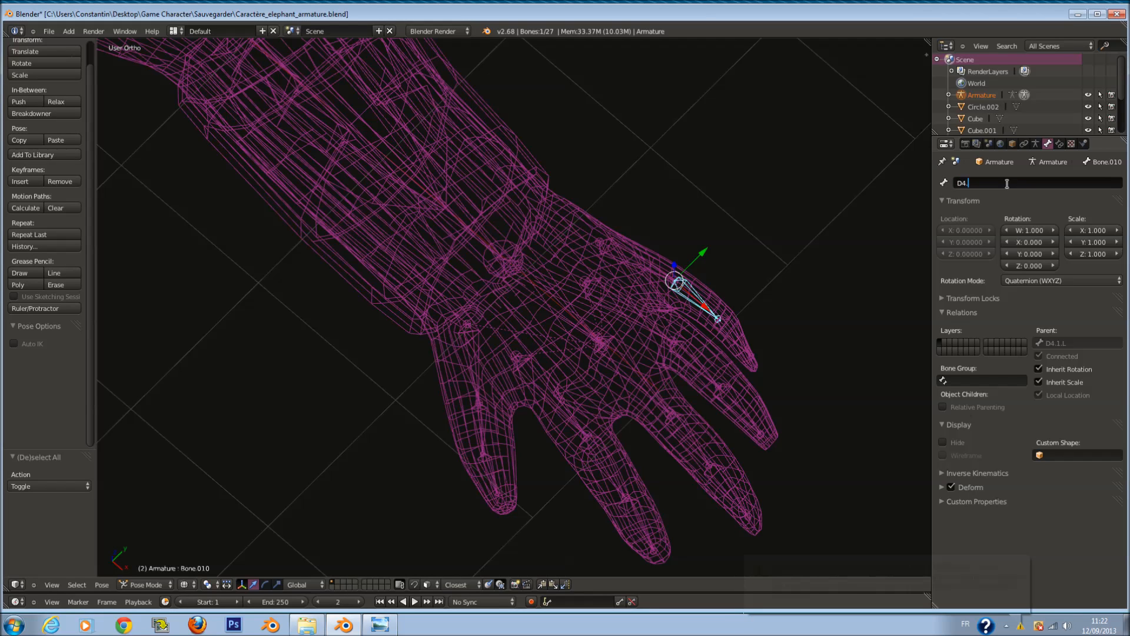
key("Return")
left_click(1009, 183)
key("End")
key("BackSpace")
key("Return")
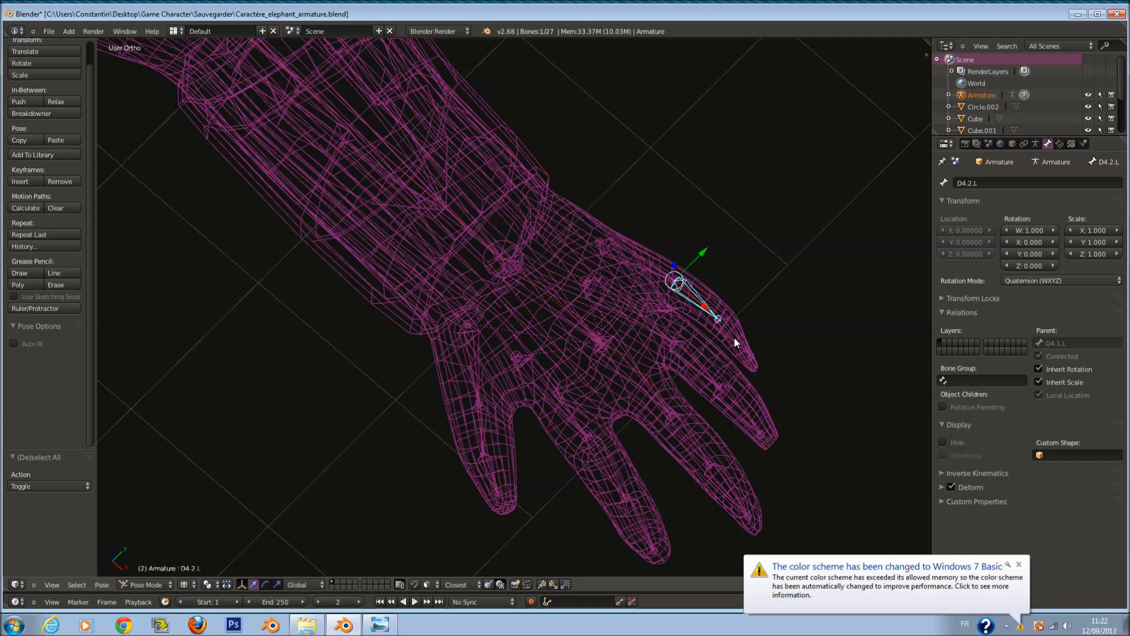
Step: Select the tip bone of the outermost finger and rename it as D4.3.L
right_click(734, 337)
left_click(993, 184)
type("D")
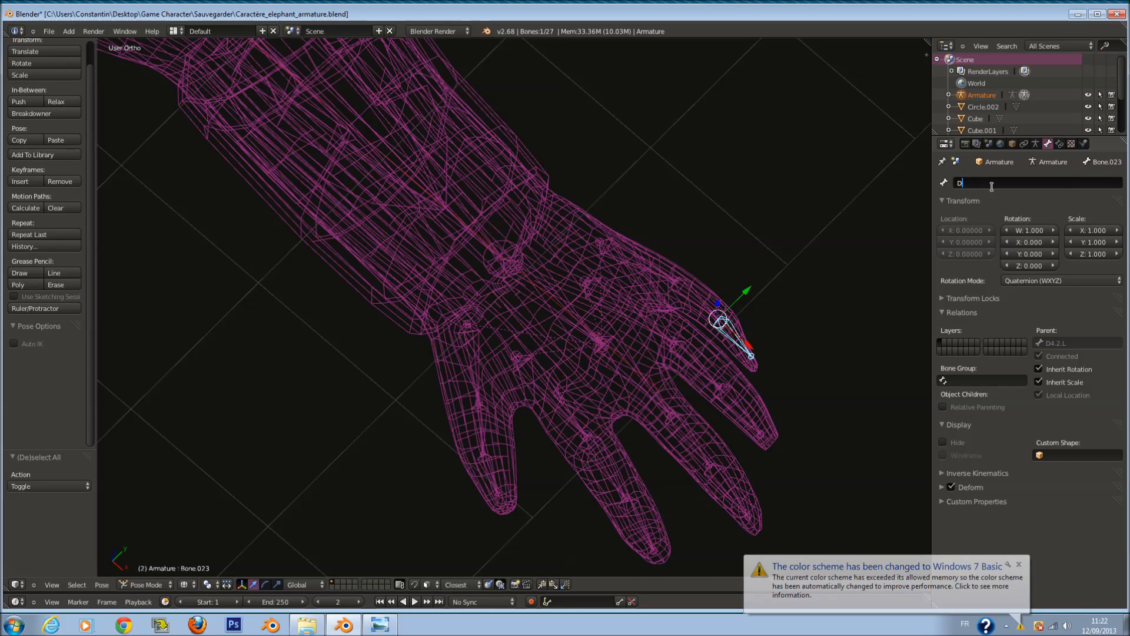
type("4.3.L")
key("Return")
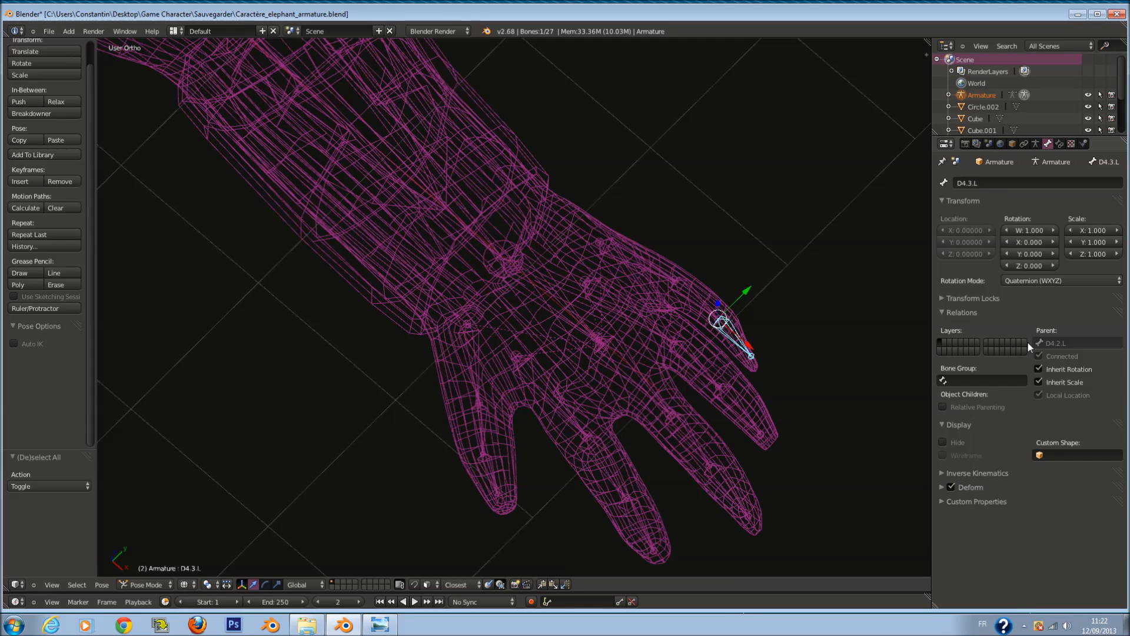
Step: Select all bones of the armature and save the file over the existing one
key("a")
key("a")
key("a")
key("ctrl+s")
left_click(664, 414)
mouse_move(614, 394)
middle_mouse_down()
mouse_move(629, 378)
mouse_move(619, 391)
mouse_move(661, 386)
middle_mouse_up()
key("z")
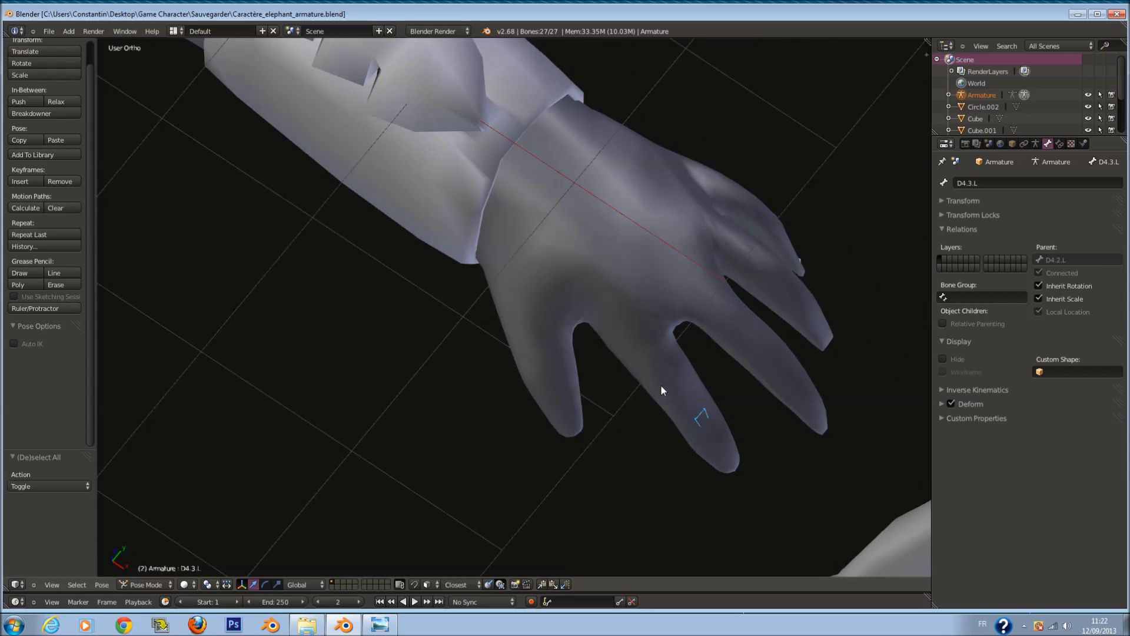
key("z")
scroll(618, 325, "up", 1)
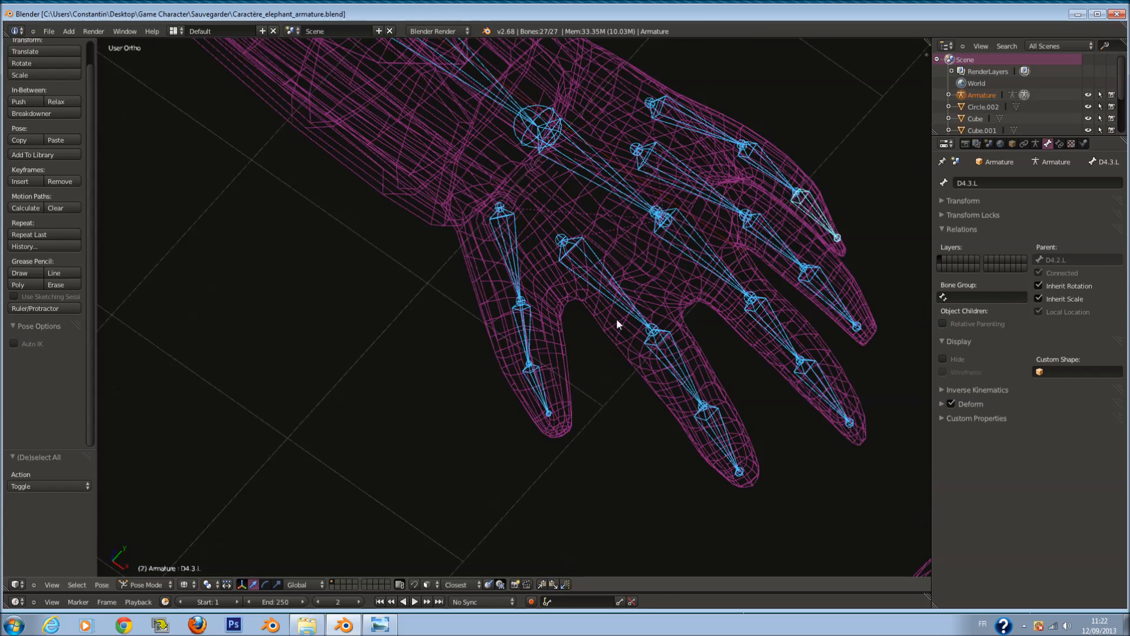
right_click(515, 253)
key("w")
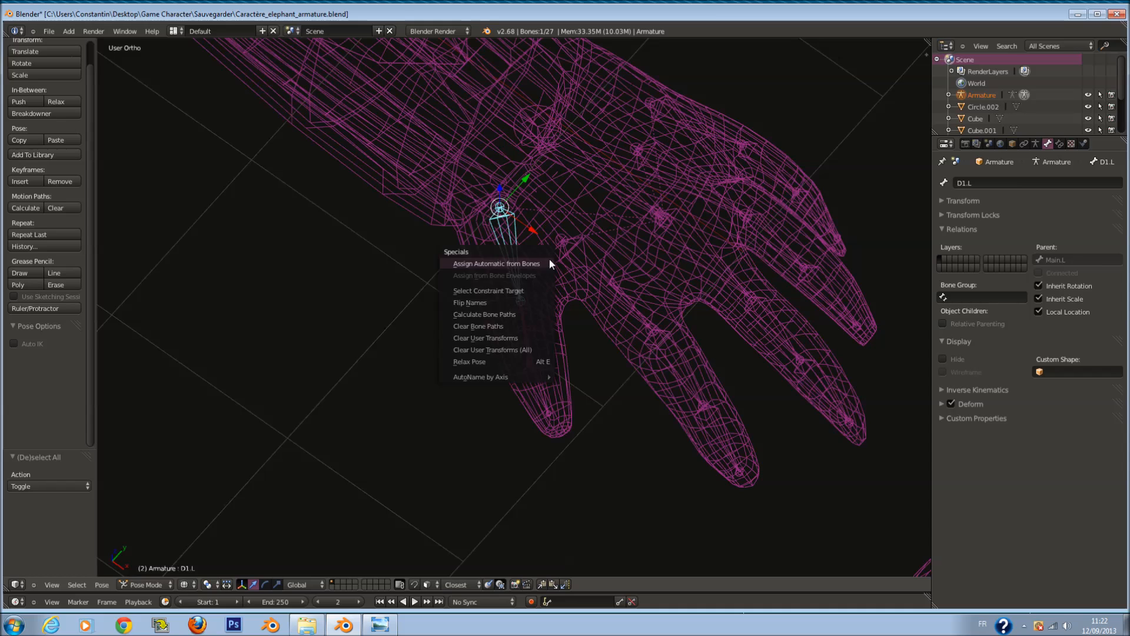
key("w")
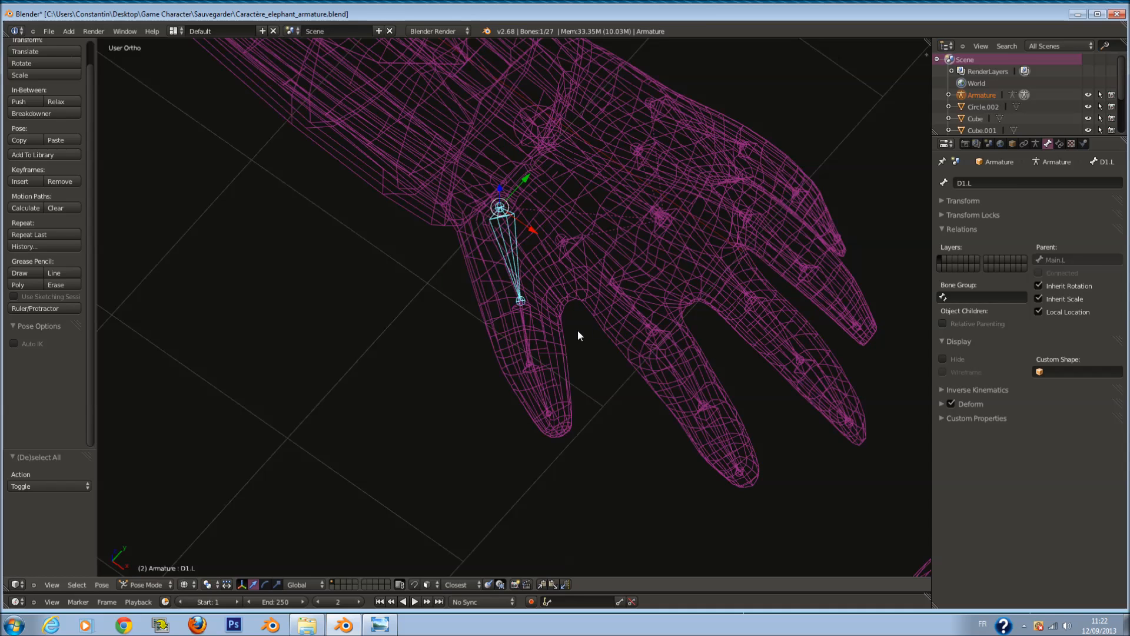
Step: Switch the armature to Edit Mode and subdivide each of the four palm bones D1.1.L, D2.1.L, D3.1.L and D4.1.L once
key("Tab")
right_click(641, 361)
key("w")
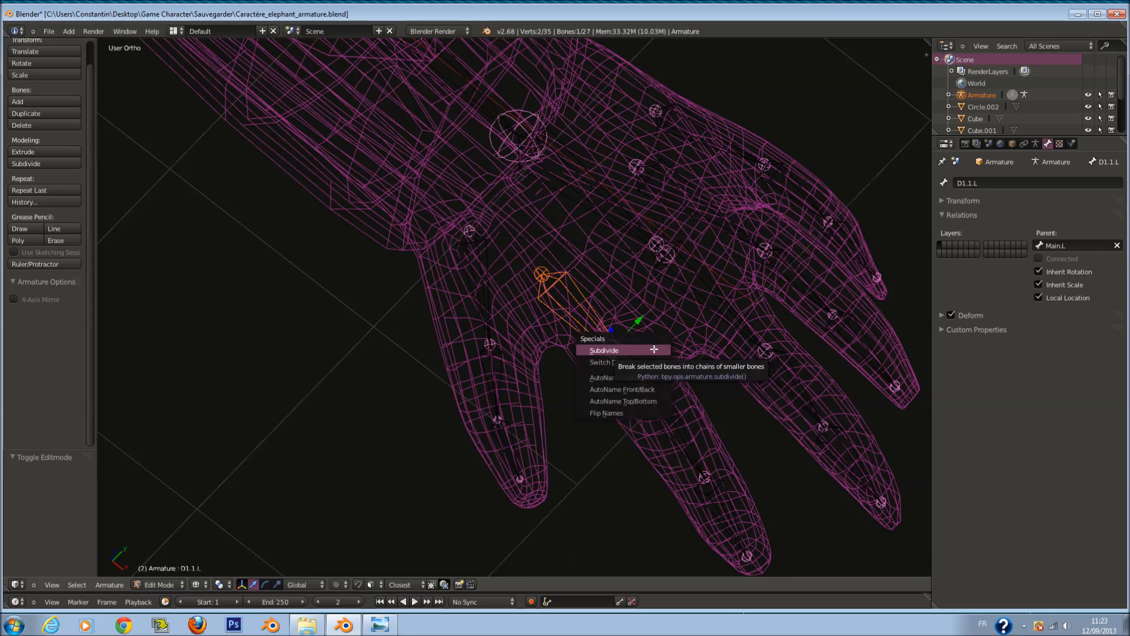
left_click(654, 350)
right_click(719, 298)
key("w")
left_click(719, 298)
right_click(723, 229)
key("w")
left_click(723, 228)
right_click(712, 137)
key("w")
left_click(724, 229)
right_click(715, 135)
key("z")
scroll(769, 250, "down", 2)
scroll(752, 260, "up", 2)
key("z")
right_click(601, 330, "shift")
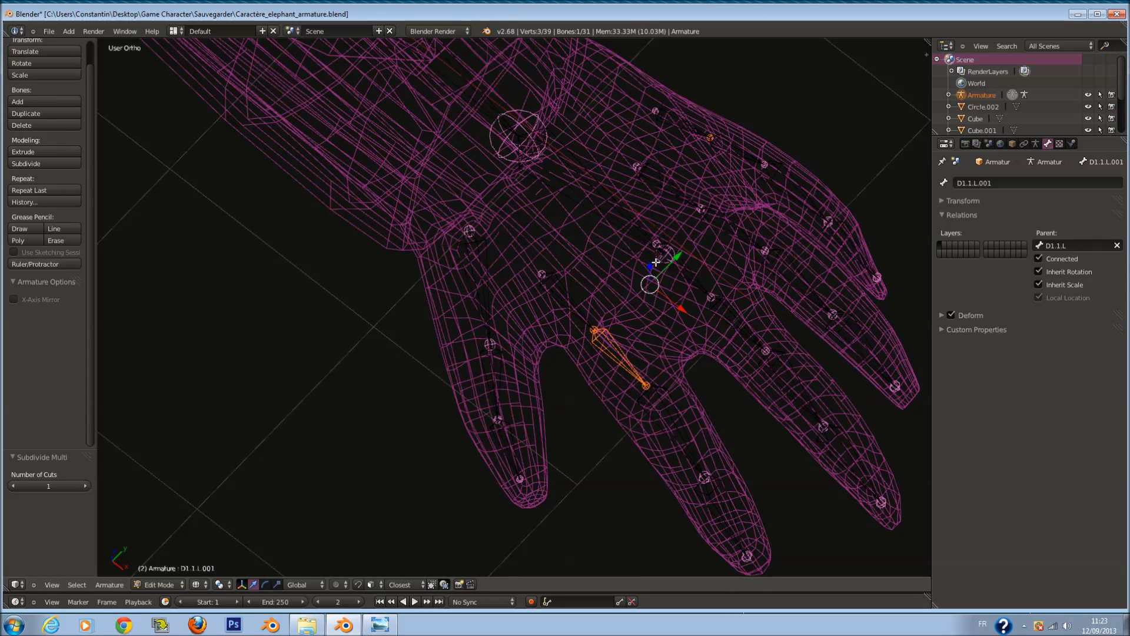
right_click(684, 266, "shift")
right_click(682, 263, "shift")
key("a")
key("a")
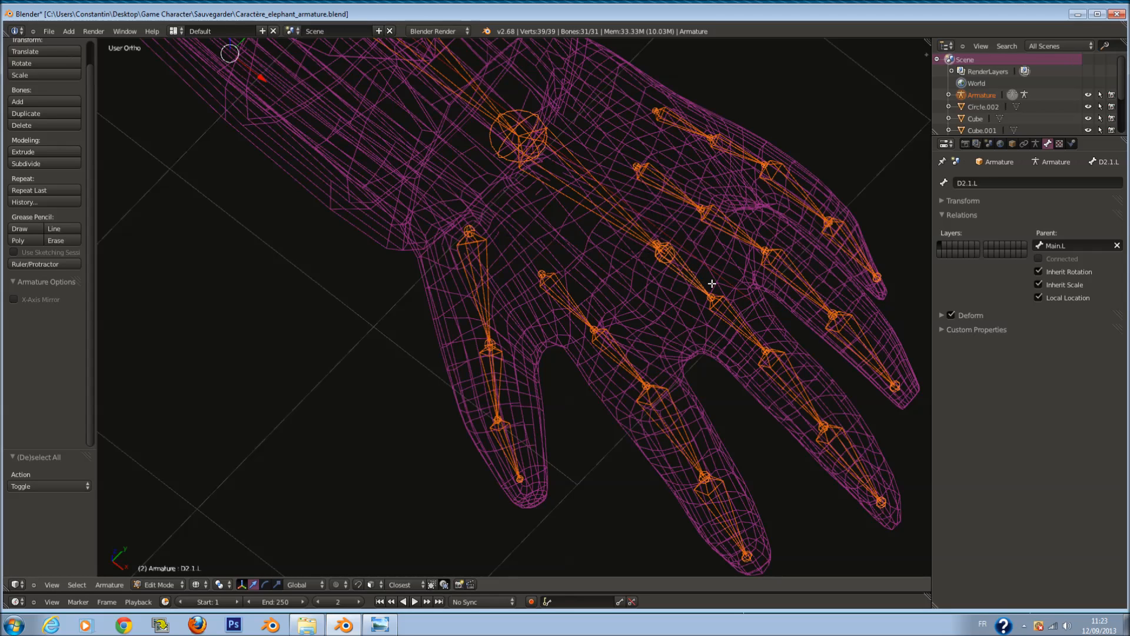
Step: Select the four new joints midway along the subdivided palm bones and raise them 0.047 along the Z axis
right_click(710, 288)
right_click(711, 296)
right_click(603, 329, "shift")
right_click(602, 330, "shift")
right_click(600, 329, "shift")
right_click(593, 329, "shift")
right_click(592, 329, "shift")
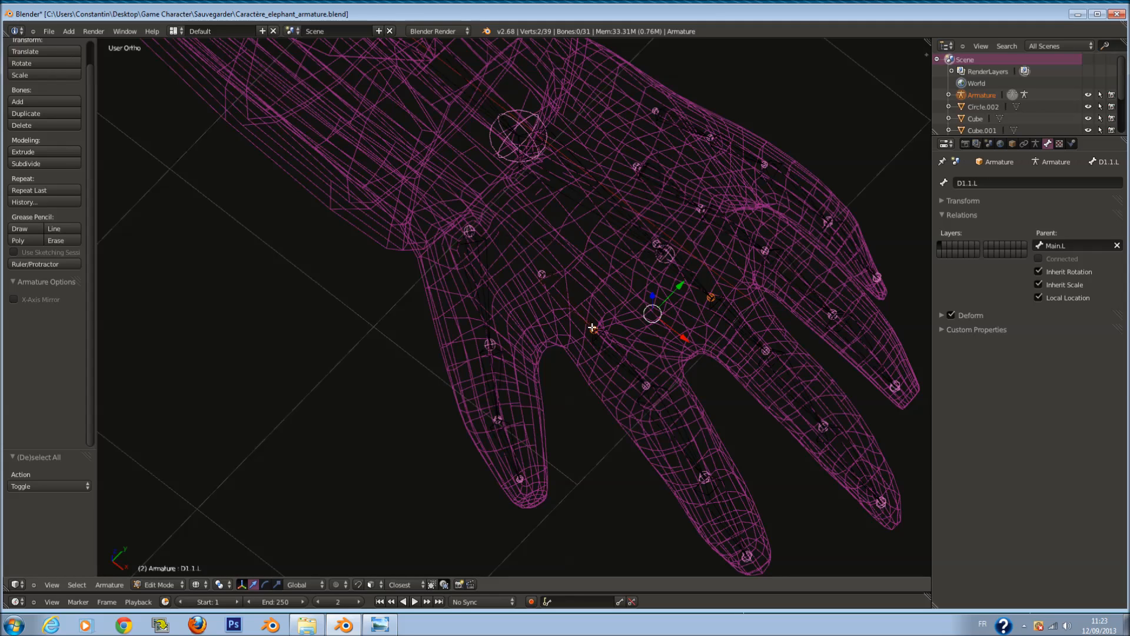
right_click(701, 208, "shift")
right_click(714, 140, "shift")
key("z")
middle_click_drag(727, 212, 736, 202)
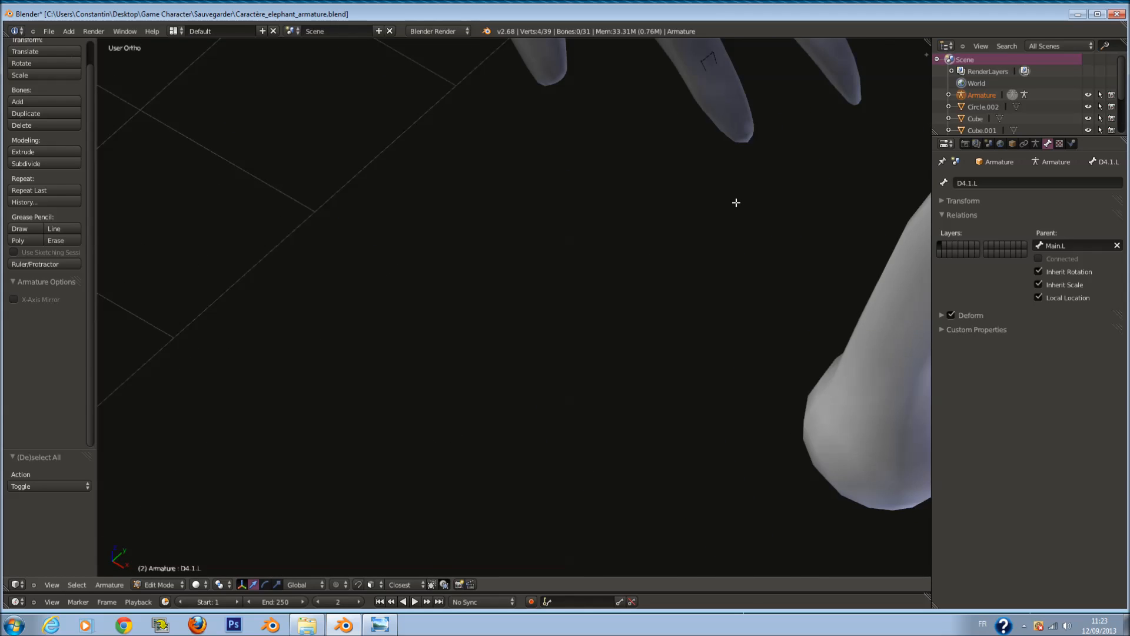
key("KP_Decimal")
key("z")
key("g")
key("z")
left_click(498, 296)
key("z")
scroll(497, 296, "down", 4)
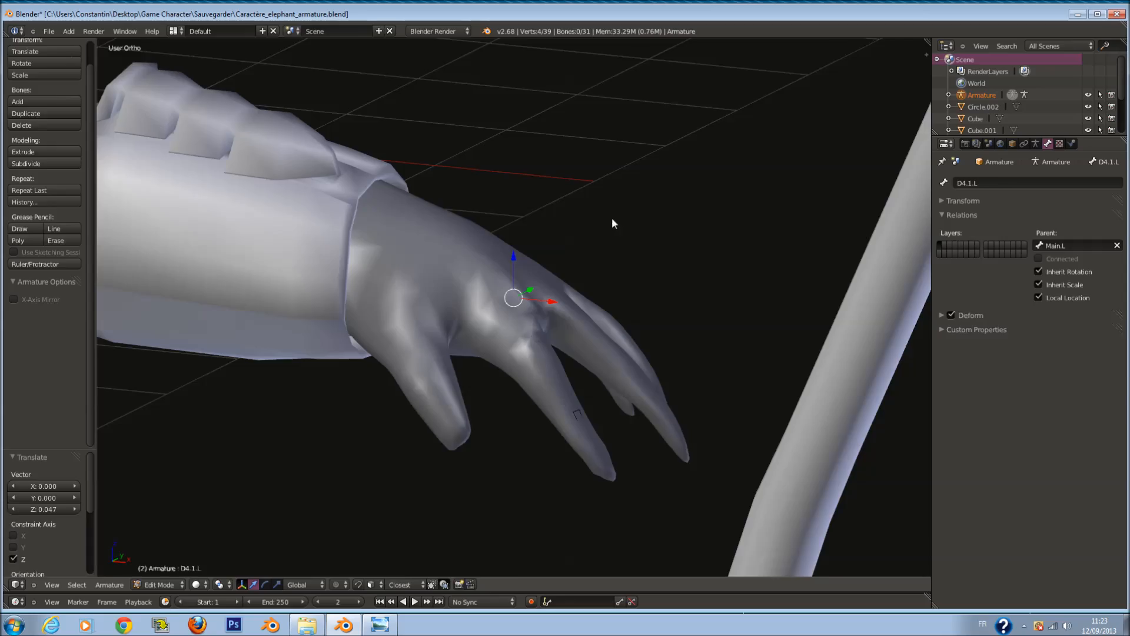
Step: Return the armature to Pose Mode and check the names of the thumb's middle and tip bones
middle_click_drag(612, 217, 483, 293)
key("Tab")
scroll(482, 293, "up", 4)
key("z")
right_click(324, 454)
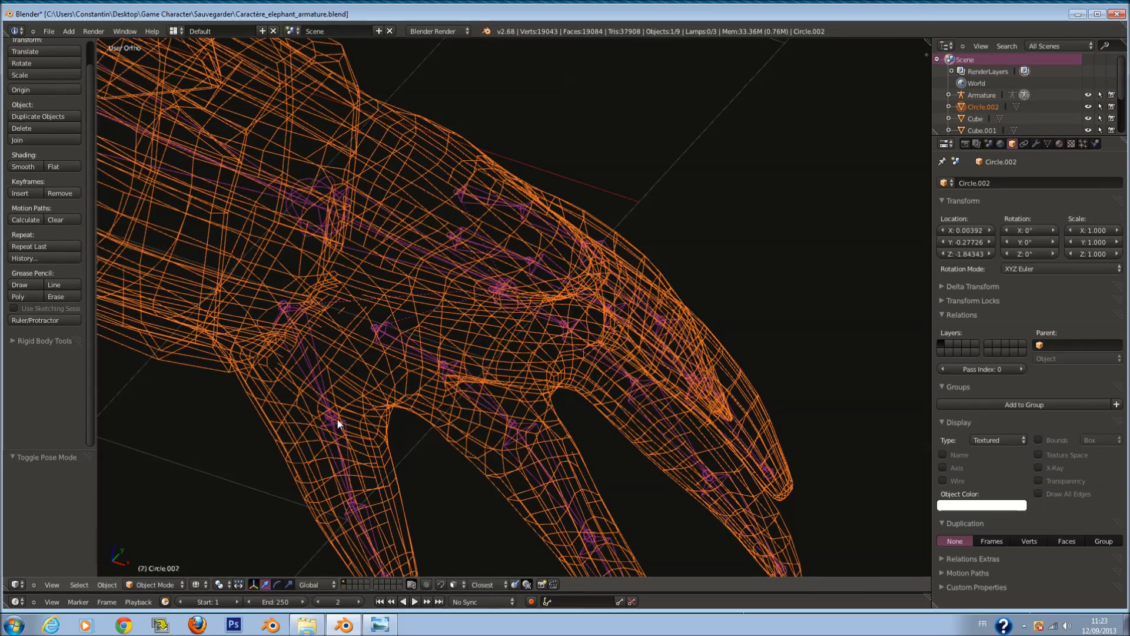
right_click(334, 414)
right_click(348, 443)
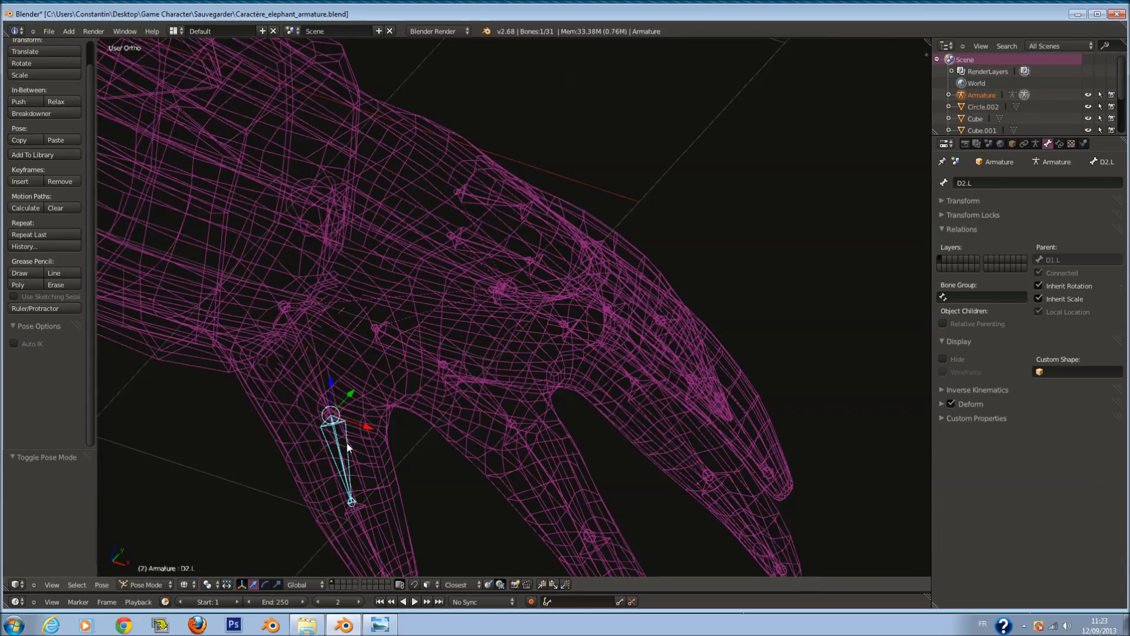
scroll(345, 440, "down", 2)
right_click(411, 467)
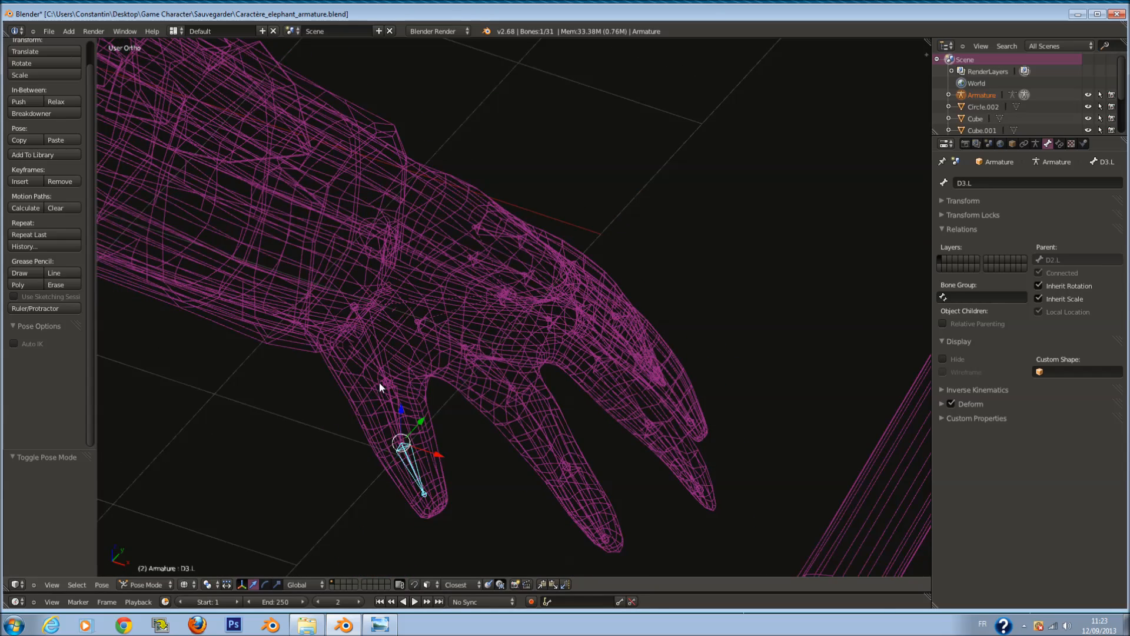
scroll(400, 371, "up", 2)
key("a")
Step: Select the second bone of the D1 finger chain, following D1.1.L, and rename it as D1.2.L
right_click(450, 364)
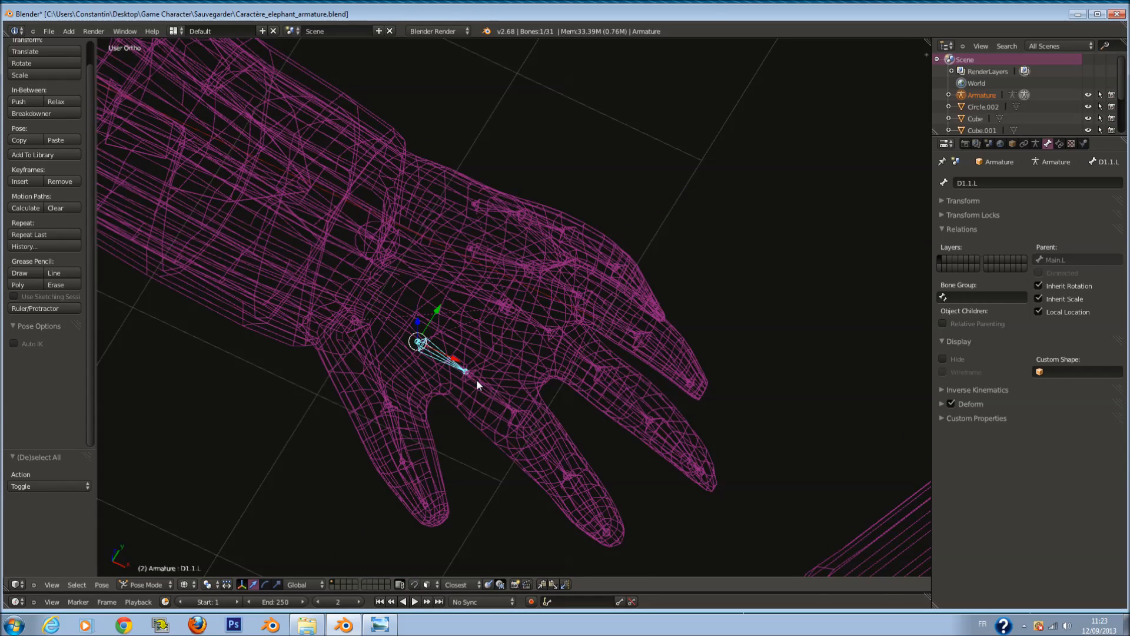
right_click(484, 385)
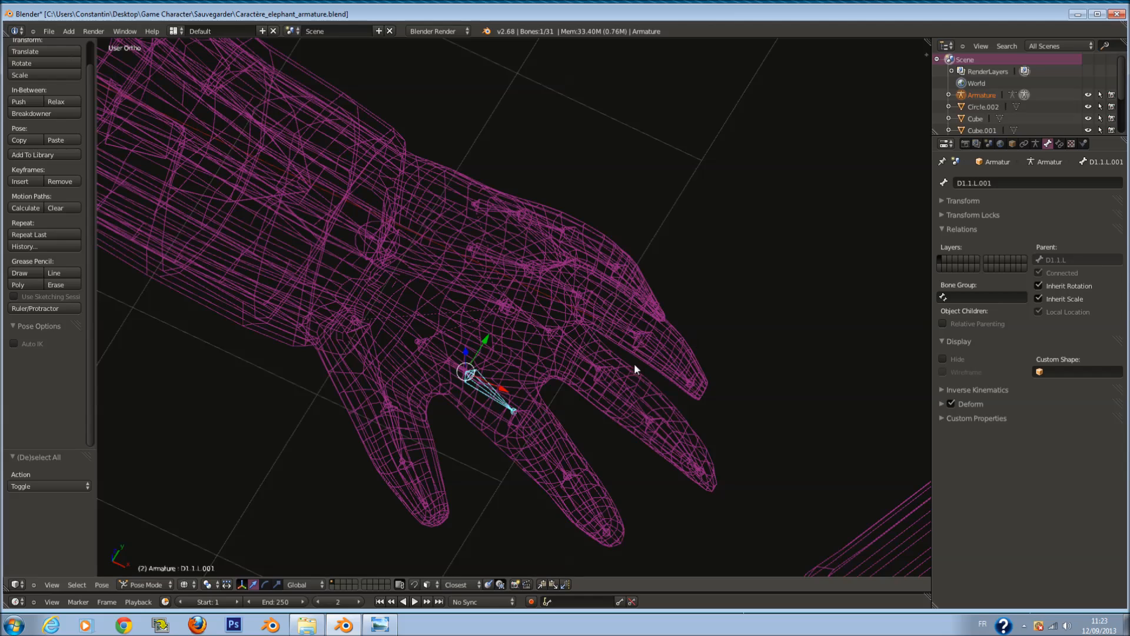
left_click(992, 183)
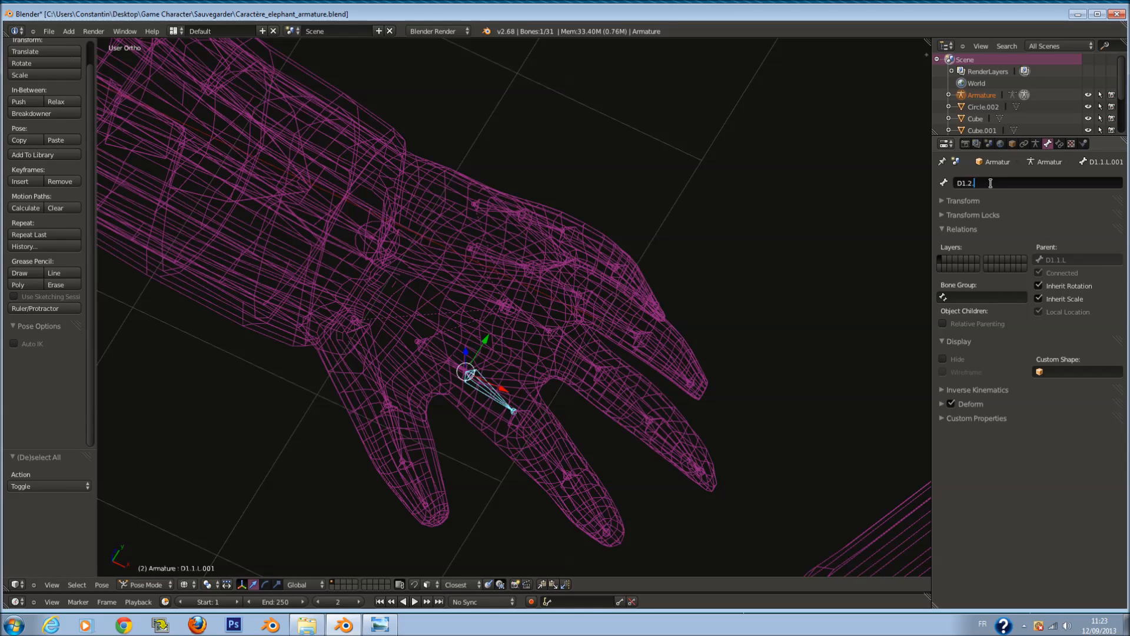
type("D1.2.L")
key("Return")
Step: Select the third bone of the D1 finger chain and rename it as D1.3.L
right_click(553, 432)
key("ctrl+z")
left_click(1001, 182)
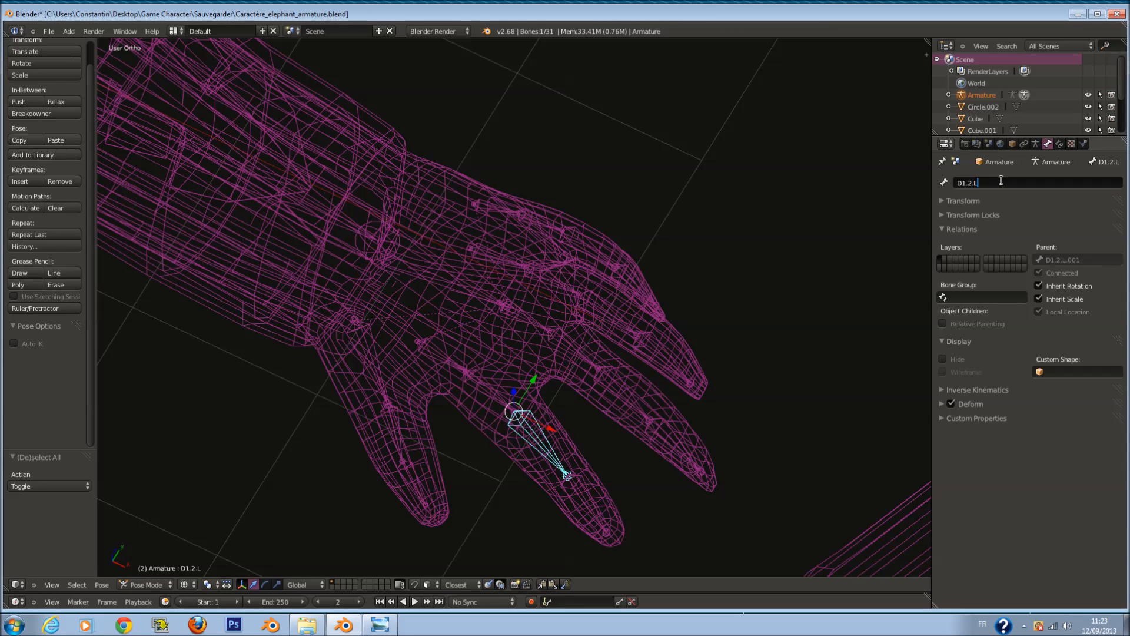
type("D1.3.L")
key("Return")
Step: Select the tip bone of the D1 finger chain and rename it as D1.4.L
right_click(594, 500)
left_click(995, 184)
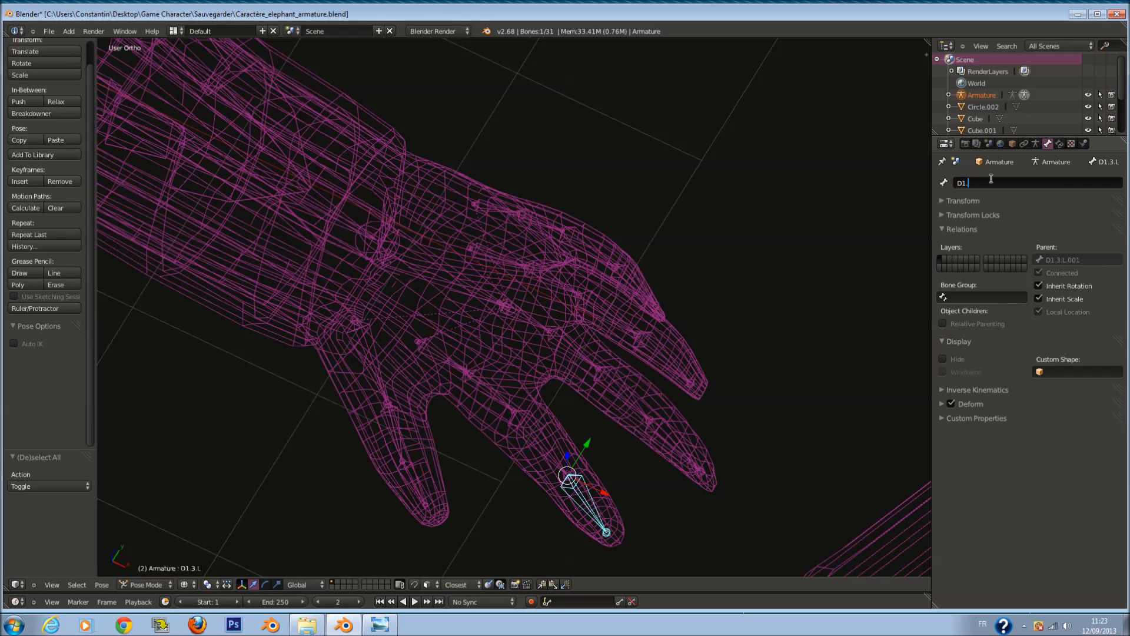
type("D1.4.L")
key("Return")
Step: Remove the .001 suffix from the D1 finger's third and second bones, naming them D1.3.L and D1.2.L
right_click(539, 445)
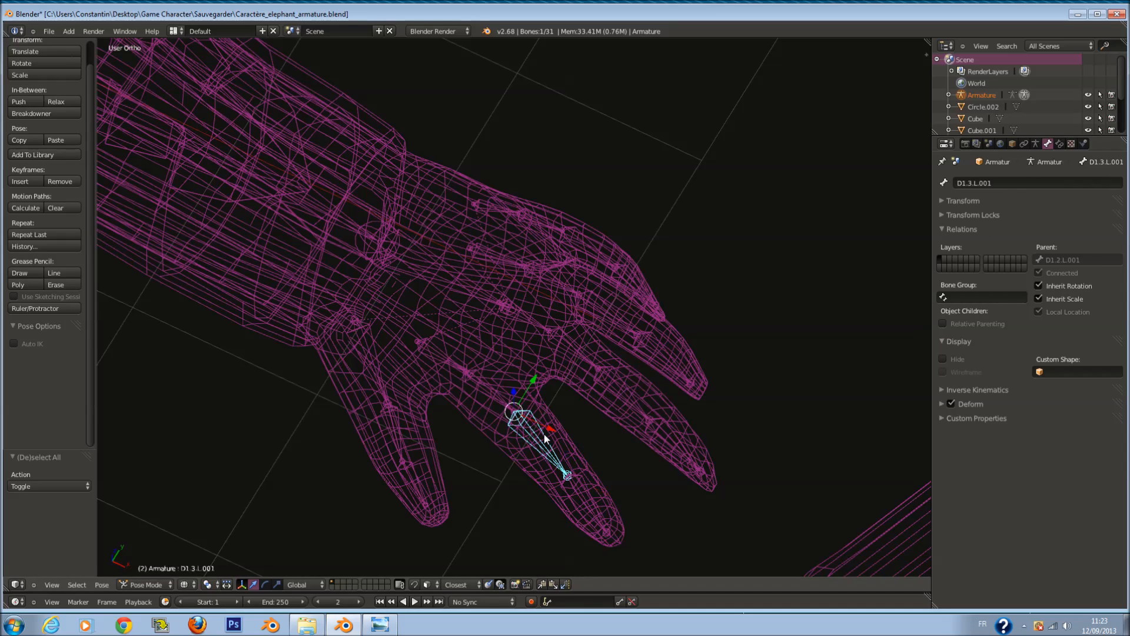
left_click(1013, 184)
key("Return")
right_click(478, 384)
left_click(998, 183)
key("Return")
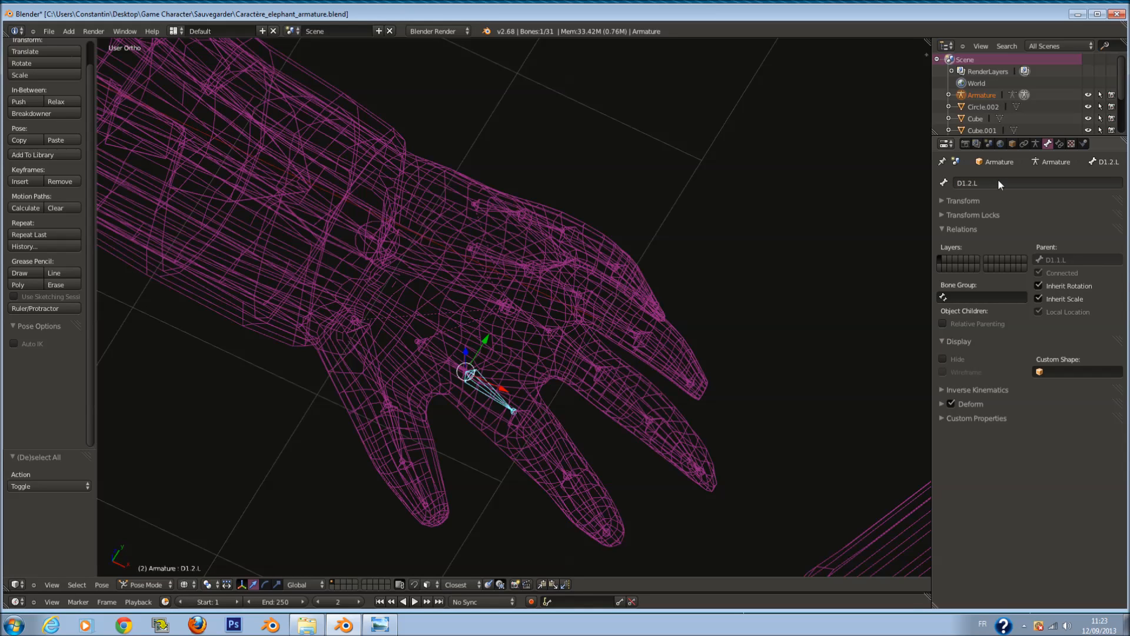
Step: Select the second bone of the D2 finger chain, following D2.1.L, and rename it as D2.2.L
scroll(542, 305, "up", 2)
right_click(533, 320)
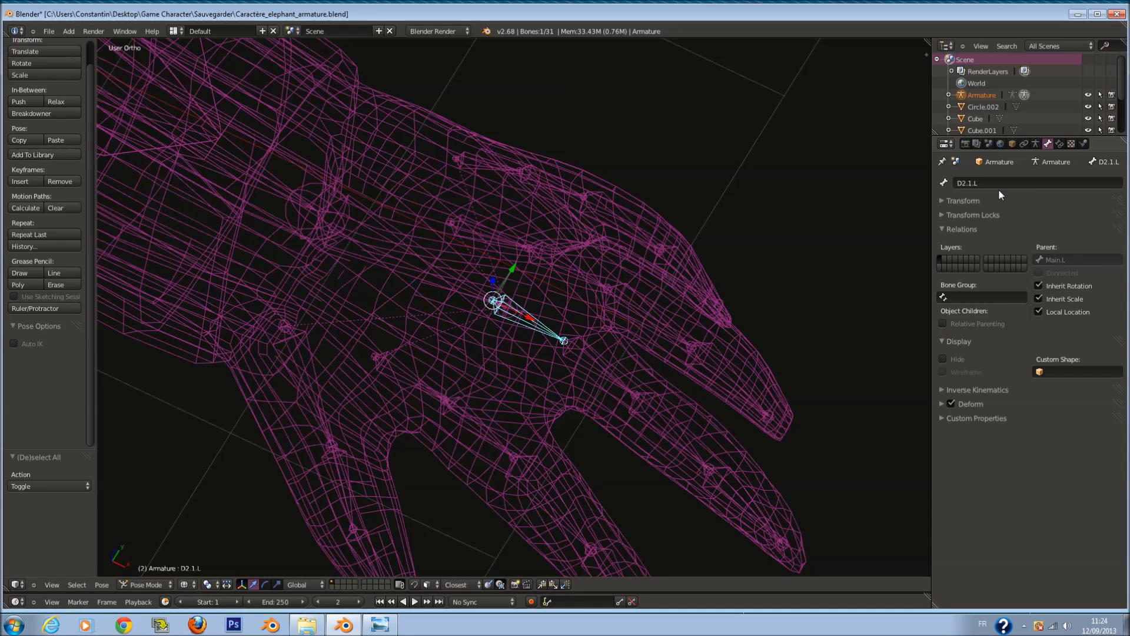
right_click(604, 372)
left_click(1000, 183)
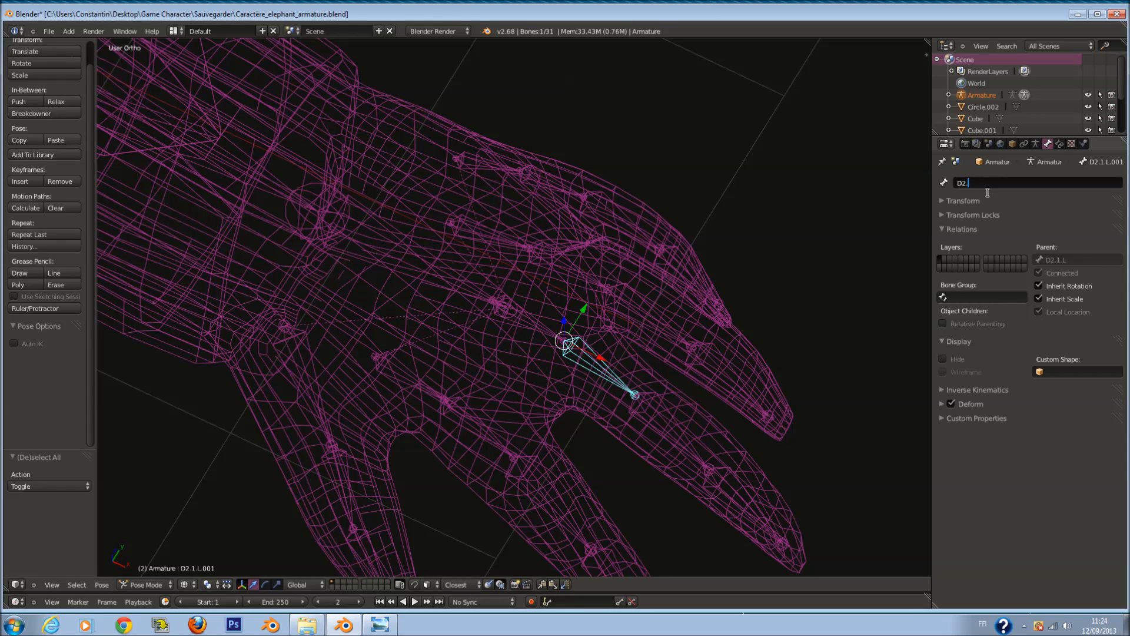
key("Return")
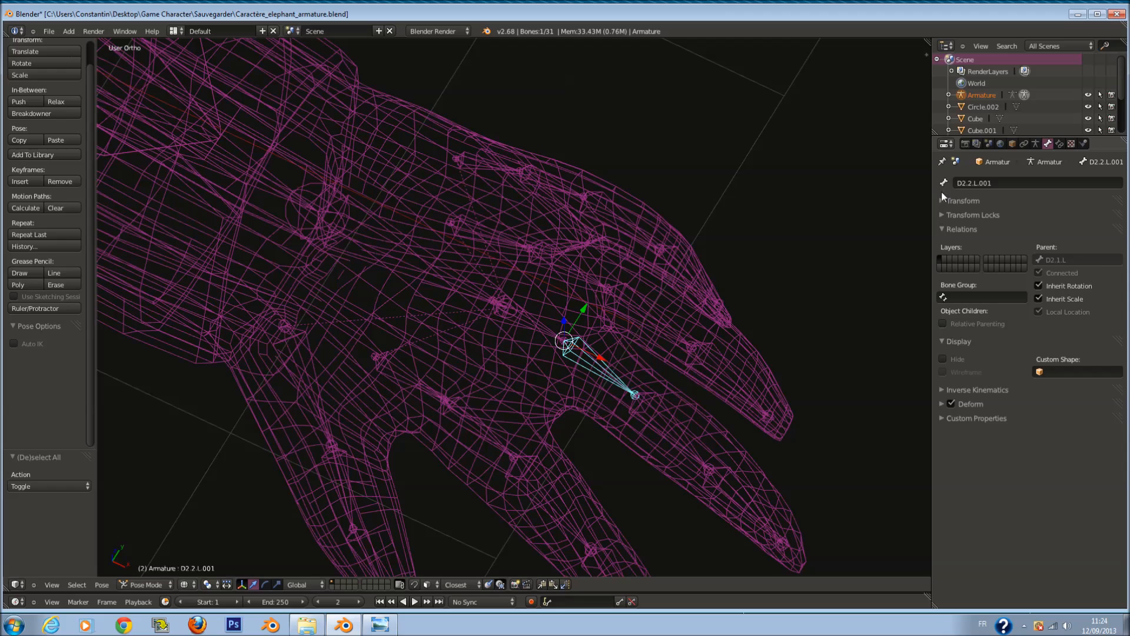
Step: Select the third bone of the D2 finger chain and rename it as D2.3.L
right_click(672, 430)
left_click(989, 184)
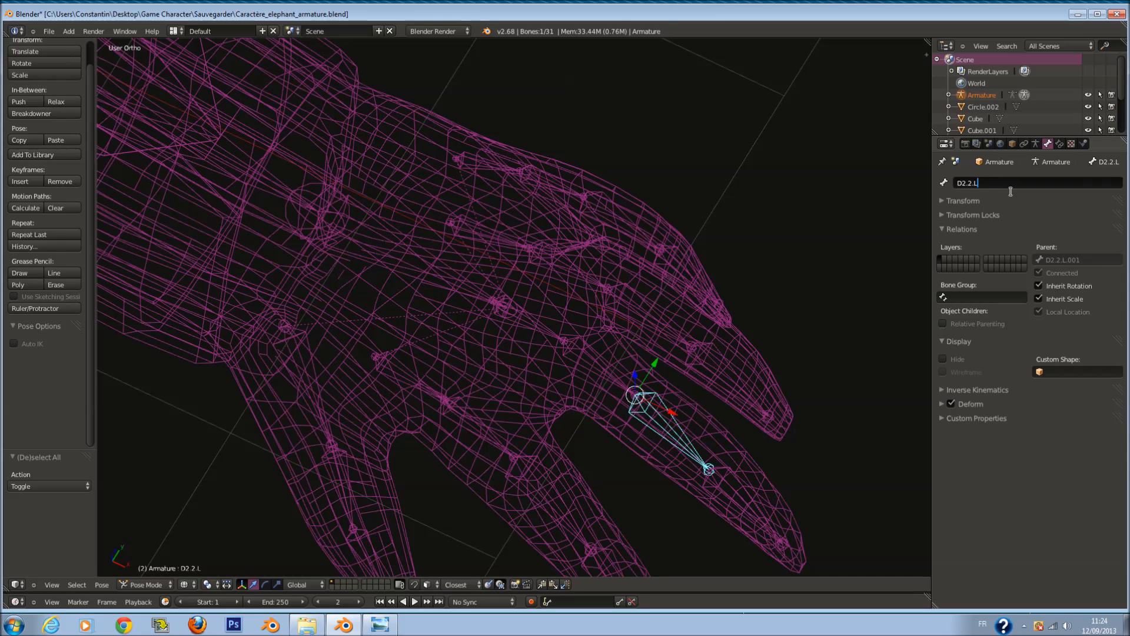
type("D2.3.L")
key("Return")
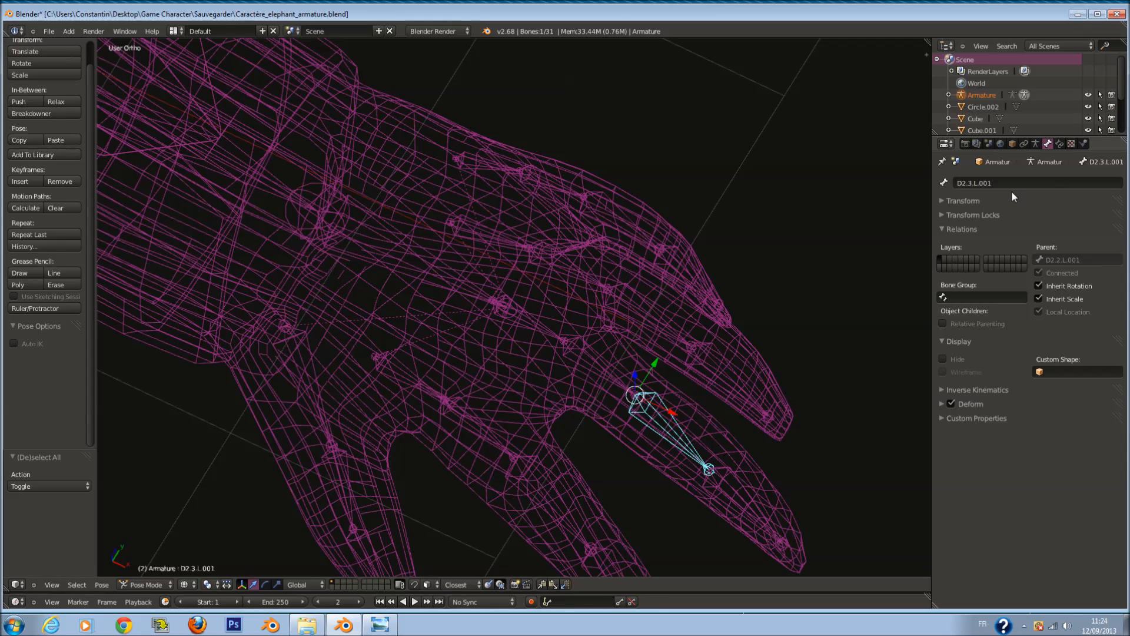
Step: Select the tip bone of the D2 finger chain and rename it as D2.4.L
right_click(755, 499)
left_click(994, 180)
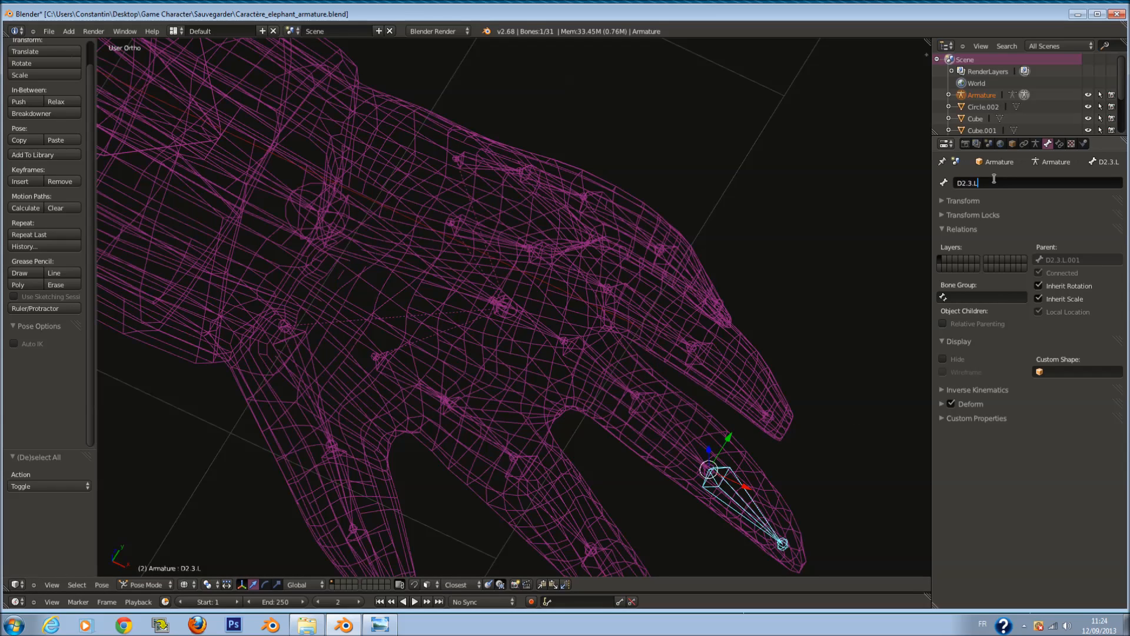
type("D2.4.L")
key("Return")
Step: Remove the .001 suffix from the D2 finger's second and third bones, naming them D2.2.L and D2.3.L
right_click(567, 346)
left_click(1017, 182)
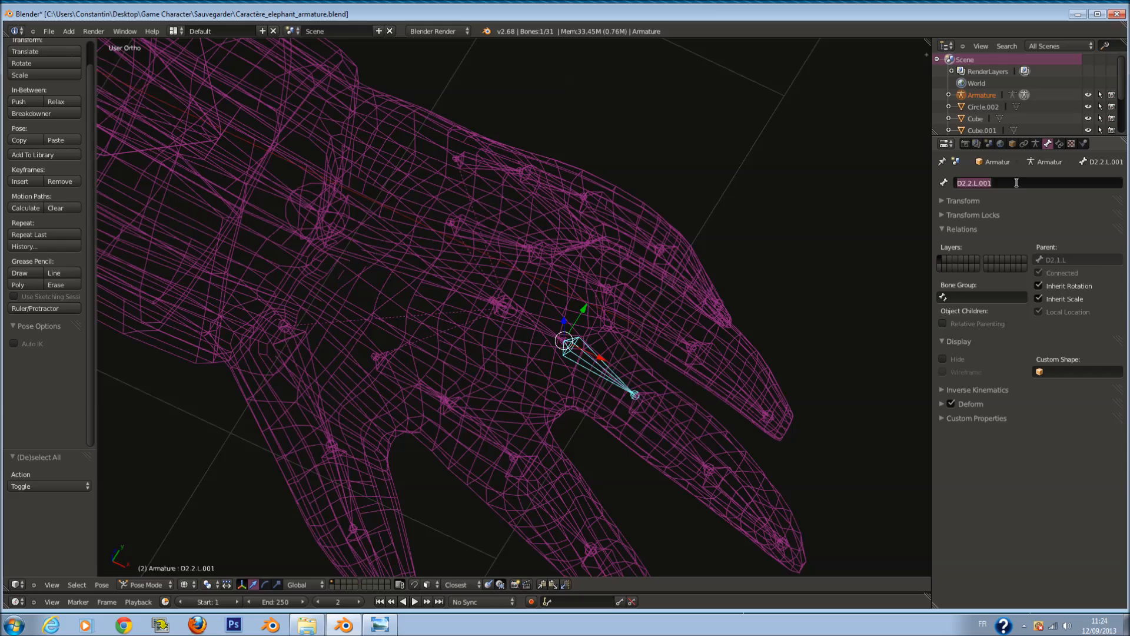
type("D2.2.L")
key("Return")
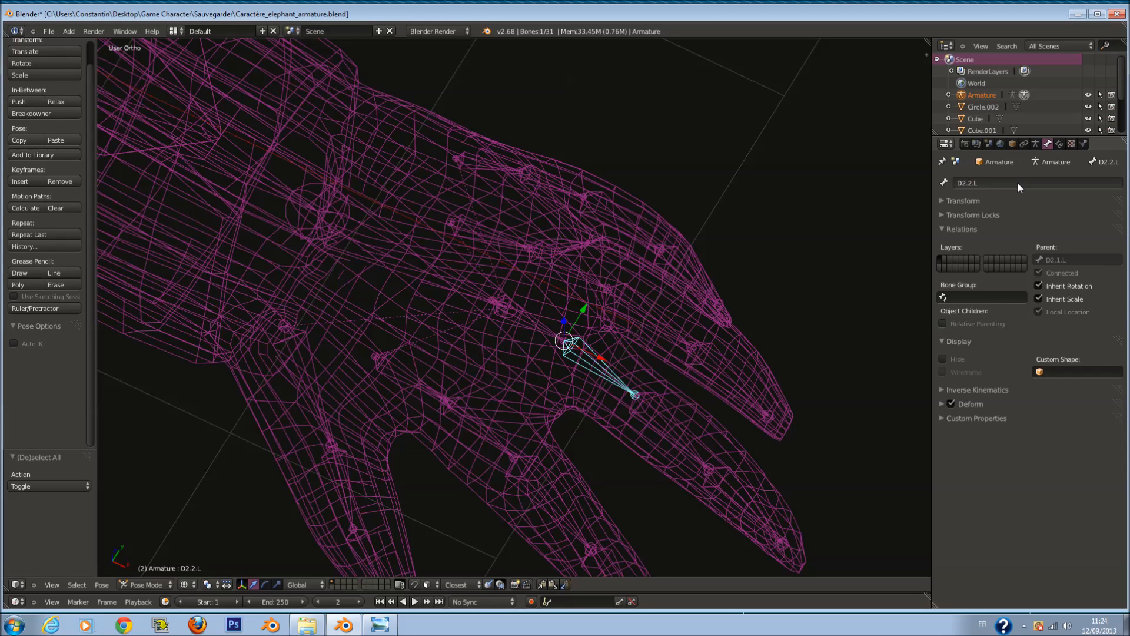
right_click(677, 429)
left_click(1015, 183)
key("BackSpace")
key("BackSpace")
type("L")
key("Return")
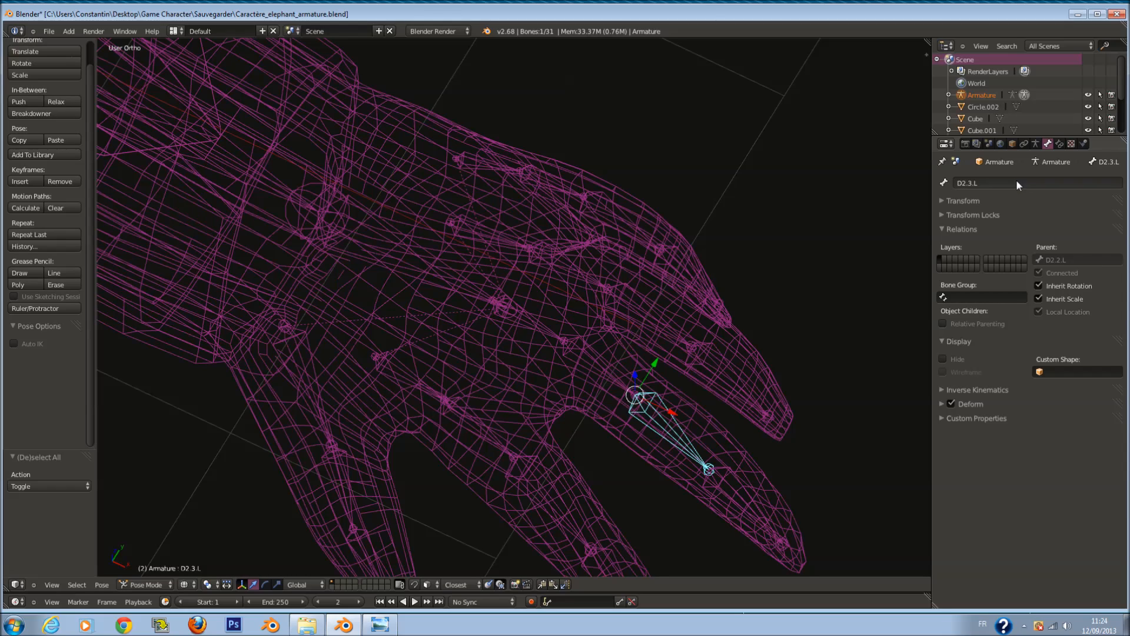
Step: Select the second bone of the D3 finger chain, following D3.1.L, and rename it as D3.2.L
right_click(550, 255)
right_click(514, 236)
right_click(511, 237)
right_click(569, 266)
left_click(1006, 182)
left_click(1007, 182)
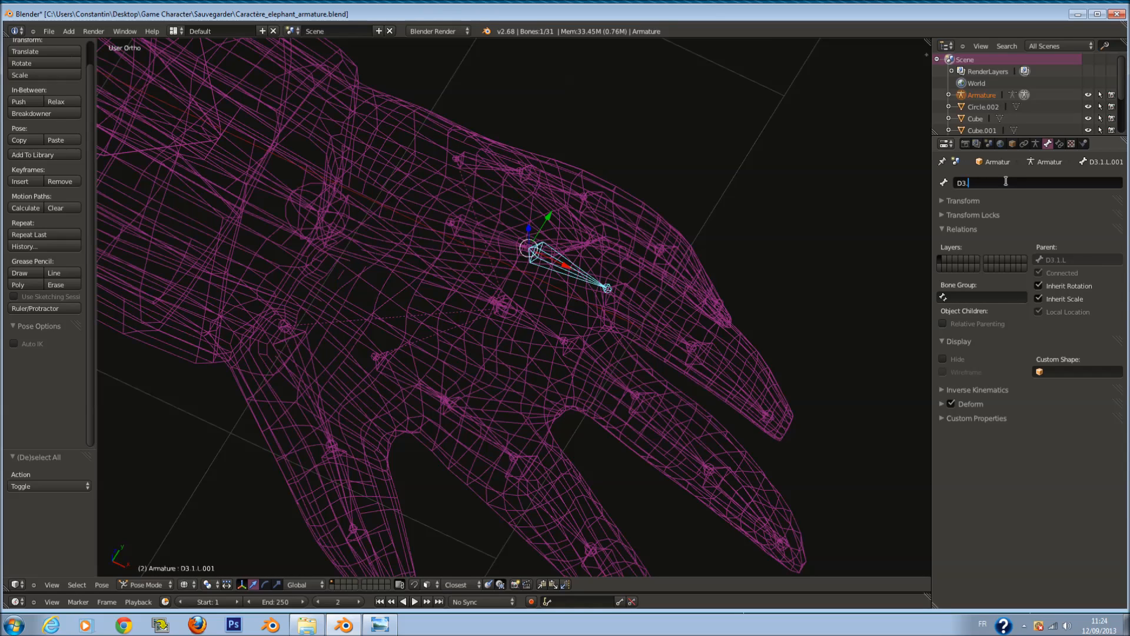
key("Return")
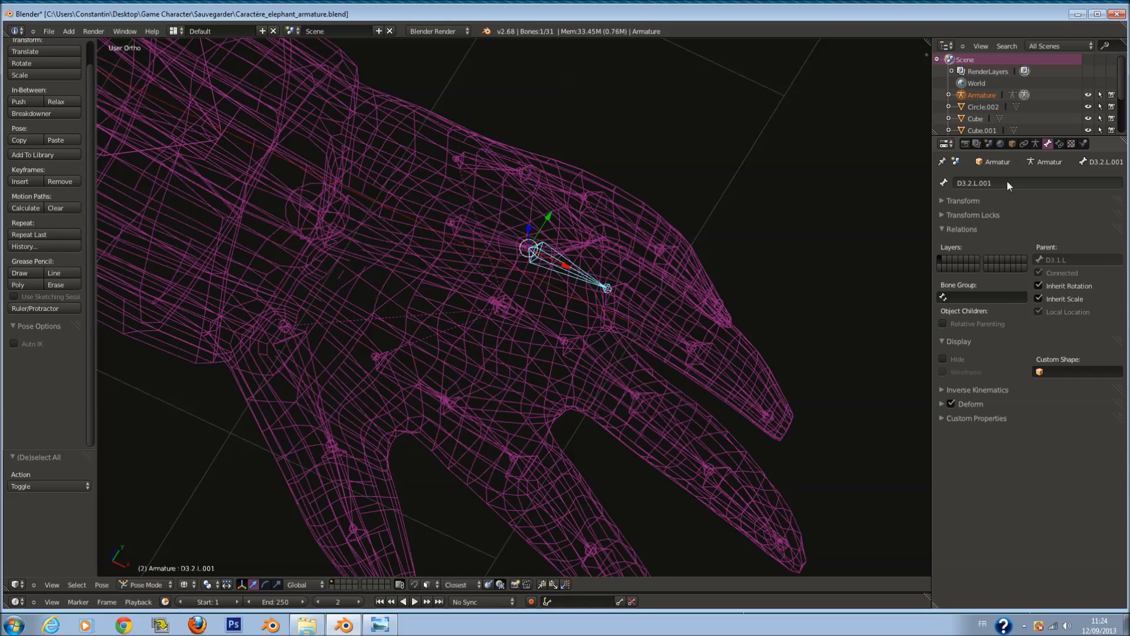
Step: Rename the third bone of the D3 finger chain as D3.3.L and its tip bone as D3.4.L
right_click(648, 321)
double_click(1002, 180)
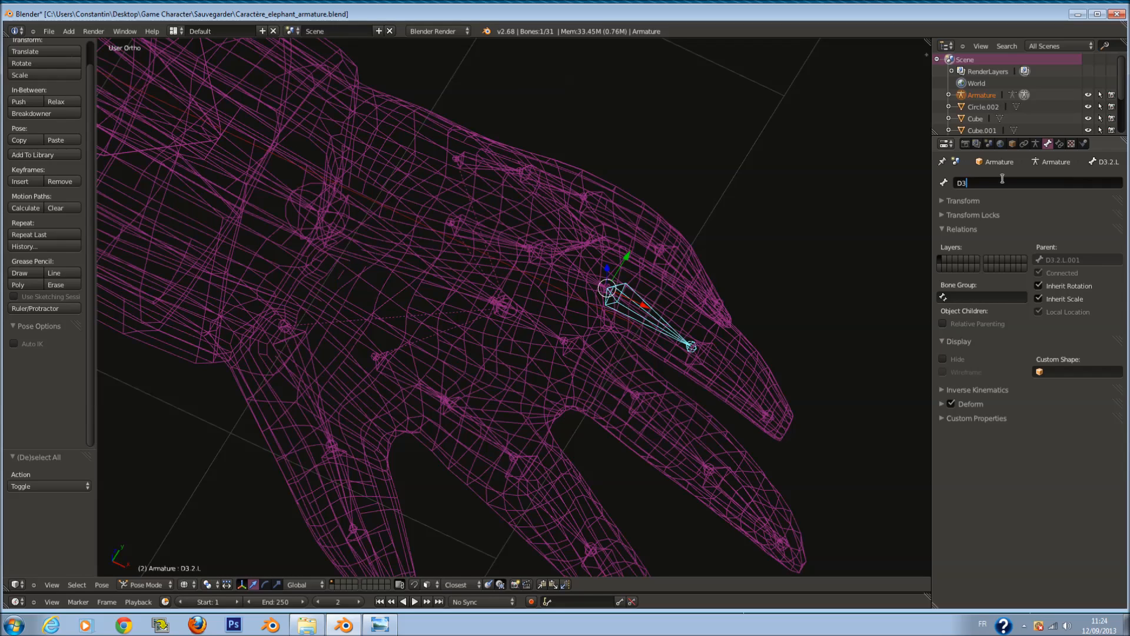
key("Return")
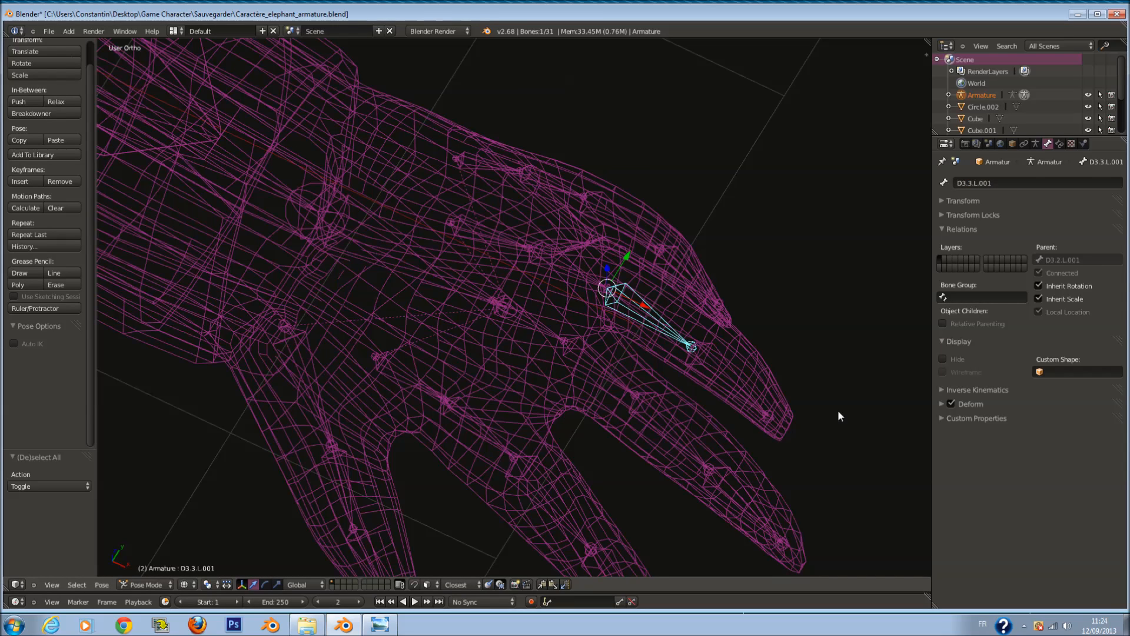
right_click(745, 386)
double_click(979, 183)
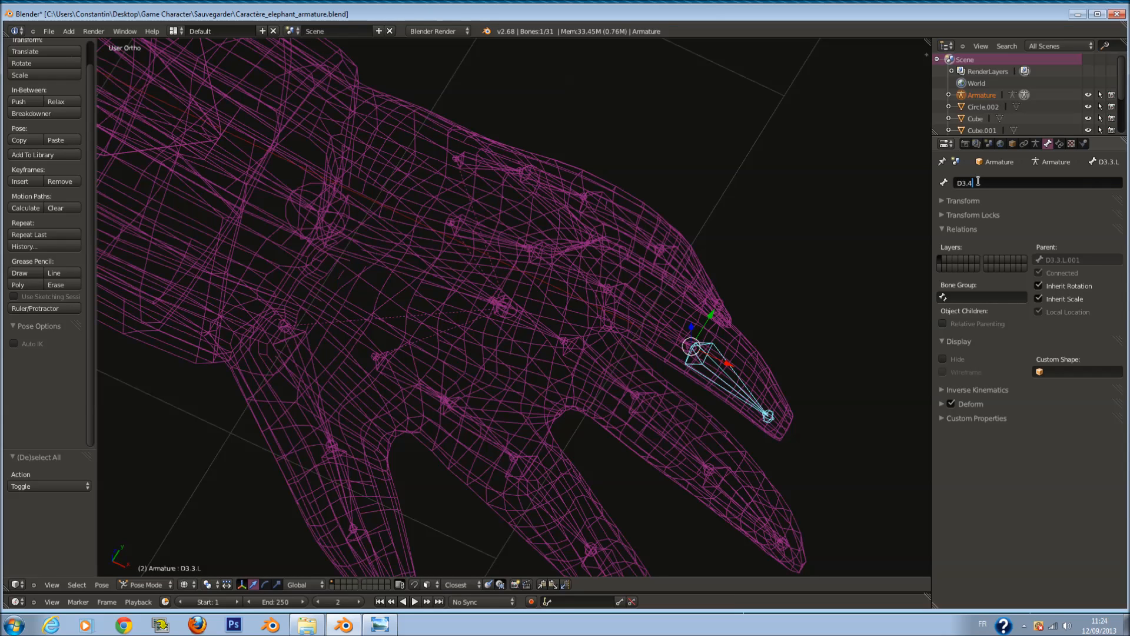
key("Return")
Step: Remove the .001 suffix from the D3 finger's second and third bones, naming them D3.2.L and D3.3.L
right_click(605, 275)
right_click(598, 285)
double_click(997, 183)
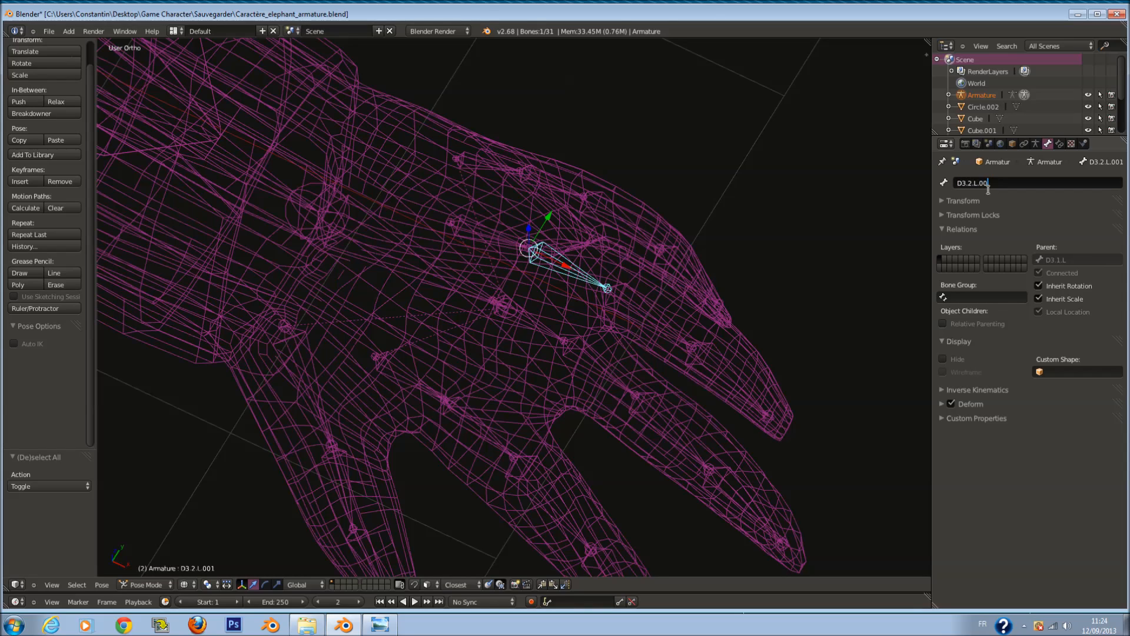
key("Return")
right_click(661, 317)
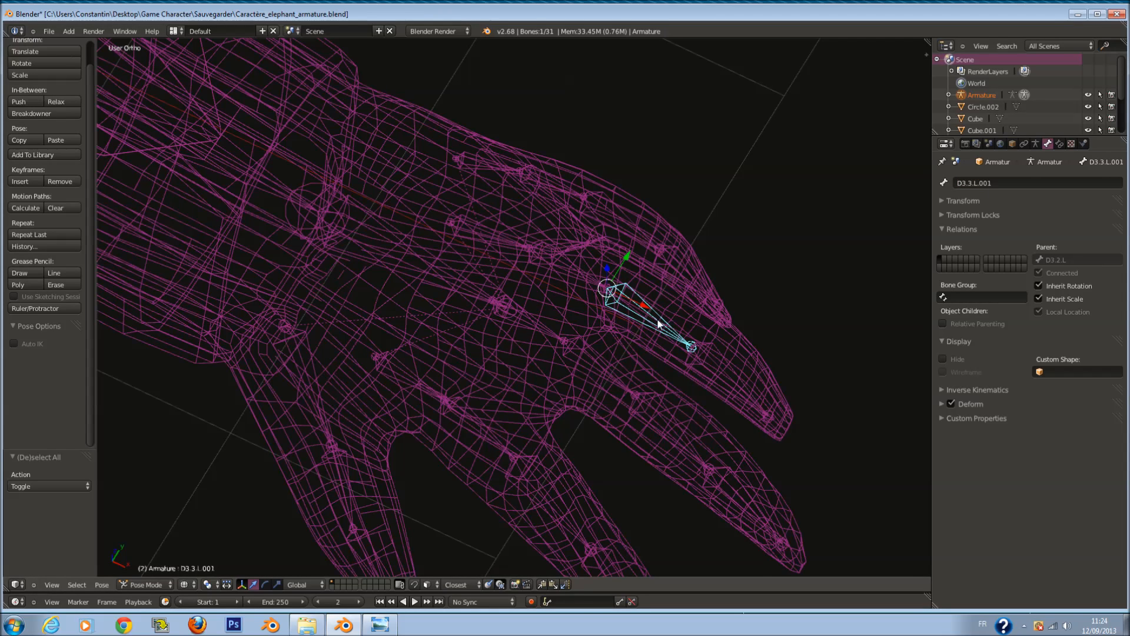
double_click(992, 185)
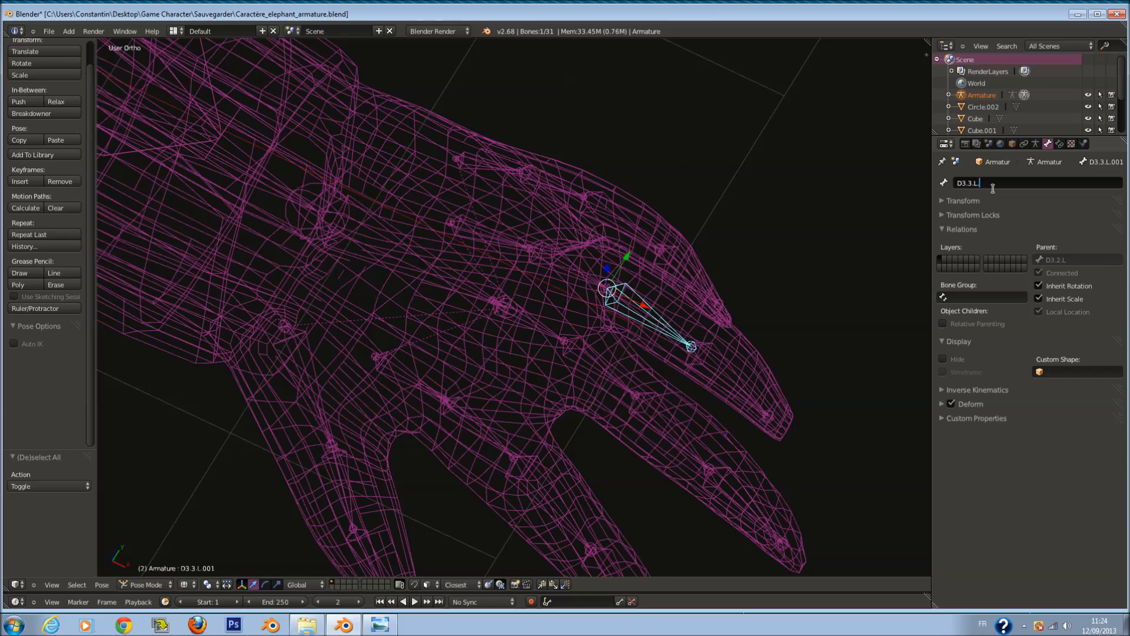
key("Return")
Step: Select the second bone of the outermost finger chain, following D4.1.L, and rename it as D4.2.L
middle_click_drag(648, 189, 529, 161)
right_click(514, 163)
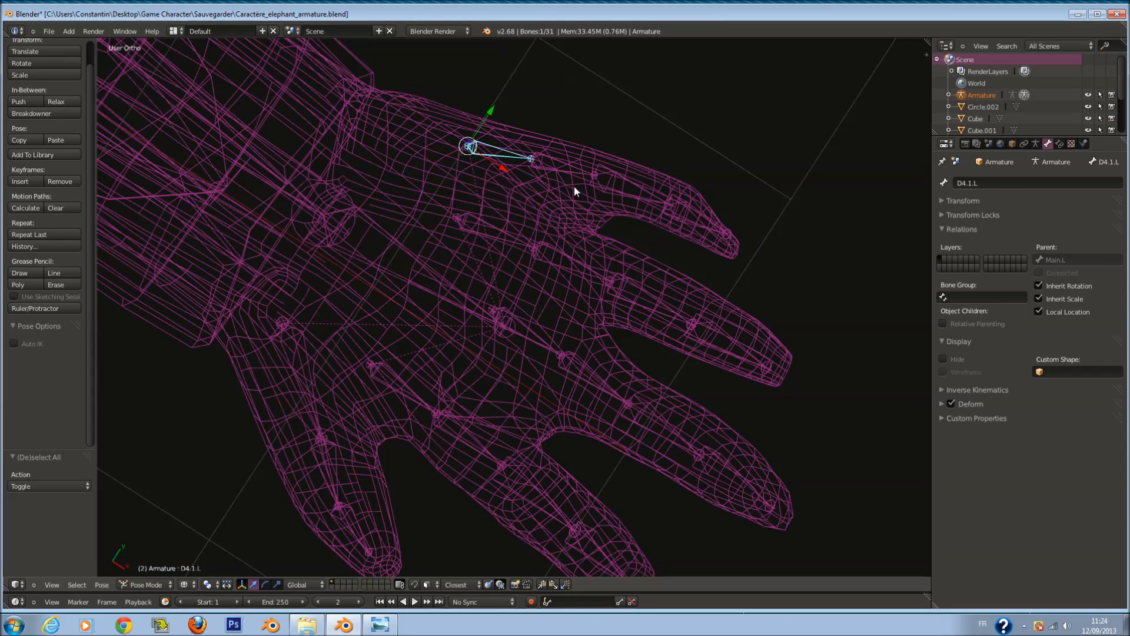
right_click(589, 174)
double_click(994, 183)
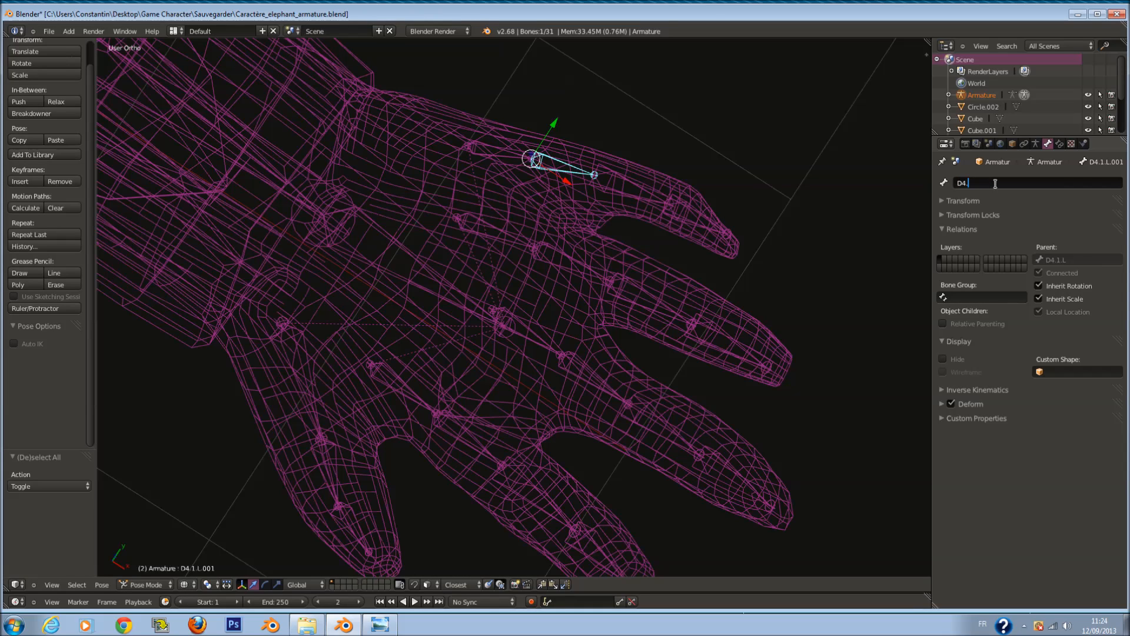
type("D4.2.L")
key("Return")
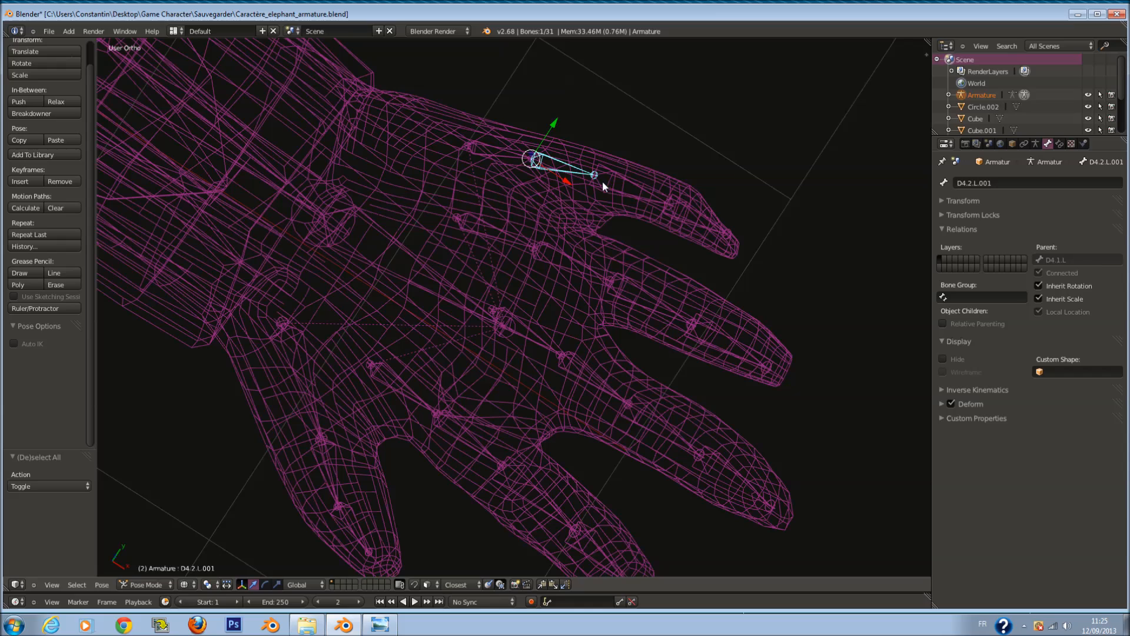
Step: Rename the third bone of the outermost finger chain as D4.3.L and its tip bone as D4.4.L
right_click(631, 197)
double_click(1011, 183)
type("D4.2.L")
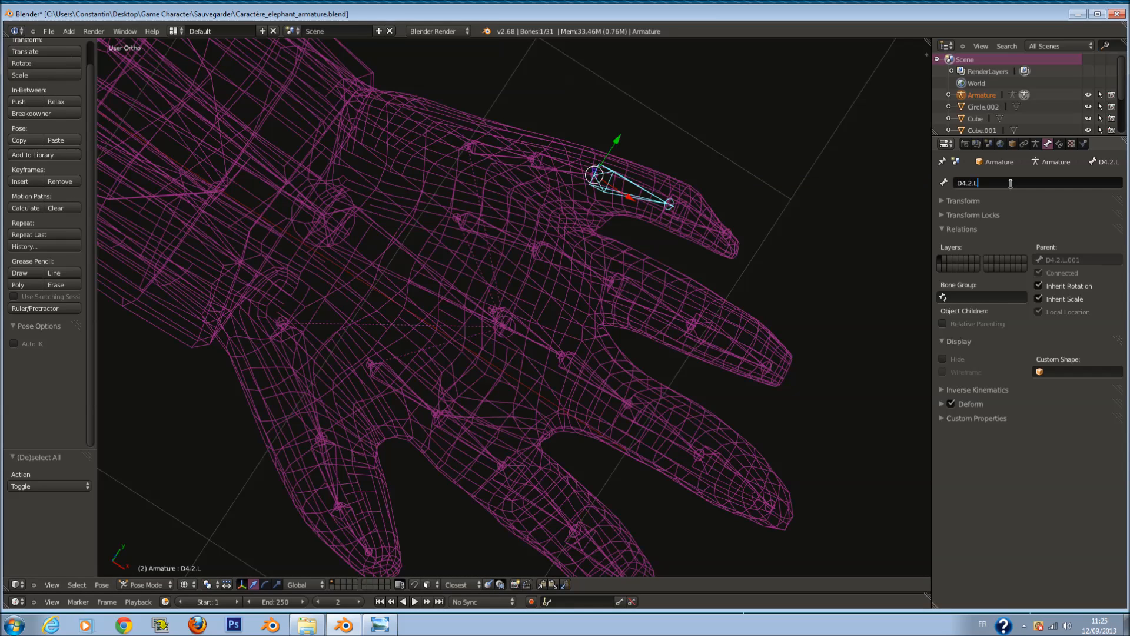
key("Return")
right_click(698, 219)
double_click(1022, 177)
left_click(1022, 178)
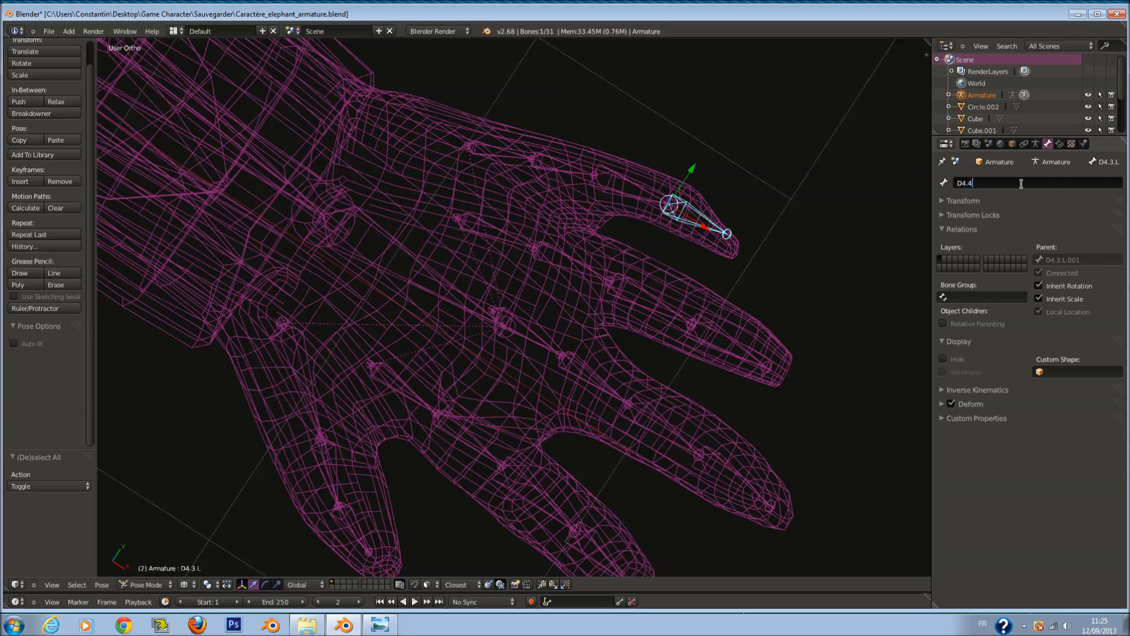
key("Return")
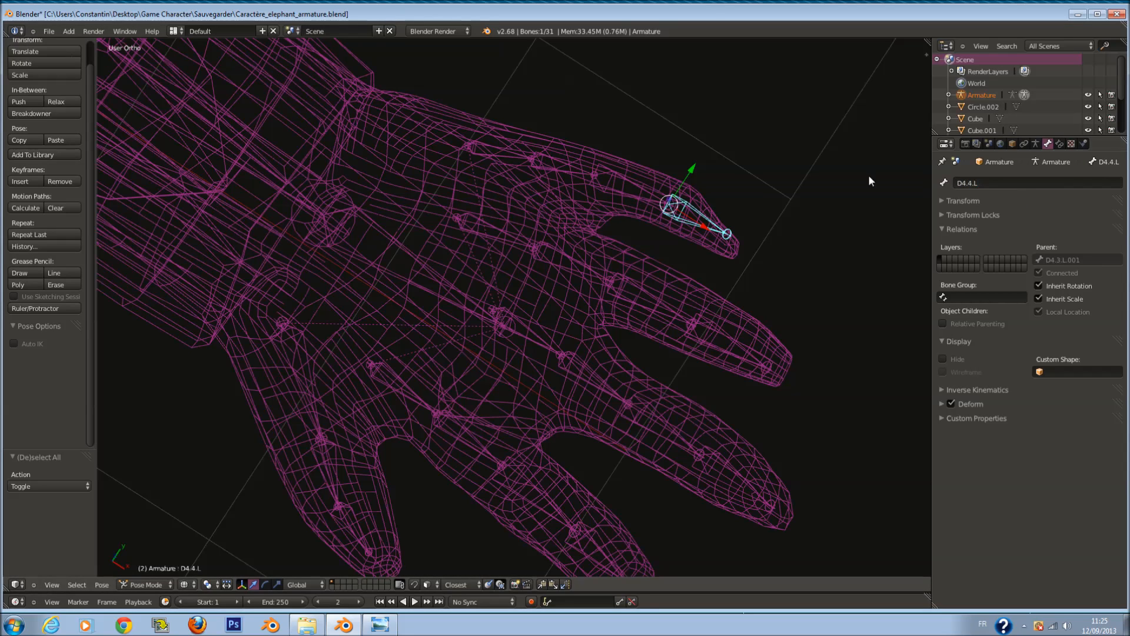
Step: Remove the .001 suffix from the outermost finger's third and second bones, naming them D4.3.L and D4.2.L
right_click(619, 185)
double_click(999, 183)
left_click(1000, 184)
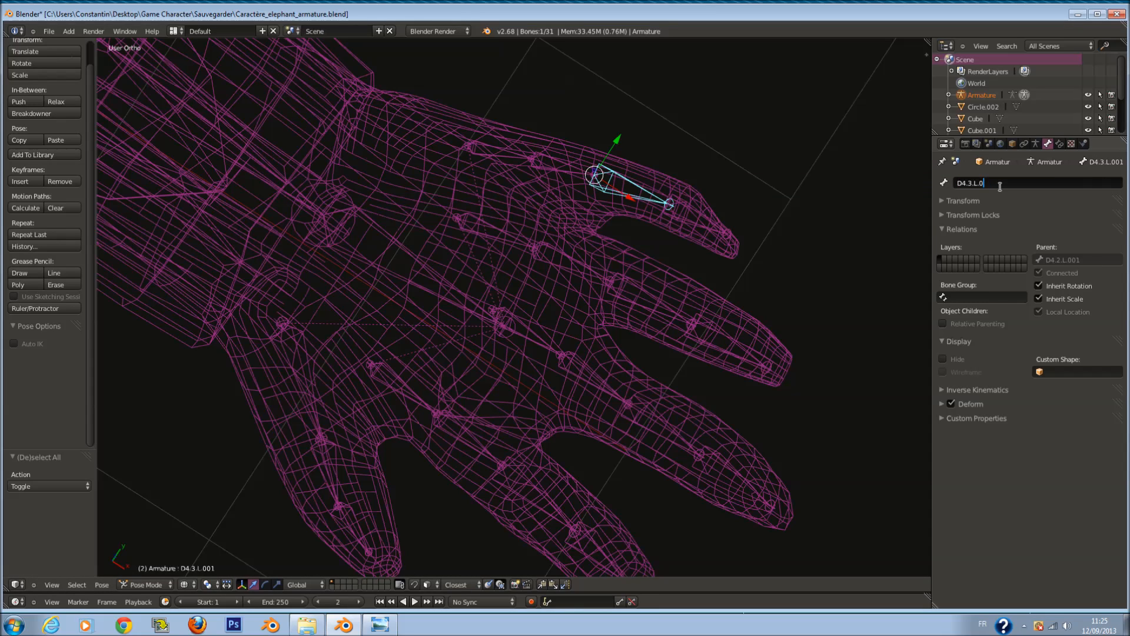
key("Return")
right_click(545, 168)
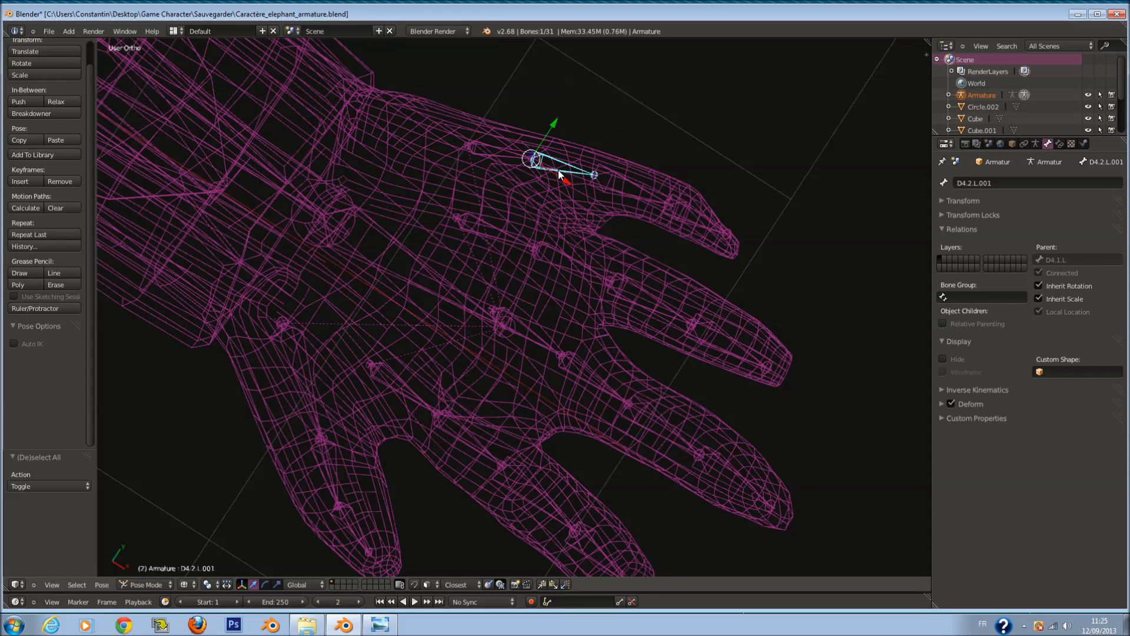
left_click(1007, 185)
key("Return")
Step: Inspect the hand mesh around the finger bones in solid and wireframe display
scroll(550, 263, "down", 4)
key("Tab")
middle_click_drag(600, 265, 557, 235)
scroll(565, 232, "up", 4)
key("Tab")
key("Tab")
middle_click_drag(767, 270, 597, 198)
key("z")
key("z")
right_click(559, 407)
scroll(558, 407, "down", 1)
mouse_move(559, 407)
middle_mouse_down()
mouse_move(560, 354)
mouse_move(619, 361)
mouse_move(646, 344)
mouse_move(603, 347)
mouse_move(639, 361)
mouse_move(707, 350)
mouse_move(354, 318)
mouse_move(400, 301)
mouse_move(404, 330)
middle_mouse_up()
scroll(560, 354, "up", 1)
right_click(557, 377)
scroll(620, 360, "up", 1)
key("z")
key("z")
right_click(375, 323)
key("g")
left_click(415, 341)
key("Tab")
Step: Open the body mesh Circle.002 for editing and select the stray vertex sticking out of the palm
right_click(429, 356)
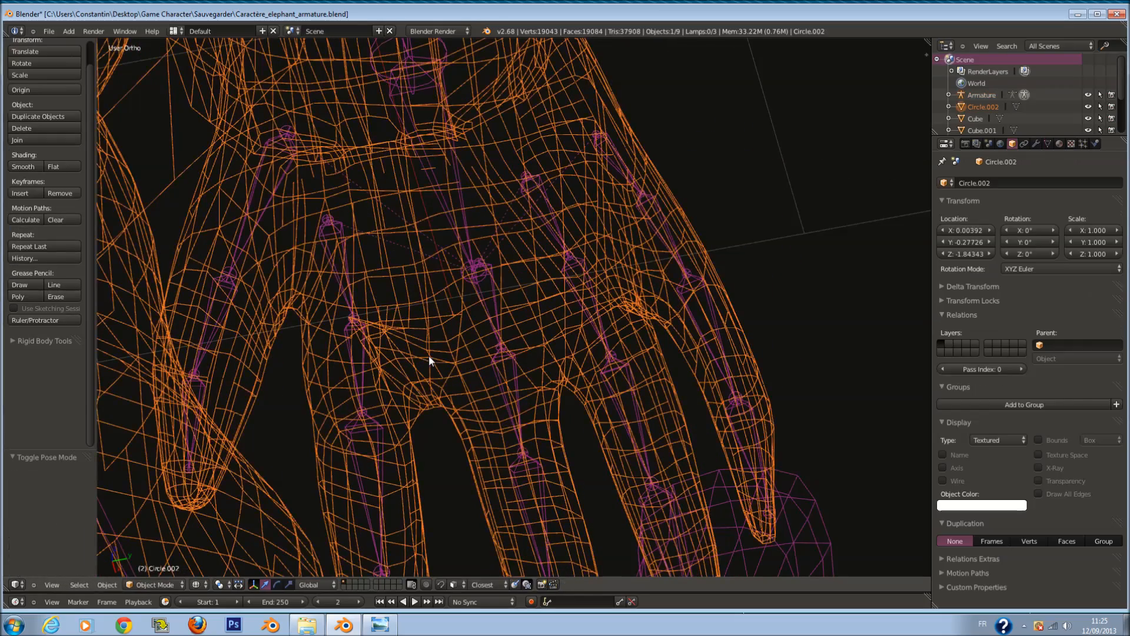
scroll(412, 329, "up", 5)
key("Tab")
scroll(361, 425, "down", 3)
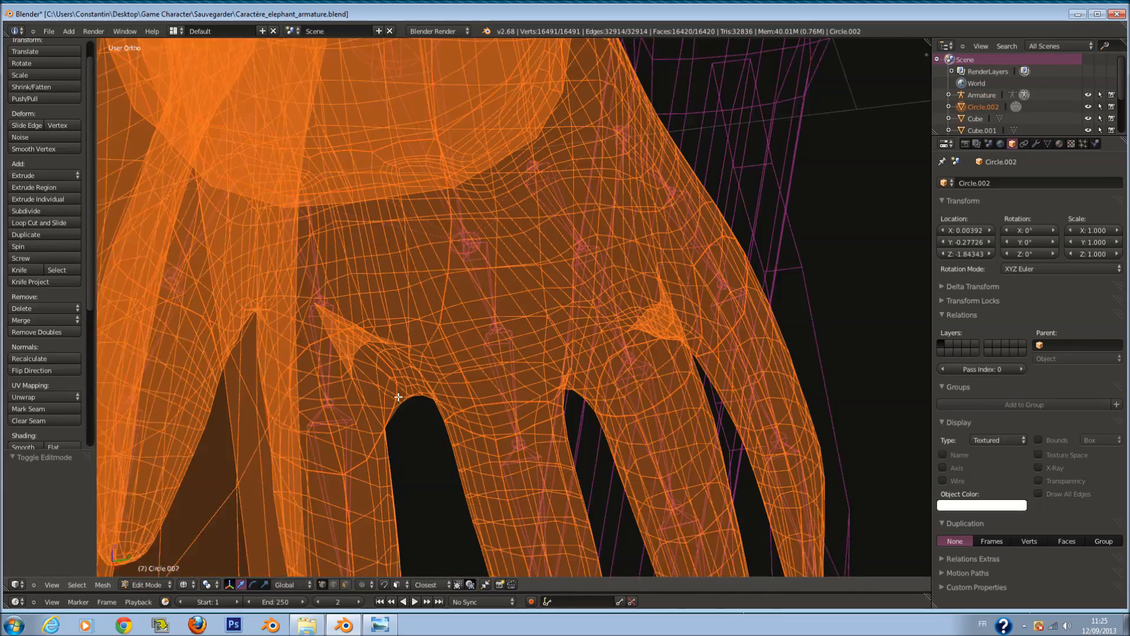
right_click(320, 313)
key("z")
scroll(406, 353, "up", 1)
key("z")
key("g")
right_click(380, 335)
mouse_move(379, 333)
middle_mouse_down()
mouse_move(454, 164)
mouse_move(367, 164)
mouse_move(314, 222)
mouse_move(420, 537)
middle_mouse_up()
key("z")
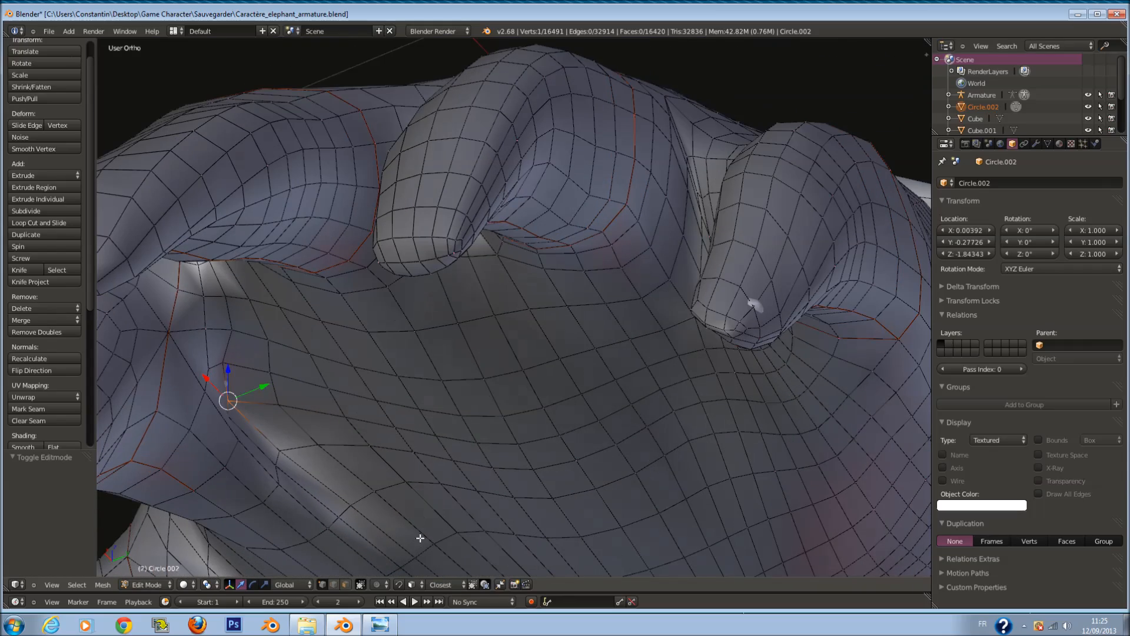
Step: Enable proportional editing and move the stray palm vertex about 0.048 units with a smooth falloff of size 0.04
left_click(385, 585)
left_click(391, 535)
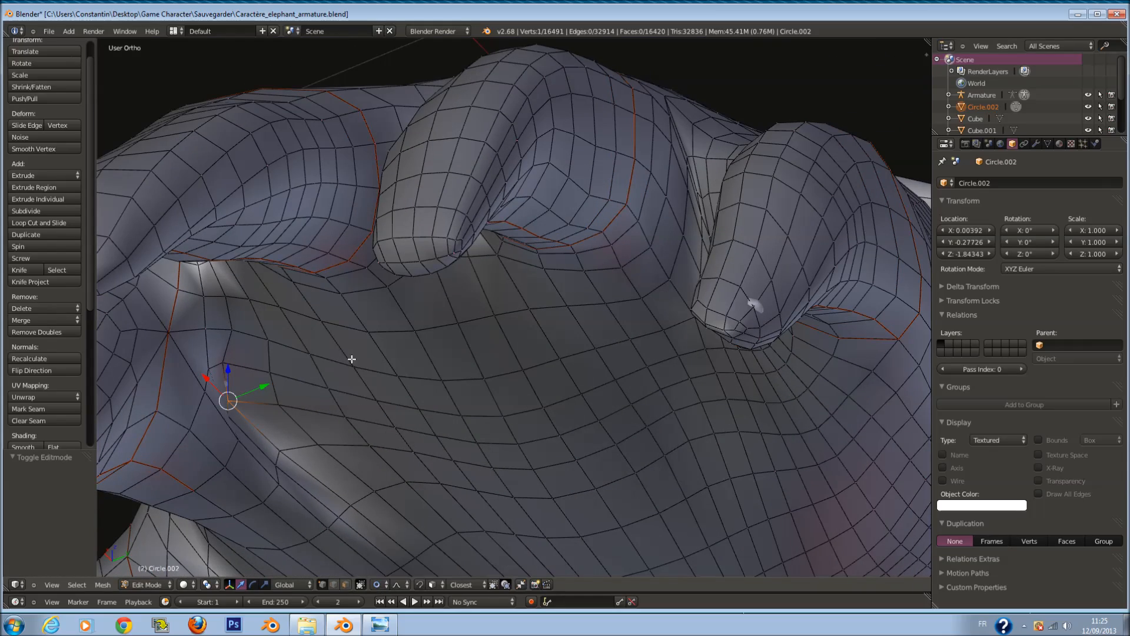
key("g")
scroll(366, 373, "up", 3)
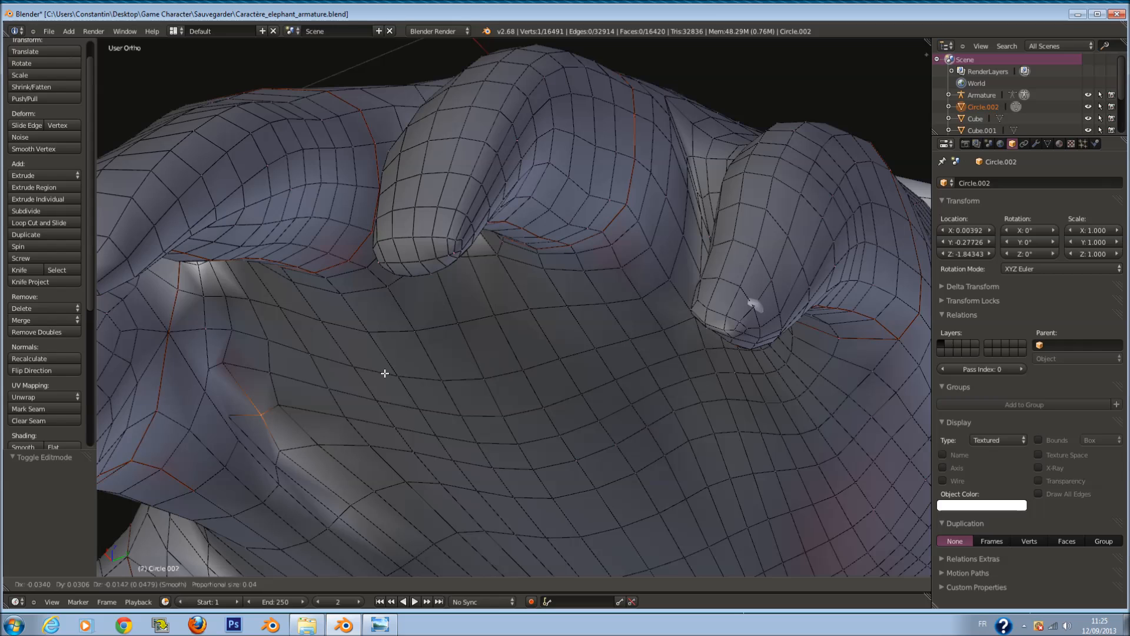
left_click(384, 374)
Step: Circle-select the vertices around the moved palm vertex and apply Smooth Vertex once
middle_click_drag(384, 373, 344, 392)
key("a")
key("c")
left_click(348, 394)
right_click(348, 393)
left_click(71, 149)
Step: Reselect the small group of vertices on the palm bump and apply Smooth Vertex four times
middle_click_drag(483, 431, 378, 398)
key("a")
key("c")
left_click(348, 406)
right_click(348, 406)
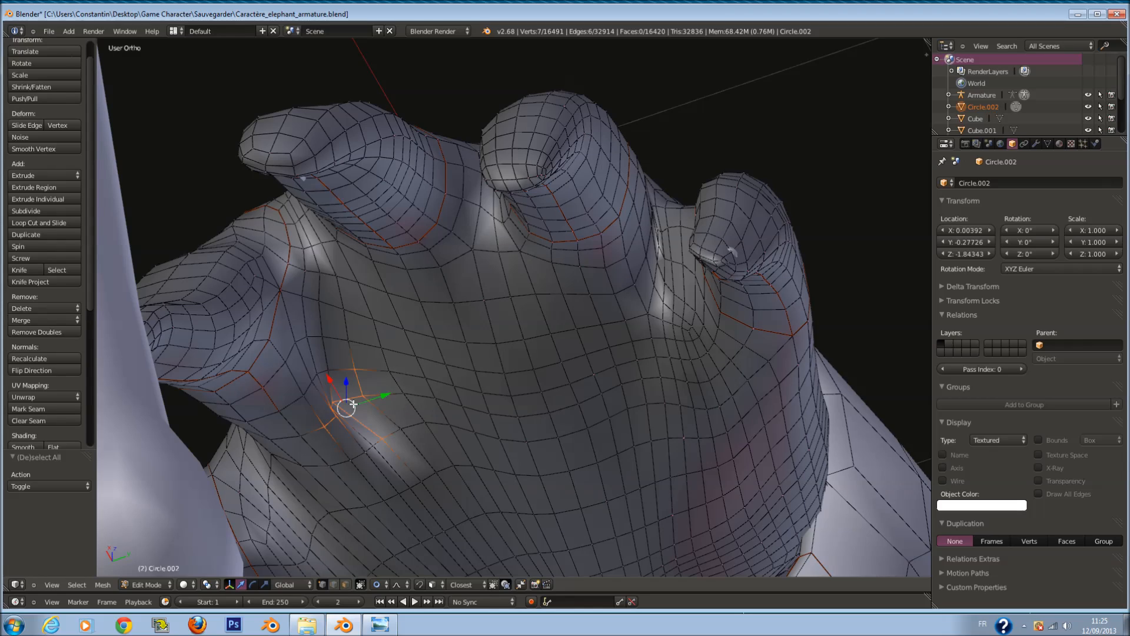
left_click(45, 147)
left_click(46, 146)
left_click(46, 146)
left_click(46, 146)
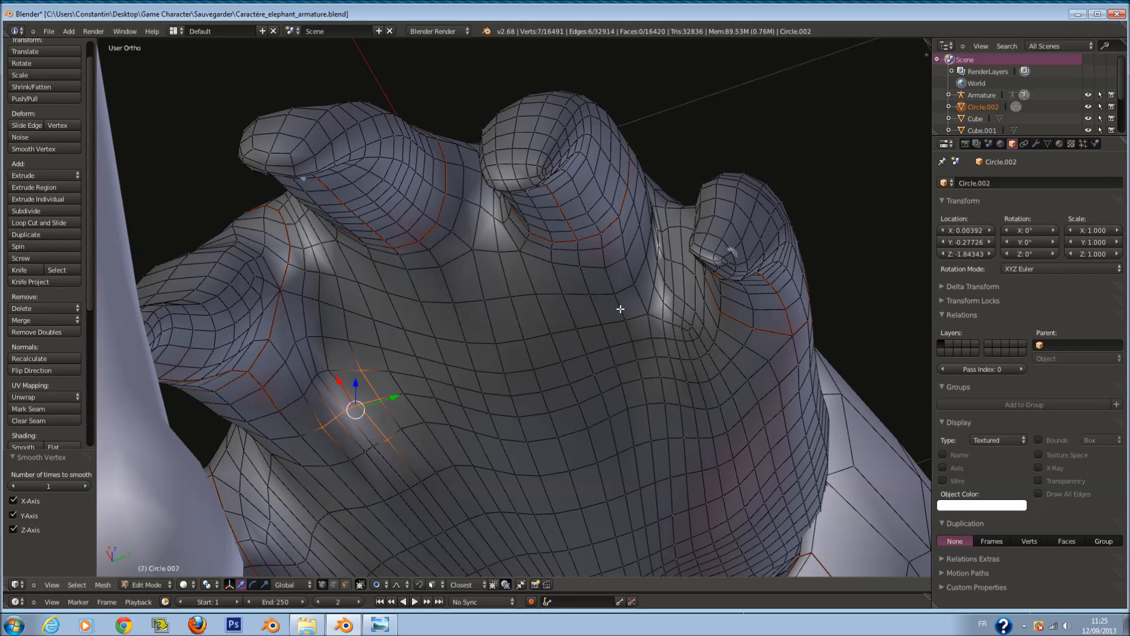
Step: Circle-select a wider patch of palm vertices around the bump and apply Smooth Vertex four times
key("Tab")
scroll(625, 354, "down", 4)
middle_click_drag(627, 360, 482, 379)
scroll(482, 377, "up", 5)
key("Tab")
key("a")
key("c")
scroll(353, 389, "down", 4)
left_click(356, 392)
left_click_drag(373, 410, 393, 419)
right_click(394, 419)
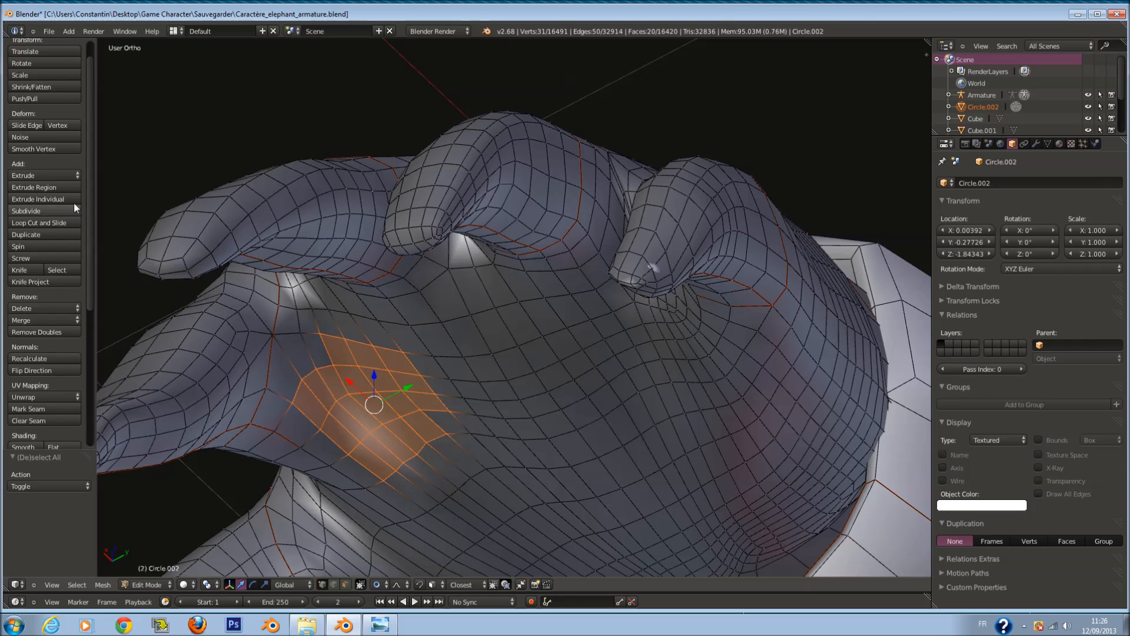
left_click(69, 148)
left_click(70, 148)
left_click(69, 148)
left_click(70, 148)
Step: Inspect the hand mesh from several angles for remaining bumps around the finger bases
middle_click_drag(478, 319, 533, 289)
scroll(533, 289, "down", 4)
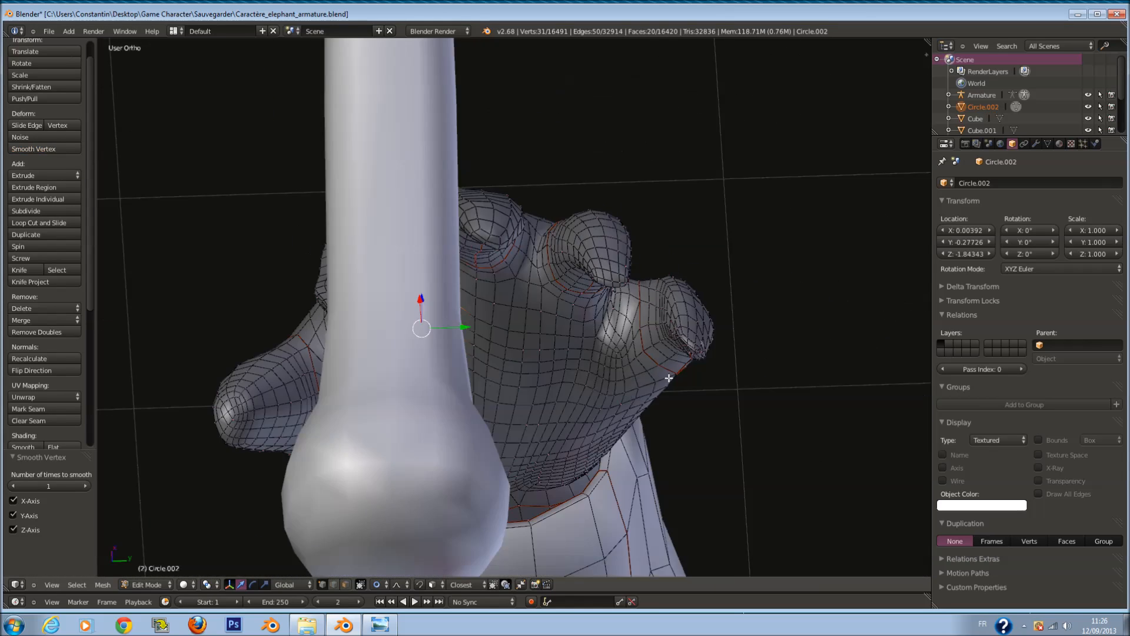
key("Tab")
scroll(549, 429, "down", 6)
middle_click_drag(548, 429, 594, 470)
scroll(594, 470, "down", 7)
middle_click_drag(423, 425, 295, 400)
scroll(353, 386, "down", 3)
key("Tab")
middle_click_drag(388, 374, 400, 353)
scroll(401, 354, "down", 1)
middle_click_drag(400, 285, 466, 347, "shift")
scroll(401, 372, "up", 5)
middle_click_drag(466, 347, 470, 404, "shift")
scroll(470, 404, "up", 6)
middle_click_drag(240, 434, 543, 422, "shift")
middle_click_drag(557, 303, 558, 398, "shift")
scroll(558, 383, "up", 3)
scroll(589, 371, "up", 5)
key("a")
key("a")
scroll(628, 302, "up", 1)
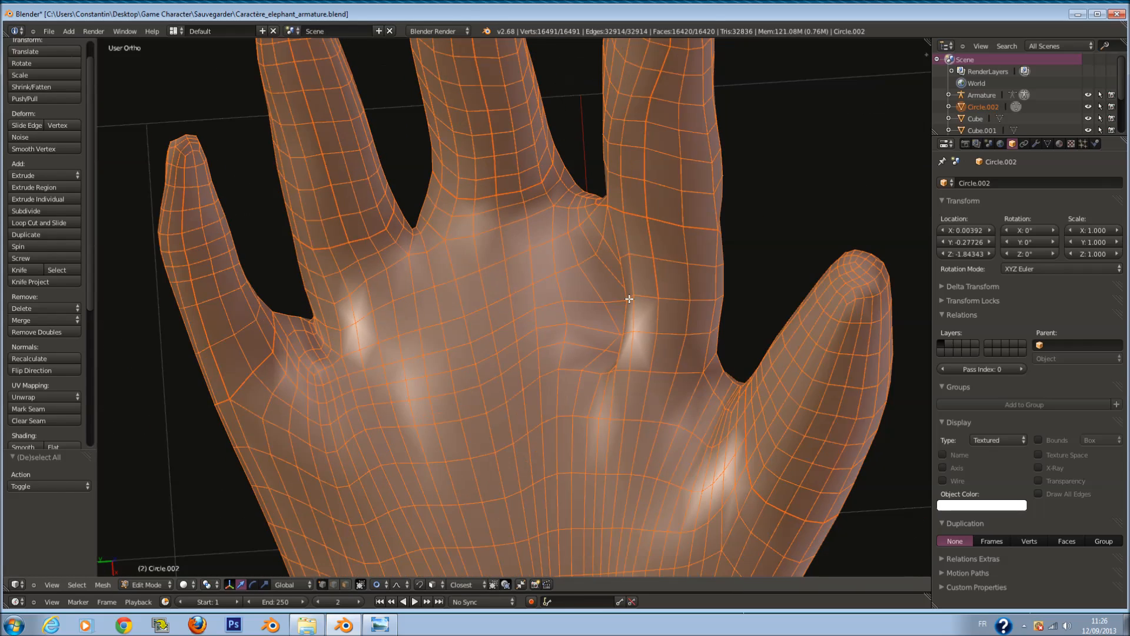
Step: Circle-select a patch of vertices at the base of the index finger and apply Smooth Vertex once
key("a")
key("c")
key("Escape")
right_click(604, 304)
middle_click_drag(606, 292, 490, 419)
key("c")
left_click(504, 324)
key("Escape")
left_click(33, 149)
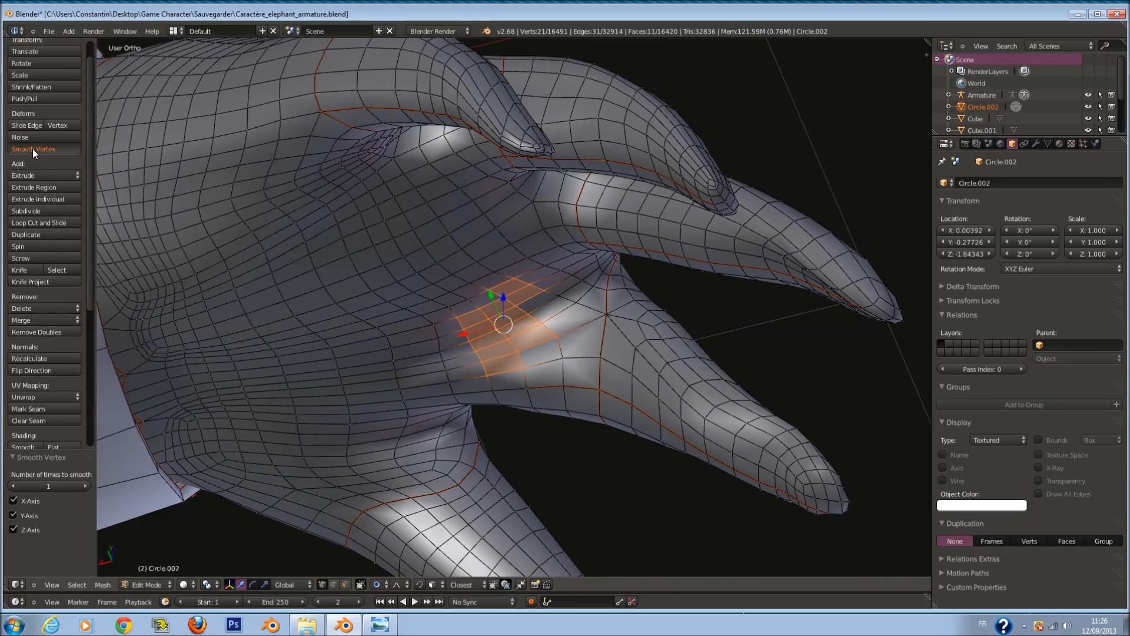
Step: Select a larger circle of vertices around the index finger's base and apply Smooth Vertex four times
middle_click_drag(530, 459, 613, 372)
scroll(612, 371, "up", 1)
key("a")
key("c")
scroll(500, 323, "down", 5)
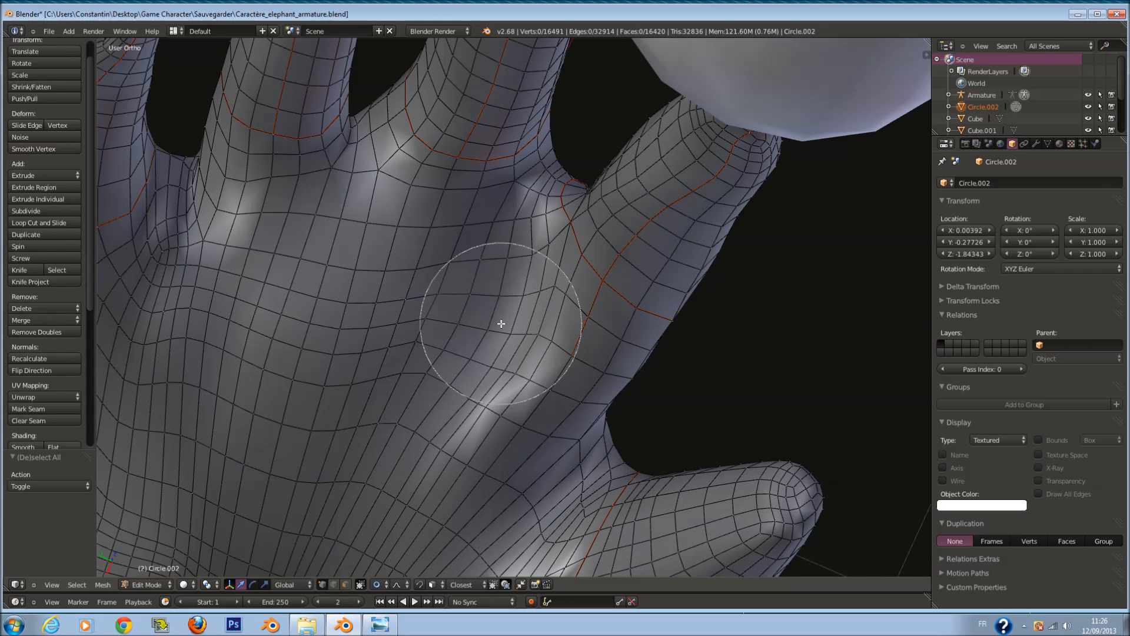
left_click(477, 349)
key("Escape")
left_click(69, 148)
left_click(69, 149)
left_click(69, 149)
left_click(69, 148)
Step: Leave mesh editing and save the file over Caractère_elephant_armature.blend
scroll(621, 341, "down", 4)
key("Tab")
key("ctrl+s")
middle_click_drag(623, 343, 577, 432)
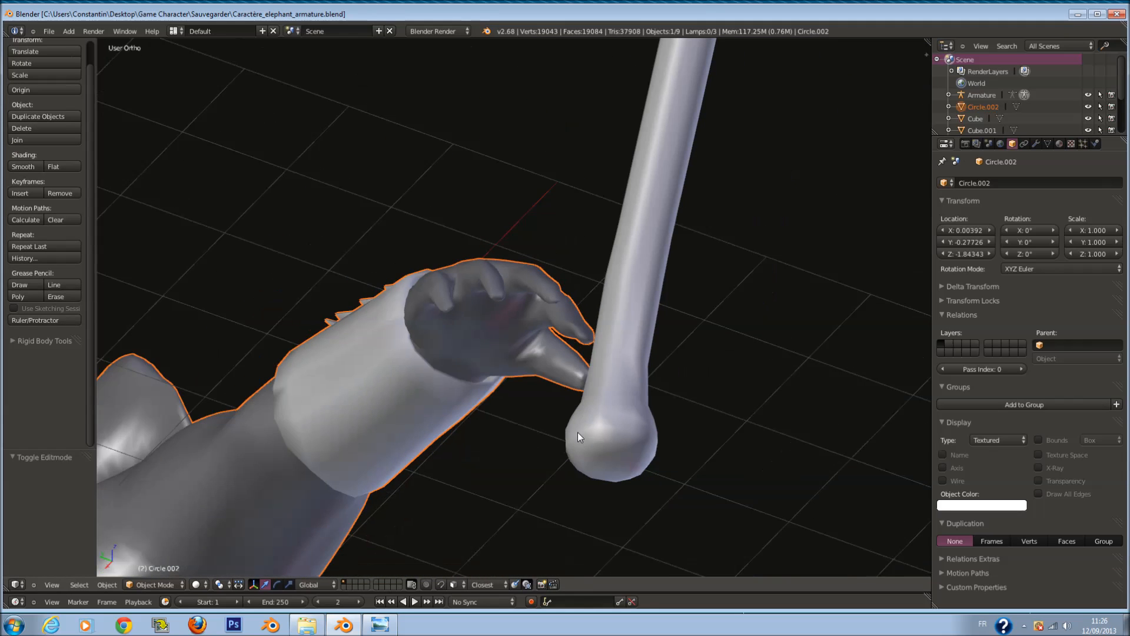
Step: Display the whole character in front wireframe view and open the armature for editing
key("KP_1")
scroll(579, 434, "down", 9)
middle_click_drag(665, 368, 580, 366, "shift")
key("z")
right_click(618, 294)
key("Tab")
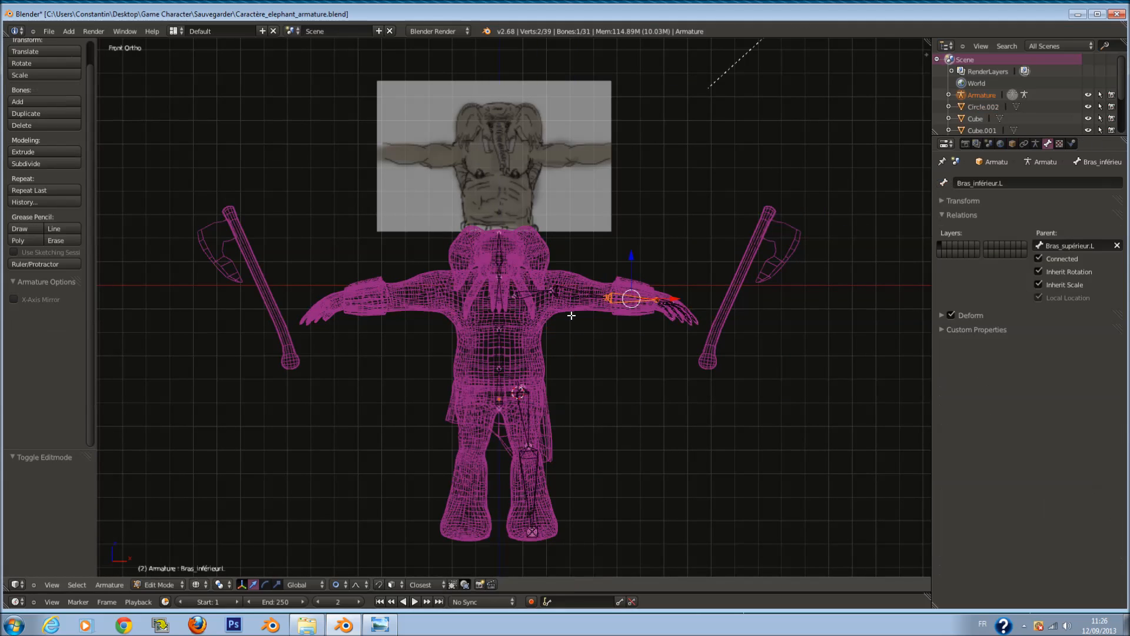
Step: Select all bones of the armature and return to Object Mode
scroll(570, 321, "up", 2)
key("a")
key("a")
left_click(158, 586)
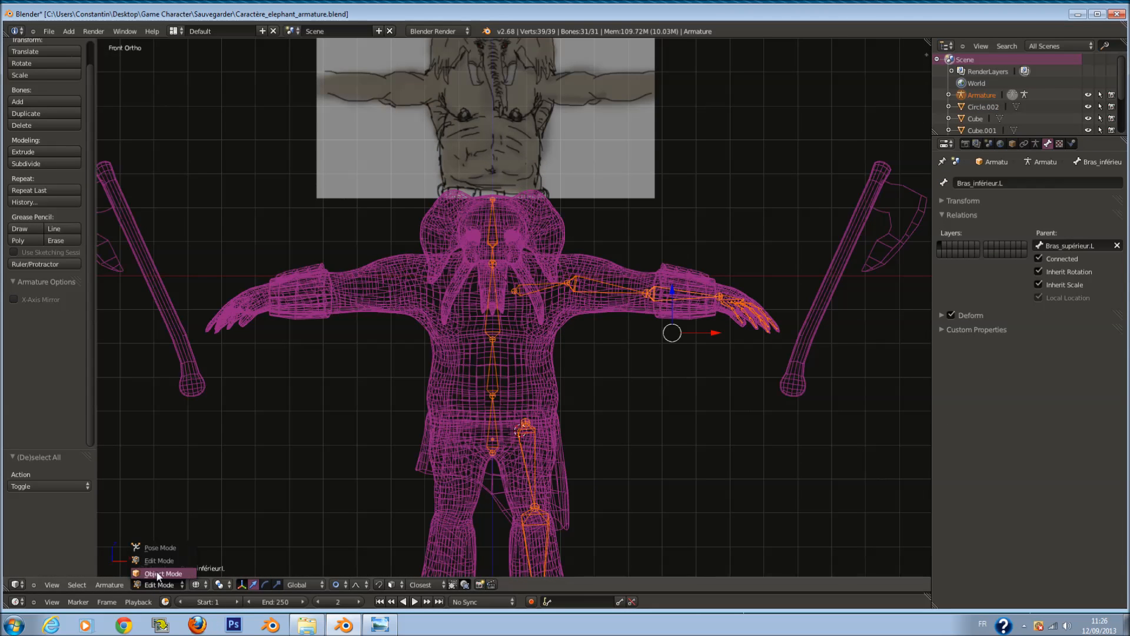
left_click(158, 574)
scroll(693, 345, "down", 4, "shift")
key("Tab")
scroll(594, 341, "down", 1)
key("a")
key("a")
scroll(580, 356, "up", 2)
scroll(567, 363, "down", 1)
key("Tab")
scroll(577, 338, "up", 1)
scroll(542, 349, "down", 1)
Step: Save the armature file again, overwriting Caractère_elephant_armature.blend
key("ctrl+s")
left_click(533, 356)
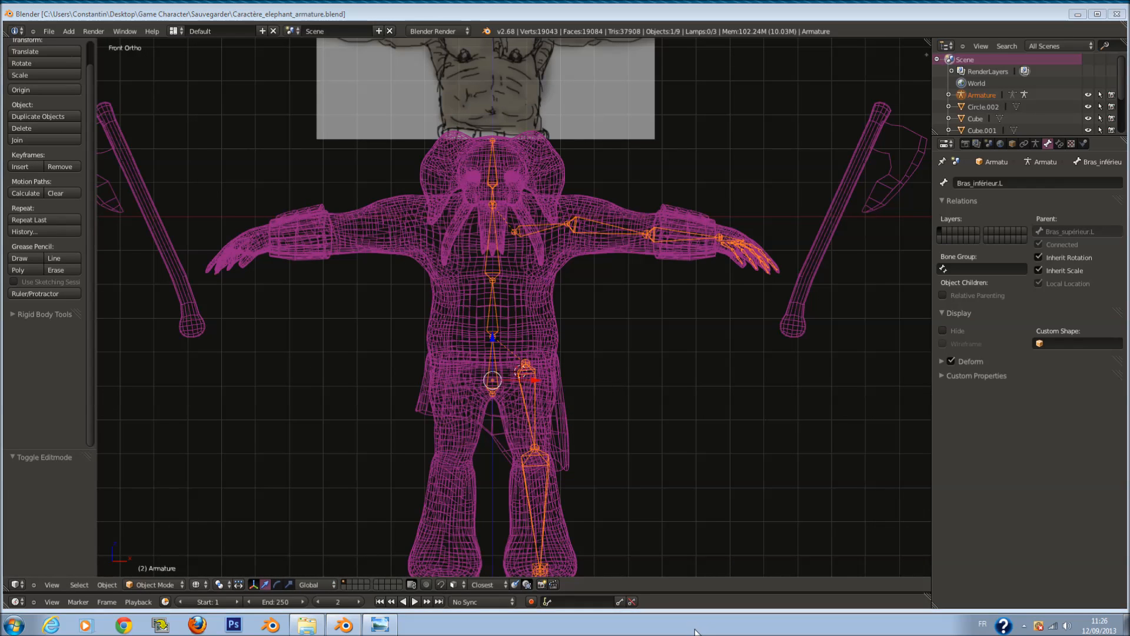
key("ctrl+s")
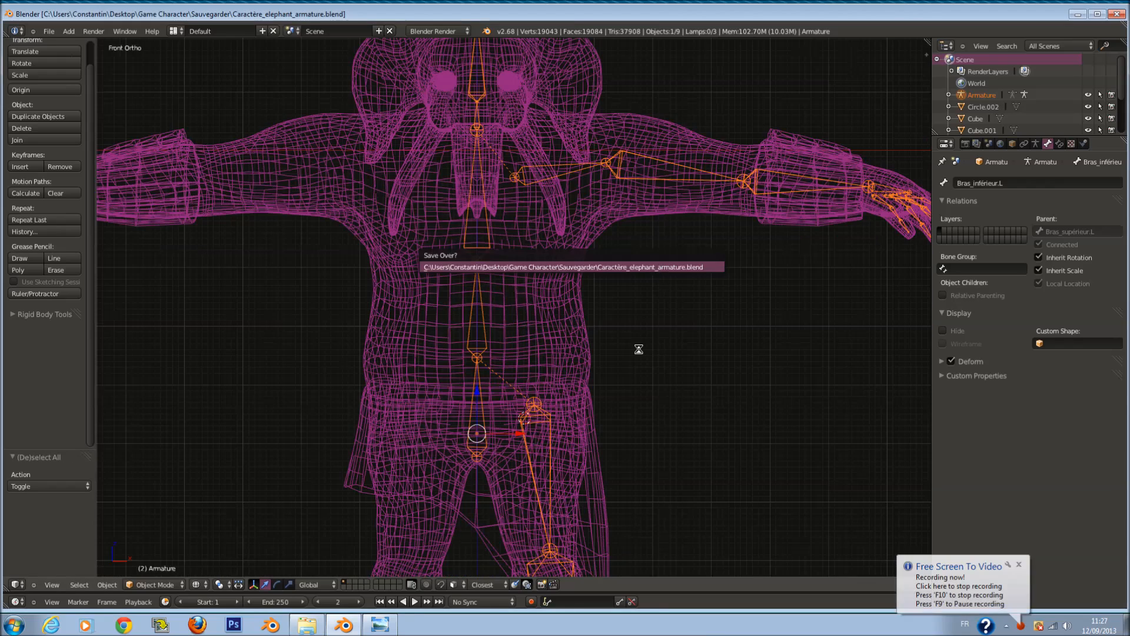
scroll(499, 185, "down", 3)
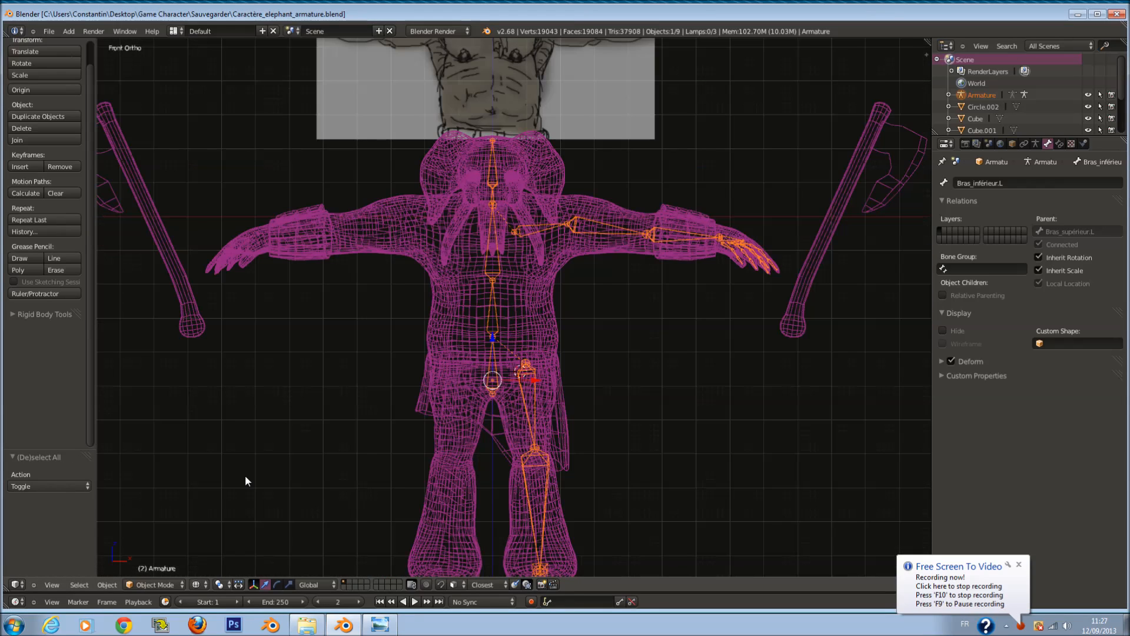
Step: Switch the armature to Pose Mode, select the épaule.L bone and enable Auto IK
left_click(170, 584)
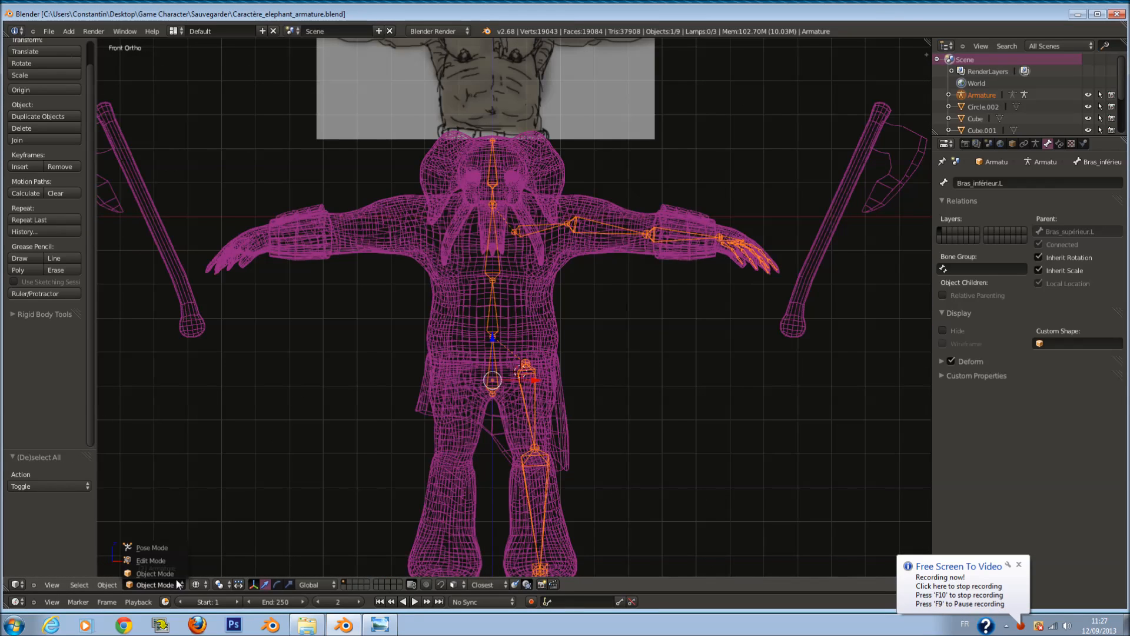
left_click(168, 547)
scroll(607, 215, "up", 3)
right_click(582, 168)
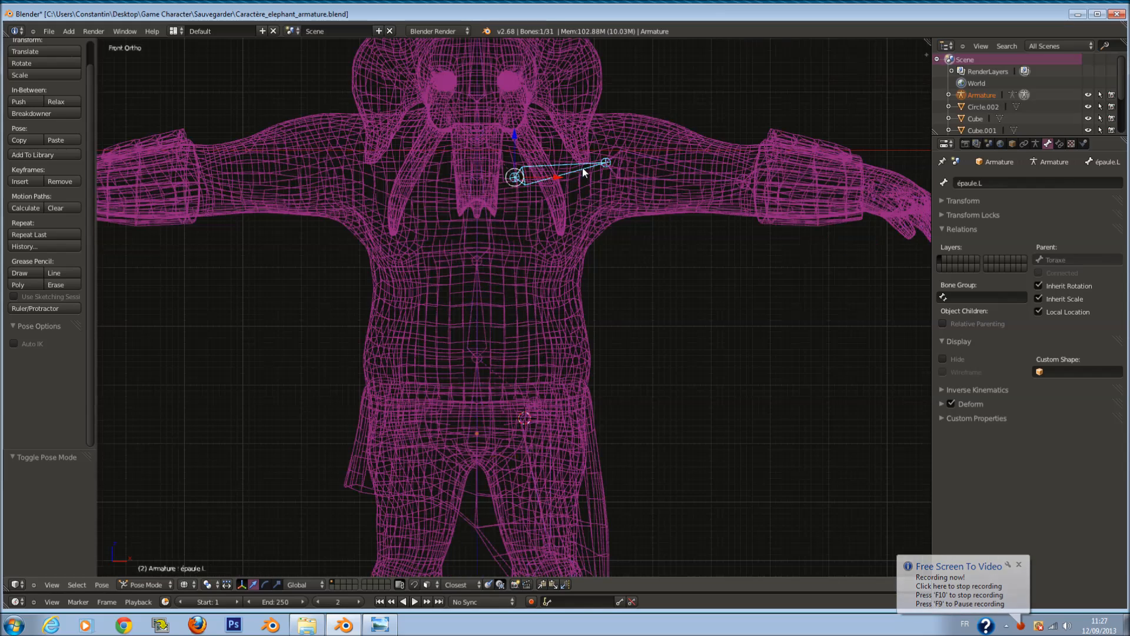
scroll(584, 171, "down", 2)
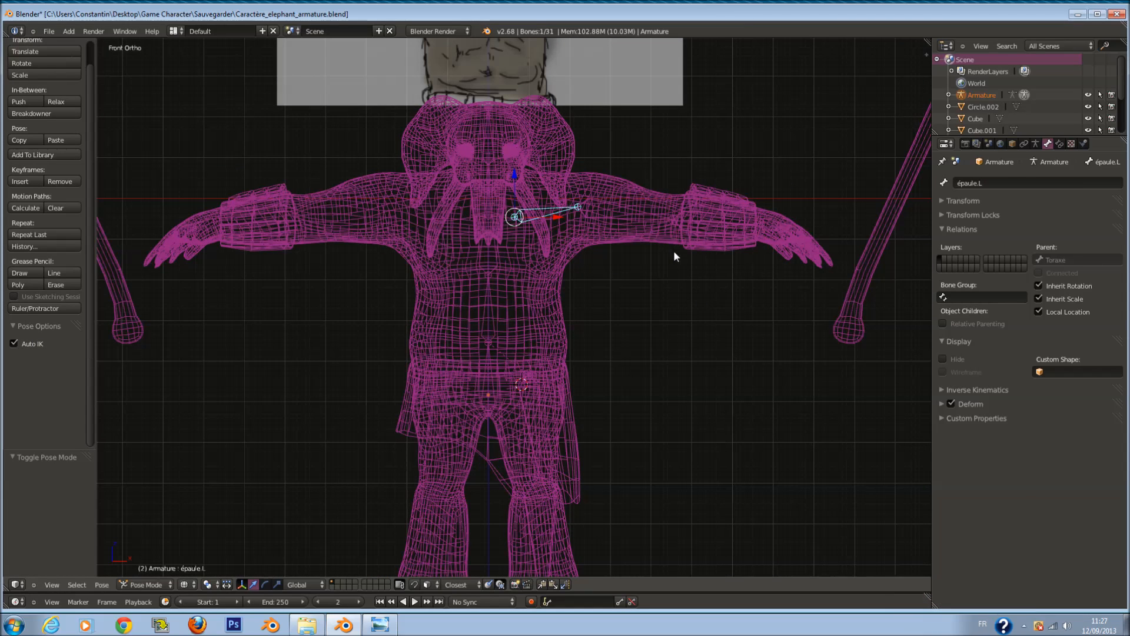
Step: Test the arm chain by moving the Bras_inférieur.L bone about -2.8 in X and -4.72 in Z, down beside the body
scroll(673, 252, "up", 2)
scroll(675, 252, "down", 3)
right_click(729, 249)
key("g")
right_click(701, 244)
key("g")
right_click(692, 221)
scroll(692, 229, "up", 3)
key("ctrl+Tab")
right_click(701, 220)
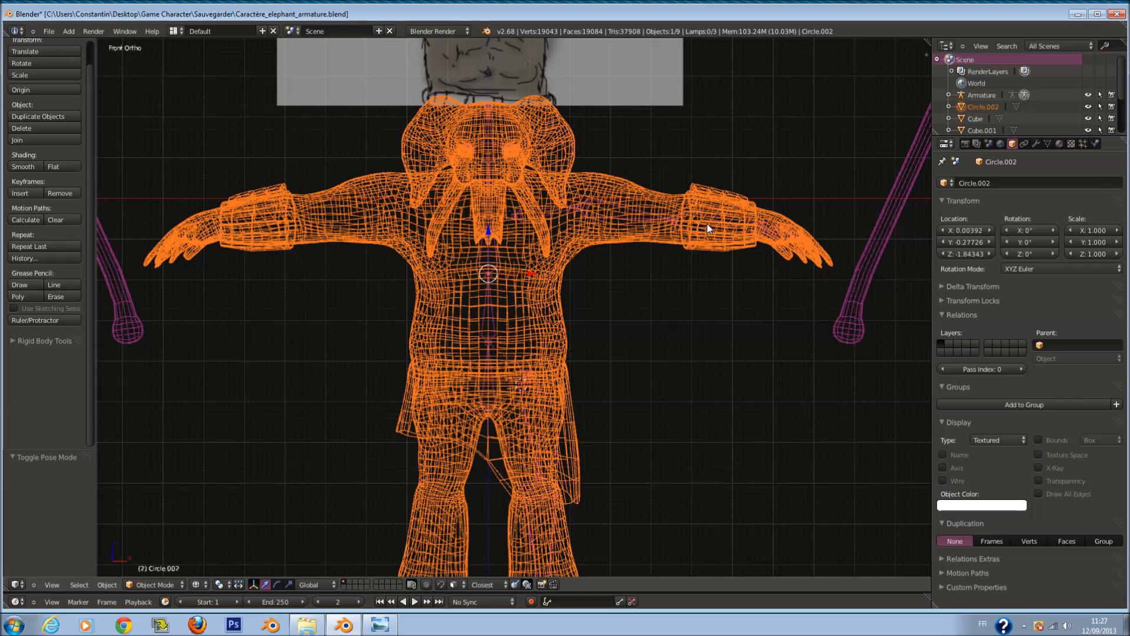
right_click(702, 222)
key("g")
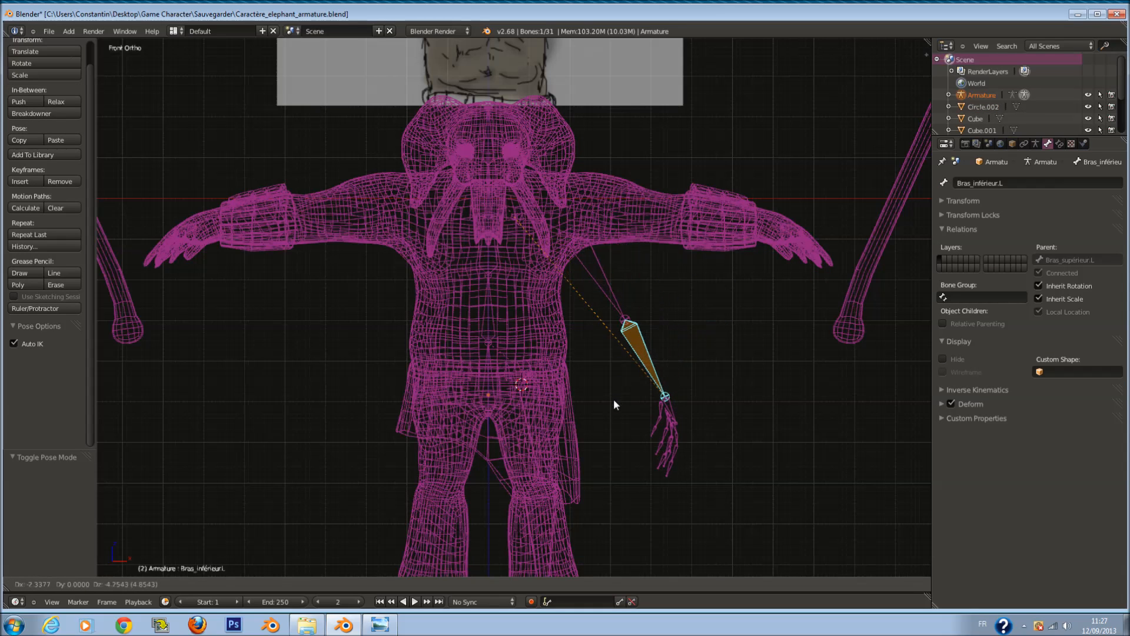
left_click(595, 415)
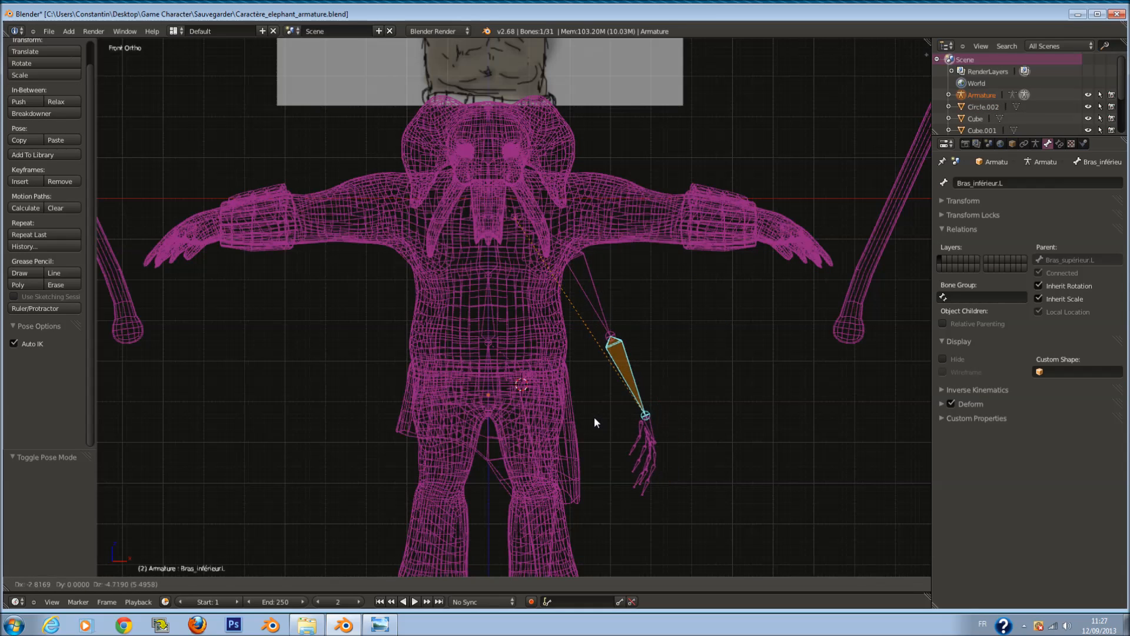
Step: Examine the lowered arm bones in solid shading from an angled view and from the front
key("z")
mouse_move(648, 369)
middle_mouse_down()
mouse_move(544, 369)
mouse_move(546, 398)
middle_mouse_up()
key("g")
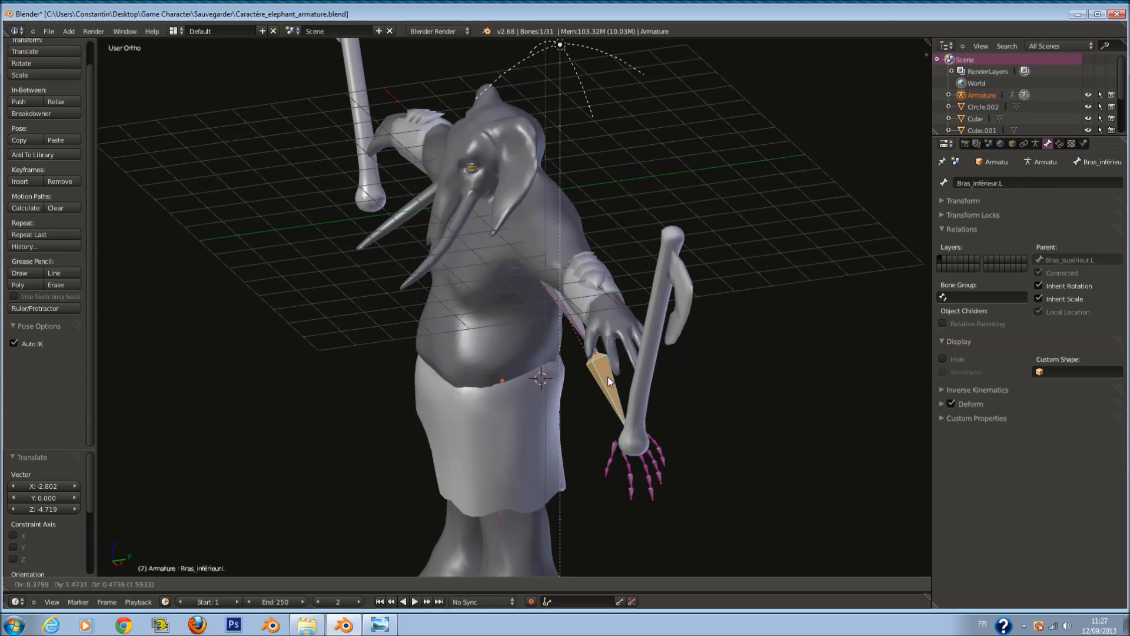
key("Escape")
key("KP_1")
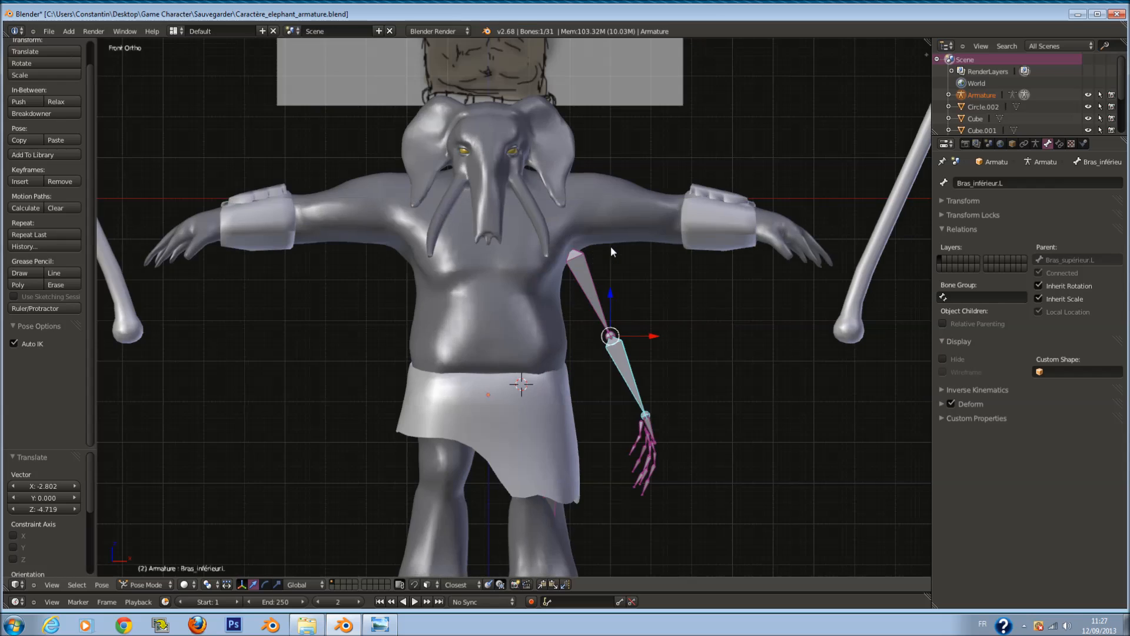
Step: Select all bones and clear their pose rotation and location
key("a")
scroll(565, 311, "down", 1)
scroll(565, 311, "up", 1)
scroll(566, 311, "down", 1)
scroll(566, 311, "up", 1)
scroll(566, 312, "down", 1)
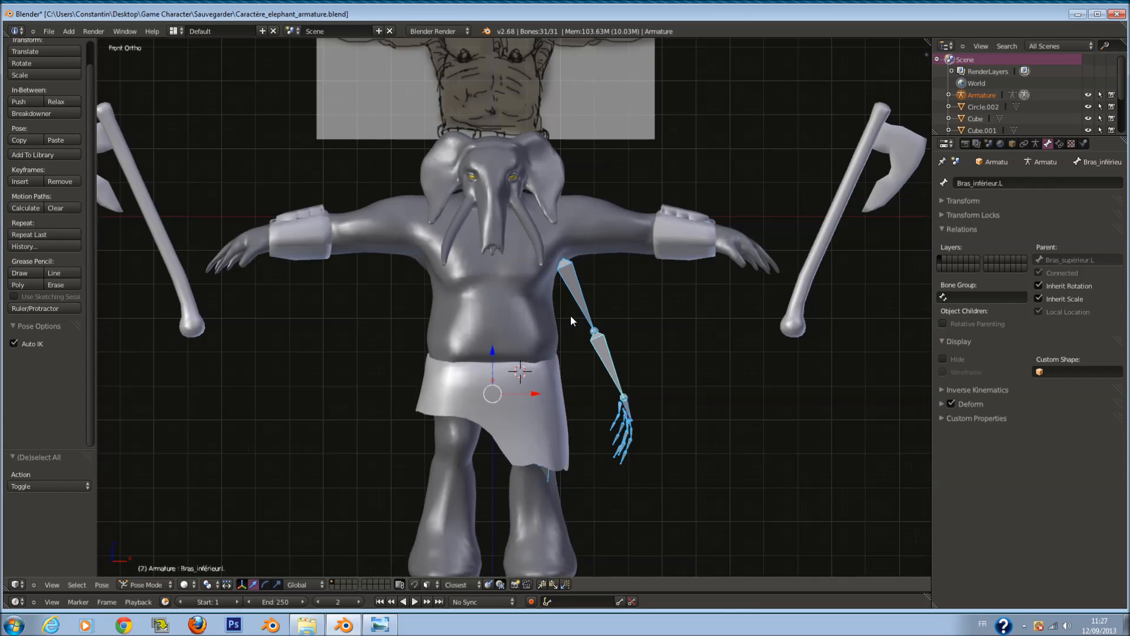
key("alt+r")
key("alt+g")
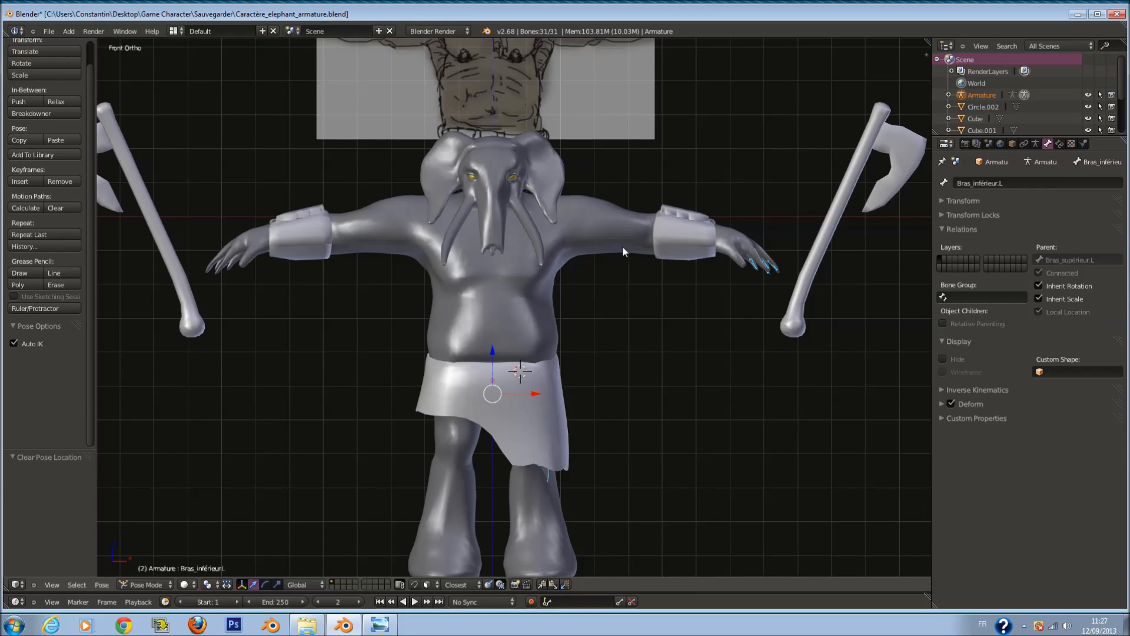
Step: In wireframe, select only the Bras_supérieur.L bone and expand its Deform settings
key("z")
key("a")
right_click(603, 229)
right_click(606, 230)
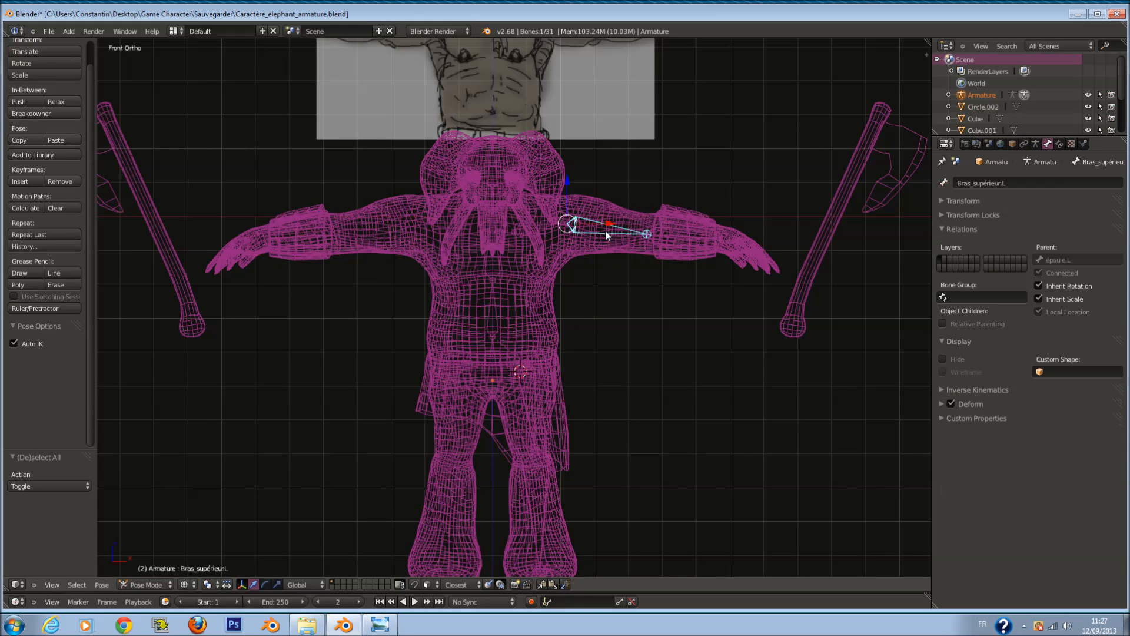
left_click(966, 406)
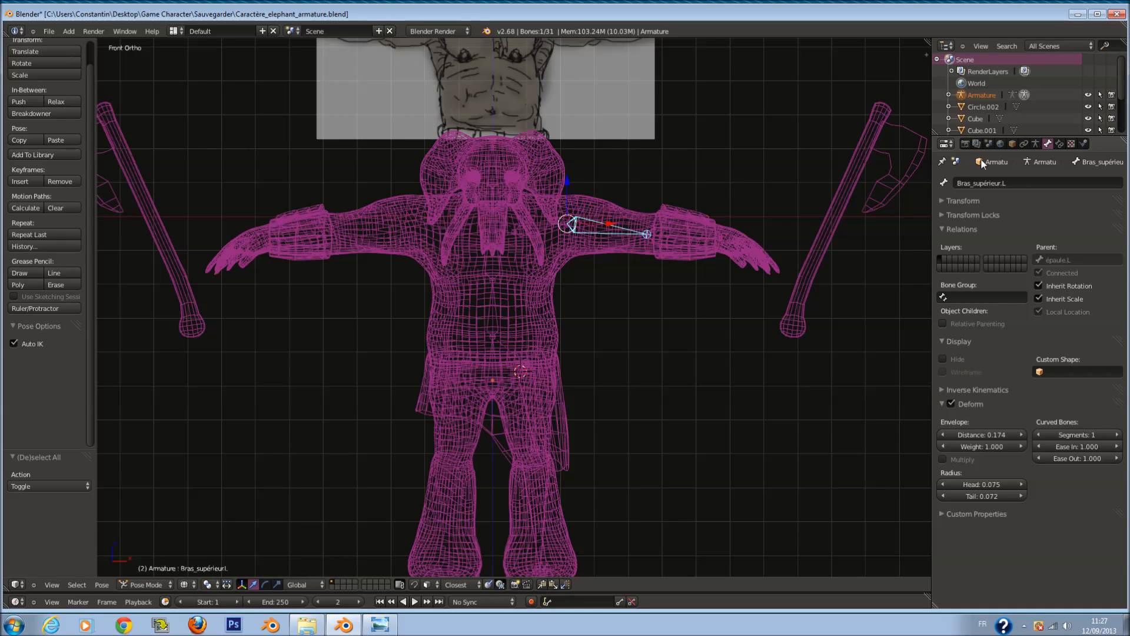
Step: Select all bones and set the armature's display type to B-Bone
left_click(1036, 144)
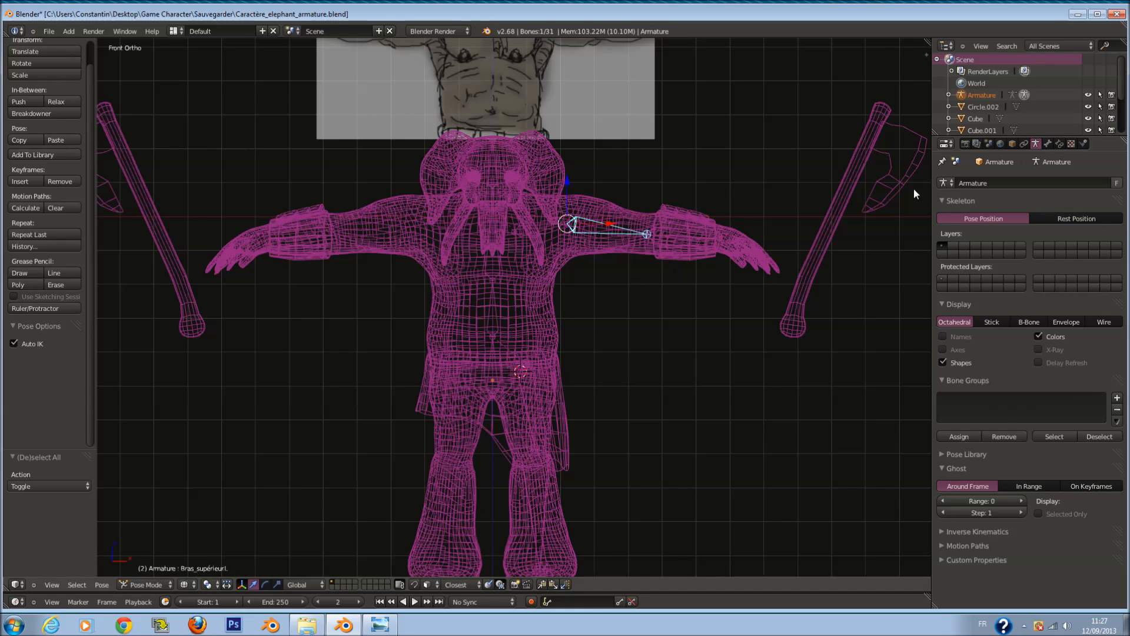
key("a")
left_click(1048, 144)
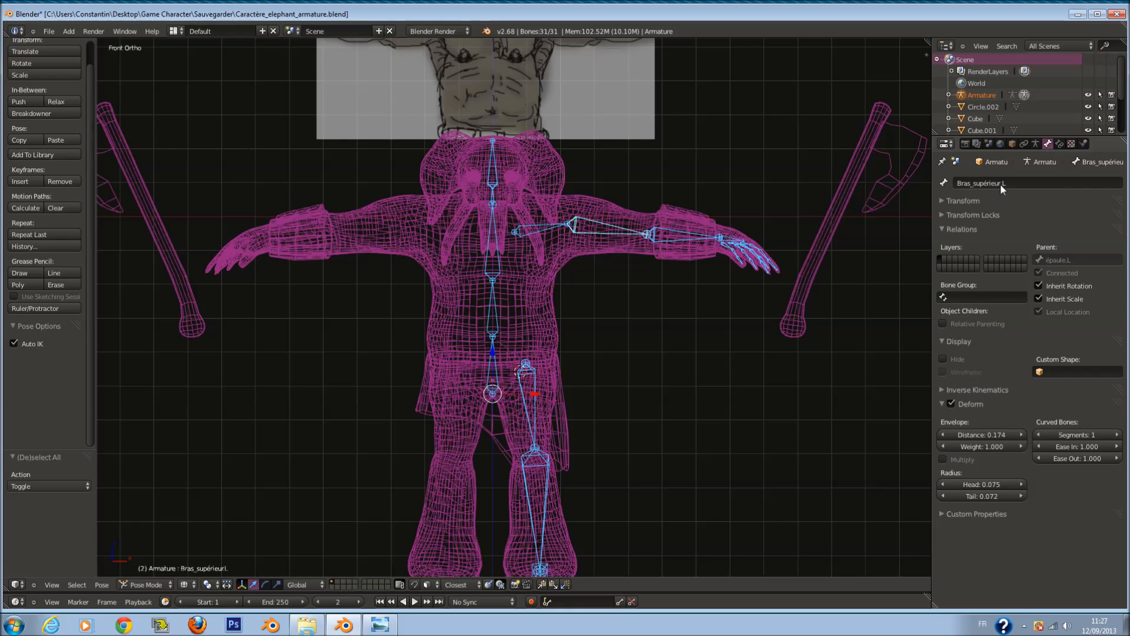
left_click(1036, 143)
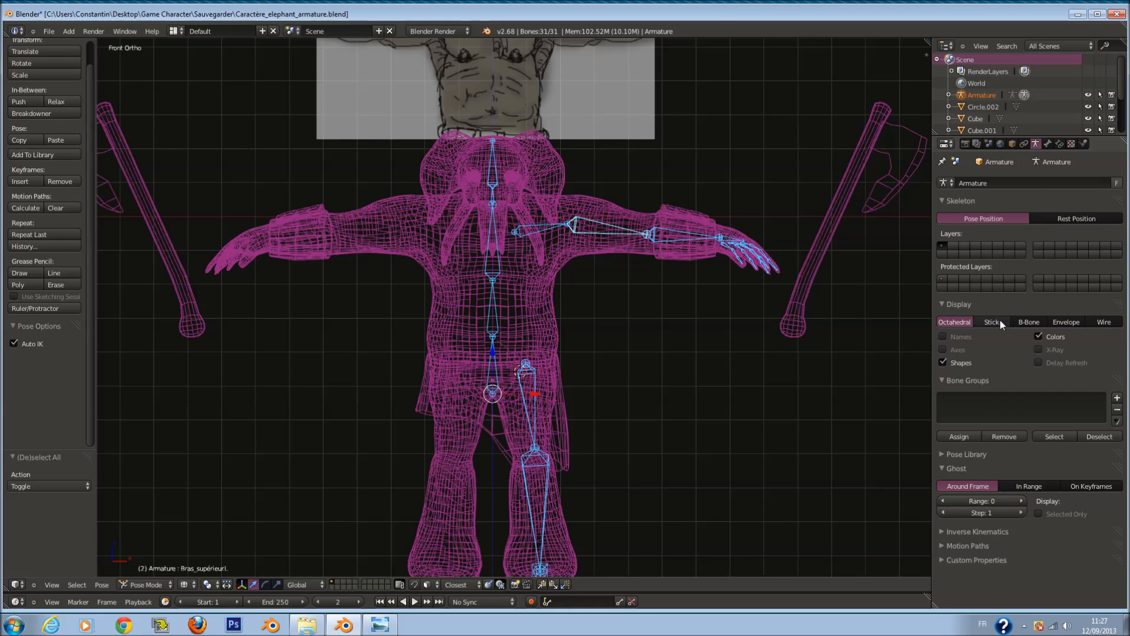
left_click(1029, 320)
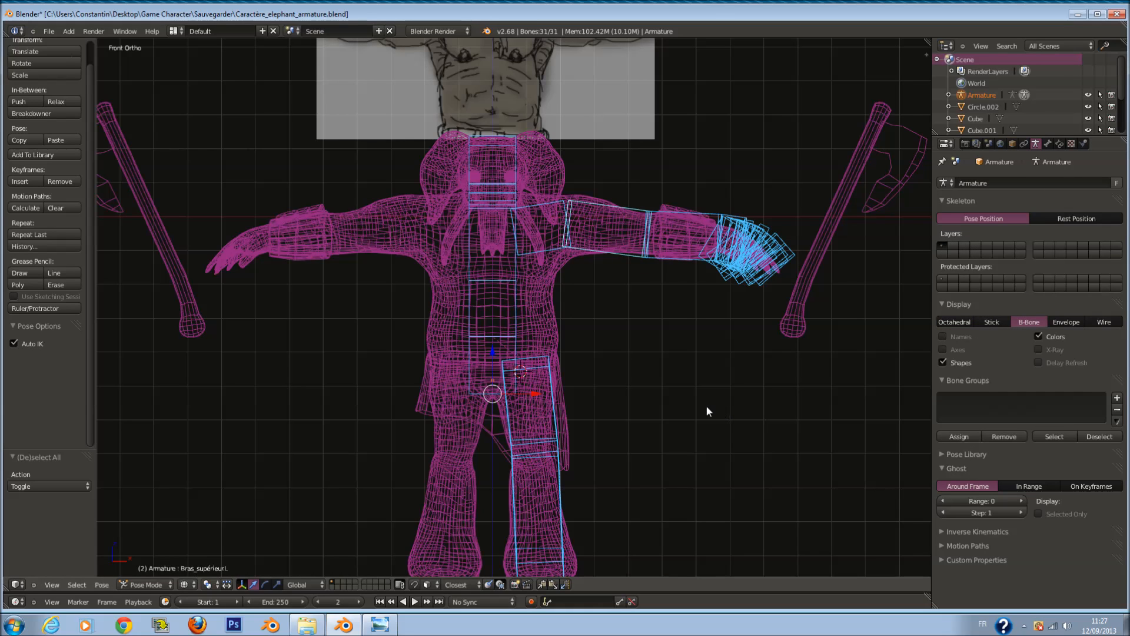
Step: Try resetting the thickness of all the B-Bones by clearing their pose scale
left_click(102, 585)
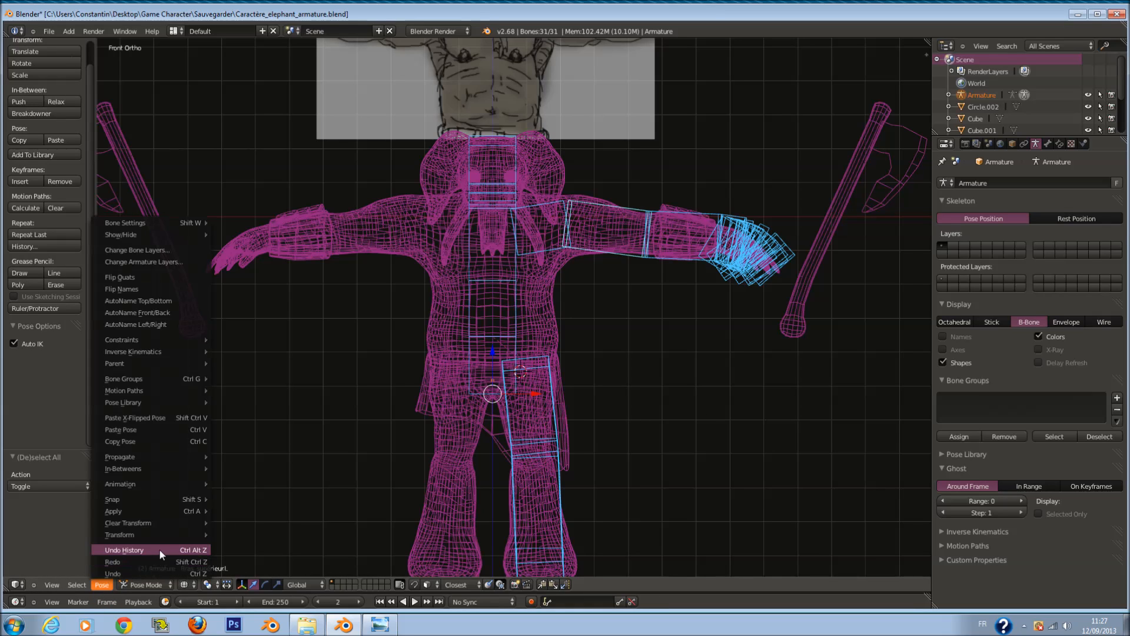
mouse_move(169, 533)
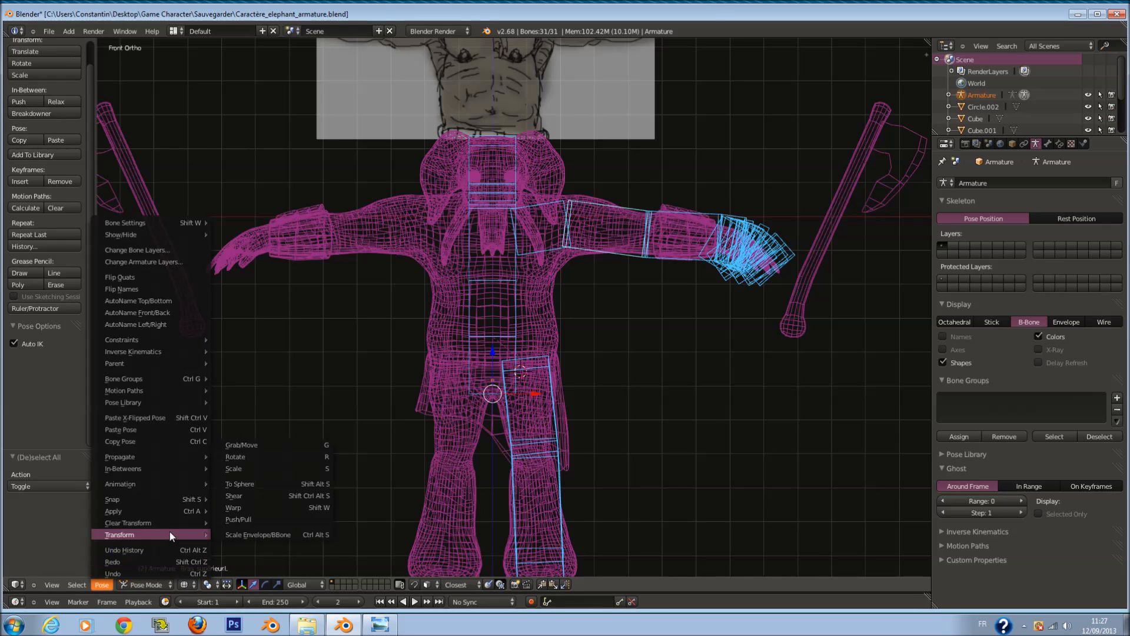
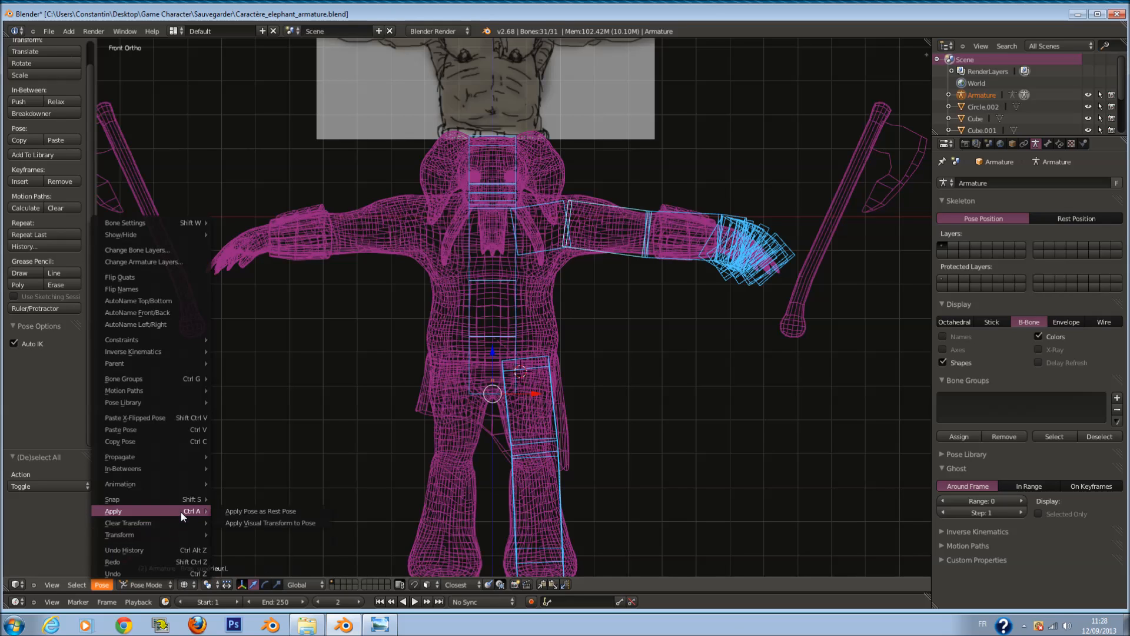
key("ctrl+s")
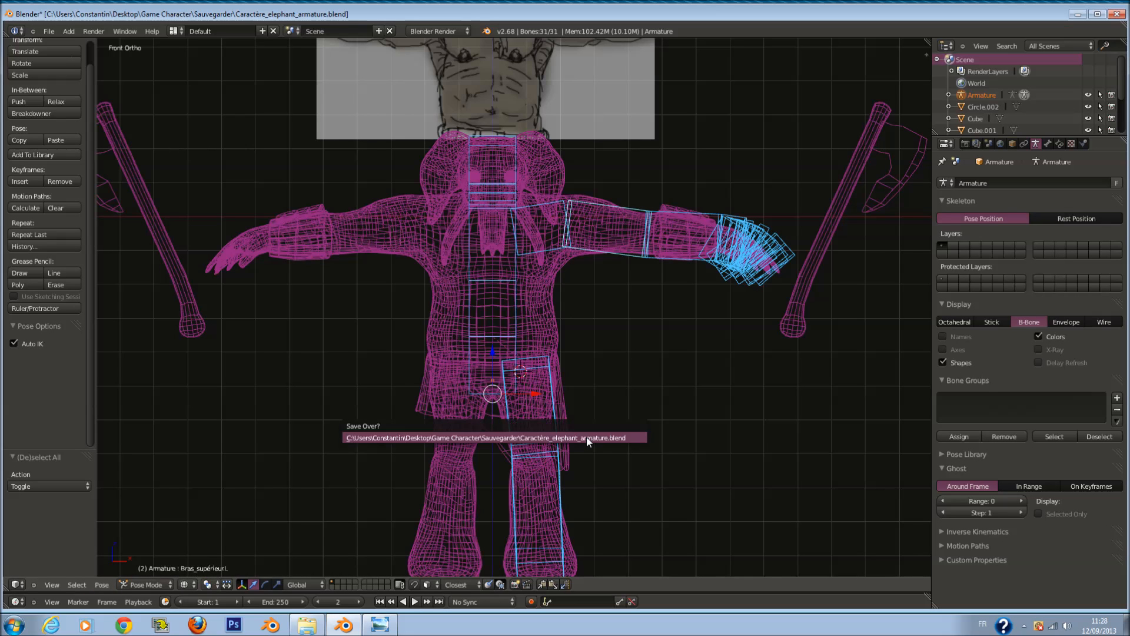
key("alt+s")
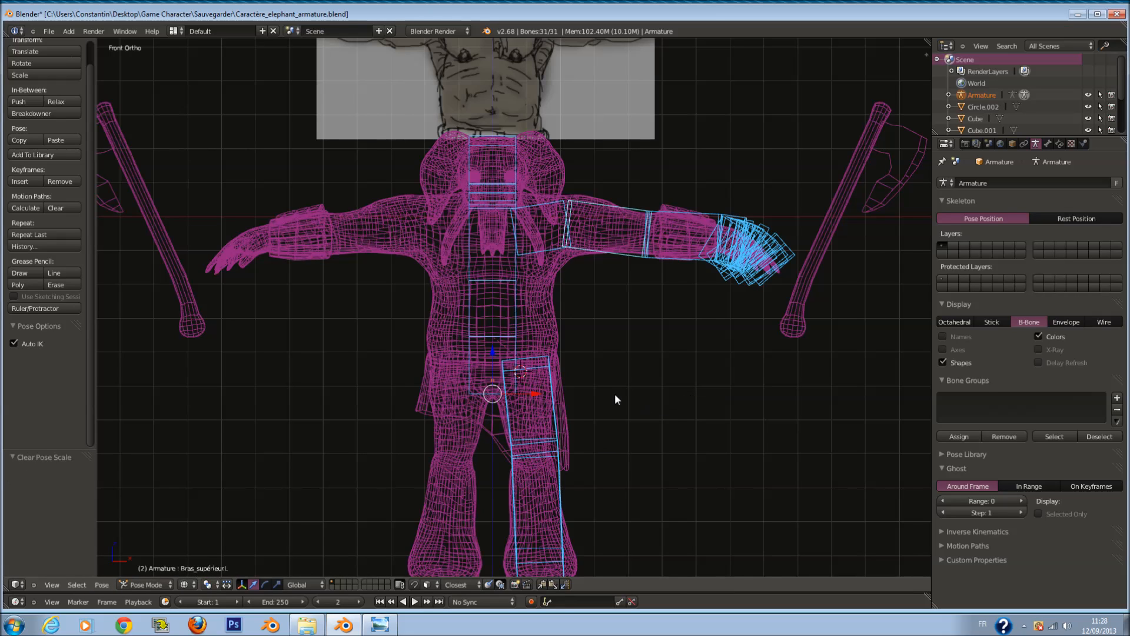
scroll(571, 372, "down", 2)
scroll(593, 391, "down", 1)
scroll(593, 392, "up", 2)
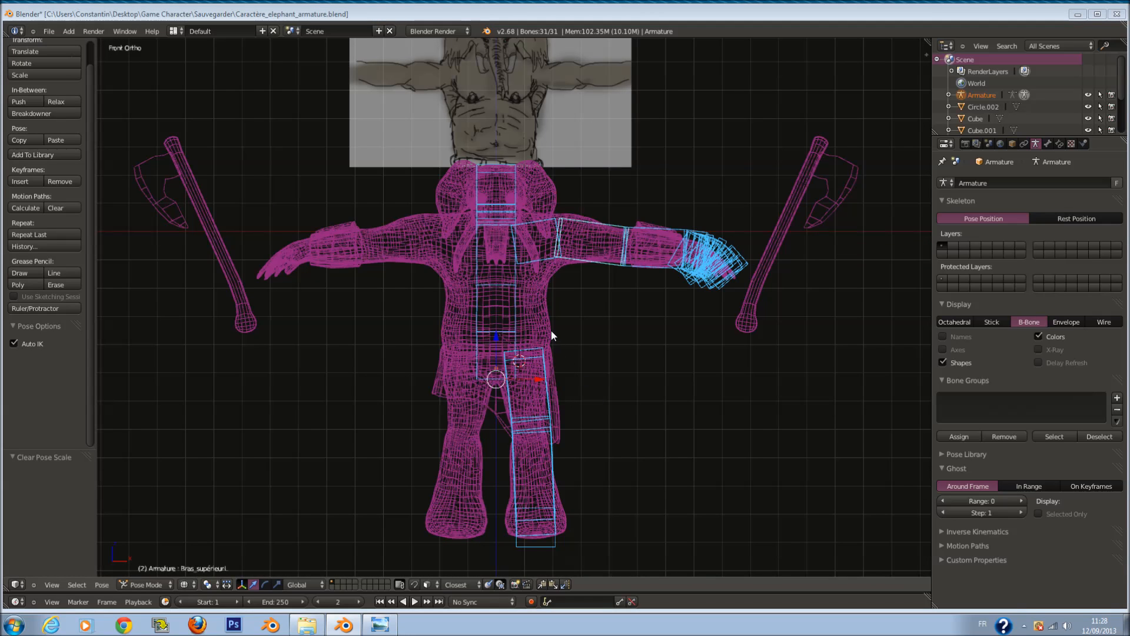
scroll(699, 404, "down", 3)
scroll(587, 399, "up", 4)
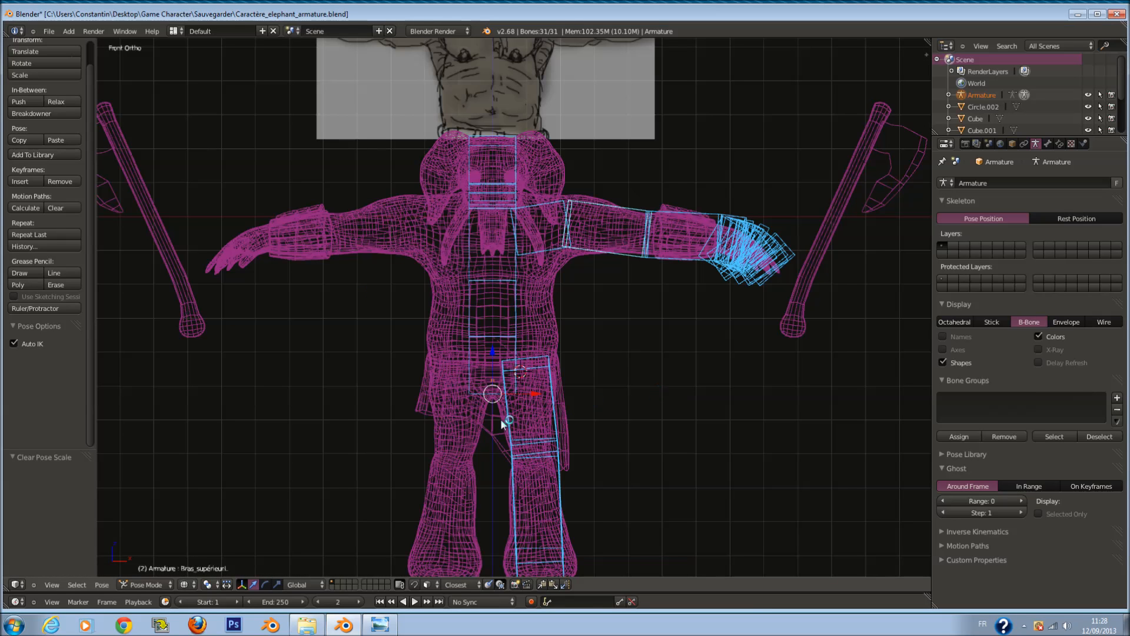
left_click(101, 585)
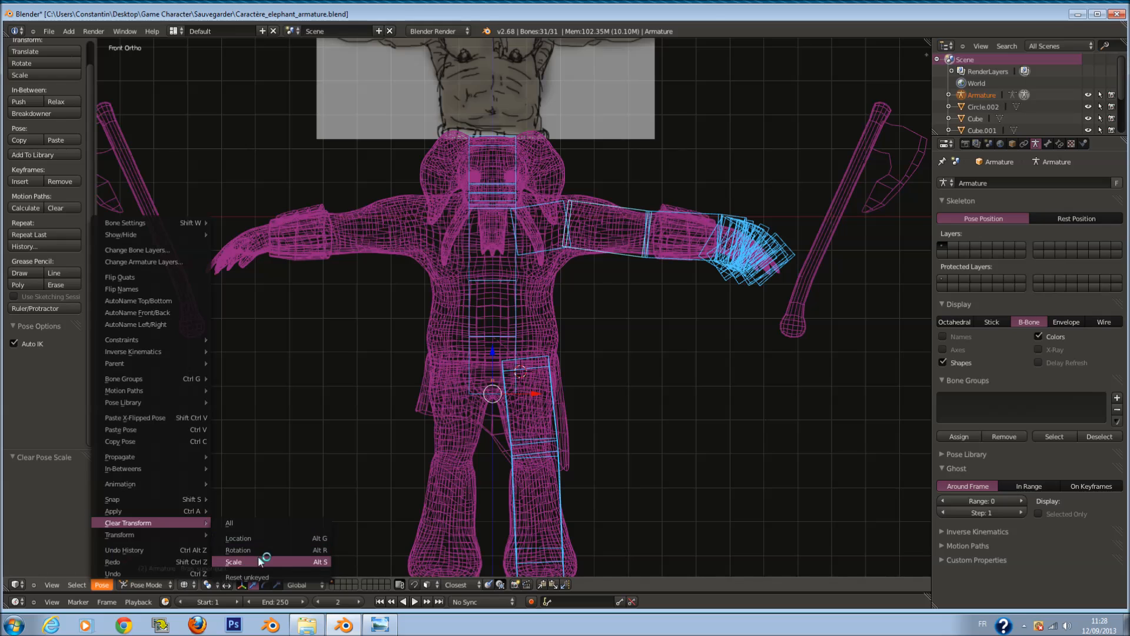
left_click(260, 561)
scroll(516, 459, "down", 2)
scroll(530, 424, "up", 1)
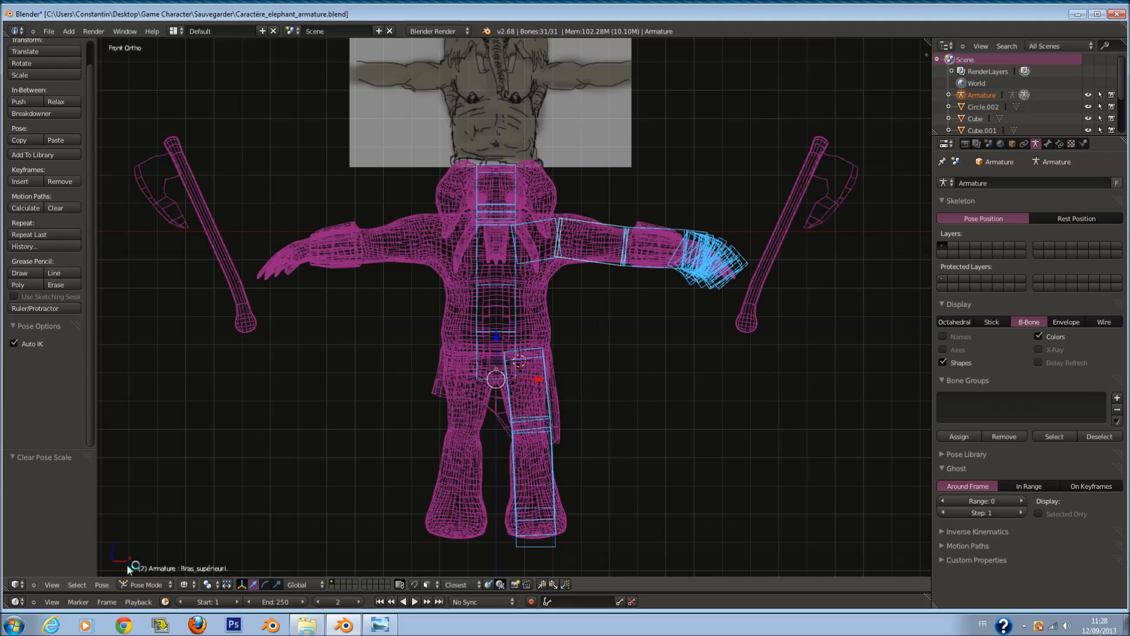
Step: Thin all the selected bones with Scale Envelope/BBone to a factor of about 0.104
left_click(102, 585)
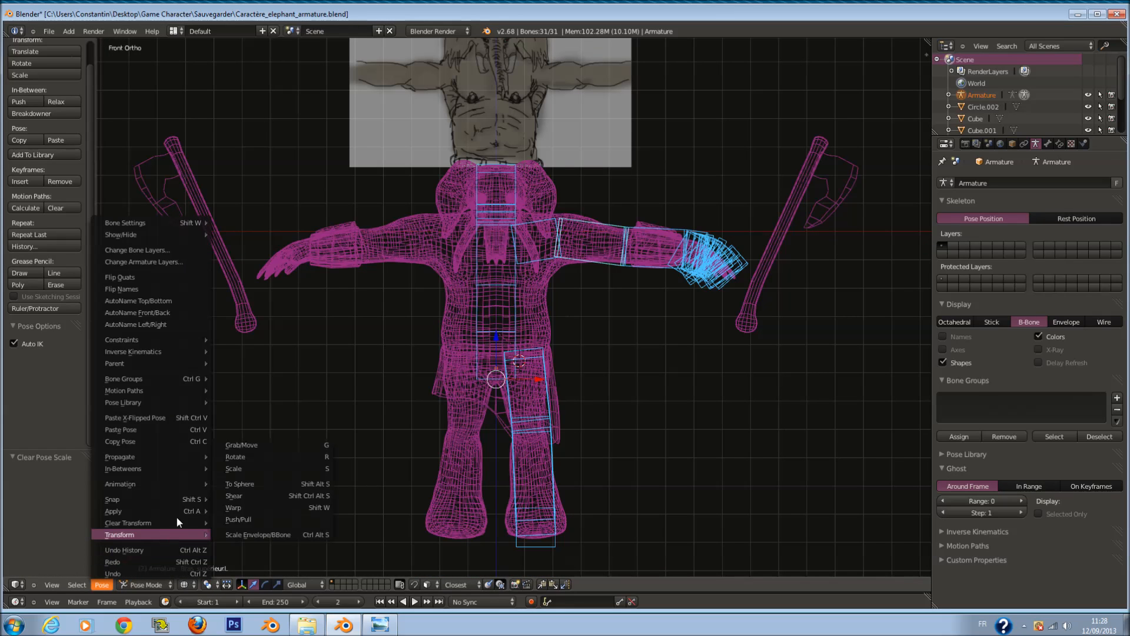
mouse_move(168, 521)
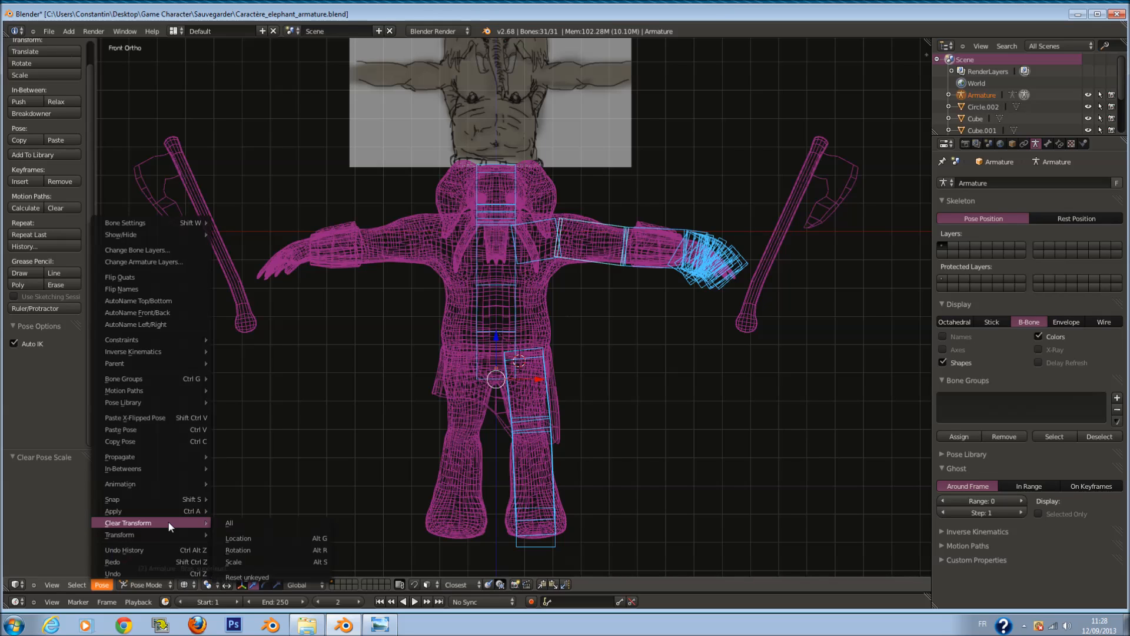
mouse_move(165, 465)
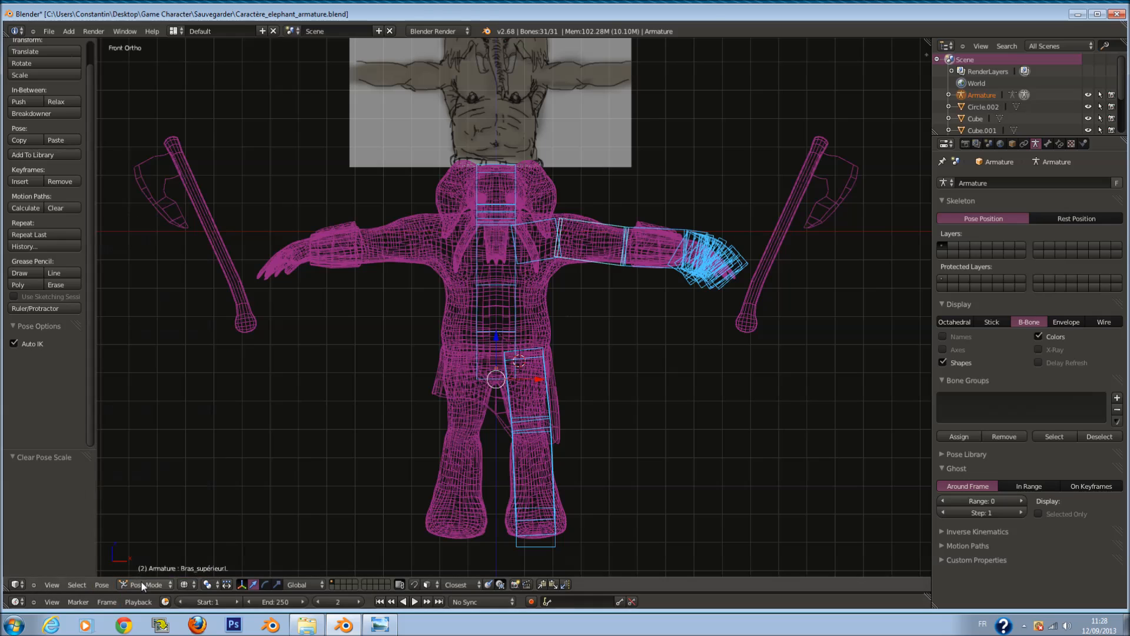
left_click(77, 585)
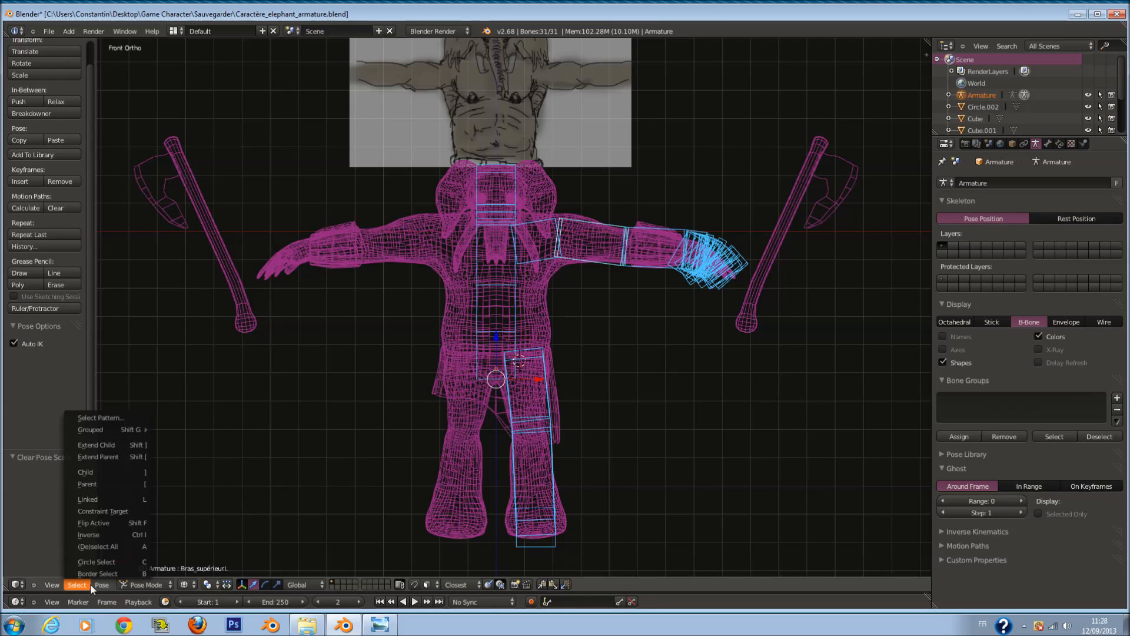
left_click(102, 584)
left_click(102, 584)
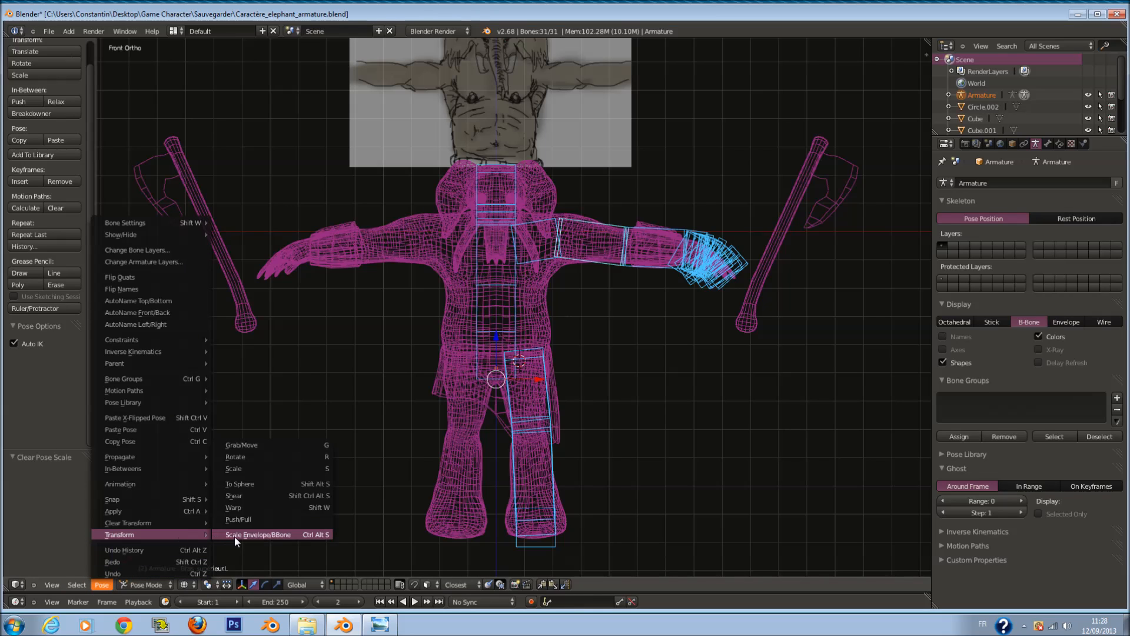
left_click(307, 535)
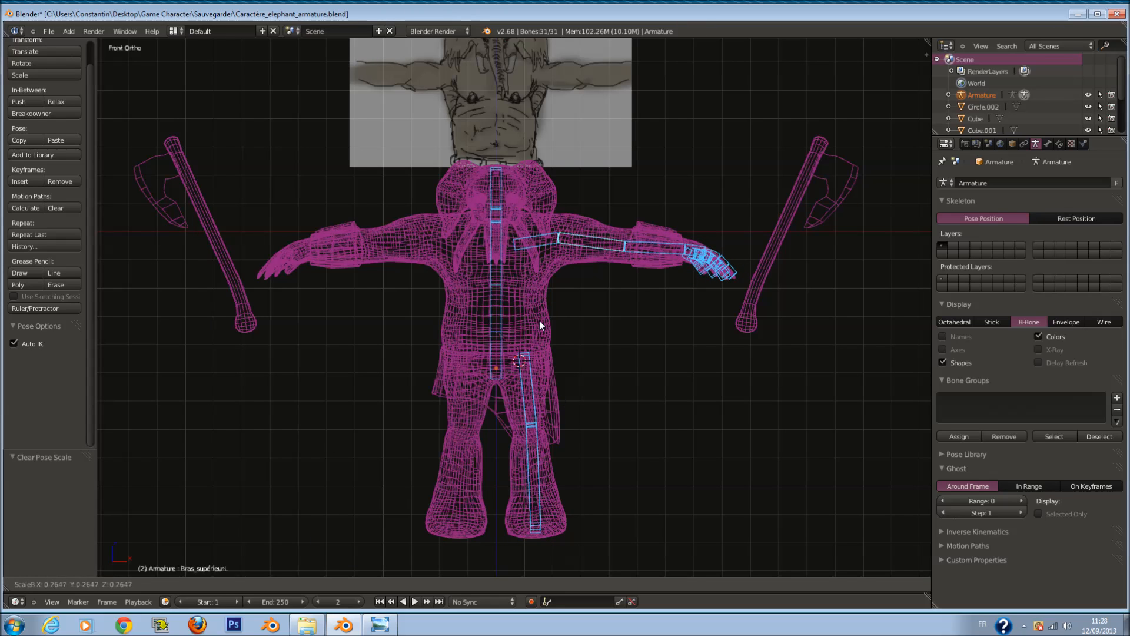
left_click(610, 246)
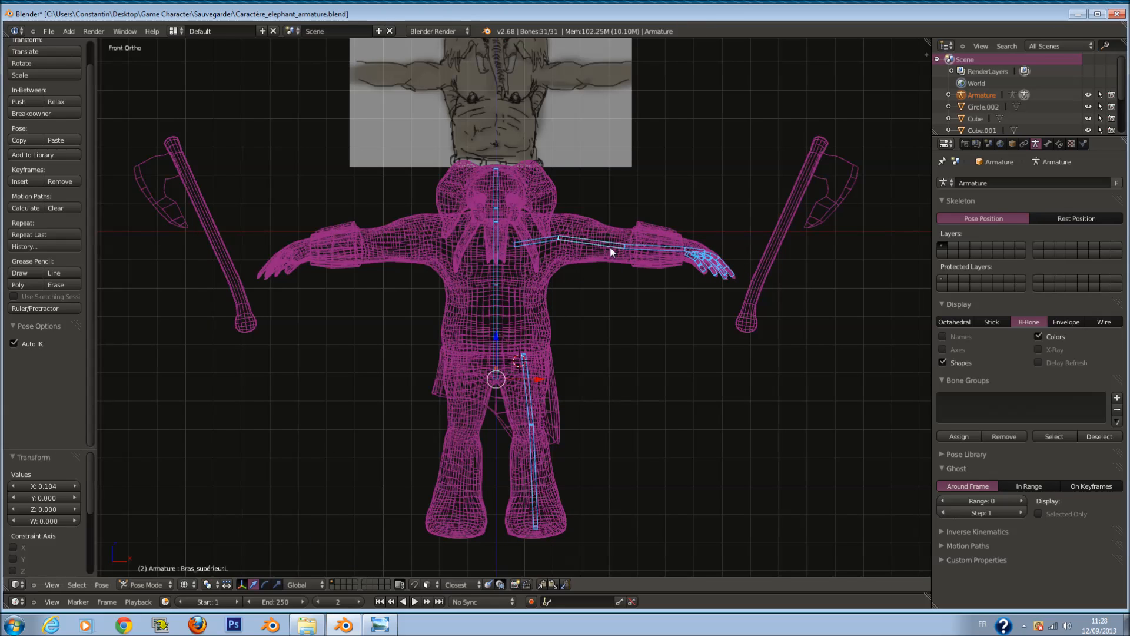
Step: Check how the thinned B-Bones sit inside the character mesh in solid and wireframe shading
scroll(464, 356, "up", 2)
mouse_move(579, 284)
middle_mouse_down()
mouse_move(510, 270)
mouse_move(420, 282)
mouse_move(509, 328)
mouse_move(552, 301)
middle_mouse_up()
key("z")
key("z")
key("KP_1")
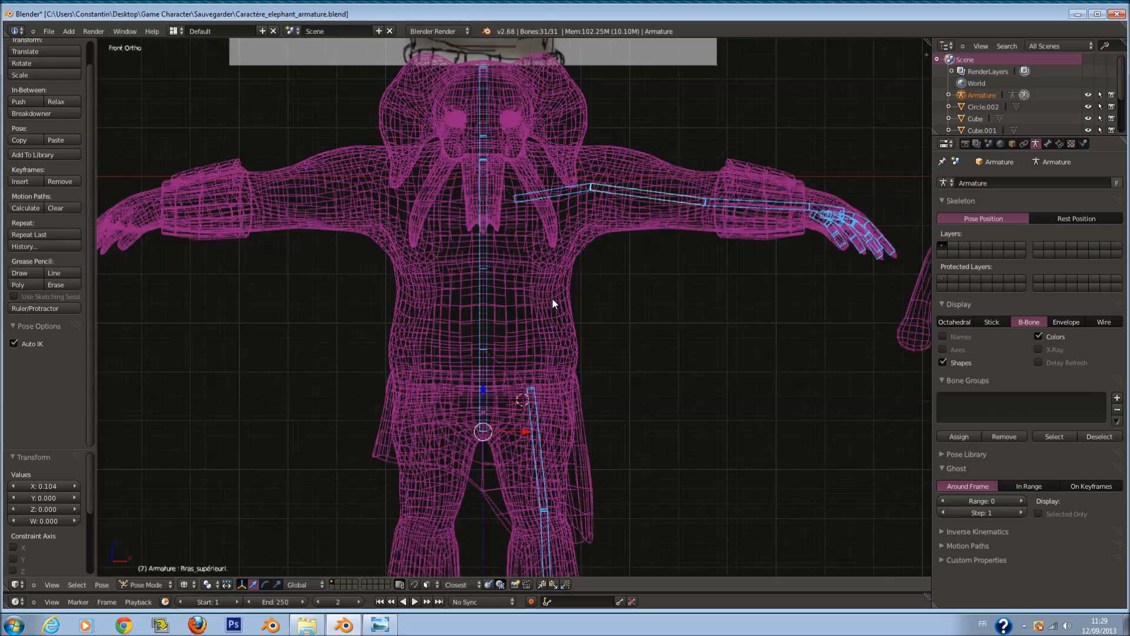
scroll(597, 271, "up", 3)
scroll(572, 276, "down", 3)
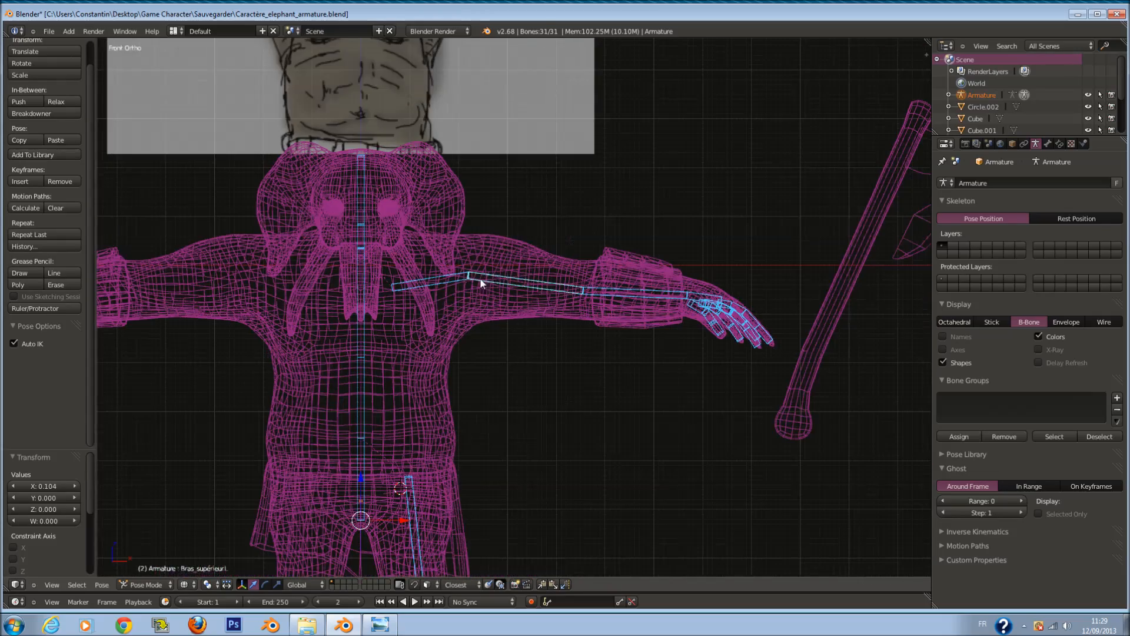
Step: Switch the armature to Edit Mode, clear the selection and select the hand bone inside the character's wrist
key("Tab")
key("a")
scroll(630, 304, "down", 1)
scroll(630, 304, "up", 5)
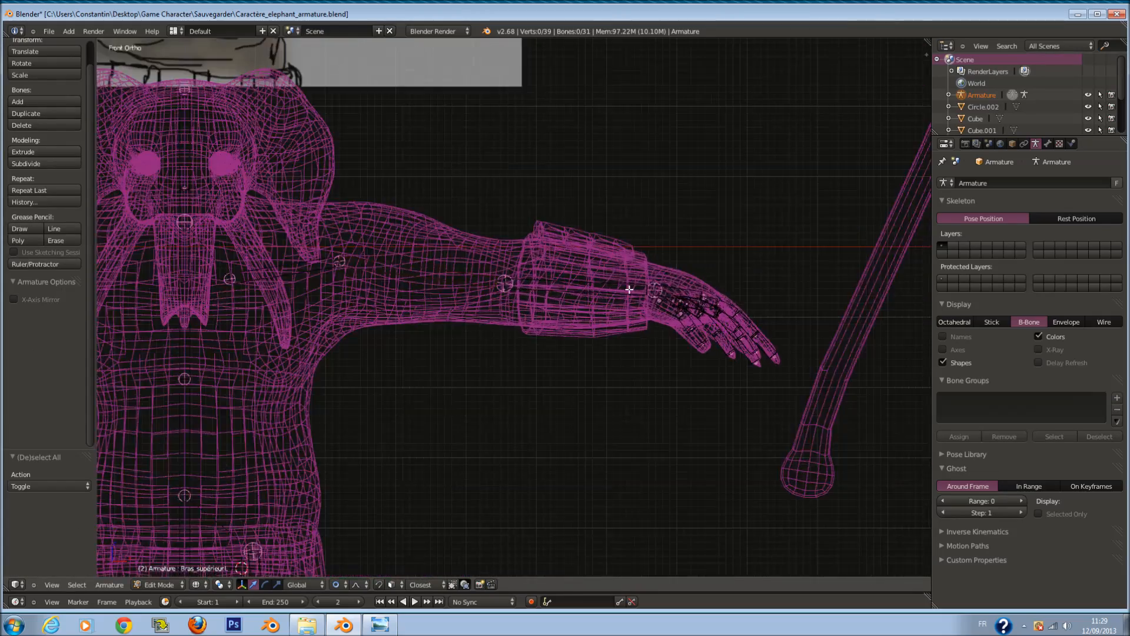
right_click(686, 271)
key("z")
key("z")
Step: Try placing a duplicate of the hand bone above the hand, and undo the duplication
key("shift+d")
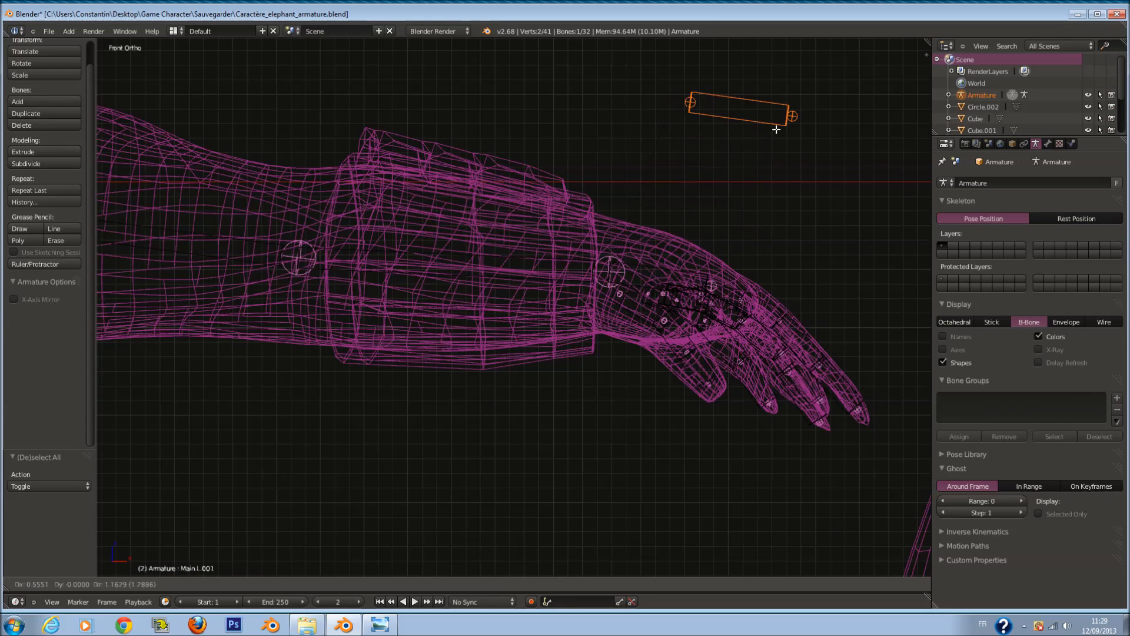
left_click(800, 170)
key("z")
key("z")
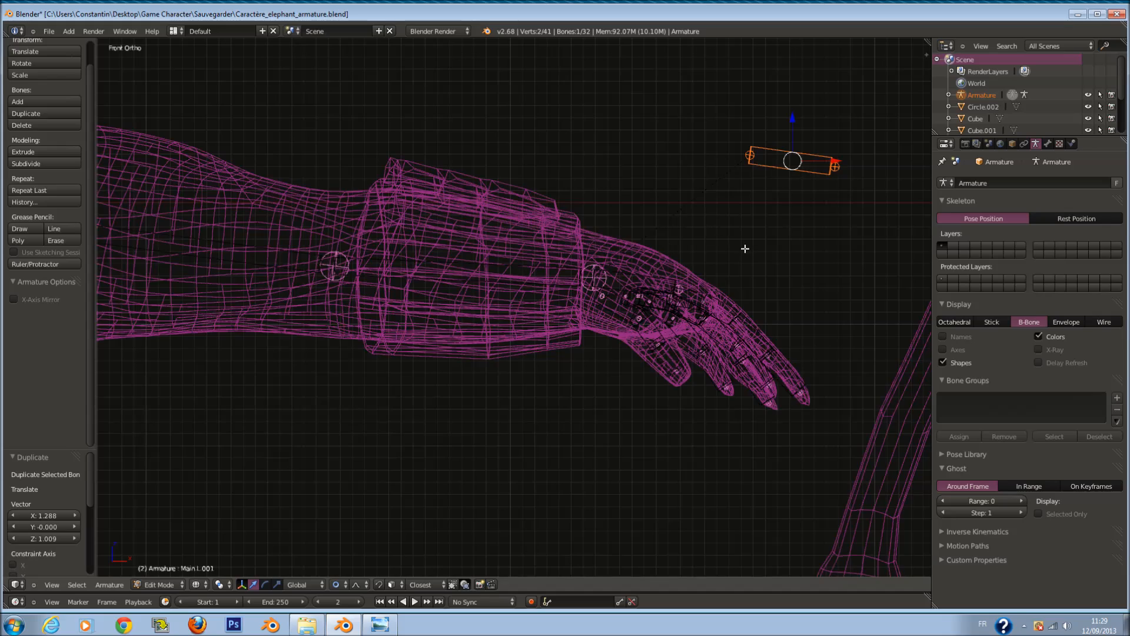
key("ctrl+z")
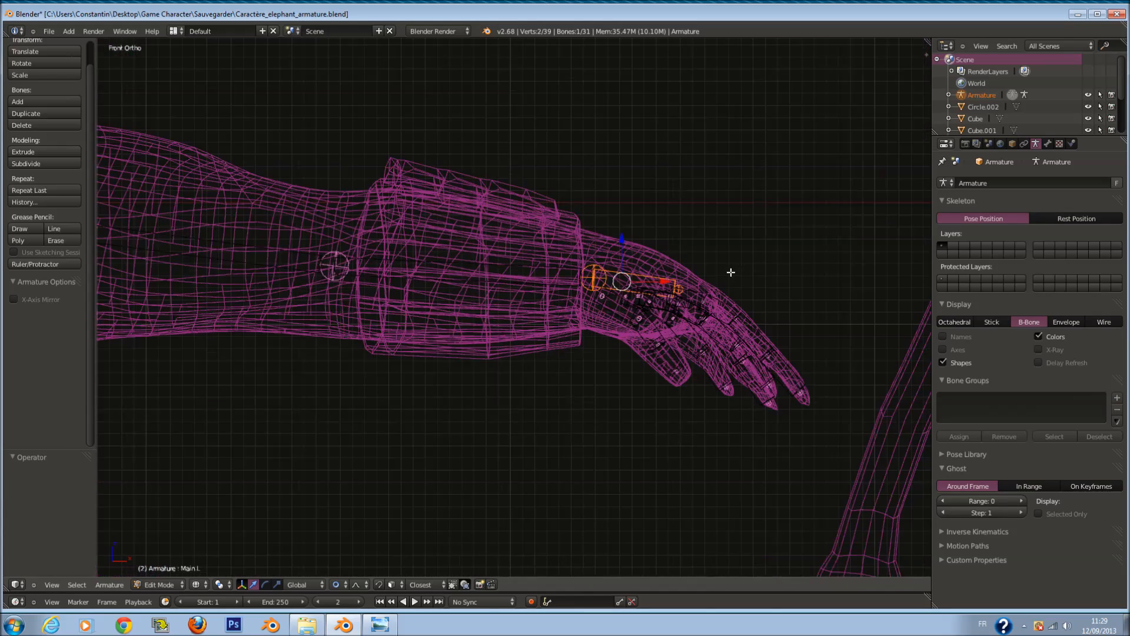
key("Tab")
key("Tab")
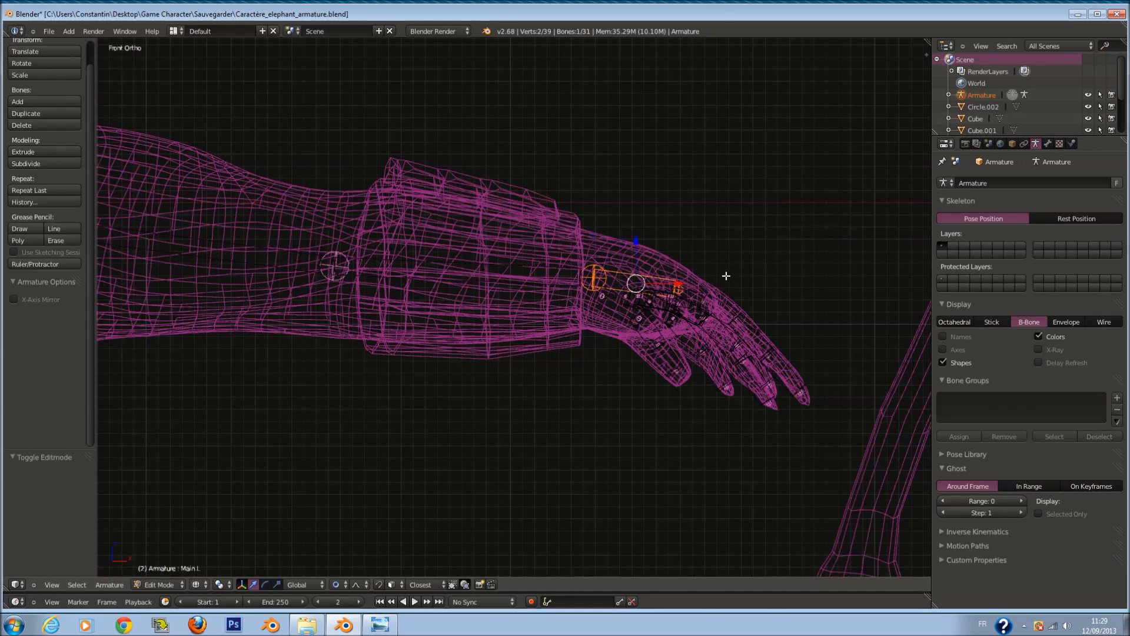
Step: Try clearing the parent of the original hand bone and moving it away from the forearm
key("ctrl+p")
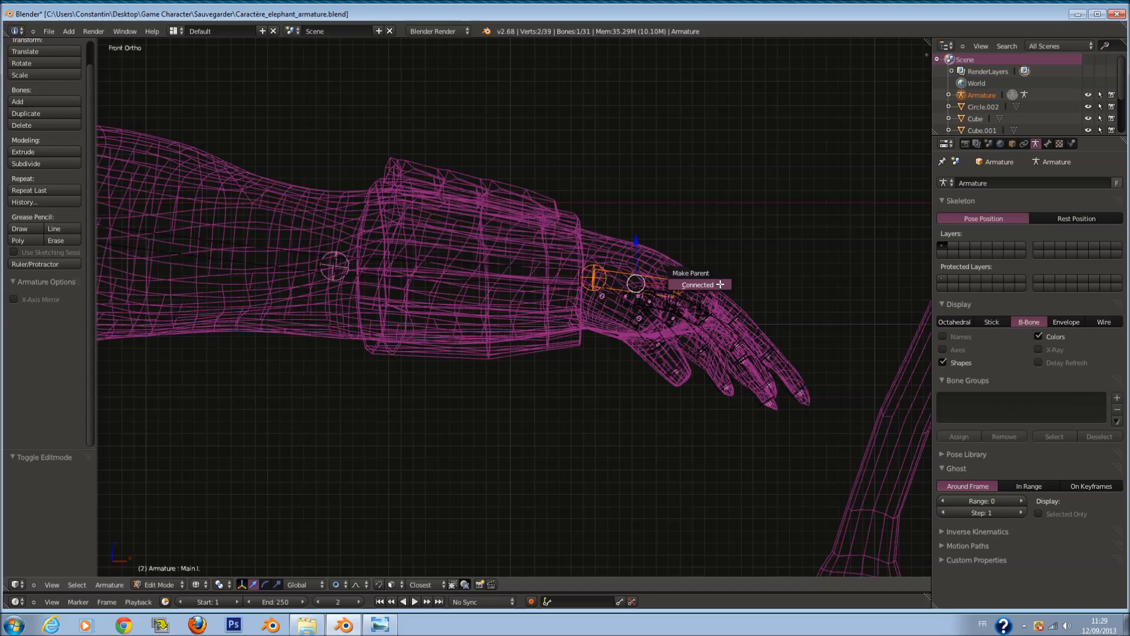
key("alt+p")
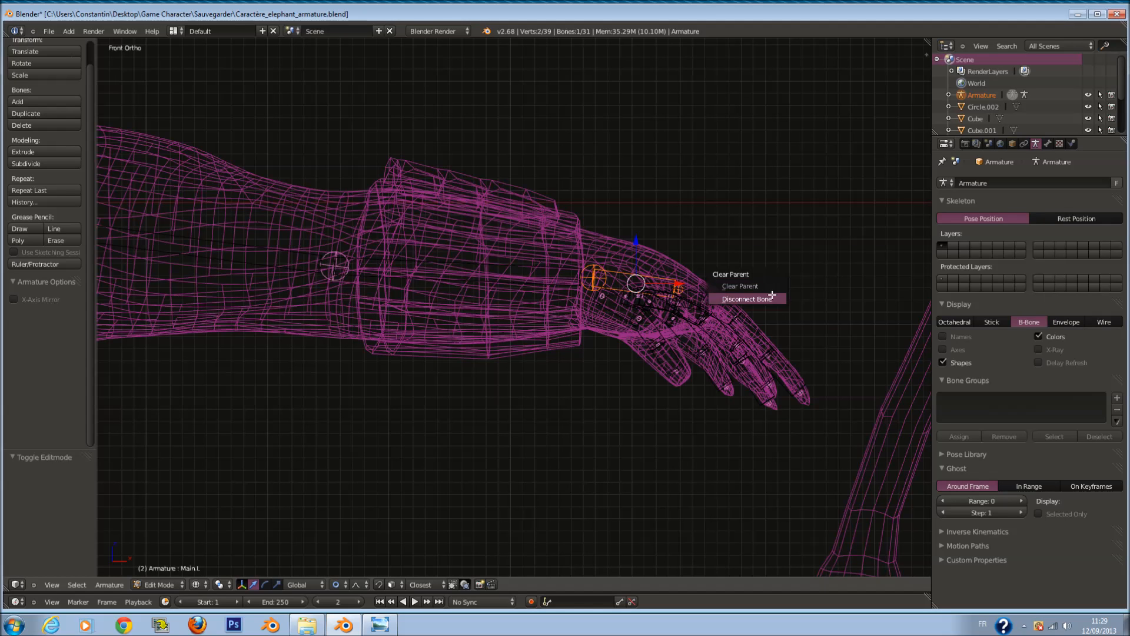
left_click(755, 284)
scroll(755, 284, "down", 1)
right_click(629, 284)
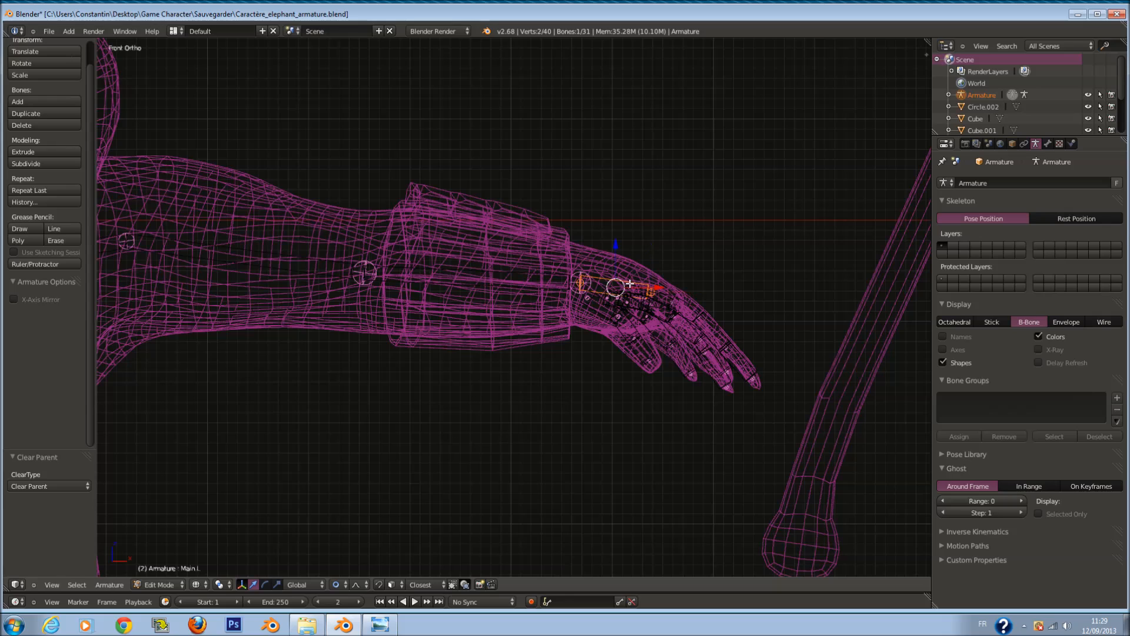
key("g")
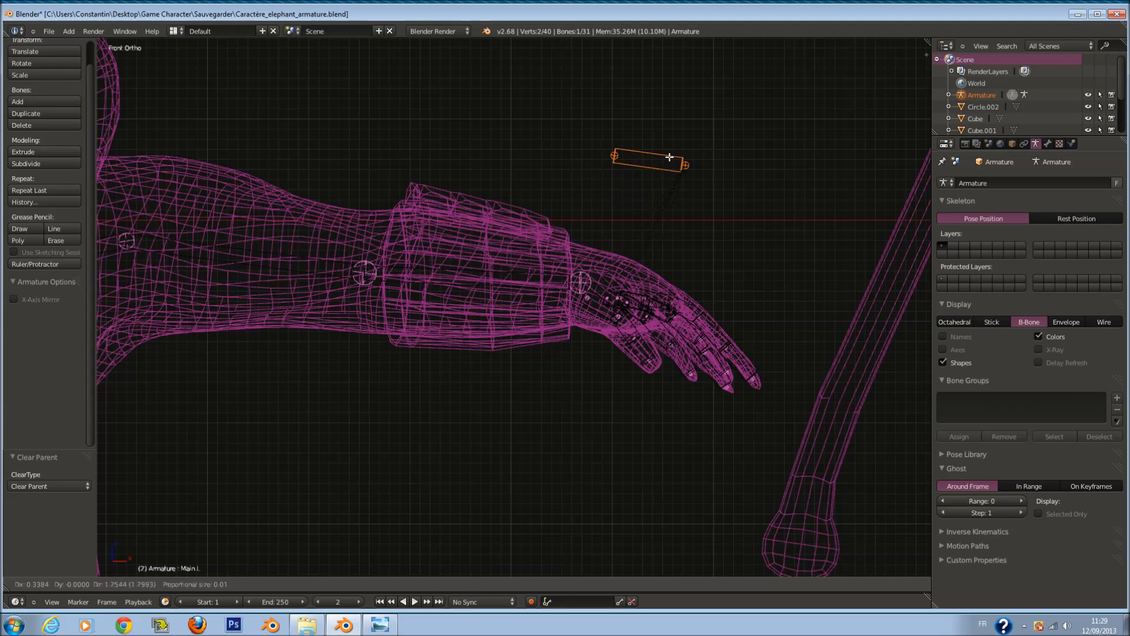
right_click(678, 134)
key("g")
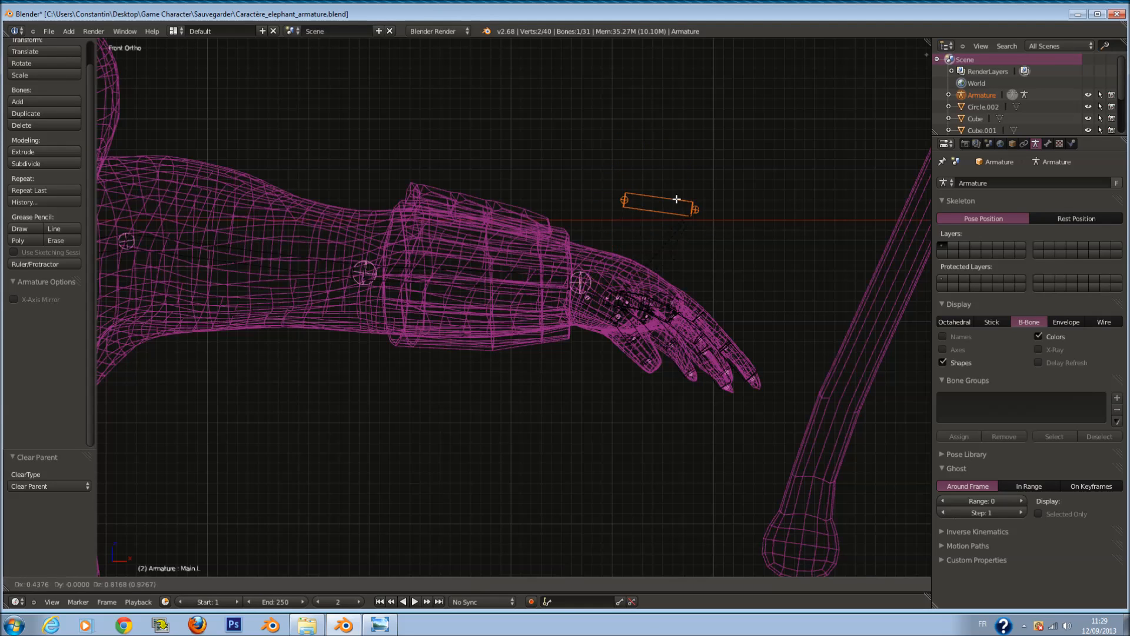
right_click(696, 160)
Step: Test moving the detached hand bone again without committing the move, and undo the parent clearing
scroll(647, 253, "up", 2)
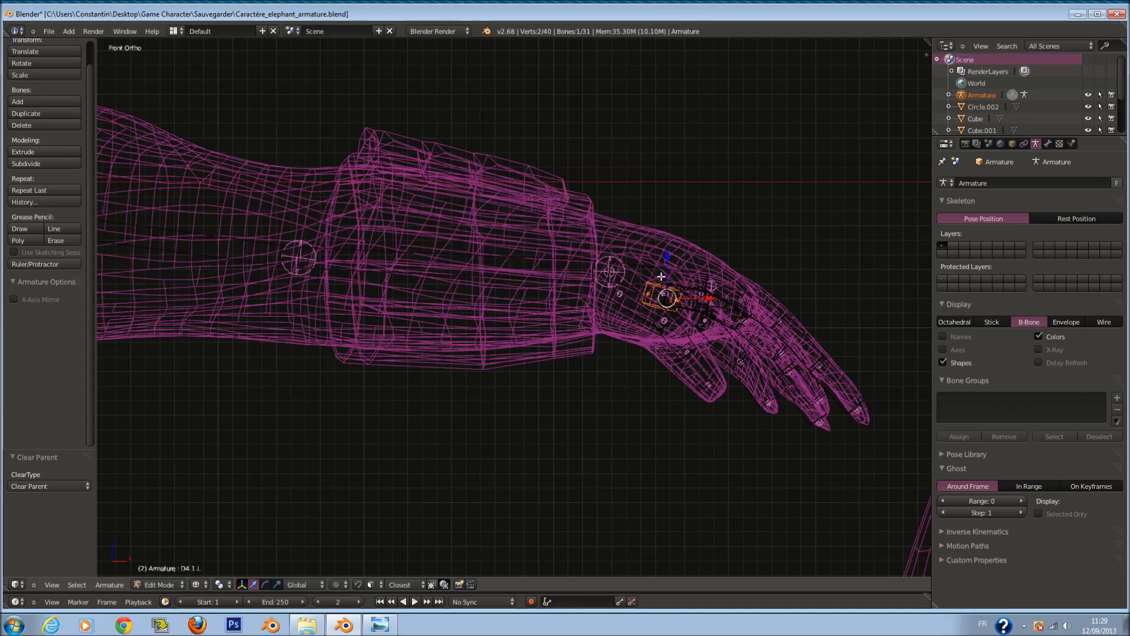
key("g")
right_click(743, 229)
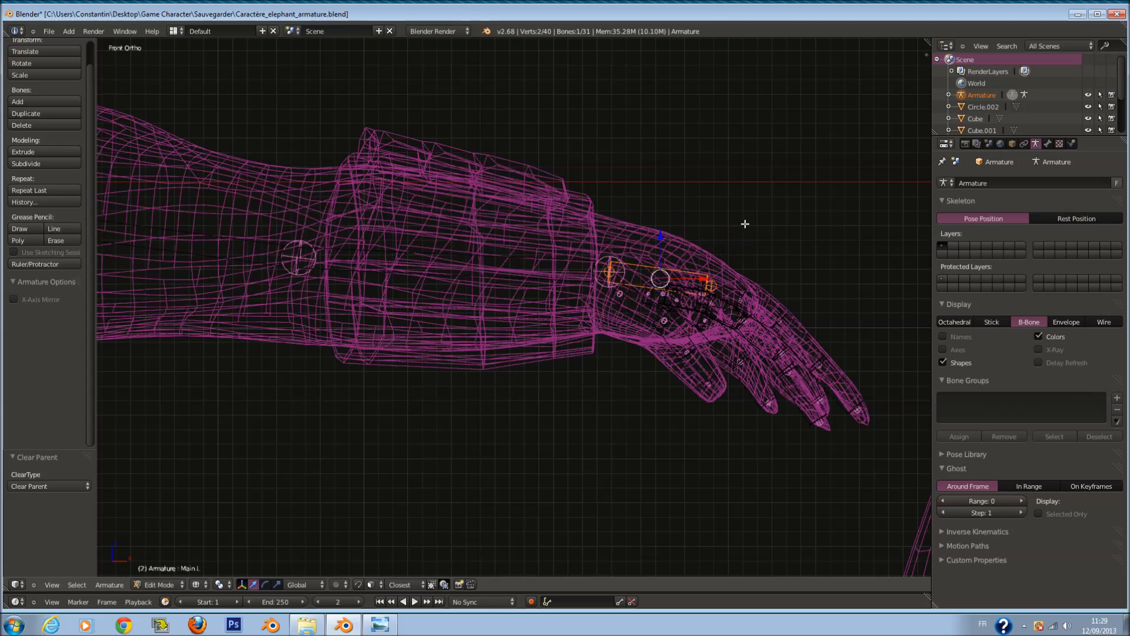
key("g")
right_click(709, 196)
scroll(709, 197, "down", 1)
key("g")
right_click(716, 183)
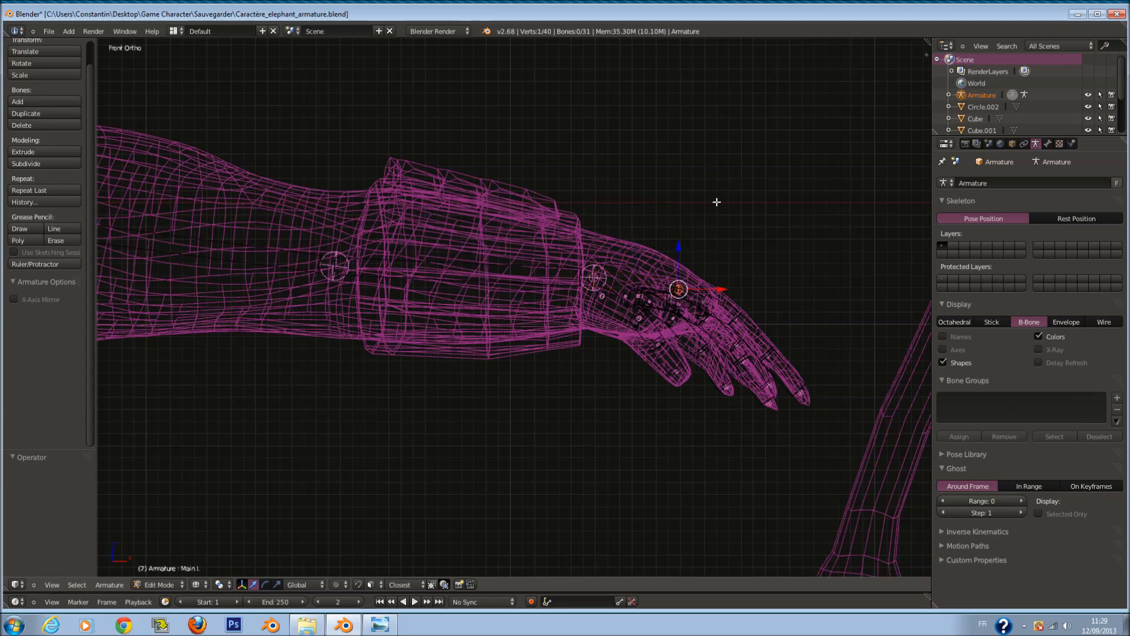
key("g")
right_click(699, 211)
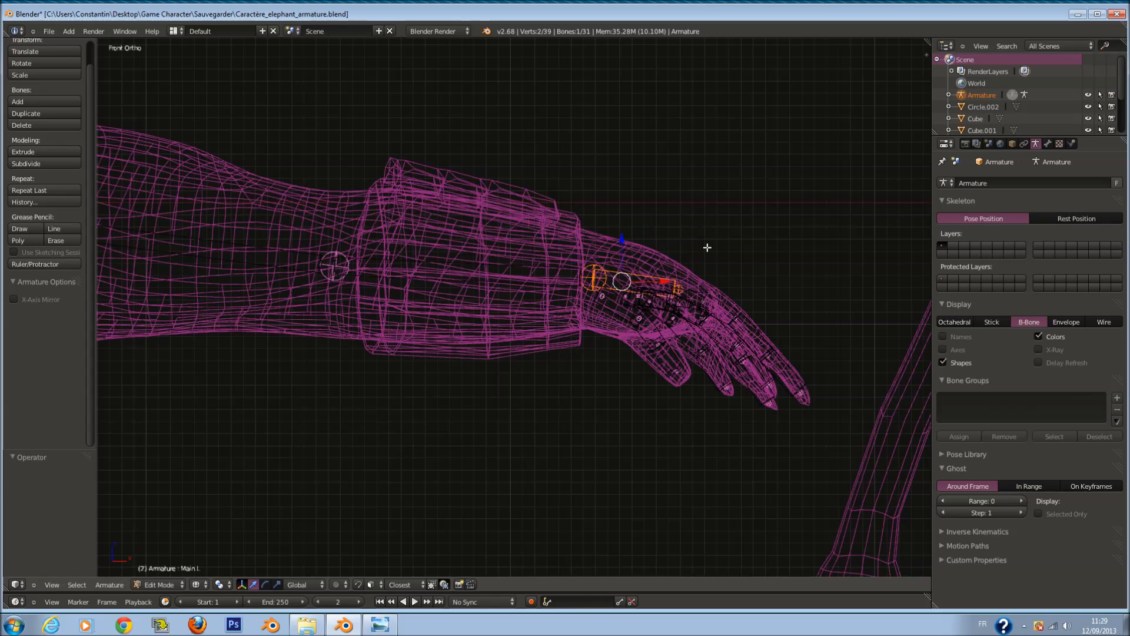
Step: Duplicate the hand bone in place and clear the duplicate's parent
key("shift+d")
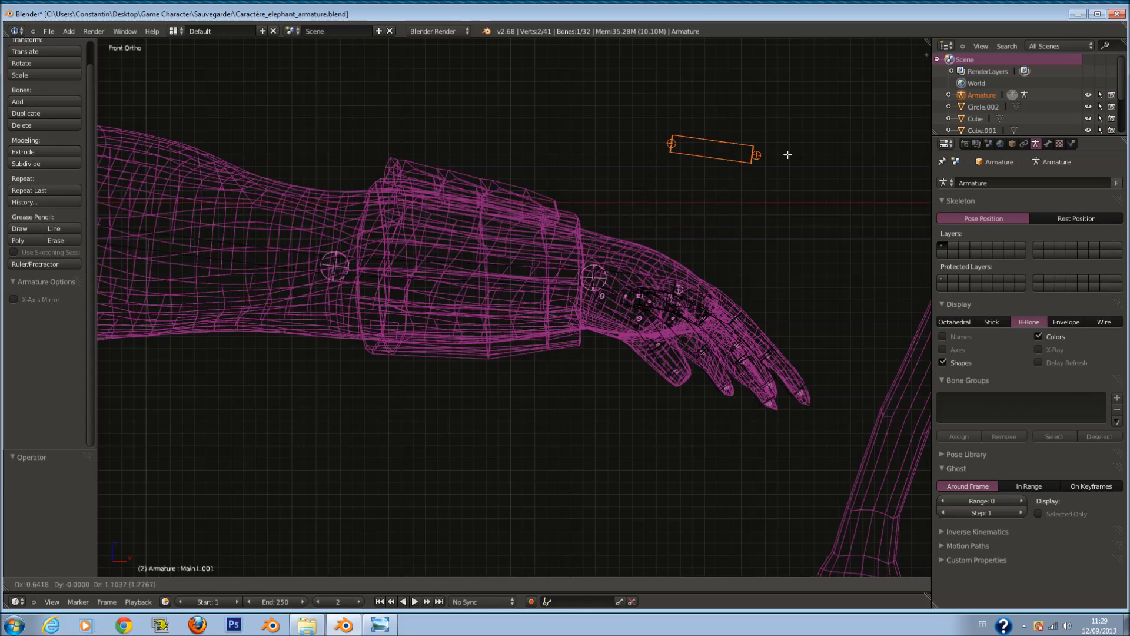
right_click(787, 153)
key("alt+p")
left_click(750, 192)
scroll(668, 299, "down", 1)
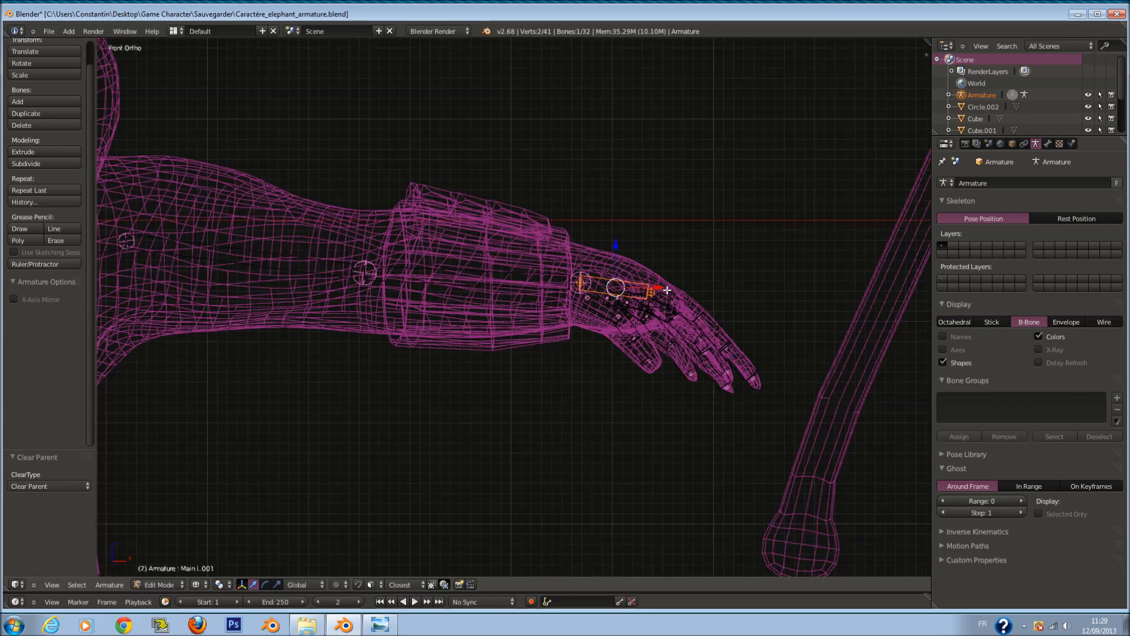
scroll(669, 299, "up", 2)
scroll(687, 315, "down", 1)
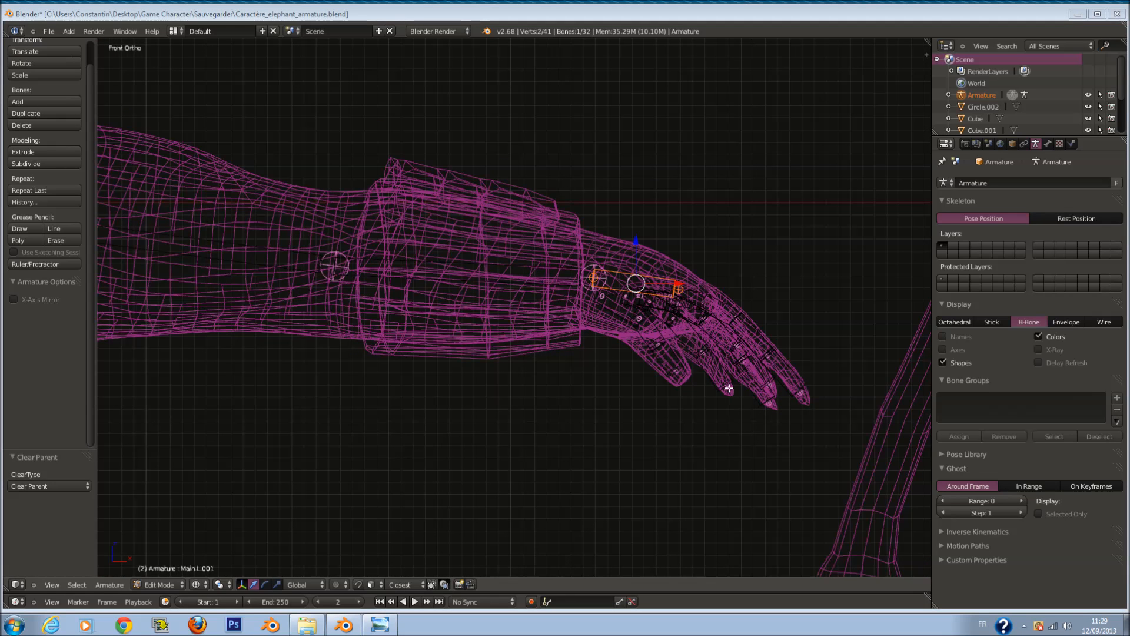
Step: In Pose Mode, thicken the duplicated hand bone with Scale Envelope/BBone to a factor of about 1.6
scroll(782, 459, "down", 2)
left_click(110, 584)
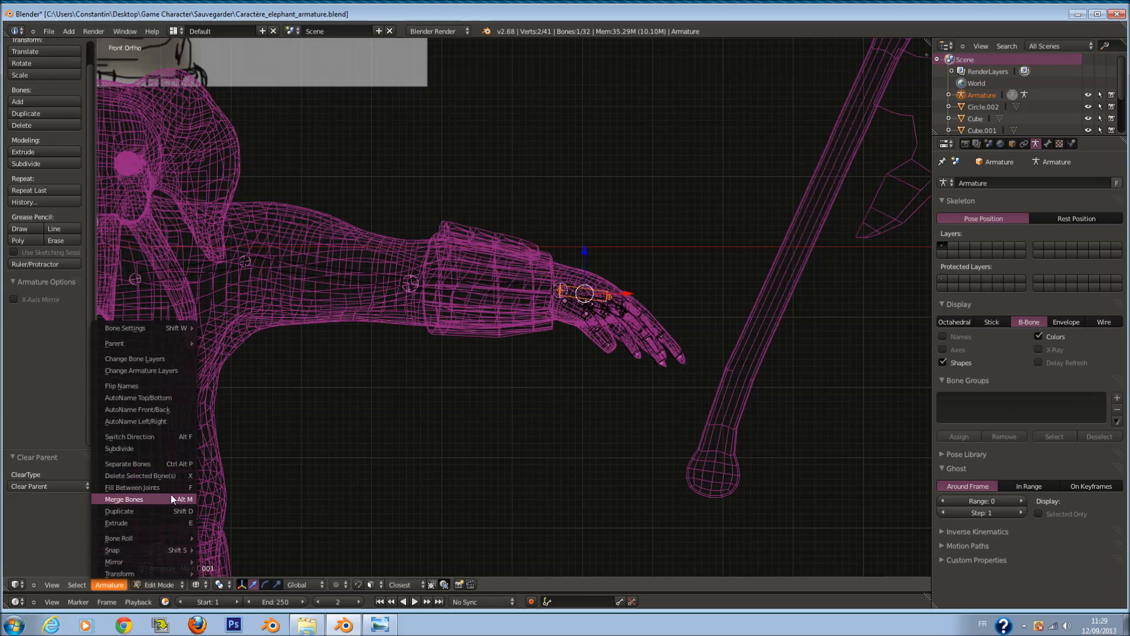
mouse_move(156, 554)
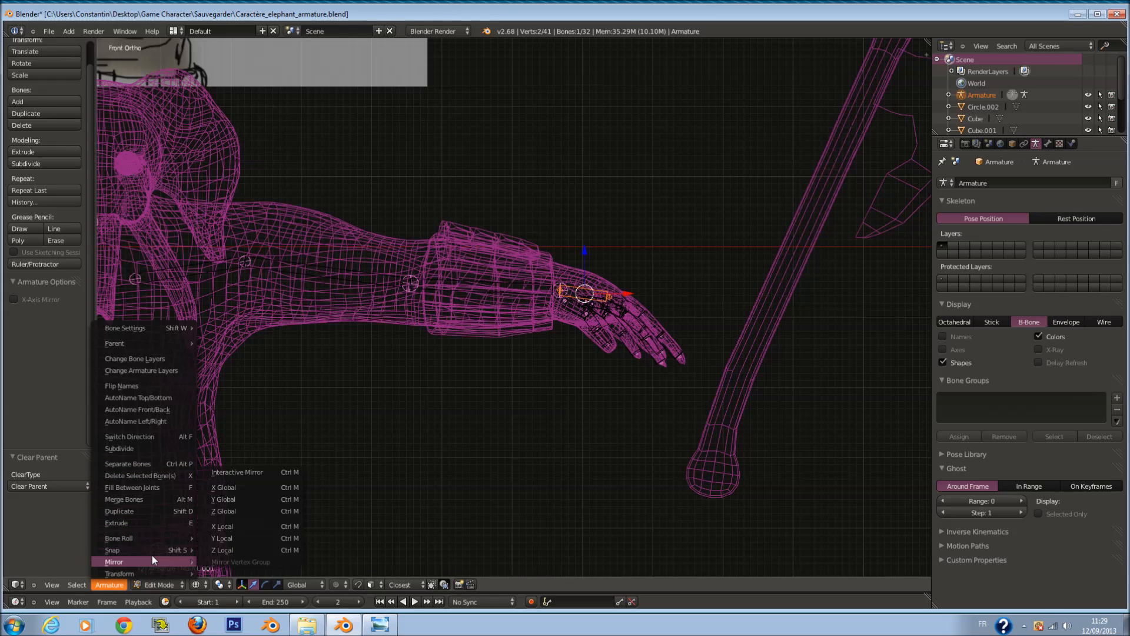
key("Escape")
key("ctrl+Tab")
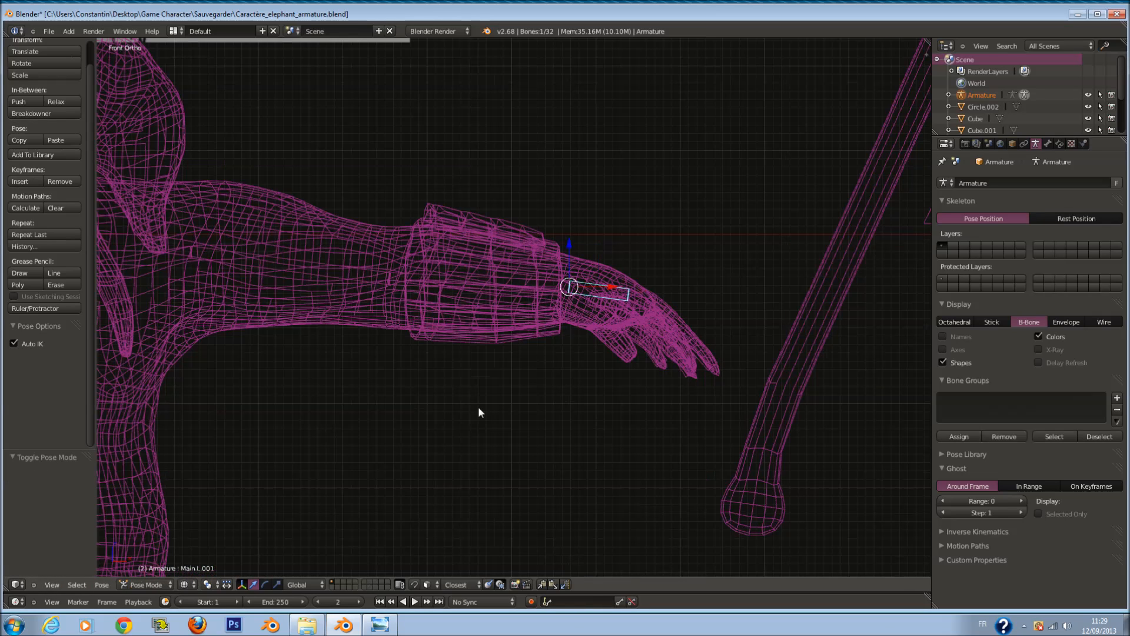
left_click(102, 584)
mouse_move(180, 510)
mouse_move(161, 533)
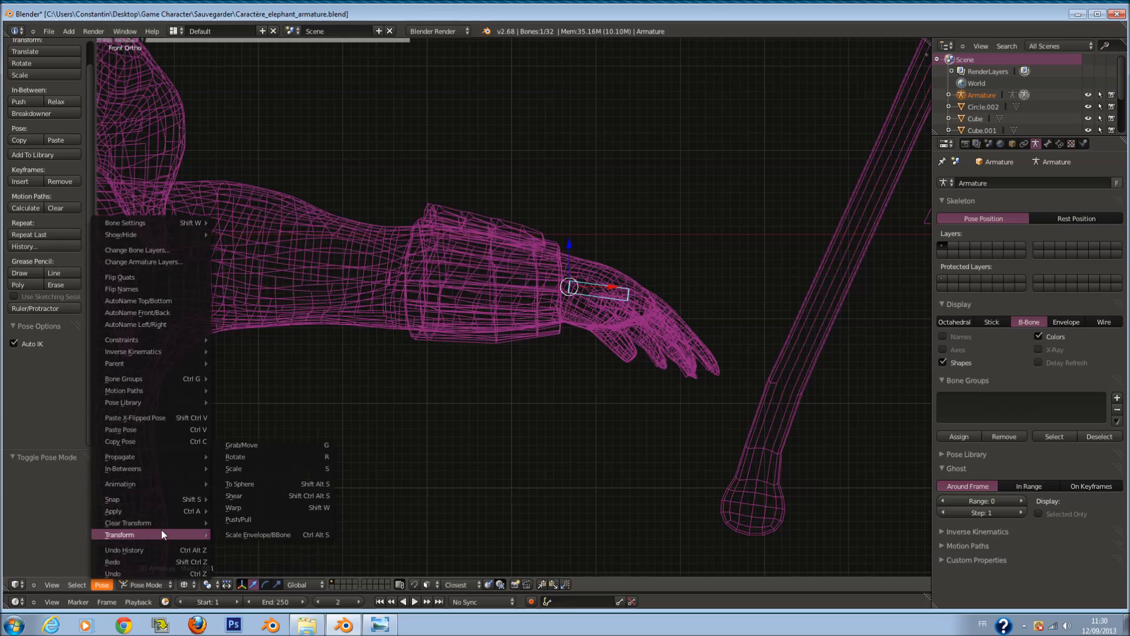
left_click(267, 534)
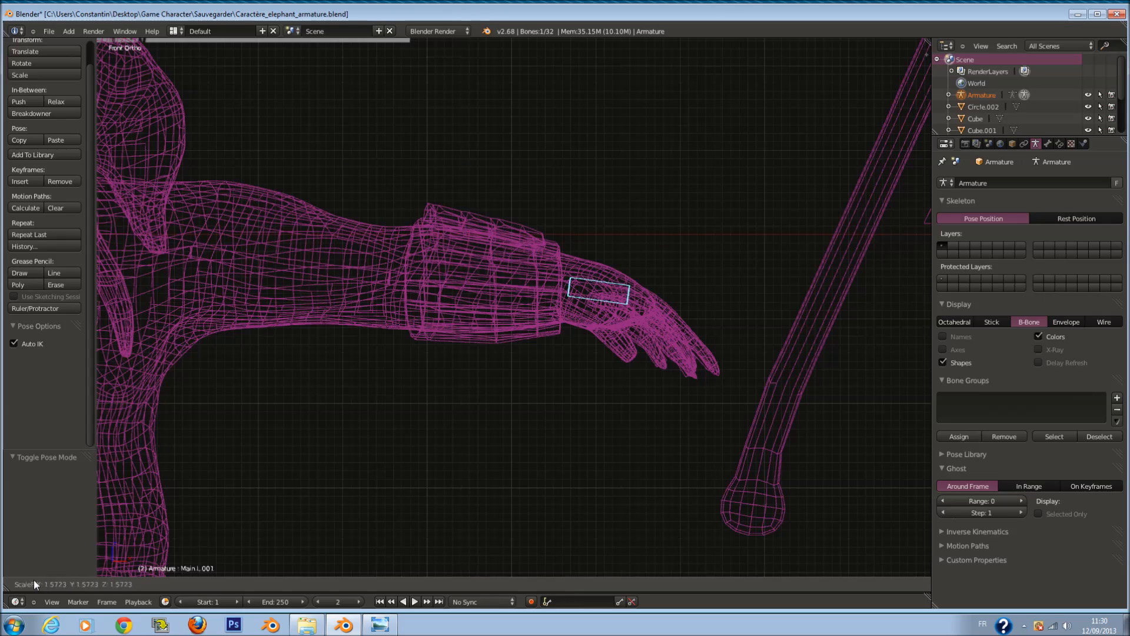
left_click(1, 581)
Step: Check the thickened duplicate bone in Edit and Pose Mode, and test its movement without keeping the move
scroll(654, 320, "up", 1)
key("Tab")
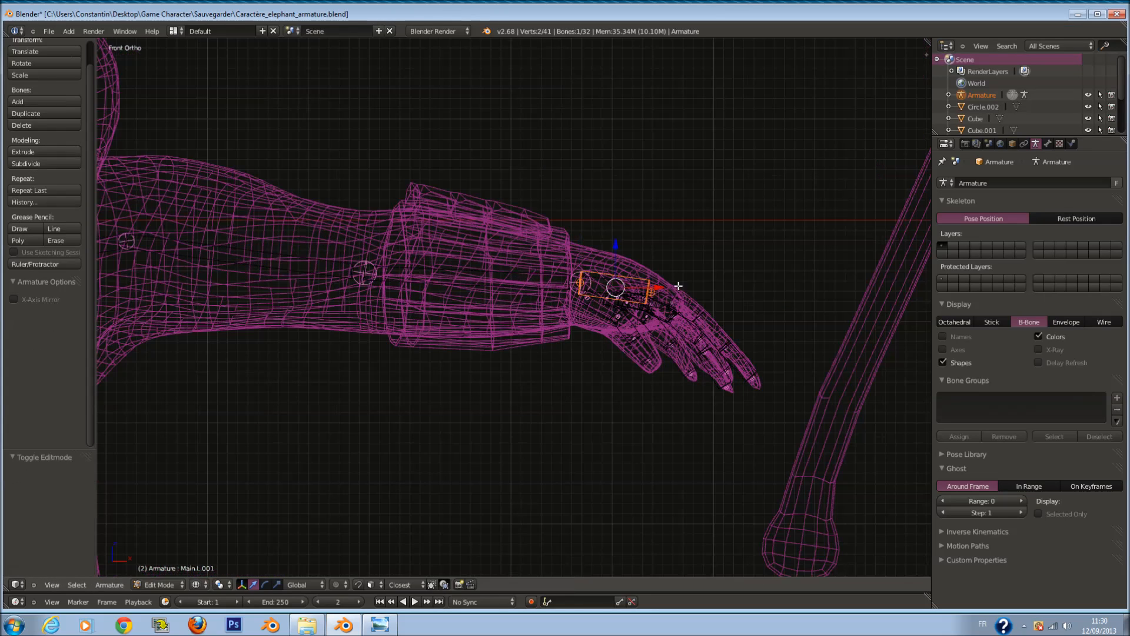
scroll(685, 282, "up", 2)
key("Tab")
scroll(747, 278, "up", 4, "ctrl")
key("g")
right_click(715, 255)
scroll(602, 311, "up", 2)
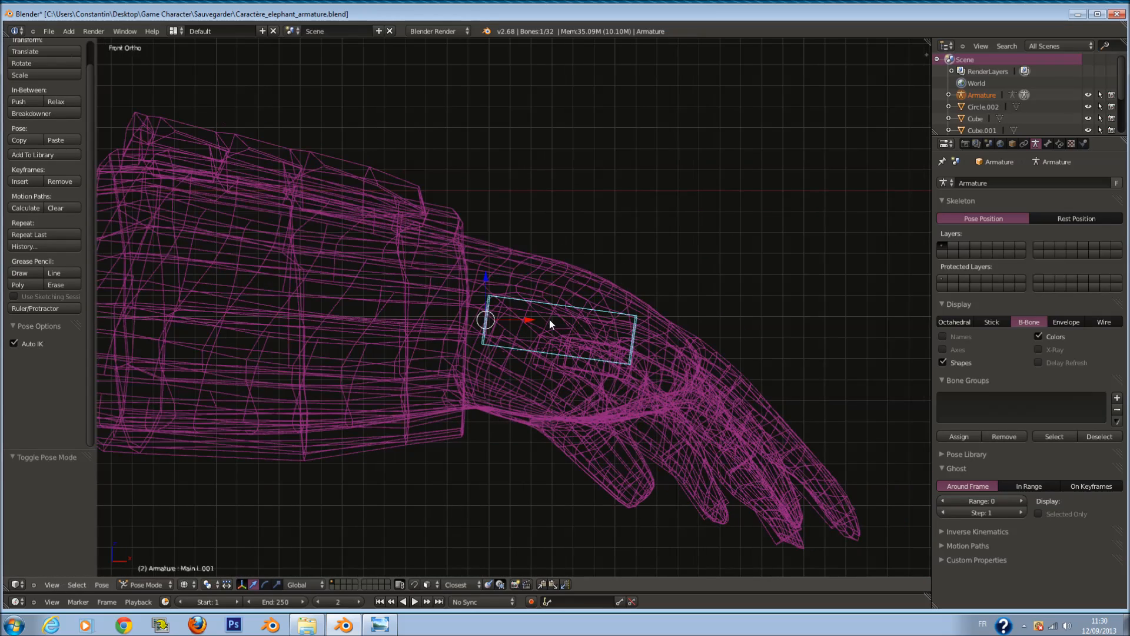
Step: Select the original hand bone Main.L in Pose Mode and add an Inverse Kinematics bone constraint to it
right_click(546, 319, "shift")
right_click(516, 333, "shift")
right_click(572, 315)
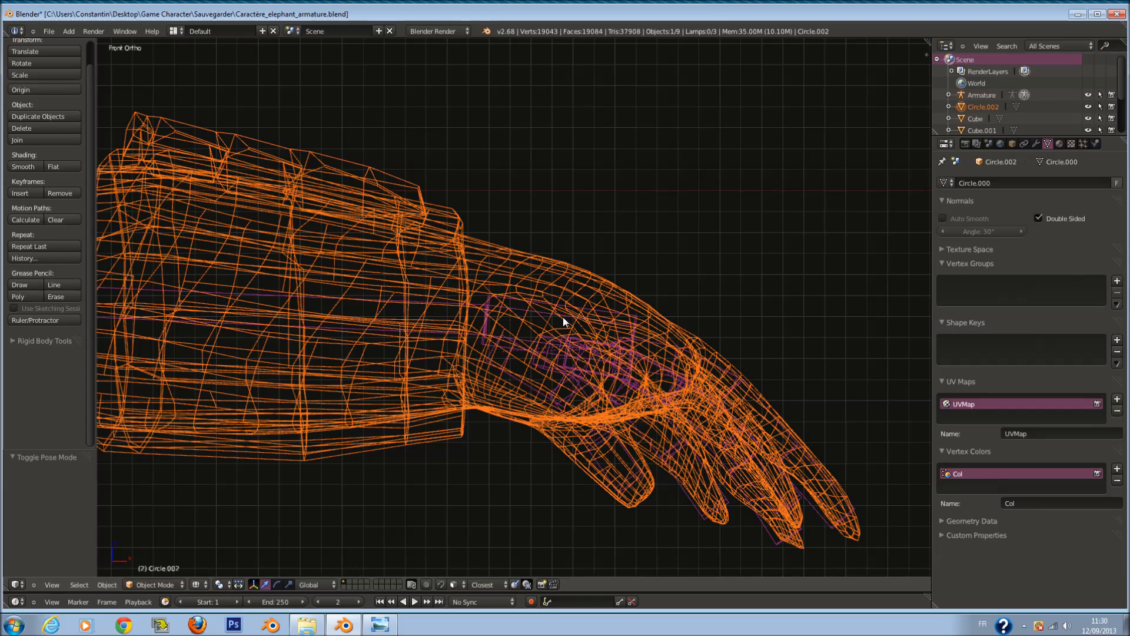
right_click(563, 315)
left_click(1048, 144)
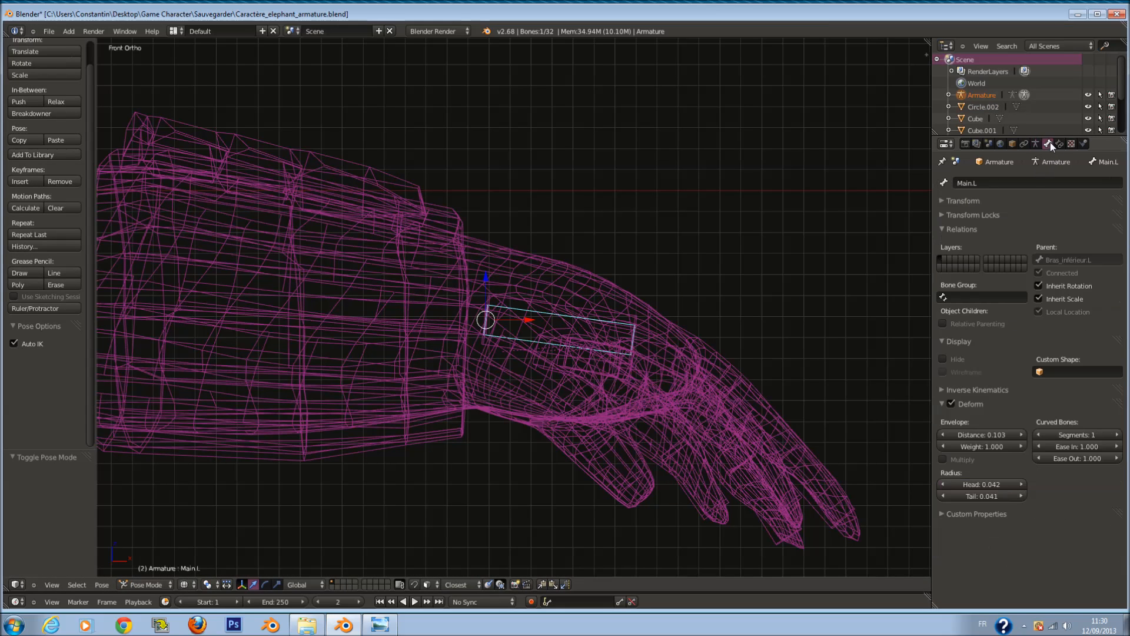
left_click(1060, 145)
left_click(1012, 182)
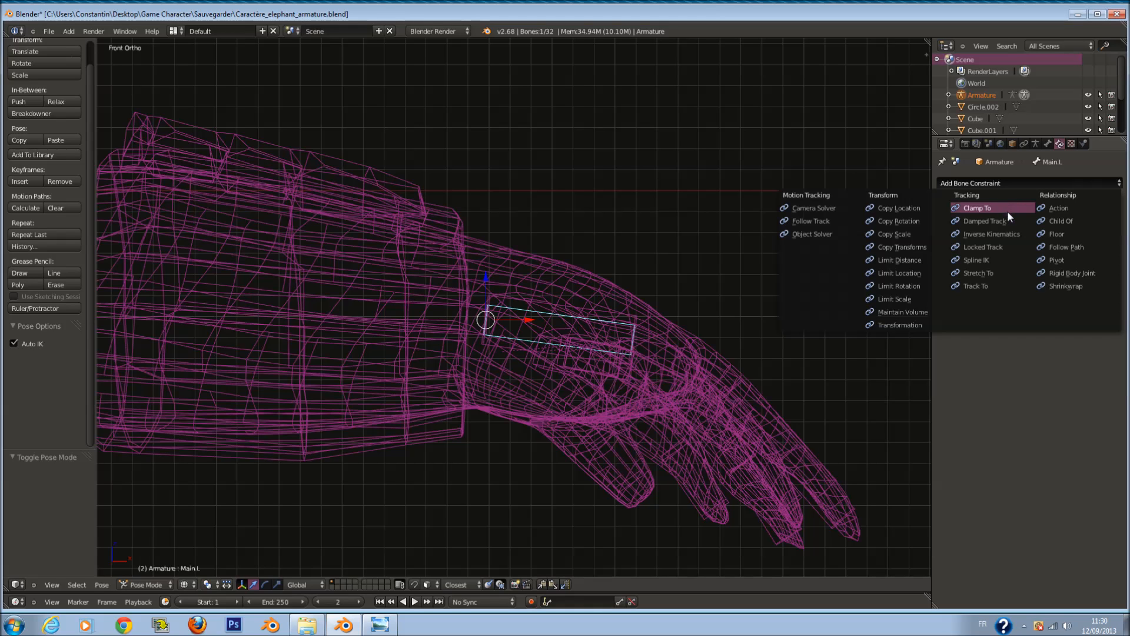
left_click(1010, 234)
Step: Set the IK constraint's chain length to 3 and test the arm's bending by moving the hand bone
scroll(769, 263, "down", 5)
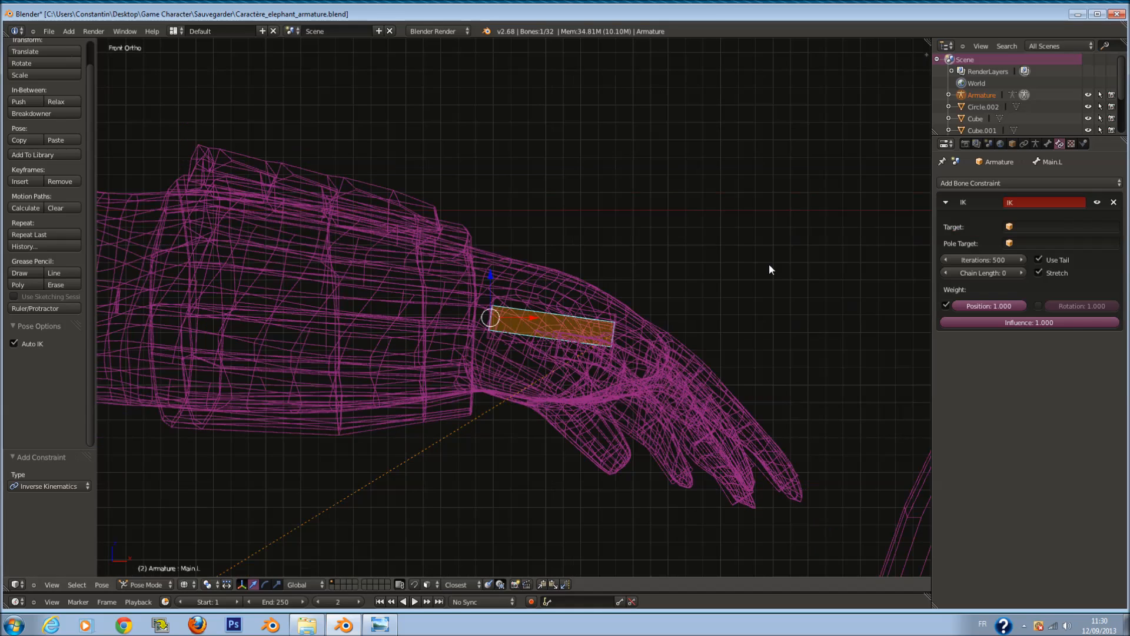
key("g")
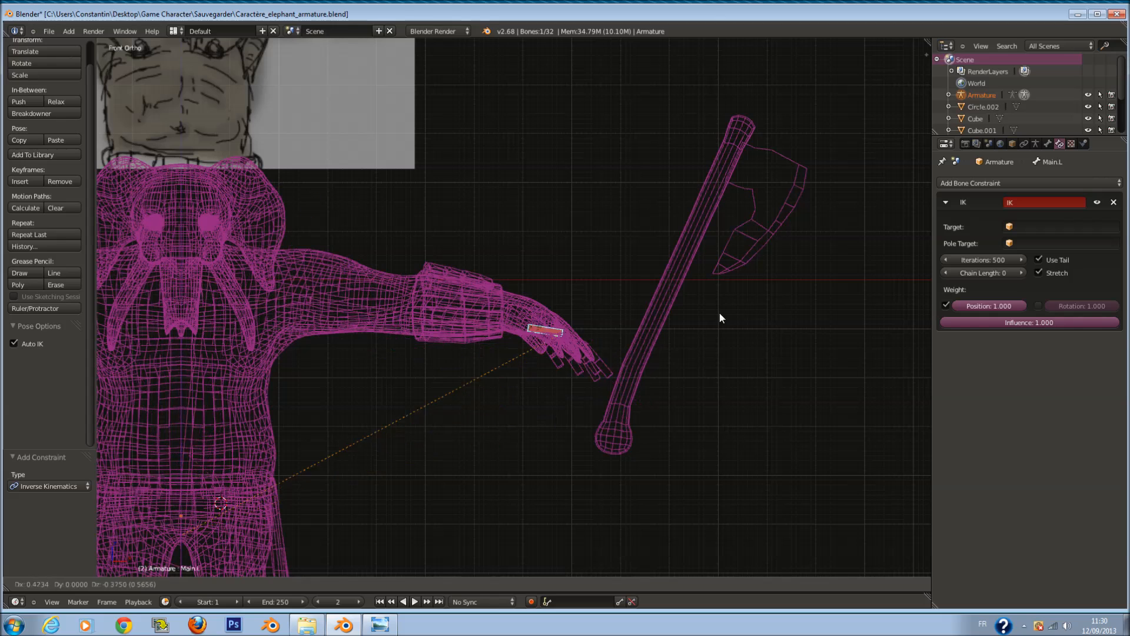
left_click(729, 323)
left_click(1023, 270)
left_click(1023, 270)
left_click(1023, 269)
key("g")
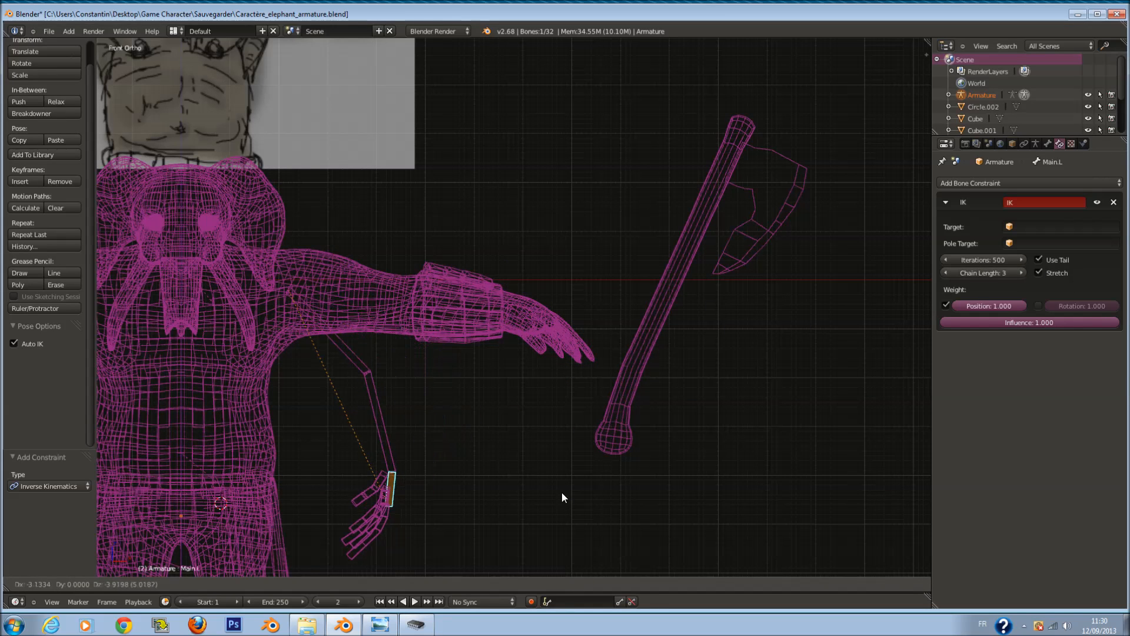
right_click(562, 492)
scroll(644, 327, "up", 3)
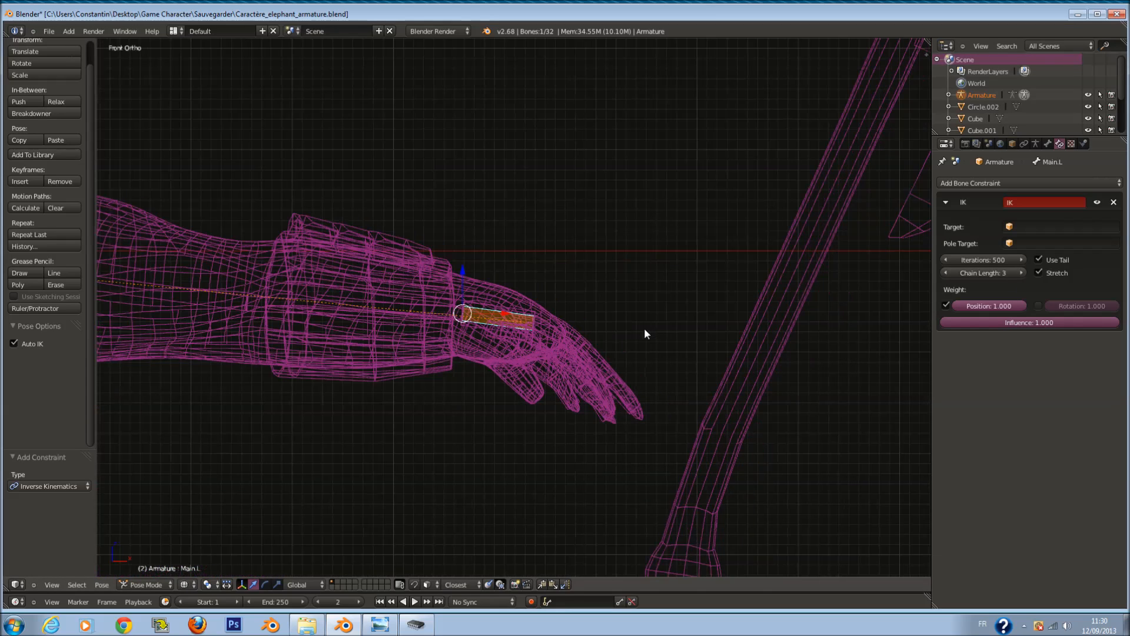
Step: Set the IK constraint's target to Armature and look up the hand bones in its bone list without choosing one
left_click(1022, 226)
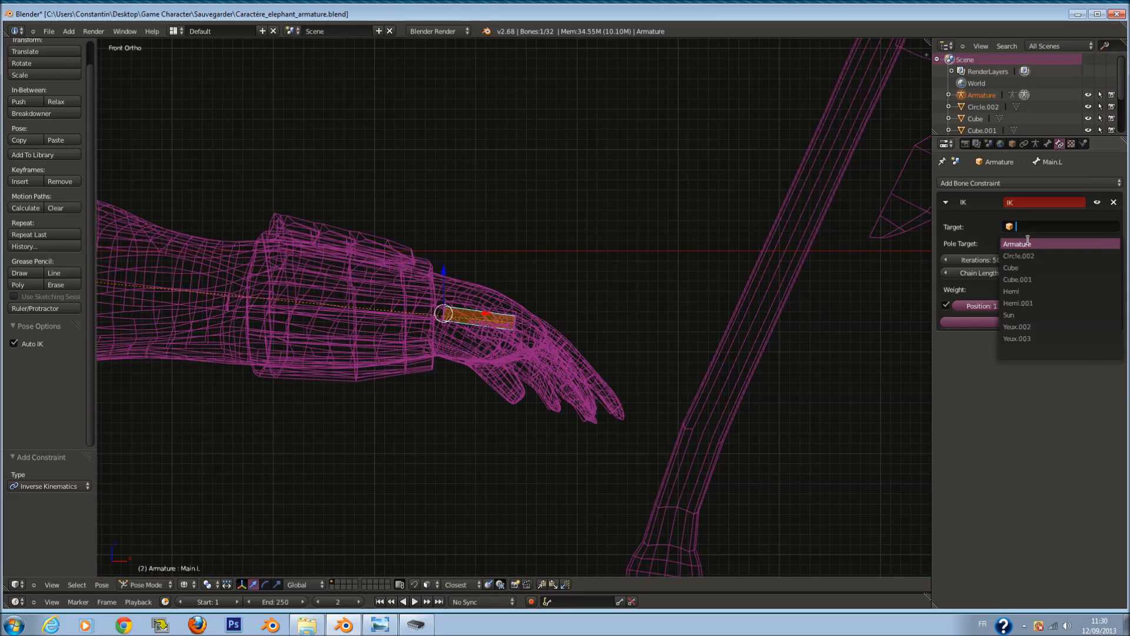
left_click(1028, 243)
left_click(1028, 242)
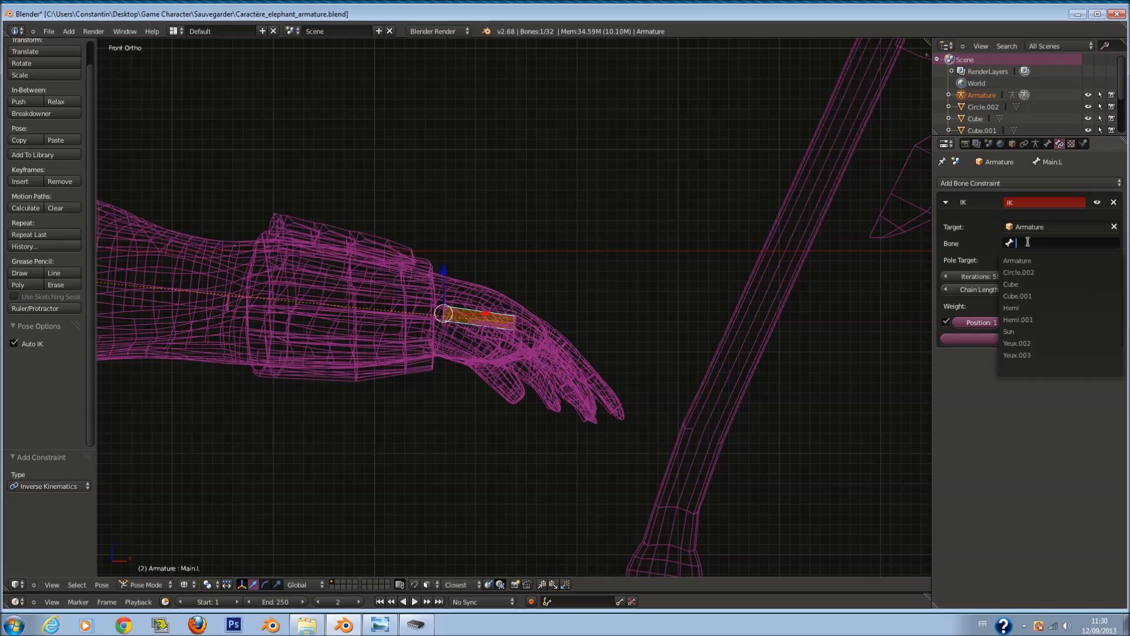
type("m")
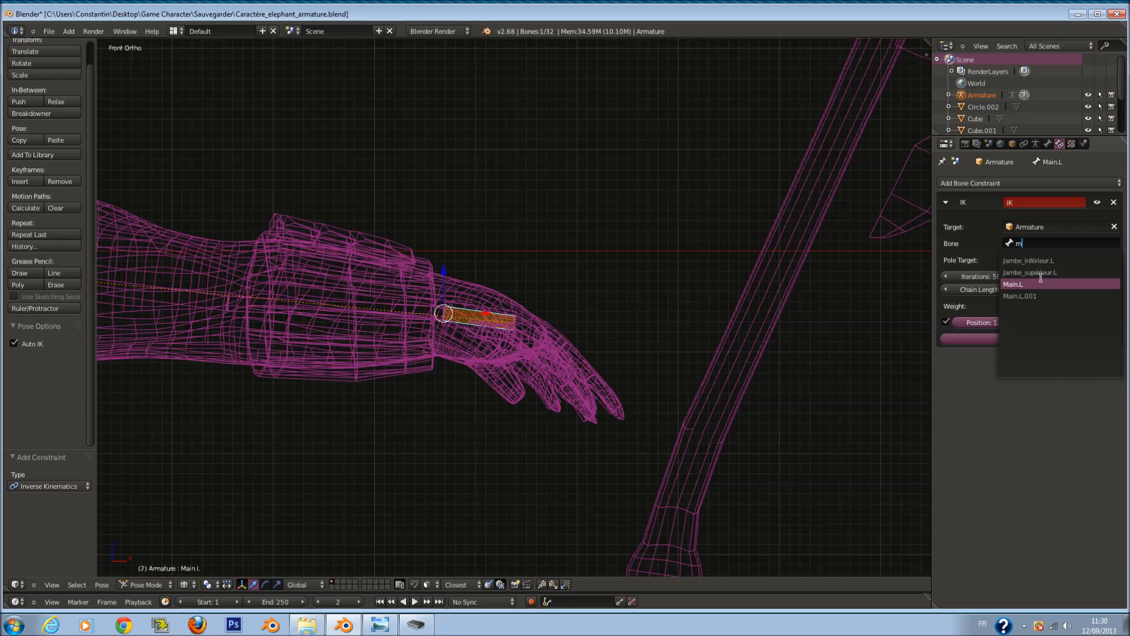
key("Escape")
scroll(577, 329, "up", 3)
key("a")
key("a")
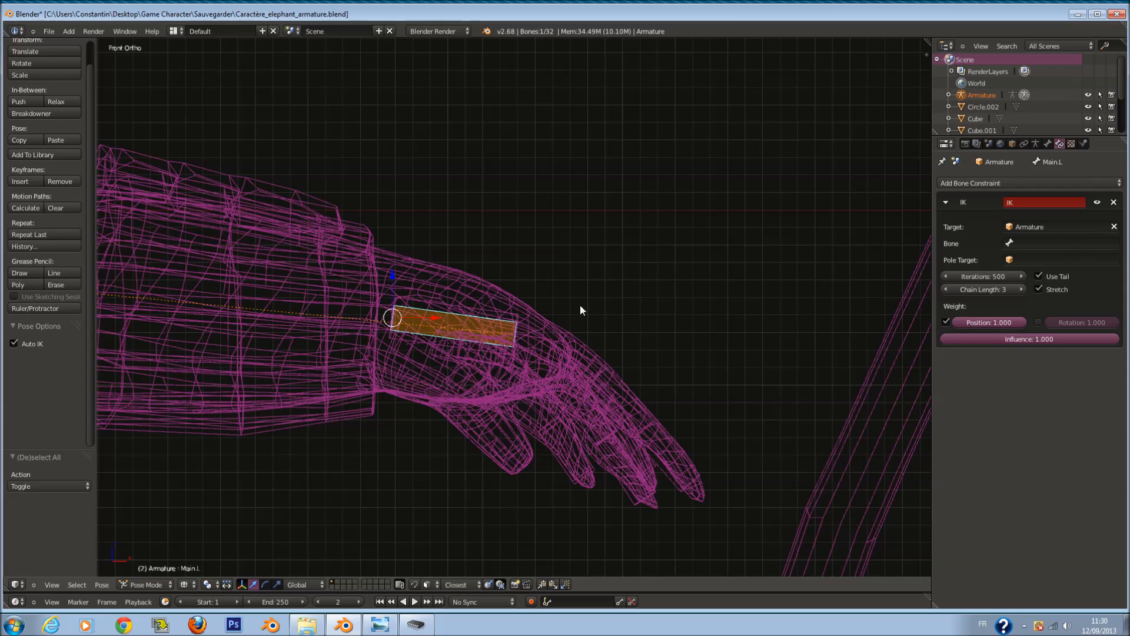
Step: Rename the selected original hand bone Main.L as MainIK.L
left_click(1048, 143)
left_click(1015, 183)
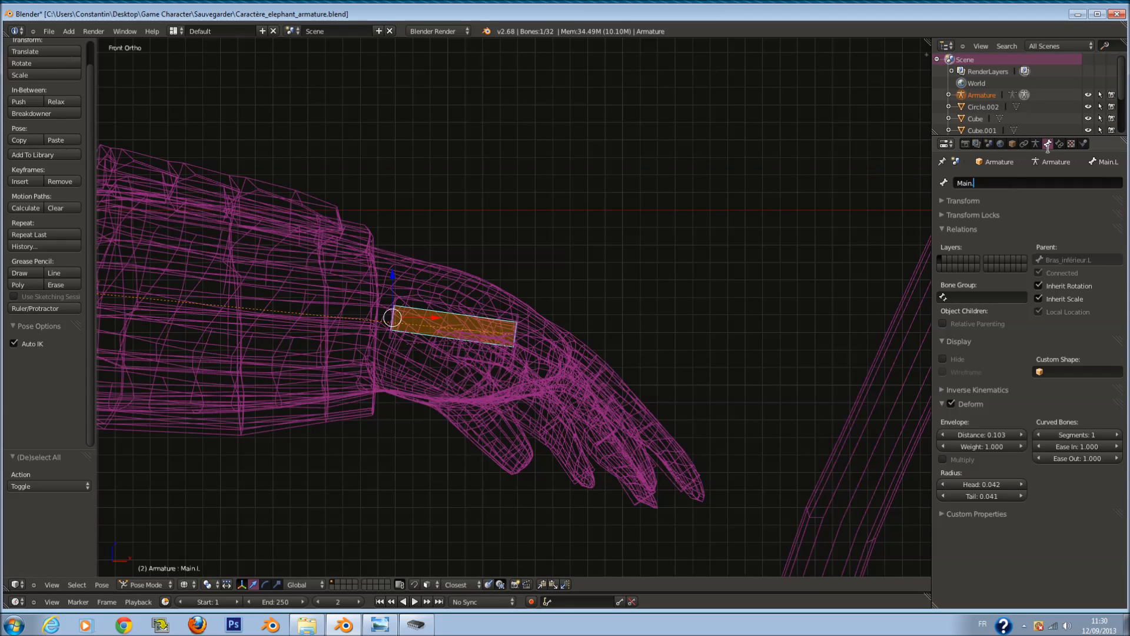
type("MainIK.L")
key("Return")
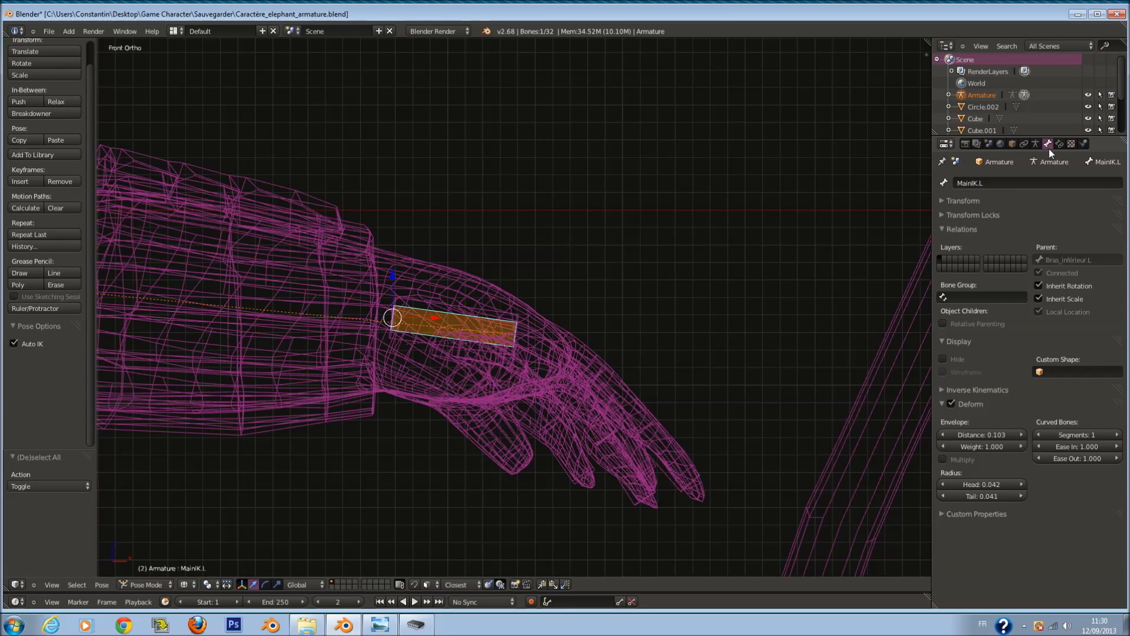
Step: Select the two overlapping hand bones in turn and test moving each one without keeping the move
right_click(420, 331)
right_click(433, 318)
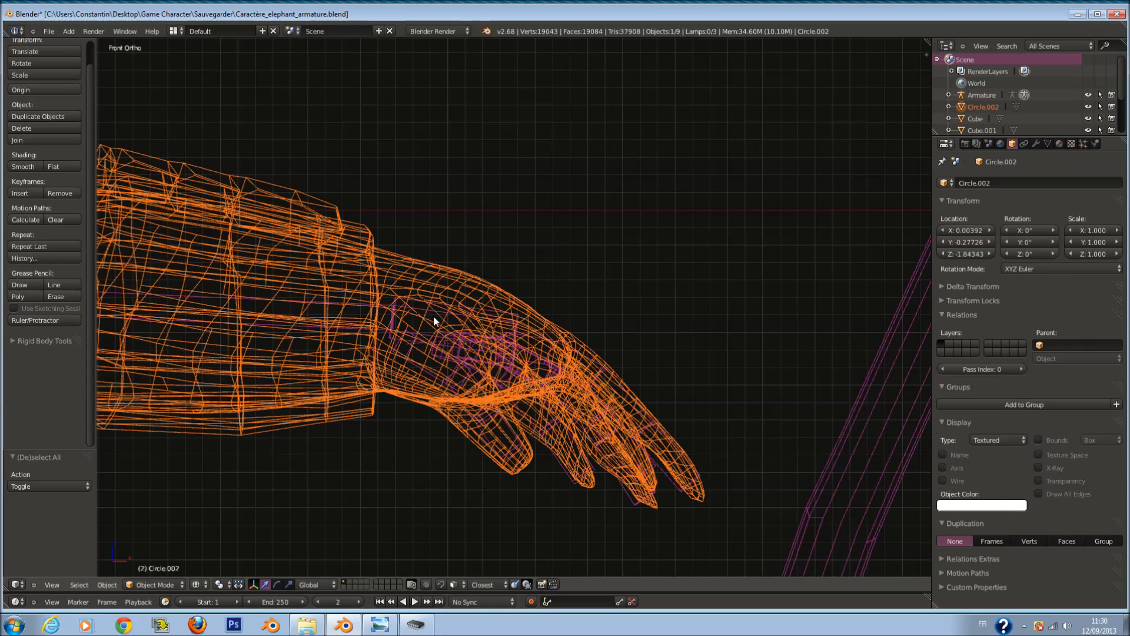
right_click(443, 311)
right_click(457, 310)
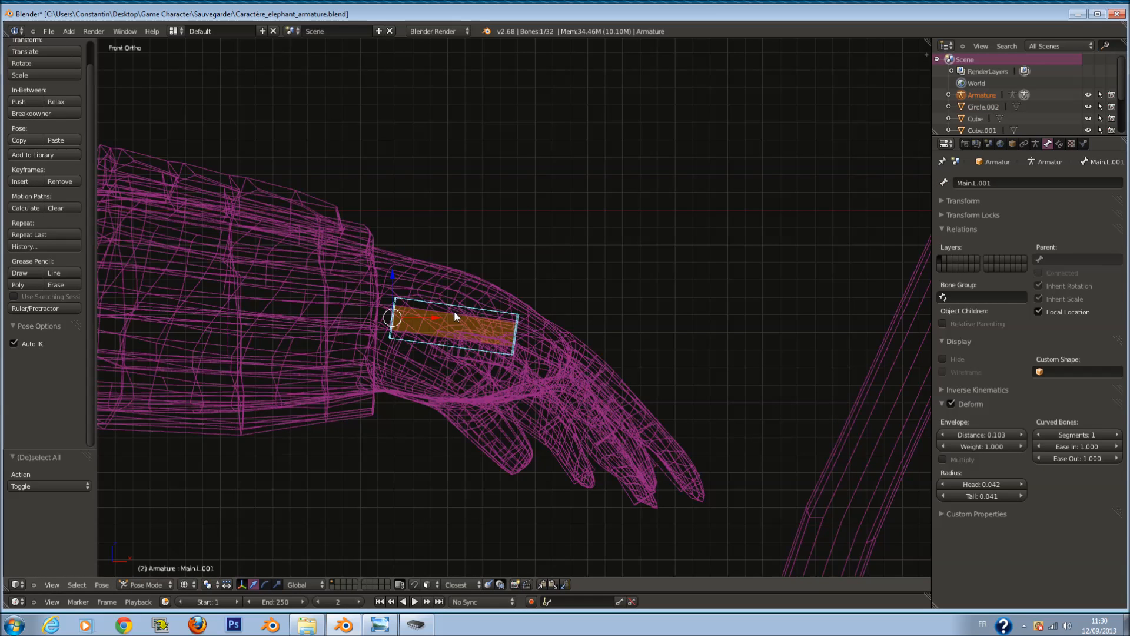
right_click(455, 315)
scroll(455, 315, "down", 1)
key("g")
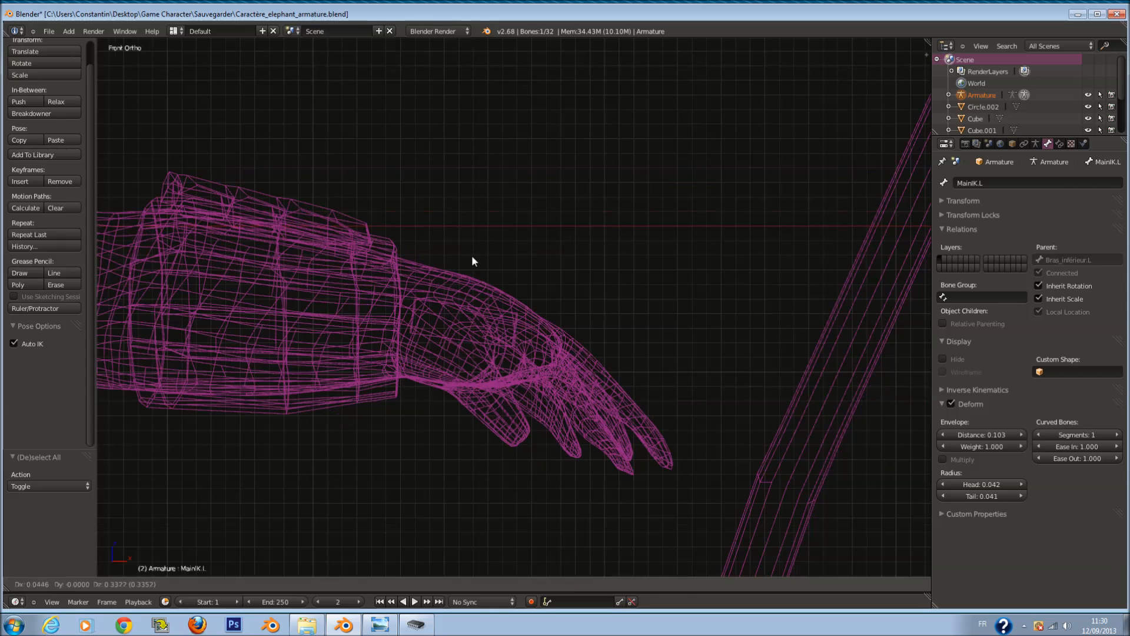
right_click(468, 305)
right_click(470, 305)
key("g")
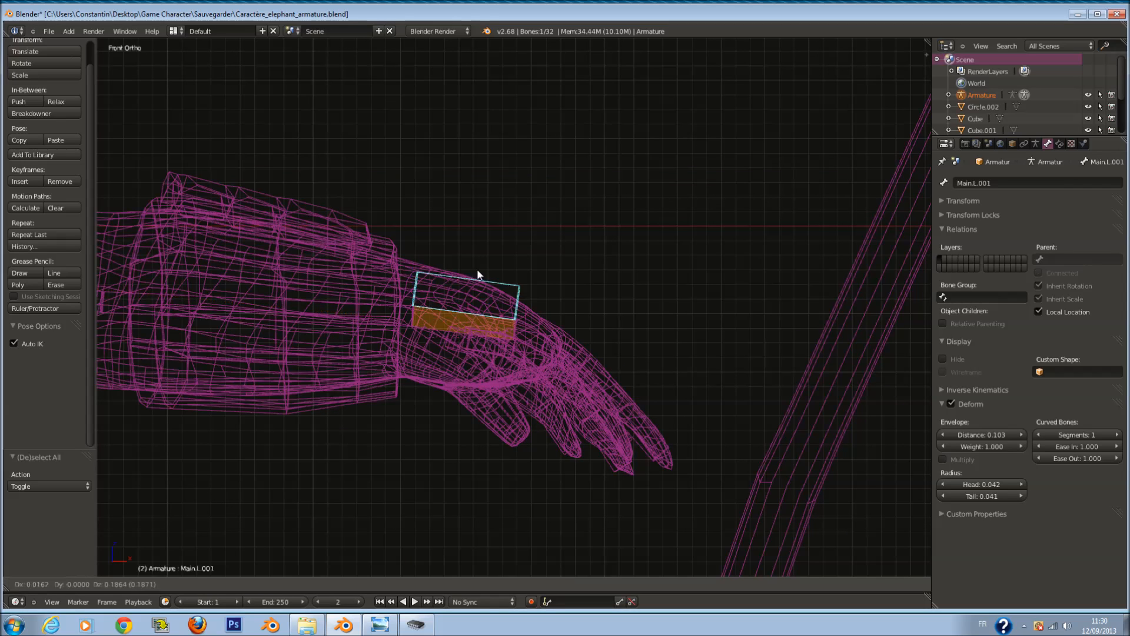
right_click(536, 247)
Step: Select the original, parented hand bone and restore its name to Main.L
right_click(489, 315)
left_click(989, 183)
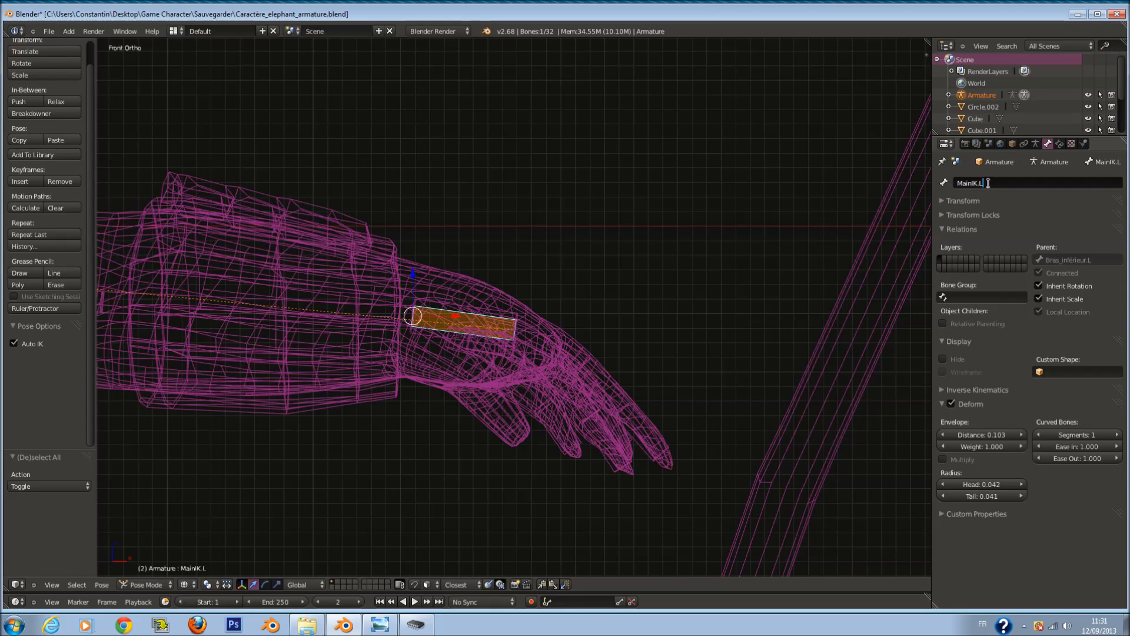
key("Return")
Step: Select the duplicate hand bone Main.L.001, check it with a cancelled move, and rename it as MainIK.L
right_click(467, 299)
key("g")
right_click(480, 304)
right_click(495, 311)
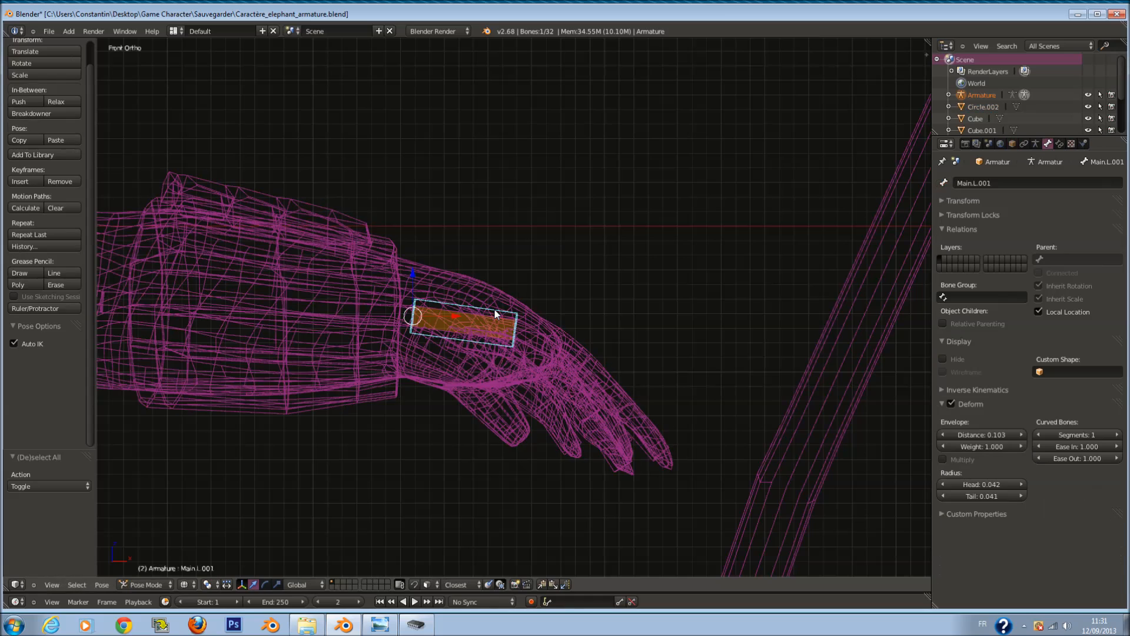
left_click(1040, 185)
type("Mai")
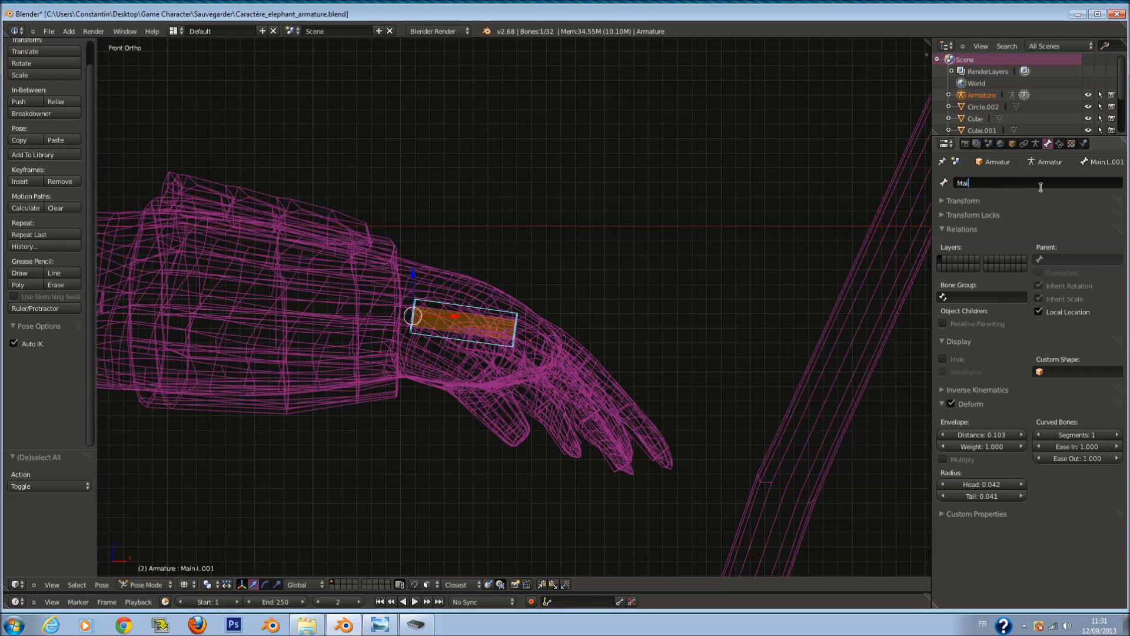
type("nIK.L")
key("Return")
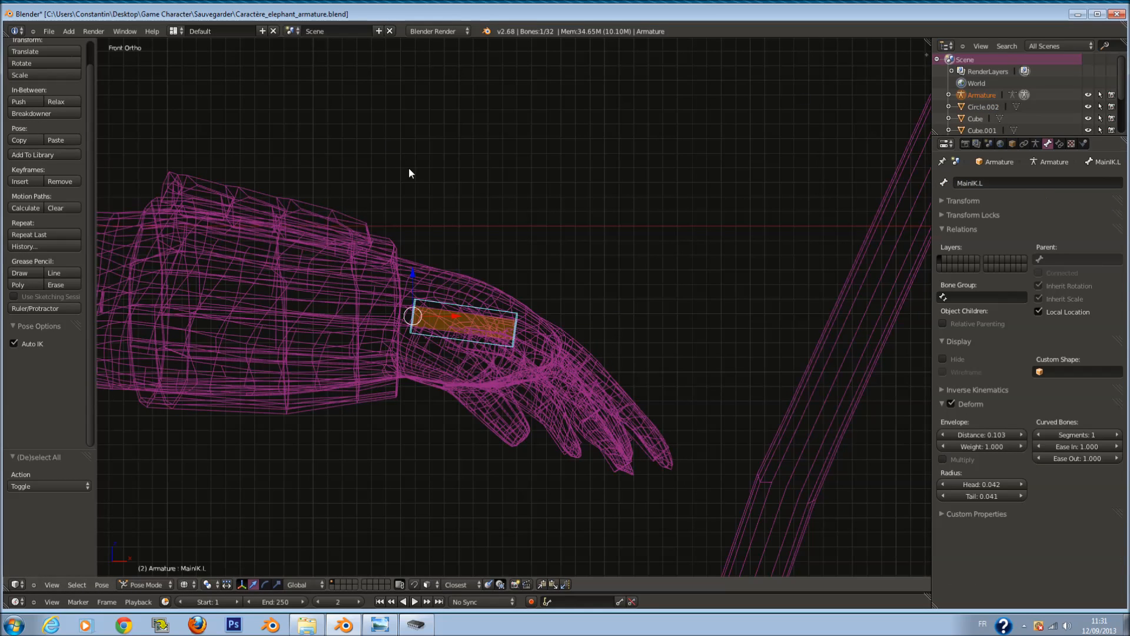
Step: Select the hand bone Main.L and set its IK constraint's target bone to MainIK.L
right_click(476, 308)
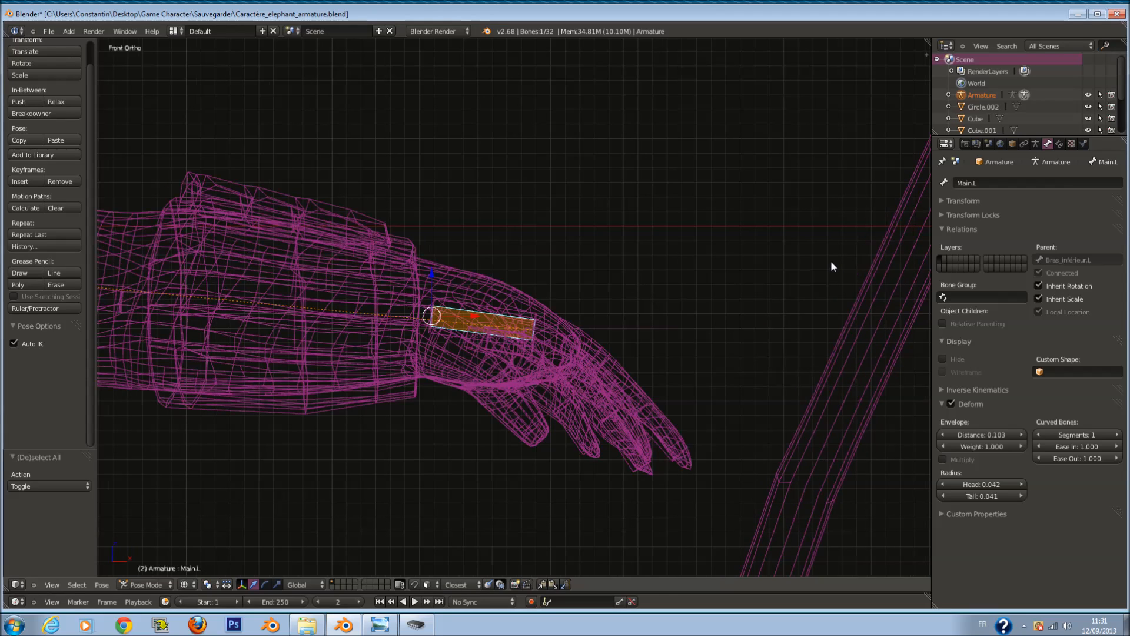
left_click(1060, 144)
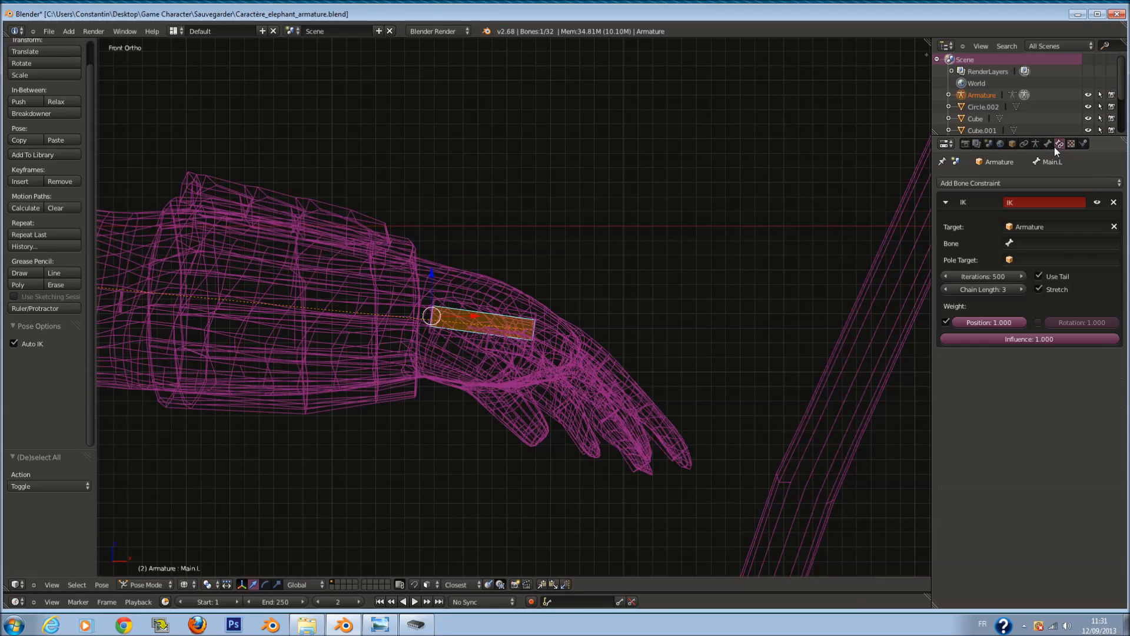
left_click(1028, 243)
type("m")
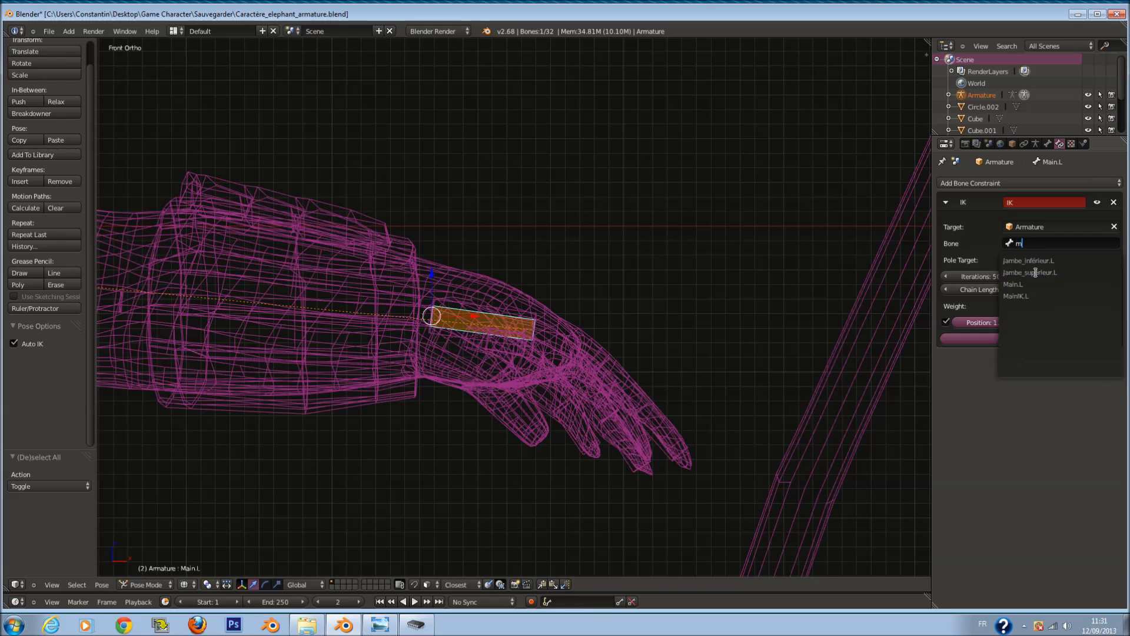
left_click(1025, 296)
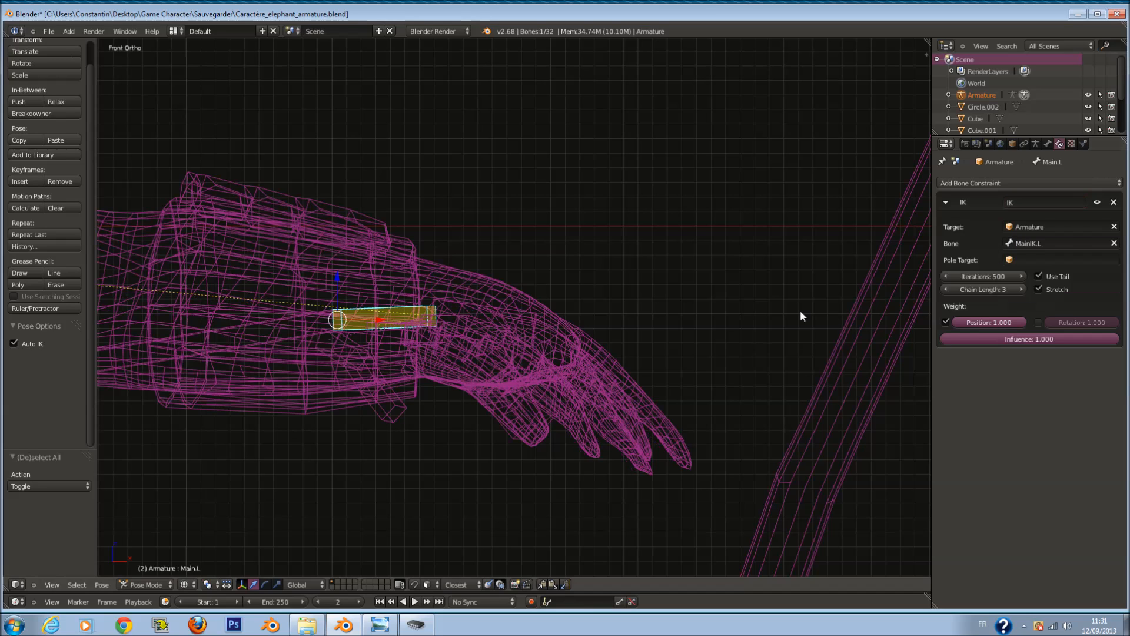
Step: Test the arm by rotating Main.L and moving the MainIK.L bone without keeping the changes
scroll(800, 310, "down", 3)
key("r")
right_click(508, 260)
right_click(504, 293)
right_click(505, 307)
key("g")
left_click(556, 302)
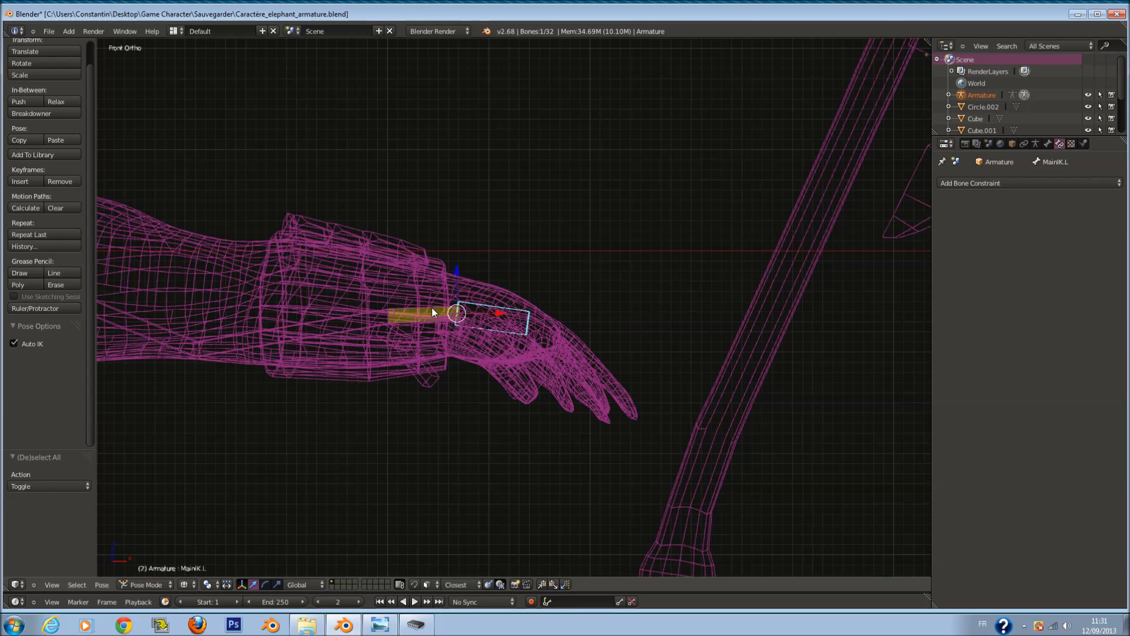
Step: Disable the position weight in Main.L's IK constraint and test the arm by moving the MainIK.L bone
right_click(432, 310)
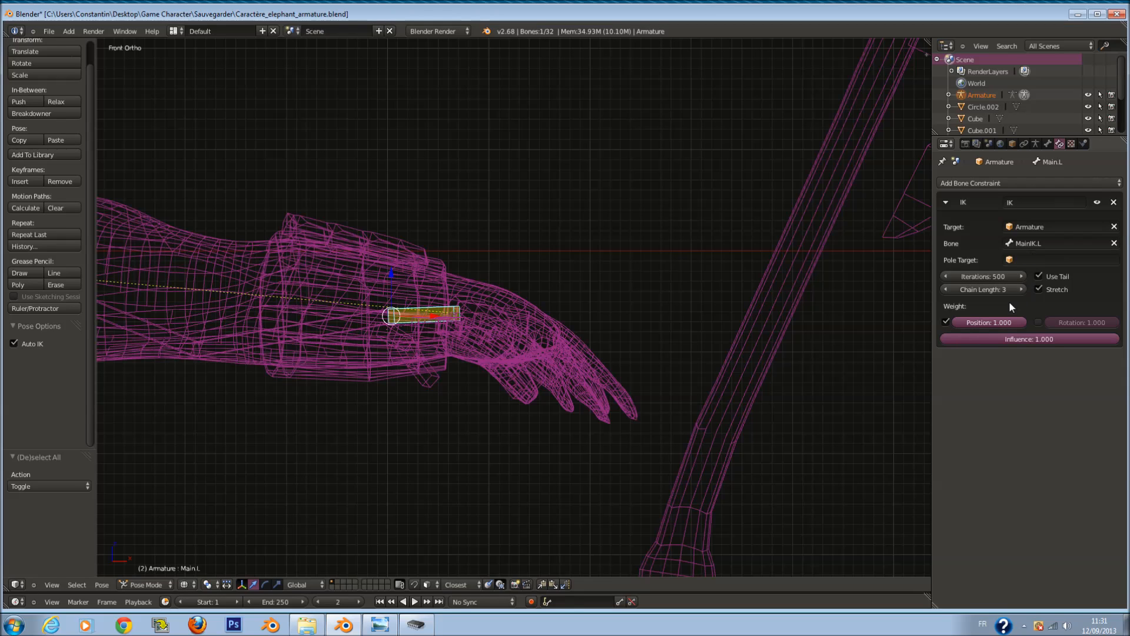
left_click(946, 322)
scroll(575, 318, "up", 2)
key("z")
key("z")
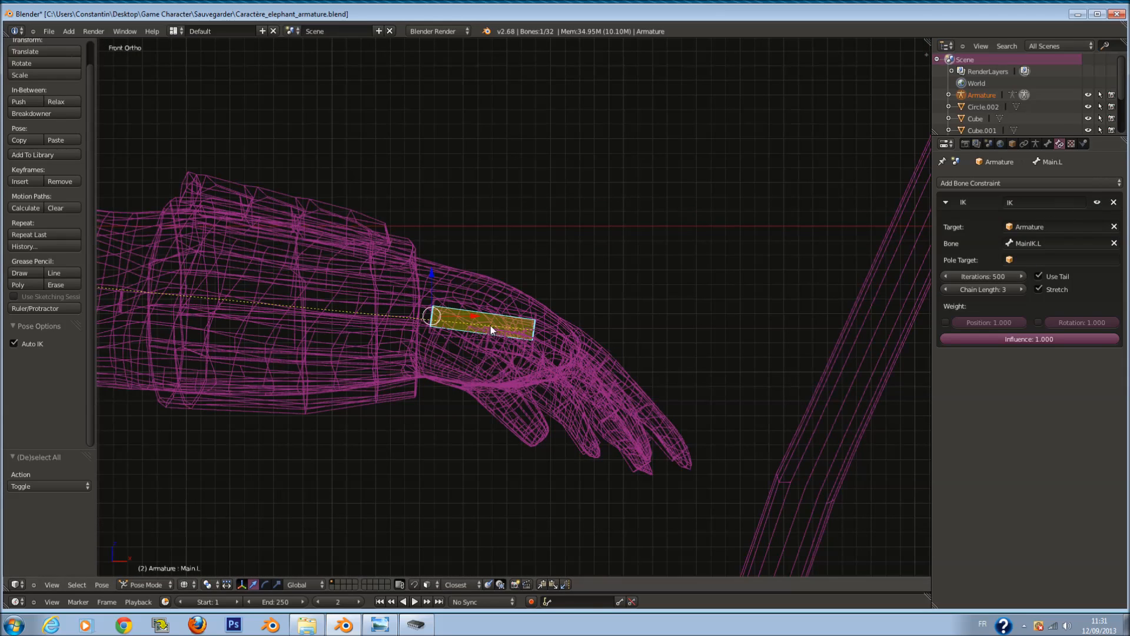
right_click(520, 309)
scroll(523, 315, "down", 4)
key("g")
right_click(504, 387)
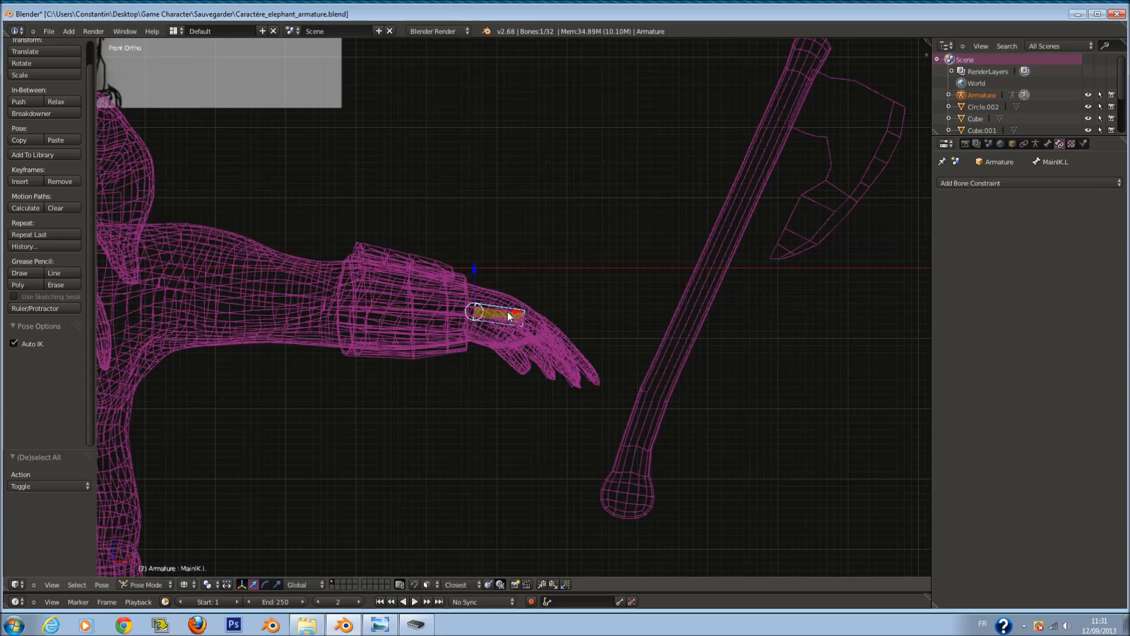
Step: Re-enable the position weight in Main.L's IK constraint and test rotating the hand bone
right_click(507, 312)
scroll(507, 312, "up", 3)
left_click(946, 322)
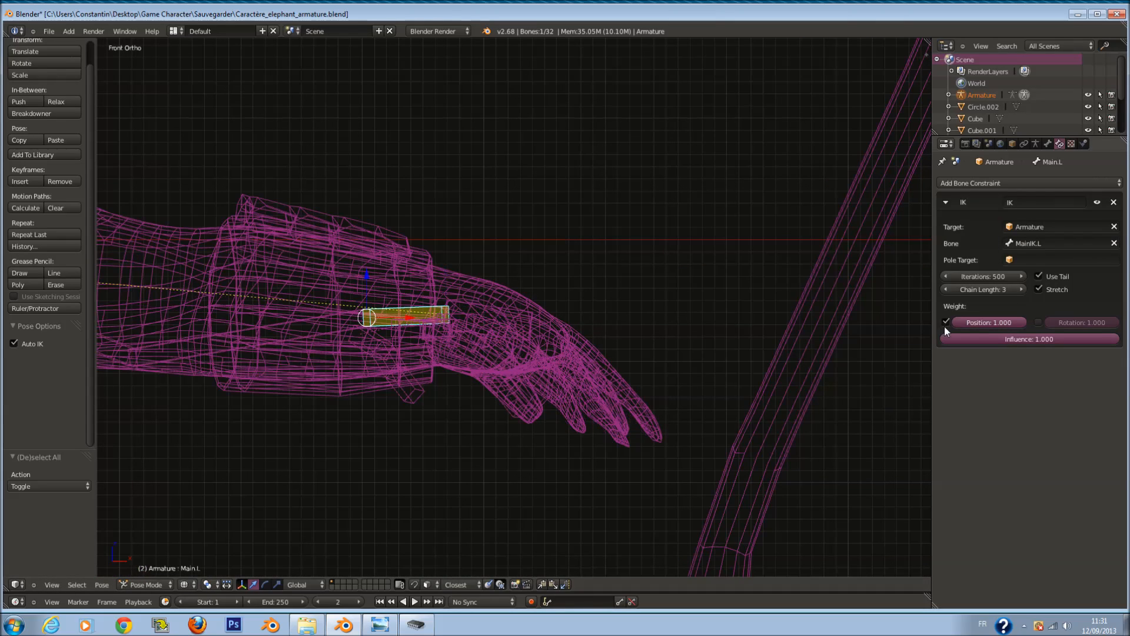
scroll(618, 345, "down", 1)
key("r")
right_click(526, 326)
scroll(501, 316, "down", 2)
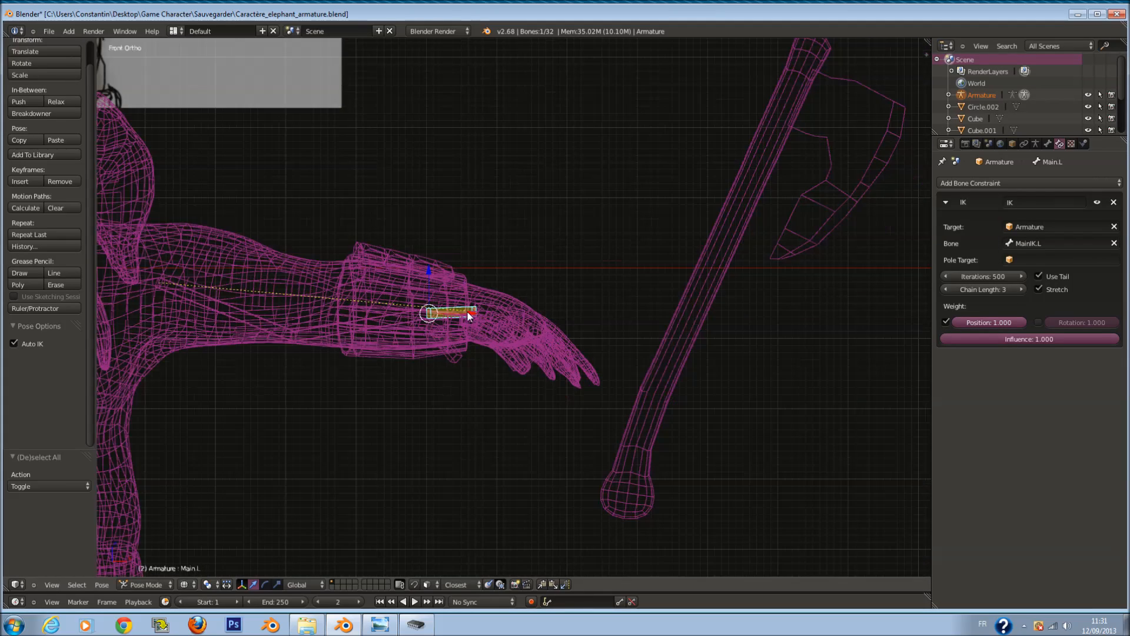
Step: Try a chain length of 2 in Main.L's IK constraint, return it to 3, and reselect the hand bone
scroll(484, 308, "down", 4, "ctrl")
left_click(946, 289)
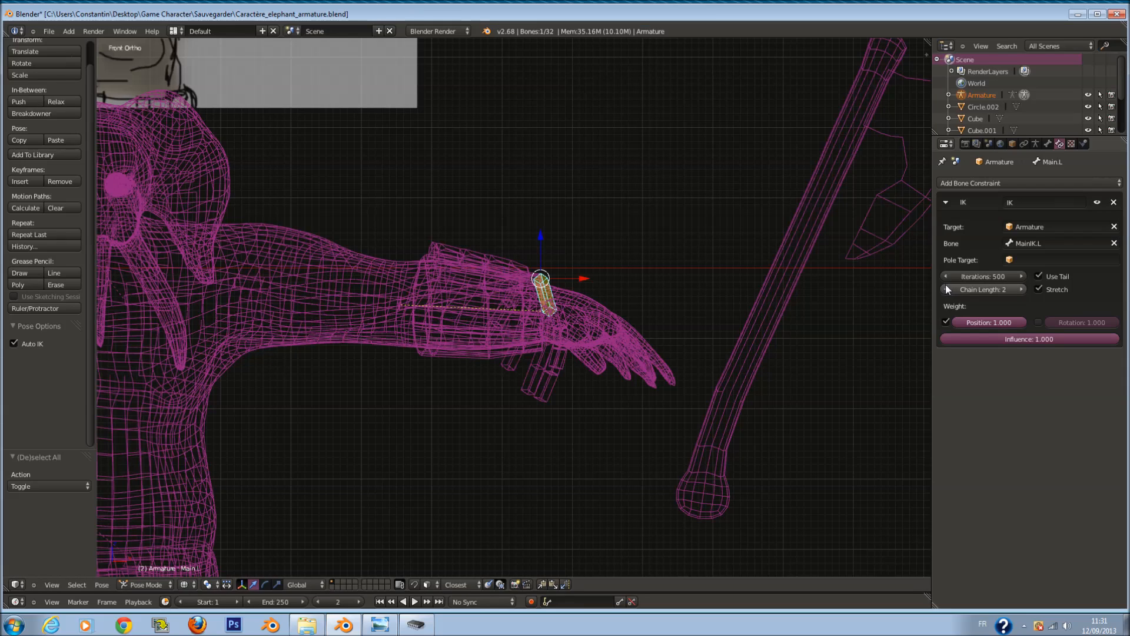
left_click(1018, 290)
scroll(651, 280, "up", 2)
right_click(616, 301)
right_click(617, 303)
right_click(545, 311)
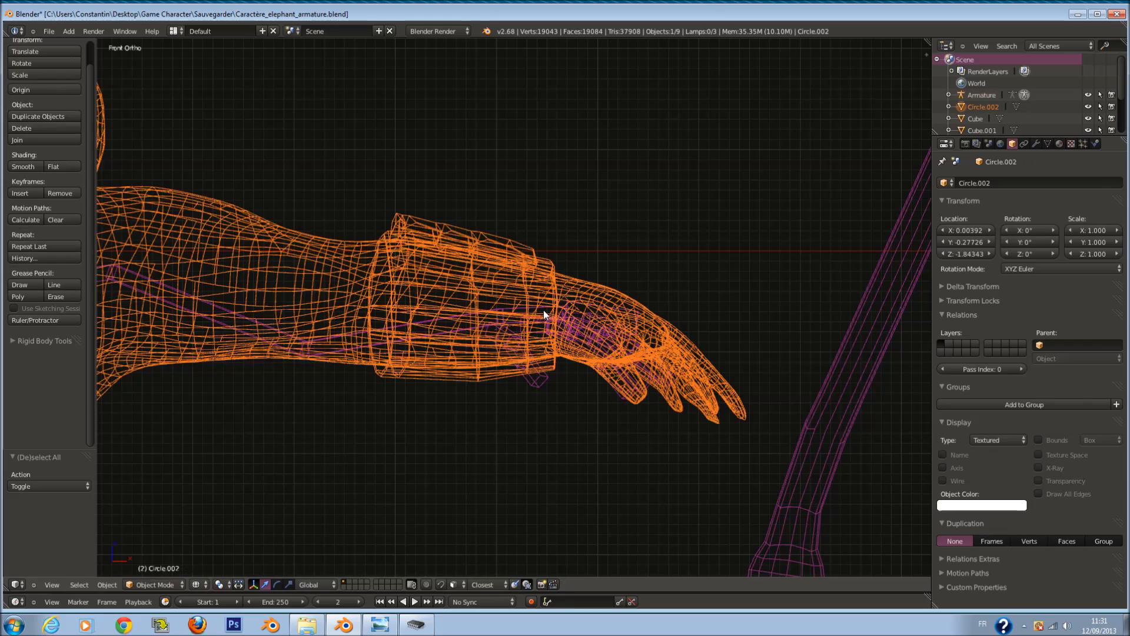
right_click(543, 310)
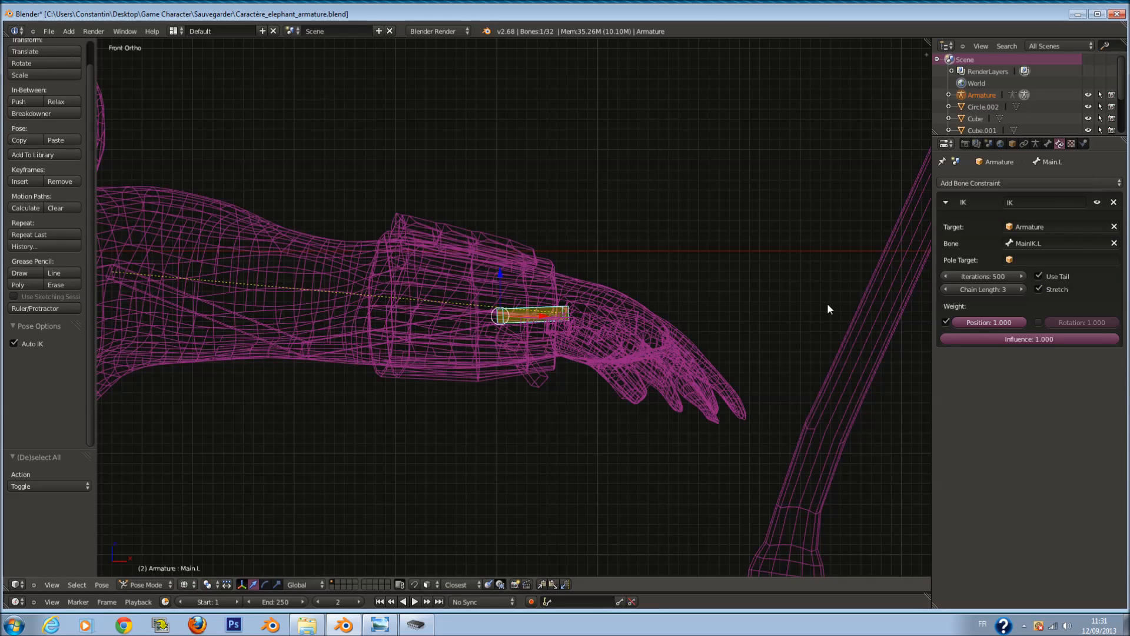
Step: Try other chain lengths for Main.L's IK constraint, including 4, and set it to 1
left_click(945, 289)
double_click(1024, 289)
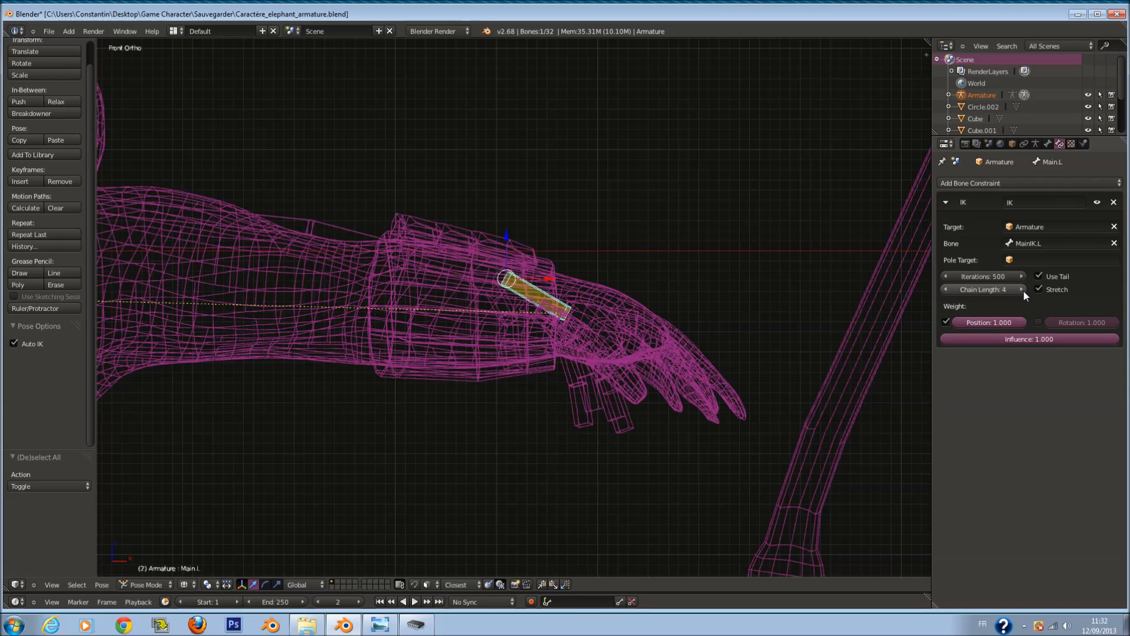
left_click(955, 289)
left_click(955, 289)
left_click(955, 289)
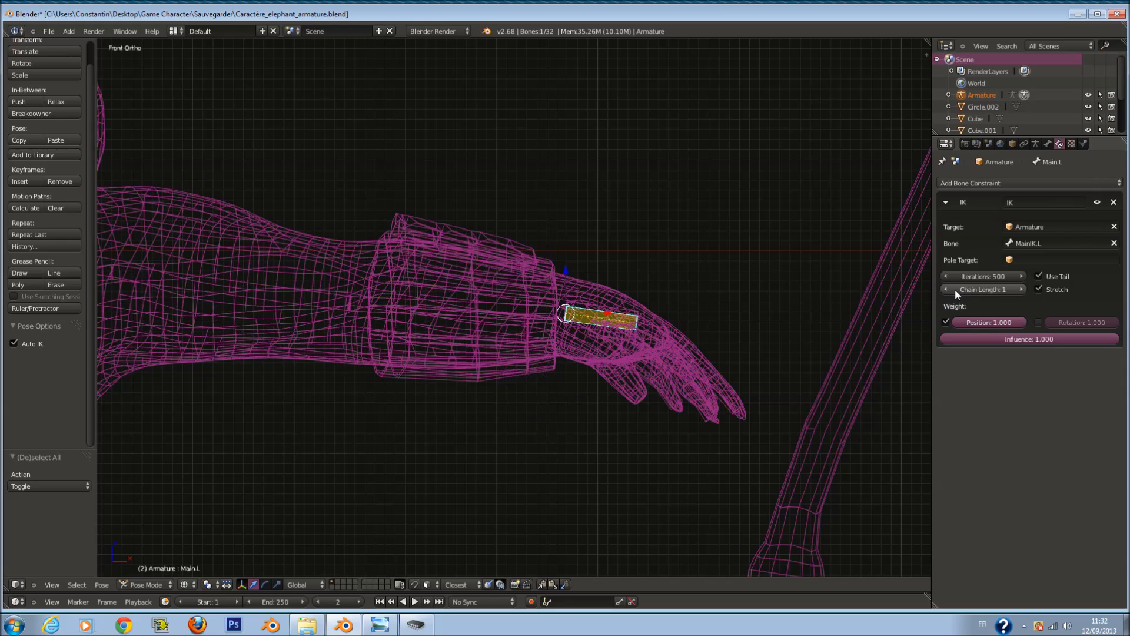
Step: Test rotating Main.L and moving MainIK.L with the shortened IK chain, cancelling each transform
key("r")
right_click(660, 310)
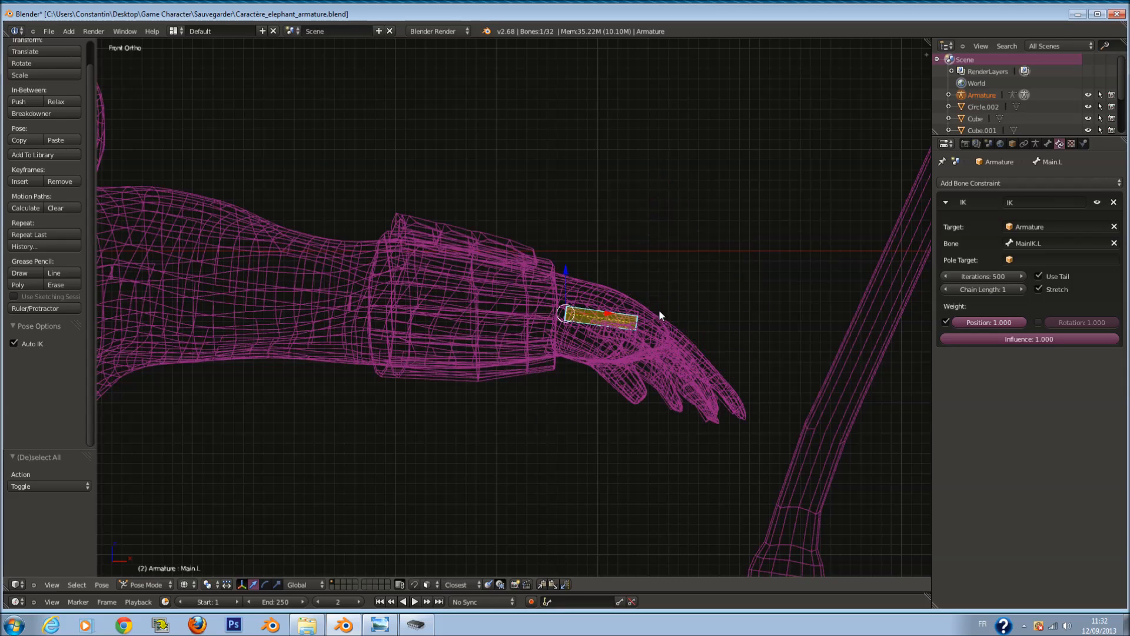
right_click(614, 299)
right_click(637, 317)
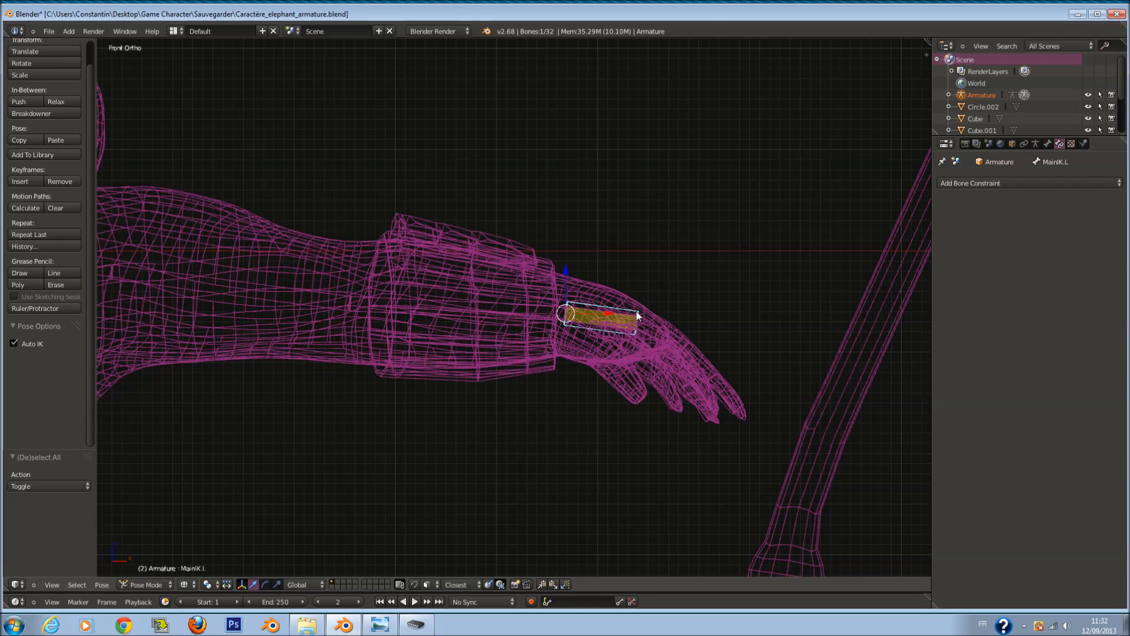
scroll(638, 314, "down", 1)
key("g")
right_click(668, 318)
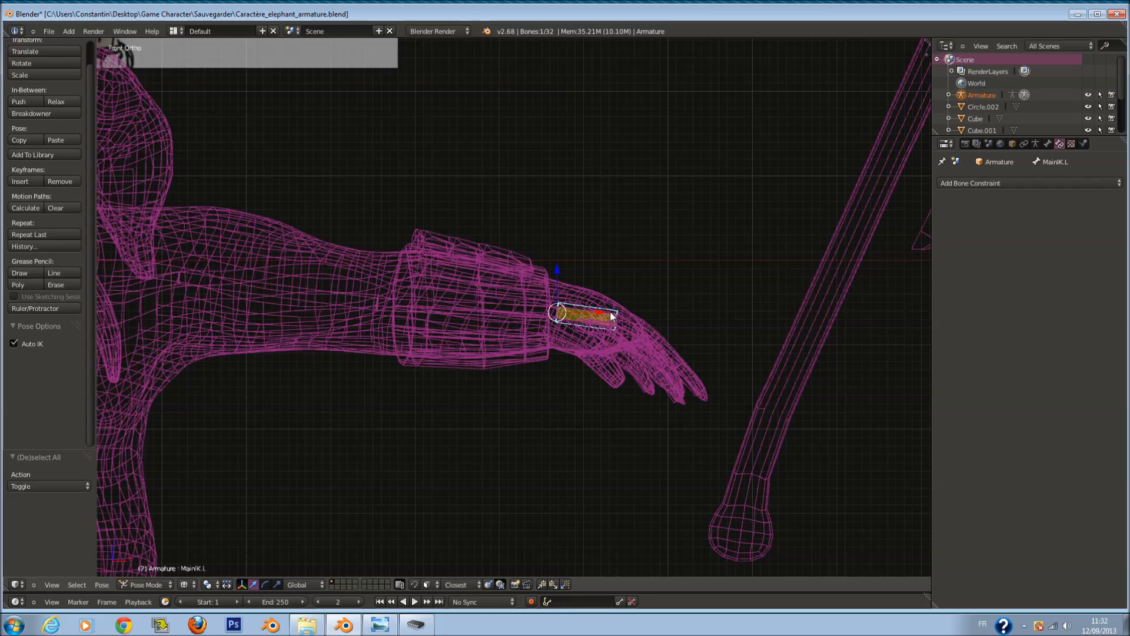
Step: Delete the IK constraint from the hand bone Main.L
right_click(609, 314)
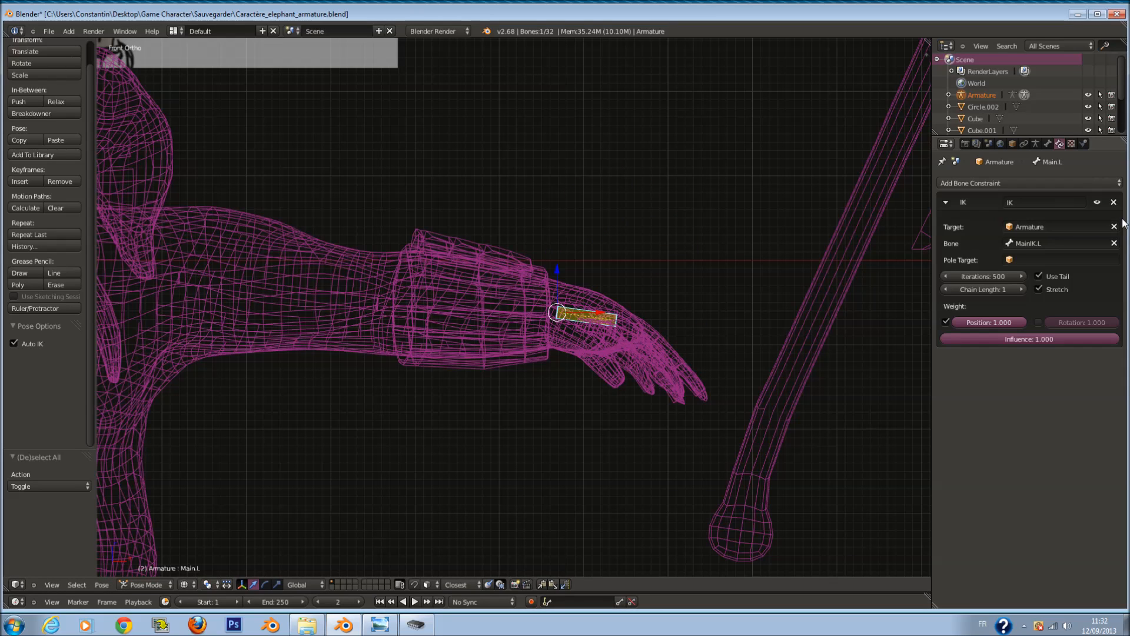
left_click(1114, 203)
Step: Select the duplicate bone MainIK.L in Pose Mode and add an Inverse Kinematics constraint to it
scroll(654, 321, "up", 2)
right_click(652, 311)
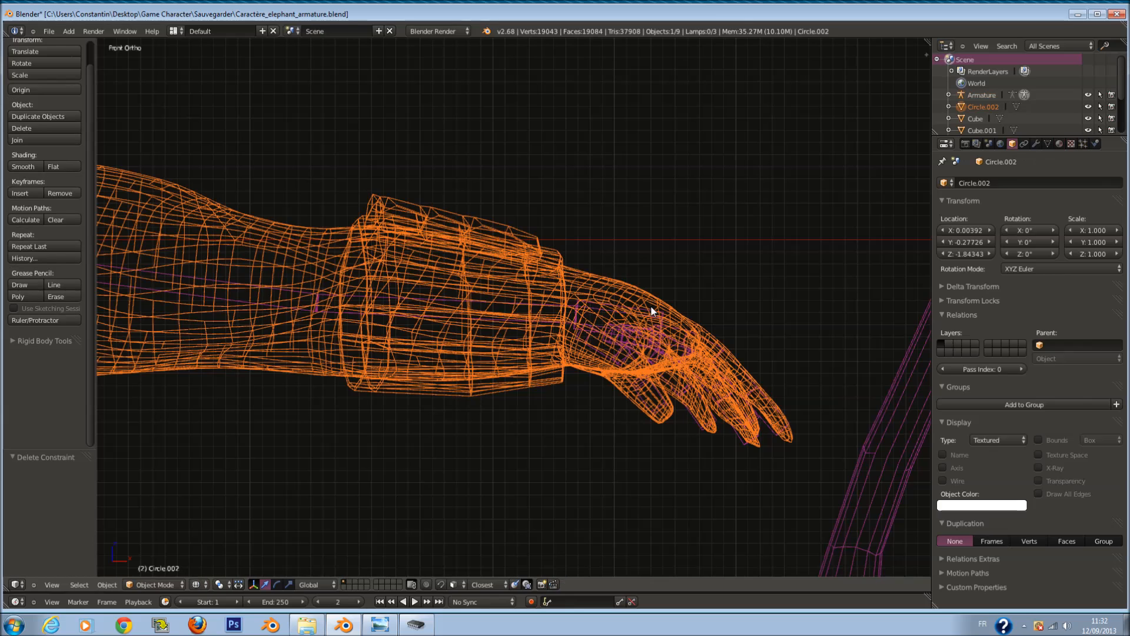
right_click(664, 313)
key("a")
right_click(653, 309)
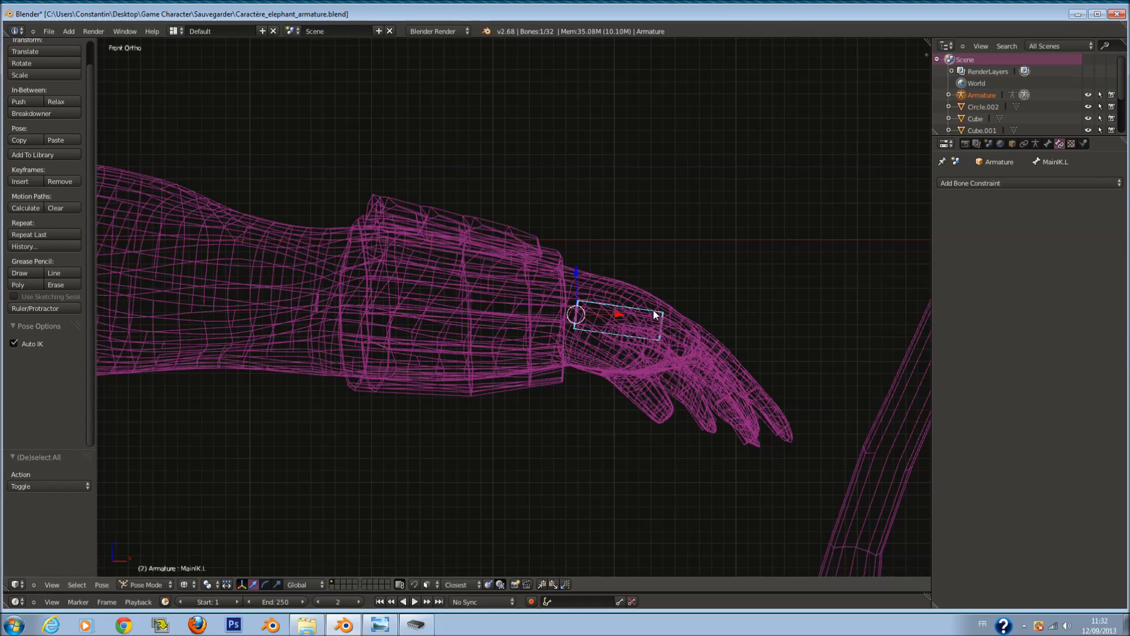
left_click(1021, 183)
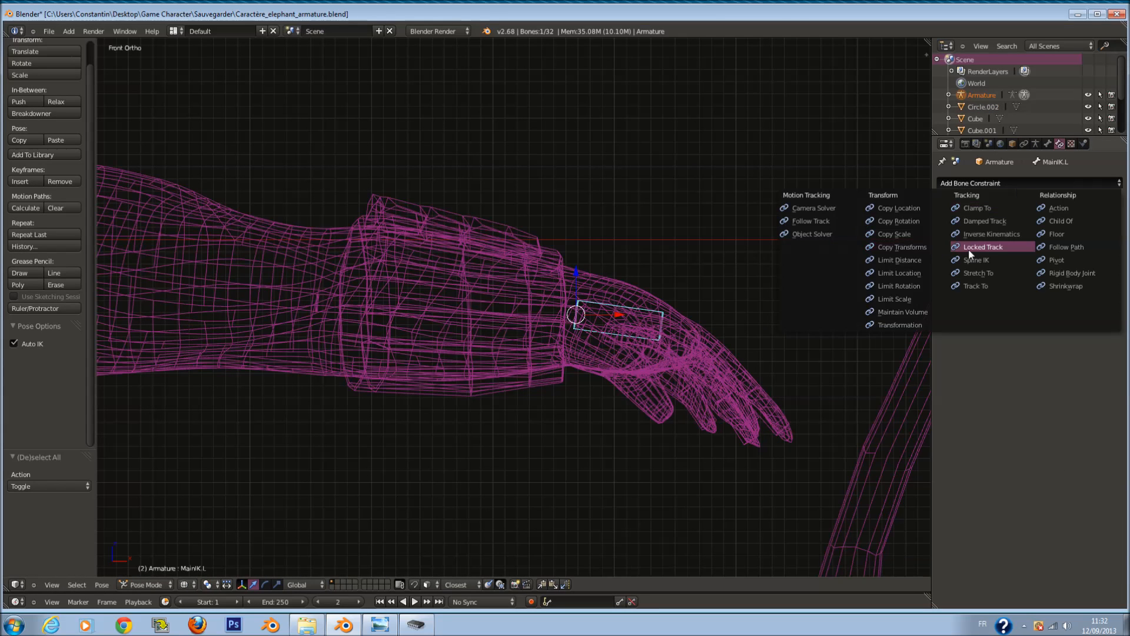
left_click(992, 235)
Step: Point MainIK.L's IK constraint at the Armature's bone Main.L and set its chain length to 3
left_click(1029, 227)
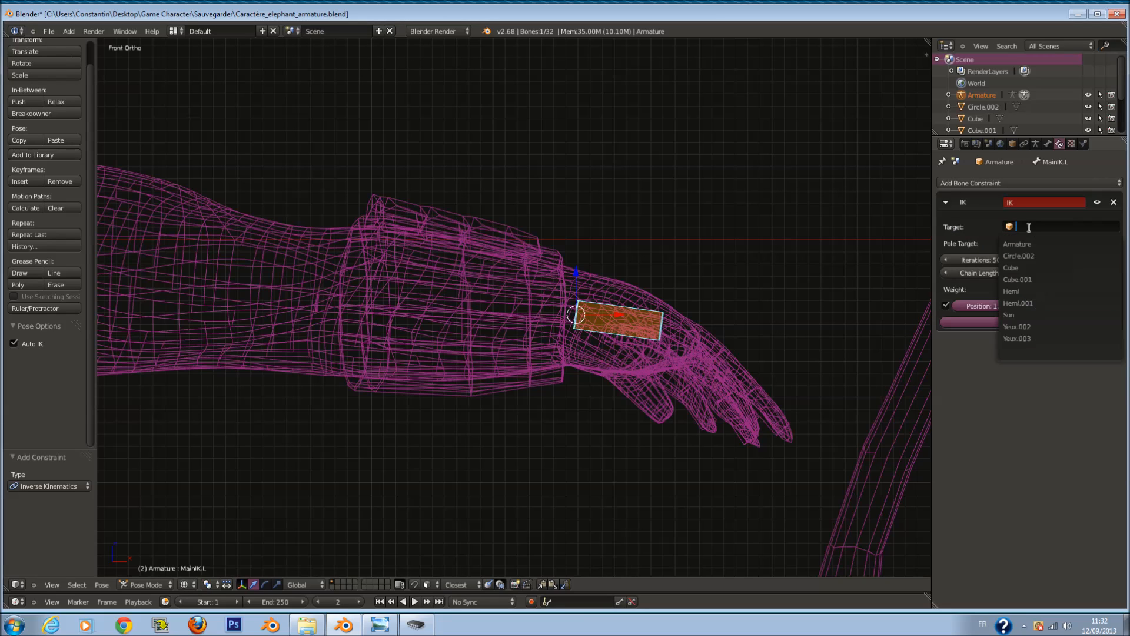
left_click(1035, 243)
left_click(1035, 242)
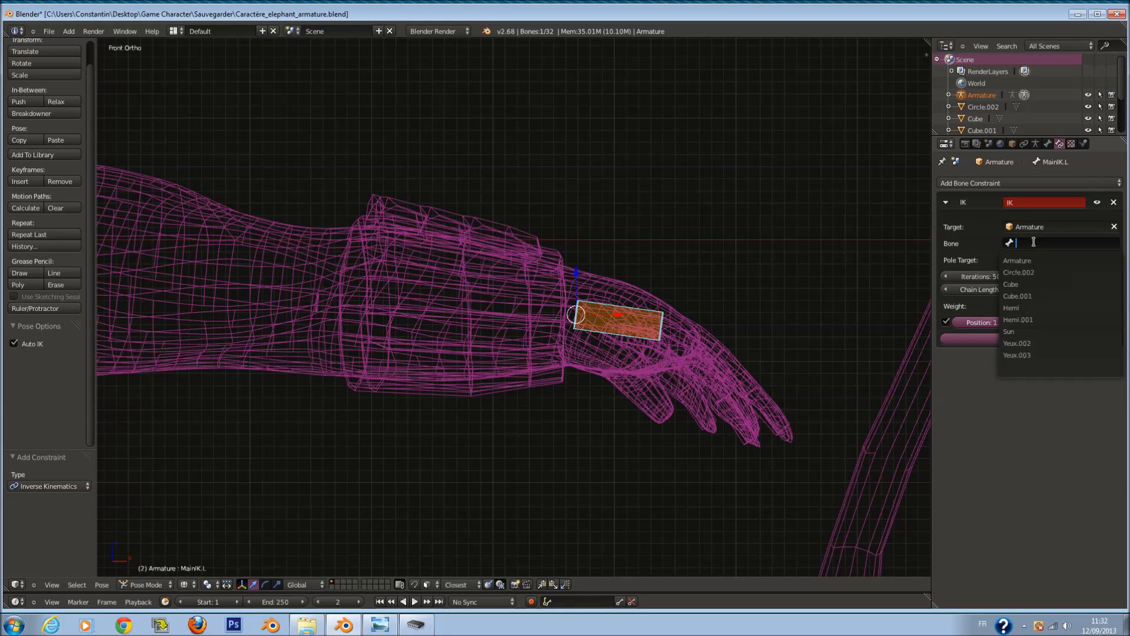
type("m")
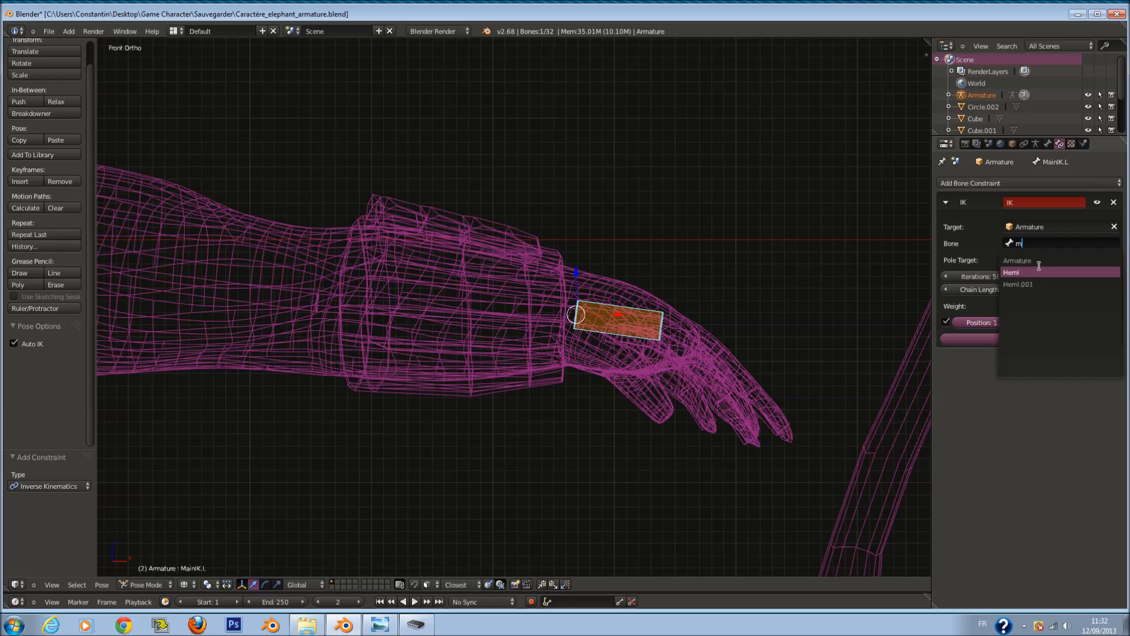
key("Escape")
left_click(1037, 242)
type("l")
key("Escape")
left_click(1037, 241)
type("m")
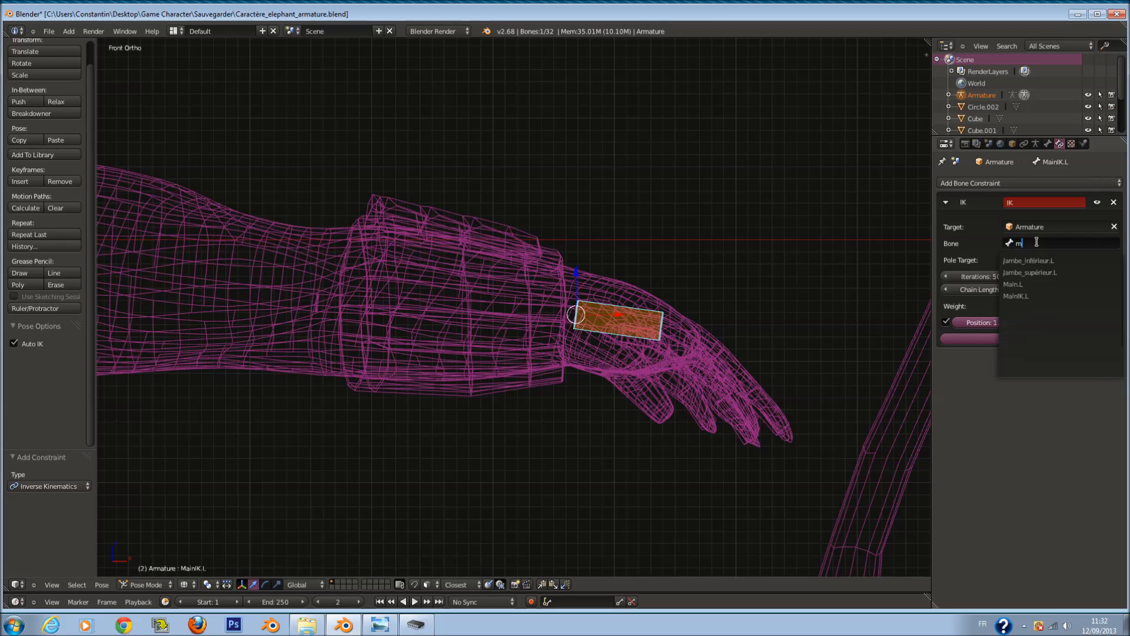
left_click(1043, 284)
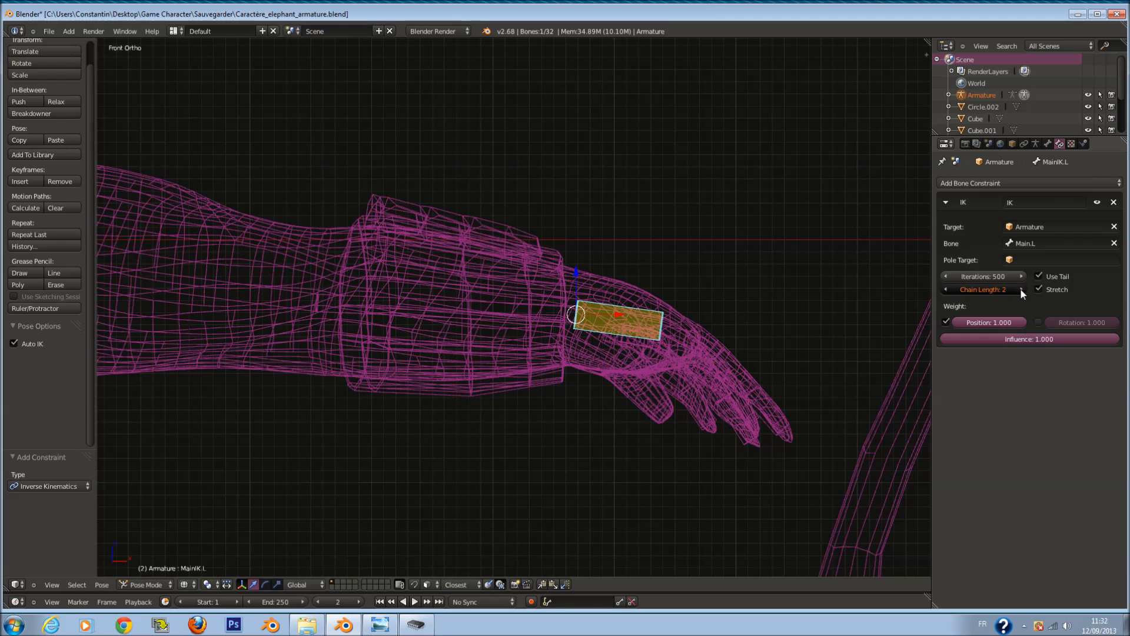
Step: Test moving MainIK.L and then Main.L with this constraint, cancelling each move
scroll(674, 296, "down", 4)
key("g")
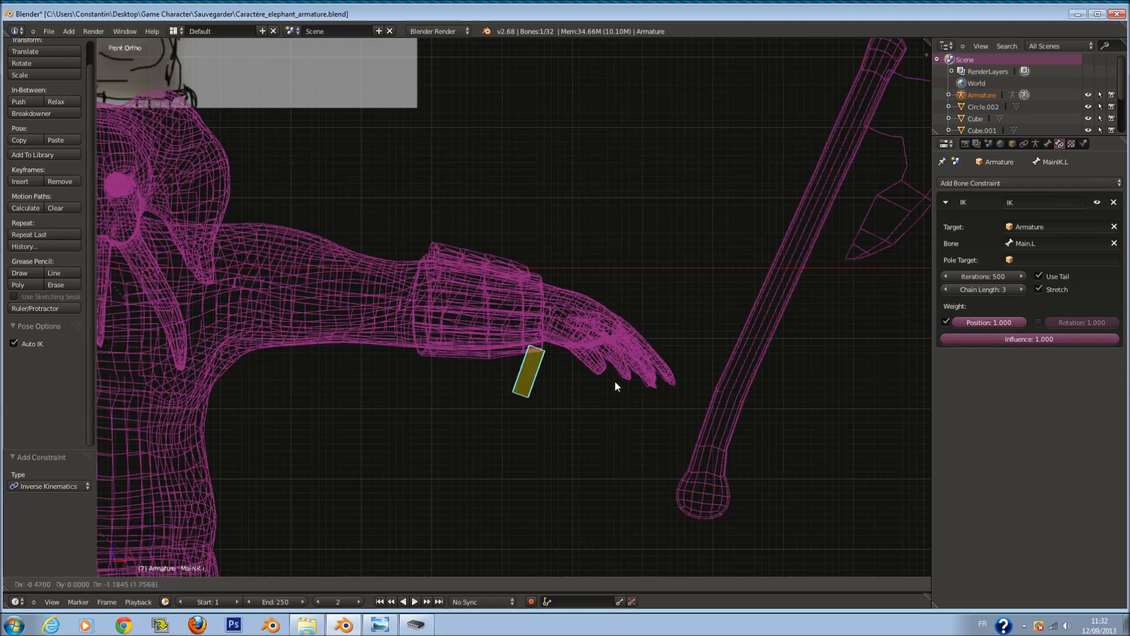
right_click(602, 457)
scroll(587, 318, "up", 2)
key("a")
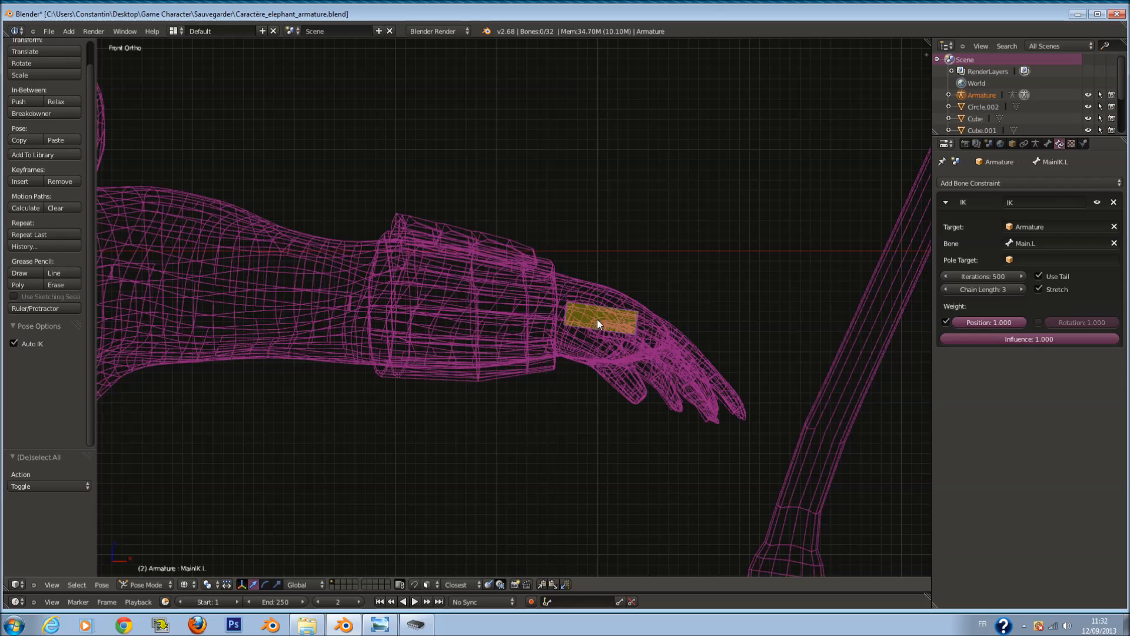
right_click(601, 324)
right_click(602, 320)
right_click(603, 309)
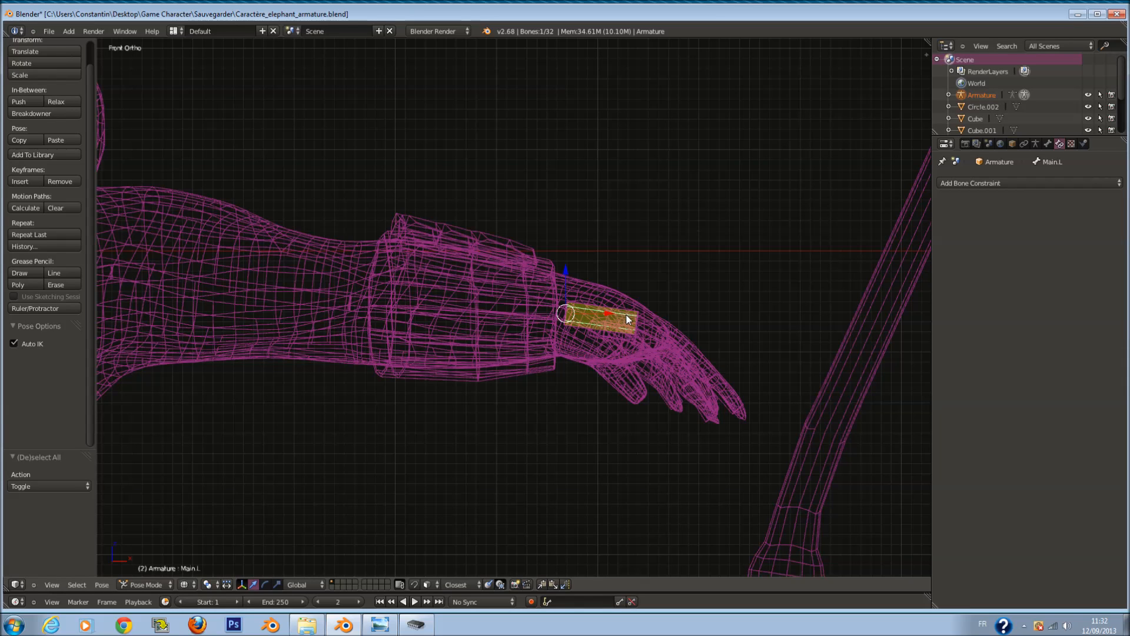
scroll(628, 319, "down", 1)
key("g")
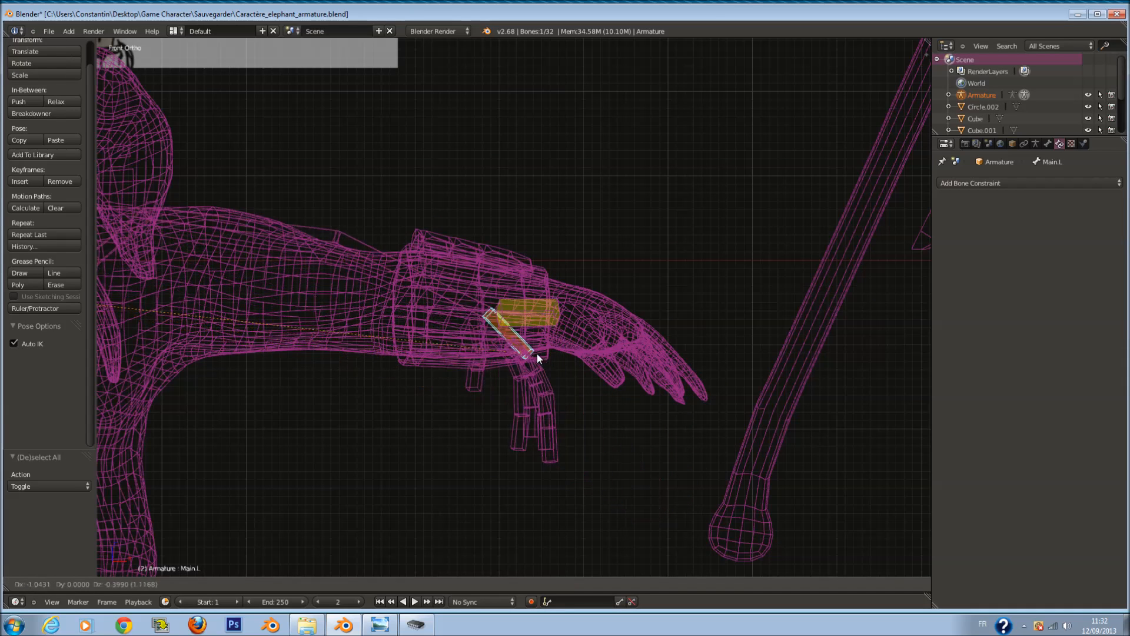
right_click(605, 342)
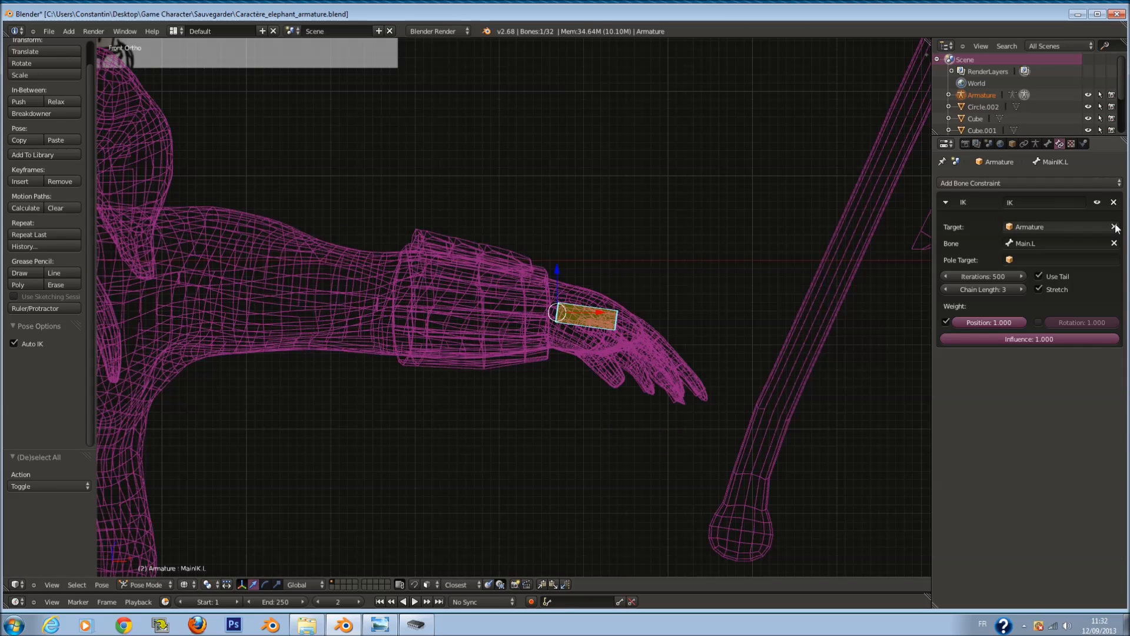
Step: Delete the IK constraint from MainIK.L and reselect the hand bone Main.L in Pose Mode
left_click(1114, 202)
scroll(633, 315, "up", 2)
right_click(619, 319)
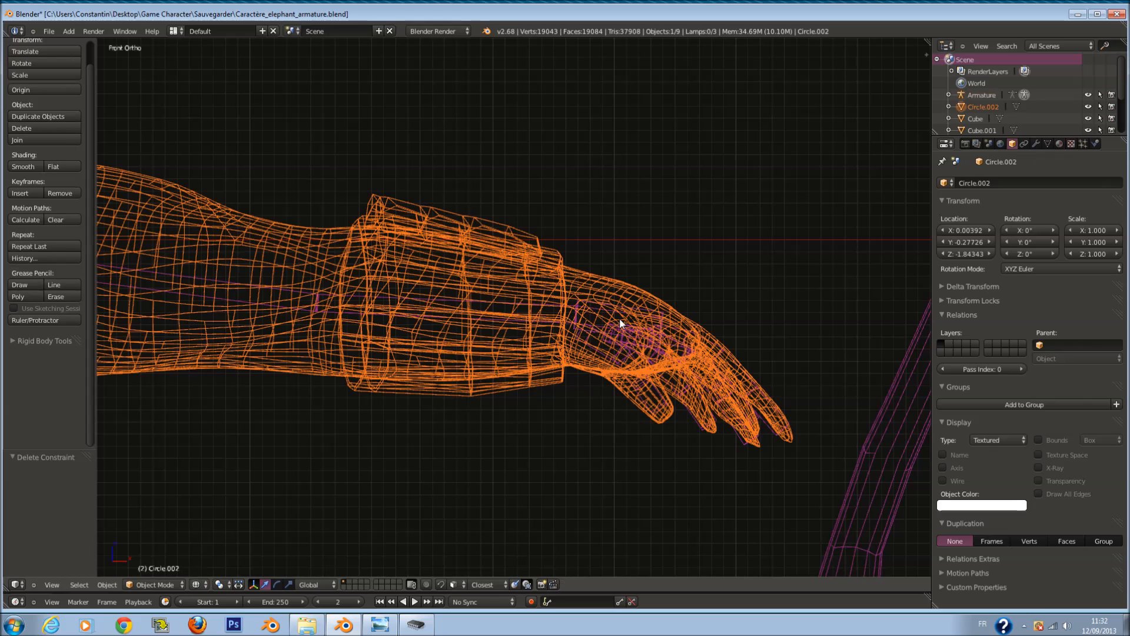
right_click(588, 318)
key("ctrl+Tab")
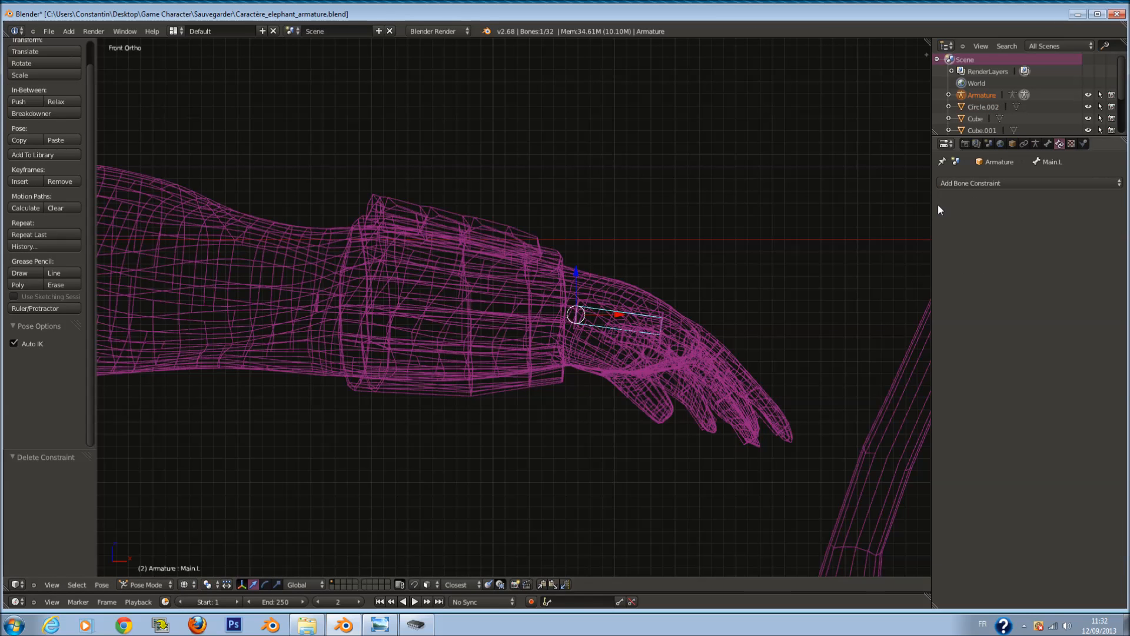
Step: Add an Inverse Kinematics constraint to Main.L with Armature as target and Main.L as the target bone
left_click(1013, 183)
left_click(992, 234)
left_click(1024, 242)
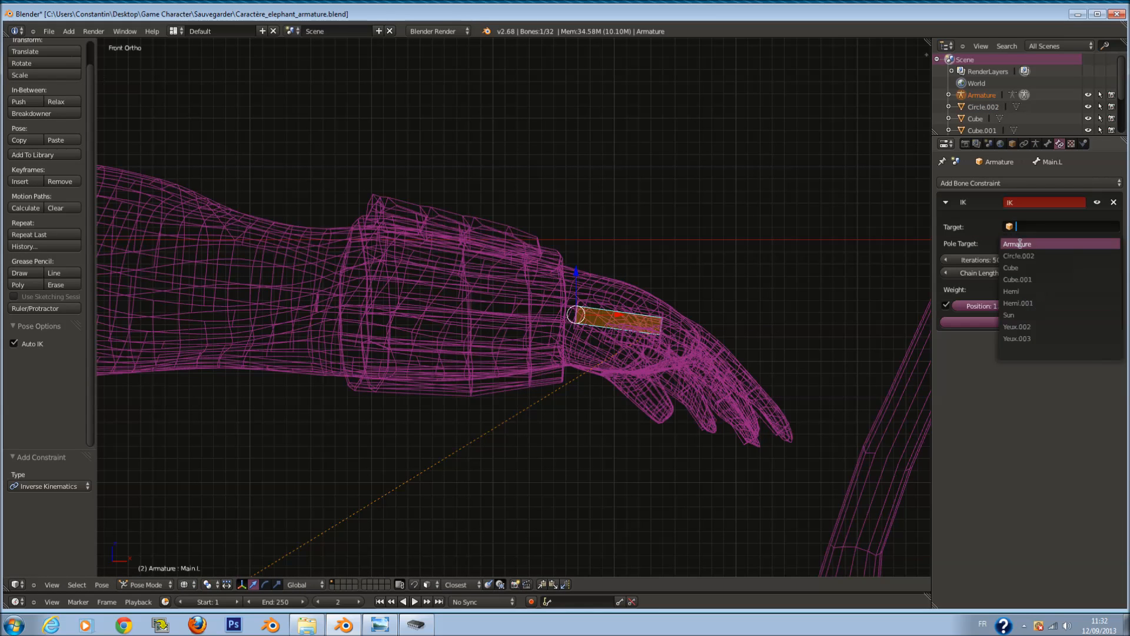
key("Escape")
left_click(1025, 243)
type("m")
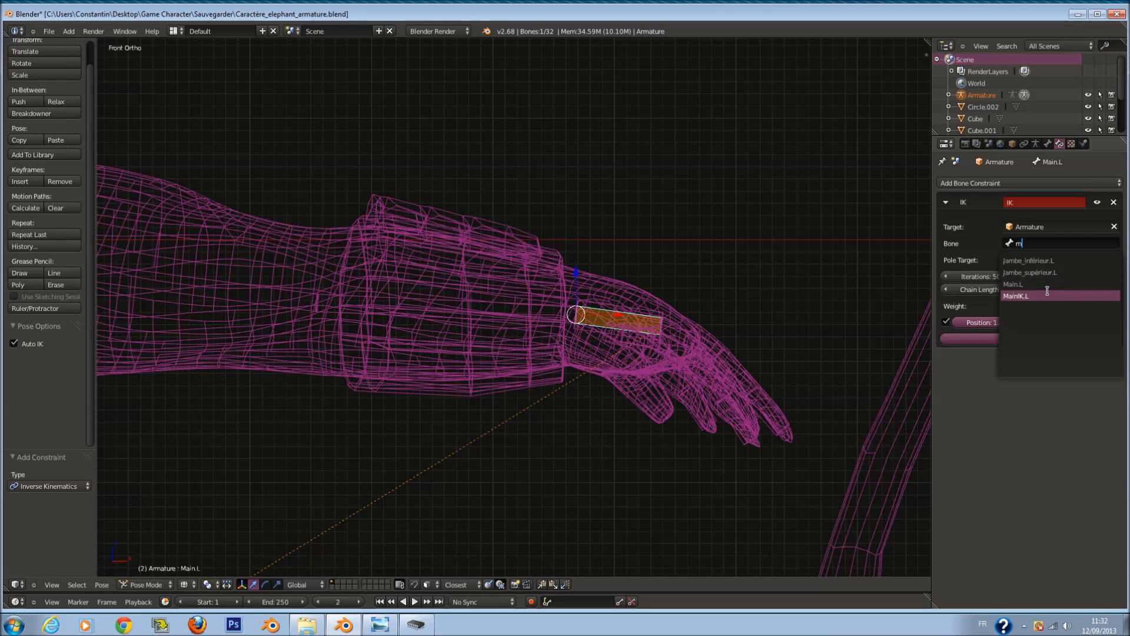
left_click(1047, 285)
Step: Try Main.L's IK constraint with 0 iterations by test-moving MainIK.L, cancel the move and reselect Main.L
left_click(946, 322)
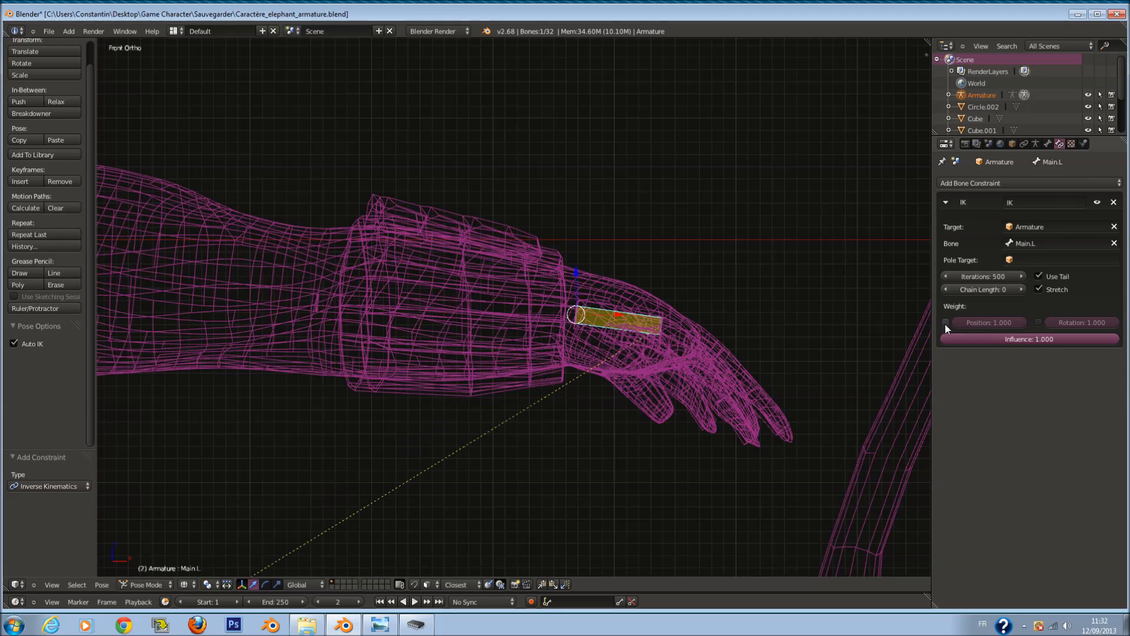
left_click_drag(1013, 275, 760, 310)
key("ctrl+Tab")
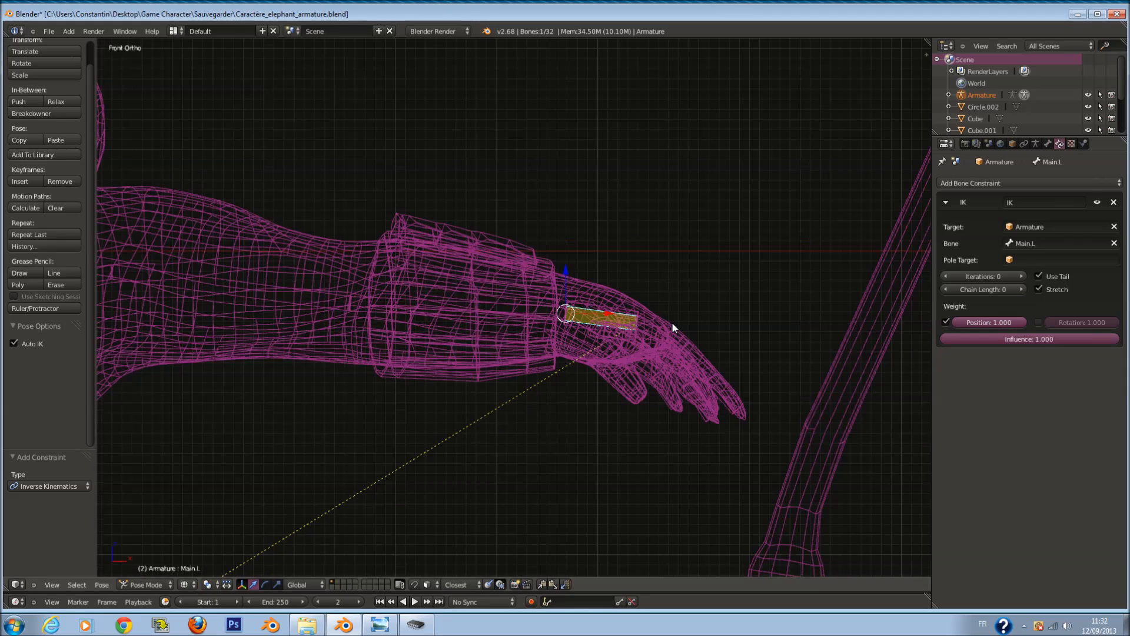
right_click(628, 311)
right_click(626, 314)
right_click(630, 312)
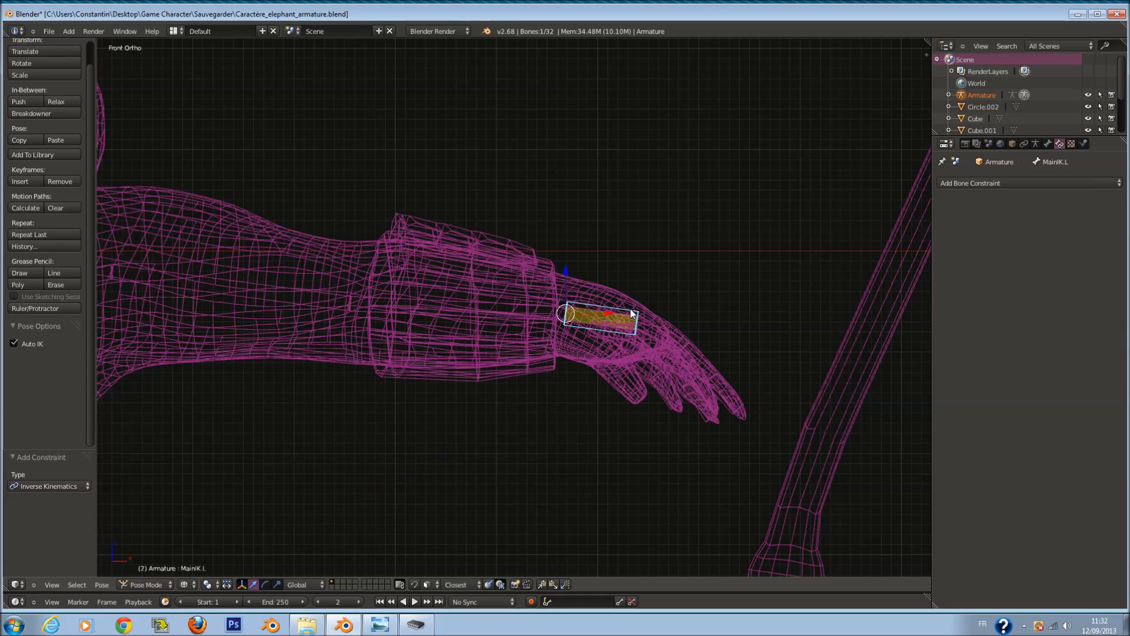
scroll(630, 312, "down", 2)
key("g")
right_click(596, 310)
right_click(588, 313)
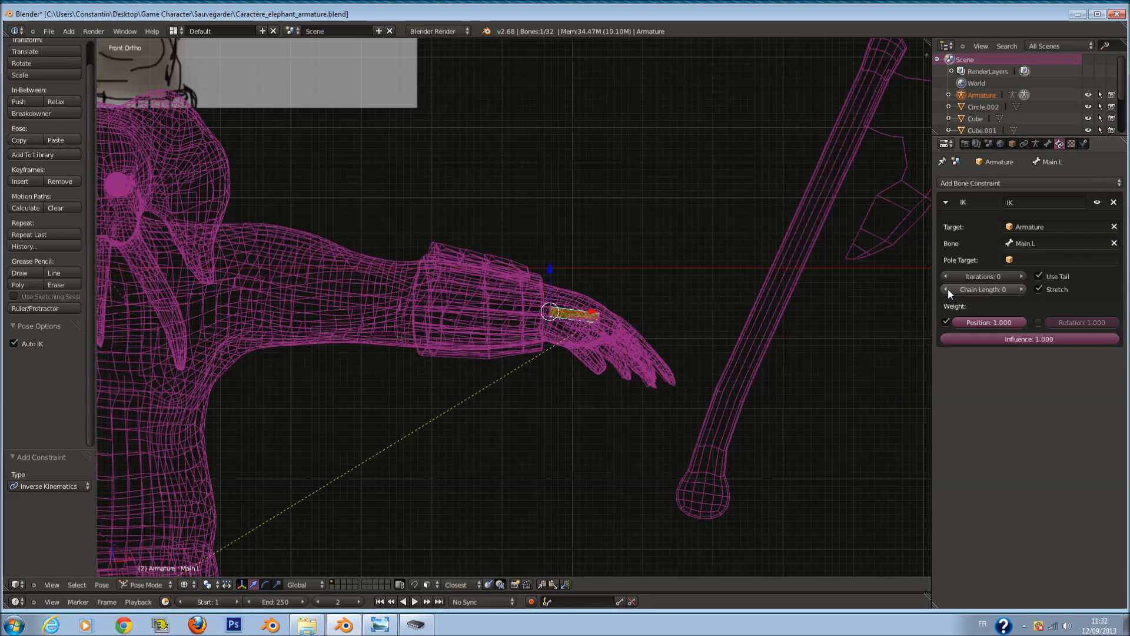
Step: Set Main.L's IK constraint to 500 iterations and a chain length of 3
left_click(985, 277)
key("Return")
left_click(975, 276)
type("500")
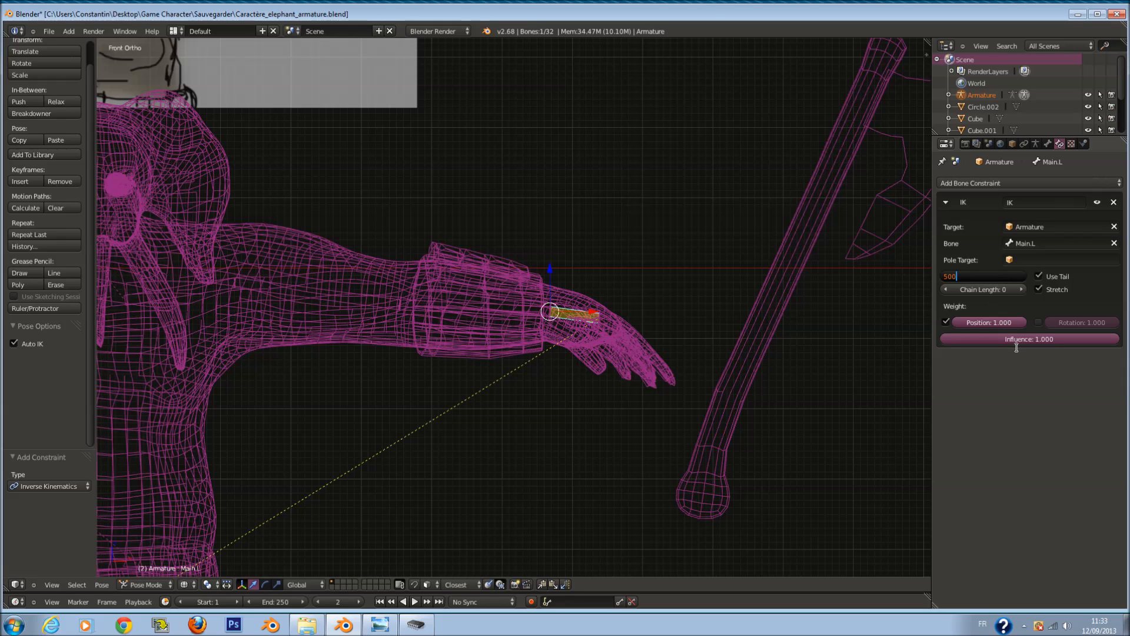
key("Return")
left_click(1018, 290)
left_click(1017, 290)
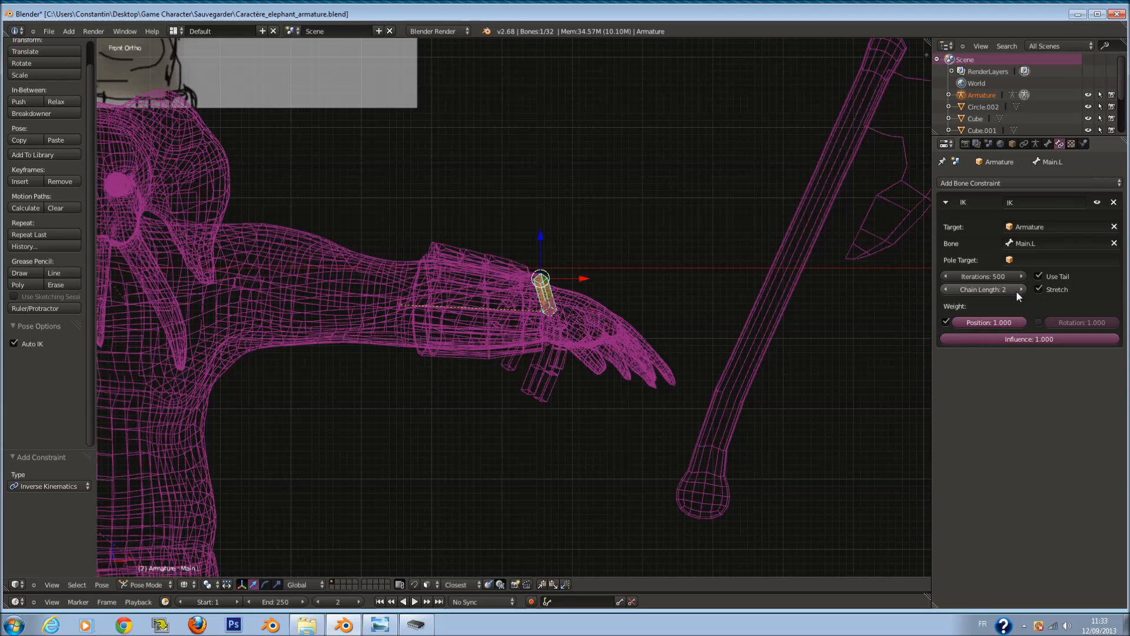
left_click(1017, 290)
left_click(1017, 290)
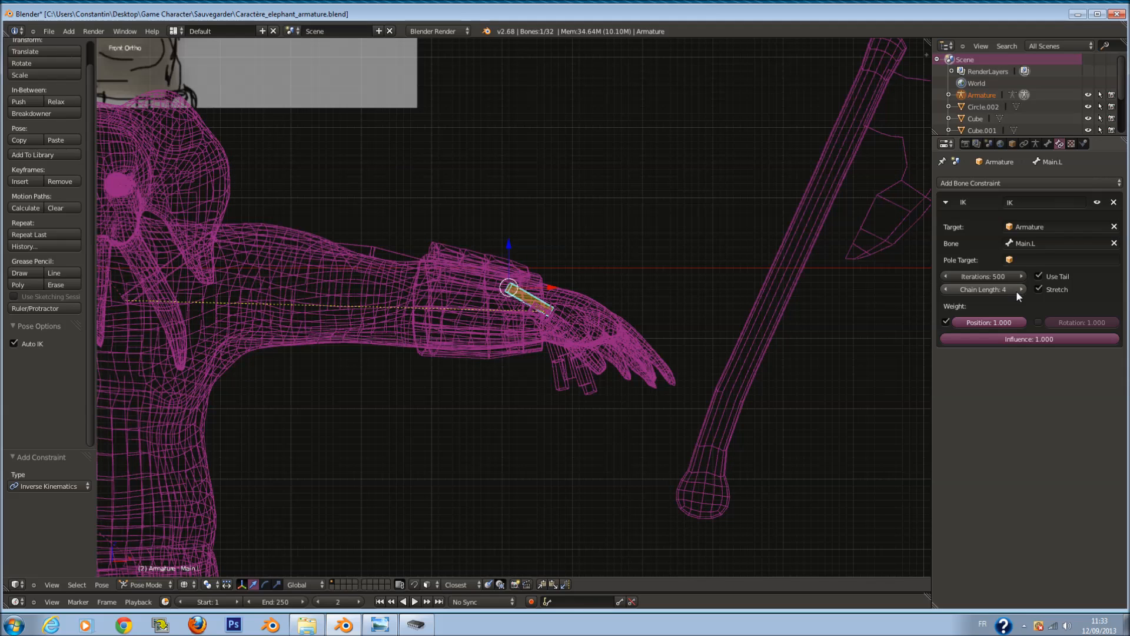
left_click(947, 290)
Step: Disable the position weight of Main.L's IK constraint and select all bones to check the arm chain
scroll(624, 304, "up", 2)
key("a")
key("a")
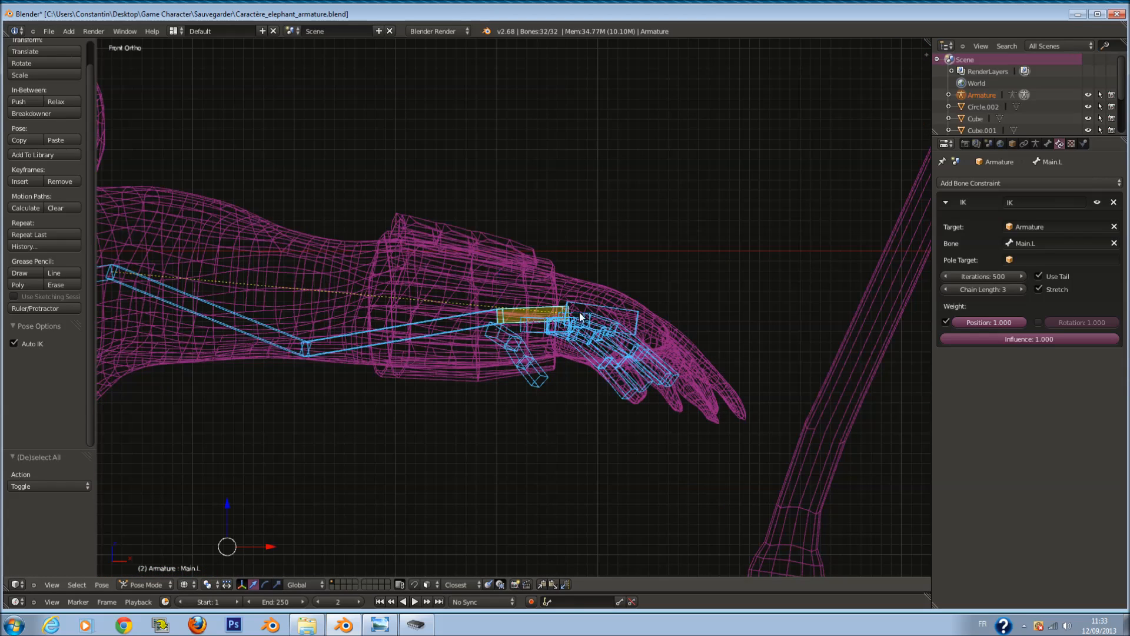
scroll(585, 310, "up", 1)
right_click(628, 311)
right_click(567, 314)
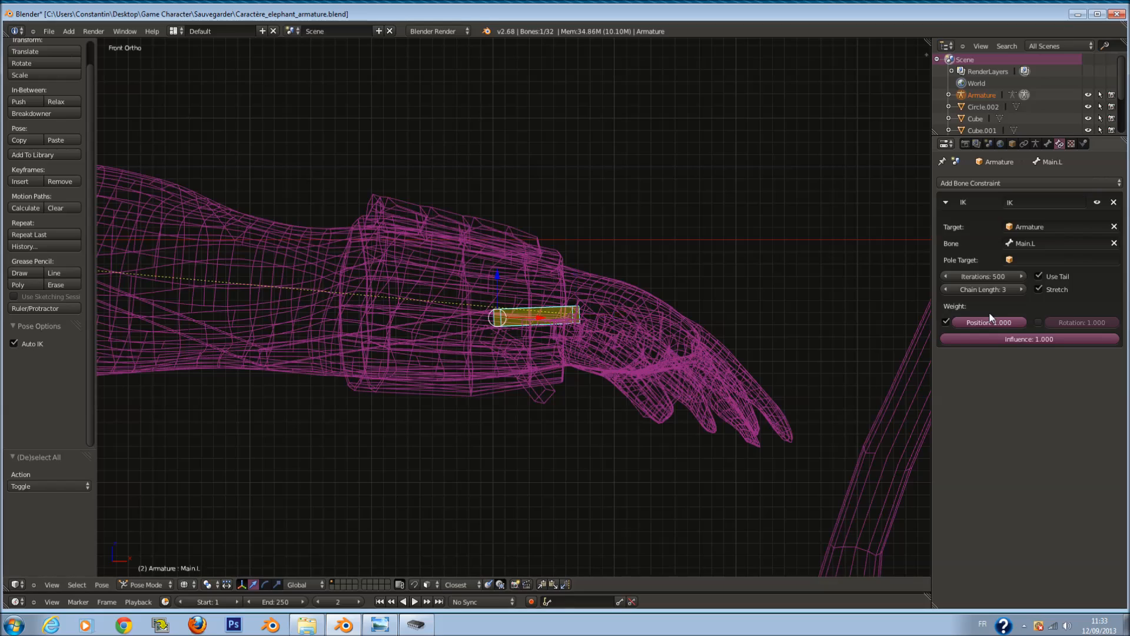
scroll(507, 366, "down", 1)
scroll(470, 347, "down", 7)
middle_click_drag(374, 351, 467, 352, "shift")
key("a")
key("a")
scroll(596, 290, "up", 3)
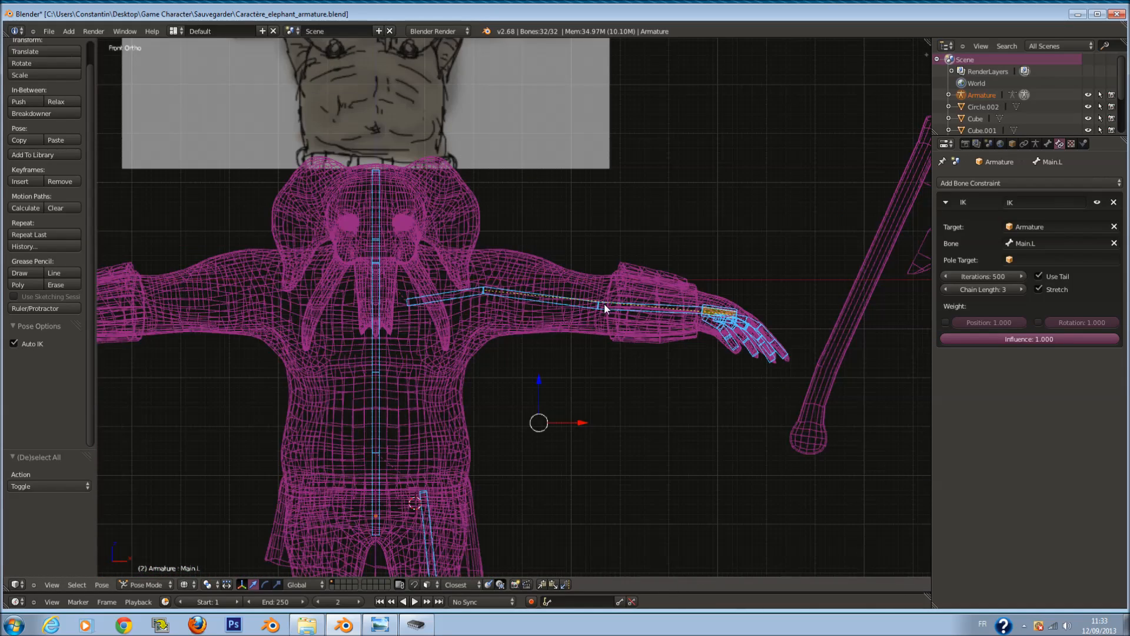
Step: In Edit Mode, extrude a new bone from the elbow joint in top view and extend its tip about 0.97 along Y
key("KP_7")
scroll(604, 304, "up", 3)
key("Tab")
scroll(593, 284, "up", 1)
right_click(531, 279)
scroll(533, 282, "up", 3)
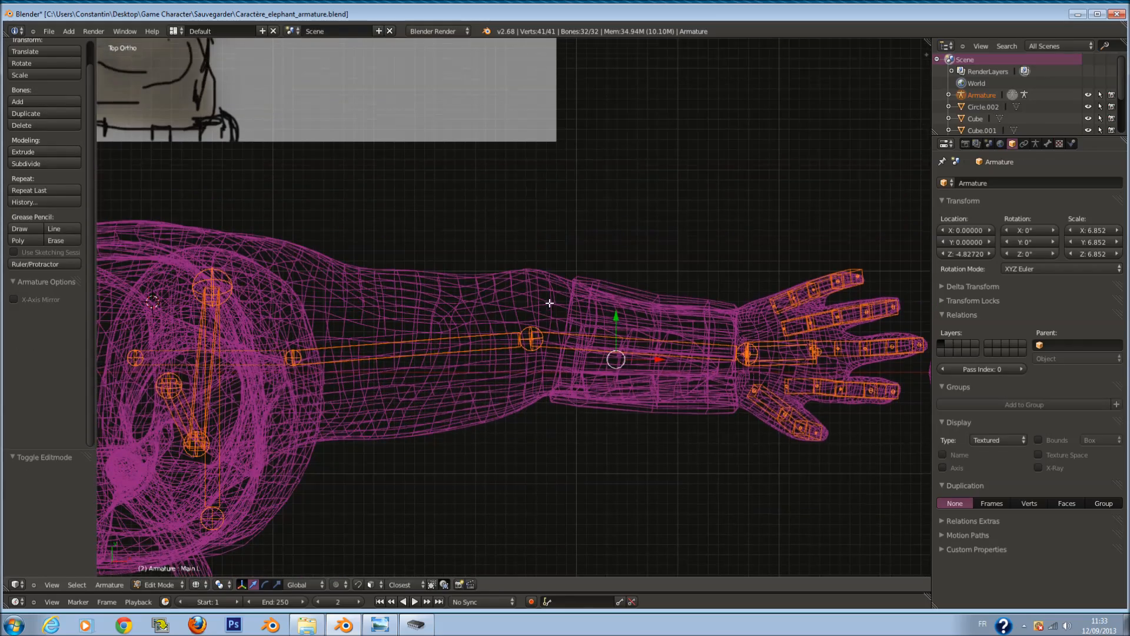
key("e")
left_click(566, 267)
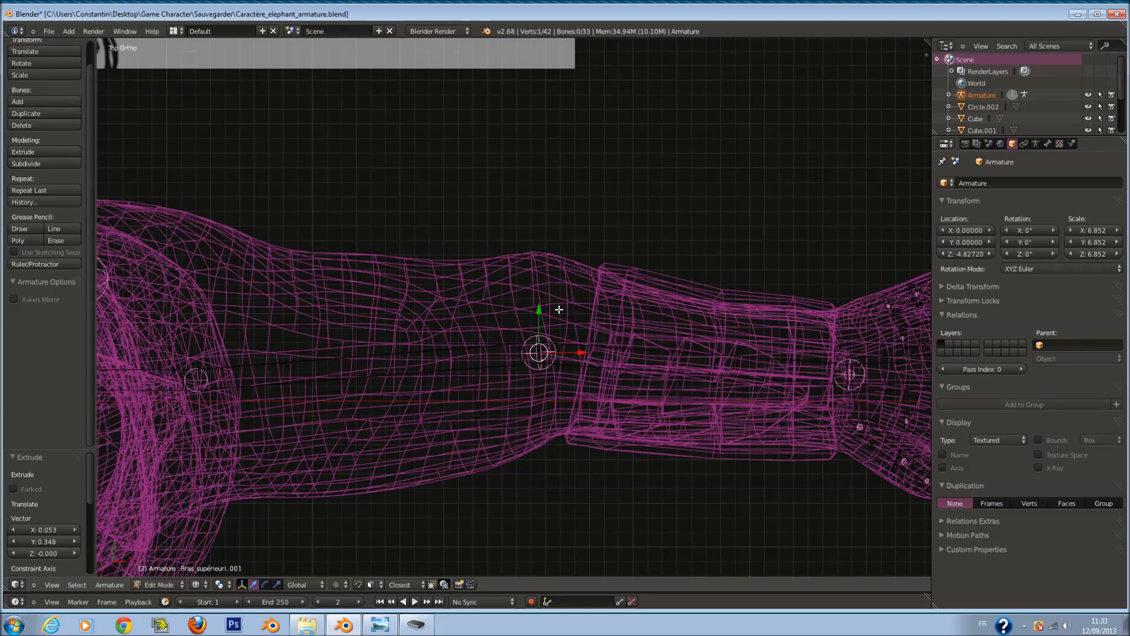
left_click_drag(535, 307, 538, 168)
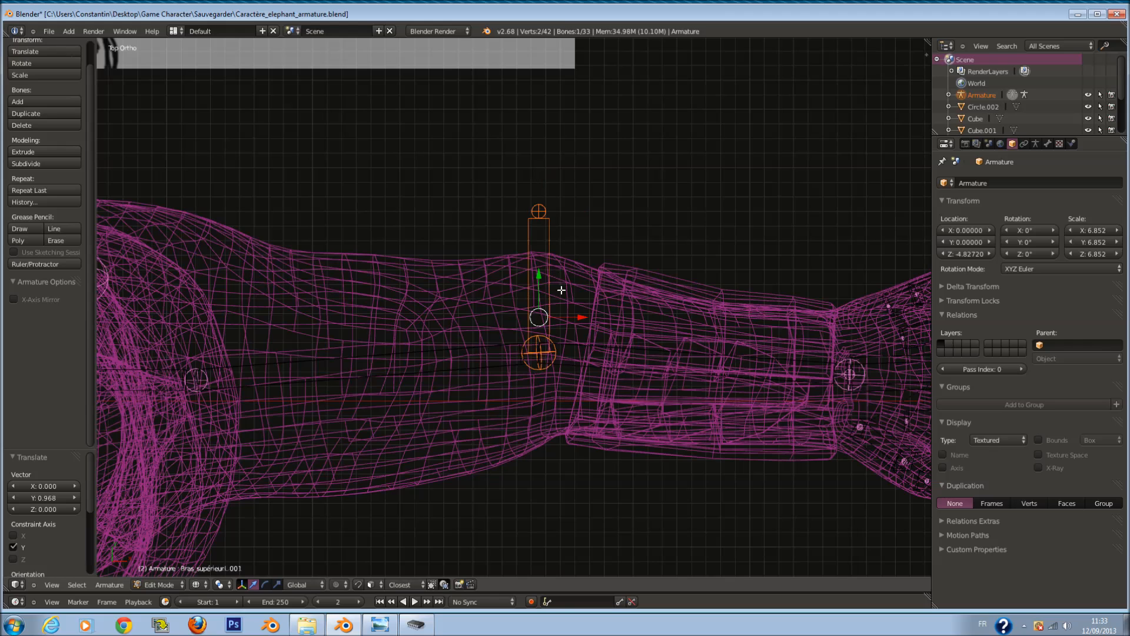
Step: Clear the new elbow bone's parent and move the bone along Y well behind the arm
key("alt+p")
left_click(567, 310)
key("g")
key("y")
left_click_drag(541, 199, 548, 90)
scroll(573, 207, "down", 4)
scroll(573, 212, "up", 1)
scroll(573, 250, "up", 11, "shift")
left_click_drag(521, 335, 546, 234)
Step: Rename the detached elbow bone GoudeIK.L
left_click(1037, 144)
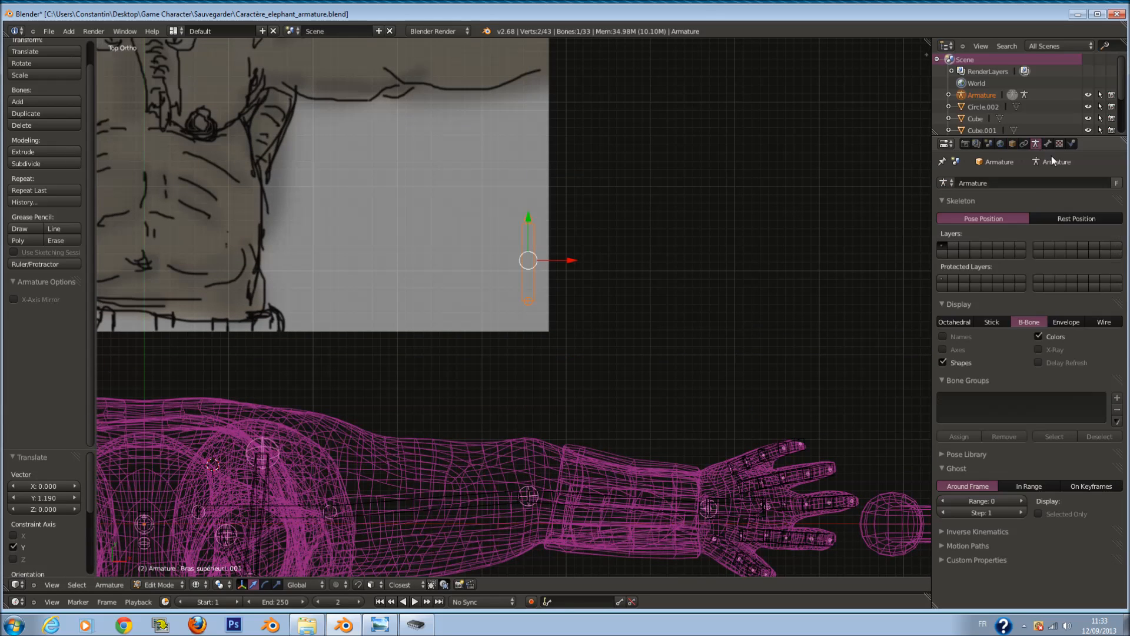
left_click(1049, 145)
left_click(1022, 185)
type("gOUD")
key("BackSpace")
key("BackSpace")
key("BackSpace")
key("BackSpace")
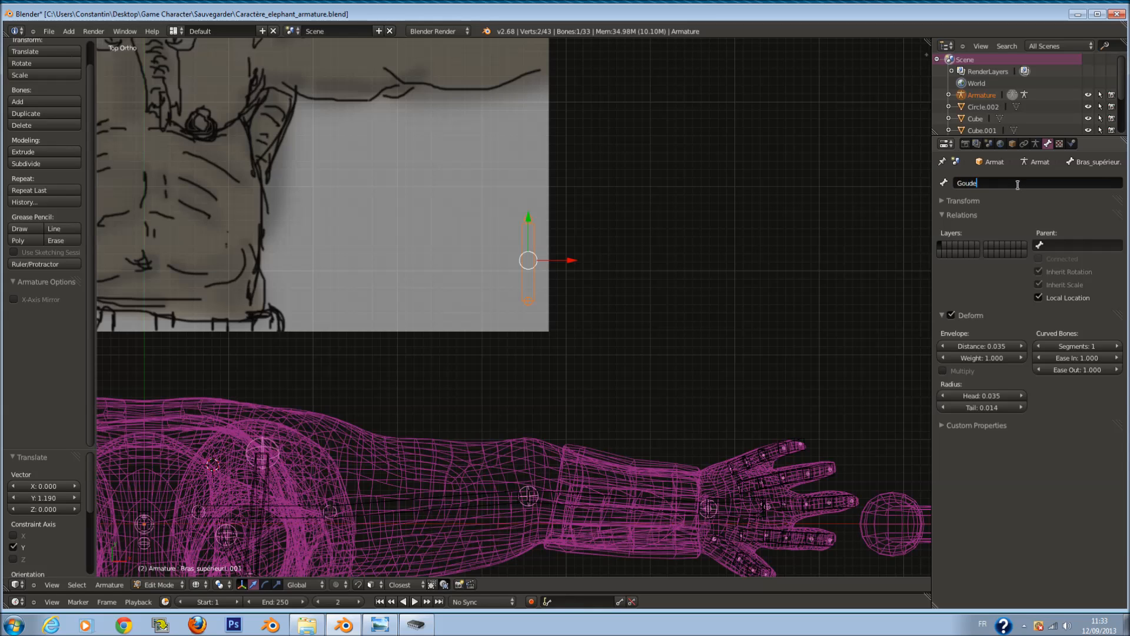
key("Return")
Step: In Pose Mode, select GoudeIK.L and then Bras_supérieur.L, and add an IK constraint to the active upper arm bone
key("Tab")
middle_click_drag(649, 305, 487, 368)
key("Tab")
right_click(436, 416, "shift")
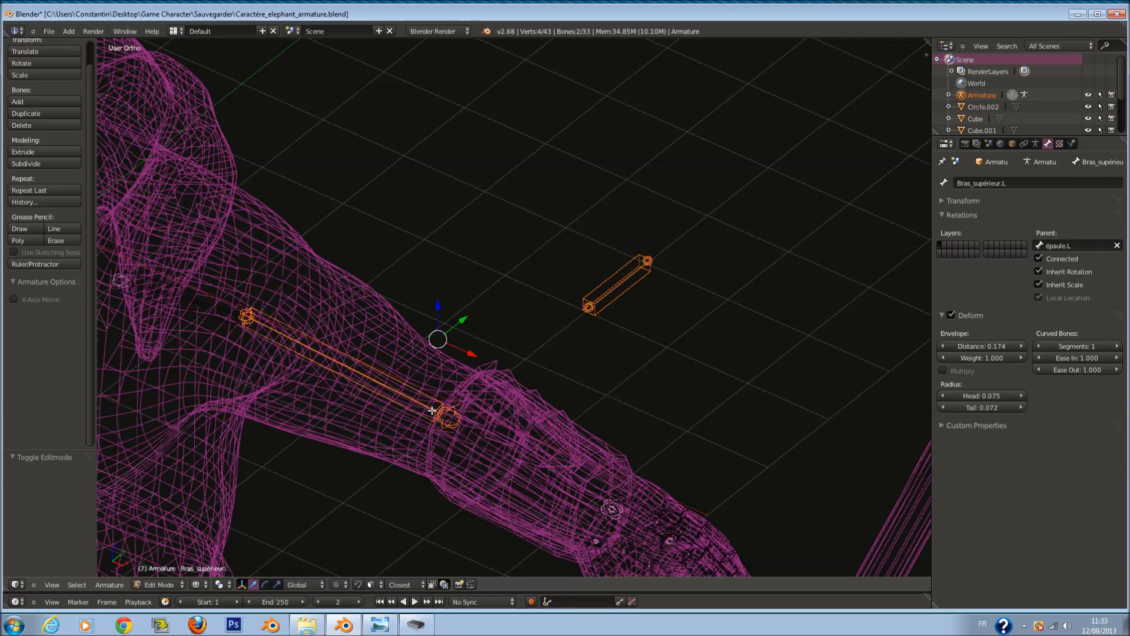
key("Tab")
right_click(626, 301)
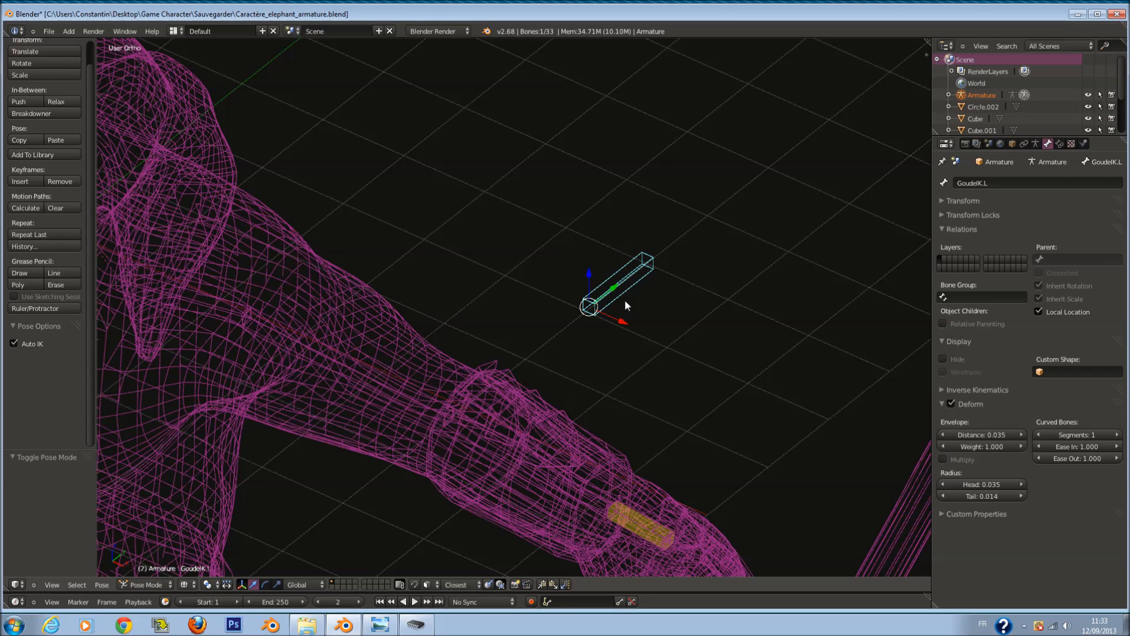
right_click(414, 401, "shift")
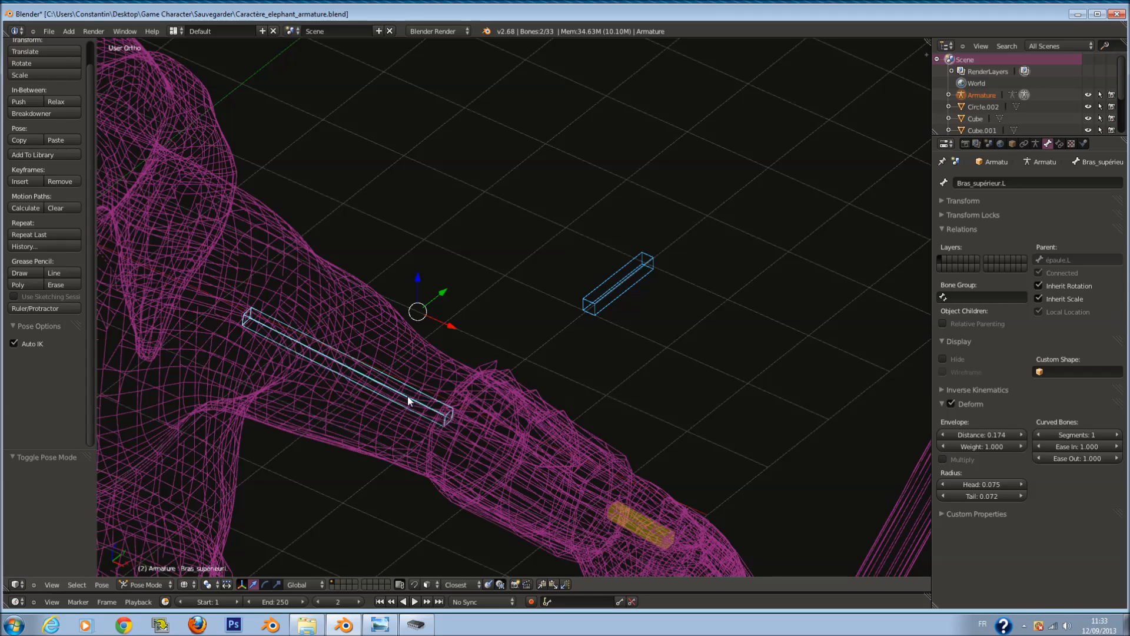
key("shift+i")
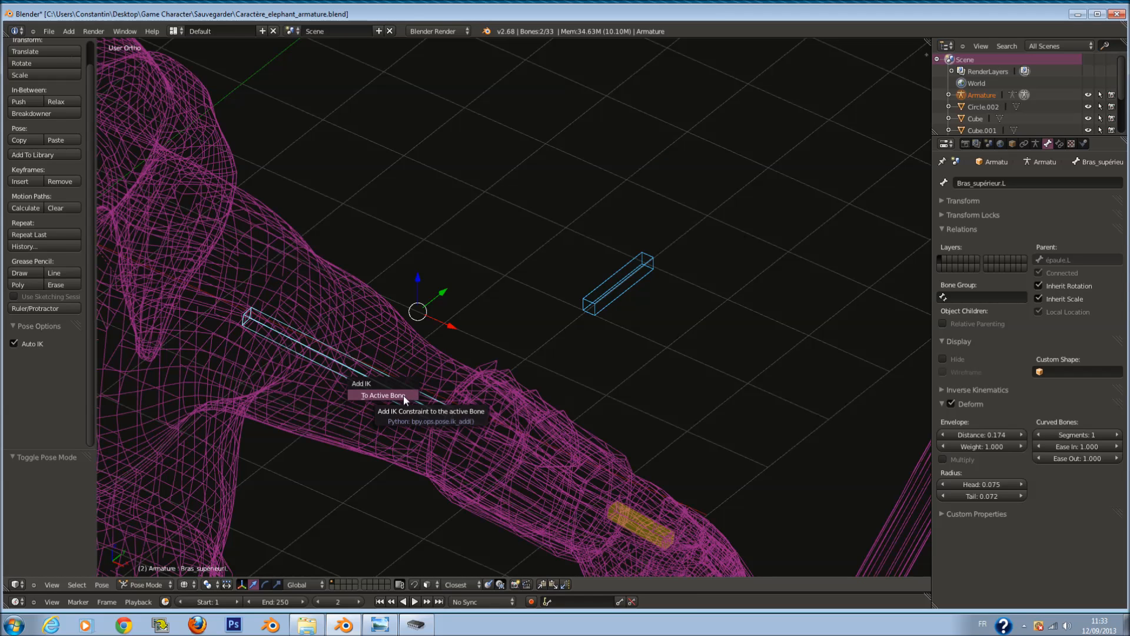
left_click(404, 395)
Step: Set the chain length of Bras_supérieur.L's IK constraint to 3
middle_click_drag(510, 365, 577, 264)
right_click(577, 264)
left_click(1060, 144)
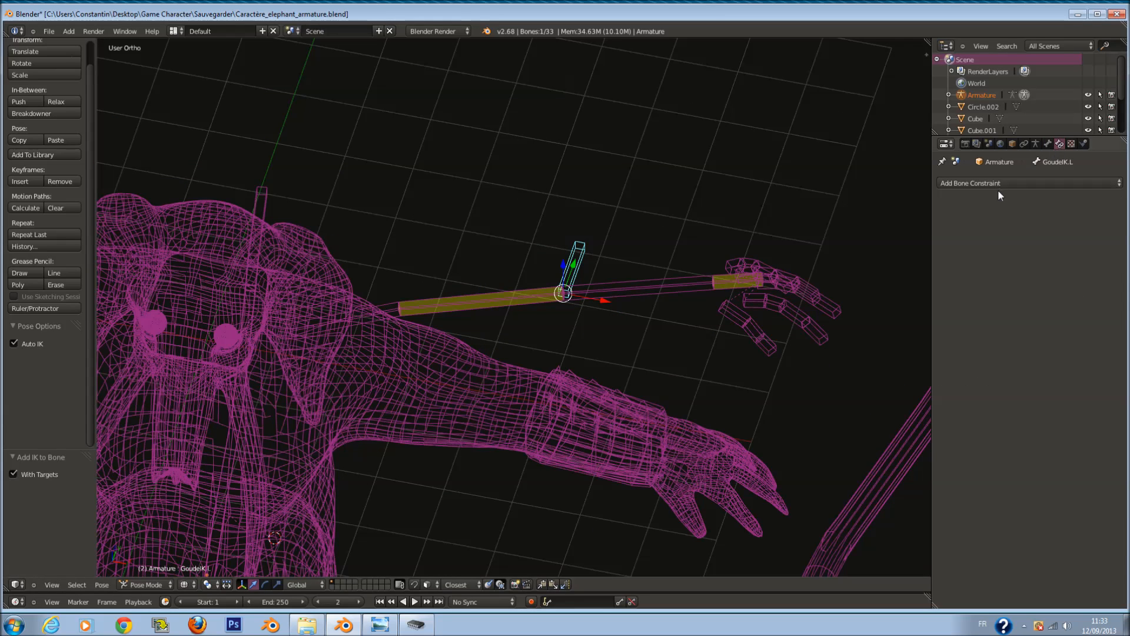
right_click(538, 299)
left_click(1022, 289)
left_click(1022, 288)
left_click(1021, 288)
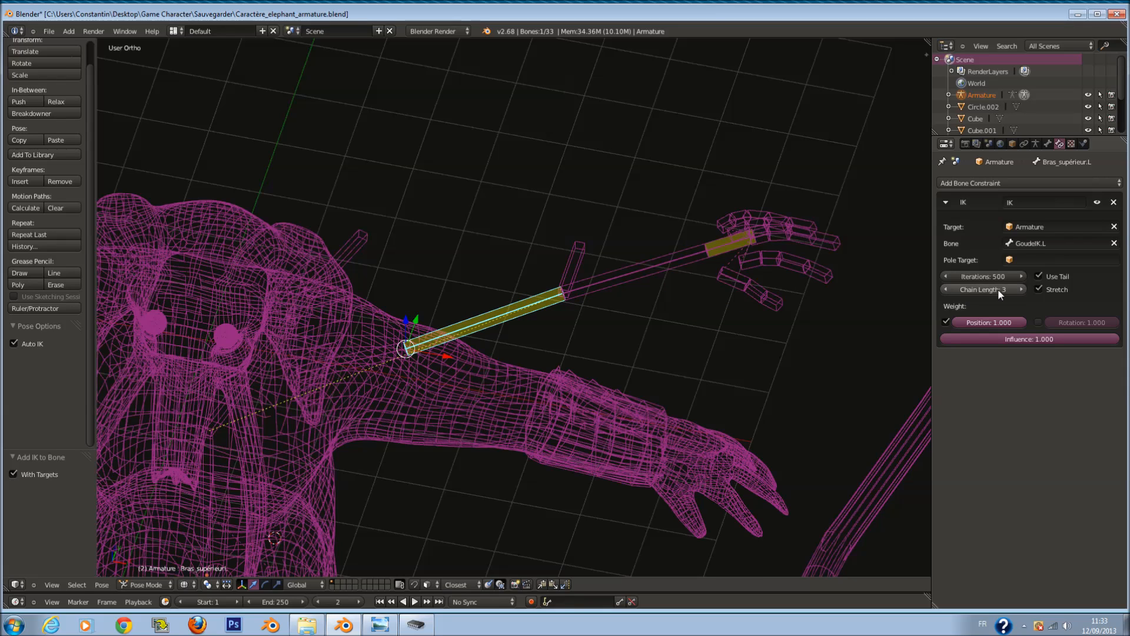
Step: Disable the position weight on Bras_supérieur.L's IK constraint and set its chain length to 2
left_click(1018, 286)
left_click(1019, 286)
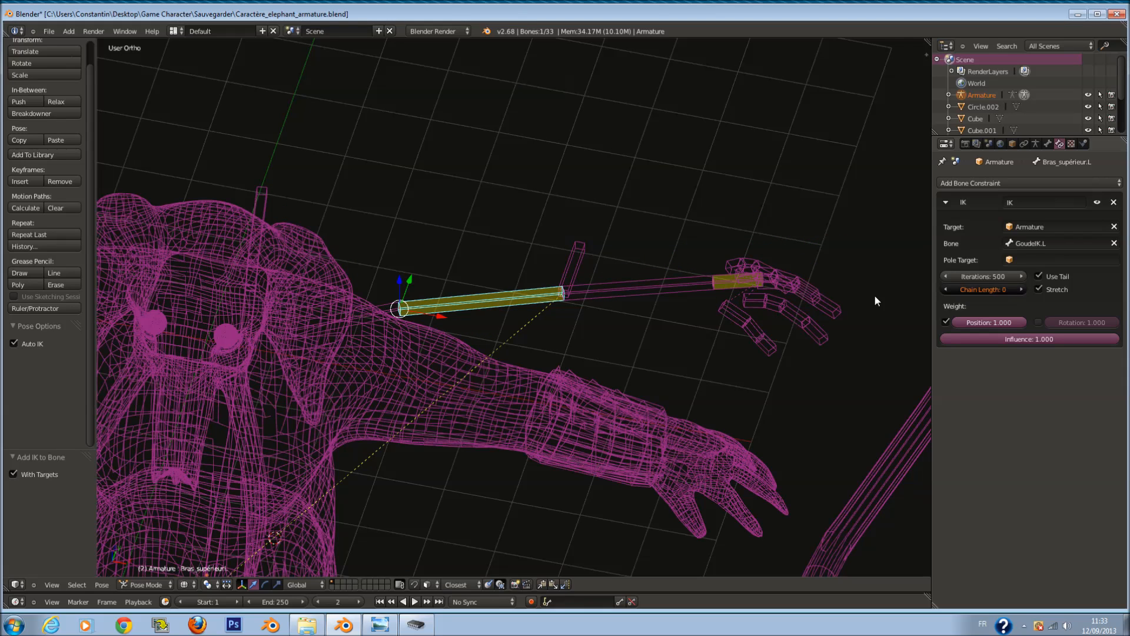
left_click(946, 322)
left_click(1022, 290)
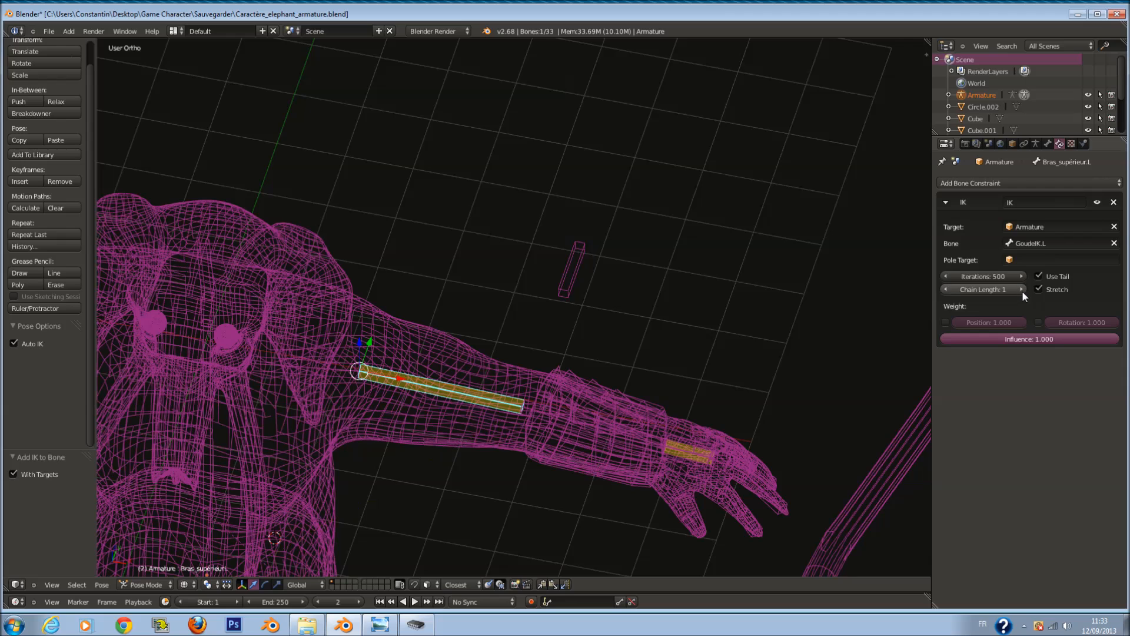
left_click(1023, 291)
Step: Test moving GoudeIK.L, then test rotating Bras_supérieur.L with its IK chain length at 1 and at 2
right_click(576, 287)
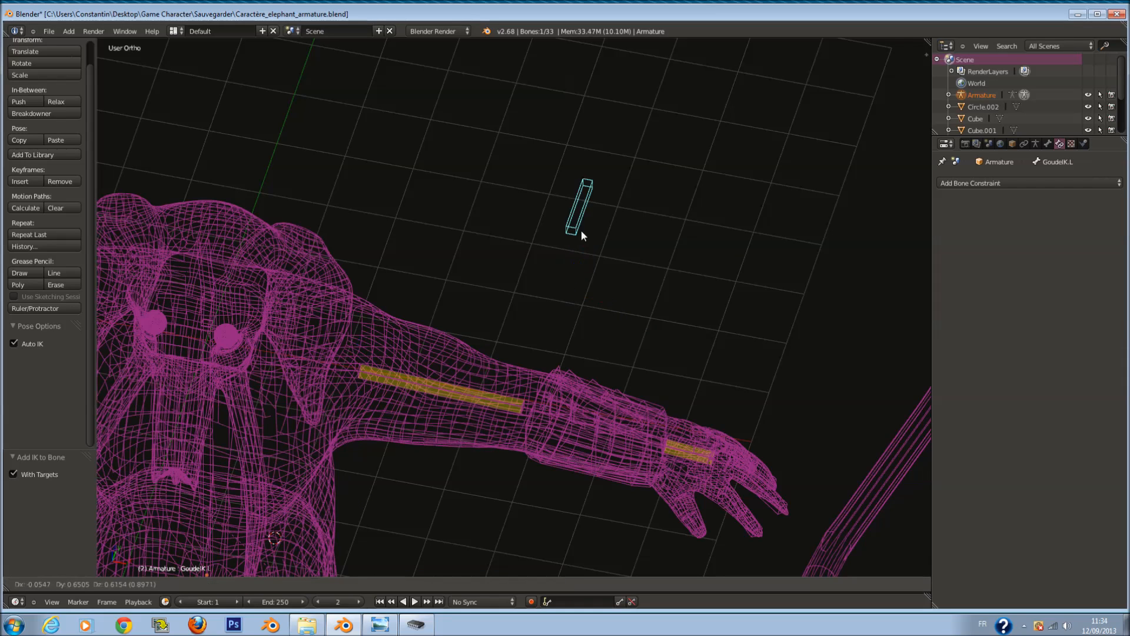
right_click(462, 387)
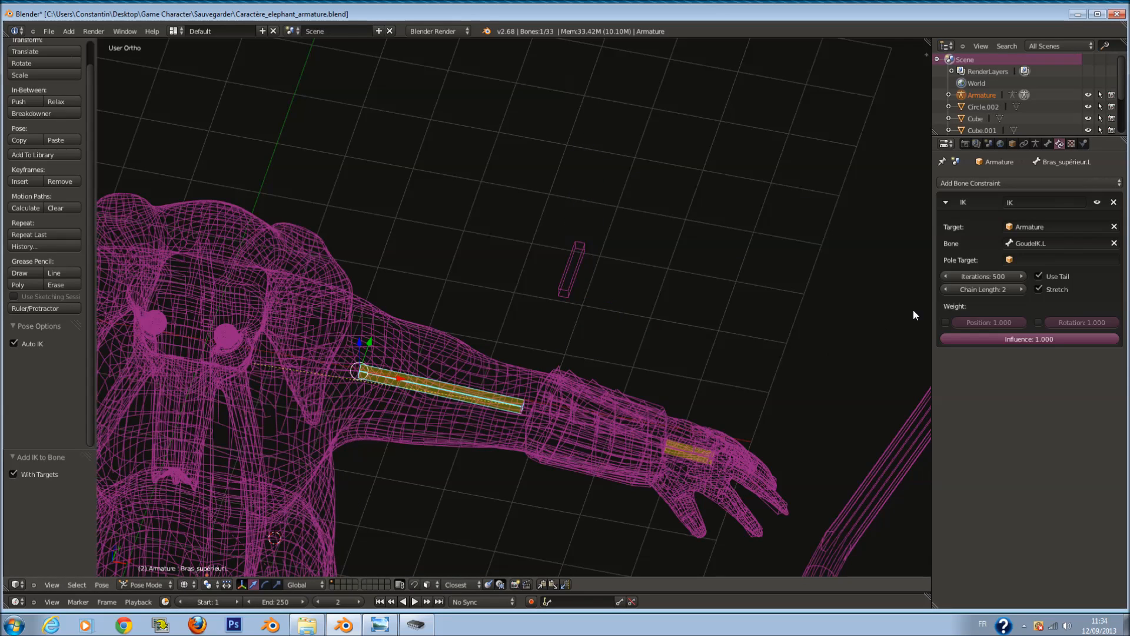
left_click(946, 289)
key("r")
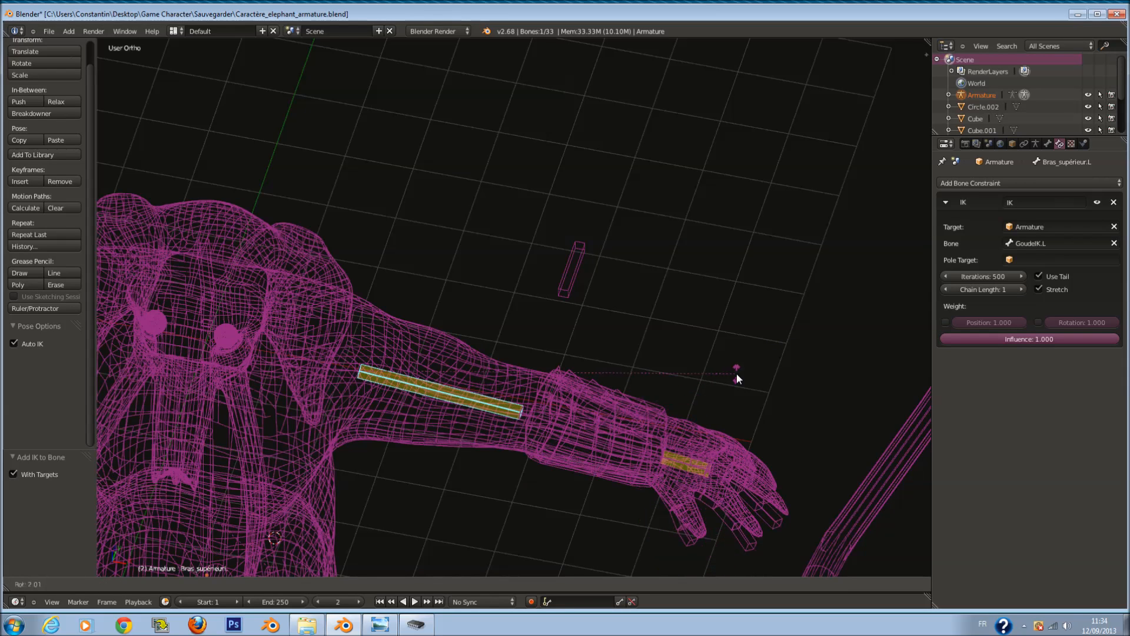
right_click(736, 377)
left_click(1022, 290)
key("r")
right_click(558, 347)
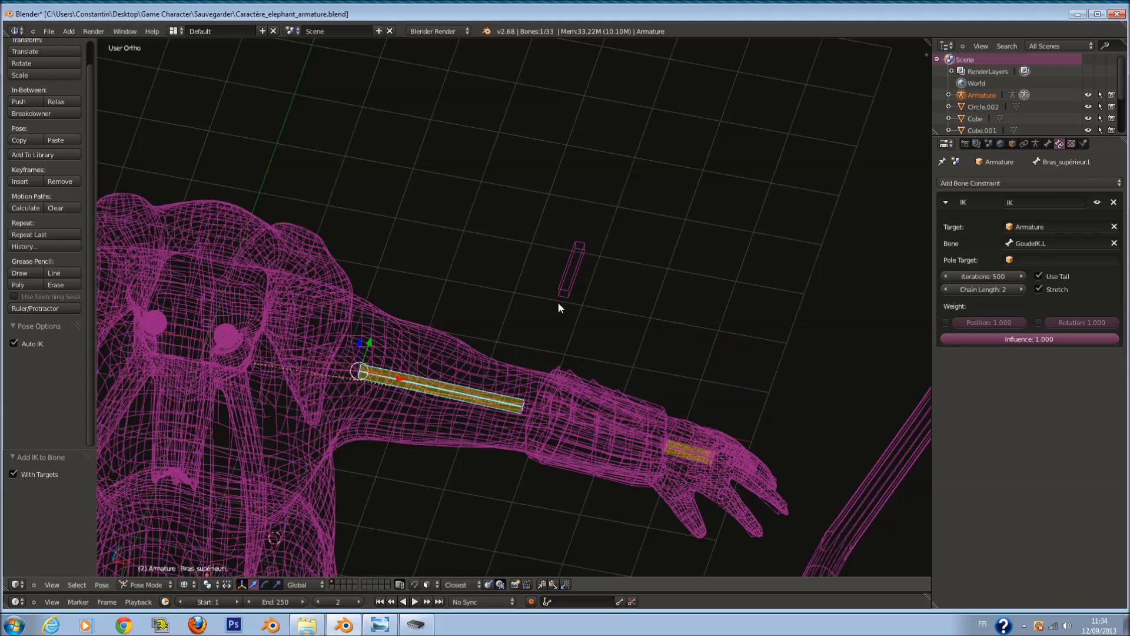
Step: Re-enable the position weight on Bras_supérieur.L's IK constraint and test moving GoudeIK.L
right_click(577, 245)
right_click(511, 395)
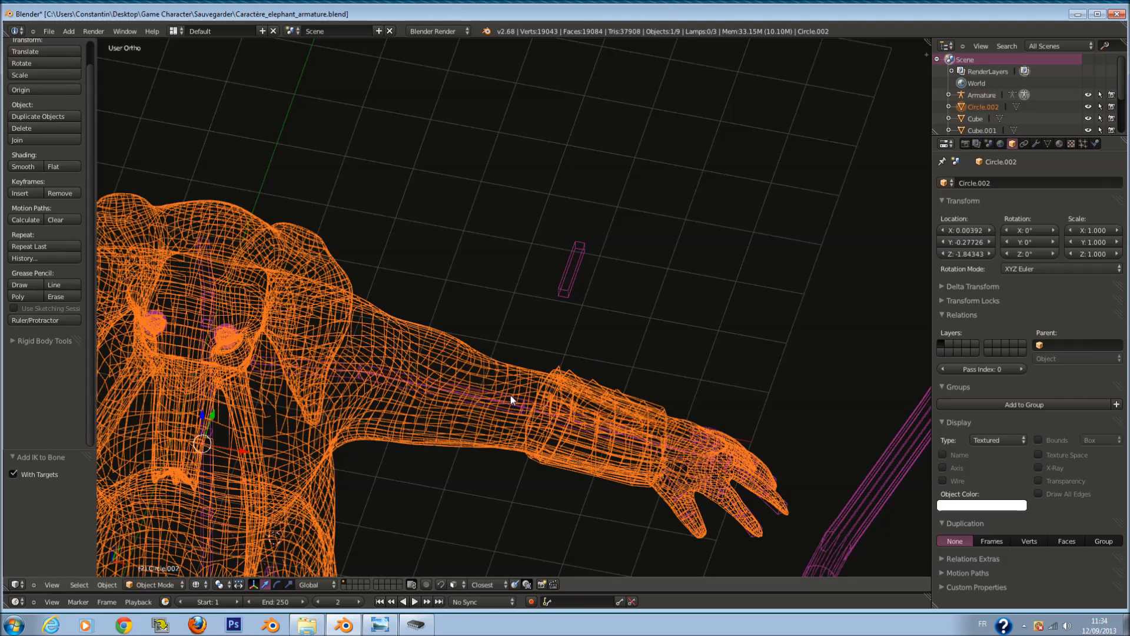
right_click(510, 395)
left_click(951, 321)
right_click(586, 261)
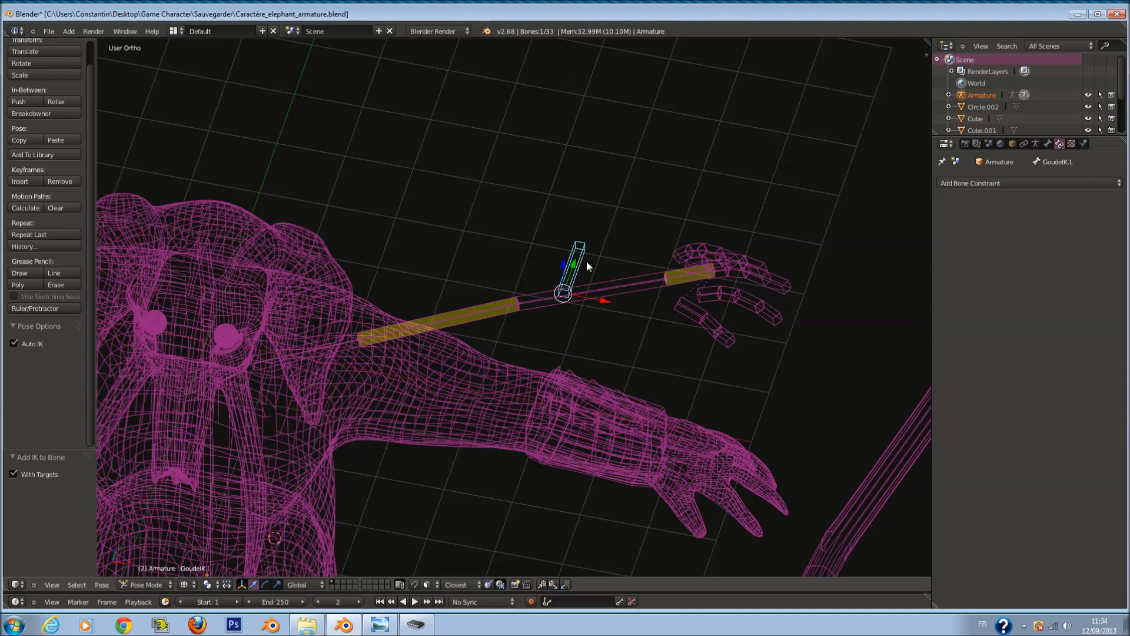
key("g")
right_click(493, 406)
right_click(474, 312)
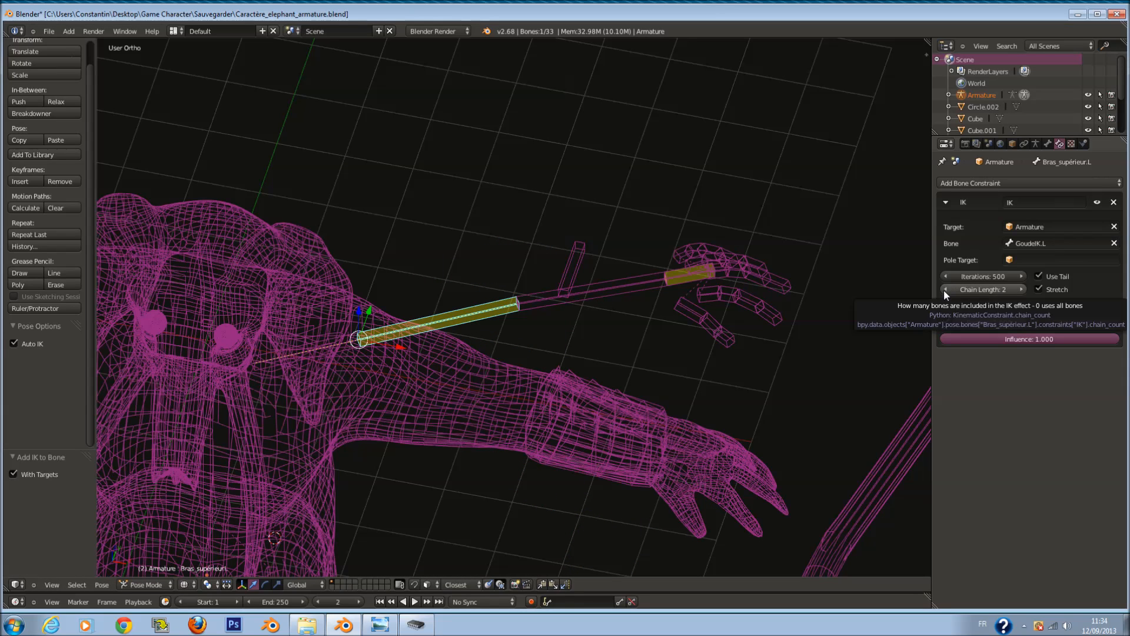
Step: Try the Use Tail and Stretch options of Bras_supérieur.L's IK constraint with the position weight on and off
left_click(947, 323)
scroll(666, 342, "down", 1)
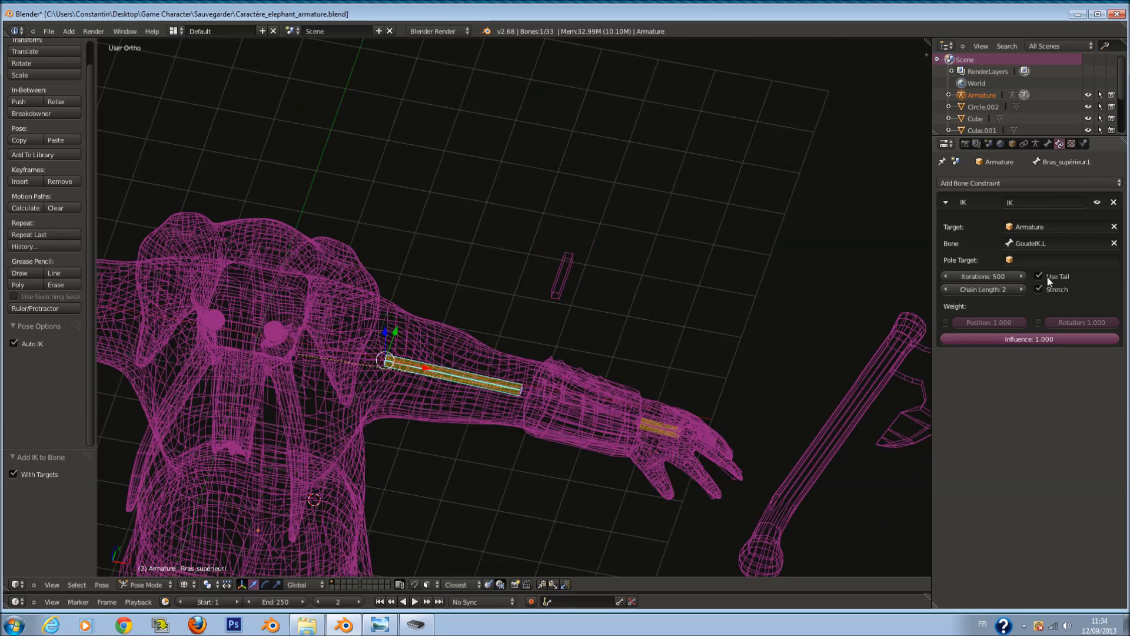
left_click(1036, 277)
left_click(1037, 276)
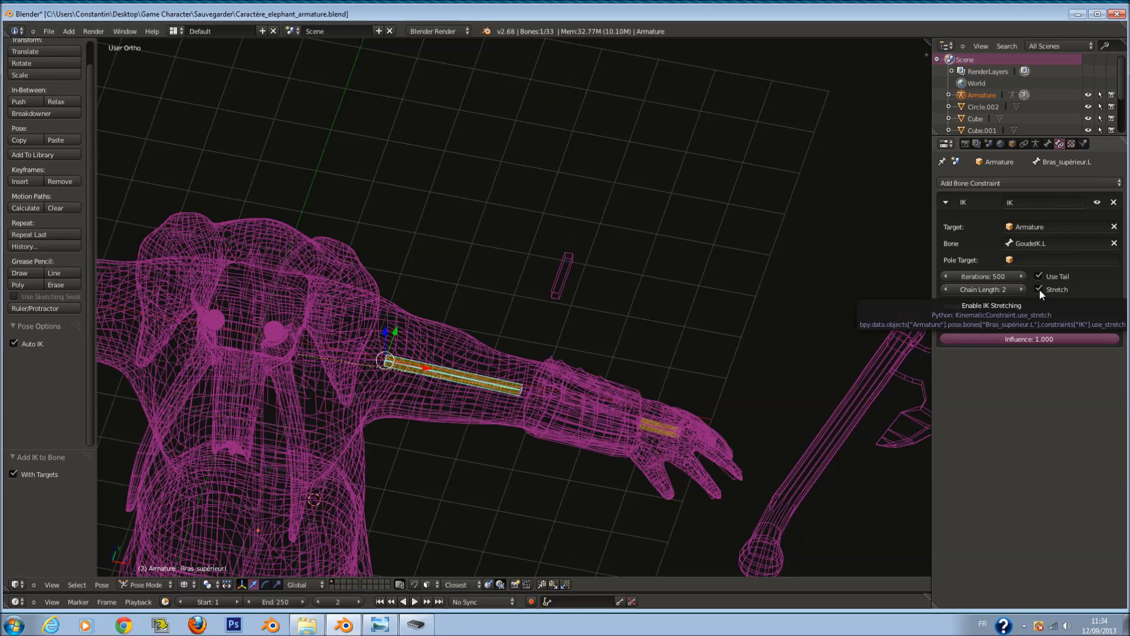
left_click(1040, 288)
left_click(946, 322)
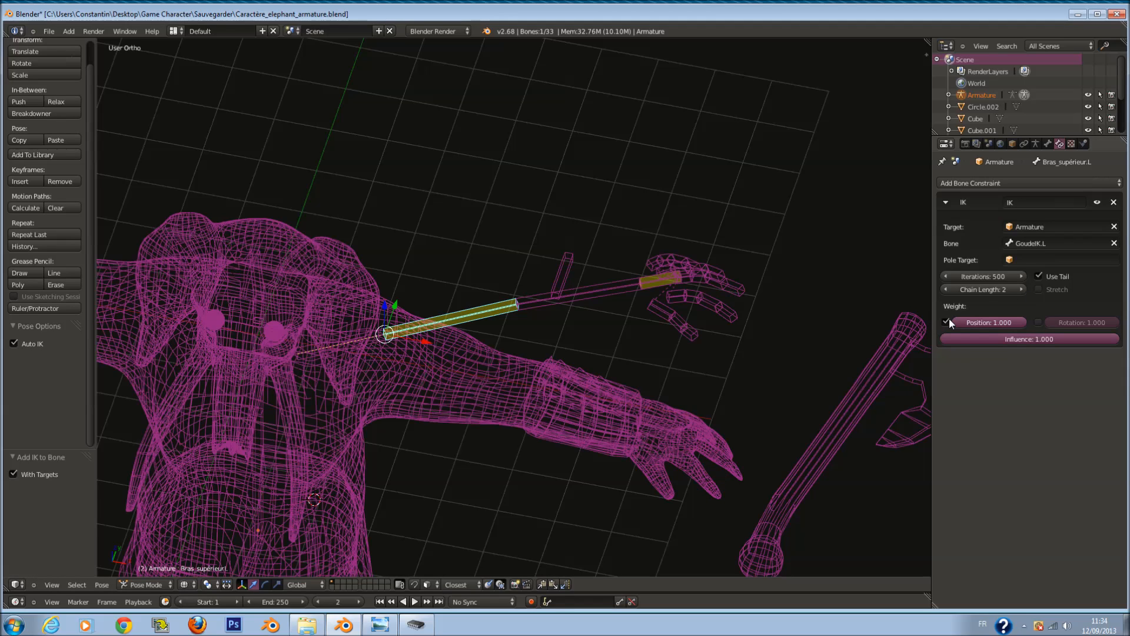
left_click(1040, 276)
left_click(1039, 276)
left_click(947, 322)
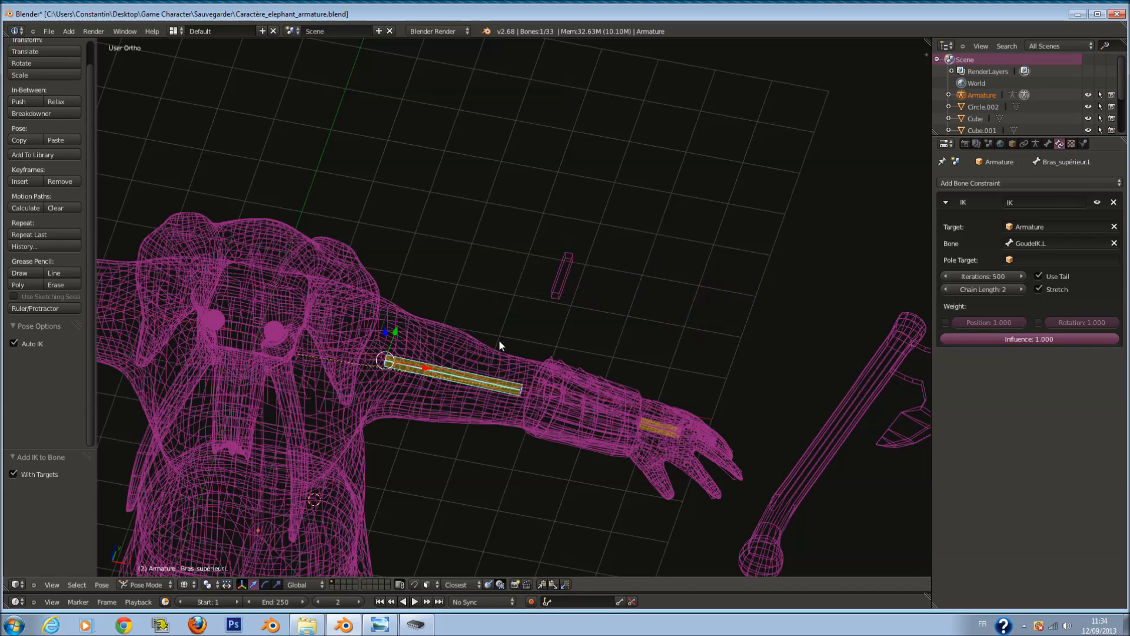
Step: Select the forearm bone Bras_inférieur.L in front view and show the armature's skeleton and display settings
middle_click_drag(500, 340, 534, 351)
key("a")
key("KP_1")
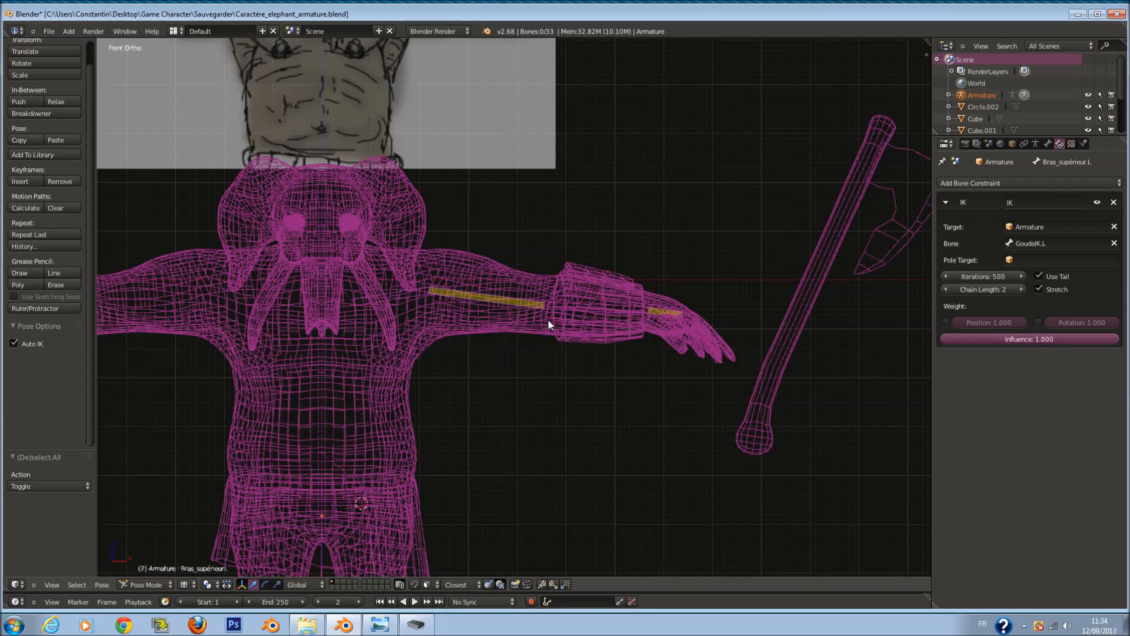
scroll(549, 319, "down", 1)
middle_click_drag(575, 311, 597, 309, "shift")
scroll(597, 309, "up", 5)
right_click(623, 313)
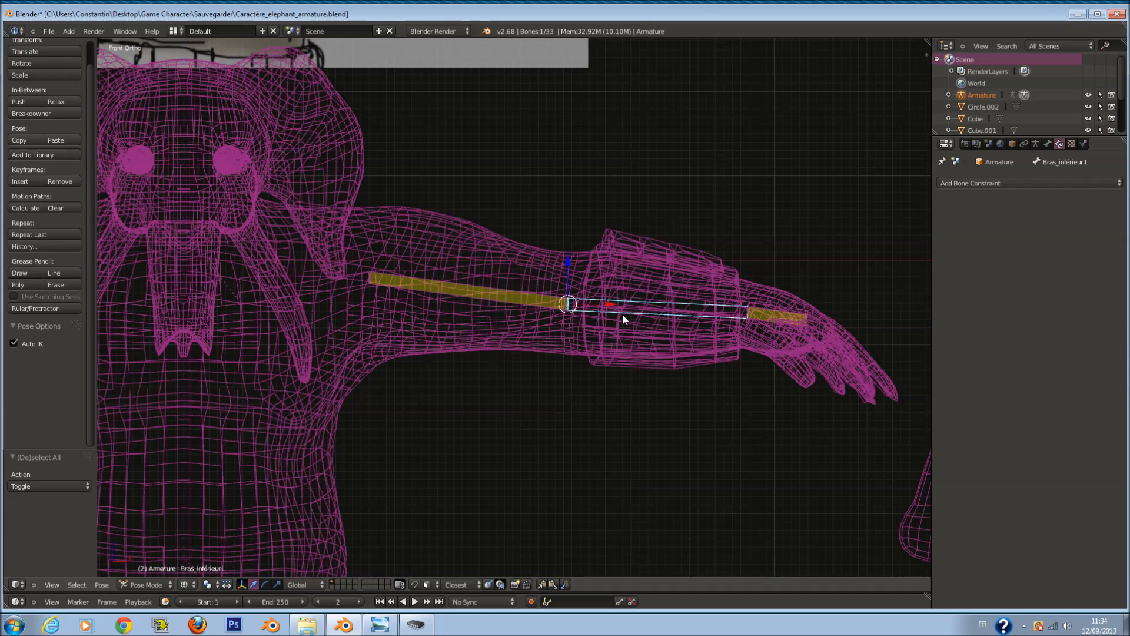
left_click(1035, 144)
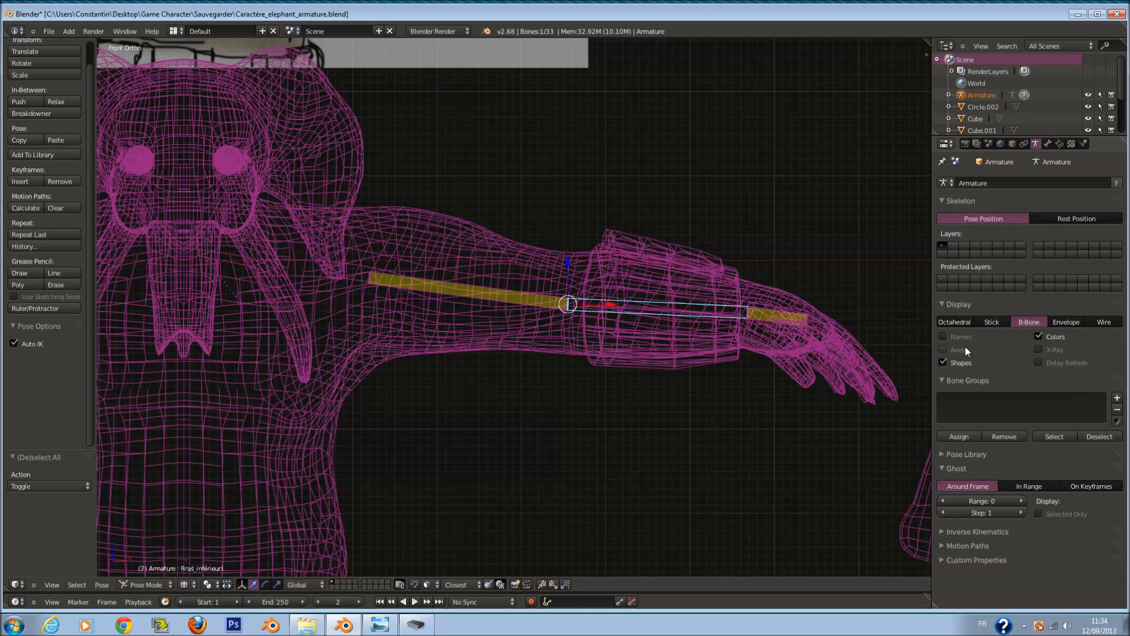
middle_click_drag(893, 376, 626, 364)
Step: Undo the latest selection and constraint changes on the arm bones
key("ctrl+z")
key("ctrl+z")
key("ctrl+z")
key("ctrl+z")
key("ctrl+z")
key("ctrl+z")
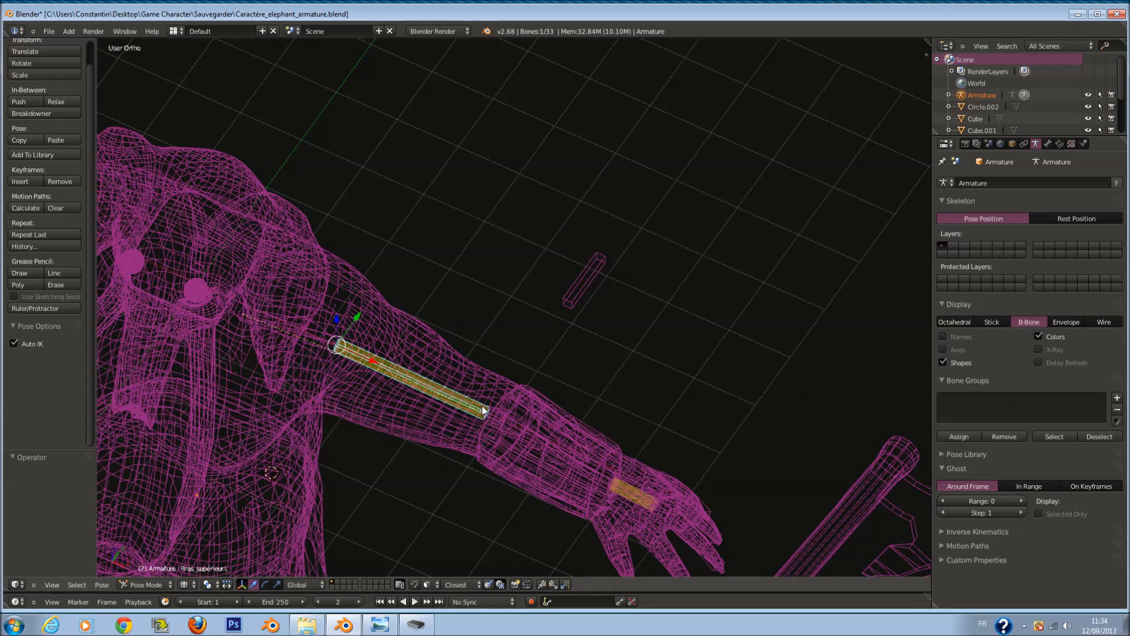
key("ctrl+z")
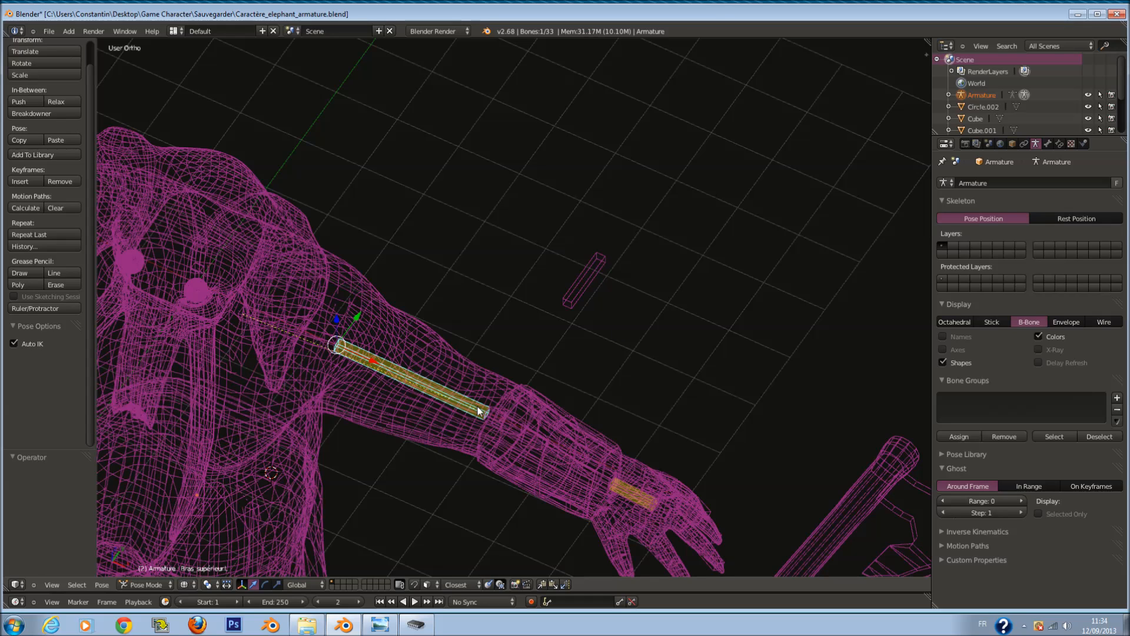
Step: Delete the IK constraint from Bras_supérieur.L
left_click(1048, 144)
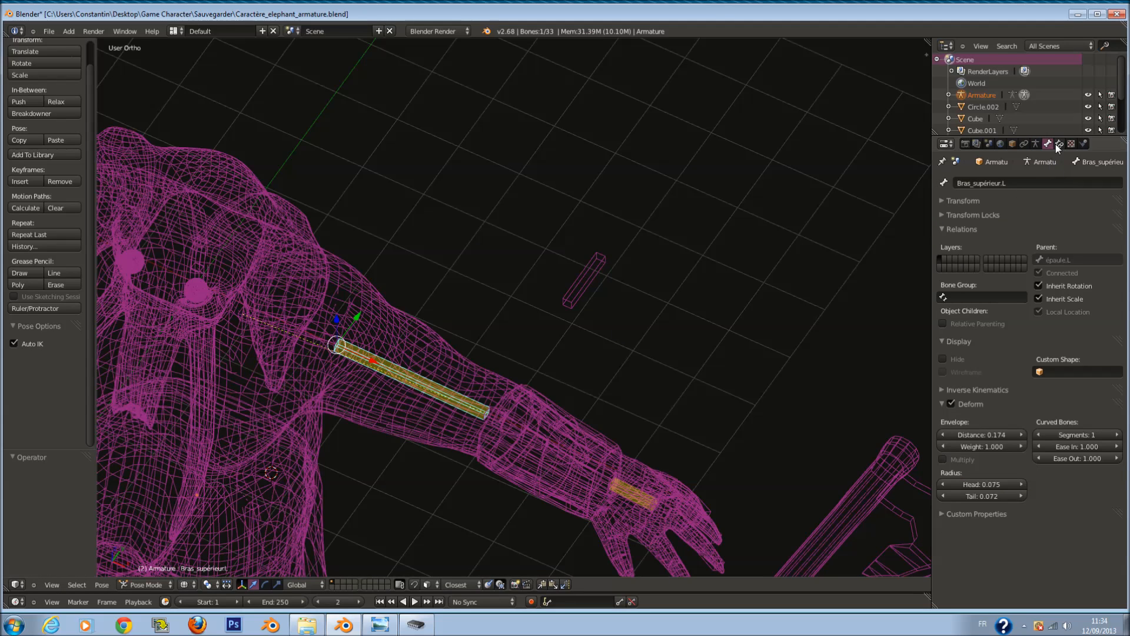
left_click(1060, 144)
left_click(1117, 201)
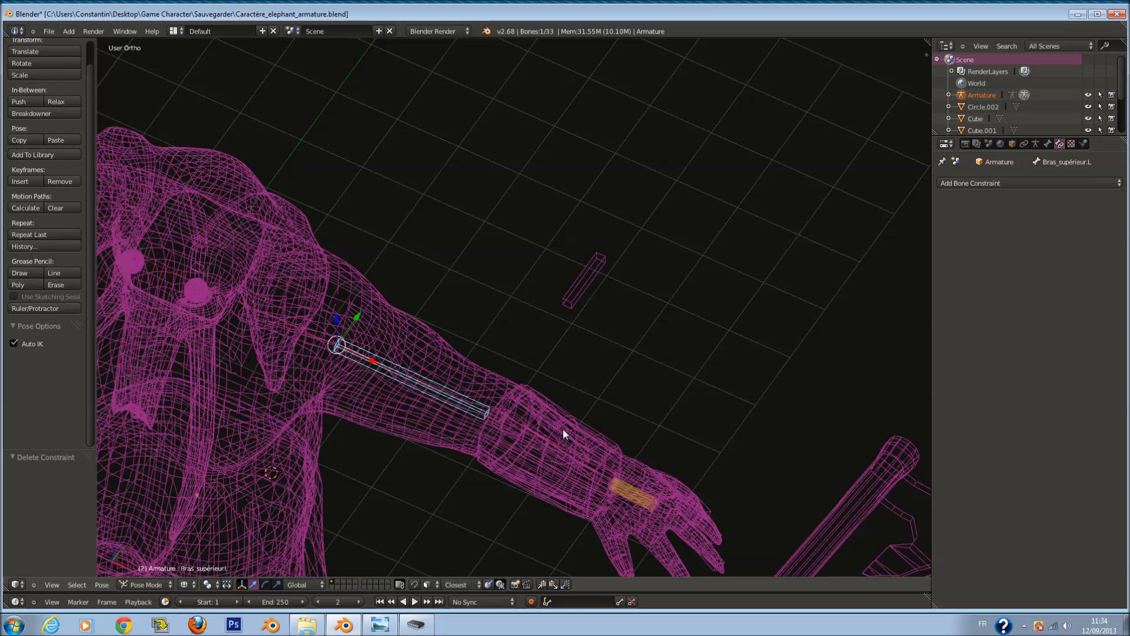
Step: Add an IK constraint to GoudeIK.L with Bras_inférieur.L as its target bone, and test moving both bones
right_click(544, 450)
right_click(574, 300, "shift")
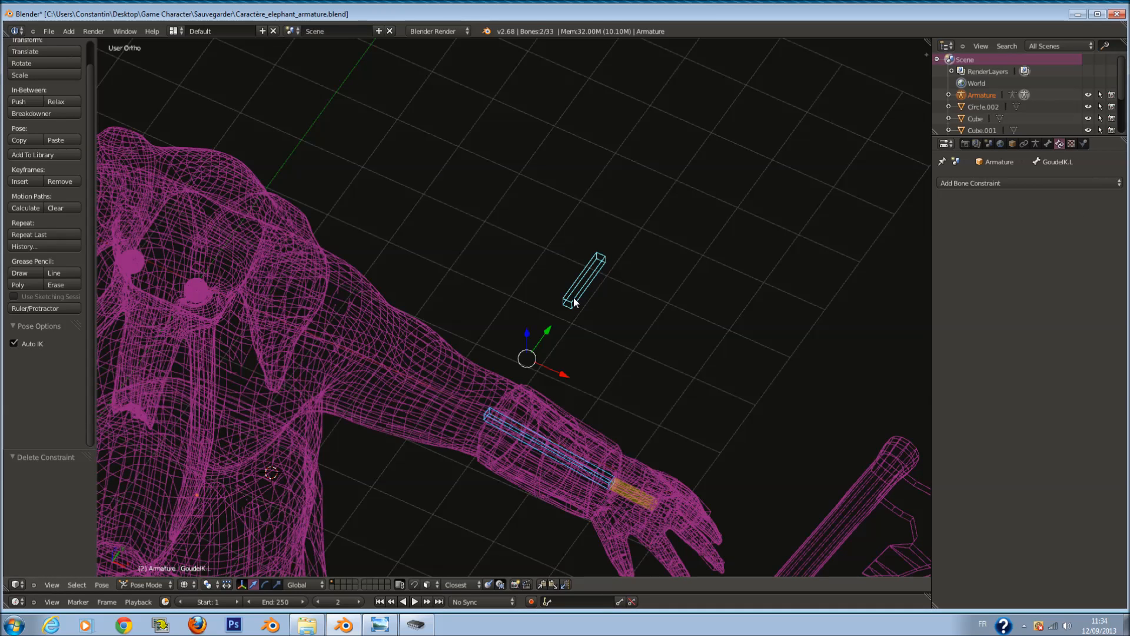
key("shift+i")
left_click(574, 300)
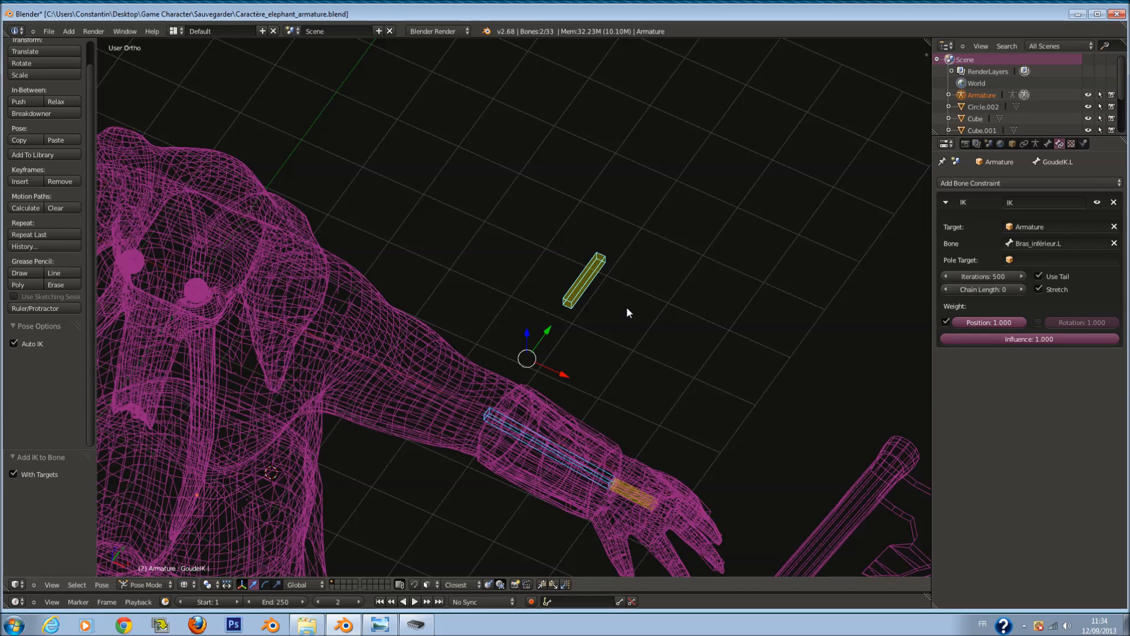
middle_click_drag(626, 306, 666, 308)
key("g")
right_click(676, 291)
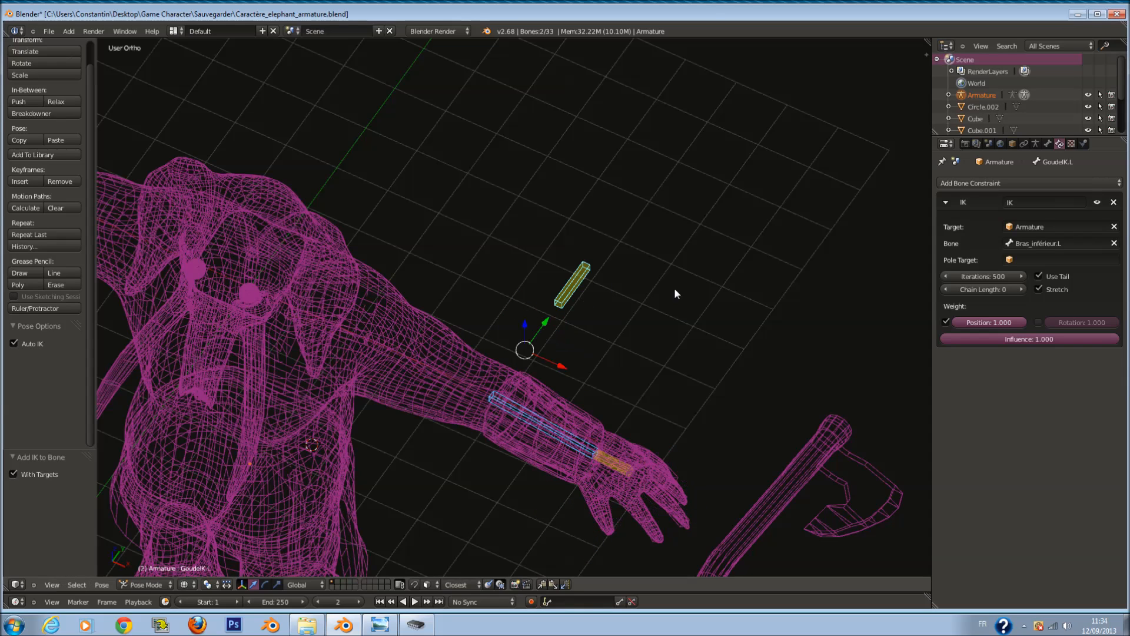
Step: Set the chain length of GoudeIK.L's IK constraint to 3 and test moving the selected bones
left_click(1016, 291)
type("3")
key("Return")
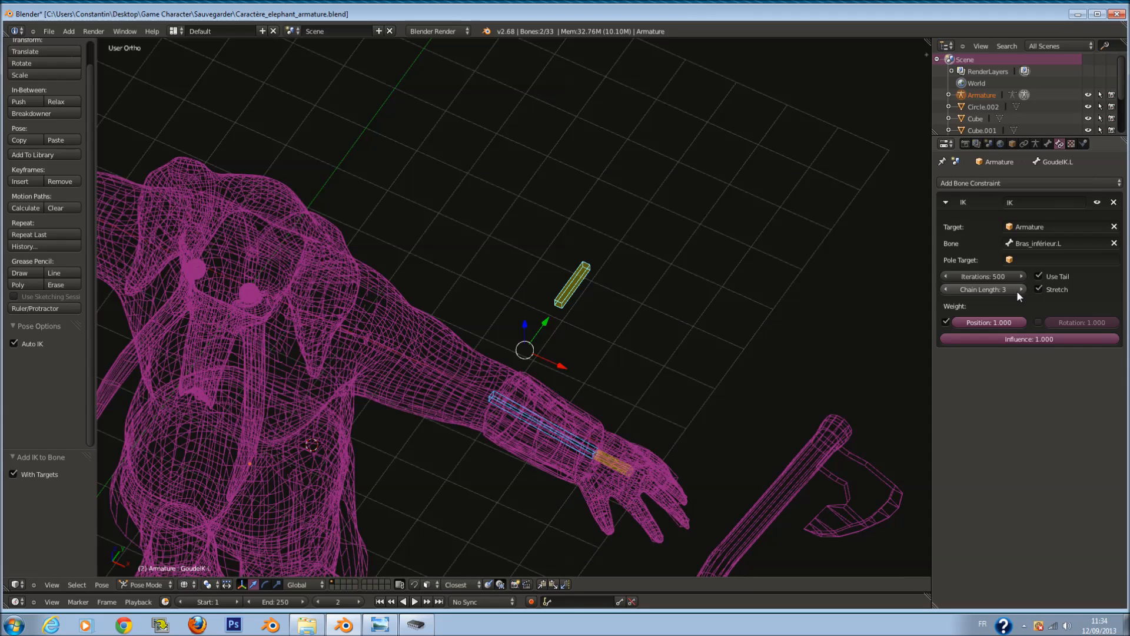
key("g")
left_click(877, 285)
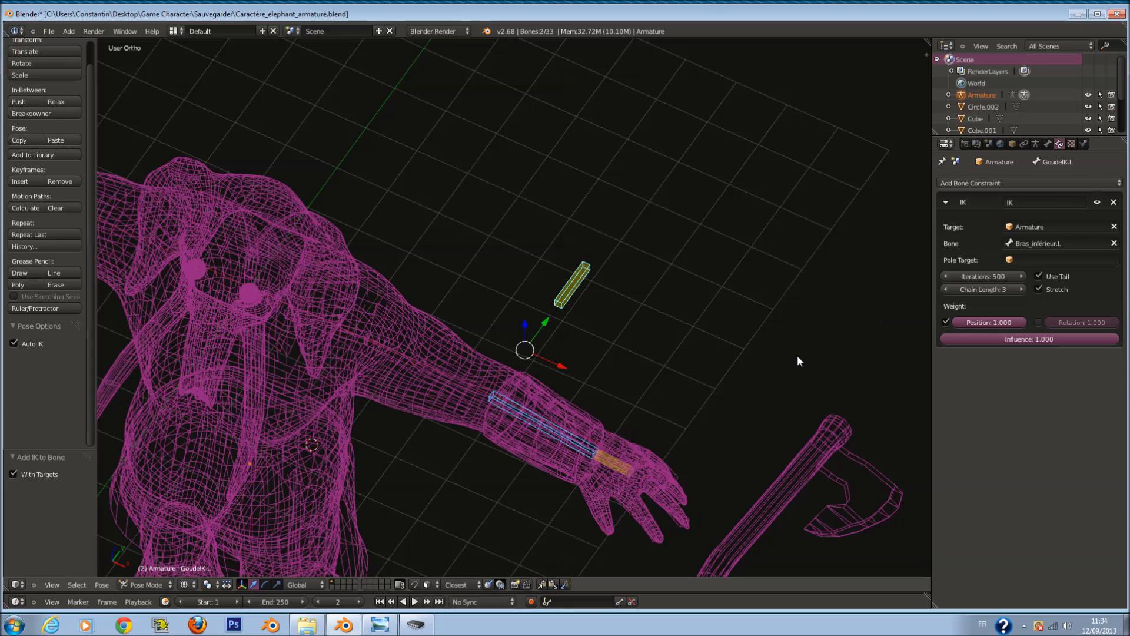
Step: Select the hand bone MainIK.L, frame it in front view, and try scaling it before clearing the selection
middle_click_drag(677, 383, 577, 425)
key("a")
key("a")
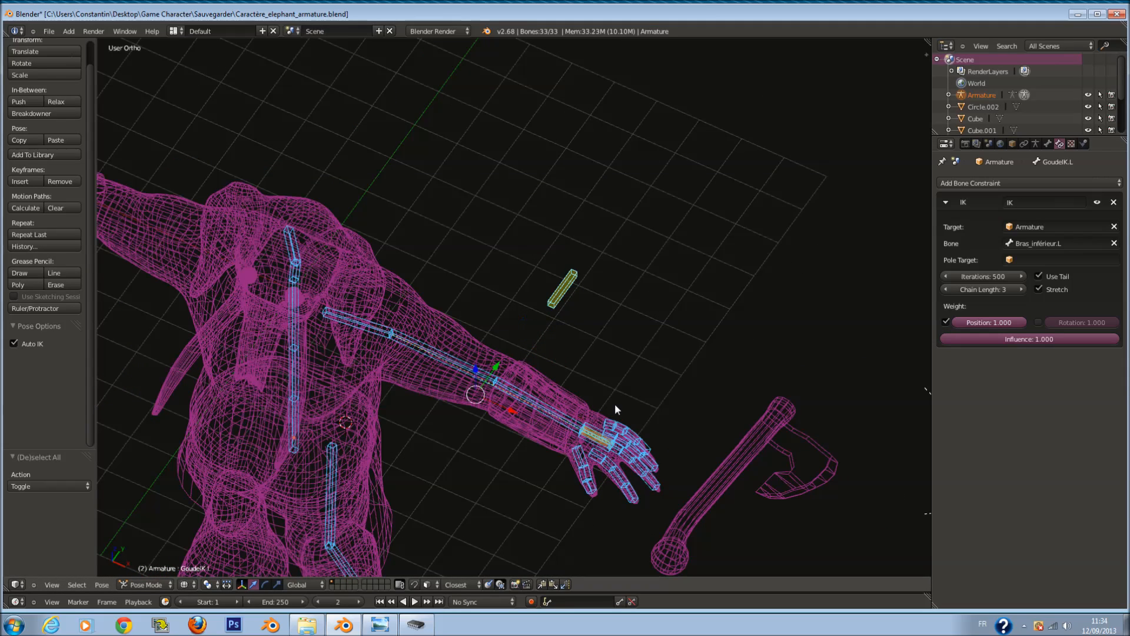
right_click(610, 433)
key("KP_1")
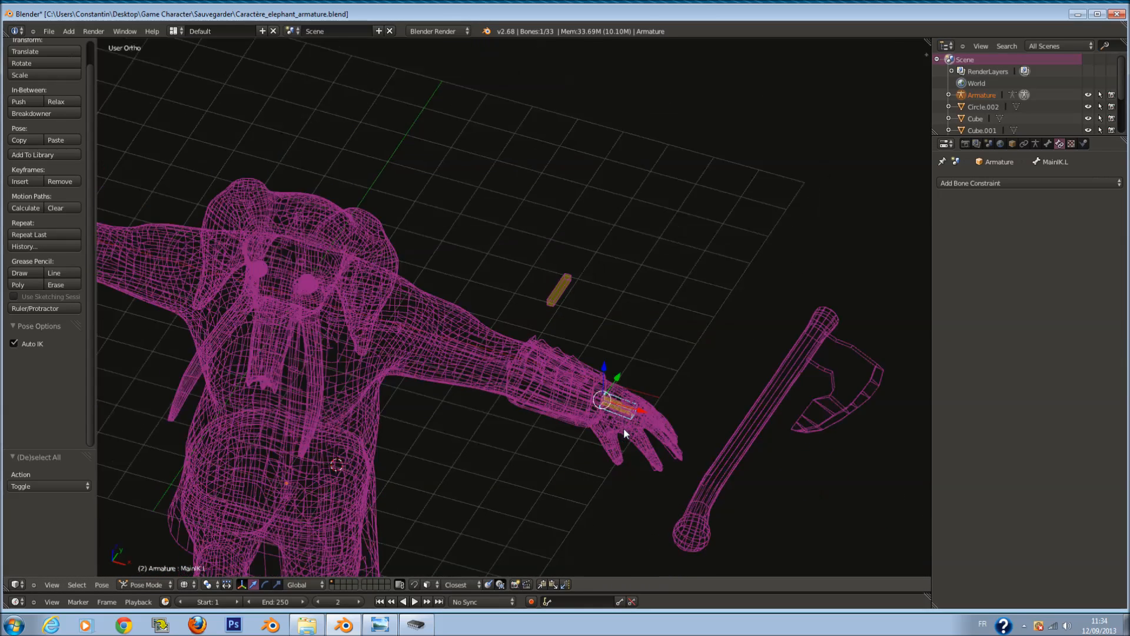
key("KP_Decimal")
scroll(504, 330, "down", 9)
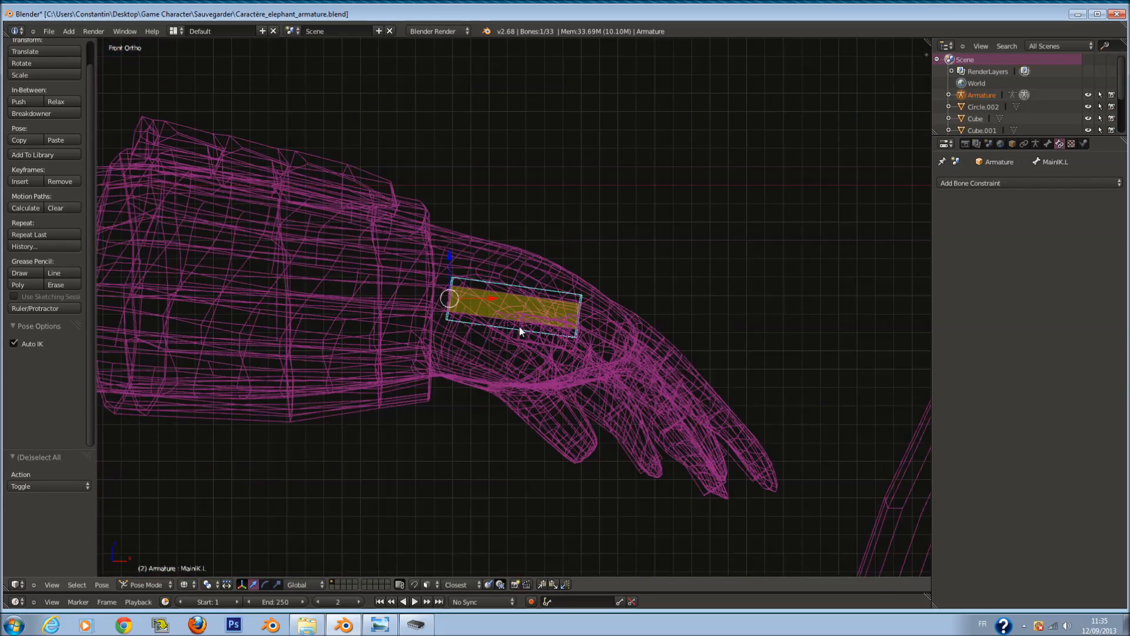
key("s")
right_click(556, 361)
key("s")
right_click(593, 376)
scroll(432, 294, "down", 5)
key("a")
scroll(432, 264, "down", 3, "ctrl")
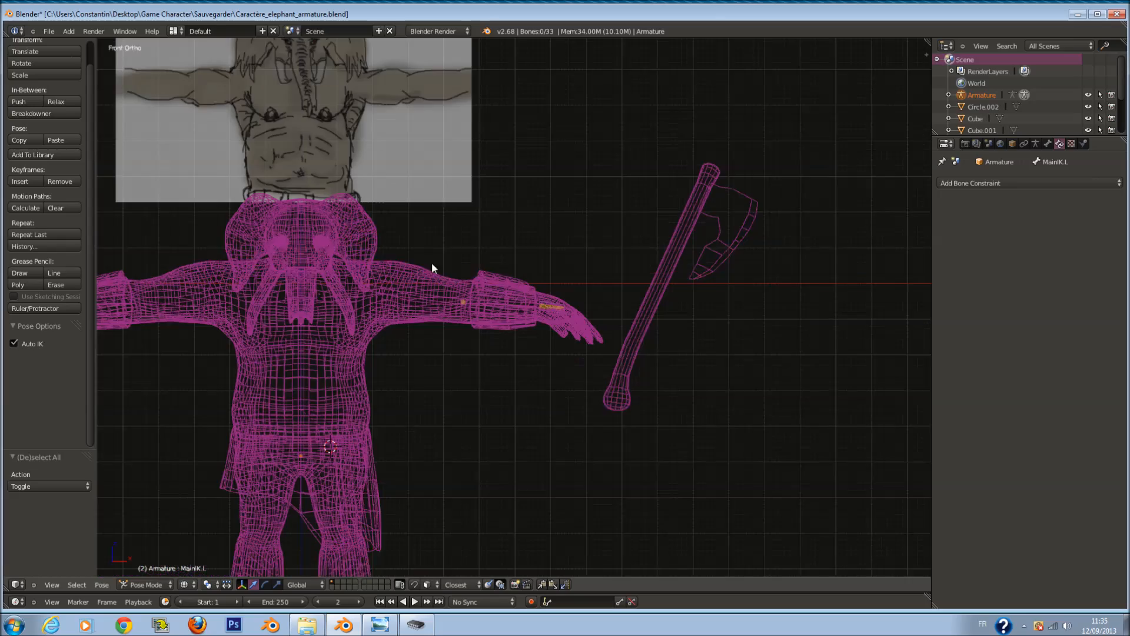
Step: Select the forearm bone Bras_inférieur.L and save the blend file over the existing one
key("ctrl+s")
left_click(458, 272)
right_click(521, 289)
scroll(539, 296, "up", 5)
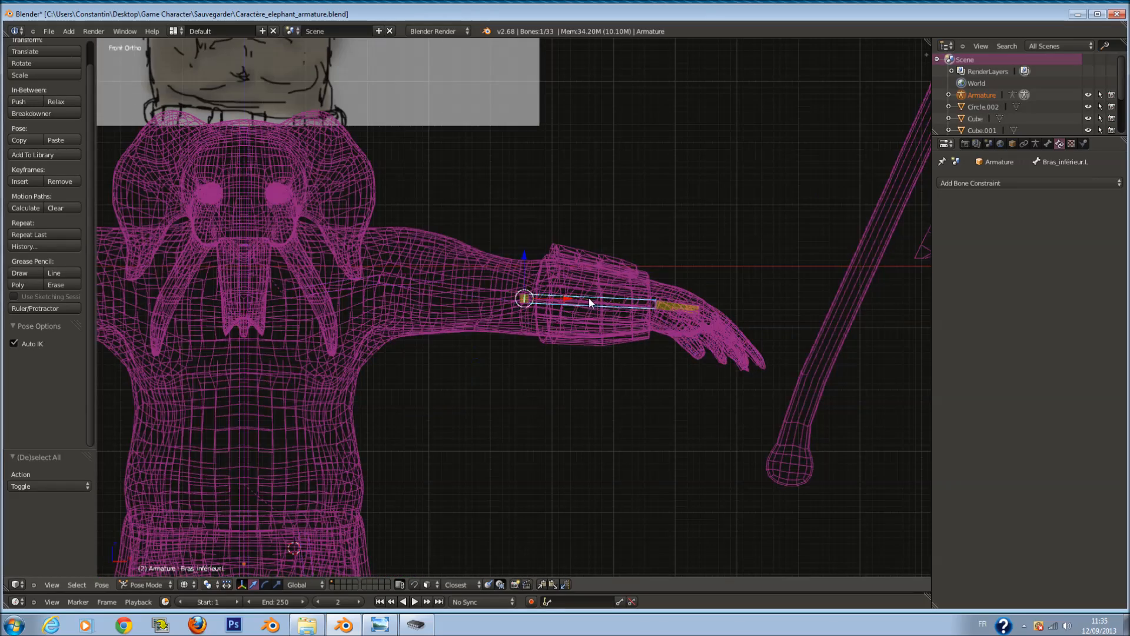
scroll(663, 297, "down", 3)
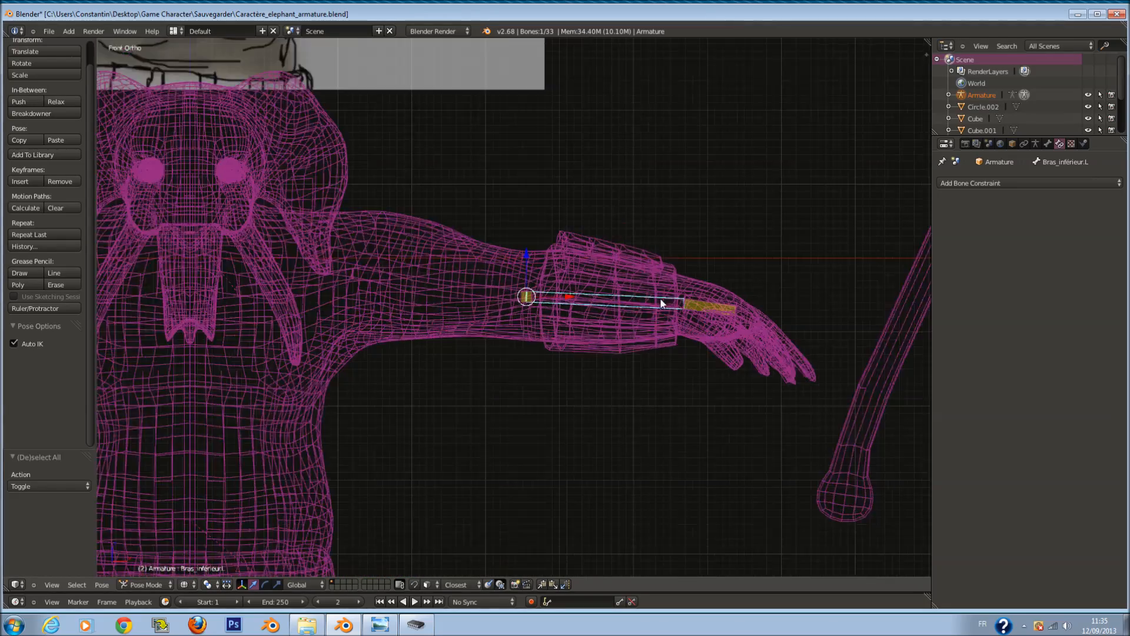
scroll(540, 320, "down", 2, "ctrl")
key("ctrl+s")
left_click(539, 319)
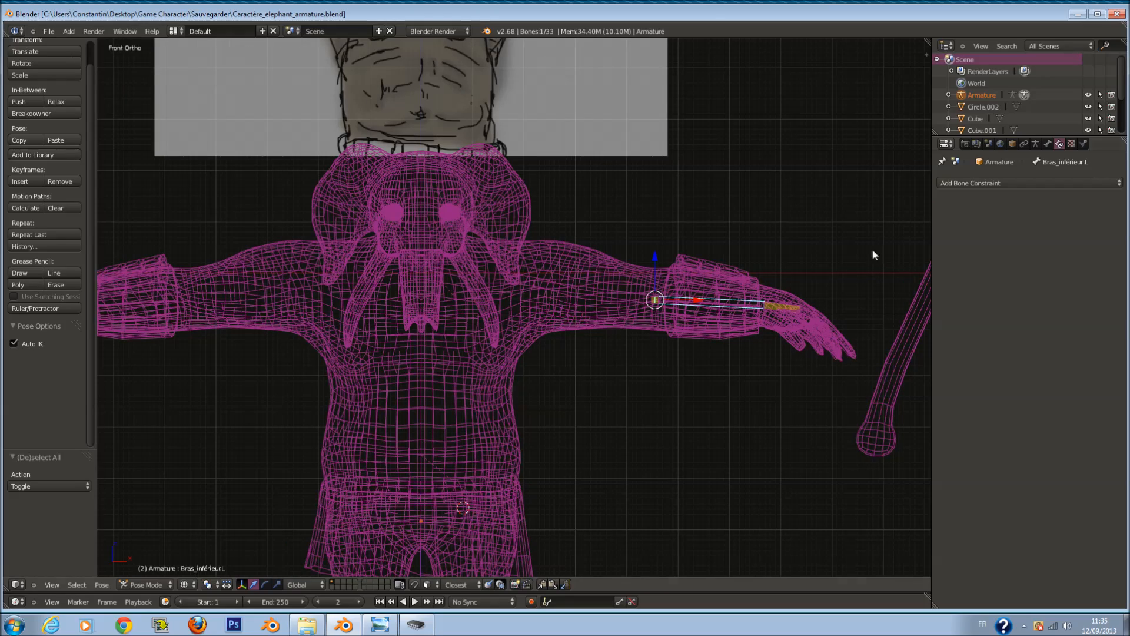
Step: Try moving the forearm bone Bras_inférieur.L with Auto IK active and turn Auto IK off
middle_click_drag(821, 260, 778, 314)
scroll(760, 329, "up", 2)
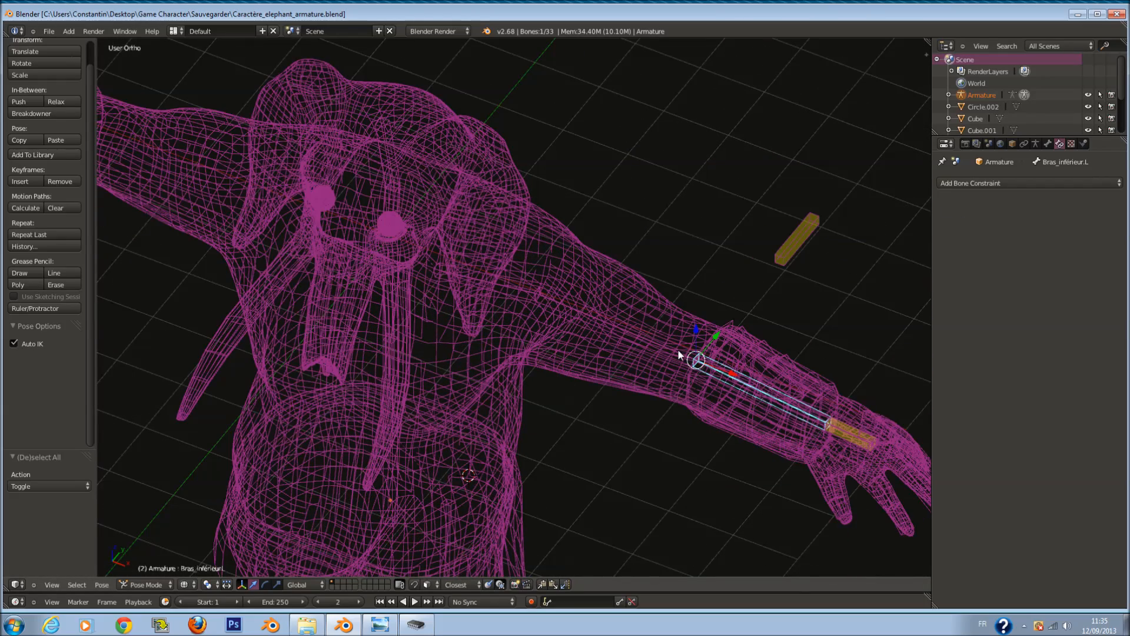
scroll(842, 411, "up", 3)
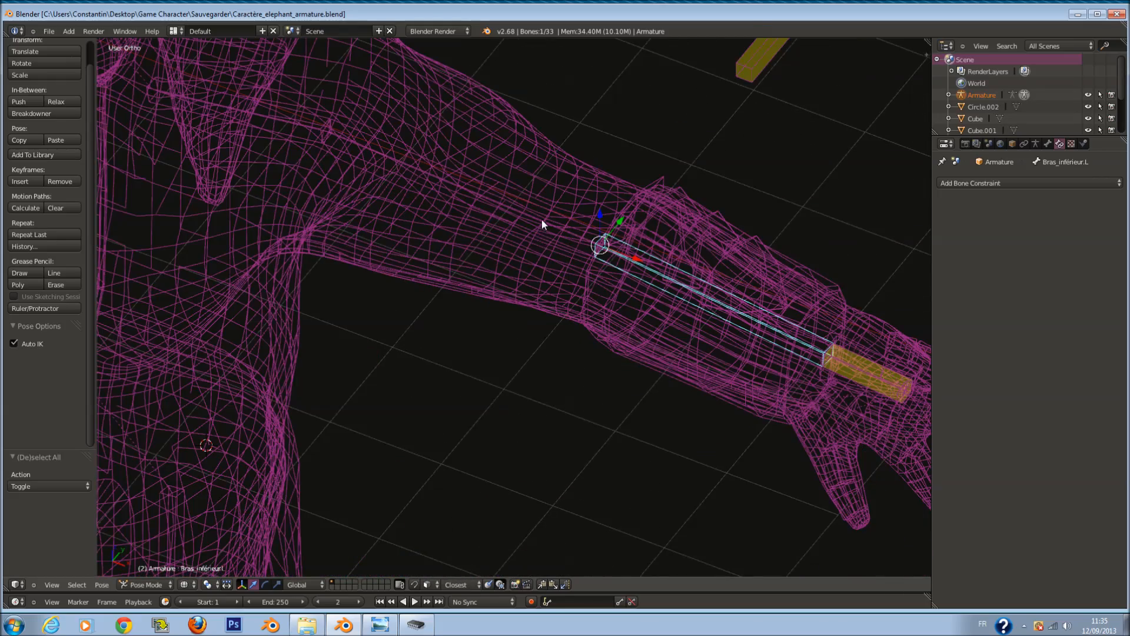
scroll(542, 221, "down", 4)
key("g")
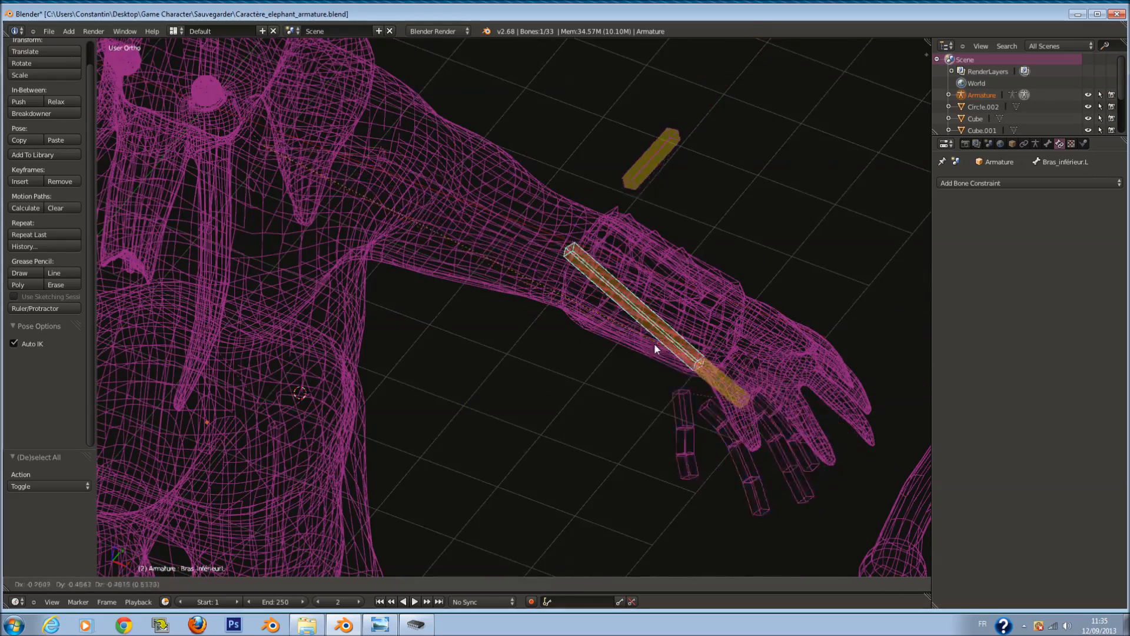
left_click(635, 331)
left_click(13, 343)
Step: Test moving the overlapping hand bones Main.L and MainIK.L without Auto IK, cancelling each move
right_click(786, 337)
right_click(769, 324)
key("g")
right_click(776, 356)
right_click(762, 342)
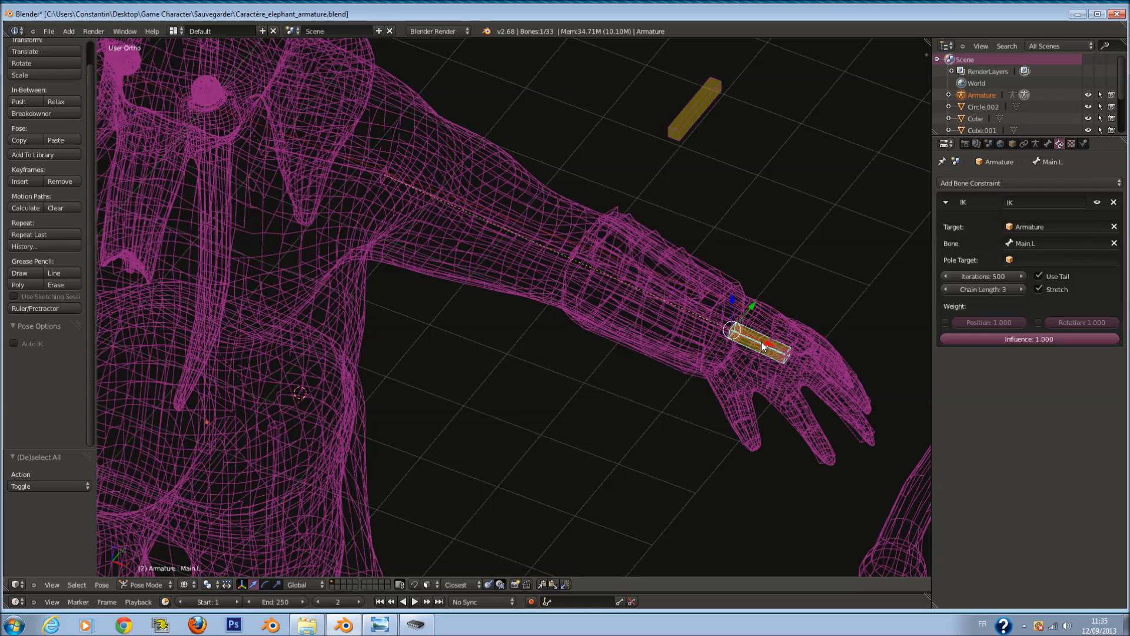
key("g")
right_click(707, 366)
right_click(761, 319)
right_click(772, 332)
Step: Enable the position weight in the IK constraint of hand bone Main.L
left_click(1048, 144)
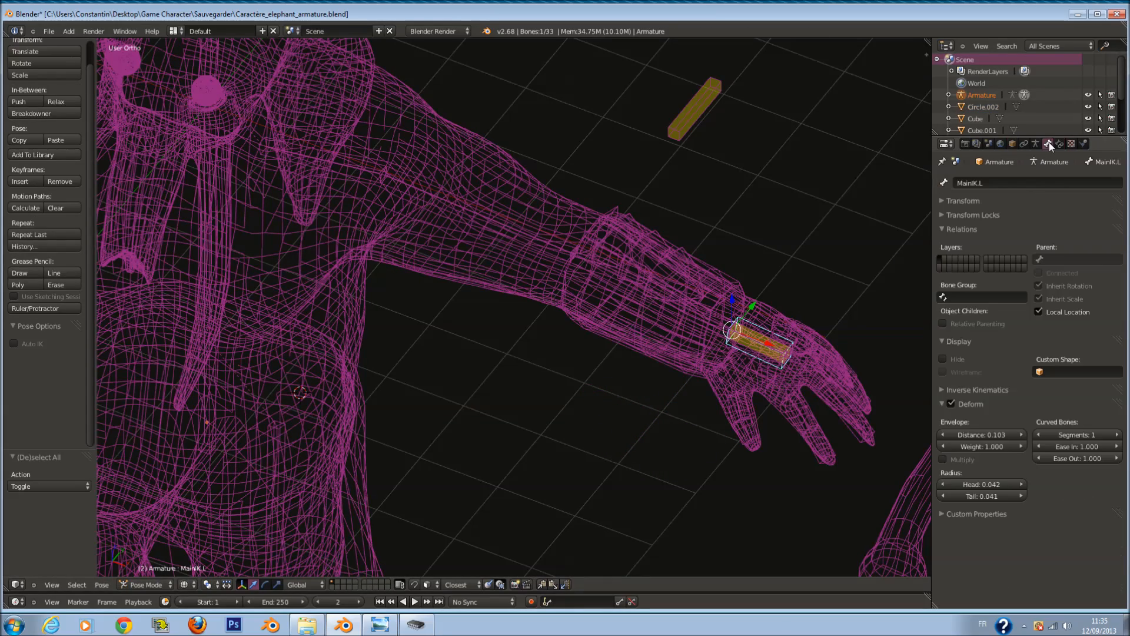
right_click(760, 344)
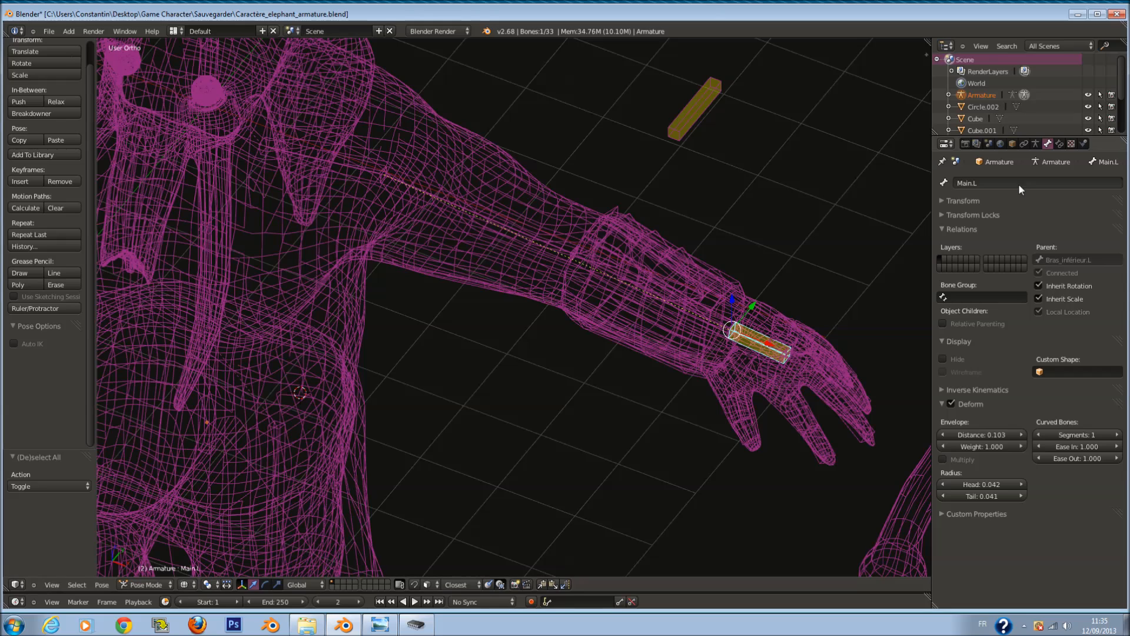
left_click(1058, 145)
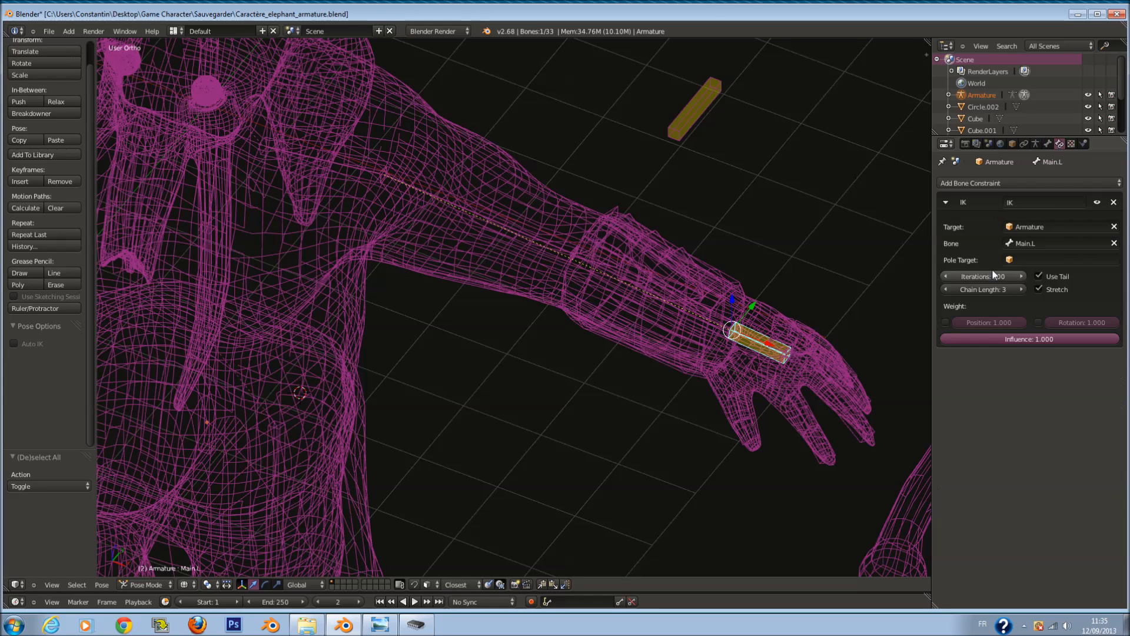
left_click(946, 322)
scroll(755, 306, "down", 2)
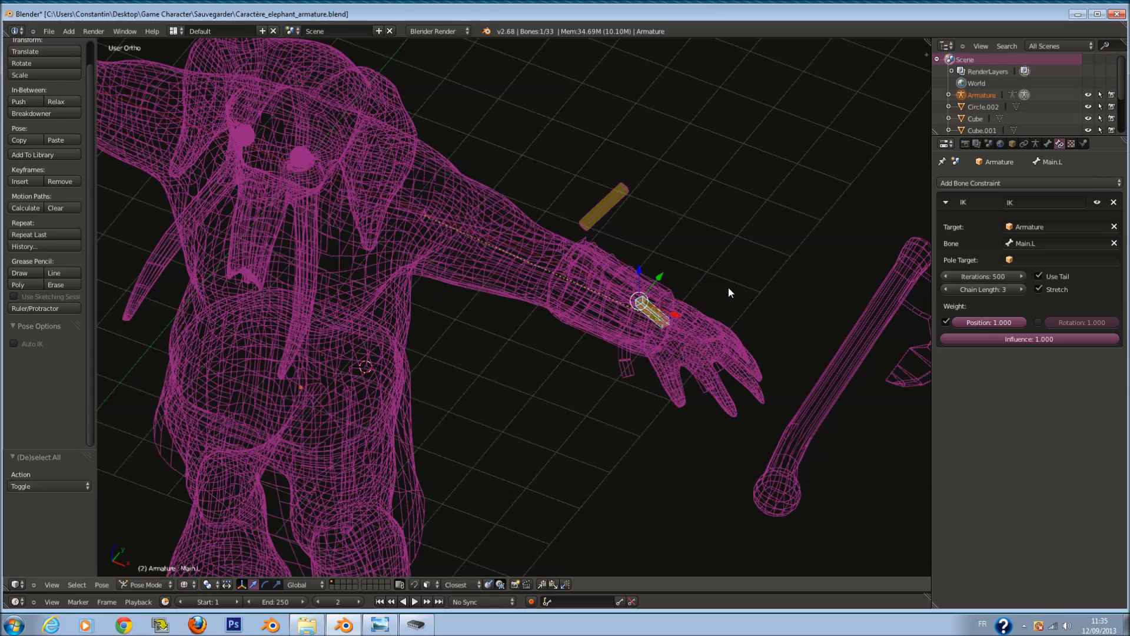
Step: Try moving MainIK.L and rotating Main.L to test the position-weighted IK constraint
right_click(694, 330)
key("g")
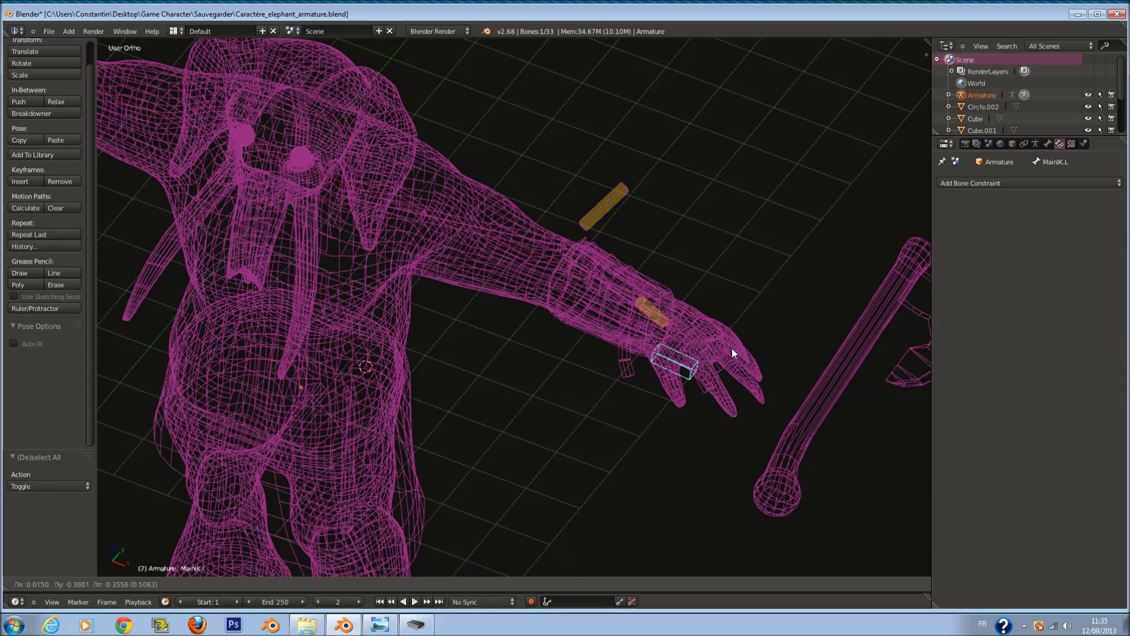
key("Escape")
right_click(663, 314)
key("r")
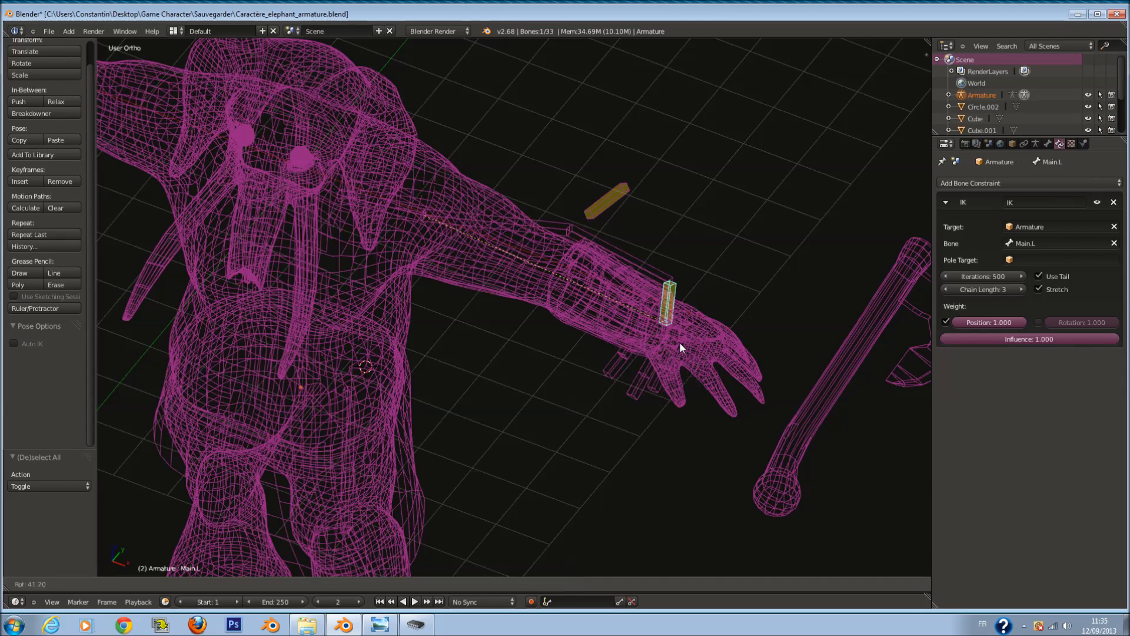
key("Escape")
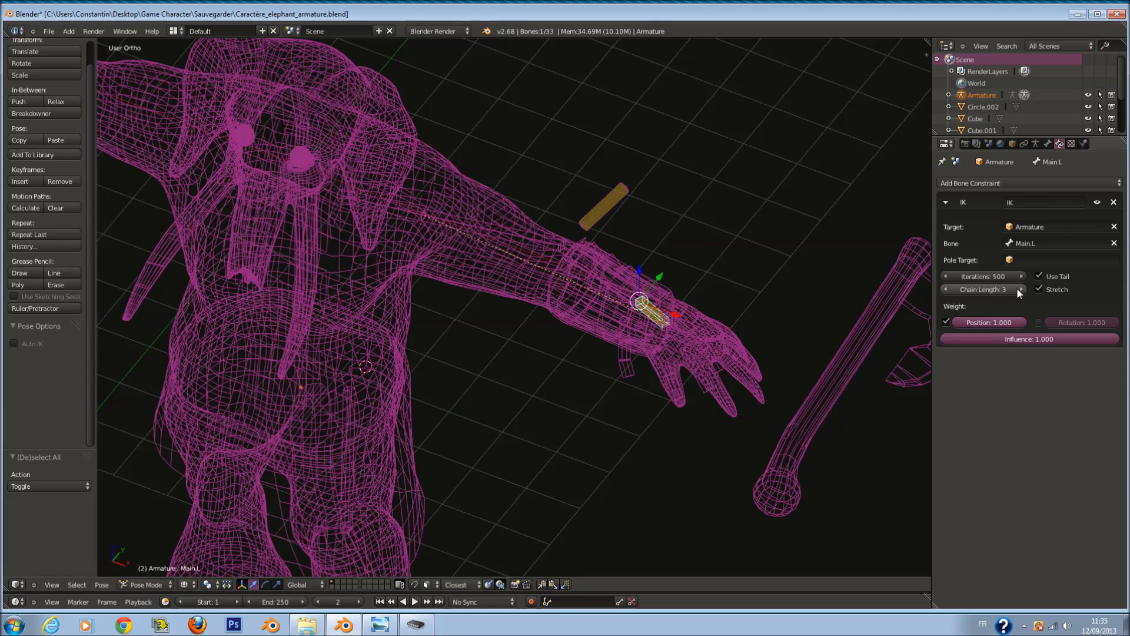
Step: Remove the IK constraint from hand bone Main.L
left_click(1113, 202)
middle_click_drag(767, 265, 691, 265, "shift")
scroll(694, 265, "up", 5)
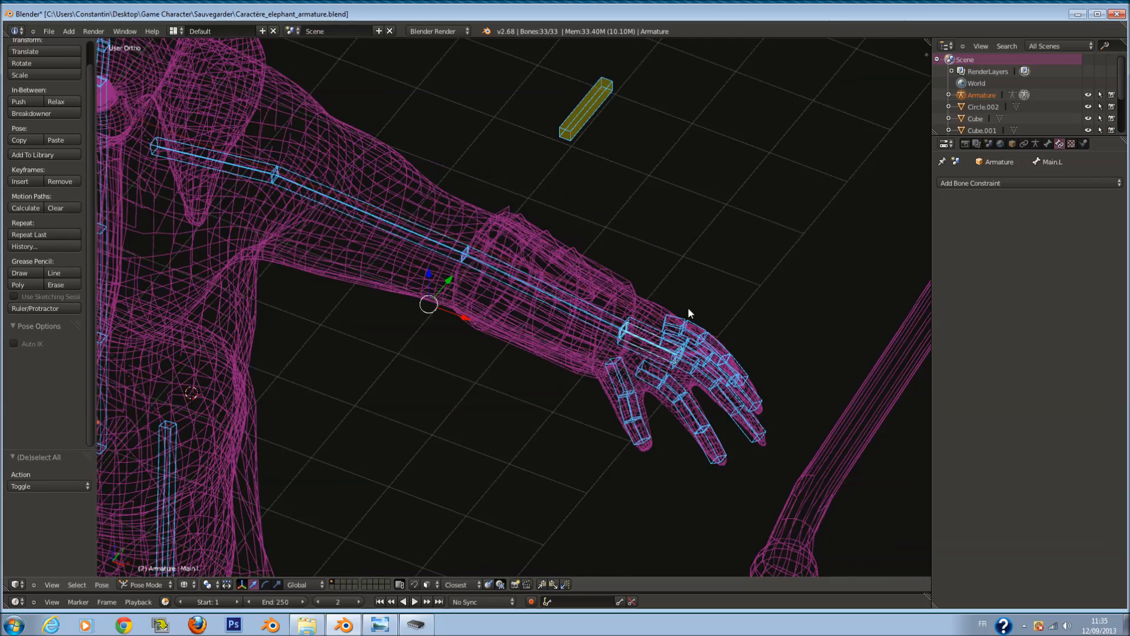
Step: Add an IK constraint to the forearm bone Bras_inférieur.L with MainIK.L as its target bone
key("a")
right_click(655, 320)
scroll(663, 324, "up", 2)
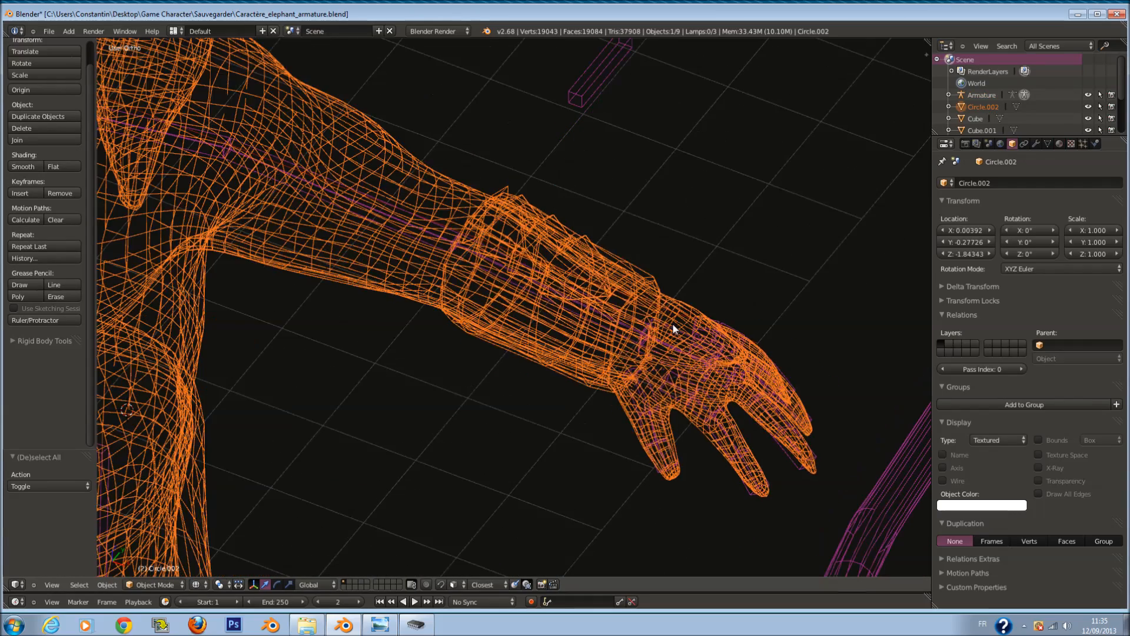
right_click(687, 326)
key("ctrl+Tab")
right_click(603, 305, "shift")
key("shift+i")
left_click(817, 290)
Step: Set the chain length of Bras_inférieur.L's IK constraint to 3
scroll(816, 291, "down", 1)
left_click(1013, 291)
left_click(1012, 290)
left_click(1013, 290)
scroll(587, 316, "down", 2)
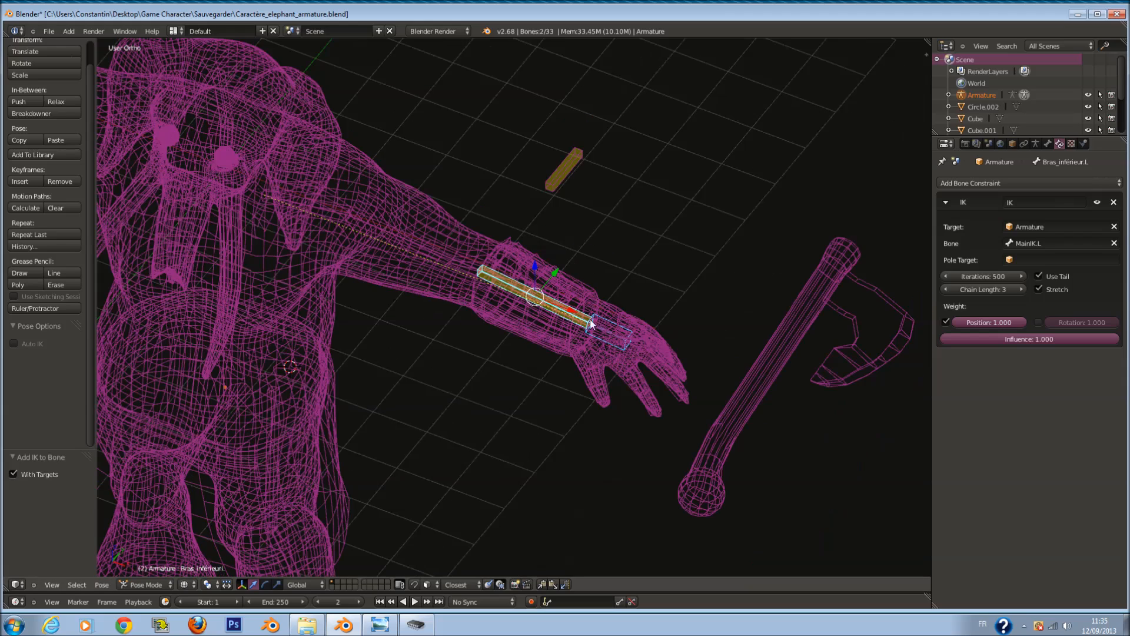
Step: Try rotating Main.L and moving MainIK.L to test the forearm's IK constraint
right_click(600, 320)
key("r")
right_click(607, 347)
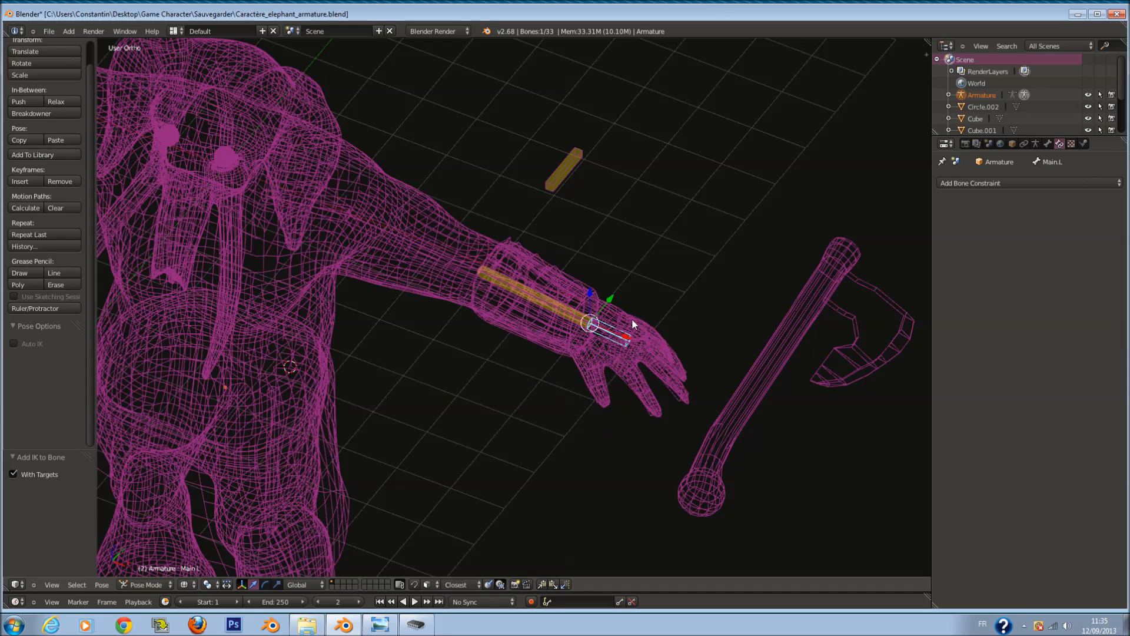
right_click(613, 325)
key("g")
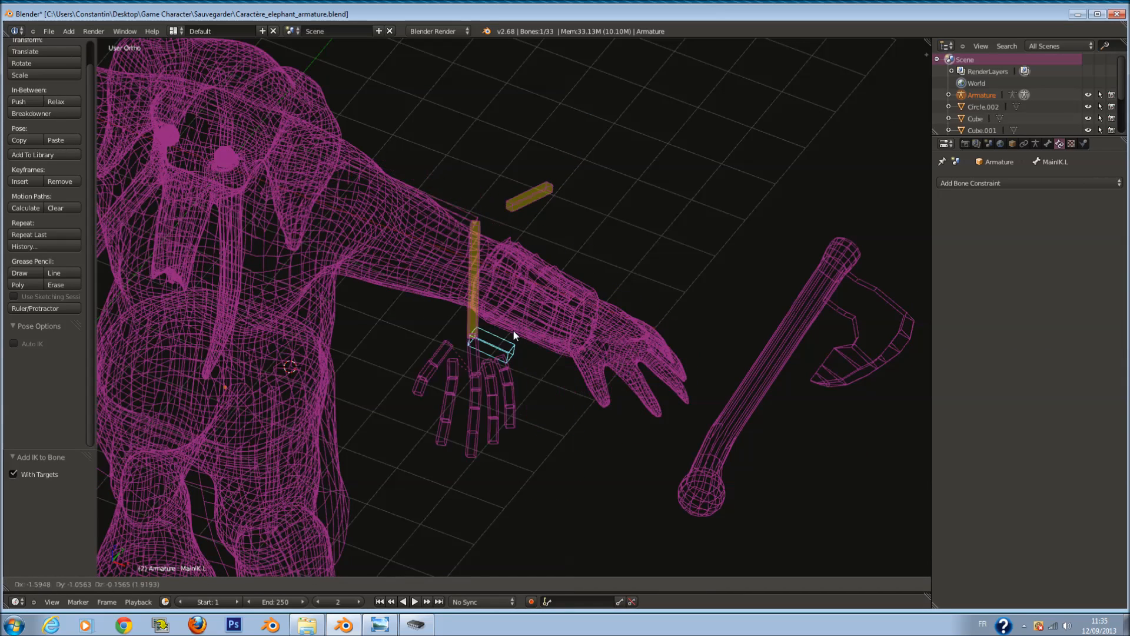
left_click(625, 297)
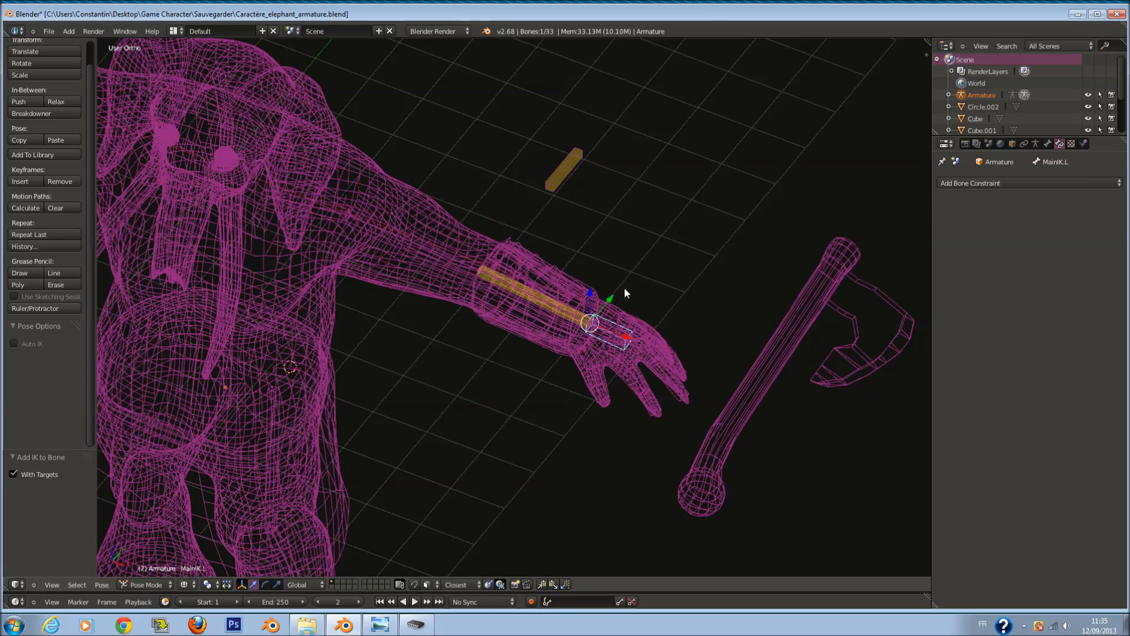
Step: Examine the whole armature in front view with all bones highlighted
key("KP_1")
key("a")
key("a")
scroll(566, 243, "down", 2)
scroll(542, 268, "down", 3, "ctrl")
key("a")
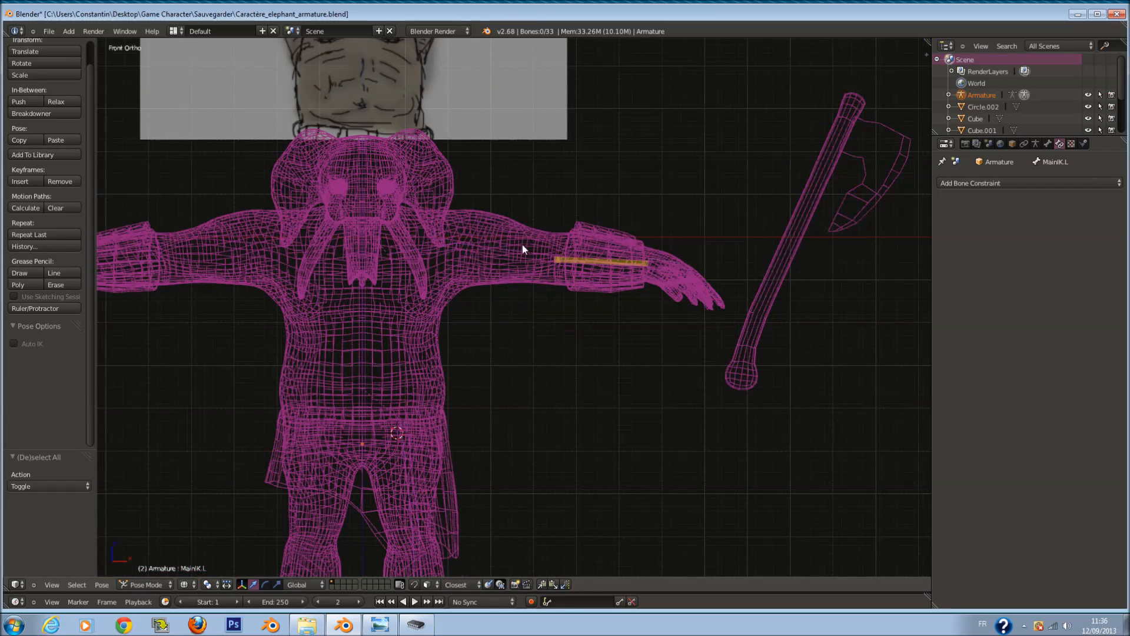
scroll(523, 249, "down", 4, "ctrl")
key("a")
scroll(528, 254, "up", 1)
scroll(502, 263, "down", 3, "ctrl")
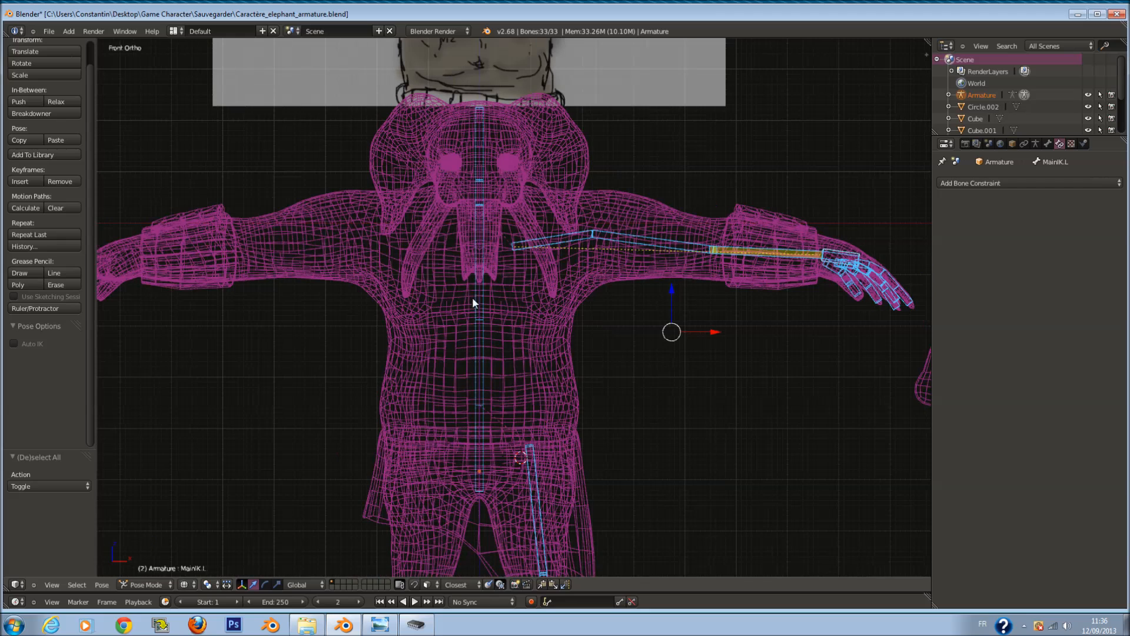
Step: Select the forearm bone Bras_inférieur.L and look through the armature's display, bone group, pose library, ghost and inverse kinematics settings
right_click(481, 343)
right_click(482, 343)
right_click(697, 252)
scroll(789, 242, "up", 1, "ctrl")
right_click(745, 254)
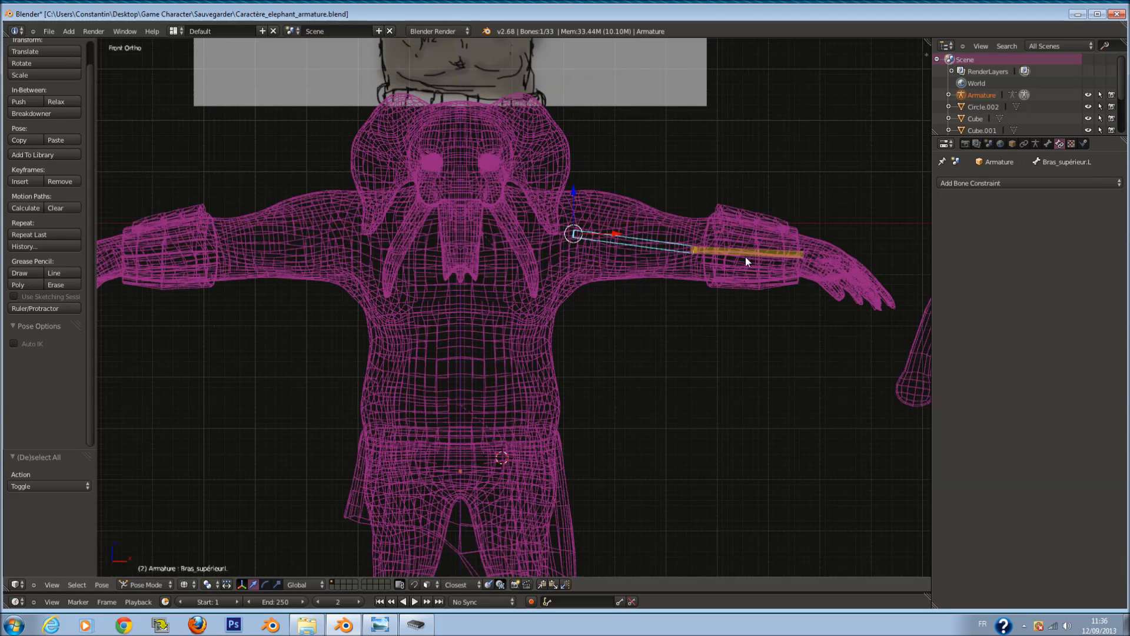
left_click(1036, 143)
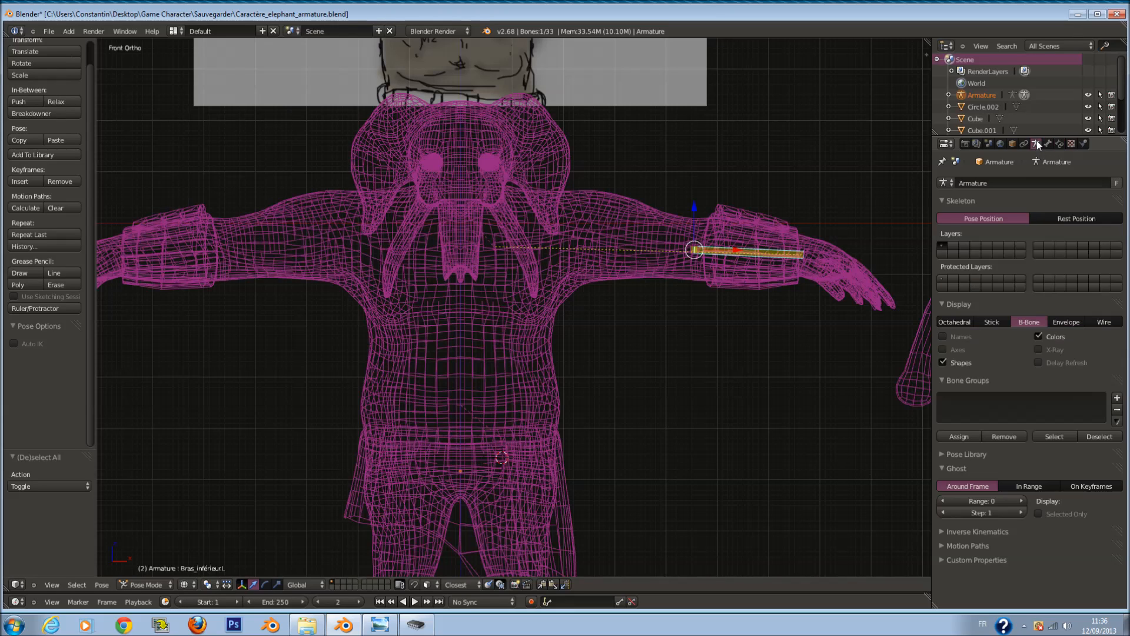
left_click(974, 302)
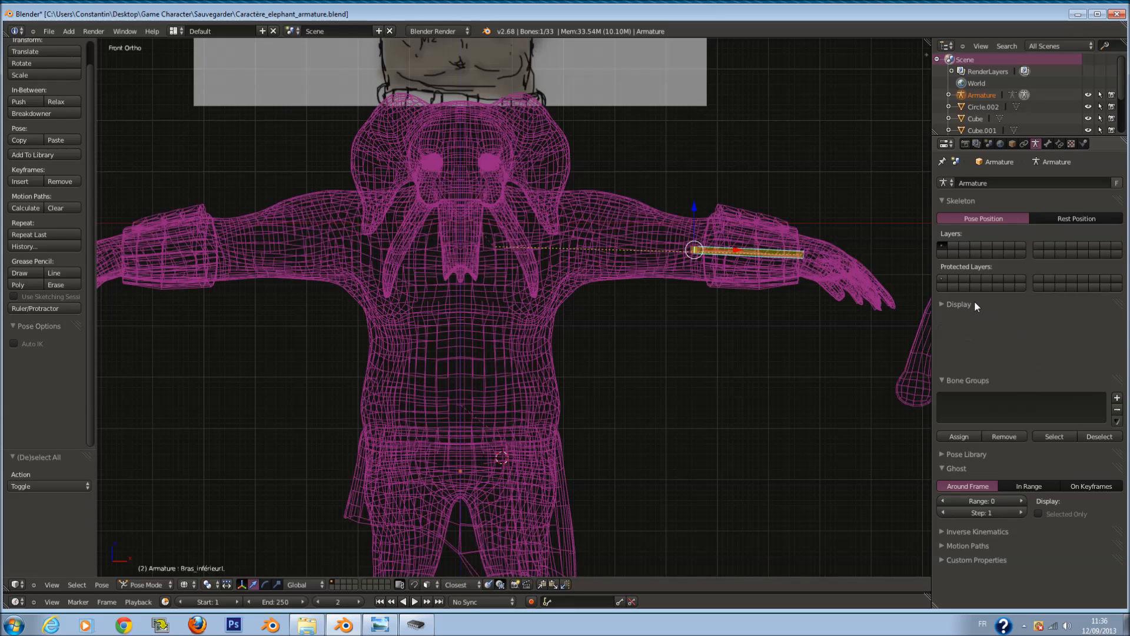
left_click(978, 318)
left_click(984, 333)
left_click(984, 332)
left_click(983, 346)
left_click(992, 374)
left_click(992, 377)
left_click(987, 362)
left_click(984, 335)
left_click(983, 317)
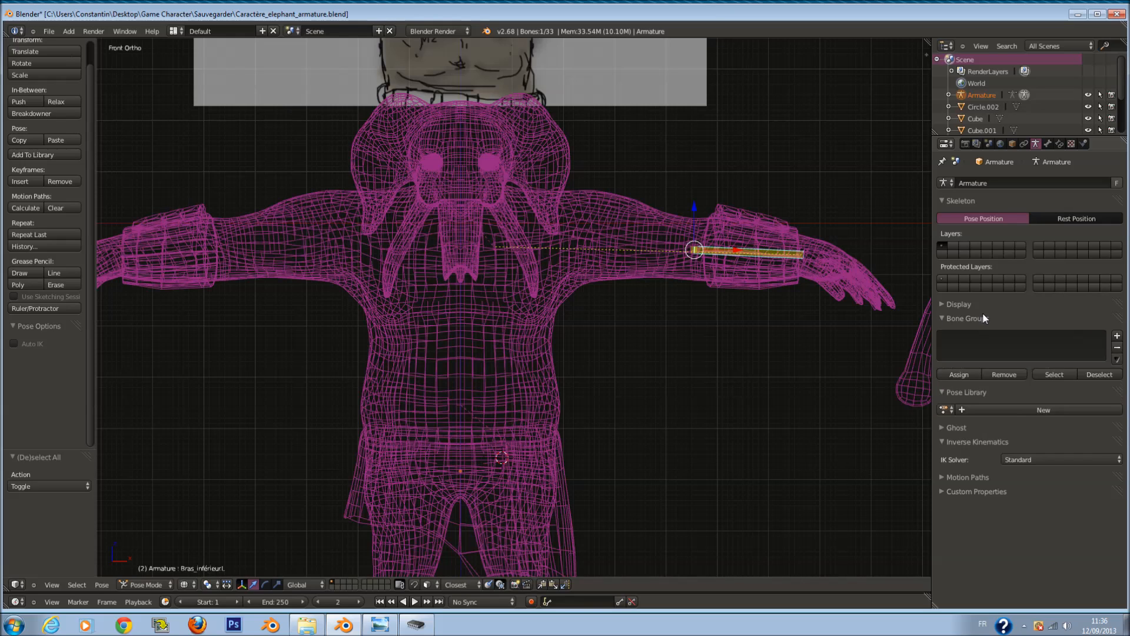
left_click(980, 302)
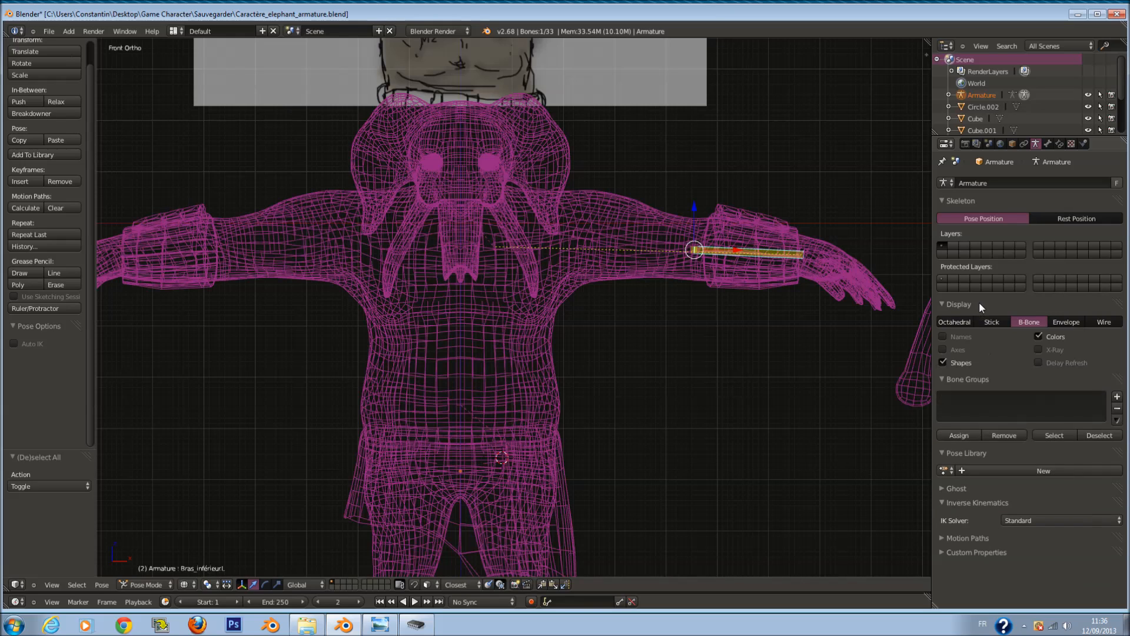
Step: Set the curved bone segments of Bras_inférieur.L to 5
left_click(1048, 144)
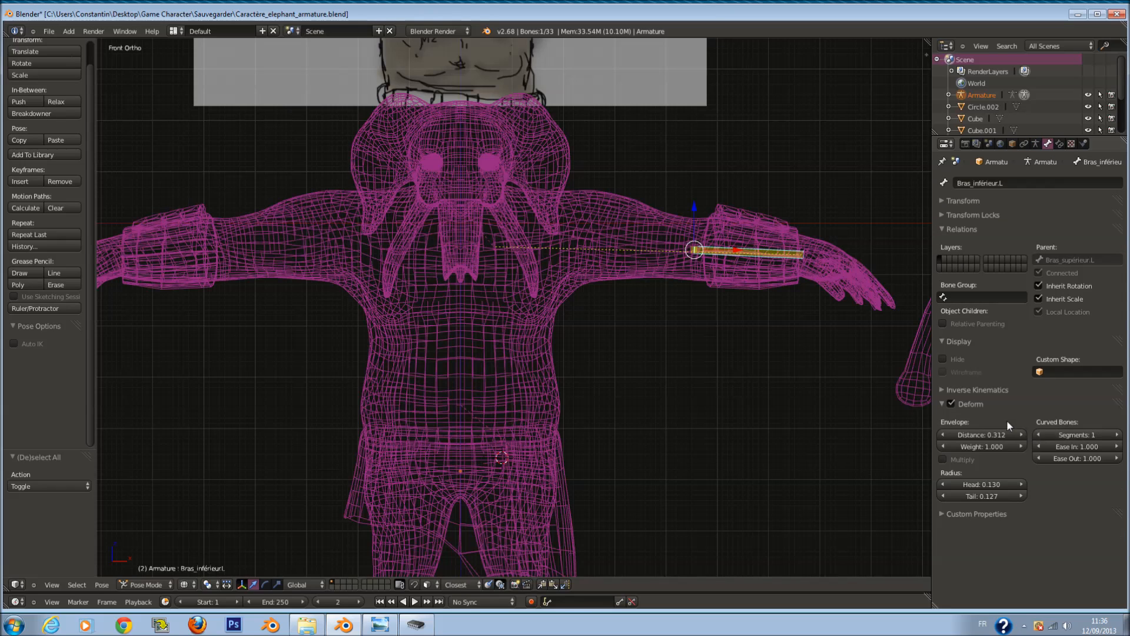
left_click(1117, 446)
left_click(1047, 443)
left_click(1109, 437)
left_click(1109, 437)
left_click(1109, 437)
left_click(1110, 436)
left_click(1110, 436)
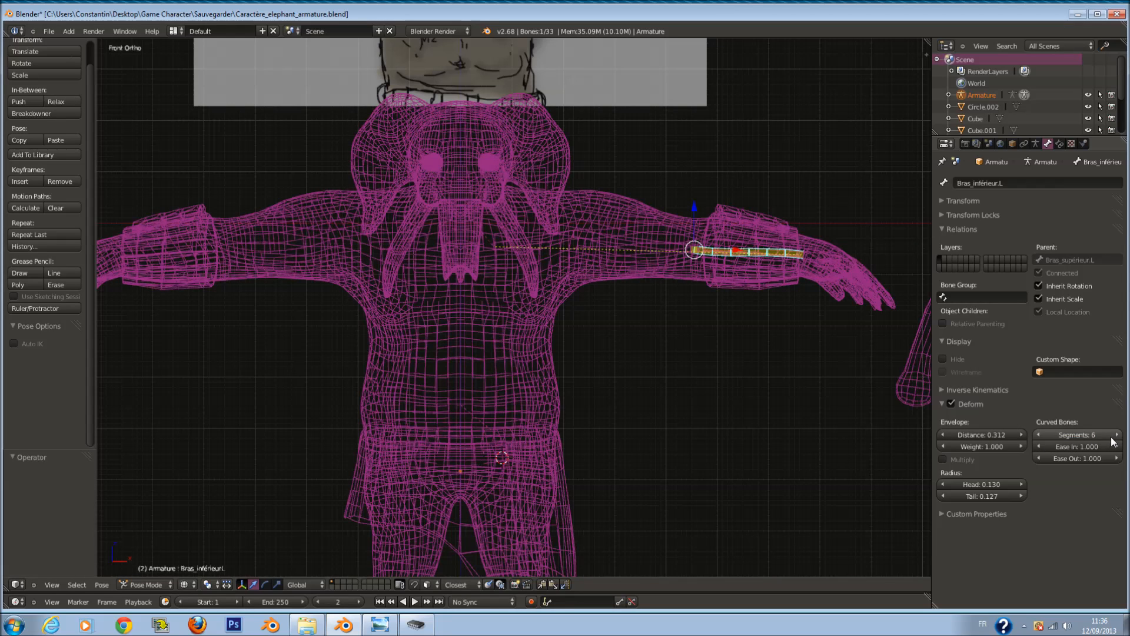
left_click(1038, 434)
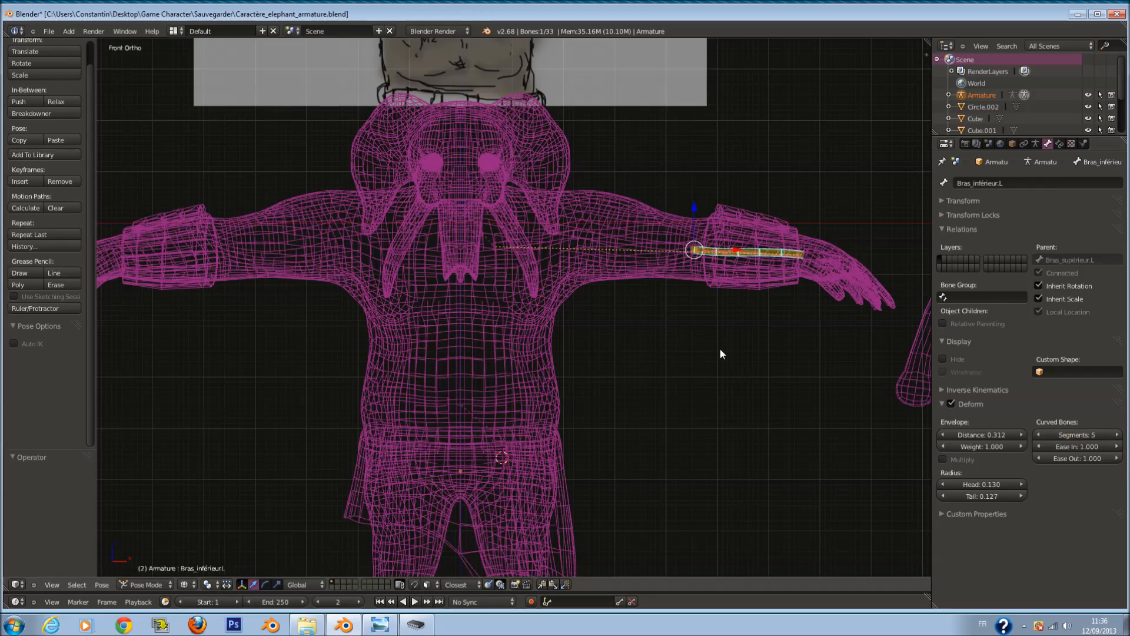
Step: Increase the curved bone segments of the neck bone Coup and save the blend file over the existing one
middle_click_drag(507, 192, 541, 254, "shift")
scroll(544, 211, "up", 1)
key("a")
right_click(461, 241)
right_click(461, 245)
left_click(1059, 144)
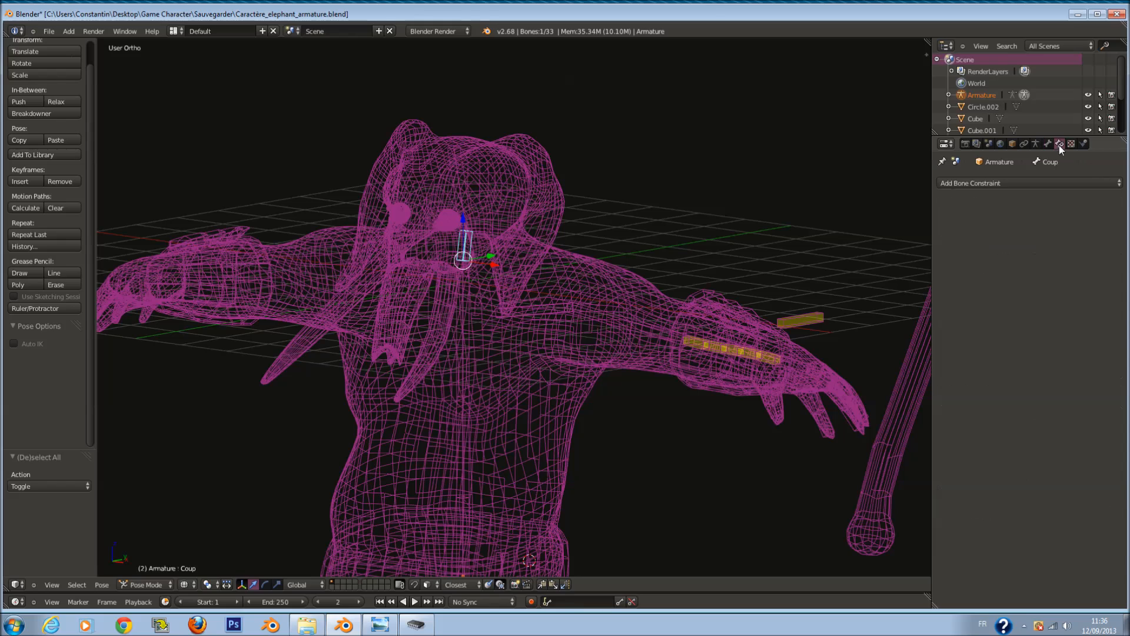
left_click(1047, 144)
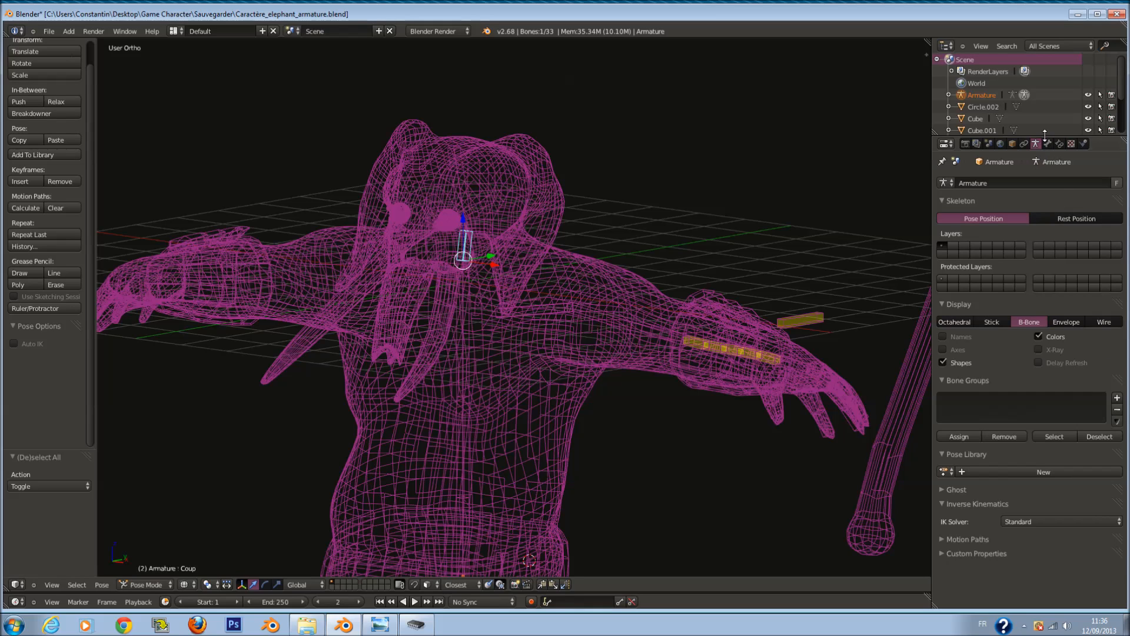
left_click(1116, 435)
left_click(1116, 435)
left_click(1116, 435)
key("ctrl+s")
key("Return")
Step: Set the curved bone segments of the spine bone Colone_vértébrale to 5 and save the blend file over the existing one
middle_click_drag(633, 386, 476, 397)
right_click(477, 397)
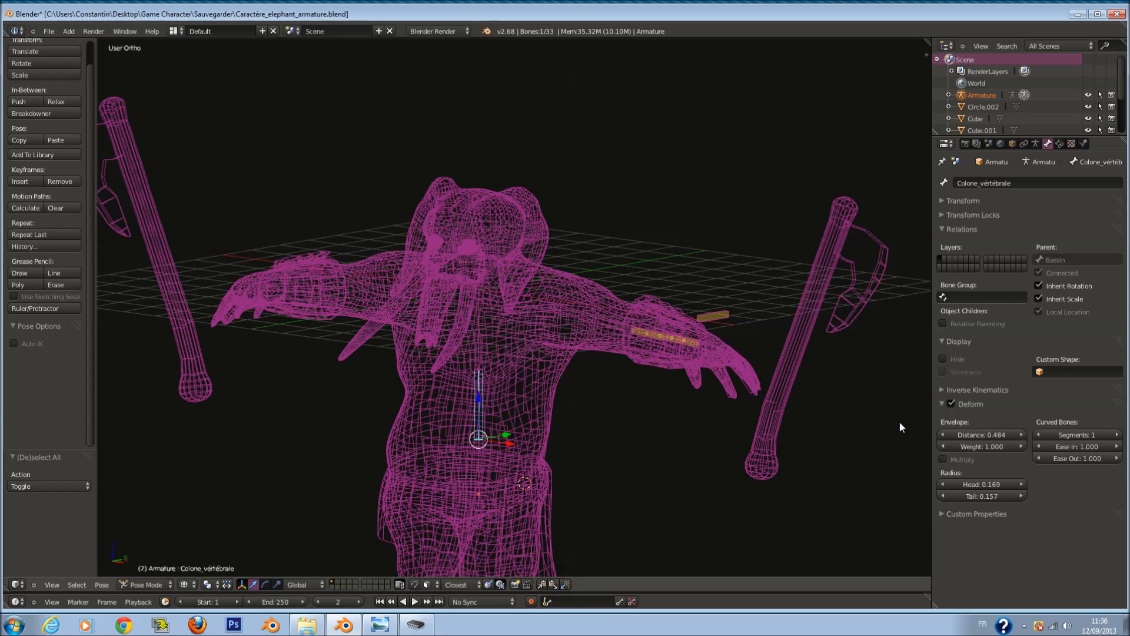
left_click(1115, 435)
left_click(1115, 435)
left_click(1115, 435)
left_click(1115, 436)
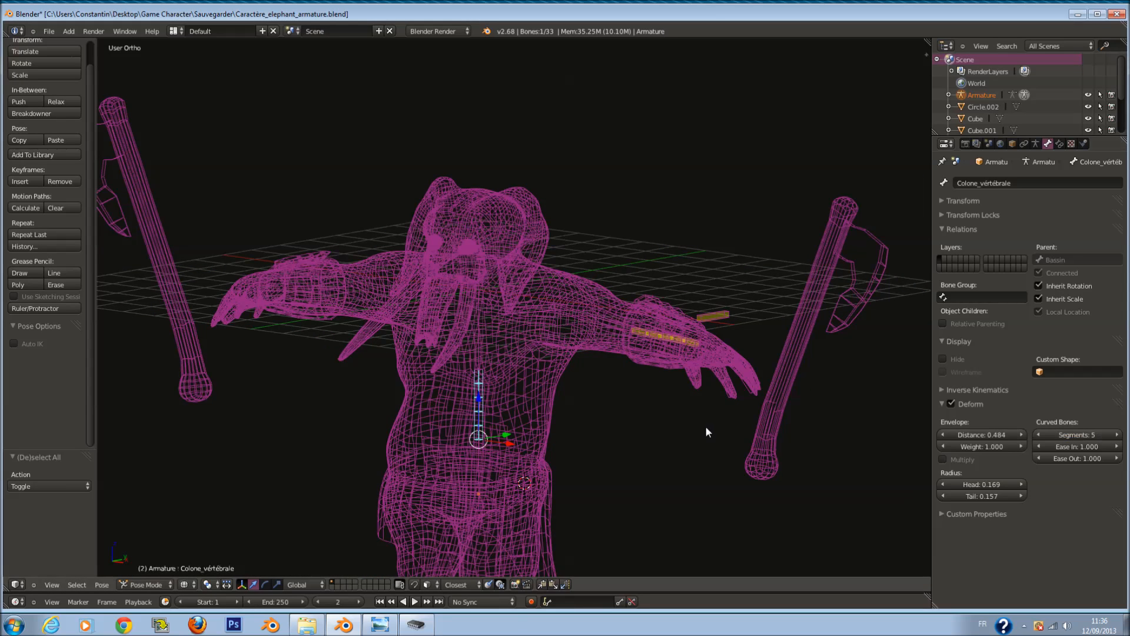
key("ctrl+s")
key("Return")
Step: Examine the complete armature down to the leg bones, toggling the selection of all bones
scroll(582, 429, "down", 3, "shift")
scroll(564, 439, "down", 4, "shift")
scroll(564, 439, "down", 1)
key("a")
key("a")
key("a")
key("a")
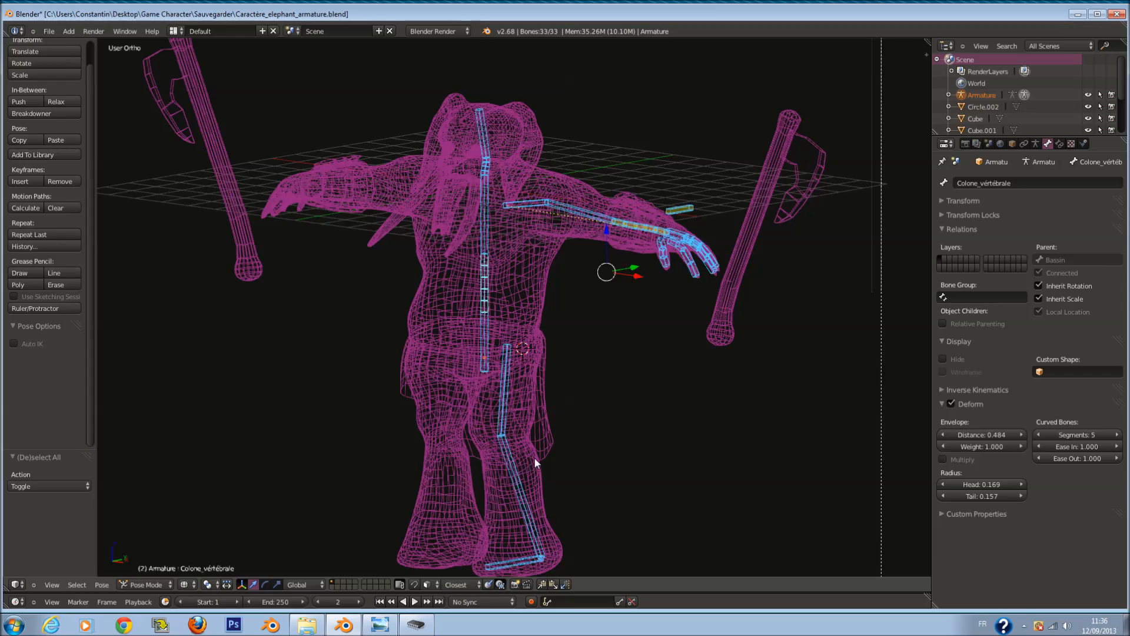
scroll(528, 412, "up", 1)
middle_click_drag(528, 411, 561, 404)
key("KP_1")
scroll(599, 442, "down", 3)
scroll(560, 451, "up", 3)
middle_click_drag(560, 451, 468, 448)
Step: Duplicate the foot bone Pied.L in place and clear the copy's parent
right_click(493, 525)
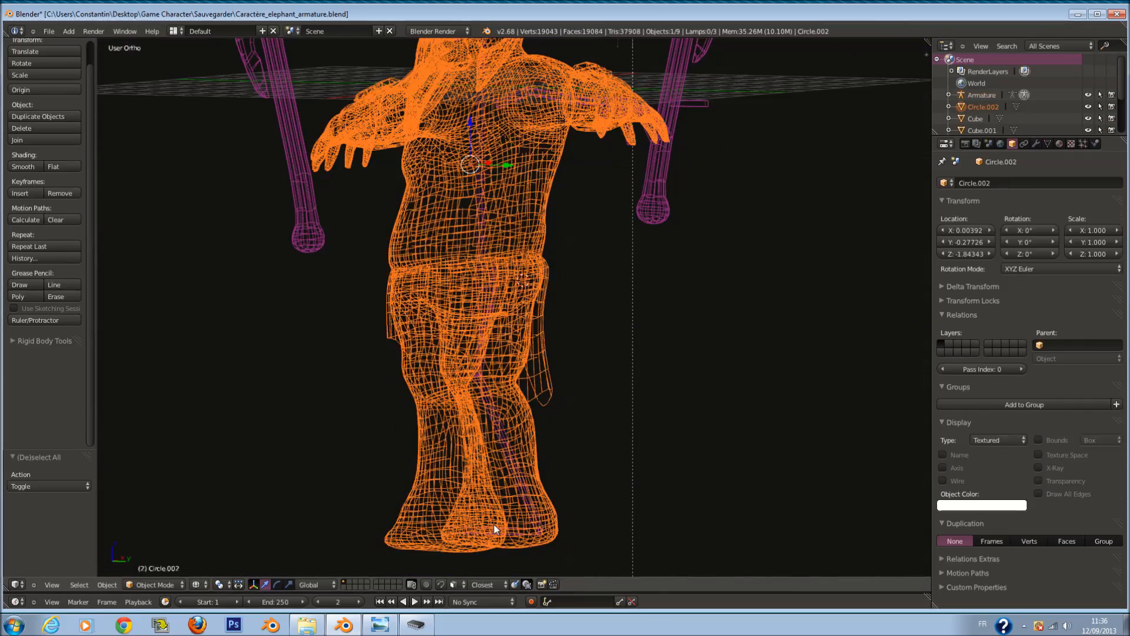
right_click(497, 528)
key("KP_3")
scroll(515, 287, "down", 1)
scroll(516, 290, "down", 1, "shift")
scroll(533, 303, "down", 3, "ctrl")
scroll(588, 279, "down", 5, "shift")
scroll(583, 353, "up", 2)
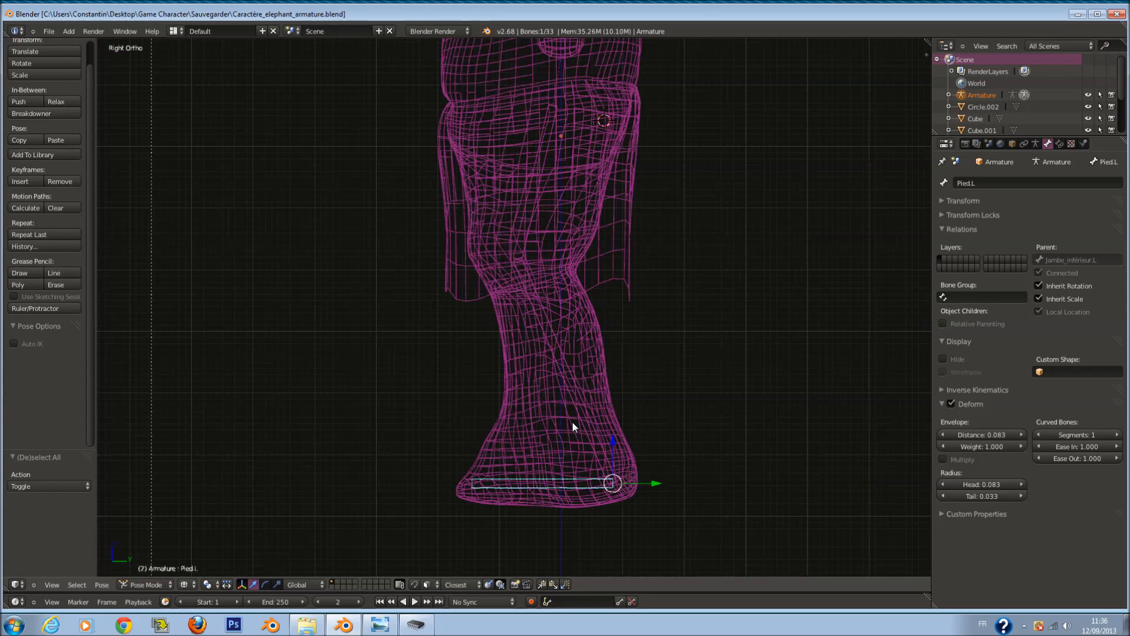
key("Tab")
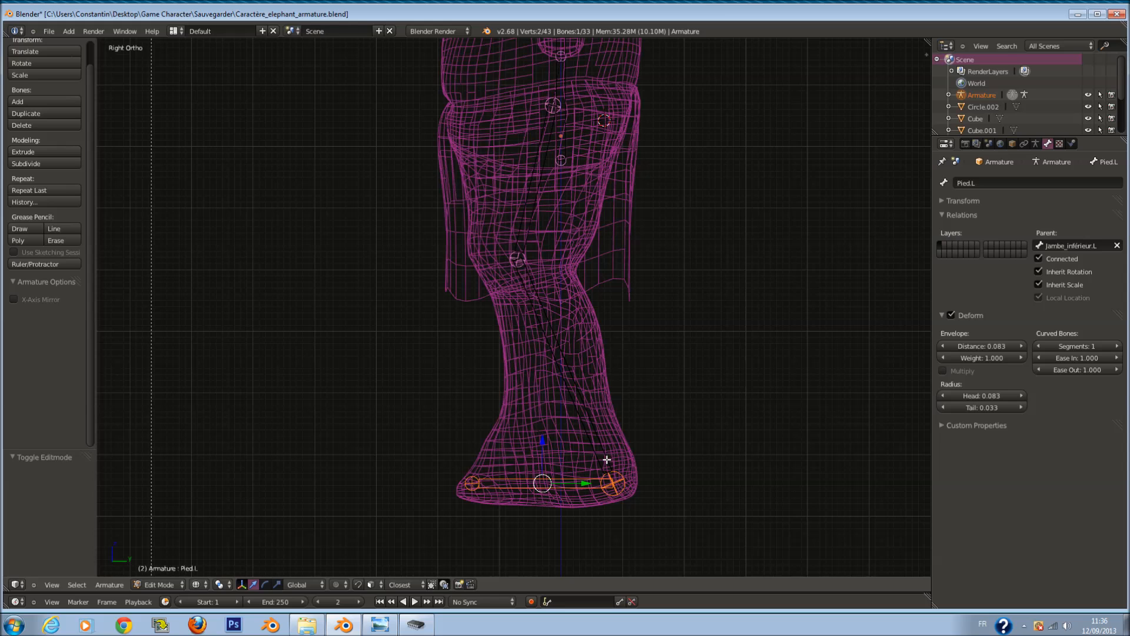
key("shift+d")
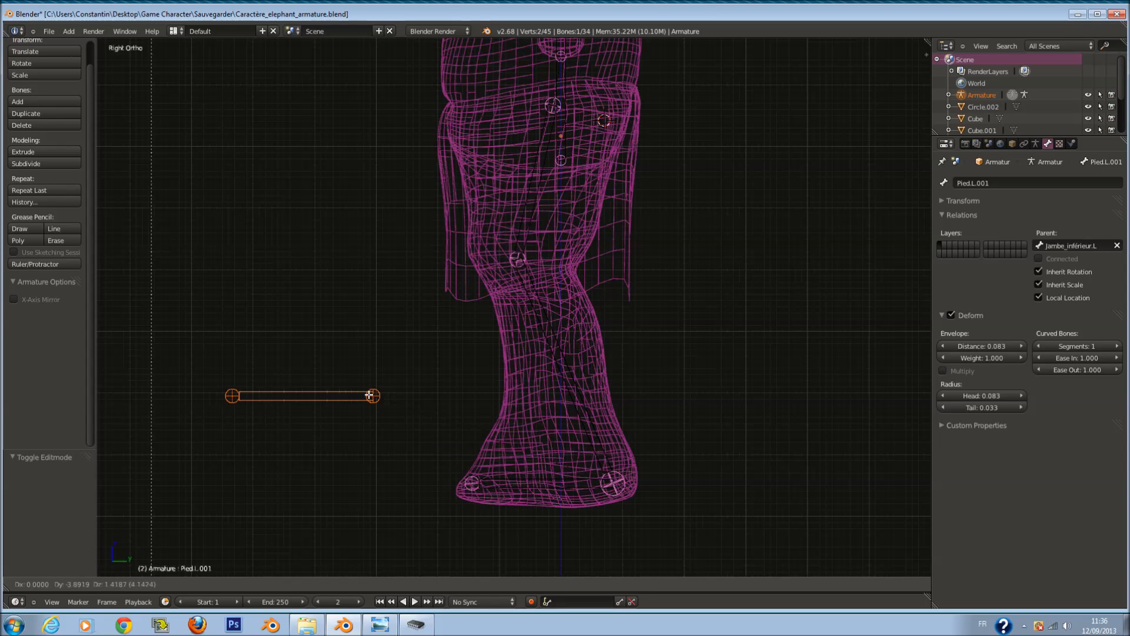
key("Escape")
key("alt+p")
left_click(662, 461)
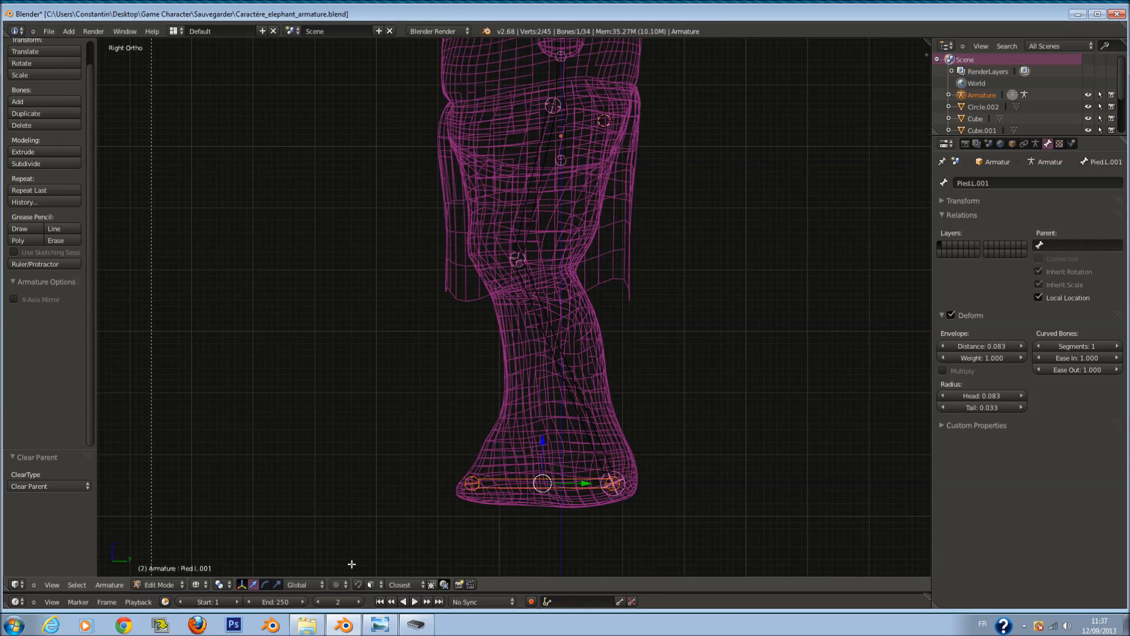
Step: Scale the duplicated foot bone Pied.L.001 by about 1.854 in Pose Mode and lower it vertically to the sole
left_click(110, 585)
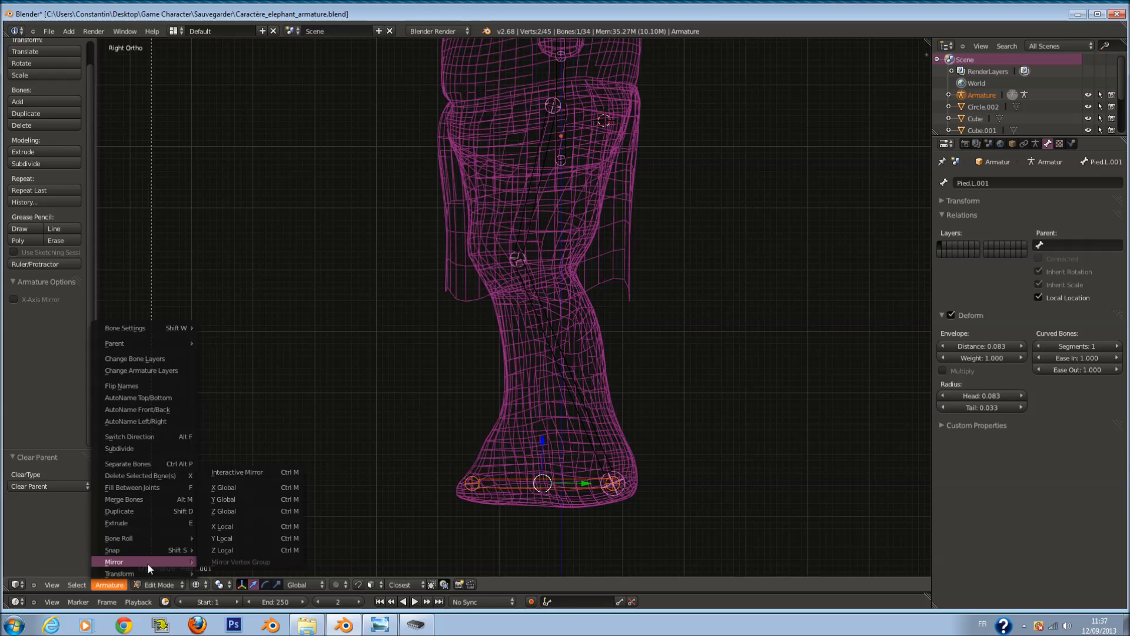
key("ctrl+Tab")
left_click(101, 585)
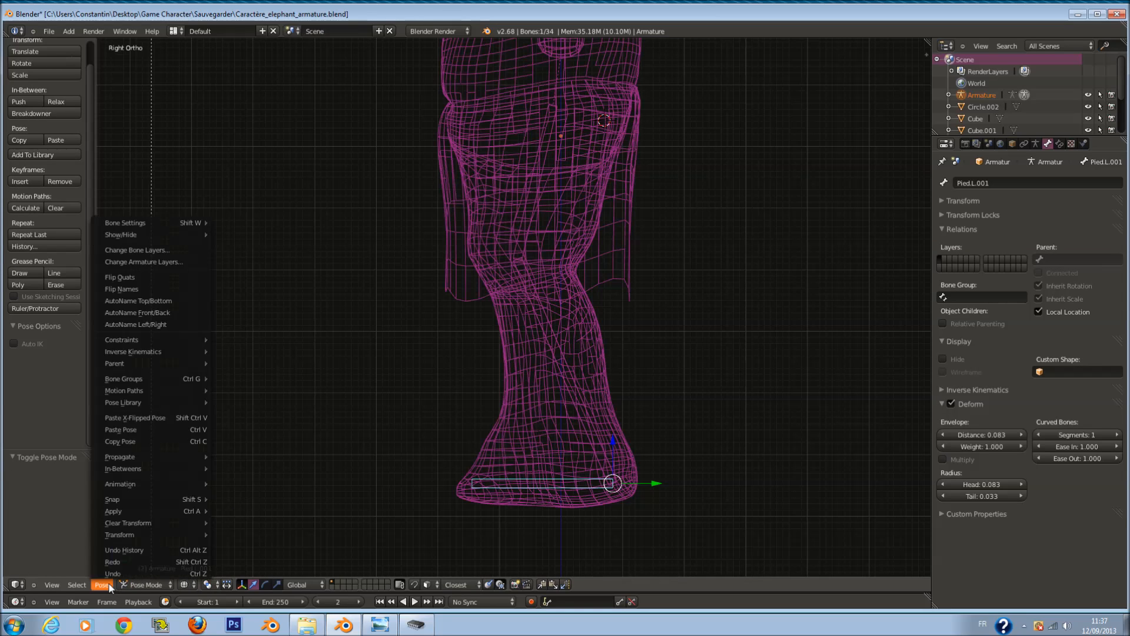
mouse_move(174, 514)
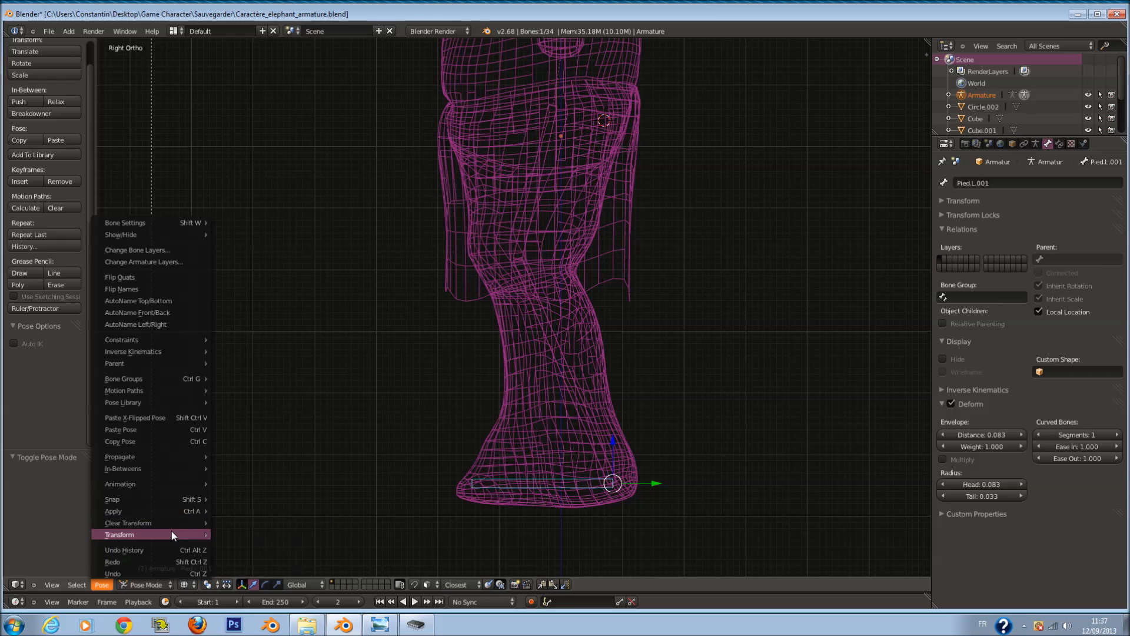
left_click(278, 535)
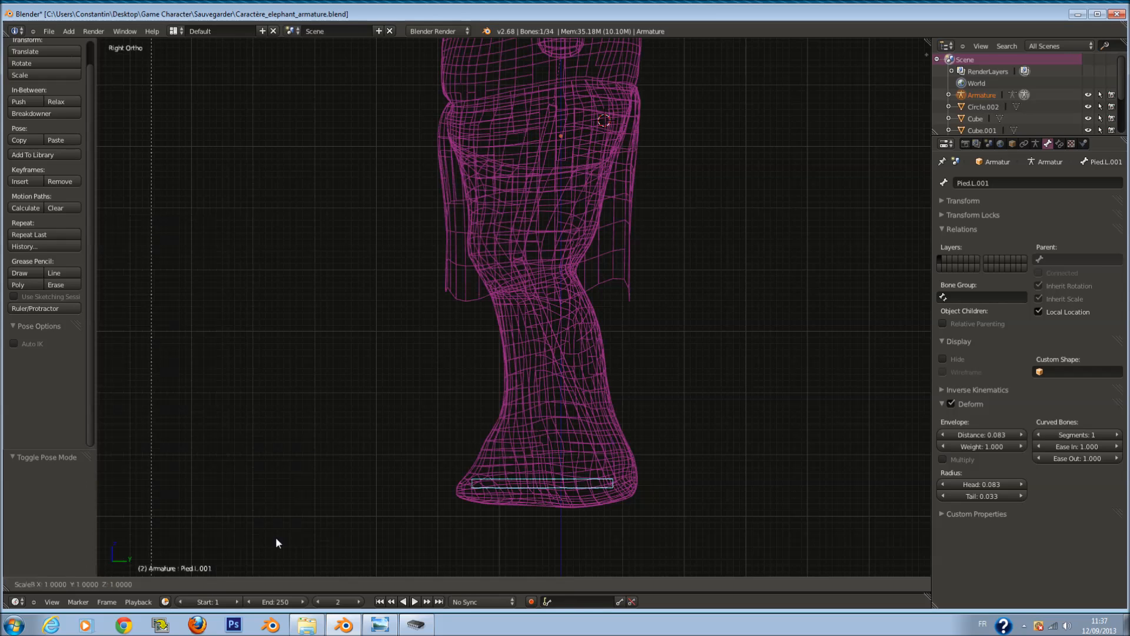
left_click(2, 418)
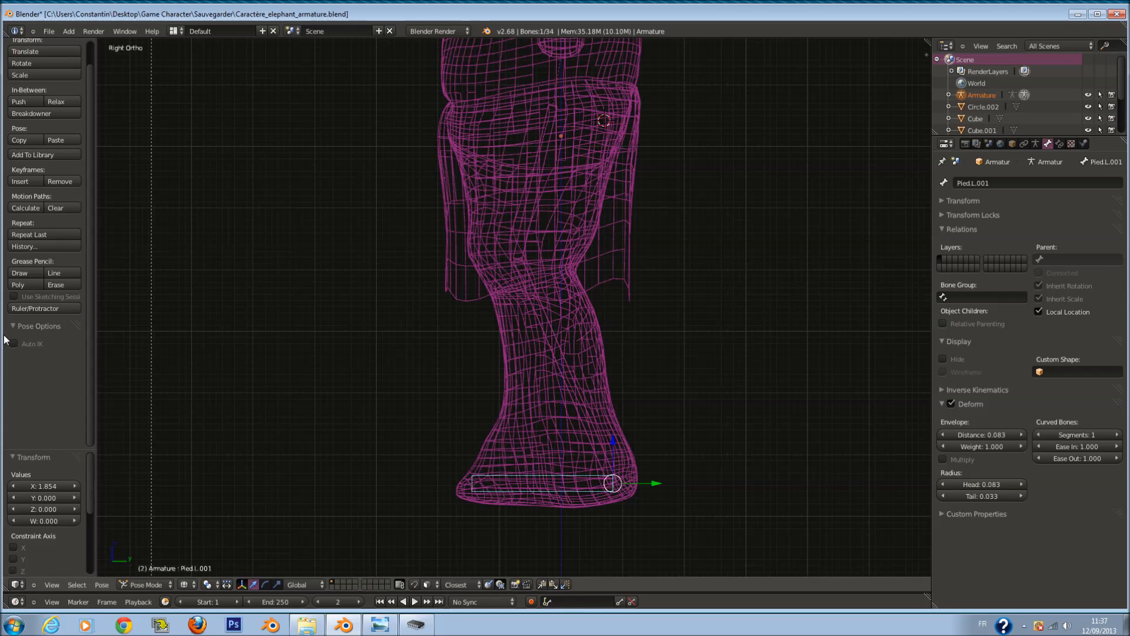
scroll(600, 426, "down", 1)
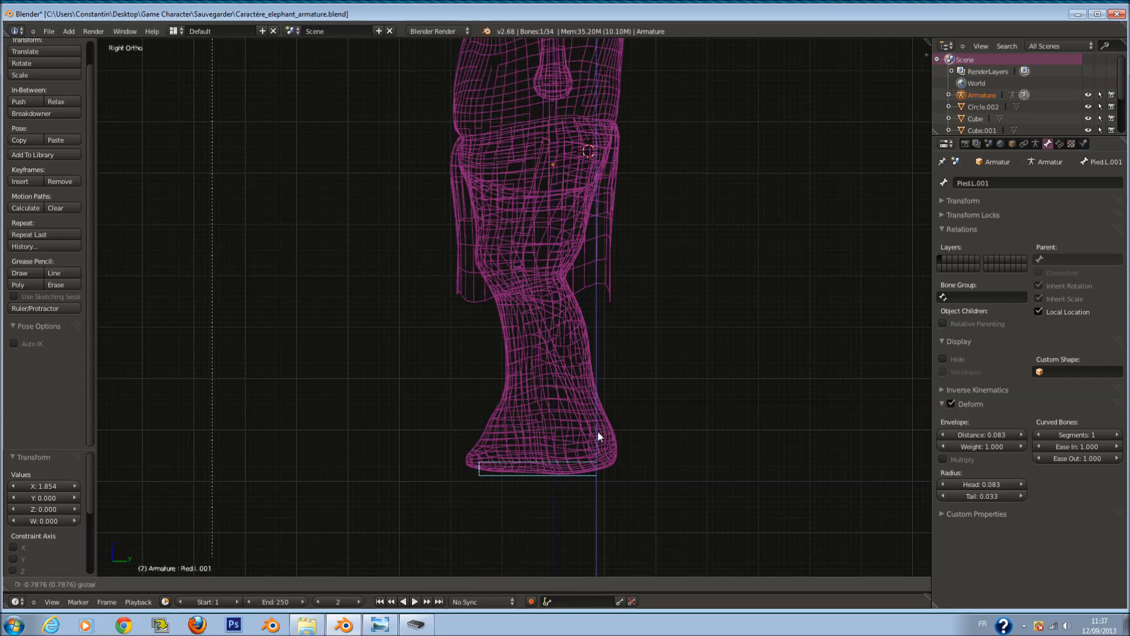
Step: Try adding an IK constraint to the foot bone Pied.L, with the enlarged copy Pied.L.001 as its target
key("Tab")
key("a")
key("a")
scroll(579, 466, "up", 2)
key("Tab")
key("Tab")
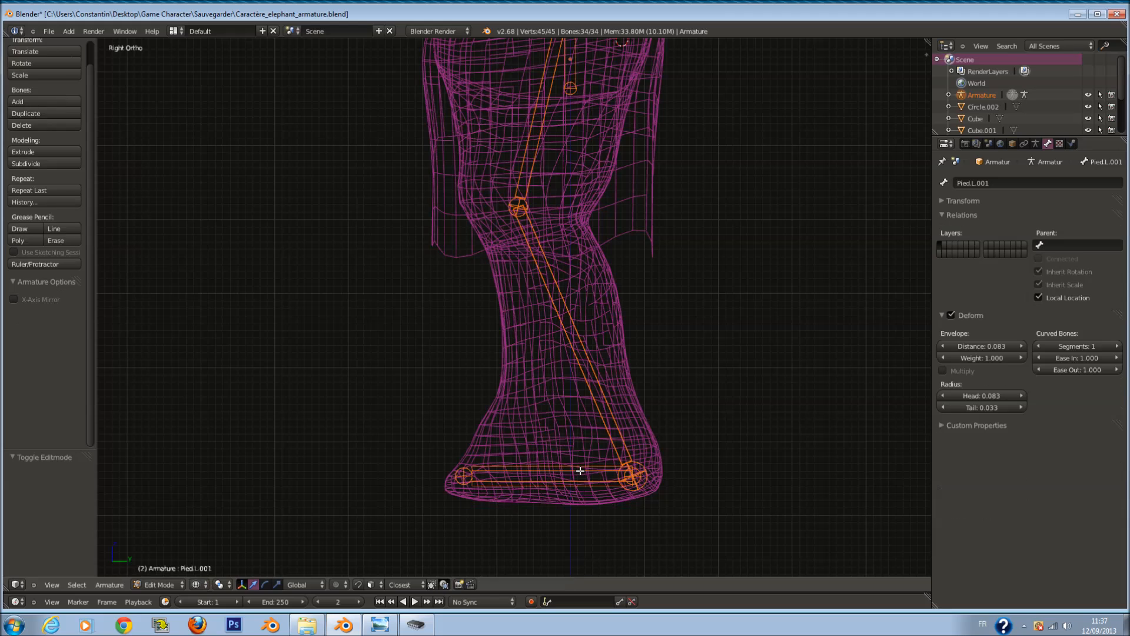
key("a")
right_click(585, 475)
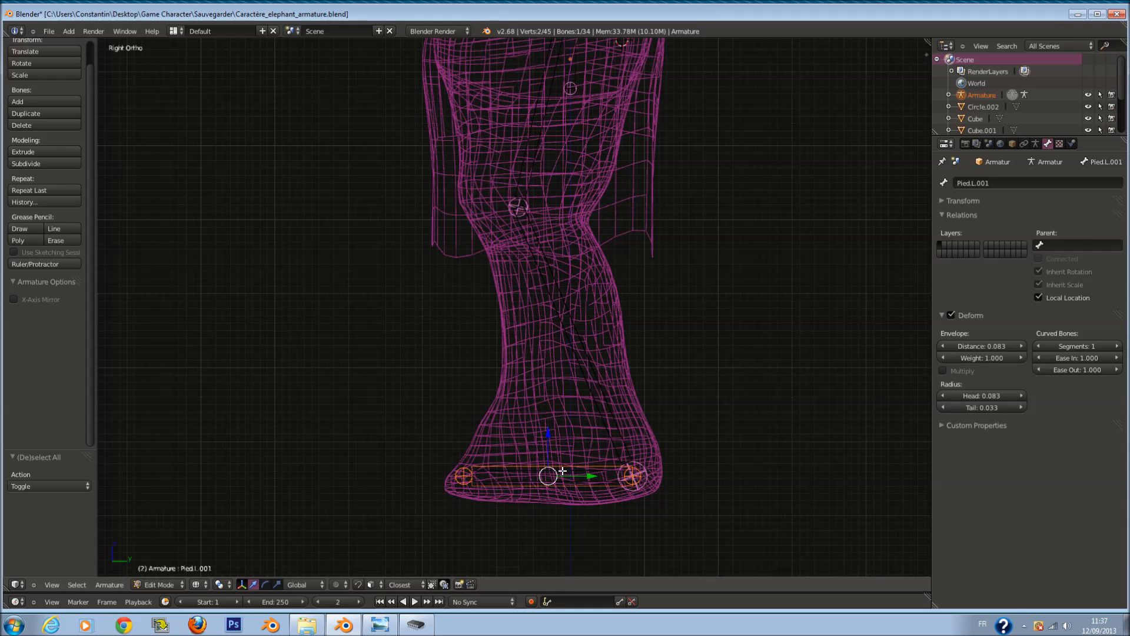
key("ctrl+Tab")
right_click(557, 475, "shift")
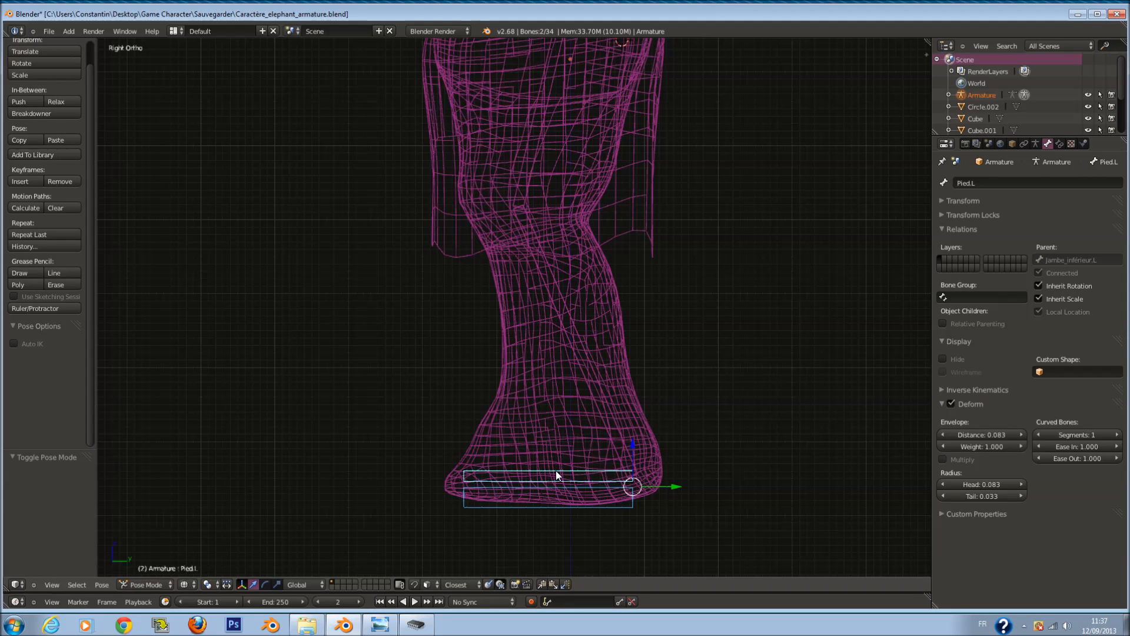
key("ctrl+i")
key("ctrl+z")
key("shift+i")
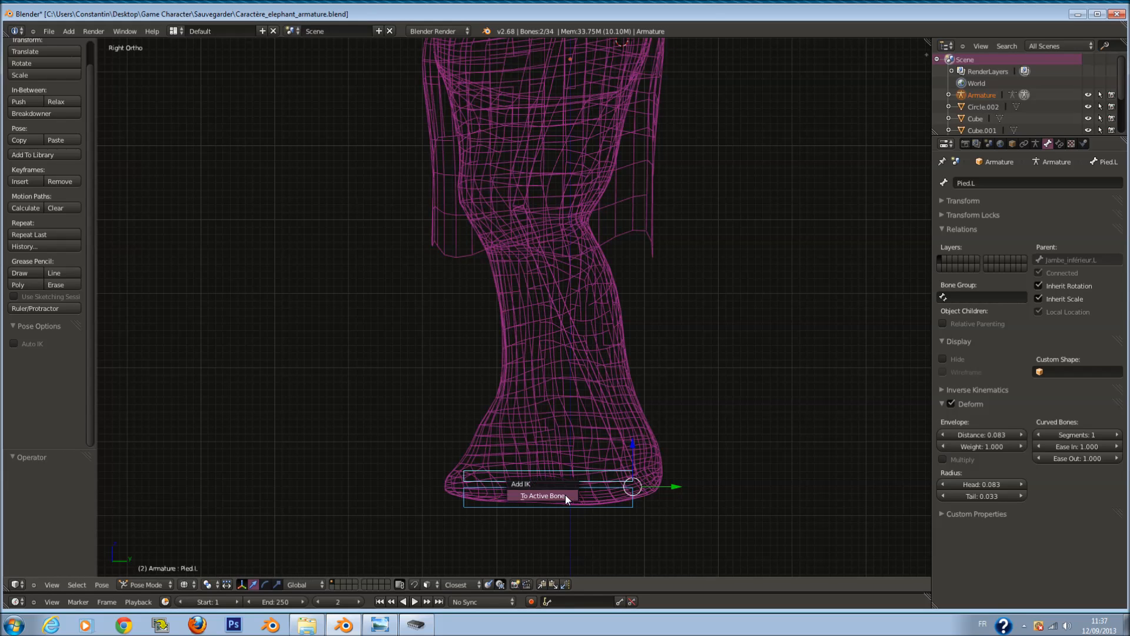
left_click(565, 494)
Step: Test moving the enlarged foot bone copy and rename it PiedIK.L
right_click(567, 474)
key("g")
right_click(461, 482)
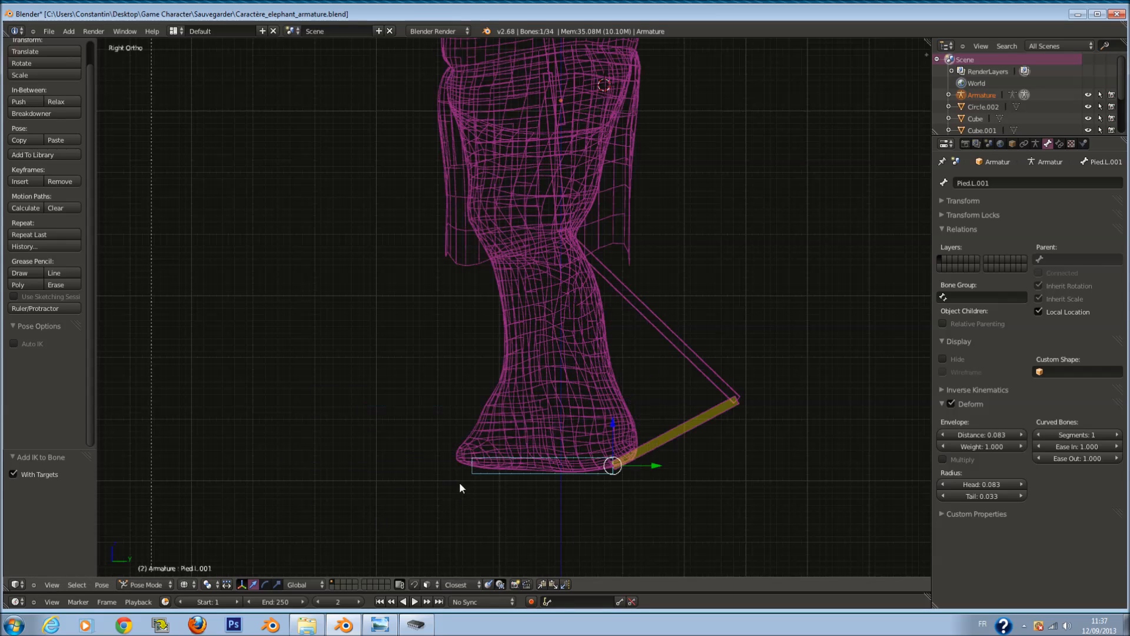
left_click(1059, 144)
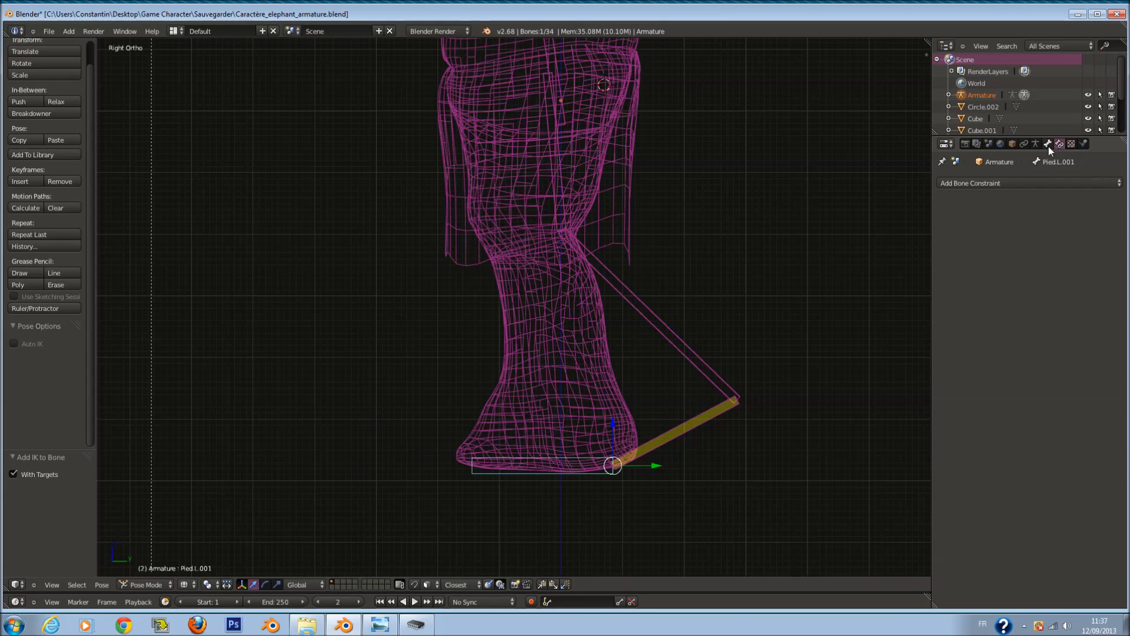
left_click(1048, 144)
left_click(1004, 183)
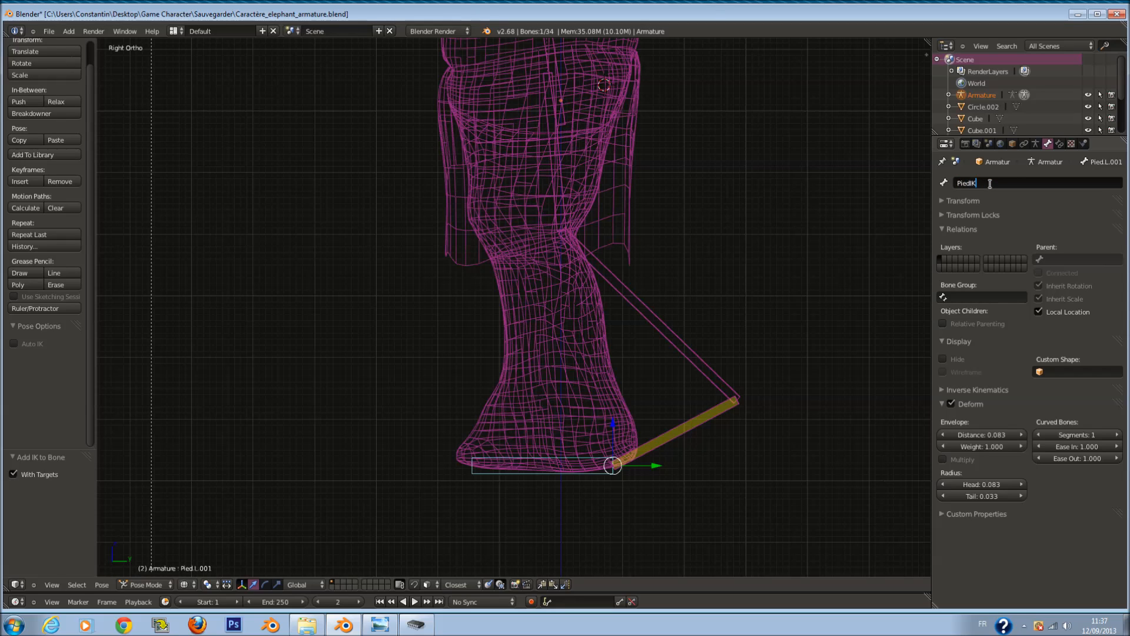
type("PiedIK.L")
key("Return")
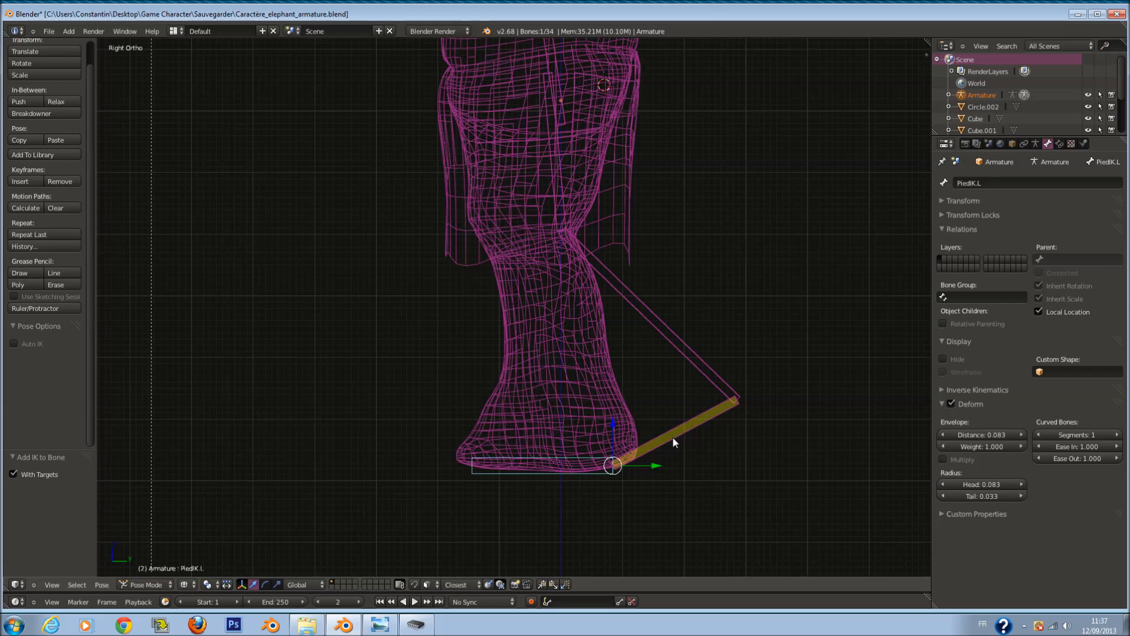
Step: Set the IK chain length of Pied.L to 3 and delete that IK constraint
right_click(673, 436)
left_click(1060, 144)
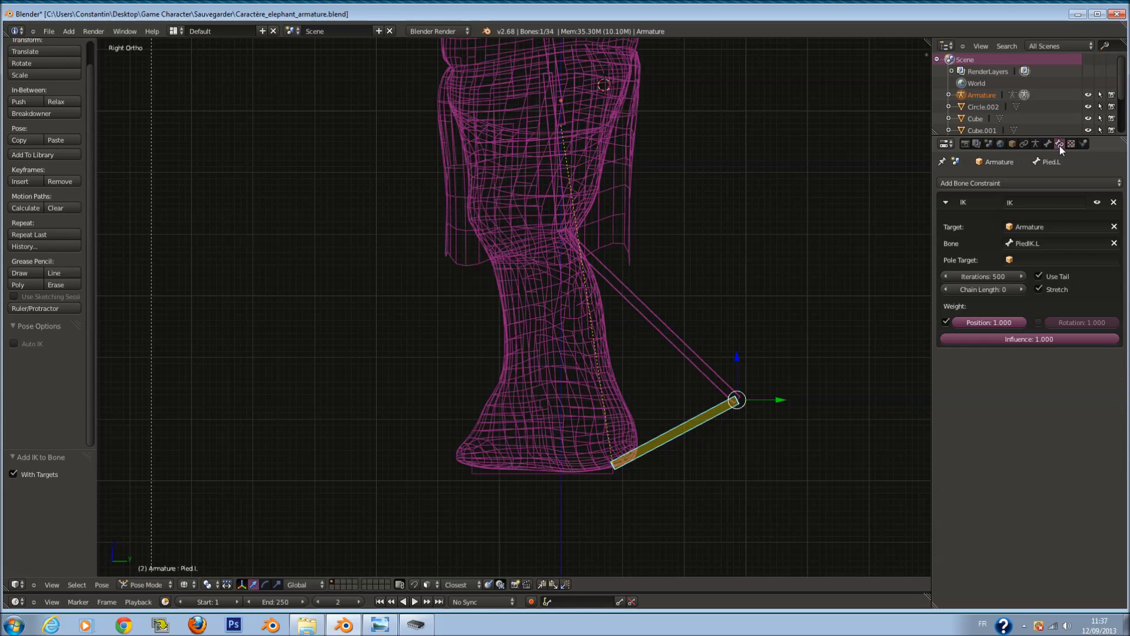
left_click(1022, 286)
left_click(1023, 286)
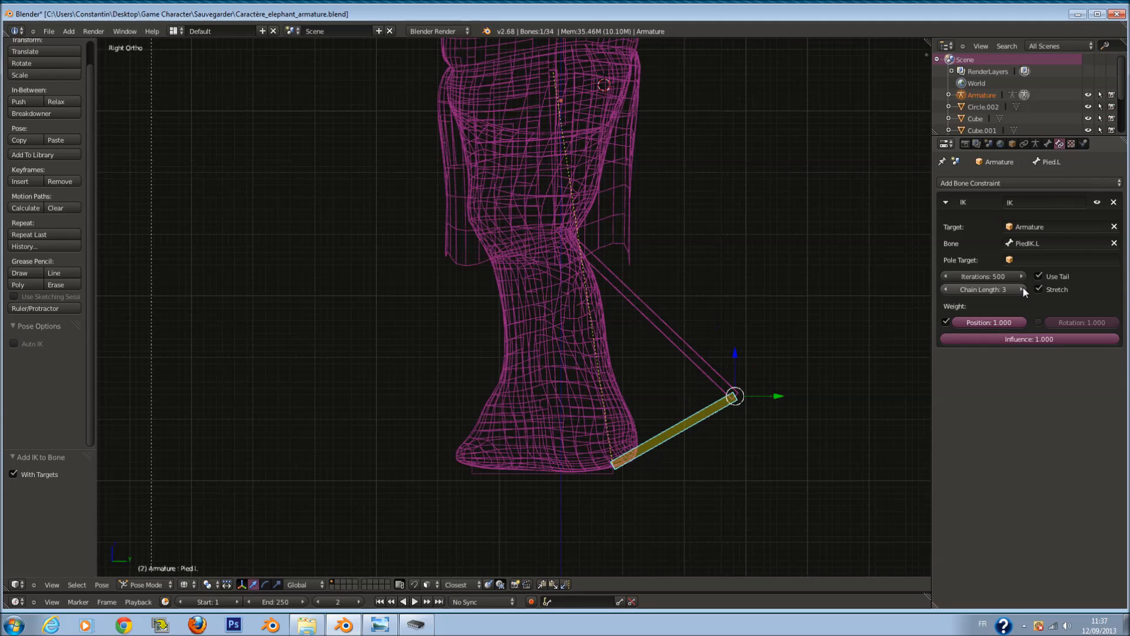
left_click(1114, 202)
Step: Add an IK constraint to the lower leg bone Jambe_inférieur.L targeting PiedIK.L, with a chain length of 3
right_click(606, 458)
right_click(606, 406, "shift")
right_click(613, 466)
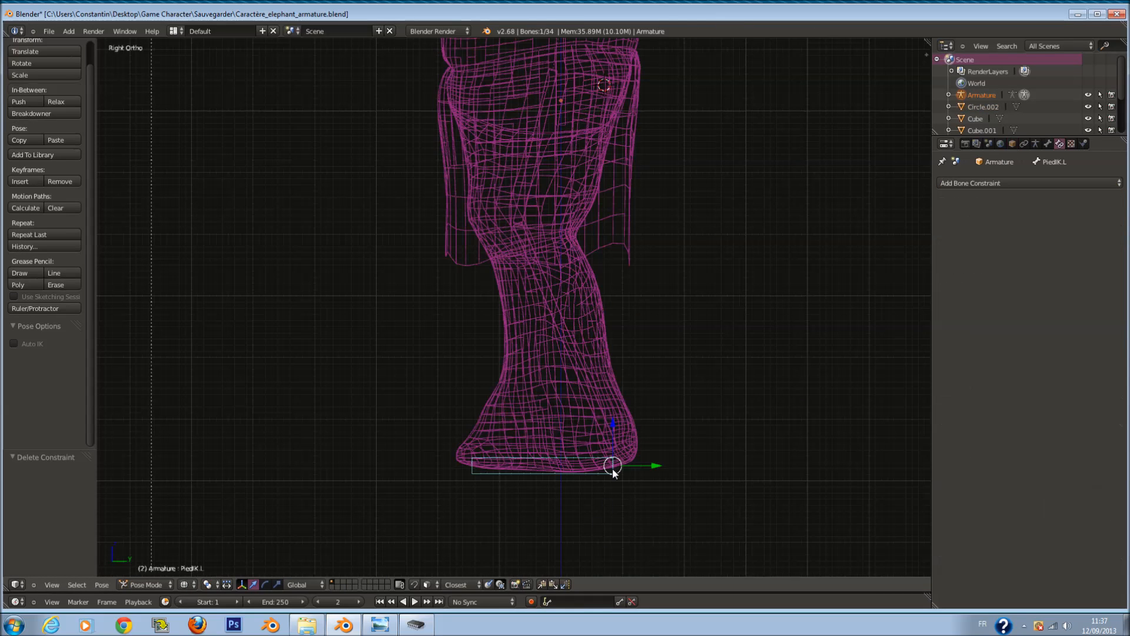
right_click(588, 390)
key("shift+i")
left_click(588, 393)
left_click(1023, 290)
left_click(1022, 289)
left_click(1022, 289)
Step: Test the leg's IK by moving the PiedIK.L bone in side and perspective views, cancelling each move
right_click(560, 468)
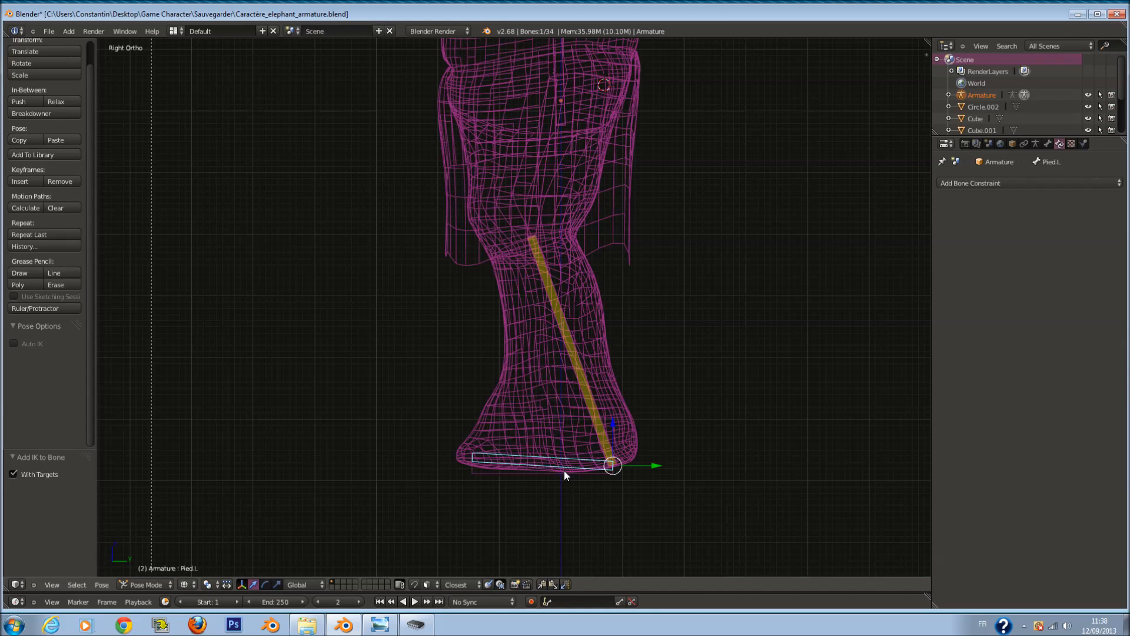
key("g")
right_click(580, 426)
scroll(584, 428, "down", 4)
key("g")
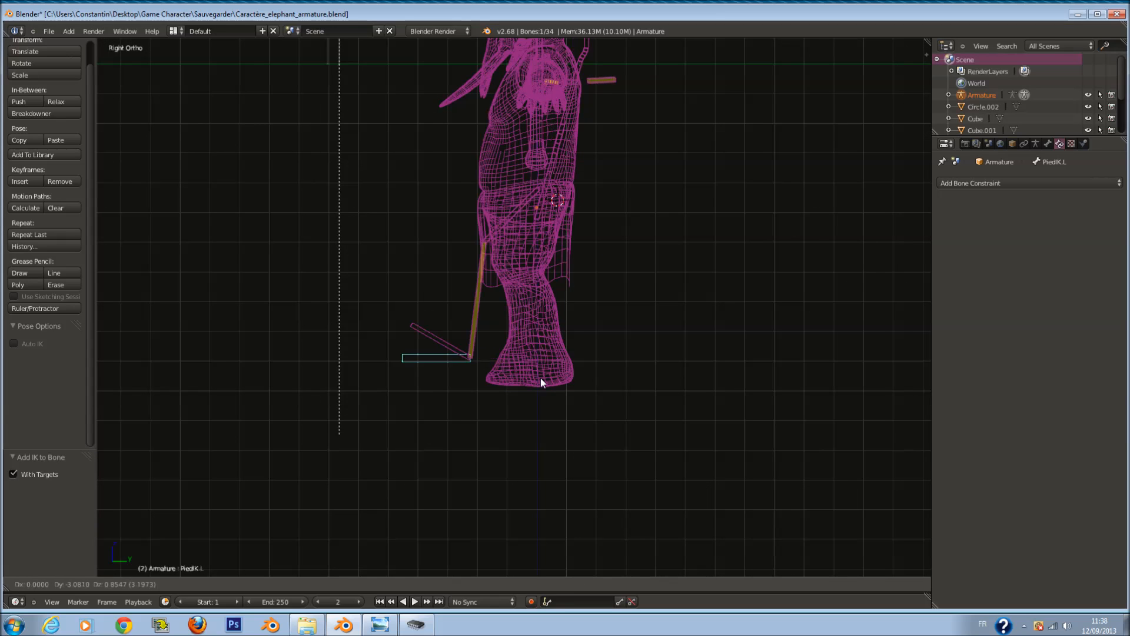
right_click(606, 383)
middle_click_drag(604, 384, 743, 422)
key("g")
right_click(721, 413)
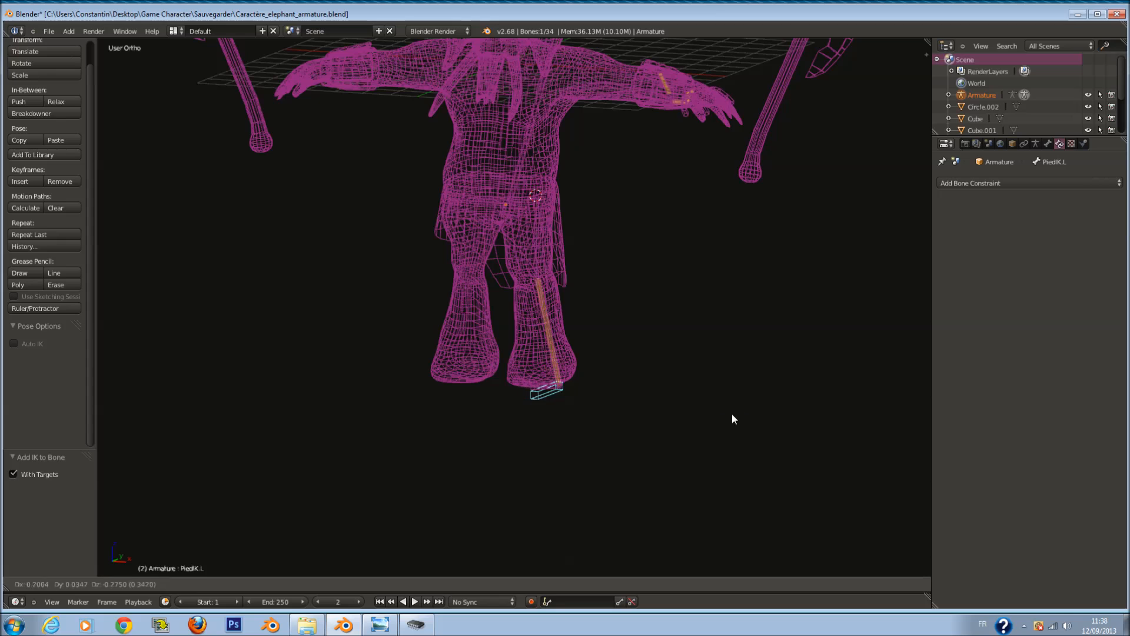
Step: Set the IK chain length of Jambe_inférieur.L to 2 and test the leg by moving PiedIK.L
scroll(641, 358, "up", 4)
right_click(582, 367)
scroll(767, 329, "down", 1)
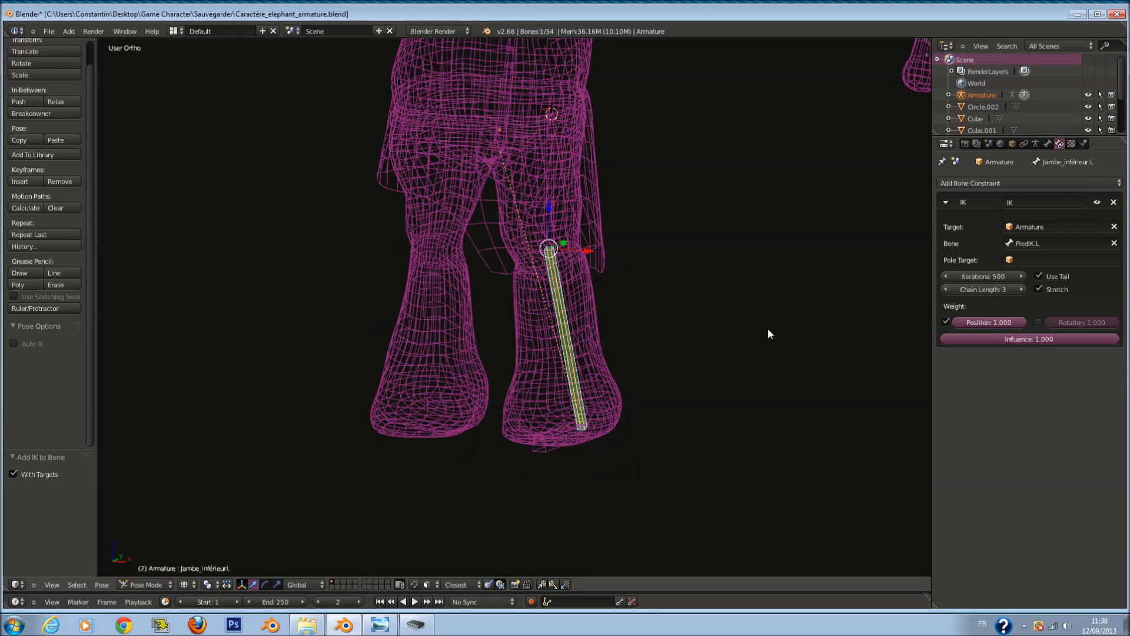
scroll(767, 329, "up", 3, "shift")
left_click(944, 290)
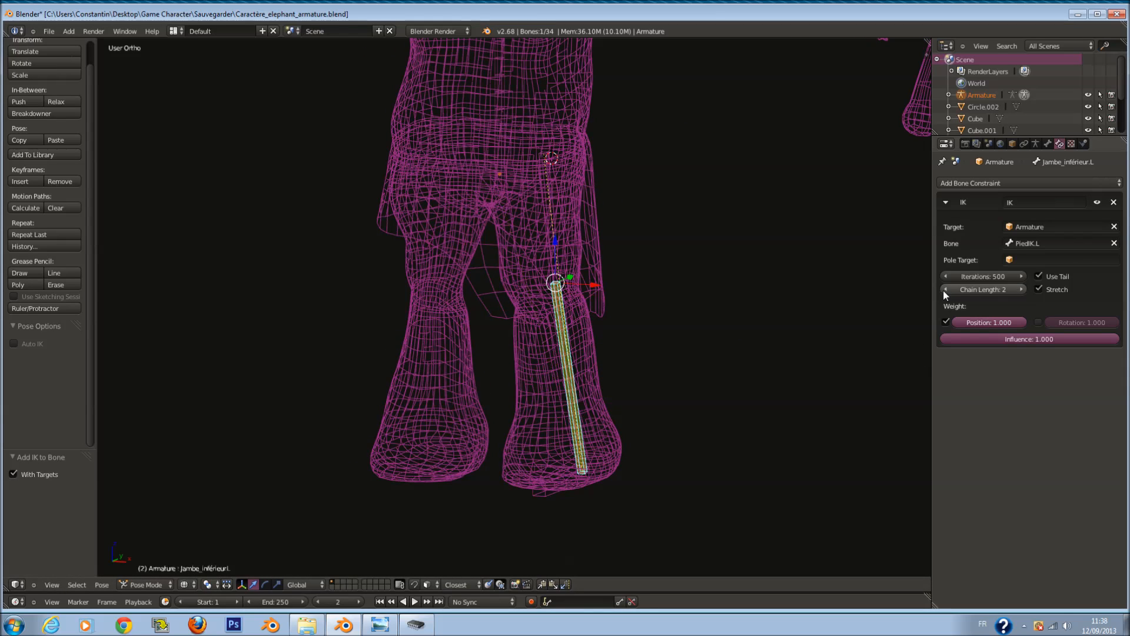
right_click(555, 487)
scroll(555, 486, "down", 2)
key("g")
right_click(582, 474)
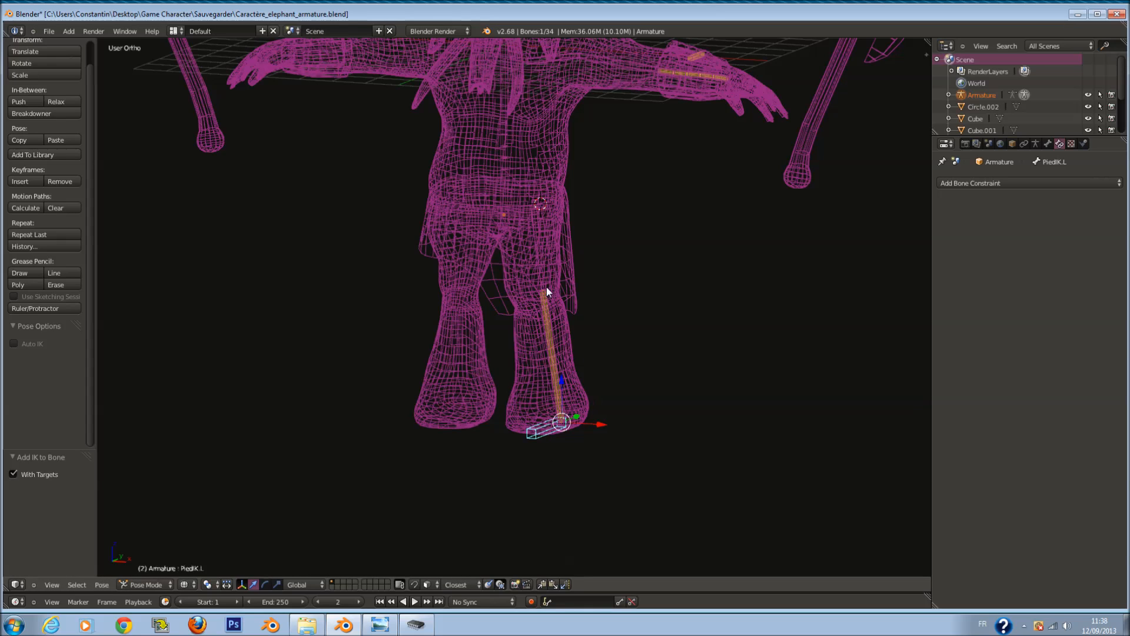
Step: Examine the complete armature from the front with all bones selected
right_click(552, 327)
key("KP_1")
scroll(652, 302, "up", 1, "shift")
key("a")
key("a")
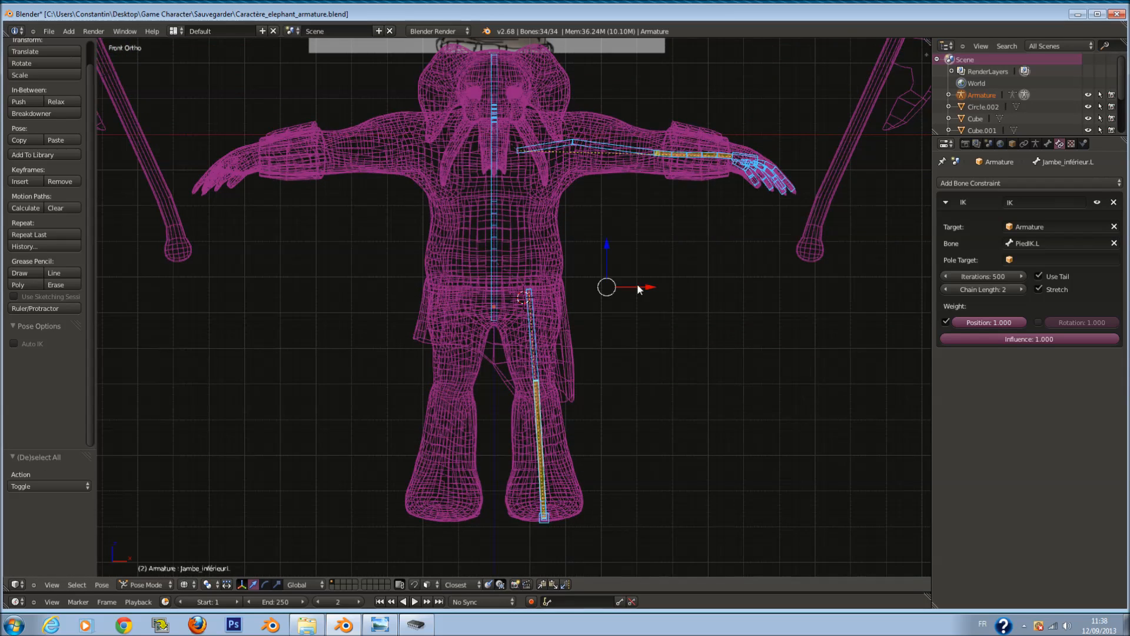
scroll(606, 223, "up", 6, "shift")
scroll(603, 221, "down", 1, "ctrl")
scroll(606, 221, "up", 1)
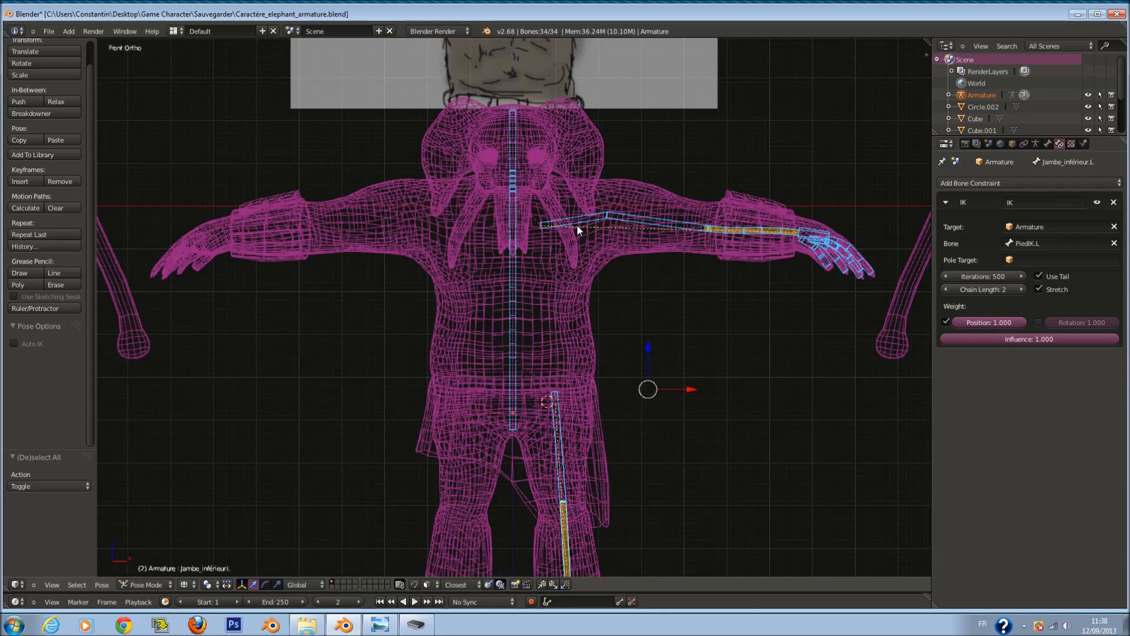
Step: Test rotating the head bone Tete and cancel the rotation
right_click(517, 122)
right_click(515, 122)
key("r")
right_click(474, 128)
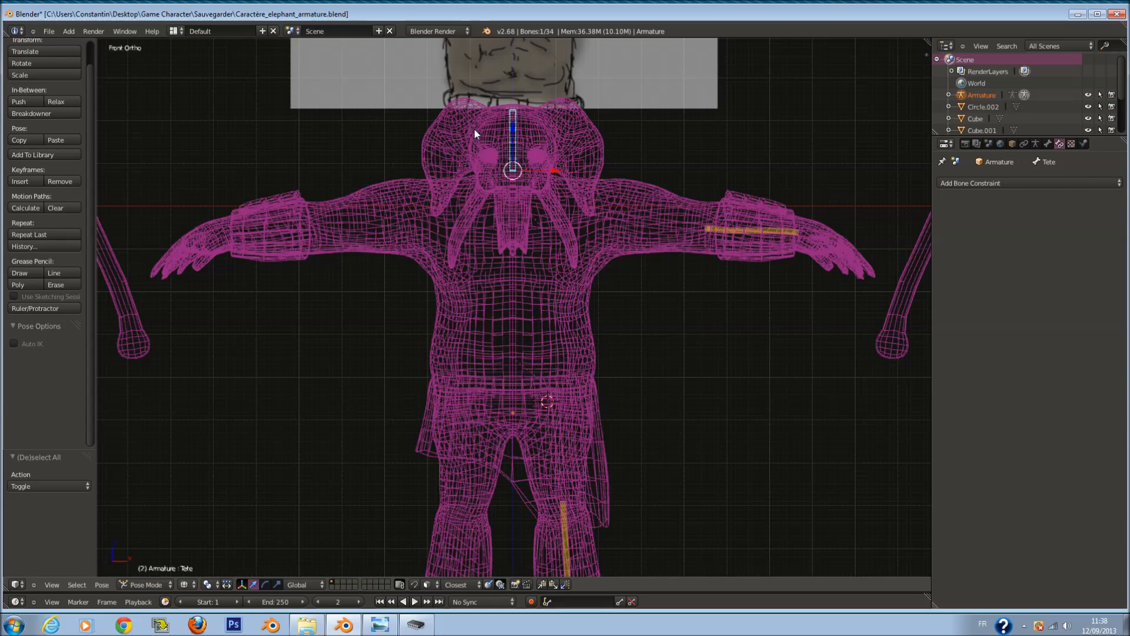
Step: Test how the segmented spine bone Colone_vértébrale bends by rotating it, and inspect it in perspective
right_click(511, 294)
key("r")
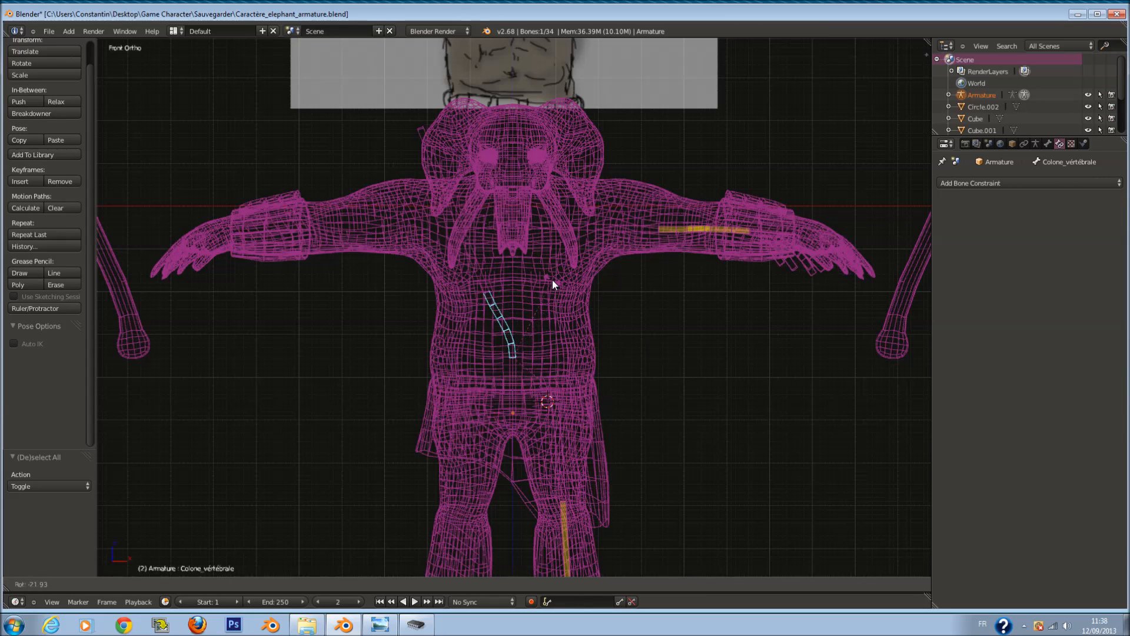
right_click(574, 331)
scroll(514, 280, "up", 2)
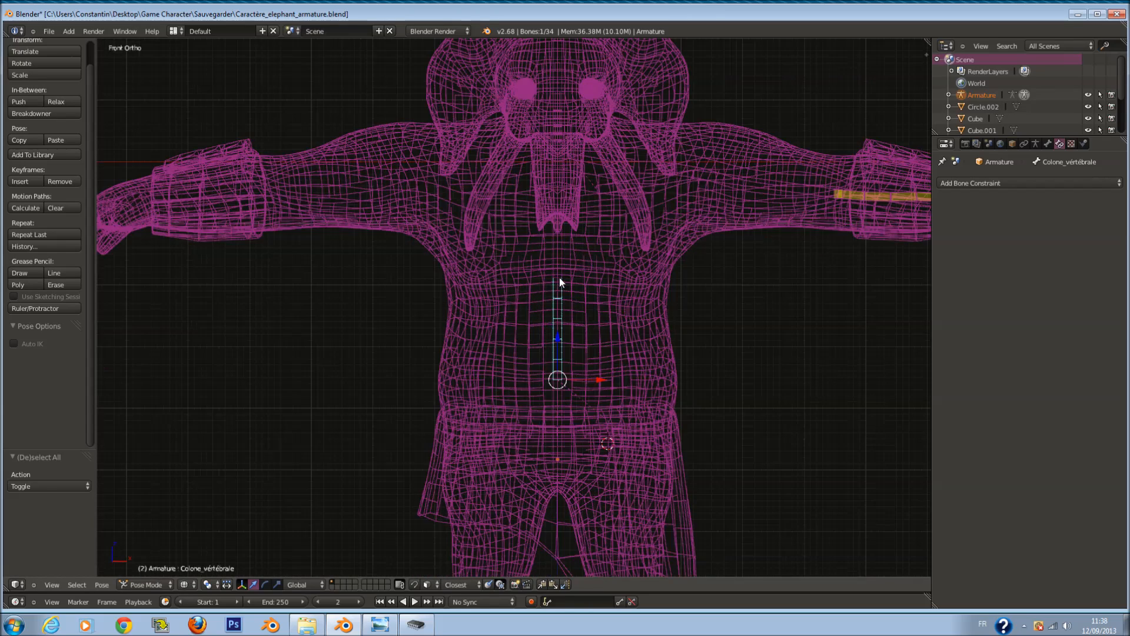
scroll(560, 277, "down", 2)
key("r")
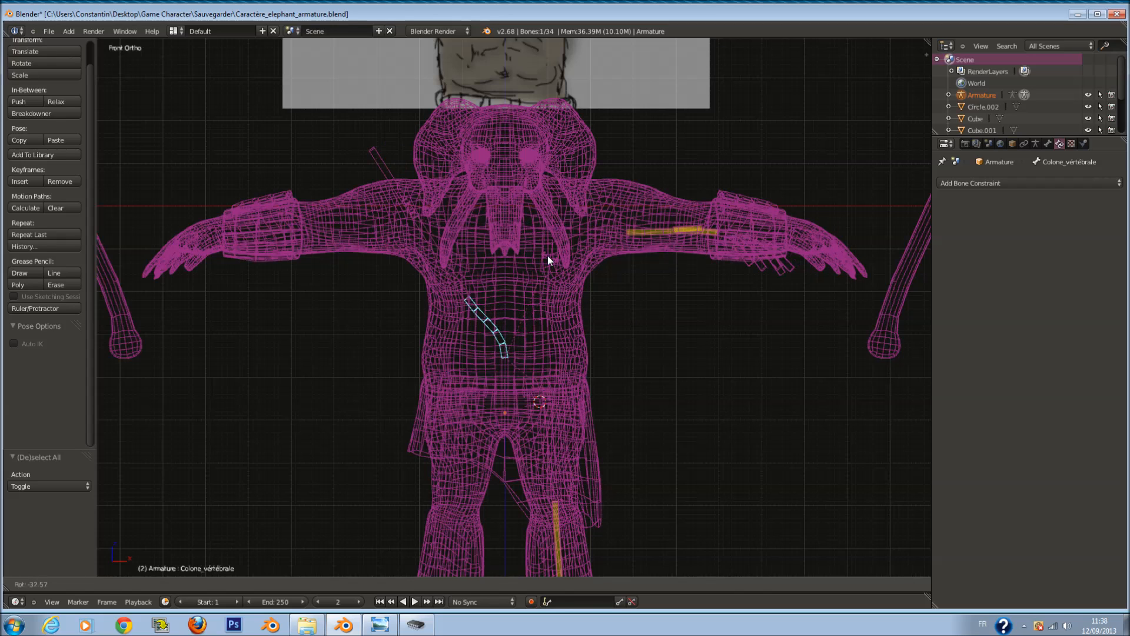
left_click(578, 272)
middle_click_drag(700, 204, 764, 203)
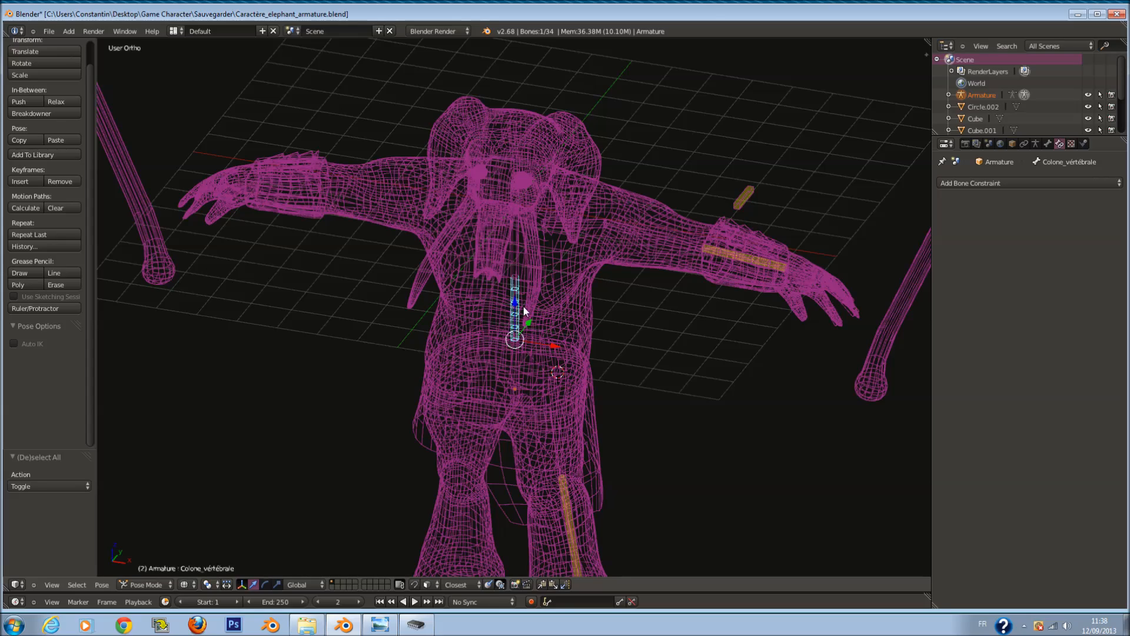
Step: Duplicate the chest bone Toraxe in front view and place the copy about 0.38 units higher
middle_click_drag(524, 306, 535, 304)
right_click(518, 263)
scroll(518, 271, "up", 1)
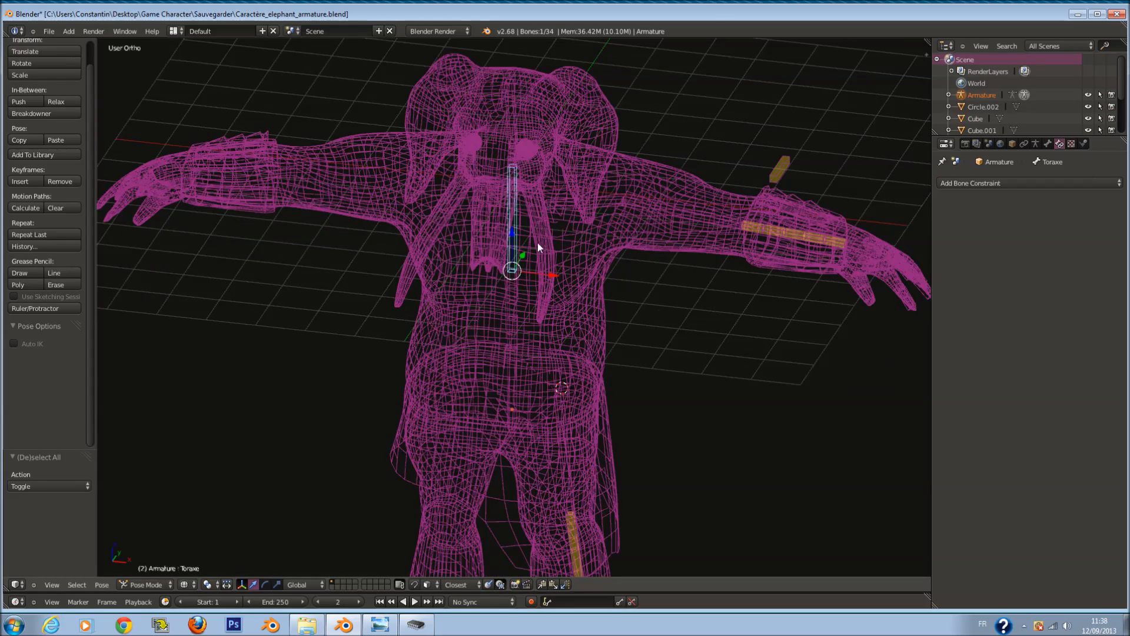
key("KP_1")
scroll(549, 218, "up", 2)
key("Tab")
key("shift+d")
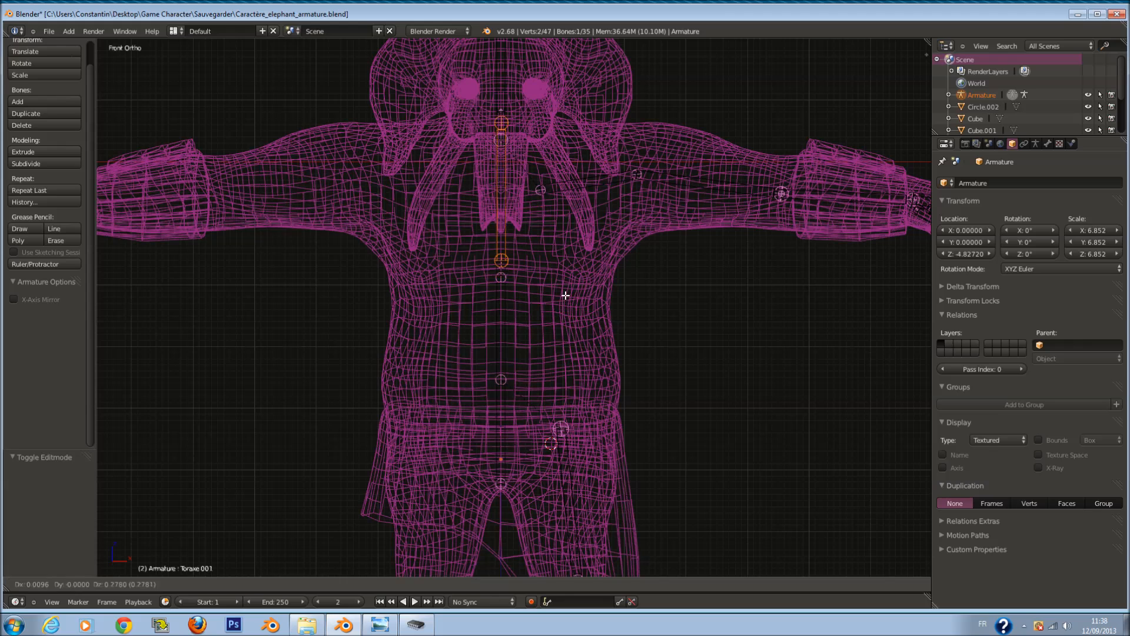
left_click(552, 296)
scroll(447, 385, "down", 1)
Step: Shorten the duplicated chest bone by scaling it along the Z axis to about 0.65
key("s")
key("y")
key("z")
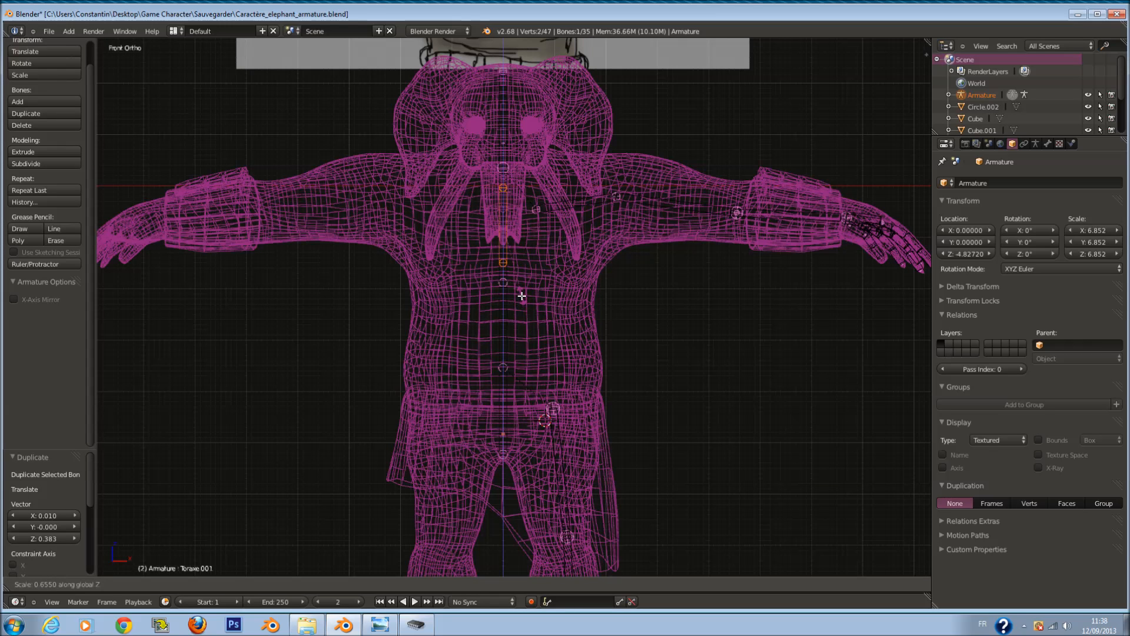
left_click(518, 286)
Step: Thicken the duplicated bone Toraxe.001 in Pose Mode with Scale Envelope/BBone by a factor of about 1.64
key("ctrl+Tab")
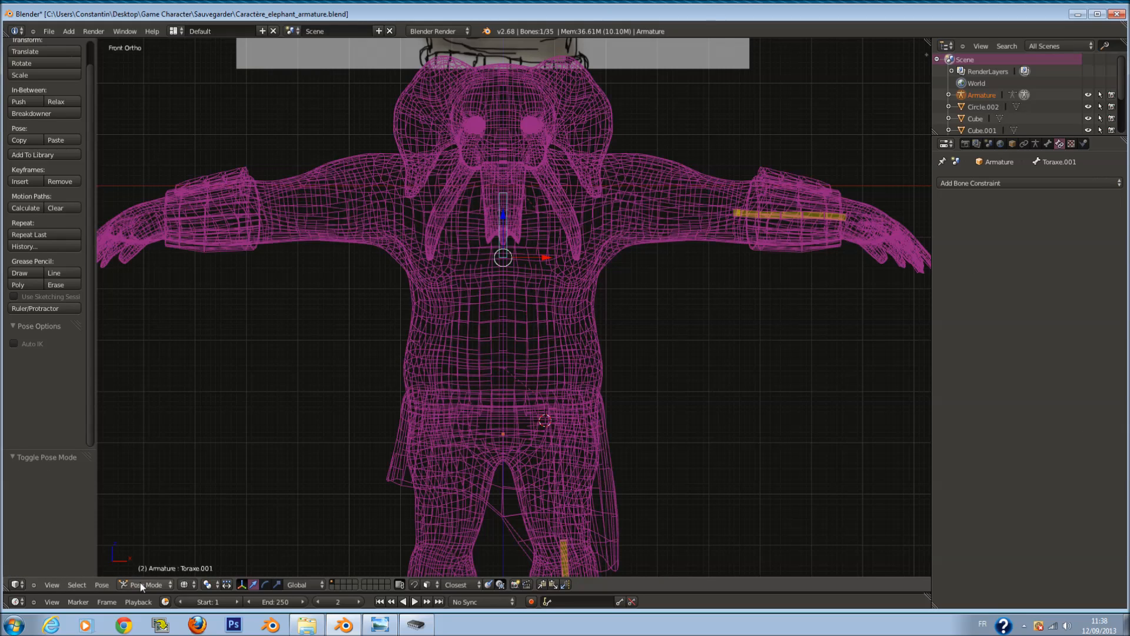
left_click(101, 585)
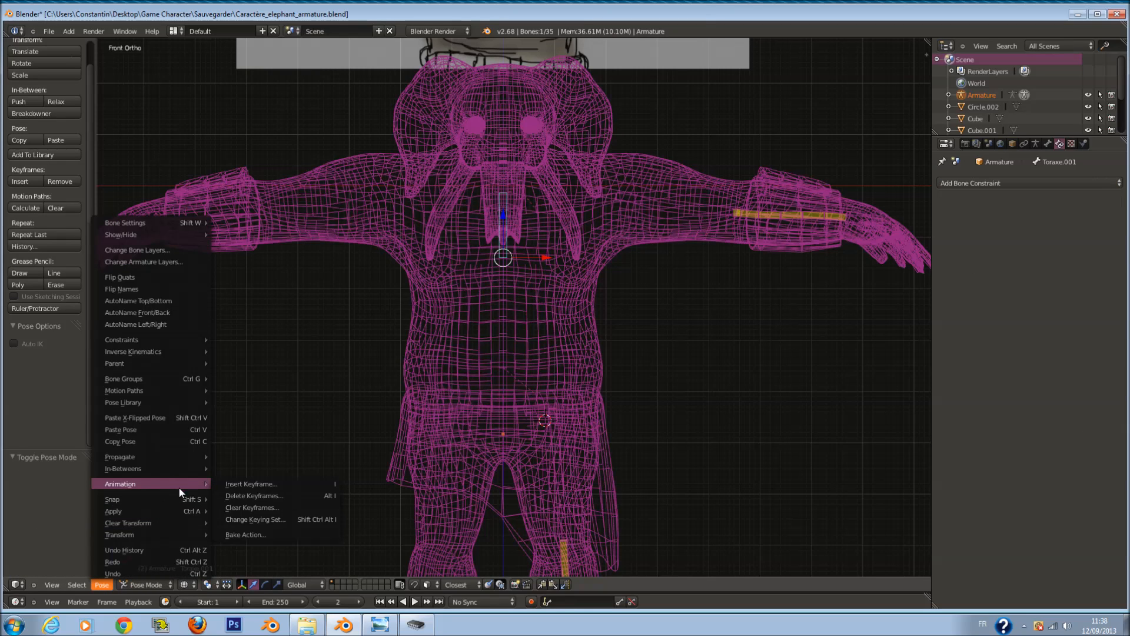
key("Tab")
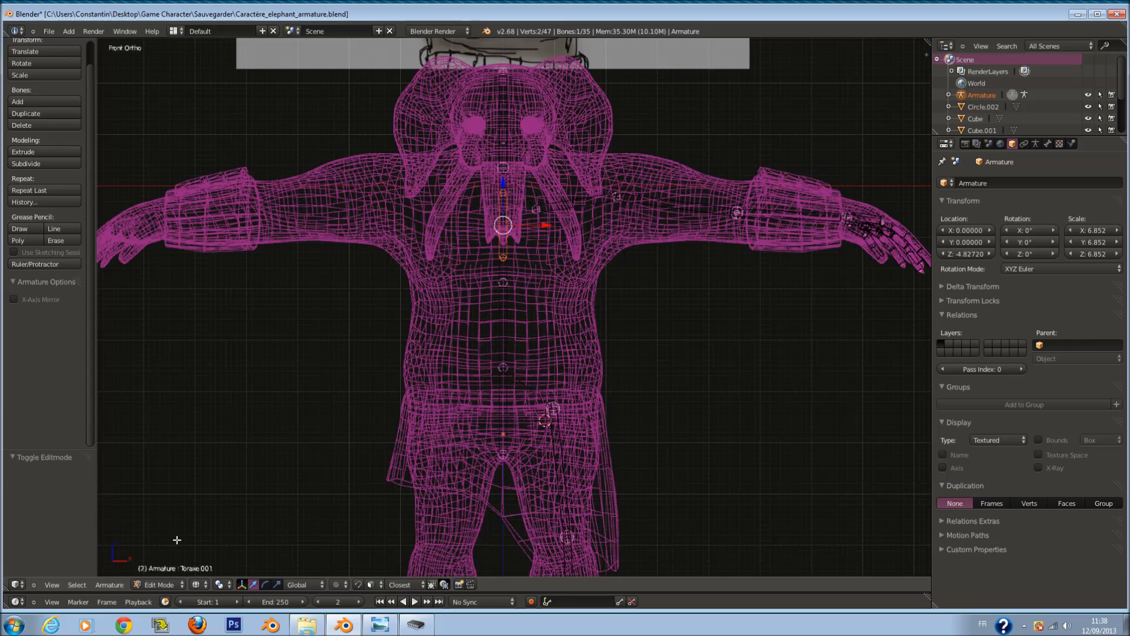
left_click(110, 585)
mouse_move(134, 562)
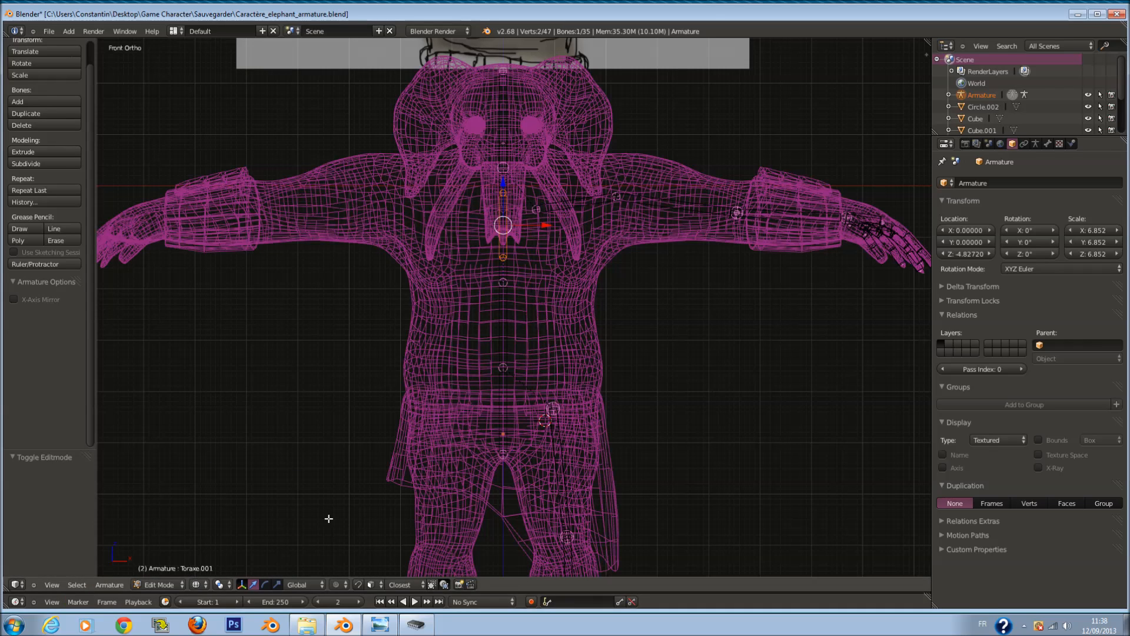
key("Tab")
left_click(102, 585)
mouse_move(147, 534)
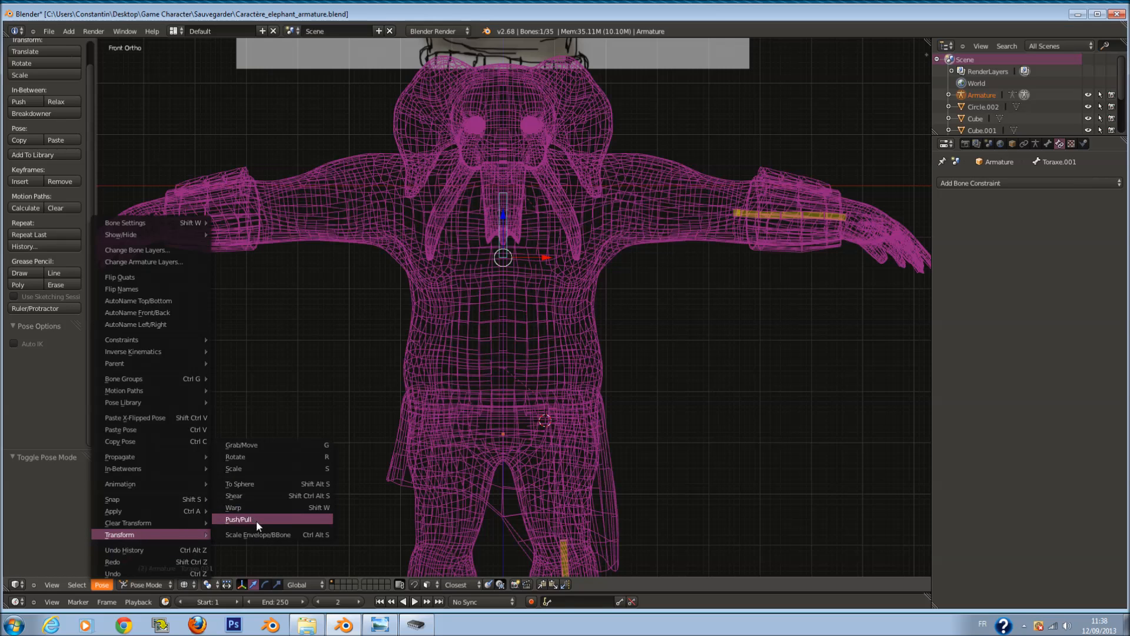
left_click(301, 532)
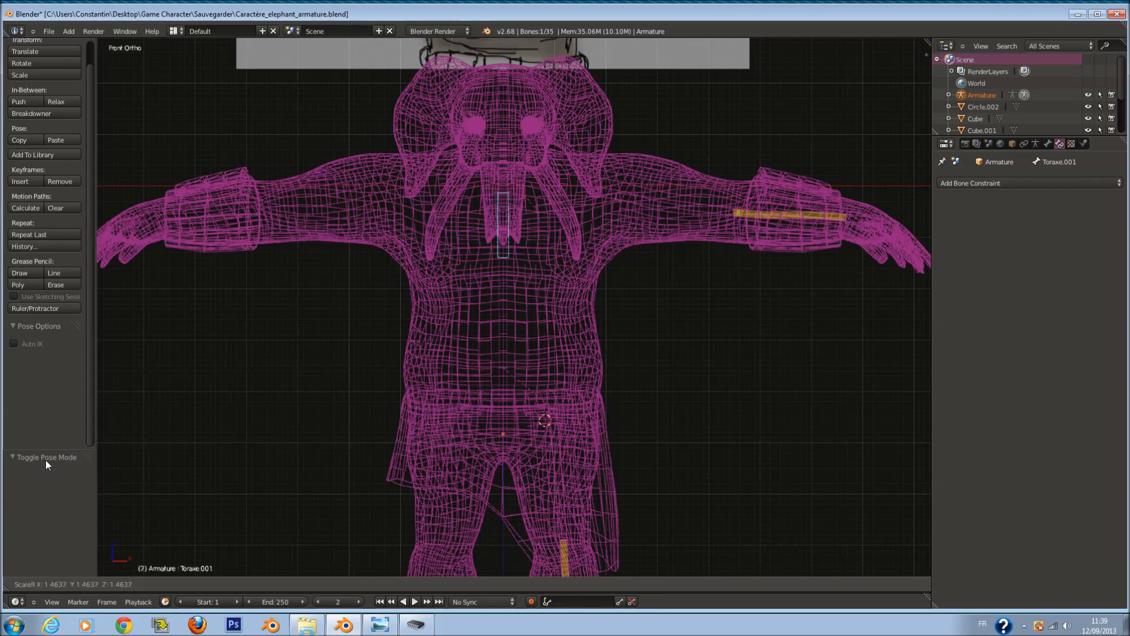
left_click(2, 497)
scroll(411, 396, "down", 8)
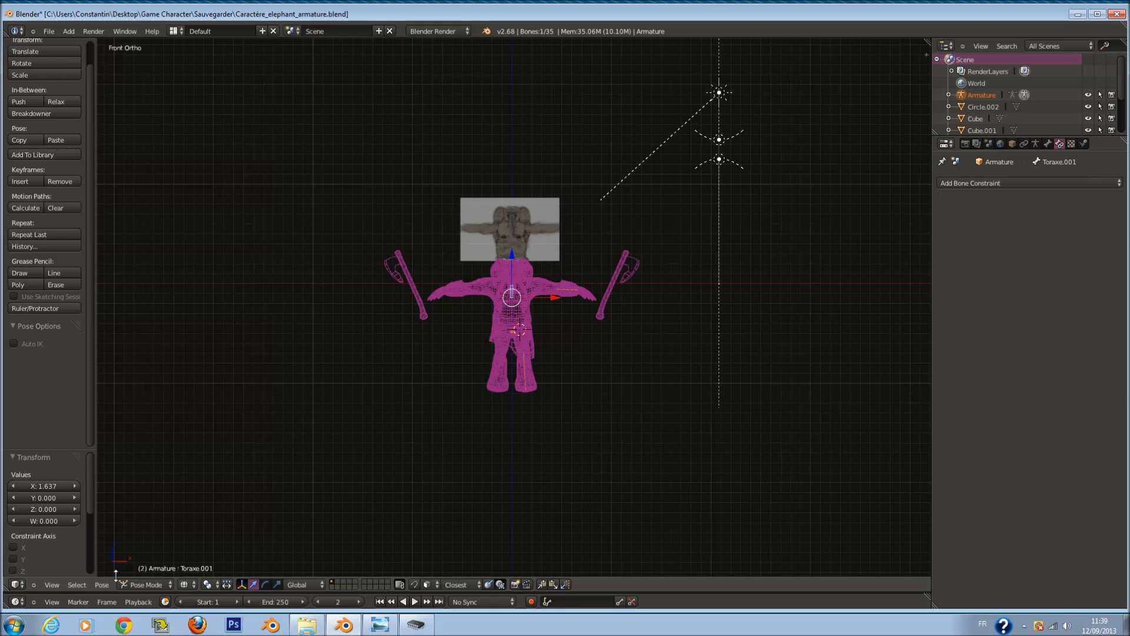
Step: Thicken Toraxe.001 further with a second Scale Envelope/BBone by a factor of about 1.5
left_click(102, 585)
mouse_move(162, 535)
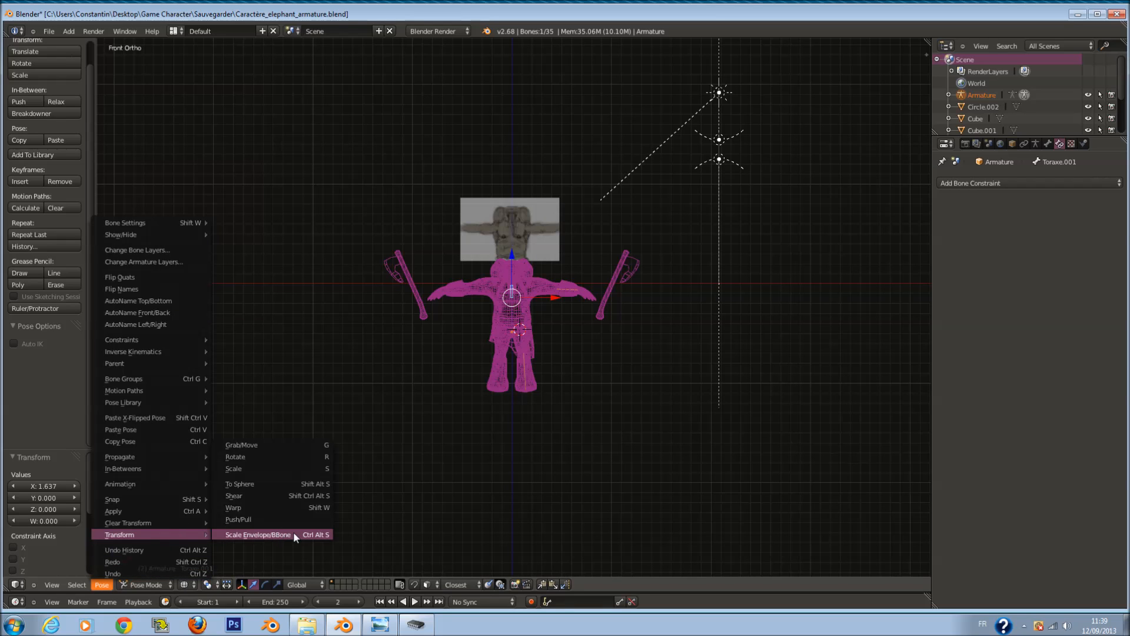
left_click(321, 534)
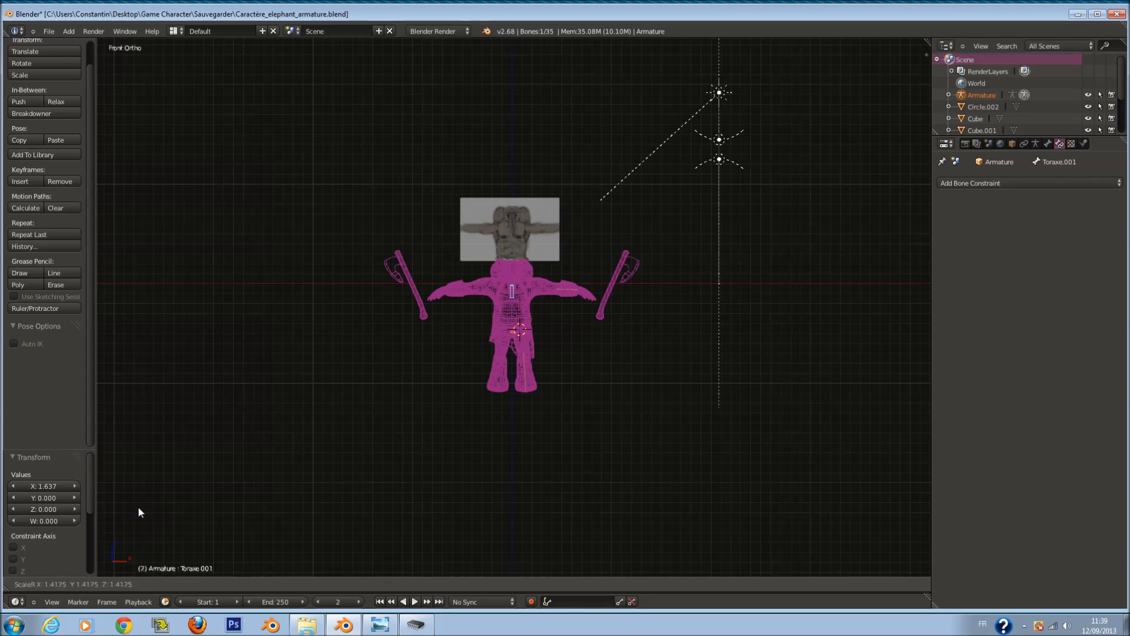
left_click(114, 514)
Step: Add an IK constraint to the chest bone Toraxe with Toraxe.001 as its target
scroll(517, 313, "up", 8)
right_click(505, 231, "shift")
key("shift+i")
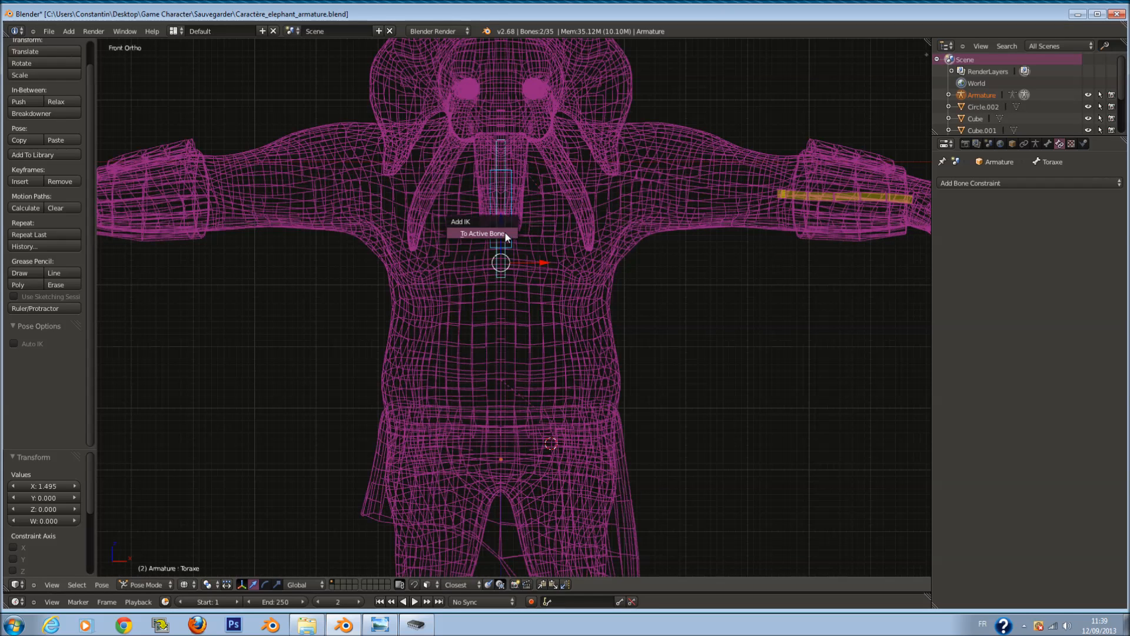
left_click(504, 233)
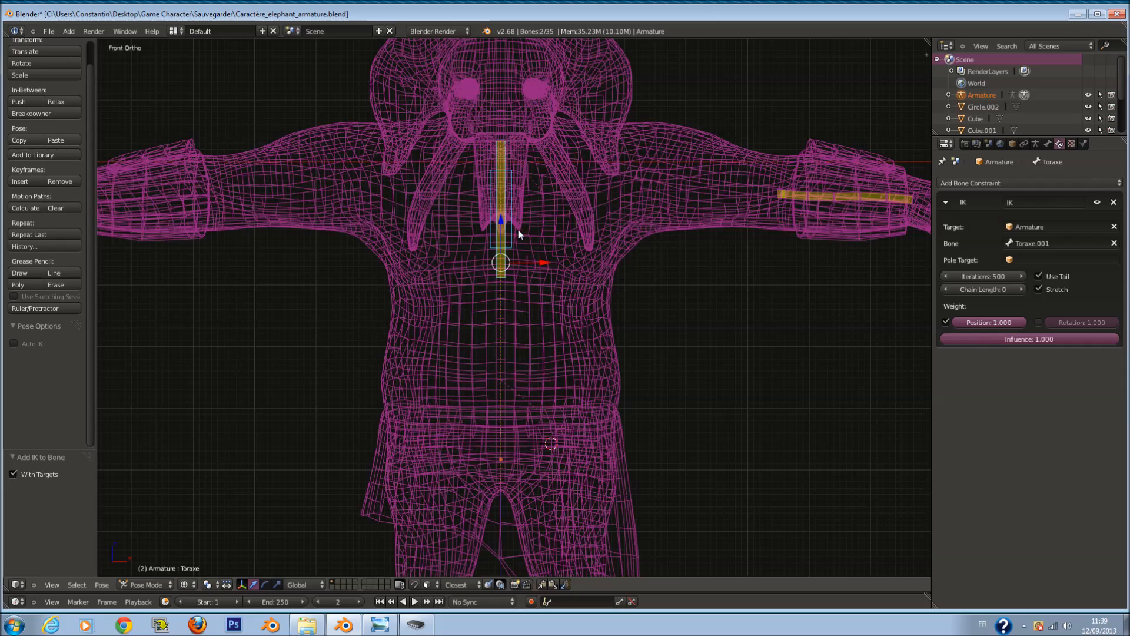
Step: Test the chest IK by moving the target bone Toraxe.001 sideways
right_click(517, 229)
right_click(510, 224)
key("g")
left_click(591, 253)
scroll(591, 253, "down", 4)
key("g")
left_click(532, 260)
scroll(532, 259, "up", 2)
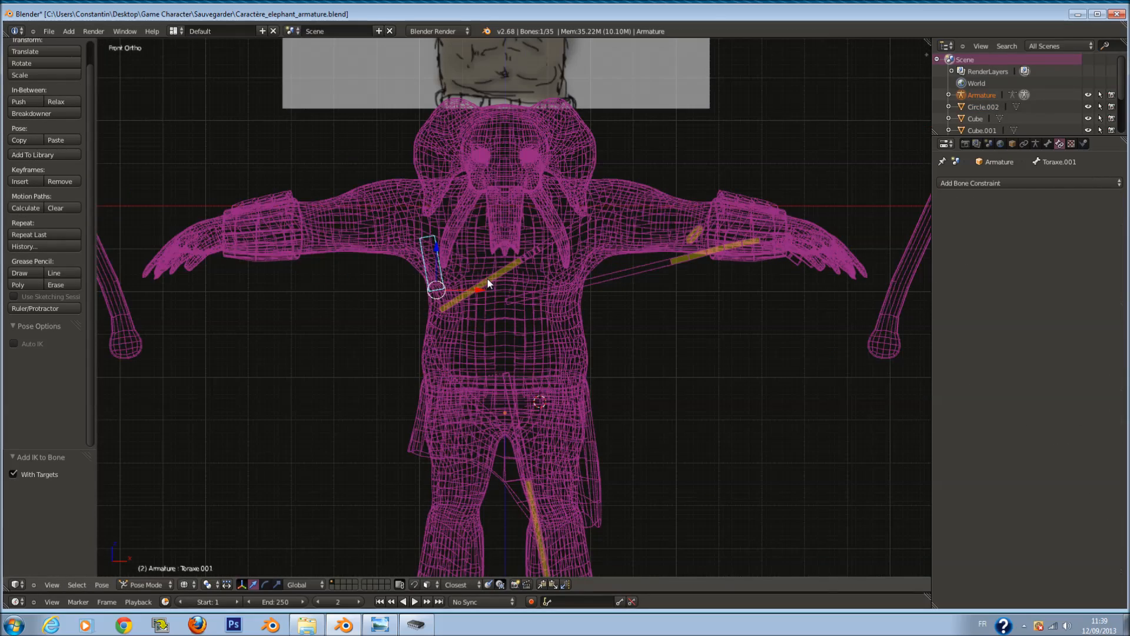
Step: Set the IK chain length of Toraxe to 2
right_click(507, 274)
left_click(1015, 291)
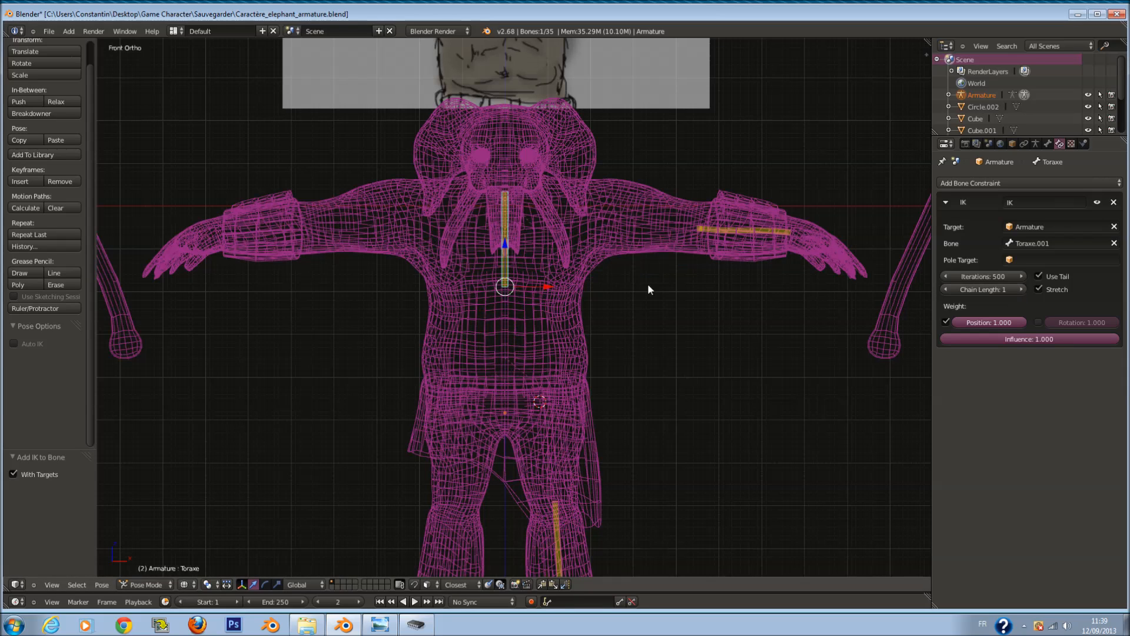
left_click(1017, 291)
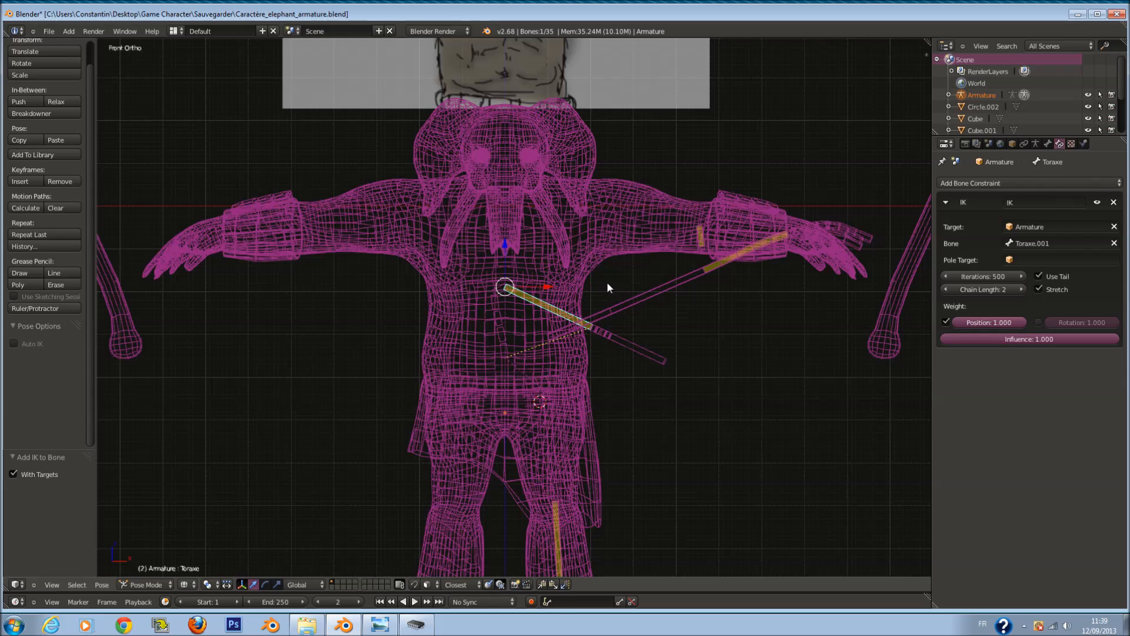
Step: Test the shortened chest IK chain by moving Toraxe.001, and cancel the move
key("a")
key("a")
scroll(525, 263, "up", 1)
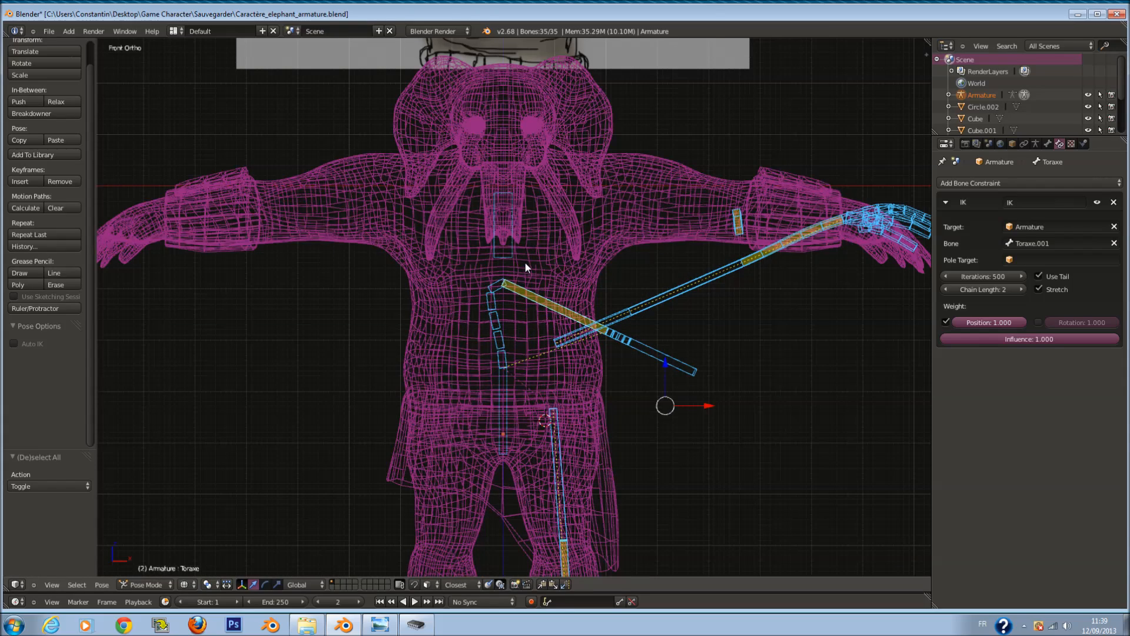
right_click(516, 252)
right_click(513, 257)
scroll(517, 259, "down", 1)
key("g")
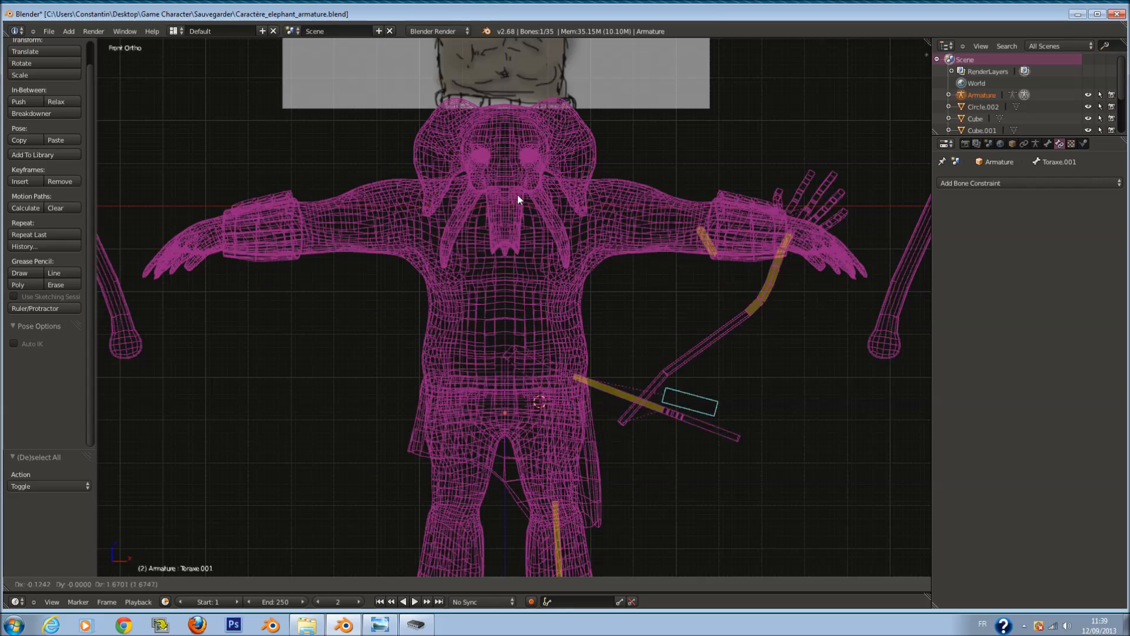
right_click(523, 206)
scroll(518, 253, "up", 1)
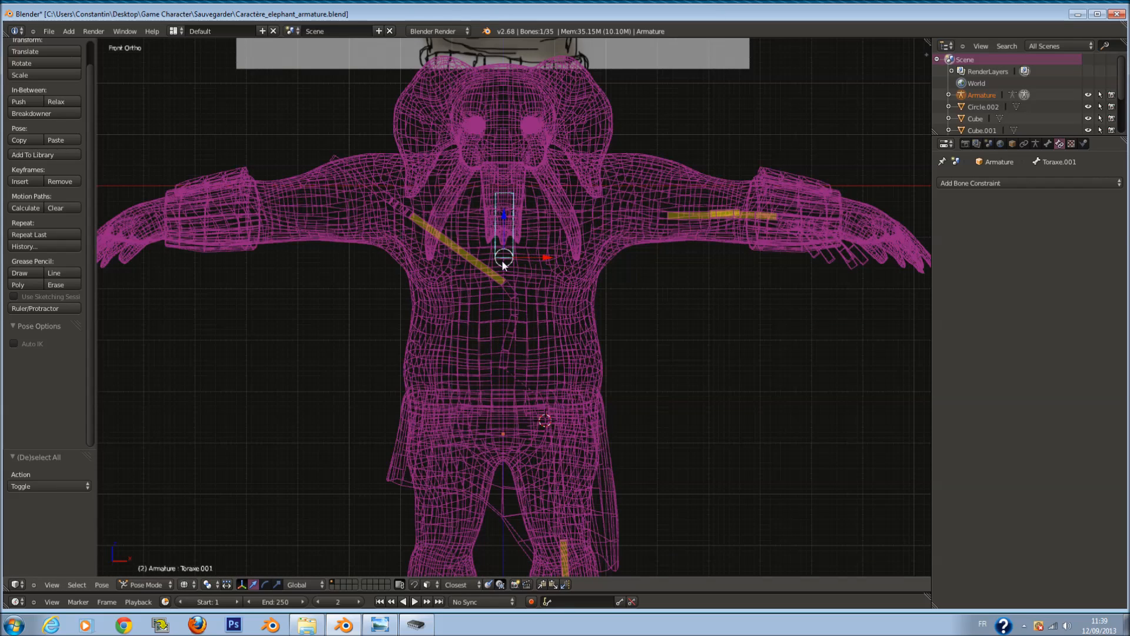
Step: Clear the pose location of all bones in the armature
key("a")
key("a")
key("alt+g")
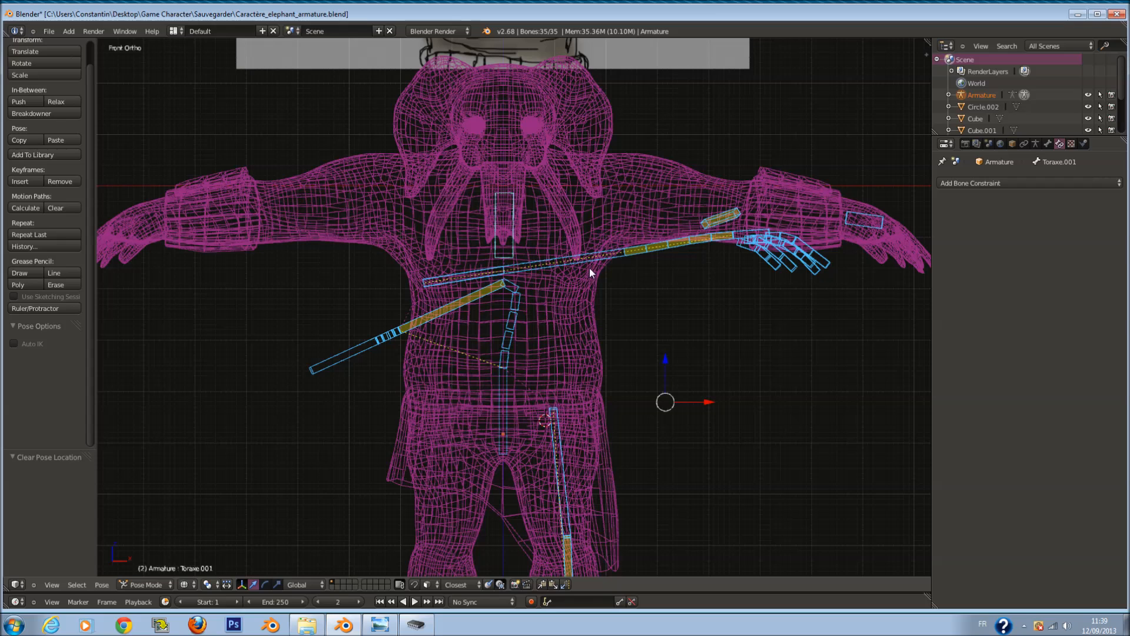
key("ctrl+z")
key("ctrl+shift+z")
Step: Set the IK chain length of Toraxe to 8 and turn off the constraint's Position weight
right_click(466, 306)
right_click(467, 305)
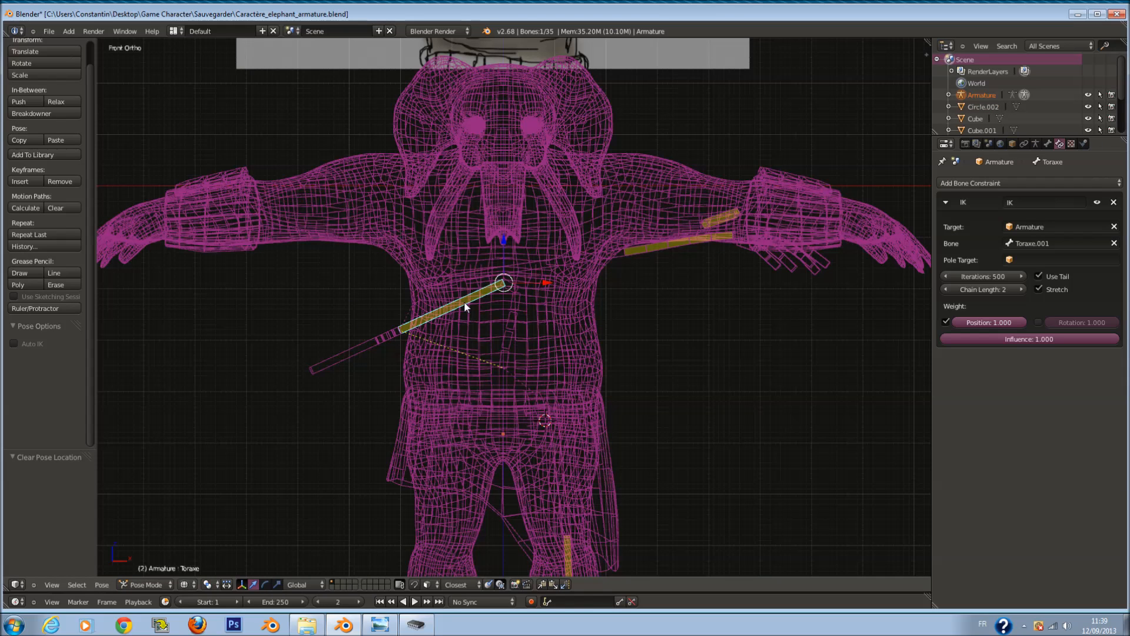
left_click(1021, 289)
left_click(1021, 289)
left_click(1021, 289)
left_click(1021, 289)
left_click(1020, 289)
left_click(1020, 288)
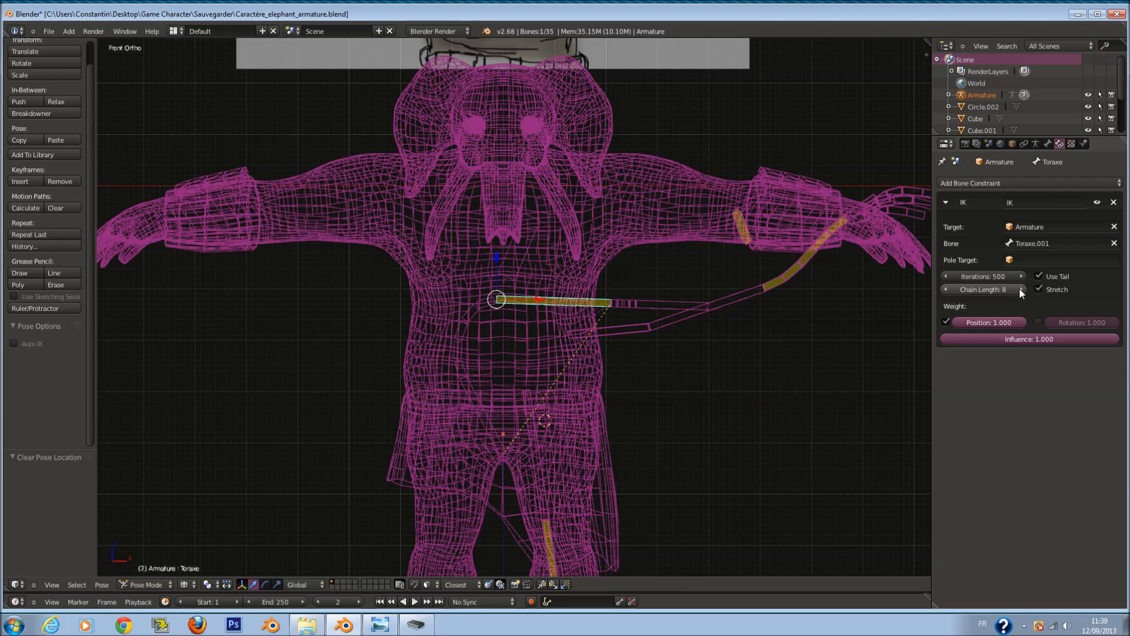
left_click(946, 322)
Step: Test rotating Toraxe and moving its IK target bone, and cancel both transforms
key("r")
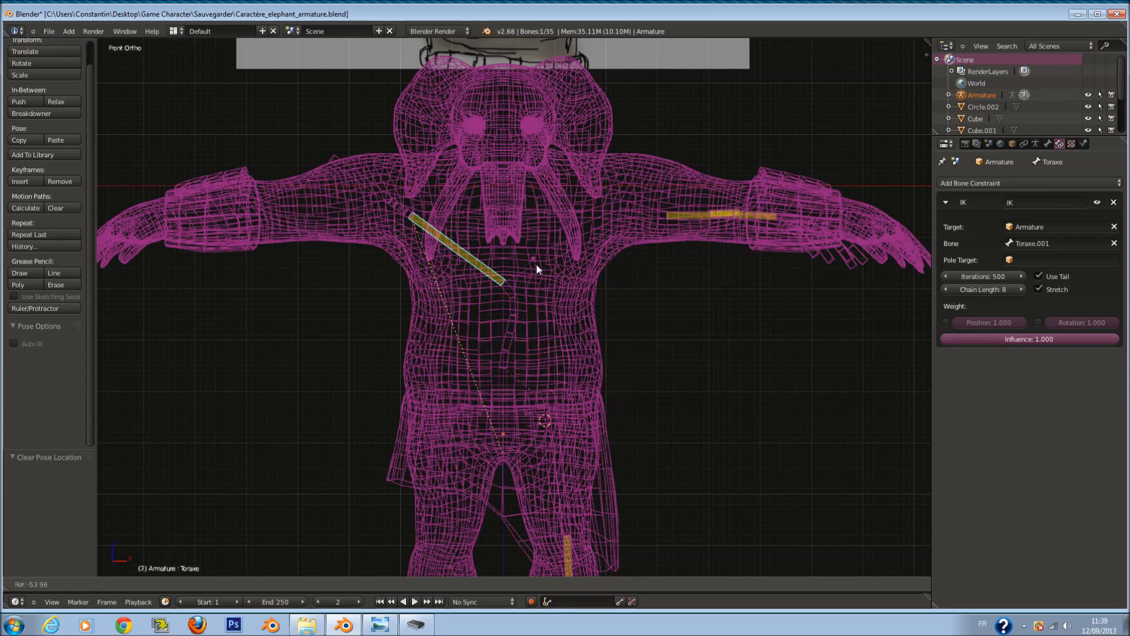
right_click(513, 217)
right_click(513, 216)
right_click(513, 217)
right_click(514, 218)
key("g")
right_click(526, 244)
right_click(507, 223)
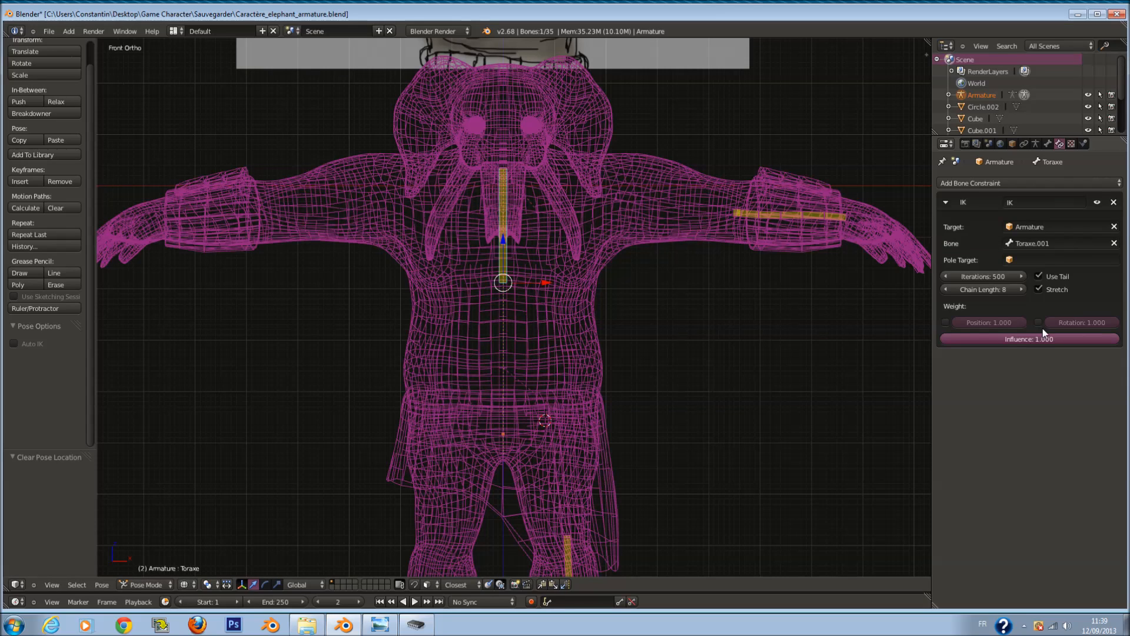
Step: Reduce the IK chain length of Toraxe to 5
left_click(952, 290)
left_click(951, 291)
left_click(951, 291)
Step: Rename the chest control bone Toraxe.001 as ToraxeIK
right_click(514, 233)
left_click(1050, 145)
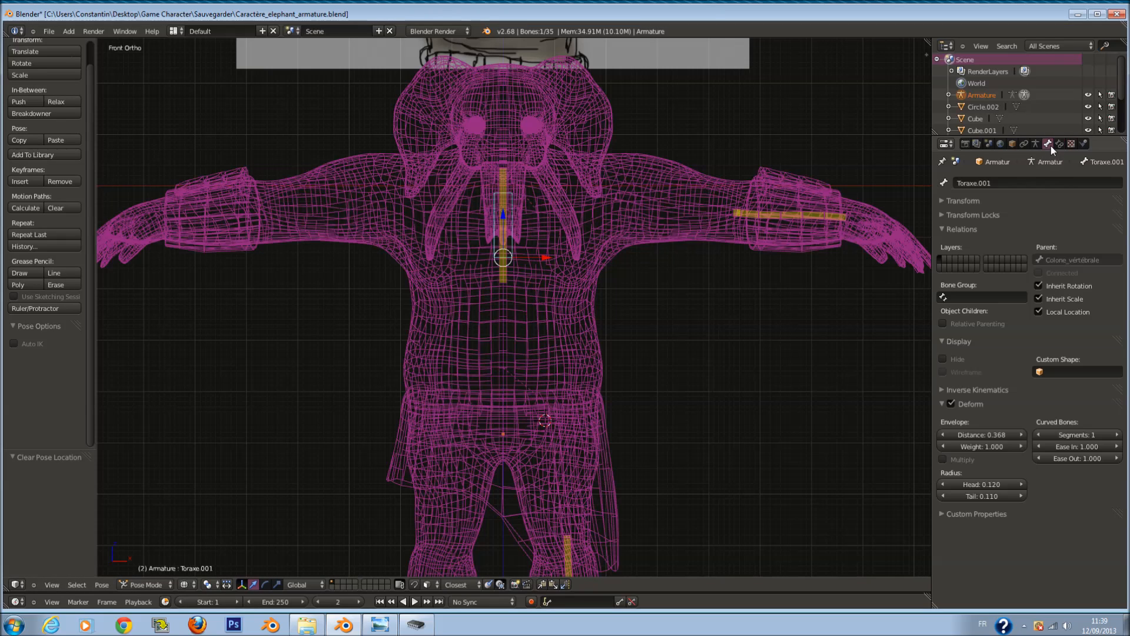
left_click(1000, 183)
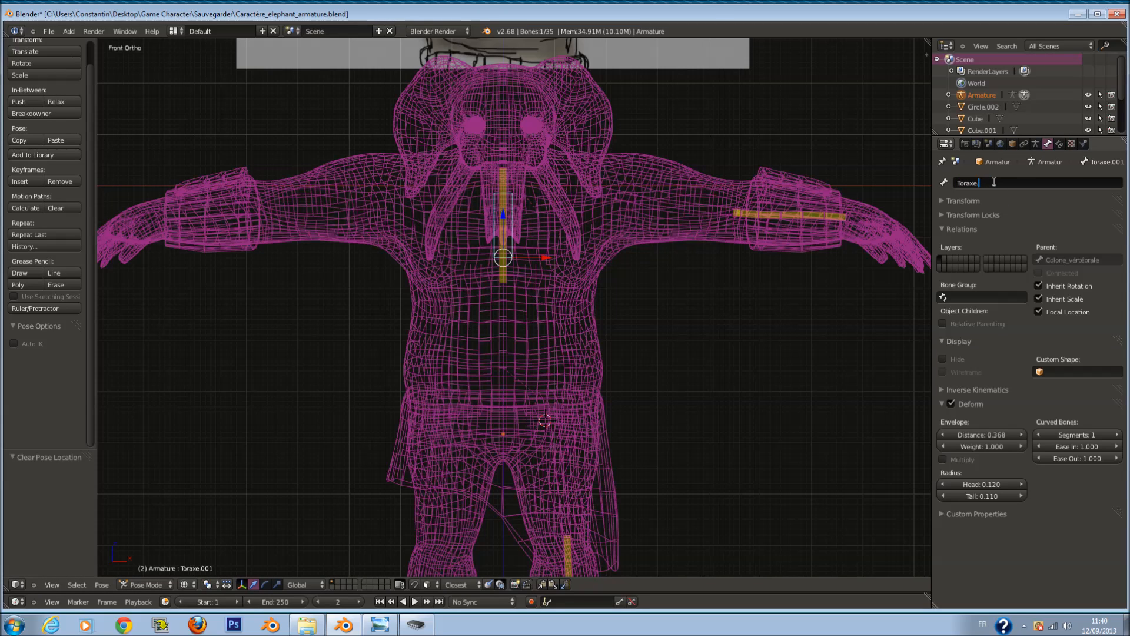
type("IK")
key("Return")
Step: Check the IK constraint of Toraxe, test rotating the bone, and cancel the rotations
right_click(507, 239)
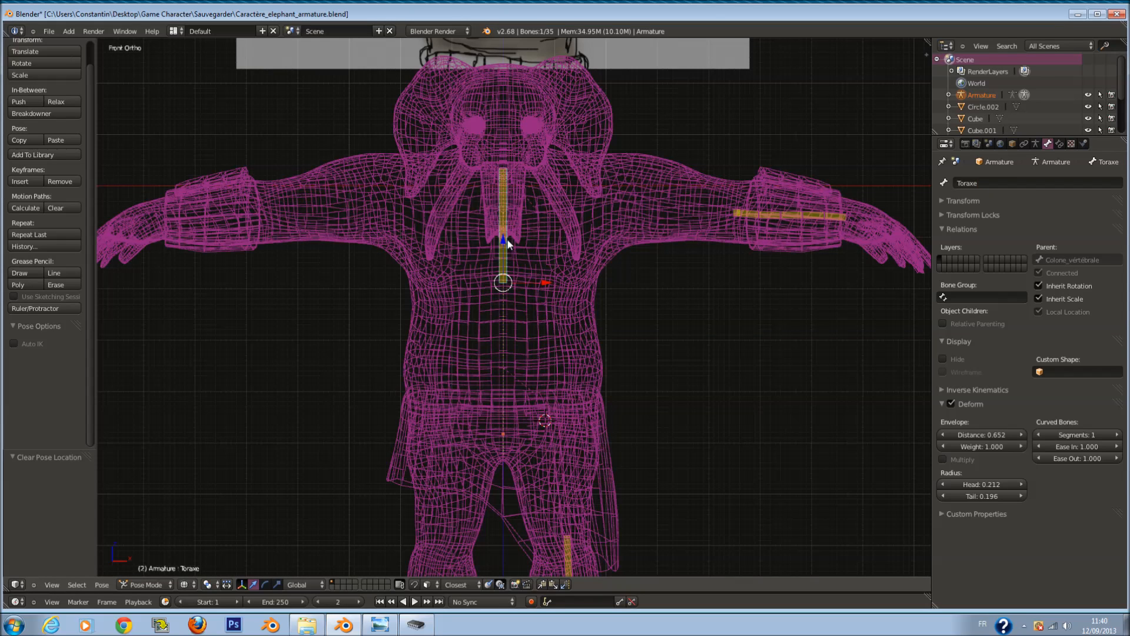
left_click(1060, 143)
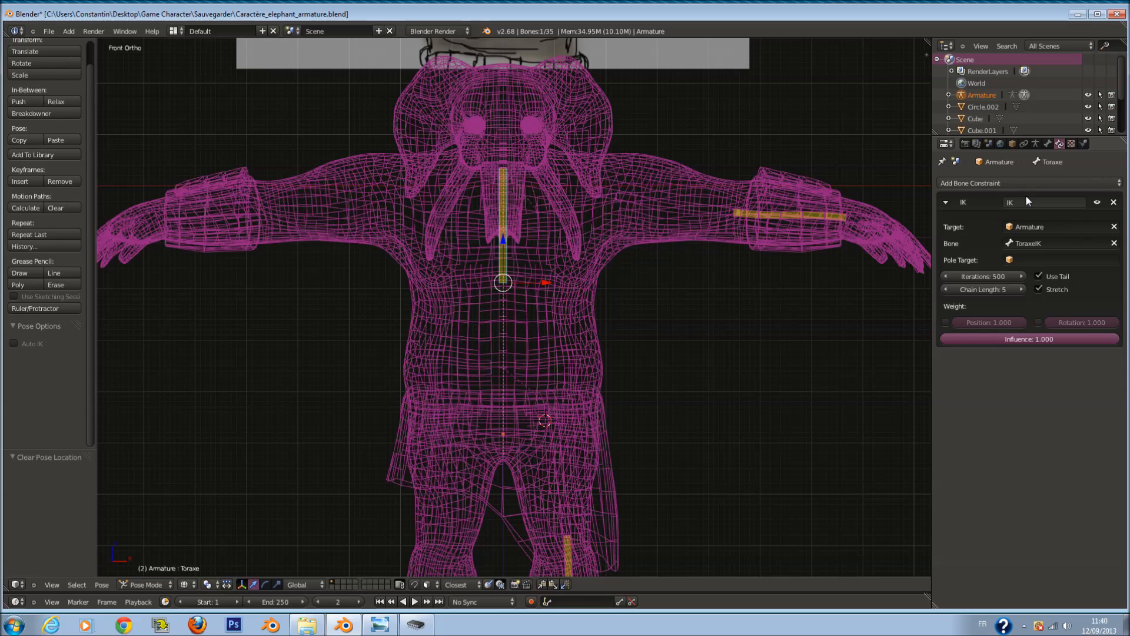
scroll(494, 319, "up", 1)
key("r")
key("Escape")
key("r")
key("Escape")
middle_click_drag(641, 305, 726, 171)
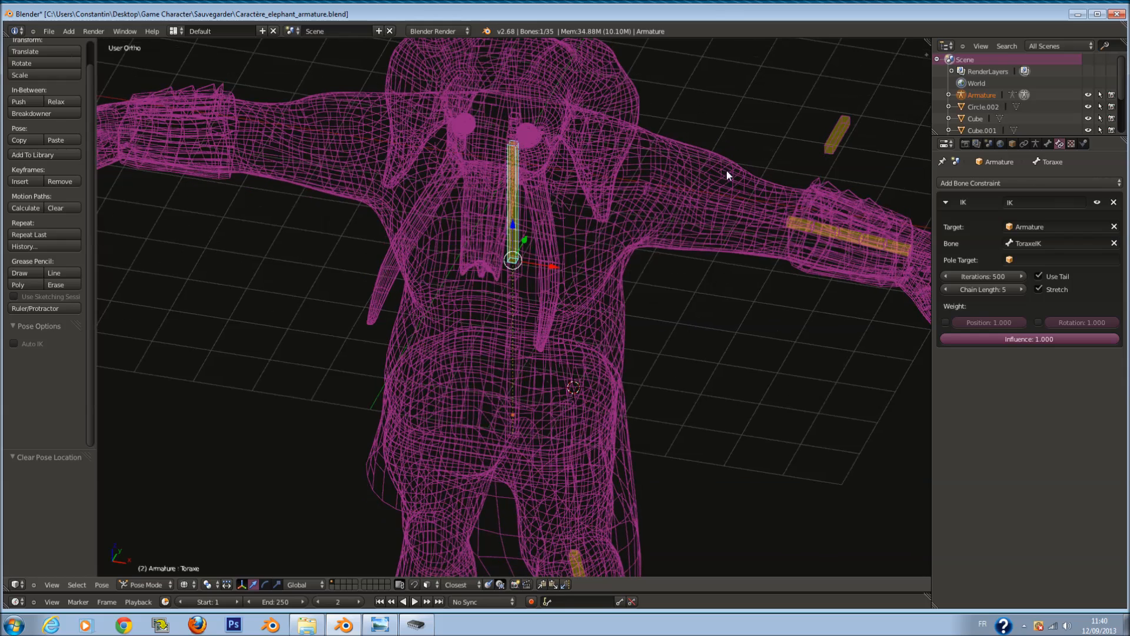
Step: Disable Deform for the elbow control bone GoudeIK.L
right_click(836, 132)
left_click(1036, 143)
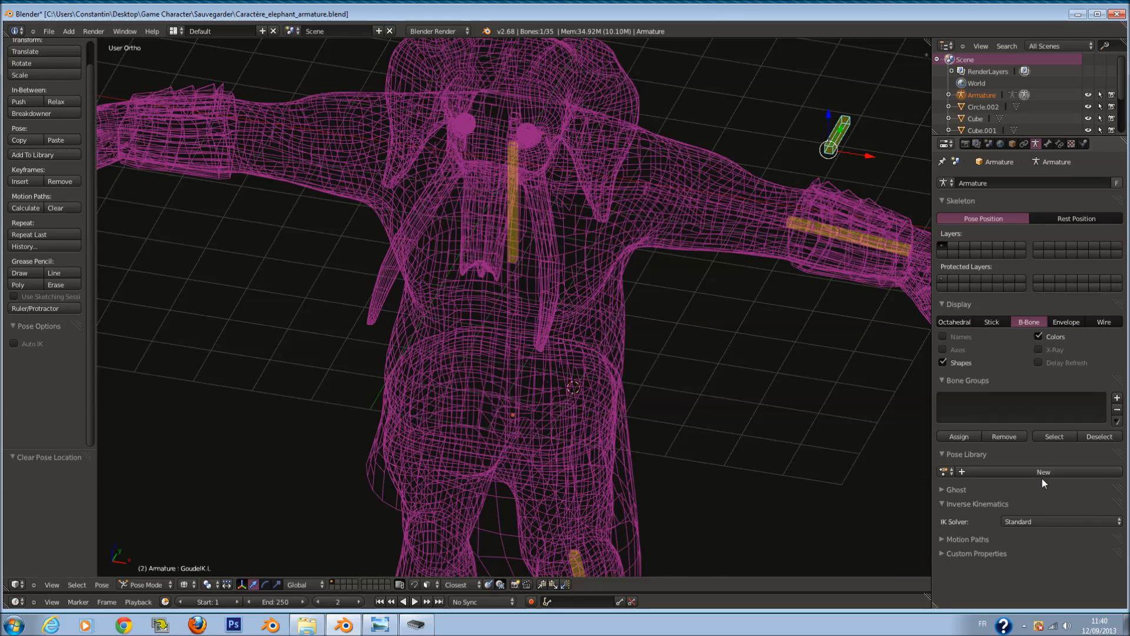
left_click(1048, 145)
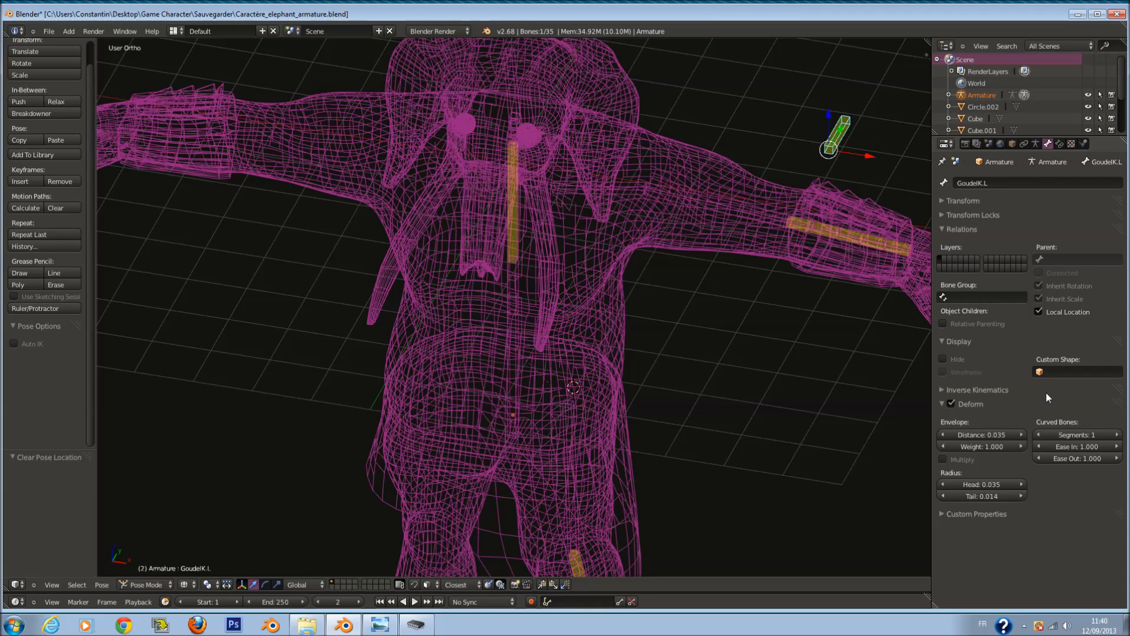
left_click(952, 404)
scroll(865, 220, "down", 2)
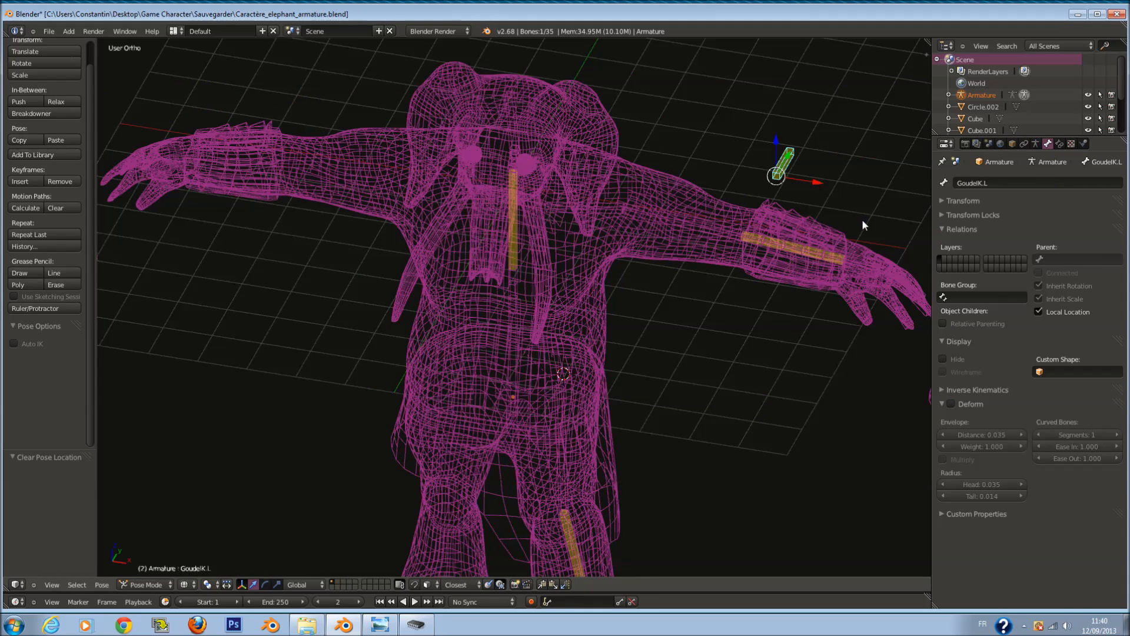
Step: Check the IK constraint of the chest bone Toraxe
scroll(634, 454, "down", 1)
scroll(694, 307, "up", 2)
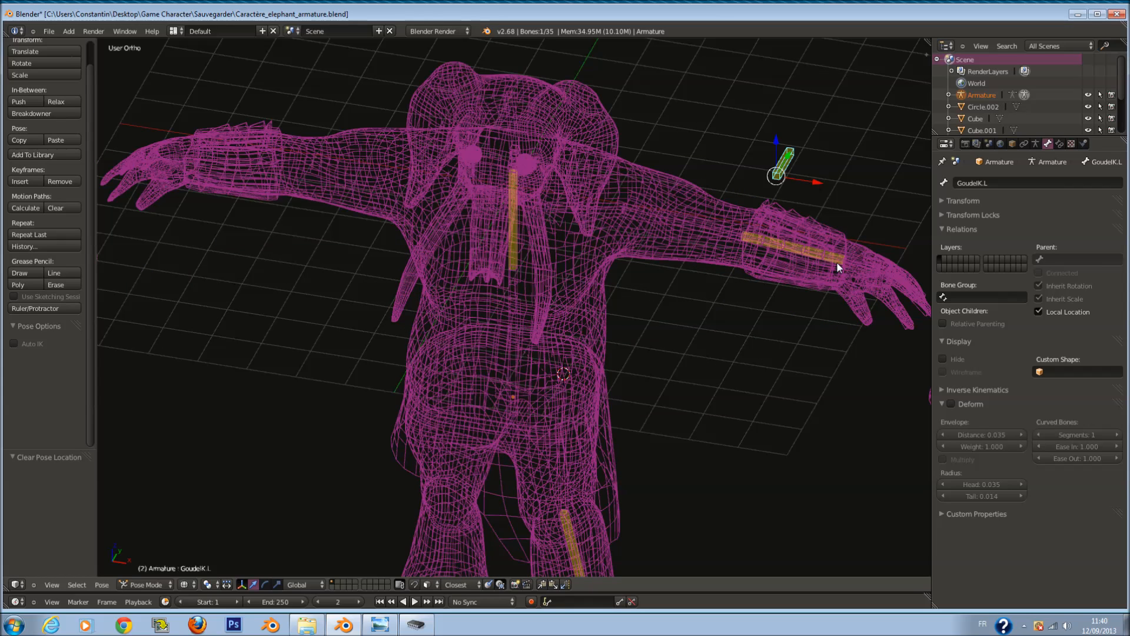
right_click(515, 243)
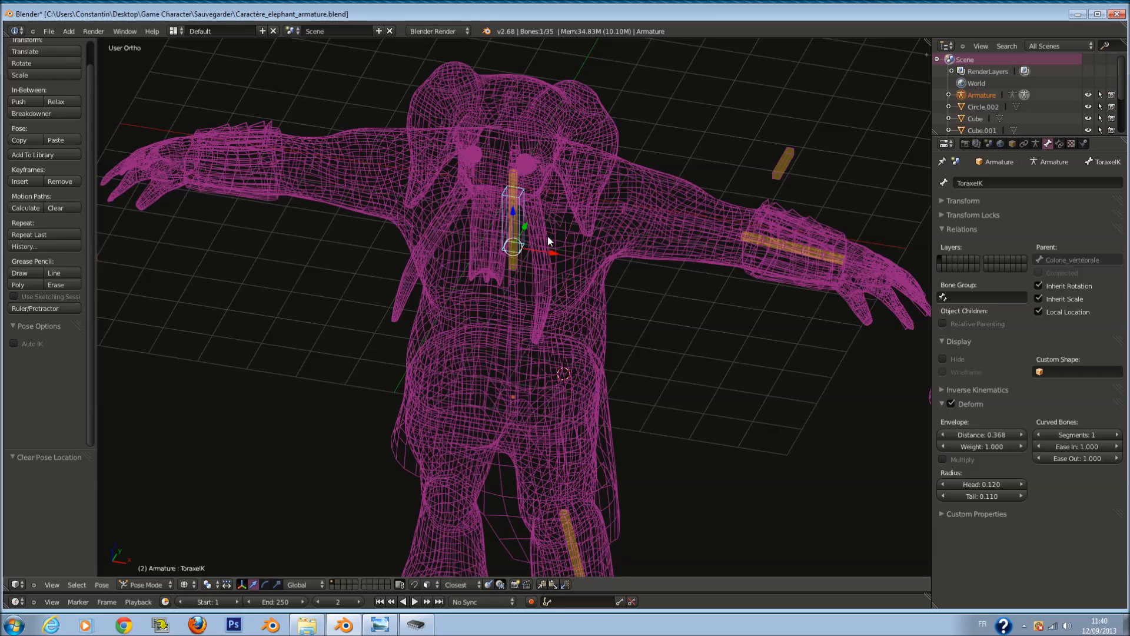
right_click(514, 235)
left_click(1060, 144)
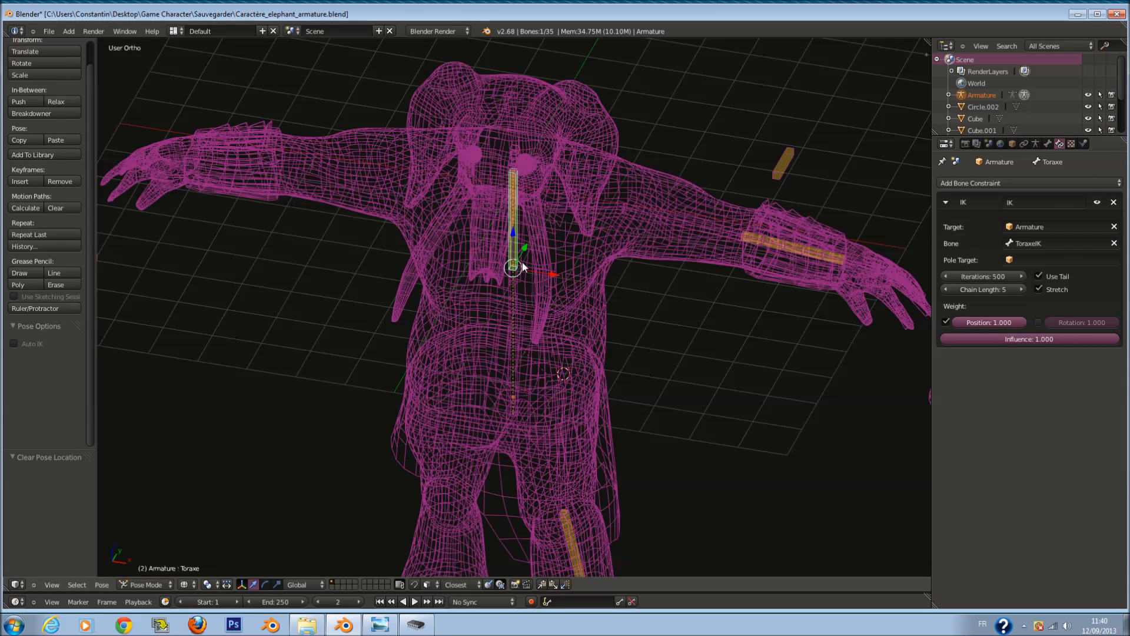
Step: Test moving the chest control bone ToraxeIK, first in the current view and again in front view, cancelling the second move
right_click(524, 228)
key("g")
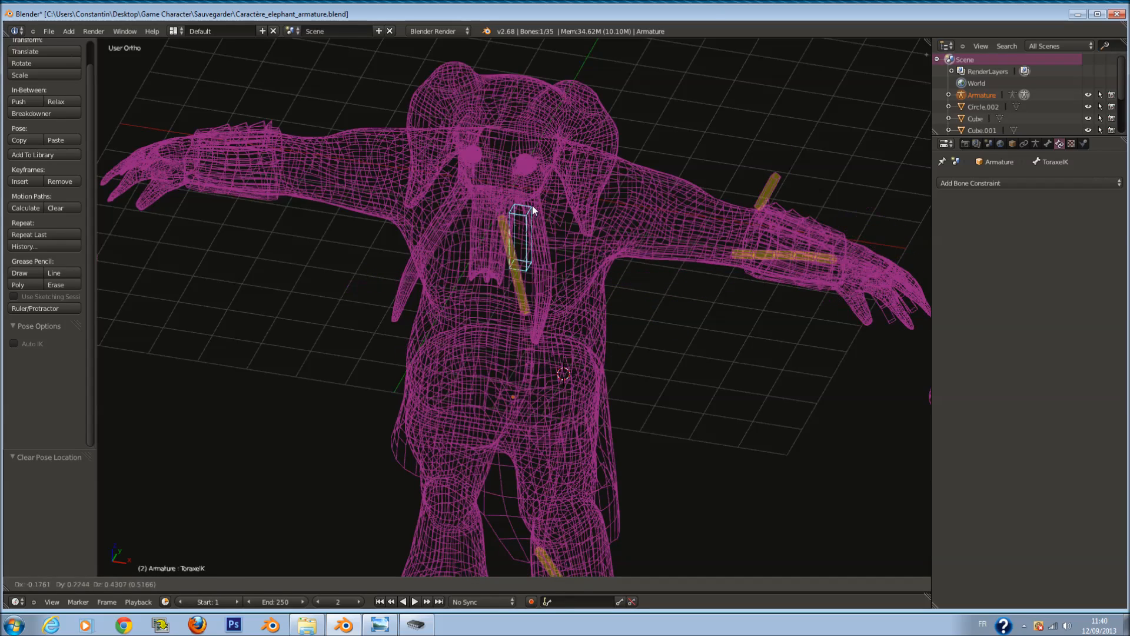
left_click(532, 195)
key("KP_1")
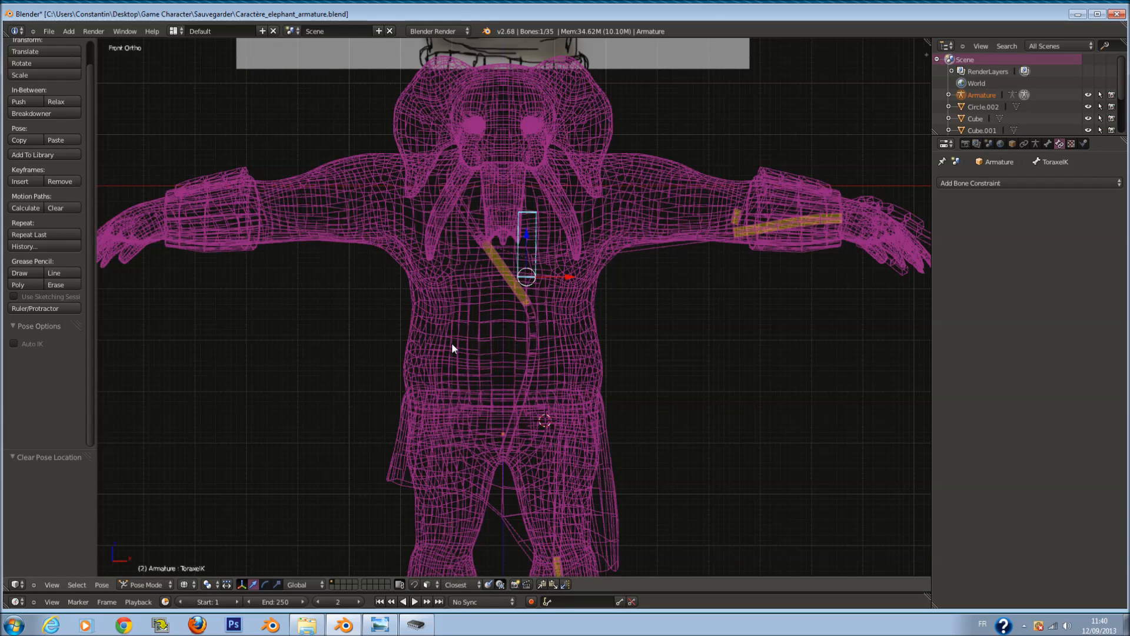
key("g")
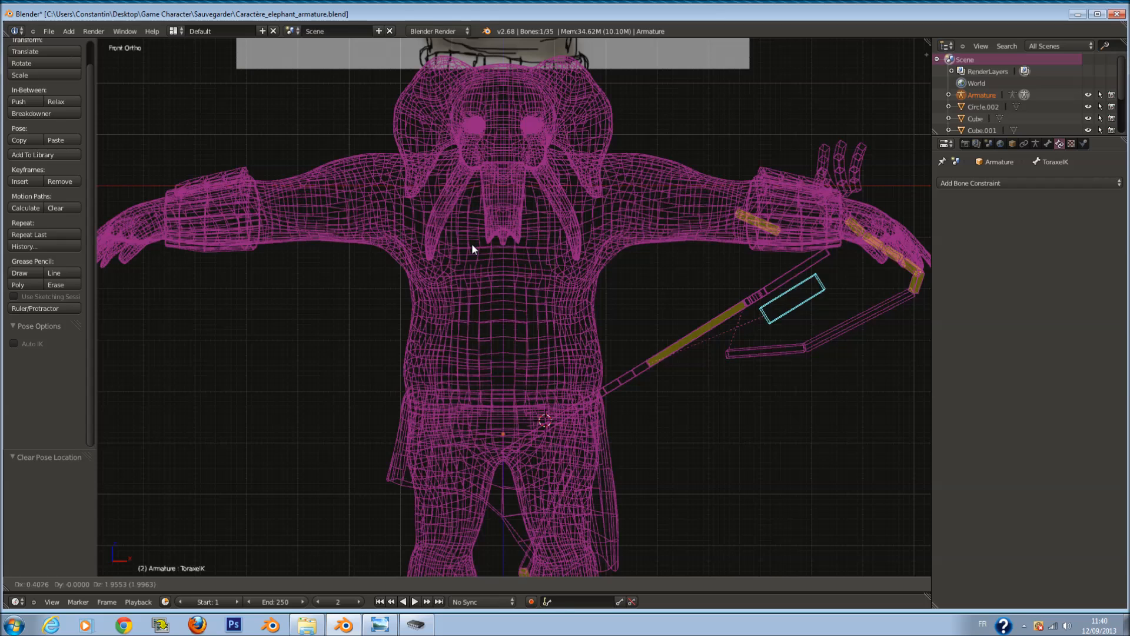
right_click(482, 297)
Step: Toggle the position weight of the IK constraint on Bras_inférieur.L off and back on
right_click(734, 238)
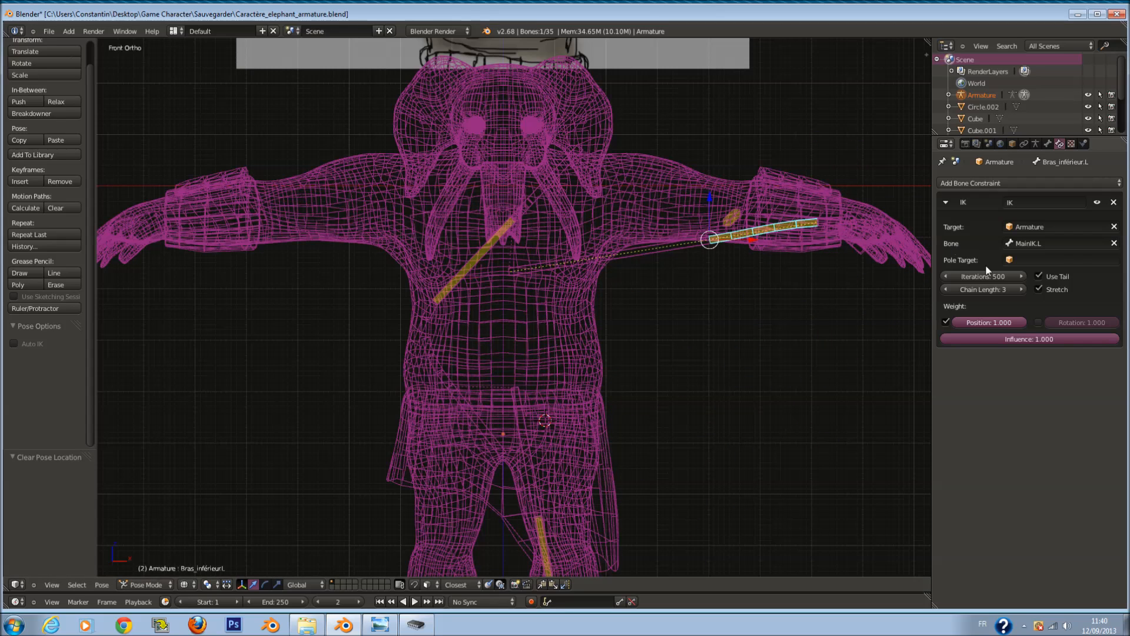
left_click(944, 320)
left_click(945, 320)
left_click(946, 322)
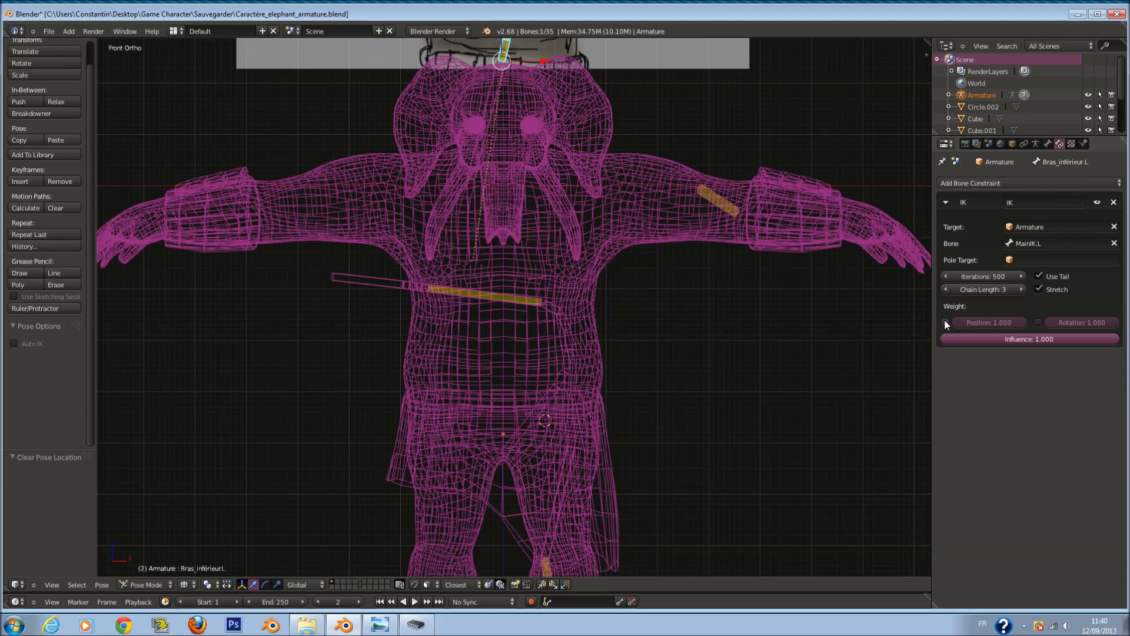
left_click(945, 322)
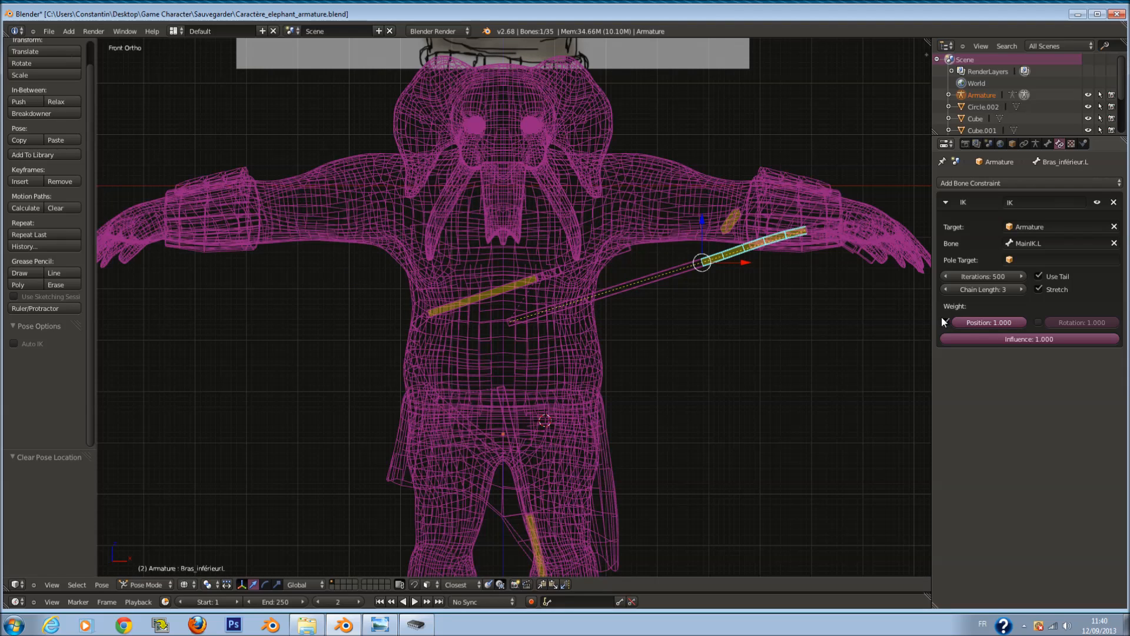
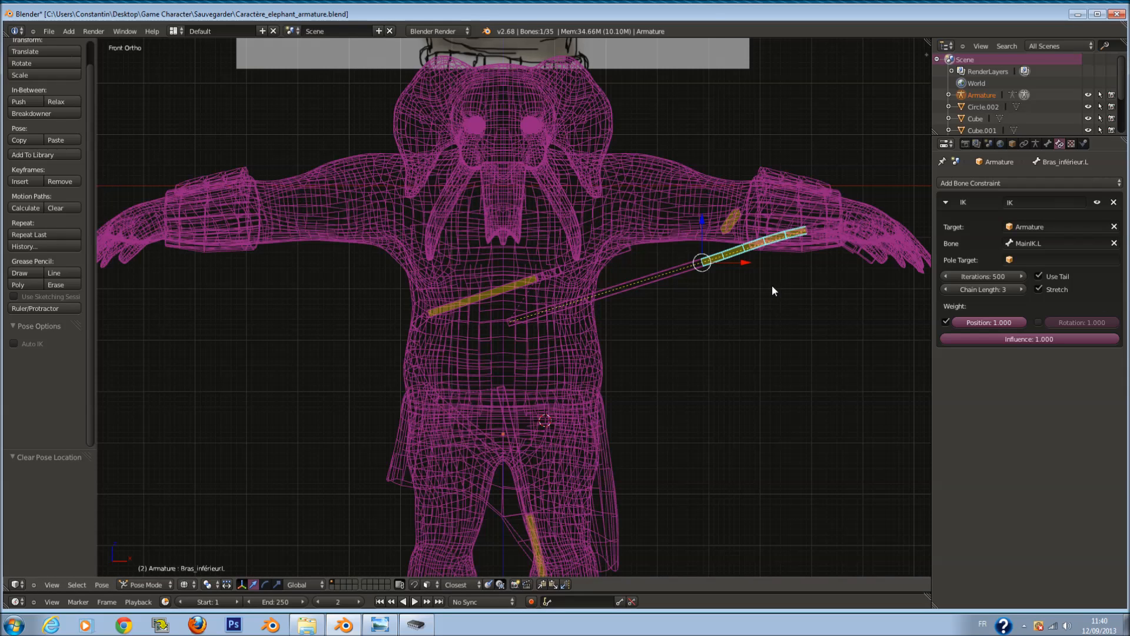
Step: Clear and reassign ToraxeIK as the target bone of Toraxe's IK constraint, and test moving the control bone
right_click(498, 292)
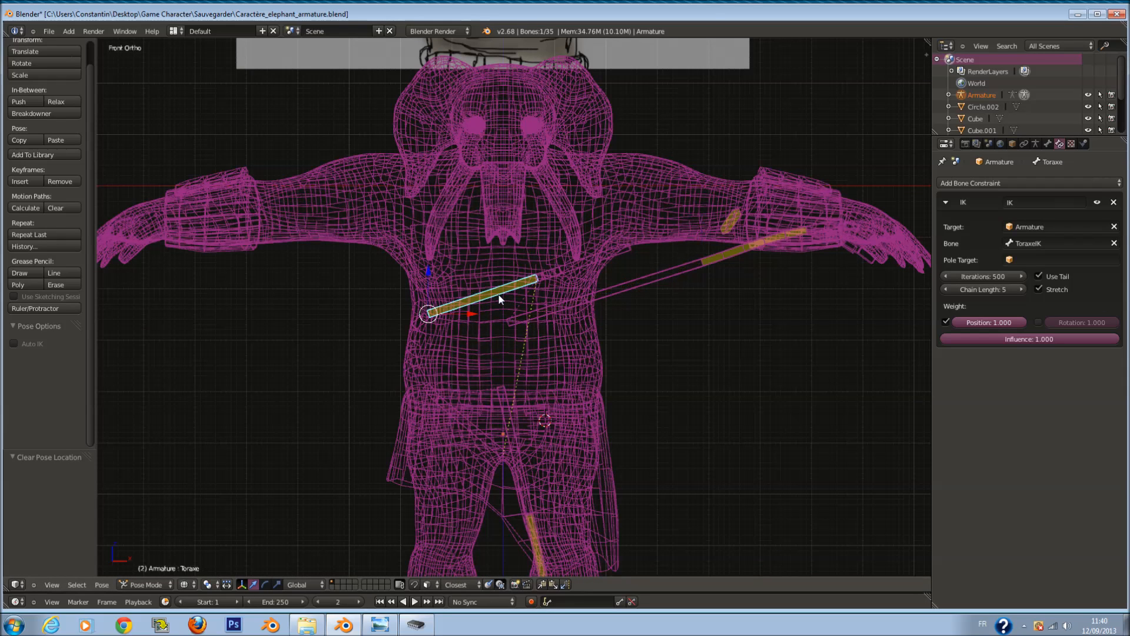
left_click(1112, 242)
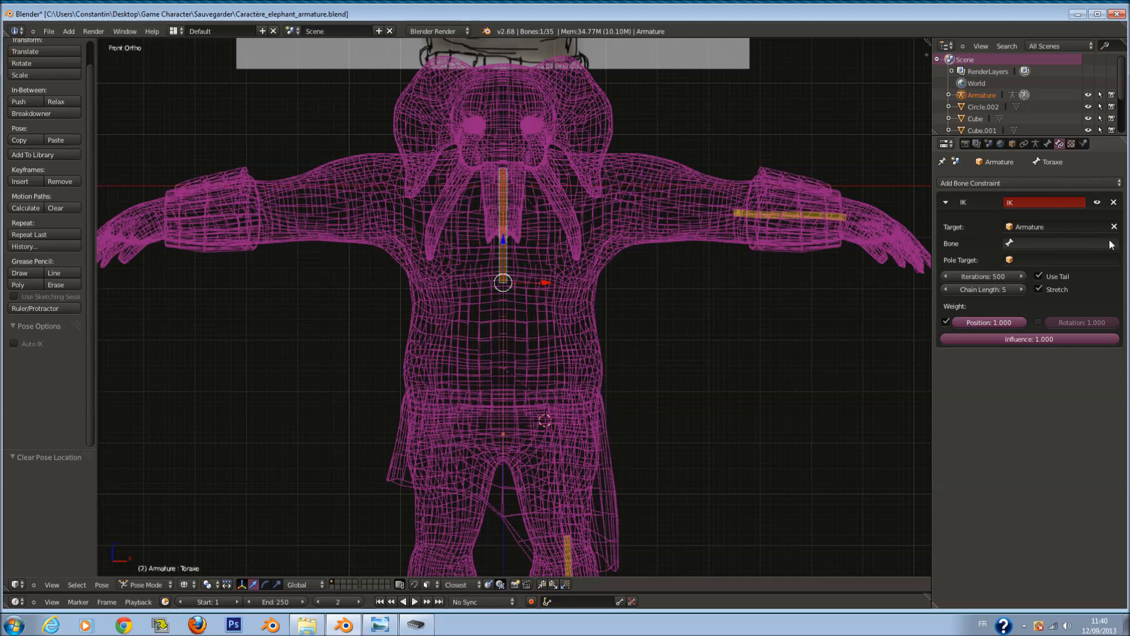
left_click(1047, 240)
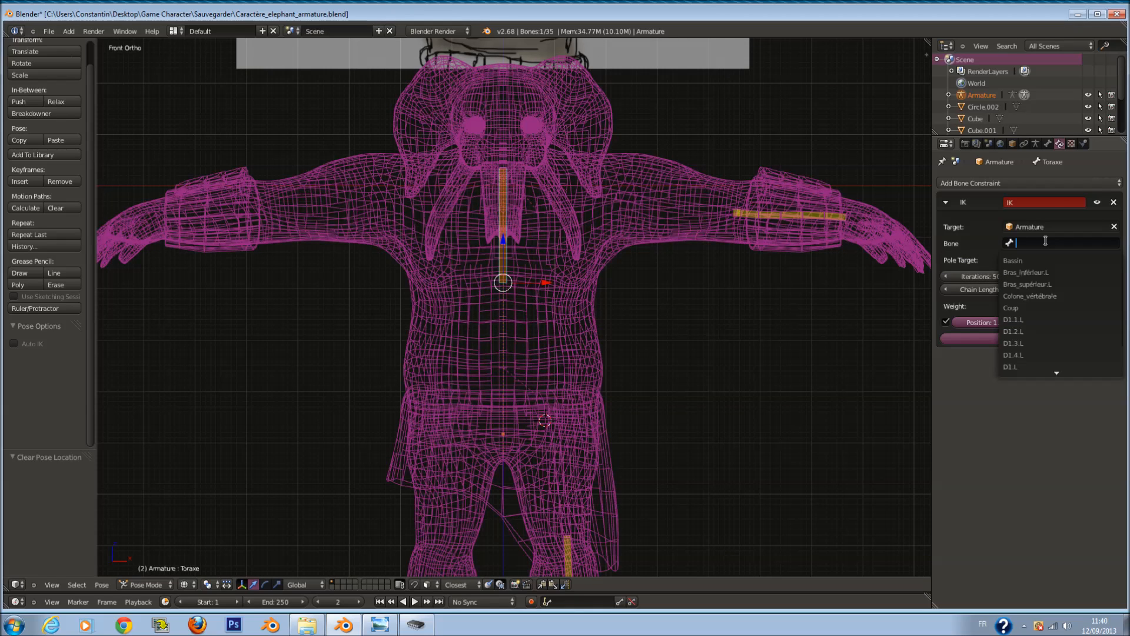
type("t")
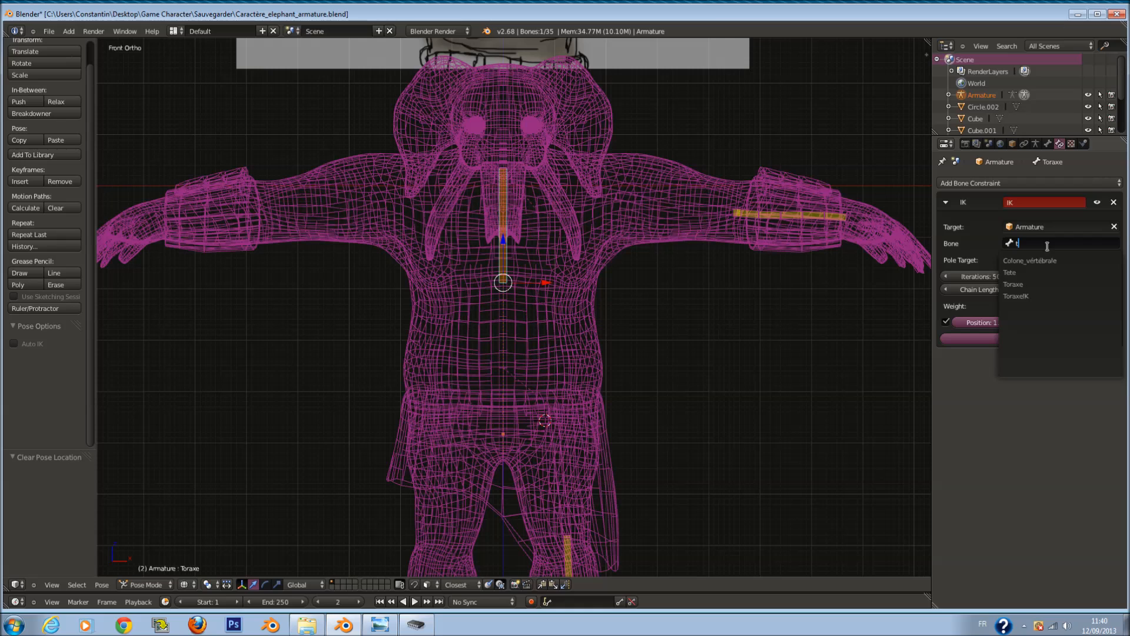
left_click(1021, 296)
right_click_drag(514, 222, 526, 199)
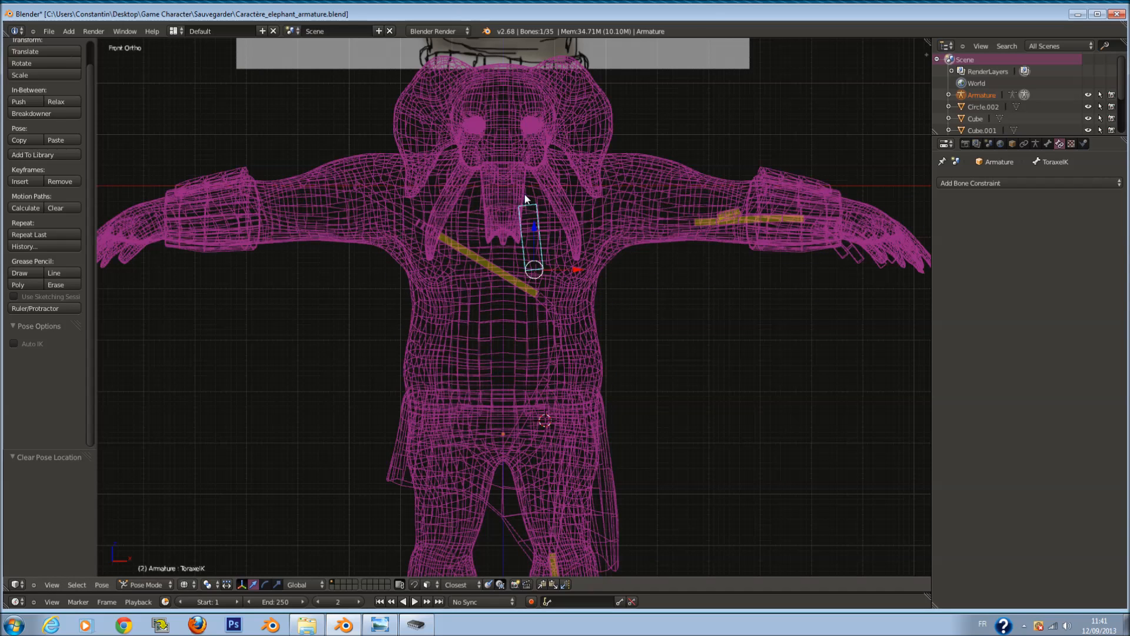
Step: Recalculate the roll of all armature bones in Edit Mode with the X Axis type and return to Pose Mode
key("Tab")
key("a")
key("a")
key("Tab")
key("Tab")
key("a")
scroll(601, 305, "down", 3)
key("a")
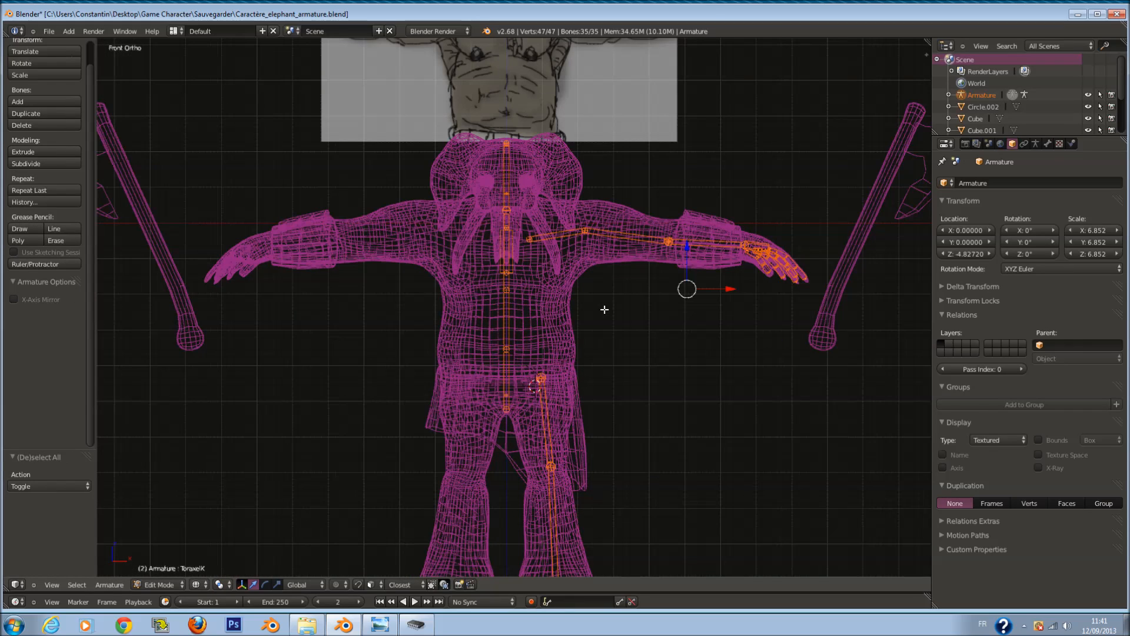
key("ctrl+n")
left_click(605, 310)
scroll(621, 340, "down", 1)
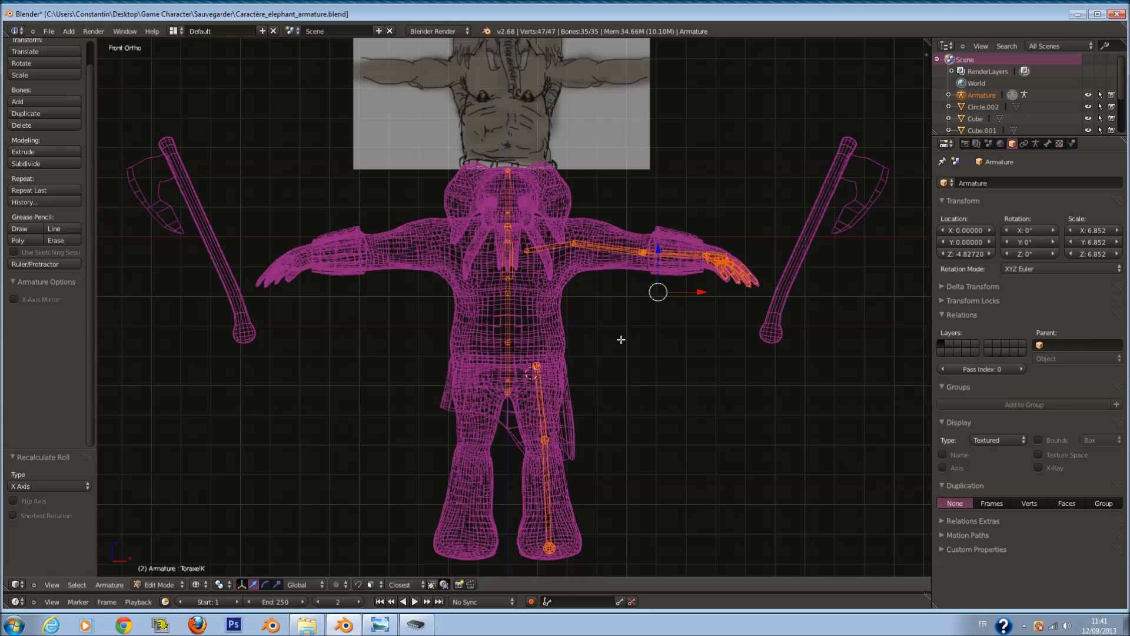
scroll(625, 343, "up", 3)
key("ctrl+Tab")
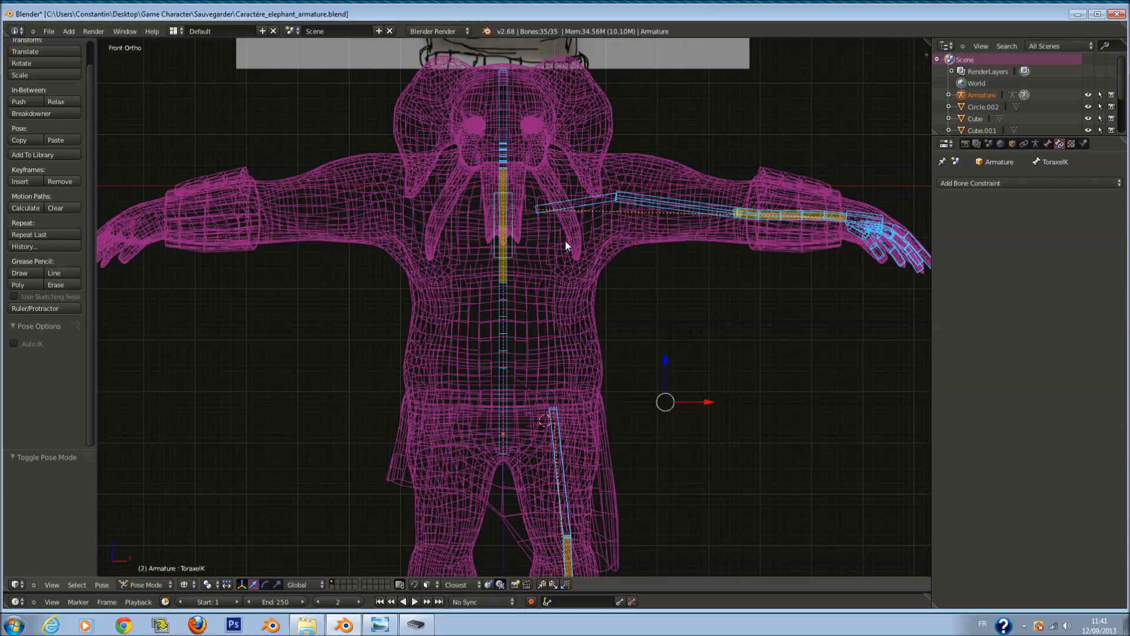
Step: Test the chest chain by moving ToraxeIK after the bone roll recalculation
right_click(514, 230)
key("g")
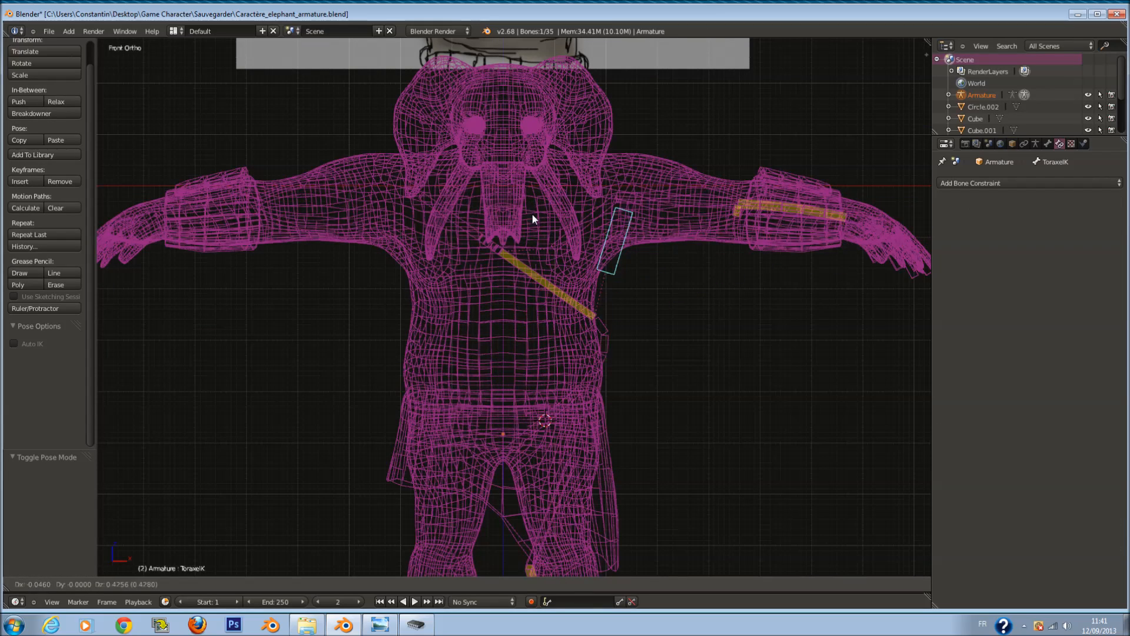
left_click(536, 215)
scroll(578, 268, "down", 3)
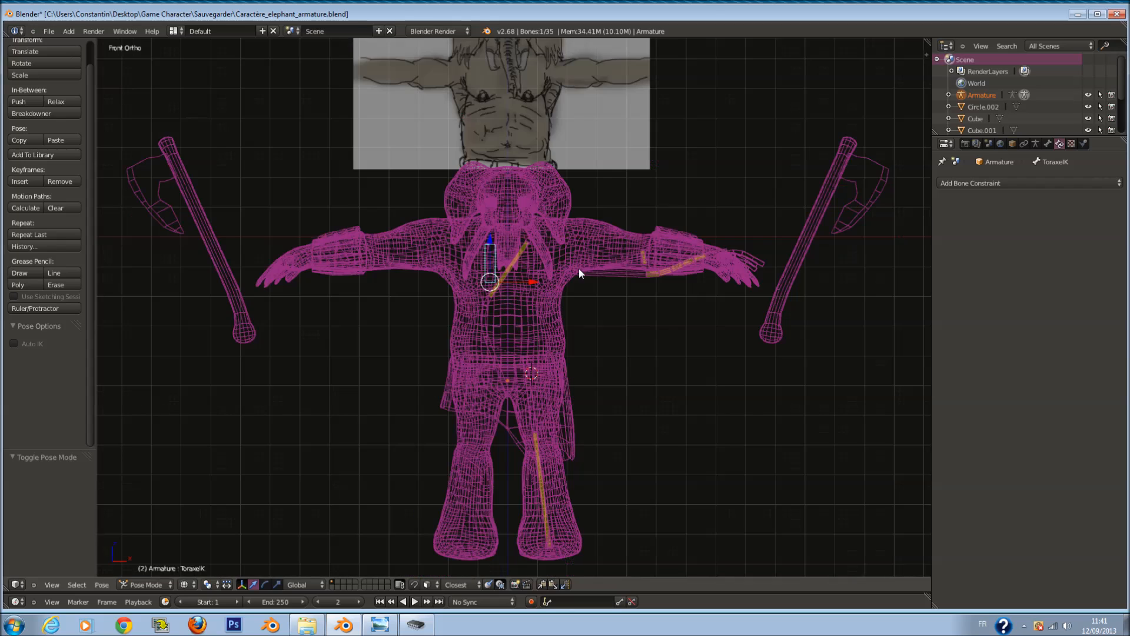
Step: Try different IK chain lengths on Toraxe, ending at 2, and test rotating the bone, cancelling the rotations
right_click(522, 253)
left_click(1021, 289)
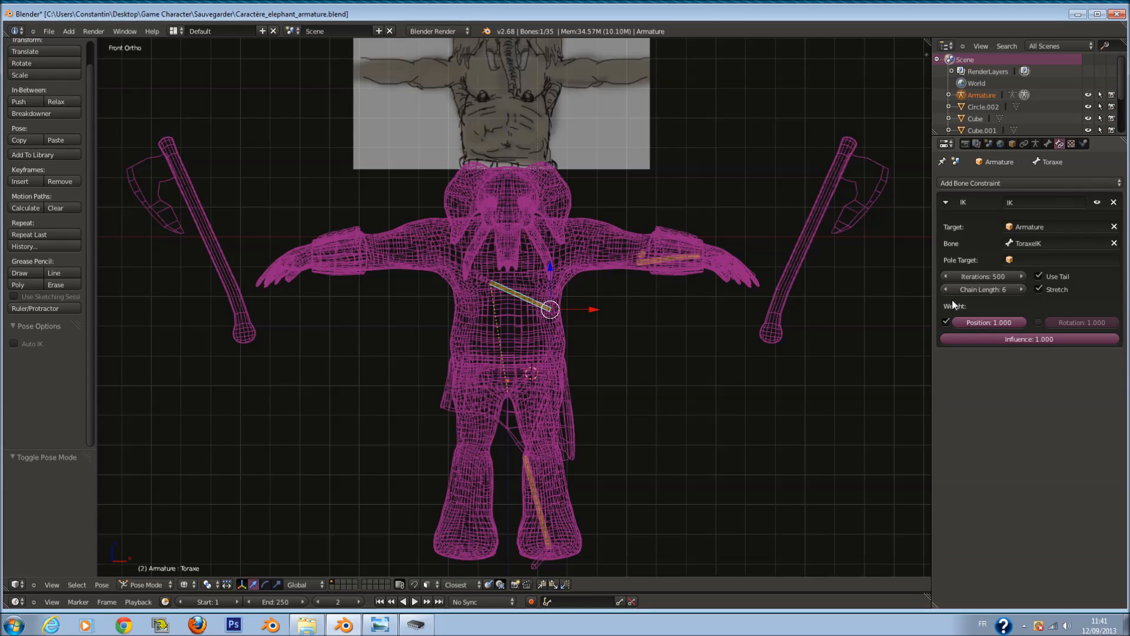
left_click(1021, 289)
left_click_drag(1020, 289, 936, 291)
left_click(1022, 290)
key("r")
scroll(612, 289, "up", 4)
right_click(512, 325)
left_click(1016, 289)
key("r")
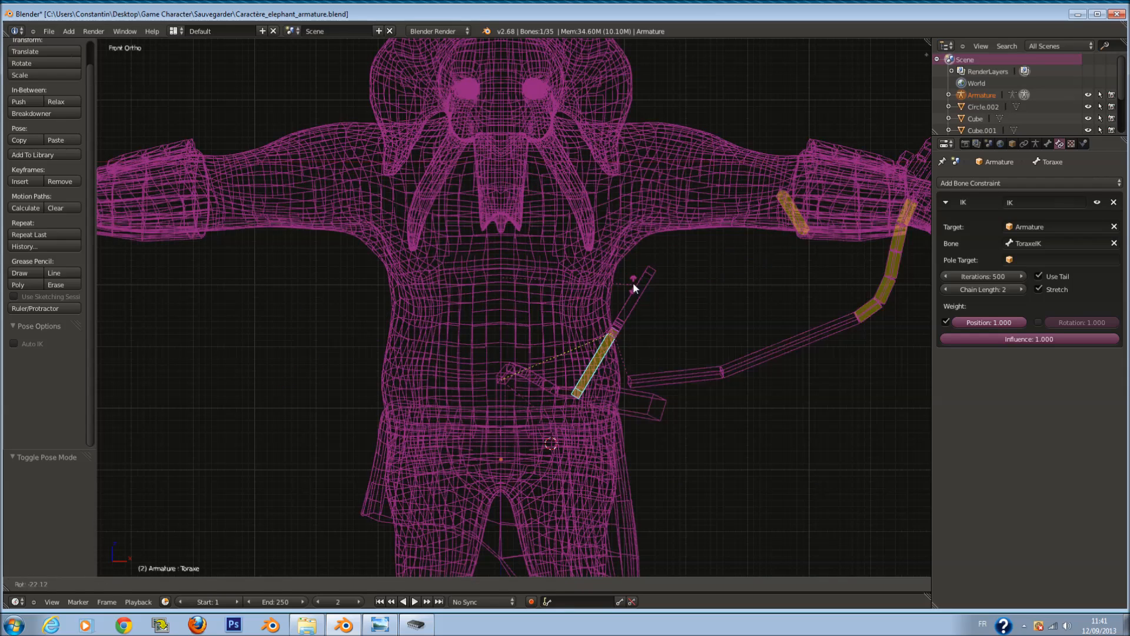
right_click(635, 281)
Step: Disable Use Tail in Toraxe's IK constraint and test rotating the bone, cancelling the rotation
left_click(1044, 275)
key("r")
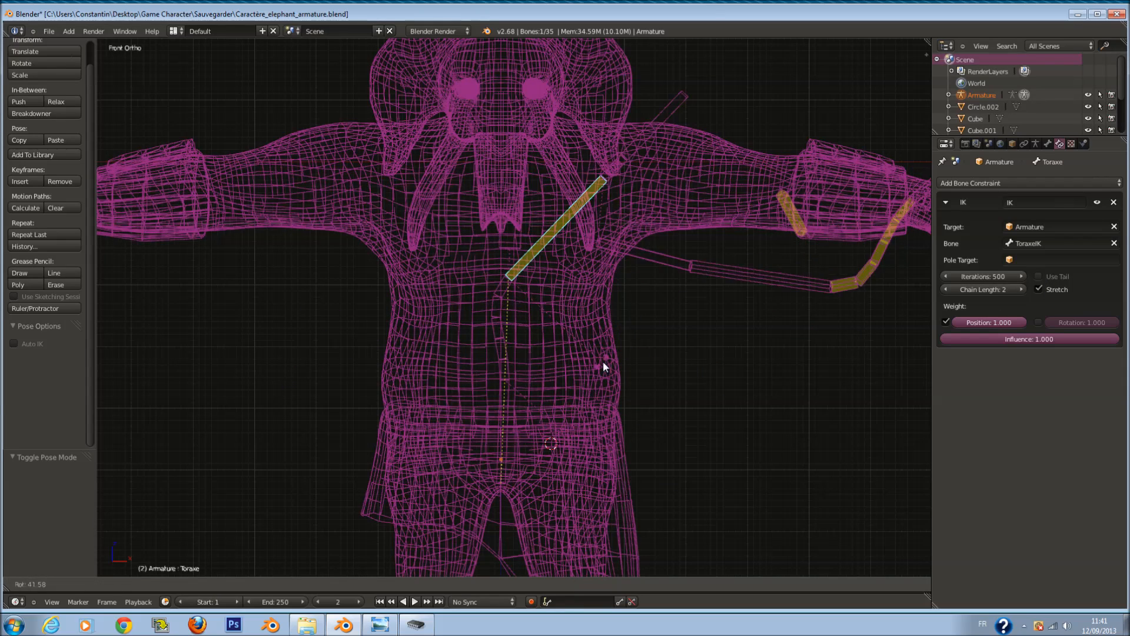
right_click(620, 259)
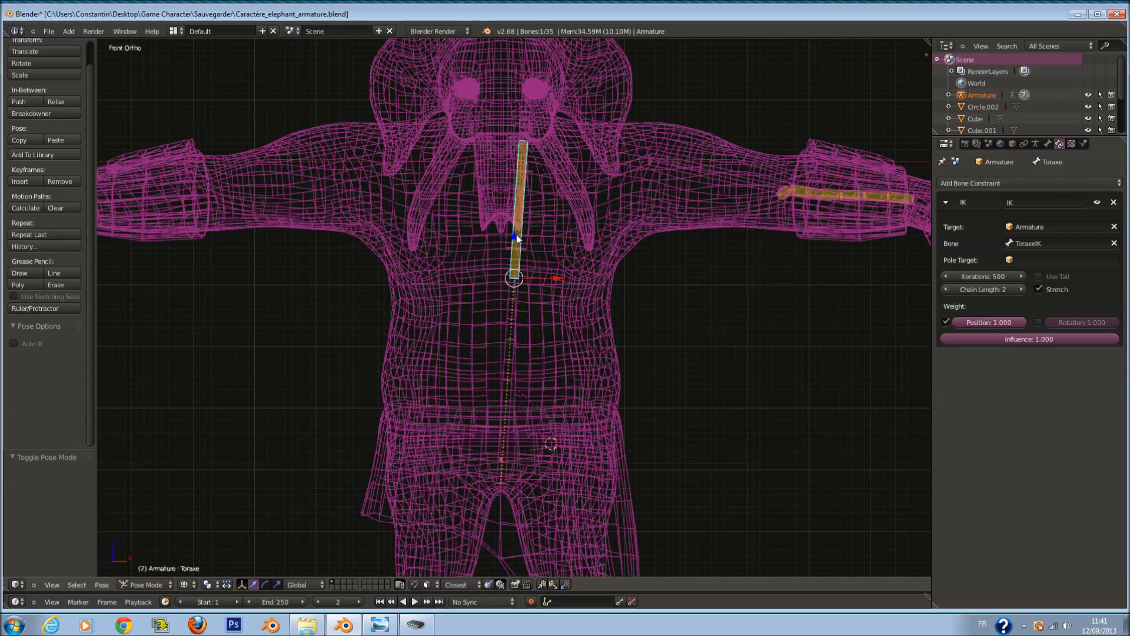
Step: Test moving ToraxeIK with Use Tail disabled, cancelling the second move
right_click(528, 203)
key("g")
left_click(476, 181)
scroll(476, 181, "down", 3)
key("g")
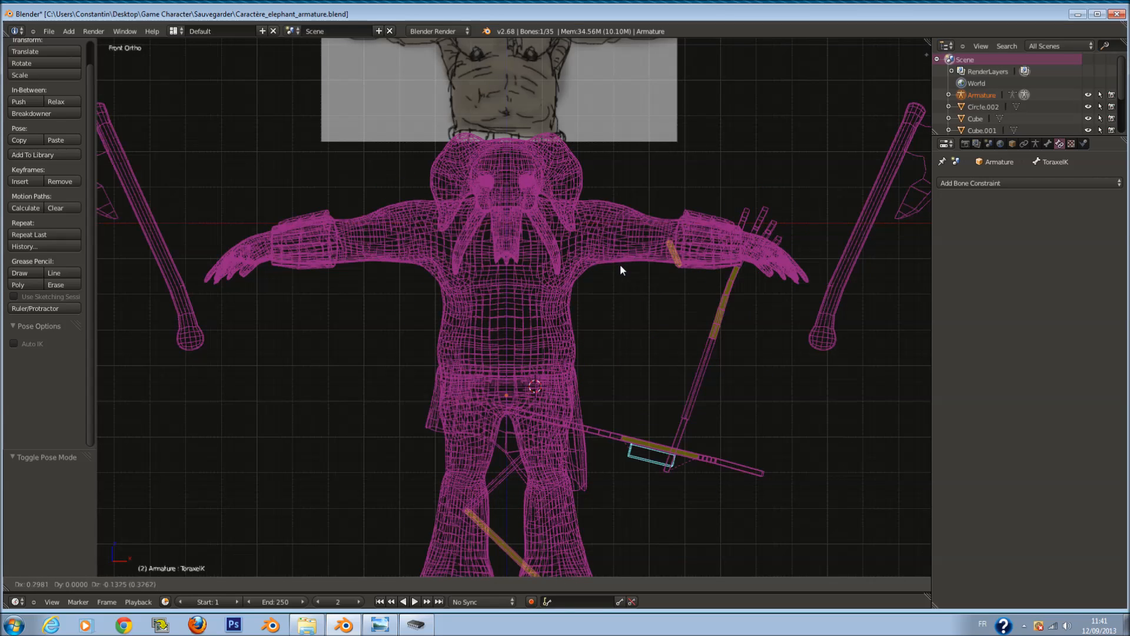
right_click(613, 239)
Step: Clear the pose rotation and location of all bones
scroll(602, 298, "up", 1)
key("a")
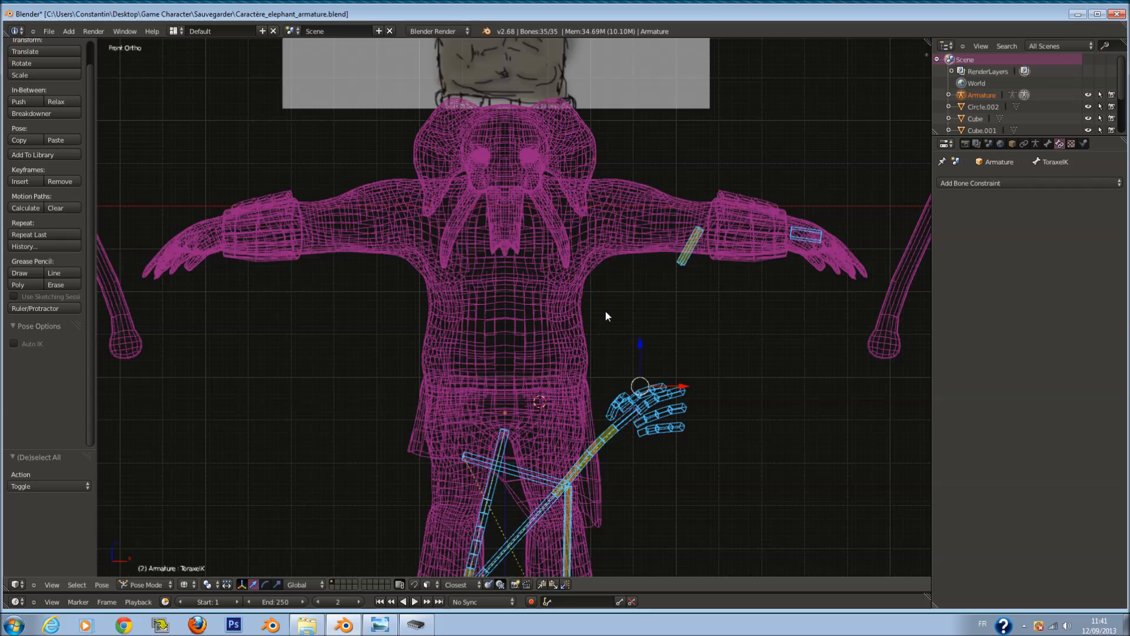
key("space")
key("Escape")
scroll(739, 334, "down", 1)
key("alt+g")
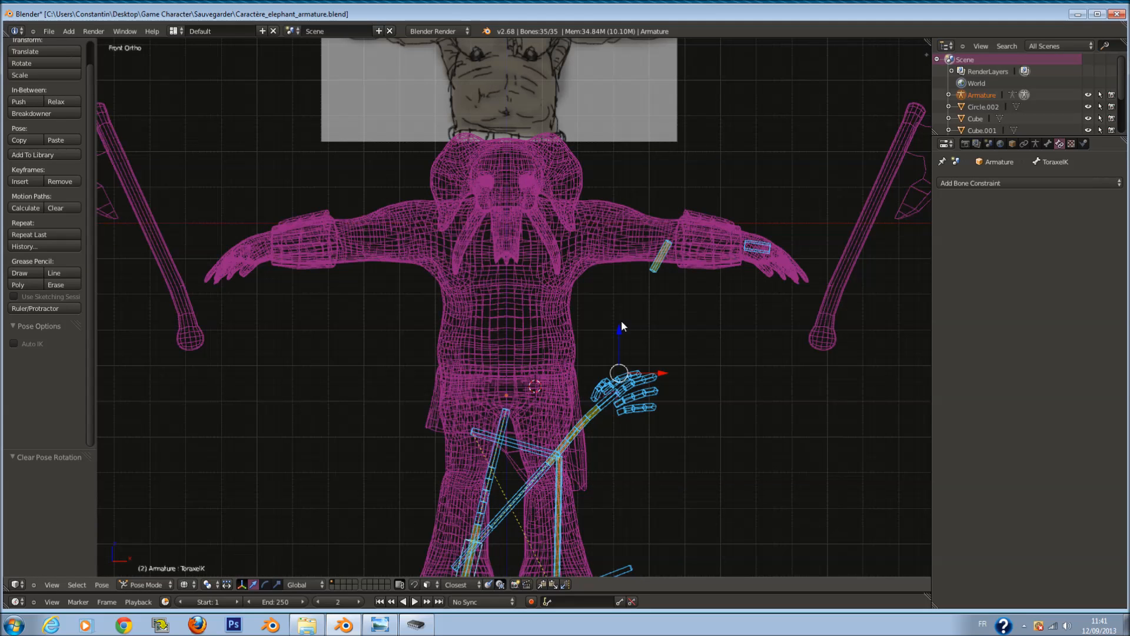
Step: Re-enable Use Tail in Toraxe's IK constraint
right_click(483, 550)
scroll(485, 532, "down", 1)
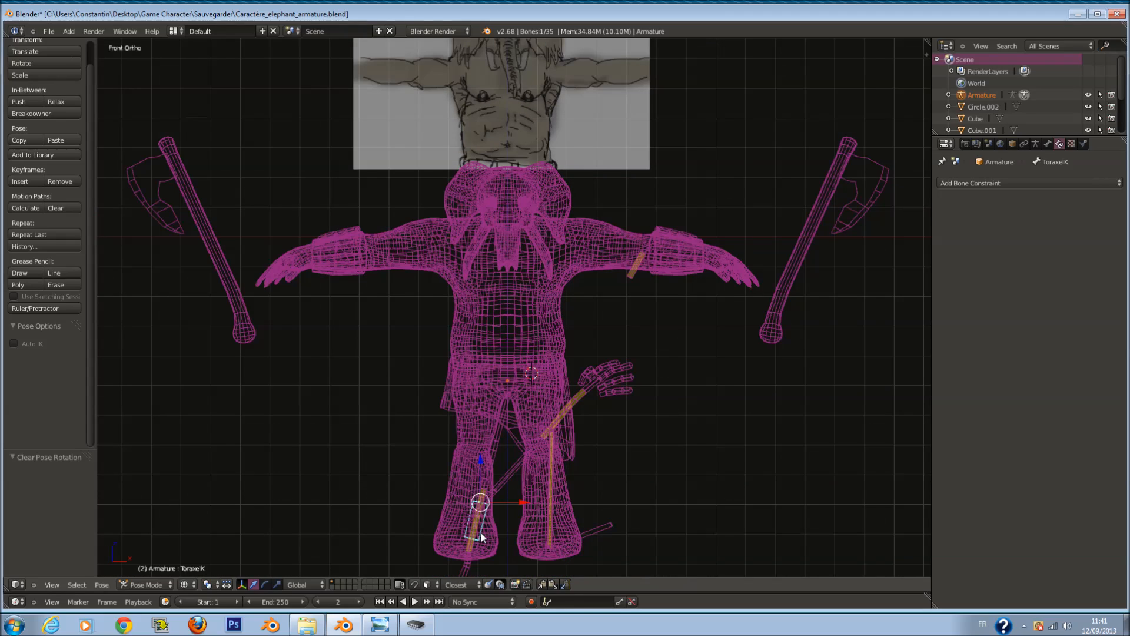
right_click(479, 531)
left_click(1039, 277)
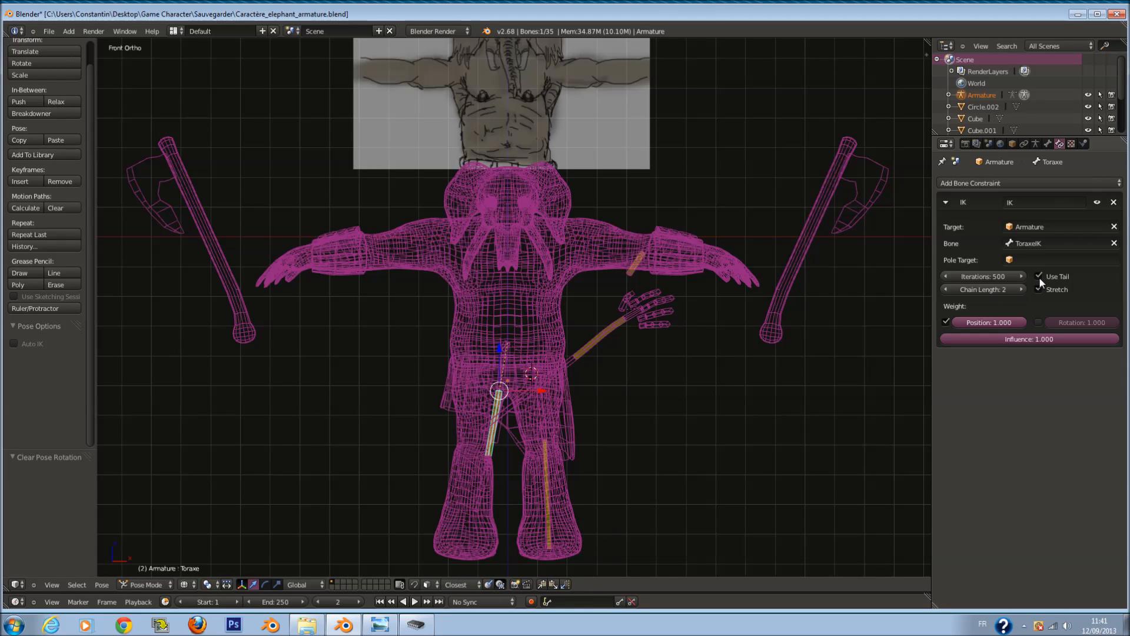
Step: Toggle the position weight of Toraxe's IK constraint and delete the constraint
left_click(946, 321)
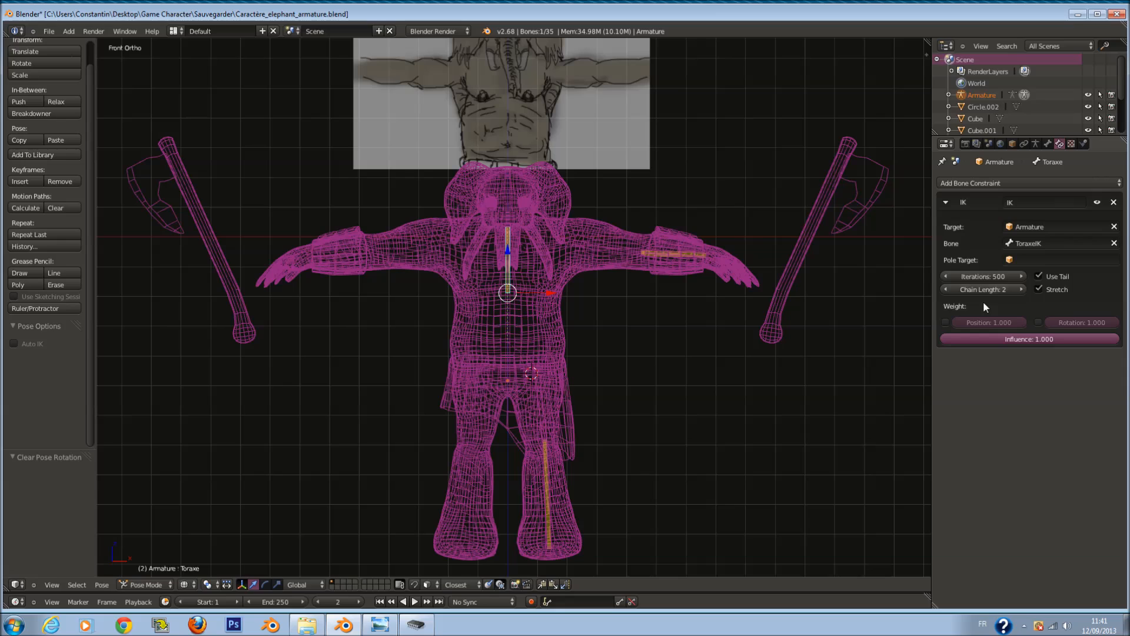
left_click(1071, 258)
key("Escape")
left_click(947, 321)
left_click(1114, 202)
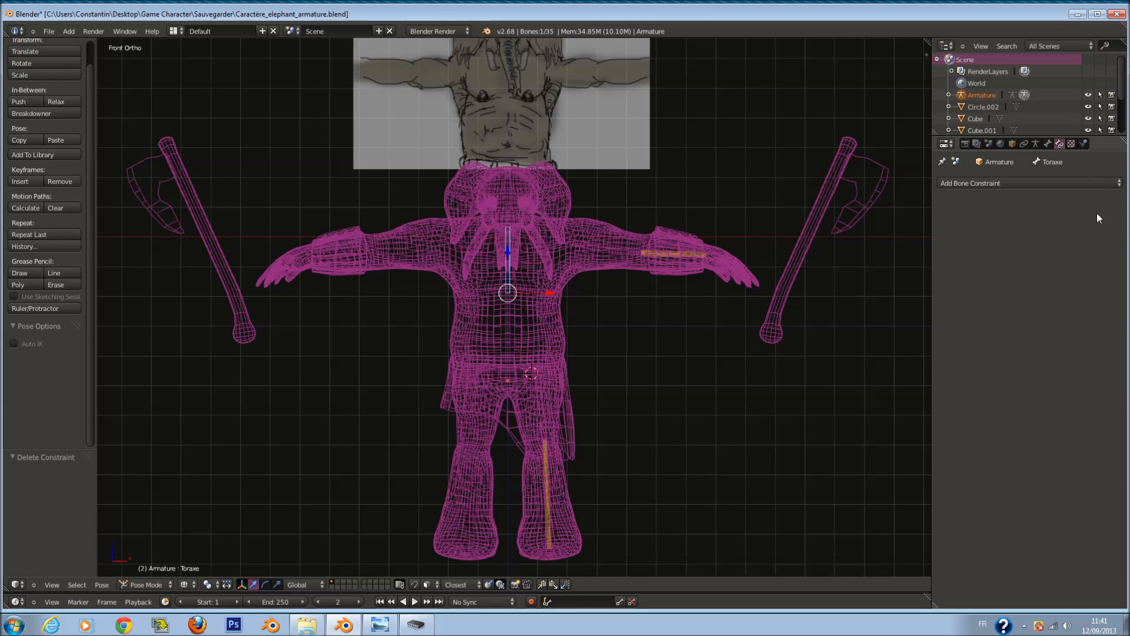
Step: Reduce the IK chain length of Bras_inférieur.L to 2 and select all bones
scroll(607, 278, "up", 4)
key("a")
scroll(596, 264, "up", 3)
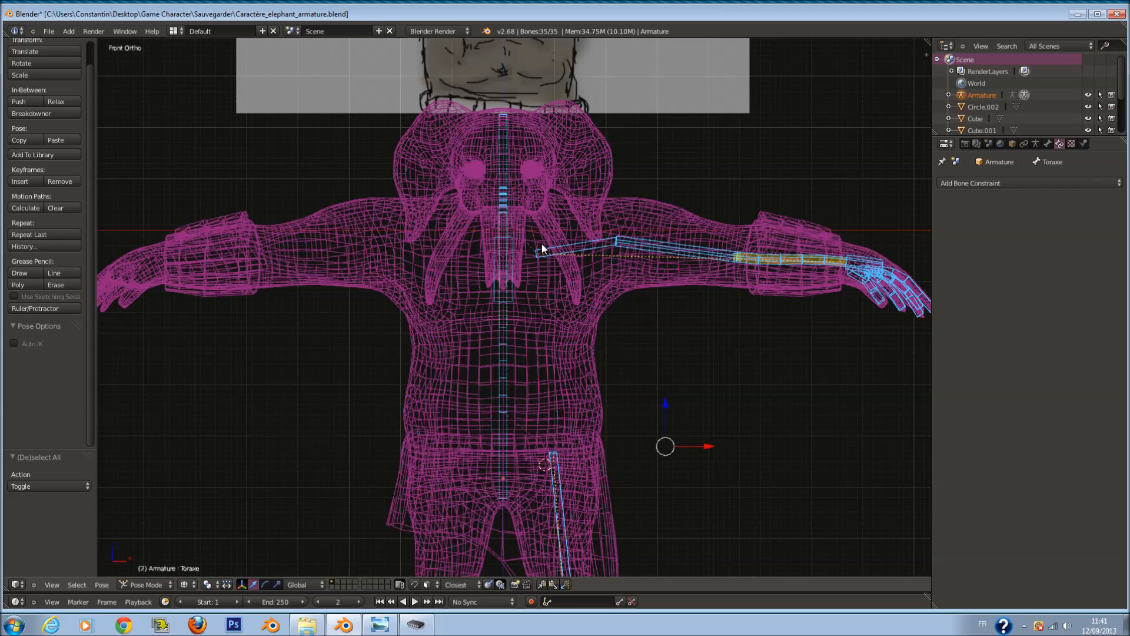
key("a")
right_click(683, 220)
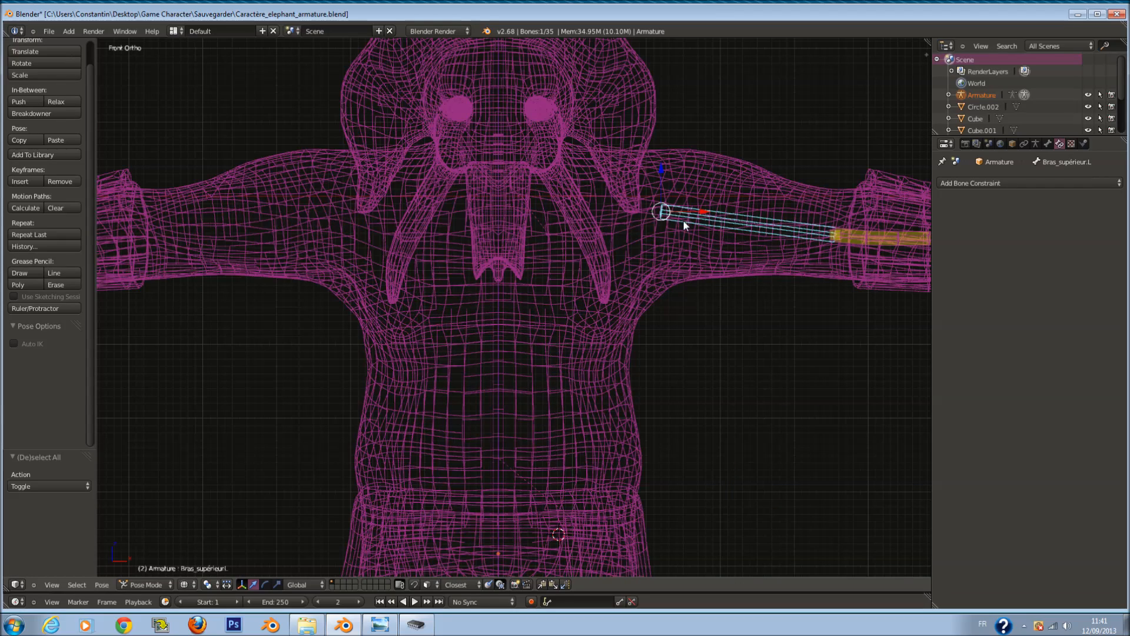
right_click(886, 239)
scroll(886, 239, "down", 2)
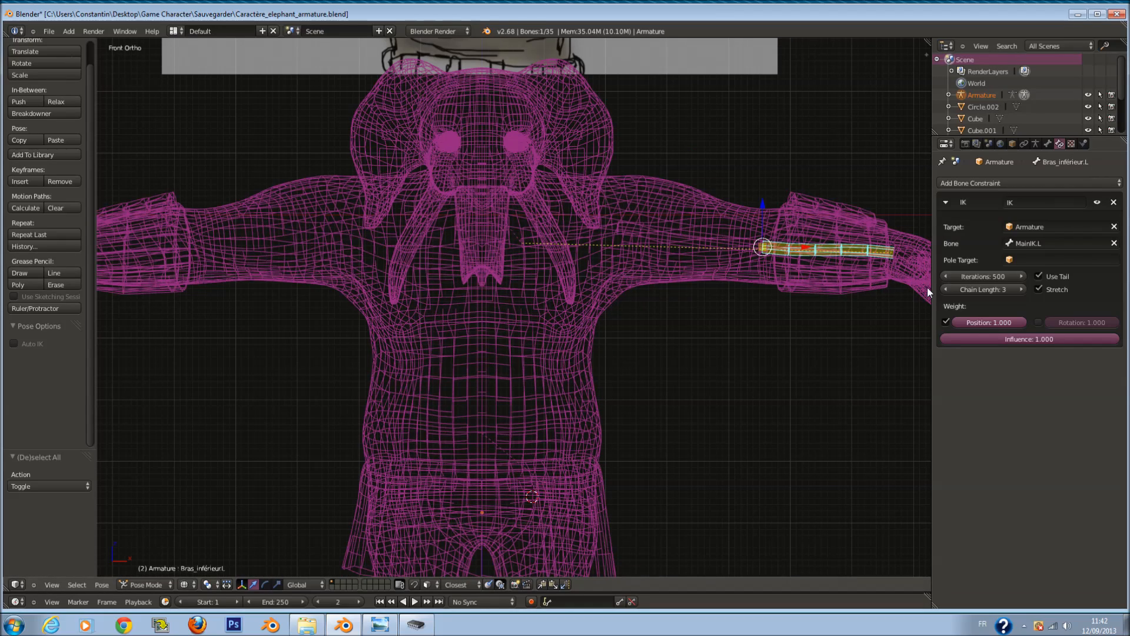
left_click(944, 289)
key("a")
key("a")
scroll(677, 244, "down", 1)
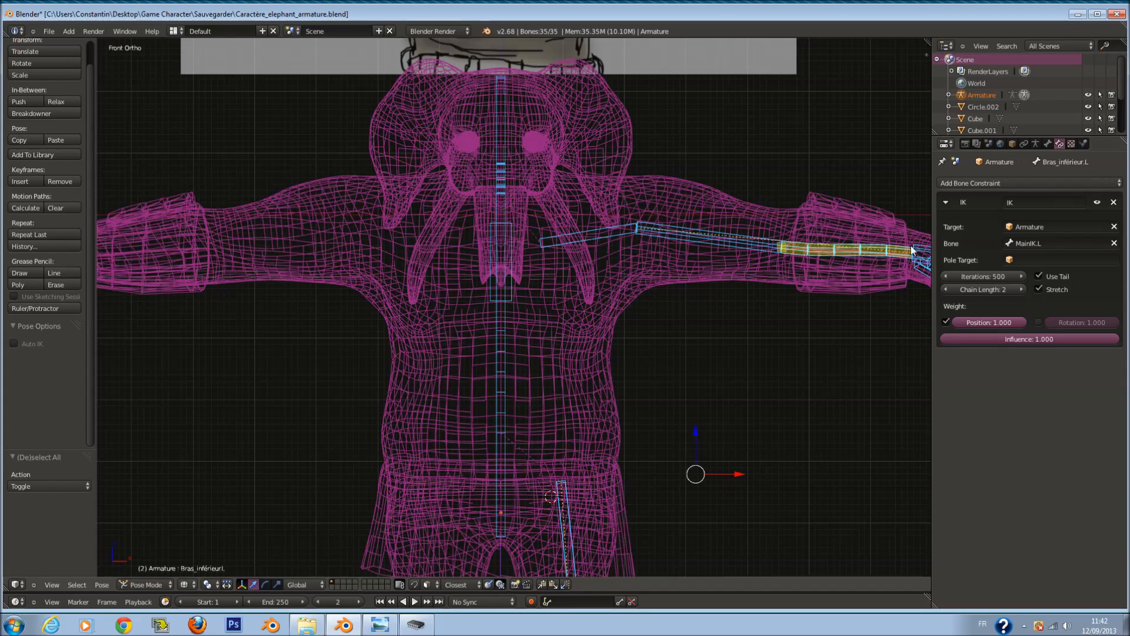
Step: Test the arm and chest rig by moving MainIK.L and rotating Toraxe, cancelling each transform
right_click(879, 259)
key("g")
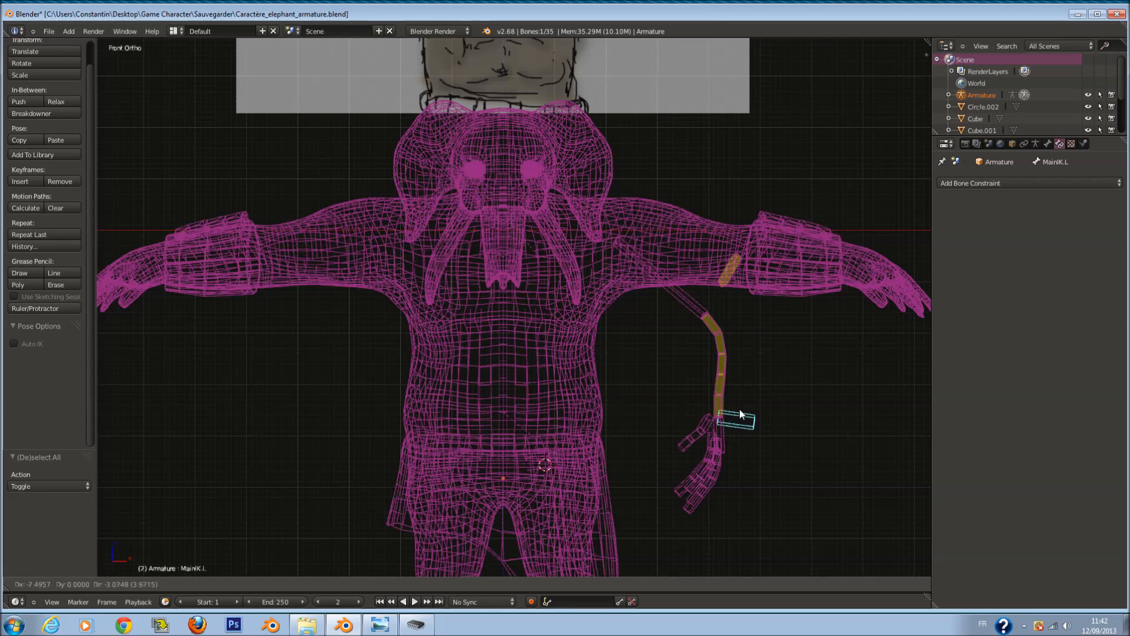
key("Escape")
right_click(500, 320)
key("r")
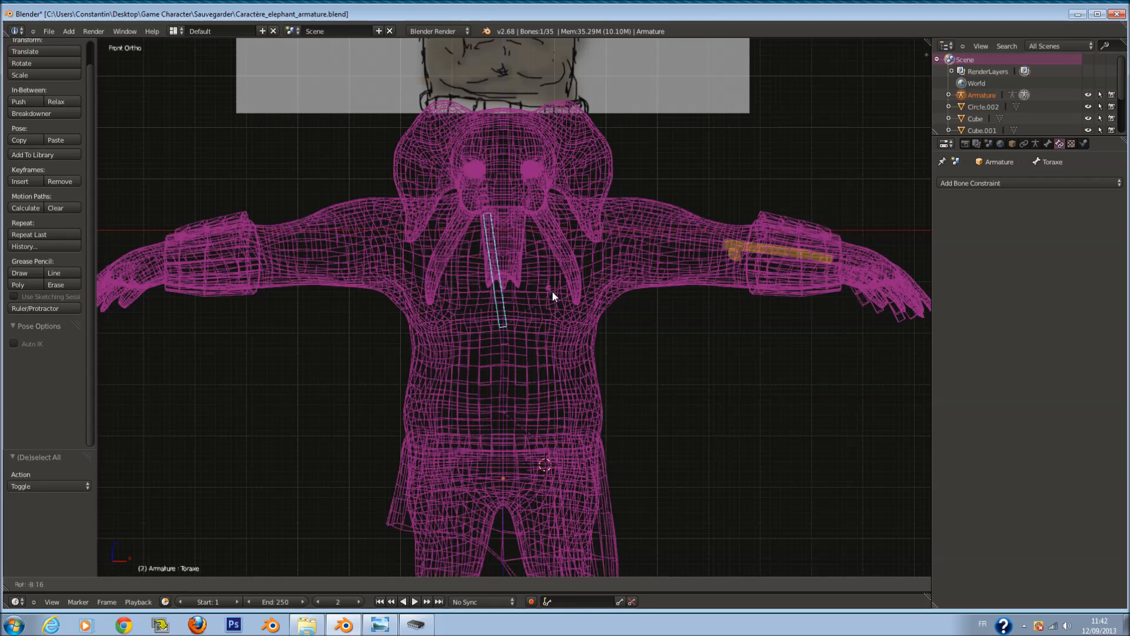
key("Escape")
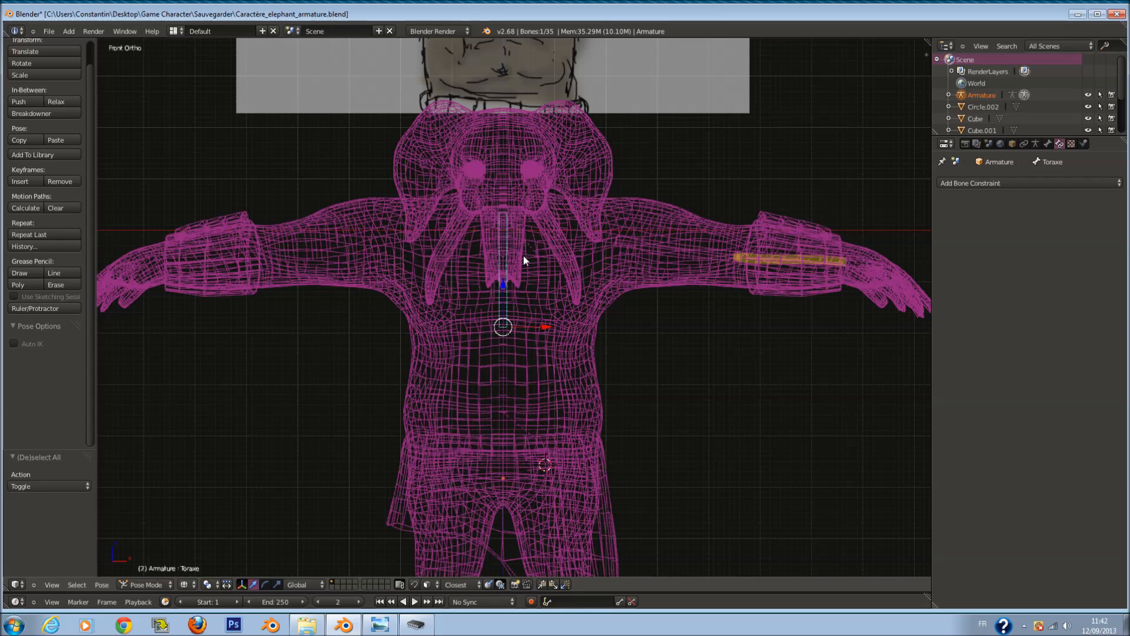
key("r")
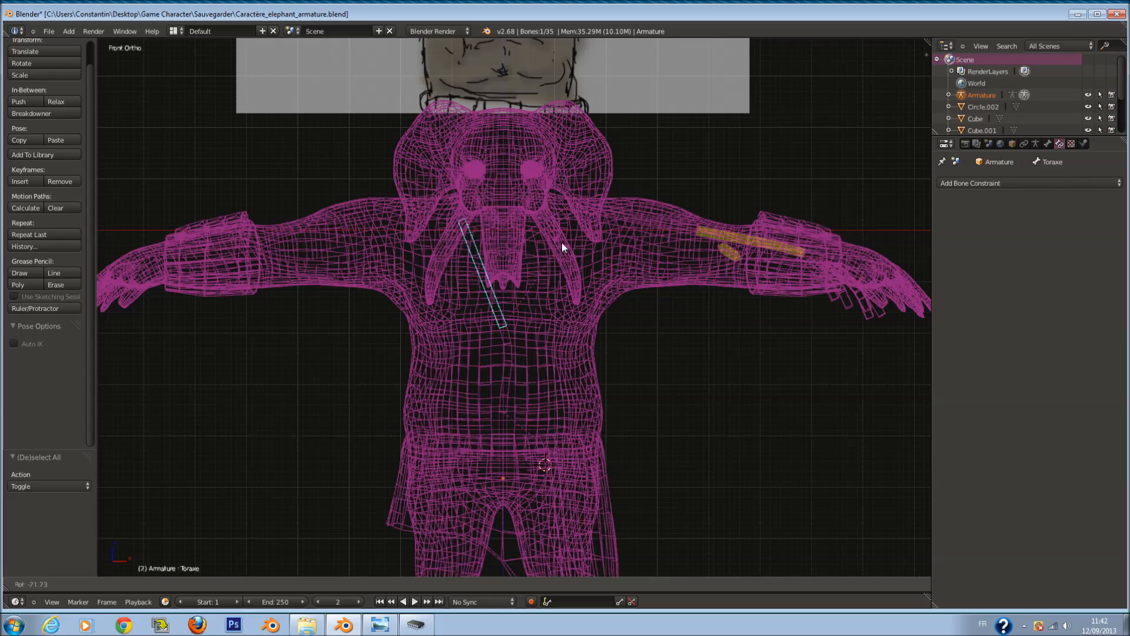
key("Escape")
Step: Add an IK constraint to the Toraxe bone with ToraxeIK as its target
scroll(624, 265, "down", 2)
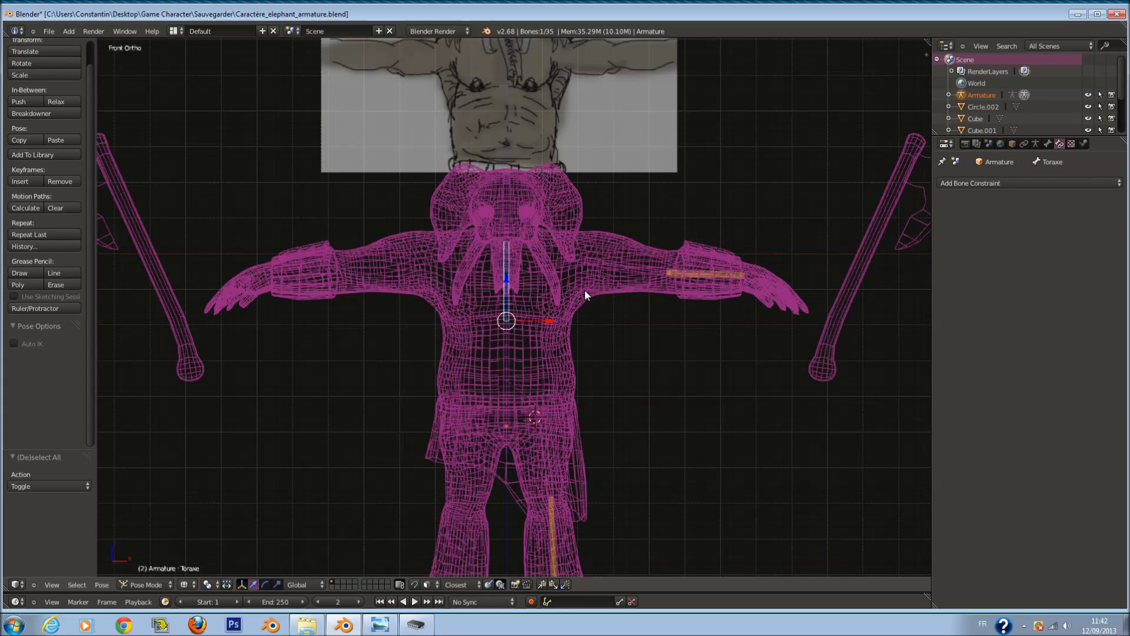
key("a")
key("a")
scroll(519, 295, "up", 3)
right_click(515, 264)
right_click(514, 263)
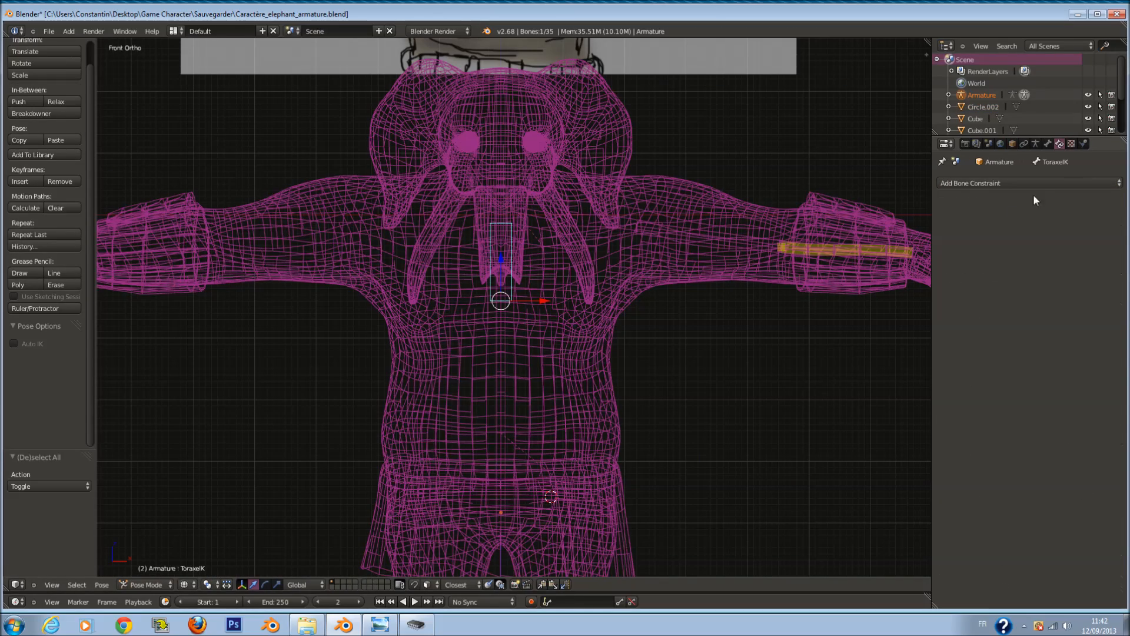
left_click(1051, 143)
left_click(1038, 143)
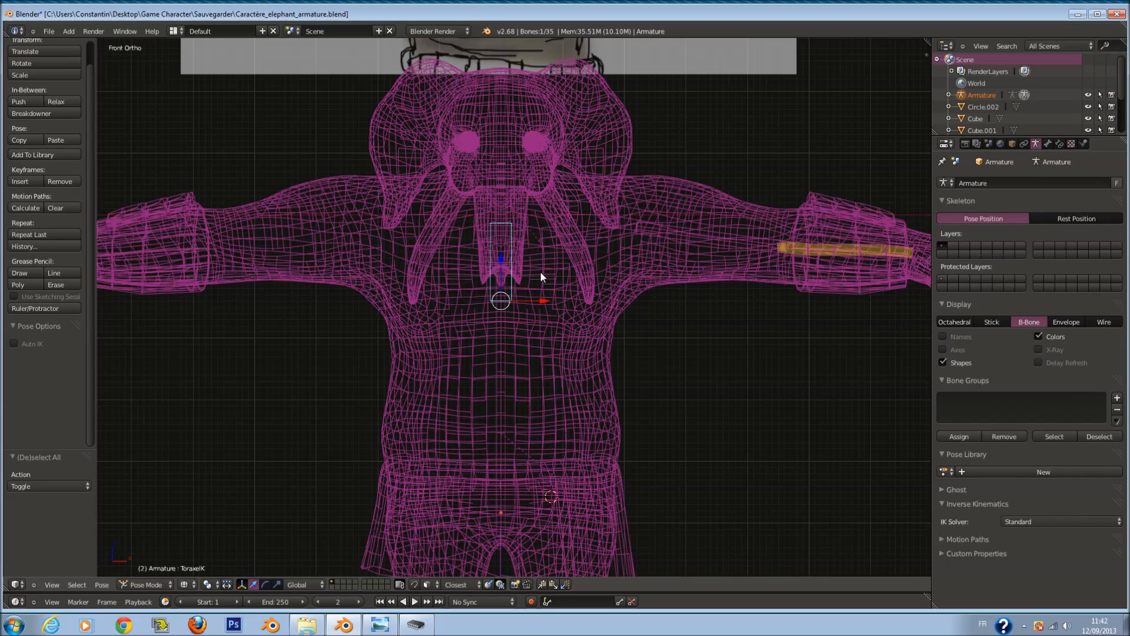
right_click(500, 284)
right_click(518, 278)
right_click(514, 279)
right_click(506, 279, "shift")
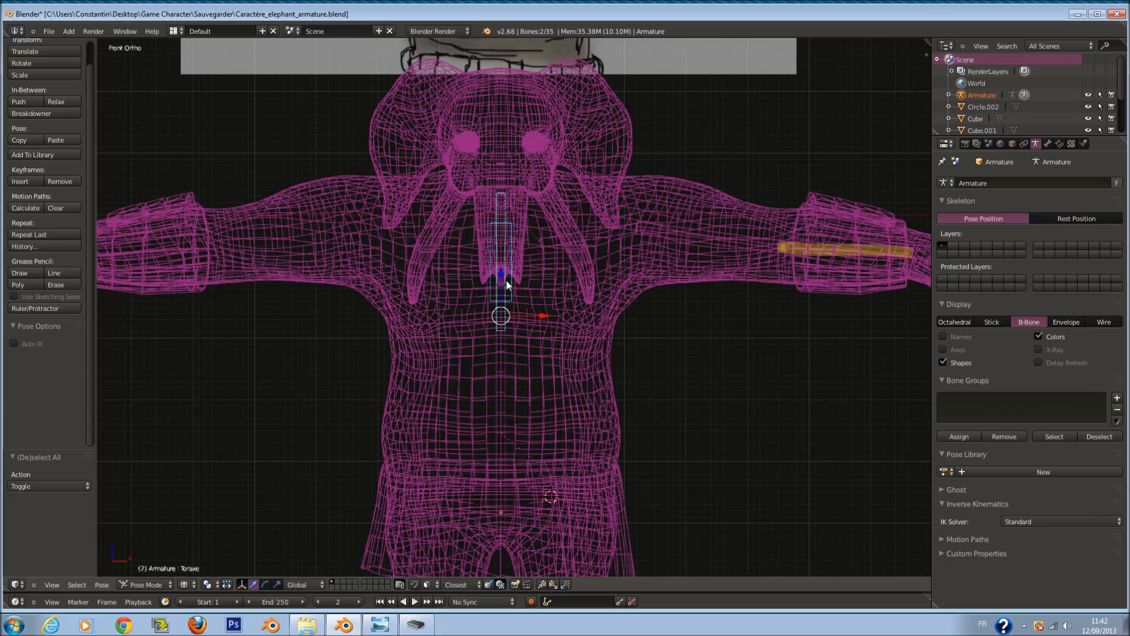
key("shift+i")
left_click(506, 280)
Step: Move the ToraxeIK bone about -0.201 in X and 0.422 in Z to try out the chest IK
right_click(518, 265)
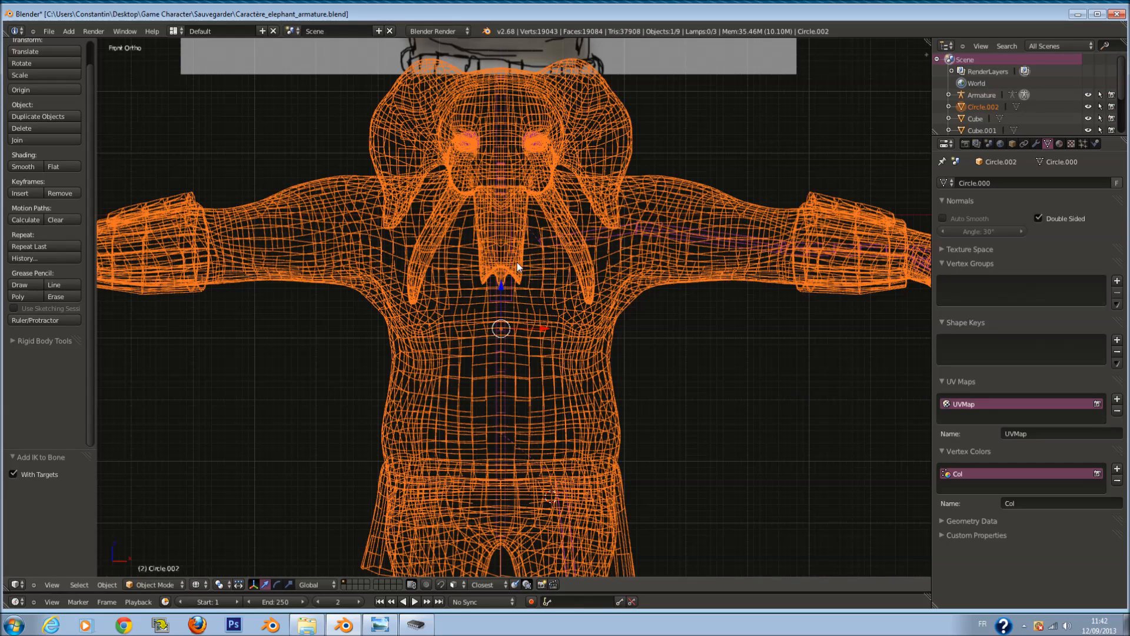
right_click(512, 259)
key("g")
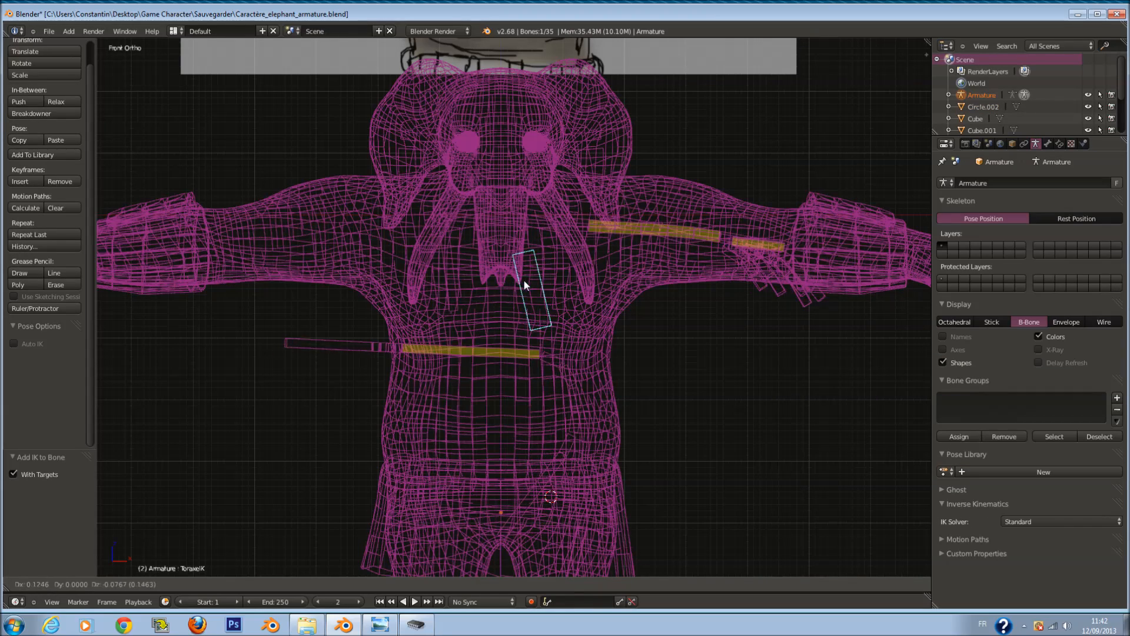
left_click(504, 250)
Step: Set the chain length of Toraxe's IK constraint to 1
right_click(517, 329)
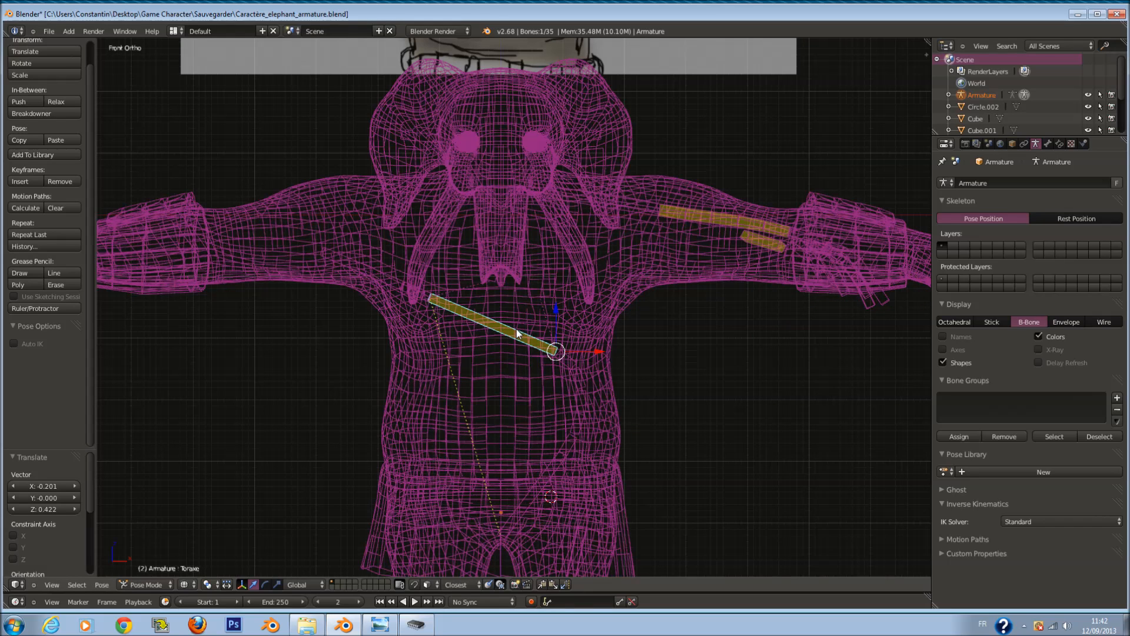
scroll(517, 328, "down", 1)
left_click(1048, 144)
left_click(1060, 144)
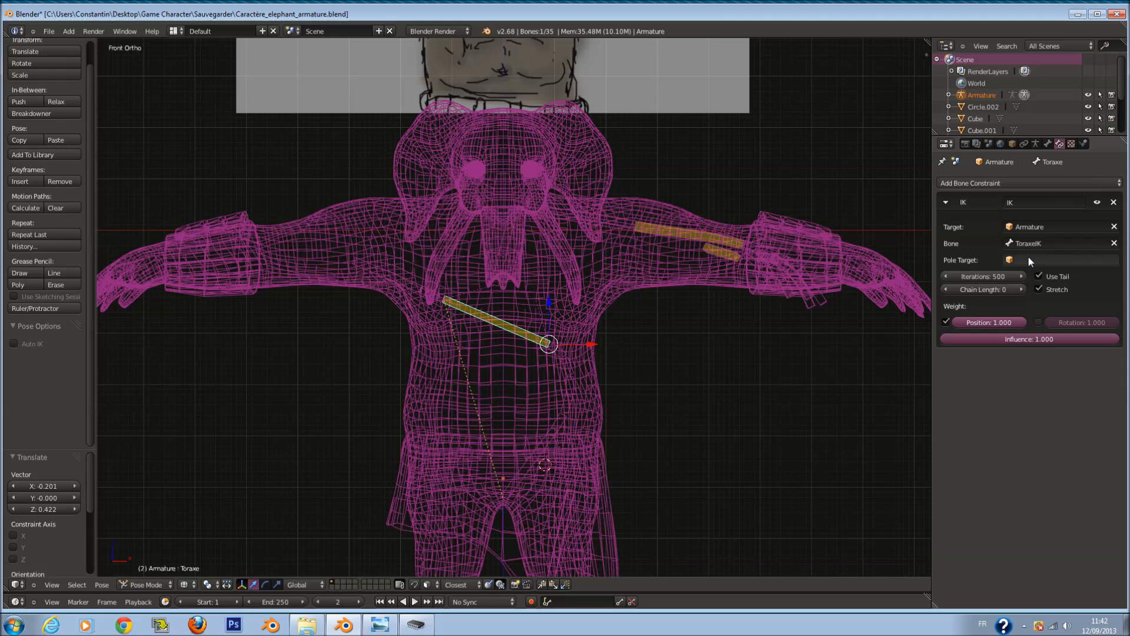
left_click(1022, 289)
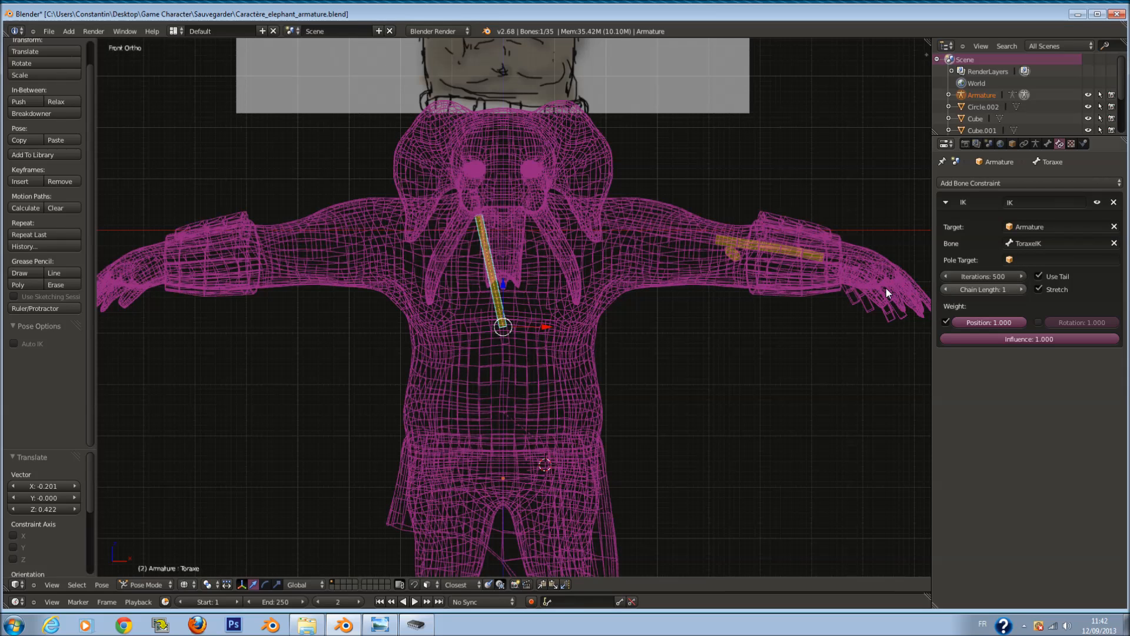
Step: Return from the body mesh to the armature in Pose Mode and select all its bones
right_click(524, 272)
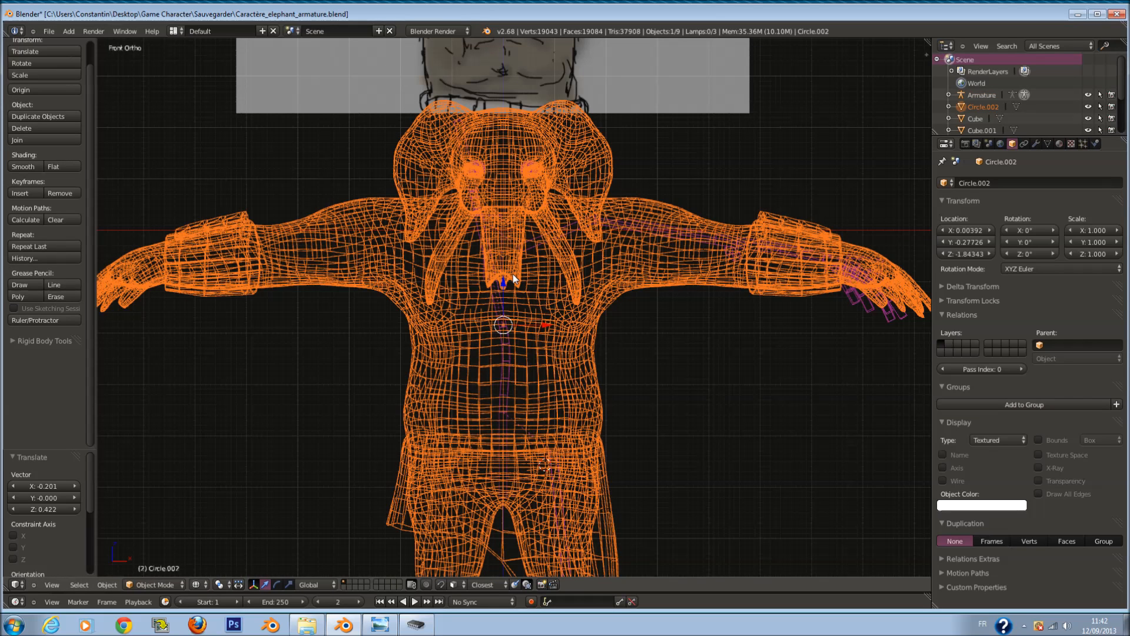
key("a")
key("a")
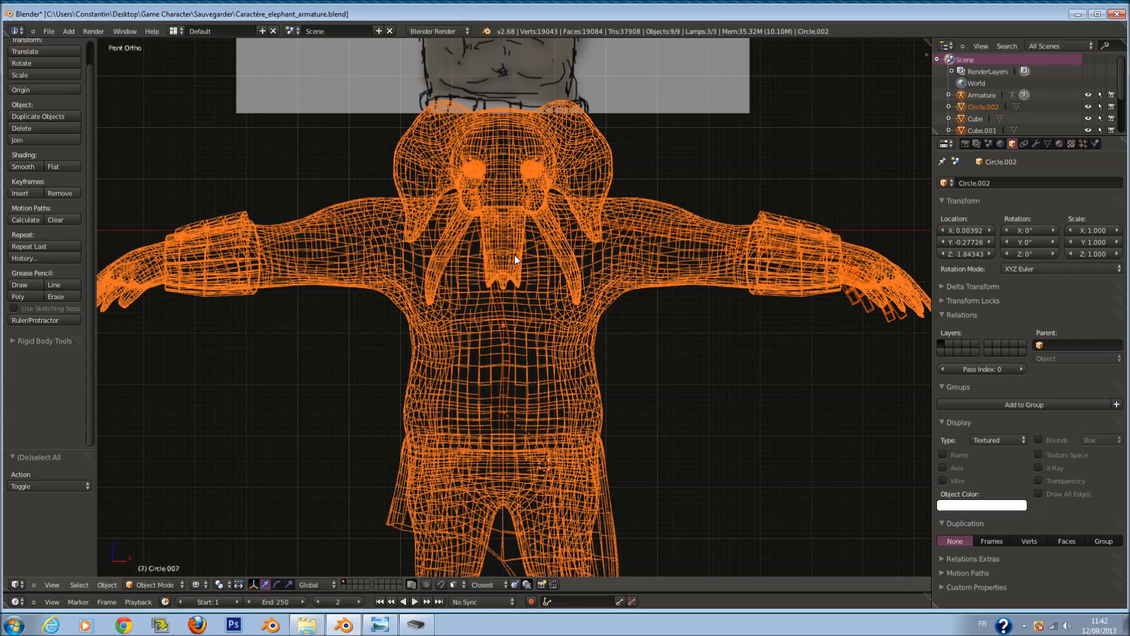
key("a")
key("a")
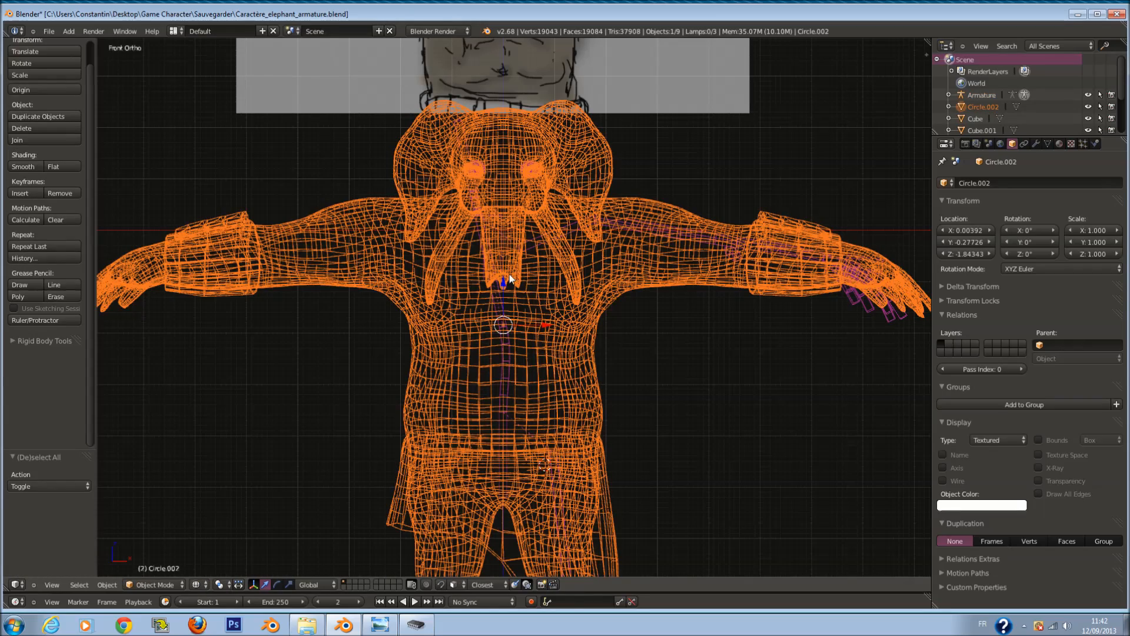
right_click(542, 240)
key("Tab")
key("Tab")
key("a")
key("a")
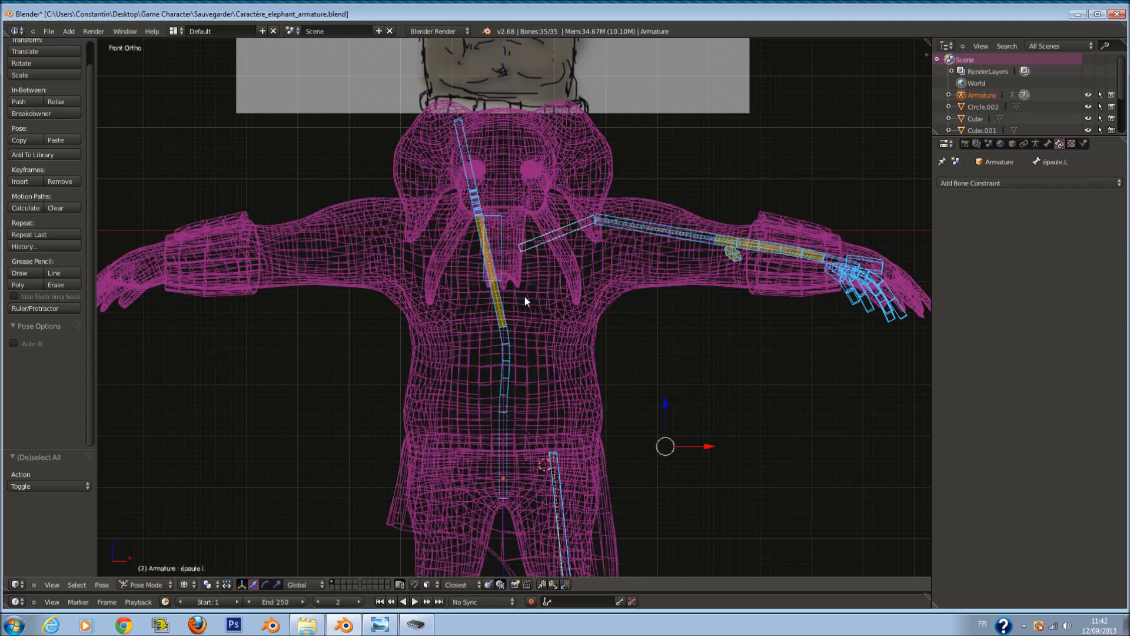
Step: Test the shortened chest IK chain by moving ToraxeIK and cancelling the move
right_click(503, 223)
right_click(501, 222)
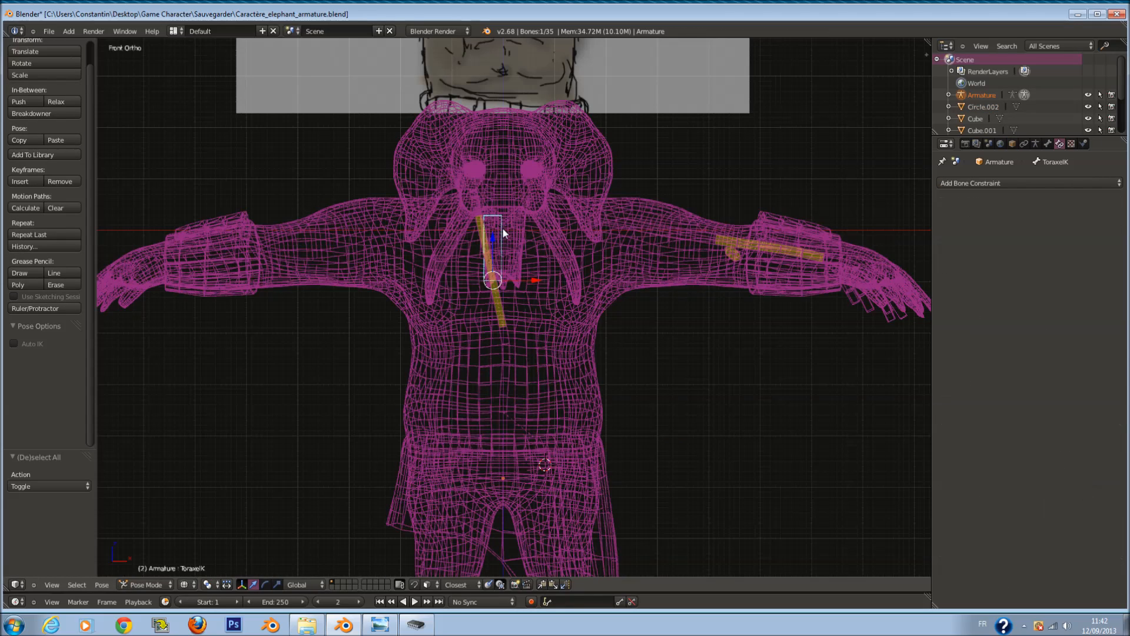
key("g")
scroll(530, 248, "down", 4)
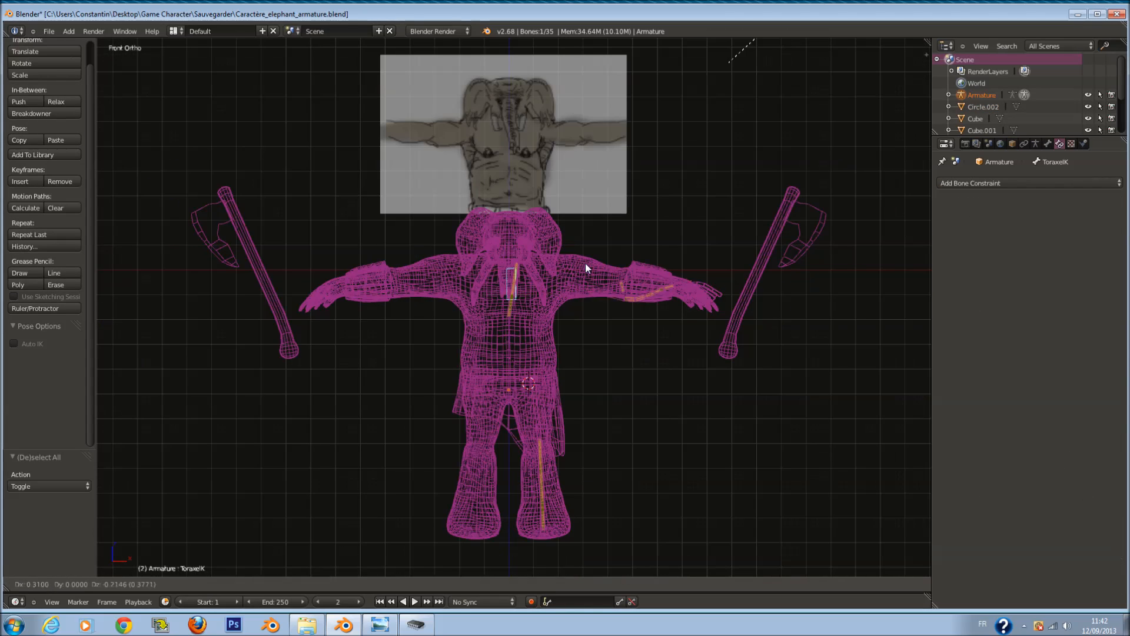
key("Escape")
Step: Select all bones and clear their pose location
scroll(595, 271, "up", 2)
key("a")
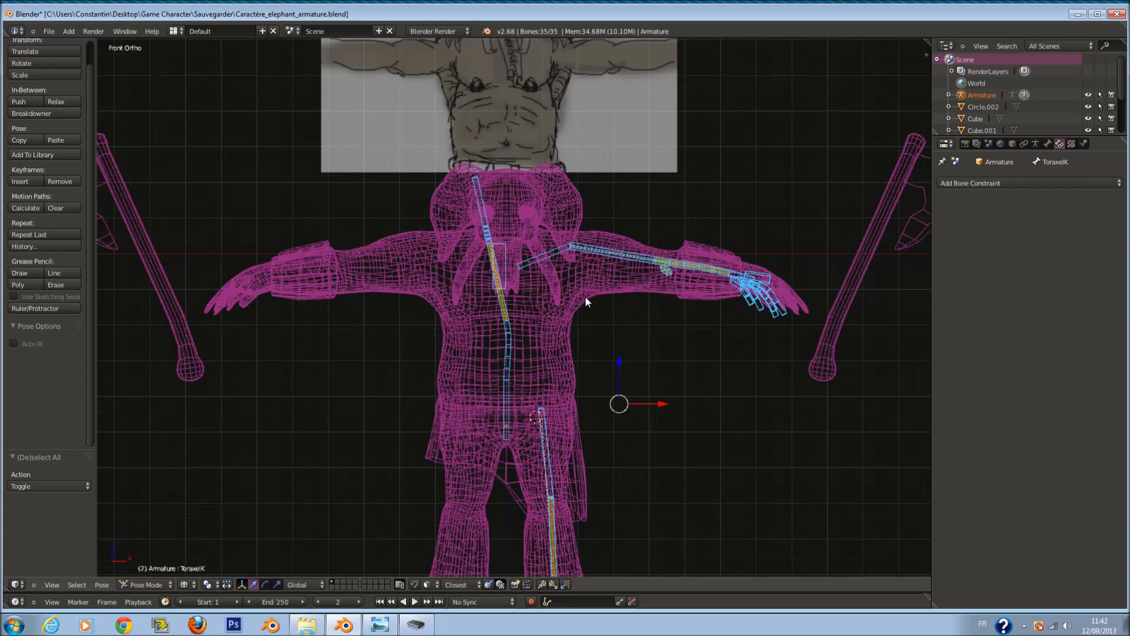
key("alt+g")
scroll(548, 288, "up", 2)
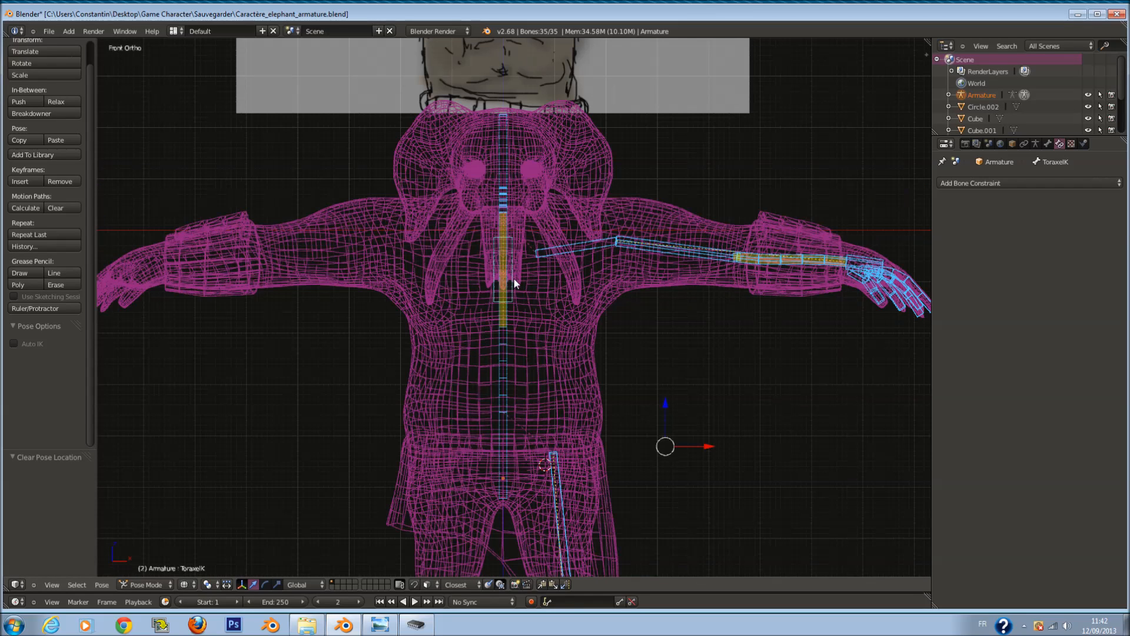
Step: Try a small move of ToraxeIK from the cleared pose, cancel it and inspect Toraxe's IK constraint settings
right_click(514, 278)
key("g")
right_click(533, 275)
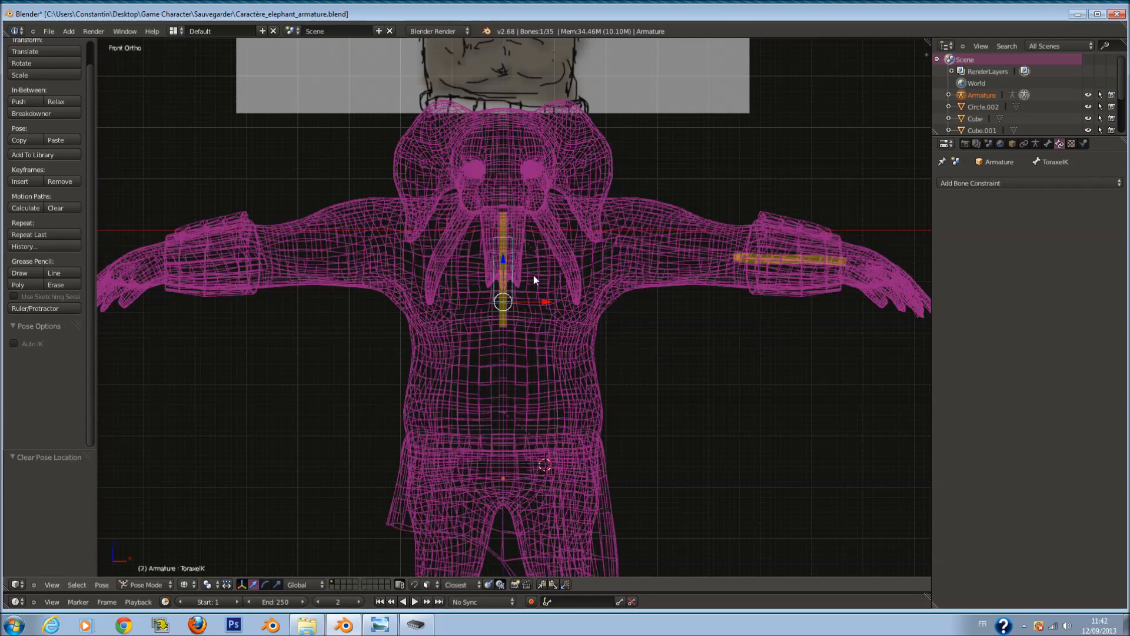
right_click(502, 262)
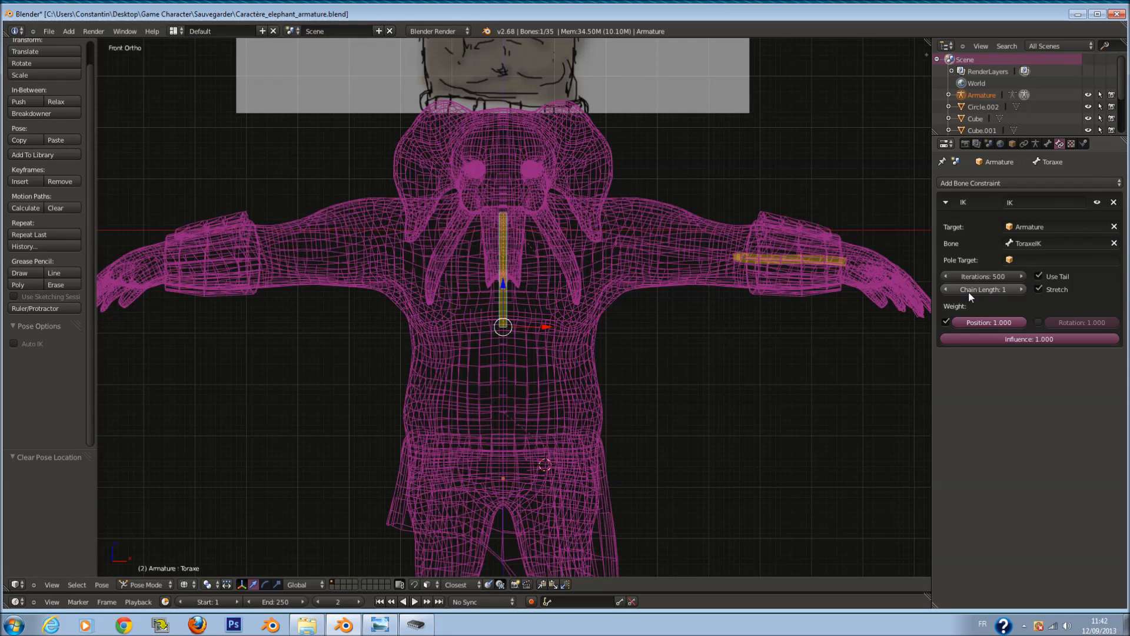
scroll(560, 273, "up", 2)
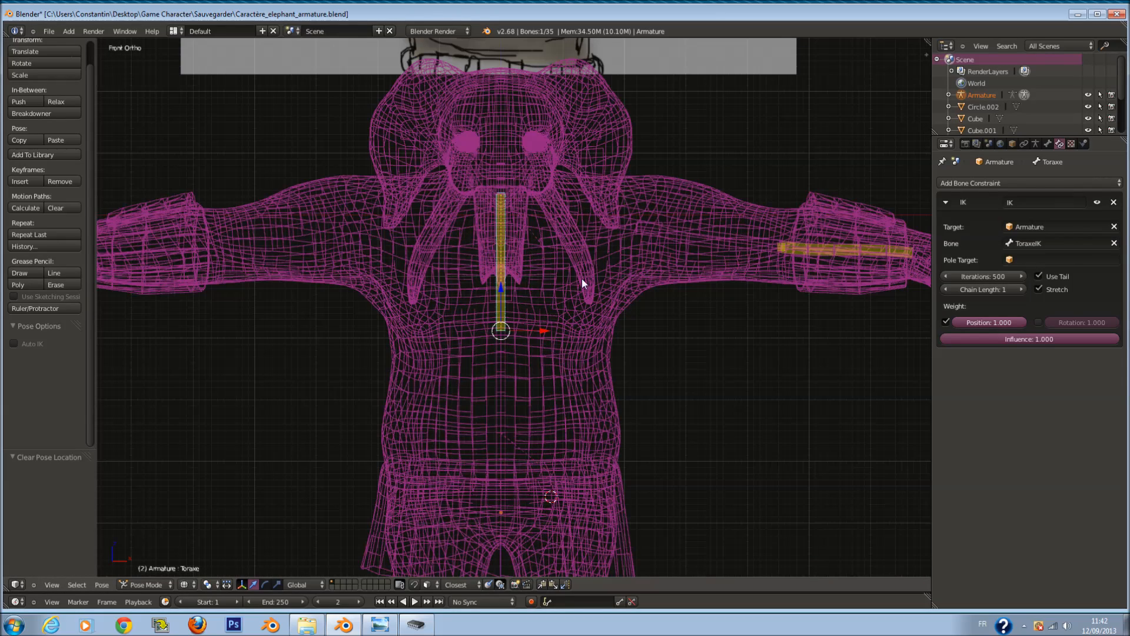
Step: Check the whole rig from several angles, then test ToraxeIK with a cancelled move in front view
scroll(582, 278, "down", 4)
scroll(548, 306, "down", 2, "shift")
middle_click_drag(524, 328, 648, 336)
key("KP_1")
key("KP_2")
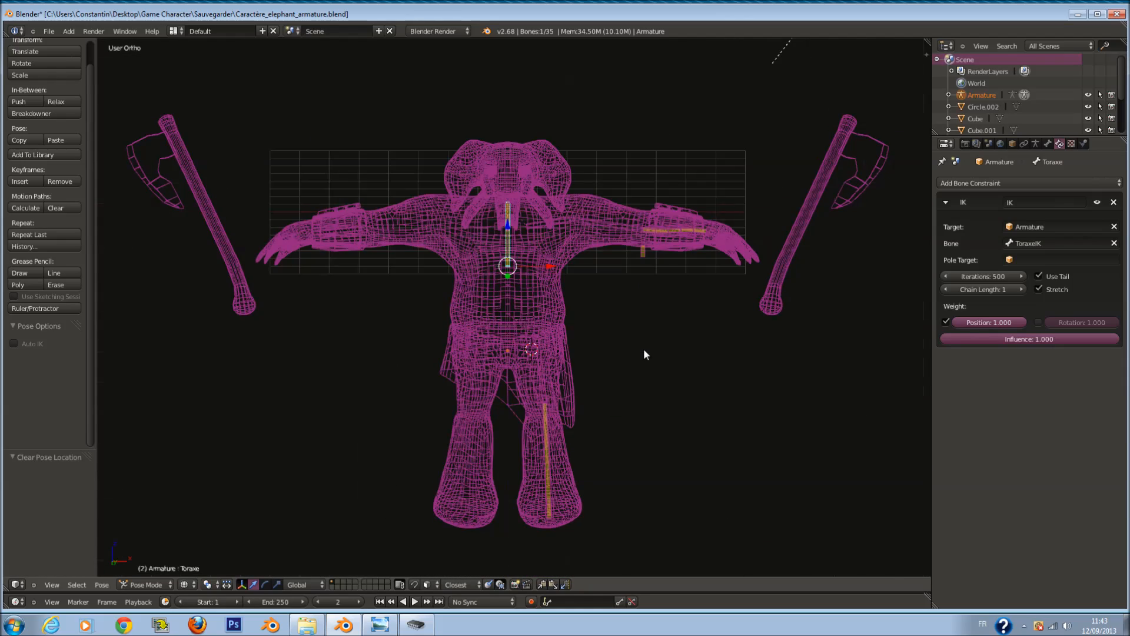
key("KP_1")
key("a")
scroll(616, 271, "up", 3)
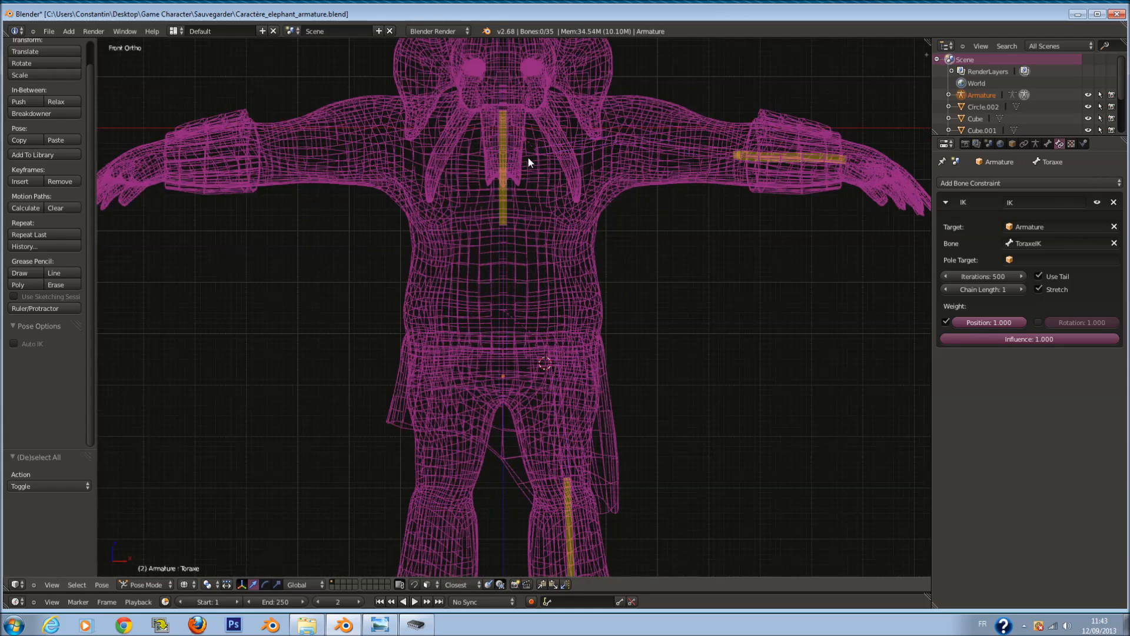
right_click(514, 171)
key("g")
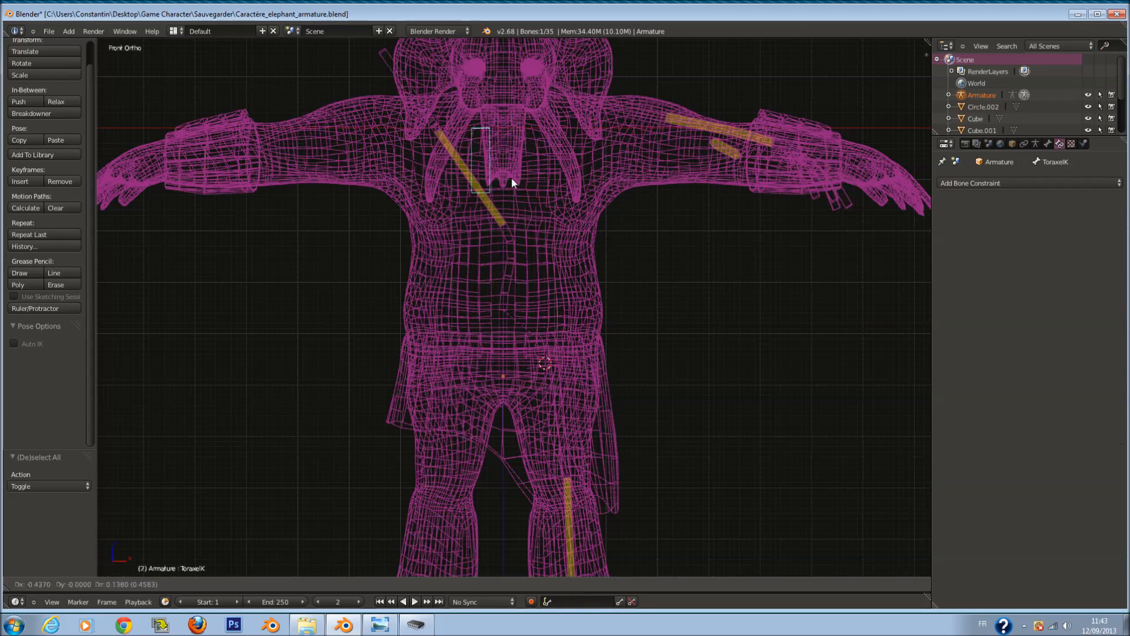
right_click(547, 165)
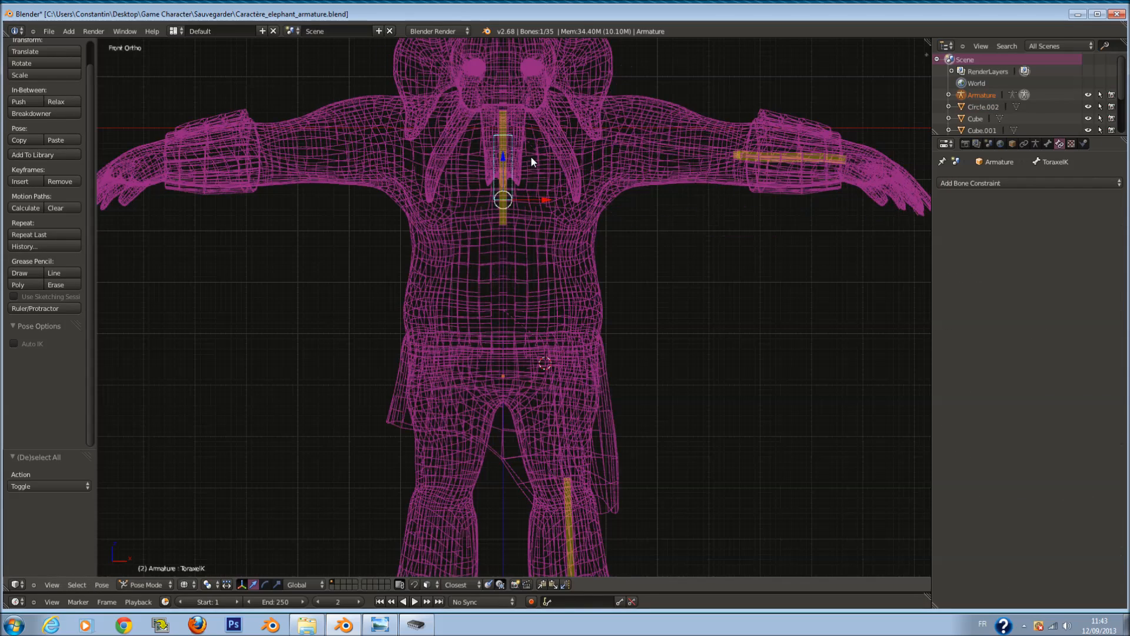
Step: In Edit Mode, extrude a new bone forward from the left knee joint, about -2.032 along Y
scroll(531, 157, "down", 3)
key("a")
key("KP_3")
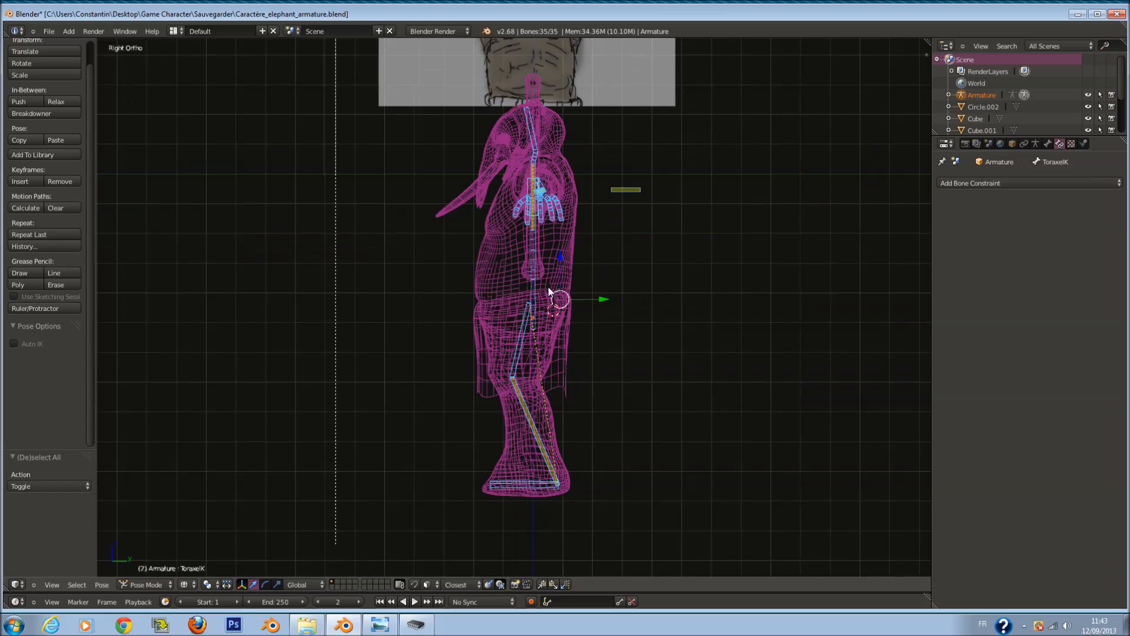
scroll(522, 293, "down", 6, "shift")
scroll(528, 330, "up", 4)
key("Tab")
right_click(511, 307)
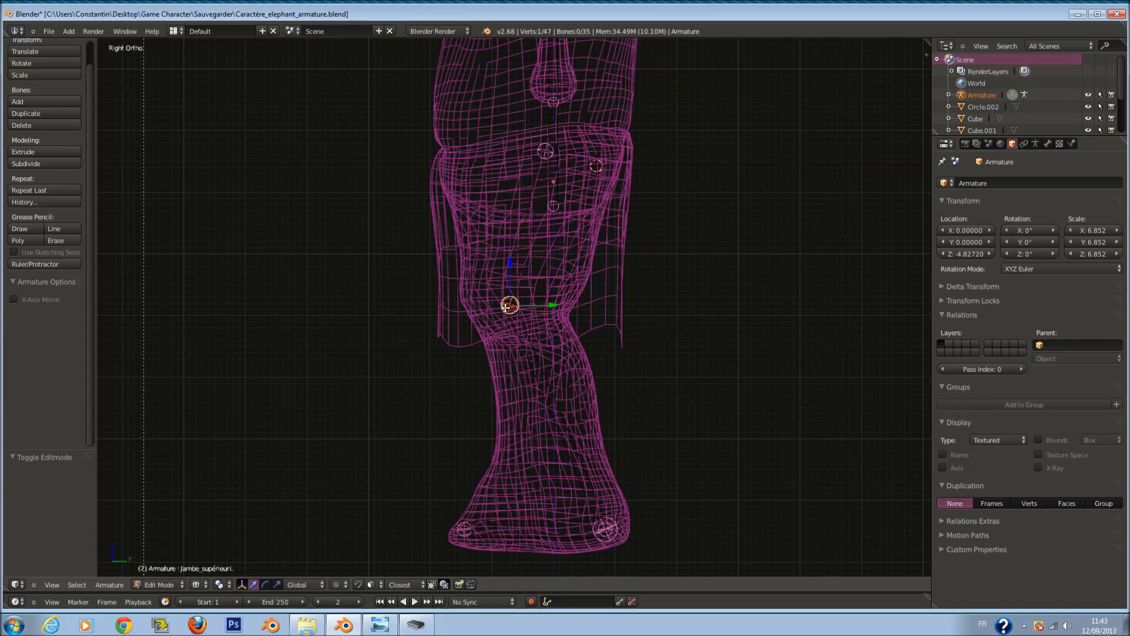
key("g")
right_click(516, 306)
left_click_drag(556, 306, 436, 301)
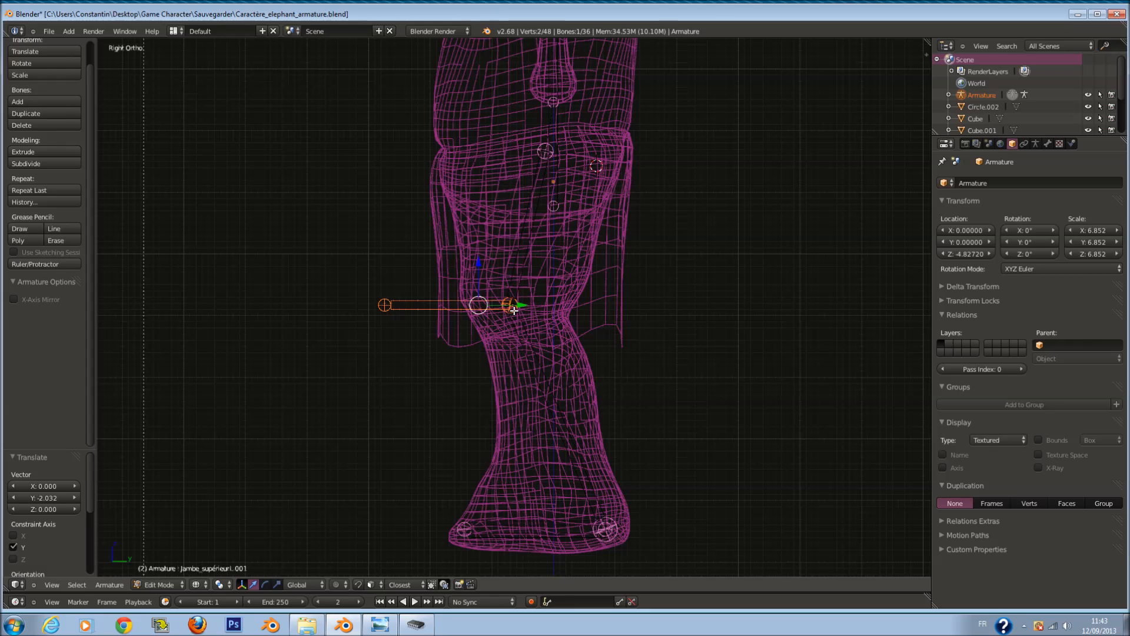
Step: Clear the new knee bone's parent and move it along Y well in front of the leg
key("alt+p")
left_click(492, 314)
key("g")
key("y")
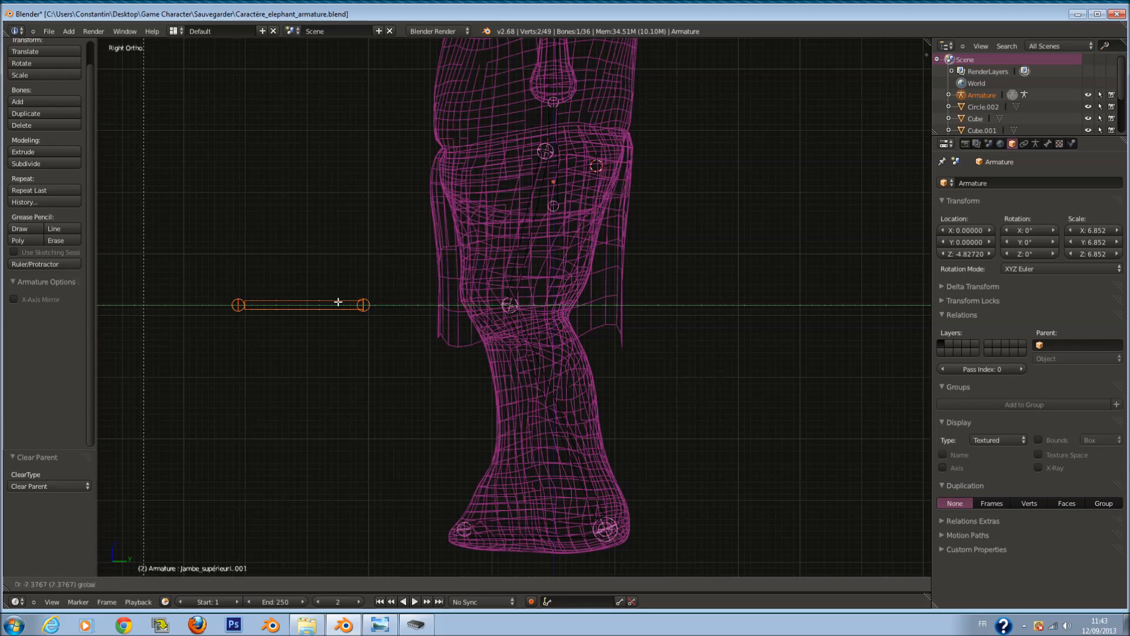
left_click(273, 301)
Step: Move the GoudeIK.L bone slightly farther behind the elbow along Y
scroll(429, 289, "down", 3)
scroll(452, 288, "up", 5, "ctrl")
scroll(451, 289, "up", 1, "shift")
right_click(564, 99)
left_click_drag(596, 97, 631, 101)
key("Tab")
middle_click_drag(577, 161, 673, 276)
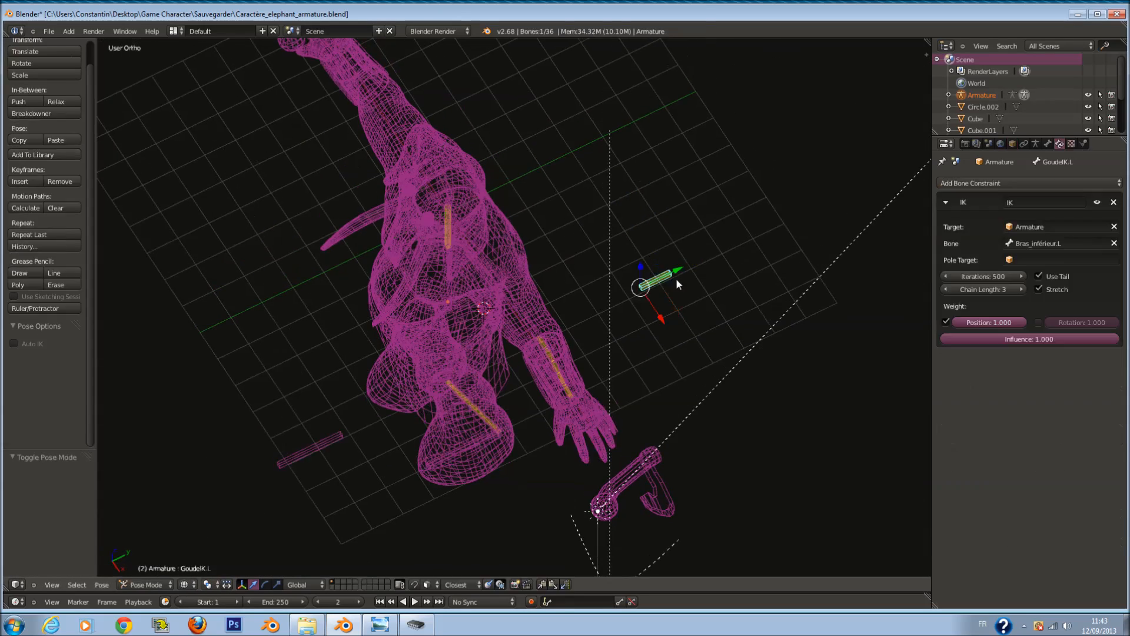
key("Tab")
left_click_drag(685, 264, 693, 260)
Step: In Edit Mode, save the file and move the left knee control bone -0.414 along Y, farther in front of the leg
key("Tab")
key("Tab")
right_click(319, 441)
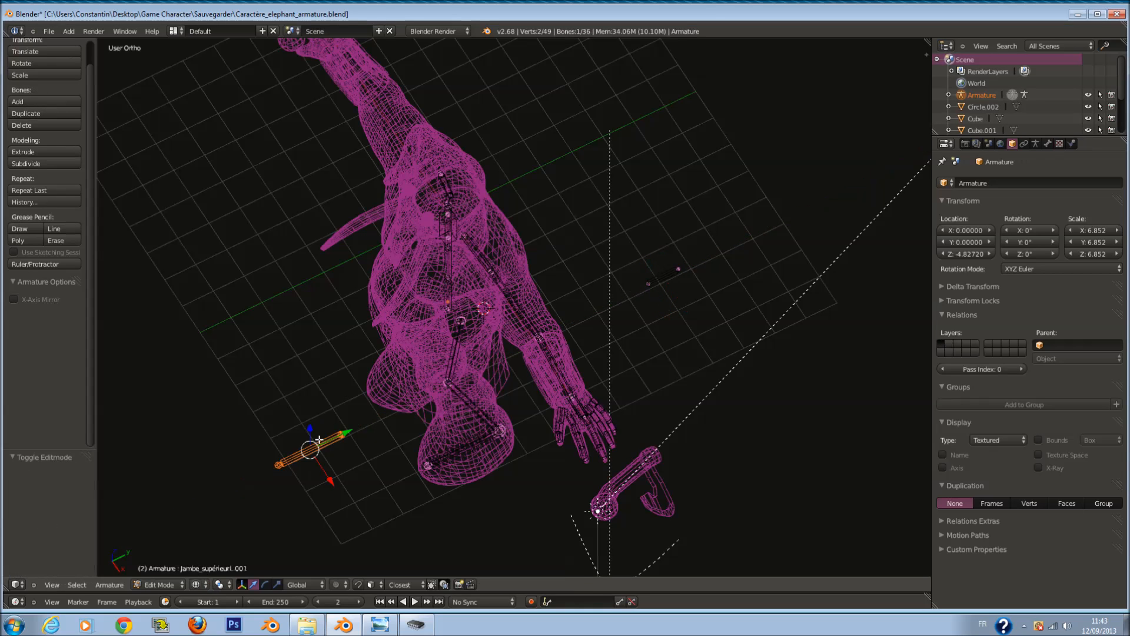
key("KP_1")
key("KP_3")
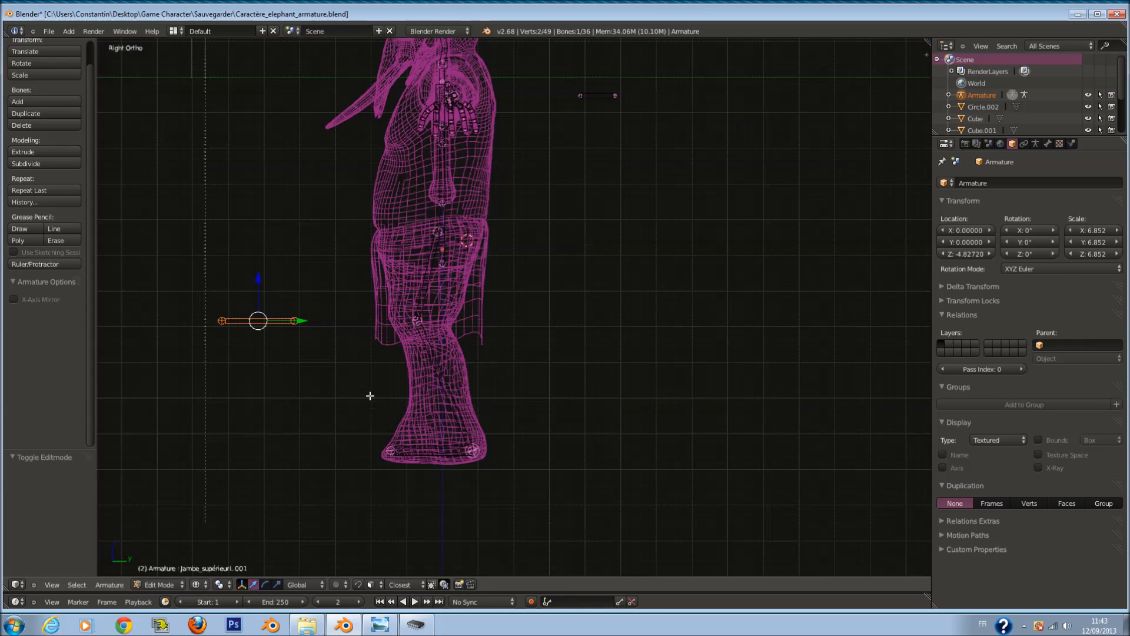
scroll(370, 396, "down", 4, "ctrl")
key("ctrl+s")
left_click(387, 366)
left_click_drag(380, 321, 366, 321)
scroll(405, 291, "up", 6, "shift")
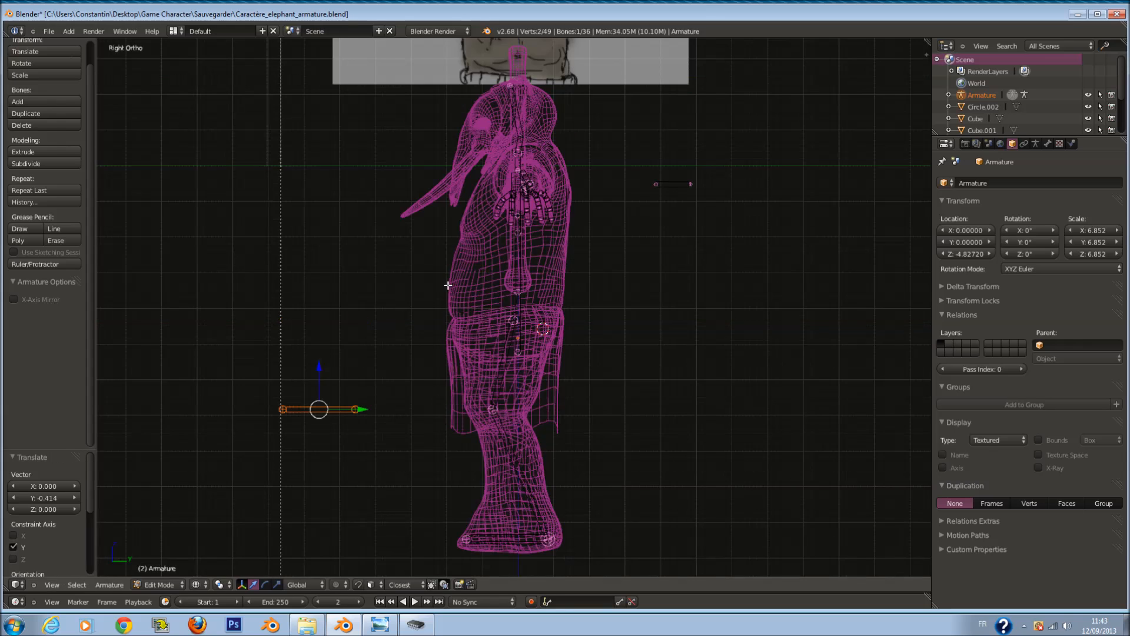
Step: In Pose Mode, examine the bone settings of the foot control bone PiedIK.L, including its Deform option
key("Tab")
scroll(488, 288, "down", 2, "ctrl")
scroll(505, 321, "down", 2, "shift")
key("Tab")
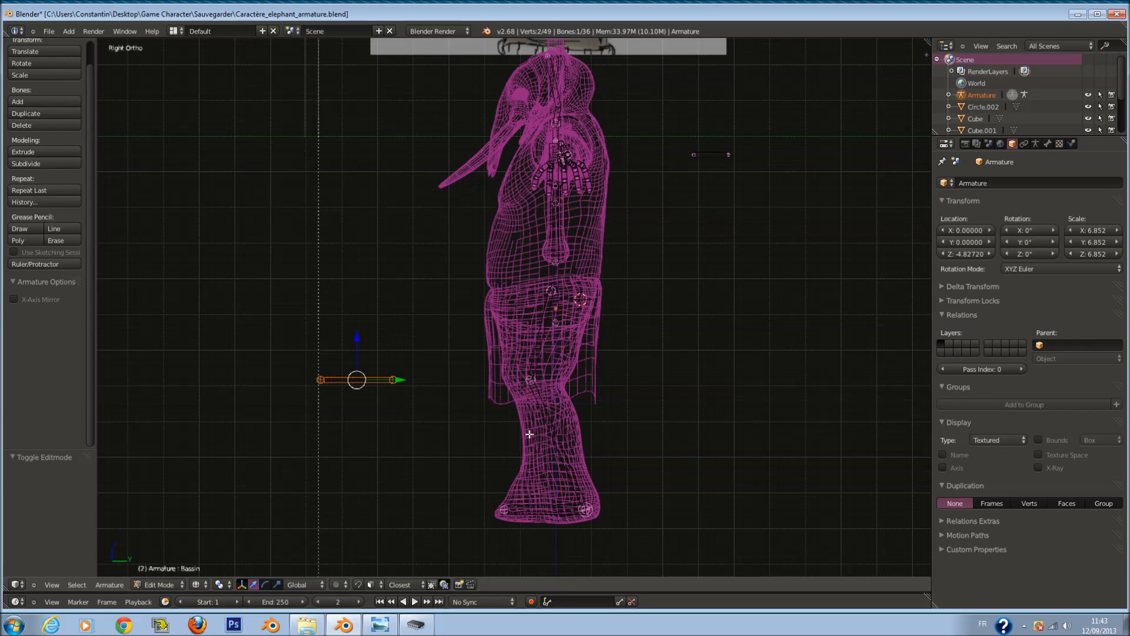
key("Tab")
scroll(562, 504, "down", 5, "shift")
right_click(553, 447)
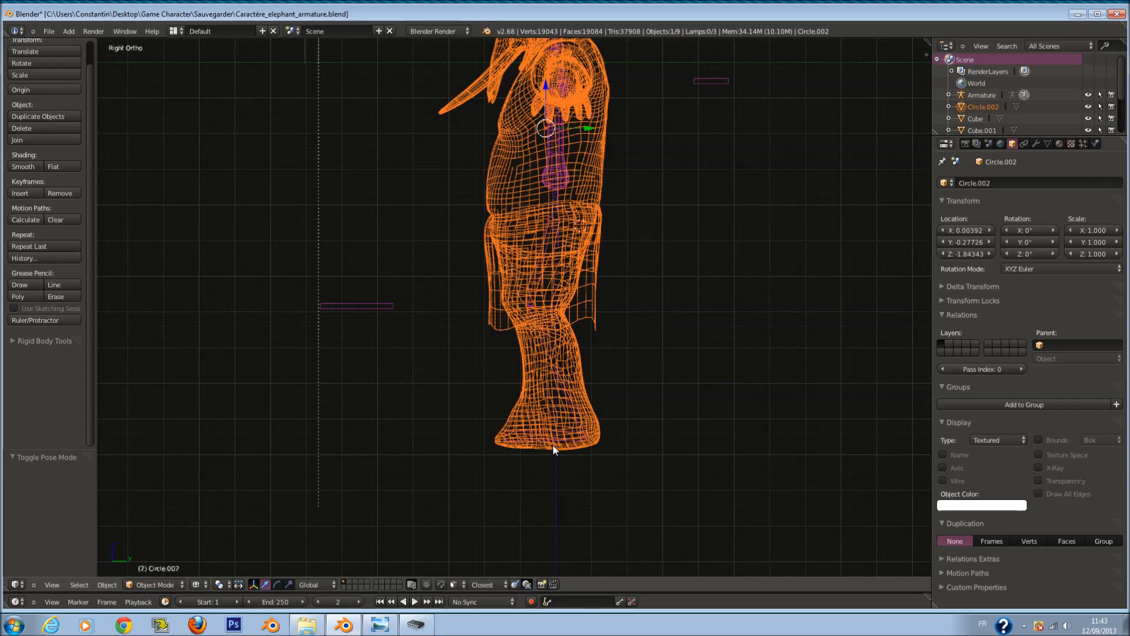
right_click(556, 439)
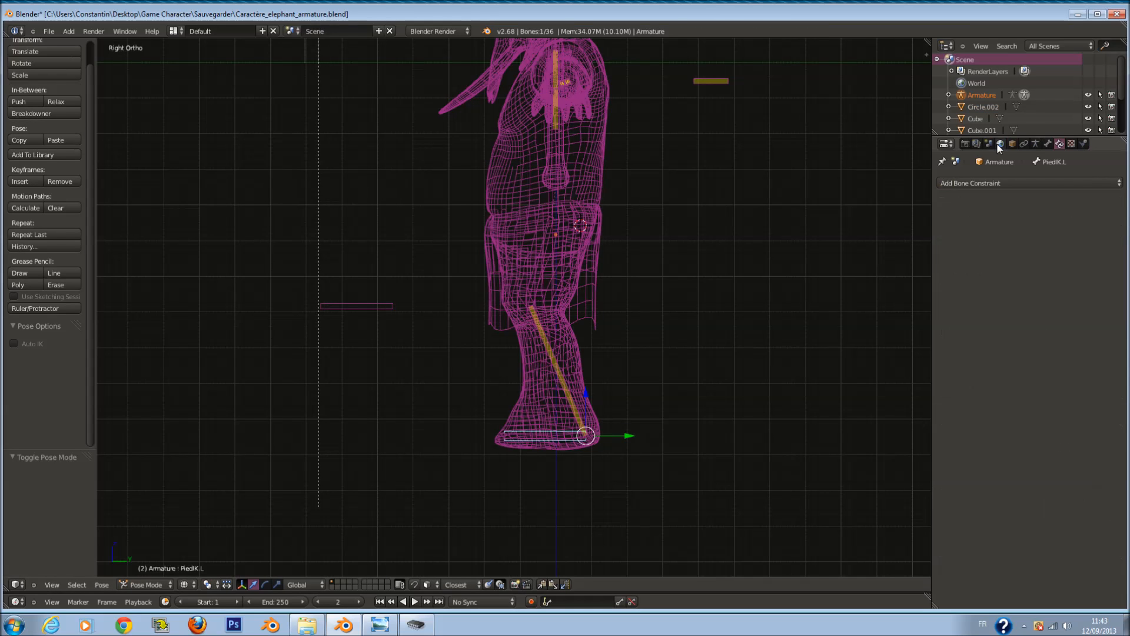
left_click(1046, 145)
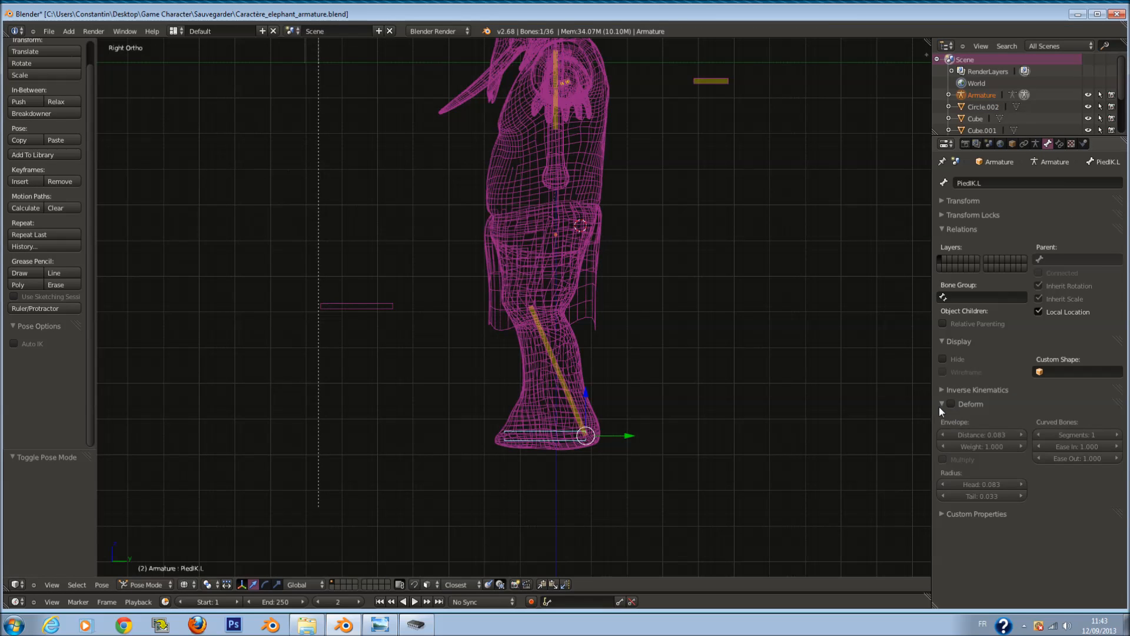
Step: Turn off Deform for the control bone in front of the left knee
scroll(356, 326, "up", 3)
right_click(305, 260)
left_click(951, 404)
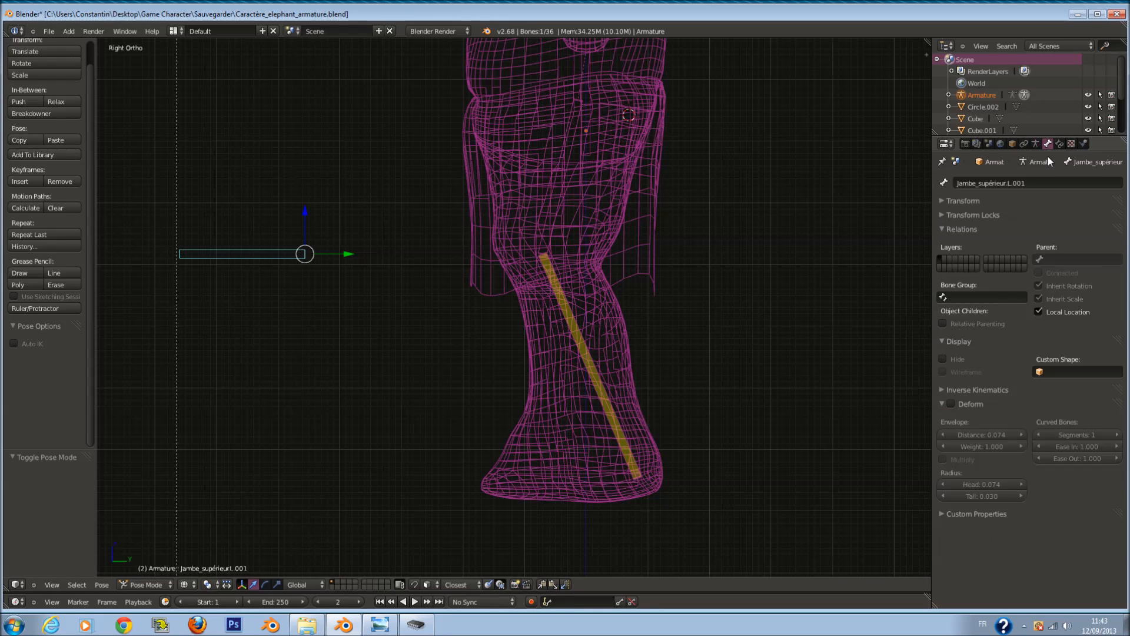
Step: Rename the control bone in front of the left knee to GenouxIK and save the file
left_click(1036, 182)
type("GenouxIK.")
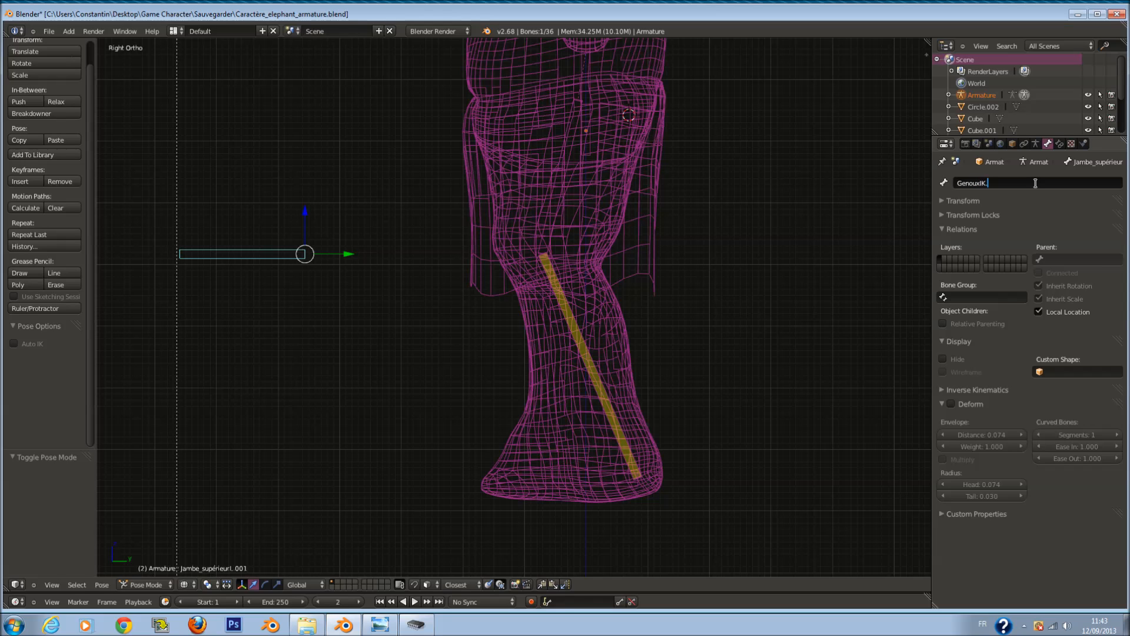
key("Return")
scroll(328, 133, "down", 3, "ctrl")
key("ctrl+s")
left_click(329, 132)
Step: Add an IK constraint to the upper leg bone Jambe_supérieur.L, targeting the knee control bone
scroll(511, 280, "down", 1)
scroll(549, 255, "up", 1)
key("Tab")
key("Tab")
right_click(612, 216, "shift")
key("shift+i")
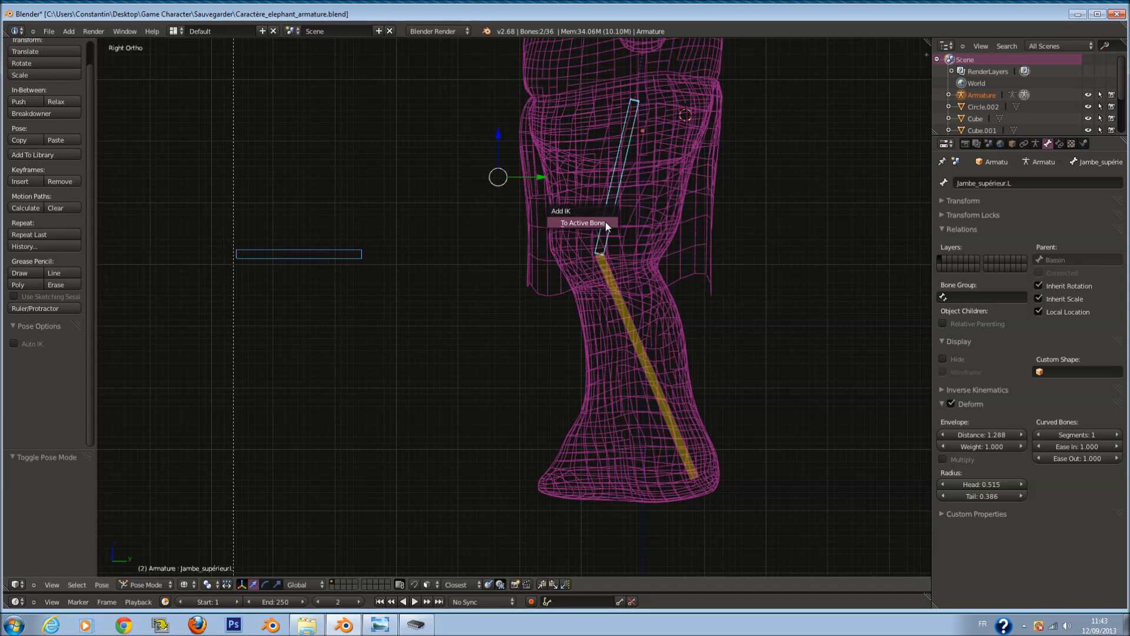
Step: Add an IK constraint to the left upper leg bone targeting GenouxIK.L, and raise its chain length by one
left_click(605, 220)
scroll(505, 222, "down", 1)
right_click(339, 265)
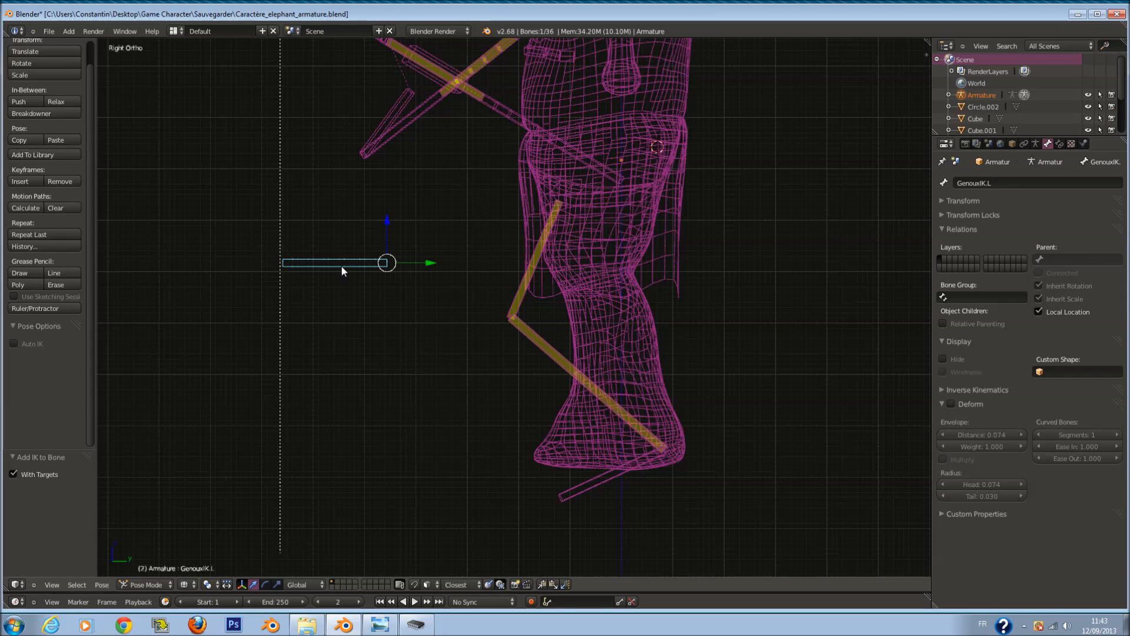
right_click(544, 251)
left_click(1060, 143)
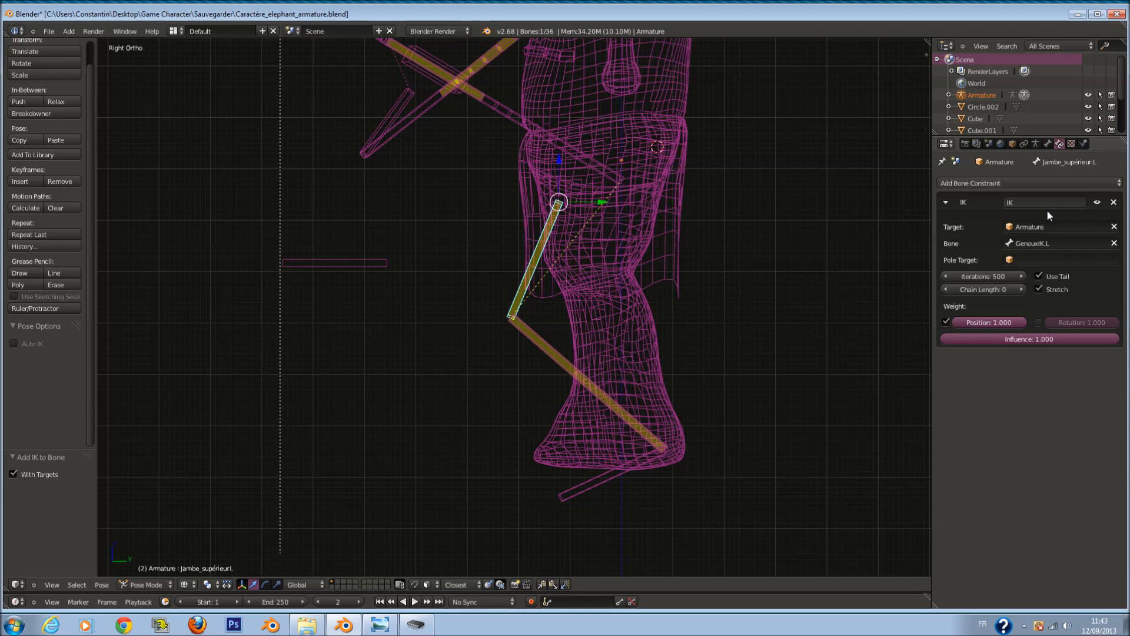
left_click(1023, 289)
Step: Try moving the GenouxIK.L bone to test how the left knee follows it
right_click(377, 263)
middle_click_drag(404, 269, 563, 328)
key("g")
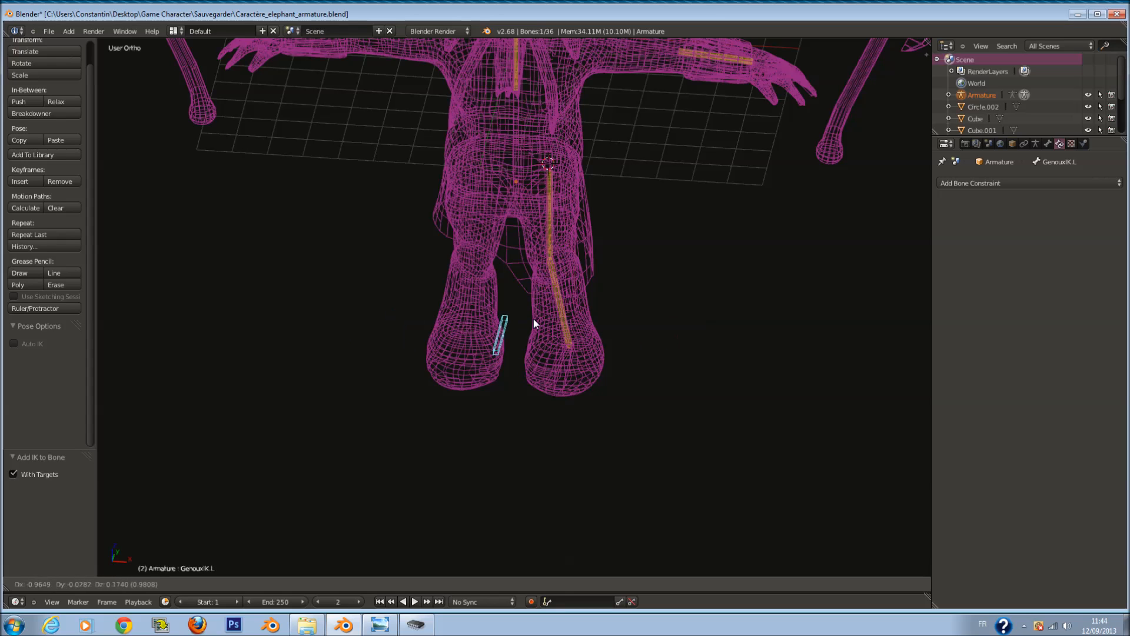
right_click(665, 300)
scroll(621, 292, "down", 1)
scroll(659, 200, "up", 6, "shift")
key("a")
key("a")
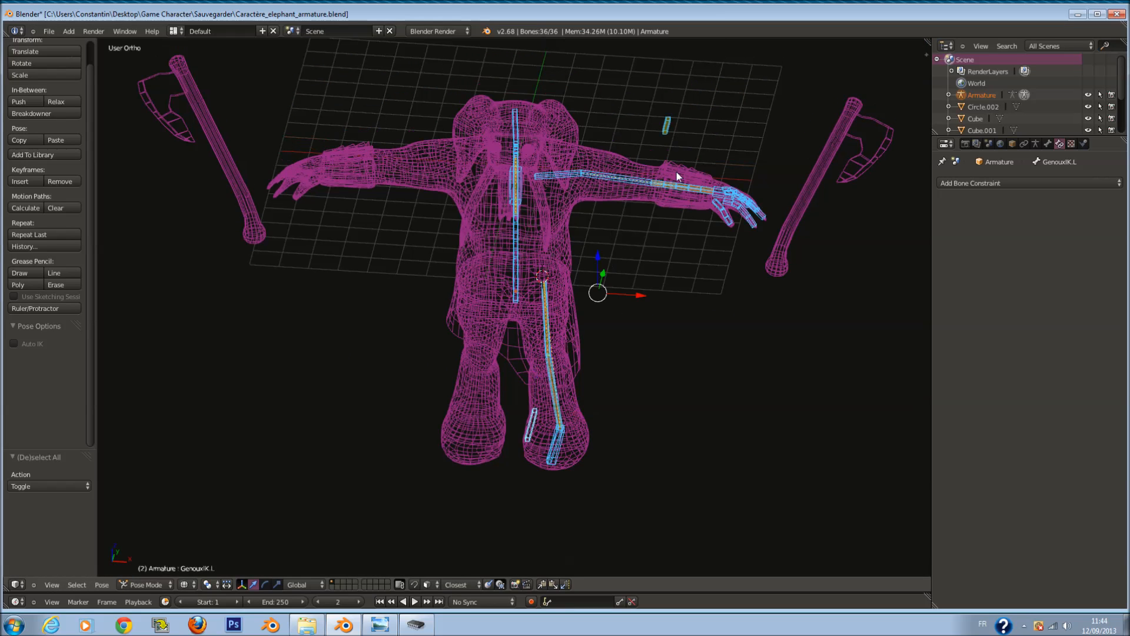
Step: Try moving the GoudeIK.L bone and rotating the left lower arm bone to test the arm rig
right_click(667, 125)
key("g")
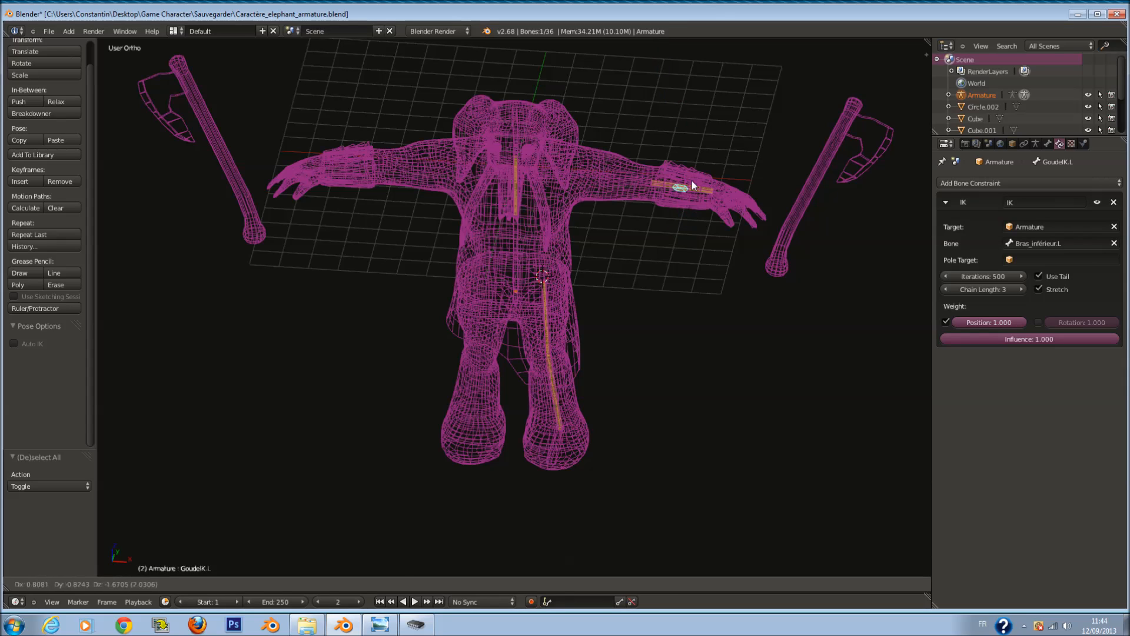
right_click(684, 178)
right_click(688, 193)
key("r")
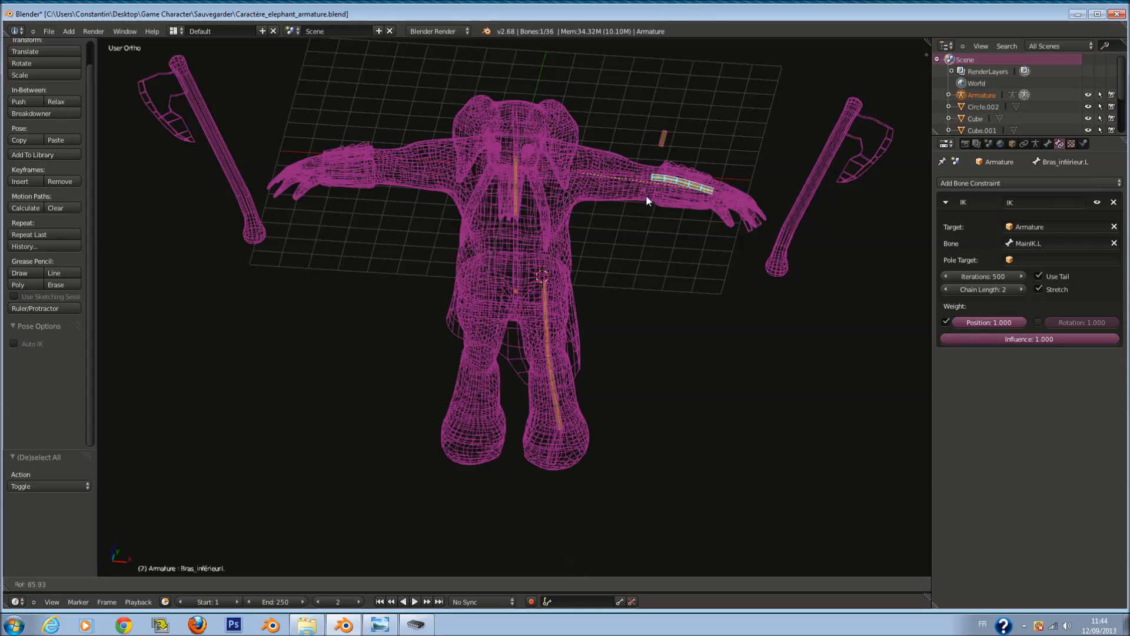
right_click(590, 197)
Step: Move the MainIK.L bone in toward the body to bend the left arm, and try adjusting GoudeIK.L's IK chain length and position
right_click(733, 194)
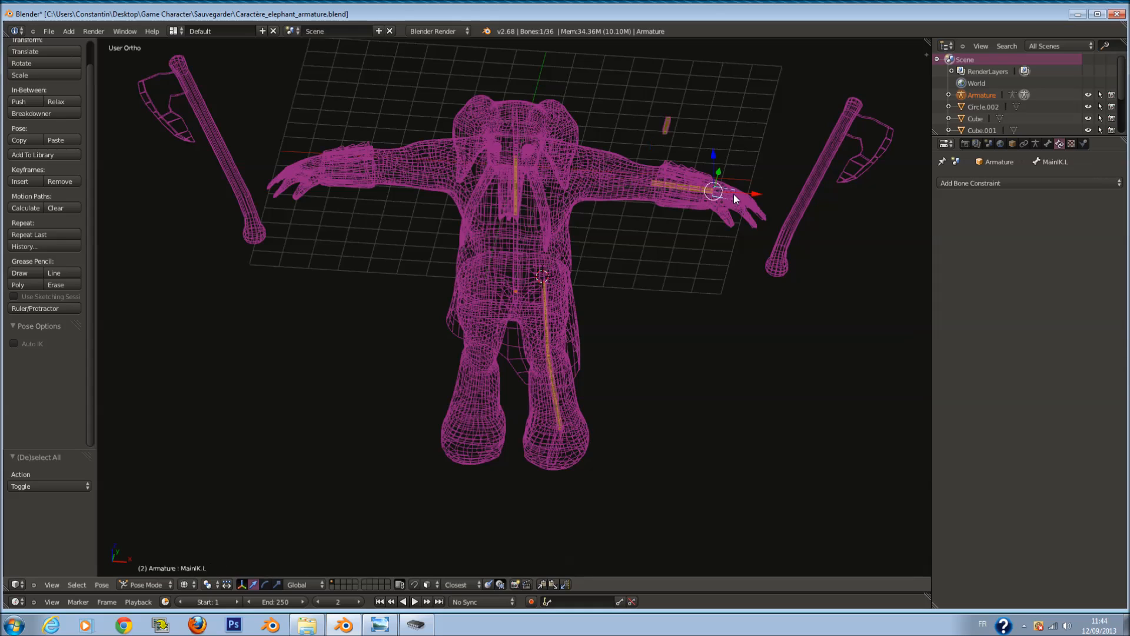
key("g")
left_click(659, 210)
right_click(674, 130)
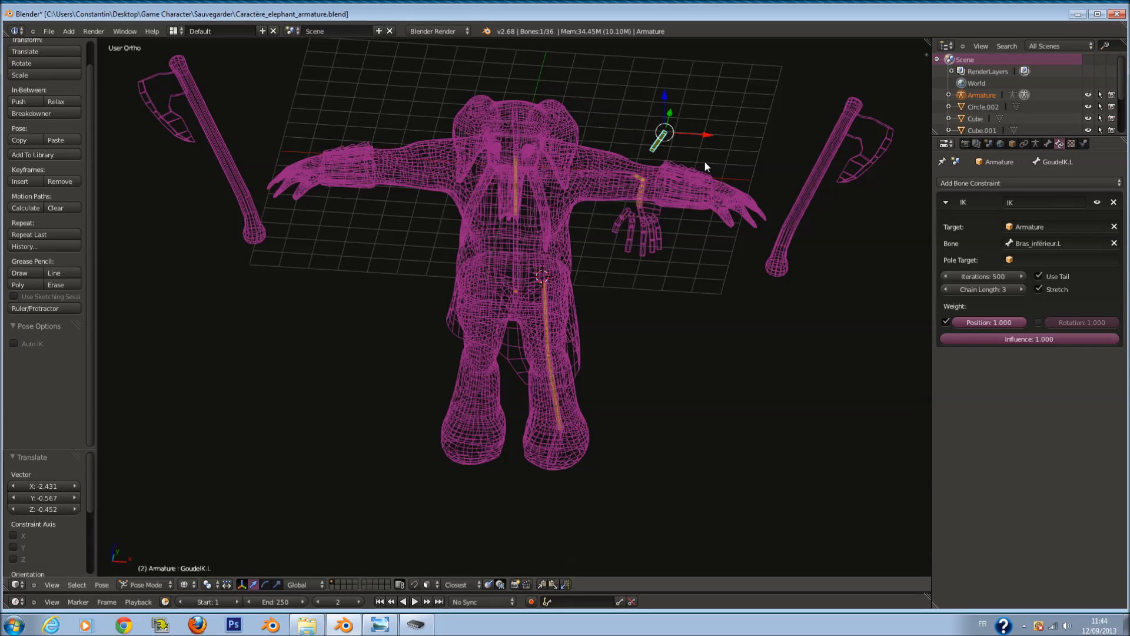
left_click(947, 289)
left_click(1023, 289)
key("g")
key("Escape")
Step: Clear the pose location of all bones and go back to frame 1
key("a")
key("a")
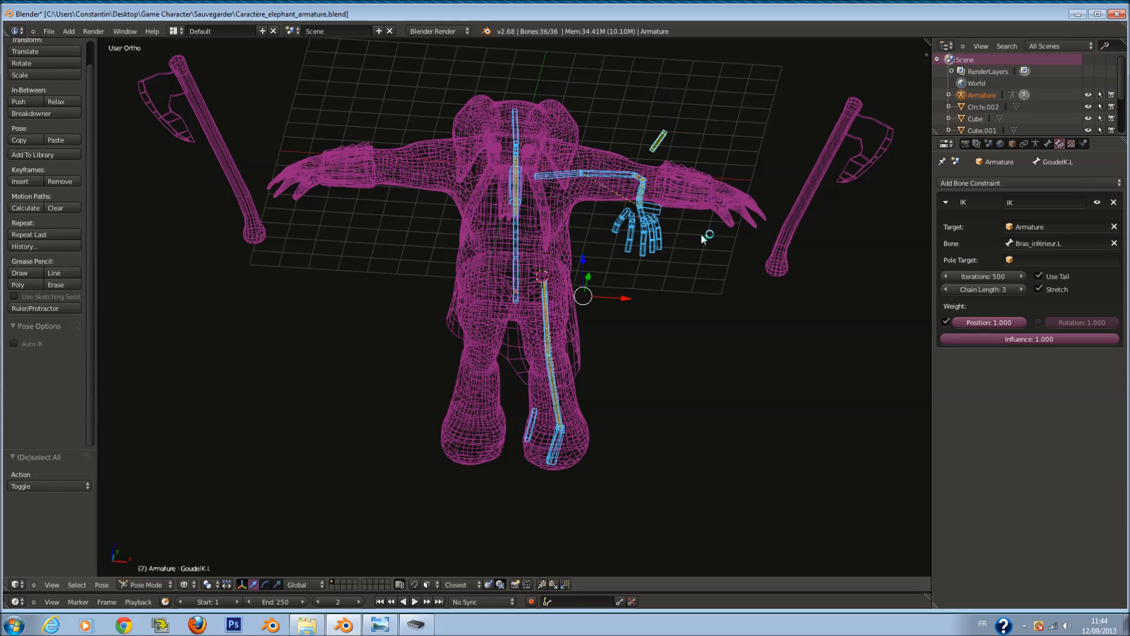
key("alt+g")
key("Left")
scroll(701, 231, "down", 2)
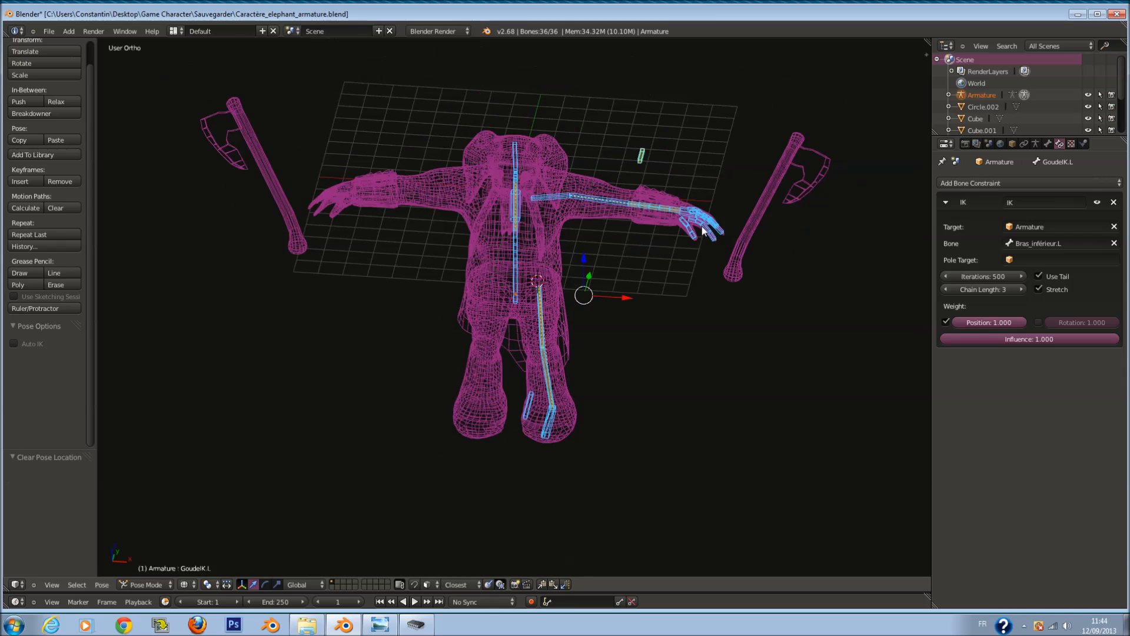
Step: Try moving GoudeIK.L and toggling its IK constraint's position weight and chain length
key("a")
scroll(661, 187, "up", 1)
right_click(663, 196)
scroll(672, 206, "up", 1)
key("g")
right_click(699, 278)
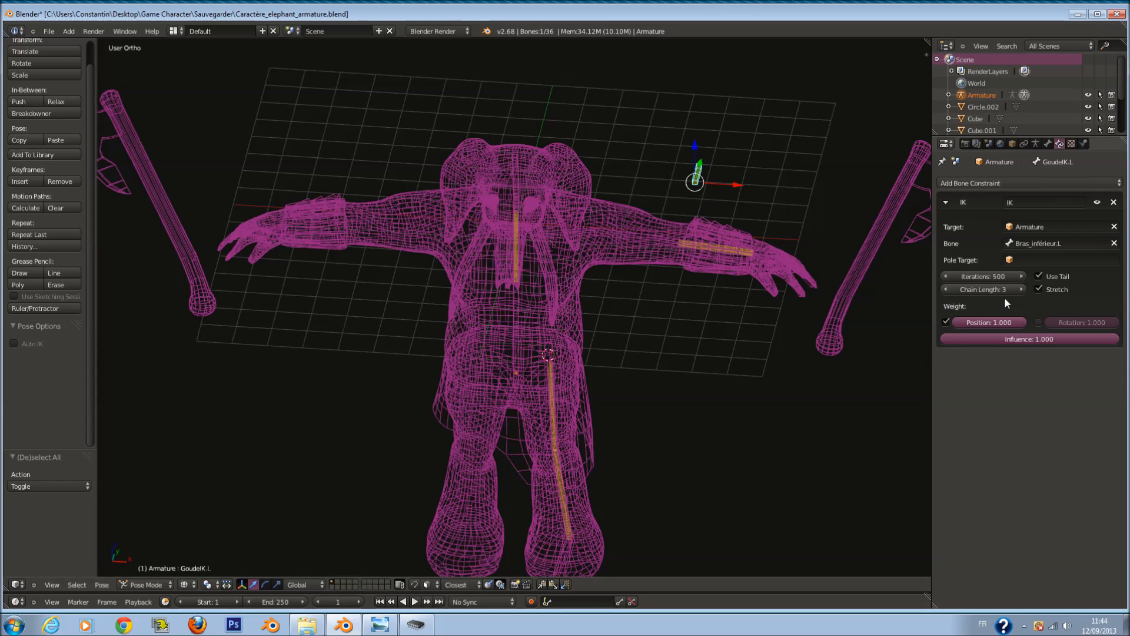
left_click(946, 322)
left_click(946, 322)
left_click(945, 290)
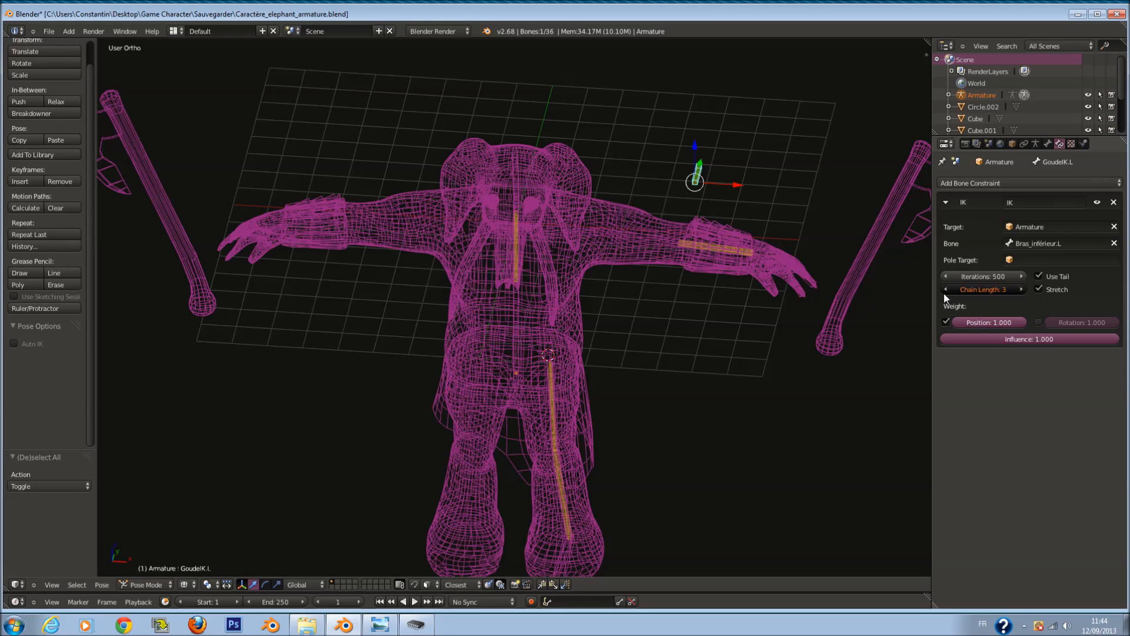
left_click(1024, 289)
Step: Delete the IK constraint from the GoudeIK.L bone
middle_click_drag(705, 232, 673, 251)
key("a")
scroll(741, 234, "up", 3, "ctrl")
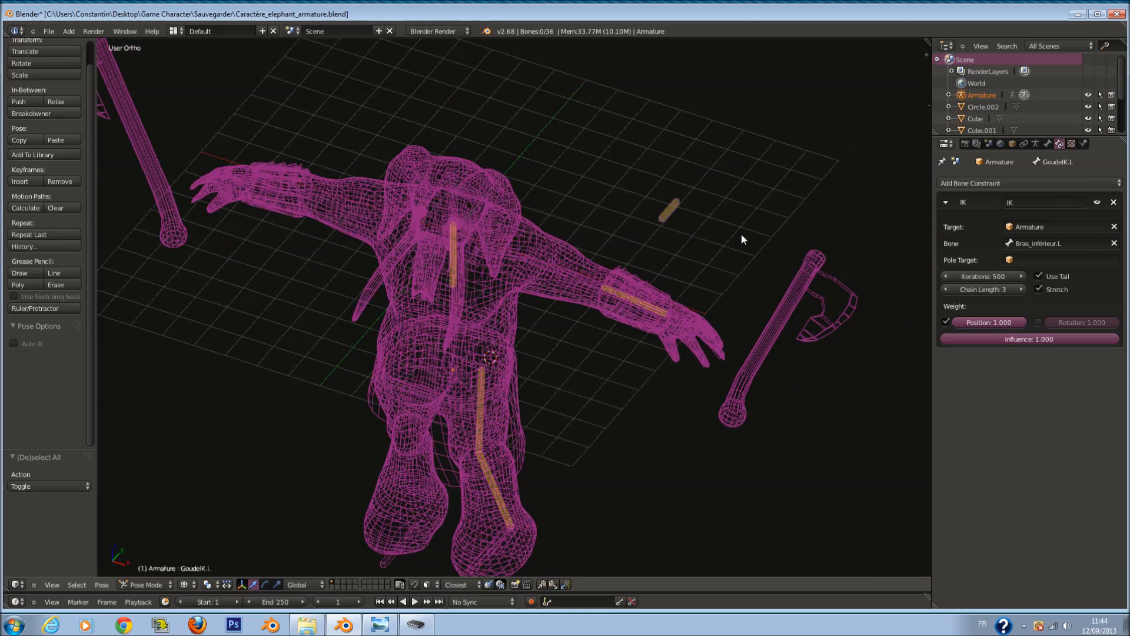
scroll(741, 235, "up", 1)
key("Tab")
key("Tab")
right_click(704, 196)
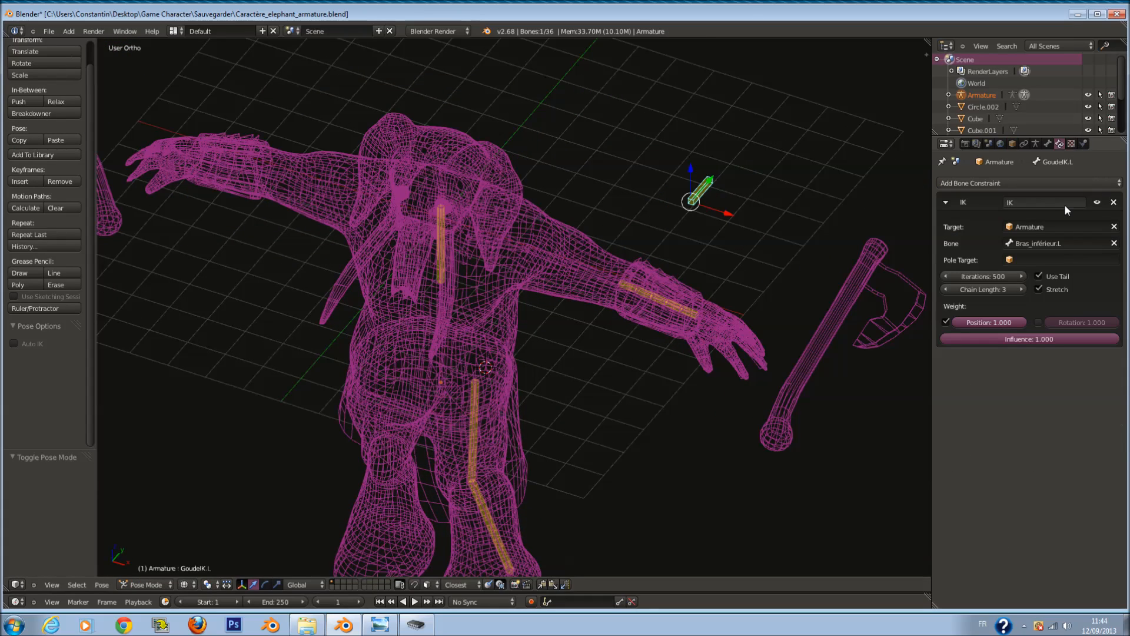
left_click(1114, 202)
Step: Add an IK constraint to the left upper arm bone targeting GoudeIK.L, and raise its chain length by one
right_click(591, 274, "shift")
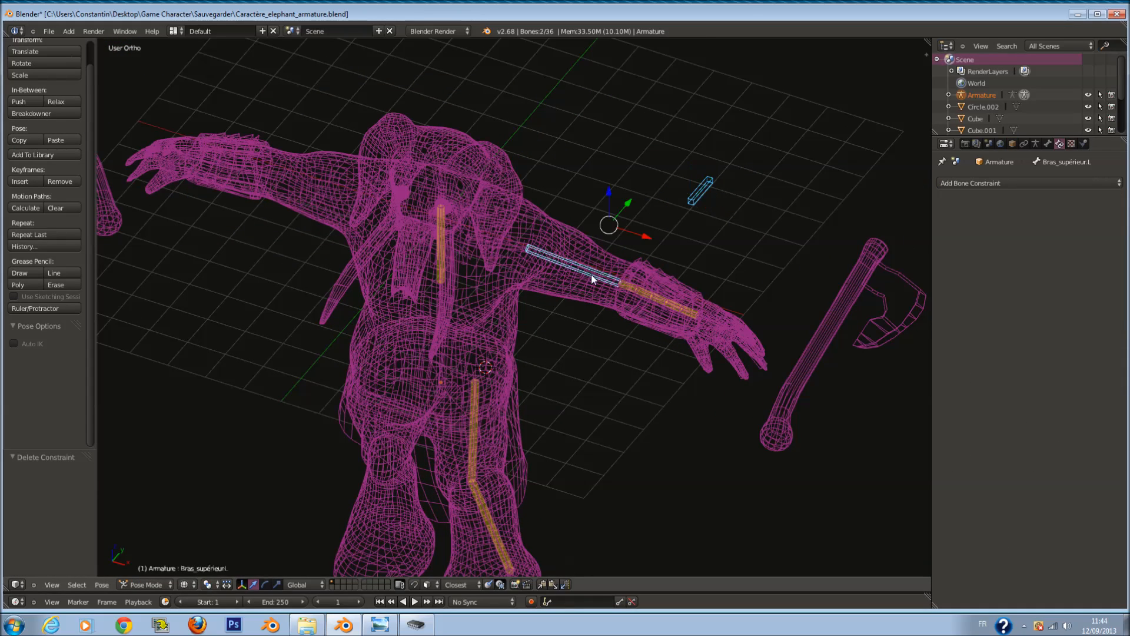
key("shift+i")
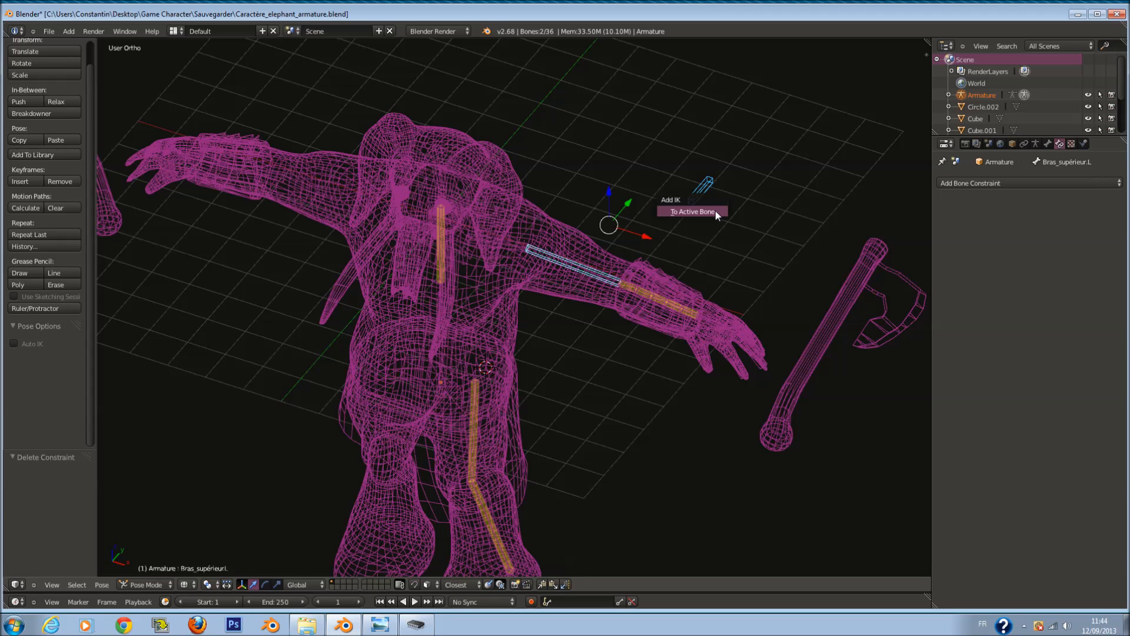
left_click(715, 209)
left_click(1016, 292)
Step: Try moving GoudeIK.L to test the elbow, and save the file over the existing one
right_click_drag(699, 198, 608, 97)
right_click(662, 242)
scroll(647, 259, "down", 3)
key("a")
key("a")
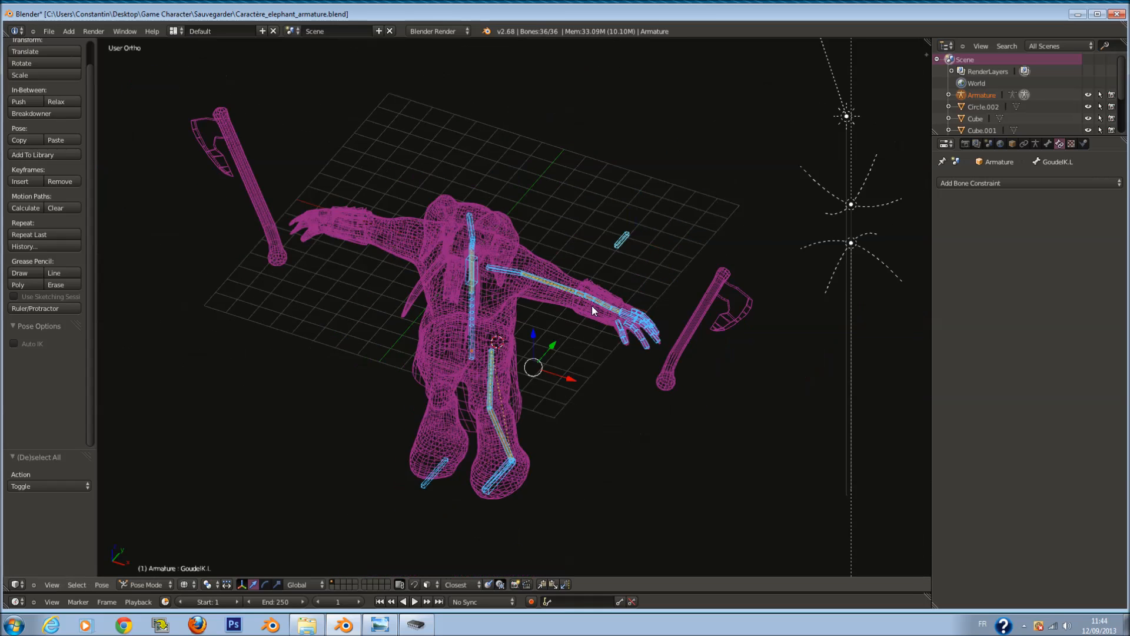
middle_click_drag(592, 306, 632, 348)
key("ctrl+s")
left_click(649, 293)
Step: Check the Deform setting in the bone properties of GoudeIK.L and the ToraxeIK chest bone
key("KP_1")
scroll(636, 344, "up", 3)
middle_click_drag(721, 283, 696, 331)
scroll(701, 307, "down", 1)
key("a")
right_click(703, 128)
left_click(1035, 144)
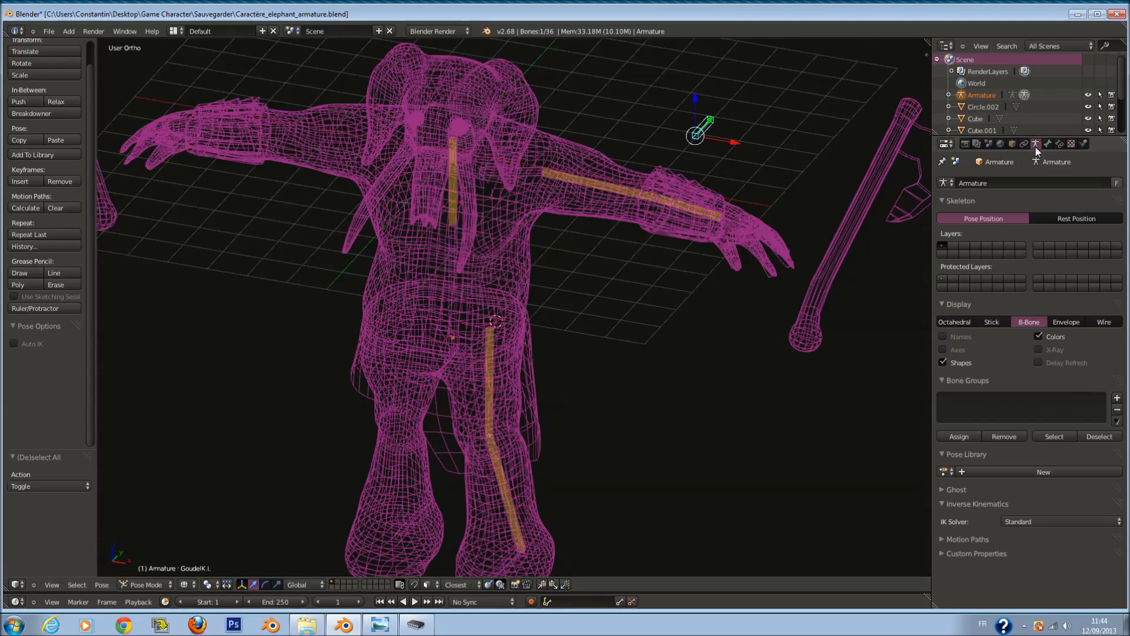
left_click(1047, 143)
scroll(665, 235, "down", 1)
key("a")
scroll(433, 241, "up", 4, "shift")
scroll(434, 242, "up", 2)
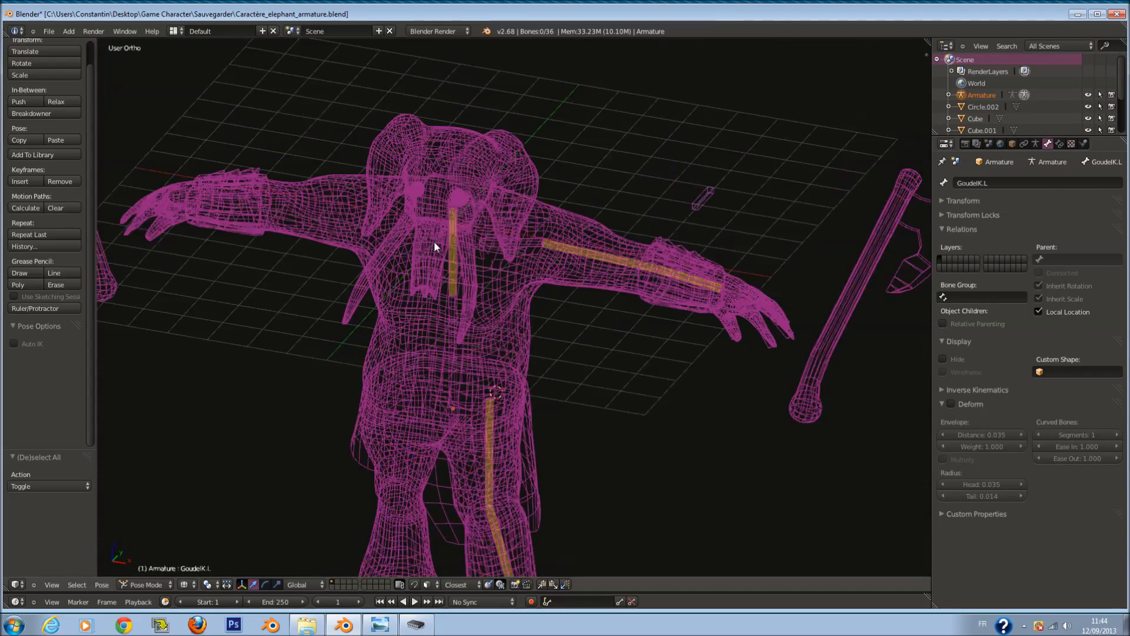
right_click(451, 231)
right_click(450, 235)
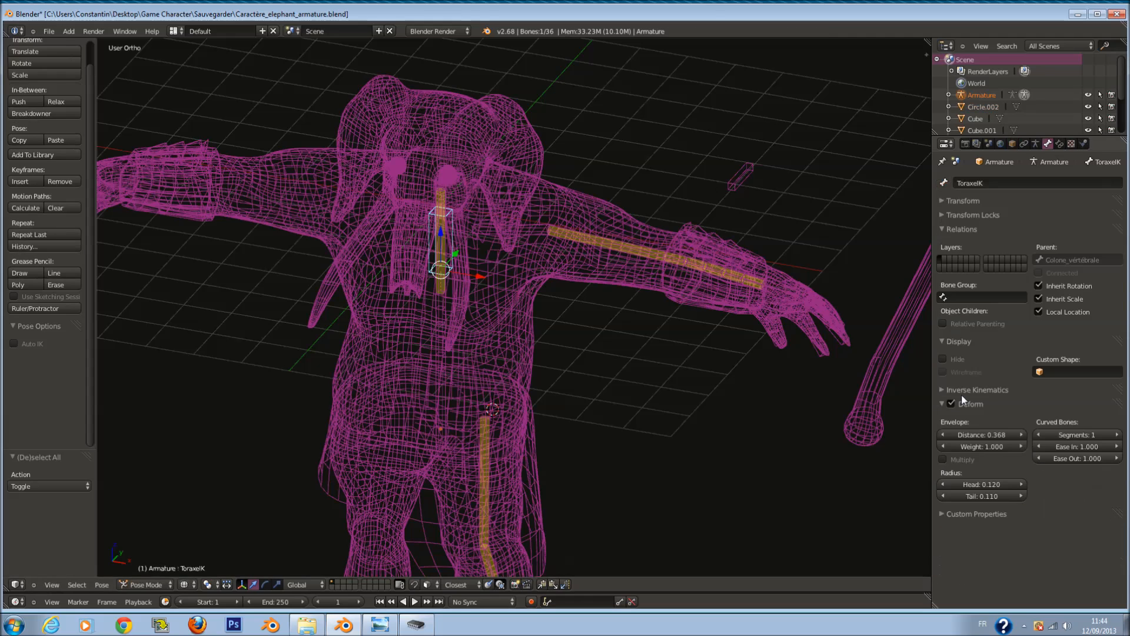
Step: Turn off Deform for the MainIK.L hand control bone and try moving it to test the arm
right_click(779, 277)
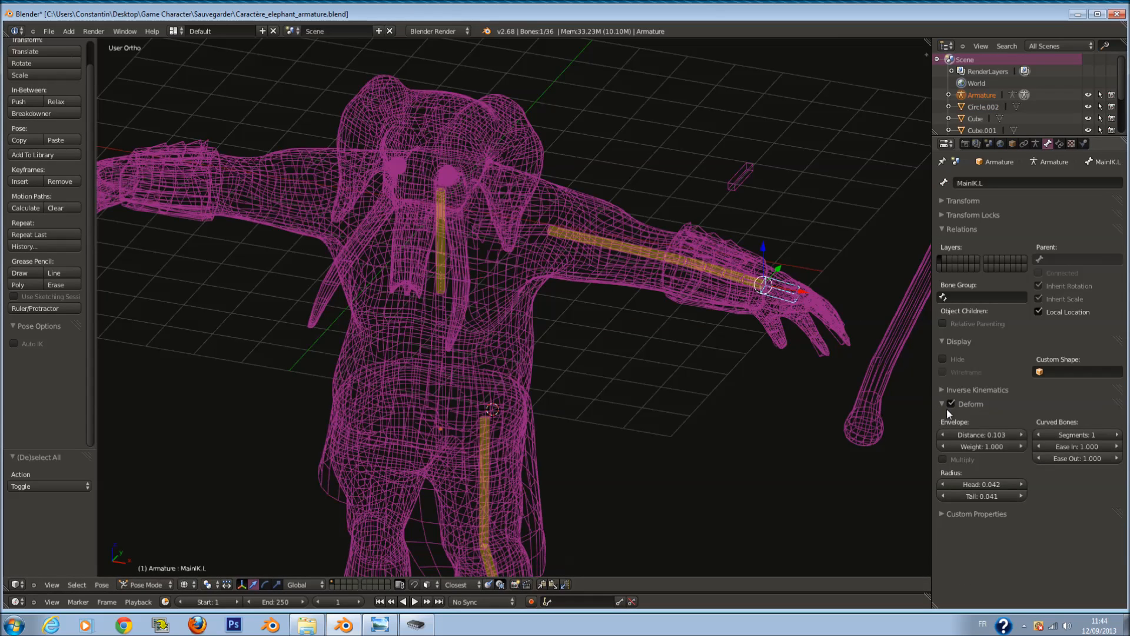
middle_click_drag(864, 375, 826, 362, "shift")
key("g")
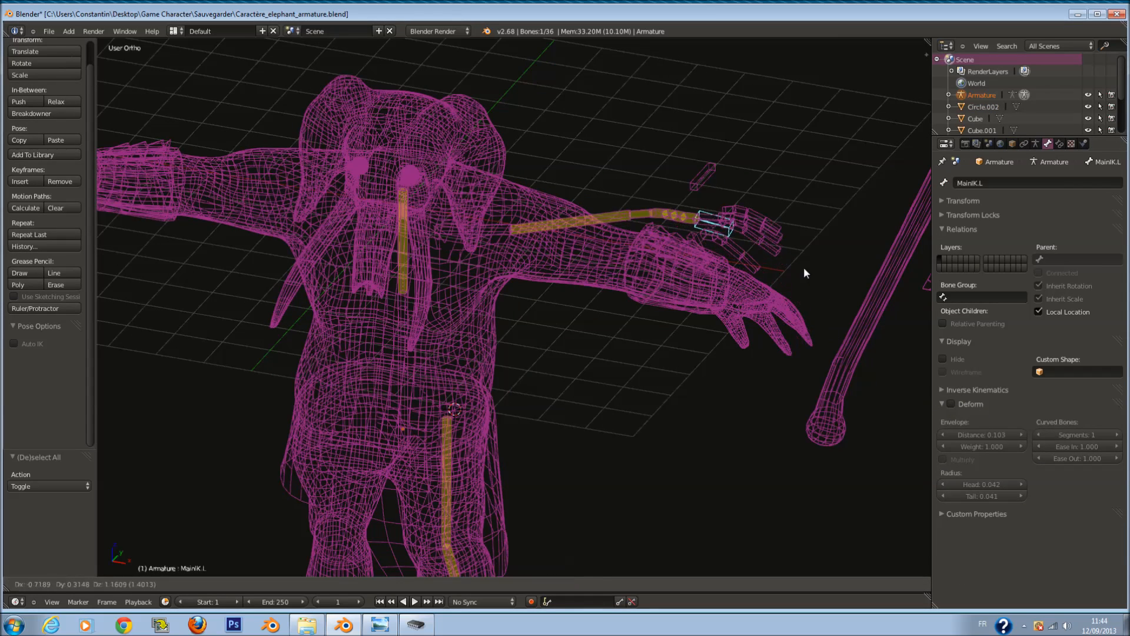
right_click(746, 295)
Step: Deselect all bones and save the file, overwriting the existing one
key("a")
key("a")
key("a")
key("ctrl+s")
key("Return")
Step: Add a Copy Rotation constraint to the left thumb bone D2.L with D1.L as its target
middle_click_drag(747, 306, 610, 291)
scroll(672, 330, "down", 1)
scroll(610, 291, "up", 3)
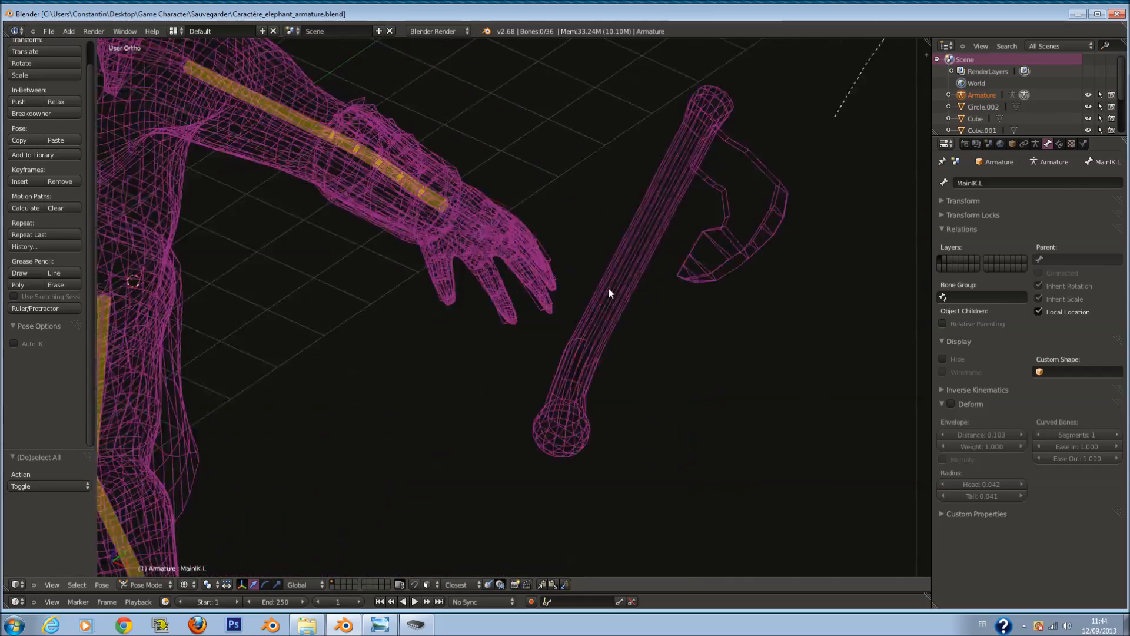
middle_click_drag(533, 288, 608, 288, "shift")
scroll(609, 287, "up", 5)
scroll(608, 288, "down", 1)
middle_click_drag(617, 177, 605, 318, "shift")
key("a")
right_click(546, 351)
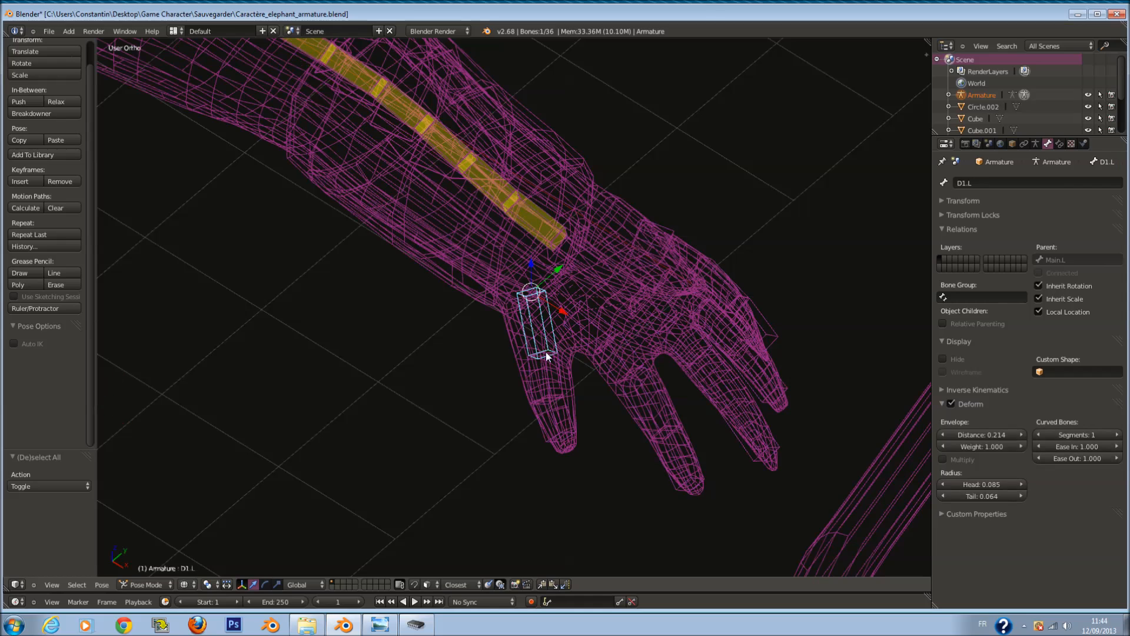
right_click(545, 381, "shift")
key("ctrl+shift+c")
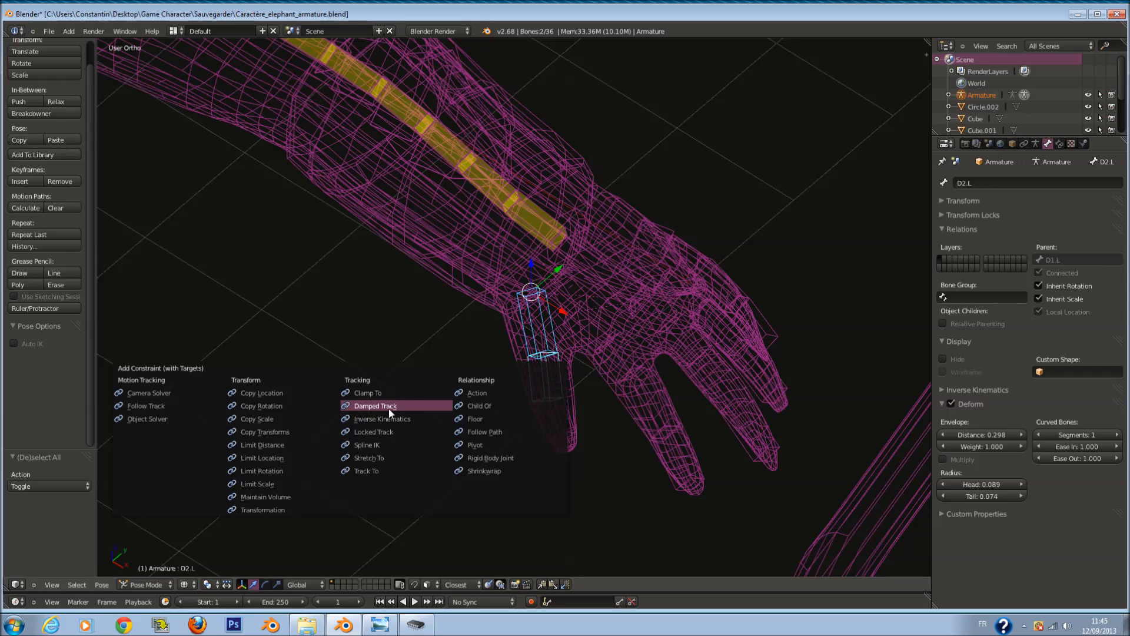
left_click(306, 408)
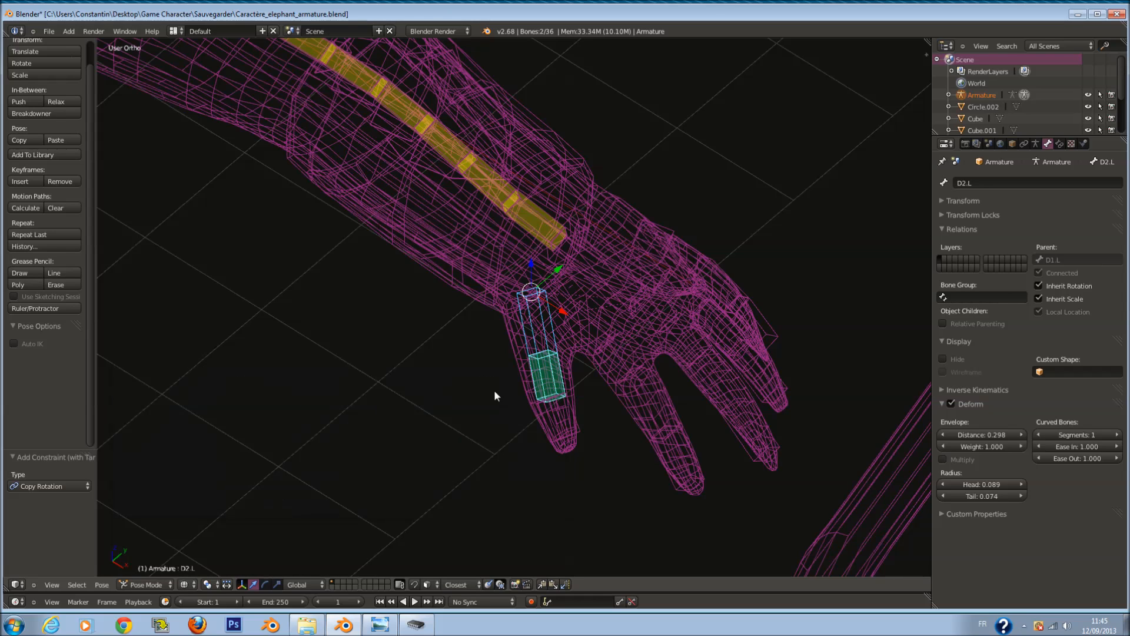
Step: Try rotating the D1.L thumb bone to test how D2.L copies its rotation
right_click(546, 342)
key("r")
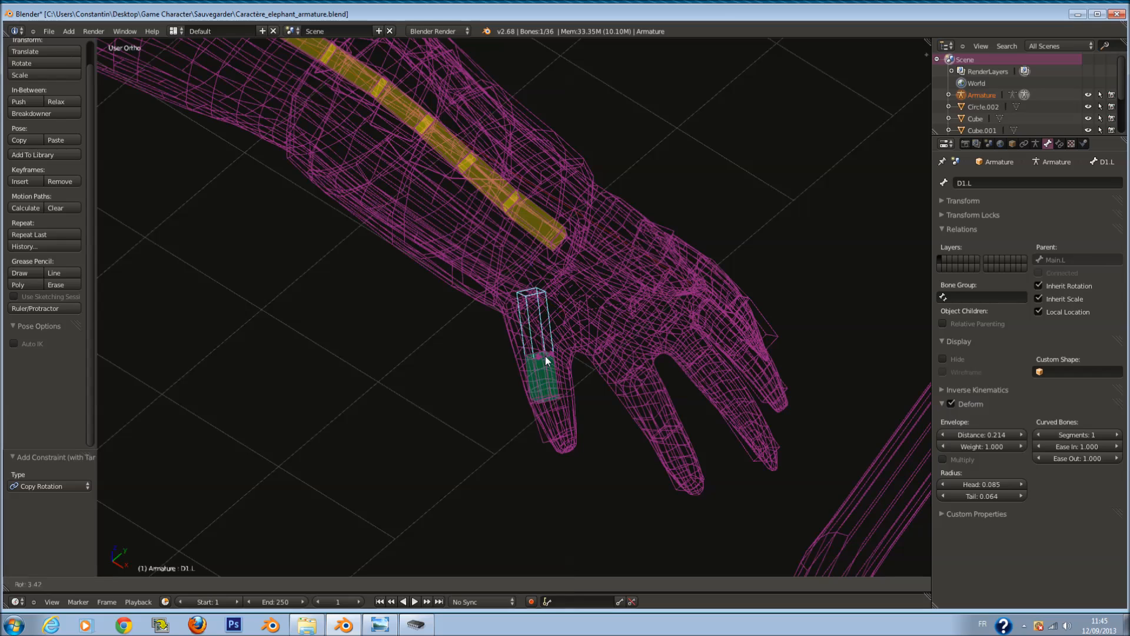
left_click(556, 370)
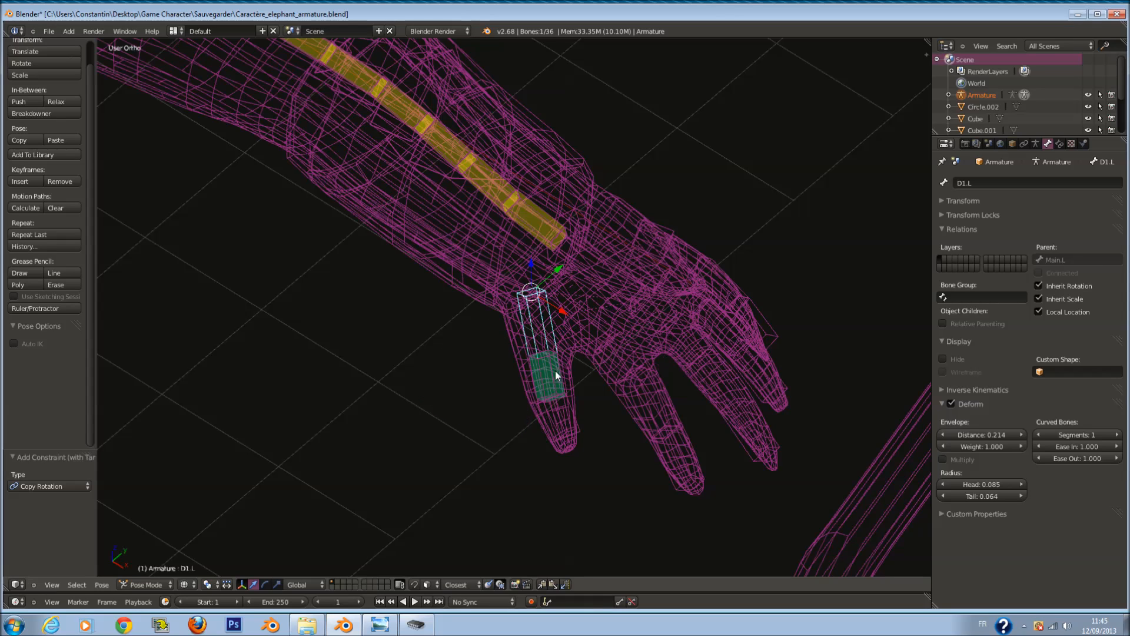
Step: In D2.L's Copy Rotation constraint, enable Offset and set both target and owner space to Local Space
right_click(555, 372)
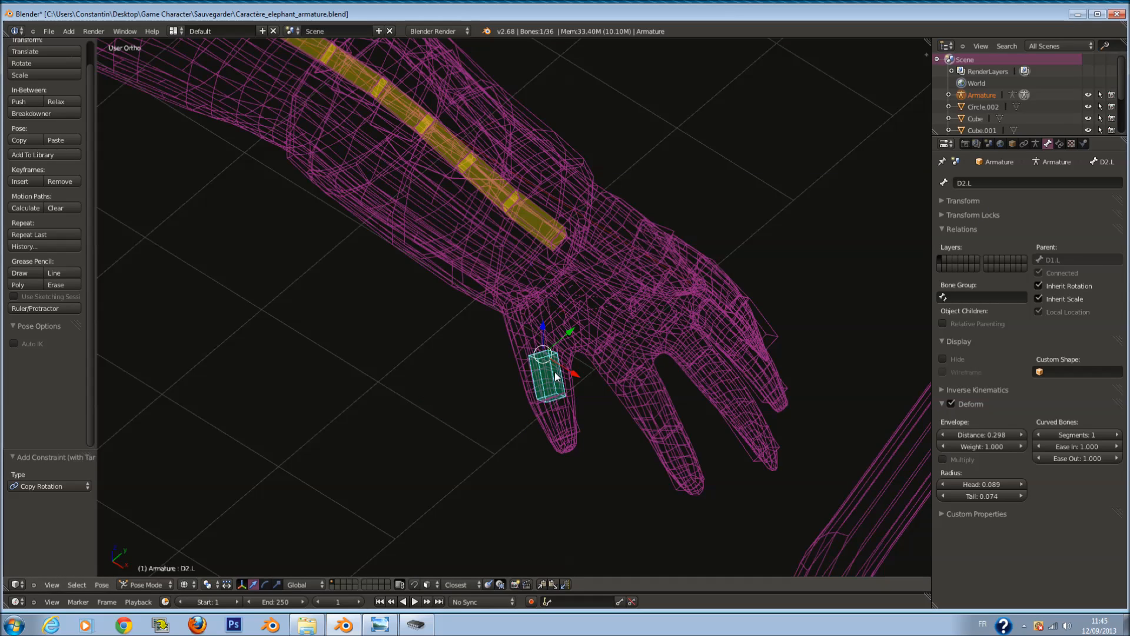
left_click(1060, 144)
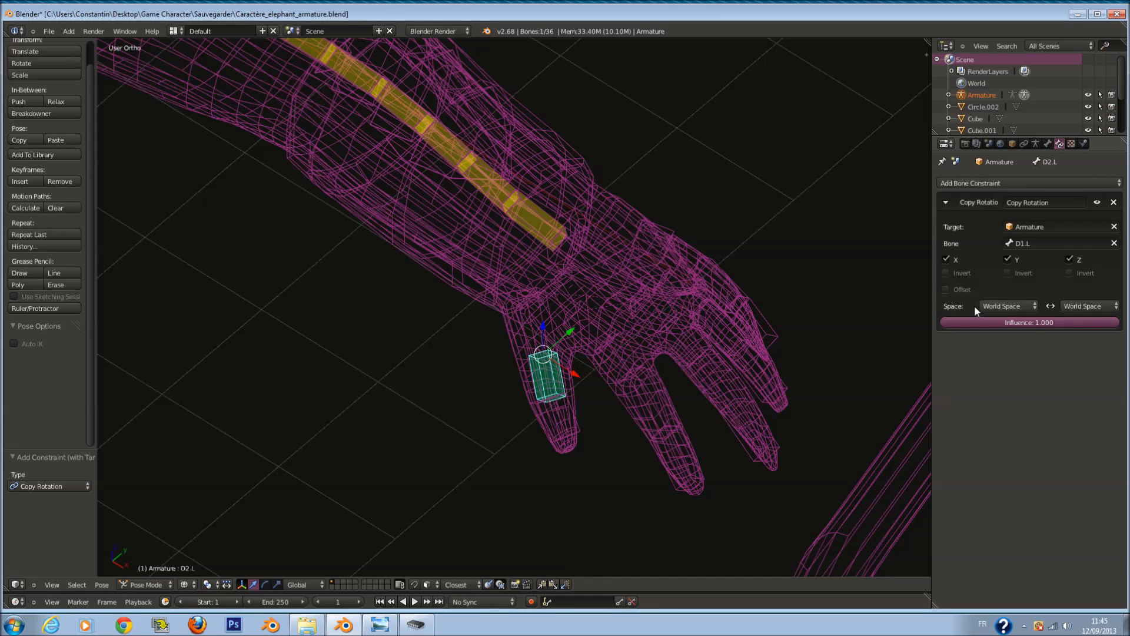
left_click(947, 289)
left_click(1009, 303)
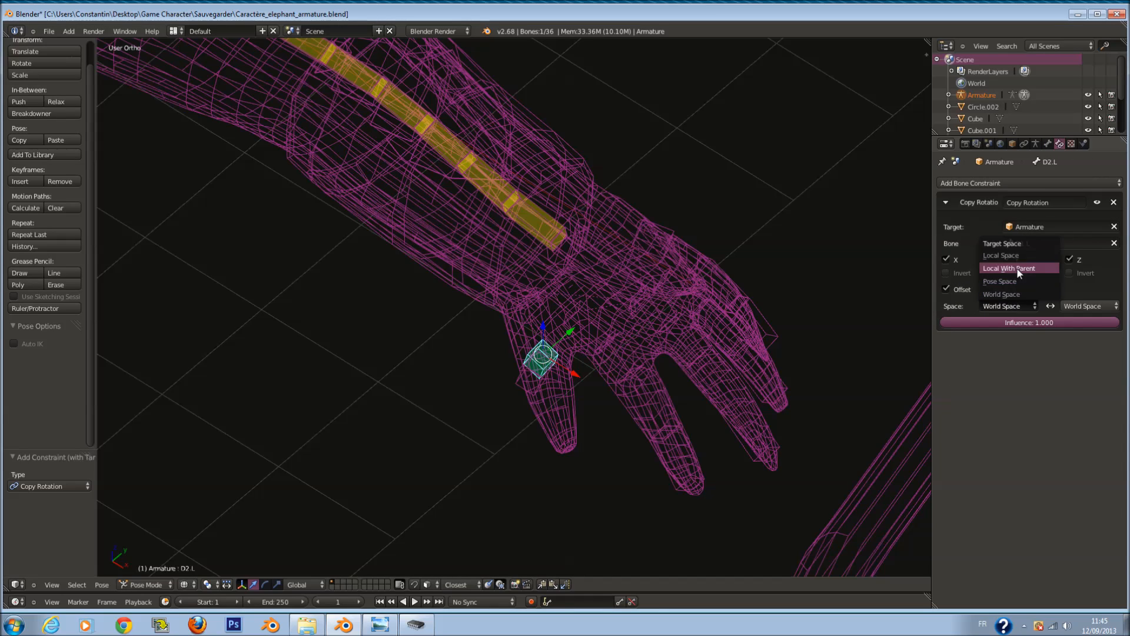
left_click(1018, 257)
left_click(1094, 307)
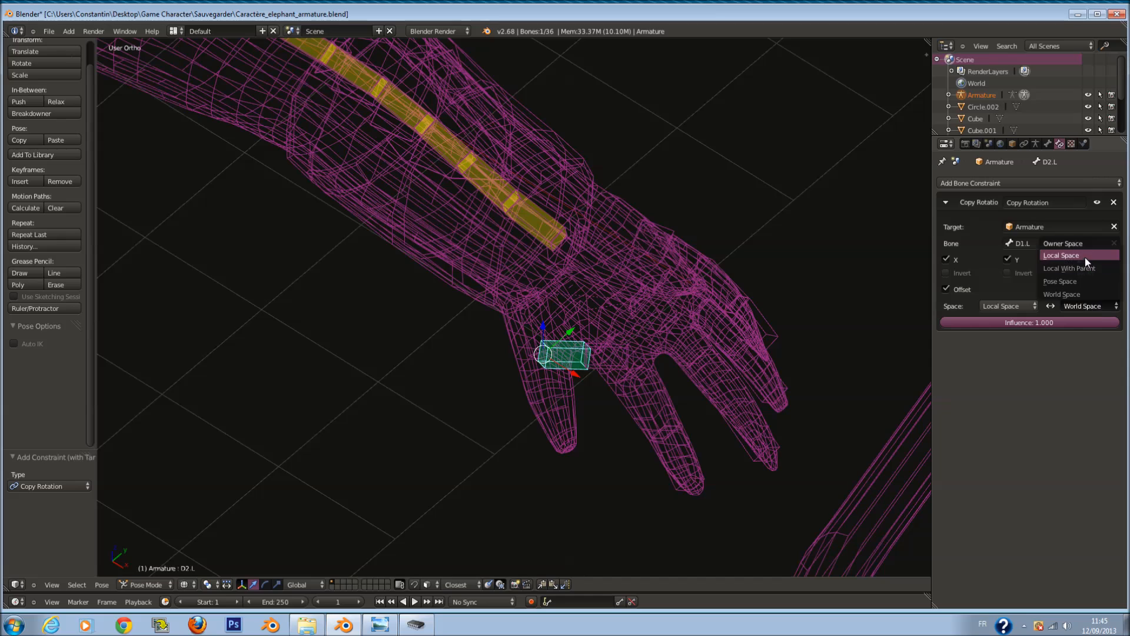
left_click(1086, 257)
Step: Try rotating the D1.L thumb bone freely and about global axes to test how D2.L follows
right_click(553, 330)
key("r")
key("r")
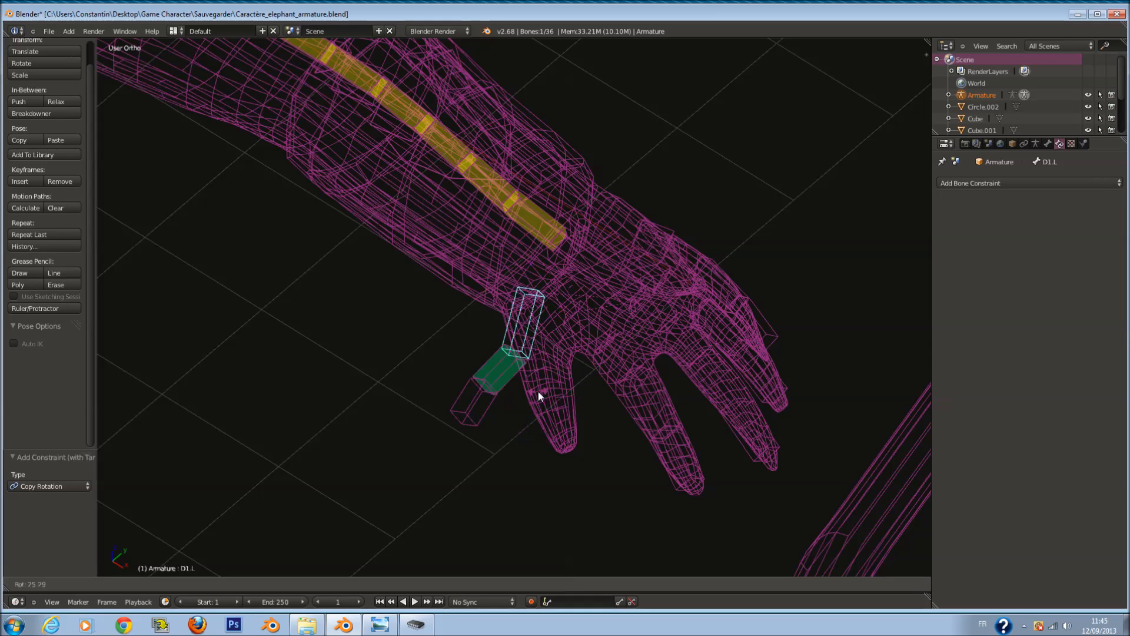
left_click(606, 322)
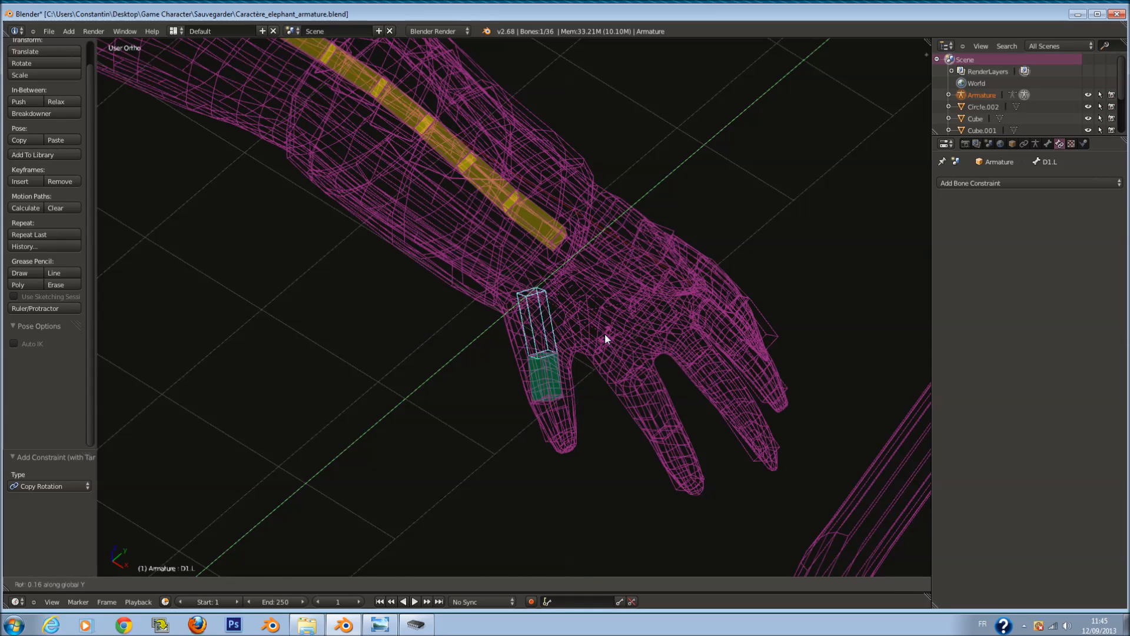
key("z")
key("z")
key("r")
key("x")
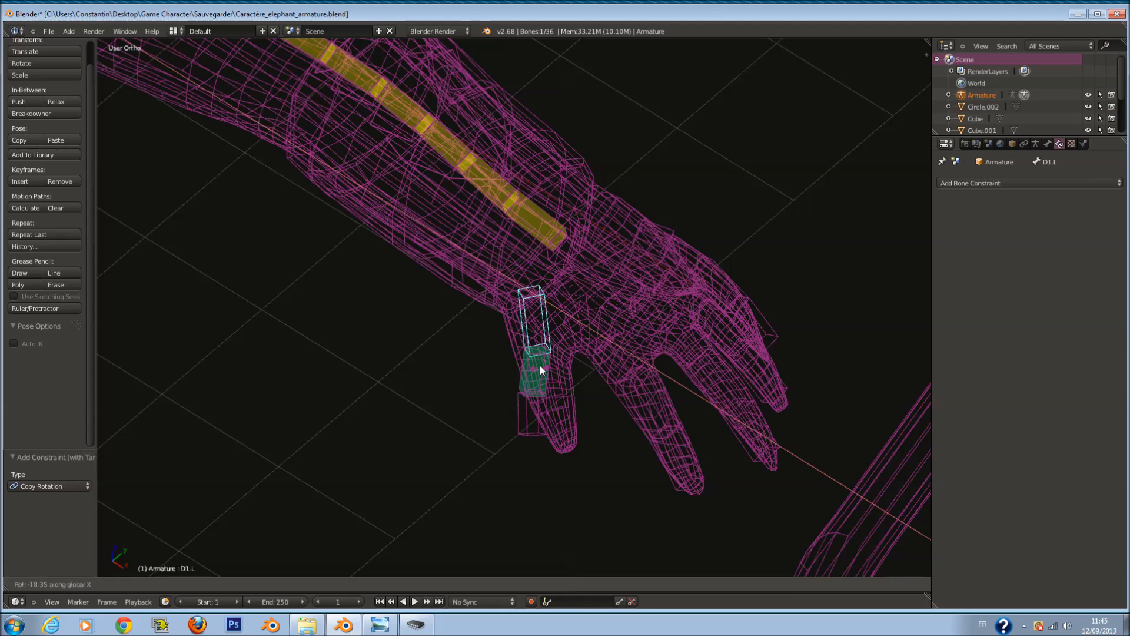
left_click(556, 341)
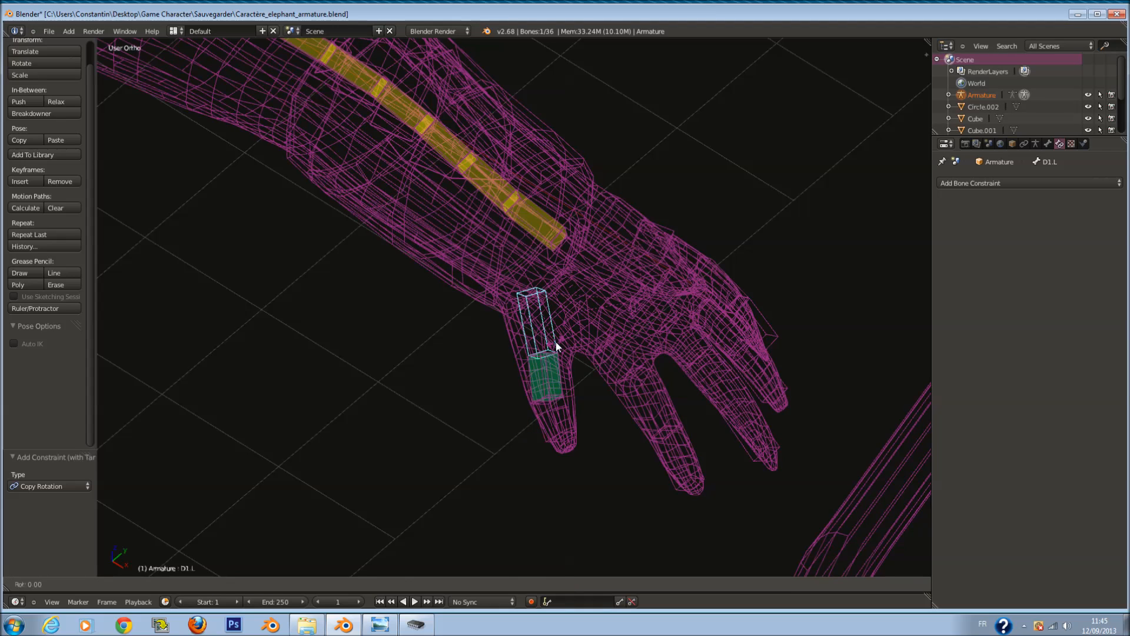
Step: Add a Copy Rotation constraint to the left thumb tip bone D3.L with D2.L as its target
right_click(542, 377)
right_click(557, 413, "shift")
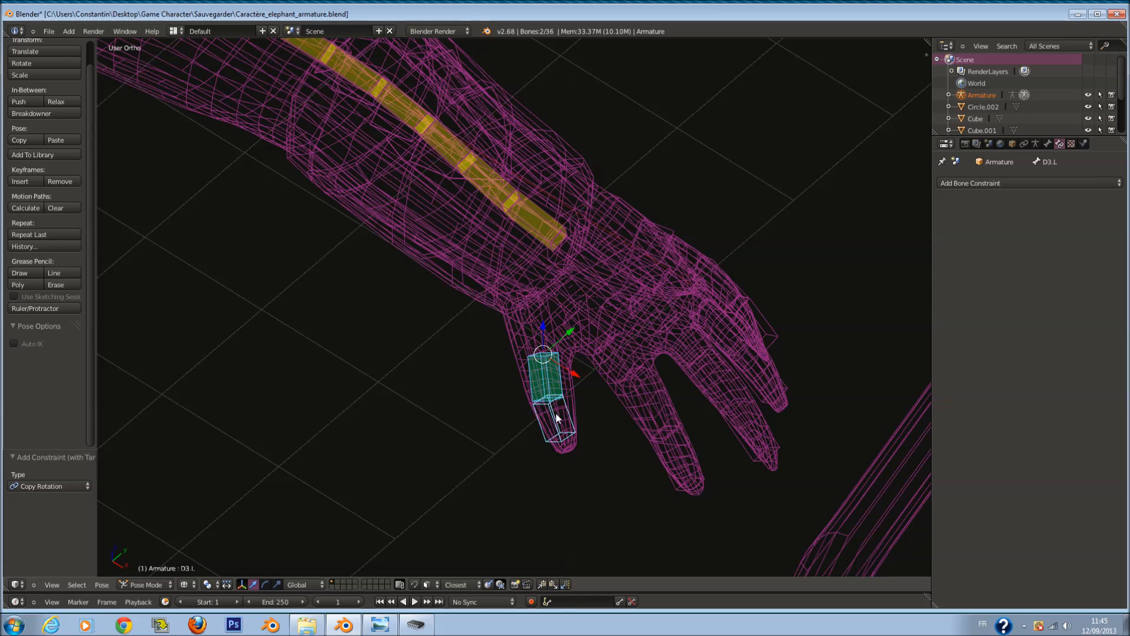
key("ctrl+shift+c")
left_click(555, 413)
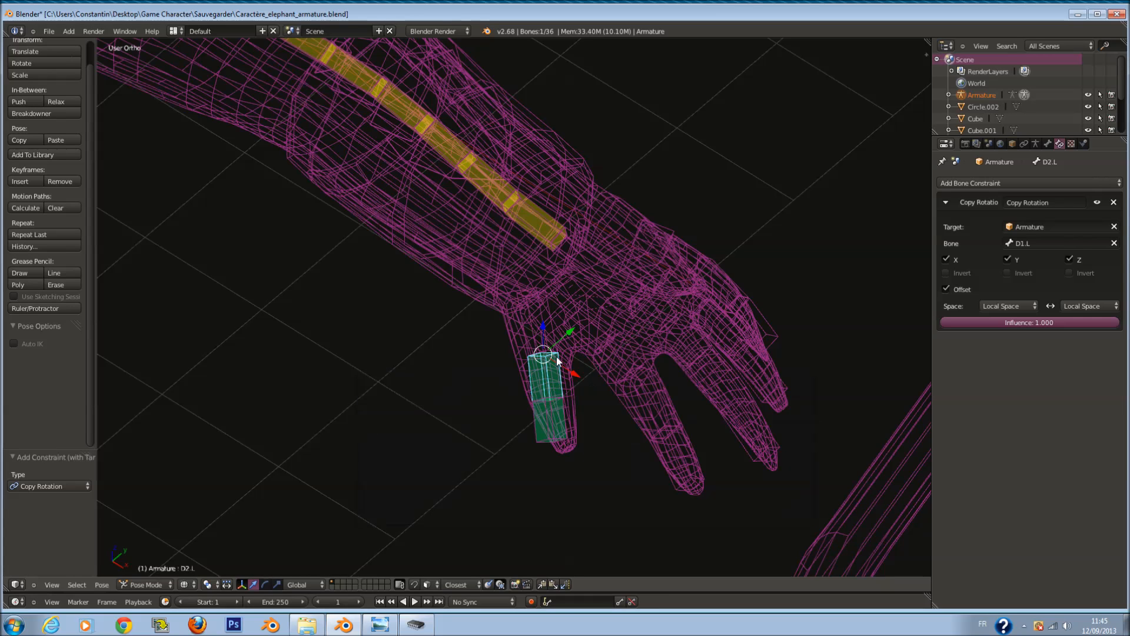
Step: Try rotating the D1.L thumb bone to test the new constraint on D3.L
right_click(546, 329)
key("r")
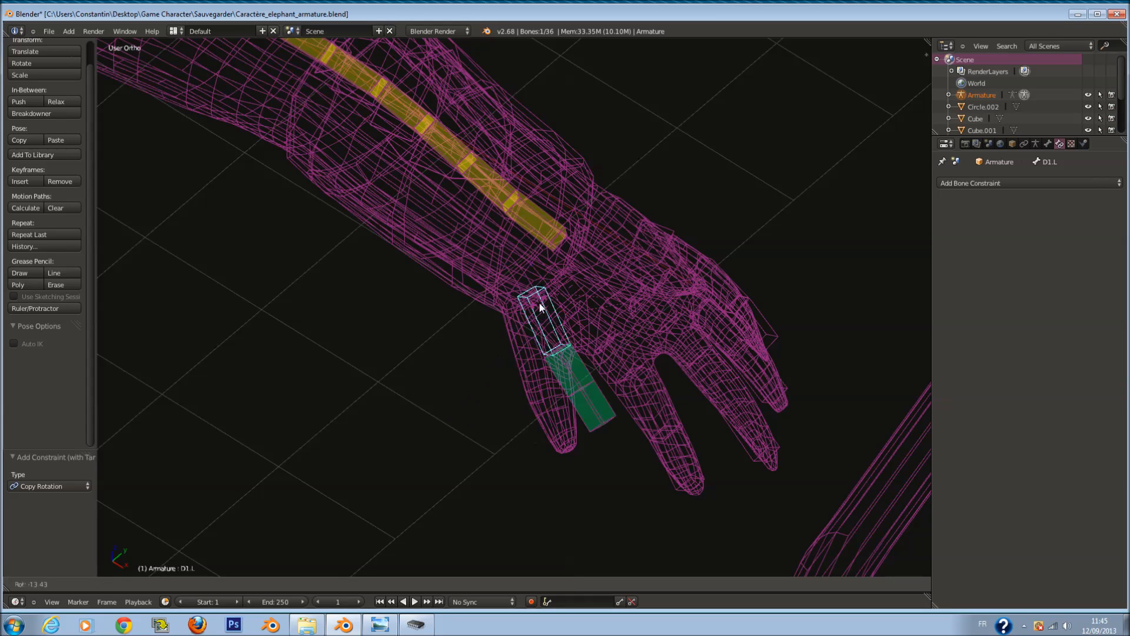
right_click(531, 393)
Step: In D3.L's Copy Rotation constraint, enable Offset and set both target and owner space to Local Space
key("ctrl+Tab")
right_click(560, 411)
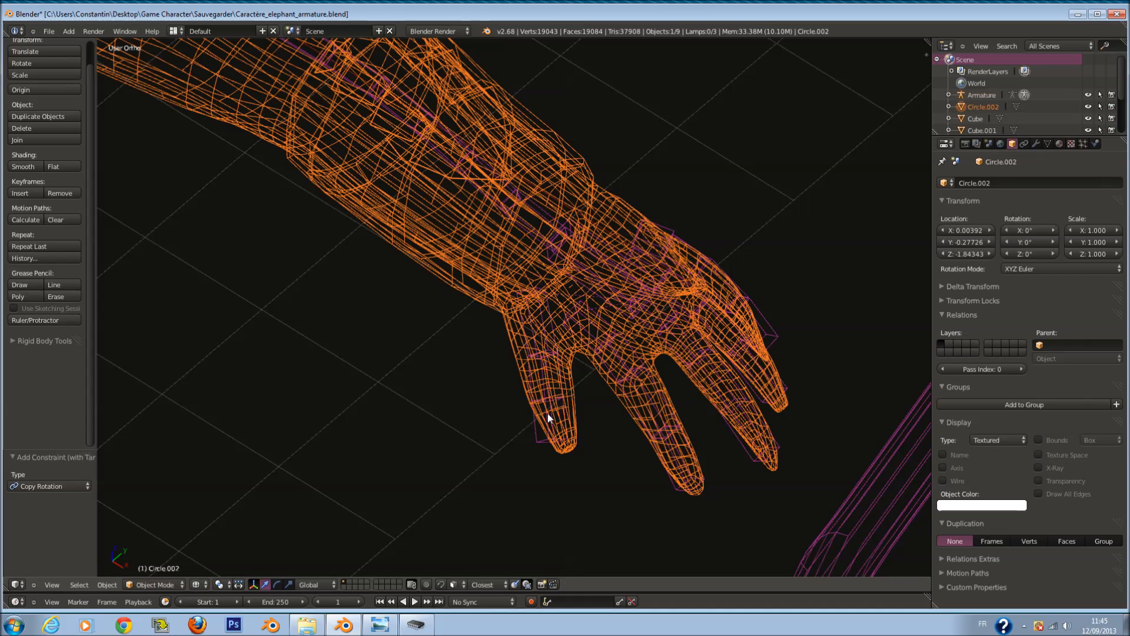
right_click(547, 414)
key("ctrl+Tab")
left_click(1008, 306)
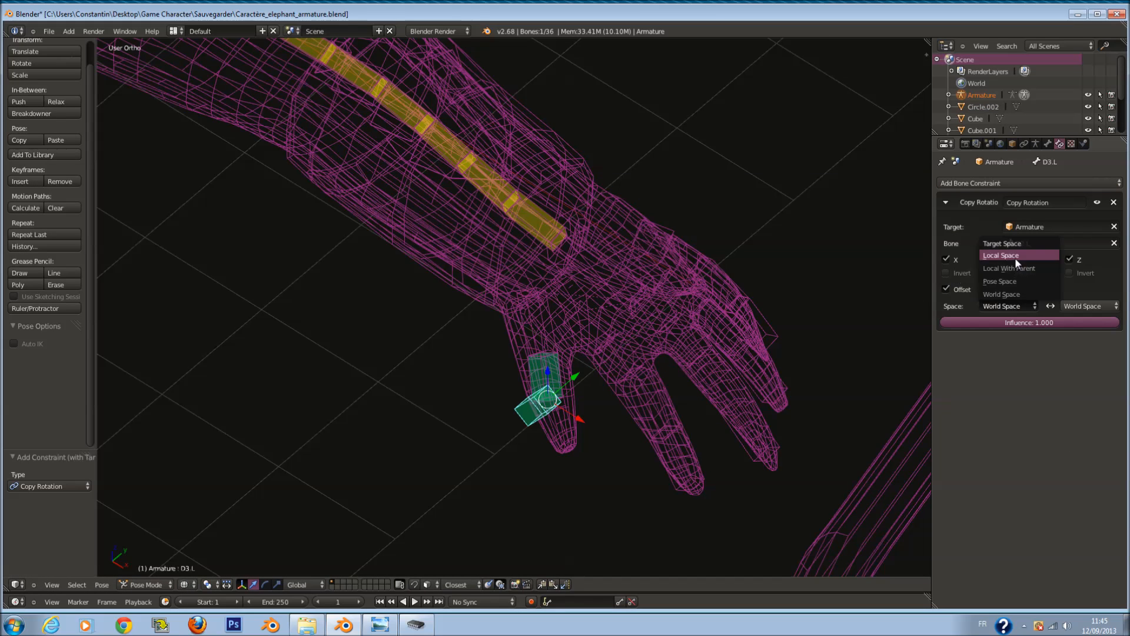
left_click(1016, 256)
left_click(1079, 305)
left_click(1074, 259)
Step: Try rotating D1.L in Pose Mode to test how the whole thumb chain bends
key("ctrl+Tab")
right_click(542, 338)
right_click(542, 338)
key("ctrl+Tab")
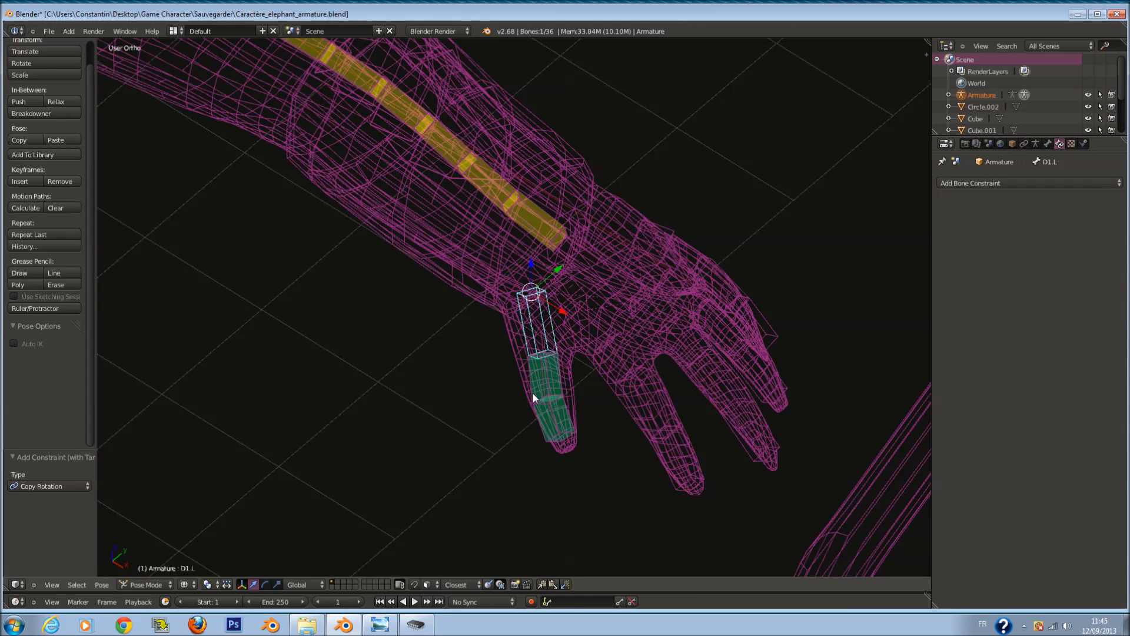
middle_click_drag(532, 394, 690, 287)
scroll(838, 212, "up", 11, "shift")
key("r")
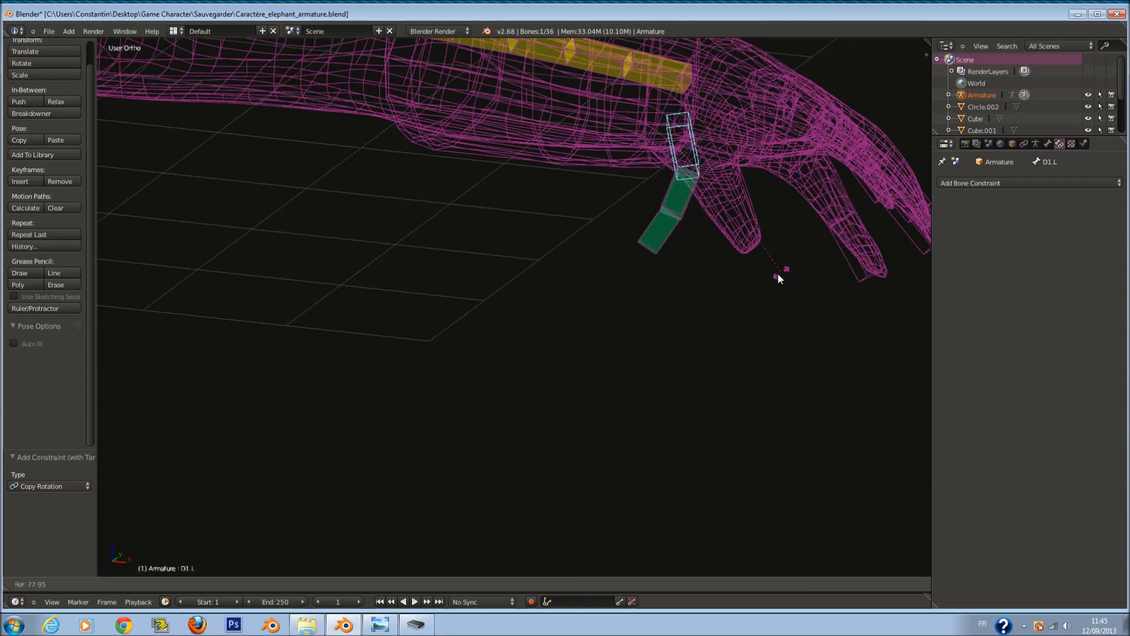
right_click(772, 276)
Step: Add a Copy Rotation constraint to finger bone D1.2.L with D1.1.L as its target
middle_click_drag(795, 244, 610, 371)
key("a")
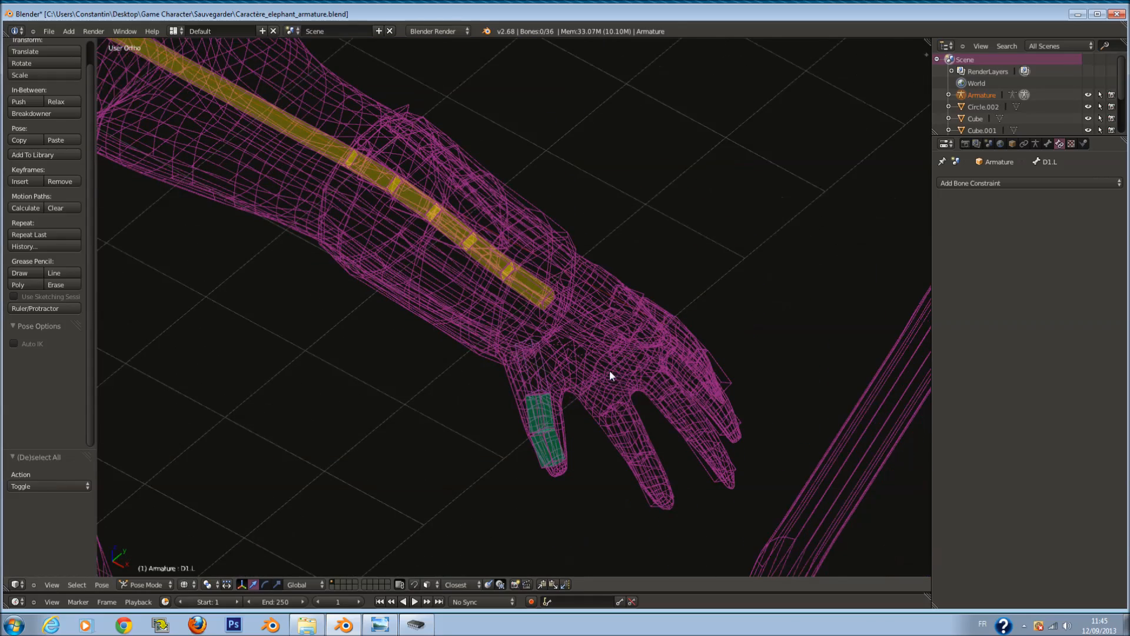
right_click(610, 371)
scroll(613, 380, "up", 1)
right_click(613, 387)
right_click(636, 411, "shift")
key("ctrl+shift+c")
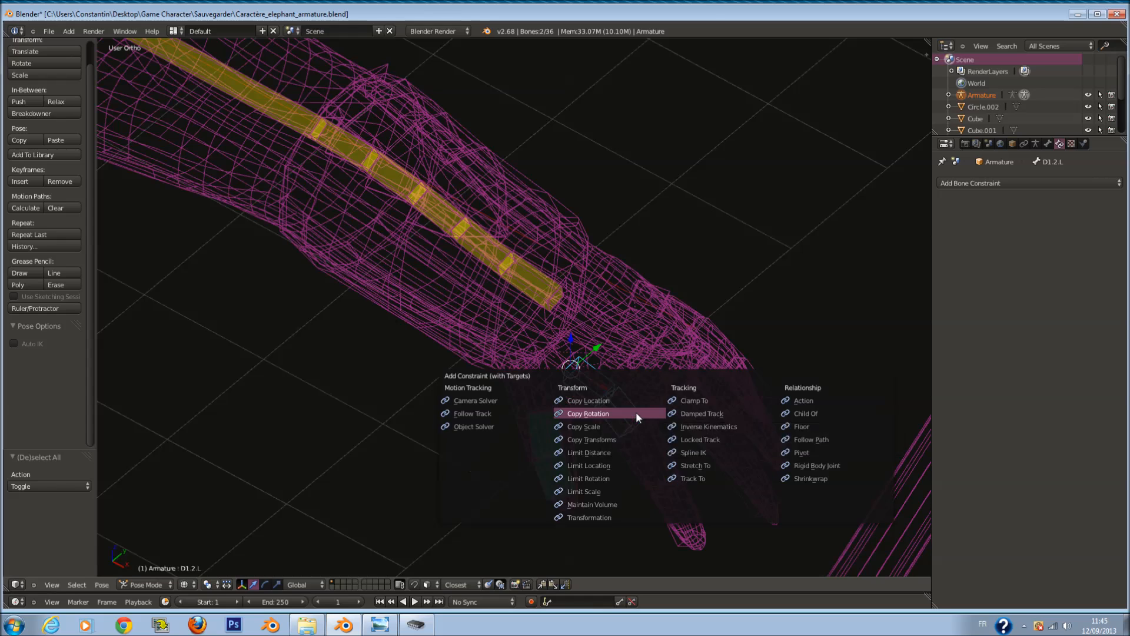
left_click(635, 411)
Step: In D1.2.L's Copy Rotation constraint, enable Offset and set target and owner space to Local Space
left_click(946, 289)
left_click(1008, 306)
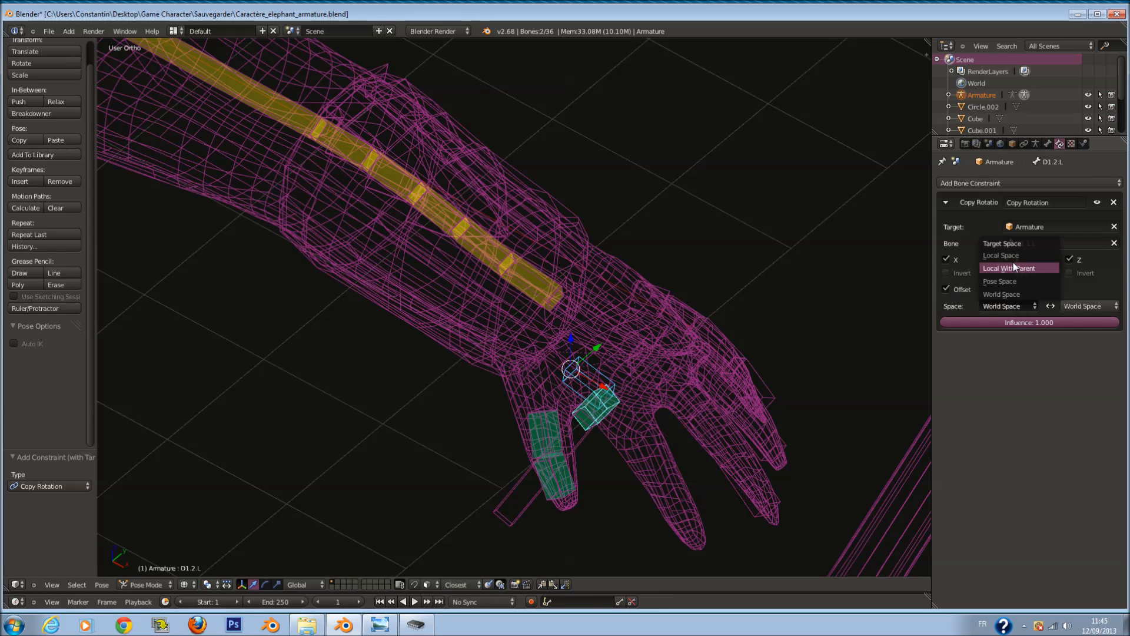
left_click(1002, 256)
left_click(1088, 304)
left_click(1087, 256)
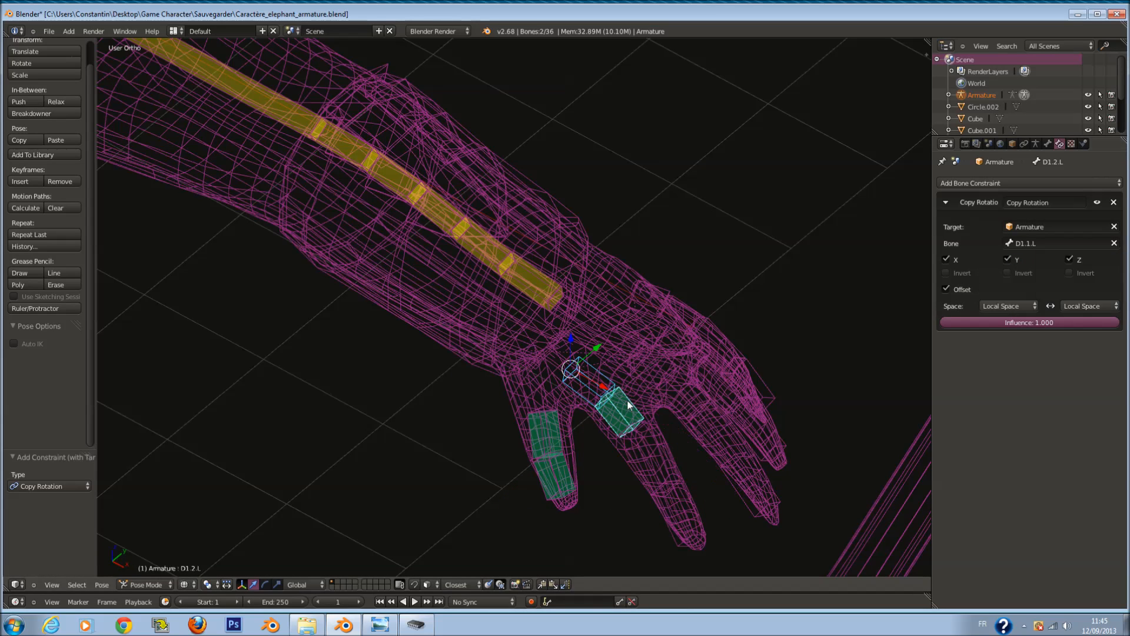
Step: Add a Copy Rotation constraint to D1.3.L targeting D1.2.L, with Offset enabled and both spaces set to Local Space
right_click(642, 432)
key("ctrl+shift+c")
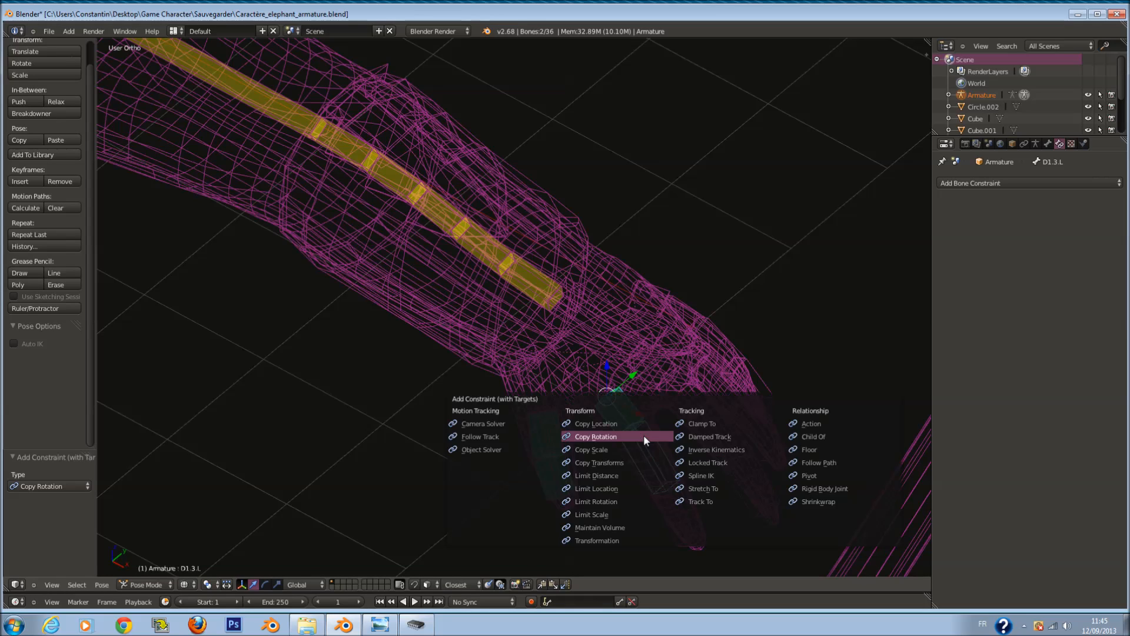
left_click(644, 435)
left_click(946, 289)
left_click(1009, 306)
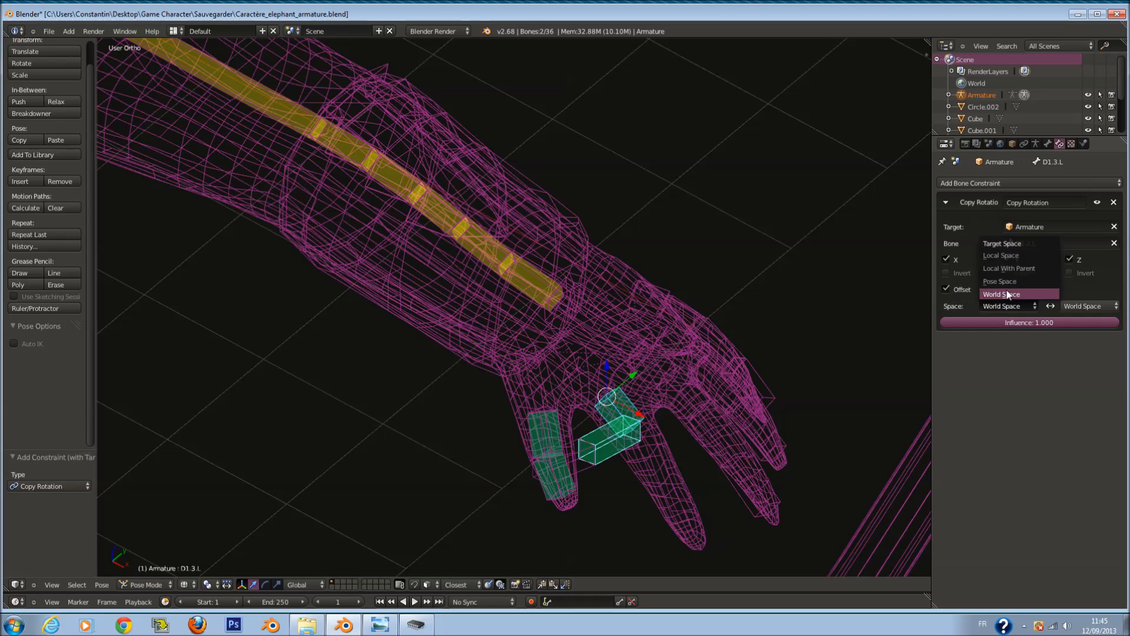
left_click(1002, 256)
left_click(1088, 306)
left_click(1079, 258)
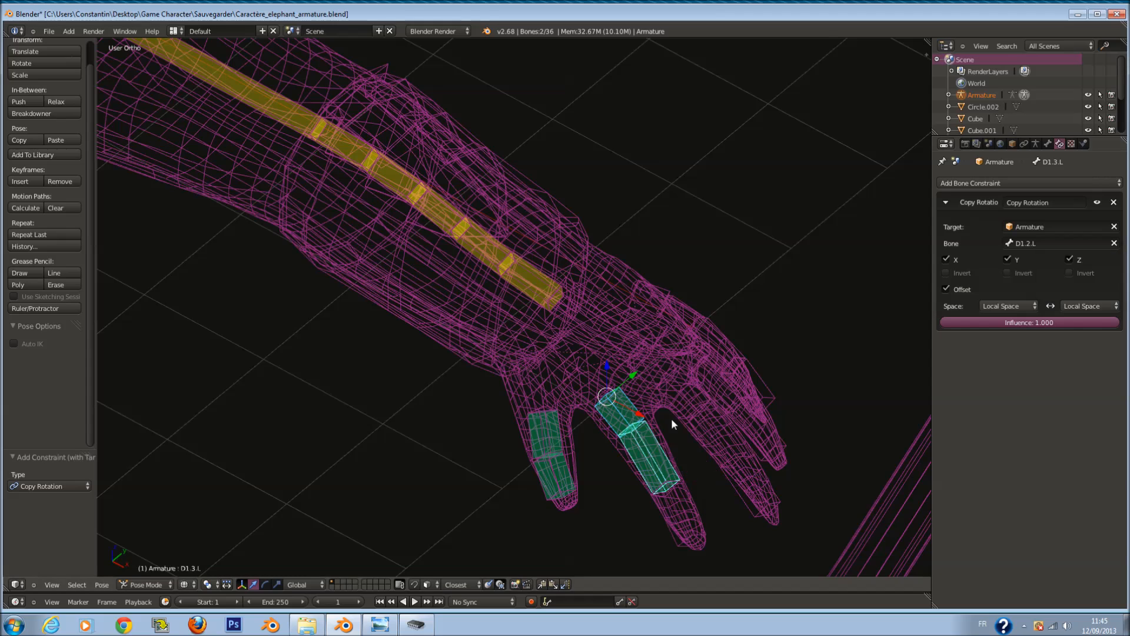
Step: Try rotating D1.2.L about the global Y axis to test how the finger bends
right_click(634, 416)
right_click(635, 408)
key("r")
key("x")
key("y")
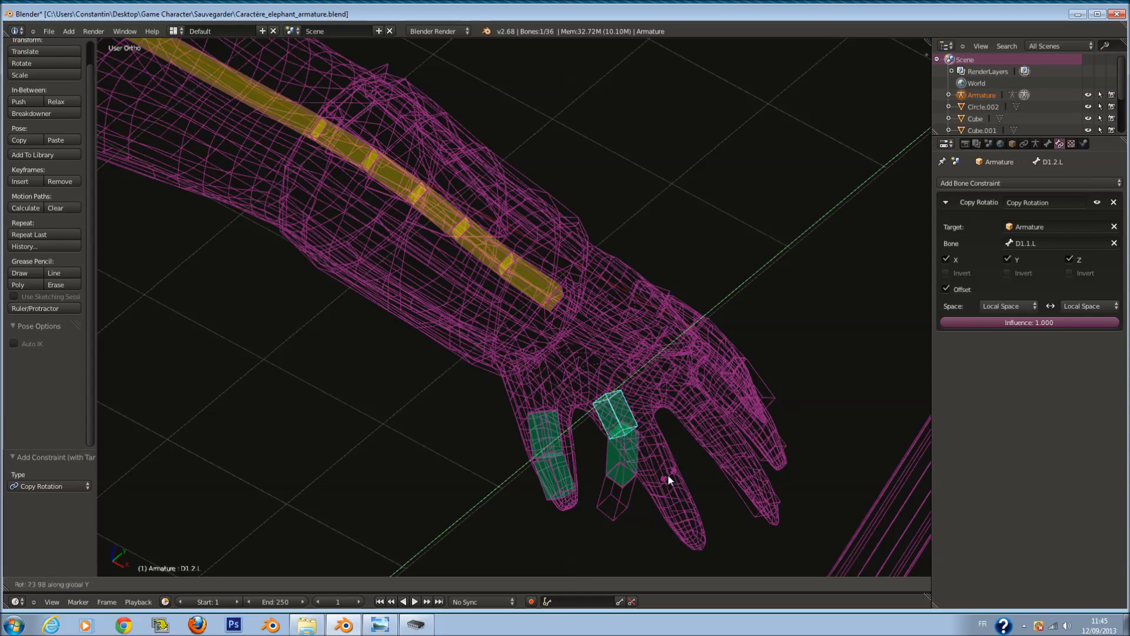
right_click(660, 474)
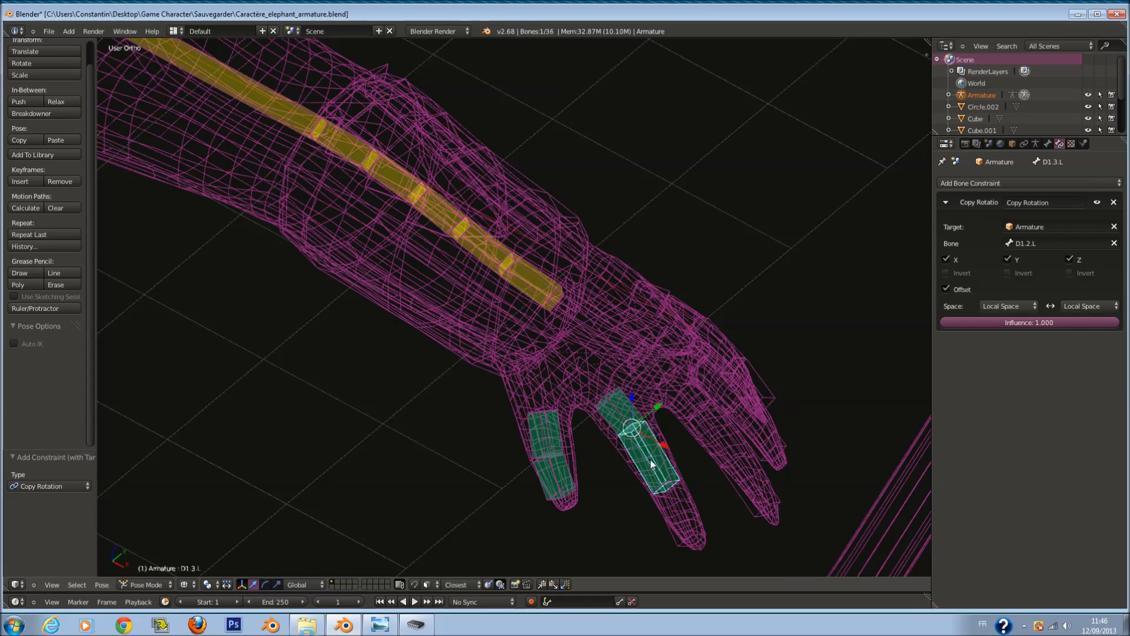
Step: Add a Copy Scale constraint to fingertip bone D1.4.L targeting D1.3.L, with Offset enabled and both spaces set to Local Space
right_click(691, 504, "shift")
key("shift+ctrl+c")
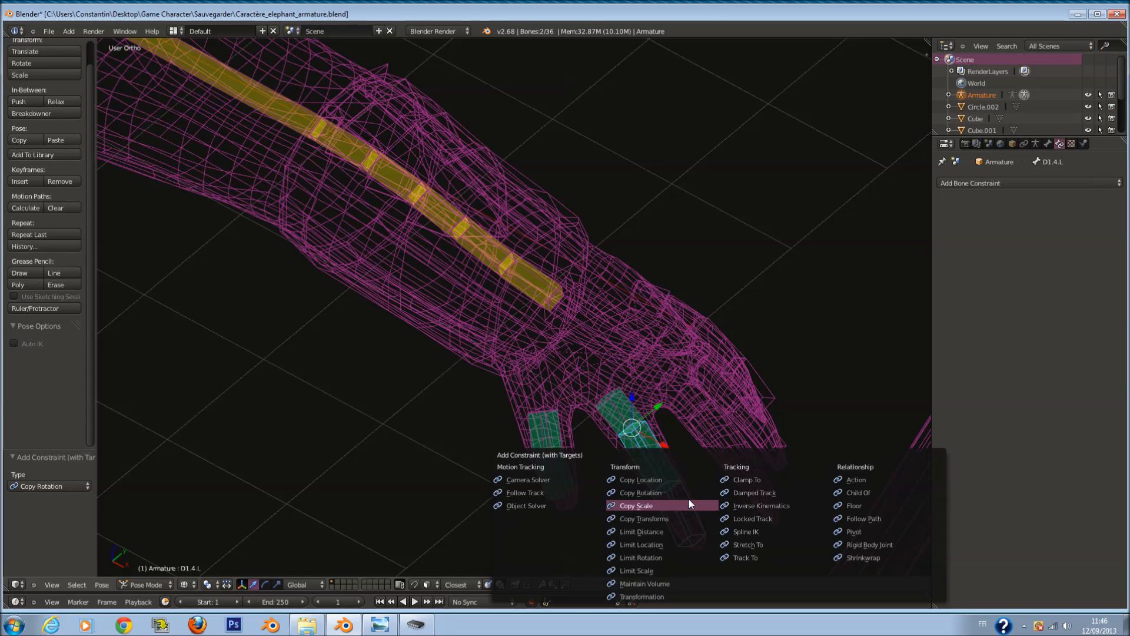
left_click(689, 499)
left_click(946, 277)
left_click(1008, 292)
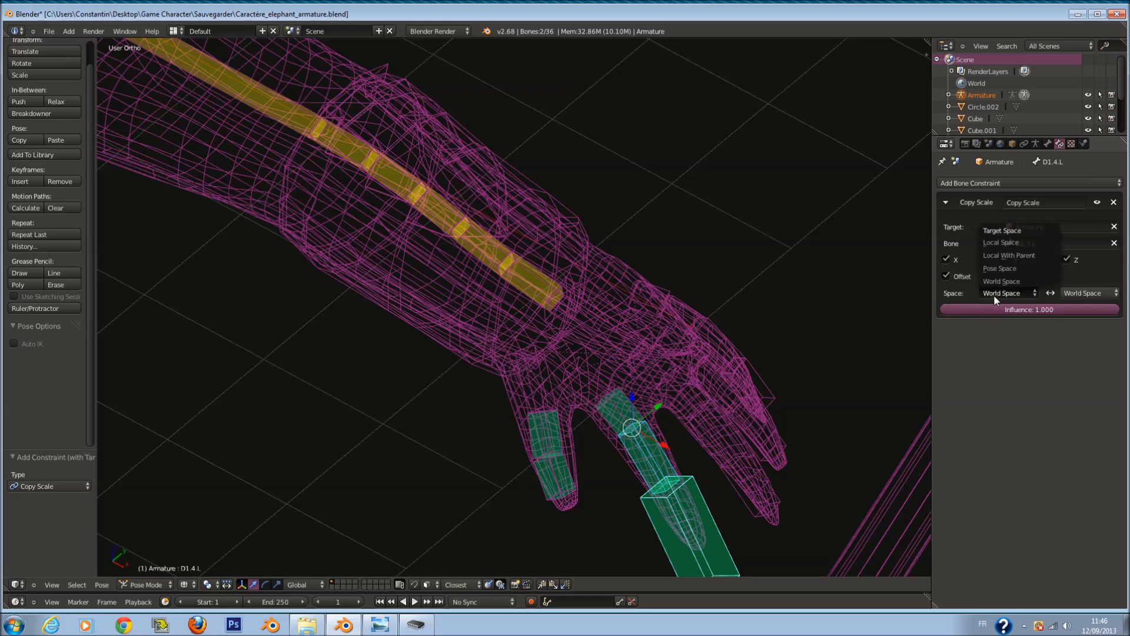
left_click(1004, 248)
left_click(1081, 293)
left_click(1073, 242)
Step: Add a Copy Rotation constraint to the next finger's bone D2.2.L with D2.1.L as its target
middle_click_drag(689, 391, 669, 438)
key("a")
scroll(574, 399, "up", 3)
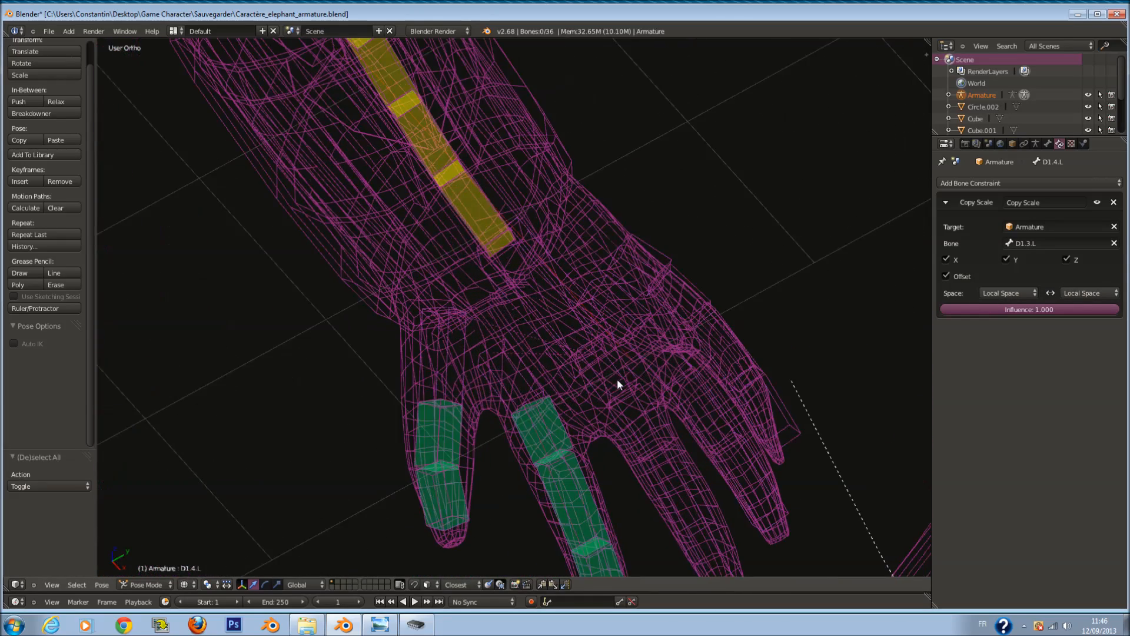
right_click(629, 382)
right_click(650, 415, "shift")
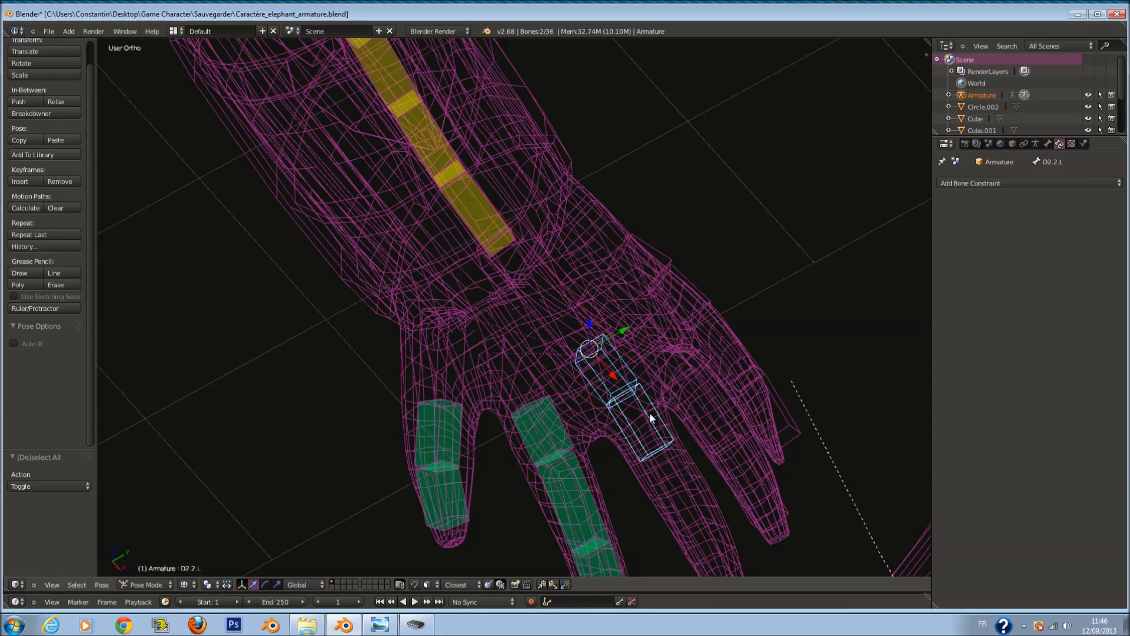
key("ctrl+shift+c")
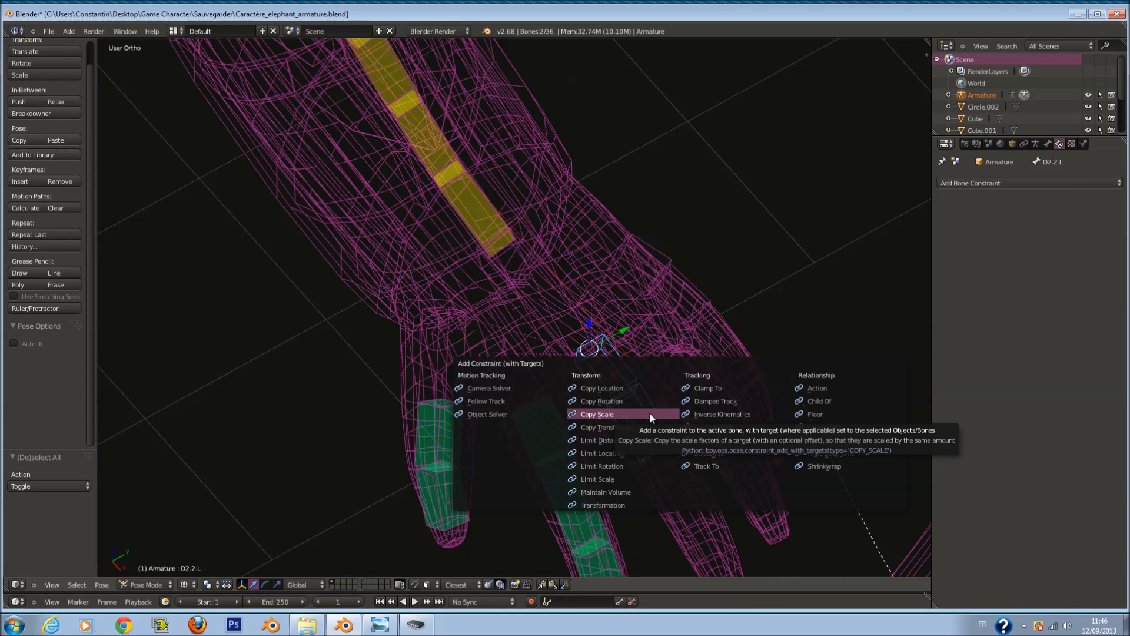
left_click(645, 401)
Step: In D2.2.L's Copy Rotation constraint, enable Offset and set target and owner space to Local Space
left_click(947, 289)
left_click(1007, 306)
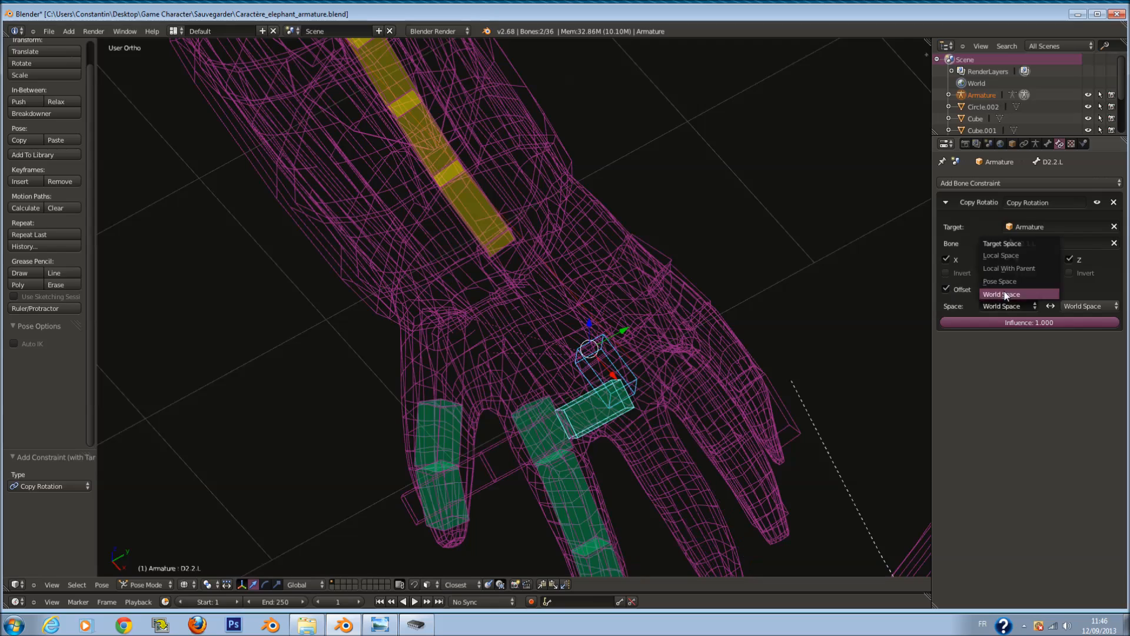
left_click(1005, 258)
left_click(1090, 306)
left_click(1078, 256)
Step: Add a Copy Rotation constraint to finger bone D2.3.L with D2.2.L as its target
scroll(673, 384, "down", 4, "shift")
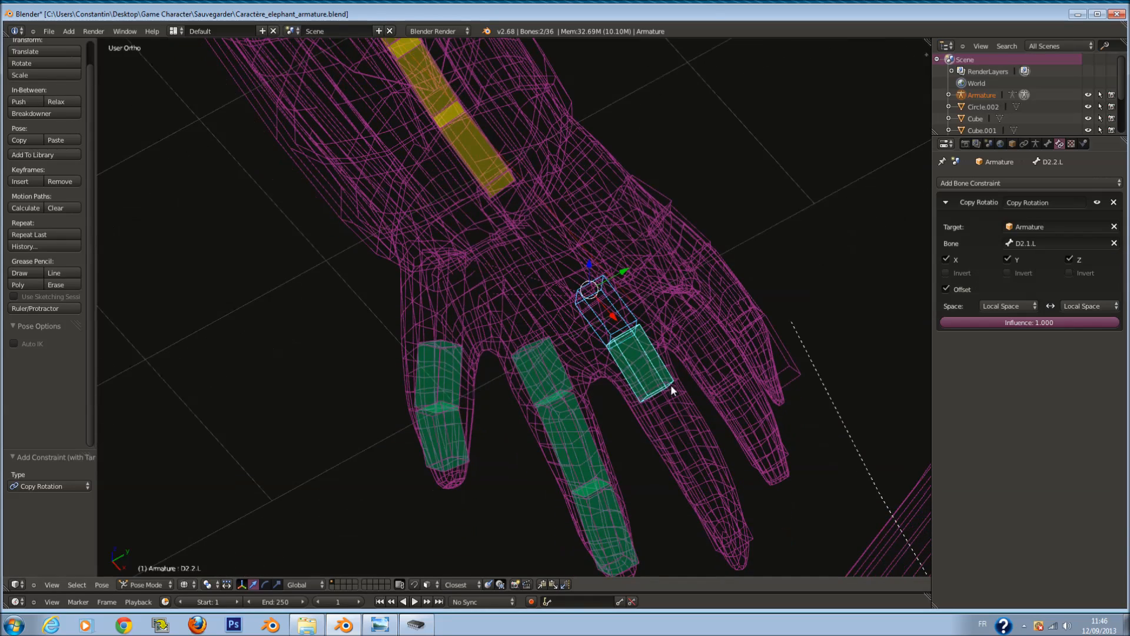
right_click(665, 376)
right_click(667, 377)
right_click(688, 404)
right_click(686, 406)
right_click(690, 411, "shift")
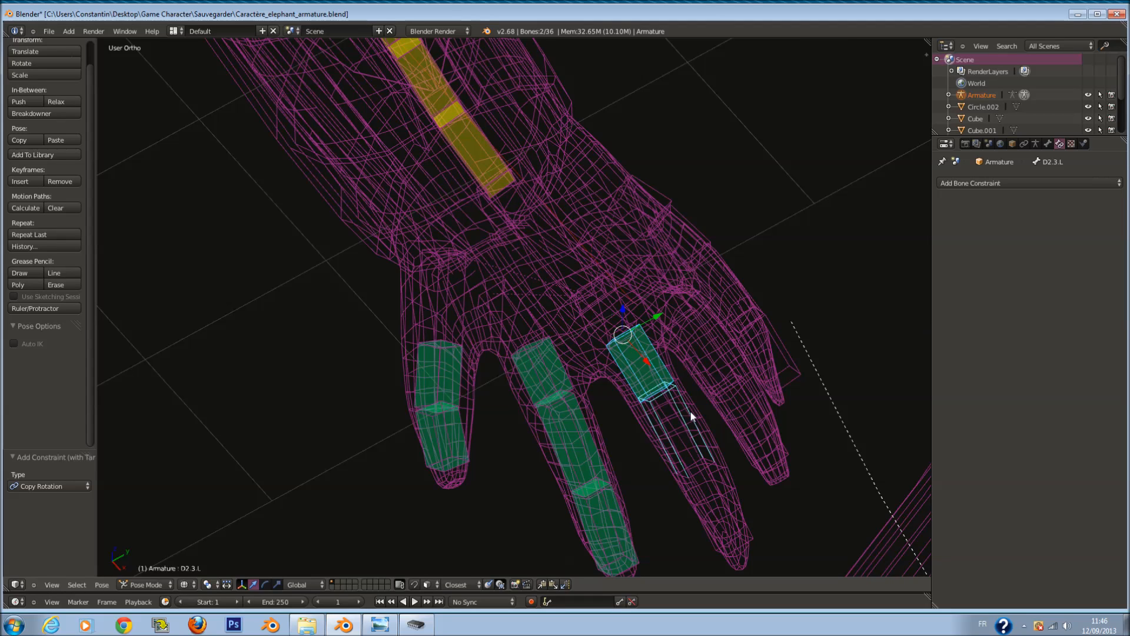
key("ctrl+shift+c")
left_click(690, 412)
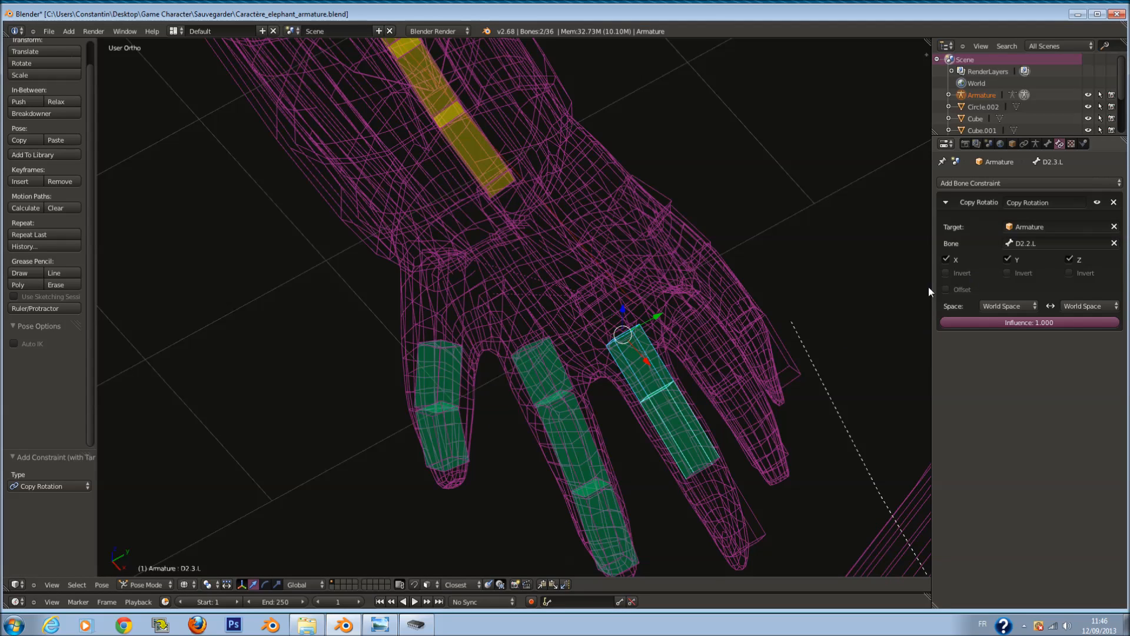
Step: In D2.3.L's Copy Rotation constraint, enable Offset and set target and owner space to Local Space
left_click(946, 289)
left_click(1017, 305)
left_click(1001, 263)
left_click(1075, 305)
left_click(1059, 265)
Step: Add a Copy Rotation constraint to D2.4.L targeting D2.3.L, with Offset enabled and both spaces set to Local Space
right_click(699, 450)
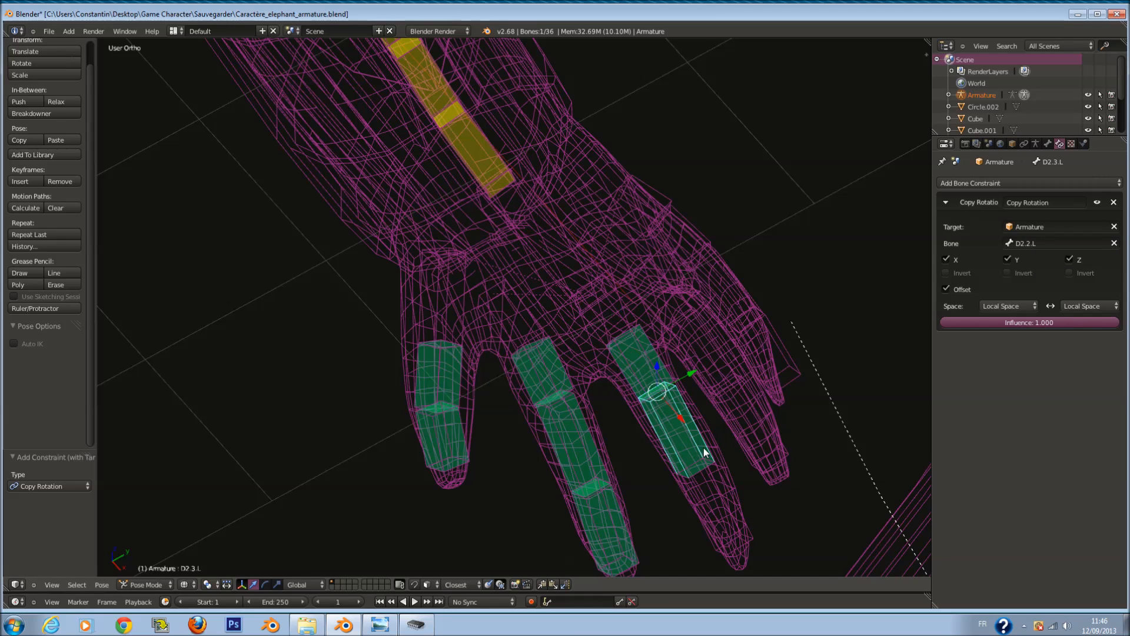
right_click(726, 482, "shift")
key("ctrl+shift+c")
left_click(727, 482)
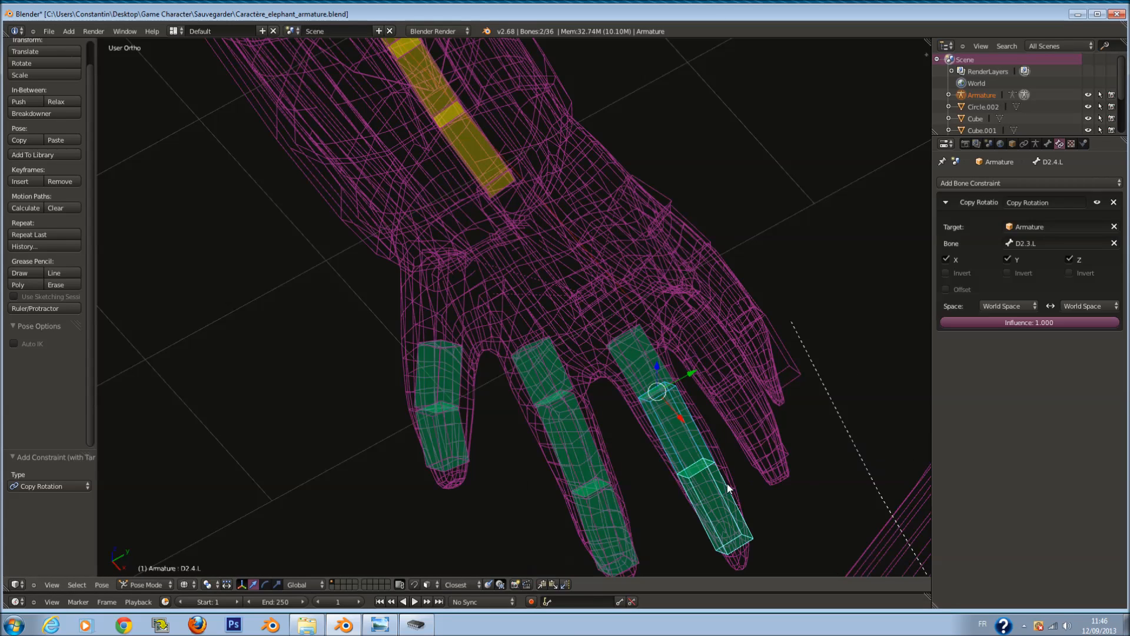
left_click(946, 289)
left_click(1008, 305)
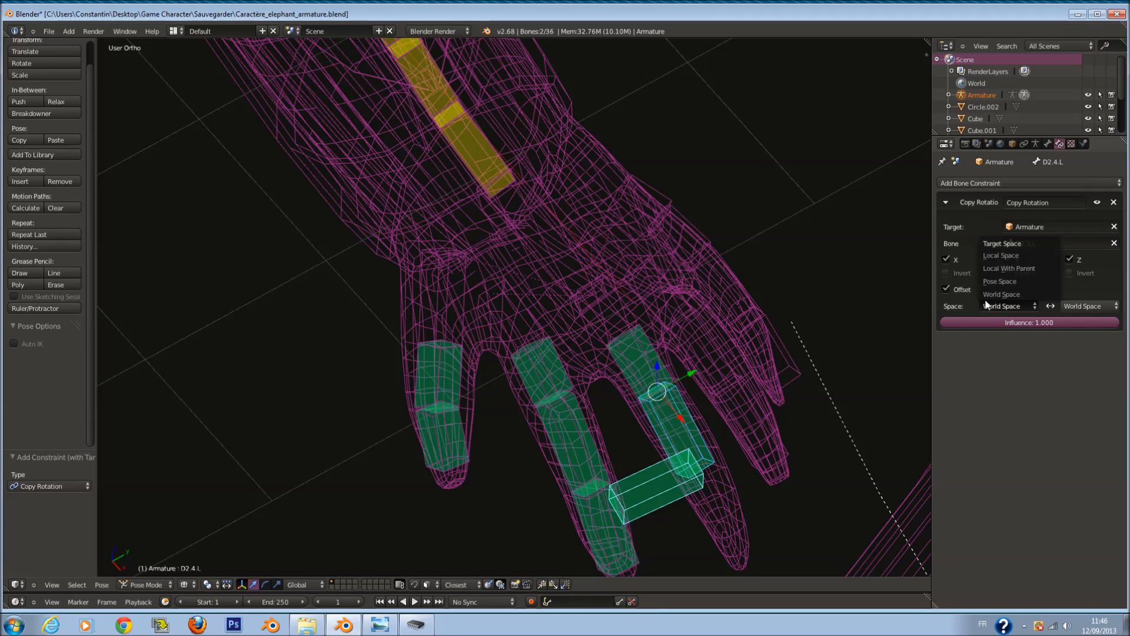
left_click(1002, 256)
left_click(1086, 304)
left_click(1081, 256)
Step: Try rotating D2.2.L about the global Y axis to test how its finger chain bends
right_click(660, 365)
right_click(663, 360)
key("r")
key("y")
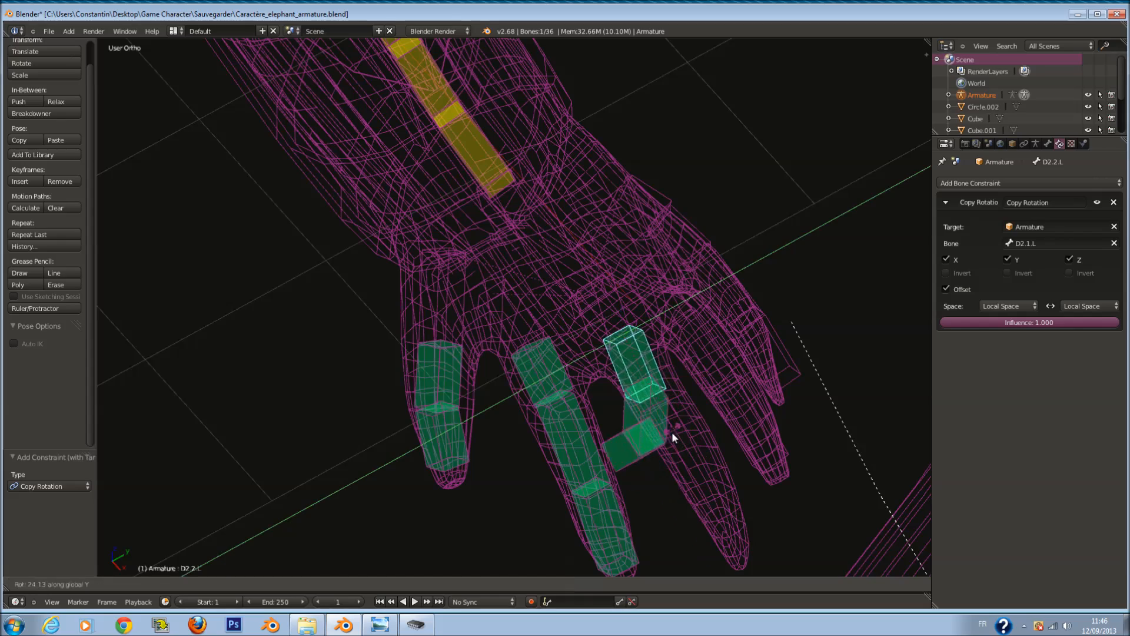
right_click(659, 485)
Step: Add a Copy Rotation constraint to finger bone D3.3.L with D3.2.L as its target
right_click(696, 335)
right_click(681, 300)
right_click(722, 337)
right_click(680, 301)
right_click(716, 336, "shift")
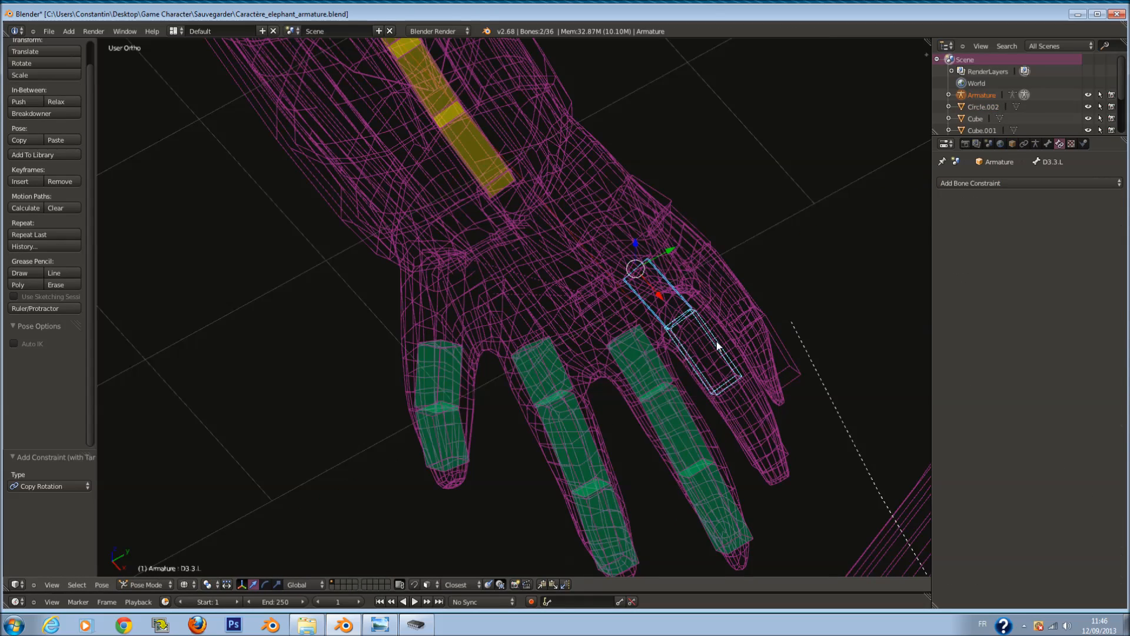
key("ctrl+shift+c")
left_click(716, 341)
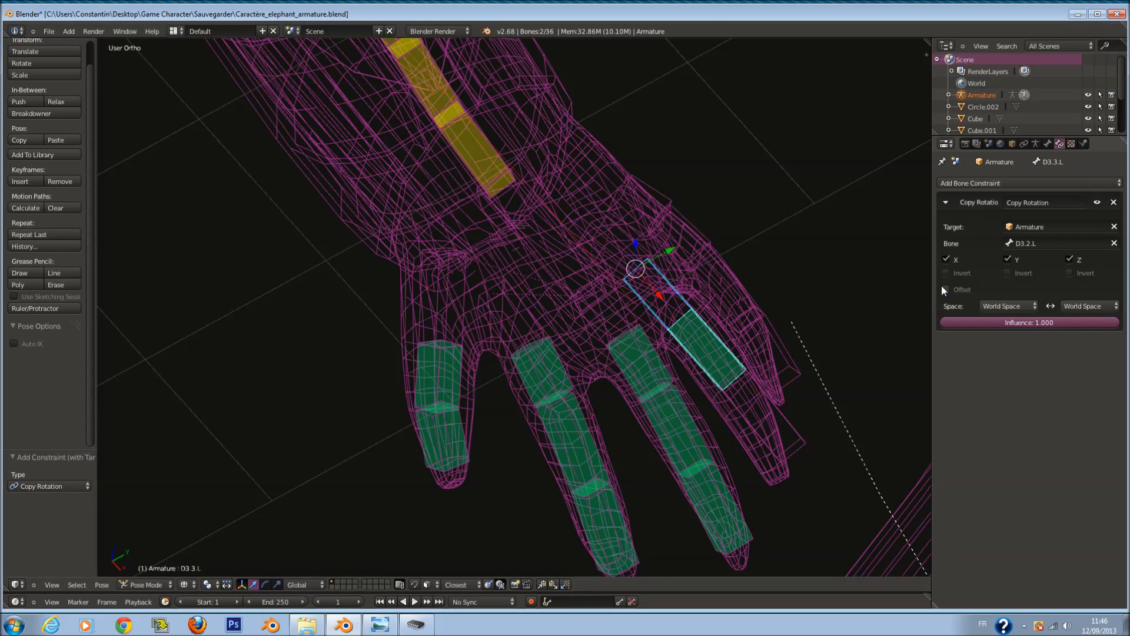
Step: In D3.3.L's Copy Rotation constraint, enable Offset and set target and owner space to Local Space
left_click(947, 289)
left_click(1008, 306)
left_click(1013, 255)
left_click(1080, 306)
left_click(1082, 254)
Step: Add a Copy Rotation constraint to D3.4.L targeting D3.3.L, with Offset enabled and both spaces set to Local Space
right_click(730, 367)
right_click(741, 368)
right_click(743, 374)
right_click(786, 447, "shift")
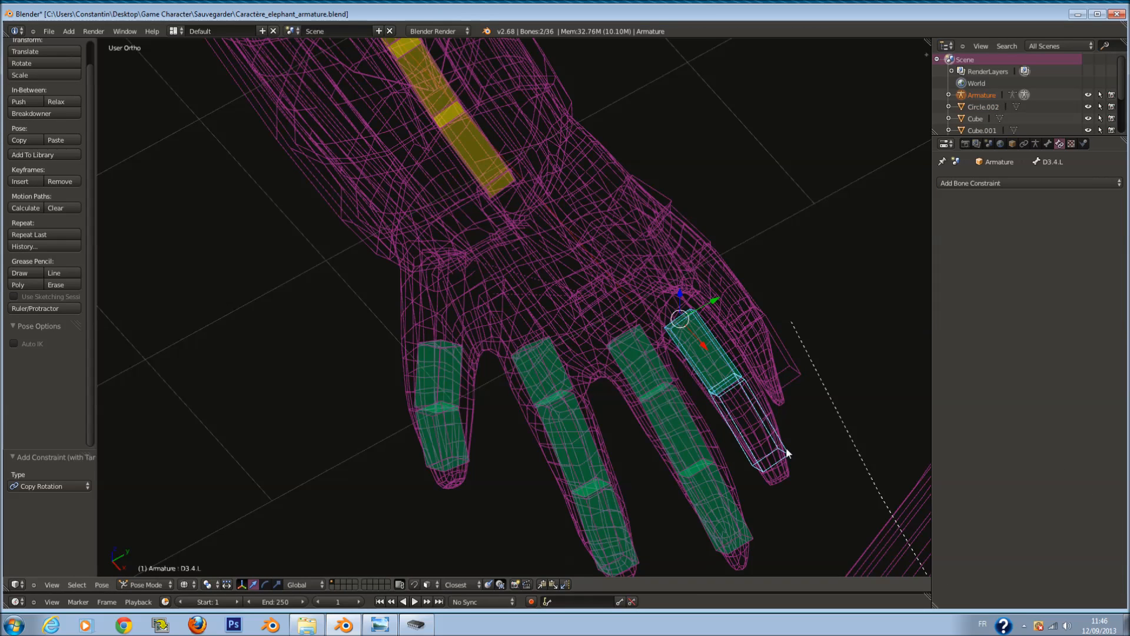
key("ctrl+shift+c")
left_click(786, 447)
left_click(946, 289)
left_click(1008, 305)
left_click(1008, 256)
left_click(1079, 302)
left_click(1070, 256)
Step: Add a Copy Rotation constraint to finger bone D3.2.L with D3.1.L as its target
middle_click_drag(866, 318, 695, 333)
key("a")
right_click(596, 313)
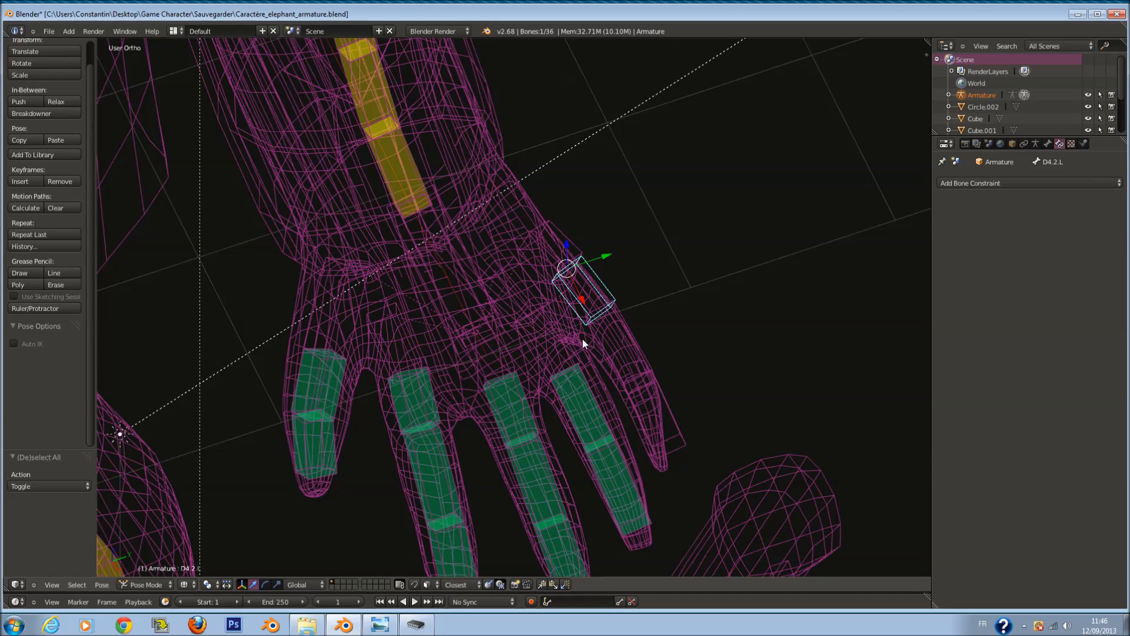
key("a")
right_click(544, 299)
right_click(562, 342, "shift")
key("ctrl+shift+c")
left_click(565, 344)
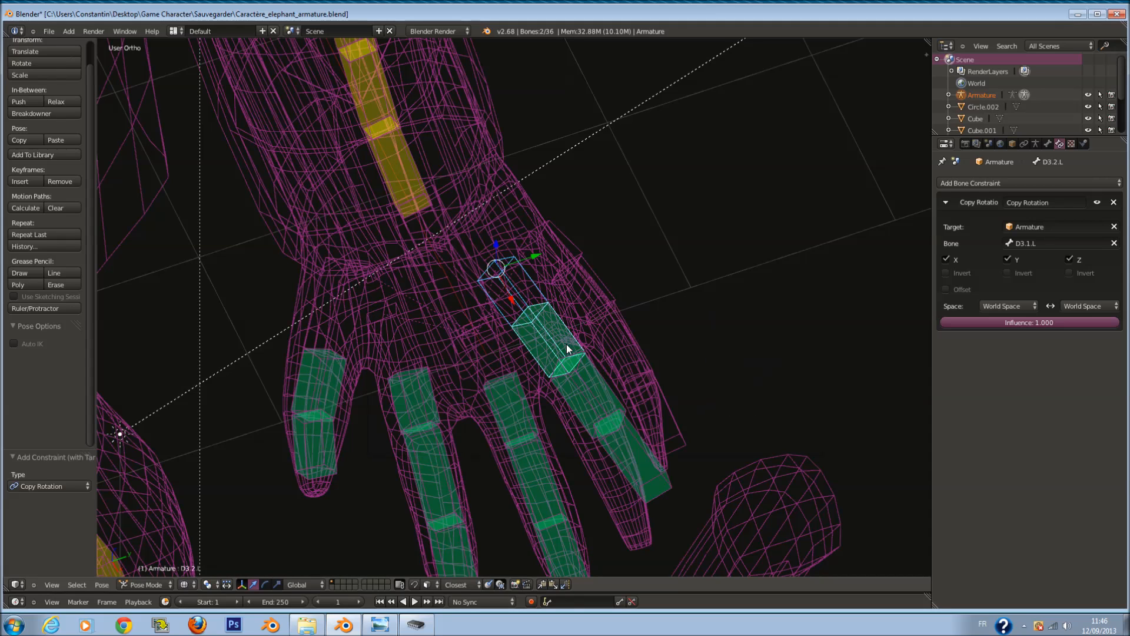
Step: In D3.2.L's Copy Rotation constraint, enable Offset and set target and owner space to Local Space
left_click(946, 289)
left_click(1001, 304)
left_click(1021, 256)
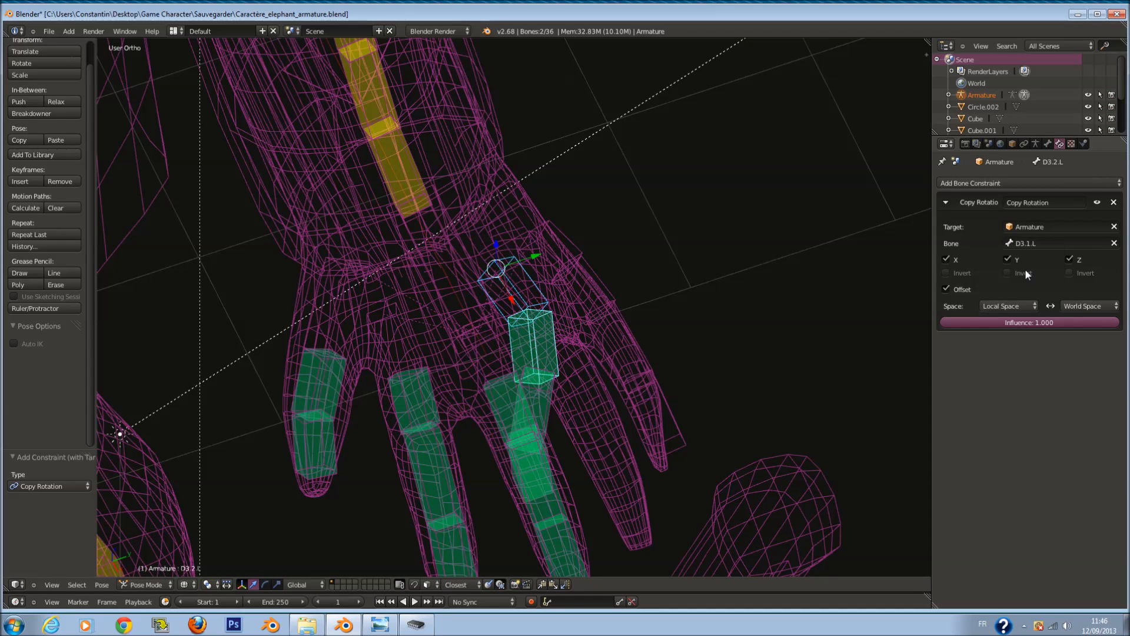
left_click(1089, 305)
left_click(1072, 258)
Step: Try rotating D3.2.L about the global Y axis to test how its finger chain bends
right_click(565, 346)
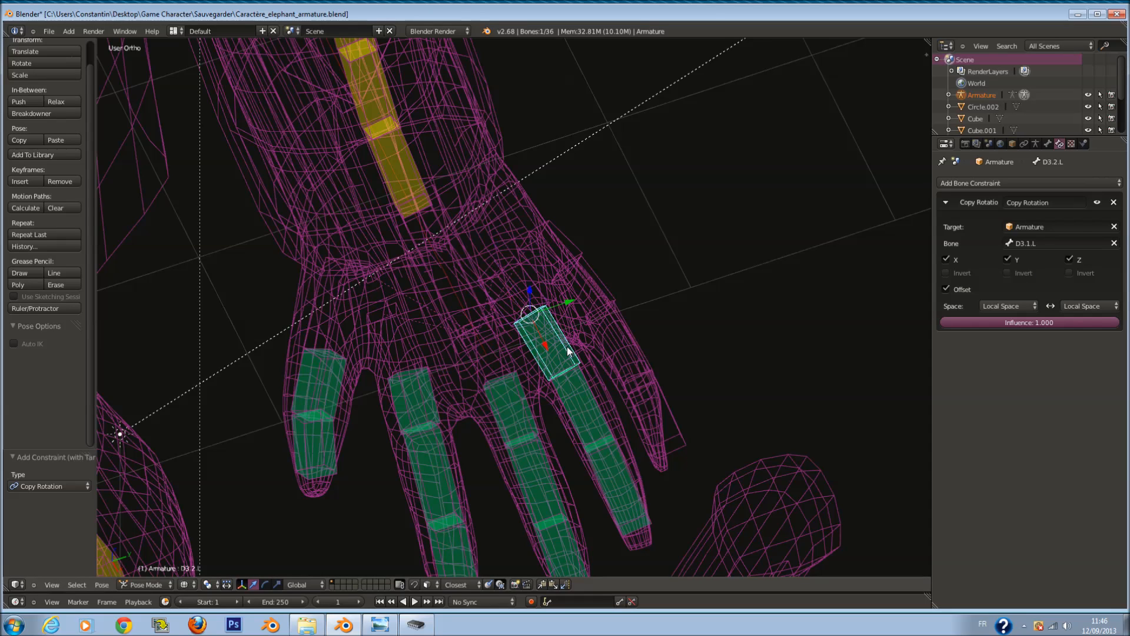
key("r")
key("y")
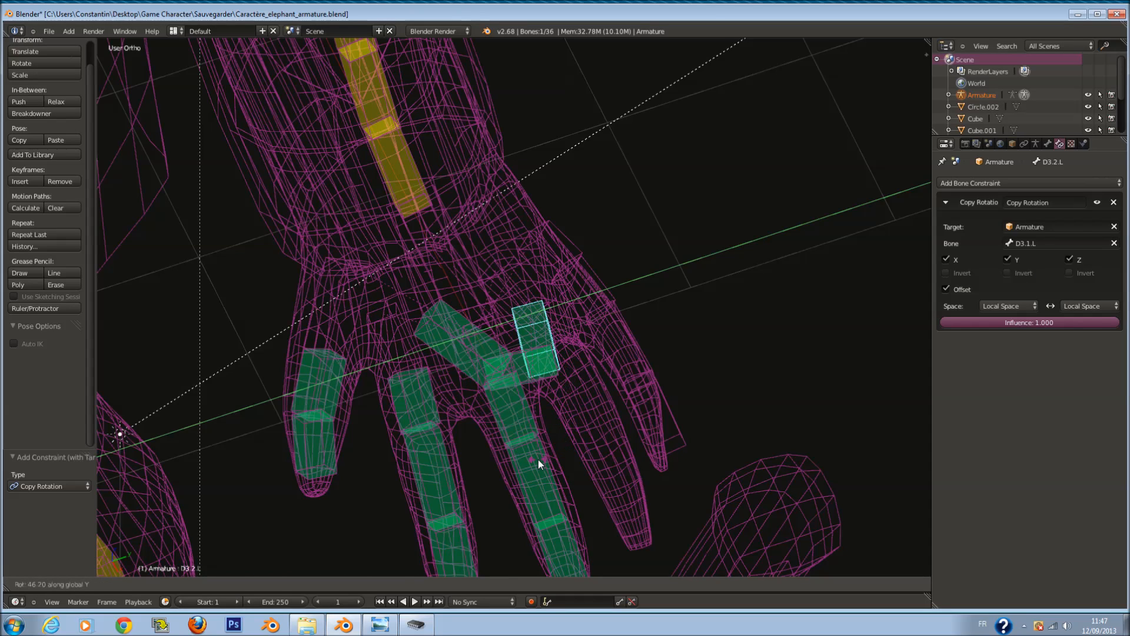
right_click(535, 460)
Step: Add a Copy Rotation constraint to little finger bone D4.2.L with D4.1.L as its target
right_click(618, 297)
right_click(582, 258)
right_click(613, 294, "shift")
key("ctrl+shift+c")
left_click(621, 302)
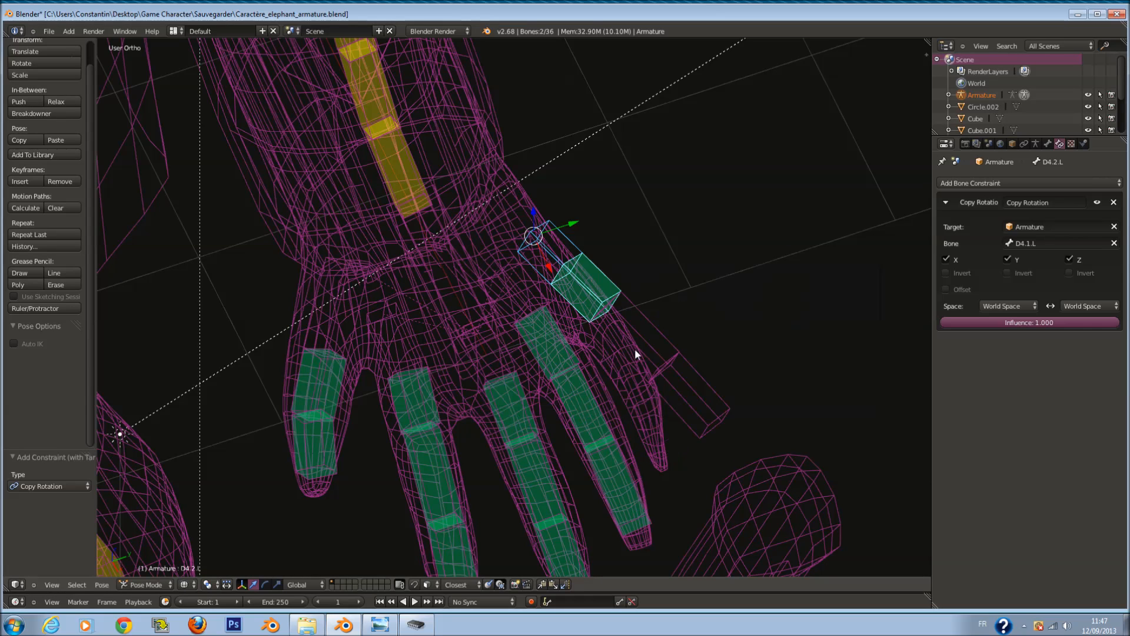
Step: In D4.2.L's Copy Rotation constraint, enable Offset and set target and owner space to Local Space
key("a")
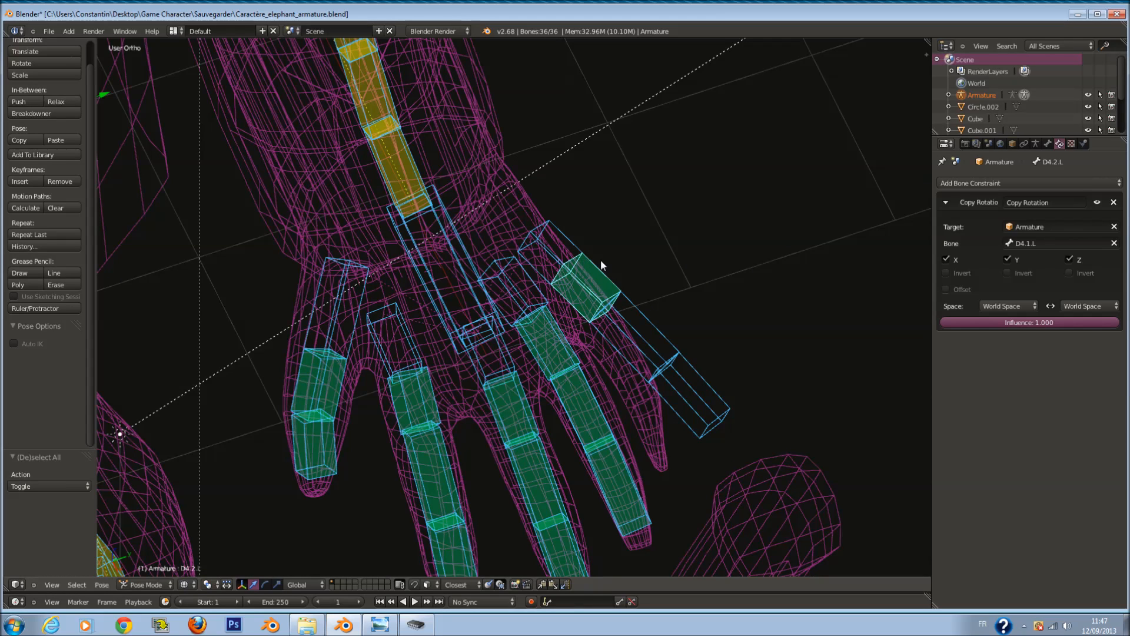
right_click(620, 277)
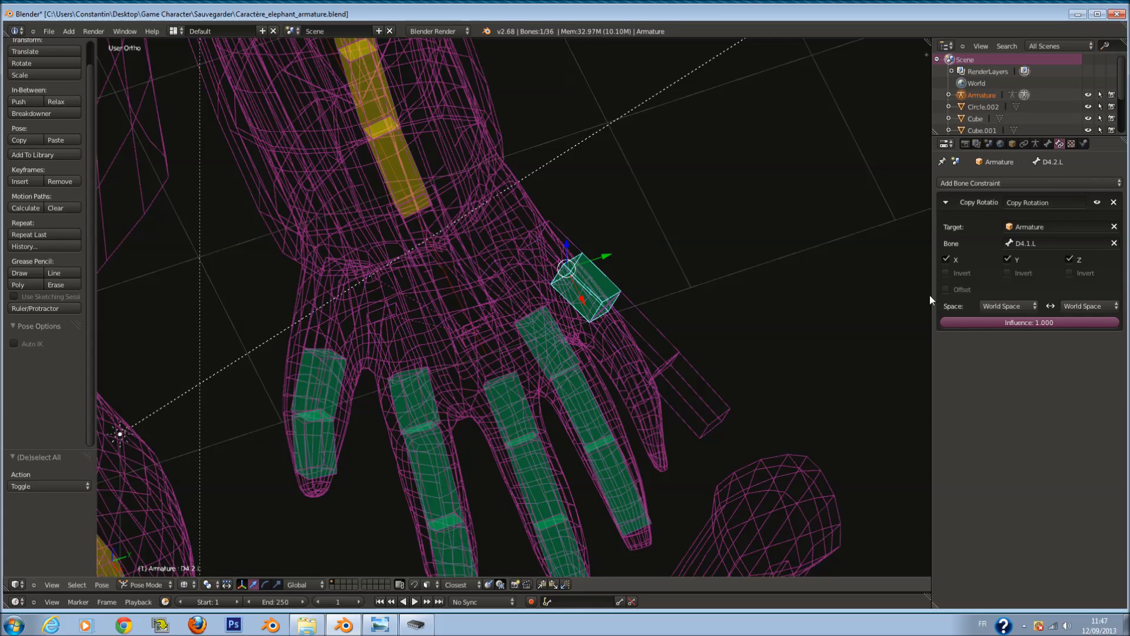
left_click(947, 289)
left_click(1022, 306)
left_click(1013, 255)
left_click(1080, 305)
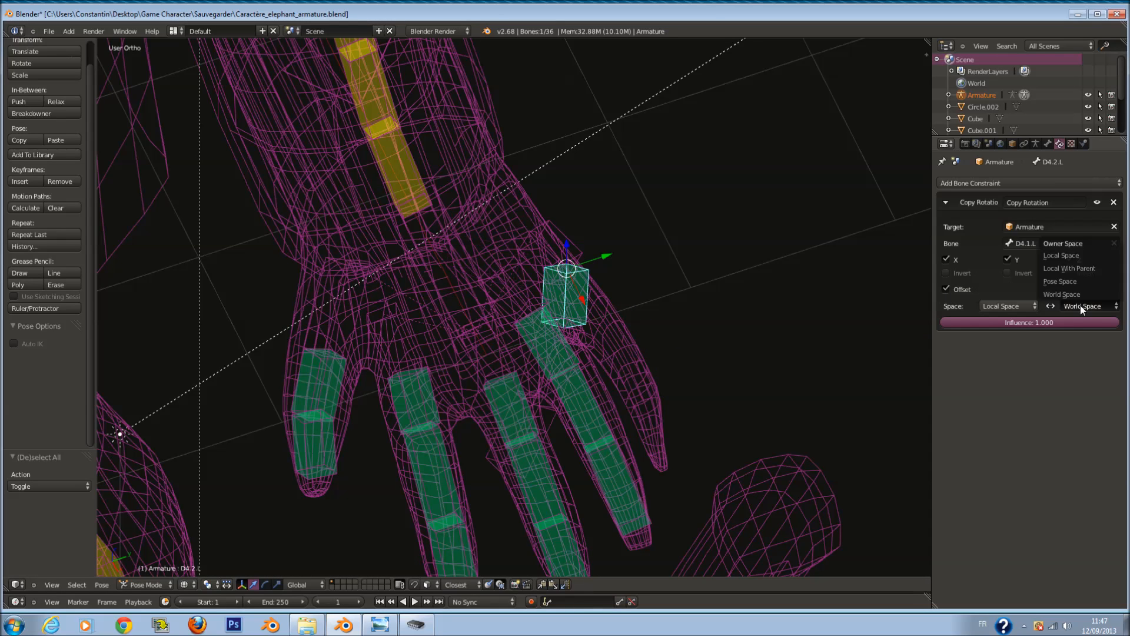
left_click(1082, 250)
Step: Add a Copy Rotation constraint to D4.3.L targeting D4.2.L, with Offset enabled and both spaces set to Local Space
right_click(628, 329, "shift")
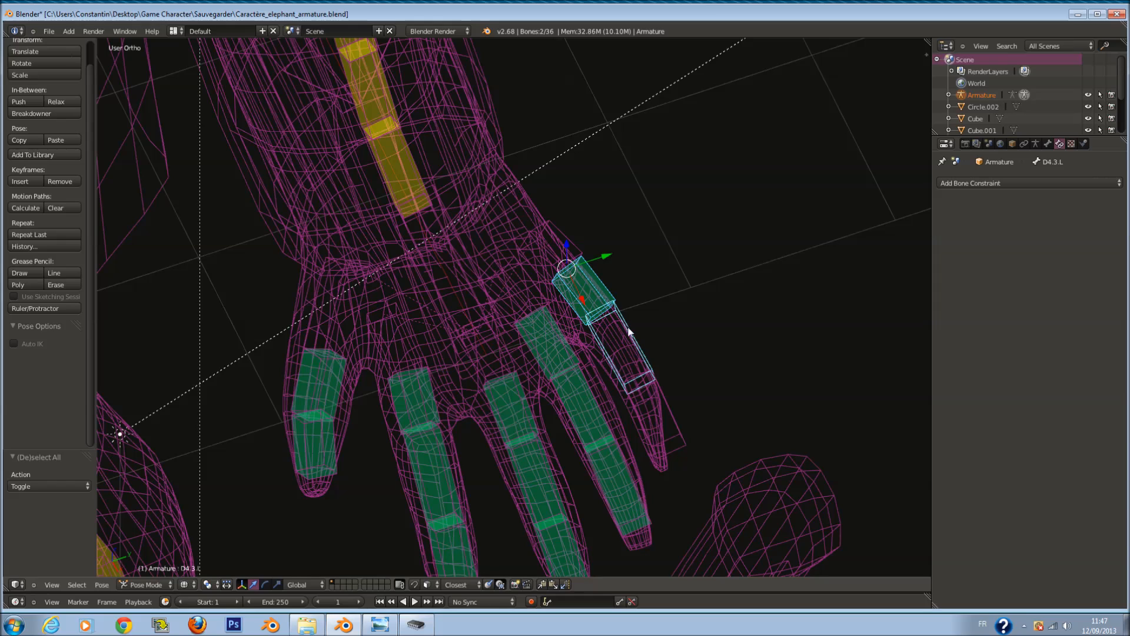
key("ctrl+shift+c")
left_click(628, 327)
left_click(946, 289)
left_click(1005, 306)
left_click(995, 255)
left_click(1080, 306)
left_click(1071, 256)
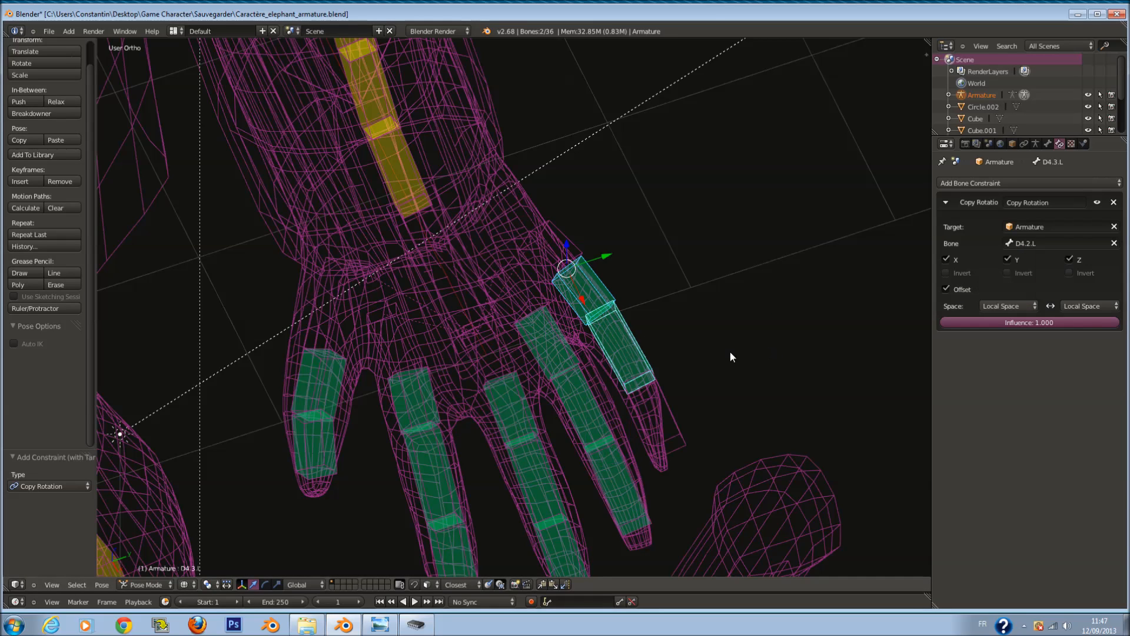
Step: Add a Copy Rotation constraint to D4.4.L targeting D4.3.L, with Offset enabled and both spaces set to Local Space
key("ctrl+shift+c")
left_click(677, 414)
left_click(967, 290)
left_click(994, 305)
left_click(1001, 255)
left_click(1084, 258)
Step: In Edit Mode, shift the end joint of D4.4.L about -0.020 along Y to centre it in the little fingertip
key("z")
middle_click_drag(794, 347, 725, 334)
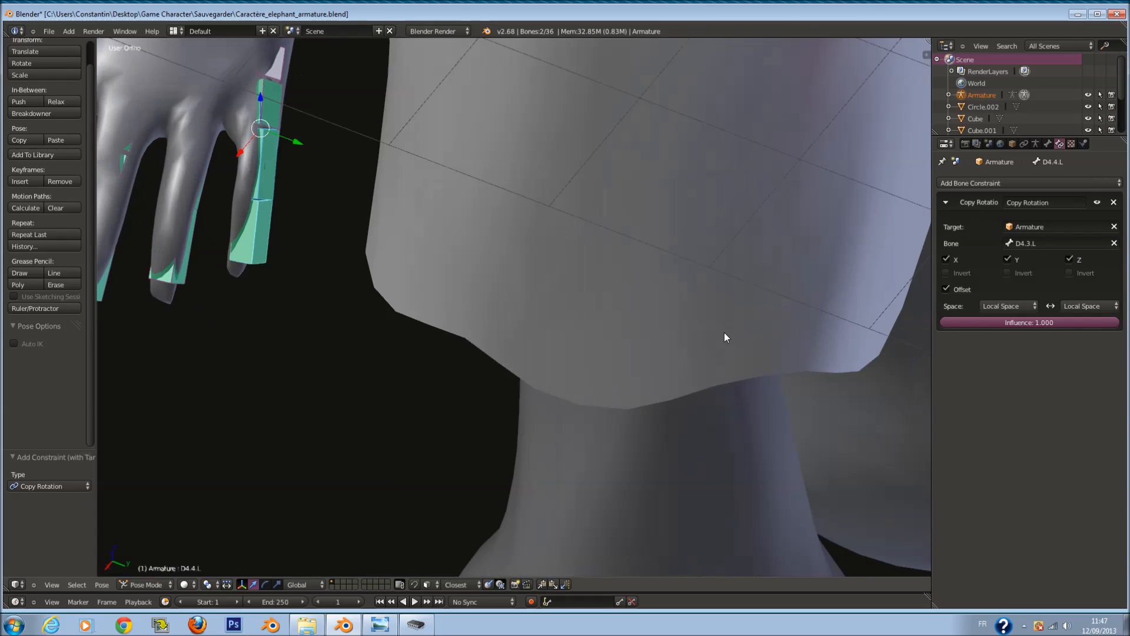
key("Tab")
middle_click_drag(106, 210, 172, 212, "shift")
middle_click_drag(297, 229, 319, 205)
middle_click_drag(361, 109, 364, 195, "shift")
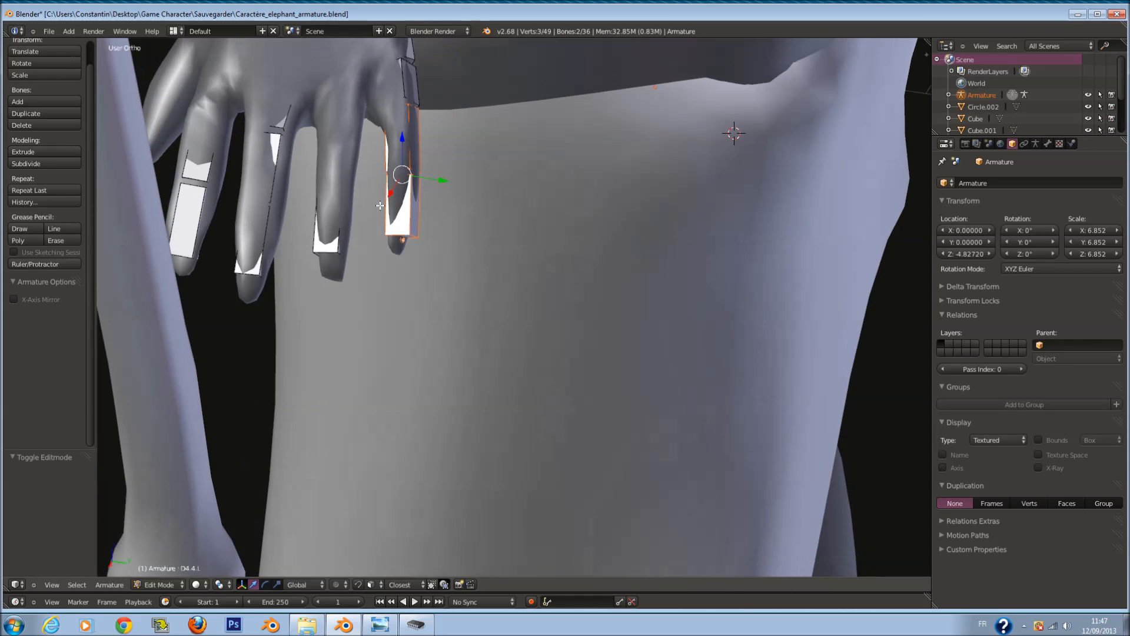
right_click(405, 243)
key("KP_Decimal")
middle_click_drag(456, 252, 425, 236)
scroll(425, 236, "up", 3)
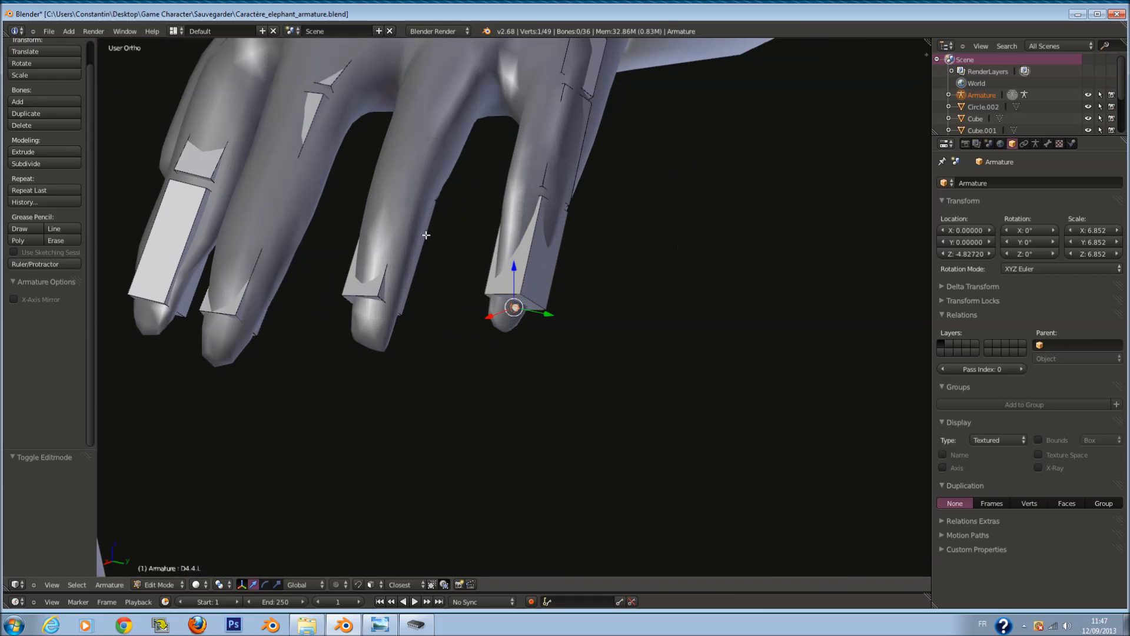
scroll(524, 254, "up", 3)
left_click_drag(537, 315, 528, 314)
Step: Move the end joint of D3.4.L into its fingertip, by about X 0.023, Y 0.012, Z -0.087
key("z")
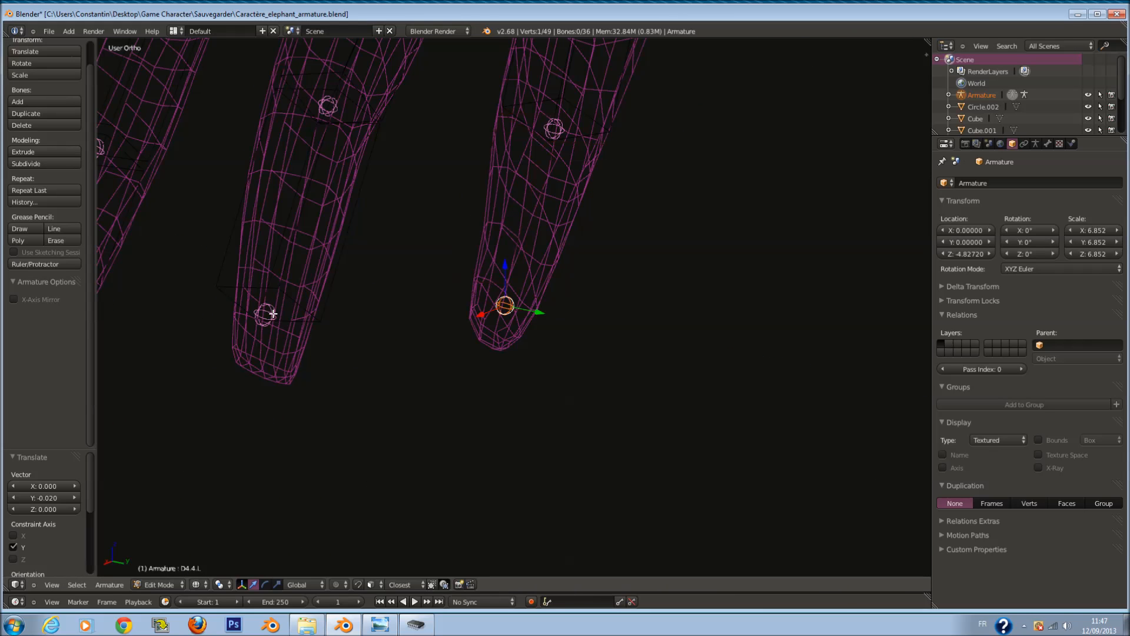
key("z")
key("g")
left_click(305, 337)
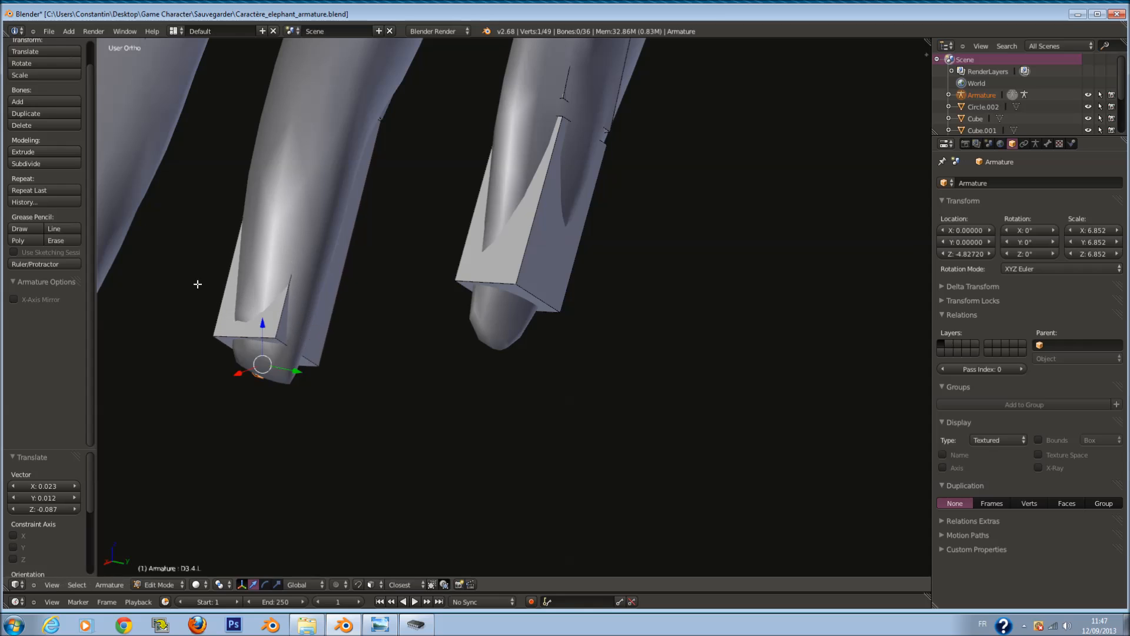
Step: Move the end joint of D2.4.L into its fingertip, by about X 0.034, Y -0.004, Z -0.085
scroll(182, 289, "down", 2)
key("z")
right_click(177, 333)
key("z")
key("g")
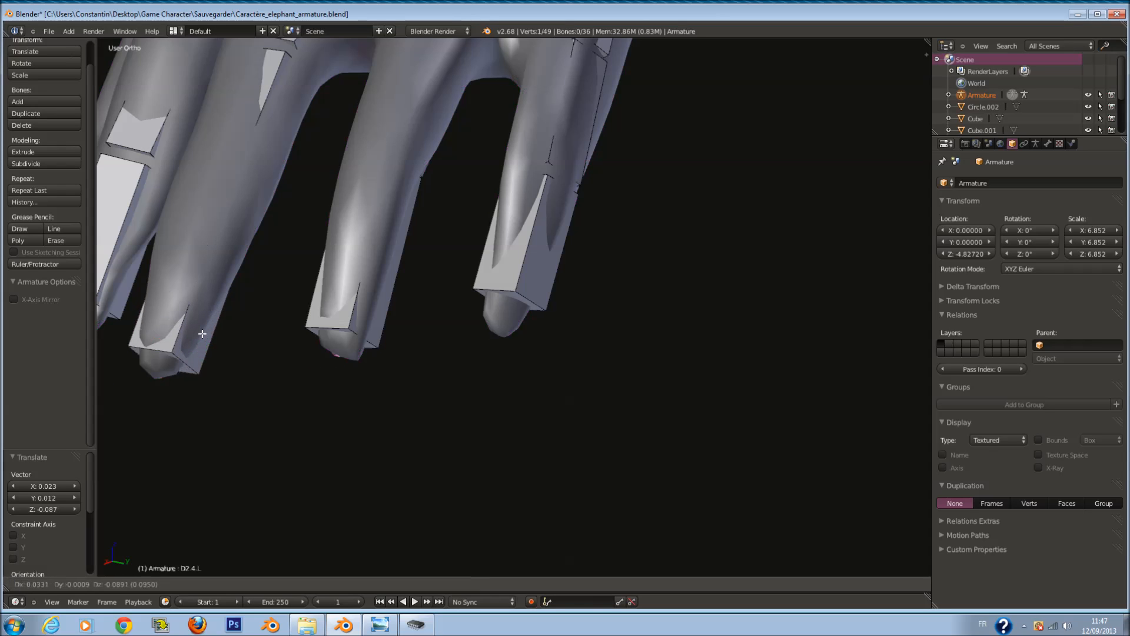
left_click(202, 327)
Step: Move the end joint of D1.4.L into its fingertip, by about X 0.027, Y -0.014, Z -0.045
scroll(186, 302, "down", 6, "ctrl")
key("z")
right_click(192, 313)
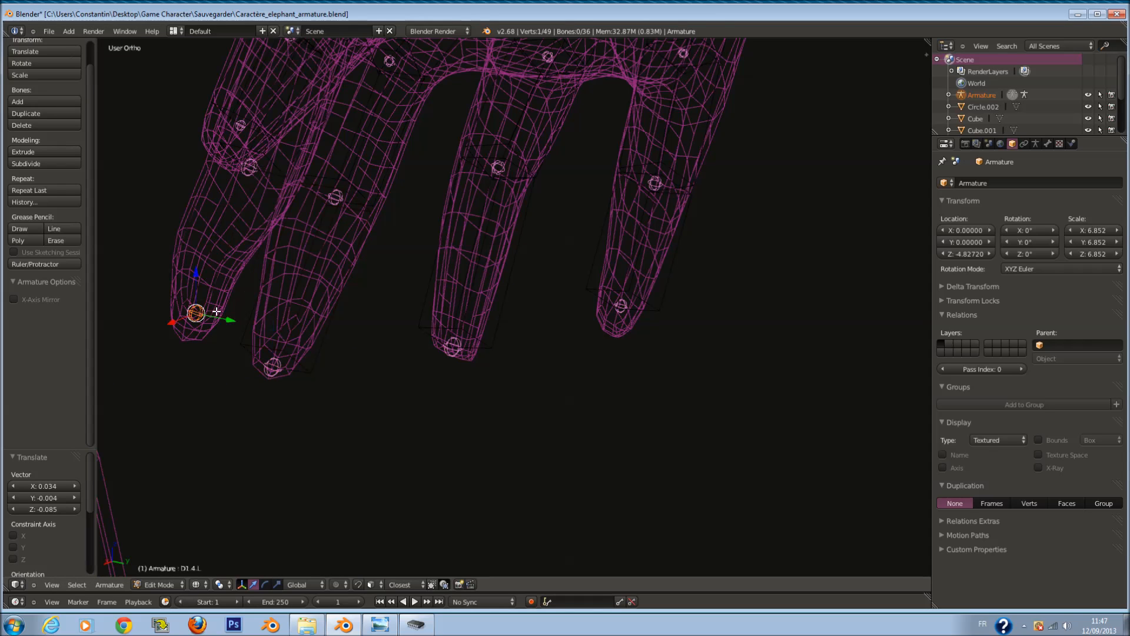
scroll(217, 313, "up", 3)
scroll(216, 315, "down", 2)
key("g")
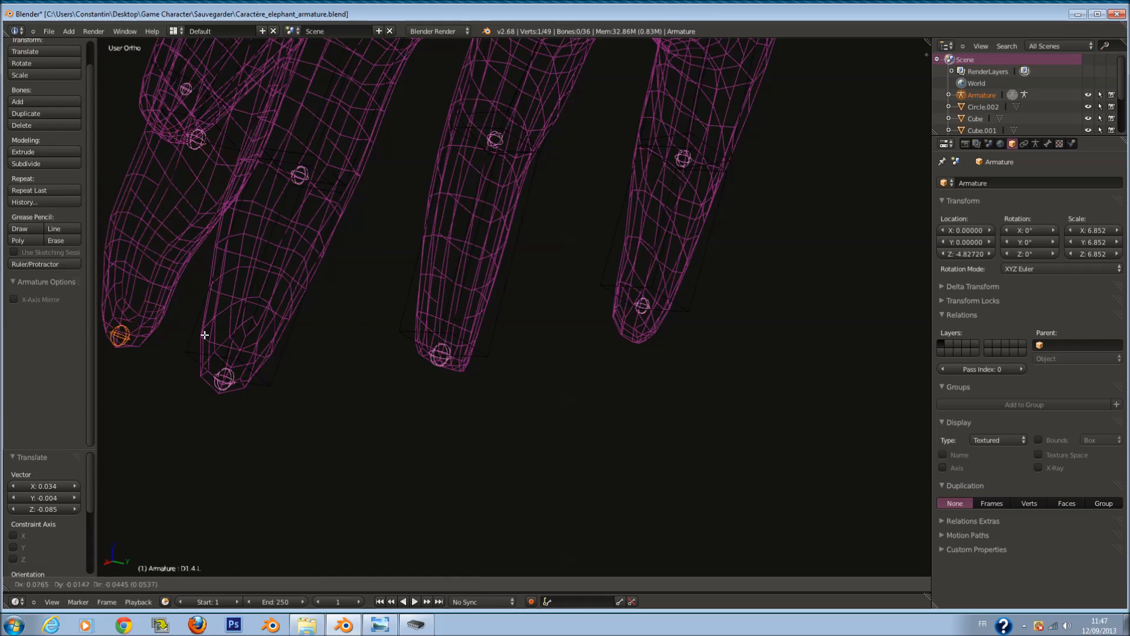
left_click(204, 334)
Step: Move the left thumb's end joint closer to the thumb tip and return the armature to Pose Mode
key("z")
scroll(275, 268, "down", 2)
middle_click_drag(277, 267, 442, 246)
scroll(412, 254, "down", 1)
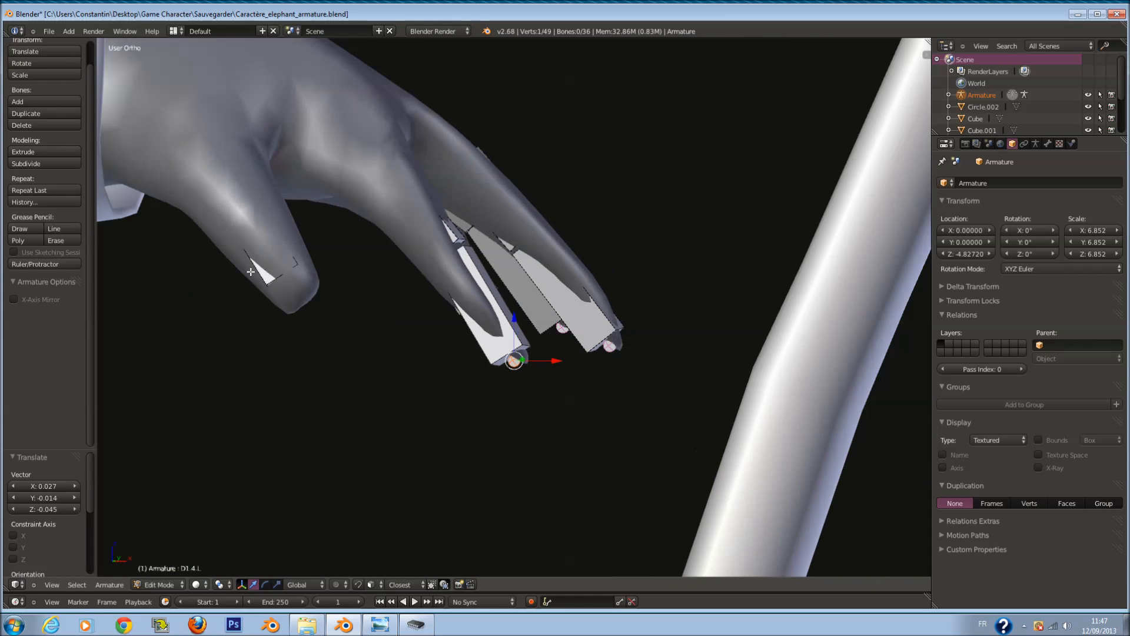
key("z")
right_click(283, 275)
right_click(288, 281)
key("z")
key("g")
left_click(332, 304)
scroll(380, 273, "down", 1)
mouse_move(394, 268)
middle_mouse_down()
mouse_move(617, 245)
mouse_move(416, 299)
middle_mouse_up()
scroll(534, 259, "up", 2)
key("z")
key("Tab")
Step: Examine the whole character and its armature from the front and at an angle
key("z")
scroll(384, 298, "down", 6)
key("KP_1")
key("z")
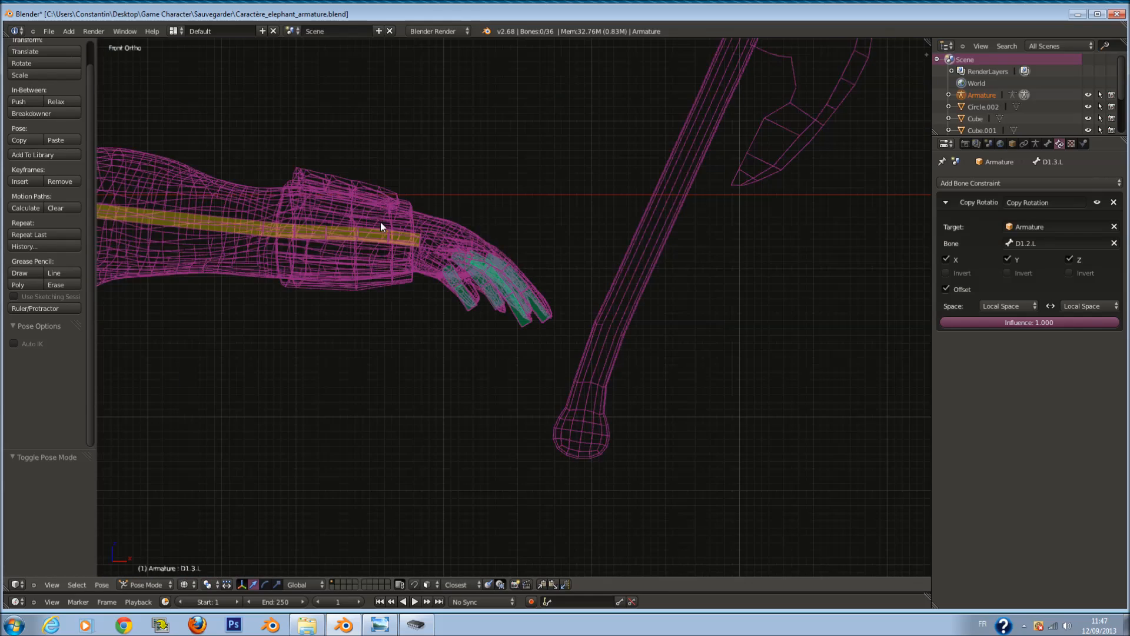
scroll(248, 301, "down", 2)
scroll(250, 301, "down", 4)
scroll(289, 325, "down", 4, "ctrl")
scroll(308, 315, "down", 3, "shift")
scroll(490, 329, "up", 2)
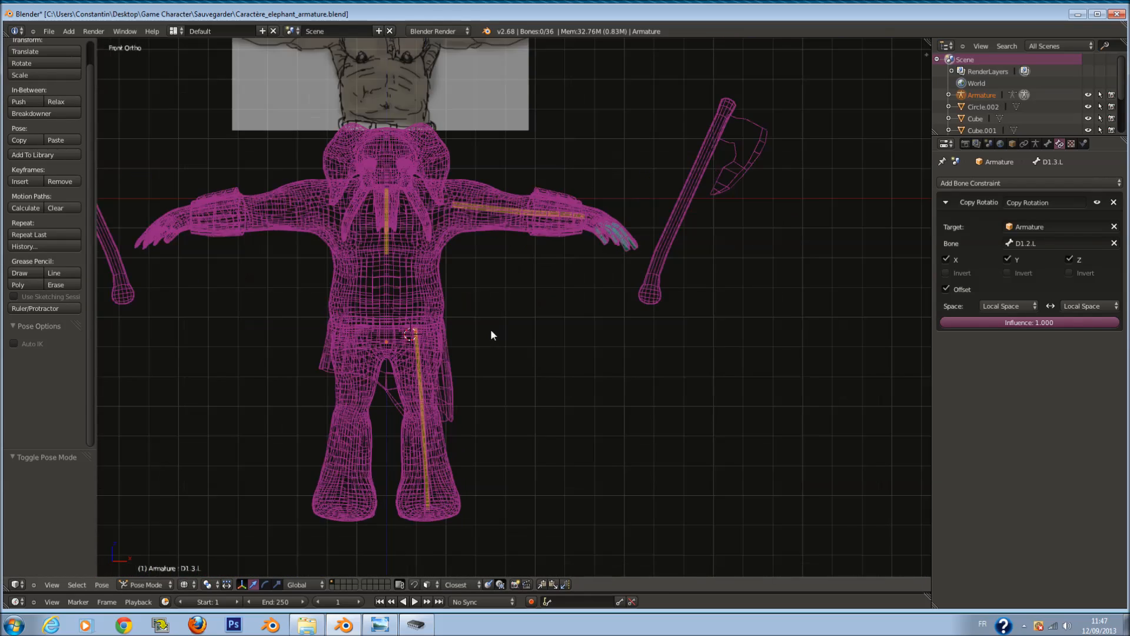
scroll(510, 324, "down", 4, "ctrl")
scroll(511, 324, "up", 2)
middle_click_drag(517, 337, 384, 384)
Step: In Edit Mode, box-select all left-side arm, hand and leg bones, leaving the central spine and head bones out
key("Tab")
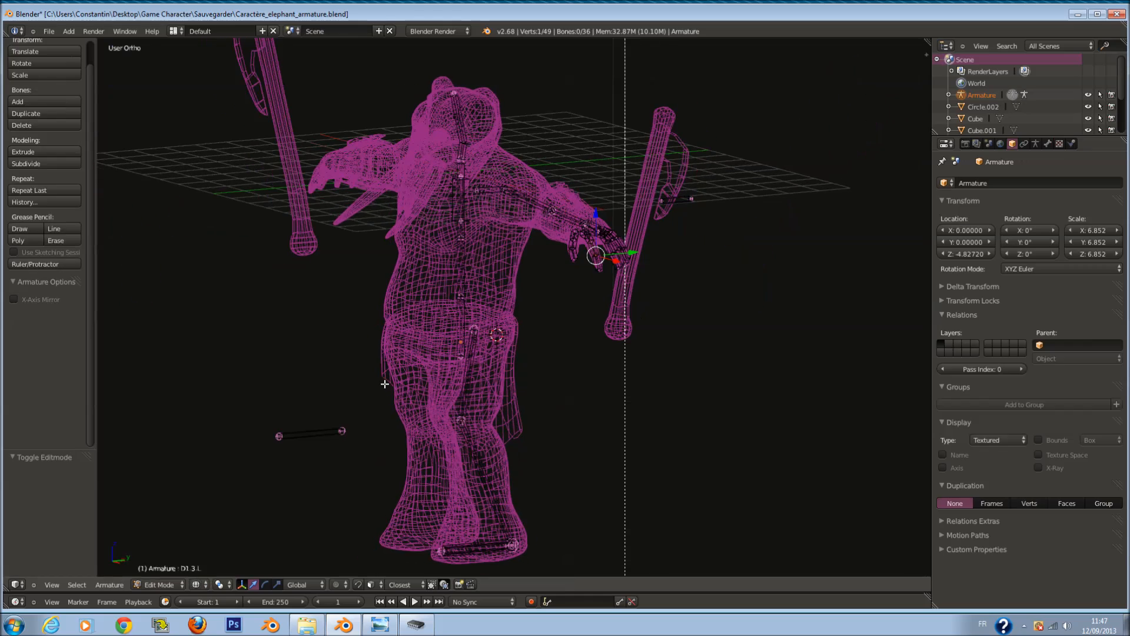
key("KP_1")
key("a")
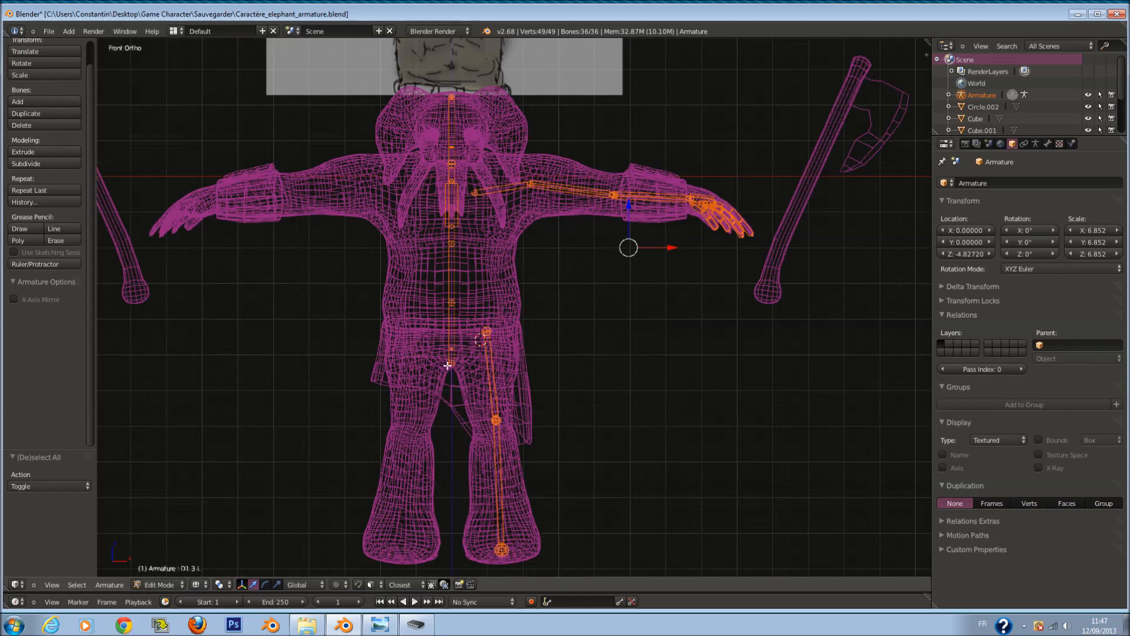
scroll(472, 306, "up", 1)
scroll(484, 293, "down", 1)
key("a")
scroll(494, 285, "down", 2, "ctrl")
key("a")
scroll(537, 266, "down", 1)
key("a")
key("b")
left_click_drag(510, 168, 796, 553)
Step: Set the pivot point to the 3D Cursor and reset the cursor to the world origin
left_click(221, 584)
left_click(237, 574)
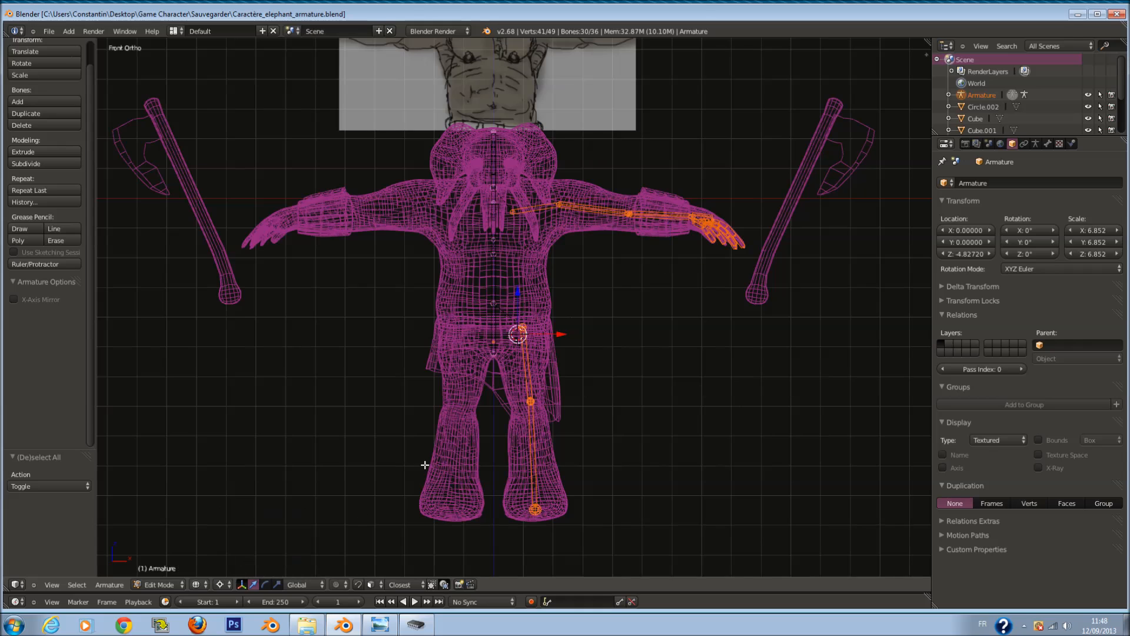
key("shift+c")
scroll(589, 420, "up", 1)
middle_click_drag(498, 409, 560, 388, "shift")
scroll(561, 389, "up", 5)
Step: Duplicate the selected left-side bones in place and mirror the copies along the global X axis
key("shift+d")
right_click(631, 330)
scroll(631, 345, "down", 4, "shift")
scroll(631, 353, "down", 1)
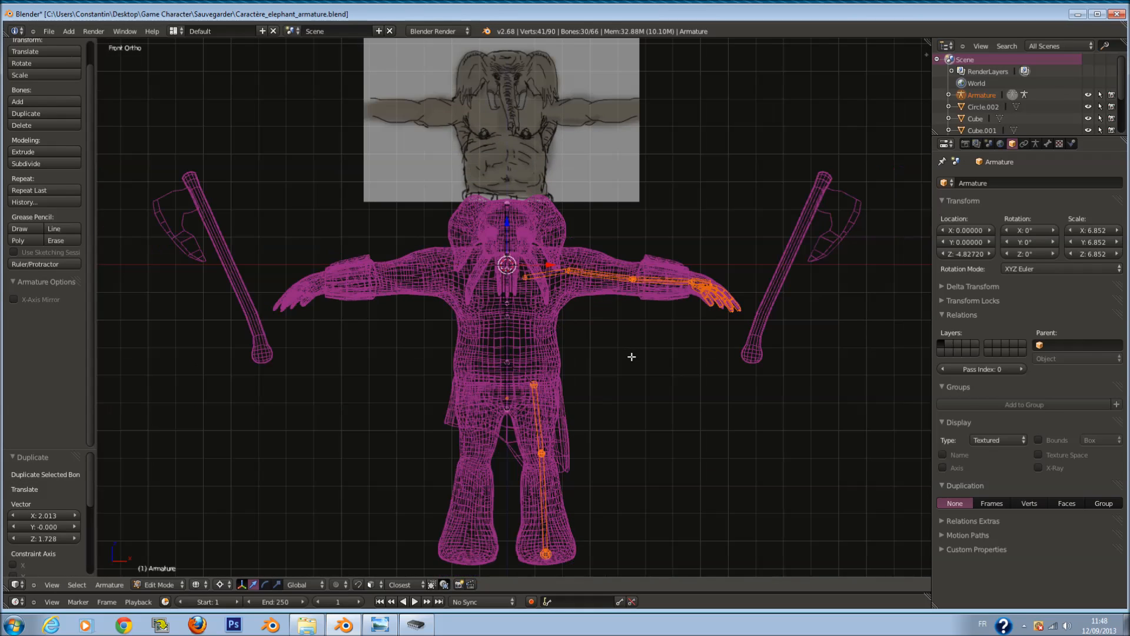
key("ctrl+m")
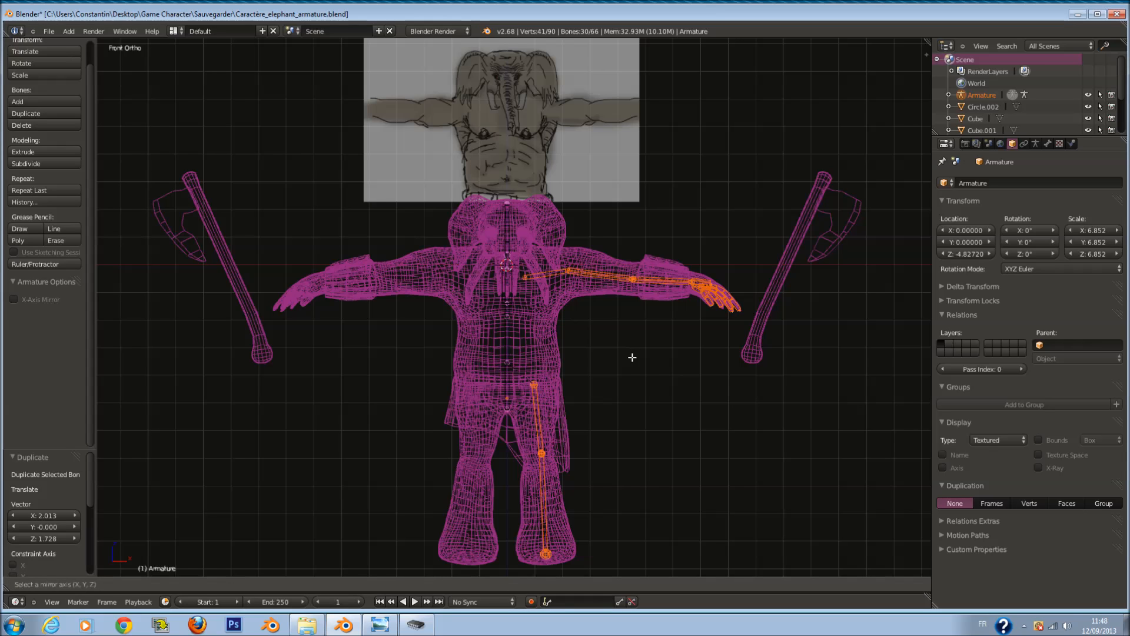
key("x")
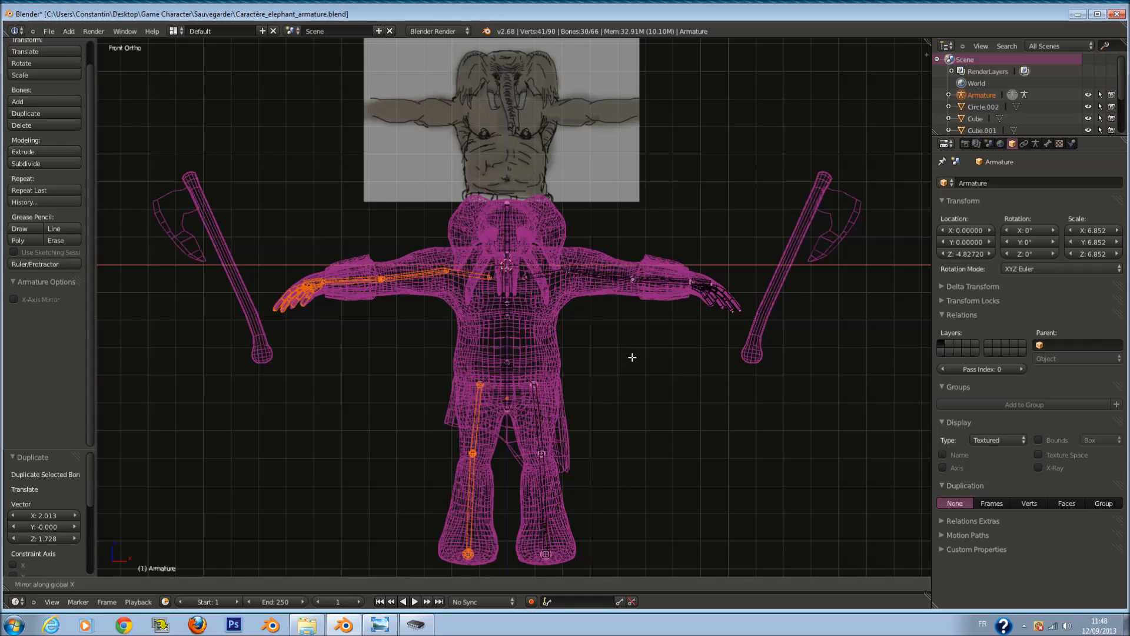
left_click(632, 357)
Step: Flip the names of the mirrored bones so they carry the opposite side suffix
key("z")
middle_click_drag(499, 246, 494, 288)
key("z")
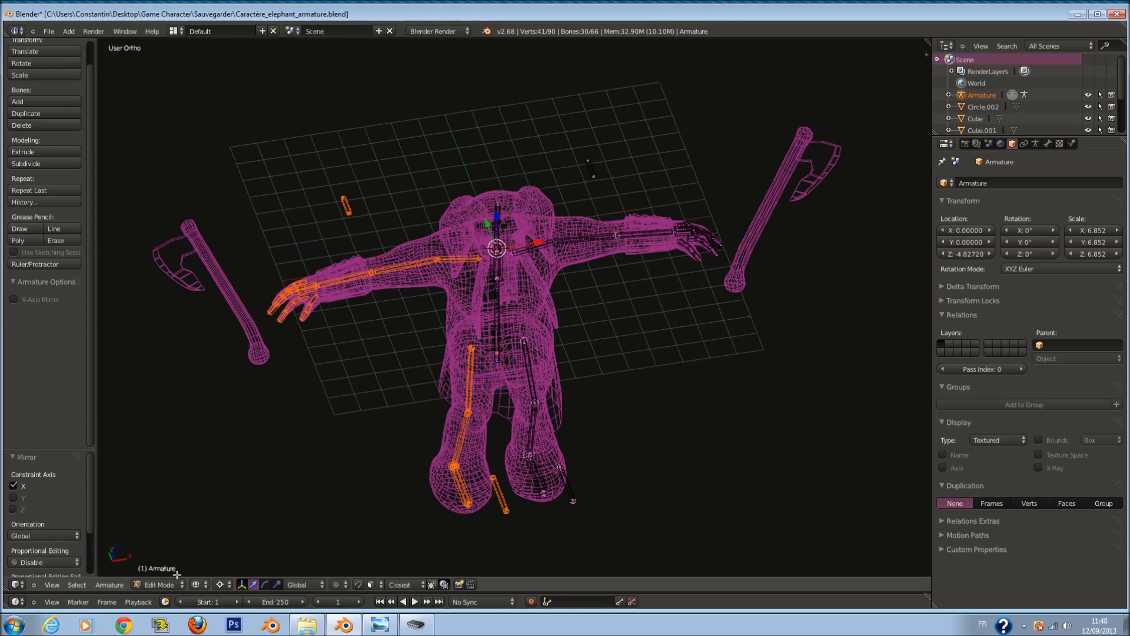
left_click(110, 584)
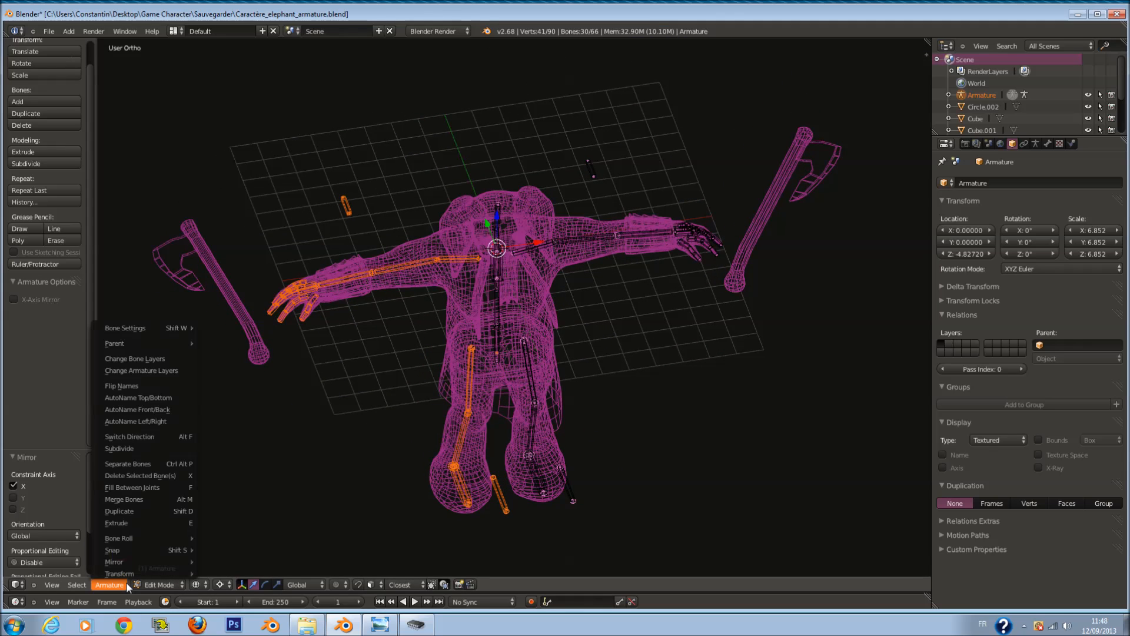
left_click(153, 384)
Step: In Pose Mode, check the names and constraints of the mirrored arm bones and the right elbow IK target
key("ctrl+Tab")
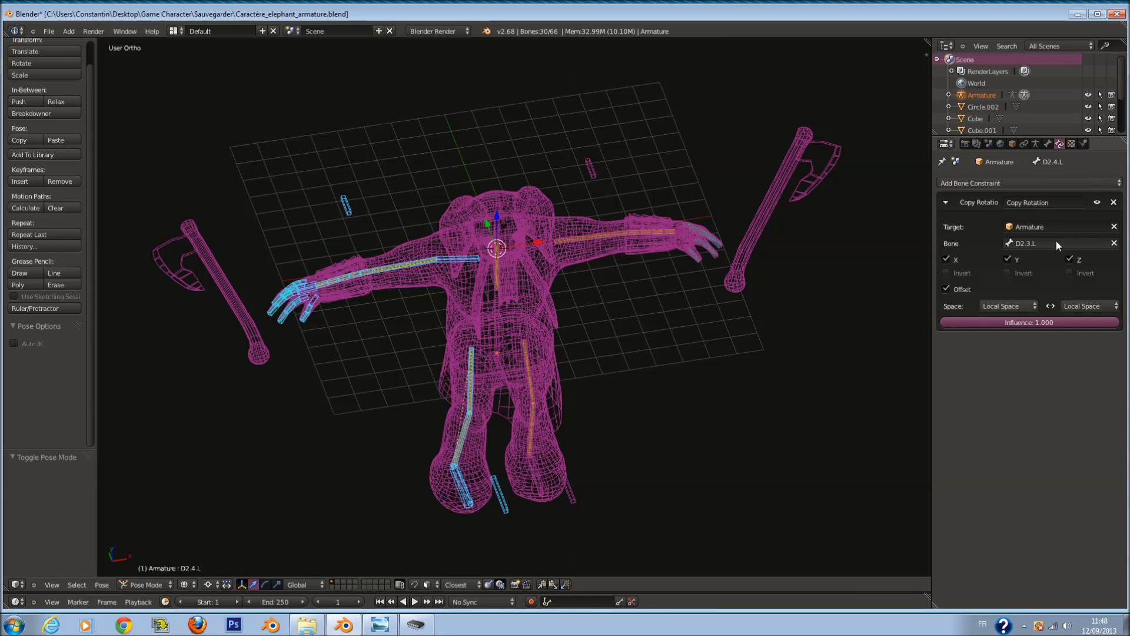
right_click(407, 265)
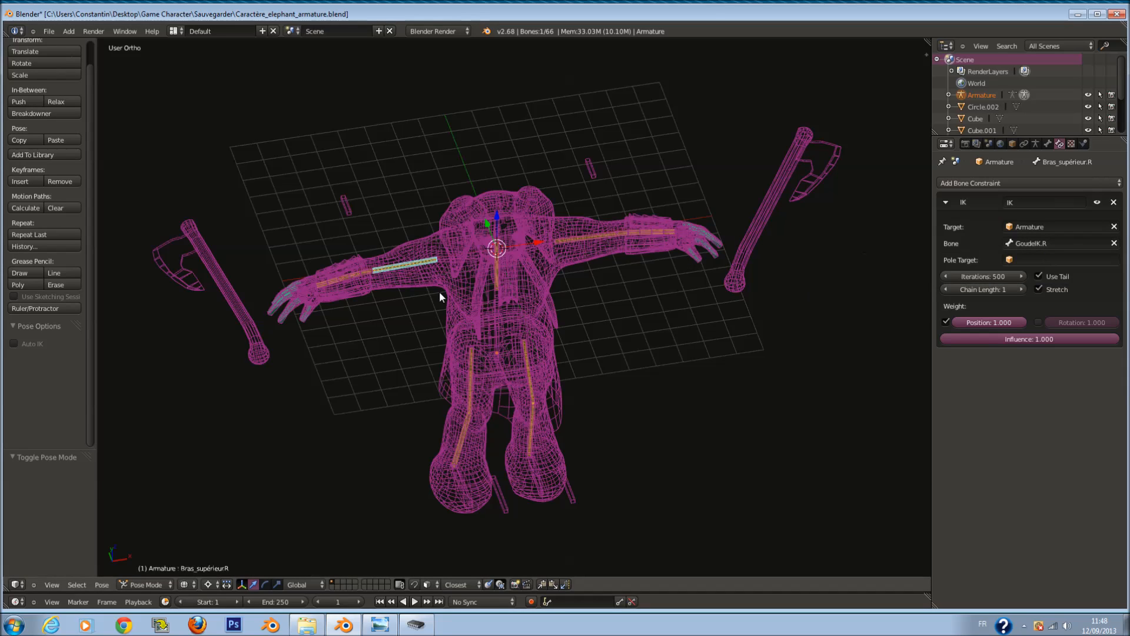
right_click(337, 282)
right_click(346, 207)
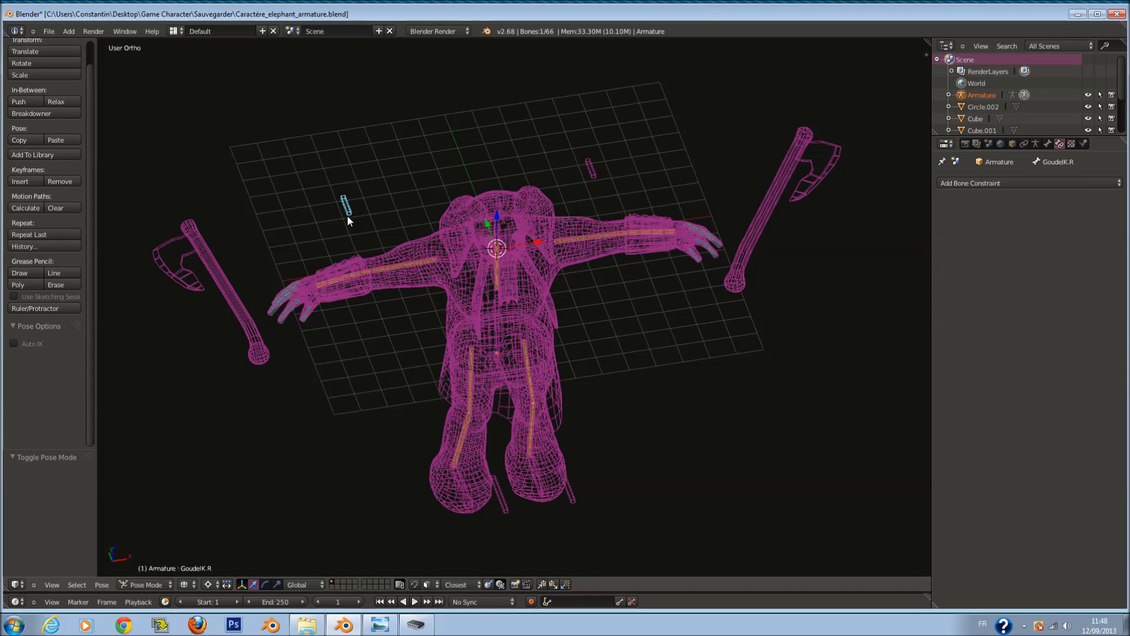
Step: From the front view, test the hand and finger bones of both arms by moving them and cancelling each move
key("KP_1")
key("a")
key("a")
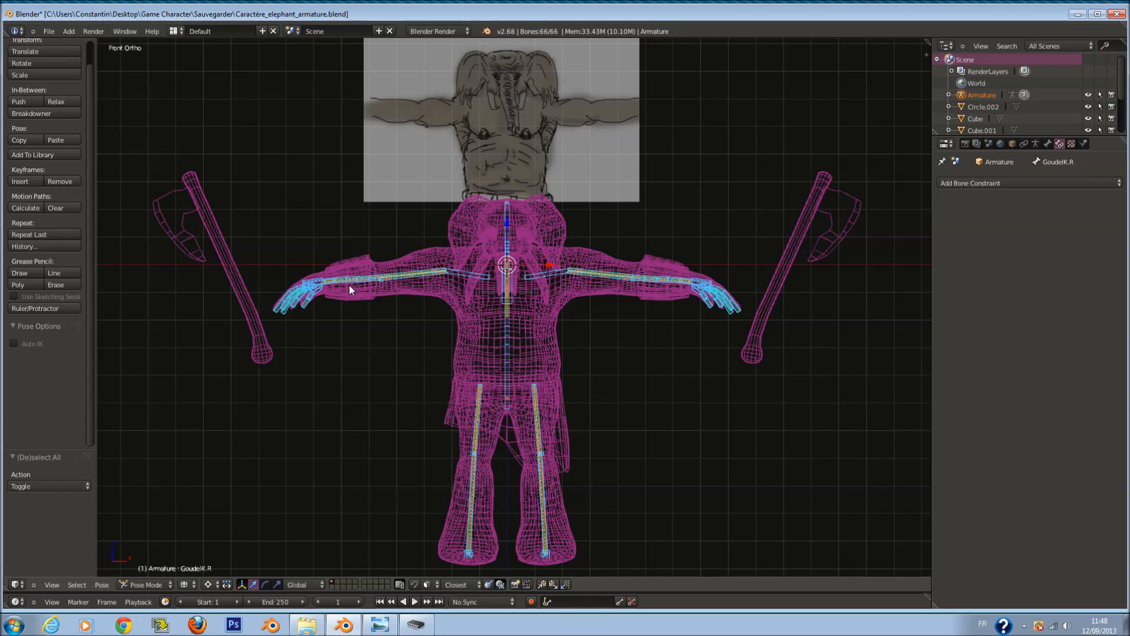
key("a")
right_click(333, 278)
right_click(324, 278)
key("g")
key("Escape")
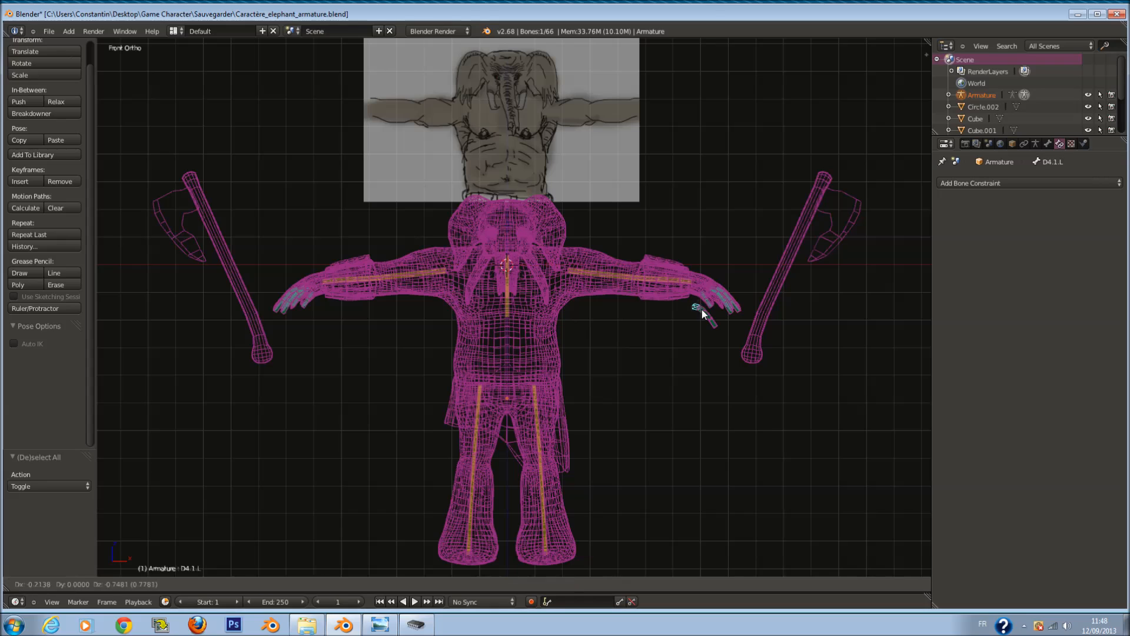
right_click(694, 283)
key("g")
key("Escape")
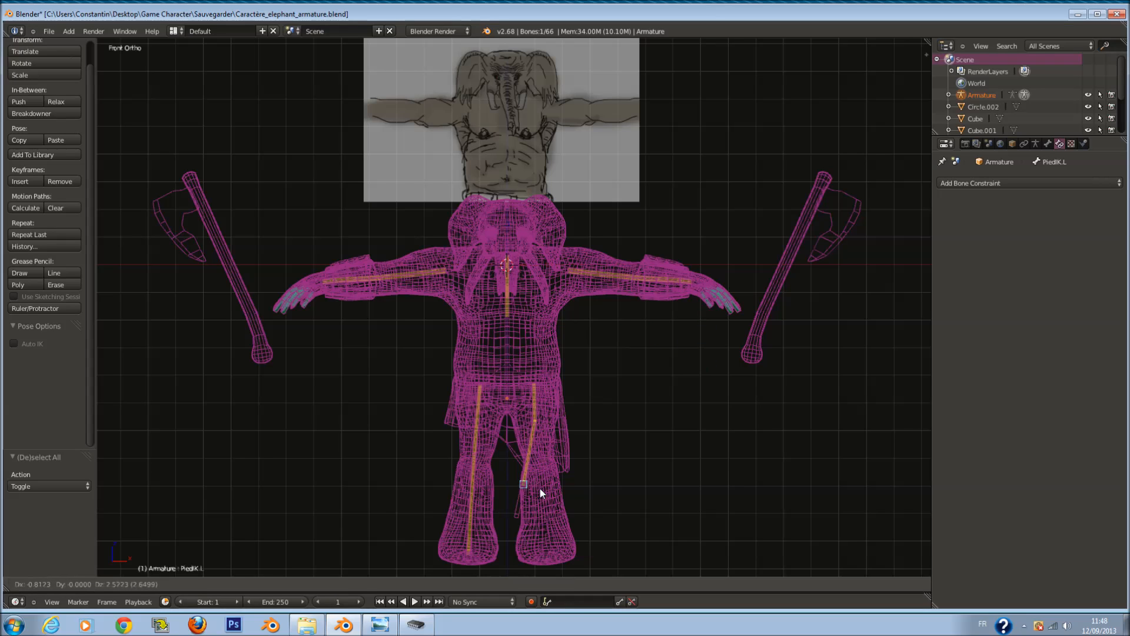
Step: Test the foot IK targets and the knee IK targets by moving each one and cancelling the moves
right_click(468, 557)
key("g")
right_click(548, 503)
middle_click_drag(549, 502, 496, 511)
right_click(469, 471)
key("g")
right_click(480, 456)
right_click(415, 463)
key("g")
right_click(432, 449)
key("g")
Step: Test the IK targets behind the arms by moving them briefly and cancelling the moves
right_click(730, 269)
right_click(713, 265)
key("g")
right_click(741, 253)
middle_click_drag(458, 162, 468, 191)
right_click(479, 170)
key("g")
right_click(483, 210)
Step: Test the ToraxeIK bone by moving and rotating it, cancelling each transform
middle_click_drag(535, 272, 548, 251)
right_click(549, 249)
key("g")
right_click(549, 249)
key("r")
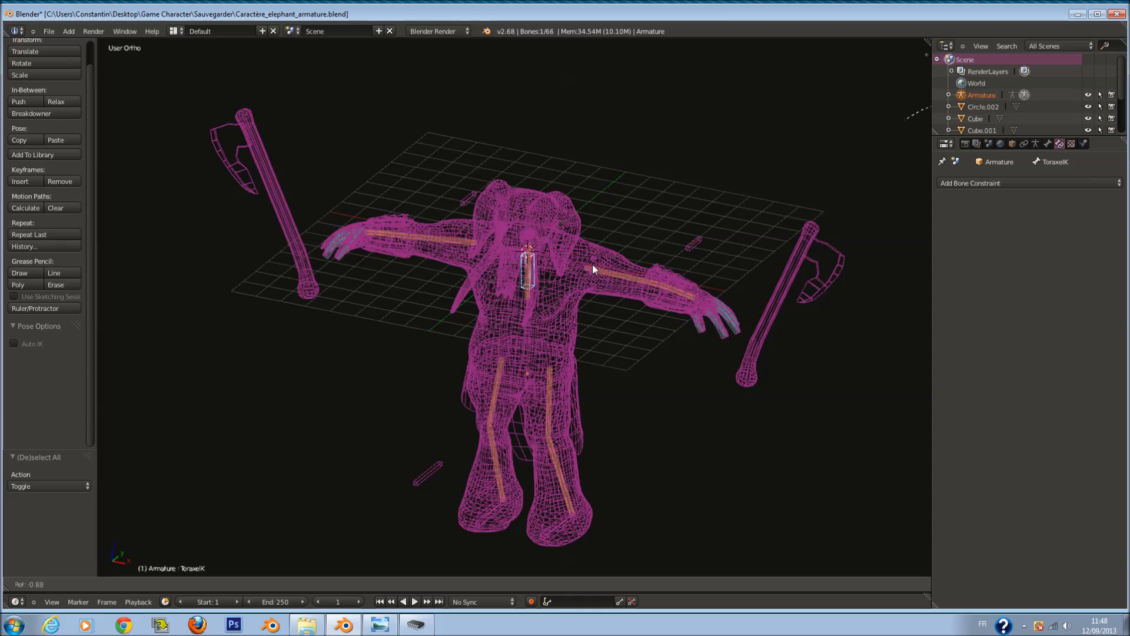
right_click(596, 282)
key("g")
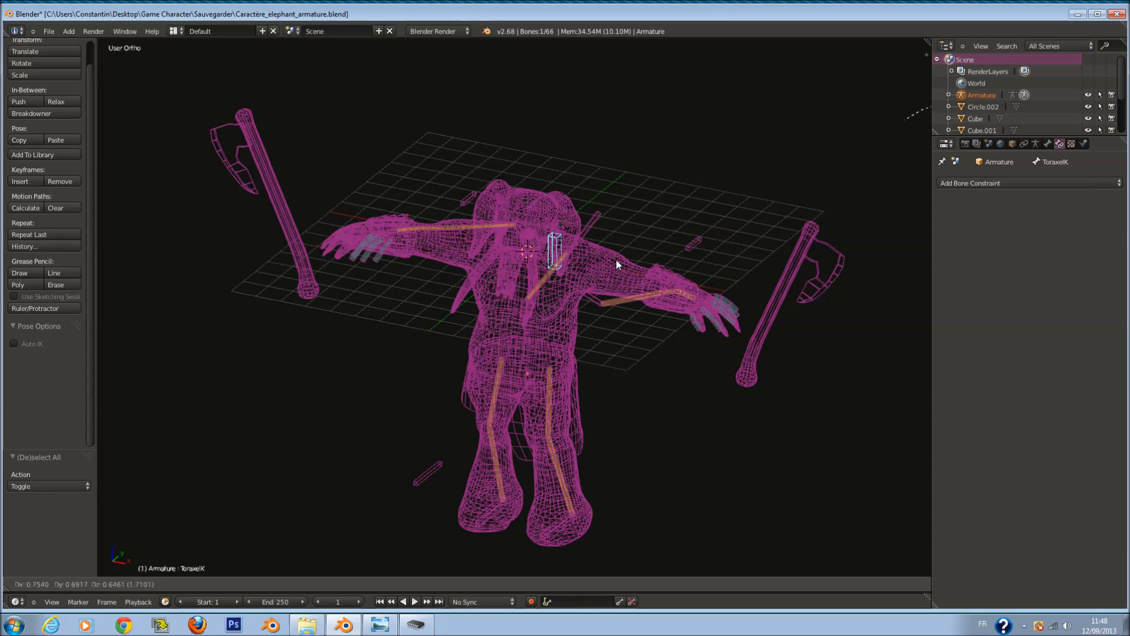
right_click(544, 253)
Step: Test the spine bone Colone_vértébrale by rotating it about the global Z axis and cancelling
right_click(527, 330)
scroll(549, 288, "up", 1)
key("r")
key("z")
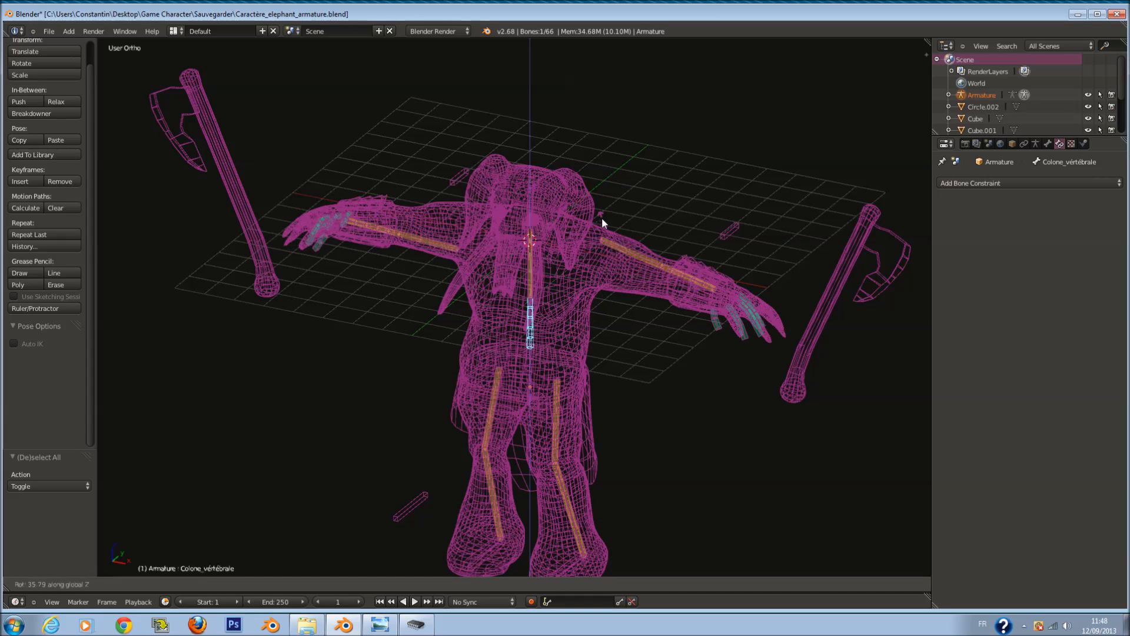
right_click(583, 304)
Step: With all bones selected, set the pivot point to Individual Origins and save the file
right_click(578, 257)
key("a")
key("a")
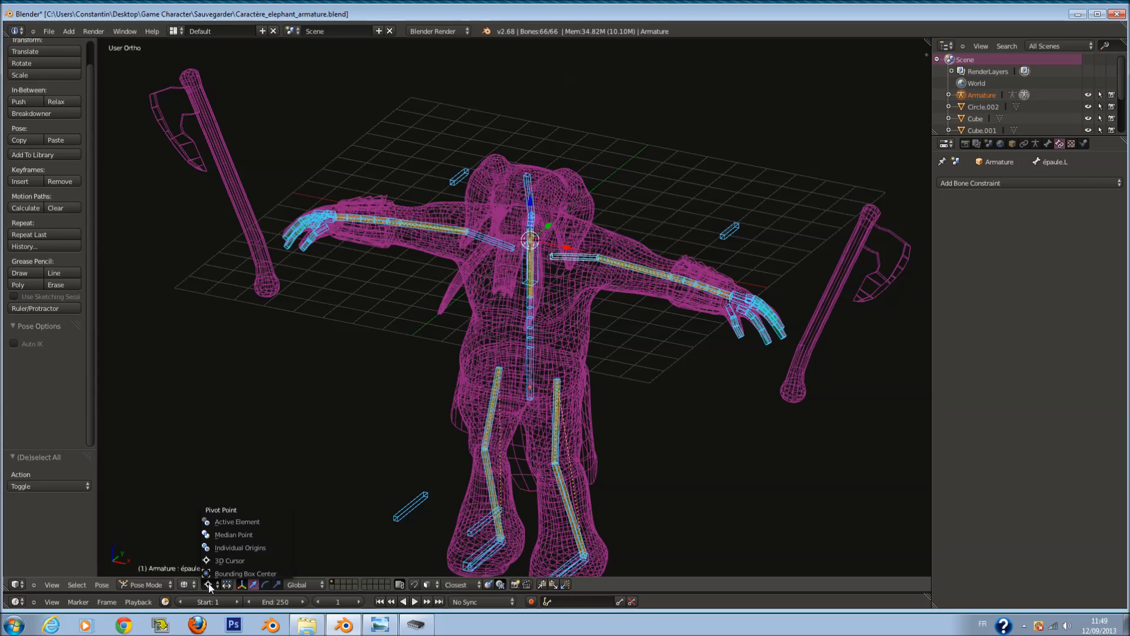
left_click(242, 547)
scroll(540, 277, "up", 3)
key("KP_1")
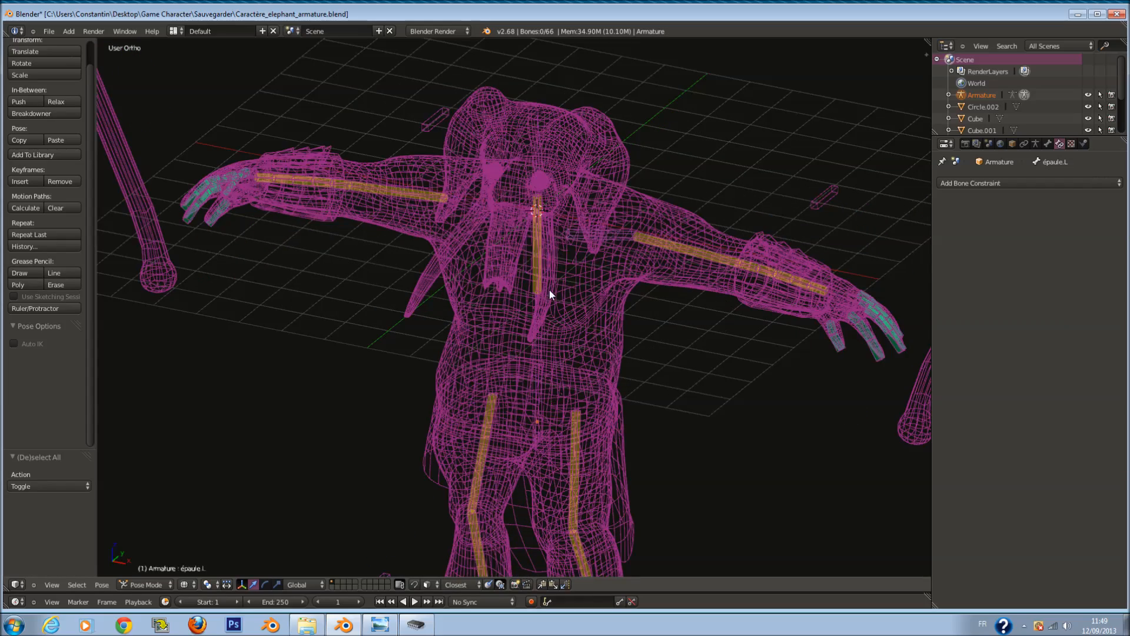
scroll(505, 310, "up", 2)
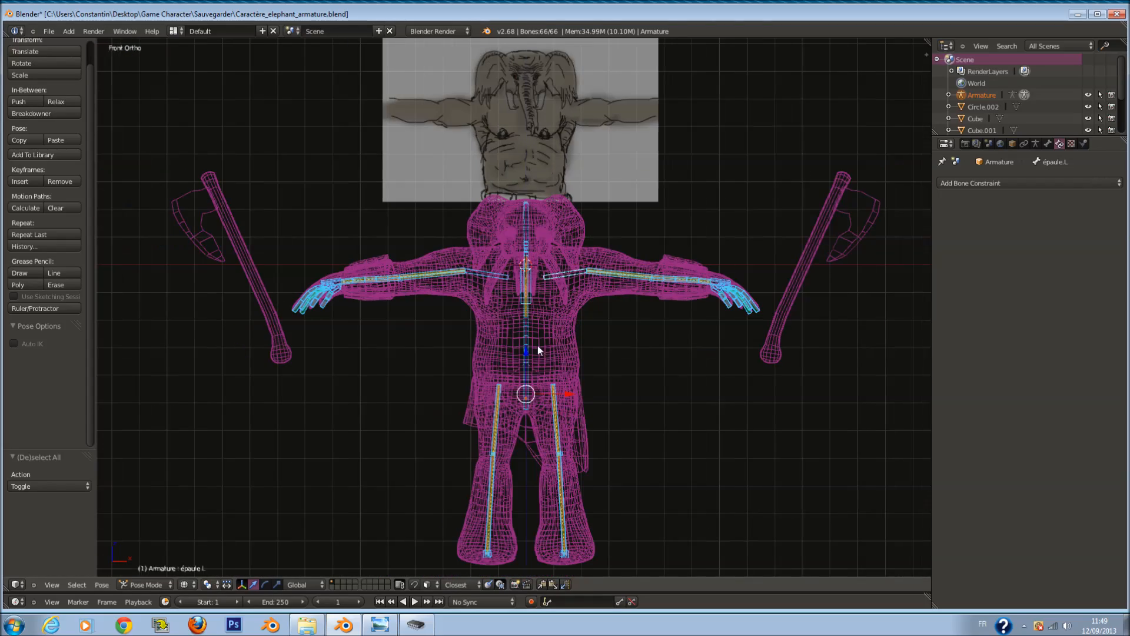
scroll(541, 352, "down", 1)
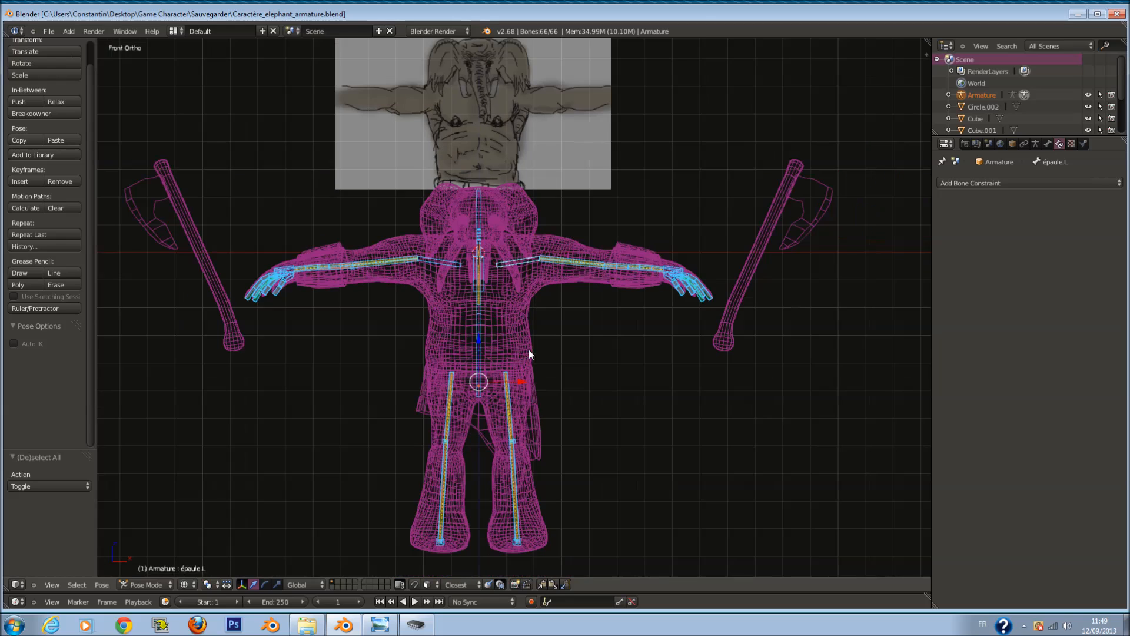
Step: In Object Mode, parent the elephant mesh Circle.002 to the armature using Armature Deform With Automatic Weights
key("ctrl+Tab")
right_click(531, 369)
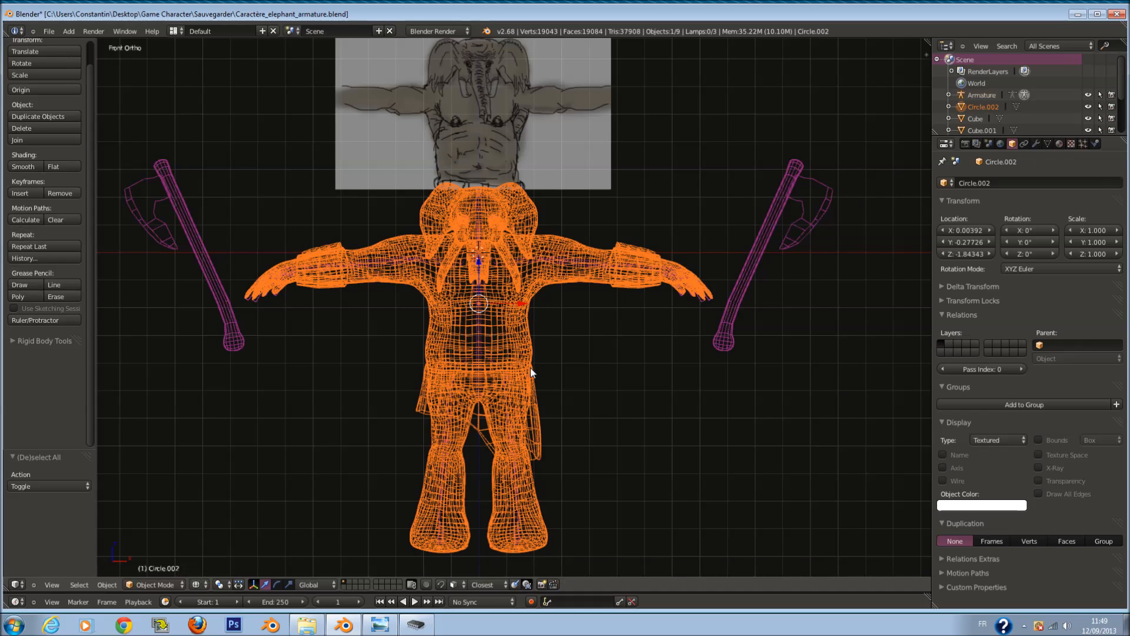
right_click(511, 447)
left_click(147, 585)
left_click(148, 548)
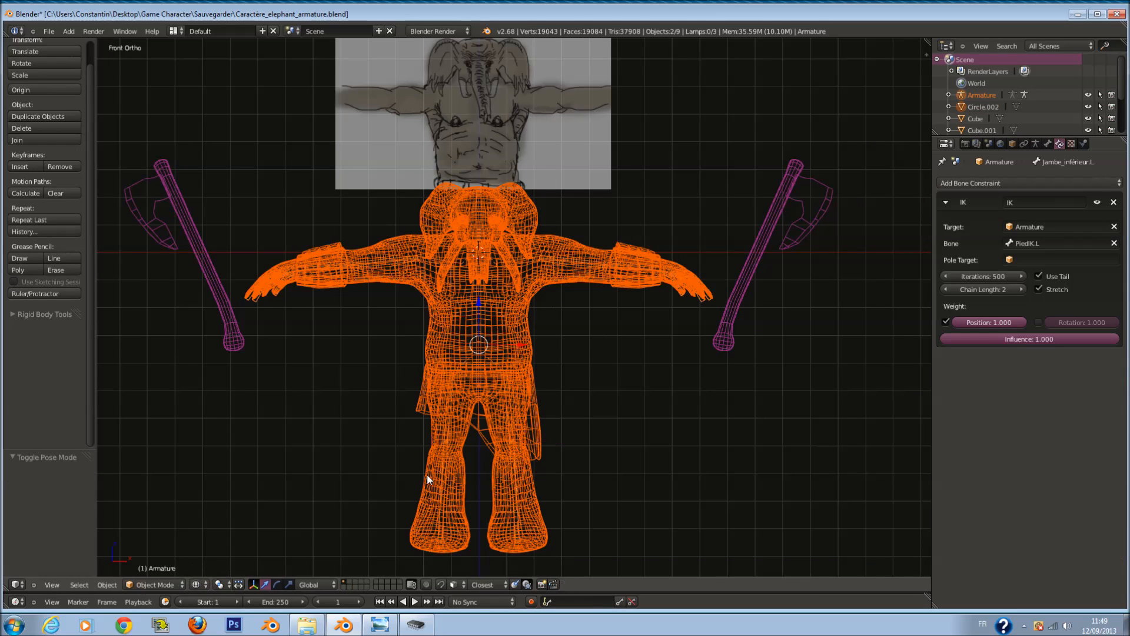
key("ctrl+p")
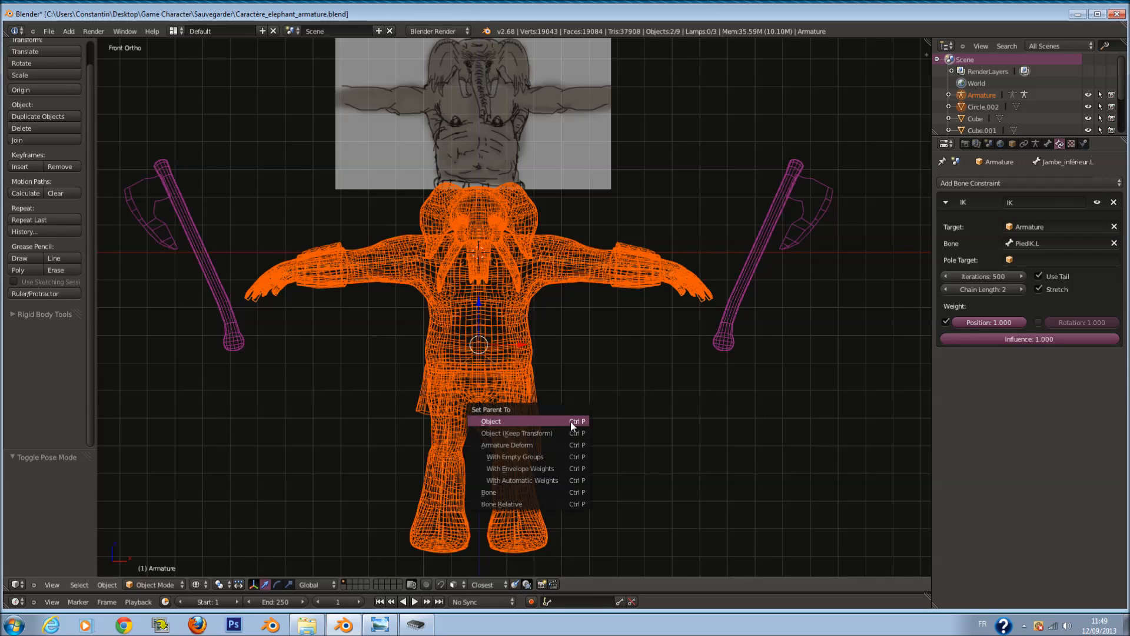
left_click(558, 480)
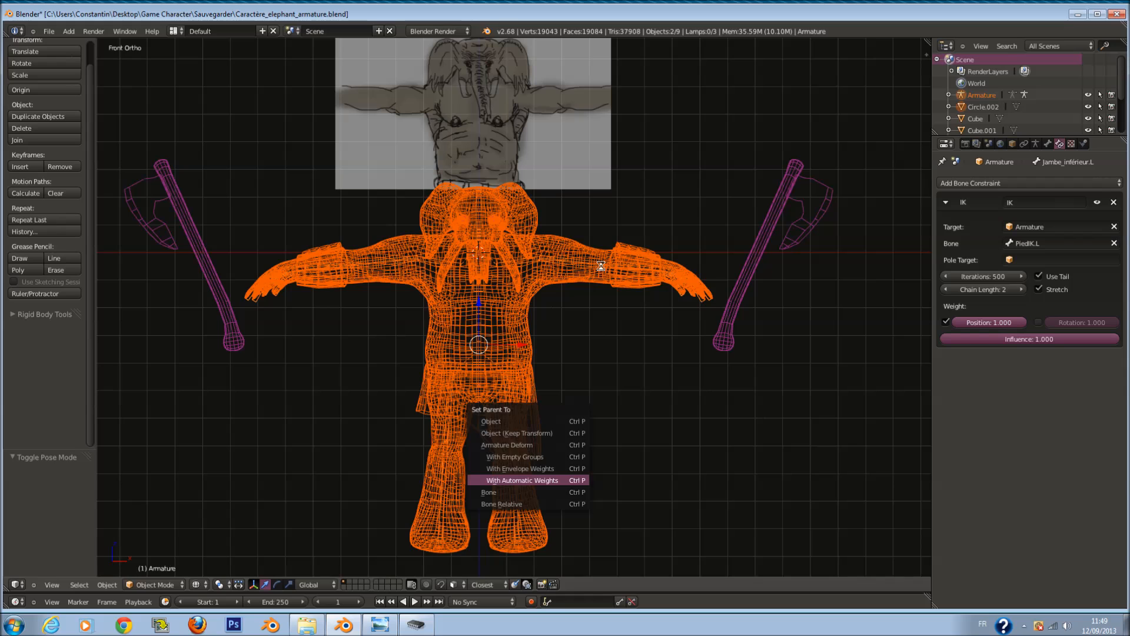
Step: Select only the armature and switch it to Pose Mode
scroll(600, 266, "down", 1, "ctrl")
scroll(603, 266, "up", 1)
key("a")
right_click(696, 263)
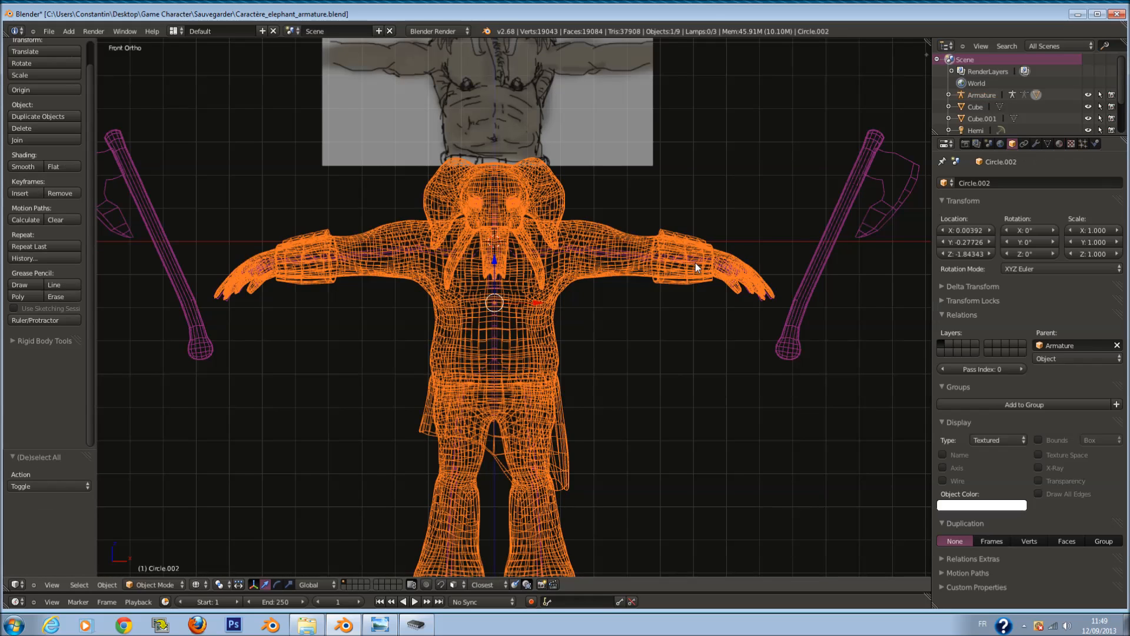
right_click(697, 260)
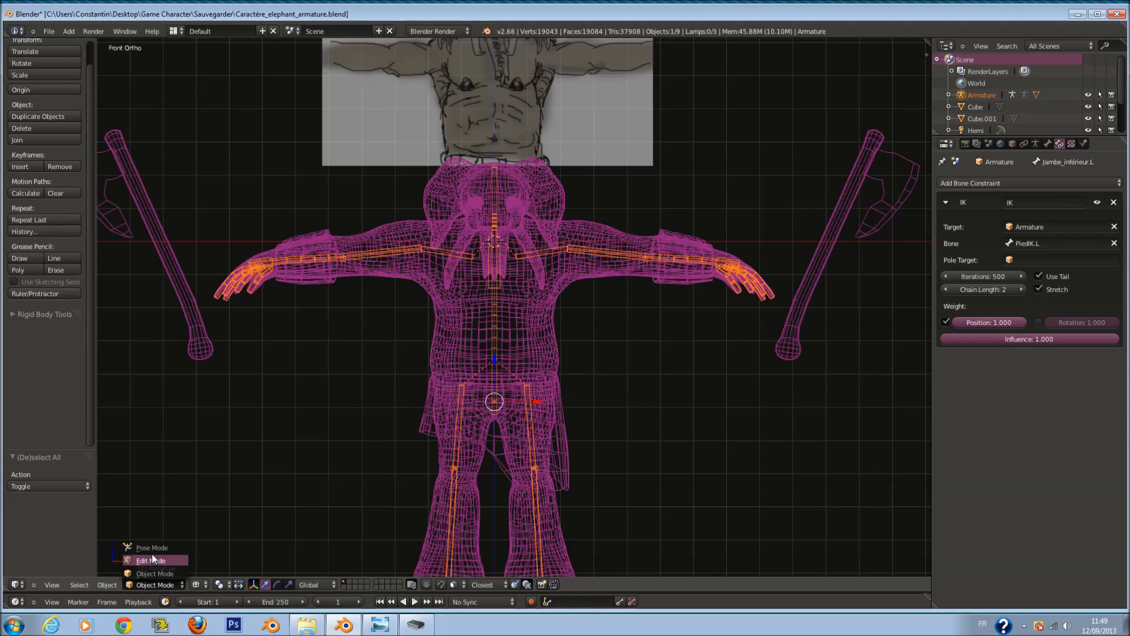
left_click(152, 548)
Step: Check the left arm's deformation in wireframe and solid shading by moving MainIK.L and cancelling the moves
right_click(730, 264)
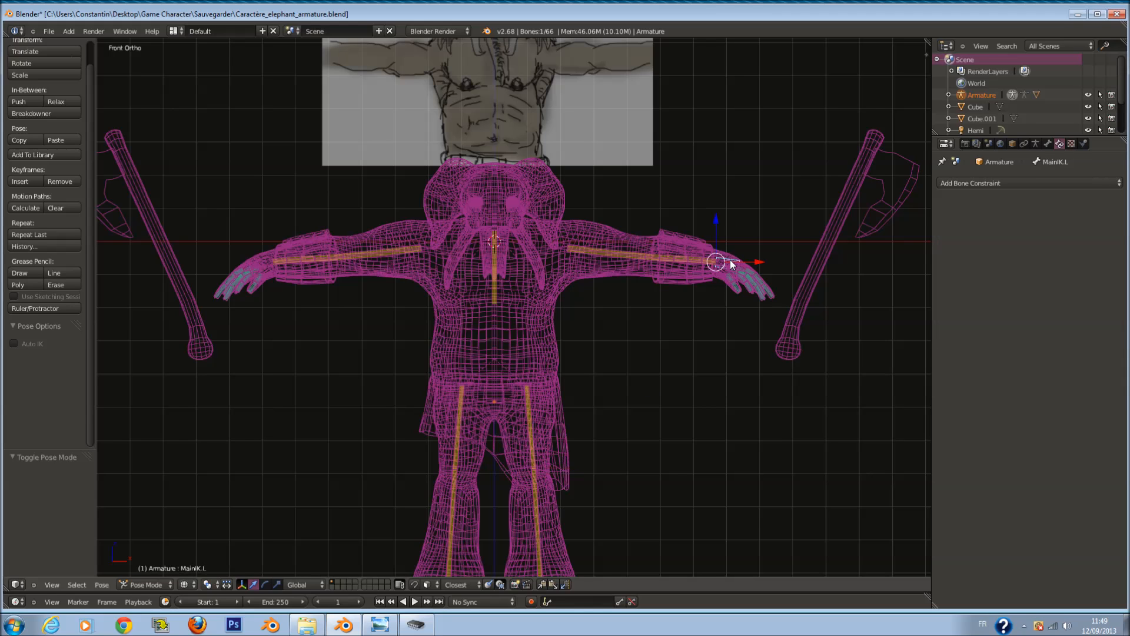
key("g")
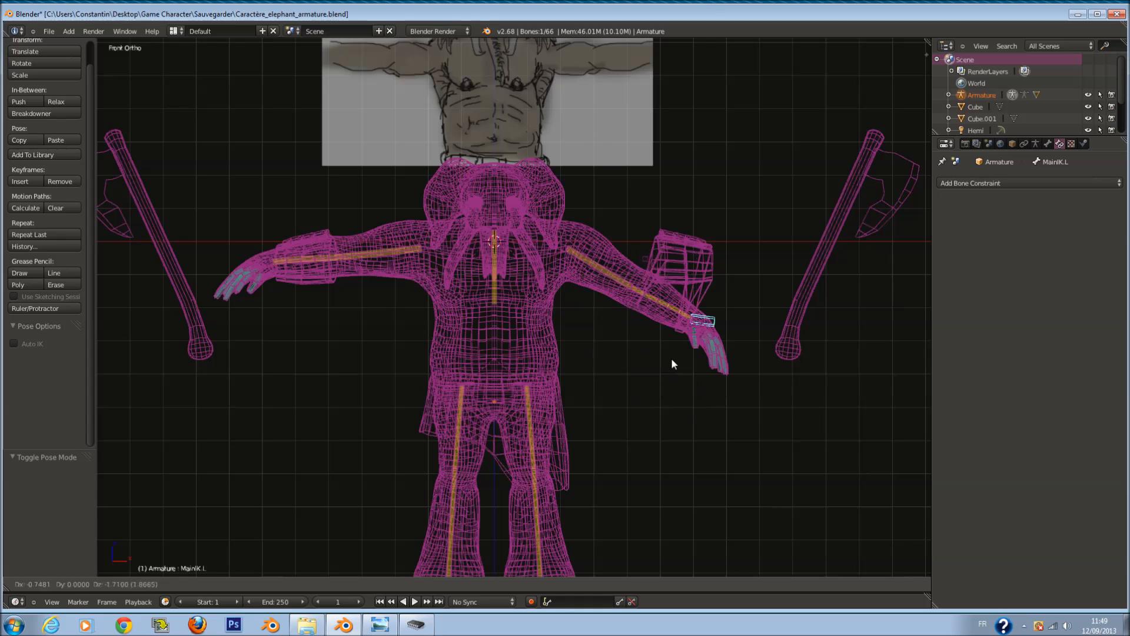
key("Escape")
key("g")
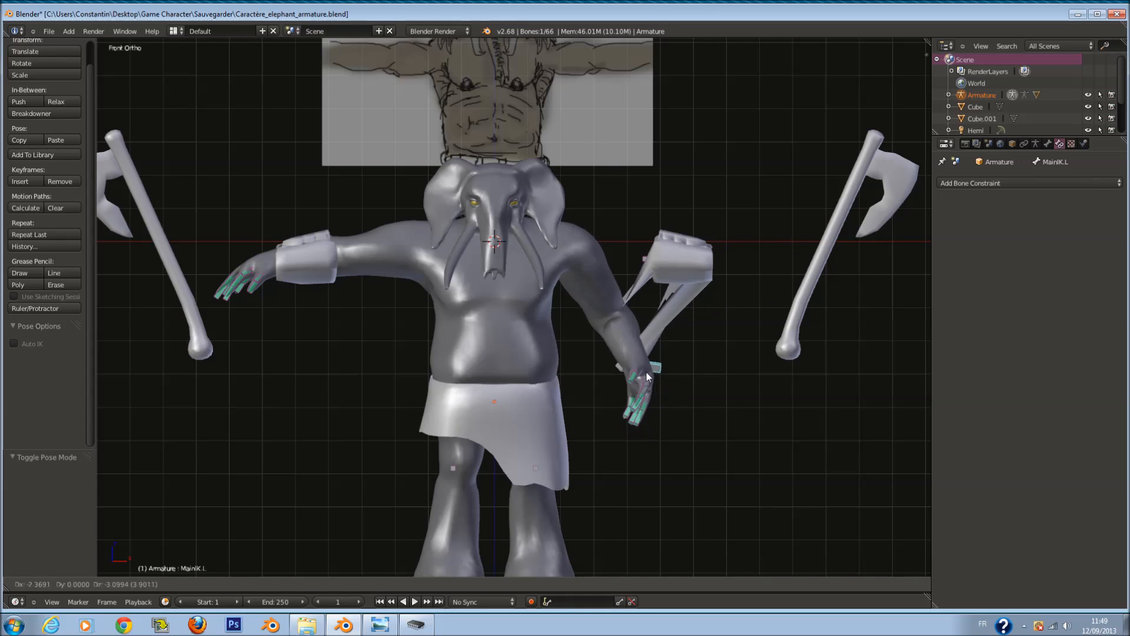
right_click(653, 370)
Step: Check the right arm's deformation by rotating the forearm bone and moving MainIK.R, cancelling both transforms
right_click(281, 262)
right_click(281, 261)
key("r")
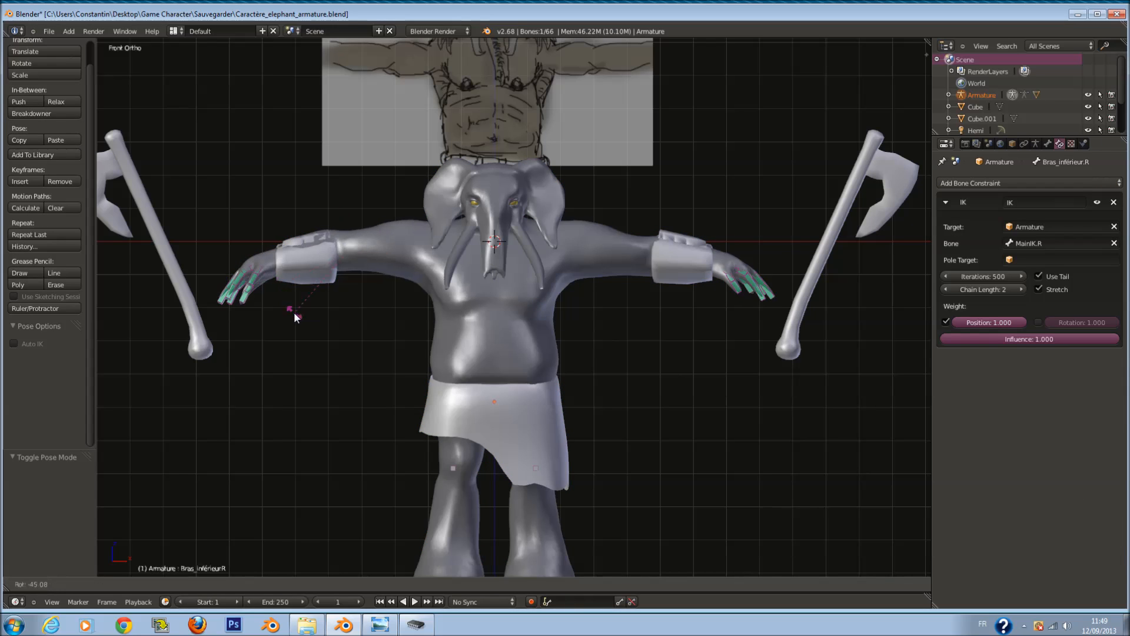
key("Escape")
right_click(269, 263)
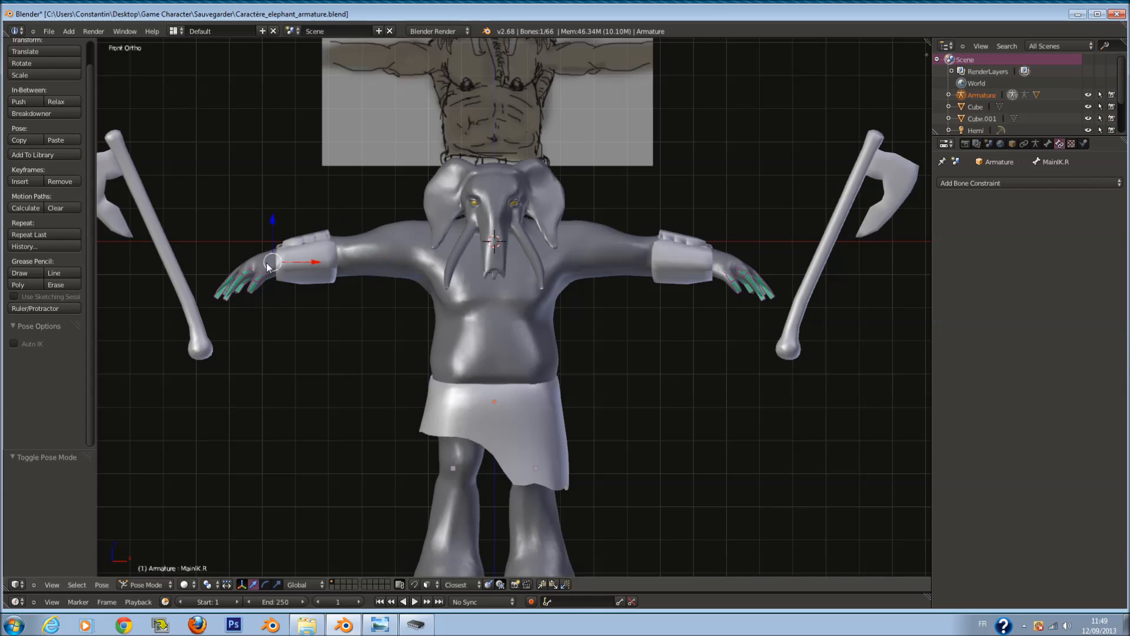
key("g")
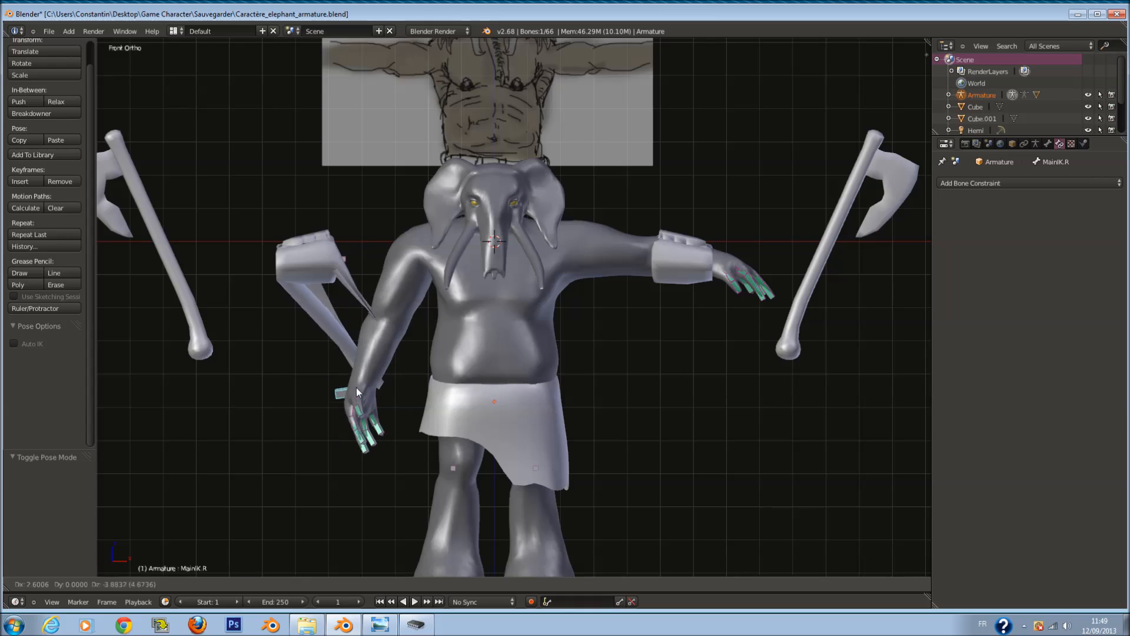
key("Escape")
key("z")
scroll(453, 388, "down", 2)
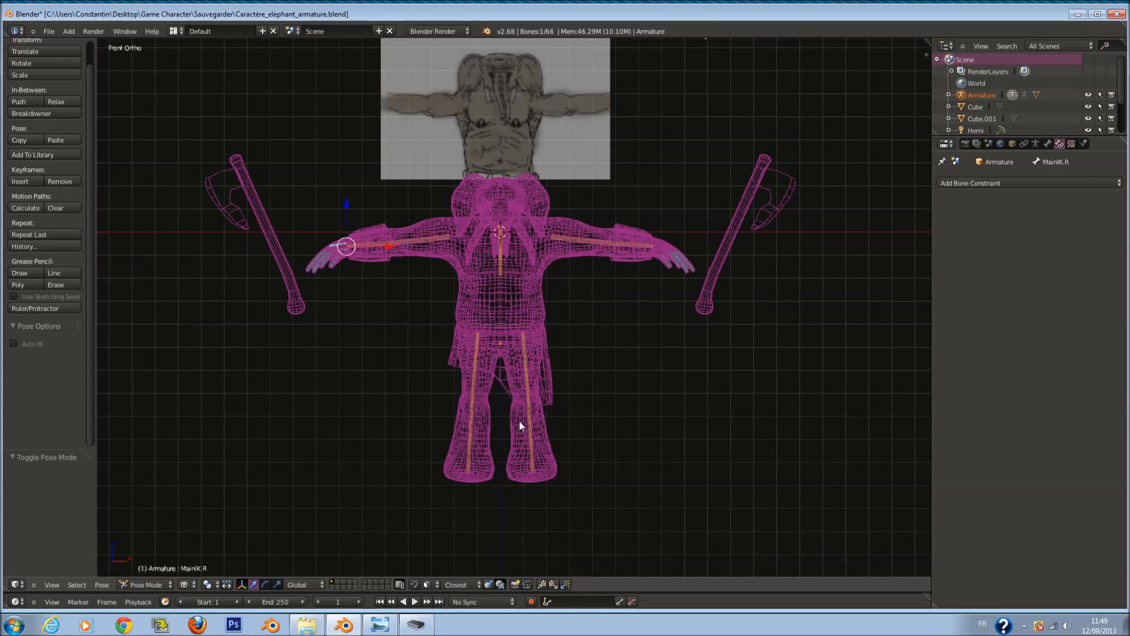
Step: Check the left leg's deformation in solid shading by moving PiedIK.L and cancelling, and select PiedIK.R
right_click(532, 447)
key("r")
key("Escape")
scroll(550, 453, "up", 2)
key("z")
key("z")
right_click(532, 534)
key("z")
key("g")
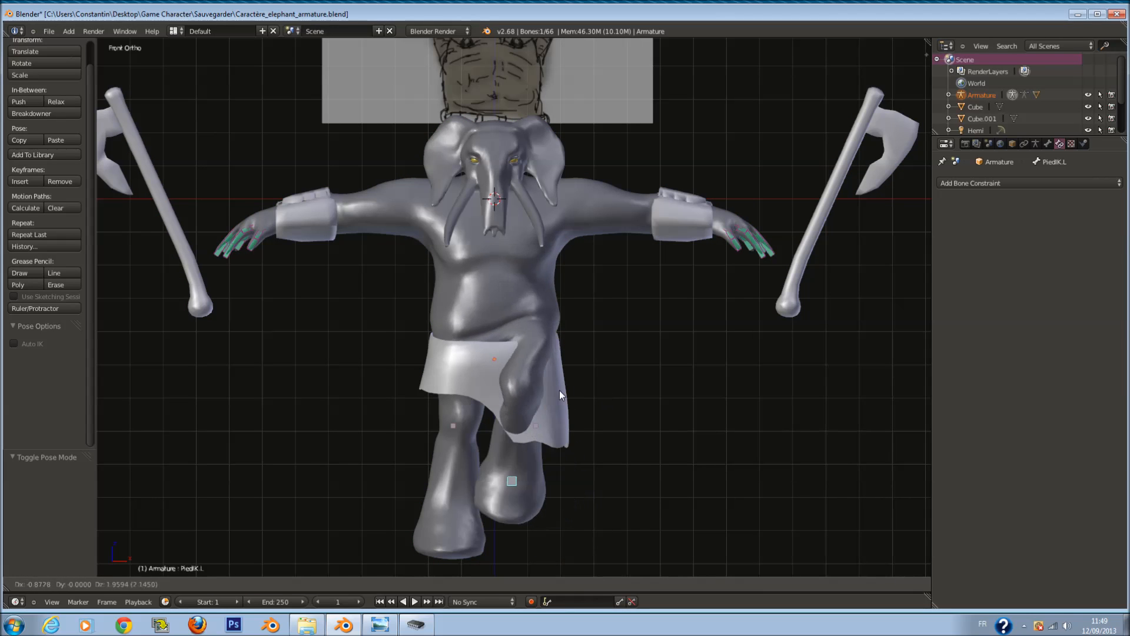
right_click(577, 418)
right_click(460, 549)
right_click(458, 547)
key("ctrl+Tab")
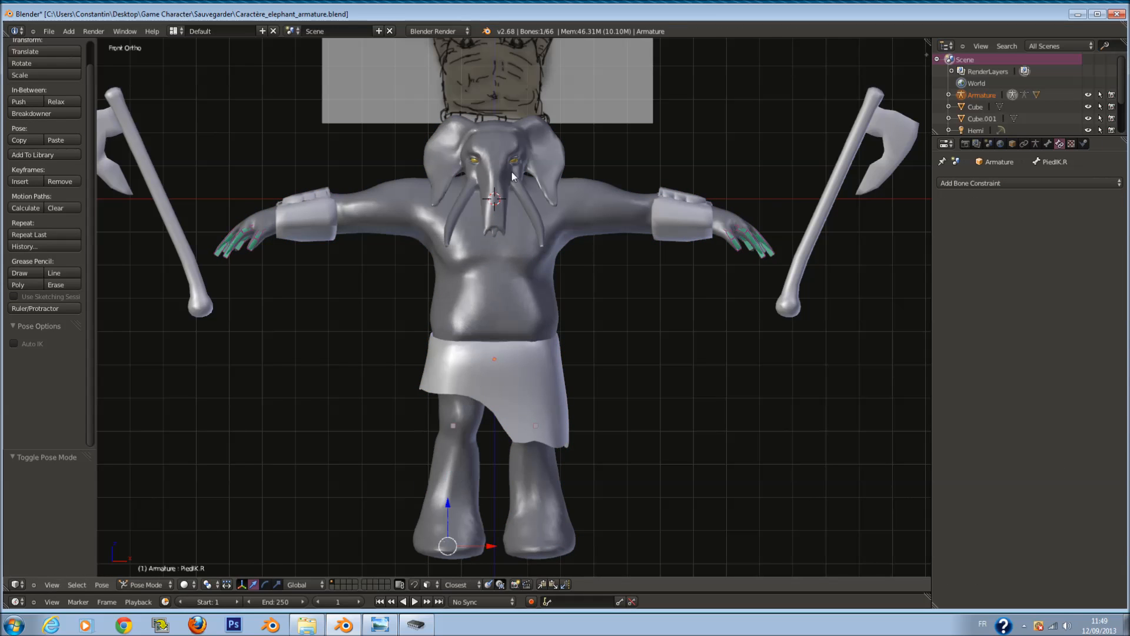
Step: Check the head's deformation by rotating the Tete bone from several angles and cancelling each rotation
right_click(504, 141)
key("z")
right_click(497, 138)
key("z")
key("r")
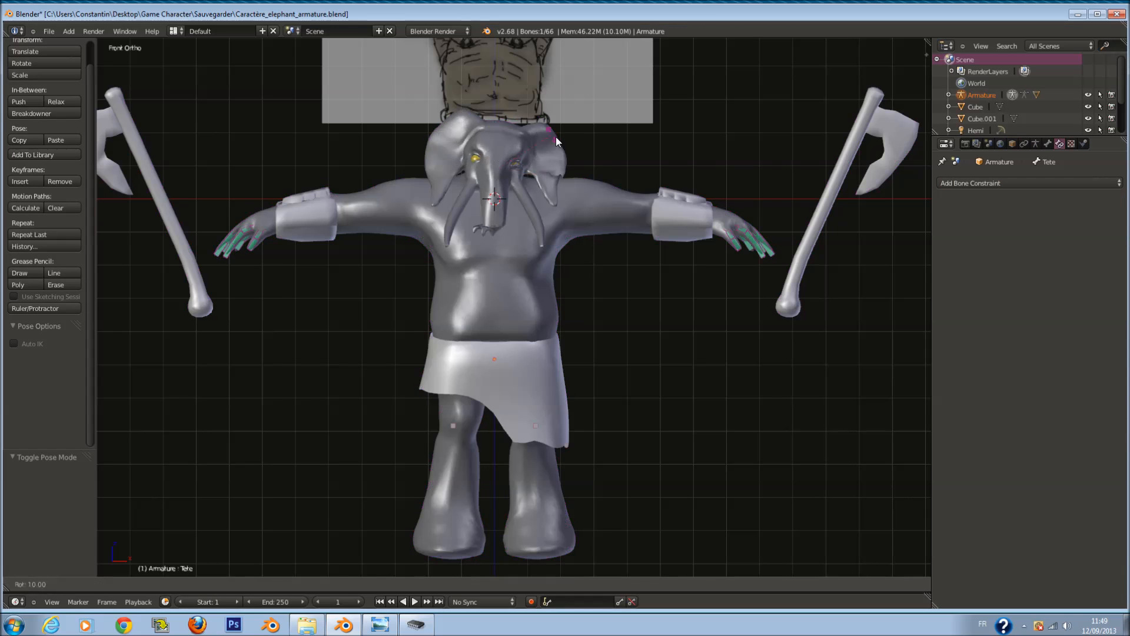
right_click(546, 132)
scroll(551, 177, "up", 2)
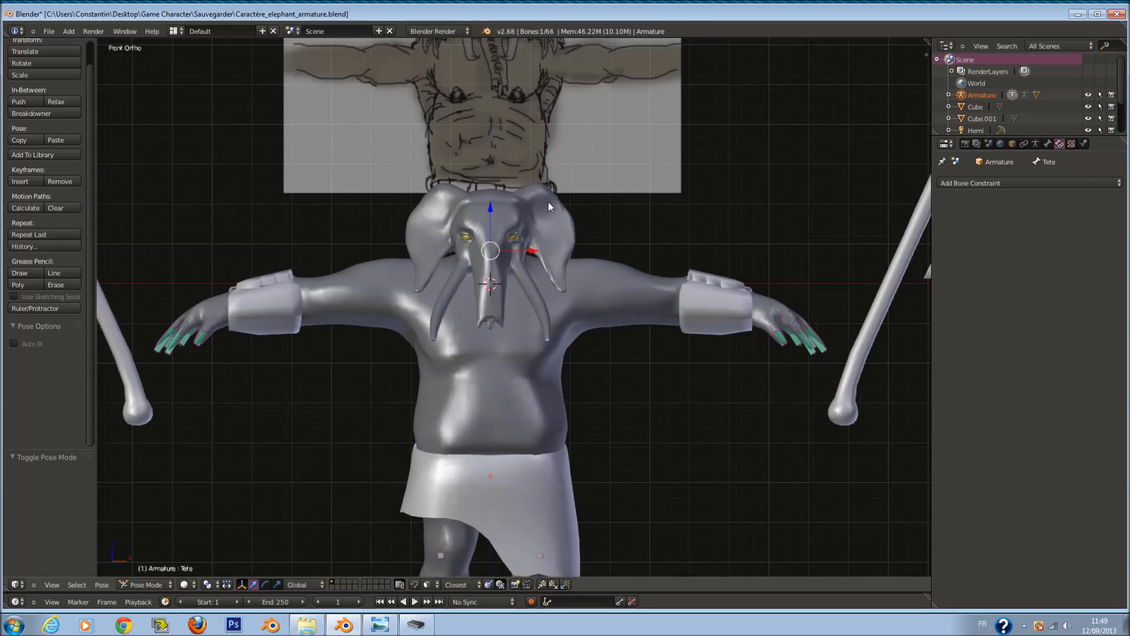
scroll(549, 202, "up", 2)
middle_click_drag(533, 217, 623, 210)
key("r")
right_click(555, 196)
key("r")
right_click(605, 217)
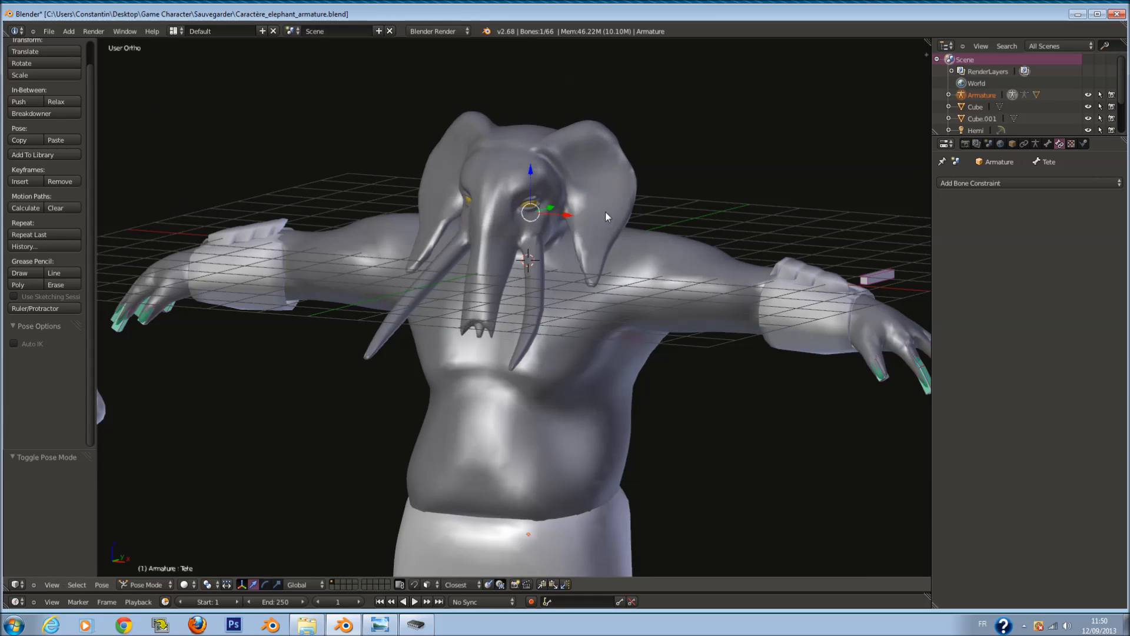
Step: In the front wireframe view, leave Pose Mode, make Circle.002 the active object and enter Edit Mode on it
key("KP_3")
key("KP_1")
key("z")
key("a")
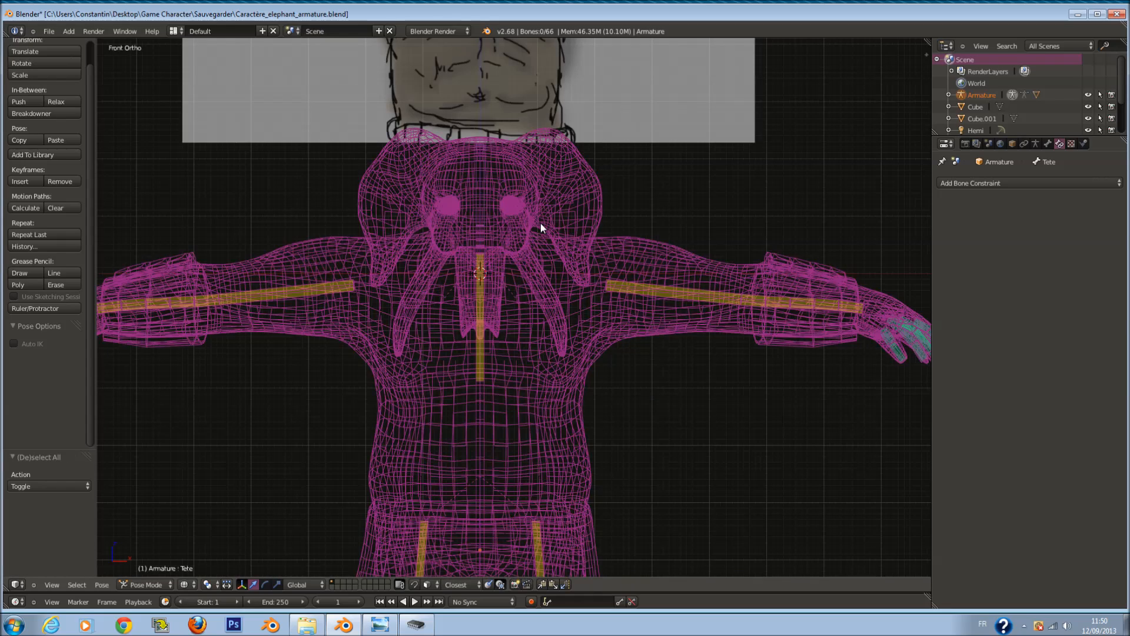
right_click(486, 232)
scroll(571, 235, "up", 1)
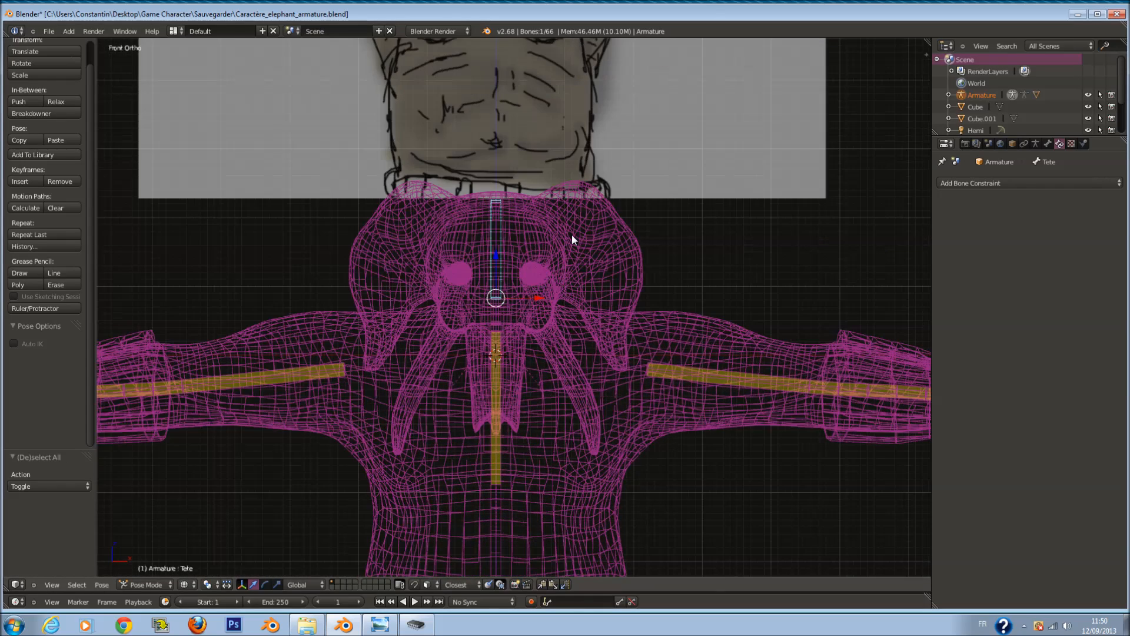
right_click(588, 229, "shift")
scroll(616, 231, "down", 1, "ctrl")
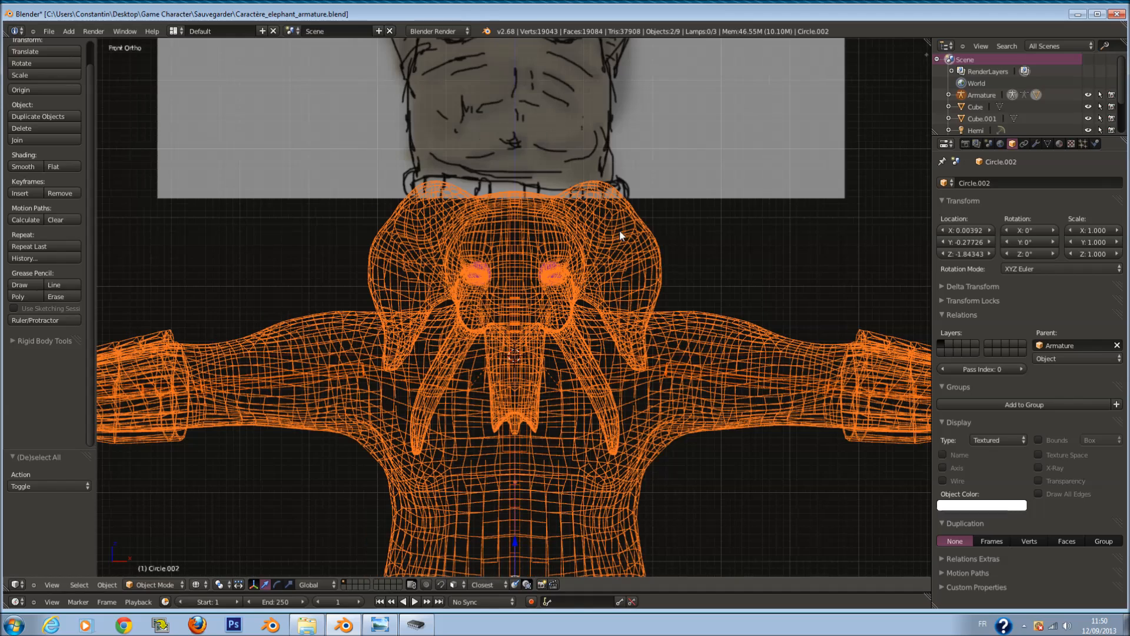
key("Tab")
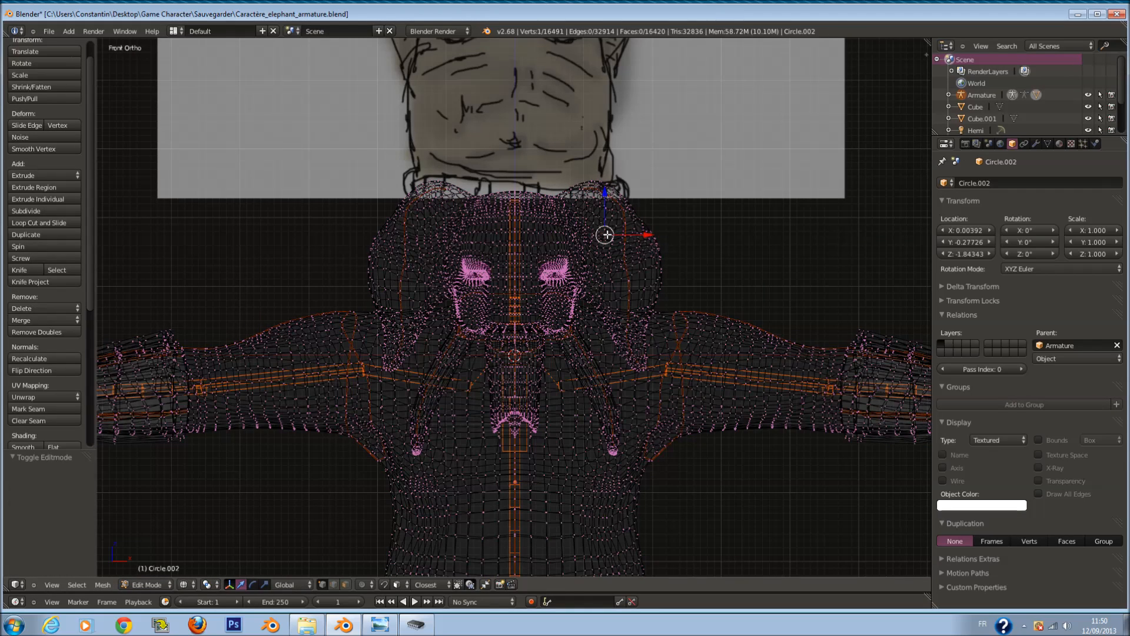
Step: Select the linked geometry of the head, tusks and body in the mesh, leaving out the bracelets and loincloth
key("l")
right_click(565, 256)
key("l")
right_click(641, 259)
key("l")
scroll(735, 400, "down", 2)
scroll(731, 393, "up", 2)
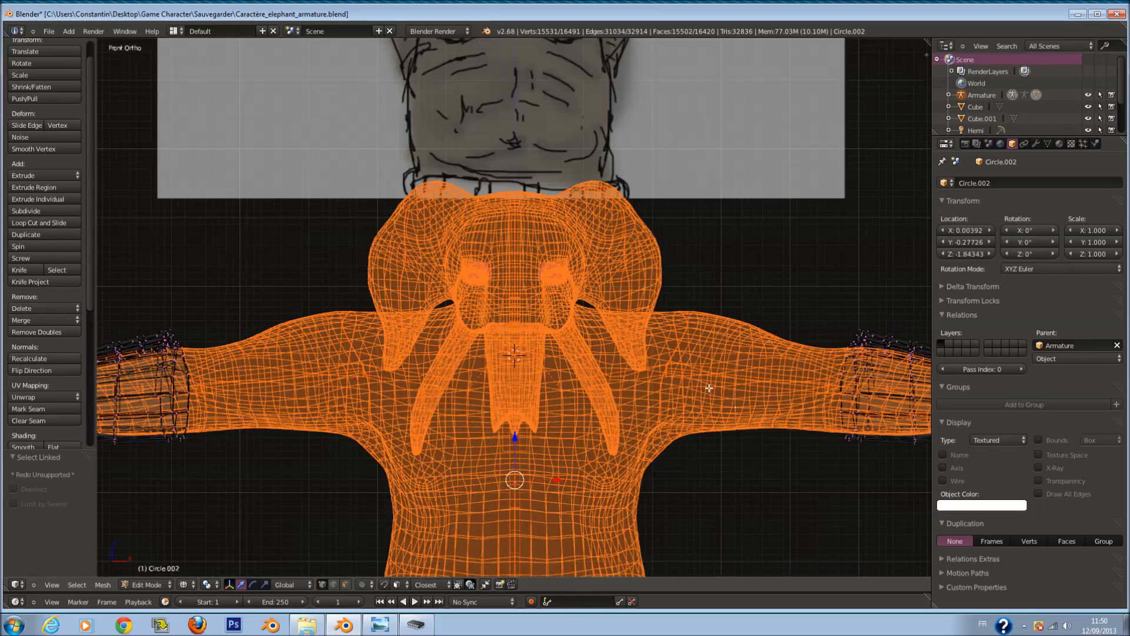
scroll(729, 389, "down", 1)
right_click(631, 284)
key("l")
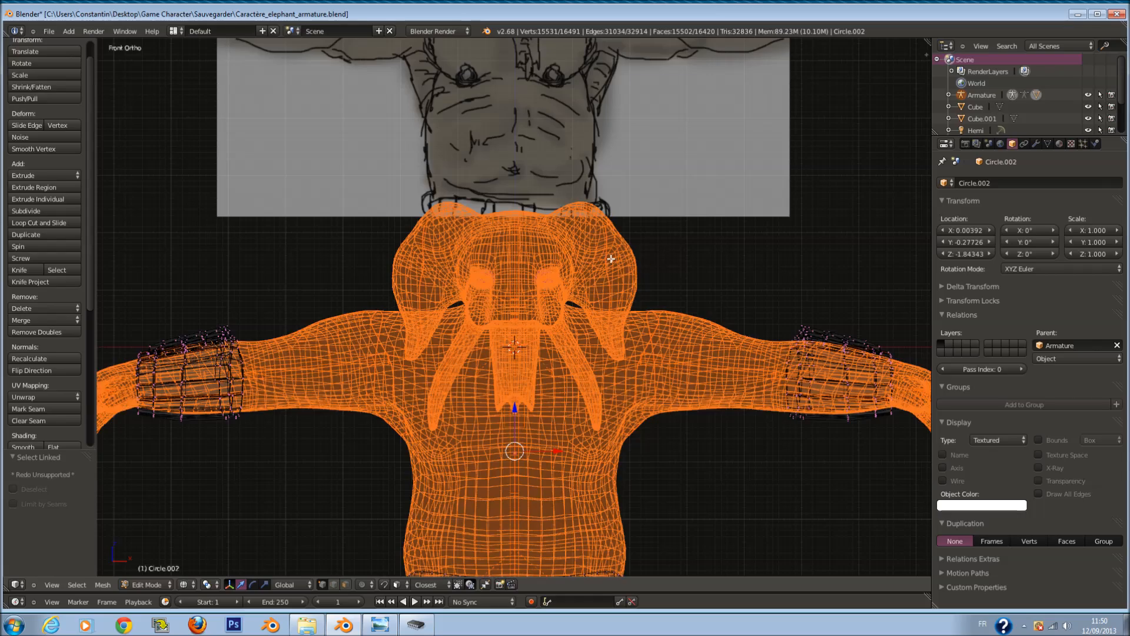
scroll(611, 259, "down", 2)
scroll(612, 259, "up", 2)
key("KP_3")
scroll(549, 329, "down", 5)
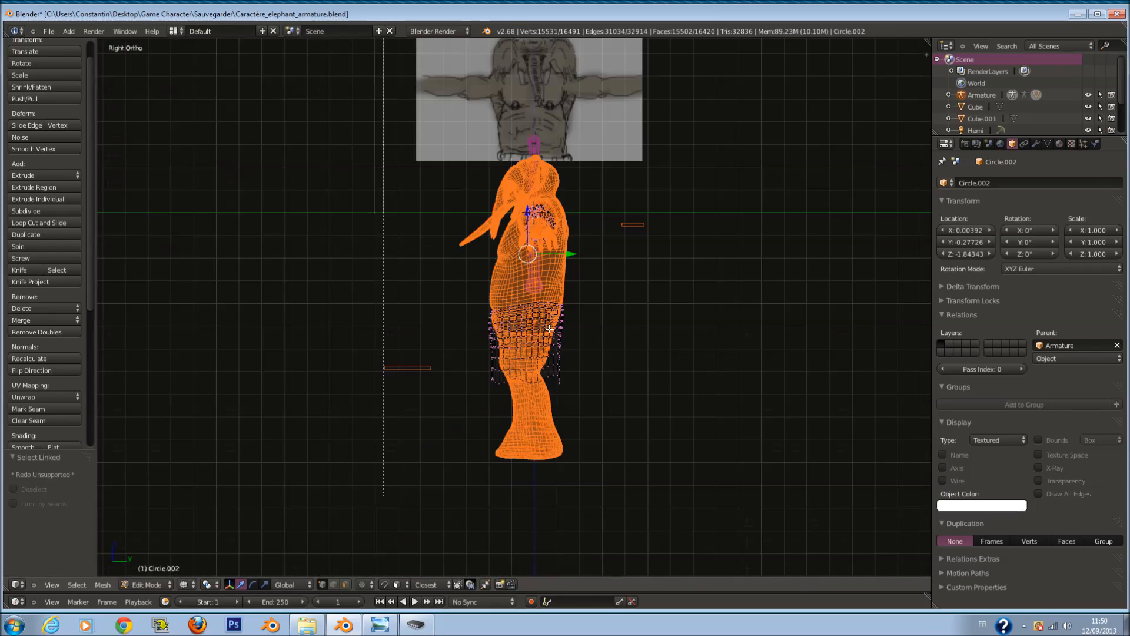
Step: Clear the selection, switch to face selection and select the linked faces of the head, ears, trunk and tusks
key("a")
scroll(674, 261, "up", 5)
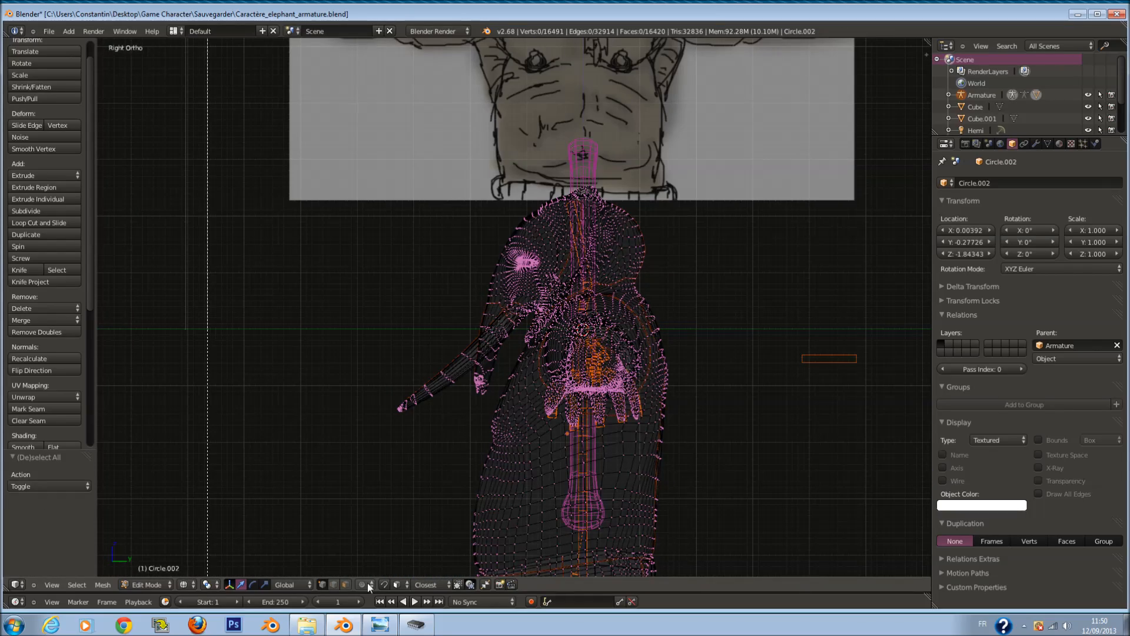
left_click(346, 585)
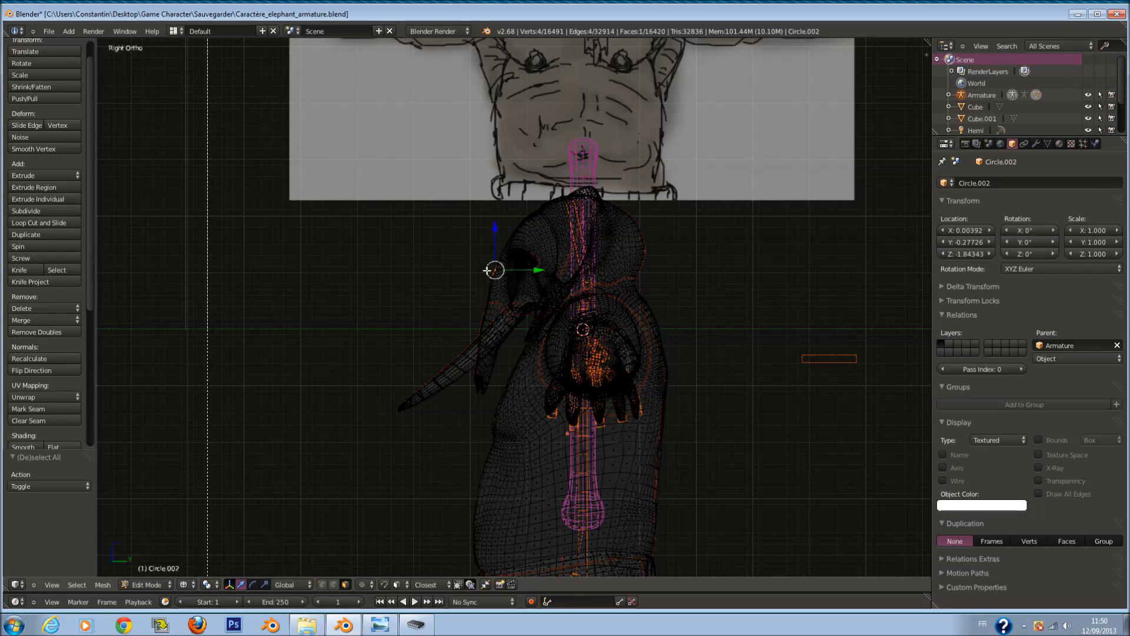
key("l")
middle_click_drag(497, 282, 418, 319)
key("l")
key("l")
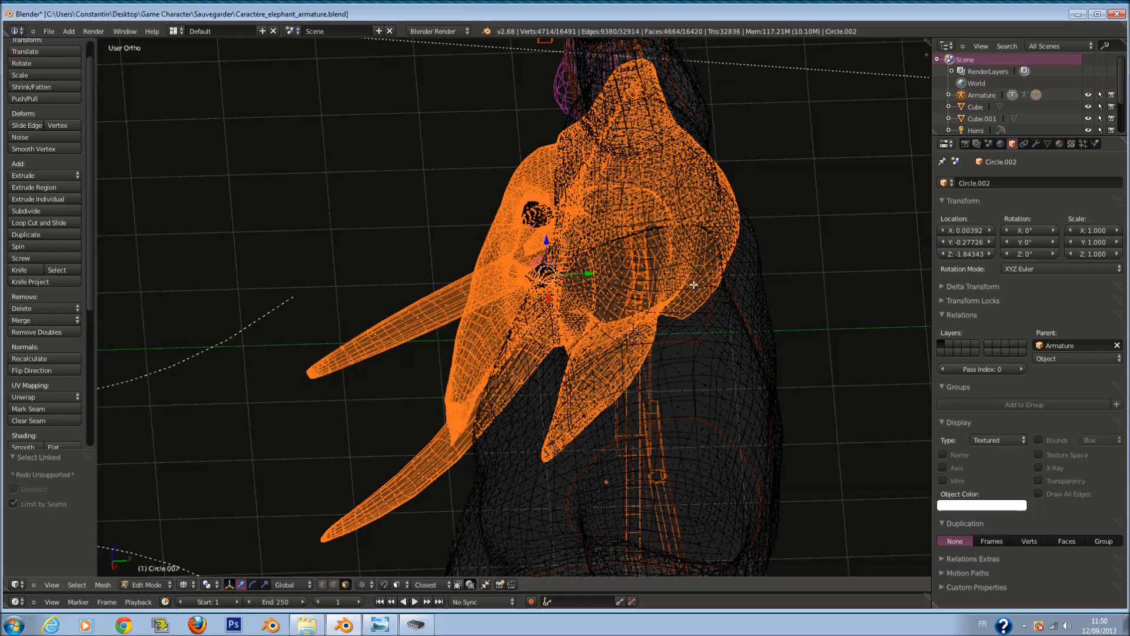
middle_click_drag(694, 285, 658, 284)
middle_click_drag(579, 313, 710, 301)
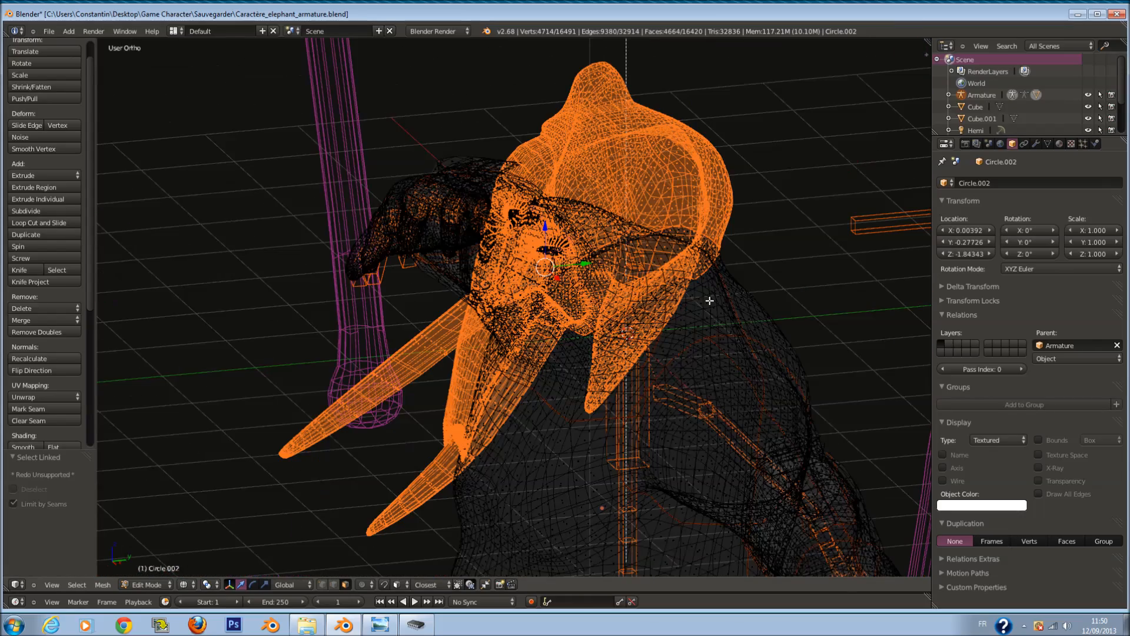
Step: Leave Edit Mode, select Circle.002 in the front view and inspect the Tete bone's influence in Weight Paint mode
key("KP_1")
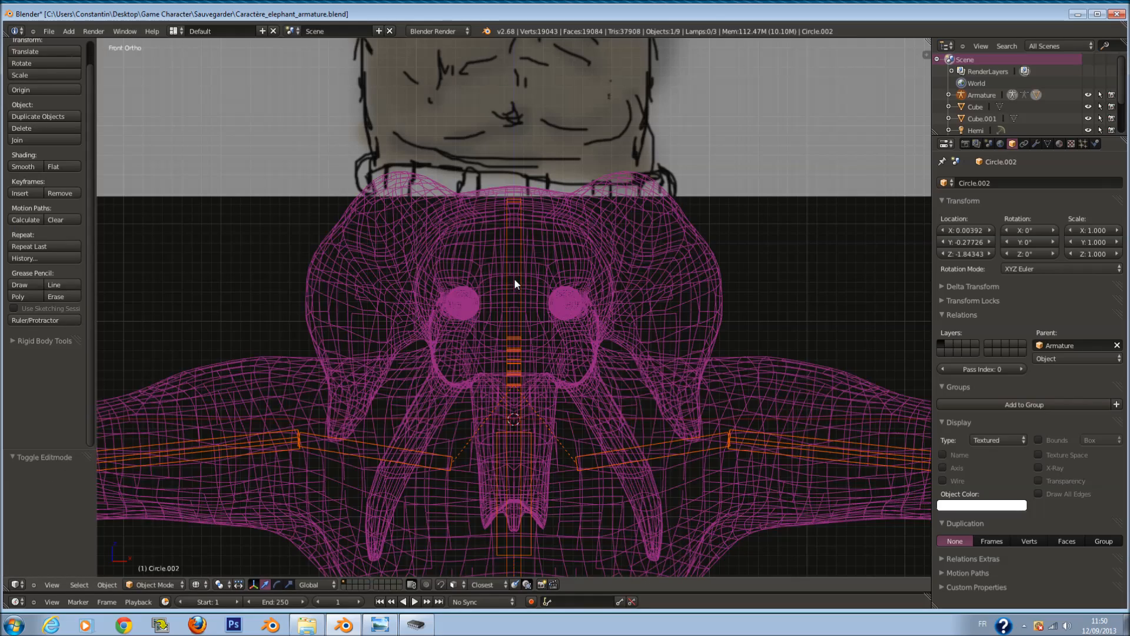
right_click(516, 231)
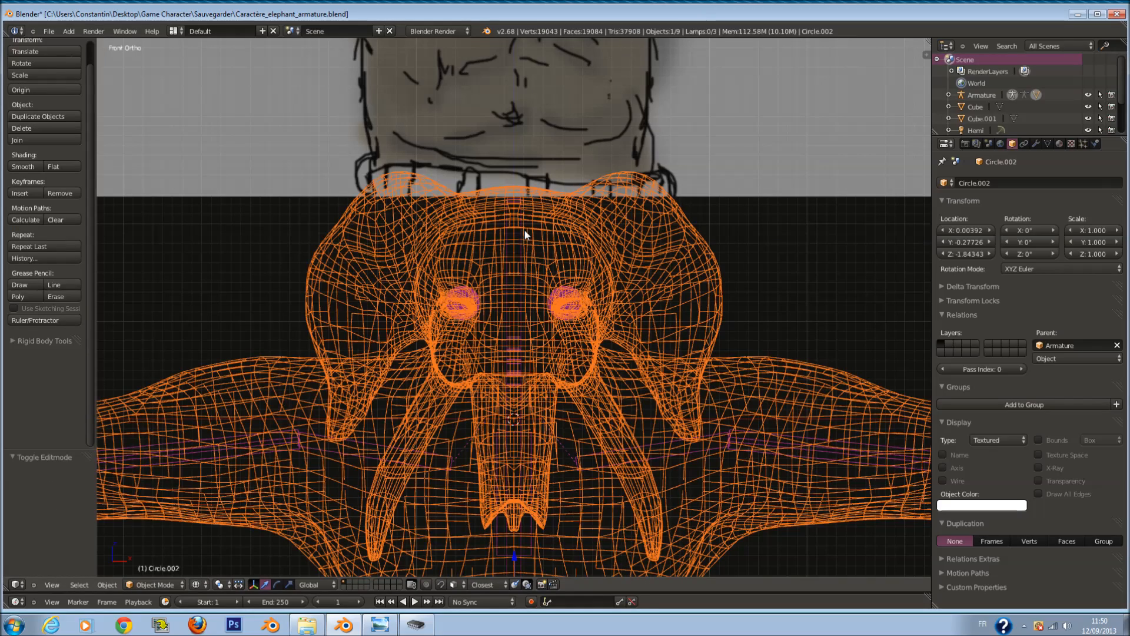
key("a")
right_click(522, 227)
right_click(524, 226)
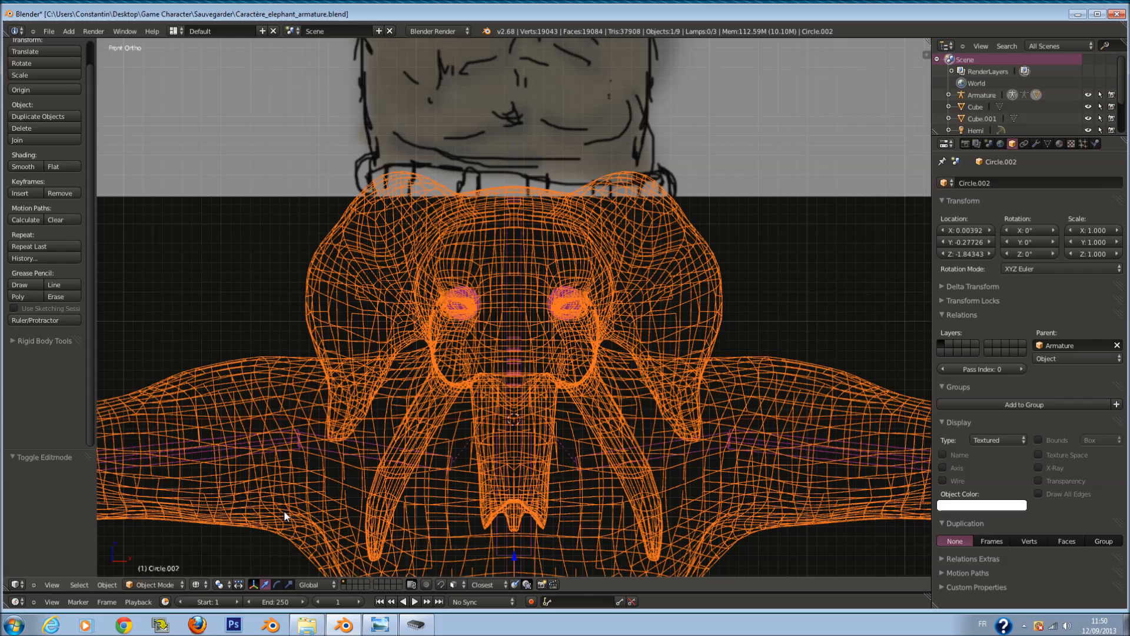
left_click(155, 585)
left_click(167, 525)
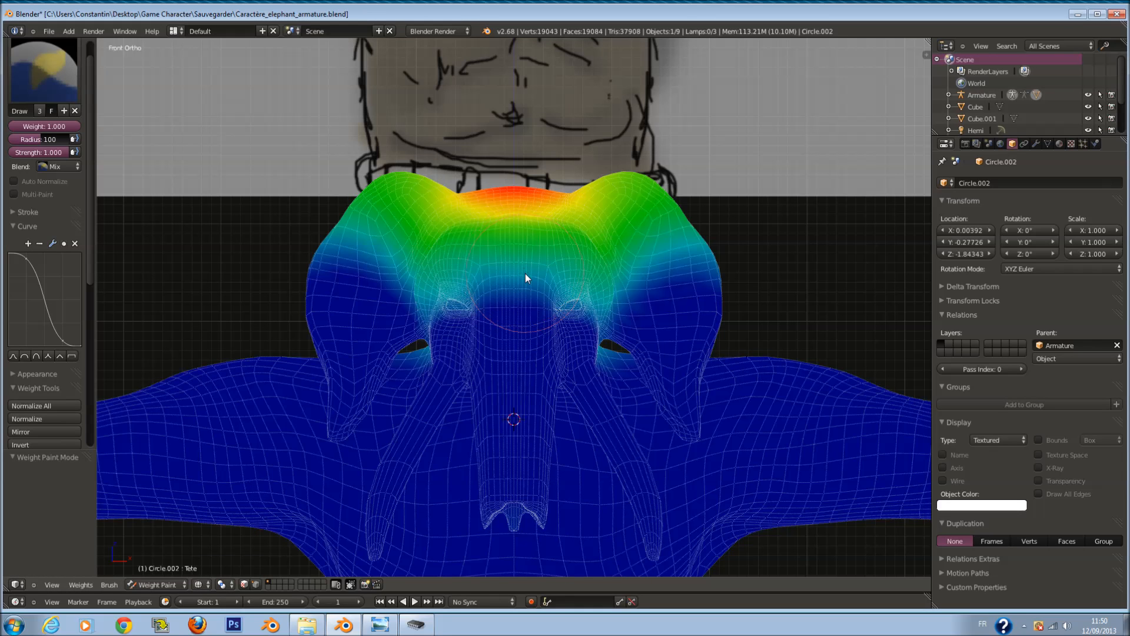
key("a")
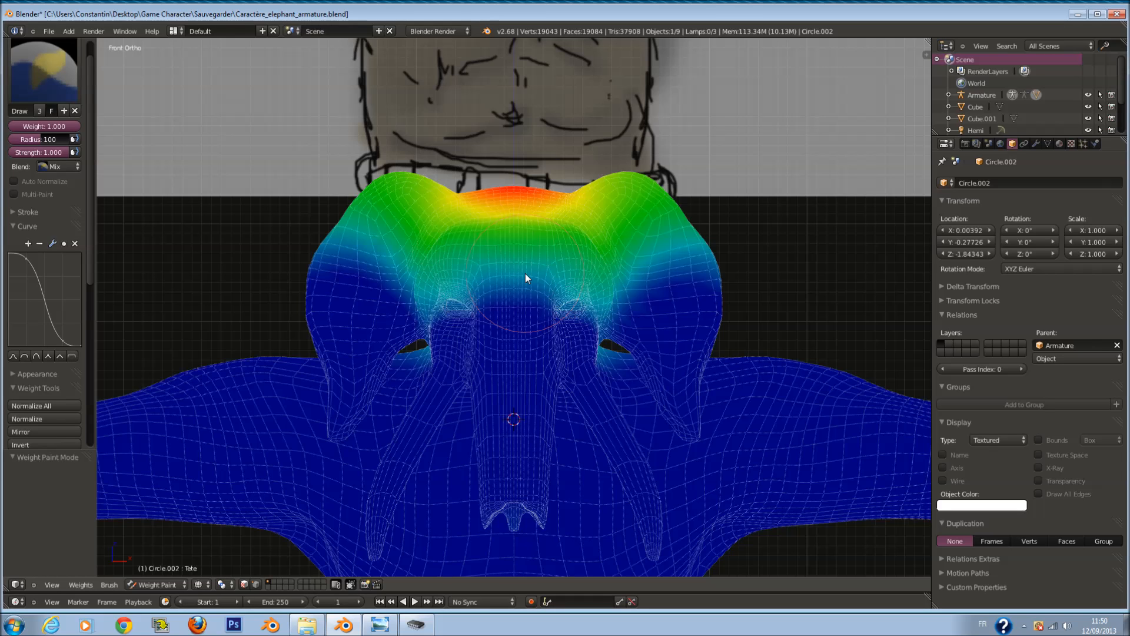
scroll(525, 277, "down", 1)
Step: Return to Edit Mode on the body mesh and look through its vertex groups, keeping Tete as the active group
key("Tab")
left_click(1050, 144)
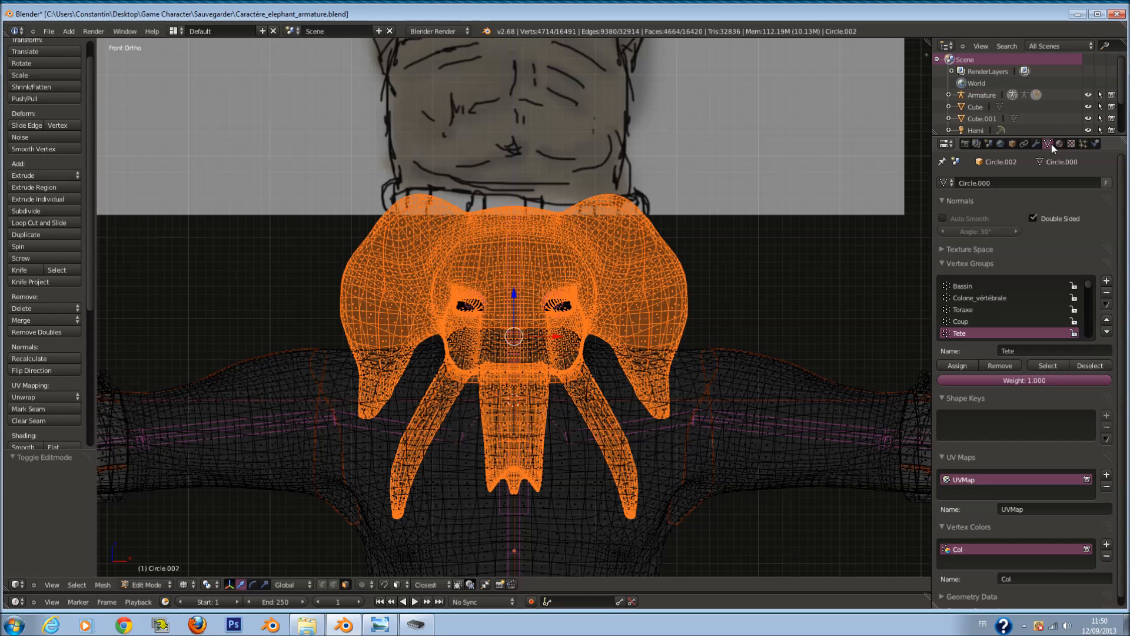
scroll(1067, 303, "down", 6)
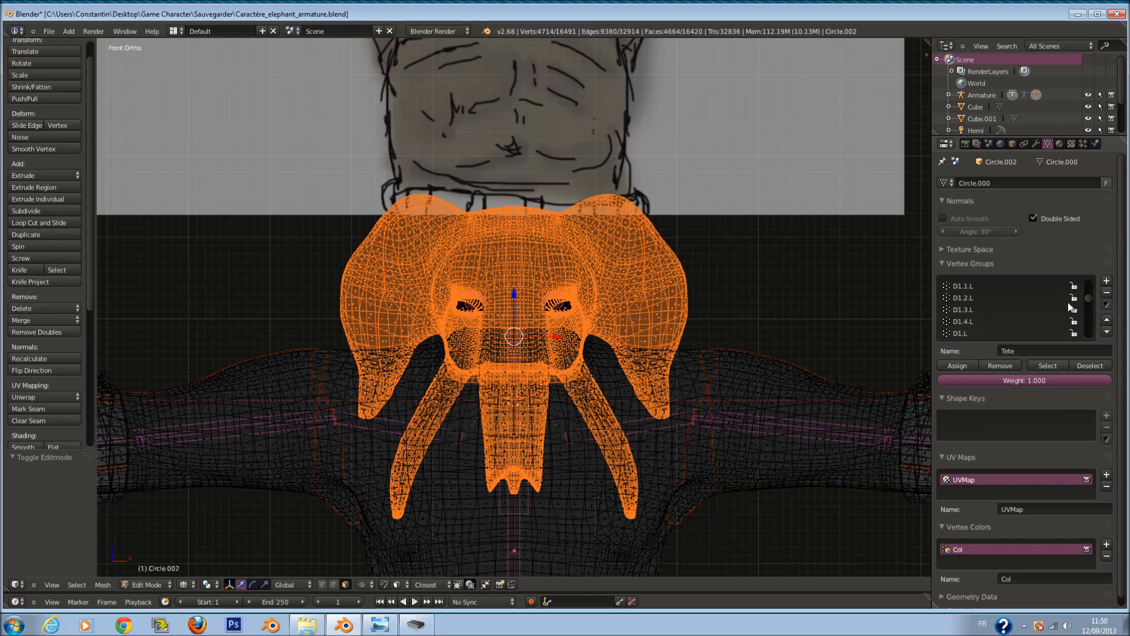
left_click_drag(1090, 300, 1092, 273)
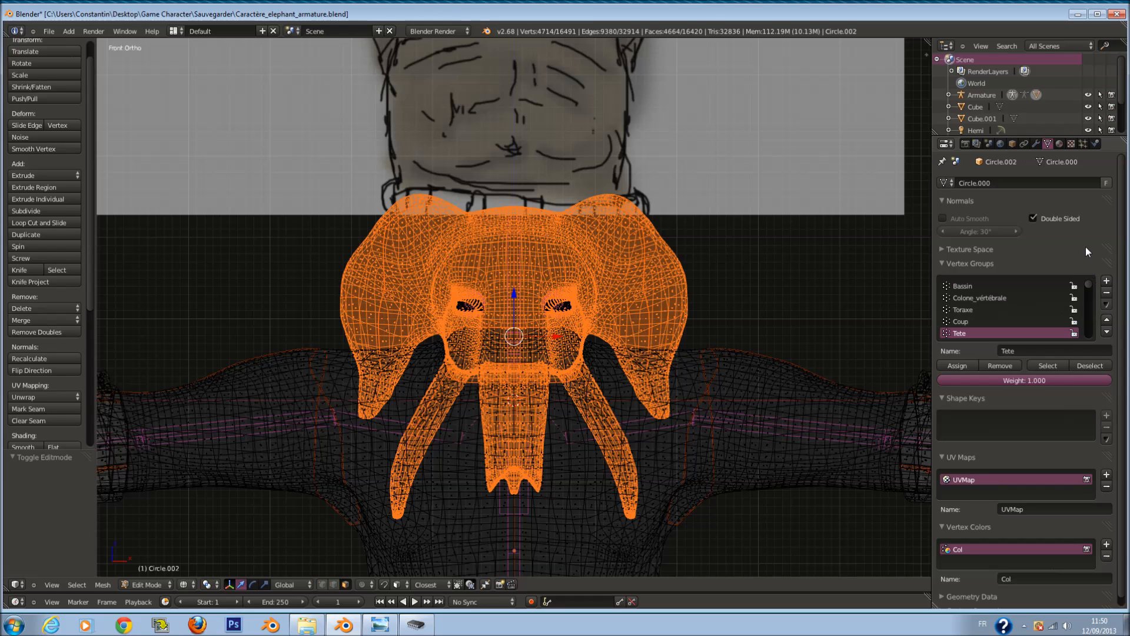
Step: Check the head's deformation in Weight Paint mode by rotating the Tete bone and cancelling each rotation
left_click(147, 585)
left_click(147, 524)
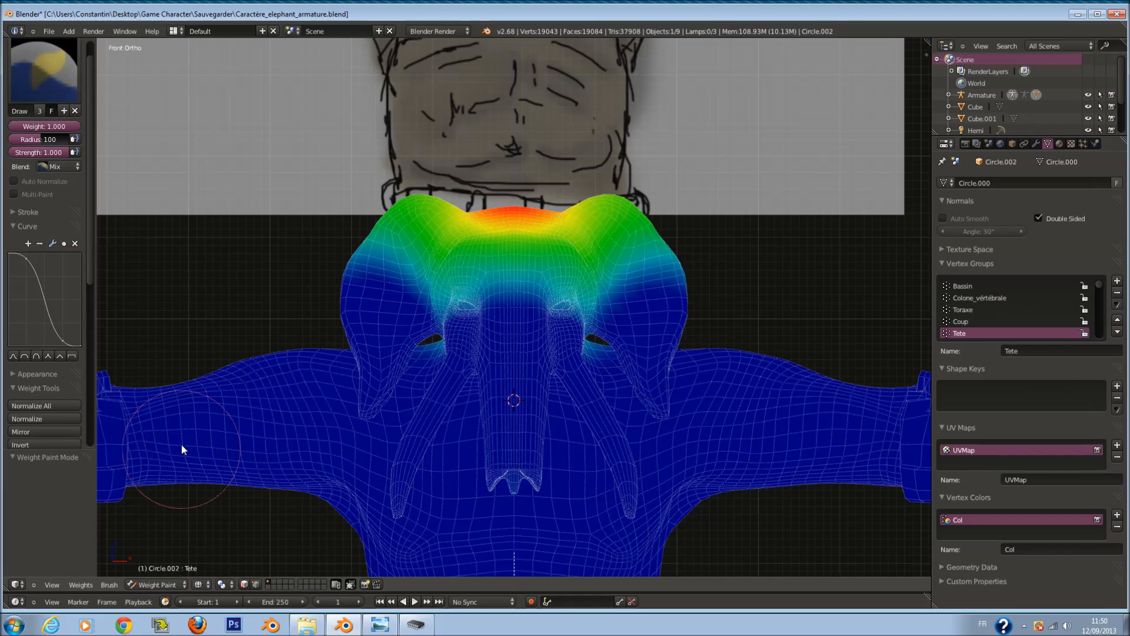
middle_click_drag(429, 245, 567, 267)
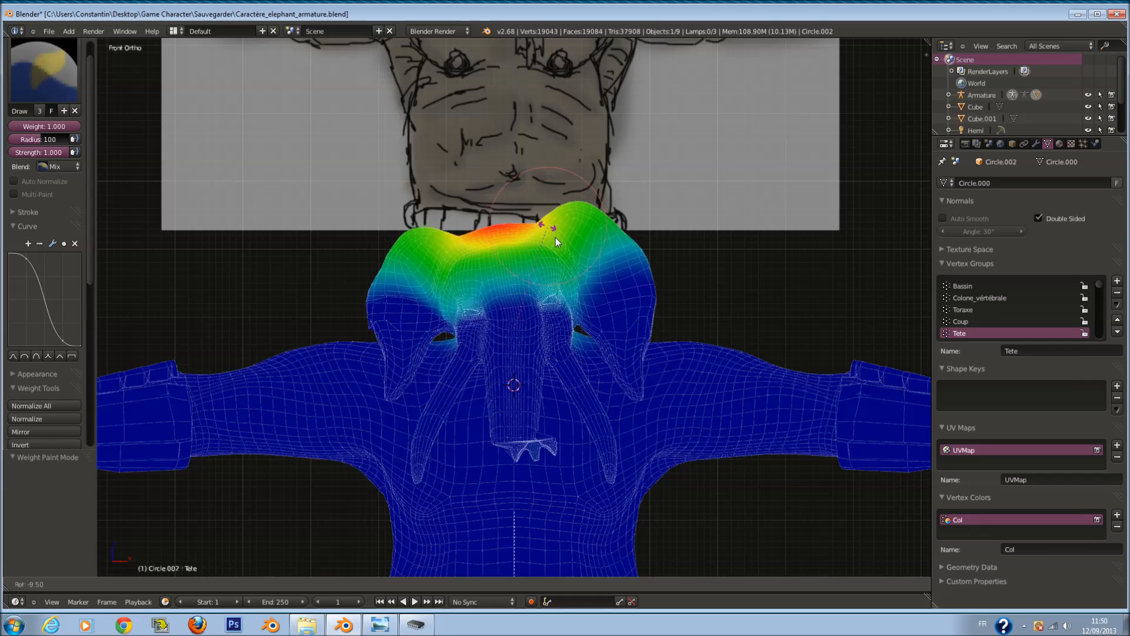
right_click(567, 268)
left_click_drag(75, 132, 13, 130)
key("r")
right_click(621, 196)
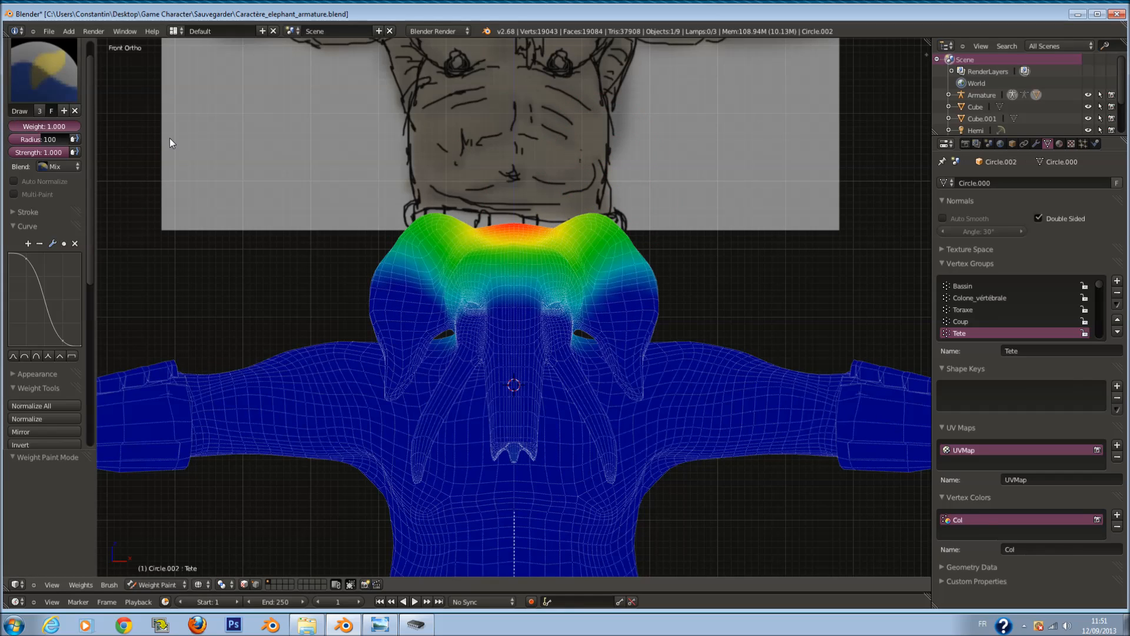
Step: Assign the selected head geometry to the Tete vertex group with weight 1.000 and return to Weight Paint mode
scroll(592, 254, "up", 3)
key("Tab")
left_click(966, 365)
key("Tab")
key("ctrl+Tab")
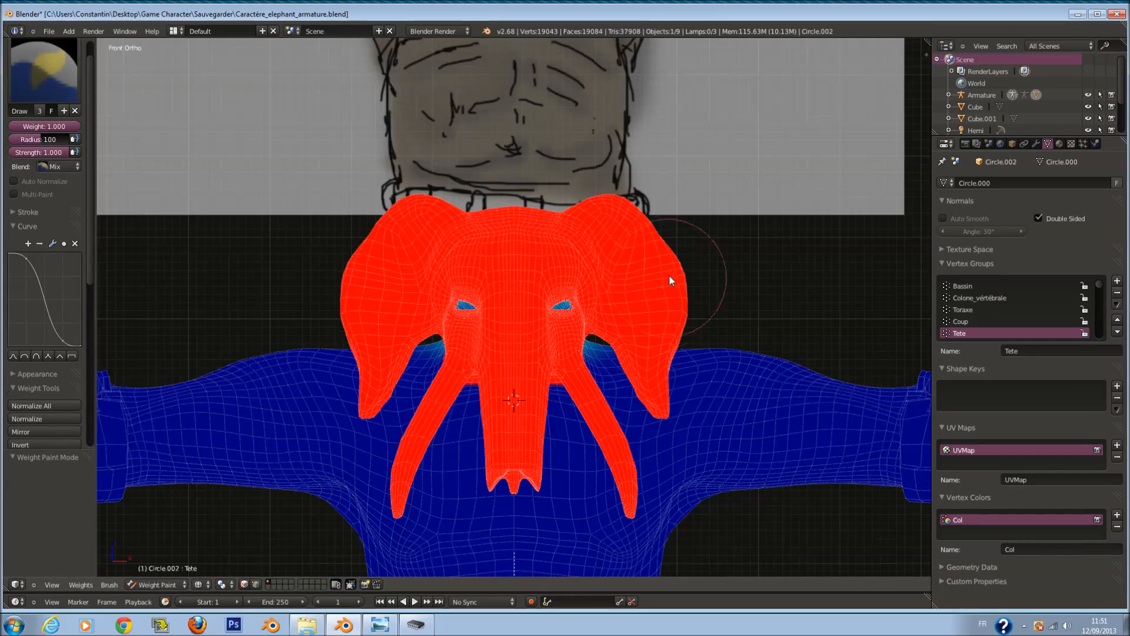
Step: Check how the reweighted head follows the Tete bone around the eyes by rotating it and cancelling
scroll(670, 275, "down", 1)
key("r")
right_click(615, 275)
scroll(613, 278, "up", 4)
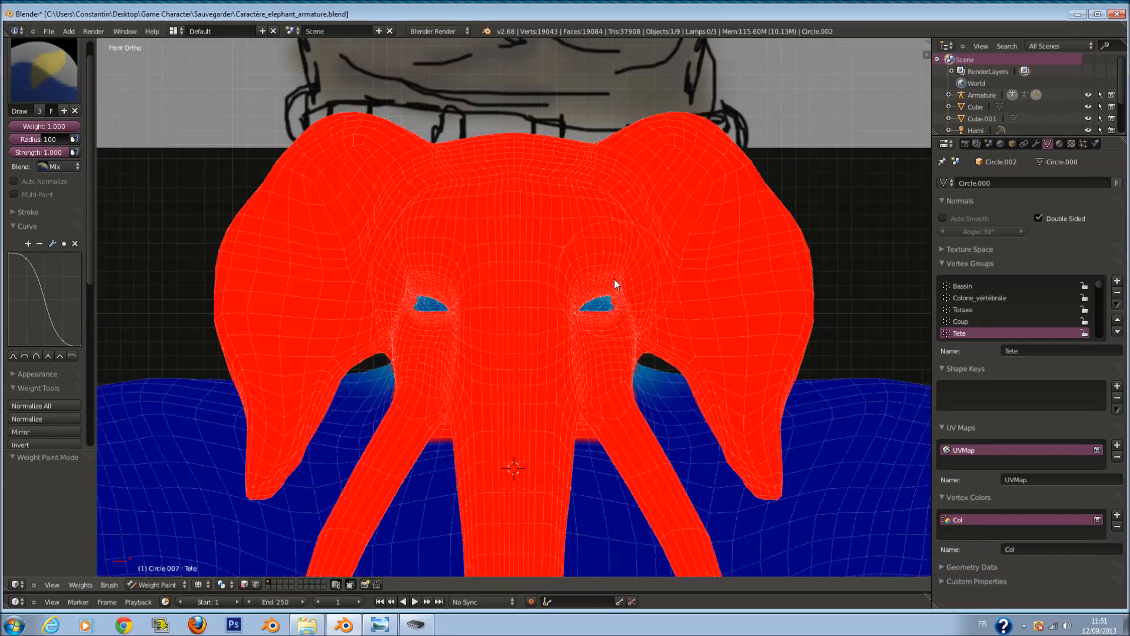
key("r")
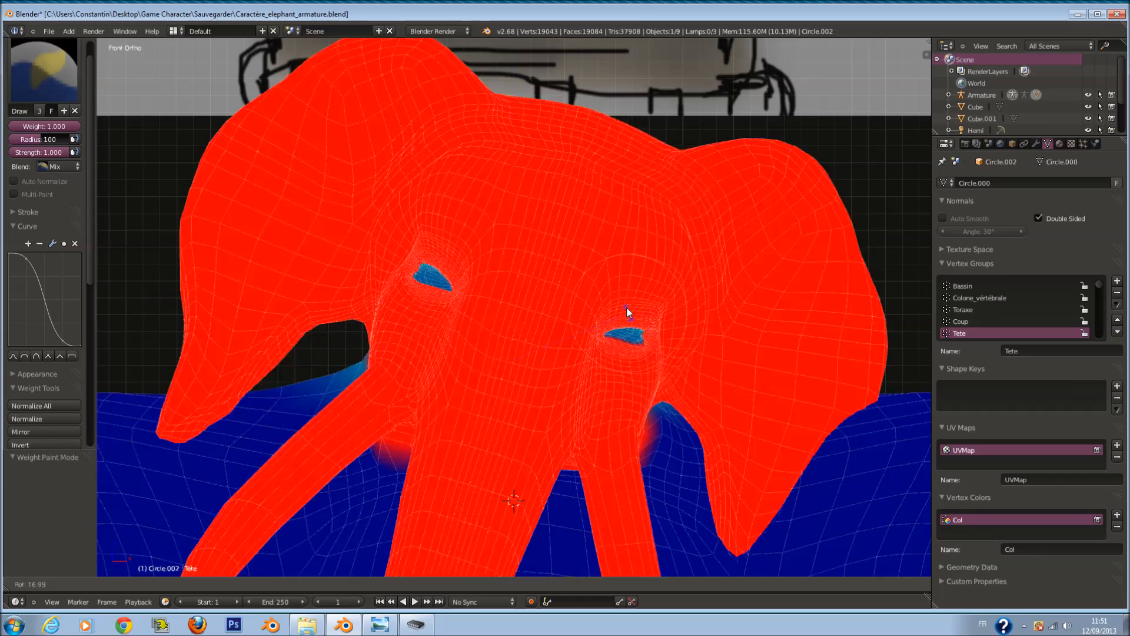
right_click(627, 307)
Step: Select the eye Yeux.003 in Object Mode, test its rotation and cancel, and return to weight painting Circle.002
key("ctrl+Tab")
right_click(619, 301)
key("z")
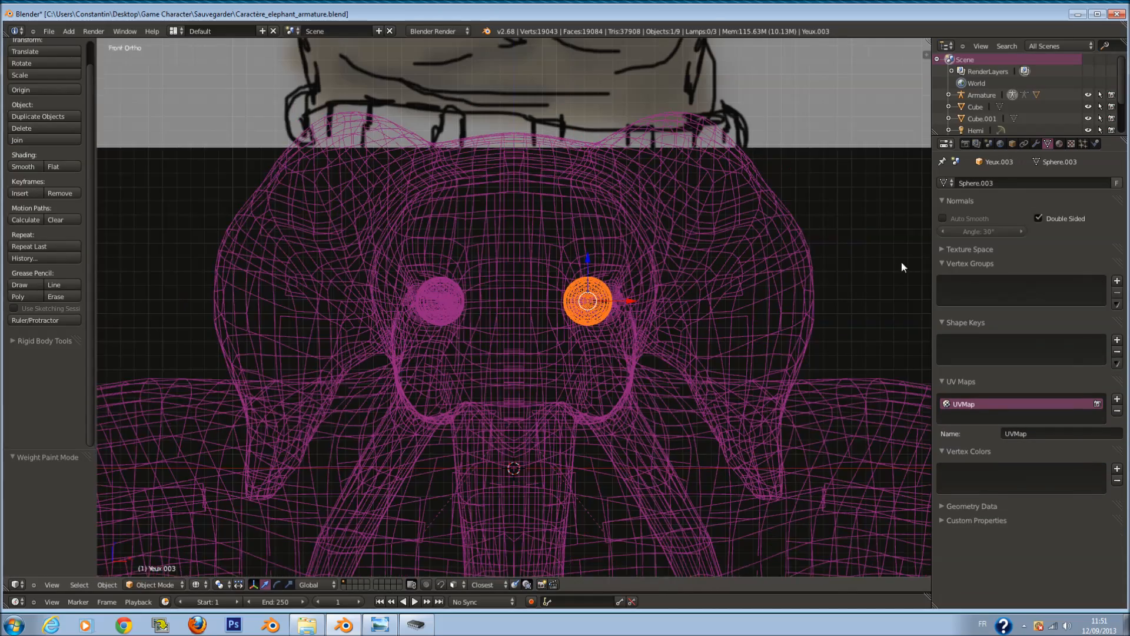
scroll(787, 243, "down", 1)
key("r")
right_click(787, 299)
right_click(660, 241)
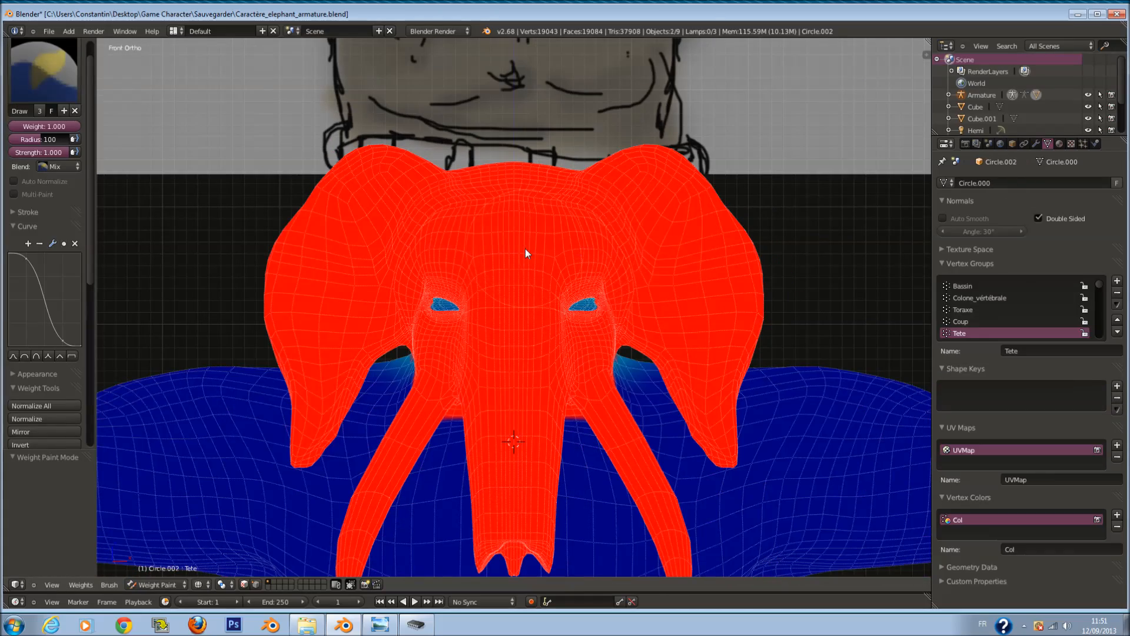
Step: Check the head's deformation in solid and wireframe shading by test-rotating the Tete bone, including around global Z and from the right view
key("z")
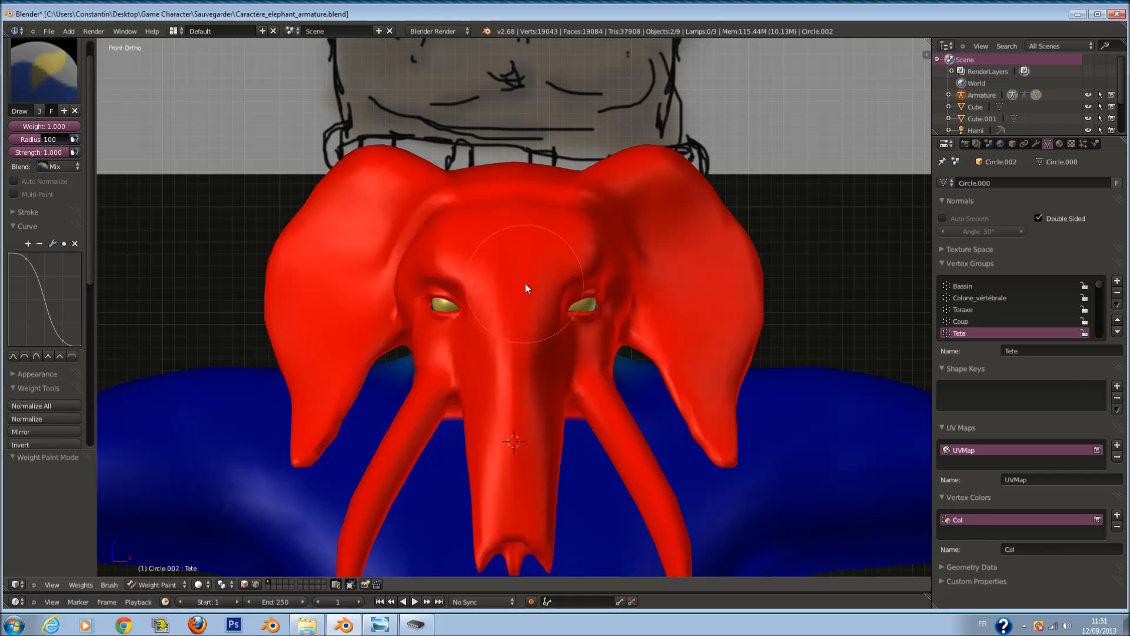
key("z")
key("r")
right_click(570, 189)
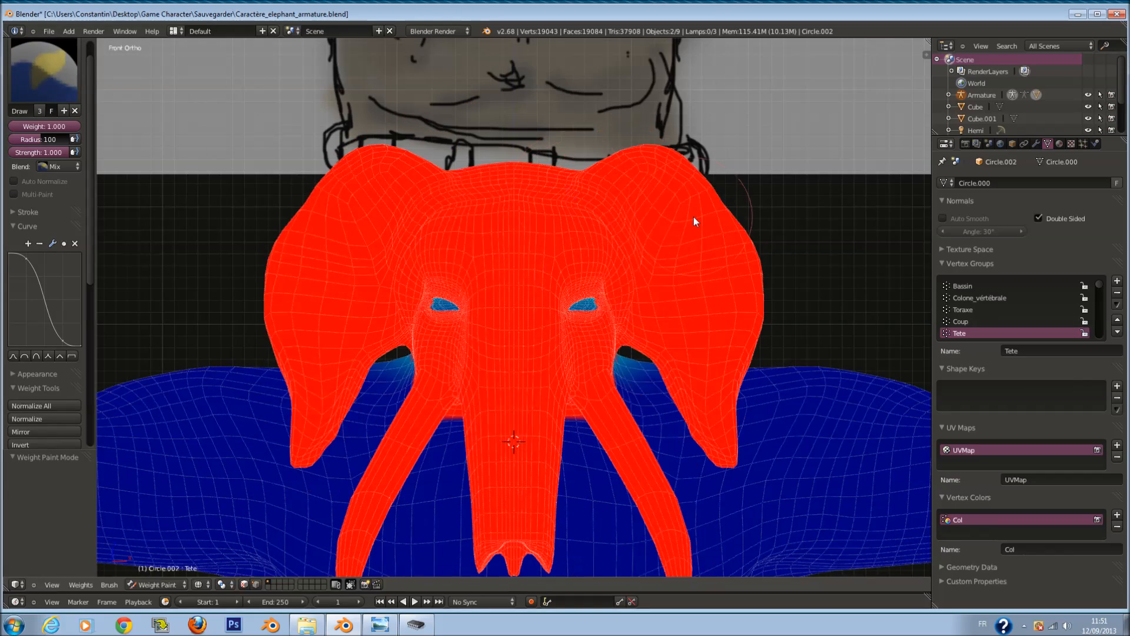
scroll(696, 235, "down", 1)
key("r")
key("z")
middle_click_drag(676, 314, 612, 302)
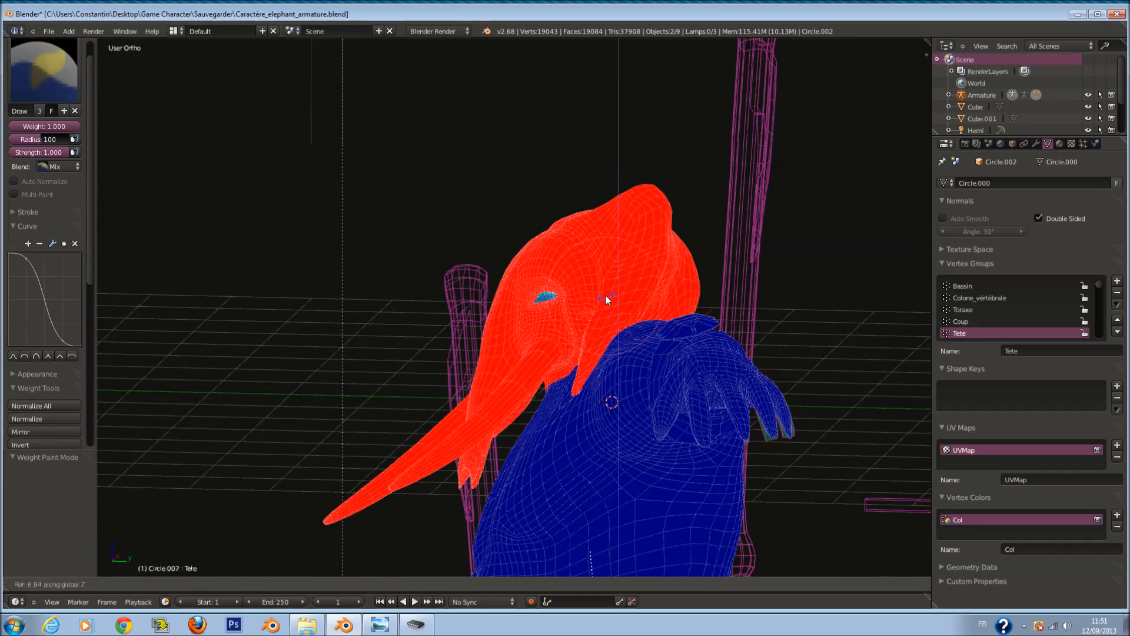
key("KP_3")
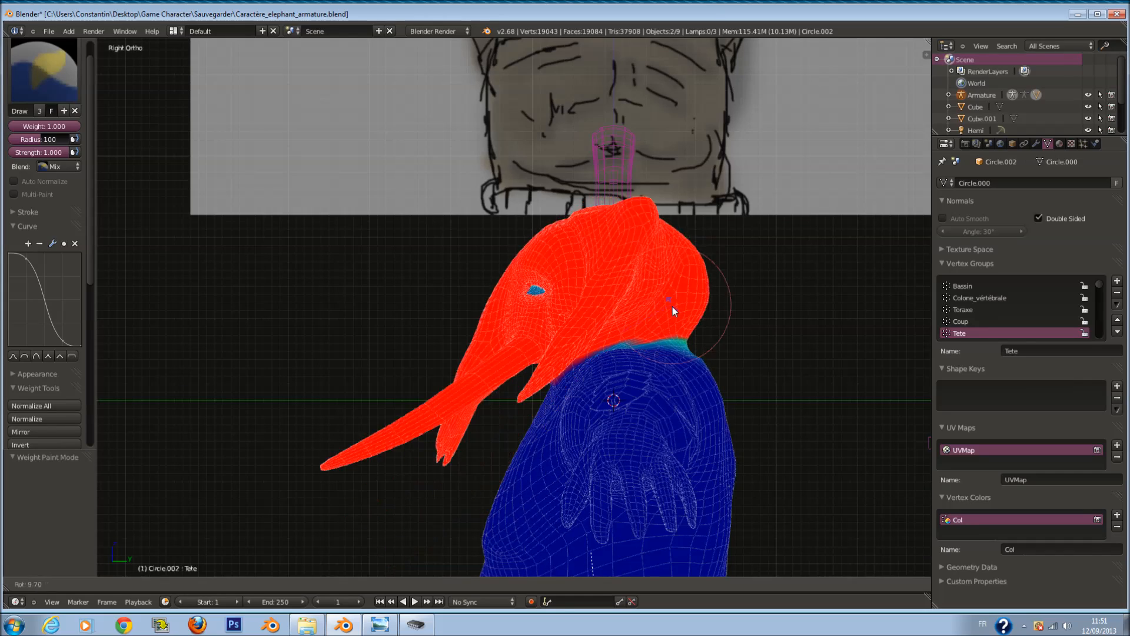
left_click(665, 307)
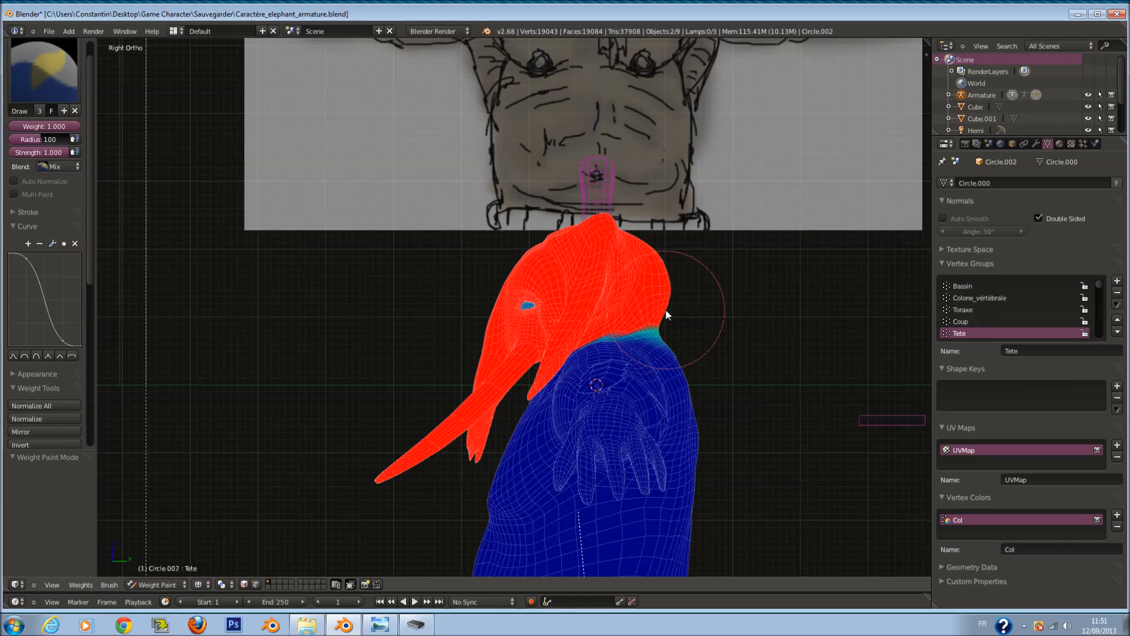
Step: Examine the body, left arm and hand from the front in solid and wireframe weight display
key("KP_1")
scroll(677, 327, "down", 2)
scroll(706, 365, "up", 6, "ctrl")
scroll(707, 365, "down", 4, "shift")
key("z")
scroll(706, 365, "up", 4, "ctrl")
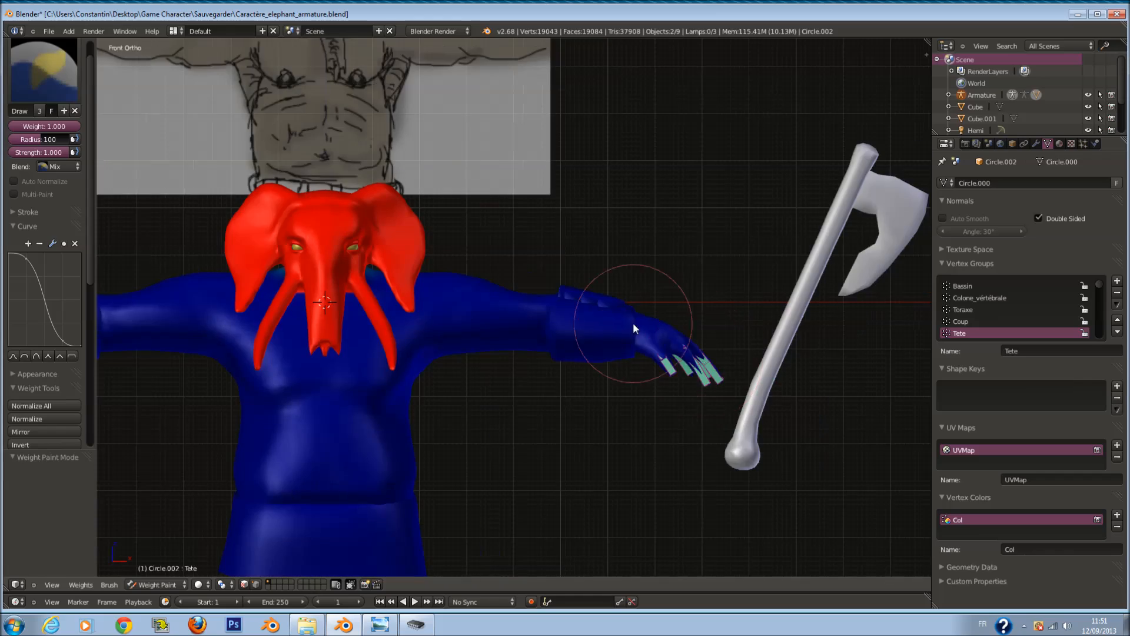
scroll(636, 318, "up", 2)
key("z")
scroll(624, 330, "down", 2)
scroll(265, 494, "down", 3, "ctrl")
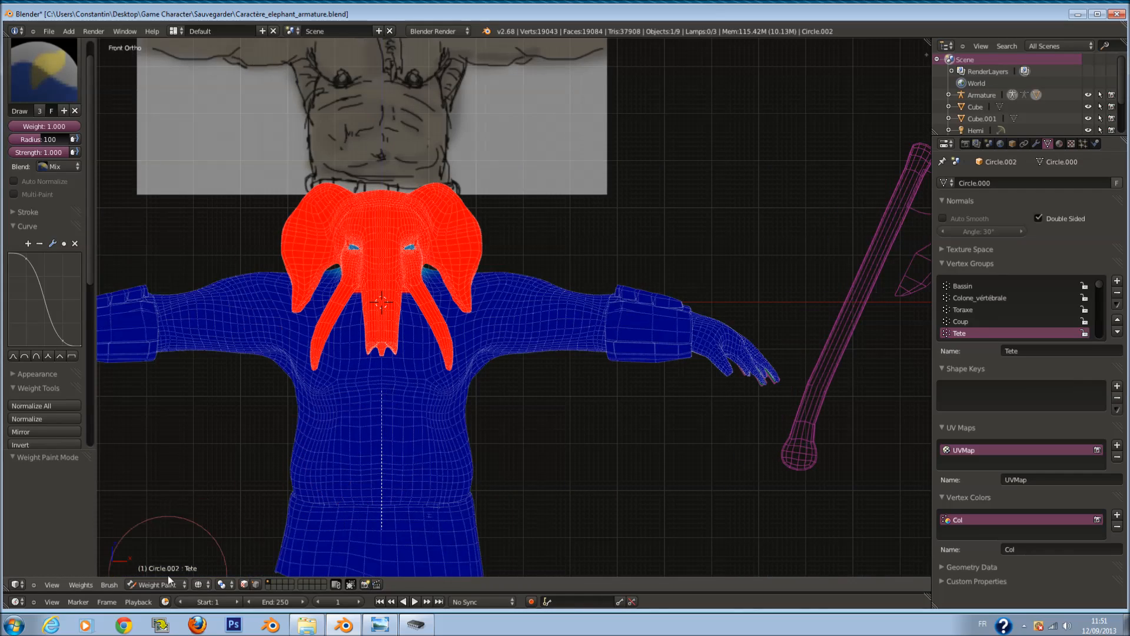
Step: Leave Weight Paint for Object Mode and enter Edit Mode on the body mesh
left_click(168, 583)
left_click(156, 510)
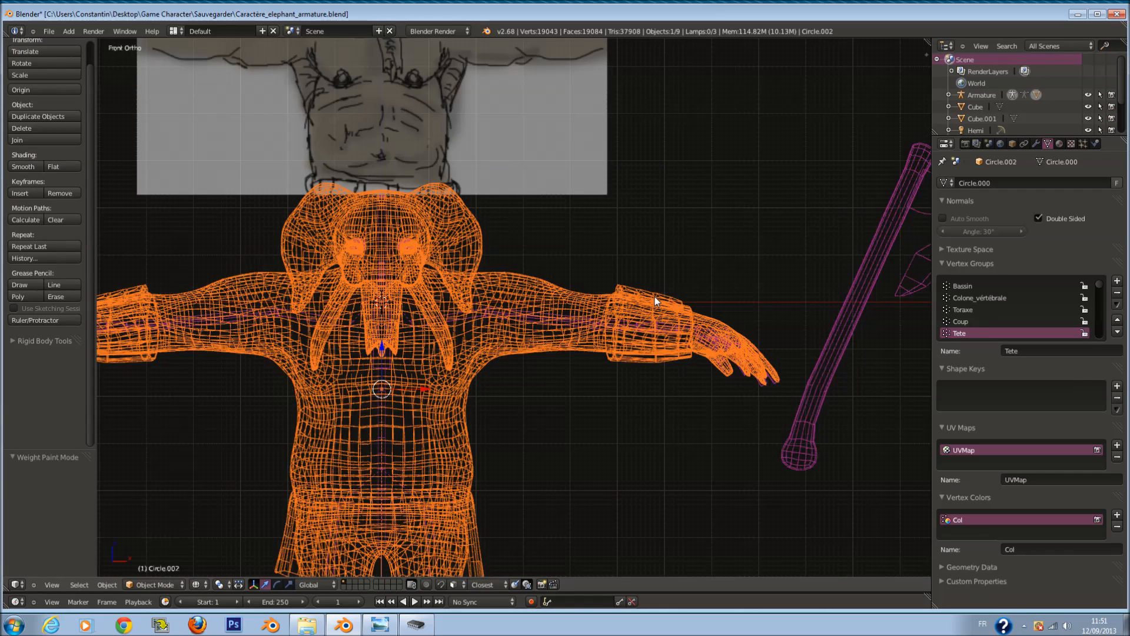
key("Tab")
Step: Try to select the linked pieces of the left forearm bracelet in wireframe shading
right_click(670, 298)
key("l")
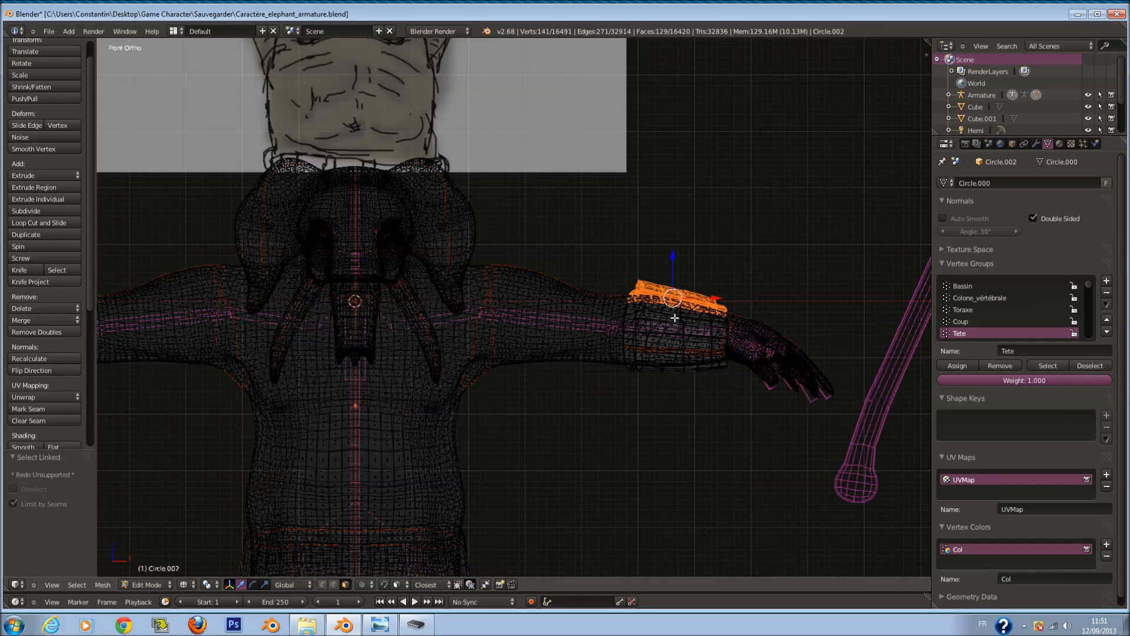
key("l")
right_click(688, 329)
key("l")
right_click(694, 322)
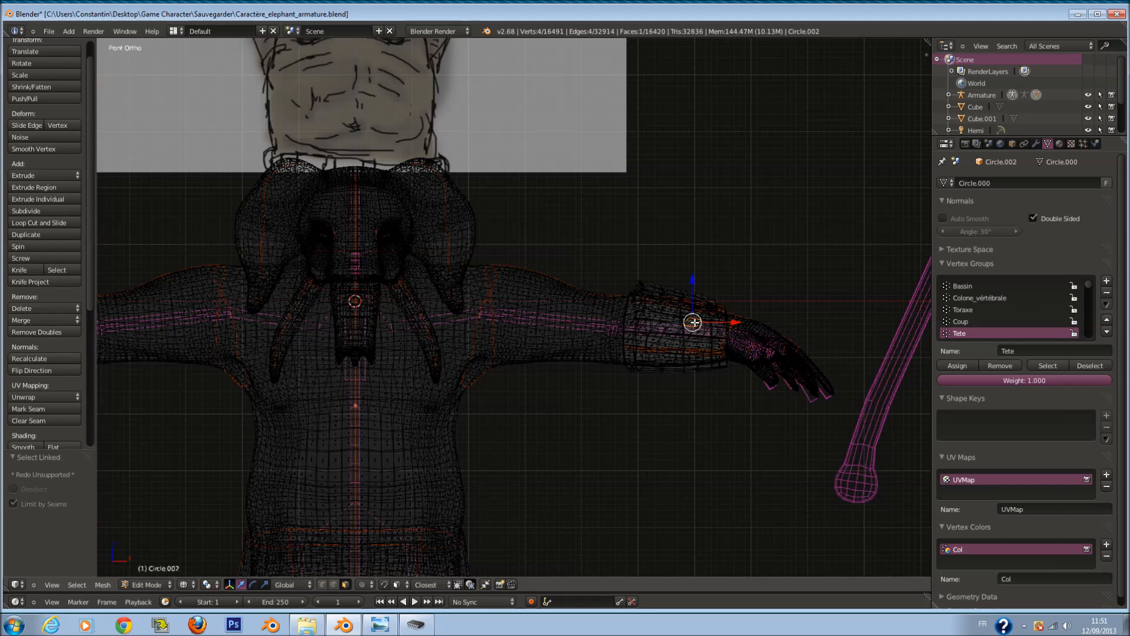
key("l")
key("l")
key("l")
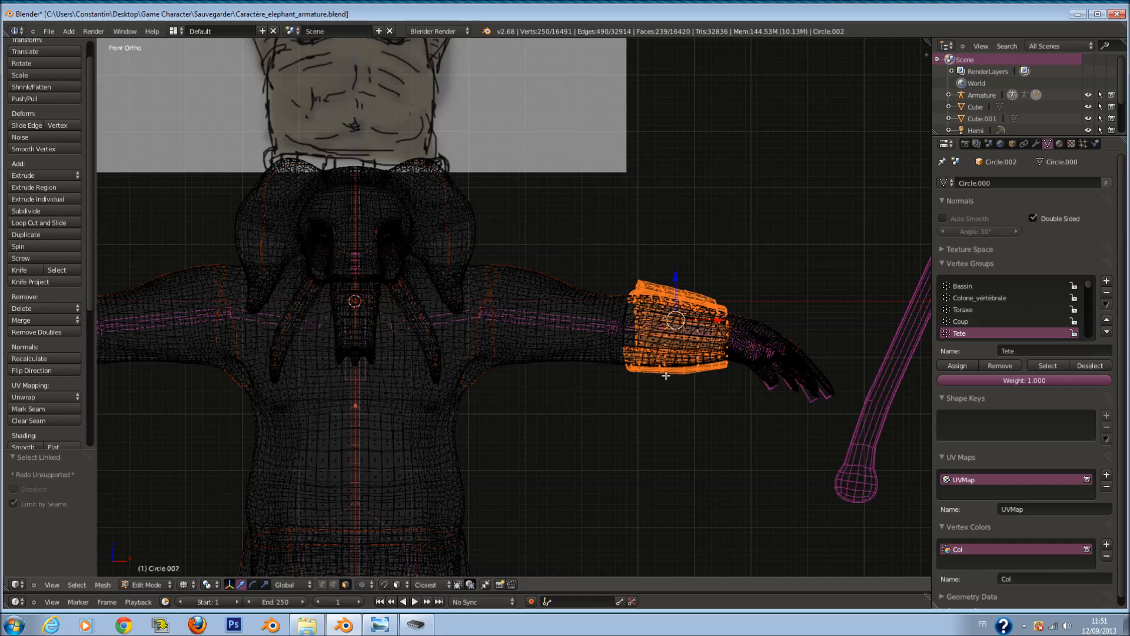
key("l")
right_click(633, 314)
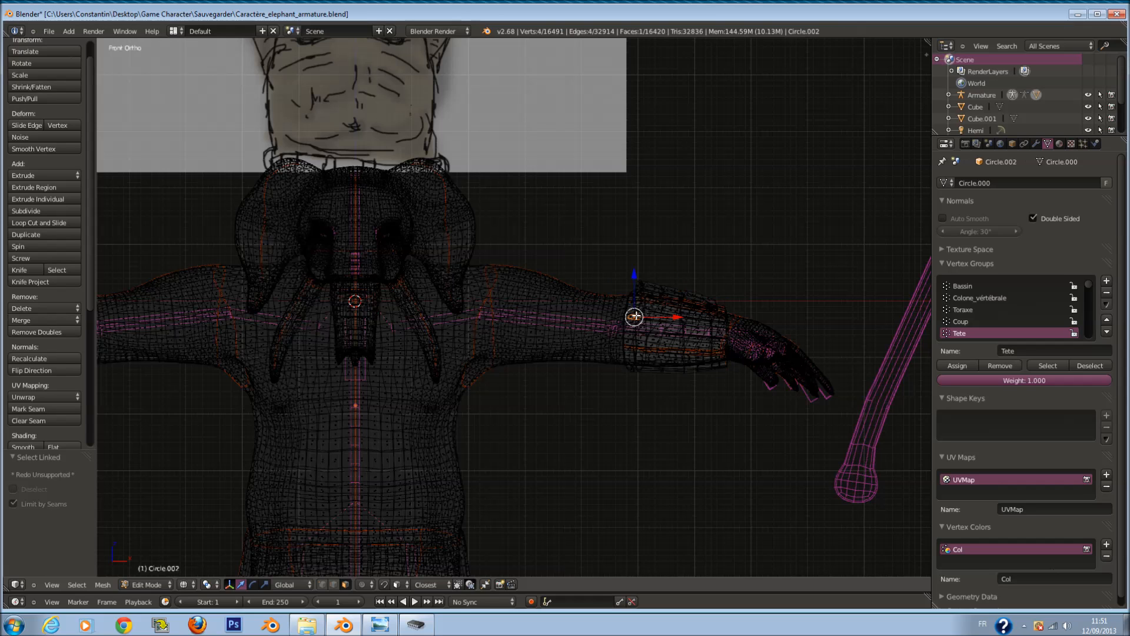
Step: Select all the linked pieces of the left forearm bracelet in solid shading, including those at the back
scroll(638, 313, "up", 6)
key("z")
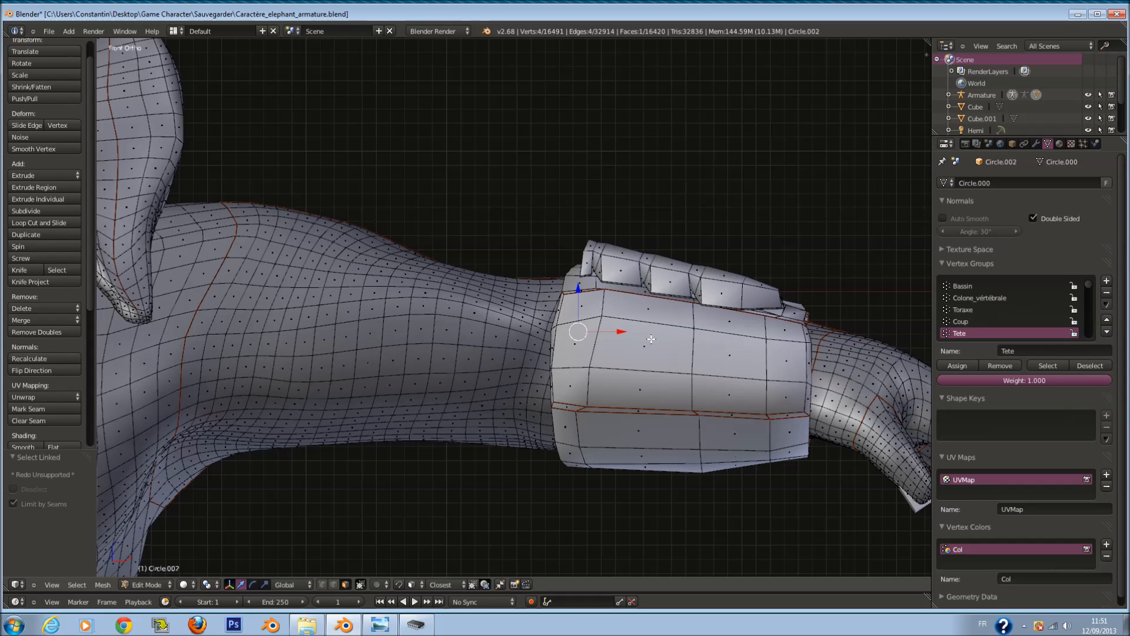
scroll(701, 278, "down", 3)
scroll(701, 278, "up", 3)
key("l")
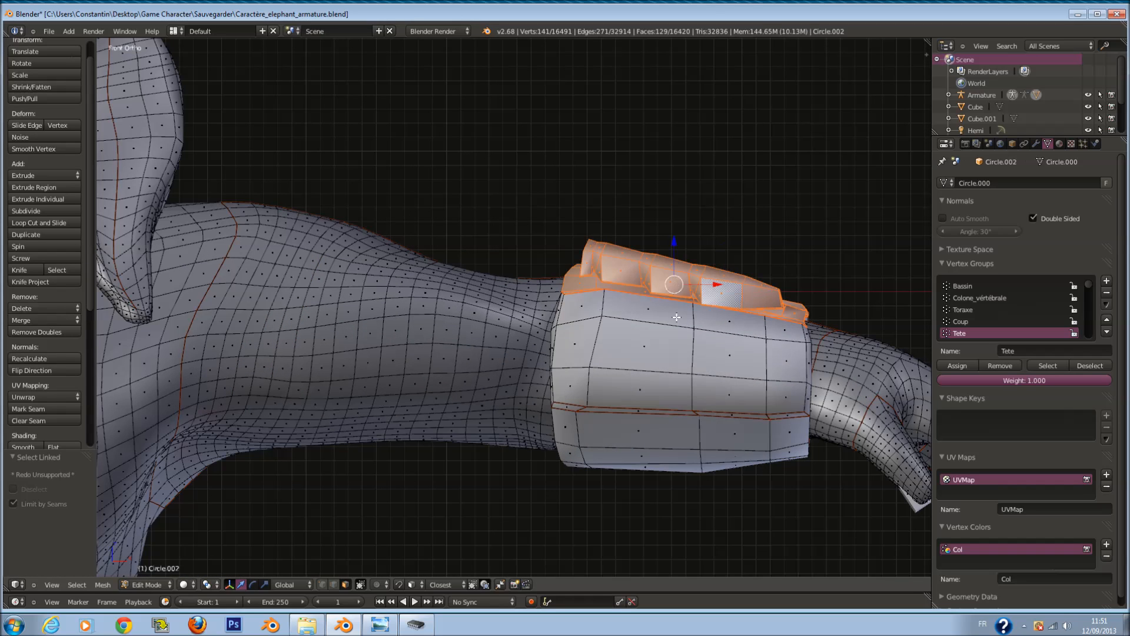
key("l")
key("l")
middle_click_drag(674, 422, 684, 415)
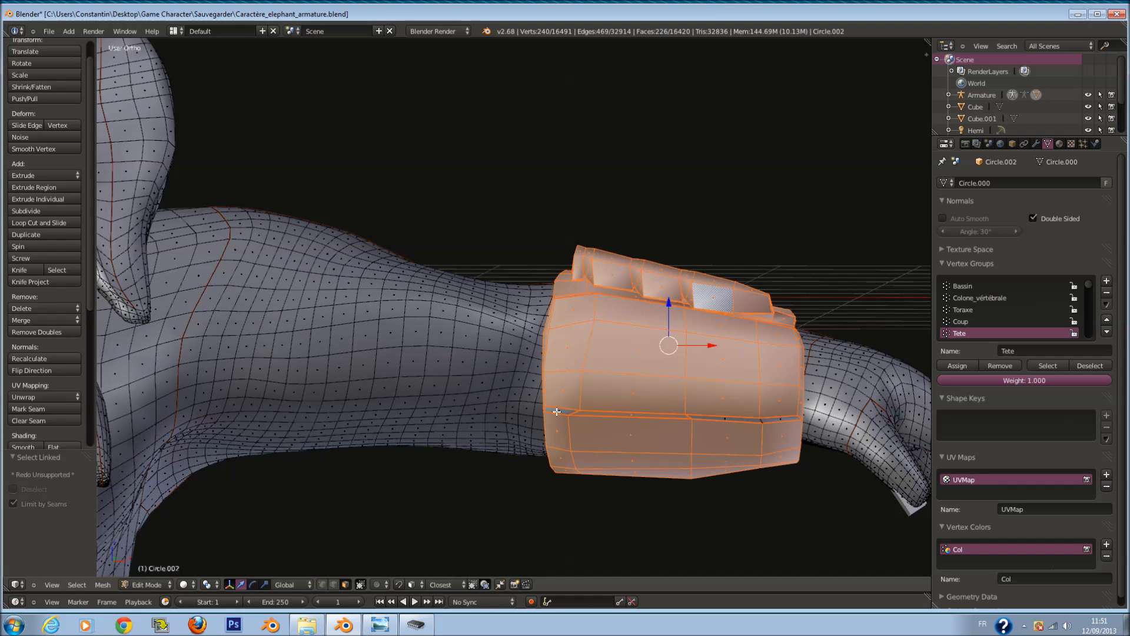
right_click(719, 419, "shift")
middle_click_drag(757, 401, 563, 394)
key("l")
middle_click_drag(617, 342, 607, 358)
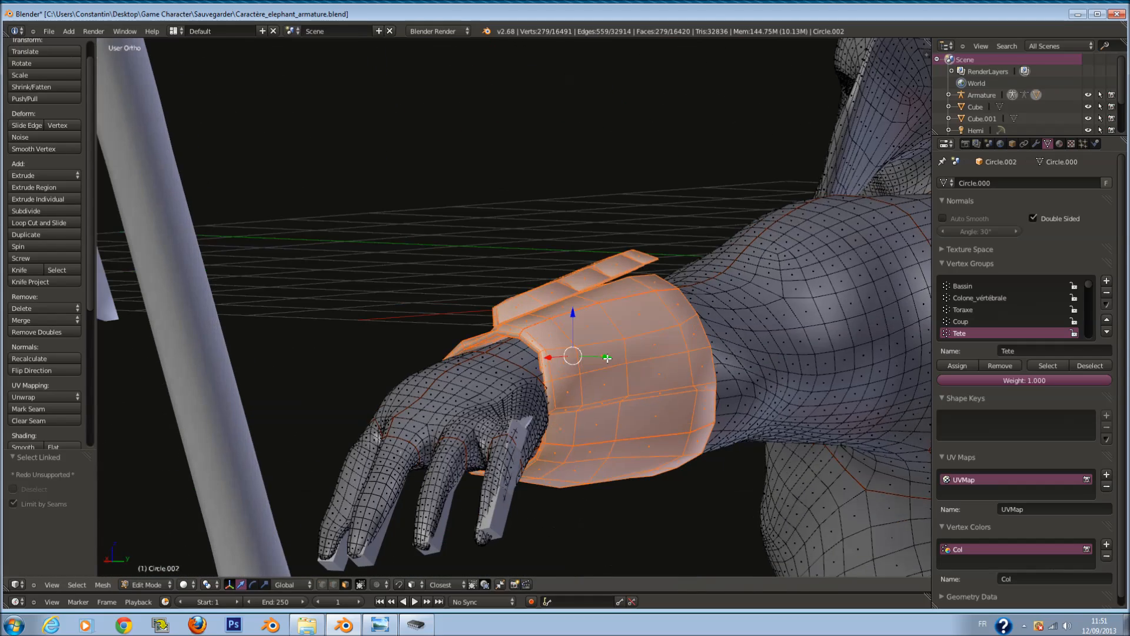
Step: Check that the left bracelet selection is complete by test-moving it off the forearm and orbiting around it
scroll(607, 358, "down", 1)
key("g")
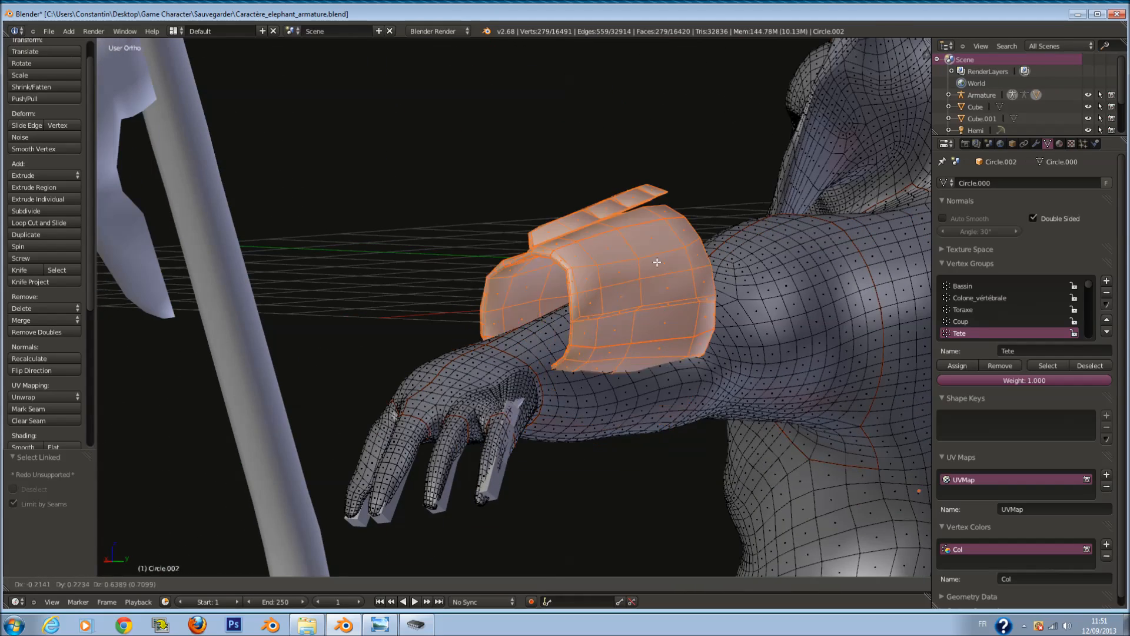
right_click(579, 218)
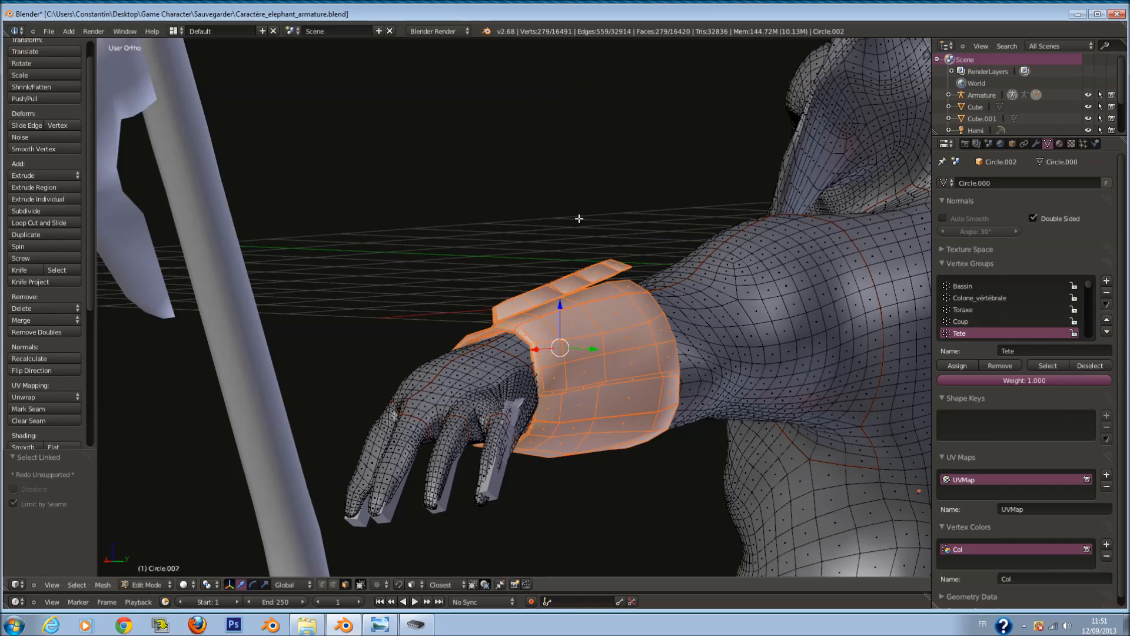
middle_click_drag(577, 212, 480, 230)
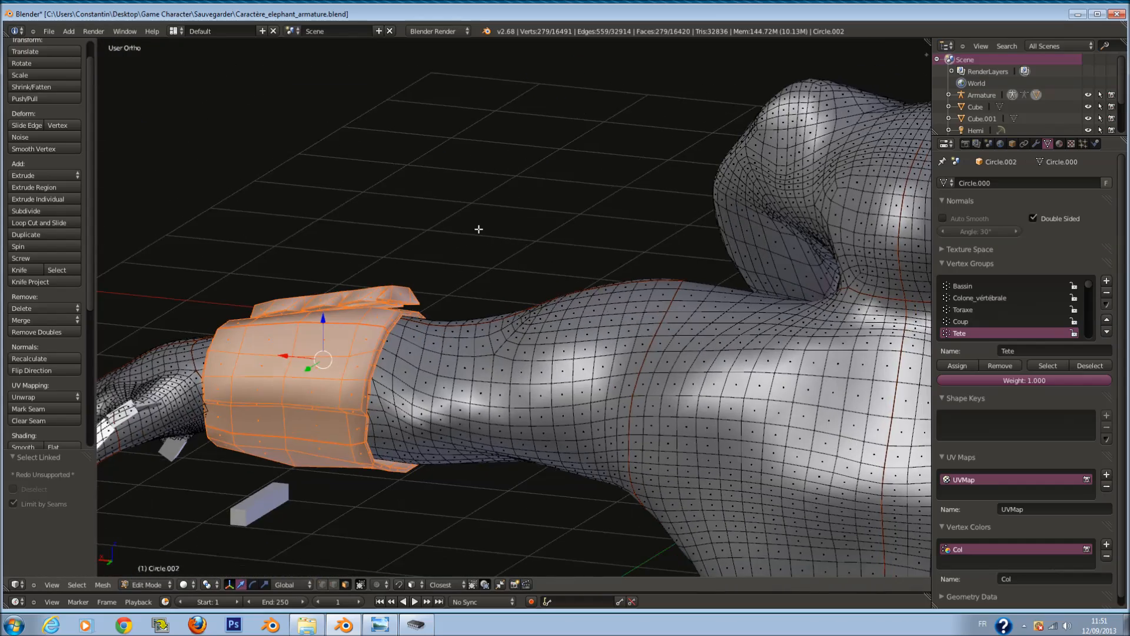
Step: Switch the body mesh to Weight Paint in wireframe from the front and select the Bras_inférieur.L bone
key("KP_1")
key("z")
key("Tab")
key("Tab")
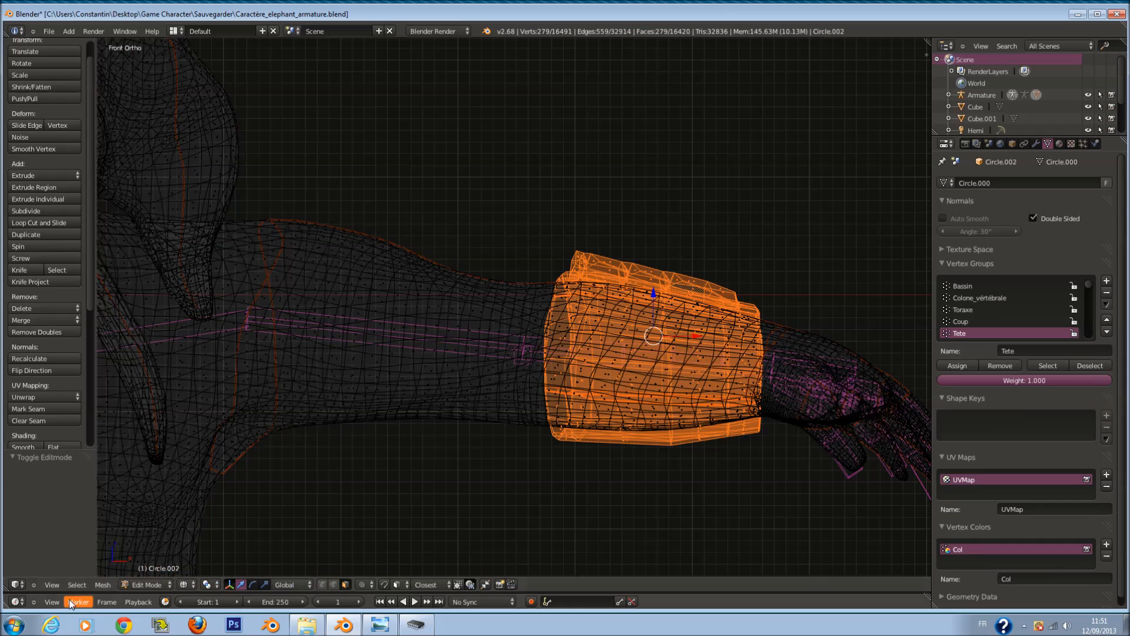
left_click(145, 583)
left_click(151, 532)
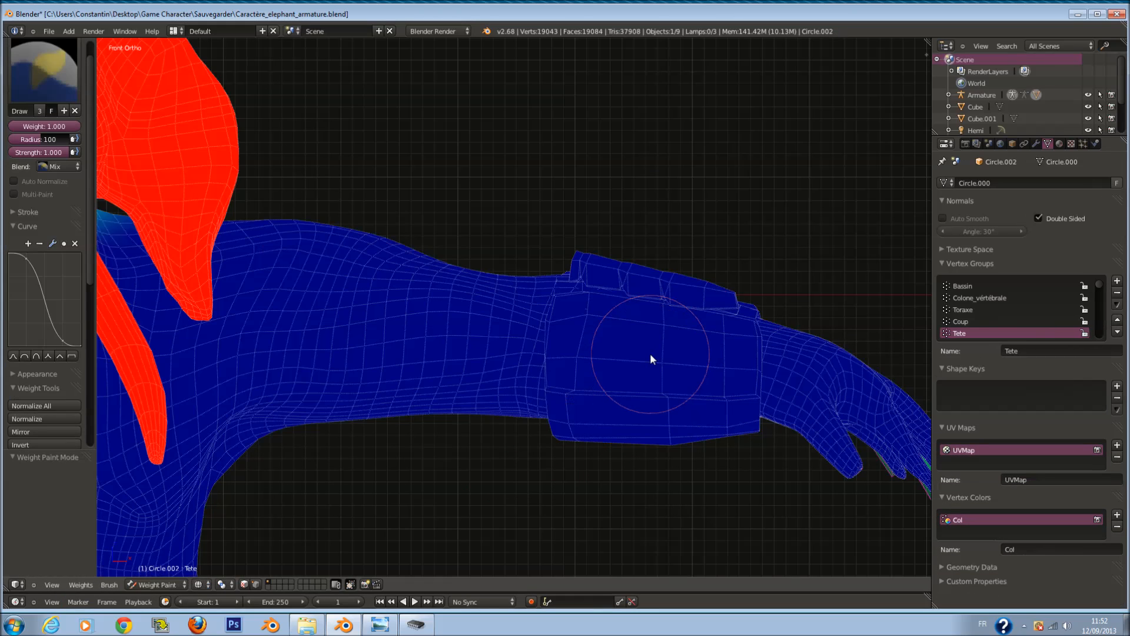
right_click(650, 354)
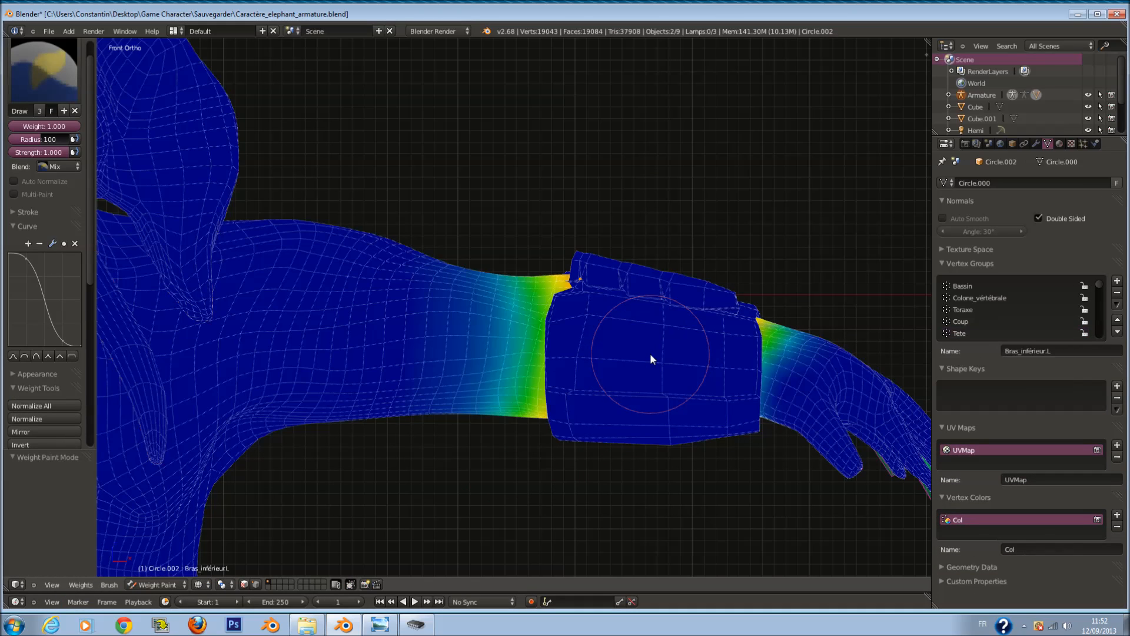
Step: Assign the selected left bracelet to the Bras_inférieur.L vertex group with weight 1.000 and return to Weight Paint
key("Tab")
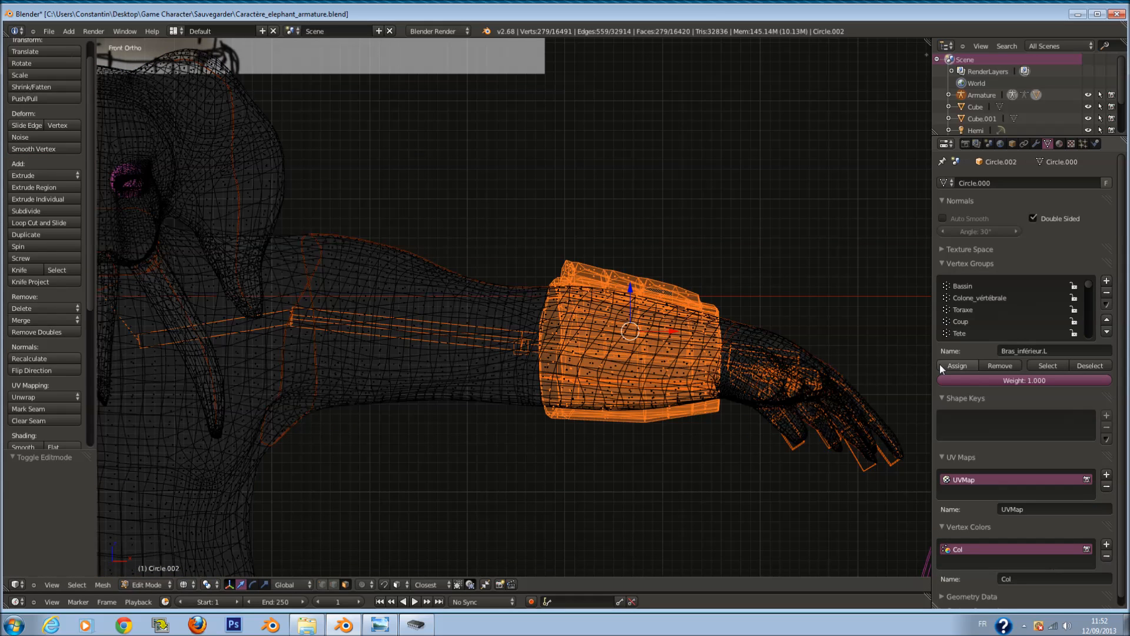
scroll(1049, 313, "down", 5)
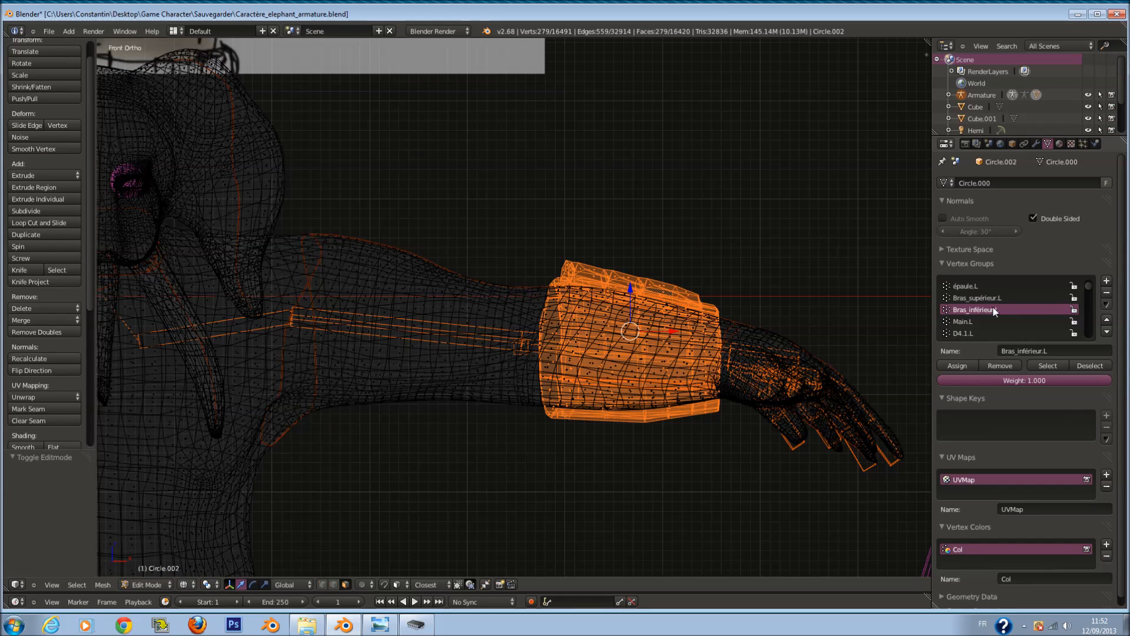
key("Tab")
Step: Check the bracelet's deformation by test-rotating the left forearm bone and test-moving the bone at the left hand
scroll(607, 366, "down", 1)
key("r")
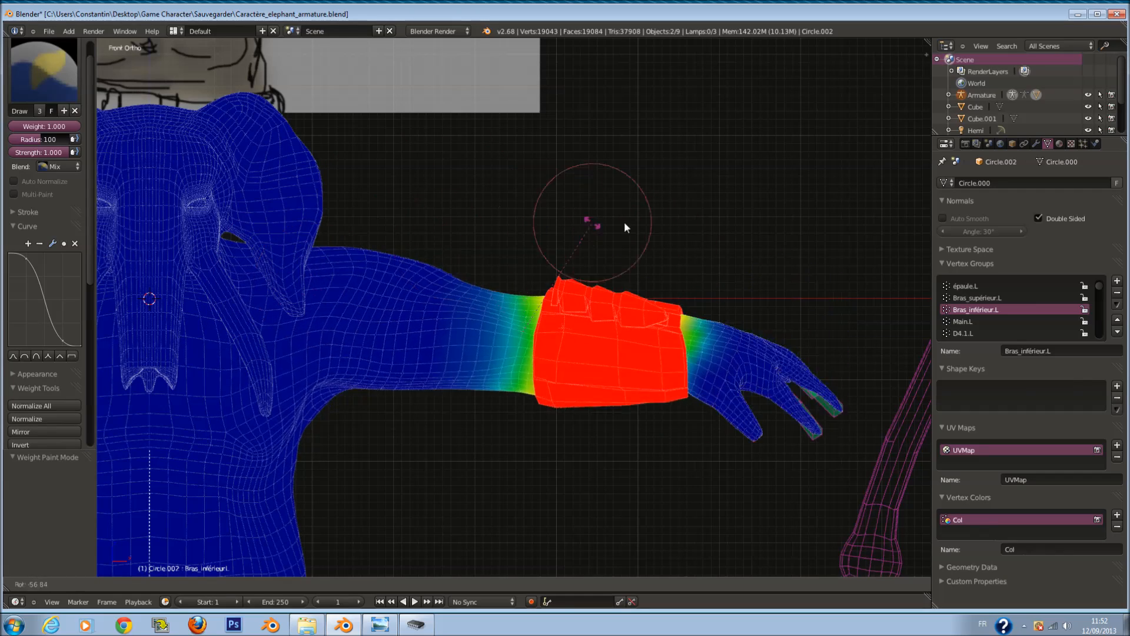
right_click(597, 467)
right_click(714, 366)
key("g")
right_click(730, 417)
Step: Test-move the left hand's IK bone from front and angled views, in wireframe and solid shading, to examine the bracelet
right_click(742, 346)
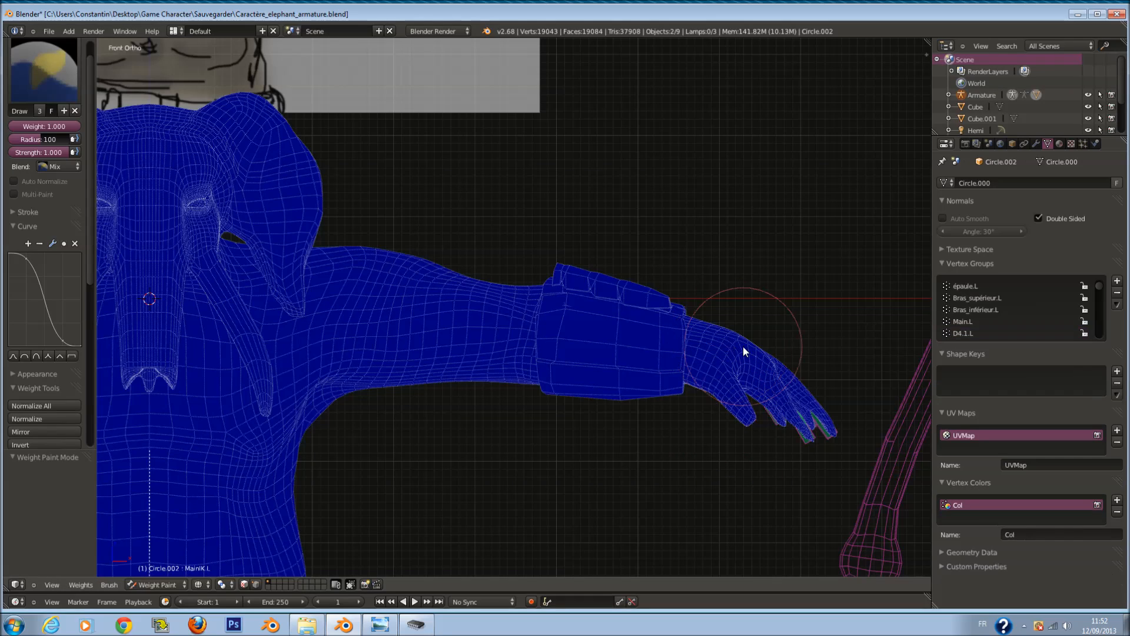
scroll(744, 351, "down", 2)
key("g")
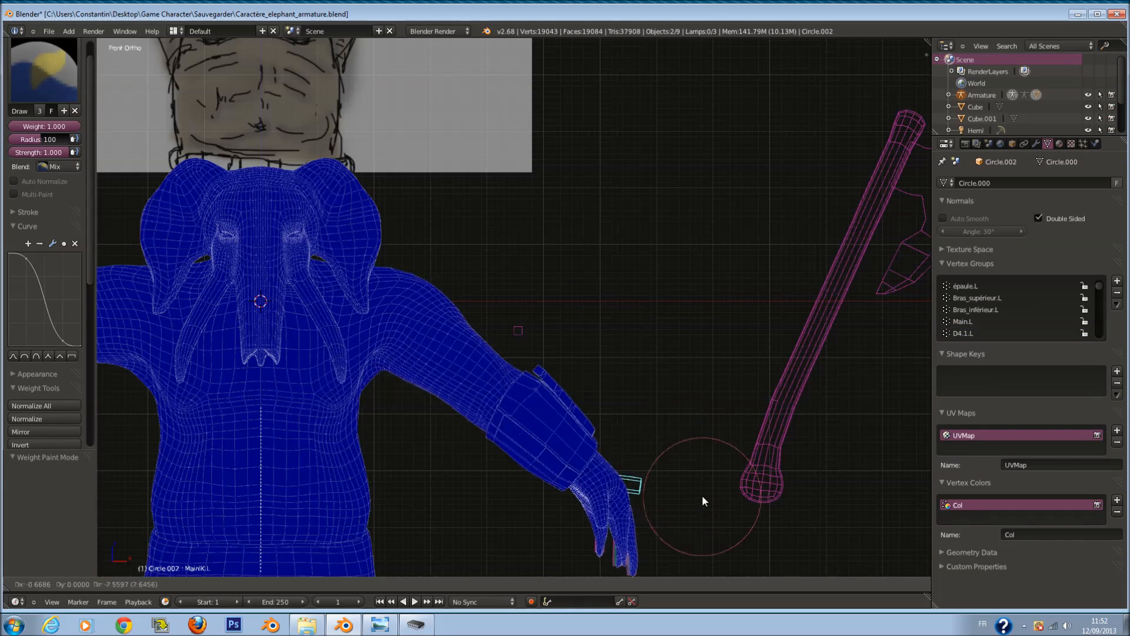
right_click(737, 347)
middle_click_drag(736, 338, 698, 409)
key("g")
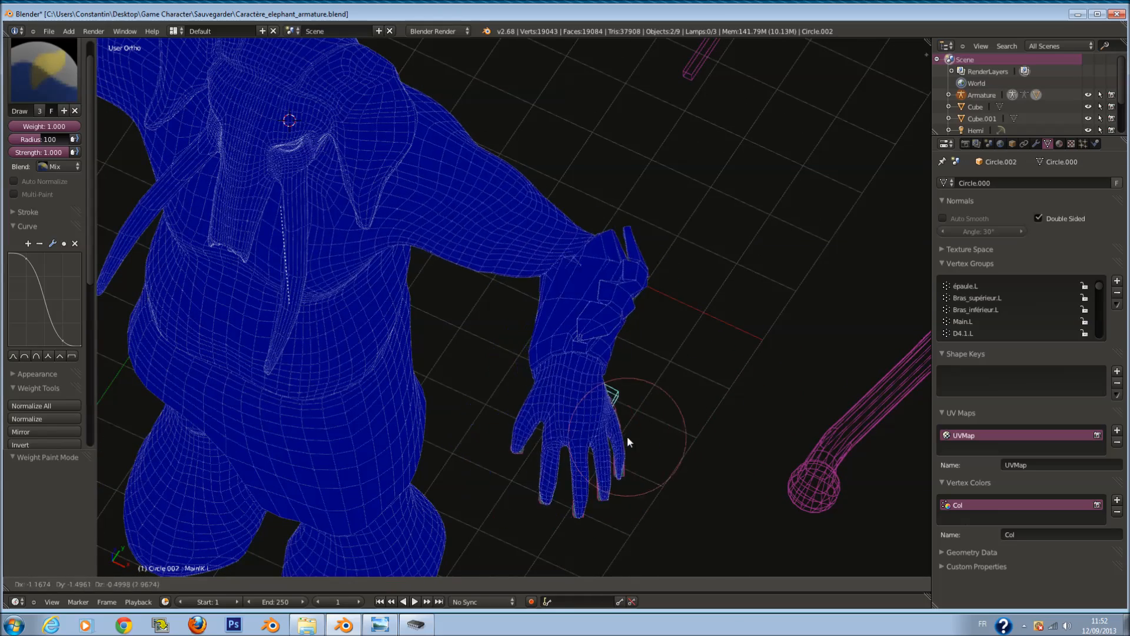
right_click(728, 357)
key("z")
key("g")
right_click(653, 381)
key("z")
key("KP_1")
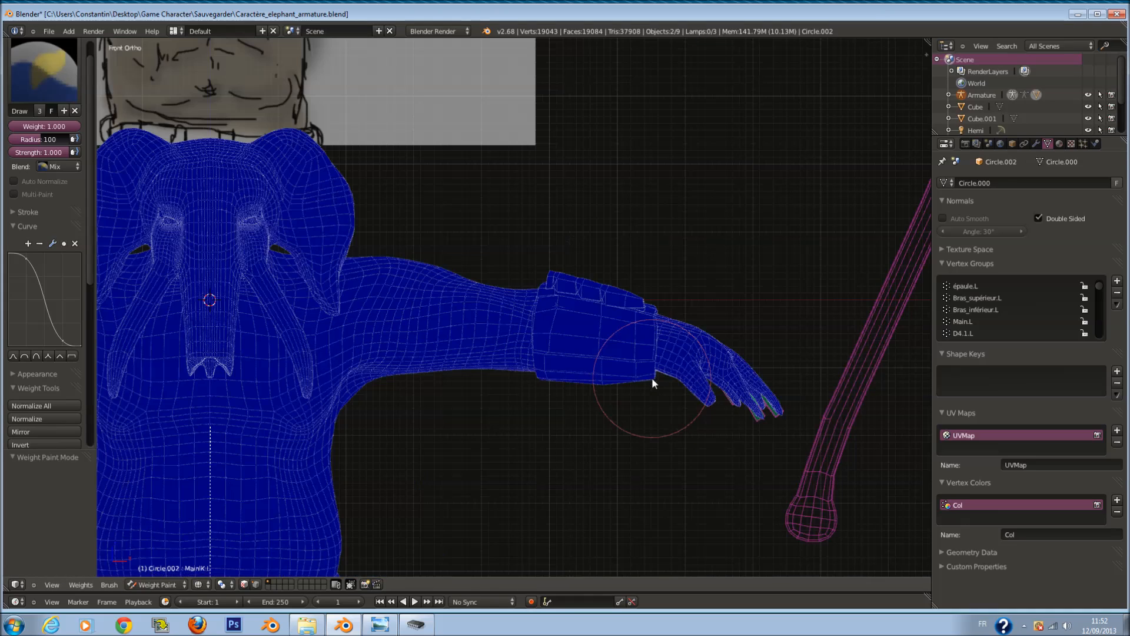
Step: Try to remove the left bracelet from its vertex group, and test-rotate the Bras_inférieur.L bone in solid shading
key("Tab")
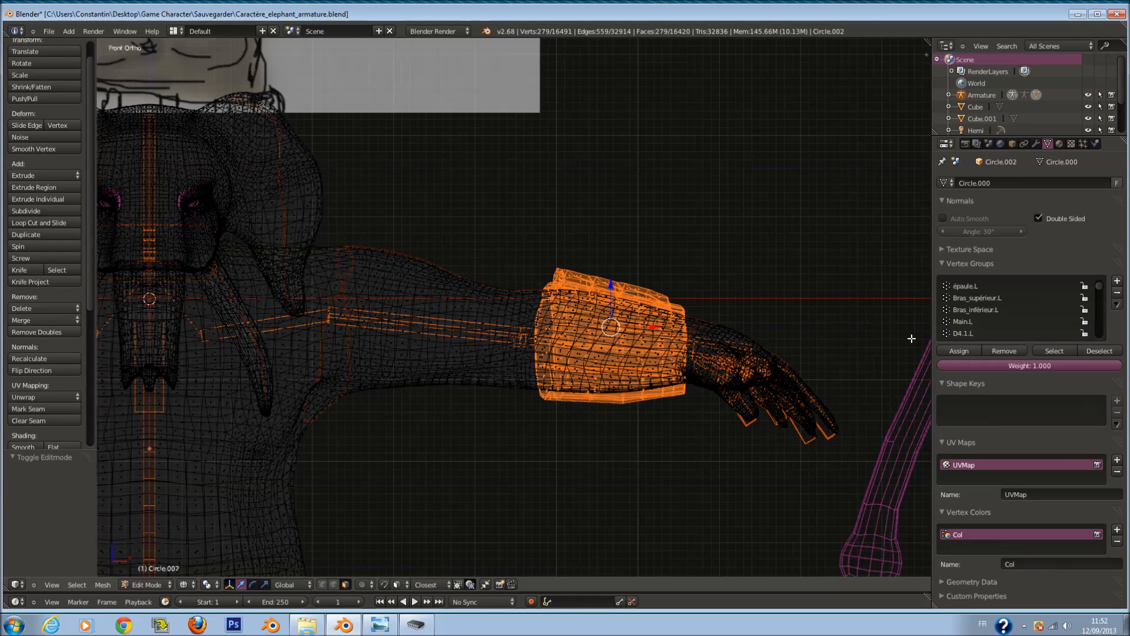
left_click(1010, 348)
key("Tab")
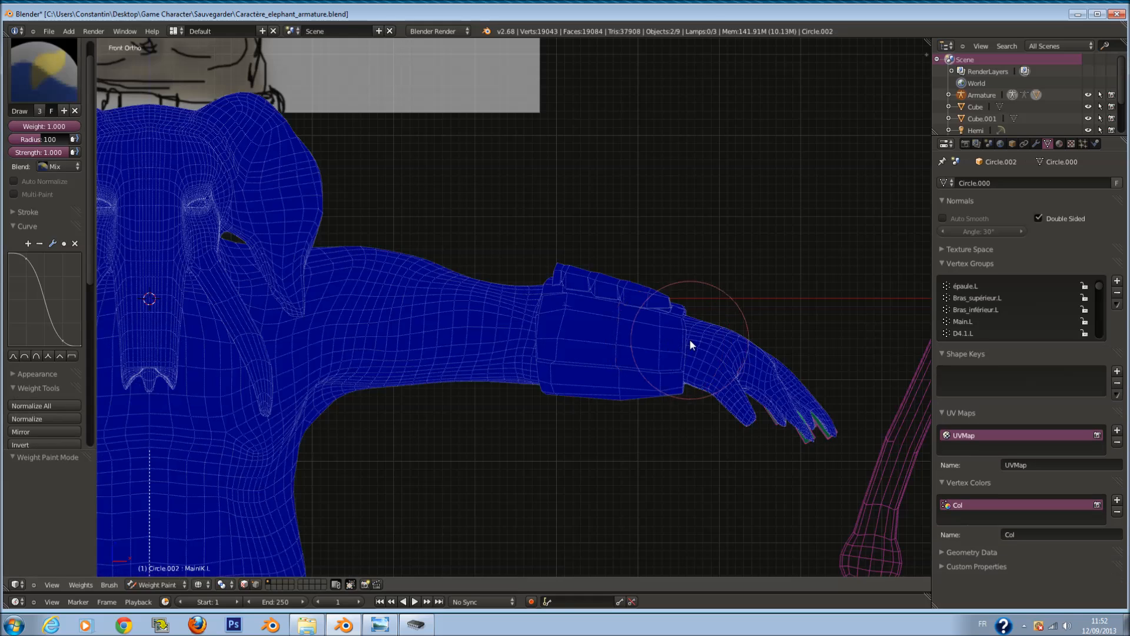
key("z")
right_click(652, 343, "ctrl")
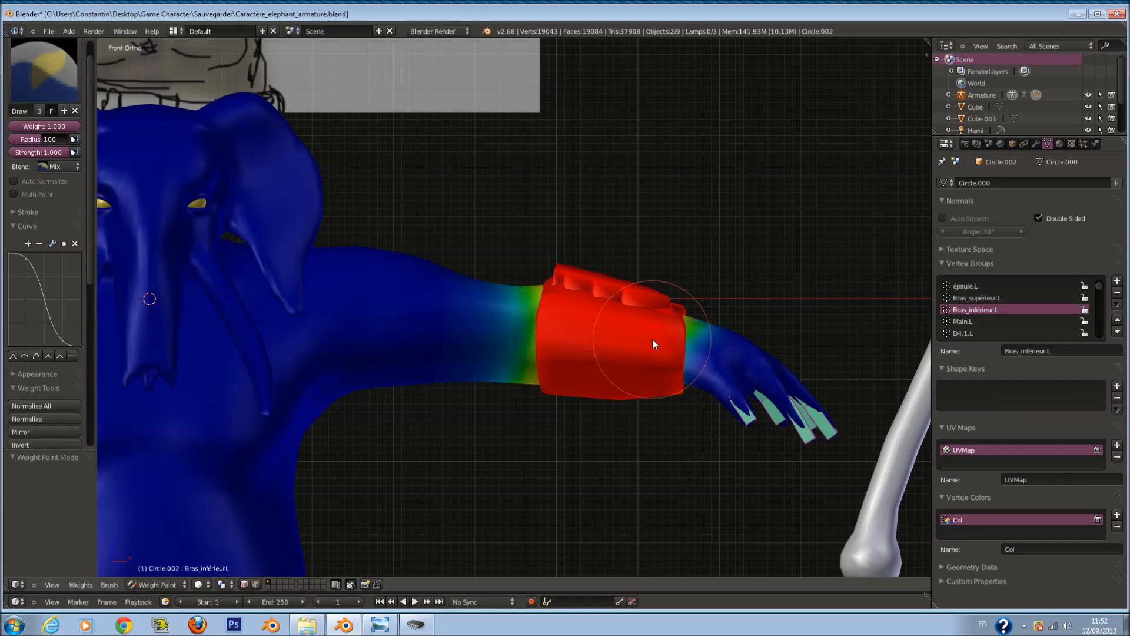
key("Tab")
key("Tab")
key("Tab")
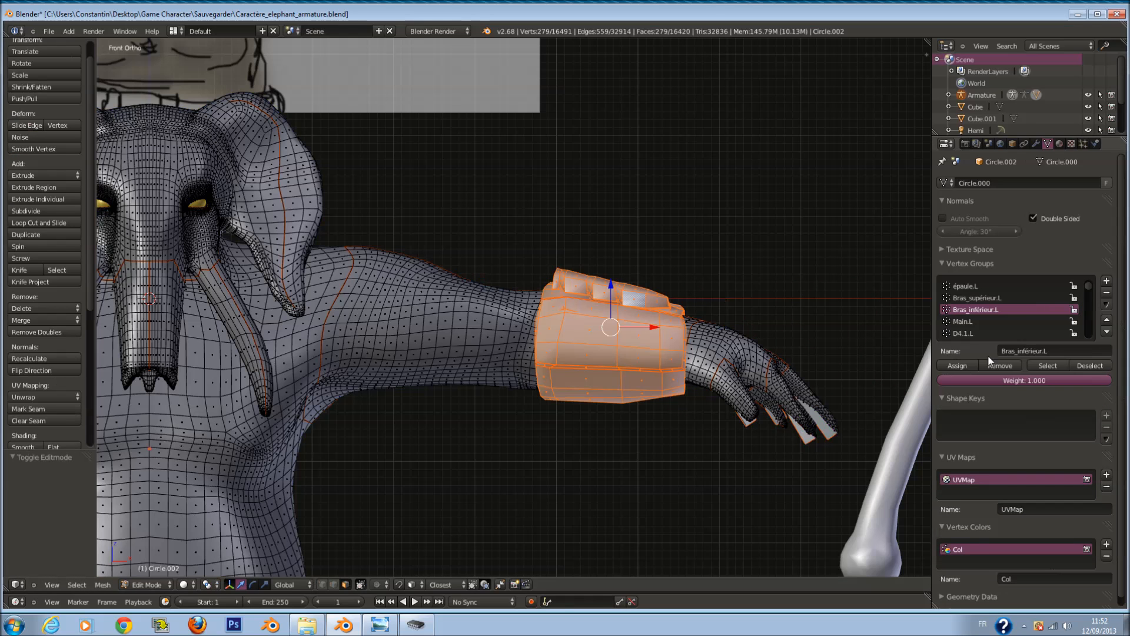
key("Tab")
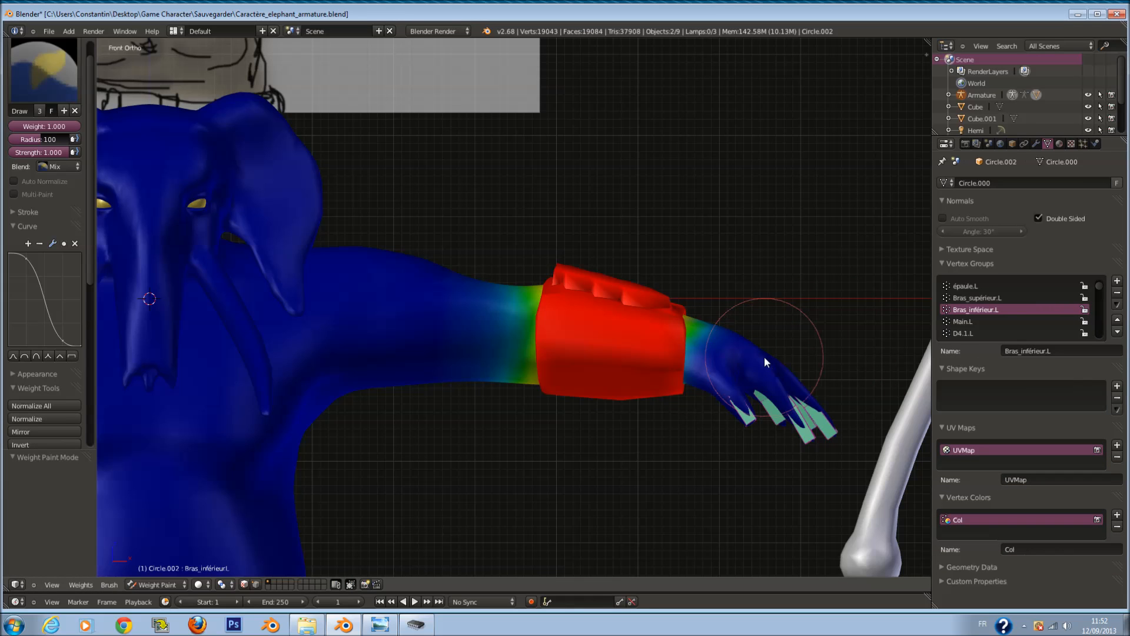
key("r")
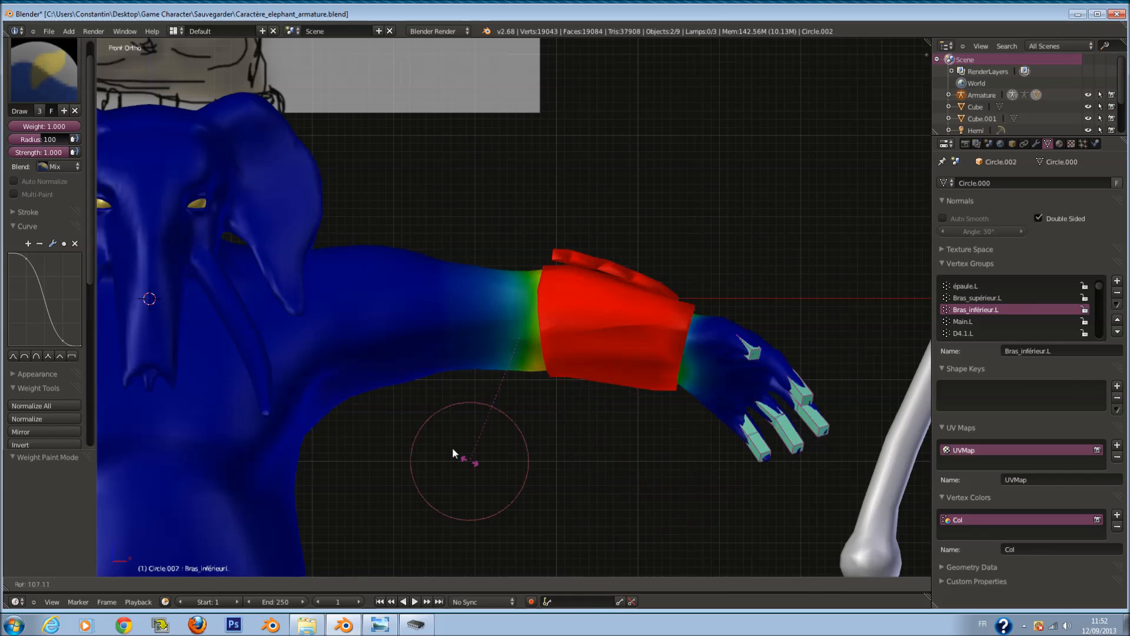
right_click(451, 406)
Step: Assign the left bracelet a weight of 0.000 in the Bras_inférieur.L vertex group and check it by test-rotating the bone
key("Tab")
left_click_drag(1077, 381, 942, 374)
key("Tab")
key("r")
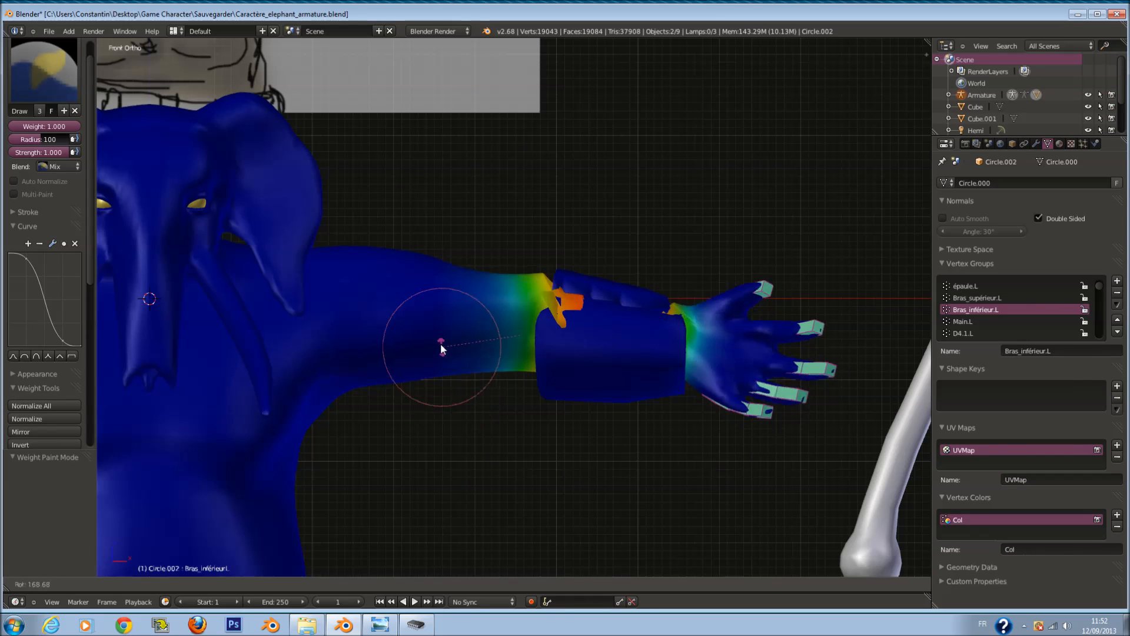
right_click(588, 383)
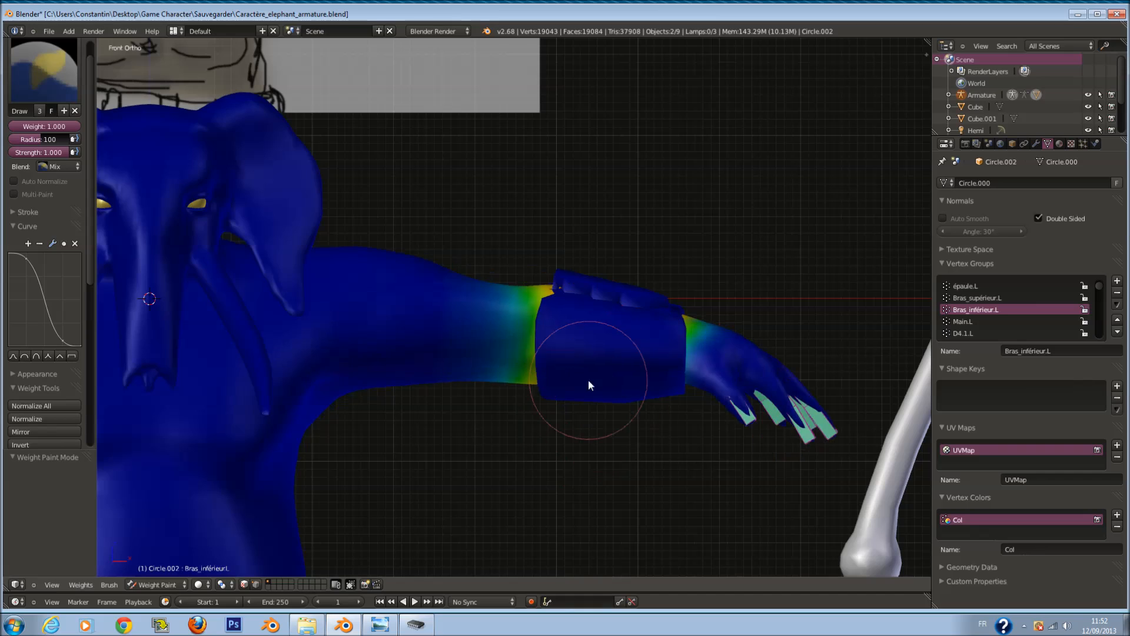
Step: Leave Weight Paint for Object Mode and separate the selected left bracelet from the body mesh into its own object
scroll(589, 379, "down", 5)
scroll(316, 538, "down", 4, "ctrl")
left_click(183, 582)
left_click(176, 574)
scroll(680, 350, "up", 2)
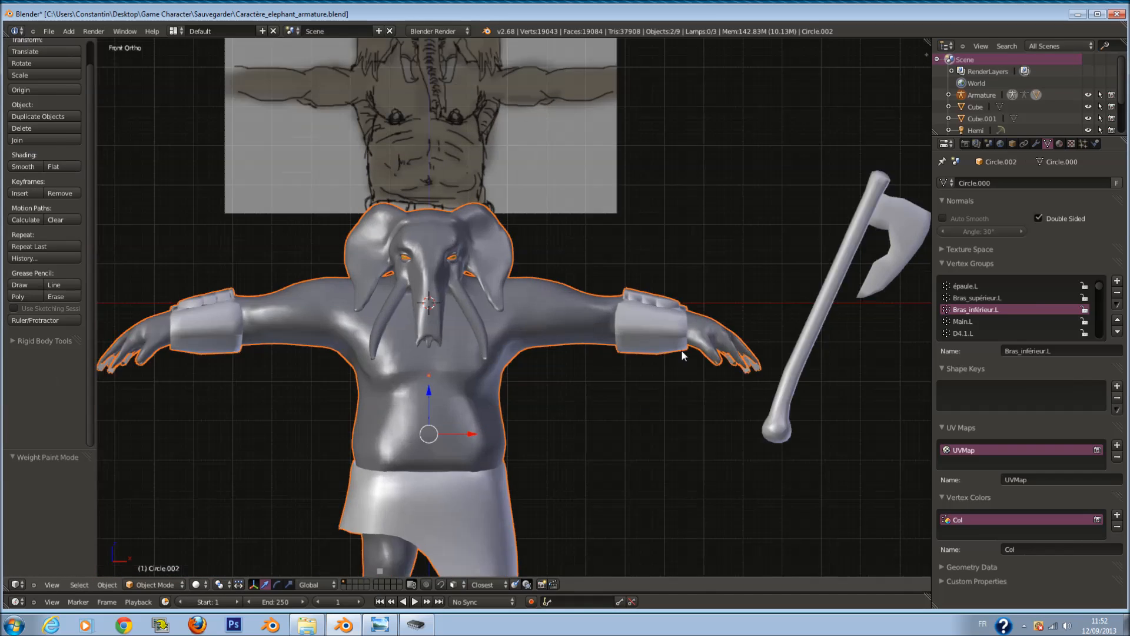
key("p")
left_click(677, 234)
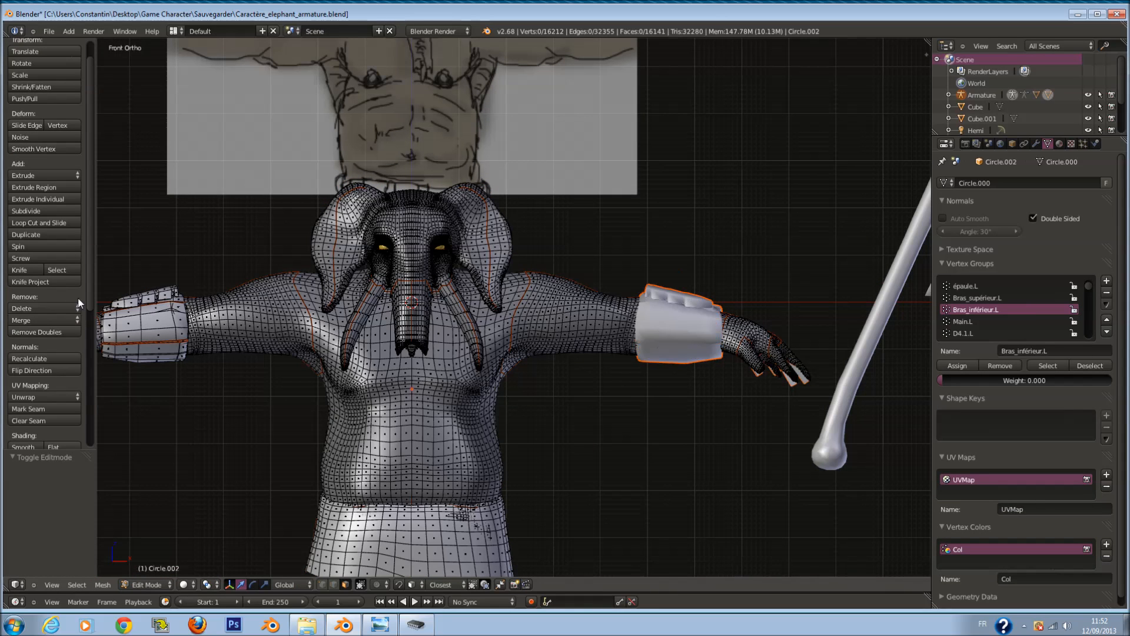
Step: Return to Edit Mode on the body mesh and select a face of the right forearm bracelet
key("Tab")
right_click(150, 310)
key("Tab")
right_click(160, 333)
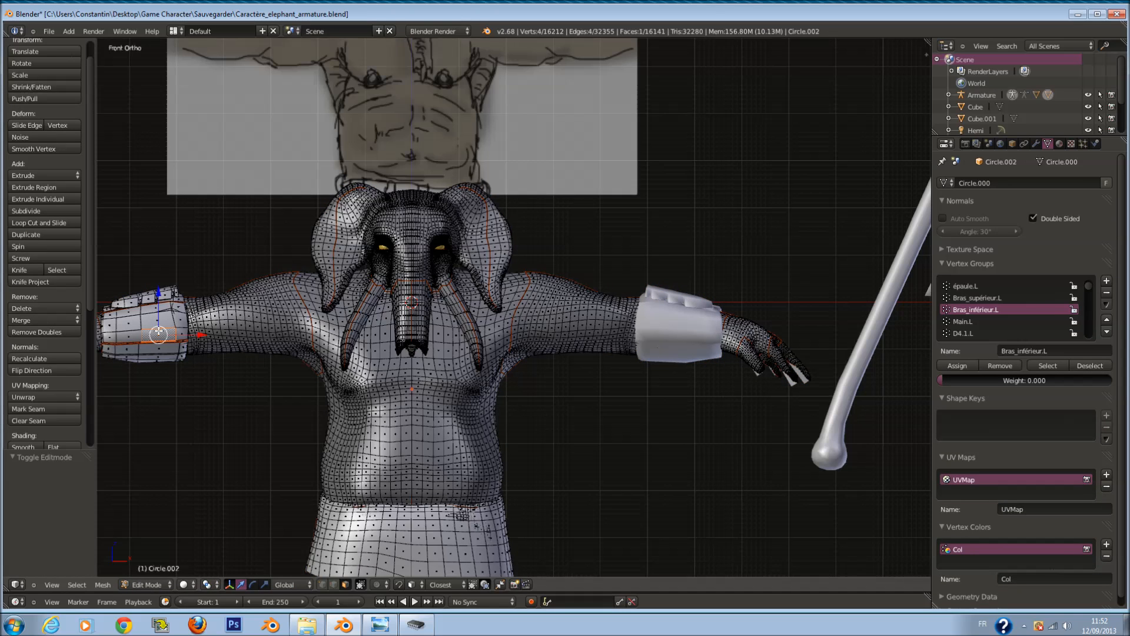
Step: Try to select the linked pieces of the right bracelet in wireframe shading without picking up the arm
scroll(165, 333, "down", 2, "ctrl")
key("z")
key("l")
key("l")
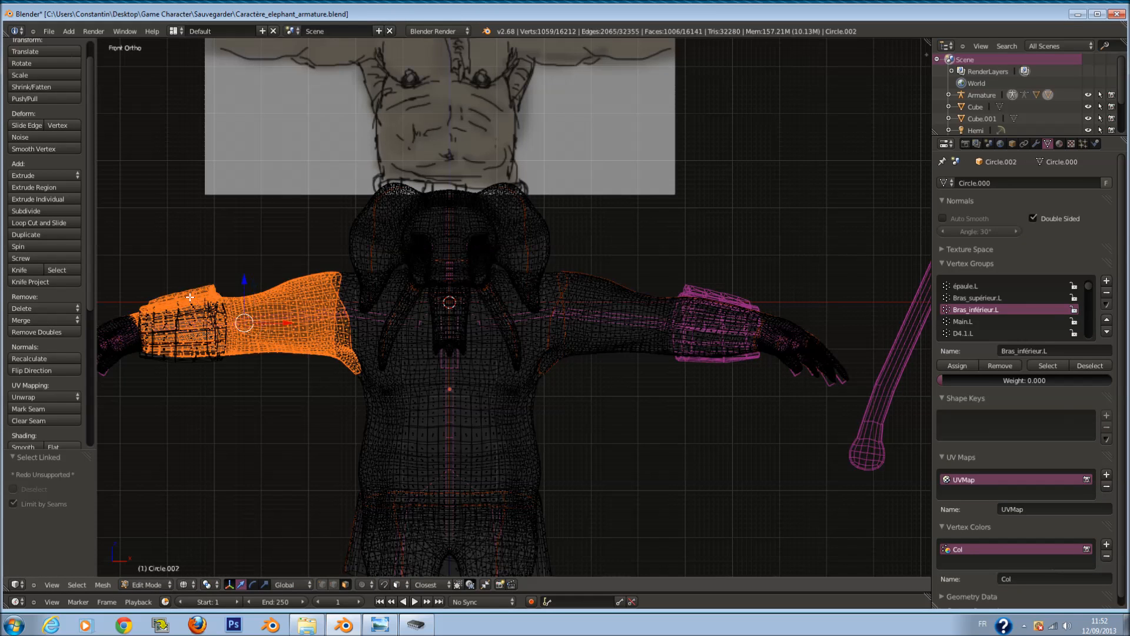
key("a")
key("l")
key("l")
key("l")
right_click(192, 356)
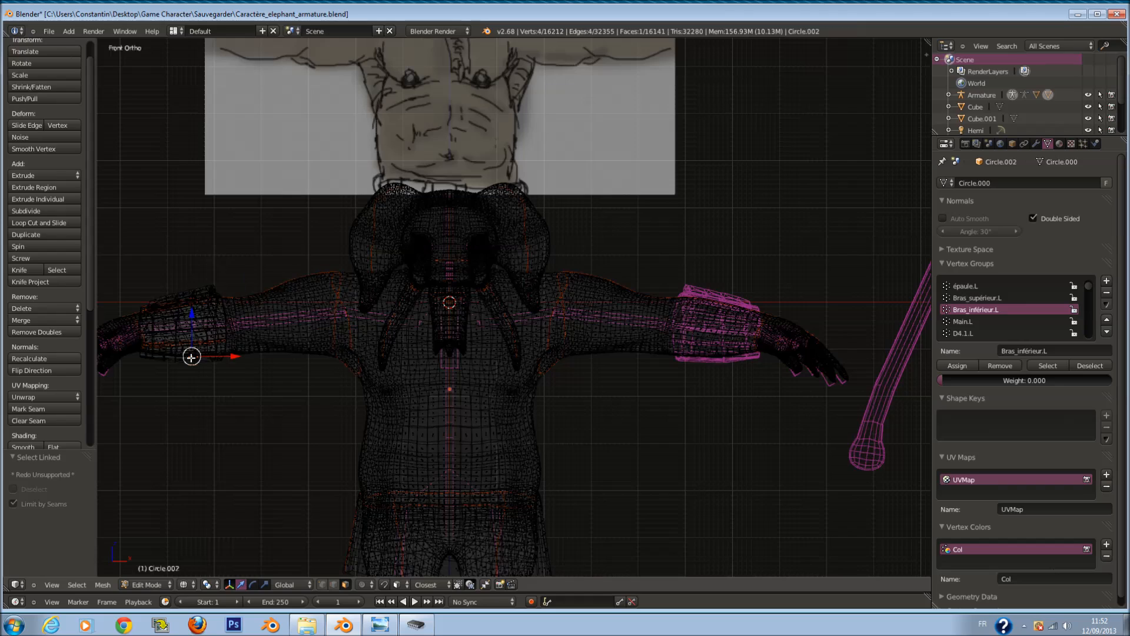
Step: Select the linked section of the right arm running through the bracelet and hide it
scroll(233, 334, "down", 4, "ctrl")
scroll(377, 333, "up", 2)
right_click(309, 340)
key("l")
key("h")
Step: Clear the selection and select the linked pieces of the right bracelet
scroll(323, 336, "down", 2)
scroll(324, 336, "down", 7, "ctrl")
scroll(361, 331, "up", 2)
key("a")
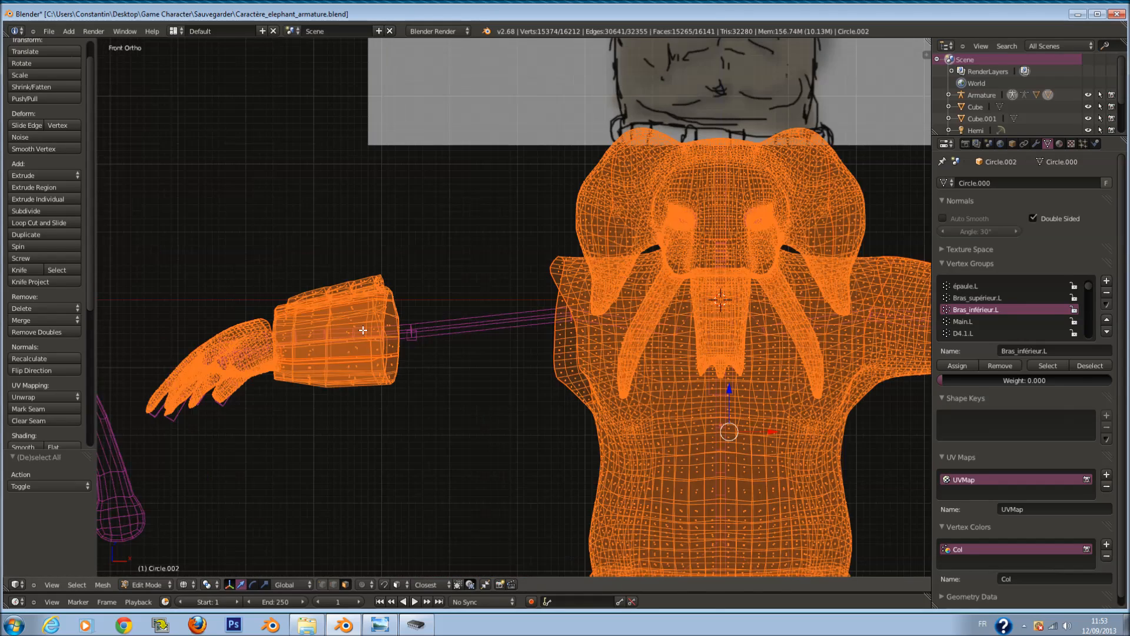
key("a")
scroll(350, 320, "down", 4, "ctrl")
key("l")
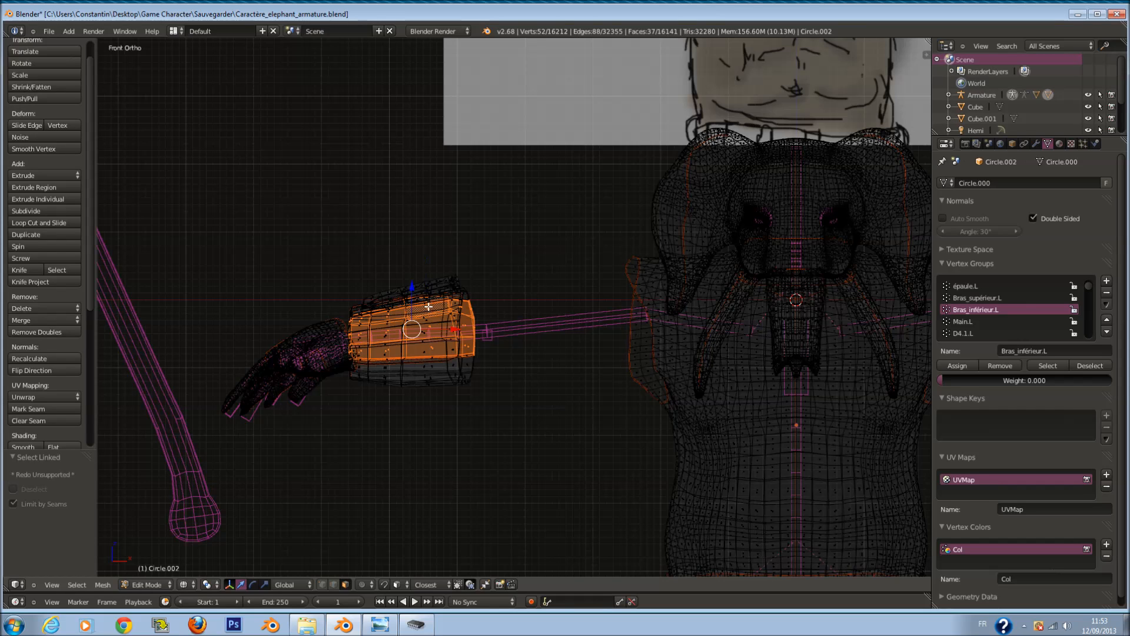
key("l")
Step: Test-move the right bracelet and add its remaining unselected faces to the selection
scroll(453, 341, "down", 1)
key("g")
right_click(514, 305)
scroll(412, 374, "up", 5)
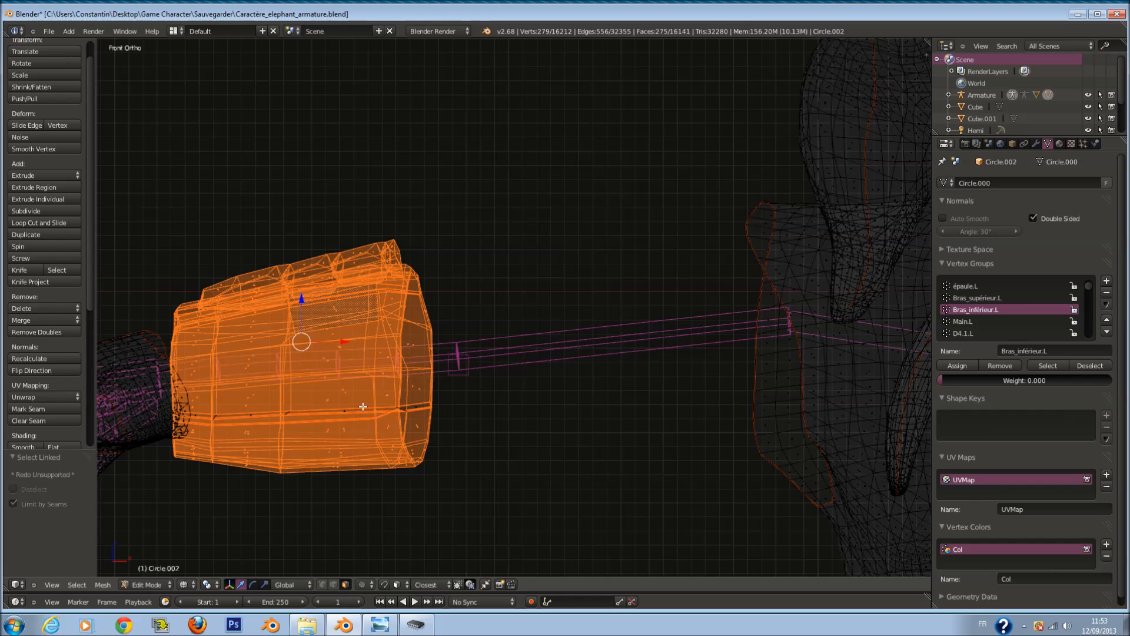
key("f")
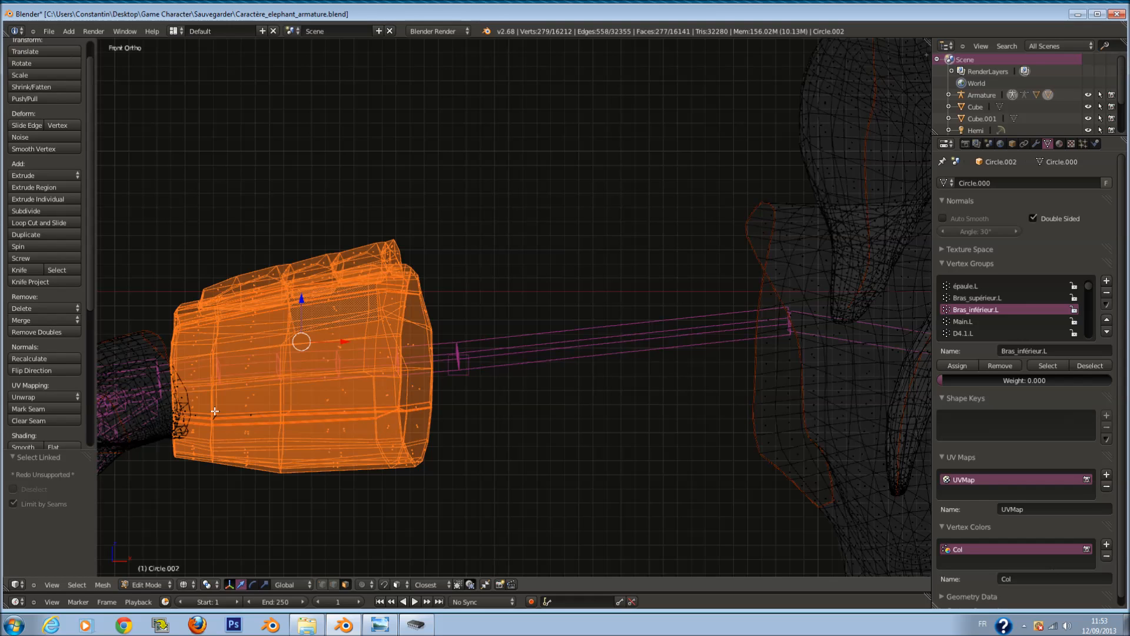
scroll(308, 353, "down", 5)
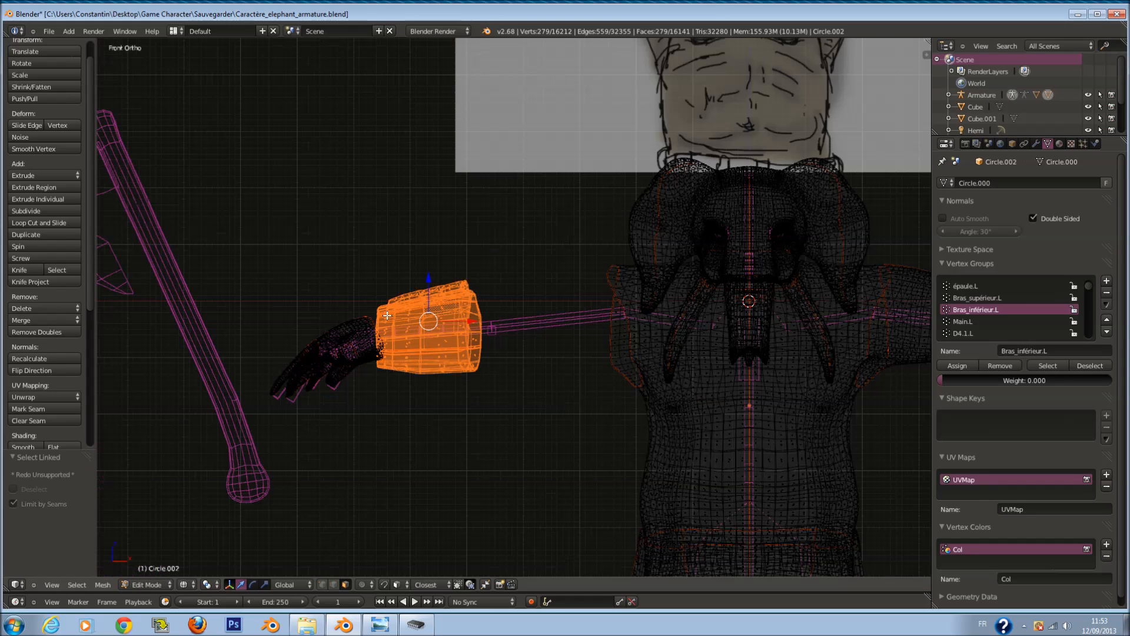
Step: Separate the selected right bracelet from the body mesh into its own object and select it in Object Mode
scroll(504, 329, "up", 1)
key("g")
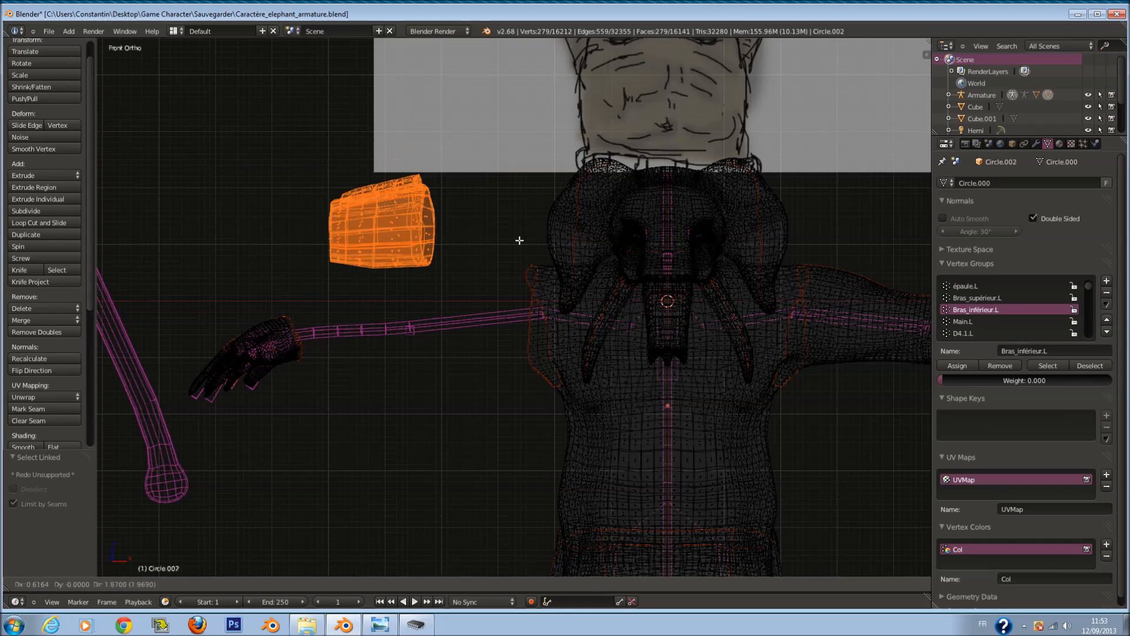
right_click(492, 280)
key("p")
left_click(489, 277)
key("Tab")
right_click(379, 294)
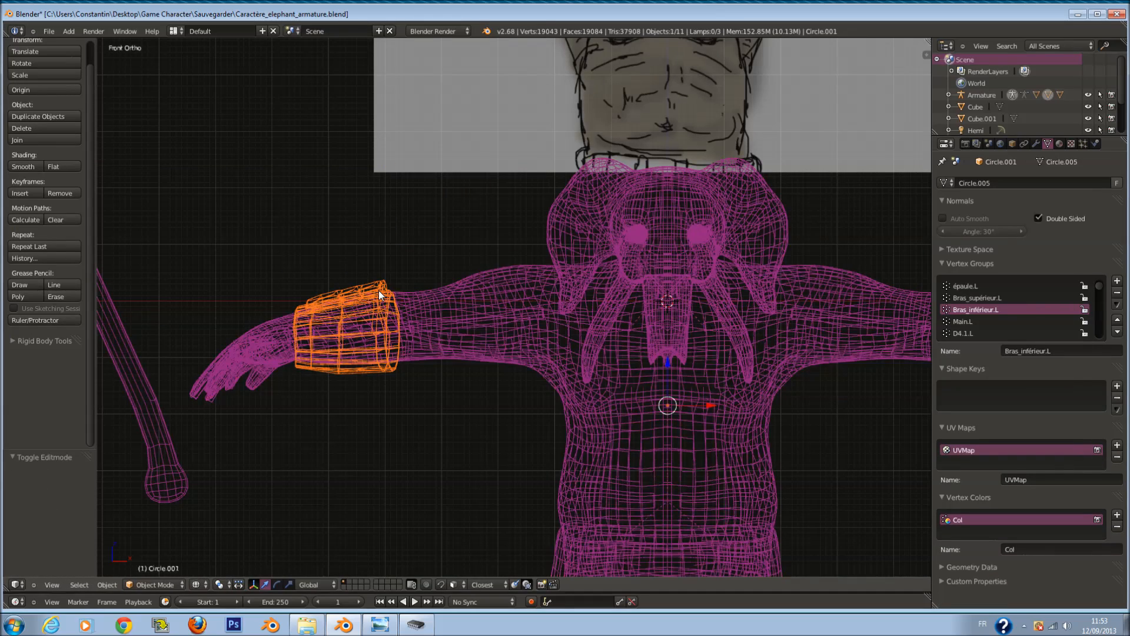
Step: Set the right bracelet's origin to its geometry
scroll(394, 247, "down", 1)
scroll(413, 197, "up", 5, "ctrl")
left_click(50, 89)
left_click(58, 88)
scroll(742, 292, "up", 4, "ctrl")
Step: Check the left bracelet's mesh with a test move and set its origin to its geometry
right_click(742, 291)
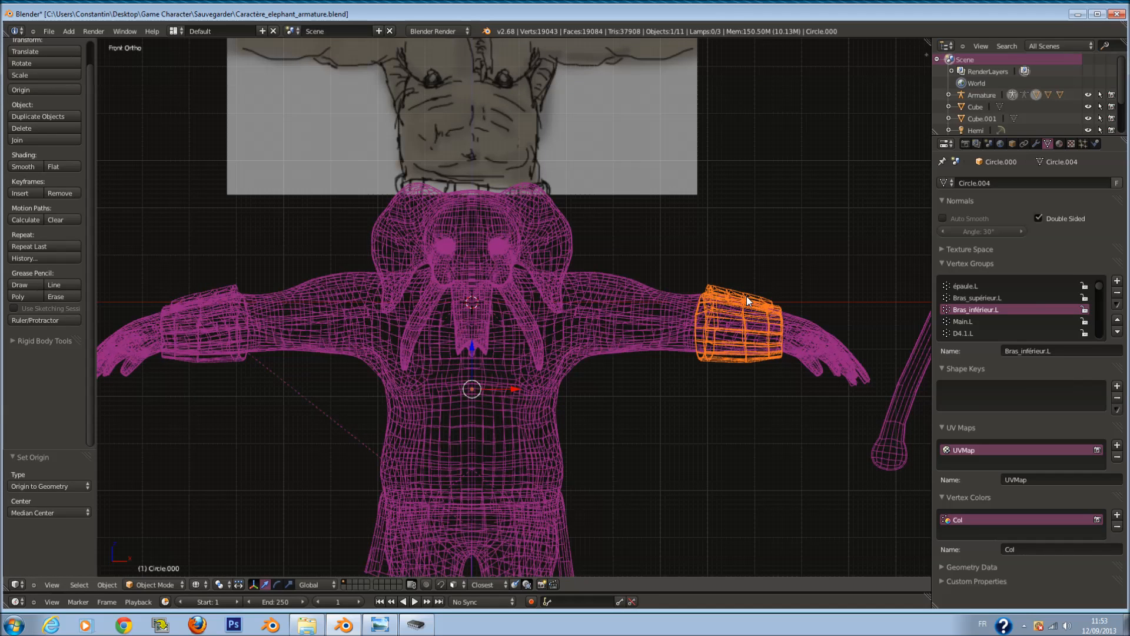
key("Tab")
key("g")
right_click(744, 272)
key("Tab")
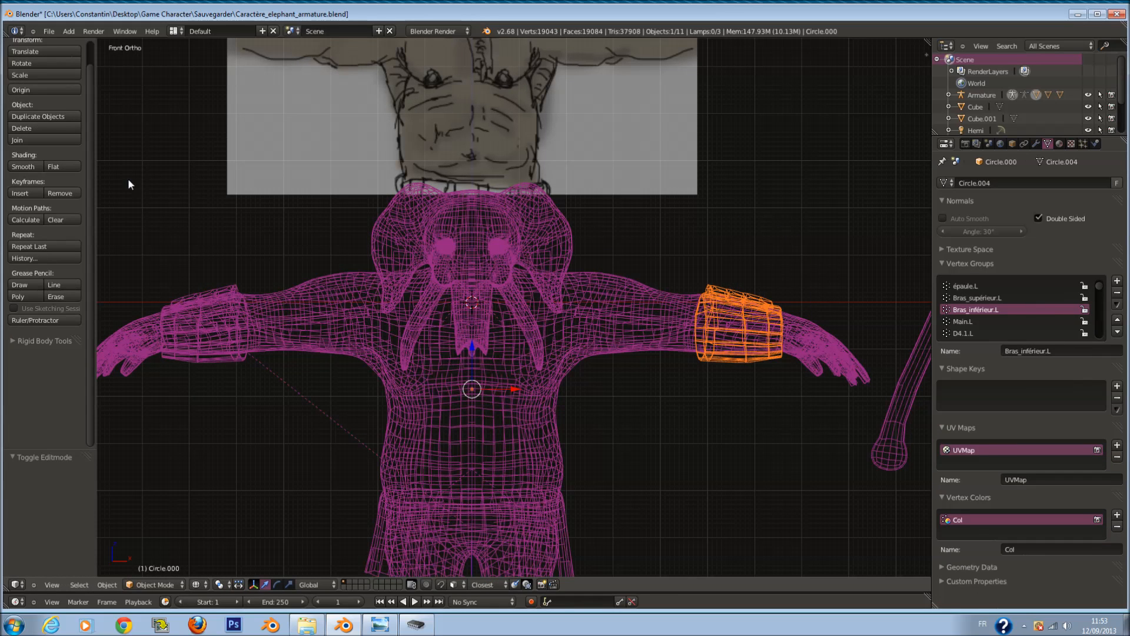
left_click(65, 94)
left_click(65, 94)
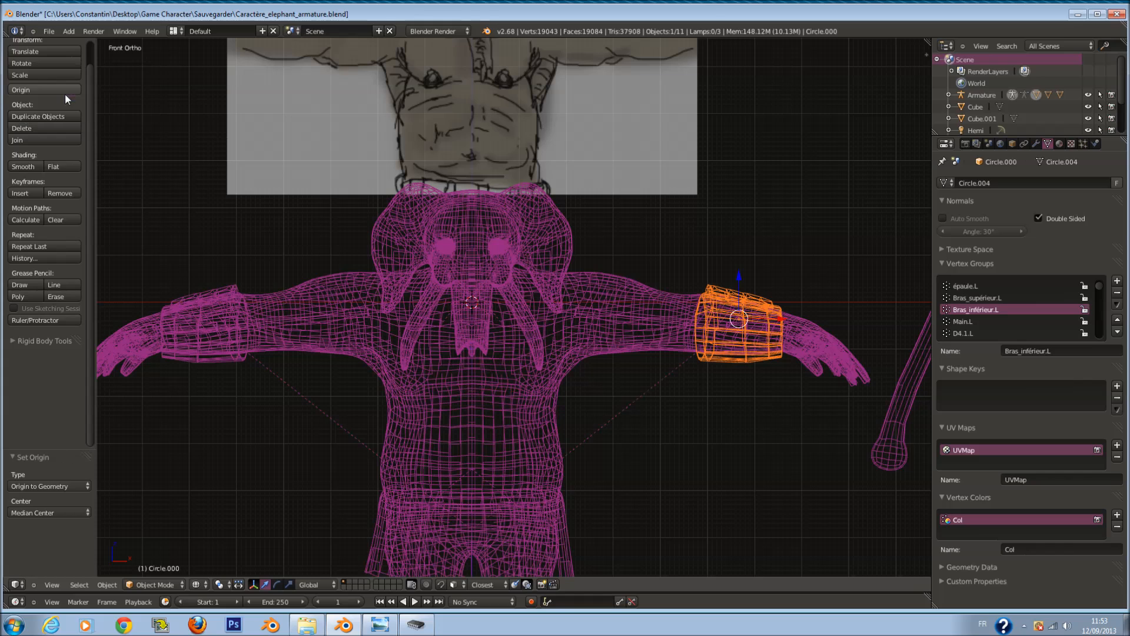
Step: Clear the parent of both forearm bracelets
key("alt+p")
left_click(760, 379)
right_click(189, 349)
key("alt+p")
left_click(382, 374)
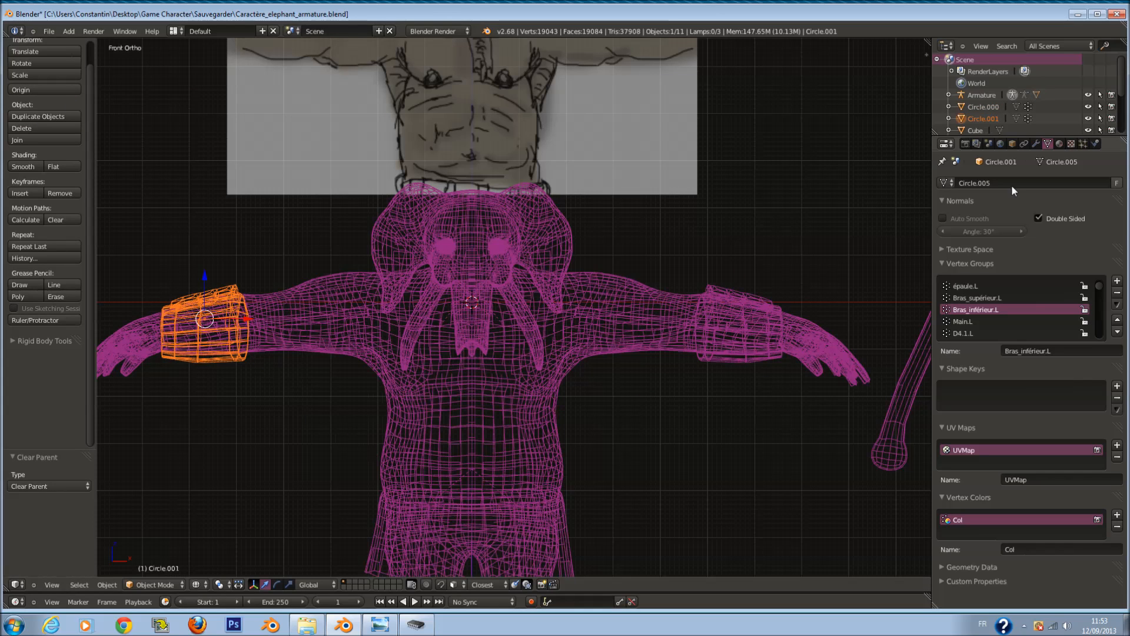
Step: Check the modifiers on the two separated bracelets and the body mesh
right_click(701, 353)
left_click(1037, 144)
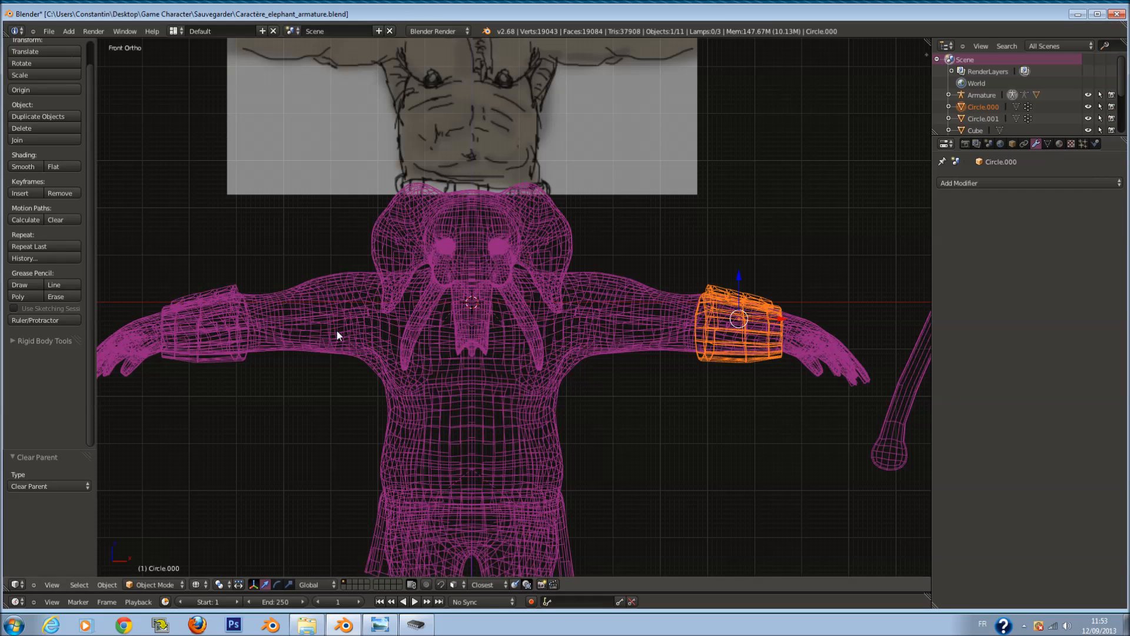
right_click(230, 350)
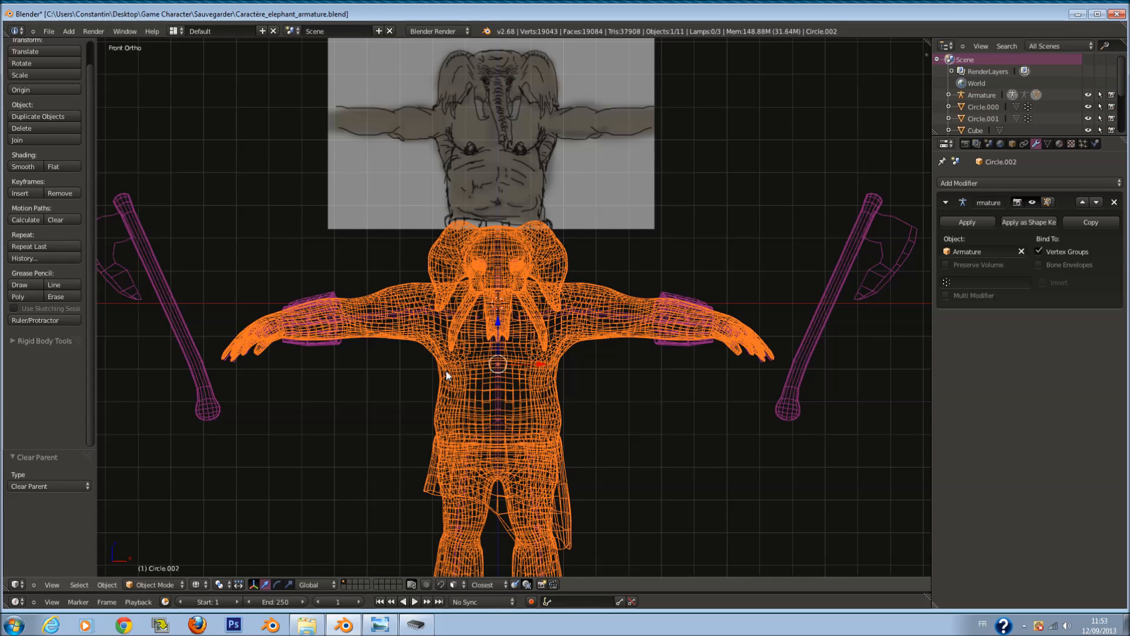
scroll(465, 332, "down", 1)
scroll(468, 331, "down", 3)
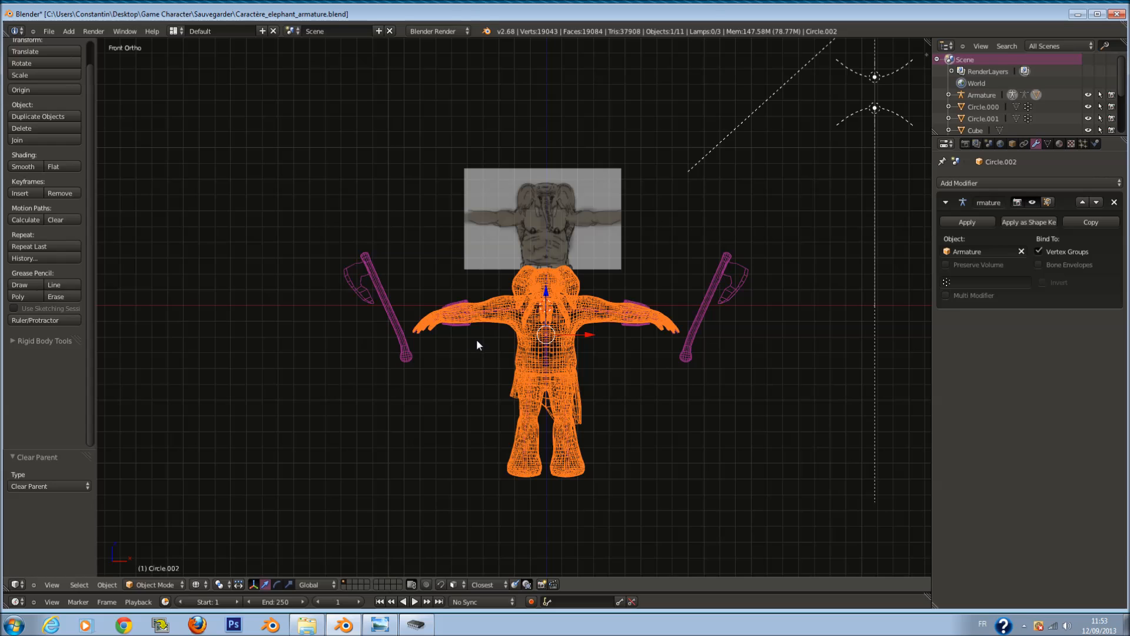
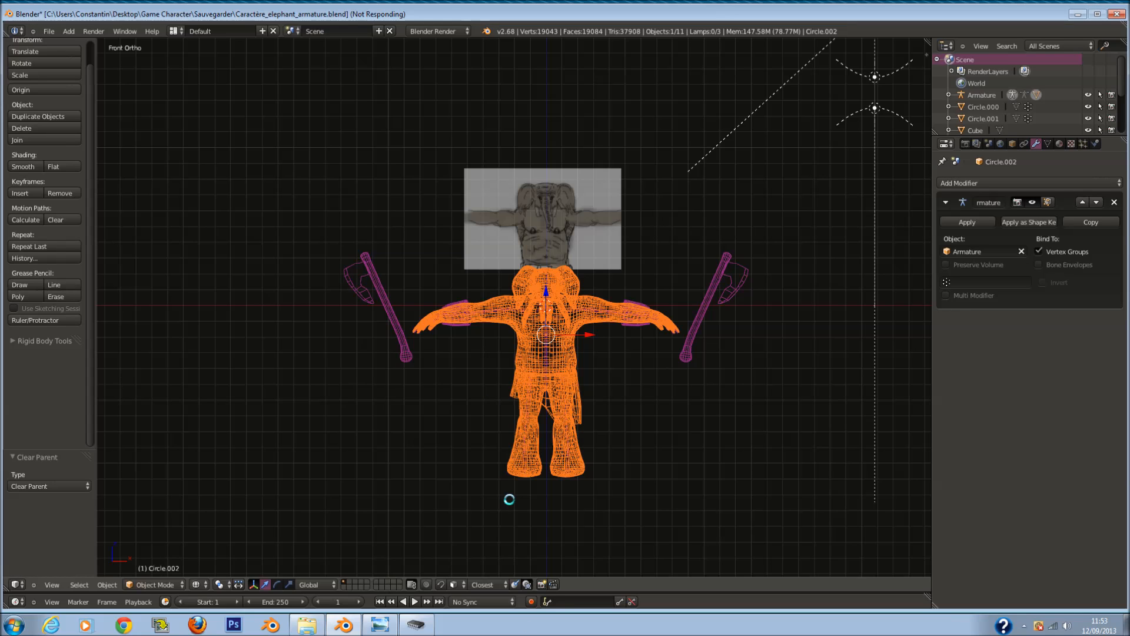
scroll(509, 500, "up", 1)
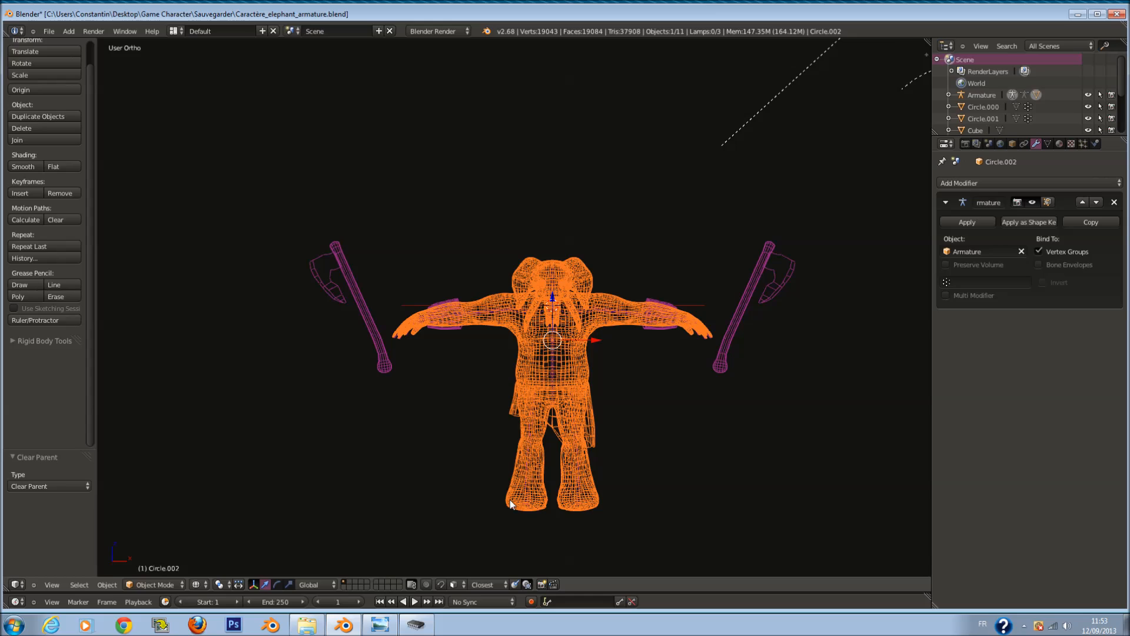
Step: Parent the right bracelet to the right forearm bone, Bras_inférieur.R, using the Bone option
scroll(462, 308, "up", 8)
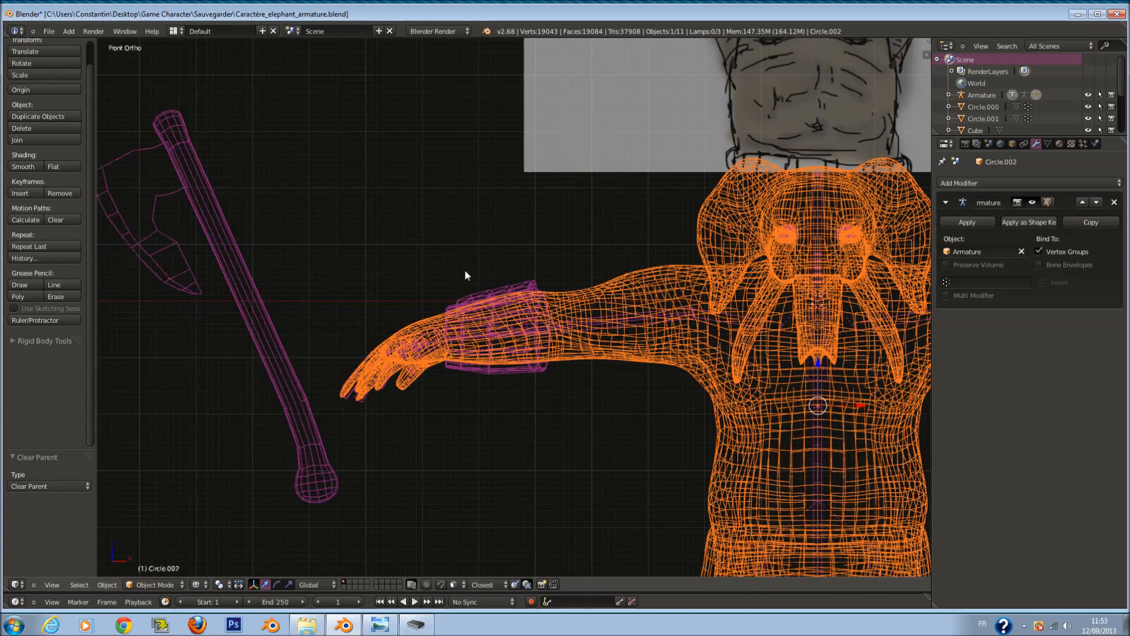
key("a")
right_click(505, 329)
right_click(513, 347, "shift")
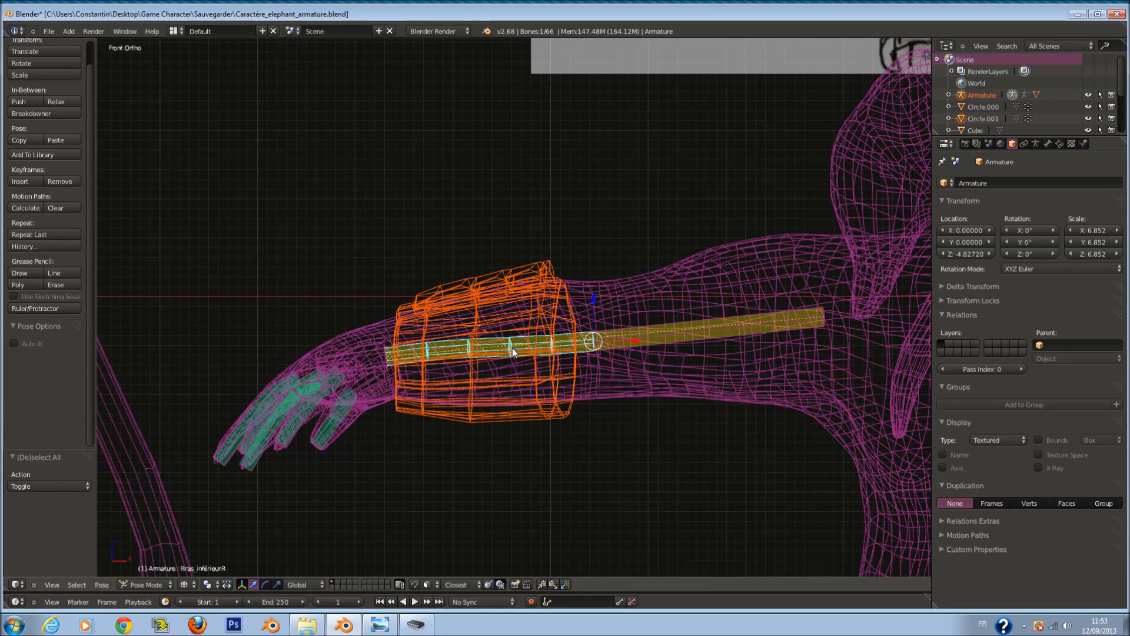
scroll(512, 347, "down", 1)
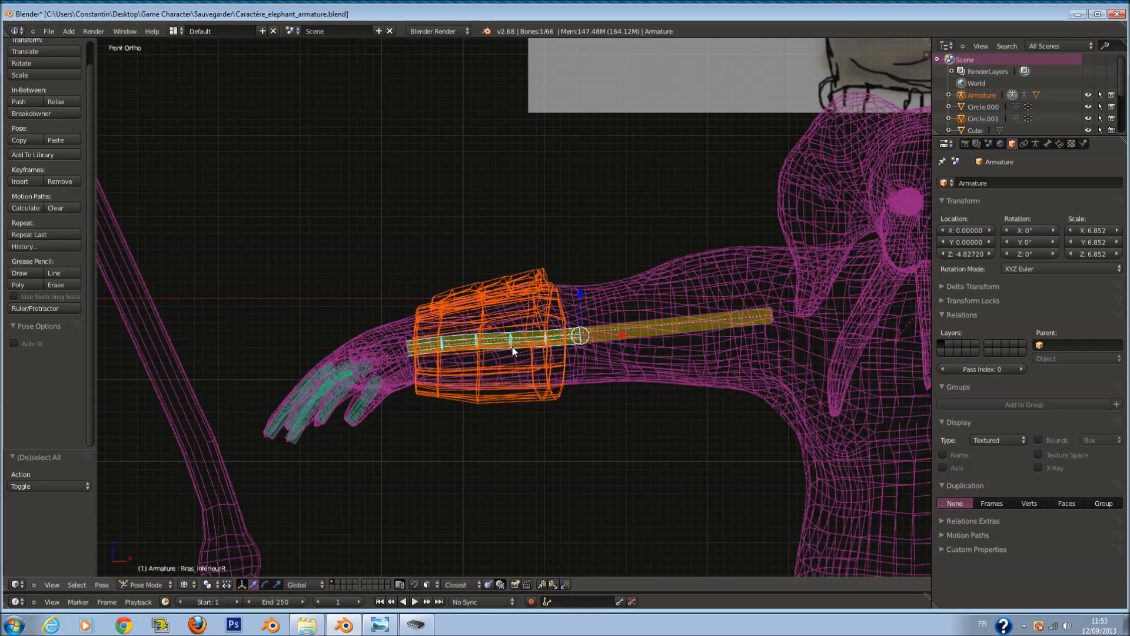
key("ctrl+p")
left_click(513, 357)
Step: Parent the left bracelet to the left forearm bone, Bras_inférieur.L, using the Bone option
scroll(620, 352, "down", 4)
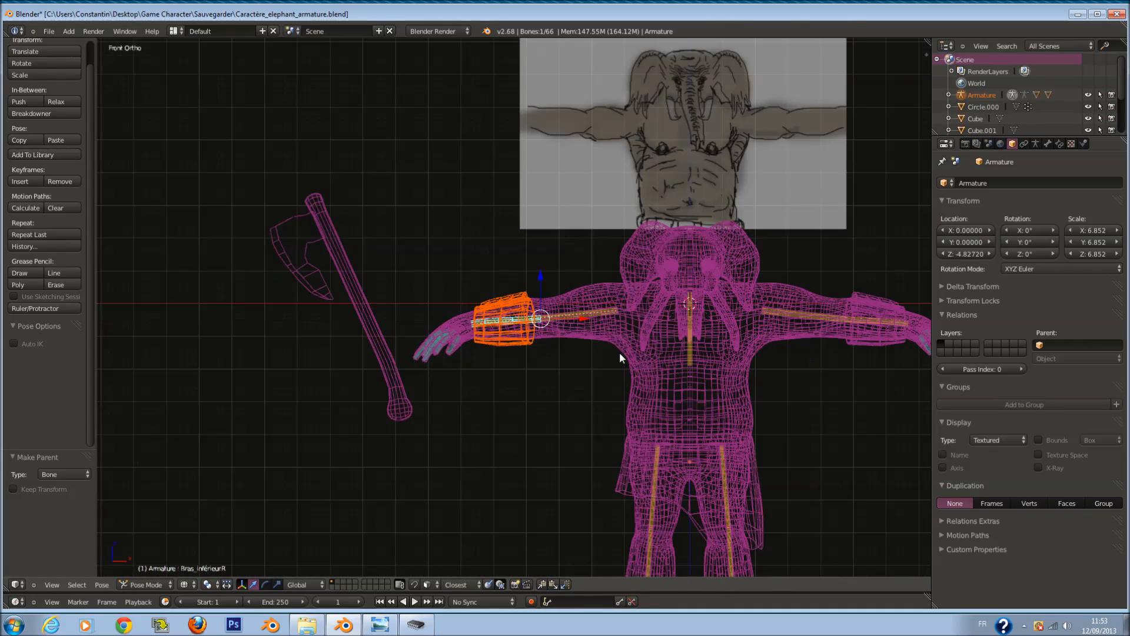
scroll(635, 344, "up", 2)
scroll(635, 338, "up", 3)
right_click(722, 326)
right_click(736, 335)
right_click(747, 305, "shift")
right_click(740, 338)
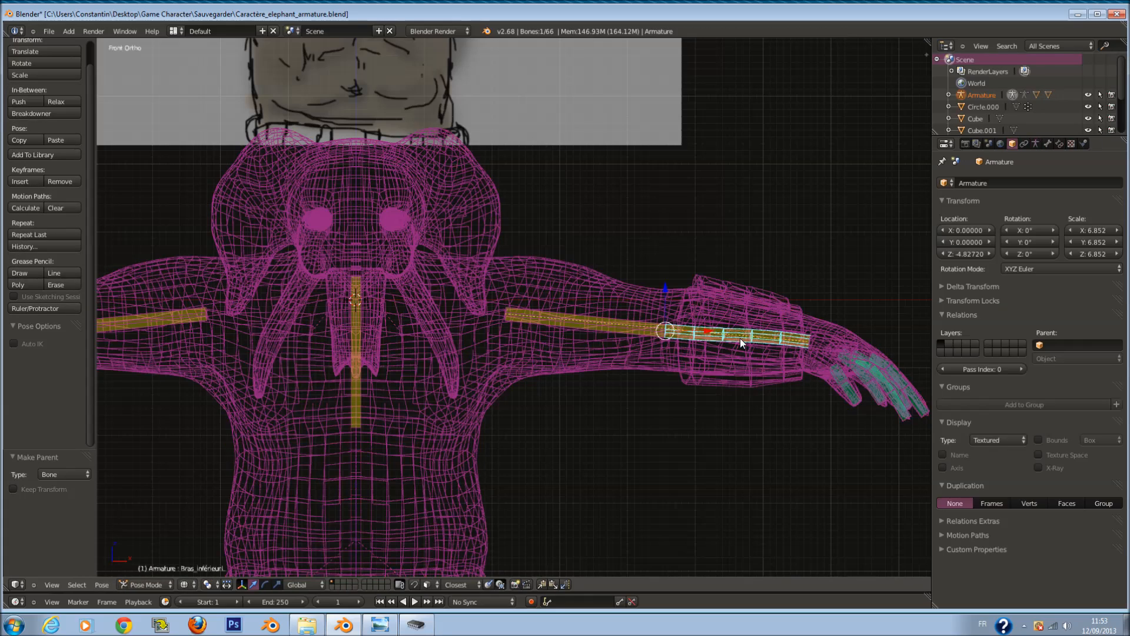
right_click(767, 290, "shift")
right_click(753, 335, "shift")
key("ctrl+p")
left_click(753, 333)
Step: Test-rotate the left forearm bone in solid shading to check that the bracelet follows it
key("z")
key("r")
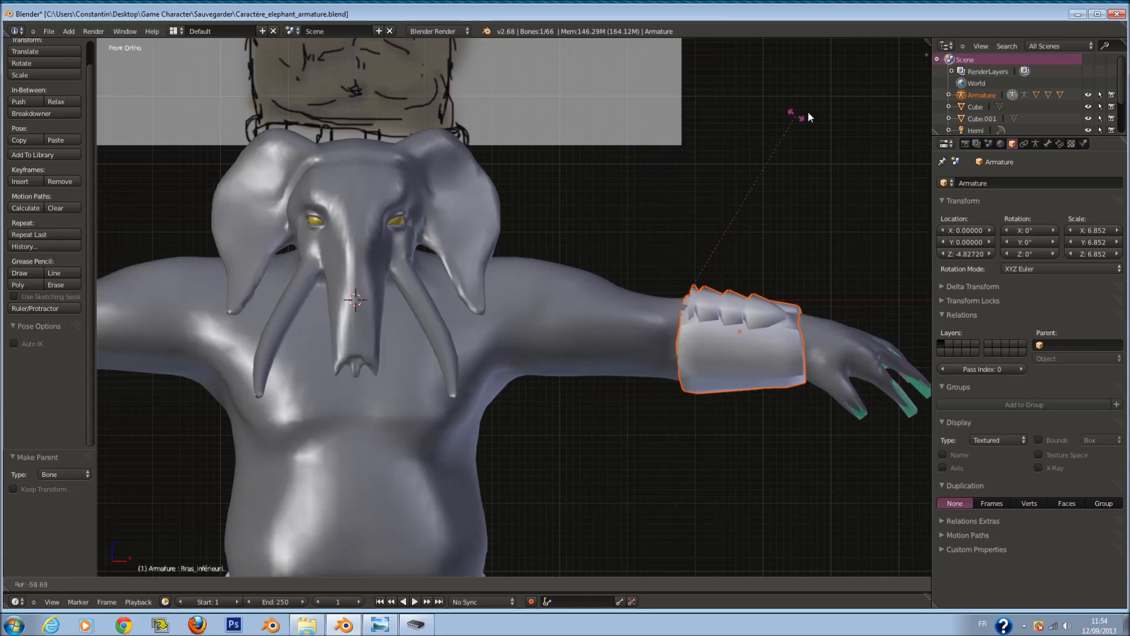
right_click(614, 435)
key("z")
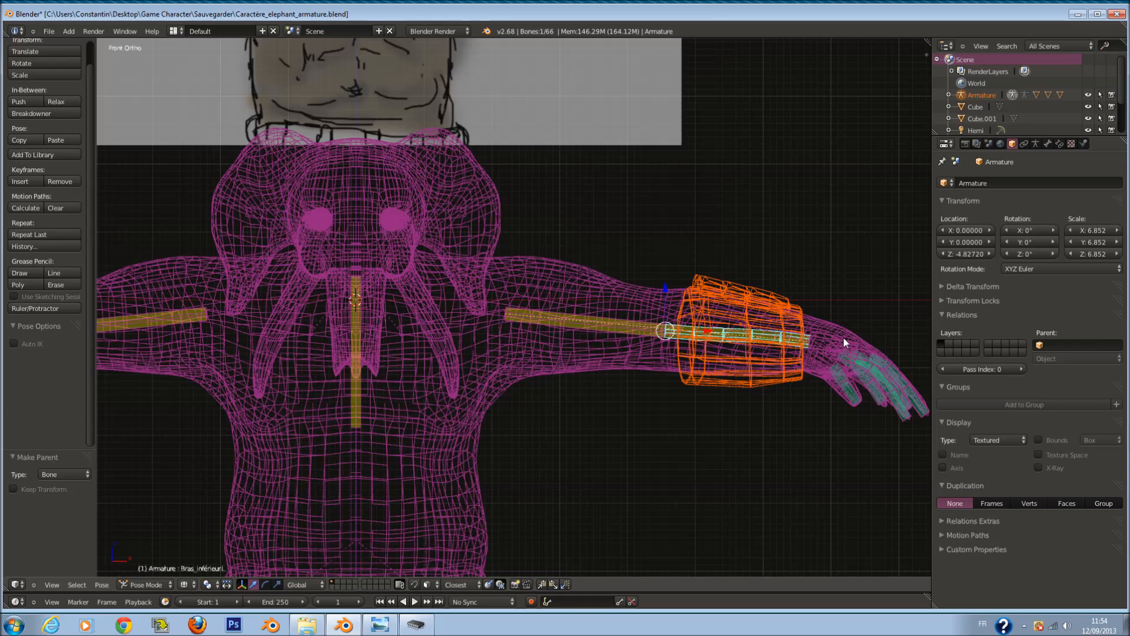
Step: Move the left hand's IK bone to several positions to test how the bracelet follows the arm
right_click(858, 338)
key("z")
key("g")
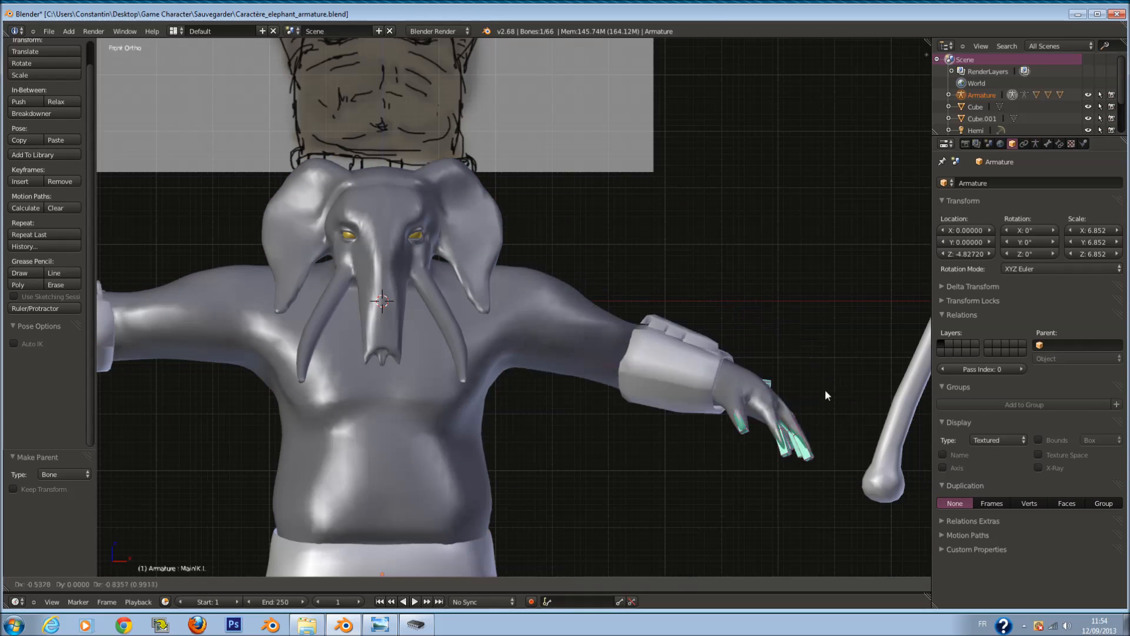
left_click(722, 439)
middle_click_drag(722, 439, 628, 392)
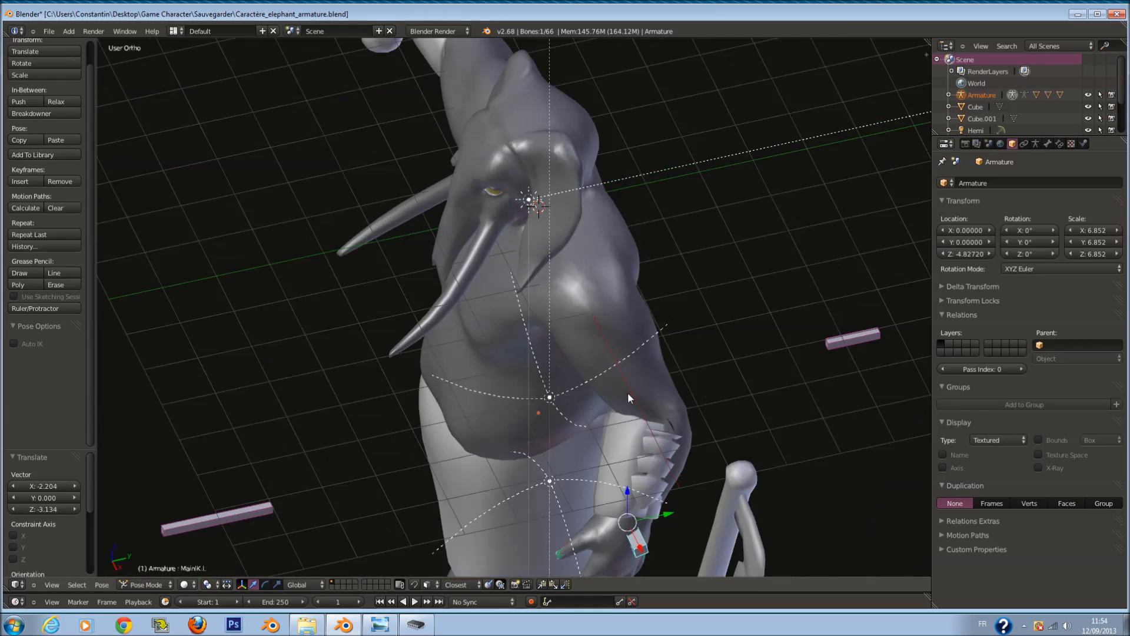
key("g")
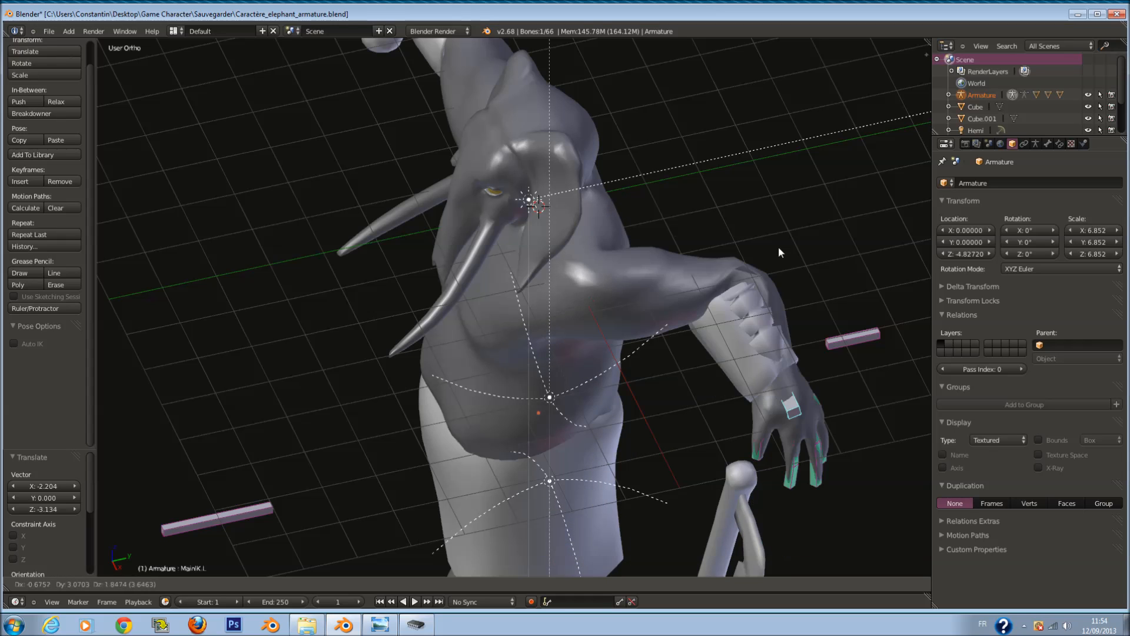
left_click(578, 365)
Step: Clear the pose rotation and location of all the armature's bones
key("KP_1")
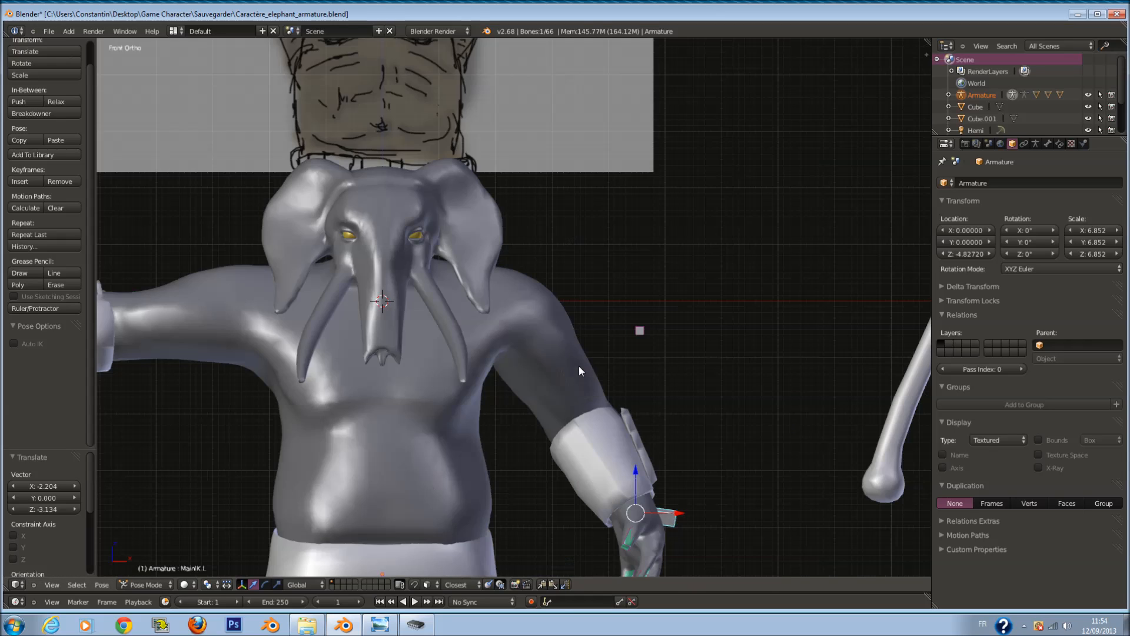
key("a")
key("ctrl+KP_4")
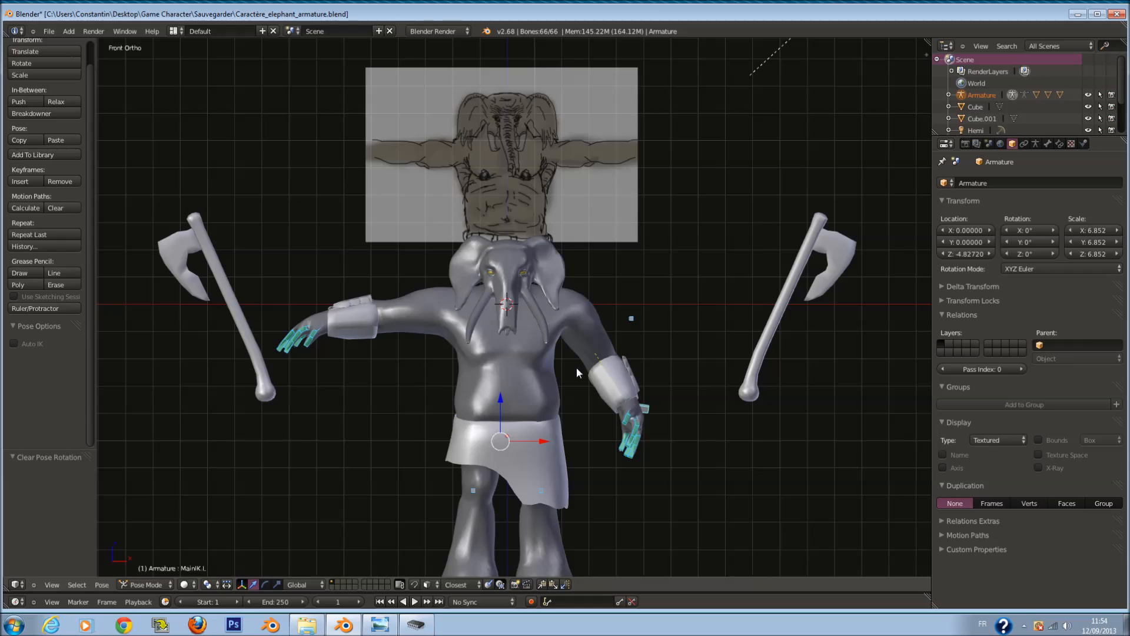
key("alt+g")
scroll(603, 320, "down", 2)
key("z")
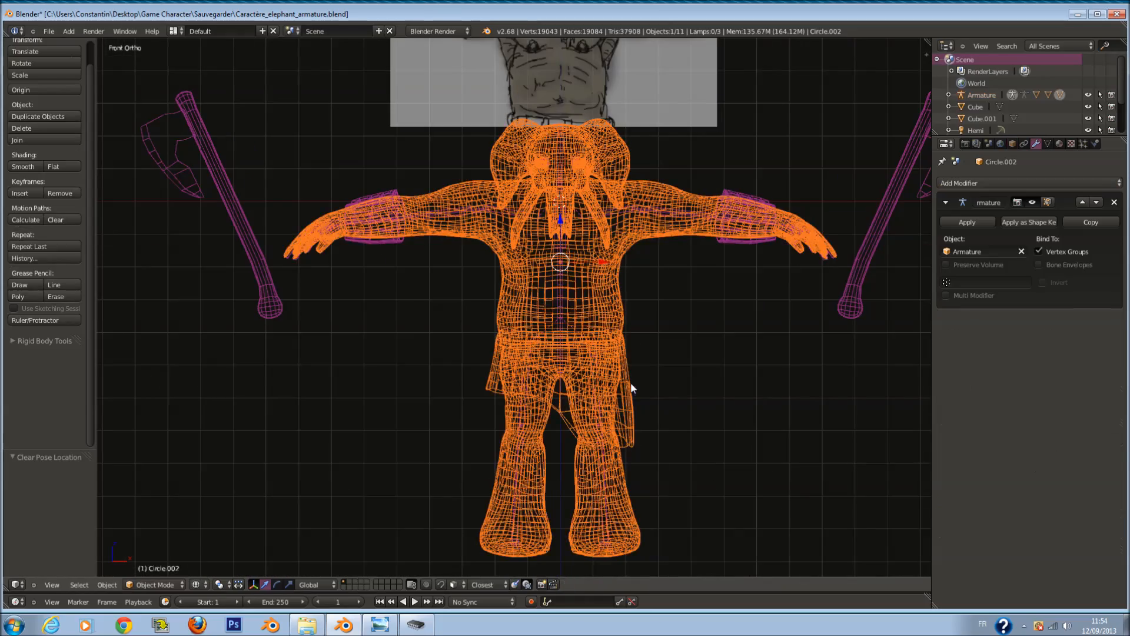
Step: Test-rotate the left lower-leg bone in solid shading to check the leg and loincloth deformation
scroll(632, 389, "up", 5)
key("Tab")
key("z")
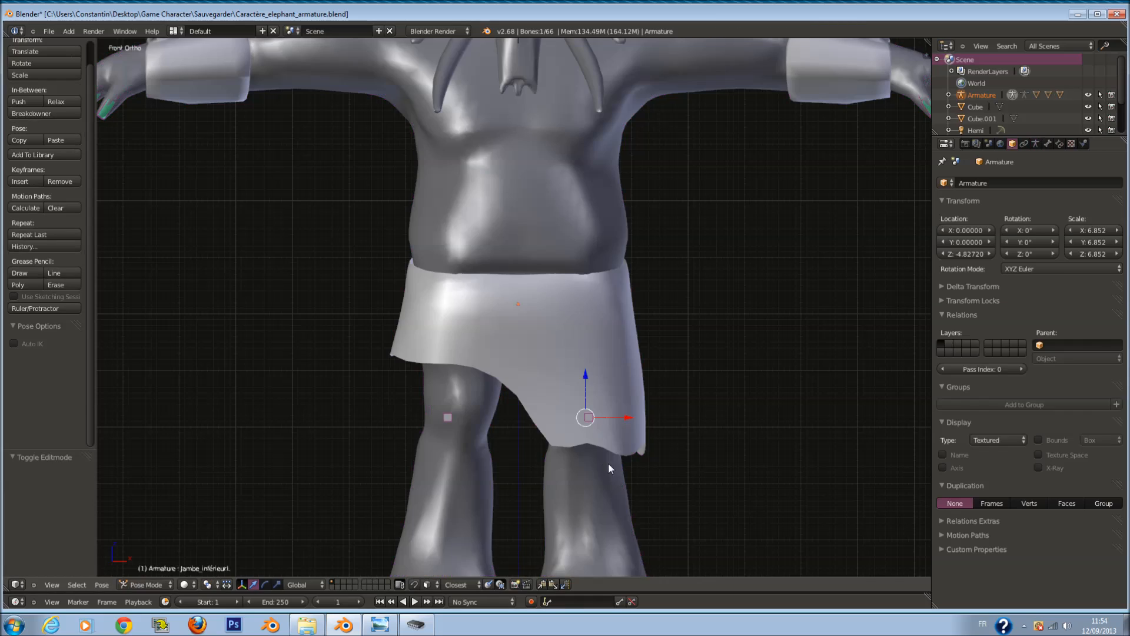
key("r")
right_click(742, 453)
Step: Try moving the left foot's IK bone to inspect the loincloth, and undo the move
scroll(721, 458, "down", 2)
right_click(588, 539)
right_click(576, 523)
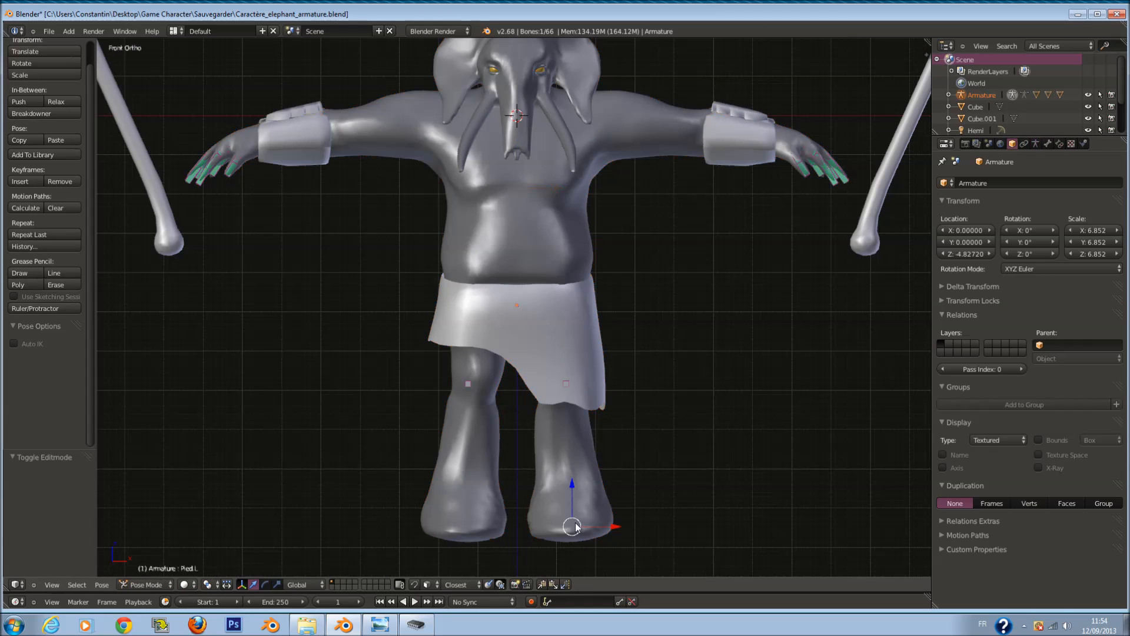
key("z")
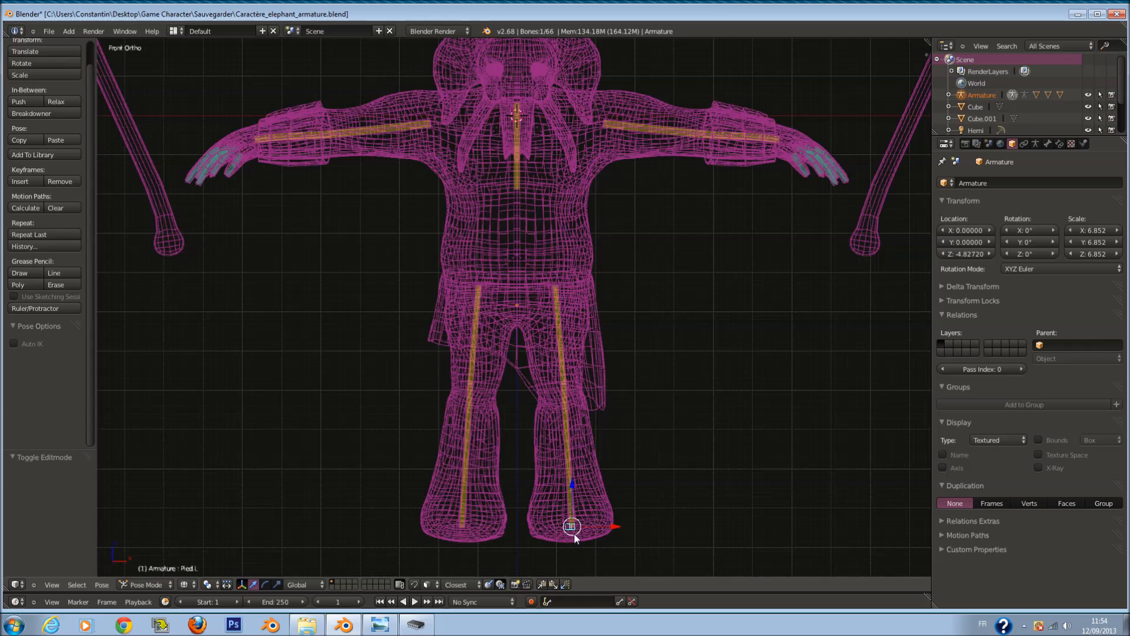
right_click(577, 537)
right_click(577, 536)
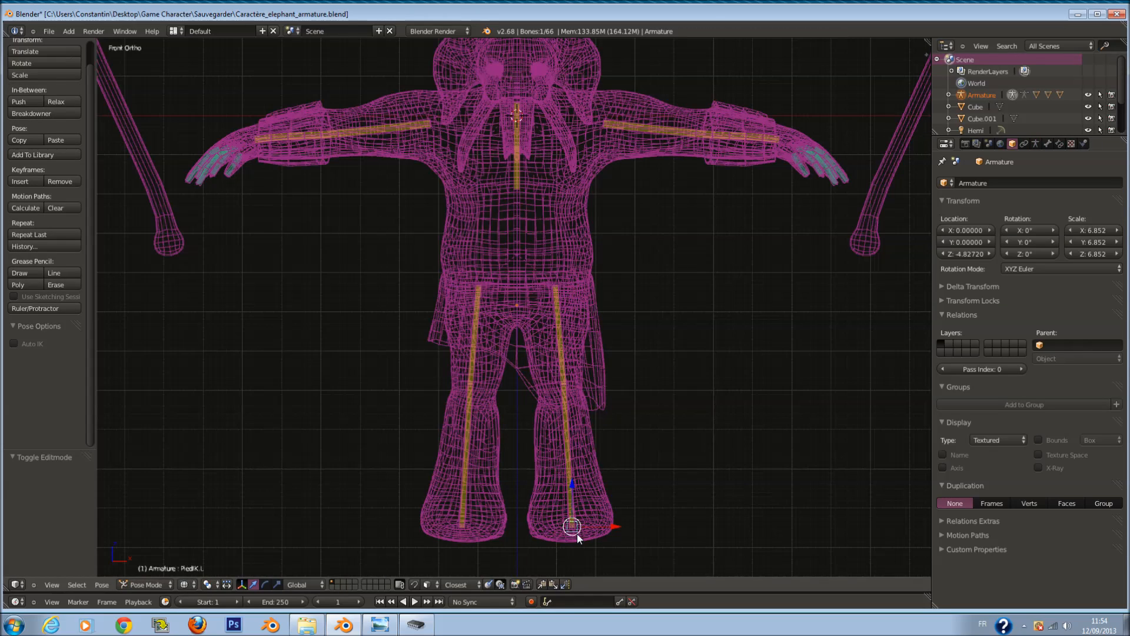
key("g")
left_click(721, 462)
key("z")
mouse_move(719, 443)
middle_mouse_down()
mouse_move(656, 409)
mouse_move(517, 397)
middle_mouse_up()
key("ctrl+z")
Step: Select all linked faces of the loincloth in the body mesh's Edit Mode
scroll(528, 392, "up", 1)
key("KP_1")
key("z")
right_click(606, 372)
key("Tab")
scroll(619, 355, "up", 2)
right_click(645, 379)
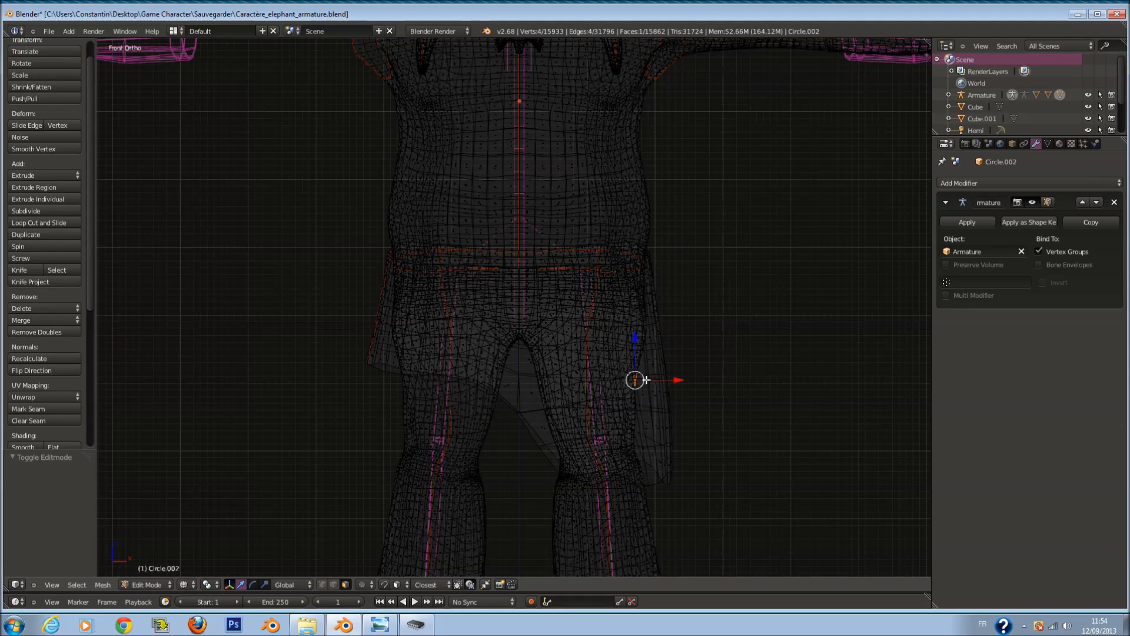
key("l")
key("z")
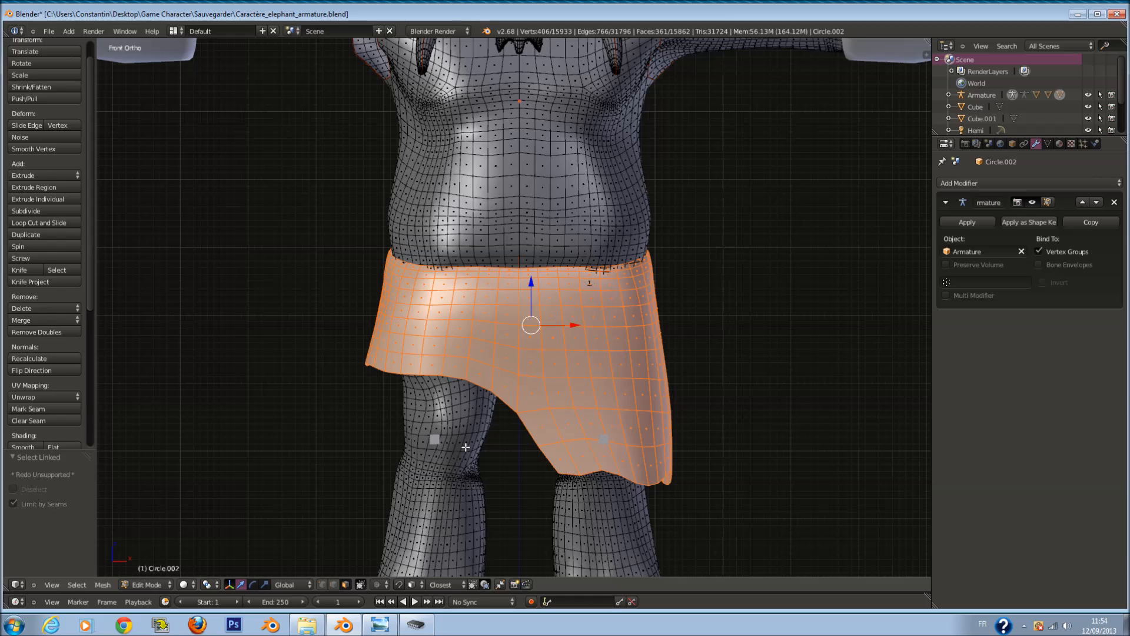
Step: Inspect the left upper-leg bone's weights on the loincloth in Weight Paint mode with a test rotation
key("Tab")
left_click(156, 523)
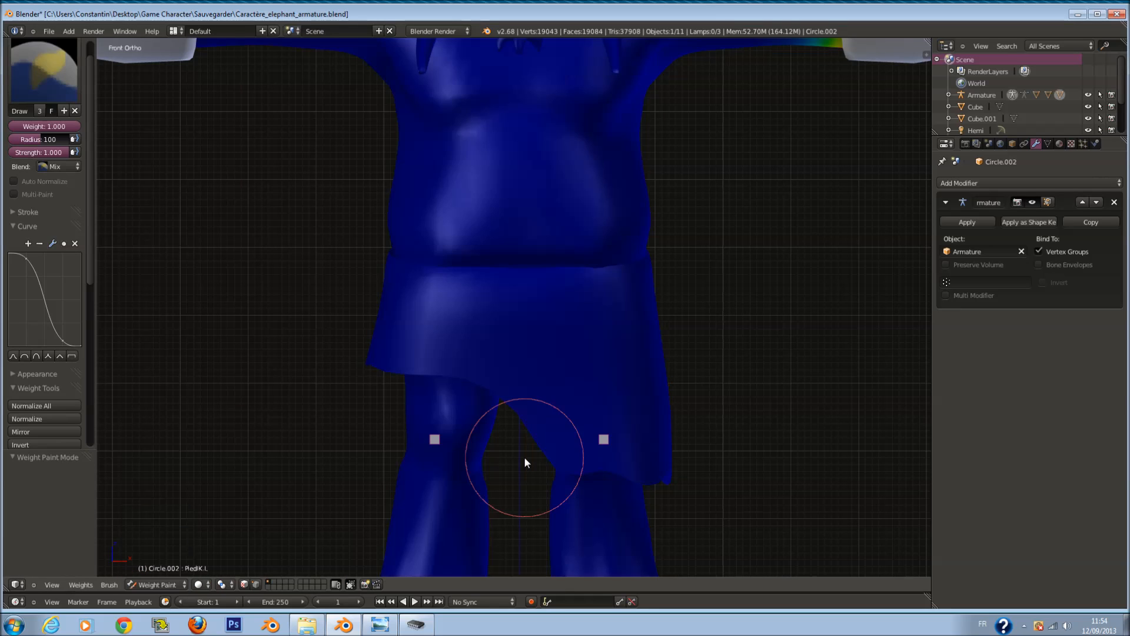
scroll(604, 366, "up", 1)
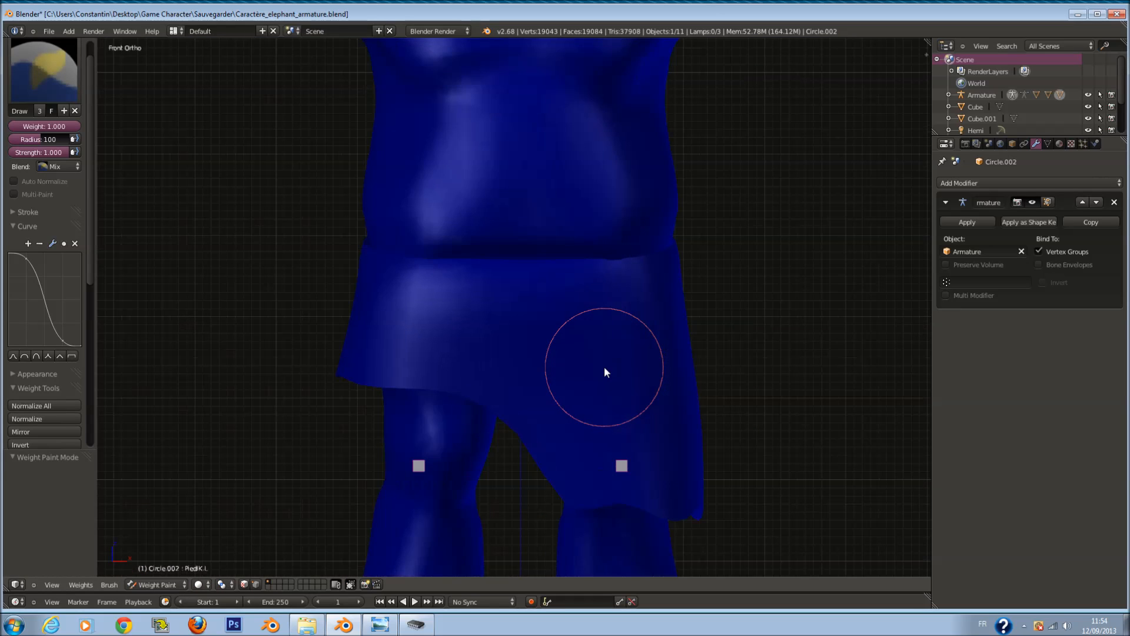
right_click(604, 366)
key("r")
right_click(464, 443)
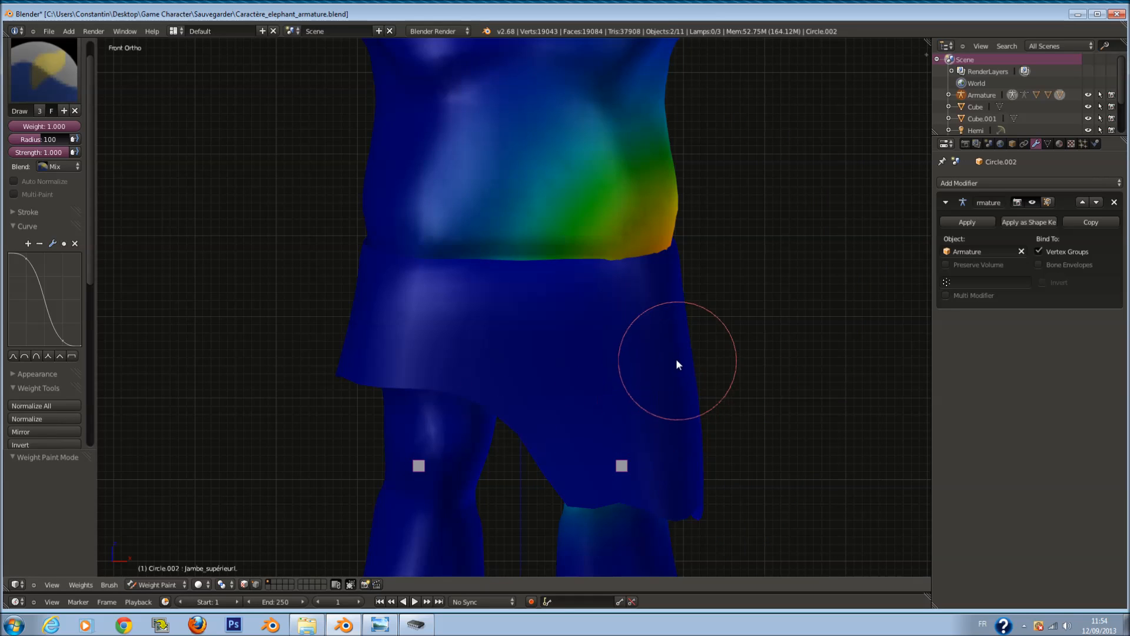
Step: Try assigning the whole selected loincloth to the Jambe_supérieur.L vertex group with weight 1.000 and check it in Weight Paint mode
key("Tab")
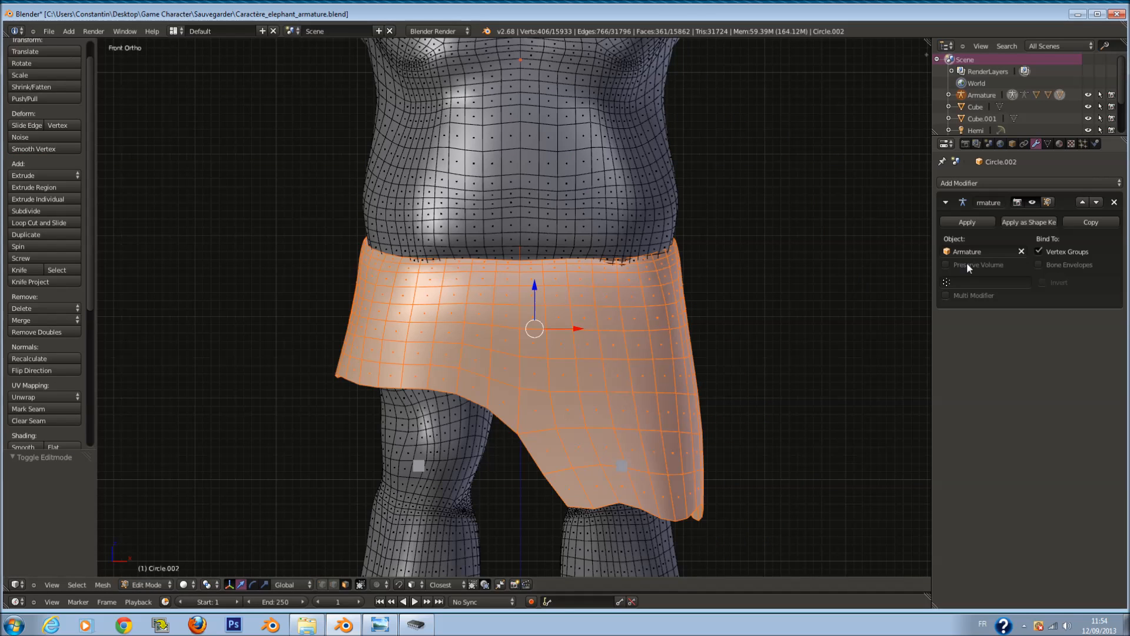
left_click(1060, 144)
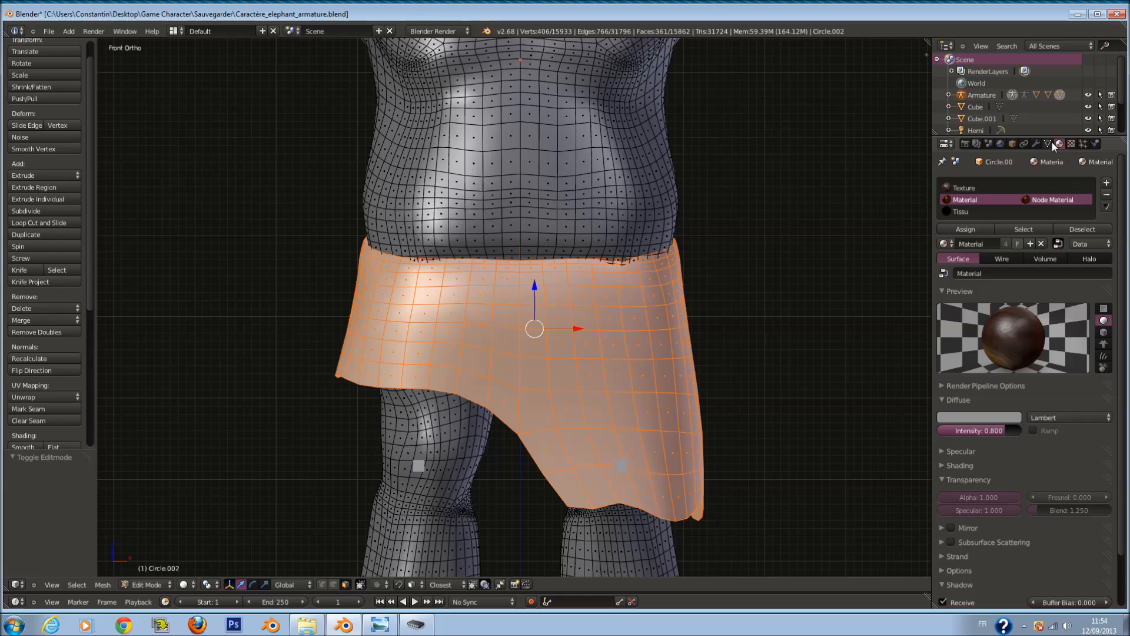
left_click(1036, 145)
left_click(1048, 144)
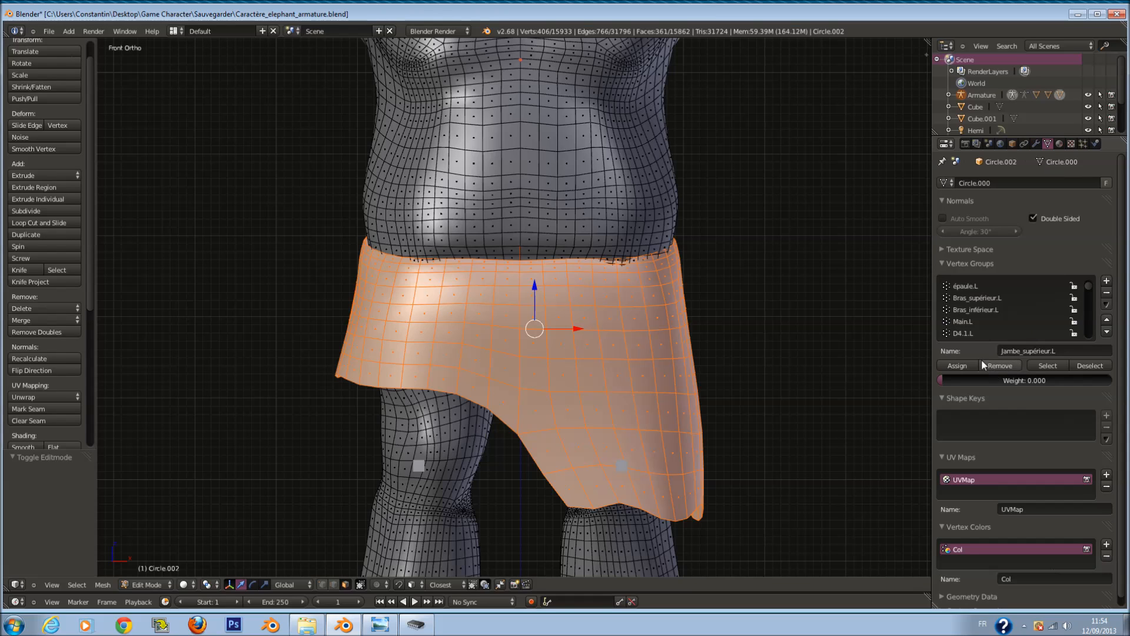
scroll(1086, 314, "down", 10)
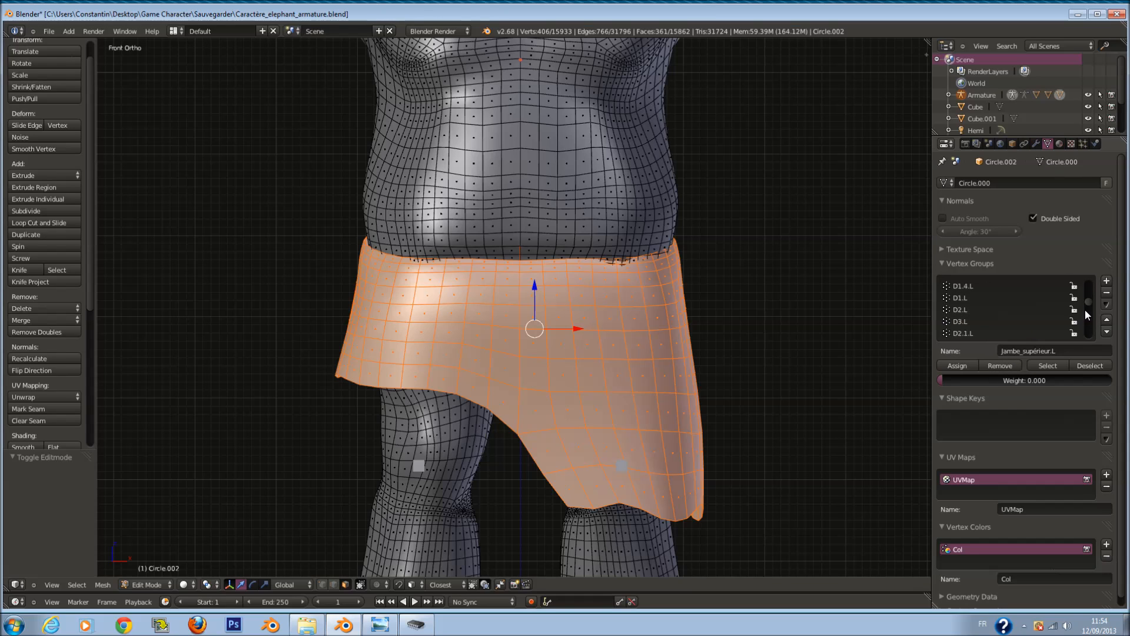
scroll(1085, 310, "up", 10)
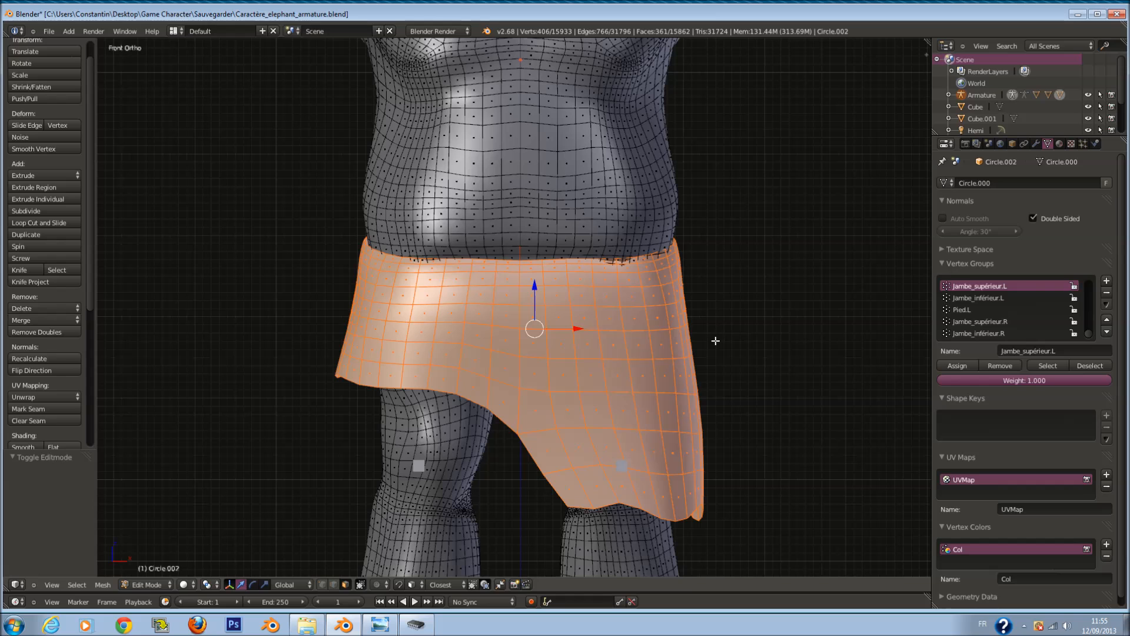
scroll(716, 334, "up", 2)
scroll(718, 336, "down", 3)
key("Tab")
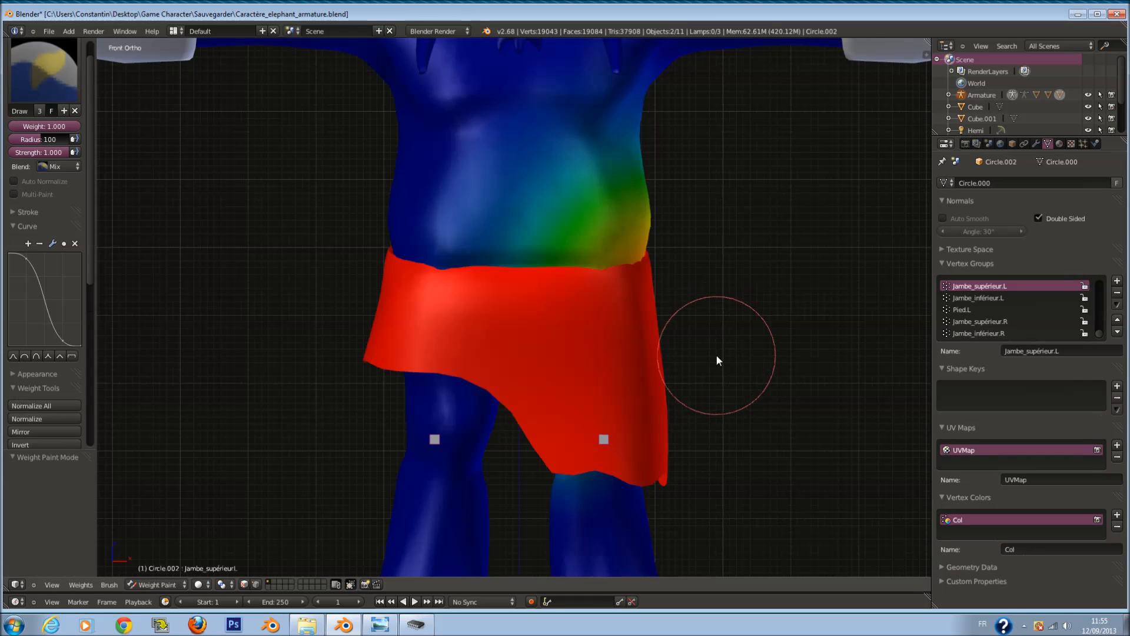
Step: Test-move the left upper-leg bone to check how the weighted loincloth follows, cancelling each move
scroll(716, 359, "down", 1)
key("g")
right_click(768, 356)
key("g")
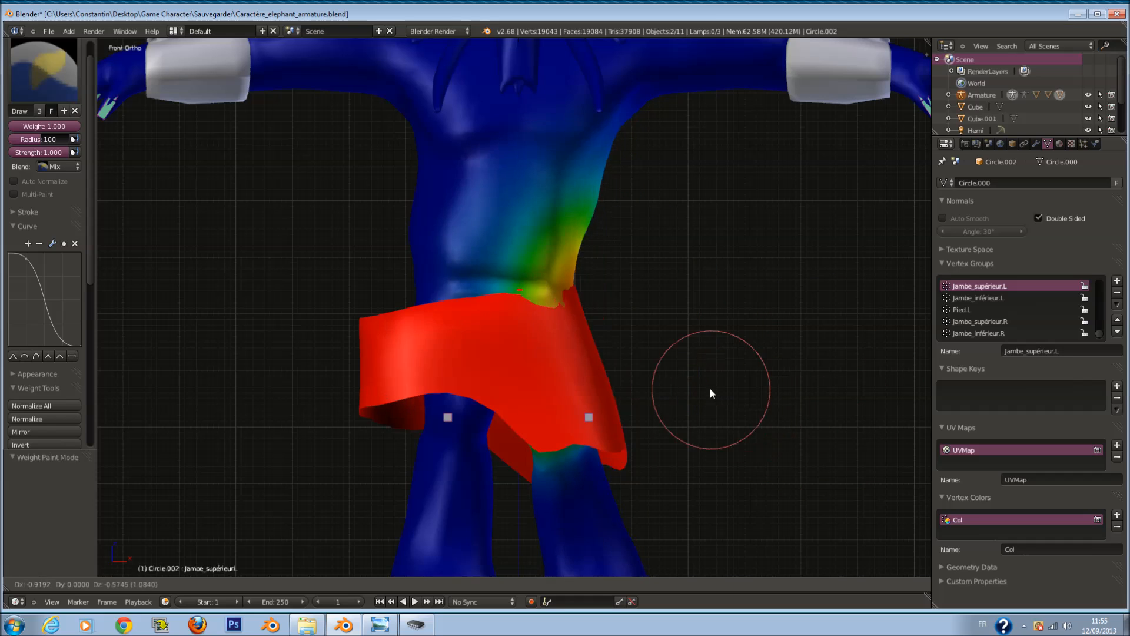
right_click(640, 337)
Step: Reselect all linked faces of the loincloth and assign them weight 0.000 in the Jambe_supérieur.L vertex group
key("Tab")
scroll(613, 315, "up", 1)
scroll(558, 203, "down", 2, "ctrl")
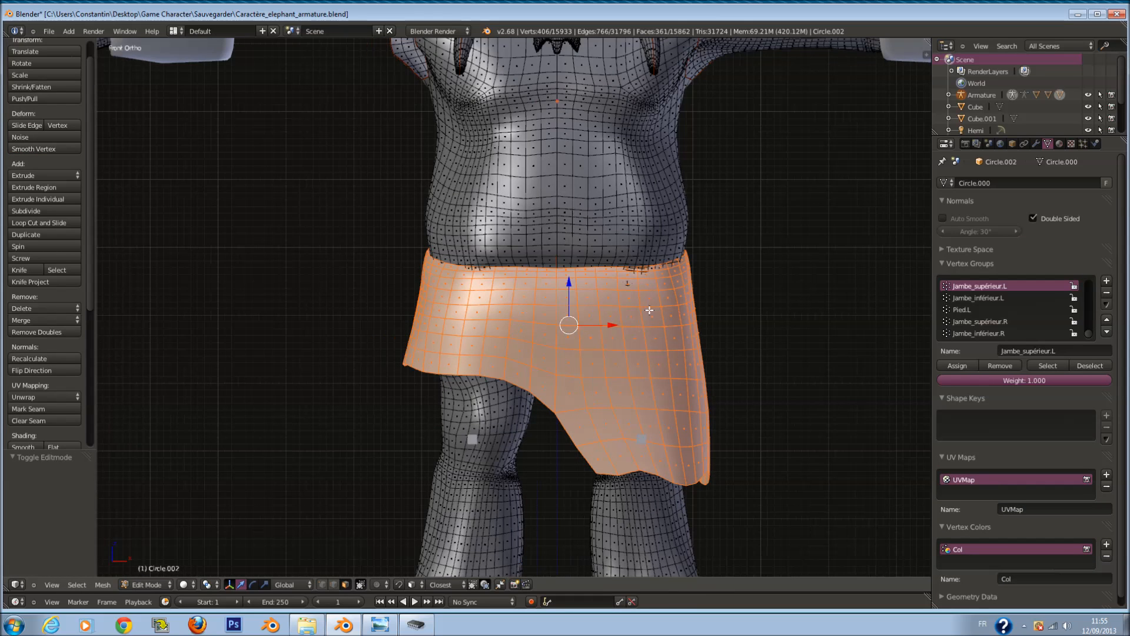
scroll(666, 288, "up", 1)
scroll(596, 299, "down", 1, "ctrl")
scroll(627, 297, "up", 3, "ctrl")
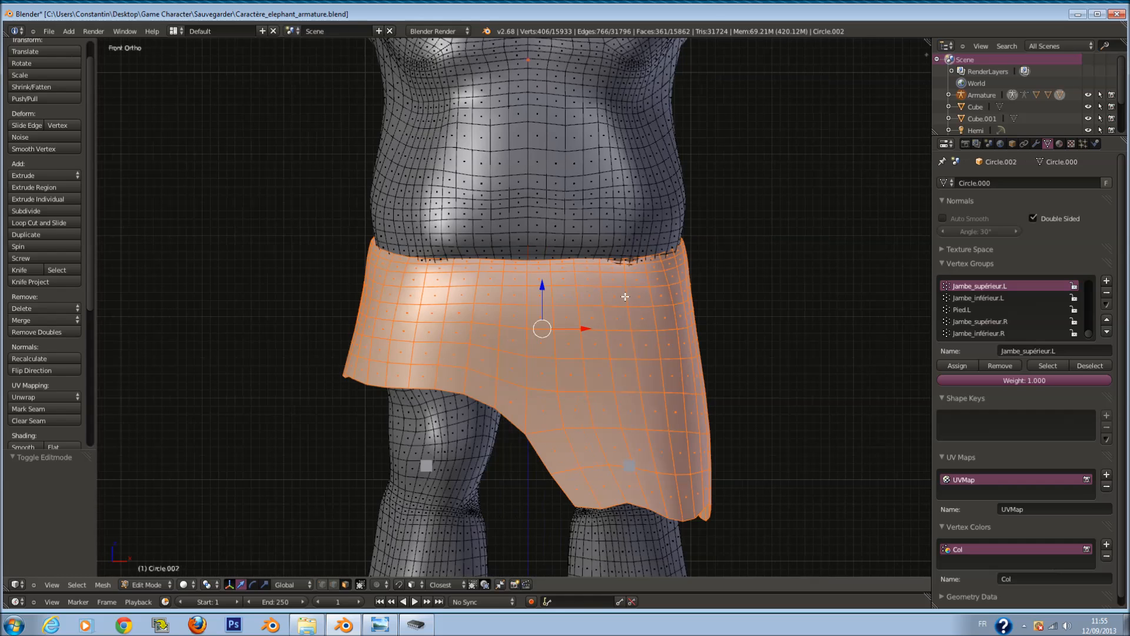
scroll(628, 296, "down", 1)
scroll(625, 293, "up", 2)
right_click(603, 253)
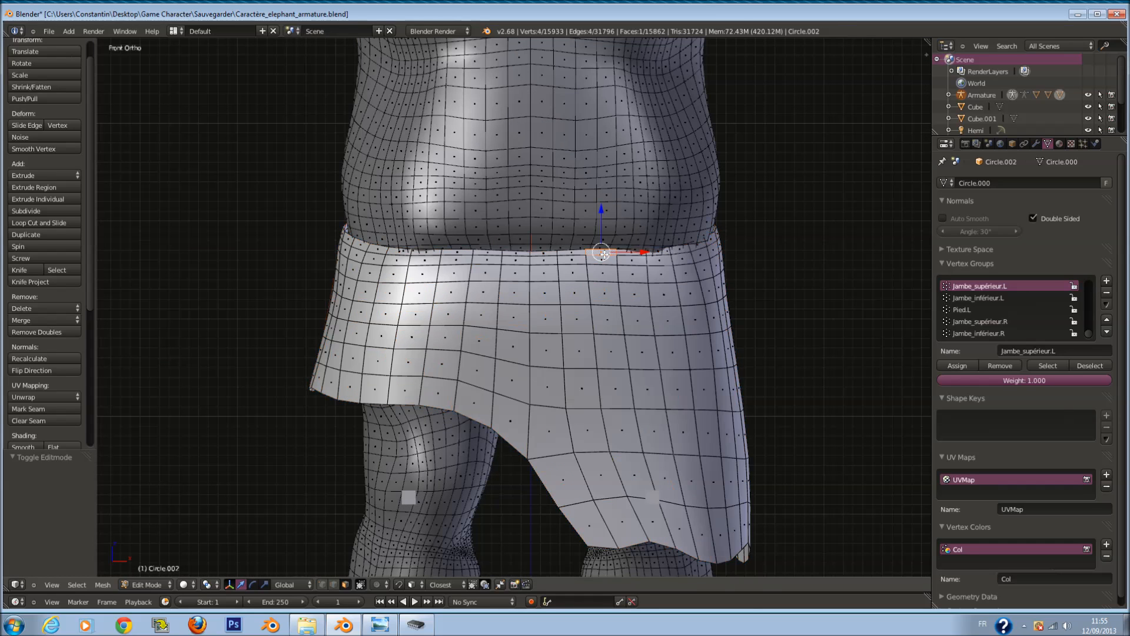
right_click(645, 326)
key("l")
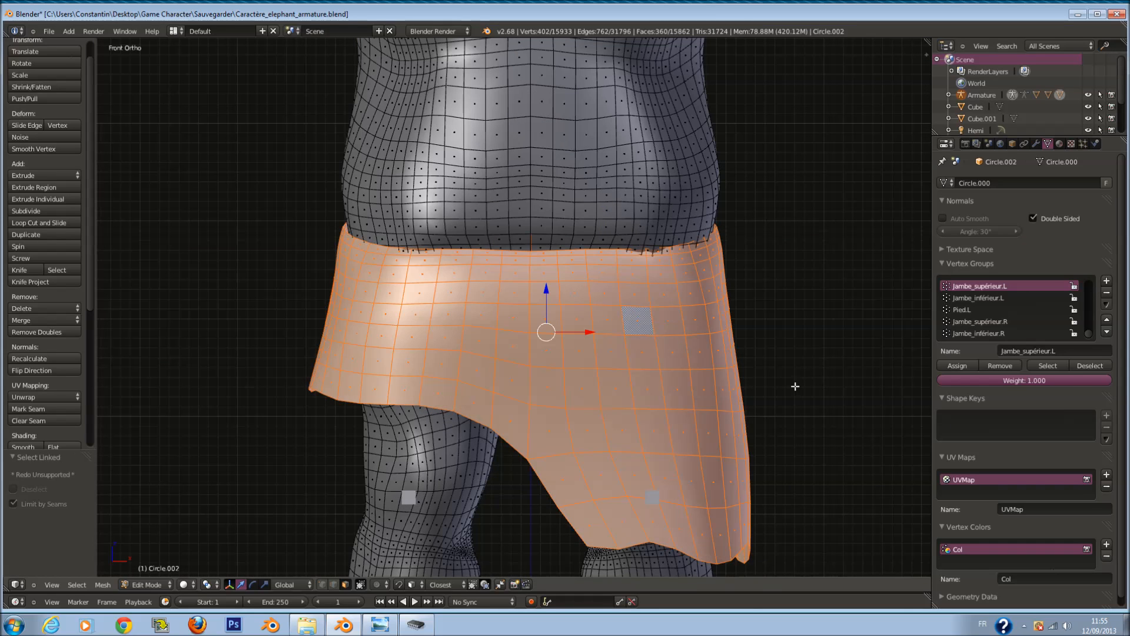
key("Tab")
key("Tab")
right_click(624, 253)
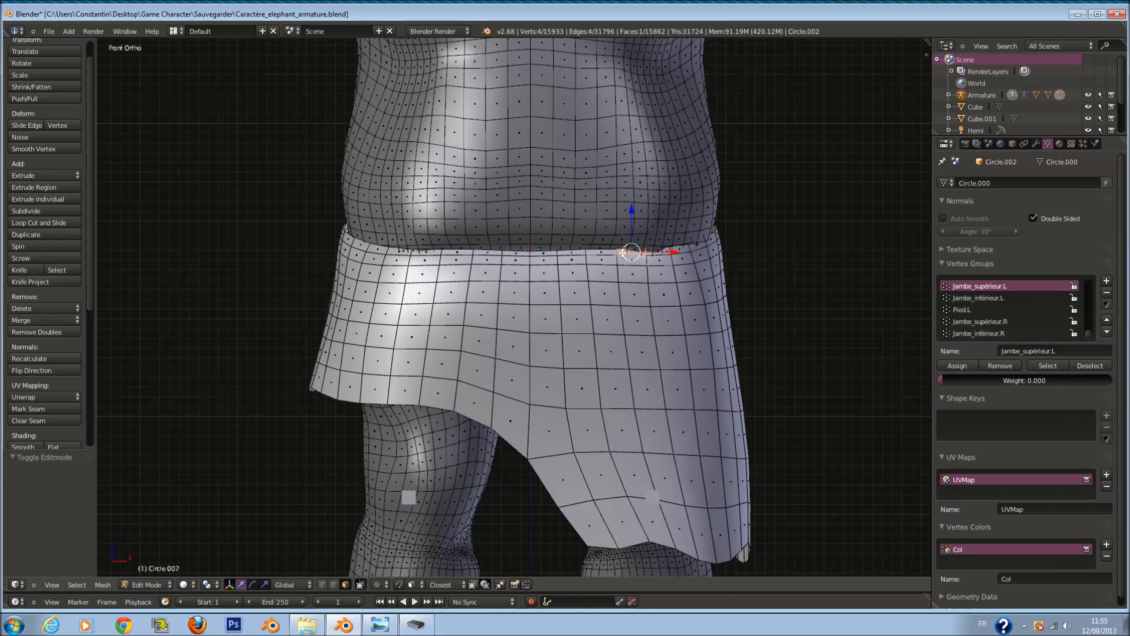
right_click(597, 253, "alt")
right_click(616, 256, "alt+shift")
right_click(617, 256, "alt+shift")
right_click(617, 256, "alt+shift")
right_click(595, 254, "alt+shift")
right_click(629, 257)
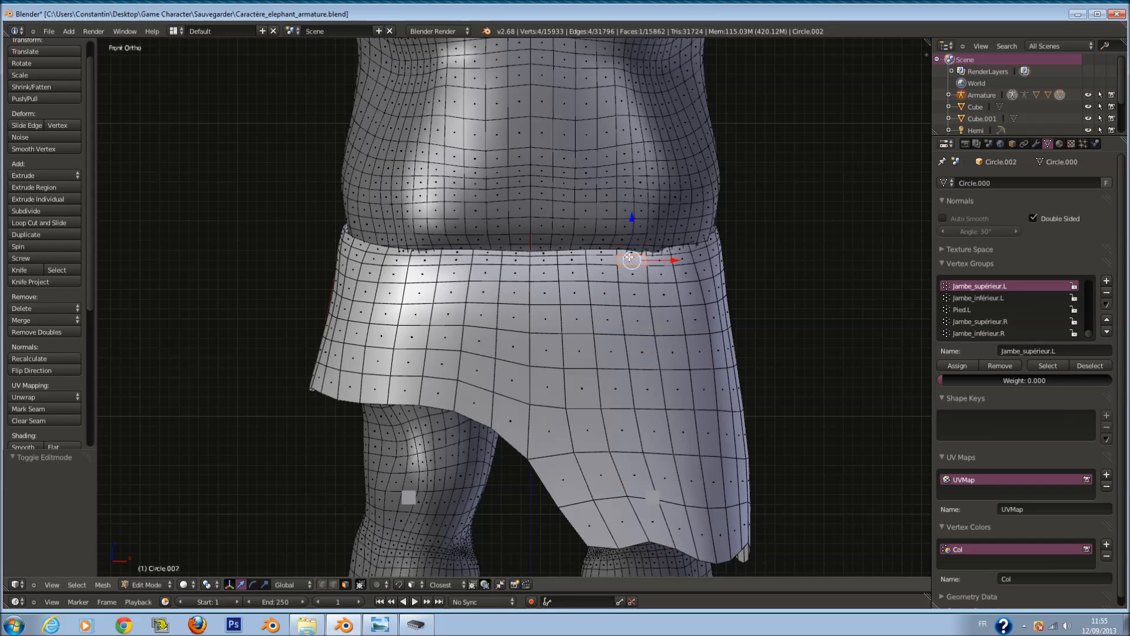
right_click(687, 251, "alt+shift")
right_click(657, 252)
scroll(597, 249, "up", 3)
right_click(655, 216)
right_click(619, 215, "alt+shift")
right_click(563, 215, "alt+shift")
right_click(517, 214, "alt+shift")
right_click(482, 215, "shift")
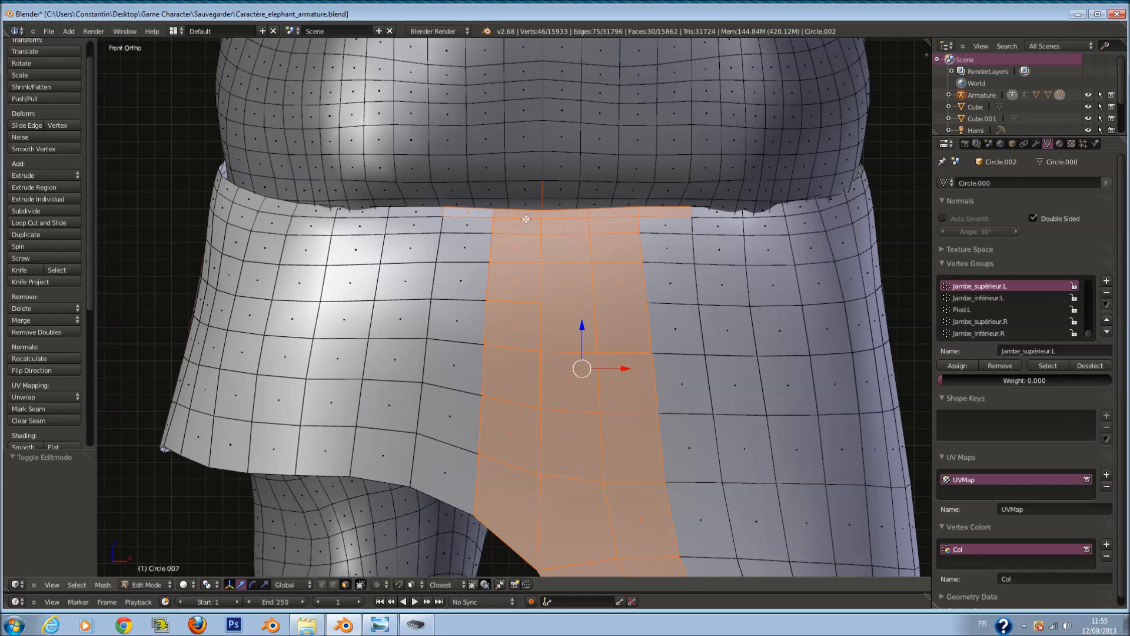
right_click(566, 215)
right_click(600, 216, "alt+shift")
right_click(564, 216)
middle_click_drag(563, 216, 534, 169)
right_click(534, 168, "alt")
right_click(465, 164, "alt")
right_click(386, 164)
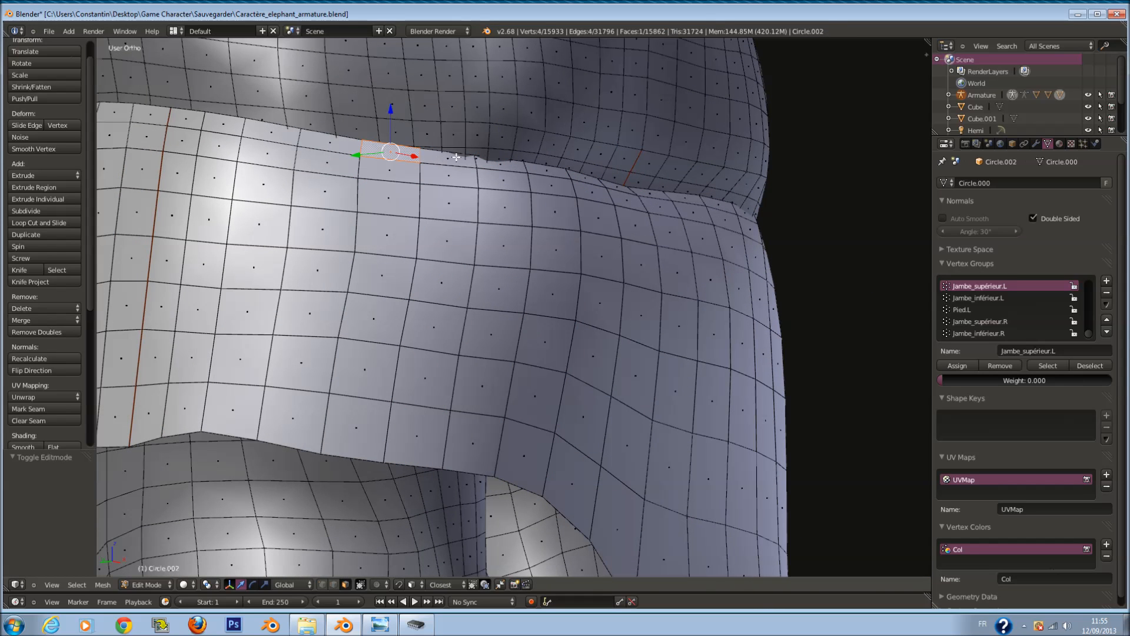
Step: Select the face loop along the loincloth's upper edge and remove the vertical strip of faces from the selection
scroll(456, 157, "down", 2)
right_click(254, 175, "alt+shift")
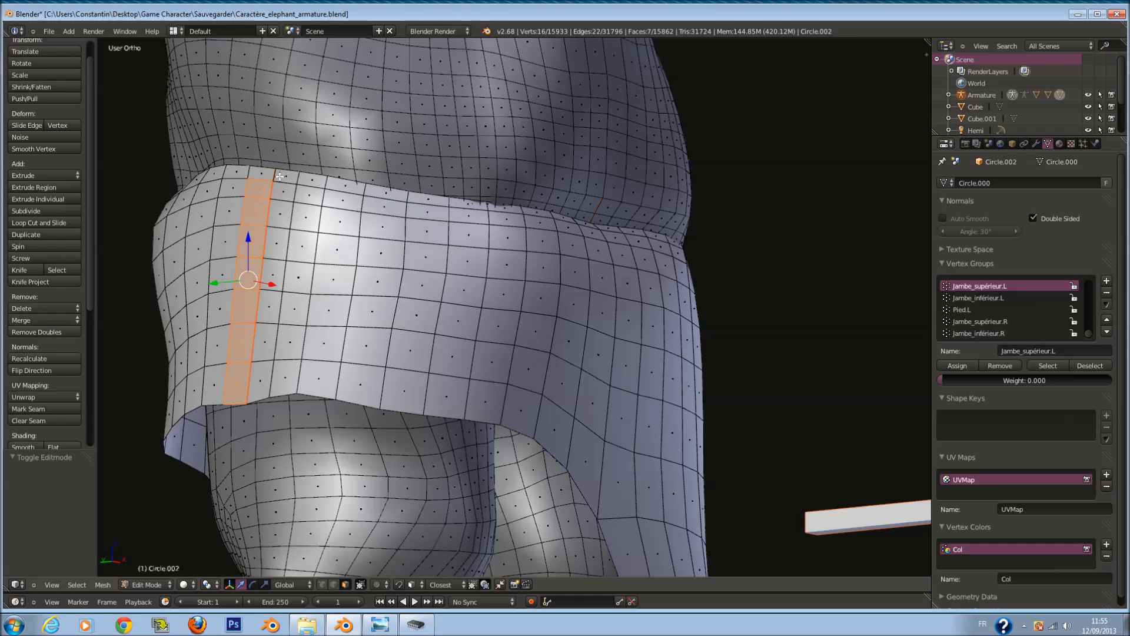
right_click(297, 177, "alt+shift")
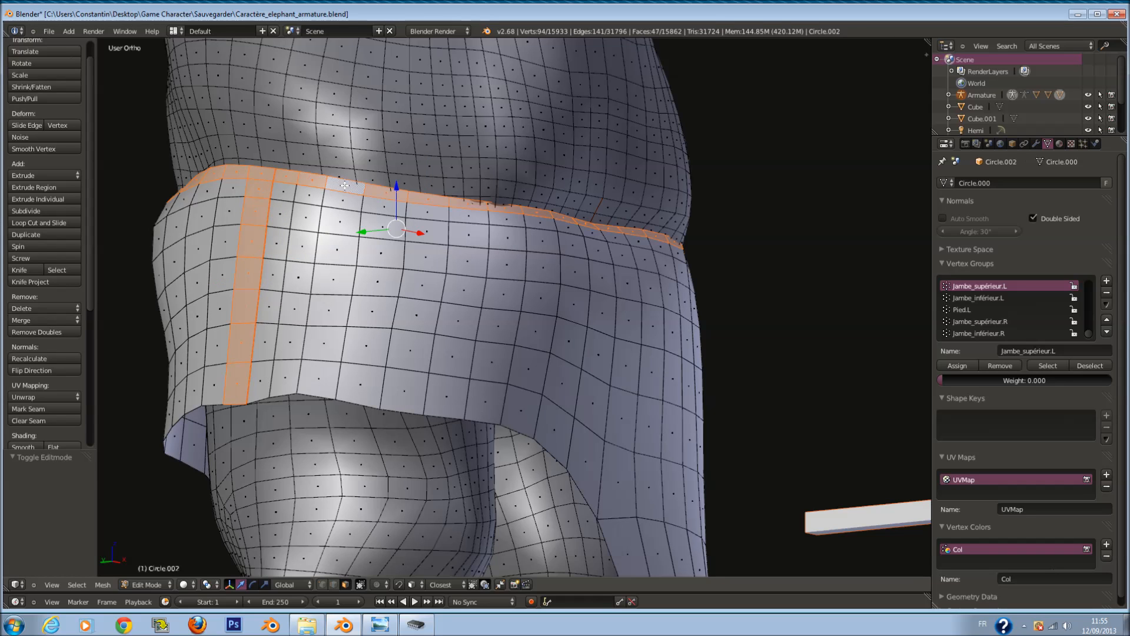
key("z")
middle_click_drag(351, 191, 326, 216)
key("z")
key("c")
middle_click_drag(195, 270, 183, 396)
right_click(184, 397)
Step: Pick the pelvis bone in Weight Paint mode and assign the loincloth's waist ring to the Bassin vertex group with weight 1.000
scroll(598, 324, "down", 1)
key("KP_1")
key("z")
scroll(613, 199, "up", 5, "shift")
key("Tab")
scroll(539, 289, "down", 1)
scroll(539, 289, "up", 1)
scroll(536, 306, "down", 2)
scroll(525, 286, "up", 3)
key("z")
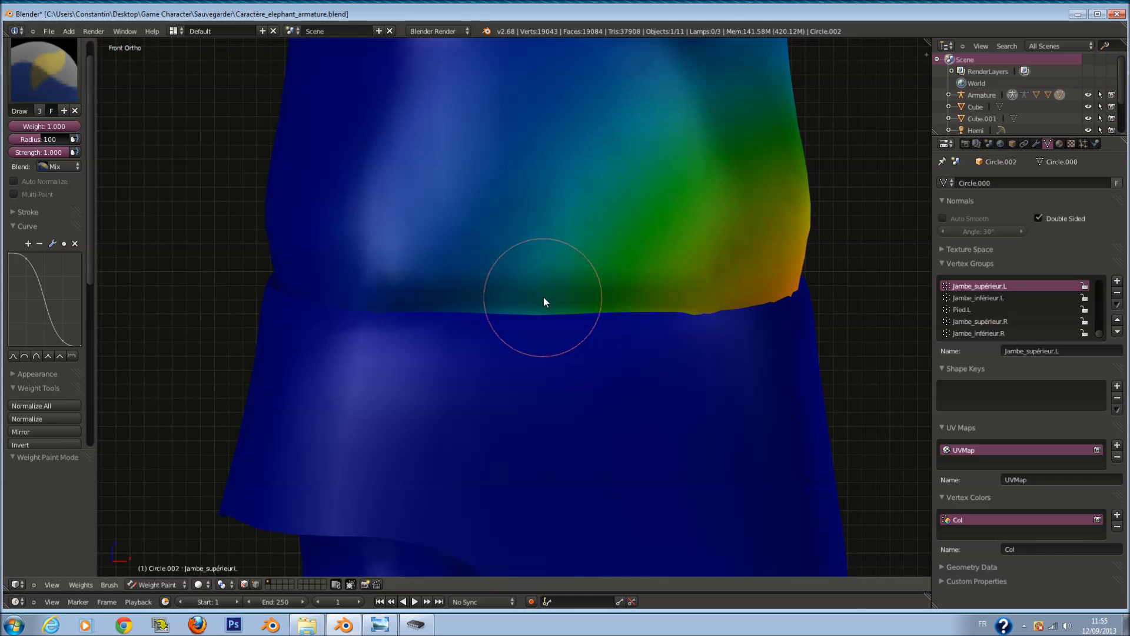
right_click(545, 292)
scroll(547, 292, "down", 1)
key("z")
key("Tab")
scroll(586, 293, "down", 1)
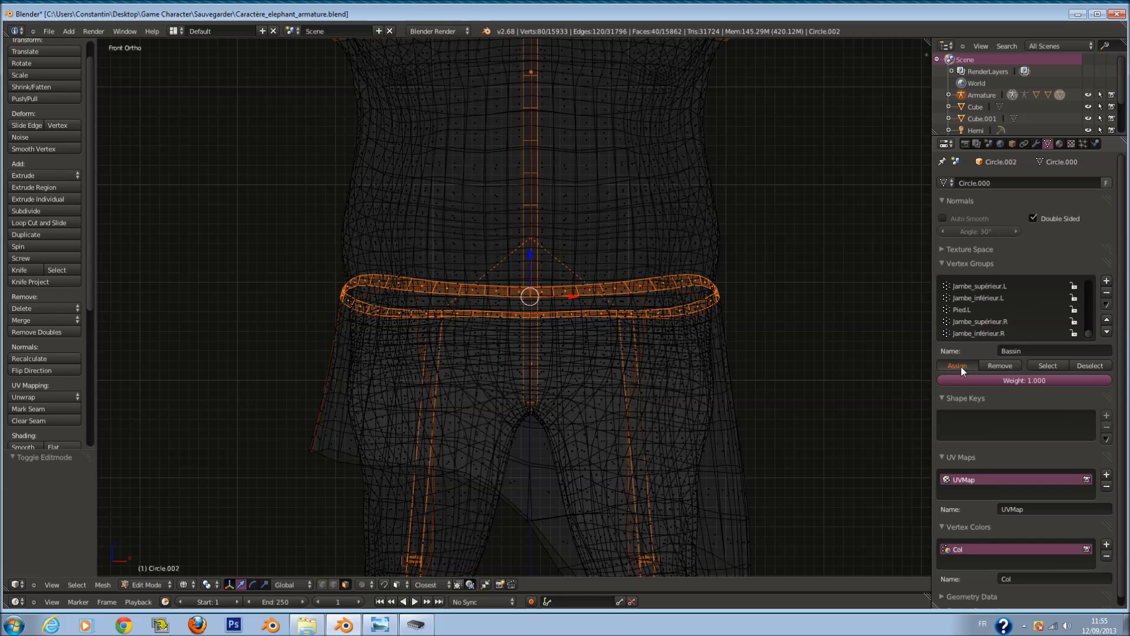
Step: Test-rotate the pelvis bone in Weight Paint mode to check how the loincloth's waist ring follows, cancelling each rotation
key("z")
scroll(671, 315, "down", 1)
key("Tab")
scroll(667, 309, "down", 1)
scroll(667, 310, "up", 1)
key("r")
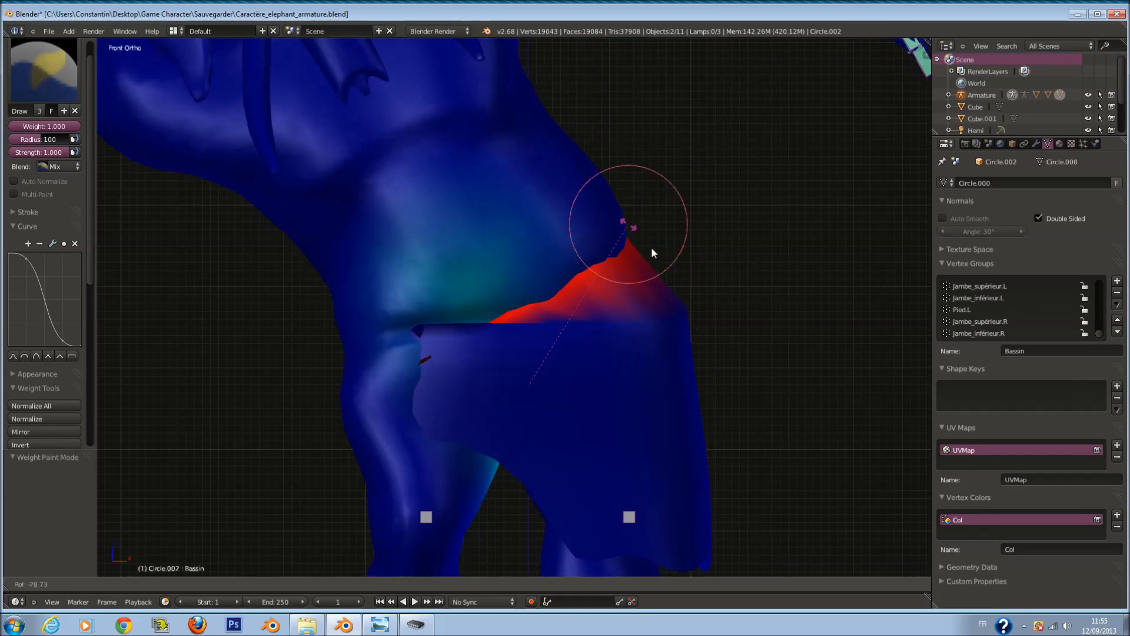
key("Escape")
scroll(701, 330, "down", 4)
key("r")
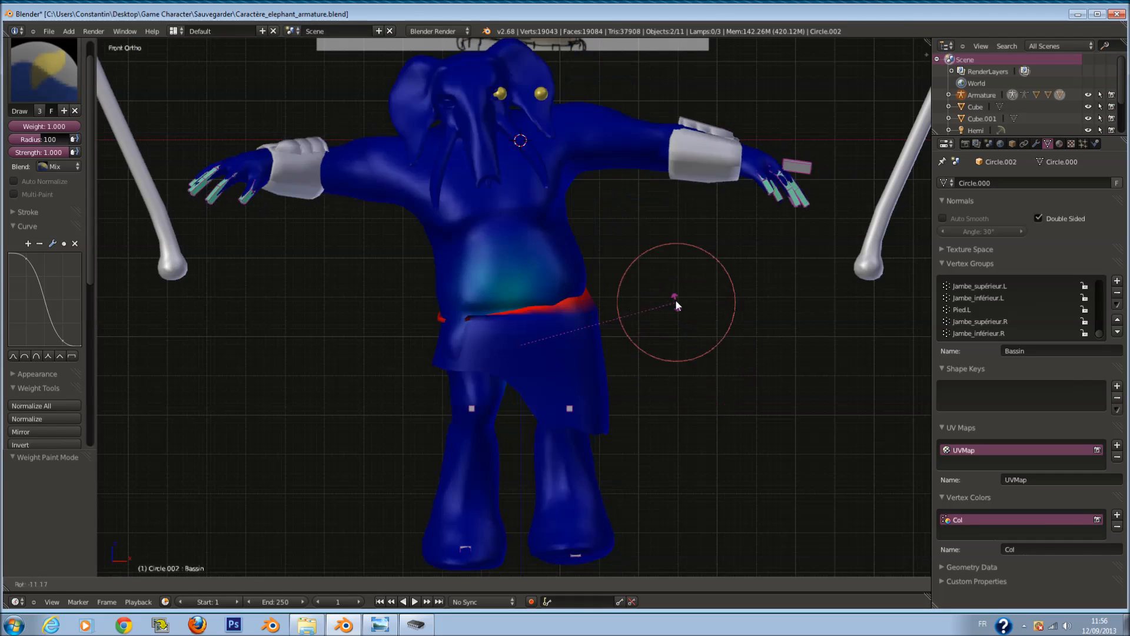
key("Escape")
scroll(631, 325, "up", 3)
key("Tab")
scroll(643, 346, "up", 1)
scroll(653, 346, "up", 3)
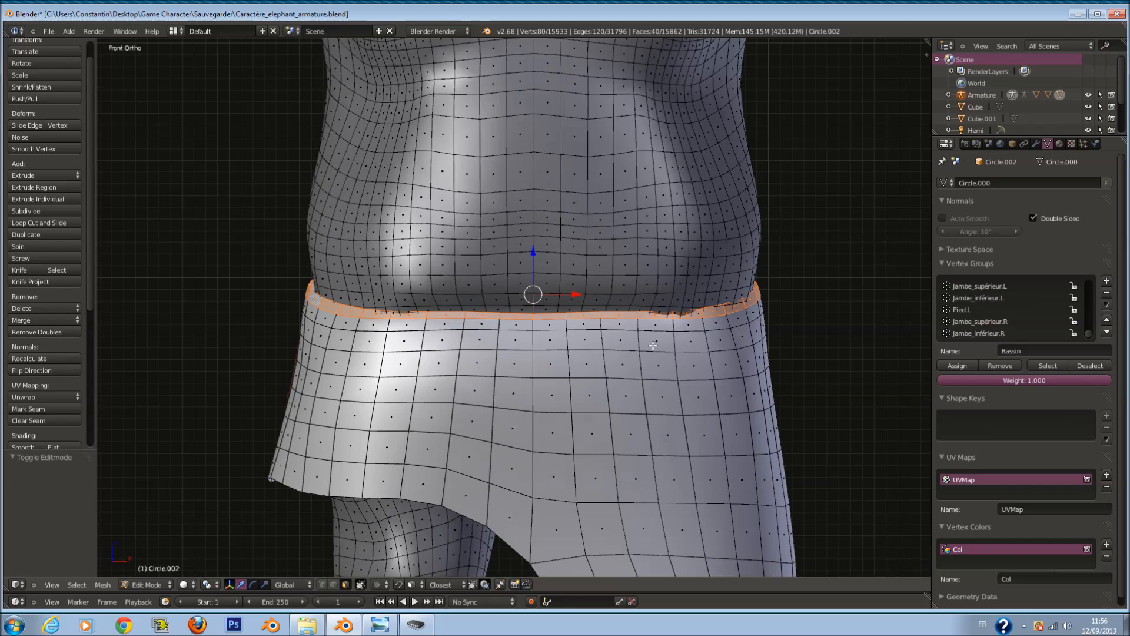
right_click(654, 334, "alt+shift")
right_click(692, 334)
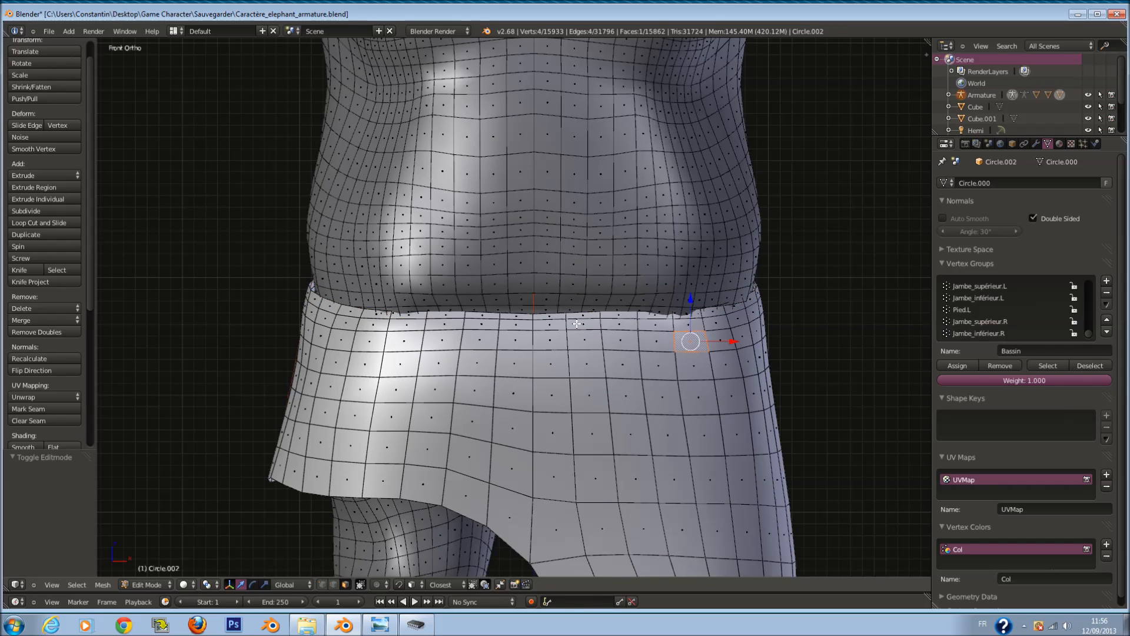
middle_click_drag(692, 333, 795, 353)
right_click(336, 323)
right_click(346, 323, "alt")
right_click(333, 324)
right_click(305, 308, "alt")
right_click(291, 314)
right_click(331, 323, "alt+shift")
right_click(361, 331, "alt+shift")
right_click(465, 339, "alt+shift")
right_click(429, 339, "alt+shift")
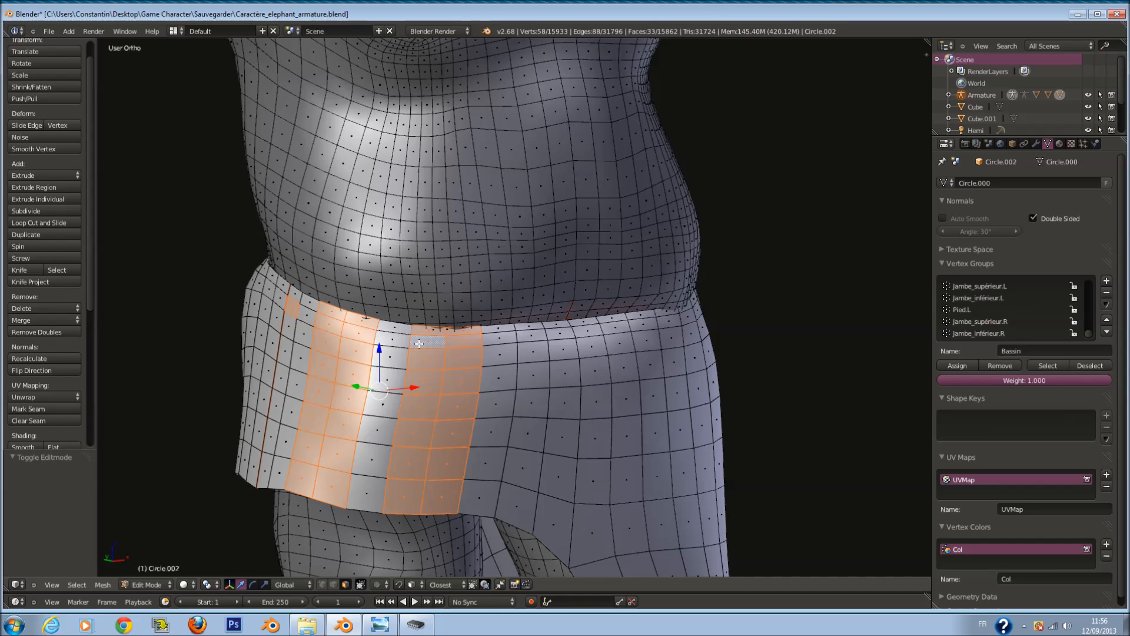
right_click(500, 339, "alt+shift")
right_click(533, 338, "alt+shift")
right_click(591, 335, "alt+shift")
right_click(614, 334, "alt+shift")
right_click(652, 334, "alt+shift")
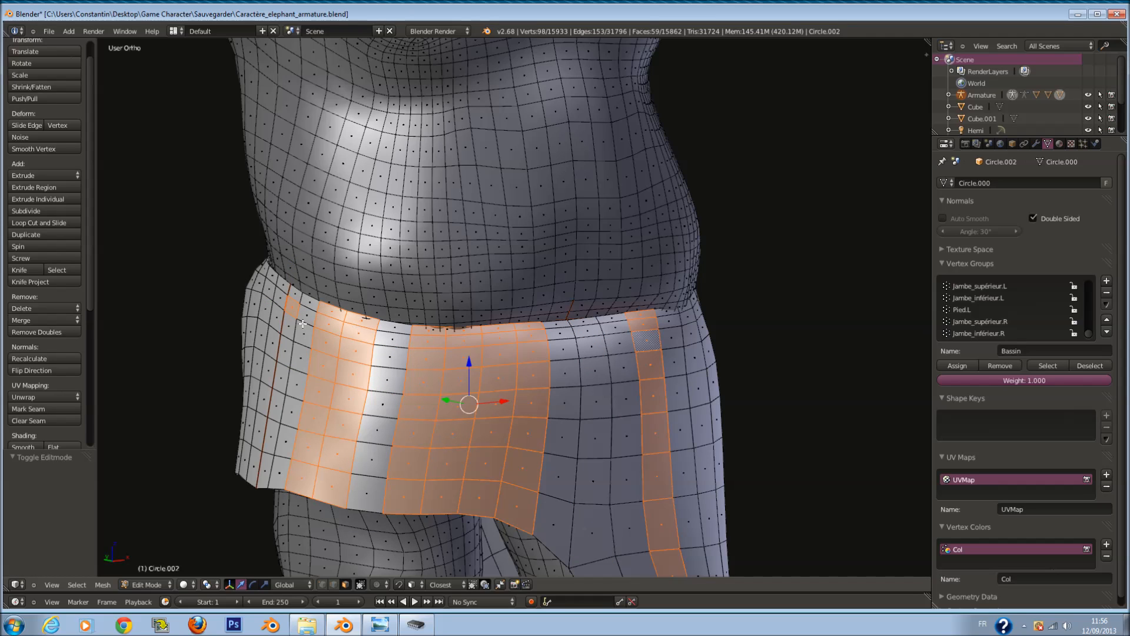
right_click(281, 318)
right_click(324, 325, "alt")
right_click(294, 306)
right_click(266, 291, "alt+shift")
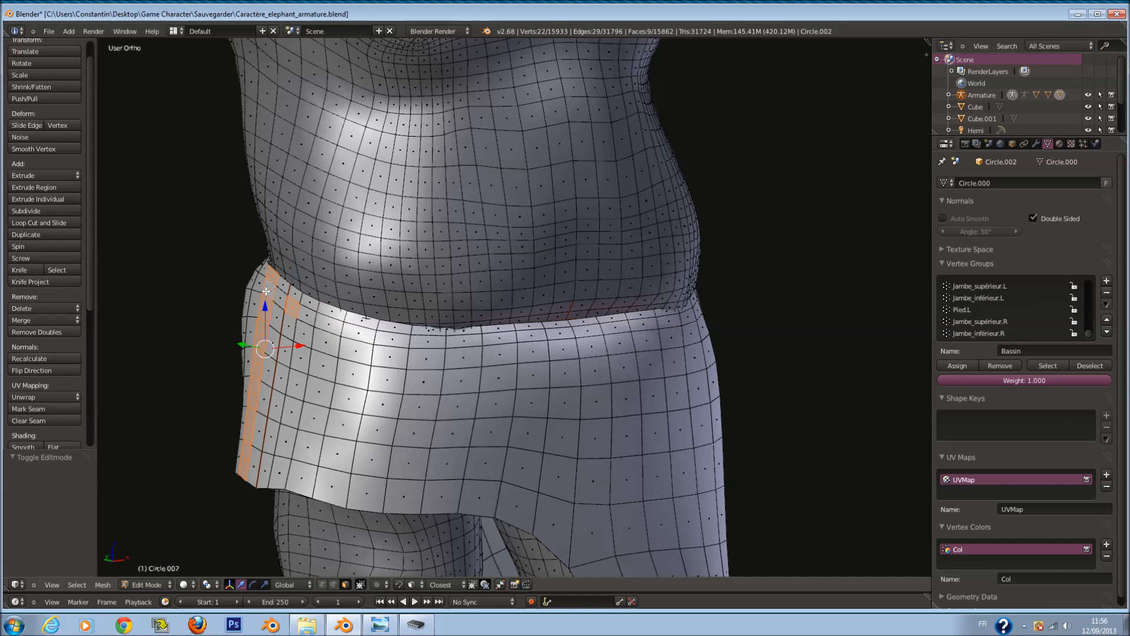
right_click(327, 317, "alt+shift")
right_click(358, 323, "alt+shift")
right_click(309, 317, "alt+shift")
right_click(385, 331, "alt+shift")
right_click(409, 332, "alt+shift")
key("KP_1")
key("z")
key("a")
key("c")
mouse_move(316, 260)
left_mouse_down()
mouse_move(378, 247)
mouse_move(697, 265)
left_mouse_up()
right_click(697, 265)
key("z")
key("a")
Step: Try to isolate the loincloth's waist rows by selecting its linked faces and circle-deselecting the lower part, then clear the selection
key("l")
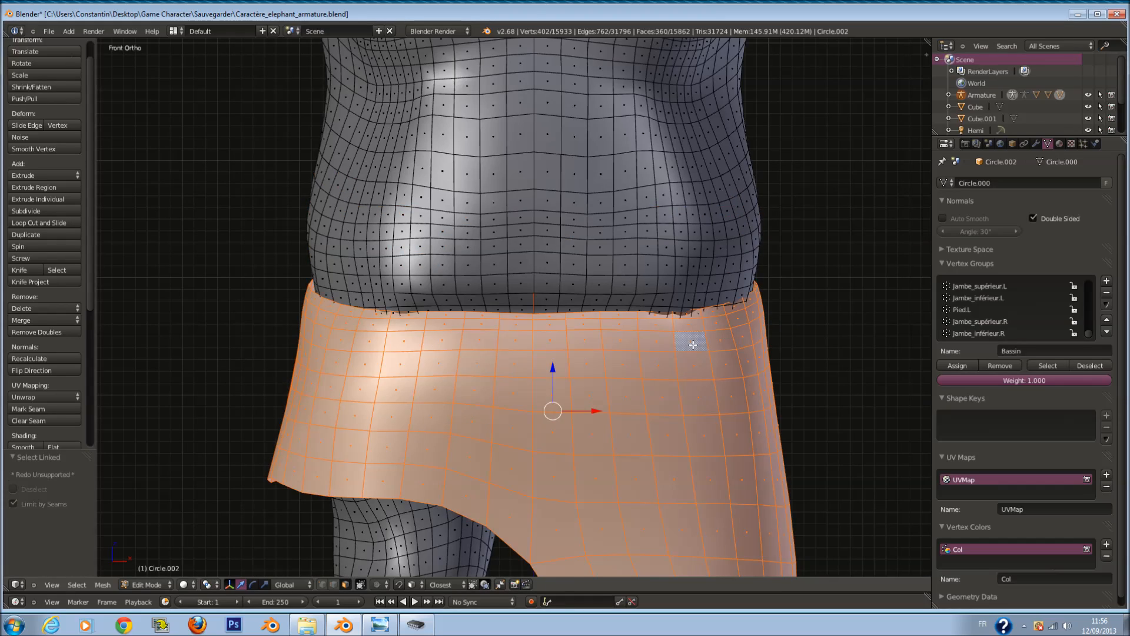
key("z")
scroll(558, 325, "down", 3)
key("c")
mouse_move(353, 379)
middle_mouse_down()
mouse_move(504, 403)
mouse_move(605, 469)
mouse_move(679, 419)
mouse_move(525, 396)
mouse_move(373, 396)
mouse_move(650, 396)
mouse_move(594, 393)
middle_mouse_up()
right_click(593, 392)
scroll(591, 384, "up", 3)
key("z")
key("z")
key("c")
mouse_move(771, 368)
middle_mouse_down()
mouse_move(596, 391)
mouse_move(275, 382)
middle_mouse_up()
right_click(275, 381)
key("z")
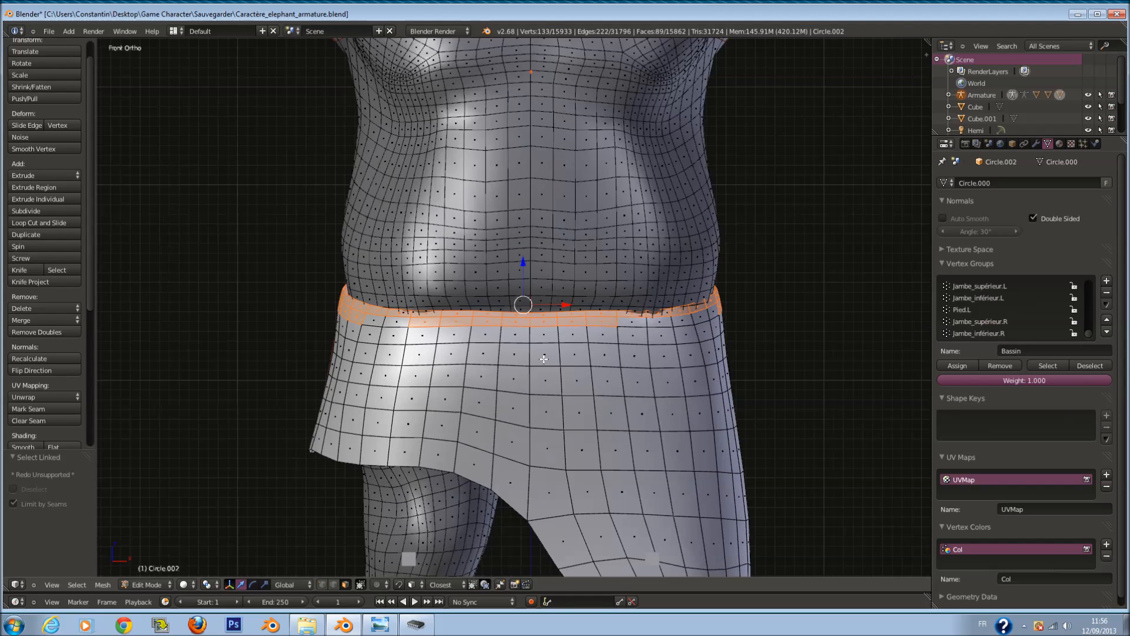
key("z")
left_click(333, 357)
right_click(333, 357)
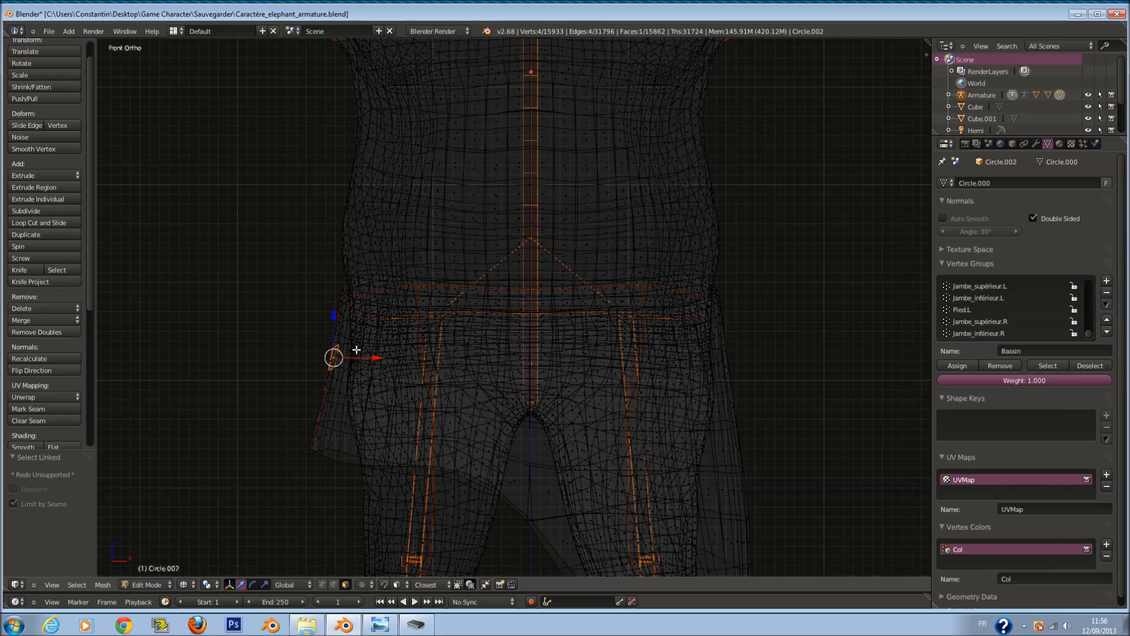
key("z")
key("a")
Step: Circle-select the loincloth faces on the outer side of the character's right leg, leaving out the rows at the waist
mouse_move(354, 390)
middle_mouse_down()
mouse_move(547, 374)
mouse_move(393, 383)
middle_mouse_up()
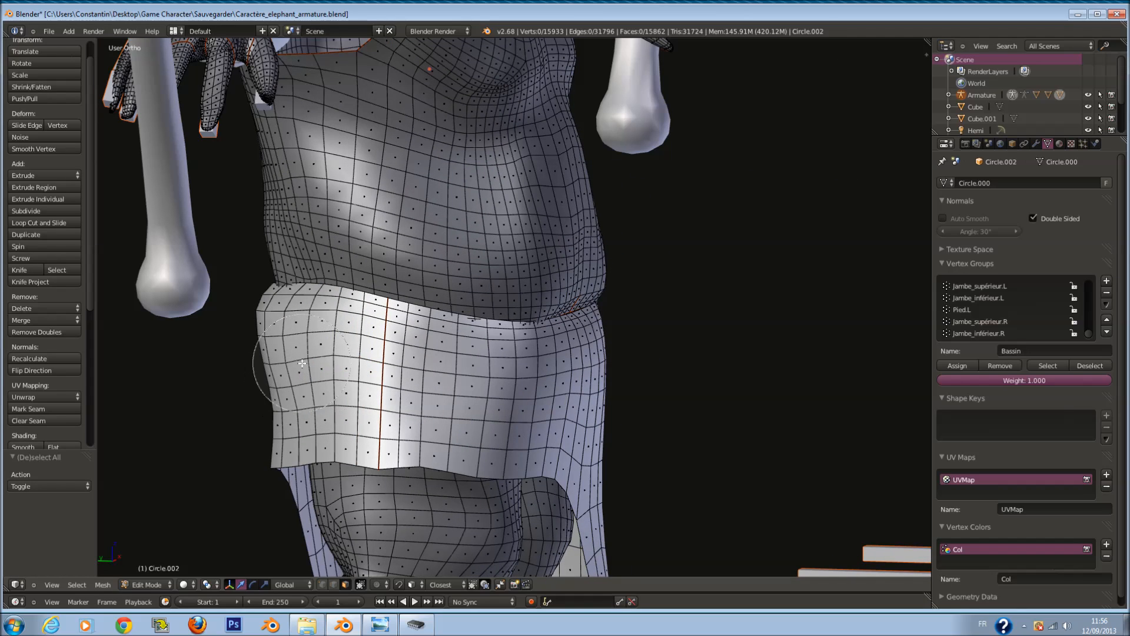
left_click_drag(322, 362, 454, 387)
mouse_move(374, 399)
left_mouse_down()
mouse_move(265, 404)
mouse_move(272, 369)
mouse_move(394, 384)
left_mouse_up()
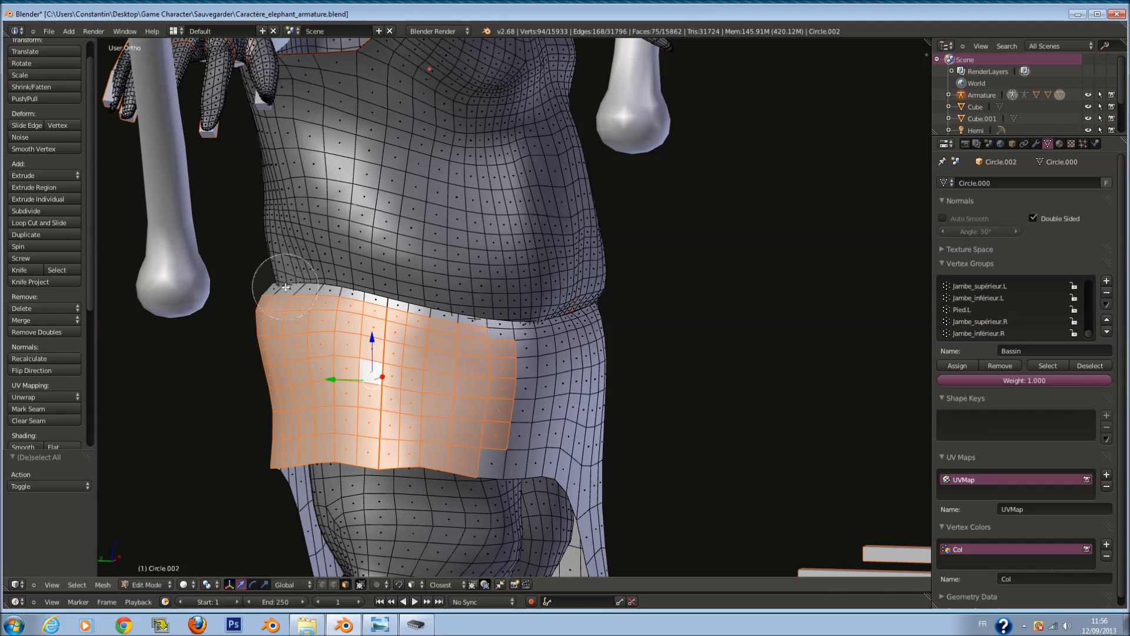
mouse_move(269, 278)
middle_mouse_down()
mouse_move(512, 308)
mouse_move(376, 333)
middle_mouse_up()
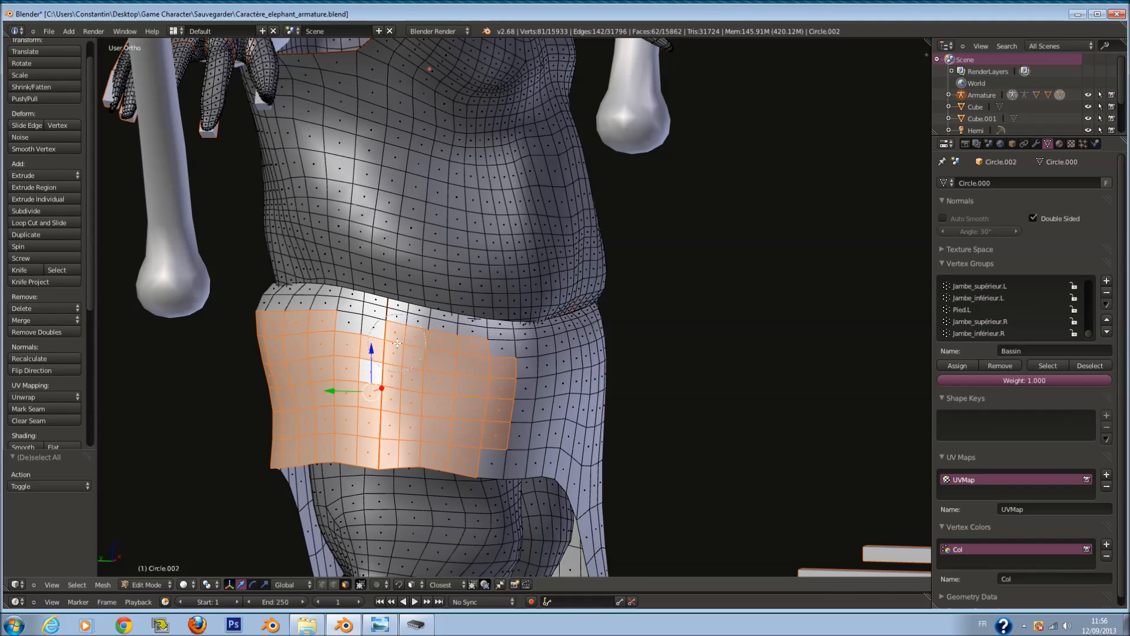
left_click_drag(484, 421, 477, 439)
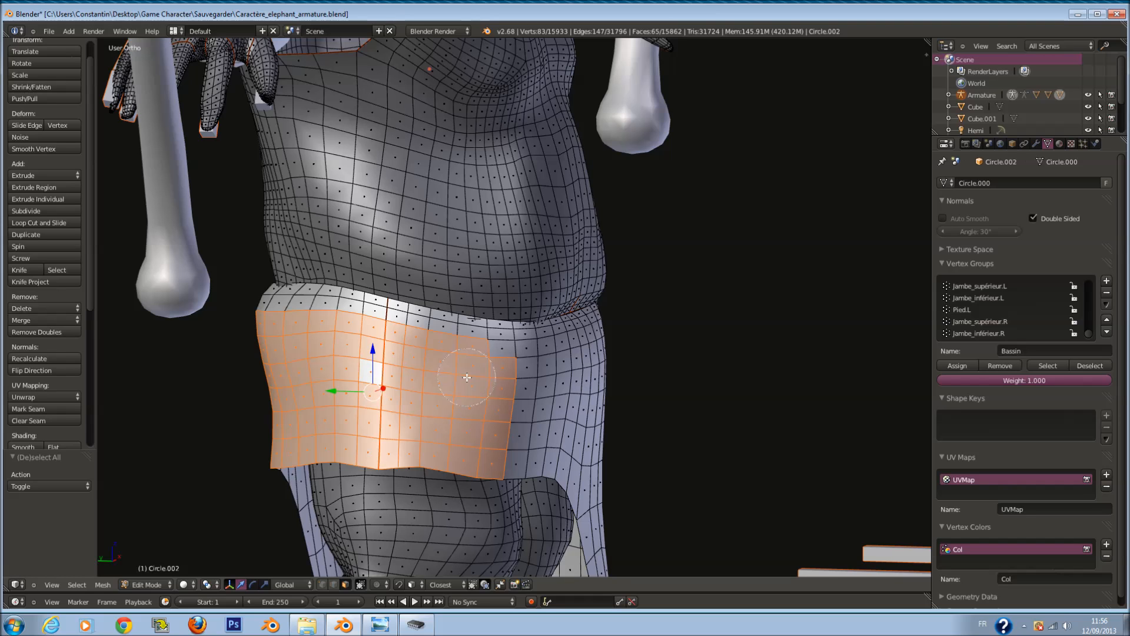
key("KP_1")
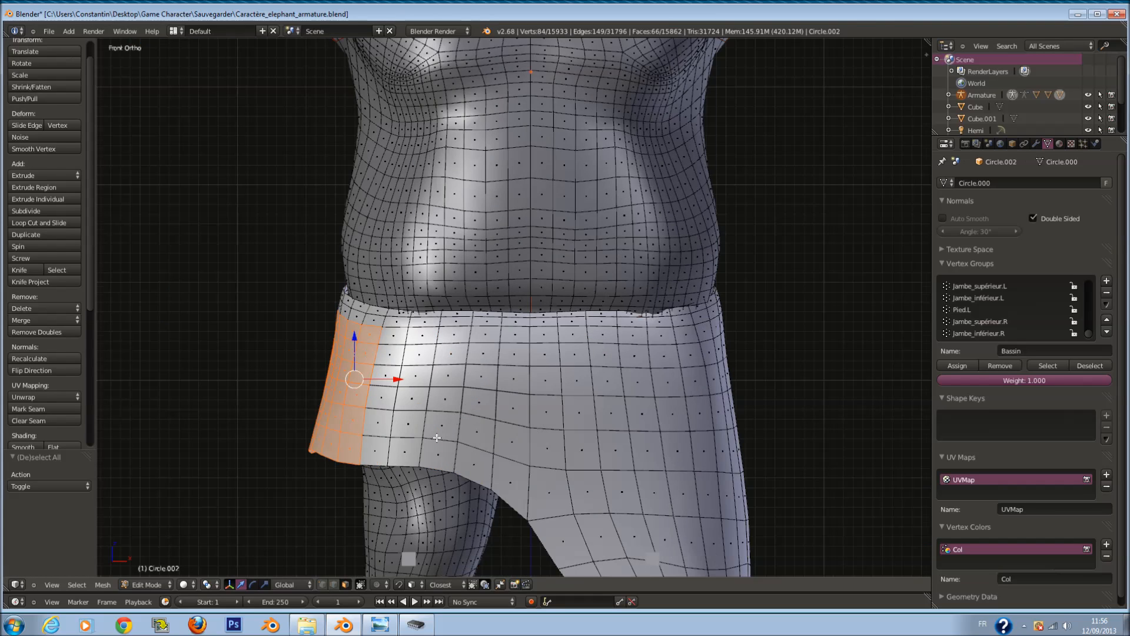
Step: Pick the right upper-leg bone in Weight Paint mode and assign the selected loincloth side faces to Jambe_supérieur.R with weight 0.600
key("Tab")
right_click(445, 411)
scroll(457, 415, "down", 2)
key("Tab")
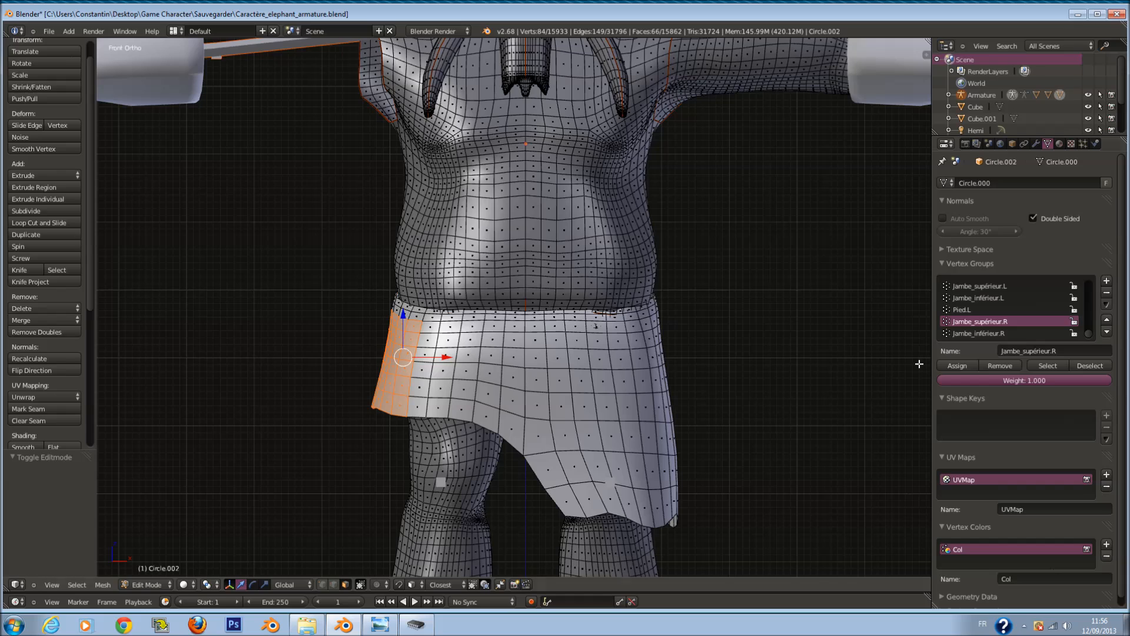
left_click_drag(1097, 384, 972, 386)
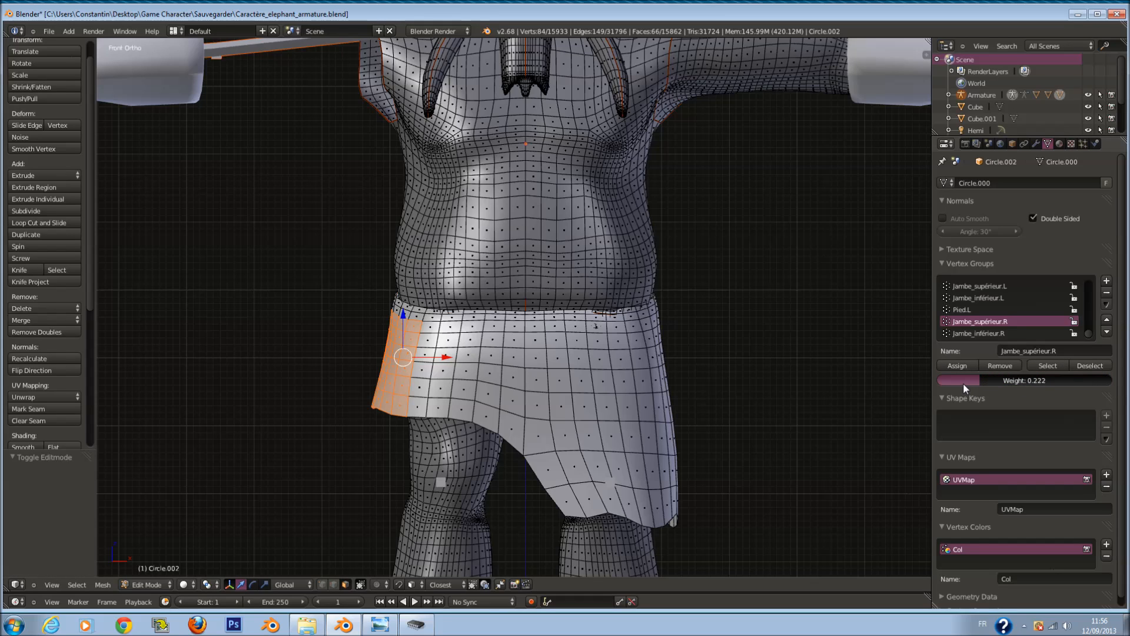
left_click(962, 383)
left_click(957, 365)
Step: Test-move the right upper-leg bone in Weight Paint mode to check how the loincloth's side follows, cancelling each transform
key("Tab")
key("r")
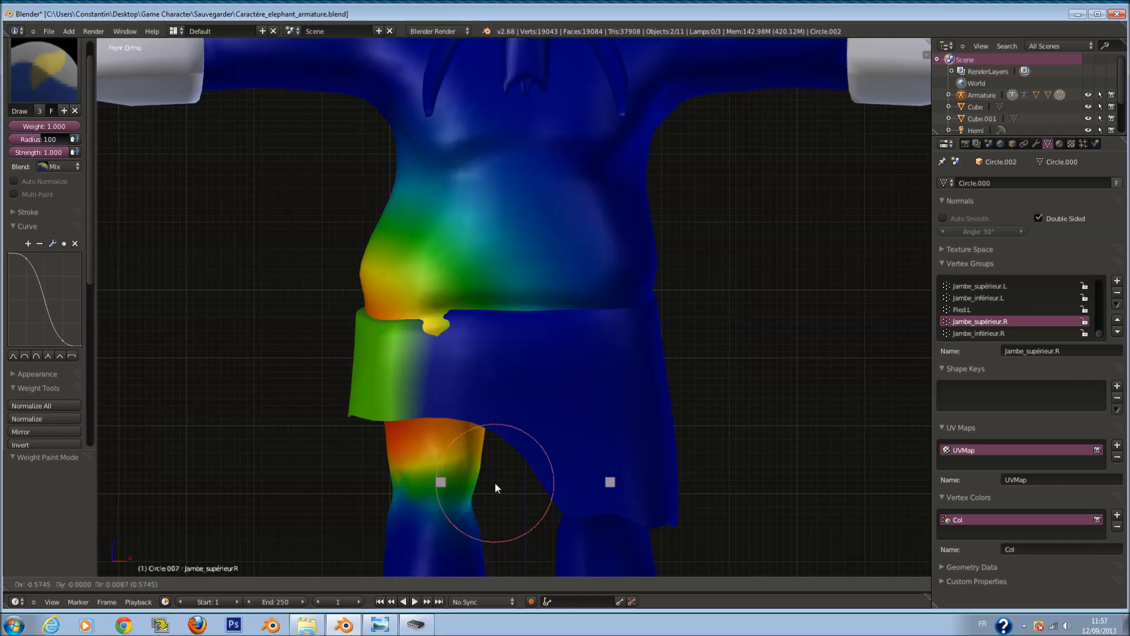
right_click(600, 470)
scroll(563, 451, "down", 2)
key("g")
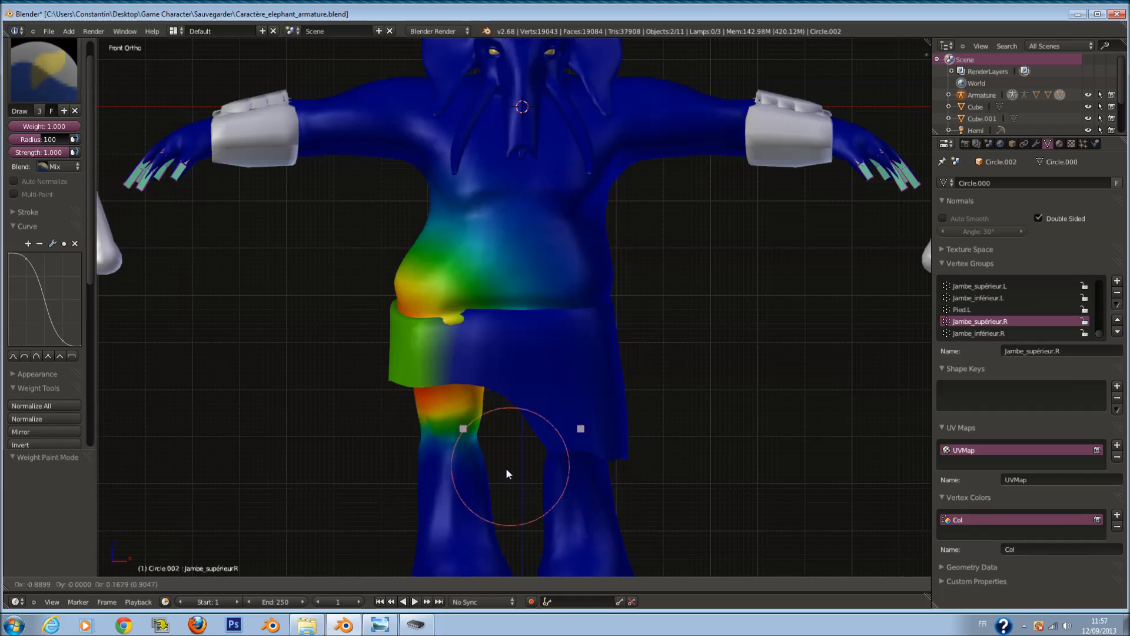
right_click(500, 508)
scroll(495, 362, "up", 5)
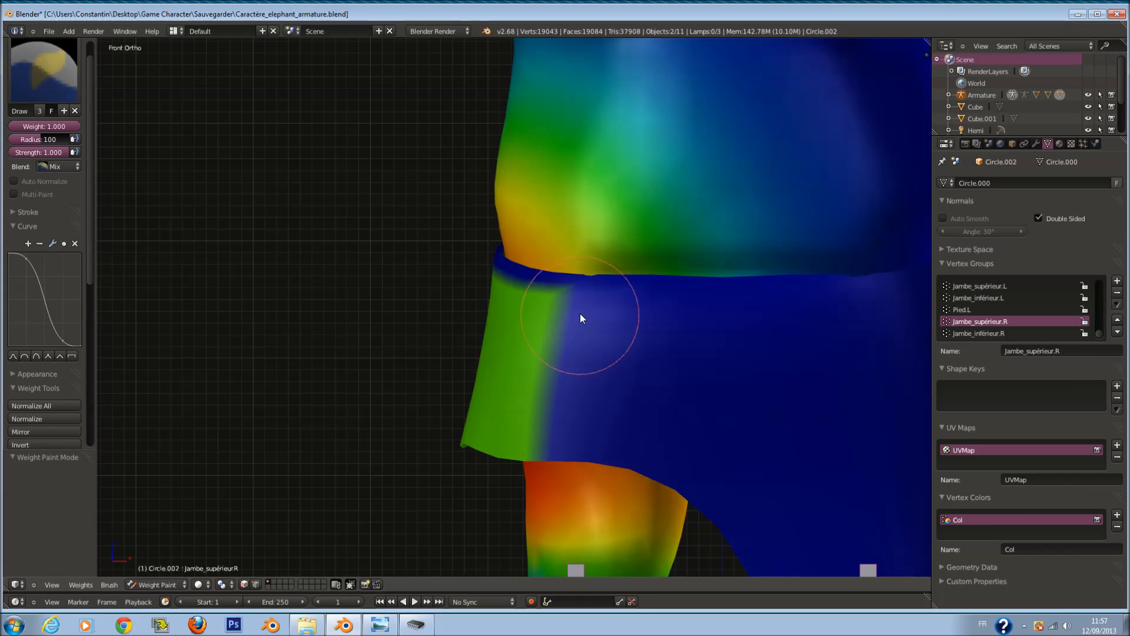
Step: Try to select the loincloth's waist rows with face loops from the front, then clear the selection
key("Tab")
right_click(538, 278)
right_click(507, 258, "alt")
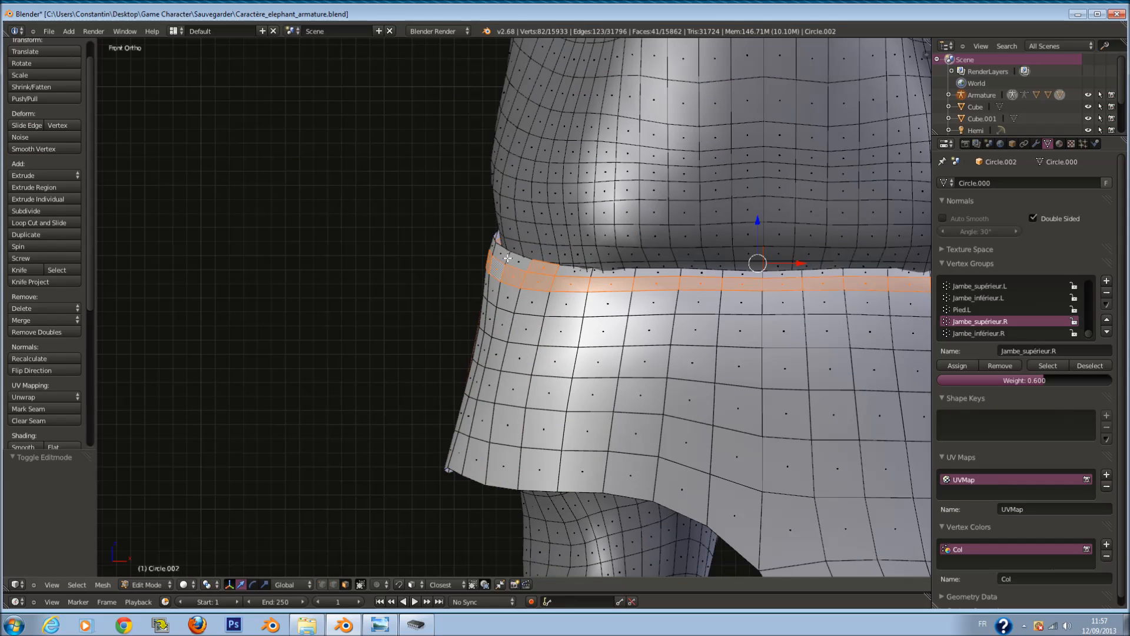
right_click(516, 264)
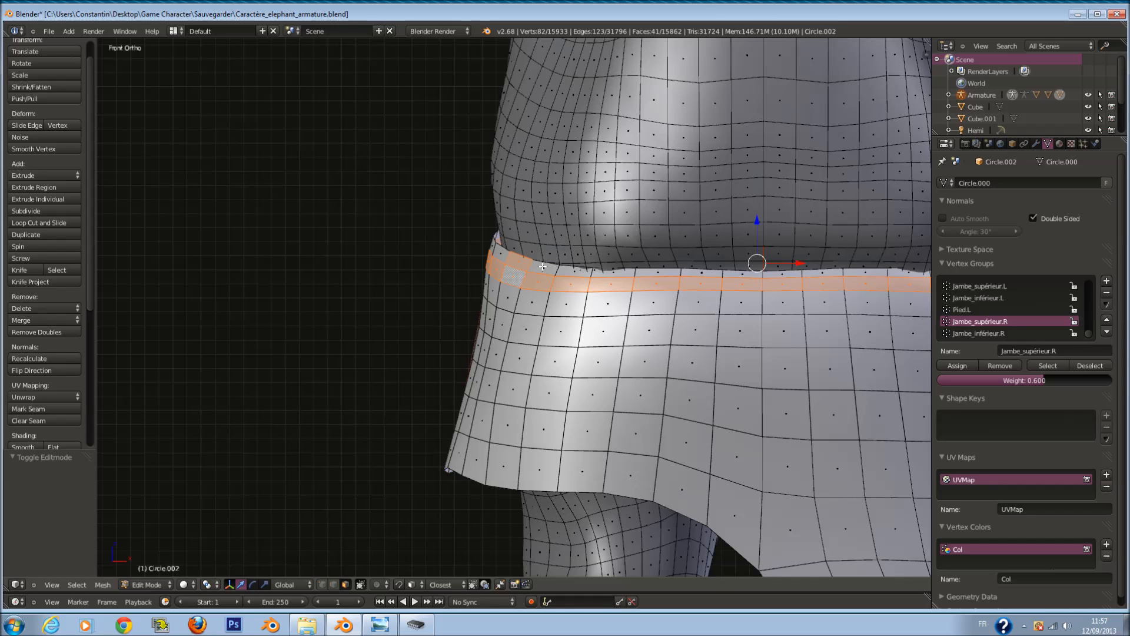
scroll(501, 252, "up", 2)
right_click(513, 248, "alt+shift")
right_click(499, 232)
right_click(520, 243, "alt+shift")
right_click(520, 243)
right_click(495, 235, "alt+shift")
right_click(556, 264)
right_click(506, 257, "alt+shift")
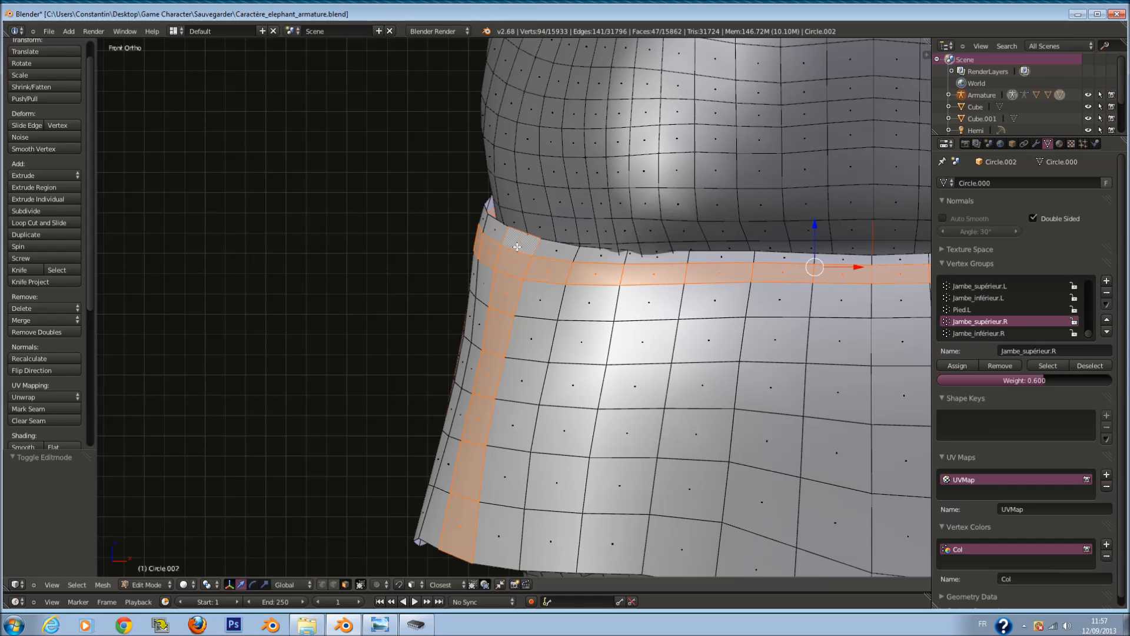
right_click(553, 251, "alt+shift")
right_click(500, 233)
right_click(483, 258, "alt+shift")
right_click(507, 260)
right_click(555, 276, "alt+shift")
right_click(519, 245)
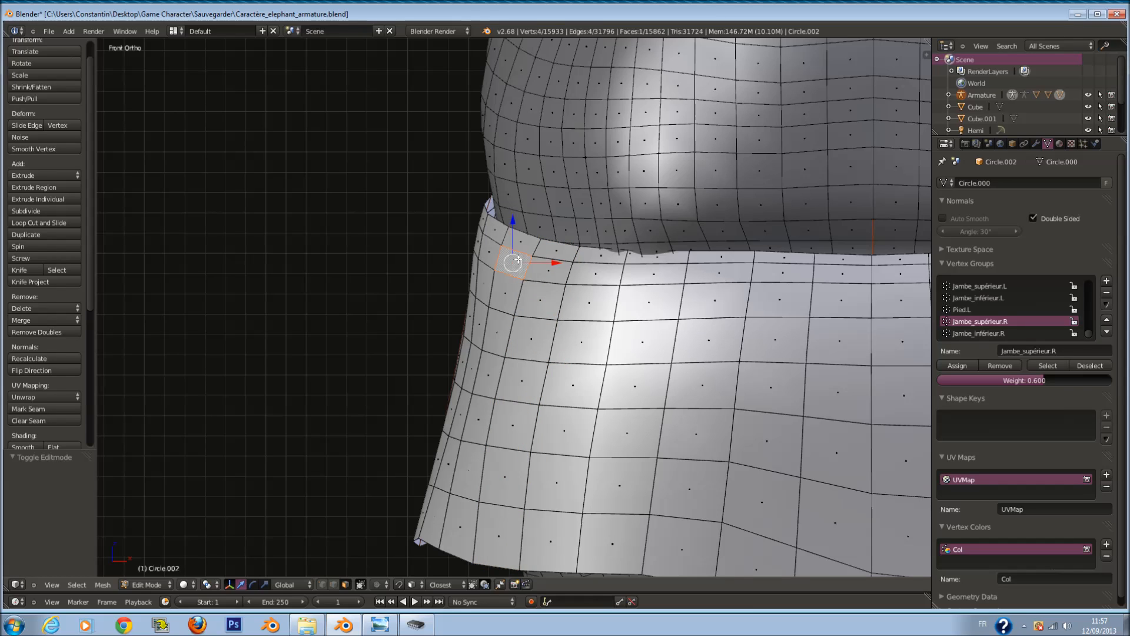
right_click(527, 231, "alt+shift")
right_click(518, 247)
right_click(501, 259, "alt+shift")
right_click(515, 268)
right_click(516, 251, "alt+shift")
right_click(517, 253, "alt+shift")
right_click(517, 257, "alt+shift")
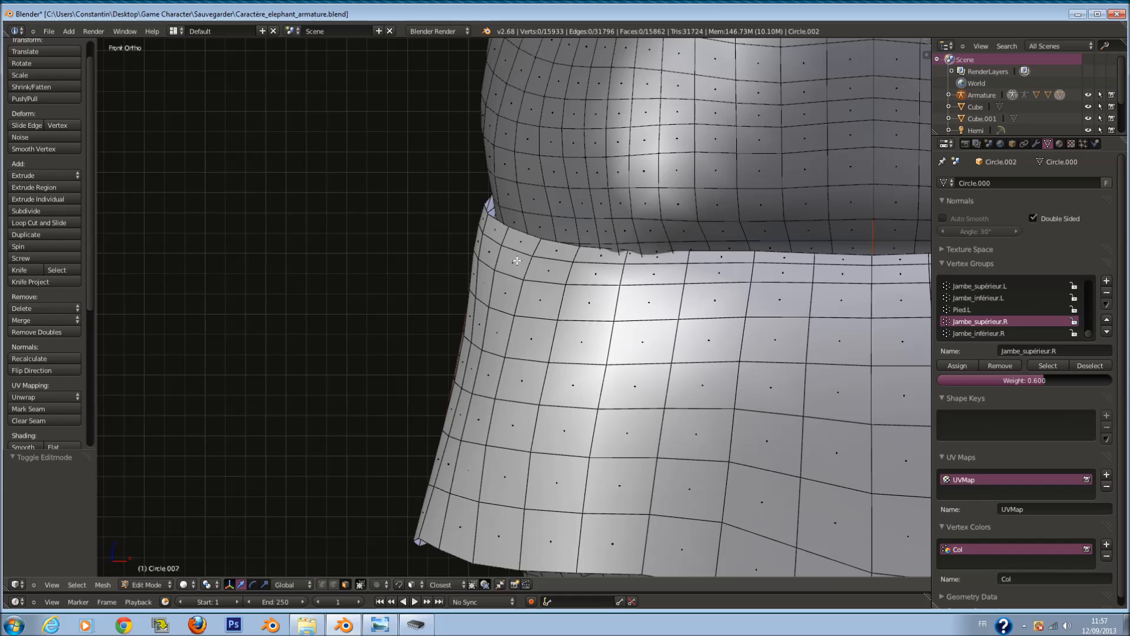
Step: Select the loincloth's waist face loop and neighbouring faces on the character's right side, leaving the vertical columns below unselected
right_click(539, 256, "alt")
right_click(559, 272)
right_click(528, 252, "alt")
right_click(514, 241)
middle_click_drag(521, 241, 500, 231)
right_click(381, 202, "alt+shift")
right_click(348, 194, "alt+shift")
right_click(287, 186, "alt+shift")
right_click(435, 215, "alt+shift")
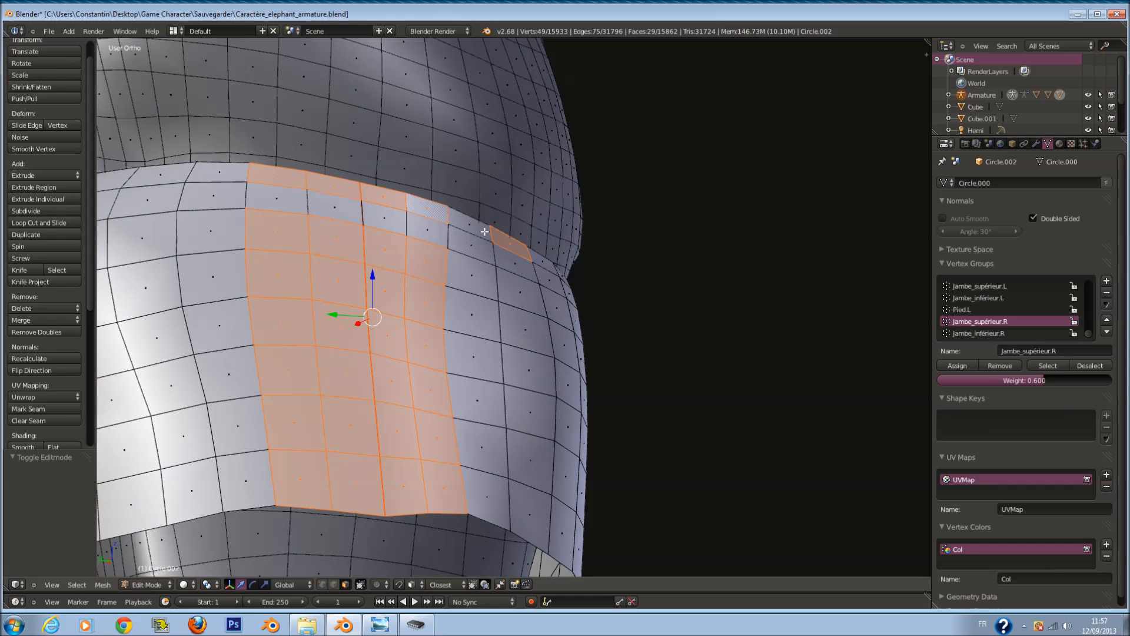
right_click(513, 261, "alt+shift")
middle_click_drag(445, 304, 406, 377)
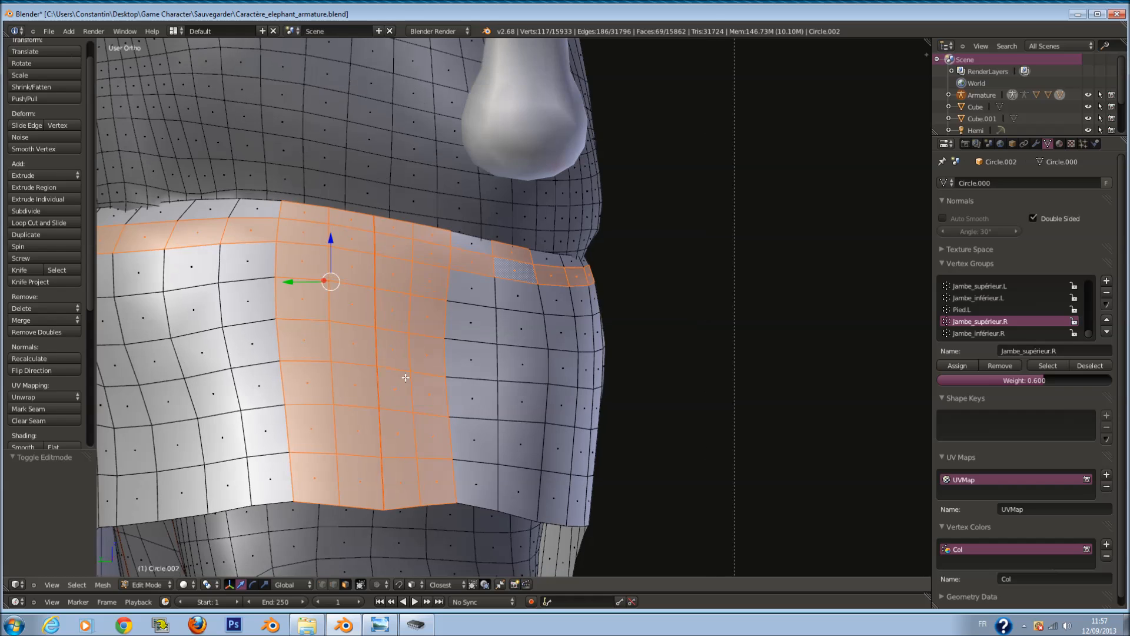
mouse_move(321, 345)
middle_mouse_down()
mouse_move(332, 283)
mouse_move(361, 452)
middle_mouse_up()
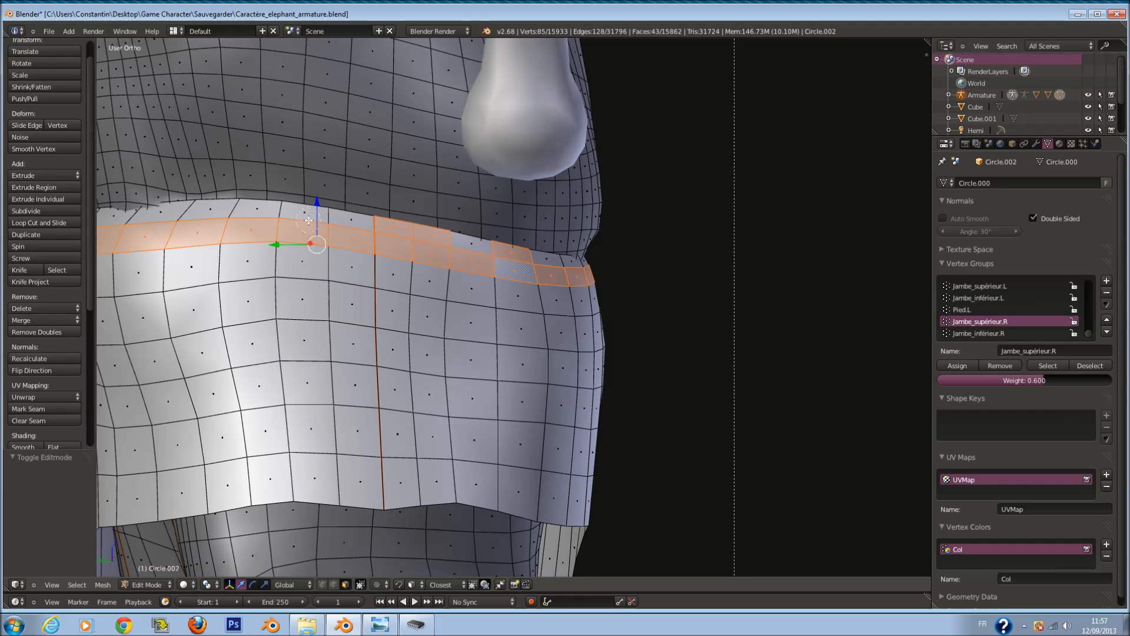
Step: Circle-select the missing upper waist faces along the loincloth's right side and front to extend the selection
left_click(471, 252)
right_click(471, 252)
middle_click_drag(648, 327, 539, 330)
key("c")
left_click(564, 273)
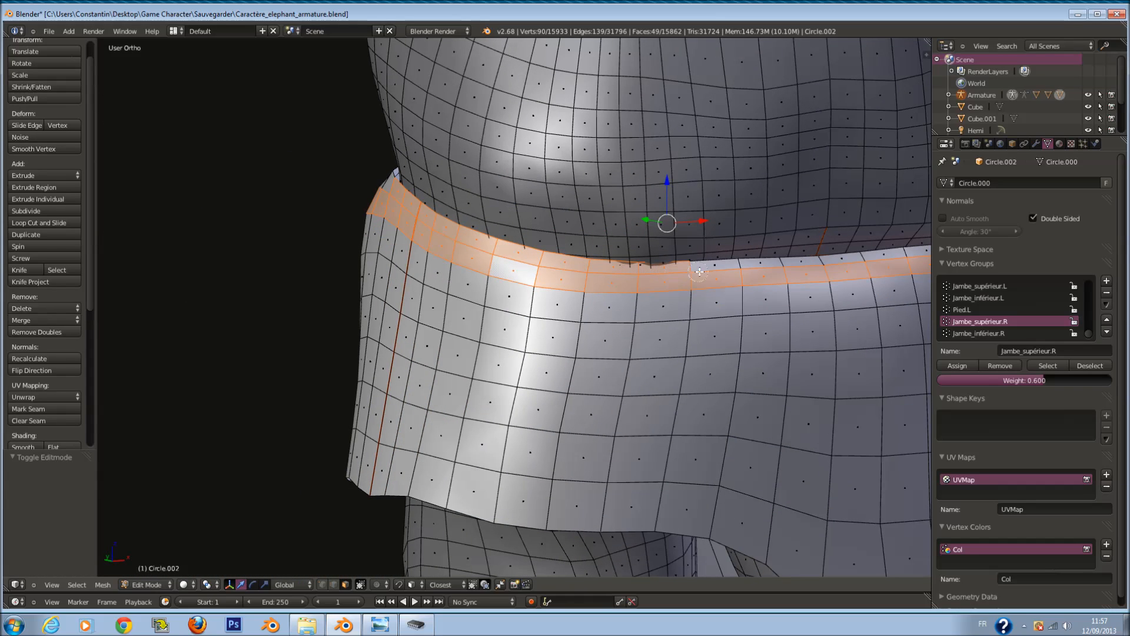
left_click(754, 269)
right_click(755, 270)
scroll(759, 271, "up", 10, "ctrl")
middle_click_drag(850, 292, 724, 305)
key("c")
left_click_drag(584, 301, 627, 317)
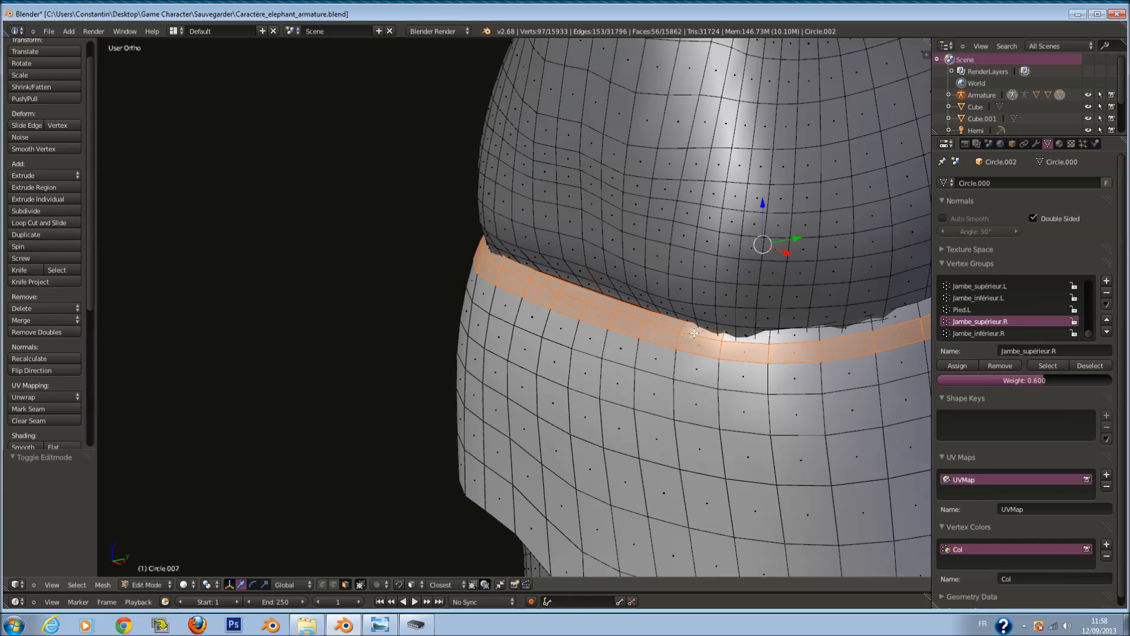
left_click(767, 347)
right_click(767, 348)
Step: Circle-select the remaining upper waist faces around the loincloth's left side and back to complete the ring
middle_click_drag(767, 347, 830, 363)
key("c")
left_click_drag(300, 322, 362, 311)
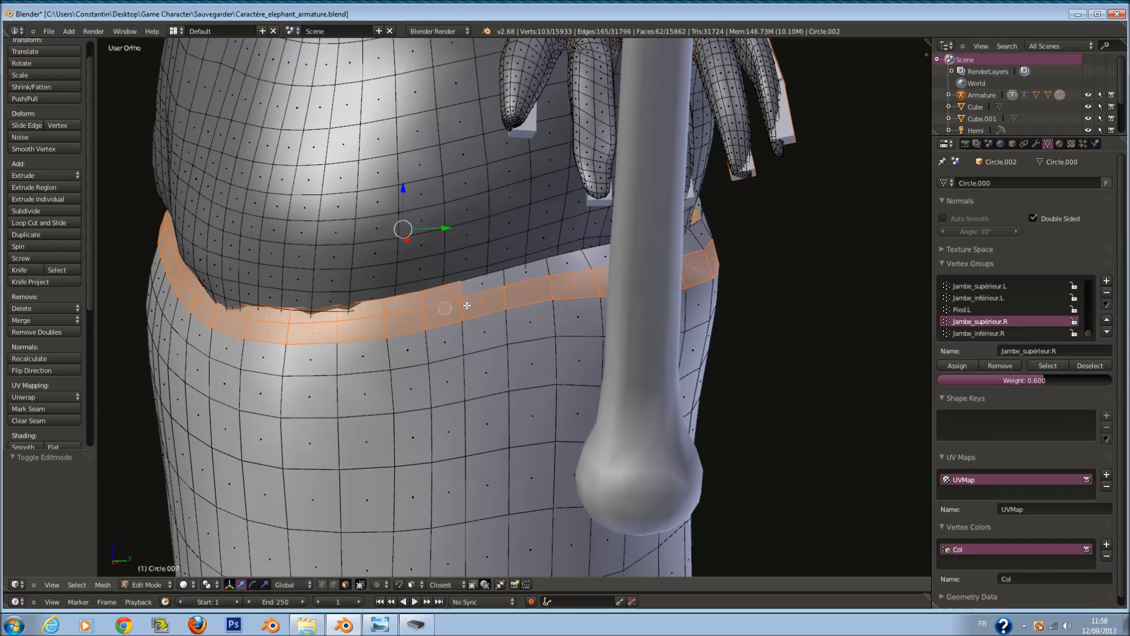
middle_click_drag(625, 307, 469, 287)
key("c")
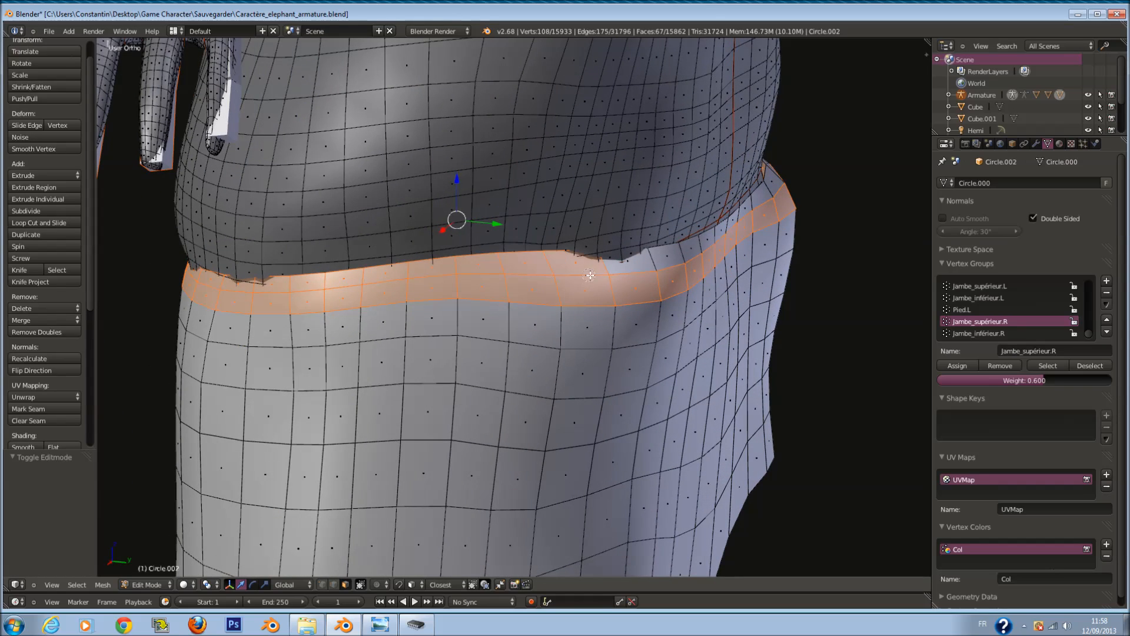
middle_click_drag(687, 265, 627, 270)
mouse_move(658, 271)
left_mouse_down()
mouse_move(750, 255)
mouse_move(883, 203)
mouse_move(911, 176)
left_mouse_up()
middle_click_drag(912, 177, 733, 217)
left_click_drag(436, 398, 558, 414)
key("Escape")
scroll(569, 414, "down", 4)
middle_click_drag(707, 398, 676, 384)
key("KP_1")
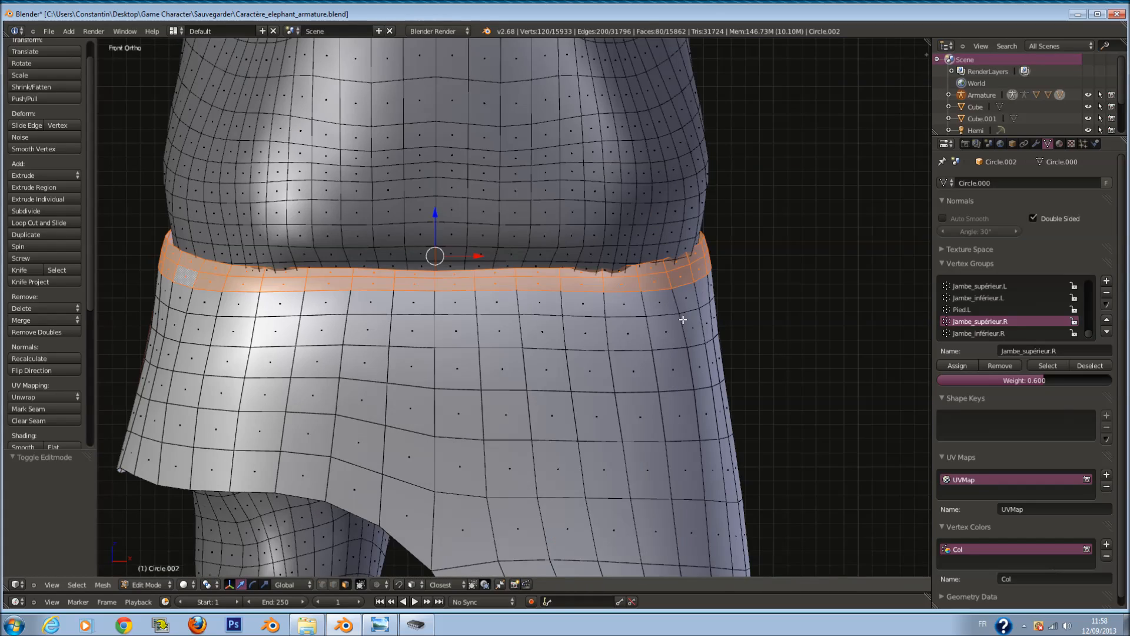
middle_click_drag(572, 364, 646, 363, "shift")
scroll(646, 362, "down", 2)
middle_click_drag(521, 325, 578, 326, "shift")
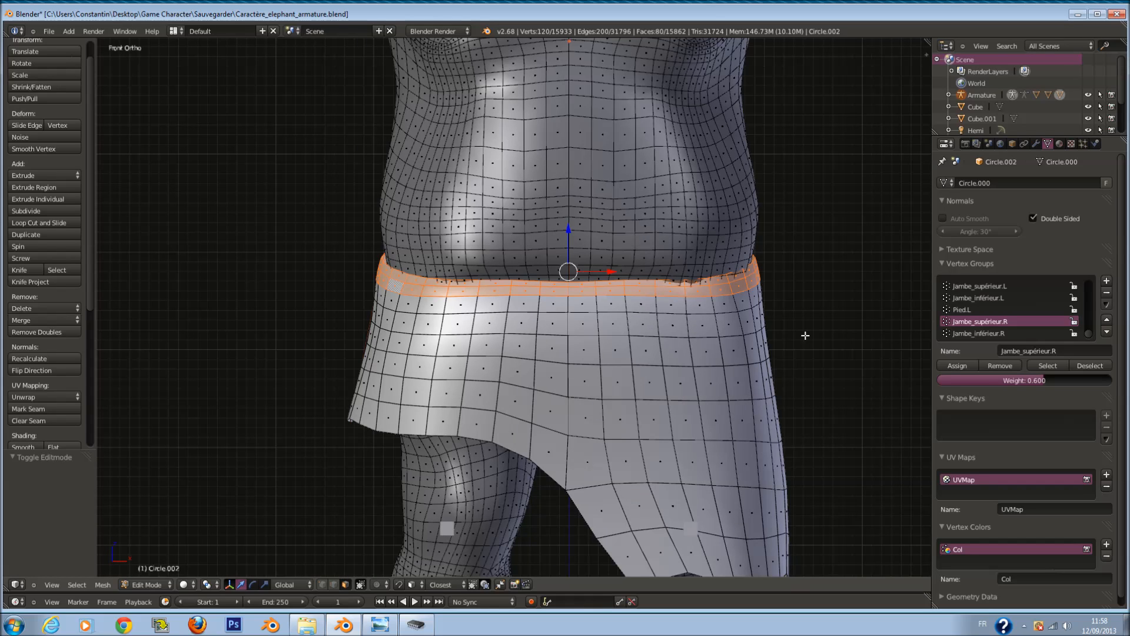
Step: Assign the loincloth's selected waist ring to the Jambe_supérieur.R vertex group with weight 0.600 and return to Weight Paint mode
key("Tab")
key("ctrl+Tab")
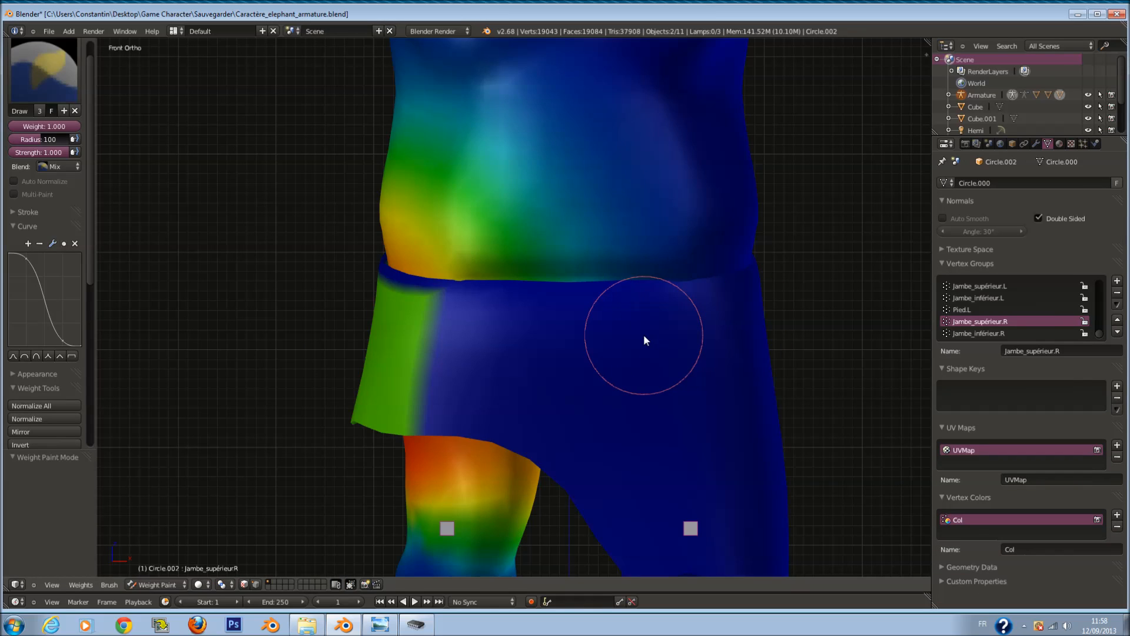
key("Tab")
key("Tab")
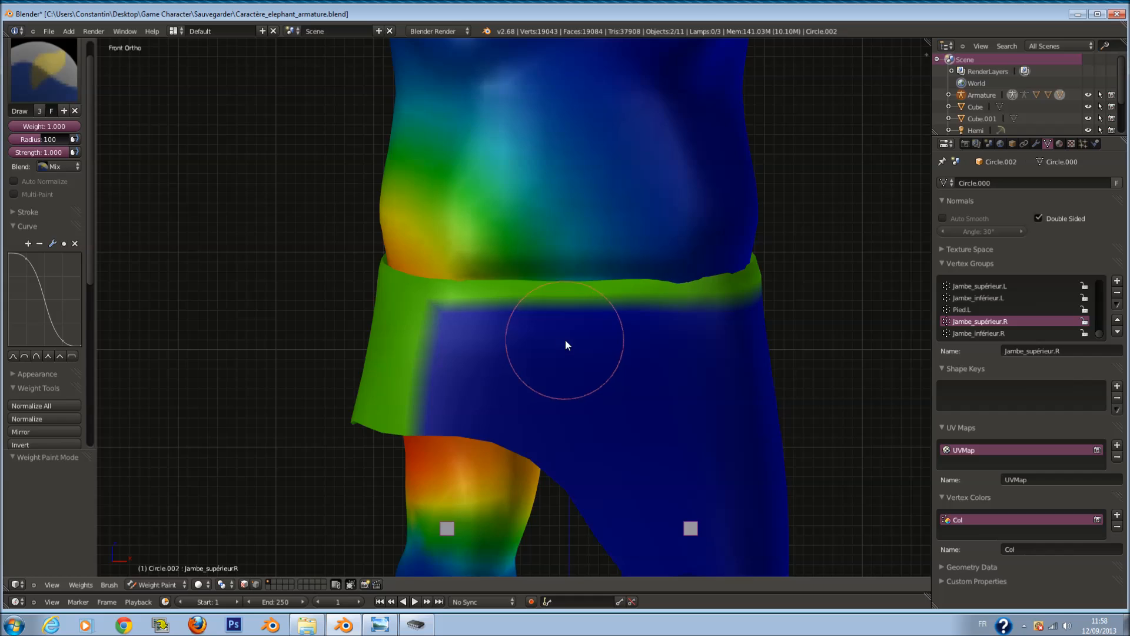
Step: Test-move the right upper-leg bone to check how the loincloth's waist ring deforms, cancelling the move
scroll(580, 353, "down", 2)
key("g")
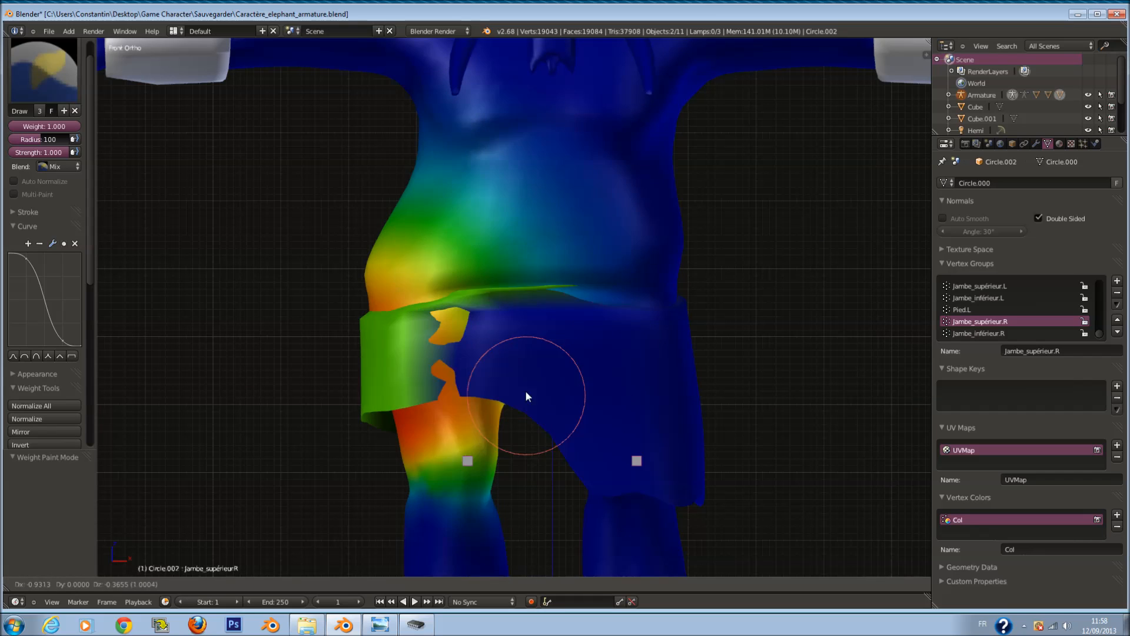
right_click(545, 359)
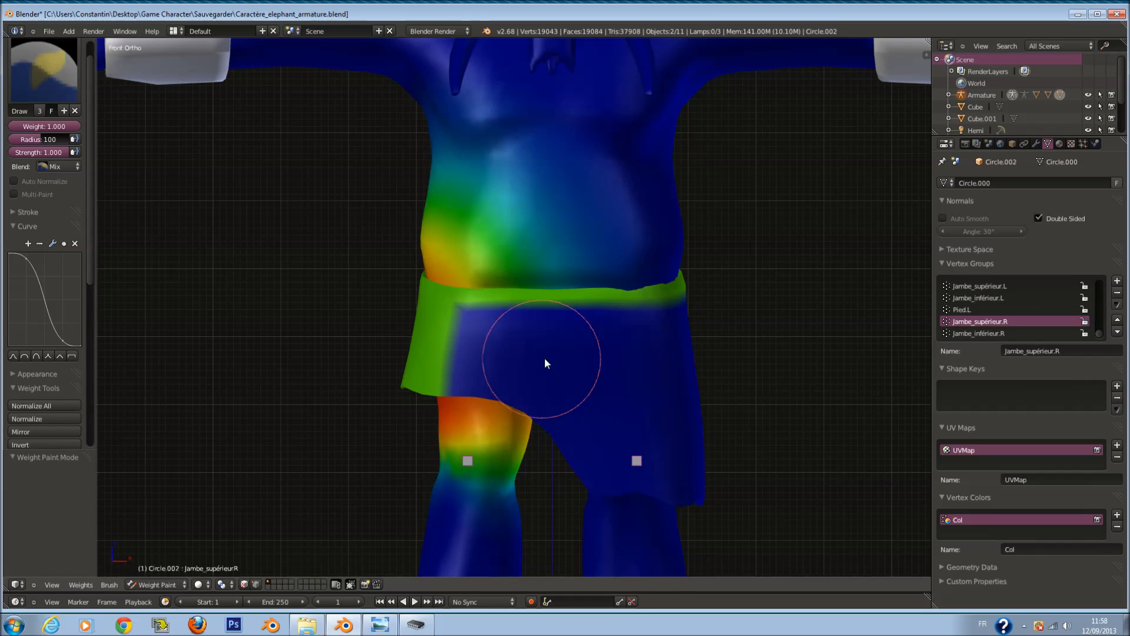
Step: Reduce the waist ring selection to the character's right half in wireframe and assign it to Jambe_supérieur.R with weight 0.600
key("Tab")
key("z")
scroll(601, 316, "up", 1)
key("b")
left_click_drag(503, 140, 787, 369)
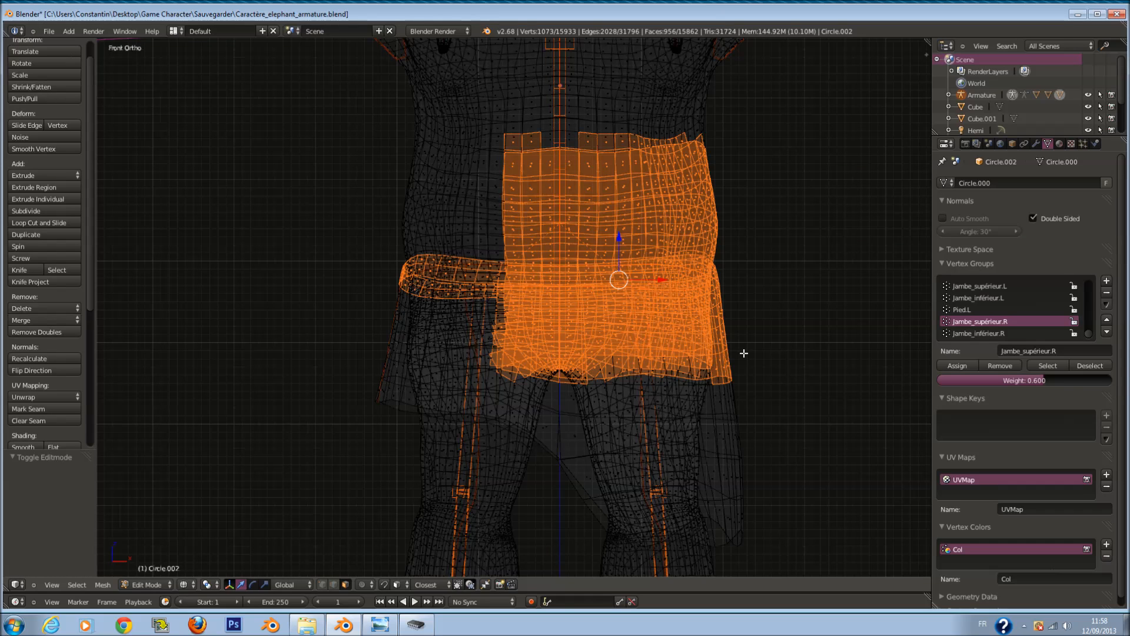
key("ctrl+z")
scroll(595, 279, "down", 6)
middle_click_drag(595, 280, 732, 282)
left_click(974, 364)
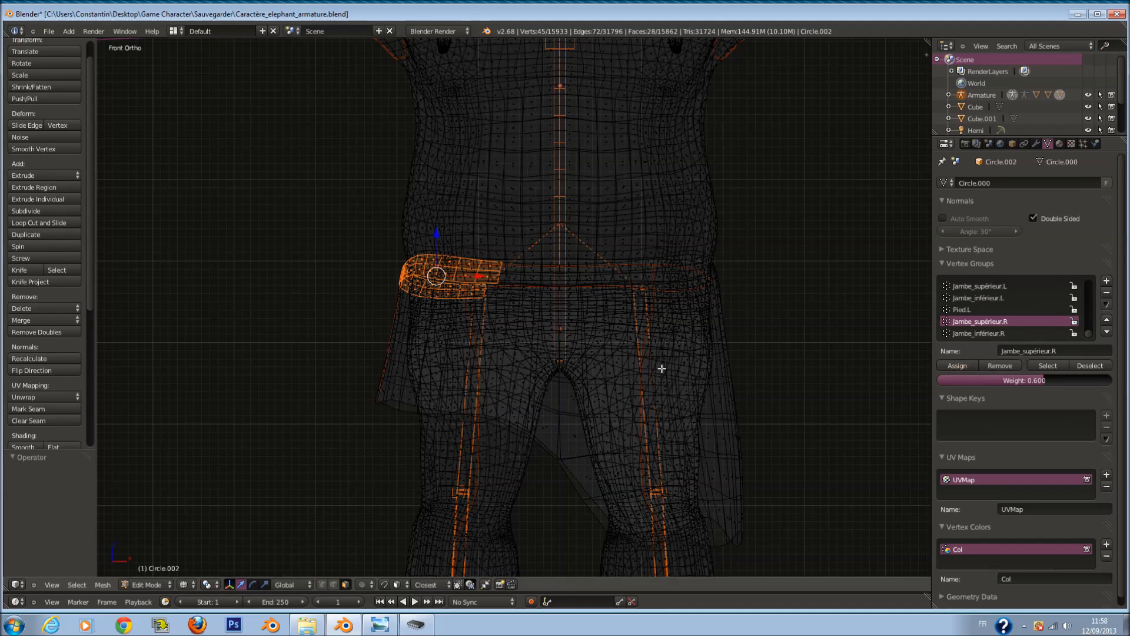
Step: Test-rotate the selected bone in Weight Paint mode to check the loincloth's waist deformation, cancelling the rotation
key("Tab")
scroll(589, 323, "down", 1)
key("r")
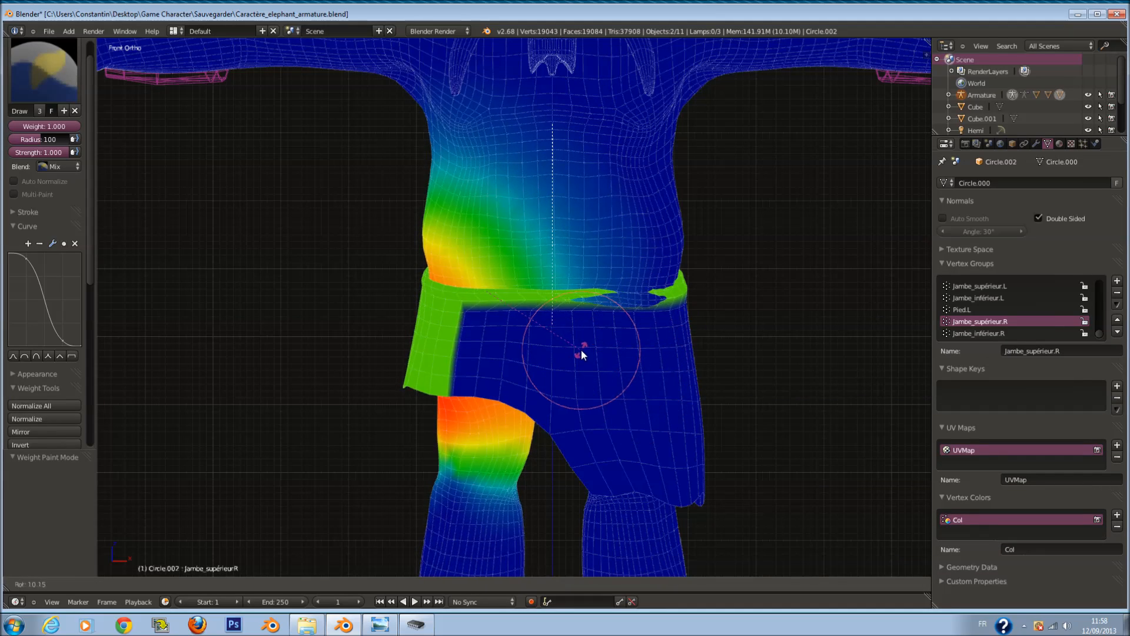
right_click(581, 348)
scroll(709, 402, "down", 4)
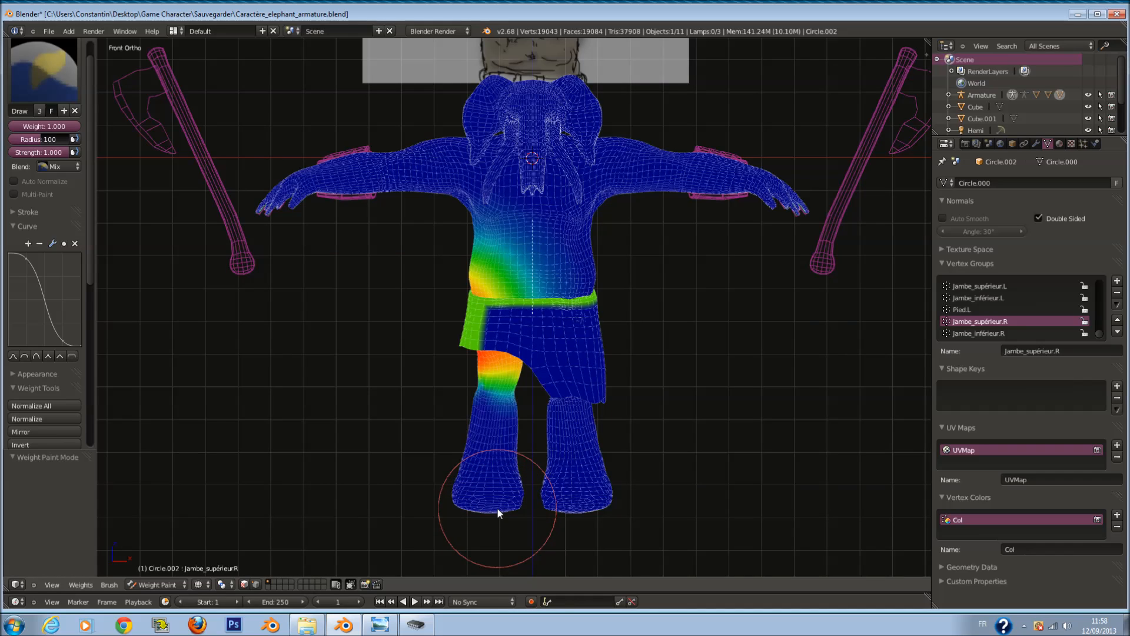
Step: Pick the right foot IK bone and test-move it from several angles in solid view to check the loincloth, cancelling each move
right_click(488, 501)
scroll(484, 502, "up", 1)
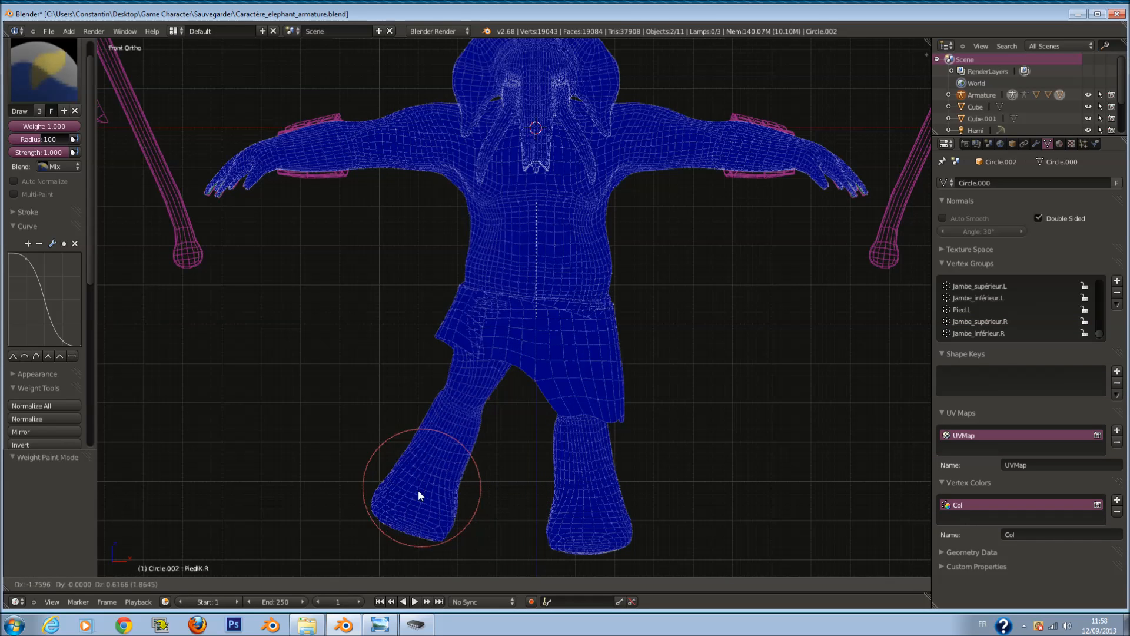
key("z")
key("g")
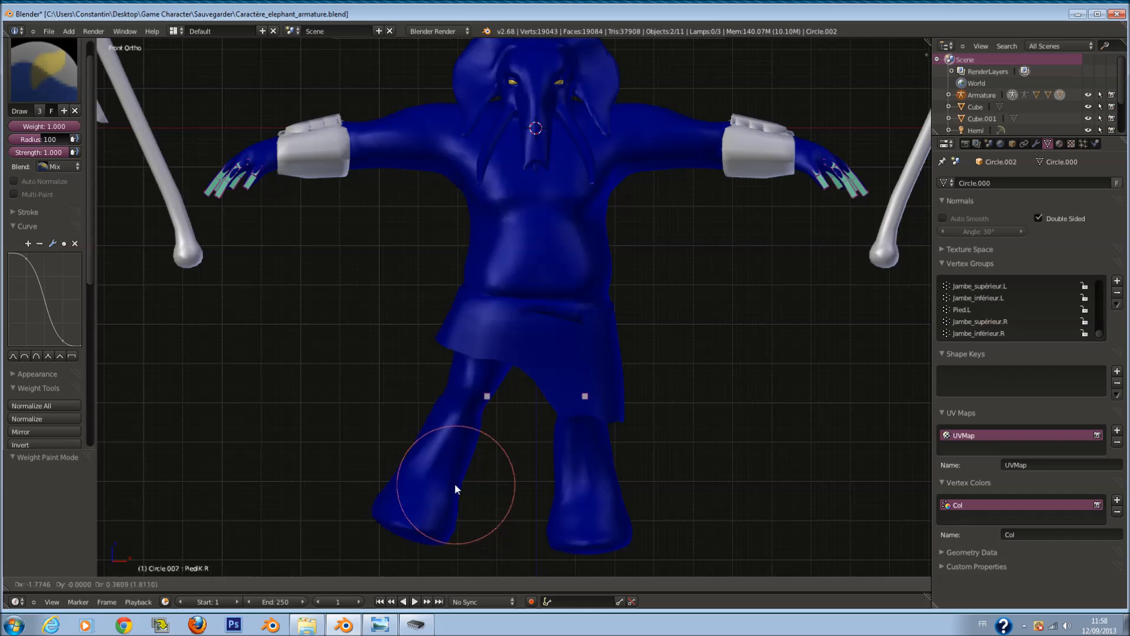
right_click(510, 476)
middle_click_drag(511, 478, 714, 496)
key("g")
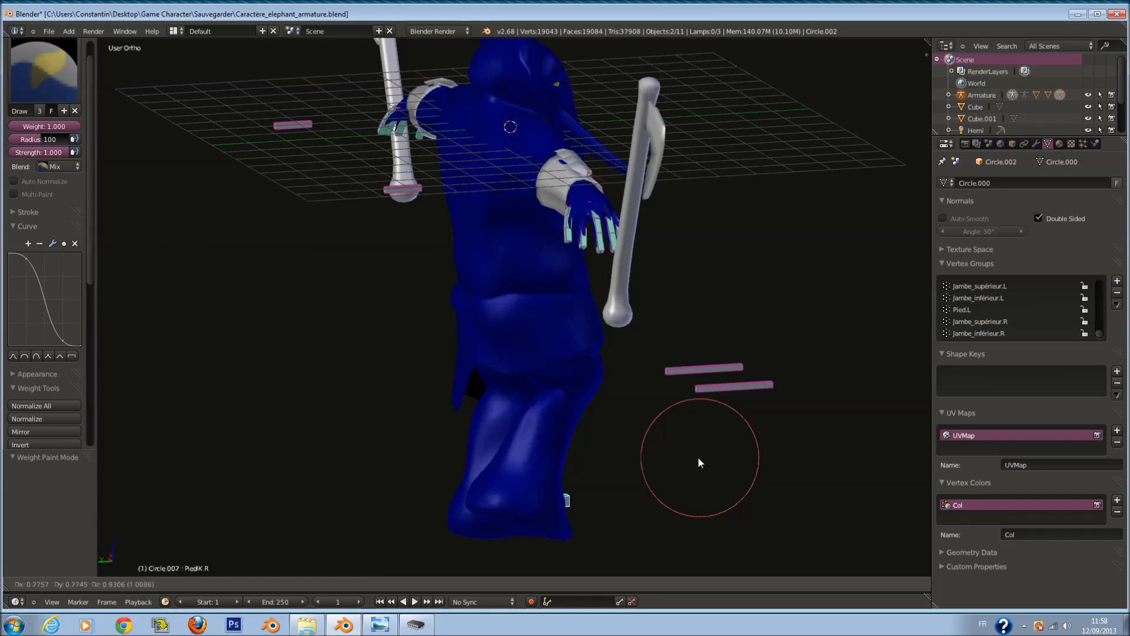
right_click(661, 462)
middle_click_drag(659, 462, 509, 458)
key("g")
right_click(510, 425)
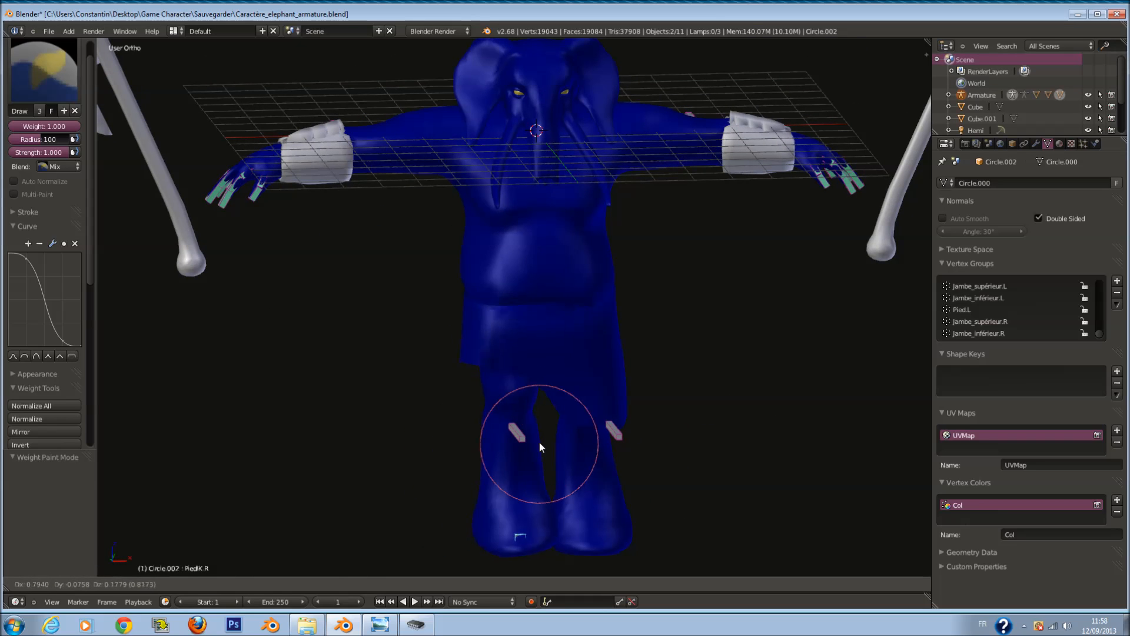
Step: Pick the left foot IK bone in front view and test-move it to check how the loincloth follows, cancelling each move
key("KP_1")
scroll(585, 414, "up", 3)
scroll(666, 438, "down", 3)
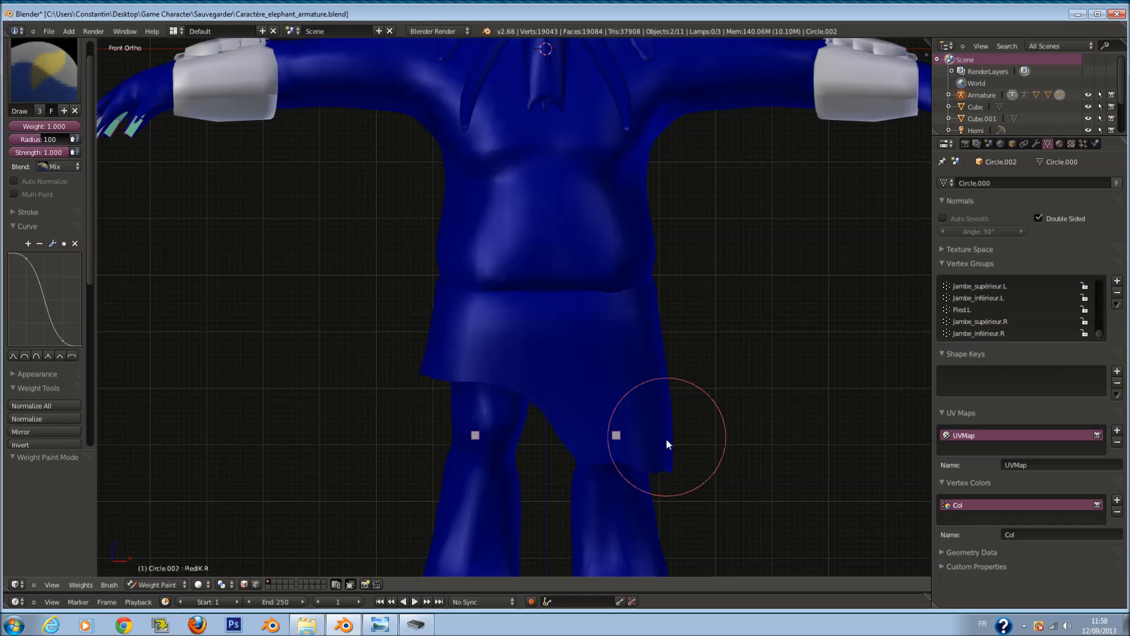
right_click(584, 557)
key("g")
right_click(601, 552)
scroll(592, 541, "down", 1)
scroll(593, 540, "up", 1)
key("g")
right_click(600, 519)
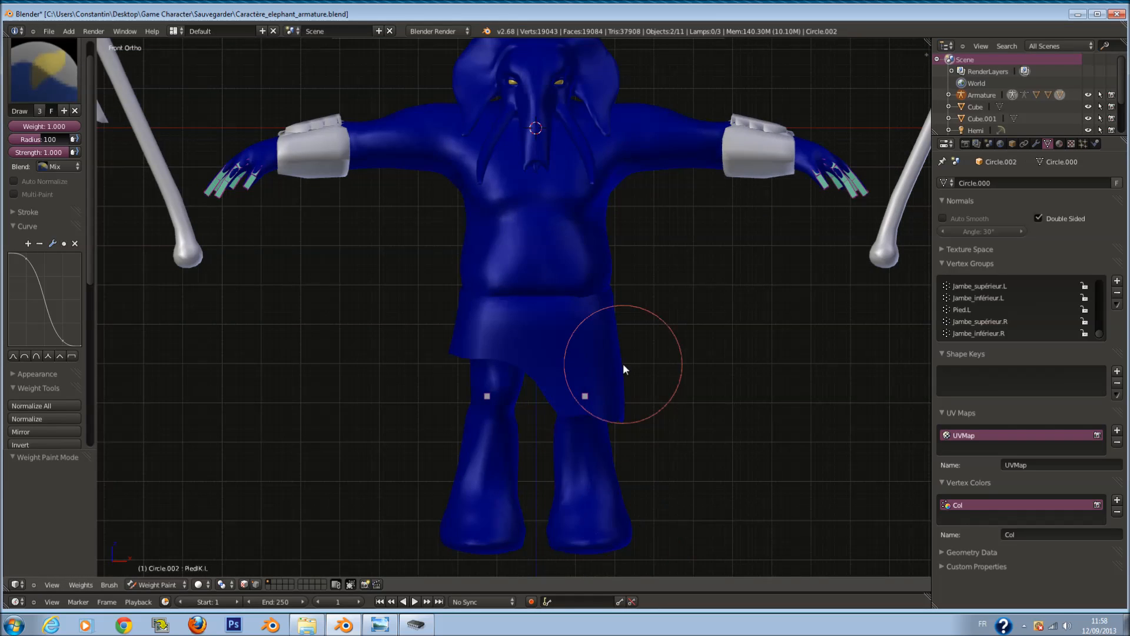
Step: Select the loincloth's linked faces and box-deselect the character's right half in wireframe, keeping only the left half selected
scroll(632, 370, "up", 2)
key("Tab")
right_click(648, 382)
key("l")
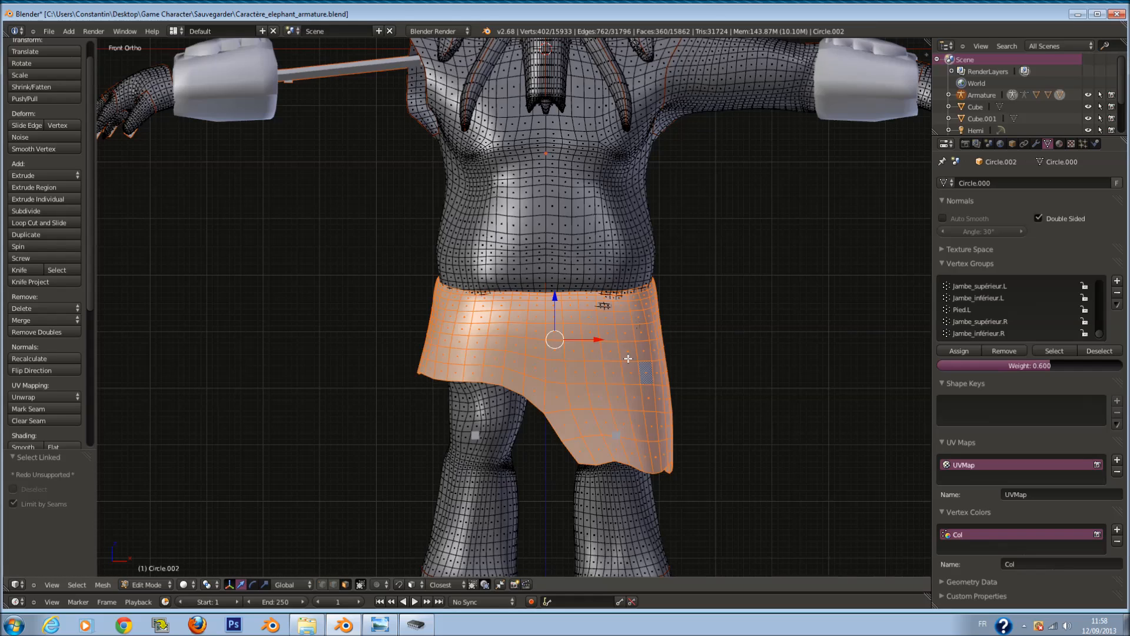
key("z")
key("v")
key("b")
left_click_drag(382, 144, 542, 431)
middle_click_drag(542, 433, 542, 434)
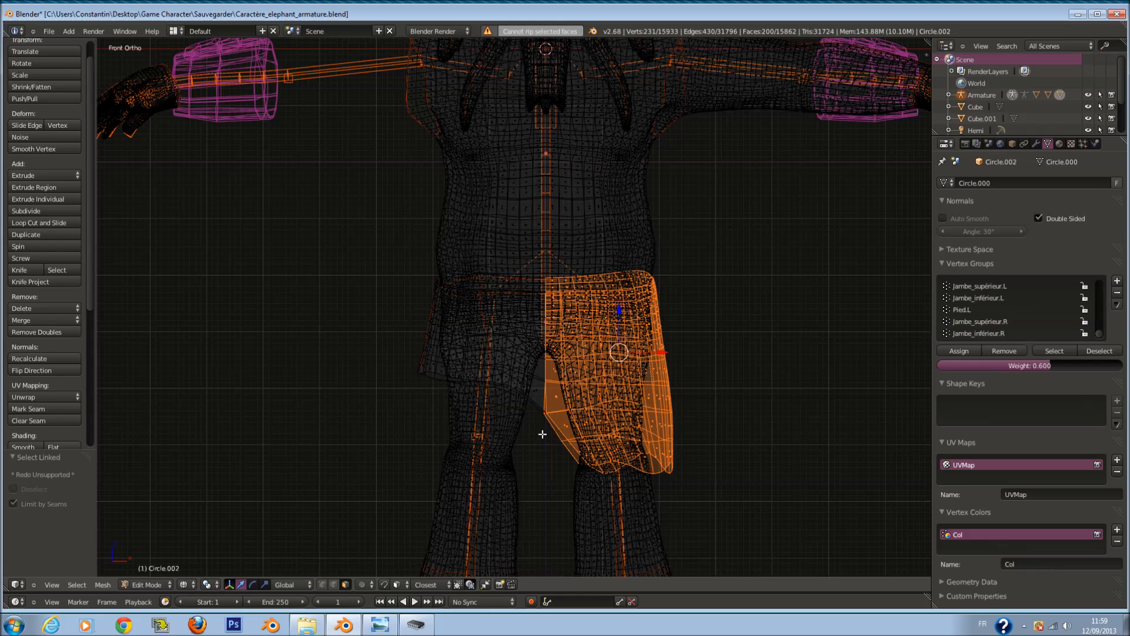
Step: Return to Weight Paint mode in solid view, pick the left upper-leg bone and test-move it, cancelling the move
scroll(569, 379, "up", 1, "ctrl")
scroll(570, 380, "up", 1)
key("z")
key("z")
key("Tab")
scroll(617, 372, "down", 1)
key("z")
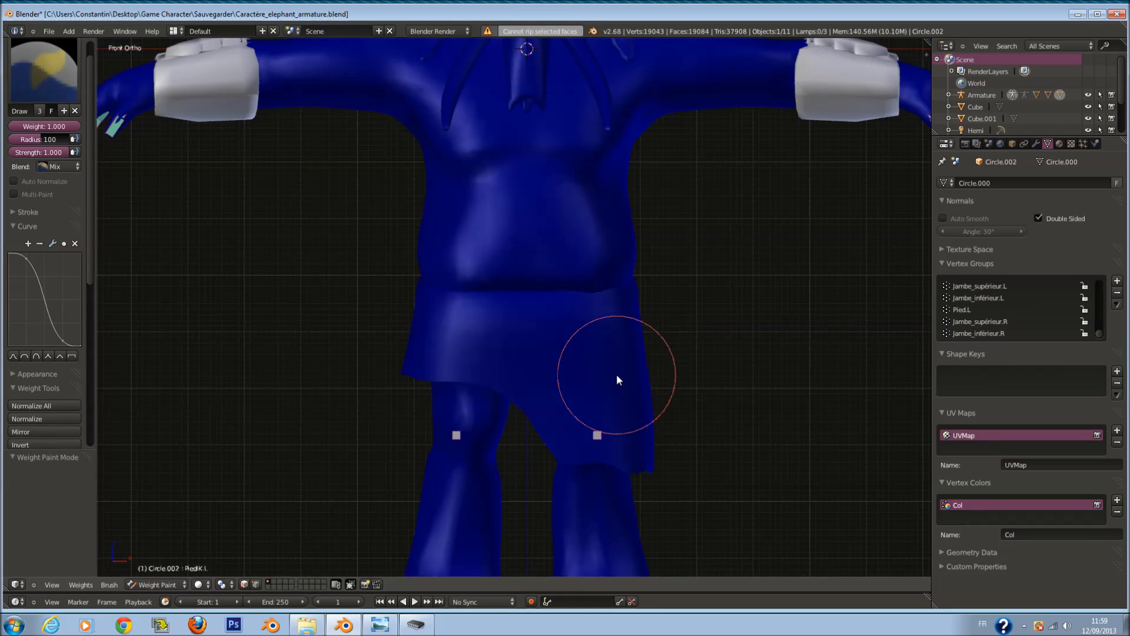
right_click(594, 362)
scroll(594, 362, "down", 1)
key("g")
right_click(668, 362)
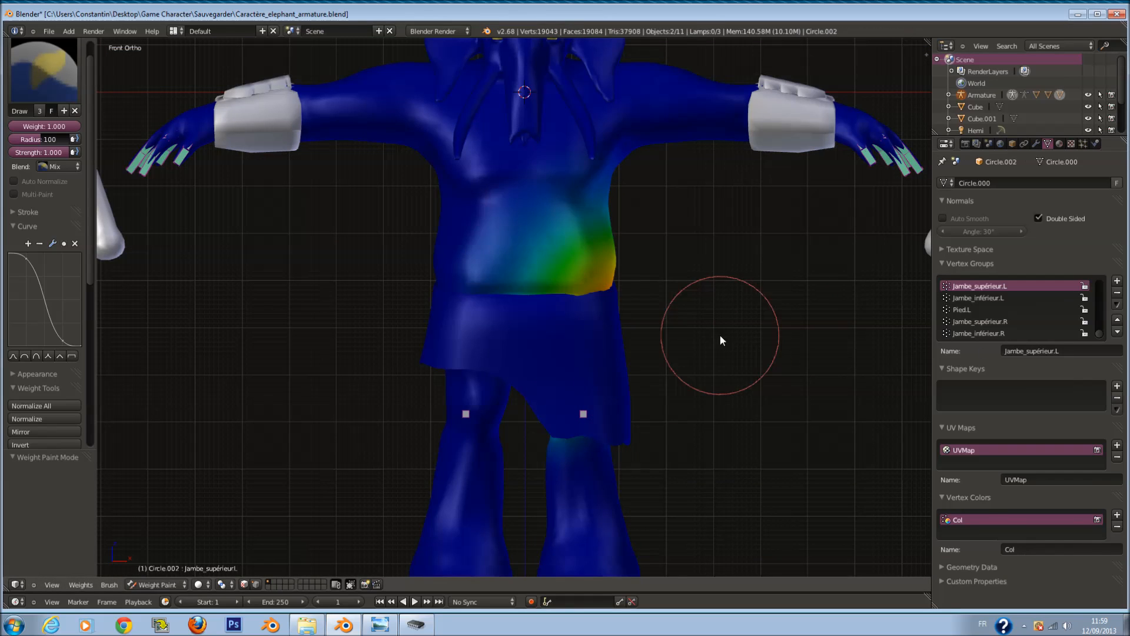
Step: Assign the selected left half of the loincloth to the Jambe_supérieur.L group with weight 0.600, then test-move the leg and cancel
key("Tab")
left_click(965, 362)
key("Tab")
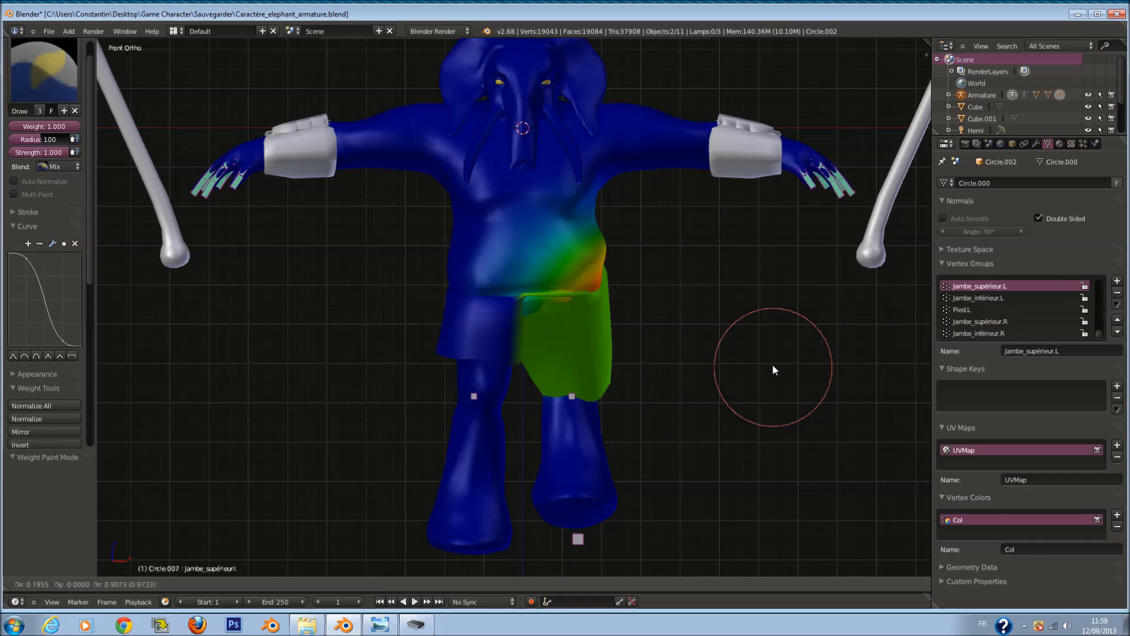
right_click(753, 383)
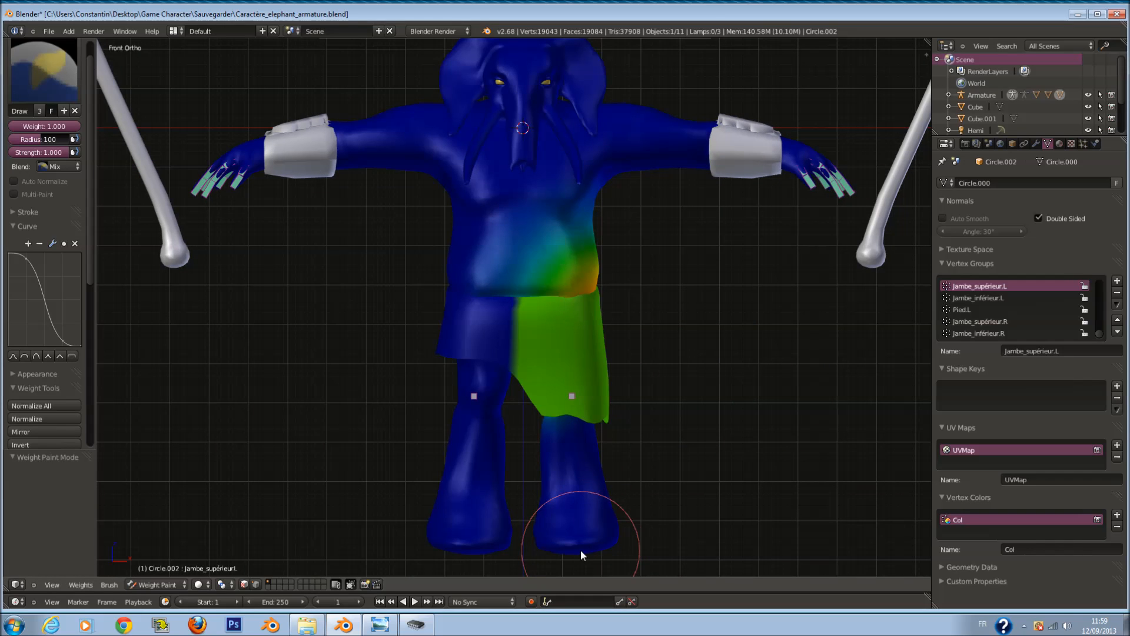
Step: Pick the left foot IK bone and test-move it from the front and back to check the loincloth, cancelling each move
scroll(581, 546, "down", 1)
right_click(574, 504)
key("g")
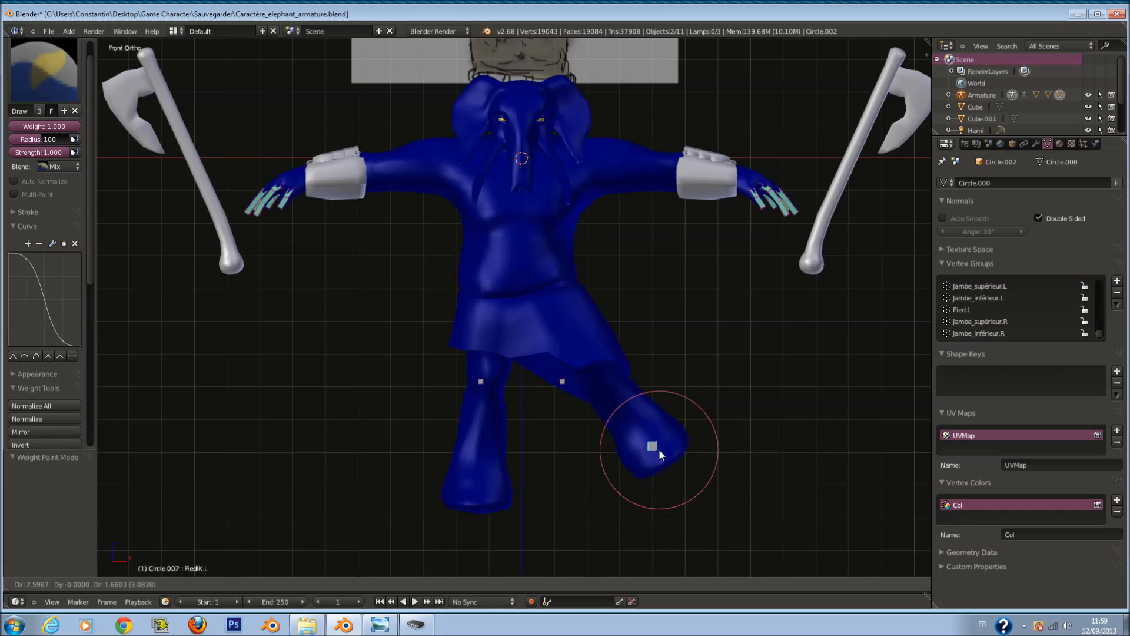
right_click(627, 448)
middle_click_drag(627, 447, 451, 443)
key("g")
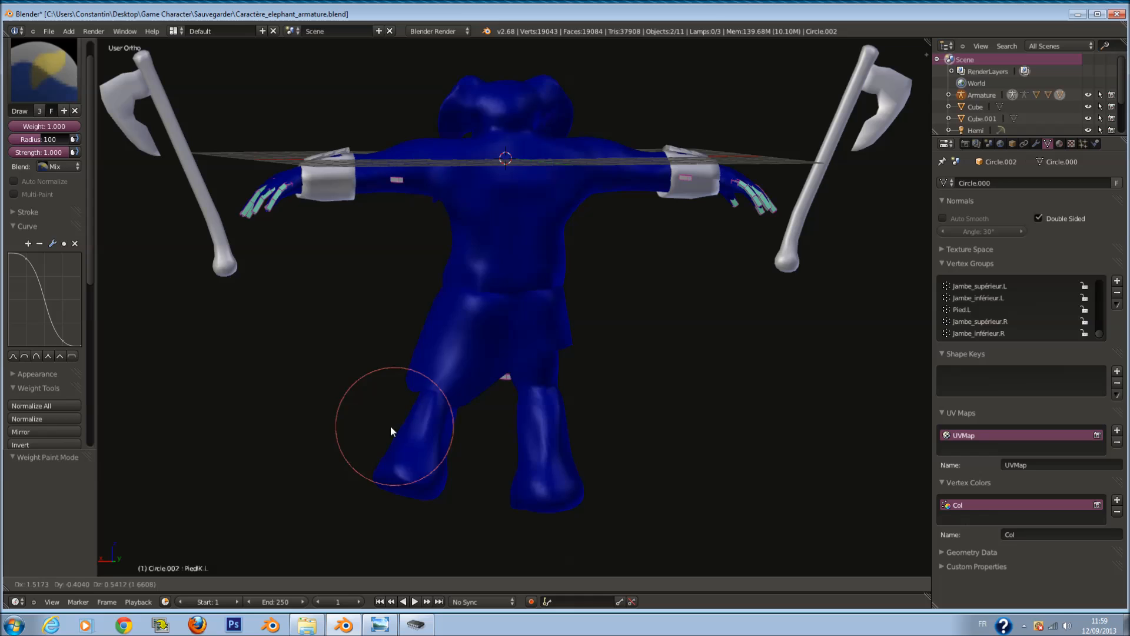
right_click(429, 454)
middle_click_drag(429, 454, 729, 426)
scroll(729, 425, "up", 3)
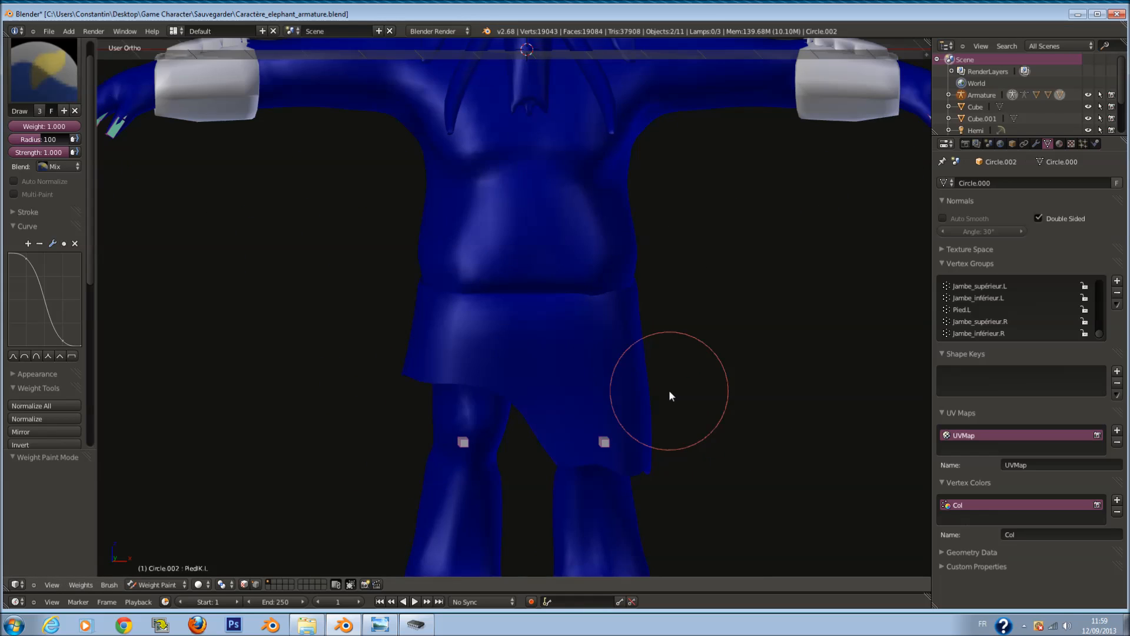
middle_click_drag(519, 339, 589, 359)
key("KP_1")
key("Tab")
scroll(531, 393, "up", 3)
key("Tab")
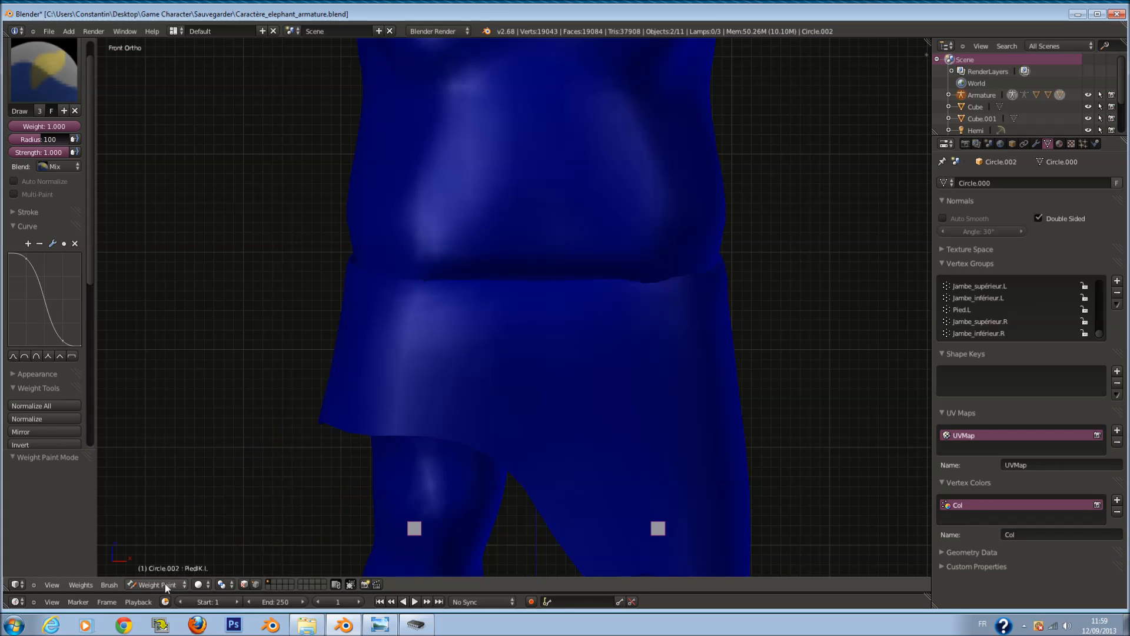
key("Tab")
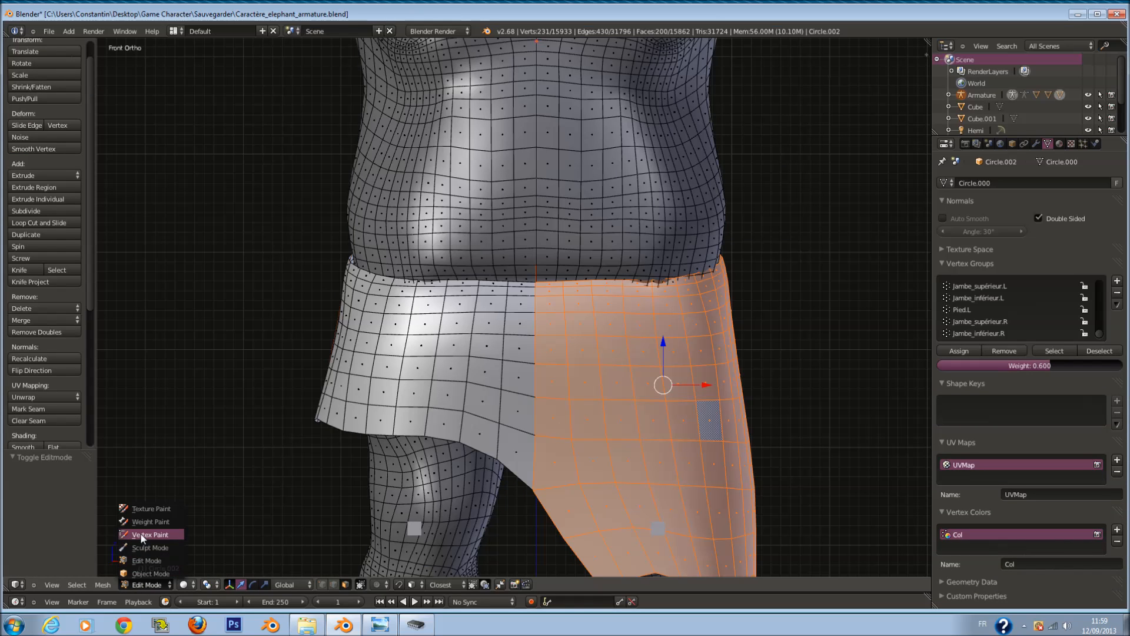
left_click(150, 522)
scroll(482, 390, "up", 2)
scroll(670, 381, "down", 3)
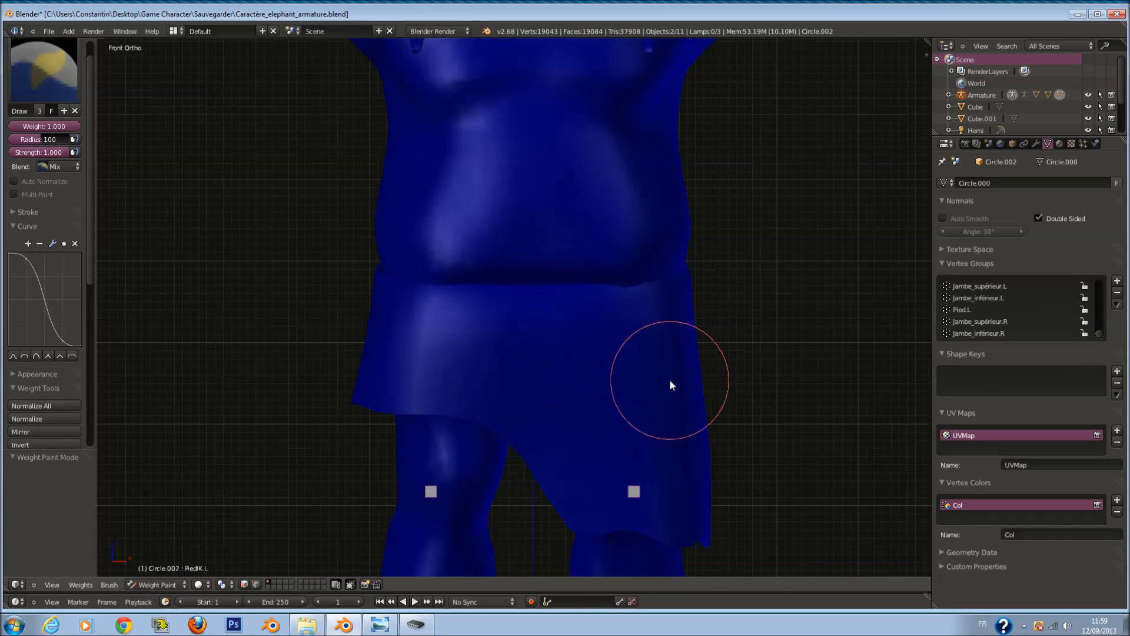
Step: Pick the left upper-leg bone, set the brush radius to 79, and try a weight 1.000 stroke along the loincloth's front centre, undoing it
right_click(627, 429)
scroll(539, 379, "up", 2)
key("f")
left_click(522, 348)
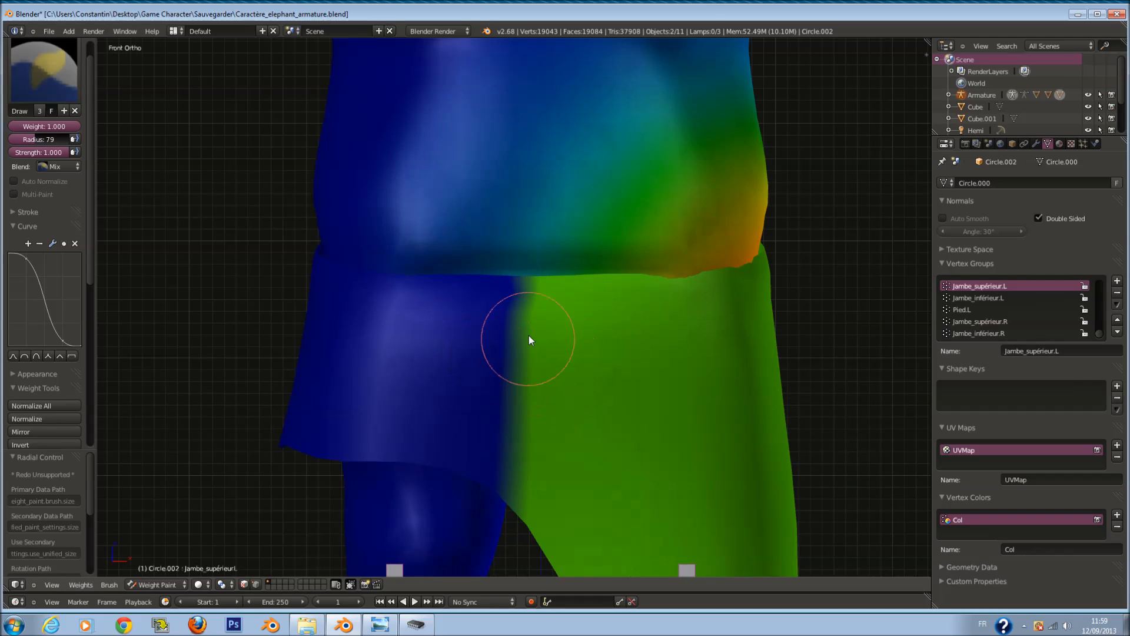
left_click_drag(506, 360, 510, 420)
key("ctrl+z")
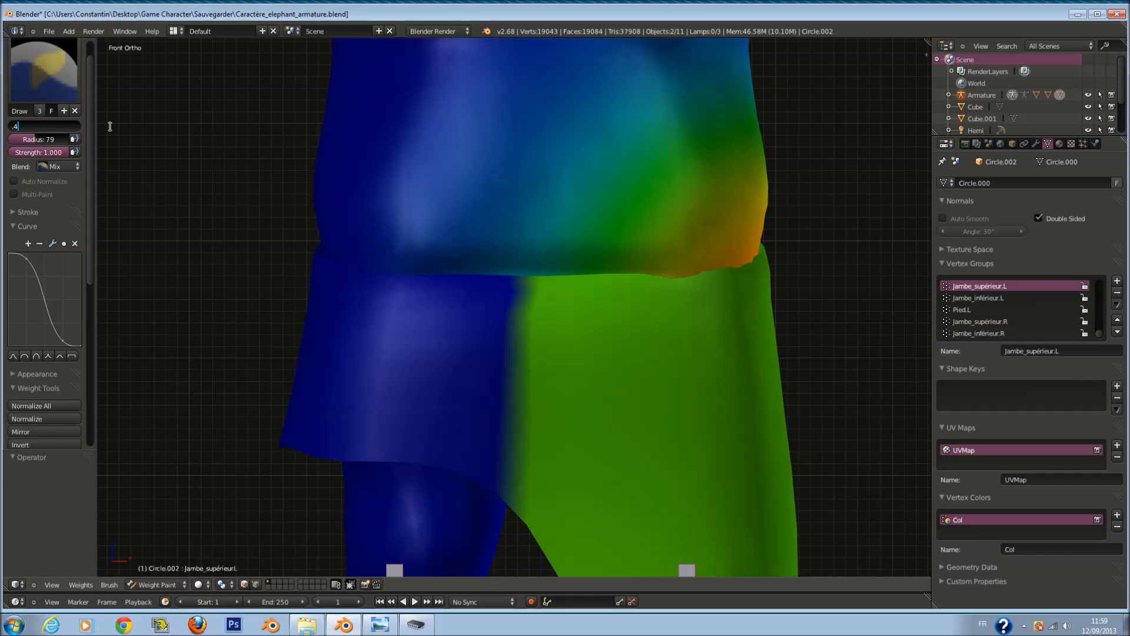
Step: Paint weight 0.400 on the loincloth's front just past the centre line on the character's right, then test-move the bone and cancel
left_click_drag(488, 321, 494, 416)
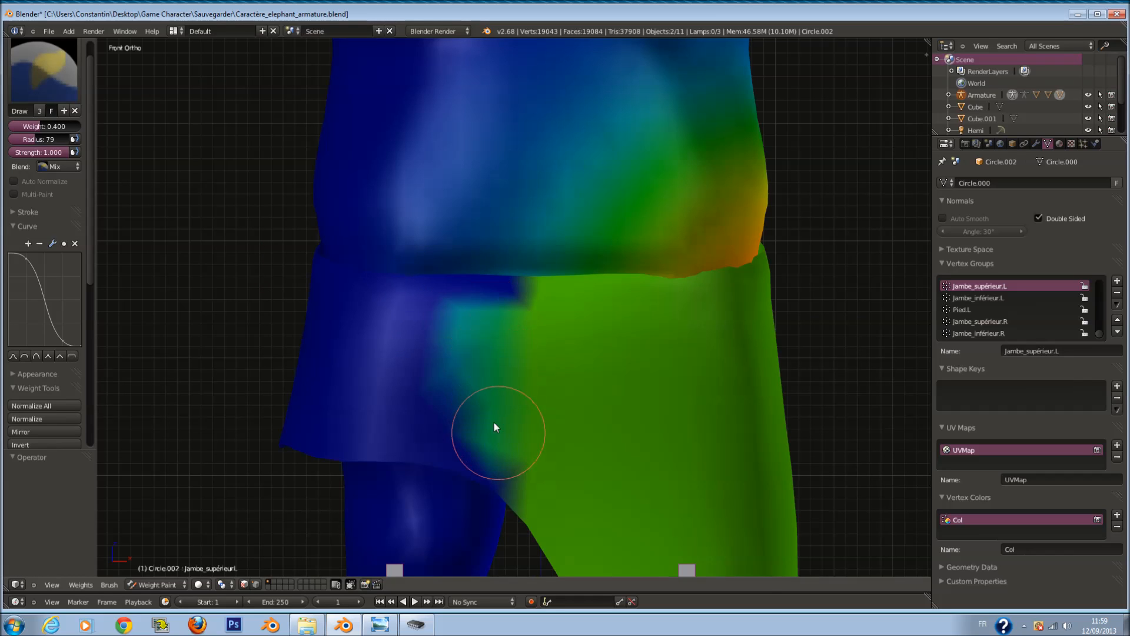
mouse_move(494, 320)
left_mouse_down()
mouse_move(497, 307)
mouse_move(473, 434)
left_mouse_up()
scroll(524, 419, "down", 3)
key("g")
right_click(567, 354)
Step: Try a 0.400-weight stroke from the loincloth's centre up to the character's right waist, undo it, and test-move the bone, cancelling
left_click_drag(519, 390, 427, 290)
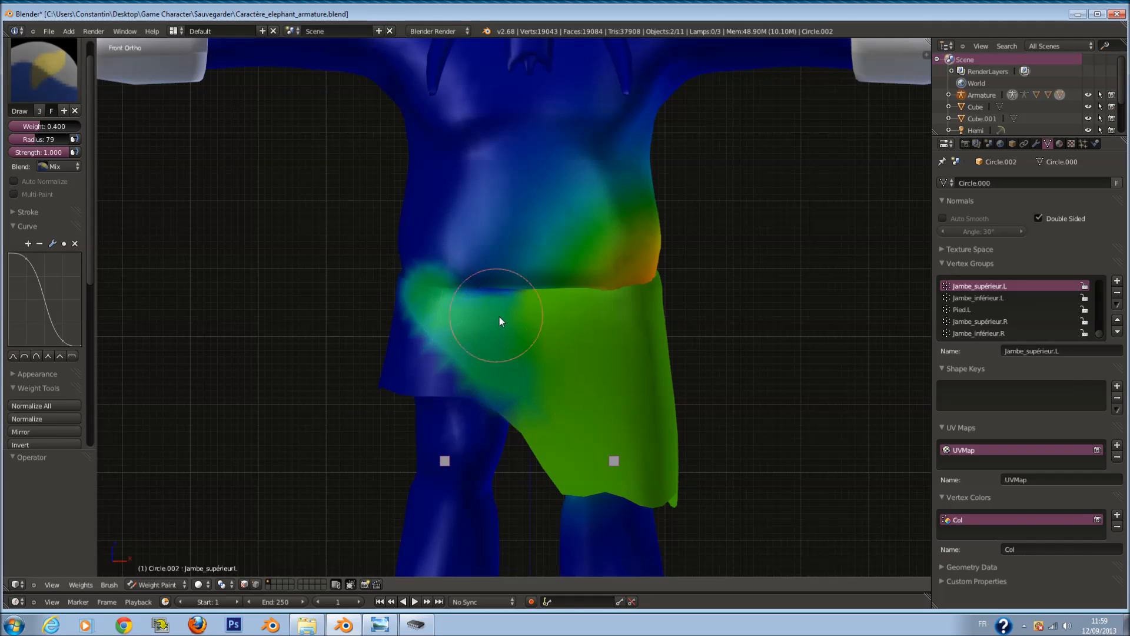
key("ctrl+z")
scroll(525, 378, "down", 2)
key("g")
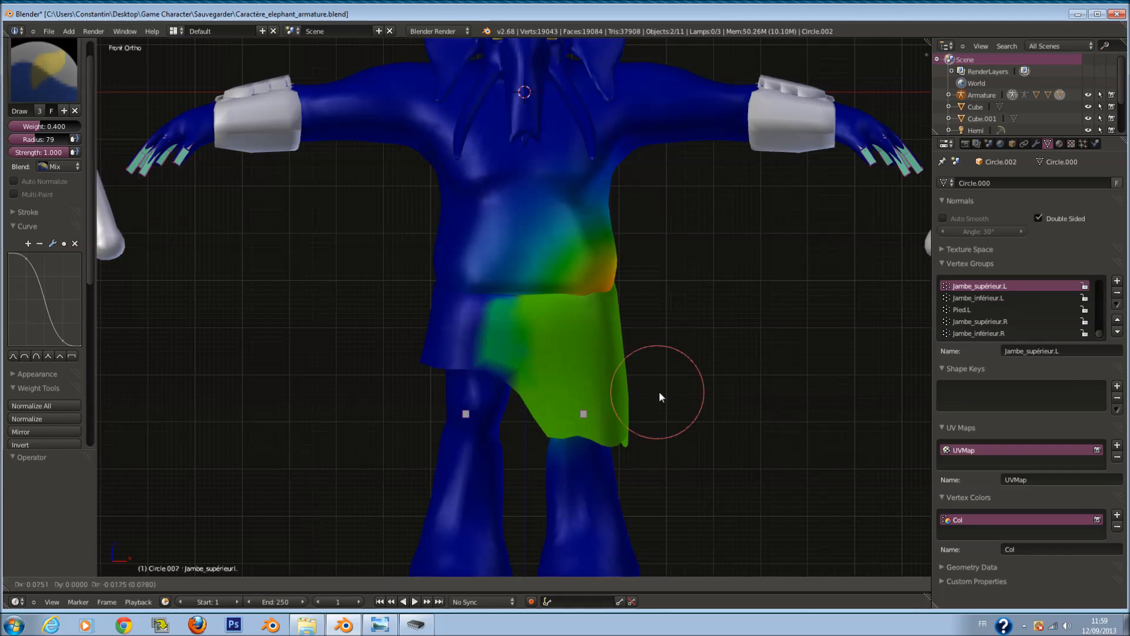
right_click(626, 357)
Step: With the left foot IK bone picked, paint a 0.400-weight patch on the loincloth's right front and test-move the bone, cancelling each move
scroll(659, 432, "down", 2)
right_click(573, 506)
key("g")
right_click(554, 442)
scroll(506, 395, "up", 6)
mouse_move(464, 353)
left_mouse_down()
mouse_move(440, 335)
mouse_move(433, 364)
left_mouse_up()
scroll(581, 386, "down", 4)
key("g")
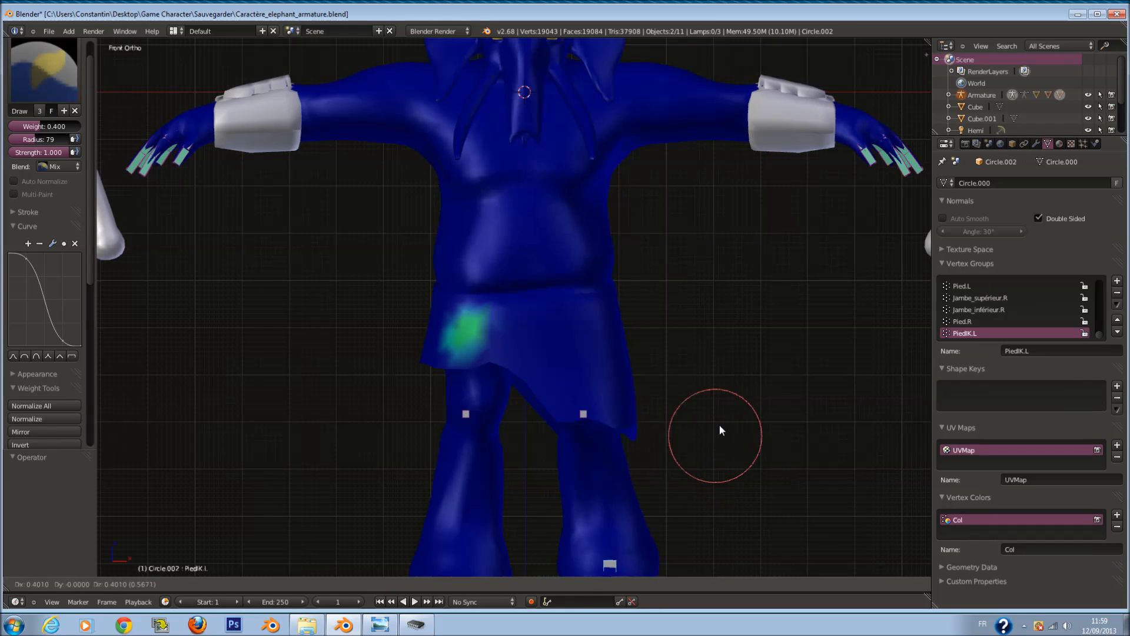
right_click(660, 424)
Step: Pick the left upper-leg bone again in Weight Paint mode and test-rotate it to check the loincloth, cancelling the rotation
right_click(583, 405)
scroll(556, 386, "down", 1)
key("Tab")
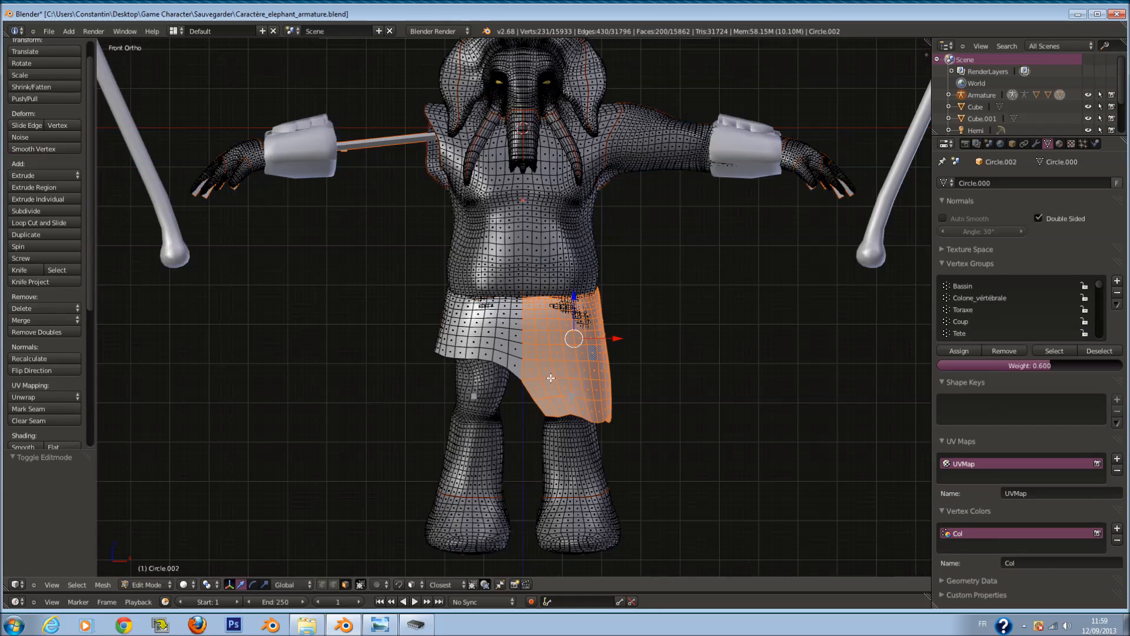
scroll(550, 378, "up", 1)
key("Tab")
right_click(576, 371)
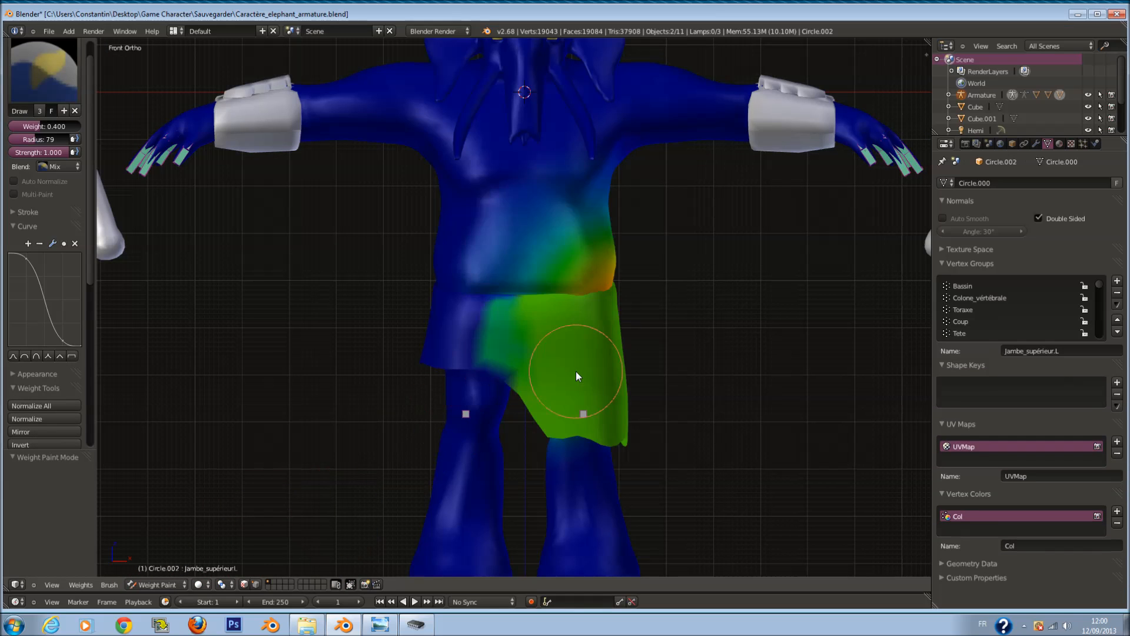
scroll(642, 377, "down", 1)
key("r")
right_click(650, 327)
Step: Set the brush to weight 0.174 and radius 105, and paint over the loincloth's front on the character's right side
scroll(489, 364, "up", 3)
key("f")
left_click(291, 311)
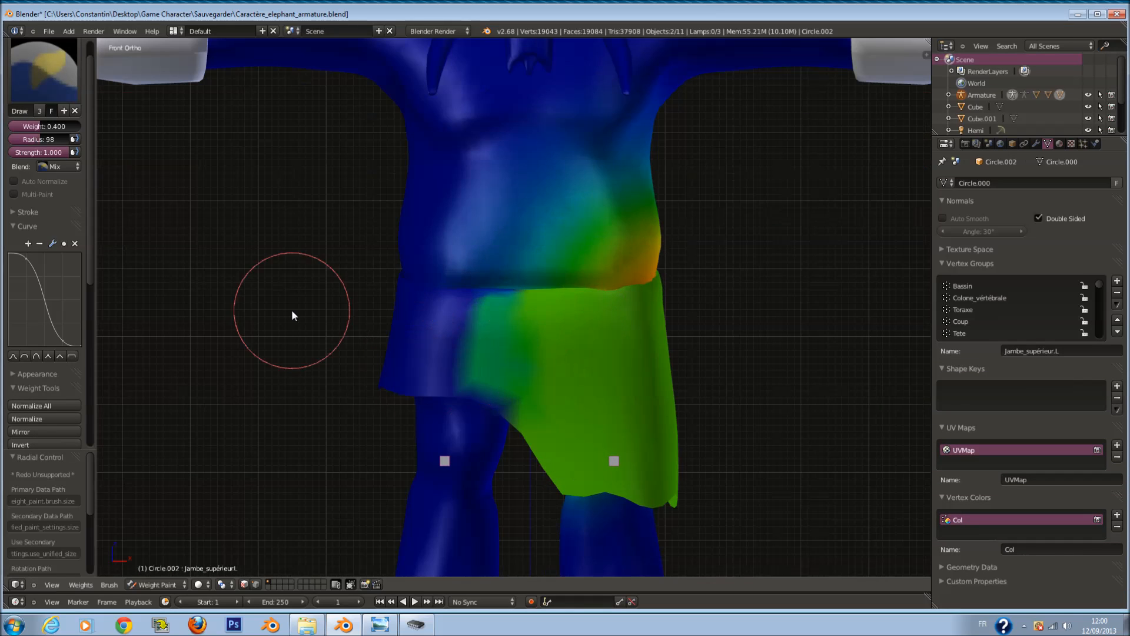
left_click_drag(35, 128, 33, 129)
scroll(444, 320, "up", 3)
key("f")
left_click(407, 340)
mouse_move(411, 339)
left_mouse_down()
mouse_move(372, 338)
mouse_move(362, 387)
left_mouse_up()
middle_click_drag(362, 388, 458, 392)
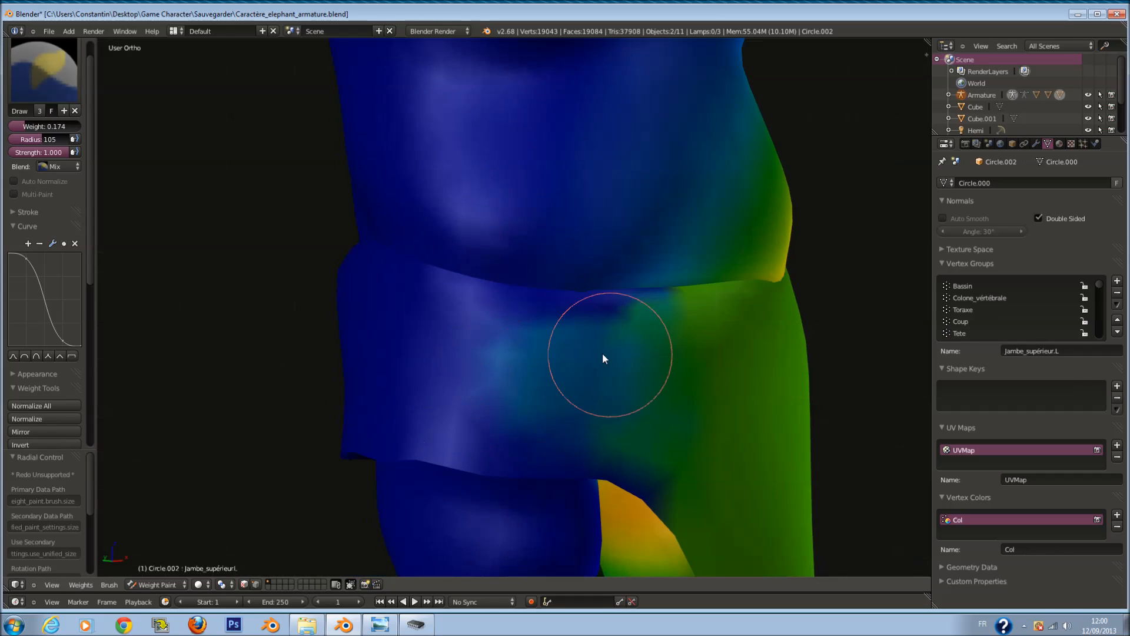
mouse_move(525, 375)
left_mouse_down()
mouse_move(556, 416)
mouse_move(606, 412)
left_mouse_up()
Step: Paint weight 0.000 onto the loincloth's right front and test-move the upper-leg bone before and after, cancelling each move
scroll(609, 407, "down", 2)
middle_click_drag(609, 405, 580, 402)
key("g")
right_click(688, 393)
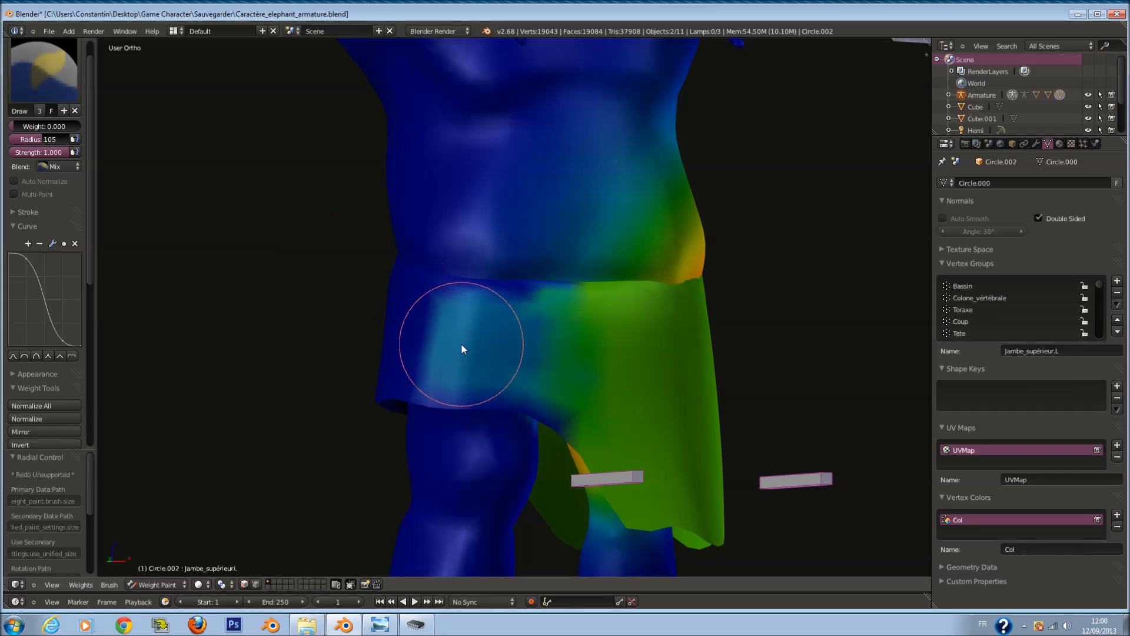
key("g")
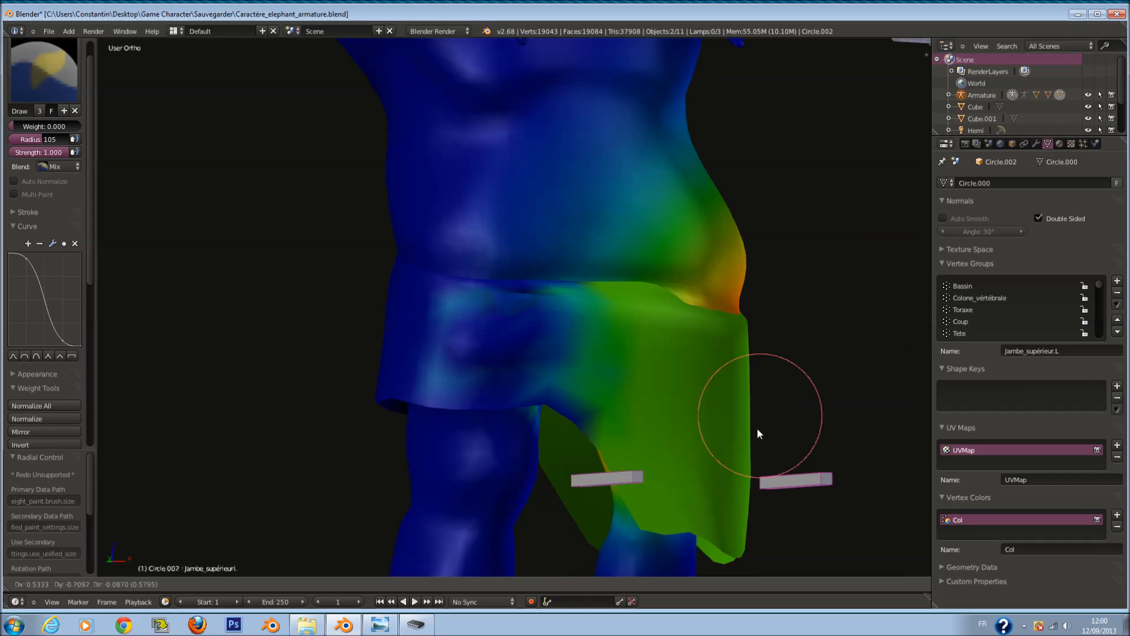
right_click(799, 485)
Step: Set the brush weight to 0.670 and paint across the loincloth's front on the character's right side
left_click_drag(49, 126, 80, 133)
left_click_drag(454, 293, 505, 364)
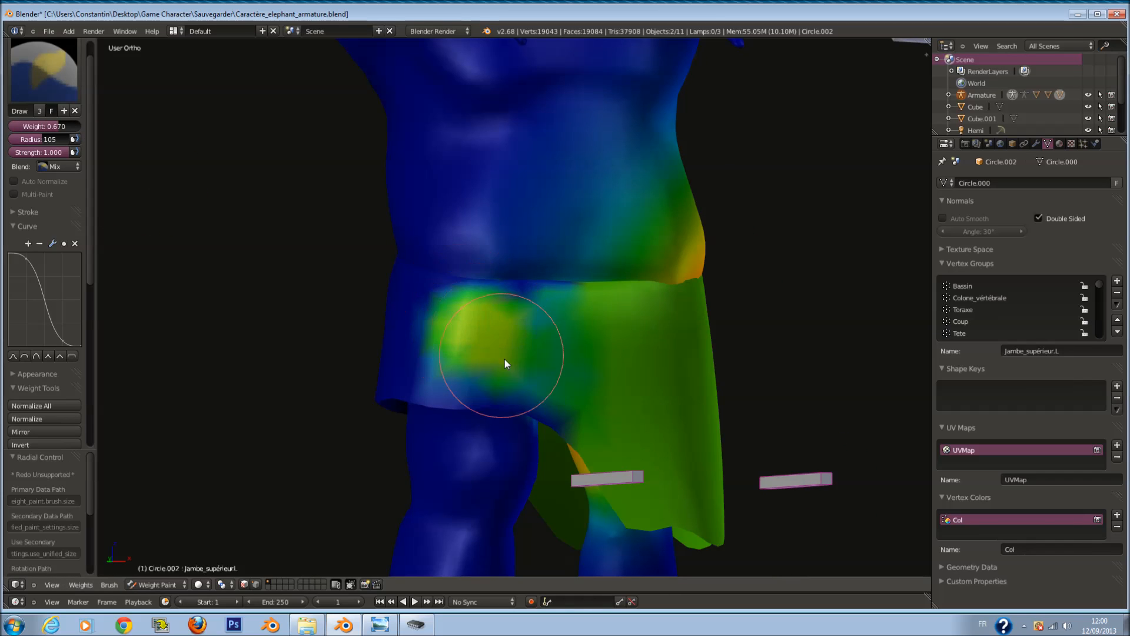
scroll(860, 394, "down", 4)
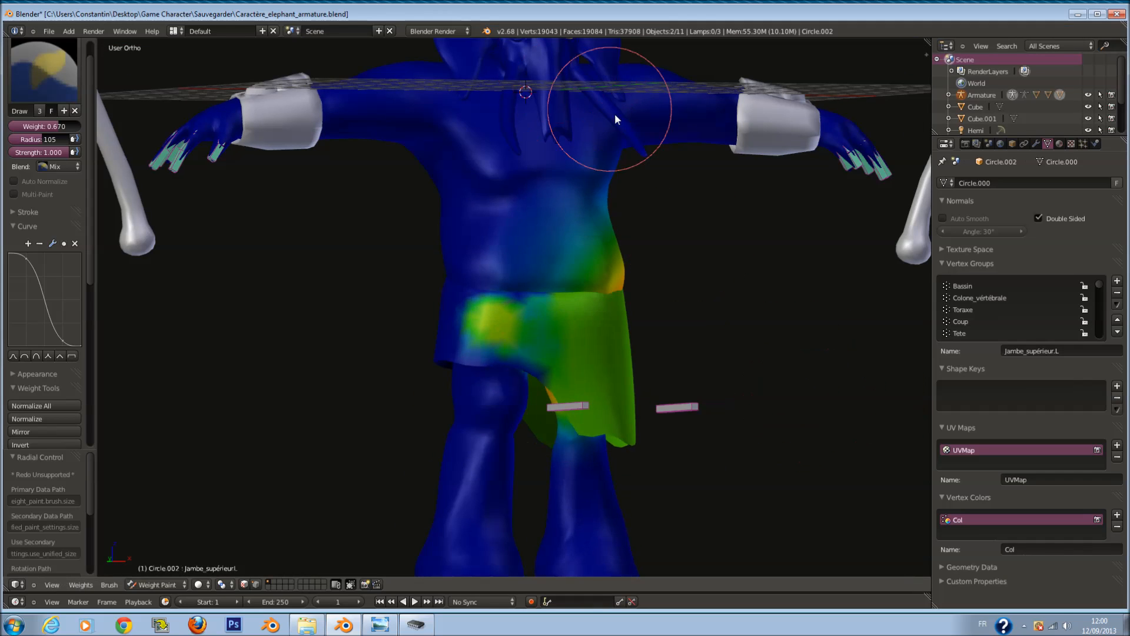
scroll(611, 316, "up", 4)
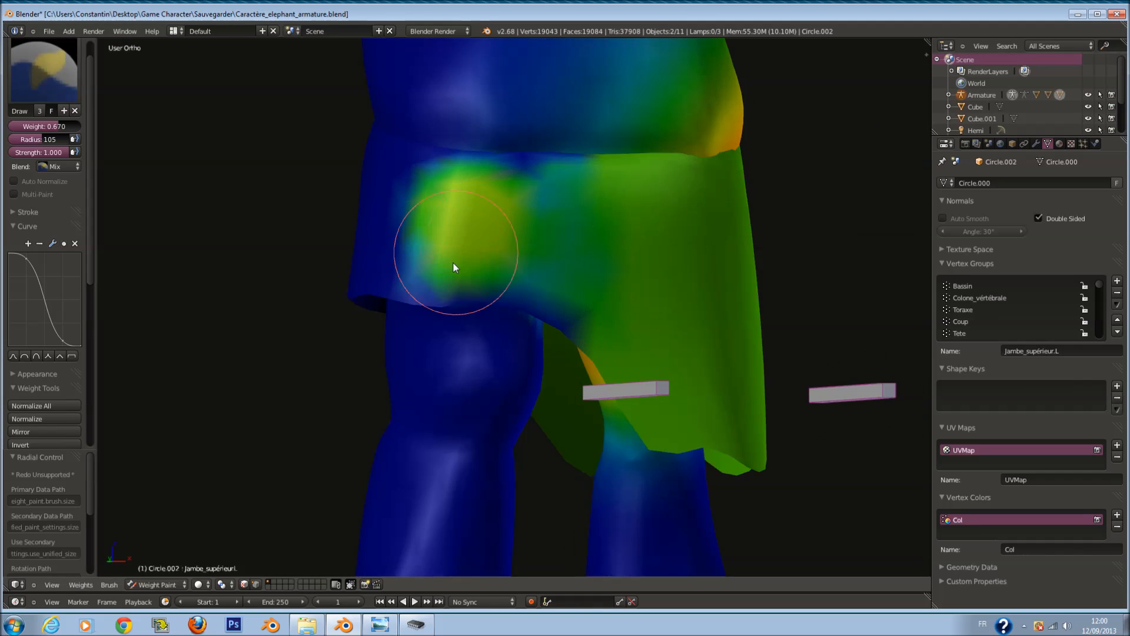
left_click_drag(476, 270, 577, 256)
Step: Test-move the left upper-leg bone from several angles, including from behind, to inspect the loincloth's deformation, cancelling each move
mouse_move(601, 271)
middle_mouse_down()
mouse_move(752, 379)
mouse_move(717, 338)
mouse_move(626, 322)
mouse_move(695, 358)
mouse_move(717, 401)
middle_mouse_up()
scroll(627, 319, "down", 4)
middle_click_drag(577, 331, 640, 306)
scroll(640, 306, "up", 4)
key("g")
right_click(607, 304)
scroll(565, 300, "up", 1)
middle_click_drag(546, 298, 591, 286)
key("g")
right_click(589, 310)
scroll(537, 269, "up", 1)
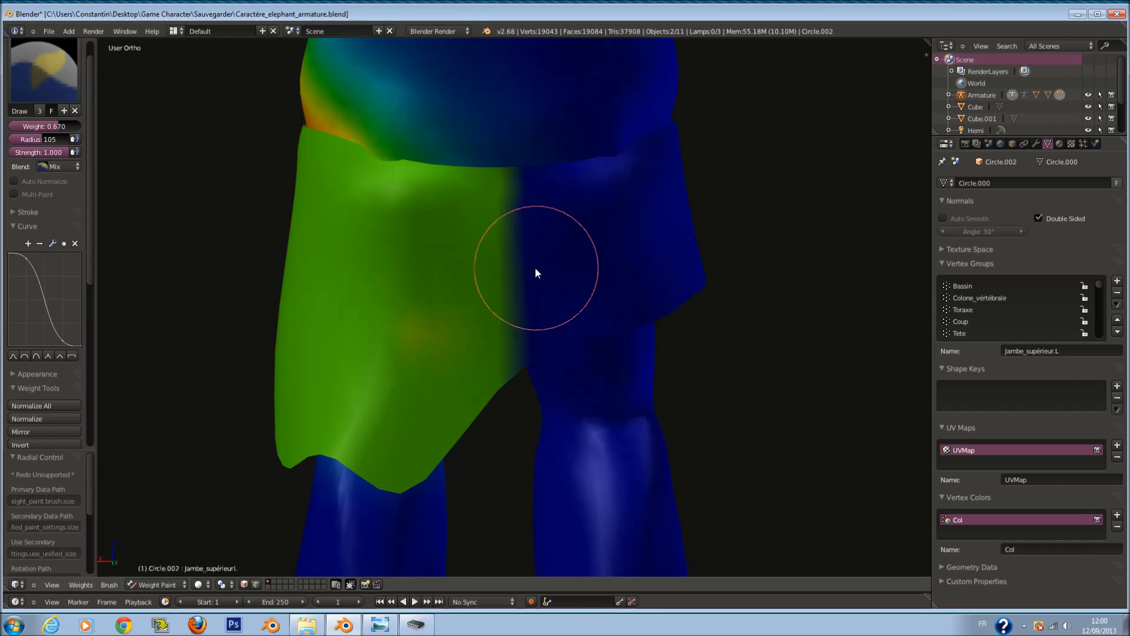
Step: Paint weight 0.670 down the loincloth's back centre line and test-move the upper-leg bone, cancelling the move
mouse_move(518, 217)
left_mouse_down()
mouse_move(530, 292)
mouse_move(515, 307)
left_mouse_up()
scroll(562, 309, "down", 2)
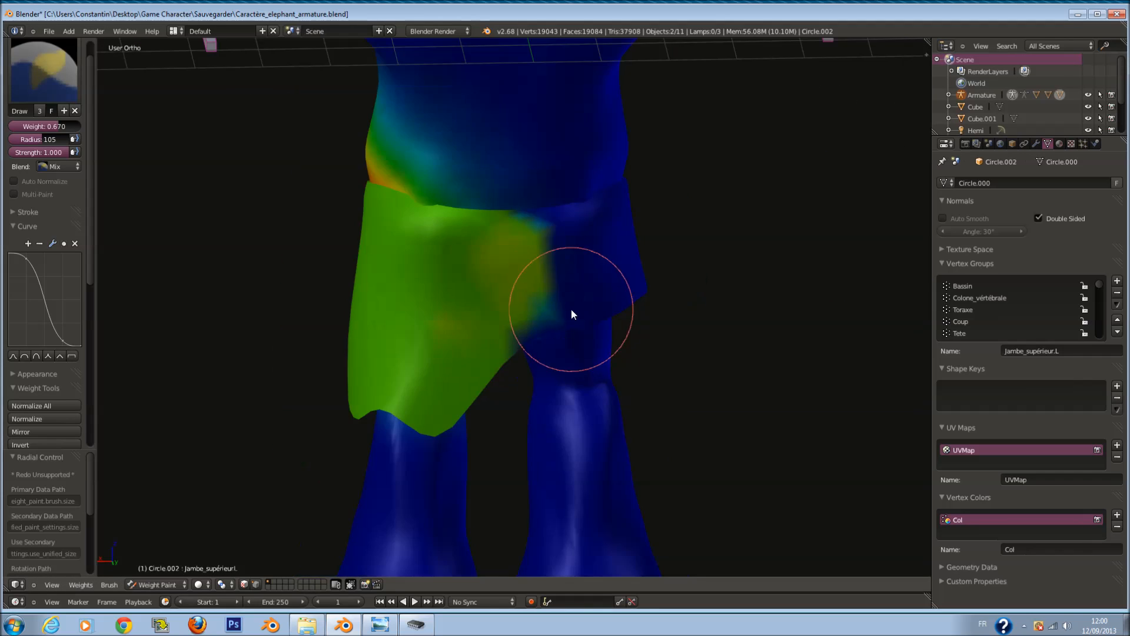
key("g")
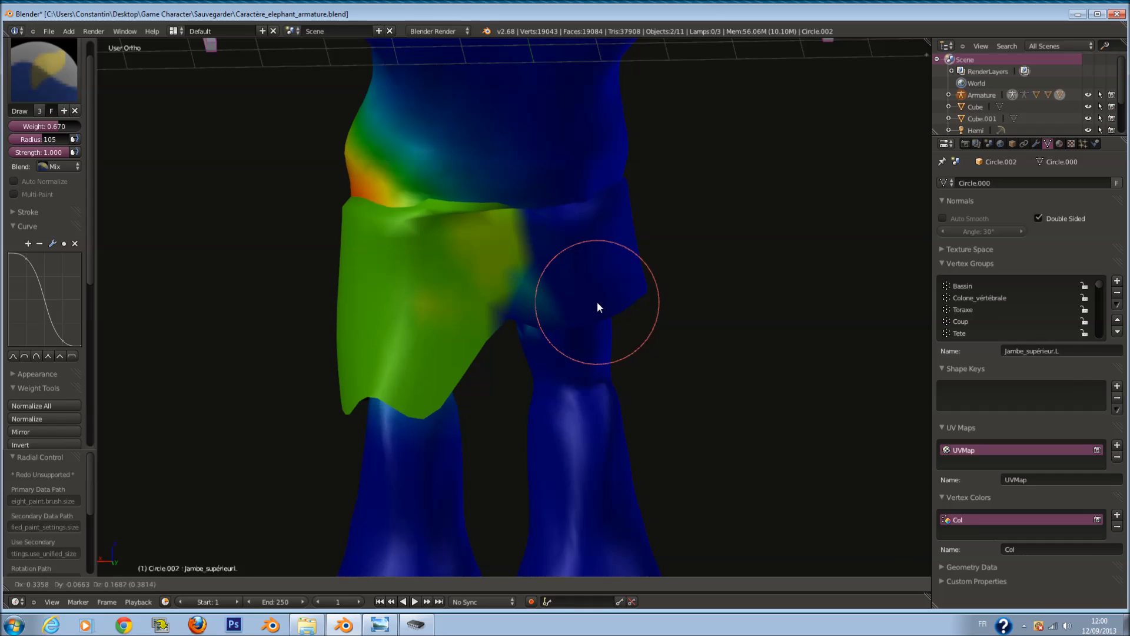
right_click(598, 306)
Step: Set the brush weight to 0.000 and paint out the left upper-leg influence on the loincloth's right half, back and front
left_click_drag(54, 125, 11, 126)
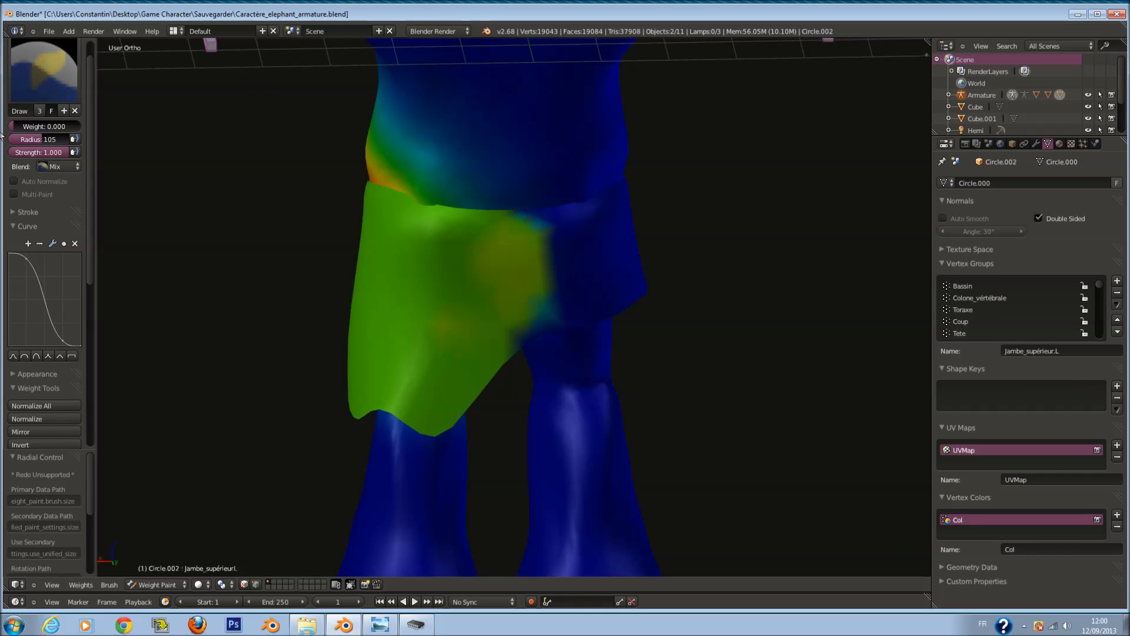
scroll(523, 211, "up", 3)
mouse_move(523, 210)
left_mouse_down()
mouse_move(536, 200)
mouse_move(543, 340)
mouse_move(520, 187)
left_mouse_up()
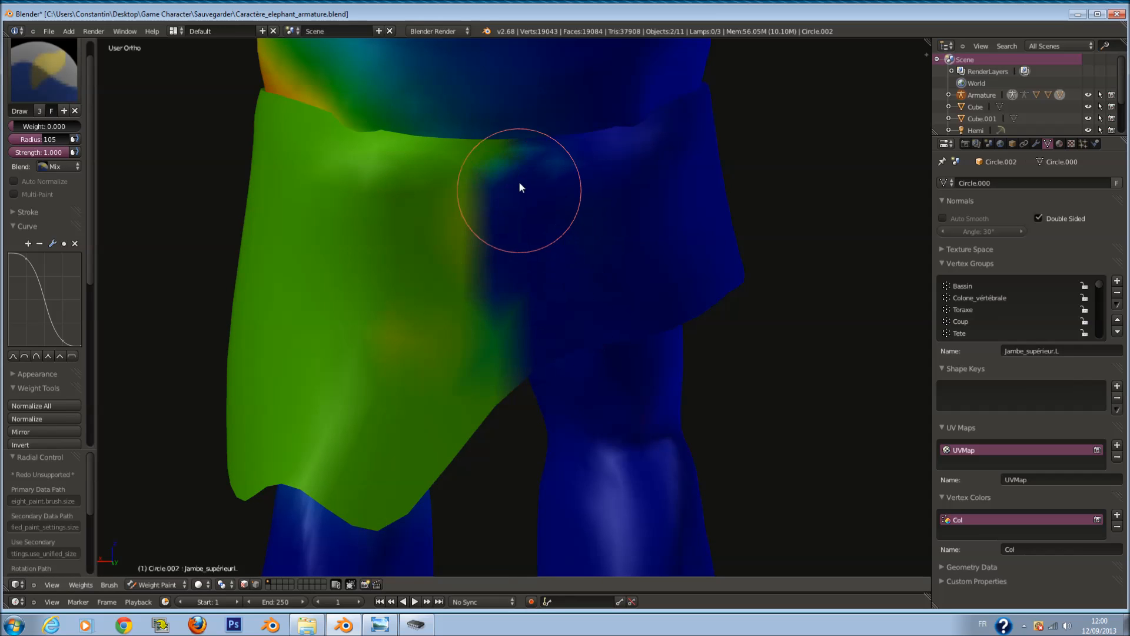
middle_click_drag(646, 291, 396, 269)
mouse_move(397, 270)
left_mouse_down()
mouse_move(362, 275)
mouse_move(361, 317)
mouse_move(402, 199)
left_mouse_up()
mouse_move(418, 341)
left_mouse_down()
mouse_move(437, 202)
mouse_move(395, 305)
mouse_move(410, 331)
left_mouse_up()
Step: Set the brush weight to 0.574, paint down the loincloth's front centre, and test-move the upper-leg bone, cancelling the move
left_click_drag(26, 126, 66, 140)
mouse_move(481, 222)
left_mouse_down()
mouse_move(517, 225)
mouse_move(539, 262)
mouse_move(495, 323)
left_mouse_up()
scroll(583, 322, "down", 2)
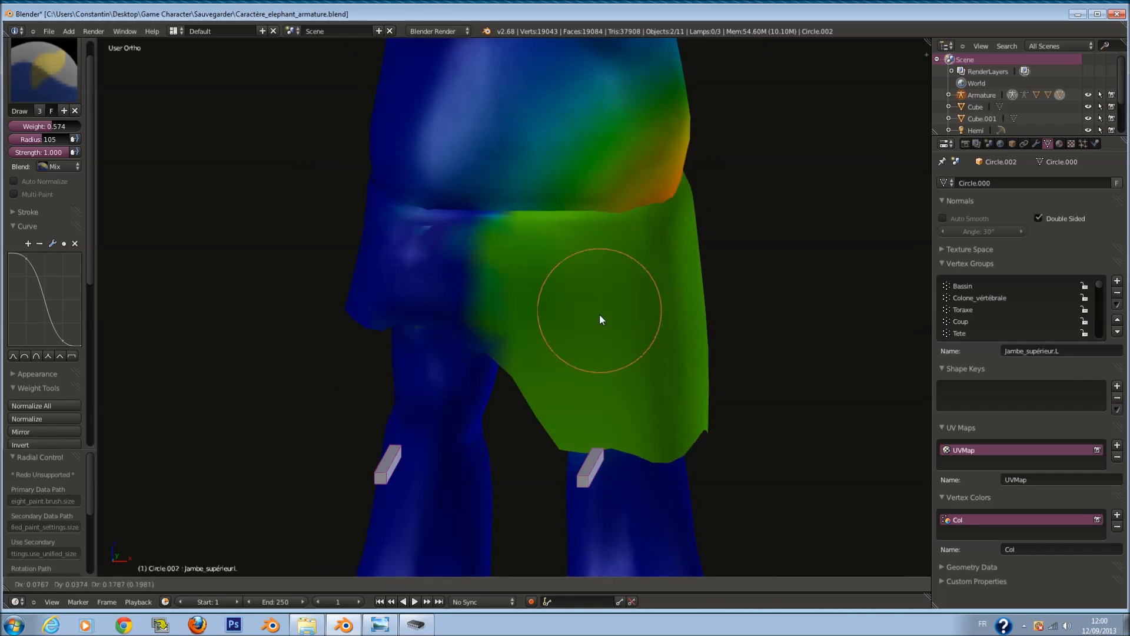
mouse_move(651, 348)
left_mouse_down()
mouse_move(444, 242)
mouse_move(565, 293)
left_mouse_up()
scroll(635, 338, "down", 2)
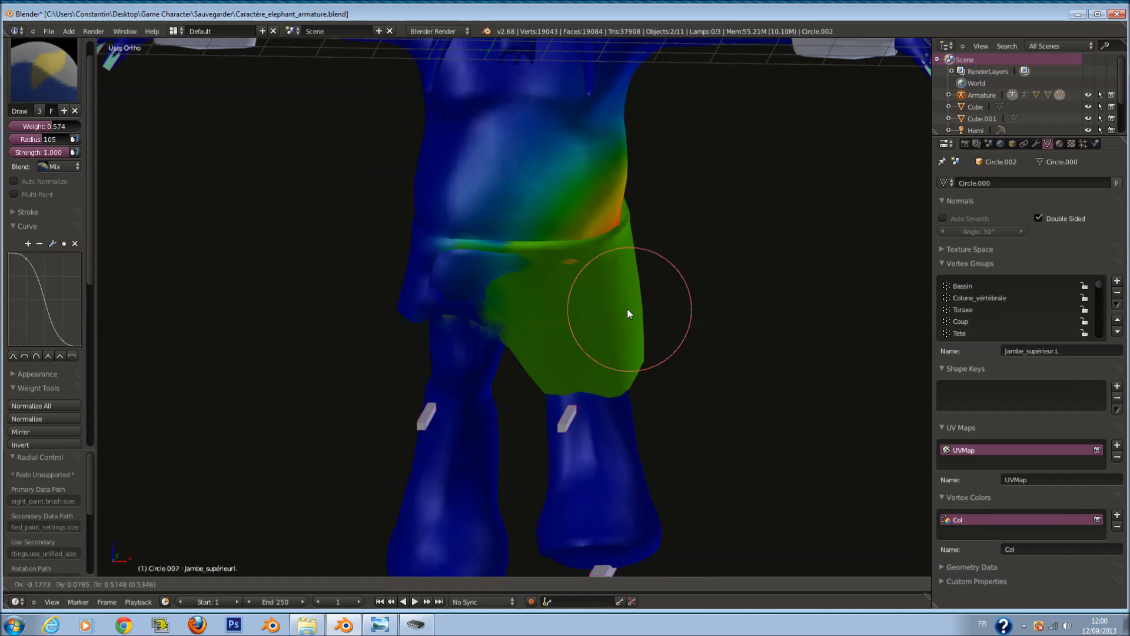
middle_click_drag(634, 340, 594, 305)
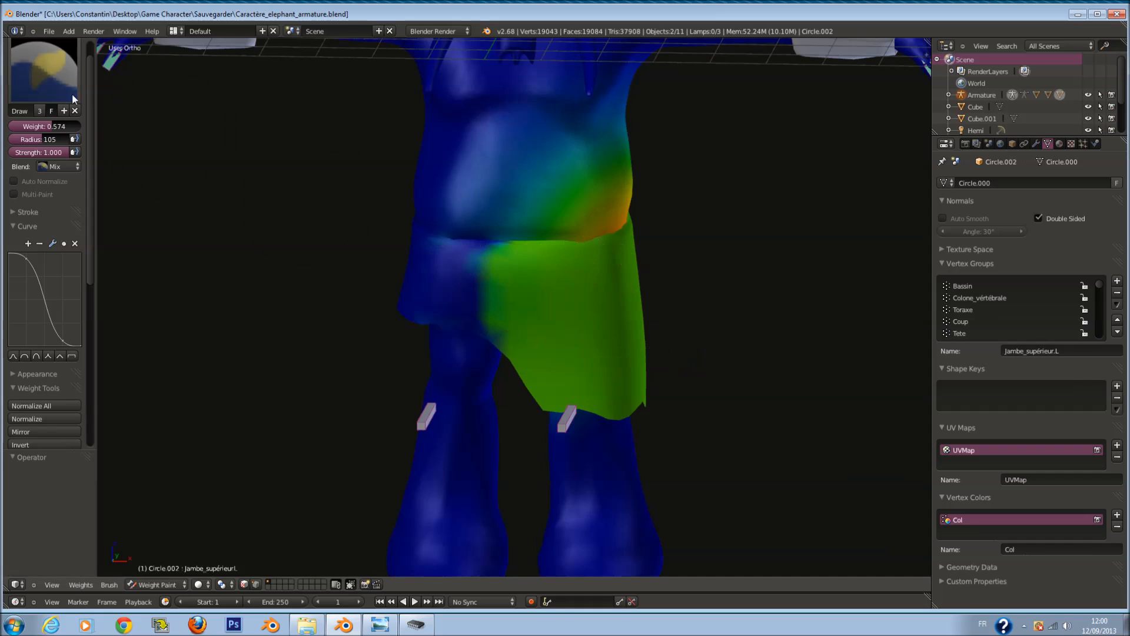
Step: Set the brush weight to 0.000, clear the loincloth's front waist up to the centre line, then test-move the bone and cancel
left_click_drag(59, 126, 5, 126)
scroll(398, 191, "up", 4)
mouse_move(398, 191)
left_mouse_down()
mouse_move(408, 184)
mouse_move(427, 313)
mouse_move(444, 231)
mouse_move(451, 362)
mouse_move(472, 192)
left_mouse_up()
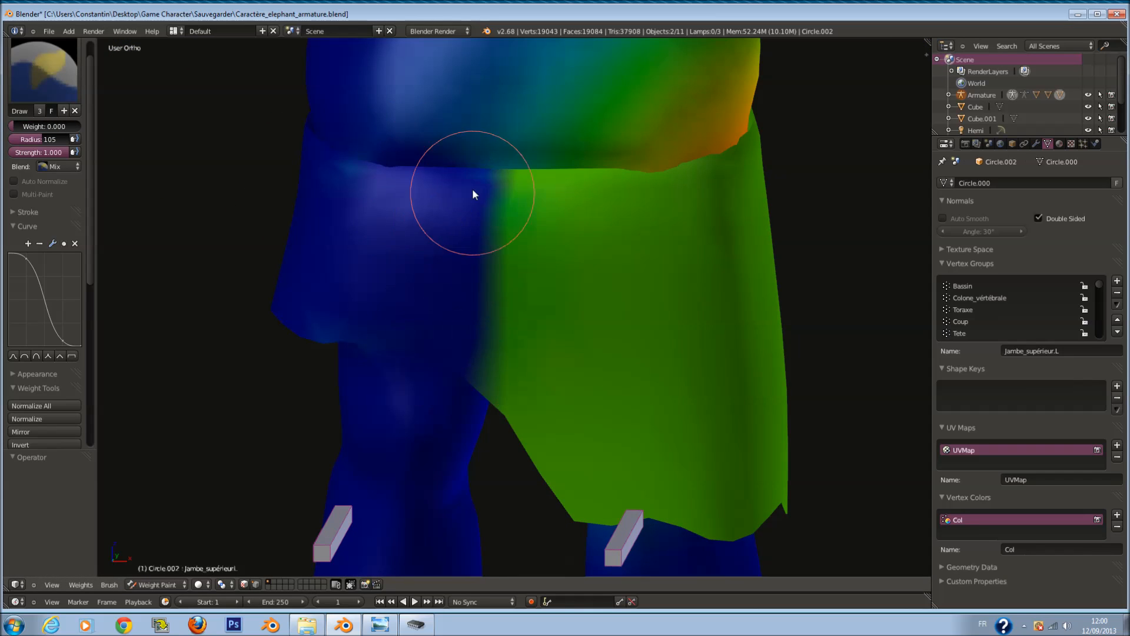
scroll(580, 318, "down", 3)
key("g")
right_click(571, 337)
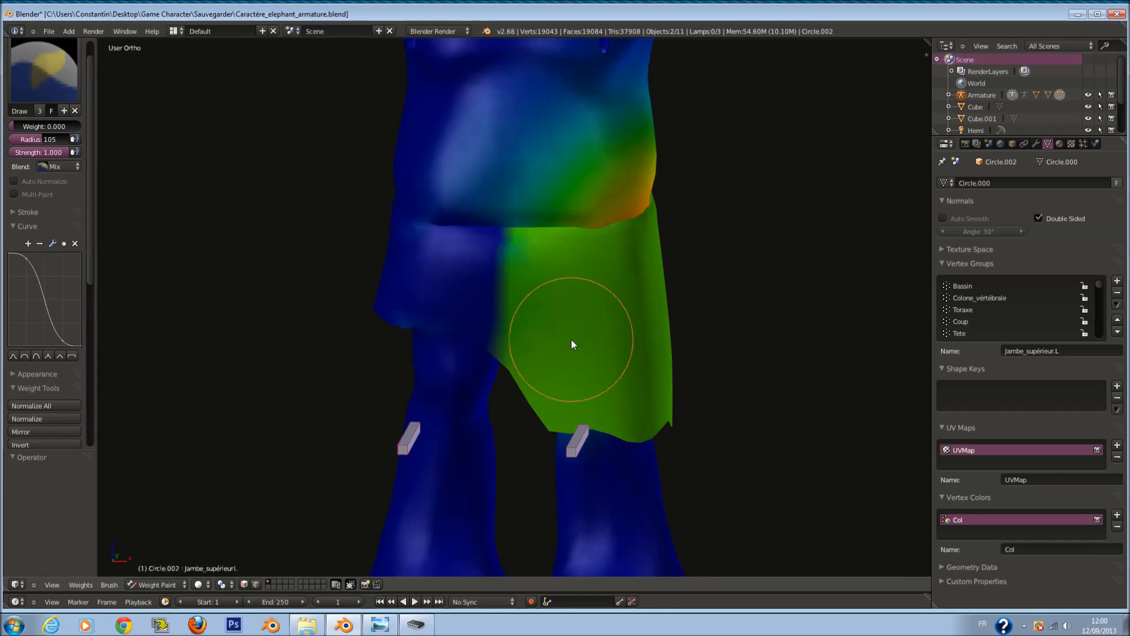
Step: Test-move the left upper-leg bone to check how the loincloth's front follows it
scroll(447, 330, "up", 1)
scroll(507, 347, "down", 2)
key("g")
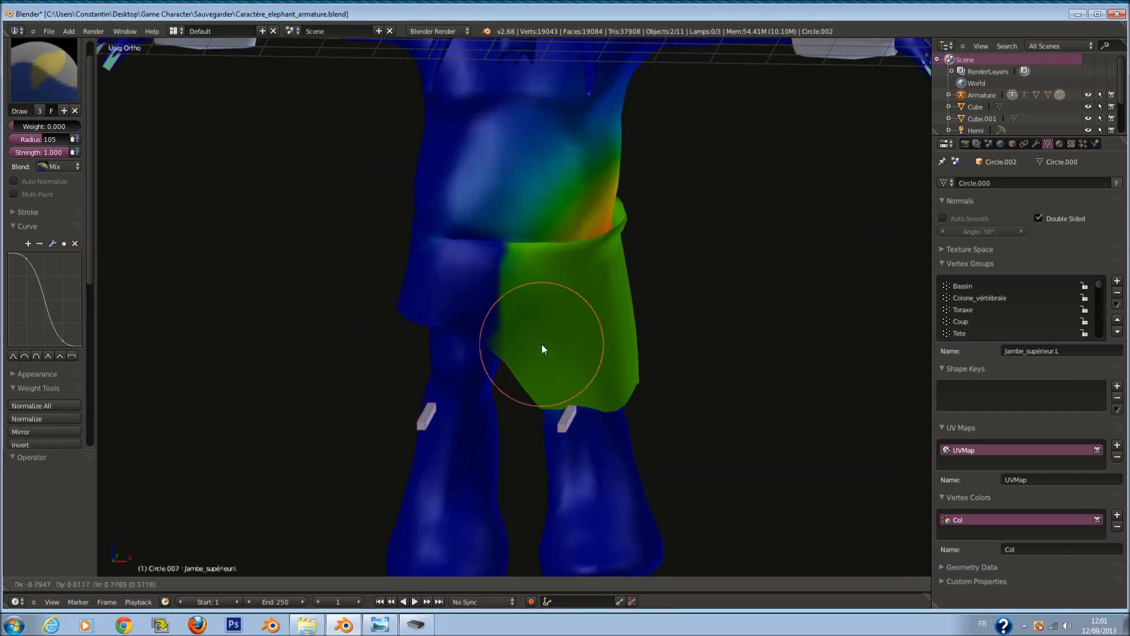
left_click(550, 345)
Step: Paint weight 0.000 over the loincloth's right half from below, then test-move the left upper-leg bone and cancel the move
middle_click_drag(552, 339, 476, 199)
left_click_drag(425, 125, 497, 206)
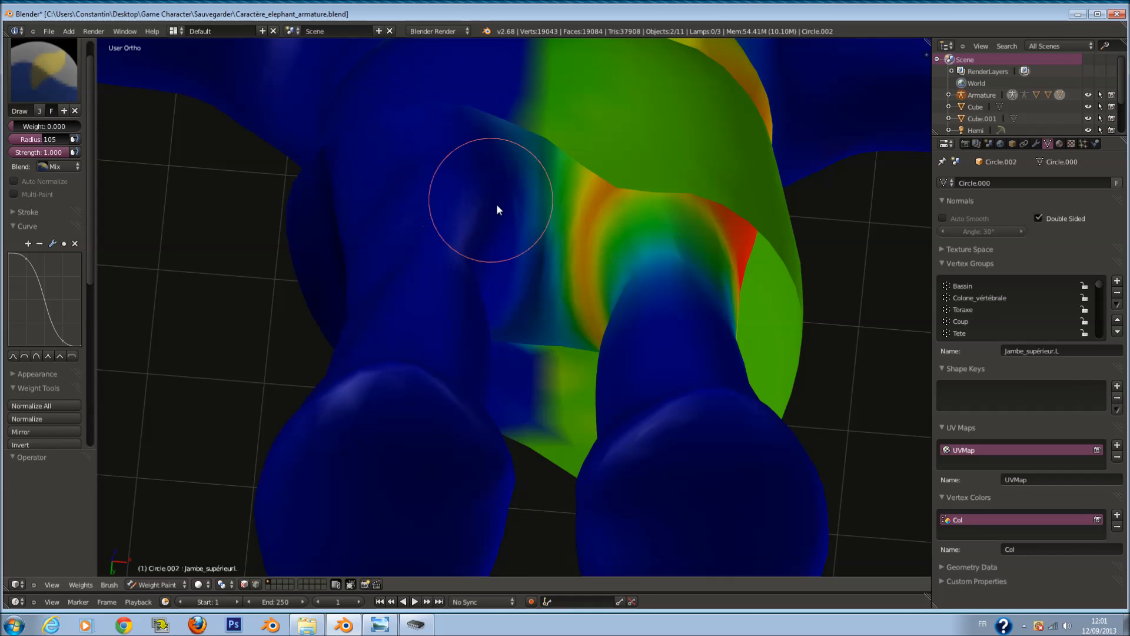
scroll(522, 257, "down", 3)
mouse_move(513, 267)
middle_mouse_down()
mouse_move(538, 221)
mouse_move(585, 315)
middle_mouse_up()
key("g")
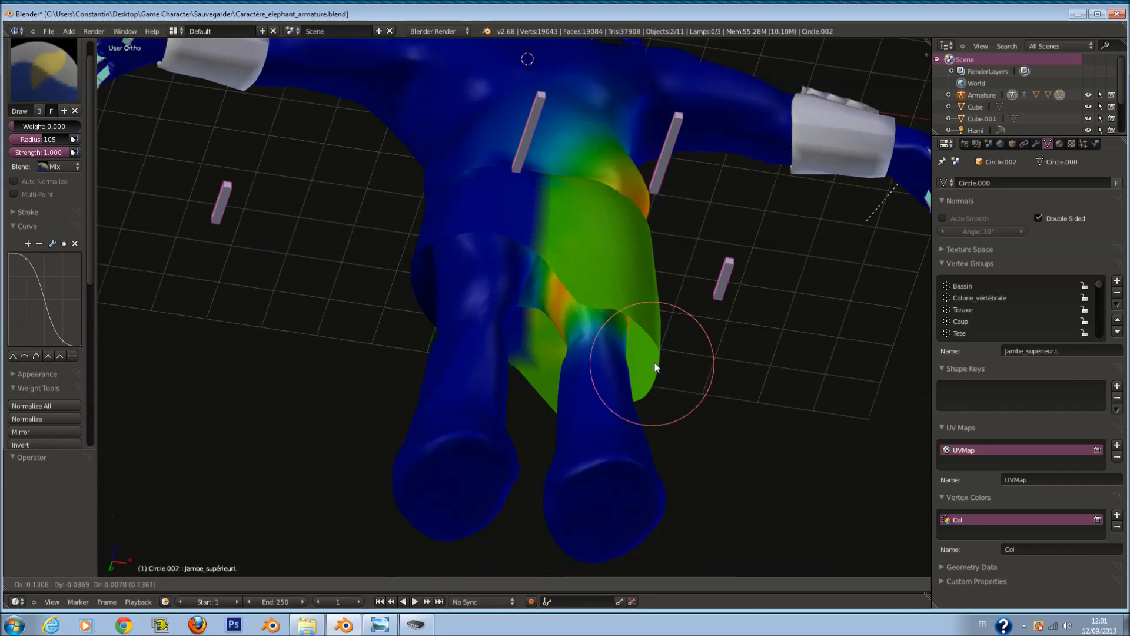
right_click(654, 375)
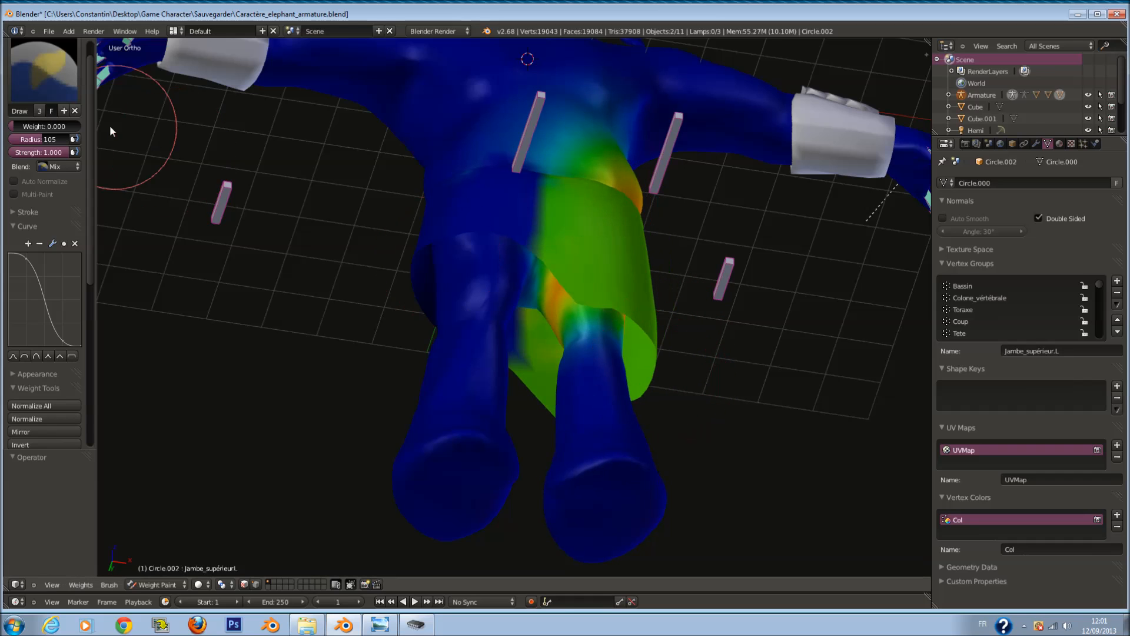
Step: Set the brush weight to 0.565 and paint down the loincloth's front beside the centre line for the left upper-leg bone
scroll(47, 138, "up", 1)
left_click_drag(33, 148, 44, 156)
scroll(514, 122, "up", 4)
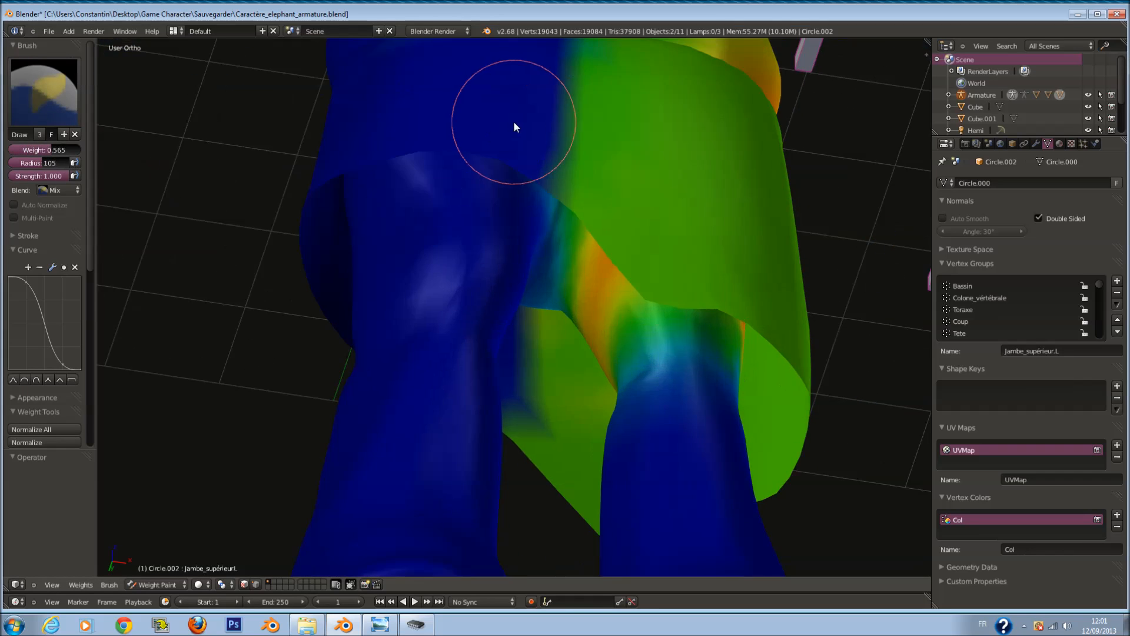
middle_click_drag(513, 122, 496, 160)
left_click_drag(563, 118, 570, 205)
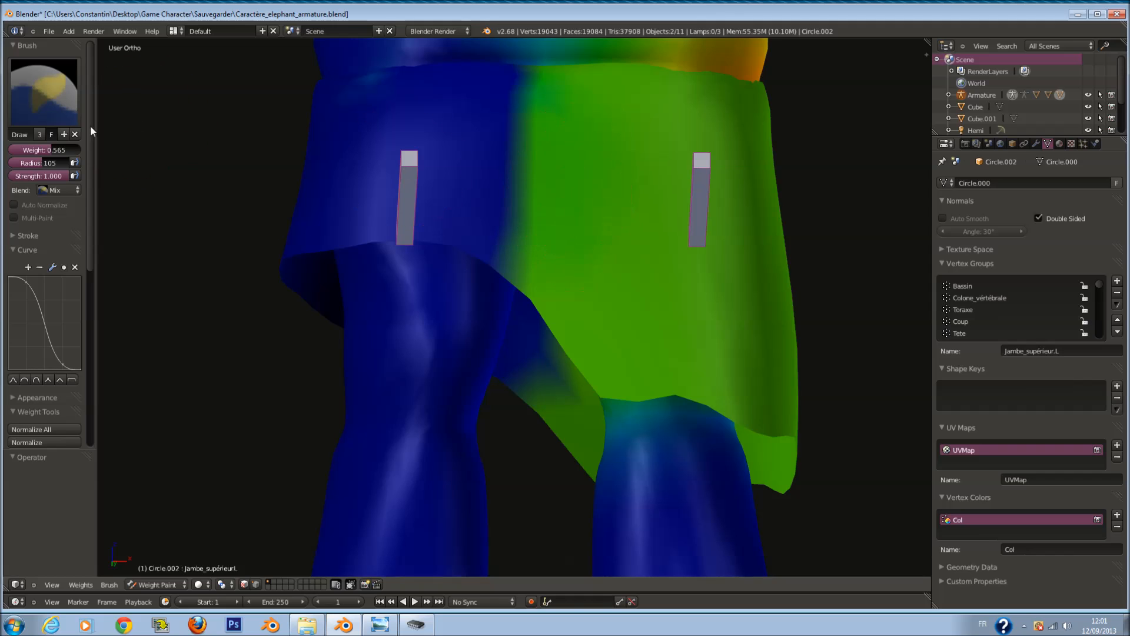
Step: Paint the inner front of the shorts' left leg at weight 0.791, then test-move the Jambe_supérieur.L bone
left_click_drag(15, 150, 33, 150)
mouse_move(577, 135)
left_mouse_down()
mouse_move(556, 259)
mouse_move(570, 104)
mouse_move(585, 256)
left_mouse_up()
scroll(585, 256, "down", 4)
key("g")
right_click(607, 265)
middle_click_drag(606, 266, 639, 307)
key("g")
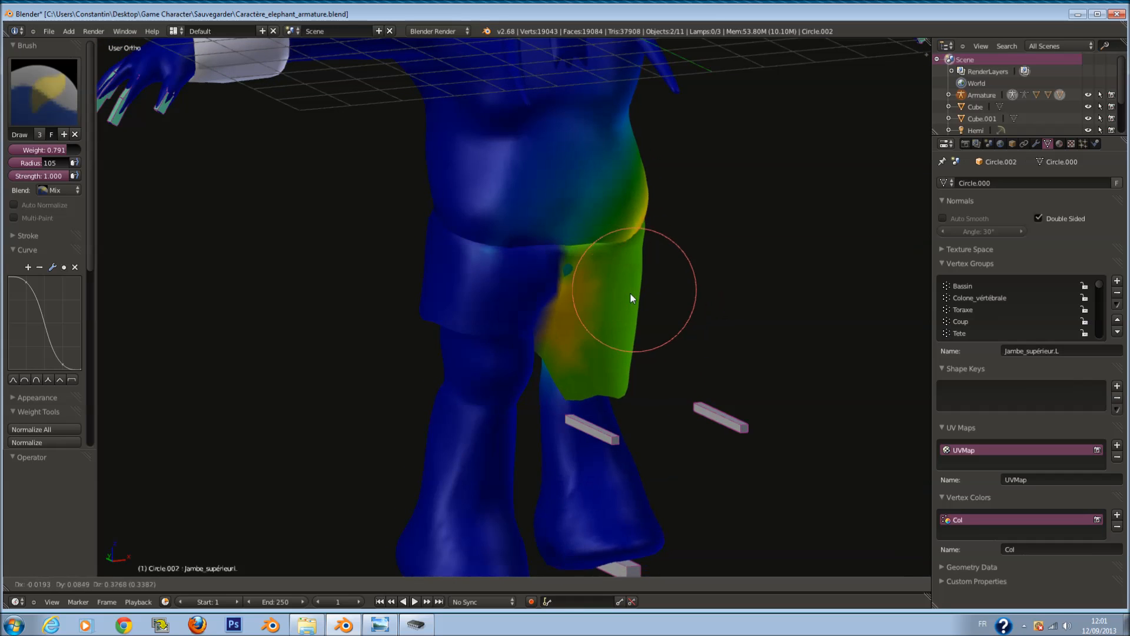
right_click(654, 309)
Step: Paint another 0.791 stroke down the shorts' left front from the waistline, and test-move the thigh bone
mouse_move(654, 310)
middle_mouse_down()
mouse_move(603, 294)
mouse_move(583, 261)
middle_mouse_up()
scroll(583, 261, "up", 1)
mouse_move(557, 230)
left_mouse_down()
mouse_move(557, 341)
mouse_move(578, 224)
mouse_move(583, 340)
left_mouse_up()
scroll(583, 340, "down", 3)
key("g")
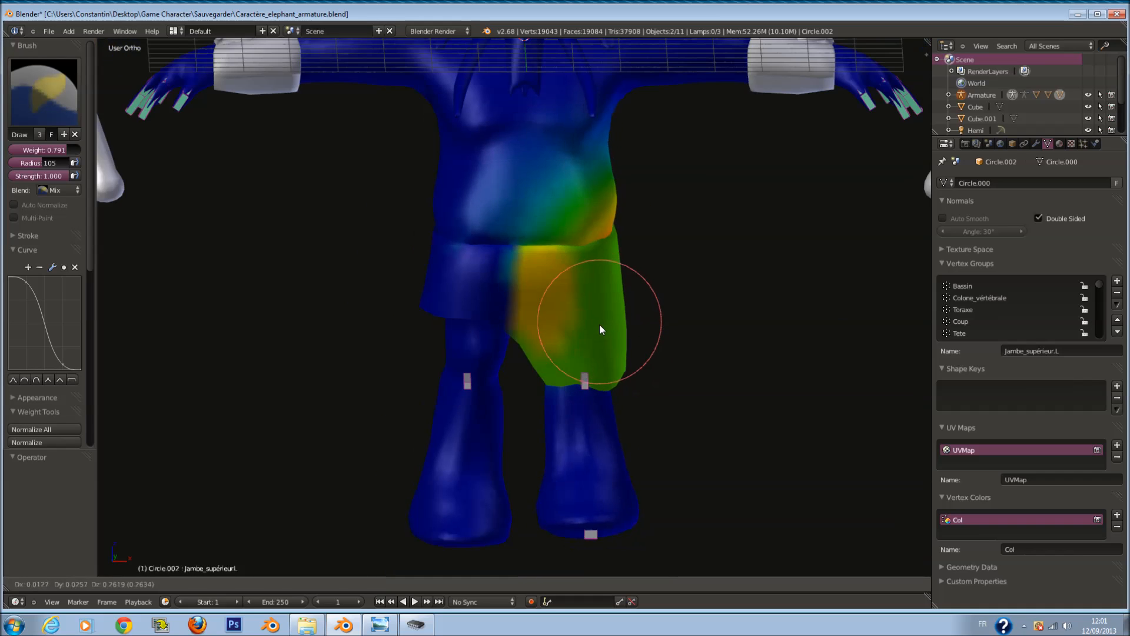
right_click(535, 266)
Step: Extend the 0.791 weight to the centre front of the shorts below the waistline, and test the deformation
scroll(526, 267, "up", 4)
left_click_drag(511, 250, 532, 256)
scroll(537, 262, "down", 2)
key("g")
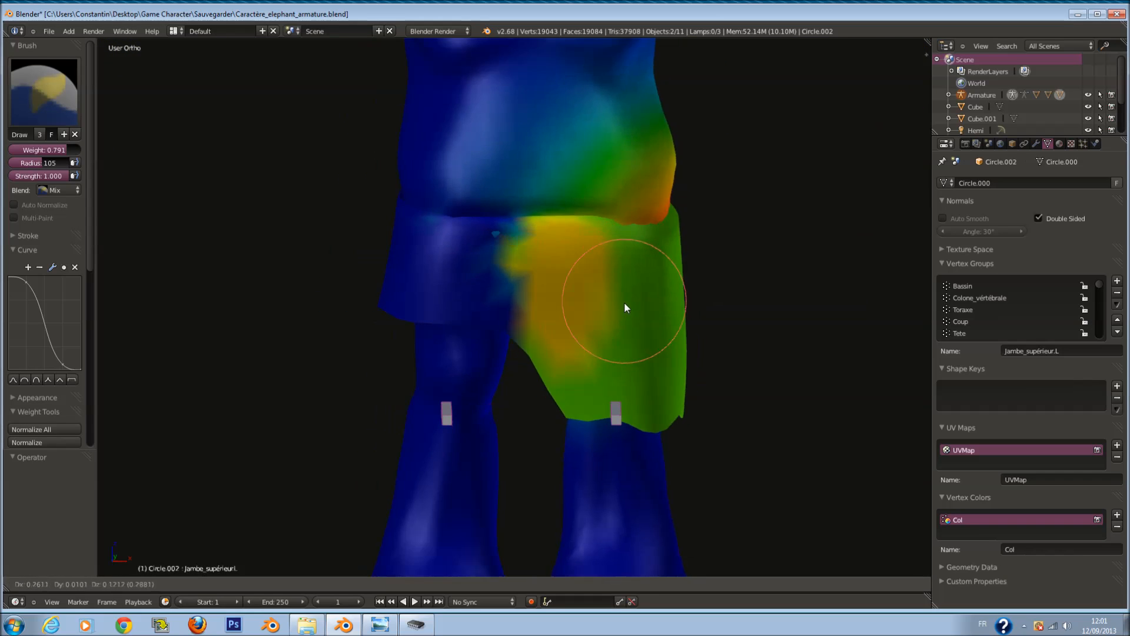
right_click(600, 307)
Step: Set the brush weight to 0 and paint out the influence around the shorts' centre front and right side
left_click_drag(69, 149, 3, 141)
scroll(545, 211, "up", 2)
mouse_move(545, 210)
left_mouse_down()
mouse_move(482, 239)
mouse_move(482, 269)
mouse_move(492, 174)
mouse_move(442, 245)
left_mouse_up()
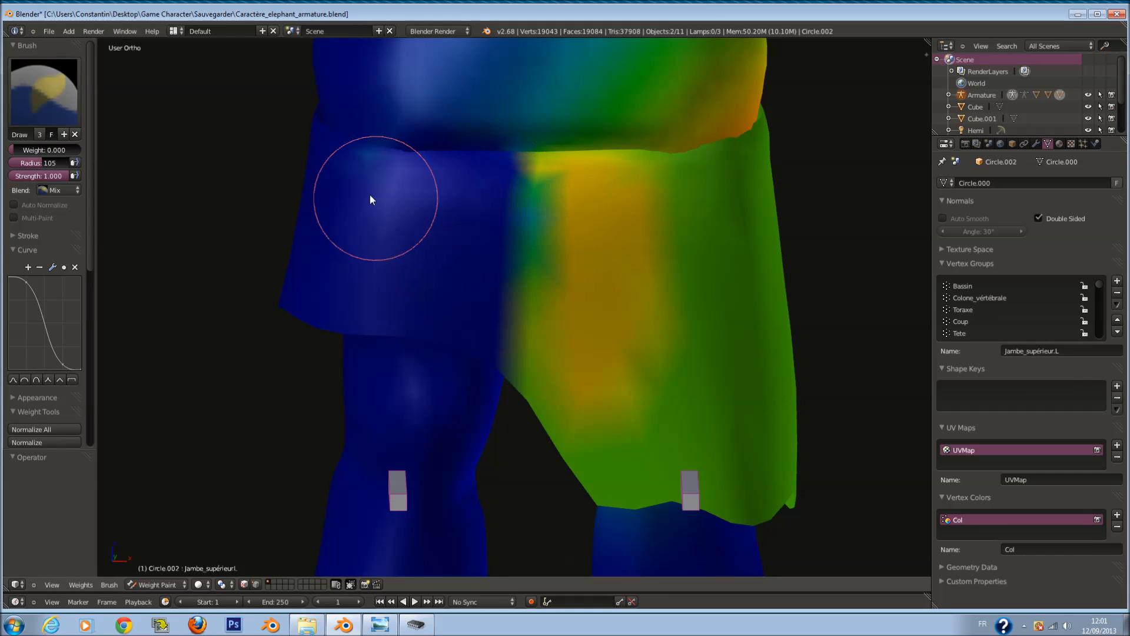
Step: Paint weight 0 along the centre back of the shorts, undoing and redoing the last stroke
middle_click_drag(442, 245, 599, 195)
mouse_move(495, 188)
left_mouse_down()
mouse_move(471, 348)
mouse_move(475, 152)
mouse_move(500, 379)
left_mouse_up()
mouse_move(500, 378)
middle_mouse_down()
mouse_move(520, 262)
mouse_move(540, 254)
mouse_move(532, 262)
middle_mouse_up()
mouse_move(532, 262)
left_mouse_down()
mouse_move(464, 182)
mouse_move(462, 295)
left_mouse_up()
key("ctrl+z")
mouse_move(505, 99)
left_mouse_down()
mouse_move(500, 222)
mouse_move(495, 91)
left_mouse_up()
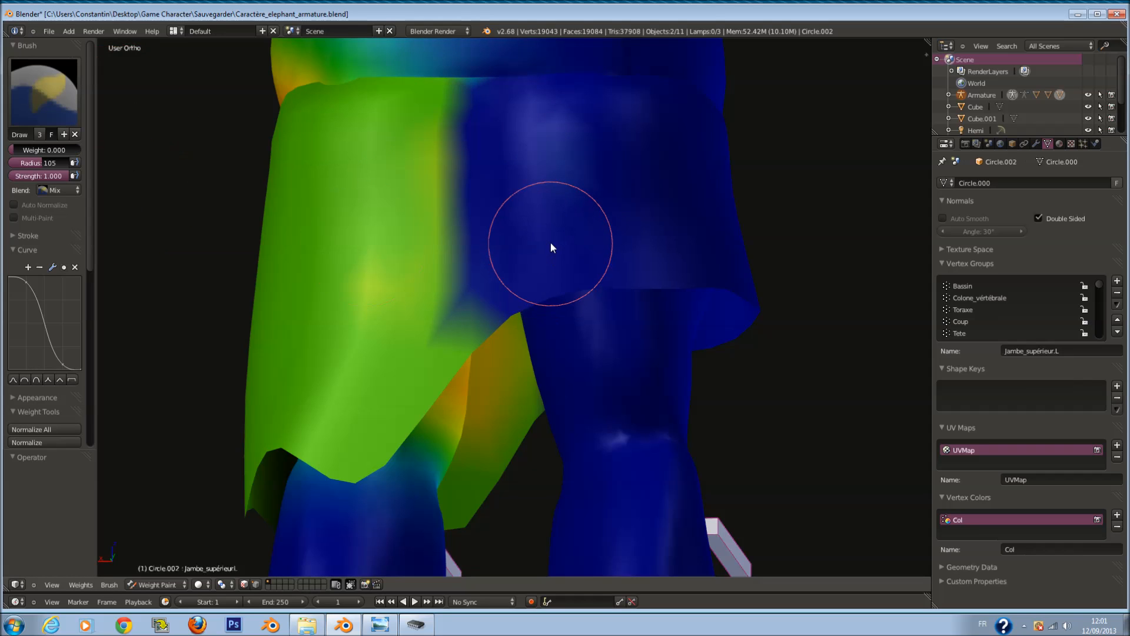
Step: Paint the back of the shorts' left leg near the centre at weight 0.843 and test-move the thigh bone
middle_click_drag(550, 242, 566, 149)
mouse_move(419, 106)
left_mouse_down()
mouse_move(422, 307)
mouse_move(433, 144)
left_mouse_up()
scroll(546, 295, "down", 4)
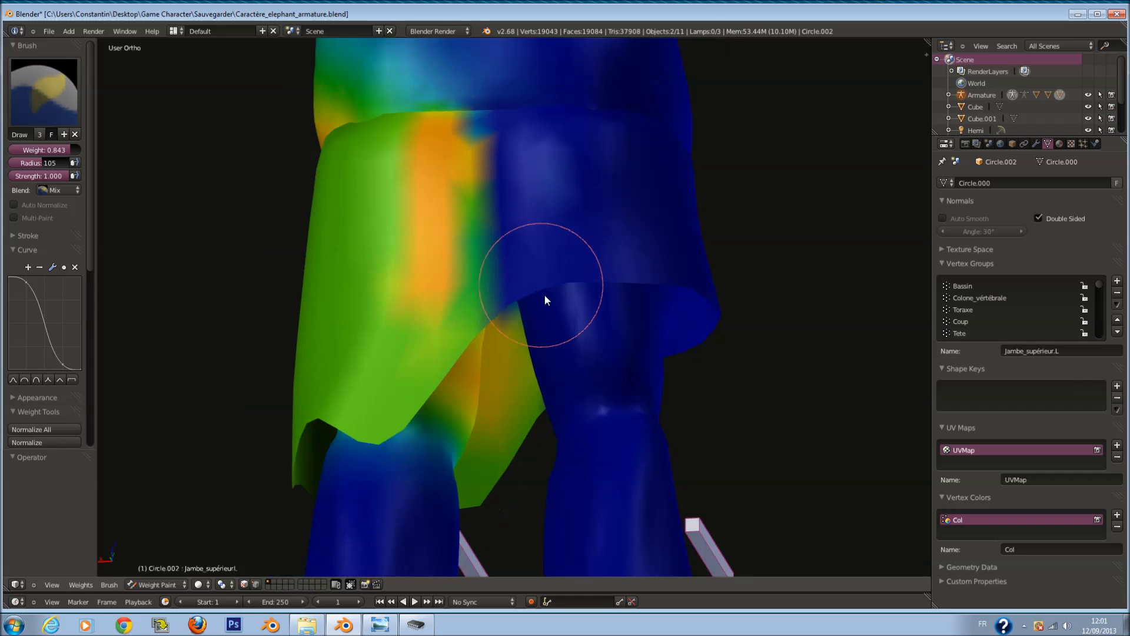
key("r")
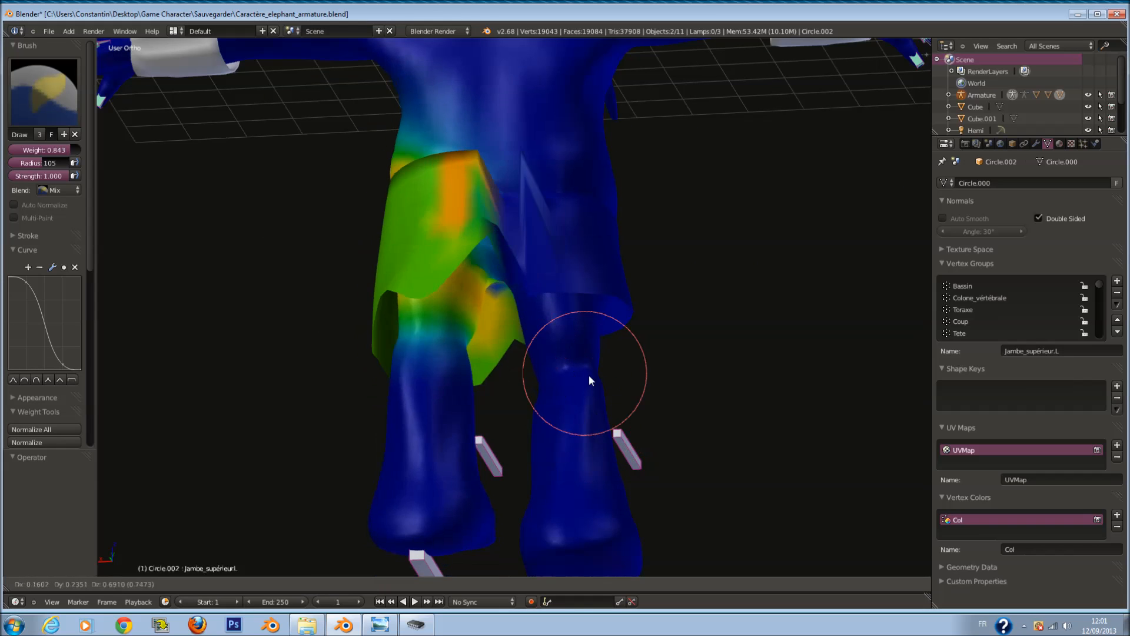
right_click(599, 406)
Step: Reset the brush weight to 0 and test-move the Jambe_supérieur.L bone to check the back of the shorts
scroll(599, 406, "up", 1)
key("BackSpace")
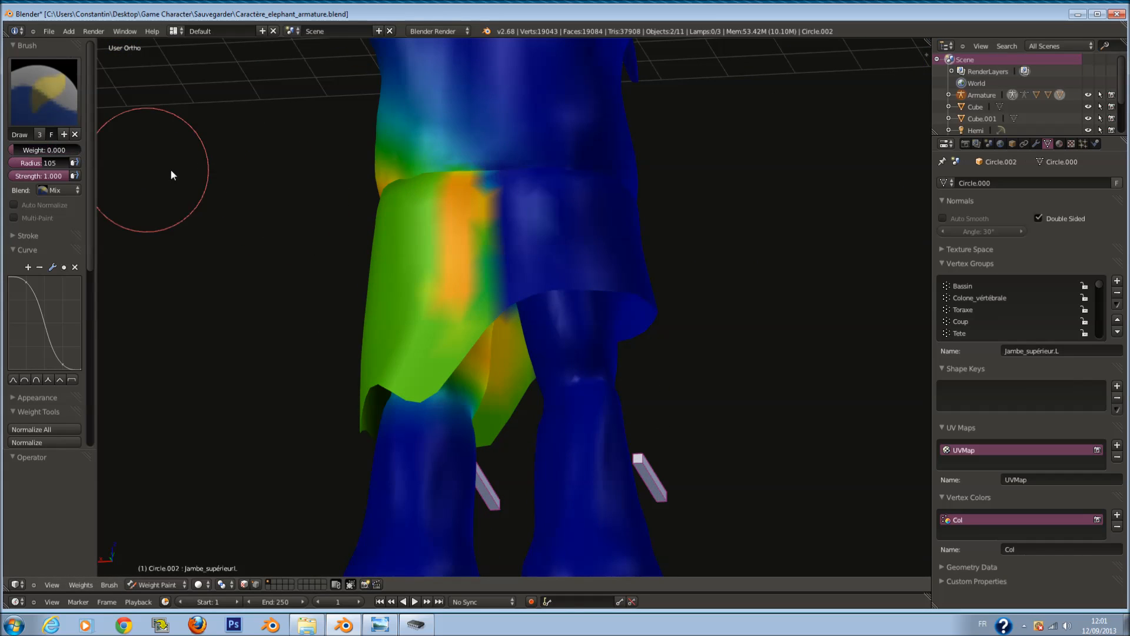
scroll(551, 168, "up", 1)
scroll(590, 210, "down", 2)
key("g")
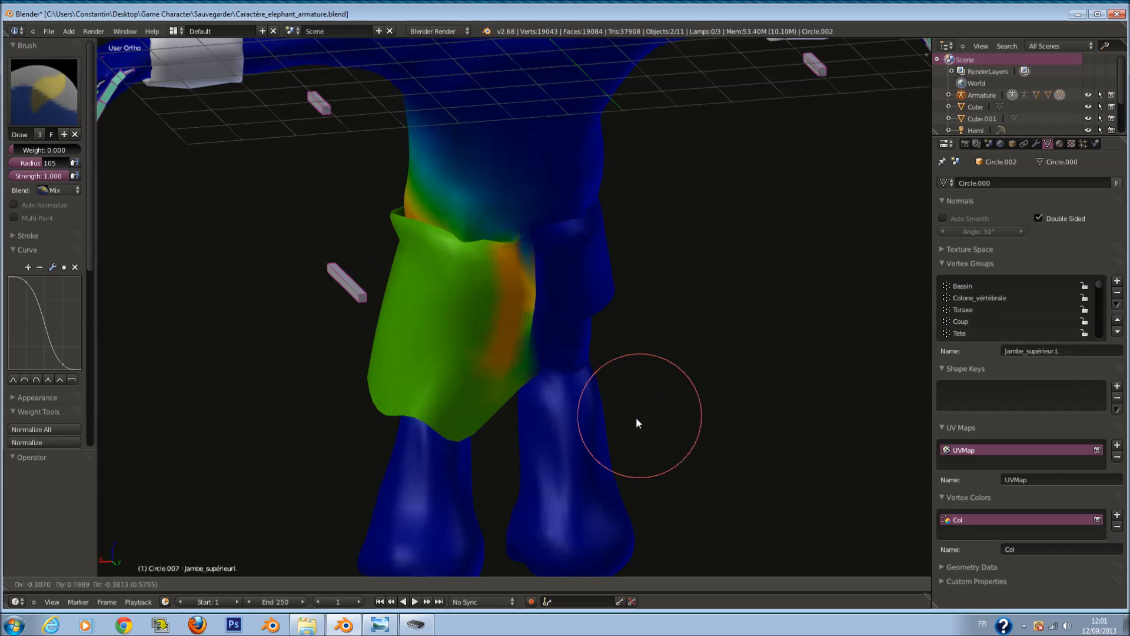
right_click(594, 403)
Step: Select the PiedIK.L bone and raise the left foot to examine how the shorts deform
scroll(576, 412, "down", 4)
right_click(464, 462)
scroll(471, 485, "up", 2)
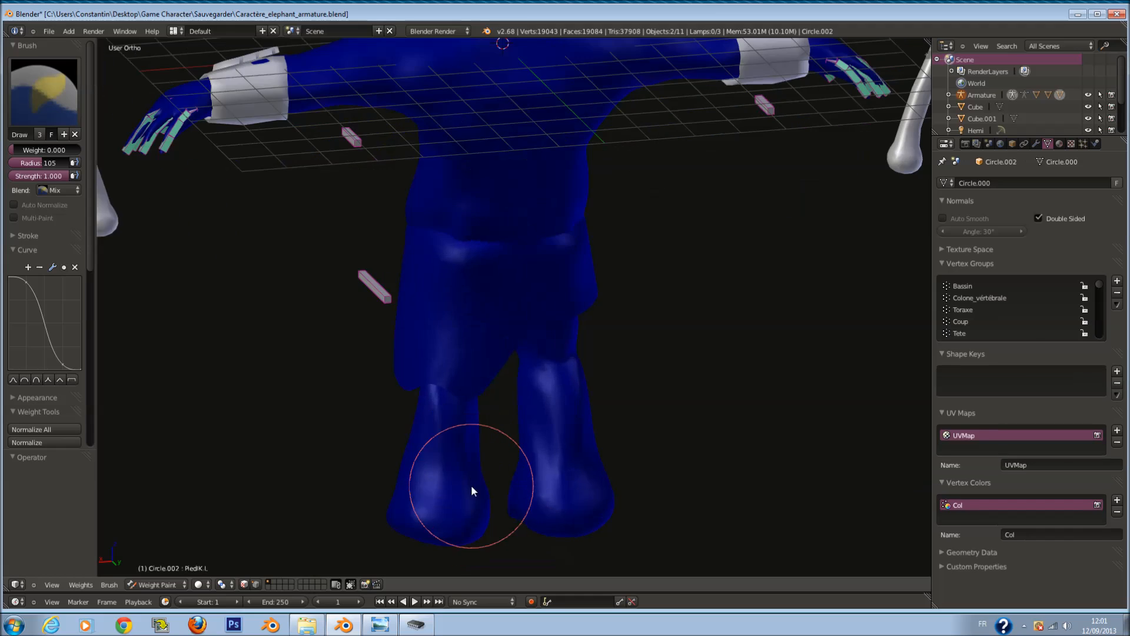
scroll(472, 484, "down", 1)
key("g")
right_click(469, 450)
middle_click_drag(470, 451, 670, 451)
key("g")
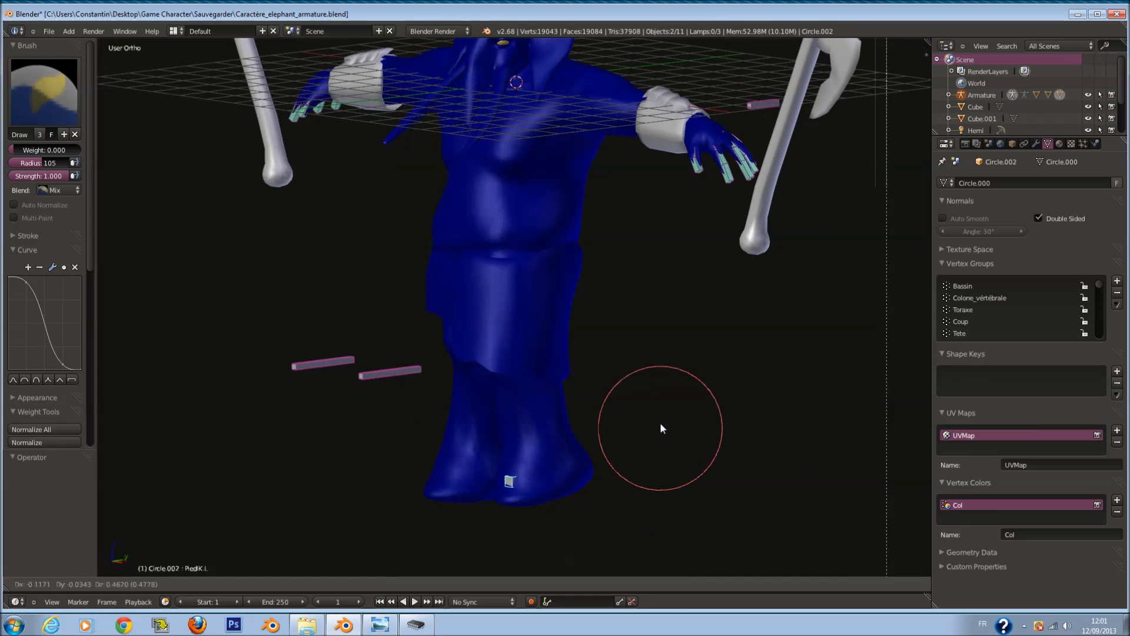
left_click(658, 388)
middle_click_drag(613, 390, 677, 384)
scroll(692, 388, "up", 5)
scroll(577, 282, "down", 3)
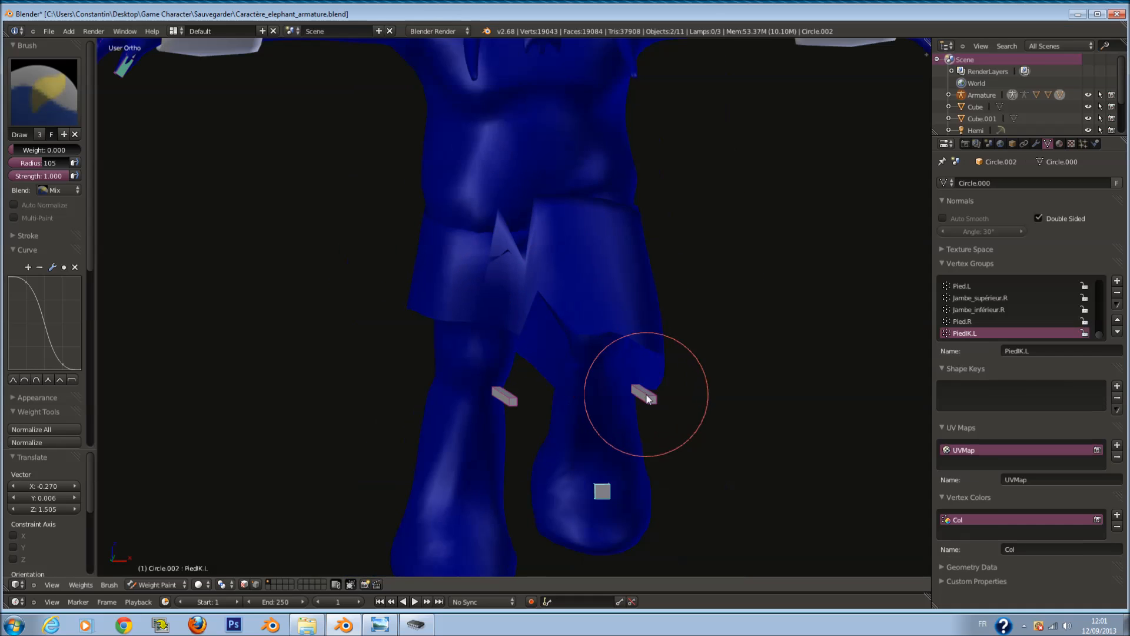
scroll(653, 471, "down", 2)
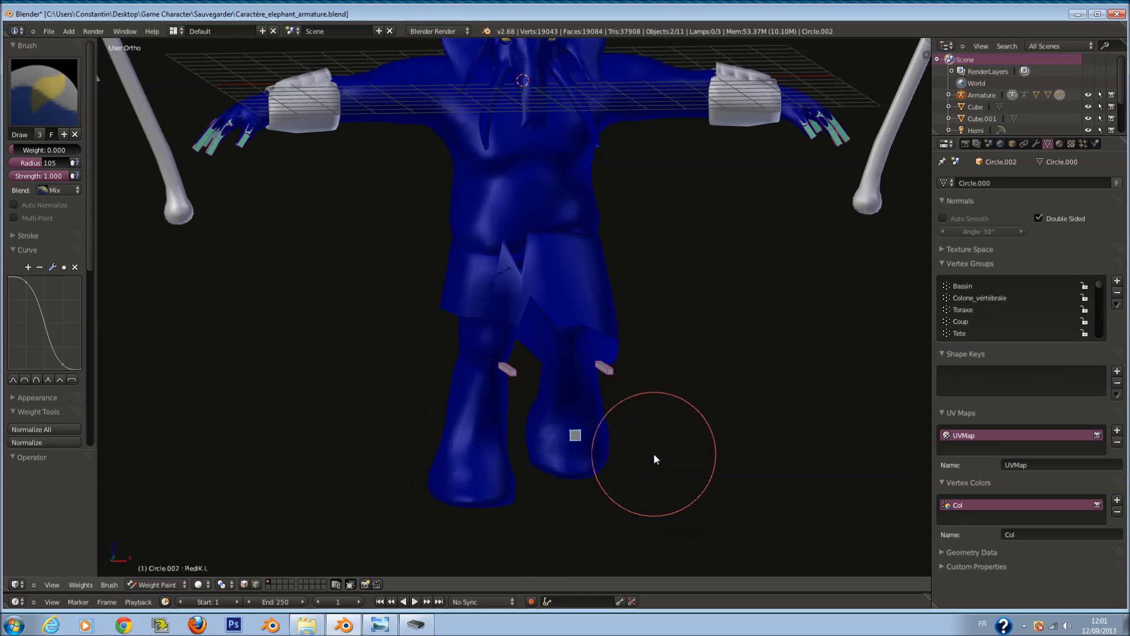
Step: Switch the mesh to wireframe display, then select Jambe_inférieur.L and test-rotate it
scroll(654, 453, "up", 2)
key("z")
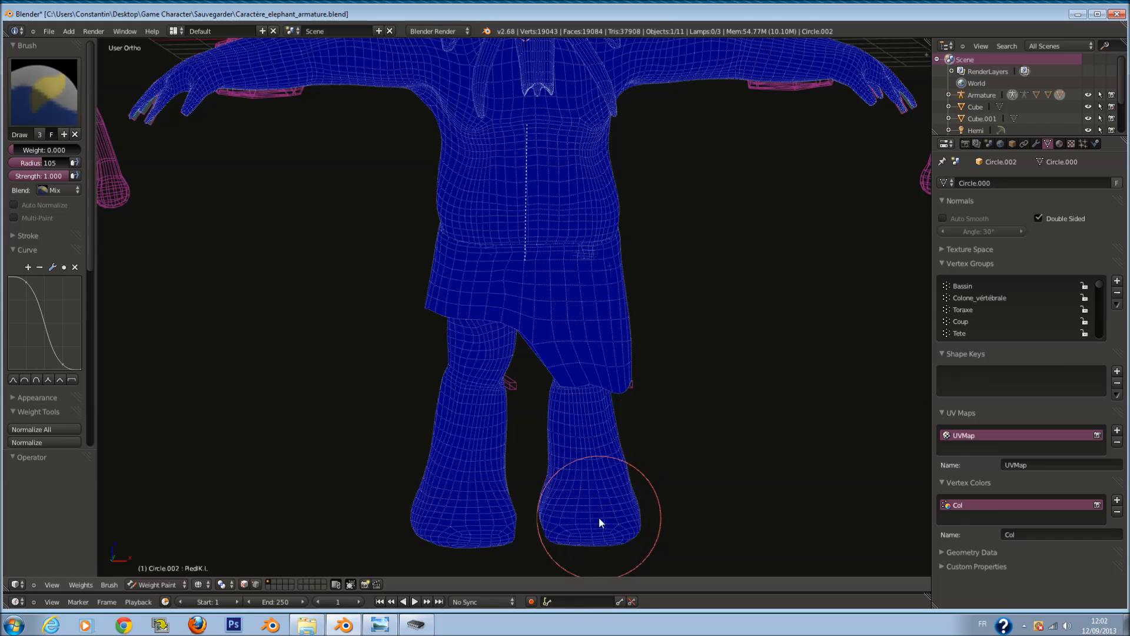
right_click(609, 503)
middle_click_drag(610, 503, 601, 495)
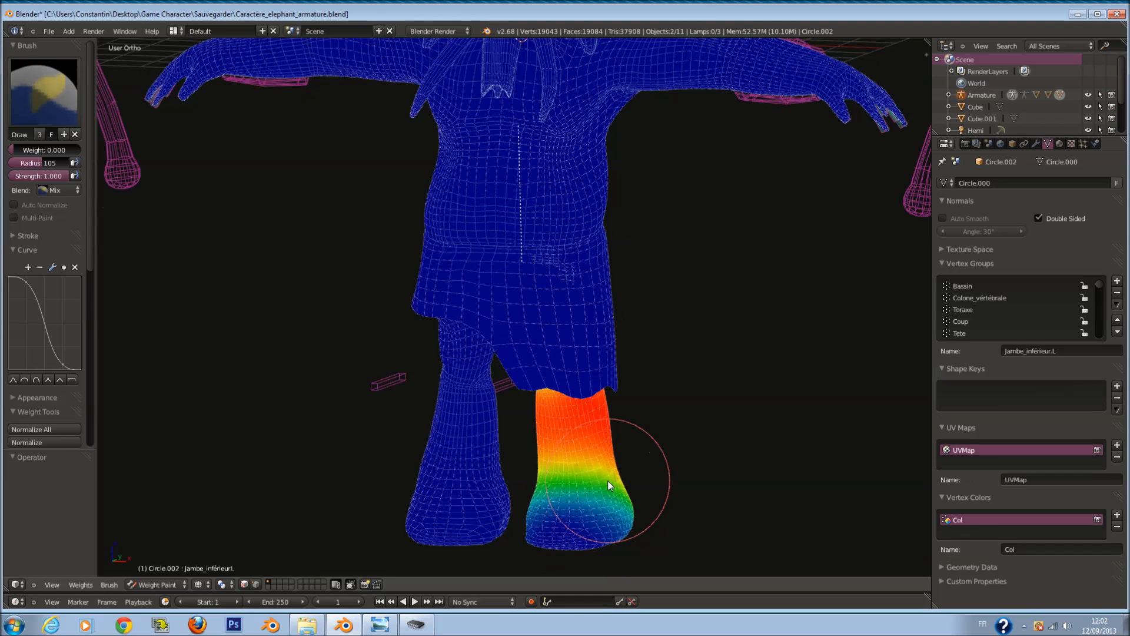
key("r")
right_click(638, 417)
key("r")
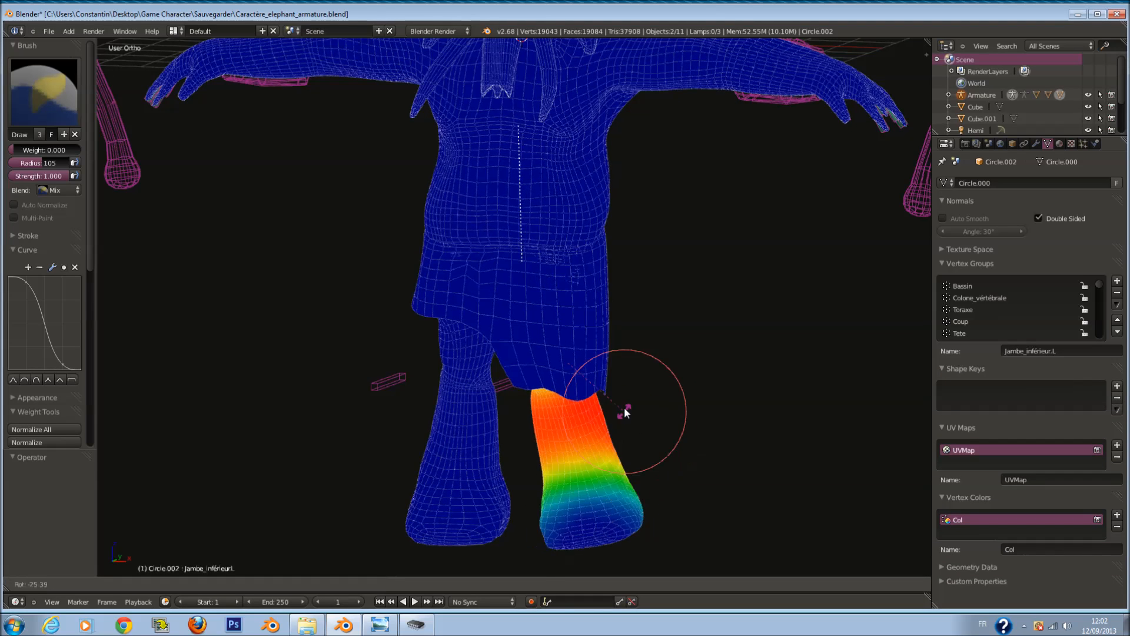
right_click(617, 411)
Step: Examine the shorts from several angles while test-rotating the Jambe_inférieur.L bone
scroll(612, 406, "up", 3)
middle_click_drag(535, 311, 556, 324)
scroll(556, 324, "up", 1)
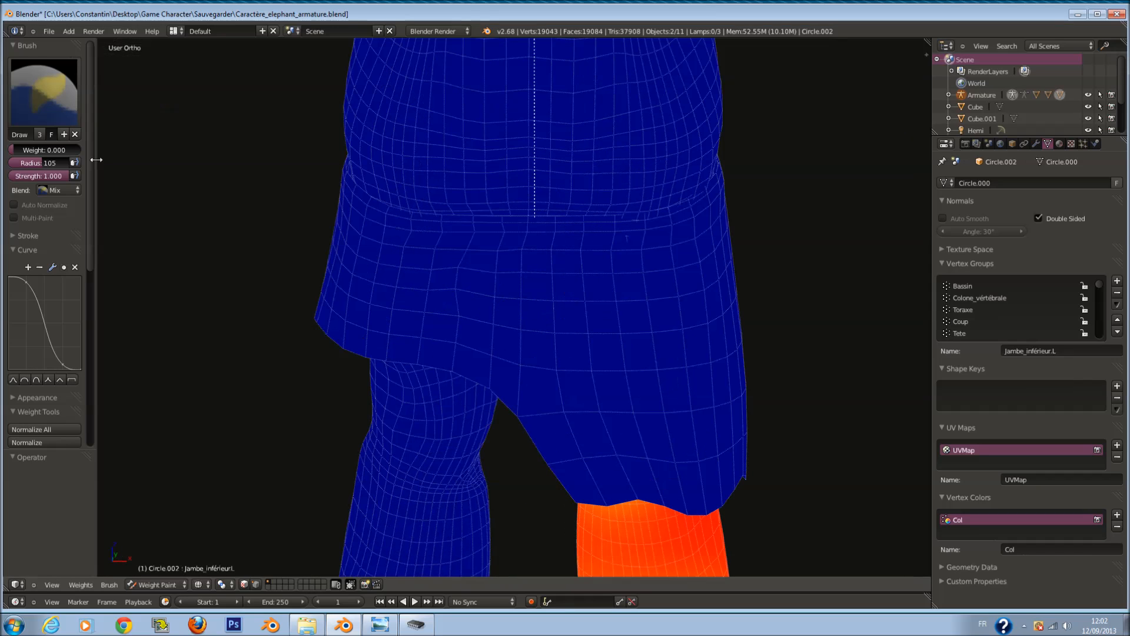
scroll(472, 295, "down", 1)
scroll(472, 296, "down", 1)
key("r")
right_click(613, 437)
middle_click_drag(454, 380, 657, 383)
key("r")
right_click(661, 393)
middle_click_drag(630, 436, 510, 429)
Step: Select PiedIK.L and paint its weight at 0 on the shorts' front, then test-move the foot
scroll(510, 430, "down", 2)
right_click(596, 485)
scroll(602, 486, "up", 1)
middle_click_drag(611, 486, 576, 481)
scroll(611, 314, "up", 1)
scroll(612, 314, "up", 2)
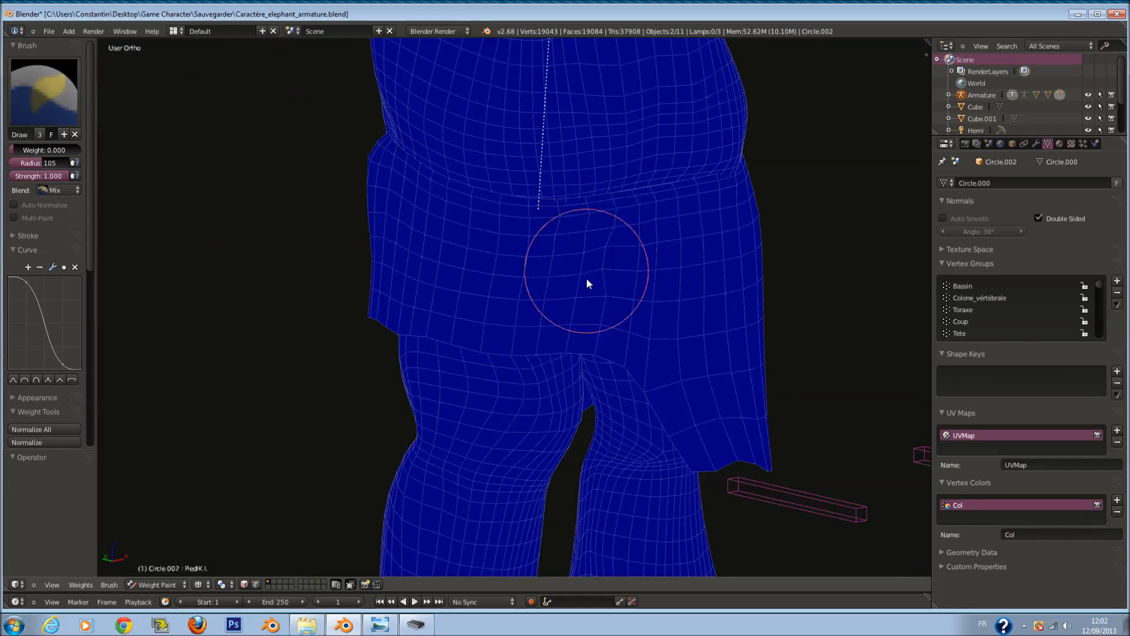
left_click_drag(587, 278, 602, 322)
scroll(602, 321, "down", 3)
key("g")
right_click(639, 340)
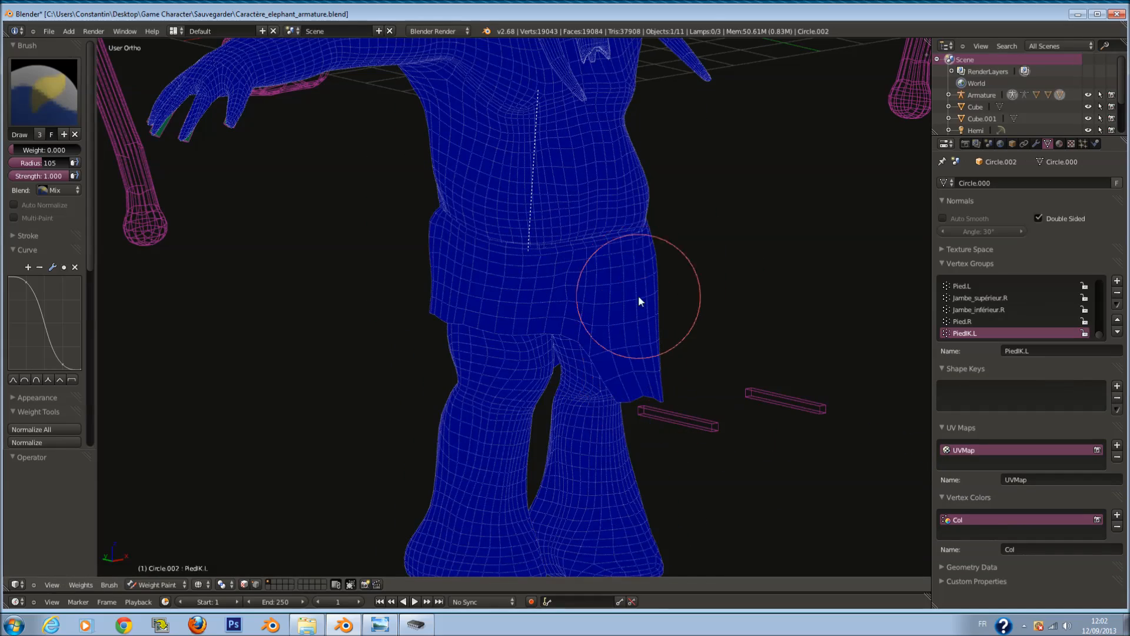
middle_click_drag(603, 300, 599, 326)
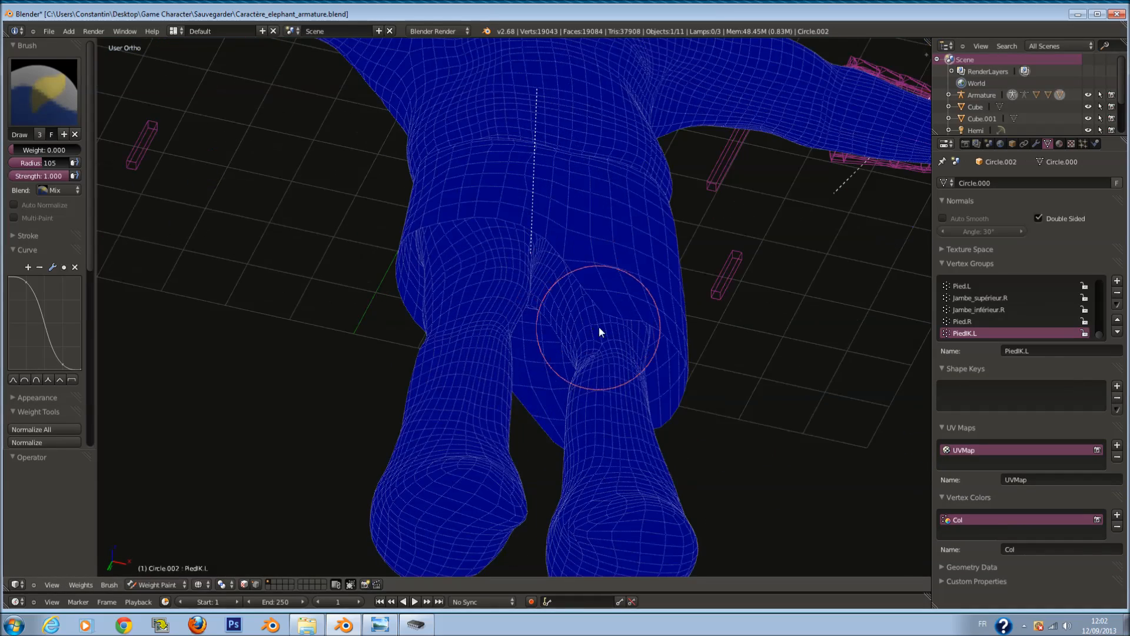
Step: Select the Jambe_supérieur.L bone and test-move it to check its weights on the shorts' front
right_click(598, 326)
scroll(589, 282, "up", 3)
middle_click_drag(580, 256, 578, 264)
key("g")
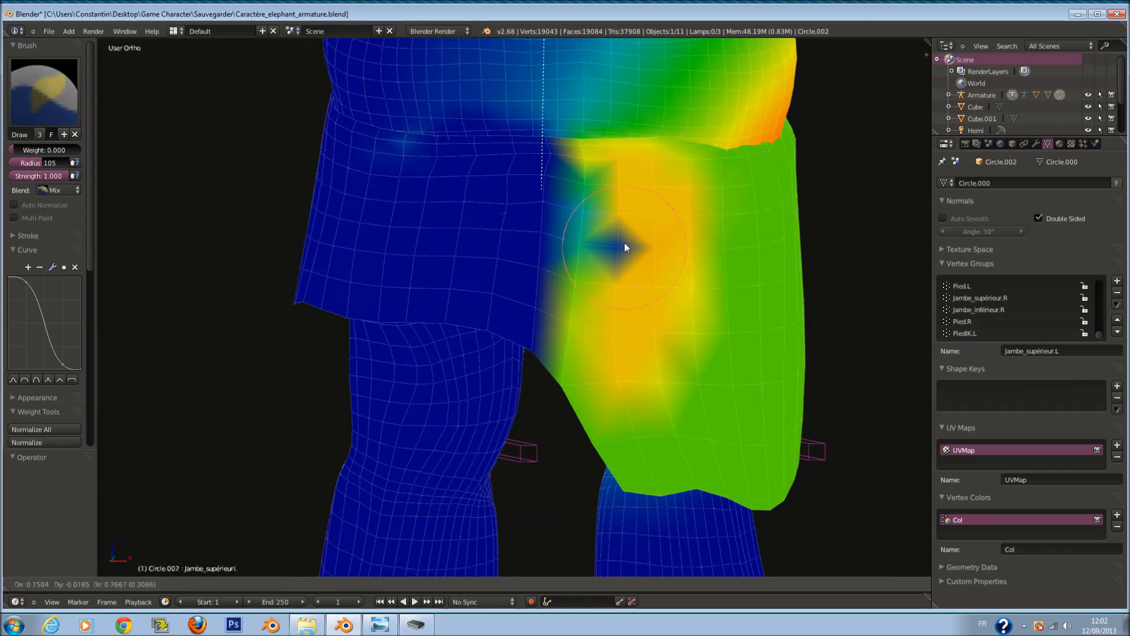
right_click(624, 241)
scroll(586, 335, "down", 1)
Step: Pose the left thigh outward with Jambe_supérieur.L and examine the shorts' deformation from front and back
key("g")
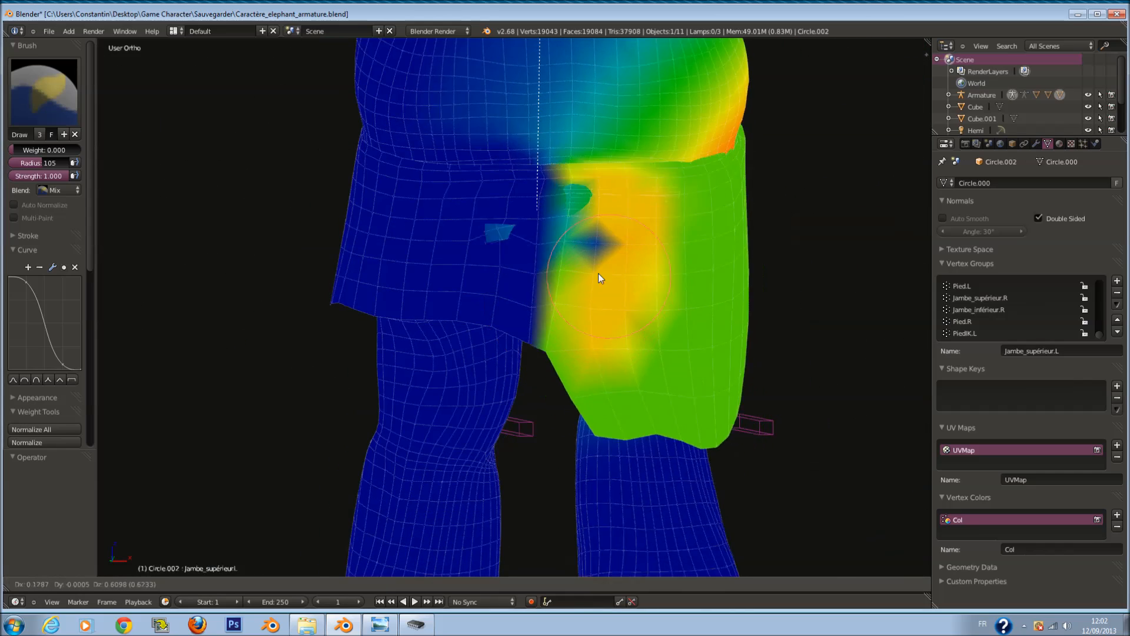
left_click(536, 204)
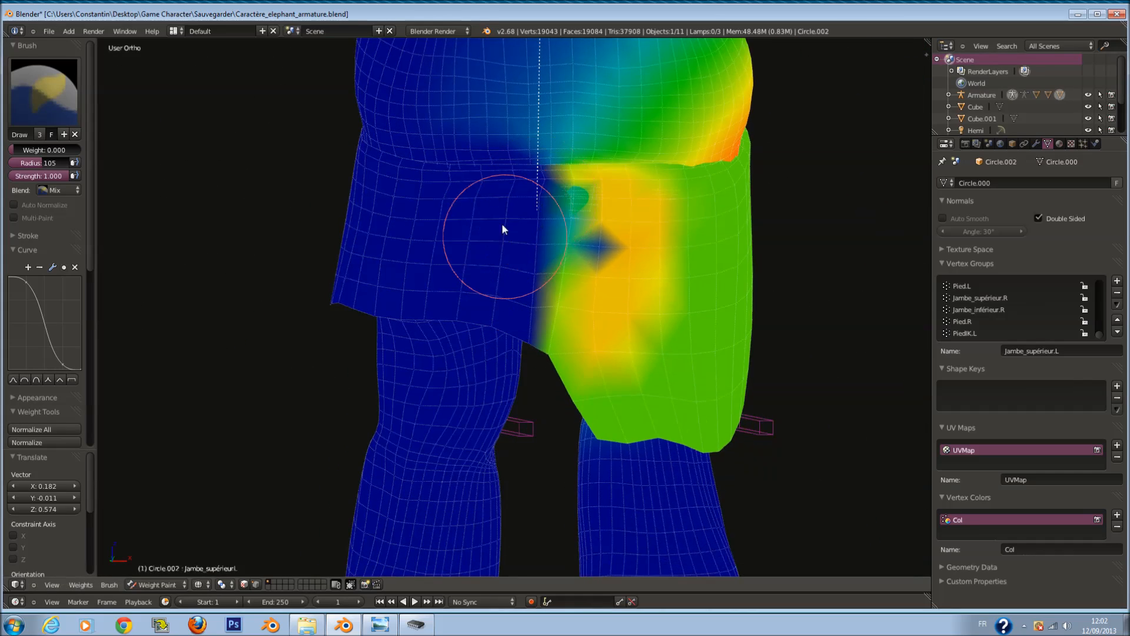
key("g")
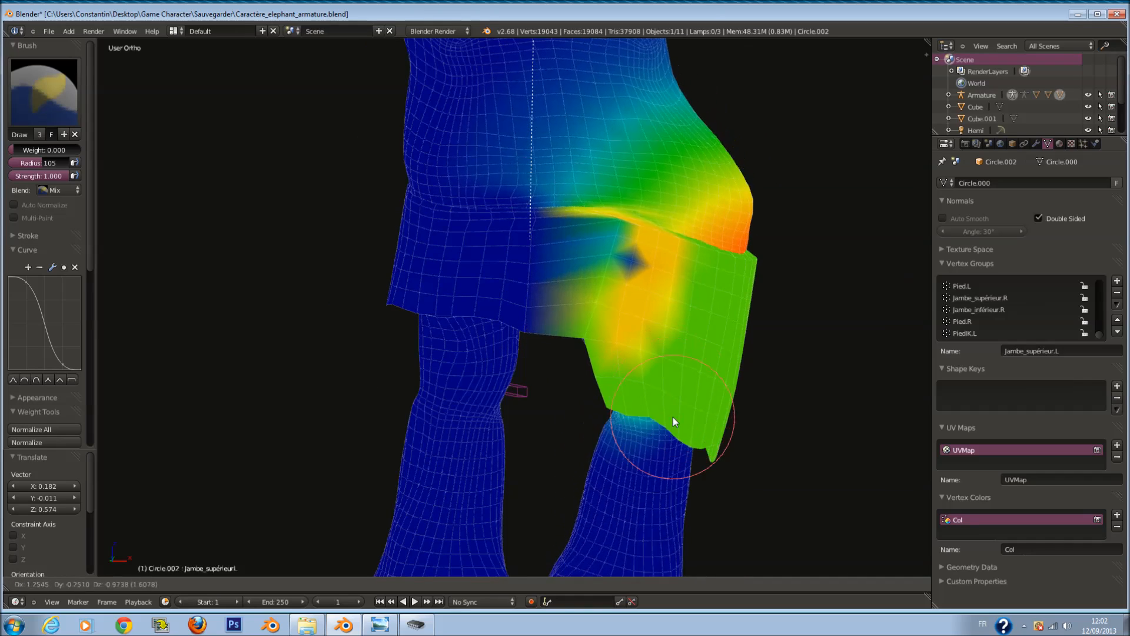
left_click(650, 356)
scroll(650, 357, "up", 1)
left_click(640, 250)
mouse_move(637, 260)
middle_mouse_down()
mouse_move(592, 298)
mouse_move(521, 321)
mouse_move(699, 328)
middle_mouse_up()
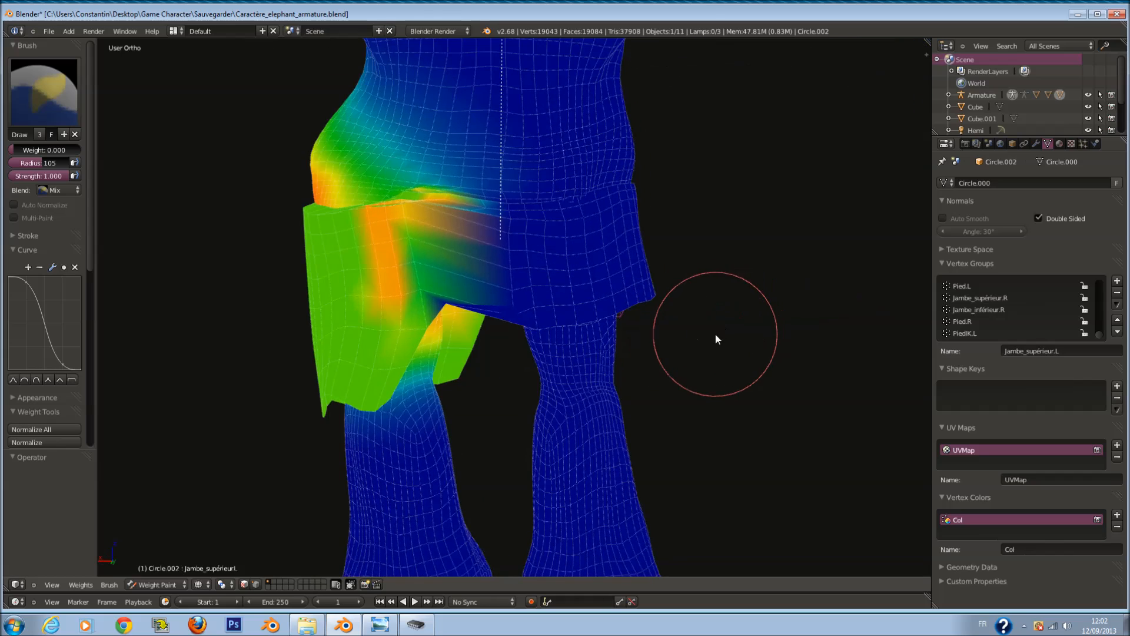
key("g")
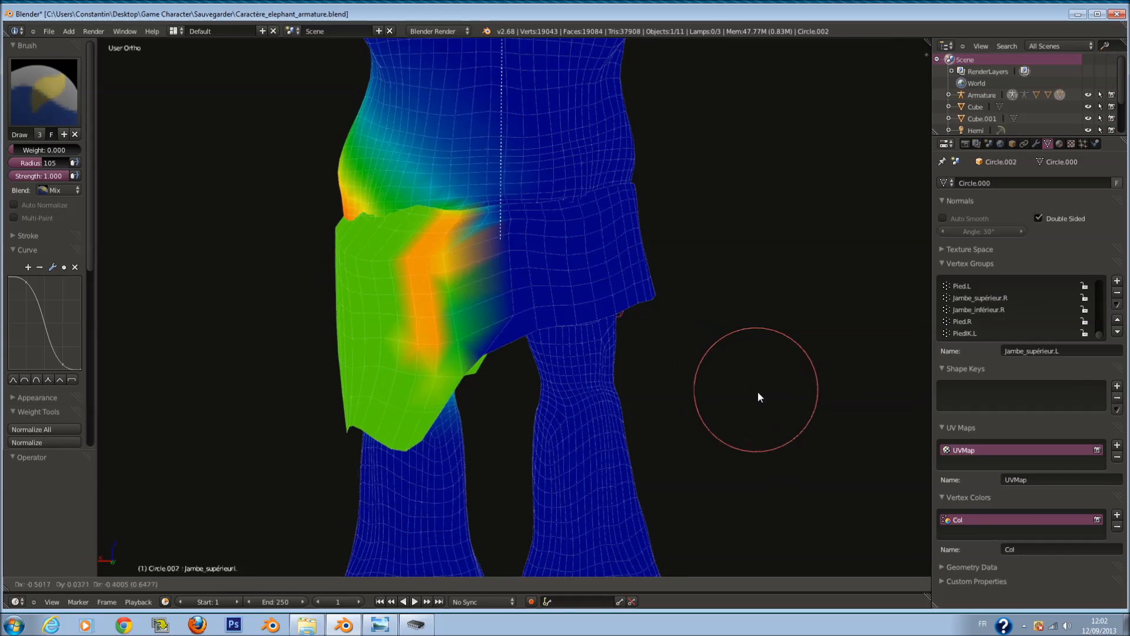
right_click(757, 369)
Step: Clear the pose rotation and location of the Jambe_supérieur.L bone
middle_click_drag(462, 289, 582, 320)
key("KP_1")
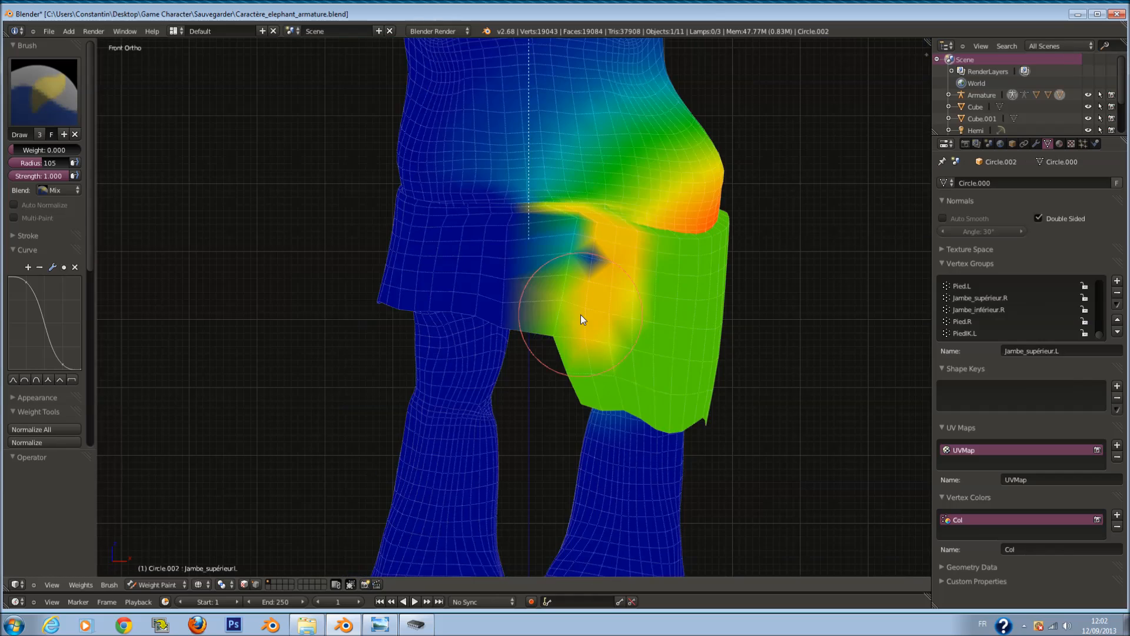
scroll(588, 303, "down", 1)
key("alt+r")
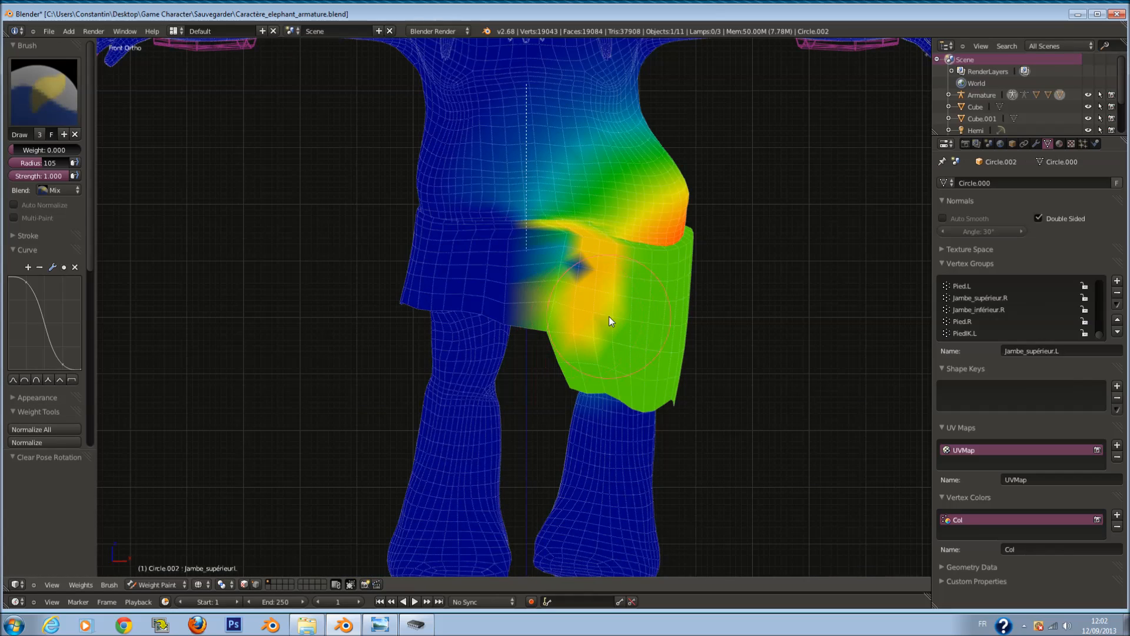
key("alt+g")
Step: Try painting the low-weight spot on the shorts' left front at weight 0.939, then undo the stroke
scroll(570, 249, "up", 1)
scroll(570, 250, "up", 1)
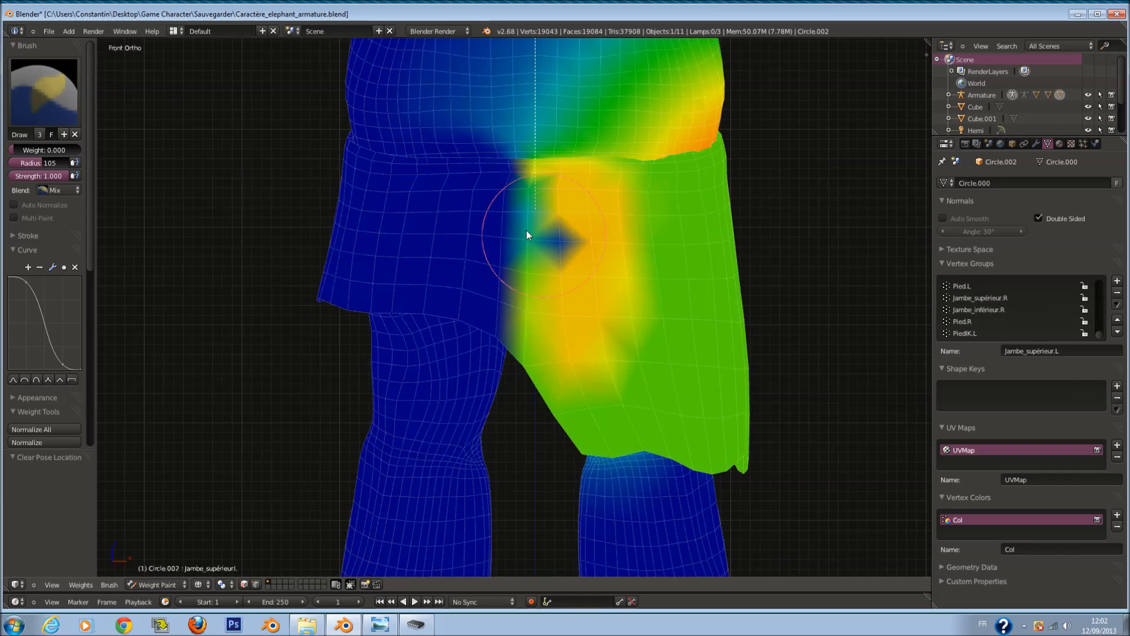
left_click_drag(34, 152, 87, 190)
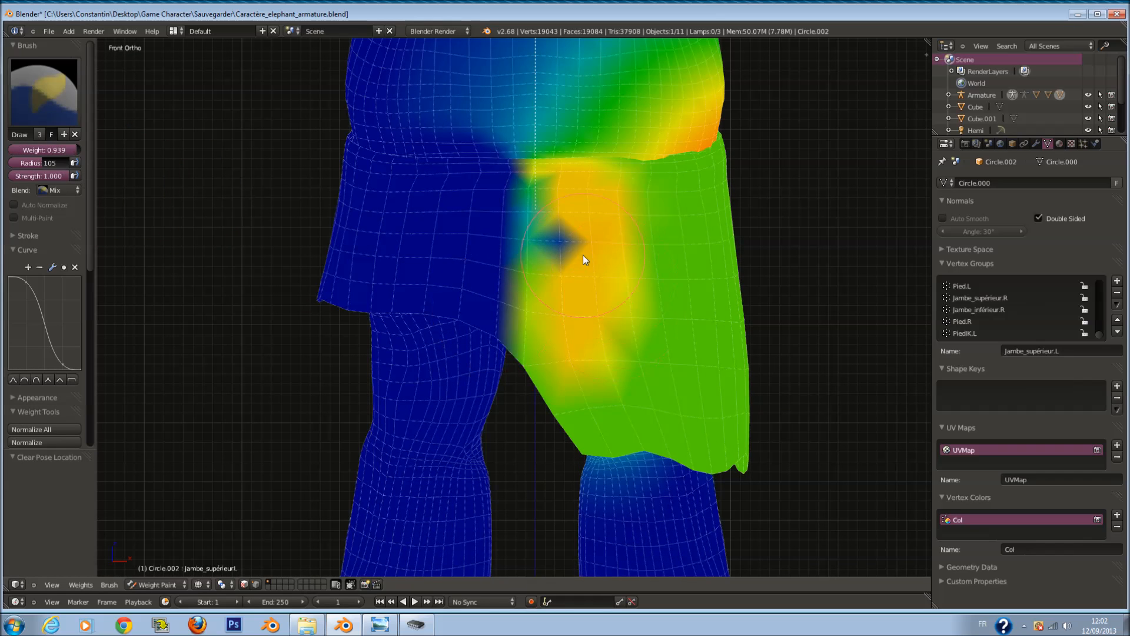
left_click_drag(581, 252, 571, 246)
scroll(600, 371, "down", 2)
key("g")
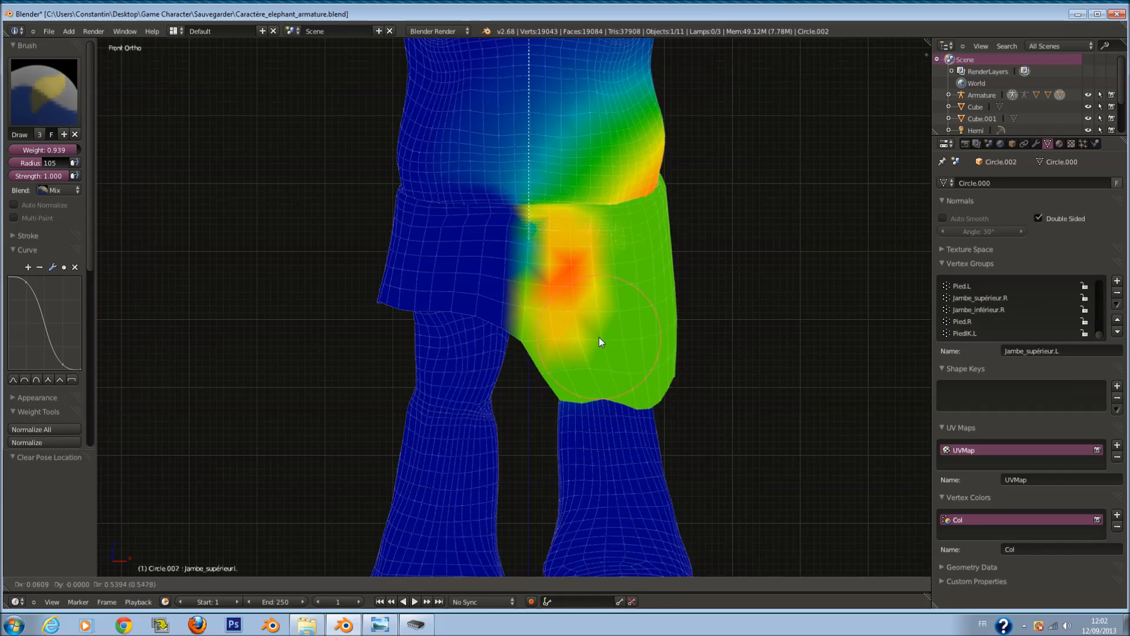
right_click(613, 342)
key("ctrl+z")
key("ctrl+z")
Step: Paint the upper middle of the shorts' left front at weight 0.243 and test-move the thigh bone
left_click_drag(65, 150, 18, 151)
left_click_drag(570, 284, 560, 266)
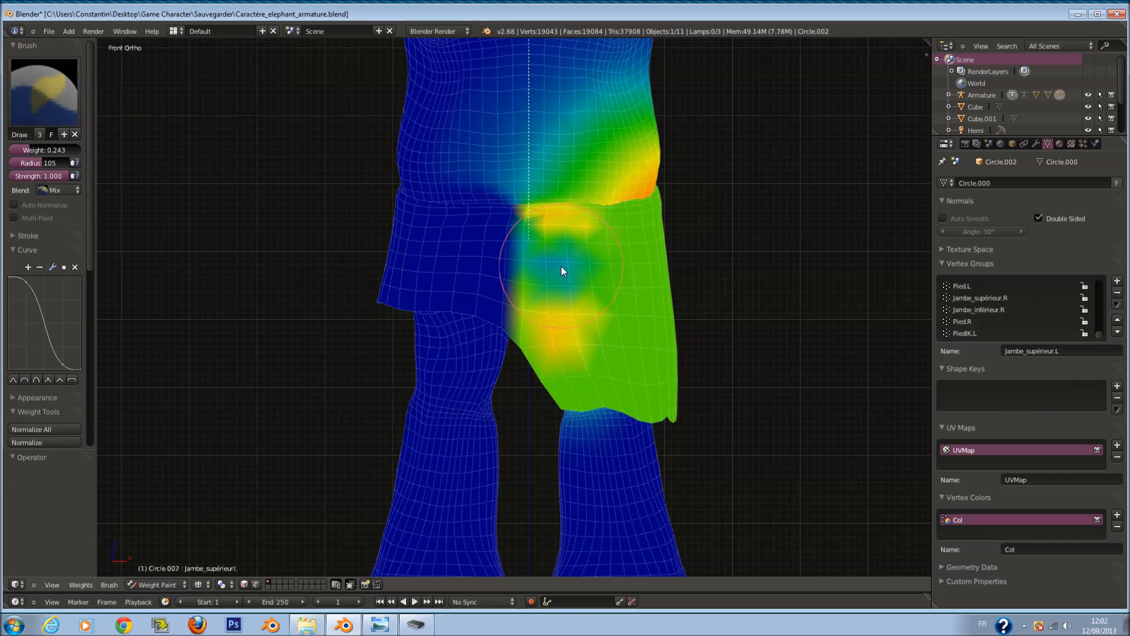
key("g")
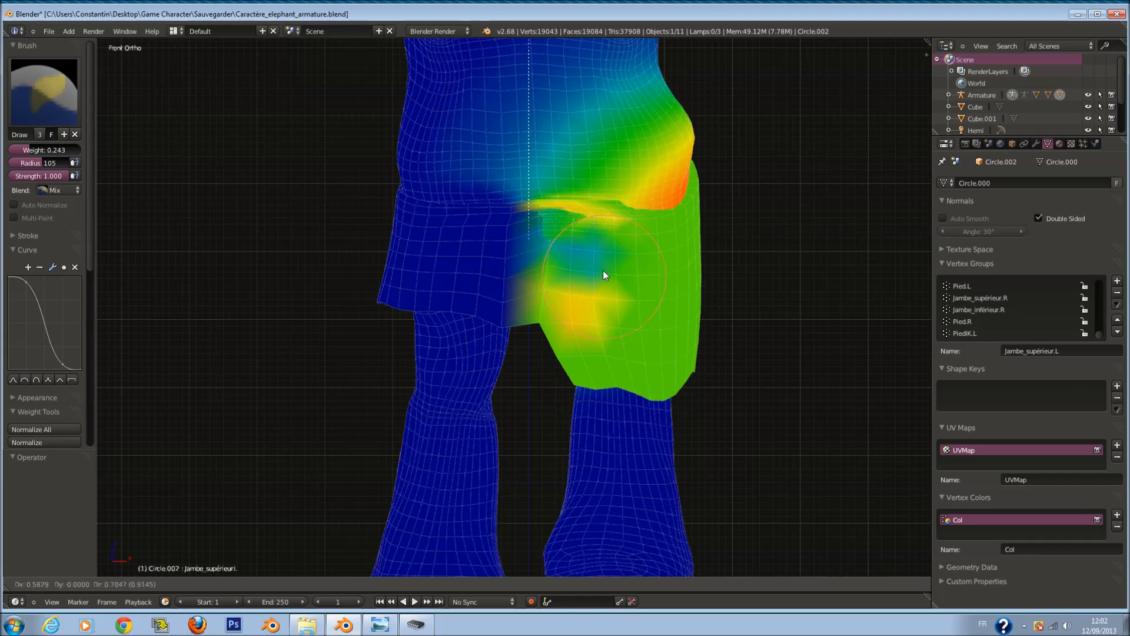
right_click(596, 260)
Step: Paint the shorts' left front at weight 0.478 and test-move the left foot's IK bone
left_click_drag(49, 150, 66, 150)
mouse_move(576, 284)
left_mouse_down()
mouse_move(561, 269)
mouse_move(576, 284)
left_mouse_up()
scroll(607, 329, "down", 1)
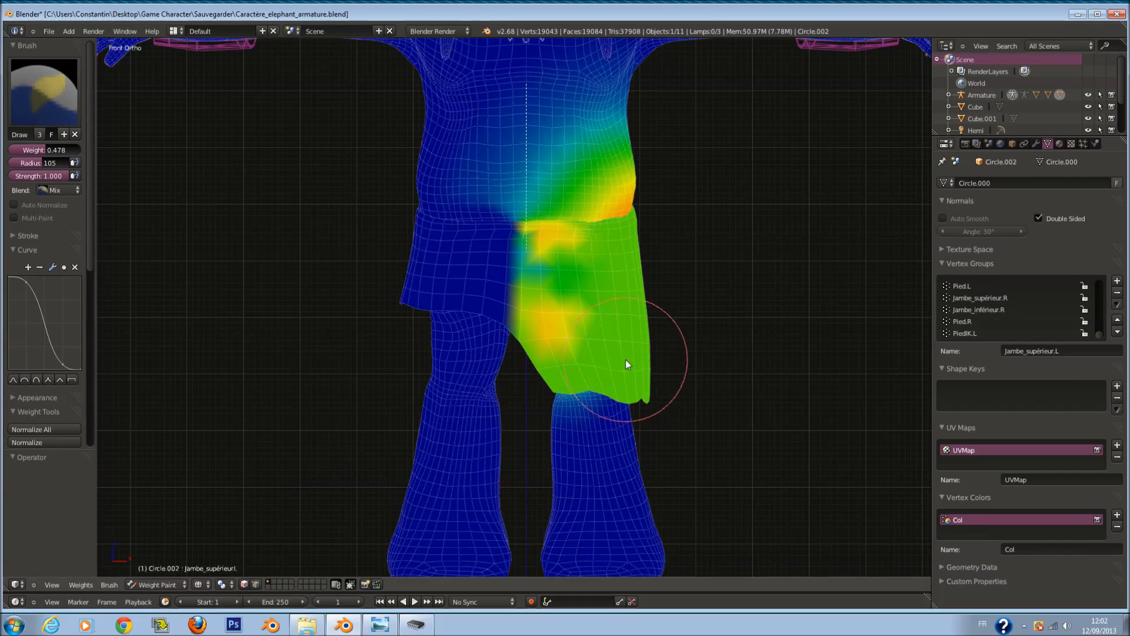
scroll(636, 377, "down", 2)
key("g")
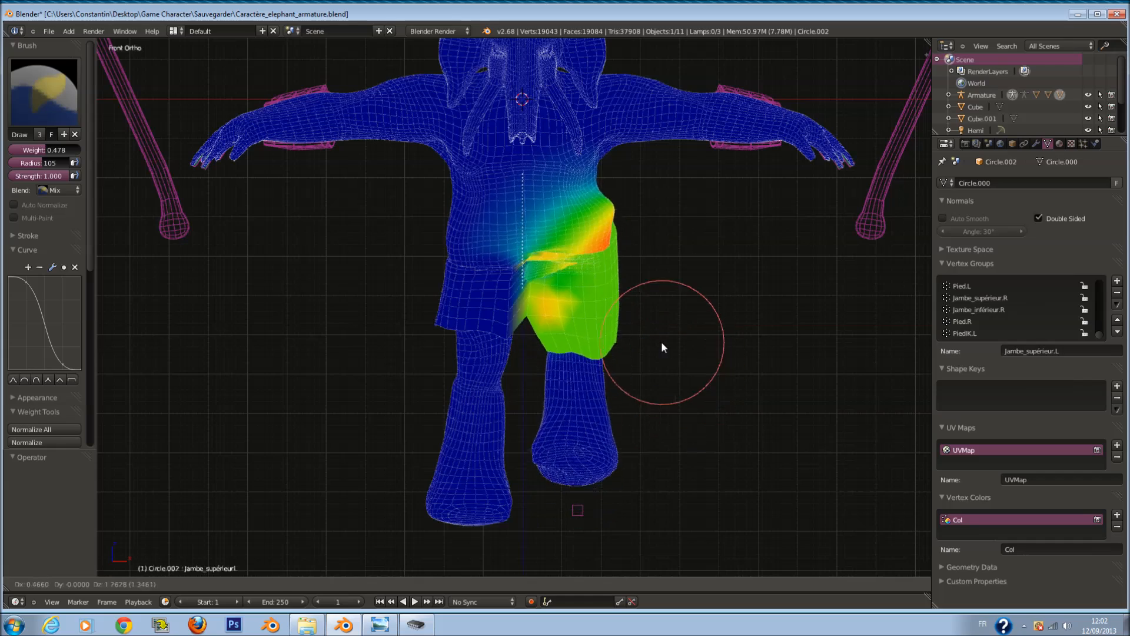
scroll(636, 312, "up", 2)
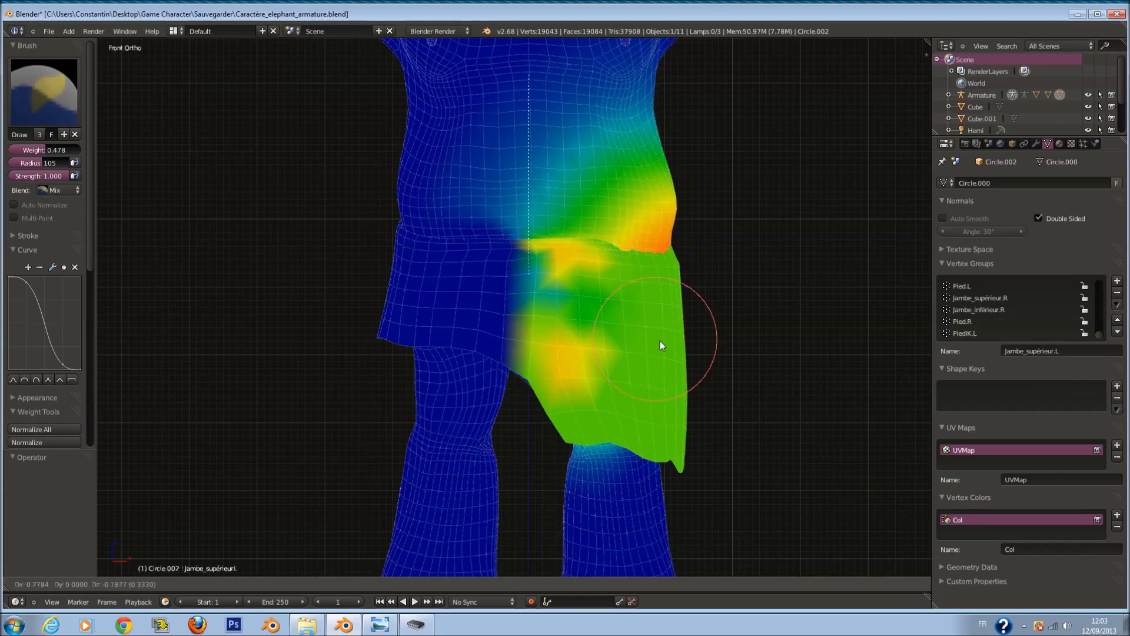
left_click(628, 284)
scroll(628, 284, "up", 2)
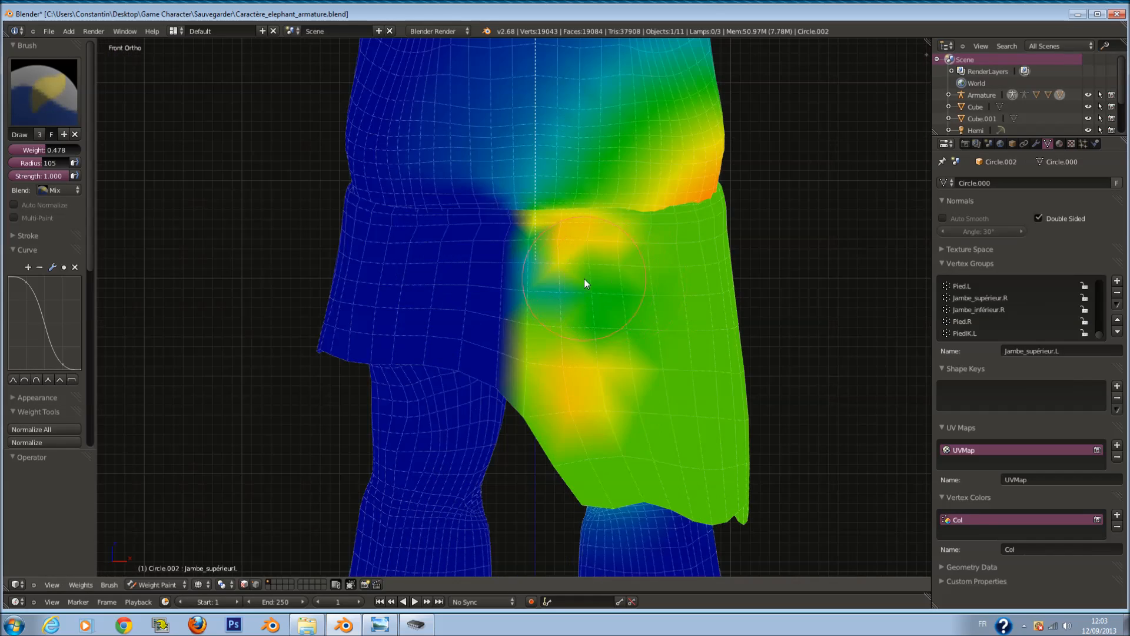
Step: Select only the left half of the shorts' waistband face loop in Edit Mode
key("Tab")
middle_click_drag(623, 236, 604, 236, "shift")
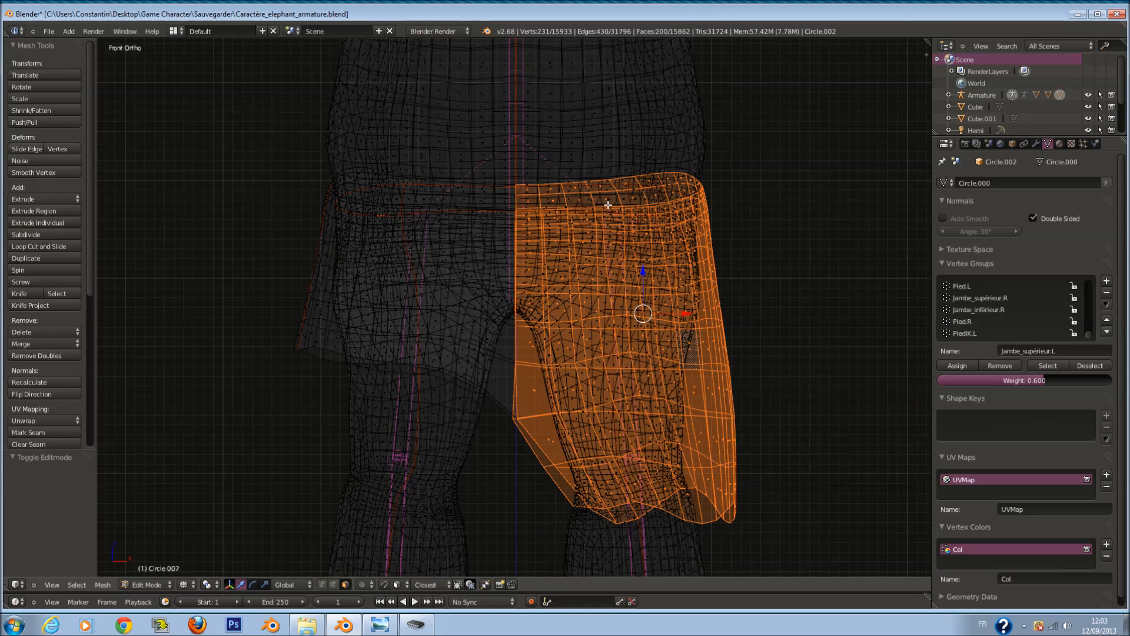
key("z")
right_click(613, 215)
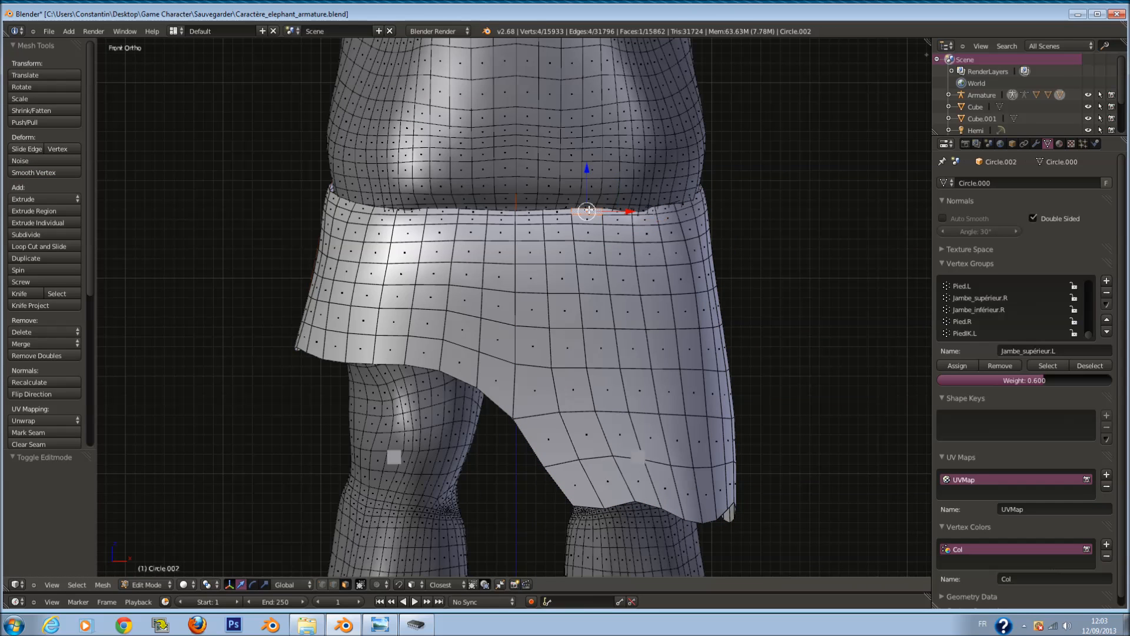
right_click(574, 216, "alt")
key("z")
key("c")
mouse_move(412, 186)
middle_mouse_down()
mouse_move(391, 189)
mouse_move(415, 216)
middle_mouse_up()
right_click(415, 216)
key("z")
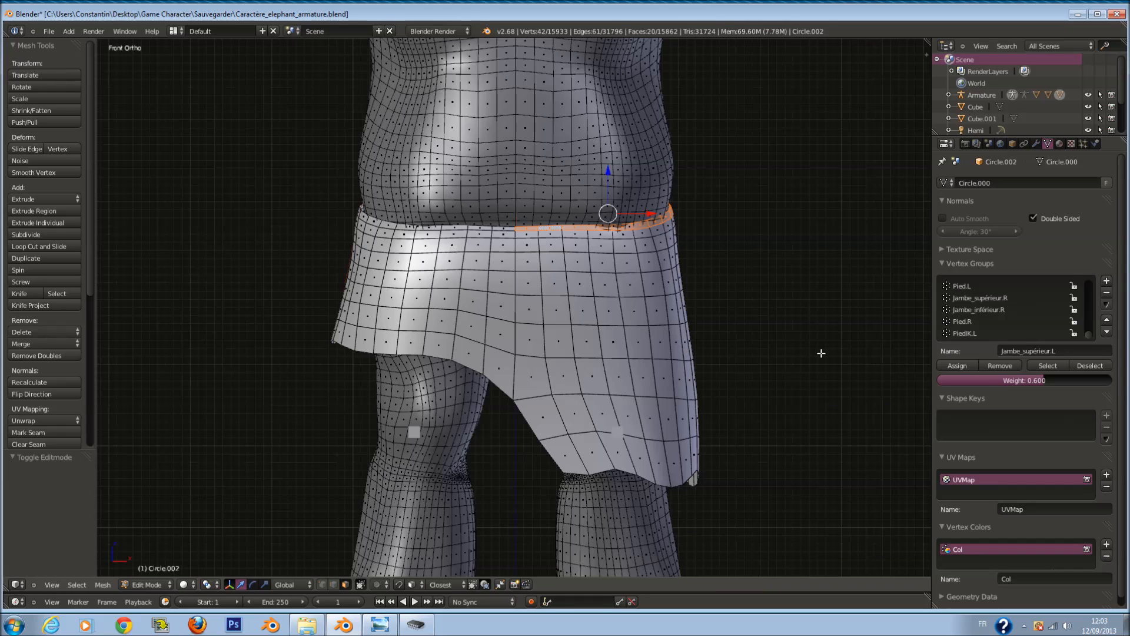
Step: Assign full weight to the selected left waistband faces in the Jambe_supérieur.L vertex group and return to Weight Paint
key("Tab")
key("Tab")
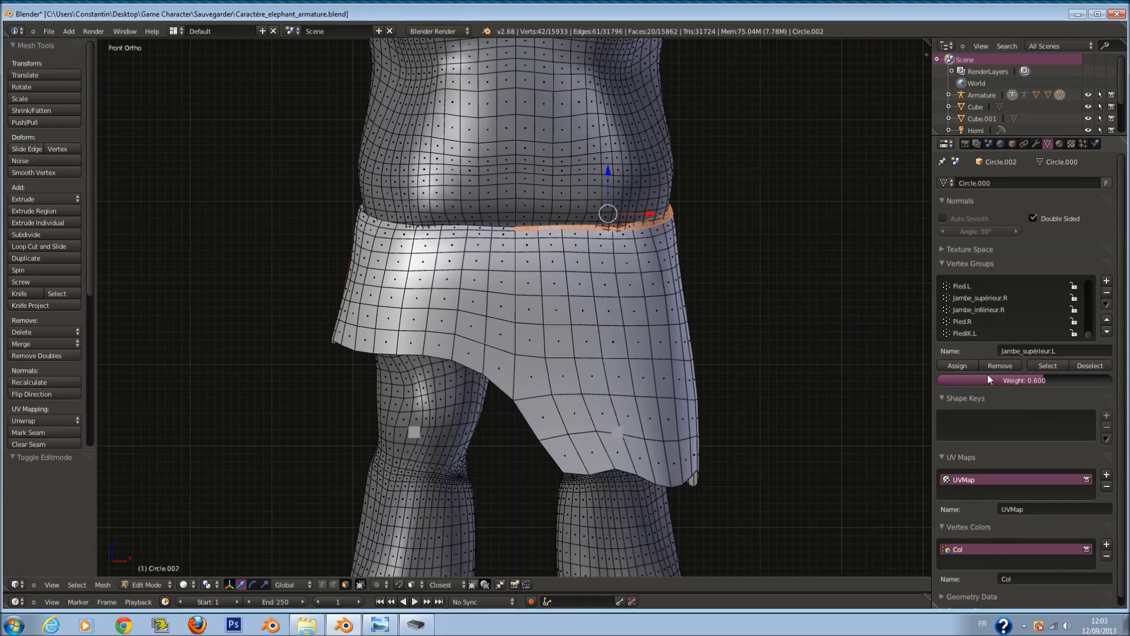
left_click(957, 377)
key("Tab")
Step: Test-move the left foot's PiedIK.L bone to check how the waistband deforms, cancelling each move
scroll(641, 373, "down", 2)
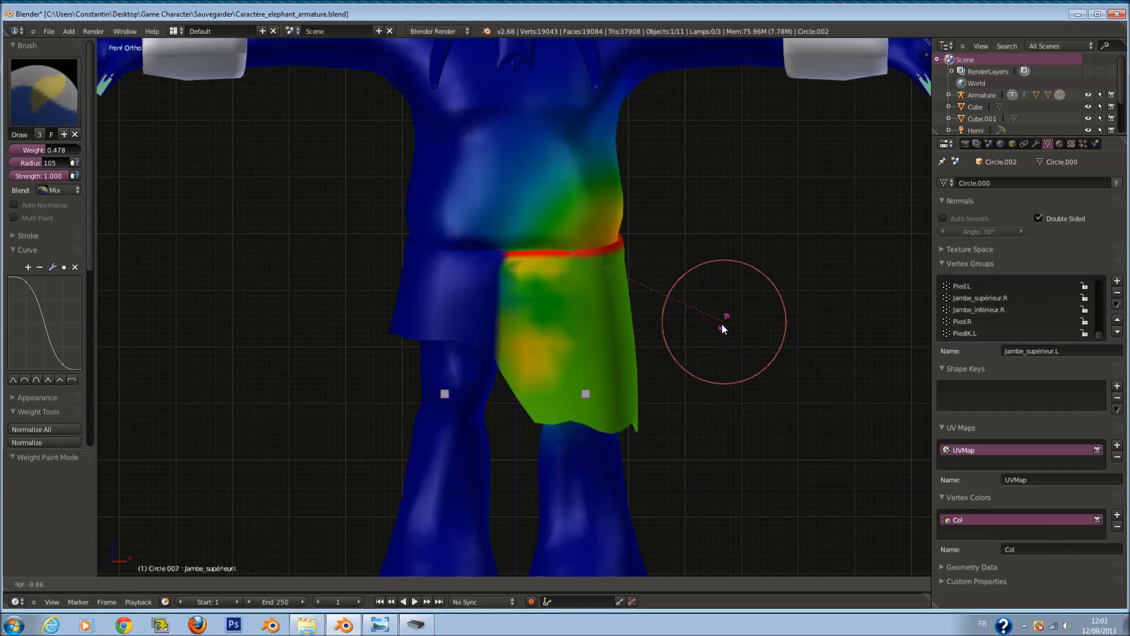
scroll(654, 472, "down", 2)
scroll(569, 521, "up", 1)
scroll(569, 522, "down", 1)
key("g")
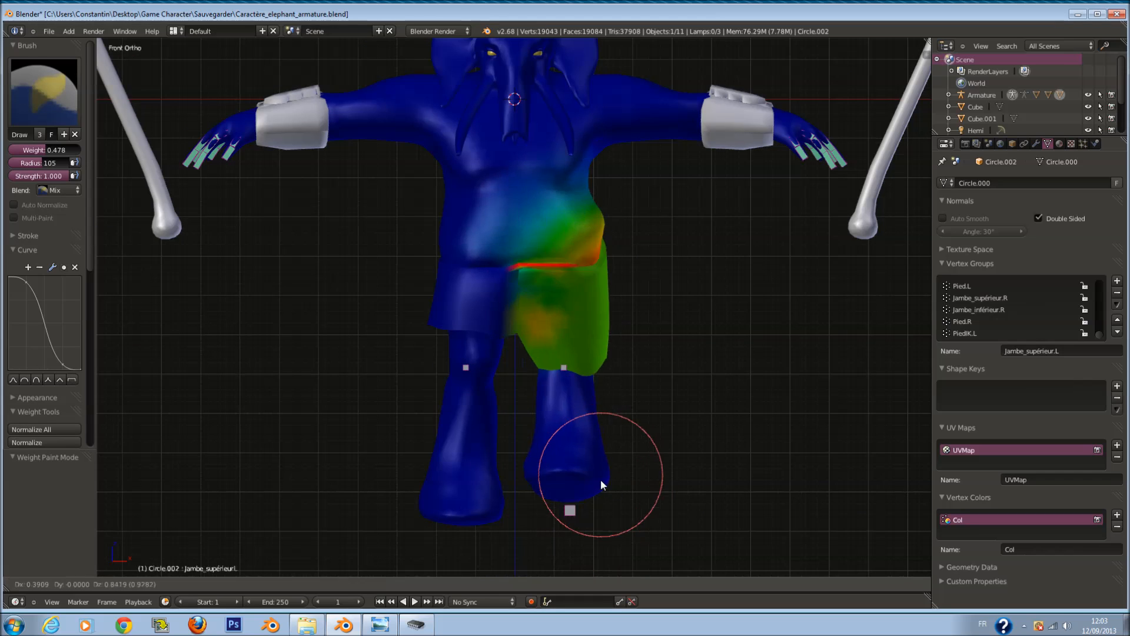
right_click(618, 514)
scroll(570, 521, "down", 1)
scroll(568, 517, "up", 1)
right_click(574, 511)
key("g")
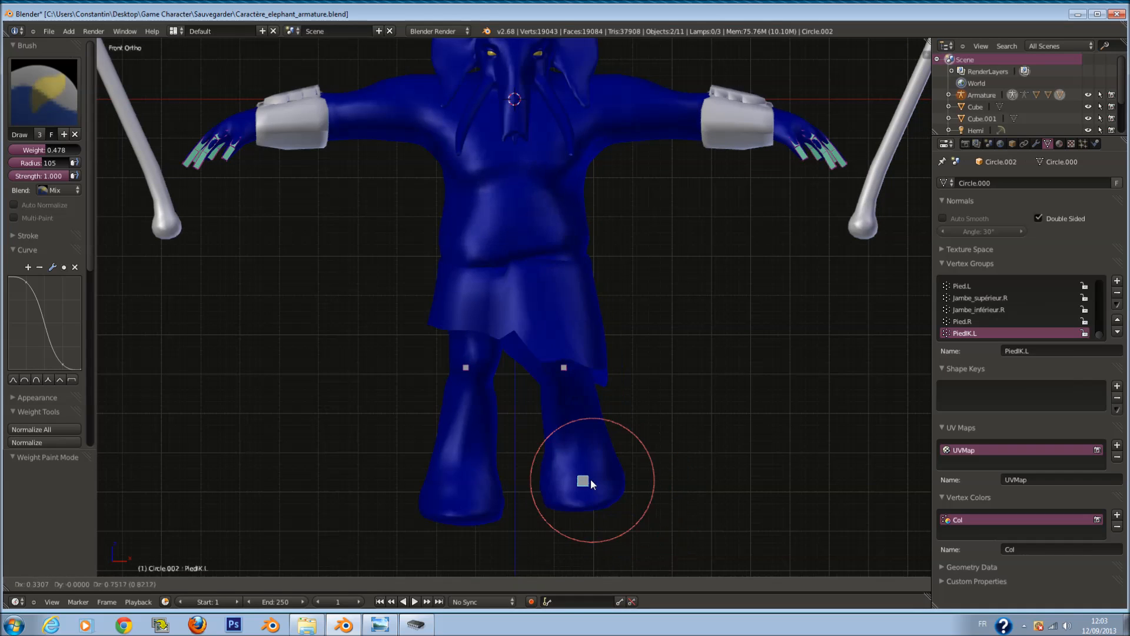
right_click(592, 478)
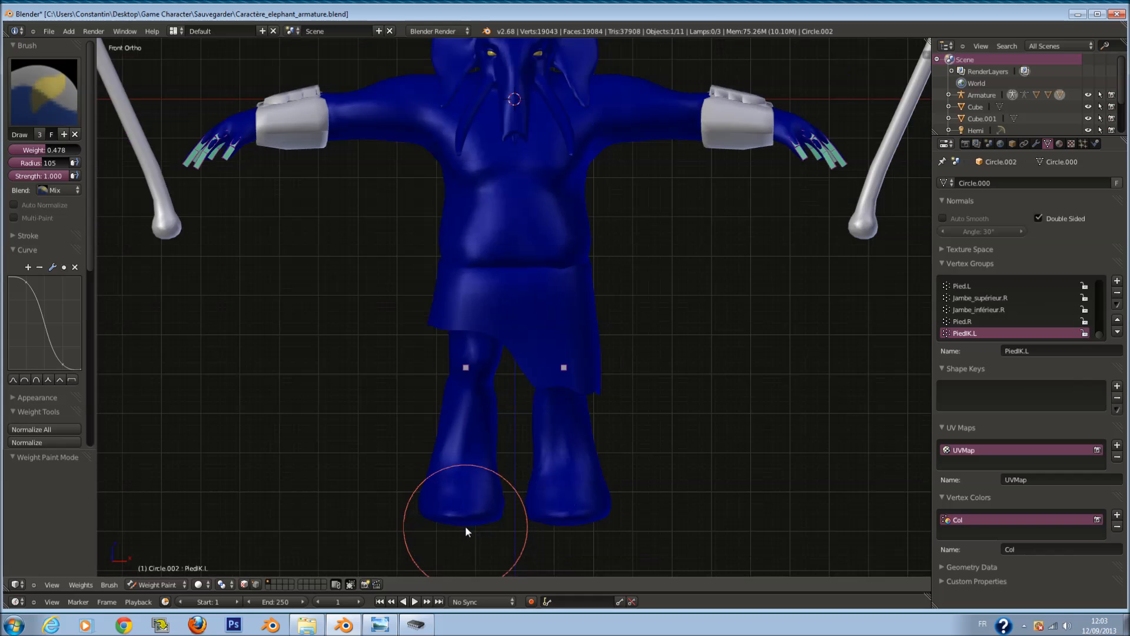
Step: Raise the right foot's PiedIK.R bone by about 0.93 in Z to test the shorts' right leg
scroll(465, 518, "up", 1)
scroll(453, 539, "down", 1)
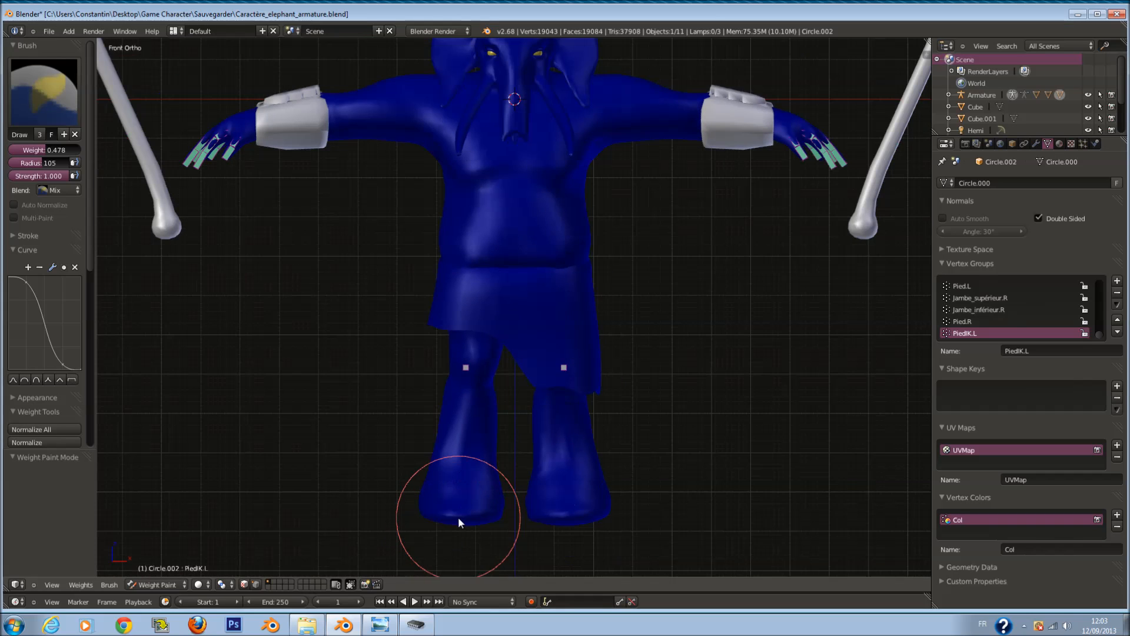
right_click(461, 513, "ctrl")
key("g")
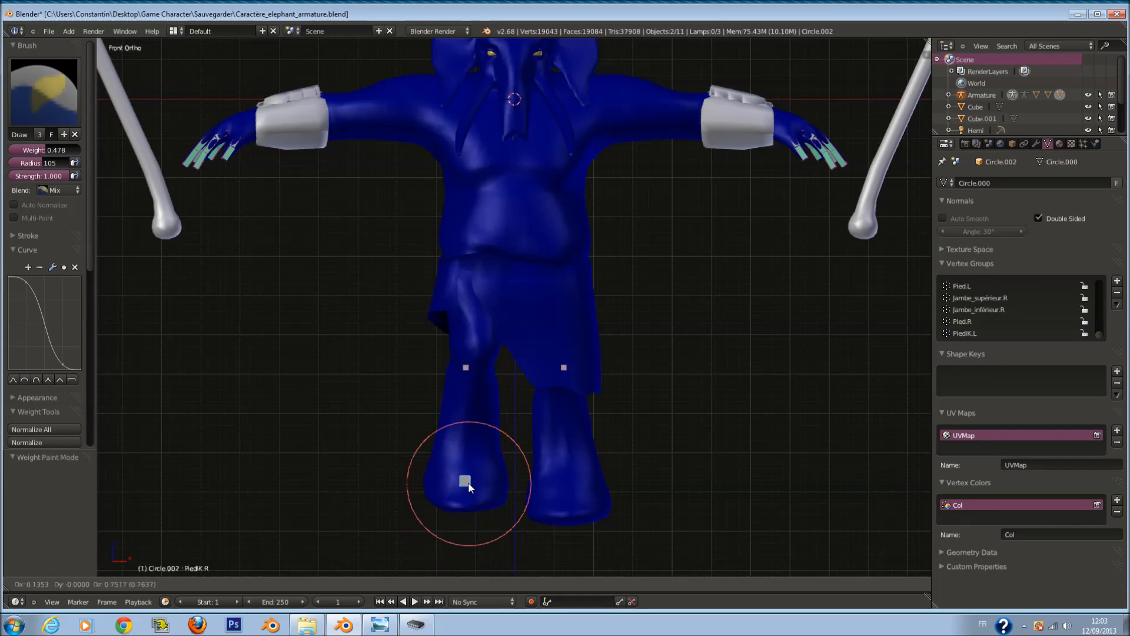
left_click(460, 476)
scroll(300, 496, "down", 2, "ctrl")
left_click(159, 584)
scroll(501, 323, "up", 2)
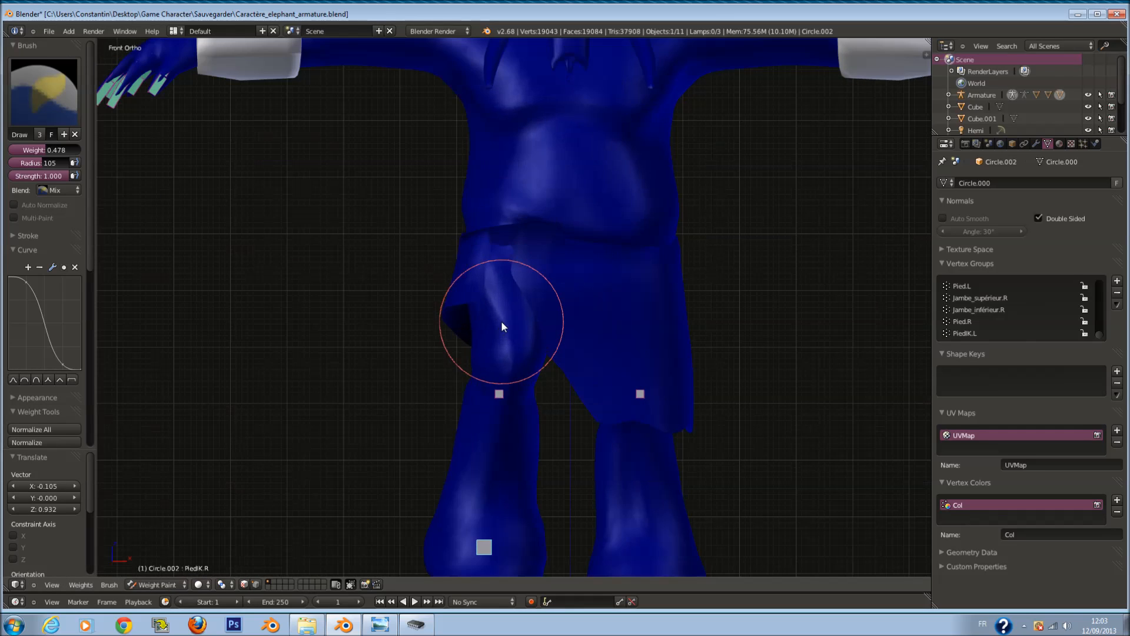
Step: Paint the upper right front of the shorts for Jambe_supérieur.R at weight 0.478 with brush radius 93
right_click(500, 323, "ctrl")
scroll(502, 318, "up", 3)
left_click(503, 255)
key("f")
left_click(499, 243)
mouse_move(500, 243)
left_mouse_down()
mouse_move(509, 288)
mouse_move(459, 274)
mouse_move(540, 328)
mouse_move(532, 334)
mouse_move(552, 325)
left_mouse_up()
scroll(552, 325, "down", 2)
mouse_move(552, 325)
middle_mouse_down()
mouse_move(678, 388)
mouse_move(616, 384)
mouse_move(578, 414)
middle_mouse_up()
key("g")
right_click(651, 404)
Step: Test-move the PiedIK.R bone to check the shorts' right leg from the front
right_click(478, 554)
scroll(478, 555, "down", 1)
scroll(477, 556, "down", 1)
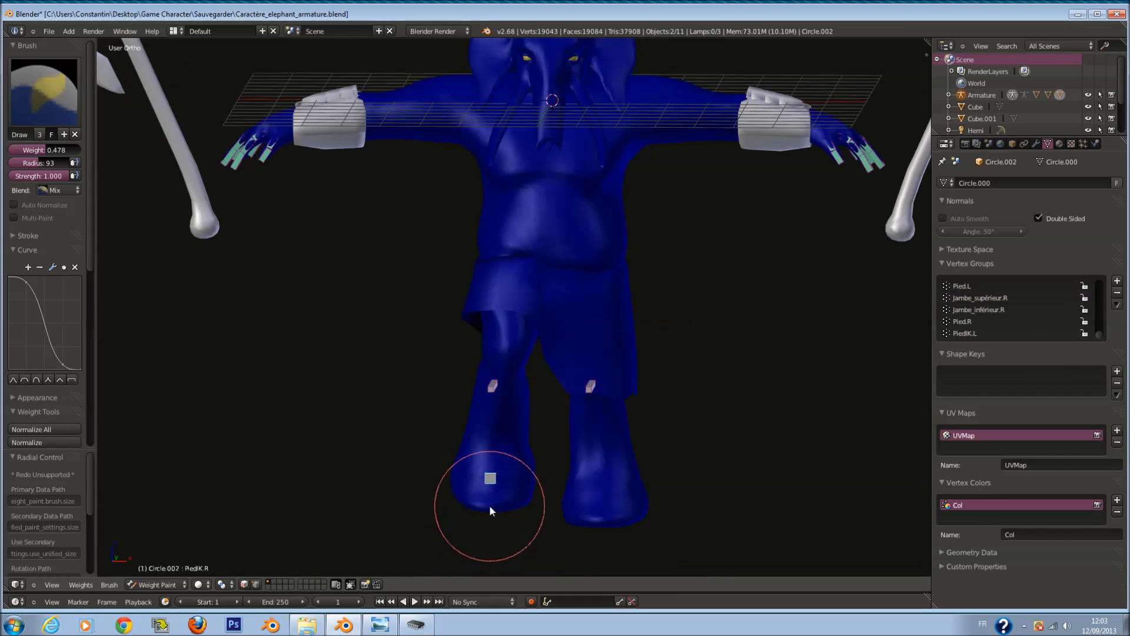
right_click(489, 504)
right_click(495, 481)
key("g")
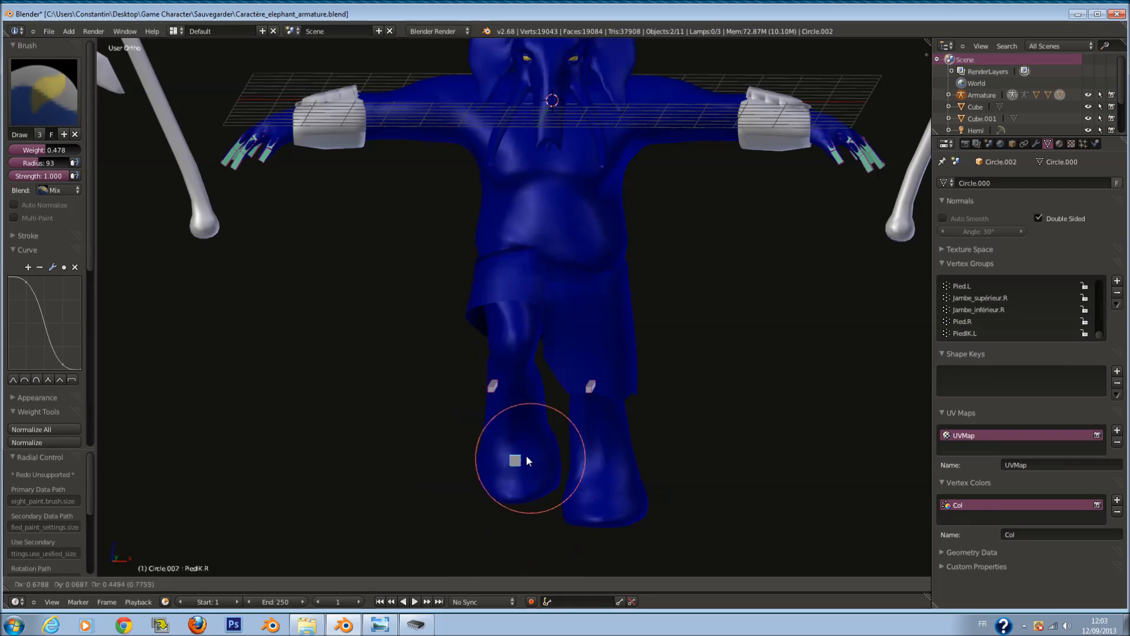
left_click(482, 448)
Step: Reposition the PiedIK.R bone by about X -0.177, Y -0.044, Z 0.736 while viewing the shorts from behind
middle_click_drag(482, 447, 704, 418)
right_click(706, 414)
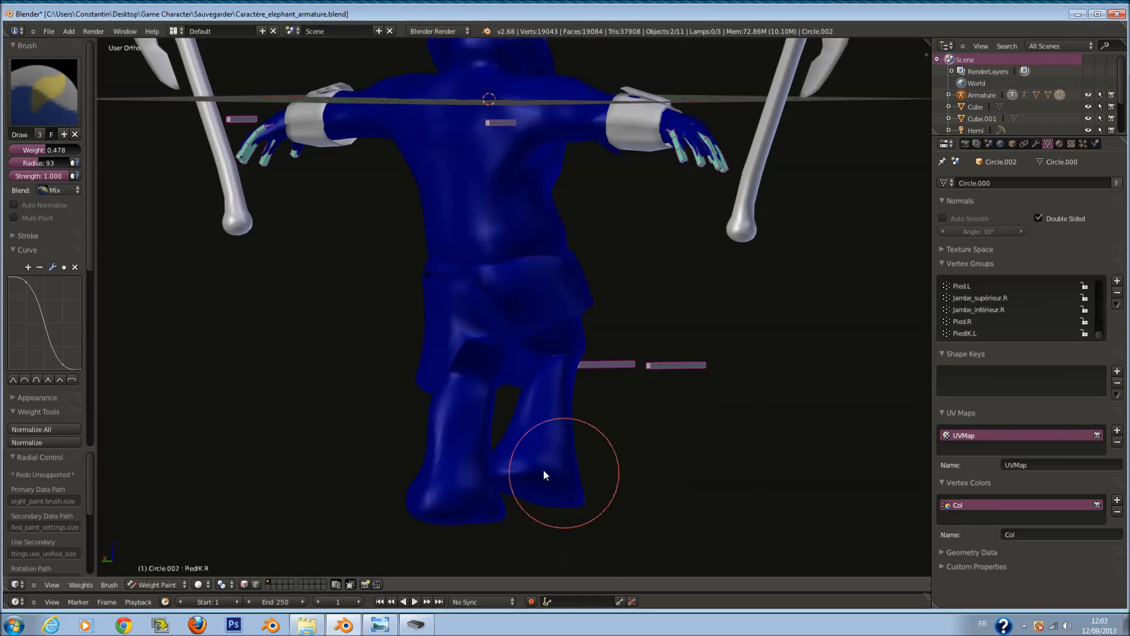
middle_click_drag(519, 452, 587, 444)
key("g")
left_click(599, 407)
Step: Select the Jambe_supérieur.R bone, try a 0.478-weight stroke on the waistband's left back, and undo the stroke
scroll(488, 278, "up", 4)
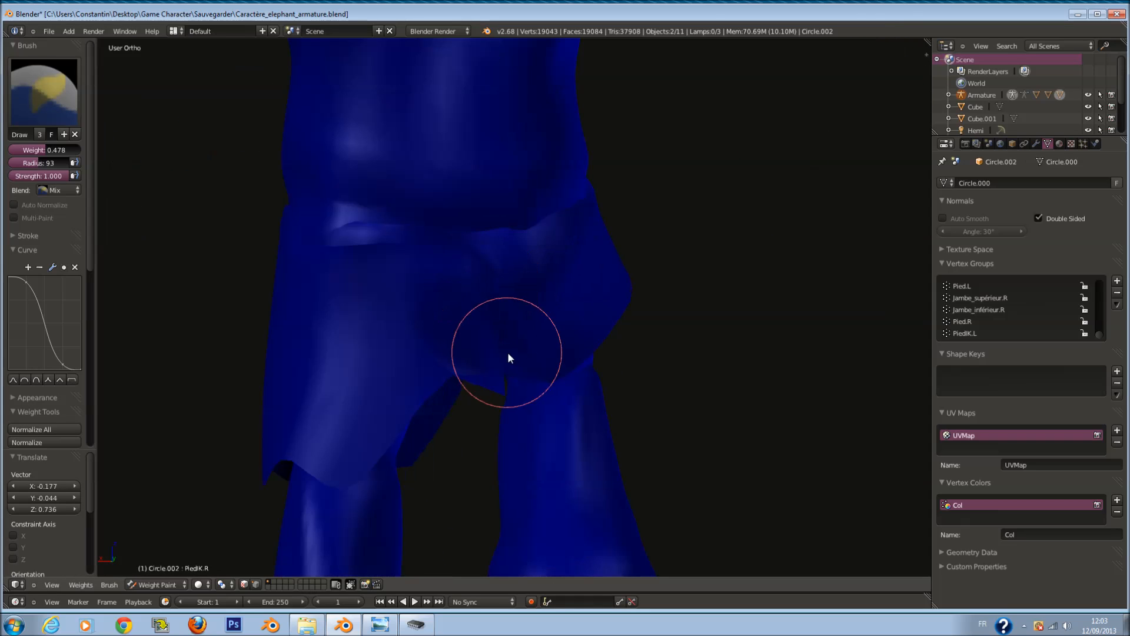
right_click(528, 298)
scroll(369, 232, "up", 2)
left_click_drag(369, 231, 406, 228)
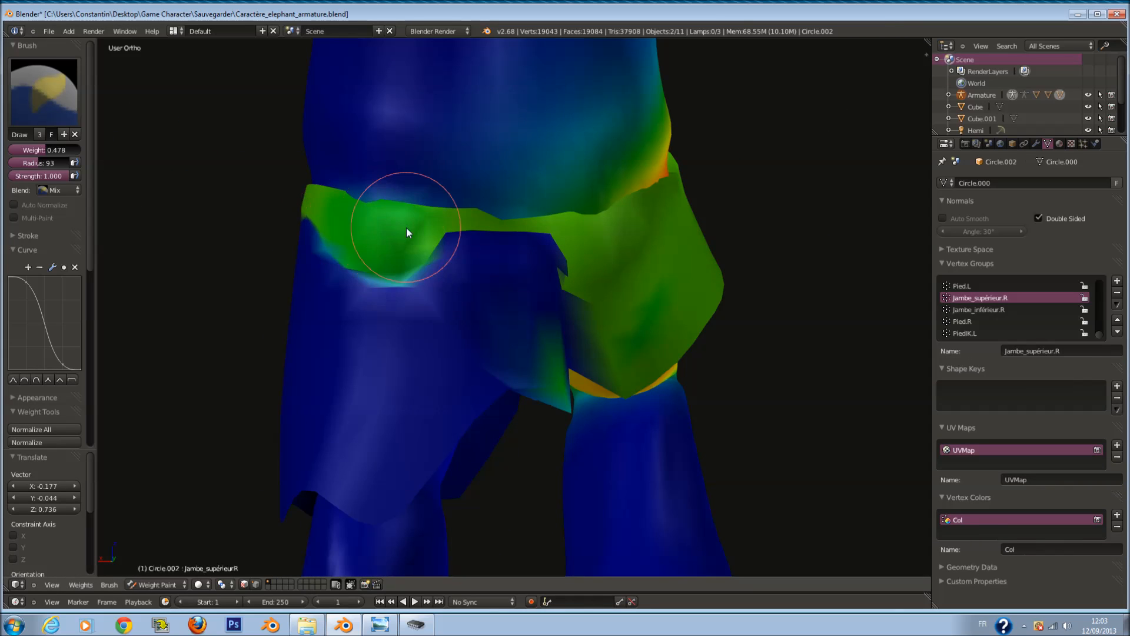
key("ctrl+z")
Step: Remove the Jambe_supérieur.R influence from the waistband's left back, side and front using weight 0.000 and brush radius 127
left_click_drag(28, 151, 6, 156)
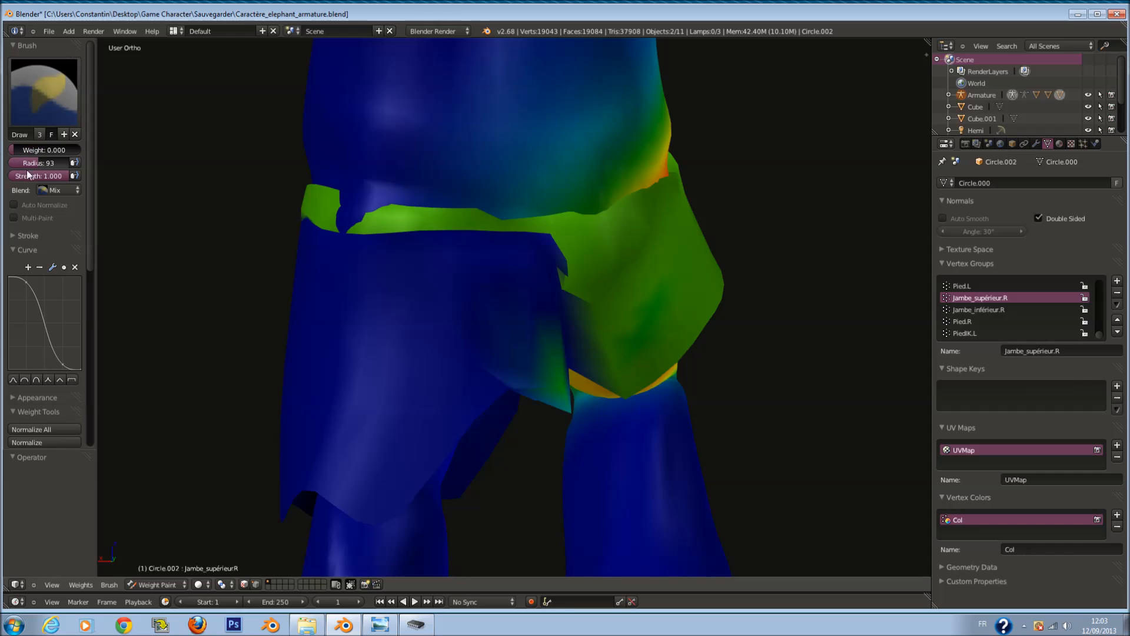
key("f")
left_click(359, 222)
mouse_move(345, 218)
left_mouse_down()
mouse_move(414, 201)
mouse_move(466, 222)
mouse_move(507, 206)
mouse_move(515, 218)
left_mouse_up()
middle_click_drag(337, 206, 478, 226)
left_click_drag(468, 253, 419, 253)
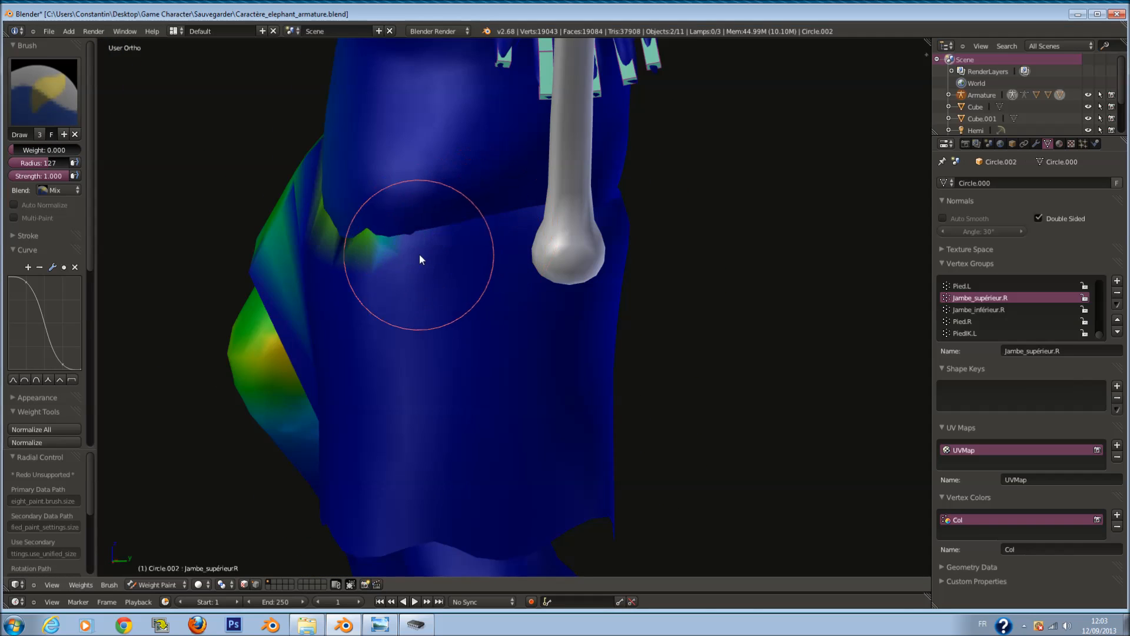
middle_click_drag(419, 253, 501, 246)
mouse_move(533, 231)
left_mouse_down()
mouse_move(486, 200)
mouse_move(482, 217)
left_mouse_up()
Step: Paint the right half of the shorts from front around to the side at weight 0.400 with brush radius 91
left_click_drag(23, 151, 53, 157)
key("f")
left_click(405, 203)
mouse_move(405, 203)
left_mouse_down()
mouse_move(390, 213)
mouse_move(430, 349)
left_mouse_up()
mouse_move(430, 349)
middle_mouse_down()
mouse_move(535, 331)
mouse_move(514, 358)
mouse_move(486, 298)
mouse_move(637, 264)
middle_mouse_up()
left_click_drag(436, 221, 465, 309)
middle_click_drag(469, 314, 532, 273)
mouse_move(532, 273)
left_mouse_down()
mouse_move(542, 289)
mouse_move(511, 259)
mouse_move(535, 328)
mouse_move(568, 335)
mouse_move(556, 354)
left_mouse_up()
Step: Test-move the right foot's PiedIK.R bone and examine the shorts' deformation from side, front and back
scroll(562, 350, "down", 5)
middle_click_drag(567, 344, 572, 449)
key("g")
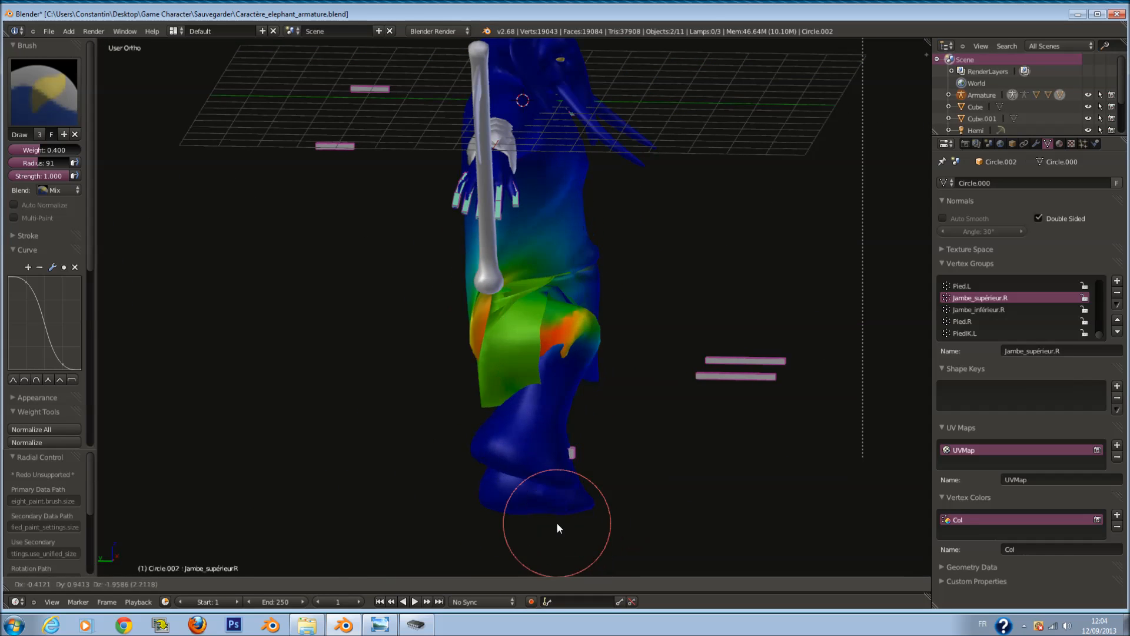
left_click(578, 491)
middle_click_drag(579, 491, 490, 488)
right_click(490, 487)
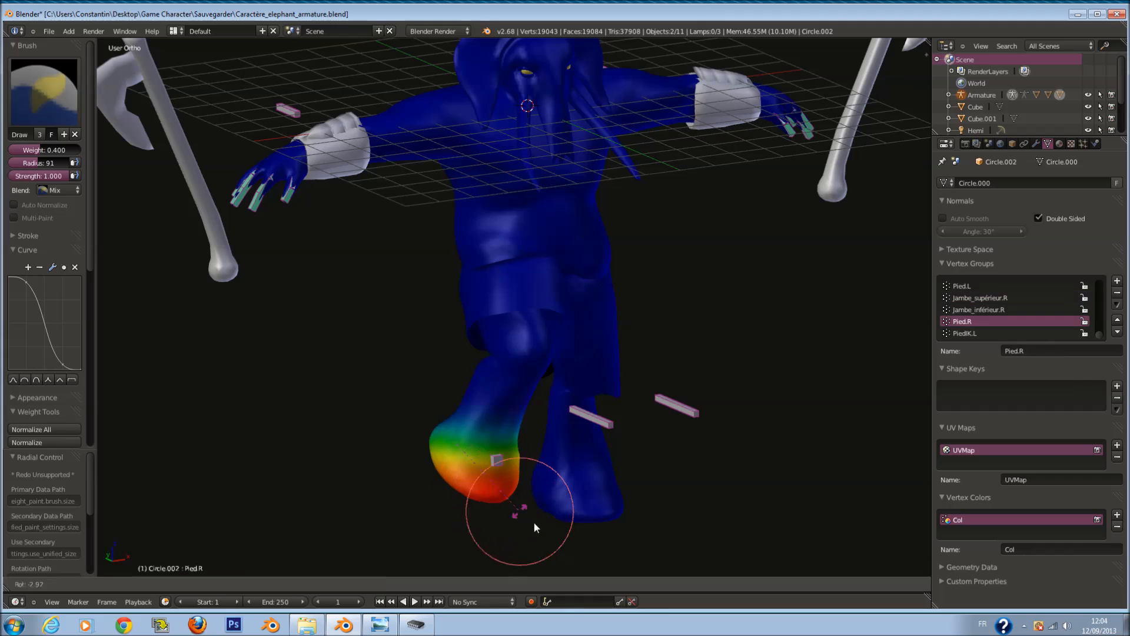
right_click(495, 462)
key("g")
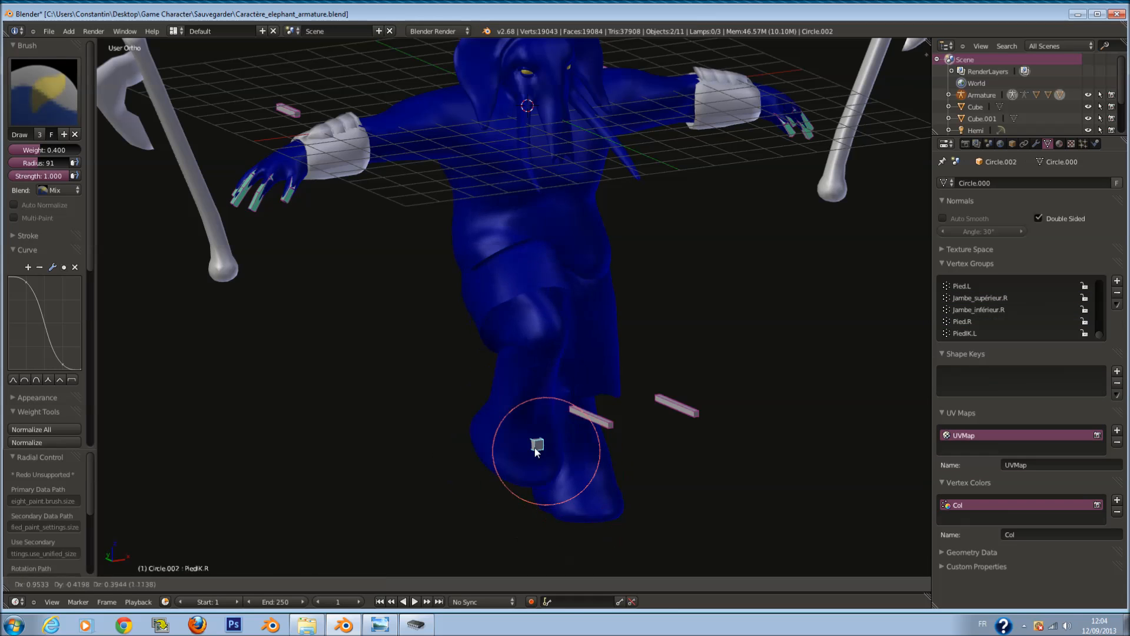
left_click(559, 532)
middle_click_drag(560, 531, 686, 544)
key("g")
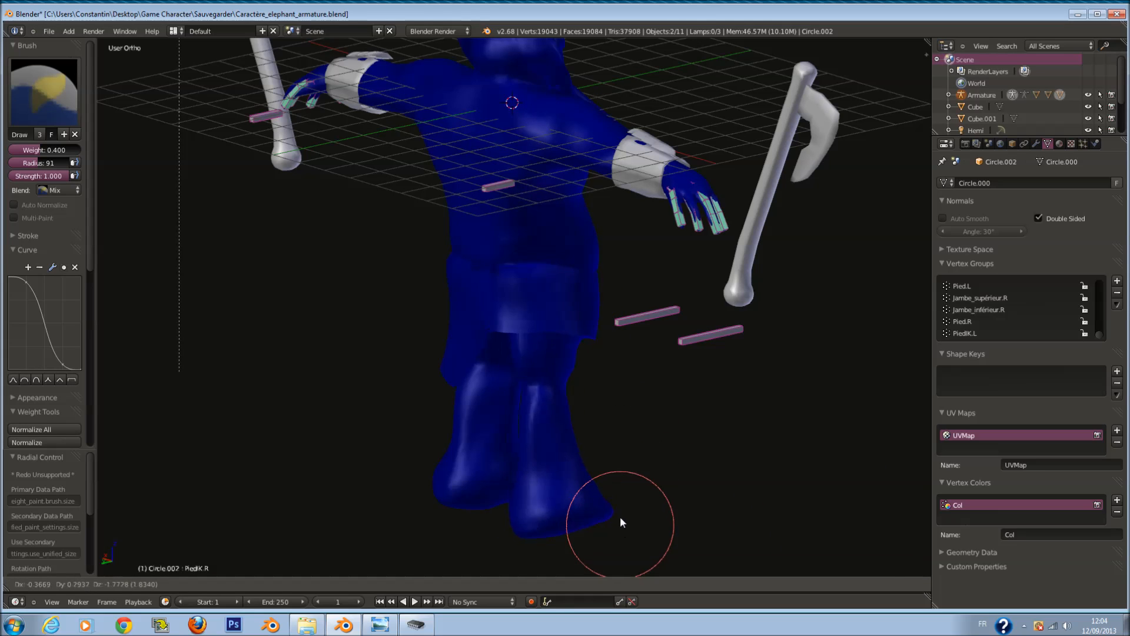
left_click(627, 499)
Step: Clear the pose location and rotation of all bones and return to the front view
key("a")
key("alt+g")
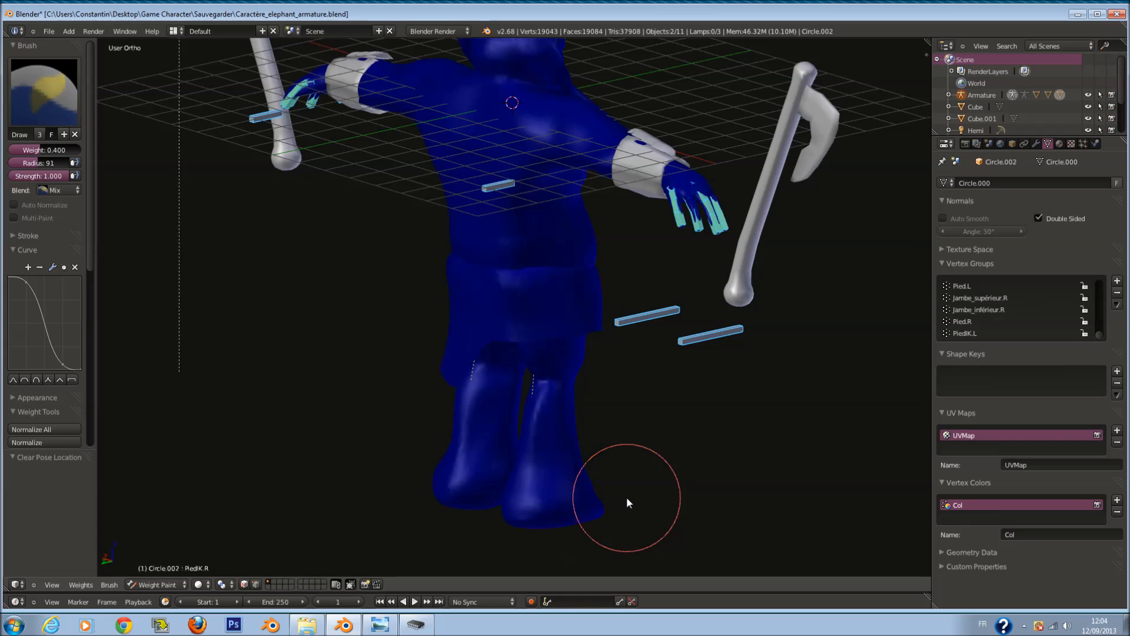
key("alt+r")
scroll(630, 467, "down", 2)
middle_click_drag(630, 466, 492, 463)
key("KP_1")
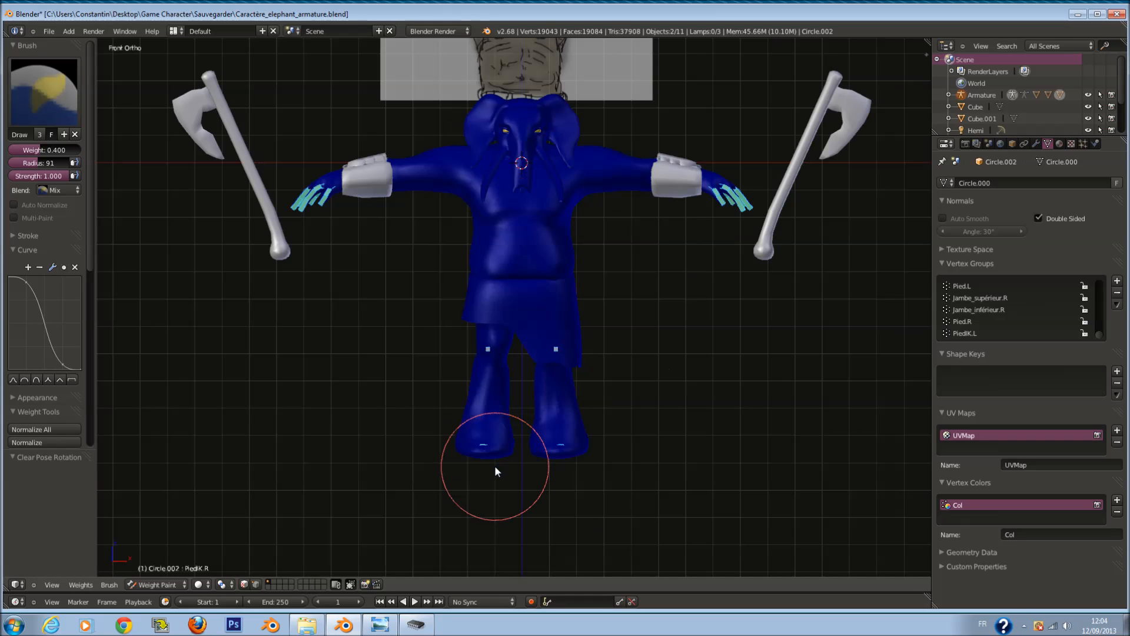
Step: Start the Screencast Keys display and save the file
scroll(515, 370, "up", 5, "shift")
scroll(537, 348, "up", 1)
key("n")
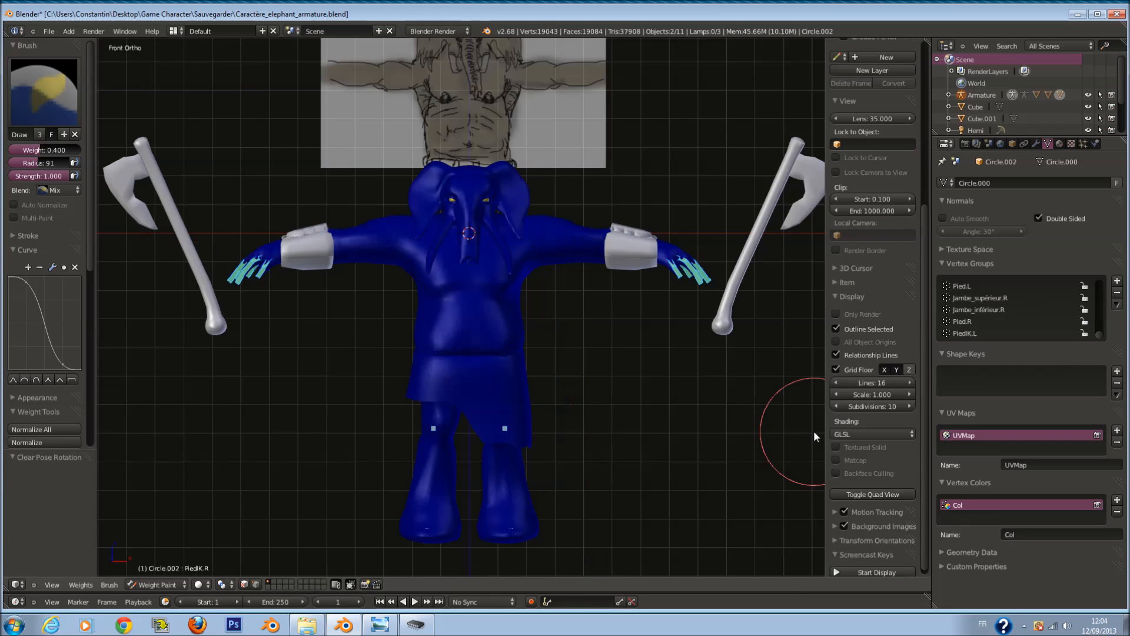
left_click(872, 567)
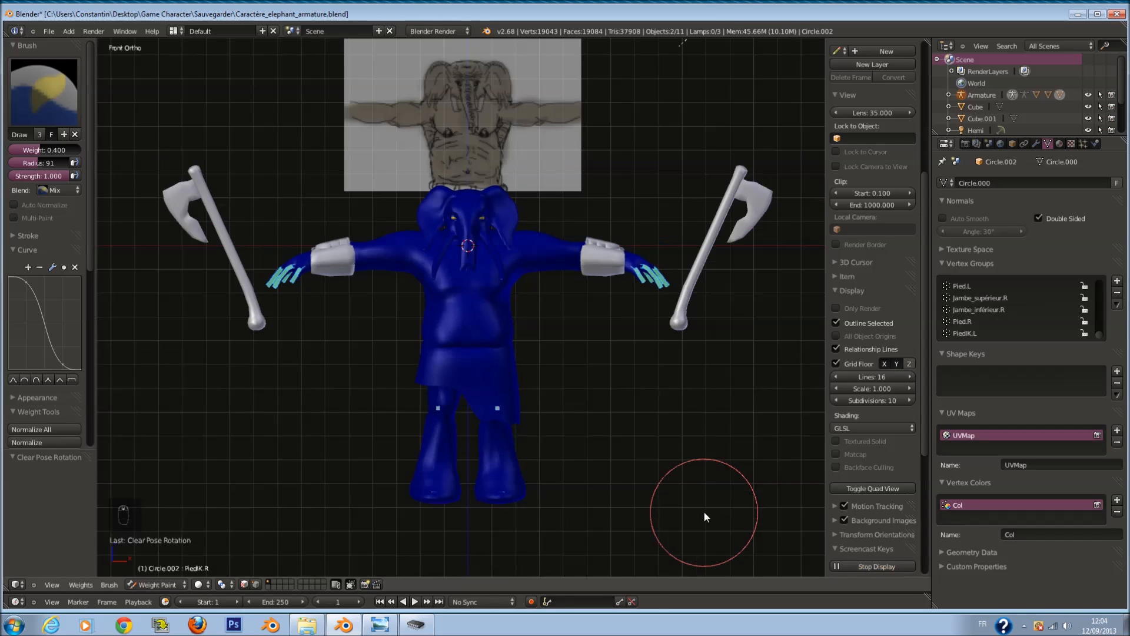
key("ctrl+s")
key("n")
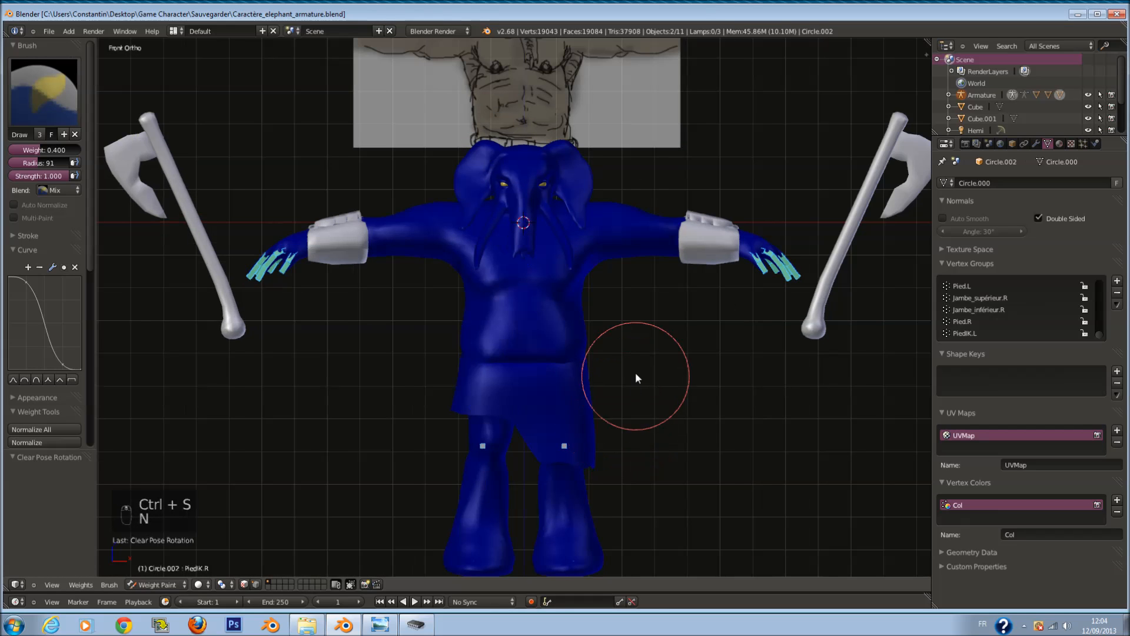
Step: Switch the character mesh to Object Mode and save over Caractère_elephant_armature.blend
scroll(634, 384, "up", 2, "ctrl")
left_click(157, 584)
left_click(158, 573)
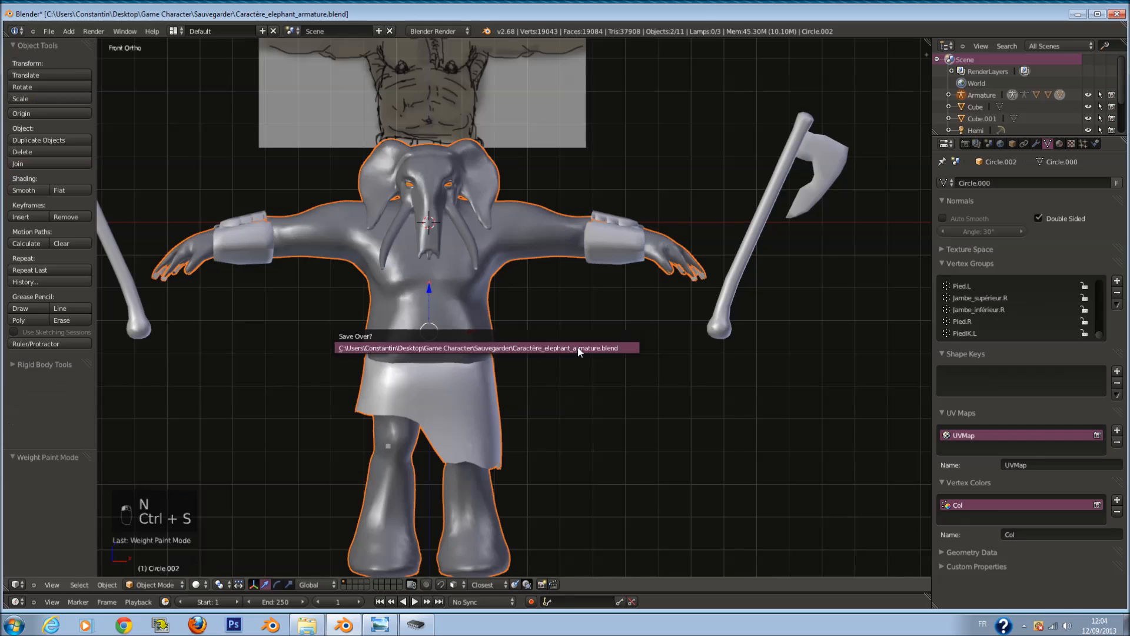
scroll(598, 409, "down", 1)
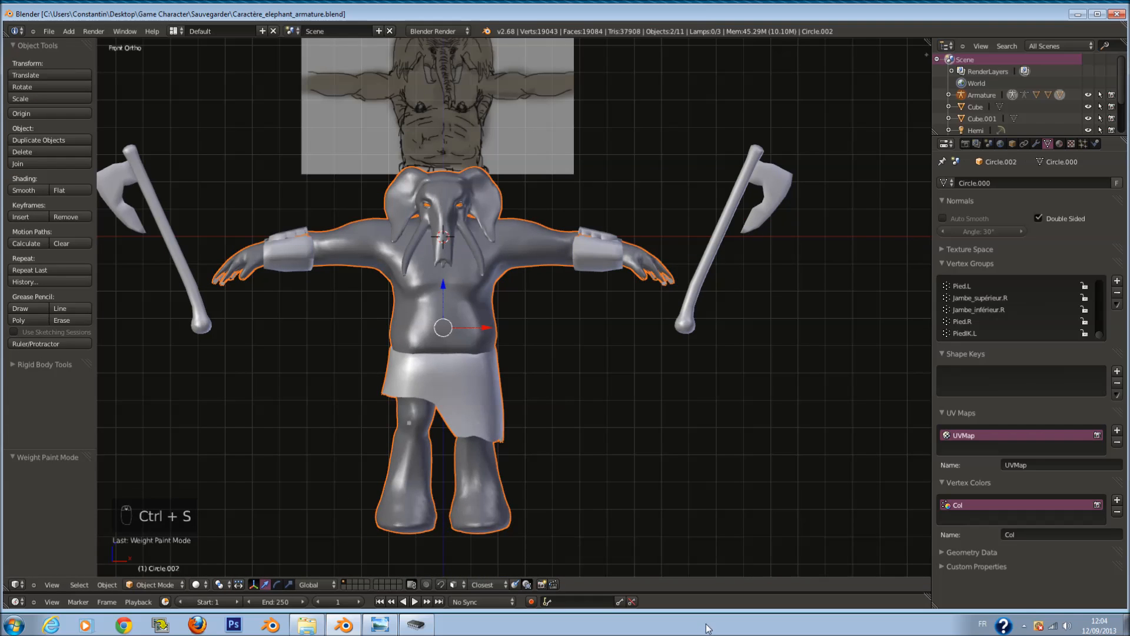
Step: Lower the character's left arm beside the body by moving the MainIK.L bone about -2.67 in X and -4.22 in Z
key("a")
scroll(345, 300, "up", 2)
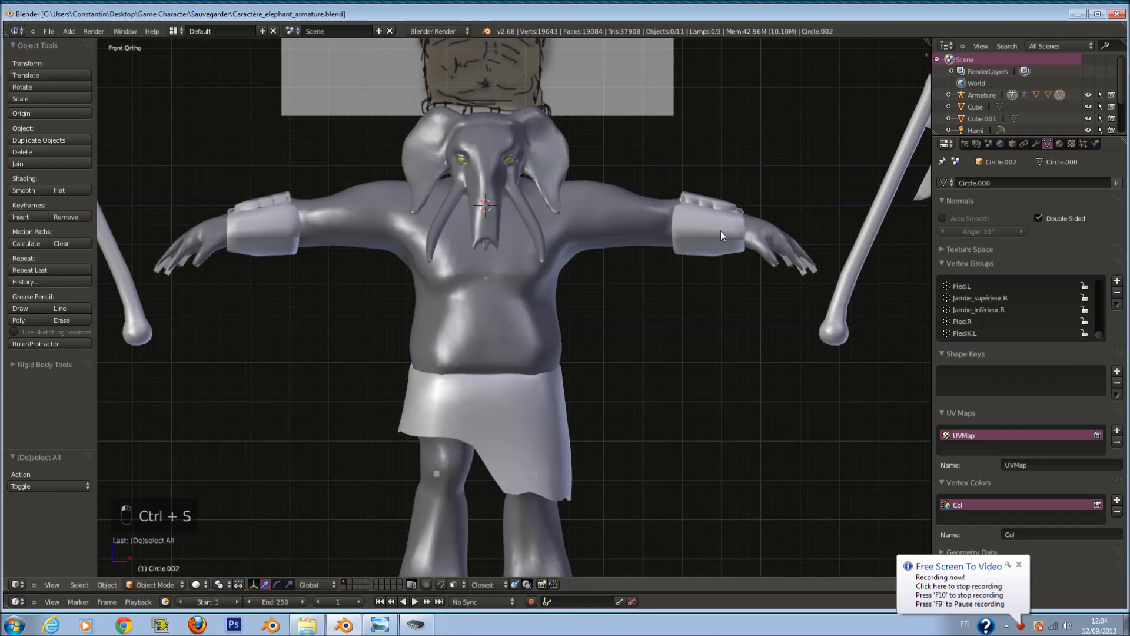
key("g")
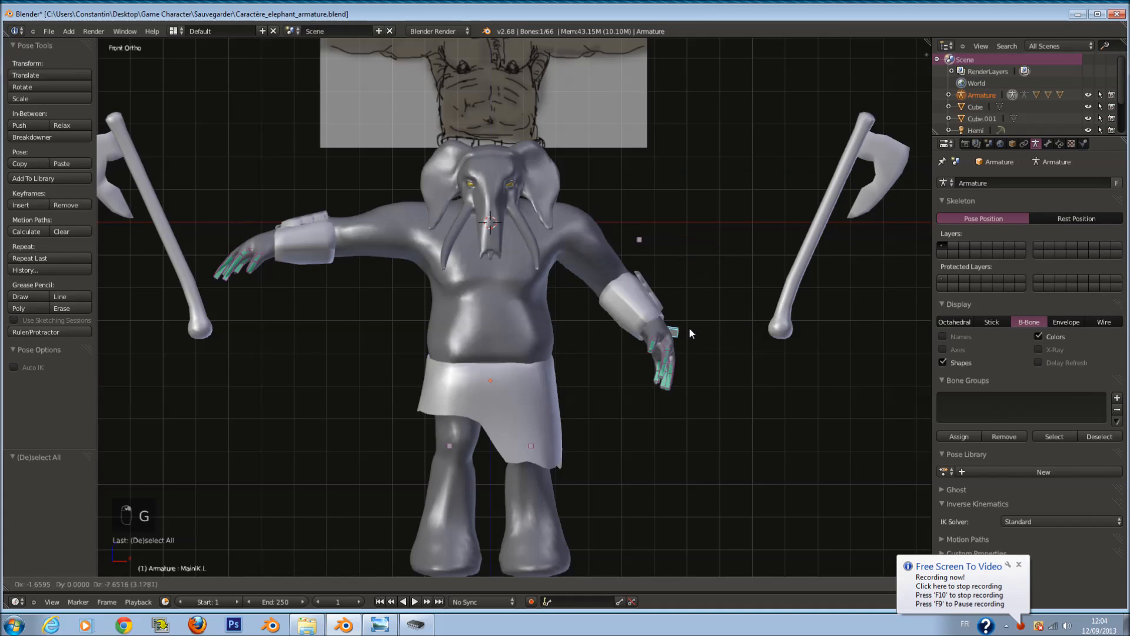
left_click(660, 377)
Step: Lower the right arm to match by moving the MainIK.R bone about 2.51 in X and -5.36 in Z
right_click(266, 238)
key("g")
right_click(309, 343)
right_click(260, 235)
key("g")
right_click(288, 291)
right_click(263, 242)
key("g")
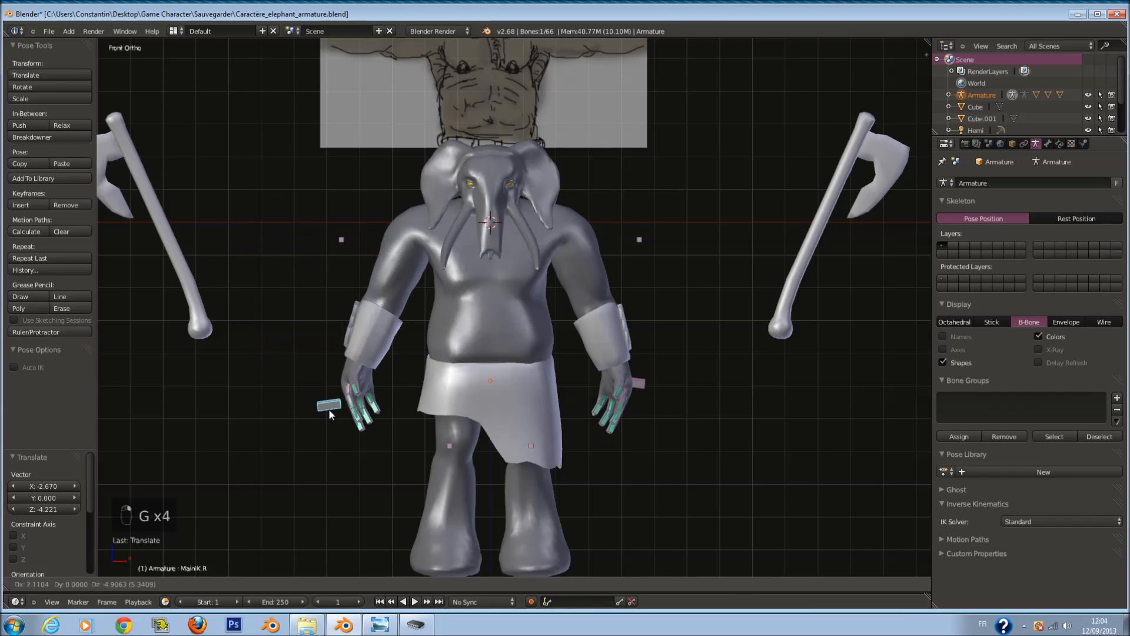
left_click(342, 423)
key("r")
right_click(419, 433)
Step: Select the bones of the right hand and rotate them 33.845° around the global Z axis
mouse_move(400, 411)
middle_mouse_down()
mouse_move(454, 451)
mouse_move(404, 440)
middle_mouse_up()
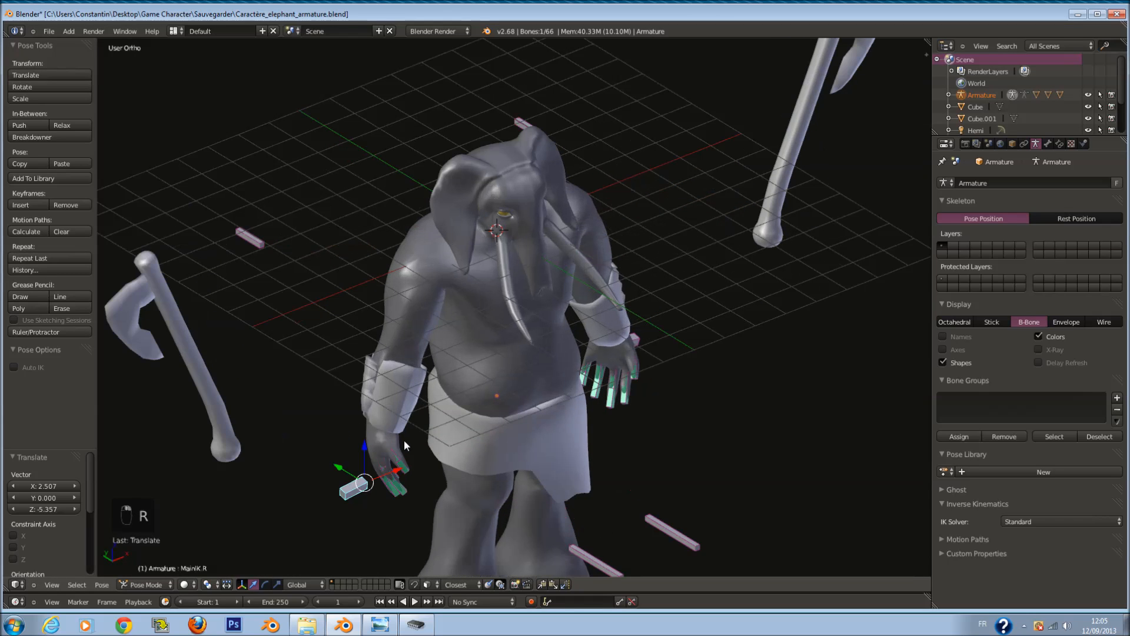
key("z")
key("a")
key("c")
left_click(381, 491)
right_click(380, 492)
key("z")
key("r")
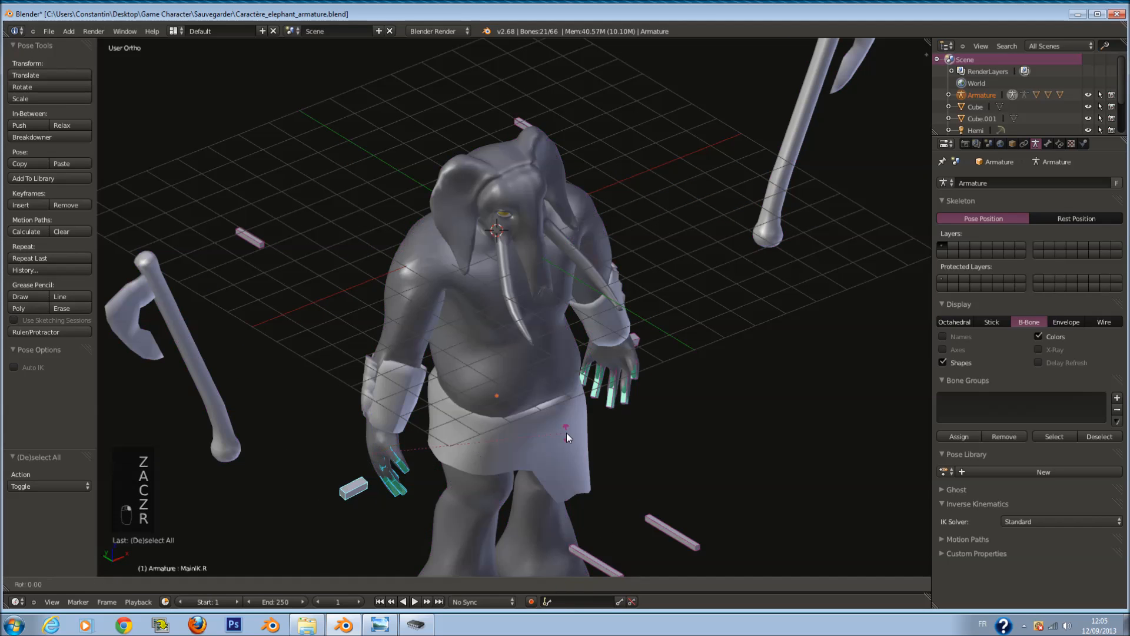
left_click(498, 350)
Step: Select only the left hand's bones and rotate them -48.604° around the global Z axis
middle_click_drag(497, 350, 456, 348)
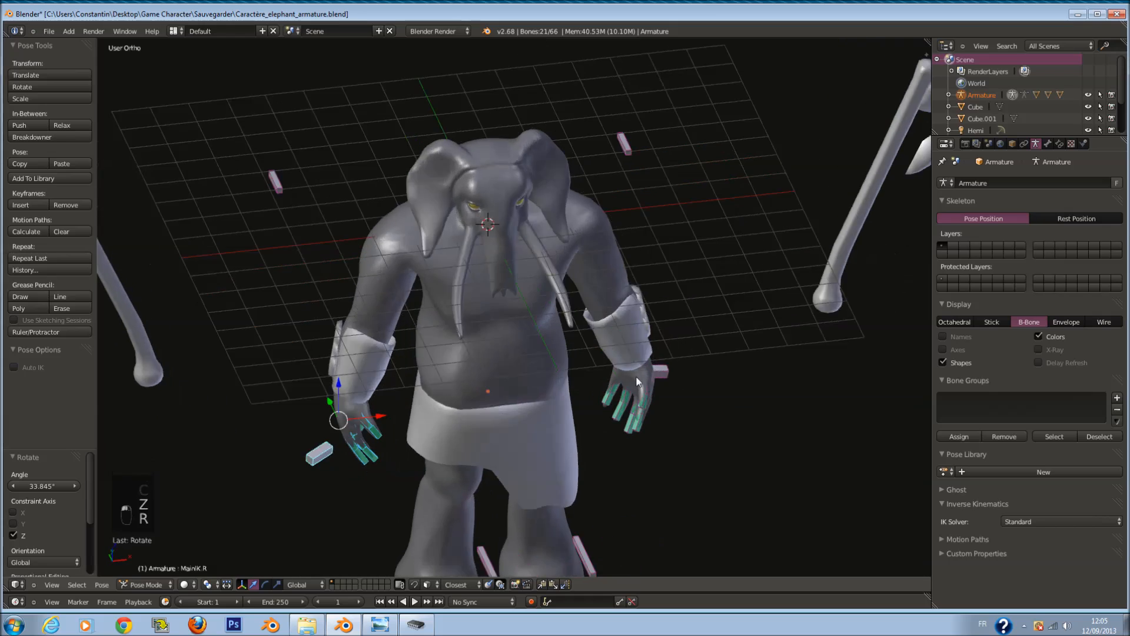
key("z")
key("a")
key("c")
left_click(649, 409)
right_click(650, 410)
key("z")
key("z")
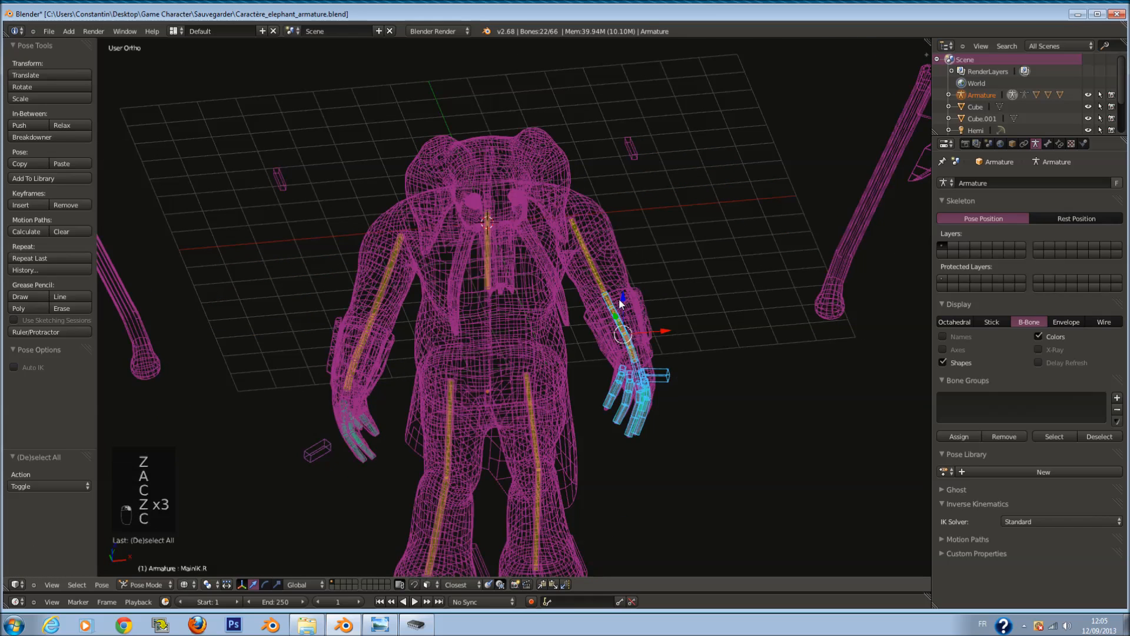
scroll(622, 297, "up", 1)
key("c")
middle_click(627, 290)
right_click(629, 292)
key("z")
key("r")
key("z")
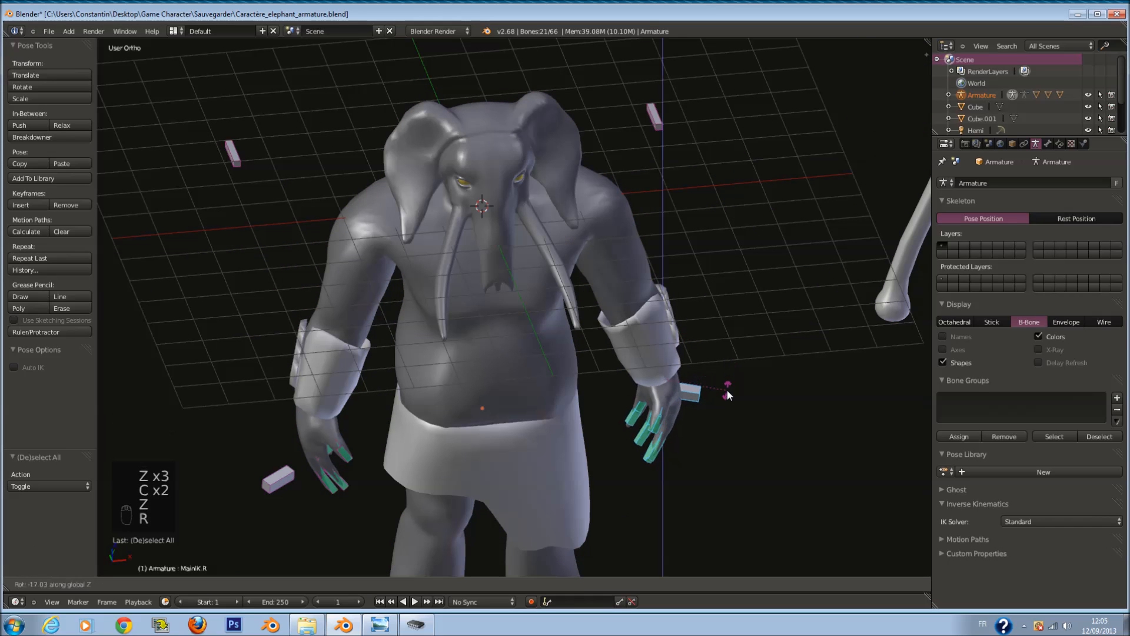
left_click(693, 415)
Step: Examine the lowered arms and rotated hands from several angles in solid and wireframe display
middle_click_drag(693, 414, 398, 400)
key("KP_1")
middle_click_drag(540, 272, 519, 199)
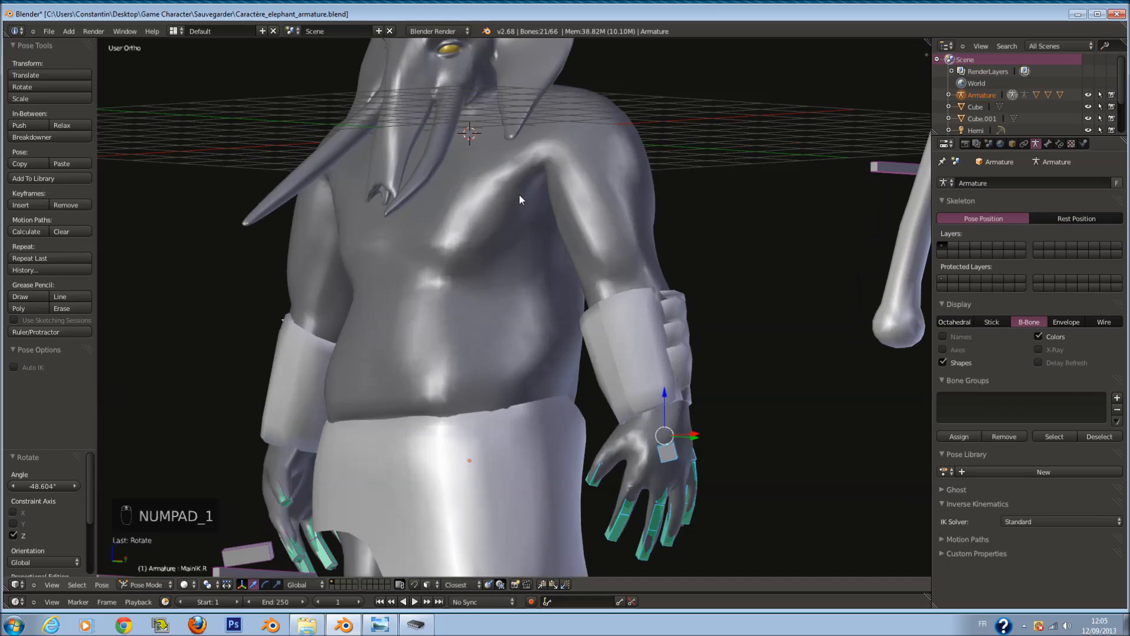
middle_click_drag(529, 157, 627, 232)
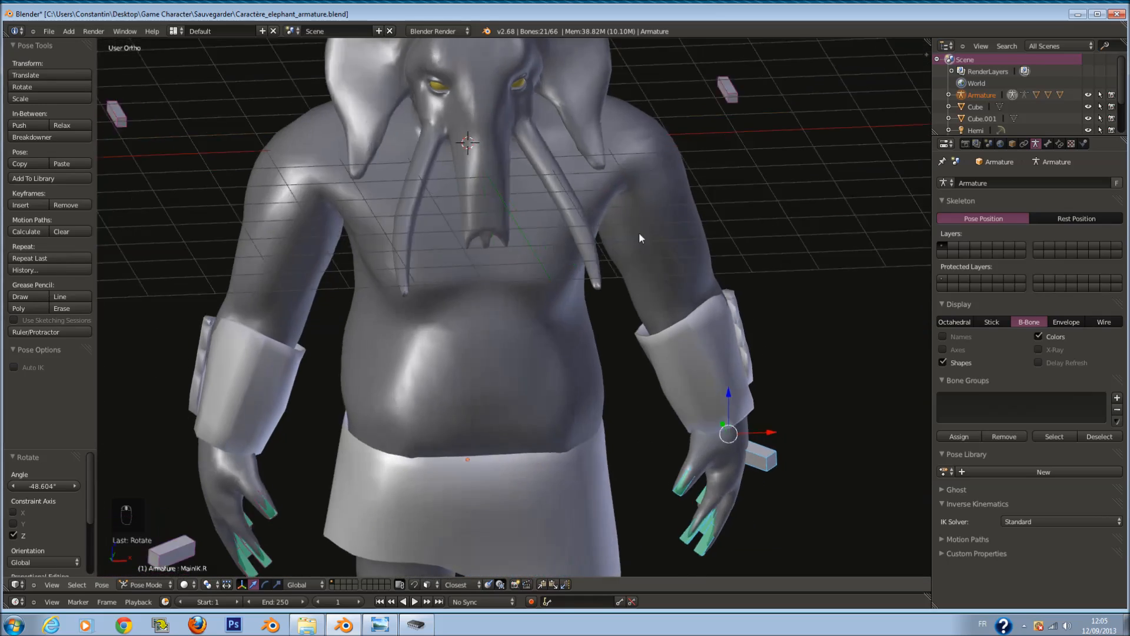
scroll(627, 232, "down", 5)
key("z")
key("z")
scroll(556, 305, "down", 2)
middle_click_drag(557, 306, 488, 379)
scroll(487, 380, "down", 2)
Step: Parent the left eye sphere Yeux.003 to the armature's Tete head bone with the Bone option
key("KP_1")
key("z")
scroll(525, 204, "up", 3)
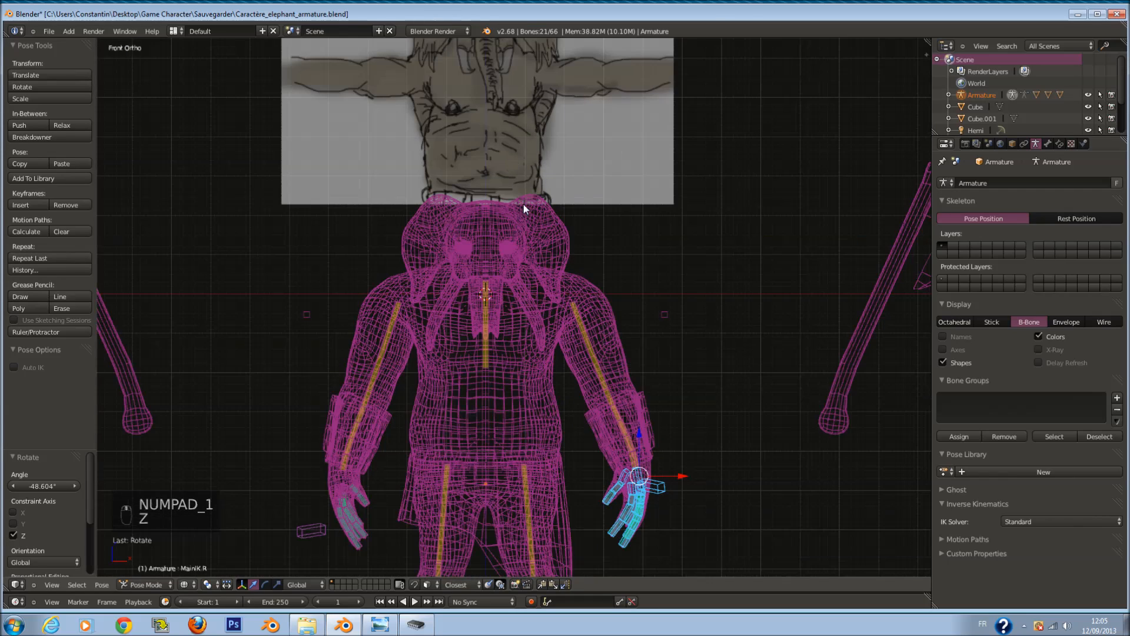
right_click(494, 224)
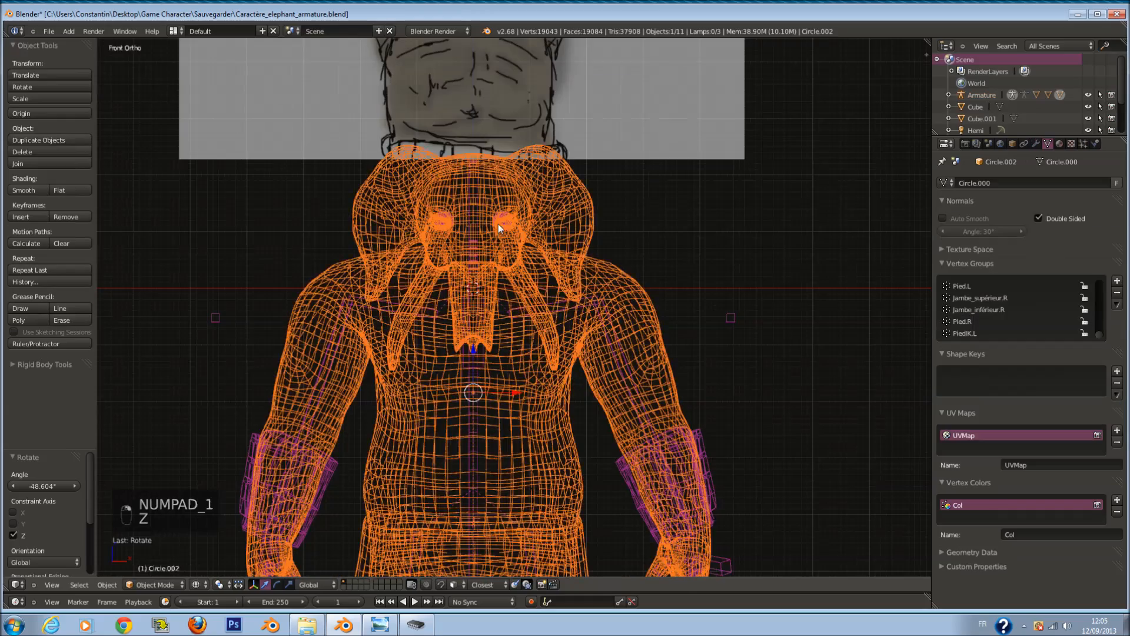
scroll(501, 229, "up", 2)
right_click(541, 292)
scroll(517, 284, "up", 4)
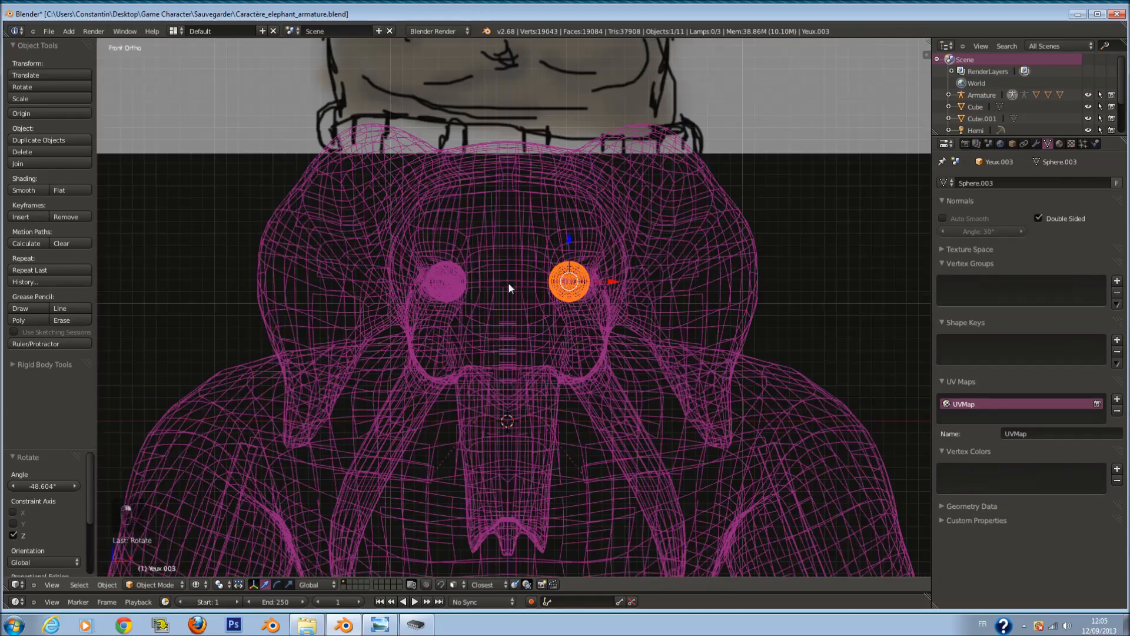
right_click(443, 283, "shift")
scroll(539, 235, "up", 2)
key("z")
key("z")
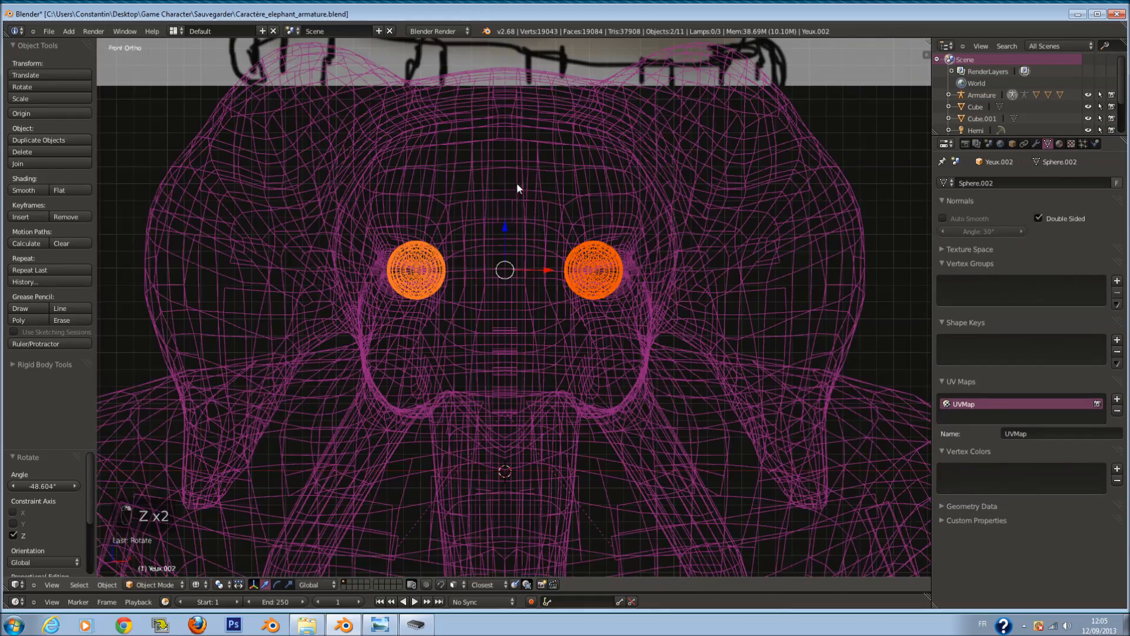
right_click(601, 265)
right_click(601, 266)
right_click(517, 193, "shift")
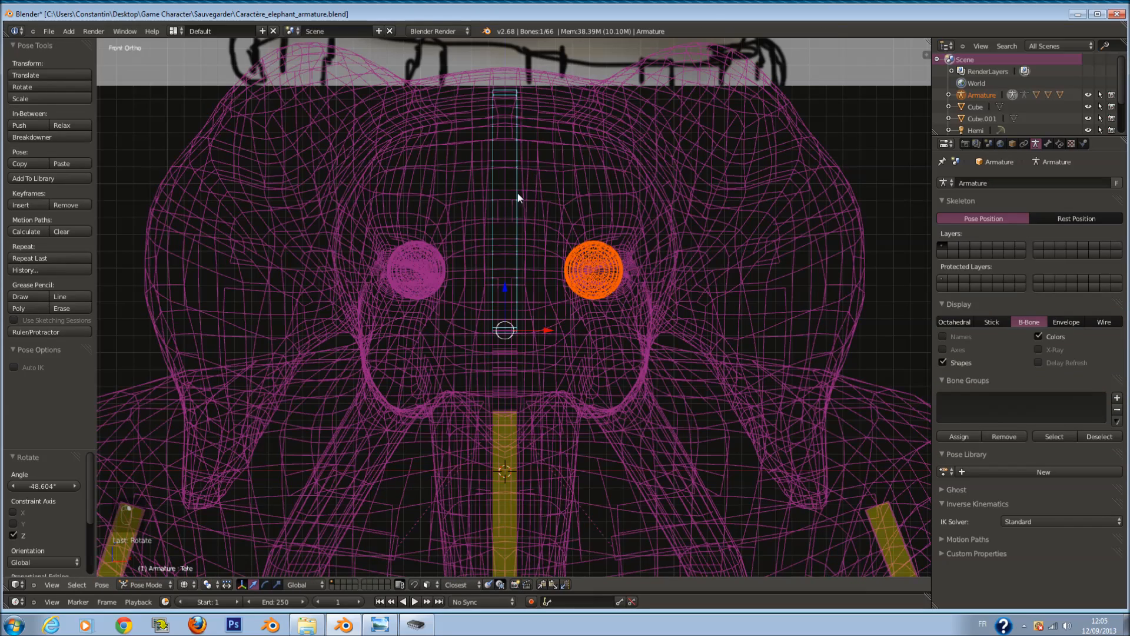
key("ctrl+p")
left_click(548, 254)
Step: Parent the other eye sphere, Yeux.002, to the Tete bone with the Bone option
right_click(423, 263)
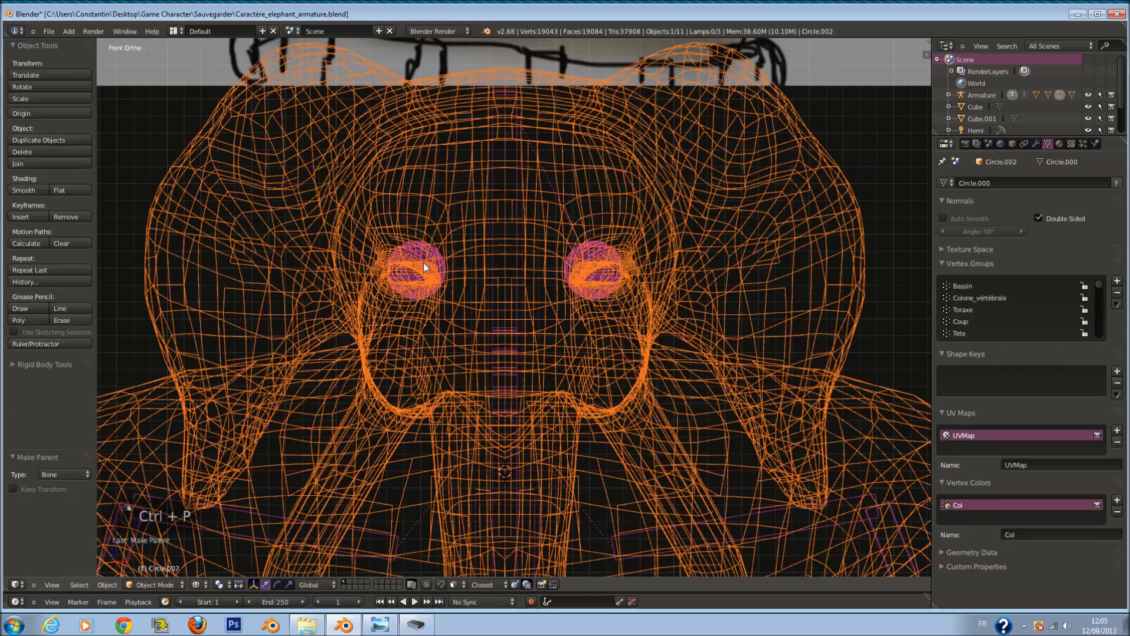
right_click(422, 263)
right_click(519, 145, "shift")
right_click(518, 143)
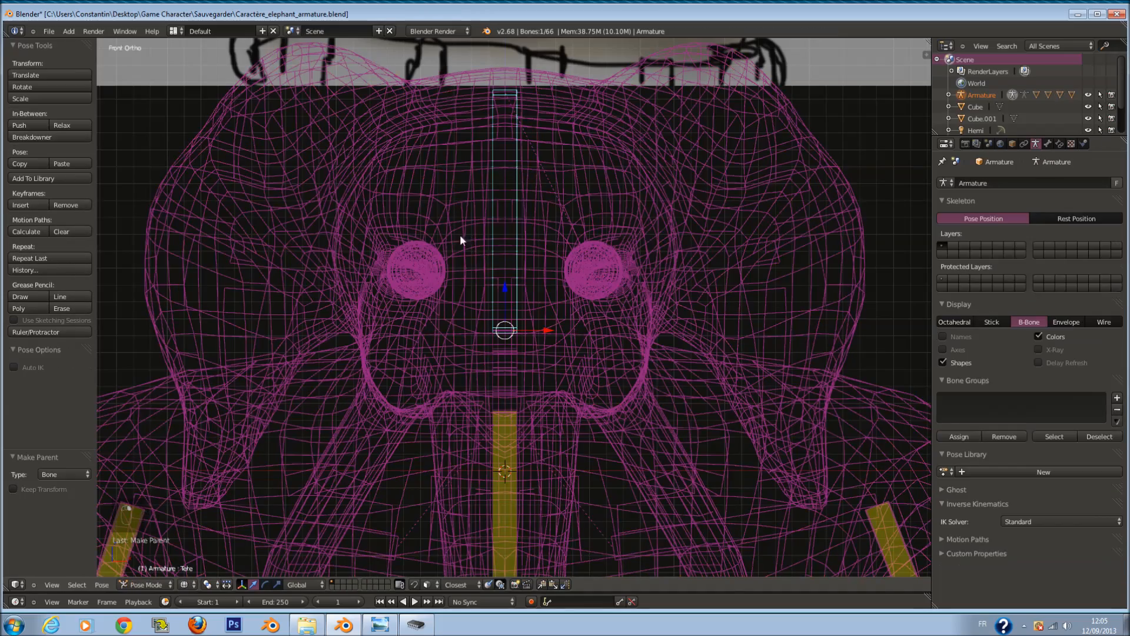
key("ctrl+Tab")
right_click(428, 259)
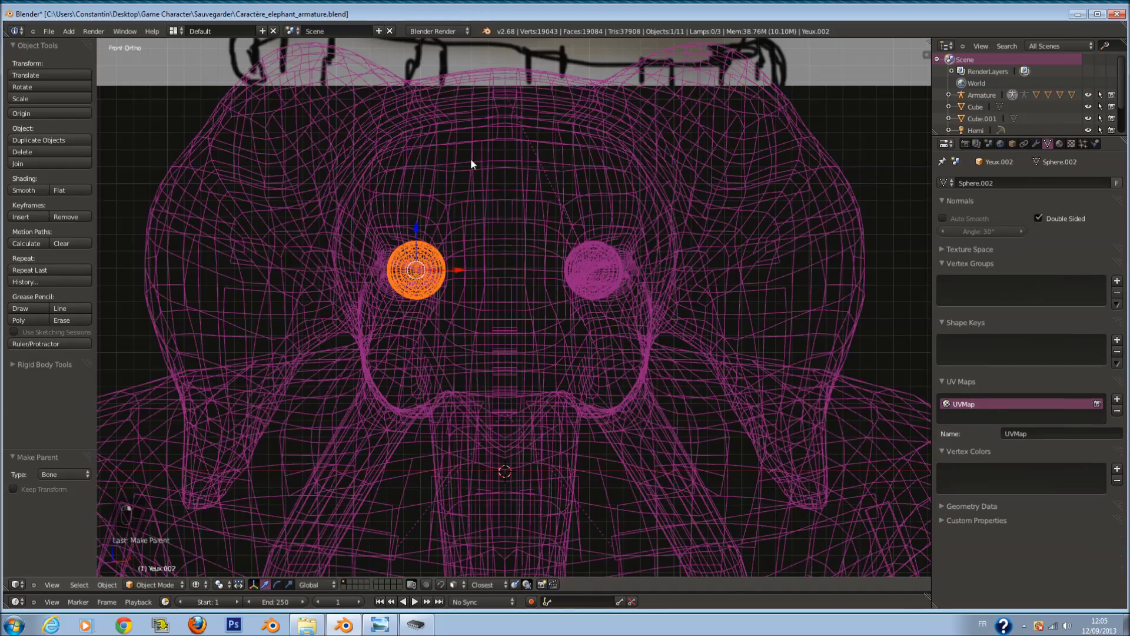
right_click(494, 125, "shift")
key("ctrl+p")
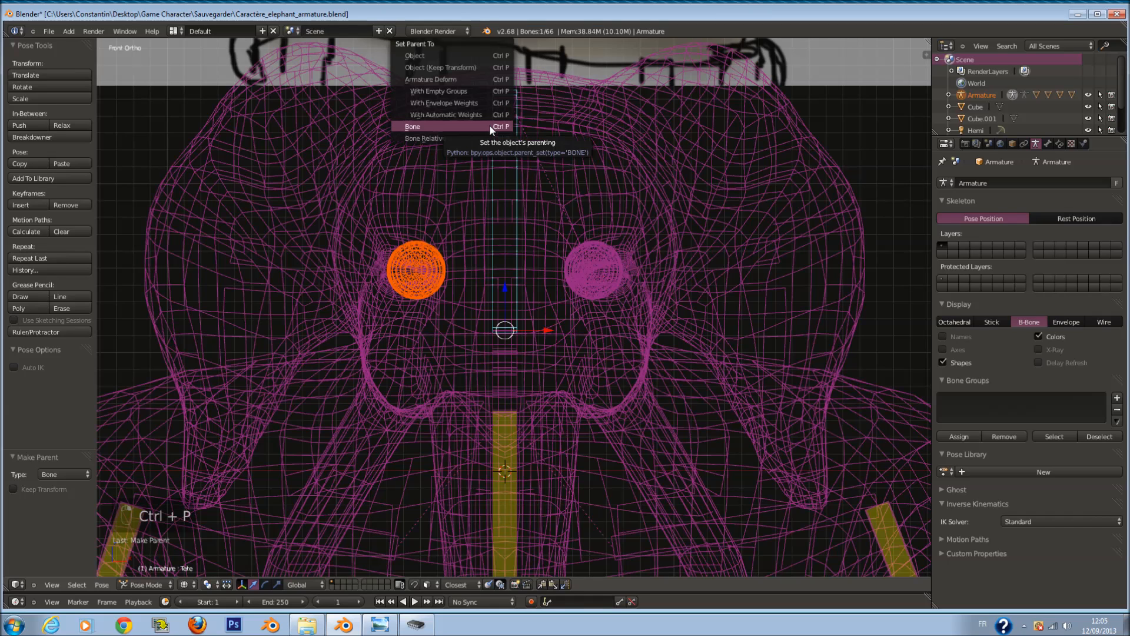
left_click(489, 124)
Step: Test-rotate the Tete bone freely and around global Z to check that both eyes follow the head
scroll(519, 210, "down", 2)
key("z")
key("r")
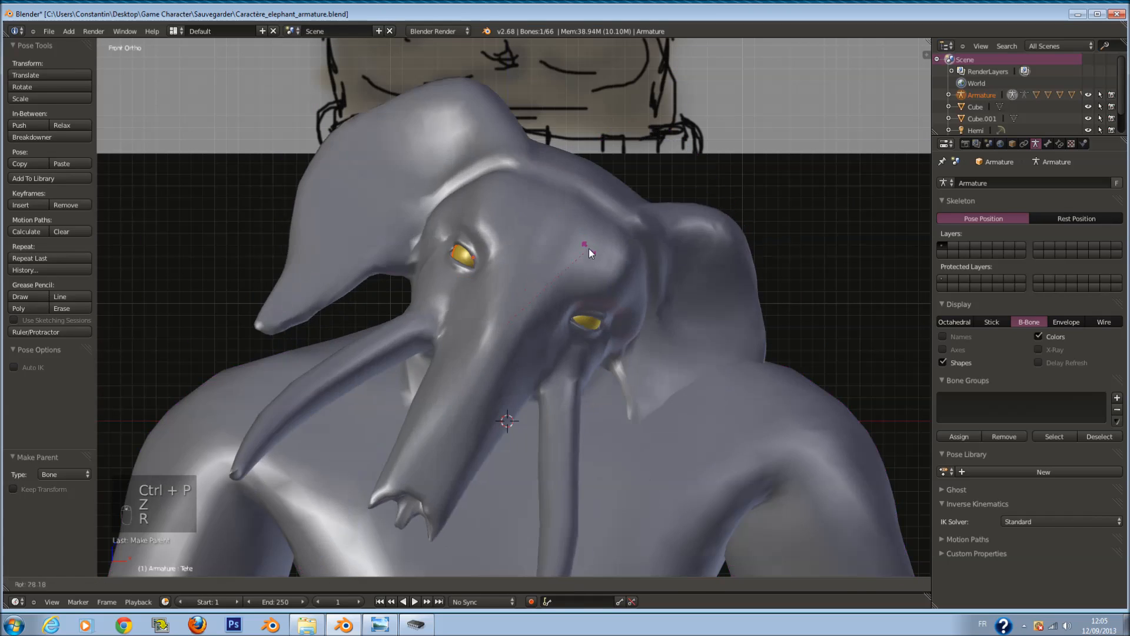
right_click(539, 143)
scroll(539, 143, "down", 2)
key("r")
key("z")
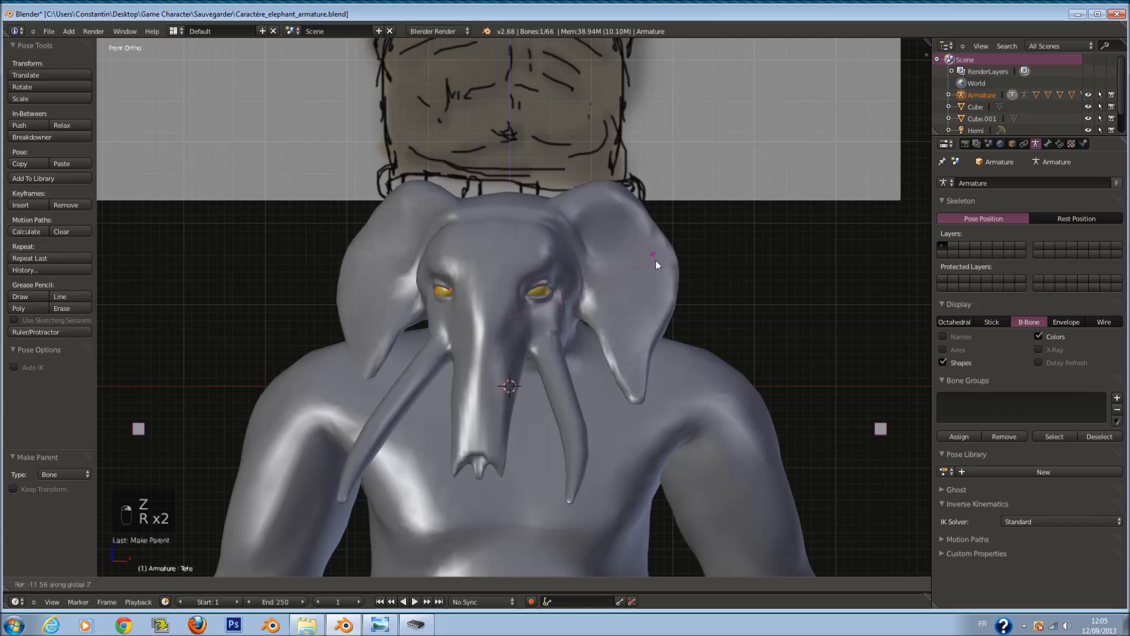
right_click(592, 285)
scroll(580, 275, "up", 4)
key("z")
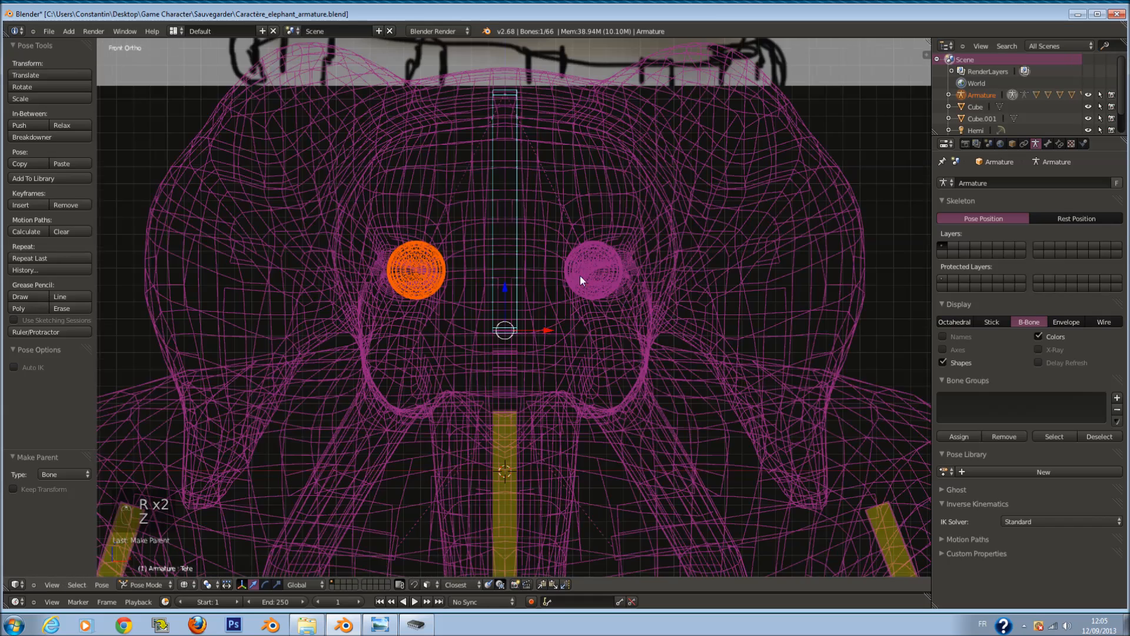
key("z")
scroll(592, 269, "down", 2)
scroll(580, 292, "down", 2)
right_click(579, 274)
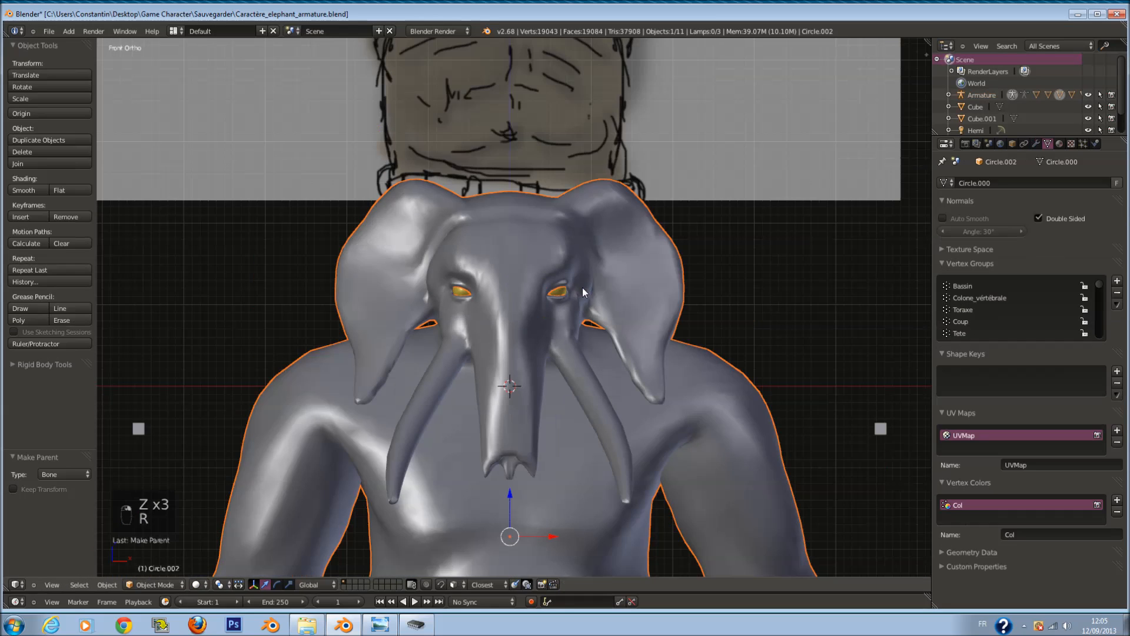
scroll(538, 255, "up", 4)
key("z")
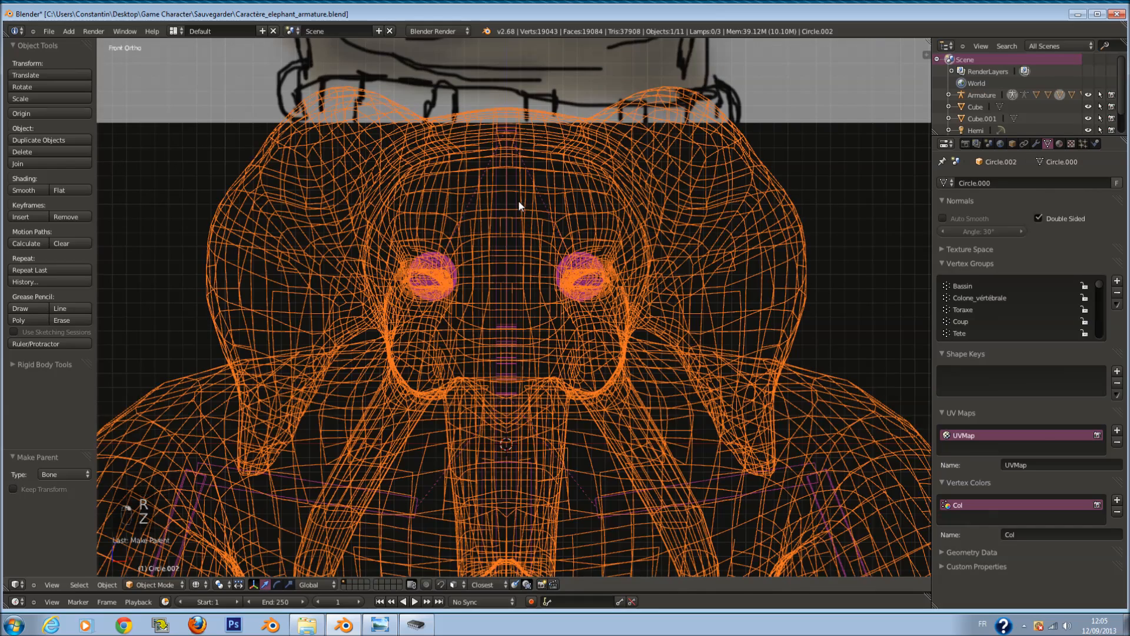
Step: Tilt the head backward with the Tete bone, rotating it freely and by -16.06° around X
right_click(518, 201)
key("z")
scroll(542, 288, "down", 2)
scroll(564, 408, "down", 8)
middle_click_drag(588, 411, 501, 351)
scroll(500, 348, "up", 5)
middle_click_drag(448, 249, 601, 320, "shift")
scroll(595, 319, "up", 4)
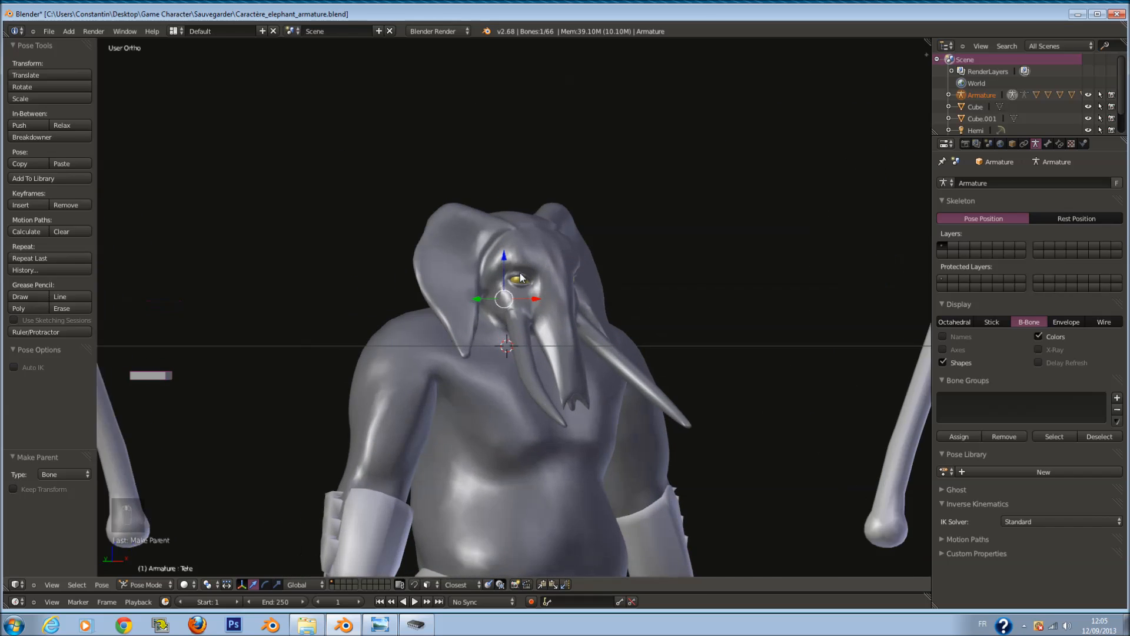
key("r")
key("r")
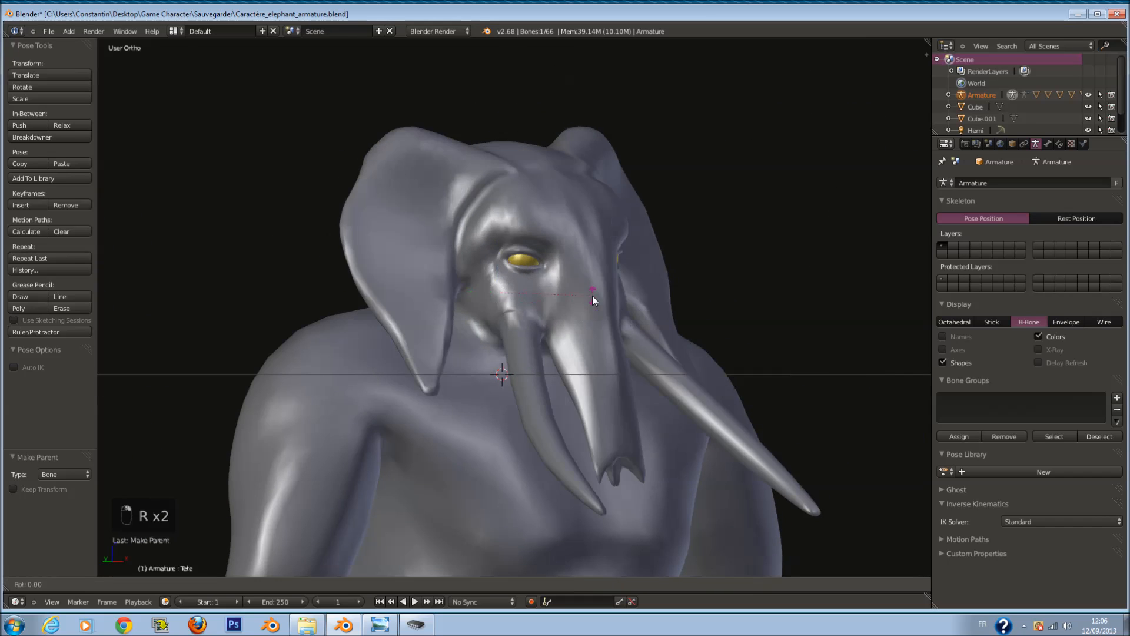
left_click(598, 262)
middle_click_drag(598, 262, 722, 272)
key("r")
key("r")
left_click(677, 204)
middle_click_drag(677, 203, 499, 324)
Step: Select the character mesh and switch it to Weight Paint mode with the Tete group shown
key("z")
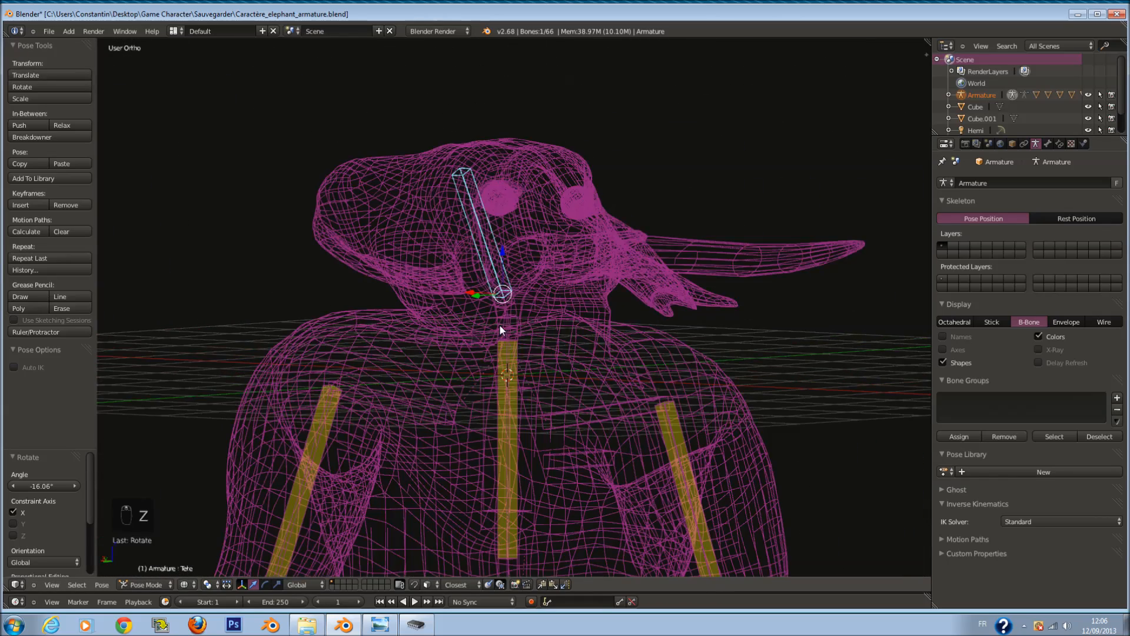
key("z")
left_click(149, 584)
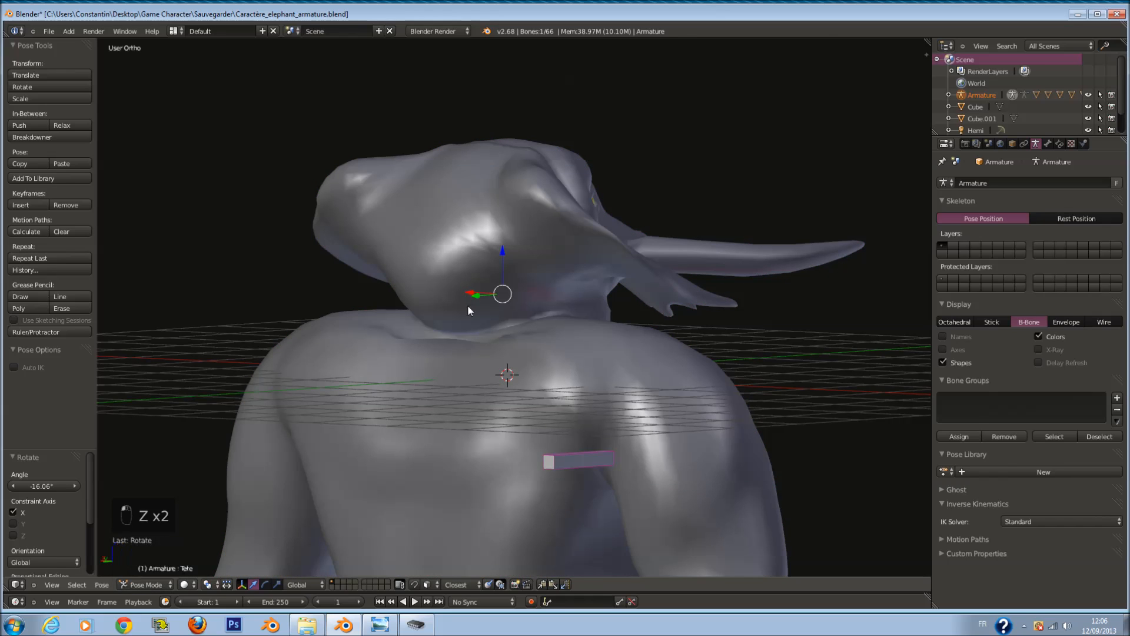
right_click(468, 306)
left_click(154, 584)
left_click(155, 524)
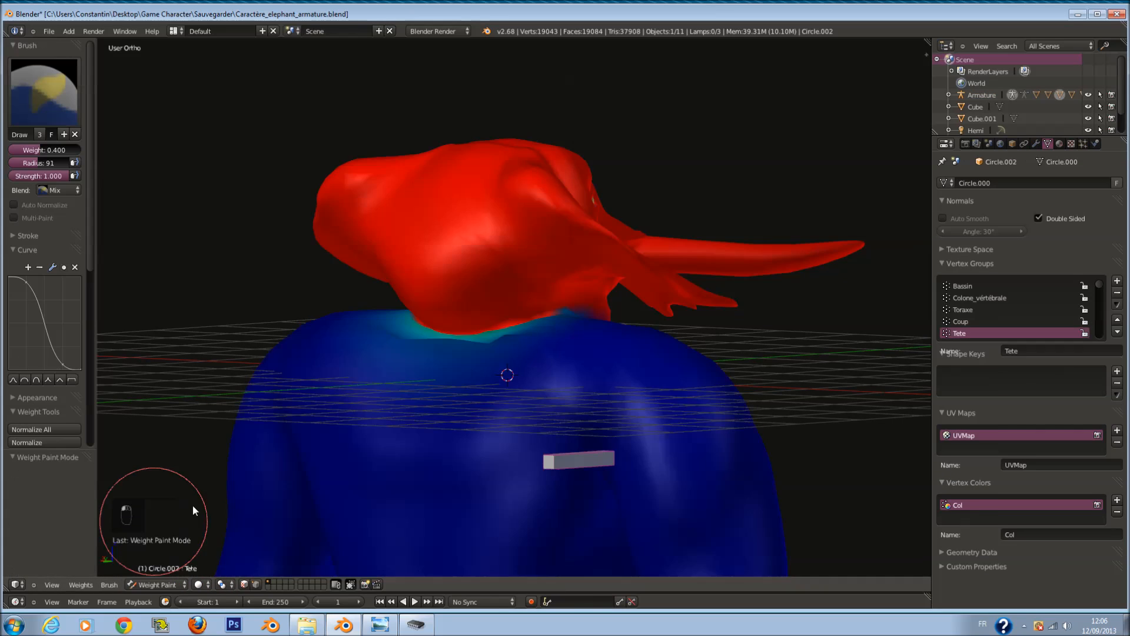
scroll(505, 330, "up", 2)
key("f")
left_click(526, 337)
middle_click_drag(526, 338, 517, 366)
left_click_drag(517, 366, 598, 377)
key("ctrl+z")
Step: Set the brush weight to 1.000 and radius to 63, and paint the Tete group around the back of the neck
left_click_drag(54, 151, 97, 151)
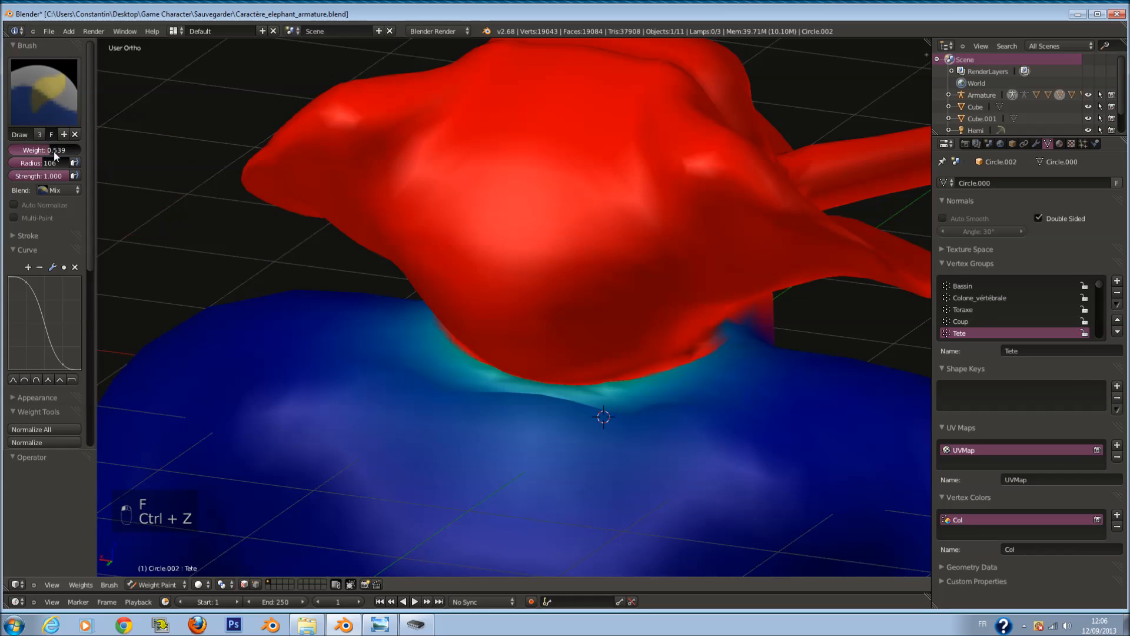
scroll(562, 438, "up", 2)
key("f")
left_click(536, 437)
mouse_move(430, 369)
left_mouse_down()
mouse_move(670, 397)
mouse_move(657, 408)
mouse_move(574, 393)
mouse_move(783, 384)
mouse_move(451, 380)
left_mouse_up()
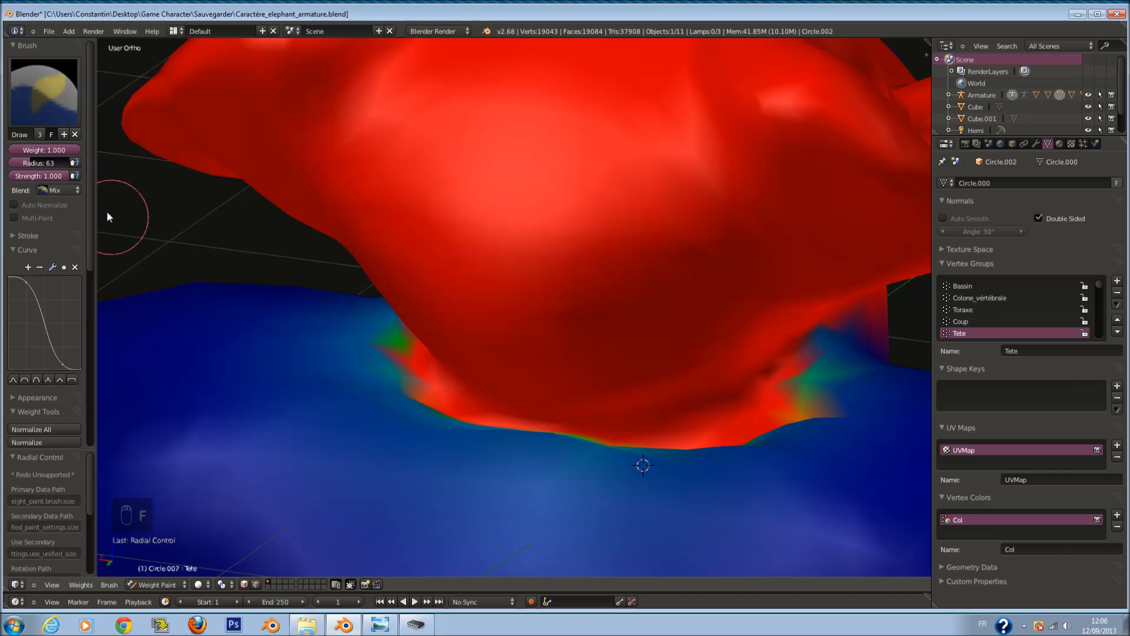
Step: Set the brush weight to 0.548 and rotate the head bone -9.342° around X to expose the neck crease
left_click_drag(79, 151, 46, 152)
middle_click_drag(421, 413, 525, 450)
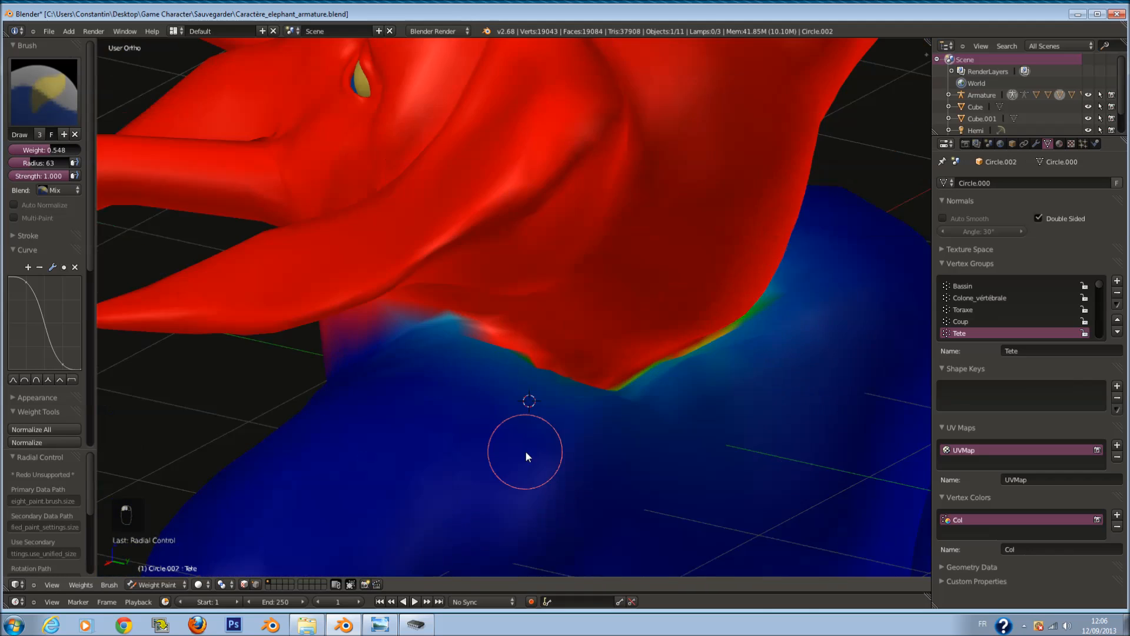
scroll(525, 450, "down", 2)
key("r")
key("r")
left_click(624, 415)
mouse_move(624, 415)
middle_mouse_down()
mouse_move(748, 352)
mouse_move(628, 336)
mouse_move(518, 357)
mouse_move(675, 375)
mouse_move(631, 394)
middle_mouse_up()
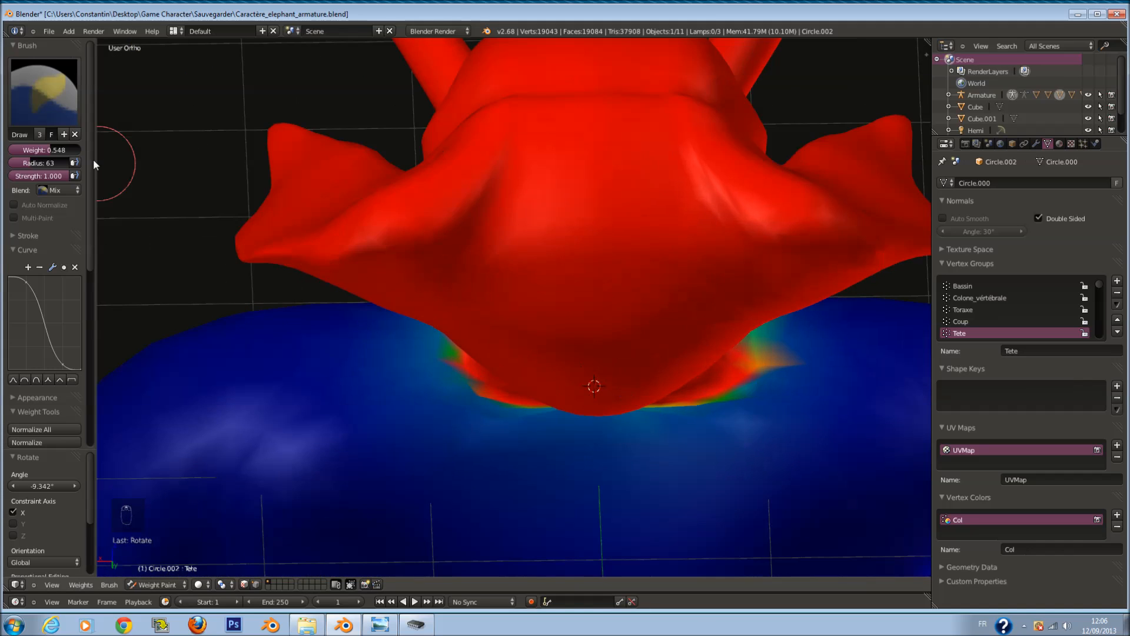
Step: Set the brush weight to 0.226 and radius to 81, and soften the Tete weights on both sides of the neck
left_click_drag(65, 152, 36, 154)
key("f")
left_click(320, 328)
mouse_move(383, 340)
middle_mouse_down()
mouse_move(453, 352)
mouse_move(501, 377)
middle_mouse_up()
left_click_drag(526, 390, 525, 384)
middle_click_drag(525, 387, 486, 391)
left_click(486, 390)
mouse_move(746, 373)
left_mouse_down()
mouse_move(745, 399)
mouse_move(724, 403)
left_mouse_up()
Step: Rotate the head bone 30.178° around X and paint 0.226 weight on the back of the neck's right side
key("r")
key("x")
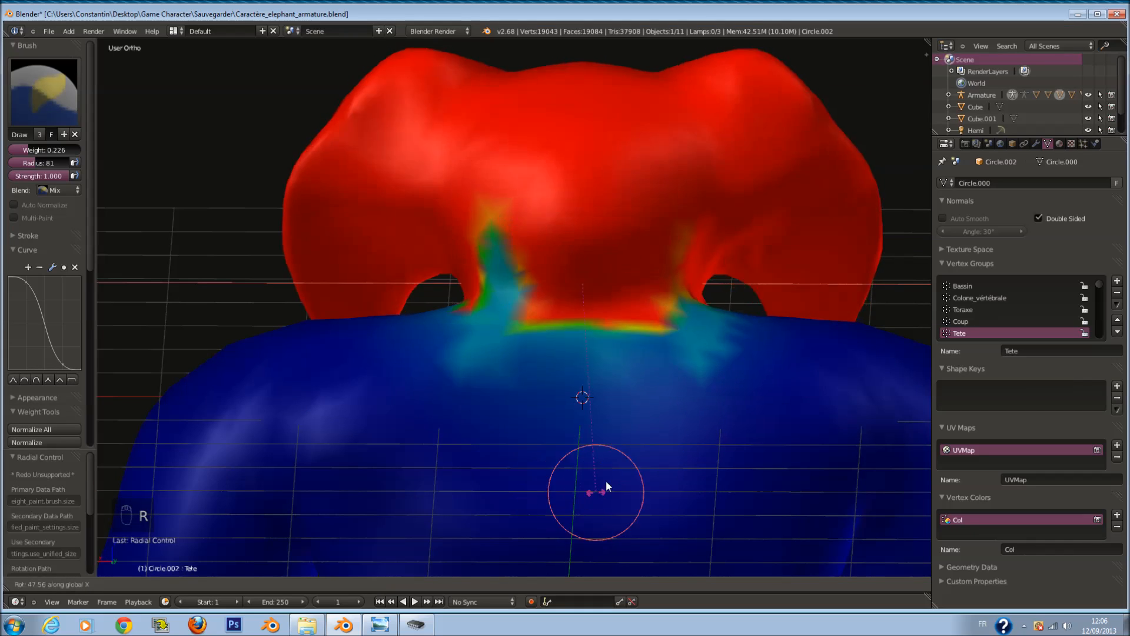
left_click(650, 252)
left_click_drag(650, 256, 653, 323)
middle_click_drag(662, 318, 667, 342)
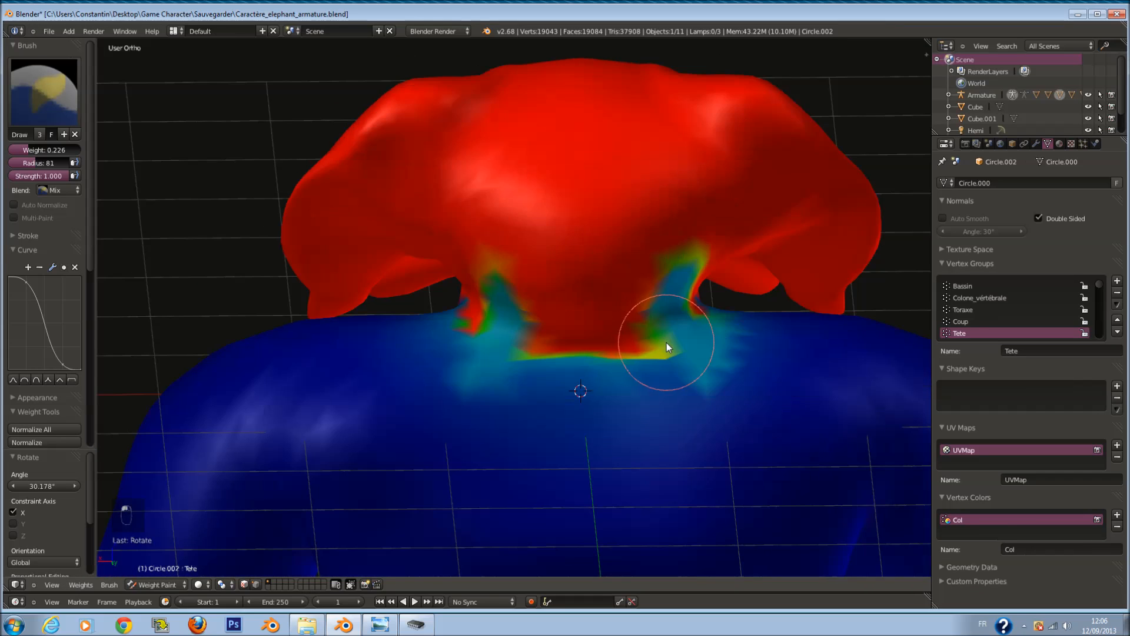
Step: Rotate the head bone around X, try a 0.226 weight stroke across the neck, and undo the stroke
key("r")
key("x")
left_click(625, 482)
mouse_move(624, 483)
middle_mouse_down()
mouse_move(646, 398)
mouse_move(807, 379)
mouse_move(485, 310)
mouse_move(571, 319)
mouse_move(588, 381)
mouse_move(414, 384)
middle_mouse_up()
mouse_move(434, 404)
left_mouse_down()
mouse_move(500, 485)
mouse_move(712, 461)
left_mouse_up()
mouse_move(712, 462)
middle_mouse_down()
mouse_move(554, 436)
mouse_move(517, 412)
mouse_move(535, 369)
mouse_move(558, 375)
middle_mouse_up()
key("ctrl+z")
Step: Set the brush weight to 0.043 and radius to 145, and paint the Tete group around the base of the neck
key("f")
left_click(573, 377)
left_click_drag(55, 153, 42, 152)
key("f")
left_click(448, 394)
mouse_move(450, 395)
left_mouse_down()
mouse_move(299, 386)
mouse_move(454, 359)
mouse_move(396, 381)
mouse_move(302, 351)
left_mouse_up()
middle_click_drag(302, 351, 405, 361)
mouse_move(406, 362)
left_mouse_down()
mouse_move(444, 383)
mouse_move(608, 361)
left_mouse_up()
middle_click_drag(608, 361, 314, 572)
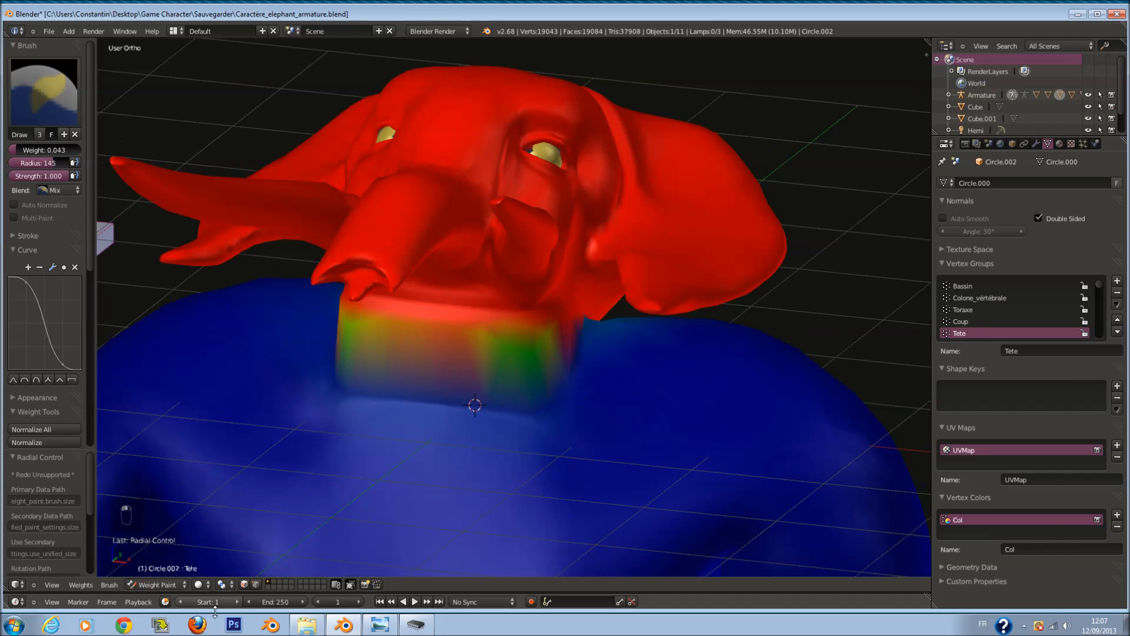
Step: Return the body mesh to Object Mode, try clearing its rotation and location, and undo the clearing
left_click(154, 585)
left_click(150, 569)
middle_click_drag(485, 416, 517, 374)
key("alt+r")
key("alt+g")
key("ctrl+z")
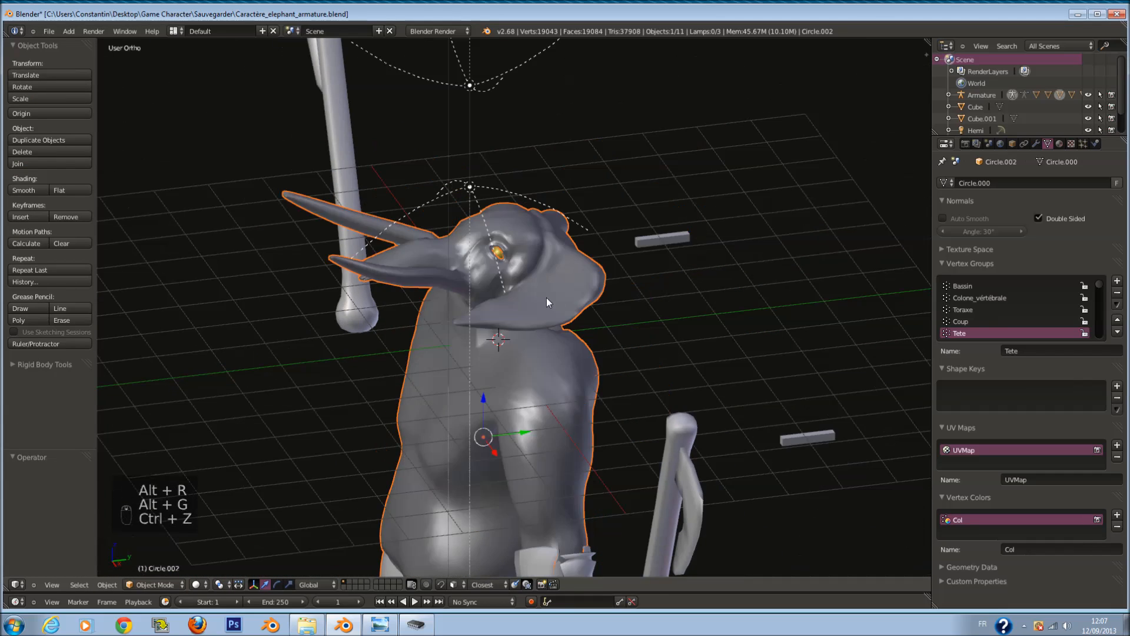
Step: Select all armature bones and clear their pose rotation, then try clearing their location and undo it
key("z")
right_click(681, 237)
key("a")
key("a")
key("a")
key("alt+r")
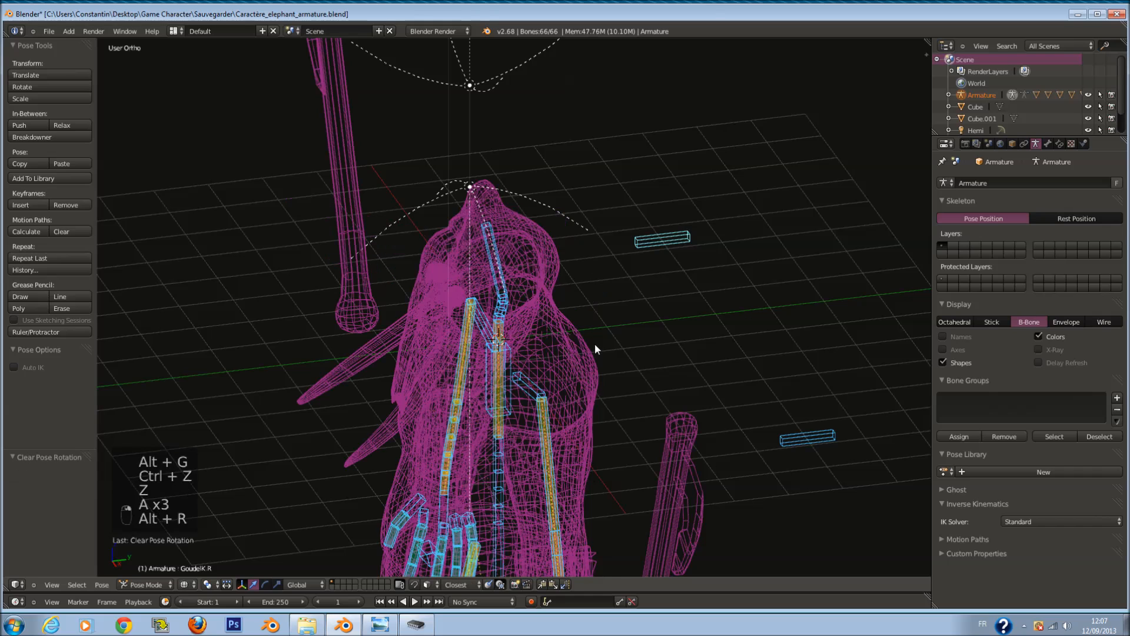
key("alt+g")
key("ctrl+z")
key("z")
middle_click_drag(567, 344, 621, 322)
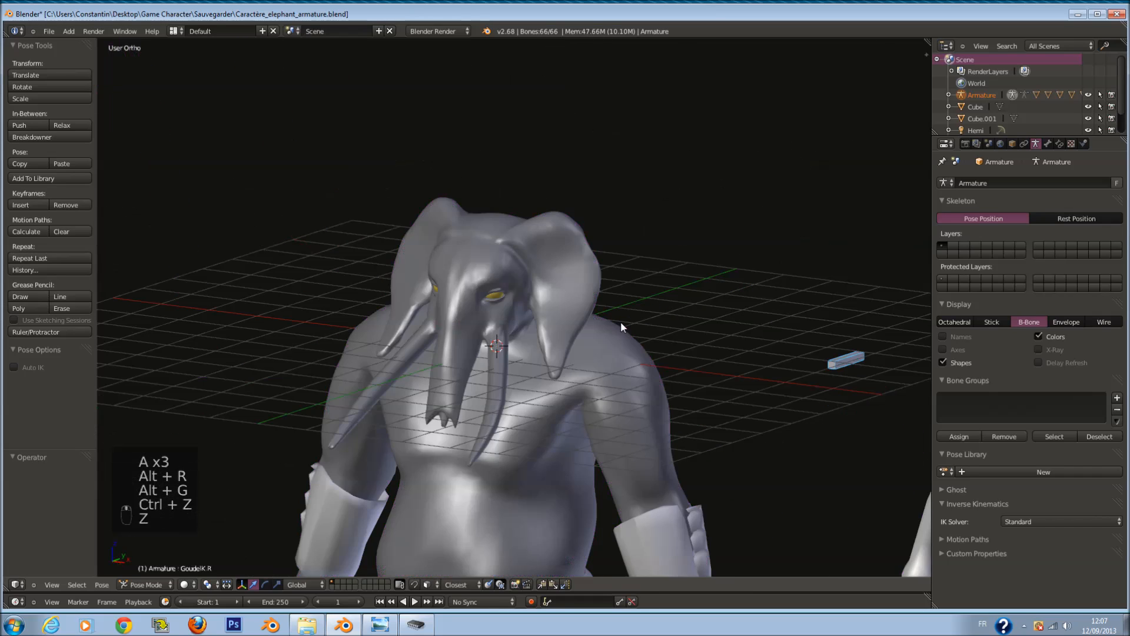
Step: Deselect all bones in the front view and save over Caractère_elephant_armature.blend
key("KP_1")
key("a")
key("a")
key("ctrl+s")
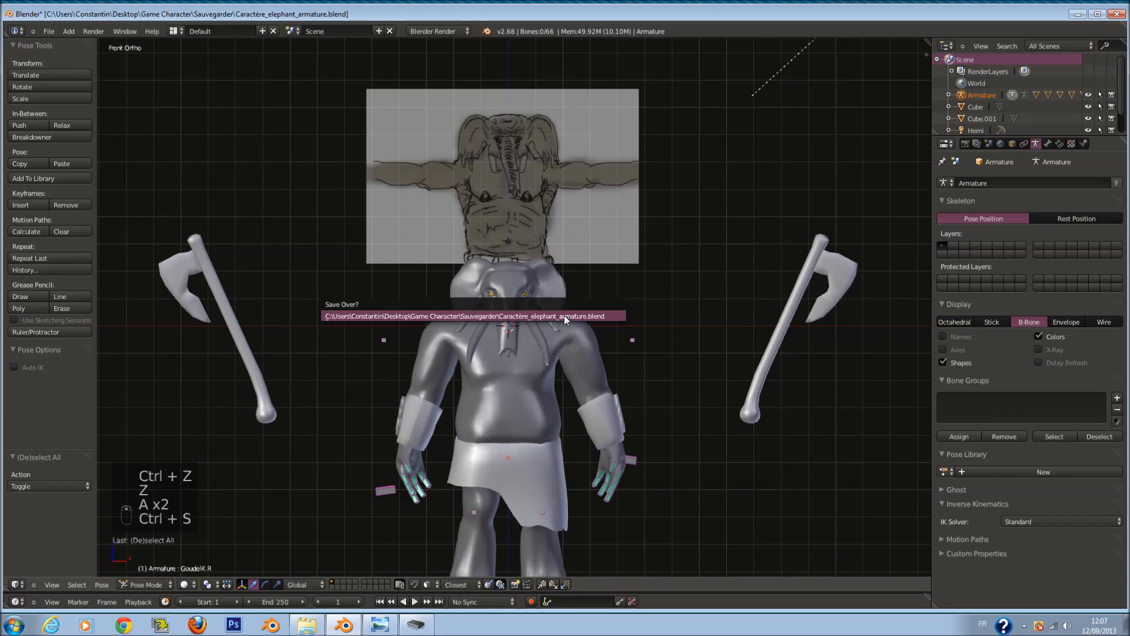
left_click(564, 316)
Step: Rotate the right forearm bone 74.988° around Z to test how the right bracer follows
scroll(516, 355, "up", 5)
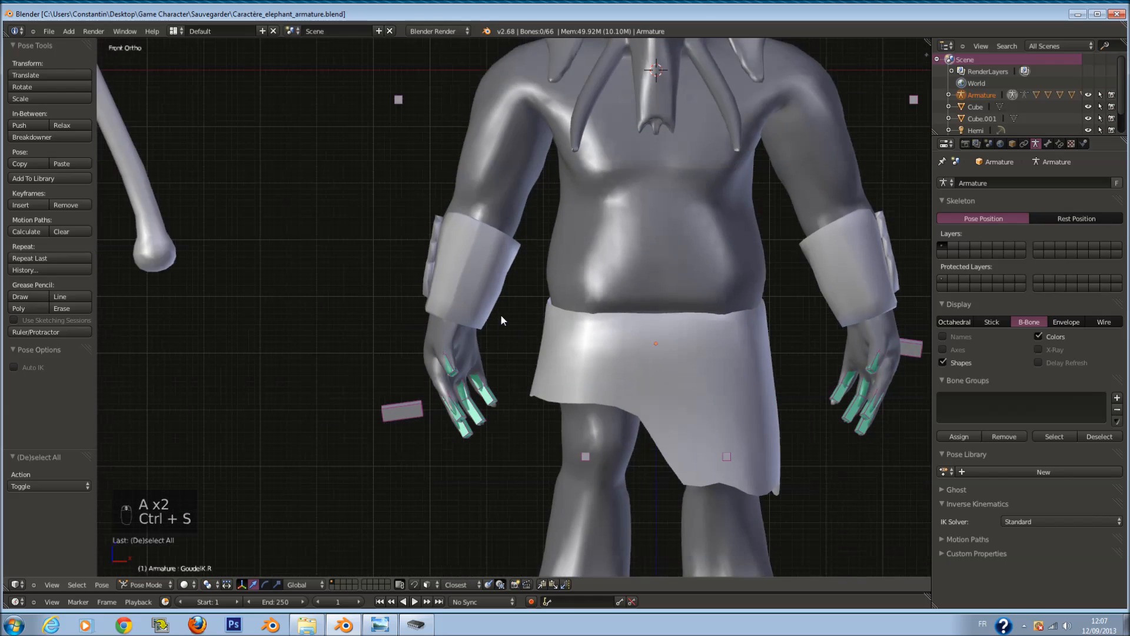
scroll(419, 283, "up", 3)
right_click(420, 281)
key("z")
key("z")
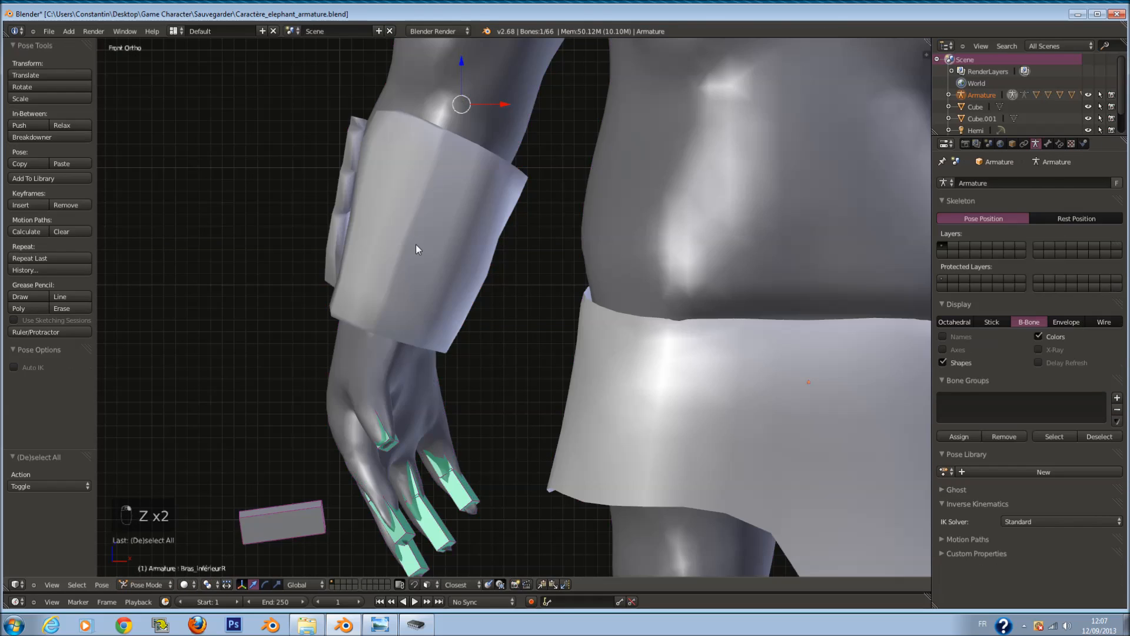
middle_click_drag(416, 245, 539, 268)
key("r")
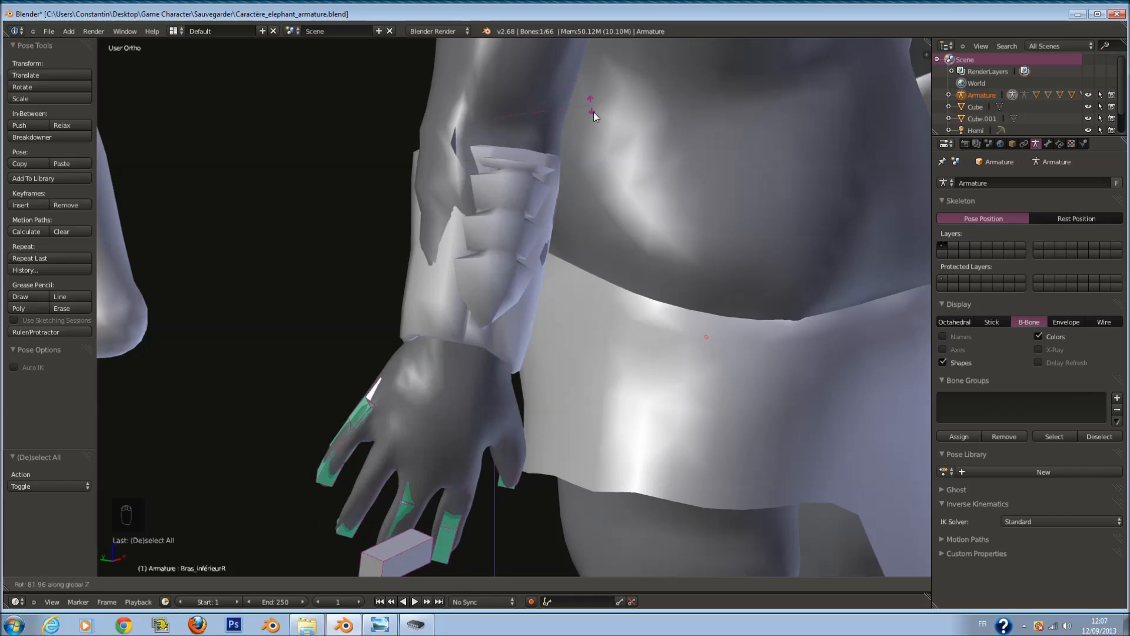
left_click(596, 119)
Step: Rotate the left forearm bone -82.747° around Z to test how the left bracer follows
mouse_move(596, 119)
middle_mouse_down()
mouse_move(686, 287)
mouse_move(786, 287)
mouse_move(739, 287)
mouse_move(848, 210)
mouse_move(786, 244)
mouse_move(783, 270)
middle_mouse_up()
key("z")
key("z")
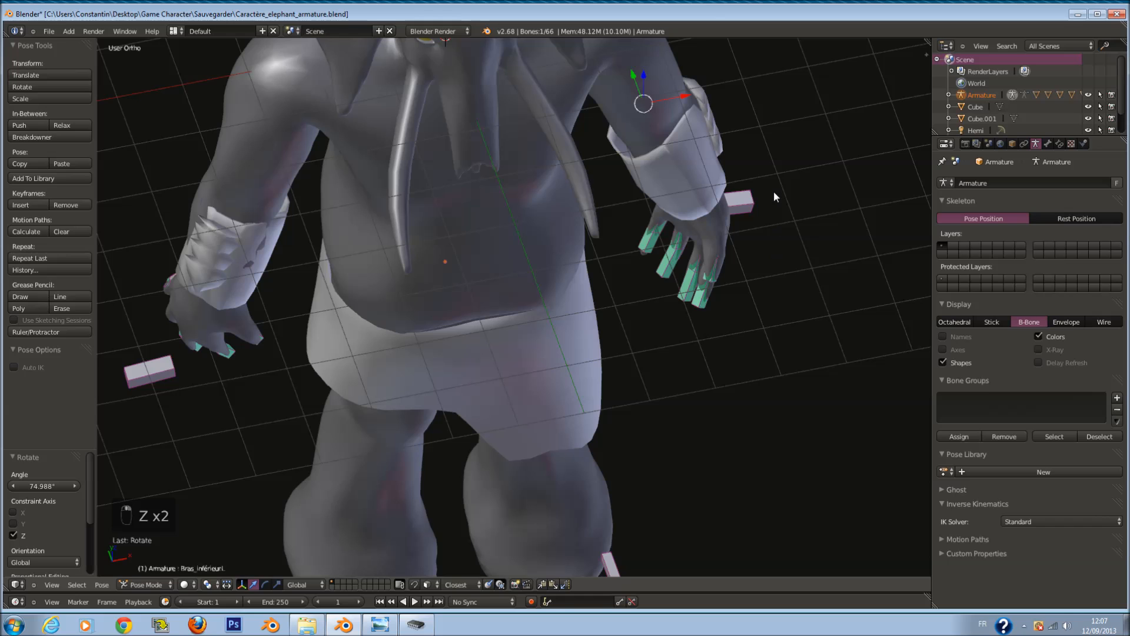
key("r")
key("z")
left_click(503, 382)
middle_click_drag(673, 270, 445, 430)
Step: Select all bones in the front view and clear their pose rotation and location
key("KP_1")
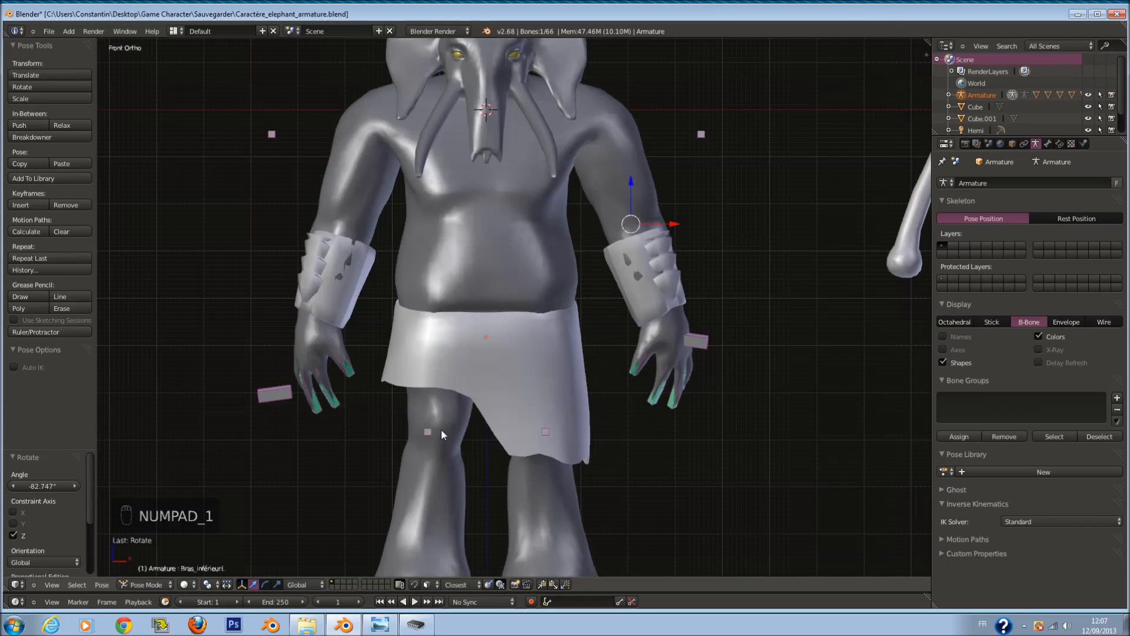
key("a")
key("a")
key("a")
key("a")
scroll(605, 341, "down", 2)
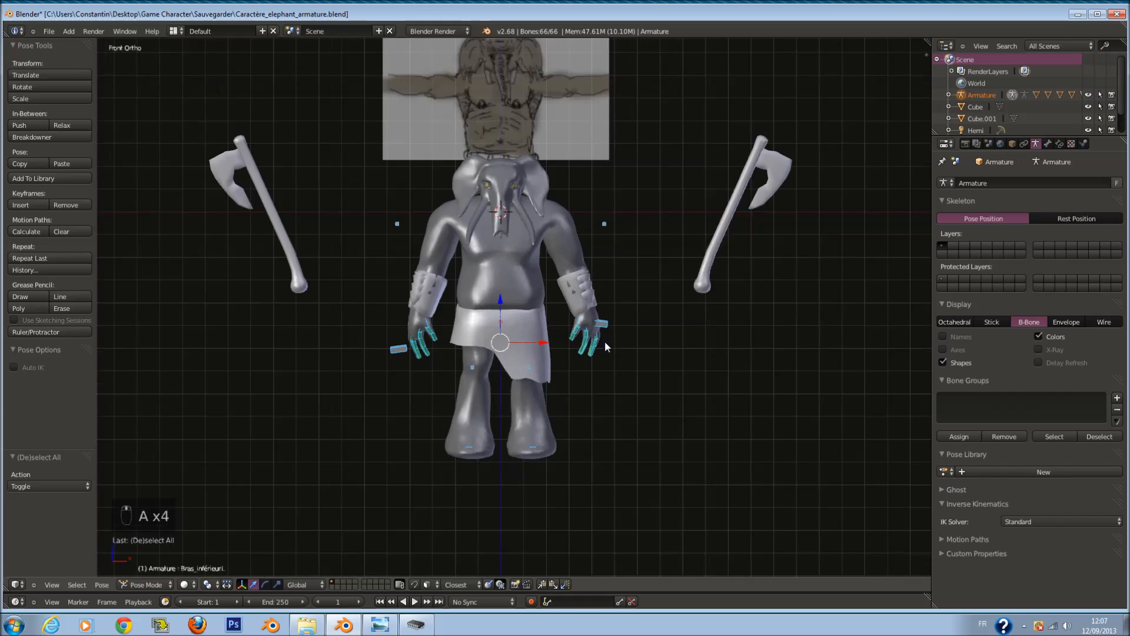
scroll(606, 342, "up", 1)
key("alt+r")
key("alt+g")
Step: Select the right bracer, show its modifiers, and clear its parent
scroll(614, 197, "up", 2)
middle_click_drag(614, 199, 845, 221)
right_click(785, 165)
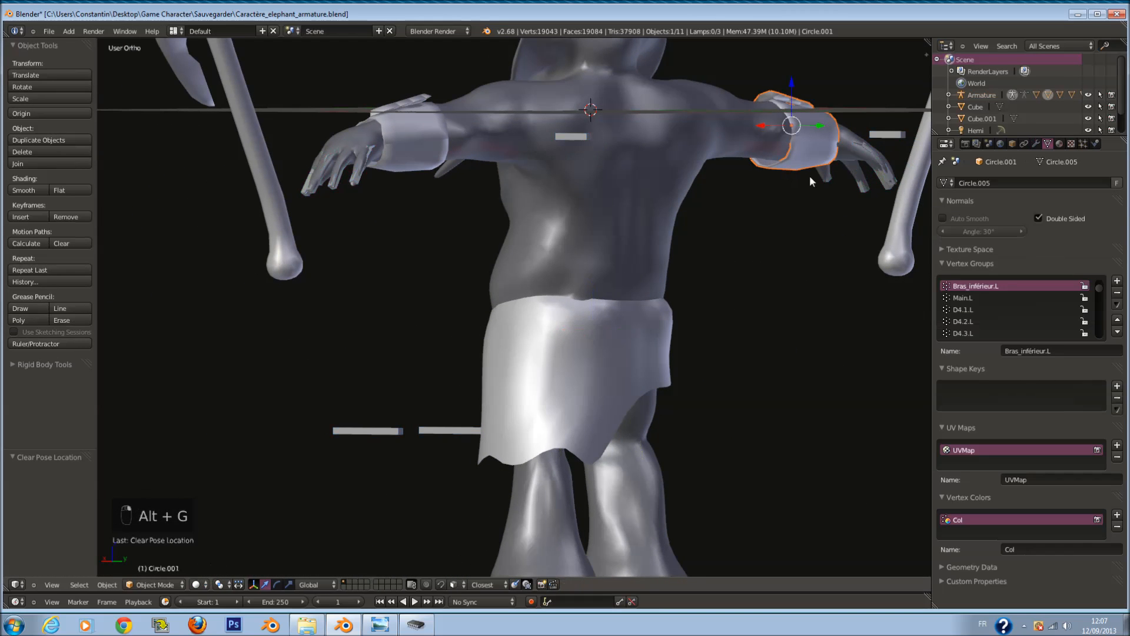
left_click(1037, 144)
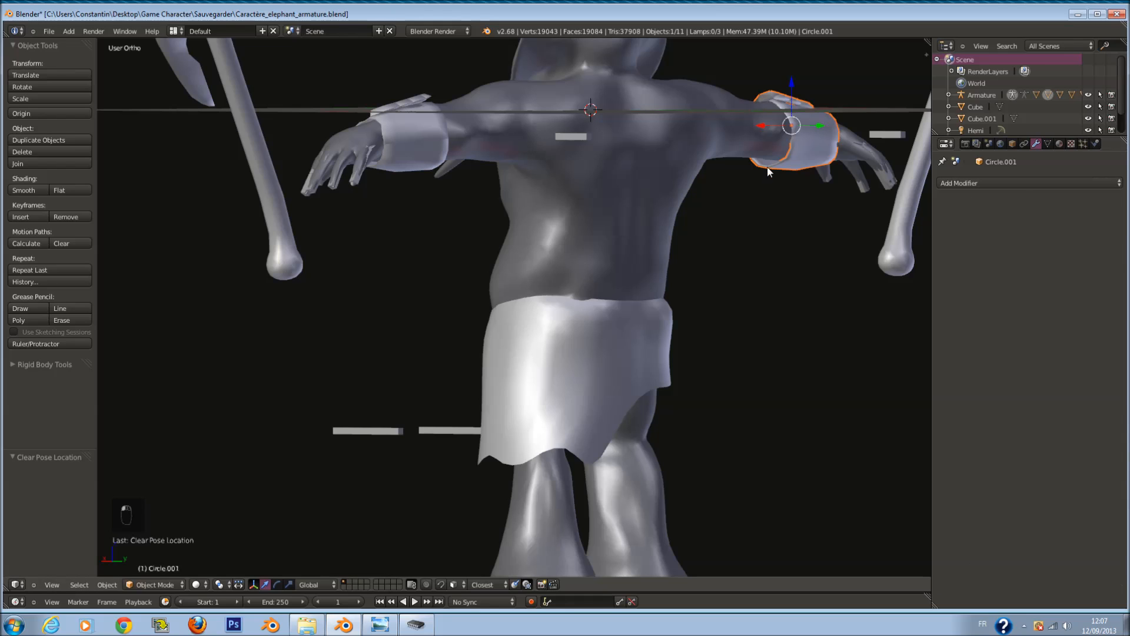
scroll(817, 211, "up", 3, "shift")
key("alt+p")
left_click(817, 224)
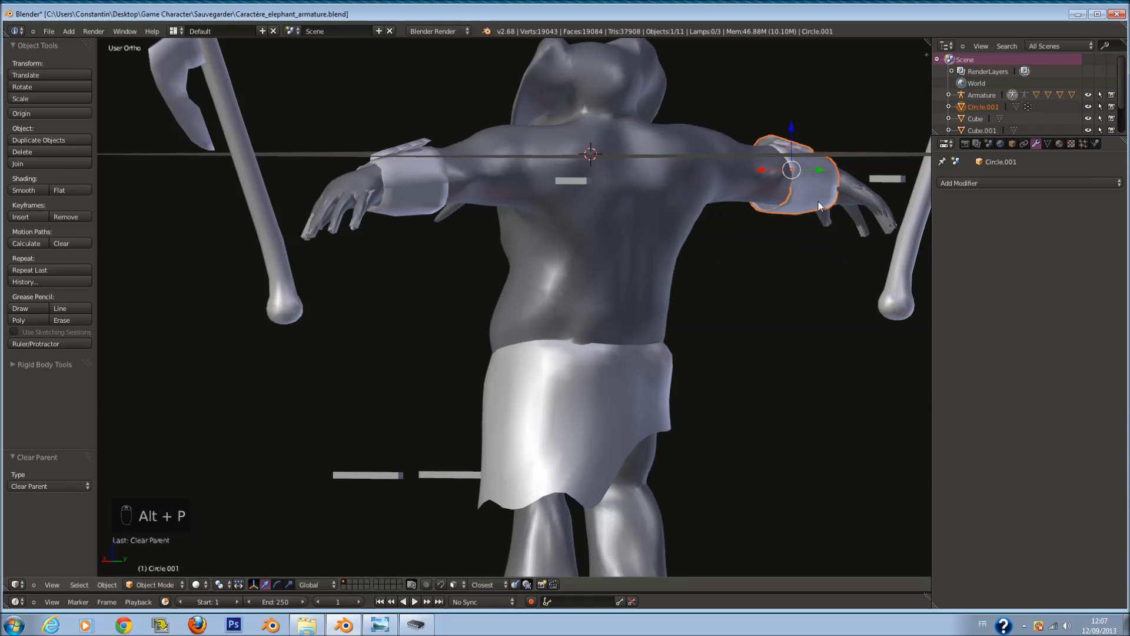
Step: Delete the left bracer object
right_click(388, 209)
key("x")
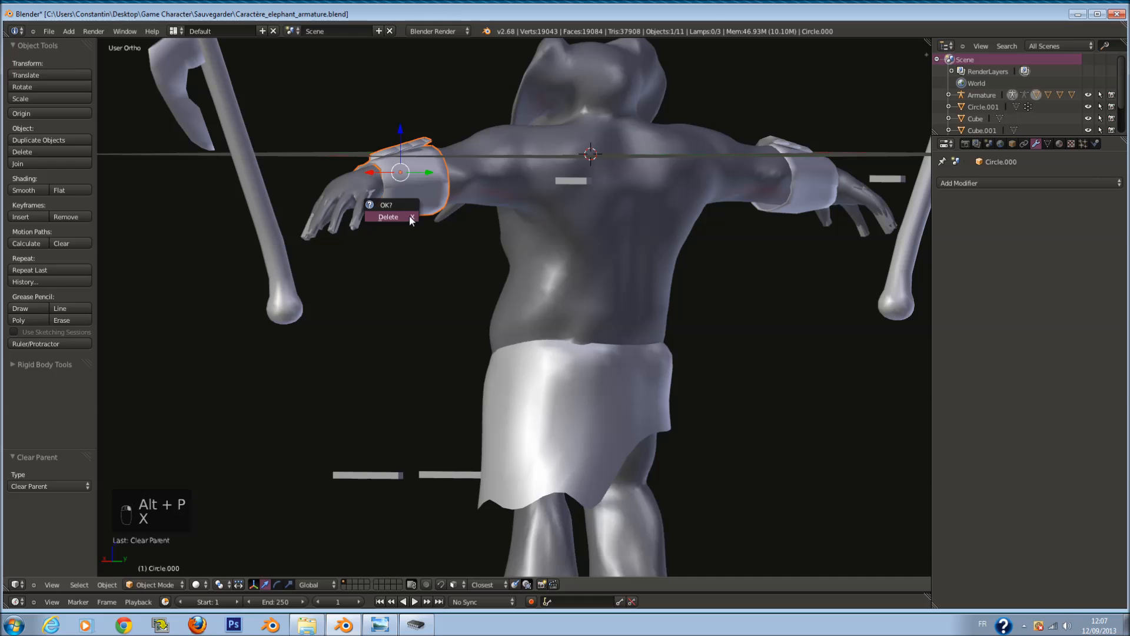
left_click(408, 215)
Step: Rotate the right bracer in the front view to line it up with the forearm
right_click(769, 213)
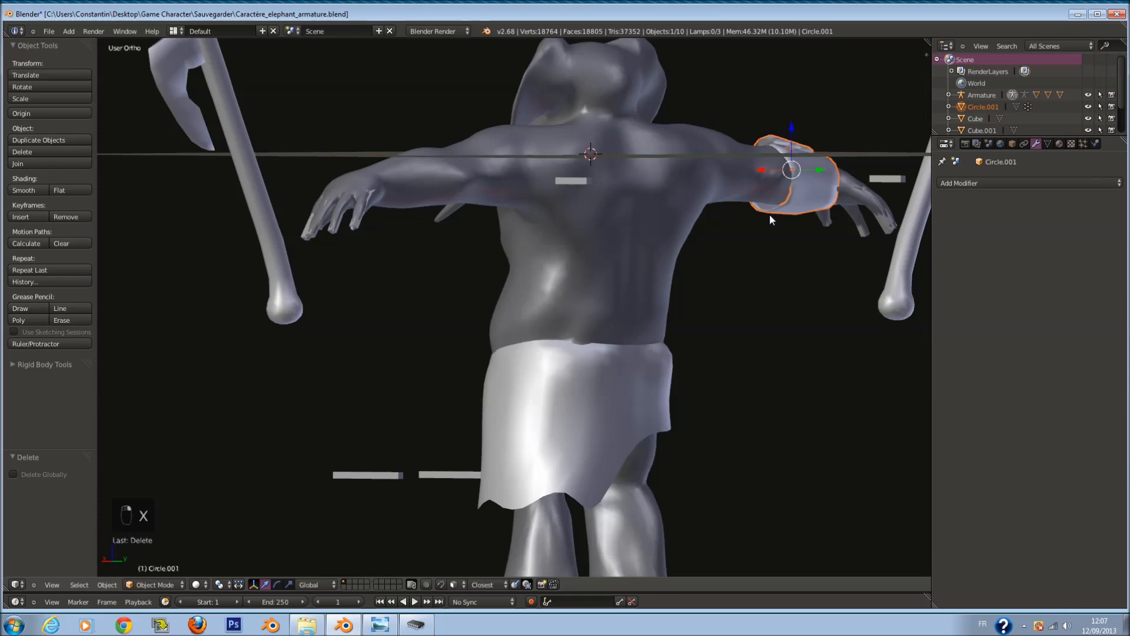
key("KP_1")
key("KP_Decimal")
key("z")
key("z")
key("r")
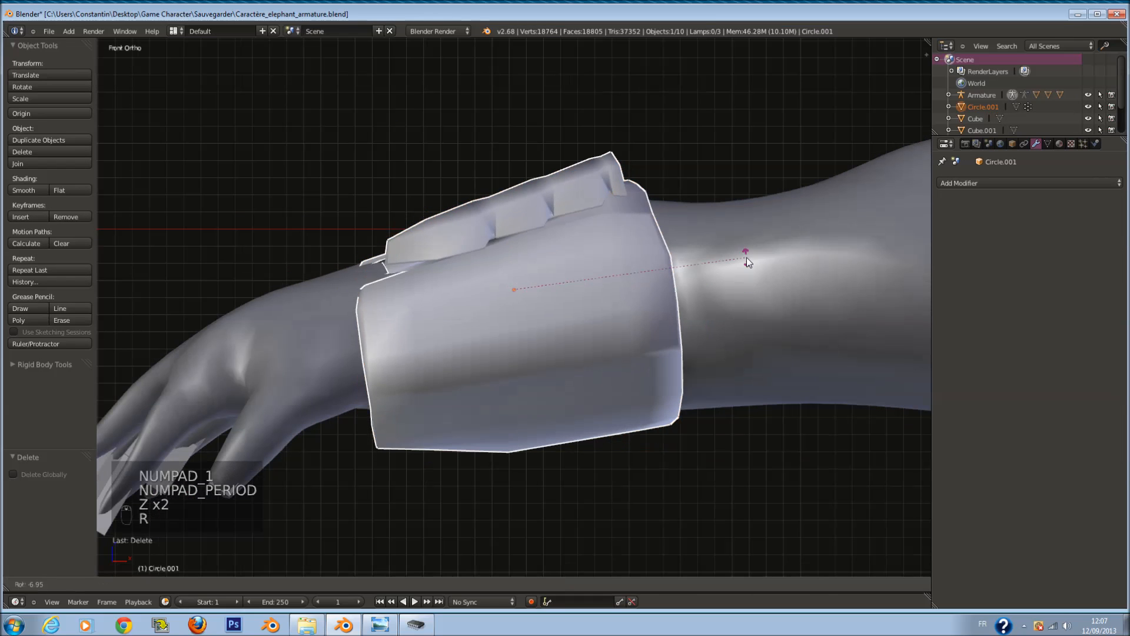
left_click(748, 275)
middle_click_drag(613, 275, 449, 354)
left_click(498, 256)
Step: Move the right bracer along Z and scale it to fit around the forearm
key("g")
key("z")
left_click(528, 250)
key("s")
left_click(593, 357)
Step: Nudge the right bracer along its axes to centre it on the forearm, finishing with a 0.004 move along Z
left_click_drag(538, 295, 535, 291)
mouse_move(536, 292)
middle_mouse_down()
mouse_move(637, 297)
mouse_move(528, 312)
middle_mouse_up()
left_click_drag(531, 303, 530, 307)
middle_click_drag(530, 307, 468, 271)
left_click_drag(542, 284, 548, 284)
middle_click_drag(547, 283, 503, 246)
left_click_drag(503, 246, 501, 245)
middle_click_drag(500, 245, 615, 259)
Step: Rotate the right bracer 0.121° in the front view and move it 0.034 along Z
key("KP_1")
key("z")
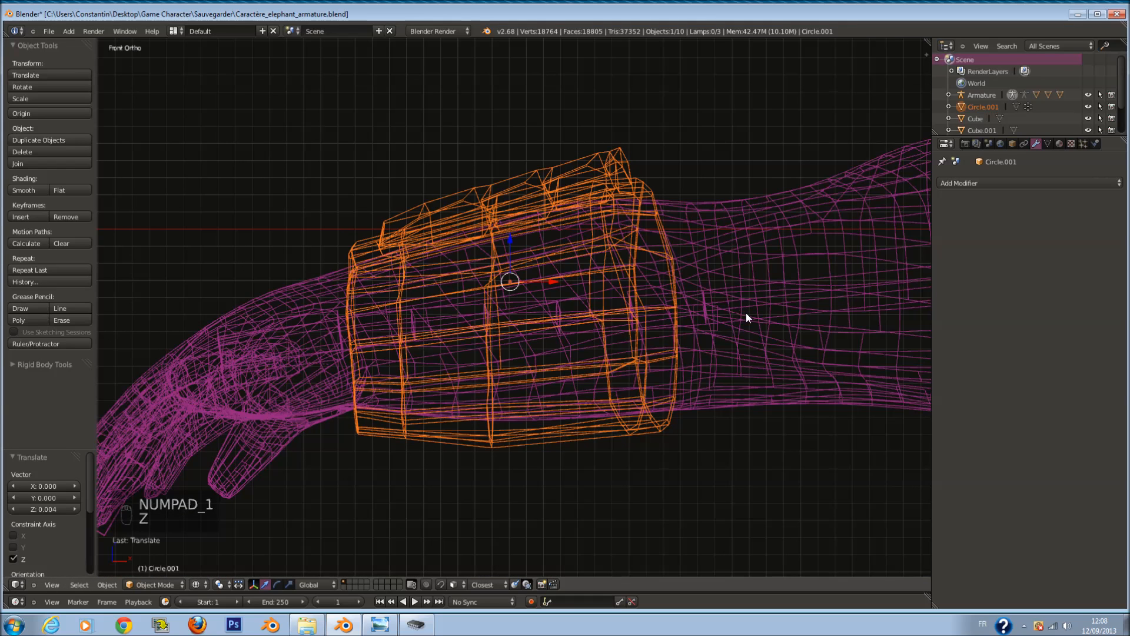
key("r")
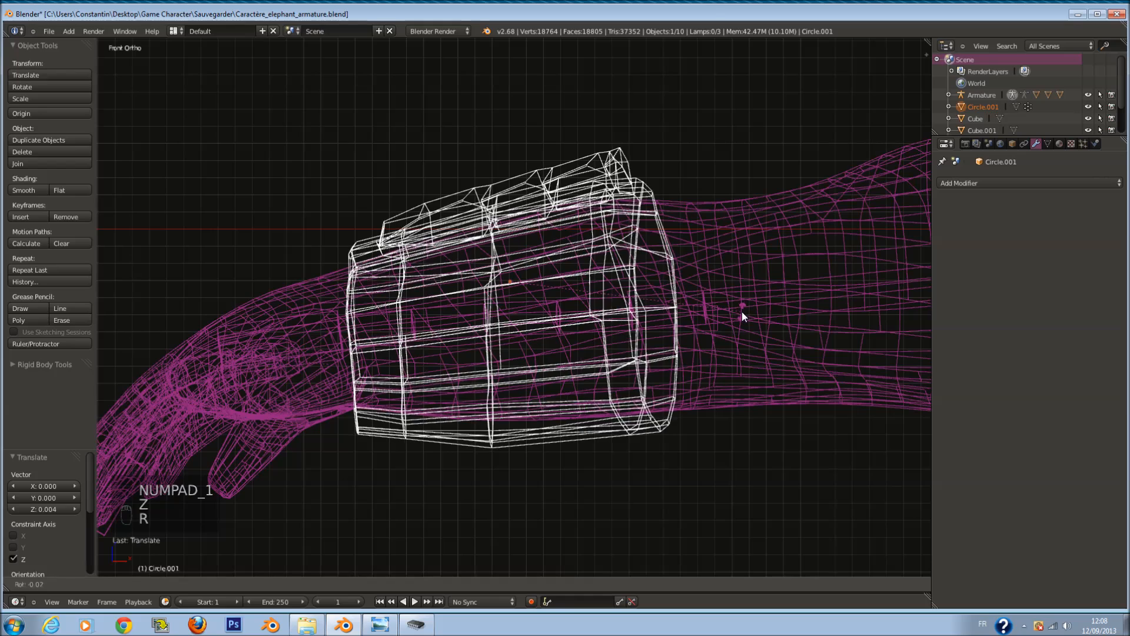
left_click(742, 312)
key("g")
key("z")
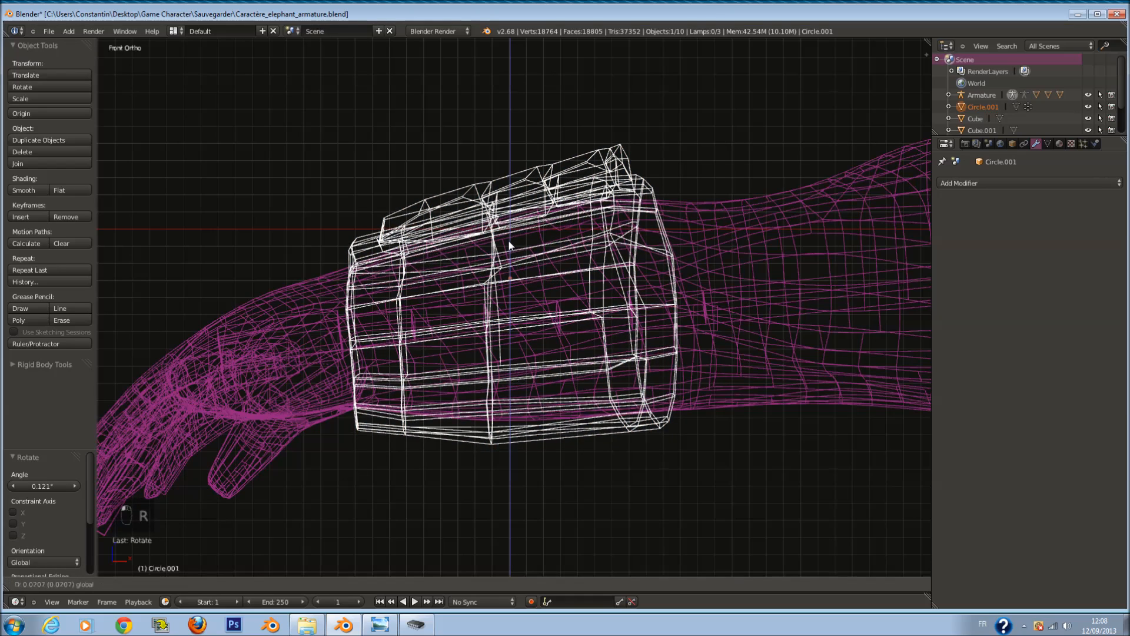
left_click(508, 238)
key("z")
Step: Move the right bracer -0.021 along Y to centre it around the forearm
mouse_move(507, 238)
middle_mouse_down()
mouse_move(596, 285)
mouse_move(520, 295)
mouse_move(472, 330)
mouse_move(479, 352)
mouse_move(524, 289)
middle_mouse_up()
key("g")
key("y")
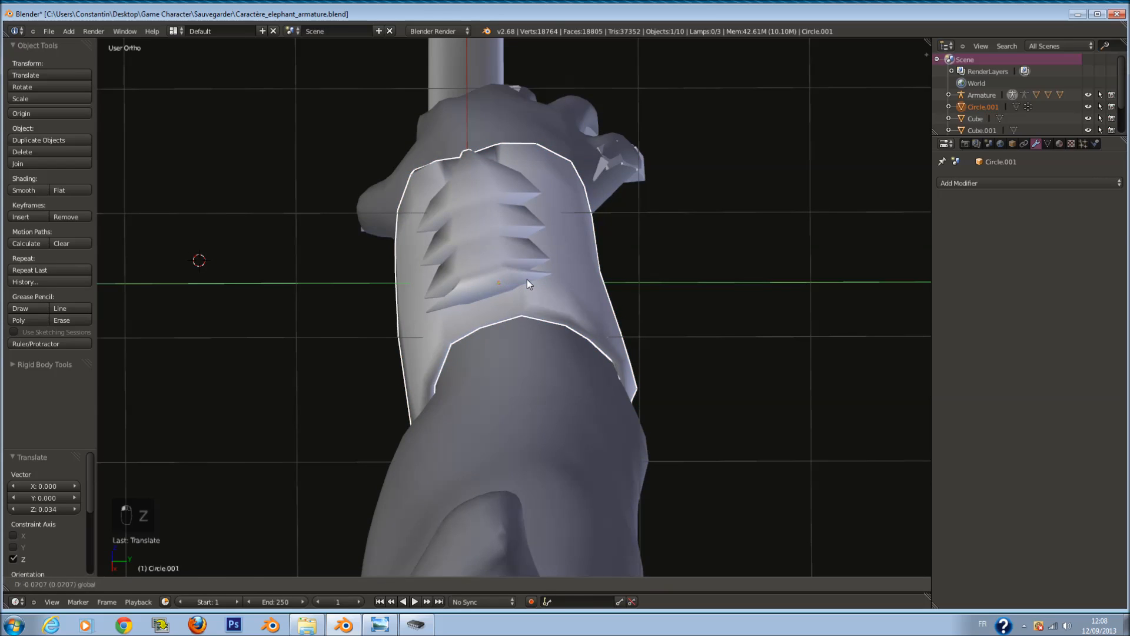
left_click(529, 280)
Step: Reset the 3D cursor to the scene centre and add a Mirror modifier to the right bracer
key("KP_1")
key("z")
scroll(543, 285, "down", 5)
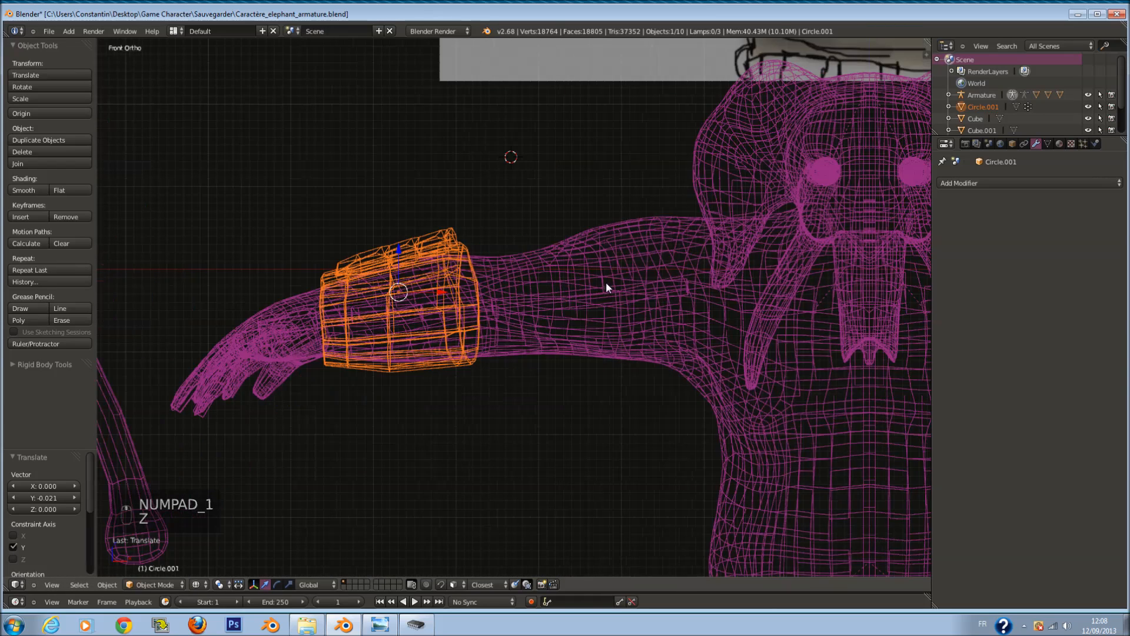
key("shift+c")
left_click(981, 183)
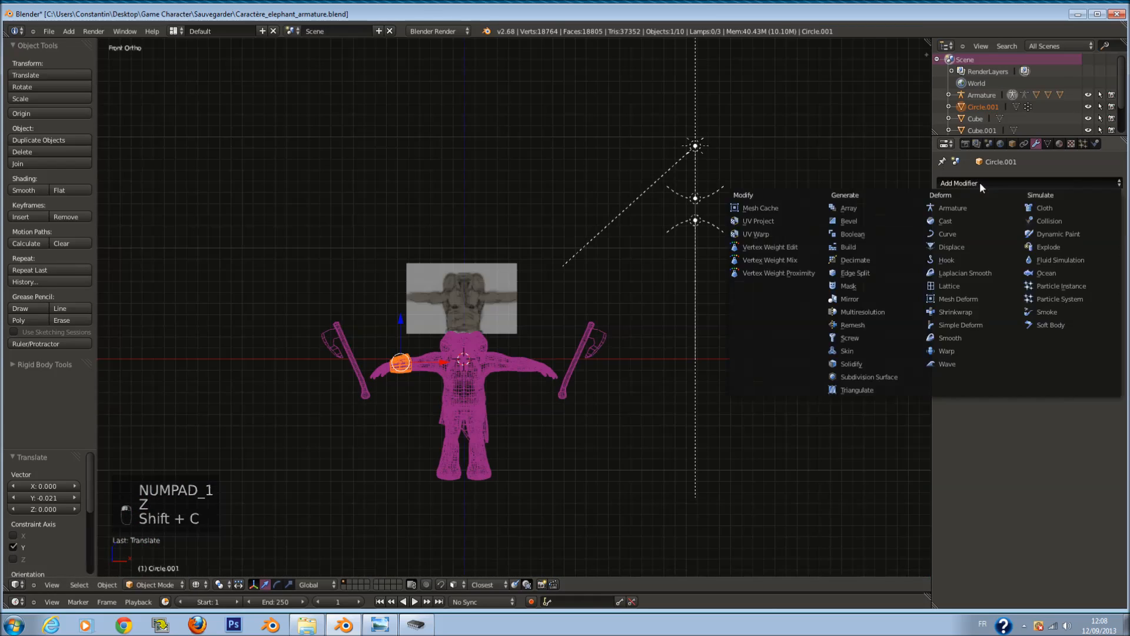
left_click(854, 299)
scroll(429, 280, "up", 4)
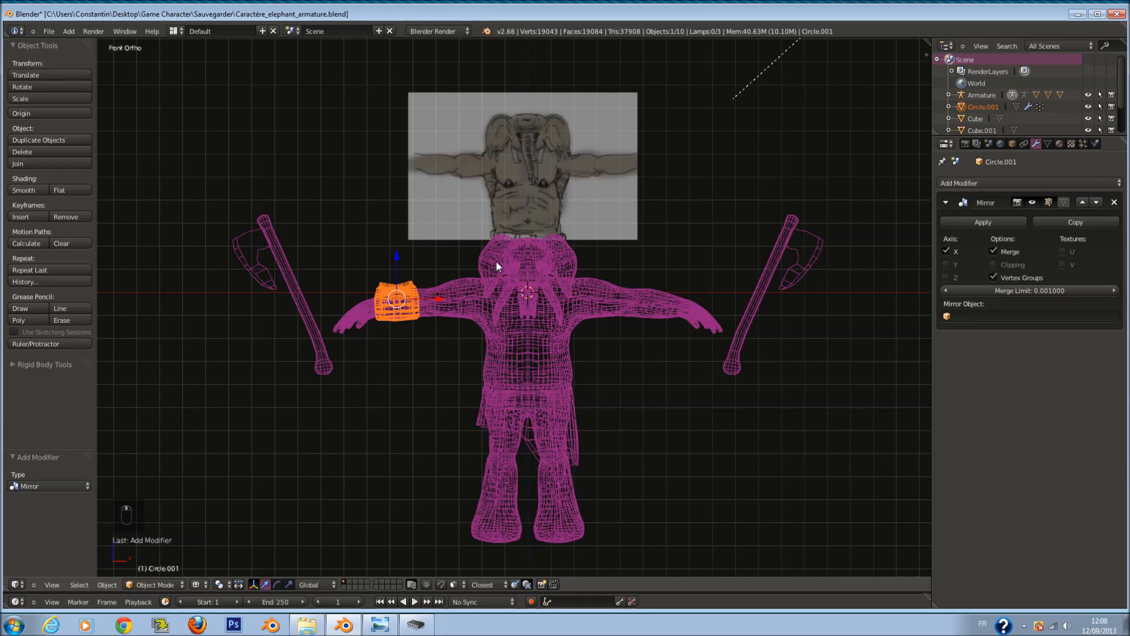
Step: Apply the bracer's location and rotation, and apply its X-axis Mirror modifier
key("shift+a")
key("ctrl+a")
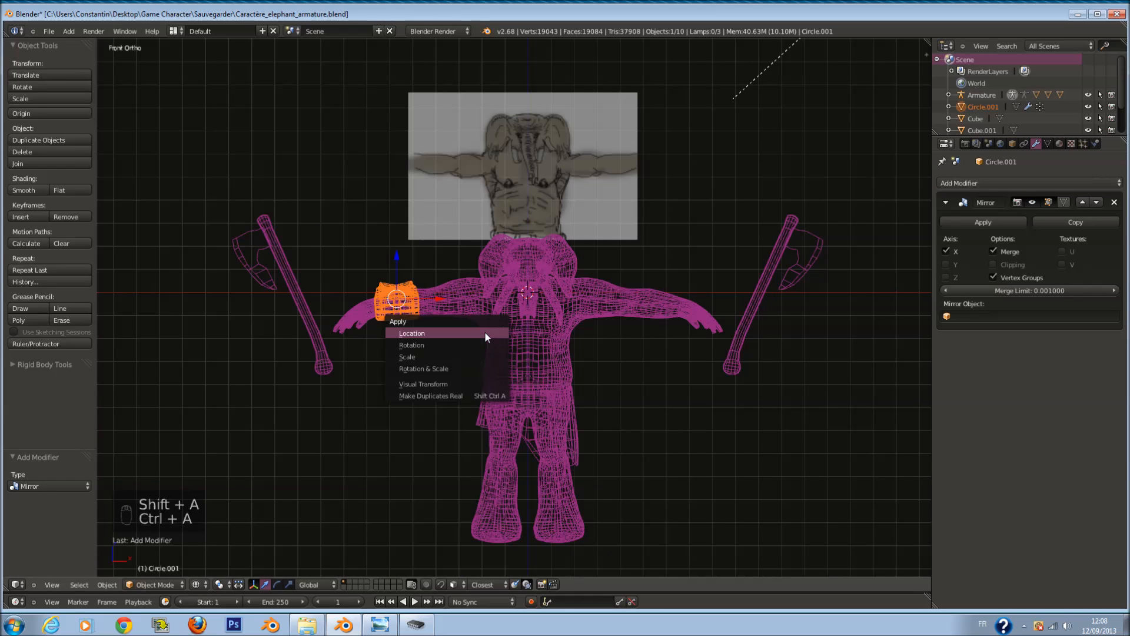
key("ctrl+a")
left_click(515, 331)
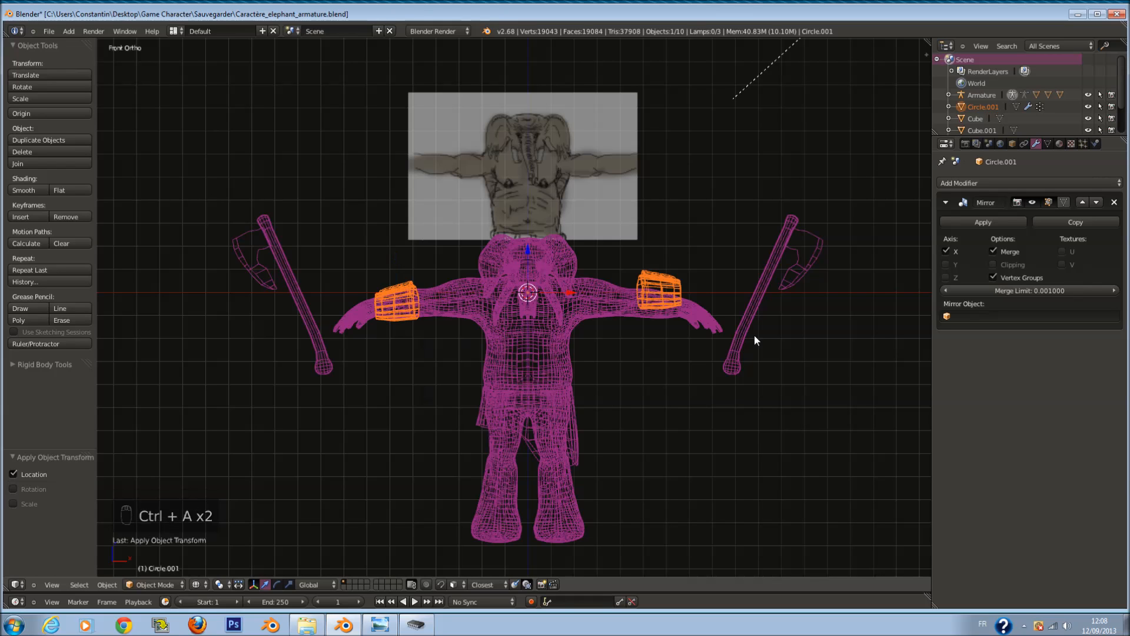
key("ctrl+a")
left_click(701, 346)
key("ctrl+a")
left_click(987, 223)
Step: Separate the mirrored left bracer's geometry into its own object and return to Object Mode
key("Tab")
scroll(640, 311, "up", 1)
key("a")
key("a")
key("c")
left_click(687, 306)
right_click(703, 303)
key("p")
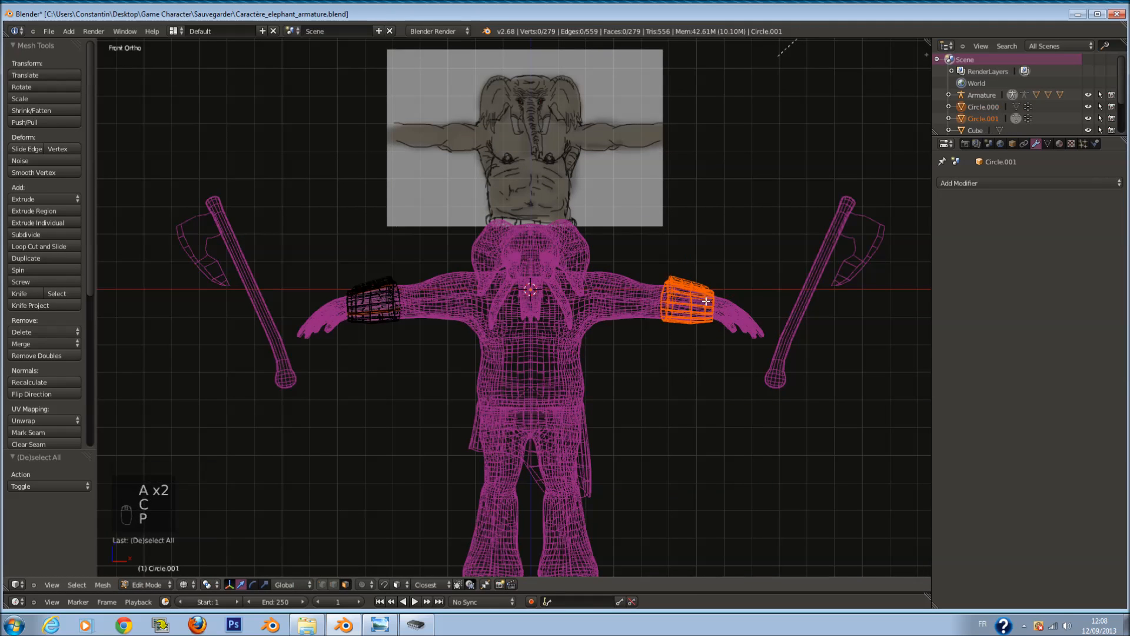
left_click(706, 301)
scroll(366, 311, "up", 1)
key("Tab")
Step: Set the origins of the right and left bracers to their own geometry
right_click(356, 327)
left_click(40, 115)
left_click(40, 115)
right_click(733, 321)
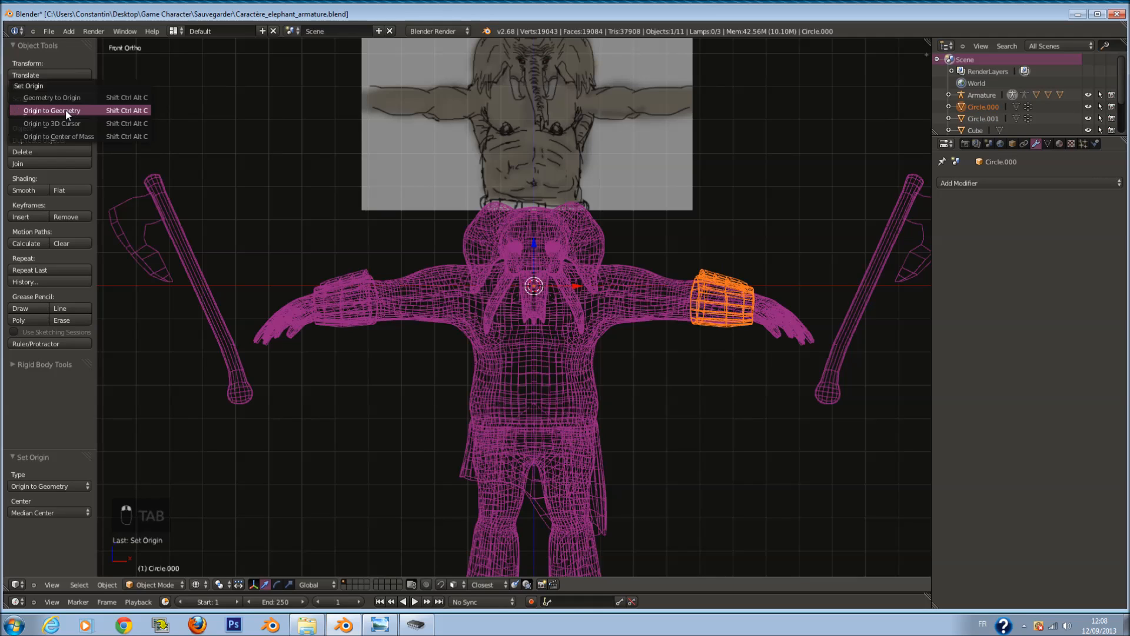
left_click(66, 111)
Step: Parent the right bracer to the right forearm bone using the Bone option
key("z")
scroll(398, 285, "down", 7, "ctrl")
scroll(470, 323, "up", 4)
right_click(479, 333)
key("z")
scroll(506, 315, "down", 3, "ctrl")
scroll(519, 305, "up", 3)
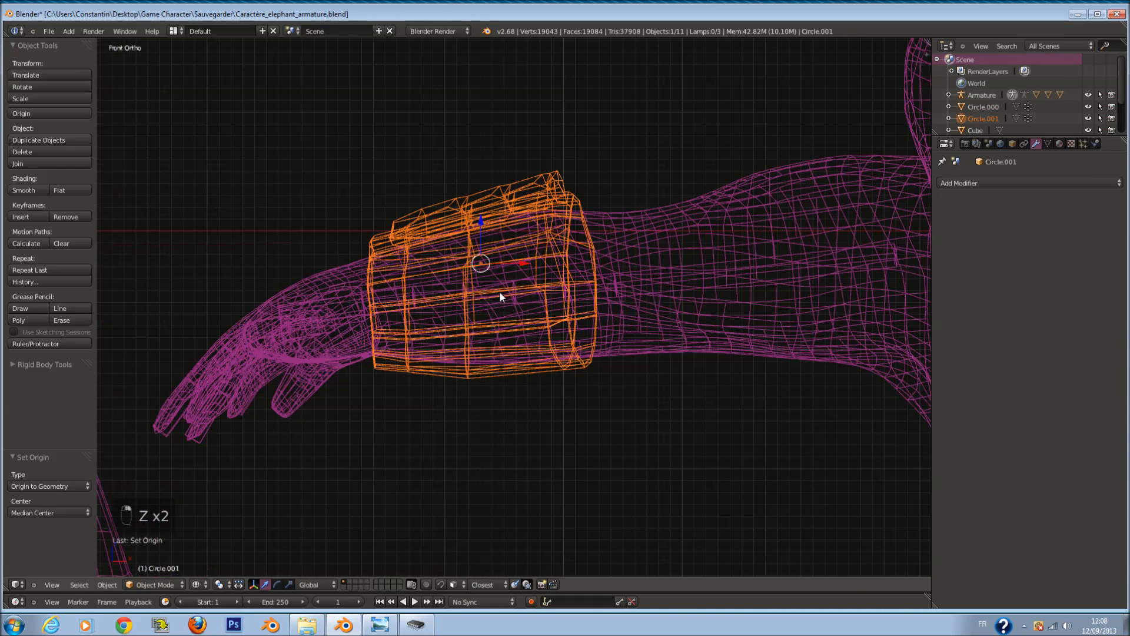
right_click(498, 286, "shift")
key("ctrl+p")
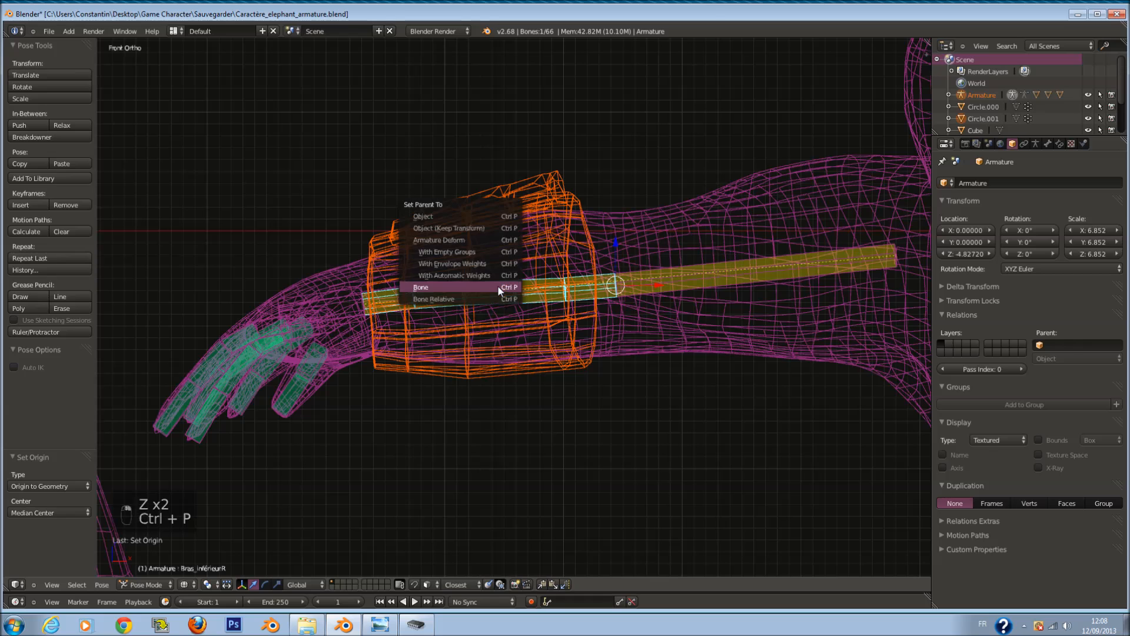
left_click(497, 285)
Step: Test the right bracer's attachment by rotating the right forearm bone both ways, and cancel the rotation
key("z")
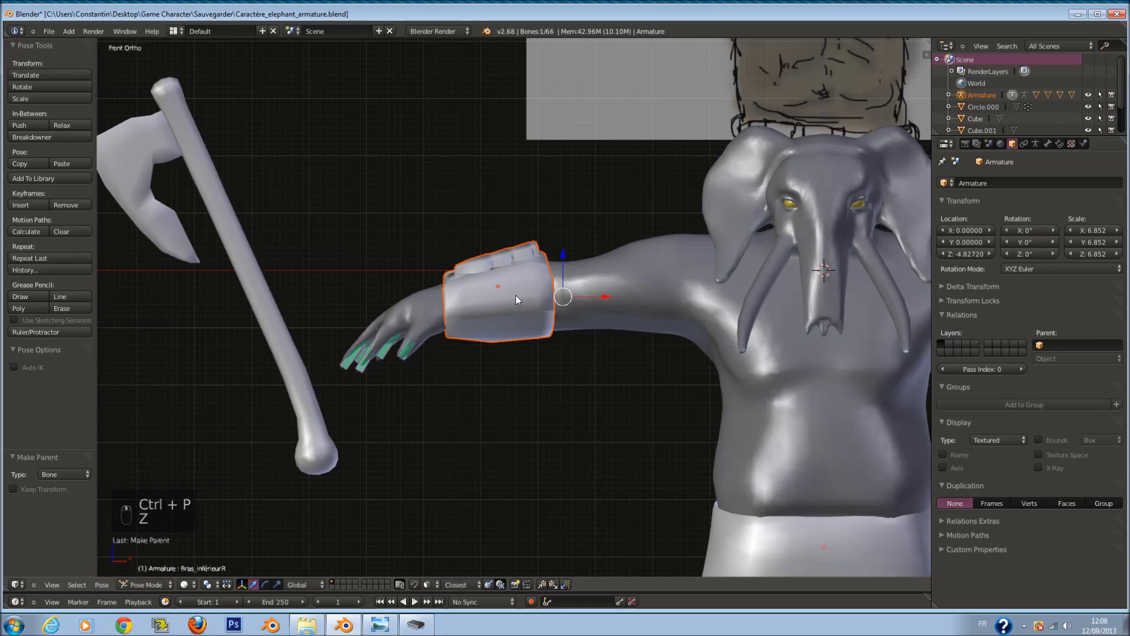
key("g")
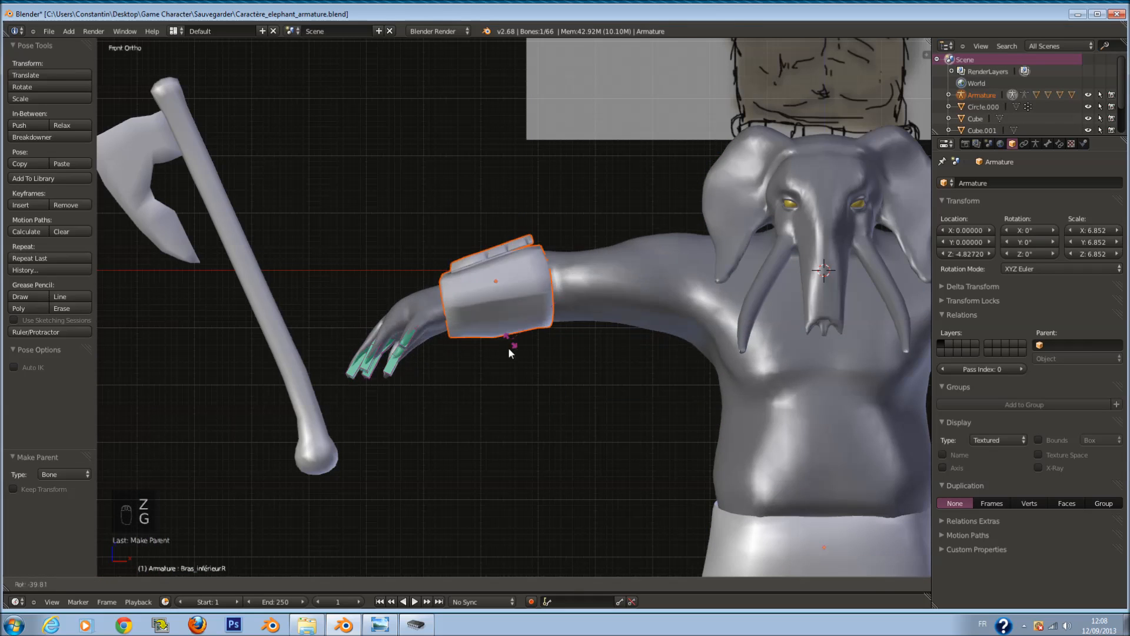
key("g")
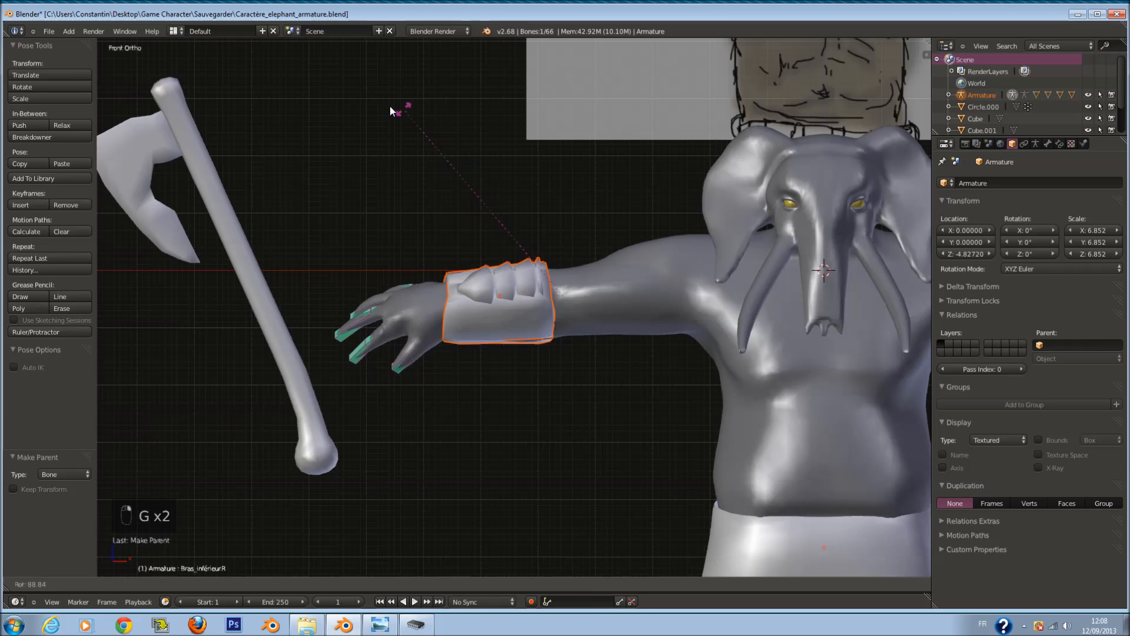
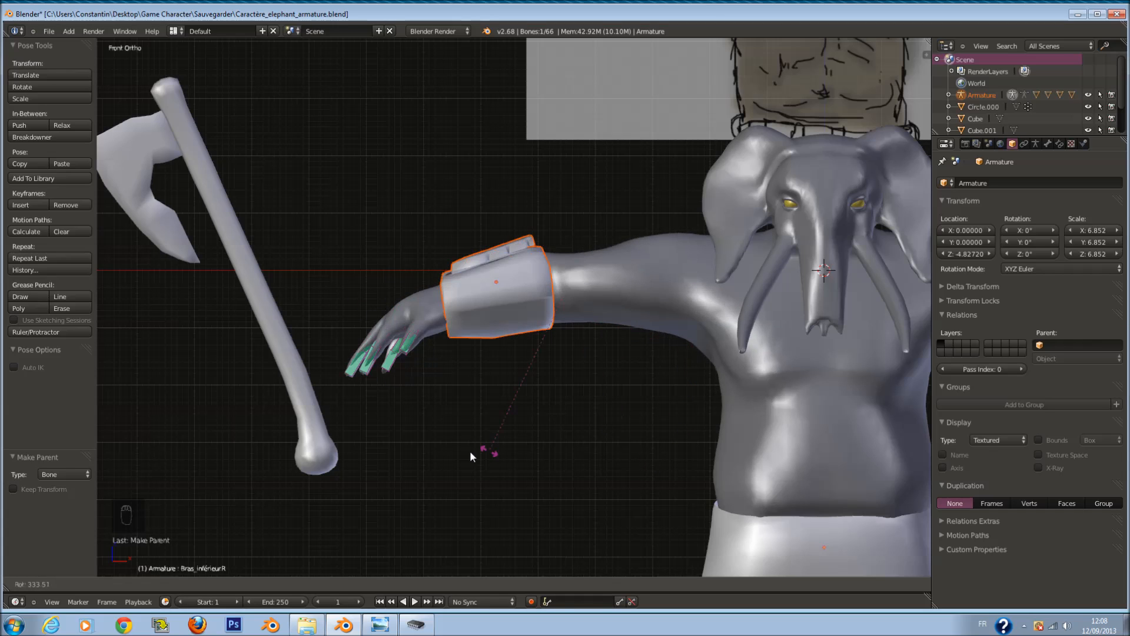
right_click(625, 284)
scroll(624, 287, "down", 2)
scroll(642, 303, "up", 11, "ctrl")
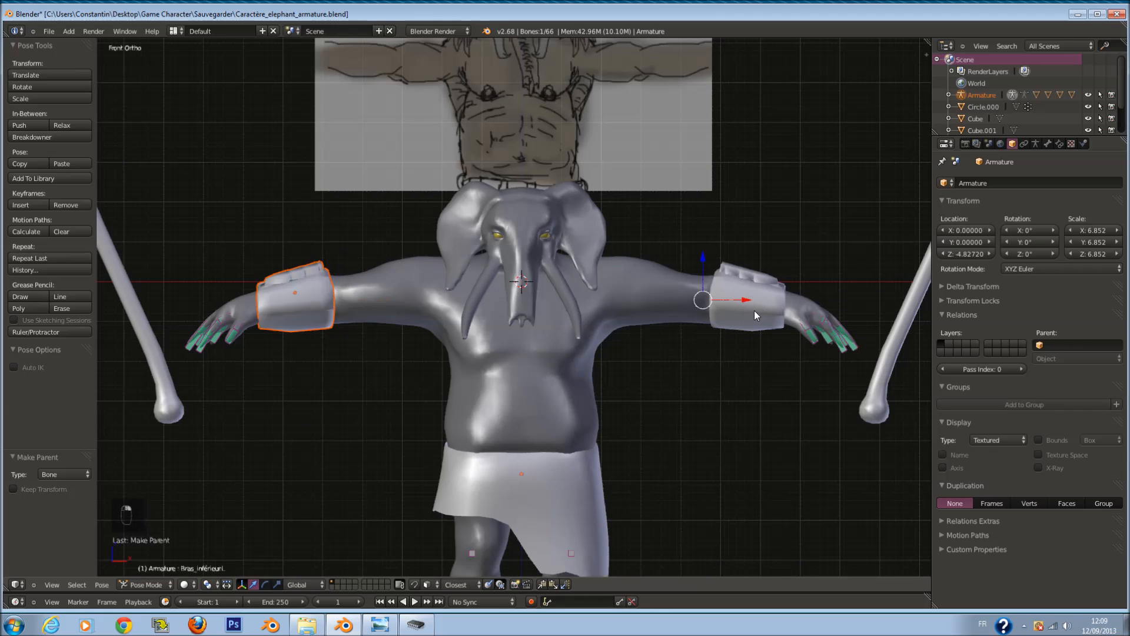
Step: Test the left bracer's attachment by rotating the left forearm bone about X, and cancel the rotation
key("r")
key("x")
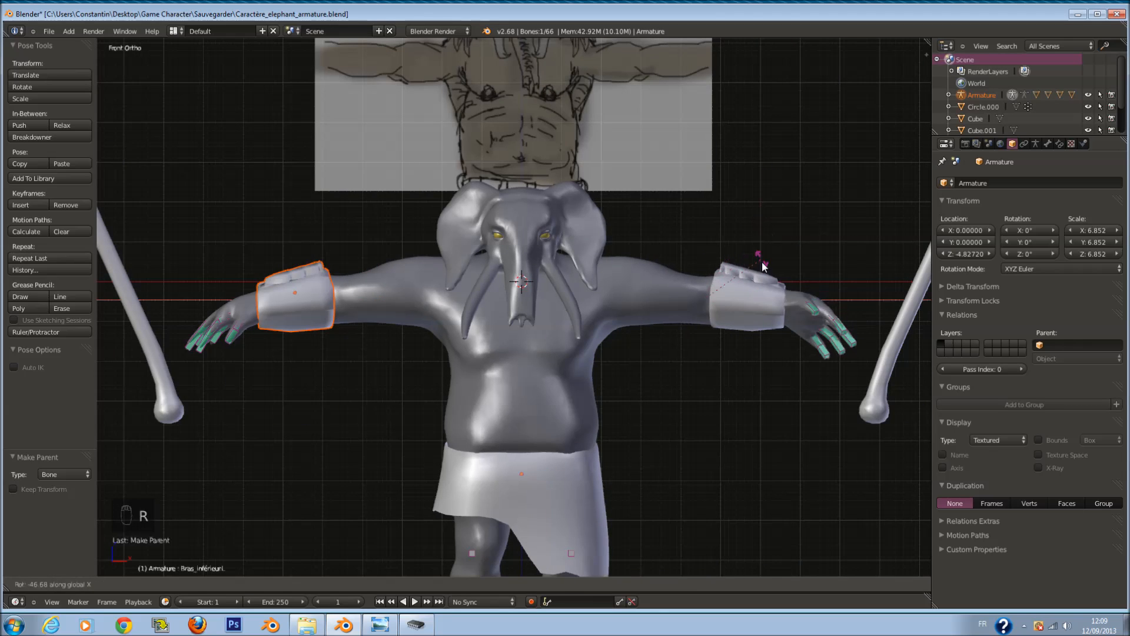
right_click(761, 267)
Step: Parent the left bracer to the left forearm bone using the Bone option
right_click(753, 286)
key("z")
scroll(766, 302, "up", 1)
right_click(778, 300)
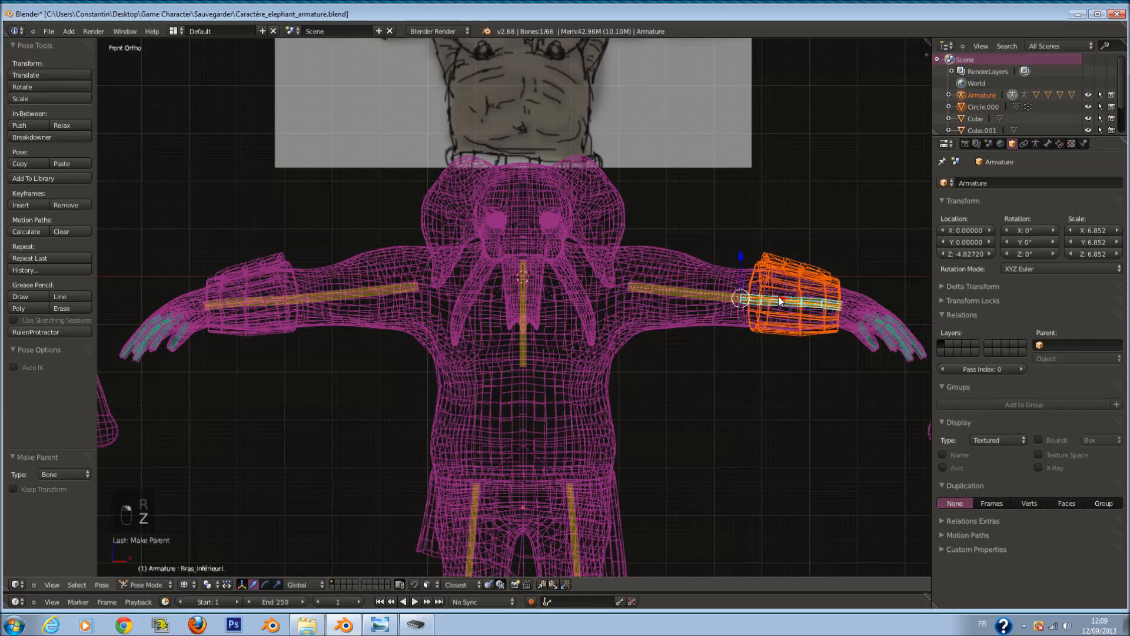
key("ctrl+p")
left_click(778, 296)
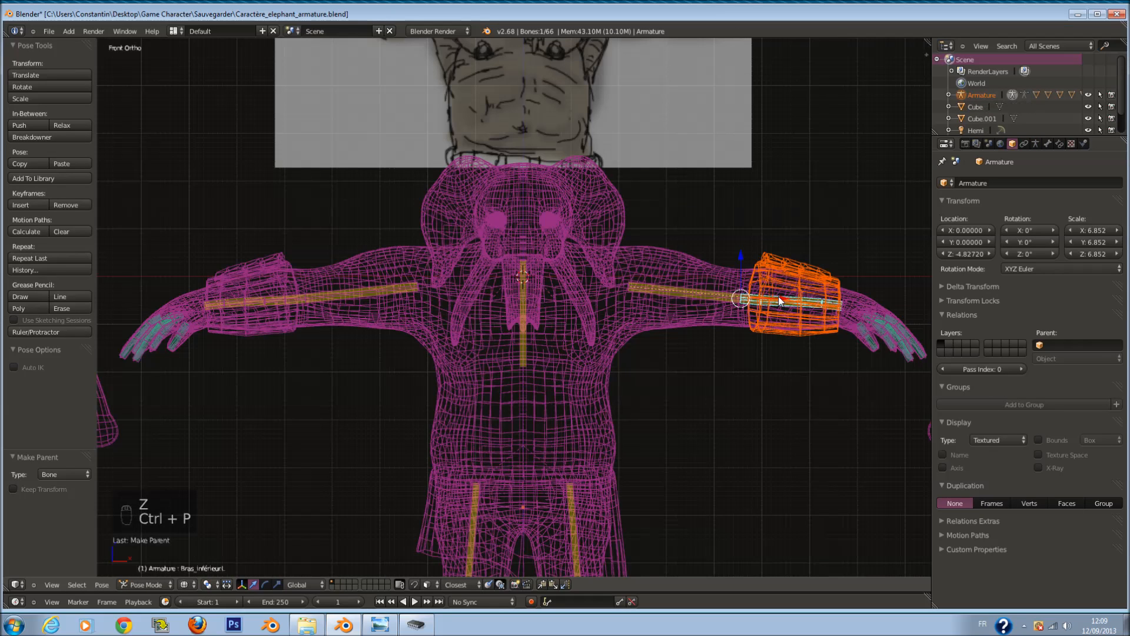
Step: Check in solid shading that the left bracer follows its bone by transforming the left forearm bone
key("z")
key("g")
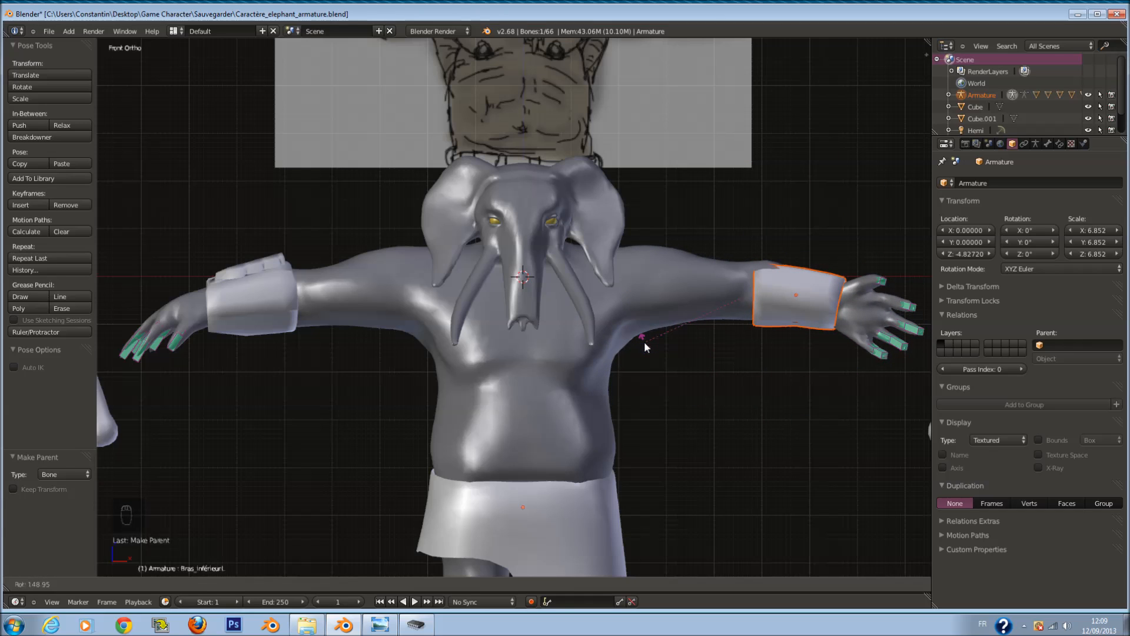
left_click(812, 283)
Step: Try rotating, scaling and moving the left bracer as an object on its own, separately from the armature
key("ctrl+Tab")
right_click(827, 275)
key("r")
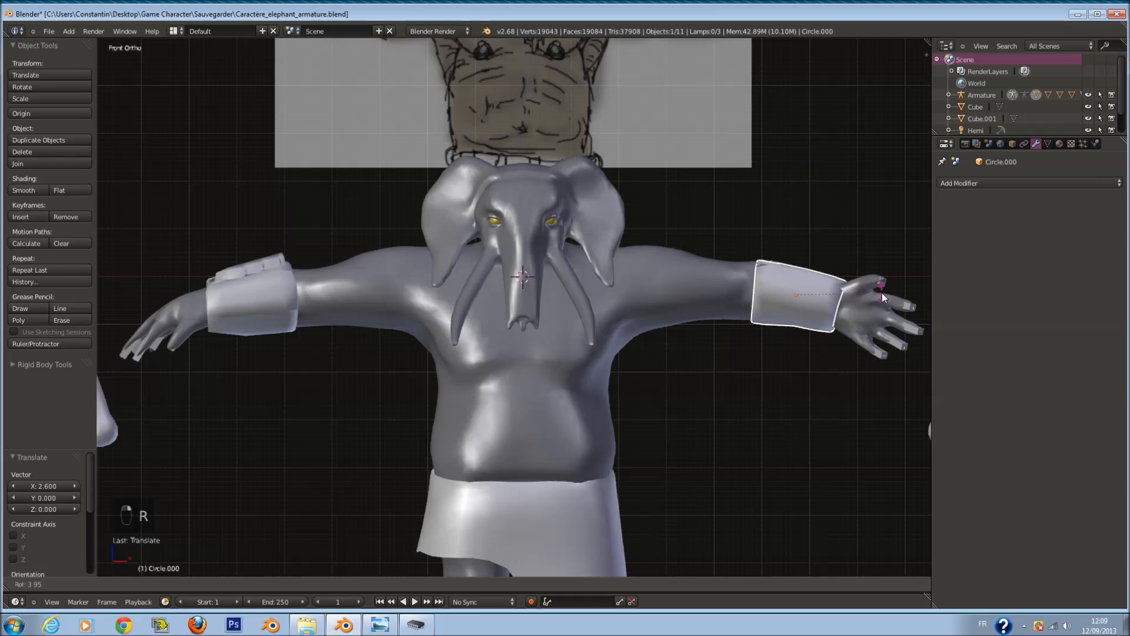
left_click(882, 295)
key("s")
left_click(854, 319)
key("r")
key("g")
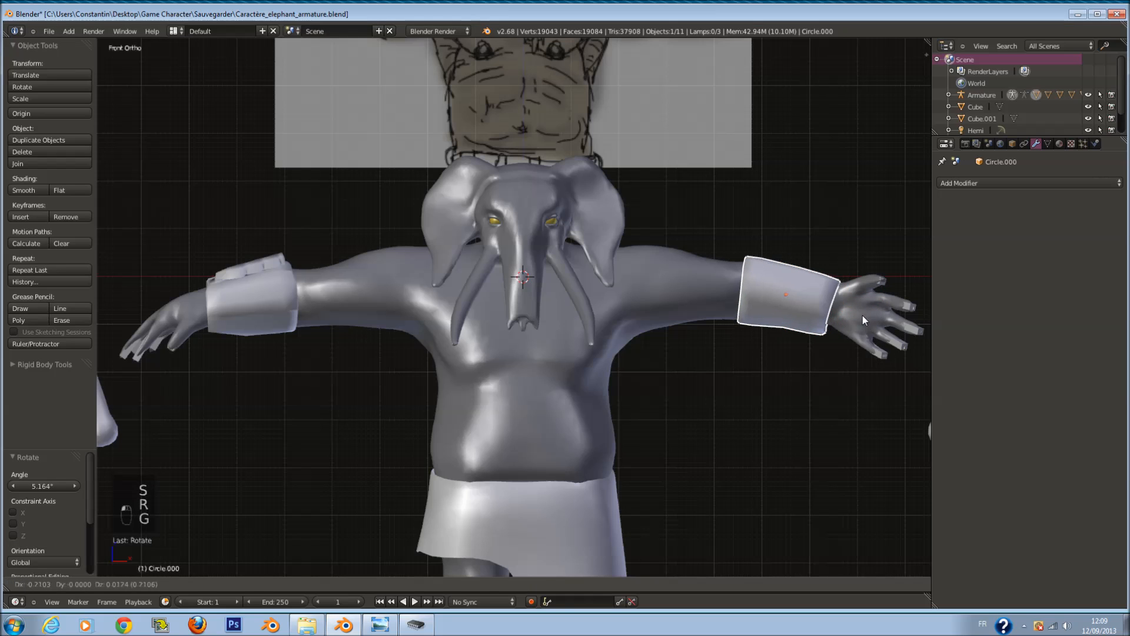
left_click(864, 316)
Step: Undo the trial rotation, scaling and movement of the left bracer
middle_click_drag(844, 295, 624, 310)
key("ctrl+z")
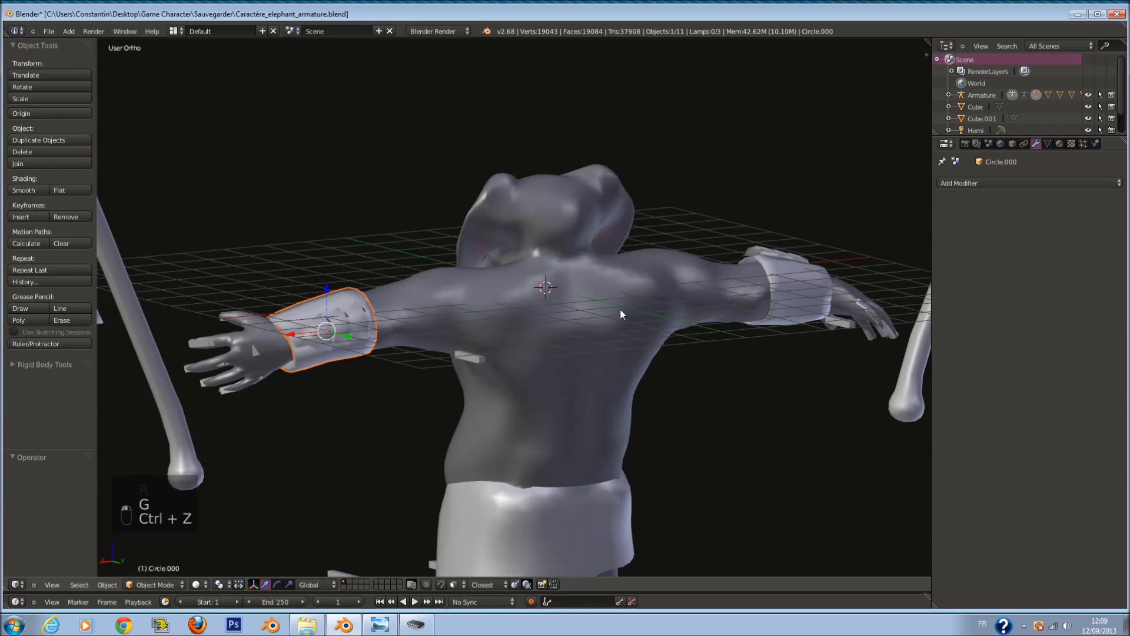
key("KP_1")
key("ctrl+z")
key("a")
key("a")
key("a")
key("ctrl+z")
key("ctrl+z")
key("ctrl+z")
key("ctrl+z")
key("ctrl+z")
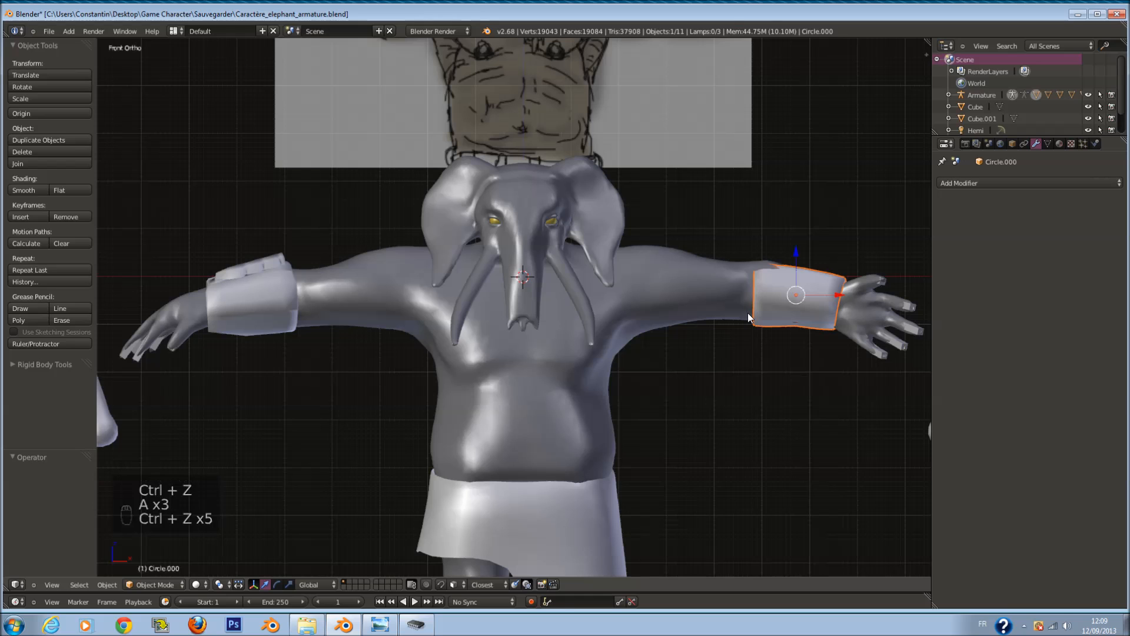
Step: Try to clear the rotation and location of all scene objects, and undo it
key("a")
key("a")
key("a")
key("alt+r")
key("alt+g")
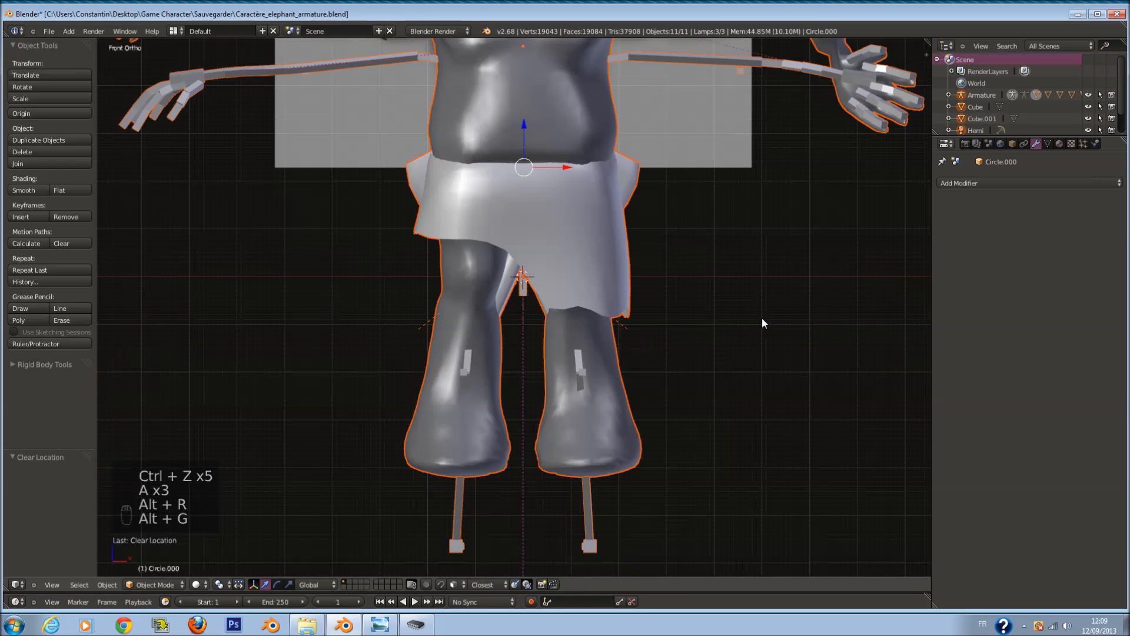
key("ctrl+z")
Step: Reset the armature pose by clearing the rotation and location of all bones, and deselect them
scroll(748, 296, "down", 1)
key("z")
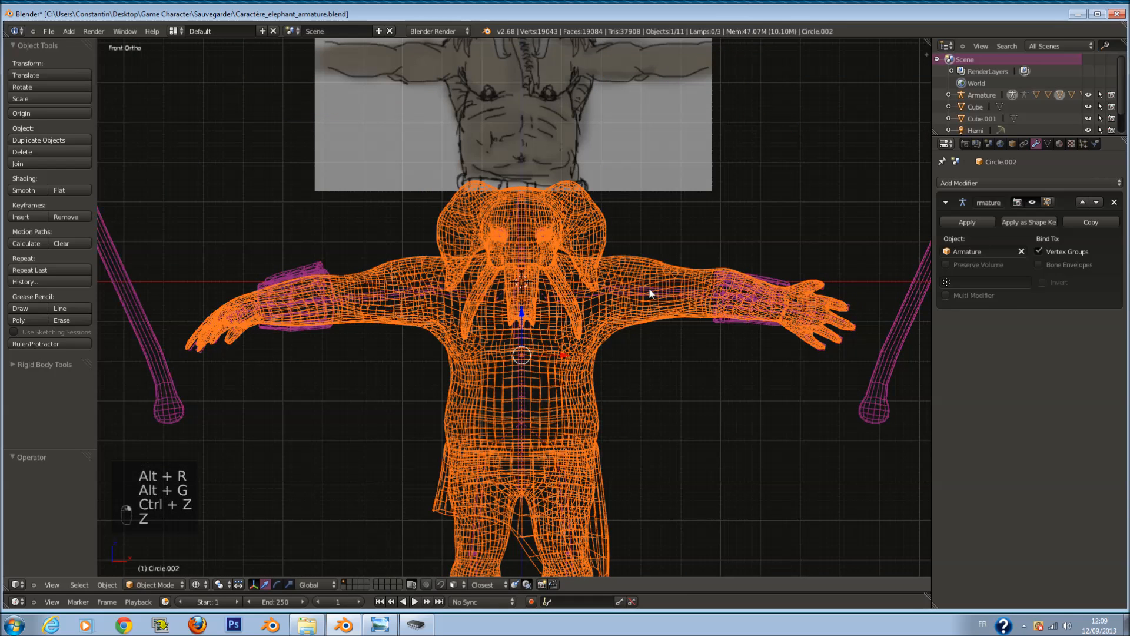
key("z")
key("a")
key("a")
key("a")
scroll(677, 316, "down", 2)
key("alt+r")
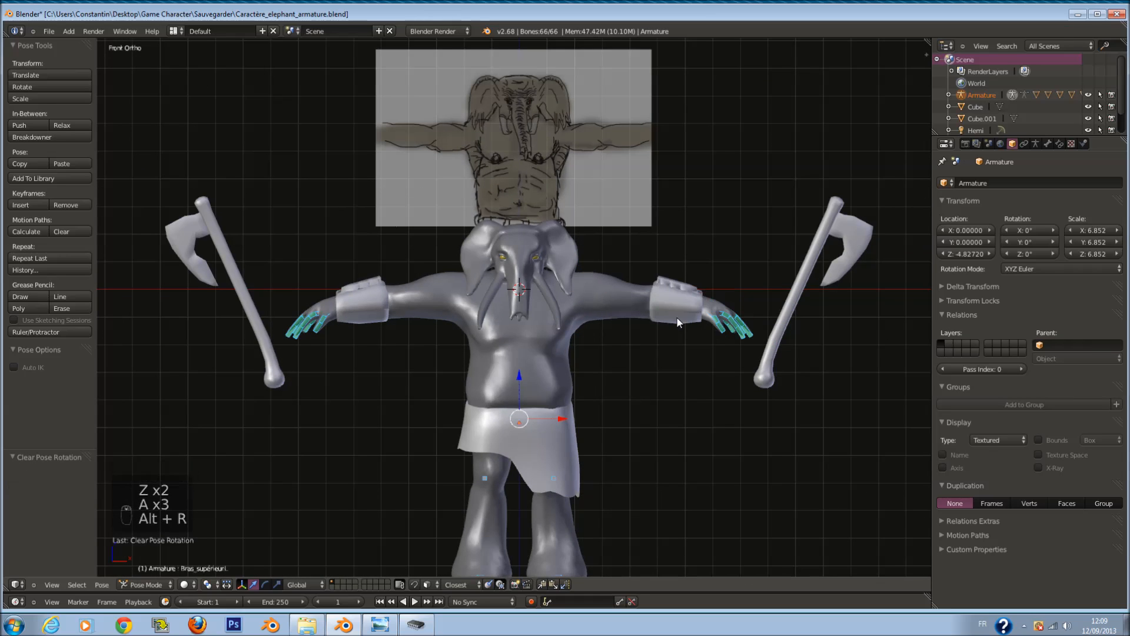
key("a")
Step: Save the scene over the existing Caractère_elephant_armature.blend file
key("ctrl+s")
right_click(796, 284)
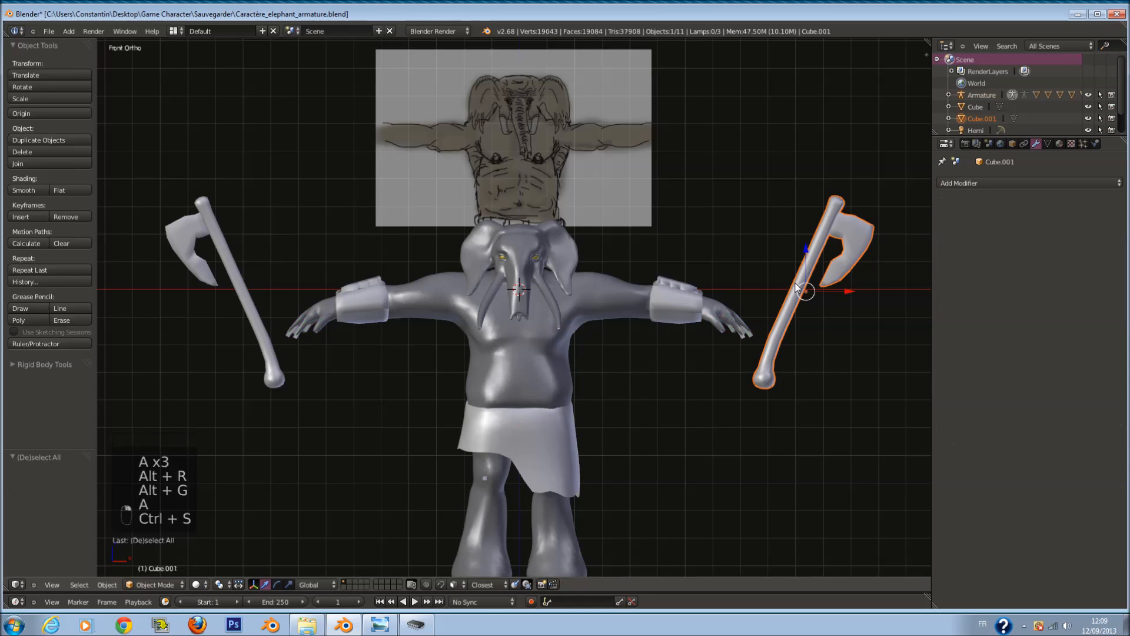
scroll(792, 299, "up", 1)
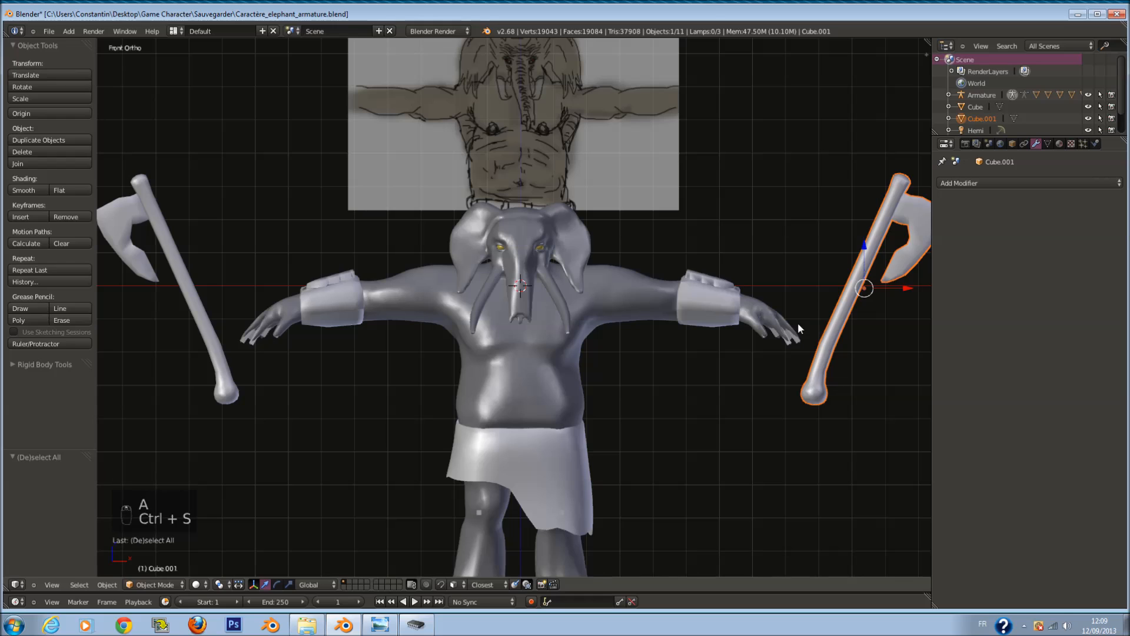
scroll(716, 327, "down", 2)
key("a")
key("a")
middle_click_drag(636, 343, 769, 342)
key("ctrl+s")
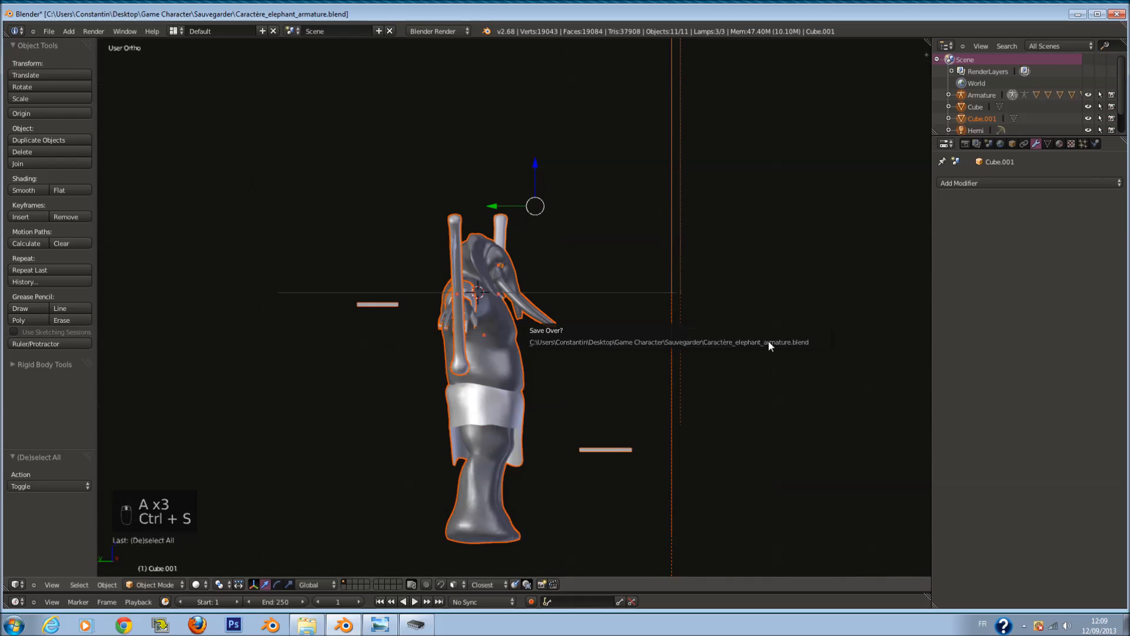
key("a")
key("a")
key("a")
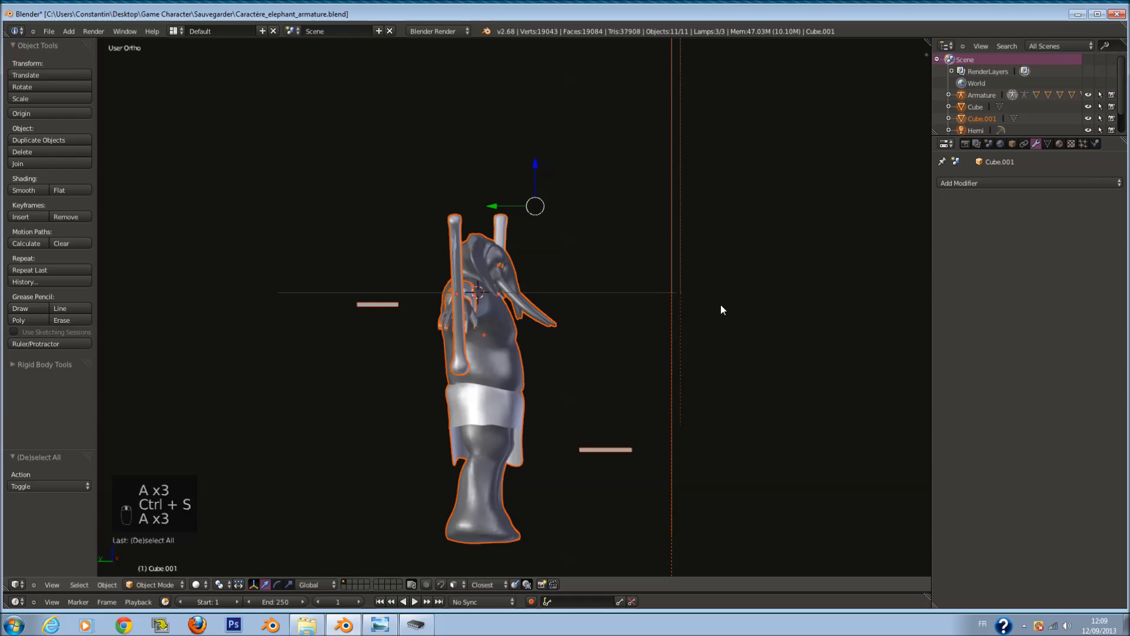
middle_click_drag(721, 305, 697, 313)
key("ctrl+s")
left_click(699, 314)
left_click(1077, 15)
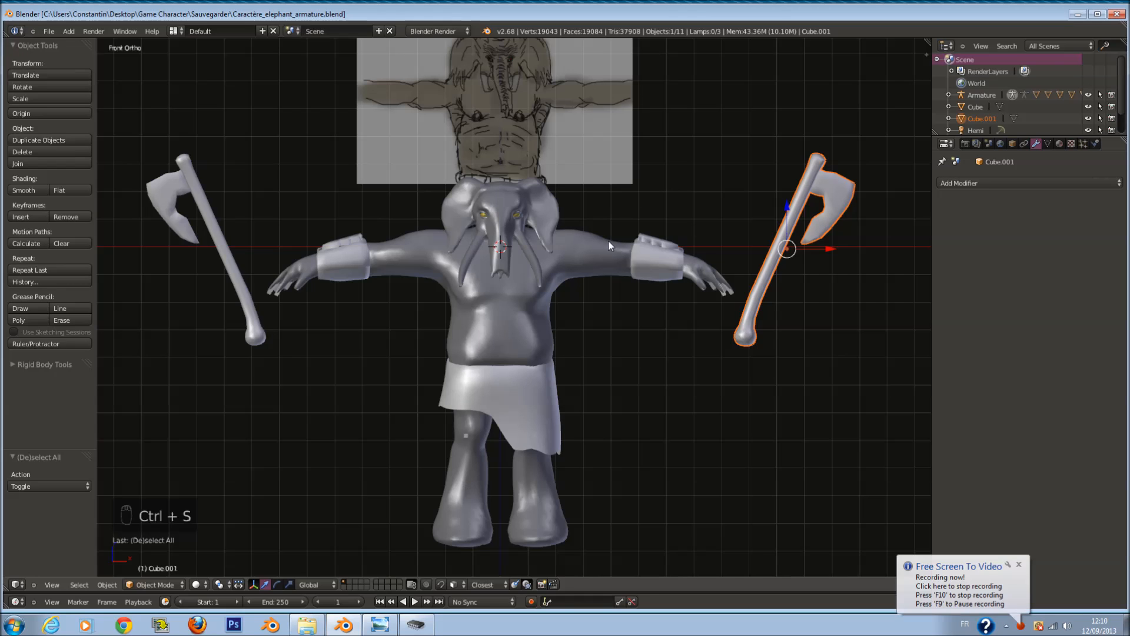
scroll(713, 243, "down", 1)
scroll(665, 251, "up", 2)
scroll(539, 440, "down", 1)
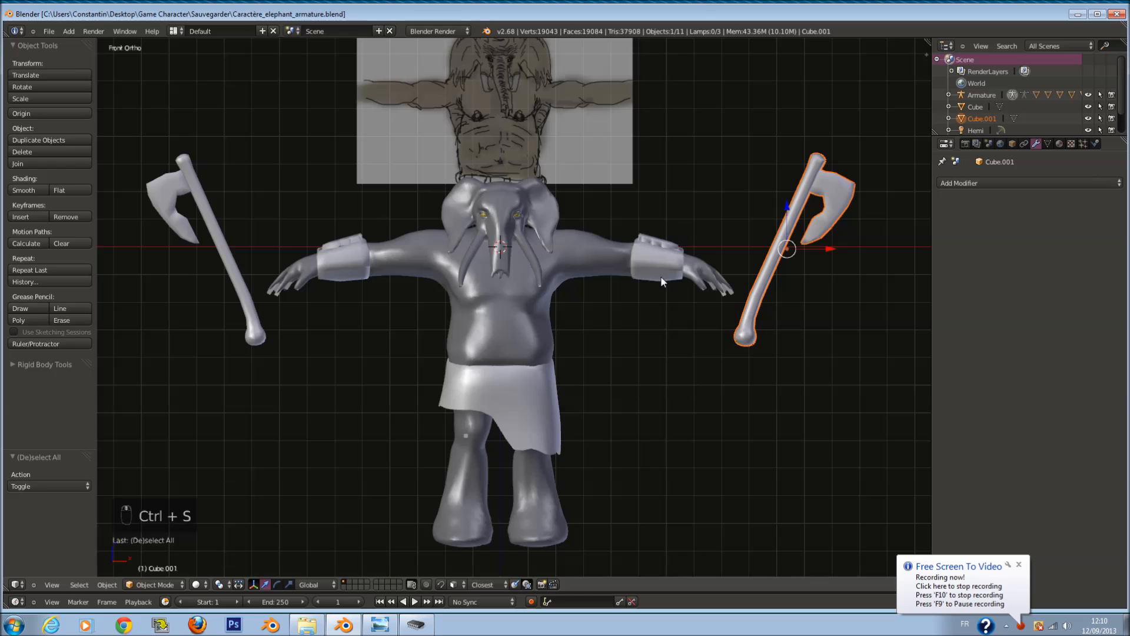
right_click(659, 256)
key("g")
key("g")
right_click(695, 275)
Step: Rotate the axe beside the elephant's left hand by 90° in the top view
right_click(763, 254)
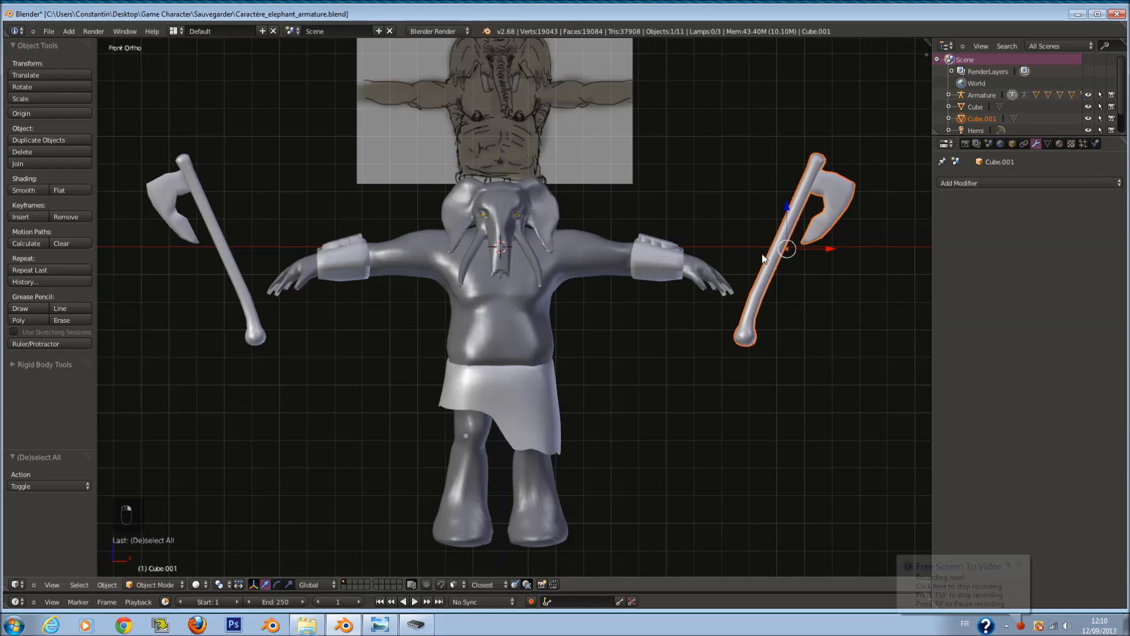
key("KP_7")
type("r90")
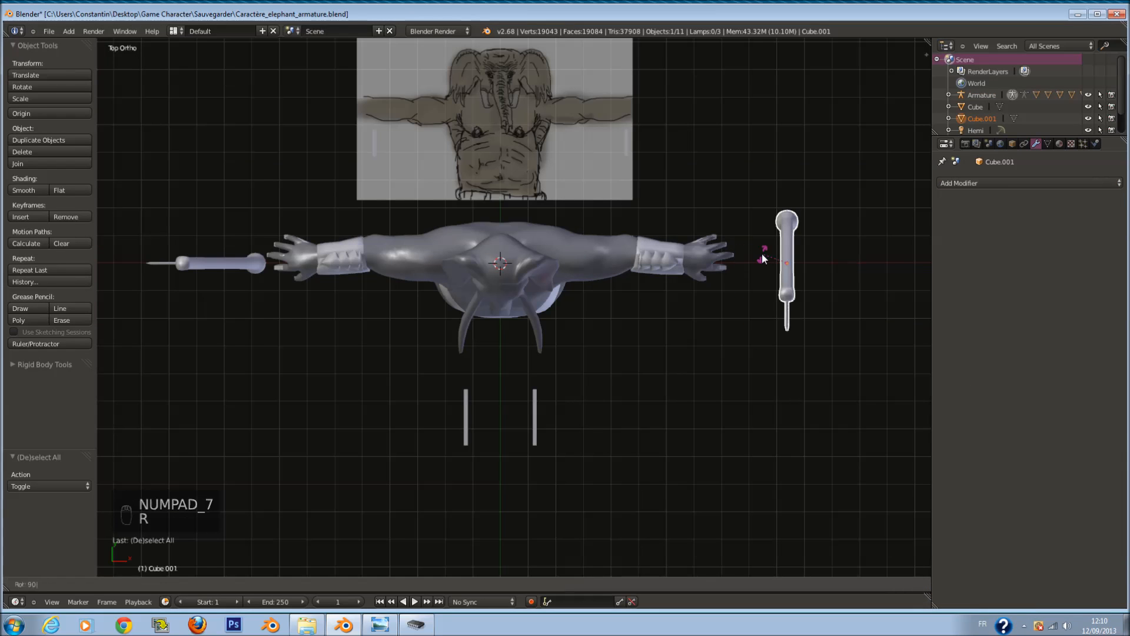
key("Return")
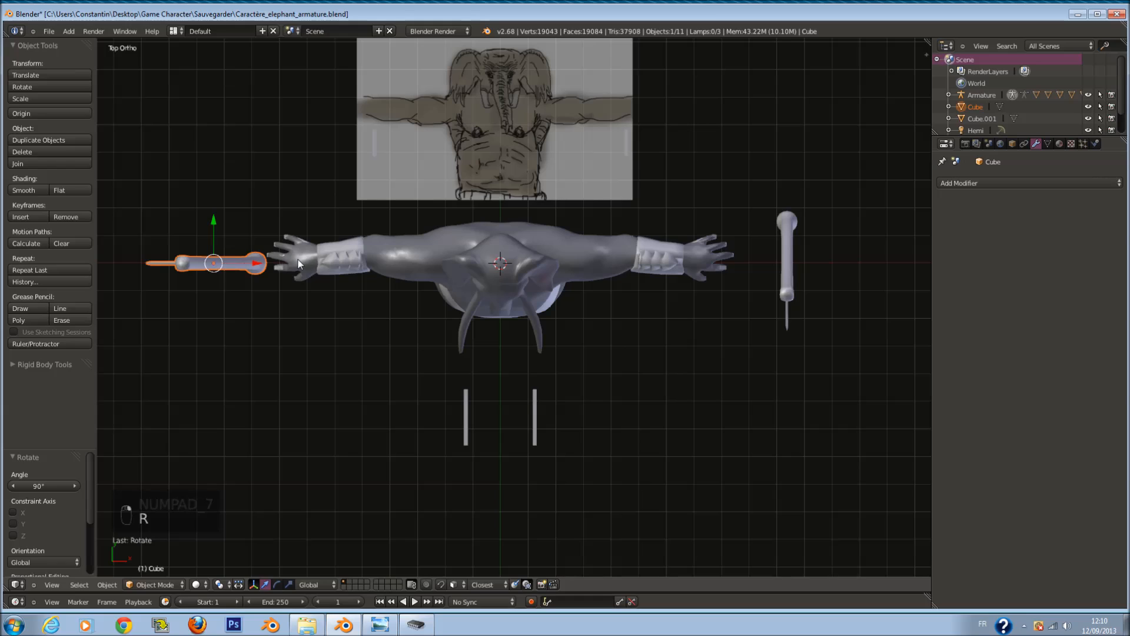
Step: Rotate the axe beside the elephant's right hand by 90° and a further 180° in the top view
key("r")
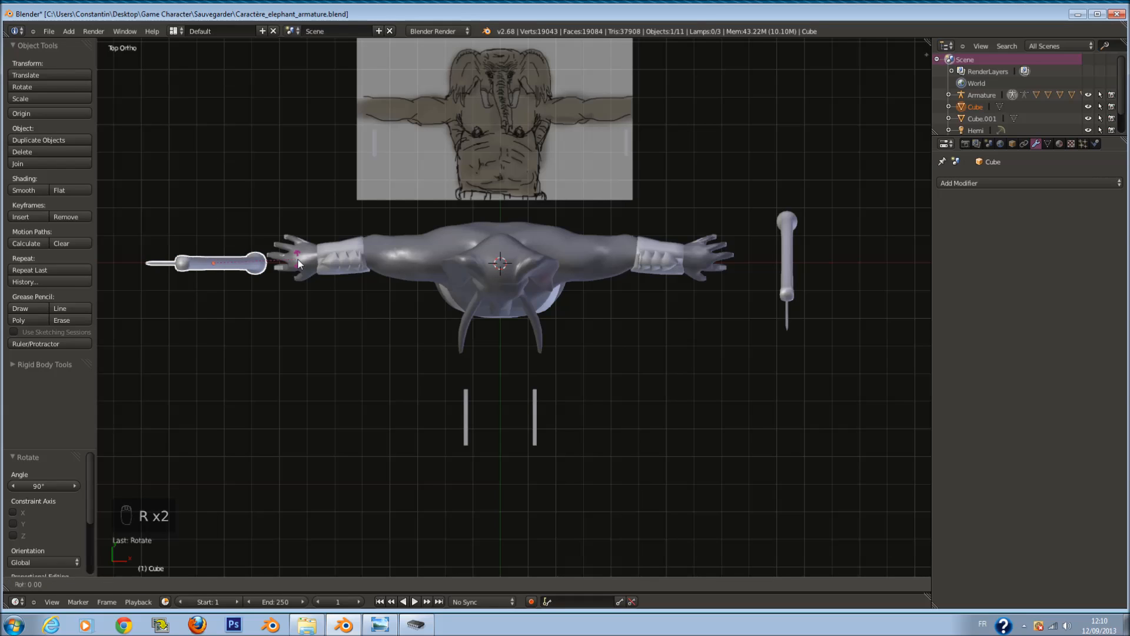
key("Return")
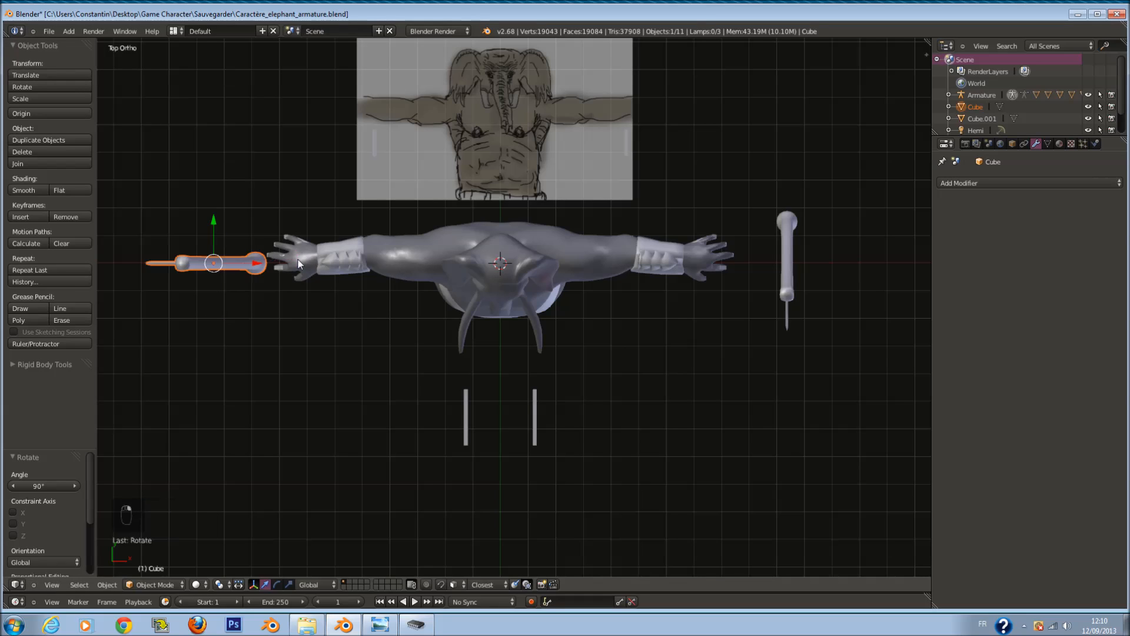
key("r")
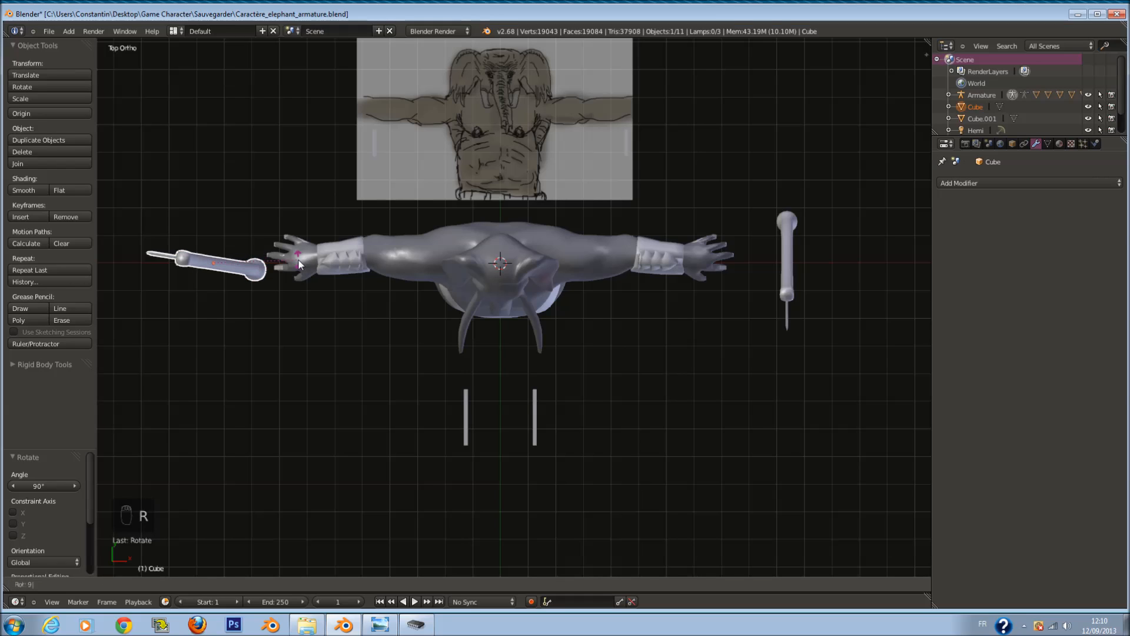
left_click(300, 263)
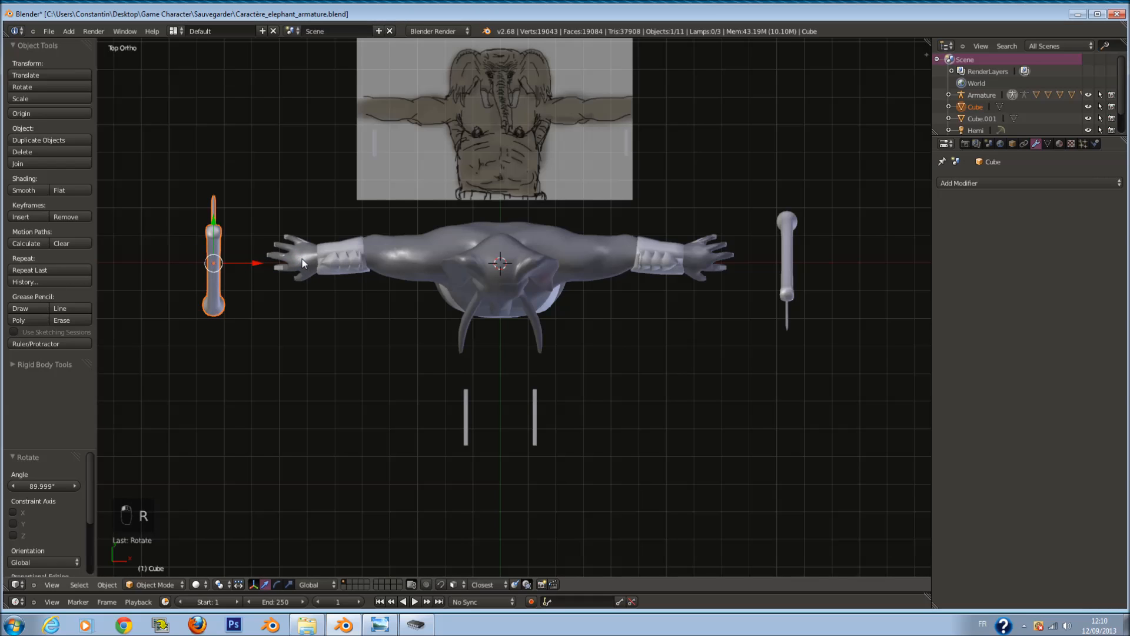
key("r")
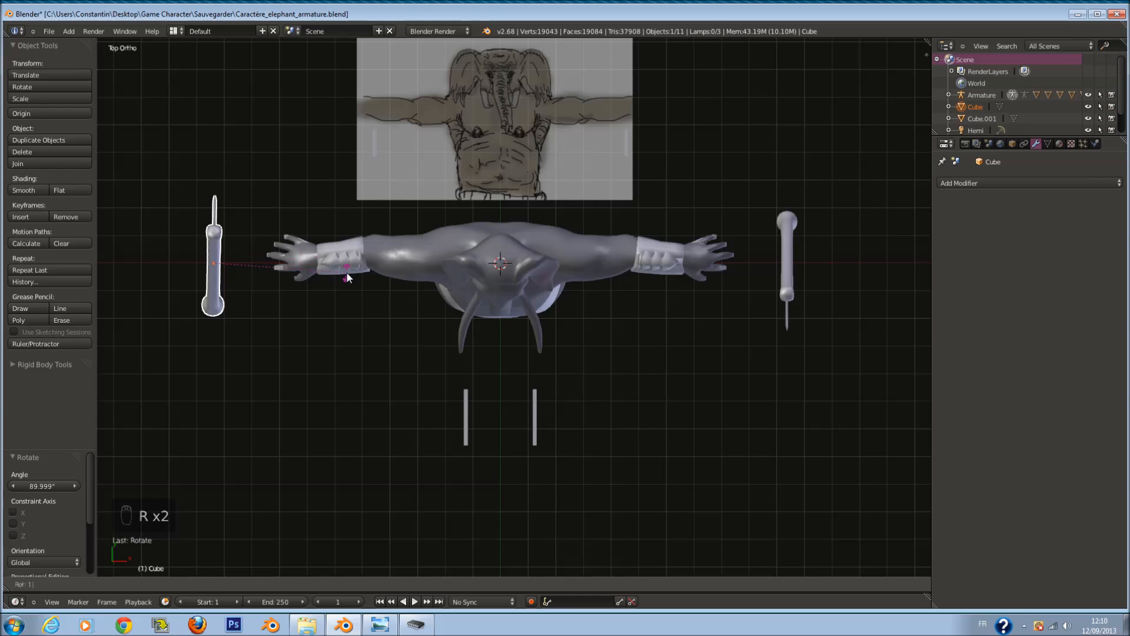
right_click(348, 274)
key("r")
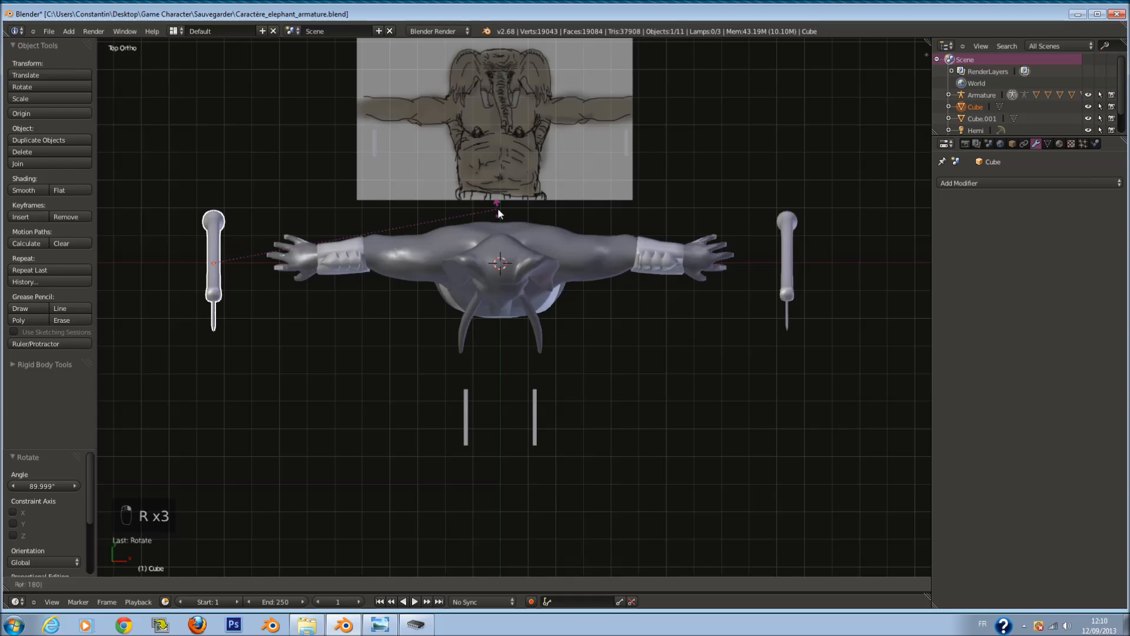
left_click(498, 213)
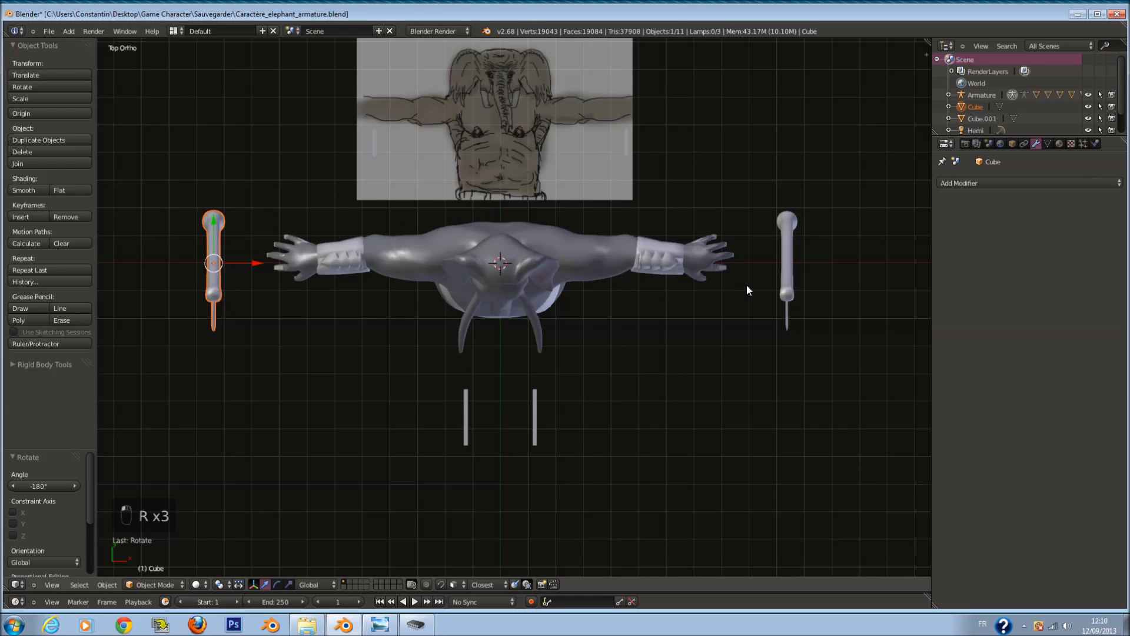
Step: Move the axe beside the left hand inward along the X axis toward the hand
right_click(782, 276)
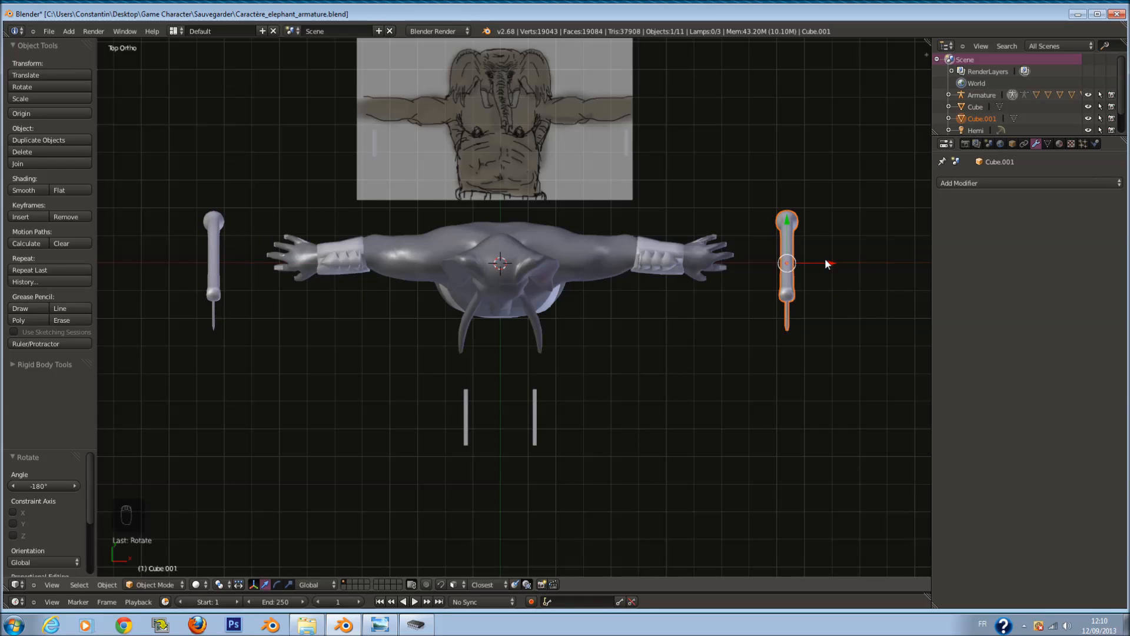
key("g")
key("x")
left_click(751, 261)
Step: In the side view, rotate the left-hand axe about -99.6°, move its handle to the left hand, and rotate it about 11.5°
key("KP_3")
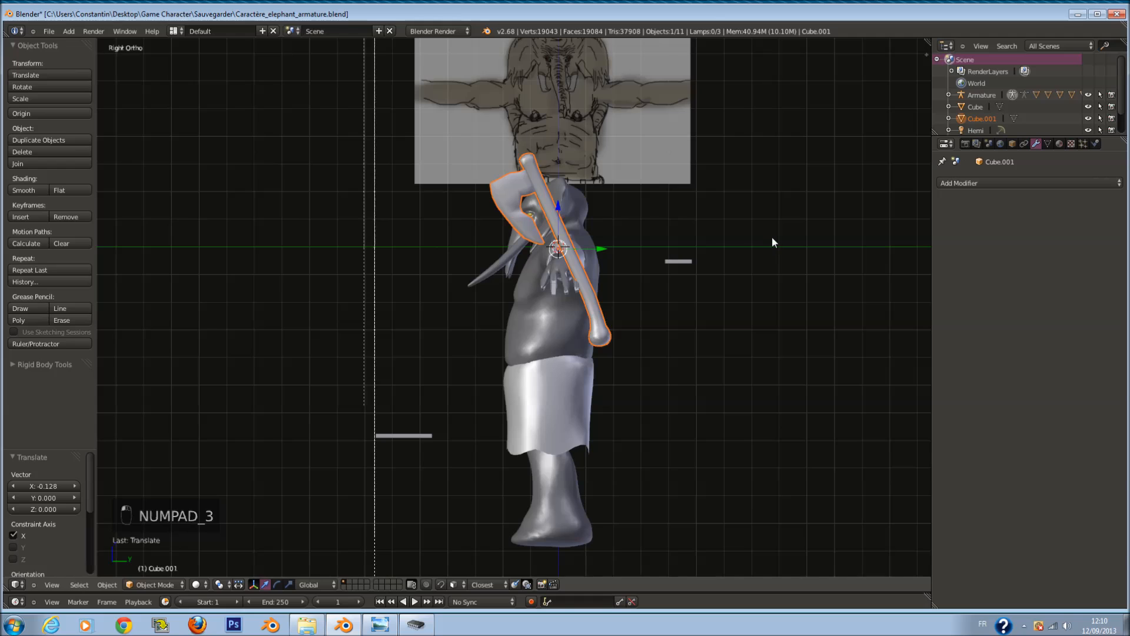
scroll(772, 236, "up", 3)
key("r")
left_click(609, 77)
key("g")
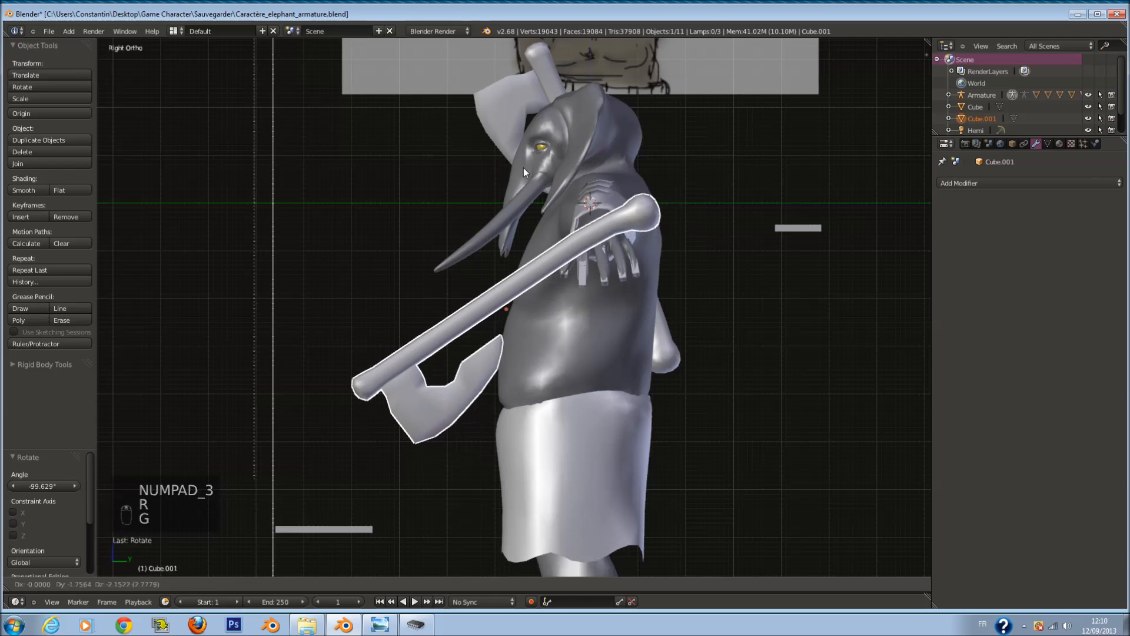
left_click(524, 172)
key("r")
left_click(671, 242)
Step: Move the left-hand axe about -0.74 units along X to place its handle at the left hand
middle_click_drag(656, 239, 716, 292)
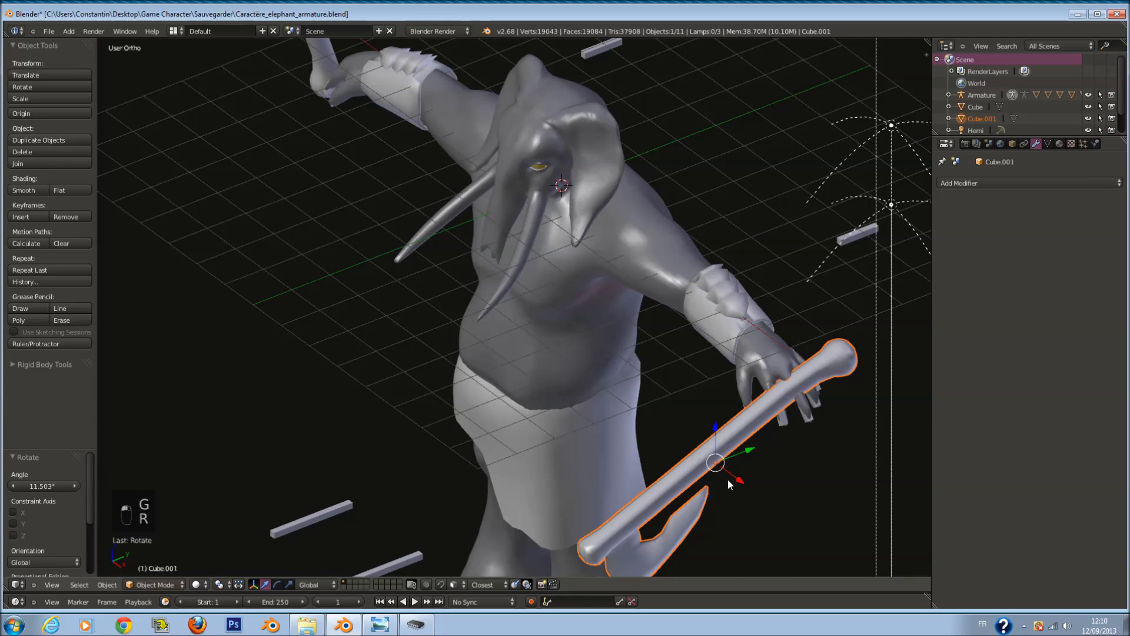
key("g")
key("x")
left_click(722, 458)
Step: Select the axe at the elephant's right hand in the side view
key("KP_3")
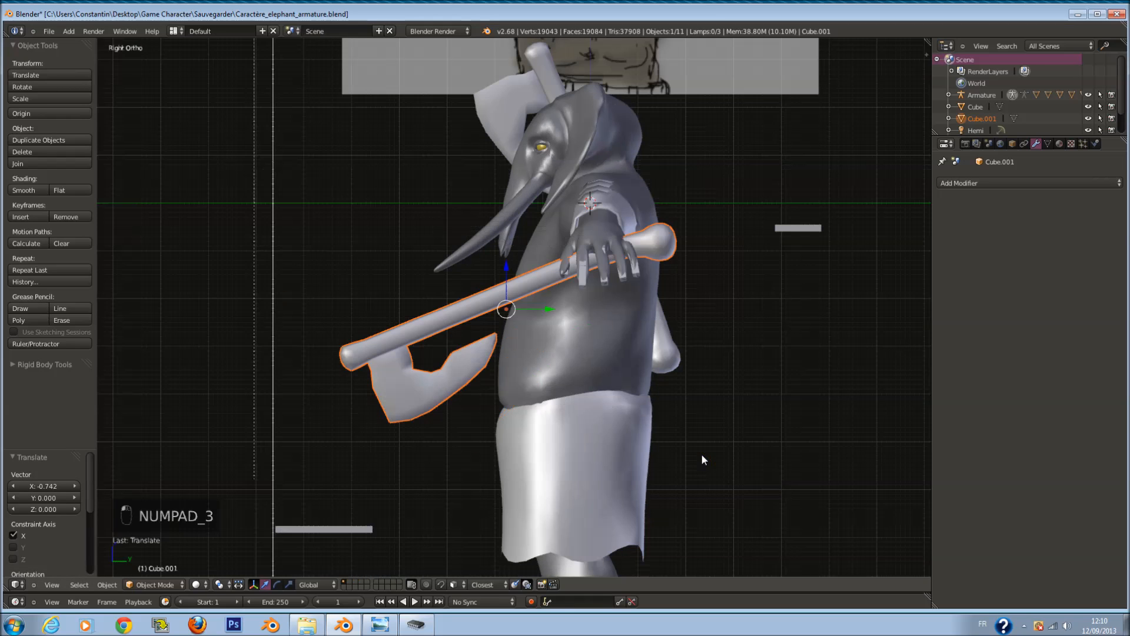
right_click_drag(504, 74, 494, 71)
right_click(529, 73)
right_click(530, 75)
scroll(533, 94, "down", 1)
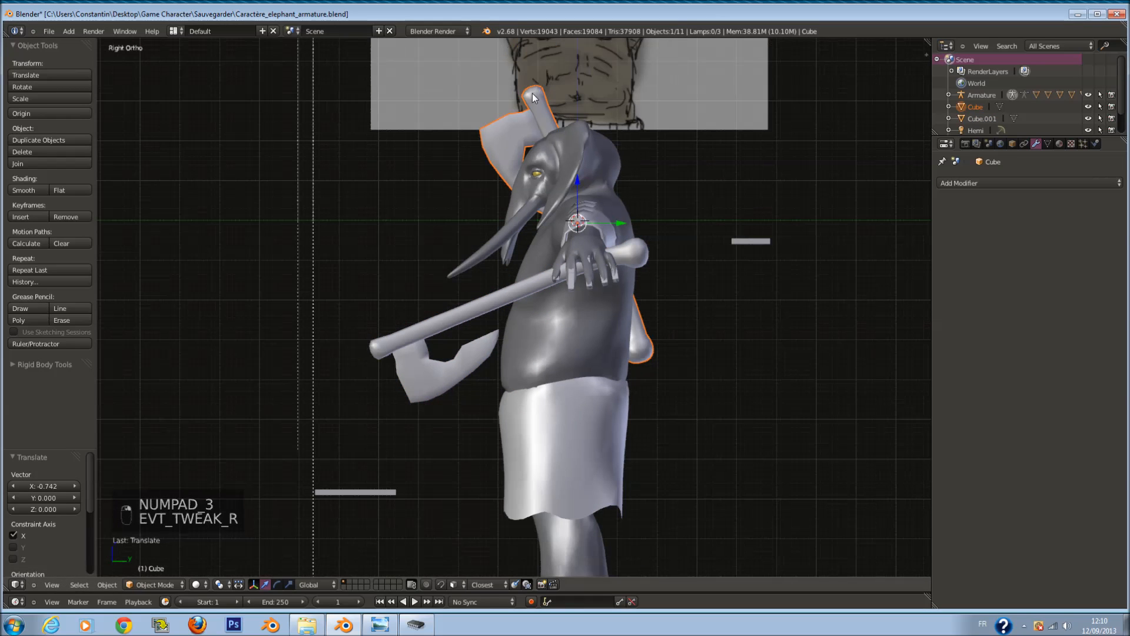
key("r")
key("r")
key("Escape")
Step: Rotate the right-hand axe in the side view by 45°, then -180°, 35° and 10°
type("r45")
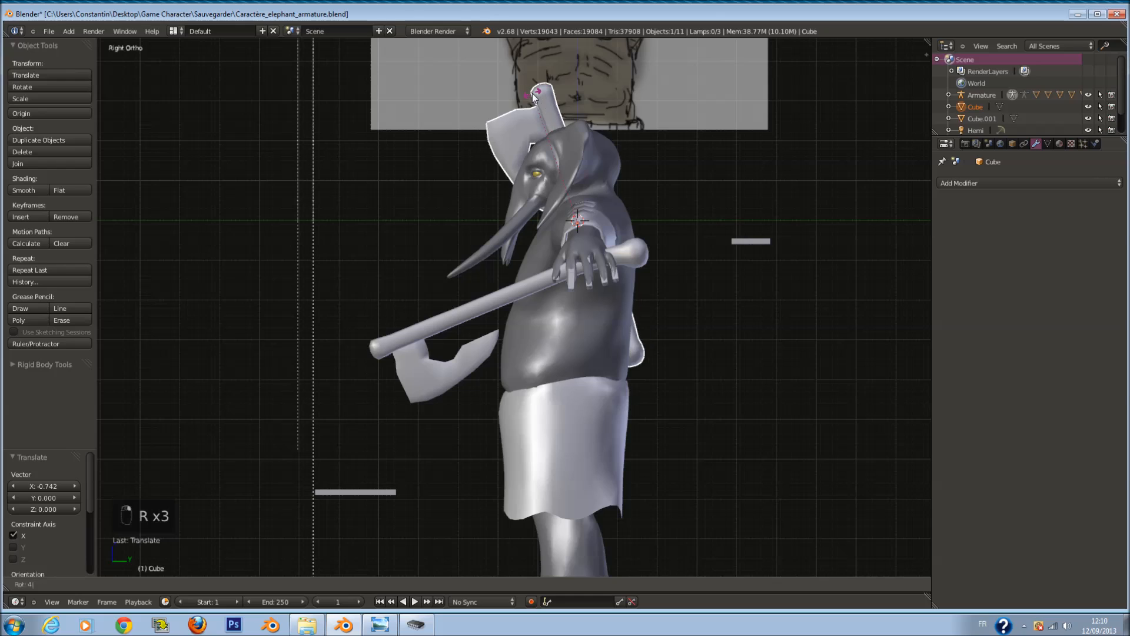
key("Return")
type("r-180")
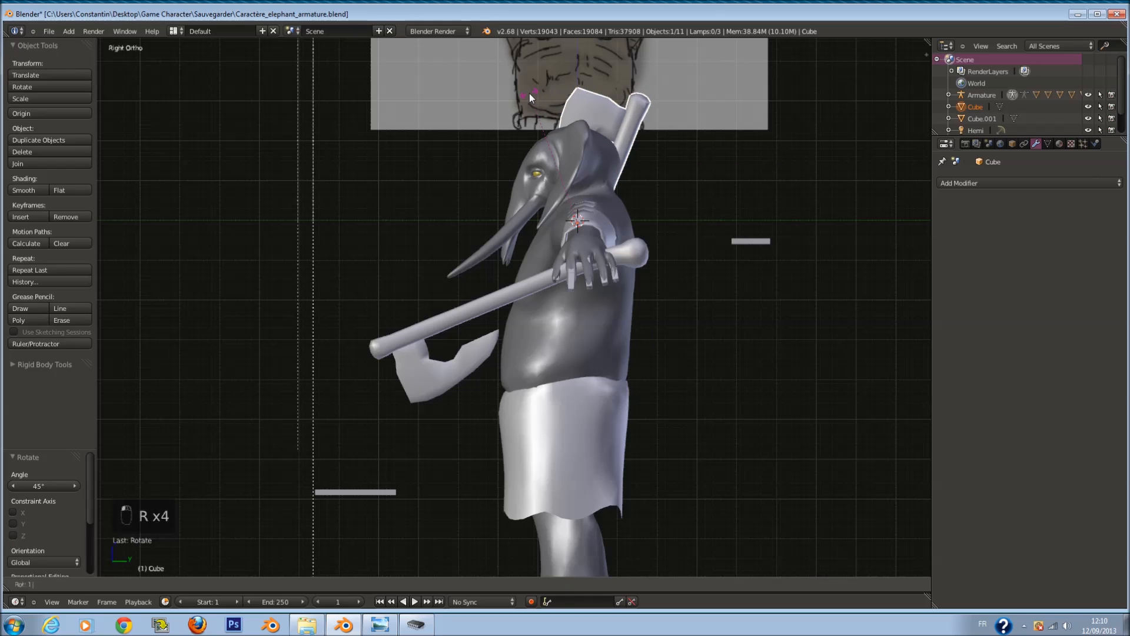
key("Return")
type("r")
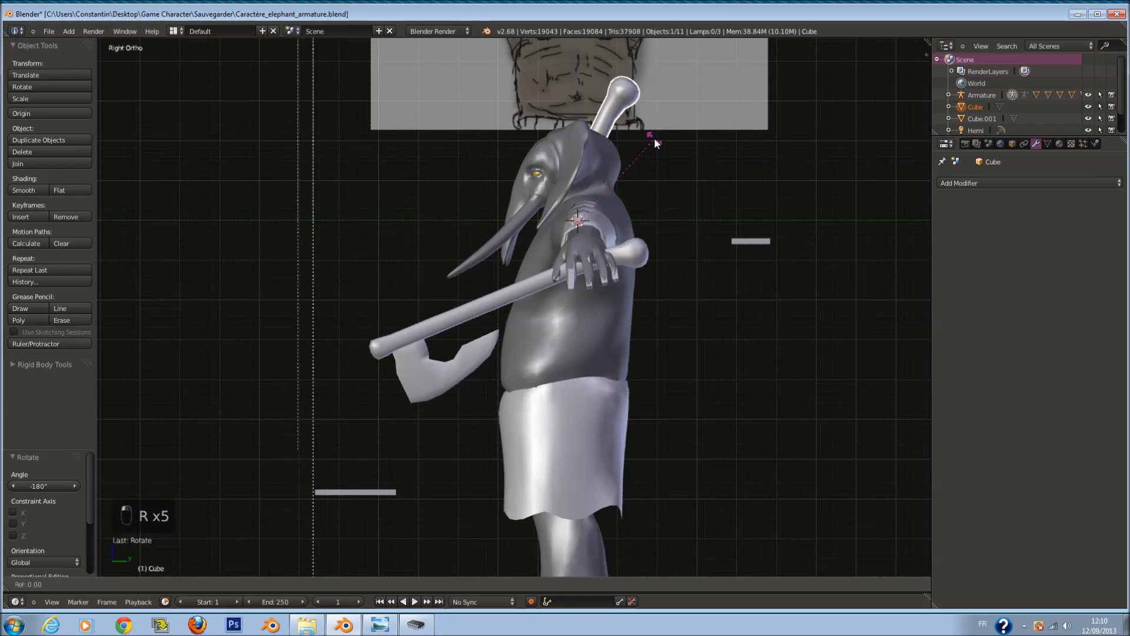
type("35")
key("Return")
type("r10")
key("Return")
key("f")
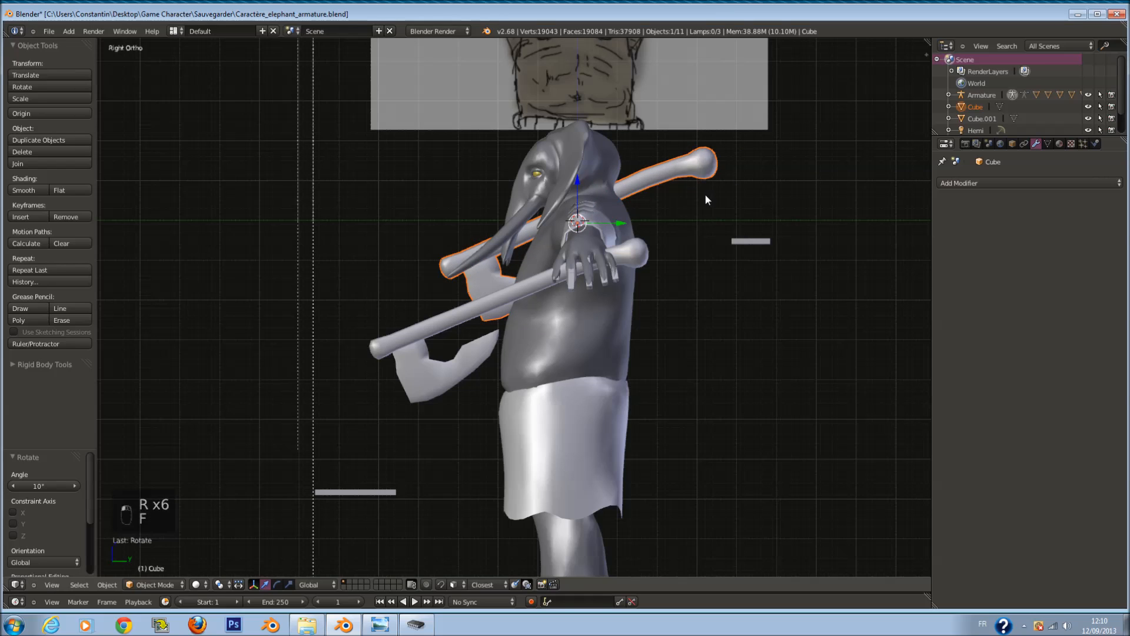
Step: Move the right-hand axe about -1.8 units in Y and -2.06 in Z onto the other axe's outline, and rotate it about 1.3°
key("g")
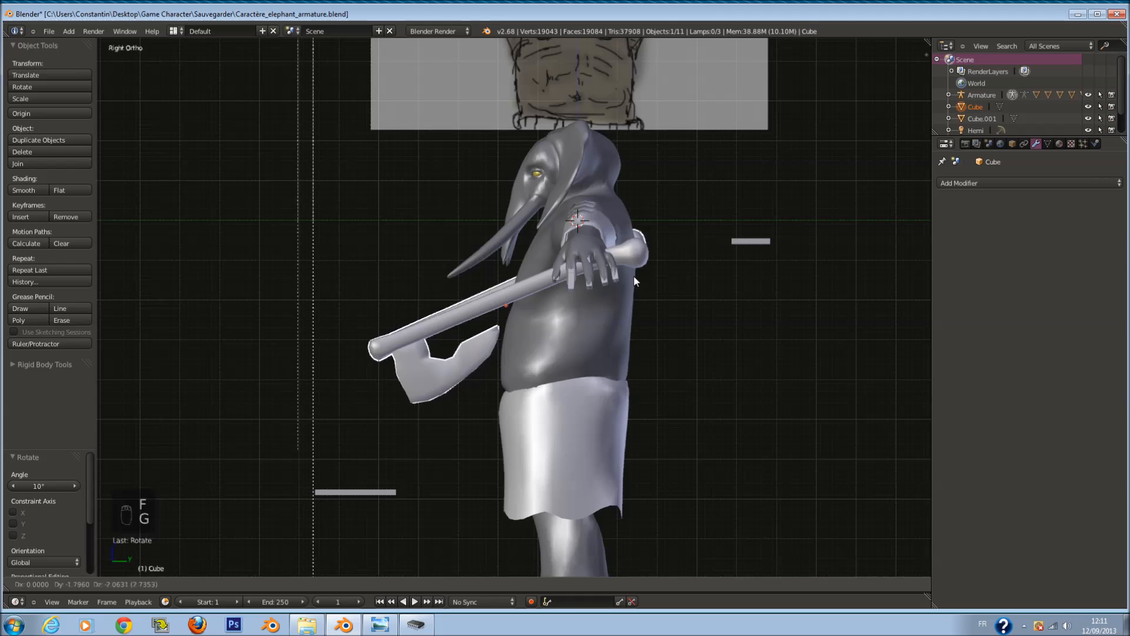
left_click(634, 274)
key("z")
key("z")
key("r")
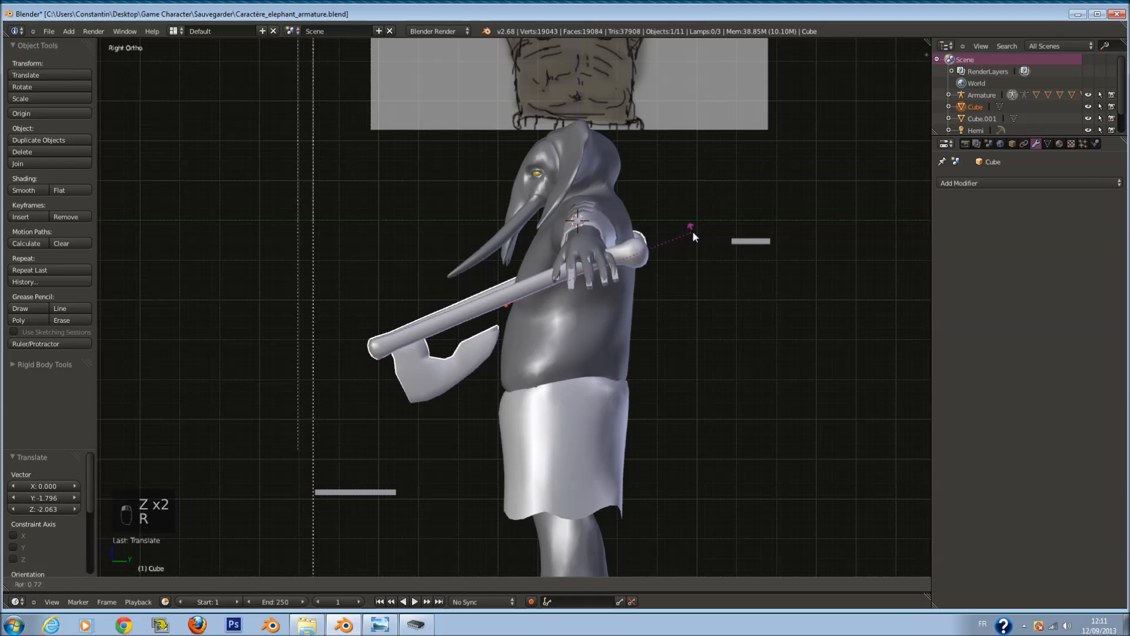
left_click(692, 231)
Step: In the front view, move the axe along X under the right hand and shift it about -0.5 units along Z
key("KP_1")
scroll(210, 246, "down", 1)
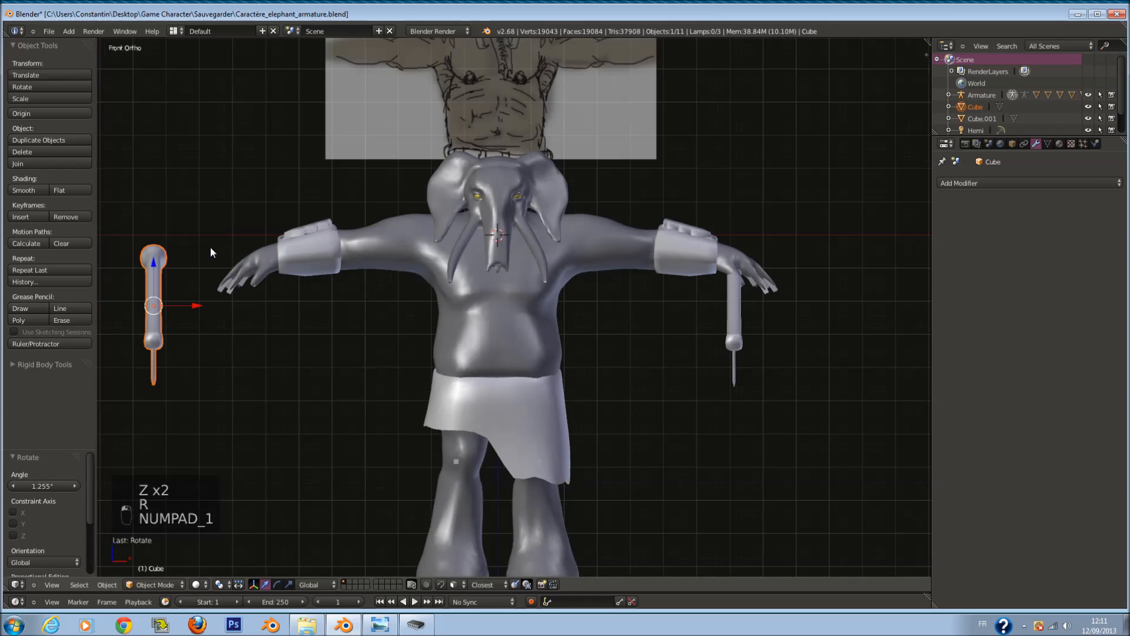
left_click_drag(178, 306, 210, 323)
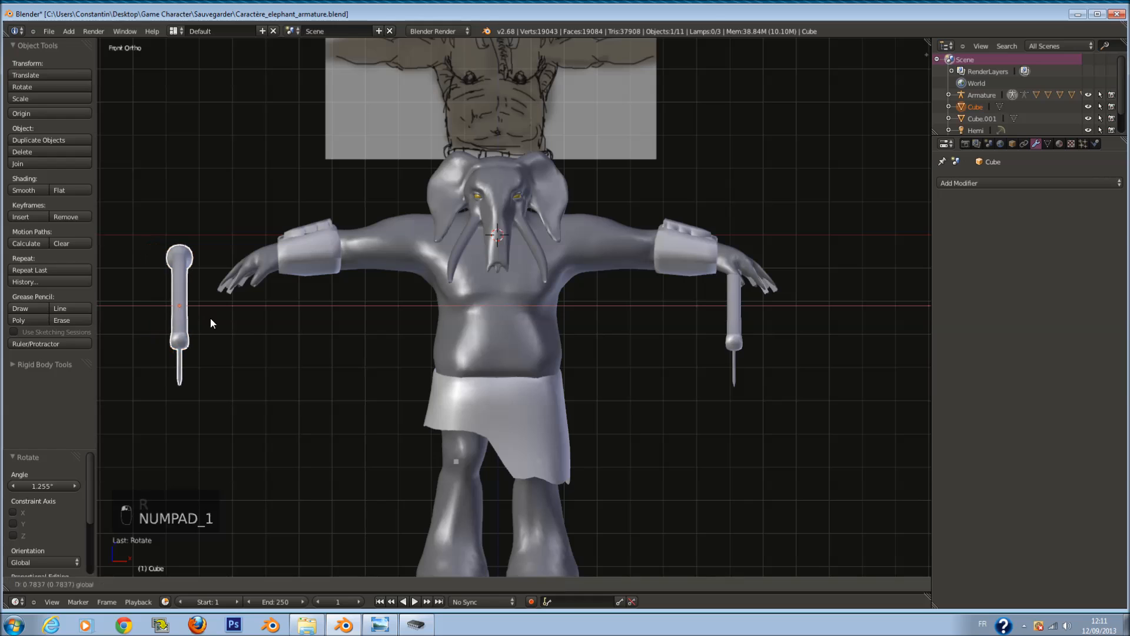
left_click(281, 345)
left_click_drag(252, 265, 253, 281)
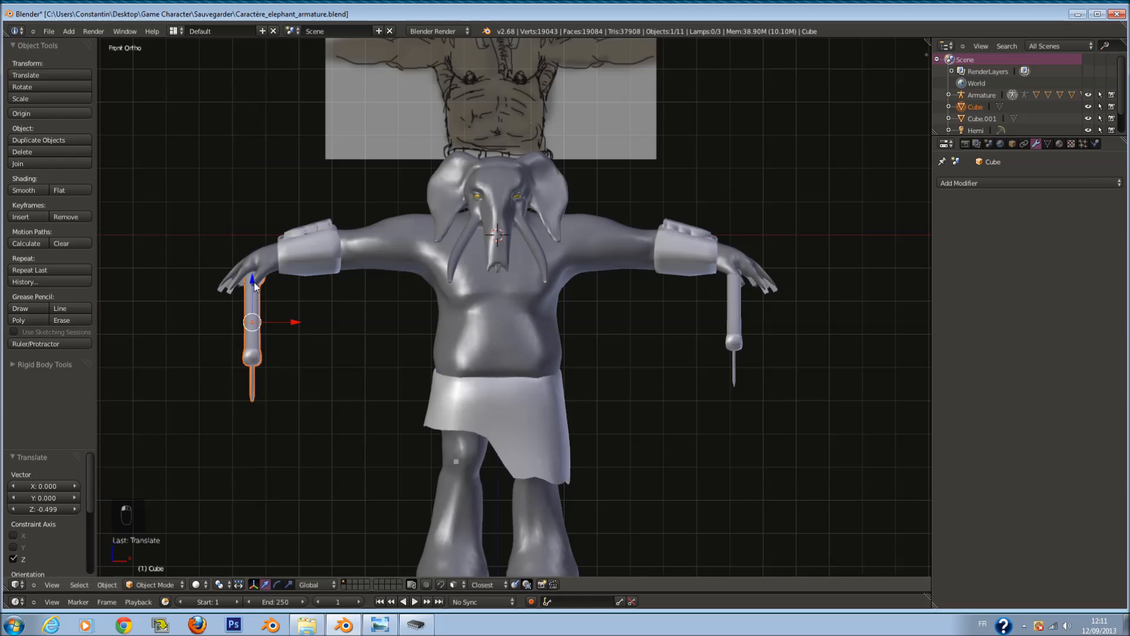
key("KP_3")
key("KP_1")
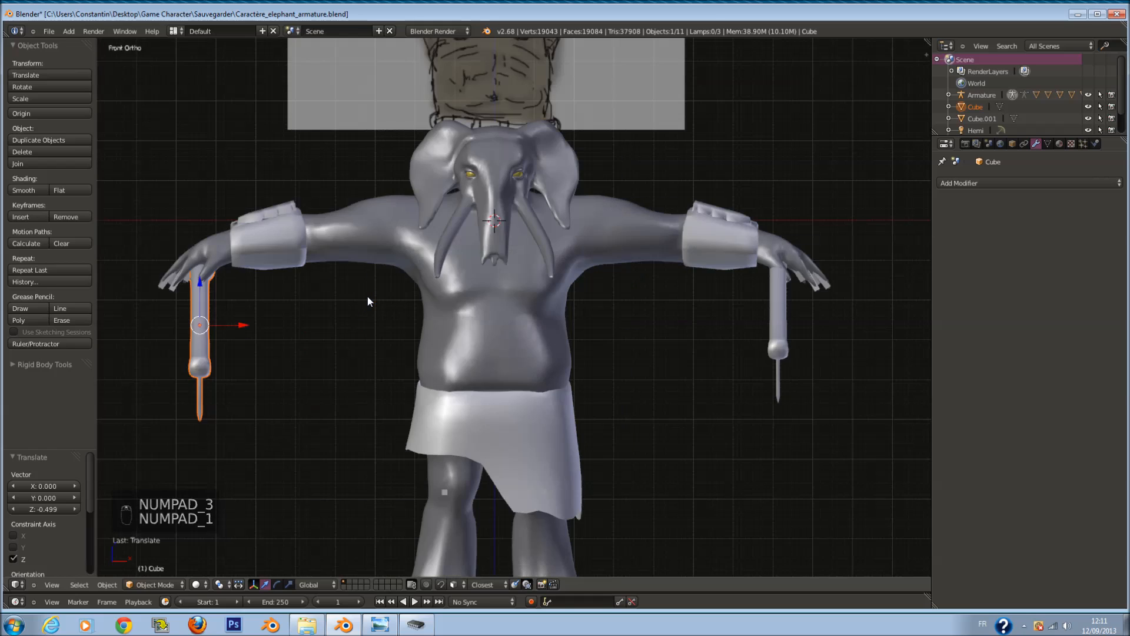
Step: Select the axe at the left hand, rotate it in the side view, and move its handle under the palm
scroll(619, 167, "up", 10, "ctrl")
scroll(615, 258, "up", 3, "shift")
scroll(616, 259, "up", 1, "shift")
scroll(618, 264, "up", 5)
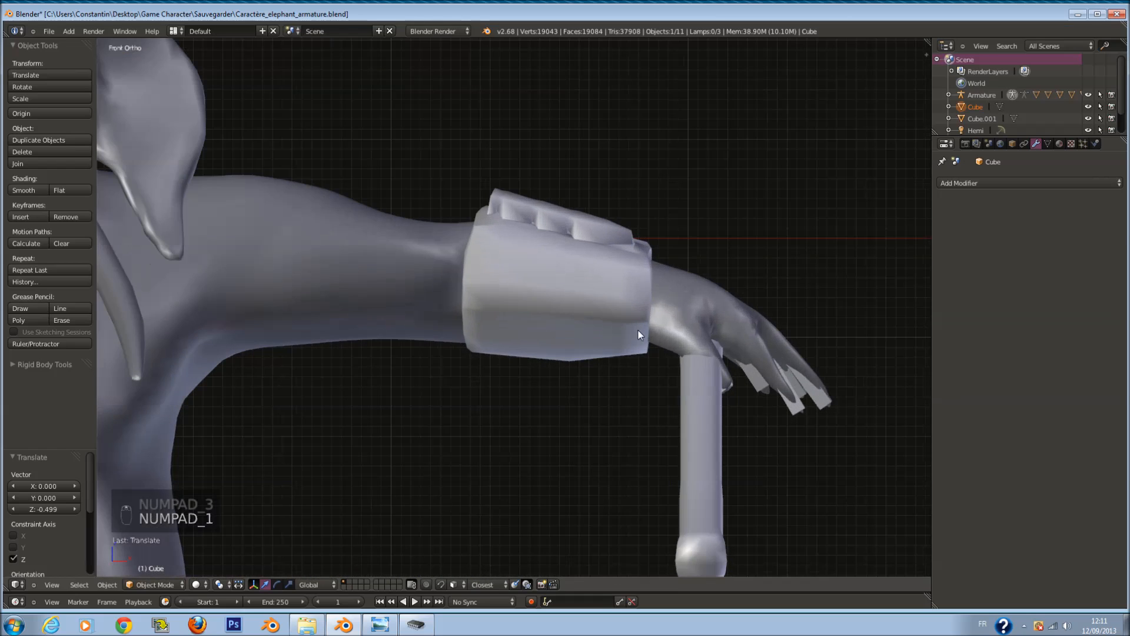
right_click(721, 310)
right_click(696, 408)
scroll(695, 410, "down", 2)
key("KP_3")
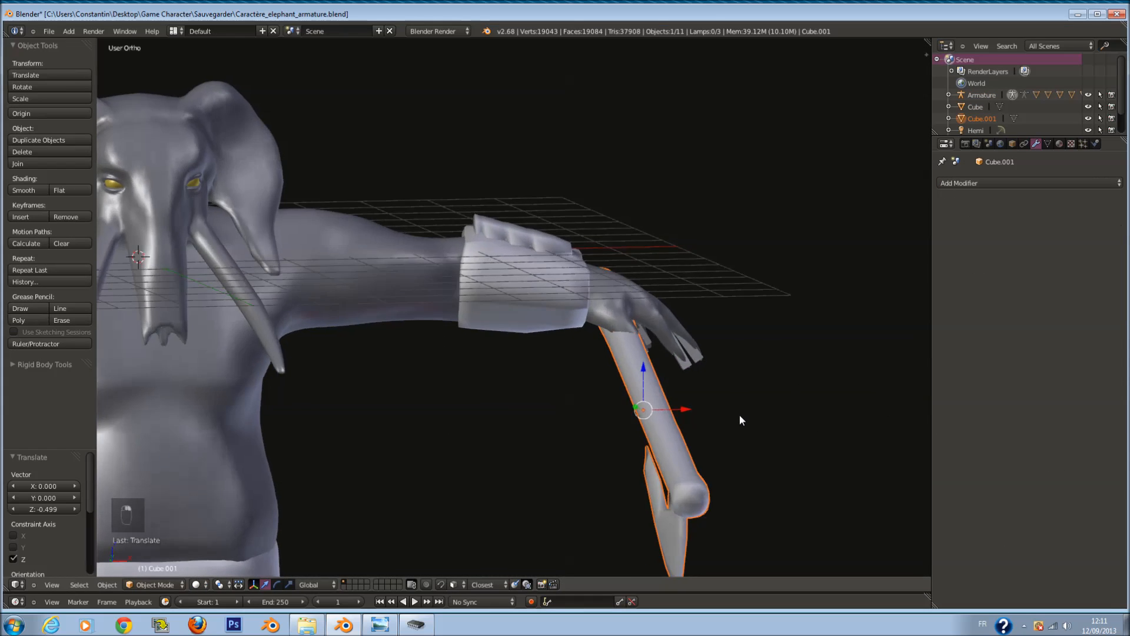
key("r")
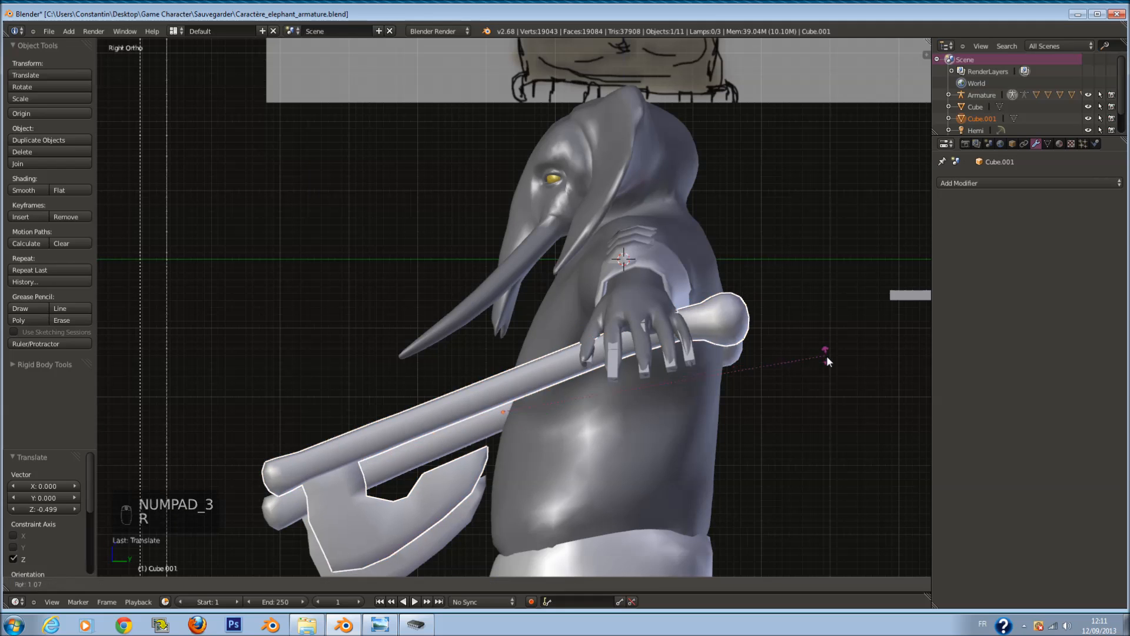
left_click(819, 436)
key("g")
left_click(637, 311)
Step: Angle the left-hand axe slightly outward, then move it about 0.46 units along X and 0.06 units along Z
middle_click_drag(637, 311, 754, 344)
key("r")
left_click(762, 319)
left_click_drag(663, 398, 697, 404)
key("KP_1")
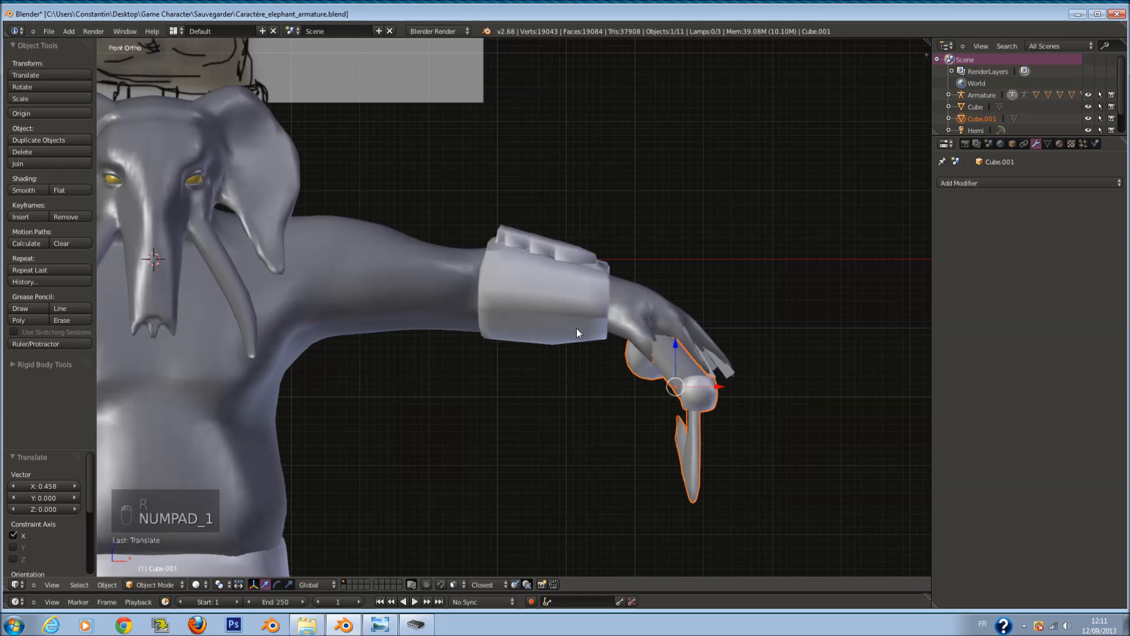
middle_click_drag(577, 327, 654, 359)
left_click_drag(655, 335, 654, 313)
middle_click_drag(653, 313, 730, 309)
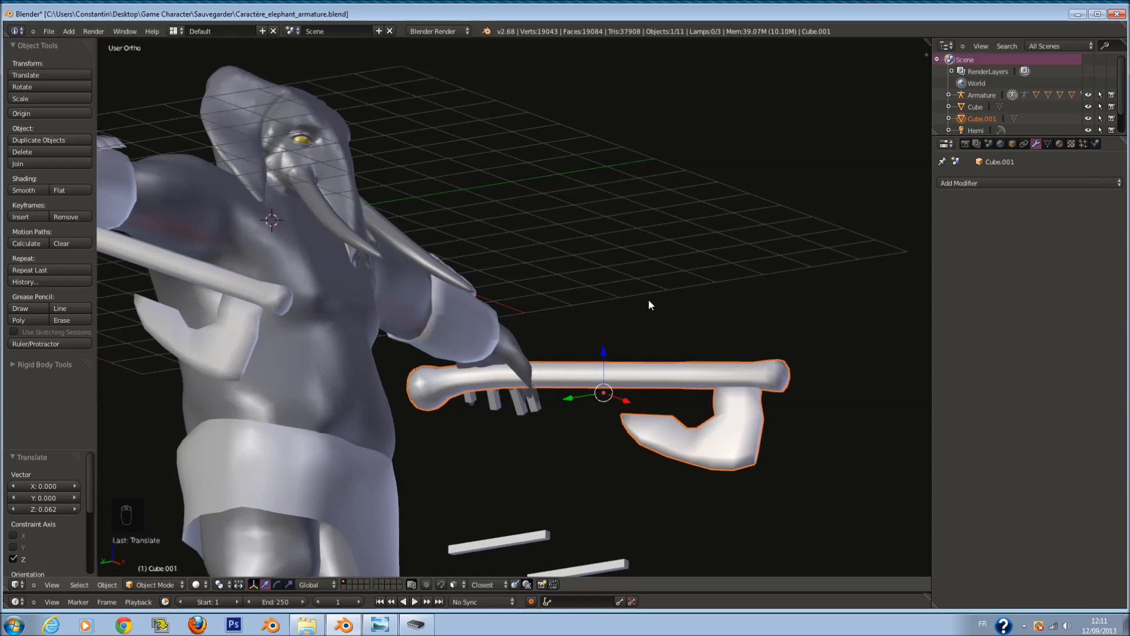
Step: Select the axe at the right hand and frame it in the front view
key("KP_3")
key("KP_1")
scroll(440, 335, "down", 11, "ctrl")
right_click(306, 386)
scroll(306, 385, "down", 2, "ctrl")
key("KP_Decimal")
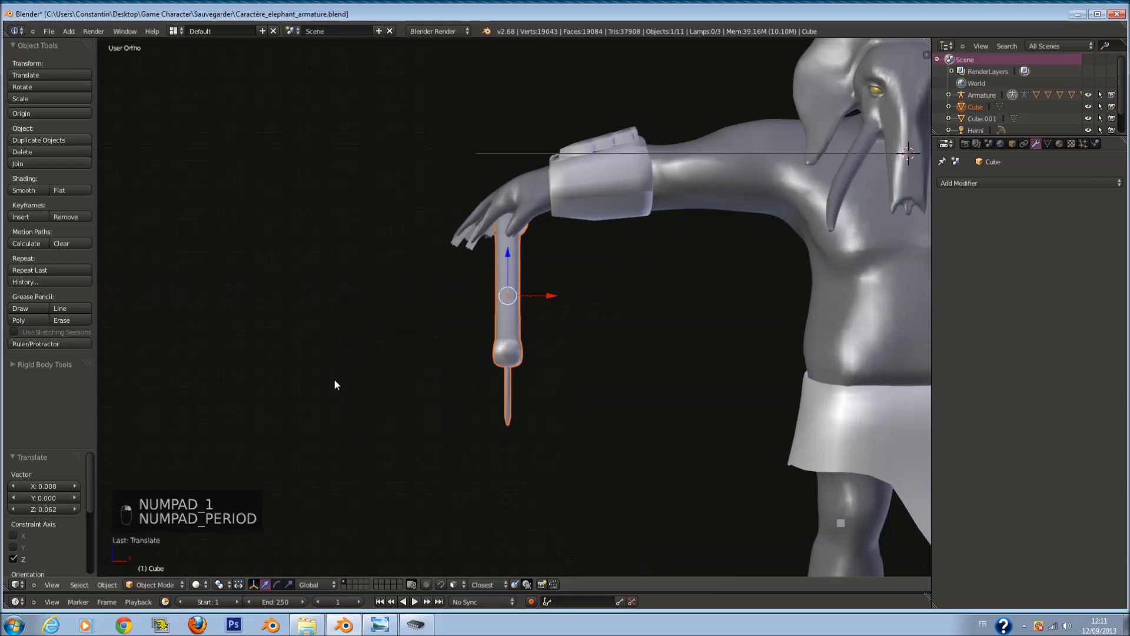
key("r")
key("r")
right_click(623, 273)
key("r")
right_click(626, 263)
Step: Rotate the right-hand axe about the global X axis until its handle is level, and raise it about 1.04 units along Z
key("r")
key("x")
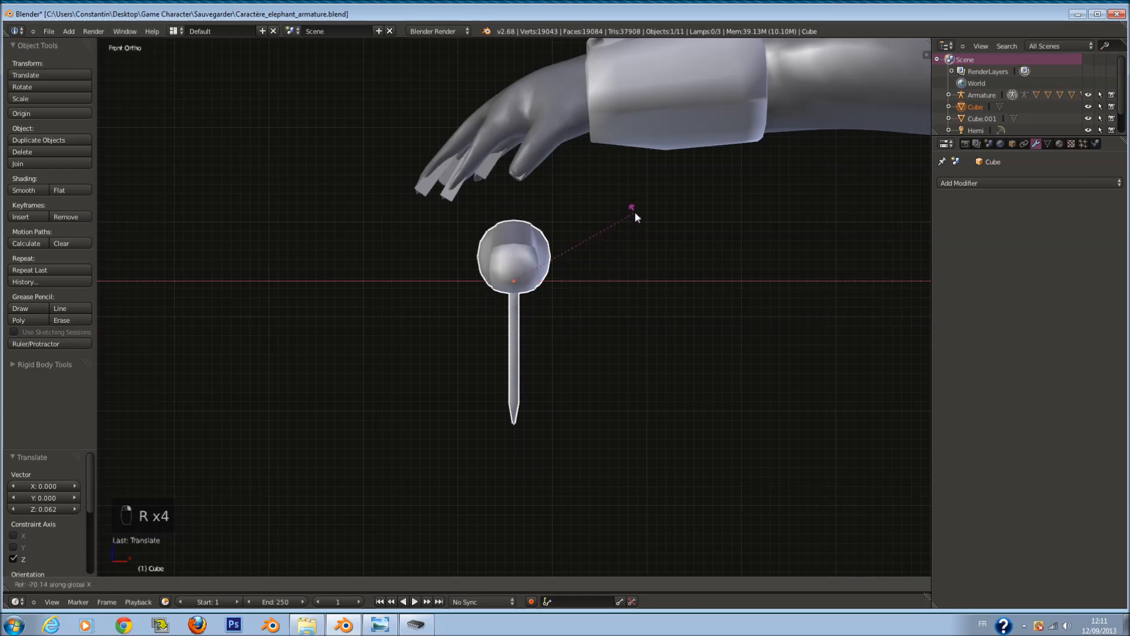
left_click(634, 209)
left_click_drag(508, 246, 506, 144)
Step: In the top view, angle the right-hand axe slightly outward and shift it along X so the handle sits under the palm
key("KP_7")
key("r")
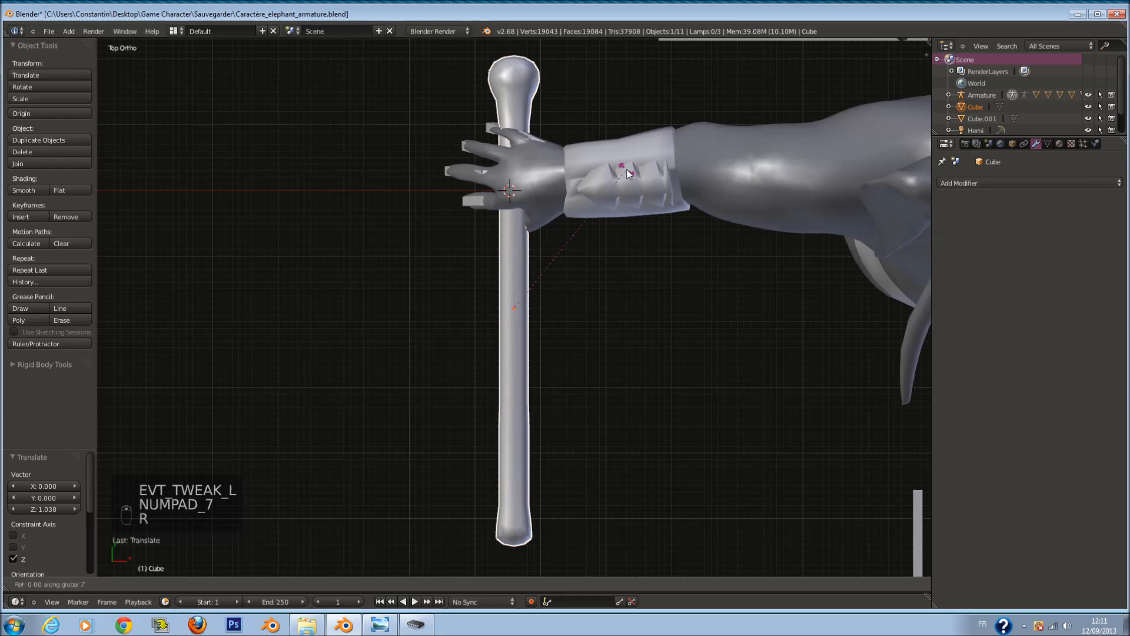
left_click(630, 193)
left_click_drag(557, 308, 534, 305)
Step: Save the file over the existing version and deselect all objects
scroll(584, 300, "down", 5)
scroll(595, 298, "up", 6, "ctrl")
key("ctrl+s")
left_click(627, 296)
key("a")
scroll(632, 297, "up", 1)
scroll(633, 296, "up", 11, "ctrl")
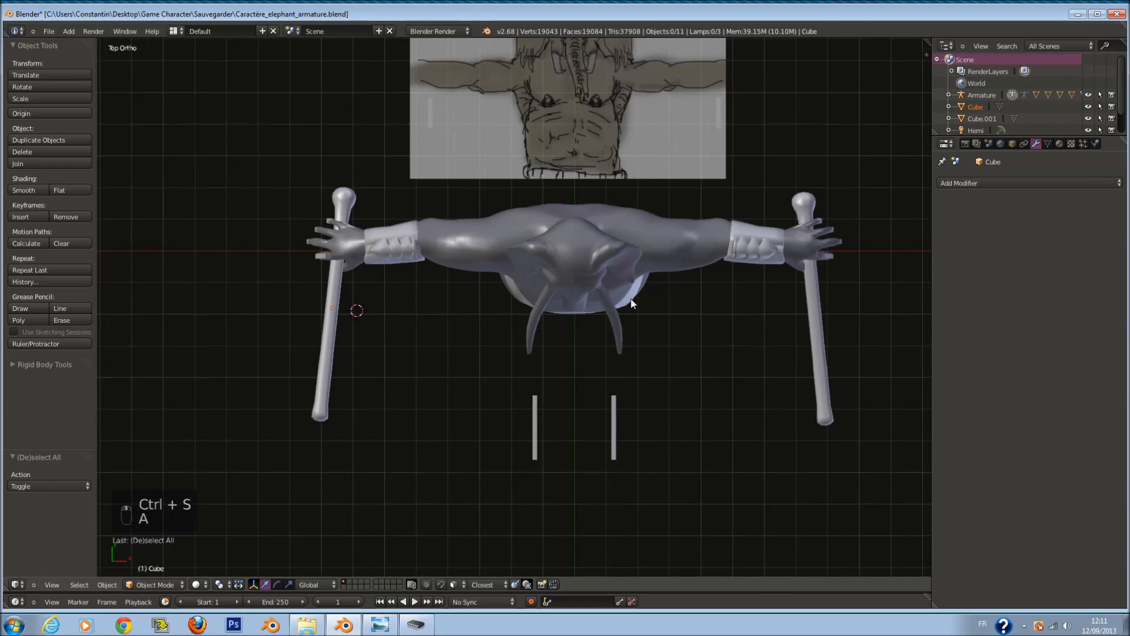
scroll(636, 294, "up", 2, "shift")
Step: Select the left hand's main bone and rotate it about 7.6° in the top view
right_click(638, 305)
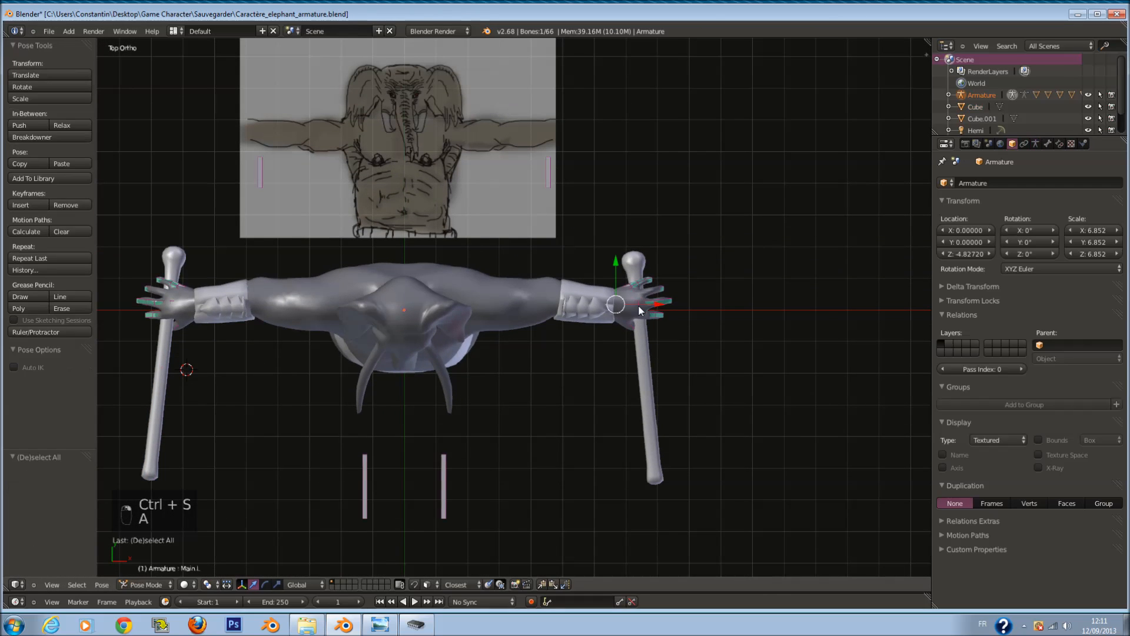
key("z")
scroll(644, 305, "up", 6)
key("z")
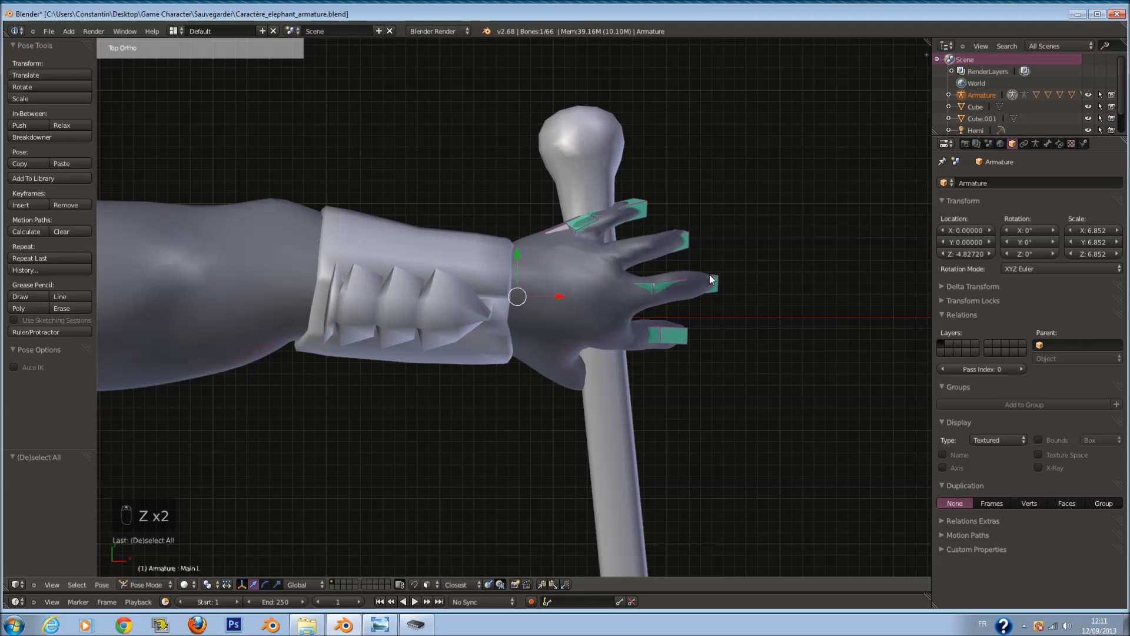
key("r")
left_click(722, 302)
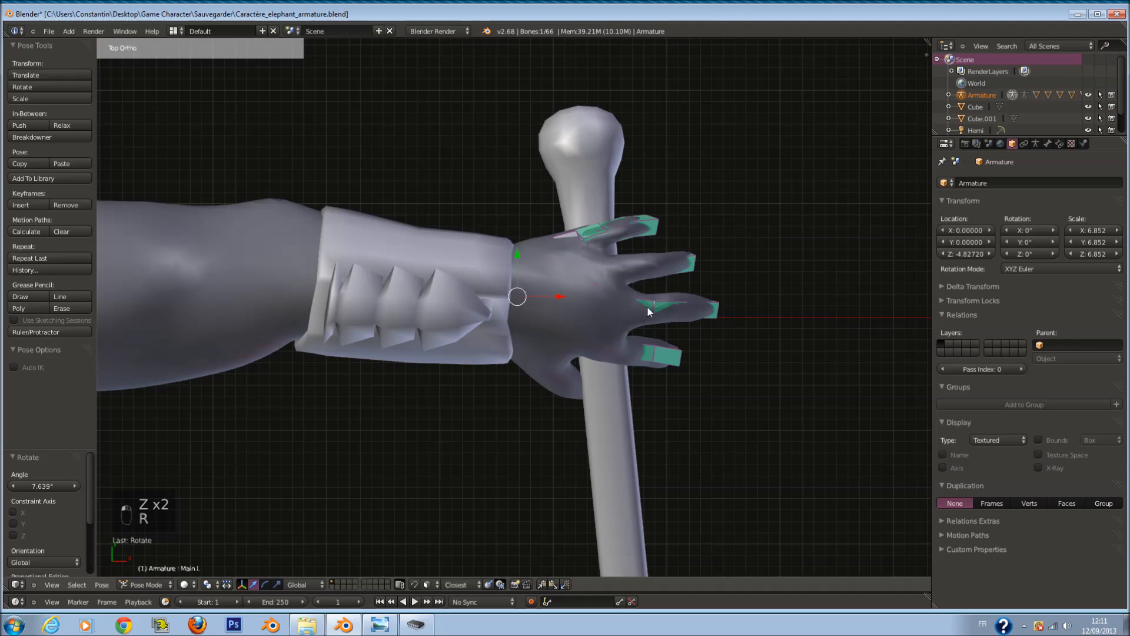
Step: Move the left hand's IK bone about -0.04 units along Y
right_click(595, 285)
key("g")
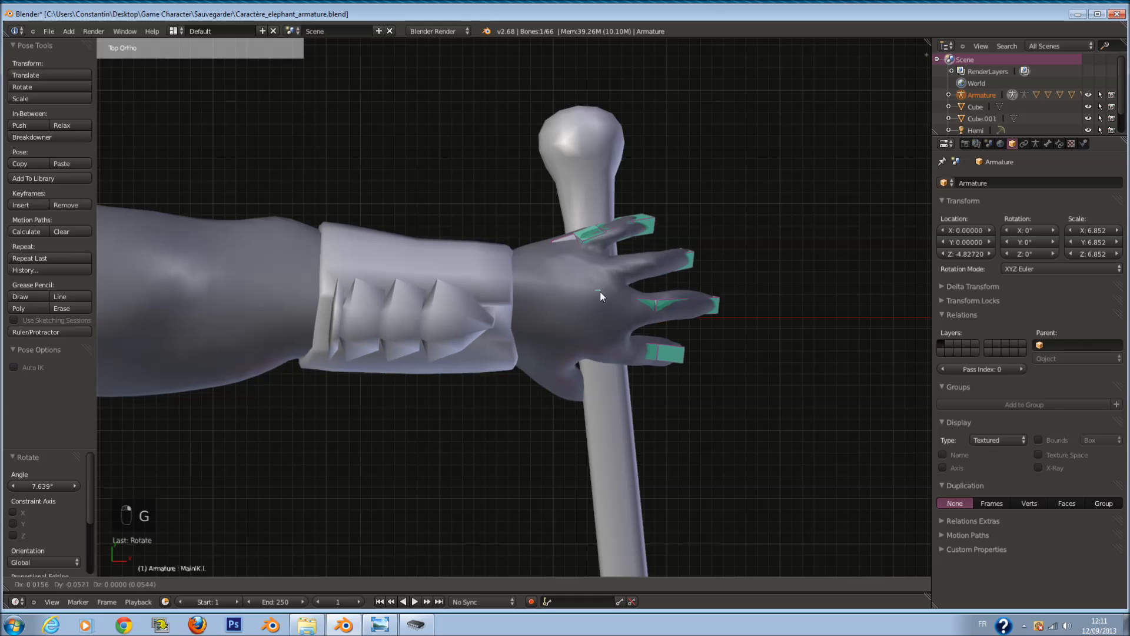
left_click(598, 290)
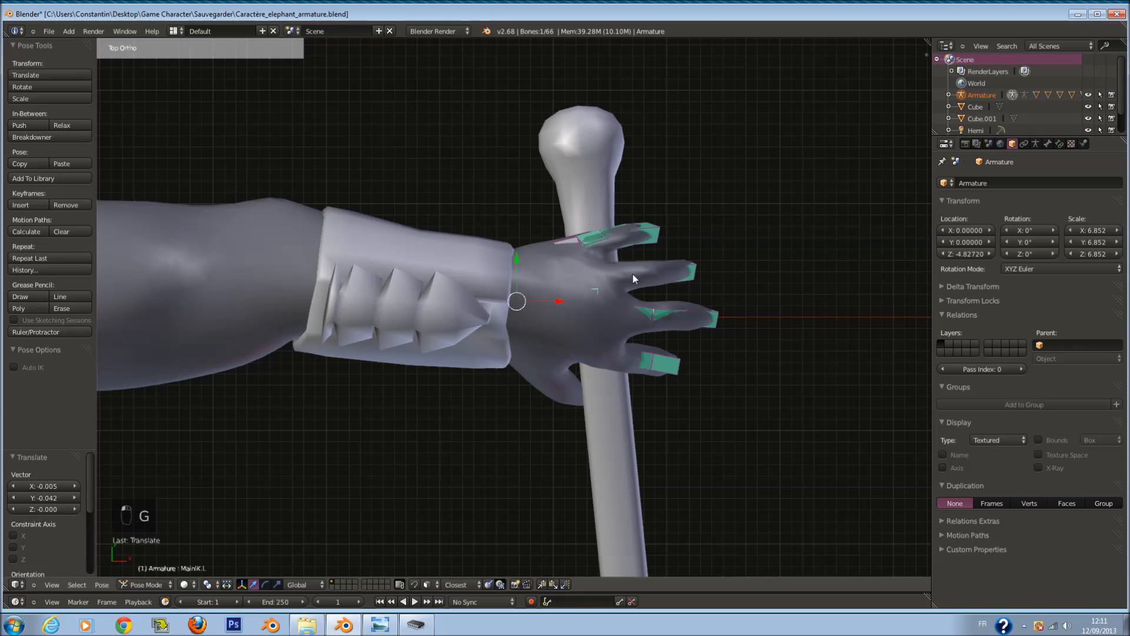
Step: Move the left-hand axe about -0.09 units along X to bring its handle closer to the palm
right_click(621, 389)
key("z")
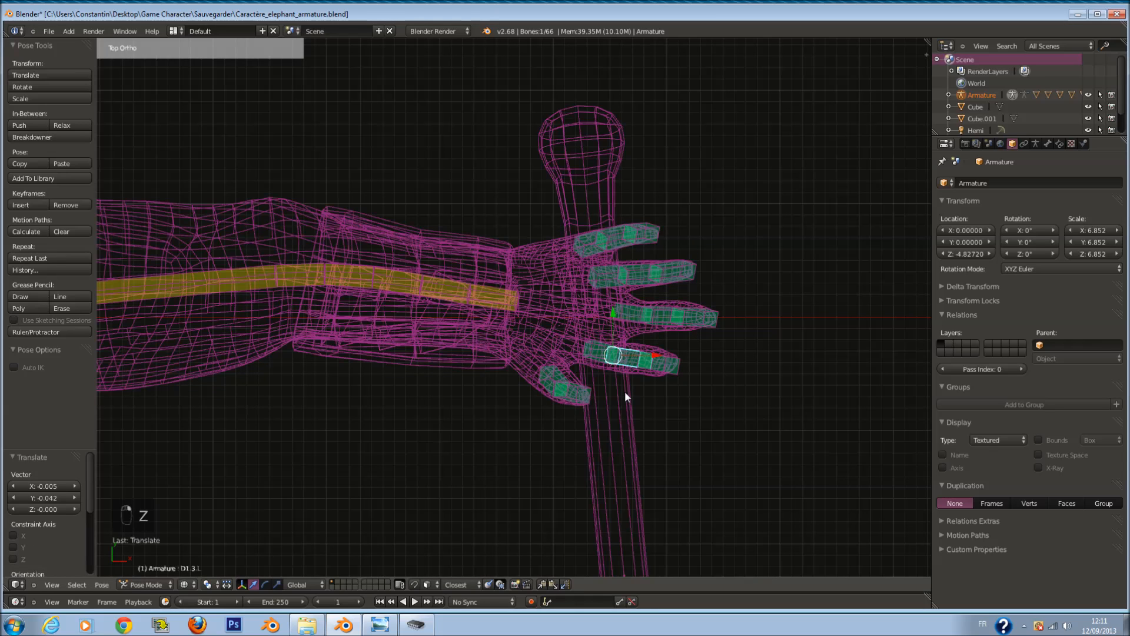
key("g")
key("x")
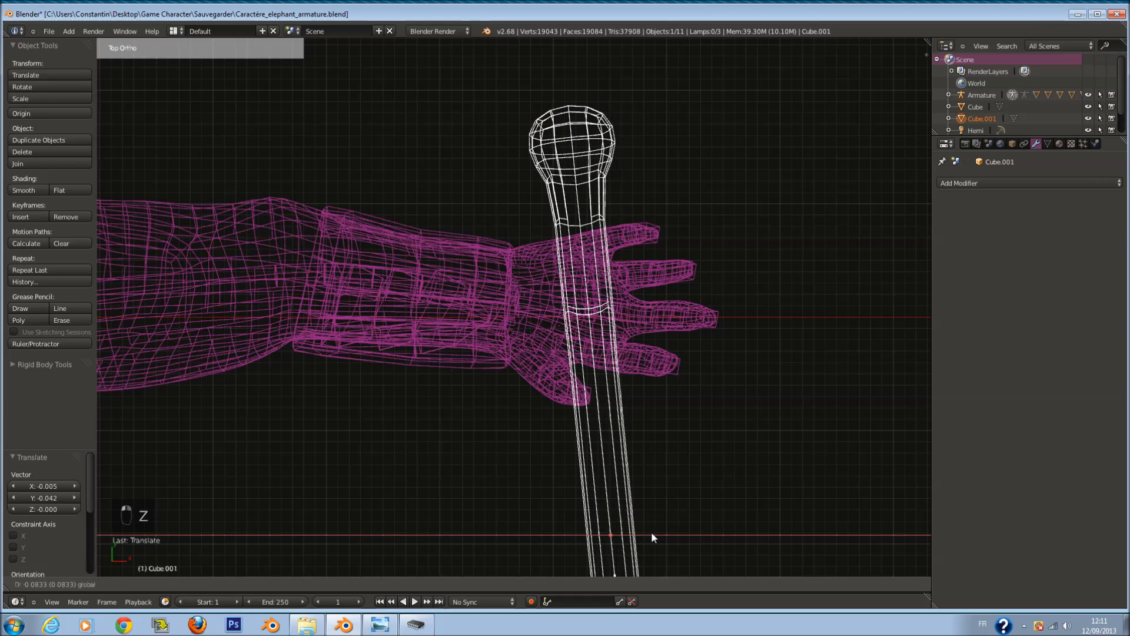
left_click(648, 530)
key("z")
key("z")
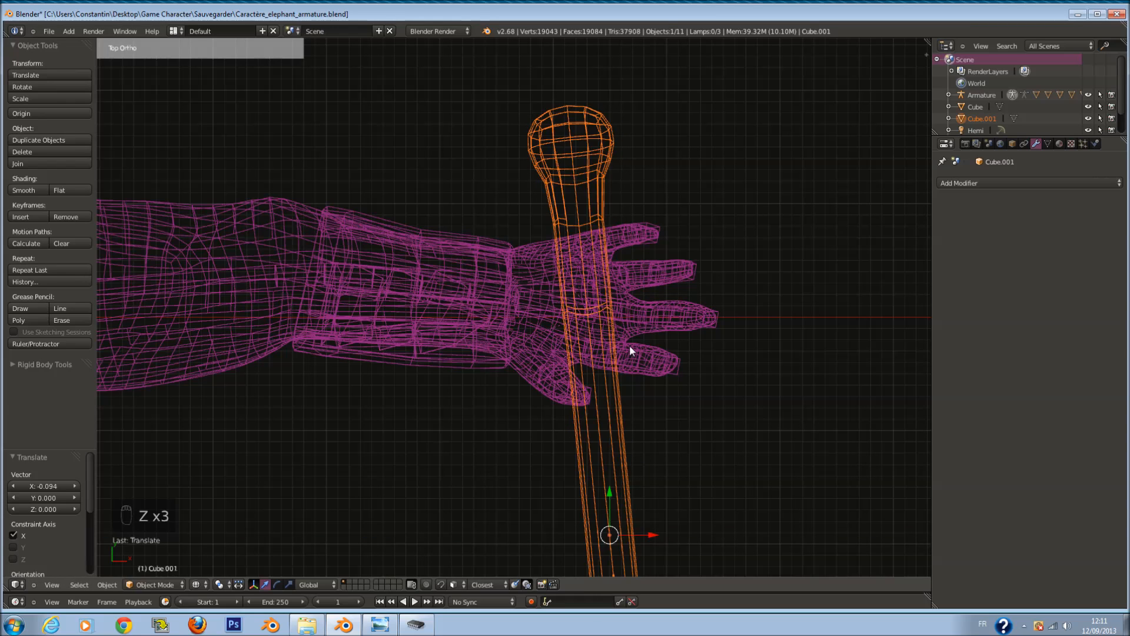
Step: Select one bone in each of the left hand's four fingers and rotate them about 18.3° around the global Y axis
right_click(660, 348)
right_click(652, 318, "shift")
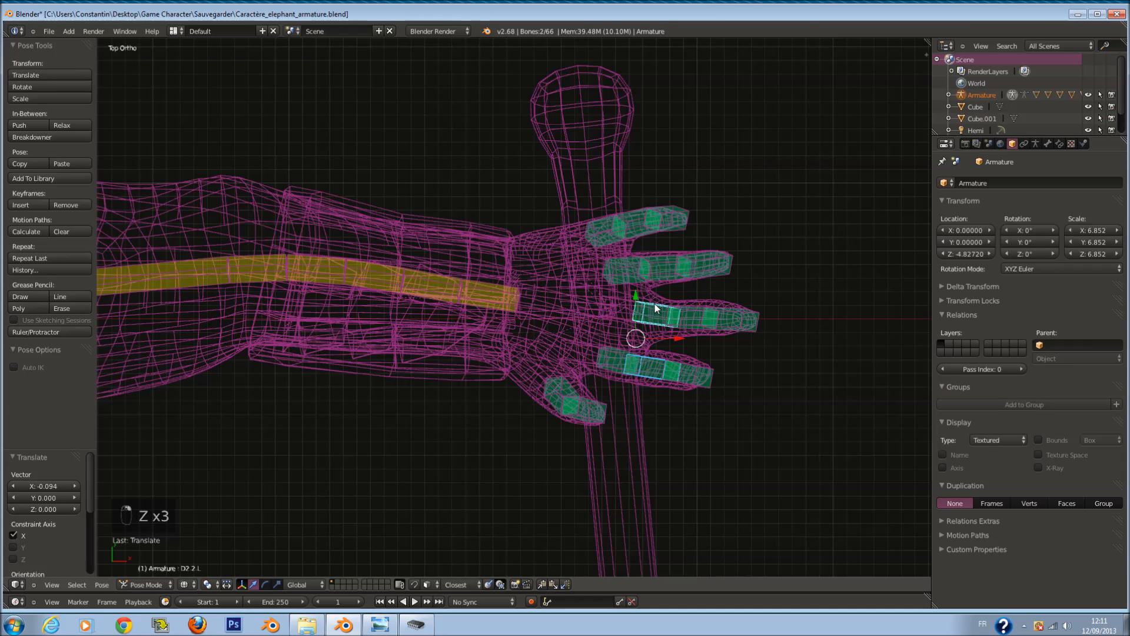
right_click(635, 265, "shift")
right_click(615, 224, "shift")
key("r")
key("y")
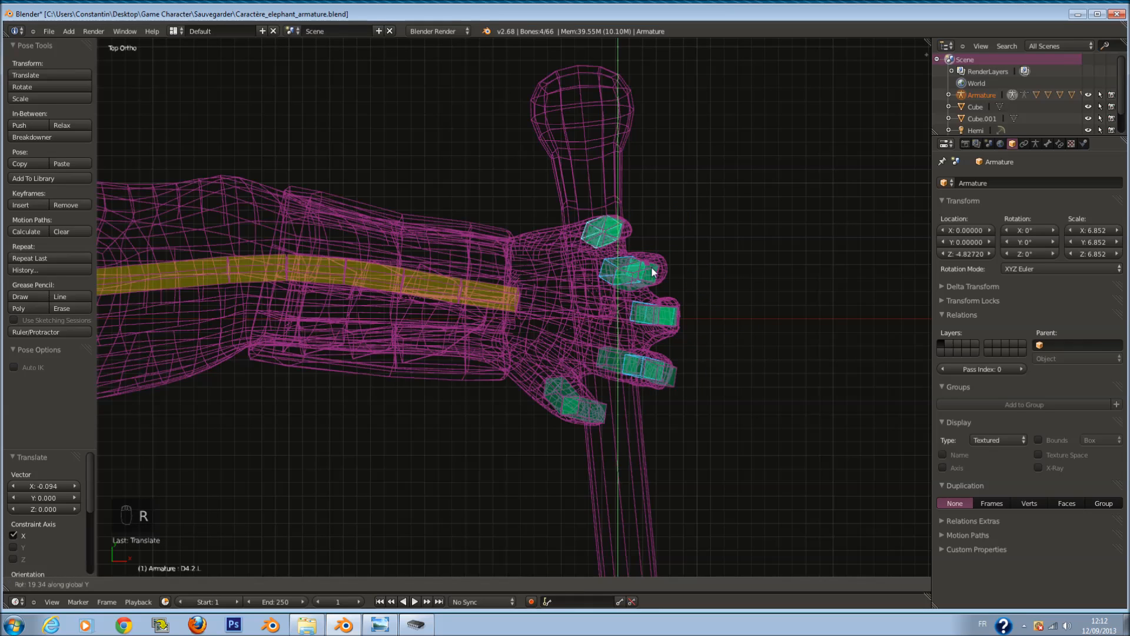
left_click(651, 272)
Step: Adjust the four selected finger bones by rotating them about -9.3° around the Y axis
key("z")
mouse_move(652, 276)
middle_mouse_down()
mouse_move(614, 224)
mouse_move(620, 182)
mouse_move(490, 207)
mouse_move(454, 357)
mouse_move(403, 392)
middle_mouse_up()
key("KP_Decimal")
key("r")
key("r")
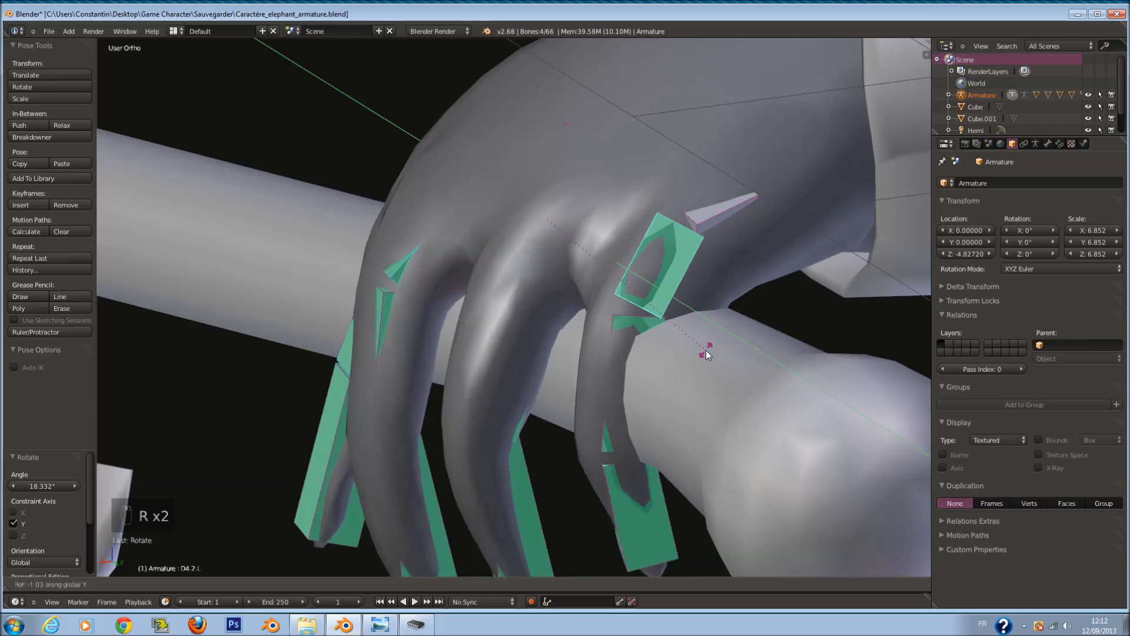
left_click(690, 376)
Step: Select the middle bones of the left hand's four fingers and rotate them about 15.1° around Y to curl the fingers
key("z")
right_click(570, 409)
right_click(555, 455)
right_click(563, 407)
middle_click_drag(513, 388, 538, 412)
right_click(390, 358)
right_click(517, 403)
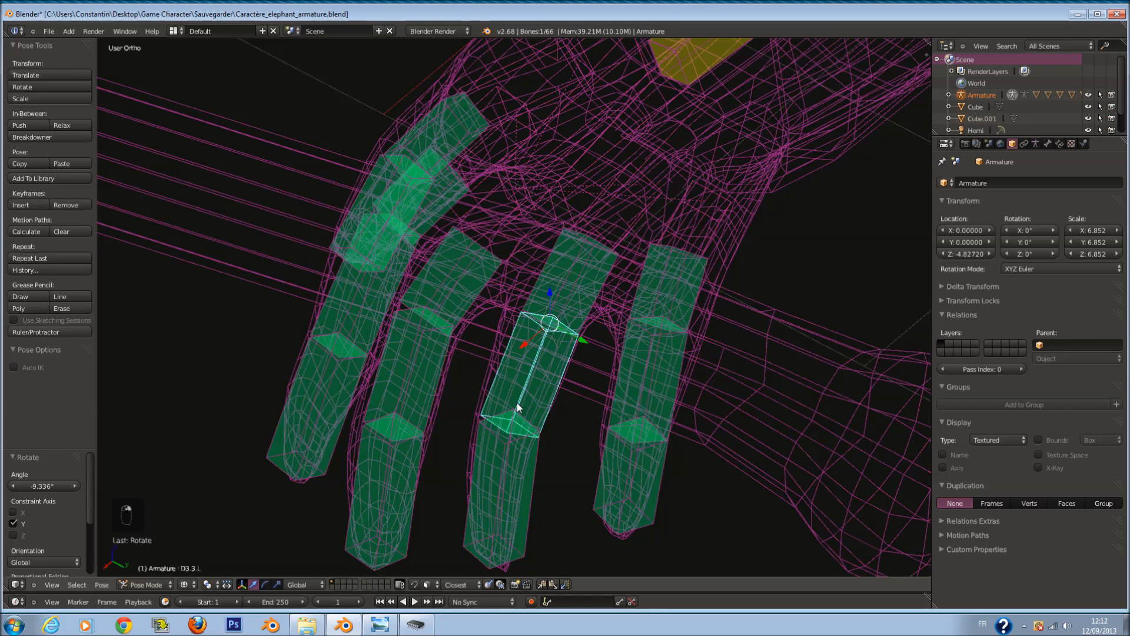
right_click(642, 404, "shift")
right_click(412, 369, "shift")
right_click(354, 302, "shift")
key("z")
key("r")
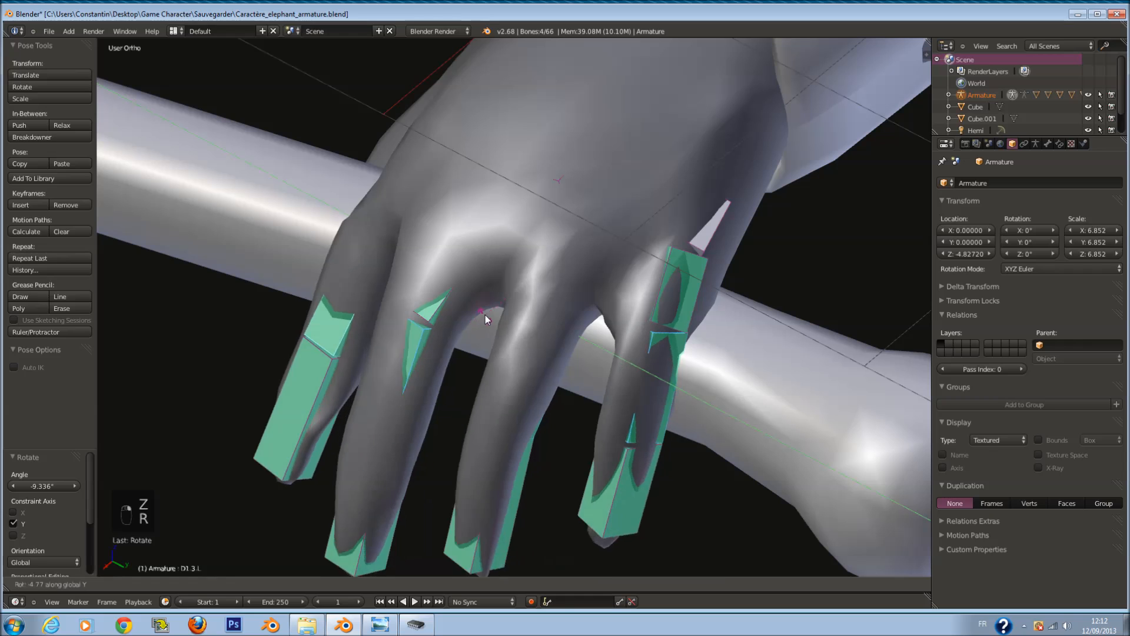
left_click(491, 334)
key("z")
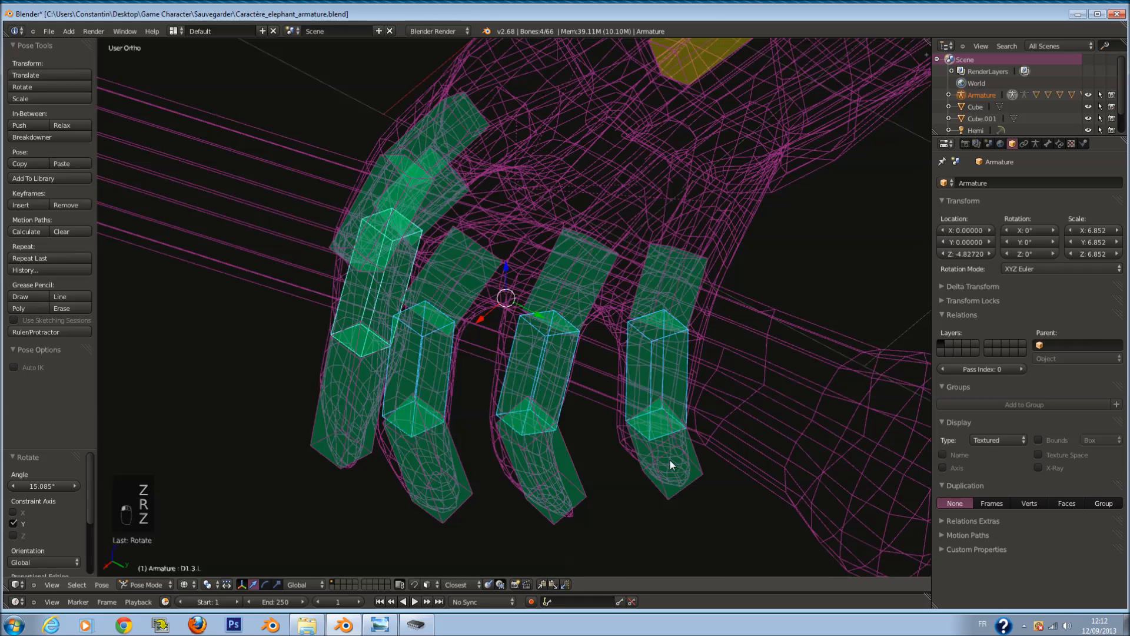
Step: Select the left hand's fingertip bone D4.4.L and rotate it about 25.4° around the global Y axis
right_click(690, 440)
key("z")
key("r")
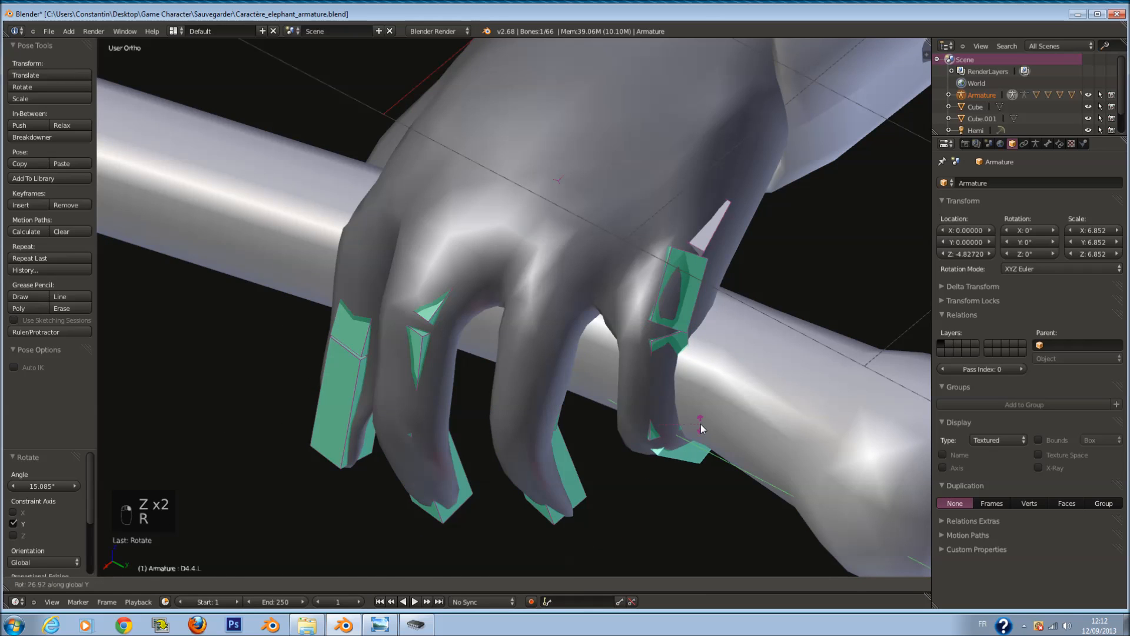
left_click(701, 424)
key("z")
key("z")
Step: Select bone D3.3.L and two bones of the neighbouring left-hand finger and rotate them about 14.9° around the global Y axis
right_click(564, 388)
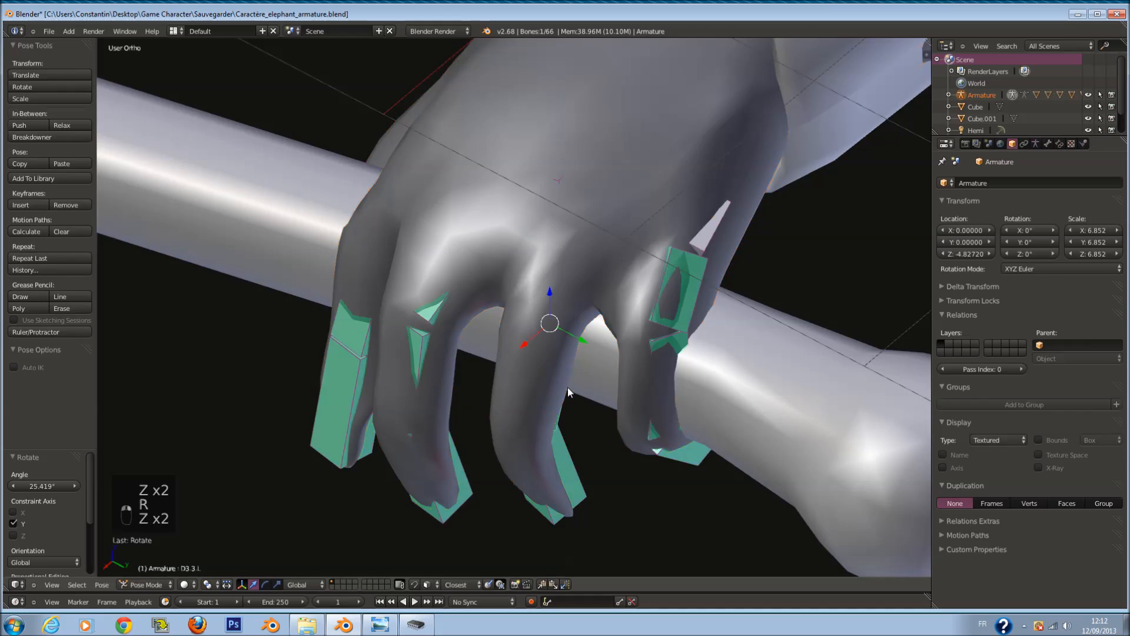
key("z")
key("c")
left_click(426, 360)
right_click(423, 357)
key("d")
scroll(485, 262, "up", 1)
scroll(497, 264, "down", 1)
key("r")
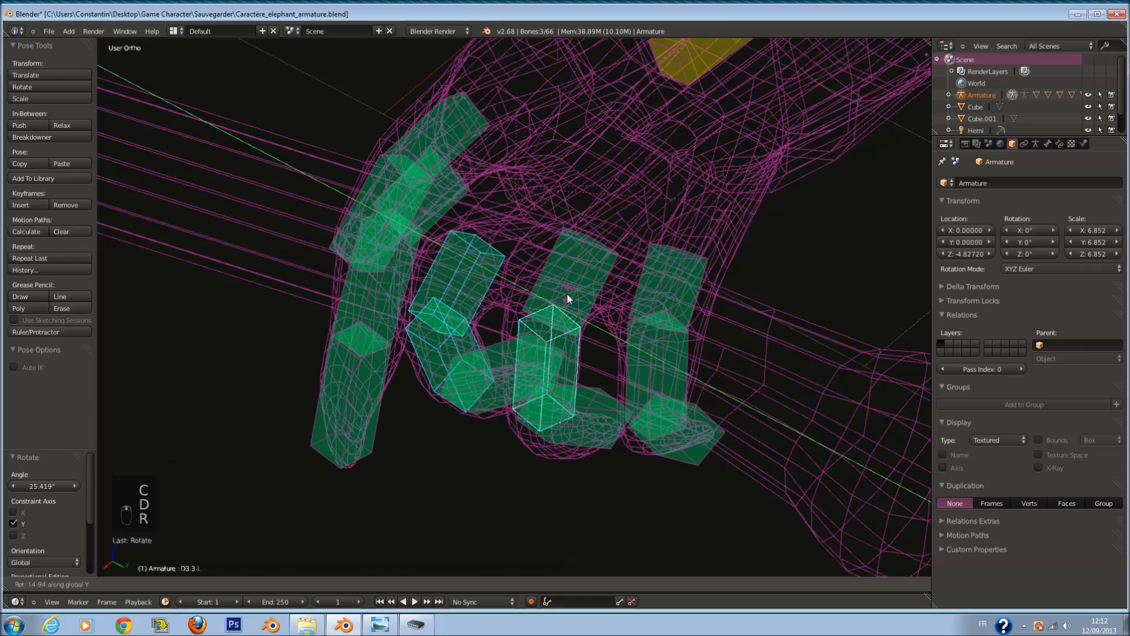
left_click(565, 309)
Step: Curl the three selected finger bones a further 7.4° or so around the global Y axis
key("z")
middle_click_drag(610, 304, 641, 271)
key("r")
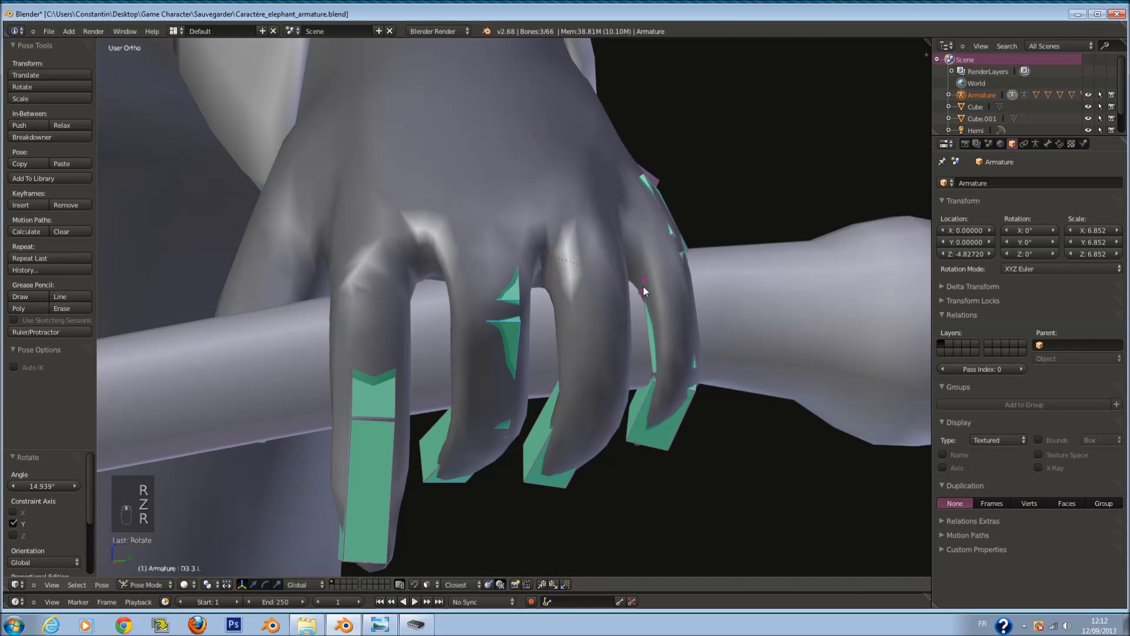
key("y")
left_click(390, 367)
Step: Select finger bone D1.3.L and rotate it about 16.7° around the global Y axis
right_click(389, 367)
key("r")
key("y")
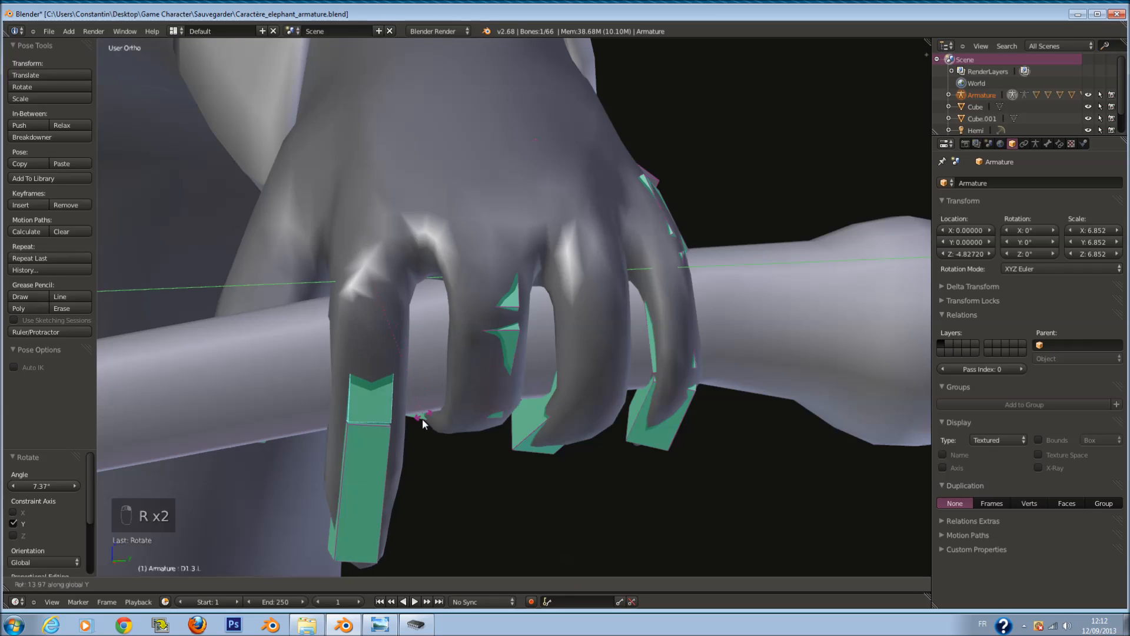
left_click(417, 417)
Step: Select fingertip bone D1.4.L and curl it about 58.1° around the global Y axis
key("z")
right_click(376, 429)
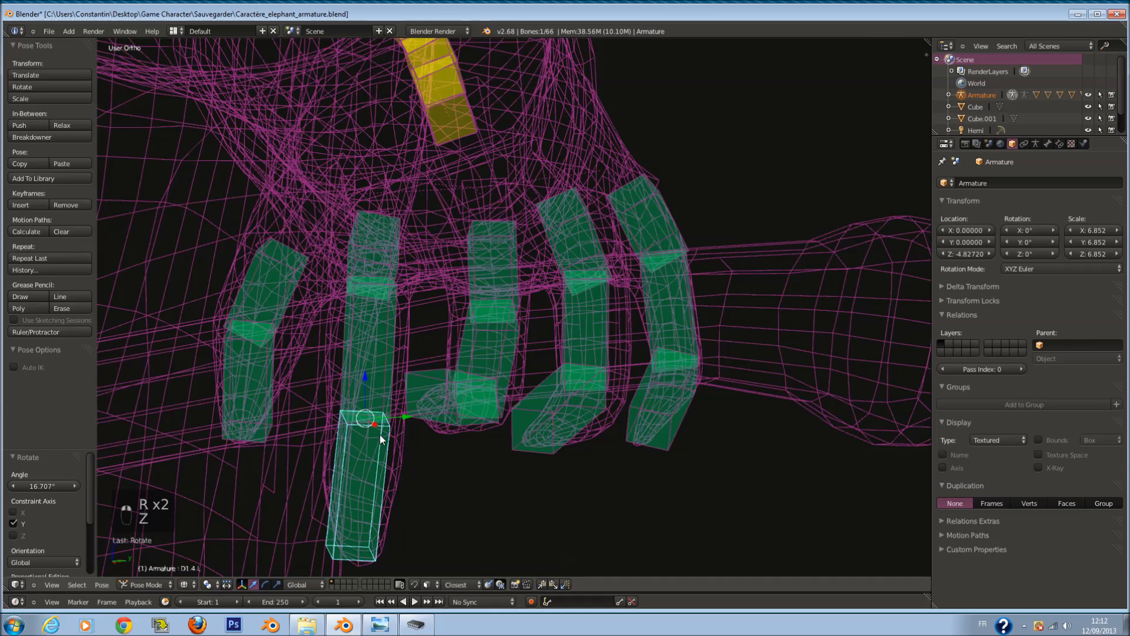
key("z")
key("t")
key("t")
key("r")
left_click(386, 511)
Step: Select the base bone of the left thumb and rotate it about 7.1° in the view plane
middle_click_drag(381, 521, 353, 339)
key("z")
right_click(329, 321)
key("z")
key("r")
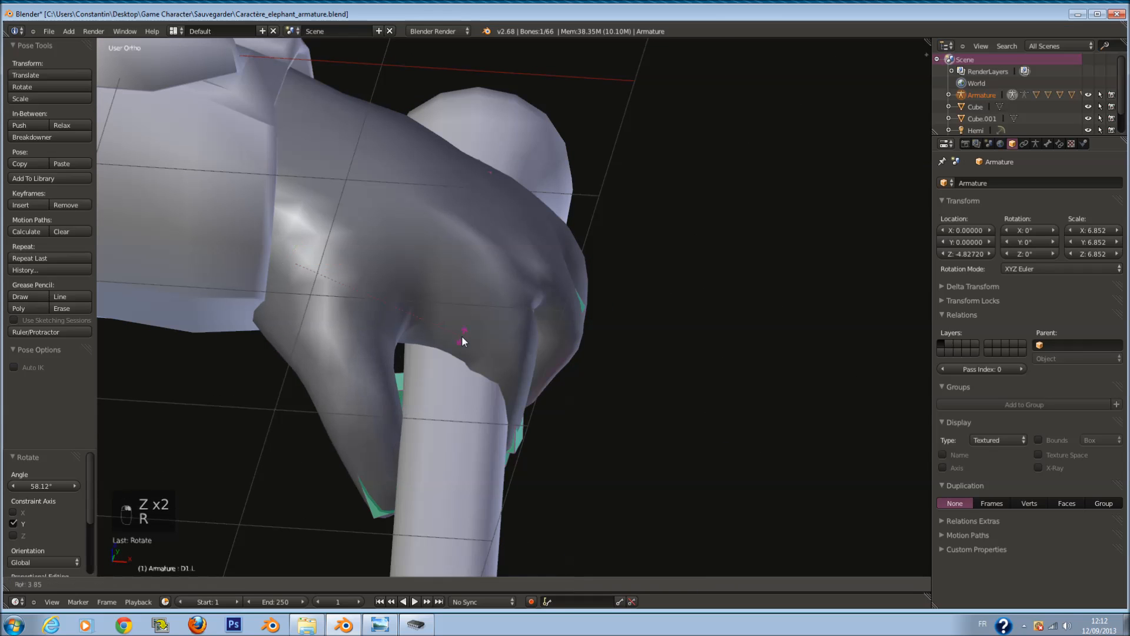
left_click(464, 348)
key("r")
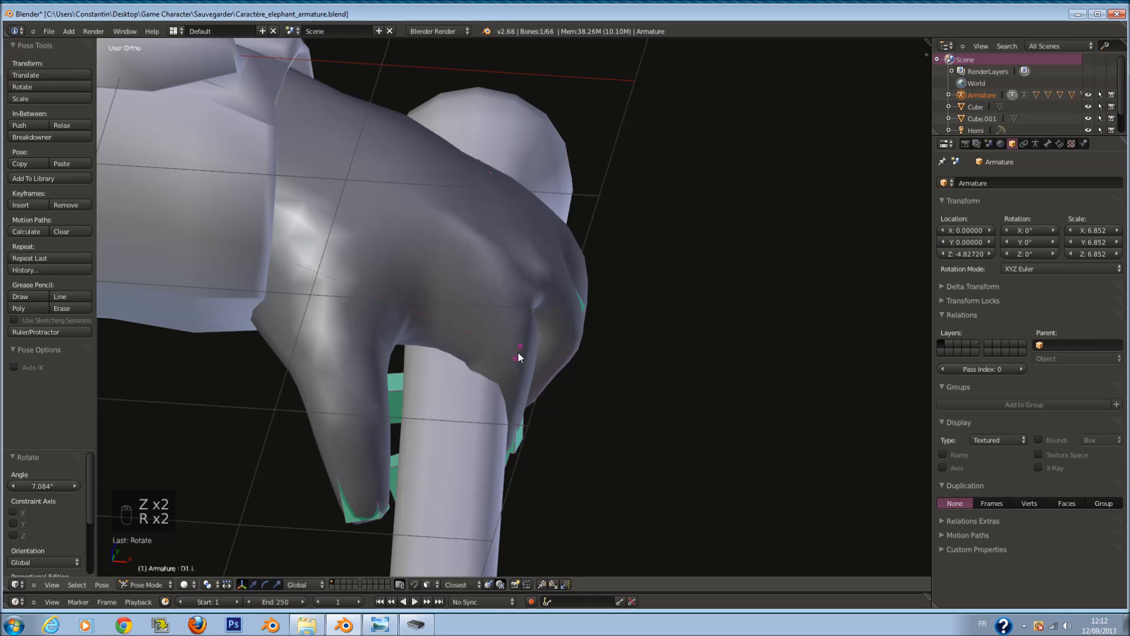
right_click(450, 390)
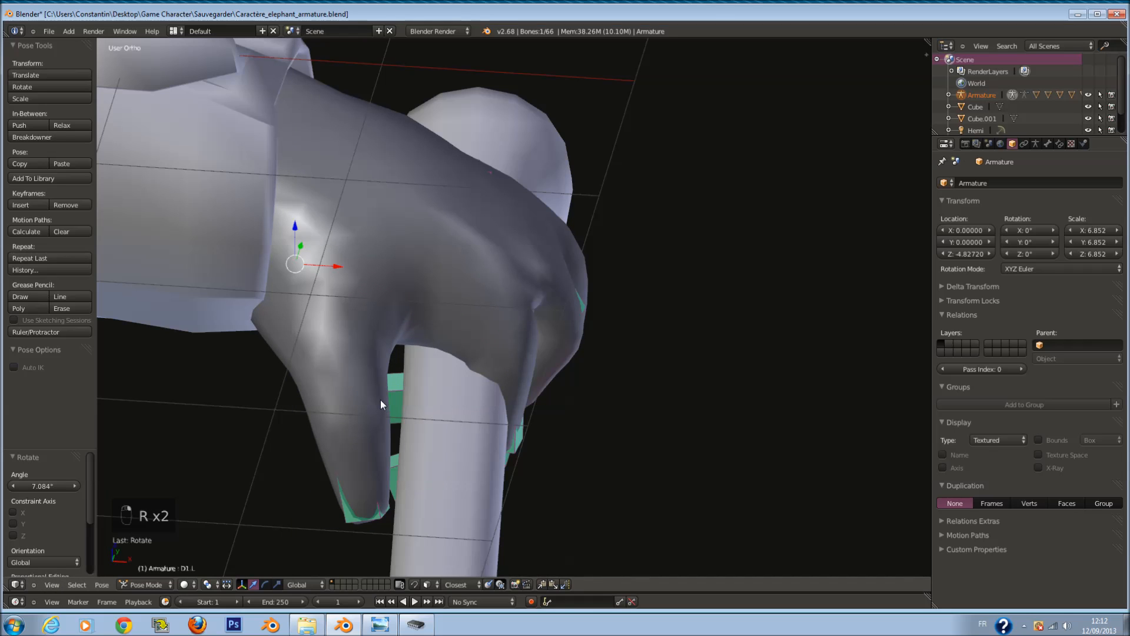
Step: Select the left thumb's next bone and rotate it about -17.7° around global Z and 30.6° around global X
key("z")
right_click(371, 383)
key("z")
key("r")
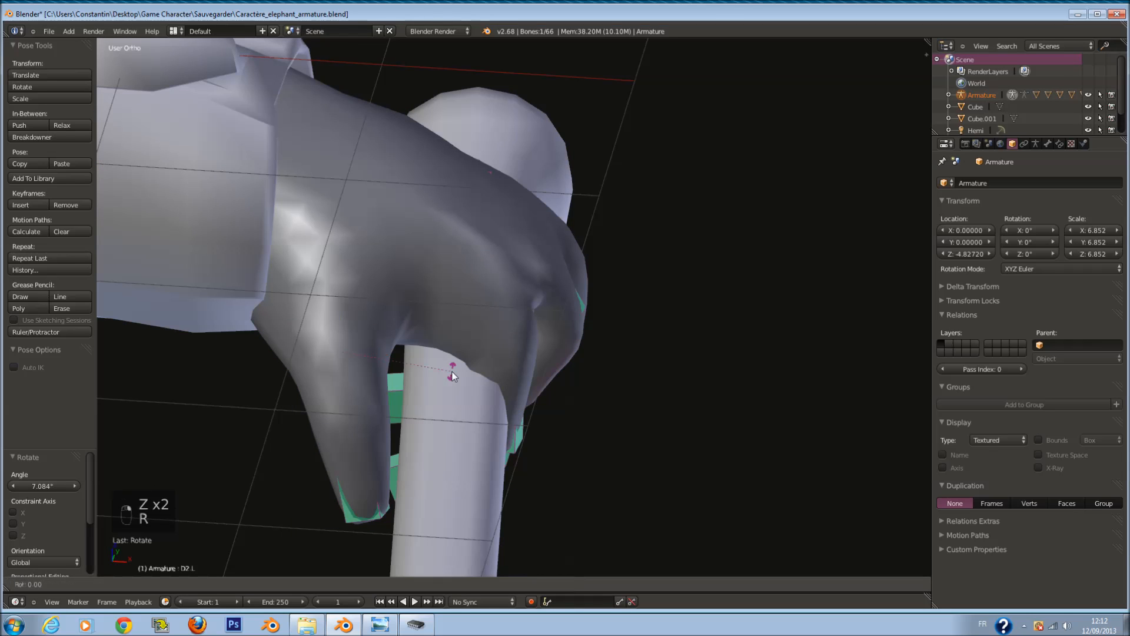
key("z")
left_click(447, 408)
key("r")
key("x")
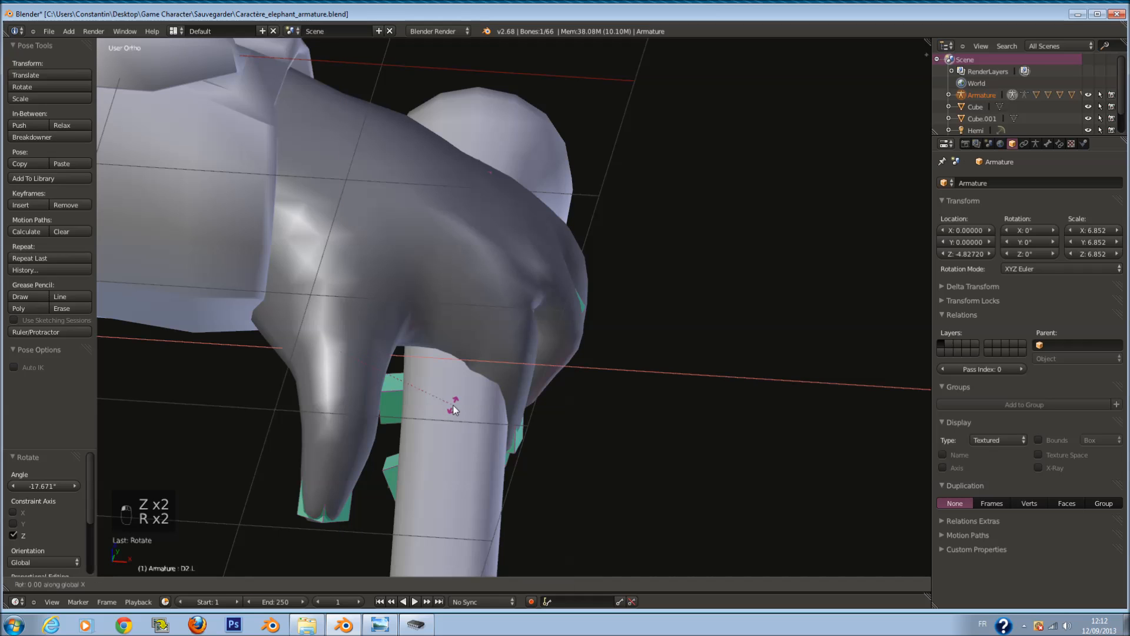
left_click(471, 338)
key("r")
key("y")
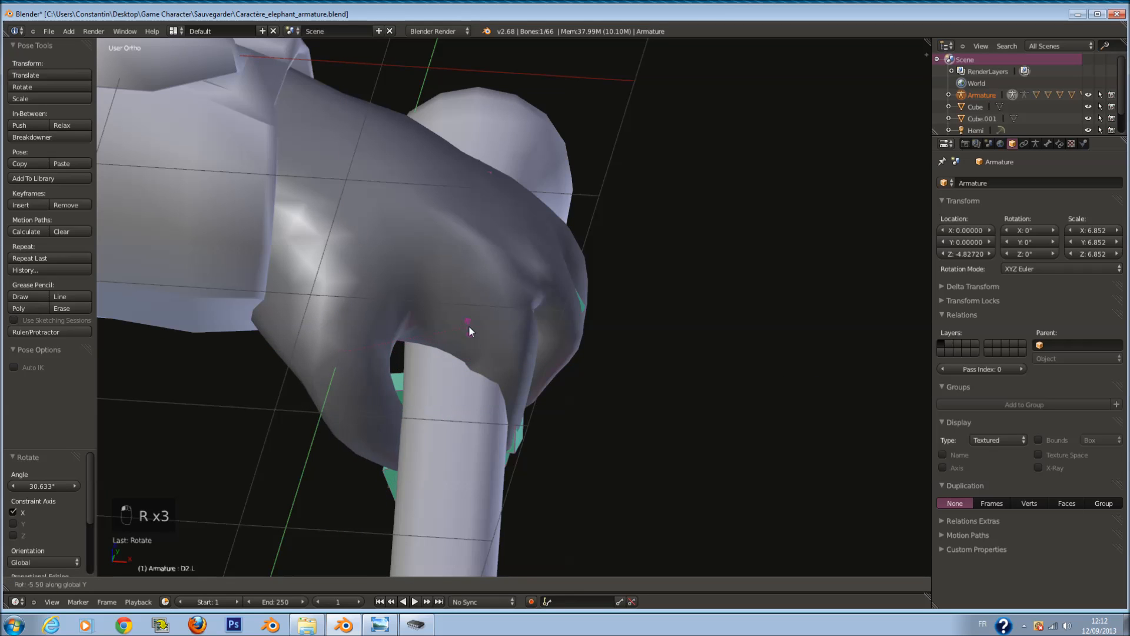
right_click(451, 312)
Step: Rotate the selected thumb bone about 12° further around the global X axis
key("z")
key("r")
key("x")
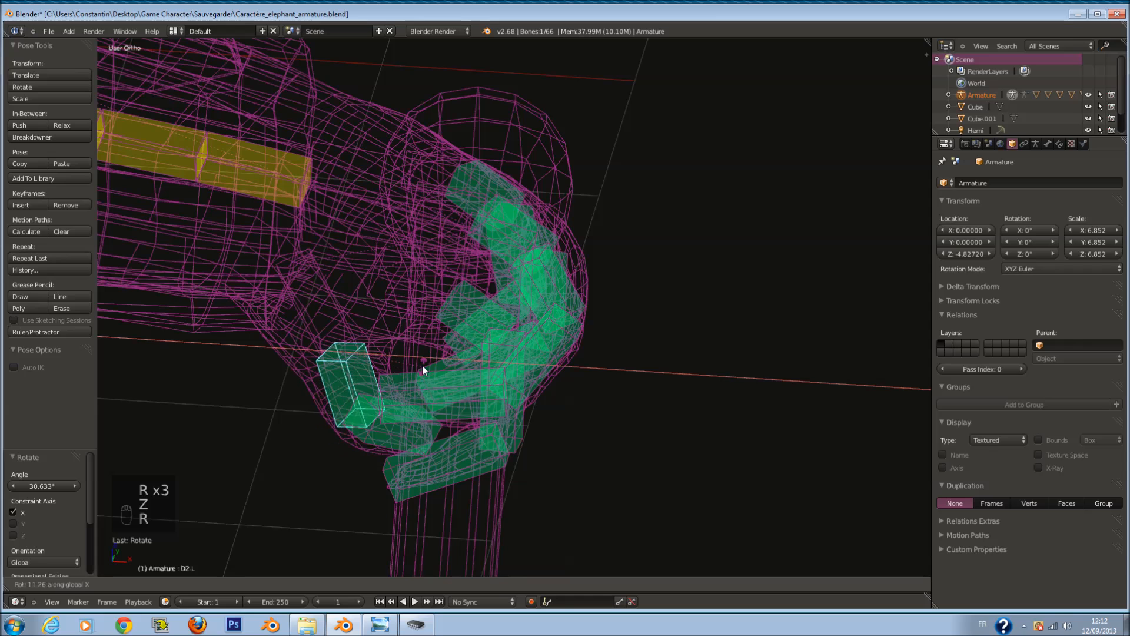
left_click(419, 373)
key("z")
mouse_move(419, 373)
middle_mouse_down()
mouse_move(466, 345)
mouse_move(492, 348)
mouse_move(520, 319)
mouse_move(529, 348)
mouse_move(546, 328)
mouse_move(434, 328)
mouse_move(348, 358)
mouse_move(341, 394)
mouse_move(153, 496)
mouse_move(446, 345)
middle_mouse_up()
Step: Select another bone of the left hand and rotate it around the global Z axis
key("z")
key("z")
key("z")
right_click(751, 213)
right_click(747, 214)
key("z")
key("r")
key("z")
left_click(809, 243)
Step: Select fingertip bone D4.4.L and rotate it about 18.2° around the global Z axis
middle_click_drag(809, 242, 743, 433)
right_click(743, 433)
key("r")
left_click(779, 436)
key("z")
mouse_move(671, 286)
middle_mouse_down()
mouse_move(639, 251)
mouse_move(616, 365)
mouse_move(595, 318)
middle_mouse_up()
key("z")
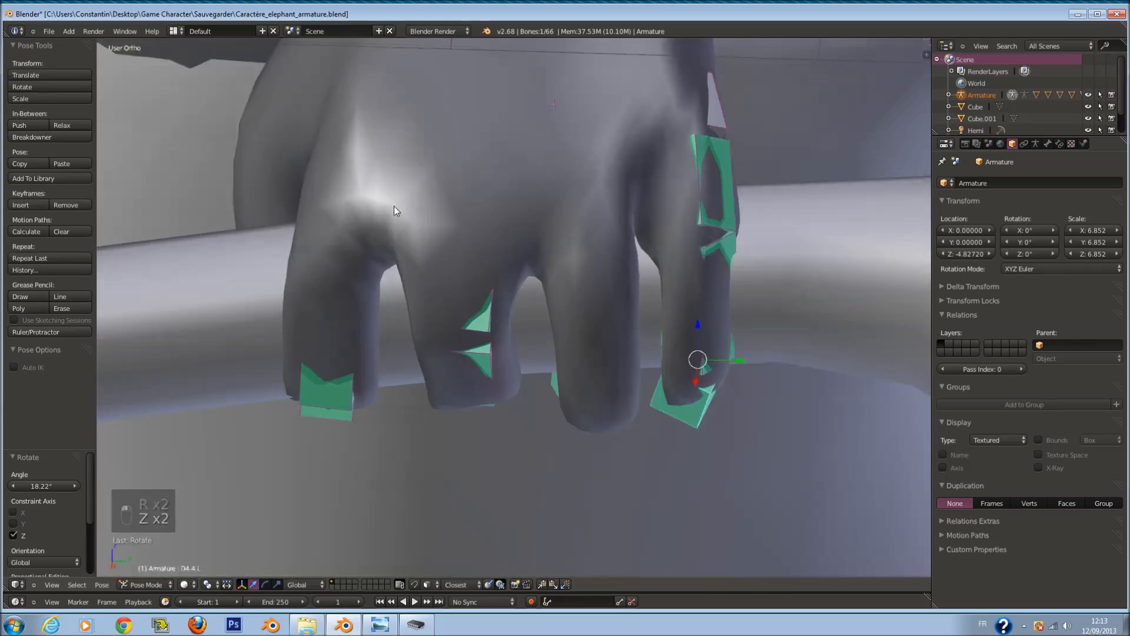
Step: Select finger bone D1.2.L and rotate it about 7.4° around the global Z axis
key("z")
middle_click_drag(380, 219, 369, 266)
right_click(373, 234)
right_click(381, 237)
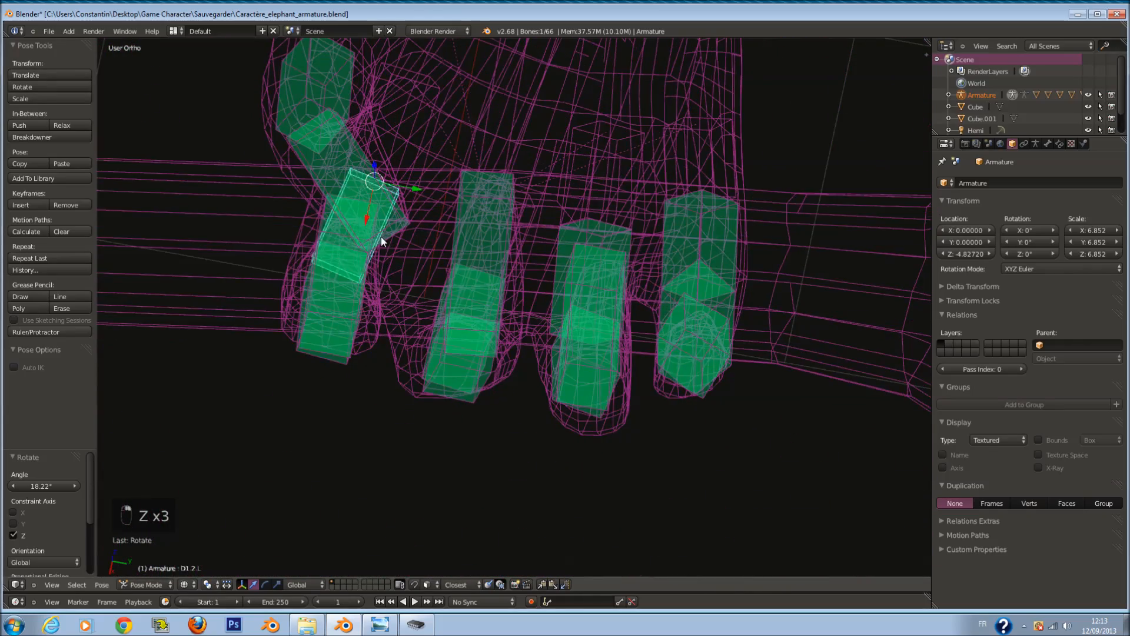
key("z")
key("r")
key("z")
left_click(533, 225)
key("z")
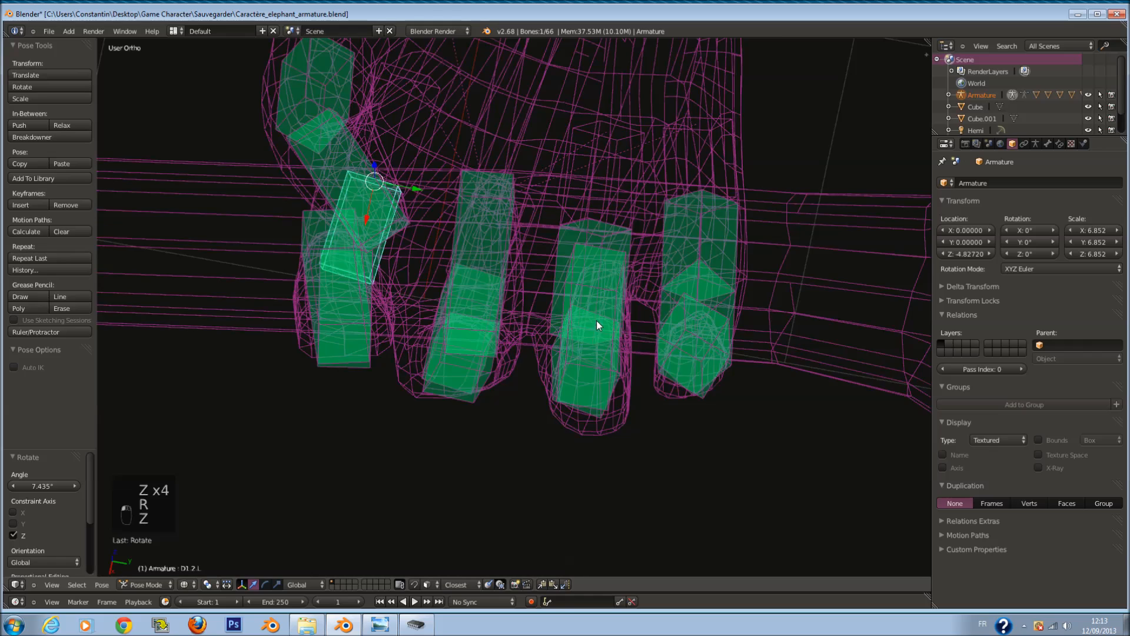
Step: Select finger bone D3.2.L and rotate it to align that finger with its neighbours
middle_click_drag(624, 248, 606, 228)
right_click(605, 230)
right_click(600, 237)
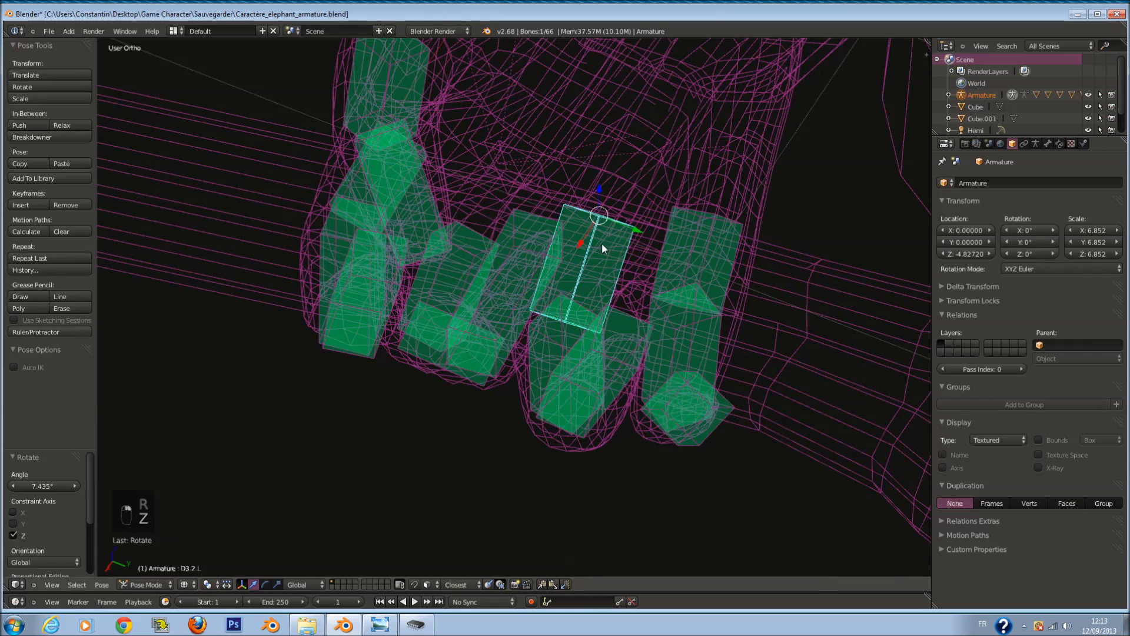
key("z")
key("r")
left_click(687, 257)
key("z")
Step: Select finger bone D4.2.L and rotate it about -8.5° around the global Z axis
right_click(698, 246)
key("z")
key("r")
key("z")
left_click(729, 263)
Step: Inspect the grip from the front, then select a hand bone and rotate it around the global Z axis
mouse_move(623, 262)
middle_mouse_down()
mouse_move(553, 273)
mouse_move(581, 256)
mouse_move(626, 258)
mouse_move(506, 292)
middle_mouse_up()
key("KP_1")
key("z")
key("z")
key("z")
key("KP_1")
key("z")
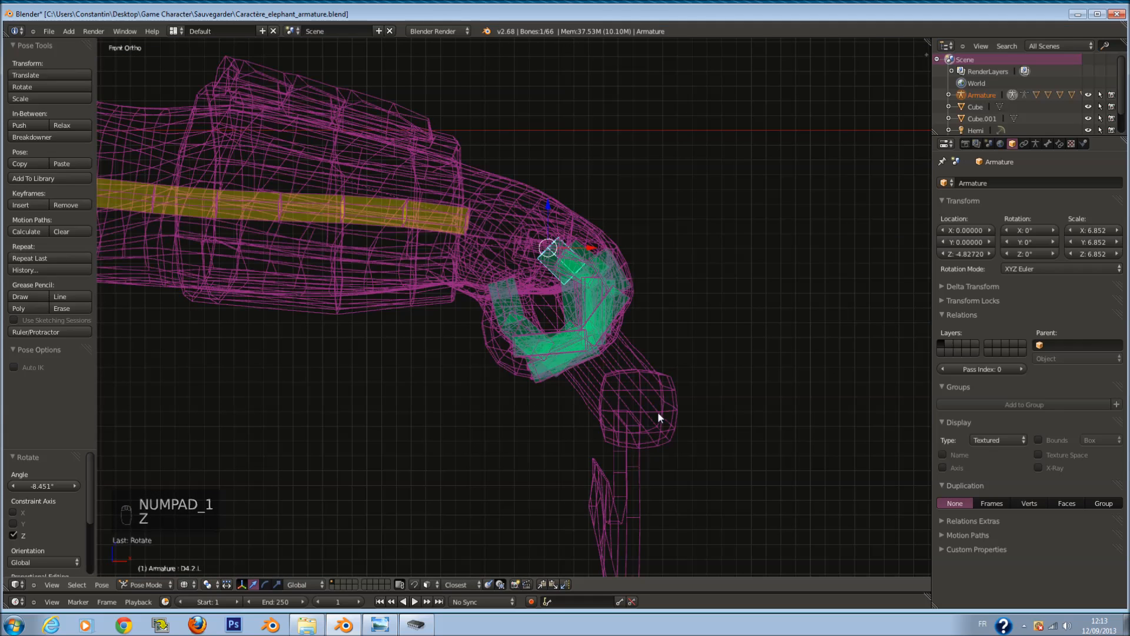
right_click(659, 445)
key("z")
middle_click_drag(653, 373, 474, 321)
scroll(475, 321, "up", 1)
right_click(475, 321)
scroll(500, 323, "up", 1)
key("r")
key("z")
left_click(516, 347)
right_click(389, 343)
key("r")
key("z")
right_click(449, 354)
Step: Rotate one more hand bone, then select another and rotate it about -19.8° around the global Z axis
right_click(403, 343)
key("r")
left_click(433, 347)
right_click(652, 369)
key("r")
left_click(670, 341)
Step: Select the left-hand axe and reposition its handle inside the closed grip
middle_click_drag(671, 340, 628, 407)
right_click(690, 414)
scroll(685, 414, "down", 1)
key("r")
right_click(747, 373)
scroll(723, 387, "down", 2)
middle_click_drag(750, 403, 848, 372)
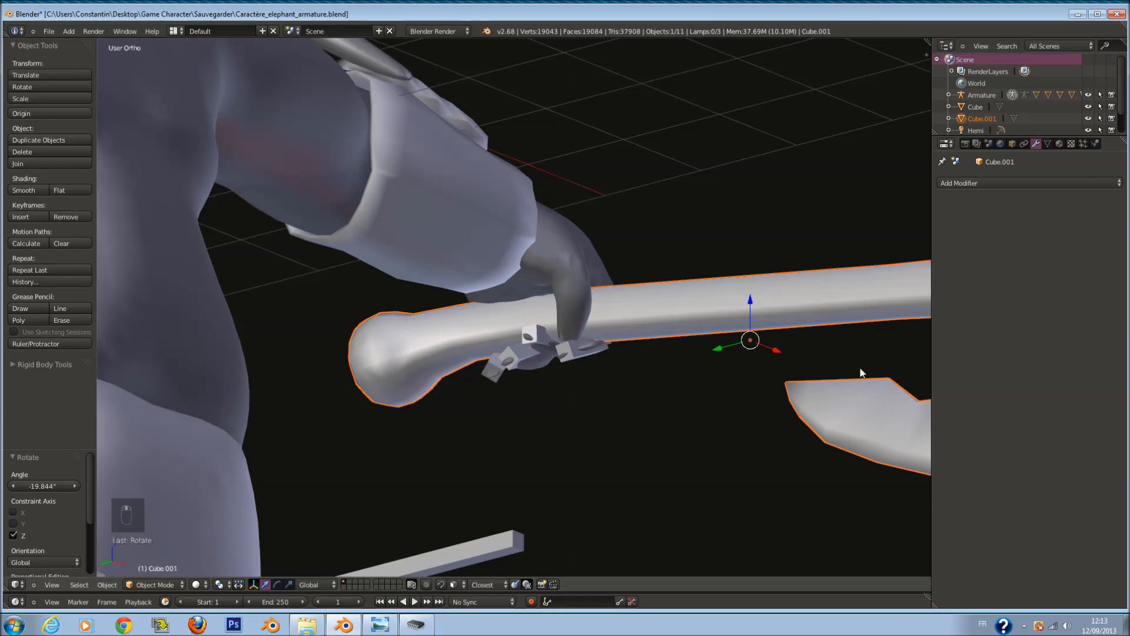
key("r")
key("g")
left_click(860, 343)
Step: Shift the left-hand axe about -0.019 units along X and 0.061 units along Z
middle_click_drag(860, 343, 773, 398)
left_click_drag(637, 457, 633, 459)
scroll(685, 440, "down", 1)
key("s")
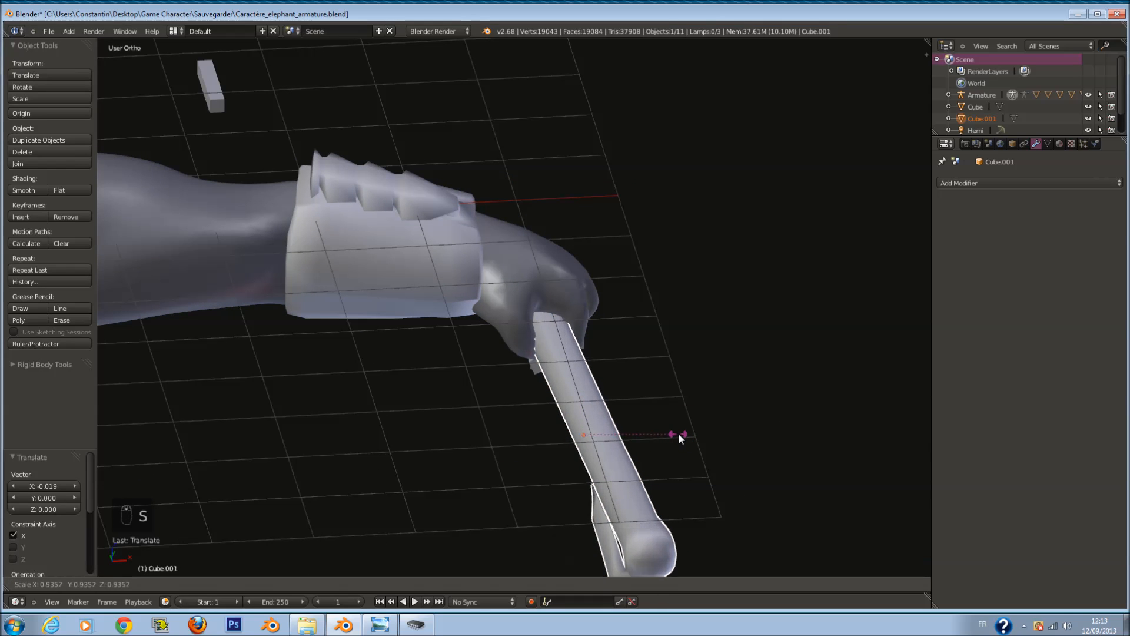
right_click(680, 436)
scroll(680, 436, "down", 3)
middle_click_drag(679, 433, 447, 340)
left_click_drag(446, 336, 446, 322)
Step: Parent the left-hand axe to the hand bone Main.L using the Bone option
middle_click_drag(607, 344, 528, 334)
key("KP_7")
key("z")
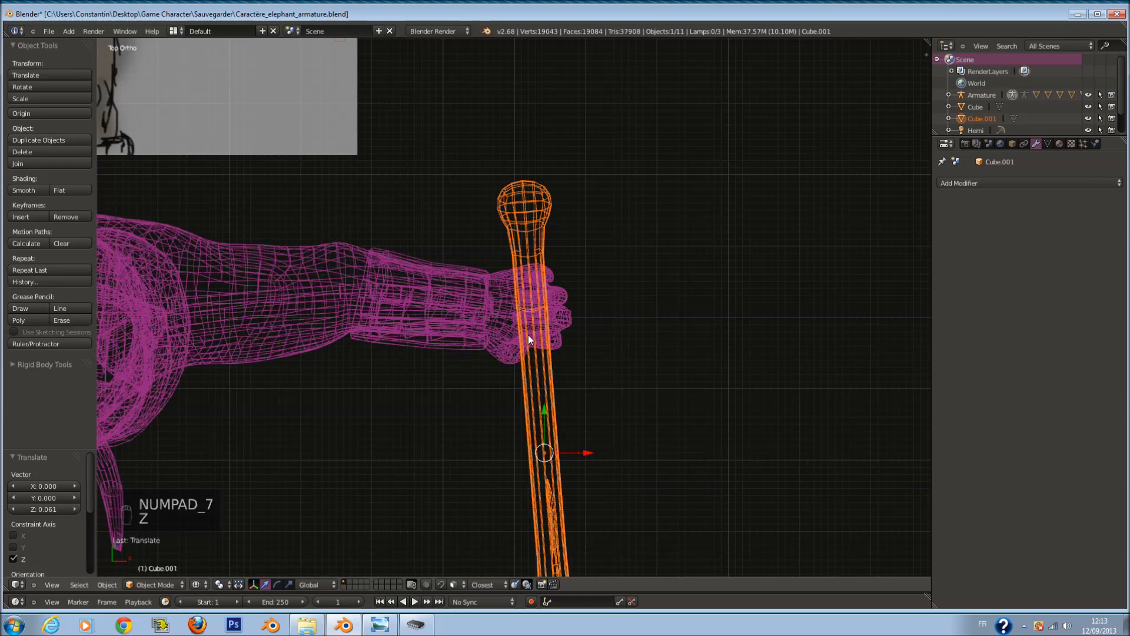
scroll(452, 302, "up", 1)
right_click(514, 307)
right_click(514, 307)
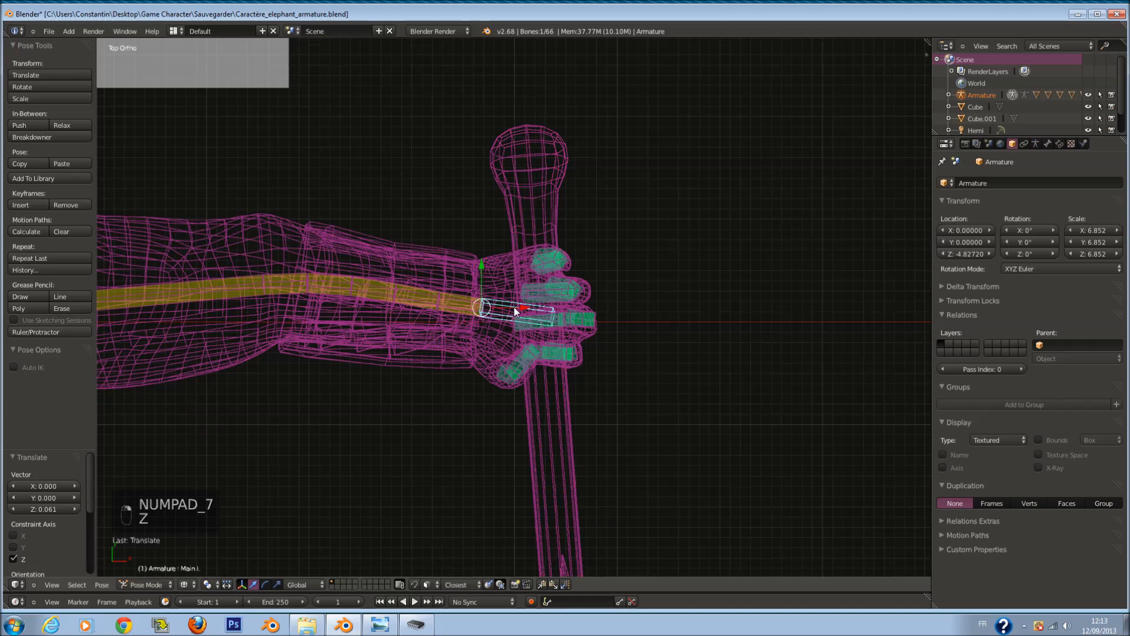
right_click(531, 346)
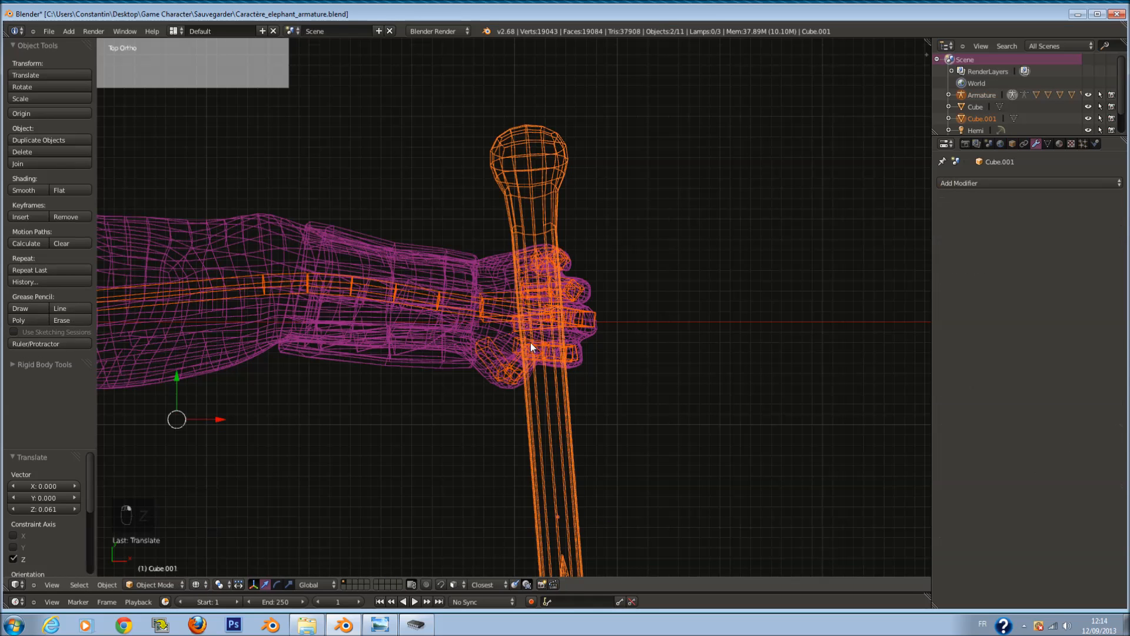
right_click(501, 305)
key("ctrl+p")
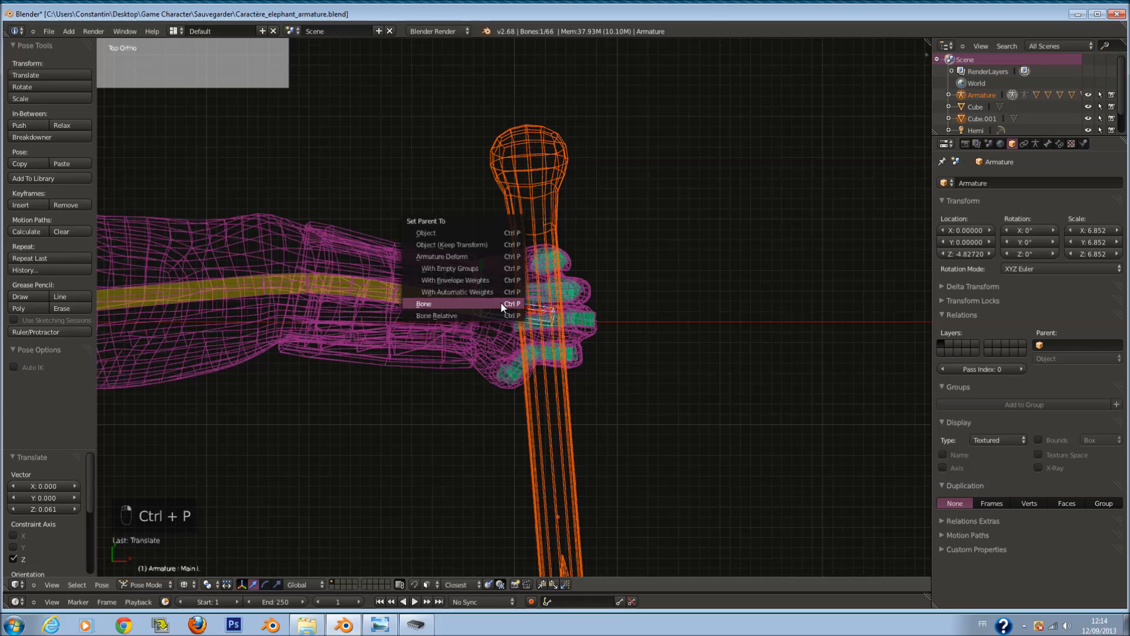
left_click(501, 305)
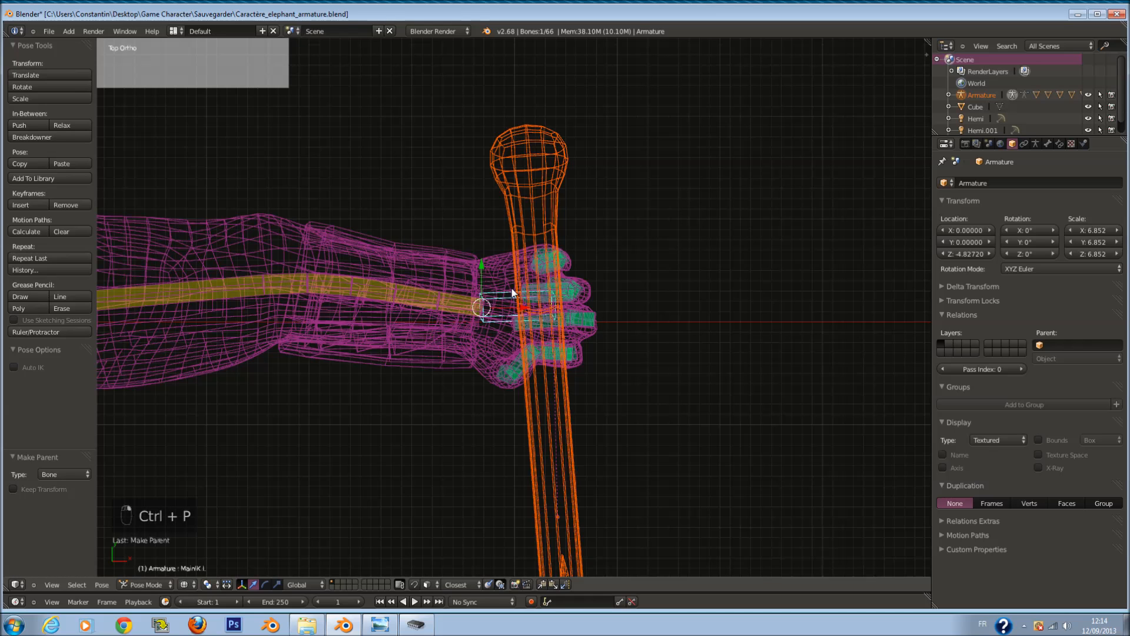
Step: Select the IK bone MainIK.L and move the left hand about -0.82, -2.27 and 0.15 units along X, Y and Z
right_click(511, 289)
scroll(528, 303, "down", 3)
key("z")
key("g")
right_click(524, 387)
middle_click_drag(545, 413, 465, 266)
key("g")
left_click(308, 251)
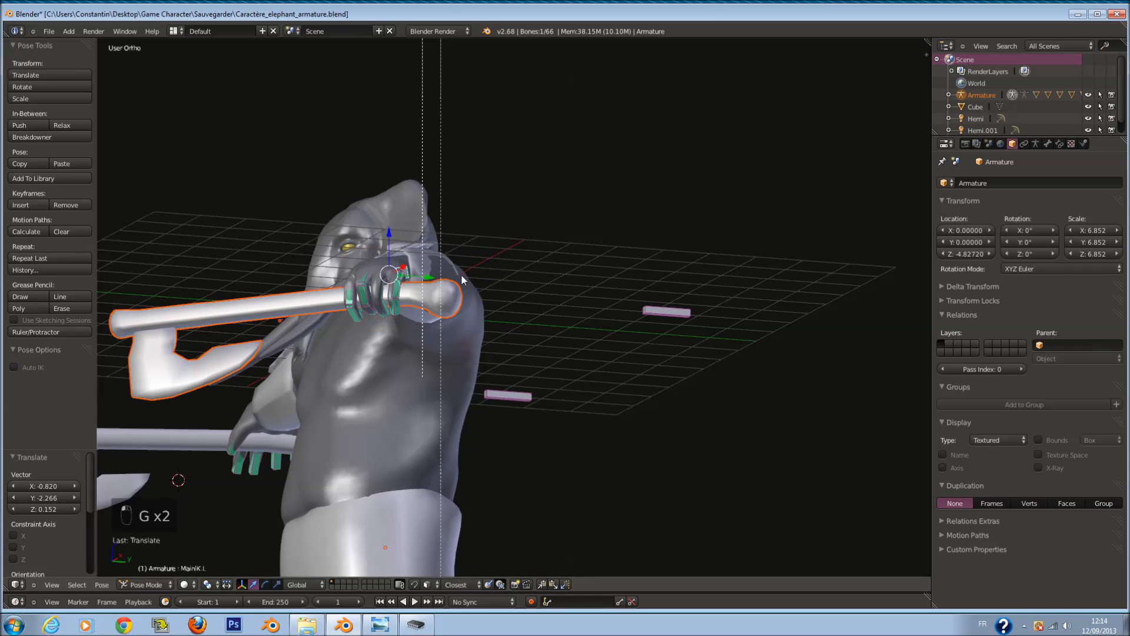
Step: Test the axe's parenting by moving the IK bone MainIK.L about -0.683, -0.194 and 0.898 units along X, Y and Z
middle_click_drag(307, 251, 465, 316)
key("r")
right_click(476, 332)
key("g")
right_click(476, 359)
scroll(476, 359, "down", 1)
middle_click_drag(476, 359, 556, 412)
key("g")
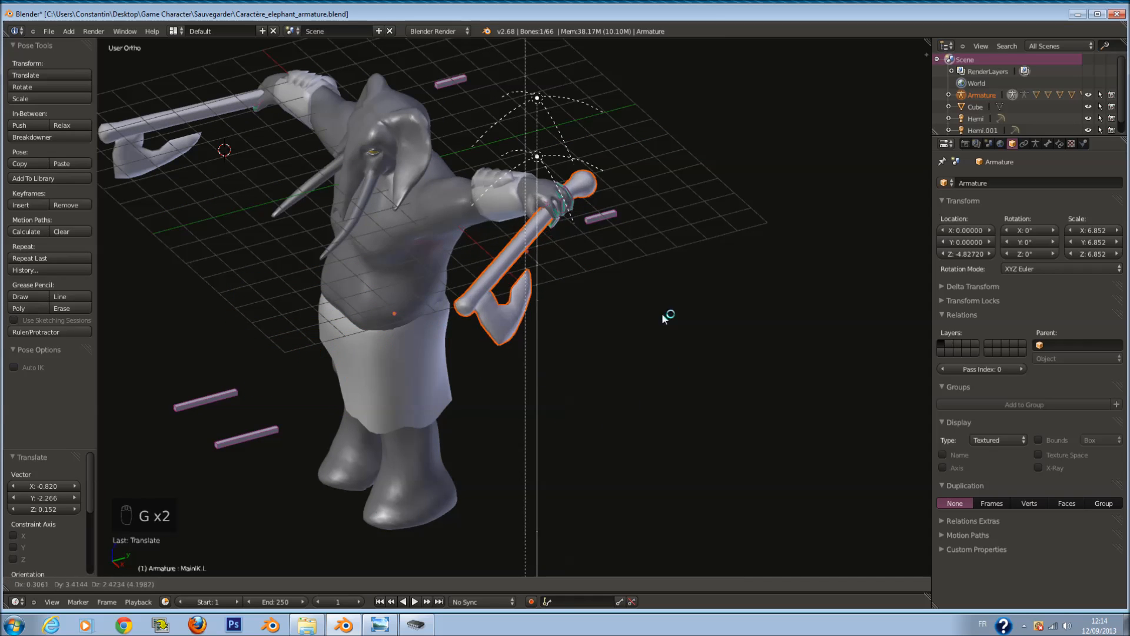
left_click(537, 378)
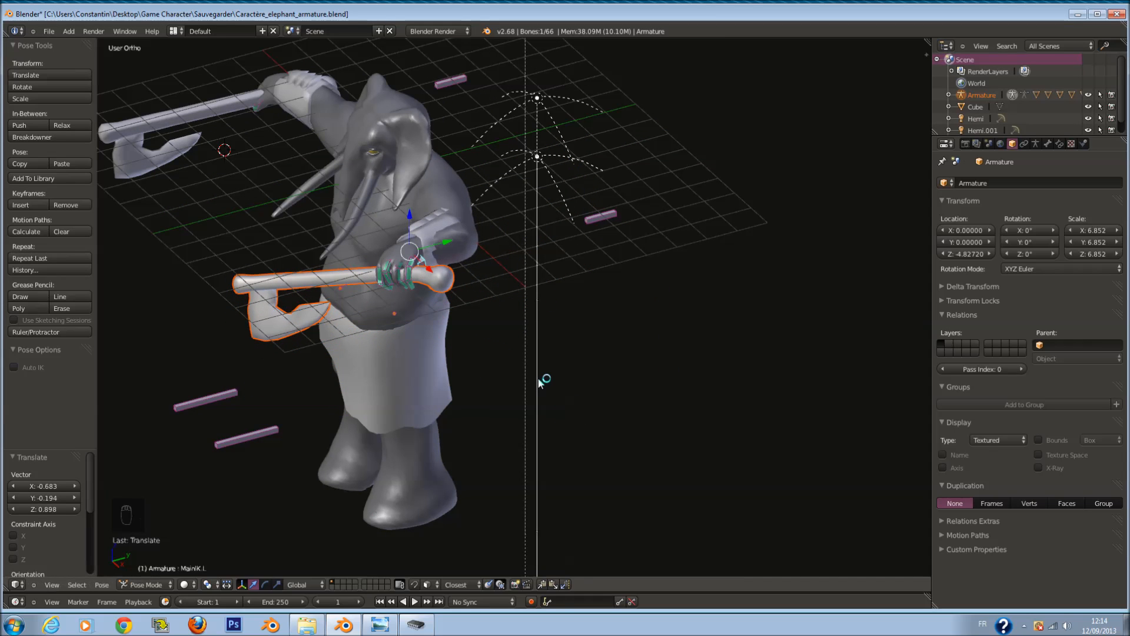
Step: Undo the recent test moves of the left-hand IK bone MainIK.L
key("ctrl+z")
key("ctrl+z")
key("ctrl+z")
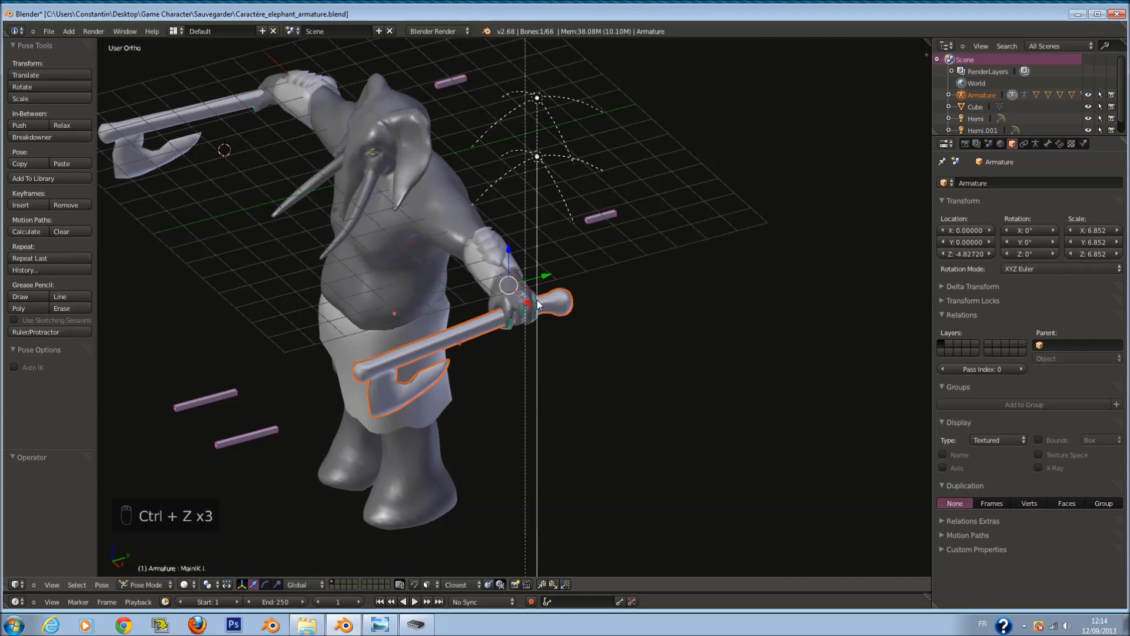
Step: Select all the left-hand bones in the wireframe front view and copy their pose
key("KP_1")
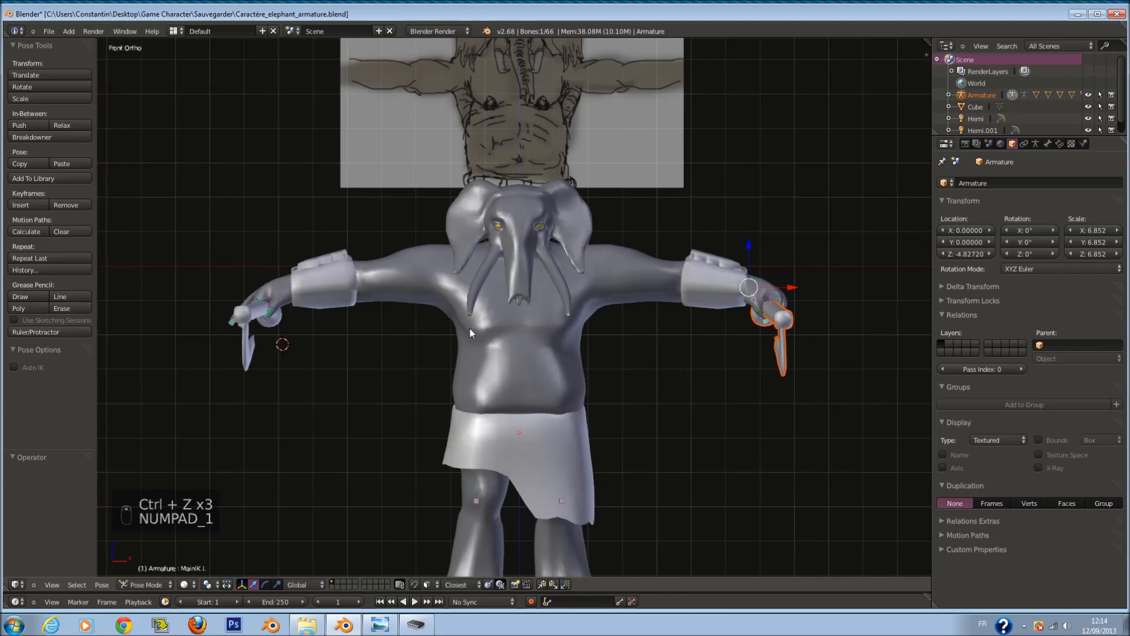
key("z")
scroll(793, 316, "up", 2)
left_click(798, 291)
right_click(798, 291)
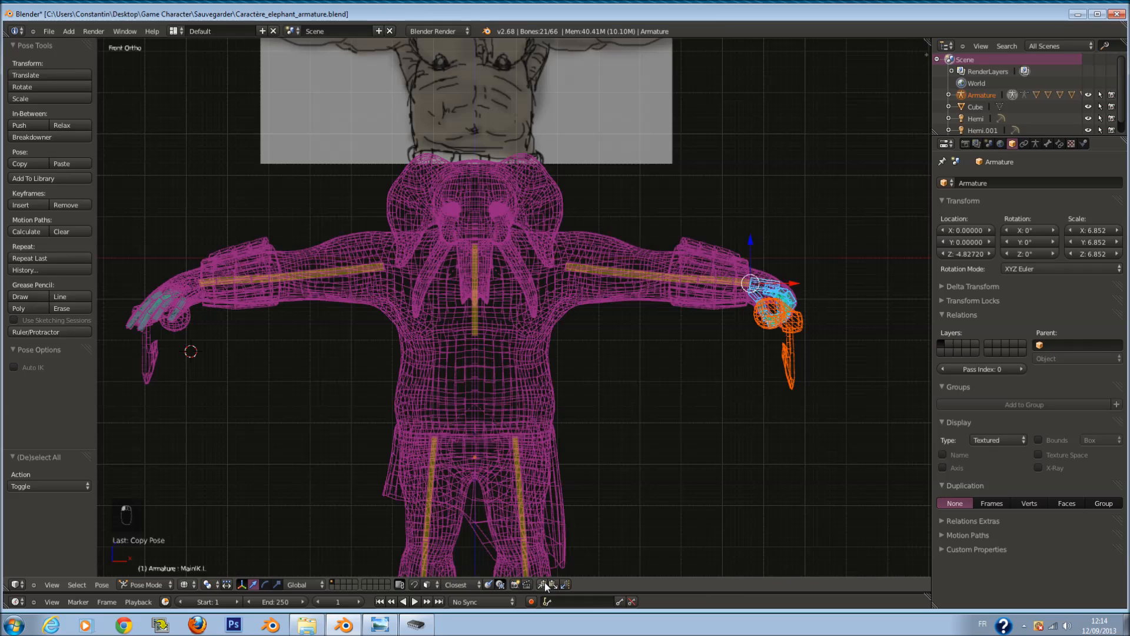
Step: Select only the right-hand bones and paste the copied pose onto them
scroll(243, 340, "up", 2, "ctrl")
key("a")
key("c")
left_click(239, 308)
right_click(239, 307)
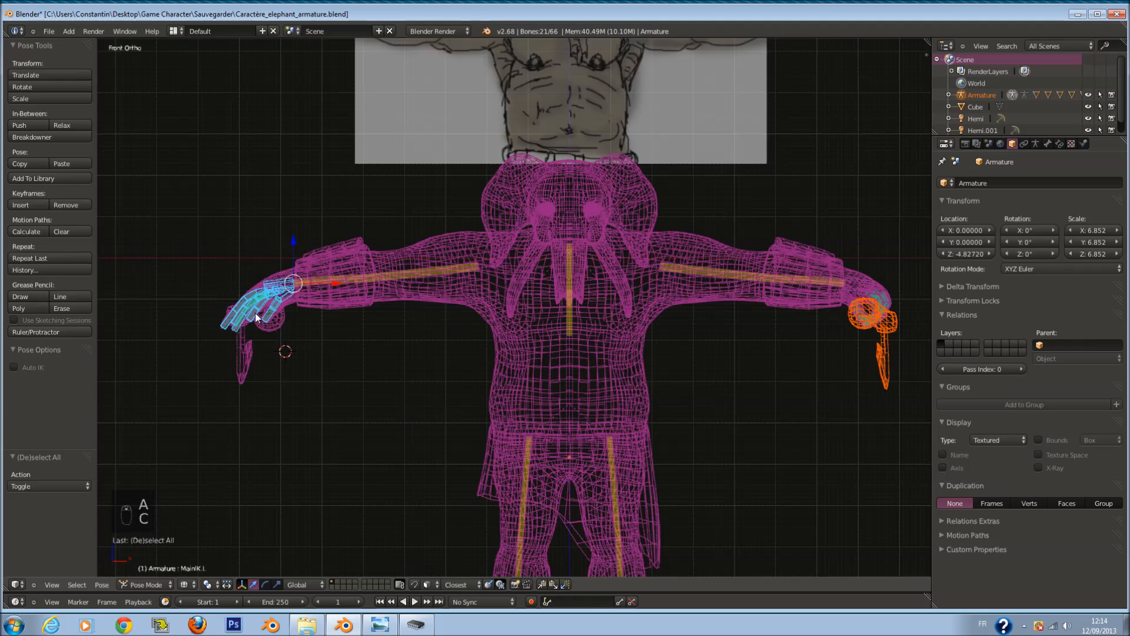
left_click(553, 584)
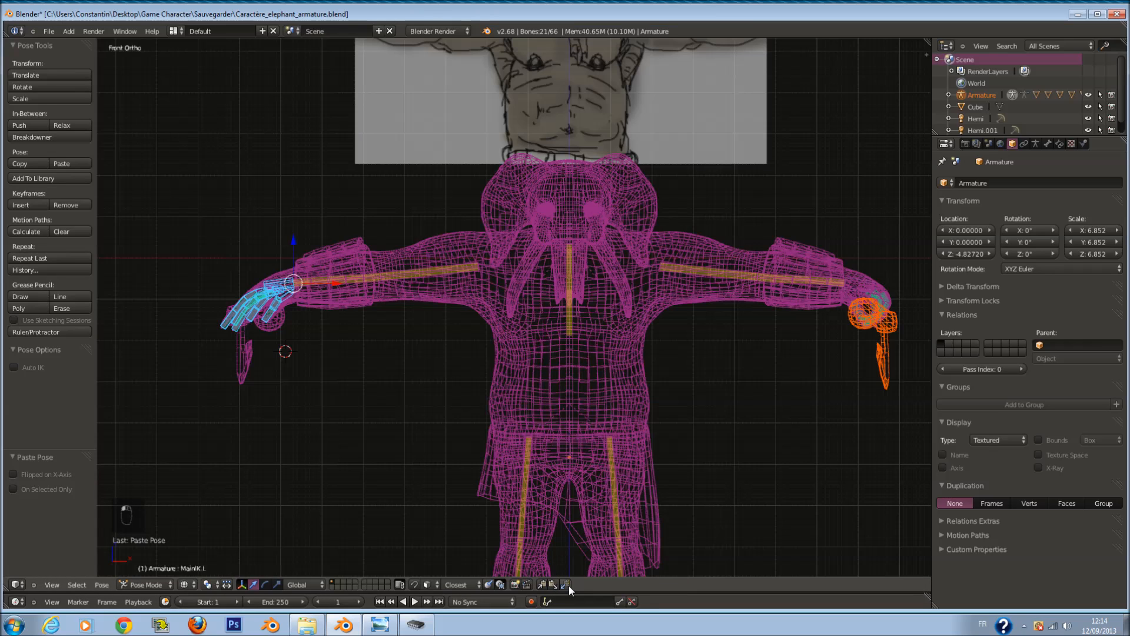
Step: Undo the last paste, reselect all the right-hand bones and paste the copied pose again
key("ctrl+z")
key("a")
key("a")
key("a")
key("a")
key("a")
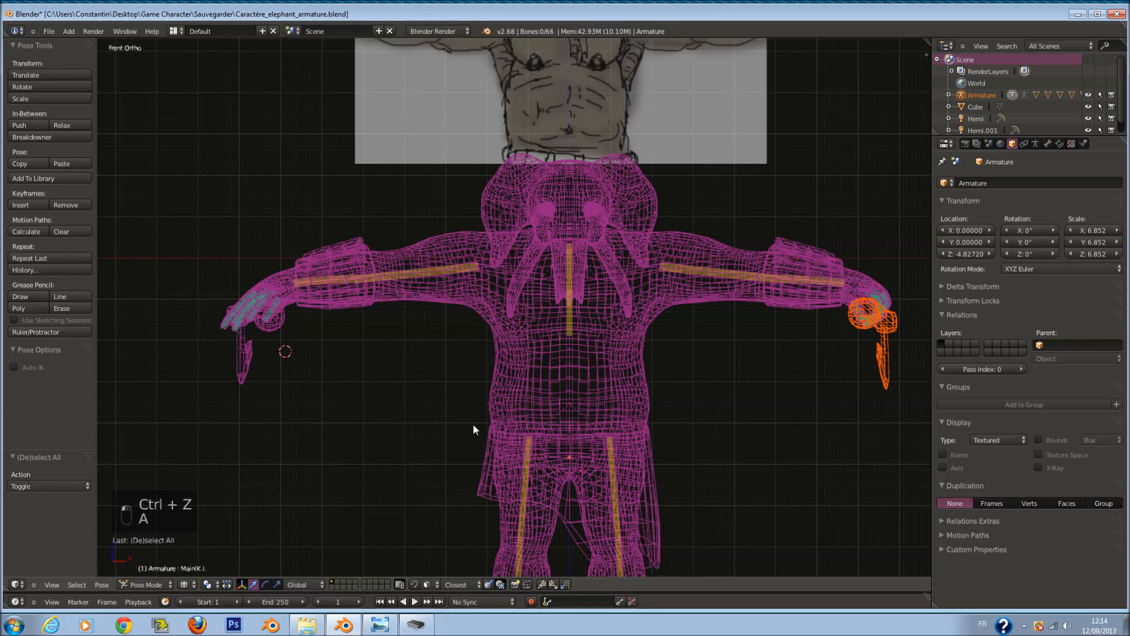
key("c")
left_click(240, 298)
key("Escape")
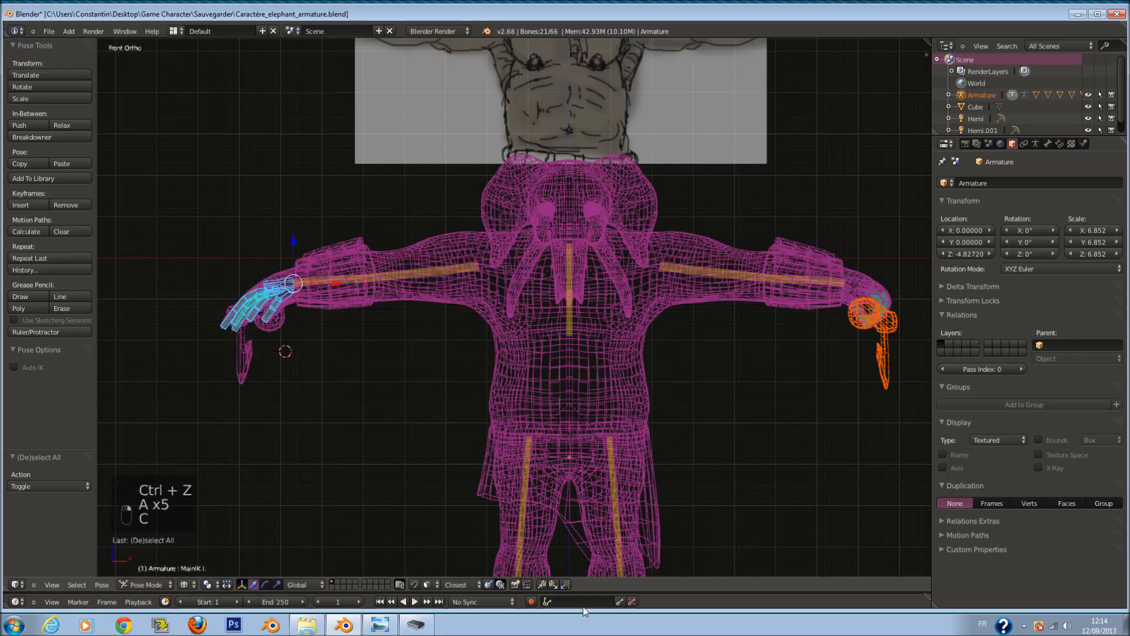
left_click(555, 583)
Step: Try the Flipped on X-Axis and On Selected Only options on the pasted right-hand pose
middle_click_drag(471, 353, 94, 437)
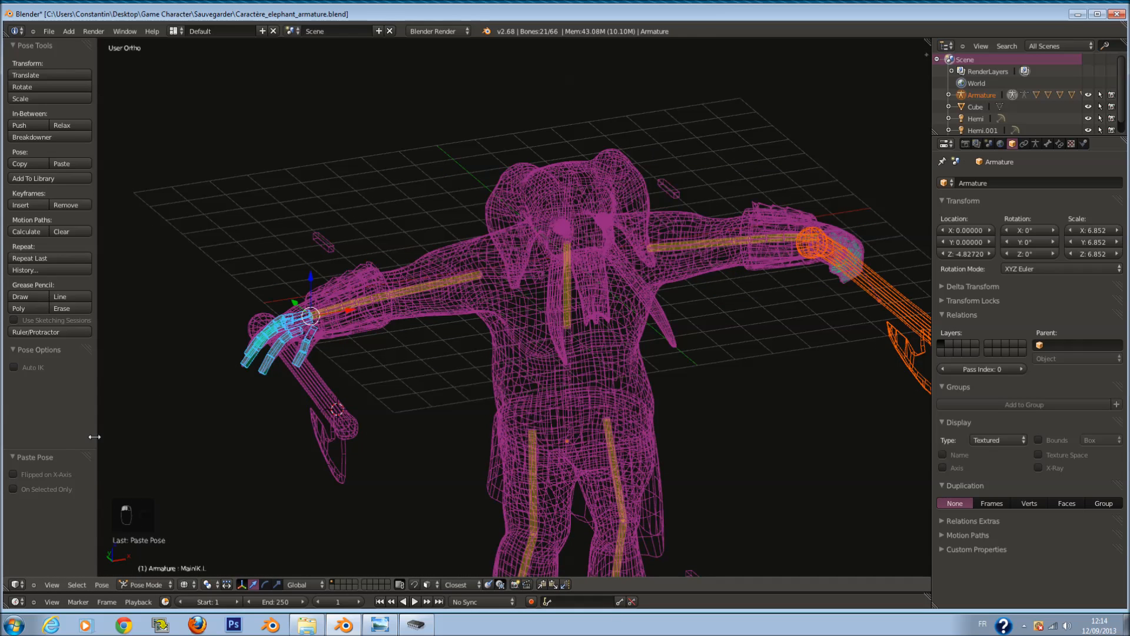
left_click(13, 470)
left_click(13, 471)
left_click(13, 489)
Step: Select the left-hand bones together with the adjoining forearm bone and copy their pose
key("a")
key("c")
left_click_drag(857, 231, 842, 245)
right_click(842, 246)
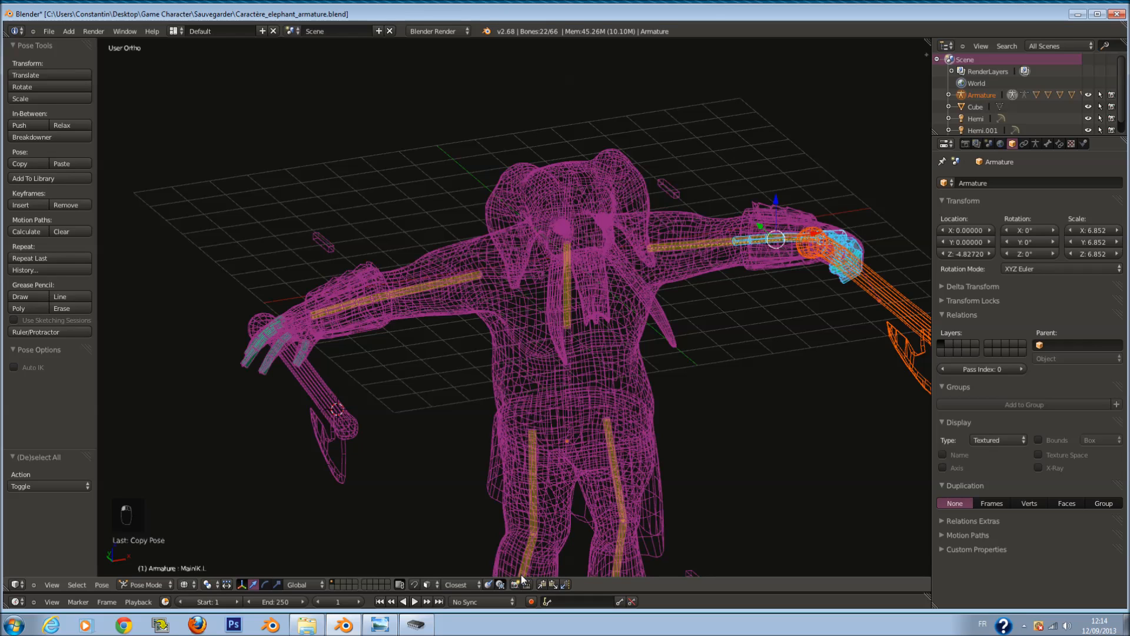
Step: Try pasting the copied pose onto the right hand and forearm bones with and without Flipped on X-Axis
key("a")
key("c")
left_click_drag(346, 320, 298, 335)
right_click(298, 334)
left_click(556, 586)
left_click(563, 586)
key("z")
middle_click_drag(430, 399, 2, 474)
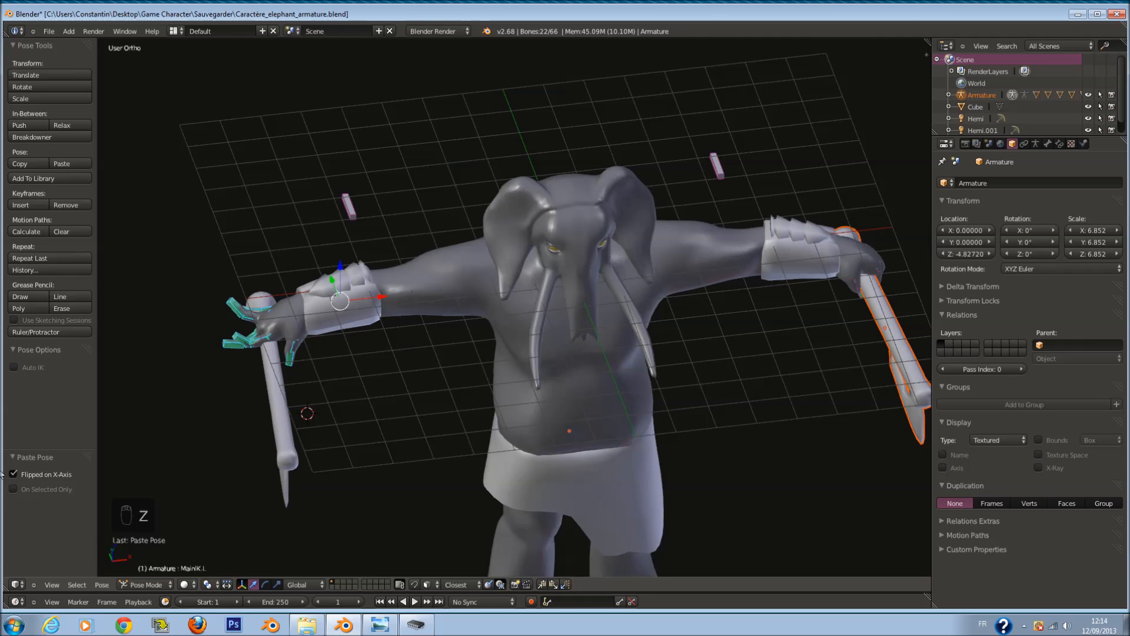
left_click(20, 474)
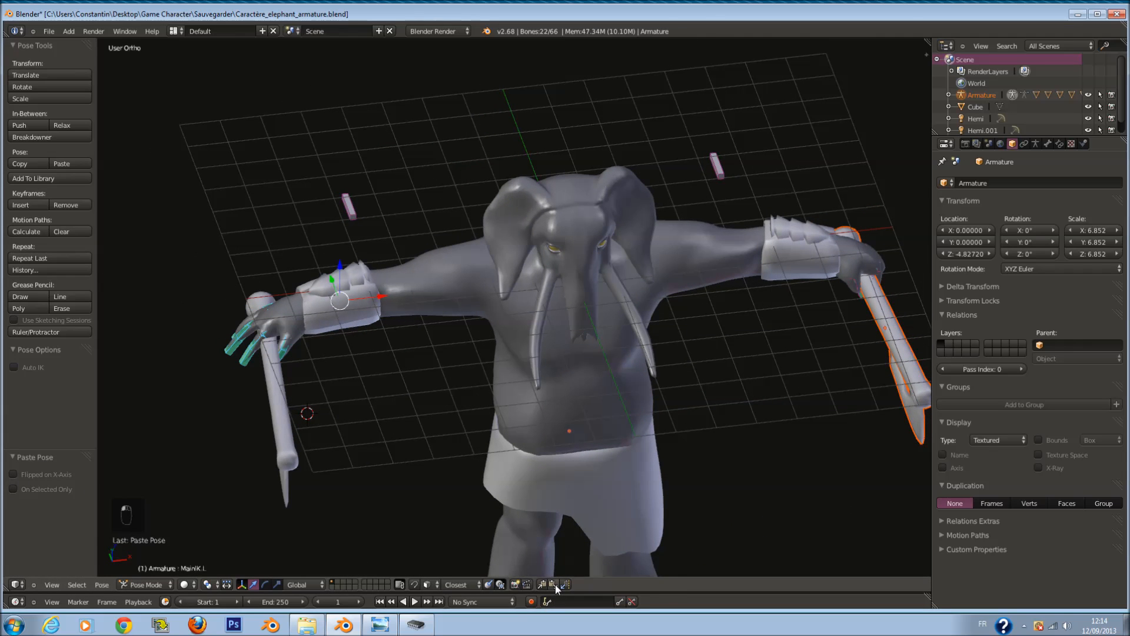
Step: Clear the selection and reselect only the left hand and forearm bones as the source pose
key("KP_1")
key("z")
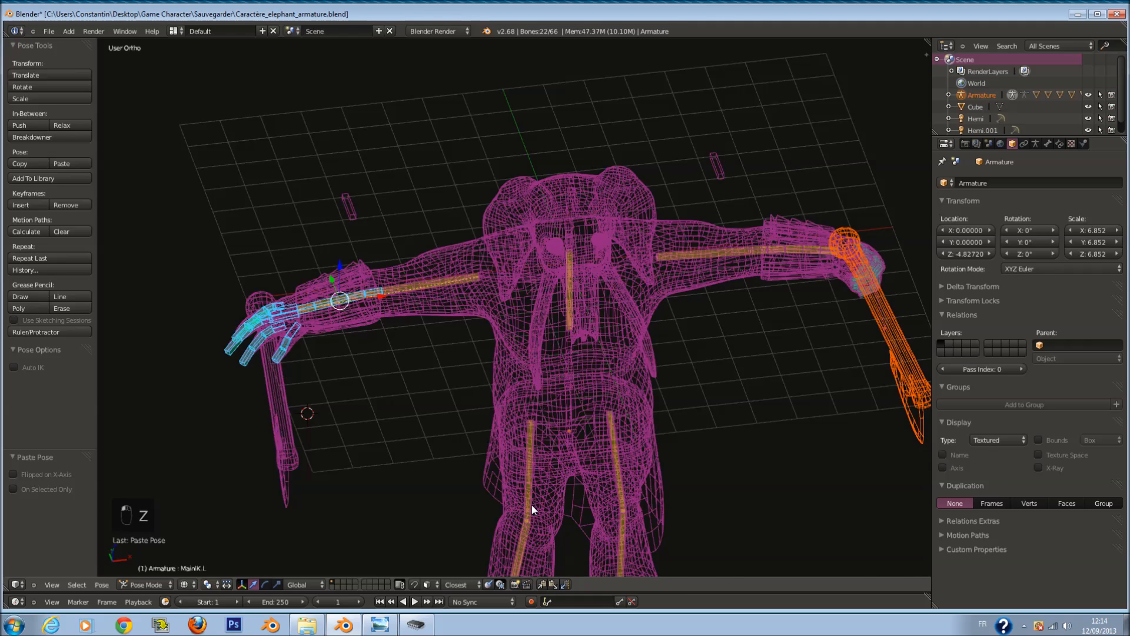
key("a")
key("a")
key("a")
key("a")
scroll(652, 289, "down", 2)
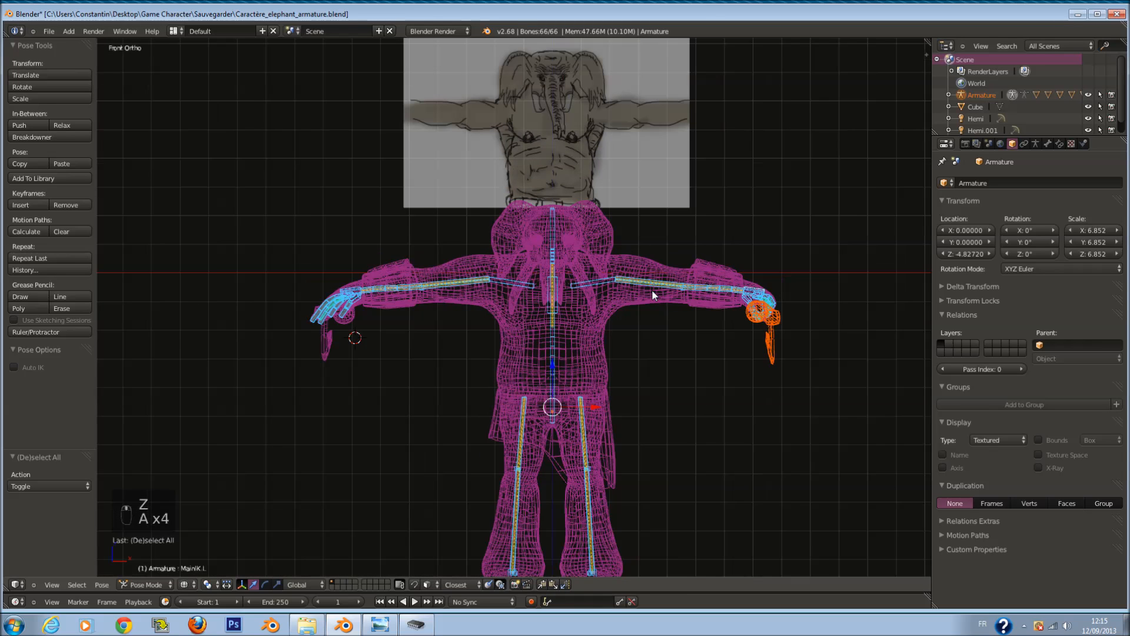
scroll(652, 289, "up", 1)
key("a")
key("c")
scroll(824, 289, "up", 2)
left_click(827, 307)
right_click(827, 306)
key("a")
key("c")
left_click(828, 307)
right_click(827, 307)
key("c")
right_click(309, 309)
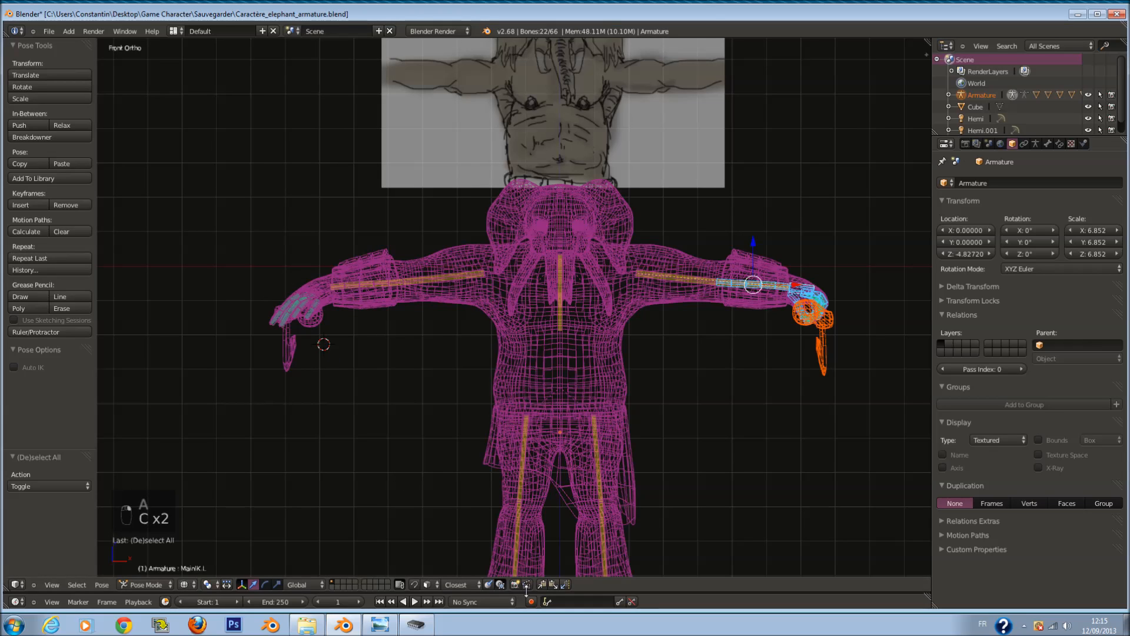
Step: Try pasting the copied pose and its flipped version onto the right hand and forearm bones, and undo the attempt
key("a")
key("c")
left_click(304, 310)
right_click(303, 310)
left_click(552, 584)
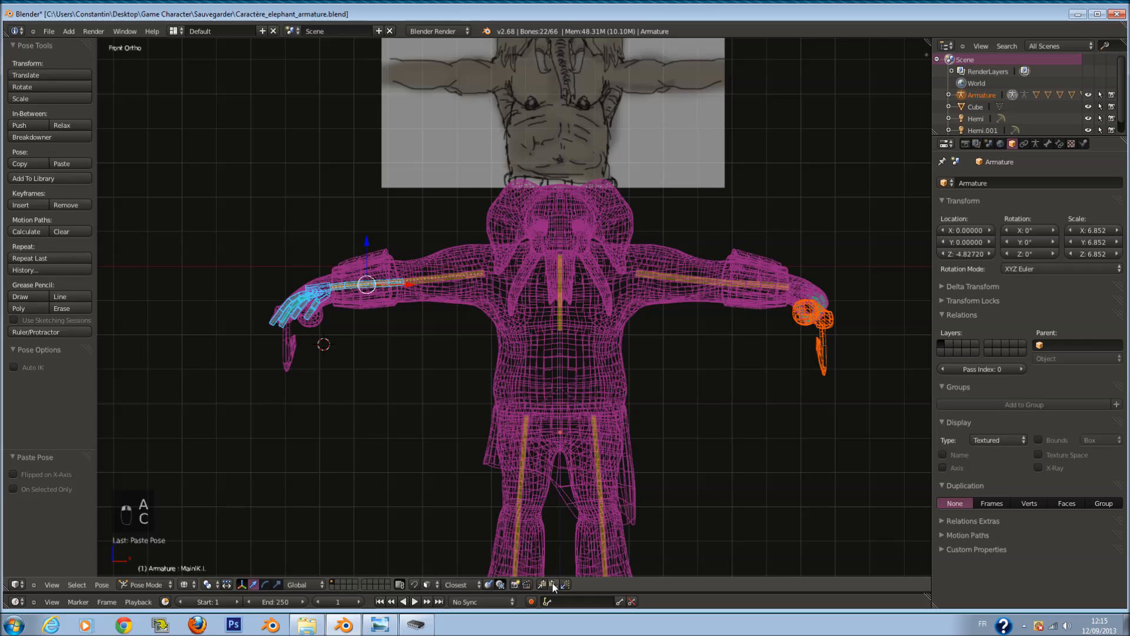
left_click(562, 584)
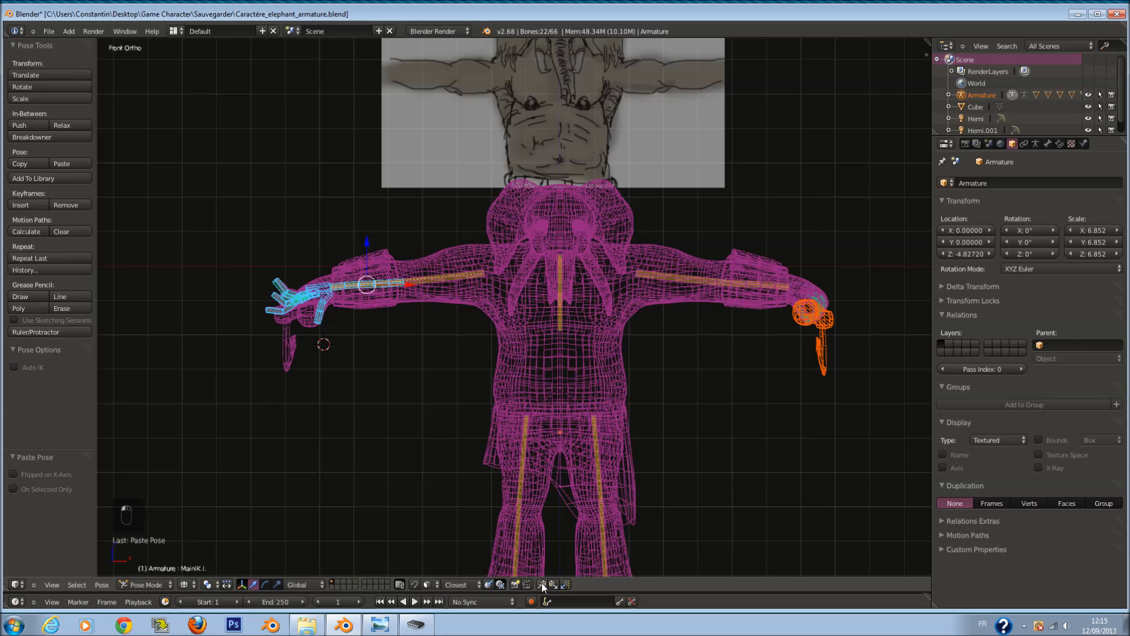
key("ctrl+z")
key("ctrl+z")
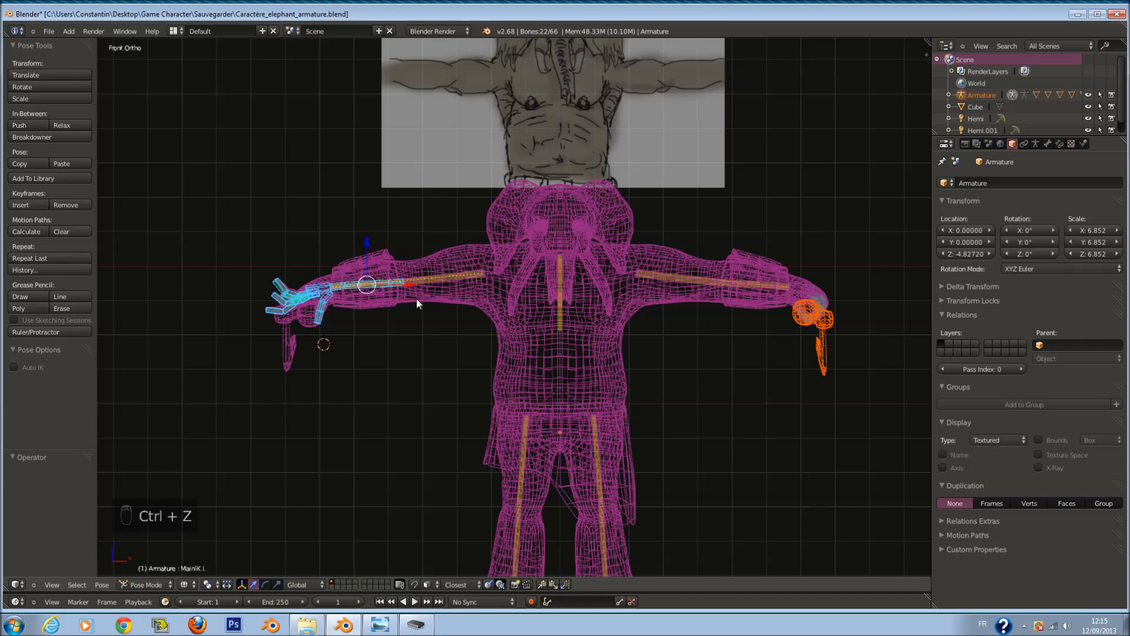
Step: Select the right-hand IK bone MainIK.R and try moving it to test how the arm follows
key("g")
right_click(320, 284)
key("g")
right_click(348, 264)
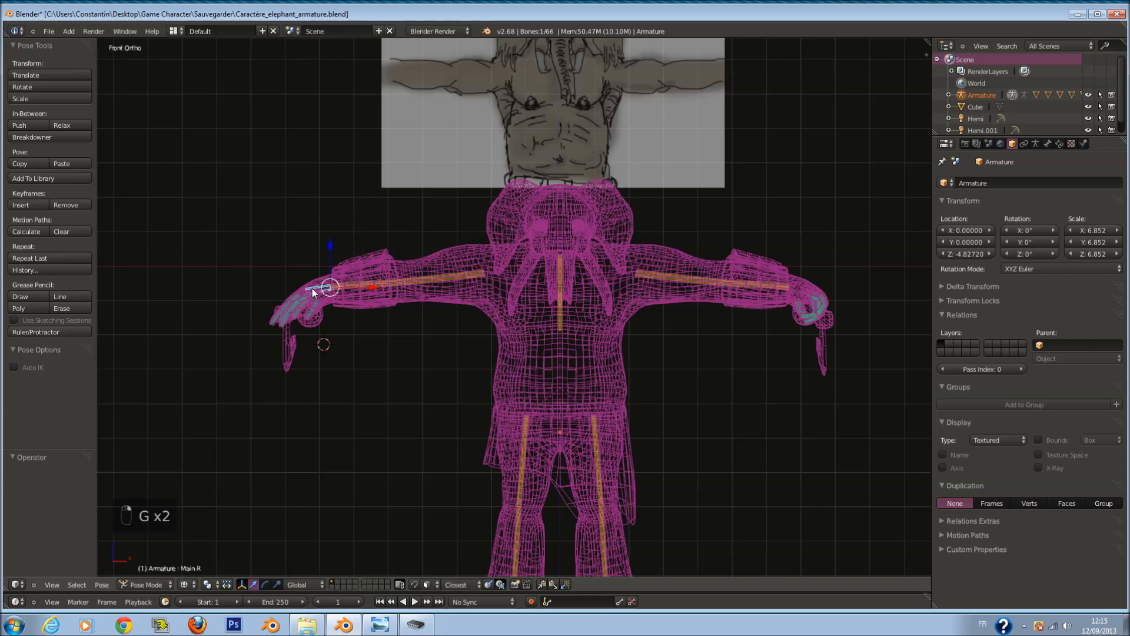
key("g")
right_click(331, 270)
right_click(323, 280)
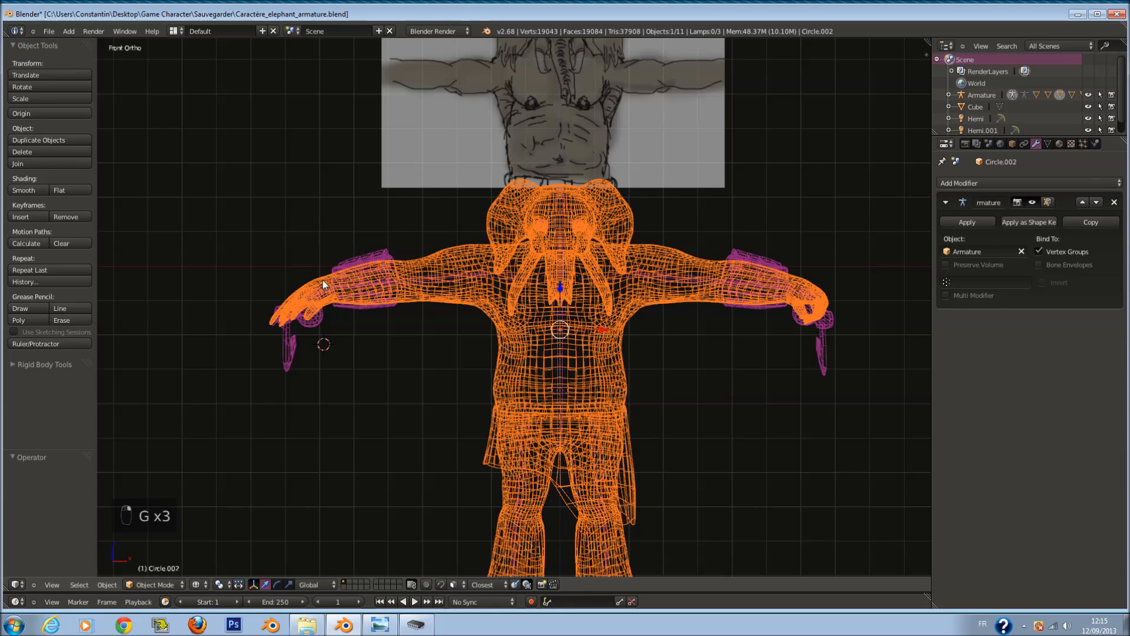
right_click(323, 281)
key("g")
right_click(329, 285)
right_click(325, 285)
key("g")
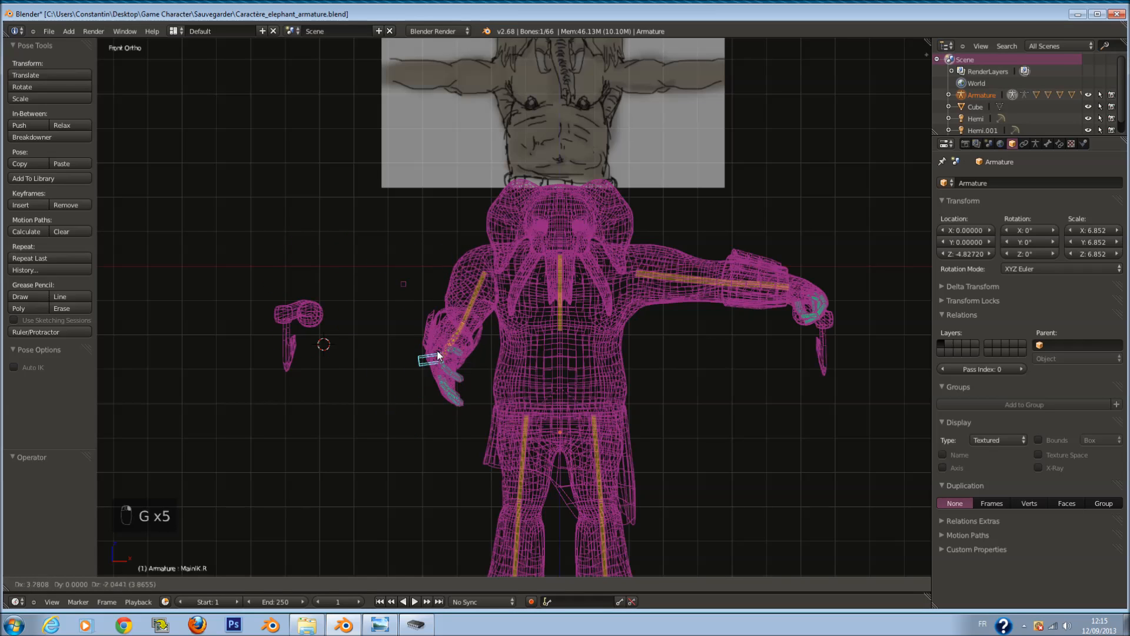
right_click(385, 330)
key("g")
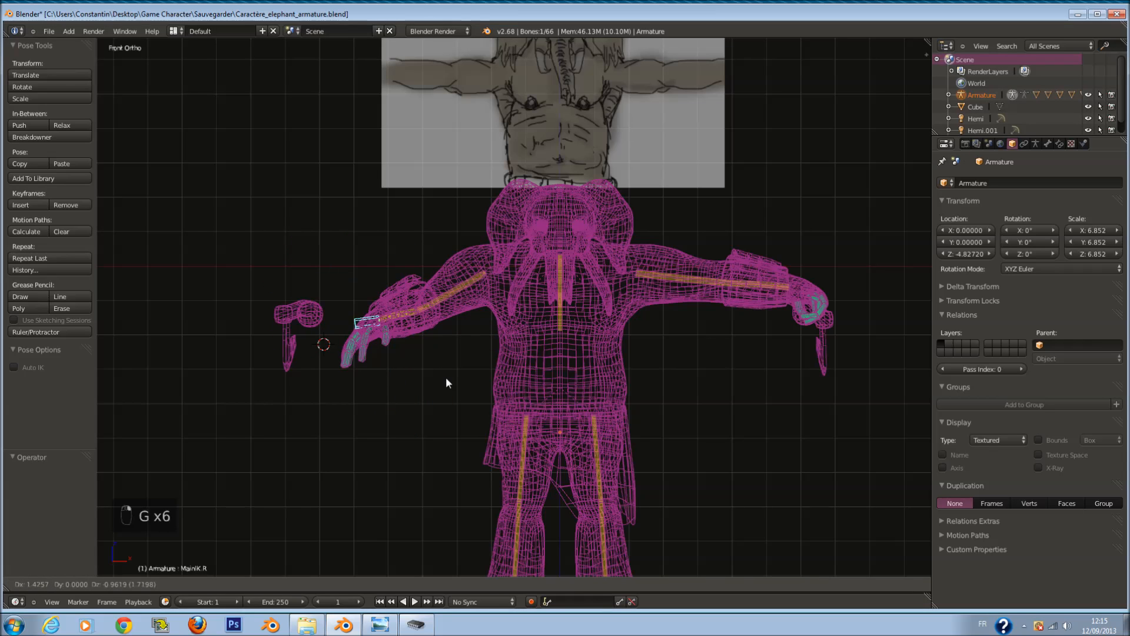
right_click(423, 357)
Step: Select the right-hand axe in the top view and move it about 0.055 units along X
middle_click_drag(422, 358, 447, 407)
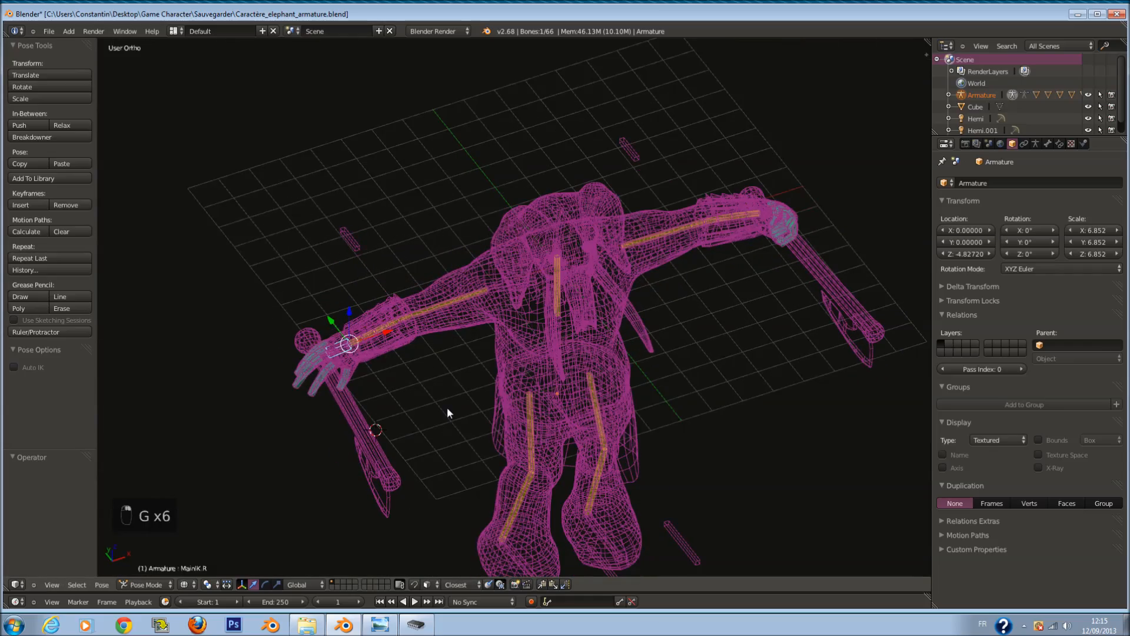
key("KP_7")
key("KP_Decimal")
scroll(425, 389, "down", 8)
scroll(557, 336, "up", 1)
scroll(566, 341, "up", 2)
right_click(570, 455)
key("z")
scroll(543, 292, "down", 2)
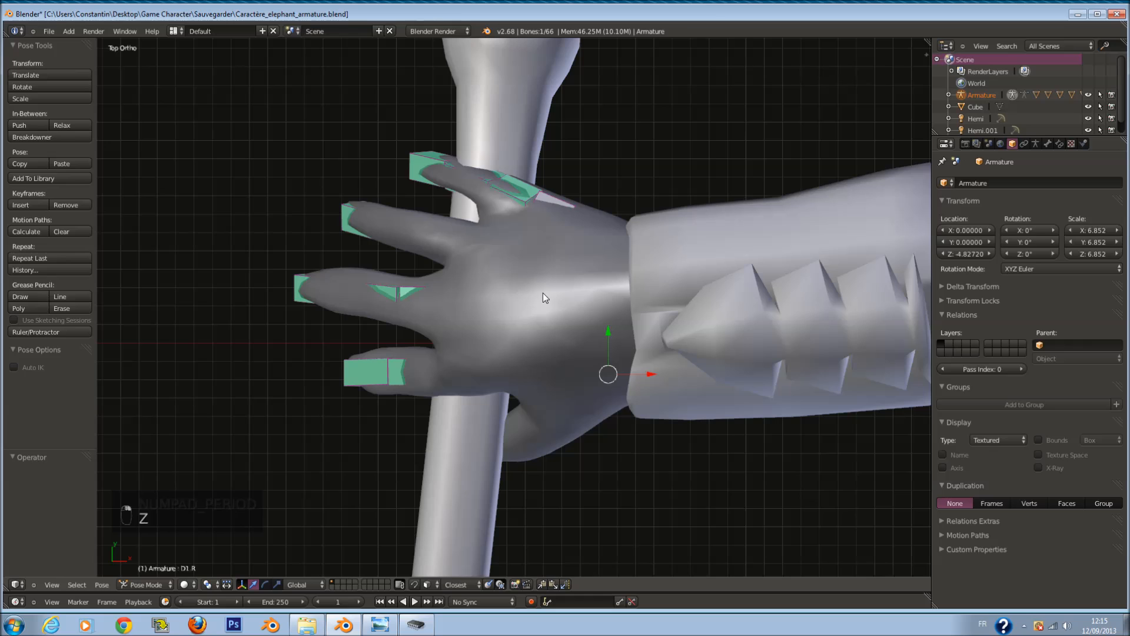
right_click(527, 135)
scroll(528, 136, "down", 2)
key("g")
left_click(536, 245)
Step: Select five bones near the knuckles across the four right-hand fingers, including D4.3.R, leaving out the thumb
key("z")
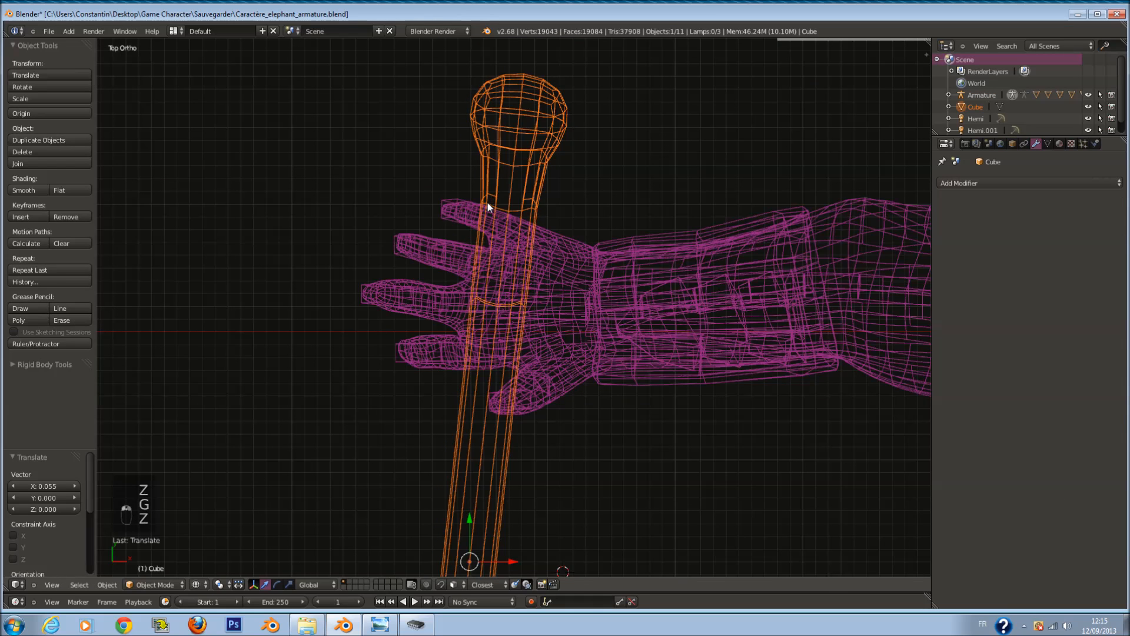
right_click(487, 215)
scroll(487, 222, "up", 1)
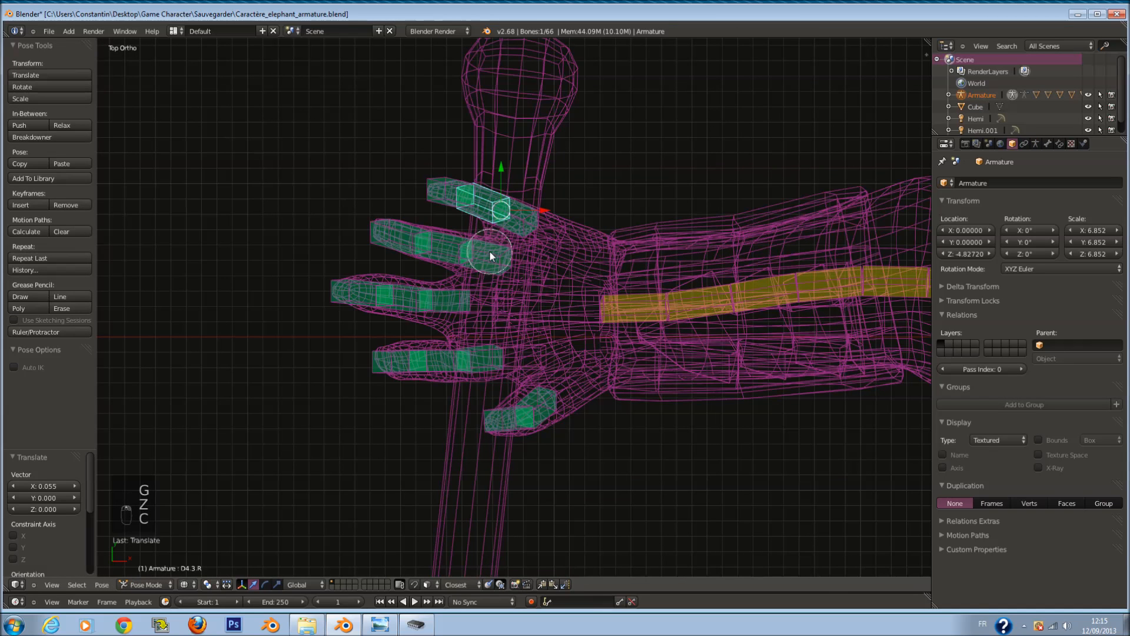
mouse_move(468, 249)
left_mouse_down()
mouse_move(454, 248)
mouse_move(447, 295)
left_mouse_up()
left_click(478, 361)
mouse_move(478, 361)
middle_mouse_down()
mouse_move(518, 310)
mouse_move(581, 299)
middle_mouse_up()
Step: Try rotating the selected right-hand finger bones in the view plane and about the X axis
key("z")
key("r")
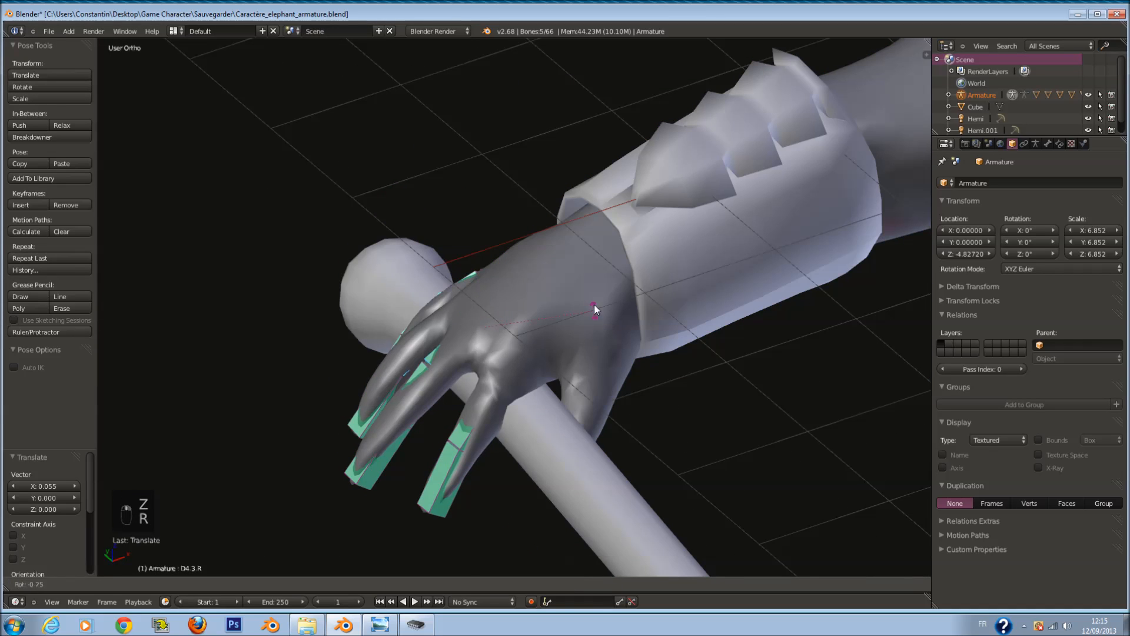
right_click(546, 342)
key("z")
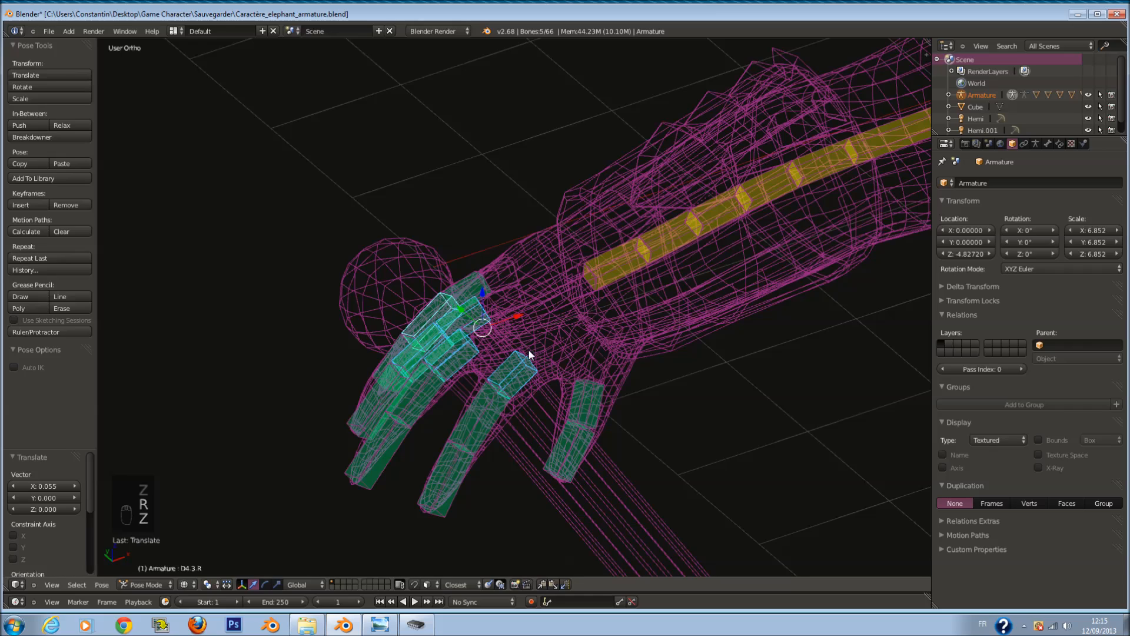
key("r")
key("x")
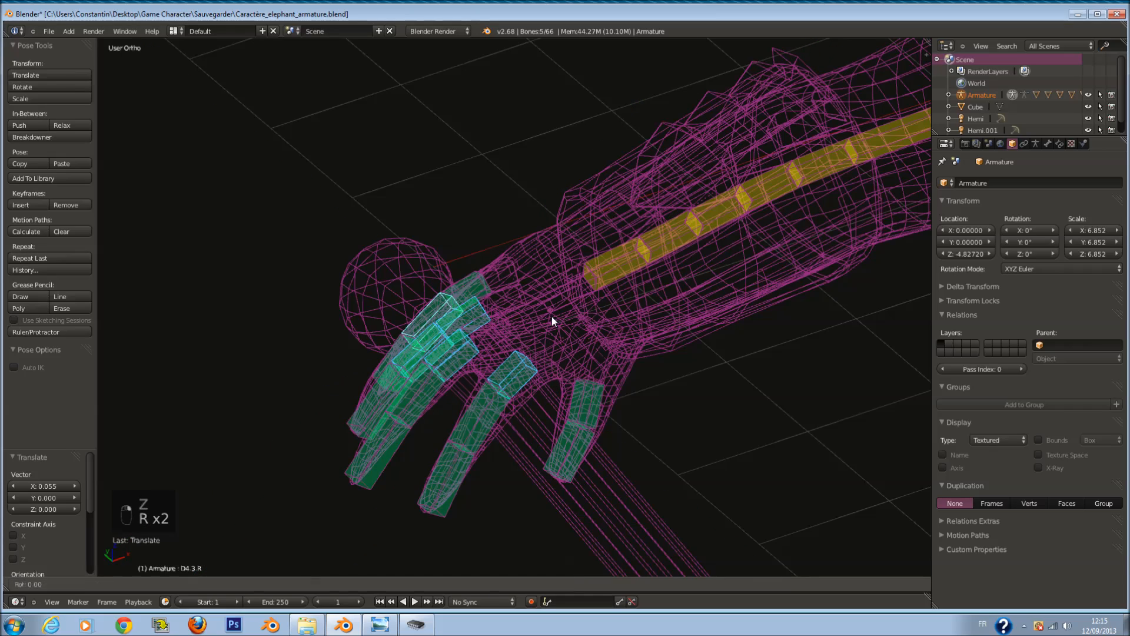
right_click(540, 276)
Step: Rotate the selected right-hand finger bones about -20.5° around the global Y axis
middle_click_drag(540, 277, 589, 337)
key("r")
key("y")
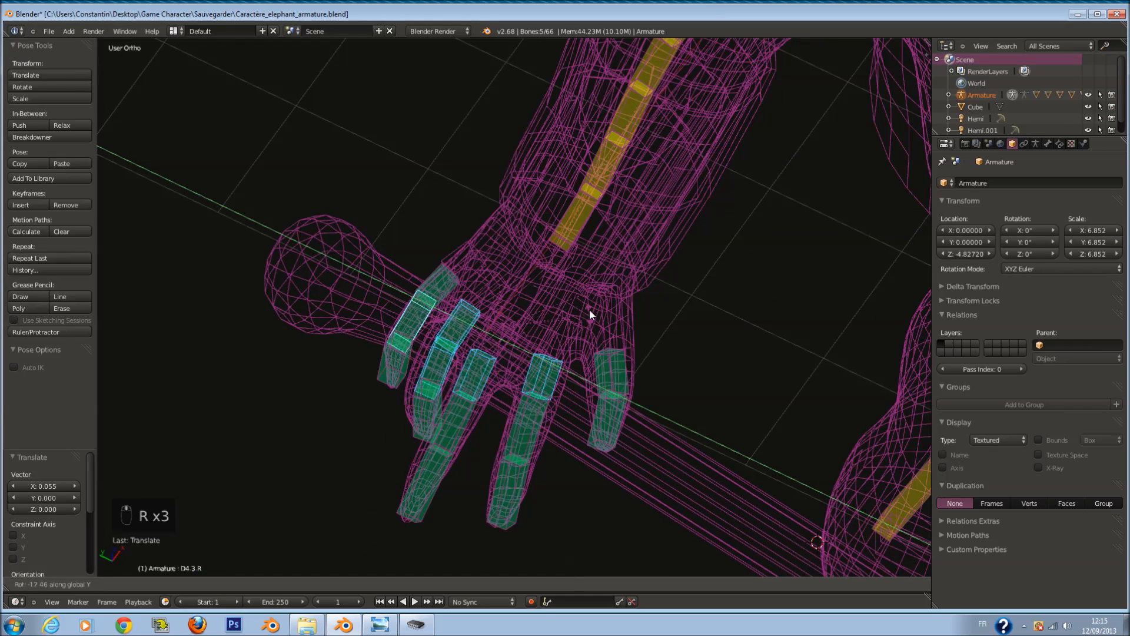
left_click(591, 300)
Step: Select the finger bone D2.2.R and try rotating it around the global Y and X axes
middle_click_drag(591, 300, 668, 305)
key("z")
key("z")
key("z")
right_click(557, 399)
key("r")
key("y")
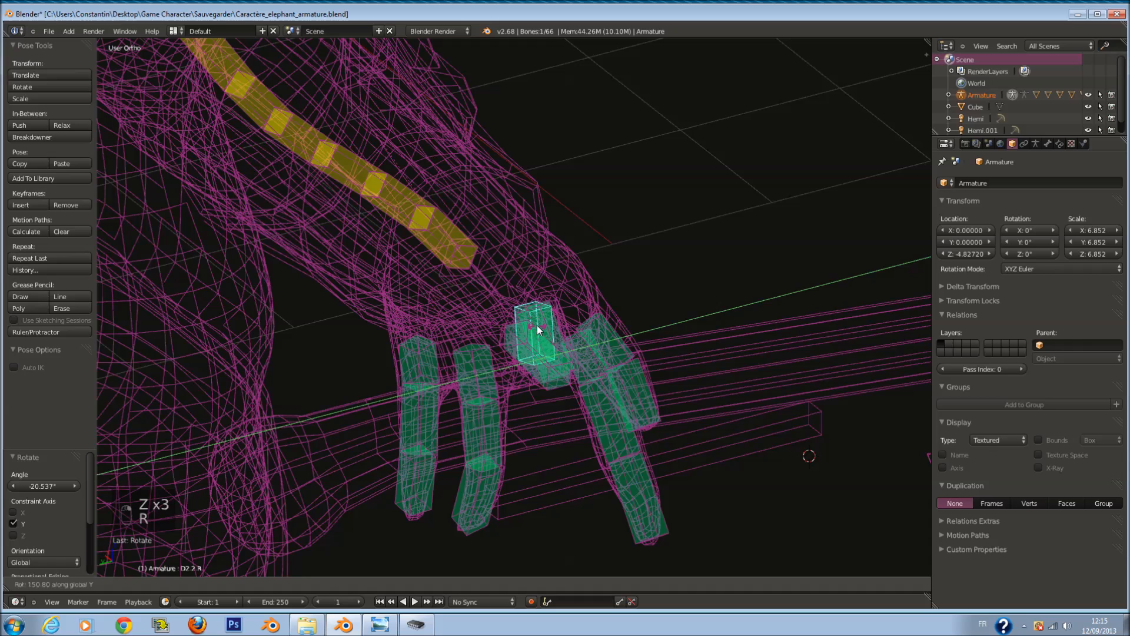
right_click(532, 453)
key("r")
key("x")
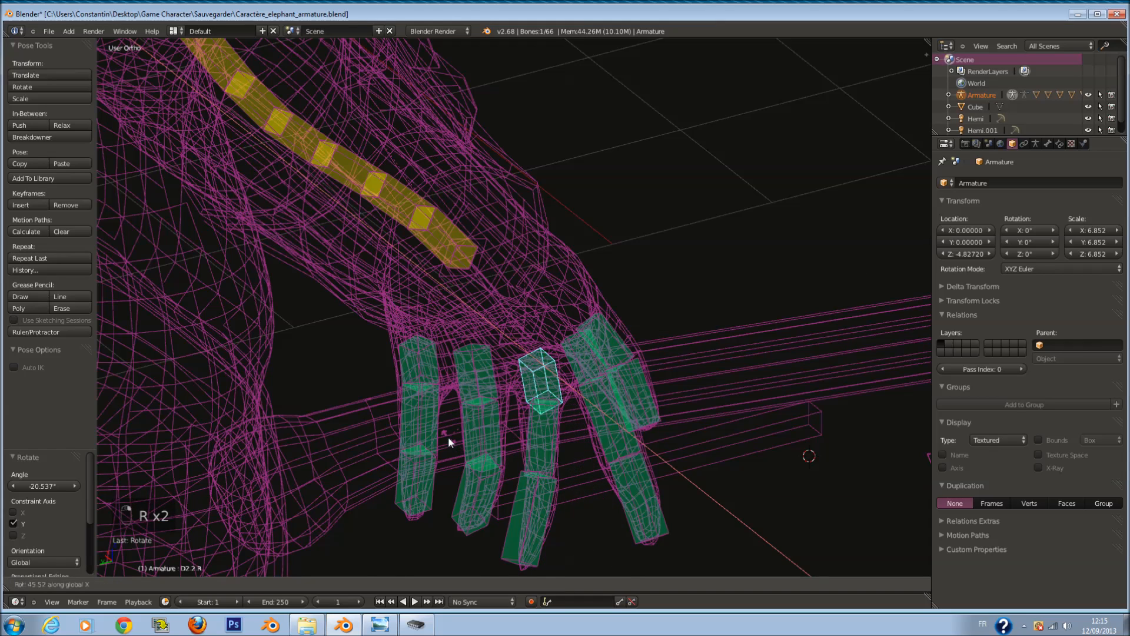
right_click(498, 457)
Step: Open the bone constraints of the finger bone D2.2.R to check its Copy Rotation settings
left_click(1048, 146)
left_click(1060, 145)
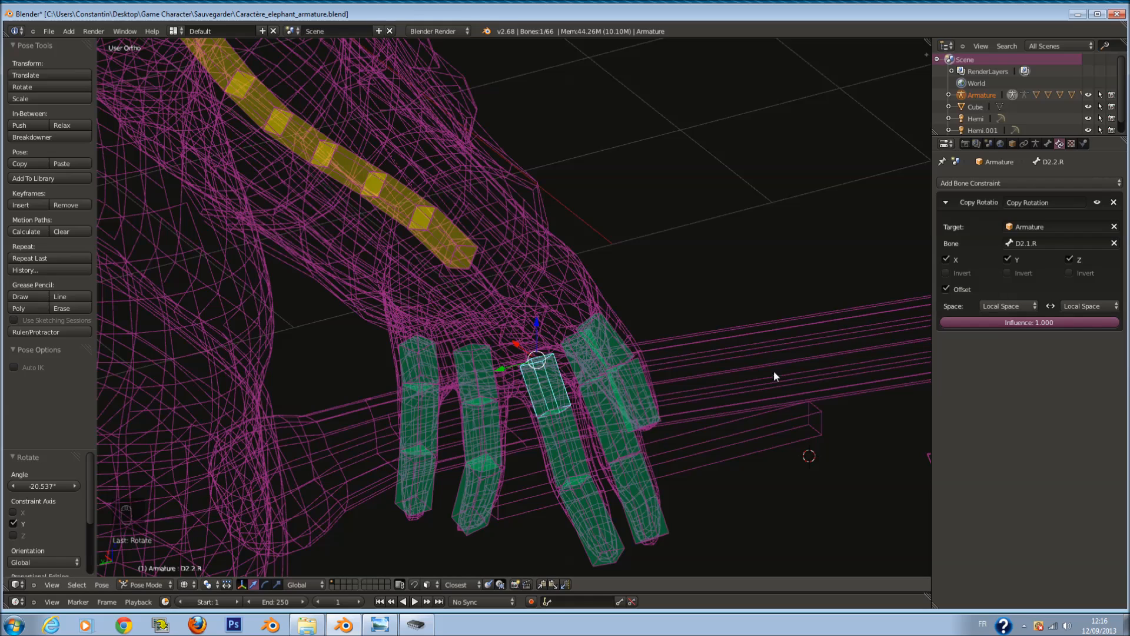
right_click(568, 447)
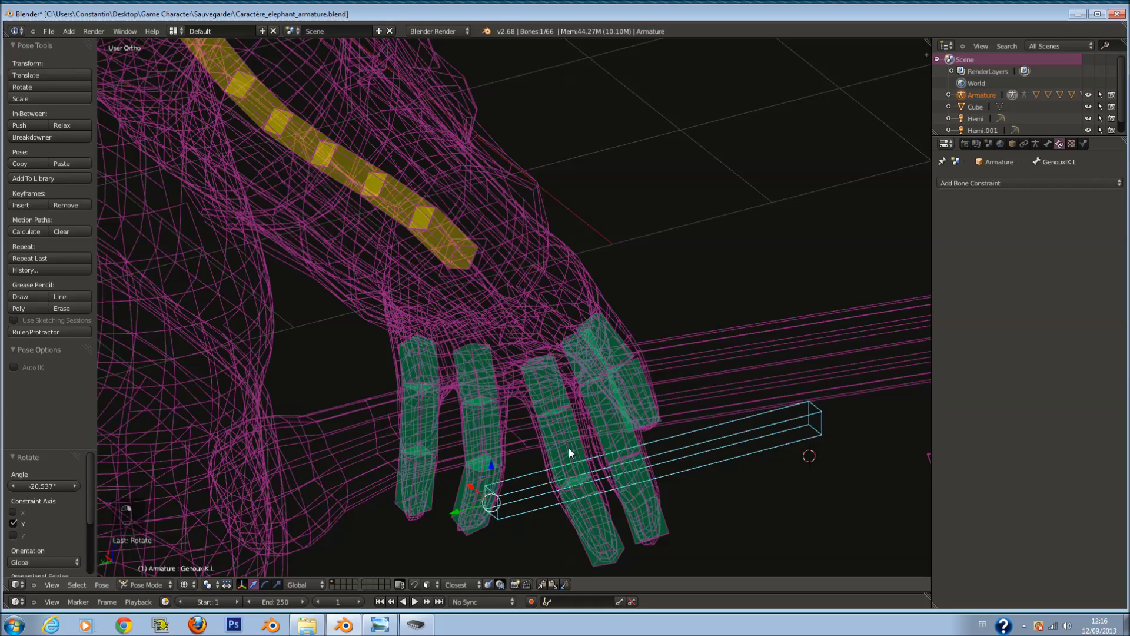
right_click(595, 520)
Step: Try switching the direction of all right-hand finger bones in Edit Mode, and inspect the effect in Pose Mode
key("Tab")
key("a")
key("a")
key("a")
key("a")
key("a")
middle_click_drag(560, 460, 552, 421)
scroll(536, 349, "down", 3)
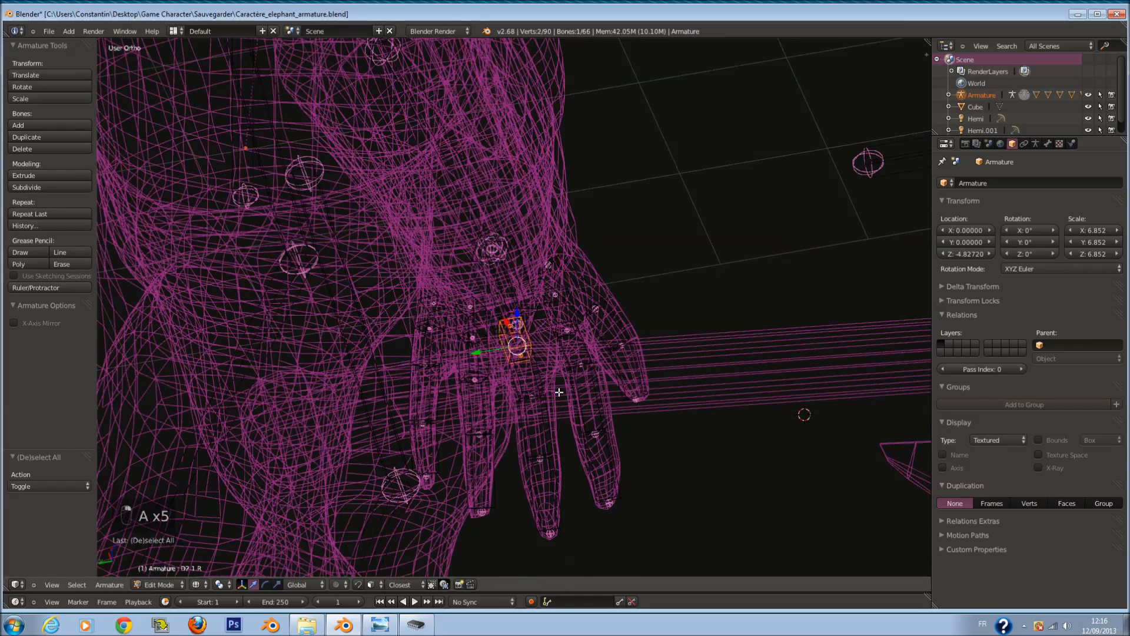
key("KP_7")
key("a")
key("a")
key("a")
key("a")
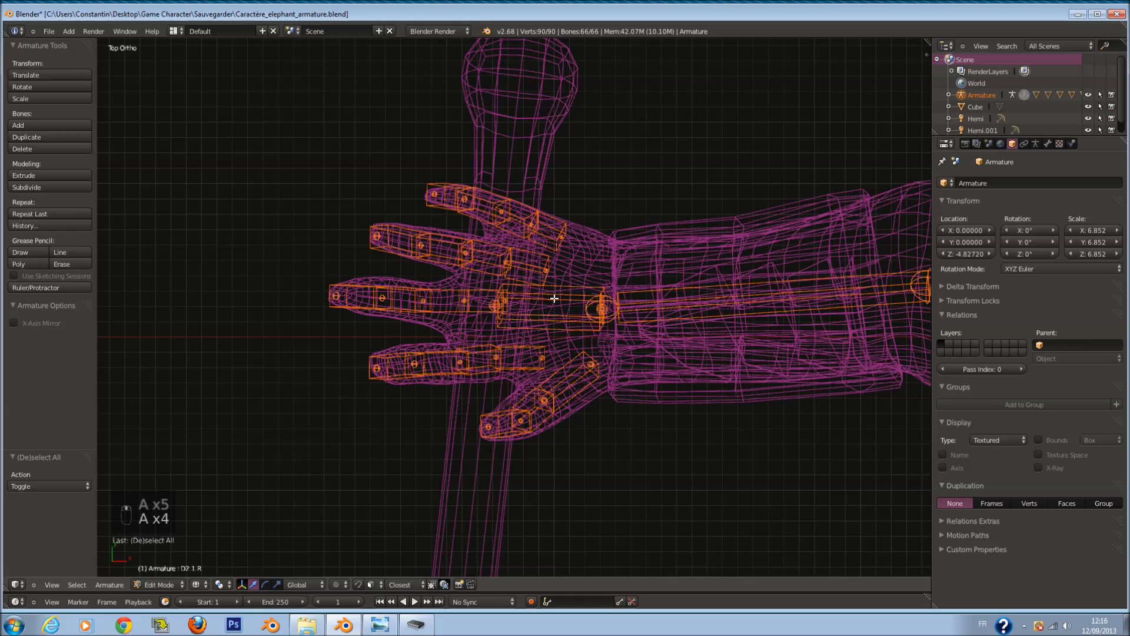
key("a")
key("c")
scroll(504, 220, "down", 10)
left_click(442, 324)
left_click_drag(443, 324, 448, 386)
right_click(448, 386)
left_click(110, 585)
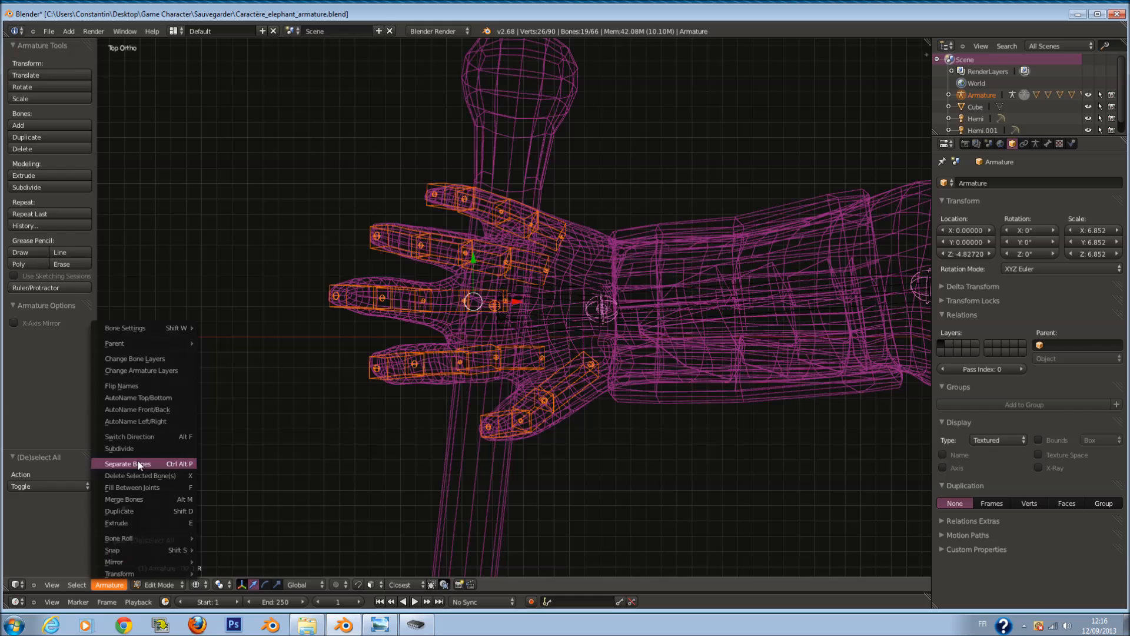
mouse_move(169, 341)
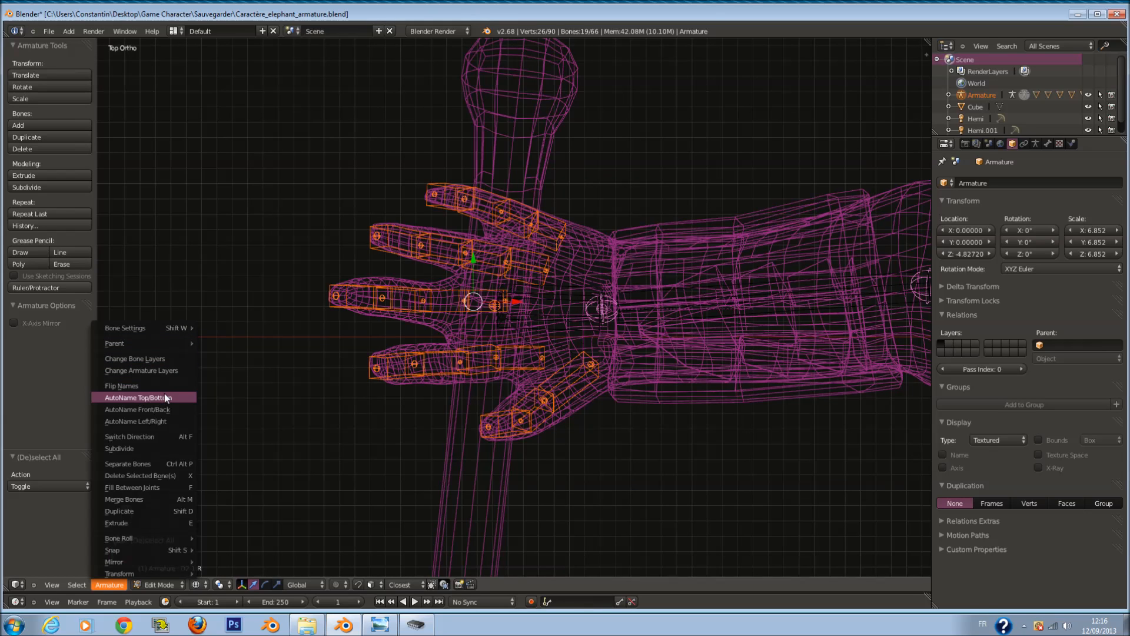
left_click(167, 436)
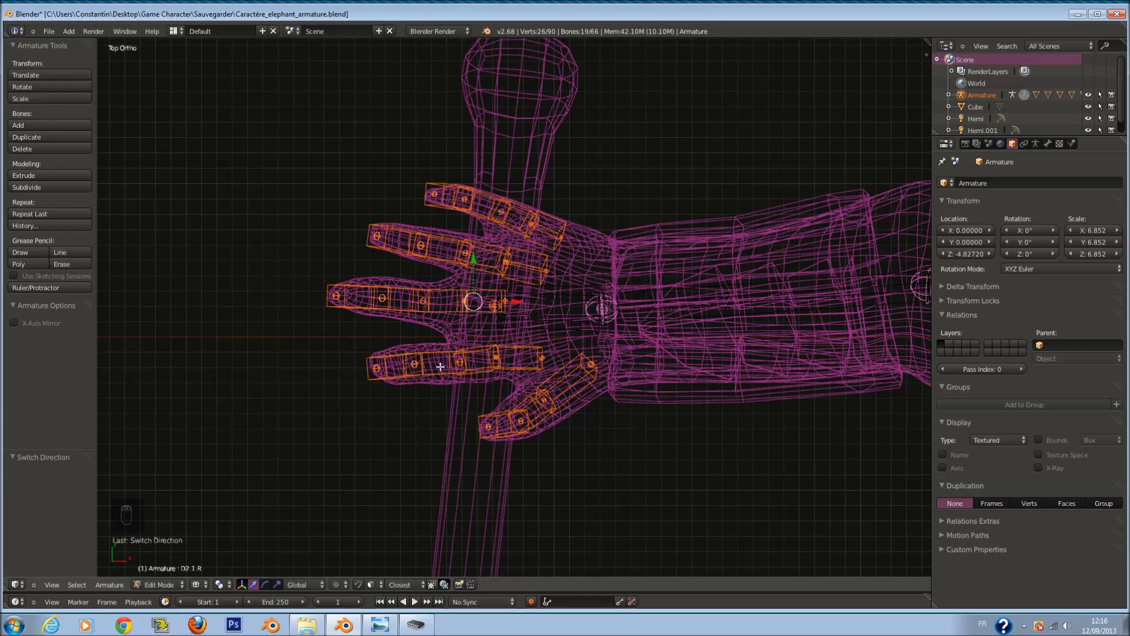
key("Tab")
scroll(466, 347, "down", 2)
key("z")
middle_click_drag(494, 358, 581, 242)
scroll(582, 294, "down", 1)
key("z")
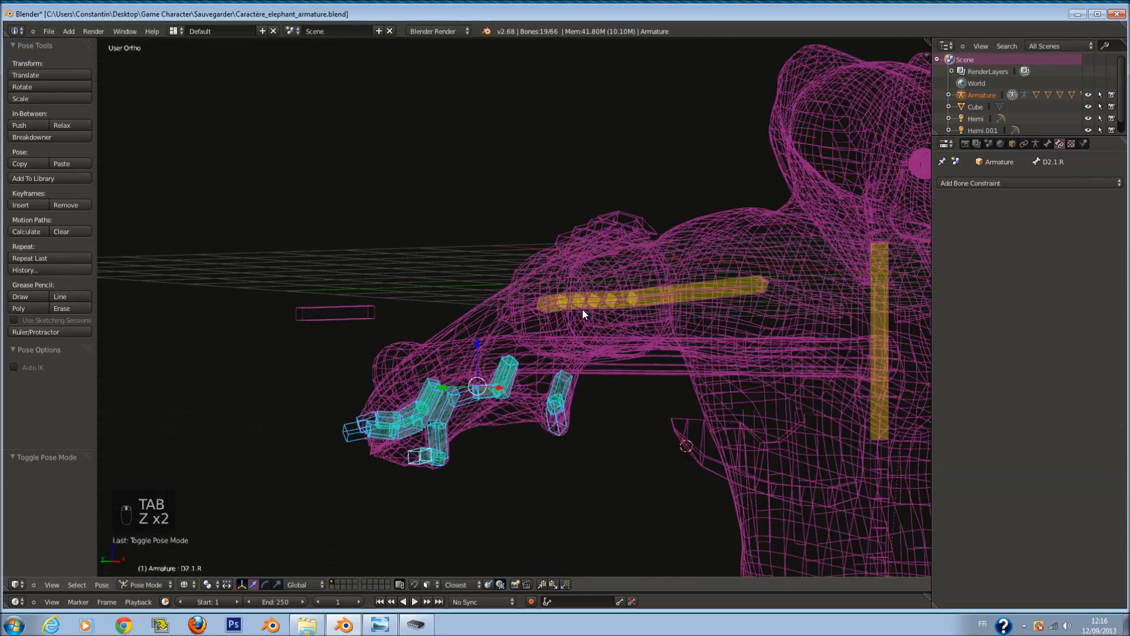
Step: Undo the direction switch of the right-hand finger bones and return to Pose Mode
middle_click_drag(581, 309, 618, 425)
key("Tab")
key("ctrl+z")
key("ctrl+z")
key("Tab")
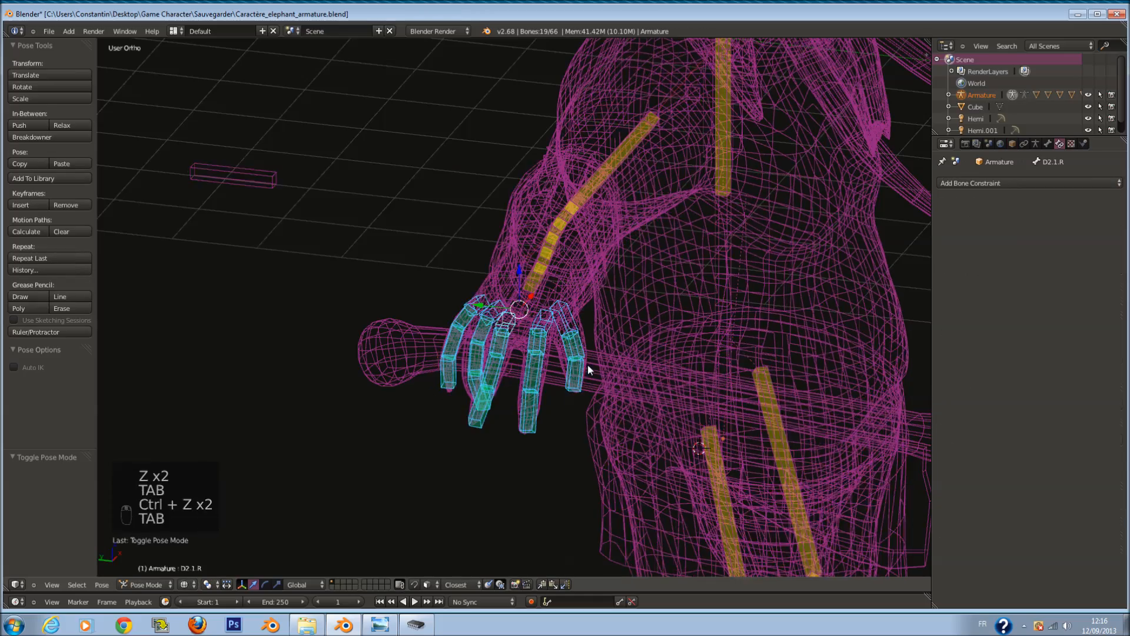
Step: Rotate the finger bone D2.3.R about -50.5° around the global Y axis
scroll(605, 365, "up", 2)
middle_click_drag(606, 365, 429, 444)
key("z")
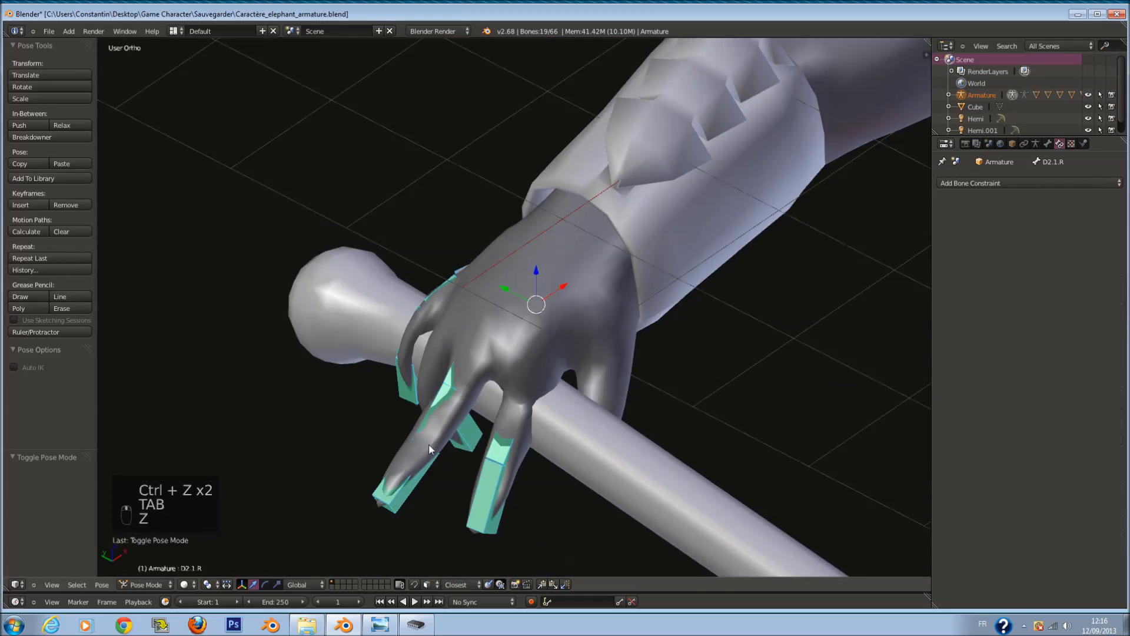
right_click(429, 444)
key("z")
key("r")
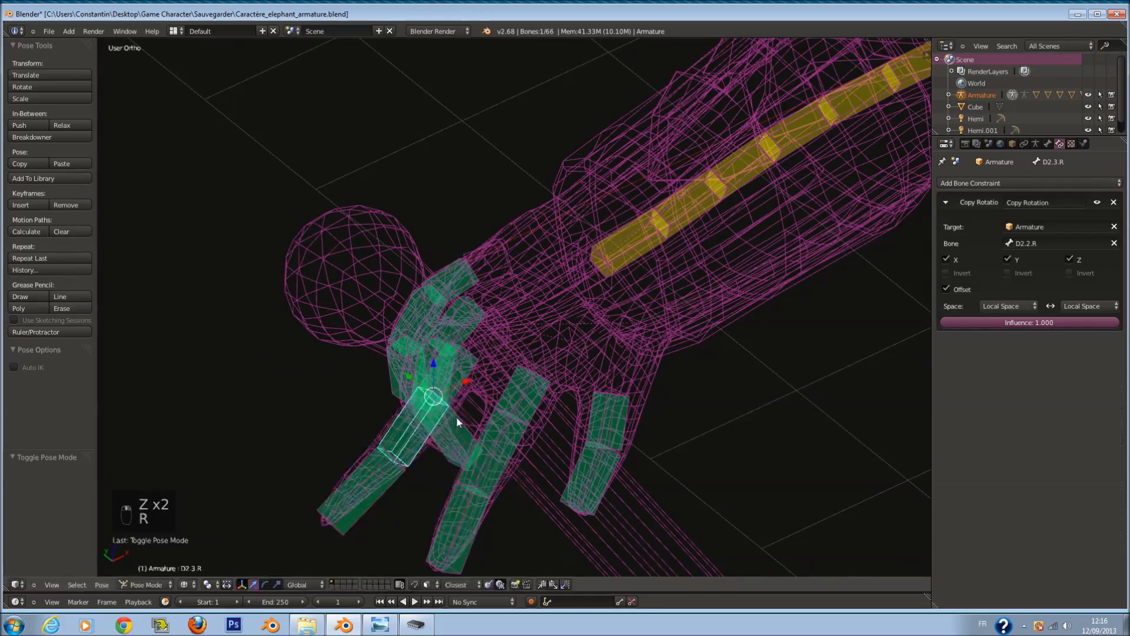
key("r")
left_click(531, 315)
Step: Select the finger bone D2.2.R and try rotating it around the global Y axis
right_click(468, 383)
middle_click_drag(467, 383, 497, 391)
key("r")
key("y")
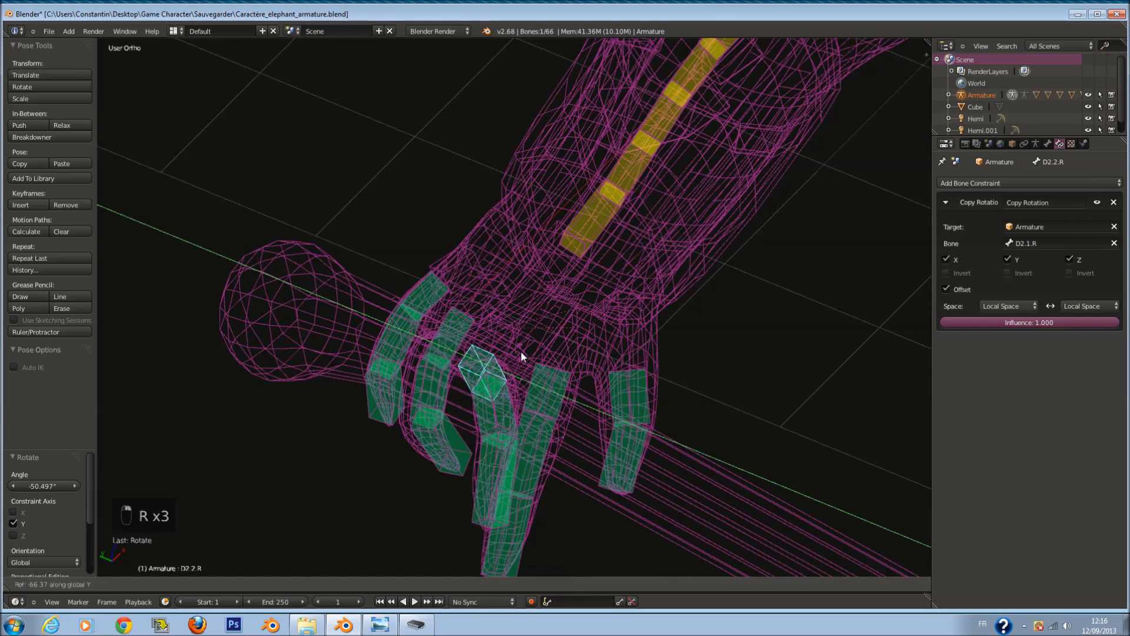
left_click(528, 362)
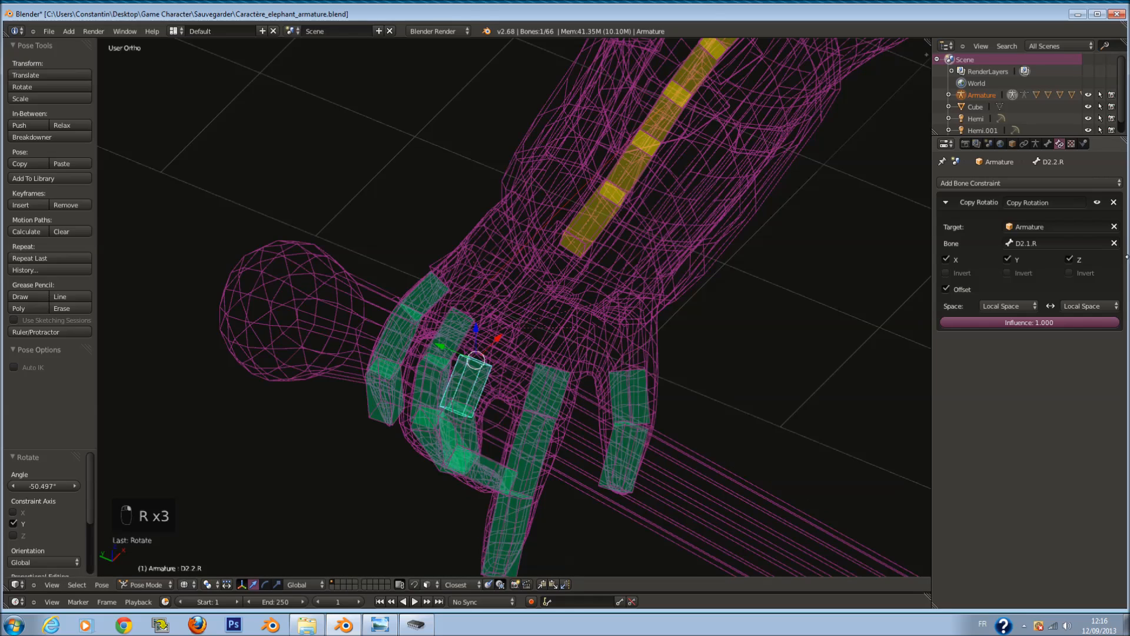
Step: Delete the Copy Rotation constraint of D2.2.R and try rotating D2.1.R around the global Y axis
left_click(1115, 202)
middle_click_drag(589, 383, 503, 351)
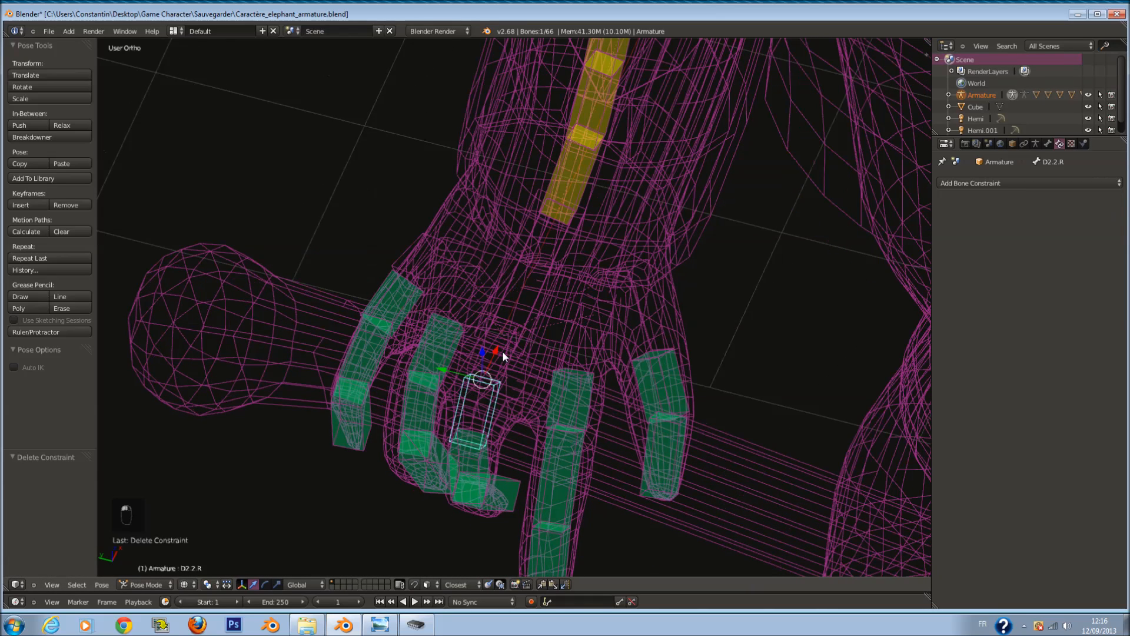
right_click(503, 353)
key("r")
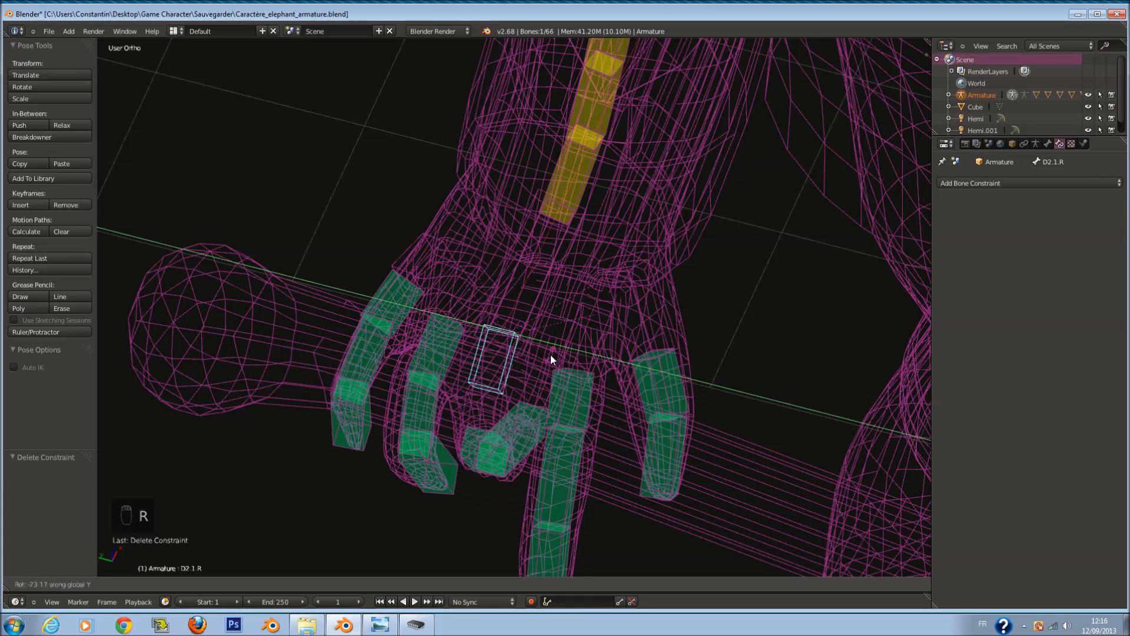
right_click(496, 411)
Step: Add a Copy Rotation constraint to D2.2.R targeting D2.1.R, with Offset enabled and both spaces set to Local Space
right_click(494, 403, "shift")
key("ctrl+shift+c")
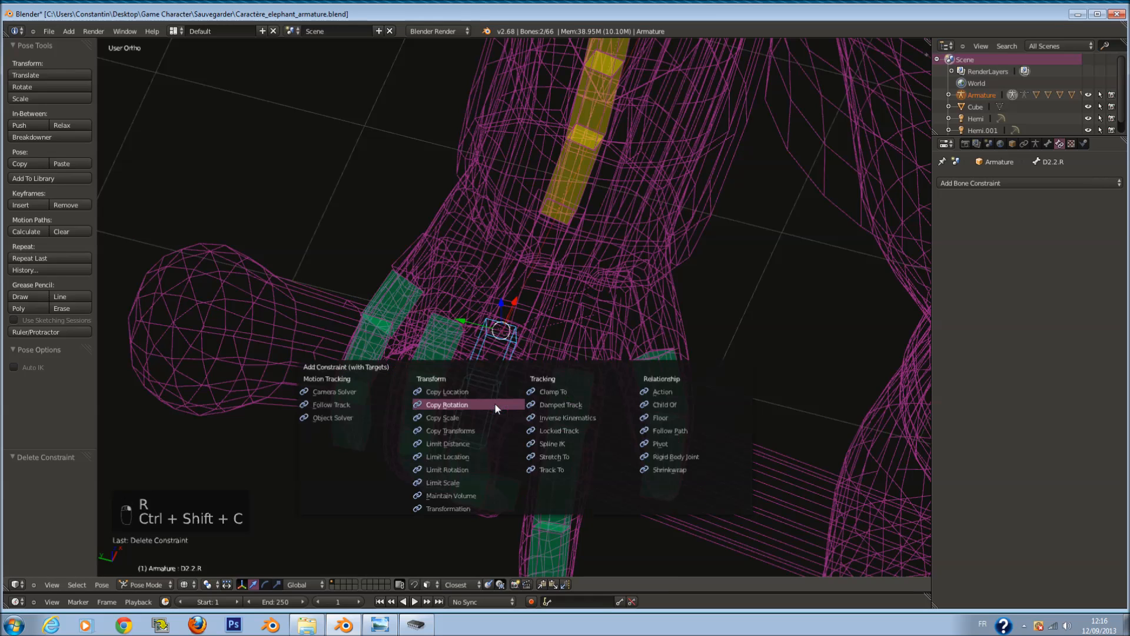
left_click(495, 403)
middle_click_drag(854, 318, 742, 329)
left_click(947, 290)
left_click(1008, 305)
left_click(1012, 255)
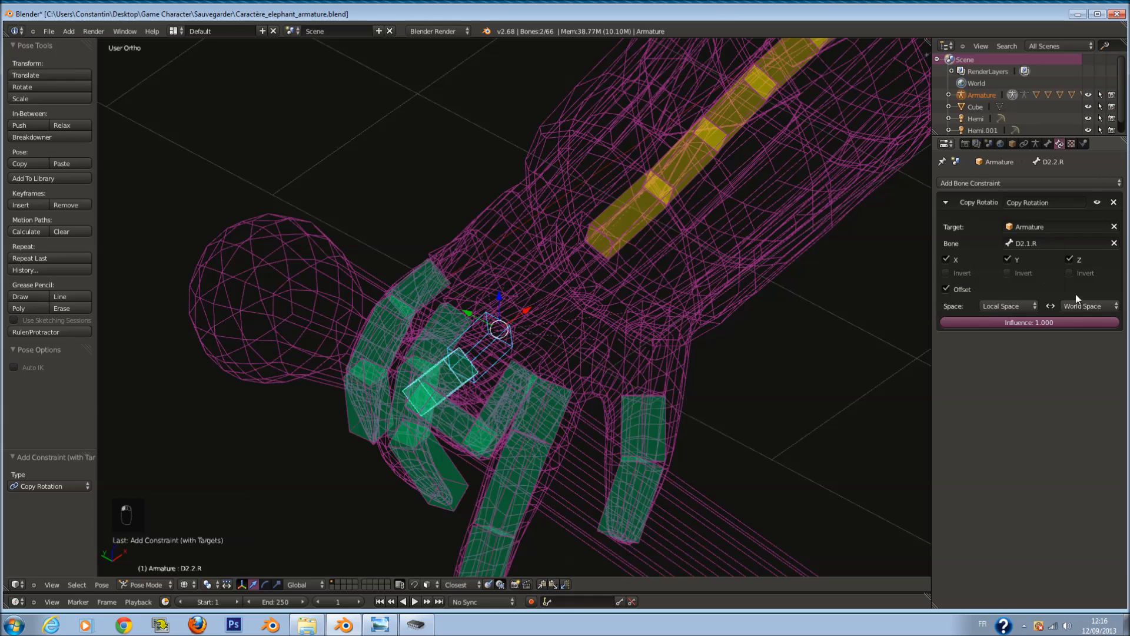
left_click(1089, 306)
left_click(1077, 255)
middle_click_drag(795, 329, 620, 356)
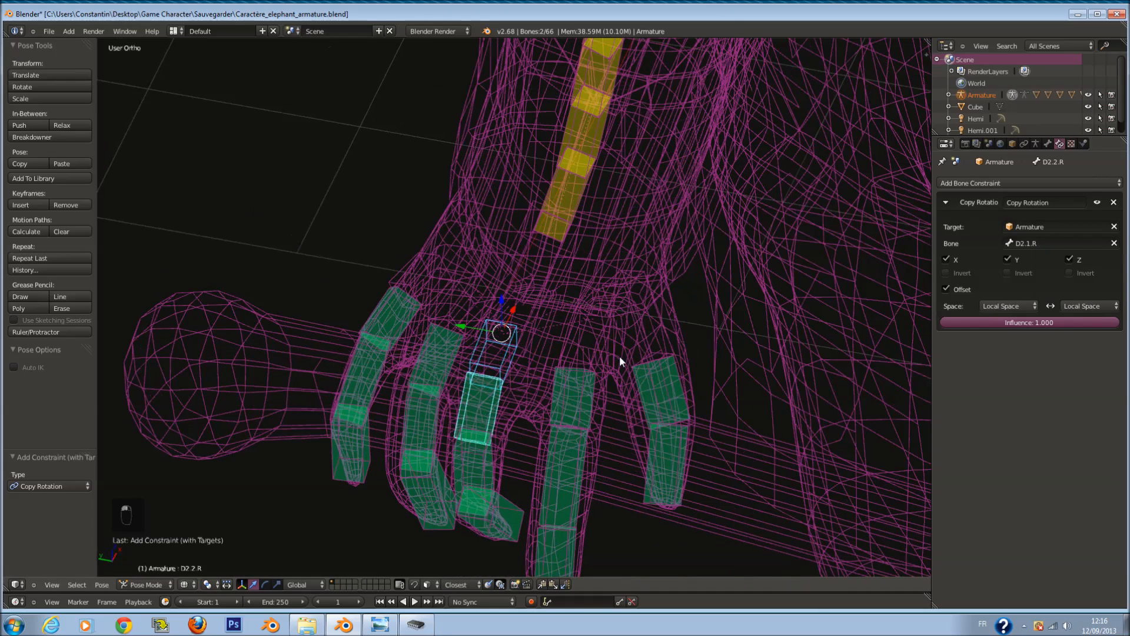
Step: Rotate the selected bones D2.1.R and D2.2.R about -0.7° around the global Y axis
key("r")
key("y")
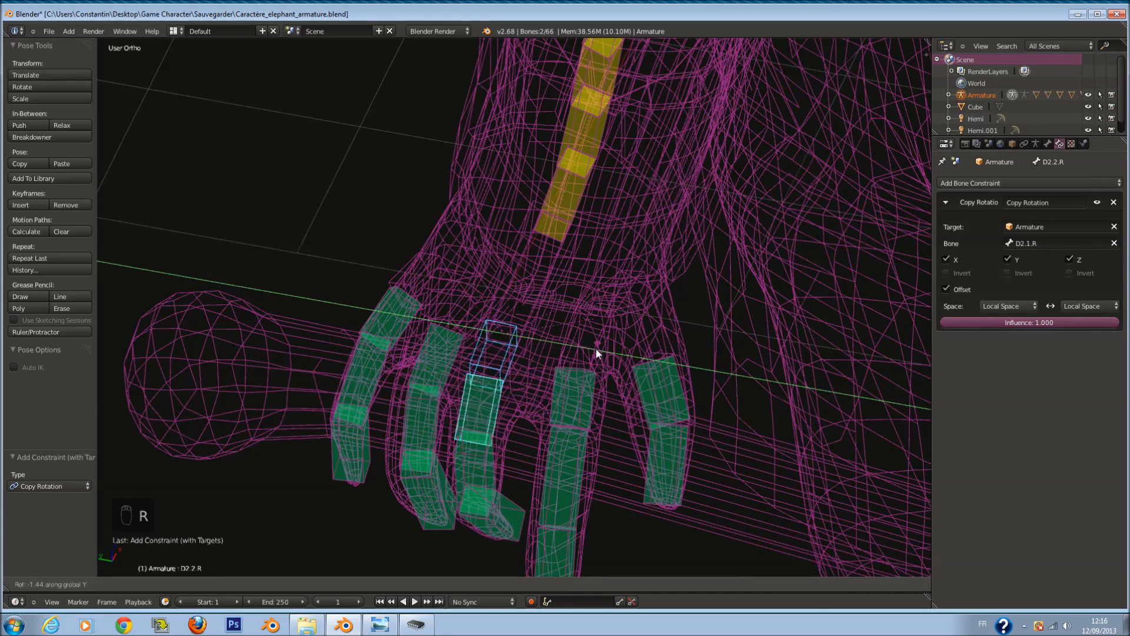
left_click(592, 349)
Step: Try rotating D1.2.R around the global Y axis and delete its Copy Rotation constraint
right_click(583, 397)
key("r")
key("y")
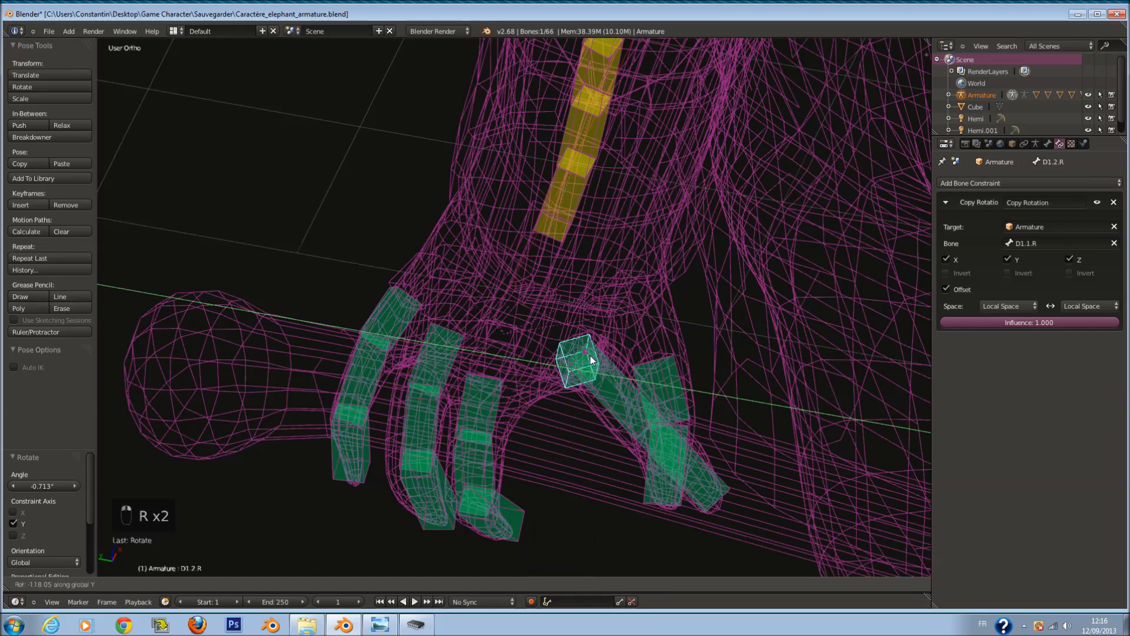
right_click(588, 348)
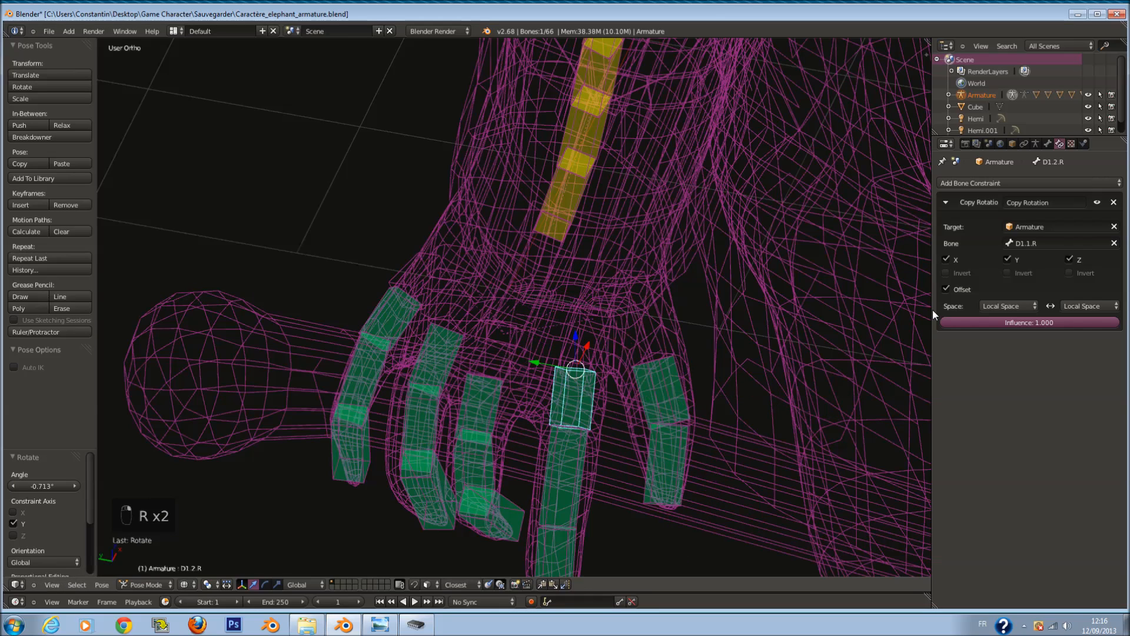
left_click(1114, 202)
Step: Add a second Copy Rotation constraint to D1.3.R targeting D1.2.R, and delete both constraints of D1.3.R
right_click(581, 446, "shift")
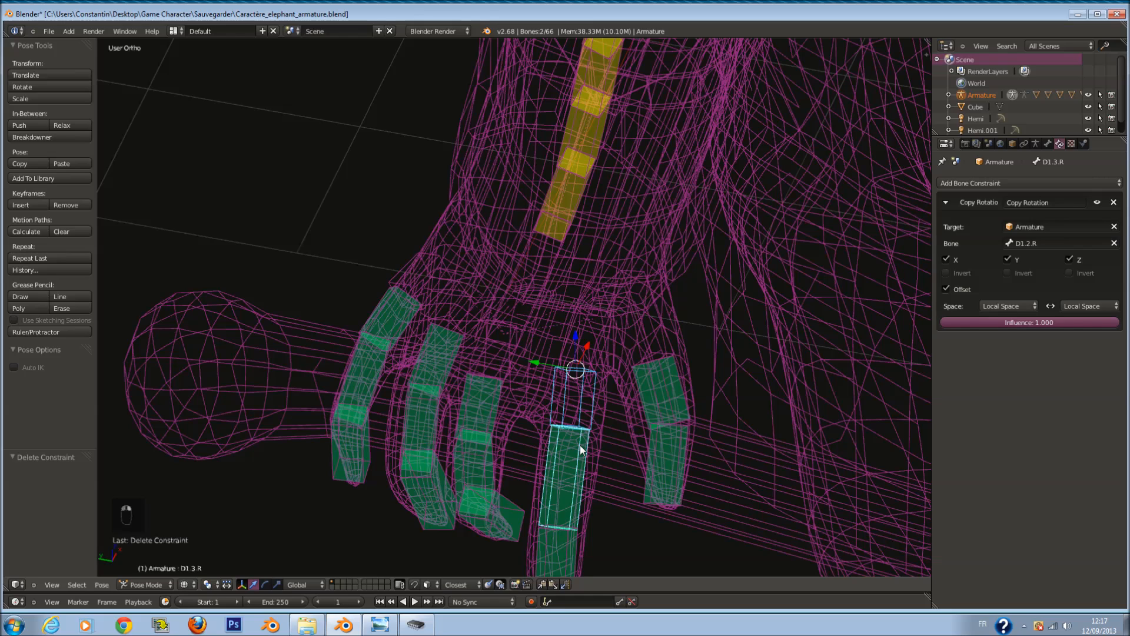
key("ctrl+shift+c")
left_click(580, 444)
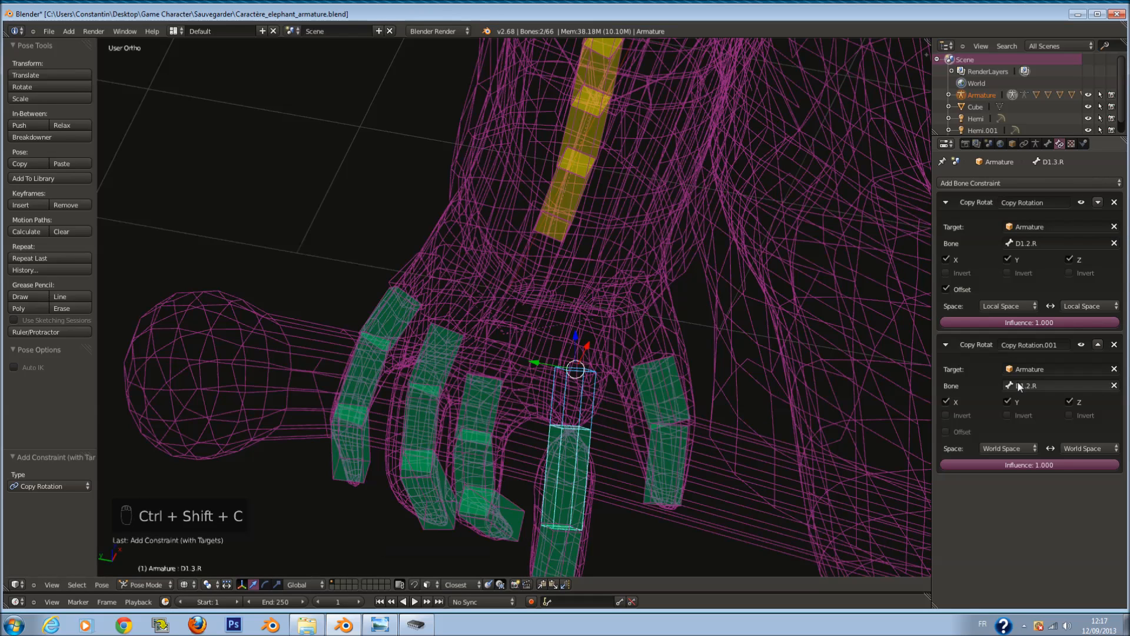
left_click(1114, 202)
left_click(1114, 204)
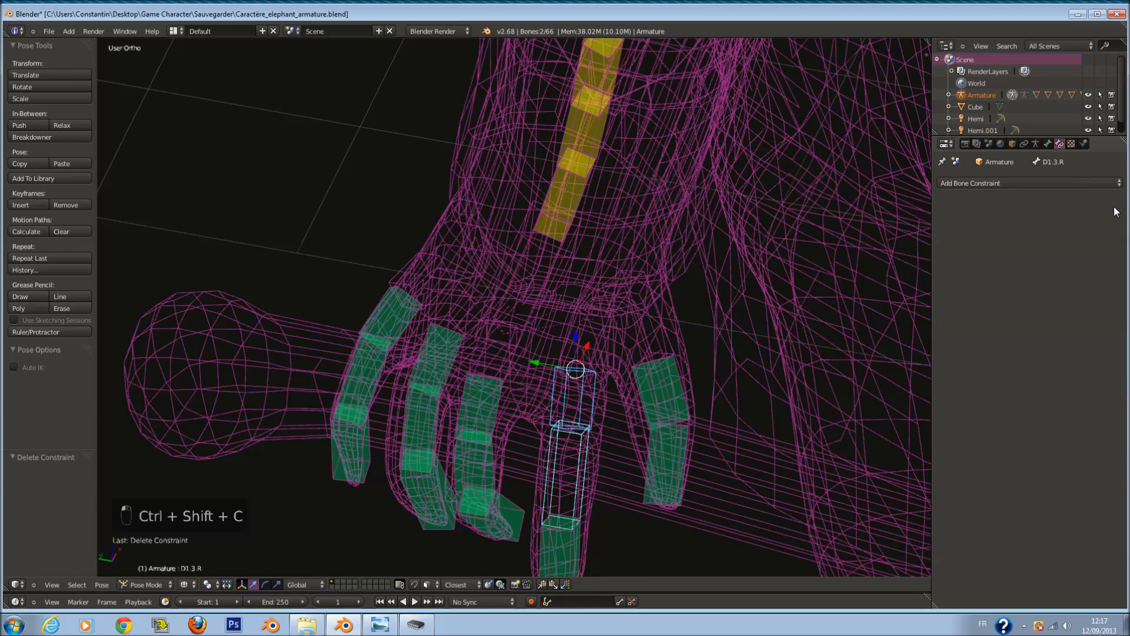
Step: Add a Copy Rotation constraint to D1.3.R targeting D1.2.R, with Offset enabled and both spaces set to Local Space
key("ctrl+shift+c")
left_click(574, 454)
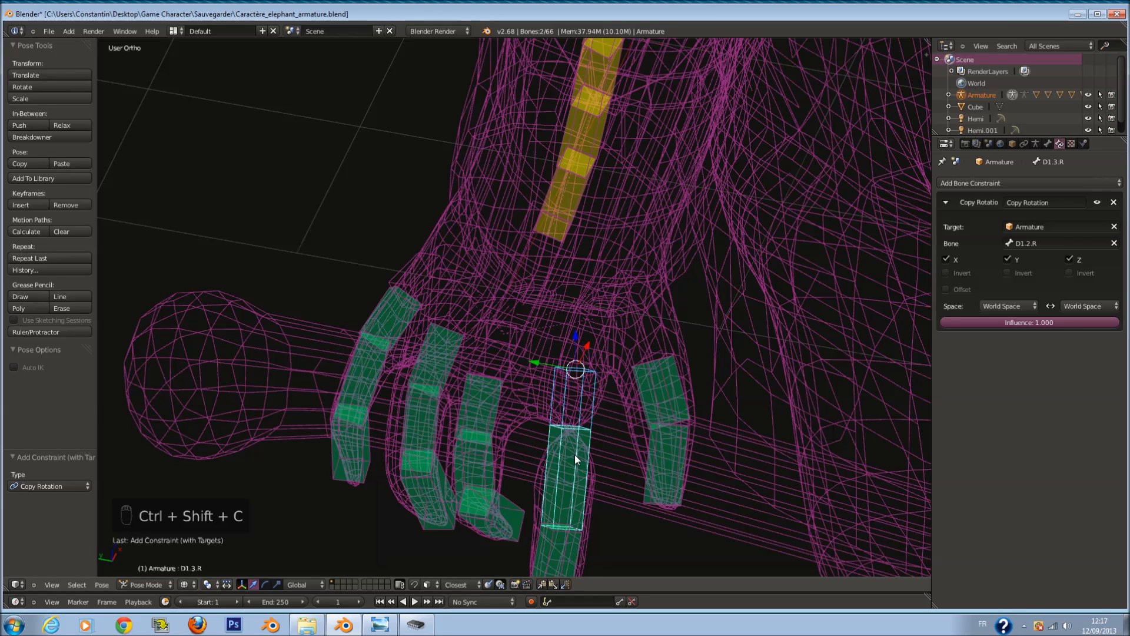
left_click(947, 289)
left_click(1008, 305)
left_click(1008, 253)
left_click(1088, 306)
left_click(1075, 259)
Step: Try rotating D1.1.R around the global X axis and D1.2.R around the global Y axis
right_click(585, 383)
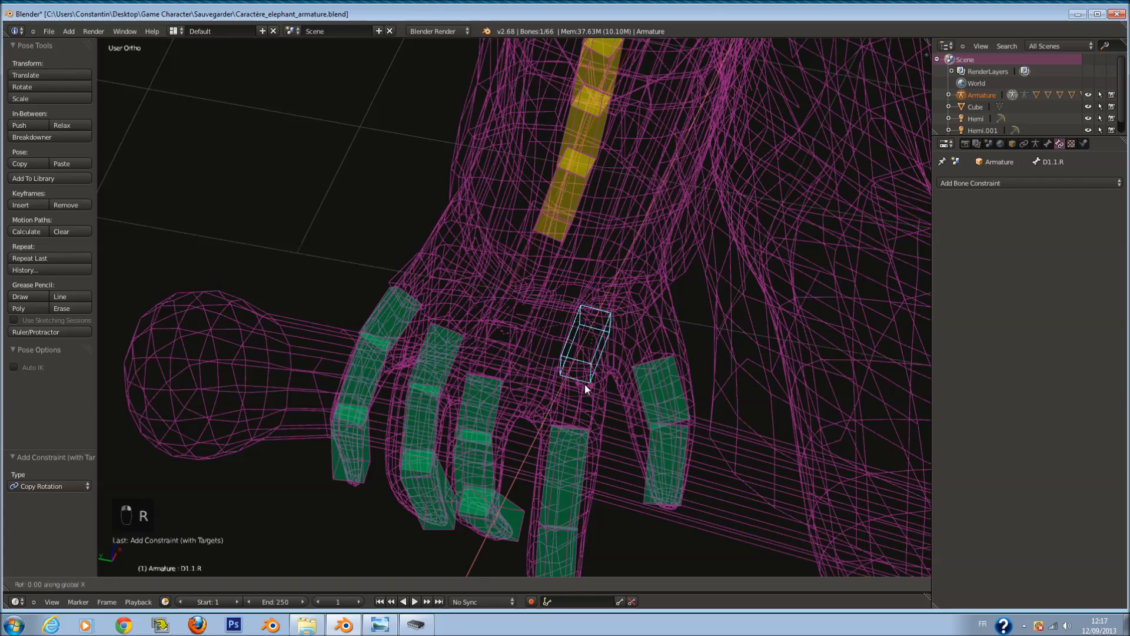
right_click(589, 389)
key("r")
key("y")
left_click(585, 417)
mouse_move(594, 395)
middle_mouse_down()
mouse_move(625, 426)
mouse_move(591, 390)
middle_mouse_up()
Step: Recalculate the roll of the finger bone D1.2.R in Edit Mode and return to Pose Mode
key("Tab")
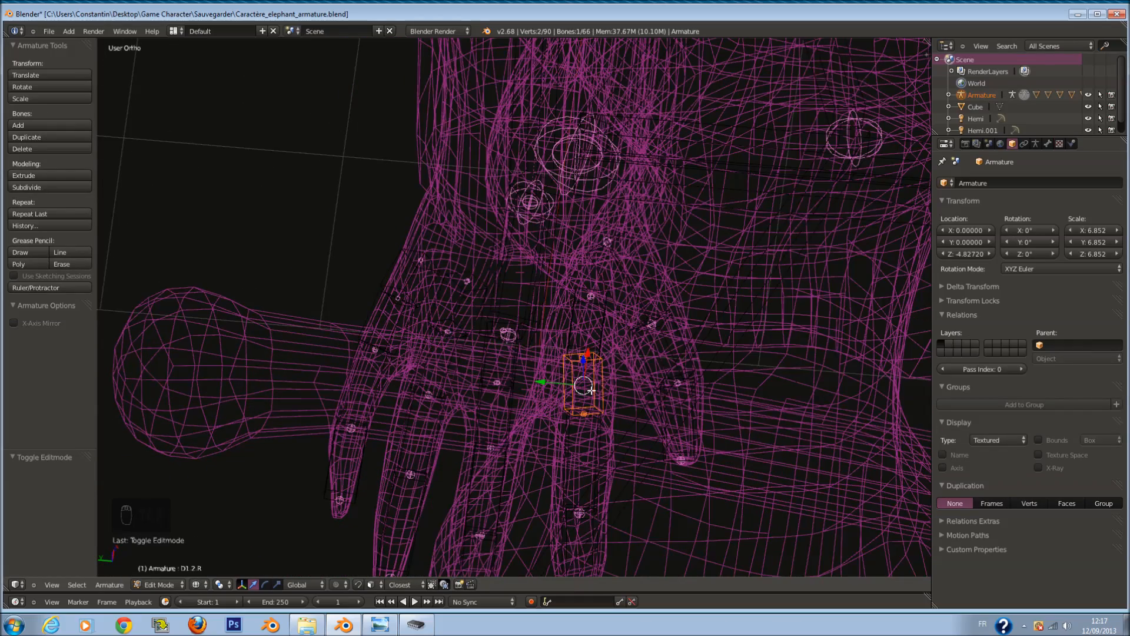
key("ctrl+n")
left_click(592, 391)
key("ctrl+n")
left_click(591, 423)
key("Tab")
Step: Try rotating the finger bone D1.2.R around the global Y axis in Pose Mode
middle_click_drag(599, 411, 607, 398)
key("Tab")
key("Tab")
key("r")
key("r")
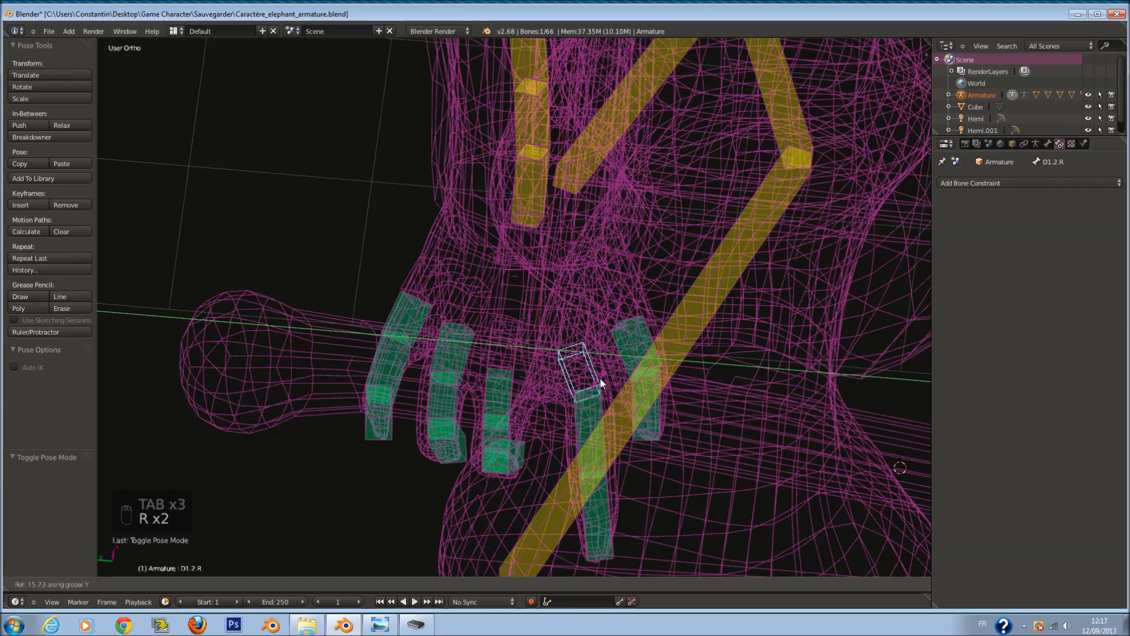
right_click(605, 368)
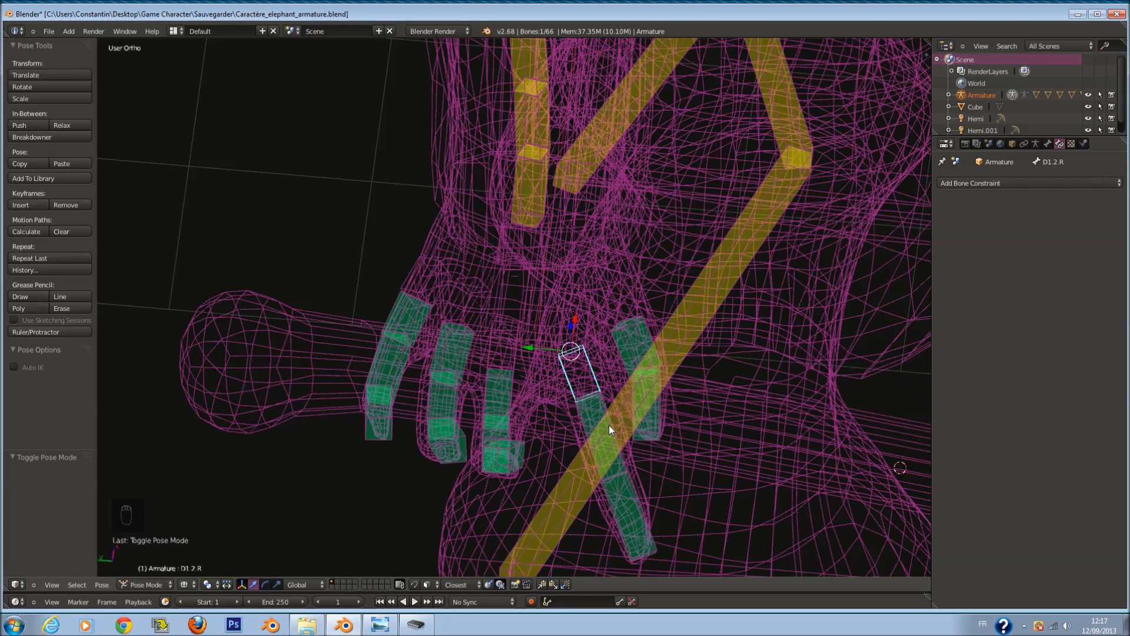
Step: Delete the Copy Rotation constraint of D1.3.R and the Copy Scale constraint of D1.4.R
right_click(604, 405)
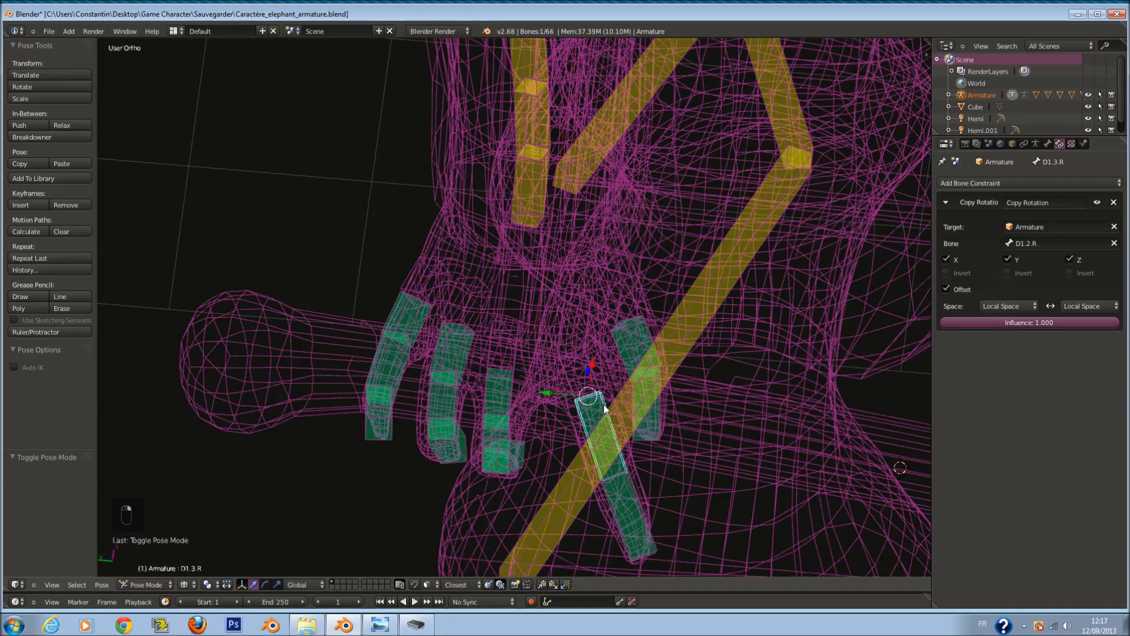
left_click(1114, 202)
right_click(627, 478)
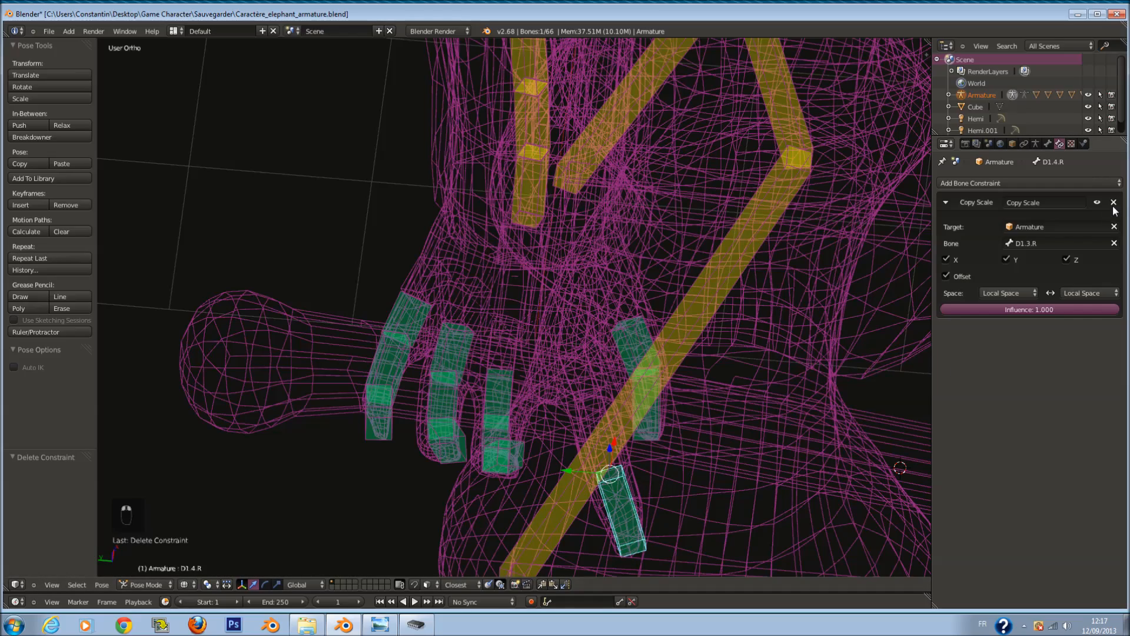
left_click(1114, 203)
Step: Recalculate the roll of the three bones D1.2.R, D1.3.R and D1.4.R in Edit Mode, returning to Pose Mode
key("Tab")
key("Tab")
key("Tab")
key("a")
key("a")
key("a")
key("a")
key("a")
key("a")
key("a")
key("a")
scroll(611, 411, "down", 2)
key("a")
middle_click_drag(603, 409, 598, 409)
scroll(599, 408, "up", 1)
key("c")
scroll(577, 380, "up", 4)
scroll(576, 377, "up", 6)
left_click_drag(576, 377, 593, 478)
left_click(586, 356)
right_click(587, 356)
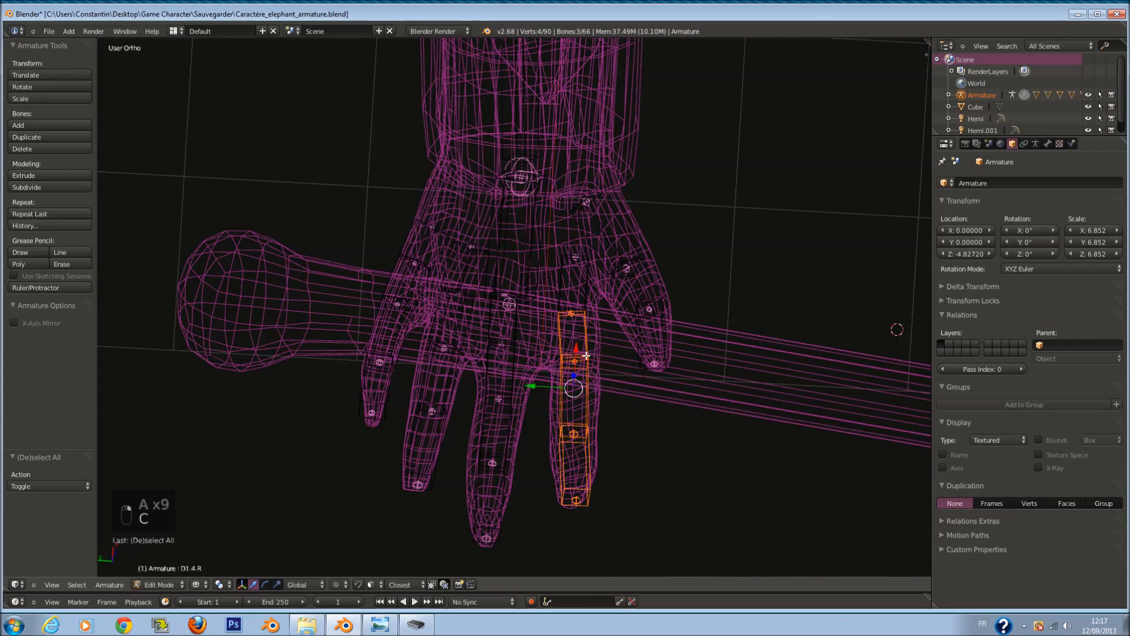
key("ctrl+n")
left_click(586, 356)
key("Tab")
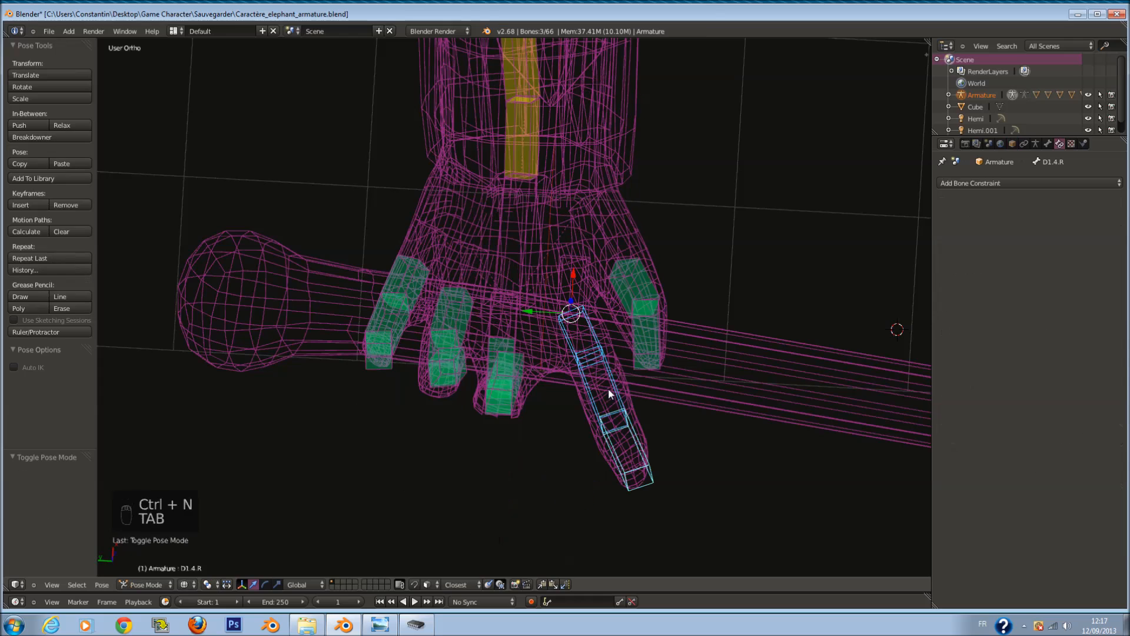
Step: Try rotating the three selected finger bones together and D1.1.R around the global Y axis
key("r")
right_click(606, 340)
right_click(587, 345)
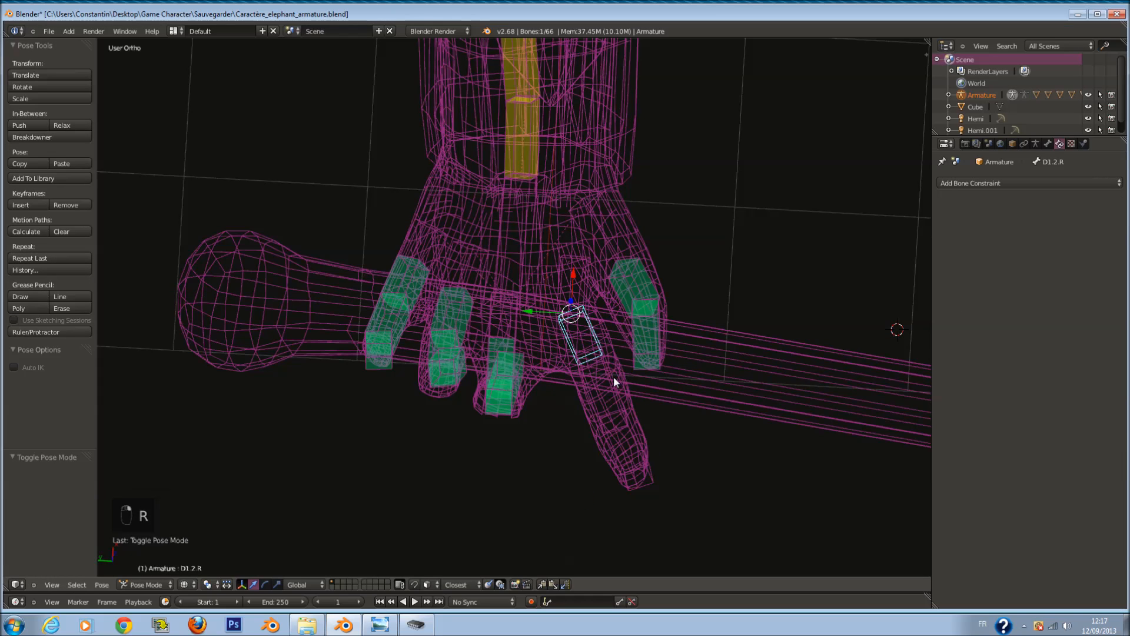
right_click(589, 278)
key("r")
key("y")
right_click(628, 305)
Step: Add a Copy Rotation constraint to D1.2.R targeting D1.1.R, with Offset enabled and both spaces set to Local Space
right_click(594, 333, "shift")
key("ctrl+shift+c")
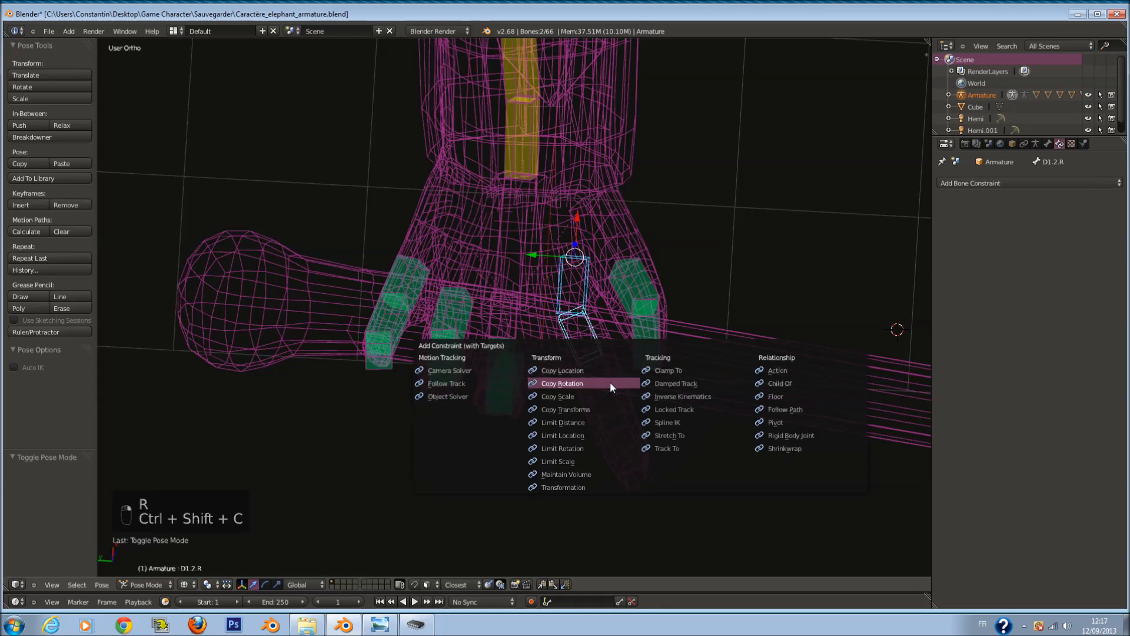
left_click(604, 383)
left_click(1008, 306)
left_click(1002, 257)
left_click(1097, 306)
left_click(1083, 256)
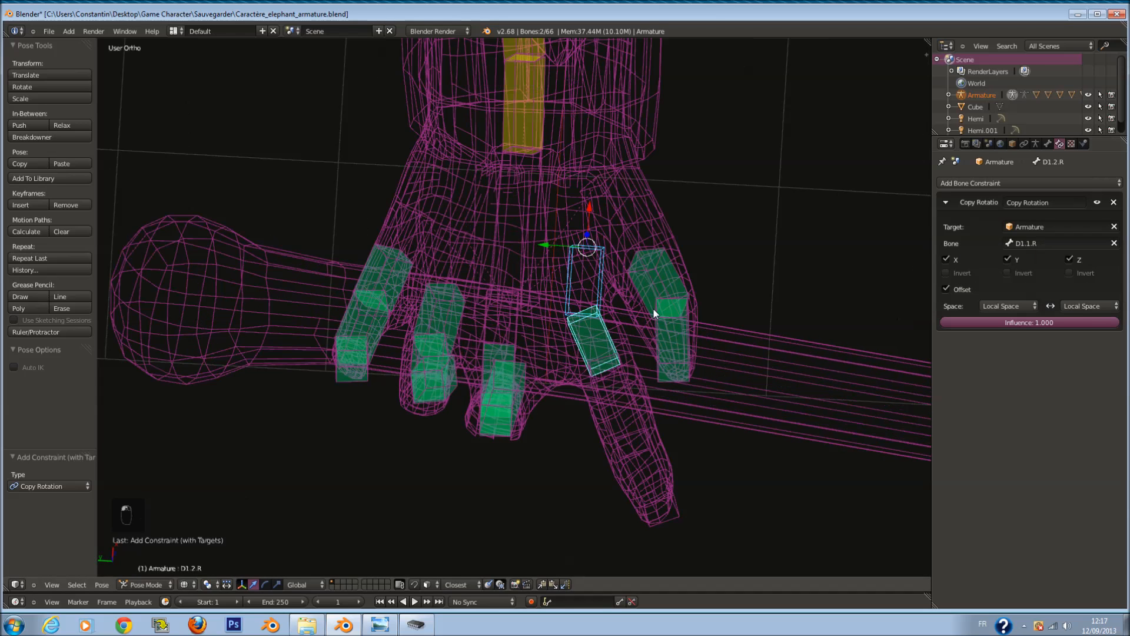
Step: Rotate the finger bones D1.1.R and D1.2.R together around the global Y axis
key("r")
key("y")
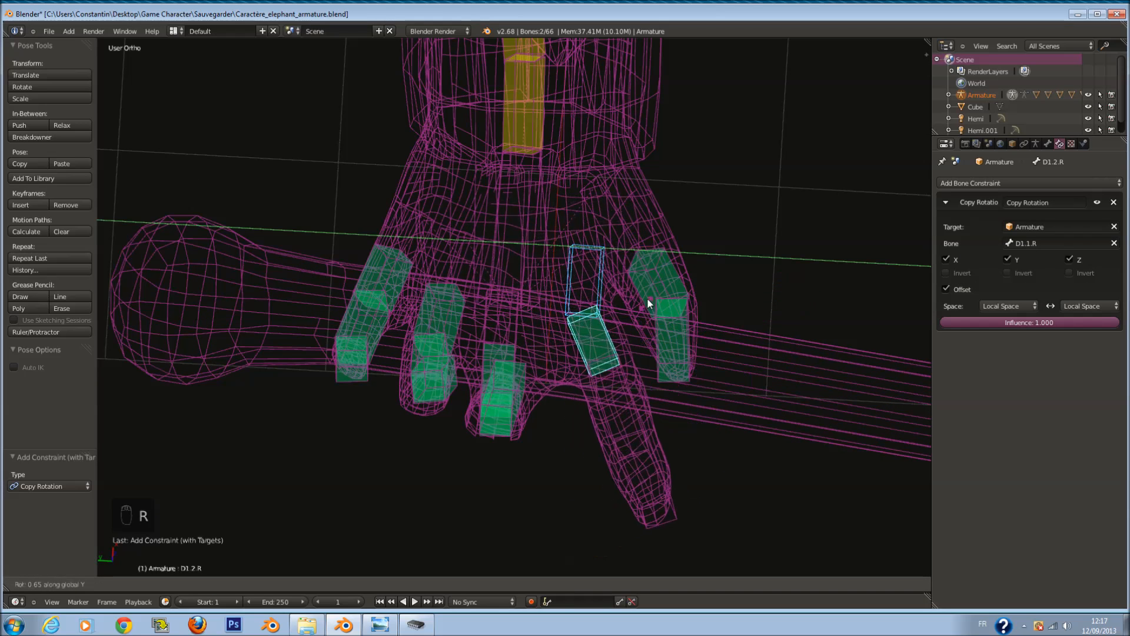
left_click(650, 273)
Step: Recalculate the roll of the finger bones D1.2.R, D1.3.R and D1.4.R in Edit Mode, returning to Pose Mode
key("Tab")
key("a")
key("a")
key("c")
mouse_move(593, 277)
left_mouse_down()
mouse_move(598, 454)
mouse_move(575, 461)
left_mouse_up()
right_click(591, 348)
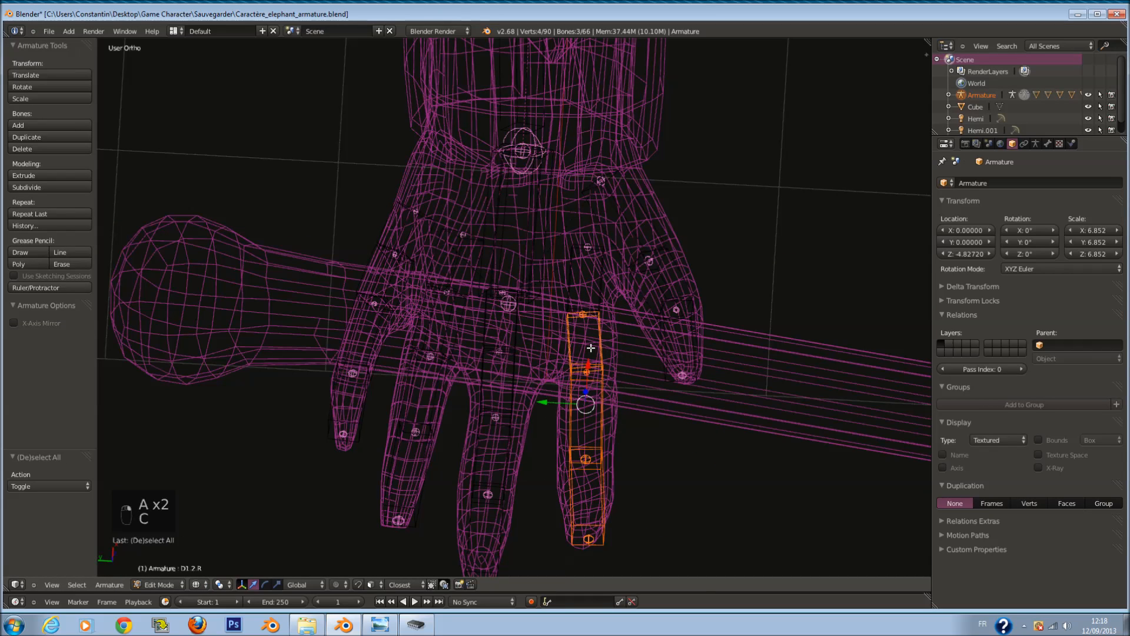
key("ctrl+n")
left_click(594, 362)
key("Tab")
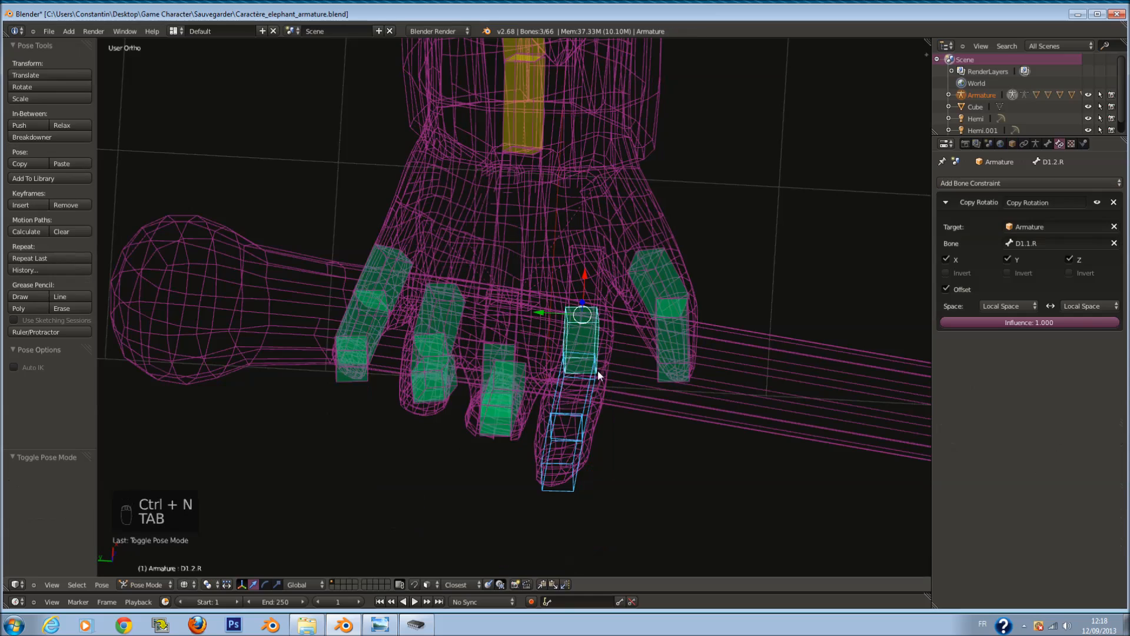
Step: Try rotating the three selected finger bones together, checking them against their Edit Mode rest position
key("r")
left_click(606, 379)
key("Tab")
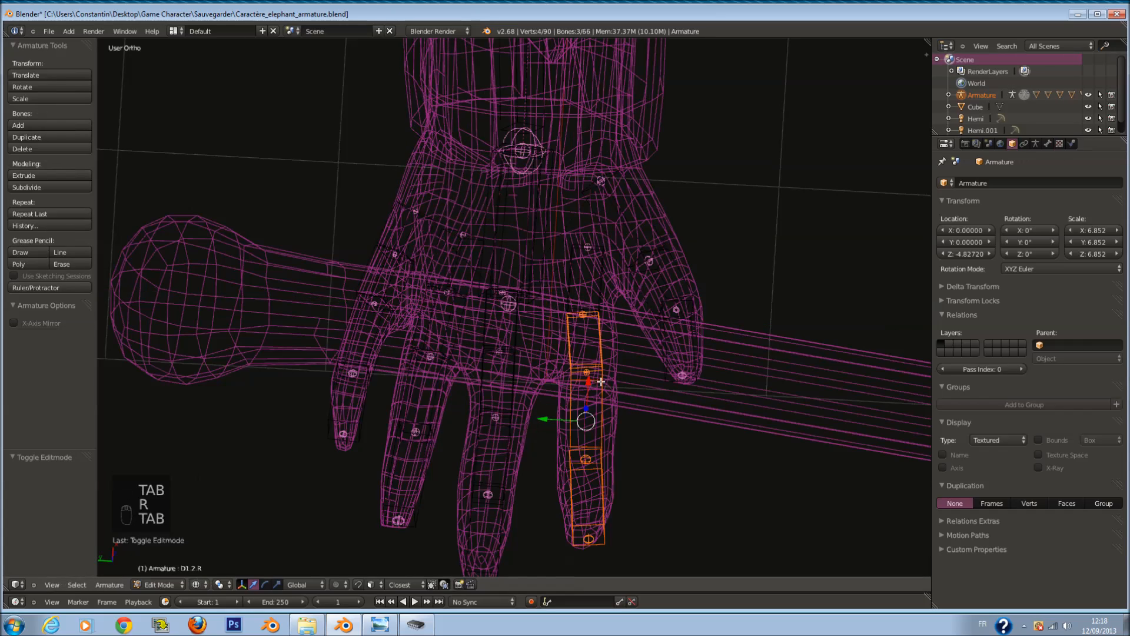
key("Tab")
Step: Add a Copy Rotation constraint to D1.3.R targeting D1.2.R, with Offset enabled and both spaces set to Local Space
right_click(593, 357)
middle_click_drag(593, 357, 592, 401)
right_click(592, 401, "shift")
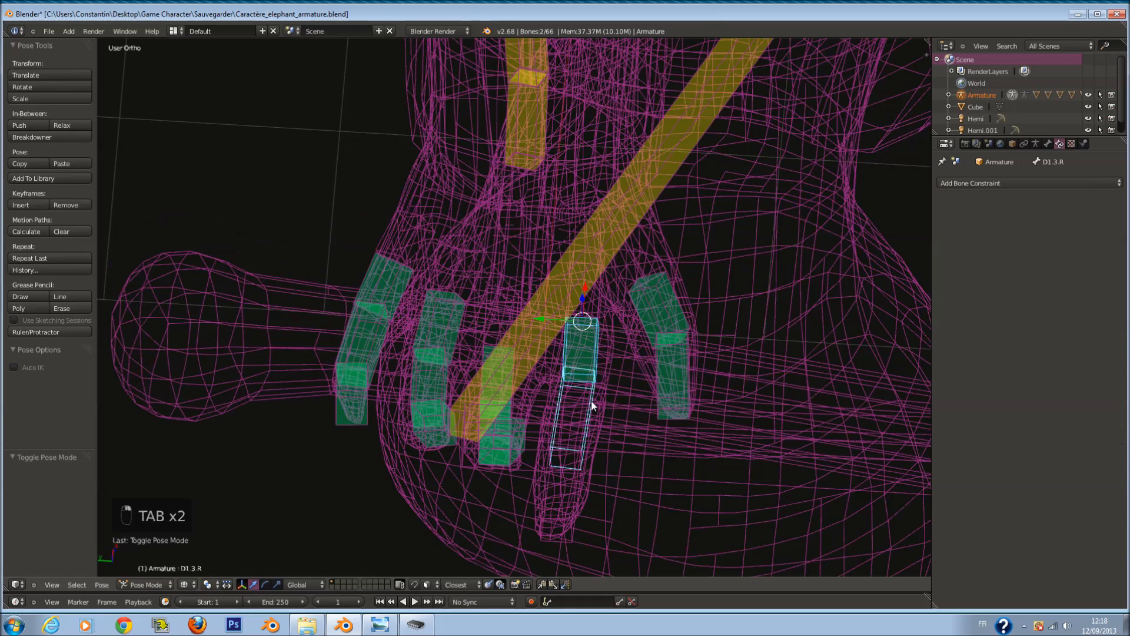
key("ctrl+shift+c")
left_click(591, 403)
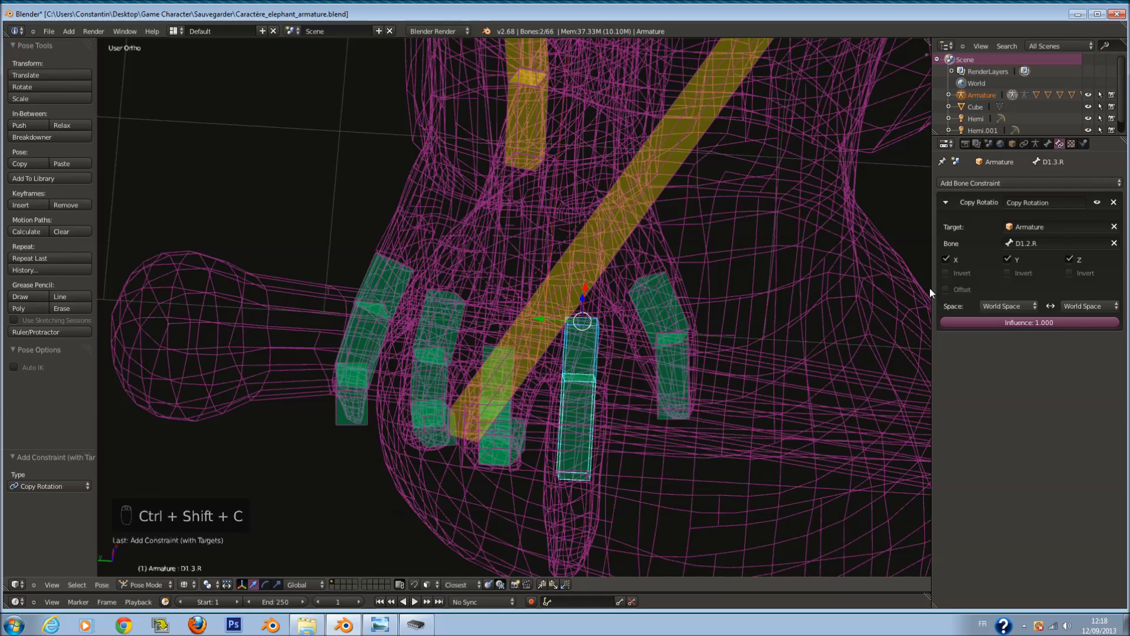
left_click(1008, 307)
left_click(1025, 256)
left_click(1089, 307)
left_click(1089, 255)
Step: Add a Copy Rotation constraint to the fingertip bone D1.4.R with D1.3.R as its target bone
middle_click_drag(627, 380, 538, 484)
right_click(567, 437)
right_click(568, 492, "shift")
right_click(560, 453)
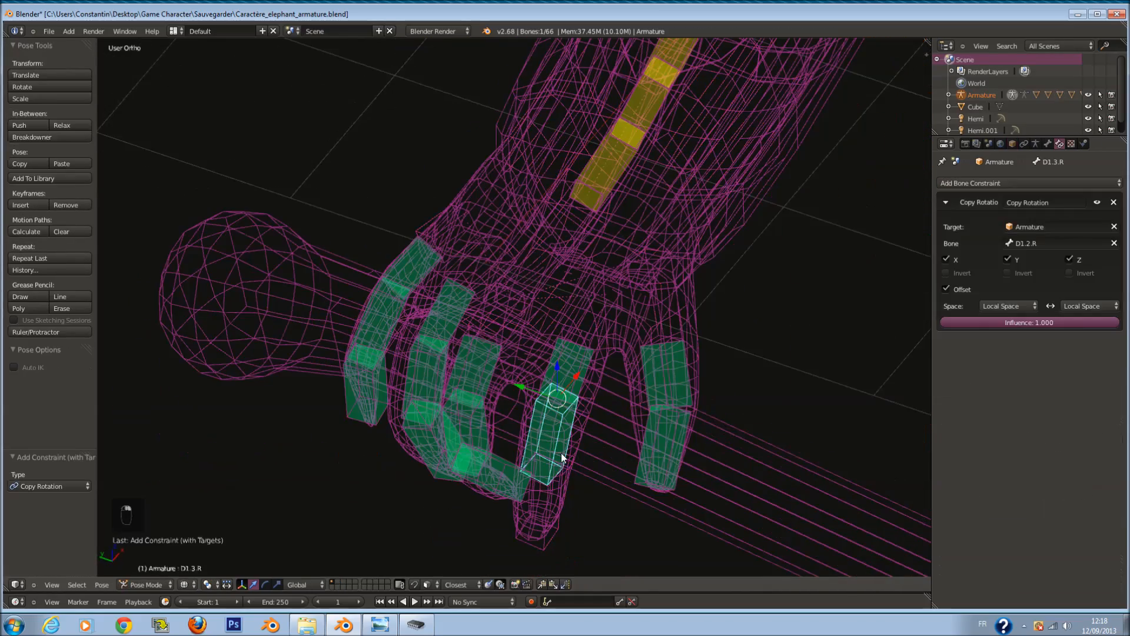
right_click(555, 500)
right_click(549, 496)
right_click(556, 451)
right_click(550, 496, "shift")
key("ctrl+shift+c")
left_click(609, 478)
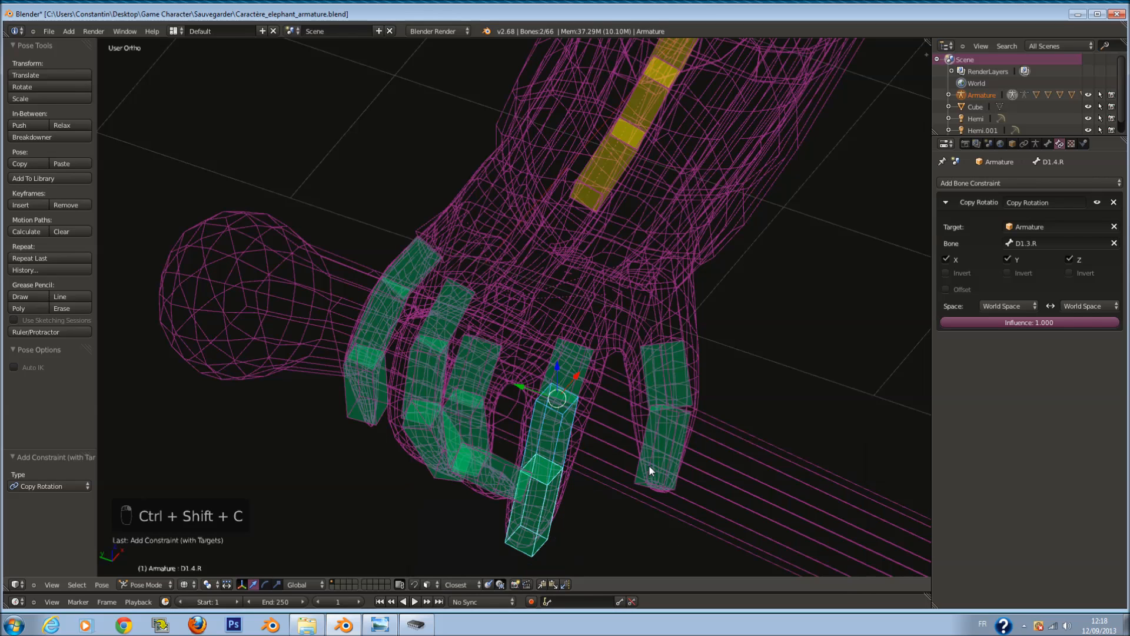
Step: Enable Offset and set both spaces to Local Space in the D1.4.R Copy Rotation constraint
left_click(947, 289)
left_click(1008, 305)
left_click(1009, 256)
left_click(1086, 306)
left_click(1062, 255)
Step: Rotate the finger bones D1.3.R and D1.4.R about -8.6° around the global Y axis and check the shaded hand
key("r")
key("y")
left_click(633, 459)
key("z")
middle_click_drag(633, 459, 560, 377)
key("z")
right_click(561, 377)
Step: Rotate the thumb's base bone D1.R around the global Y axis
right_click(666, 387)
right_click(674, 328)
right_click(675, 326)
key("r")
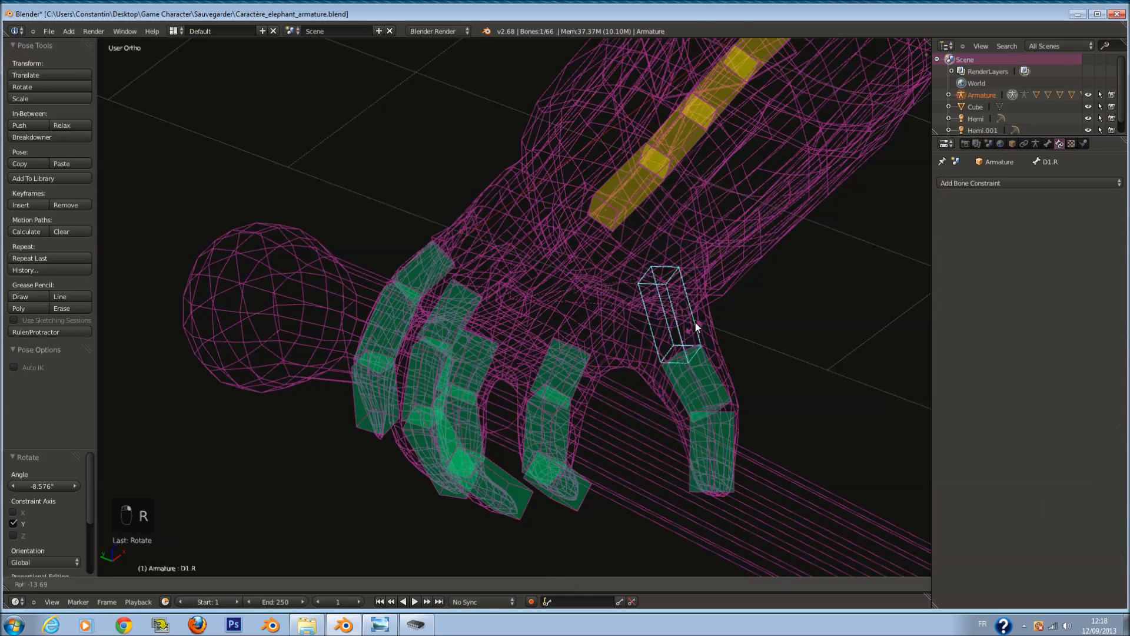
key("r")
key("y")
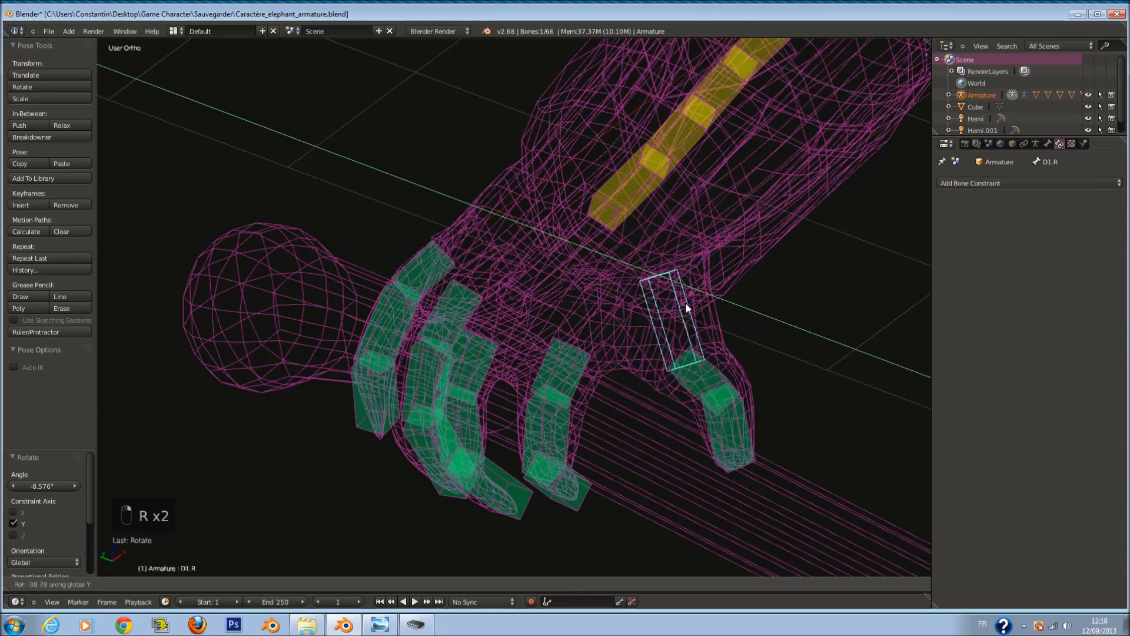
right_click(633, 412)
middle_click_drag(630, 411, 566, 417)
key("r")
key("y")
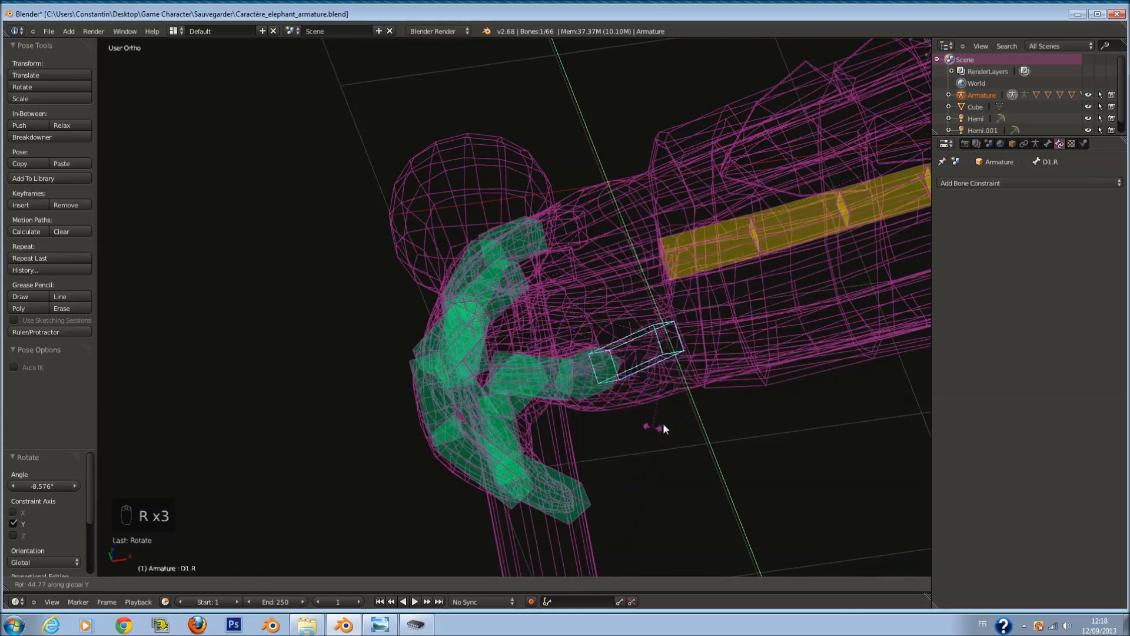
left_click(707, 356)
middle_click_drag(704, 366, 774, 437)
Step: Recalculate the roll of the two outer thumb bones in Edit Mode, returning to Pose Mode
key("Tab")
key("a")
key("a")
key("a")
key("a")
key("a")
key("a")
key("c")
left_click_drag(676, 302, 674, 443)
right_click(673, 443)
key("ctrl+n")
left_click(675, 446)
key("Tab")
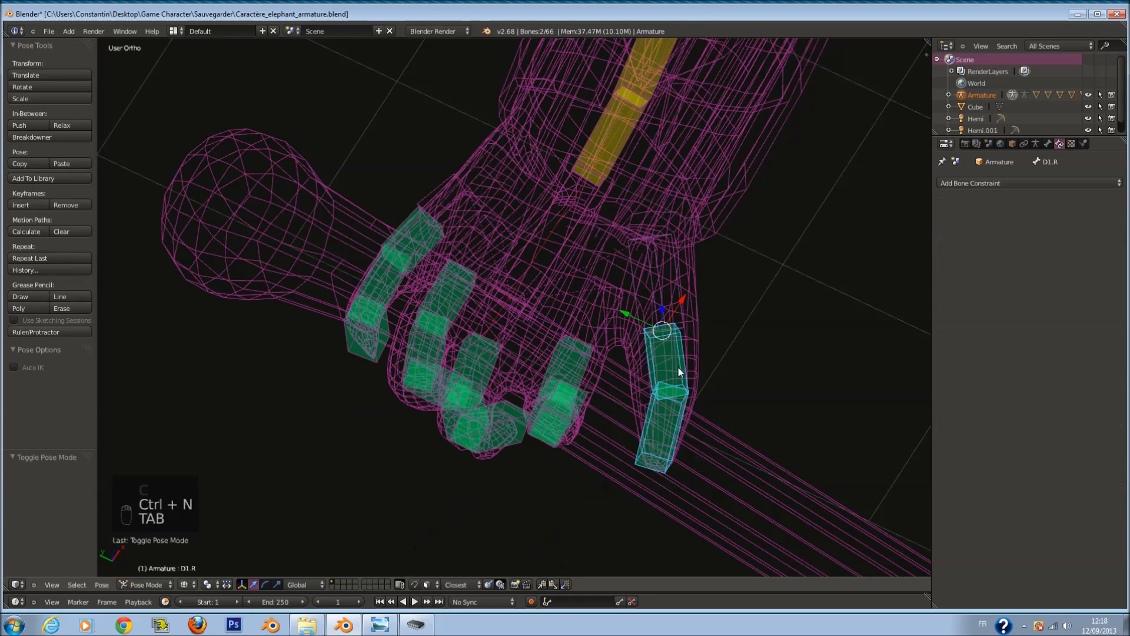
Step: Rotate the thumb's base bone D1.R about 10.7° around the global Y axis
right_click(675, 302)
key("r")
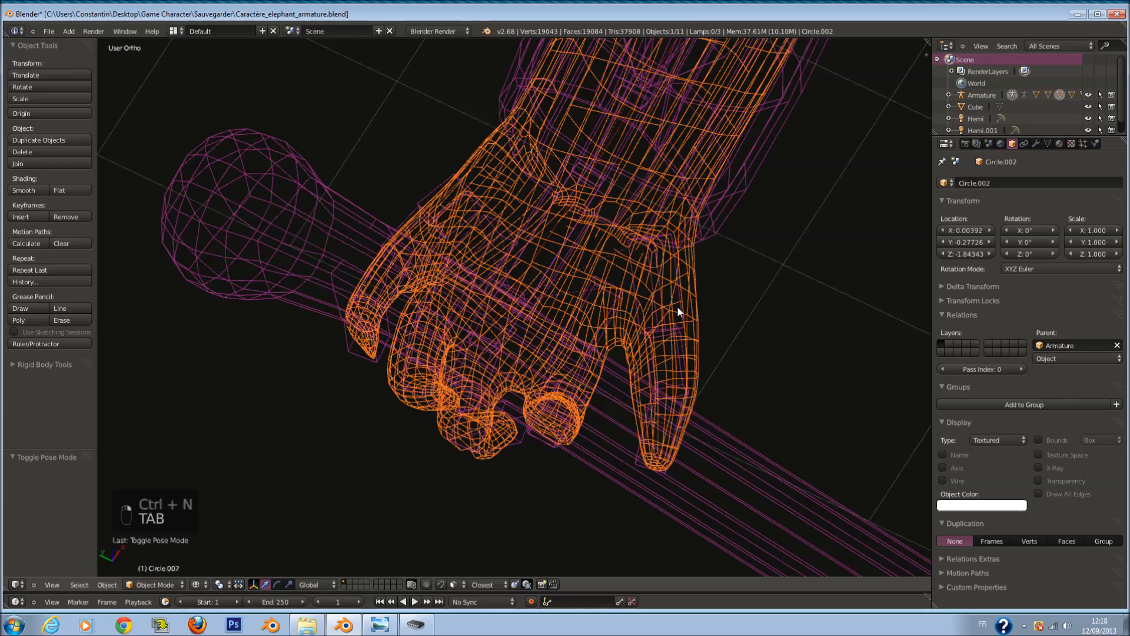
right_click(680, 308)
right_click(679, 310)
key("r")
key("y")
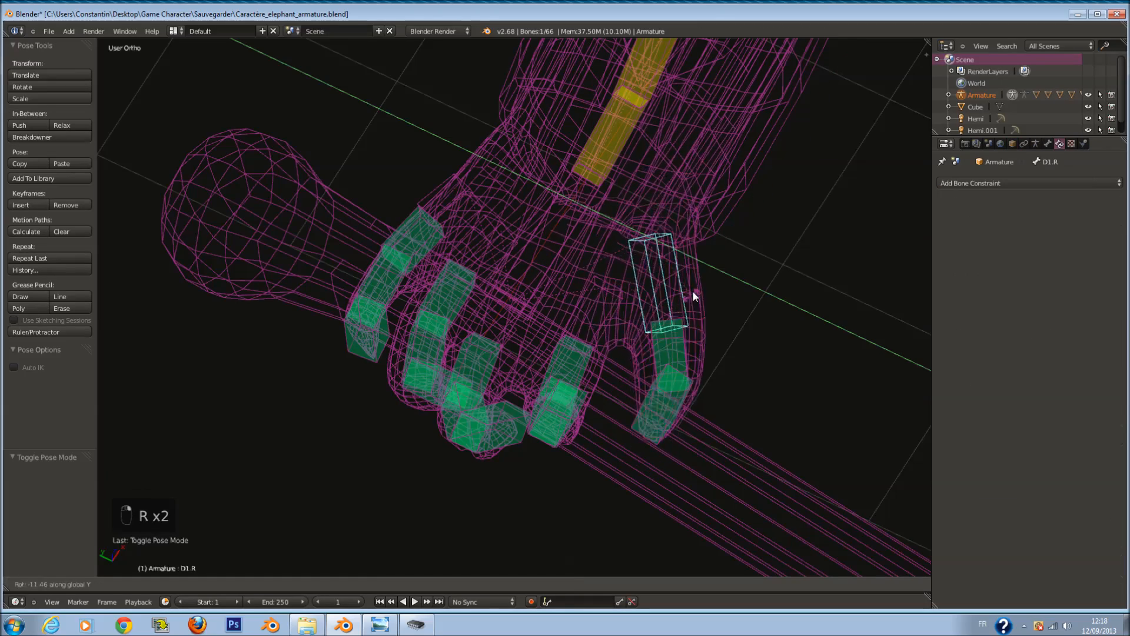
left_click(699, 369)
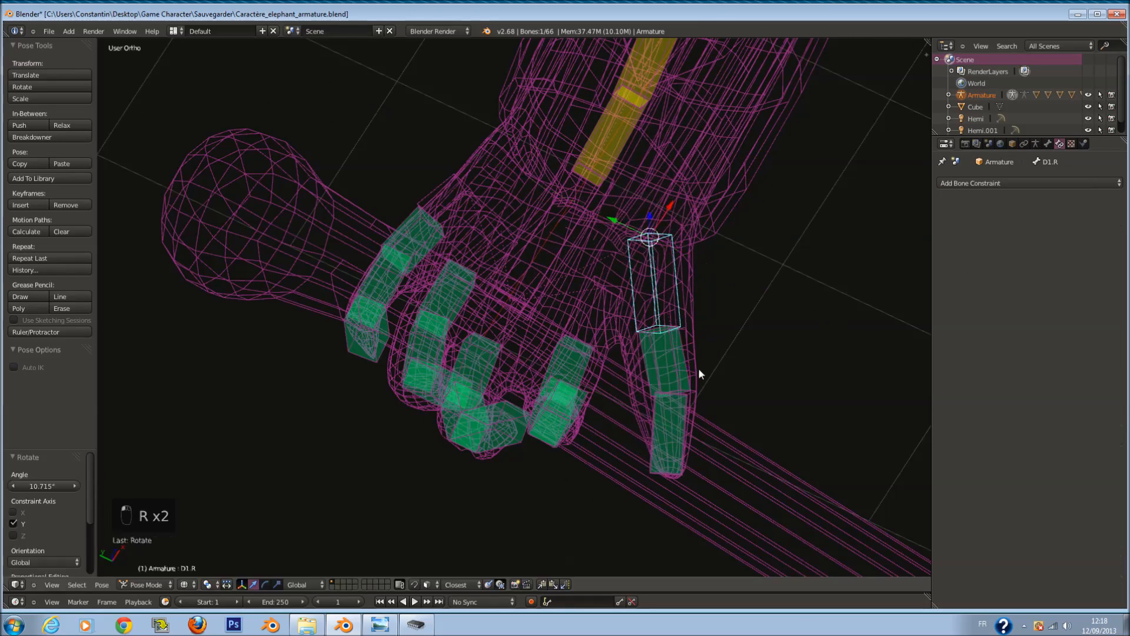
Step: Rotate the thumb's base bone D1.R freely by about -28.4° in the view and check the shaded hand
key("z")
mouse_move(648, 323)
middle_mouse_down()
mouse_move(606, 310)
mouse_move(521, 354)
middle_mouse_up()
key("z")
key("r")
left_click(640, 363)
key("z")
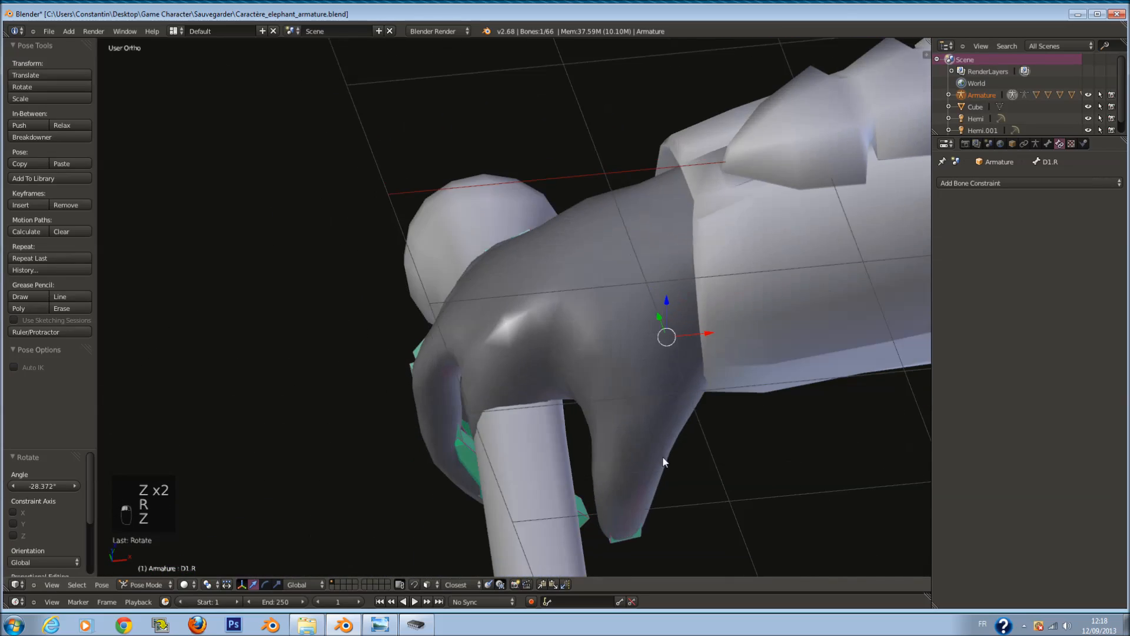
Step: Rotate the thumb bone D1.R around the global X axis towards the axe handle
key("z")
middle_click_drag(659, 446, 679, 461)
key("r")
key("x")
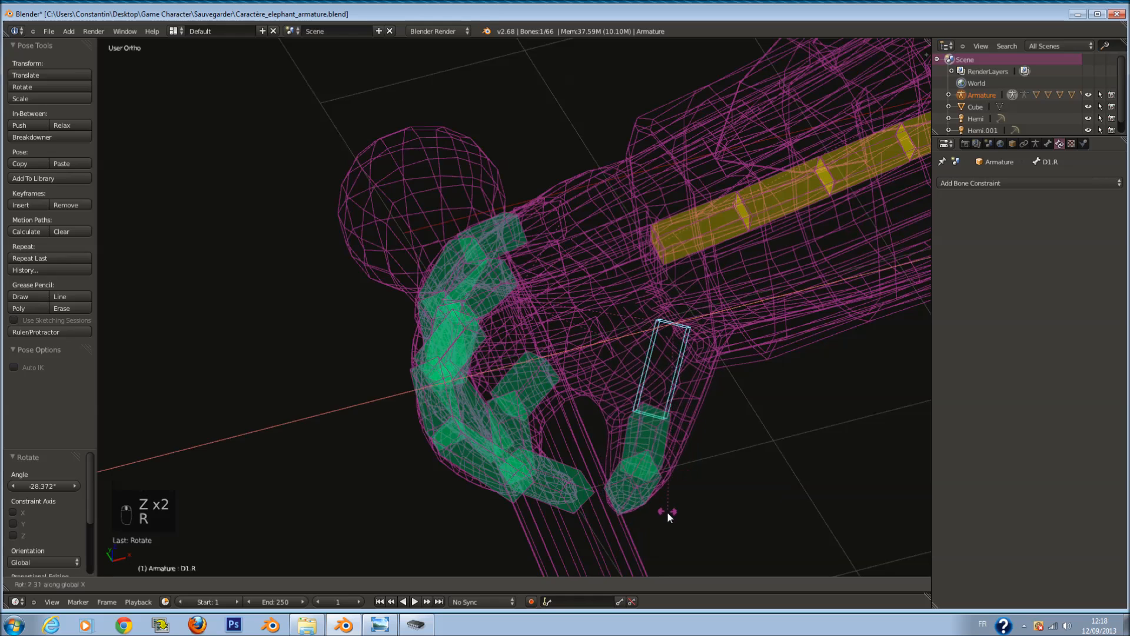
left_click(630, 496)
key("z")
Step: Rotate the thumb bone D1.R around the global Y axis to fit it to the axe handle
key("r")
key("y")
left_click(633, 409)
mouse_move(633, 410)
middle_mouse_down()
mouse_move(709, 389)
mouse_move(667, 394)
middle_mouse_up()
Step: Rotate the finger bone D1.3.R about 20.8° around the global Y axis
right_click(530, 408)
key("z")
key("z")
key("r")
key("y")
key("r")
key("r")
left_click(479, 416)
key("z")
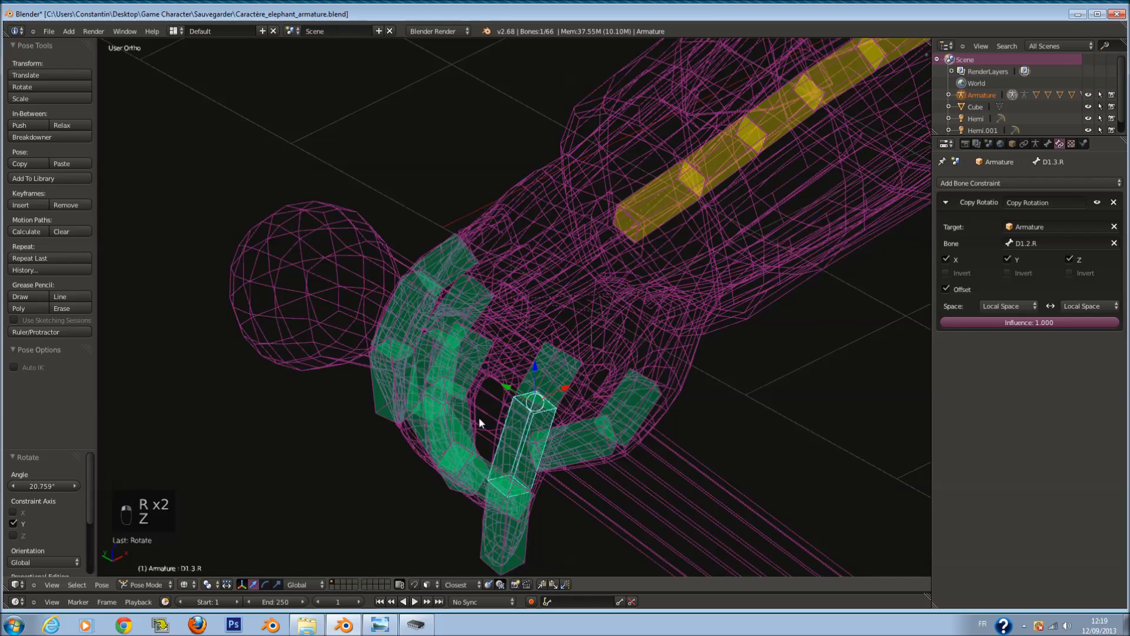
Step: Rotate the finger bone D1.3.R a further 8° or so around the global Y axis
middle_click_drag(479, 416, 524, 436)
key("z")
right_click(588, 365)
right_click(621, 372)
key("r")
left_click(623, 384)
key("z")
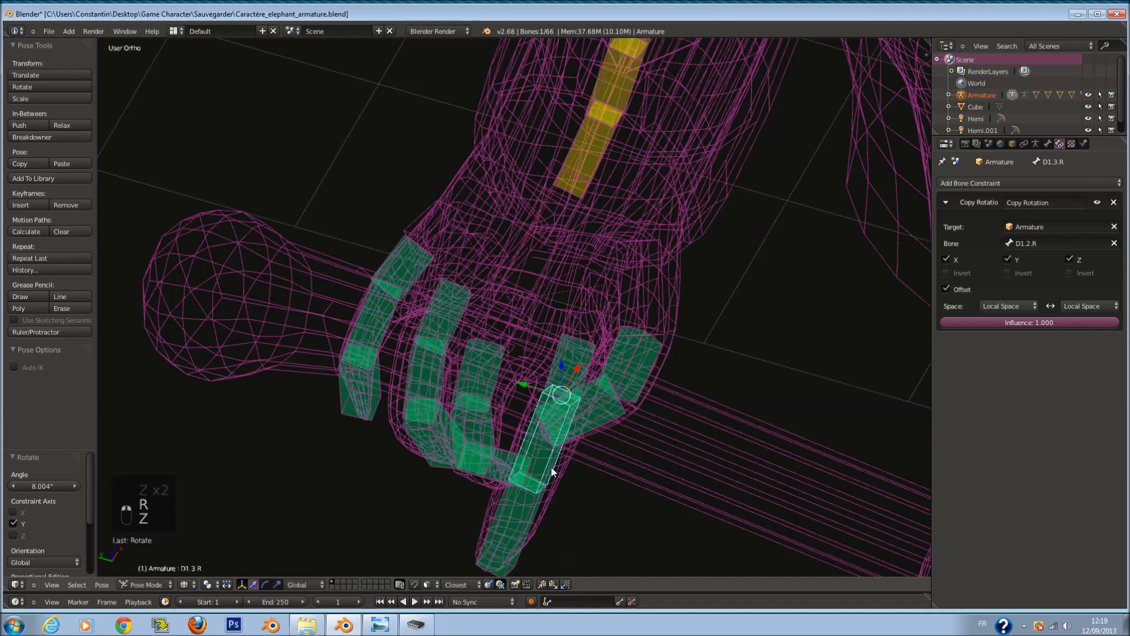
Step: Rotate the finger bone D1.3.R about -25° around the global Y axis
key("z")
key("r")
left_click(582, 393)
middle_click_drag(582, 394, 410, 356)
Step: Rotate the little finger bone D4.2.R around the global Z axis
key("z")
right_click(369, 319)
key("z")
key("r")
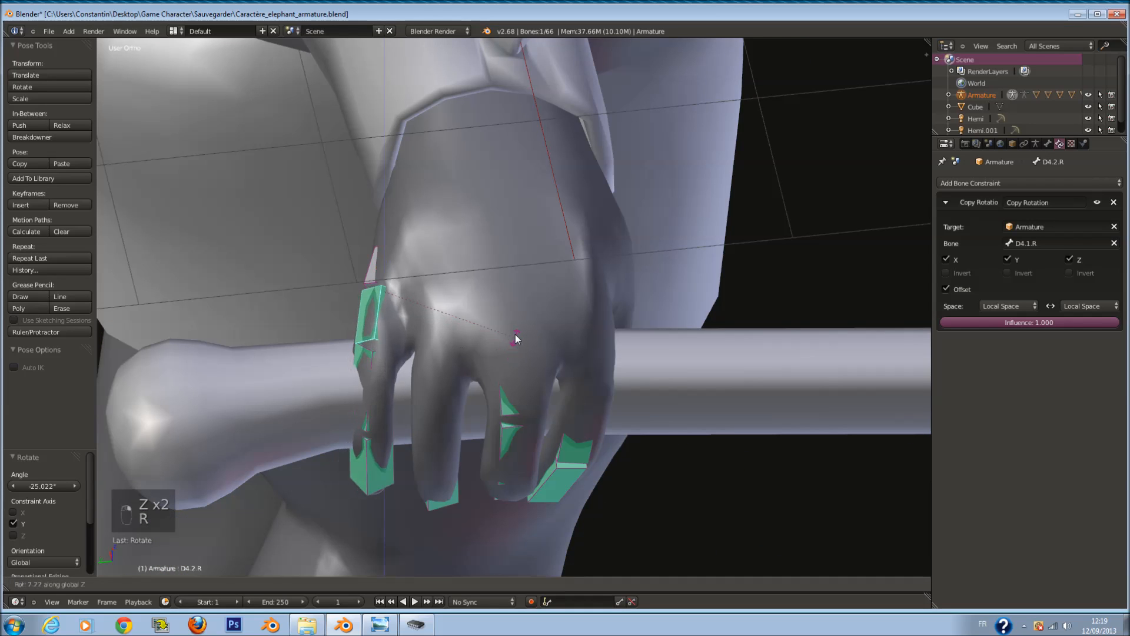
left_click(515, 323)
Step: Select another finger bone in the wireframe and rotate it about -0.8° around the global Z axis
key("z")
mouse_move(477, 397)
middle_mouse_down()
mouse_move(437, 313)
mouse_move(507, 397)
middle_mouse_up()
key("z")
key("z")
right_click(446, 349)
key("z")
middle_click_drag(445, 349, 388, 553)
key("r")
key("z")
left_click(533, 378)
Step: Select the four fingertip bones and rotate them together about -48.5° around the global Y axis
right_click(470, 499)
right_click(491, 495, "shift")
right_click(550, 530, "shift")
right_click(389, 478, "shift")
key("r")
key("y")
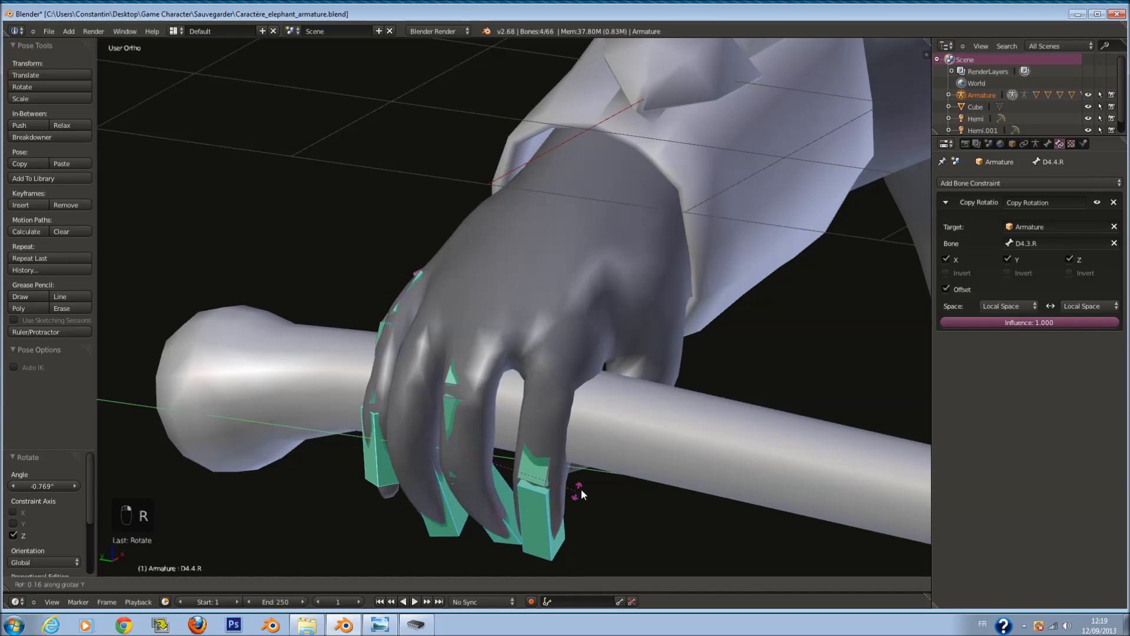
left_click(616, 355)
Step: Select the bone D1.R in the right hand and rotate it about 8.5° around the global Z axis
middle_click_drag(616, 355, 578, 436)
key("z")
right_click(577, 436)
right_click(583, 449)
key("z")
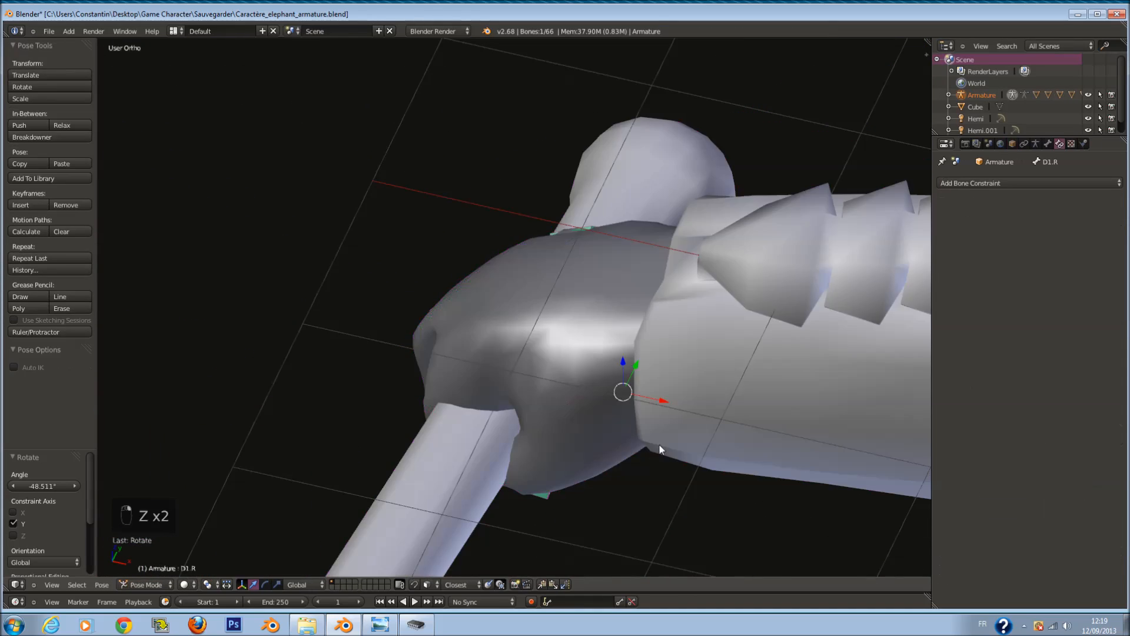
key("r")
key("z")
left_click(666, 418)
middle_click_drag(666, 418, 560, 417)
key("z")
right_click(539, 404)
key("z")
key("z")
key("z")
key("z")
key("z")
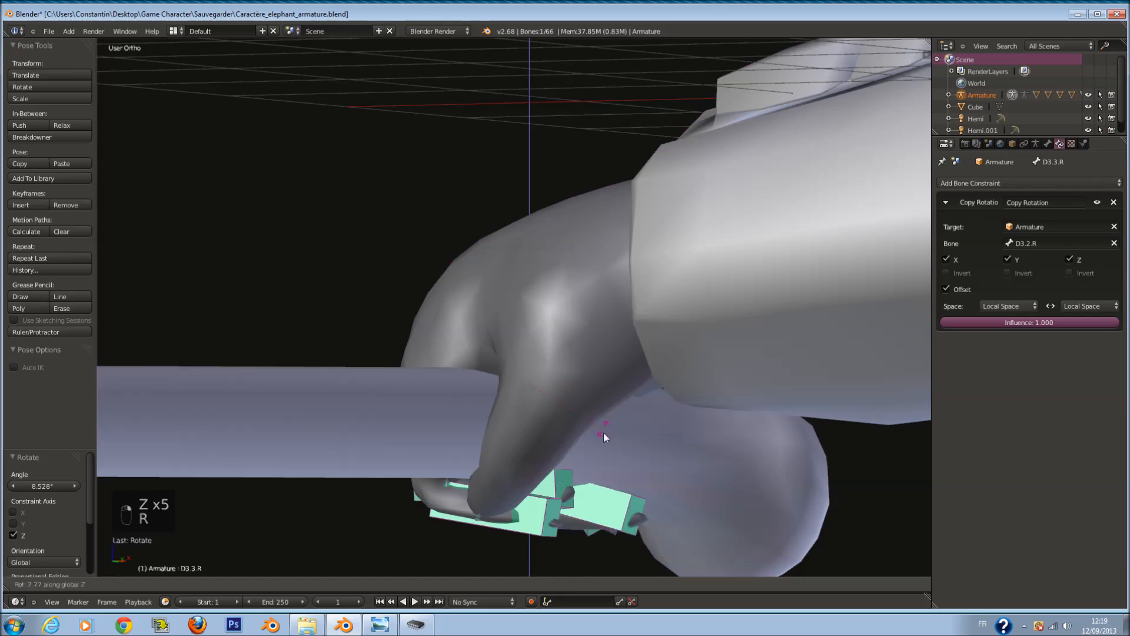
key("r")
key("z")
right_click(549, 394)
Step: Select the bone D2.R and rotate it about 15.8° around the global Z axis
middle_click_drag(549, 394, 510, 470)
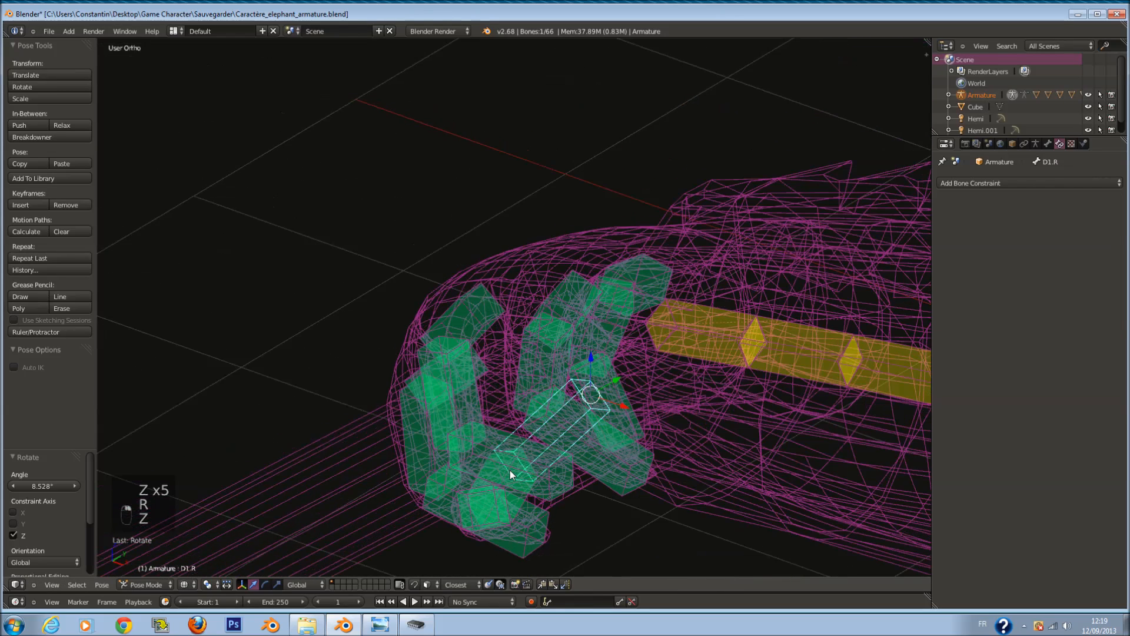
right_click(510, 470)
key("z")
key("r")
key("z")
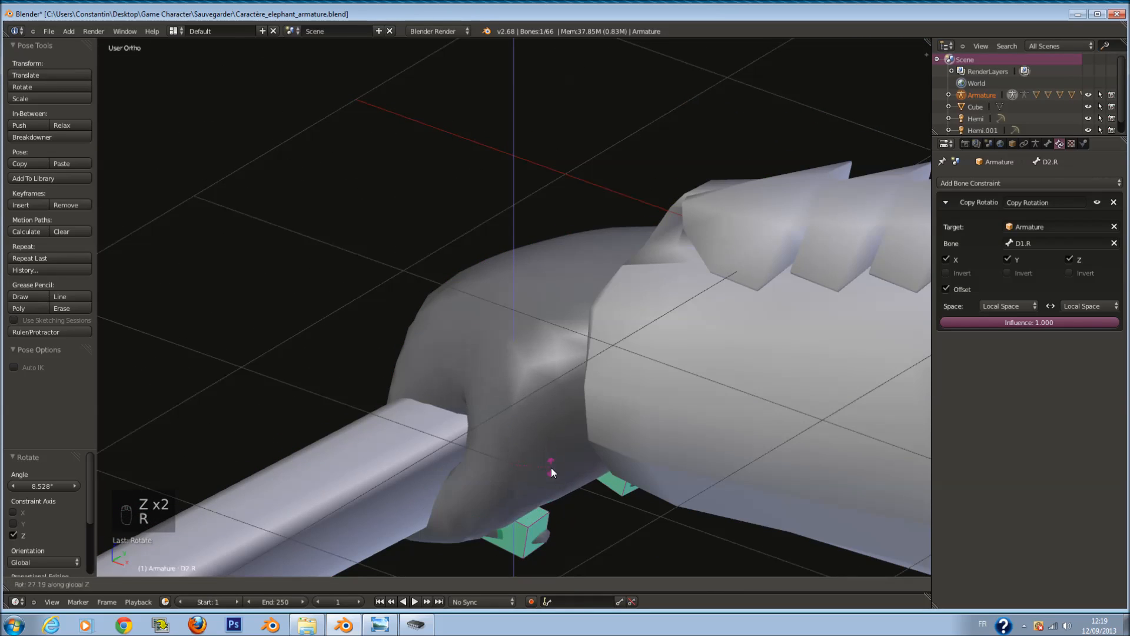
left_click(551, 475)
Step: Select the axe in the right-hand fist and, in top view, move it and rotate it about 0.8° to fit the grip
scroll(557, 444, "down", 5)
middle_click_drag(557, 443, 635, 434)
right_click(634, 436)
key("KP_7")
key("z")
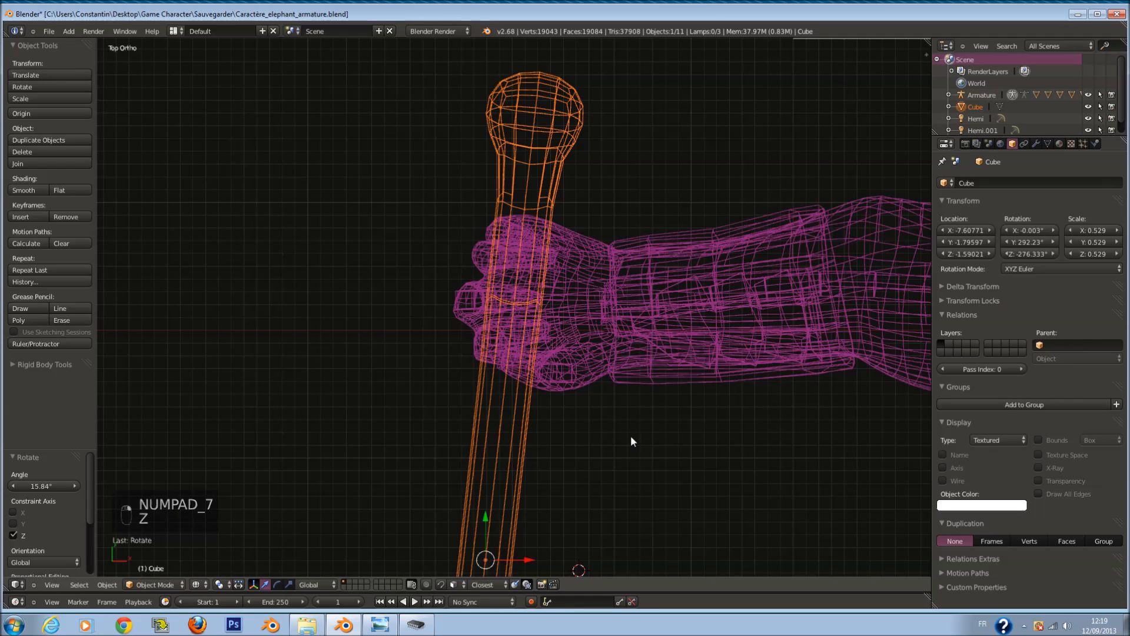
key("g")
left_click(580, 441)
key("r")
left_click(613, 401)
Step: Nudge the axe about 0.003 in X, -0.007 in Y and -0.007 in Z within the closed hand
key("z")
mouse_move(590, 424)
middle_mouse_down()
mouse_move(586, 274)
mouse_move(645, 255)
mouse_move(660, 282)
mouse_move(610, 305)
mouse_move(612, 343)
mouse_move(504, 334)
middle_mouse_up()
key("g")
left_click(616, 345)
Step: Select the finger bone D2.2.R and rotate it about -26.8° around the global Y axis
scroll(504, 334, "up", 3)
right_click(461, 390)
key("z")
key("z")
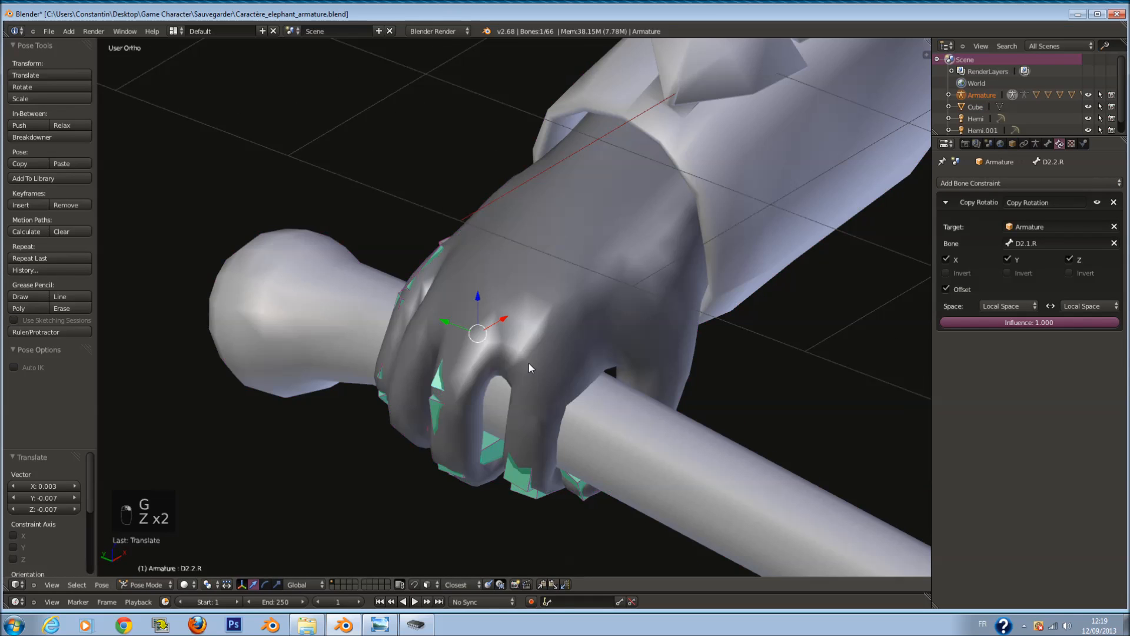
key("r")
key("y")
left_click(547, 339)
Step: Select the finger bone D2.3.R and rotate it about -15° around the global Y axis
mouse_move(549, 338)
middle_mouse_down()
mouse_move(545, 312)
mouse_move(542, 333)
middle_mouse_up()
key("z")
right_click(487, 426)
right_click(484, 428)
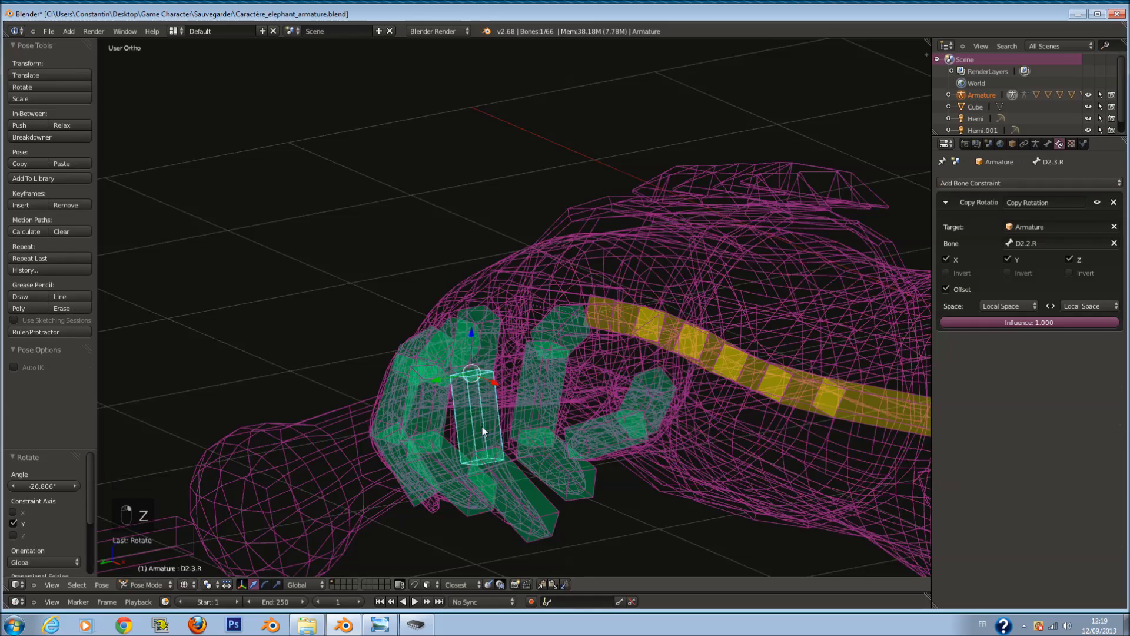
key("z")
key("r")
key("y")
left_click(542, 415)
Step: Select the finger bone D4.2.R and rotate it about -10.4° around the global Y axis
middle_click_drag(542, 415, 517, 396)
key("z")
right_click(431, 395)
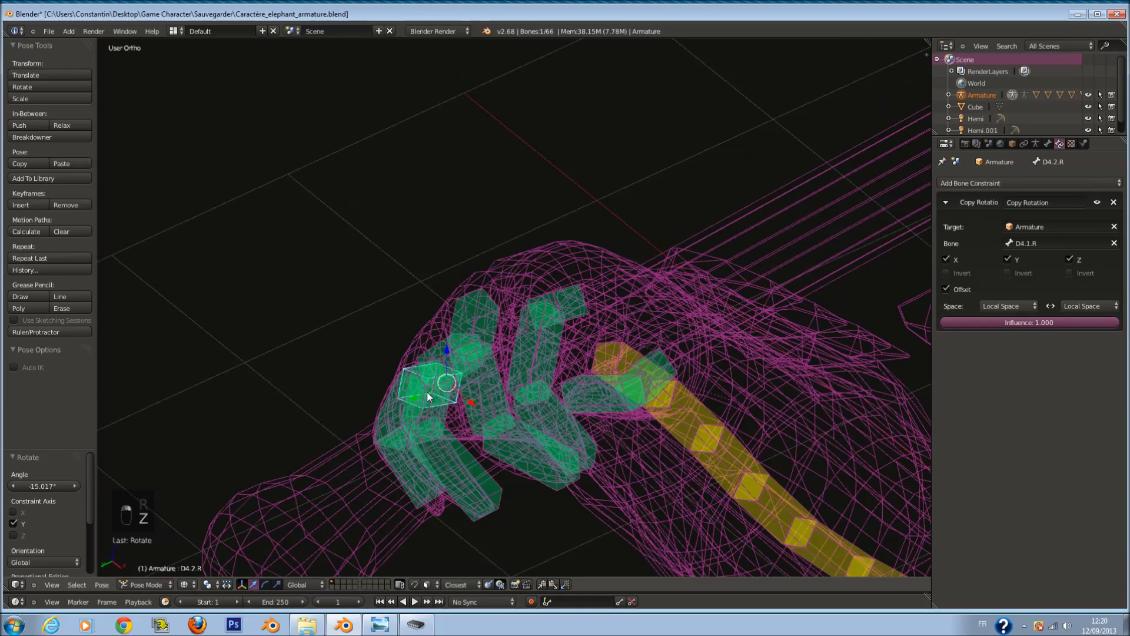
key("z")
key("r")
key("y")
left_click(490, 398)
middle_click_drag(490, 398, 596, 310)
key("z")
right_click(635, 425)
right_click(608, 296)
right_click(608, 270)
scroll(569, 420, "down", 1)
key("g")
right_click(561, 450)
Step: Parent the right-hand axe to the armature's MainIK.R bone using the Bone parent type
right_click(560, 449)
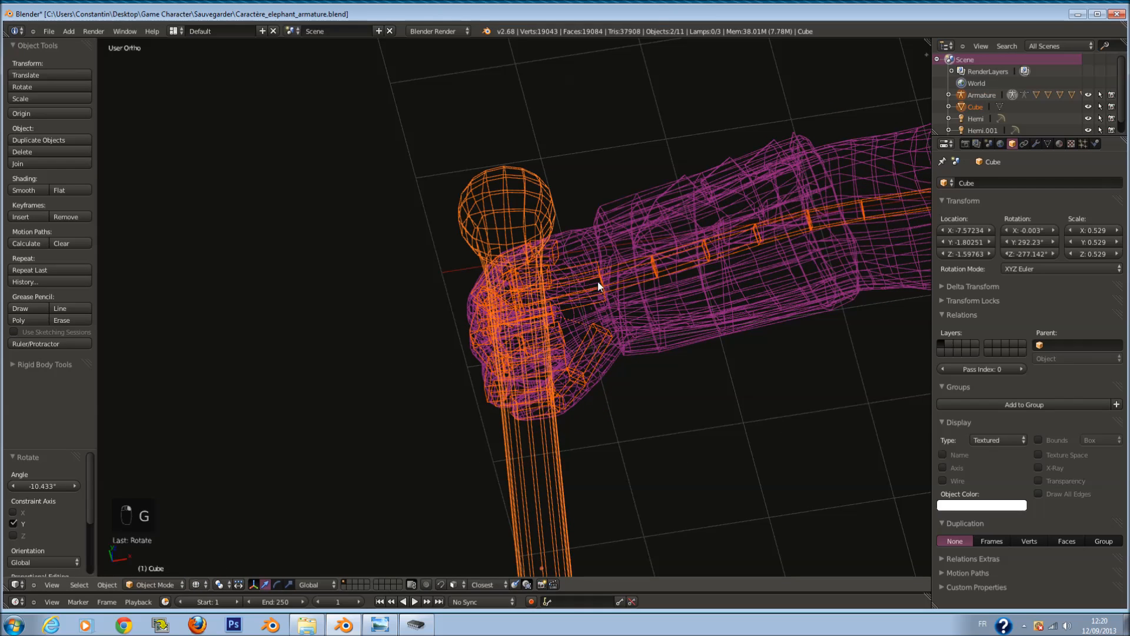
right_click(598, 281, "shift")
key("a")
right_click(587, 281)
right_click(591, 266)
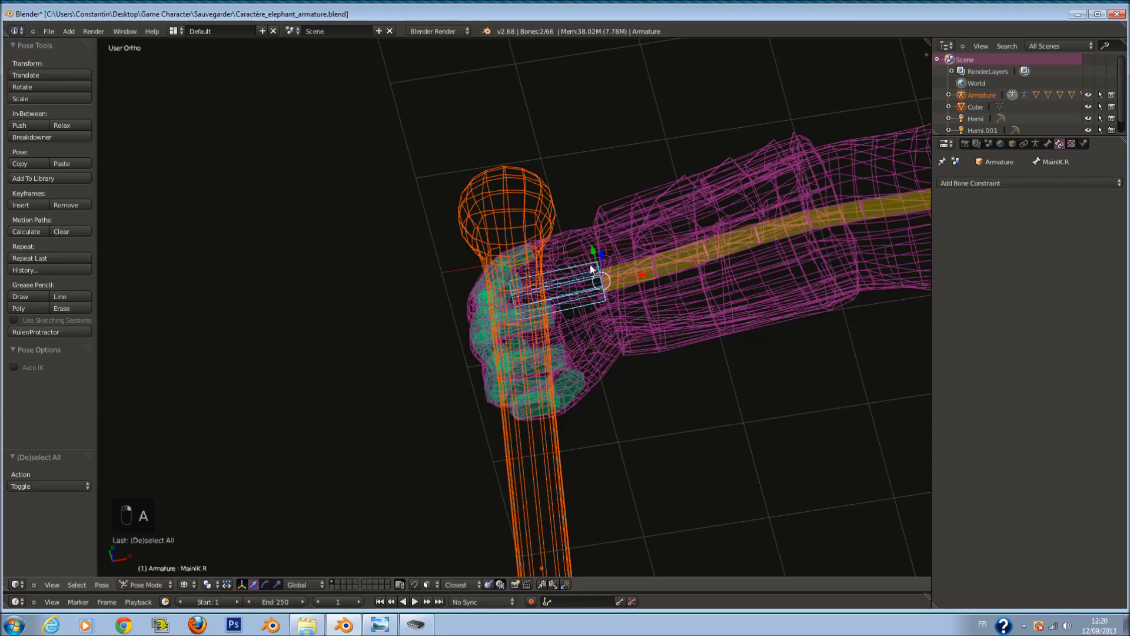
key("ctrl+p")
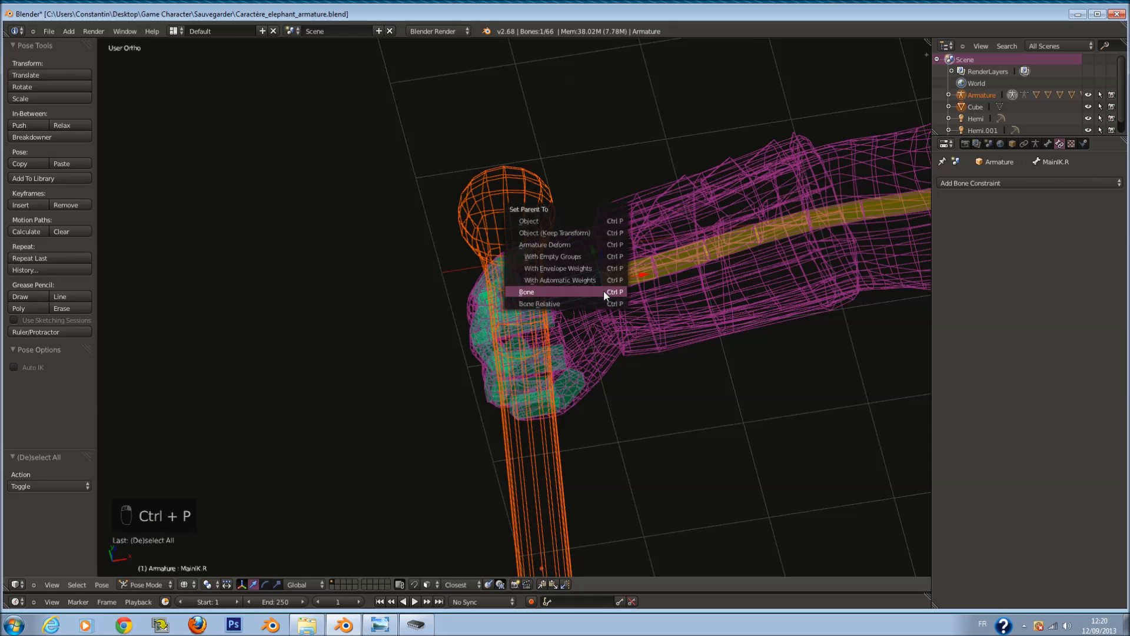
left_click(603, 290)
Step: Display the character in solid shading from the front and save the file
right_click(565, 274)
right_click(582, 291)
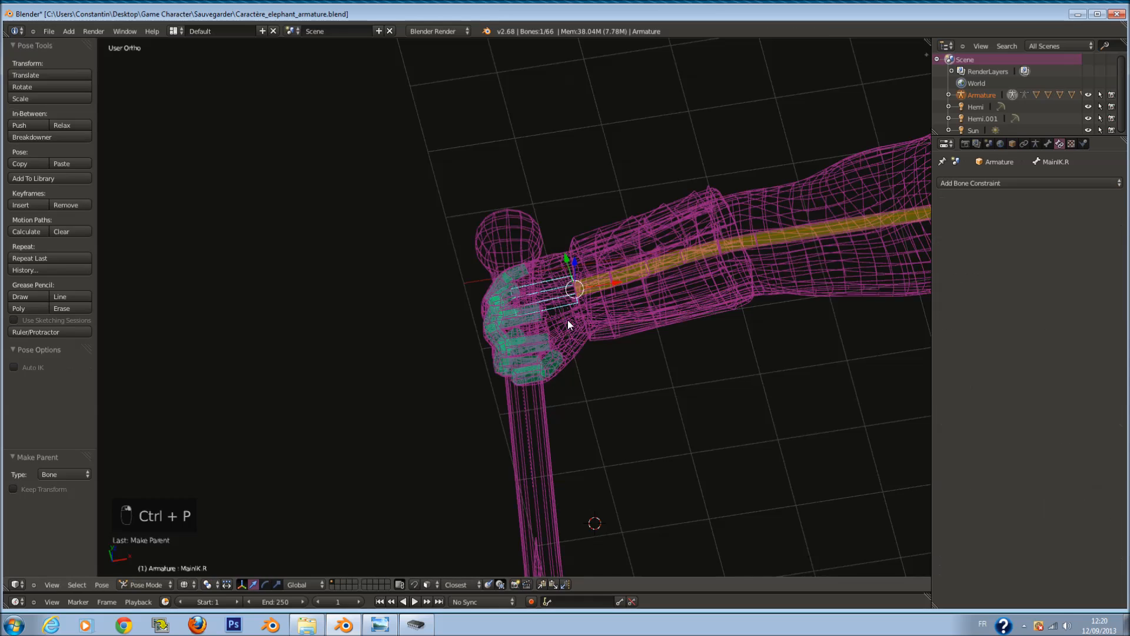
key("z")
key("KP_1")
scroll(589, 317, "down", 3)
scroll(613, 347, "down", 4)
scroll(457, 388, "up", 2)
key("ctrl+s")
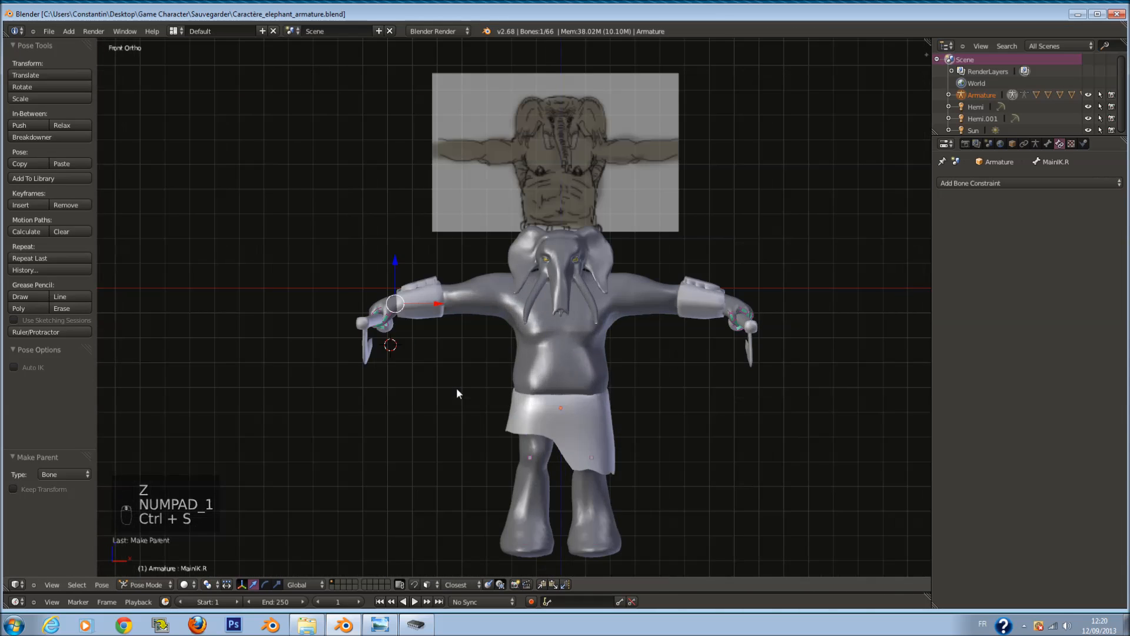
Step: Test-move the MainIK.R and MainIK.L bones to check how the axes follow the hands, cancelling each move
key("g")
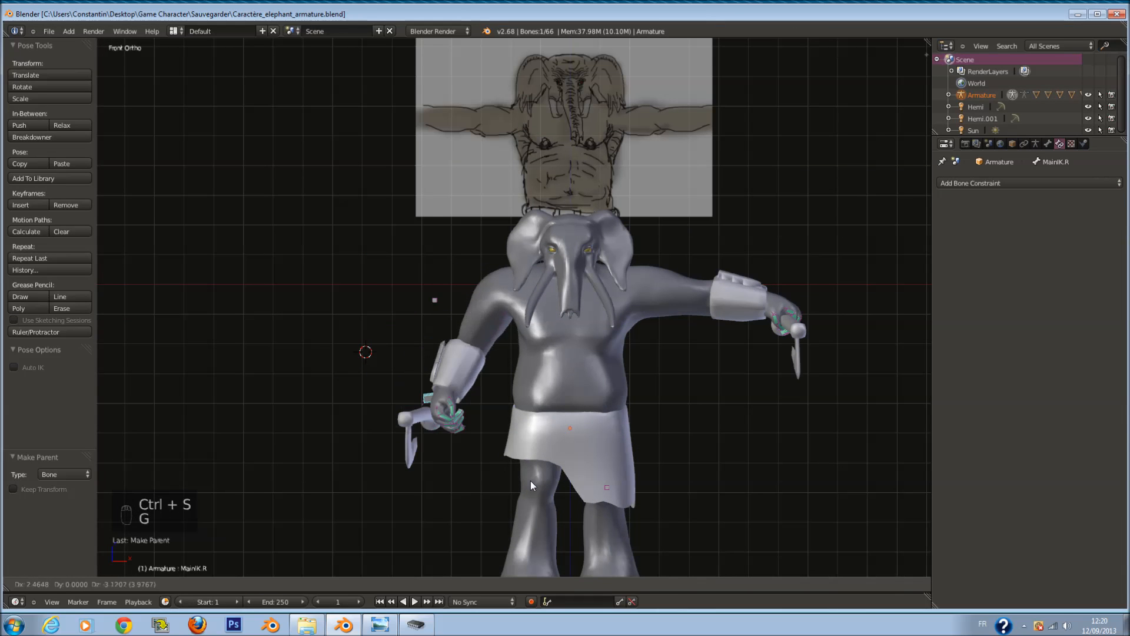
right_click(562, 488)
right_click(786, 302)
key("g")
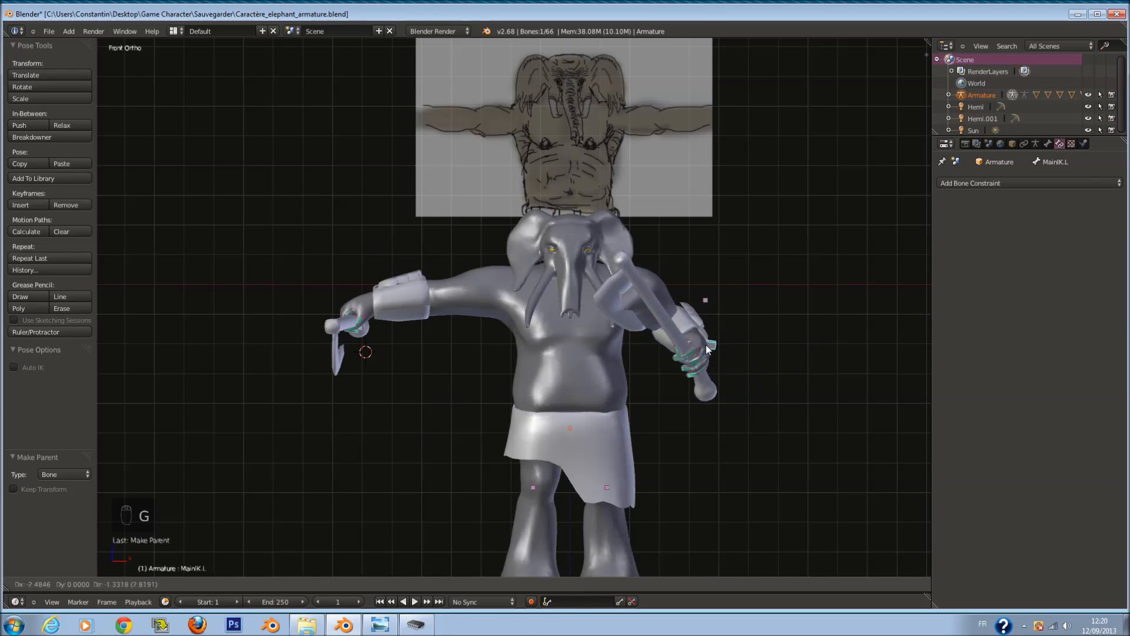
right_click(701, 297)
right_click(355, 304)
key("g")
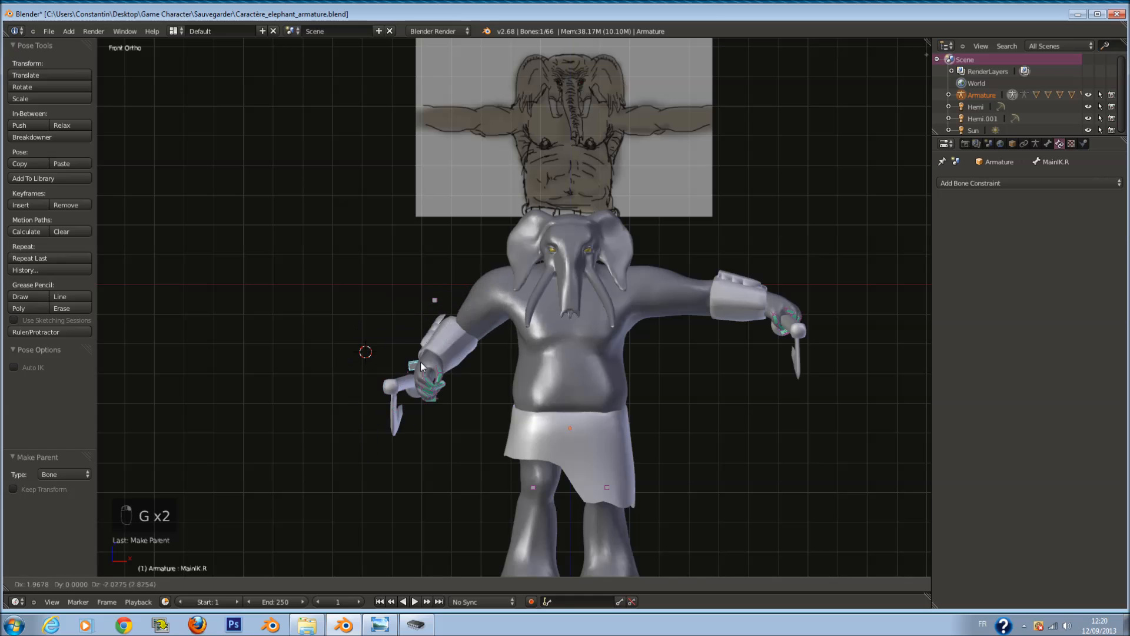
right_click(390, 326)
middle_click_drag(390, 325, 438, 404)
key("g")
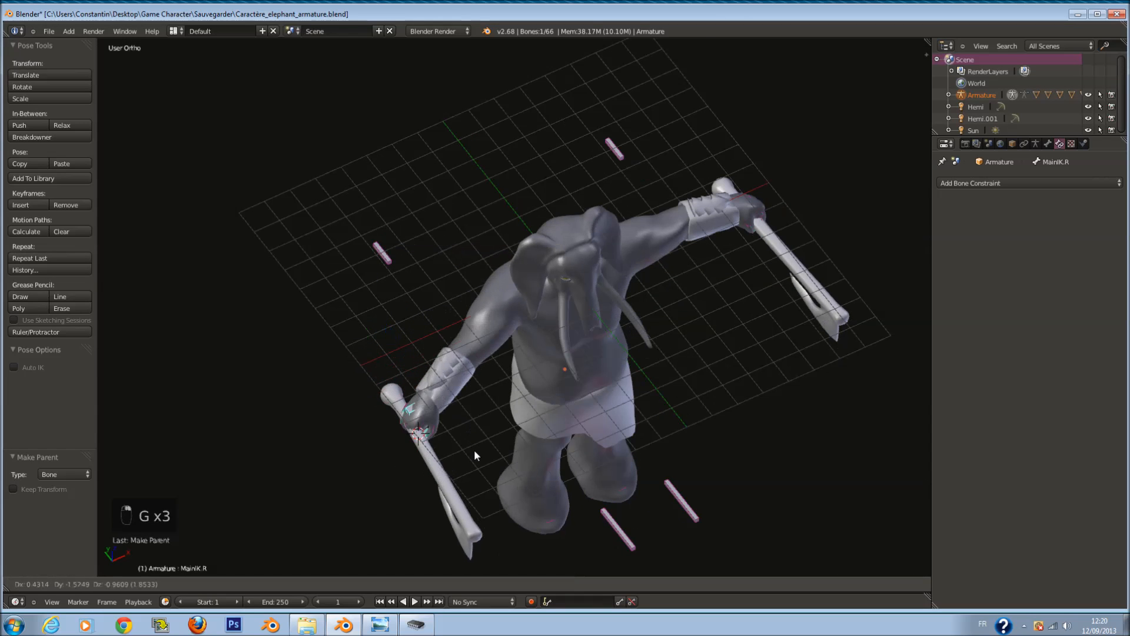
right_click(428, 431)
Step: Undo the last seven operations and show the right arm in wireframe
key("ctrl+z")
key("ctrl+z")
key("ctrl+z")
key("ctrl+z")
key("ctrl+z")
key("ctrl+z")
key("ctrl+z")
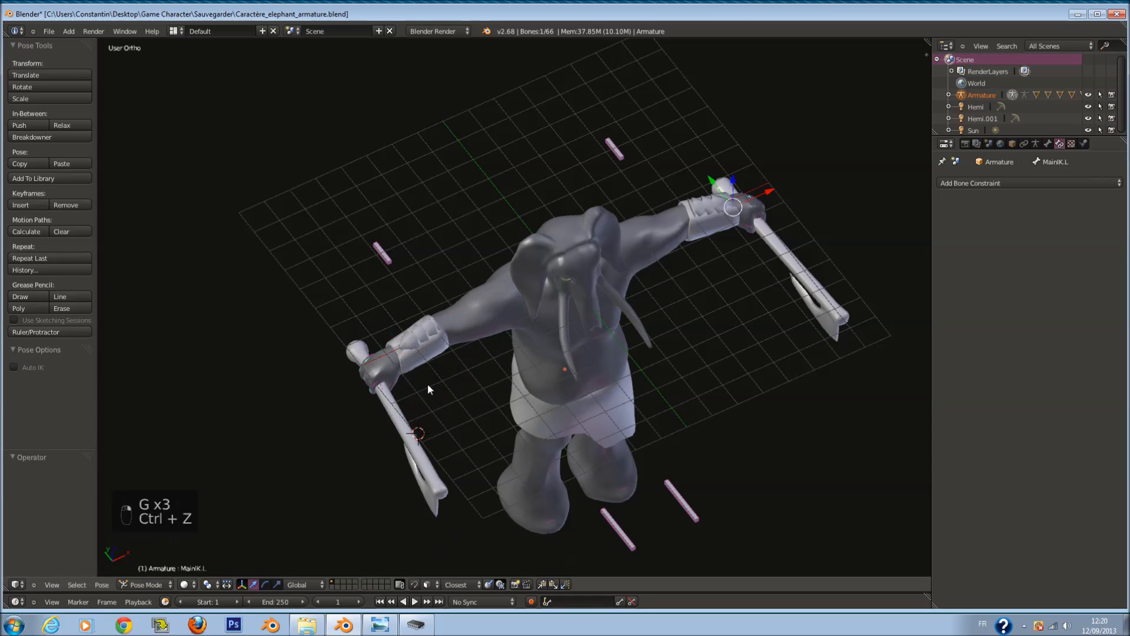
scroll(422, 379, "down", 3, "ctrl")
key("z")
scroll(463, 420, "up", 4)
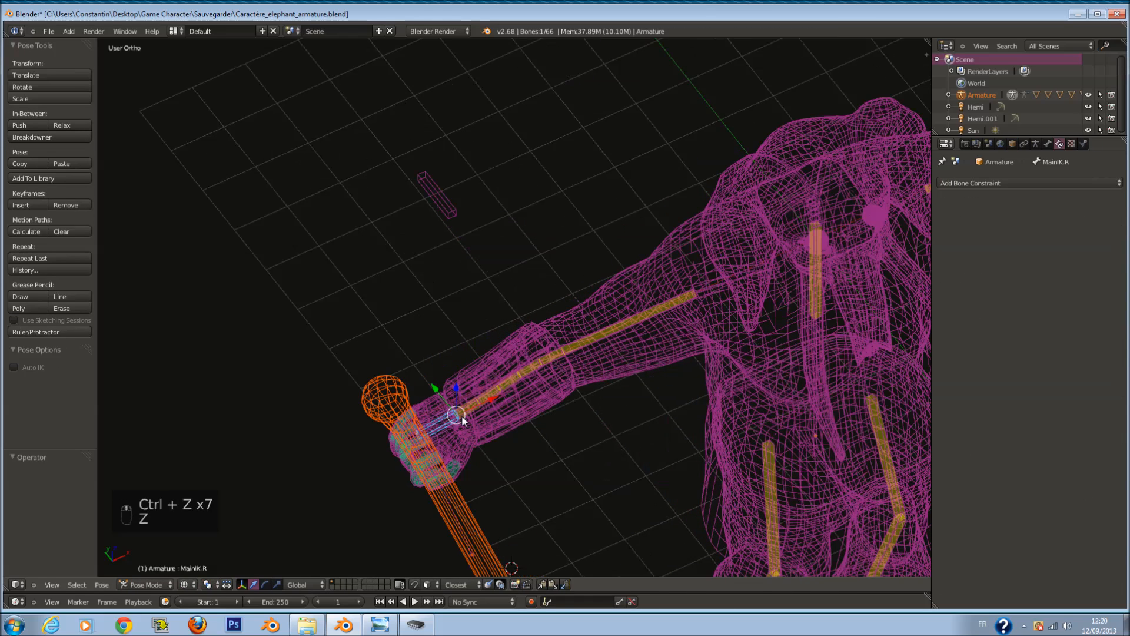
Step: Select the right-hand axe and clear its parent
key("g")
right_click(463, 415)
right_click(442, 486)
right_click(466, 491)
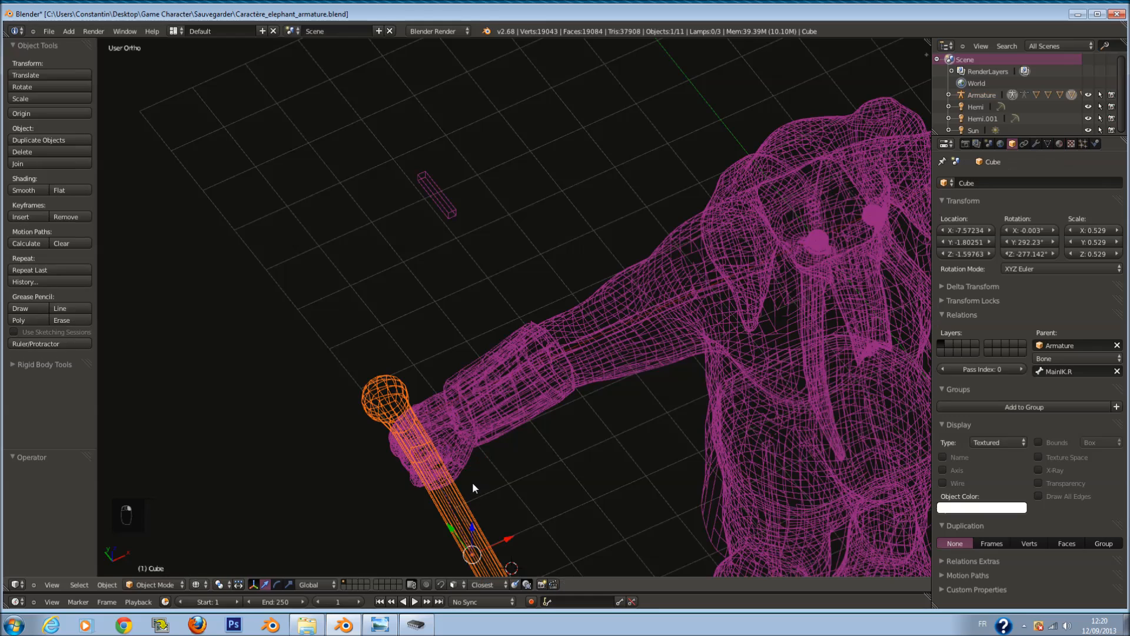
key("alt+p")
left_click(472, 494)
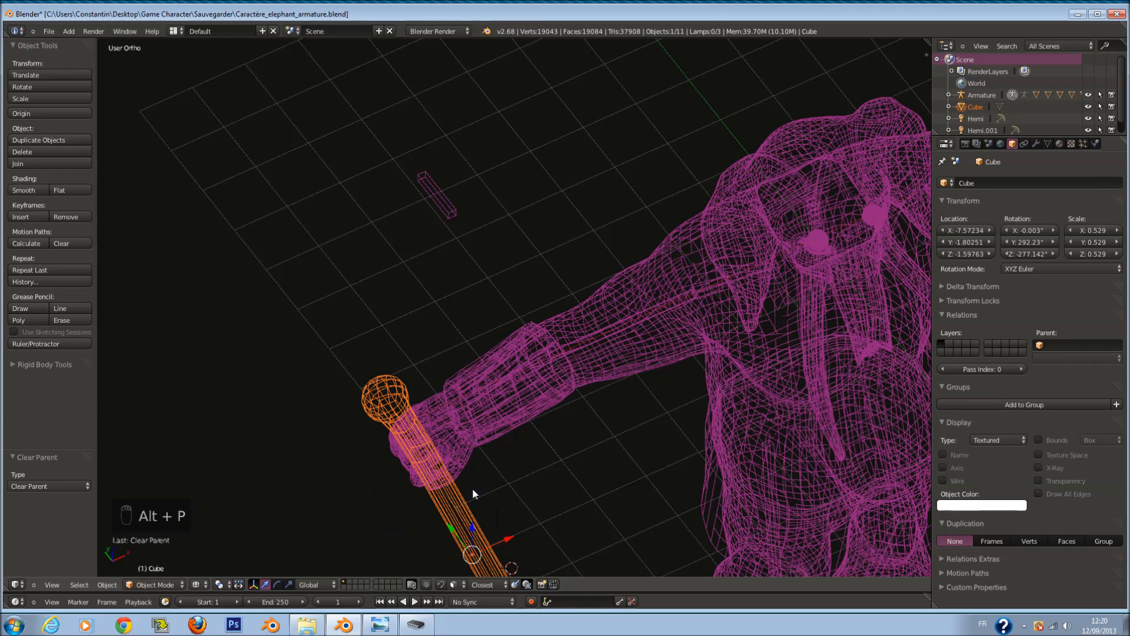
Step: Parent the axe again to the MainIK.R bone using the Bone parent type
right_click(435, 425)
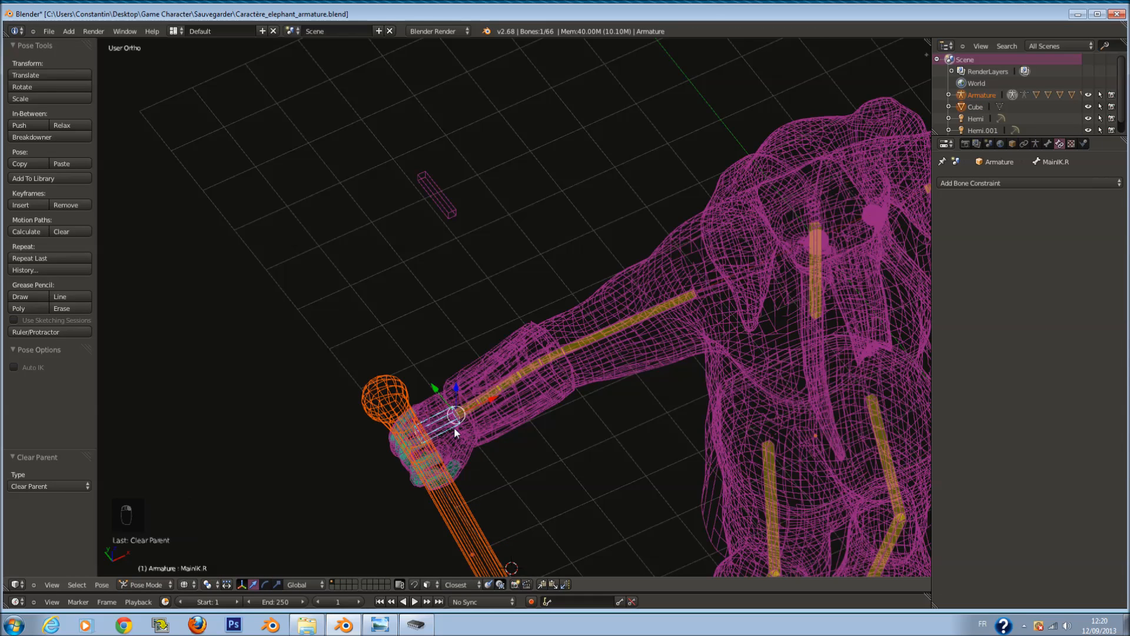
right_click(445, 426)
key("ctrl+p")
left_click(465, 506)
Step: Test-move the MainIK.R bone to check that the axe follows the right hand, cancelling the move
key("g")
right_click(444, 441)
right_click(434, 408)
right_click(436, 410)
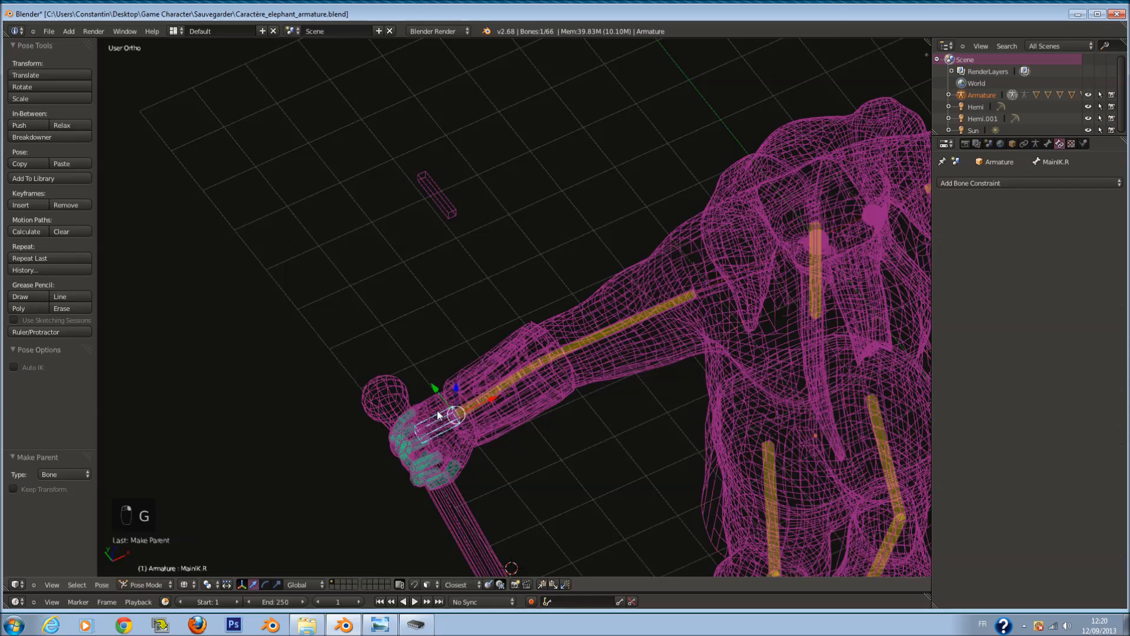
key("g")
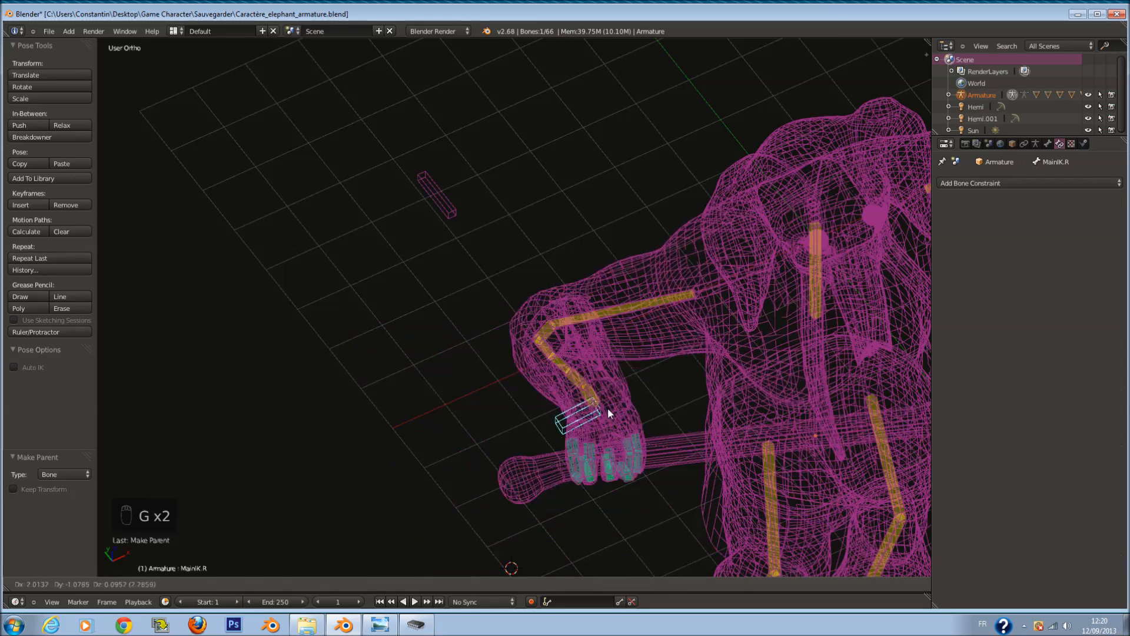
right_click(608, 420)
Step: Show the whole character in solid shading from the front and save over Caractère_elephant_armature.blend
key("z")
scroll(607, 419, "down", 3)
key("ctrl+s")
key("KP_1")
key("a")
key("a")
key("a")
key("a")
key("ctrl+s")
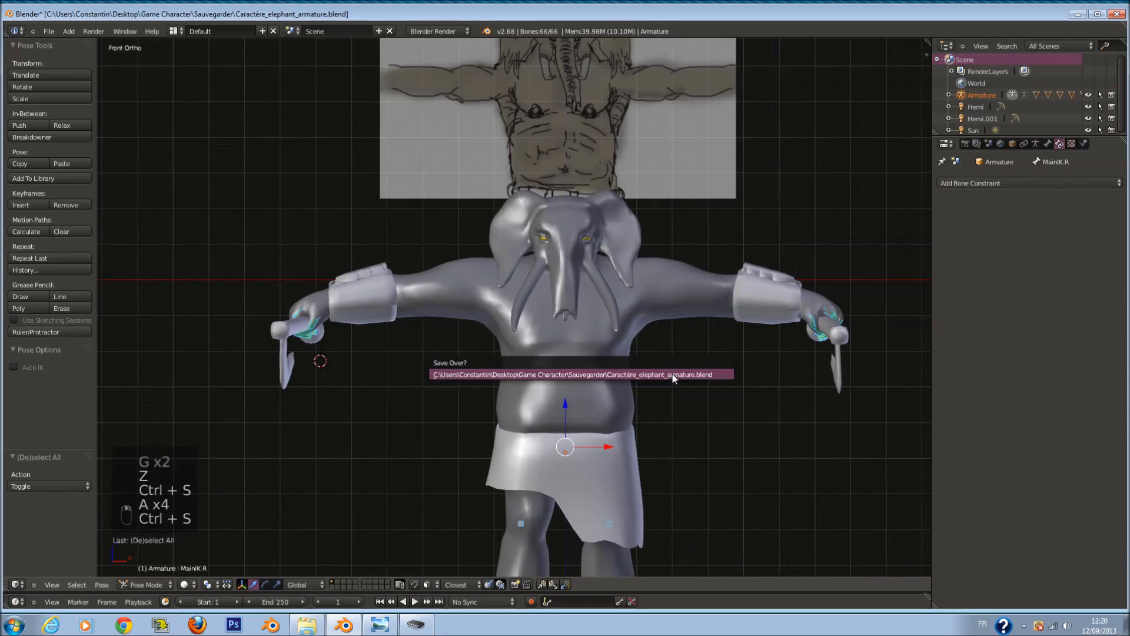
Step: Display the model in wireframe, deselect all bones and save the file
key("z")
key("a")
key("a")
key("a")
key("a")
key("a")
key("ctrl+s")
scroll(666, 387, "down", 2)
key("a")
key("a")
key("a")
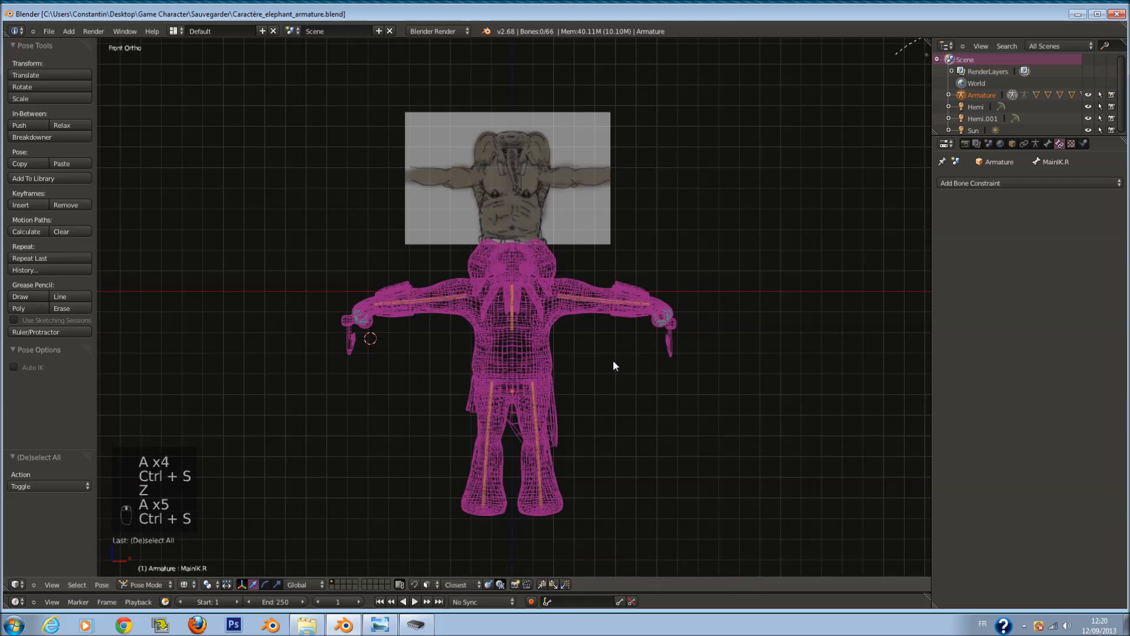
key("ctrl+s")
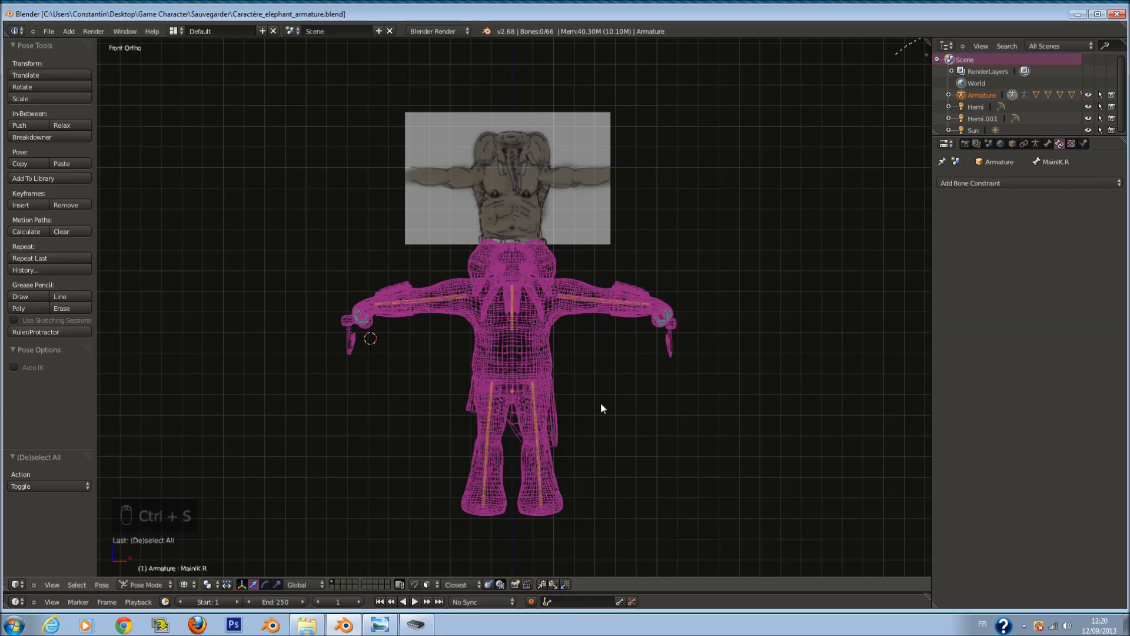
key("a")
key("a")
key("a")
key("ctrl+s")
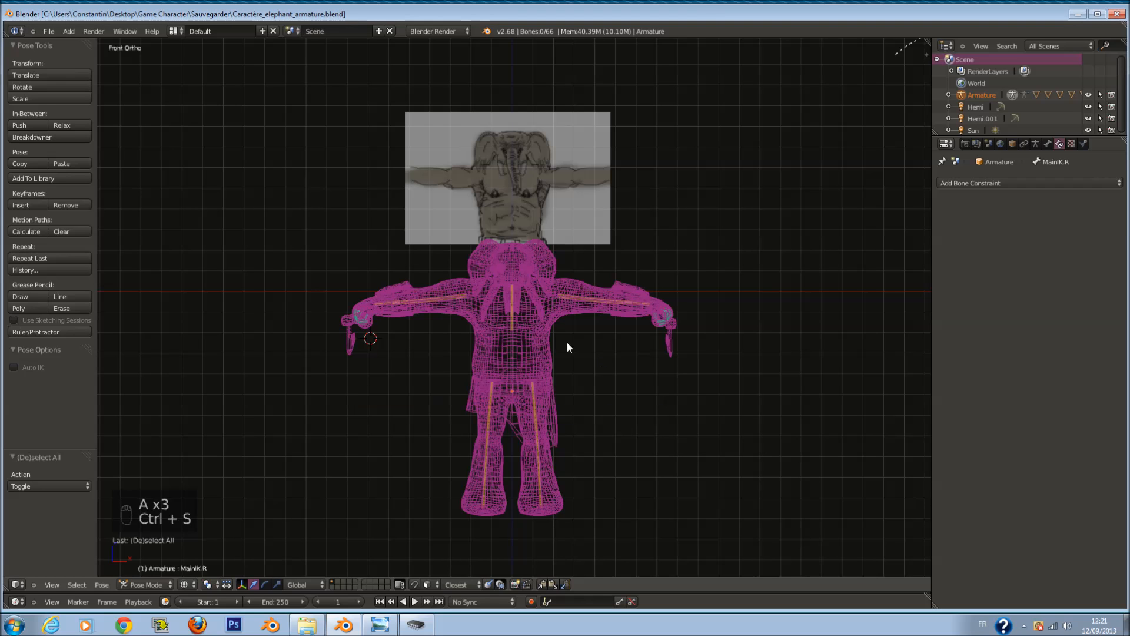